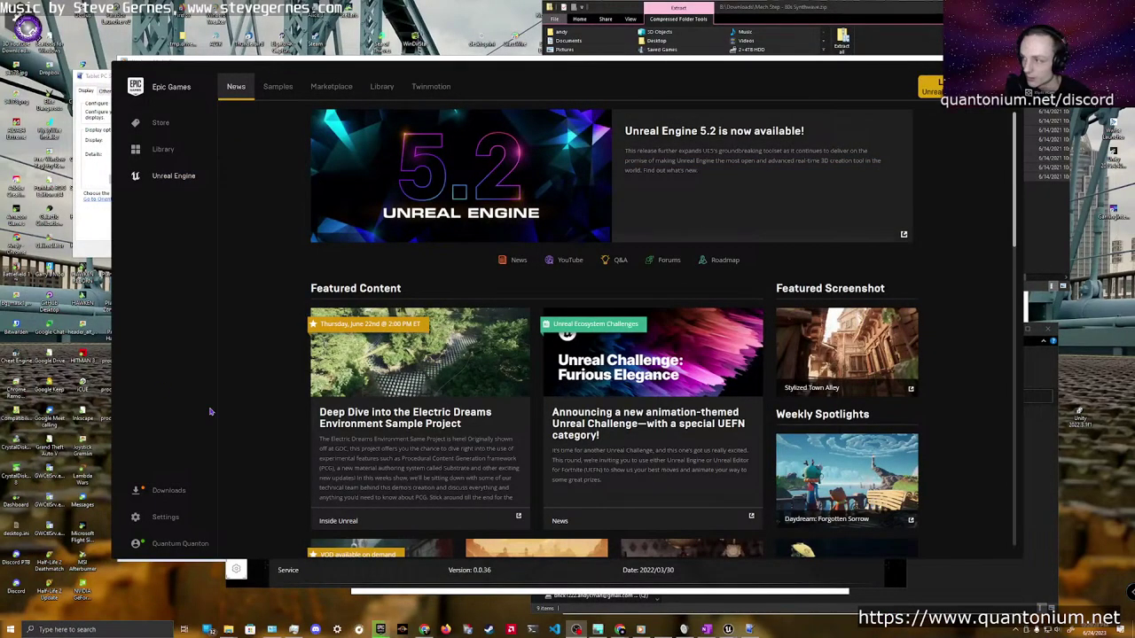
# Look through the Unreal Engine library's projects and vault assets in the launcher, including the downloads entry
pyautogui.click(382, 86)
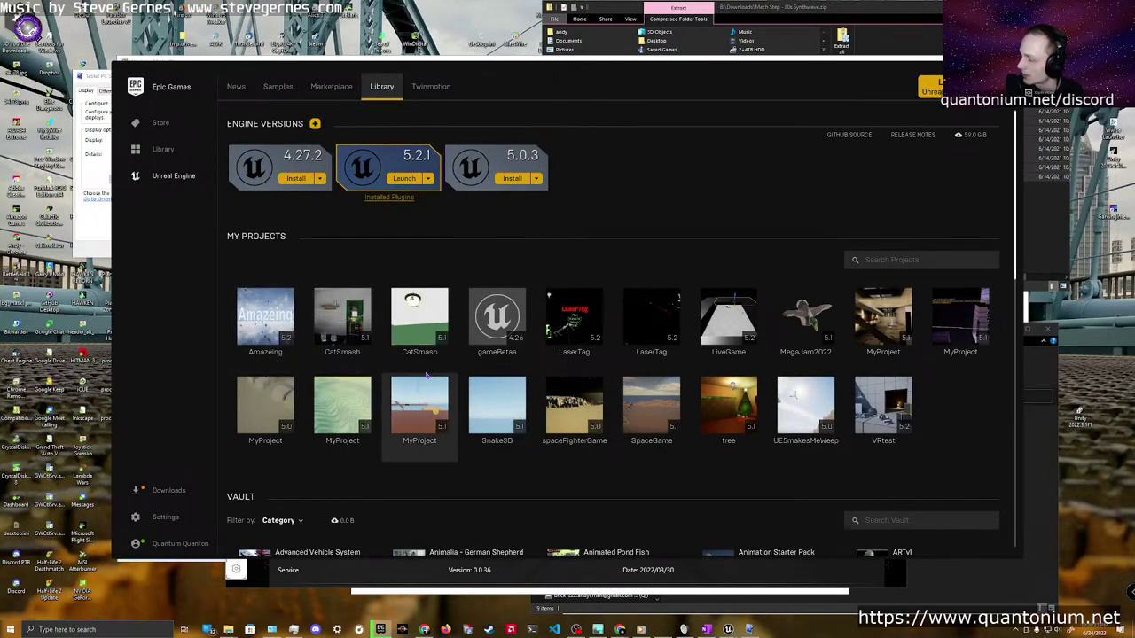
pyautogui.scroll(-15, 426, 377)
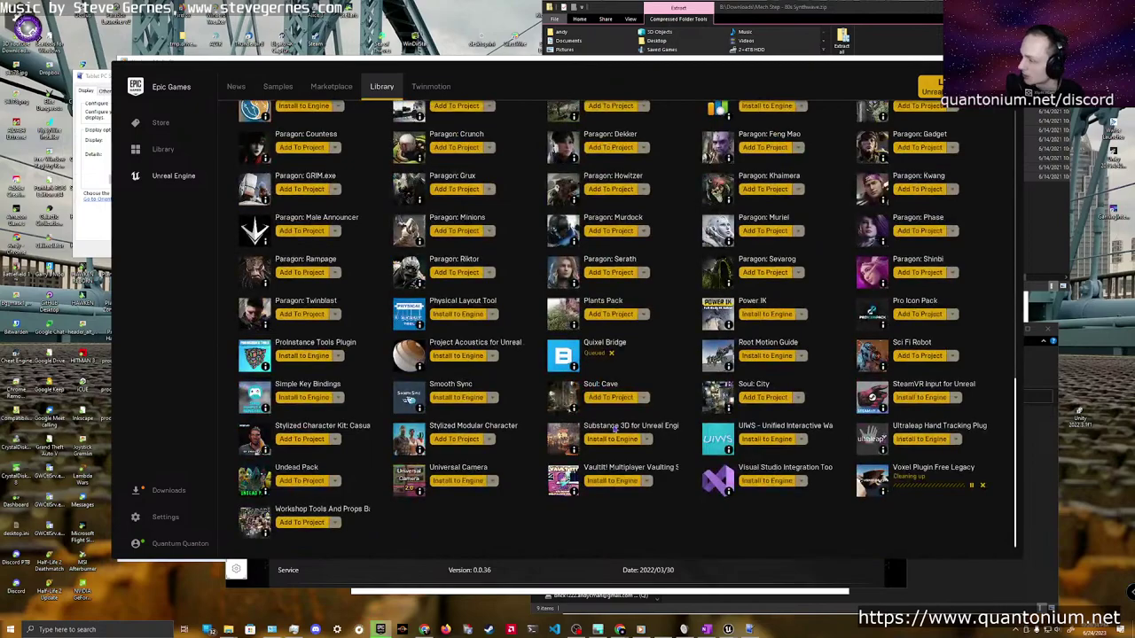
pyautogui.scroll(15, 221, 461)
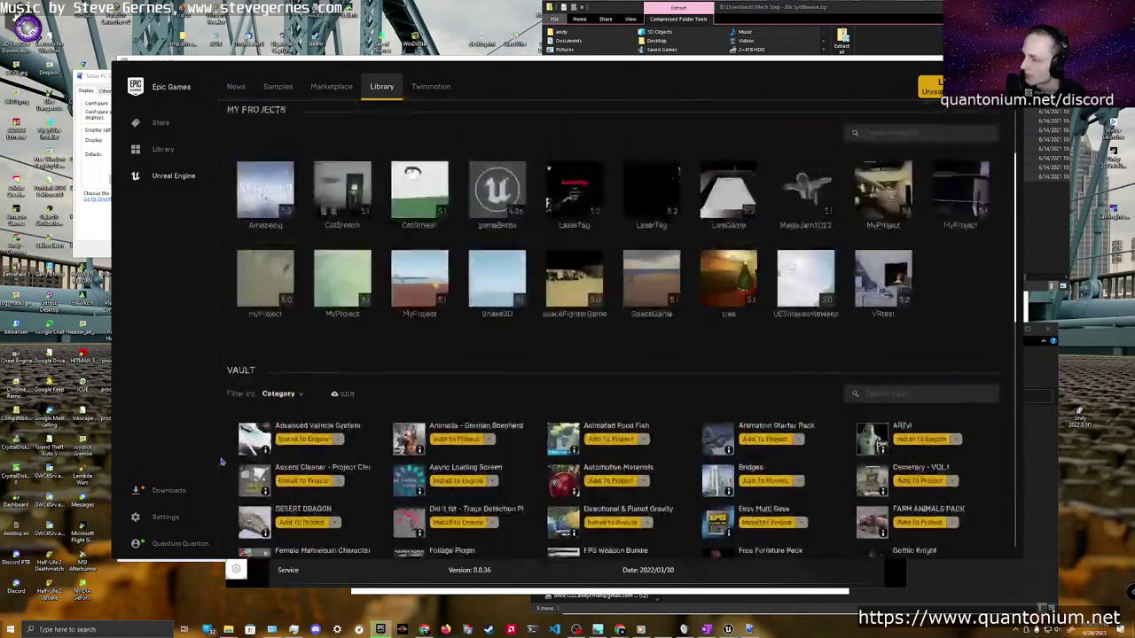
pyautogui.click(163, 493)
pyautogui.click(164, 493)
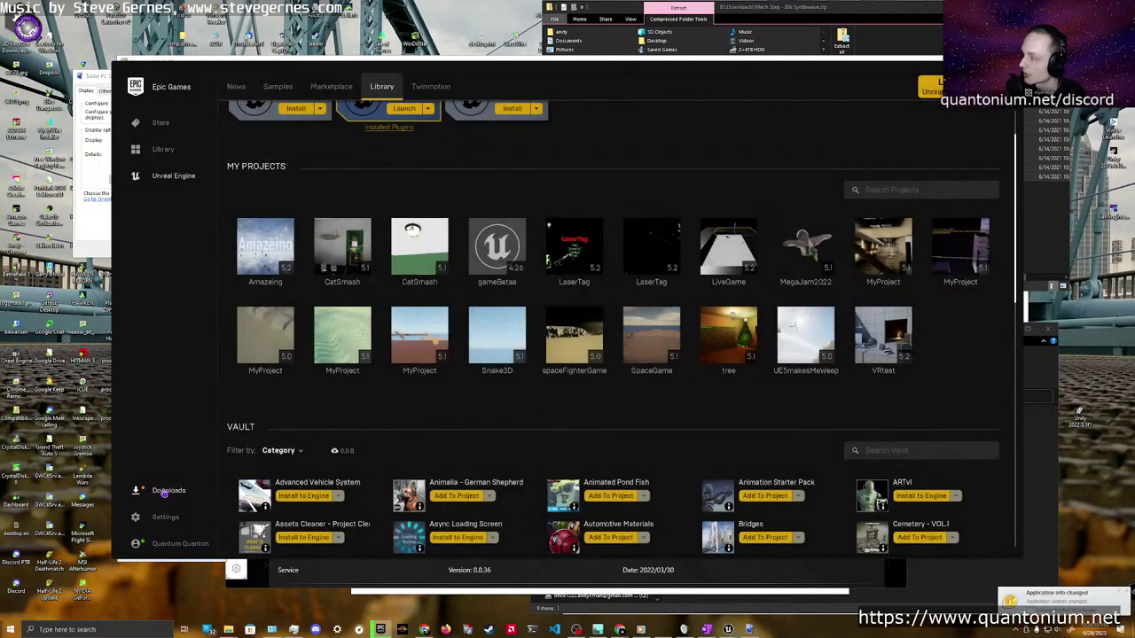
# Switch to the LiveGame project in Unreal Editor and open the TestMap level from the maps folder
pyautogui.moveTo(728, 628)
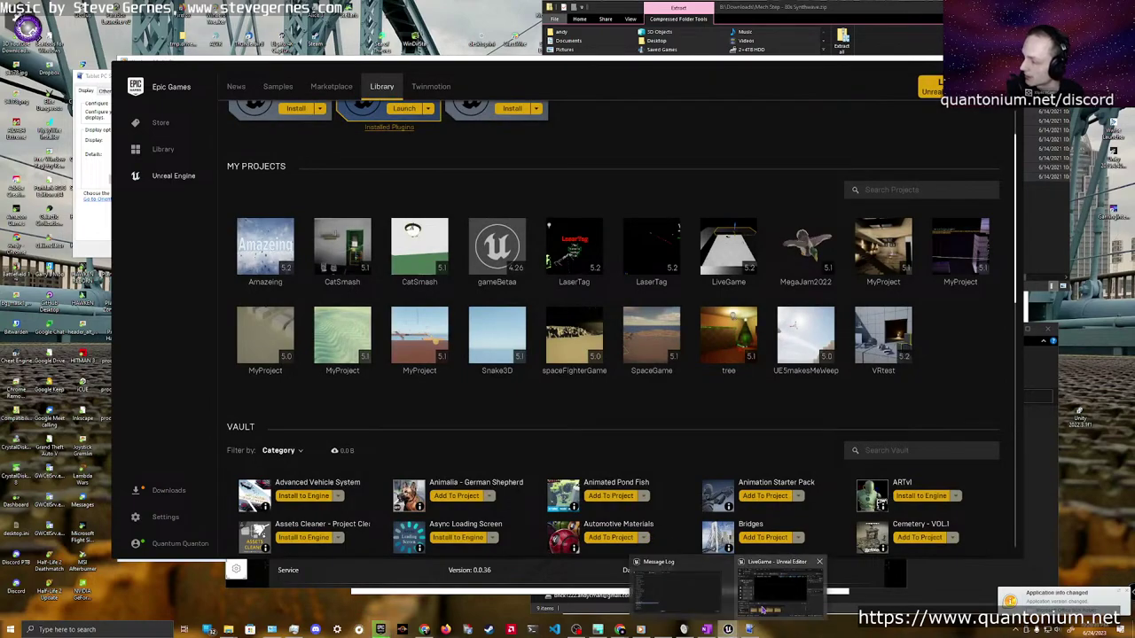
pyautogui.click(763, 611)
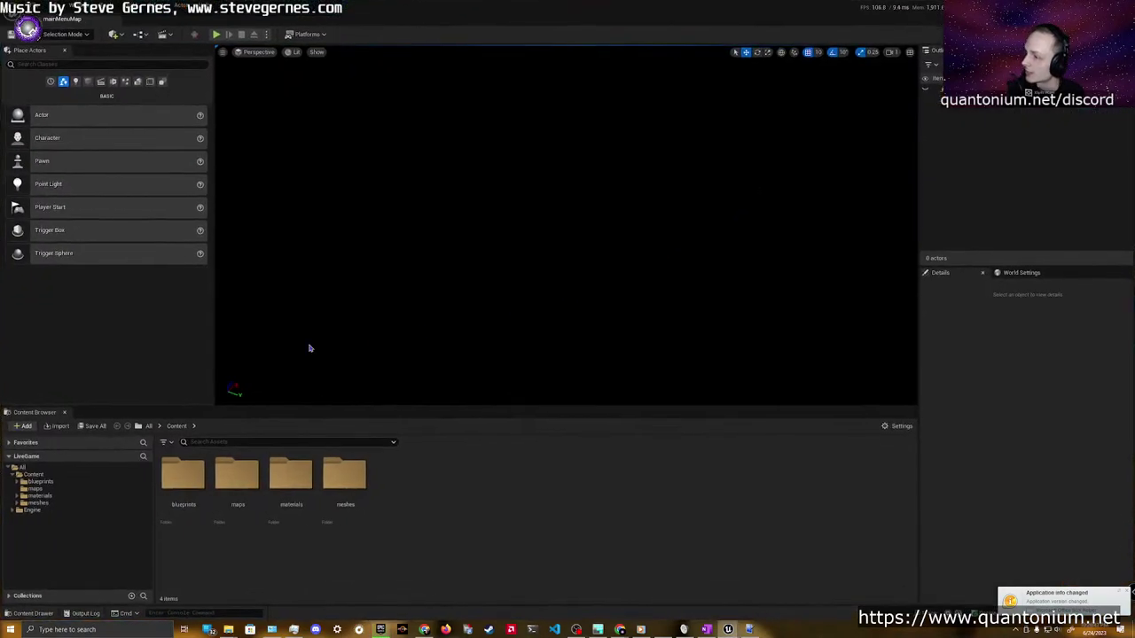
pyautogui.doubleClick(237, 474)
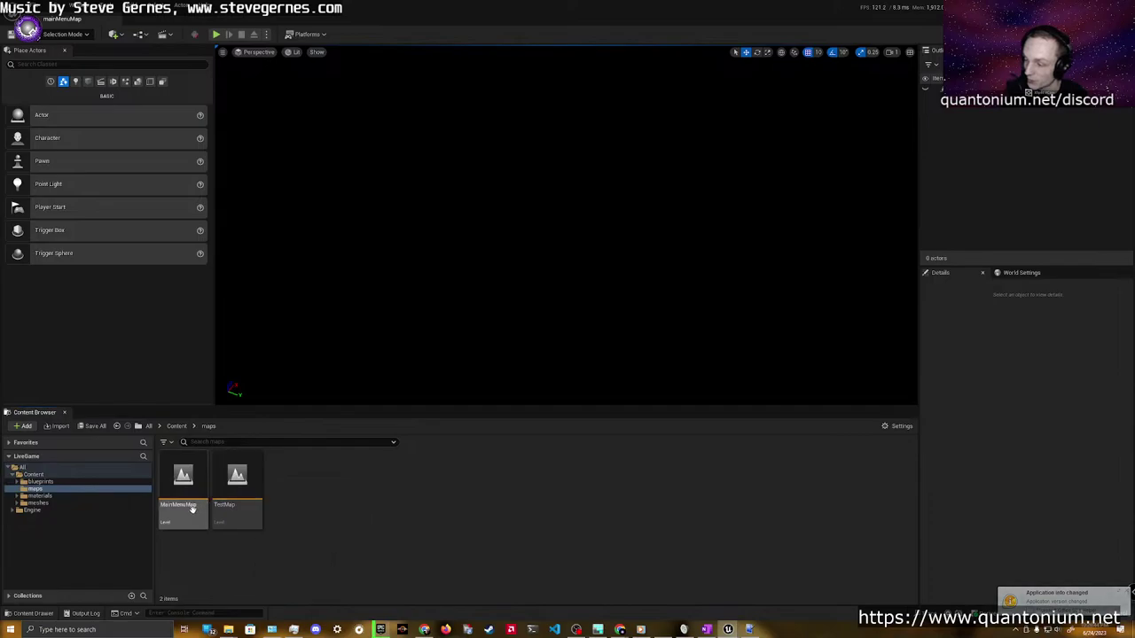
pyautogui.doubleClick(223, 511)
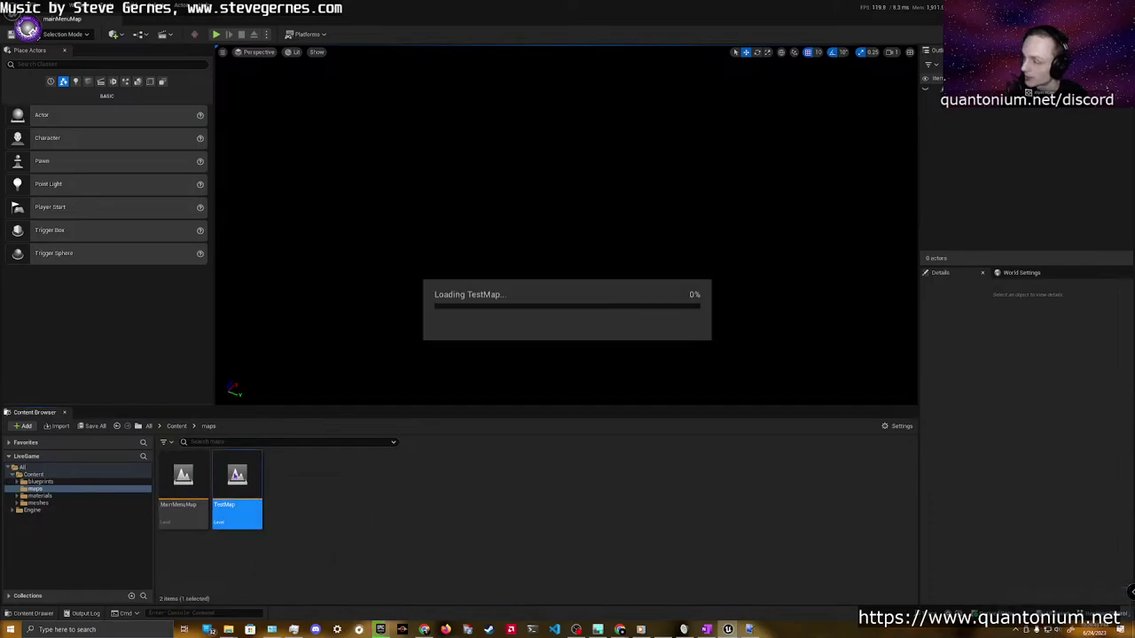
# Play-test TestMap in the editor, moving the ball pawn in all directions around the platform and the cube, and end the play session
pyautogui.click(217, 34)
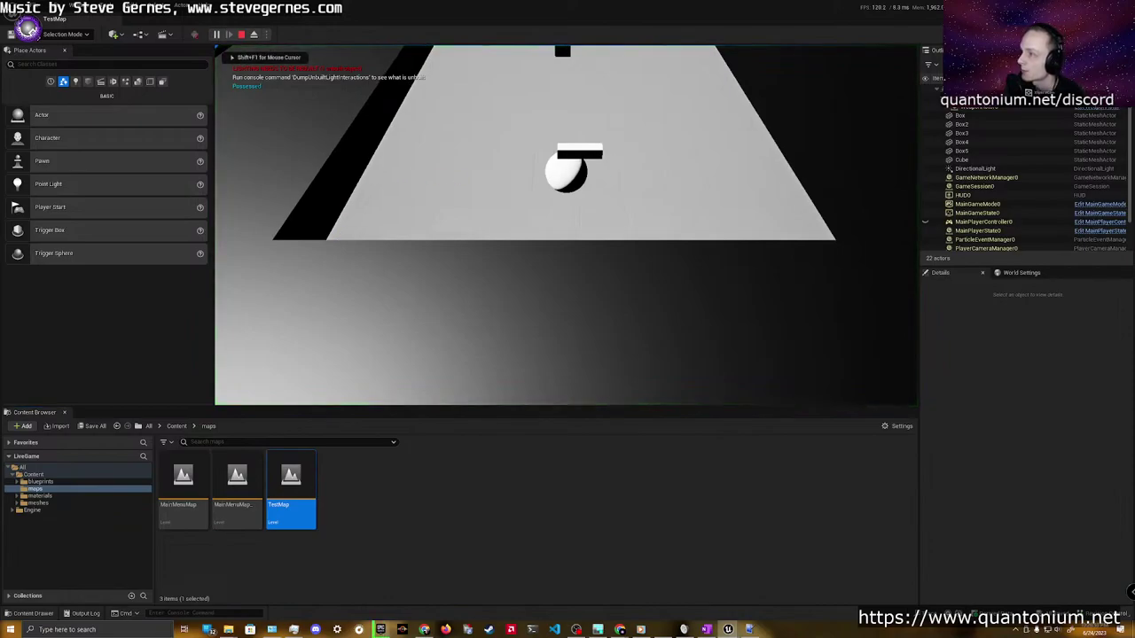
pyautogui.press('w')
pyautogui.press('a')
pyautogui.press('d')
pyautogui.press('s')
pyautogui.press('w')
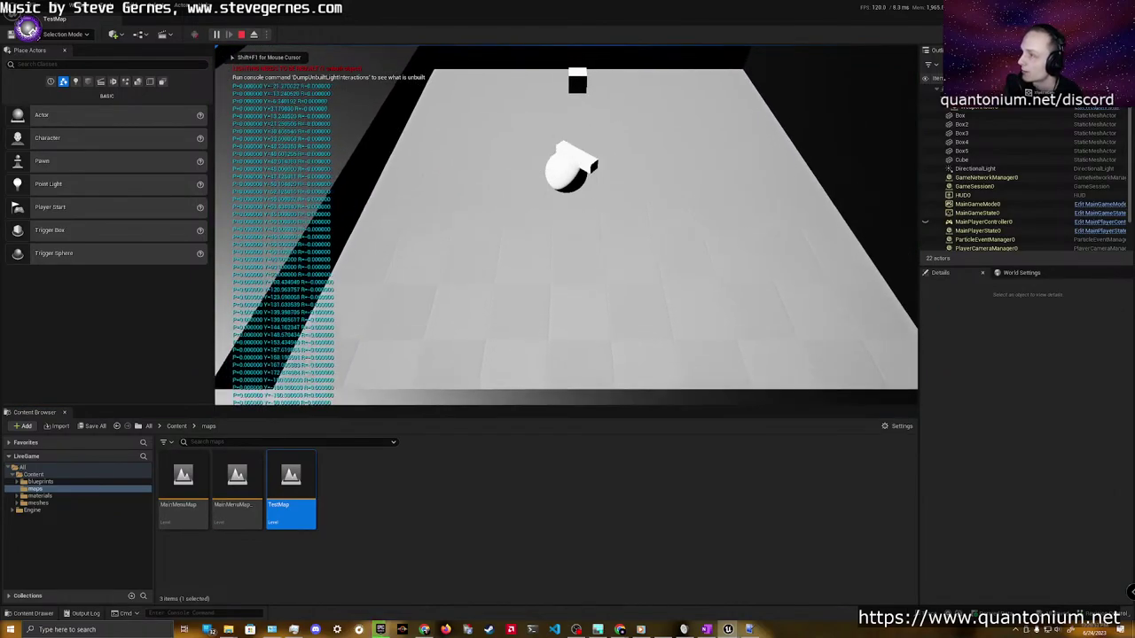
pyautogui.press('w')
pyautogui.press('s')
pyautogui.press('d')
pyautogui.press('w')
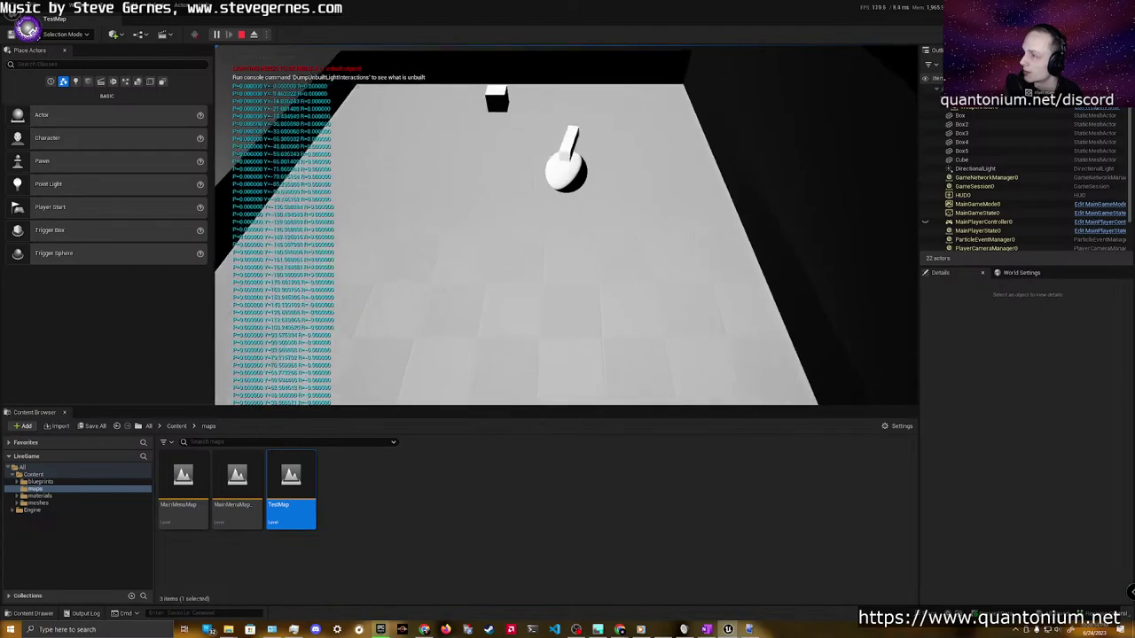
pyautogui.press('a')
pyautogui.press('d')
pyautogui.press('s')
pyautogui.press('w')
pyautogui.press('a')
pyautogui.press('s')
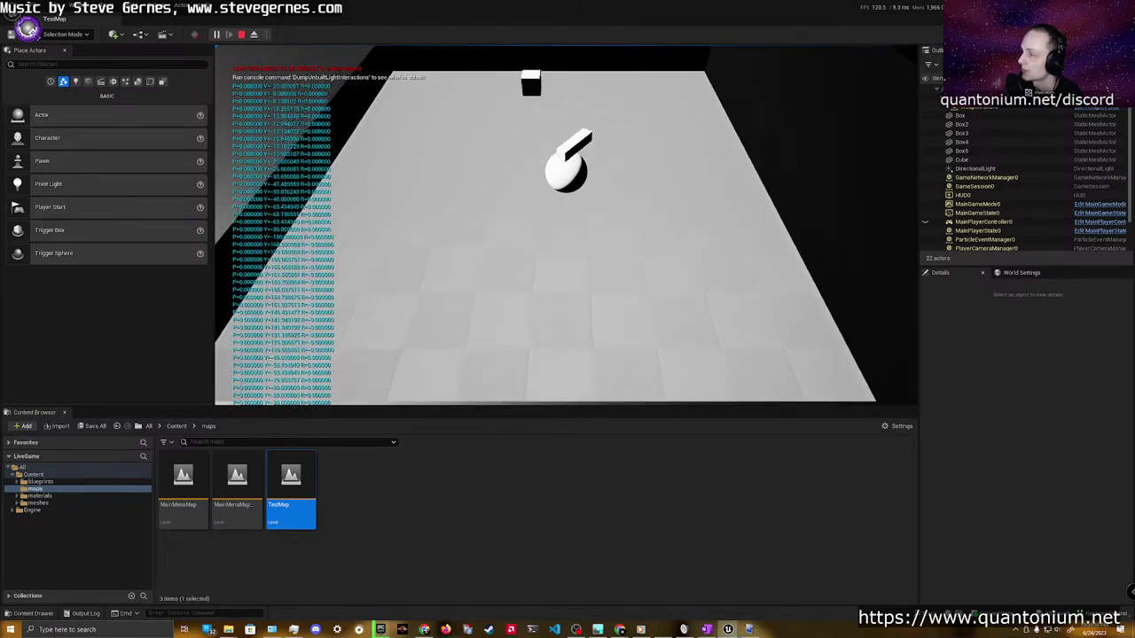
pyautogui.press('w')
pyautogui.press('a')
pyautogui.press('d')
pyautogui.press('s')
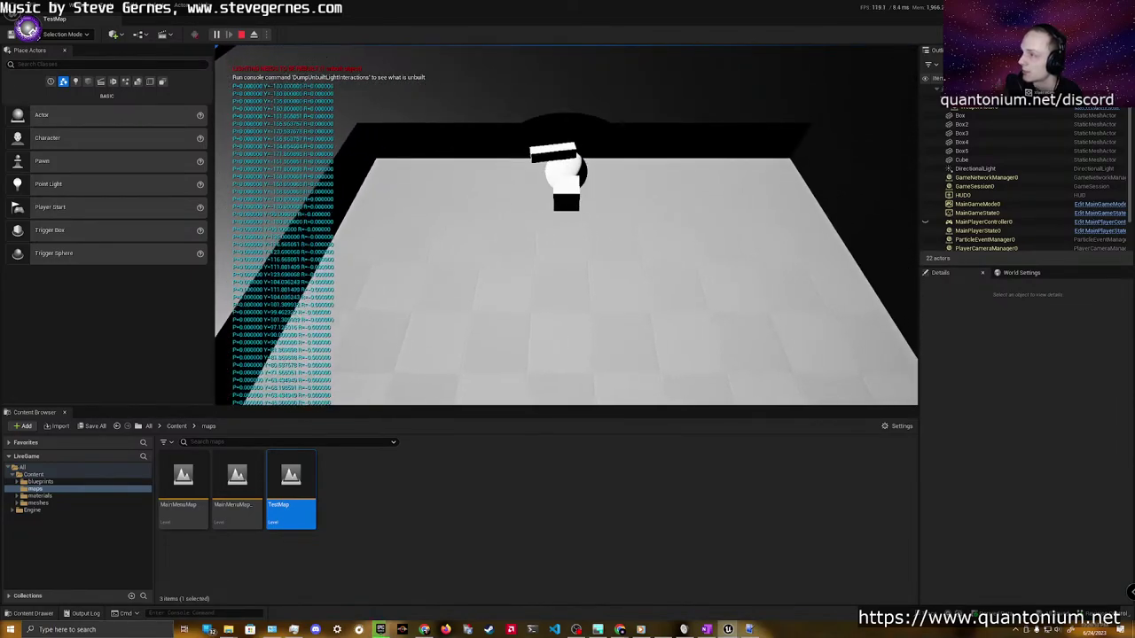
pyautogui.press('a')
pyautogui.press('w')
pyautogui.press('s')
pyautogui.press('d')
pyautogui.press('a')
pyautogui.press('w')
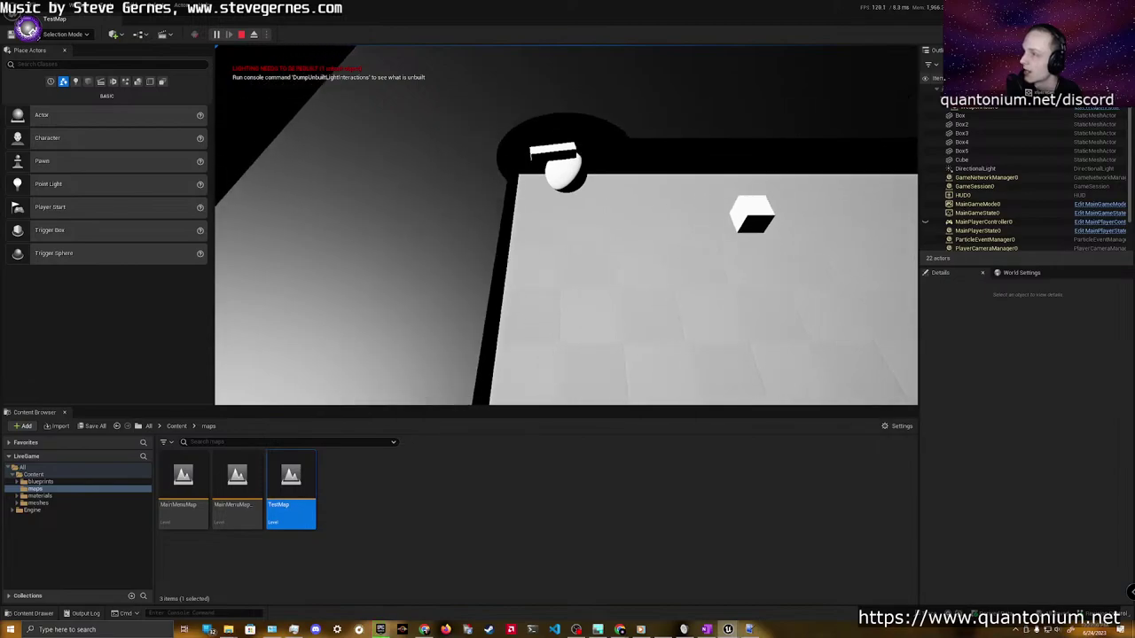
pyautogui.press('d')
pyautogui.press('s')
pyautogui.press('a')
pyautogui.press('w')
pyautogui.press('s')
pyautogui.press('d')
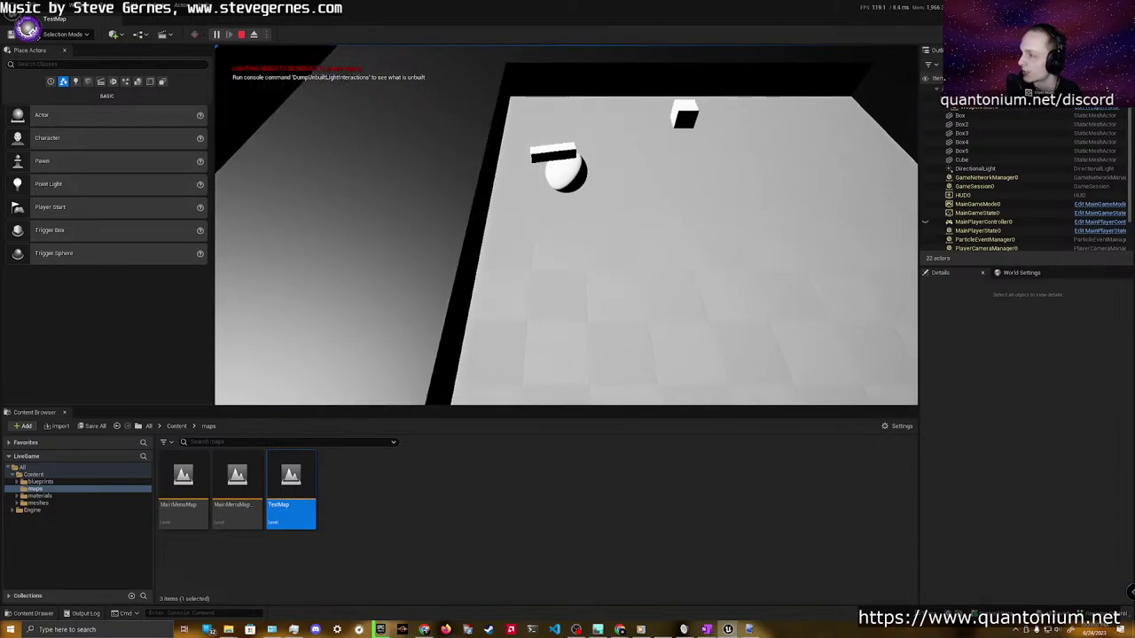
pyautogui.press('a')
pyautogui.press('d')
pyautogui.press('w')
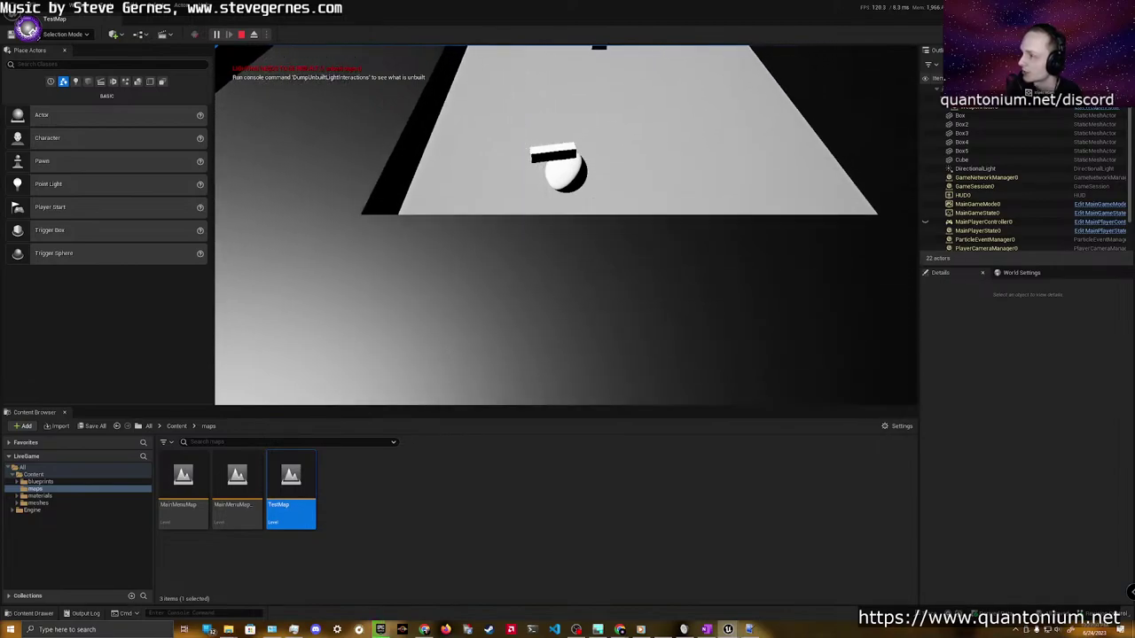
pyautogui.press('d')
pyautogui.press('s')
pyautogui.press('w')
pyautogui.press('s')
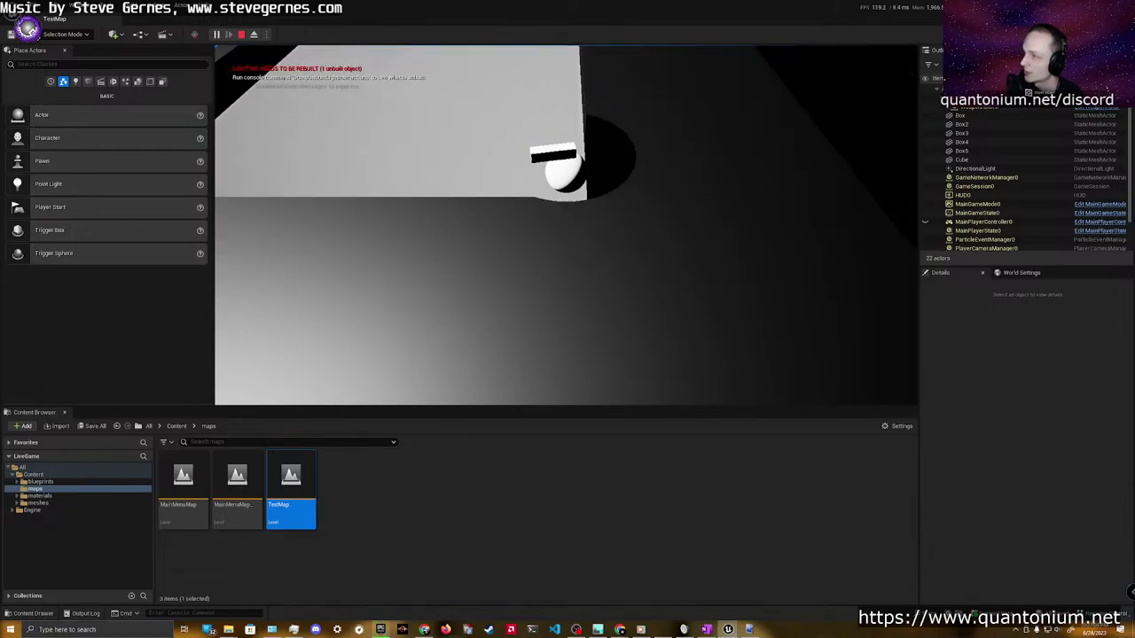
pyautogui.press('w')
pyautogui.press('a')
pyautogui.press('d')
pyautogui.press('a')
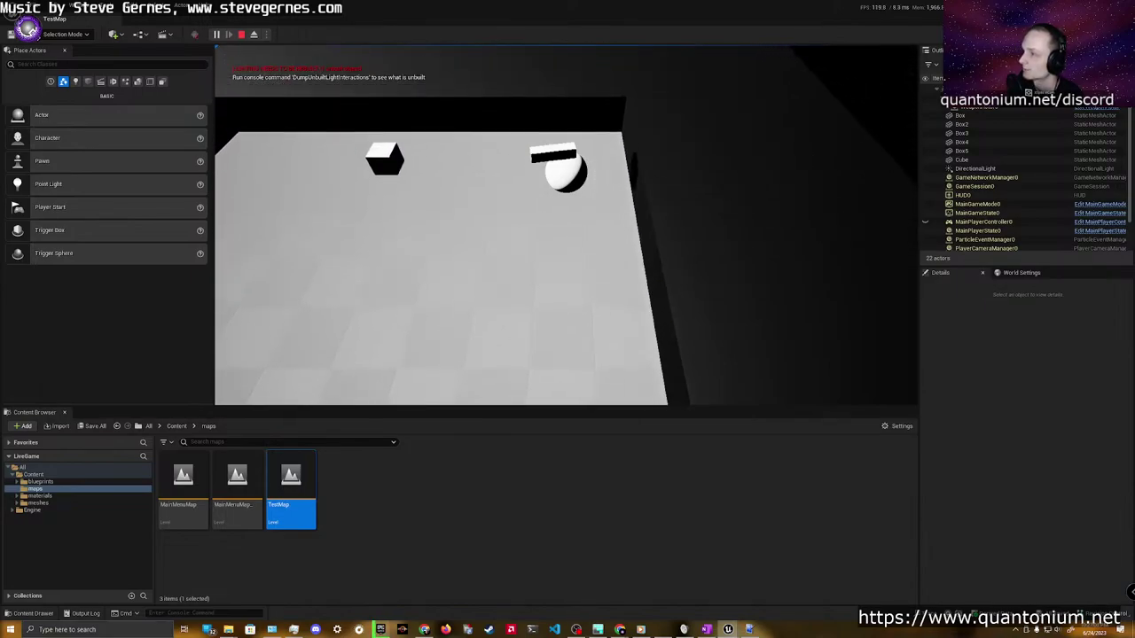
pyautogui.press('w')
pyautogui.press('d')
pyautogui.press('s')
pyautogui.press('a')
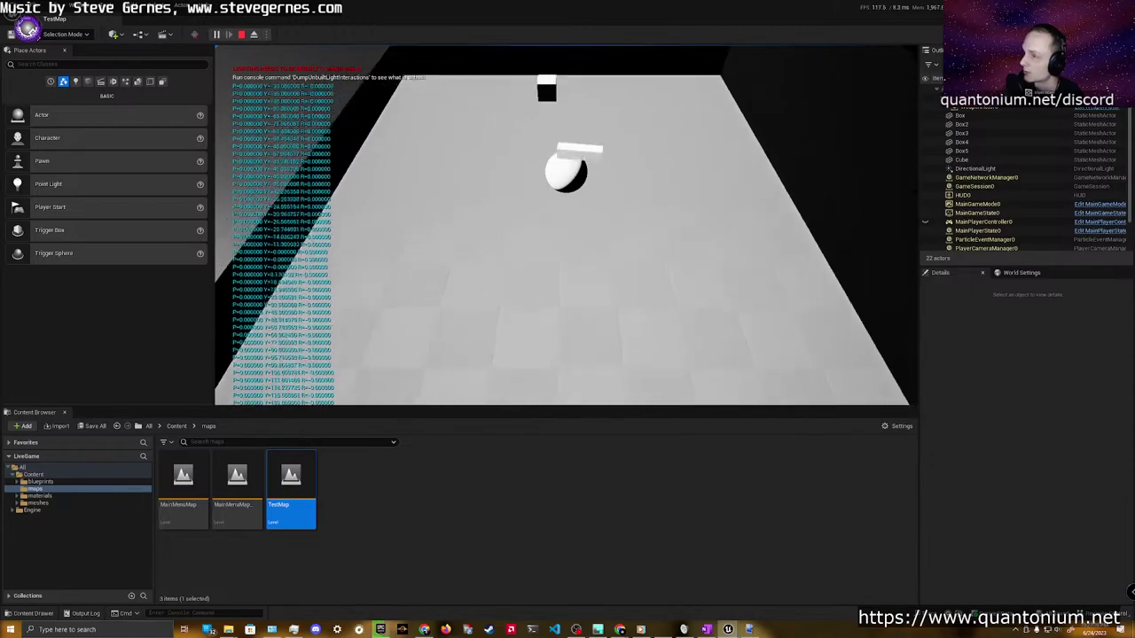
pyautogui.press('s')
pyautogui.press('a')
pyautogui.press('w')
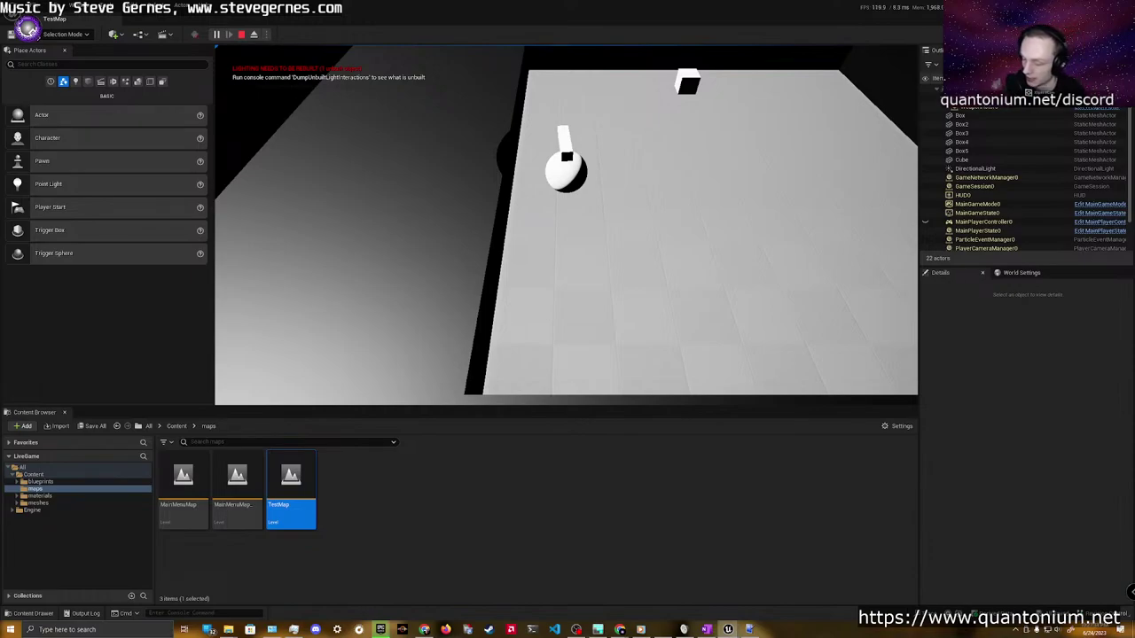
pyautogui.press('d')
pyautogui.press('w')
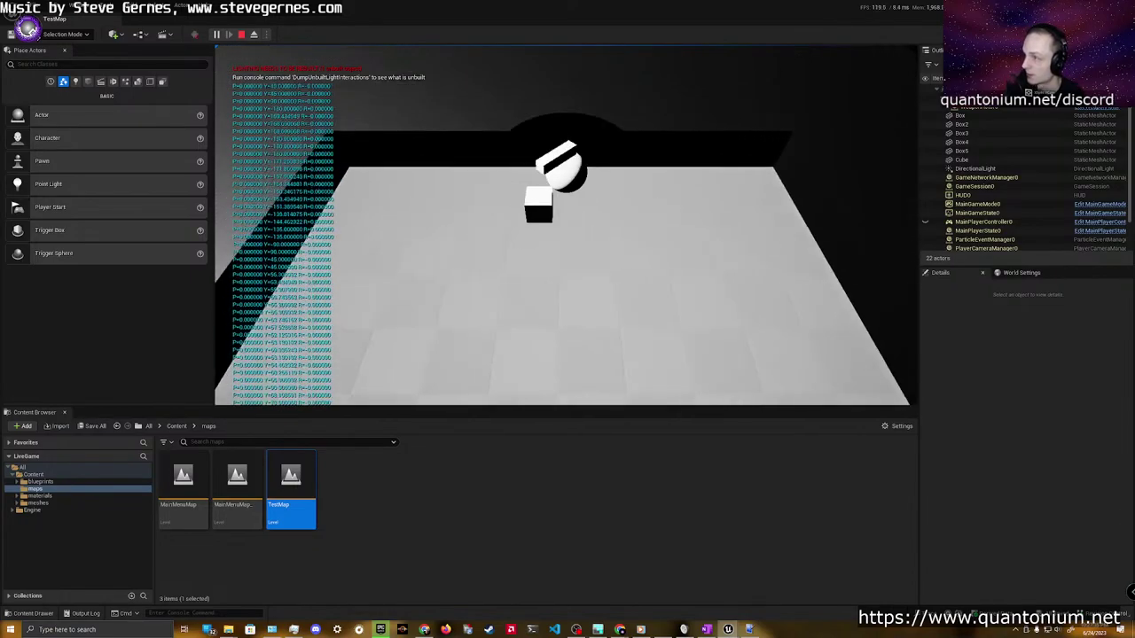
pyautogui.press('a')
pyautogui.press('d')
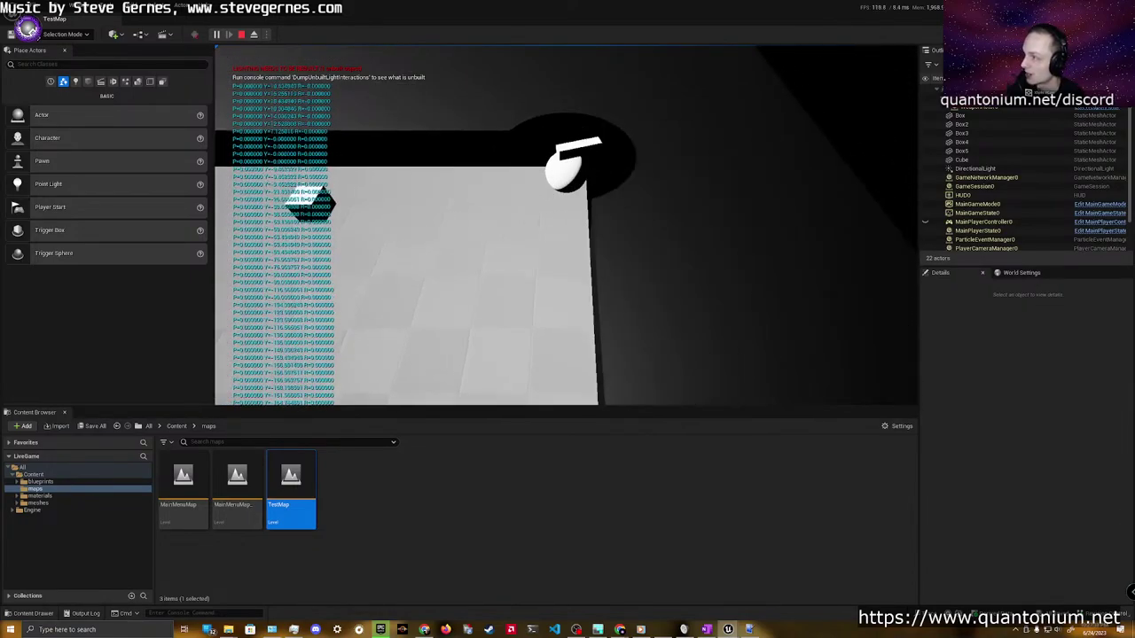
pyautogui.press('a')
pyautogui.press('s')
pyautogui.press('d')
pyautogui.press('a')
pyautogui.press('w')
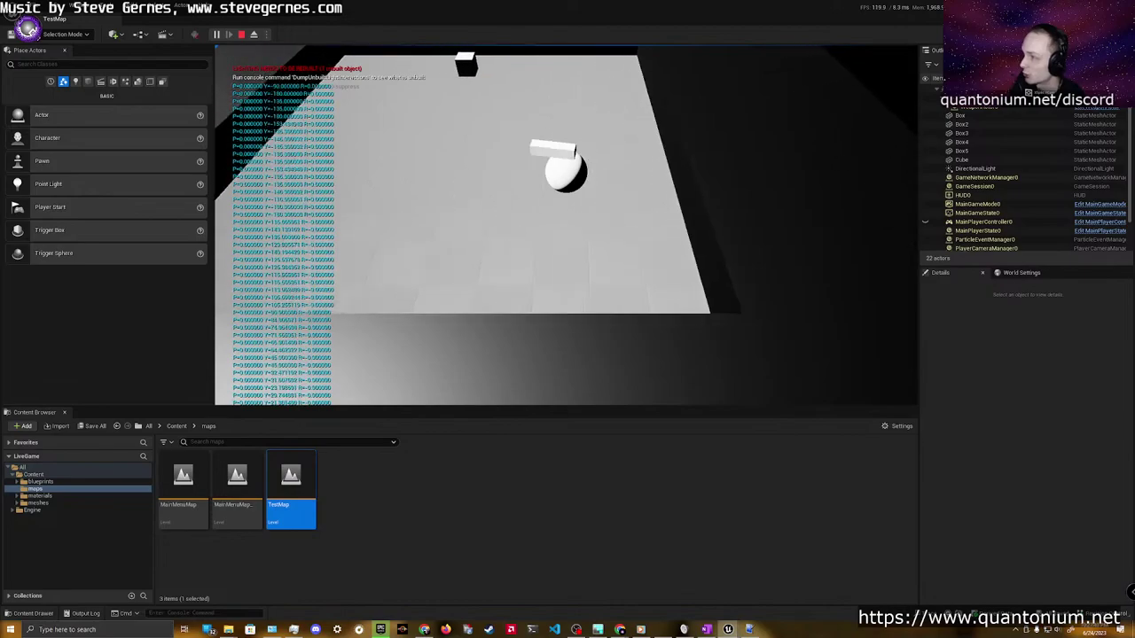
pyautogui.press('d')
pyautogui.press('w')
pyautogui.press('a')
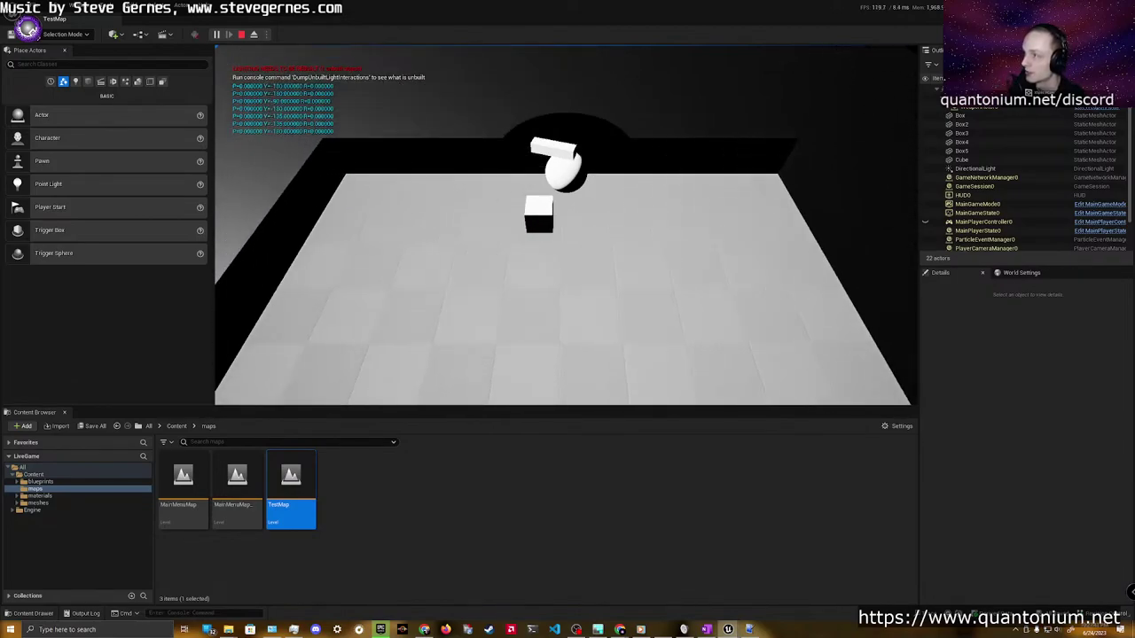
pyautogui.press('a')
pyautogui.press('s')
pyautogui.press('d')
pyautogui.press('a')
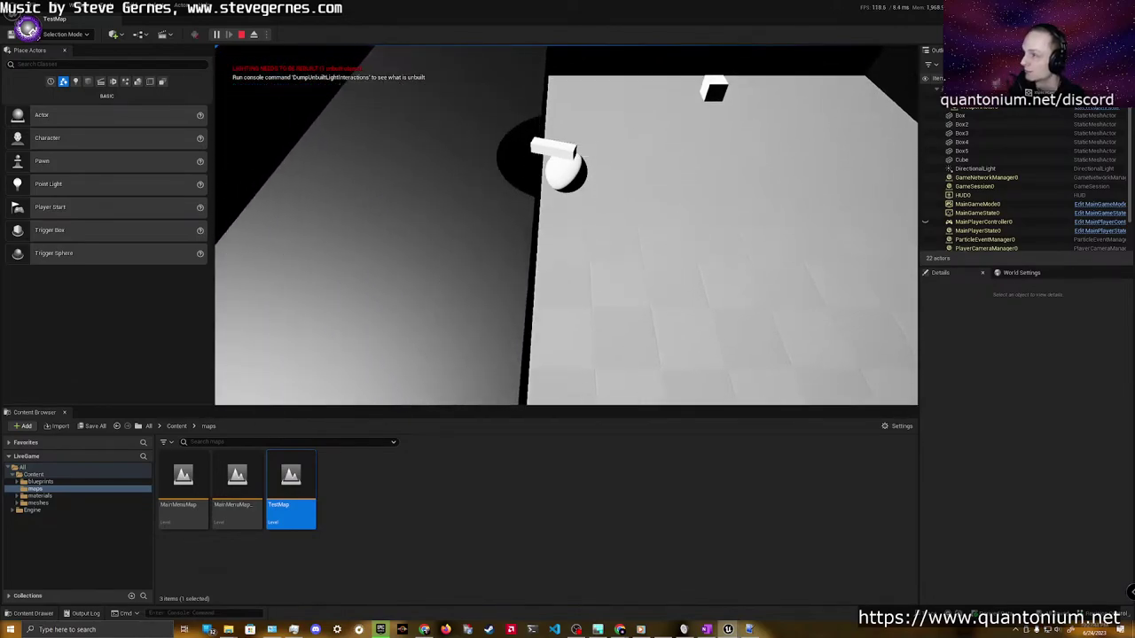
pyautogui.press('s')
pyautogui.press('d')
pyautogui.press('w')
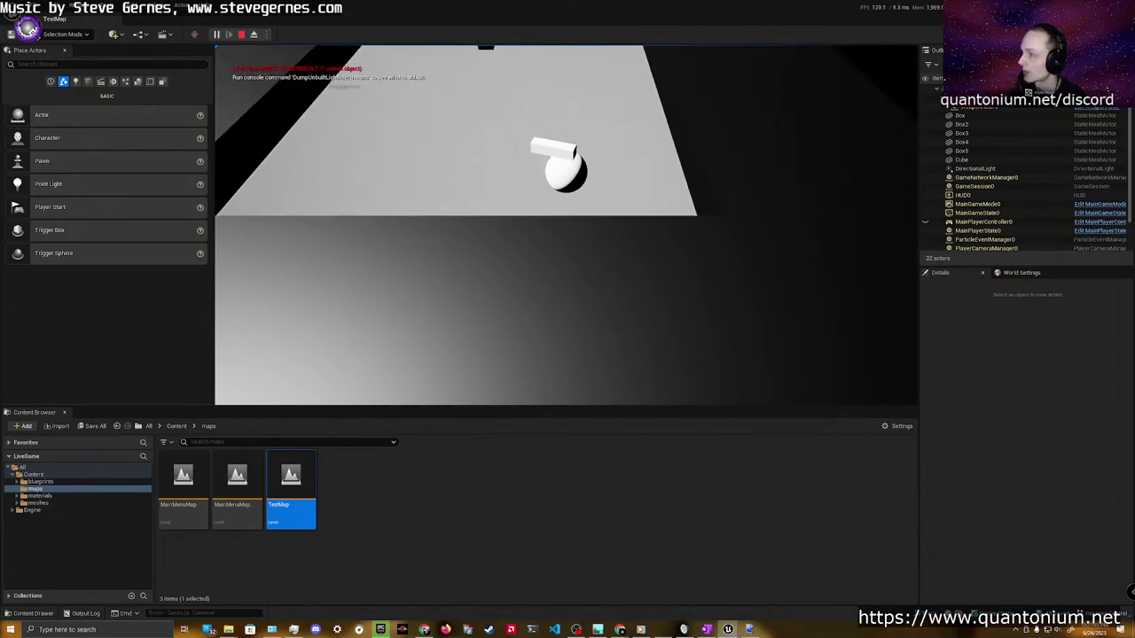
pyautogui.press('Escape')
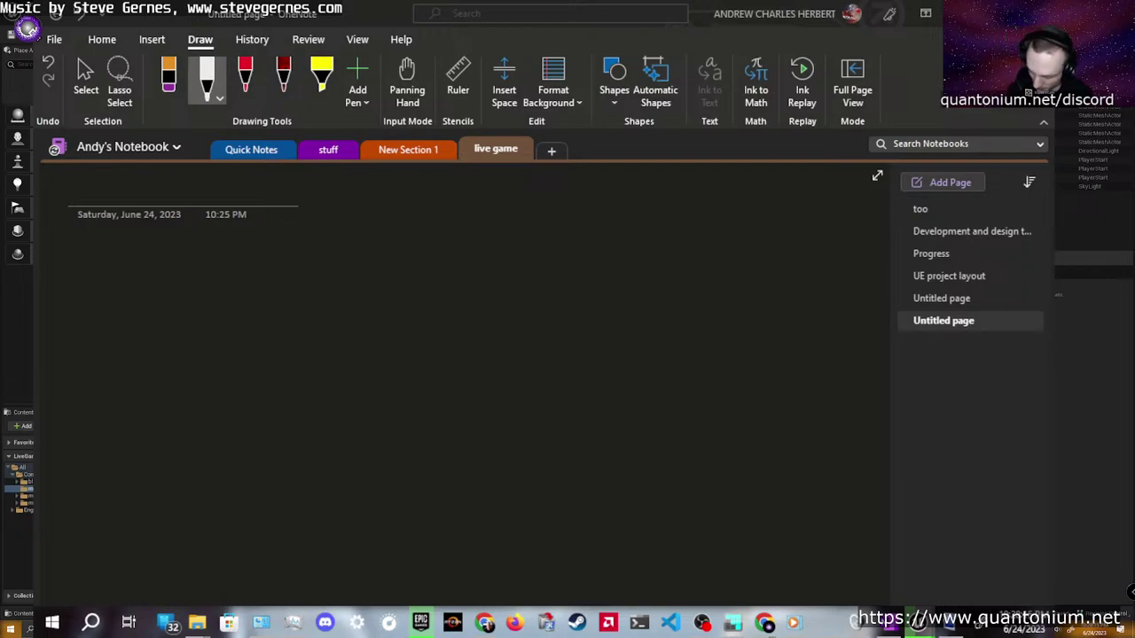
# In OneNote, try a white pen stroke on the blank page in the live game section and reduce the pen's thickness
pyautogui.moveTo(284, 315)
pyautogui.mouseDown()
pyautogui.moveTo(316, 368)
pyautogui.moveTo(311, 381)
pyautogui.mouseUp()
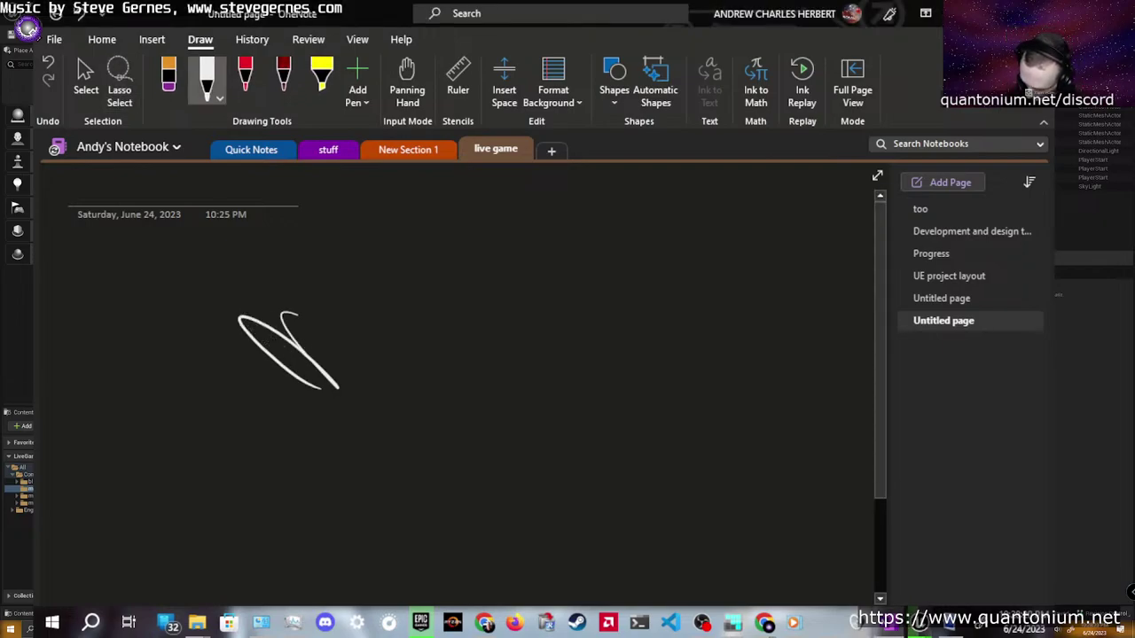
pyautogui.click(246, 324)
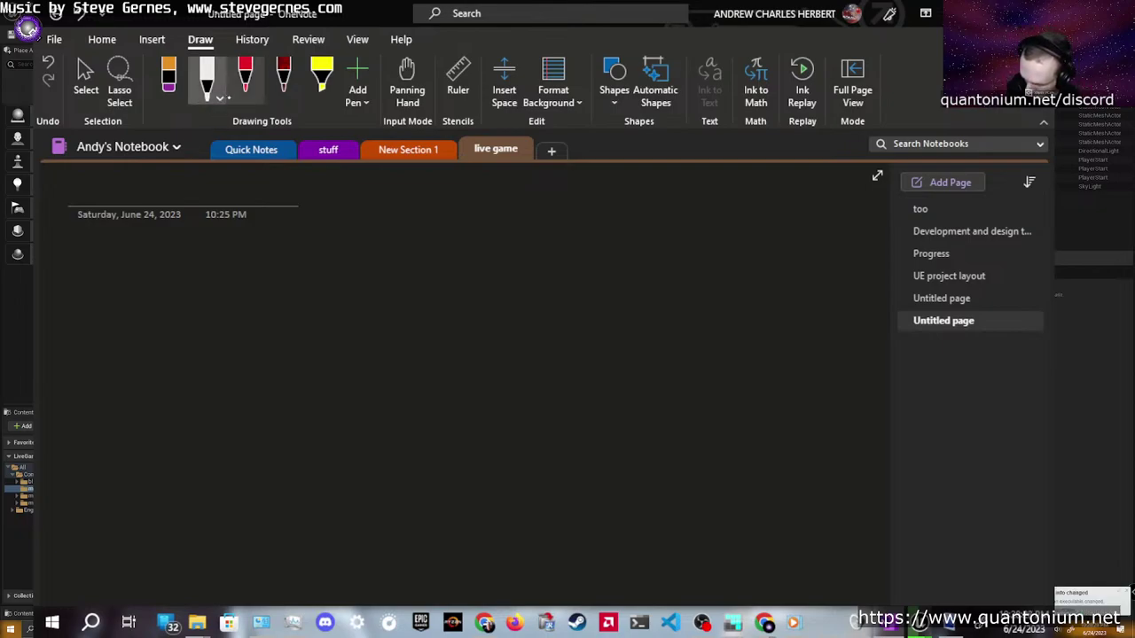
pyautogui.click(219, 98)
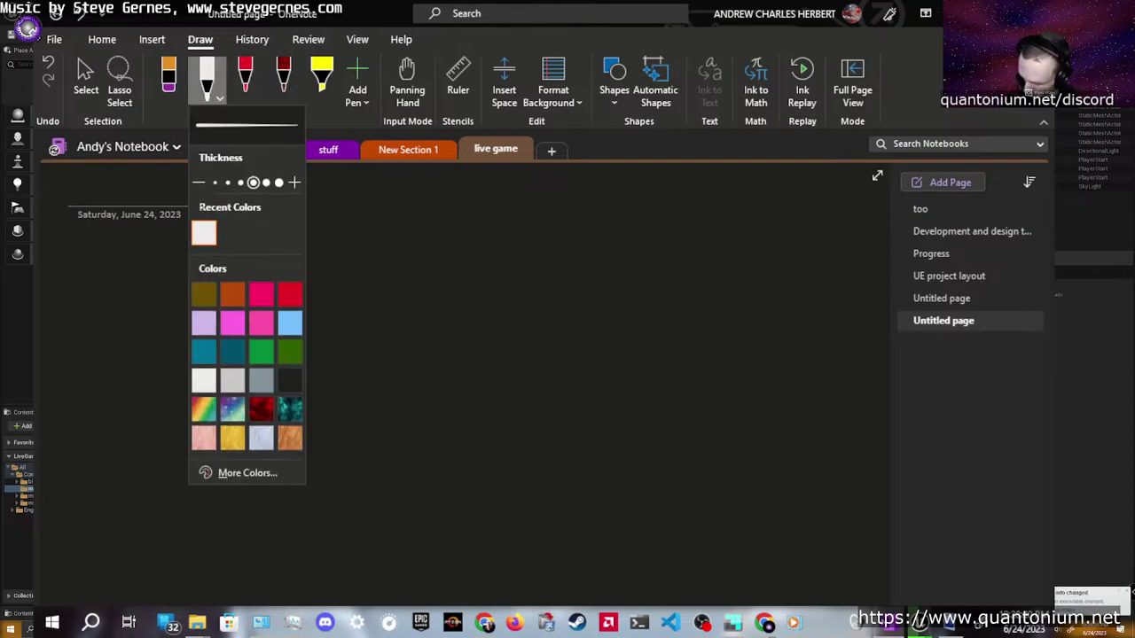
pyautogui.click(198, 183)
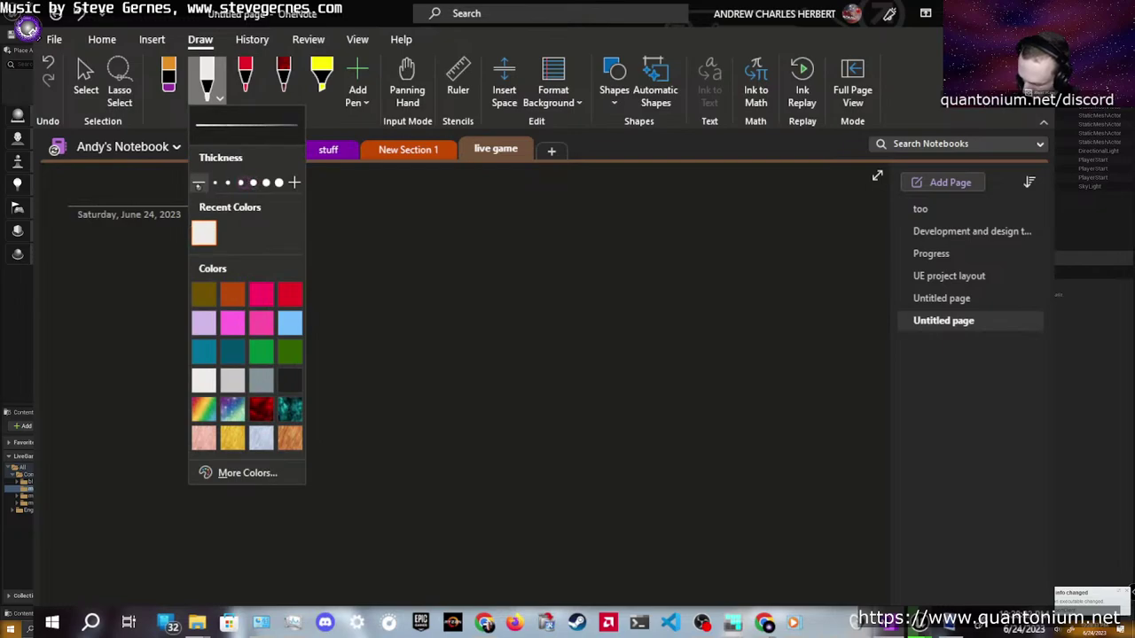
# Try freehand strokes with the thinner white pen on the blank page, undo them, and return to the Select tool
pyautogui.moveTo(473, 288)
pyautogui.mouseDown()
pyautogui.moveTo(416, 321)
pyautogui.moveTo(220, 206)
pyautogui.moveTo(208, 279)
pyautogui.mouseUp()
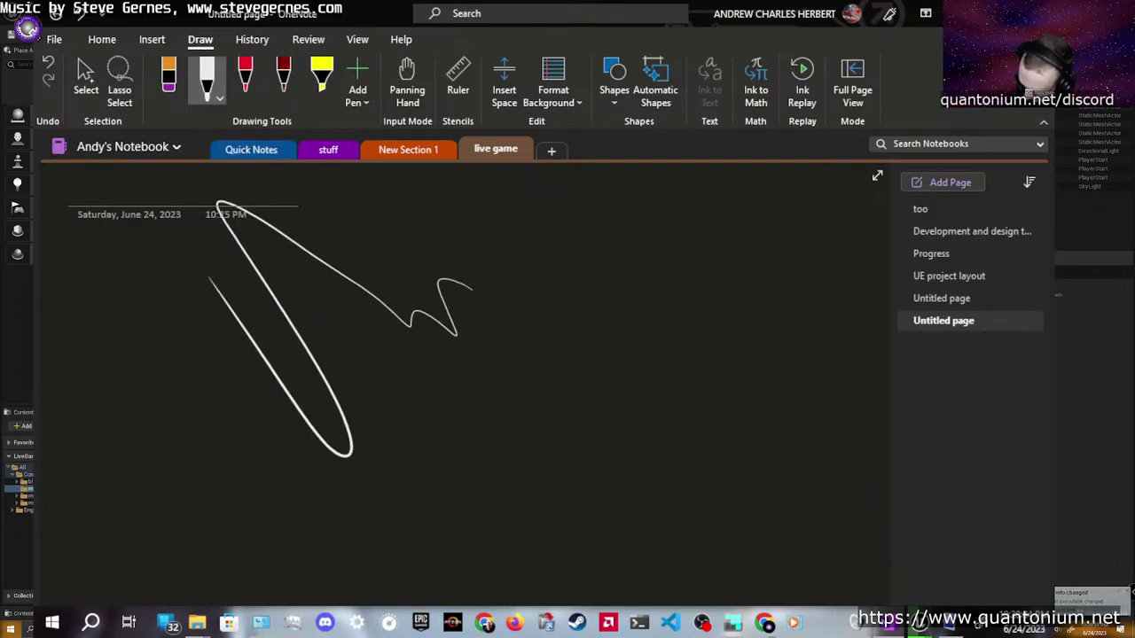
pyautogui.click(208, 279)
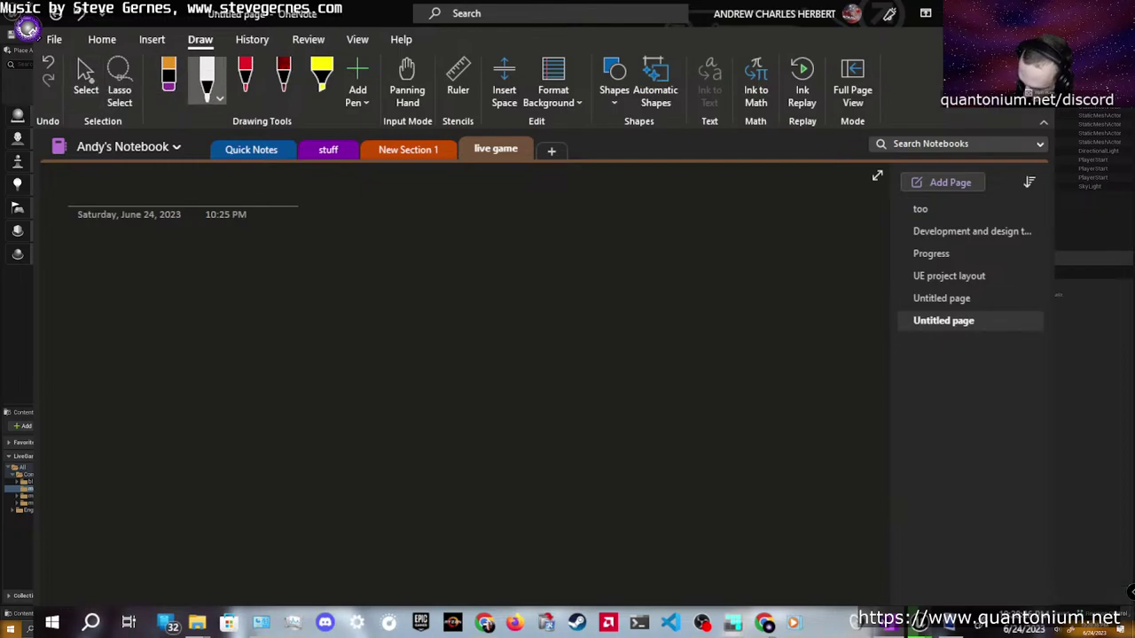
pyautogui.moveTo(181, 322)
pyautogui.mouseDown()
pyautogui.moveTo(189, 385)
pyautogui.moveTo(160, 283)
pyautogui.mouseUp()
pyautogui.hotkey('ctrl', 'z')
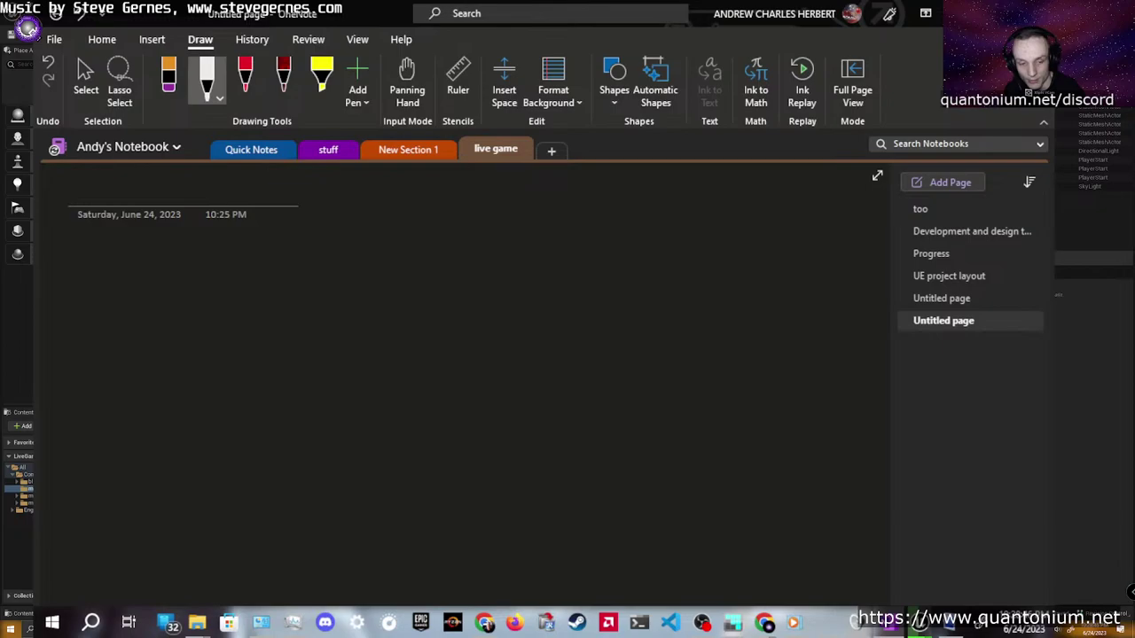
pyautogui.click(86, 80)
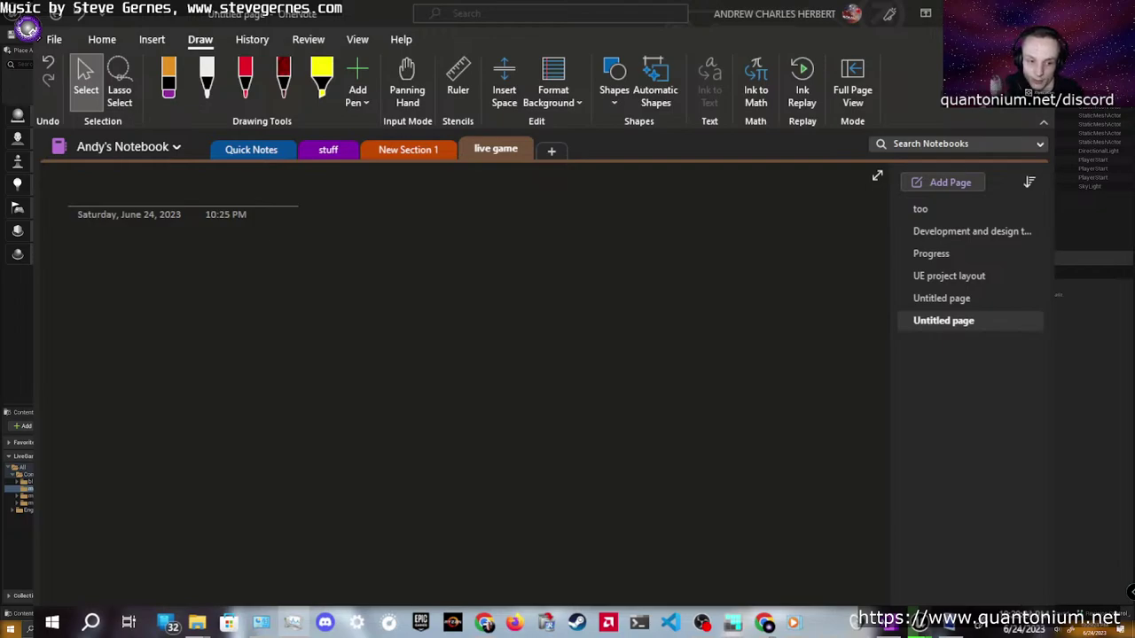
# Get OneNote out of the way and end the Armoury Crate task in Task Manager
pyautogui.press('super+Down')
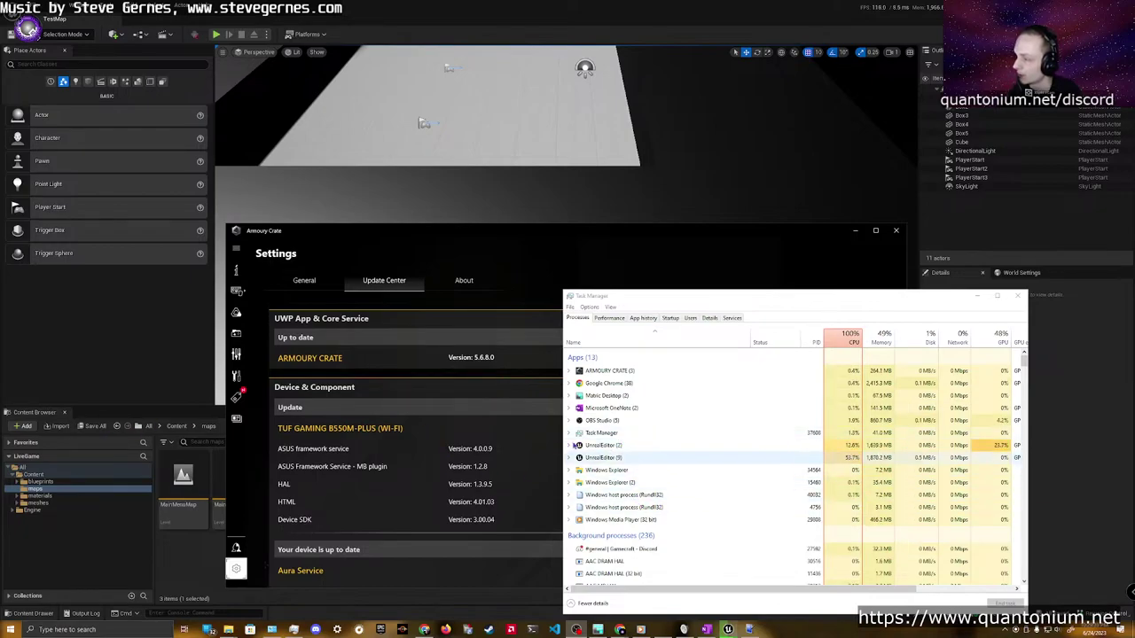
pyautogui.click(594, 371)
pyautogui.click(1005, 604)
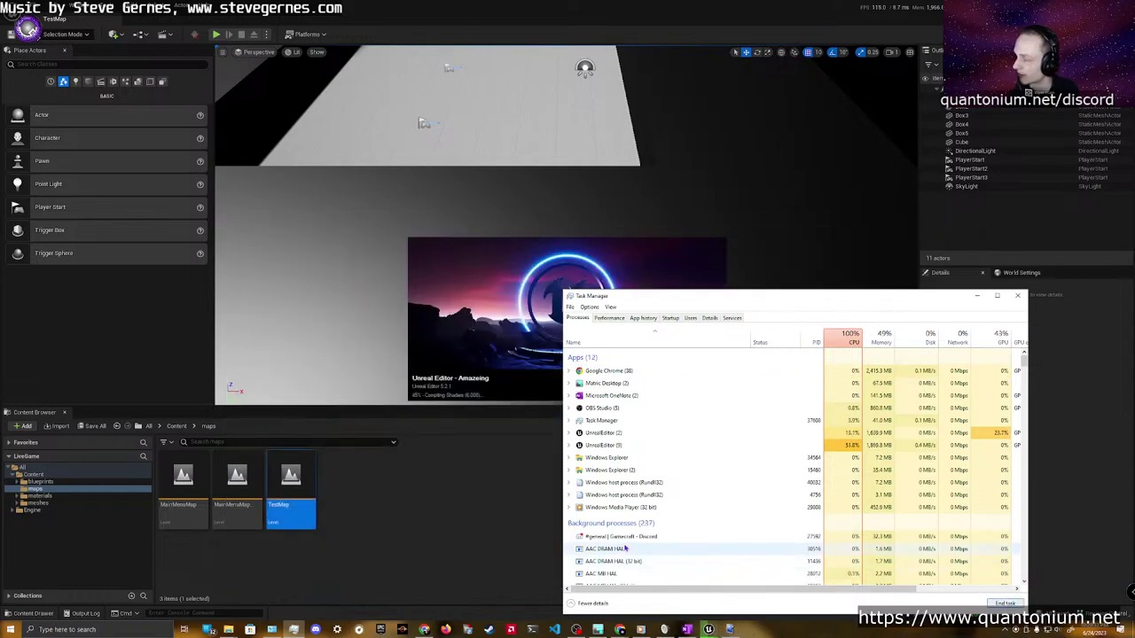
# Relaunch Armoury Crate from the installed apps list and open its Device page
pyautogui.click(11, 630)
pyautogui.scroll(-7, 97, 513)
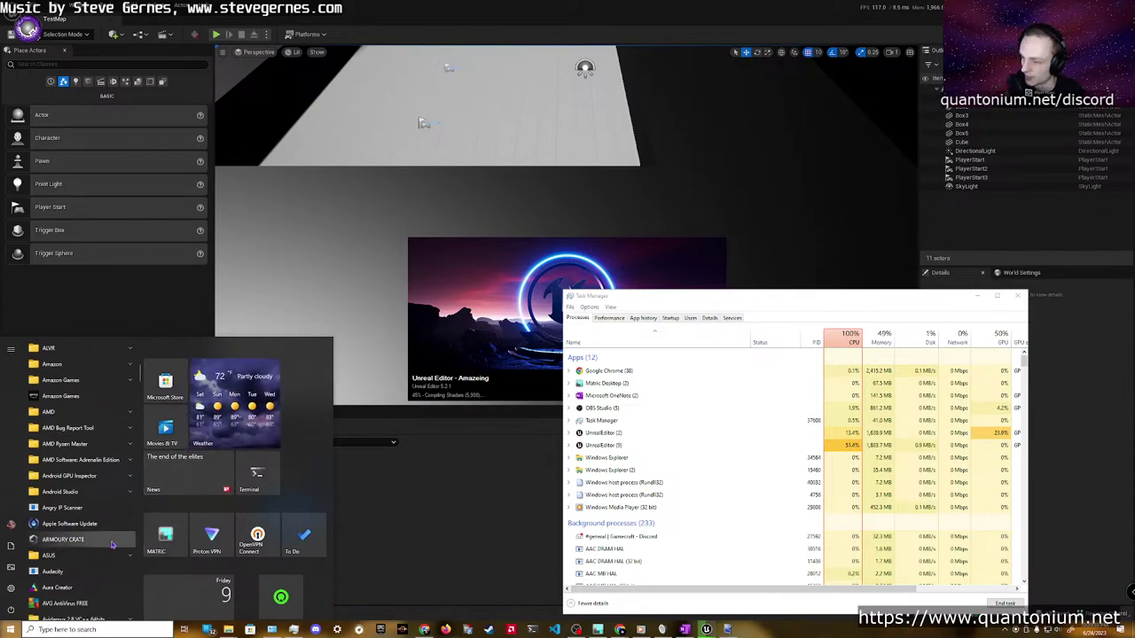
pyautogui.click(64, 539)
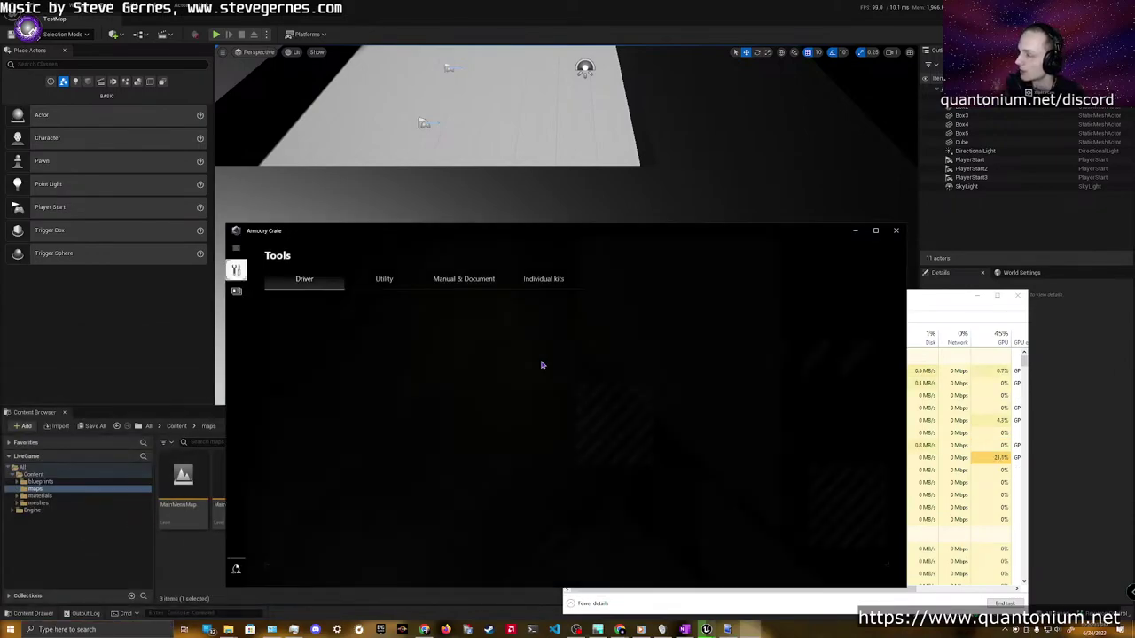
pyautogui.click(237, 249)
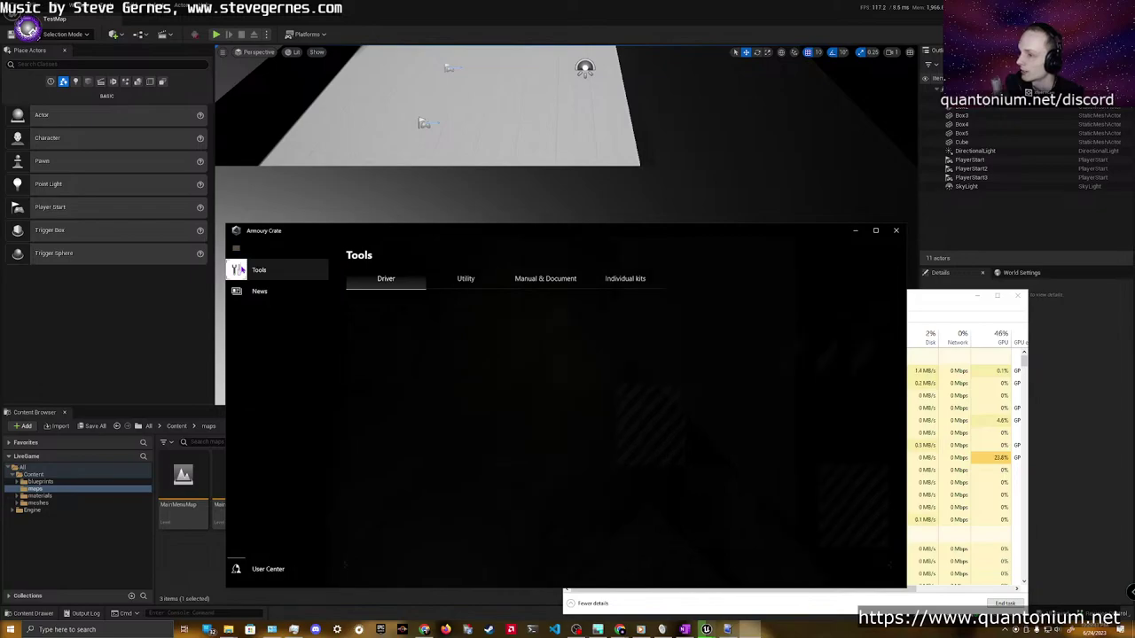
pyautogui.click(244, 253)
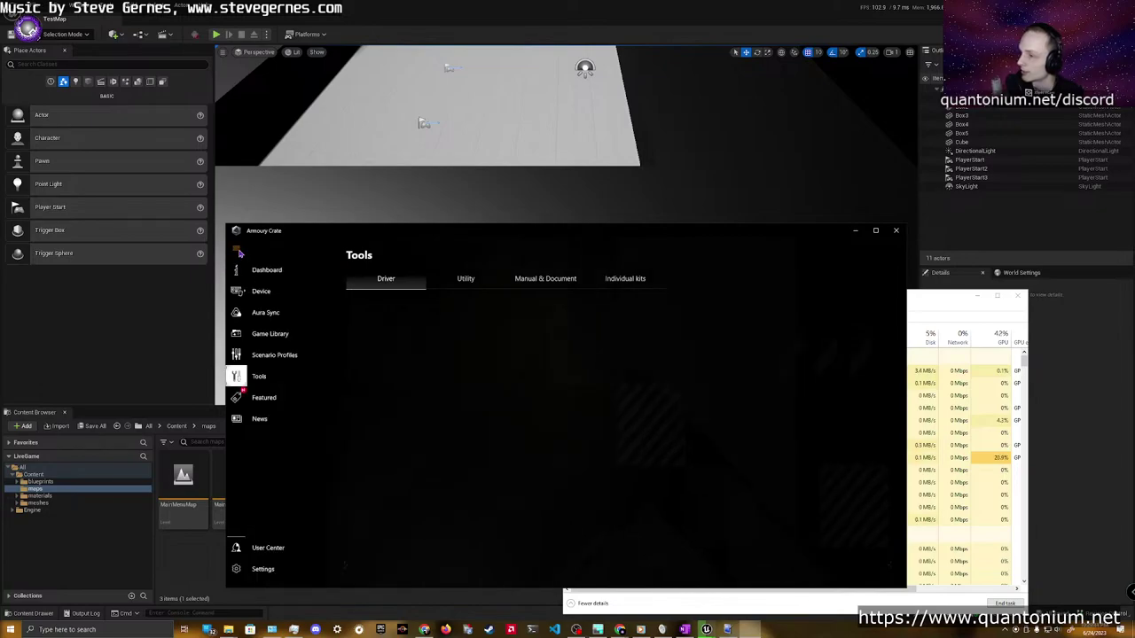
pyautogui.click(256, 291)
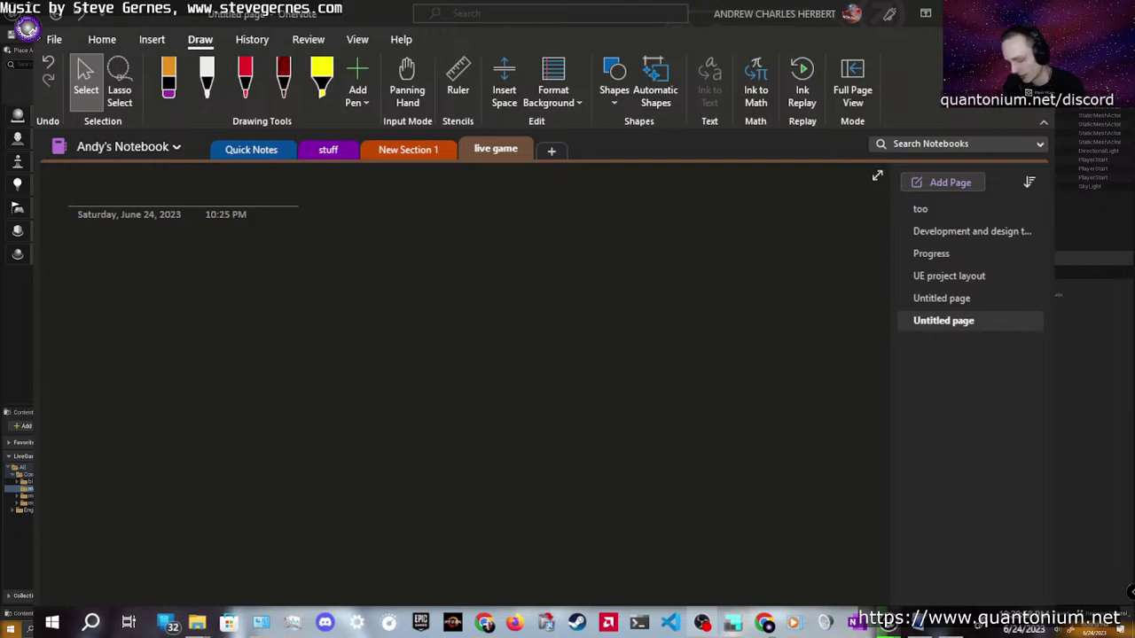
# In OneNote, try sketching a small round figure with a barrel inside a partial frame using the white pen
pyautogui.click(207, 78)
pyautogui.moveTo(236, 348)
pyautogui.mouseDown()
pyautogui.moveTo(260, 345)
pyautogui.moveTo(232, 344)
pyautogui.mouseUp()
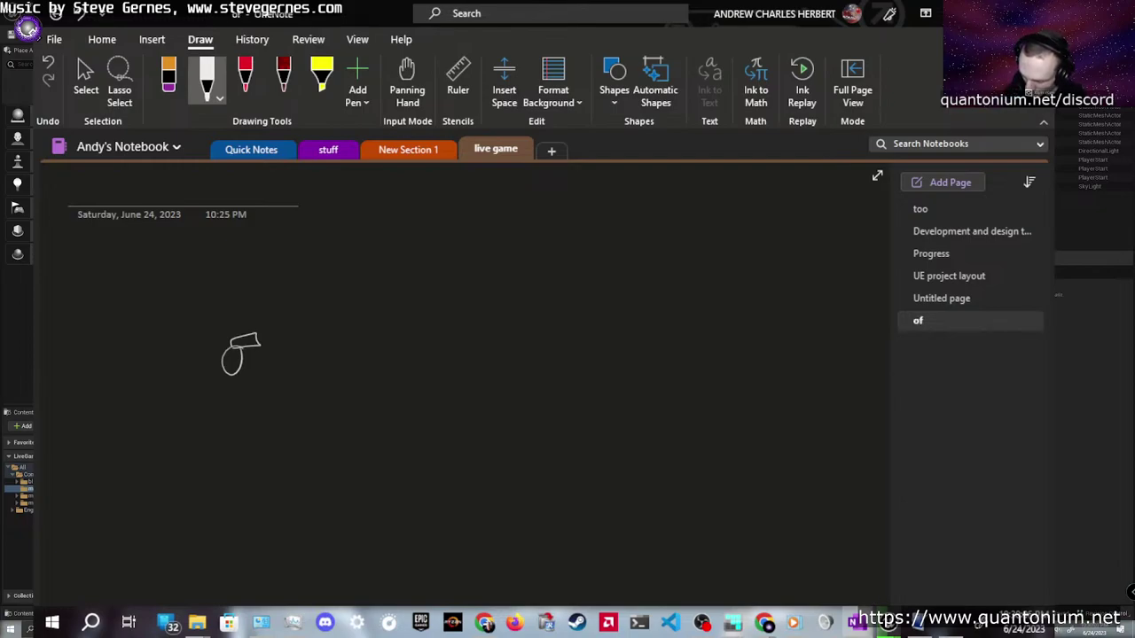
pyautogui.moveTo(200, 335); pyautogui.dragTo(213, 411)
pyautogui.moveTo(199, 333); pyautogui.dragTo(288, 331)
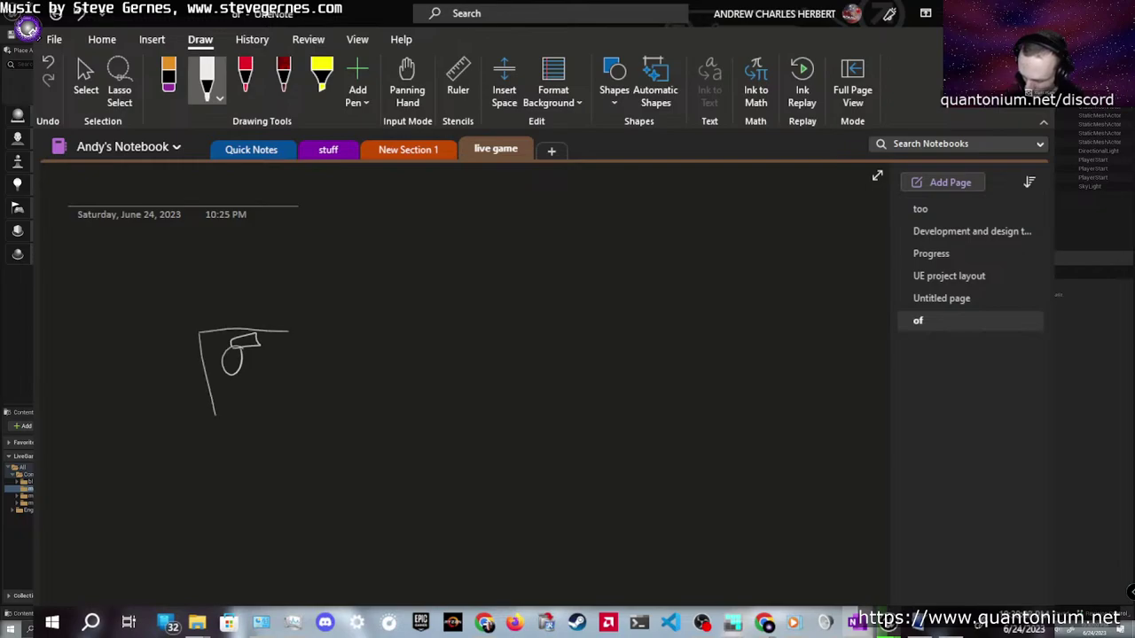
pyautogui.moveTo(207, 406); pyautogui.dragTo(269, 401)
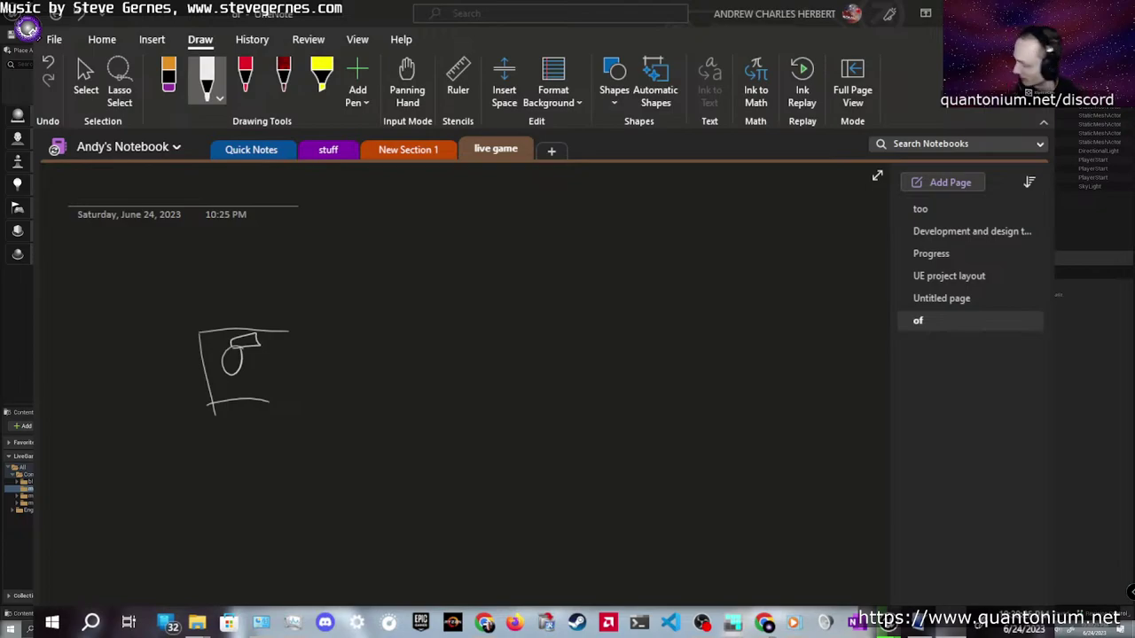
pyautogui.moveTo(232, 342)
pyautogui.mouseDown()
pyautogui.moveTo(246, 403)
pyautogui.moveTo(222, 331)
pyautogui.moveTo(253, 342)
pyautogui.mouseUp()
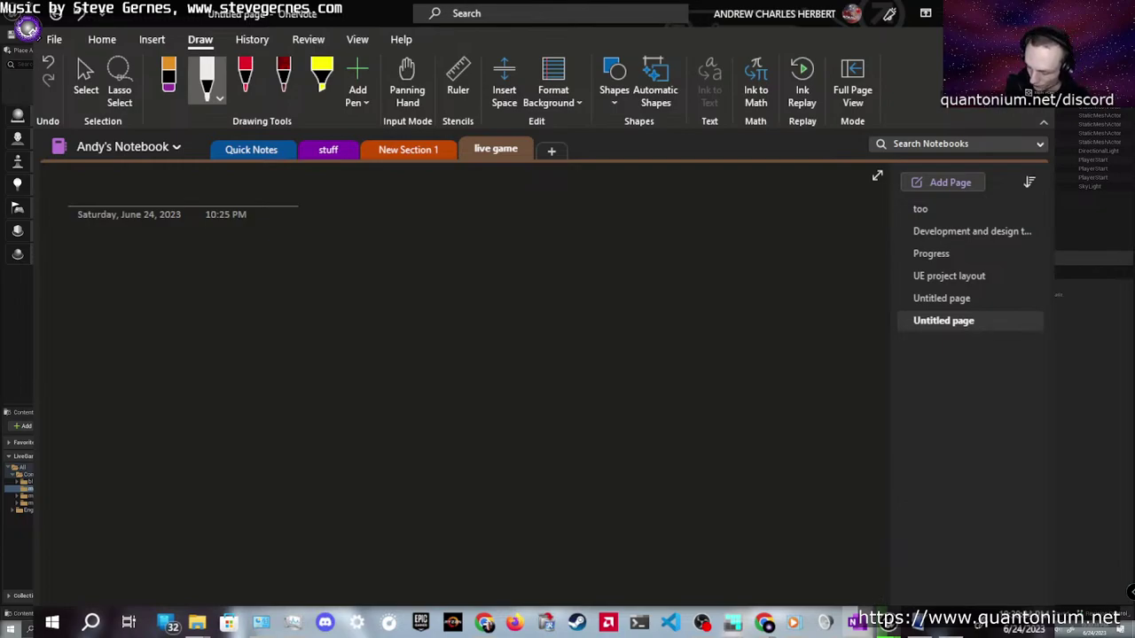
# Draw a large freehand rectangular frame across the blank page with the white pen
pyautogui.moveTo(131, 291)
pyautogui.mouseDown()
pyautogui.moveTo(142, 531)
pyautogui.moveTo(129, 290)
pyautogui.moveTo(741, 308)
pyautogui.mouseUp()
pyautogui.moveTo(140, 535)
pyautogui.mouseDown()
pyautogui.moveTo(772, 525)
pyautogui.moveTo(759, 320)
pyautogui.mouseUp()
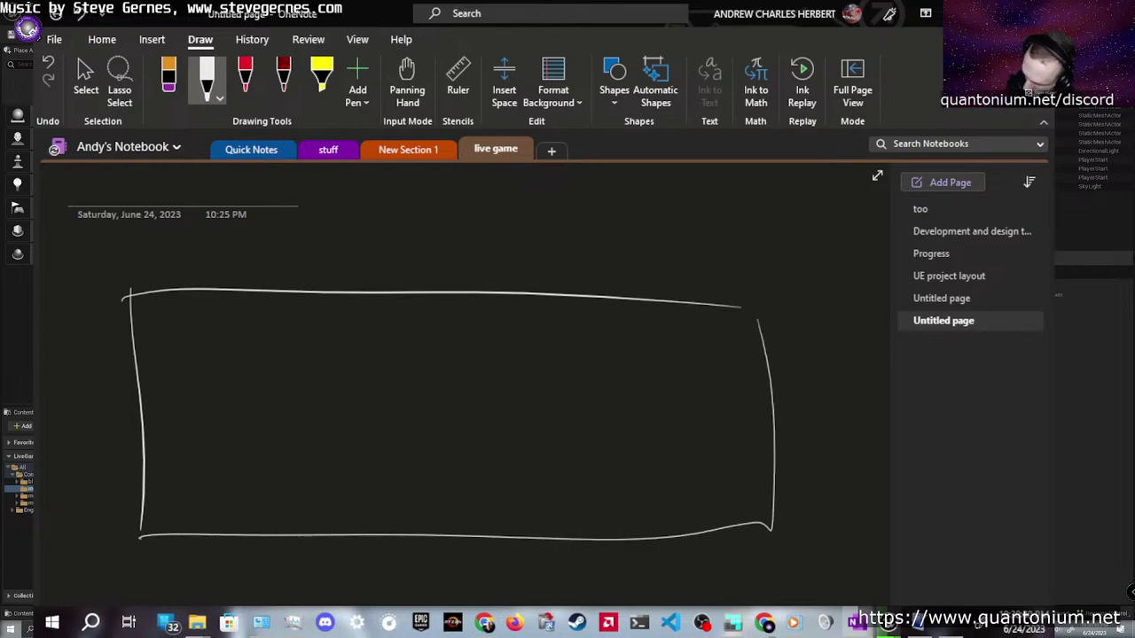
# Open the page "too" in the live game section and look over its map sketches, figure sketch and game design notes
pyautogui.click(920, 210)
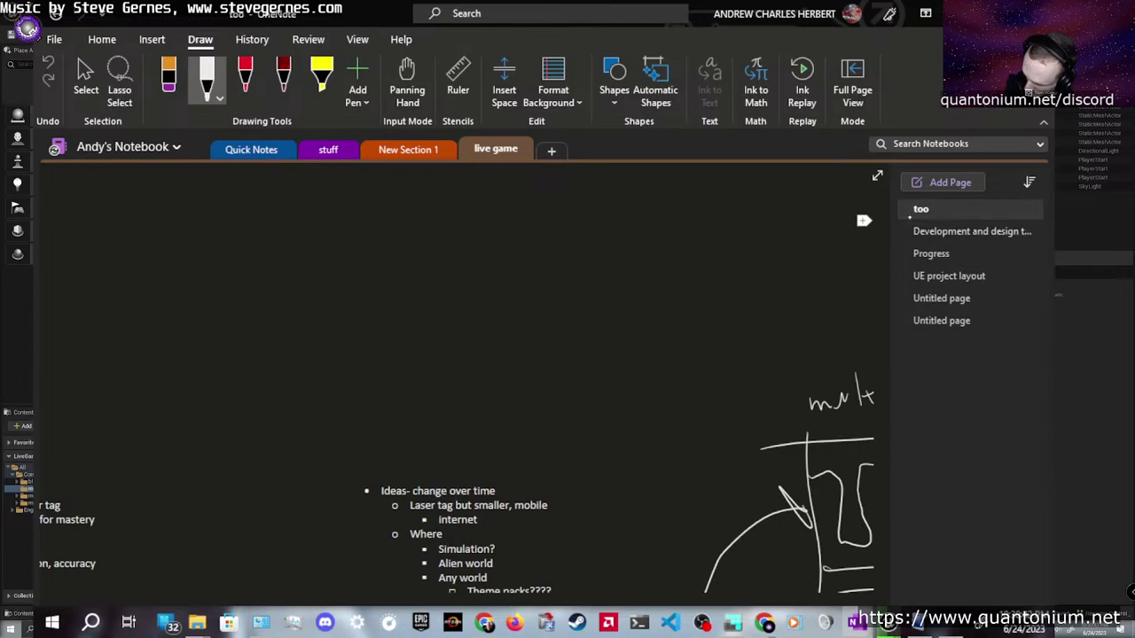
pyautogui.click(86, 78)
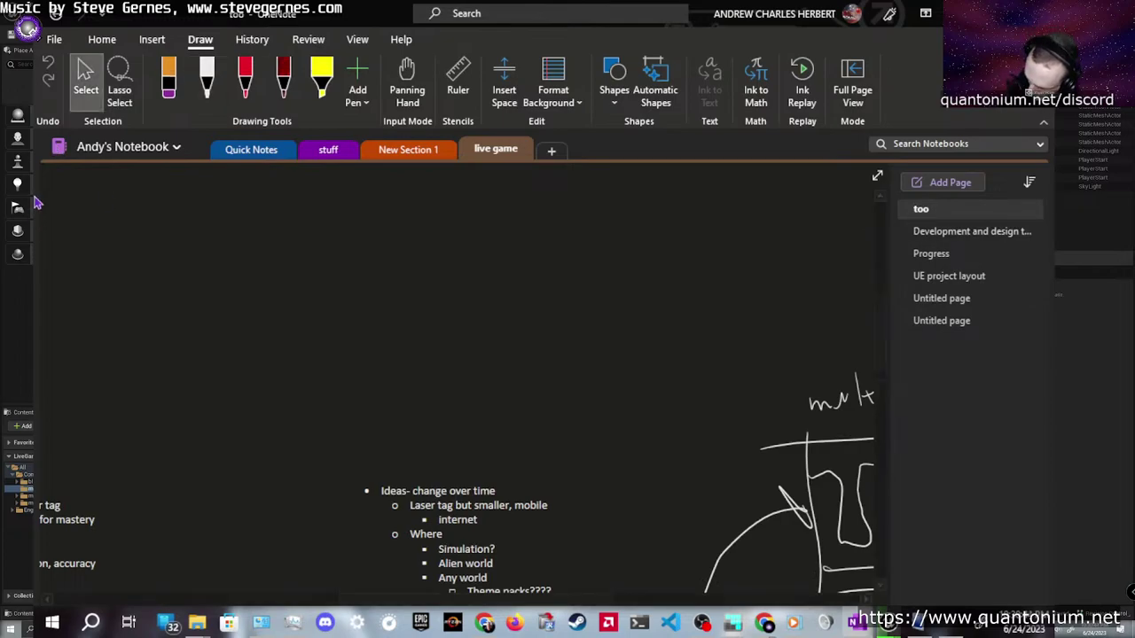
pyautogui.hscroll(-7, 414, 450)
pyautogui.scroll(-15, 409, 449)
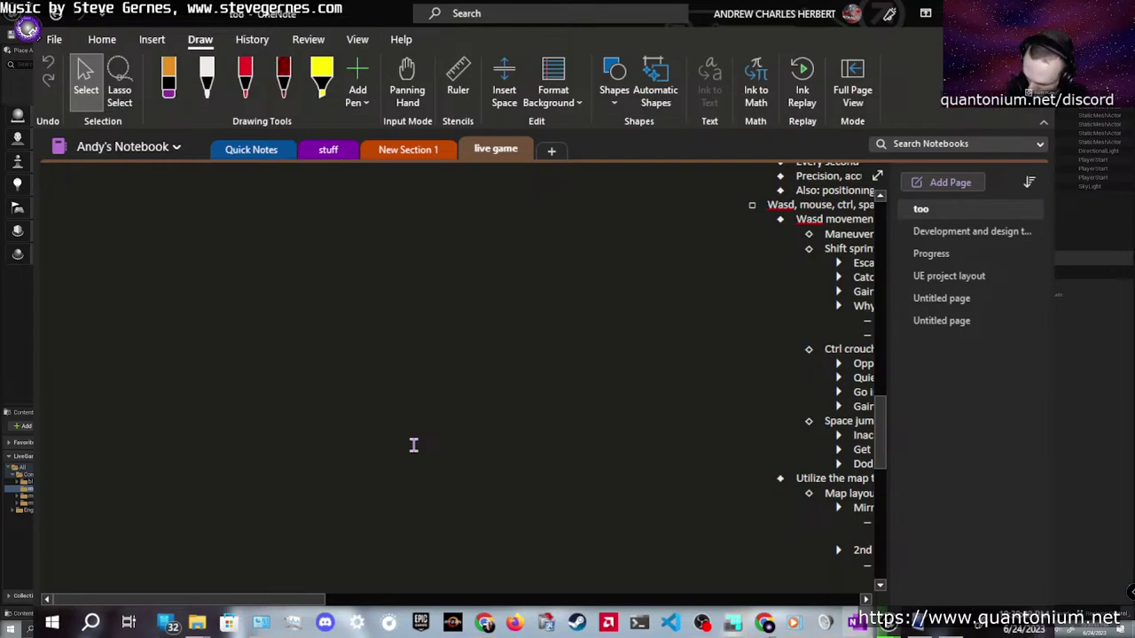
pyautogui.scroll(-10, 413, 444)
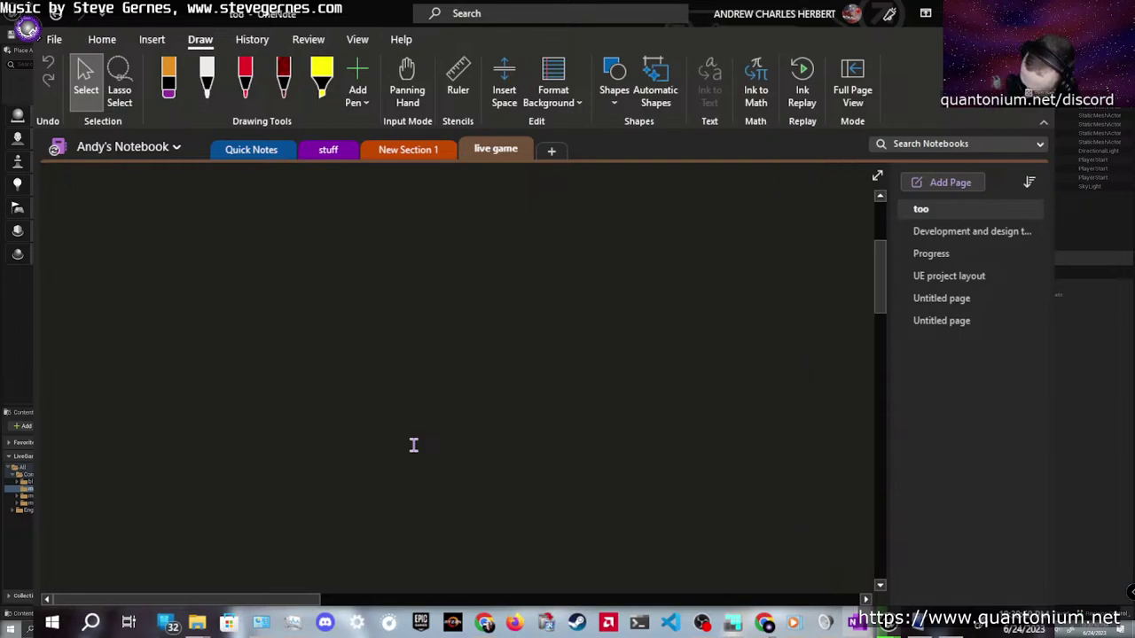
pyautogui.scroll(15, 414, 444)
pyautogui.hscroll(5, 415, 447)
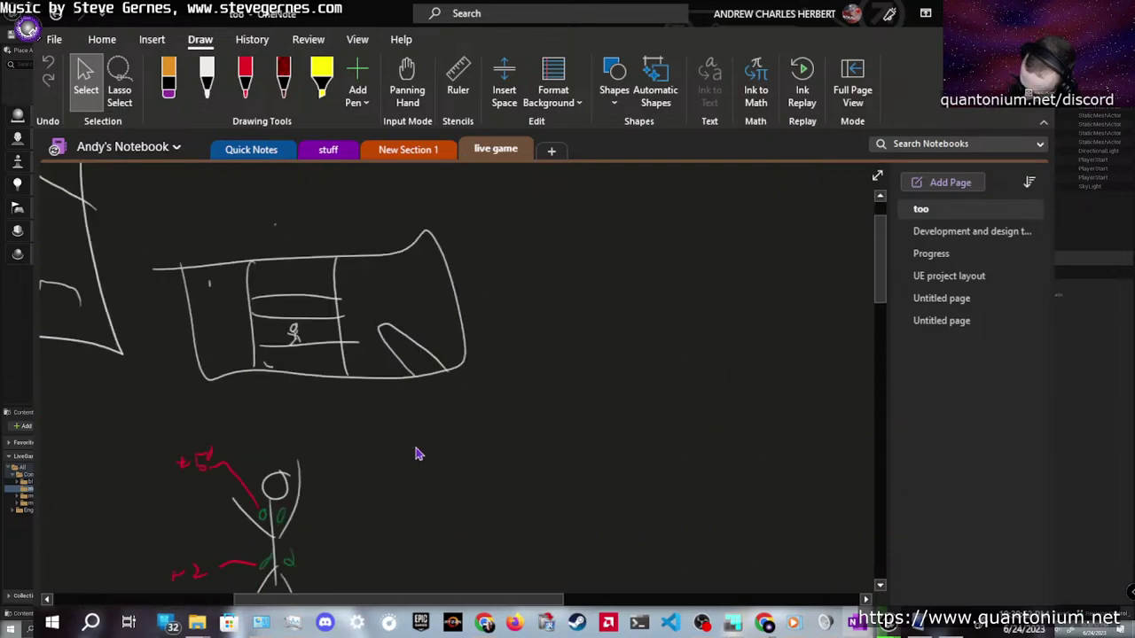
pyautogui.scroll(-4, 417, 450)
pyautogui.hscroll(-5, 415, 448)
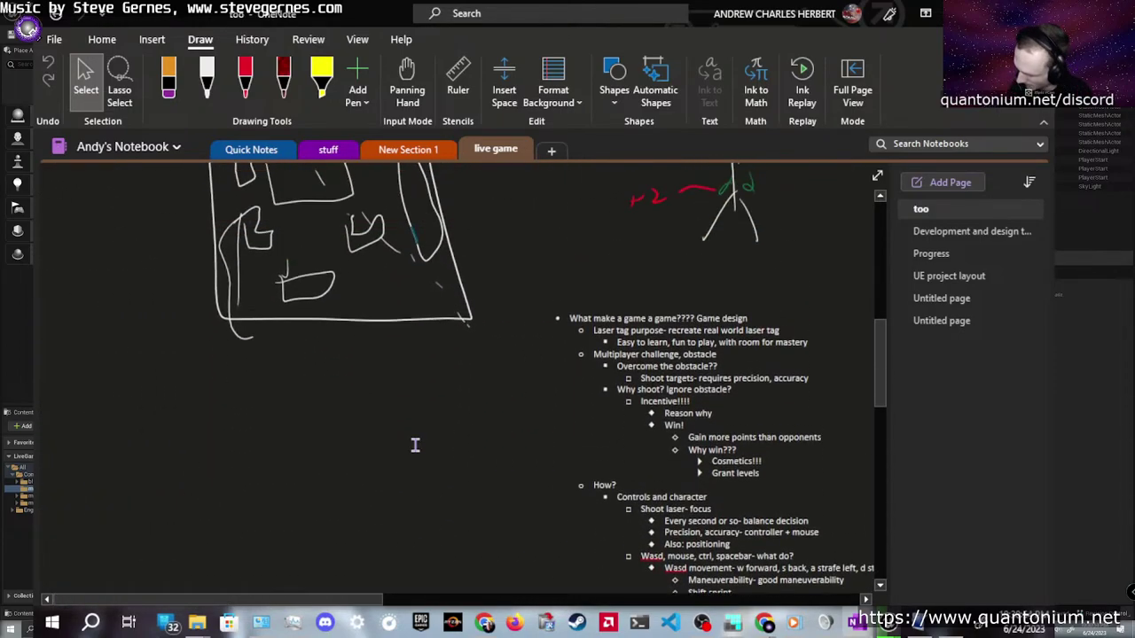
pyautogui.scroll(-5, 415, 444)
pyautogui.scroll(3, 415, 444)
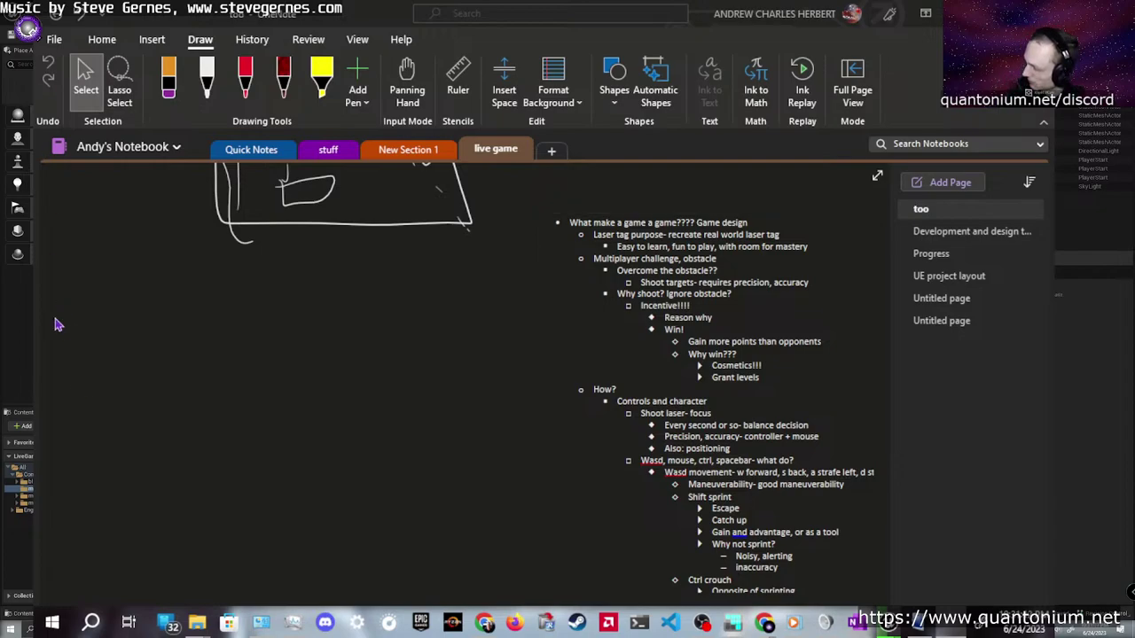
# Read through the character controls, mobile controls and incentive notes, ending at the "Ideas- change over time" list and its sketches
pyautogui.scroll(-5, 590, 404)
pyautogui.scroll(1, 576, 390)
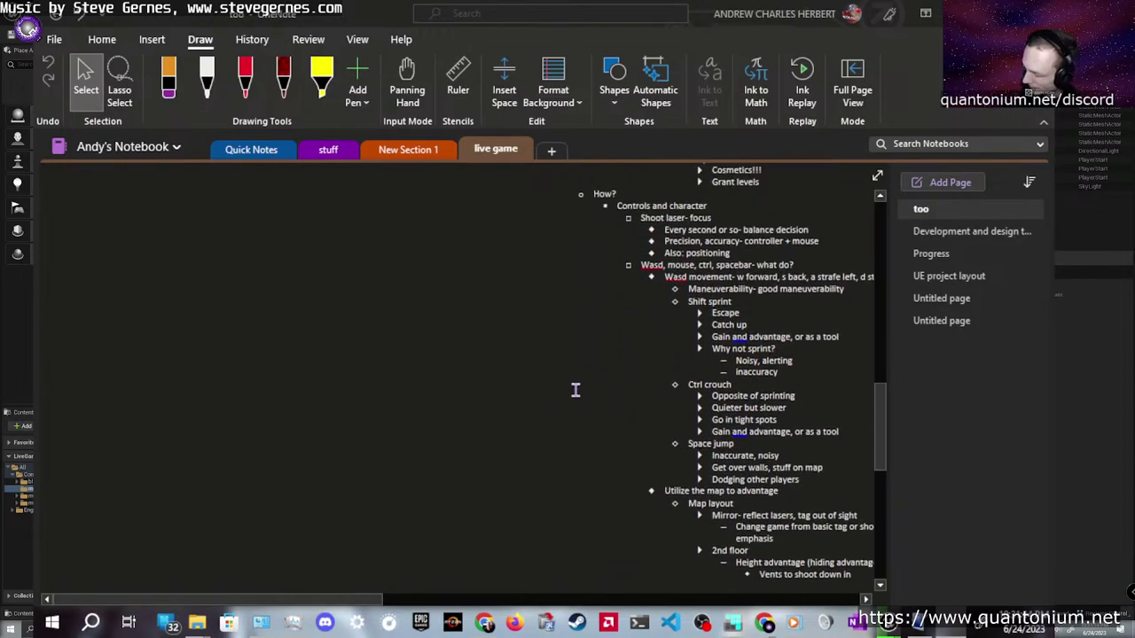
pyautogui.hscroll(5, 464, 341)
pyautogui.hscroll(3, 464, 341)
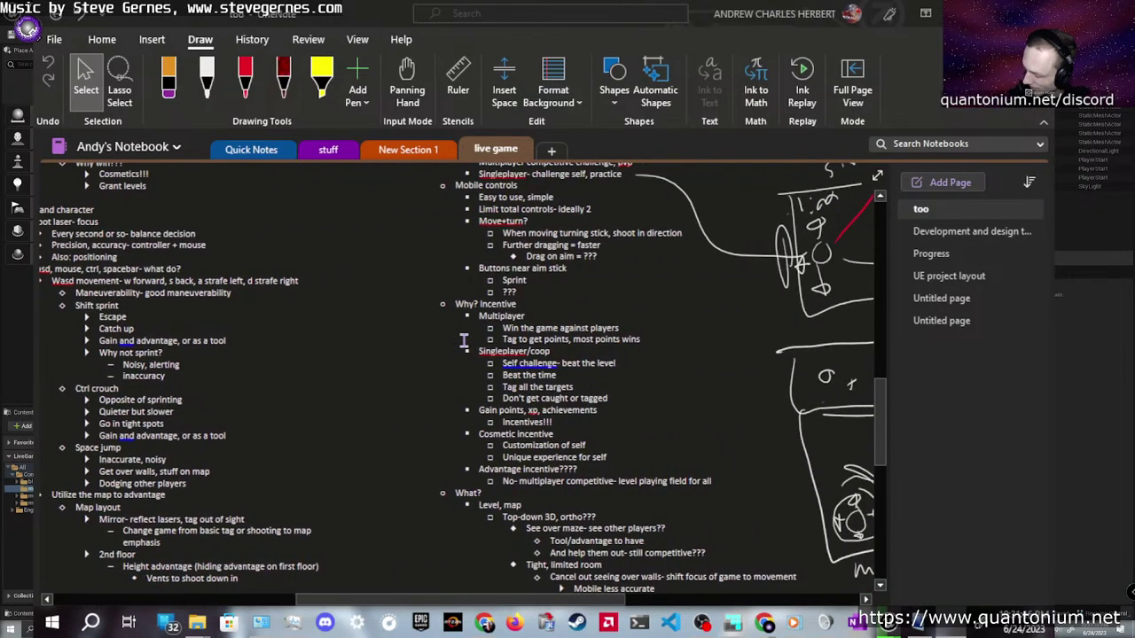
pyautogui.scroll(7, 462, 339)
pyautogui.hscroll(2, 458, 337)
pyautogui.hscroll(2, 458, 336)
pyautogui.scroll(-2, 413, 322)
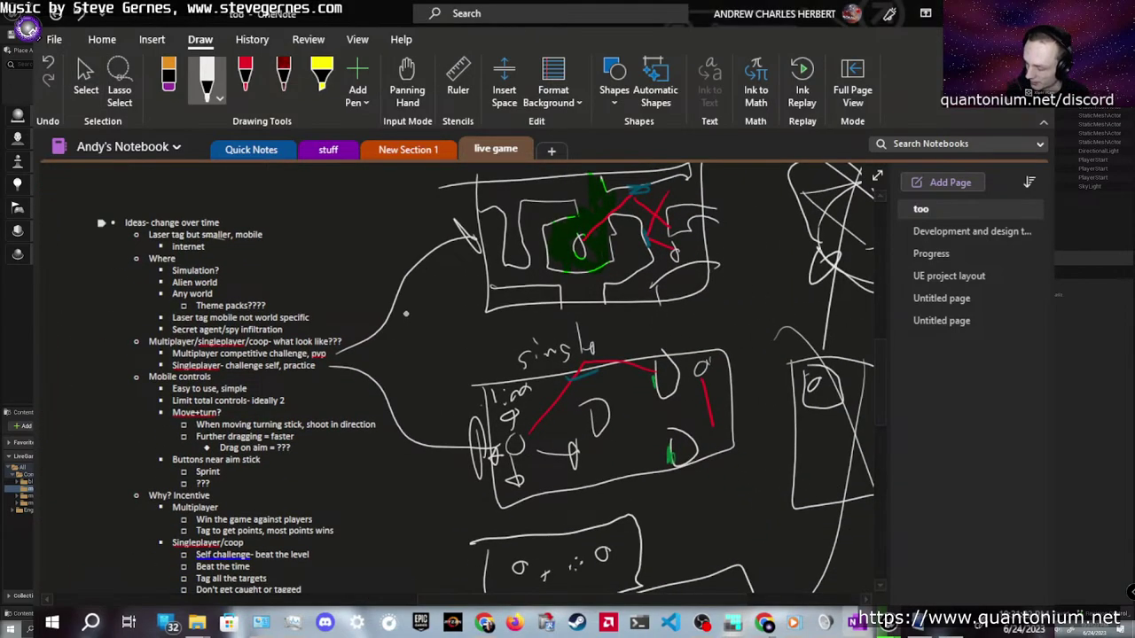
# Try circling the "Laser tag but smaller, mobile" idea with the white pen and remove the stroke
pyautogui.moveTo(254, 213)
pyautogui.mouseDown()
pyautogui.moveTo(149, 217)
pyautogui.moveTo(199, 196)
pyautogui.mouseUp()
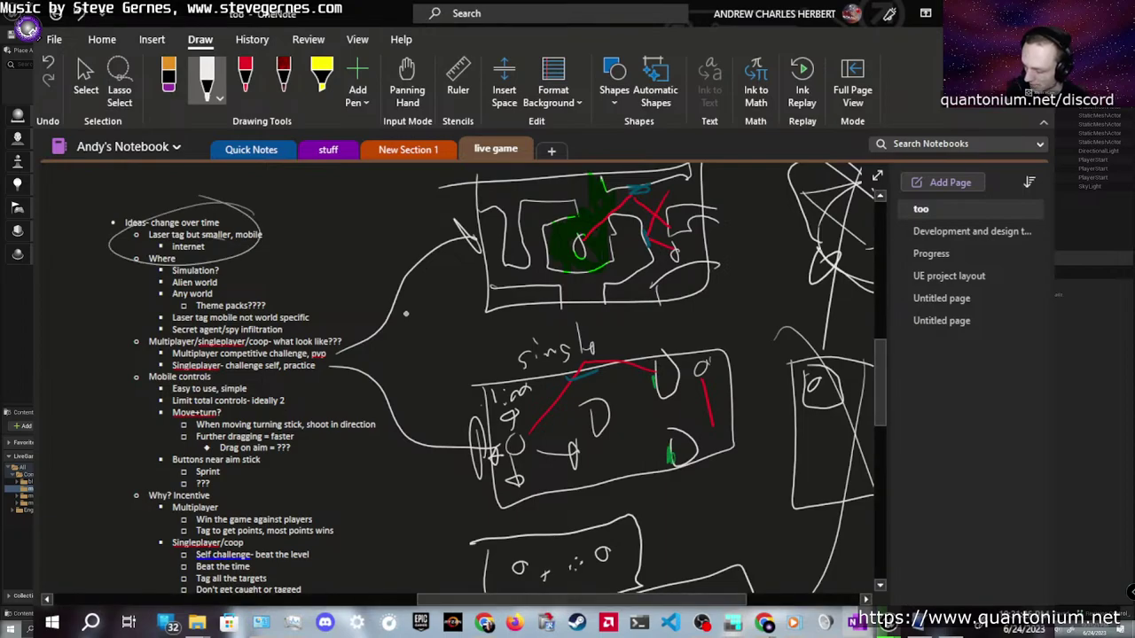
pyautogui.click(169, 80)
pyautogui.click(240, 254)
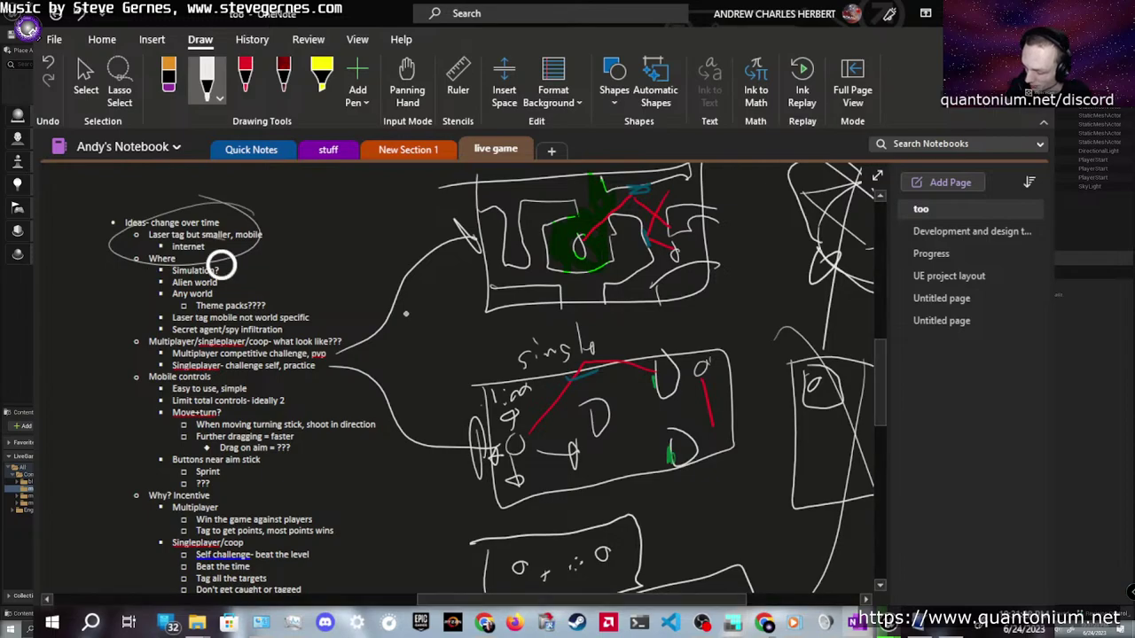
pyautogui.rightClick(406, 314)
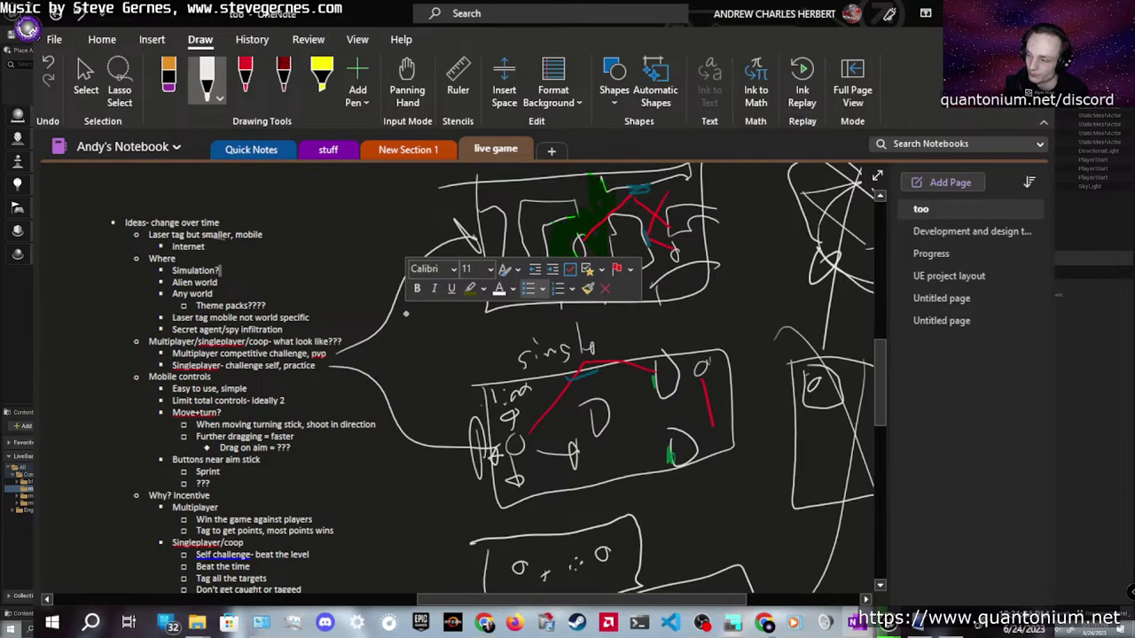
pyautogui.press('Escape')
pyautogui.press('Down')
pyautogui.press('Down')
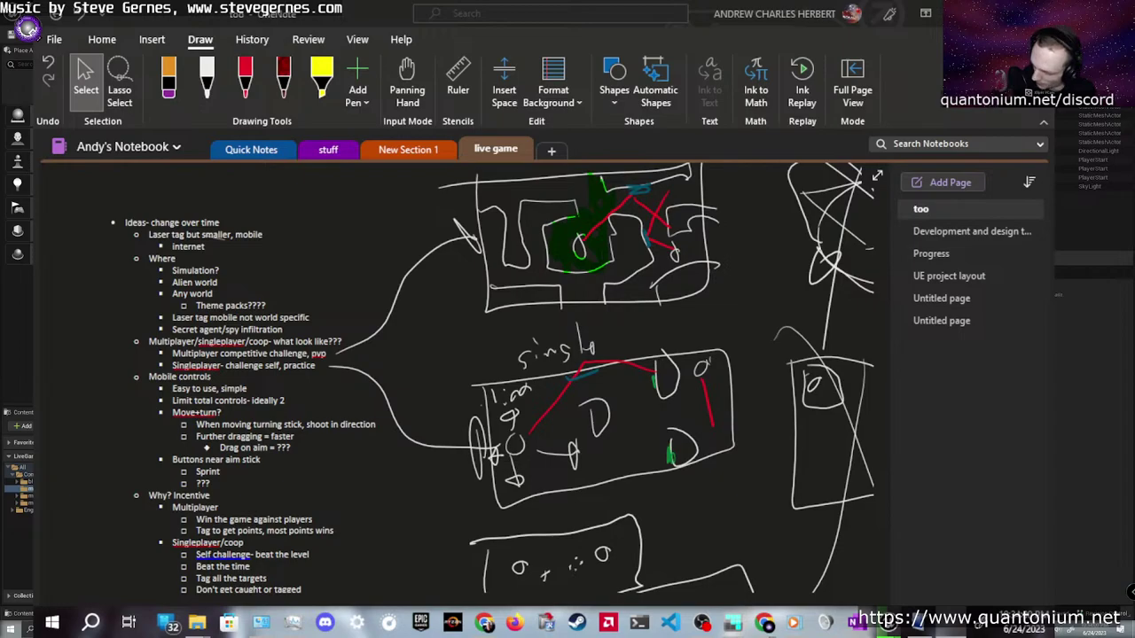
# Examine the "multi" and "single" gameplay sketches and the crossed-out drawings beside them
pyautogui.scroll(2, 466, 343)
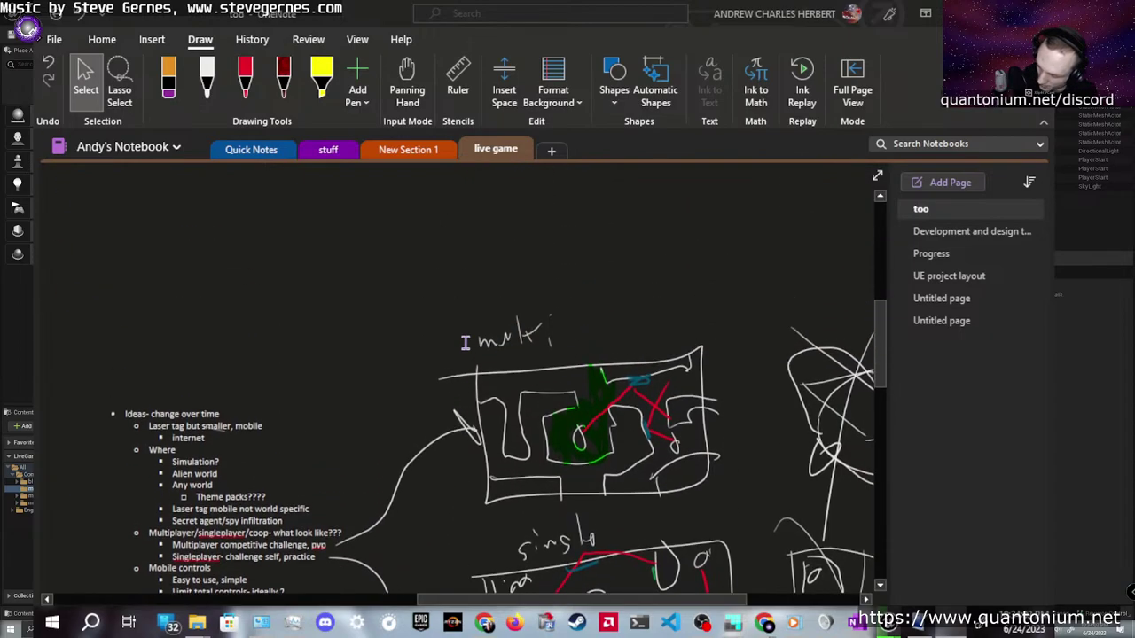
pyautogui.scroll(-1, 465, 343)
pyautogui.hscroll(4, 463, 345)
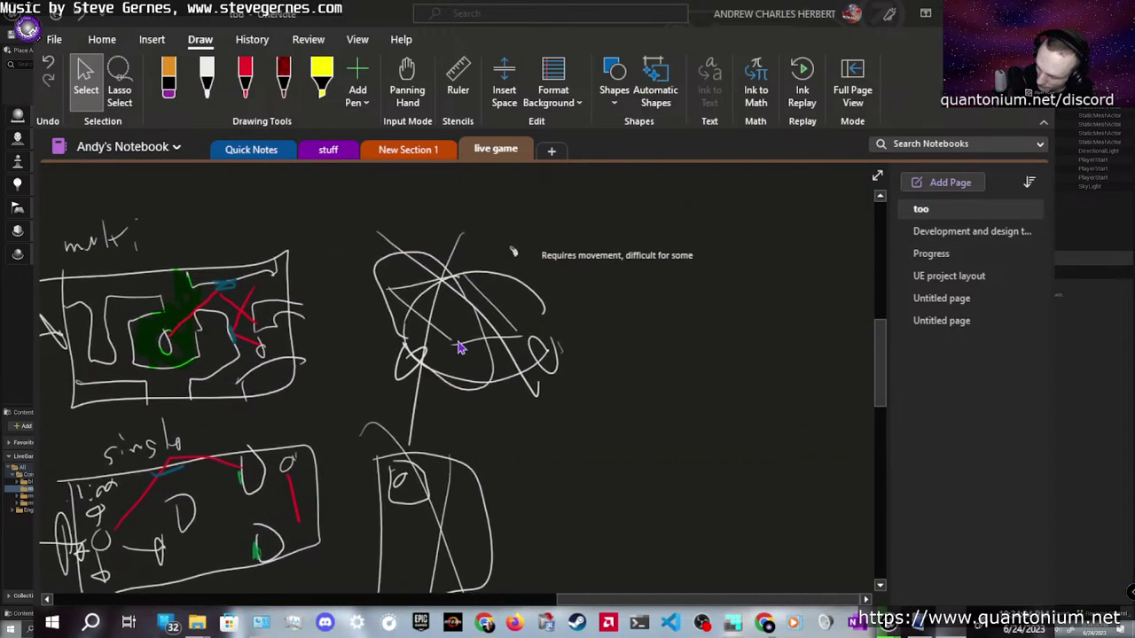
pyautogui.hscroll(-4, 461, 347)
pyautogui.scroll(-1, 459, 347)
pyautogui.hscroll(3, 458, 347)
pyautogui.scroll(1, 457, 342)
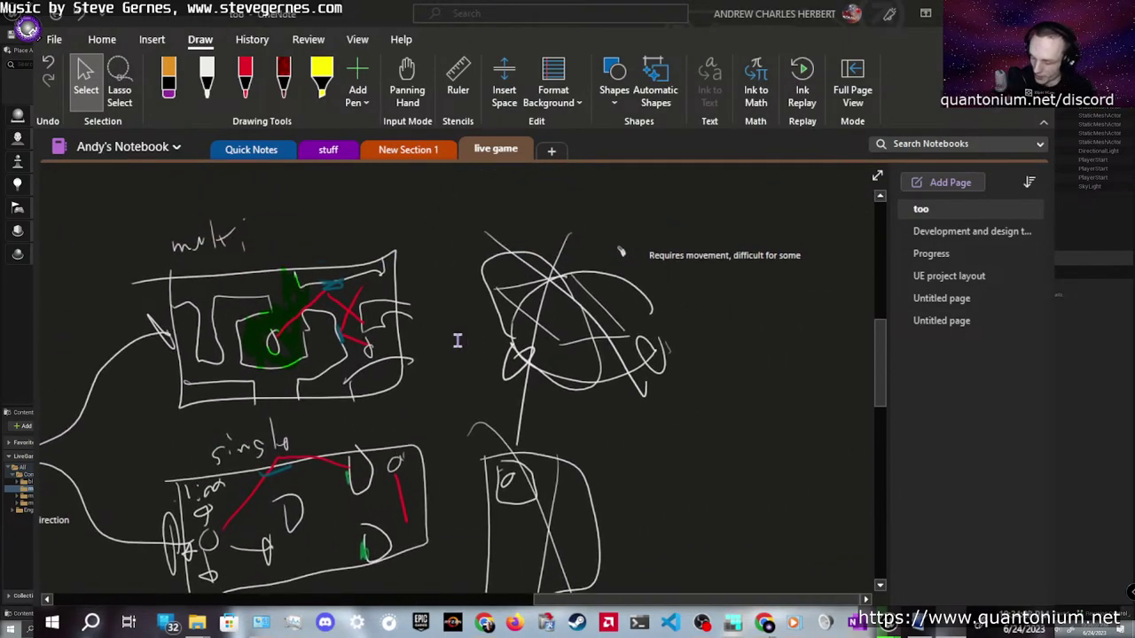
# Try circling the "multi" sketch with the white pen and undo the stroke
pyautogui.moveTo(387, 238)
pyautogui.mouseDown()
pyautogui.moveTo(89, 323)
pyautogui.moveTo(414, 403)
pyautogui.moveTo(289, 203)
pyautogui.mouseUp()
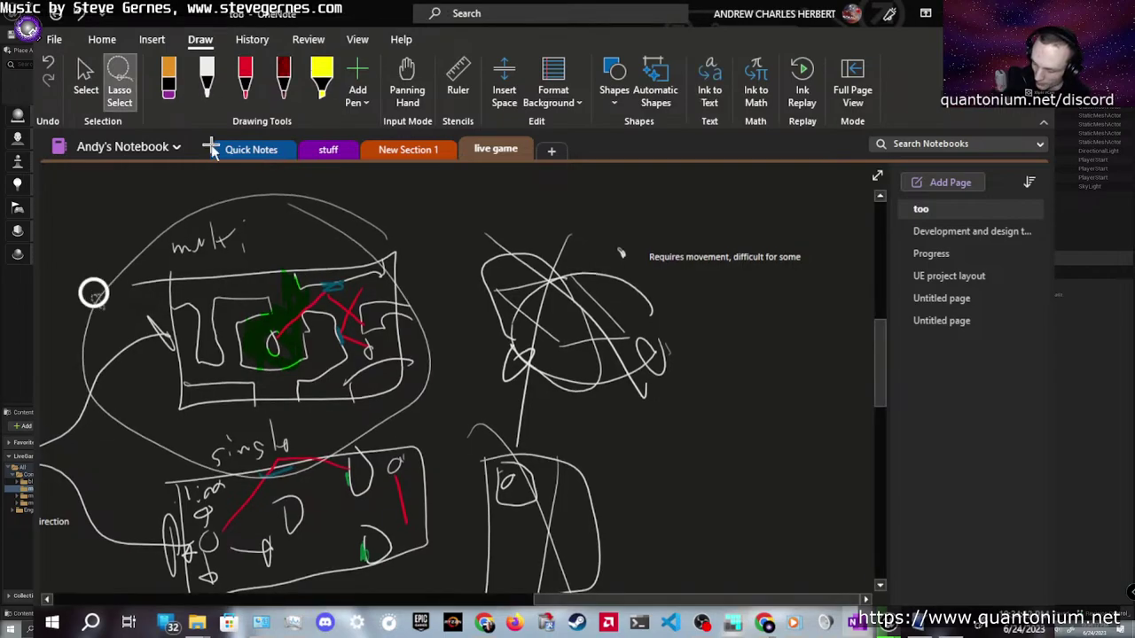
pyautogui.hotkey('ctrl', 'z')
pyautogui.hotkey('ctrl', 'z')
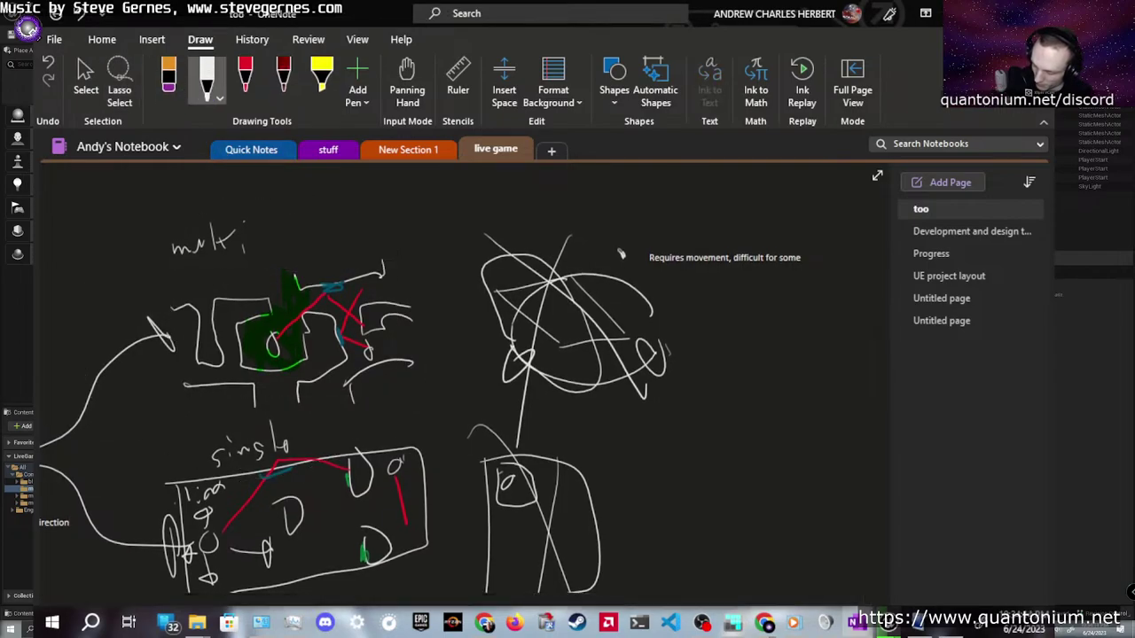
pyautogui.hotkey('ctrl', 'y')
pyautogui.hotkey('ctrl', 'y')
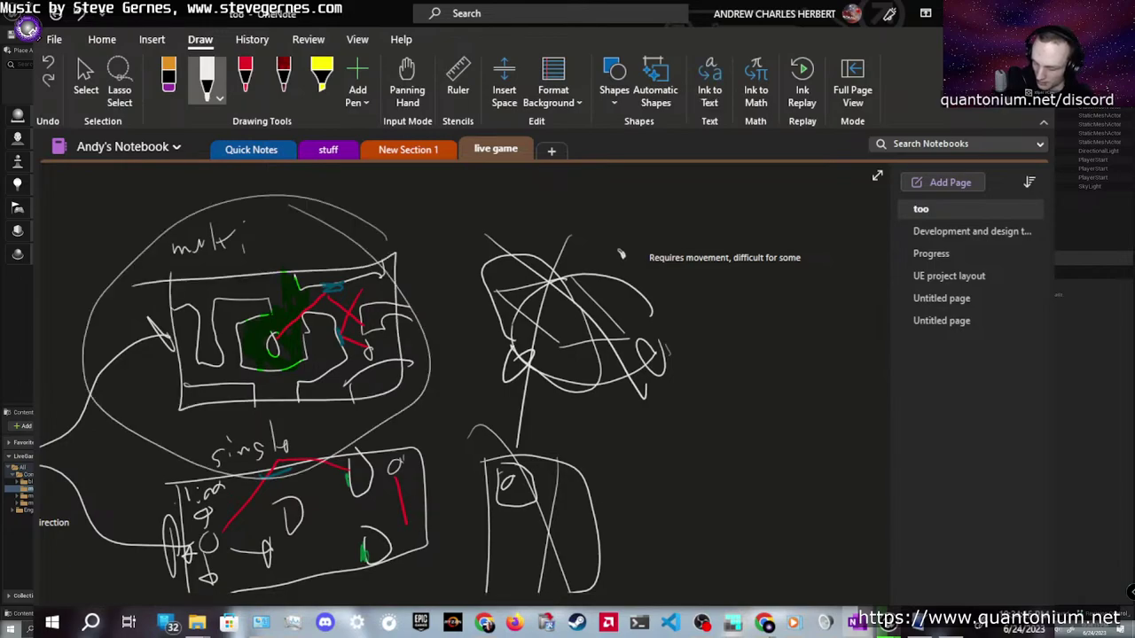
pyautogui.hotkey('ctrl', 'z')
# Circle the "multi" sketch with the yellow highlighter and look through the level and replayability notes below it
pyautogui.click(321, 78)
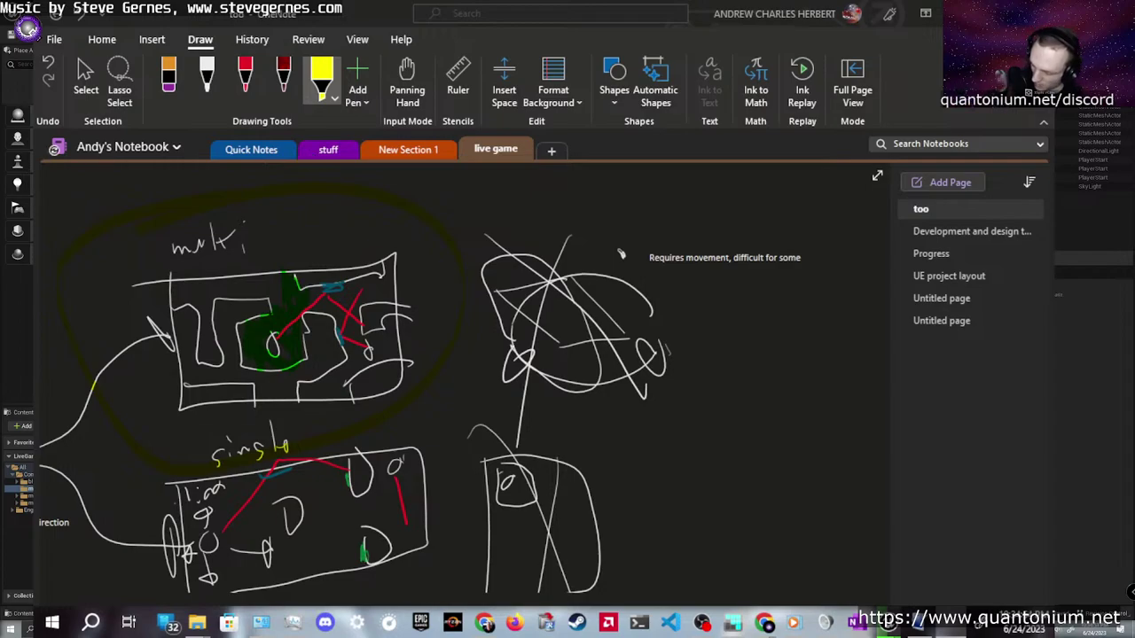
pyautogui.hscroll(-1, 299, 449)
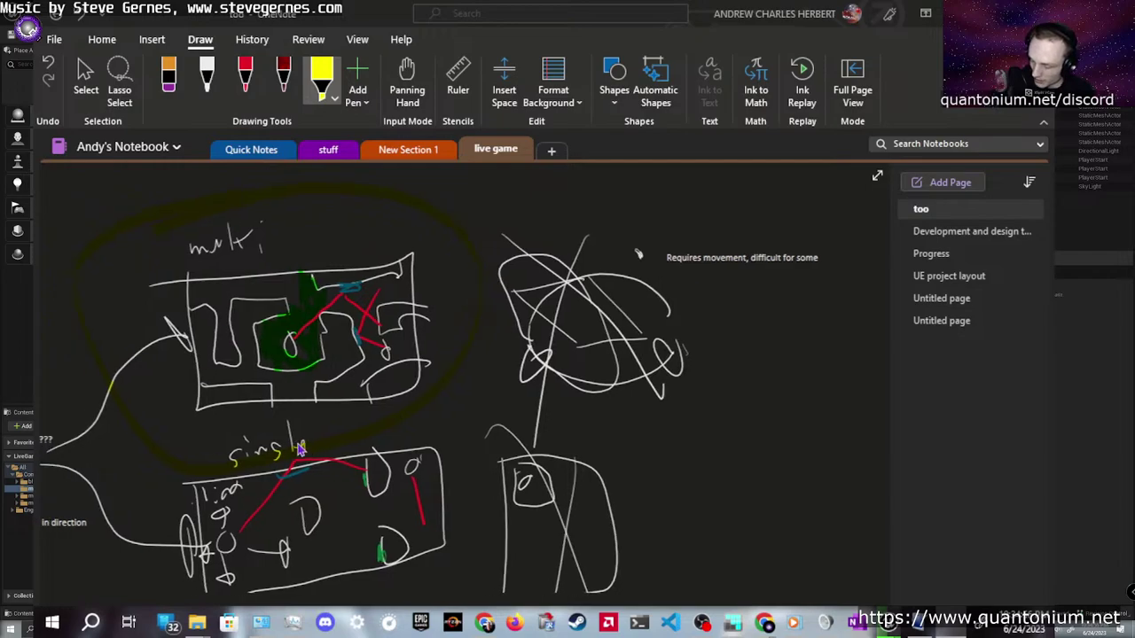
pyautogui.scroll(-15, 300, 450)
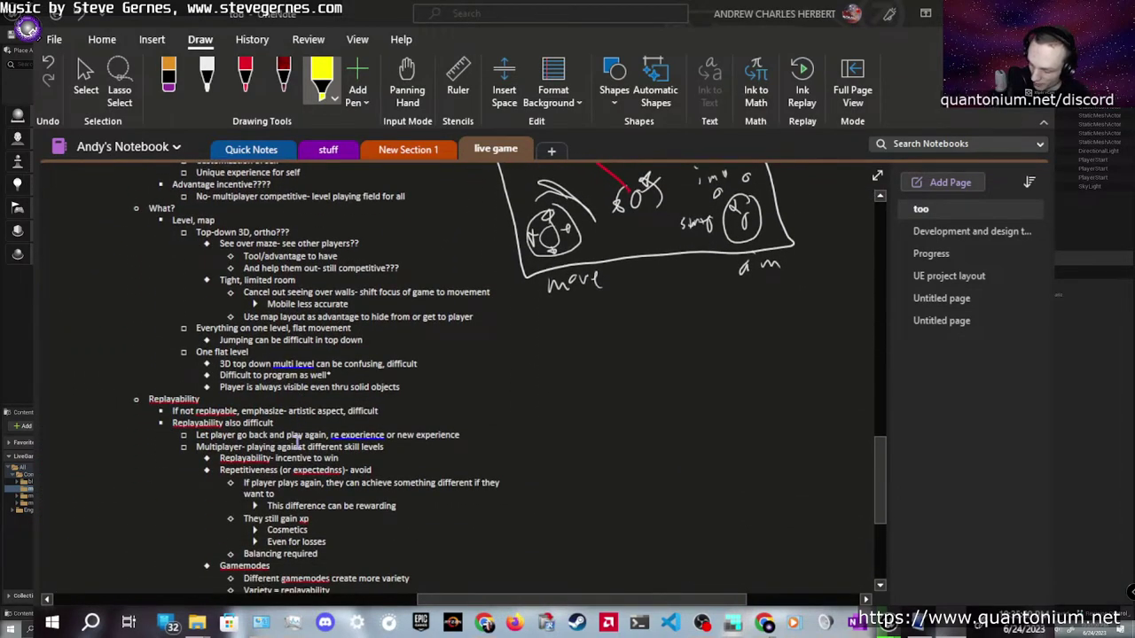
# Open the last untitled page in the live game section and title it "Level design"
pyautogui.scroll(15, 296, 440)
pyautogui.scroll(-5, 296, 440)
pyautogui.scroll(1, 297, 441)
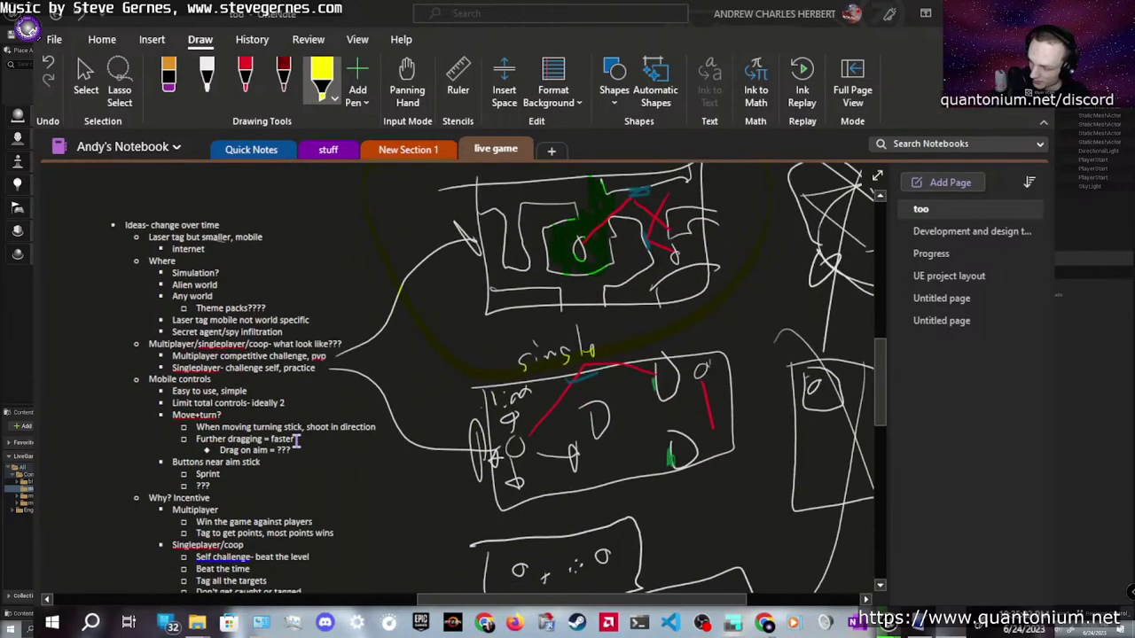
pyautogui.click(971, 325)
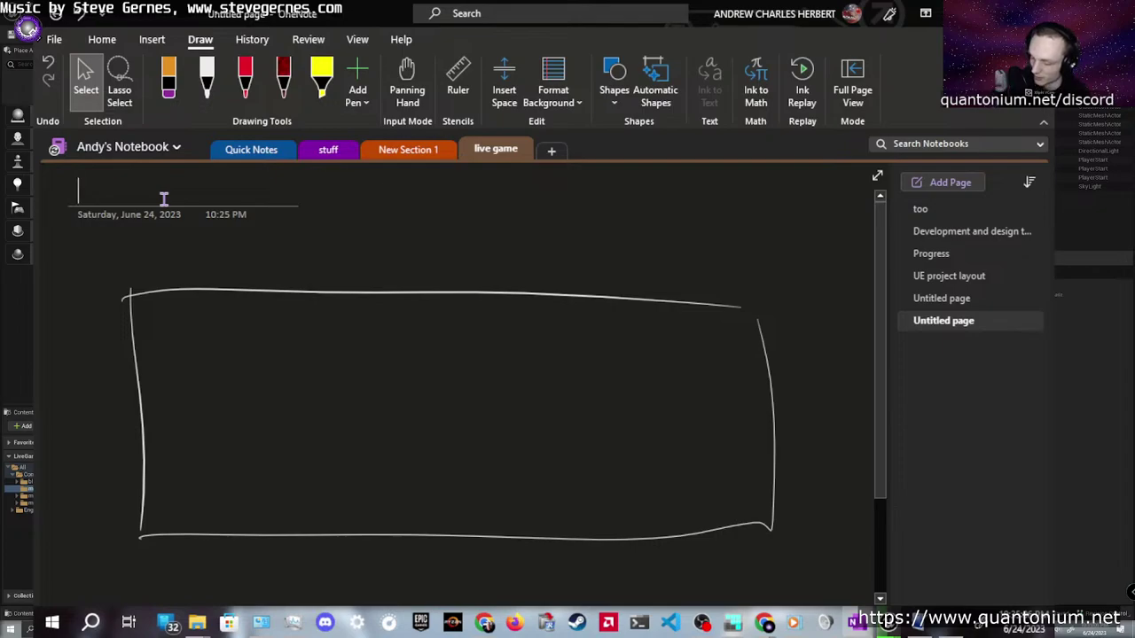
pyautogui.write('le')
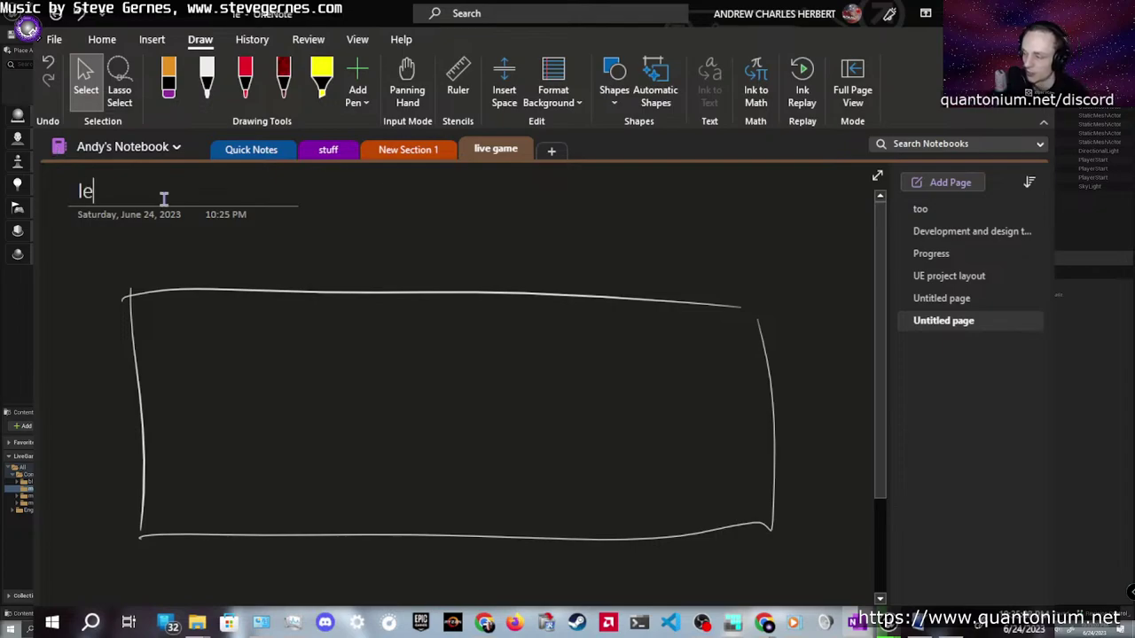
pyautogui.write('vel design')
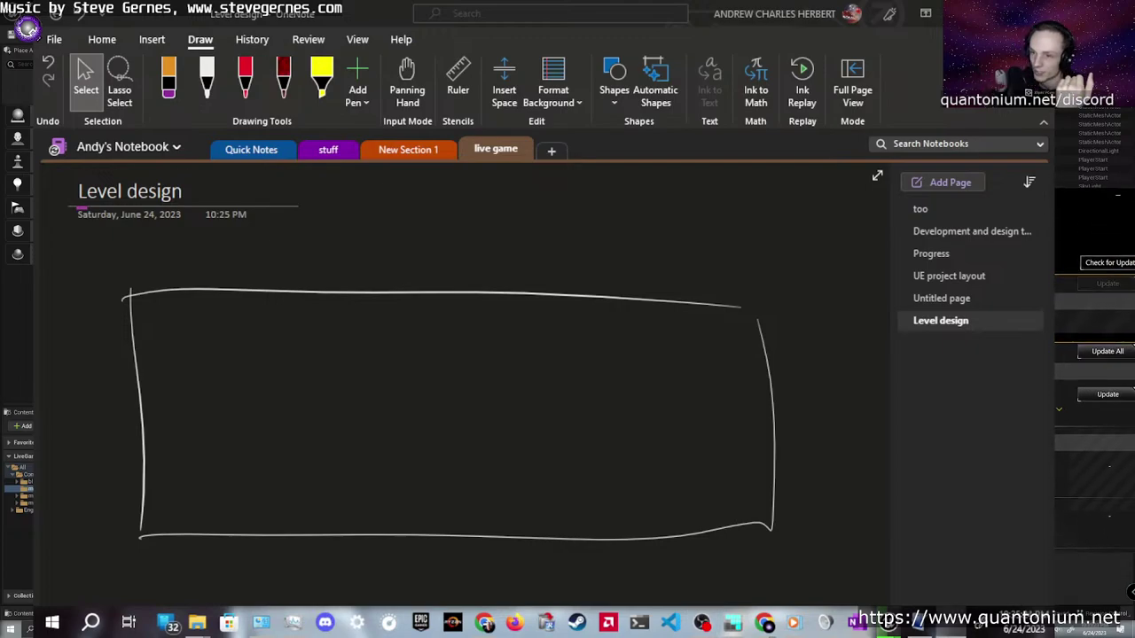
pyautogui.click(1085, 397)
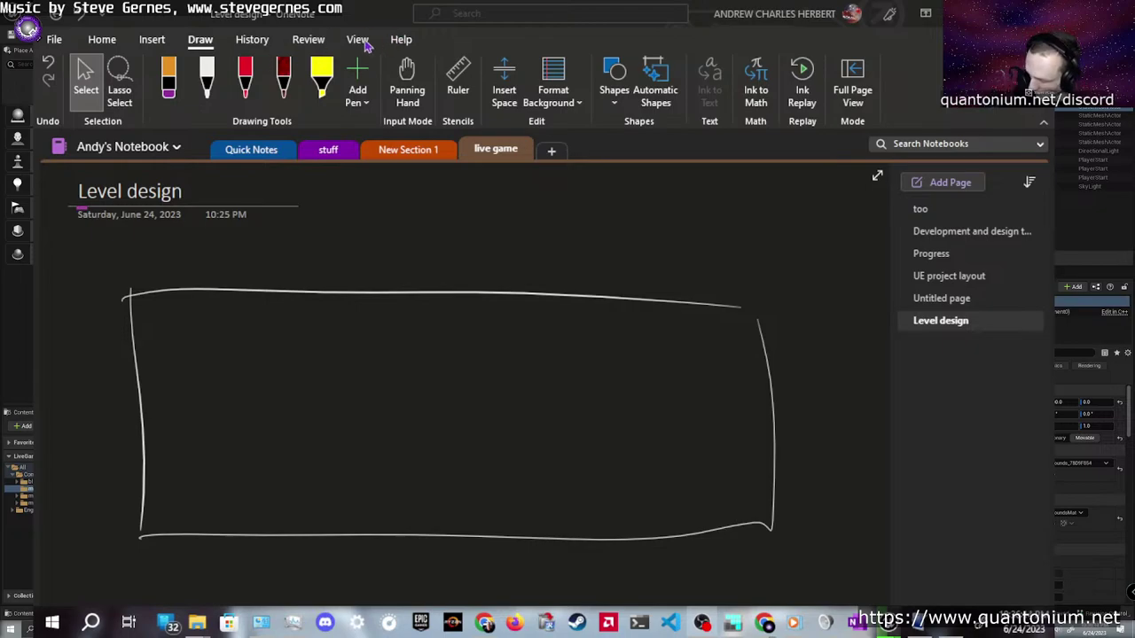
# Format the Level design page's background with grid lines, trying the widest grid before choosing the second-finest one
pyautogui.click(573, 99)
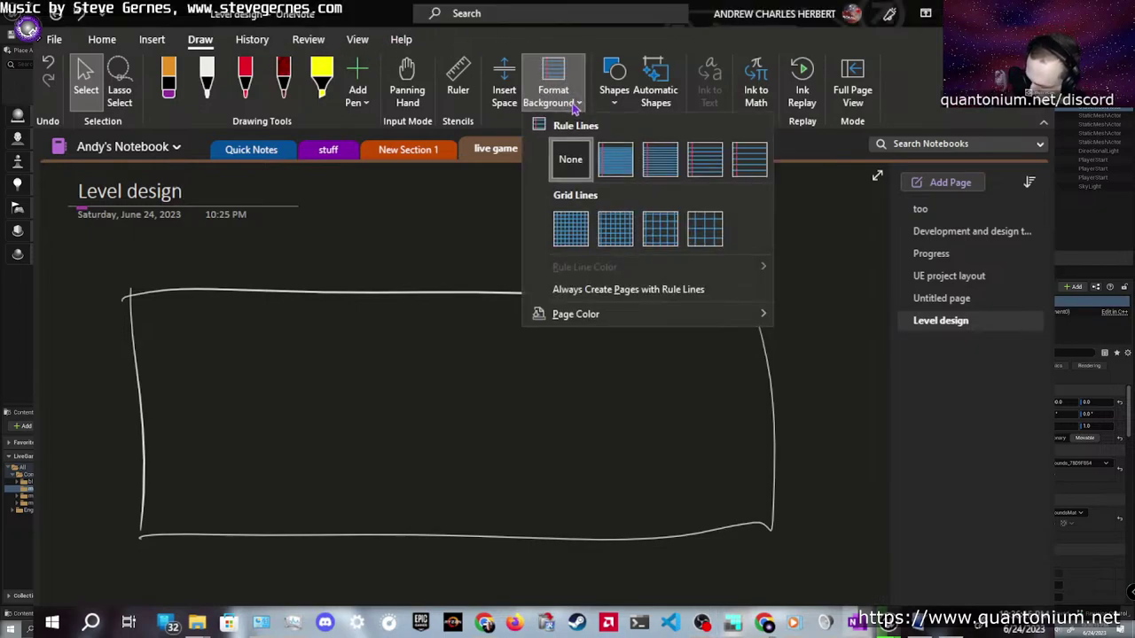
pyautogui.click(702, 233)
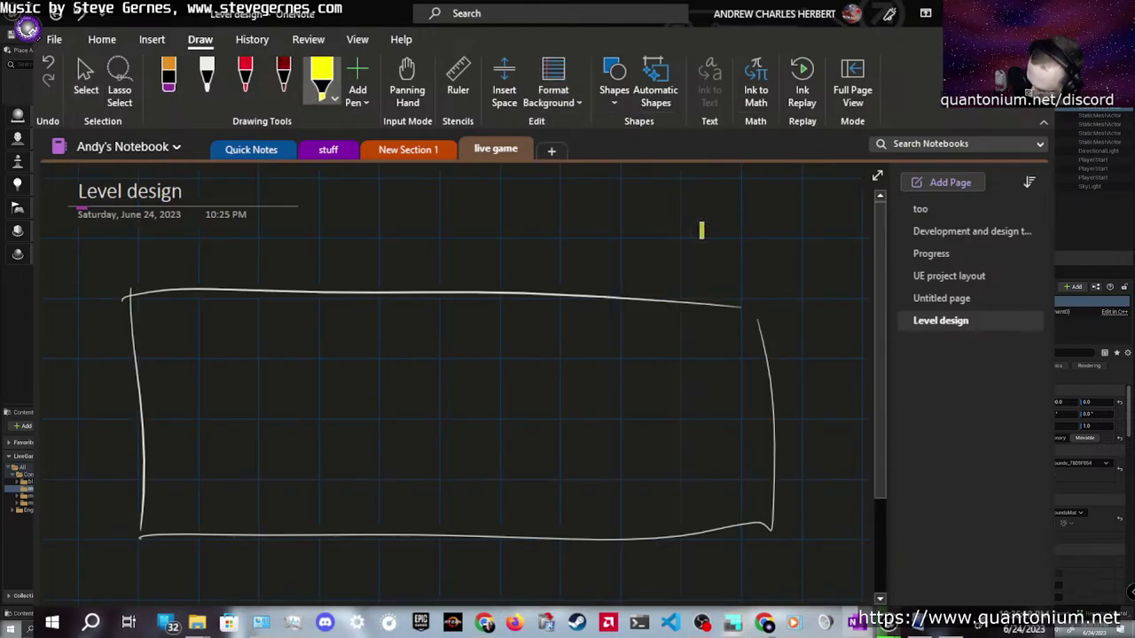
pyautogui.click(554, 82)
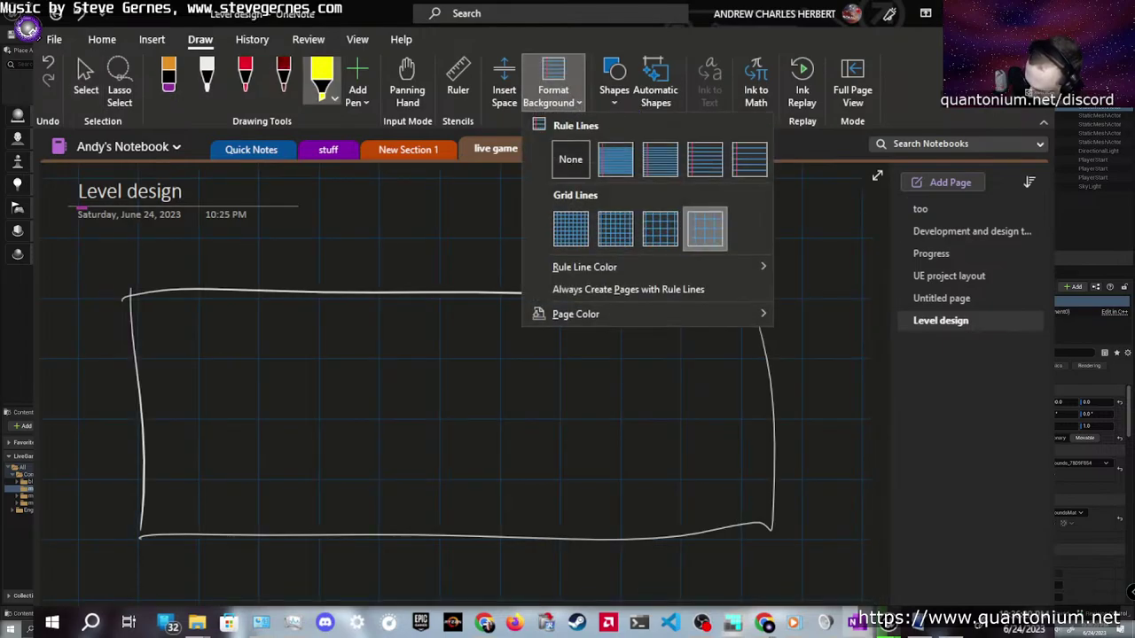
pyautogui.click(618, 228)
# Remove the hand-drawn rectangle's strokes from the Level design page
pyautogui.hotkey('ctrl', 'z')
pyautogui.hotkey('ctrl', 'z')
pyautogui.hotkey('ctrl', 'z')
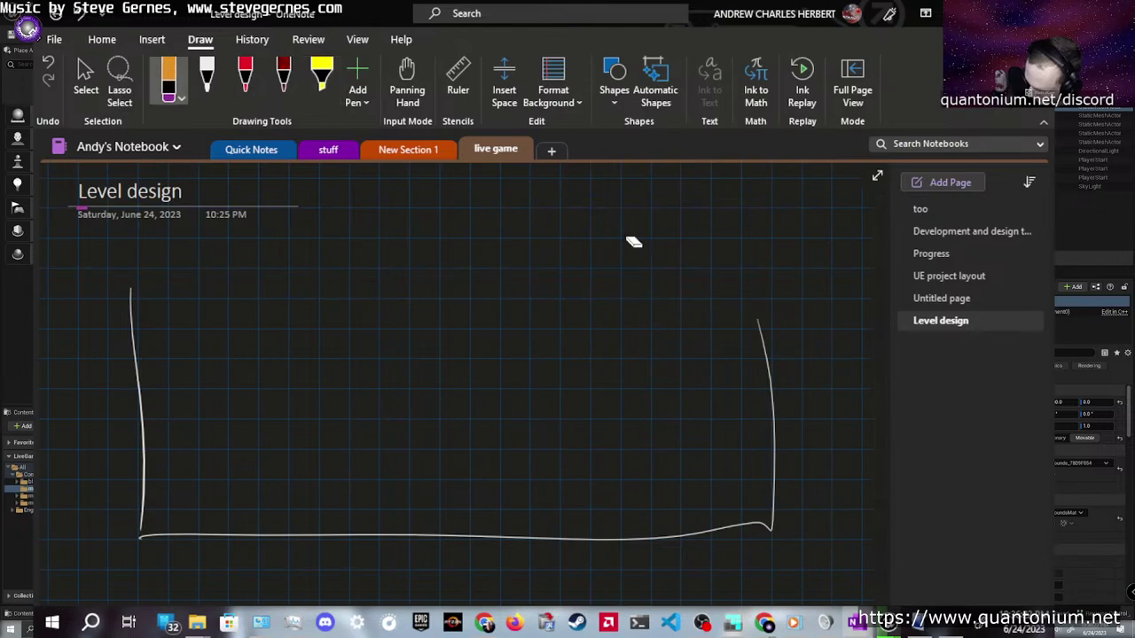
pyautogui.hotkey('ctrl', 'z')
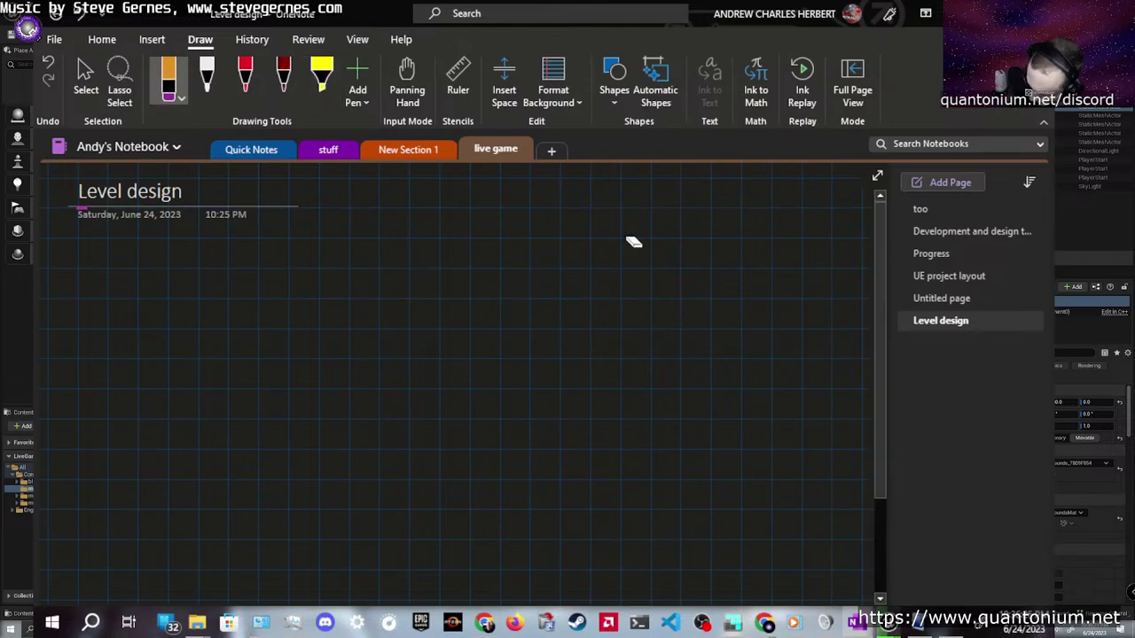
# Try a freehand scribble with the white pen on the grid page and erase the strokes
pyautogui.click(321, 75)
pyautogui.click(207, 75)
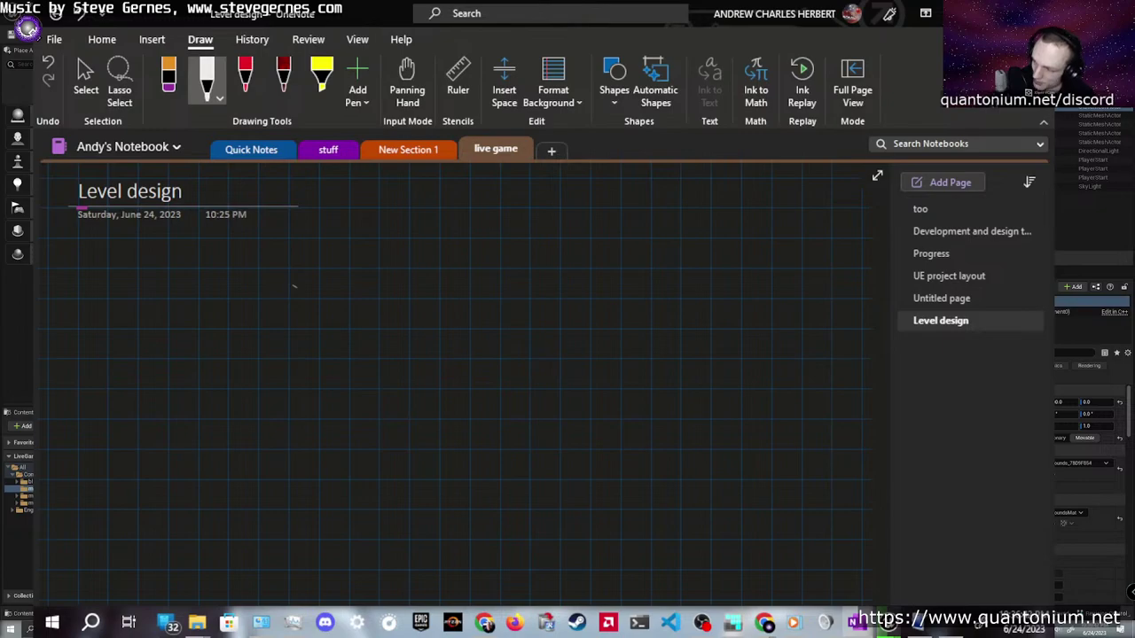
pyautogui.moveTo(297, 388)
pyautogui.mouseDown()
pyautogui.moveTo(301, 523)
pyautogui.moveTo(248, 310)
pyautogui.moveTo(213, 381)
pyautogui.mouseUp()
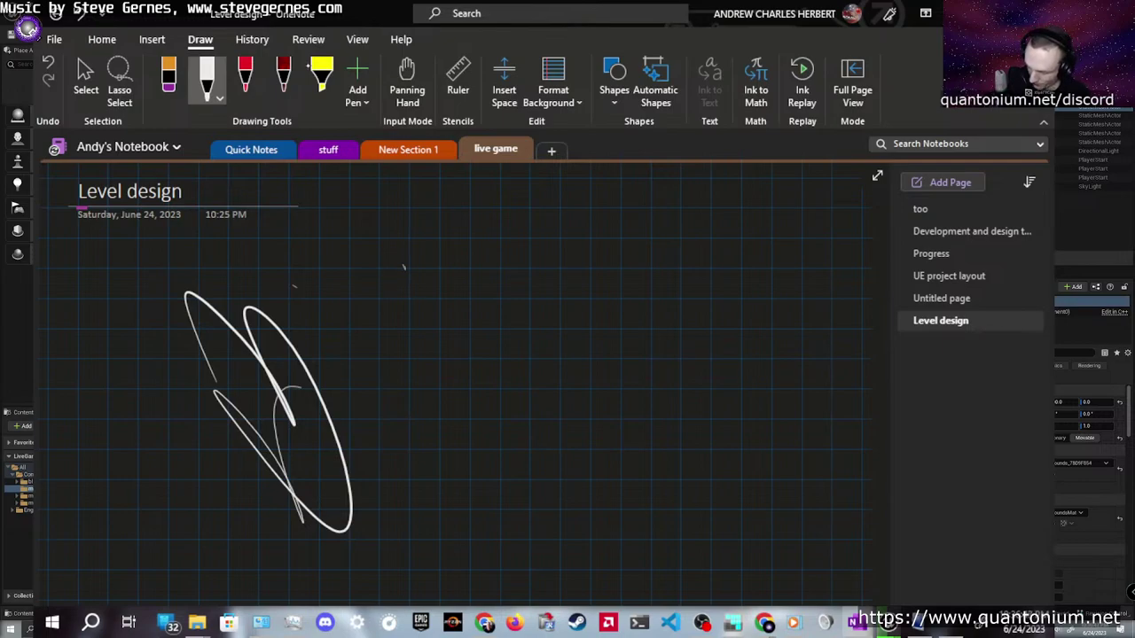
pyautogui.moveTo(213, 390); pyautogui.dragTo(301, 390)
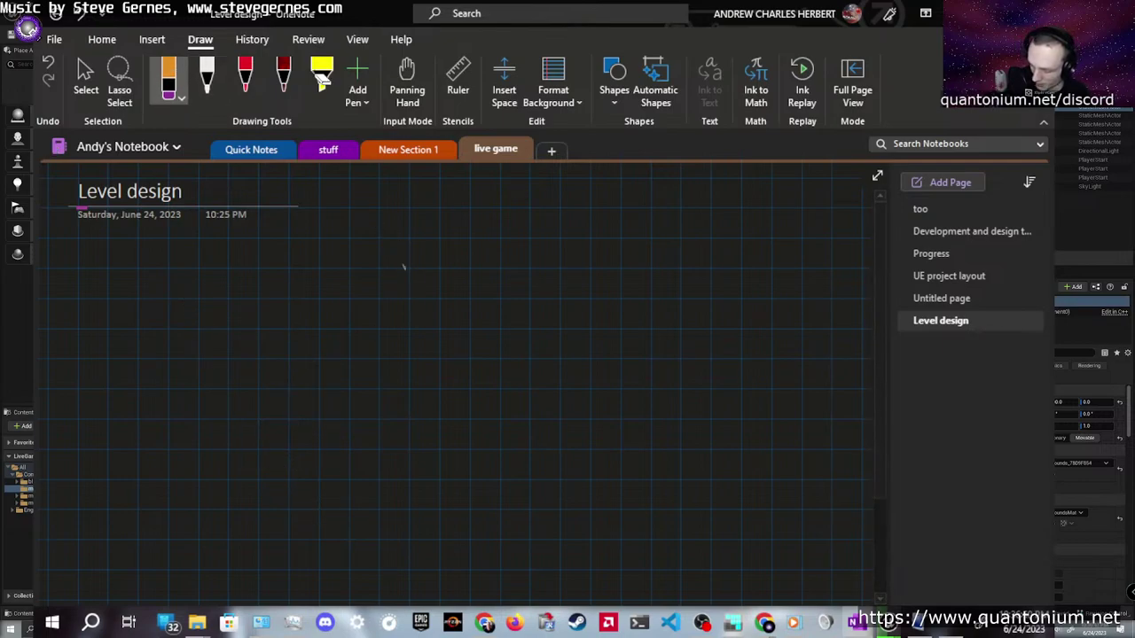
pyautogui.click(207, 78)
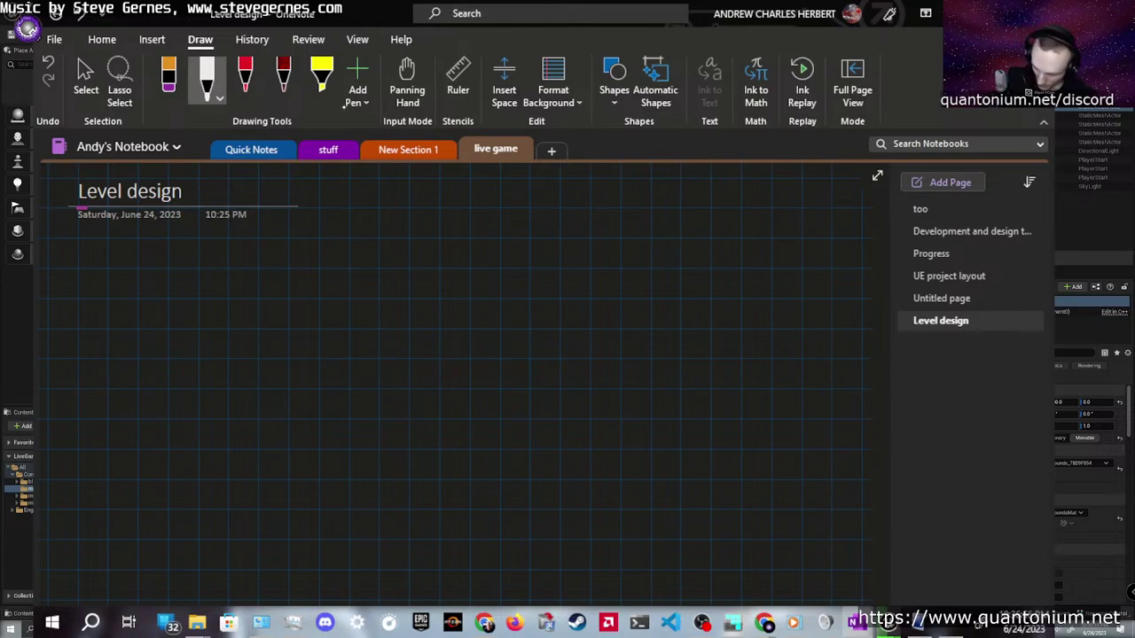
# Start a bulleted list below the page title with the item "Whiteboxing"
pyautogui.click(86, 78)
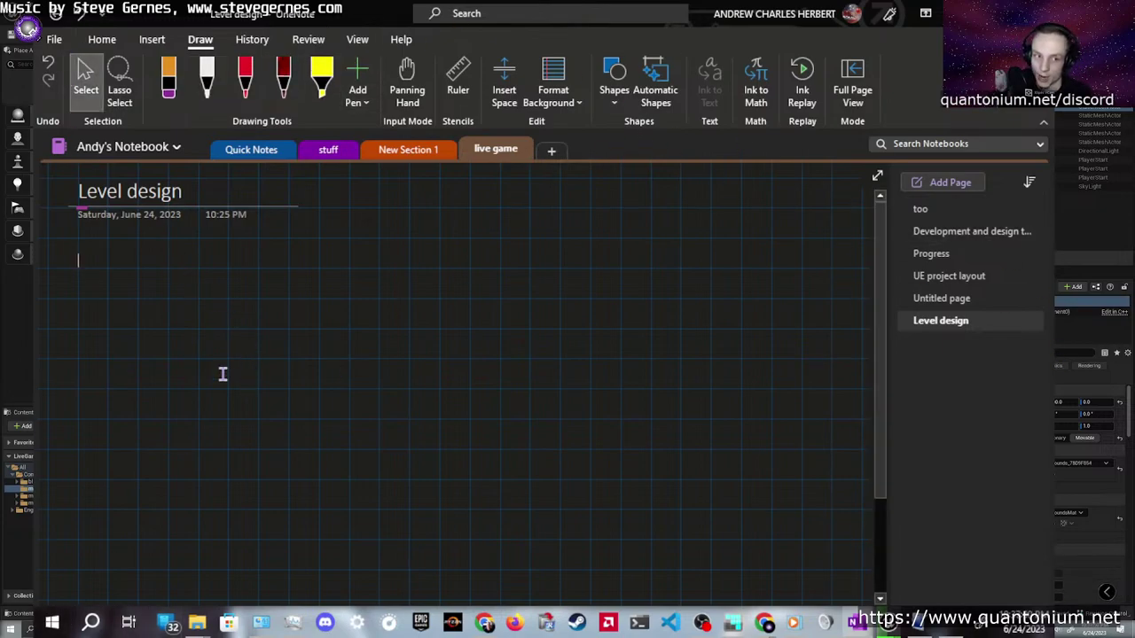
pyautogui.click(100, 40)
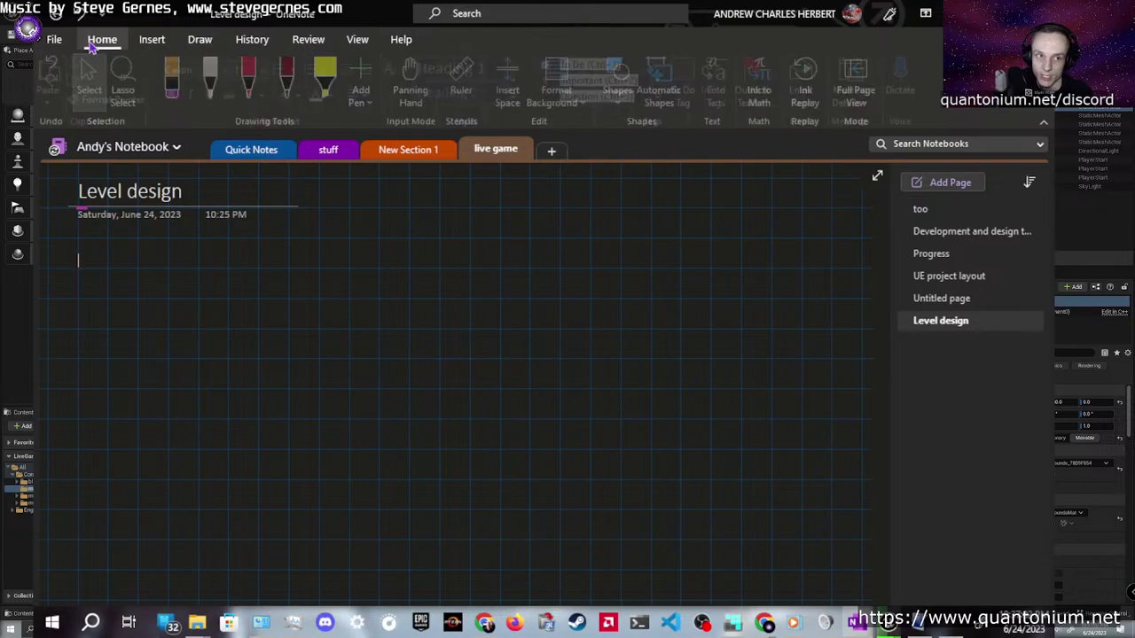
pyautogui.click(286, 70)
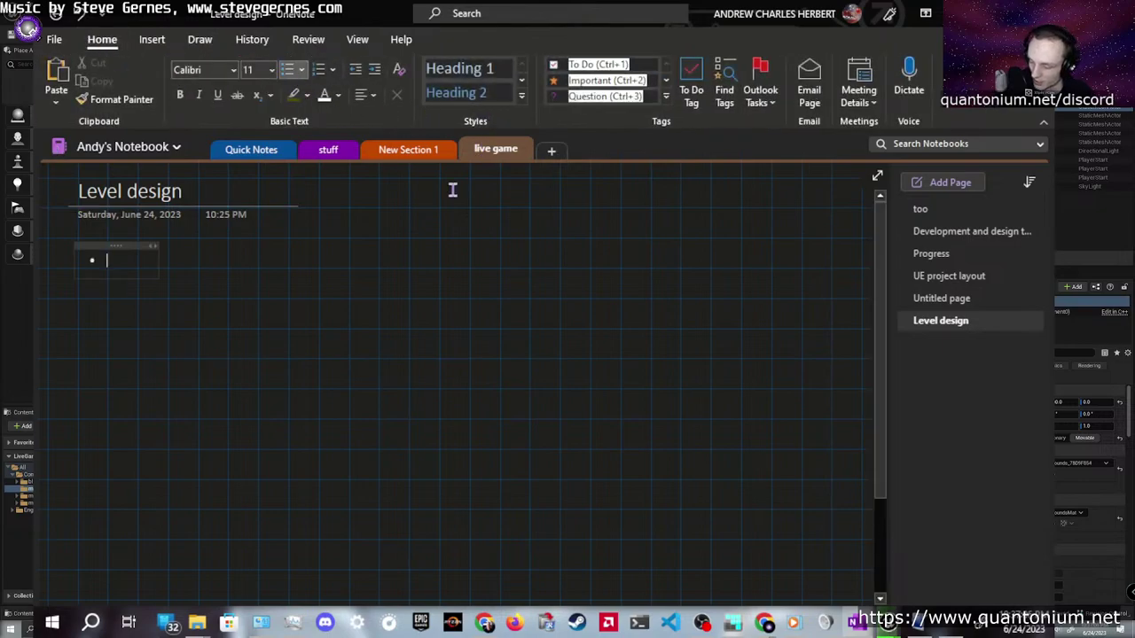
pyautogui.write('whiteboxing')
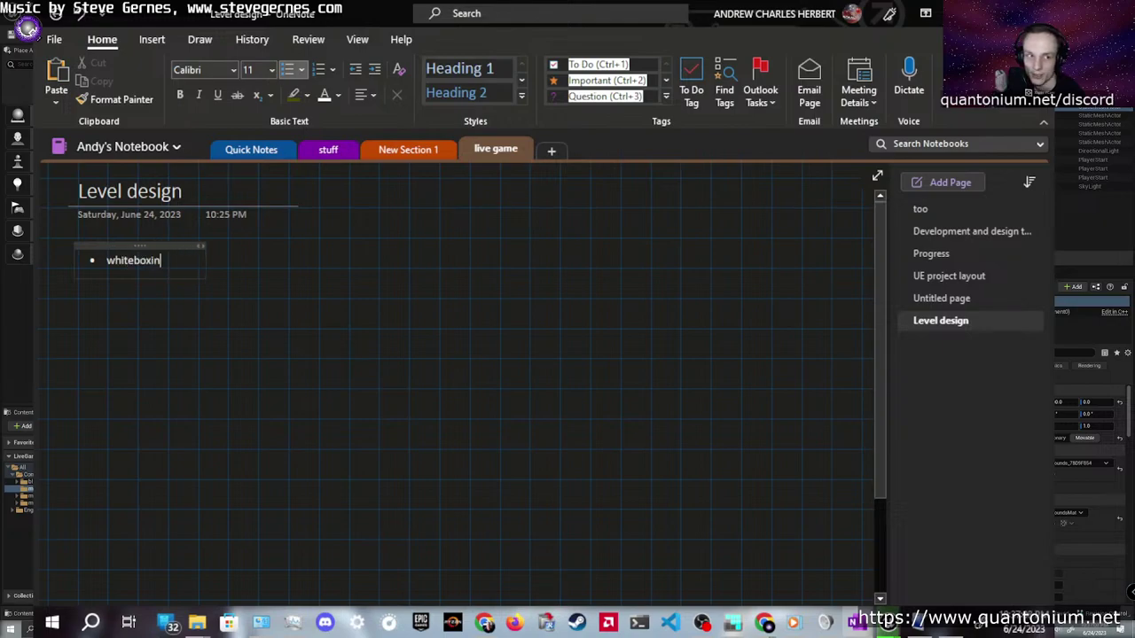
# Add the sub-bullet "Layout of level" under "Whiteboxing"
pyautogui.press('Return')
pyautogui.press('Tab')
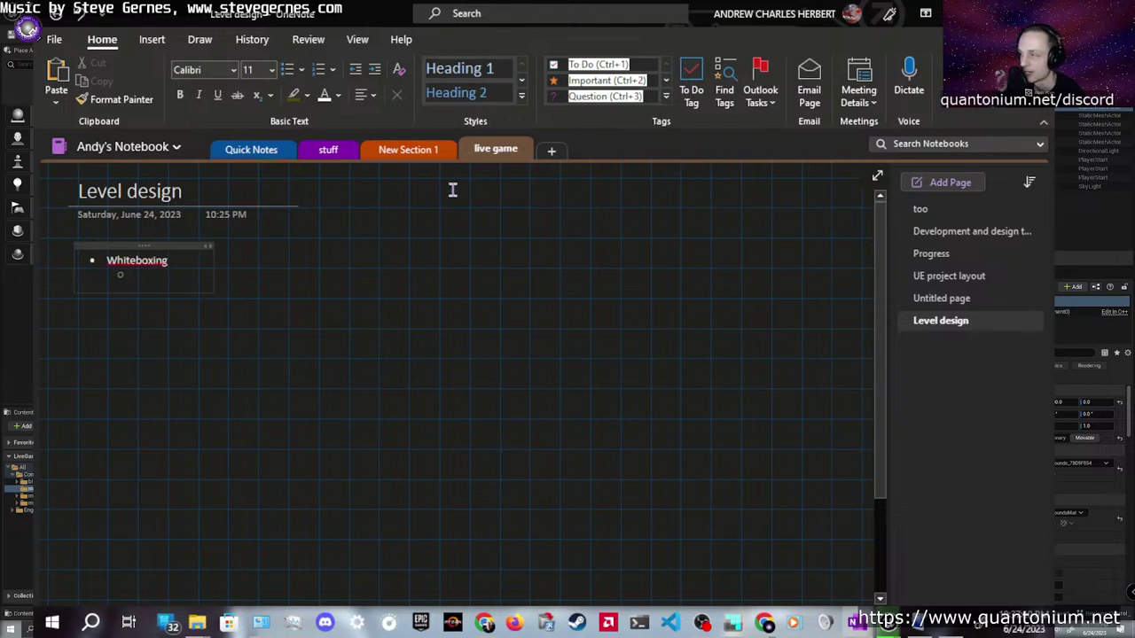
pyautogui.write('layout of')
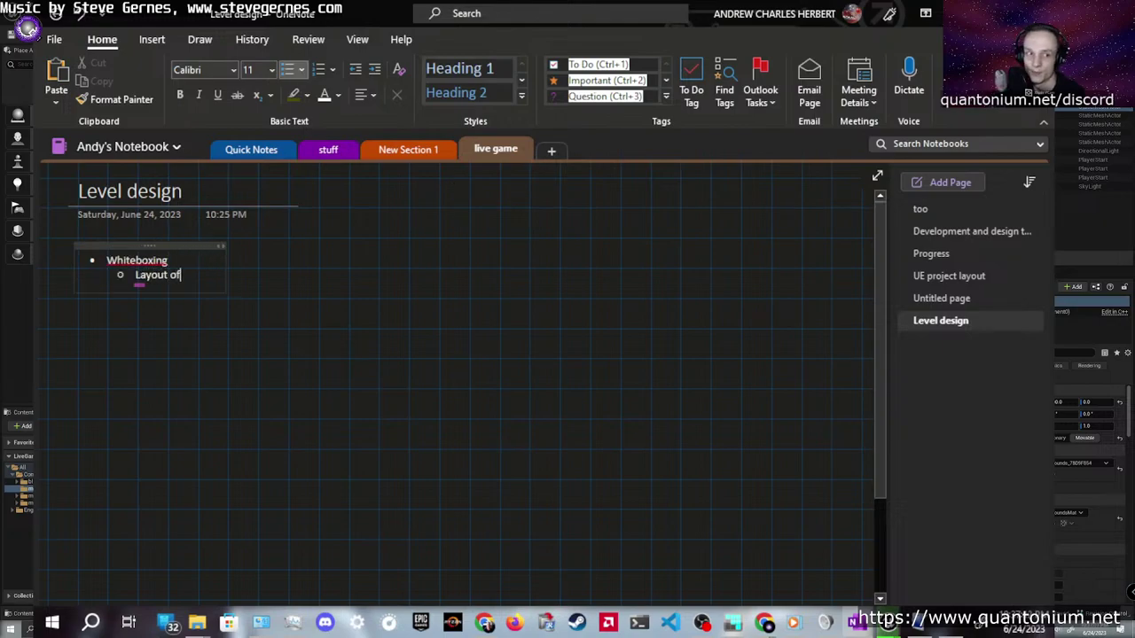
pyautogui.write(' l')
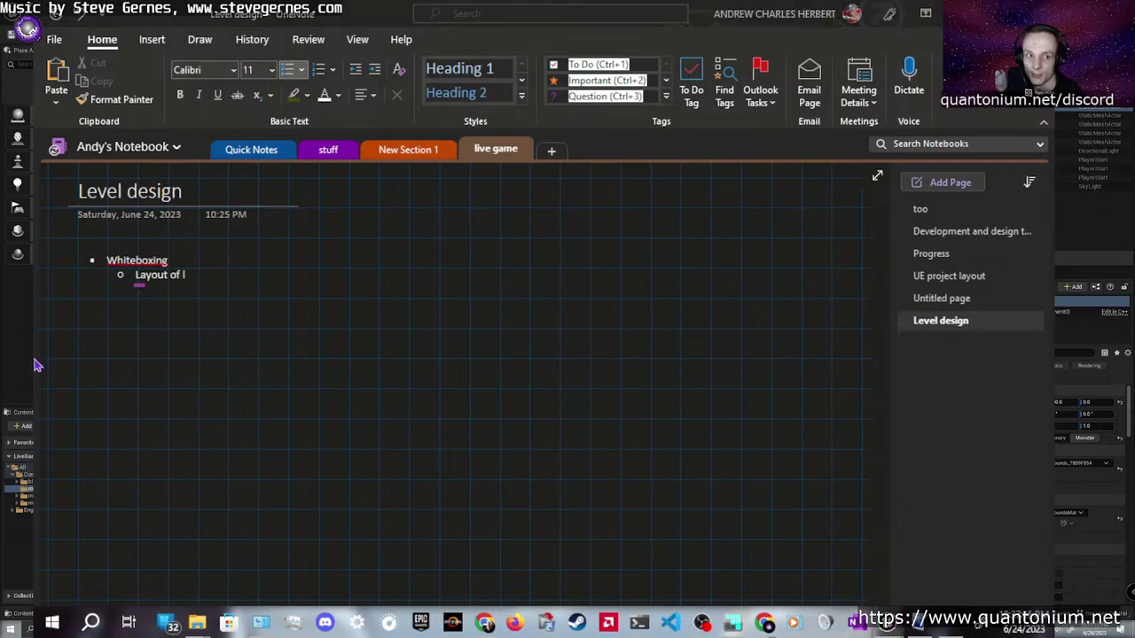
pyautogui.click(190, 275)
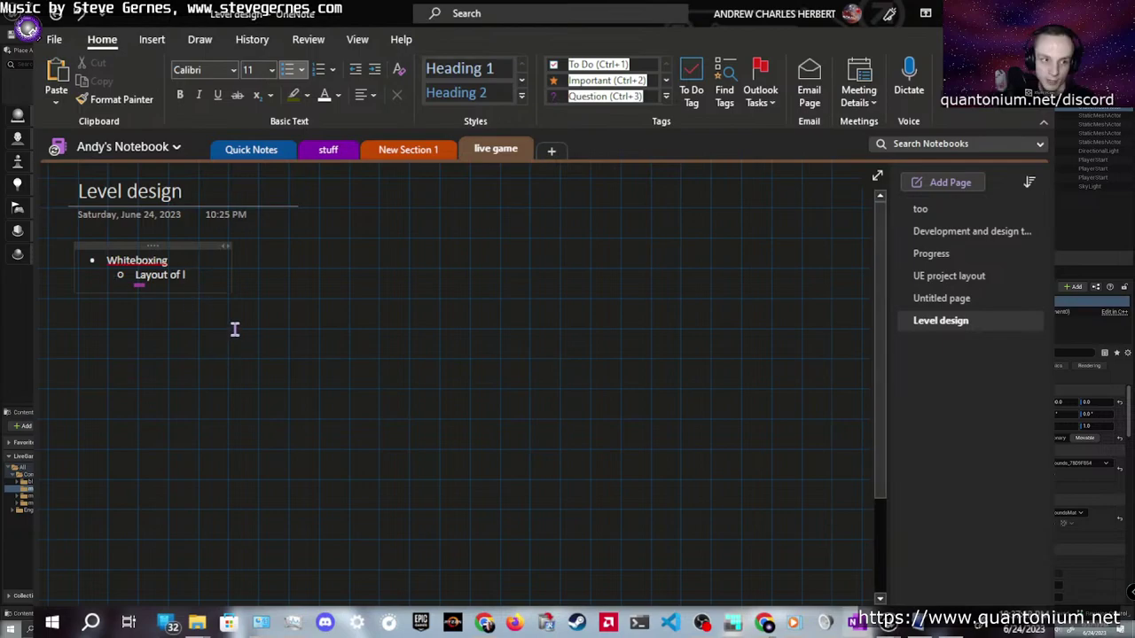
pyautogui.write('elve')
pyautogui.press('Return')
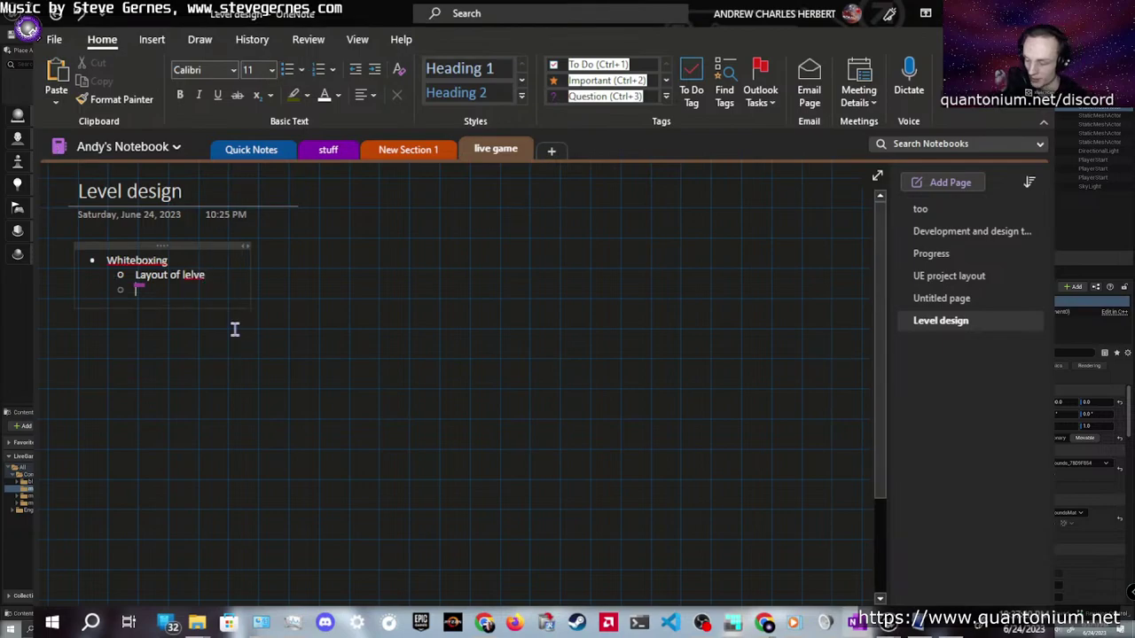
pyautogui.press('BackSpace')
pyautogui.press('BackSpace')
pyautogui.press('BackSpace')
pyautogui.press('BackSpace')
pyautogui.press('BackSpace')
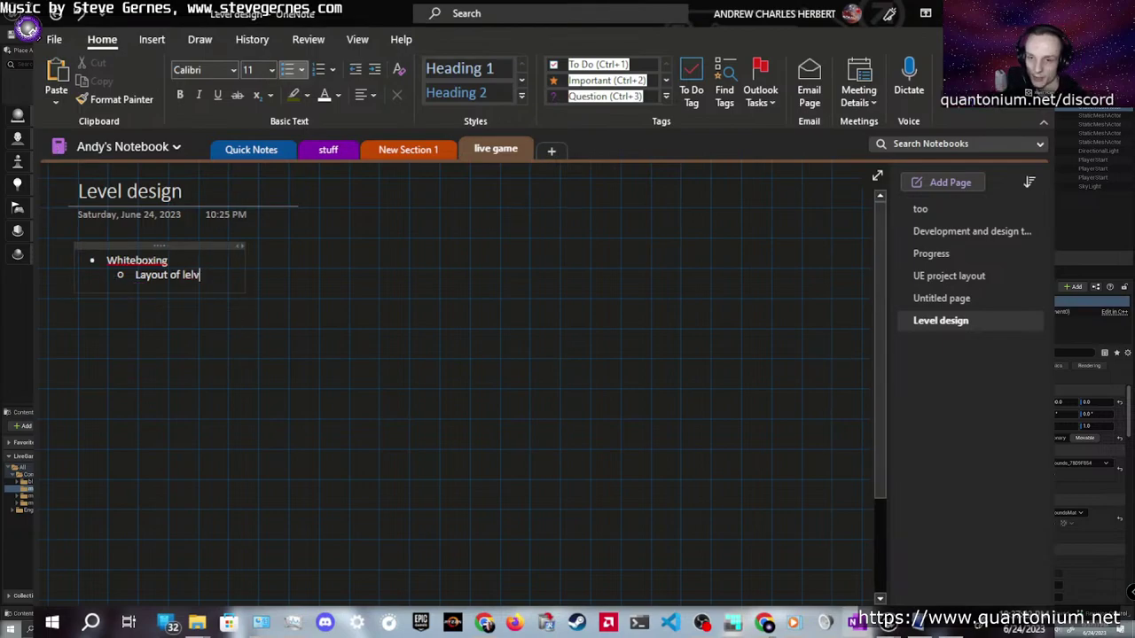
pyautogui.write('vel')
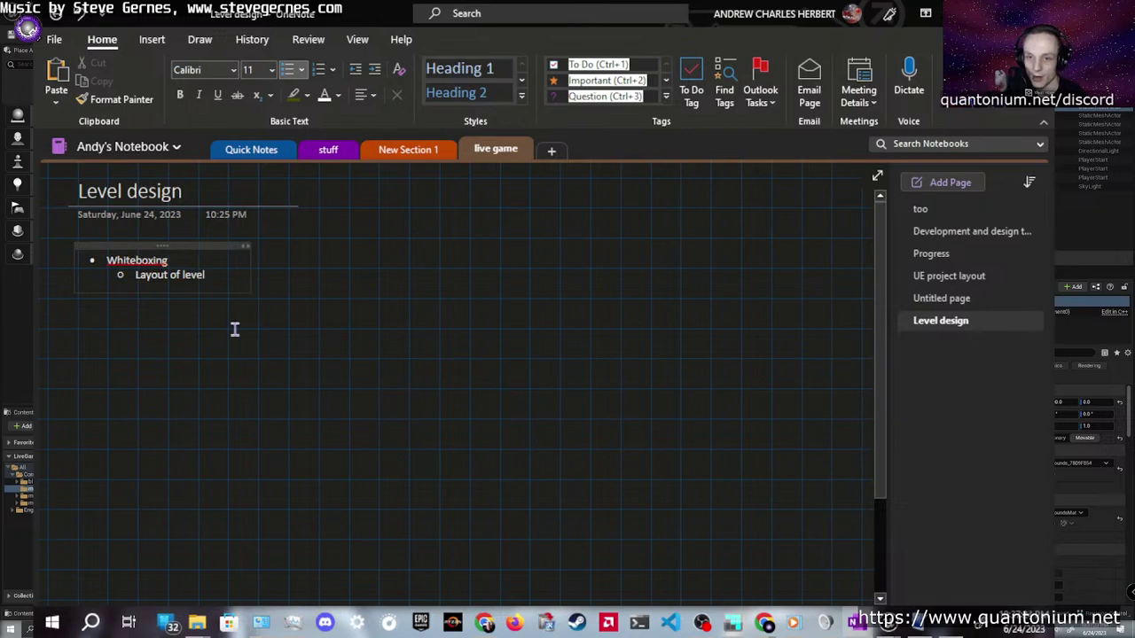
# Add the nested bullet "Without fine details" under "Layout of level"
pyautogui.press('Return')
pyautogui.press('Tab')
pyautogui.write('Without ')
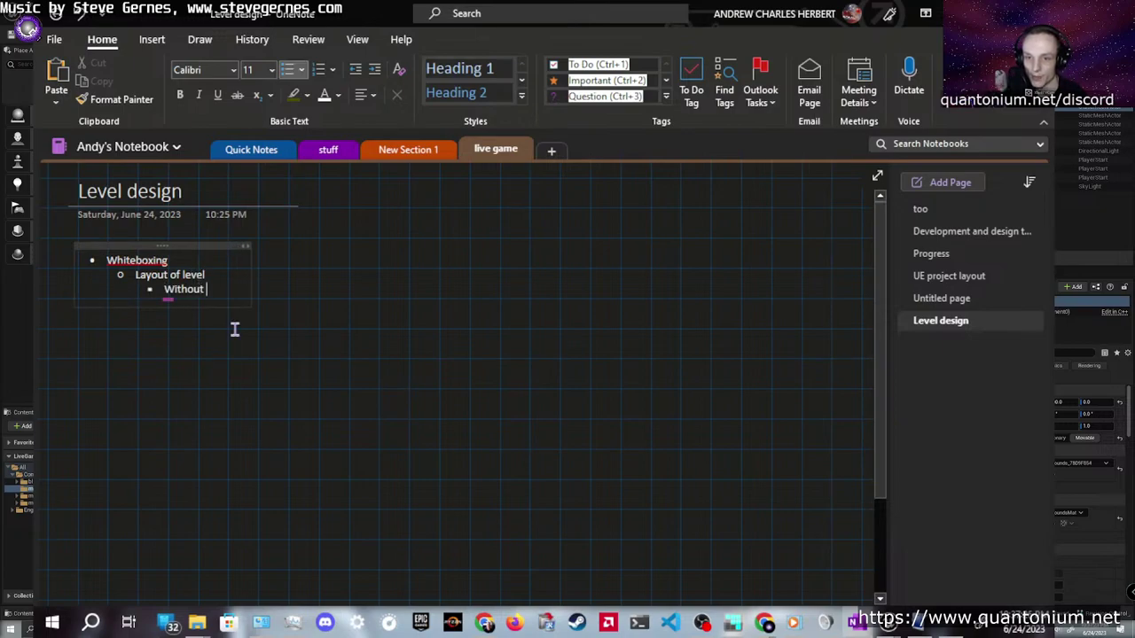
pyautogui.write('fine d')
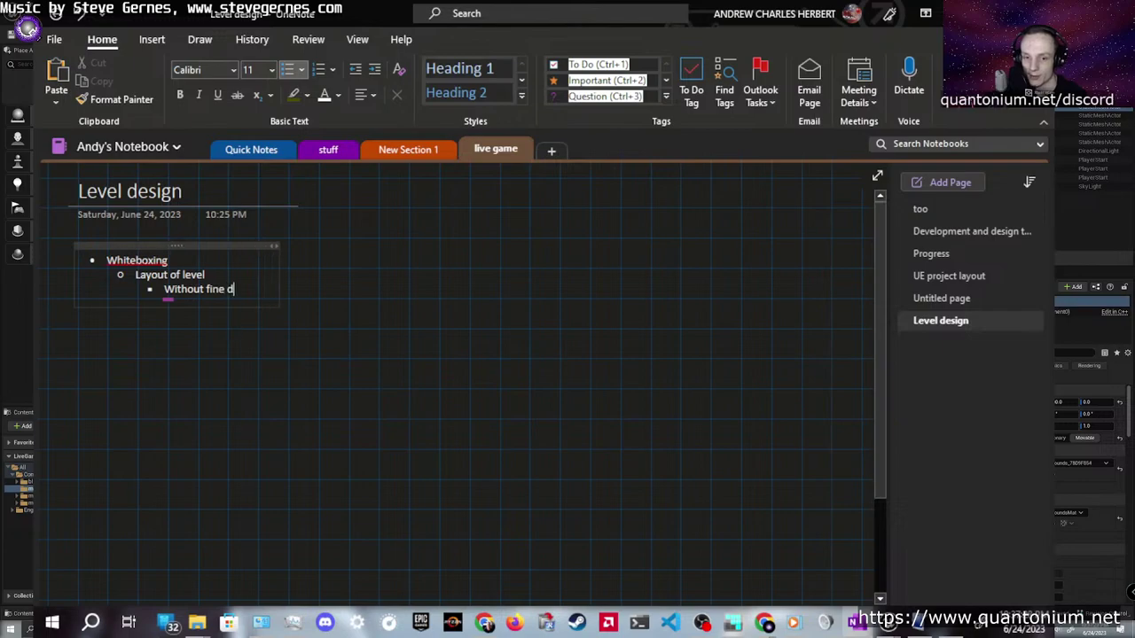
pyautogui.write('etails')
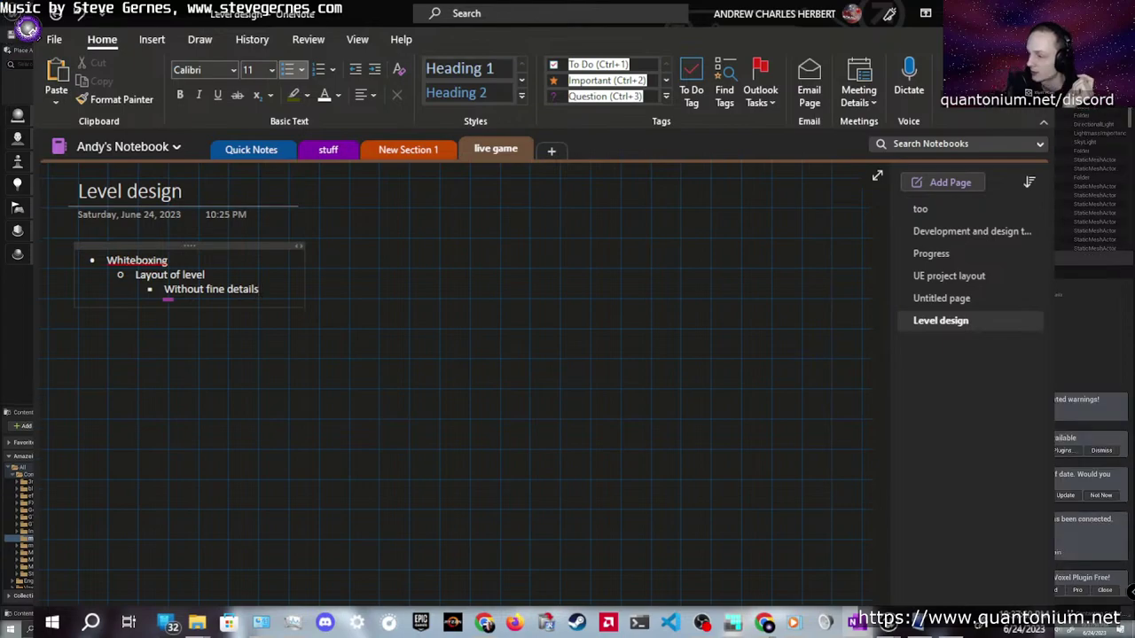
# Switch to the Unreal Editor and check the running apps' CPU and memory usage in Task Manager
pyautogui.hotkey('alt', 'Tab')
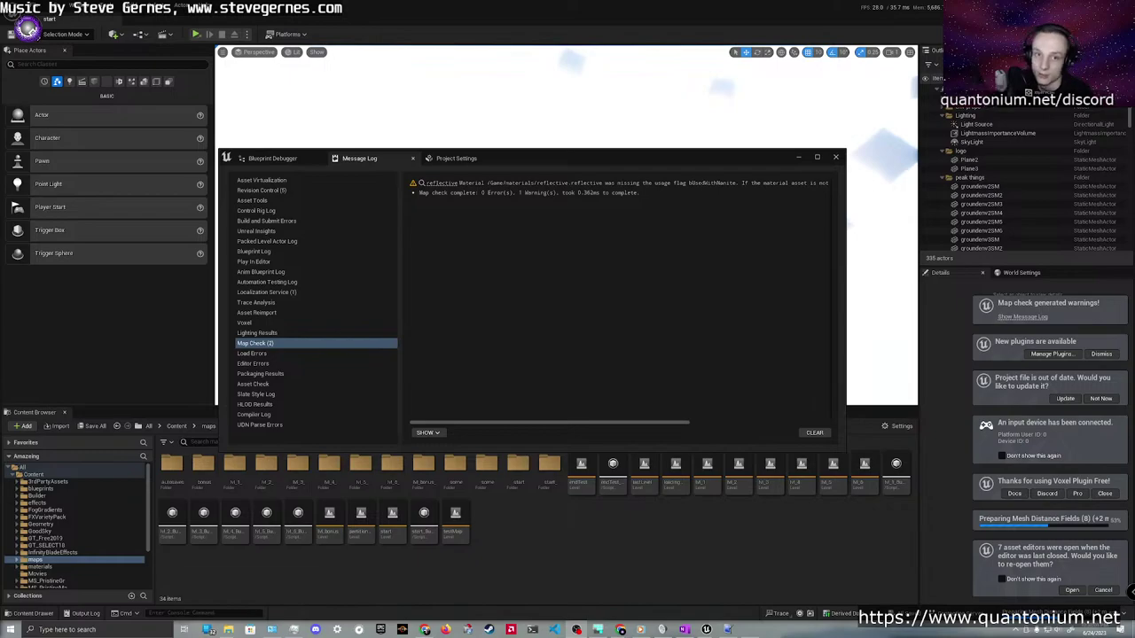
pyautogui.click(294, 630)
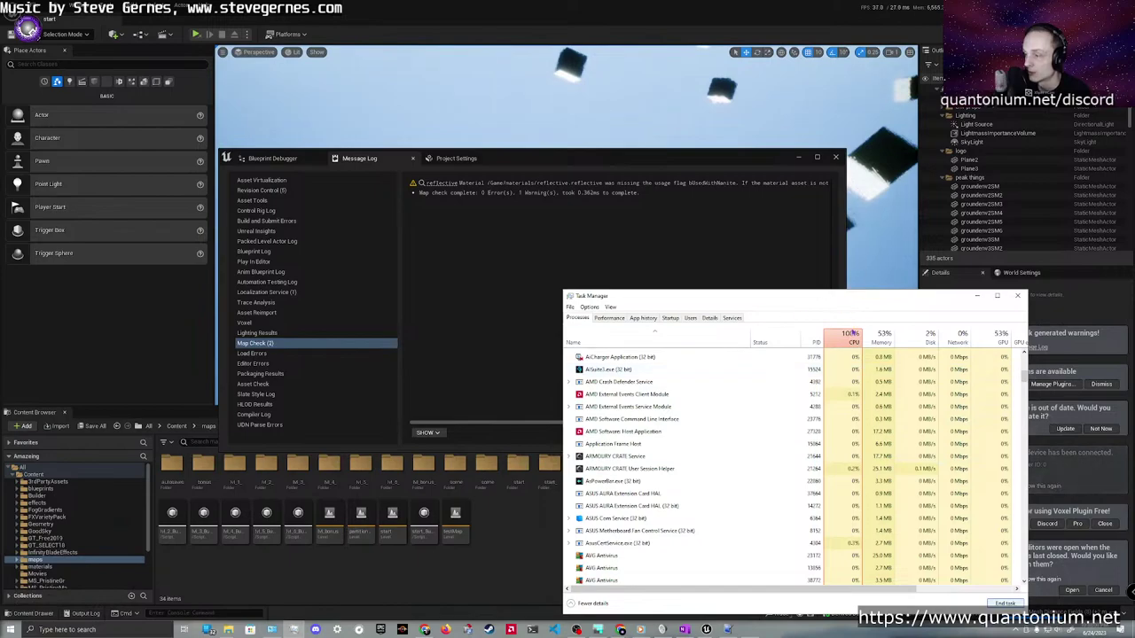
pyautogui.moveTo(1026, 377); pyautogui.dragTo(1021, 358)
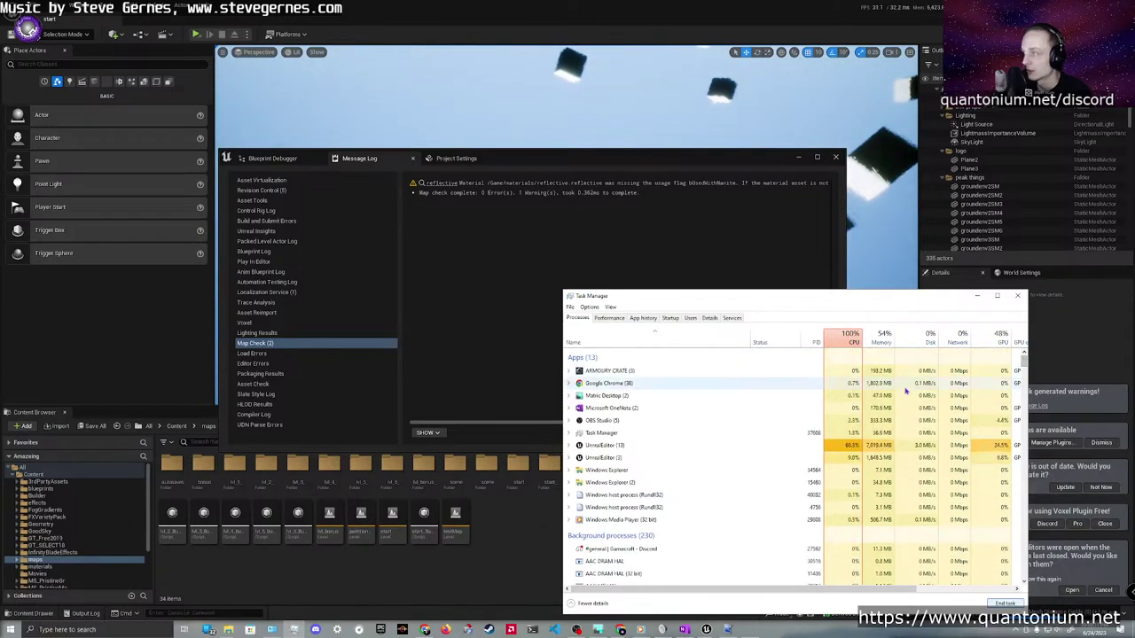
pyautogui.click(1129, 615)
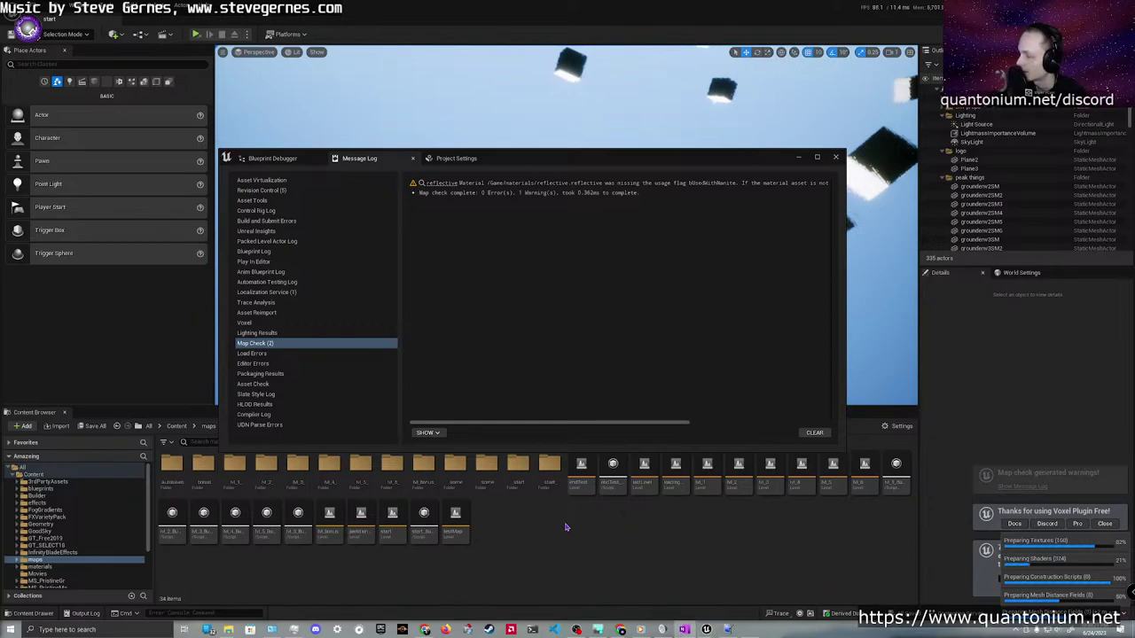
# Switch back to OneNote and add the nested bullets "Detail=time" and "Planning" under "Without fine details"
pyautogui.hotkey('alt', 'Tab')
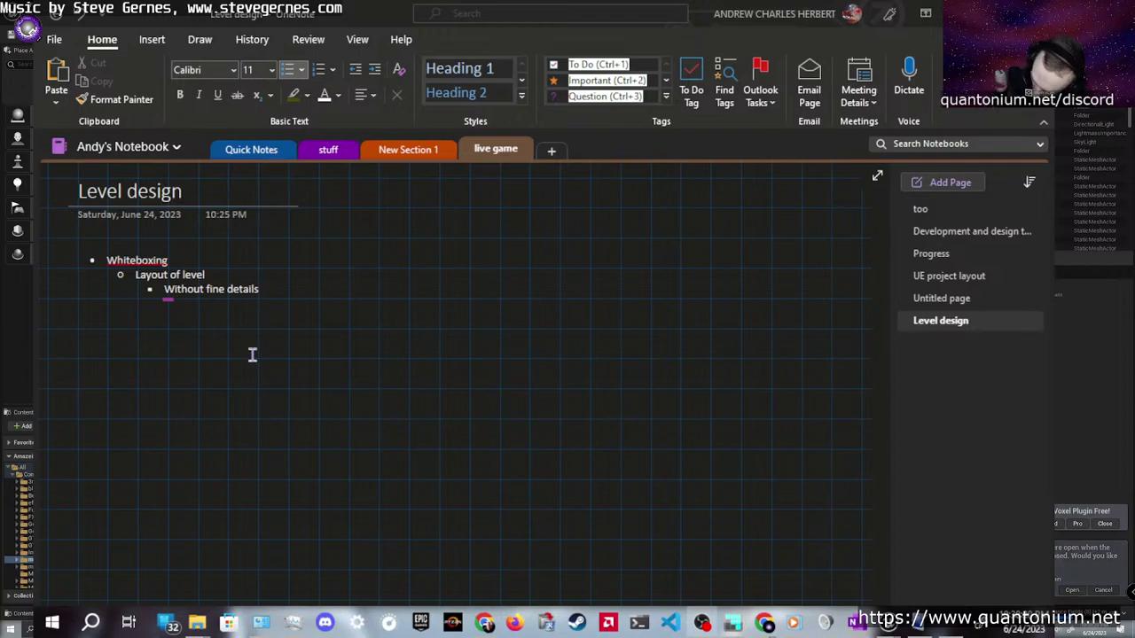
pyautogui.click(266, 290)
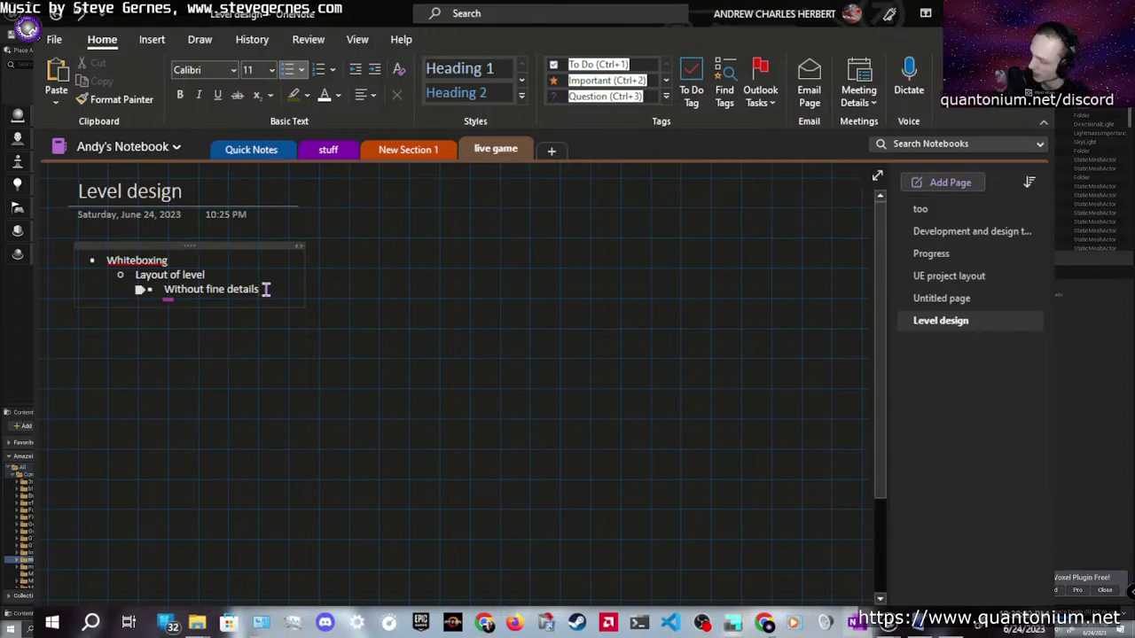
pyautogui.press('Return')
pyautogui.press('Tab')
pyautogui.write('det')
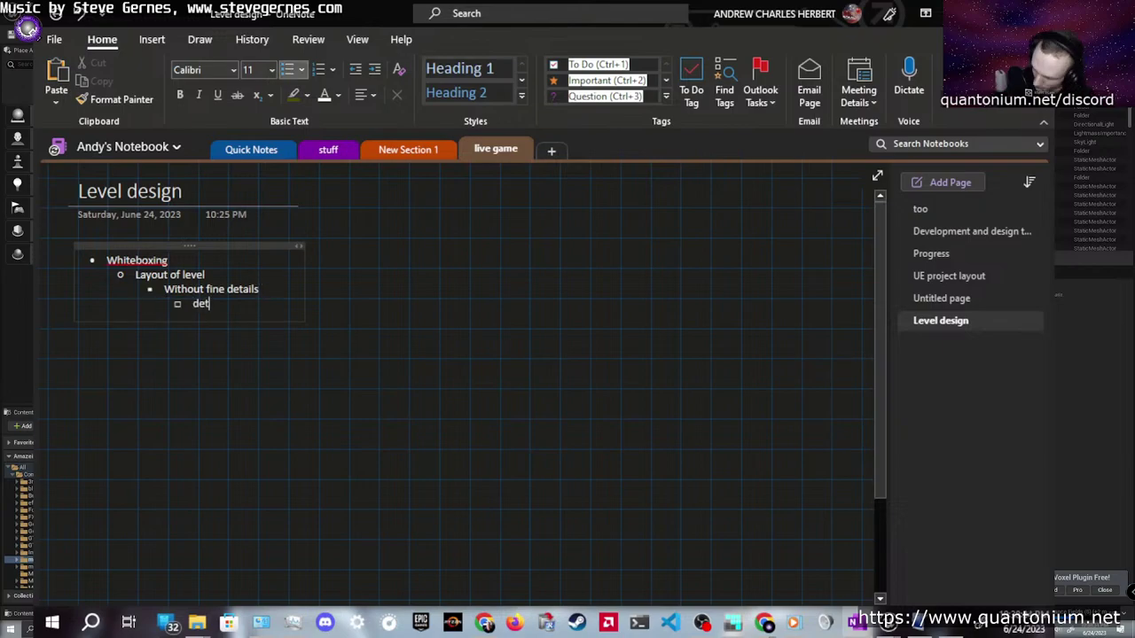
pyautogui.write('ail=time')
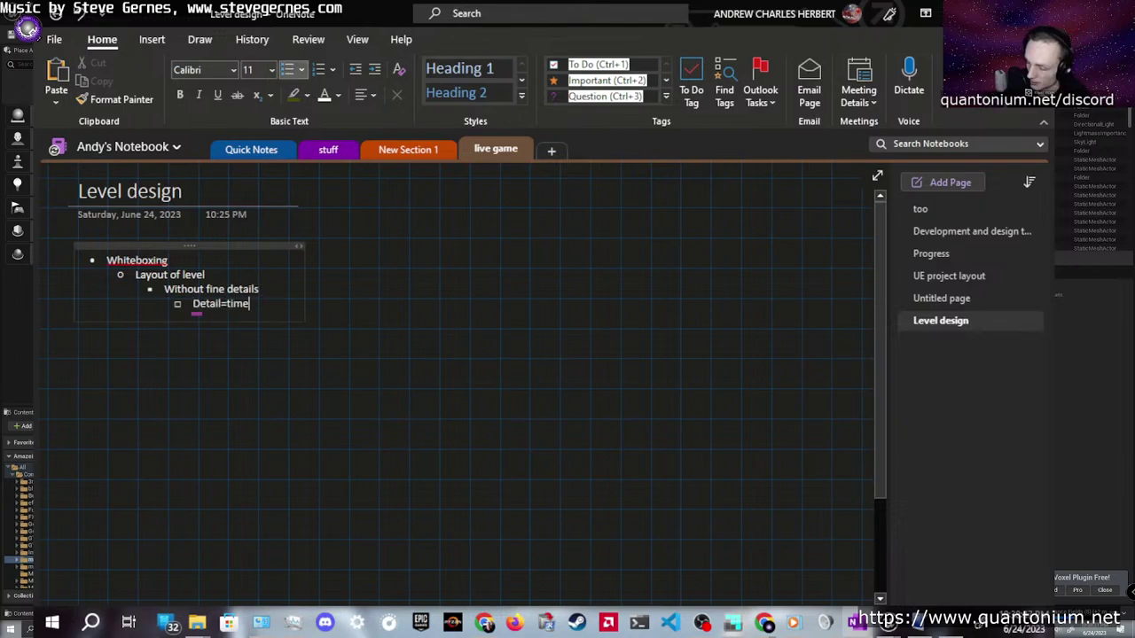
pyautogui.press('Return')
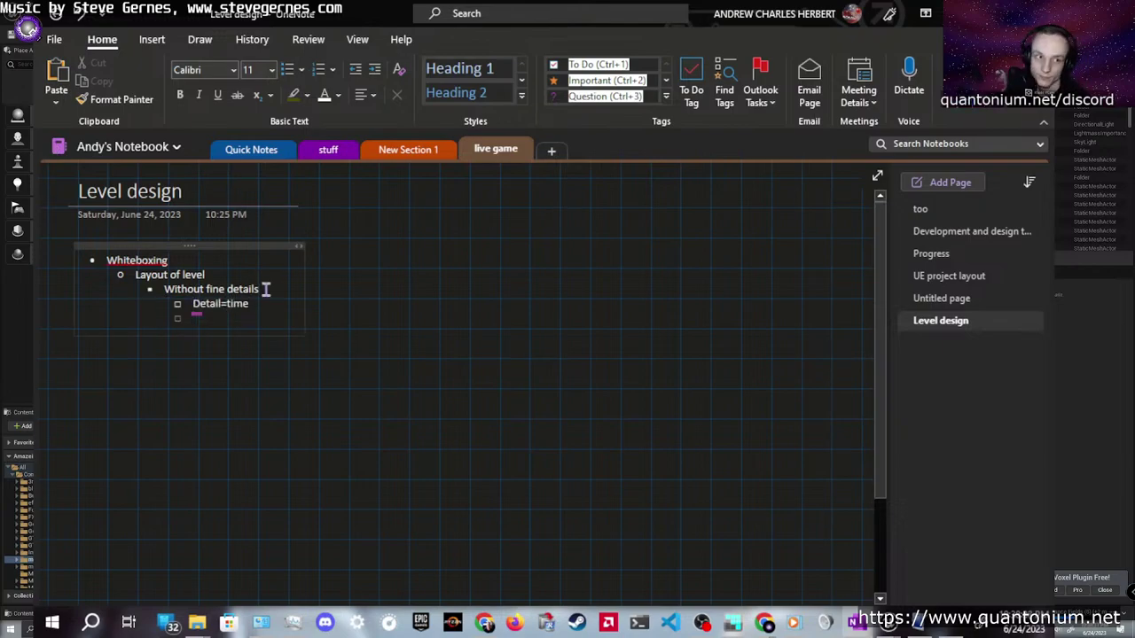
pyautogui.write('planning')
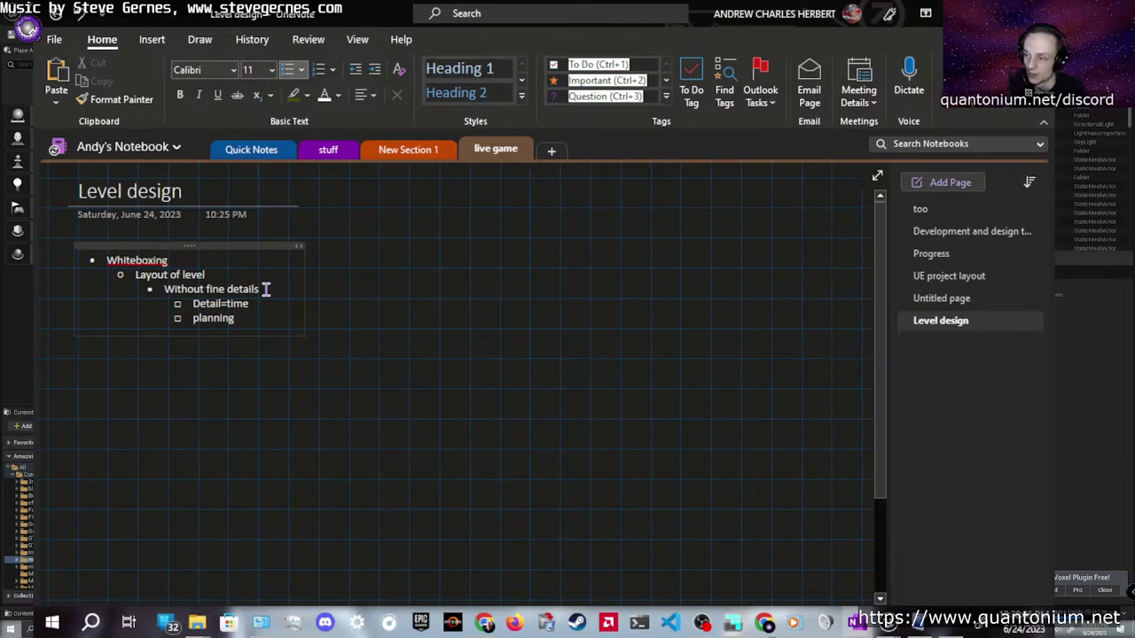
# Add the bullet "Core, root layout of level (general design)" below "Planning" at the same level
pyautogui.press('Return')
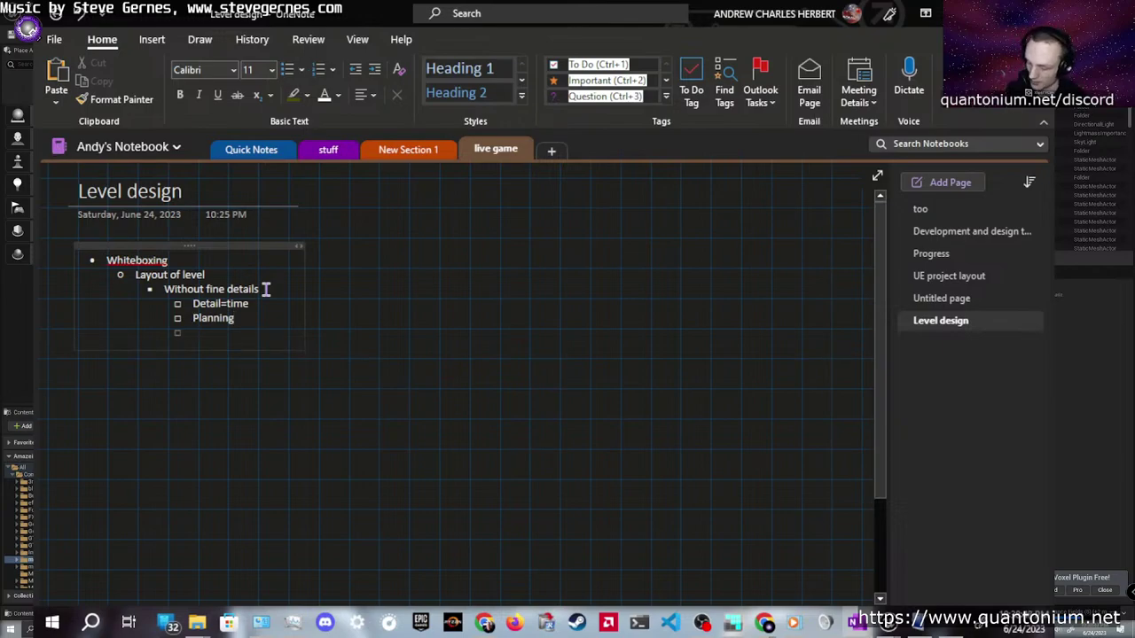
pyautogui.write('core, root')
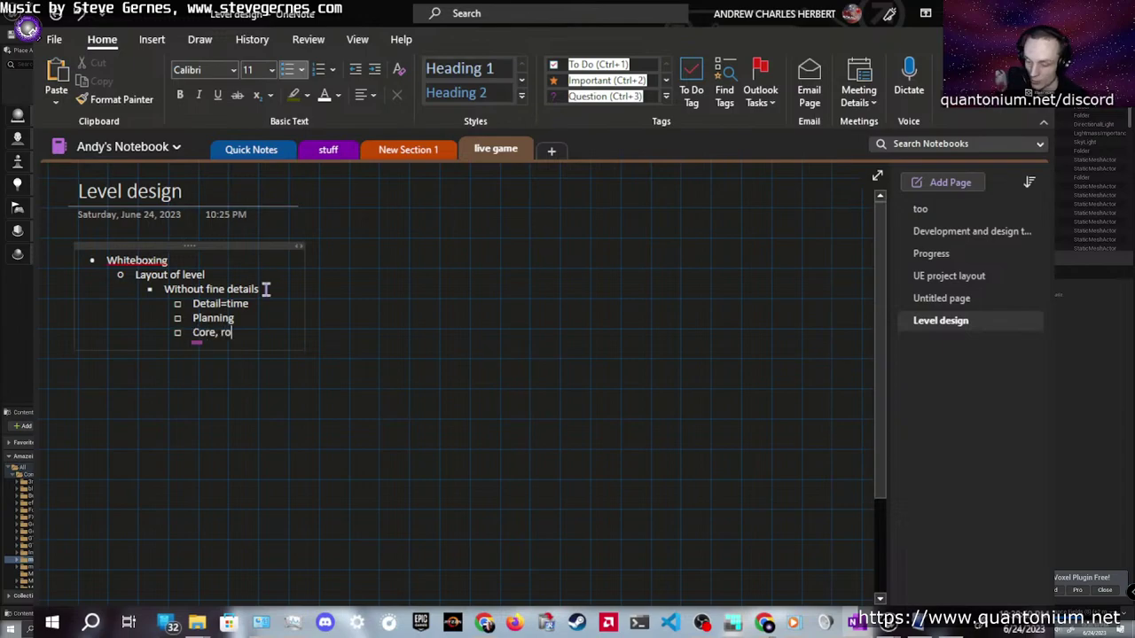
pyautogui.write(' layou')
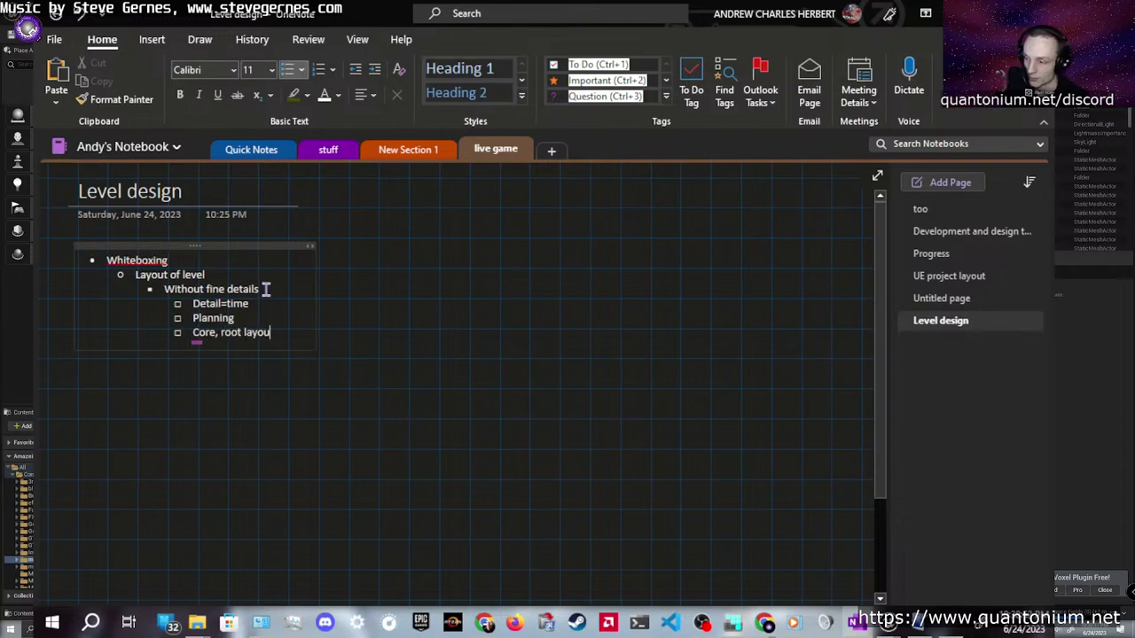
pyautogui.write('t of level')
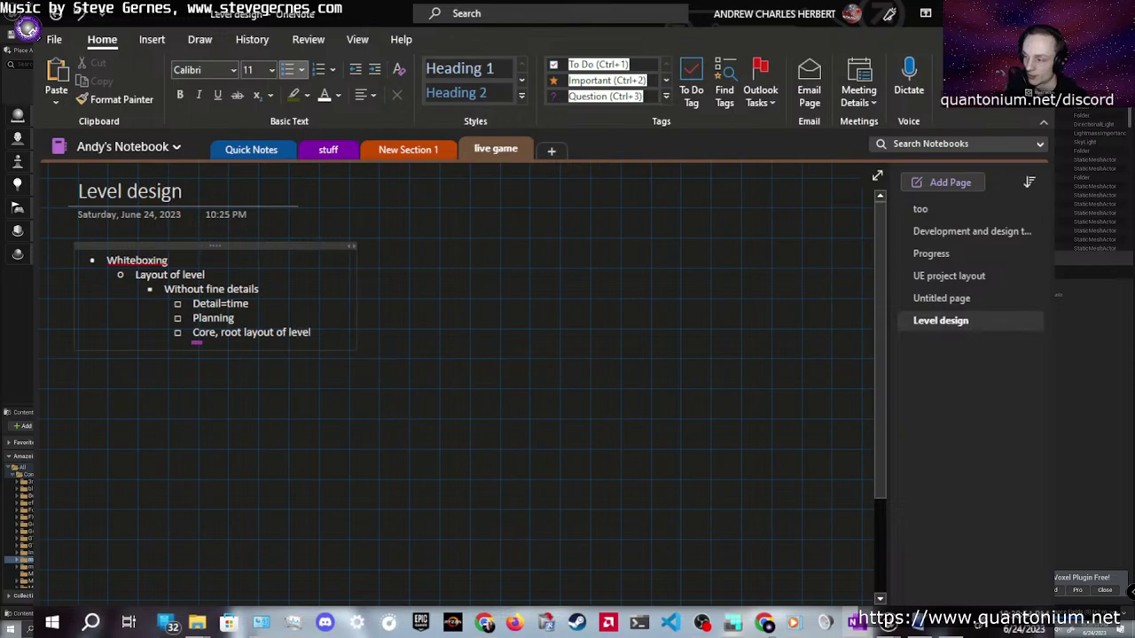
pyautogui.write(' (g')
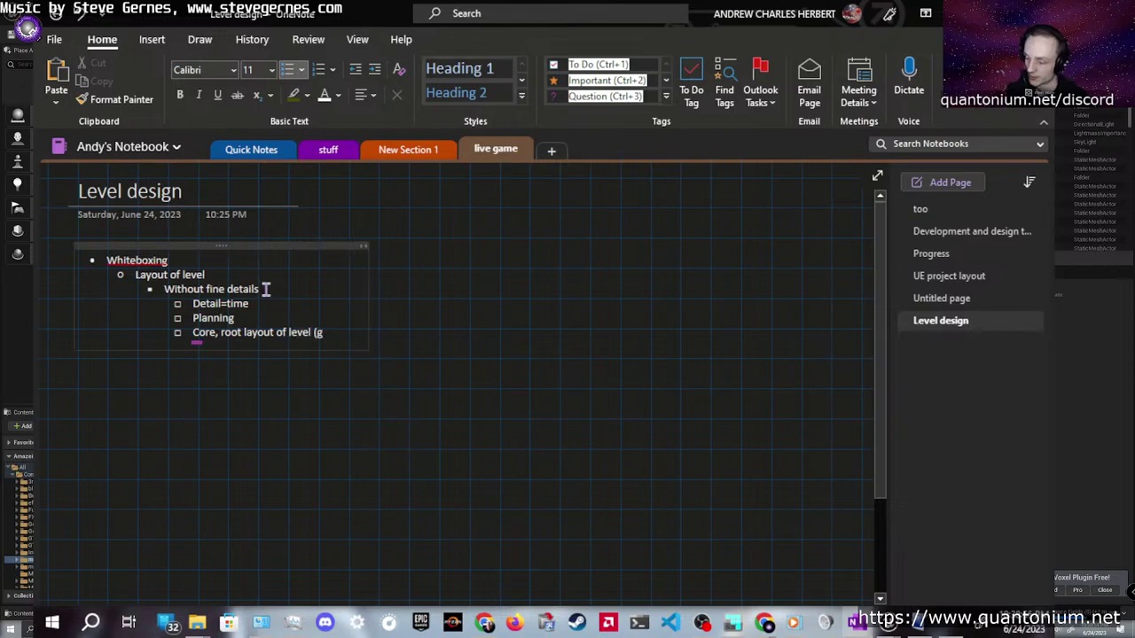
pyautogui.write('eneral dei')
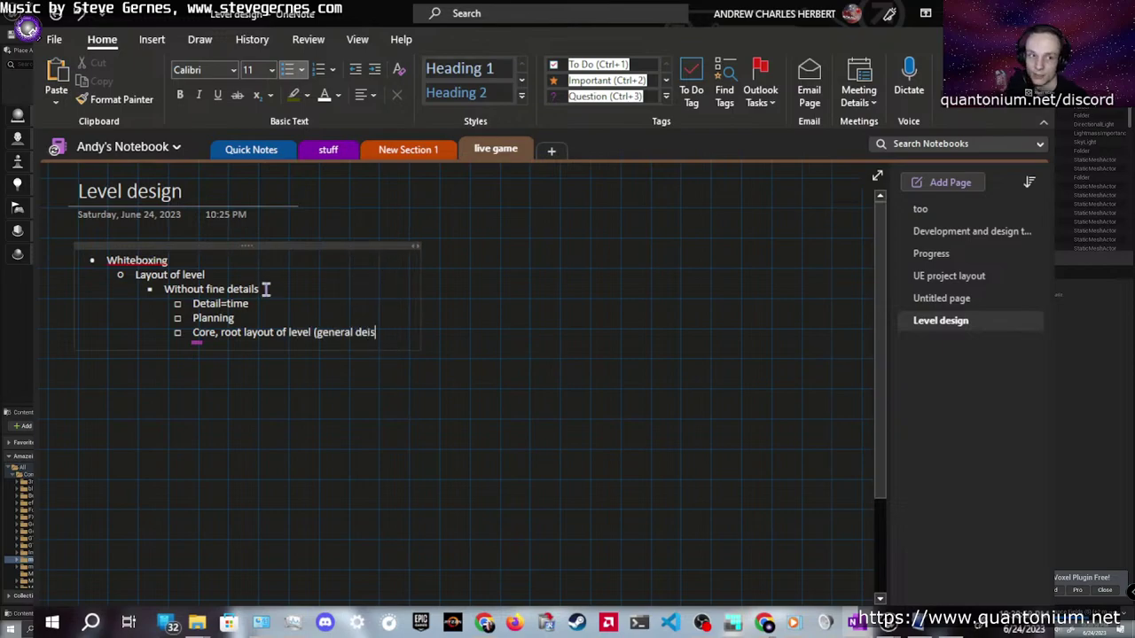
pyautogui.press('BackSpace')
pyautogui.write('sign)')
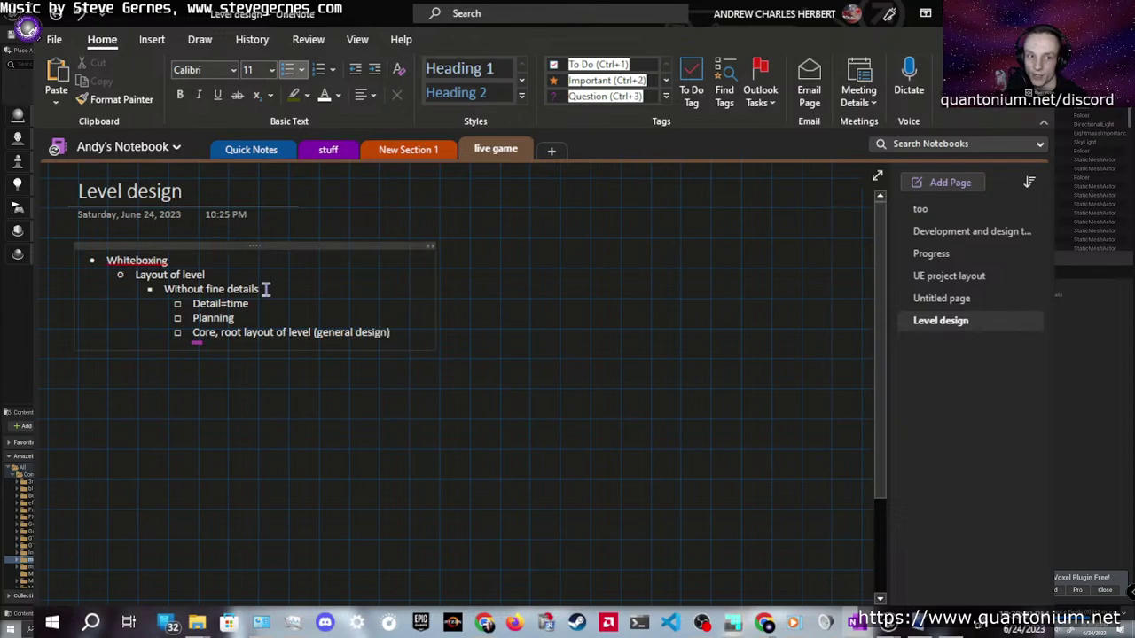
# Add the nested bullet "How players will play level" under "Core, root layout of level (general design)"
pyautogui.press('Return')
pyautogui.press('Tab')
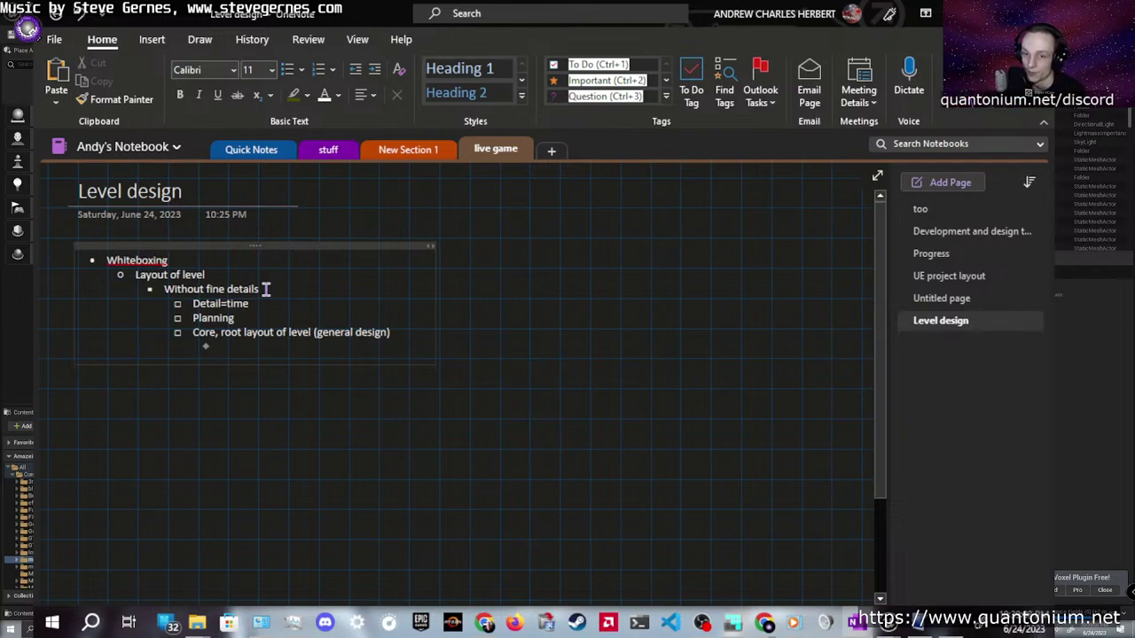
pyautogui.write('How player')
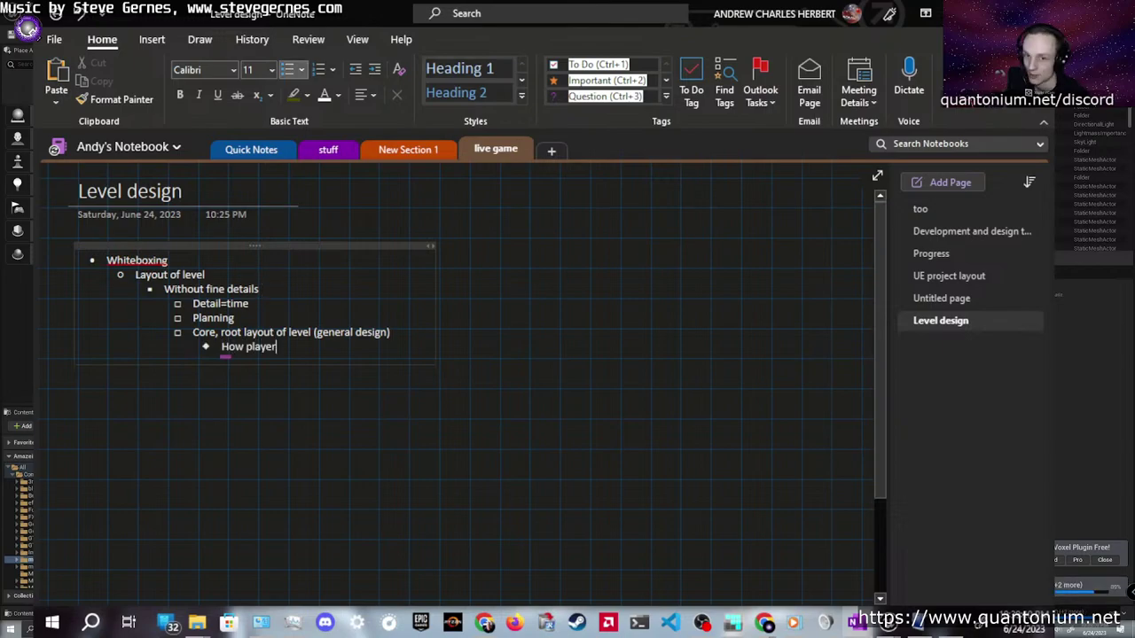
pyautogui.write('s will p')
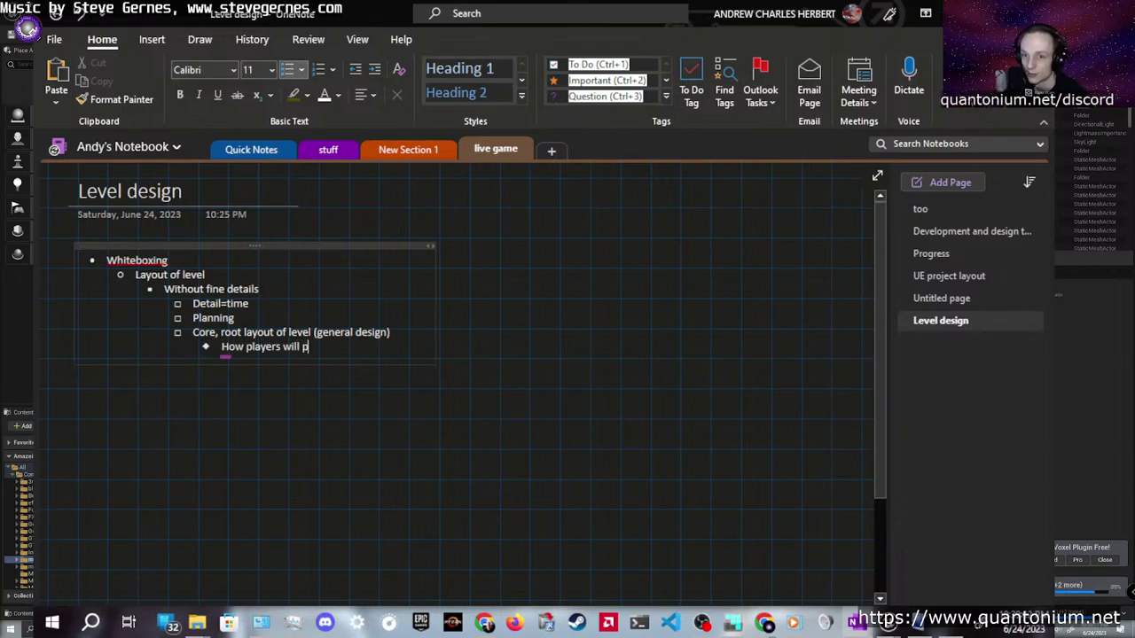
pyautogui.write('lay leve')
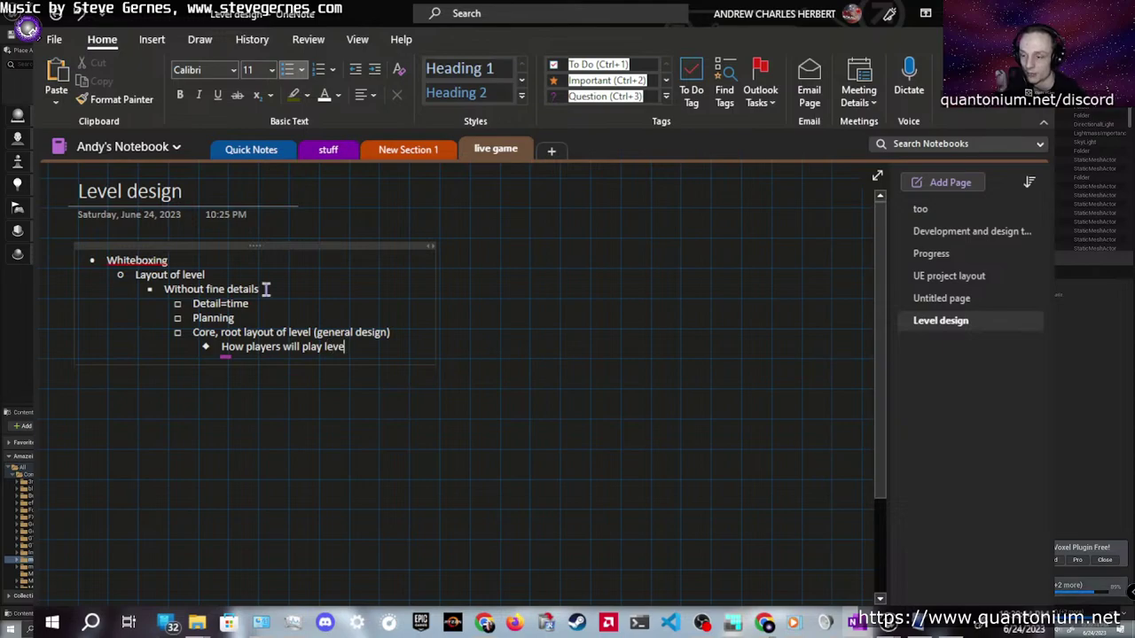
pyautogui.write('l')
# Add a top-level bullet "Considerations" at the end of the list
pyautogui.press('Return')
pyautogui.hotkey('shift', 'Tab')
pyautogui.hotkey('shift', 'Tab')
pyautogui.hotkey('shift', 'Tab')
pyautogui.hotkey('shift', 'Tab')
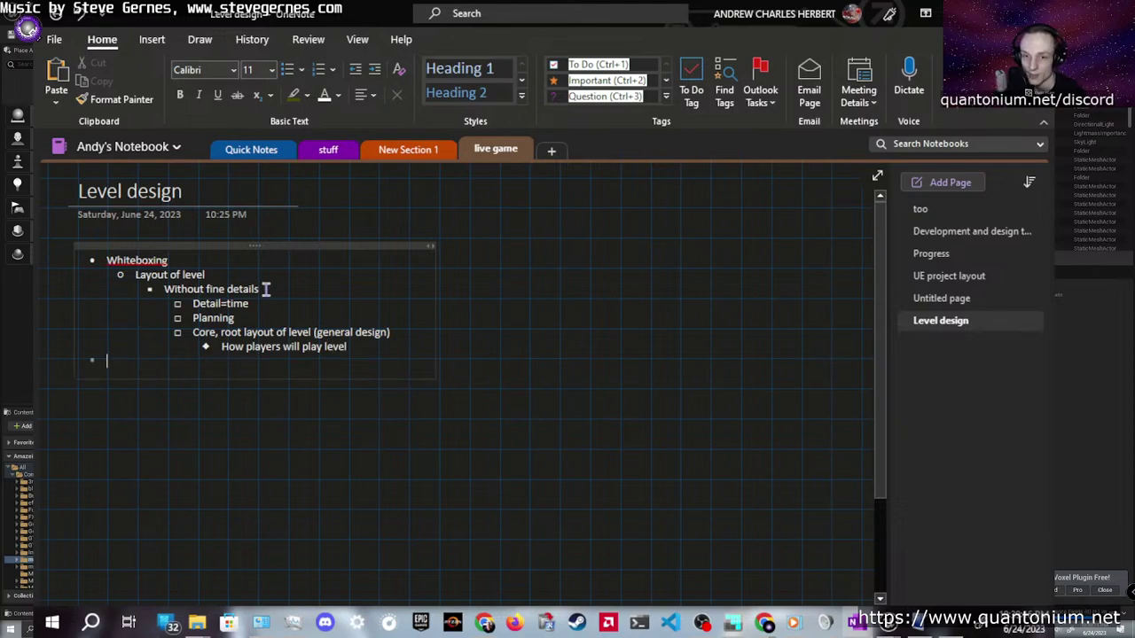
pyautogui.write('consi')
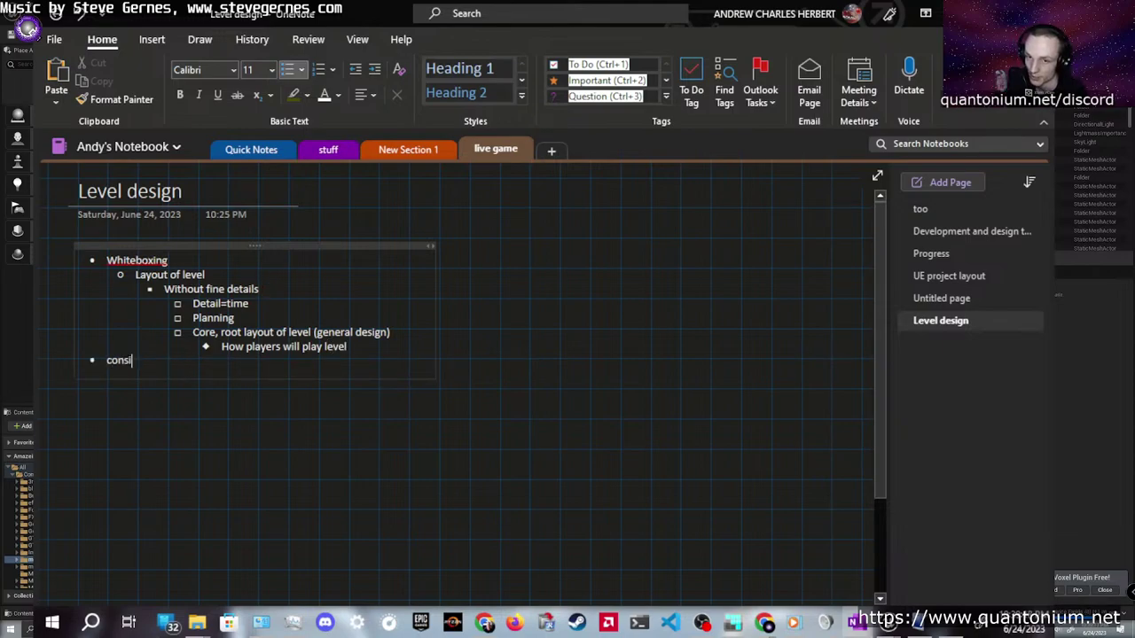
pyautogui.write('derations')
# Add the sub-bullets "Size" and "Features" under "Considerations" and start another bullet below them
pyautogui.press('Return')
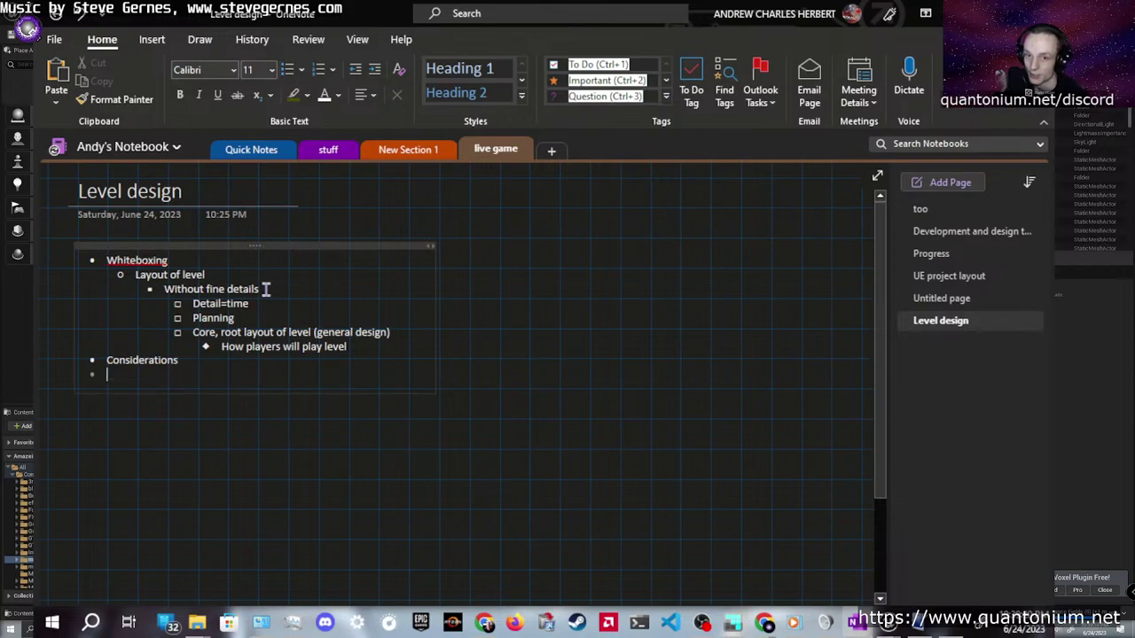
pyautogui.press('Tab')
pyautogui.write('size')
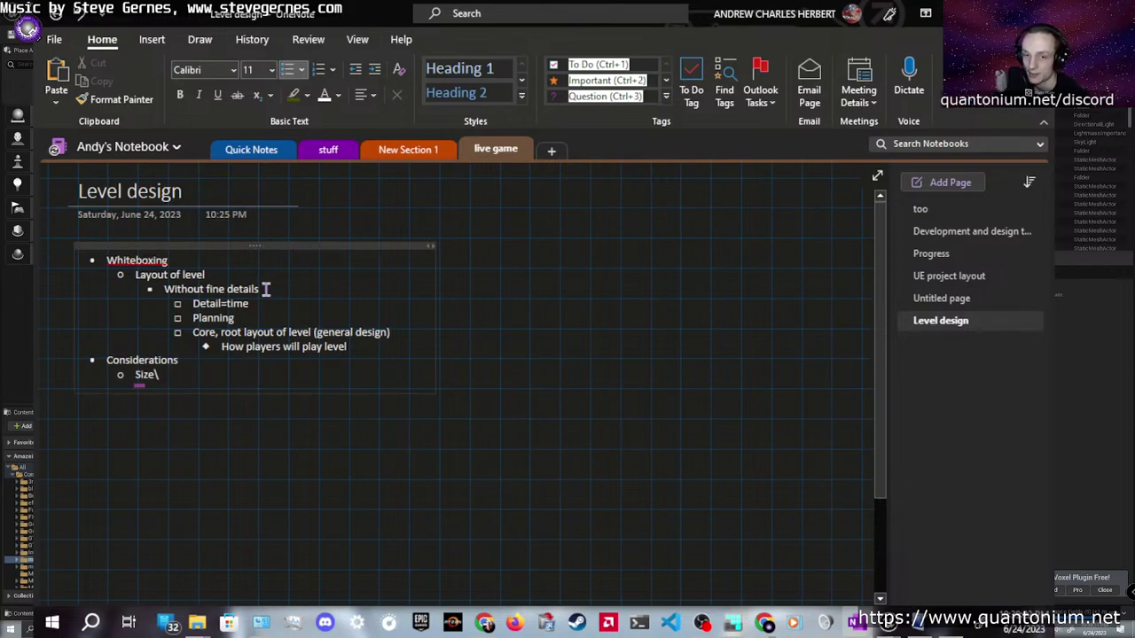
pyautogui.press('BackSpace')
pyautogui.press('Return')
pyautogui.write('features')
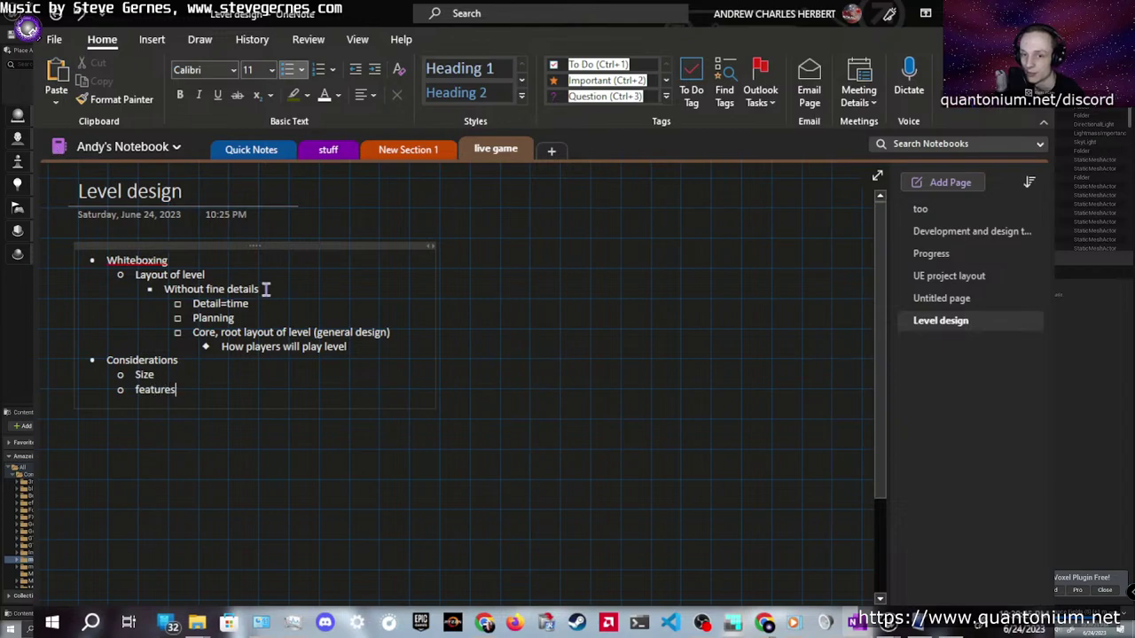
pyautogui.press('Return')
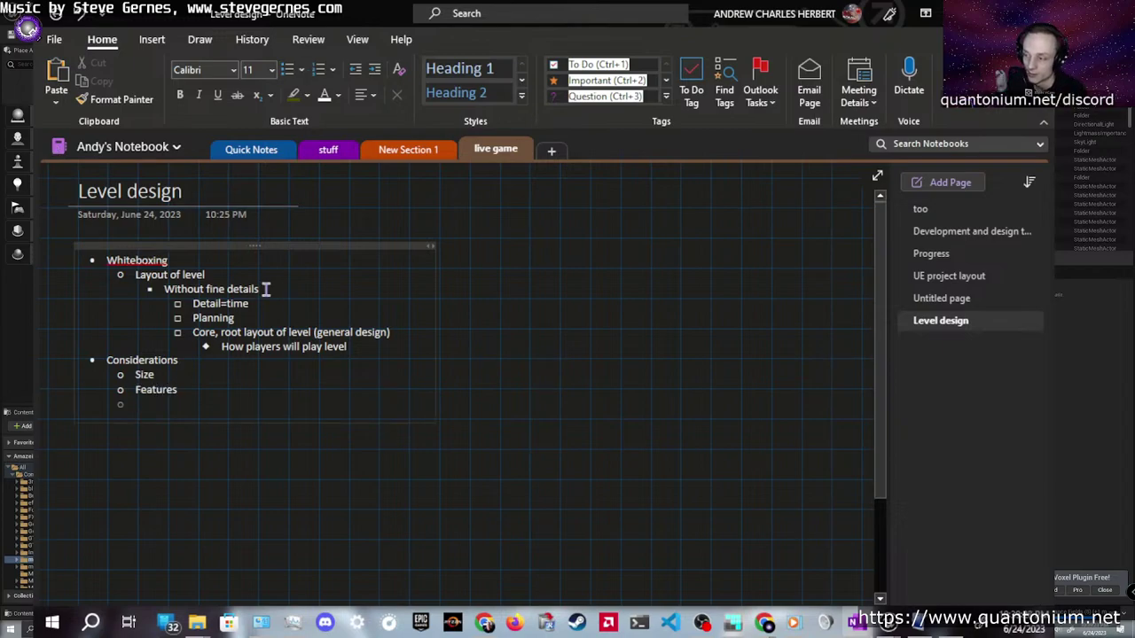
pyautogui.write('spa')
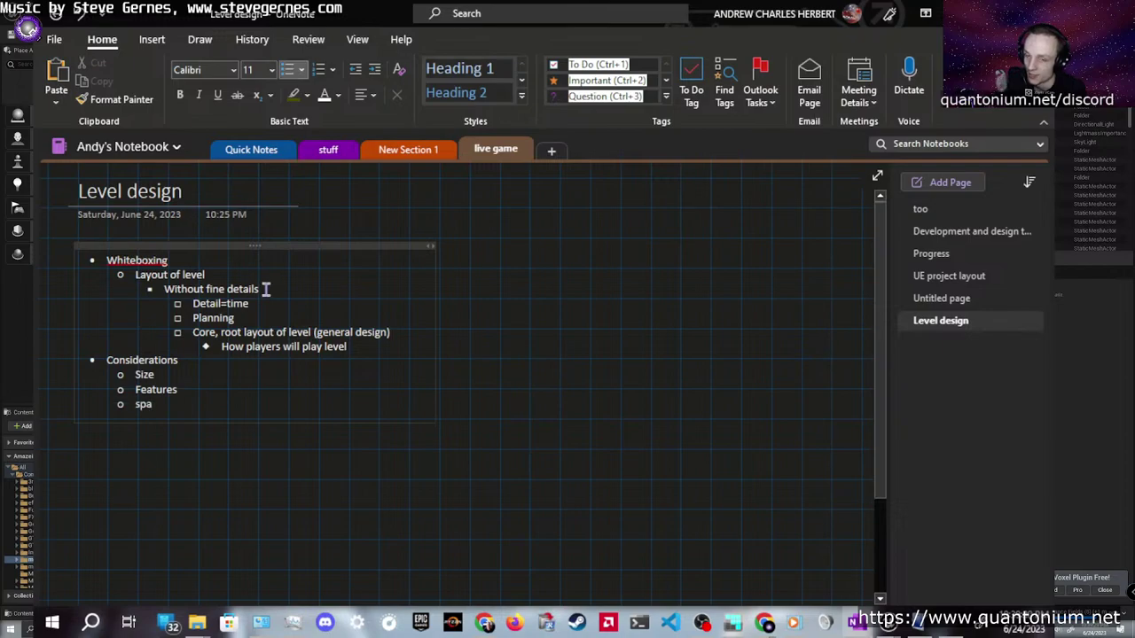
pyautogui.write('cialness')
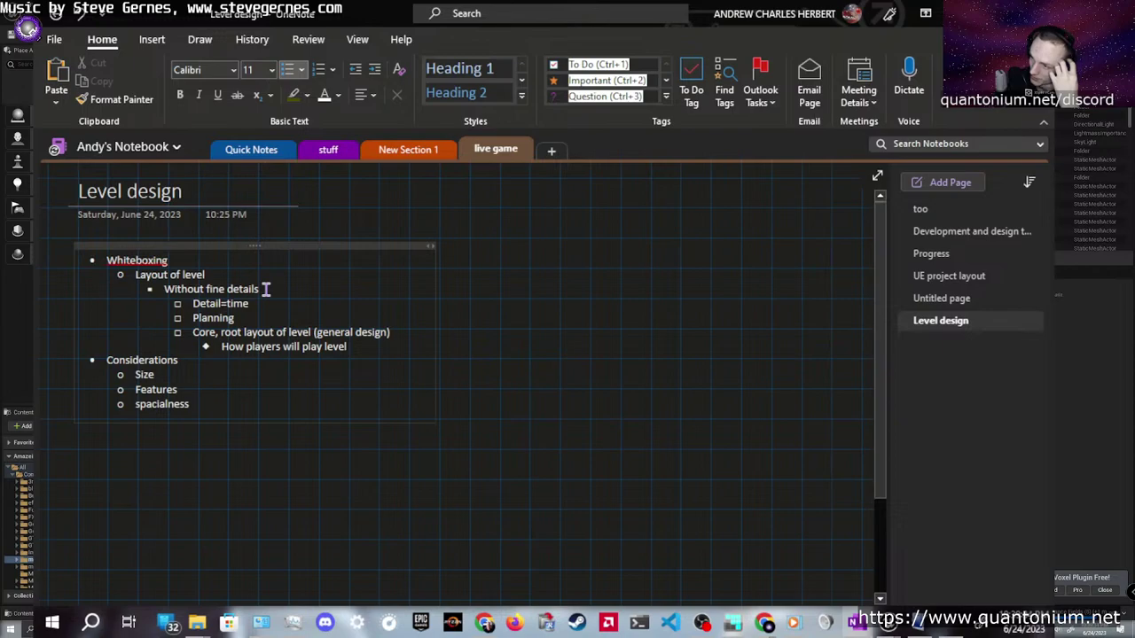
pyautogui.press('BackSpace')
pyautogui.press('BackSpace')
pyautogui.press('BackSpace')
pyautogui.press('BackSpace')
pyautogui.press('BackSpace')
pyautogui.press('BackSpace')
pyautogui.press('BackSpace')
pyautogui.press('BackSpace')
pyautogui.press('BackSpace')
pyautogui.press('BackSpace')
pyautogui.press('BackSpace')
# Enter "Space" as the third sub-bullet under "Considerations"
pyautogui.write('s')
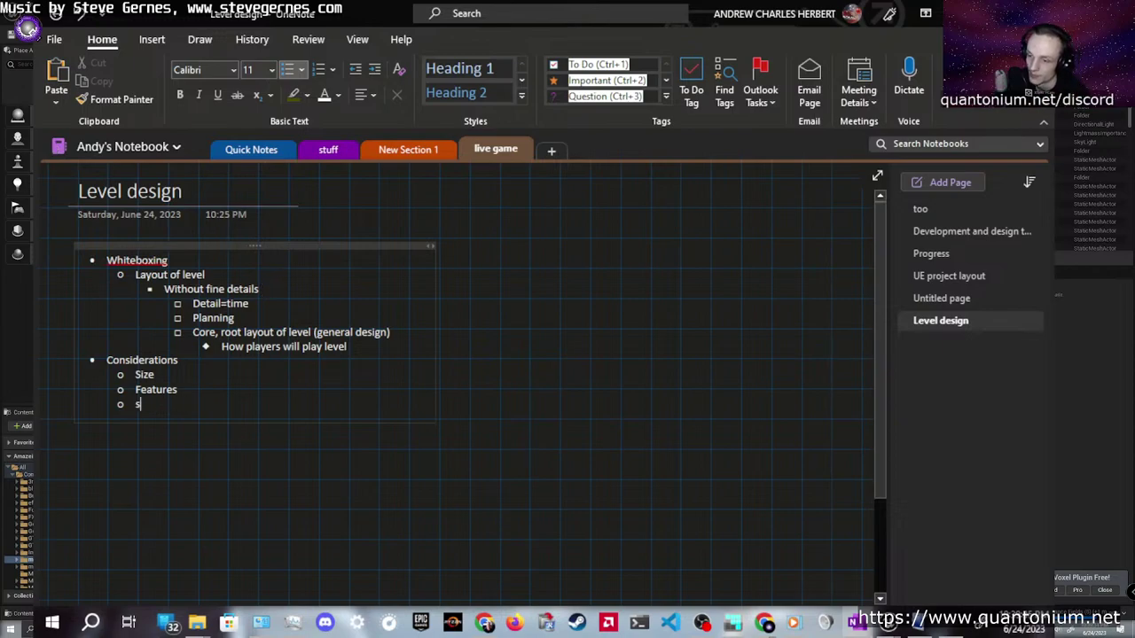
pyautogui.write('pace')
pyautogui.press('Return')
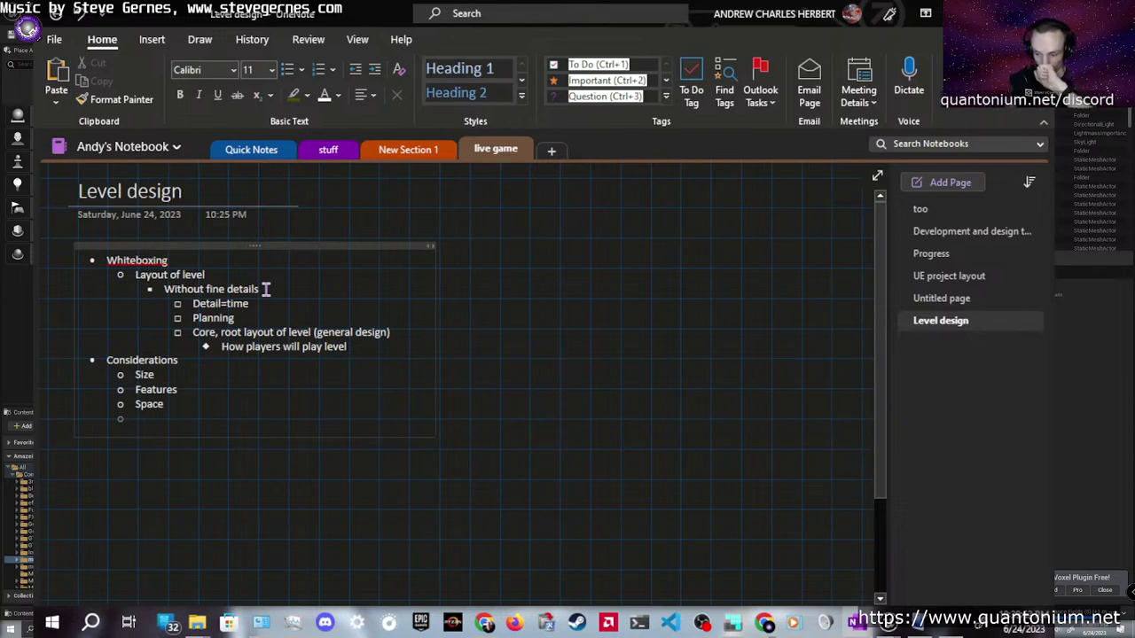
# Extend the "Space" sub-bullet to read "Space/manuverability"
pyautogui.click(175, 406)
pyautogui.write('/mna')
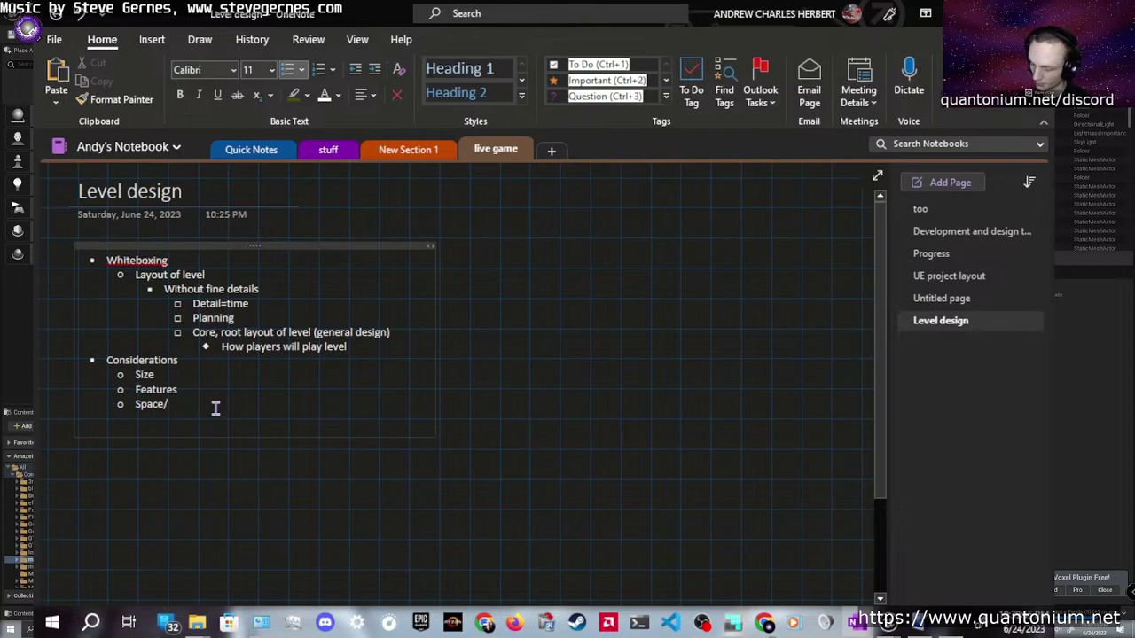
pyautogui.press('BackSpace')
pyautogui.press('BackSpace')
pyautogui.press('BackSpace')
pyautogui.write('manuvers')
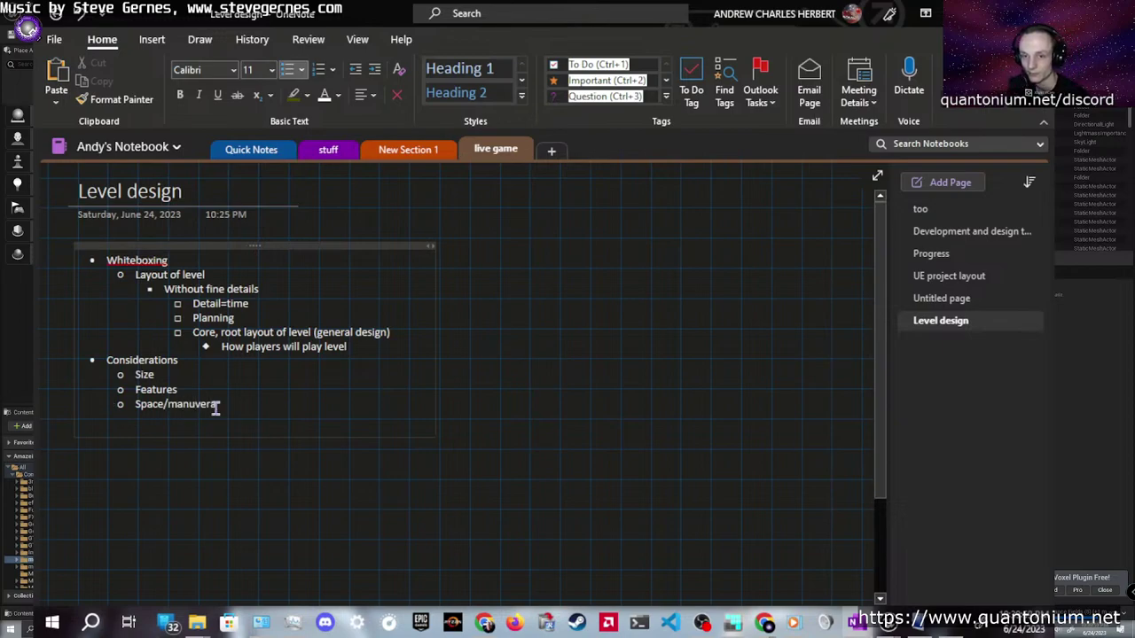
pyautogui.press('BackSpace')
pyautogui.write('ability')
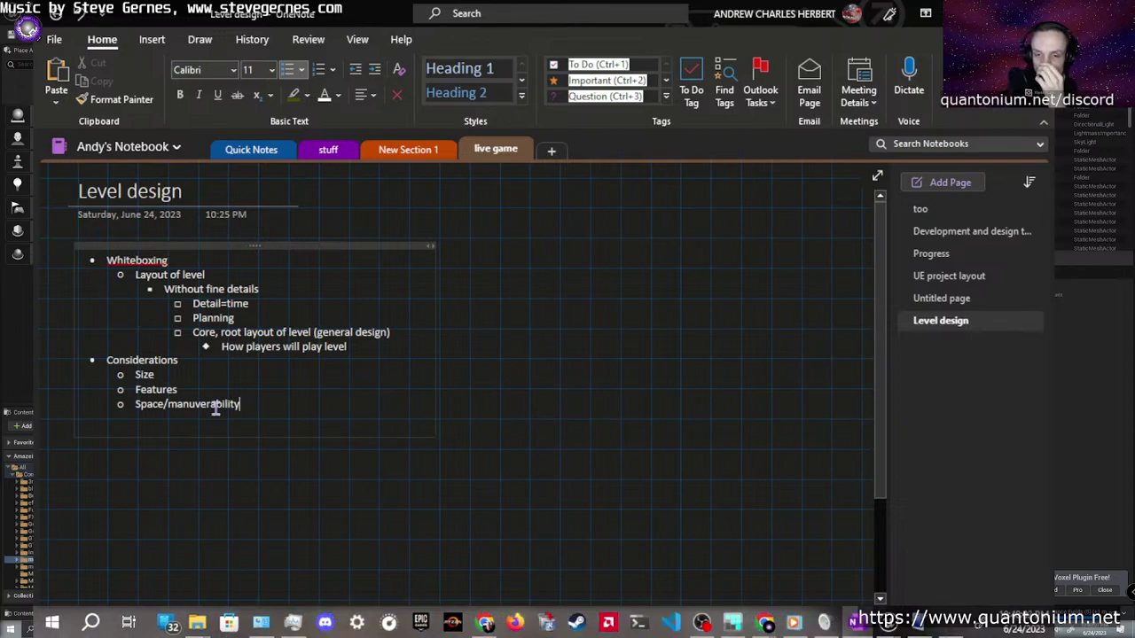
# Add the nested bullet "Small, medium, large" under "Size"
pyautogui.click(176, 376)
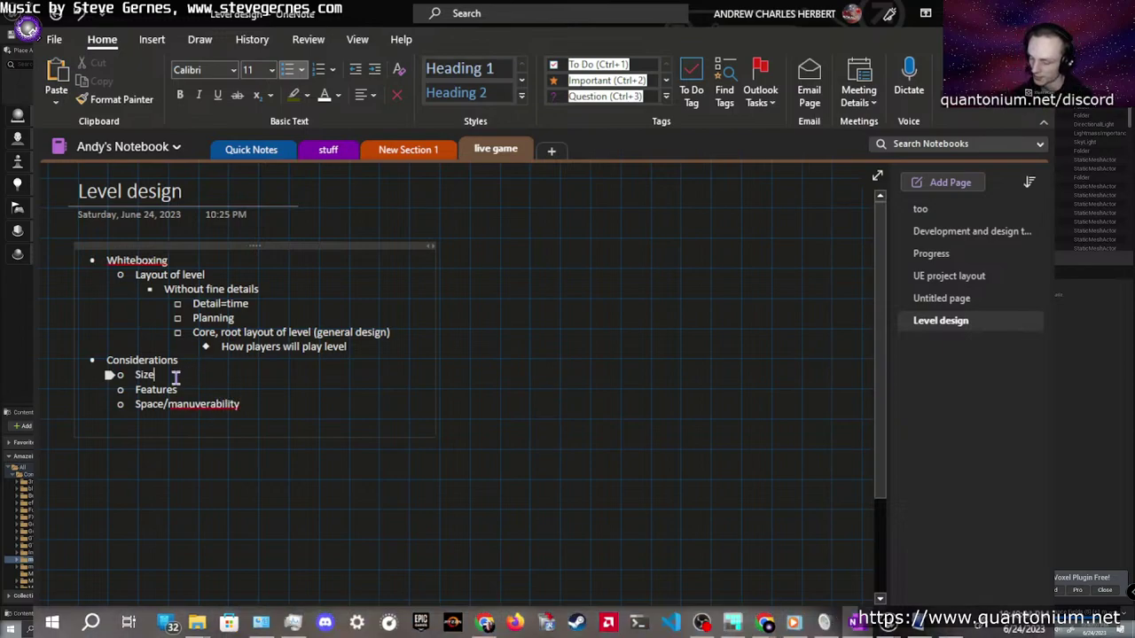
pyautogui.press('Return')
pyautogui.press('Tab')
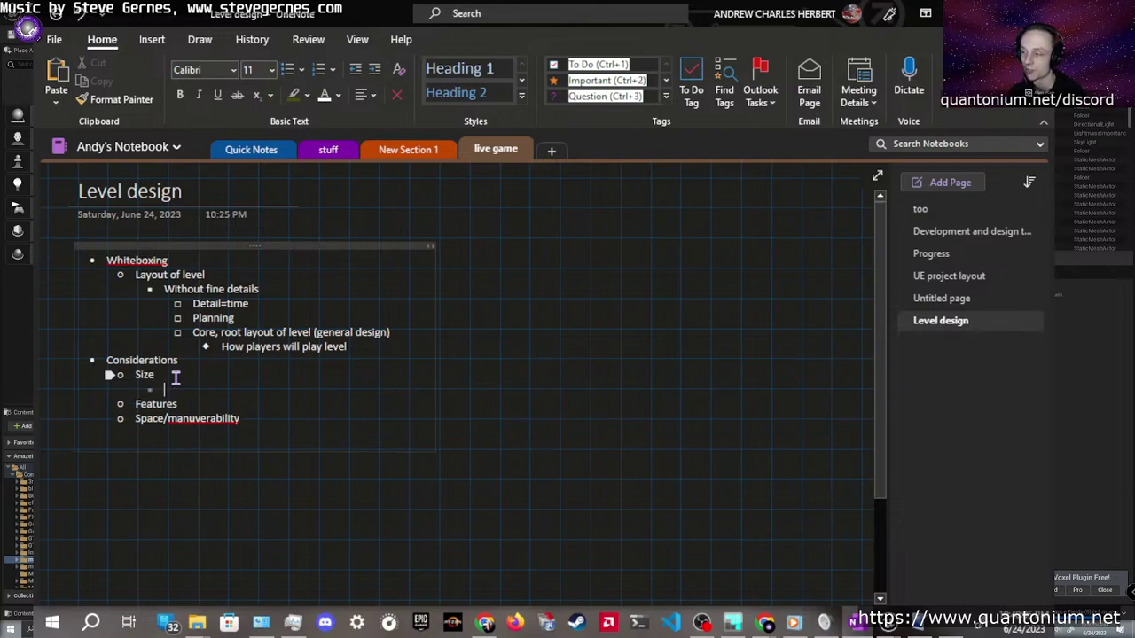
pyautogui.write('Small, m ')
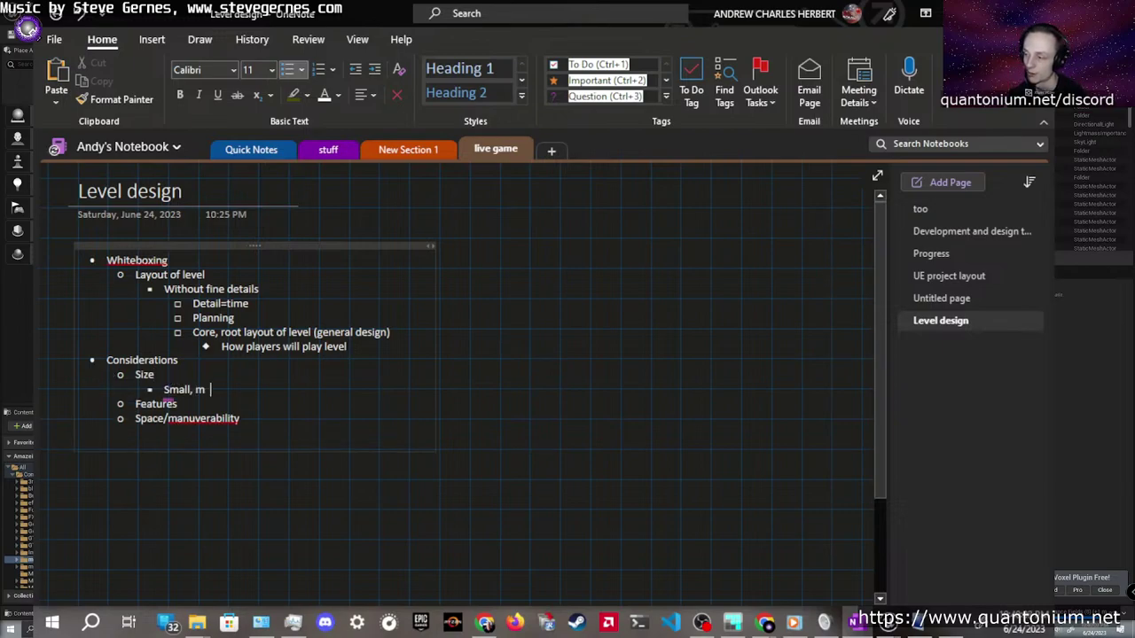
pyautogui.write('edium')
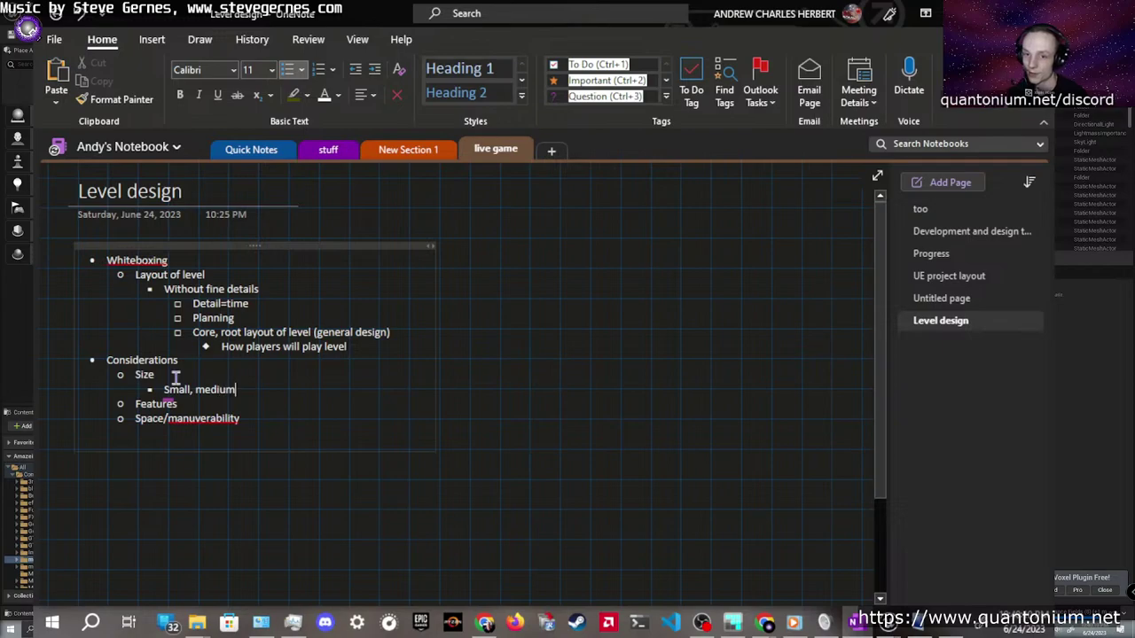
pyautogui.write(', large')
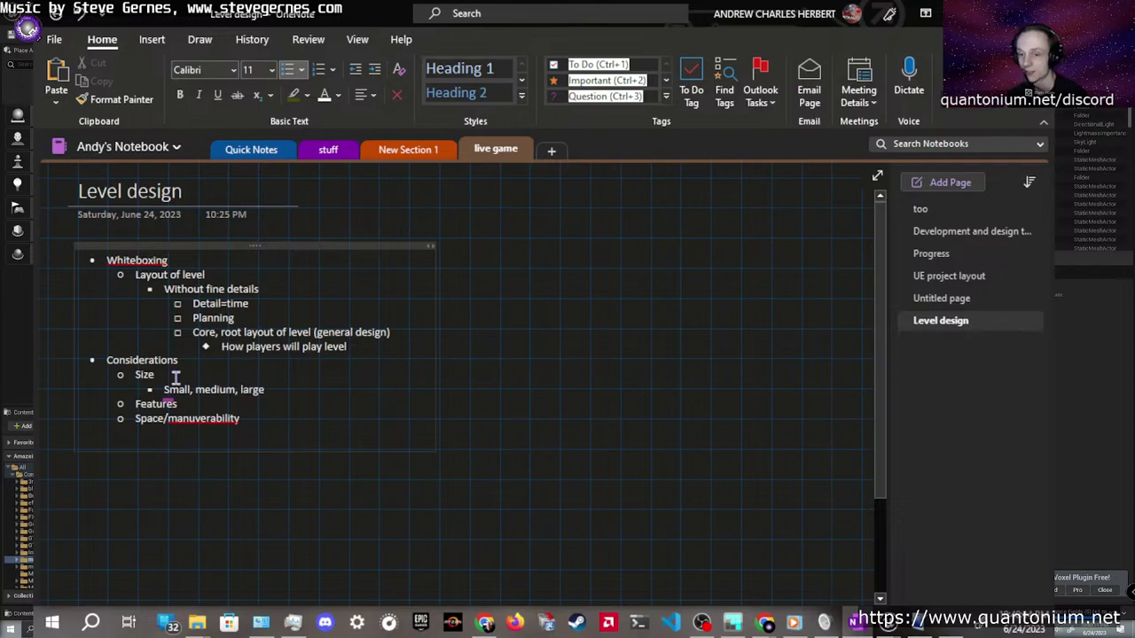
# Append "- ???" to the "Small, medium, large" bullet and nest "Good metric- player count (multiplayer)" beneath it
pyautogui.write('- ???')
pyautogui.press('Return')
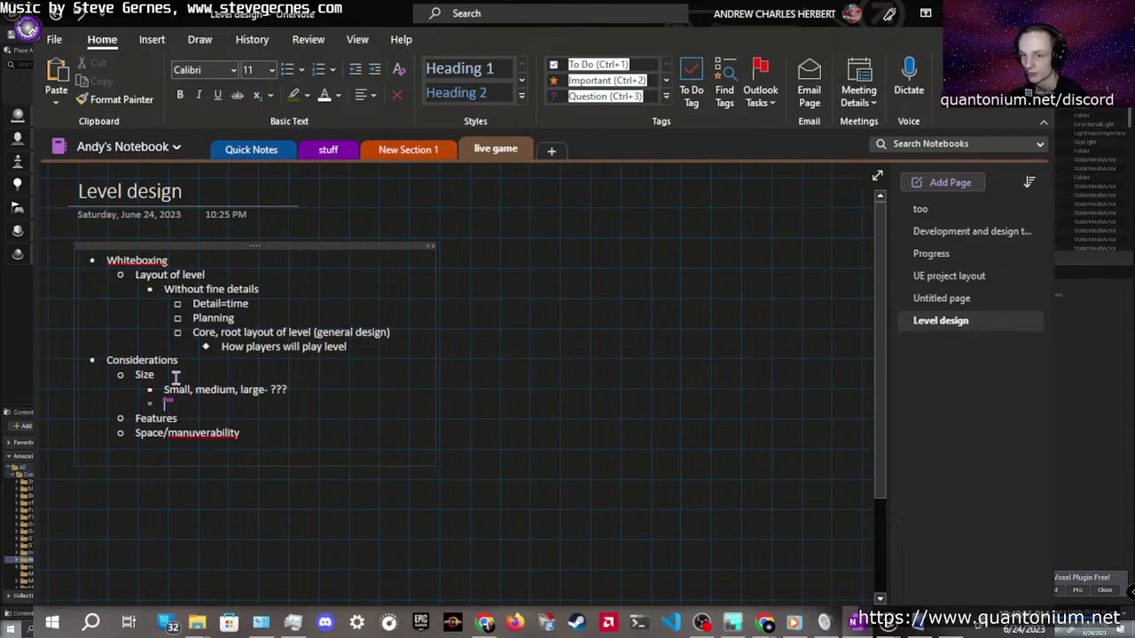
pyautogui.press('Tab')
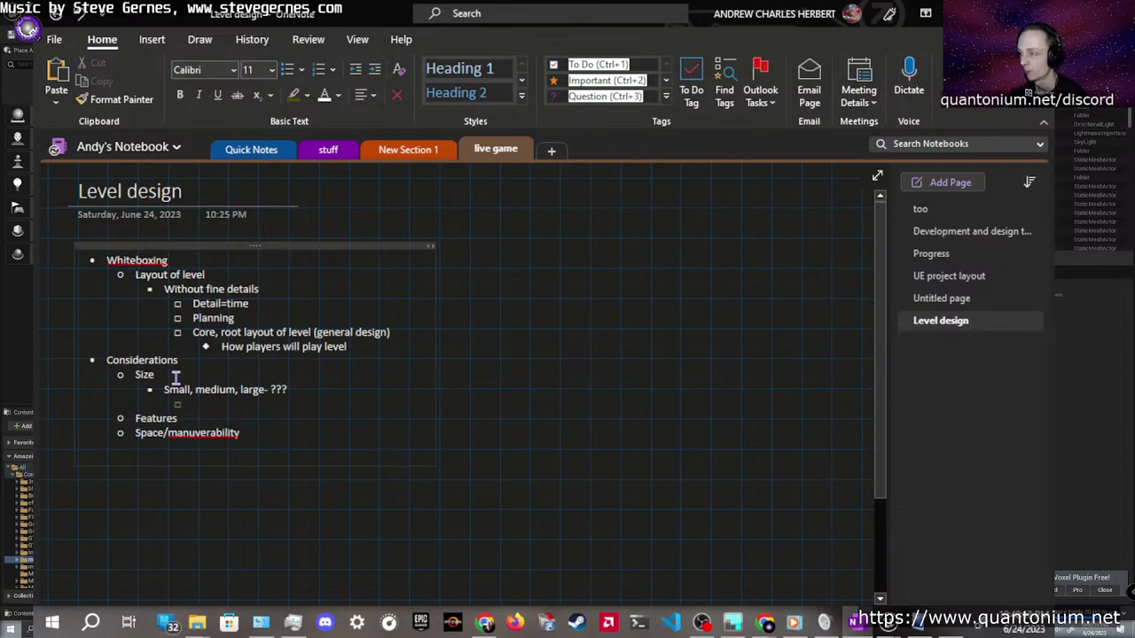
pyautogui.write('Good')
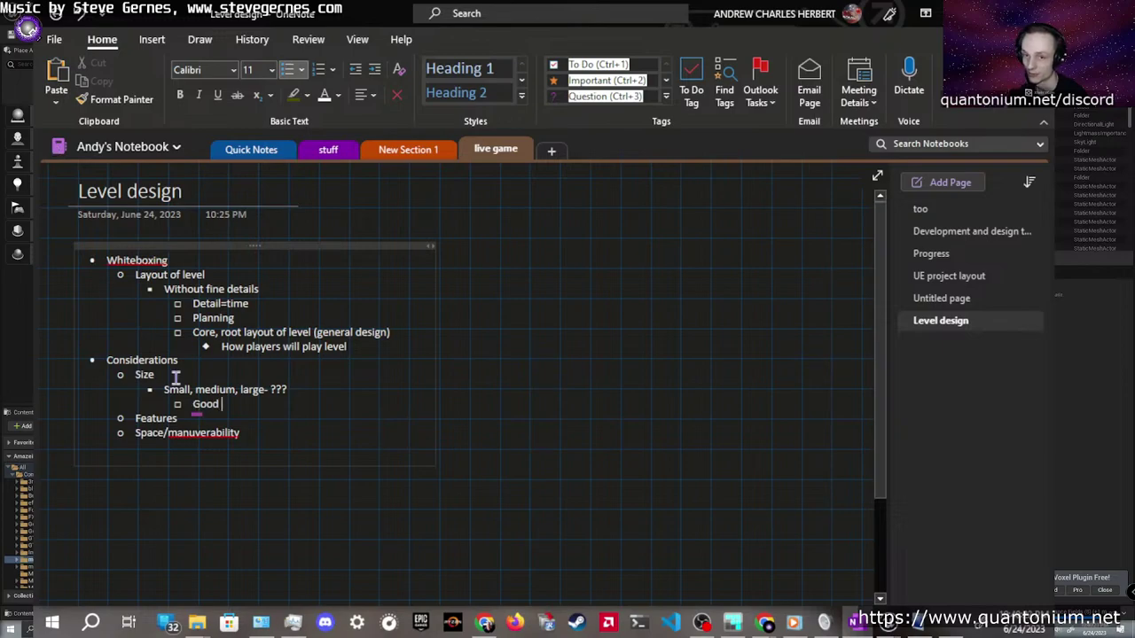
pyautogui.write(' metric-0')
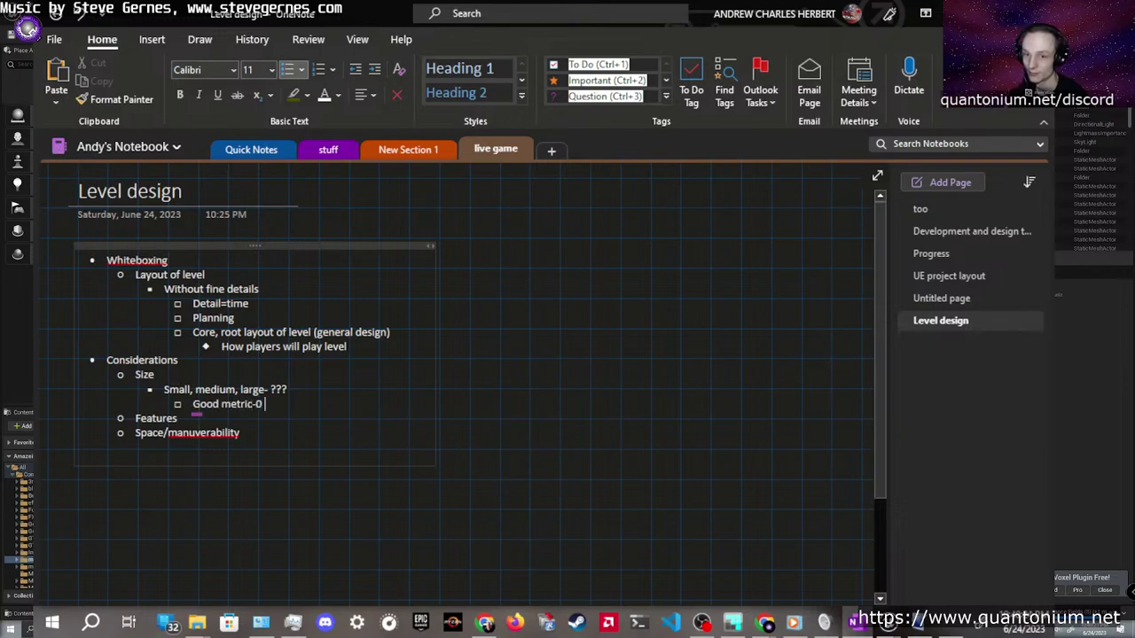
pyautogui.press('BackSpace')
pyautogui.write('player count')
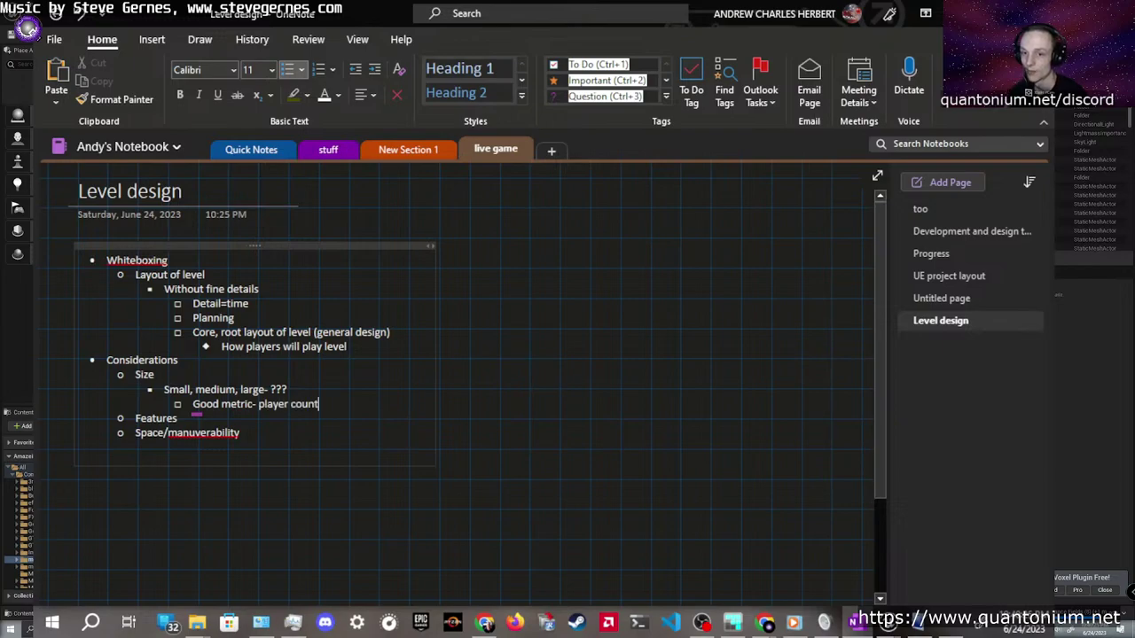
pyautogui.write(' (mul')
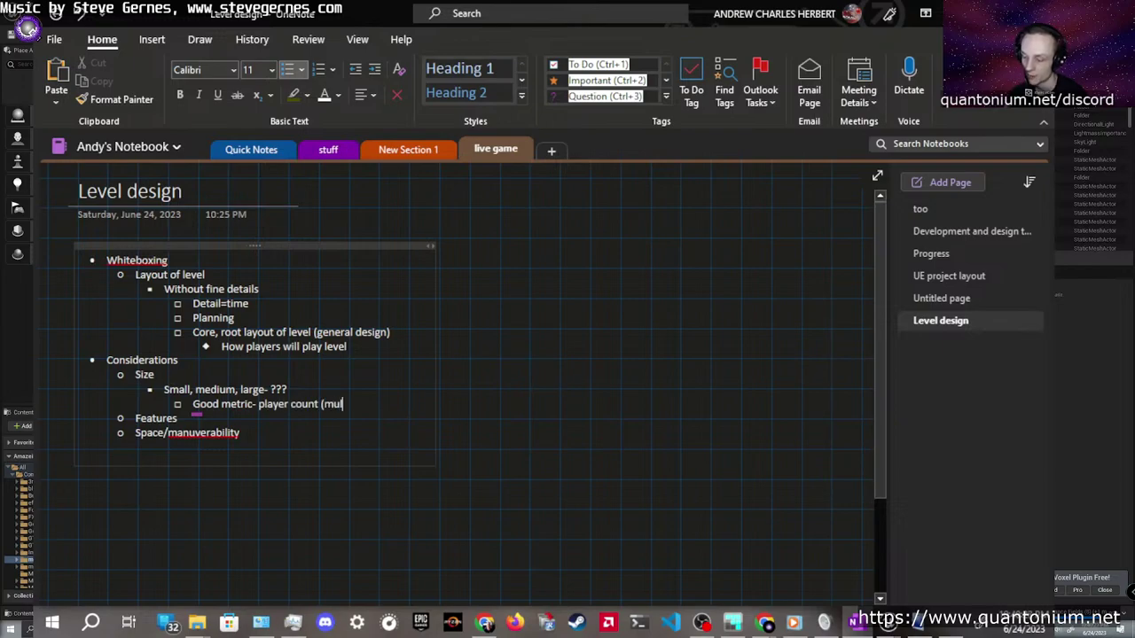
pyautogui.write('tip')
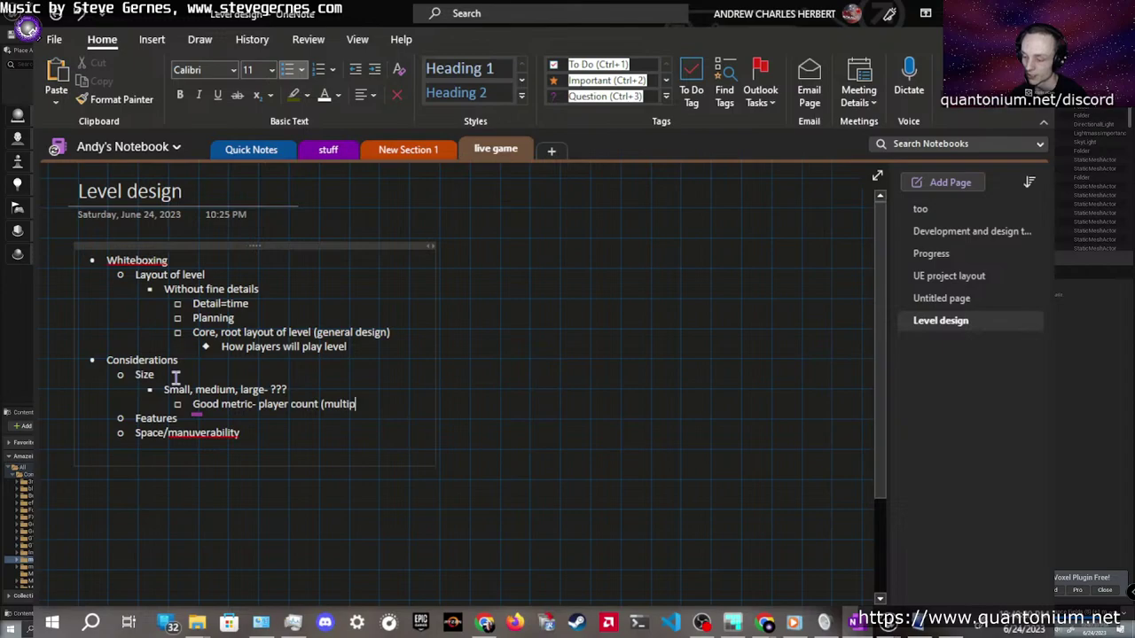
pyautogui.write('layer)')
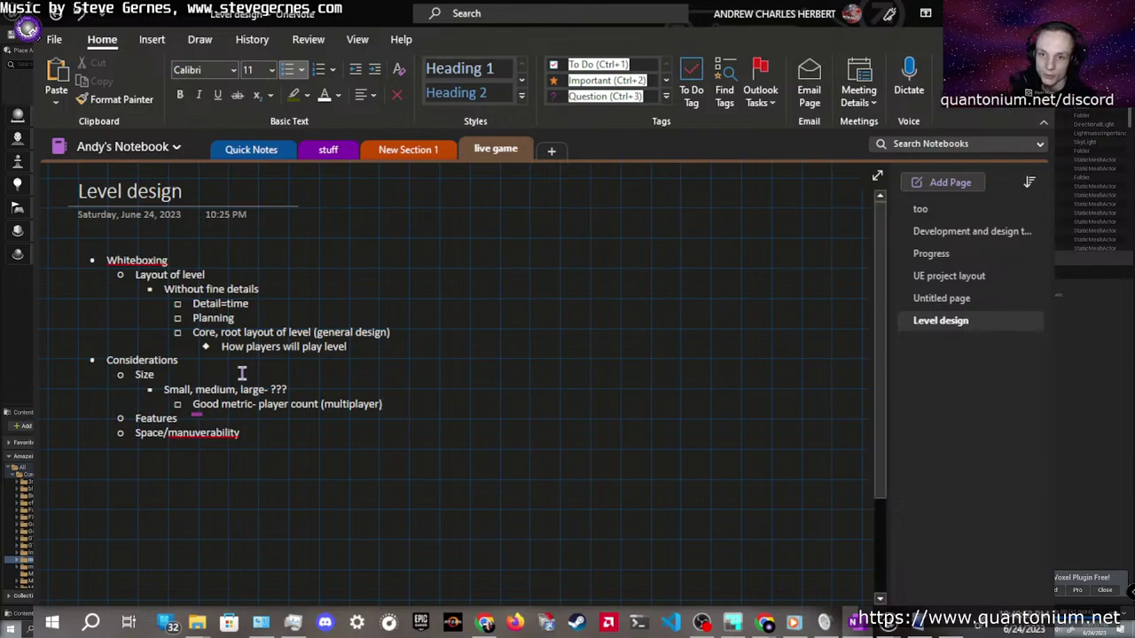
# Add the nested bullet "Balance" under "How players will play level"
pyautogui.click(353, 347)
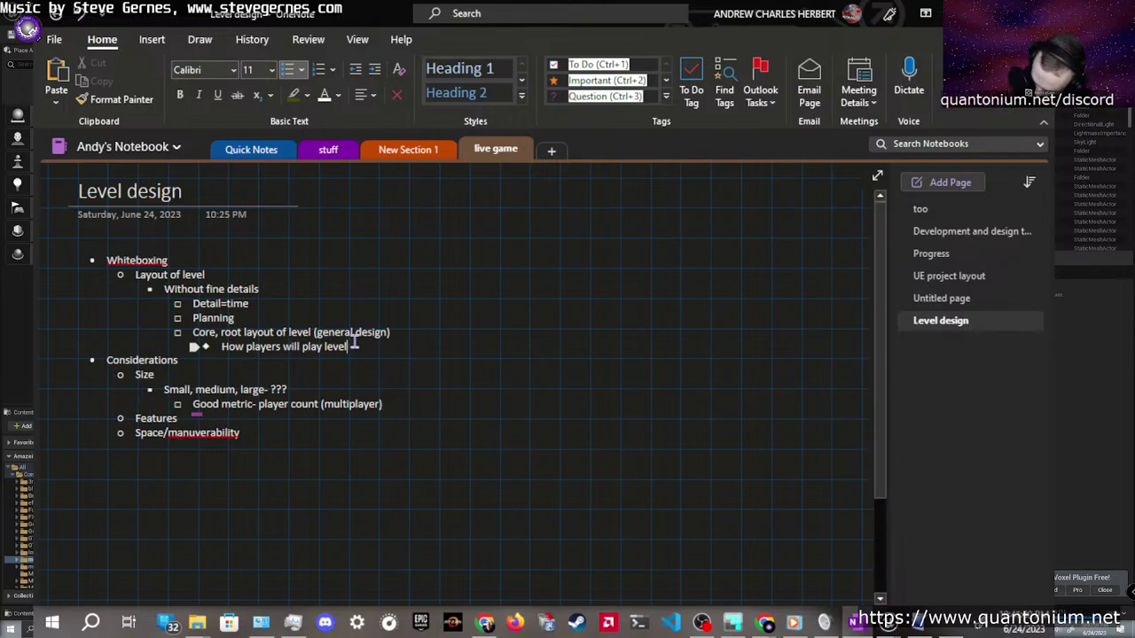
pyautogui.press('Return')
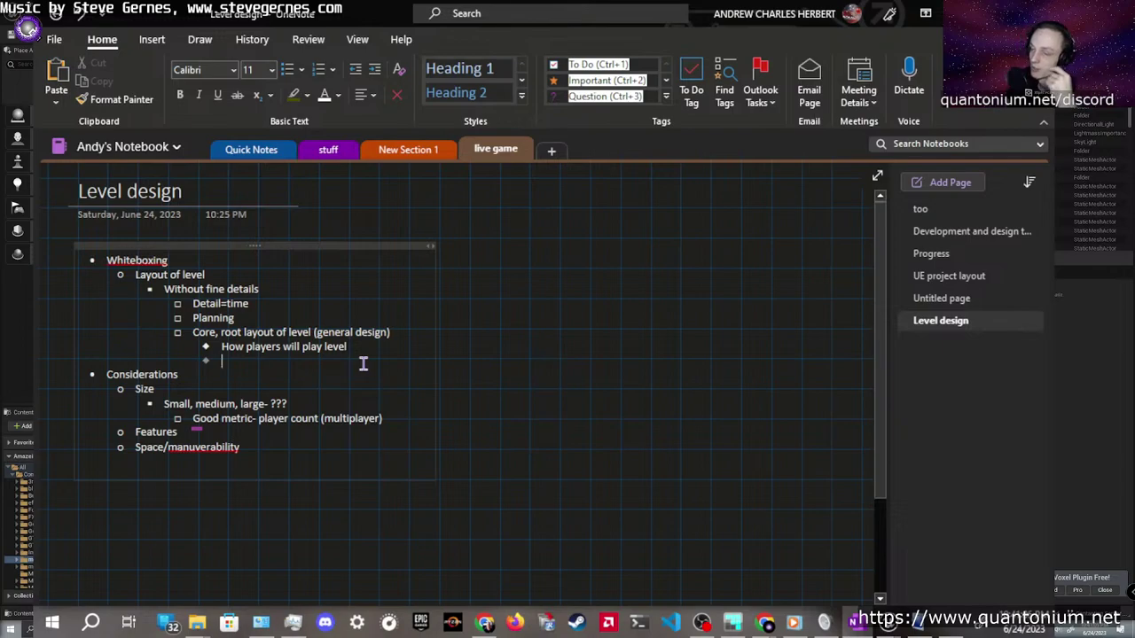
pyautogui.press('Tab')
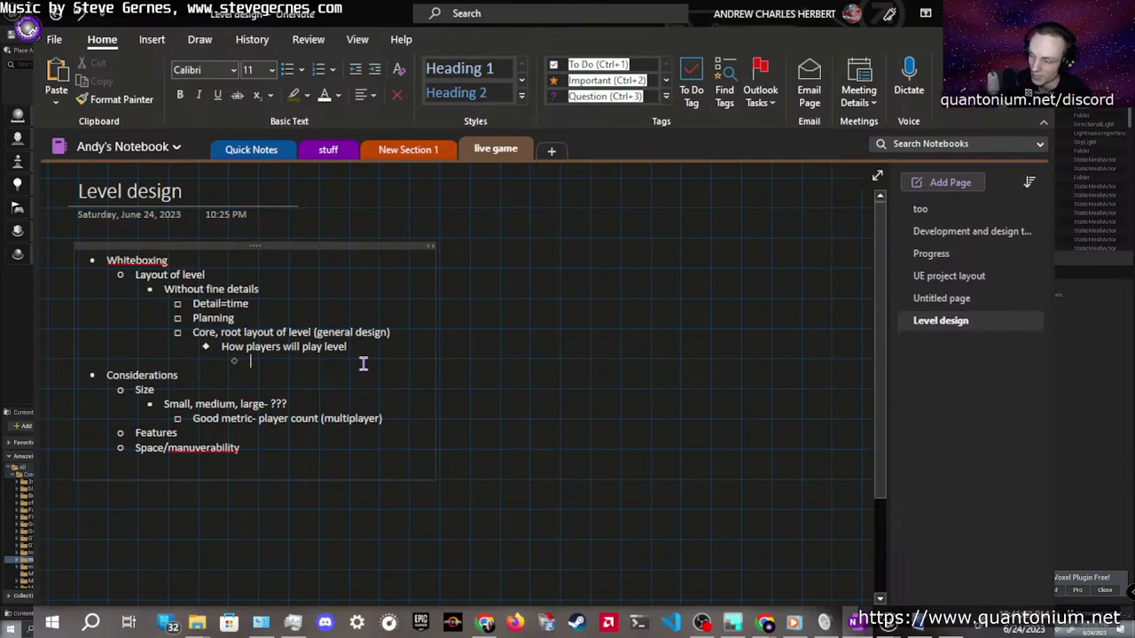
pyautogui.write('b')
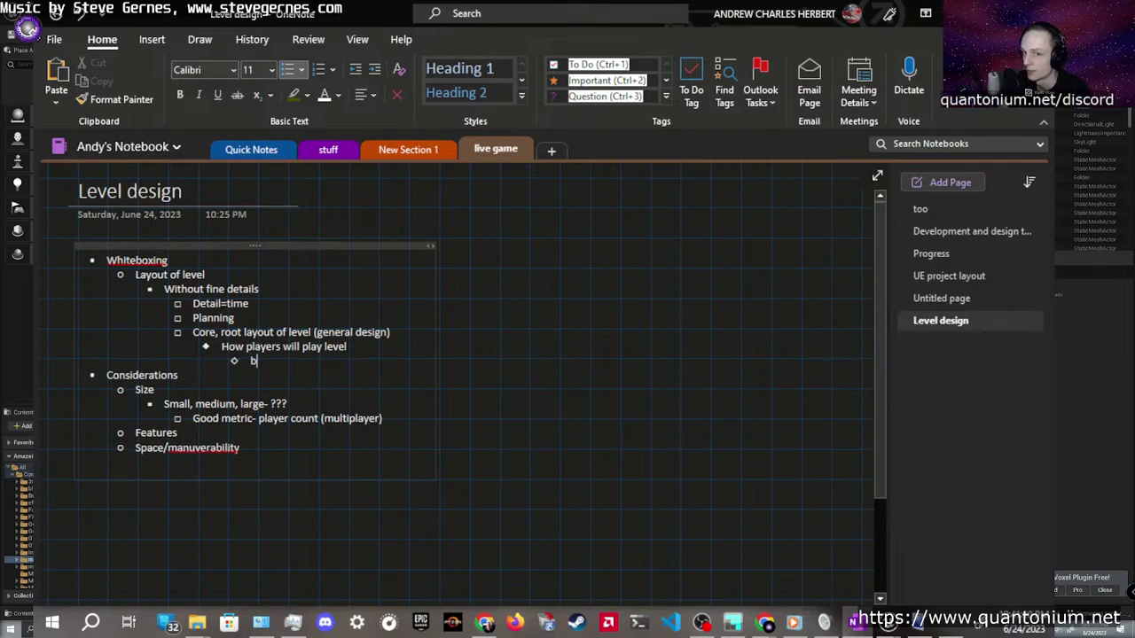
pyautogui.write('alance-')
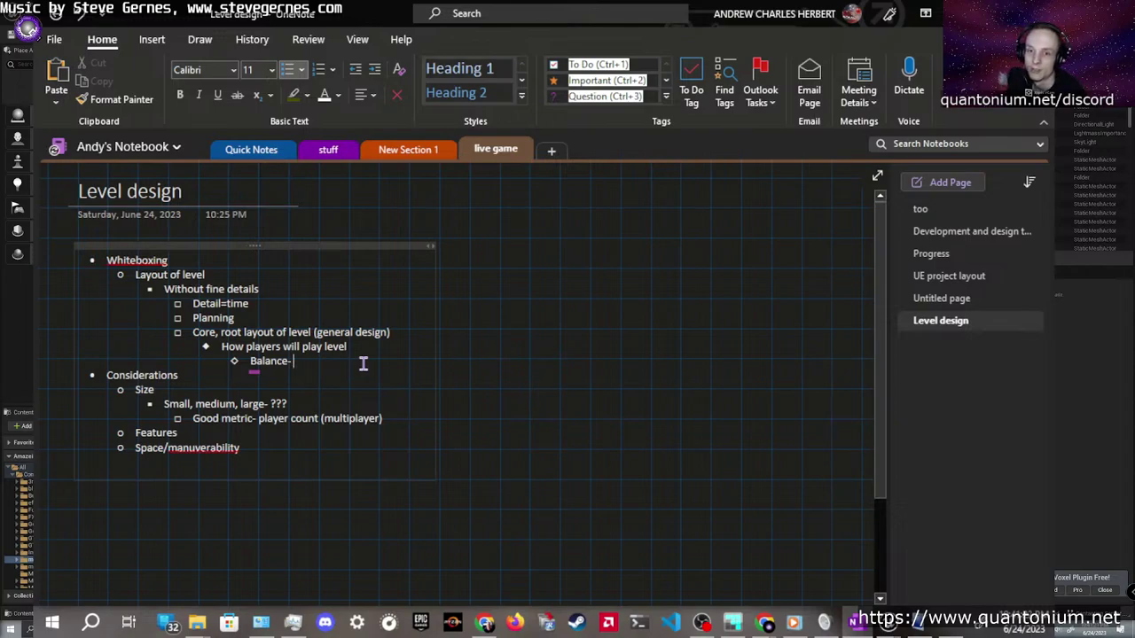
# Add a nested bullet under "Balance" reading "Too mall- players constantly engaged with each other, no break in combat, interaction"
pyautogui.press('Return')
pyautogui.press('Tab')
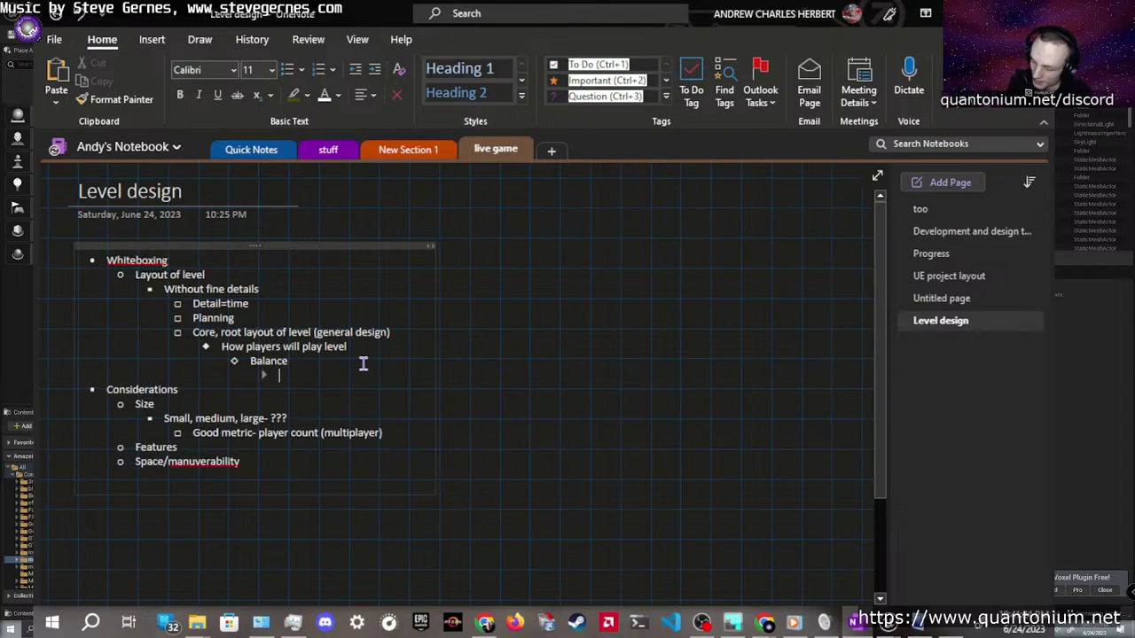
pyautogui.write('Too m')
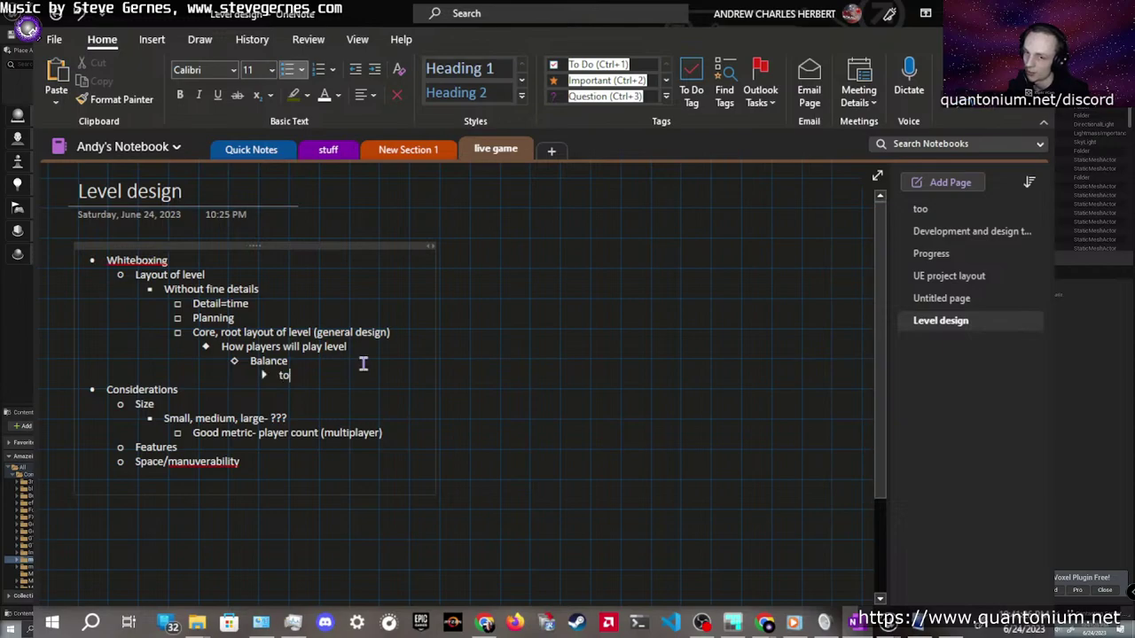
pyautogui.write('all-0')
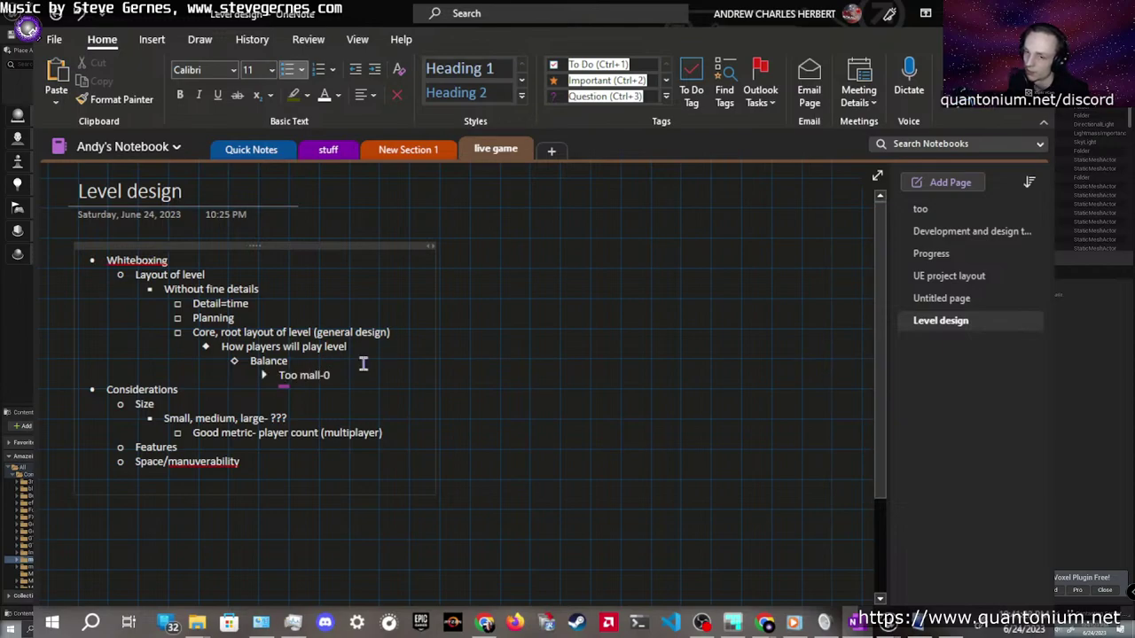
pyautogui.press('BackSpace')
pyautogui.press('BackSpace')
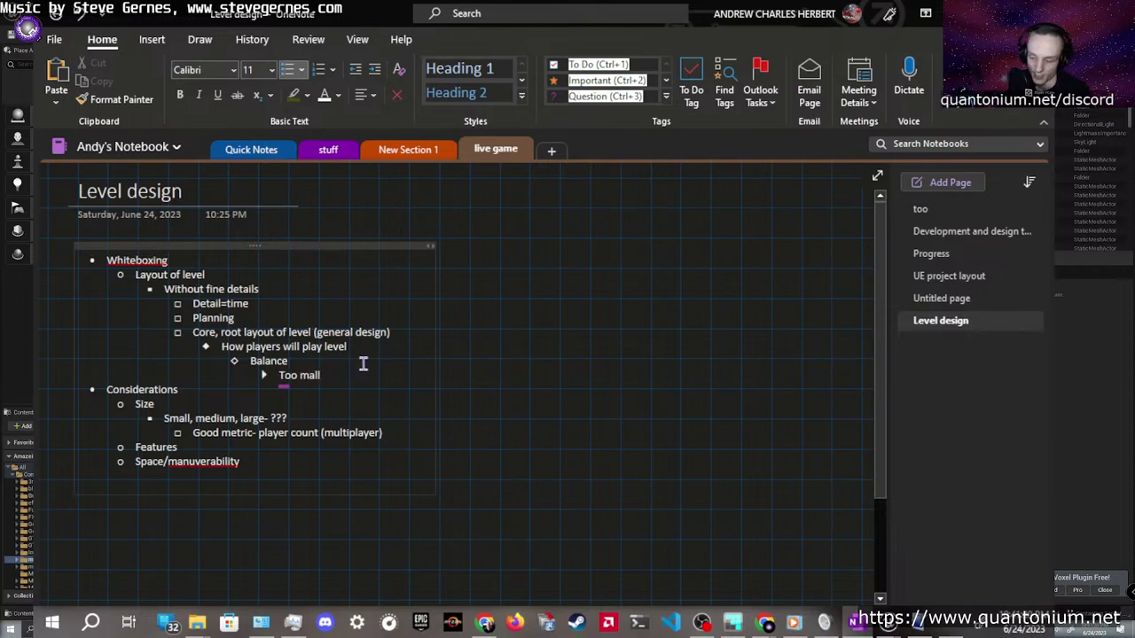
pyautogui.write('- pl')
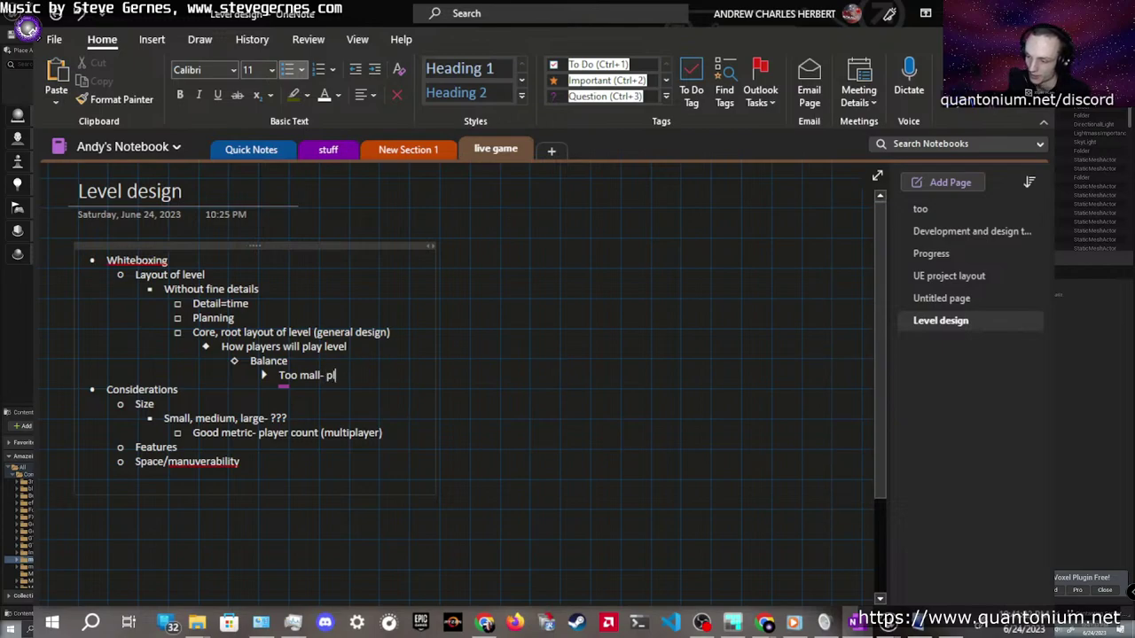
pyautogui.write('ayers constantely')
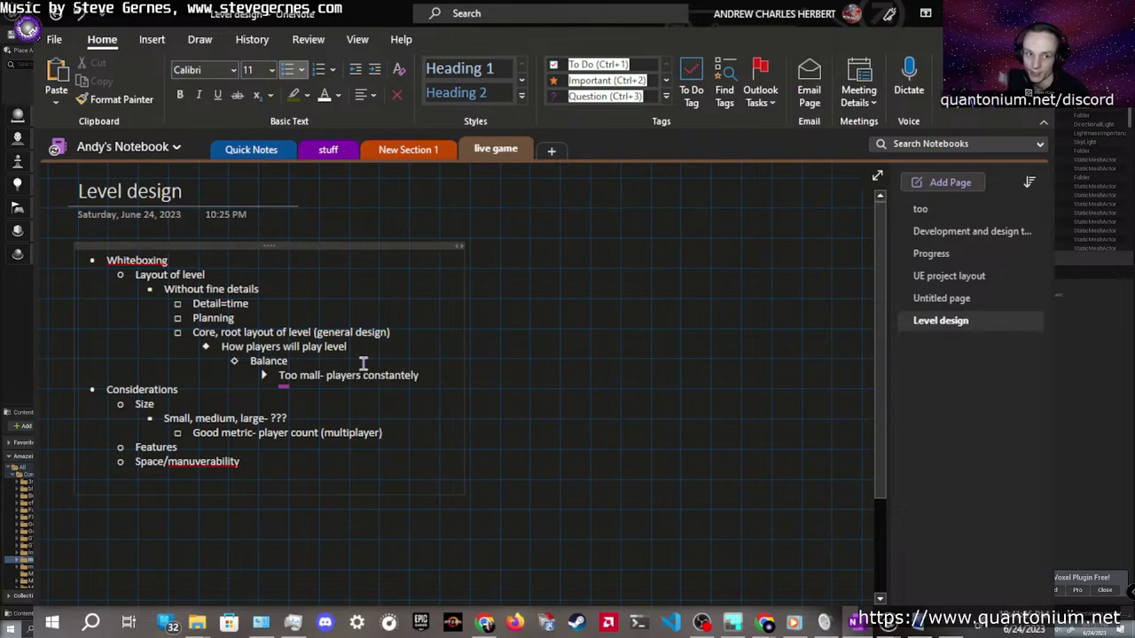
pyautogui.press('BackSpace')
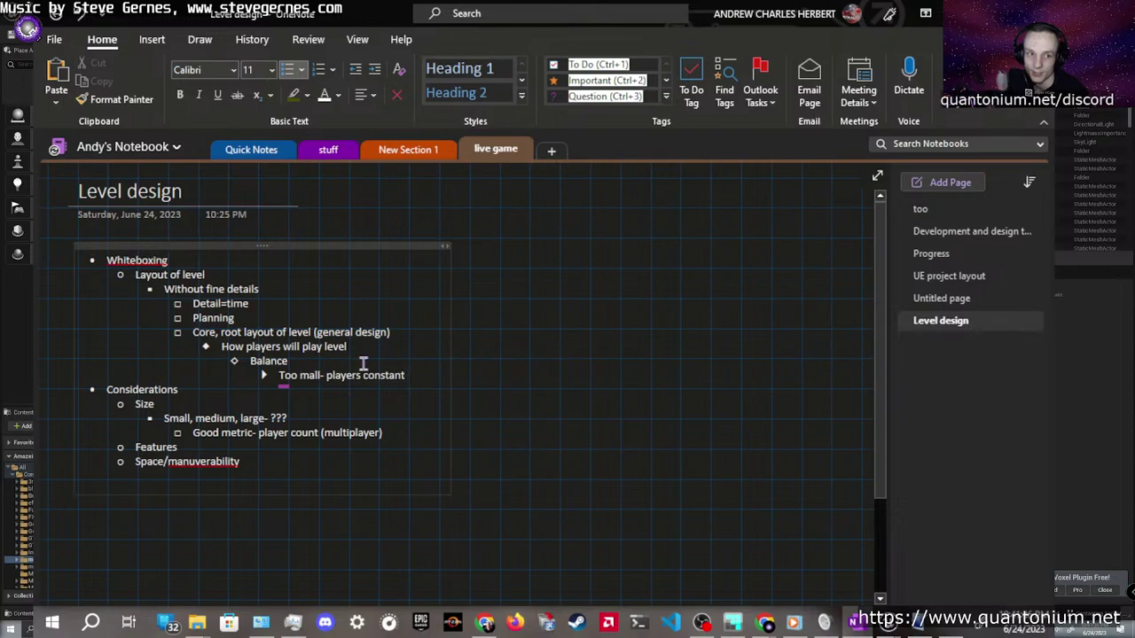
pyautogui.write('ly engage')
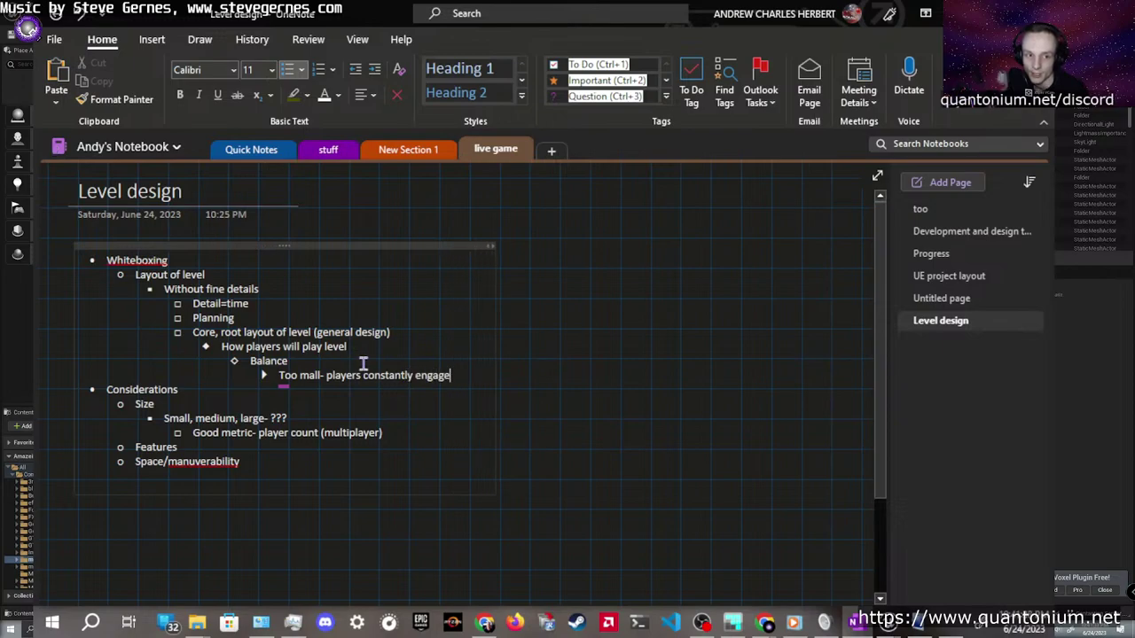
pyautogui.write('d with e')
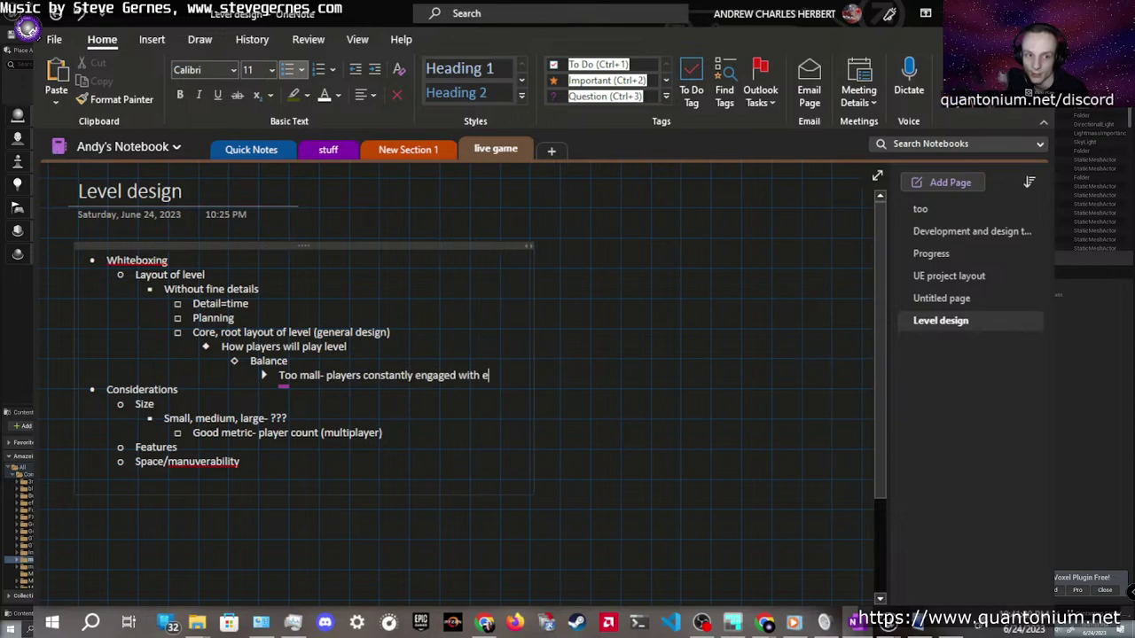
pyautogui.write('ach other, n')
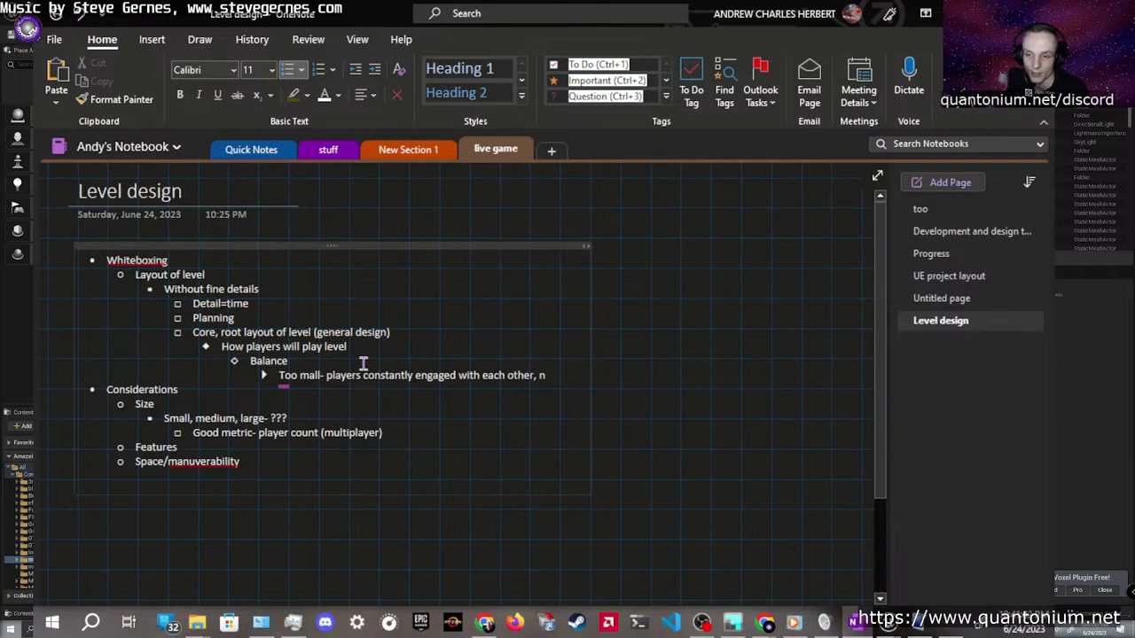
pyautogui.write('o break in')
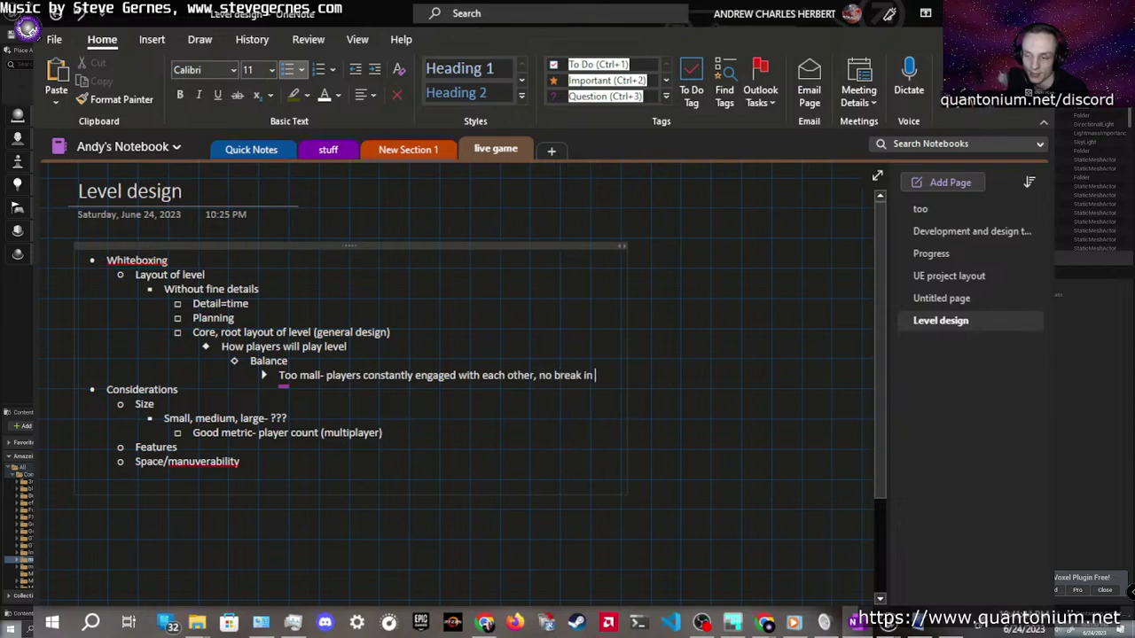
pyautogui.write(' comba')
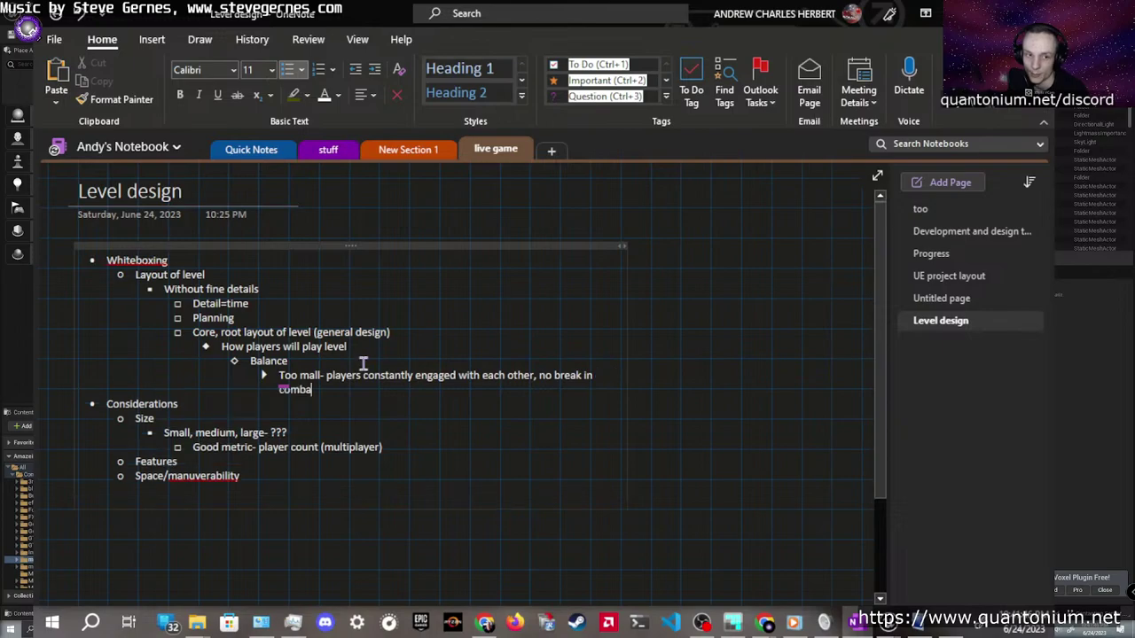
pyautogui.write('t, interaction')
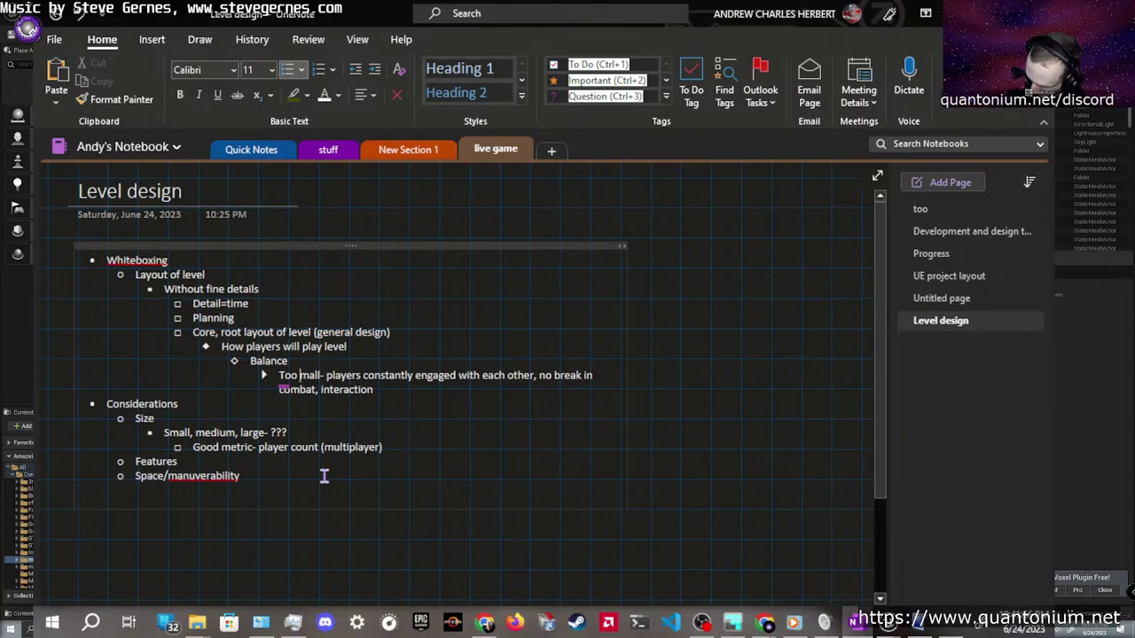
# Change the opening words of the bullet under "Balance" to "Too smal/many playersl-"
pyautogui.write('smal')
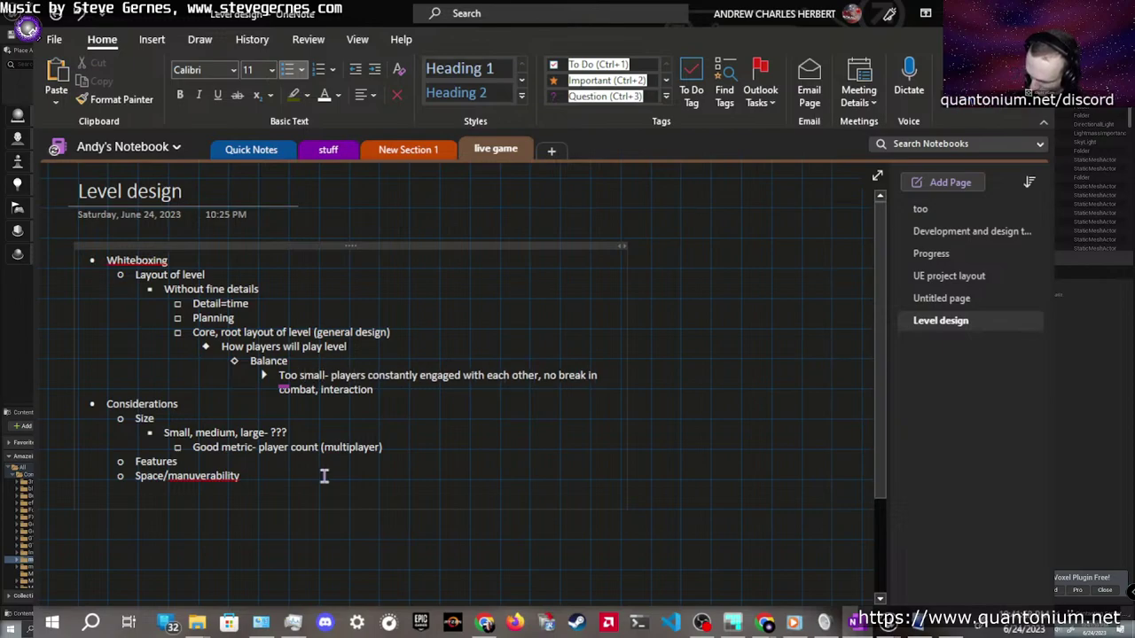
pyautogui.write('/many player')
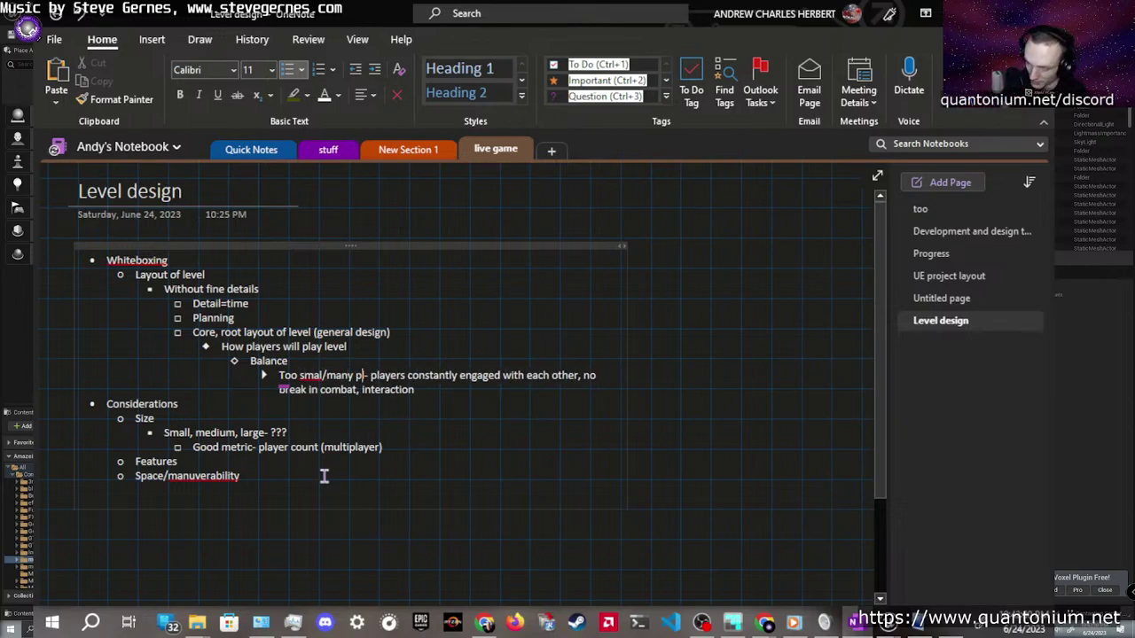
pyautogui.write('s')
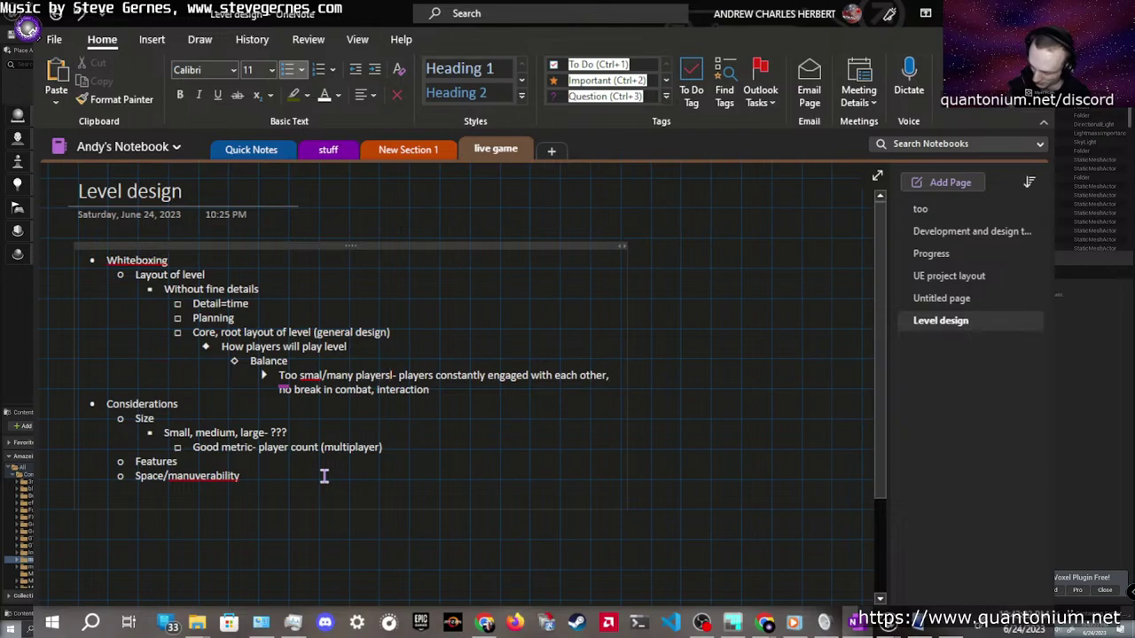
# Sketch a roughly square level outline beside the notes and draw two facing clusters of small player marks inside it
pyautogui.moveTo(669, 254)
pyautogui.mouseDown()
pyautogui.moveTo(795, 373)
pyautogui.moveTo(688, 245)
pyautogui.moveTo(670, 249)
pyautogui.mouseUp()
pyautogui.click(690, 309)
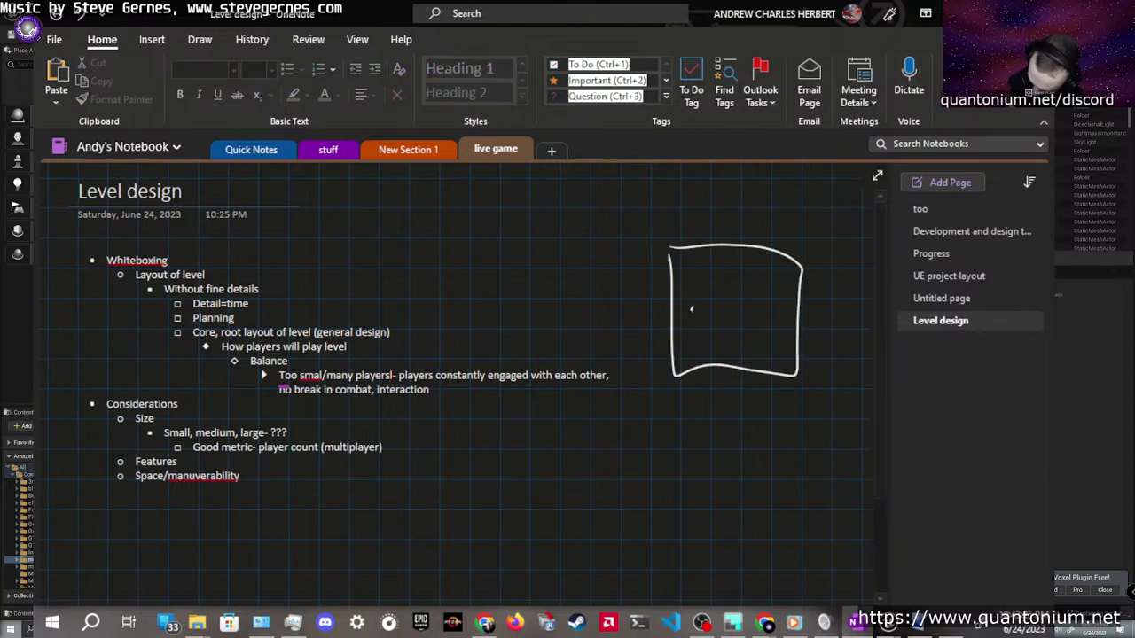
pyautogui.click(770, 305)
pyautogui.moveTo(770, 306); pyautogui.dragTo(766, 305)
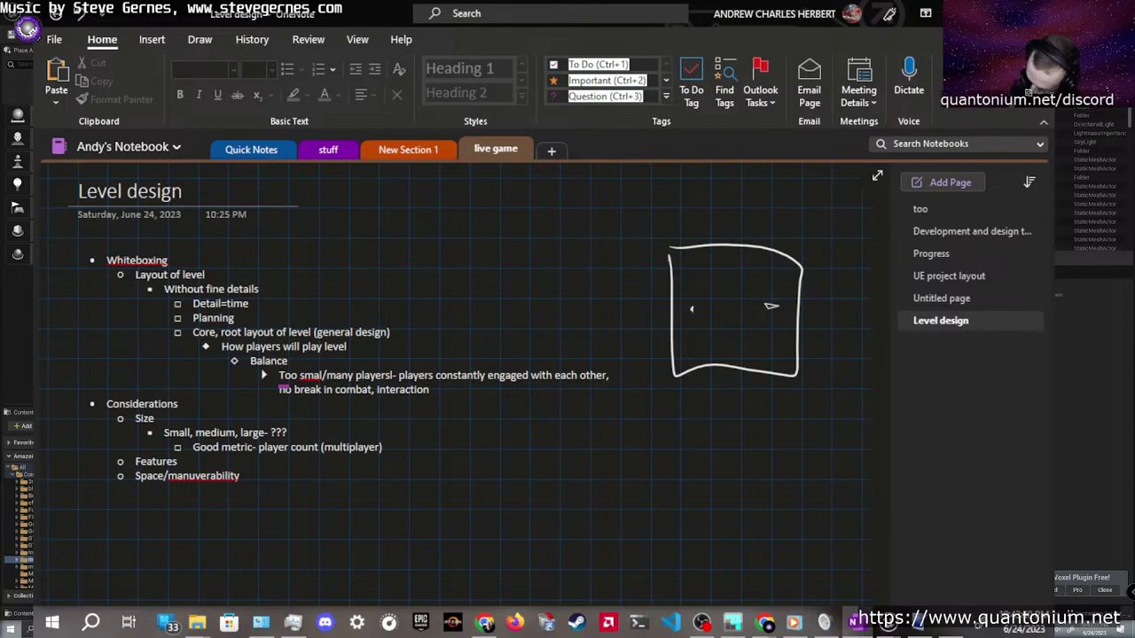
pyautogui.moveTo(695, 289)
pyautogui.mouseDown()
pyautogui.moveTo(708, 293)
pyautogui.moveTo(705, 308)
pyautogui.moveTo(685, 322)
pyautogui.mouseUp()
pyautogui.moveTo(702, 296)
pyautogui.mouseDown()
pyautogui.moveTo(684, 342)
pyautogui.moveTo(712, 320)
pyautogui.mouseUp()
pyautogui.moveTo(710, 287)
pyautogui.mouseDown()
pyautogui.moveTo(784, 284)
pyautogui.moveTo(756, 299)
pyautogui.moveTo(750, 328)
pyautogui.moveTo(775, 310)
pyautogui.moveTo(761, 335)
pyautogui.moveTo(752, 291)
pyautogui.mouseUp()
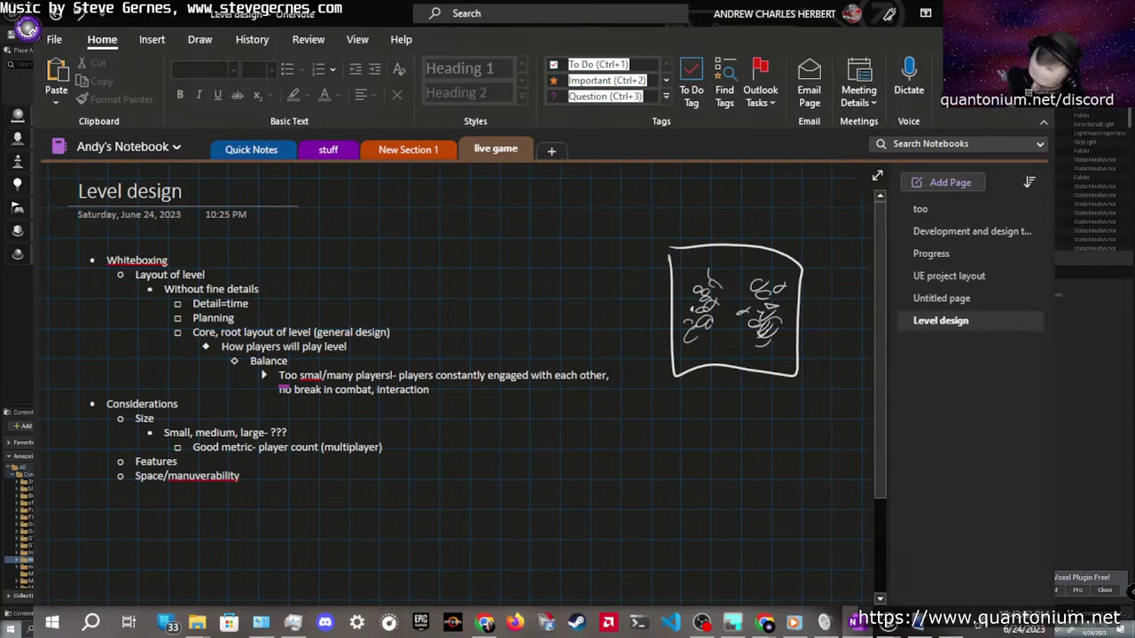
# Scribble crossing combat lines between the two player clusters and draw long vertical strokes through the sketch
pyautogui.moveTo(718, 285); pyautogui.dragTo(768, 282)
pyautogui.moveTo(715, 310)
pyautogui.mouseDown()
pyautogui.moveTo(782, 317)
pyautogui.moveTo(705, 326)
pyautogui.moveTo(770, 298)
pyautogui.moveTo(720, 346)
pyautogui.mouseUp()
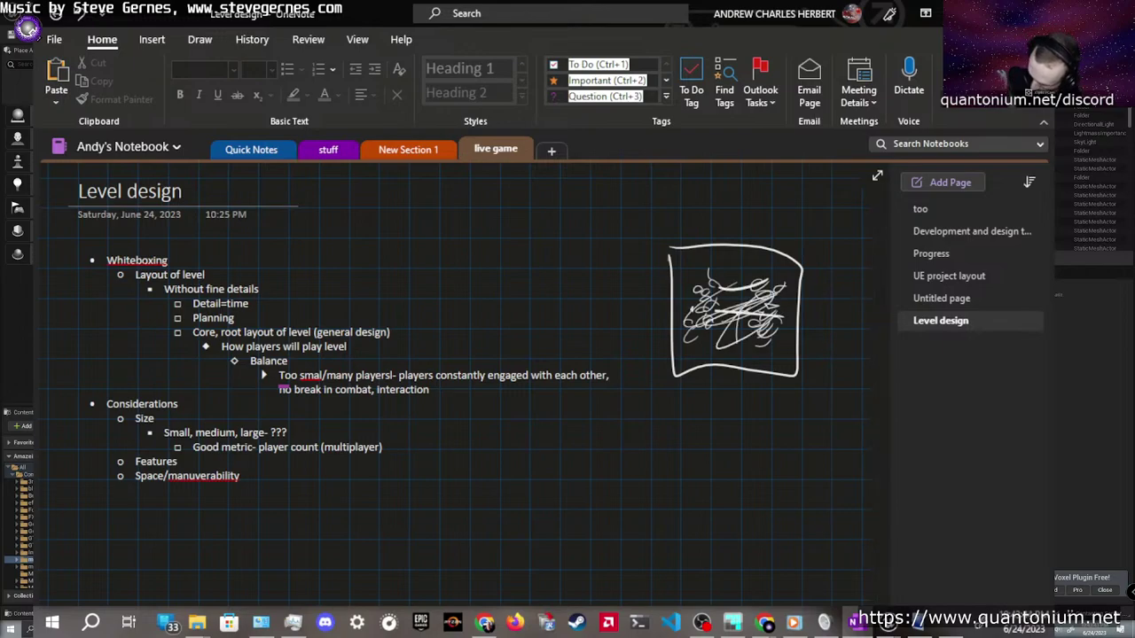
pyautogui.moveTo(770, 244); pyautogui.dragTo(763, 387)
pyautogui.moveTo(727, 312); pyautogui.dragTo(720, 364)
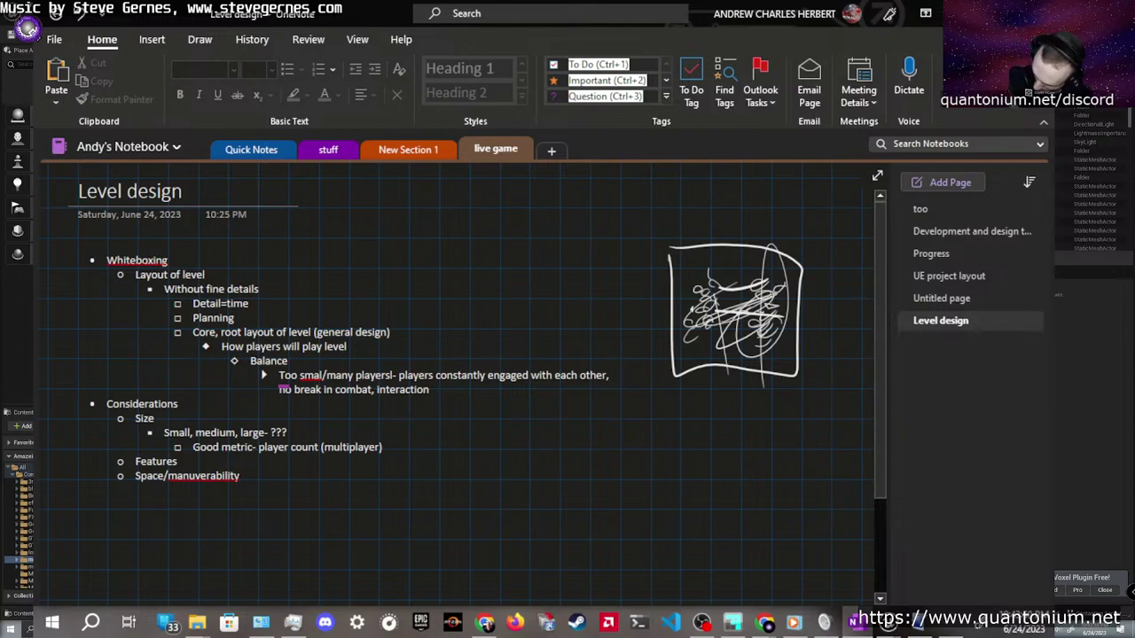
# Mark flanking spots above and below the right-hand player cluster and draw lines from them to the left-hand cluster
pyautogui.moveTo(759, 250); pyautogui.dragTo(752, 261)
pyautogui.moveTo(752, 358)
pyautogui.mouseDown()
pyautogui.moveTo(767, 358)
pyautogui.moveTo(681, 302)
pyautogui.mouseUp()
pyautogui.moveTo(752, 253); pyautogui.dragTo(691, 296)
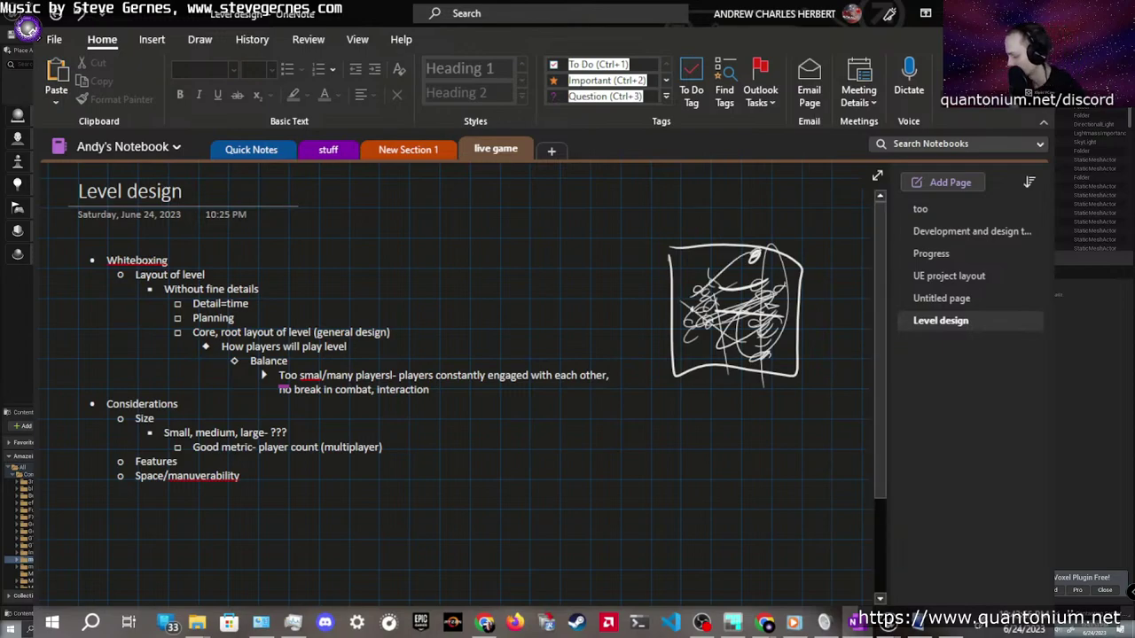
# Draw large loops around the square level sketch with a jagged arrow above it, and handwrite "respawning" beneath the square
pyautogui.moveTo(752, 225)
pyautogui.mouseDown()
pyautogui.moveTo(772, 452)
pyautogui.moveTo(625, 355)
pyautogui.mouseUp()
pyautogui.moveTo(710, 224)
pyautogui.mouseDown()
pyautogui.moveTo(698, 164)
pyautogui.moveTo(720, 213)
pyautogui.mouseUp()
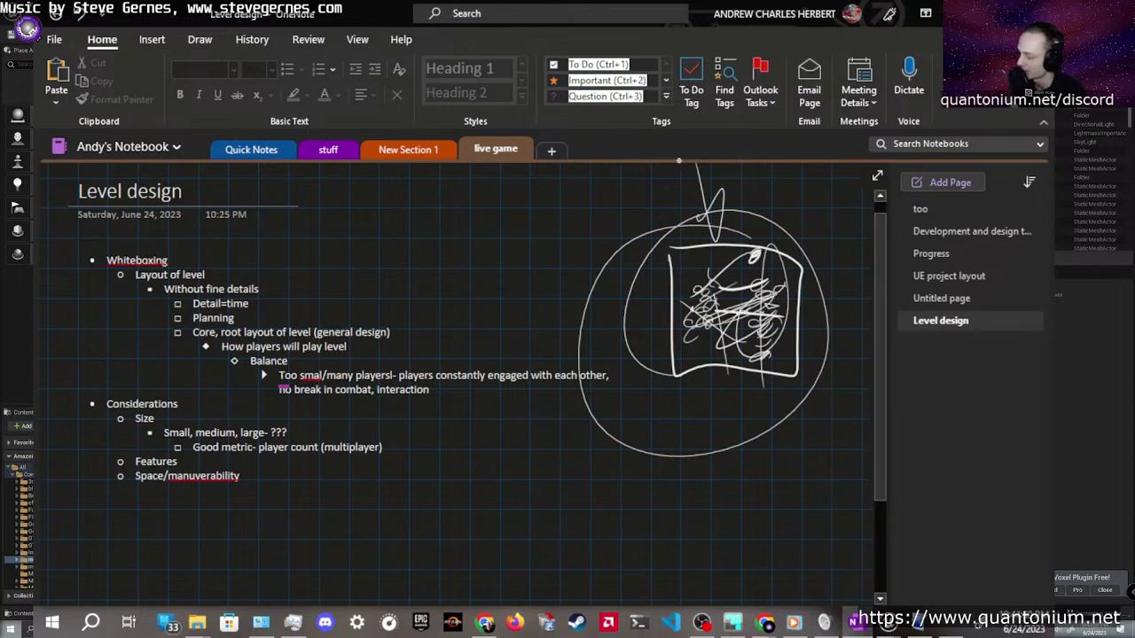
pyautogui.moveTo(647, 417); pyautogui.dragTo(684, 417)
pyautogui.moveTo(696, 409)
pyautogui.mouseDown()
pyautogui.moveTo(706, 438)
pyautogui.moveTo(729, 422)
pyautogui.mouseUp()
pyautogui.moveTo(728, 412)
pyautogui.mouseDown()
pyautogui.moveTo(745, 404)
pyautogui.moveTo(770, 424)
pyautogui.moveTo(787, 409)
pyautogui.moveTo(830, 430)
pyautogui.moveTo(799, 458)
pyautogui.mouseUp()
# Handwrite "playing" below the word "respawning" and cross it out with two diagonal strokes
pyautogui.moveTo(633, 502)
pyautogui.mouseDown()
pyautogui.moveTo(653, 472)
pyautogui.moveTo(661, 490)
pyautogui.mouseUp()
pyautogui.moveTo(681, 475); pyautogui.dragTo(685, 511)
pyautogui.moveTo(722, 477)
pyautogui.mouseDown()
pyautogui.moveTo(723, 490)
pyautogui.moveTo(748, 484)
pyautogui.mouseUp()
pyautogui.moveTo(763, 481)
pyautogui.mouseDown()
pyautogui.moveTo(759, 502)
pyautogui.moveTo(724, 523)
pyautogui.mouseUp()
pyautogui.moveTo(754, 488)
pyautogui.mouseDown()
pyautogui.moveTo(649, 502)
pyautogui.moveTo(706, 484)
pyautogui.mouseUp()
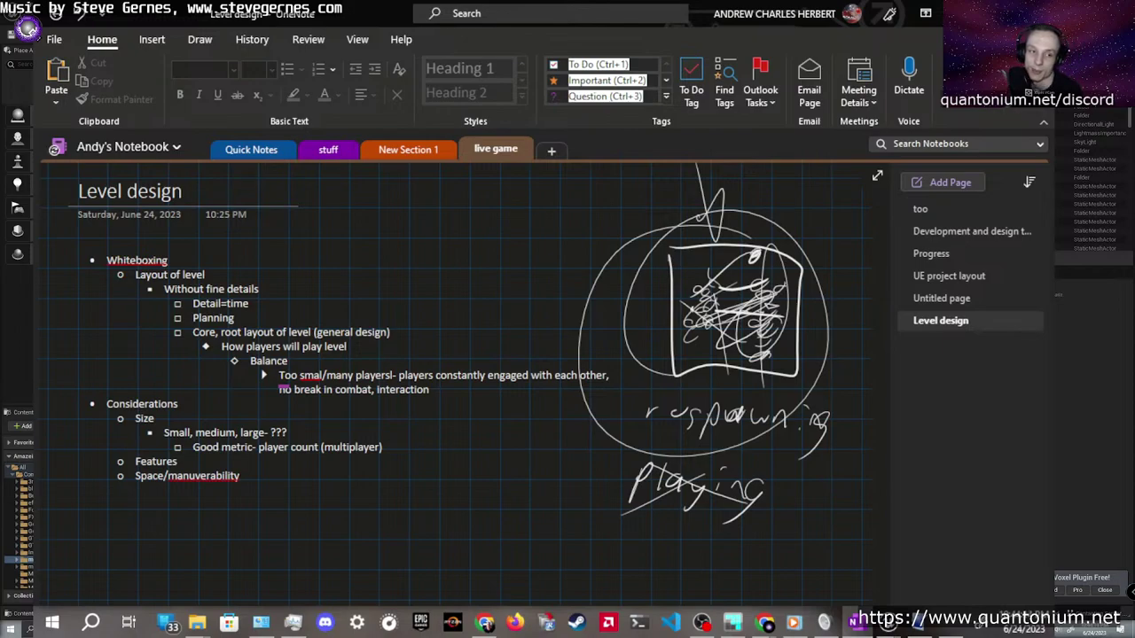
# Remove the stray "l" after "players" in the "Too smal/many players" bullet under "Balance"
pyautogui.click(311, 274)
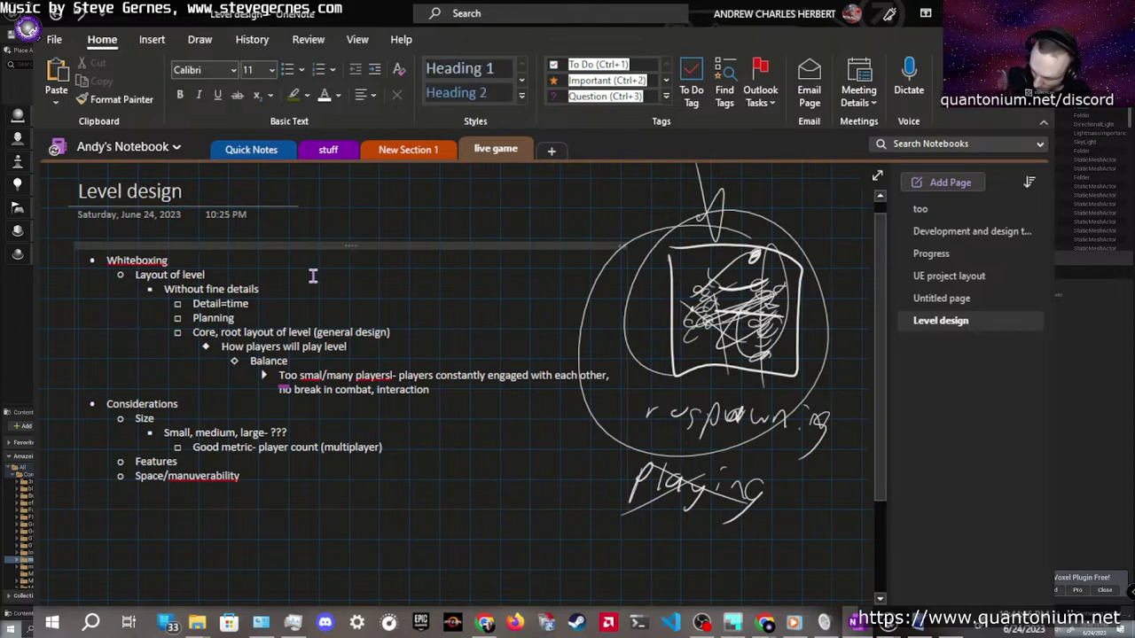
pyautogui.click(452, 387)
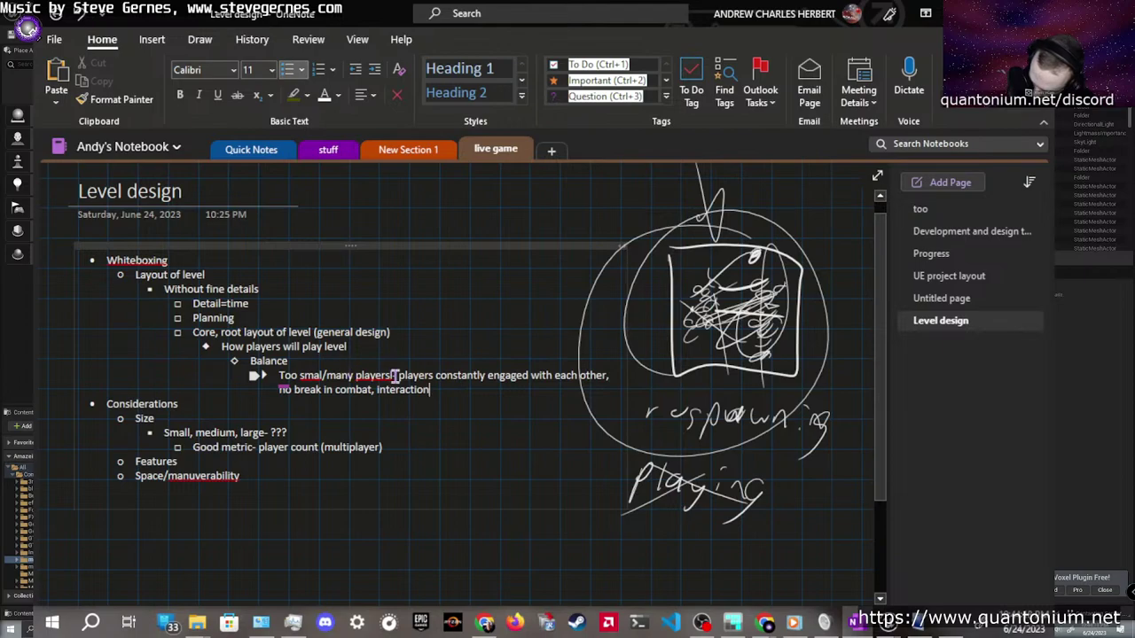
pyautogui.click(394, 376)
pyautogui.press('BackSpace')
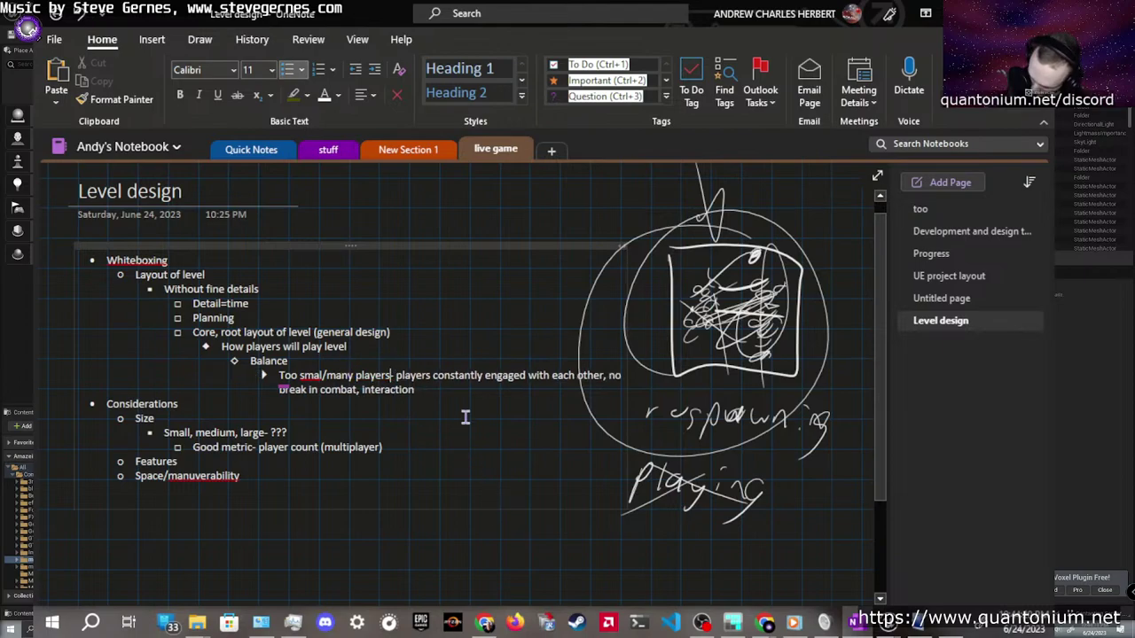
# Add a second bullet under "Balance" reading "Too big/few player- opposite- lack of interaction, engaging with other players"
pyautogui.click(438, 393)
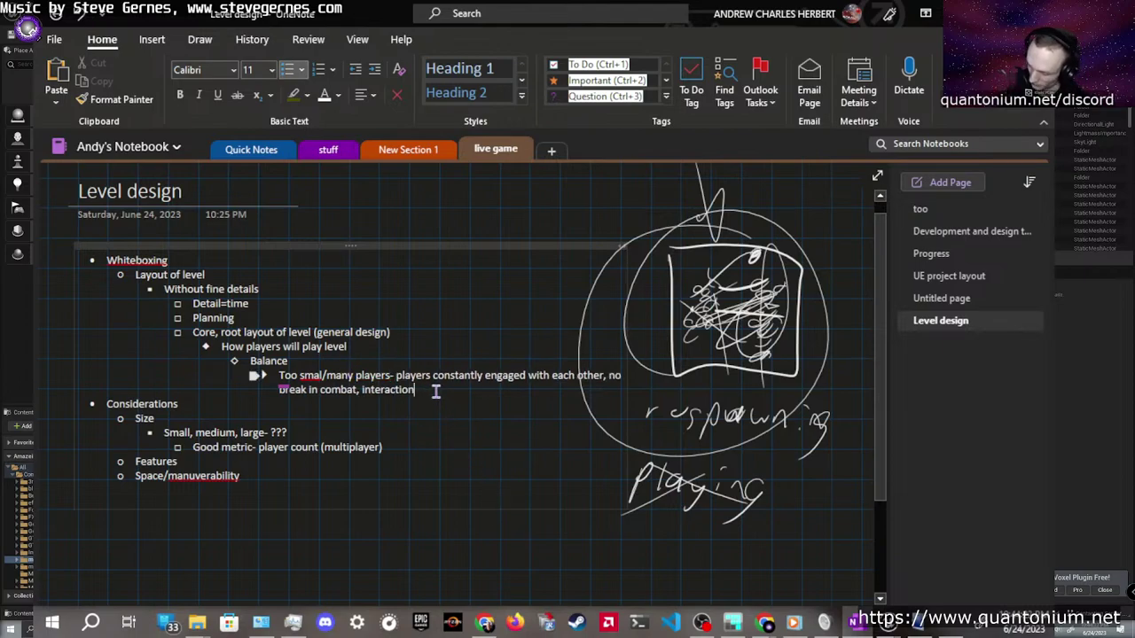
pyautogui.press('Return')
pyautogui.write('Too big/')
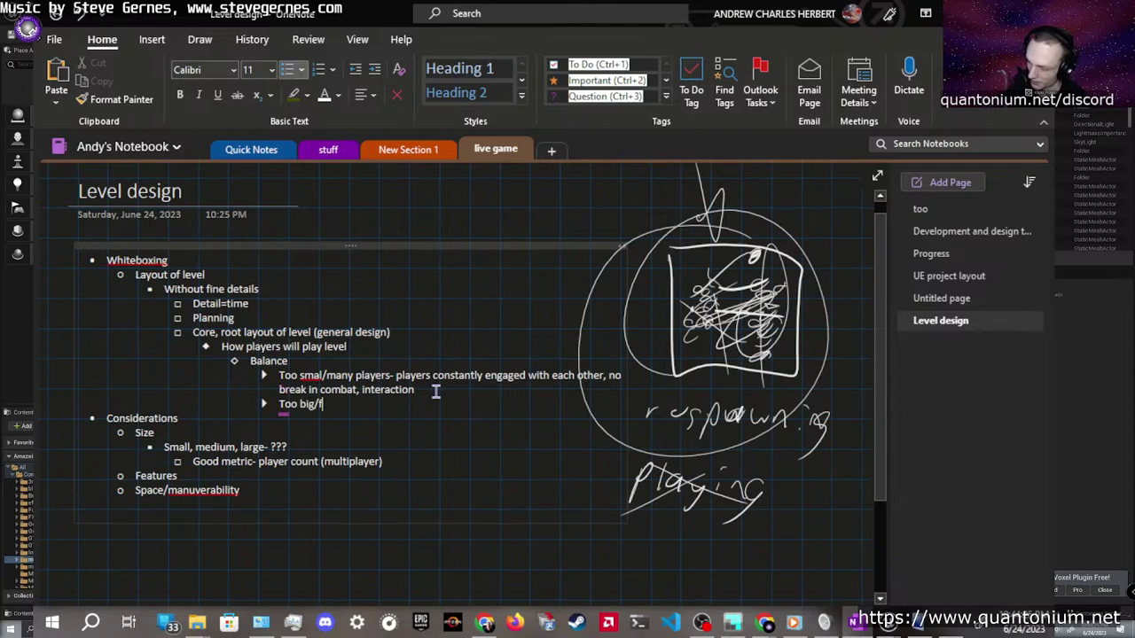
pyautogui.write('few player-')
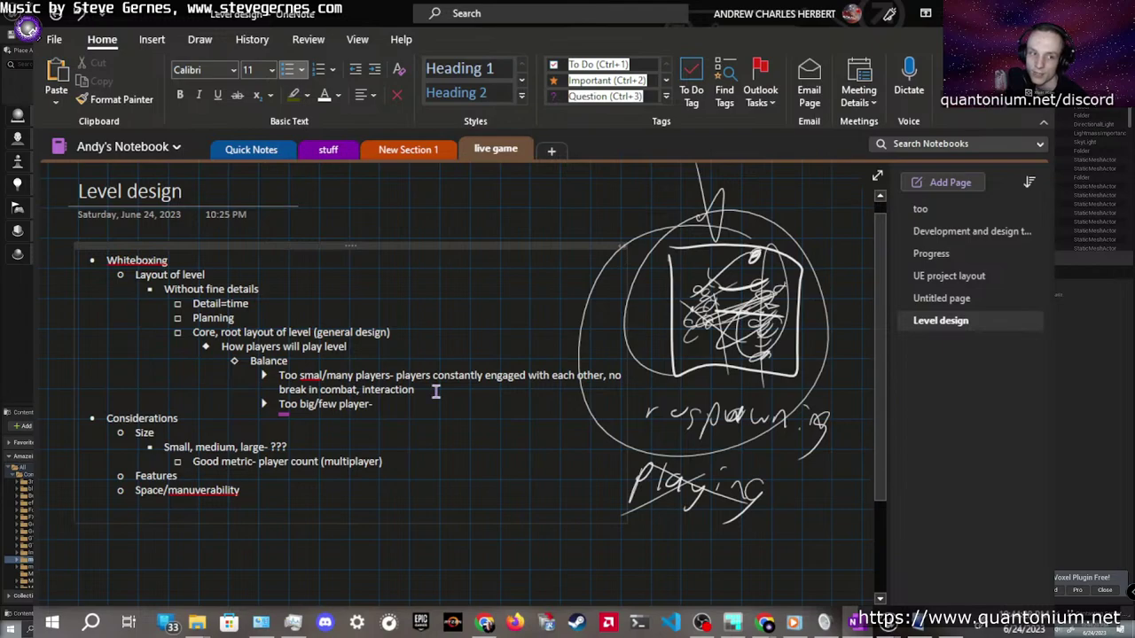
pyautogui.write(' opposite-')
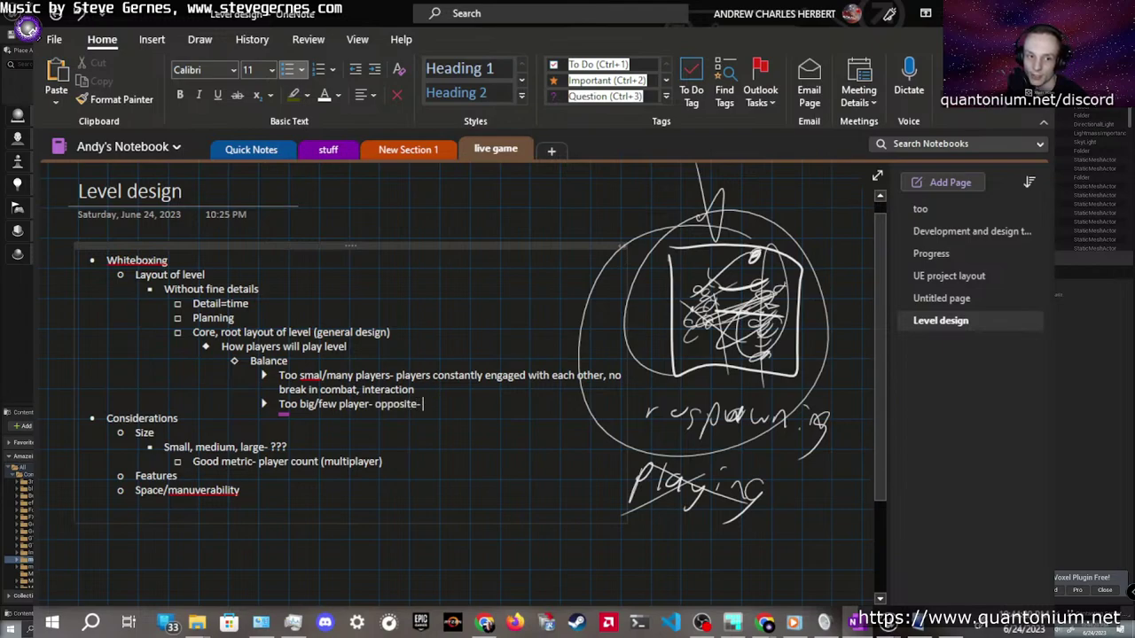
pyautogui.write(' lack of int')
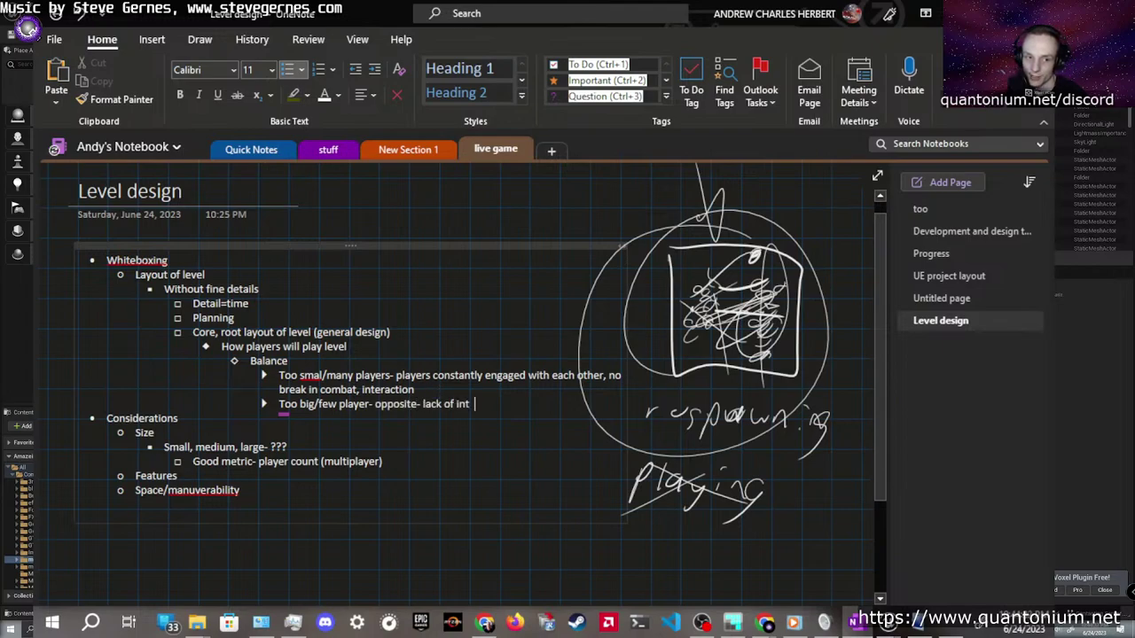
pyautogui.write('eraction, eng')
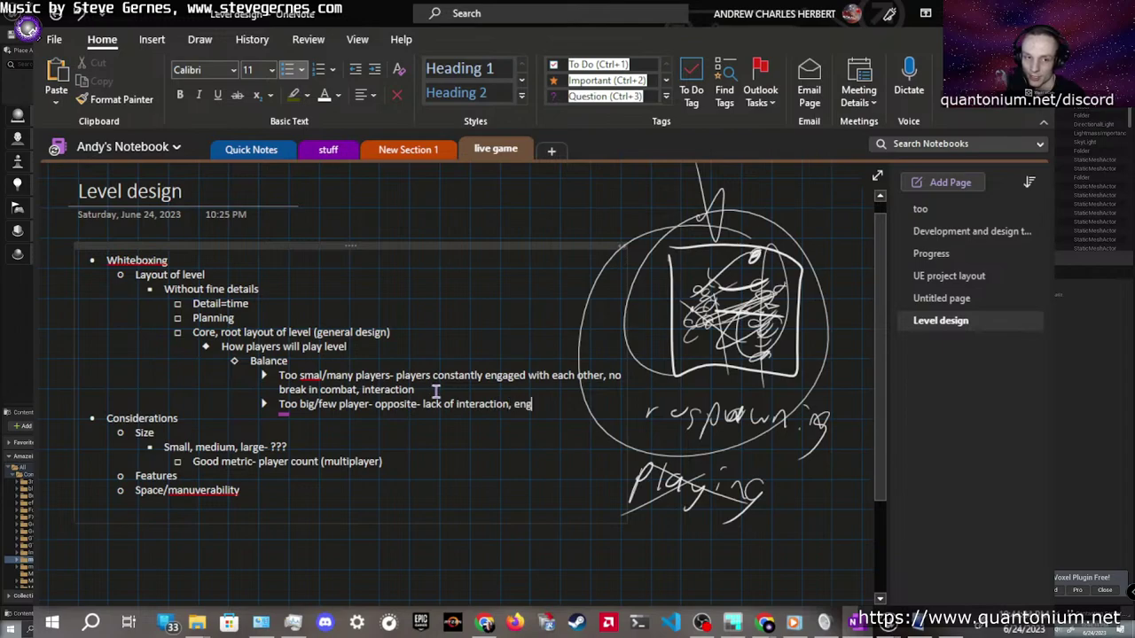
pyautogui.write('aging with')
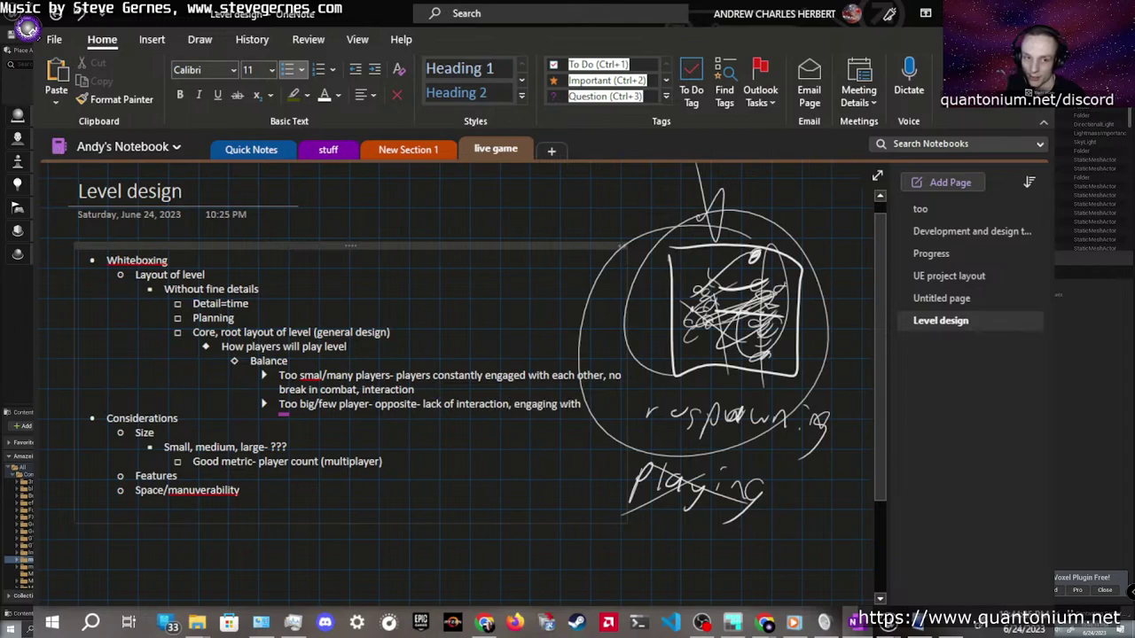
pyautogui.write(' other playhers')
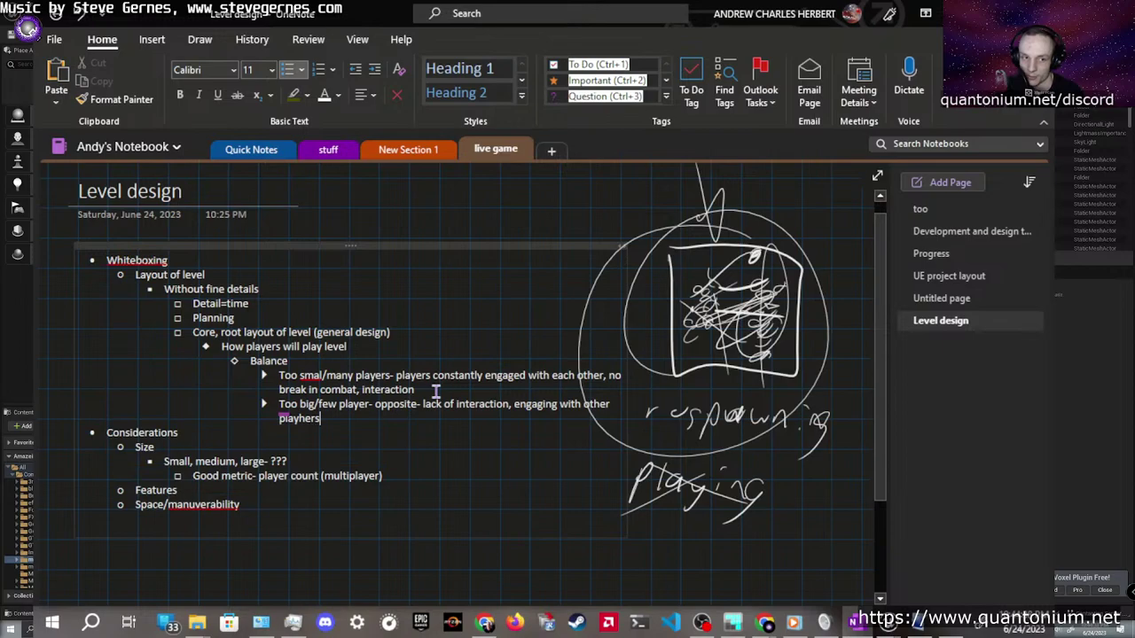
pyautogui.press('BackSpace')
pyautogui.press('BackSpace')
pyautogui.press('BackSpace')
pyautogui.press('BackSpace')
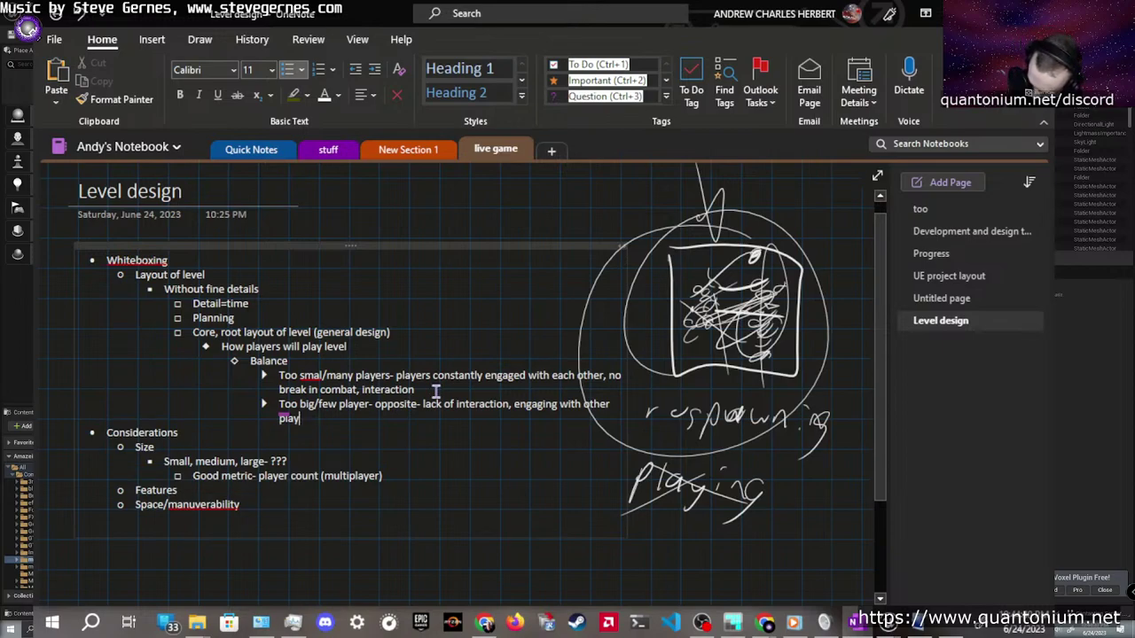
pyautogui.write('ers')
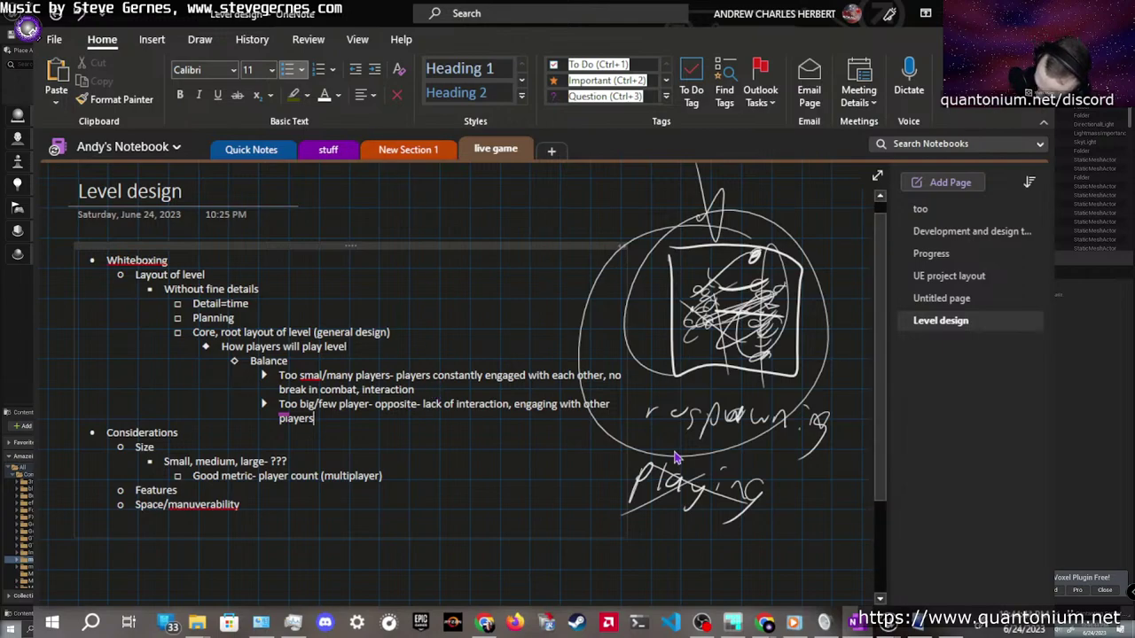
# Sketch a wider rectangular level outline to the right of the first sketch and draw a winding path through it
pyautogui.hscroll(5, 576, 385)
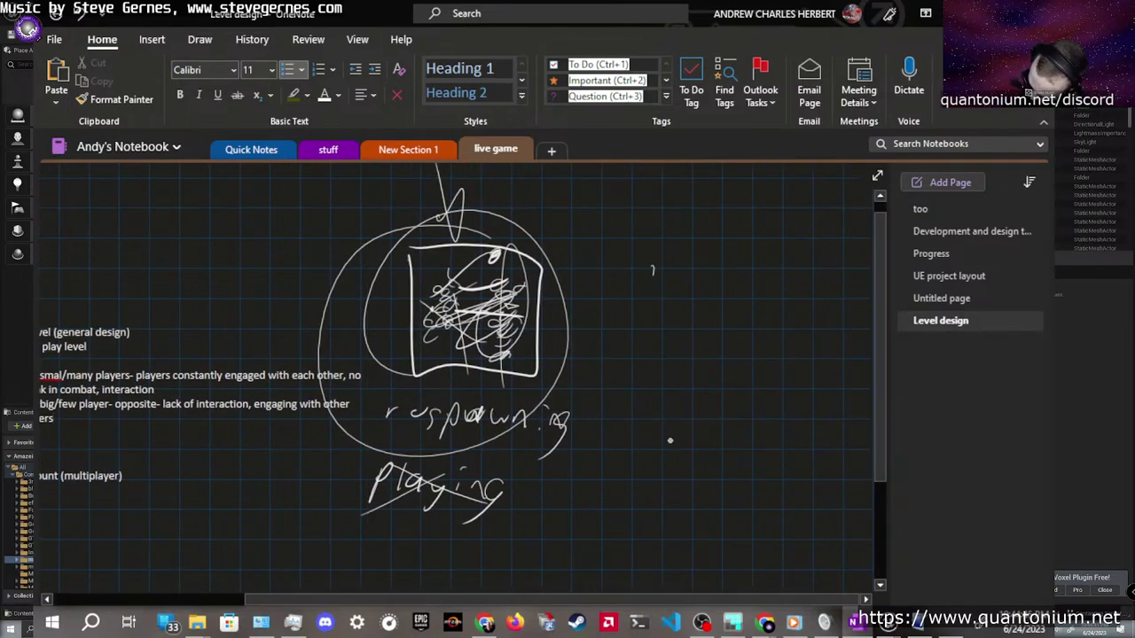
pyautogui.moveTo(653, 266)
pyautogui.mouseDown()
pyautogui.moveTo(709, 390)
pyautogui.moveTo(869, 257)
pyautogui.moveTo(661, 229)
pyautogui.mouseUp()
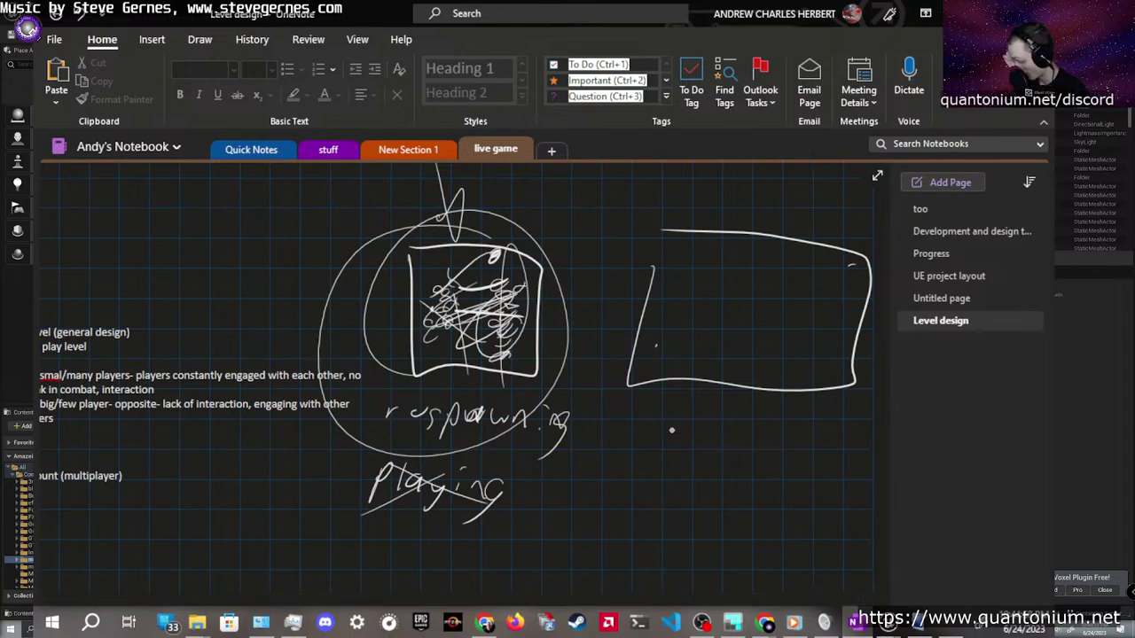
pyautogui.moveTo(667, 348)
pyautogui.mouseDown()
pyautogui.moveTo(722, 353)
pyautogui.moveTo(705, 301)
pyautogui.moveTo(743, 285)
pyautogui.moveTo(755, 306)
pyautogui.moveTo(803, 310)
pyautogui.moveTo(741, 365)
pyautogui.moveTo(811, 332)
pyautogui.moveTo(843, 308)
pyautogui.moveTo(827, 268)
pyautogui.mouseUp()
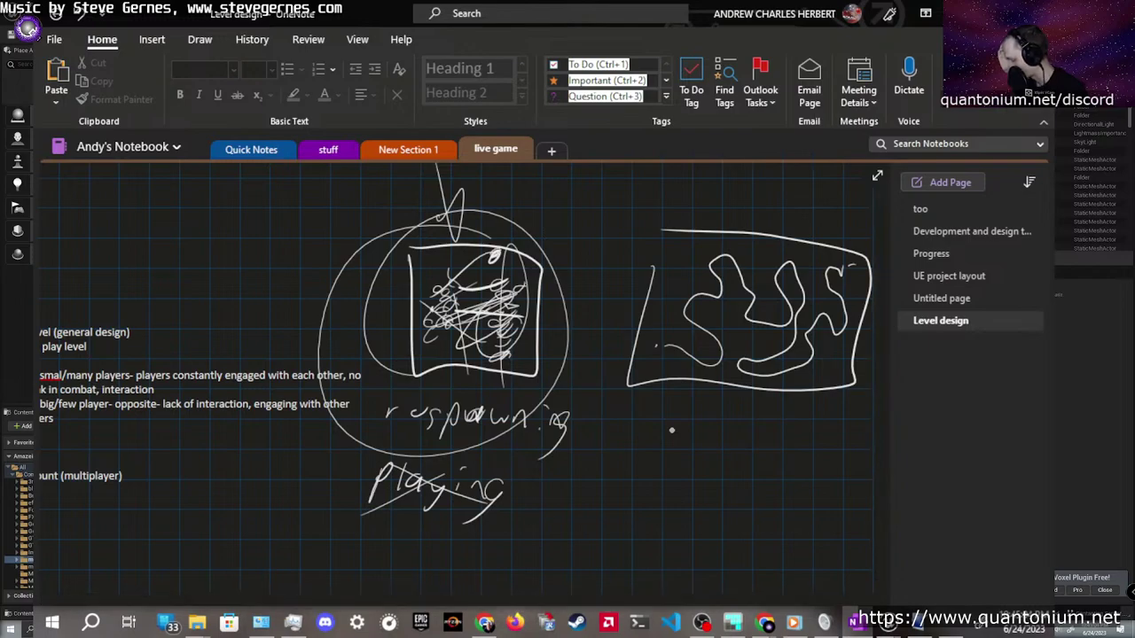
# Draw small vertical strokes between the bends of the winding path inside the wide rectangle
pyautogui.moveTo(732, 289)
pyautogui.mouseDown()
pyautogui.moveTo(728, 319)
pyautogui.moveTo(721, 305)
pyautogui.mouseUp()
pyautogui.moveTo(751, 261)
pyautogui.mouseDown()
pyautogui.moveTo(770, 303)
pyautogui.moveTo(737, 342)
pyautogui.mouseUp()
pyautogui.moveTo(768, 292); pyautogui.dragTo(773, 260)
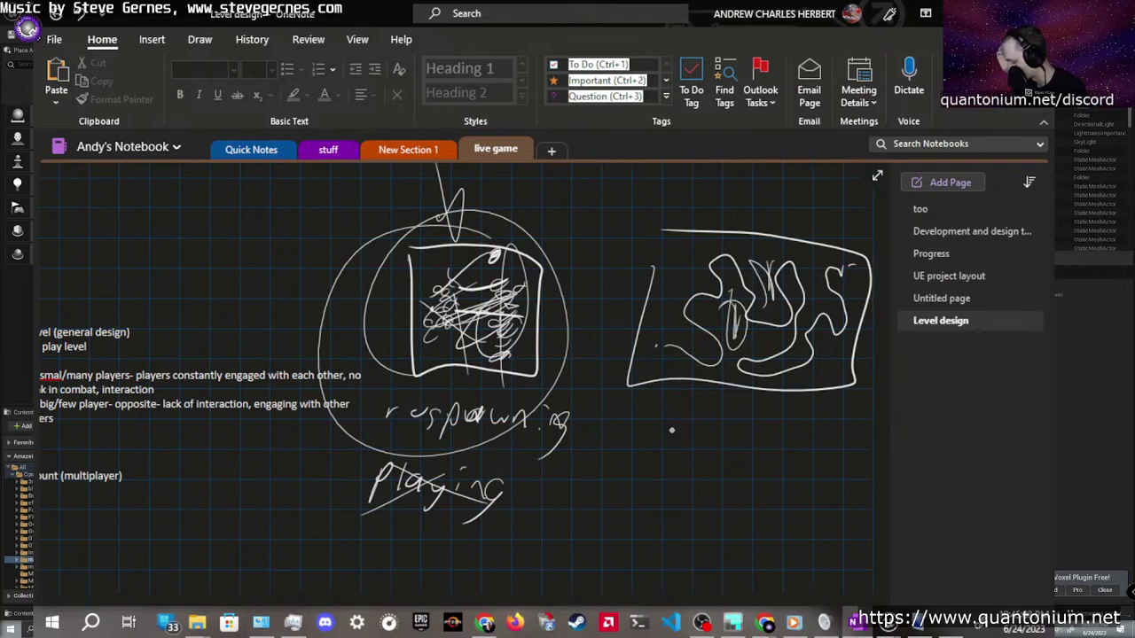
pyautogui.moveTo(812, 304); pyautogui.dragTo(817, 284)
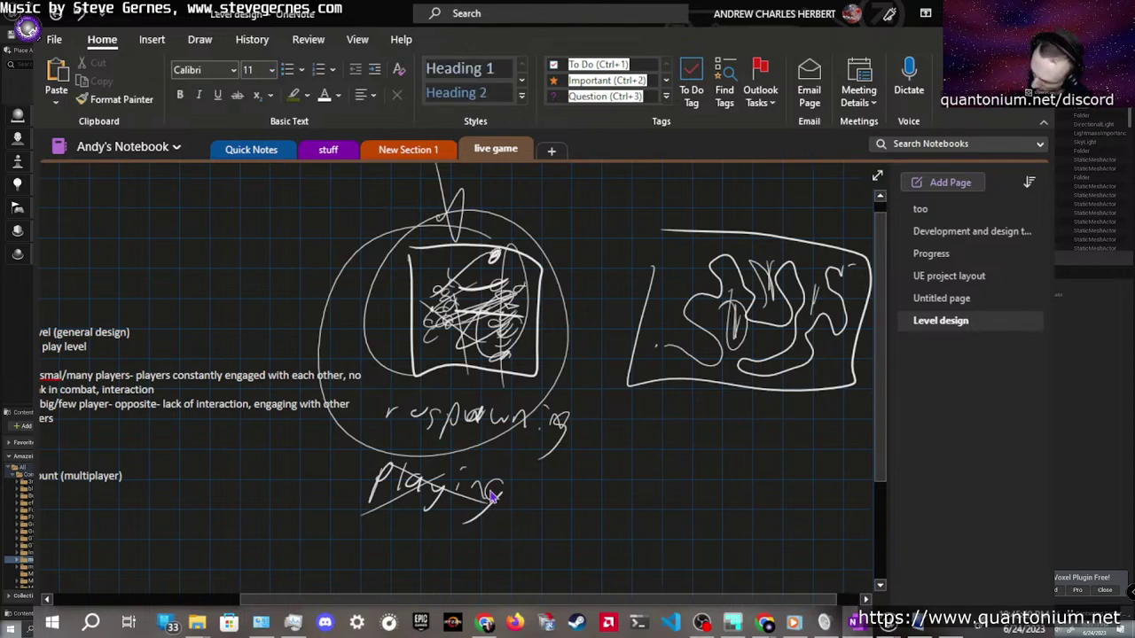
# Start a third bullet under "Balance" with the text "Singleplayer0 small maps"
pyautogui.hscroll(-5, 337, 422)
pyautogui.click(324, 421)
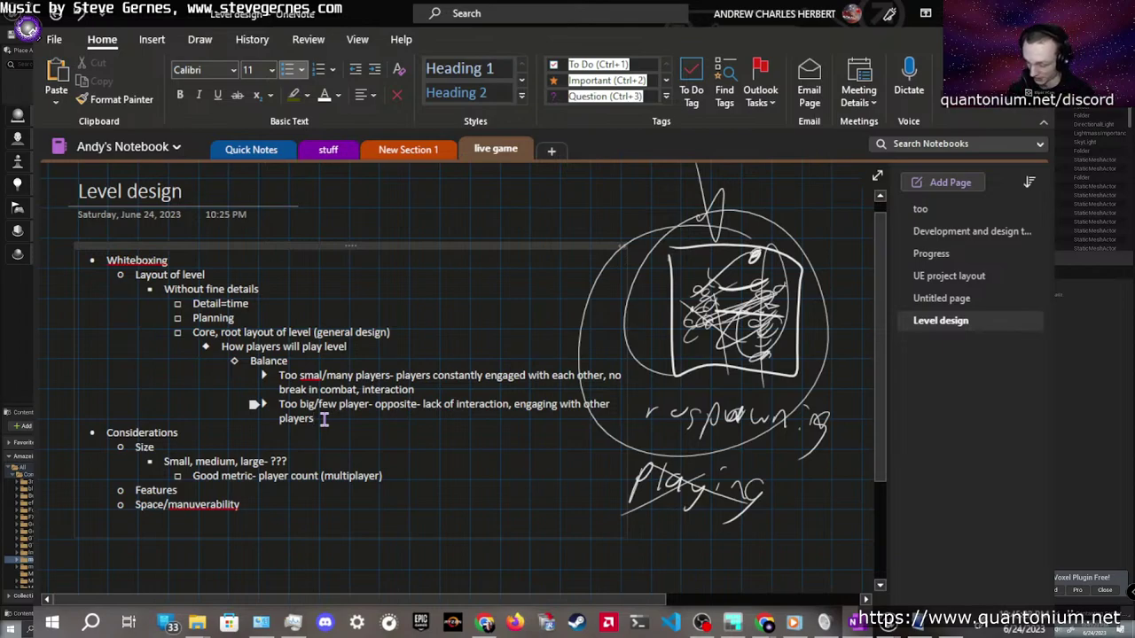
pyautogui.press('Return')
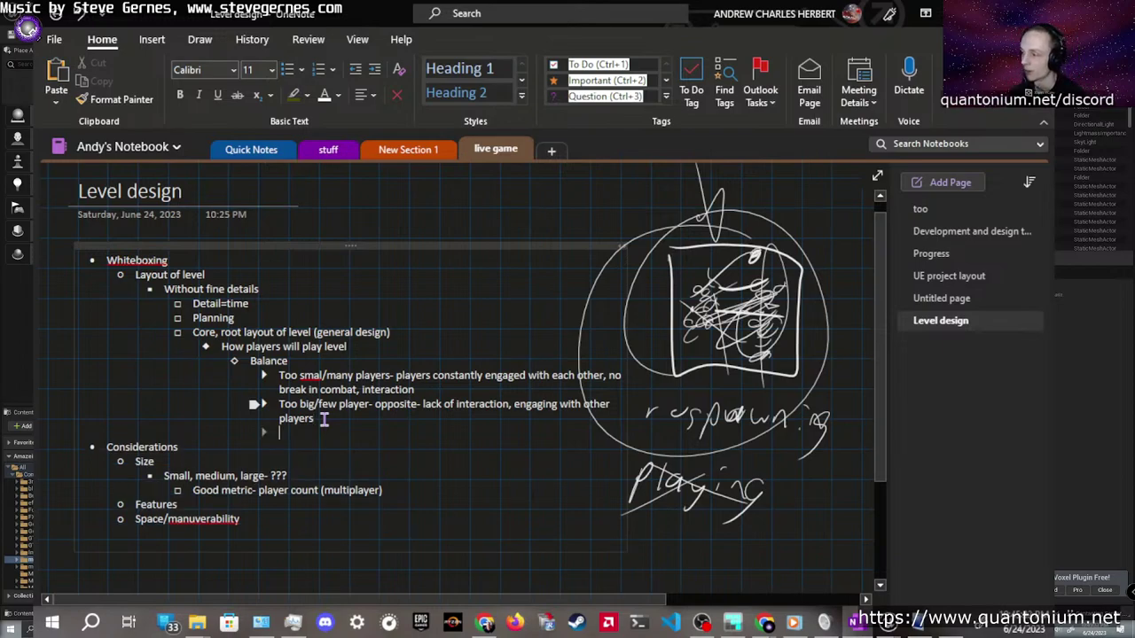
pyautogui.write('singlepl')
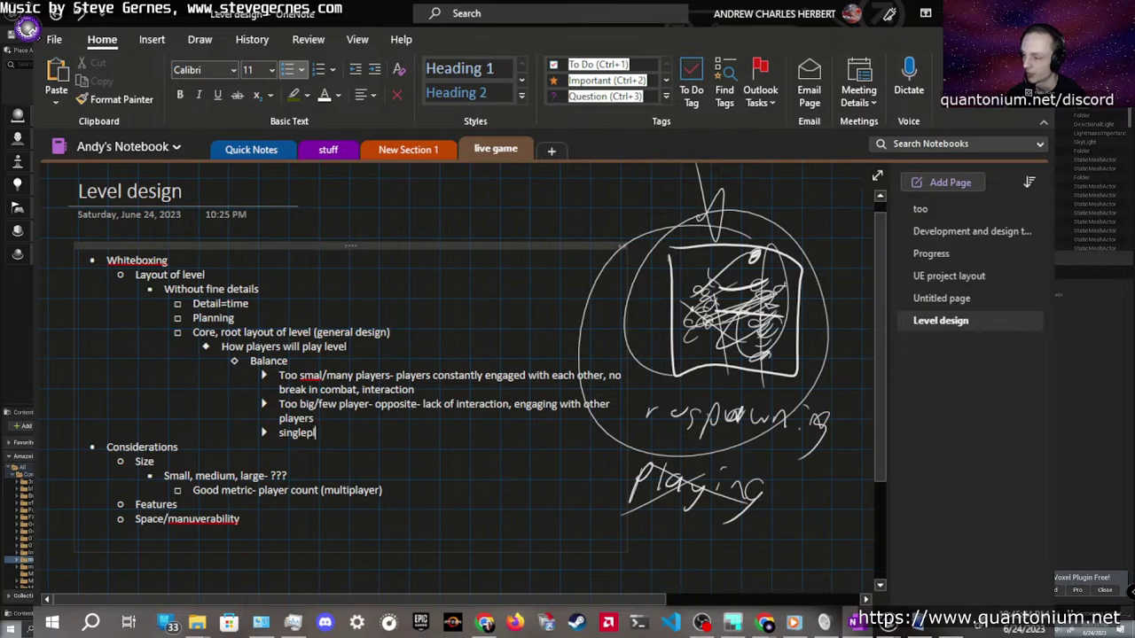
pyautogui.write('ayer0 sam')
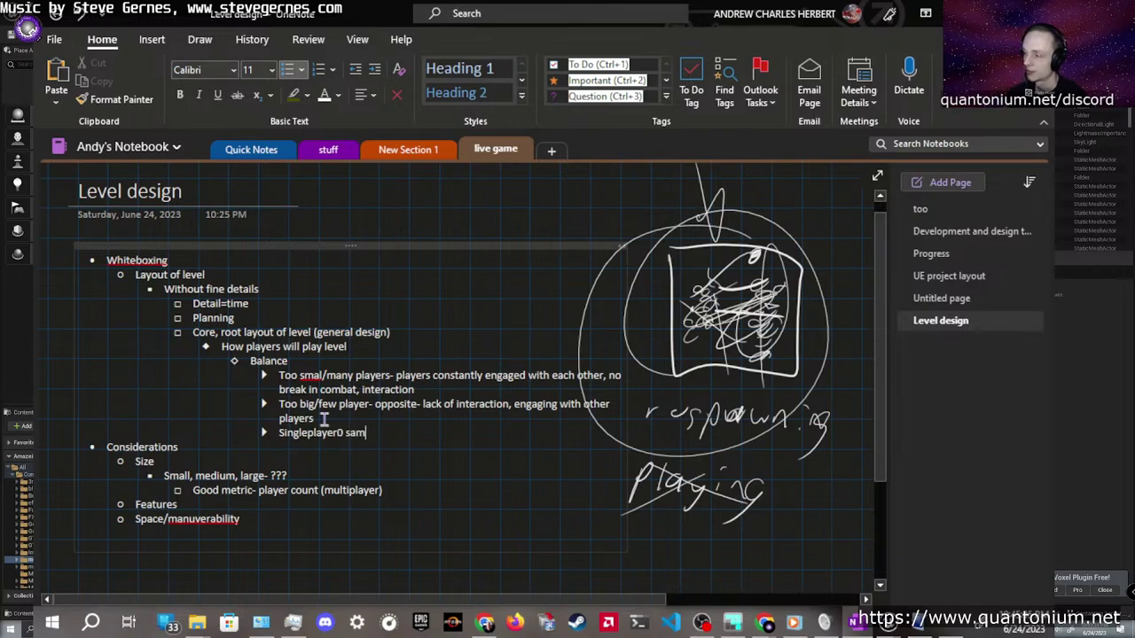
pyautogui.press('BackSpace')
pyautogui.press('BackSpace')
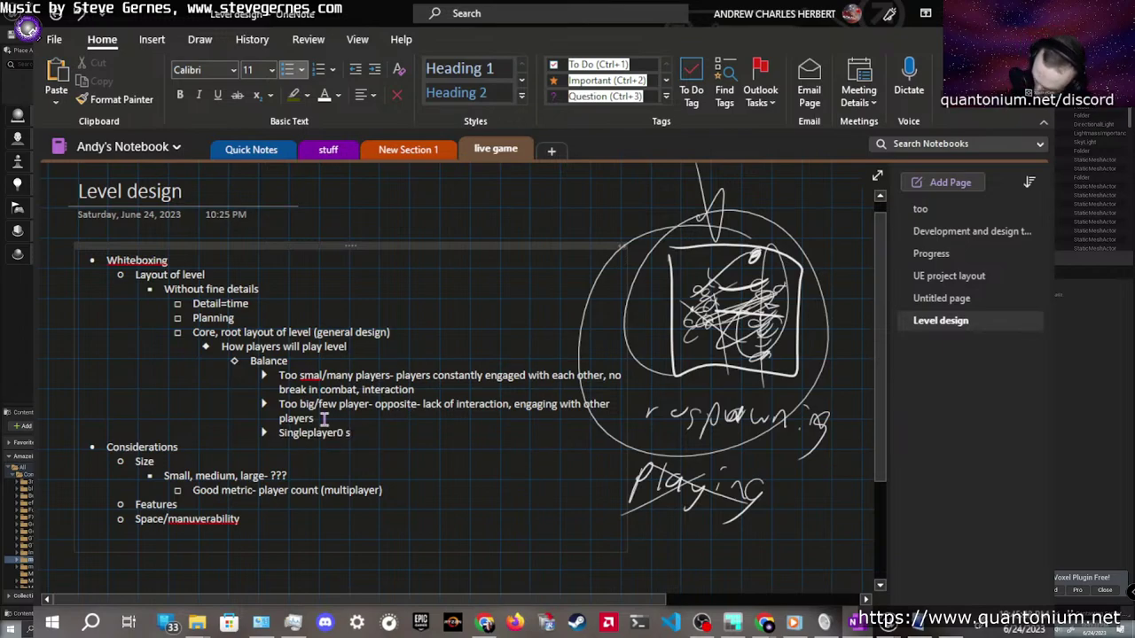
pyautogui.write('mall mapps')
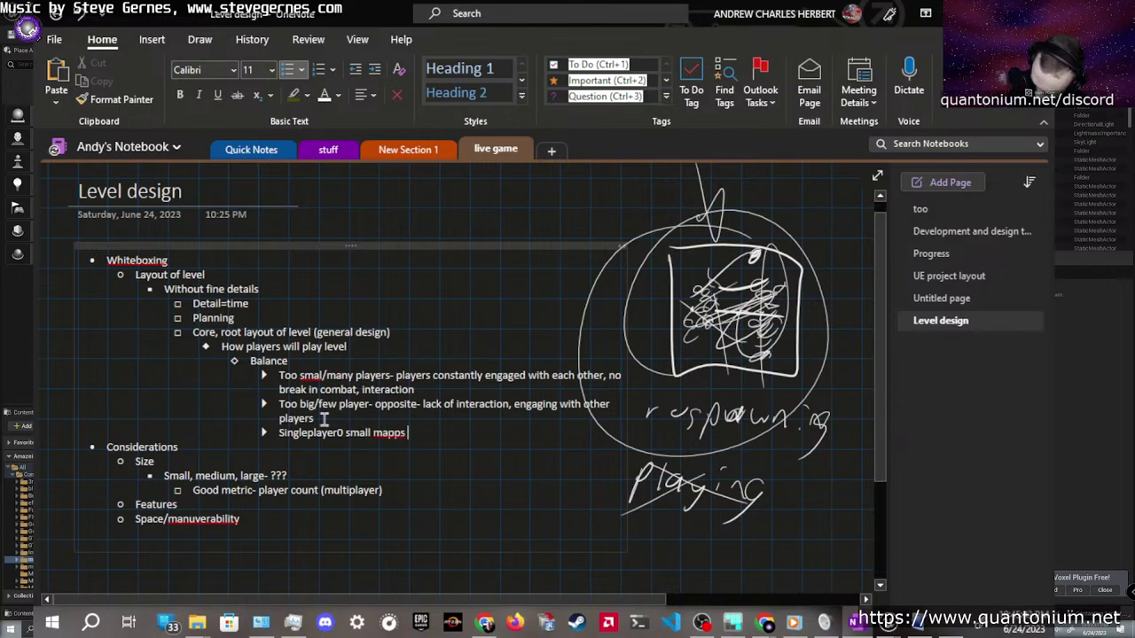
pyautogui.press('BackSpace')
pyautogui.press('BackSpace')
pyautogui.write('s')
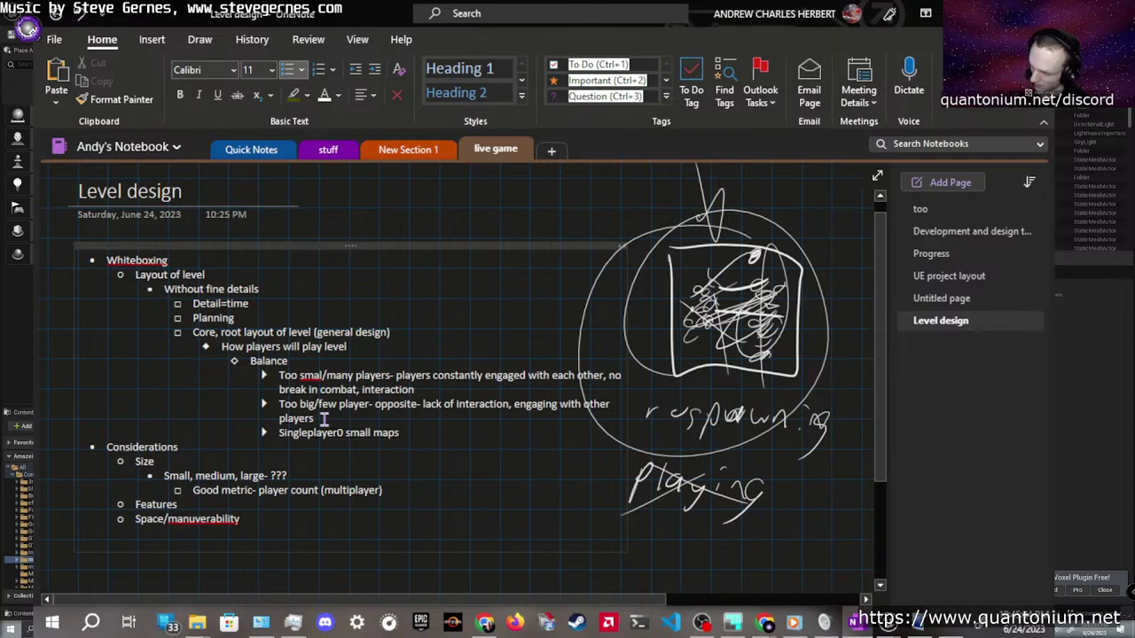
# Continue the single-player bullet with "too muchh to figure out what to do, or not enough to do"
pyautogui.write(' too muchh')
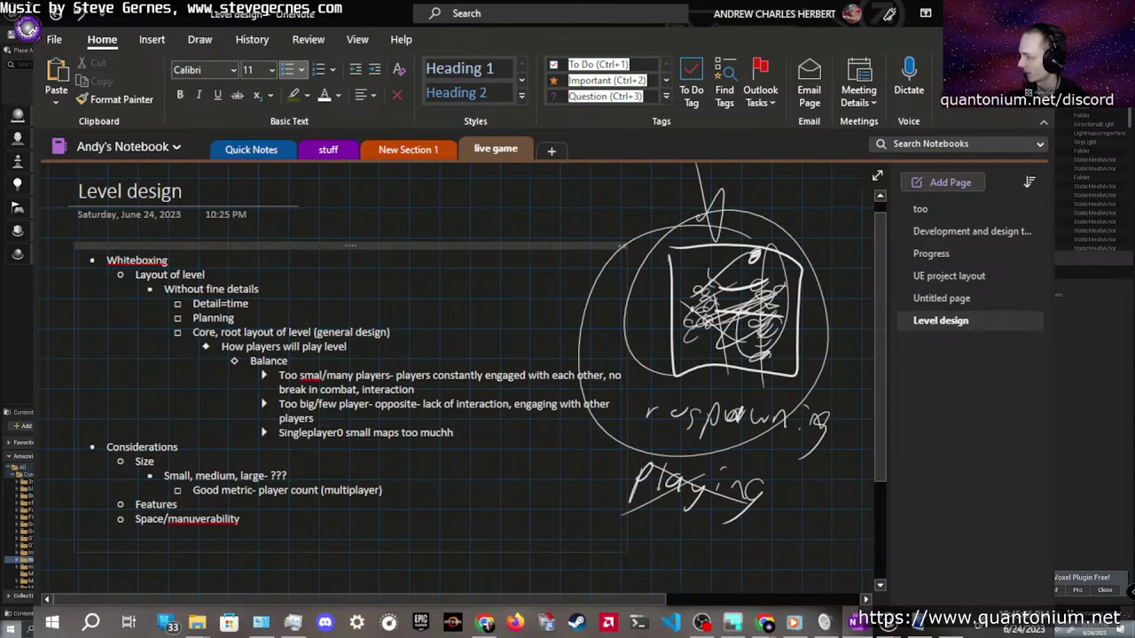
pyautogui.write(' to figureo')
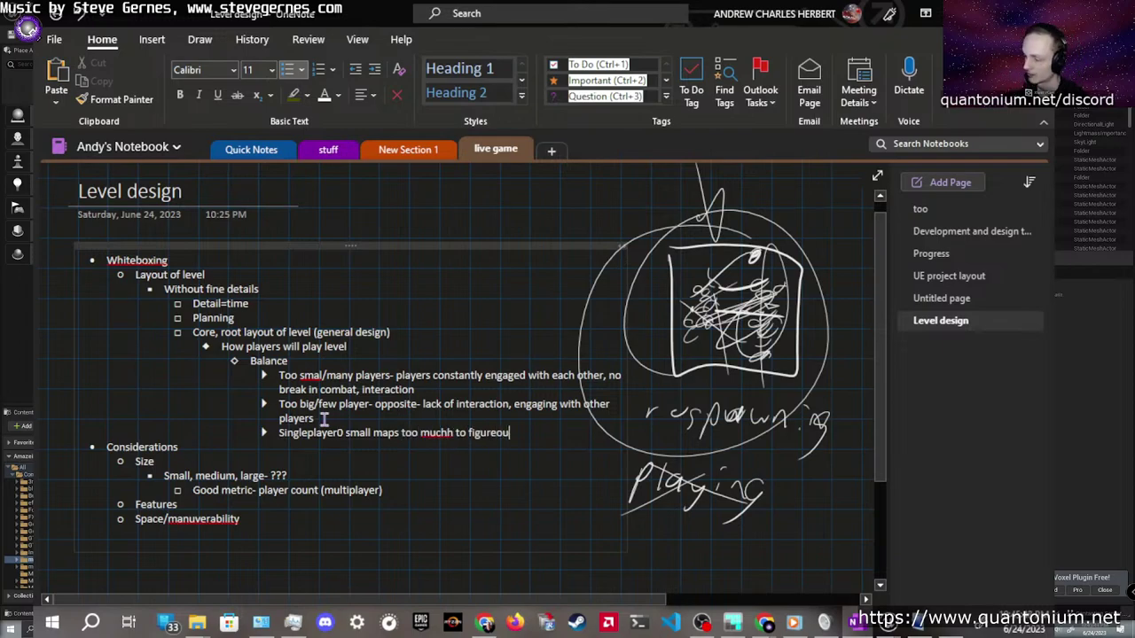
pyautogui.press('BackSpace')
pyautogui.write('out ho')
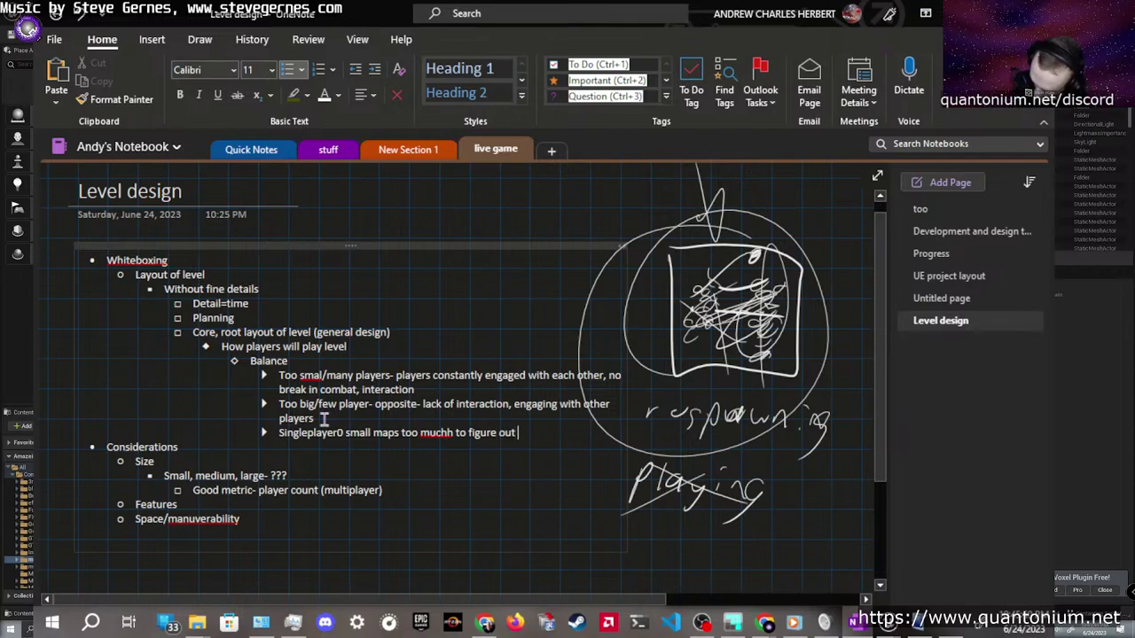
pyautogui.press('BackSpace')
pyautogui.press('BackSpace')
pyautogui.press('BackSpace')
pyautogui.write('wh')
pyautogui.press('BackSpace')
pyautogui.press('BackSpace')
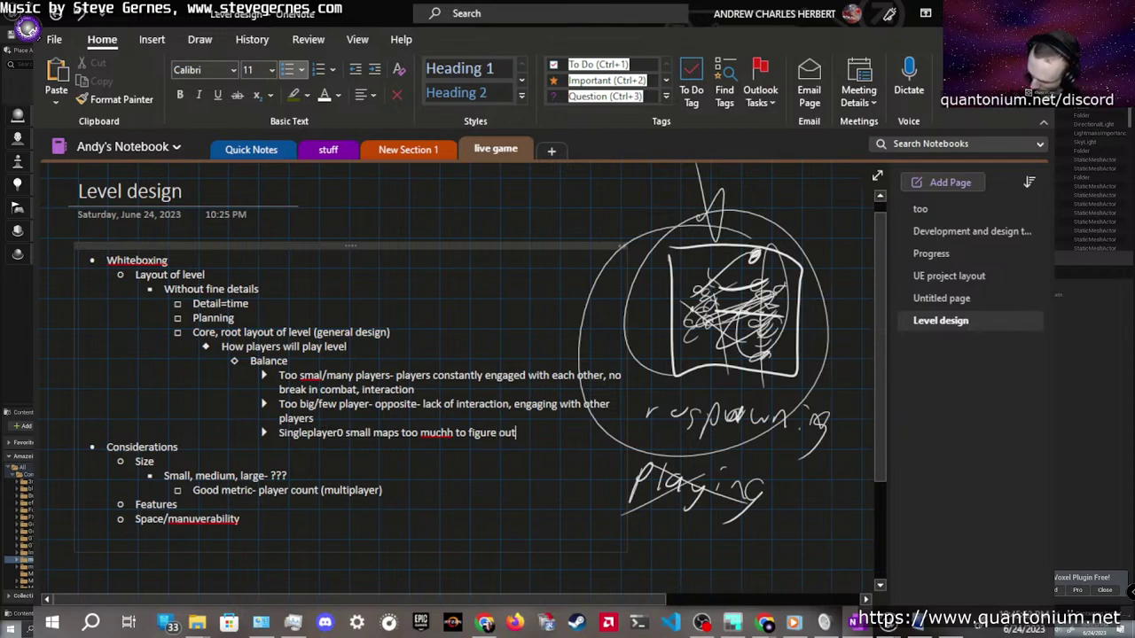
pyautogui.write('what to do, o')
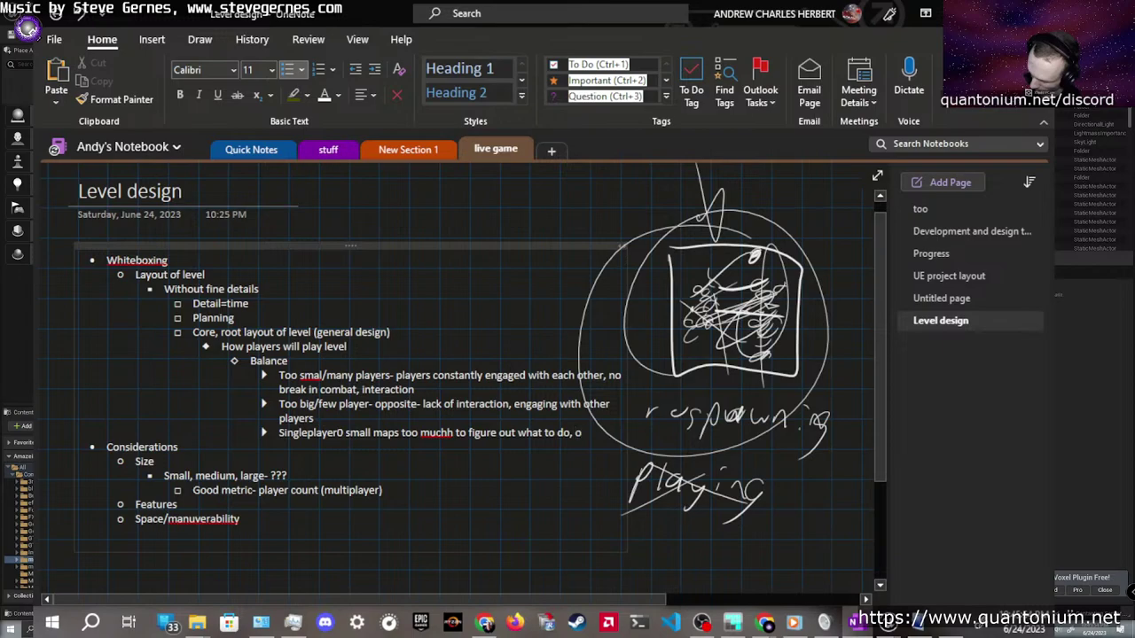
pyautogui.write('r not en')
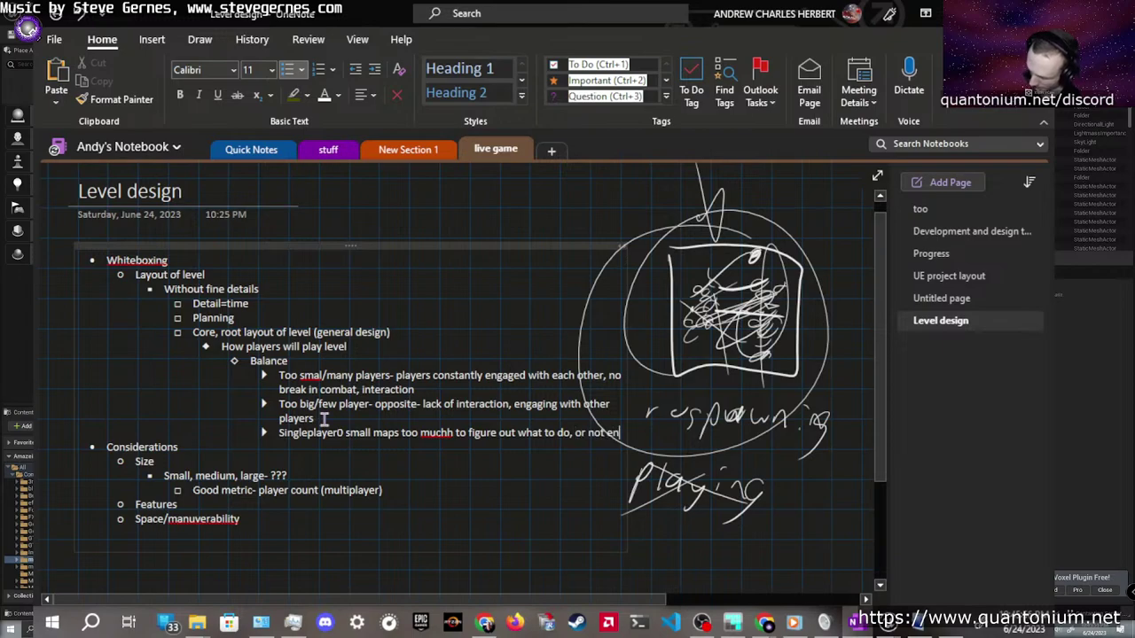
pyautogui.write('ough to')
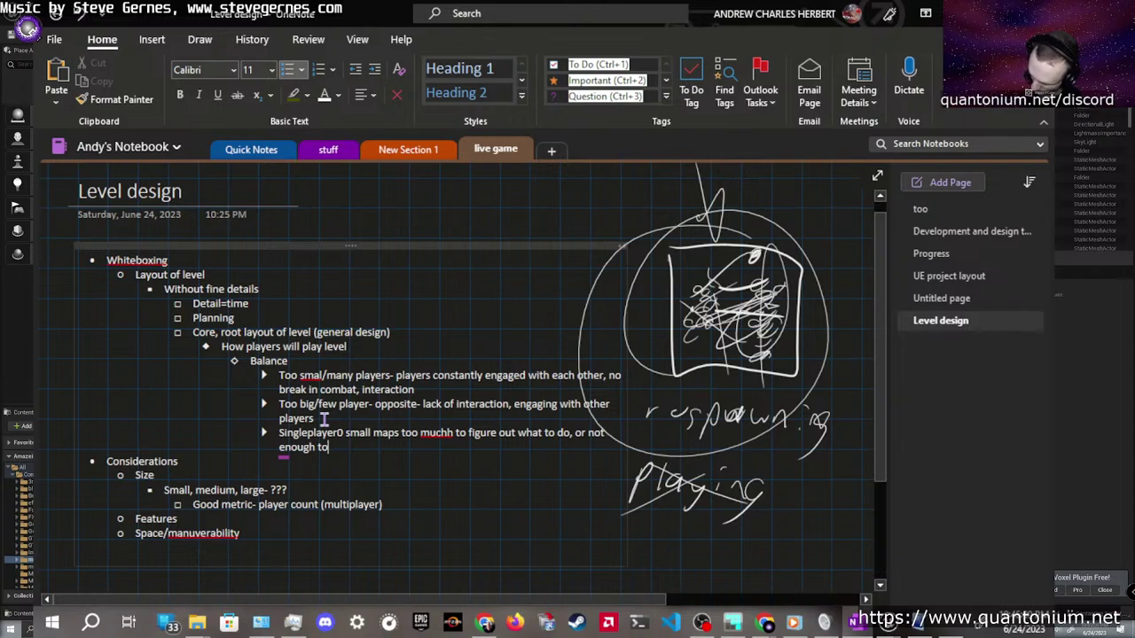
pyautogui.write(' do')
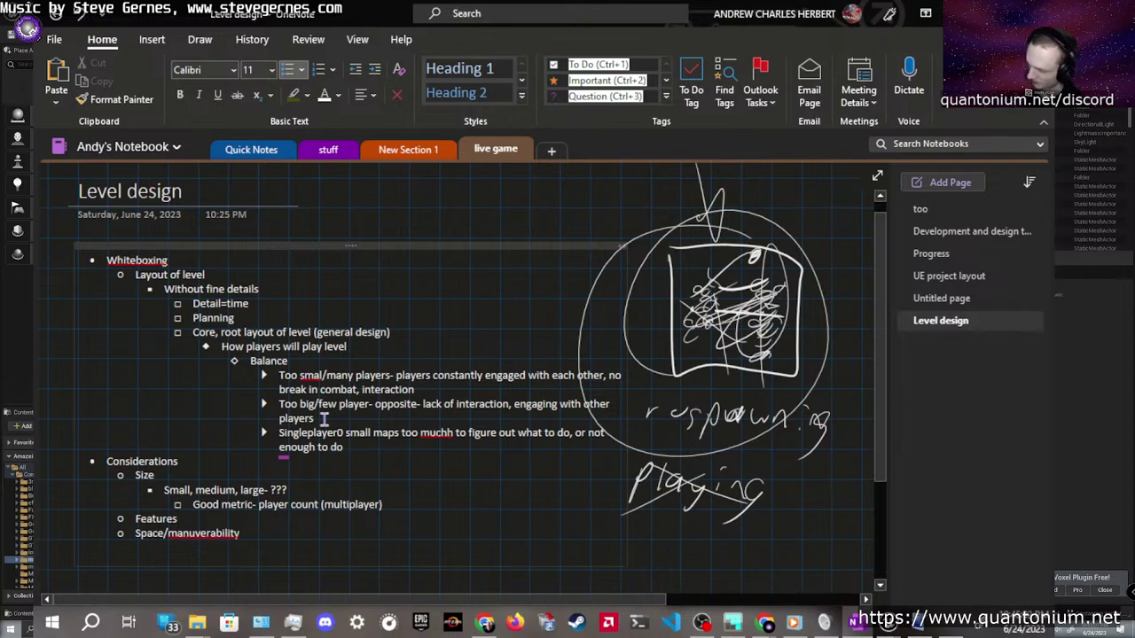
# Add a bullet under "Balance" after the single-player one reading "Big maps- too much time to get stuff done"
pyautogui.press('Return')
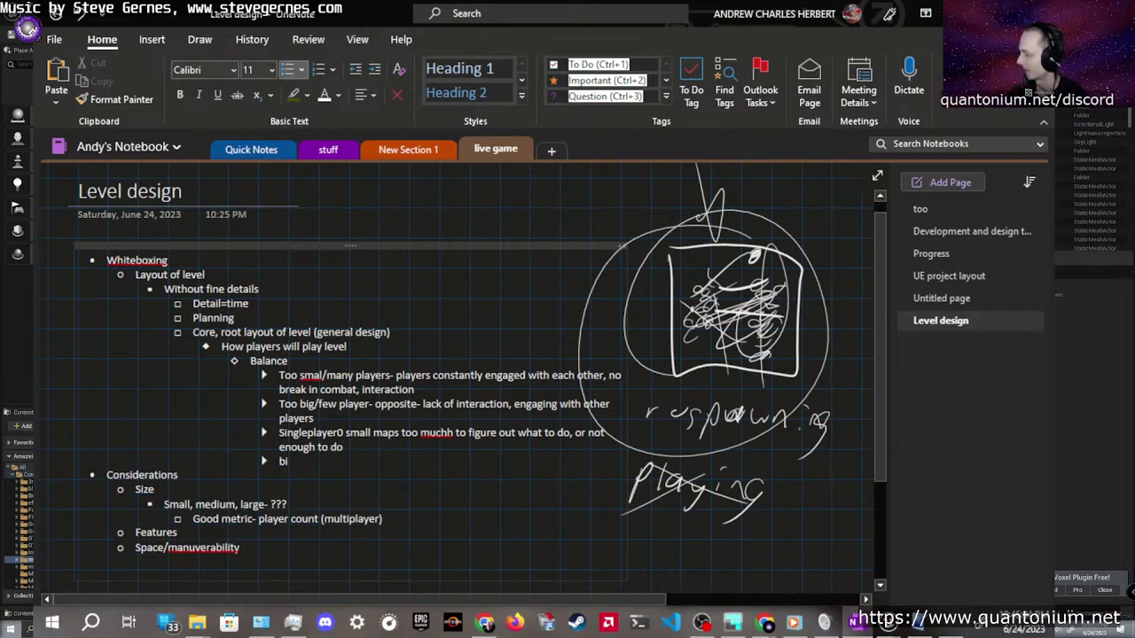
pyautogui.write('Big maps- too')
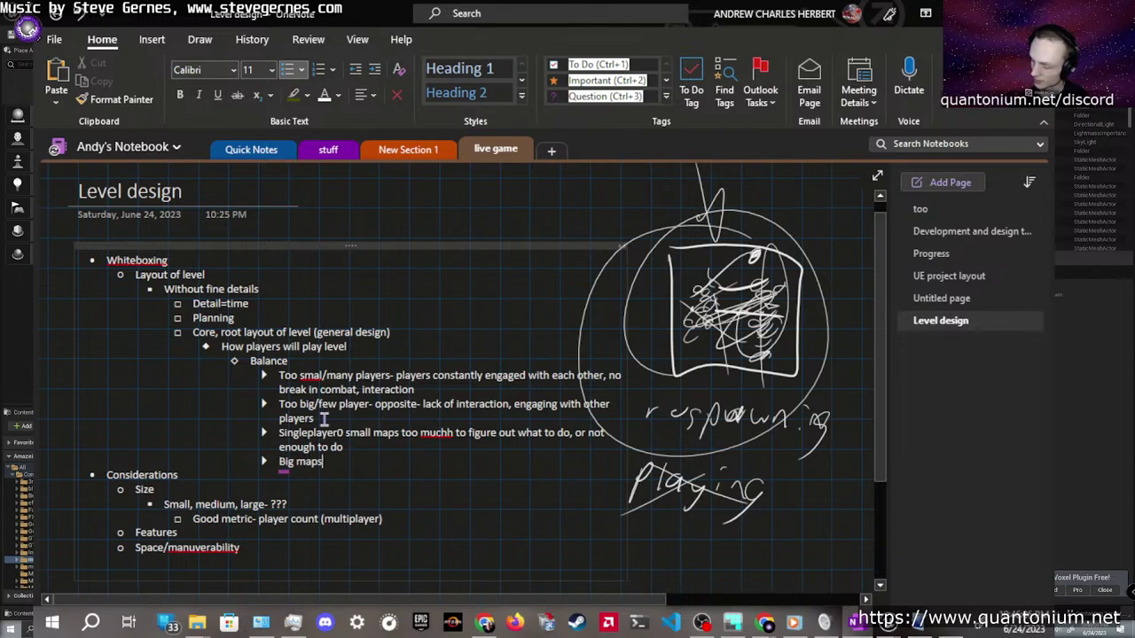
pyautogui.write(' much')
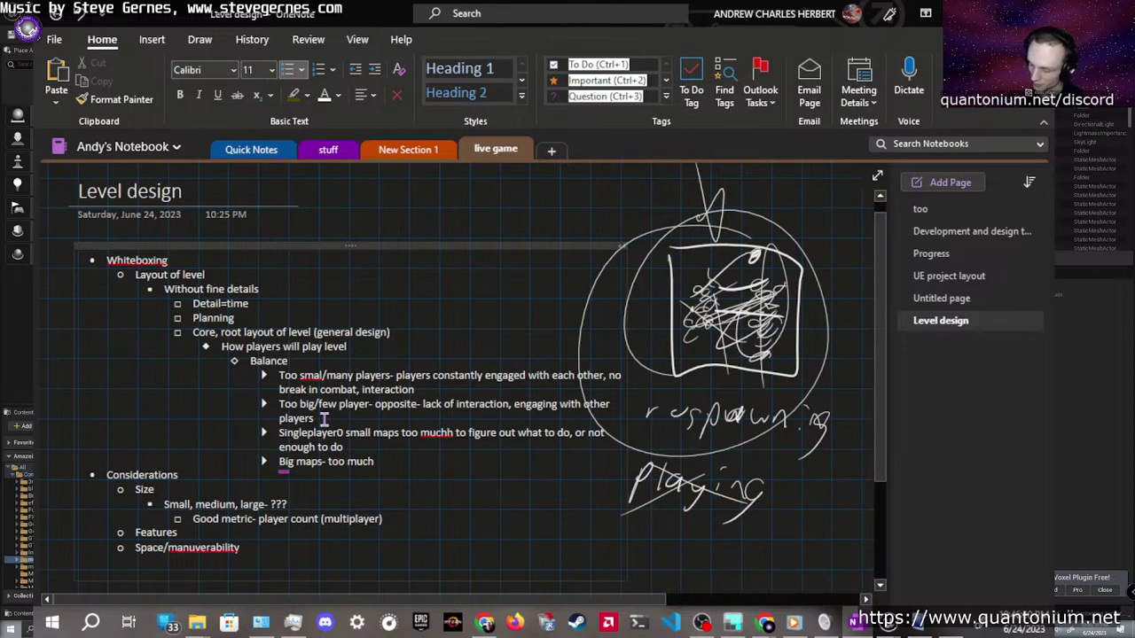
pyautogui.write(' time to')
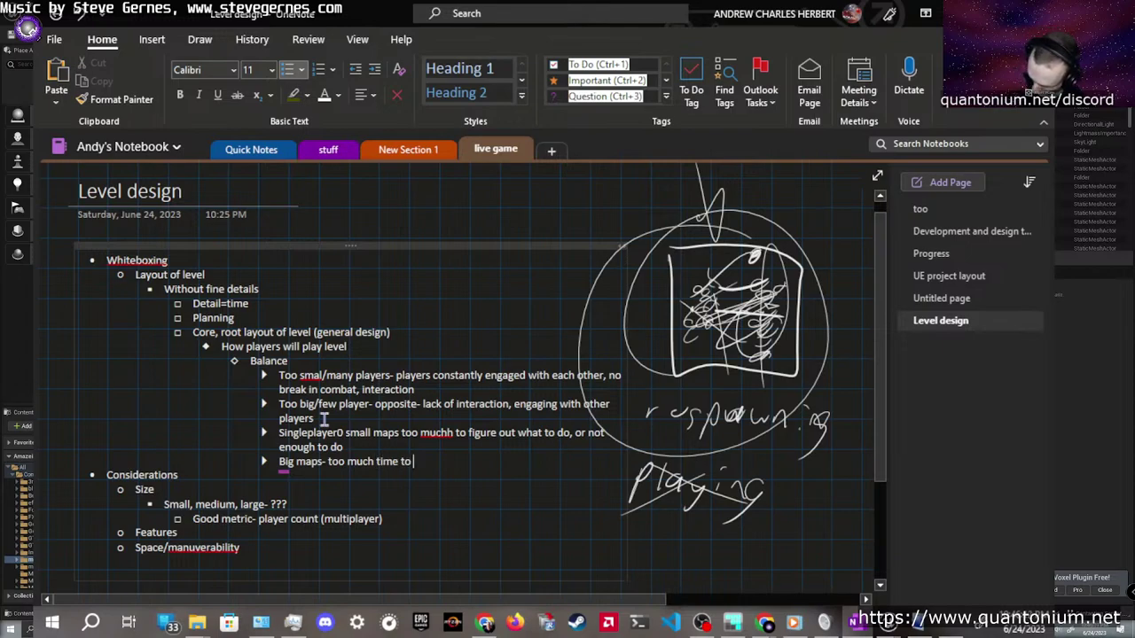
pyautogui.write(' get stuff done')
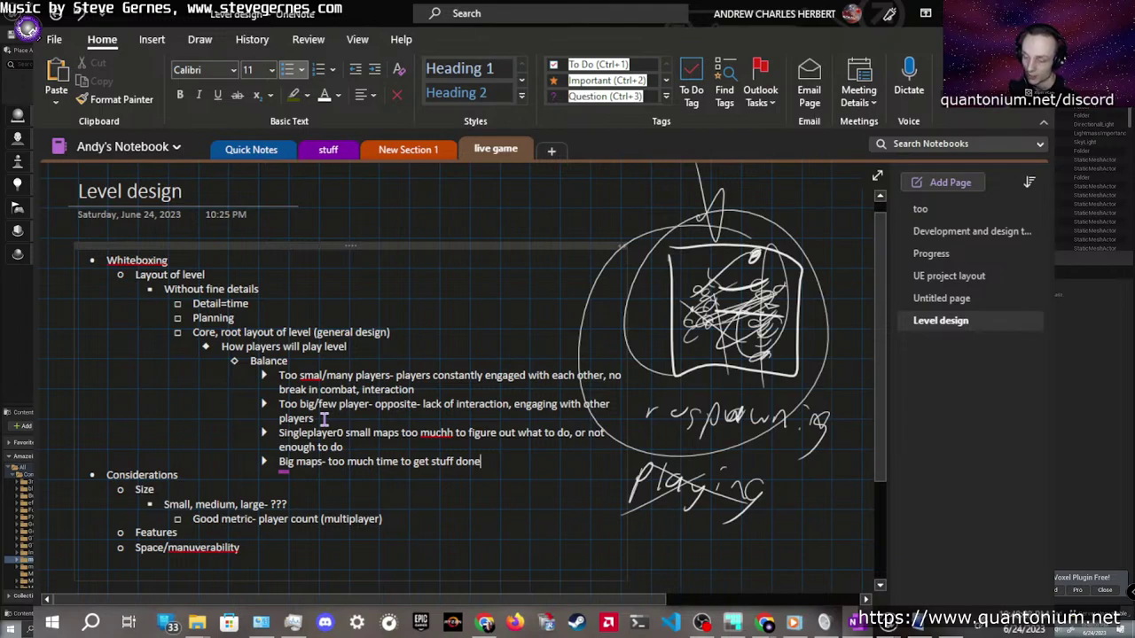
# Remove the stray 0 after "Singleplayer" in the third "Balance" bullet
pyautogui.moveTo(311, 497); pyautogui.dragTo(538, 353)
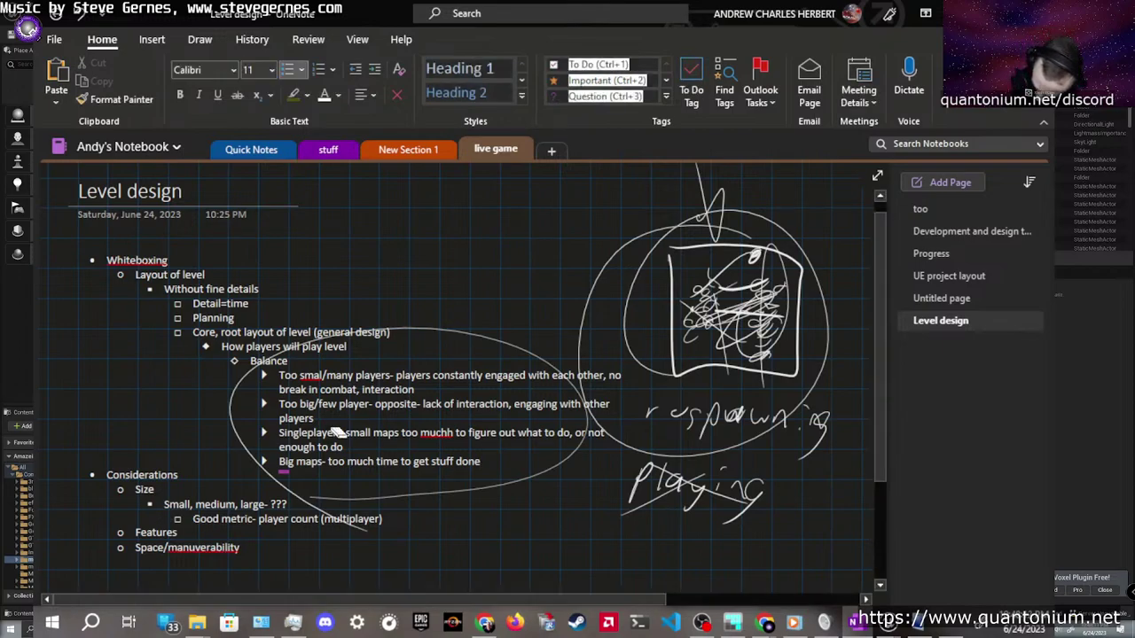
pyautogui.hotkey('ctrl', 'z')
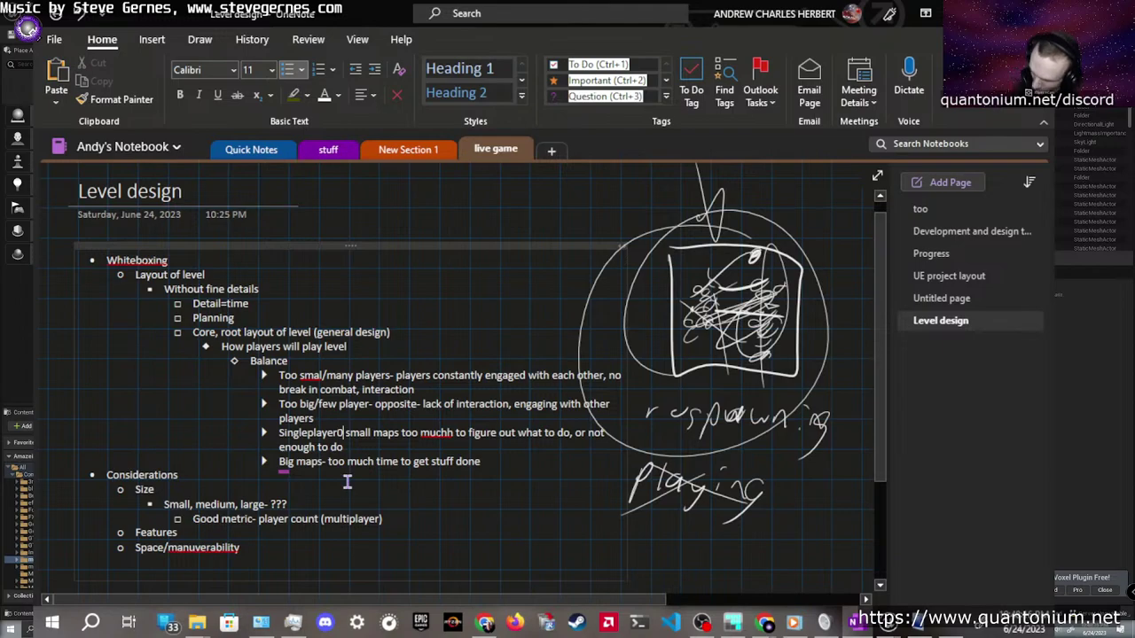
pyautogui.press('BackSpace')
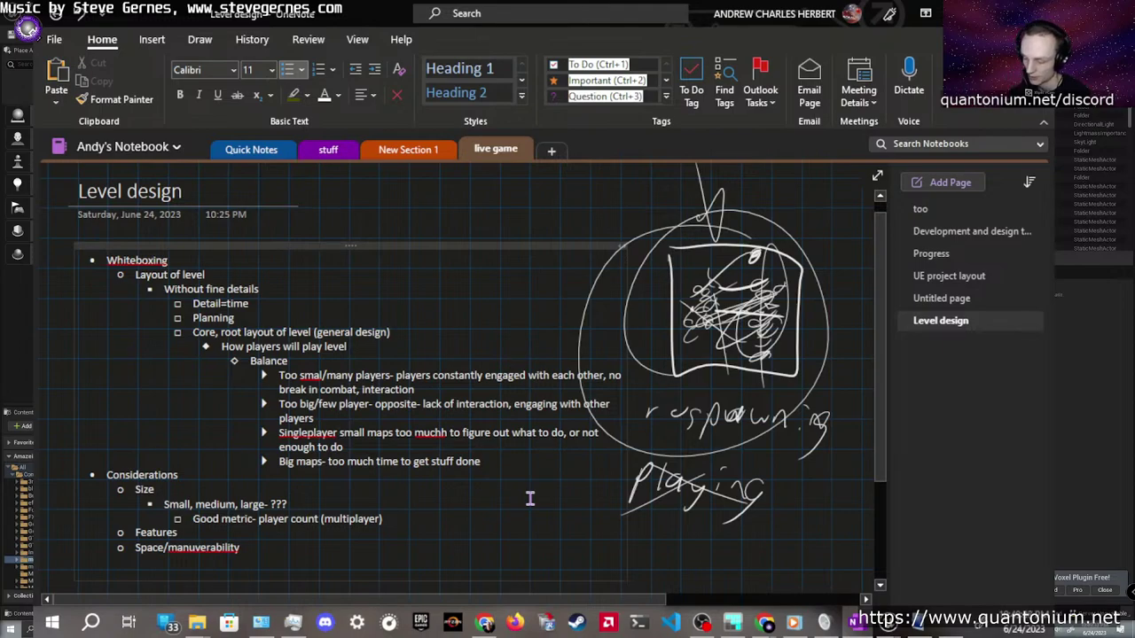
# Add another bullet at the same level after "Big maps" with the text "Internal balance"
pyautogui.press('Return')
pyautogui.hotkey('shift', 'Tab')
pyautogui.press('Tab')
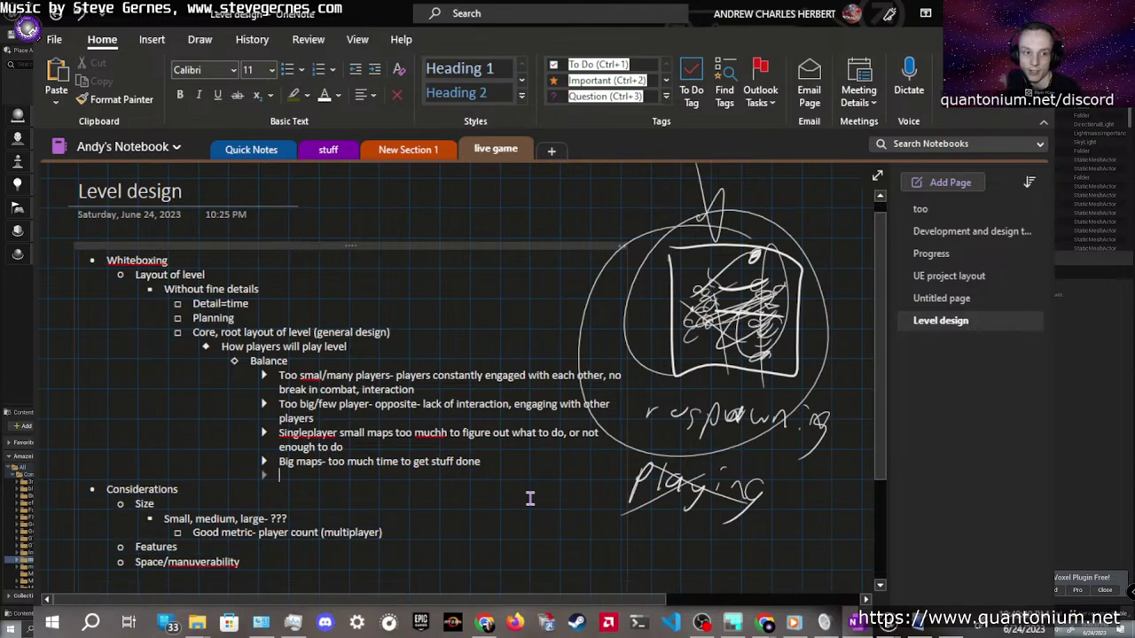
pyautogui.write('Internal b')
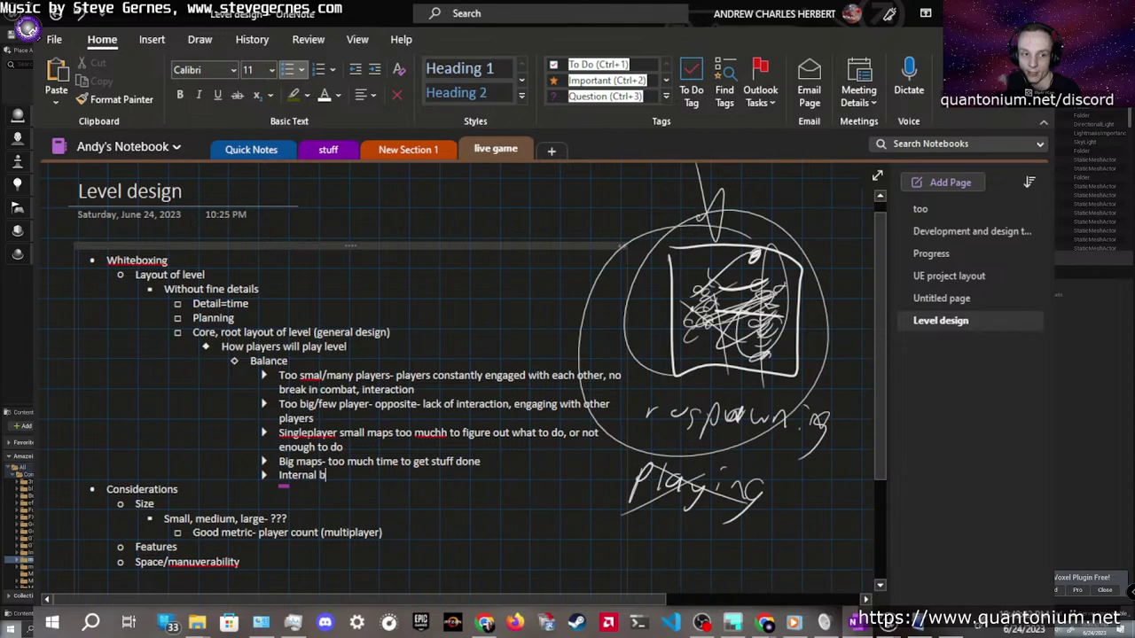
pyautogui.write('alance')
# Add an indented sub-bullet under "Internal balance" reading "Space category- fill a map with content?"
pyautogui.press('Tab')
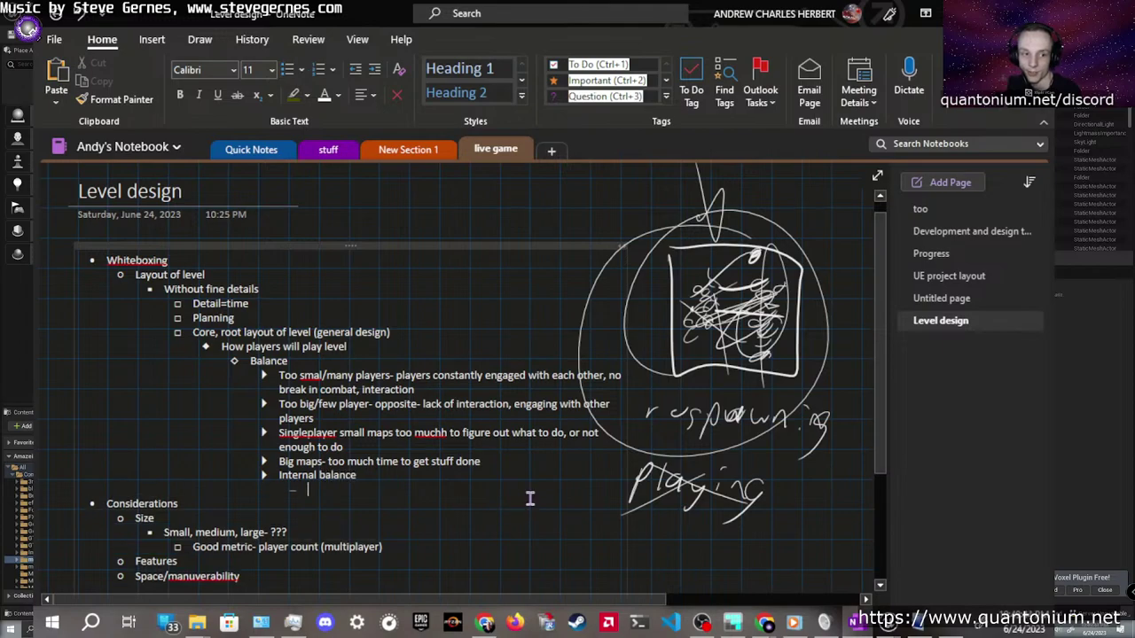
pyautogui.write('Space')
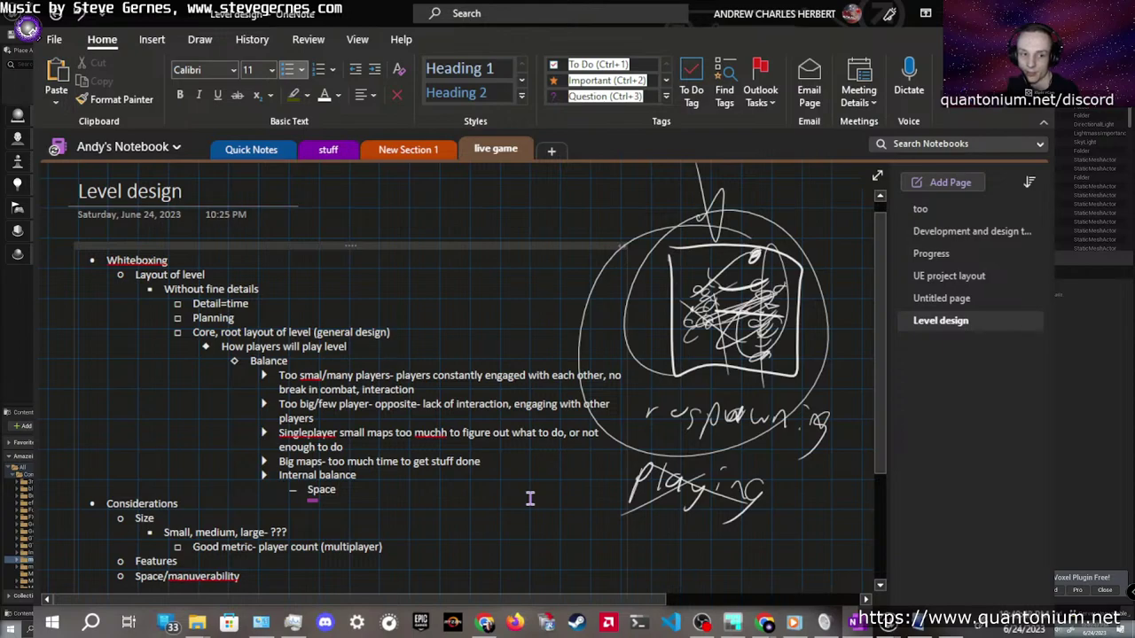
pyautogui.write(' category')
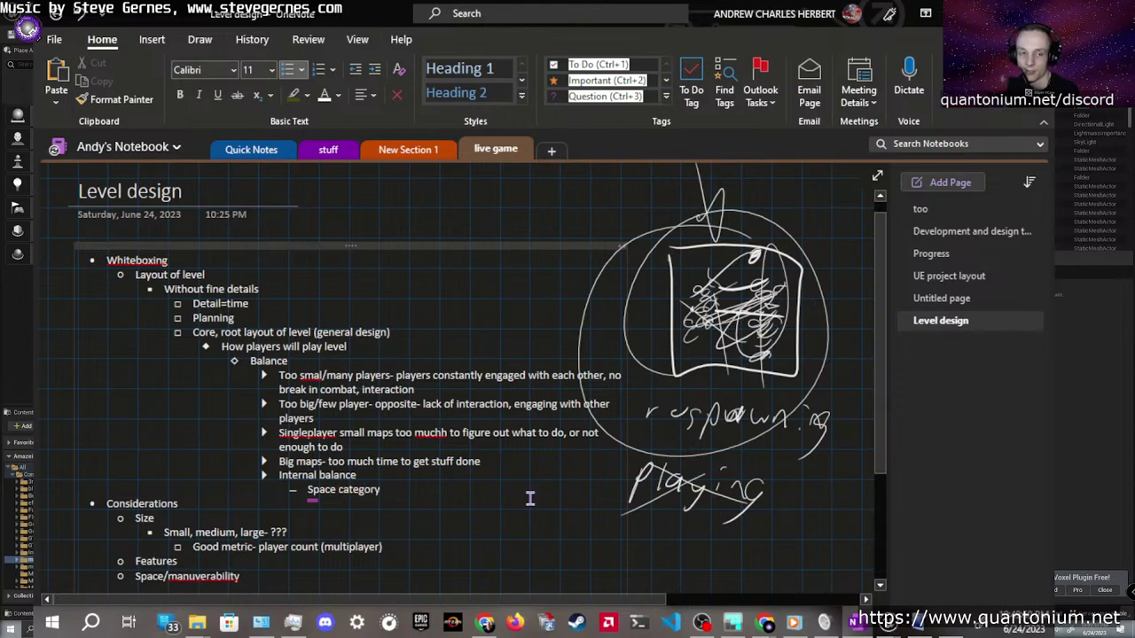
pyautogui.write('- ')
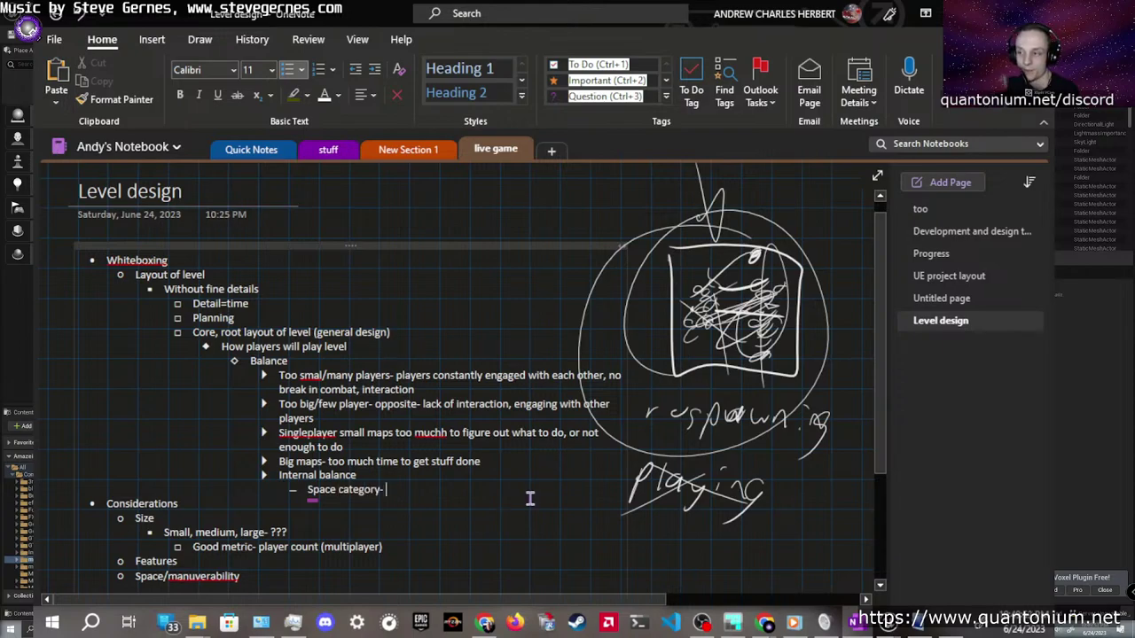
pyautogui.write('fill ')
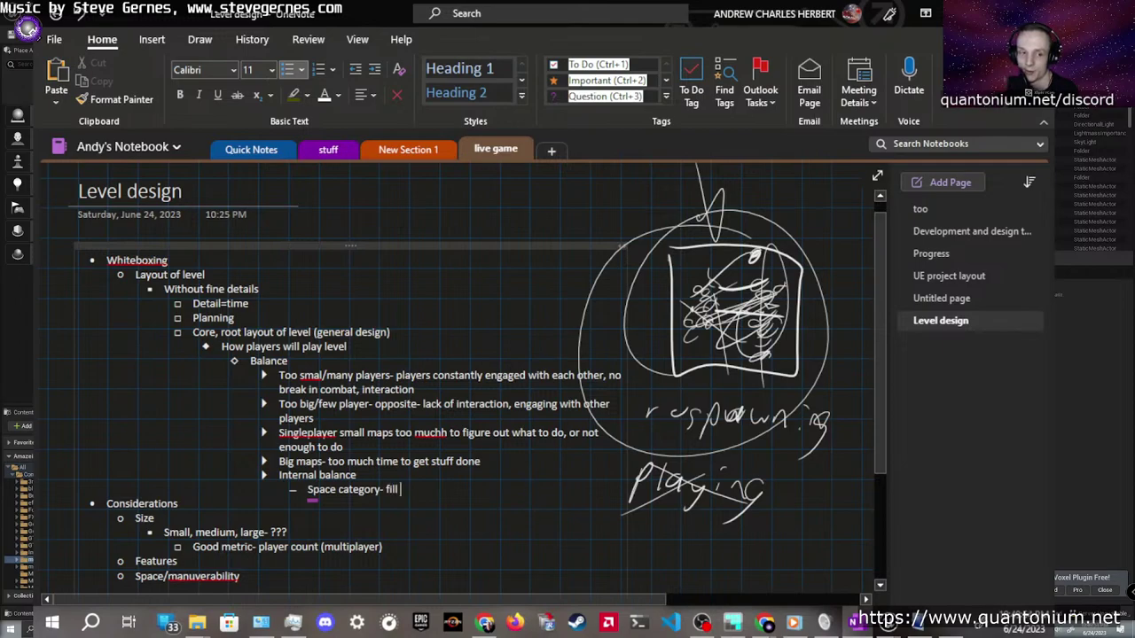
pyautogui.write('a mp wi')
pyautogui.press('BackSpace')
pyautogui.press('BackSpace')
pyautogui.press('BackSpace')
pyautogui.press('BackSpace')
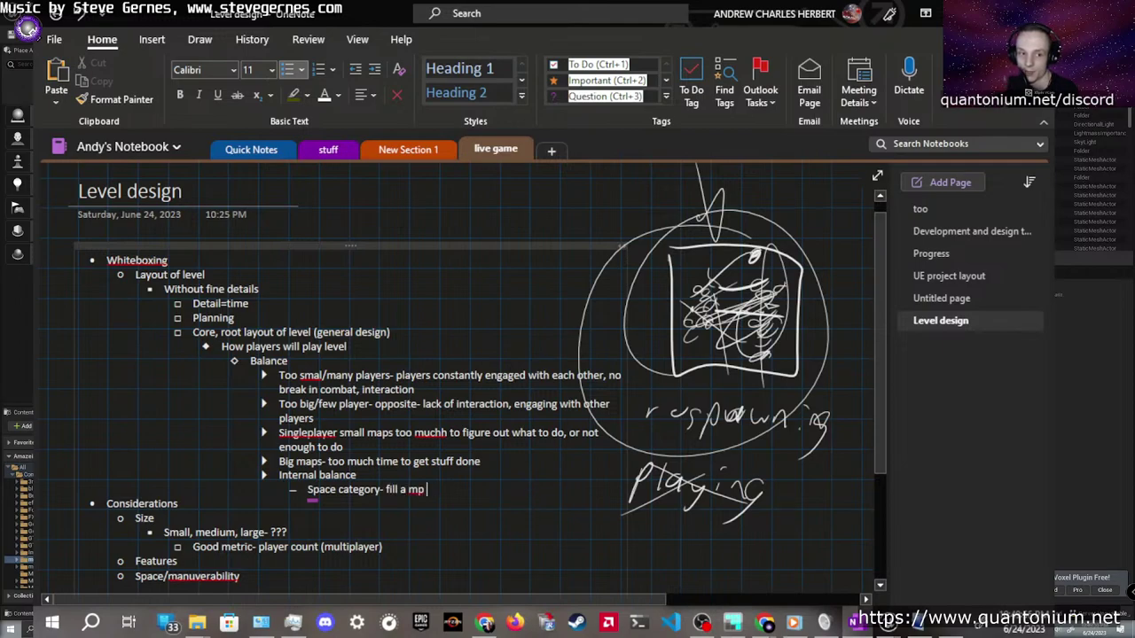
pyautogui.write('ap with co')
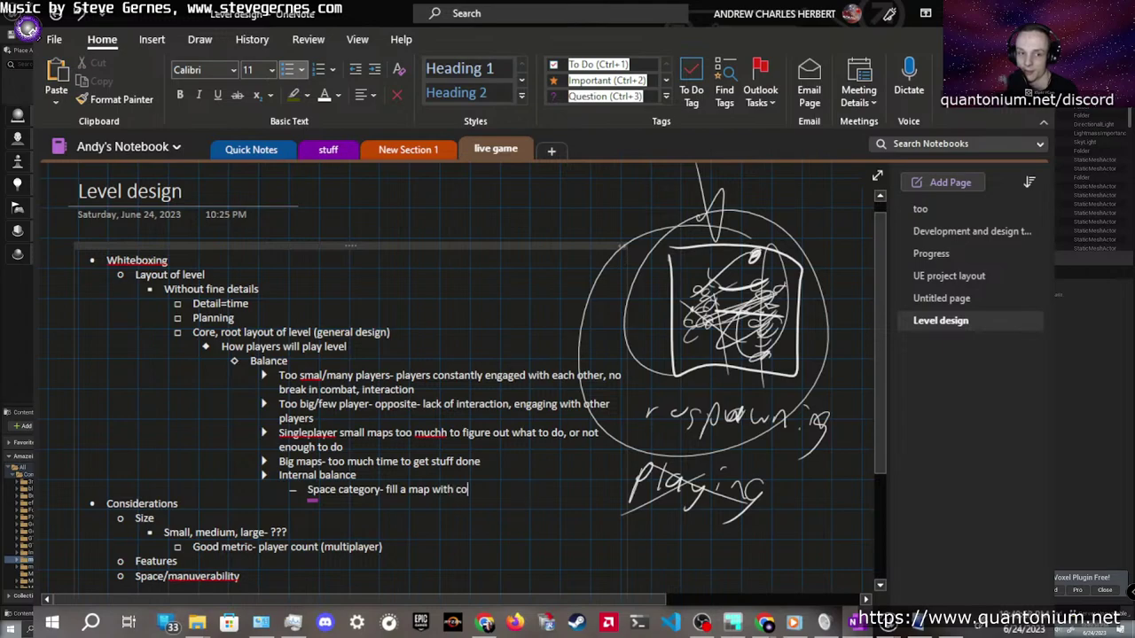
pyautogui.write('ntent?')
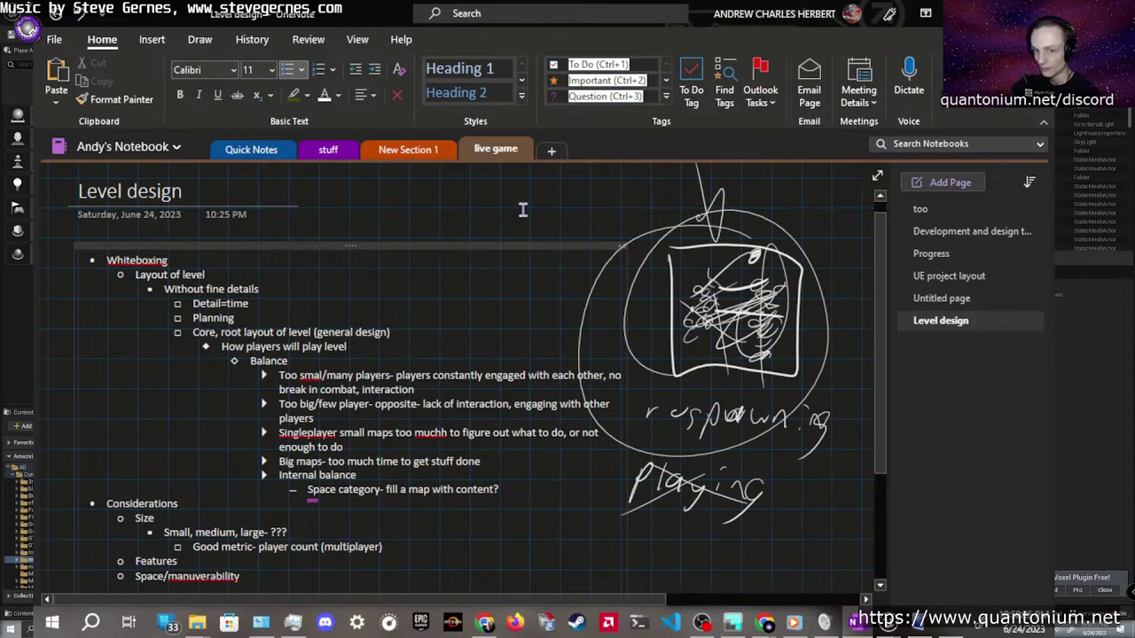
# Copy the "Balance" bullet with all its sub-bullets and delete it from under "How players will play level"
pyautogui.scroll(-3, 593, 426)
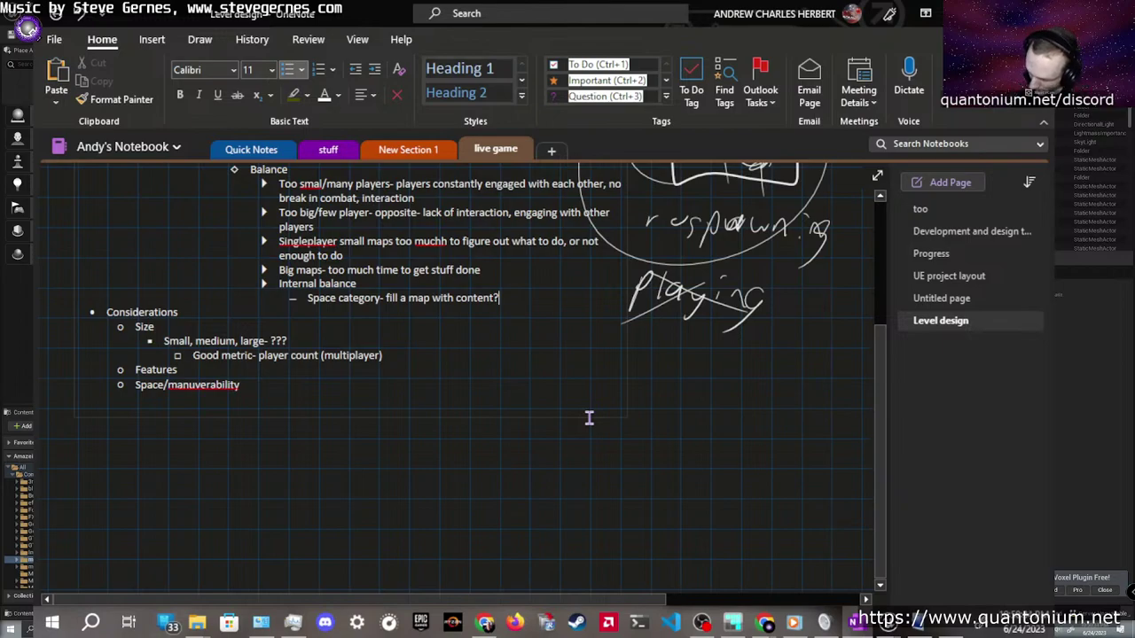
pyautogui.scroll(3, 552, 350)
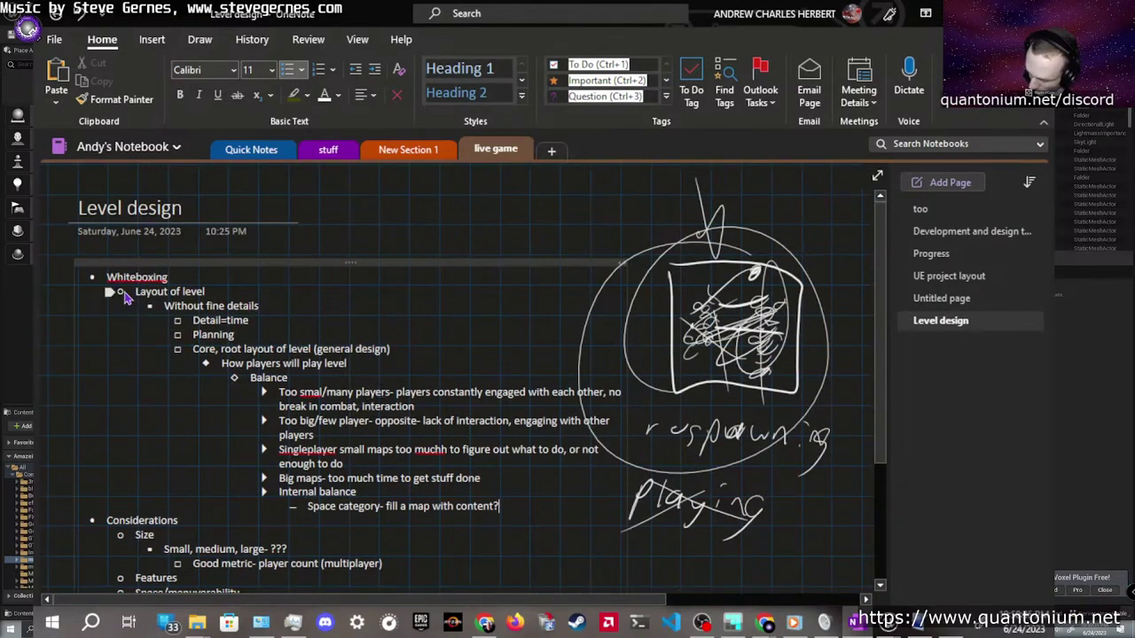
pyautogui.click(167, 306)
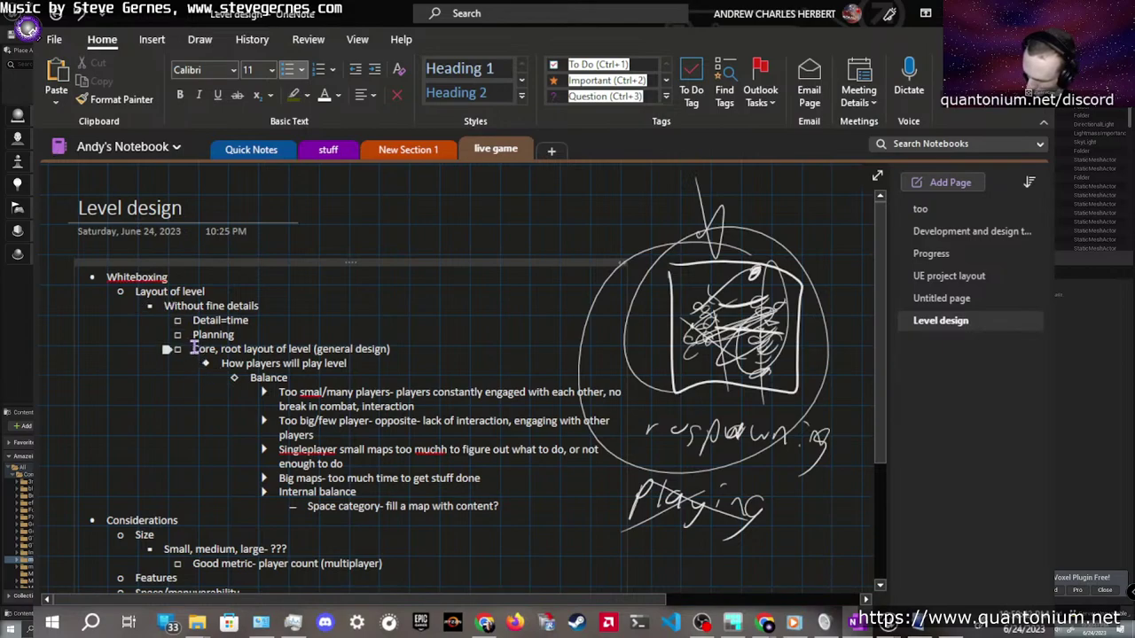
pyautogui.moveTo(194, 349); pyautogui.dragTo(234, 363)
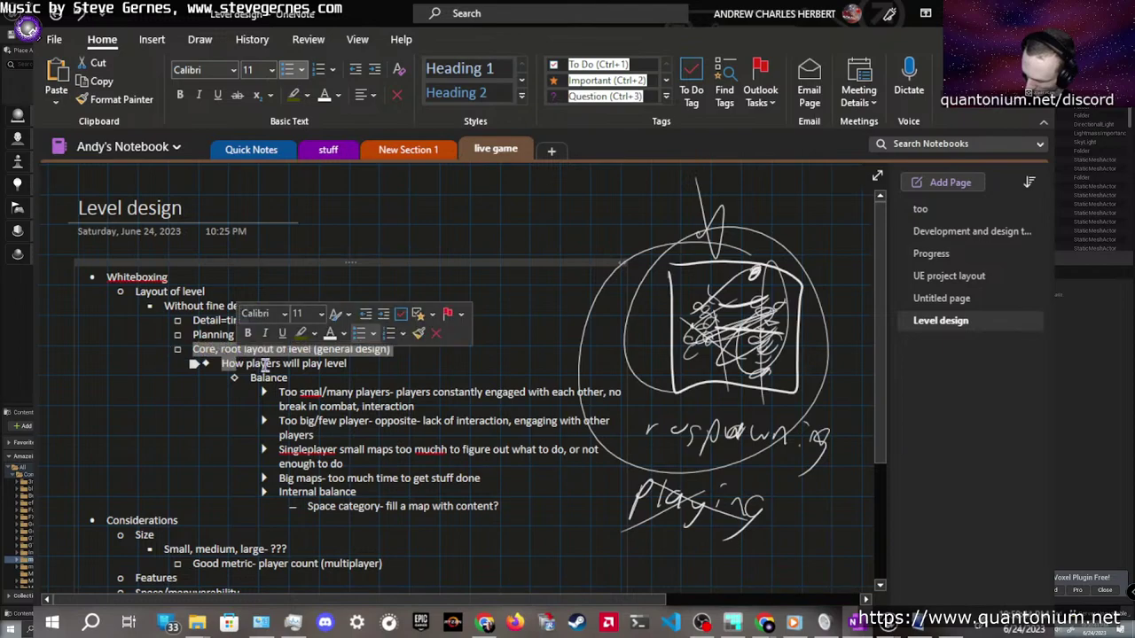
pyautogui.click(265, 365)
pyautogui.scroll(-3, 211, 357)
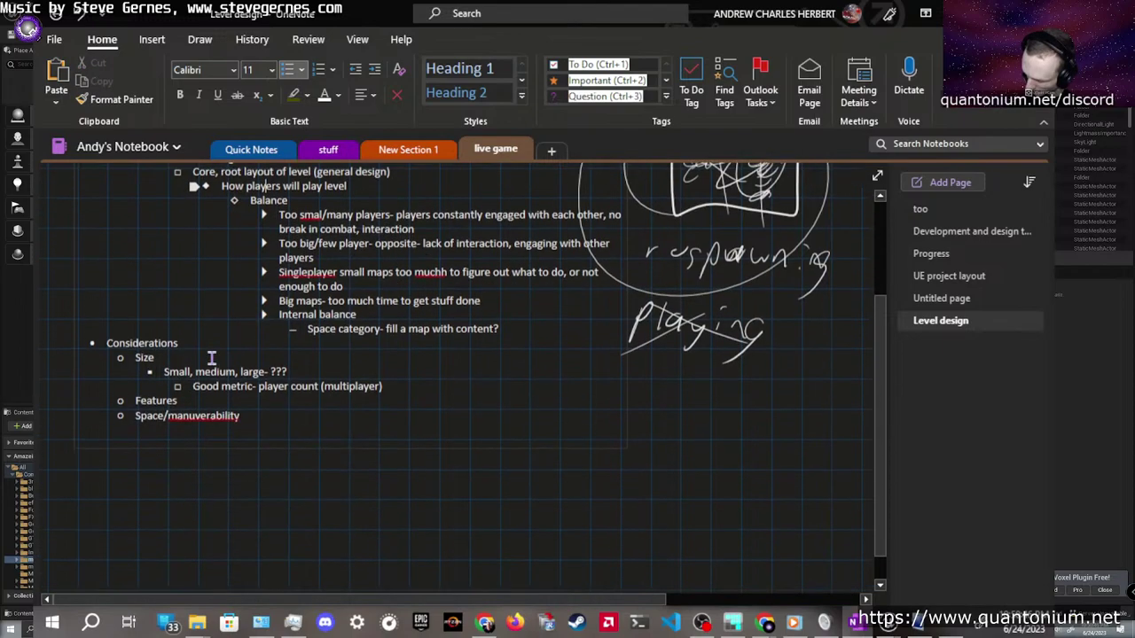
pyautogui.scroll(3, 211, 358)
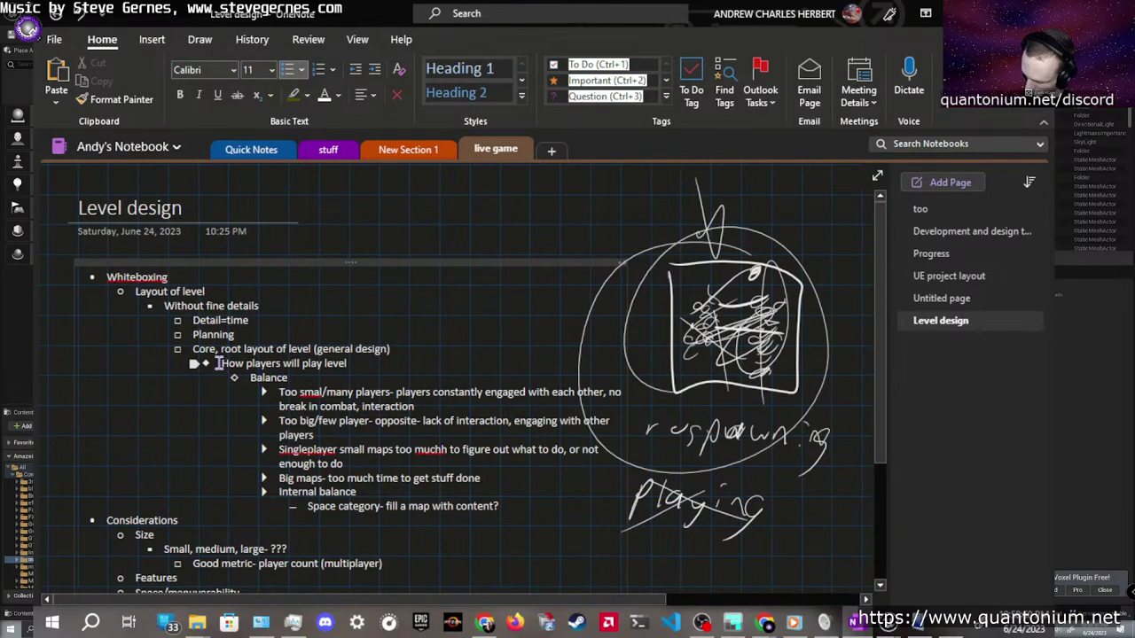
pyautogui.moveTo(216, 363); pyautogui.dragTo(585, 501)
pyautogui.click(250, 371)
pyautogui.moveTo(249, 378); pyautogui.dragTo(508, 501)
pyautogui.hotkey('ctrl', 'c')
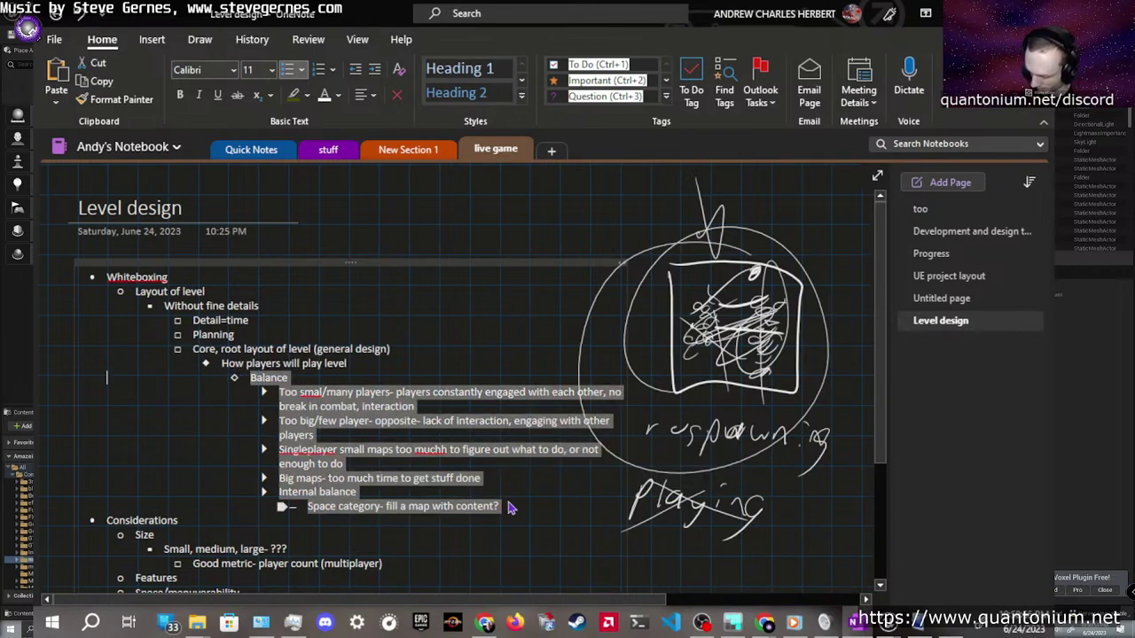
pyautogui.press('Delete')
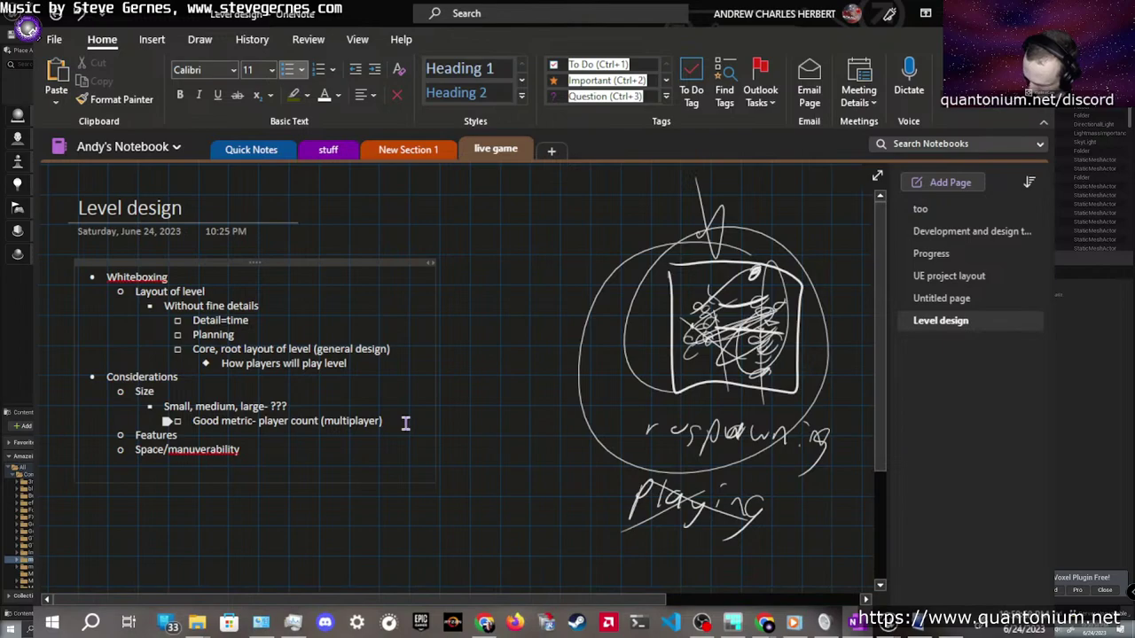
# Paste the "Balance" block below "Good metric- player count (multiplayer)" and remove the empty bullet after it
pyautogui.press('Return')
pyautogui.hotkey('ctrl', 'v')
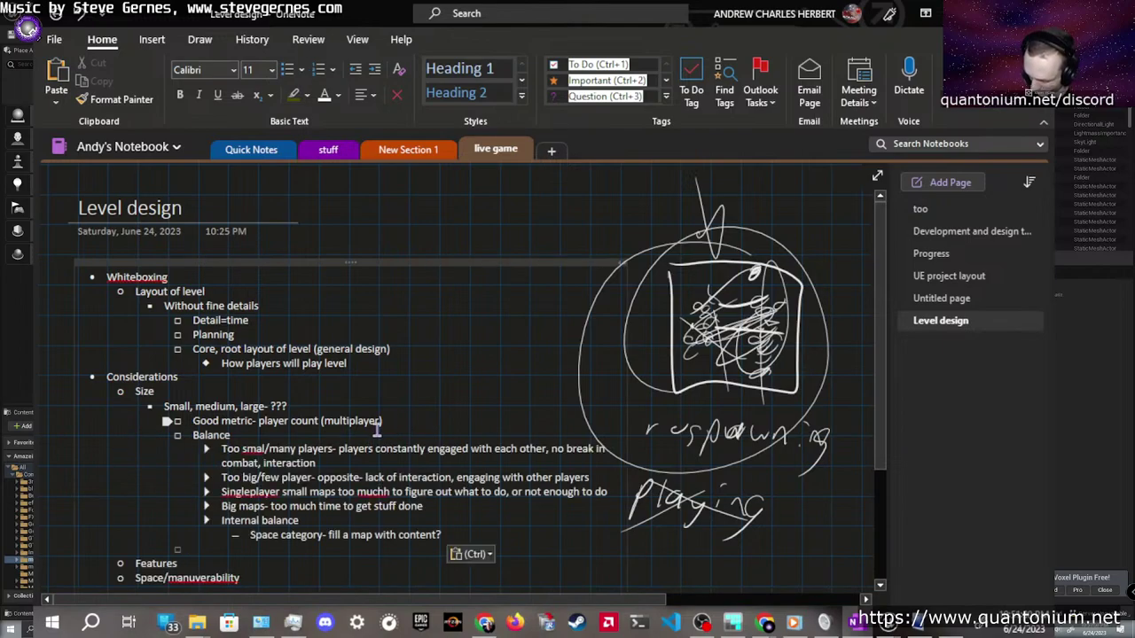
pyautogui.scroll(-3, 186, 434)
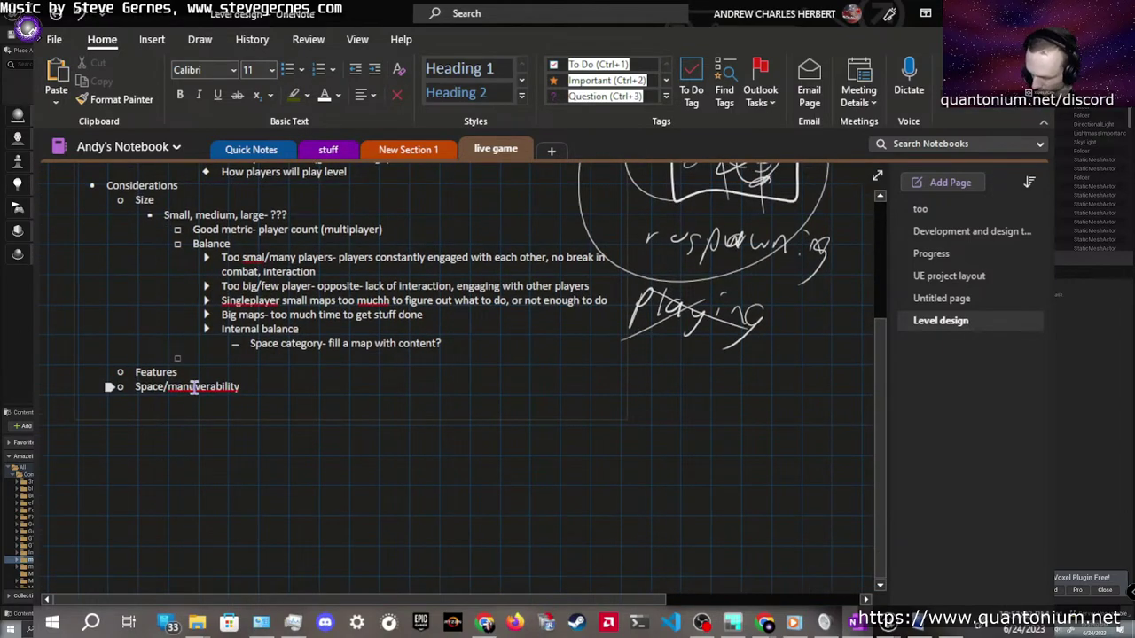
pyautogui.hotkey('shift', 'Tab')
pyautogui.hotkey('shift', 'Tab')
pyautogui.hotkey('shift', 'Tab')
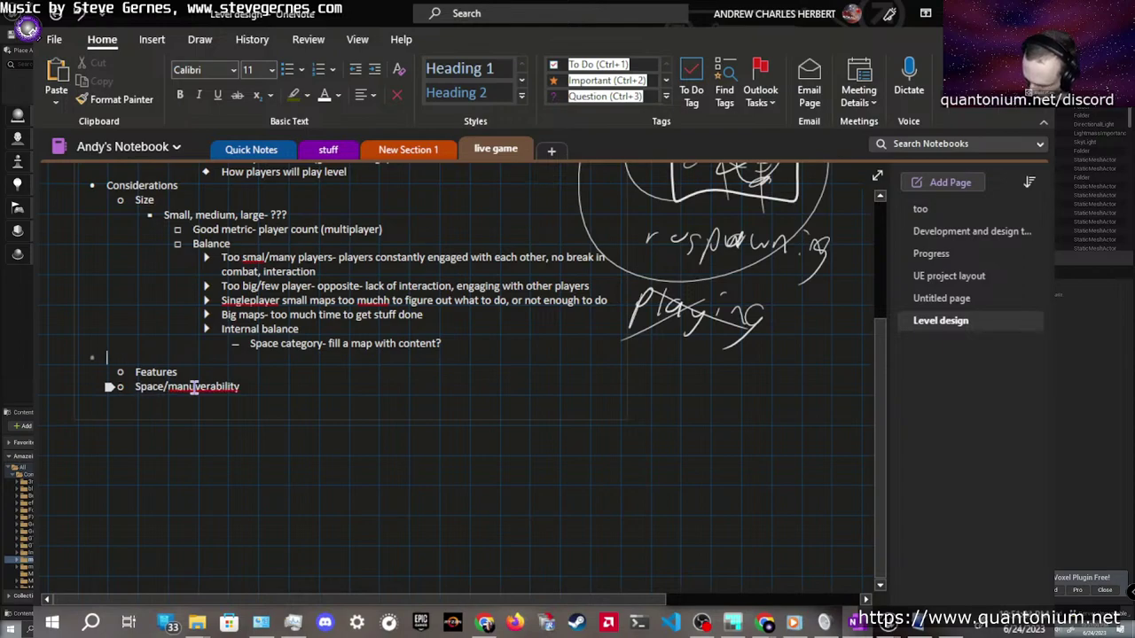
pyautogui.press('BackSpace')
# Add an indented sub-bullet under "Features" with the text "Special,, unique for the level"
pyautogui.click(194, 359)
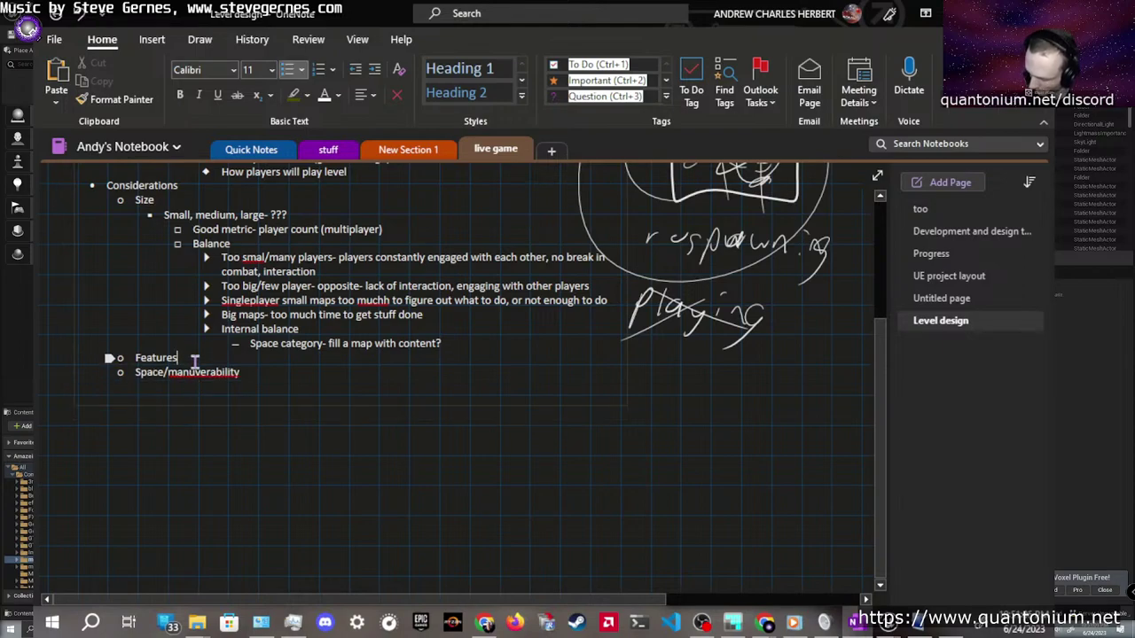
pyautogui.press('Return')
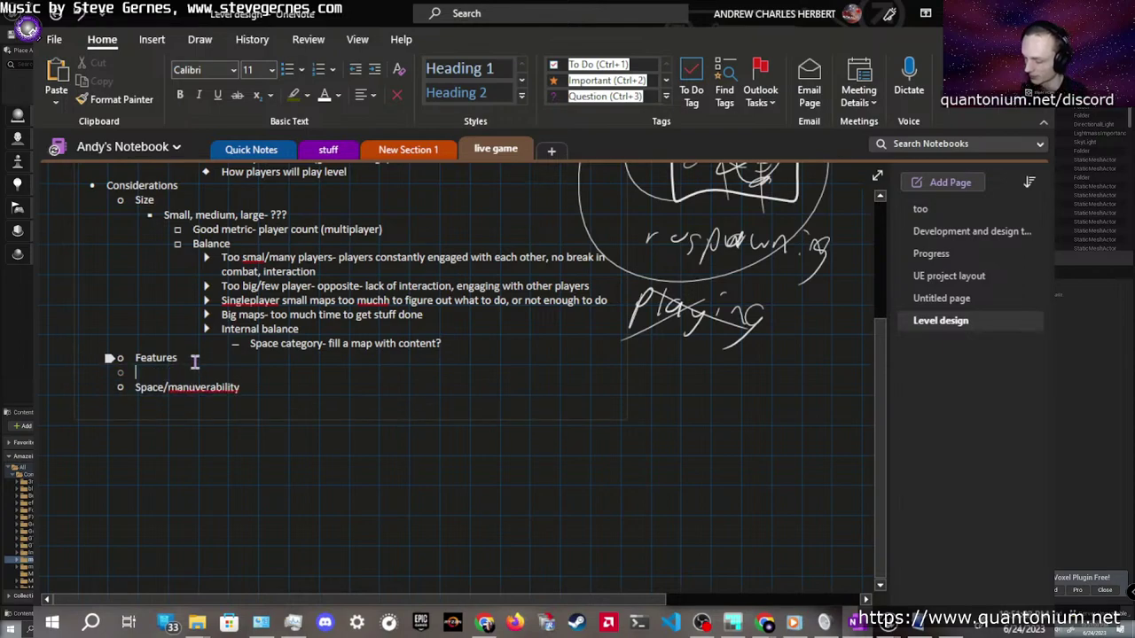
pyautogui.press('Tab')
pyautogui.write('Special')
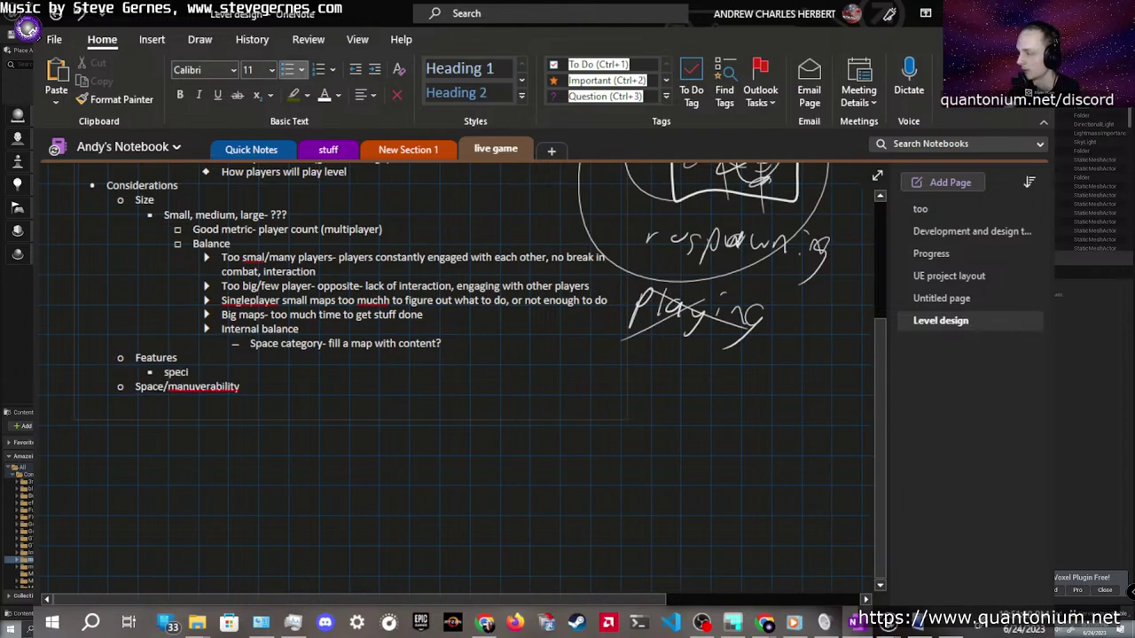
pyautogui.write(',,')
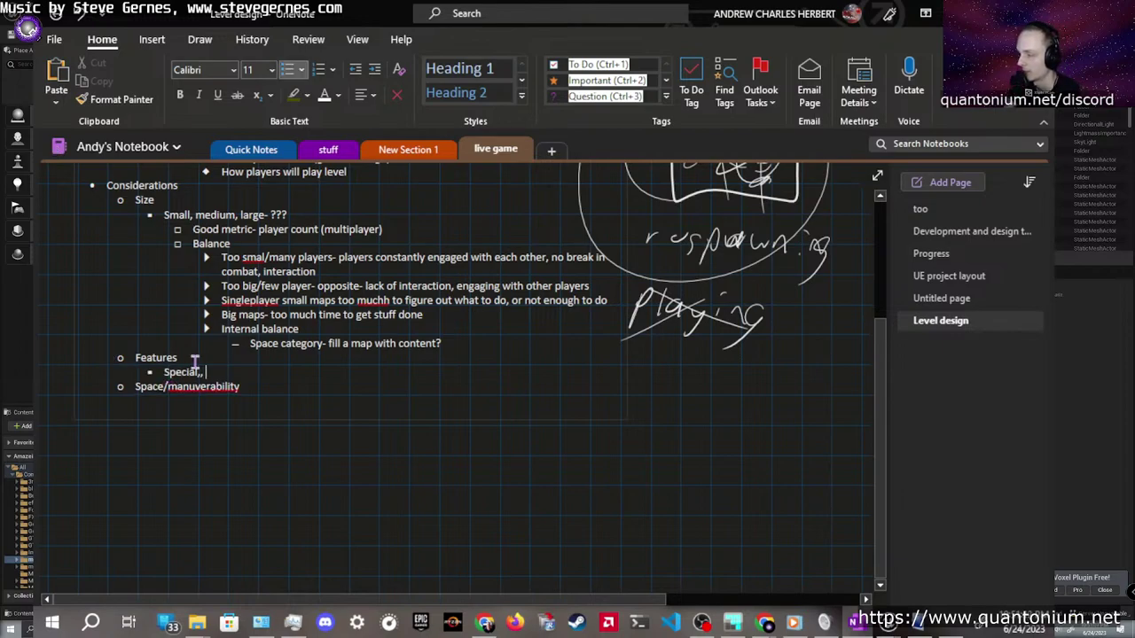
pyautogui.write(' unique for ')
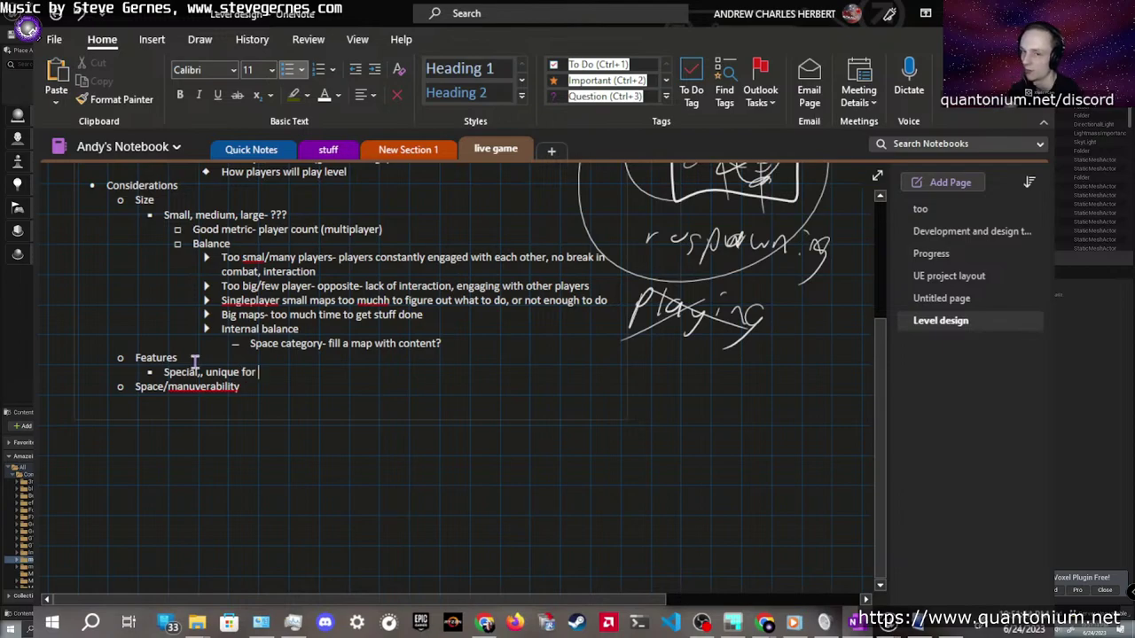
pyautogui.write('the level')
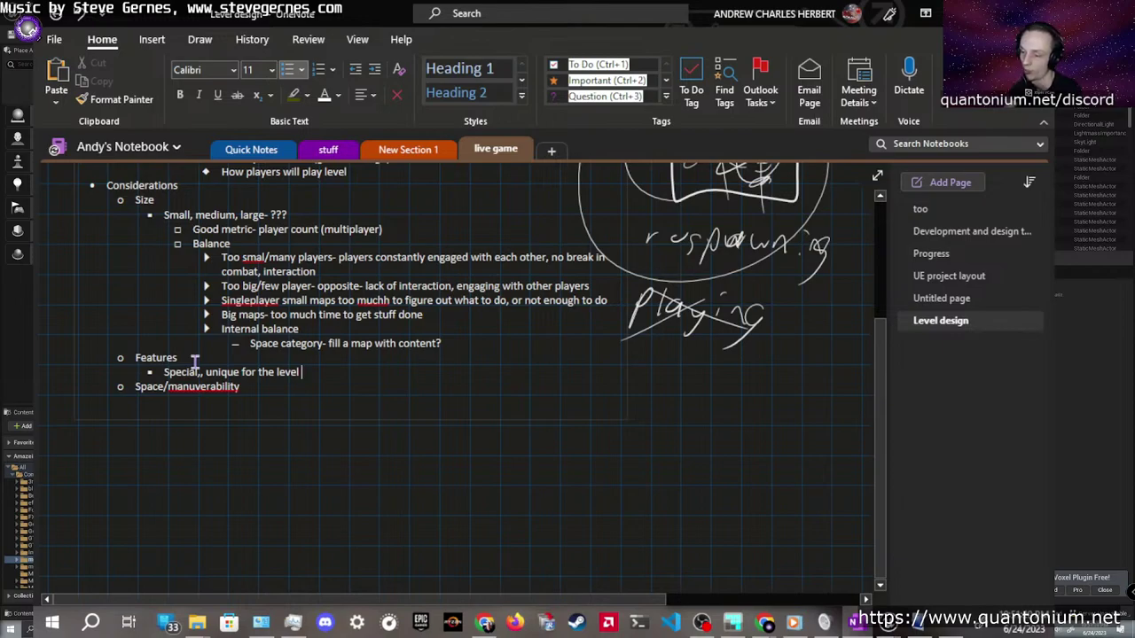
# Add an indented sub-bullet under "Special,, unique for the level" reading "Specific interactions place strategically in level"
pyautogui.press('Return')
pyautogui.press('Tab')
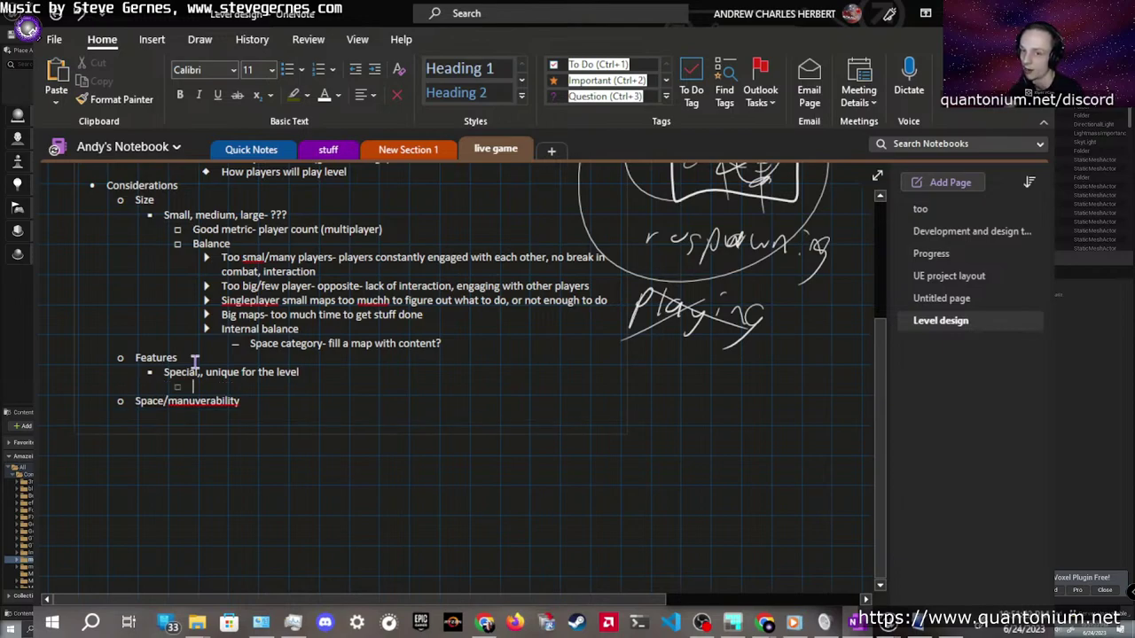
pyautogui.write('speci')
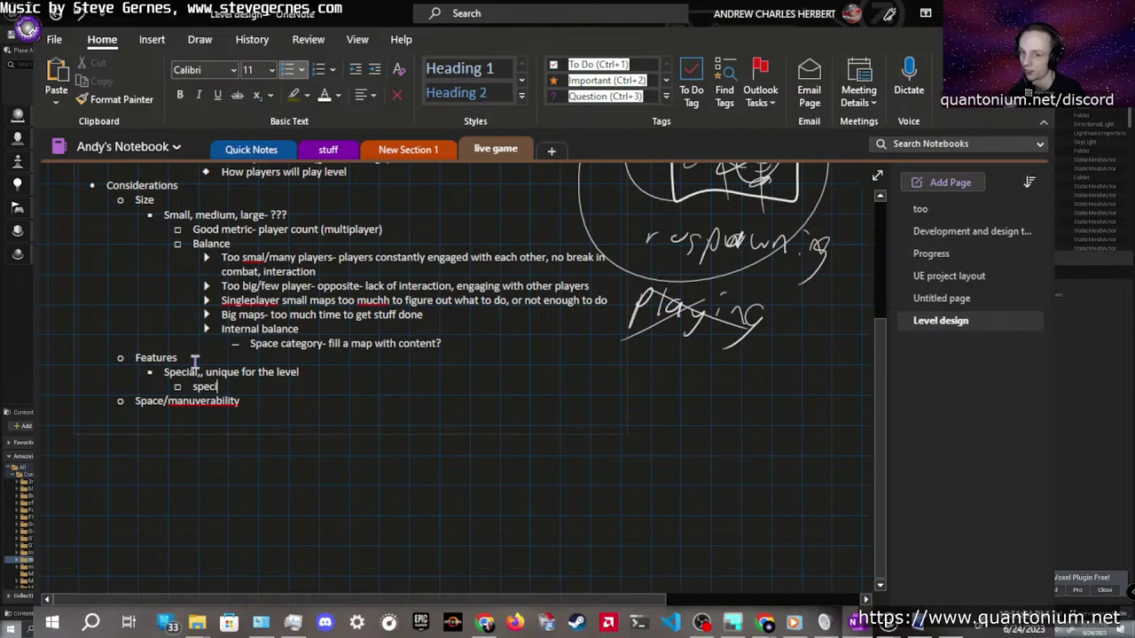
pyautogui.write('fic interact')
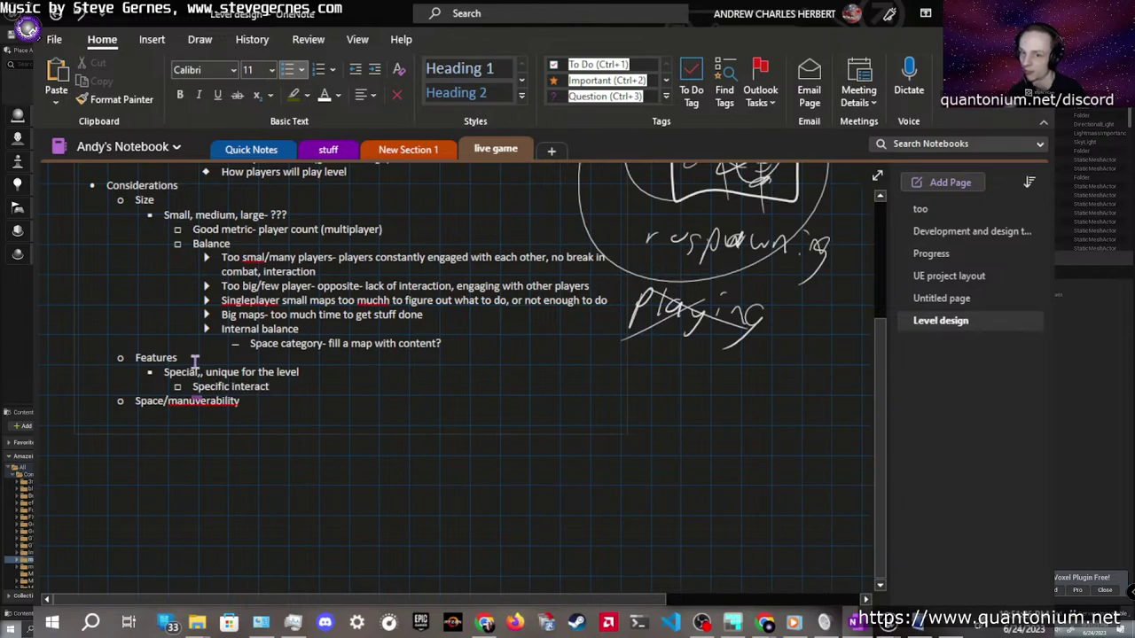
pyautogui.write('ion')
pyautogui.write('s place s')
pyautogui.write('tre')
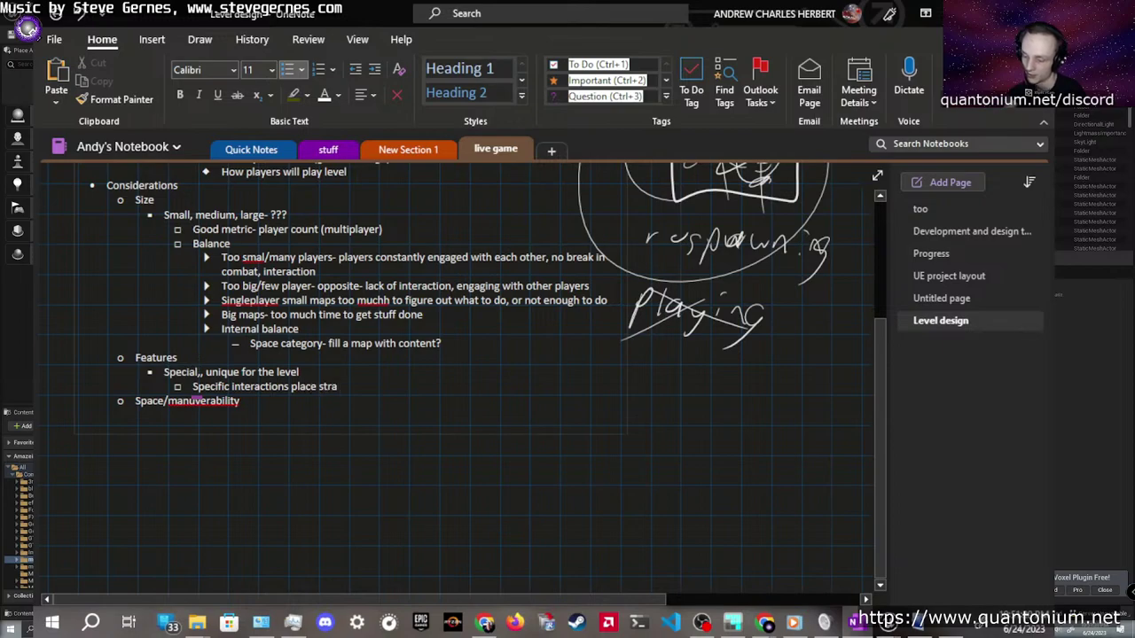
pyautogui.press('BackSpace')
pyautogui.press('BackSpace')
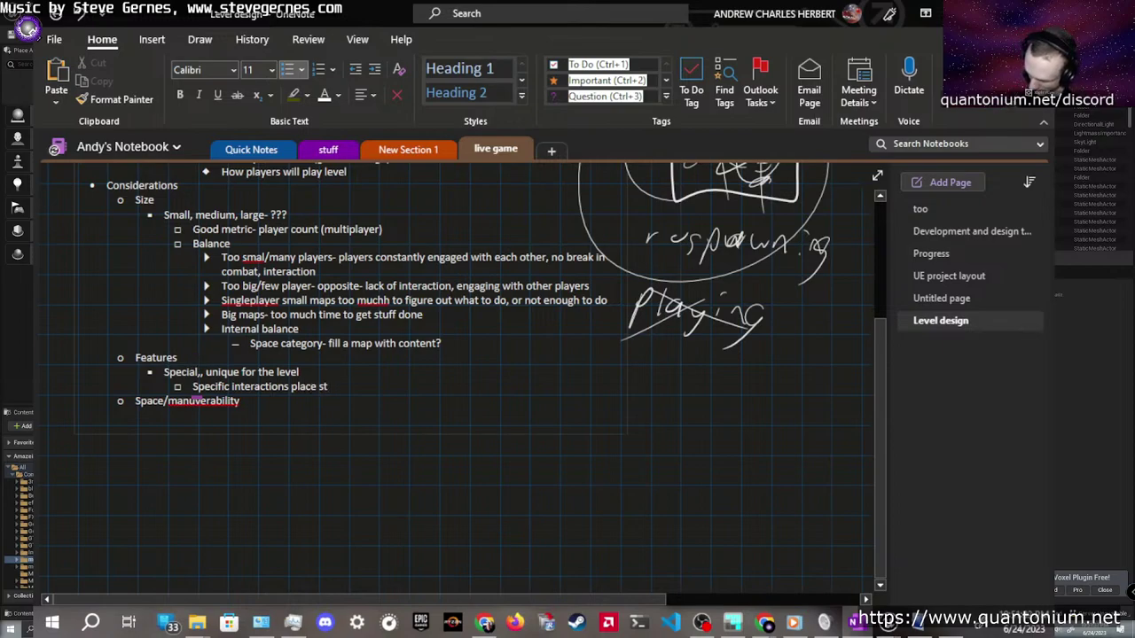
pyautogui.write('rategicall')
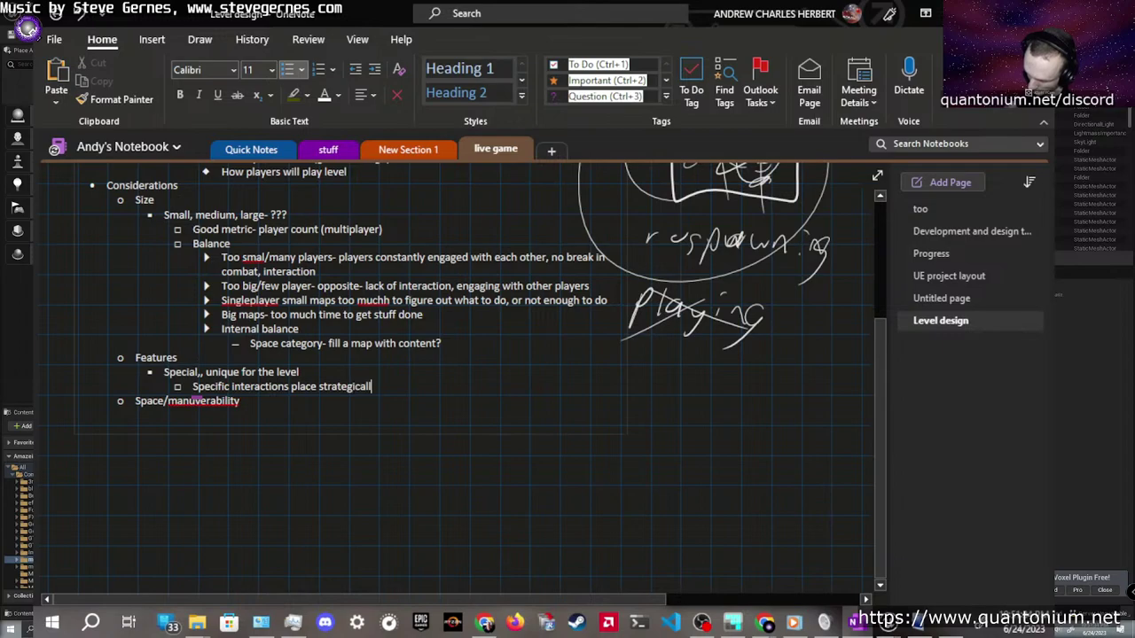
pyautogui.write('y in level')
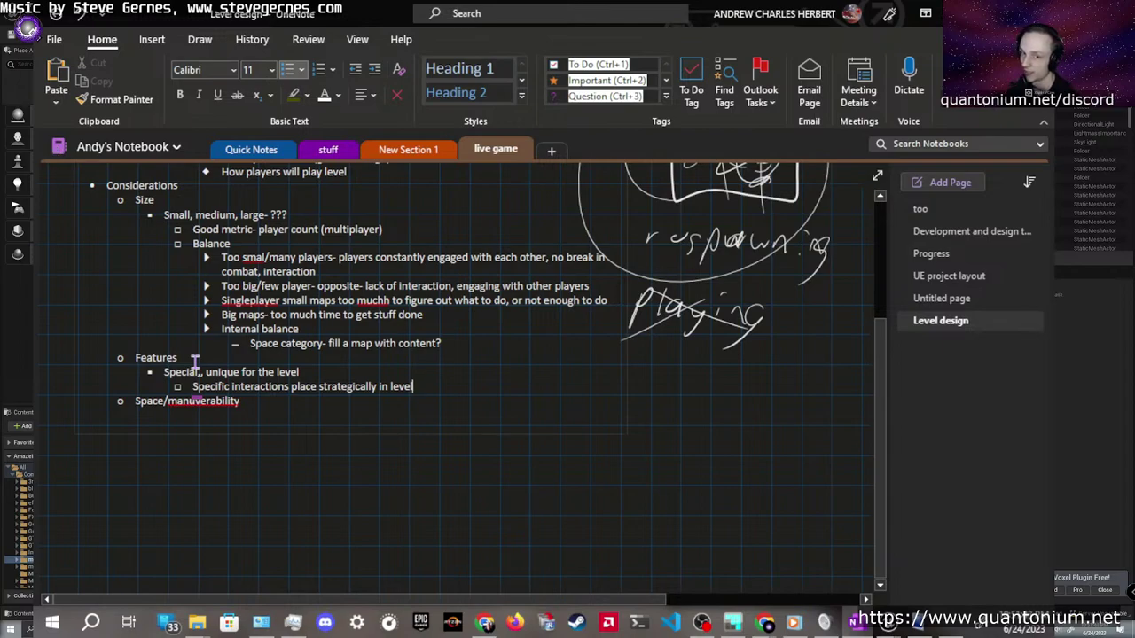
# Add an indented sub-bullet under "Specific interactions place strategically in level" reading "Mk8 example- item boxes- paced rather evenly"
pyautogui.press('Return')
pyautogui.press('Tab')
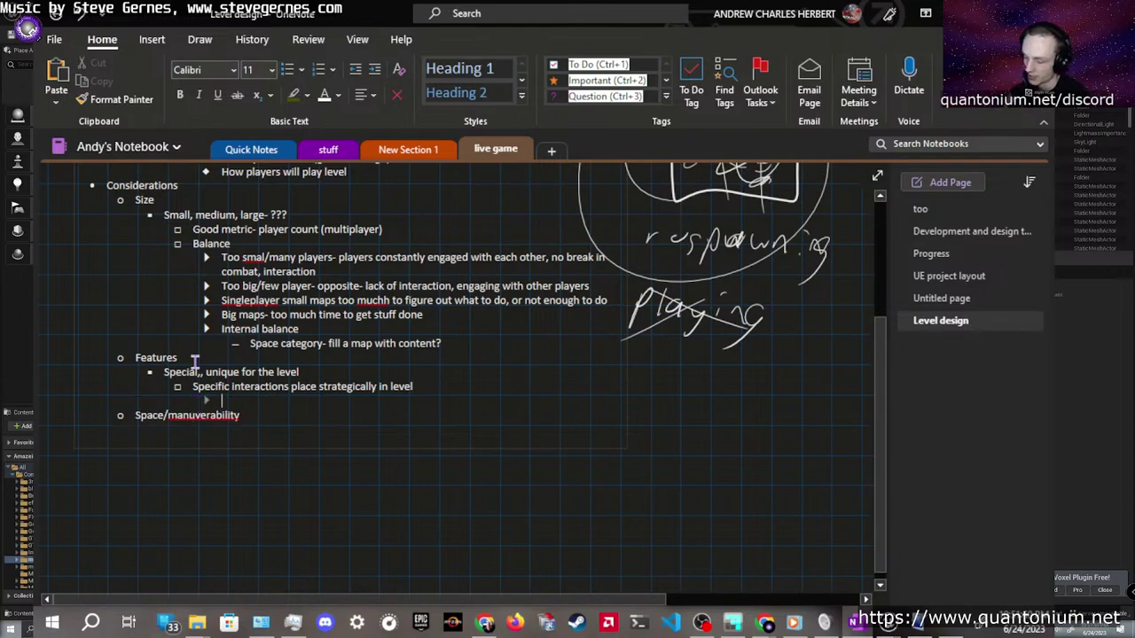
pyautogui.write('Mk8')
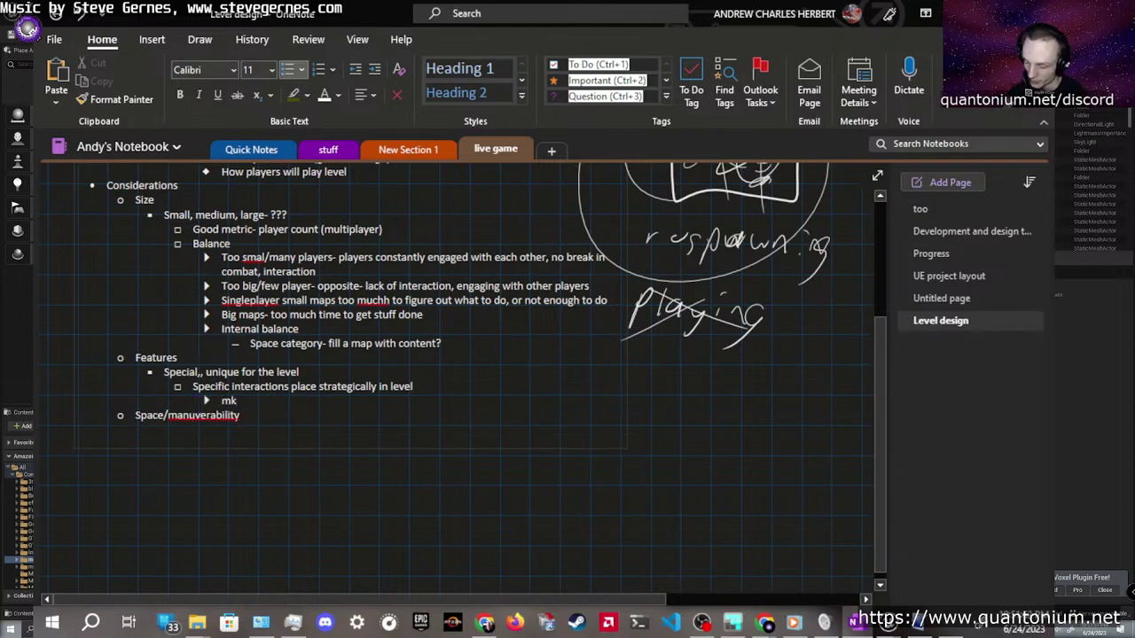
pyautogui.write(' example- ')
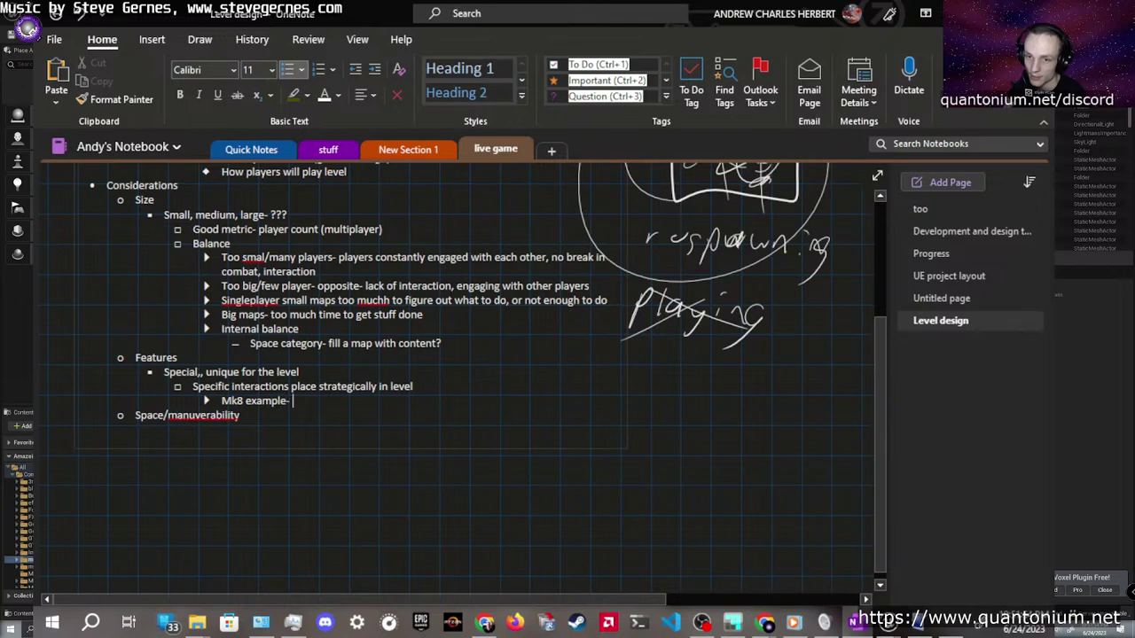
pyautogui.write('item boxes-')
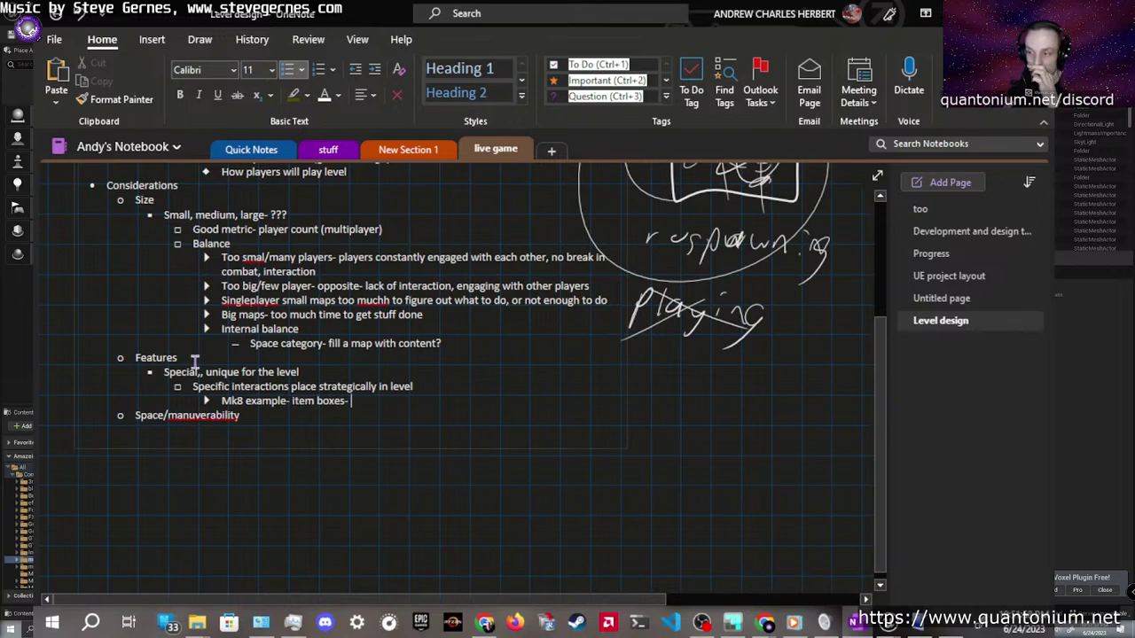
pyautogui.write(' paced')
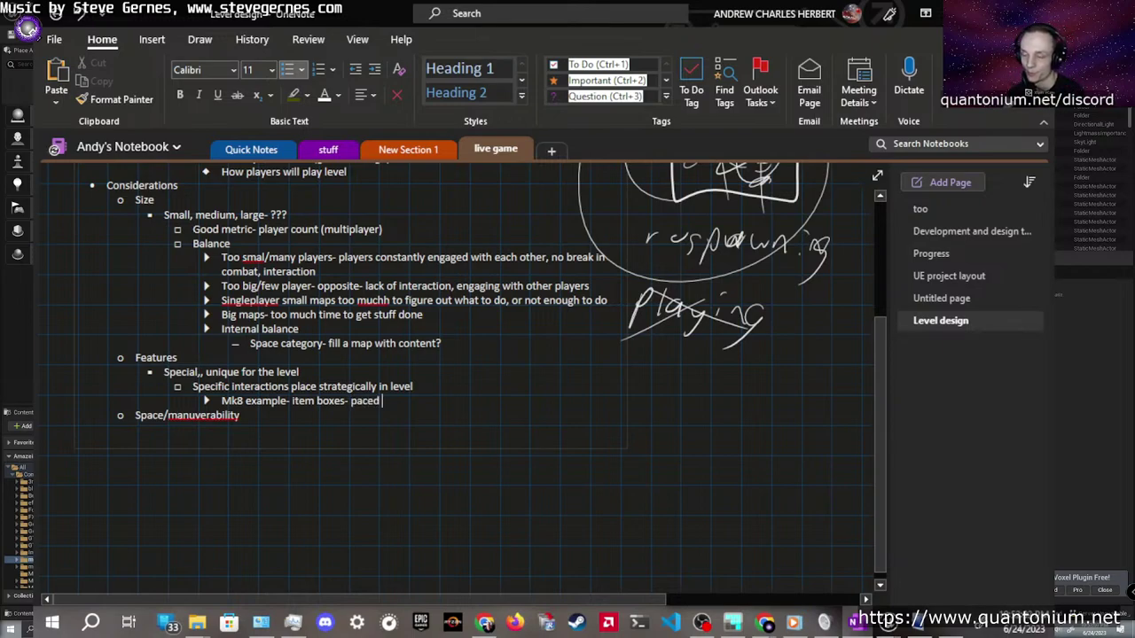
pyautogui.write(' rather evenly')
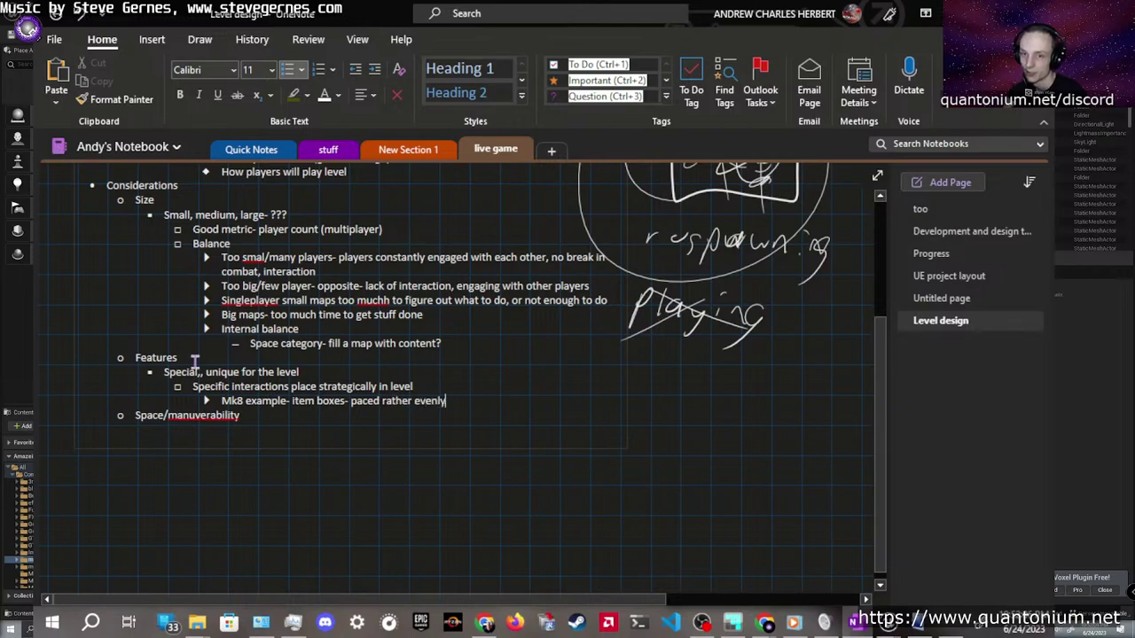
# Add an indented sub-bullet under the "Mk8 example" bullet reading "Incventivize players to use items wisely"
pyautogui.press('Return')
pyautogui.press('Tab')
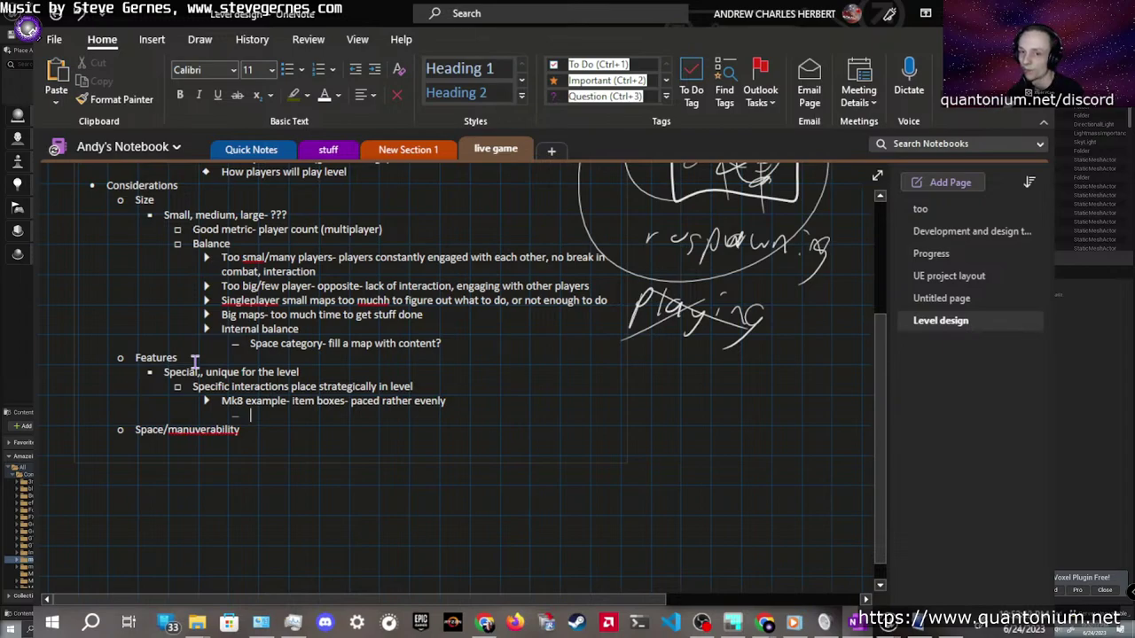
pyautogui.write('inc')
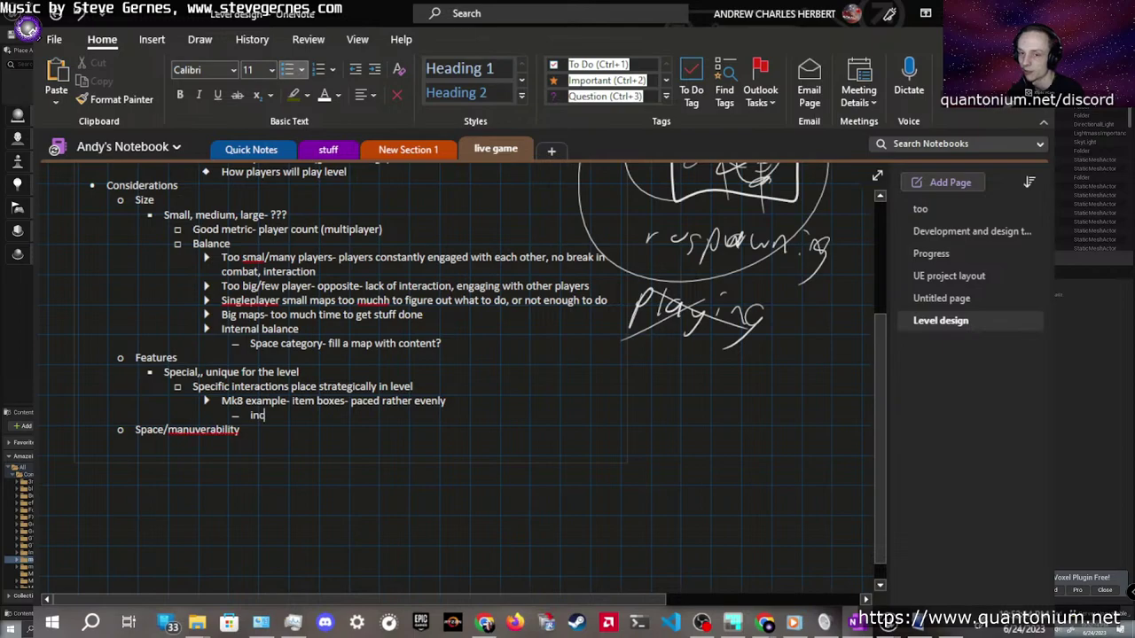
pyautogui.write('ventivize ')
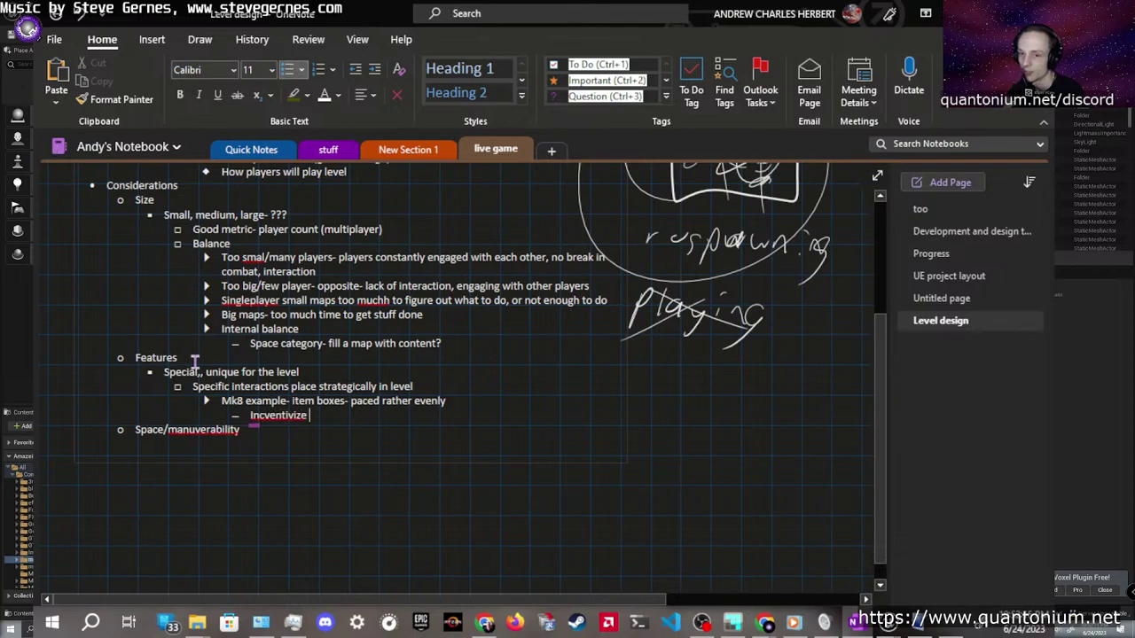
pyautogui.write('players to use')
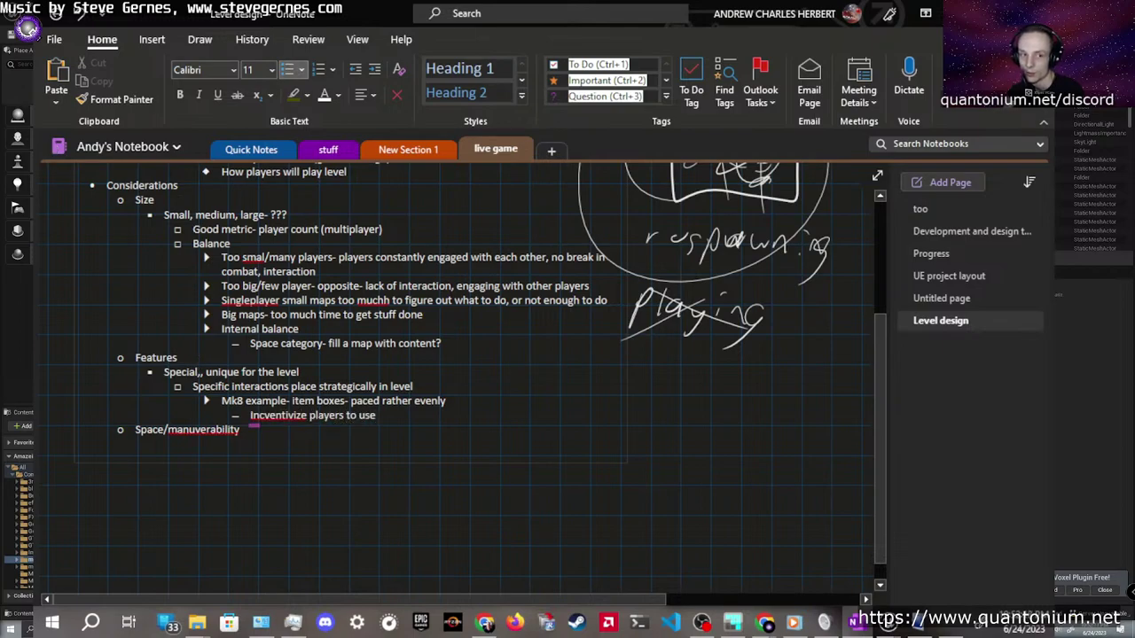
pyautogui.write(' item')
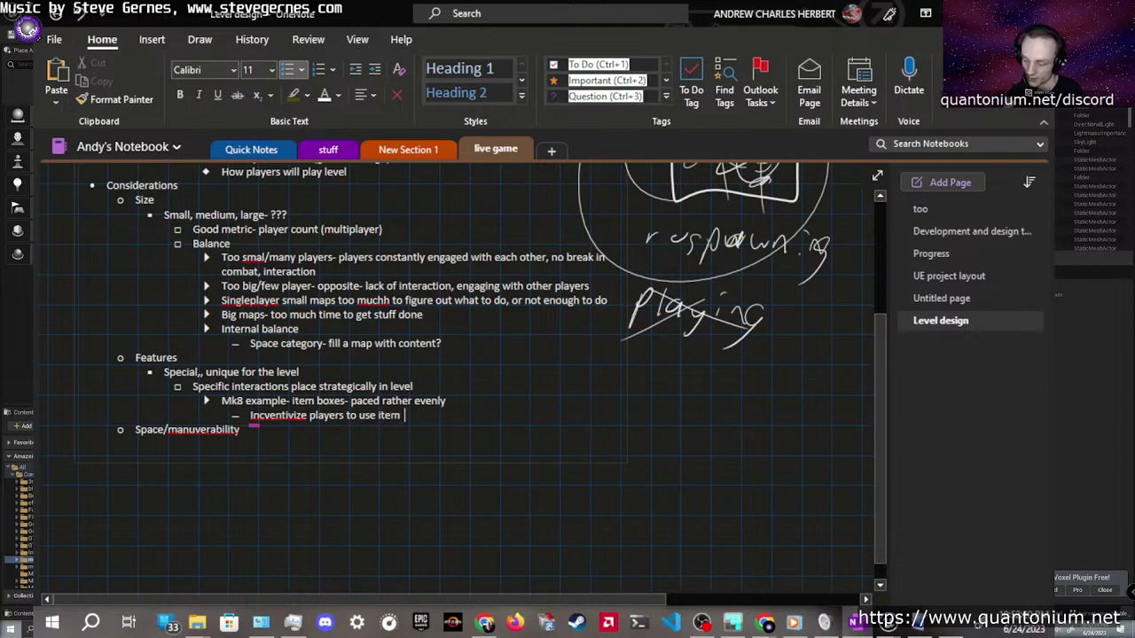
pyautogui.write('s wisely')
# Add an indented sub-bullet under the "players to use items wisely" bullet reading "Before a jump, a turn"
pyautogui.press('Return')
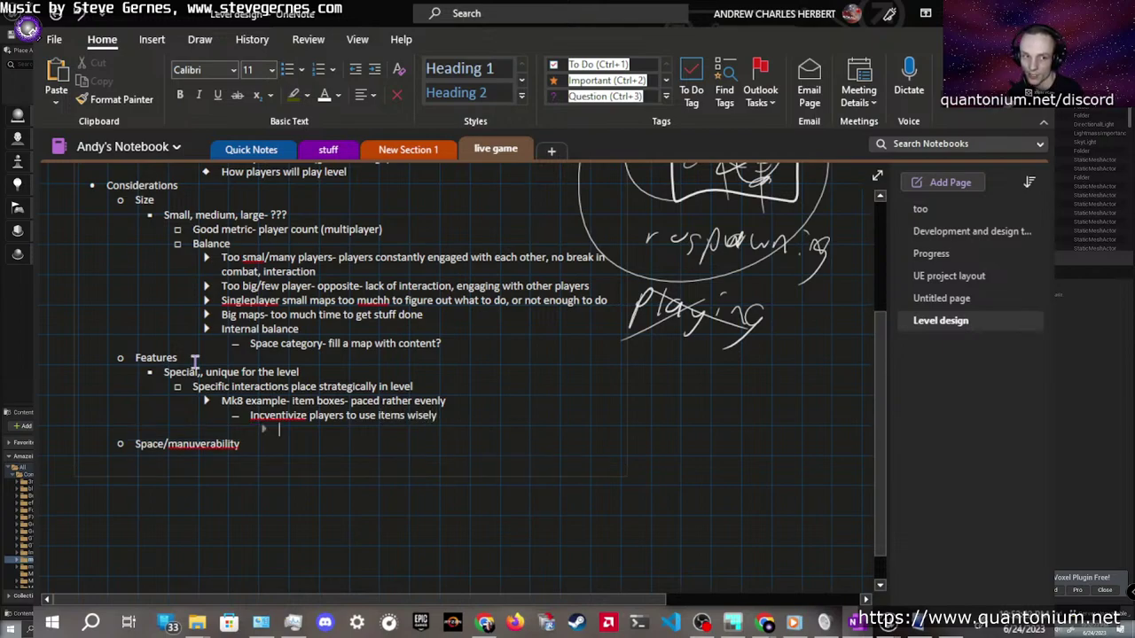
pyautogui.write('Before a')
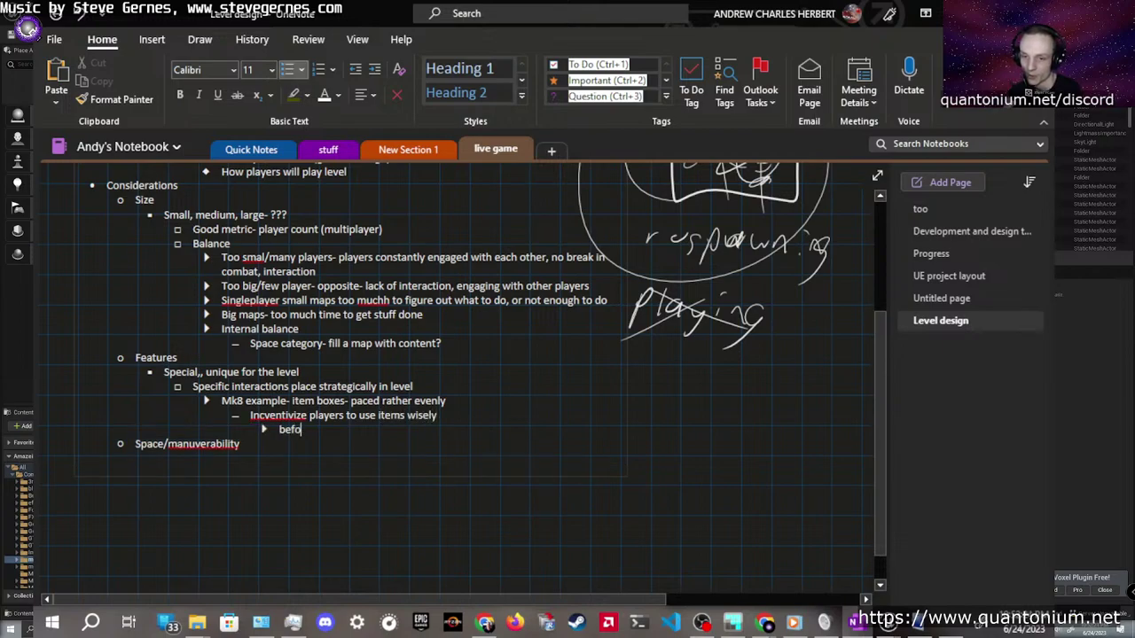
pyautogui.write(' jump')
pyautogui.press('BackSpace')
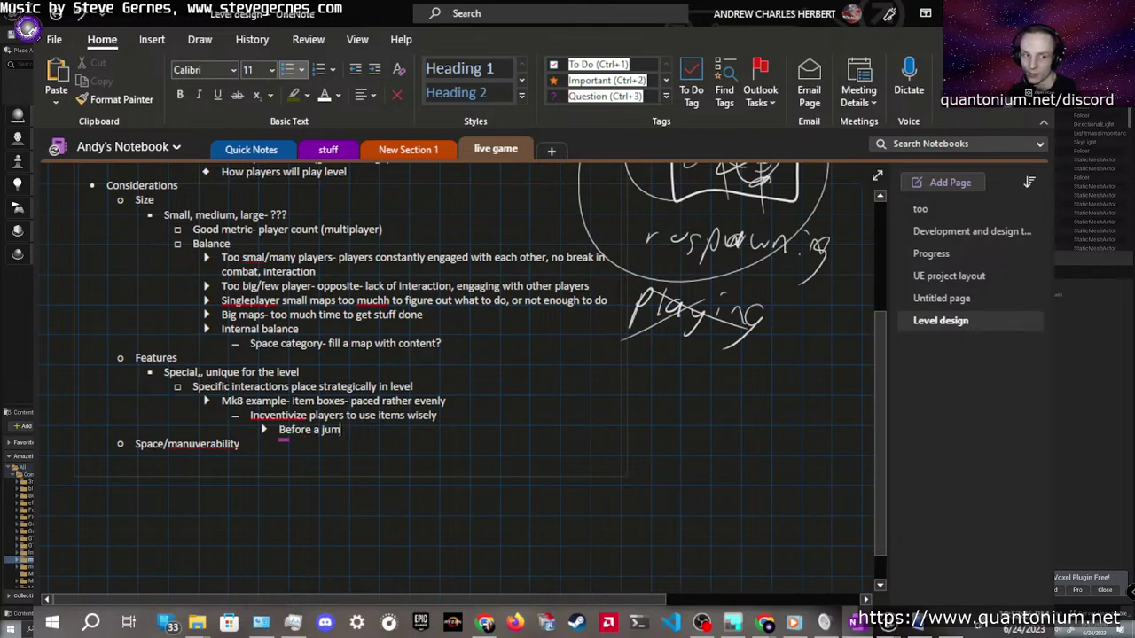
pyautogui.write('p, a turn')
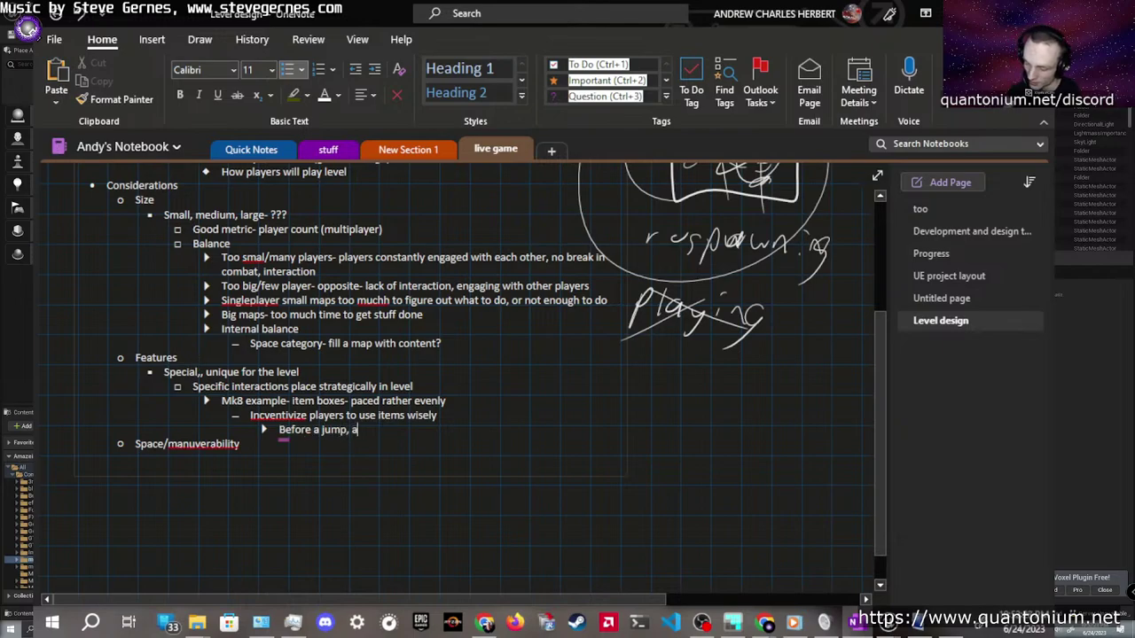
# Add the bullet "After a distance, get item to refresh" below "Before a jump, a turn" and correct "Incventivize" to "Incentivize"
pyautogui.press('Return')
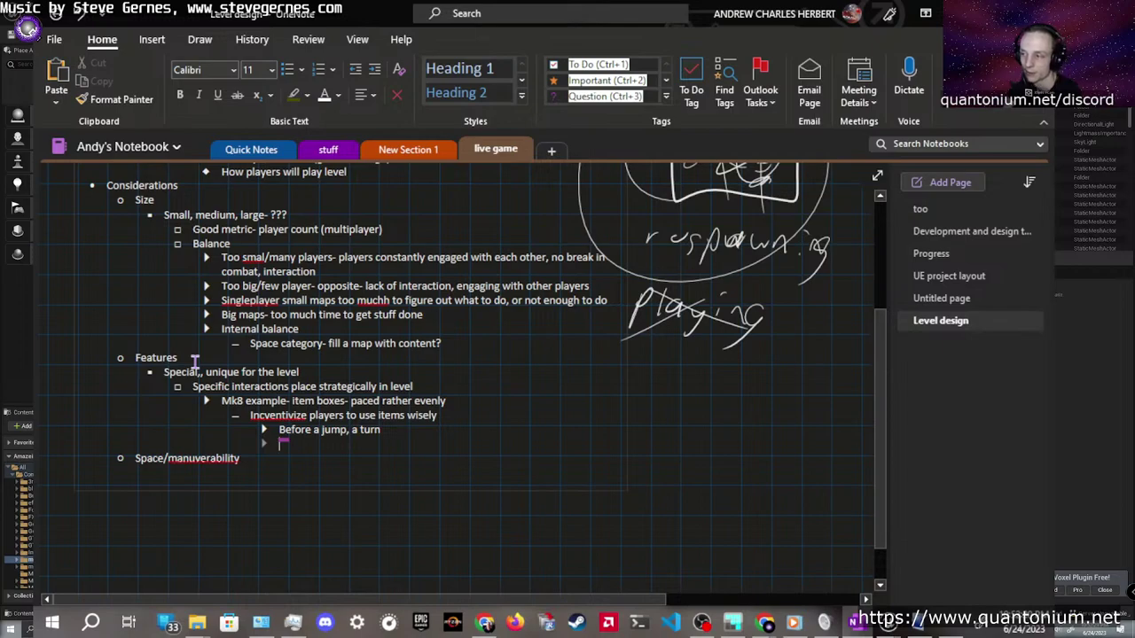
pyautogui.write('After a dis')
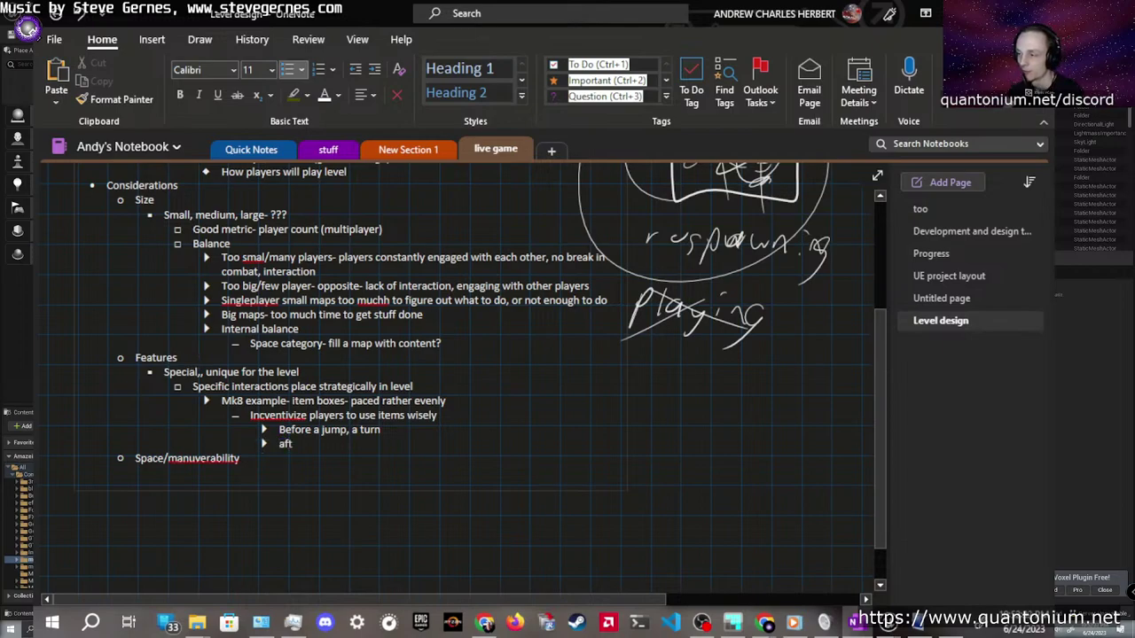
pyautogui.write('tance,')
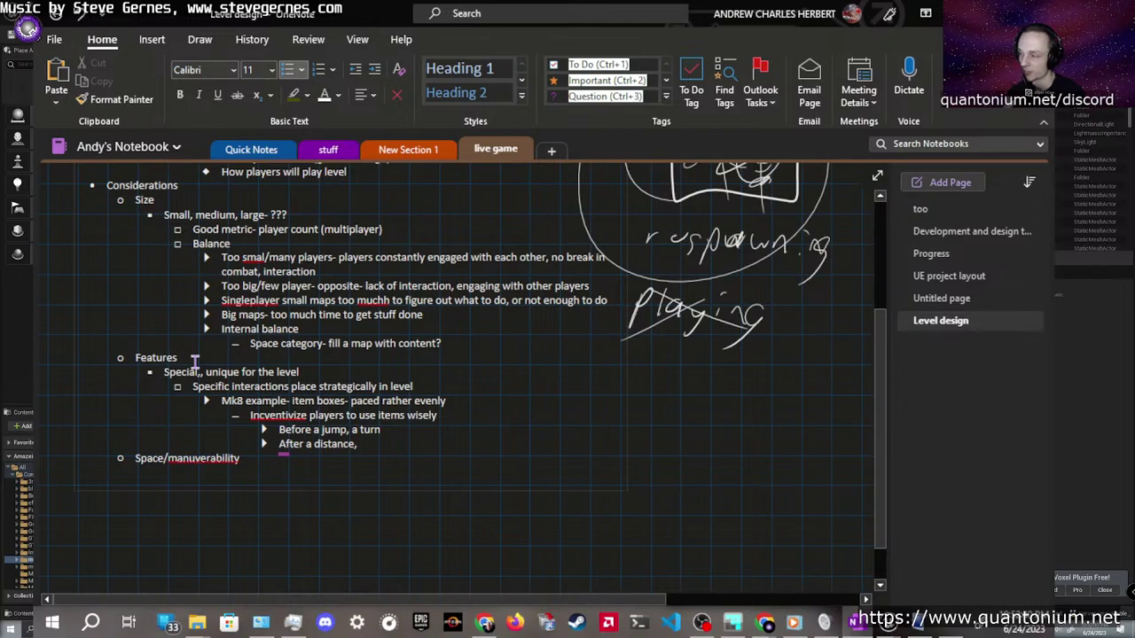
pyautogui.write('get item ')
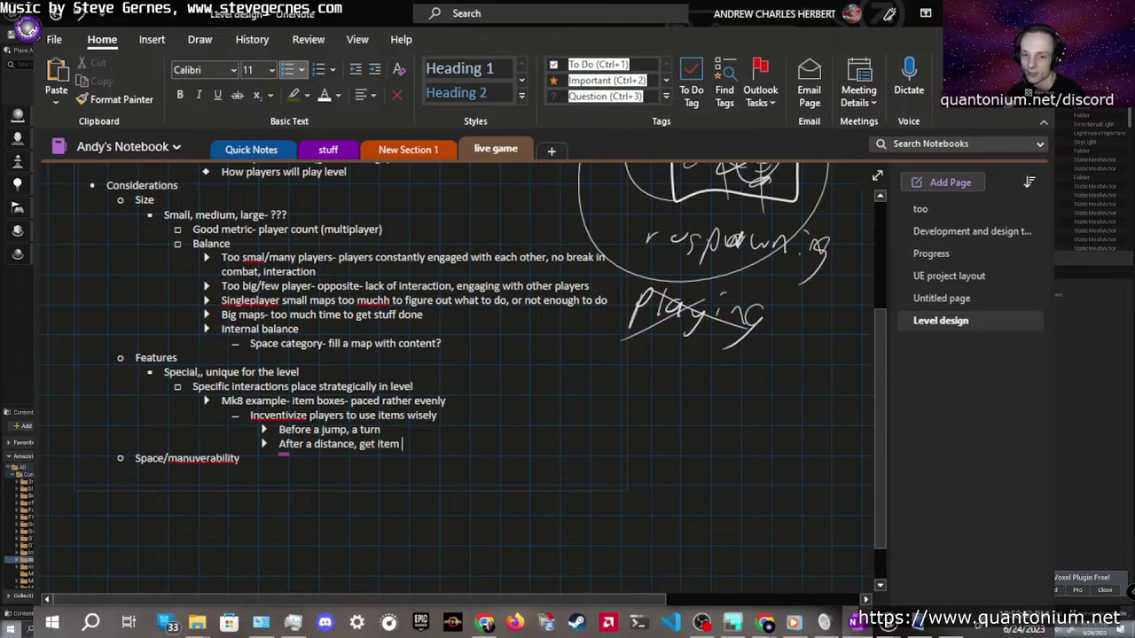
pyautogui.write('to refresh')
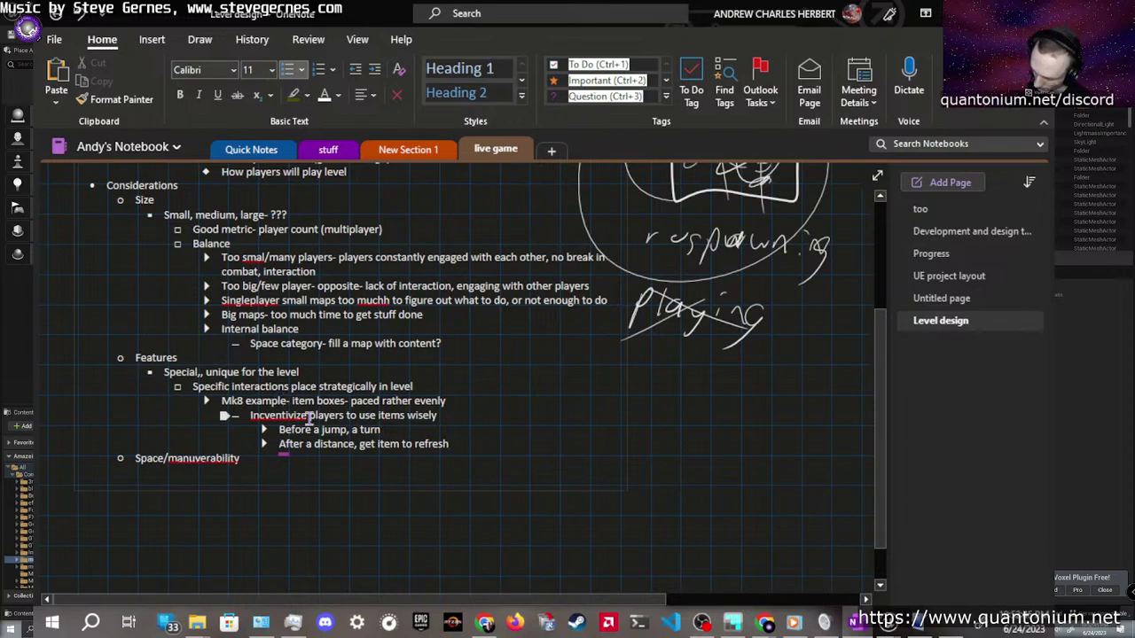
pyautogui.rightClick(271, 416)
pyautogui.click(321, 16)
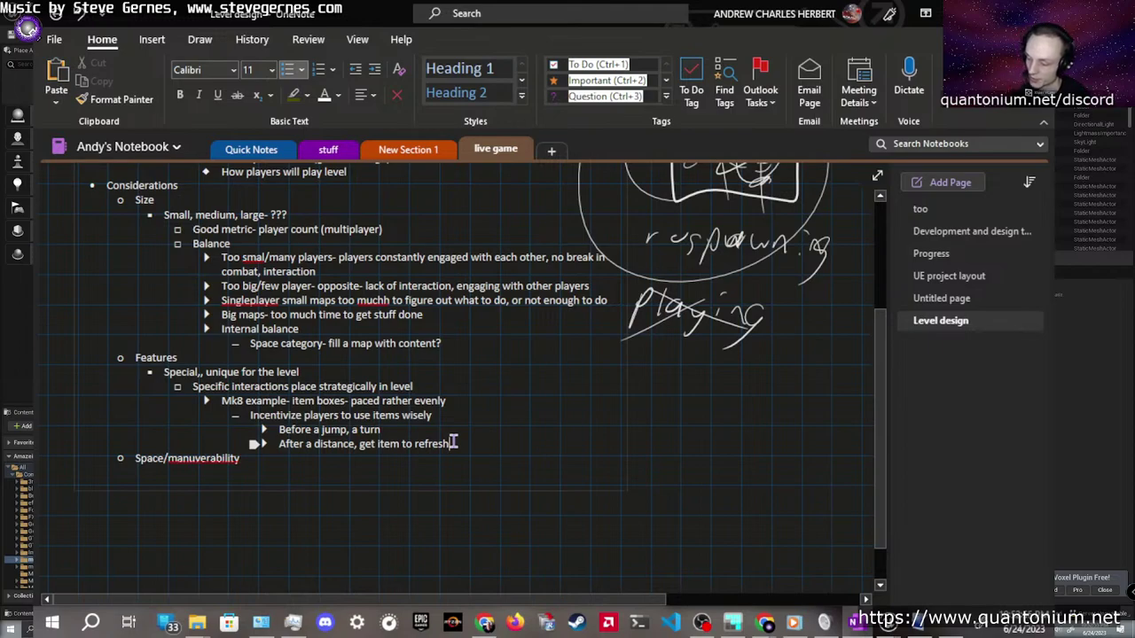
# Add a bullet at the same level below "After a distance, get item to refresh" reading "Balance racing, items"
pyautogui.press('Return')
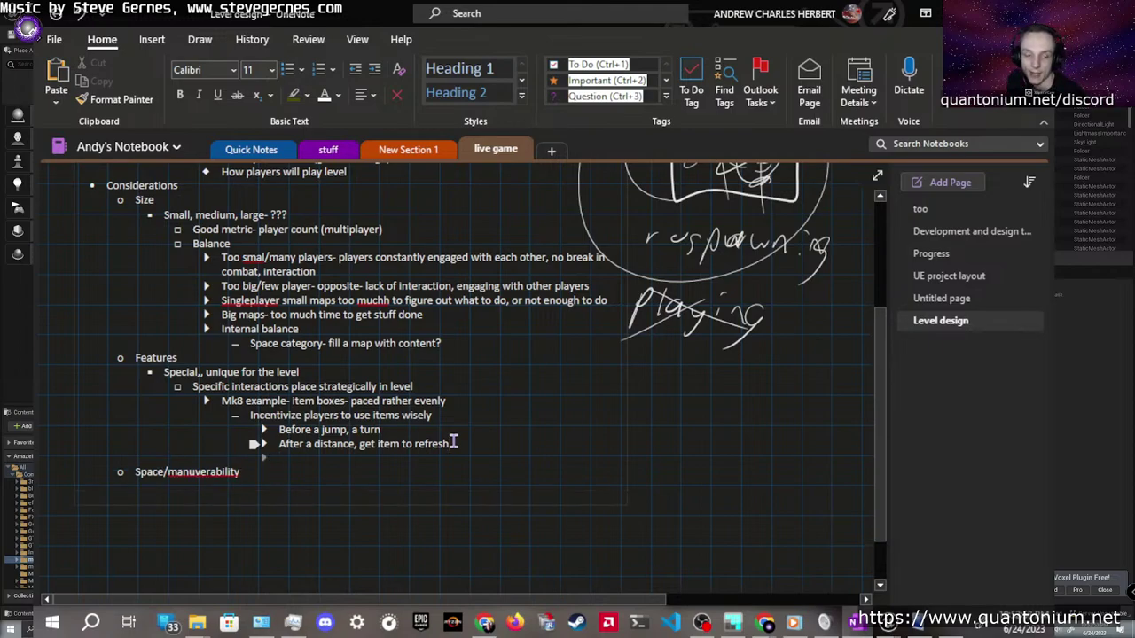
pyautogui.write('Balance ra')
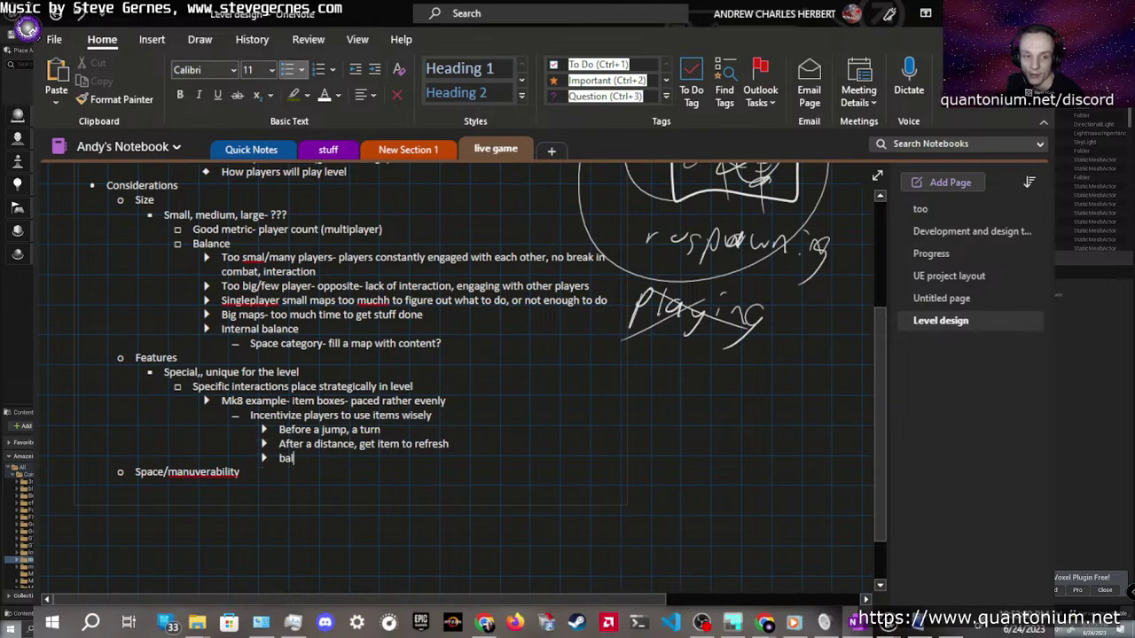
pyautogui.write('cing,')
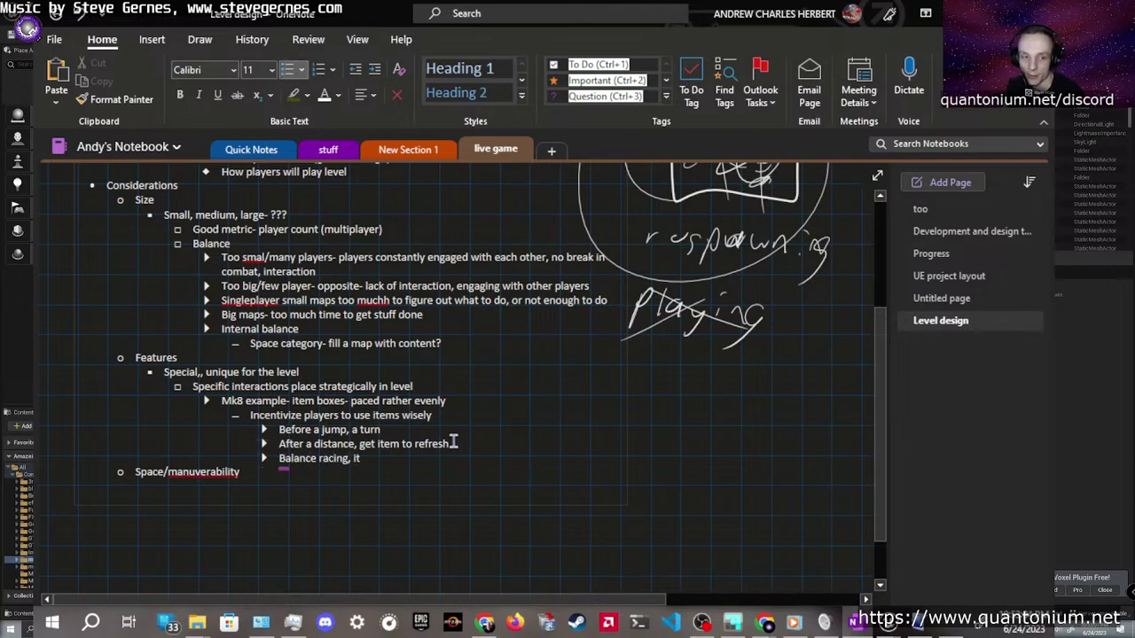
pyautogui.write('items')
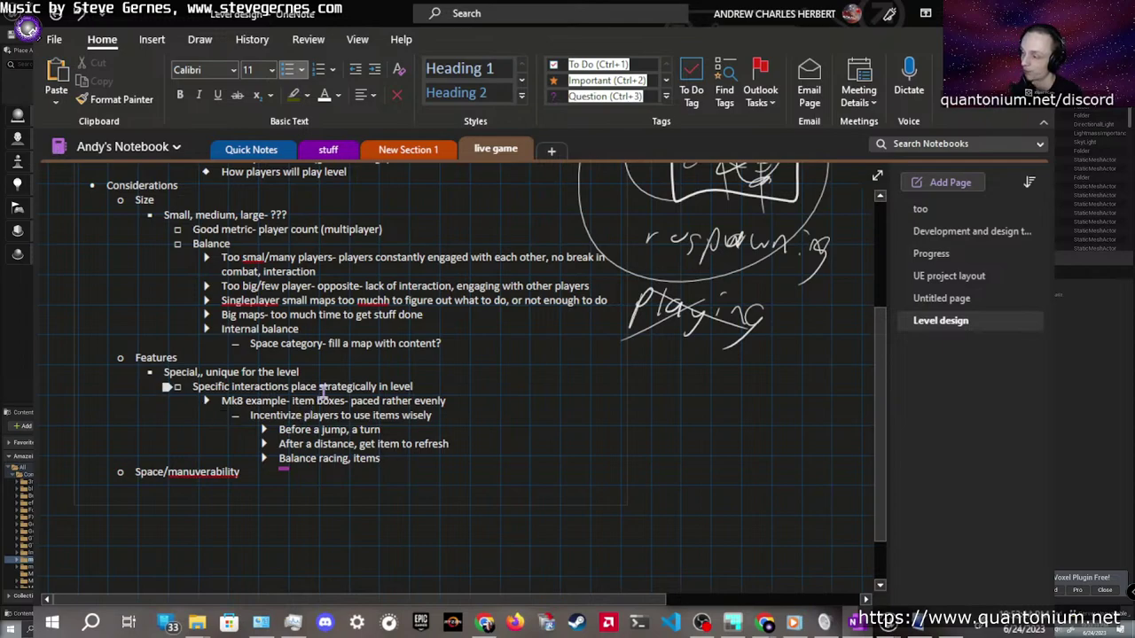
# Replace "racing" with "driving" in the "Balance racing, items" bullet and start a new empty bullet below it
pyautogui.doubleClick(342, 461)
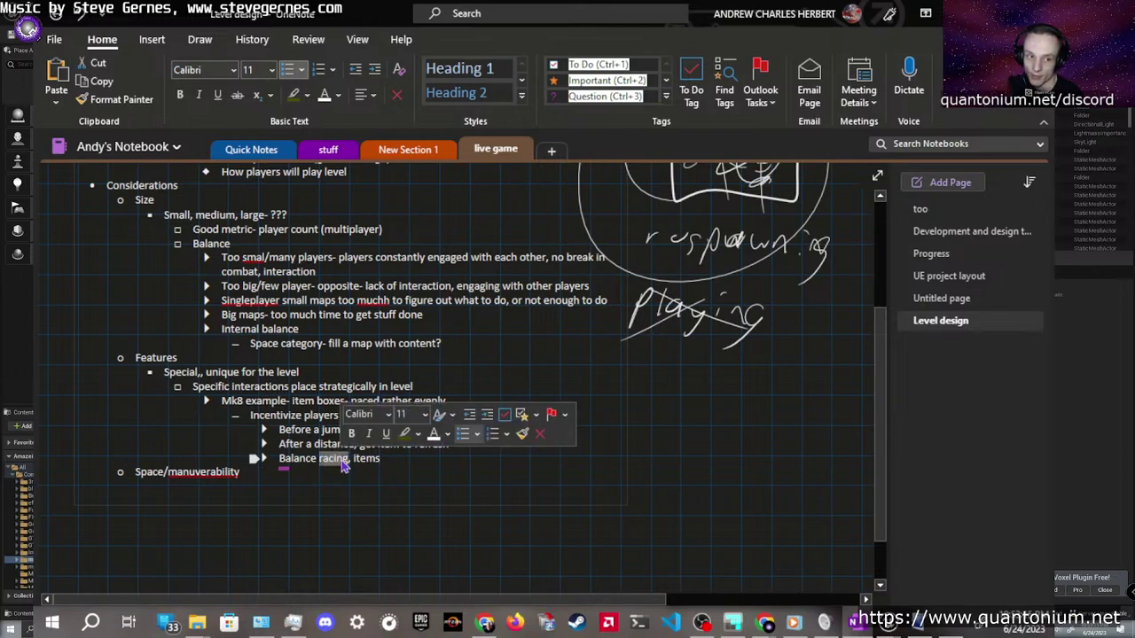
pyautogui.write('driving')
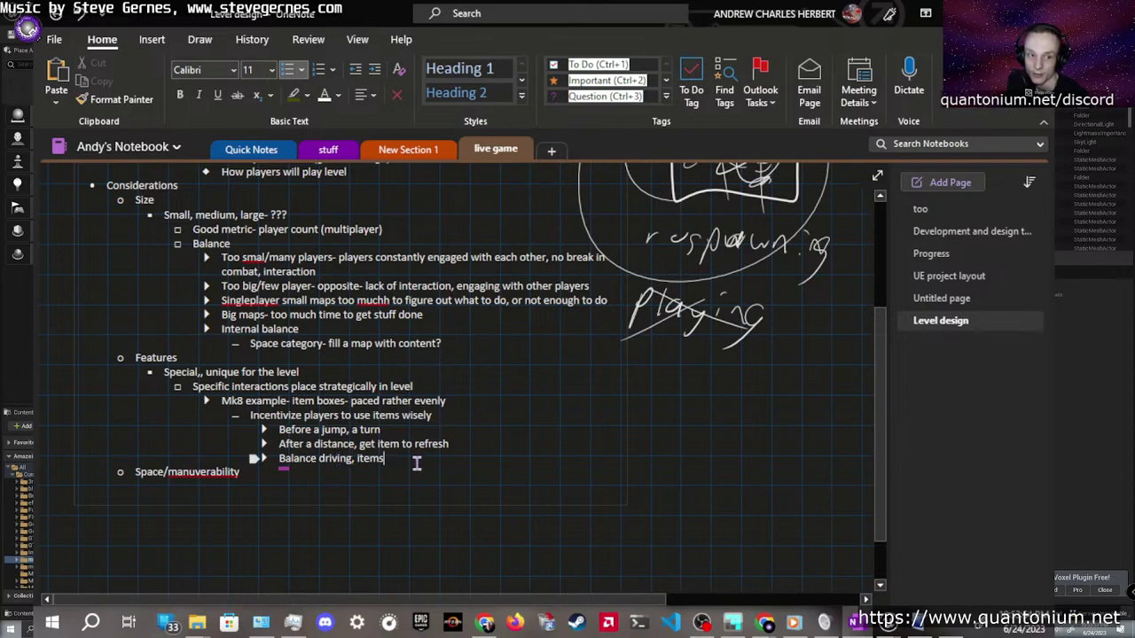
pyautogui.press('Return')
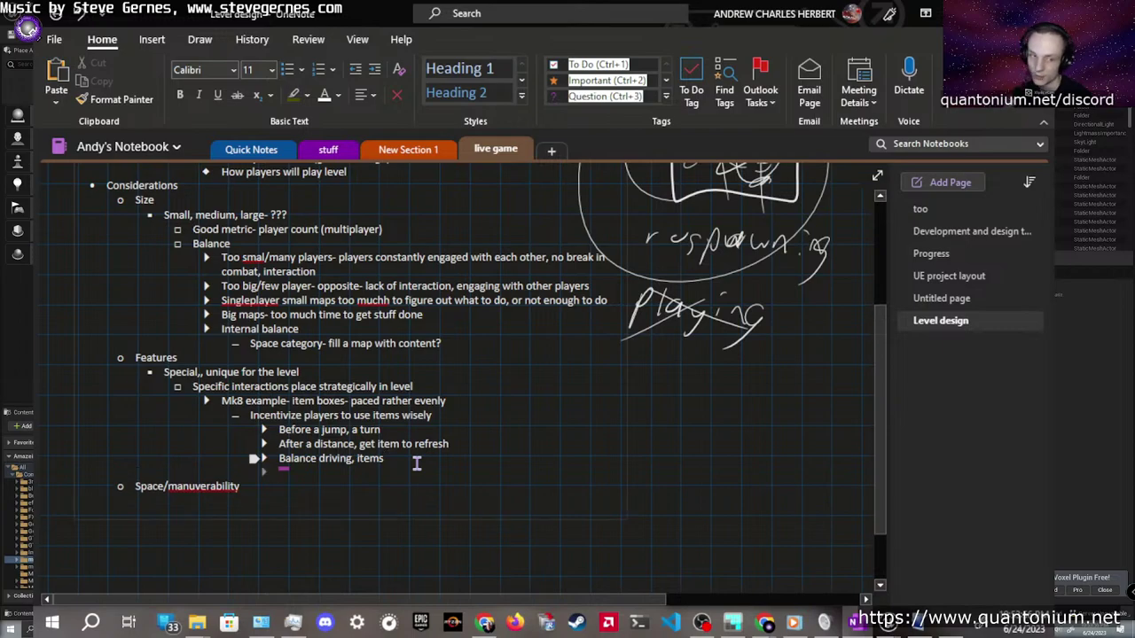
# Outdent the empty bullet below "Balance driving, items" one level and write "Palyer should be able to utilize level design to advantage with features"
pyautogui.hotkey('shift', 'Tab')
pyautogui.write('palyuer')
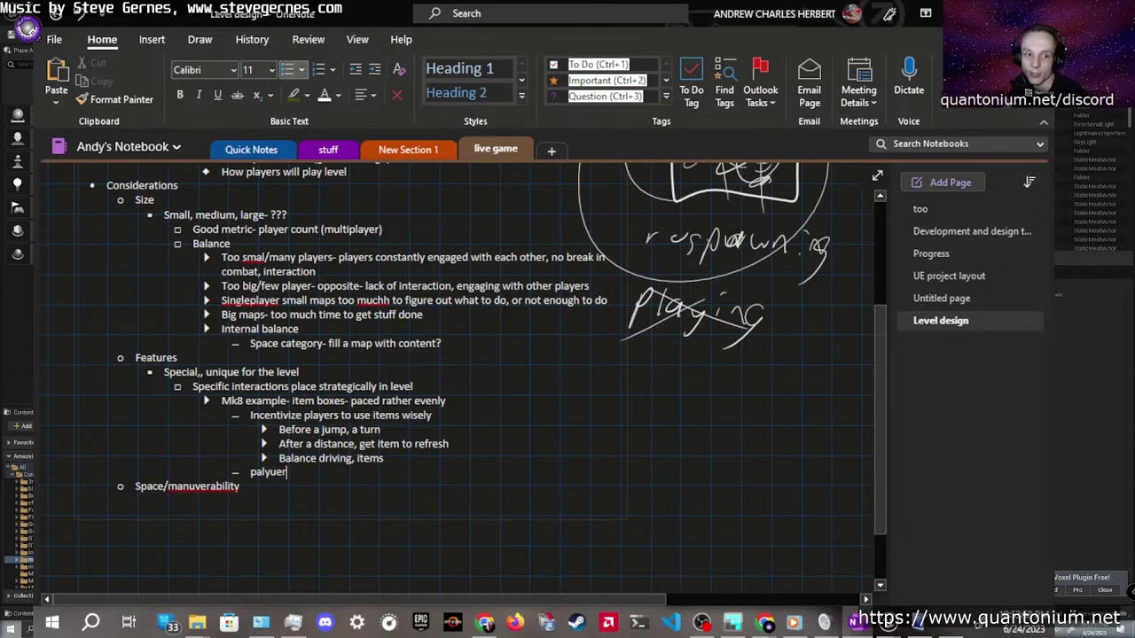
pyautogui.press('BackSpace')
pyautogui.press('BackSpace')
pyautogui.press('BackSpace')
pyautogui.write('er should')
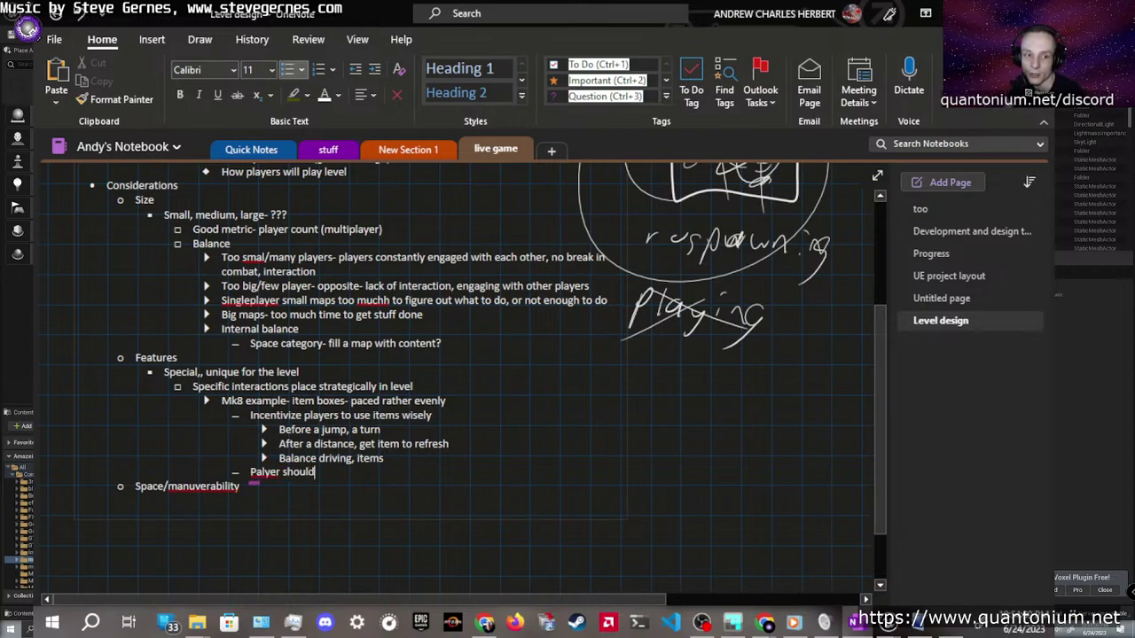
pyautogui.write(' be able to util')
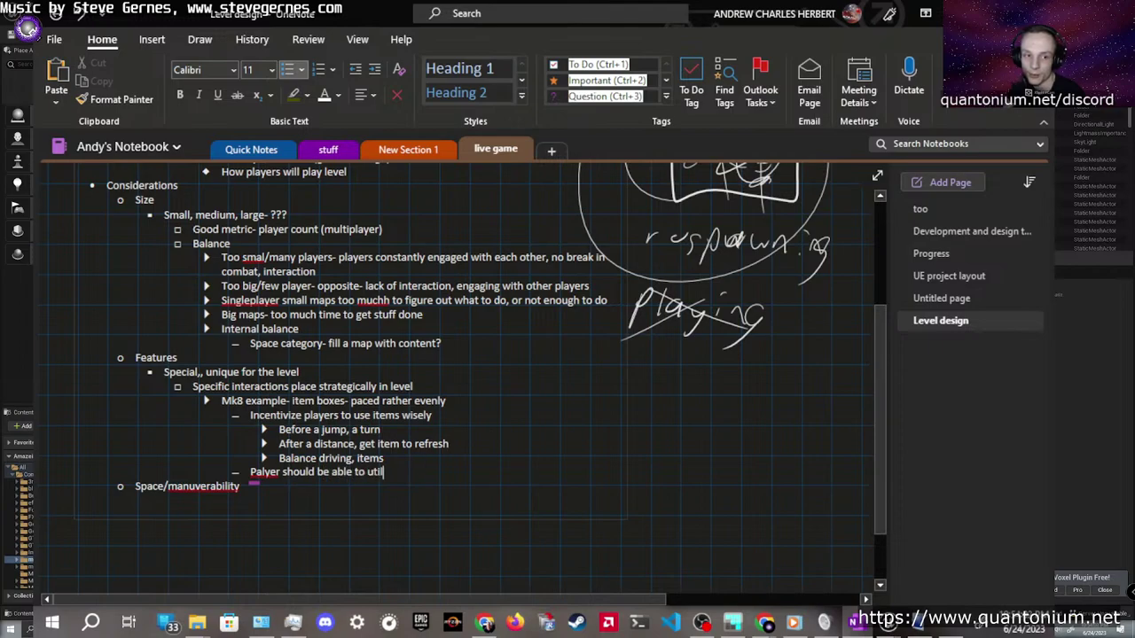
pyautogui.write('ize level design t')
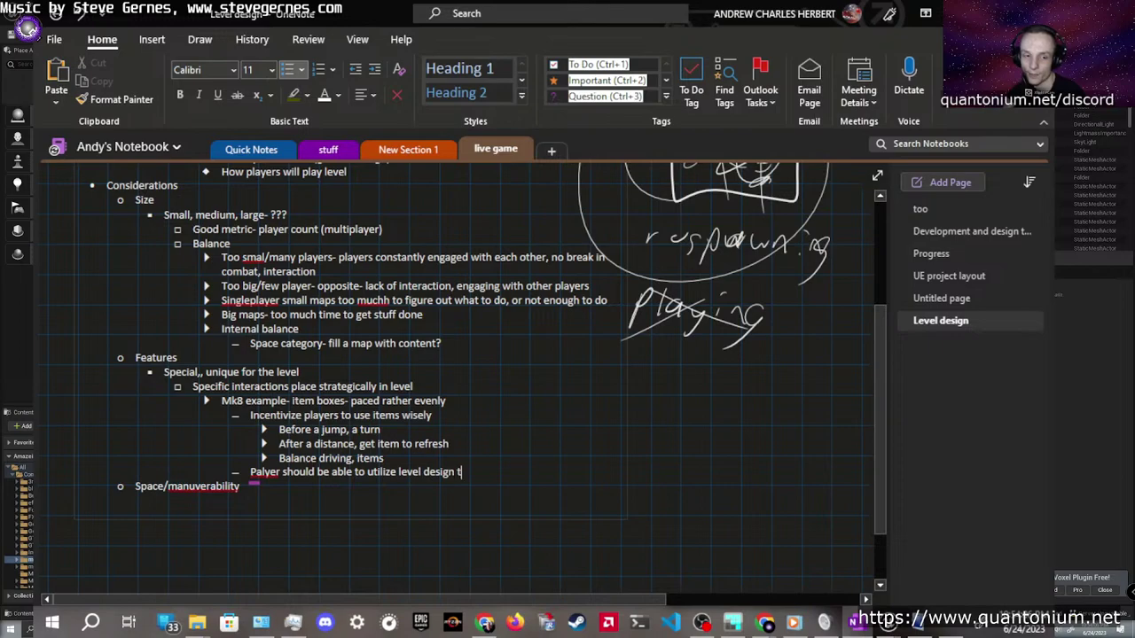
pyautogui.write('o advan')
pyautogui.press('BackSpace')
pyautogui.press('BackSpace')
pyautogui.write('antage')
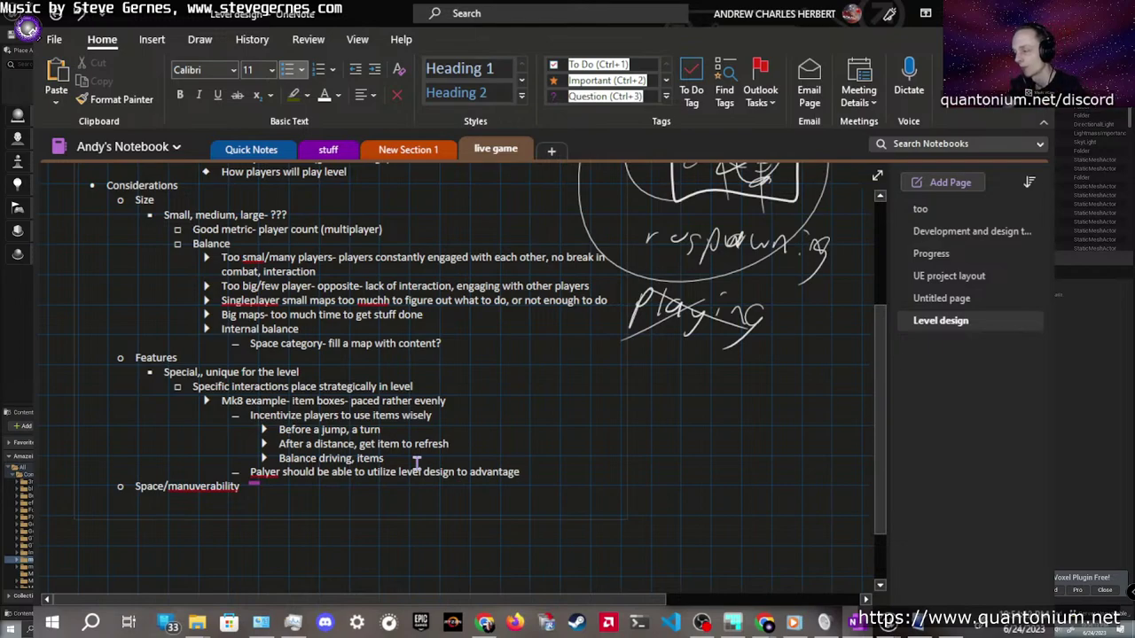
pyautogui.write(' with fea')
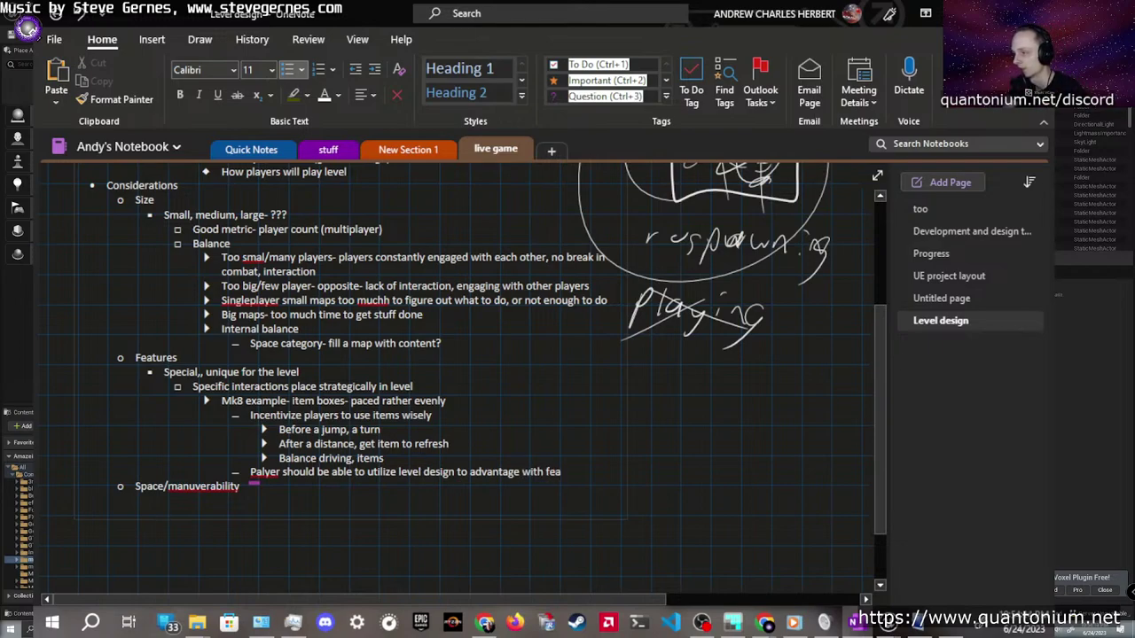
pyautogui.write('tures')
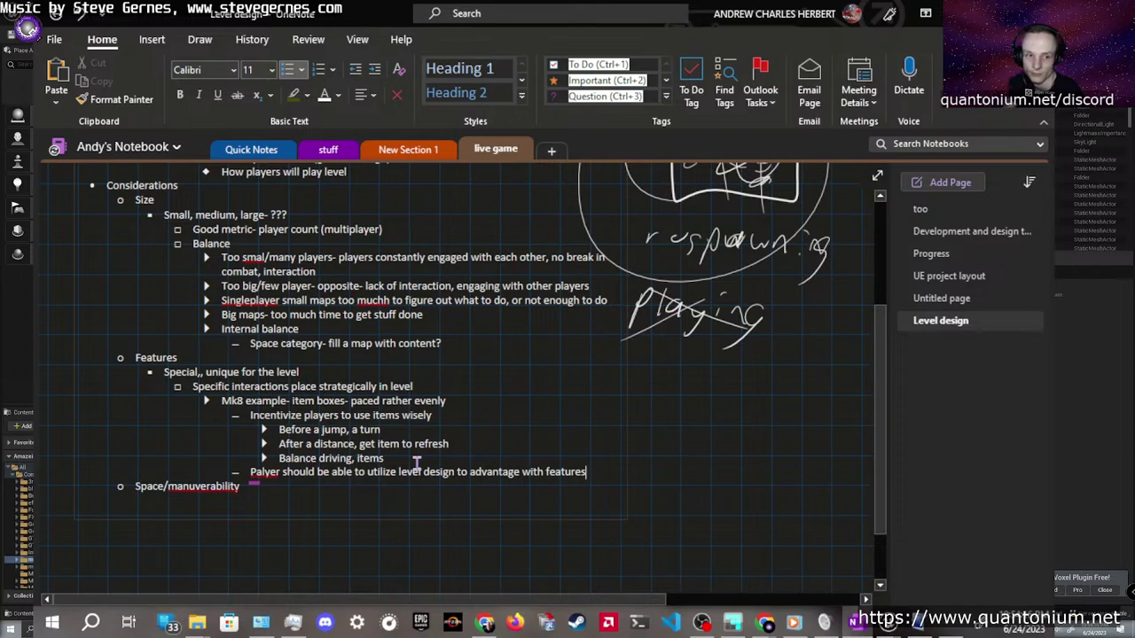
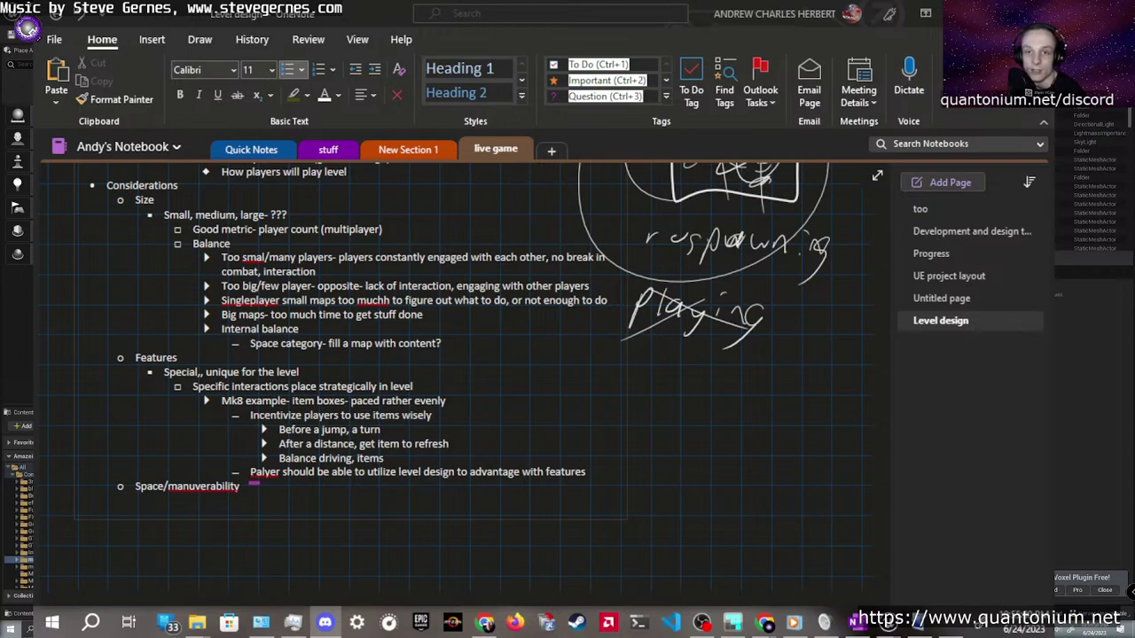
# Add a bullet at the same level below the "utilize level design" bullet reading "During whiteboxing"
pyautogui.hotkey('alt', 'Tab')
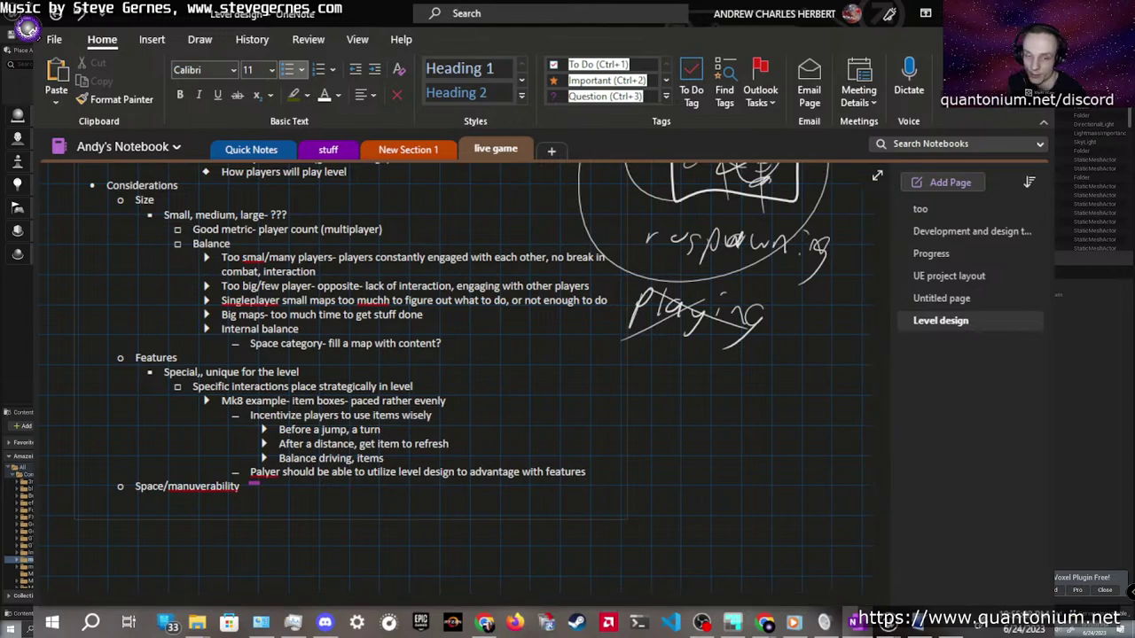
pyautogui.press('Return')
pyautogui.write('d')
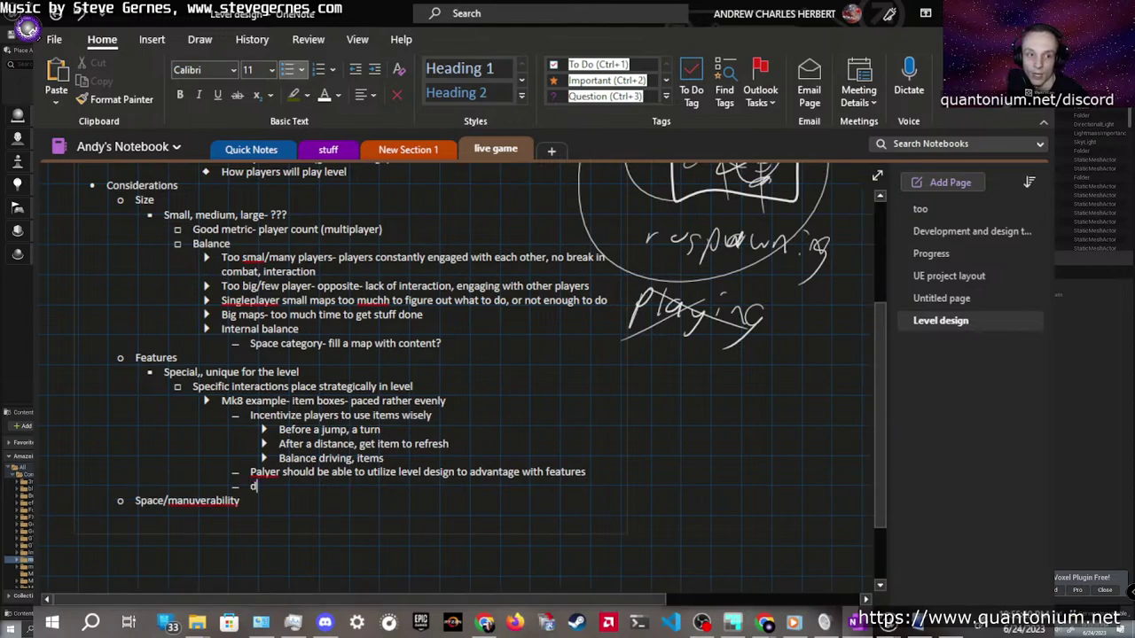
pyautogui.write('uring whitebo')
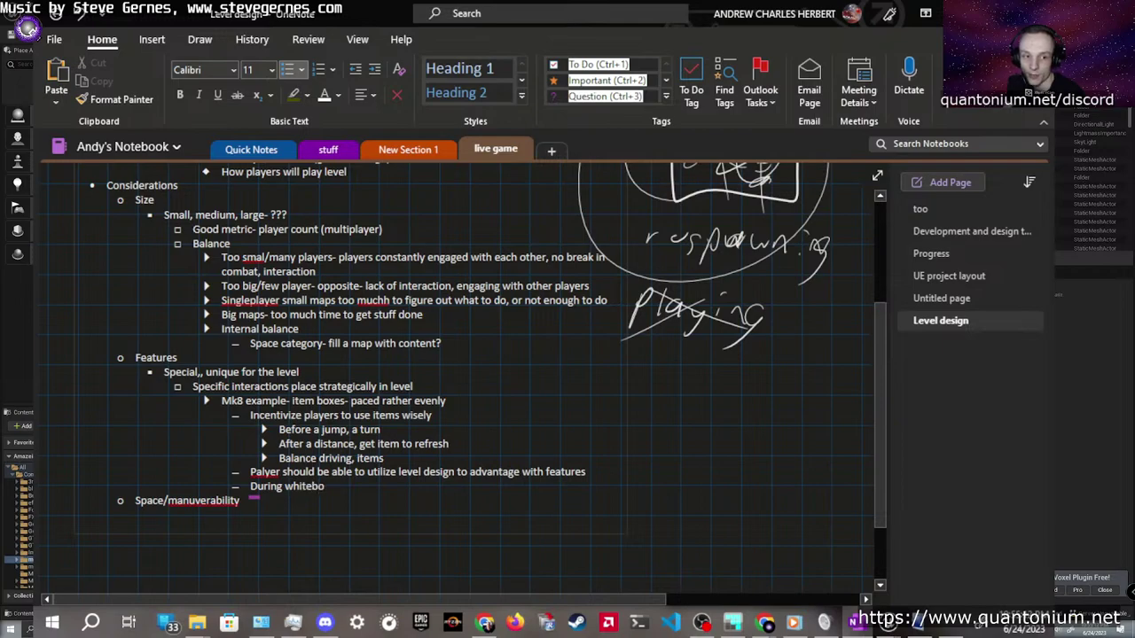
pyautogui.write('xing0')
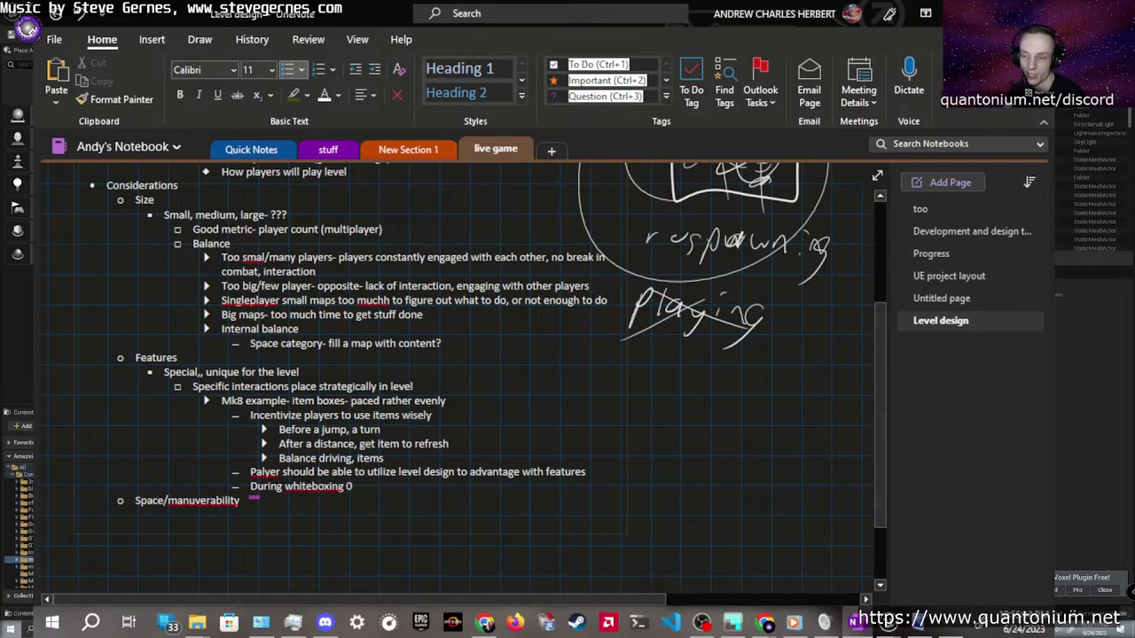
pyautogui.press('BackSpace')
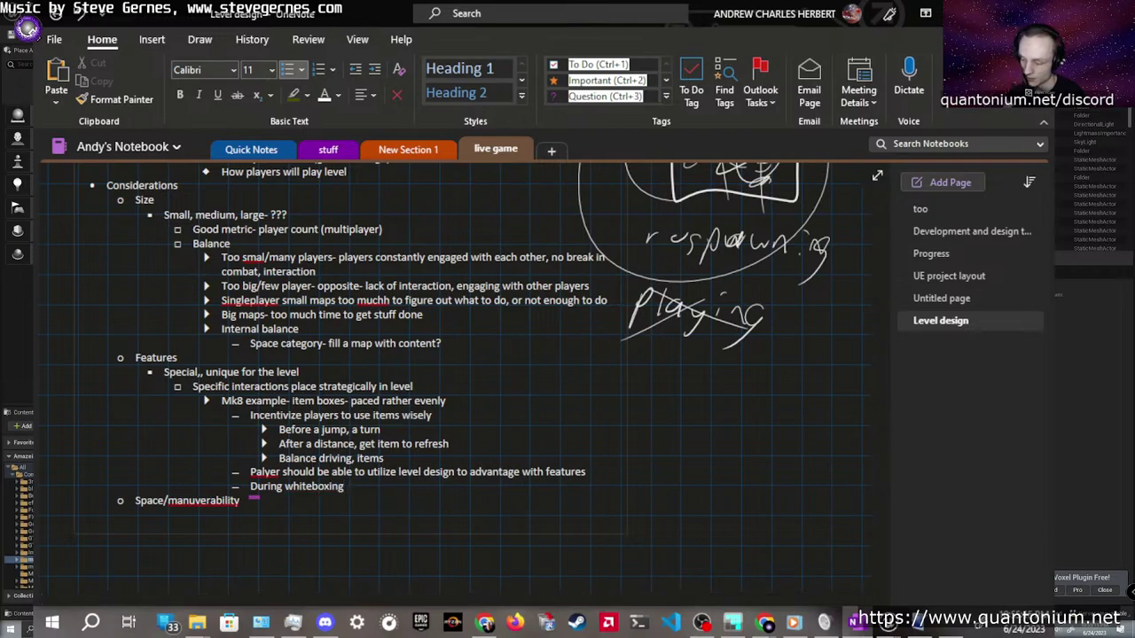
# Extend the "During whiteboxing" bullet with "- incomplete, beta look, style, ability"
pyautogui.write('- incomplet')
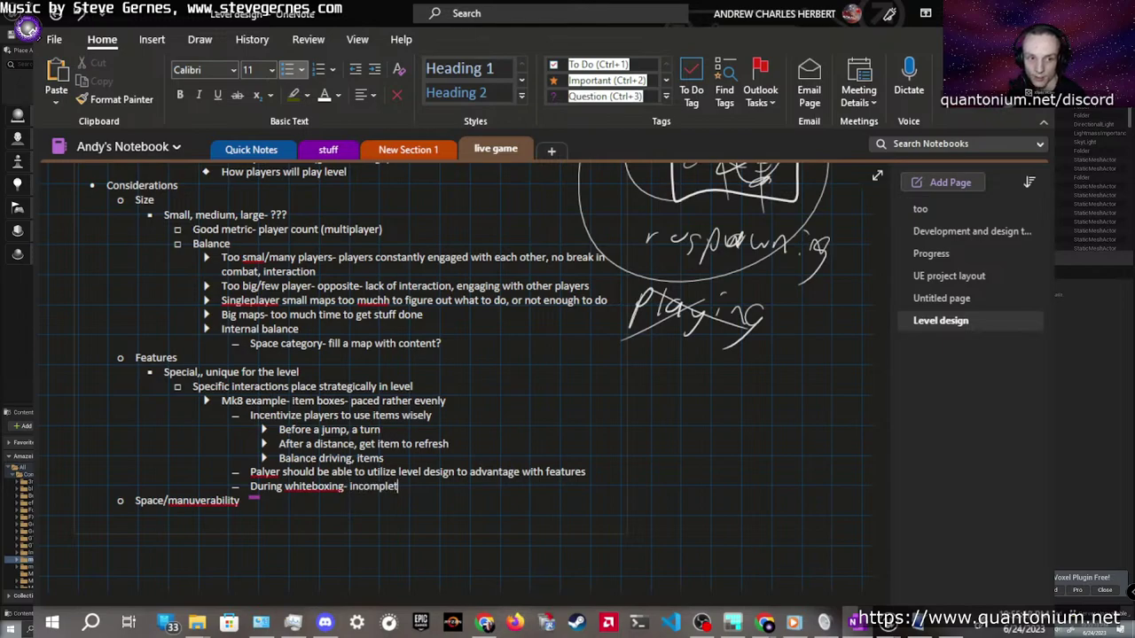
pyautogui.write('e,')
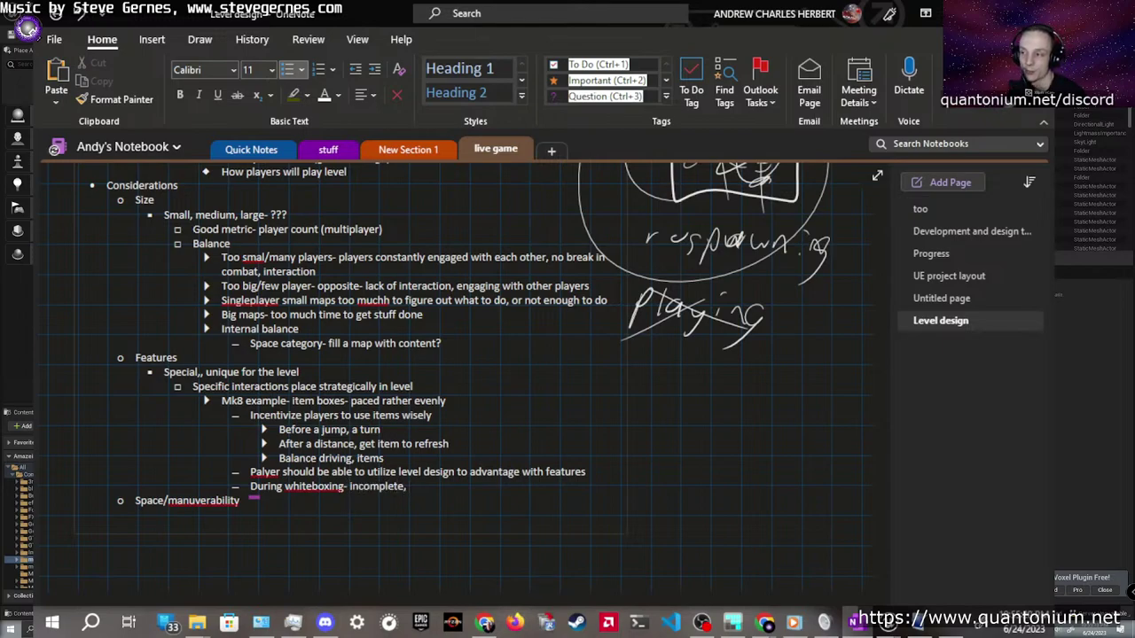
pyautogui.write(' beta l')
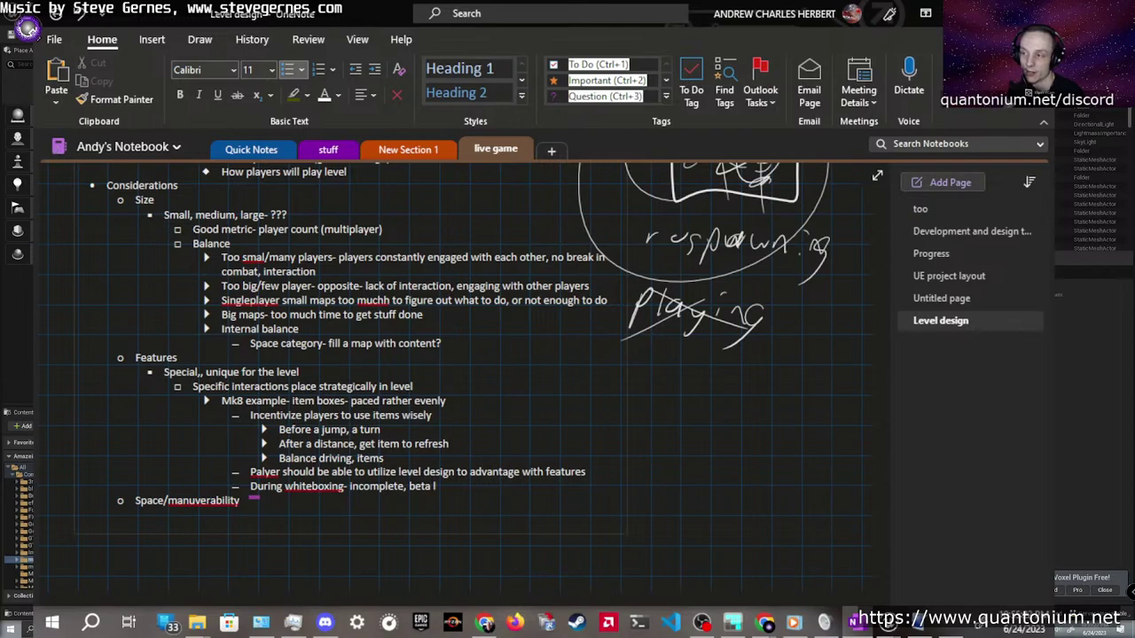
pyautogui.write('ook, st')
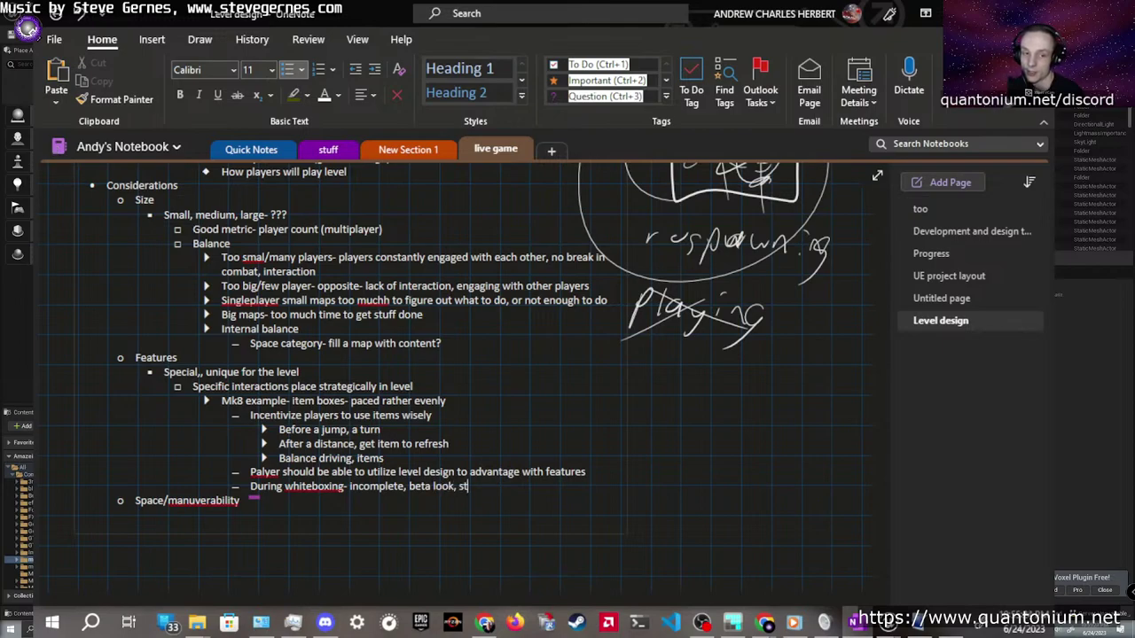
pyautogui.write('lyle')
pyautogui.press('BackSpace')
pyautogui.press('BackSpace')
pyautogui.press('BackSpace')
pyautogui.press('BackSpace')
pyautogui.press('BackSpace')
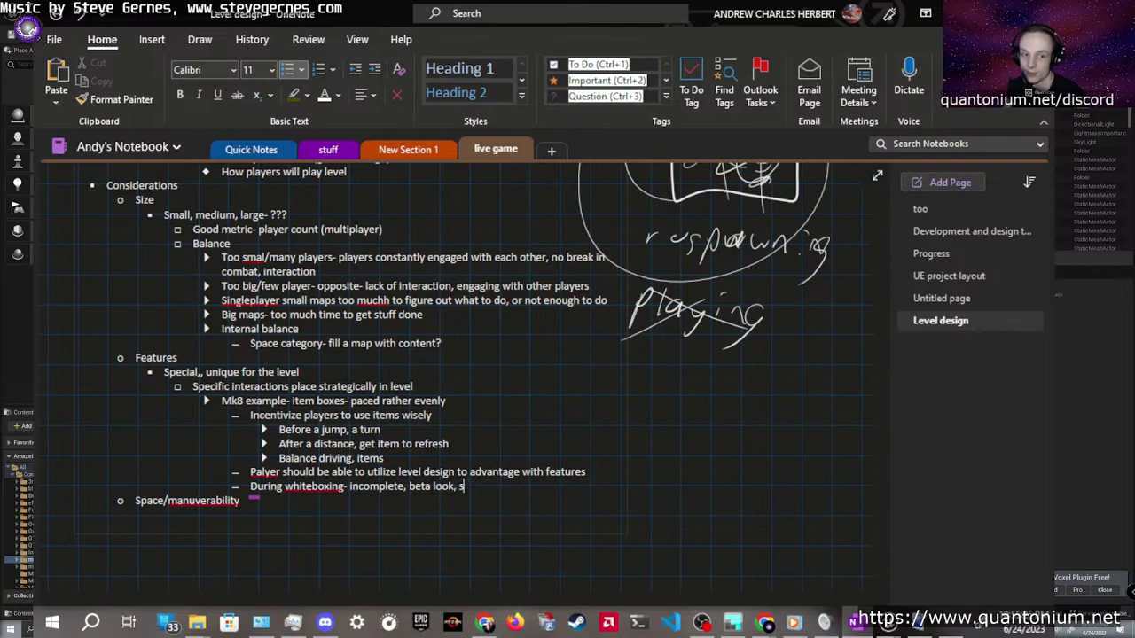
pyautogui.write('tyle, ')
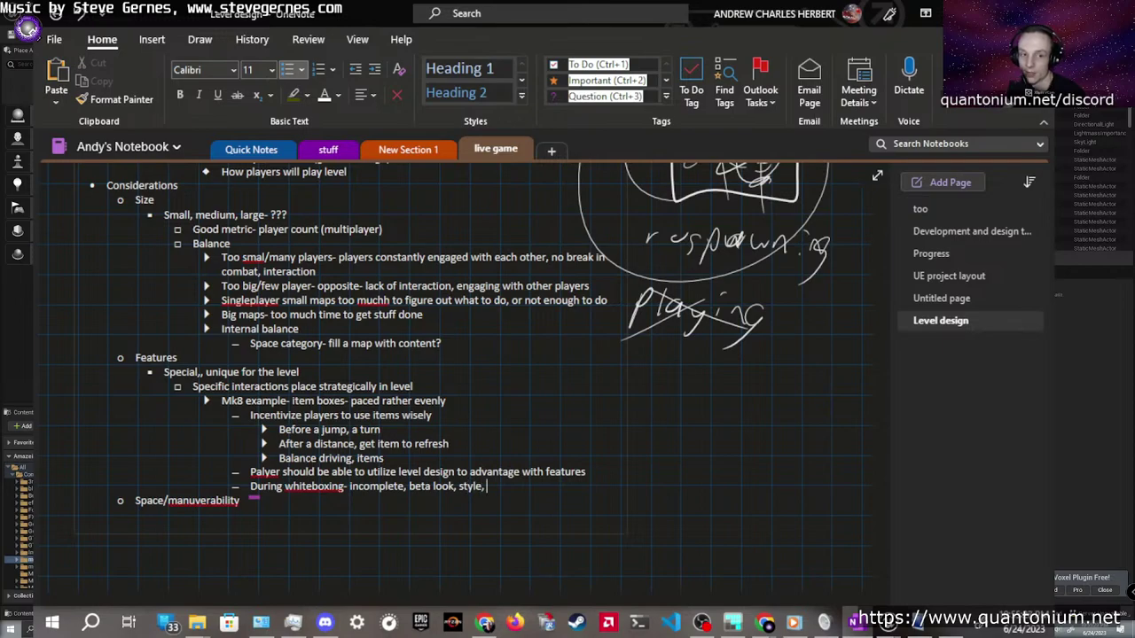
pyautogui.write('abili')
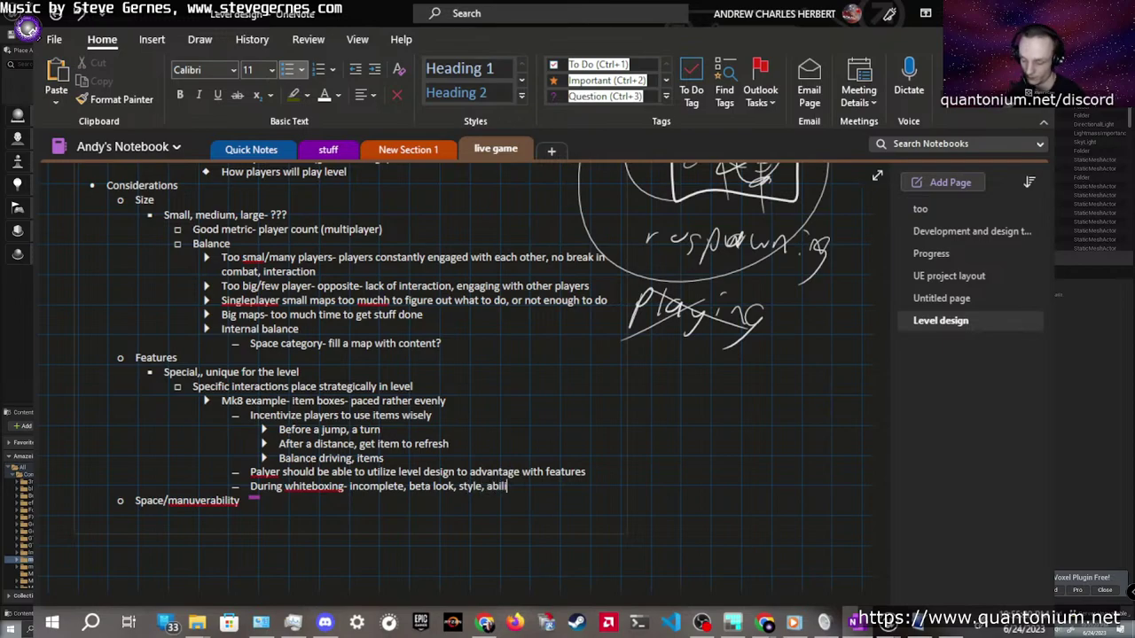
pyautogui.write('ty')
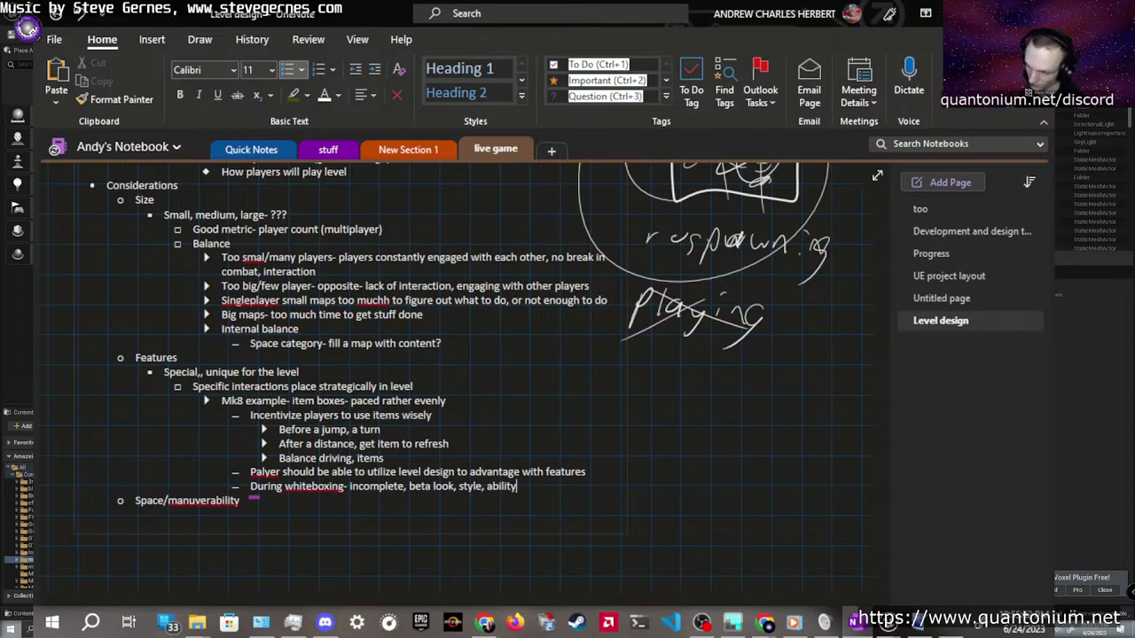
# Add an indented sub-bullet under the "During whiteboxing" bullet reading "Testing"
pyautogui.press('Return')
pyautogui.press('Tab')
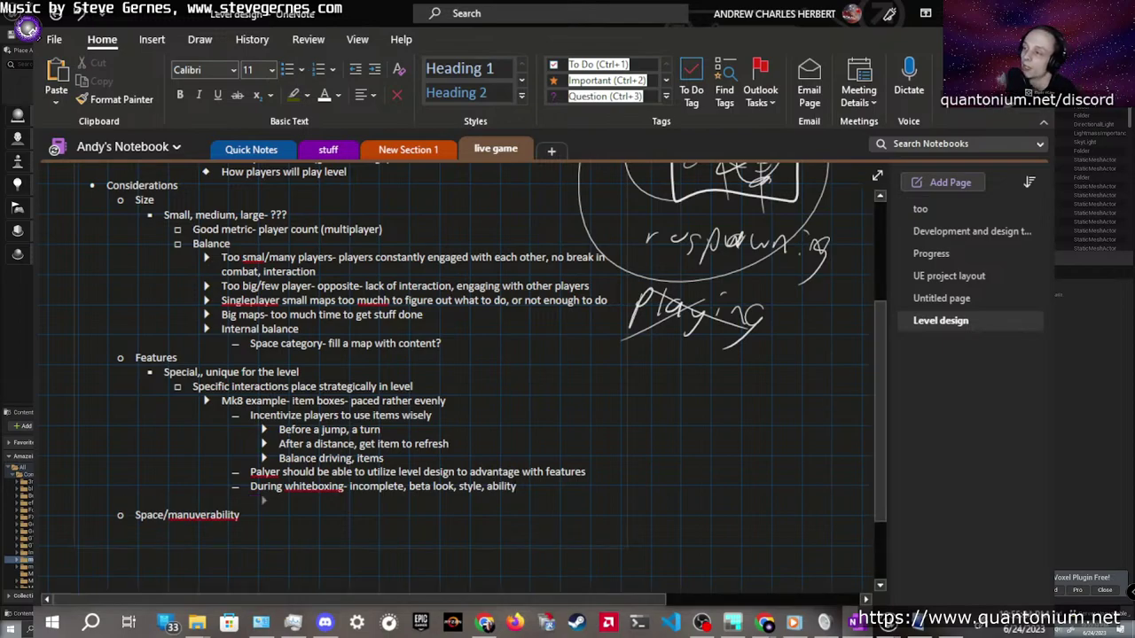
pyautogui.write('t')
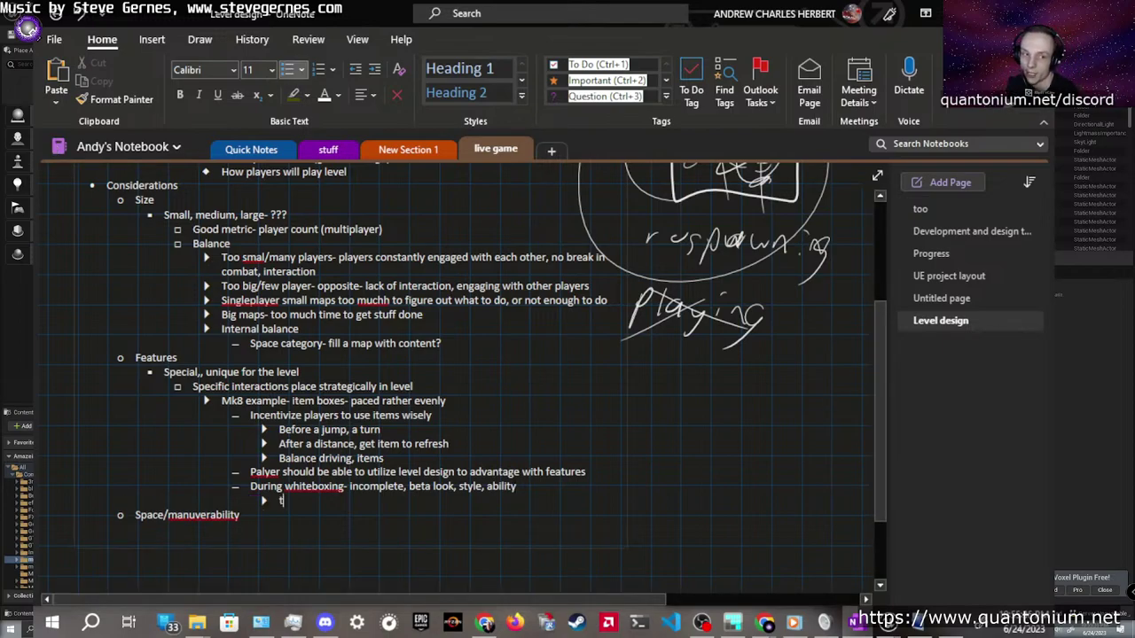
pyautogui.write('esting')
pyautogui.press('Return')
pyautogui.hotkey('shift', 'Tab')
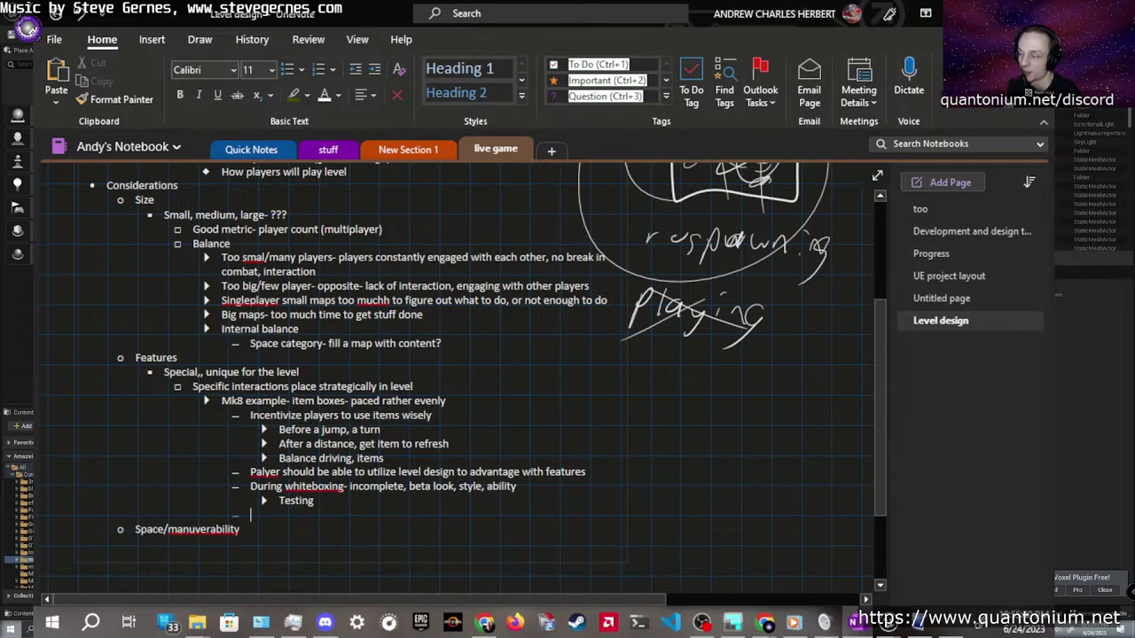
pyautogui.hotkey('shift', 'Tab')
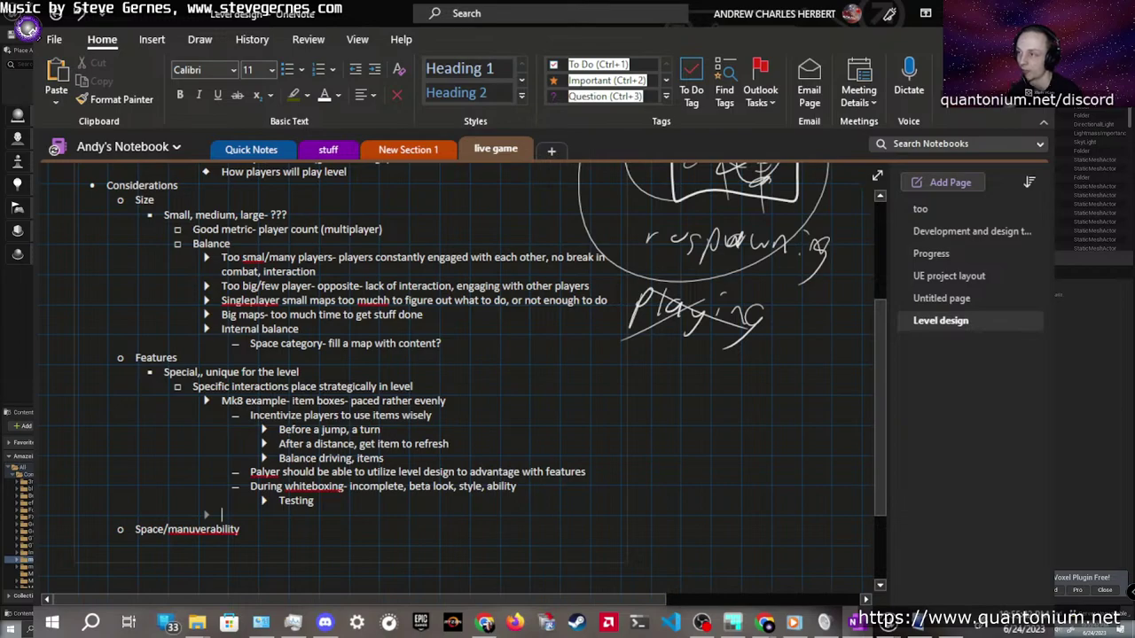
pyautogui.hotkey('shift', 'Tab')
pyautogui.hotkey('shift', 'Tab')
pyautogui.hotkey('shift', 'Tab')
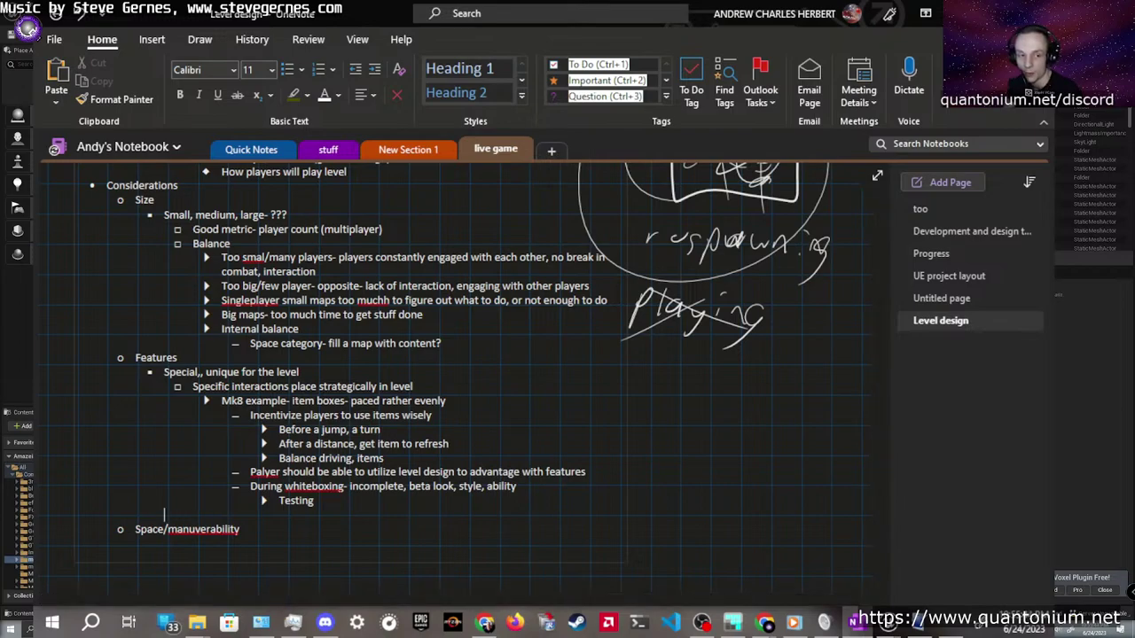
pyautogui.hotkey('shift', 'Tab')
pyautogui.hotkey('shift', 'Tab')
pyautogui.press('BackSpace')
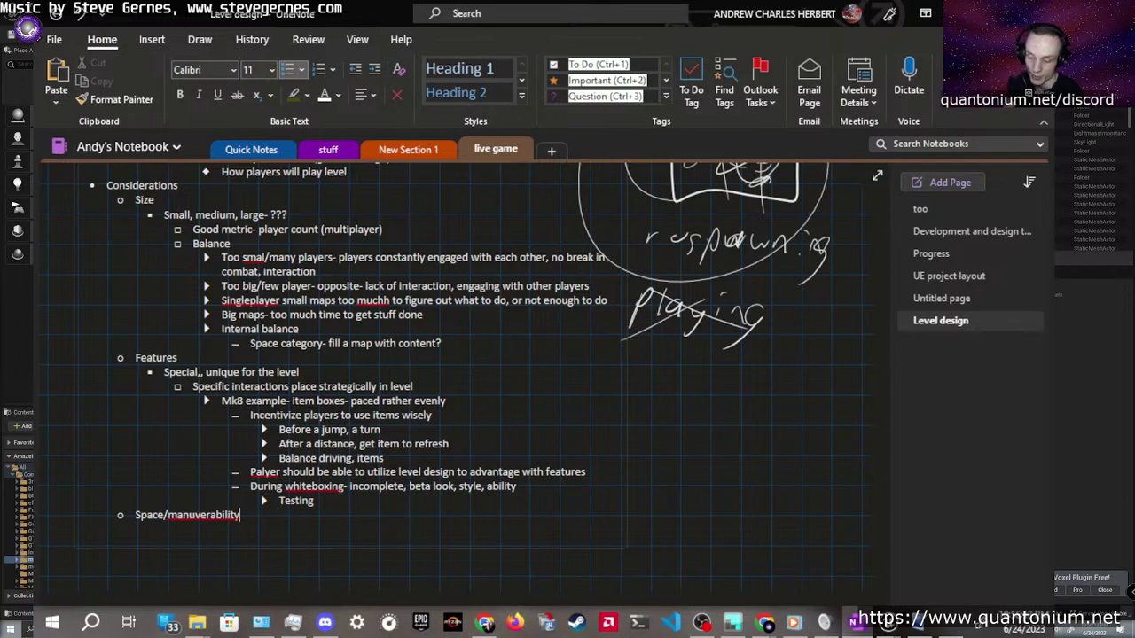
# Add an indented sub-bullet under "Space/manuverability" reading "When player move in level, how should move?"
pyautogui.press('Return')
pyautogui.press('Tab')
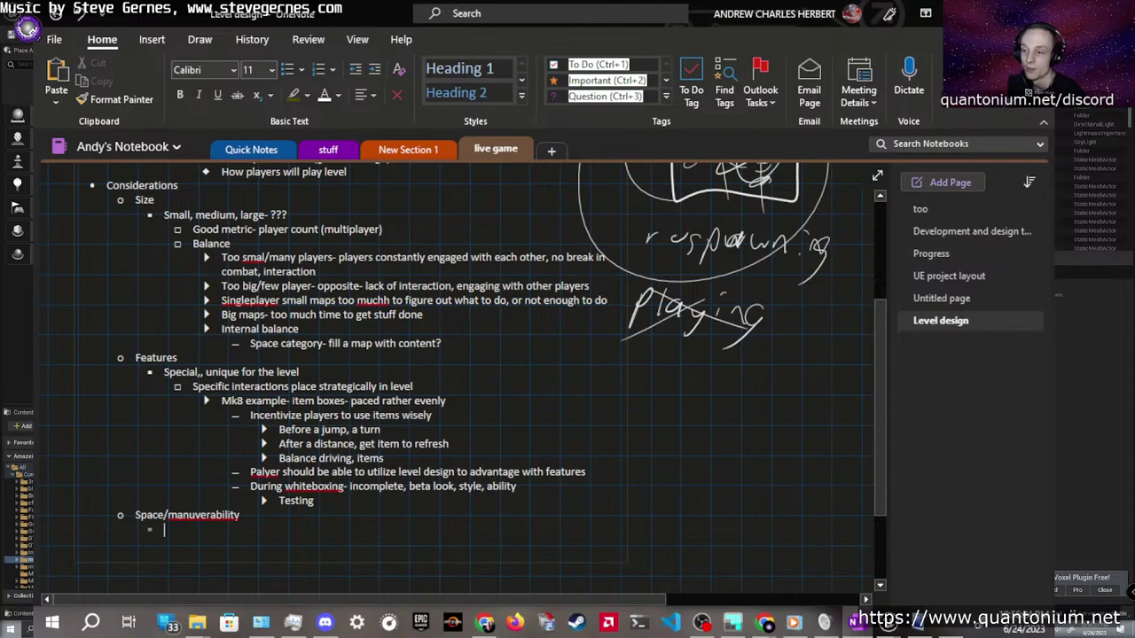
pyautogui.write('When play')
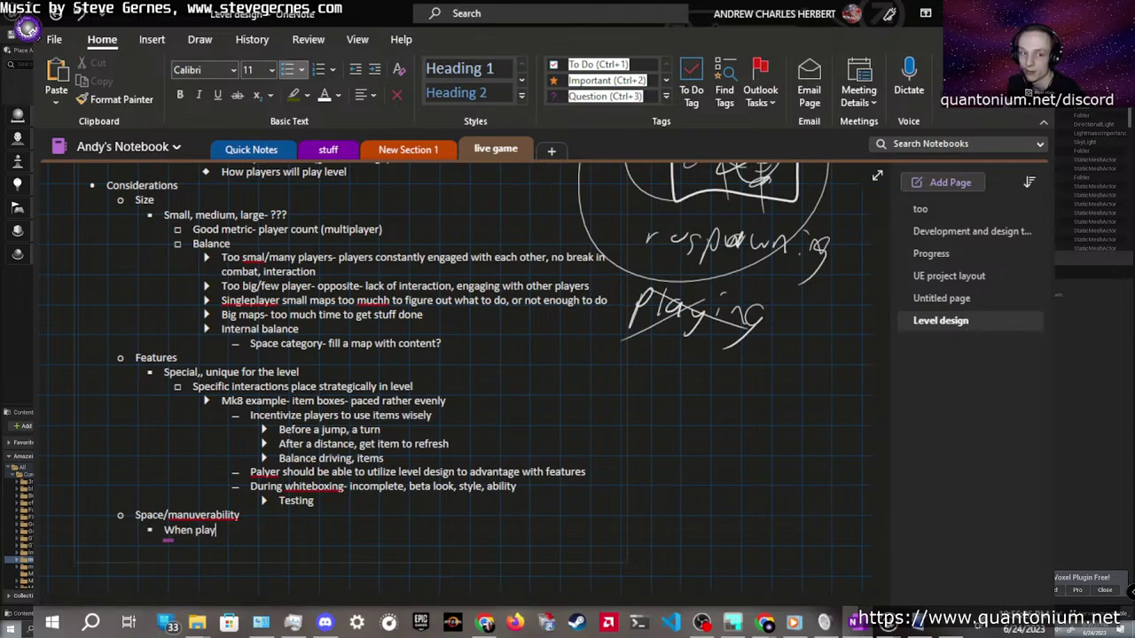
pyautogui.write('er move in level')
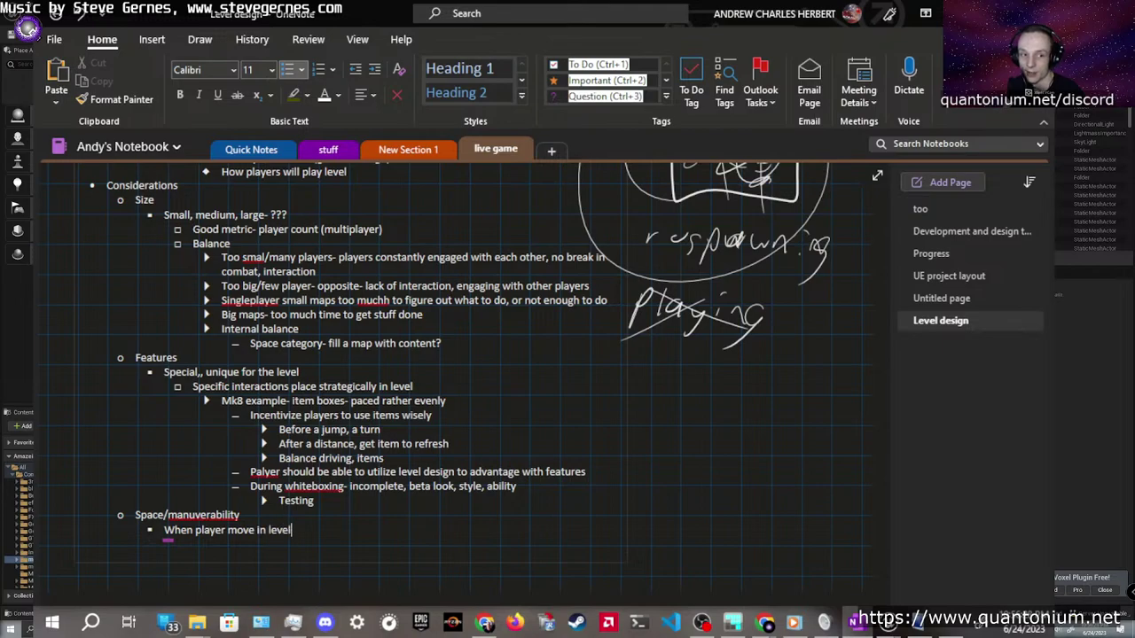
pyautogui.write(', how ')
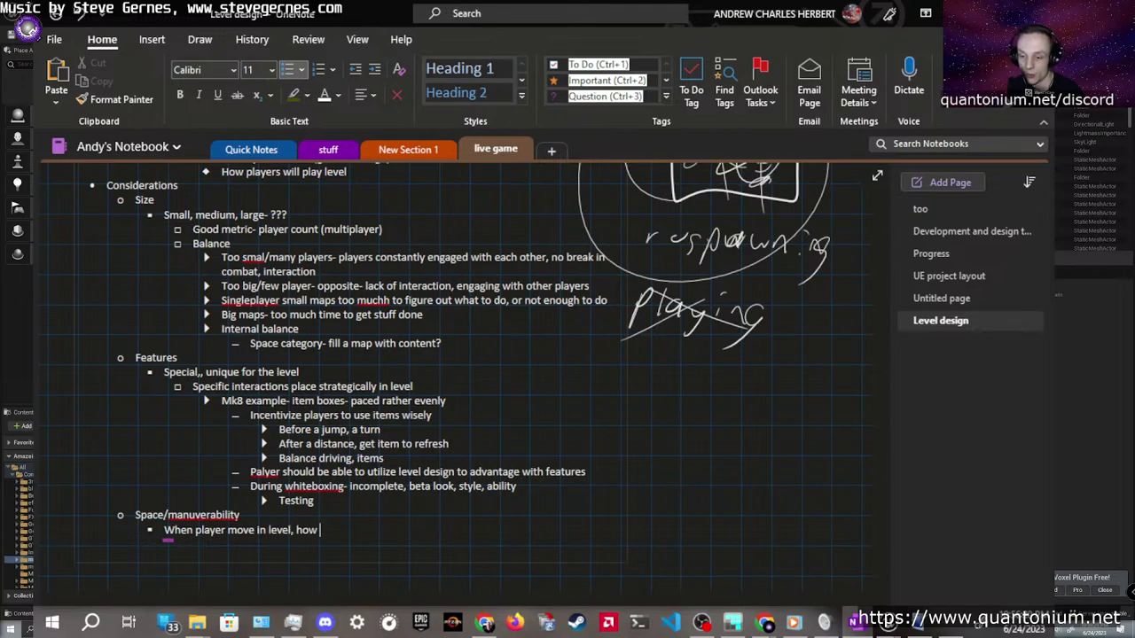
pyautogui.write('should move')
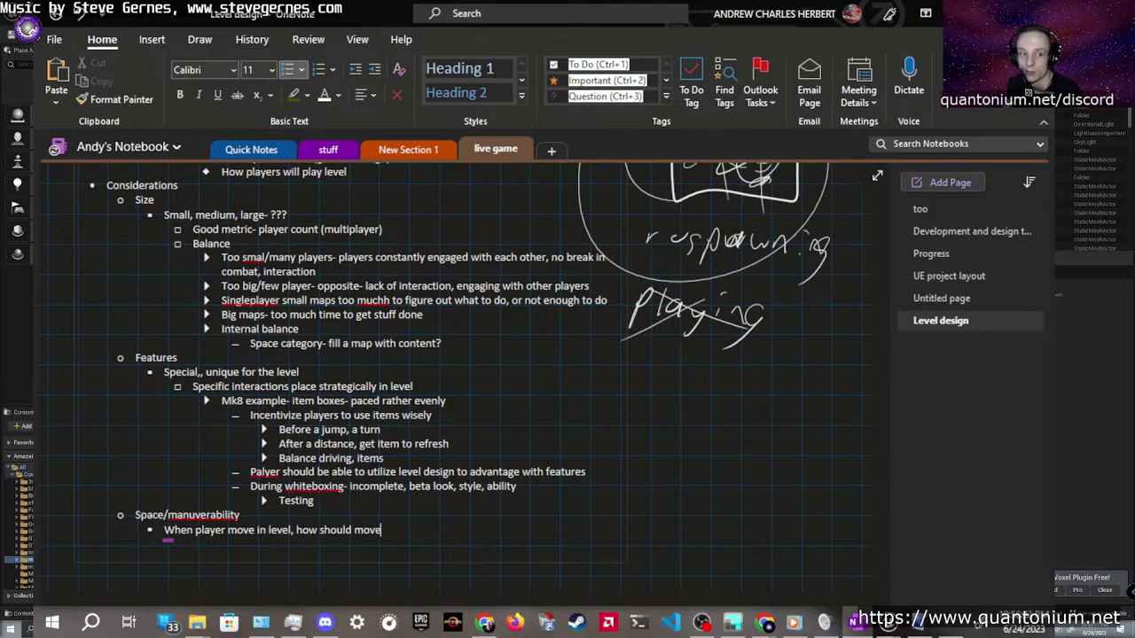
pyautogui.write('?')
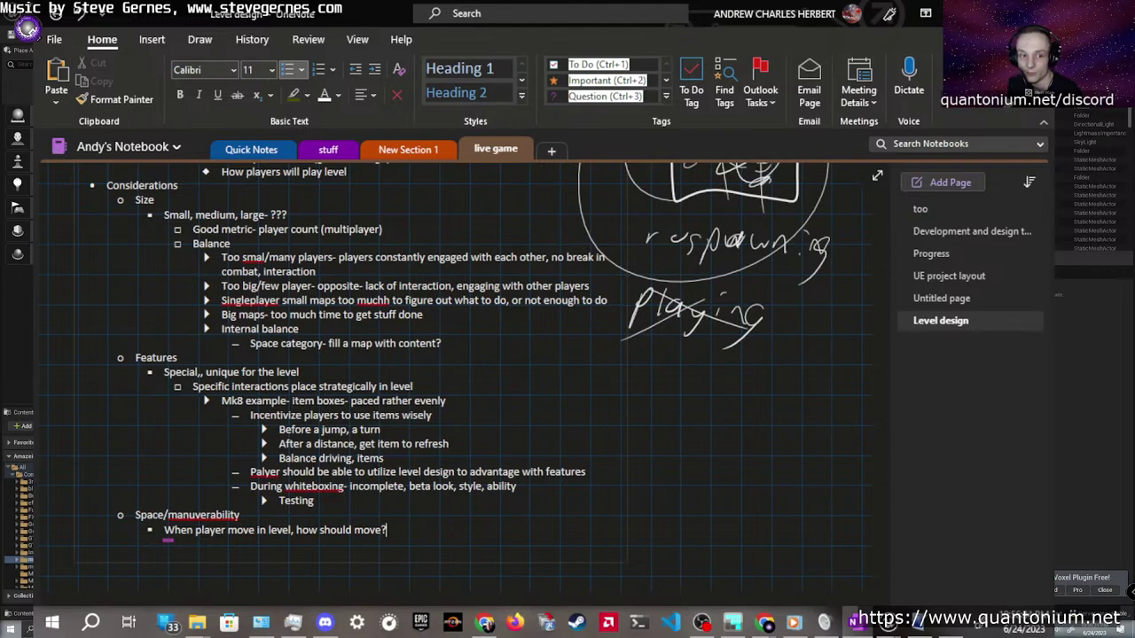
# Add an indented sub-bullet under "When player move in level, how should move?" reading "Cover?>"
pyautogui.press('Return')
pyautogui.press('Tab')
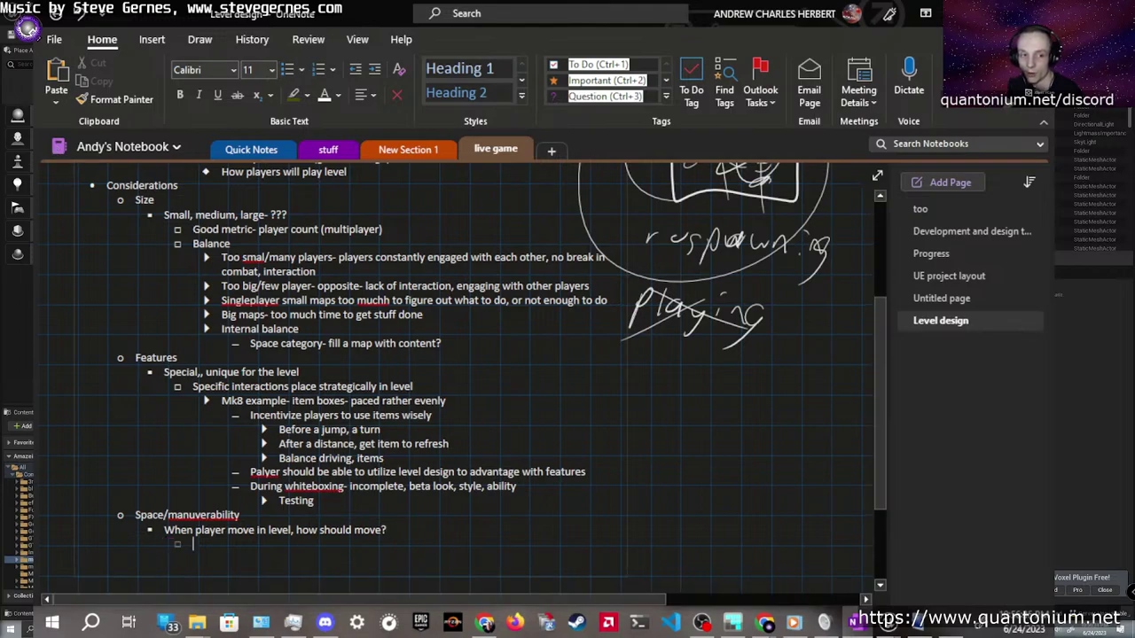
pyautogui.write('Cover?>')
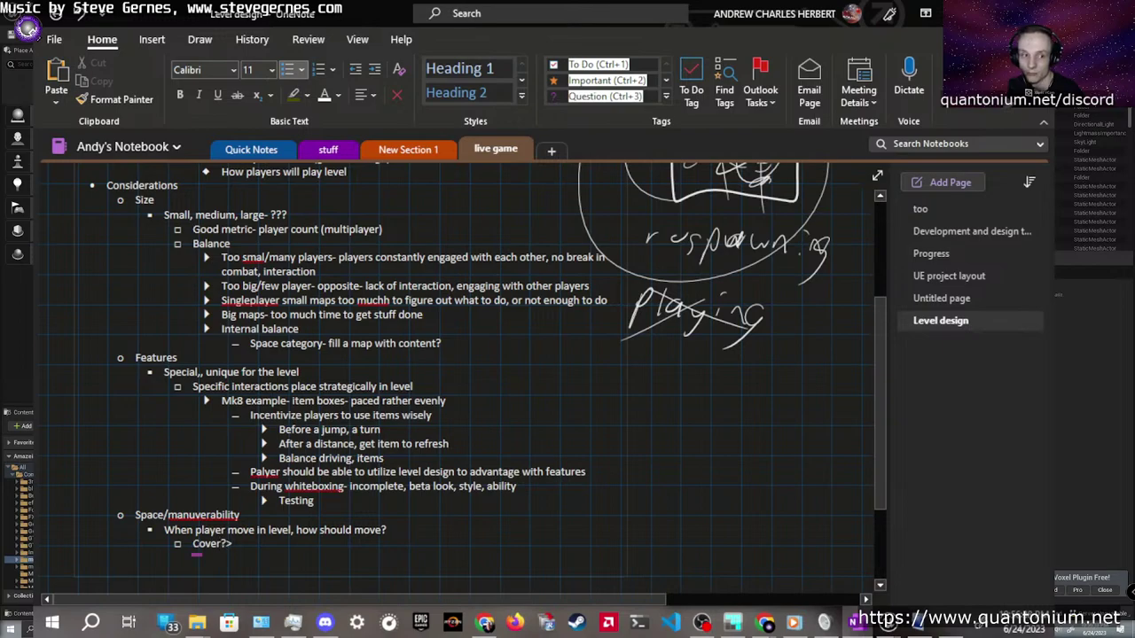
# Correct the "Cover?>" bullet to "Cover?" and add a bullet at the same level reading "Open space?"
pyautogui.press('BackSpace')
pyautogui.press('Return')
pyautogui.write('Open ')
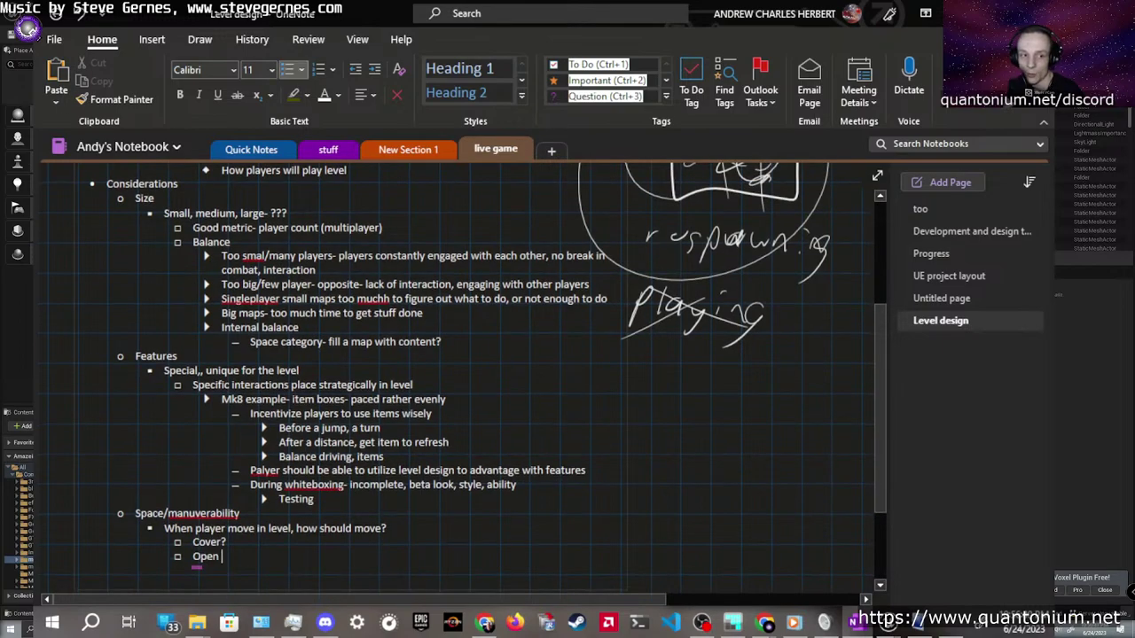
pyautogui.write('space:?')
# Add a bullet below "Open space?" at the same level reading "Linear? Multi directional?"
pyautogui.press('Return')
pyautogui.write('linear')
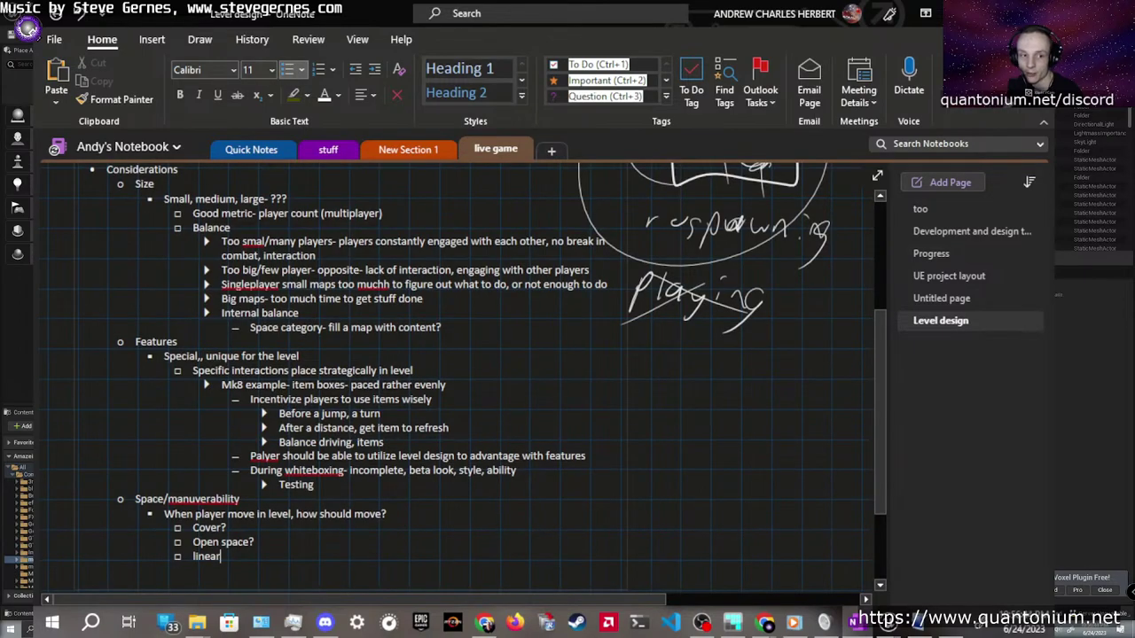
pyautogui.write('? ')
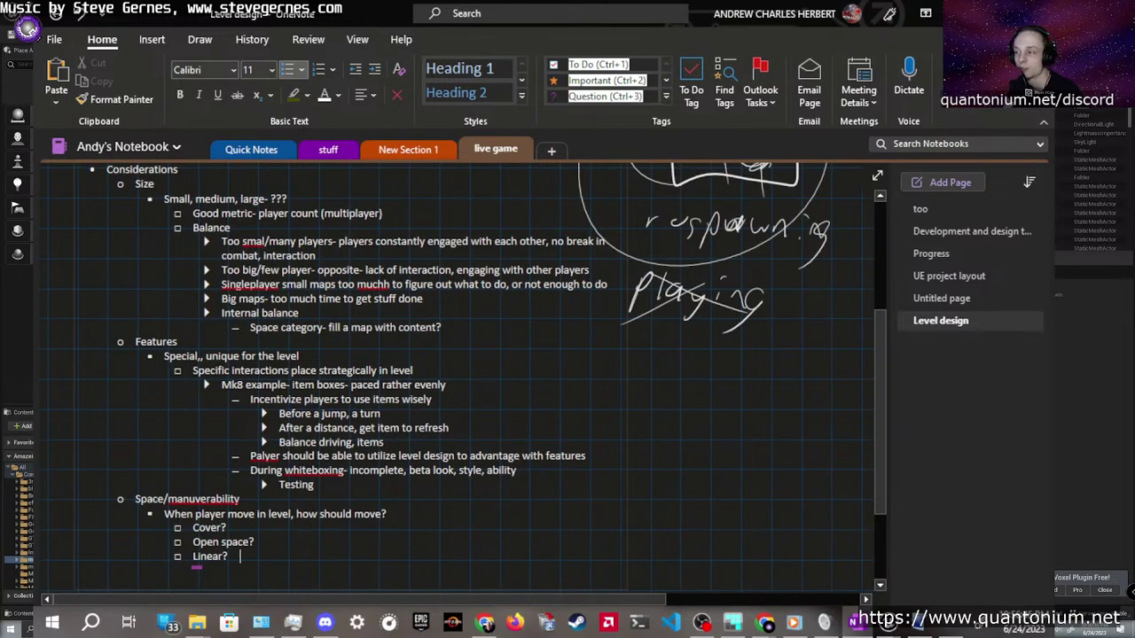
pyautogui.write('multi direction')
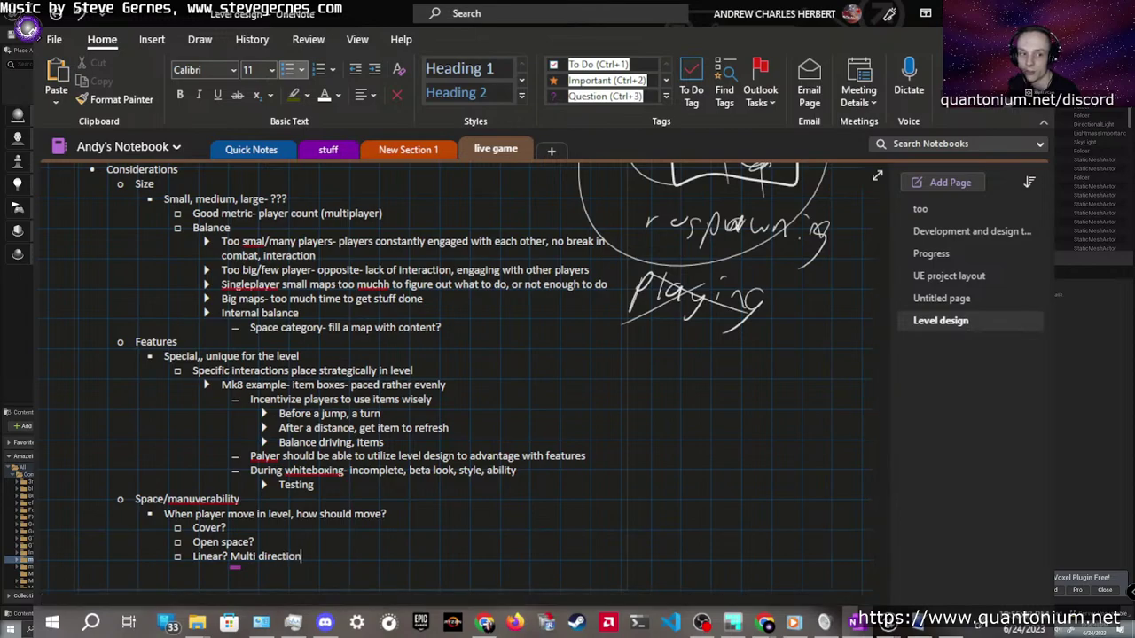
pyautogui.write('al?')
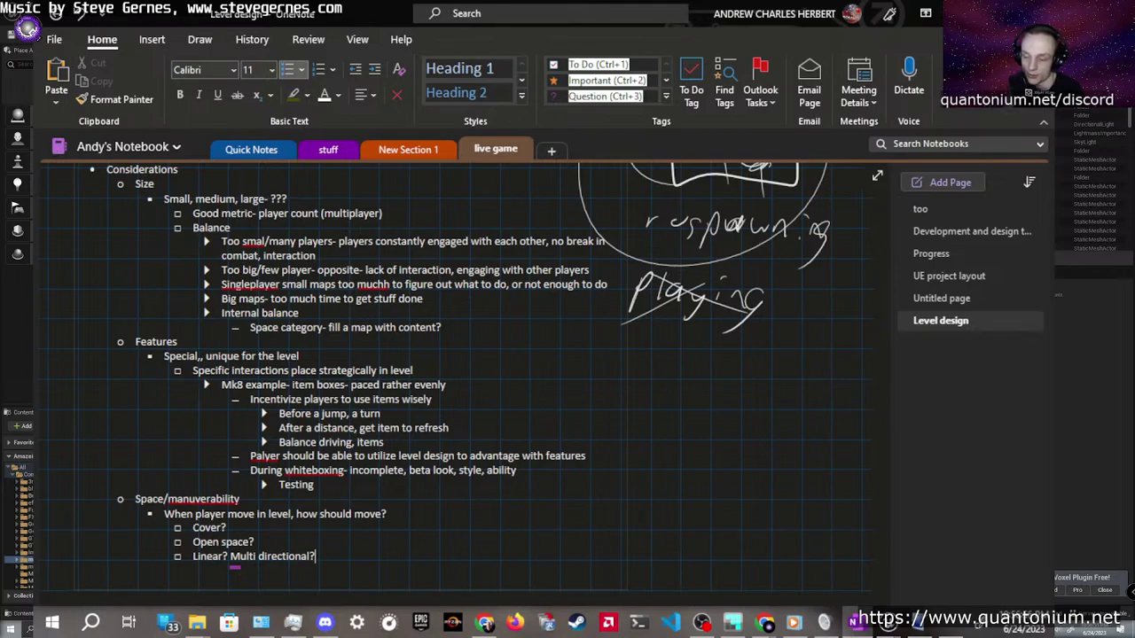
# Add a bullet one level up, directly under "Space/manuverability", reading "Will be judge of other two aspects of level design"
pyautogui.press('Return')
pyautogui.hotkey('shift', 'Tab')
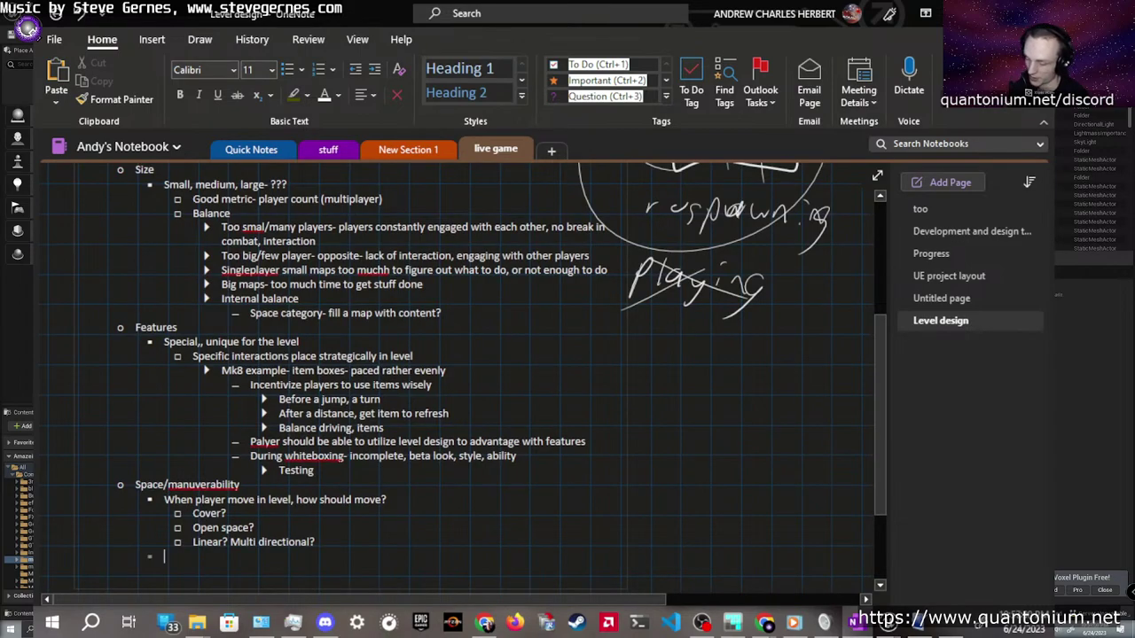
pyautogui.write('Will be ')
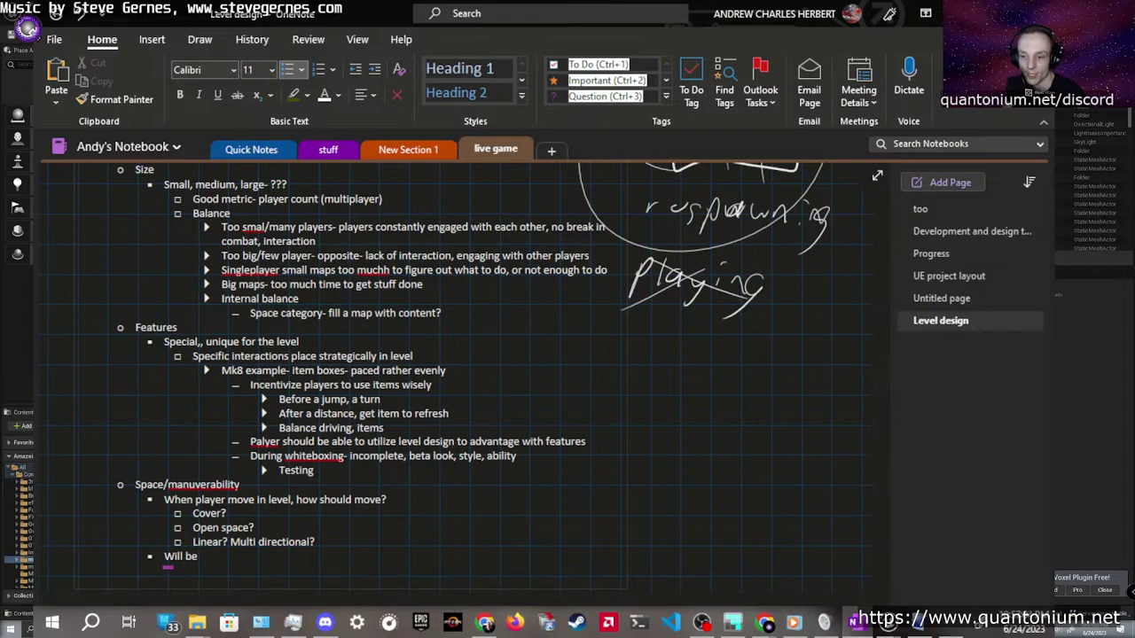
pyautogui.write('jus')
pyautogui.press('BackSpace')
pyautogui.write('dge of other tow')
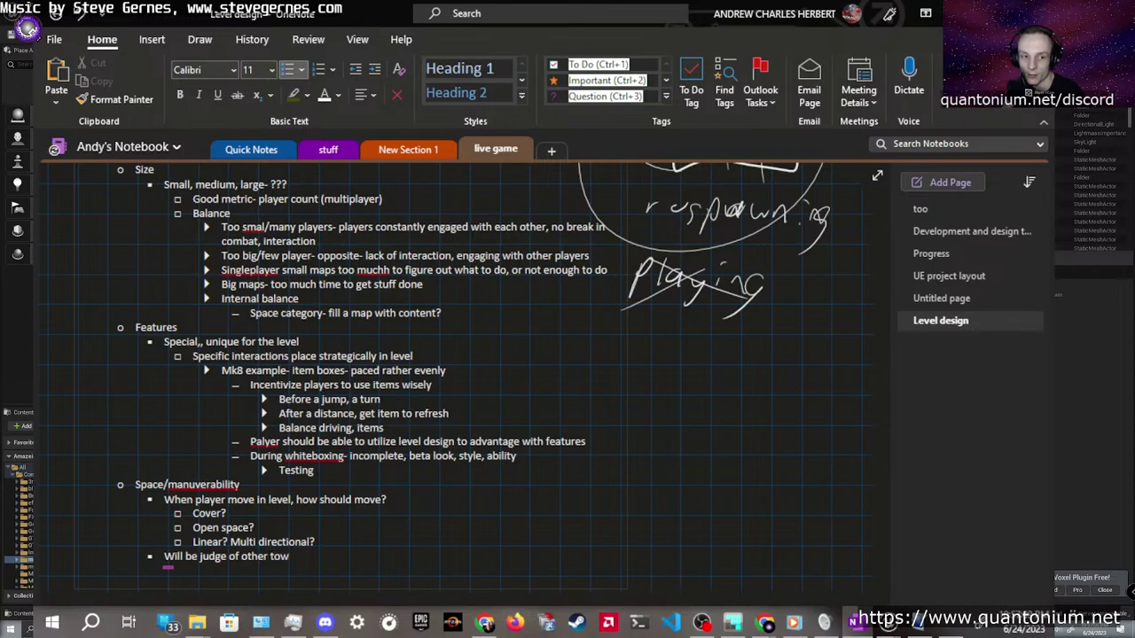
pyautogui.press('BackSpace')
pyautogui.write('wo aspects of level d')
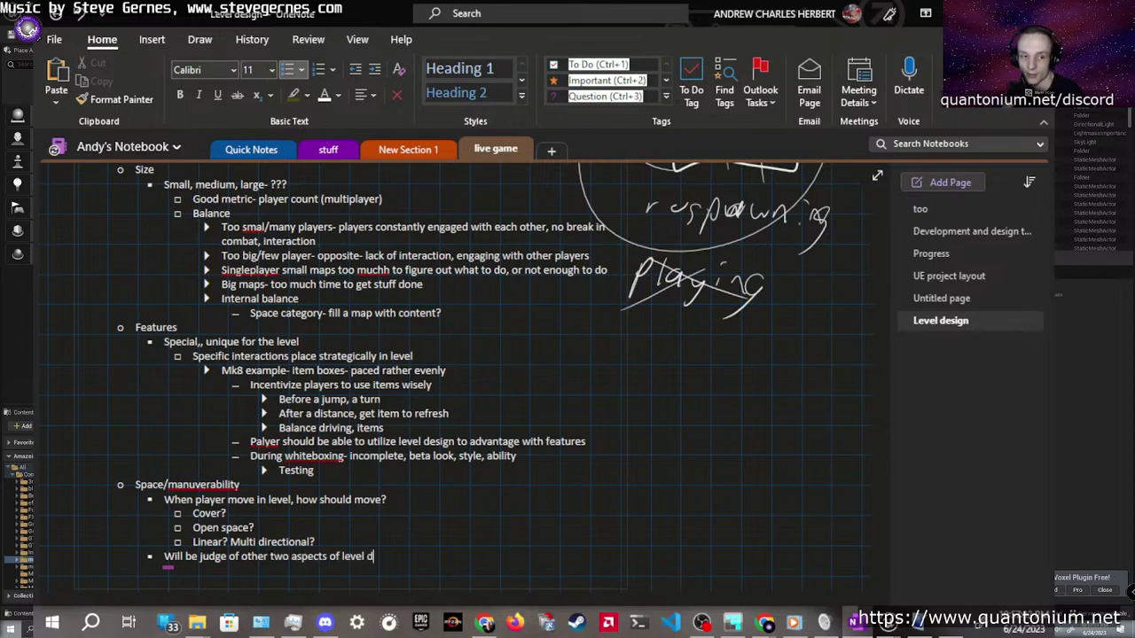
pyautogui.write('esign')
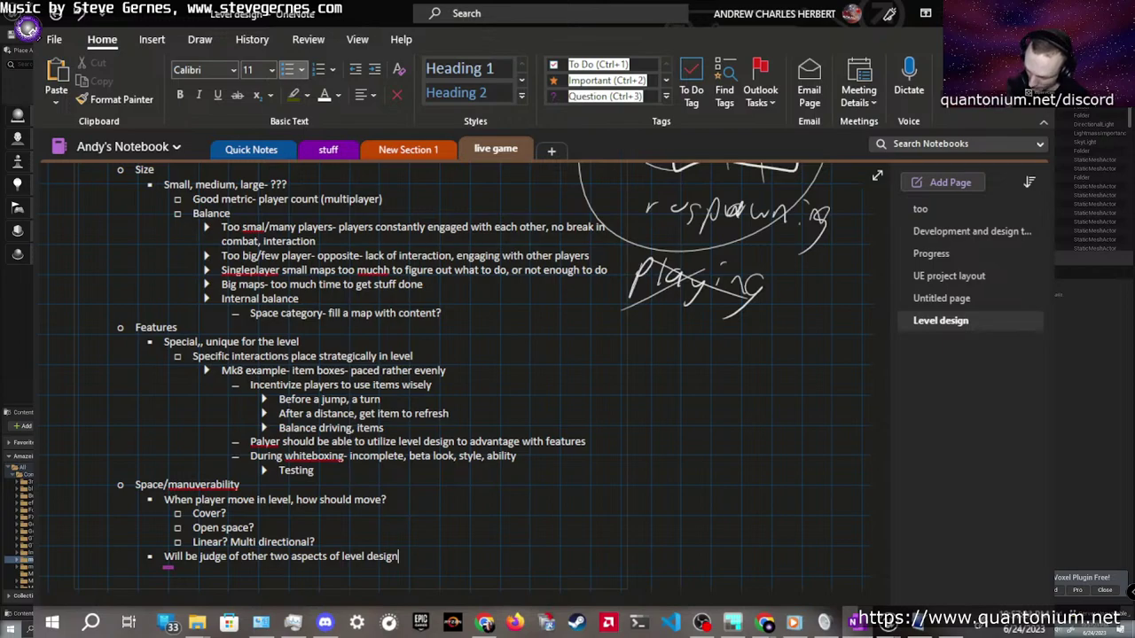
# Add an indented sub-bullet under "Will be judge of other two aspects of level design" reading "Start with this"
pyautogui.press('Return')
pyautogui.press('Tab')
pyautogui.write('Start')
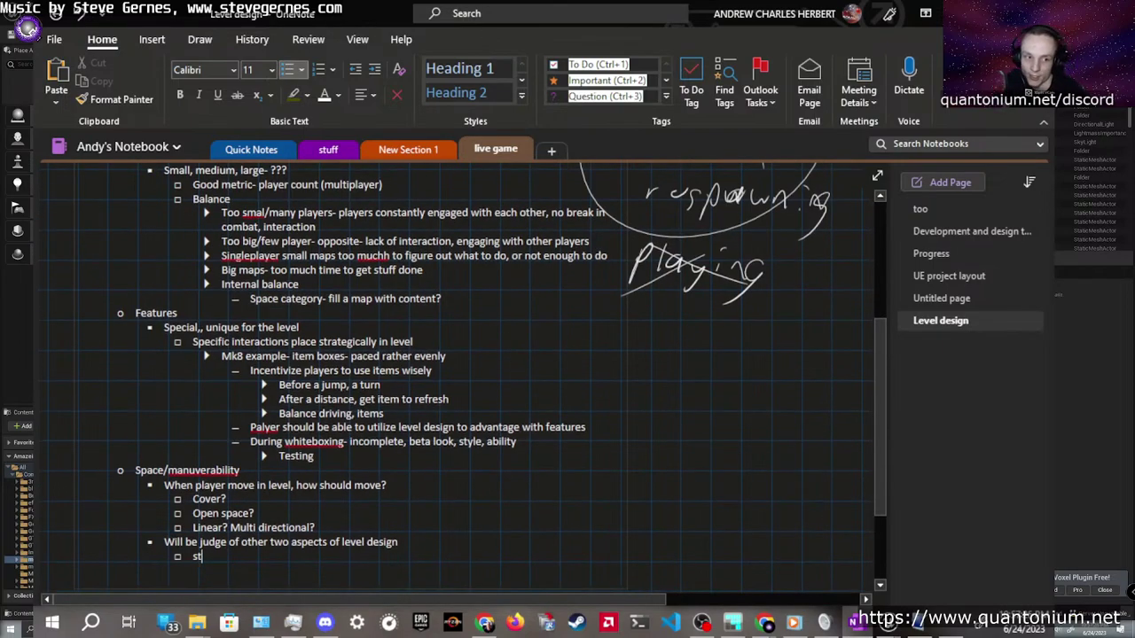
pyautogui.write(' with this')
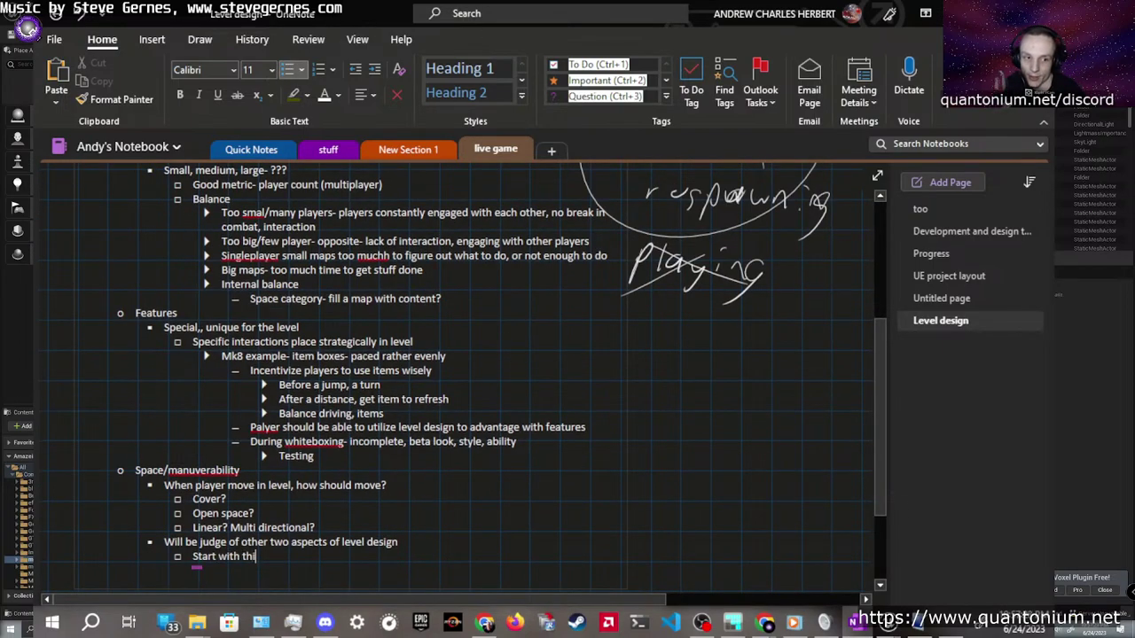
# Add a bullet below "Start with this" at the same level reading "Shape way players will play game overall"
pyautogui.press('Return')
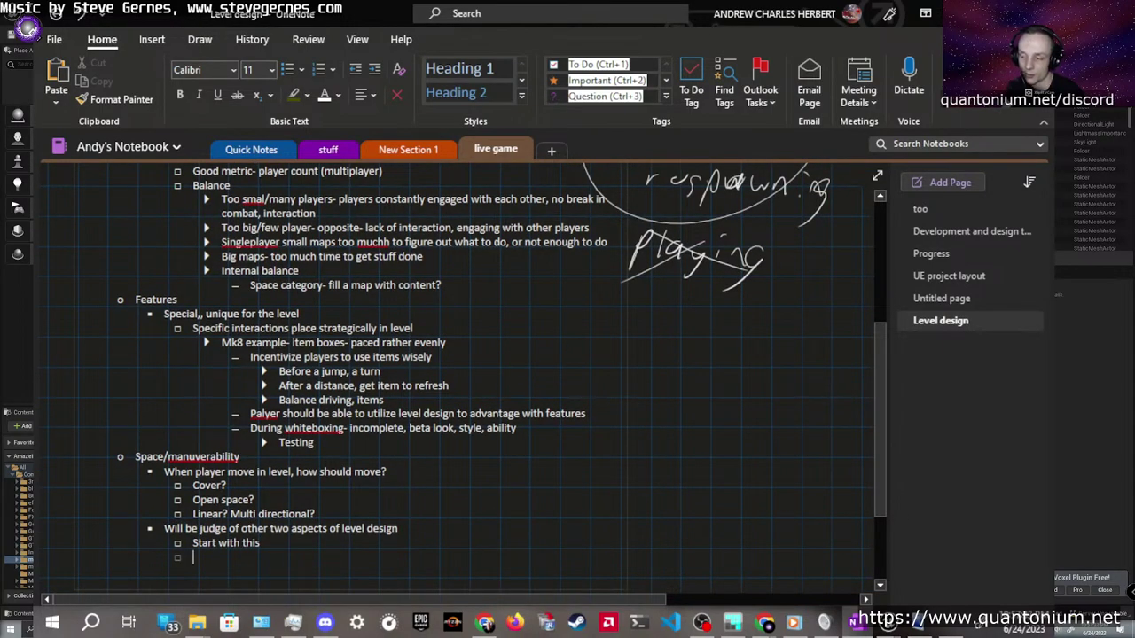
pyautogui.write('shhape')
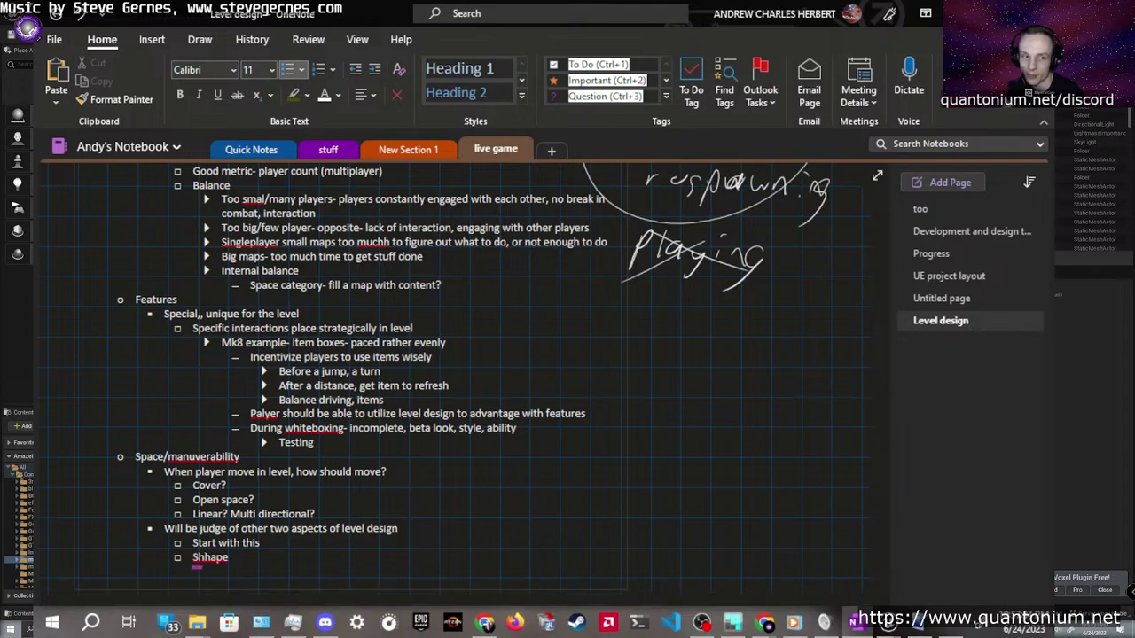
pyautogui.press('BackSpace')
pyautogui.press('BackSpace')
pyautogui.press('BackSpace')
pyautogui.press('BackSpace')
pyautogui.press('BackSpace')
pyautogui.write('ap')
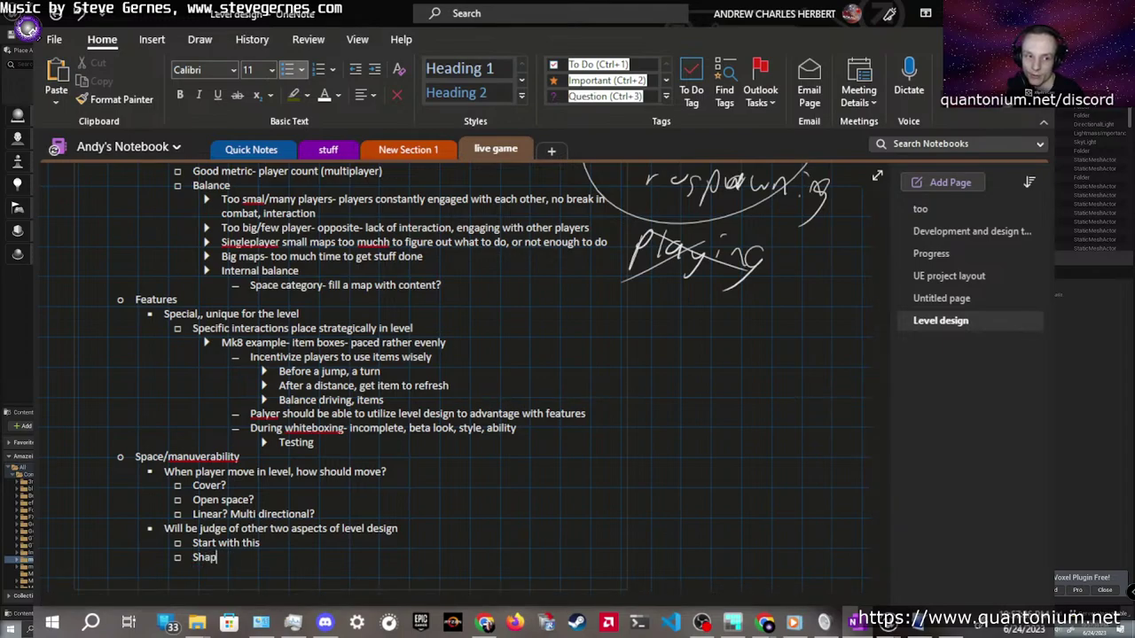
pyautogui.write('e way players')
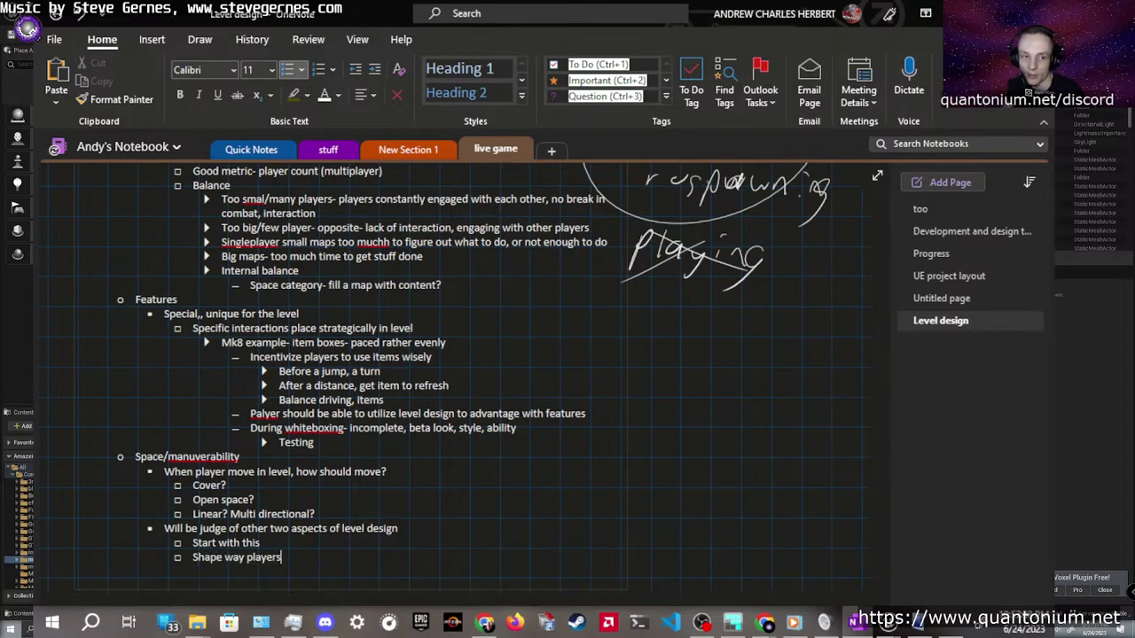
pyautogui.write(' will play game')
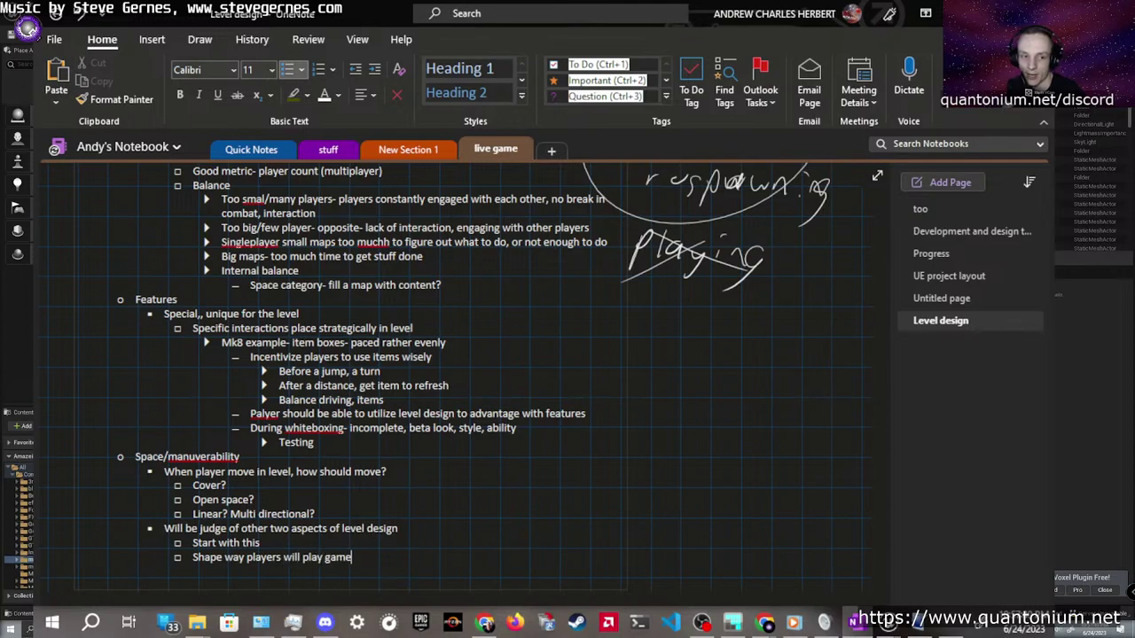
pyautogui.write(' overall')
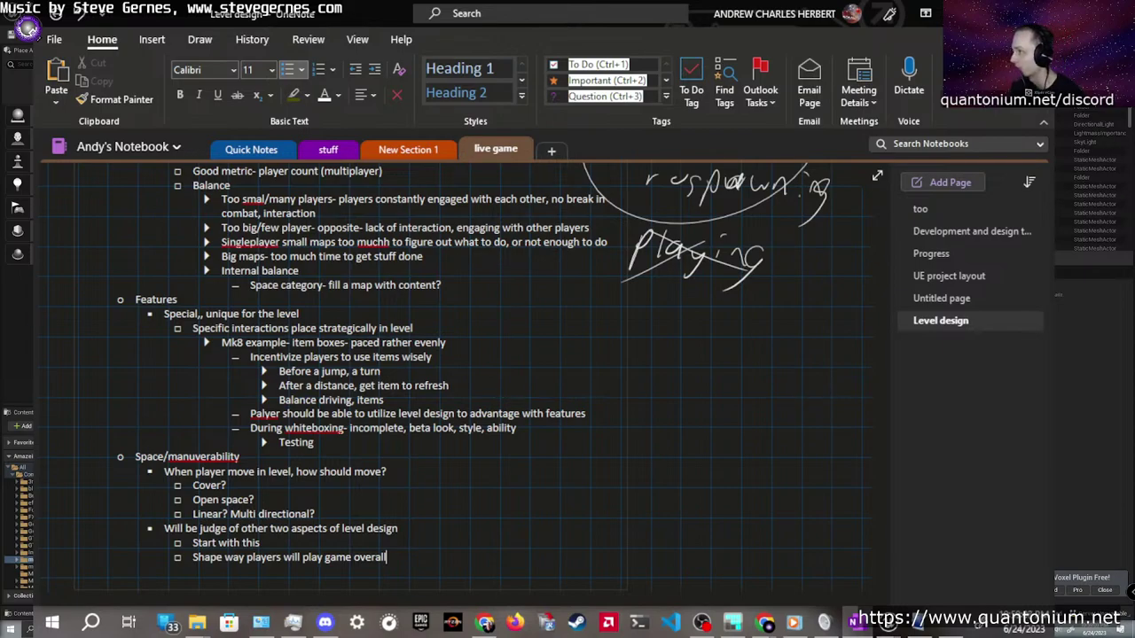
# Switch to the Unreal Editor's running play session and walk the player along the row of trophies to view their descriptions
pyautogui.hotkey('alt', 'Tab')
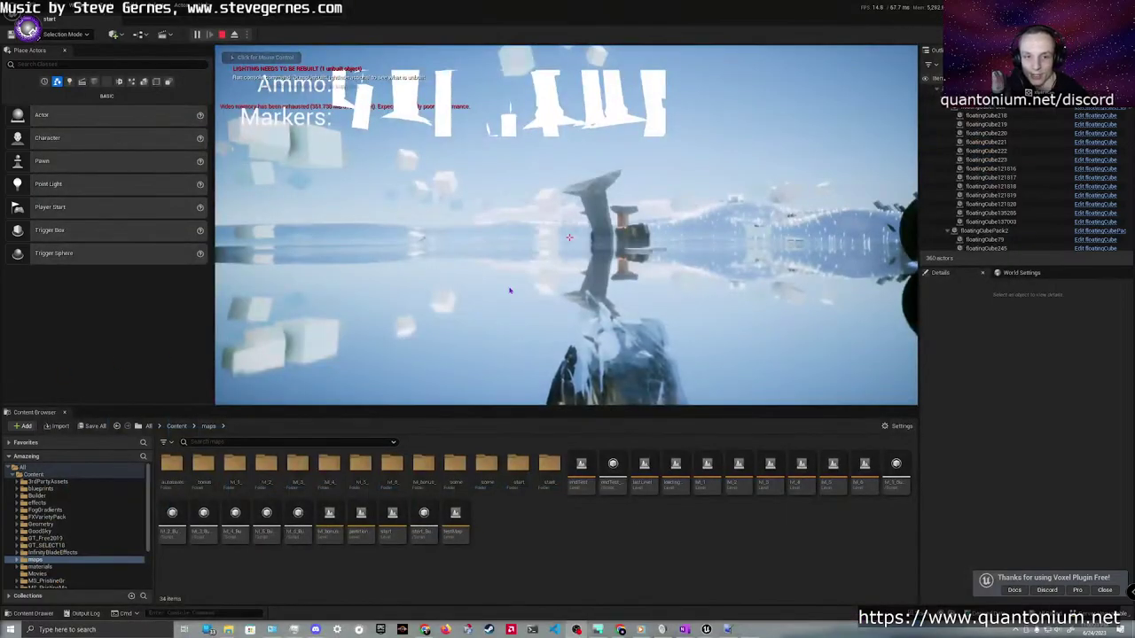
pyautogui.press('w')
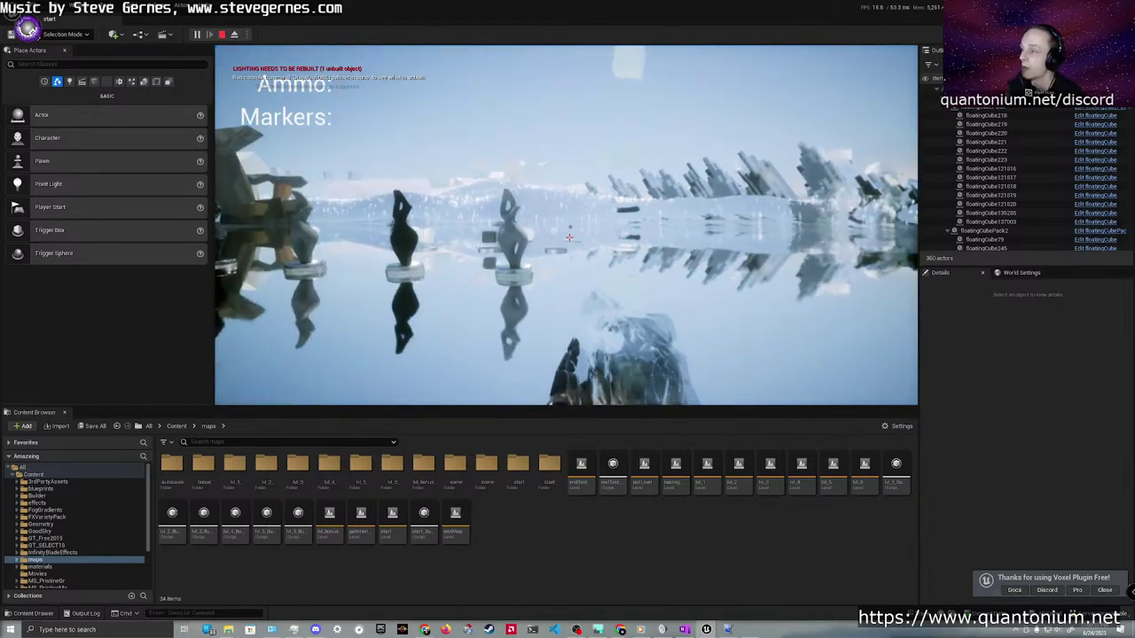
pyautogui.press('w')
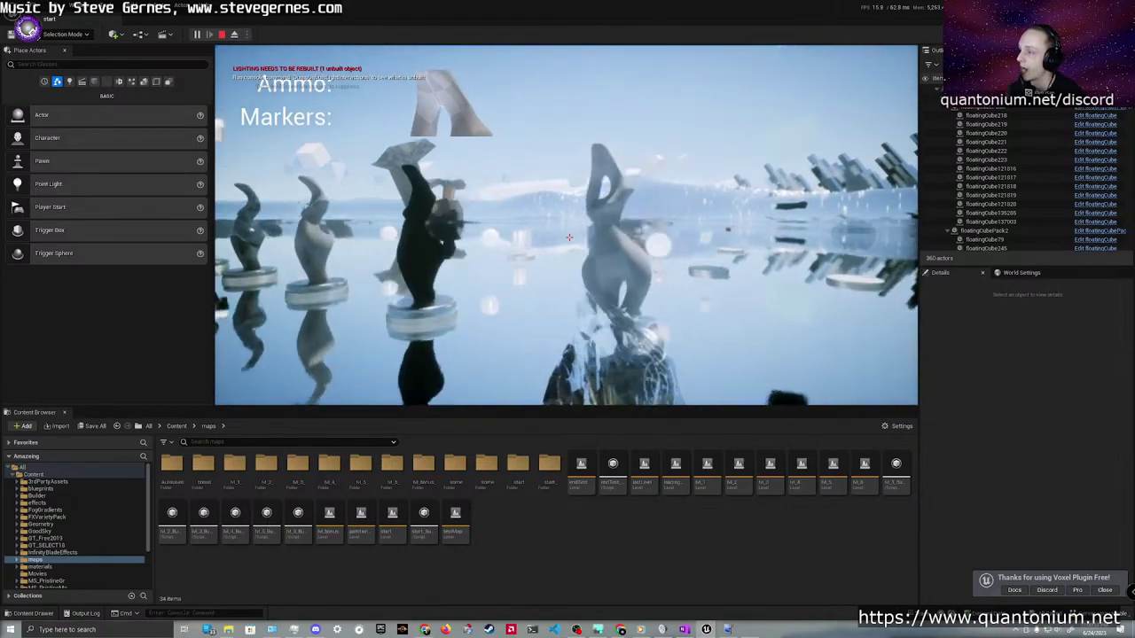
pyautogui.press('a')
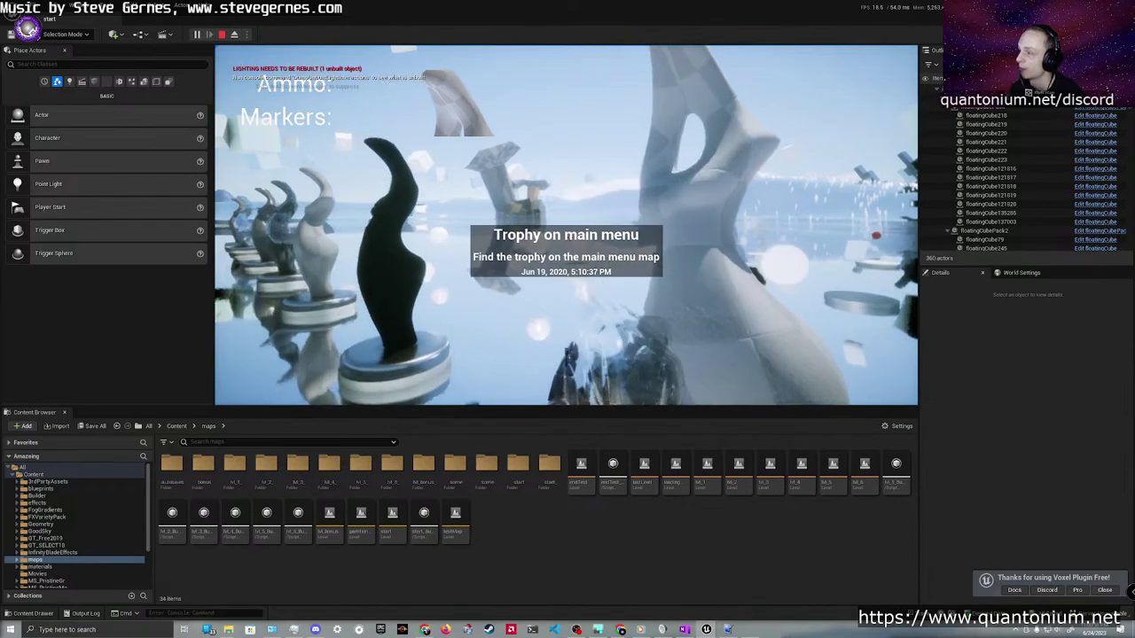
pyautogui.press('a')
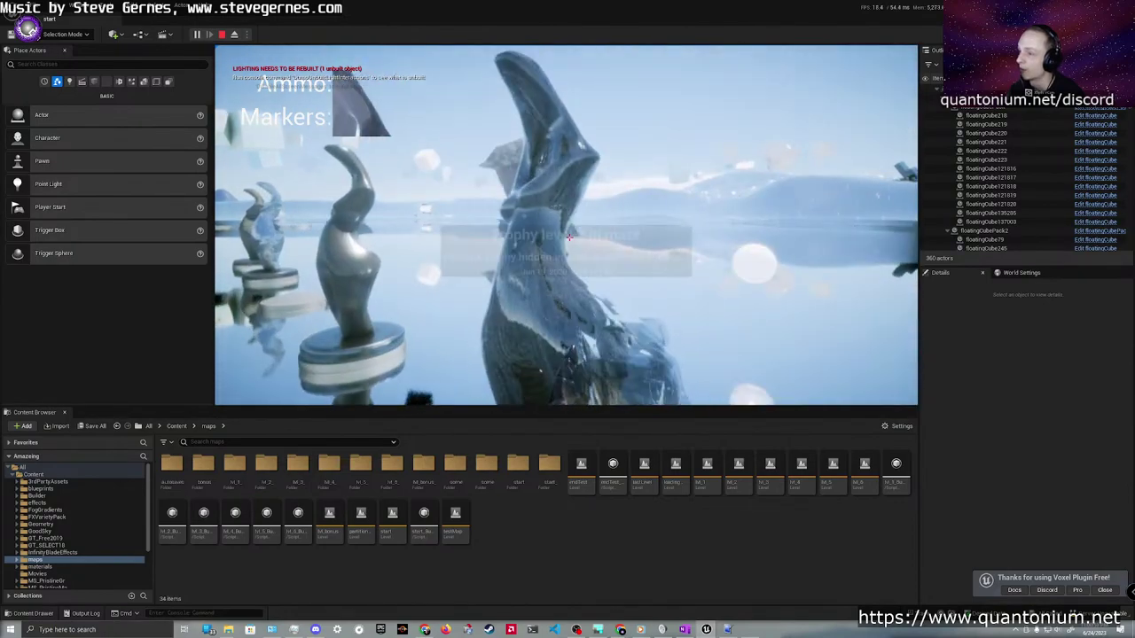
pyautogui.press('a')
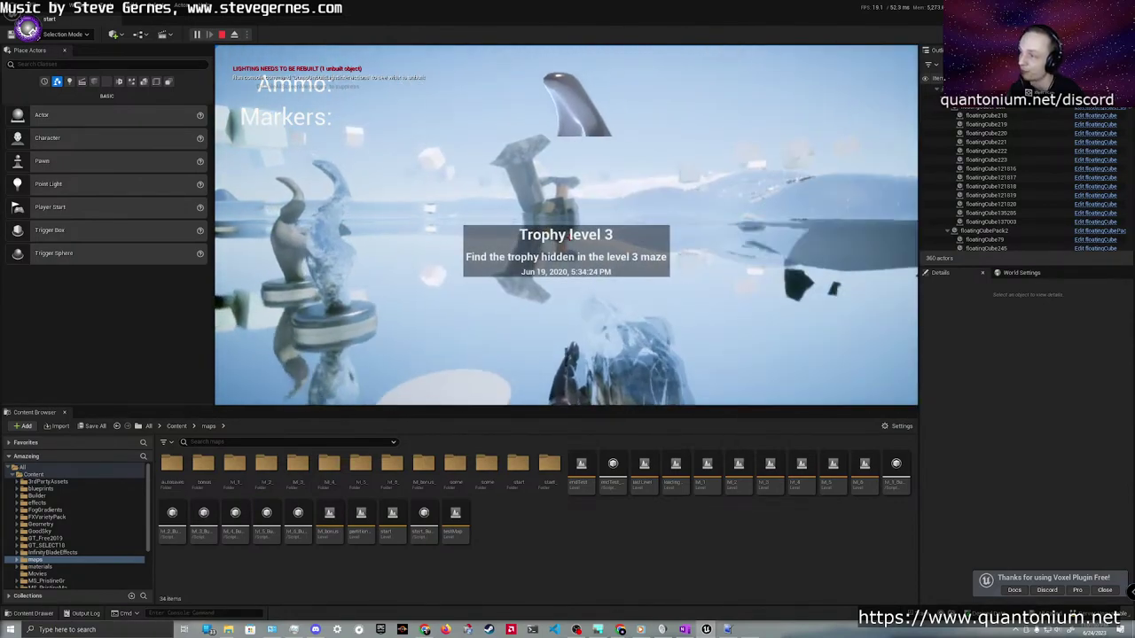
pyautogui.press('a')
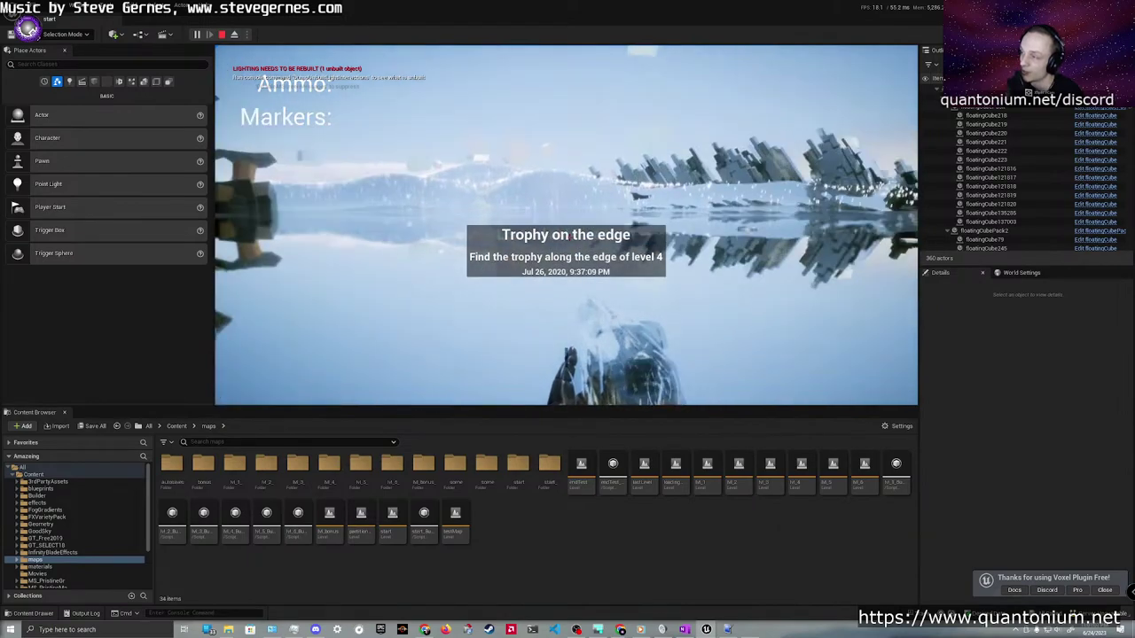
# Walk around the trophy row again, examining the level 3, level 1 and main menu trophies and the space around them
pyautogui.press('w')
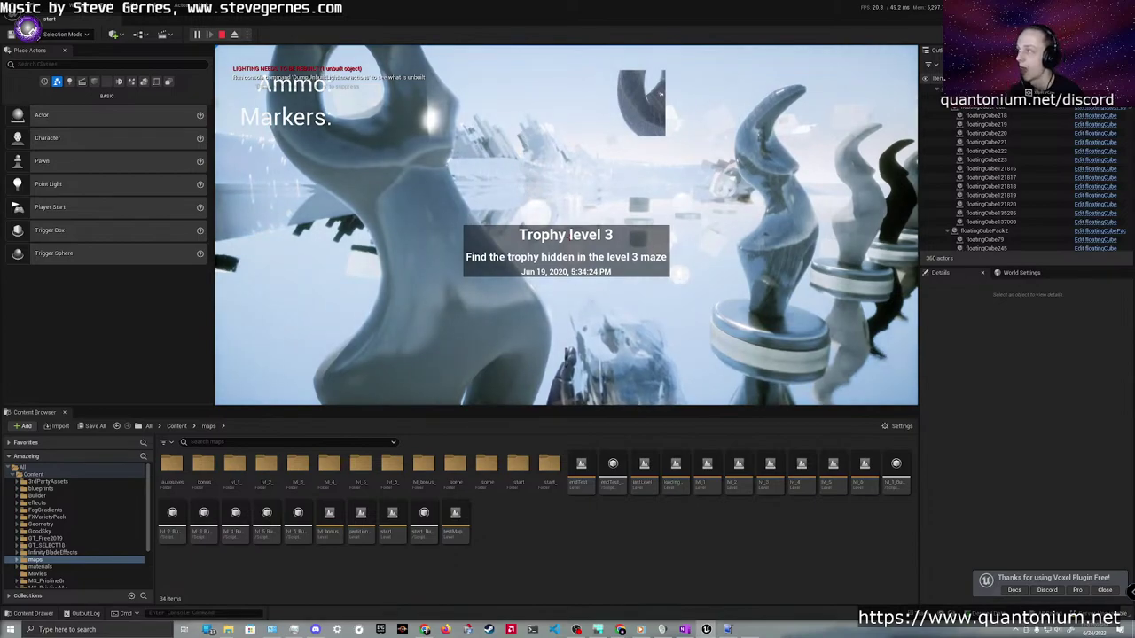
pyautogui.press('d')
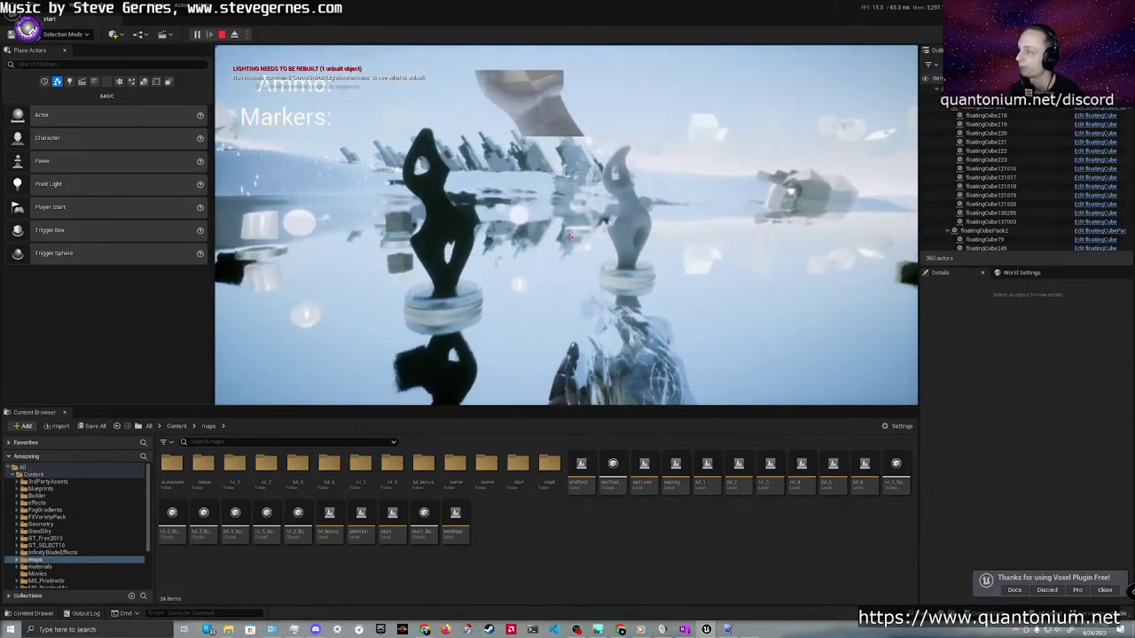
pyautogui.press('w')
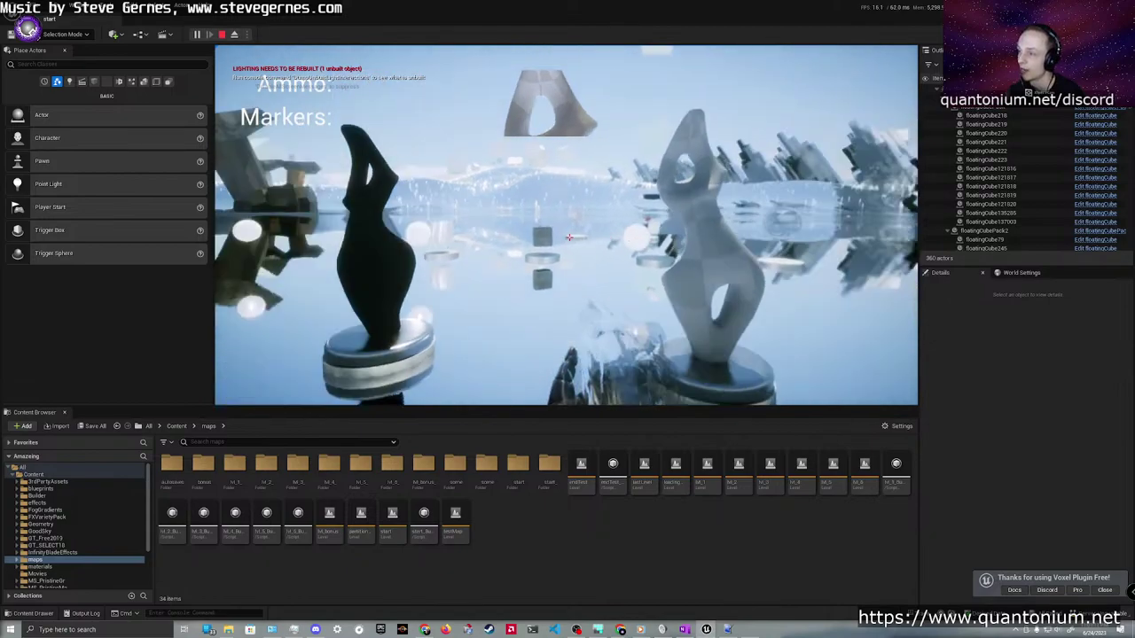
pyautogui.press('w')
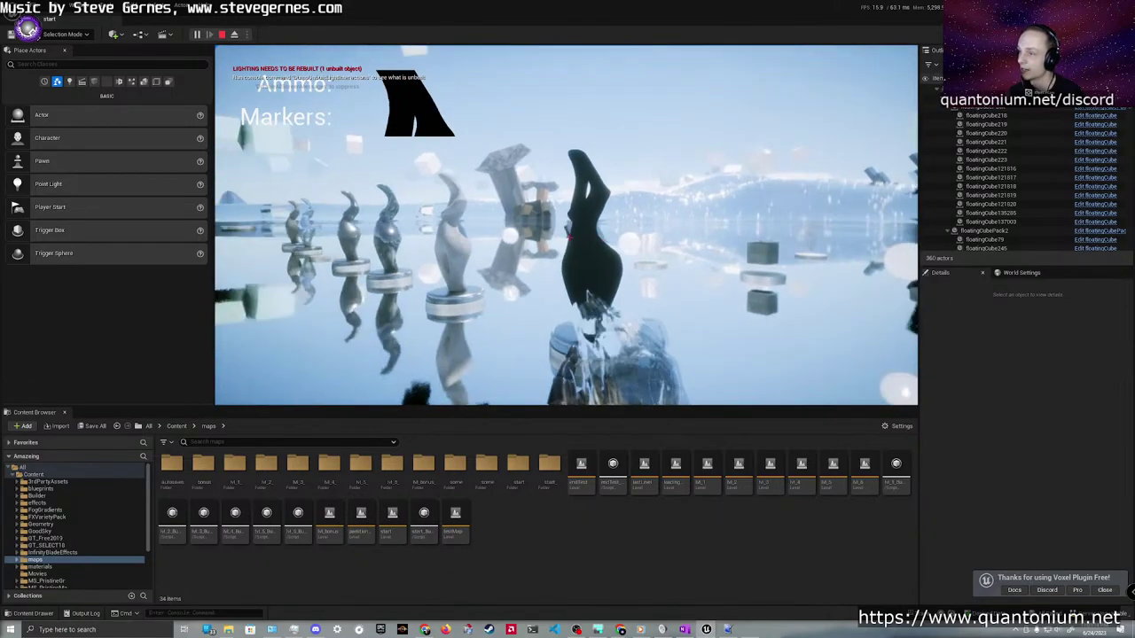
pyautogui.press('w')
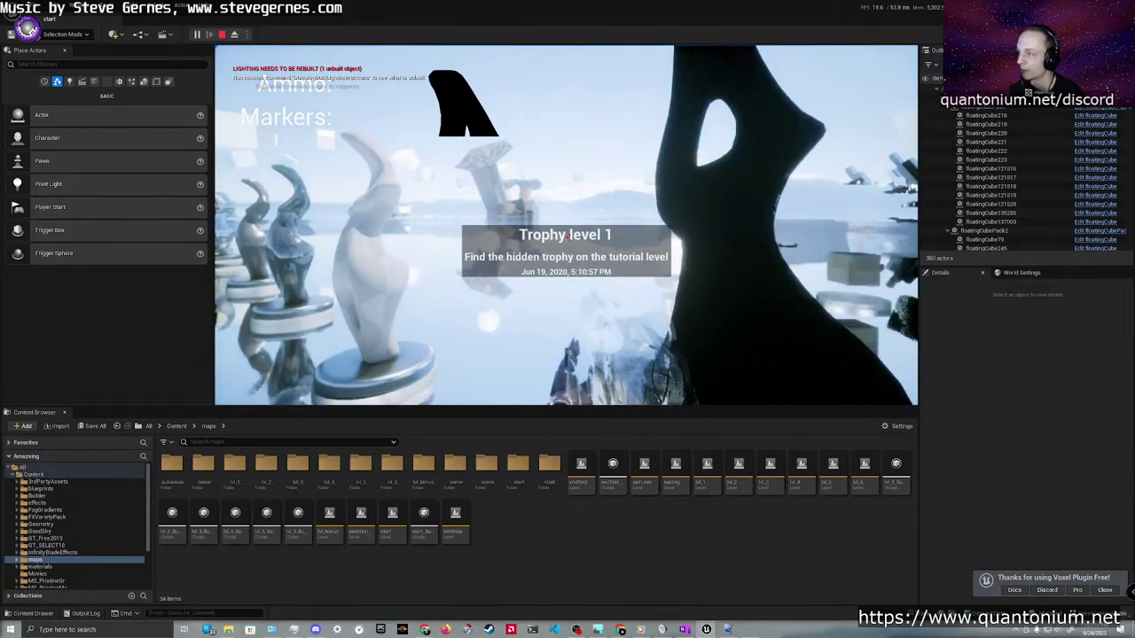
pyautogui.press('s')
pyautogui.press('d')
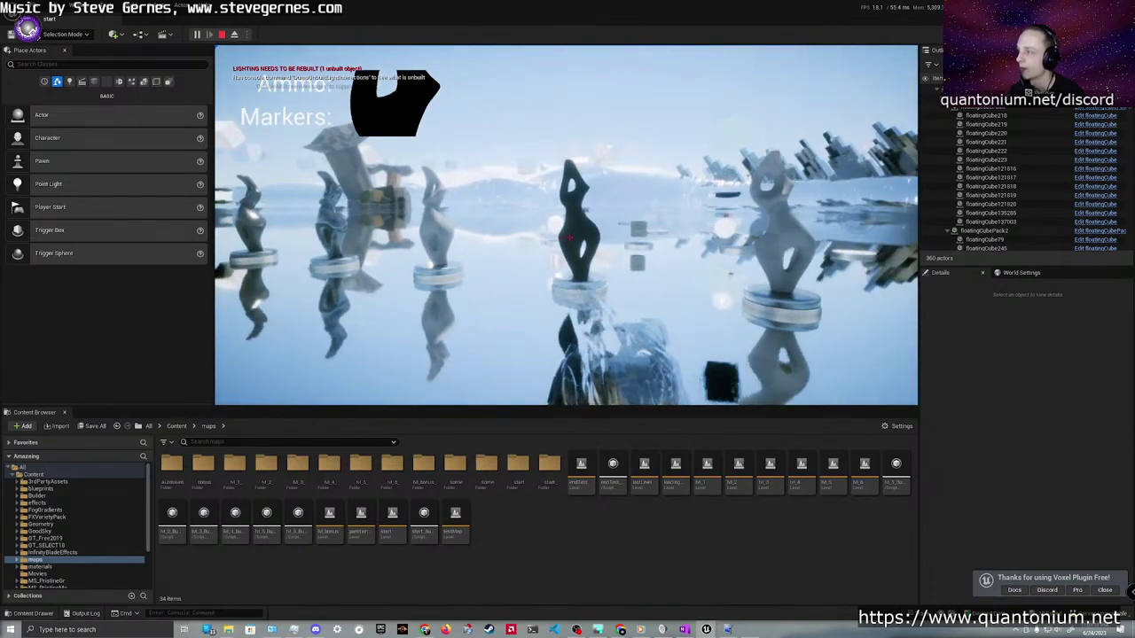
pyautogui.press('w')
pyautogui.press('w')
pyautogui.press('s')
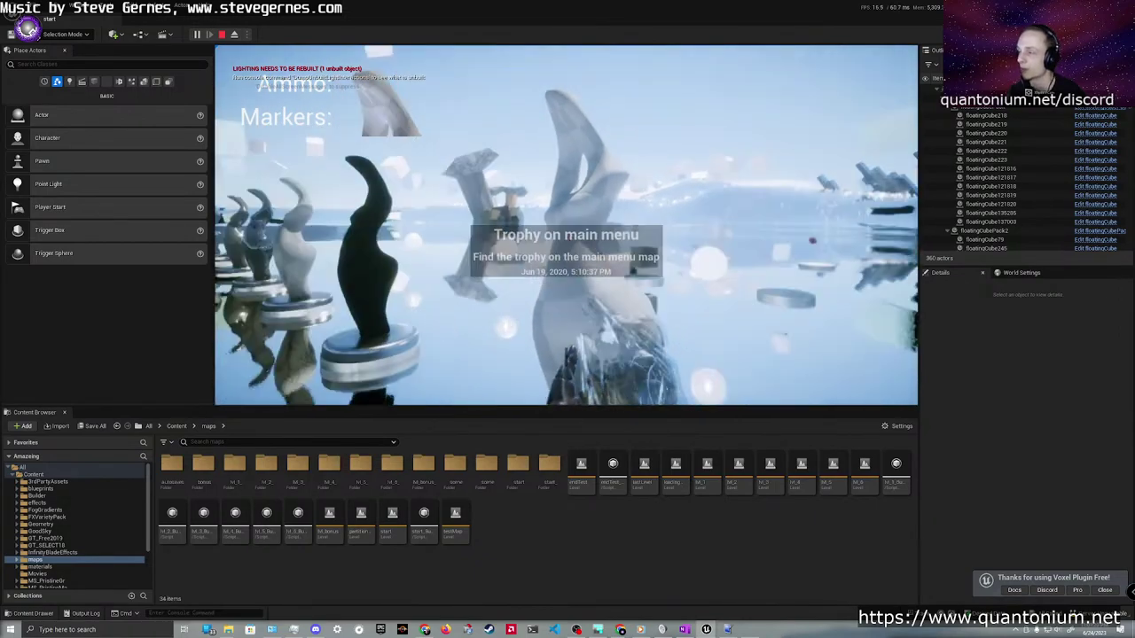
pyautogui.press('d')
pyautogui.press('w')
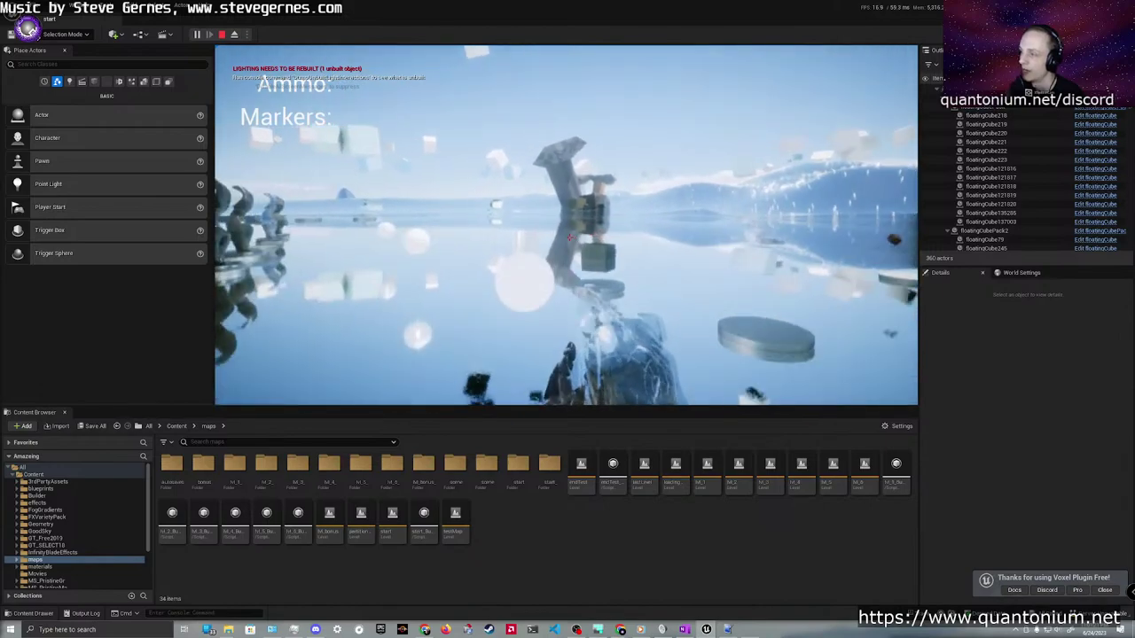
# Move past the trophies into the open area and fire the weapon twice
pyautogui.press('w')
pyautogui.click(569, 237)
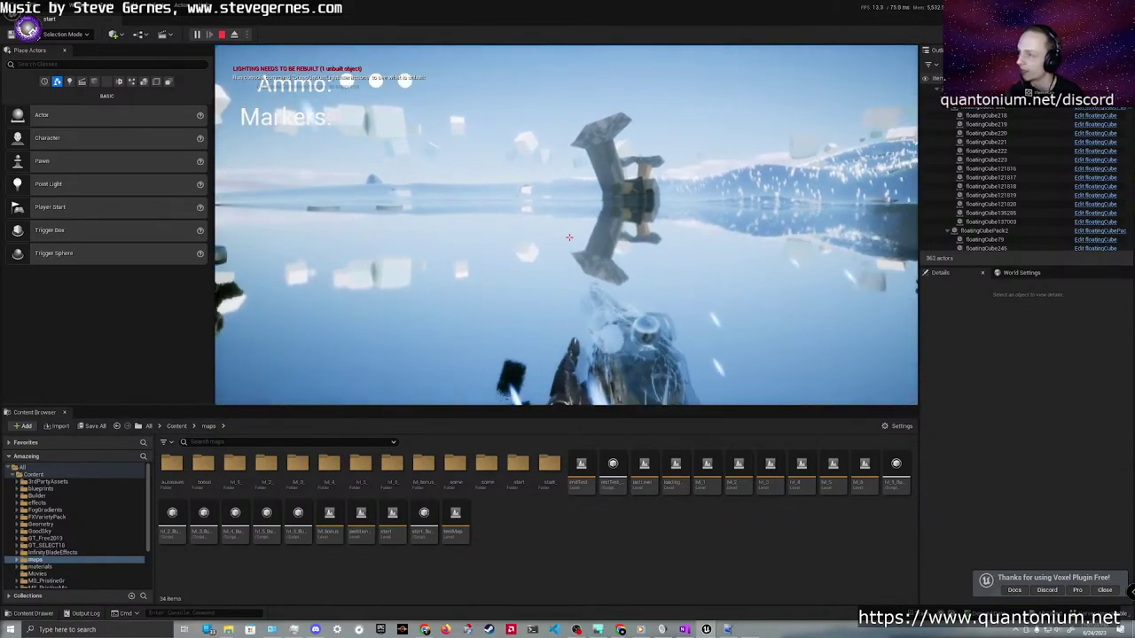
pyautogui.click(570, 237)
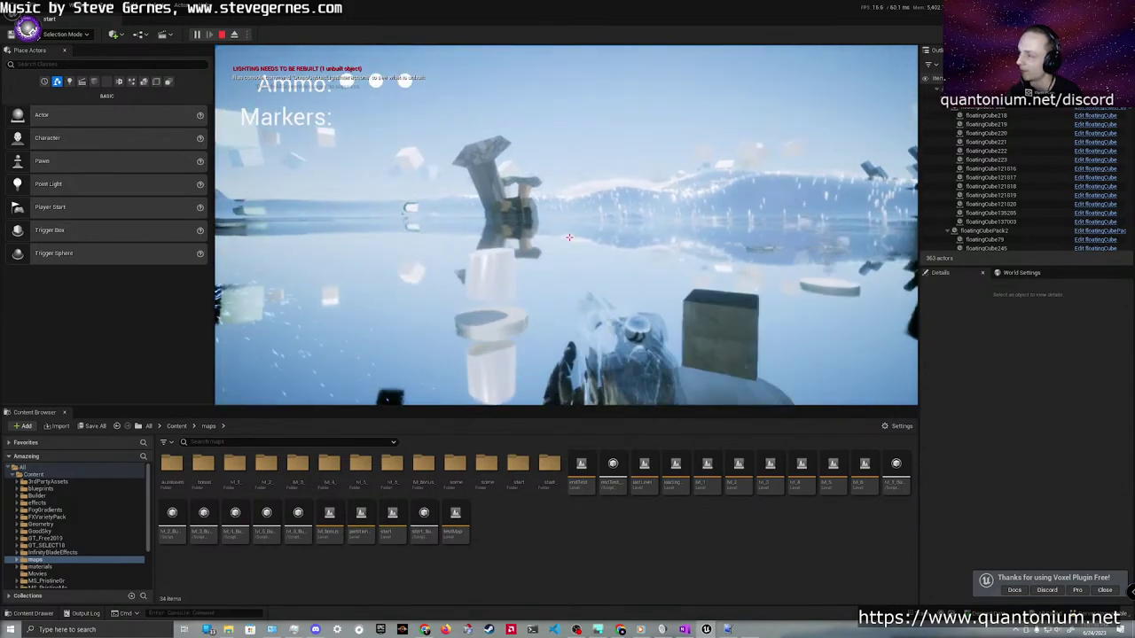
# Fire the weapon again, then walk past the "Marathon maze" trophy and across the start area into the first level
pyautogui.click(570, 237)
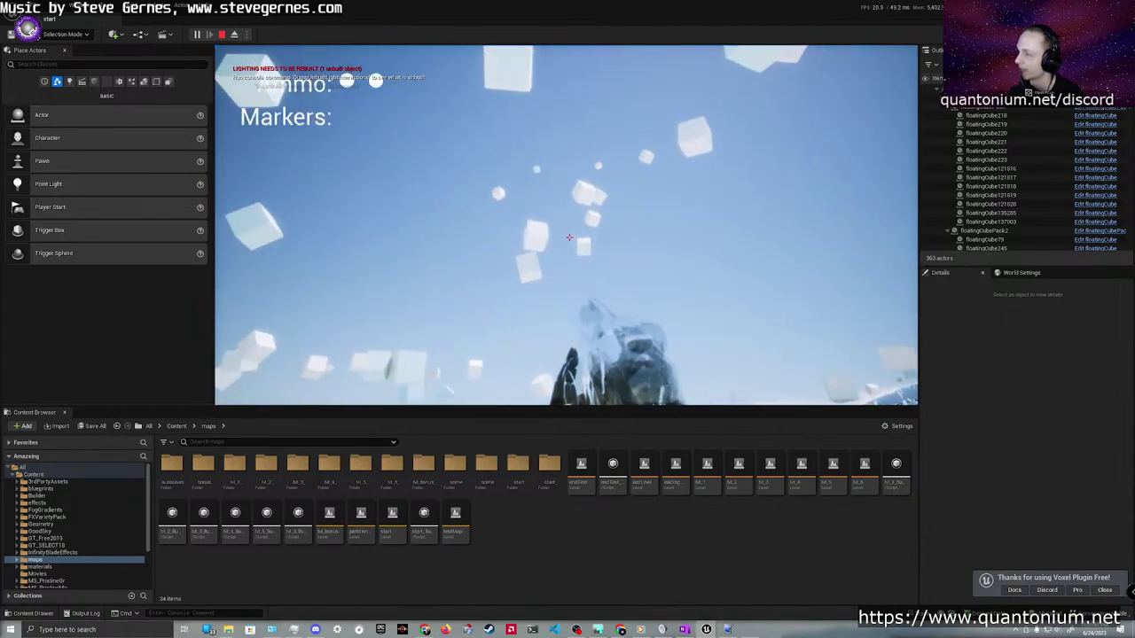
pyautogui.press('w')
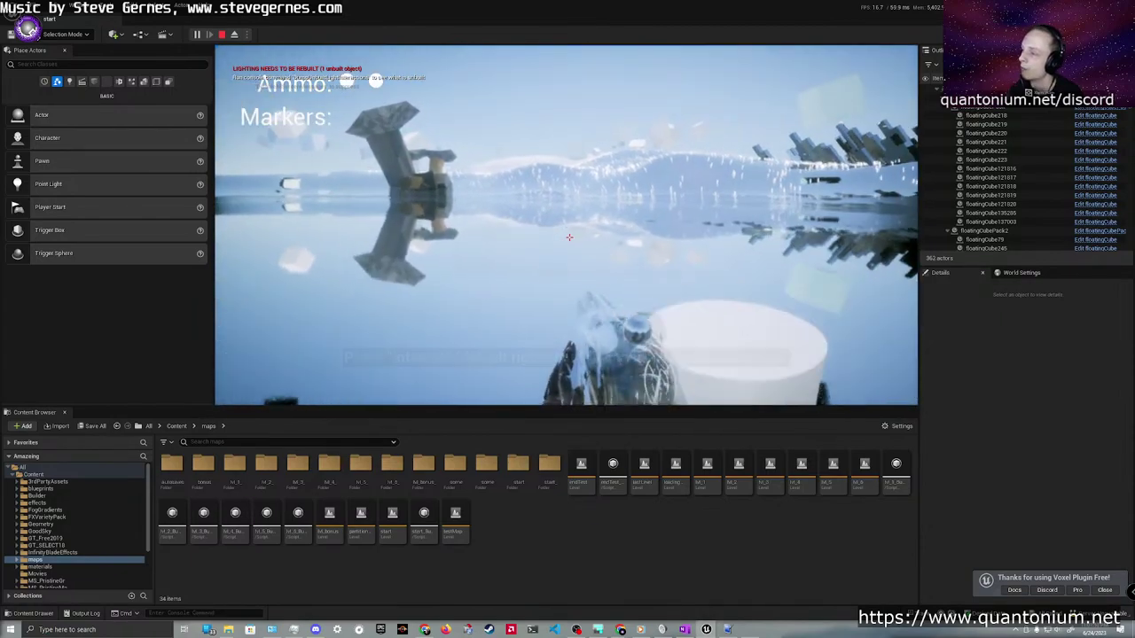
pyautogui.press('w')
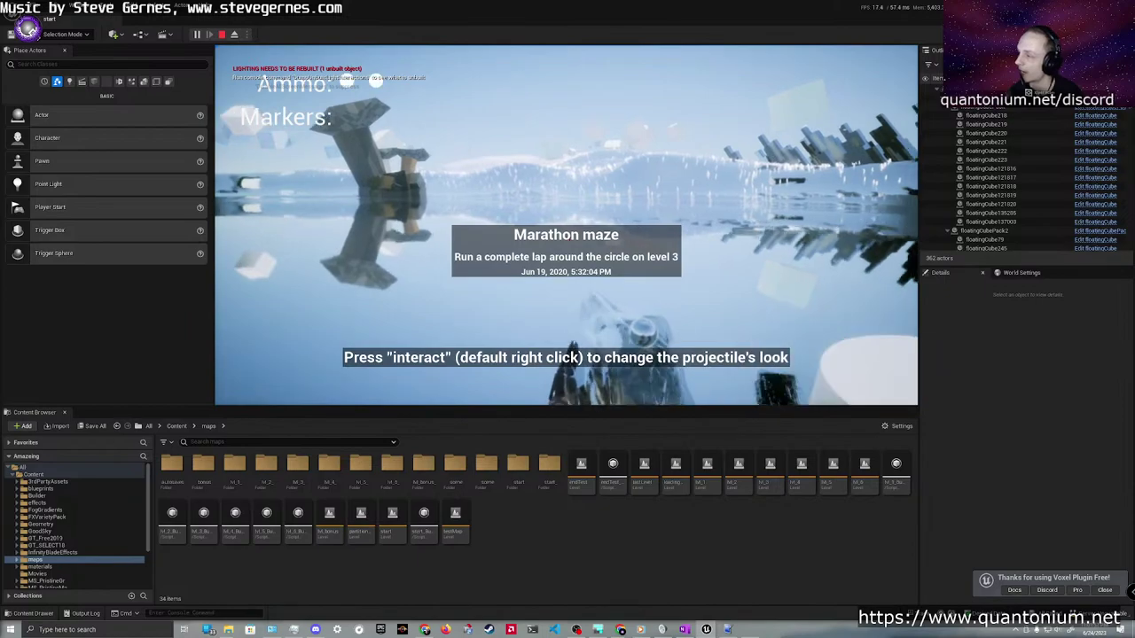
pyautogui.press('w')
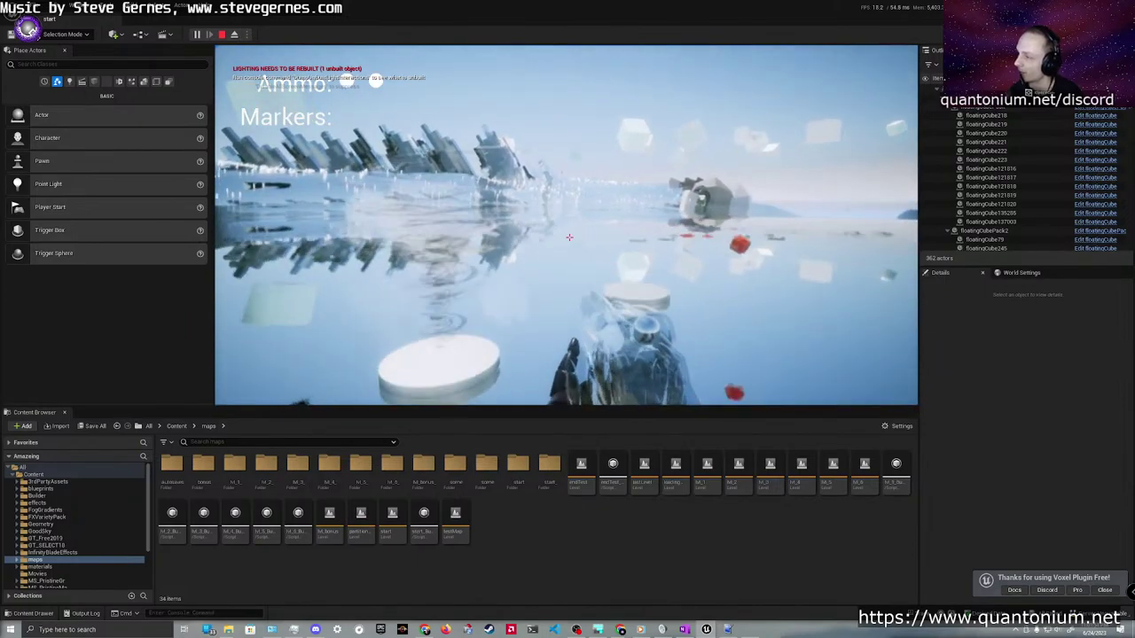
pyautogui.press('w')
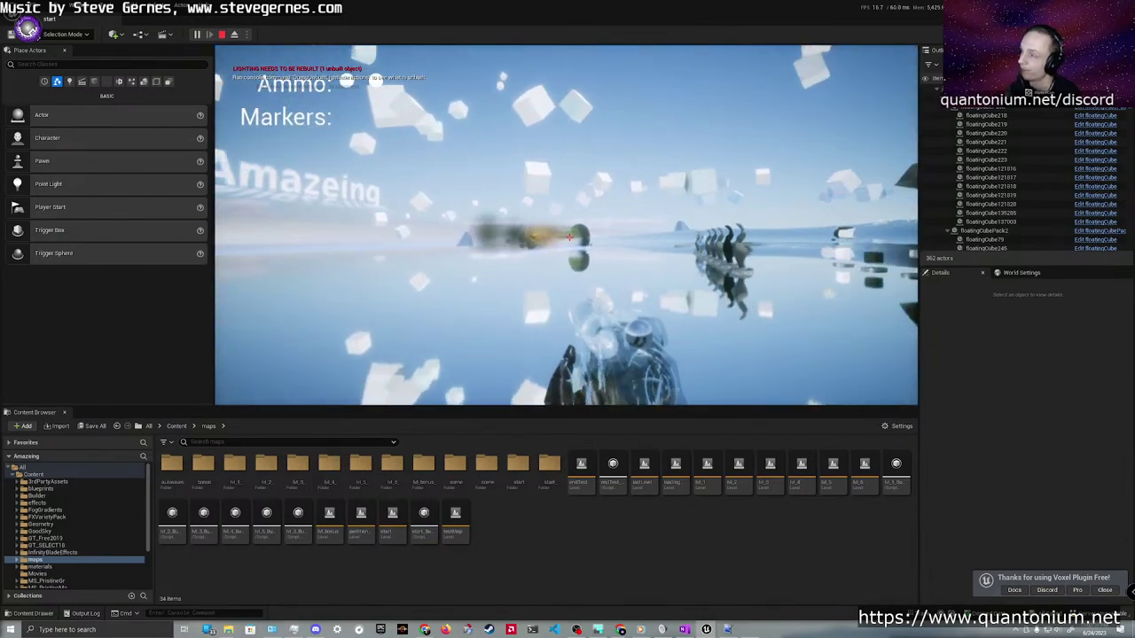
pyautogui.press('d')
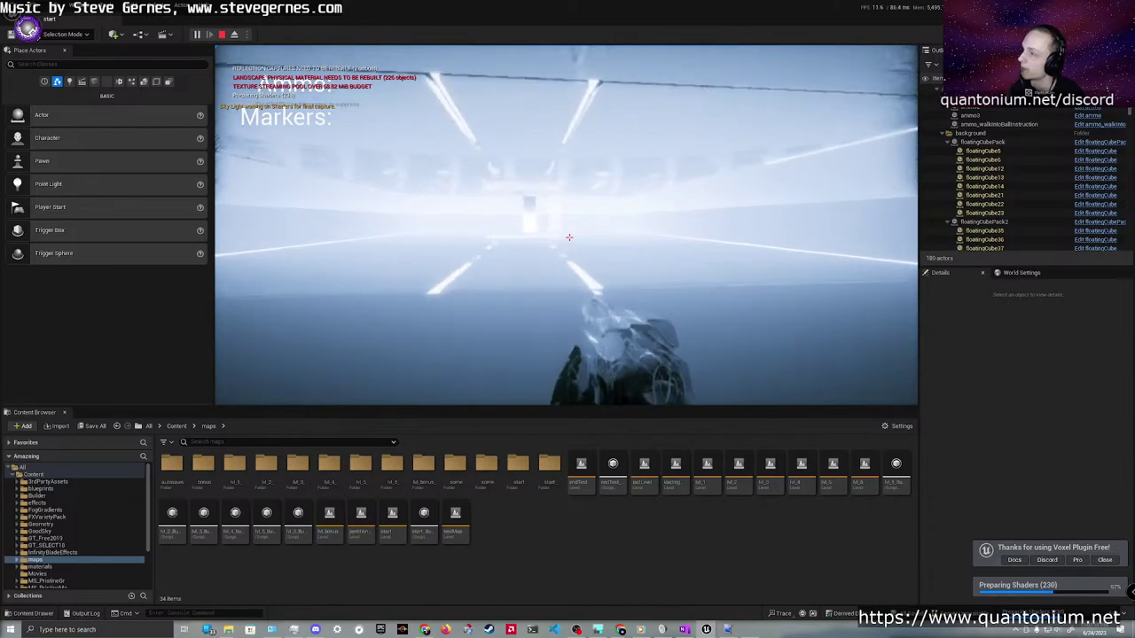
# Walk the player through the first level's large room and doorways to view the maze outside, then end the play session
pyautogui.press('w')
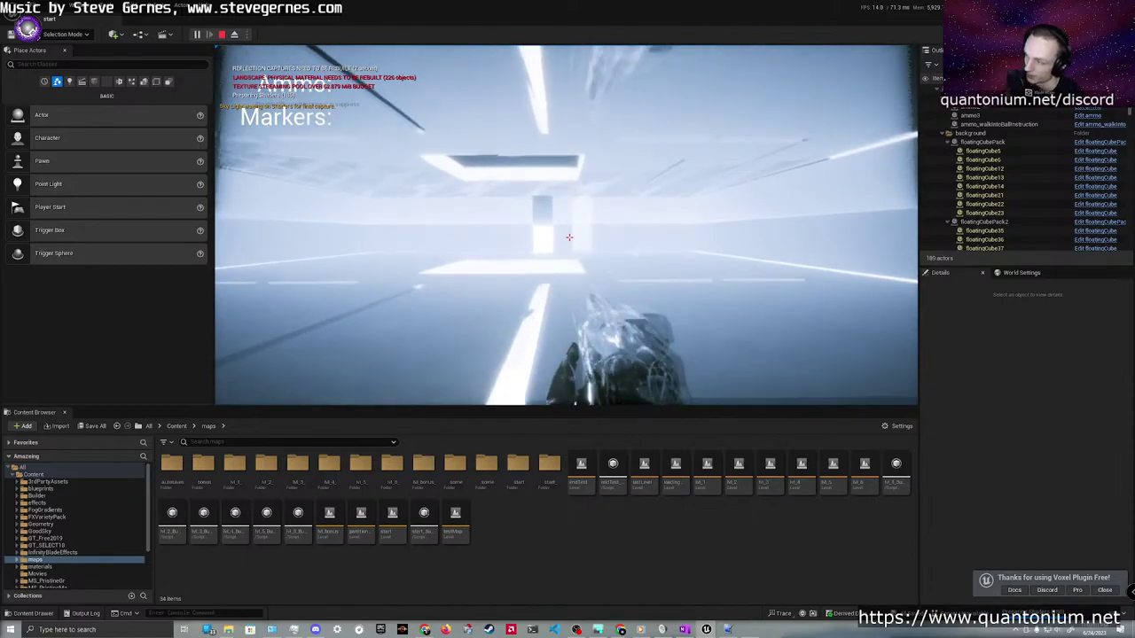
pyautogui.press('w')
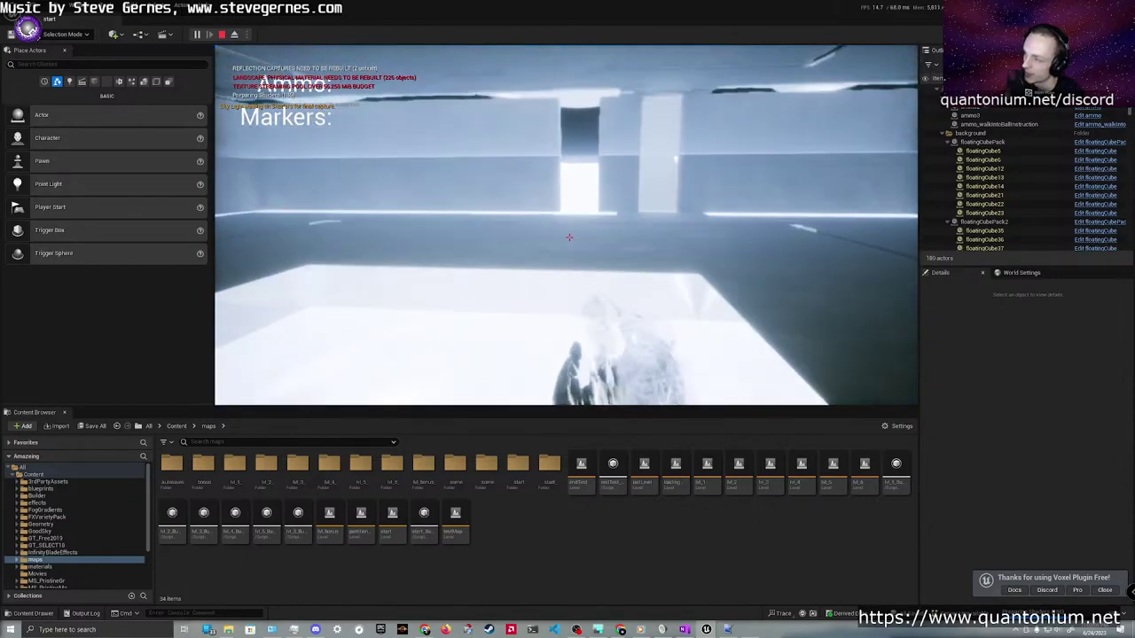
pyautogui.press('w')
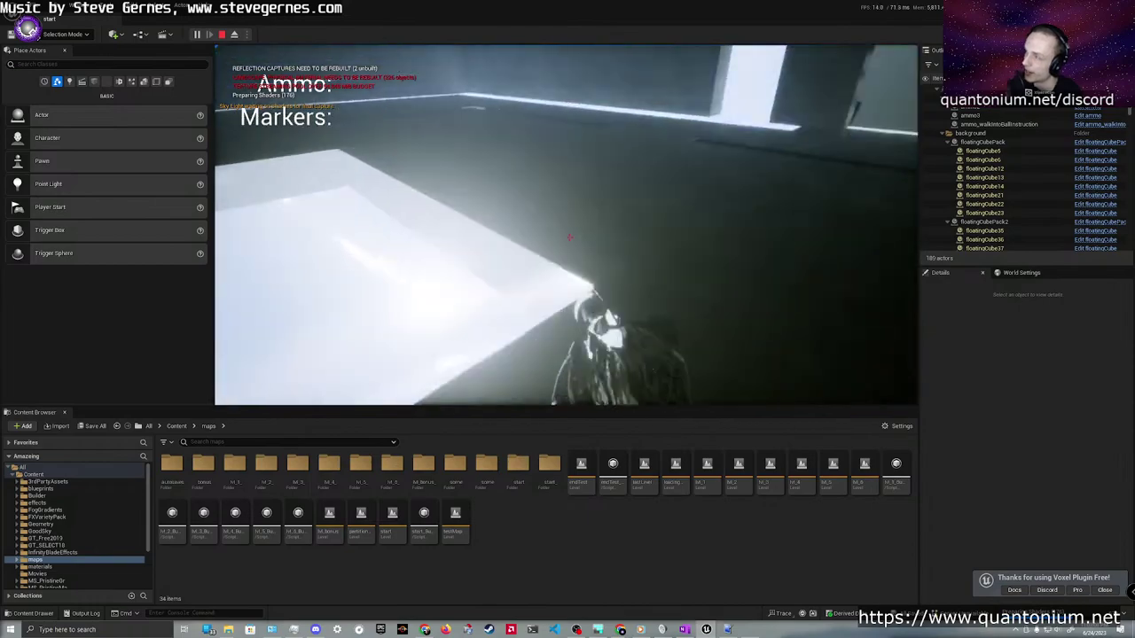
pyautogui.press('w')
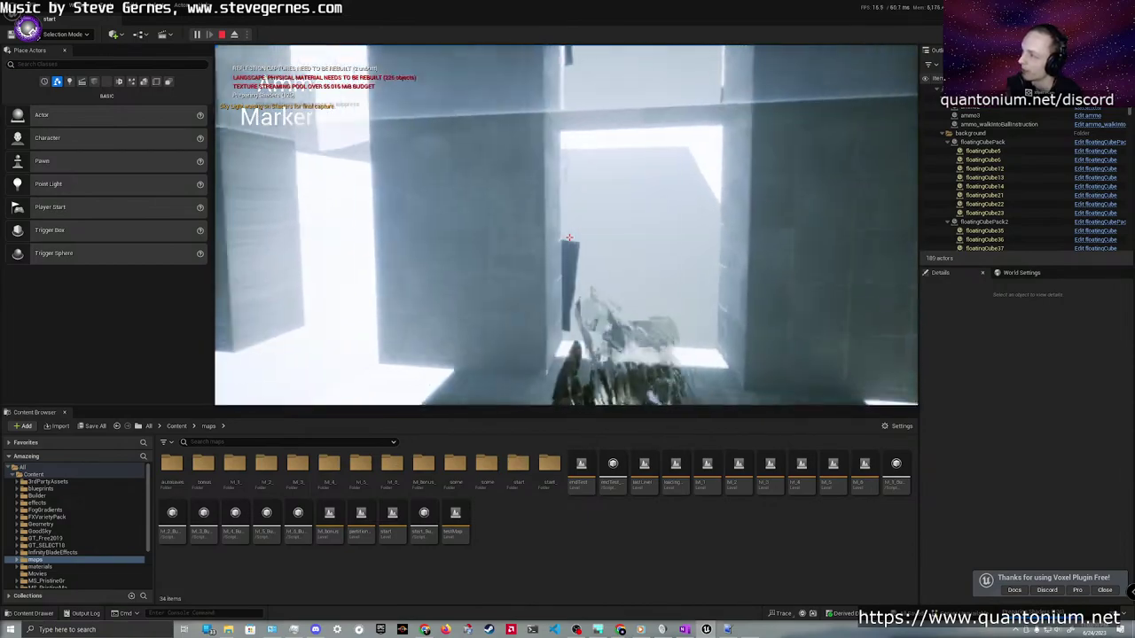
pyautogui.press('w')
pyautogui.press('w')
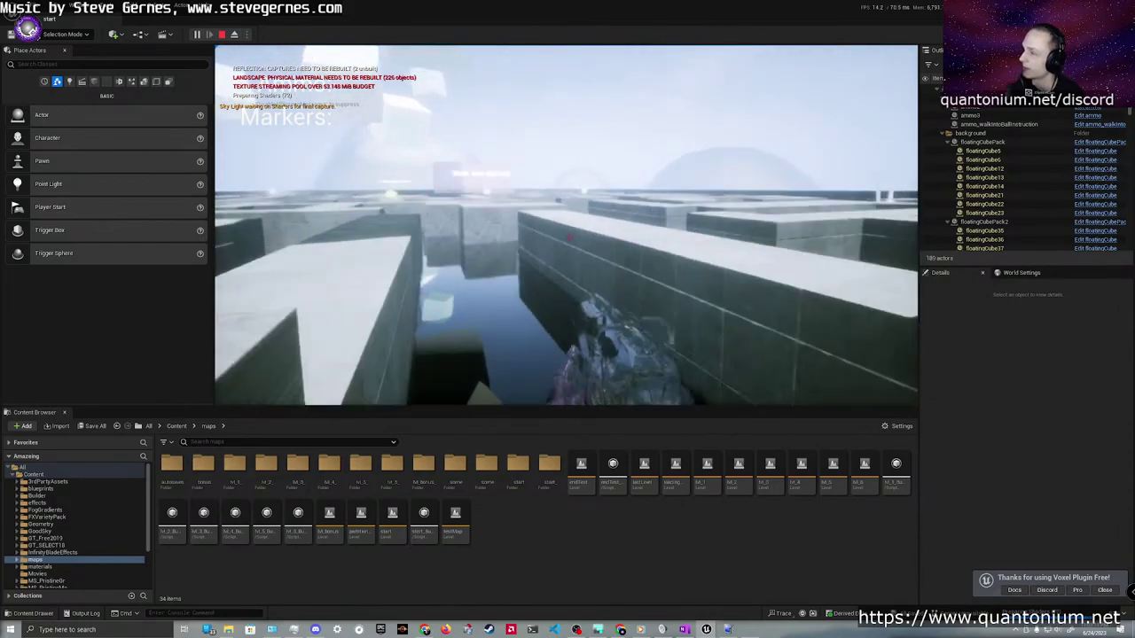
pyautogui.press('w')
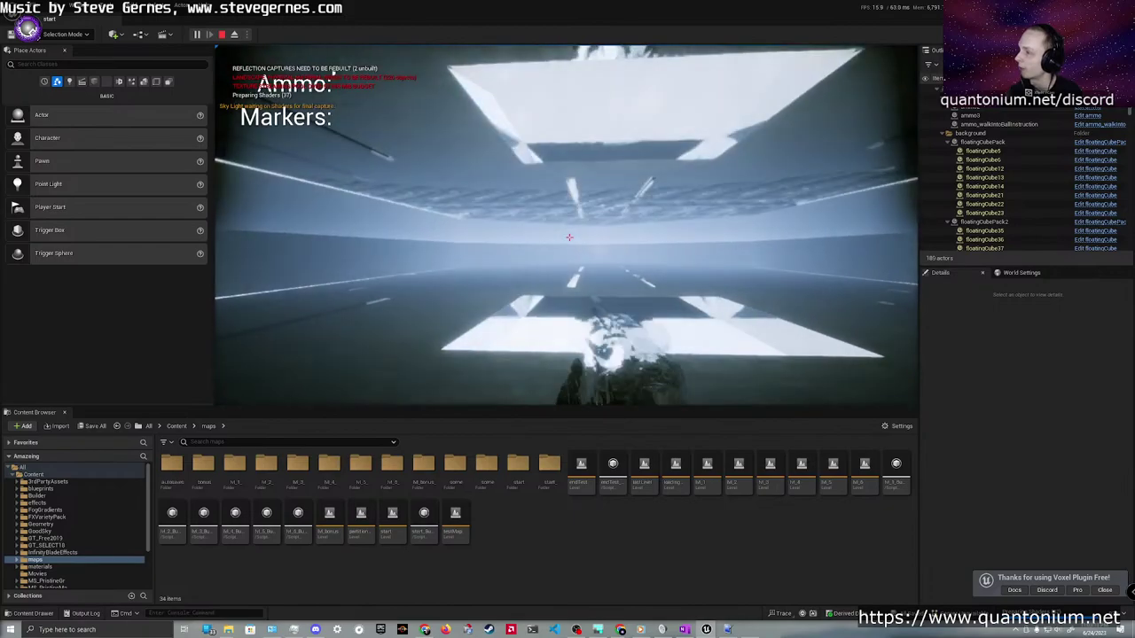
pyautogui.press('Escape')
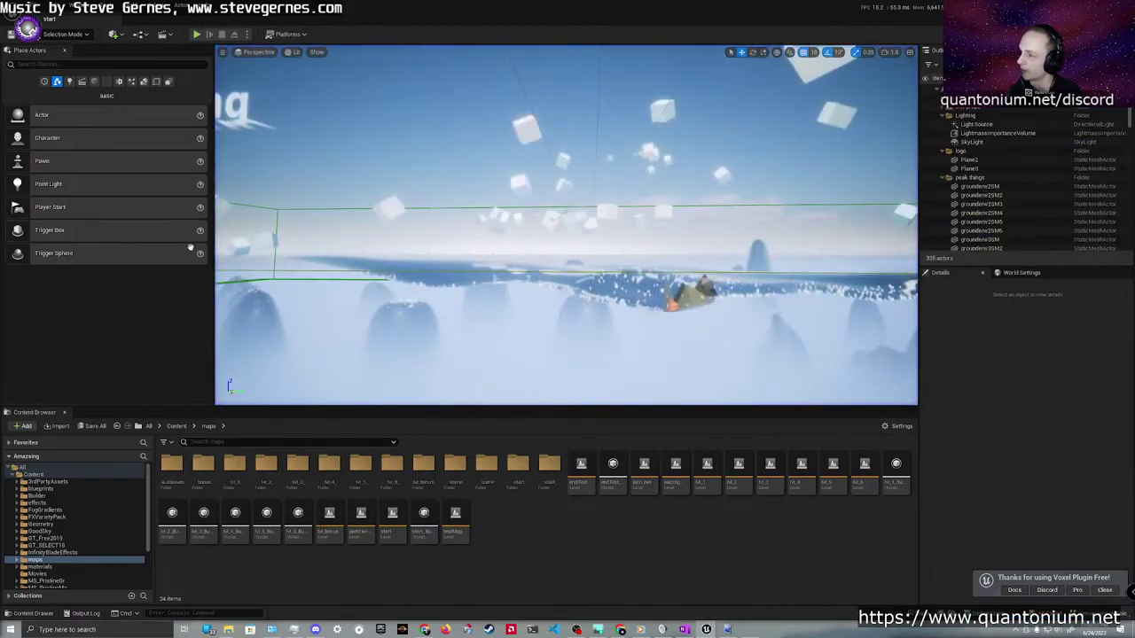
# Open the lvl_1 map in the editor and fly through its starting room to inspect the floor openings and doorways
pyautogui.doubleClick(701, 485)
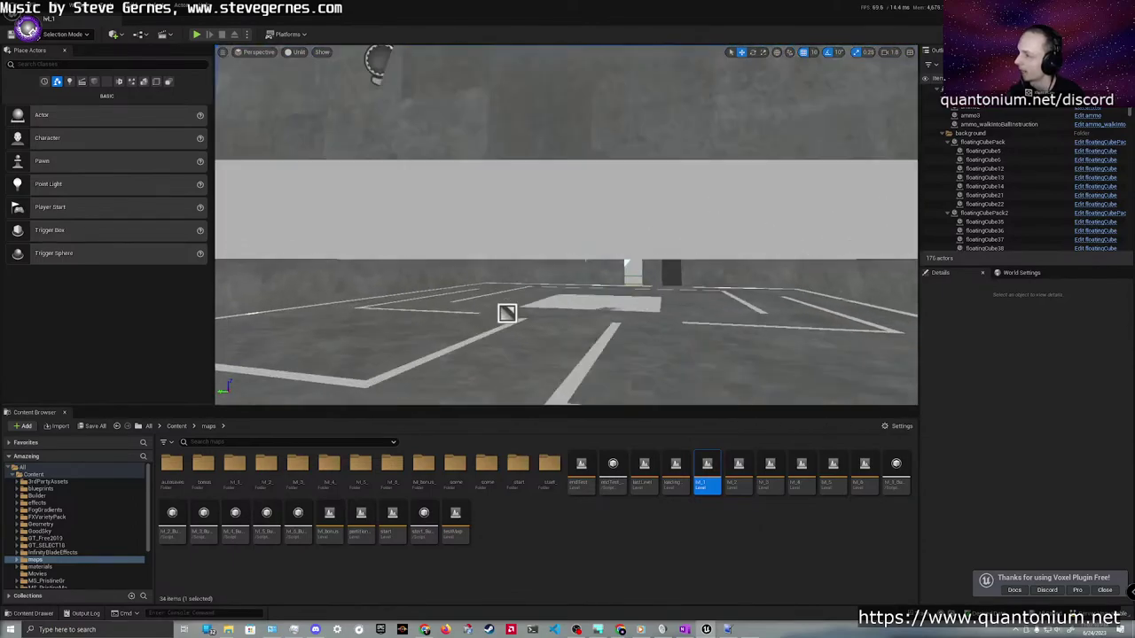
pyautogui.press('w')
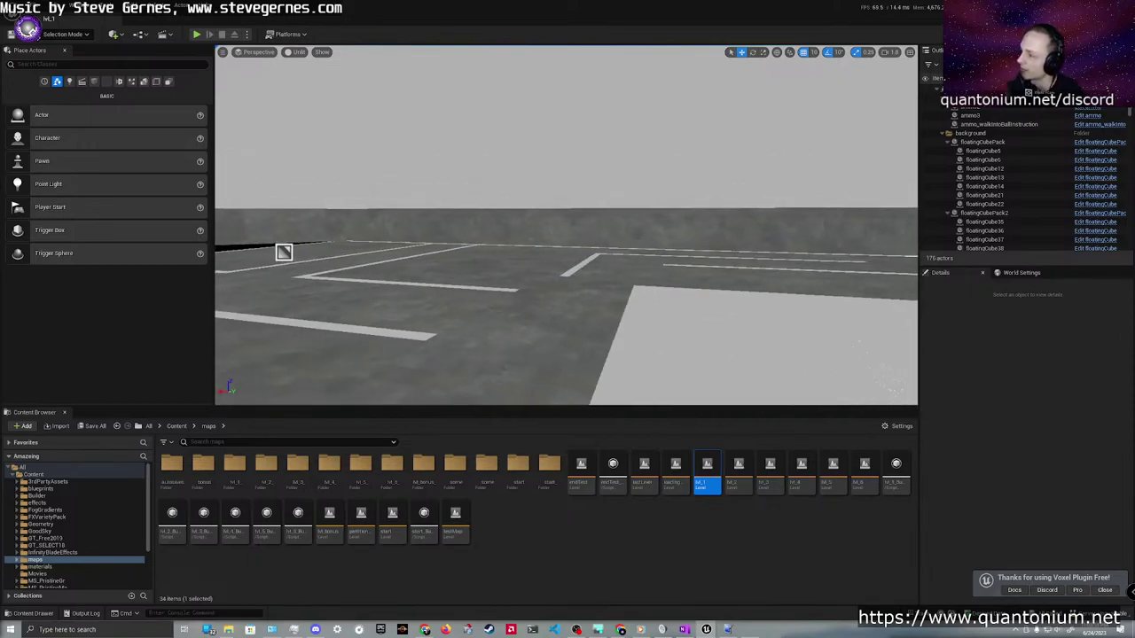
pyautogui.press('w')
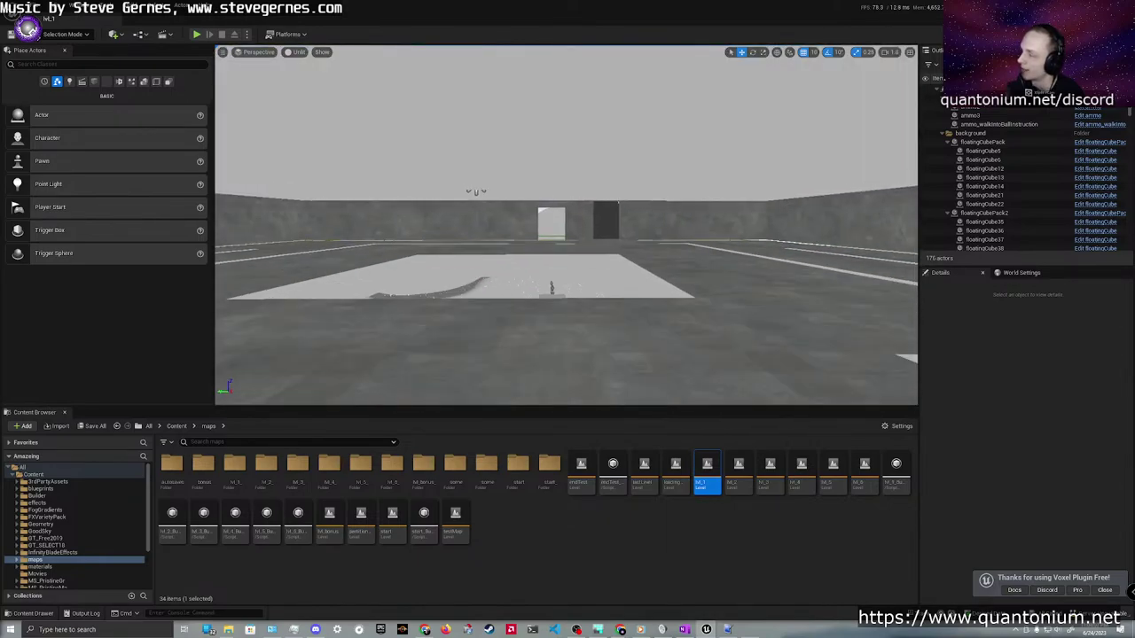
pyautogui.press('w')
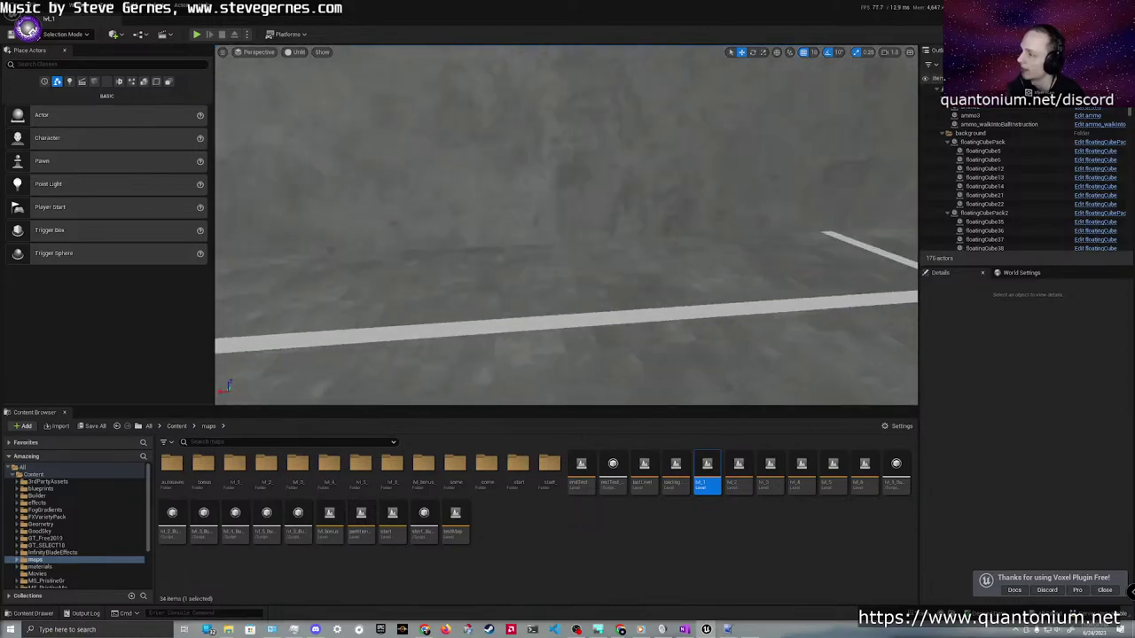
pyautogui.moveTo(541, 229); pyautogui.dragTo(541, 229, button='right')
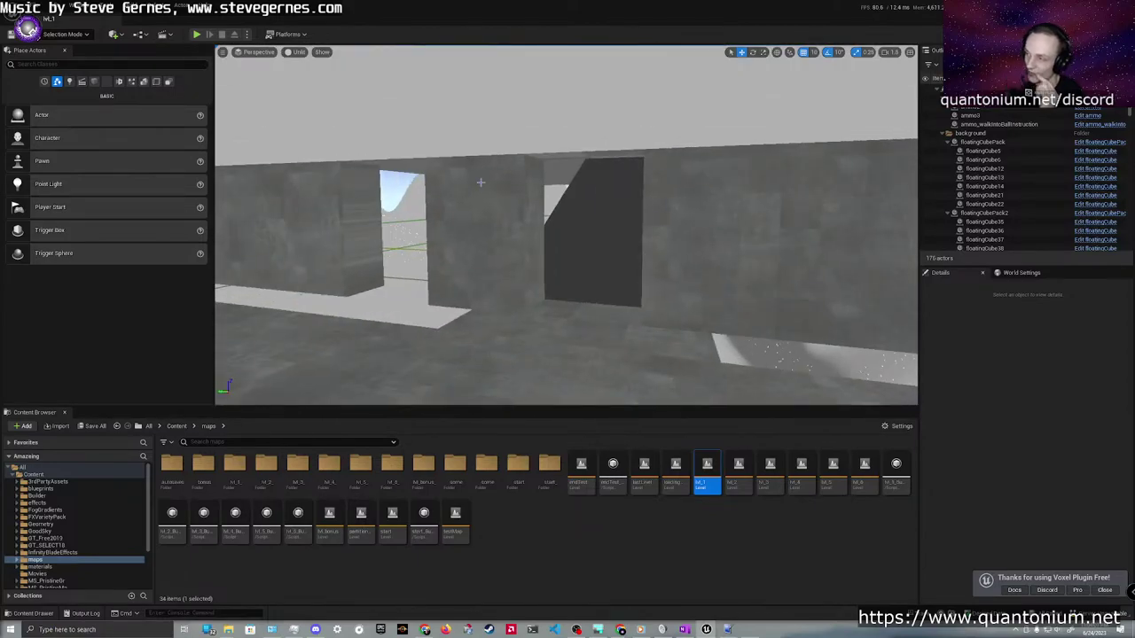
# Examine the layout of the lvl_1 maze from inside, close above and from a high overview
pyautogui.moveTo(481, 182); pyautogui.dragTo(481, 181, button='right')
pyautogui.moveTo(566, 225); pyautogui.dragTo(408, 225, button='right')
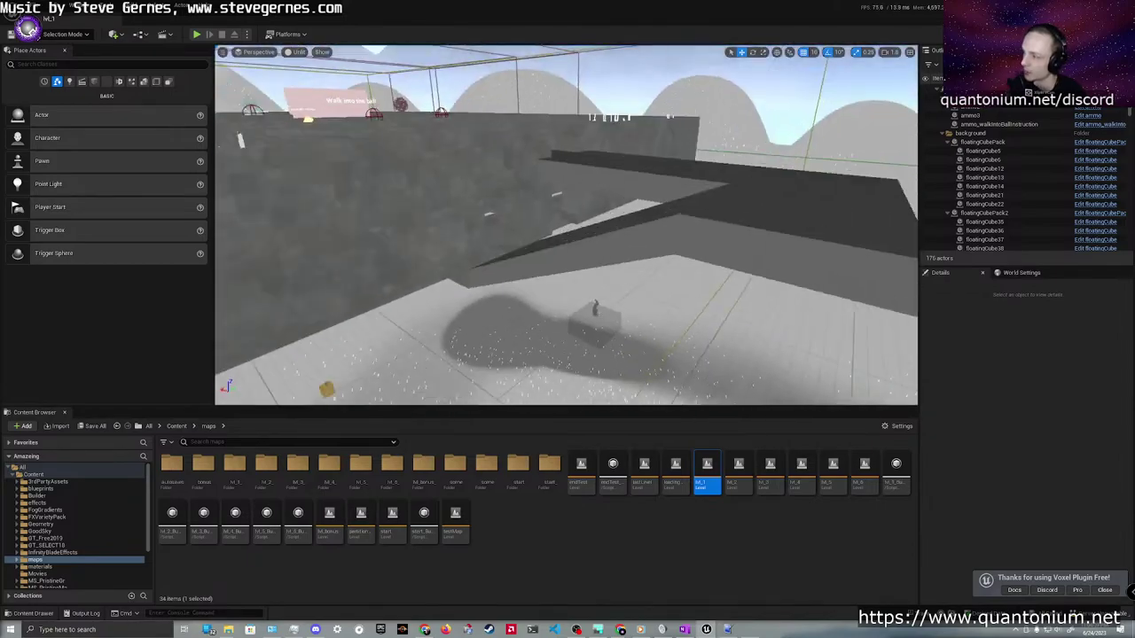
pyautogui.moveTo(566, 225); pyautogui.dragTo(486, 259, button='right')
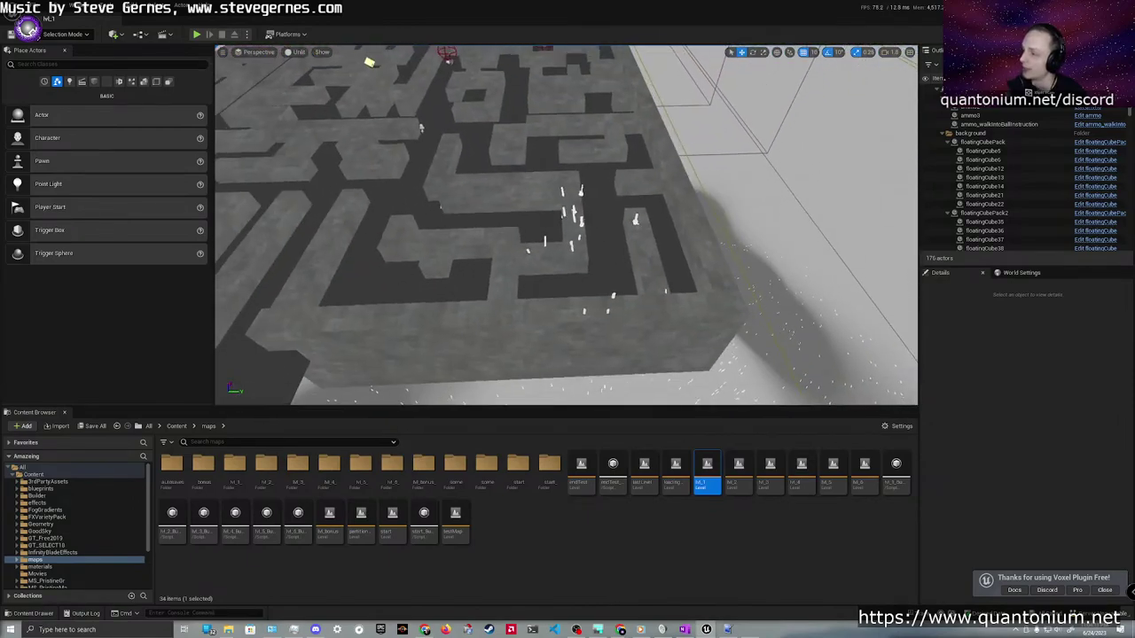
pyautogui.moveTo(480, 181); pyautogui.dragTo(480, 182, button='right')
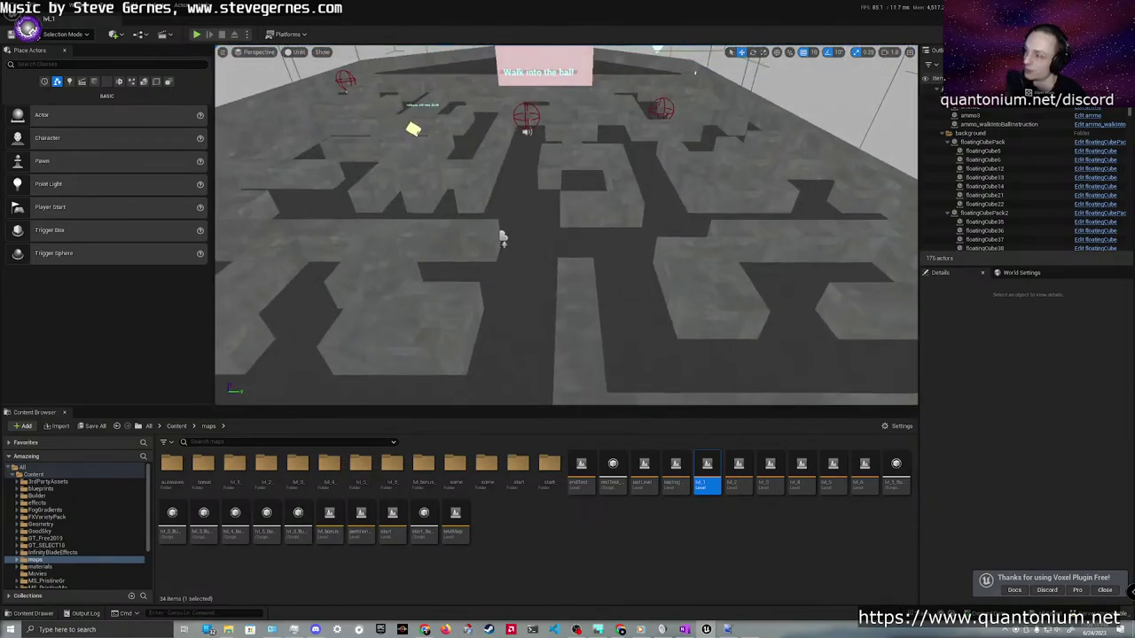
pyautogui.moveTo(565, 225); pyautogui.dragTo(566, 225, button='right')
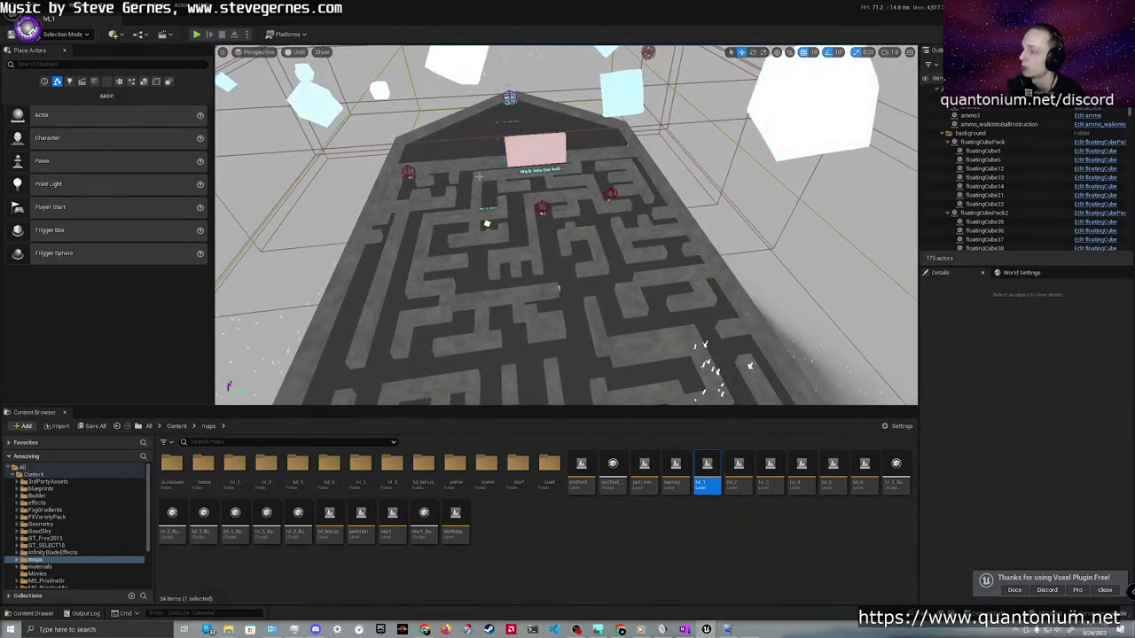
pyautogui.moveTo(514, 183); pyautogui.dragTo(514, 206, button='right')
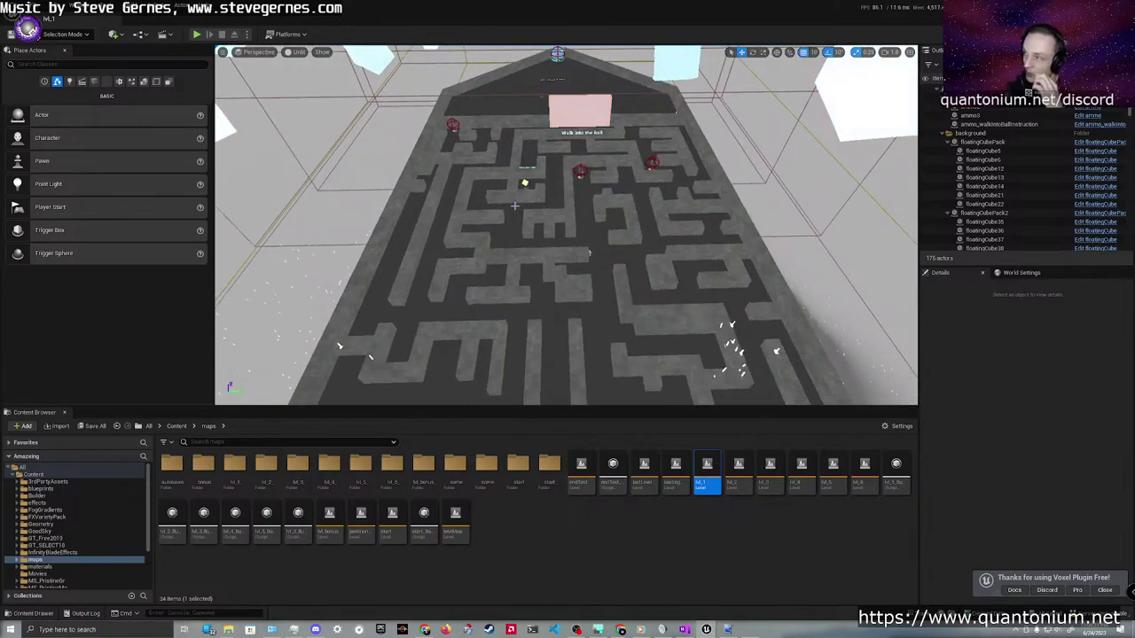
pyautogui.press('s')
pyautogui.moveTo(514, 206); pyautogui.dragTo(488, 224, button='right')
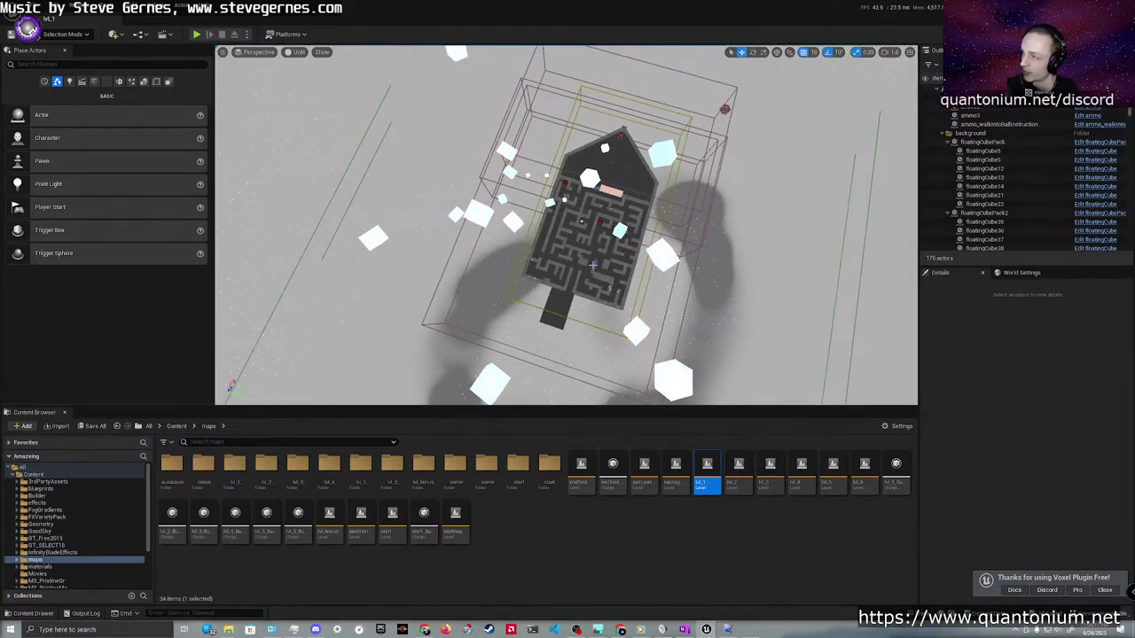
pyautogui.press('w')
pyautogui.moveTo(487, 224); pyautogui.dragTo(599, 197, button='right')
pyautogui.press('s')
pyautogui.press('w')
pyautogui.moveTo(580, 249)
pyautogui.mouseDown(button='right')
pyautogui.moveTo(568, 233)
pyautogui.moveTo(554, 257)
pyautogui.moveTo(580, 278)
pyautogui.moveTo(519, 304)
pyautogui.moveTo(425, 306)
pyautogui.moveTo(404, 261)
pyautogui.moveTo(550, 271)
pyautogui.moveTo(497, 310)
pyautogui.moveTo(576, 344)
pyautogui.mouseUp(button='right')
# Select the marker actor in the lvl_1 maze and inspect the area in front of the pink wall
pyautogui.click(692, 334)
pyautogui.click(544, 304)
pyautogui.press('d')
pyautogui.press('w')
pyautogui.press('s')
pyautogui.press('a')
pyautogui.press('d')
pyautogui.click(358, 228)
pyautogui.moveTo(358, 228)
pyautogui.mouseDown(button='right')
pyautogui.moveTo(301, 222)
pyautogui.moveTo(319, 177)
pyautogui.moveTo(399, 213)
pyautogui.moveTo(479, 200)
pyautogui.moveTo(496, 266)
pyautogui.moveTo(568, 222)
pyautogui.moveTo(621, 266)
pyautogui.moveTo(554, 204)
pyautogui.moveTo(717, 182)
pyautogui.mouseUp(button='right')
pyautogui.press('w')
pyautogui.press('w')
pyautogui.press('s')
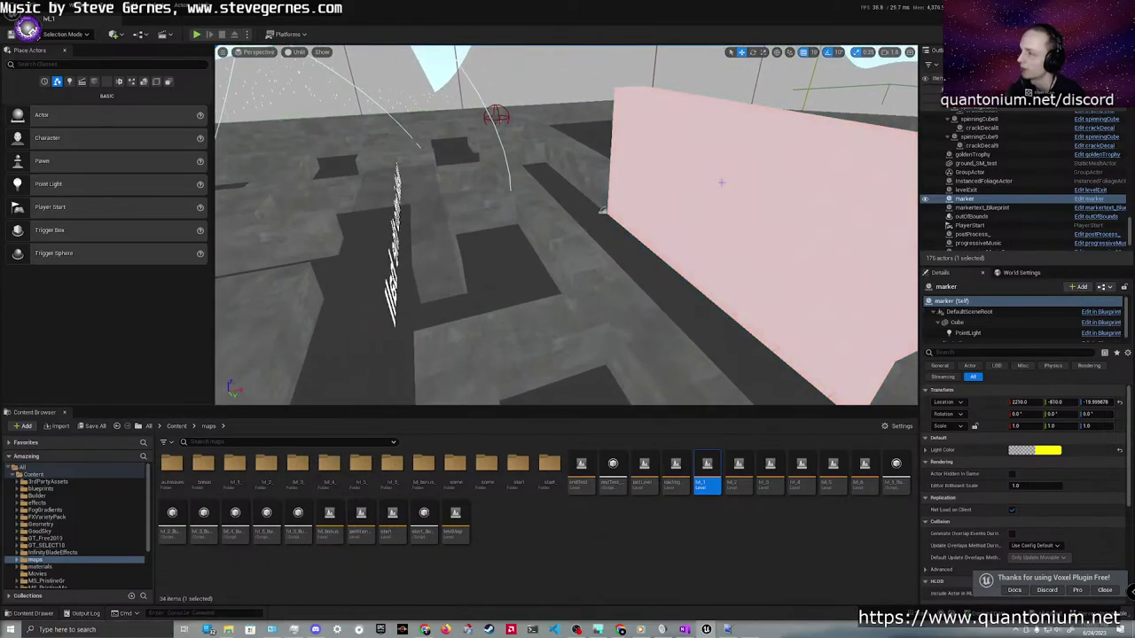
# Select the pink destructibleWall actor and examine it together with the surrounding maze and the exit area behind it
pyautogui.click(722, 181)
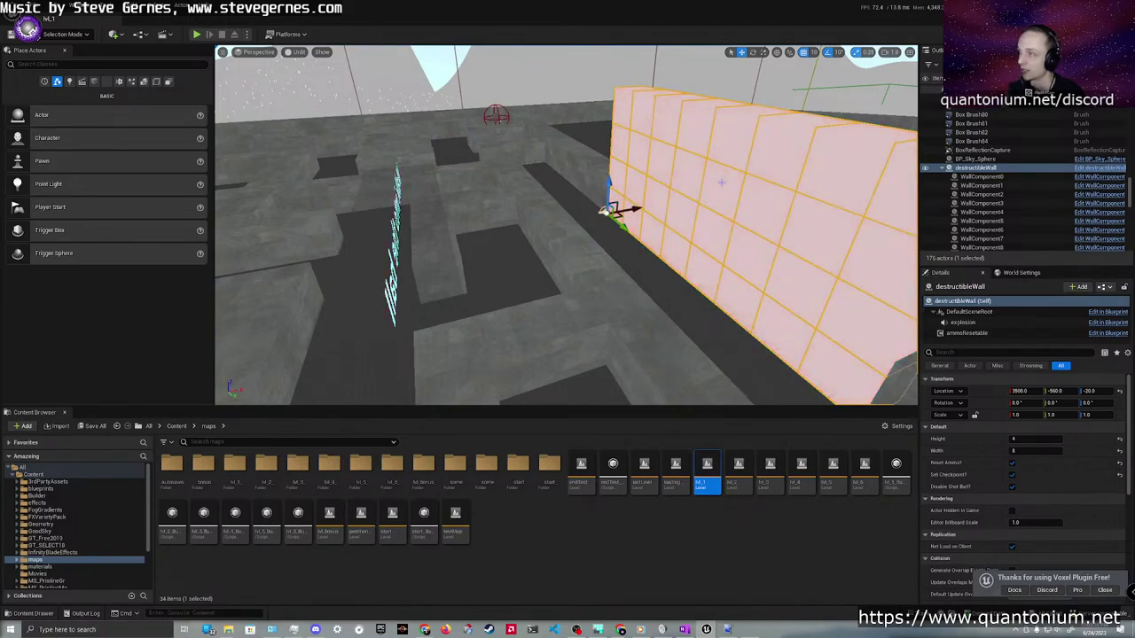
pyautogui.moveTo(721, 183); pyautogui.dragTo(721, 183, button='right')
pyautogui.press('s')
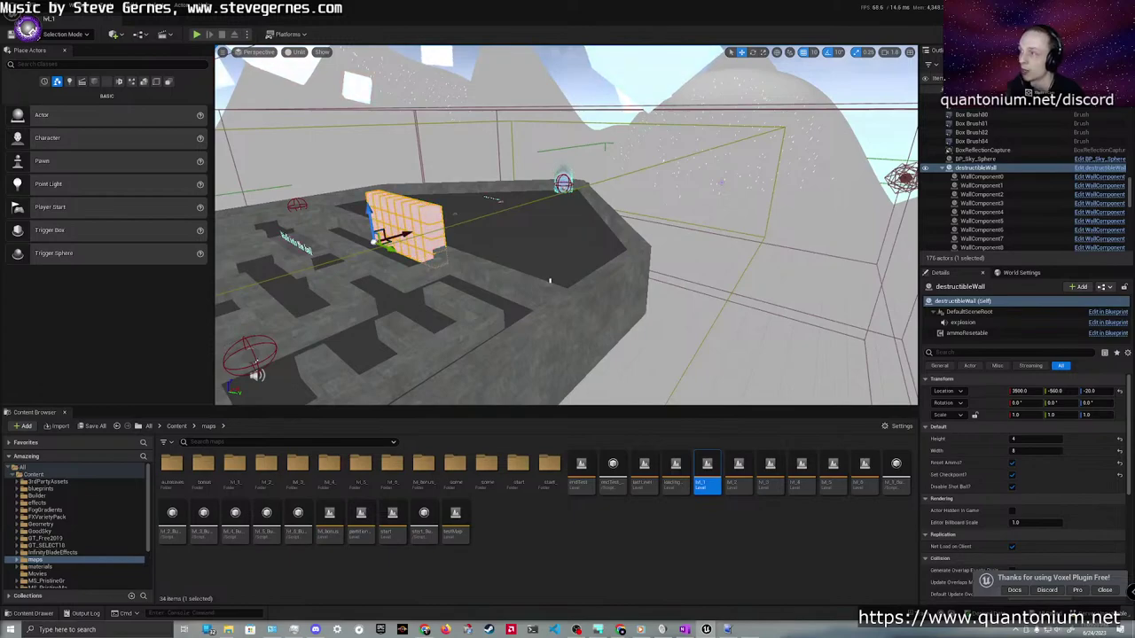
pyautogui.moveTo(549, 280)
pyautogui.mouseDown(button='right')
pyautogui.moveTo(558, 311)
pyautogui.moveTo(554, 239)
pyautogui.moveTo(557, 266)
pyautogui.mouseUp(button='right')
pyautogui.moveTo(641, 173); pyautogui.dragTo(641, 173, button='right')
pyautogui.press('s')
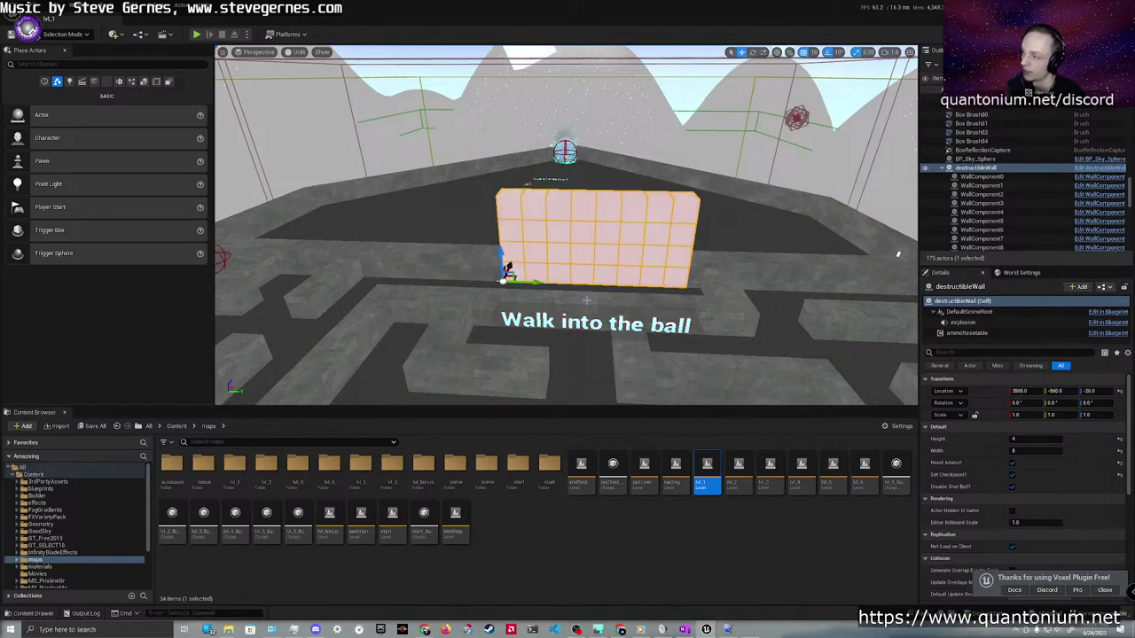
pyautogui.moveTo(641, 173); pyautogui.dragTo(582, 306, button='right')
pyautogui.press('f')
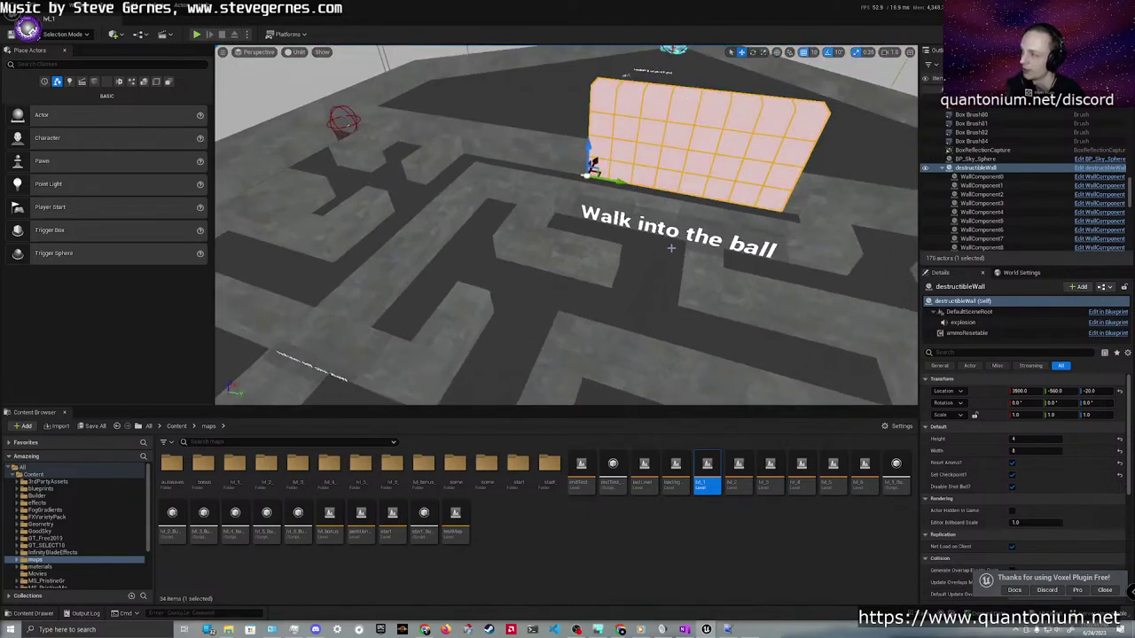
# Inspect the "Walk into the ball" text actor and the levelExit actor behind the destructible wall
pyautogui.click(572, 224)
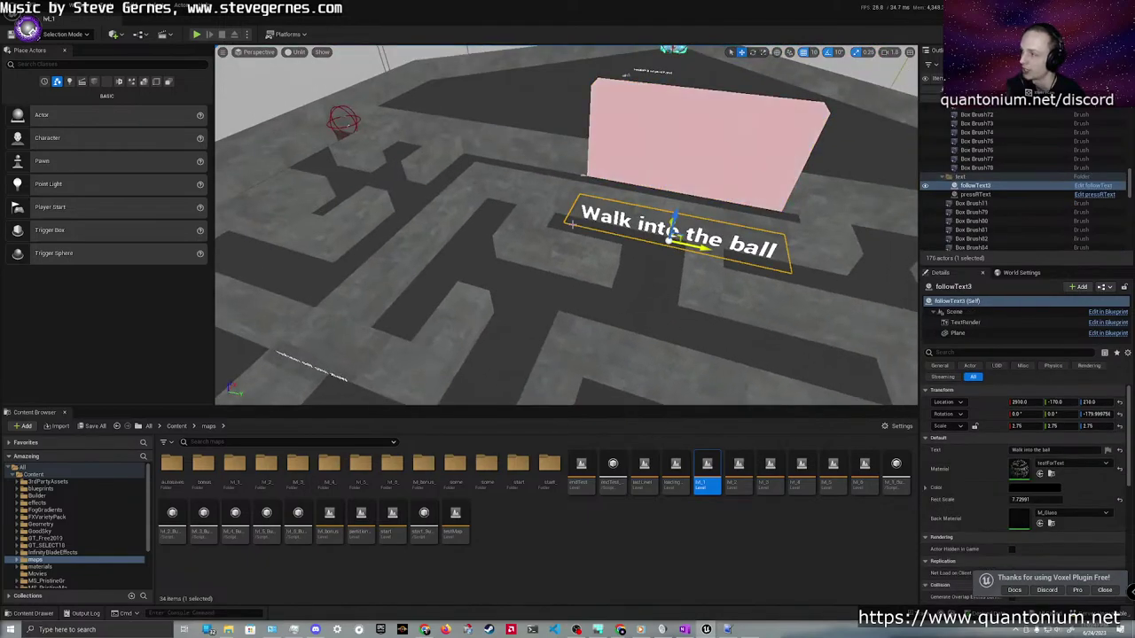
pyautogui.click(701, 159)
pyautogui.press('w')
pyautogui.moveTo(701, 159); pyautogui.dragTo(754, 177, button='right')
pyautogui.moveTo(677, 224); pyautogui.dragTo(576, 222, button='right')
pyautogui.click(663, 238)
pyautogui.press('w')
pyautogui.press('s')
pyautogui.moveTo(515, 200); pyautogui.dragTo(665, 237, button='right')
pyautogui.press('w')
pyautogui.moveTo(911, 240); pyautogui.dragTo(663, 238, button='right')
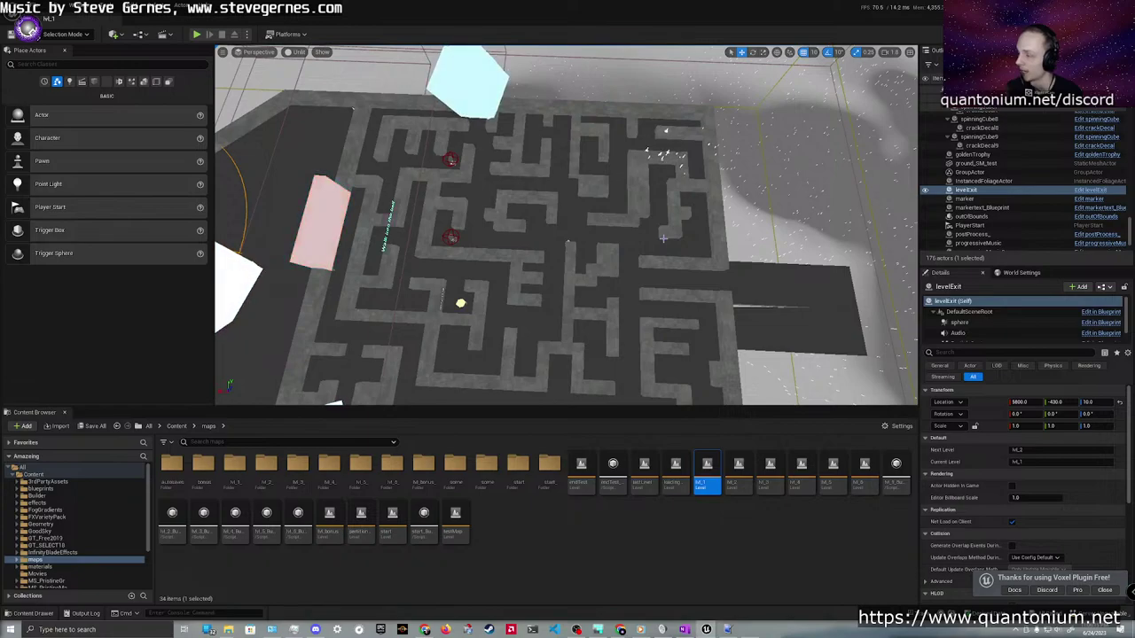
pyautogui.moveTo(663, 238); pyautogui.dragTo(461, 233, button='right')
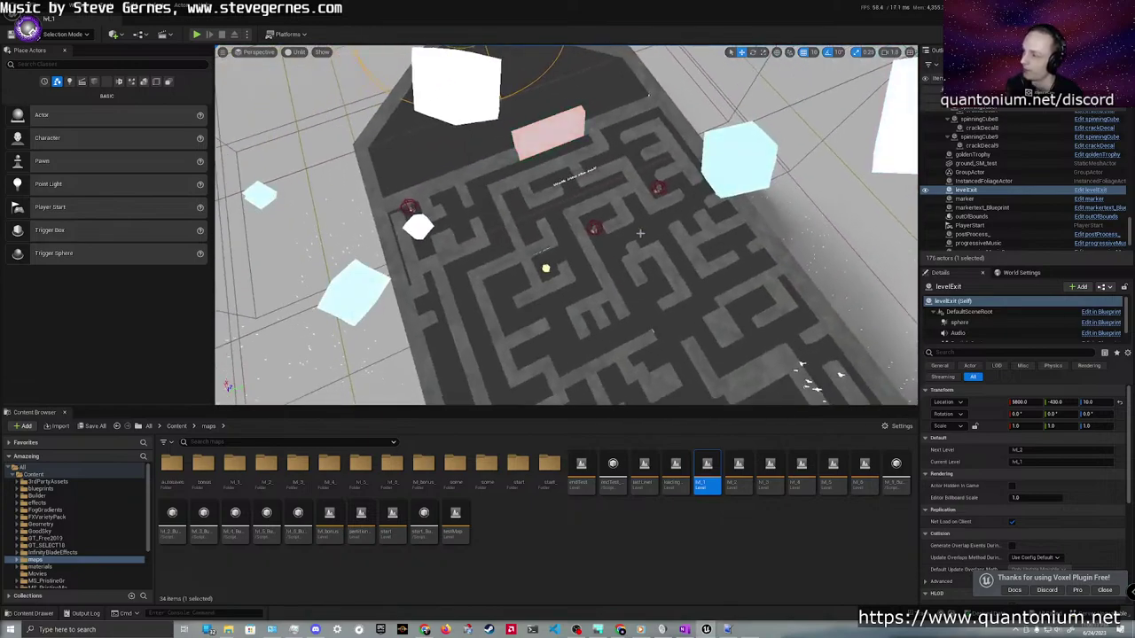
# Select the ammo3 pickup in the maze corner and examine its position relative to the destructible wall
pyautogui.click(596, 226)
pyautogui.press('Escape')
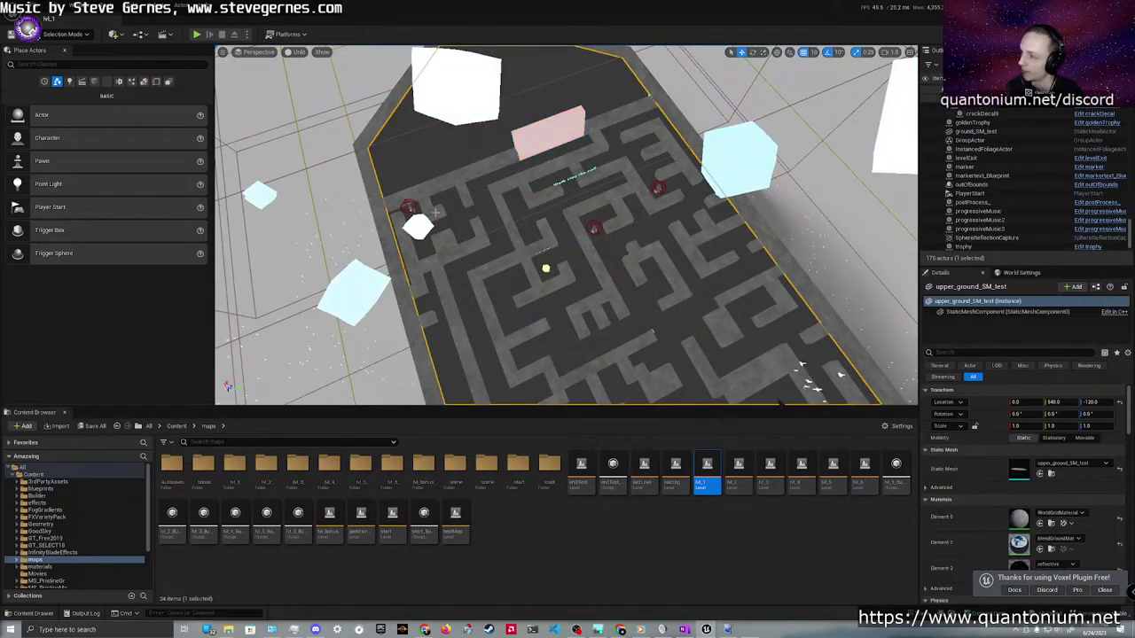
pyautogui.click(408, 202)
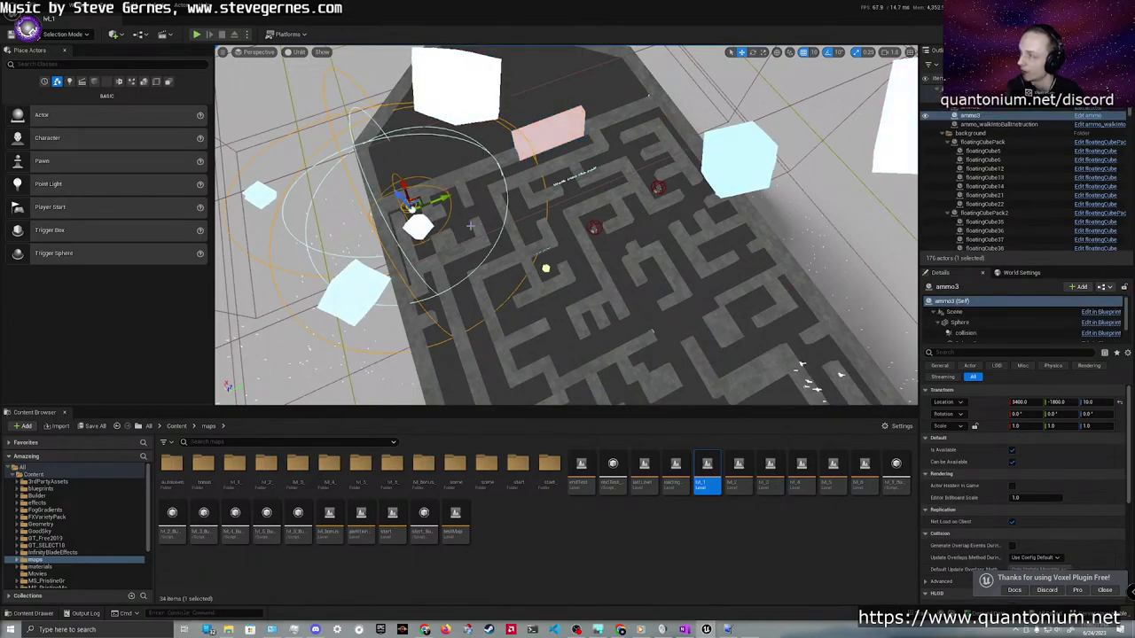
pyautogui.moveTo(635, 252); pyautogui.dragTo(674, 213, button='right')
pyautogui.press('w')
pyautogui.moveTo(823, 289); pyautogui.dragTo(751, 272, button='right')
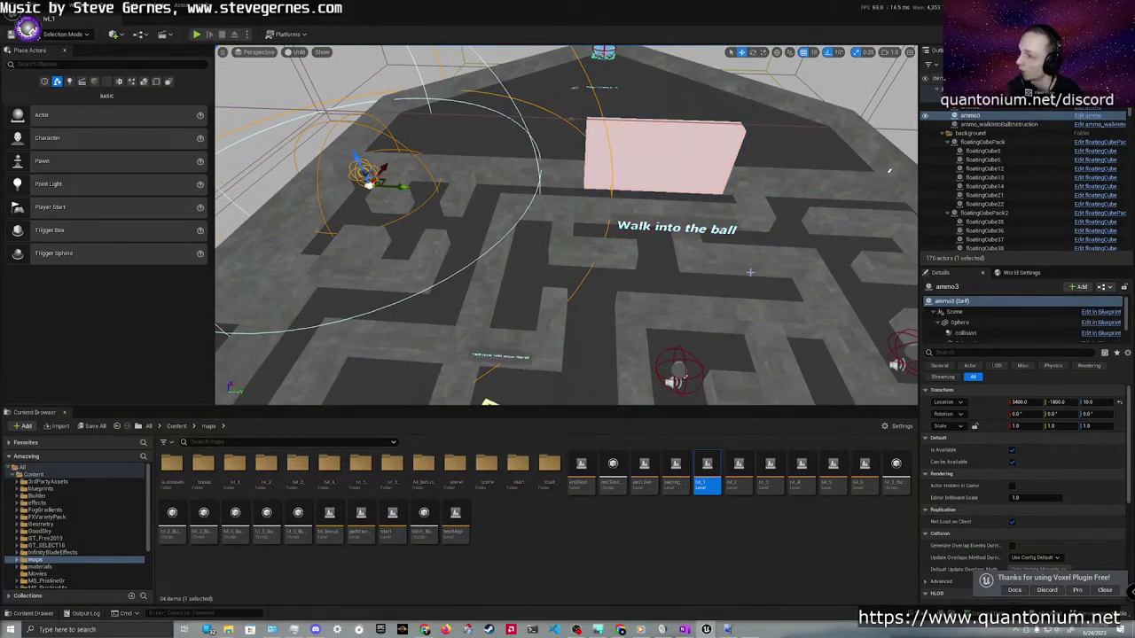
# Switch to Windows Media Player and play the unsaved music list, skipping ahead to The Outskirts
pyautogui.click(642, 629)
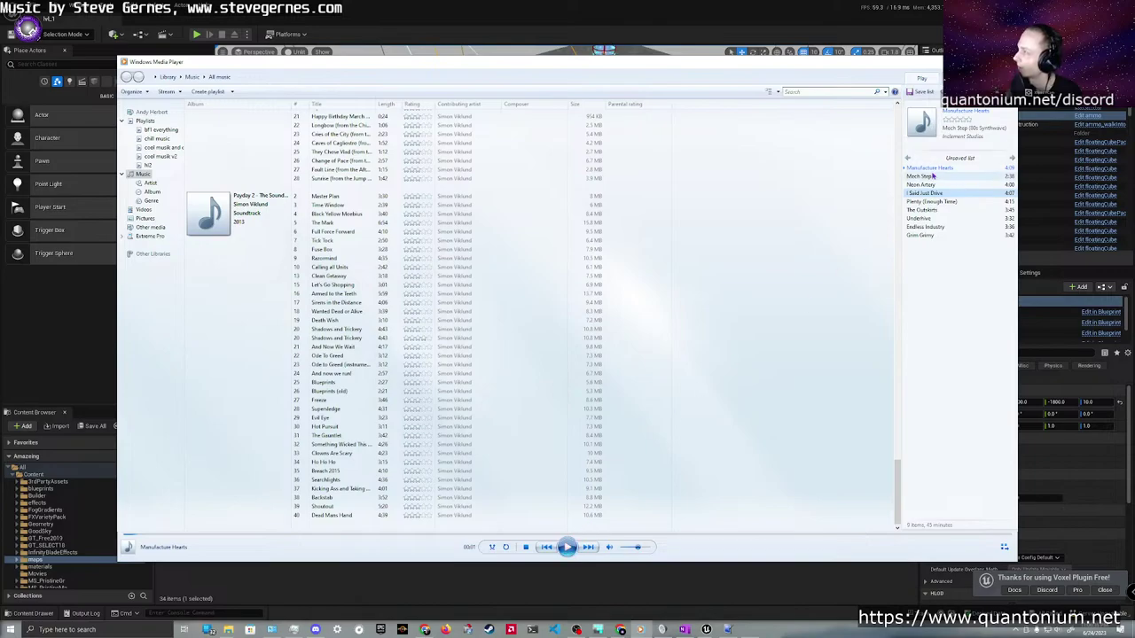
pyautogui.moveTo(932, 236); pyautogui.dragTo(923, 174)
pyautogui.rightClick(934, 188)
pyautogui.click(948, 197)
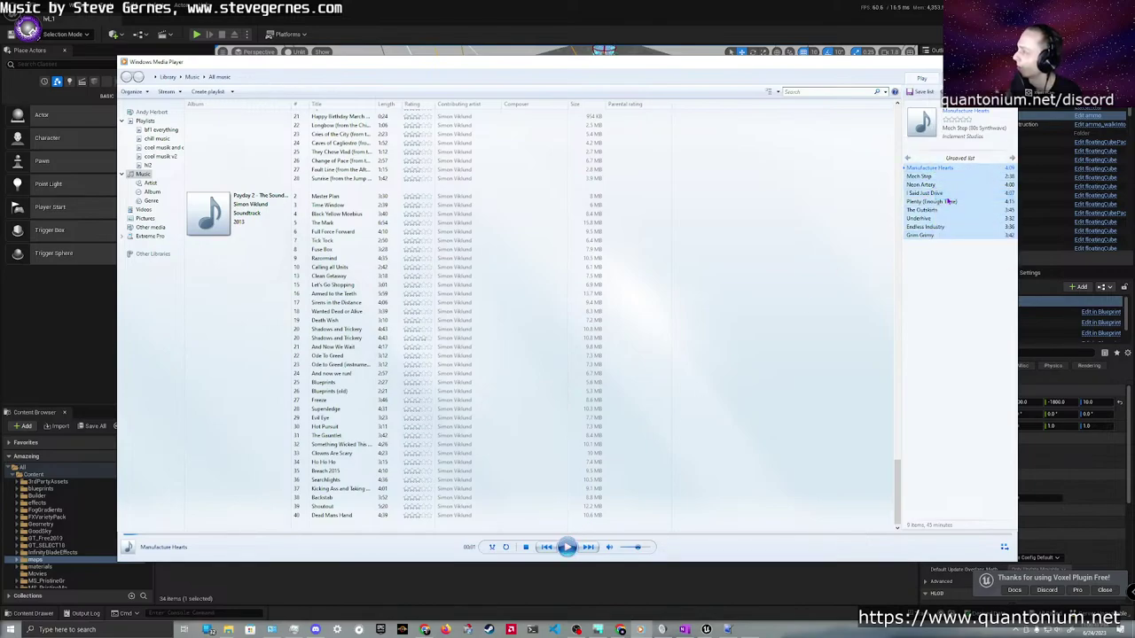
pyautogui.click(962, 157)
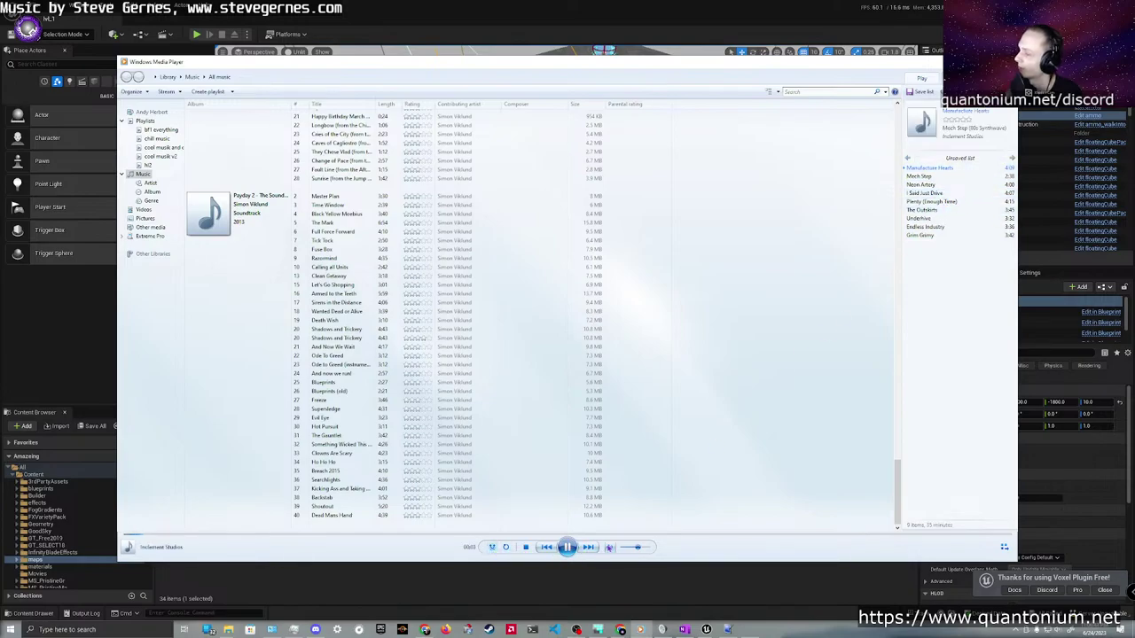
pyautogui.click(588, 547)
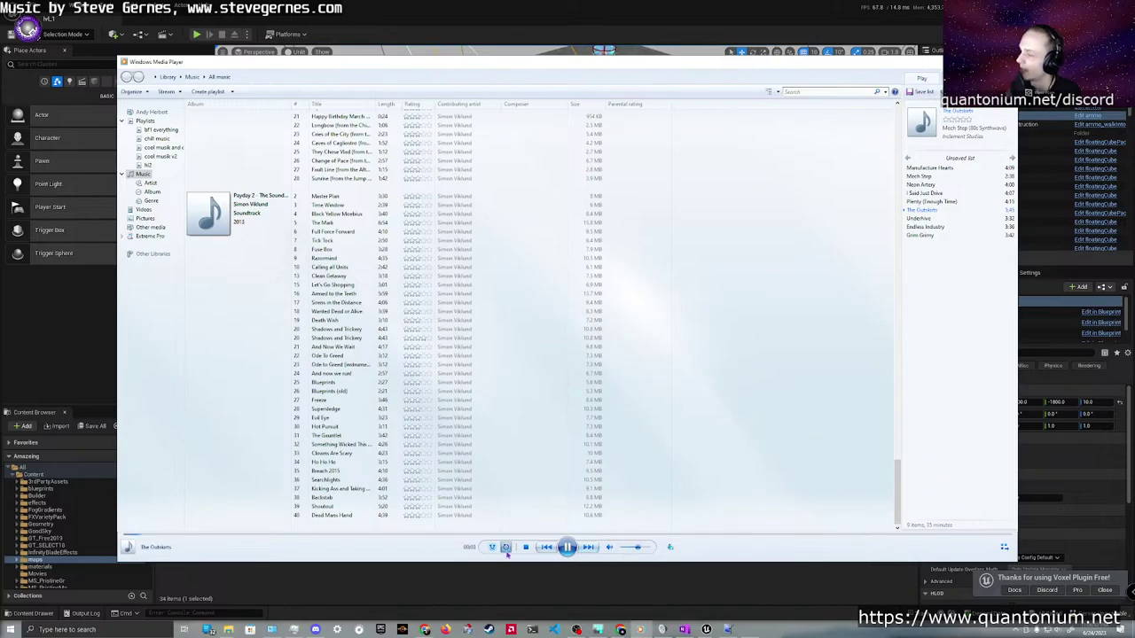
pyautogui.click(927, 50)
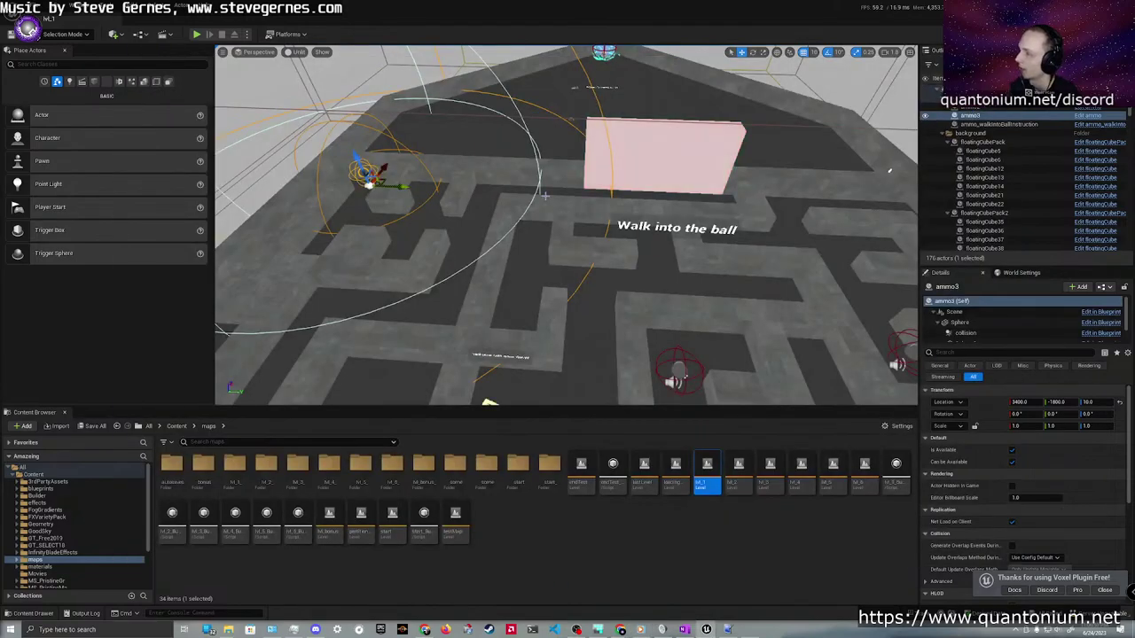
# Locate the statue standing on the gold block in the terrain outside the lvl_1 maze
pyautogui.moveTo(889, 170); pyautogui.dragTo(909, 222, button='right')
pyautogui.moveTo(434, 219)
pyautogui.mouseDown(button='right')
pyautogui.moveTo(448, 257)
pyautogui.moveTo(434, 199)
pyautogui.moveTo(434, 219)
pyautogui.mouseUp(button='right')
pyautogui.moveTo(898, 75); pyautogui.dragTo(852, 111, button='right')
pyautogui.moveTo(600, 304); pyautogui.dragTo(520, 262, button='right')
pyautogui.moveTo(636, 160); pyautogui.dragTo(574, 197, button='right')
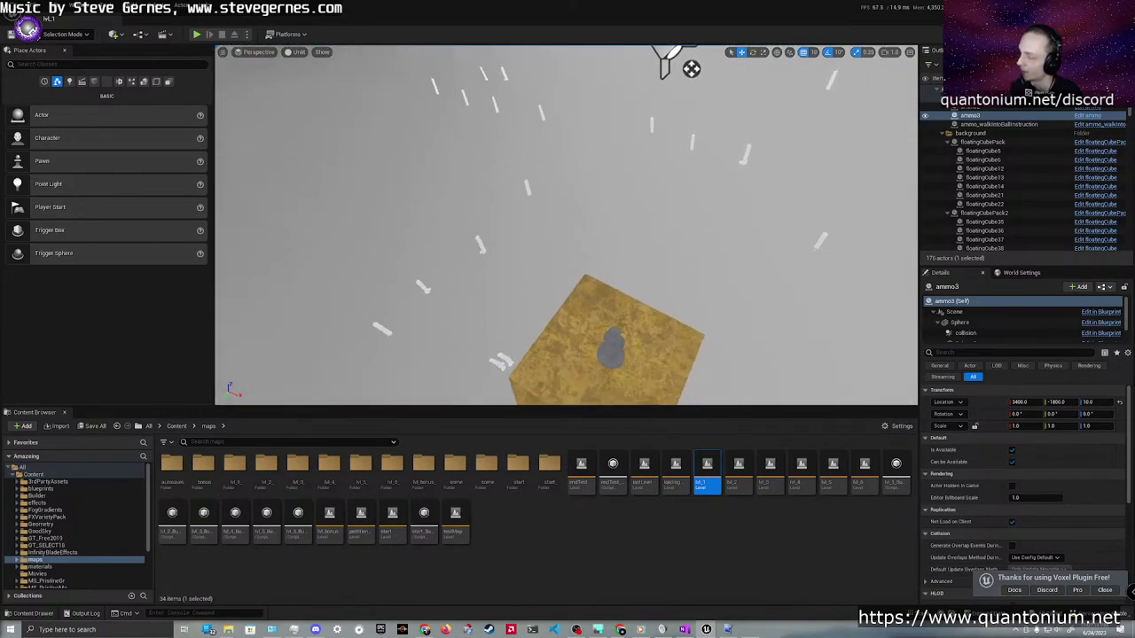
pyautogui.moveTo(616, 227); pyautogui.dragTo(607, 225, button='right')
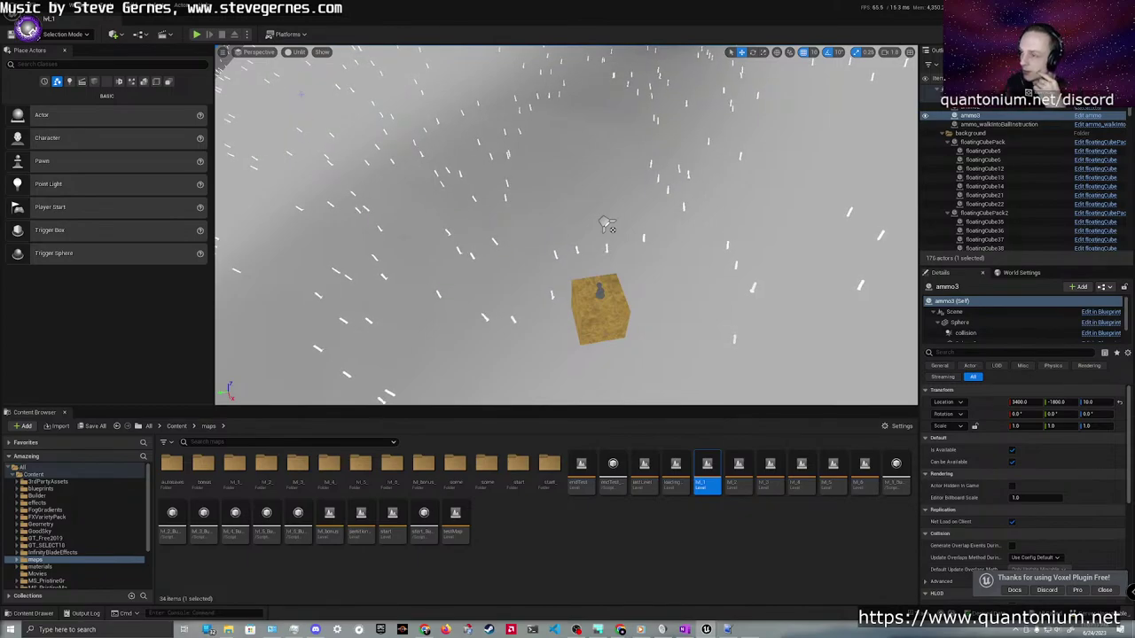
# Show the level with Lit shading and inspect the goldenTrophy actor and its surroundings
pyautogui.click(317, 76)
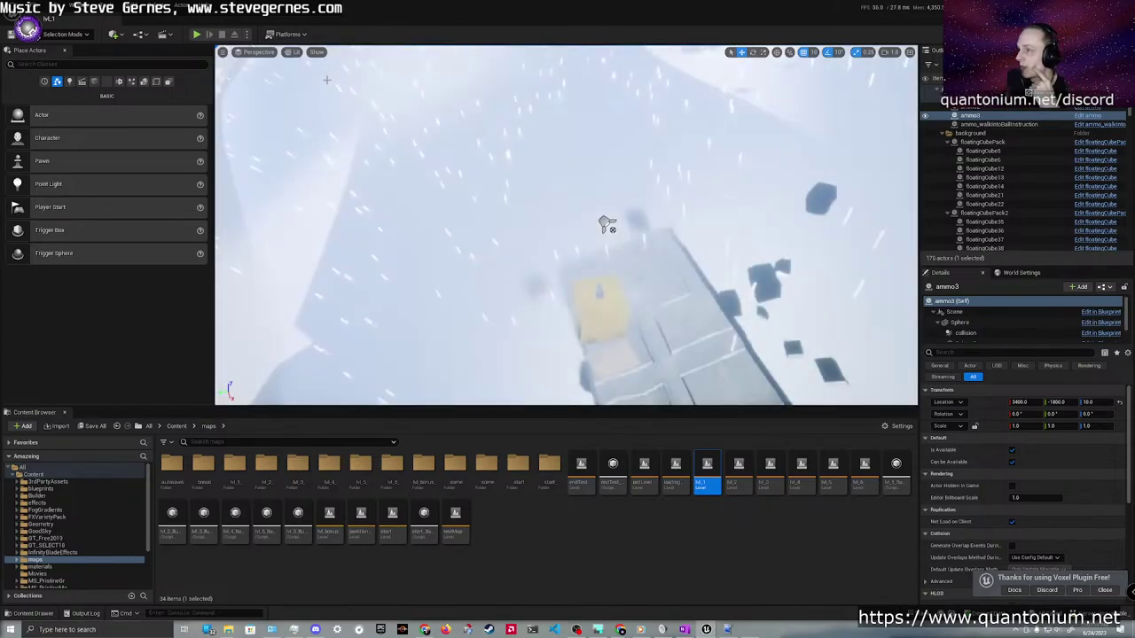
pyautogui.press('w')
pyautogui.moveTo(566, 225); pyautogui.dragTo(475, 299, button='right')
pyautogui.click(520, 299)
pyautogui.press('s')
pyautogui.moveTo(566, 225); pyautogui.dragTo(582, 355, button='right')
pyautogui.press('w')
pyautogui.moveTo(565, 225); pyautogui.dragTo(569, 163, button='right')
pyautogui.moveTo(571, 264); pyautogui.dragTo(596, 300, button='right')
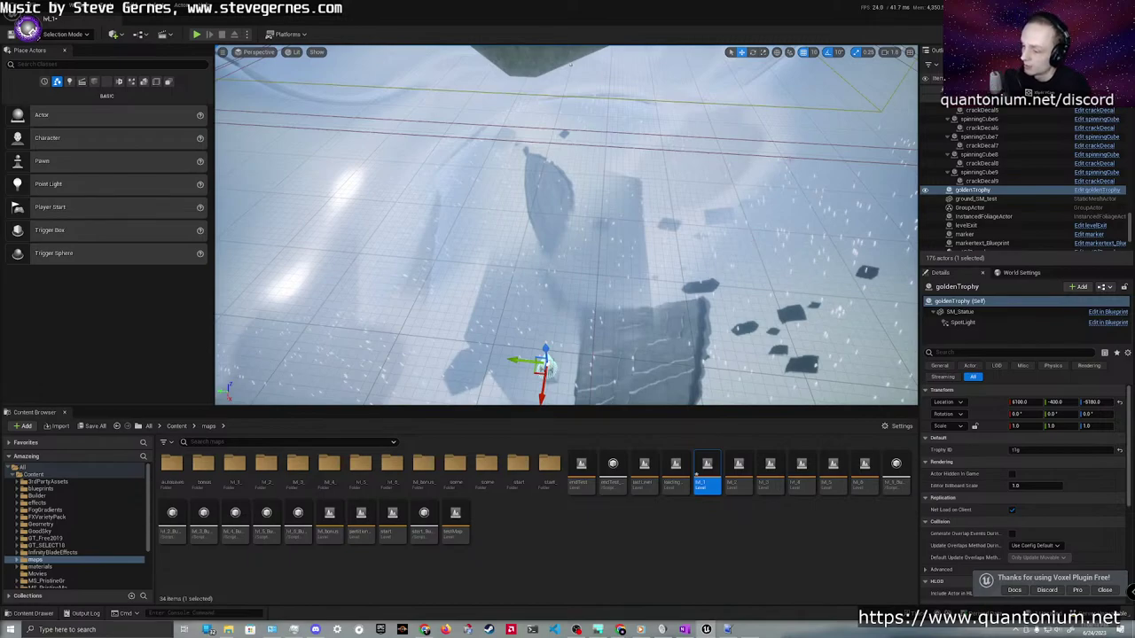
pyautogui.moveTo(565, 228); pyautogui.dragTo(595, 279, button='right')
pyautogui.moveTo(552, 191); pyautogui.dragTo(545, 168, button='right')
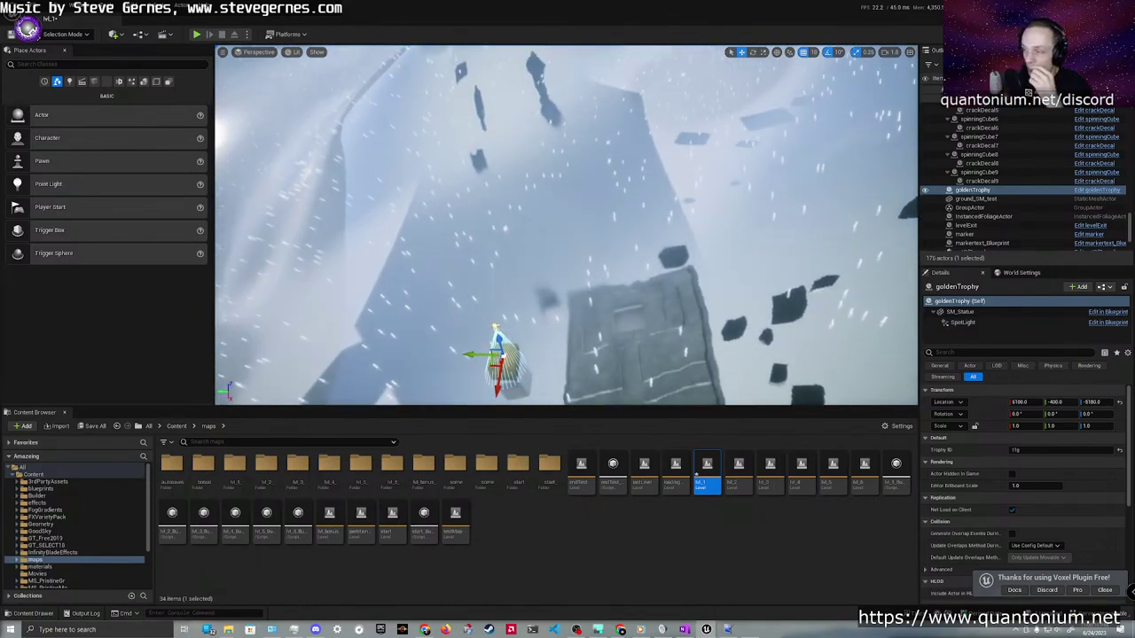
# Open the lvl_2 level and survey its whole maze from outside
pyautogui.doubleClick(739, 470)
pyautogui.click(586, 417)
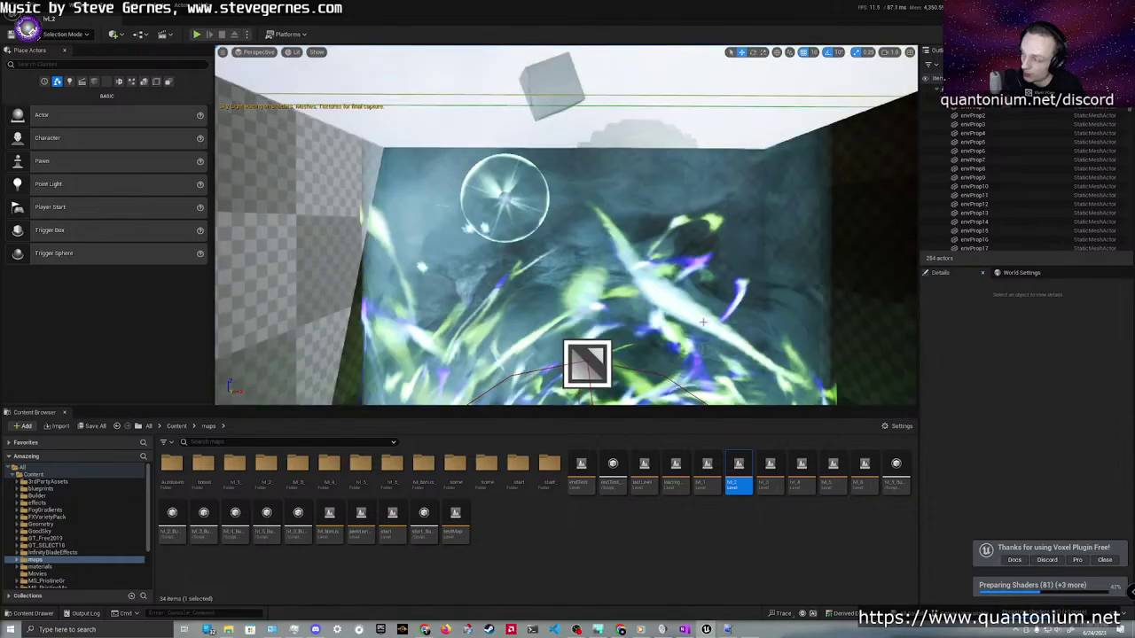
pyautogui.moveTo(688, 214); pyautogui.dragTo(496, 208, button='right')
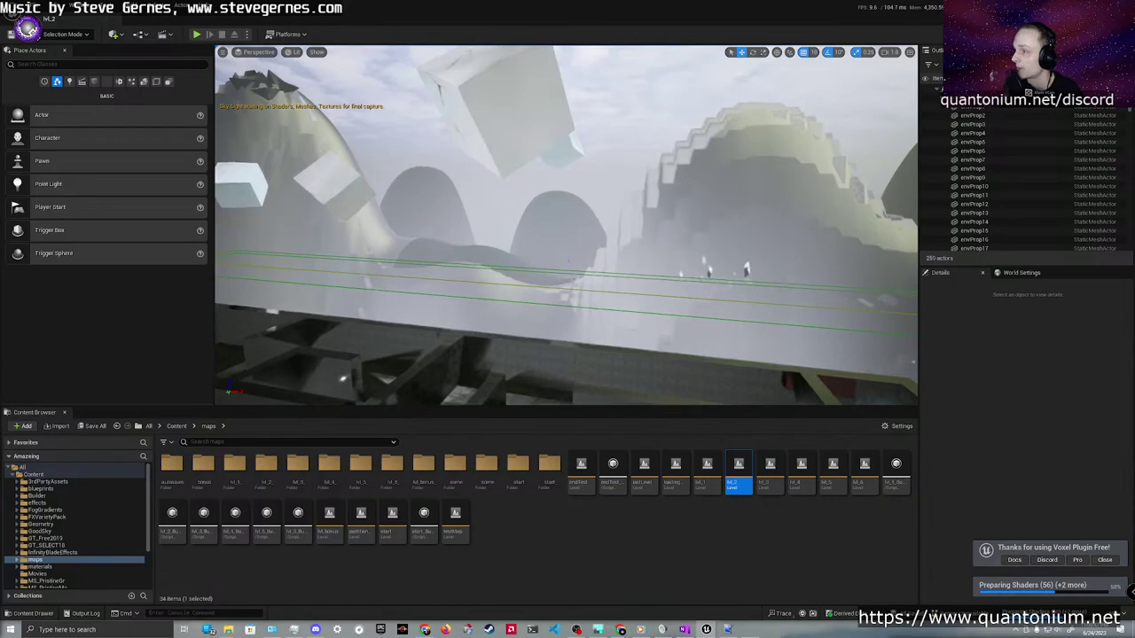
pyautogui.moveTo(688, 214); pyautogui.dragTo(689, 213, button='right')
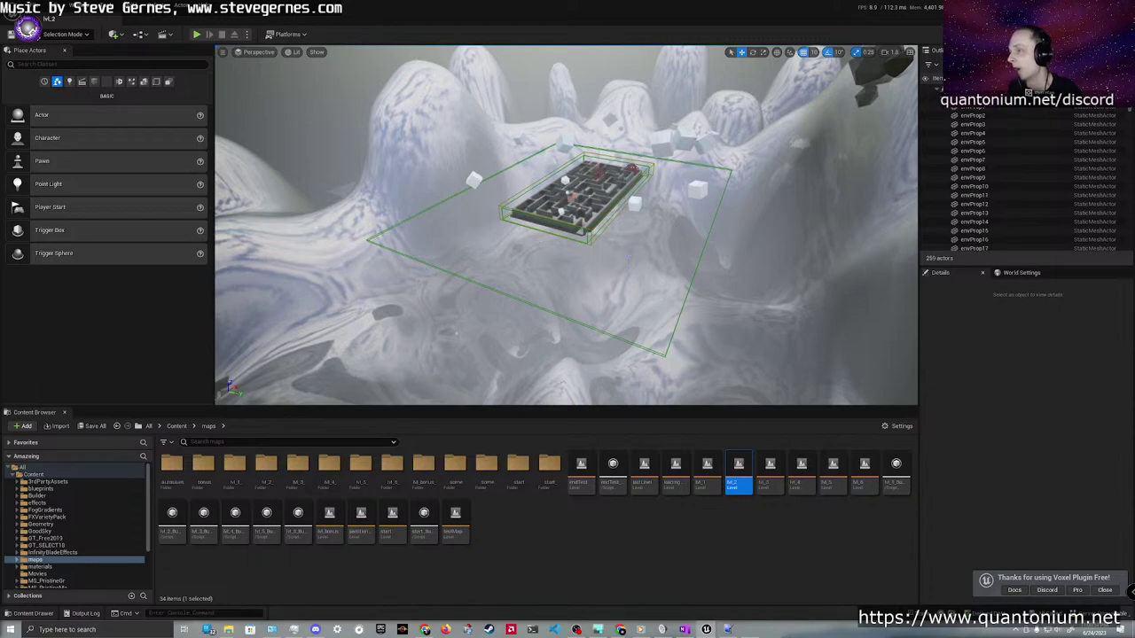
pyautogui.scroll(4, 565, 225)
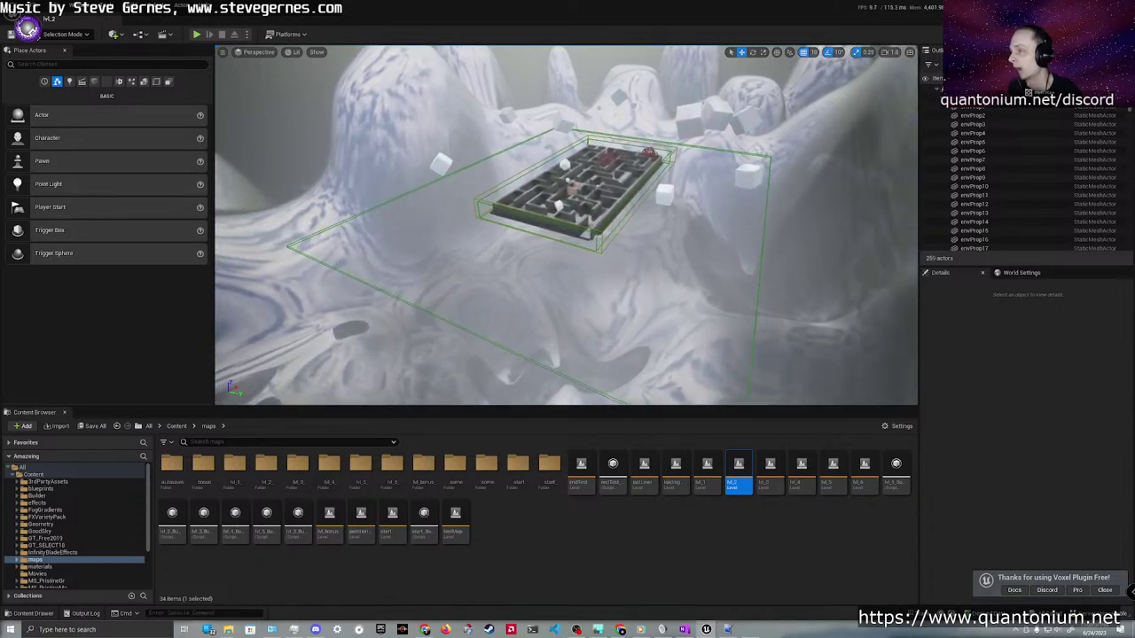
pyautogui.press('w')
pyautogui.moveTo(565, 225)
pyautogui.mouseDown(button='right')
pyautogui.moveTo(576, 133)
pyautogui.moveTo(573, 218)
pyautogui.moveTo(576, 210)
pyautogui.mouseUp(button='right')
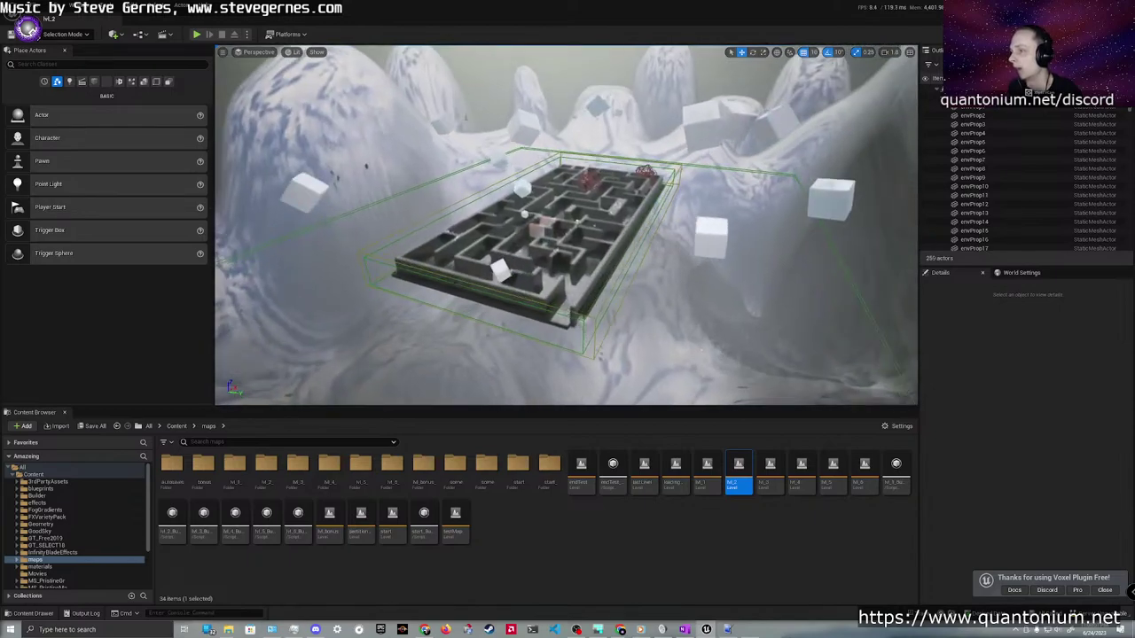
# Set the viewport to Unlit shading and examine the lvl_2 maze from above
pyautogui.click(293, 51)
pyautogui.click(318, 86)
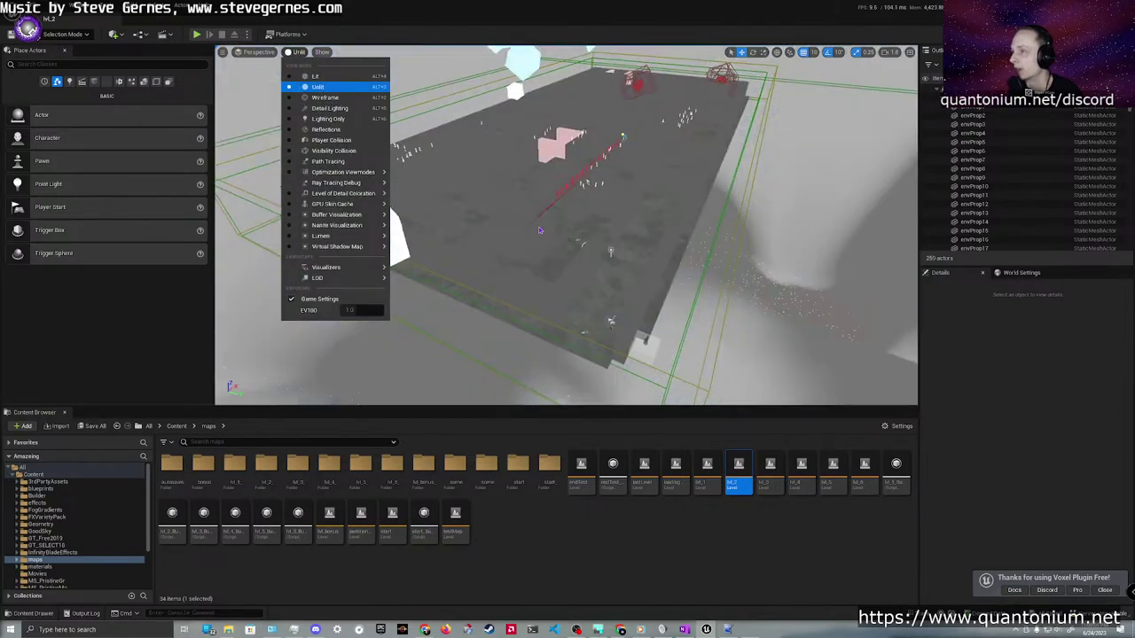
pyautogui.press('w')
pyautogui.moveTo(539, 230); pyautogui.dragTo(550, 266, button='right')
pyautogui.press('s')
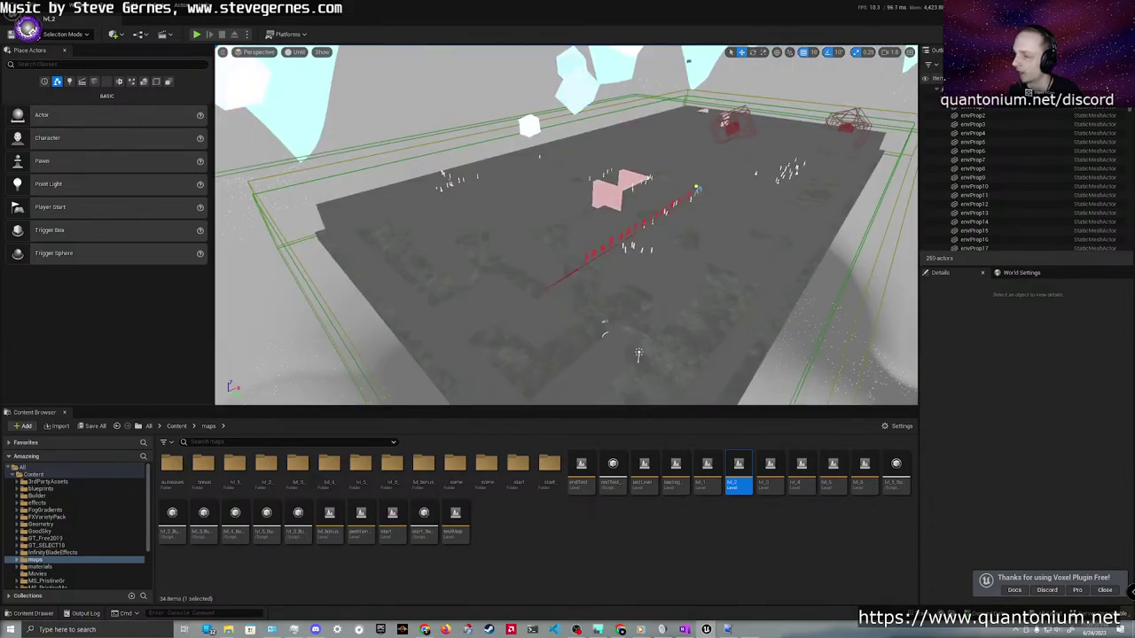
pyautogui.moveTo(587, 231); pyautogui.dragTo(587, 231, button='right')
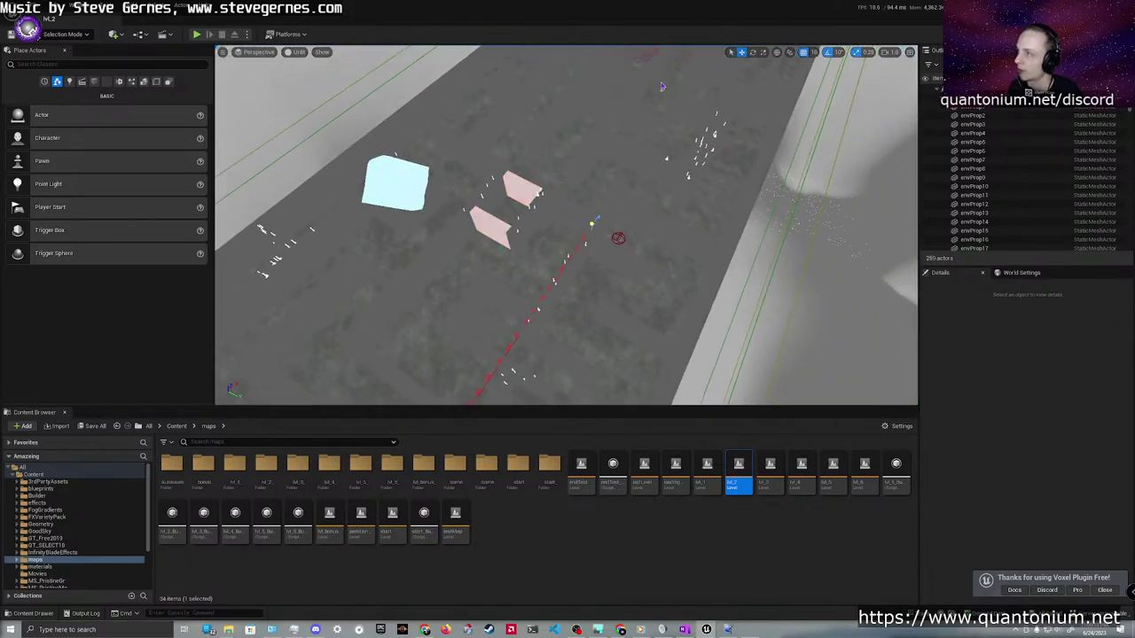
# Switch the viewport to the Top wireframe view and bring the lvl_2 maze into view
pyautogui.click(327, 52)
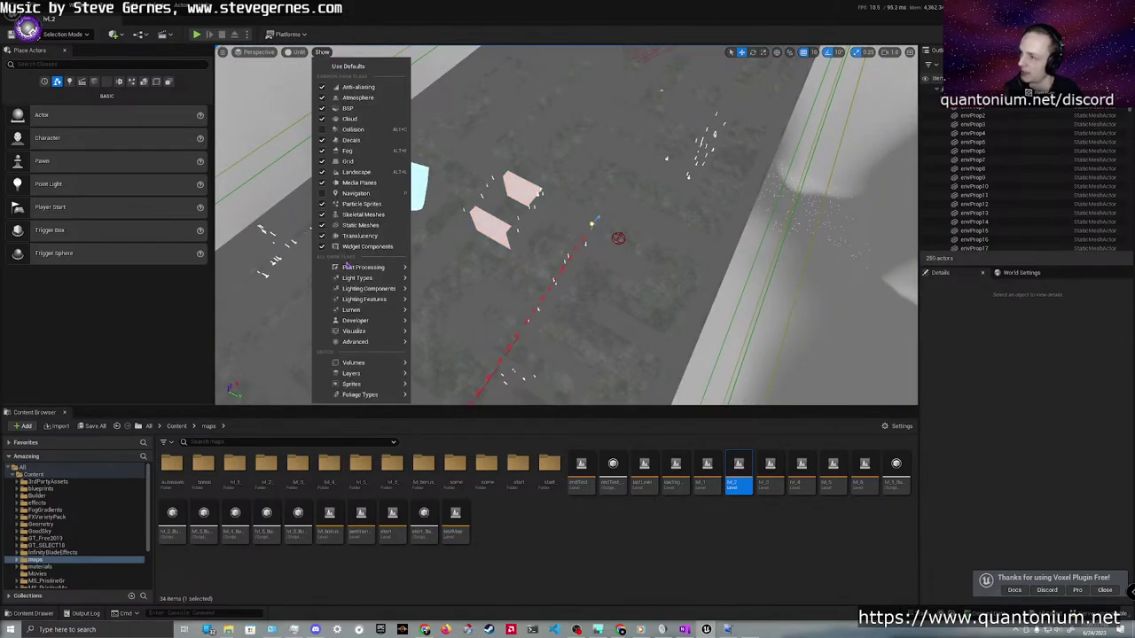
pyautogui.click(248, 54)
pyautogui.click(248, 54)
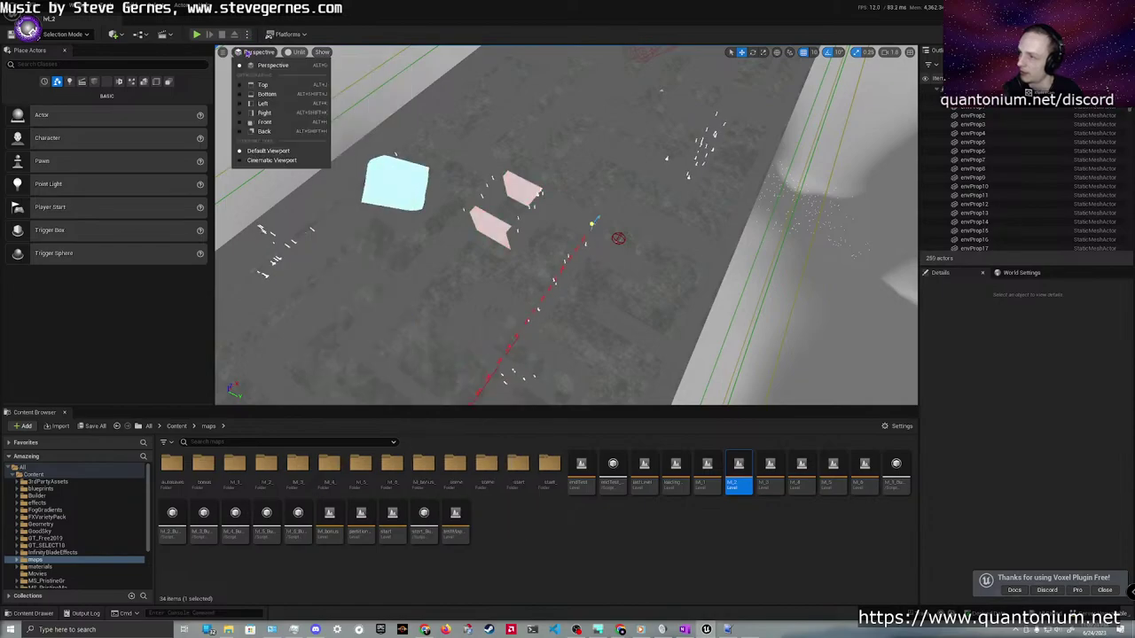
pyautogui.click(263, 85)
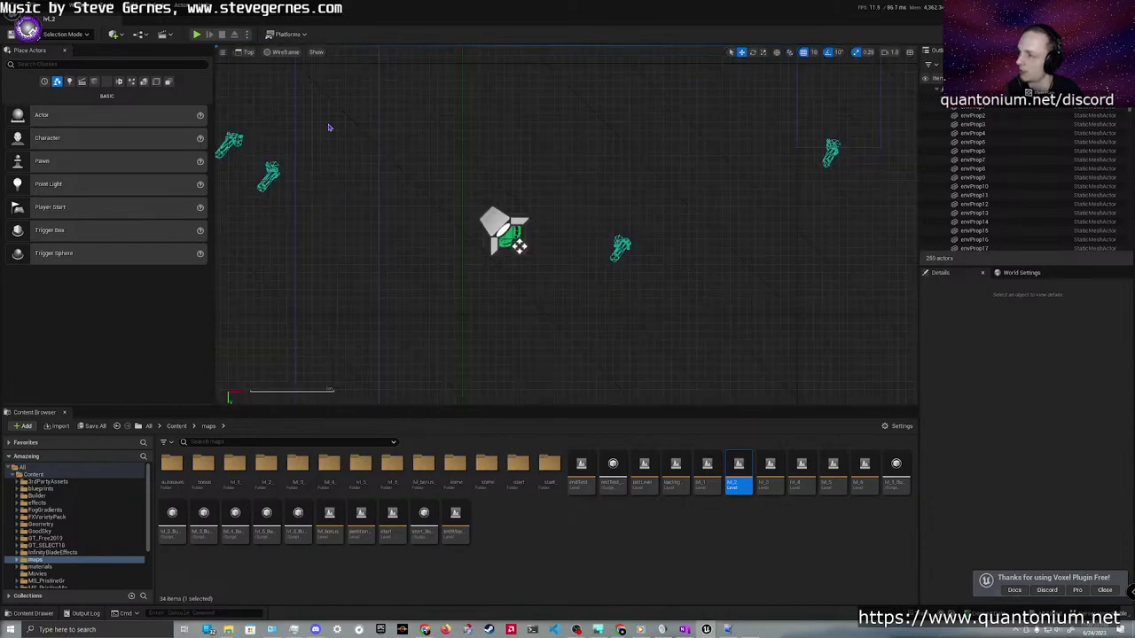
pyautogui.scroll(-6, 554, 229)
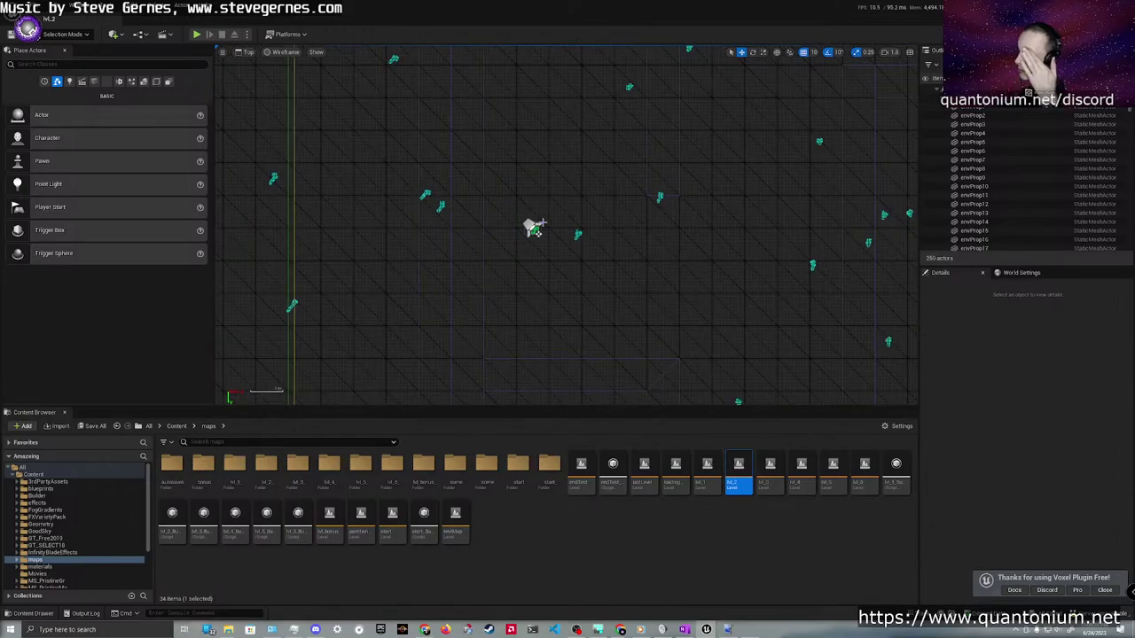
pyautogui.scroll(-7, 538, 224)
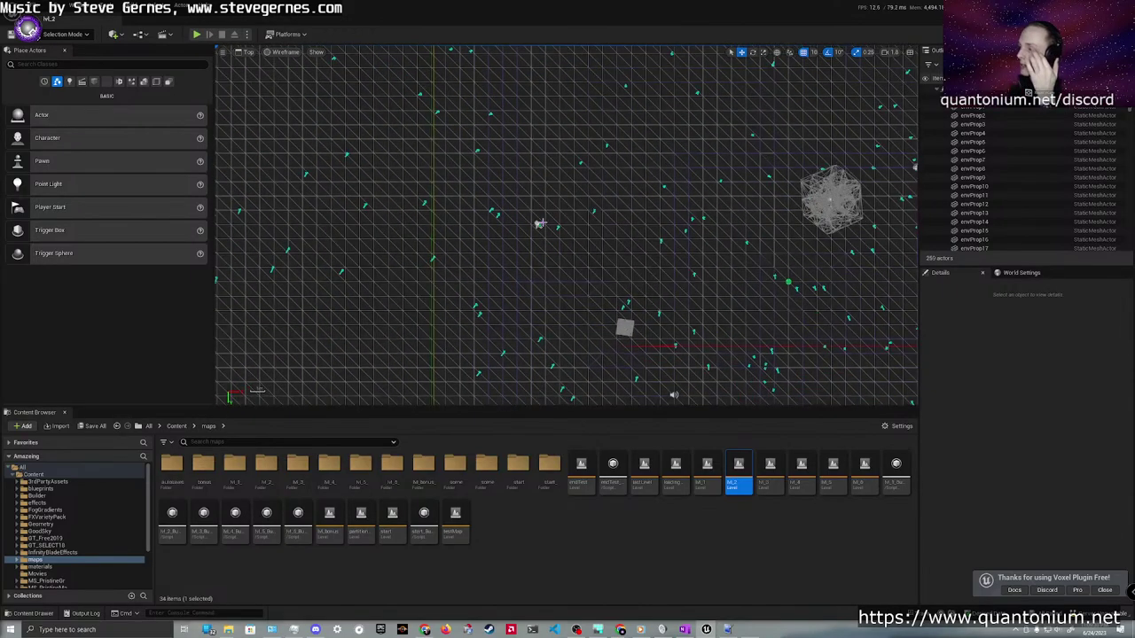
pyautogui.scroll(-3, 540, 223)
pyautogui.scroll(-5, 542, 223)
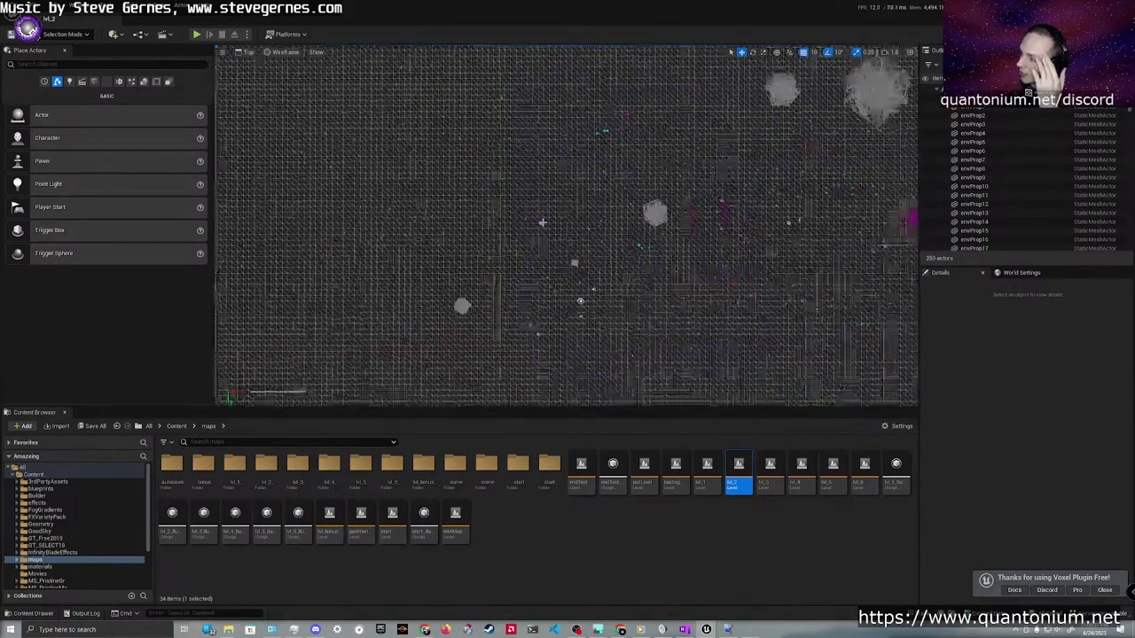
# Hide the Landscape actor and centre the whole lvl_2 maze outline in the Top view
pyautogui.click(364, 239)
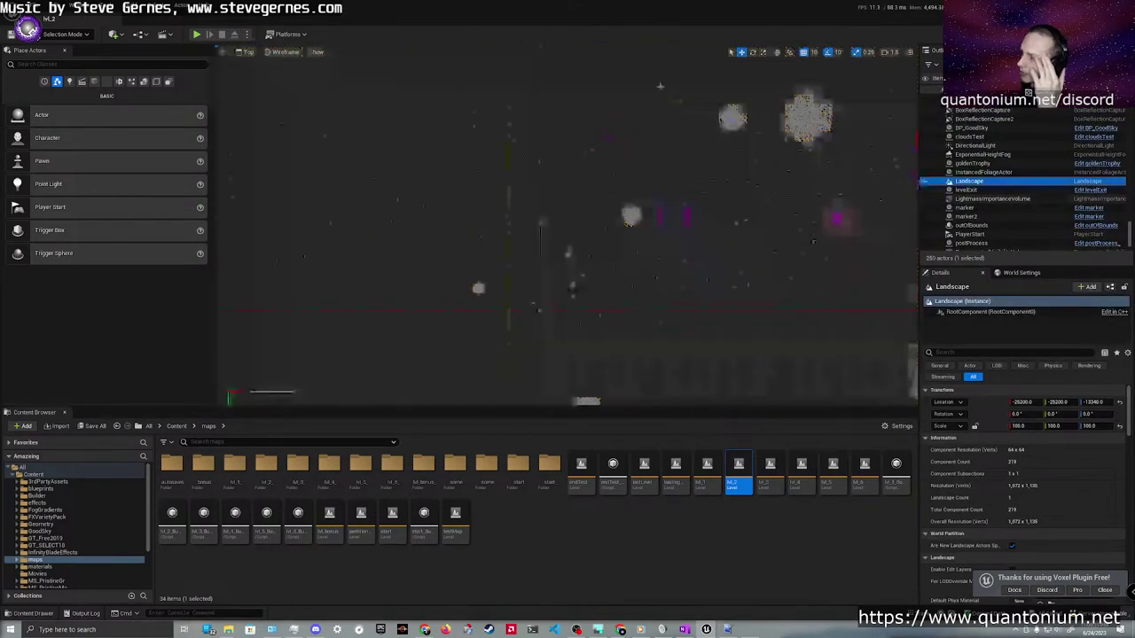
pyautogui.click(660, 86)
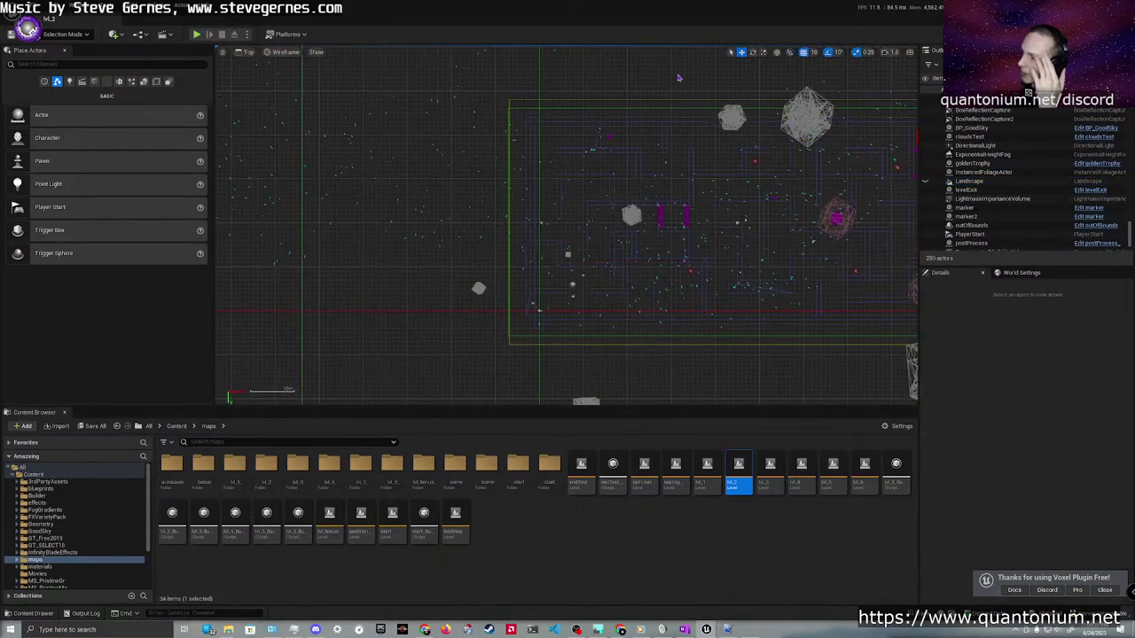
pyautogui.moveTo(660, 86); pyautogui.dragTo(512, 69, button='right')
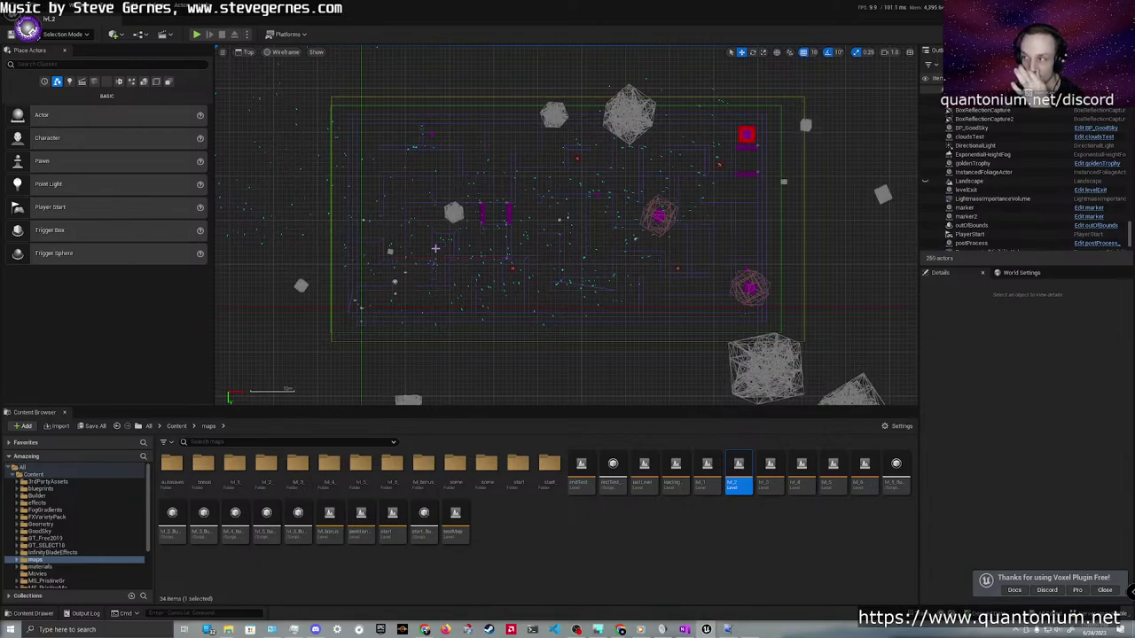
# Examine the western half of the lvl_2 maze from above, around the paired magenta barriers and the adjacent corridors
pyautogui.scroll(5, 435, 248)
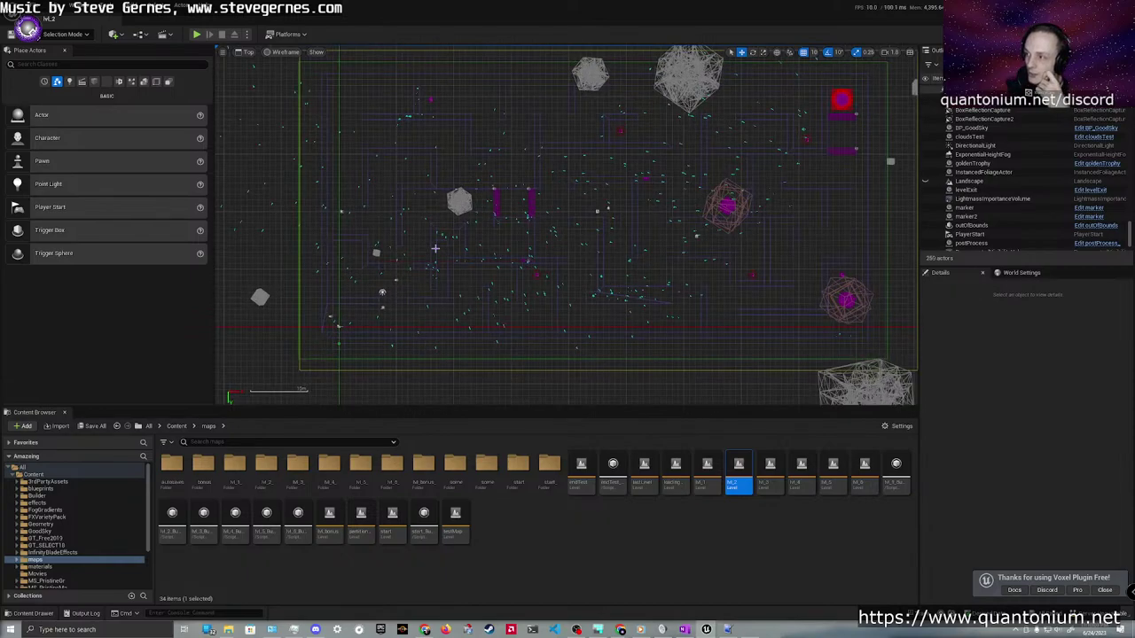
pyautogui.scroll(-2, 435, 248)
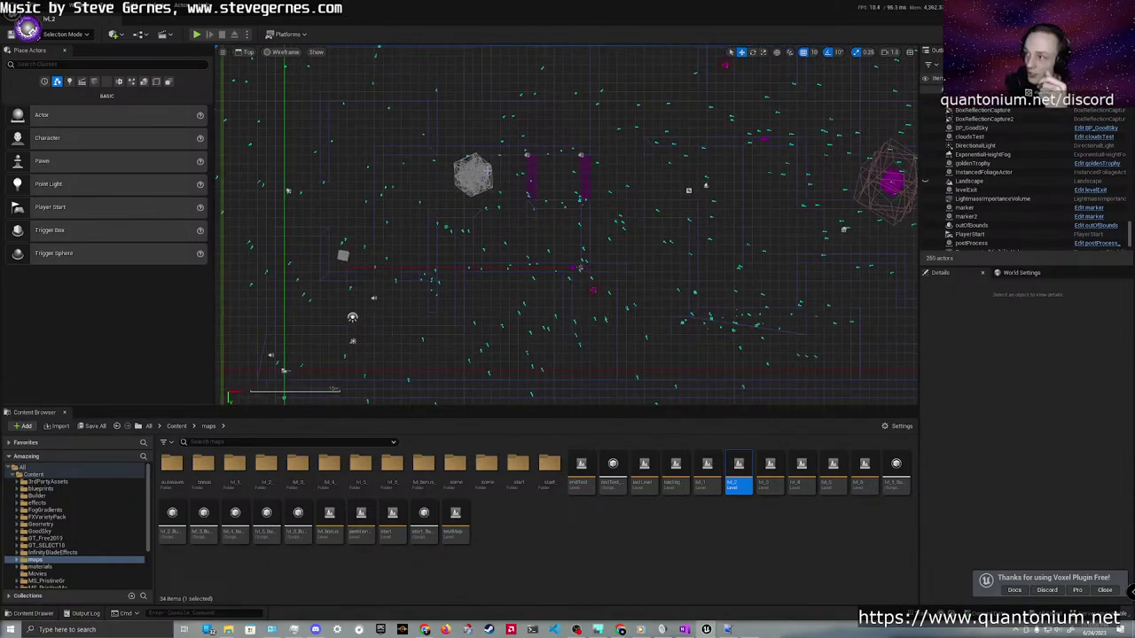
pyautogui.moveTo(488, 171); pyautogui.dragTo(514, 211, button='right')
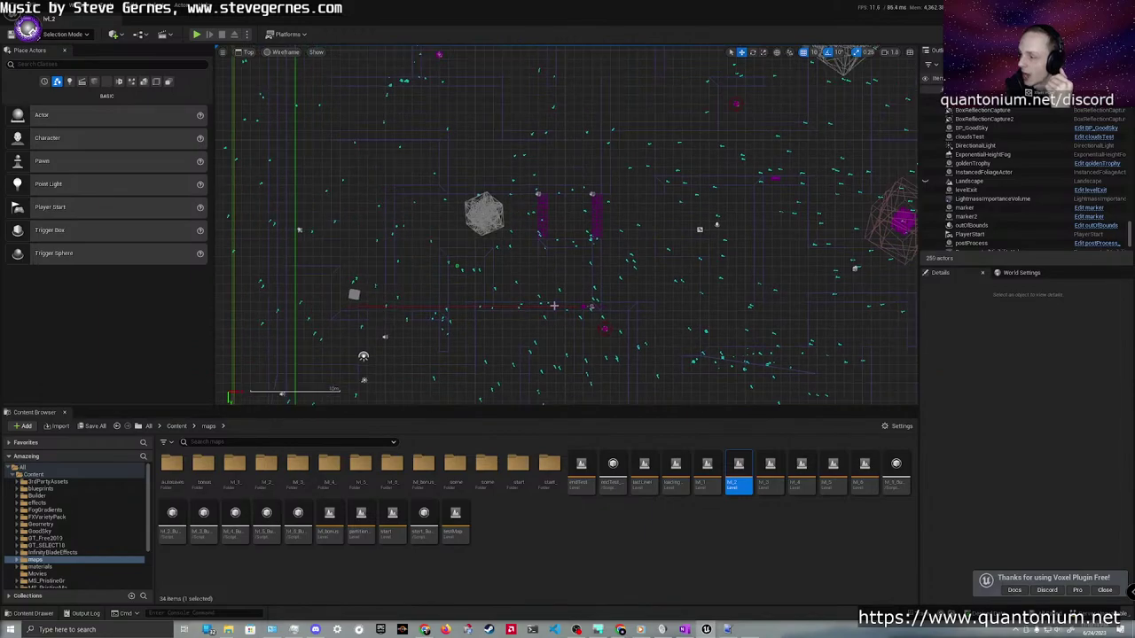
pyautogui.moveTo(499, 314); pyautogui.dragTo(516, 286, button='right')
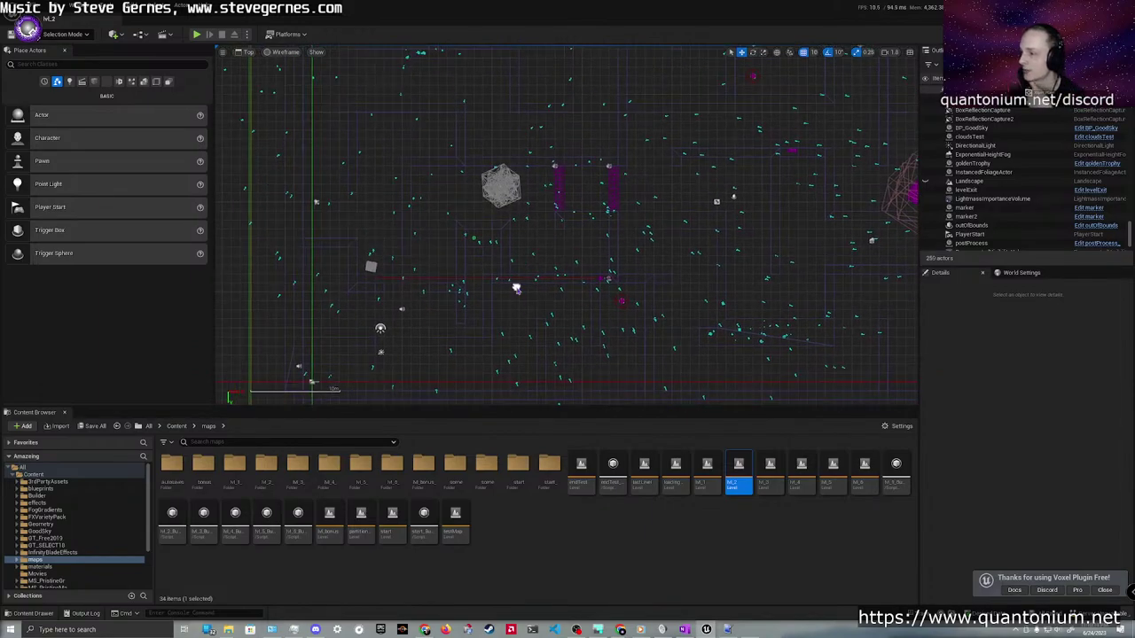
pyautogui.moveTo(616, 222); pyautogui.dragTo(541, 342, button='right')
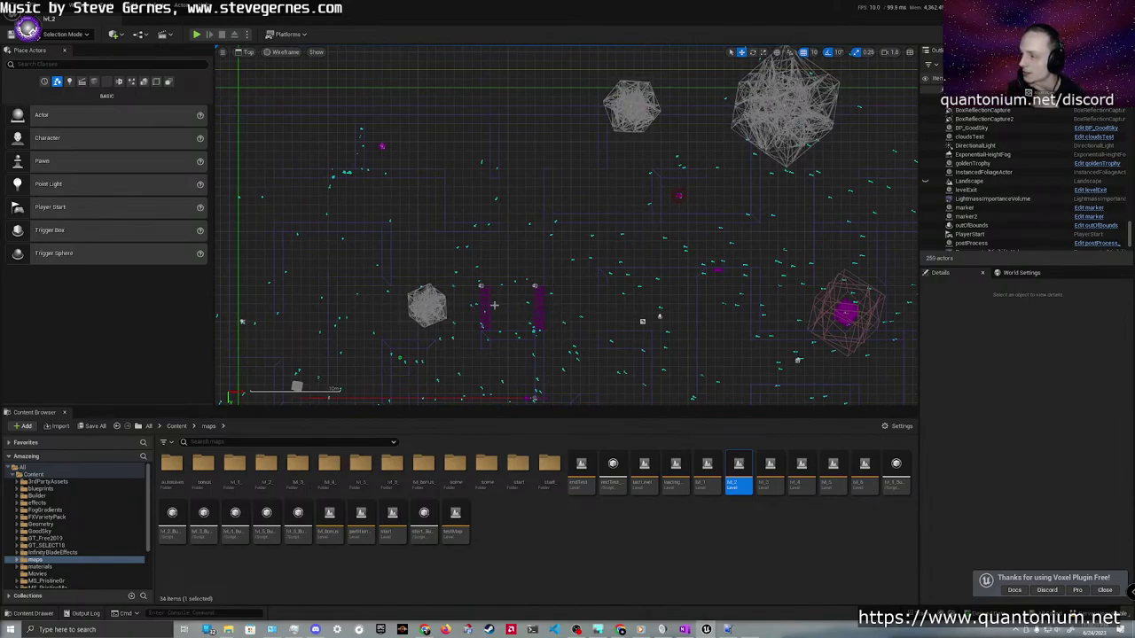
pyautogui.moveTo(516, 322); pyautogui.dragTo(528, 224, button='right')
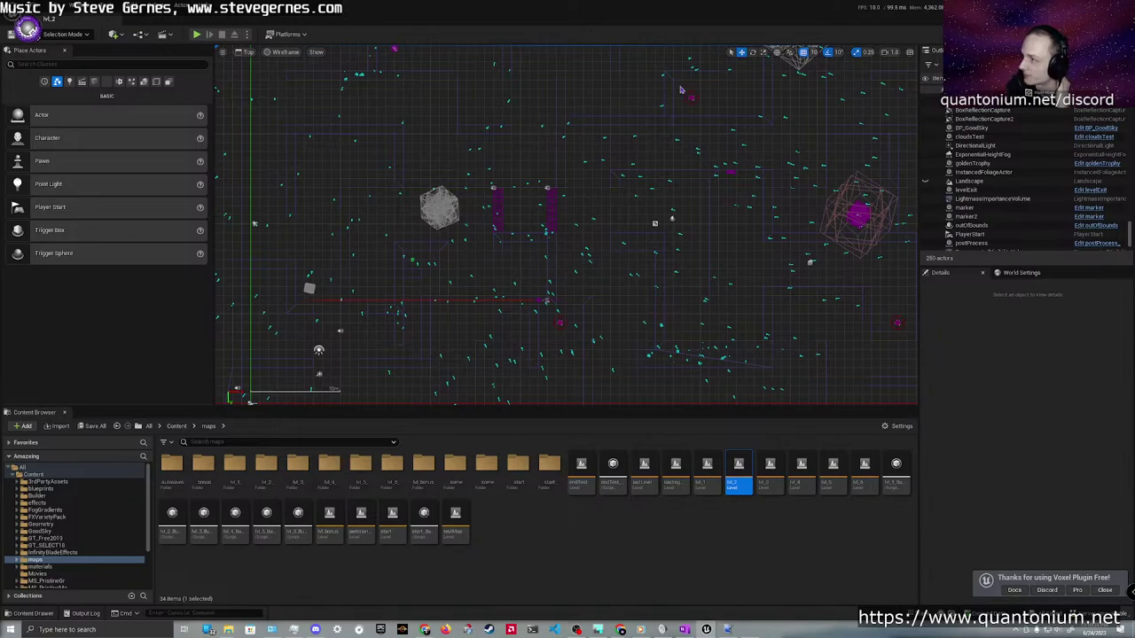
pyautogui.moveTo(502, 94); pyautogui.dragTo(501, 101, button='right')
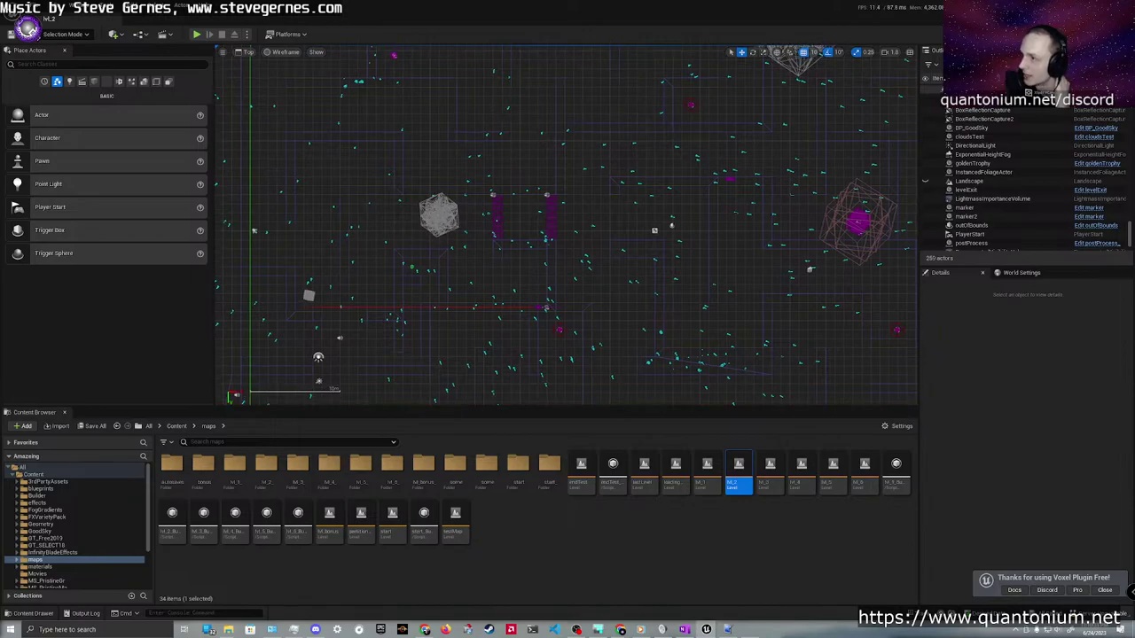
# Inspect the marker2 actor near the northwest corner of the lvl_2 maze, leaving nothing selected
pyautogui.moveTo(458, 132); pyautogui.dragTo(449, 202, button='right')
pyautogui.click(384, 129)
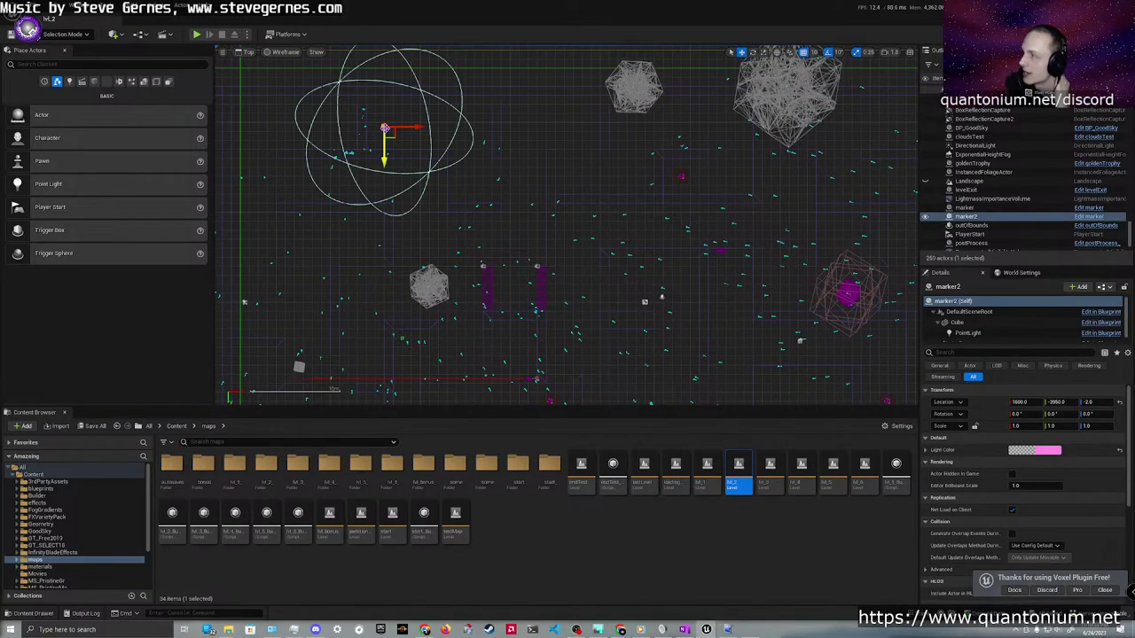
pyautogui.click(457, 136)
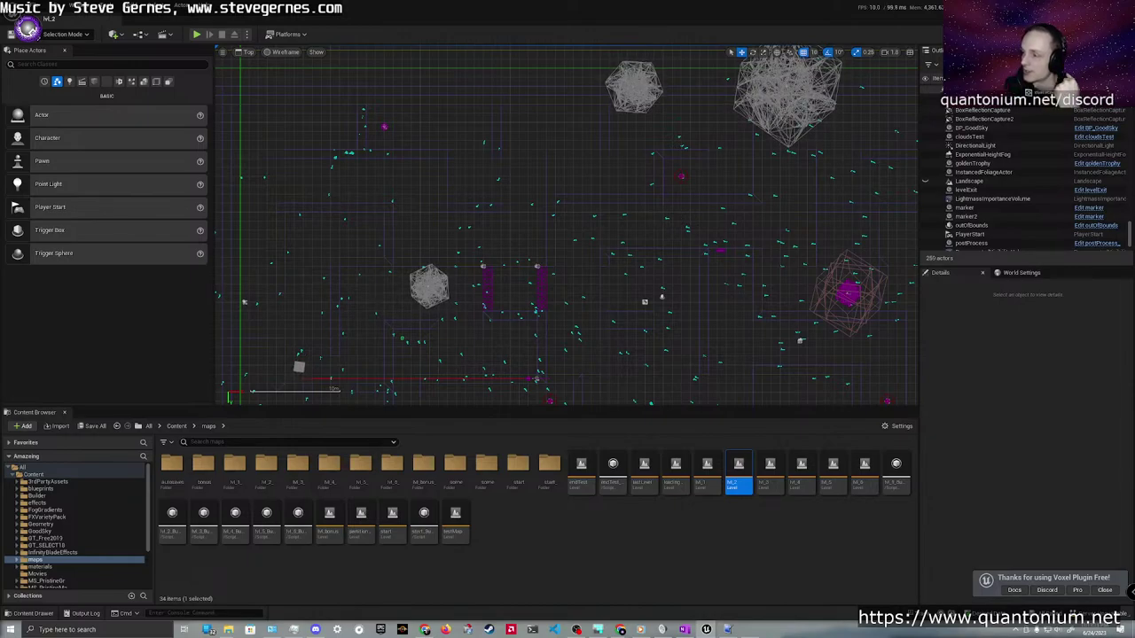
# Examine the eastern half of the lvl_2 maze from above, including its markers, large magenta cubes and the red block
pyautogui.moveTo(339, 322); pyautogui.dragTo(405, 240, button='right')
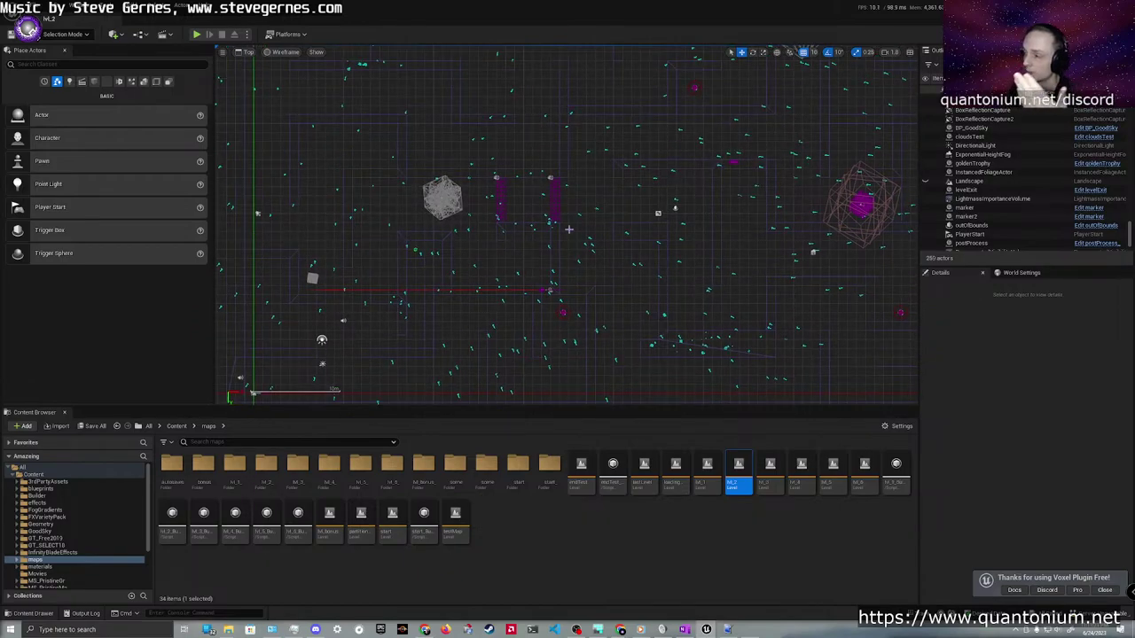
pyautogui.moveTo(407, 245); pyautogui.dragTo(161, 413, button='right')
pyautogui.moveTo(382, 406); pyautogui.dragTo(307, 296, button='right')
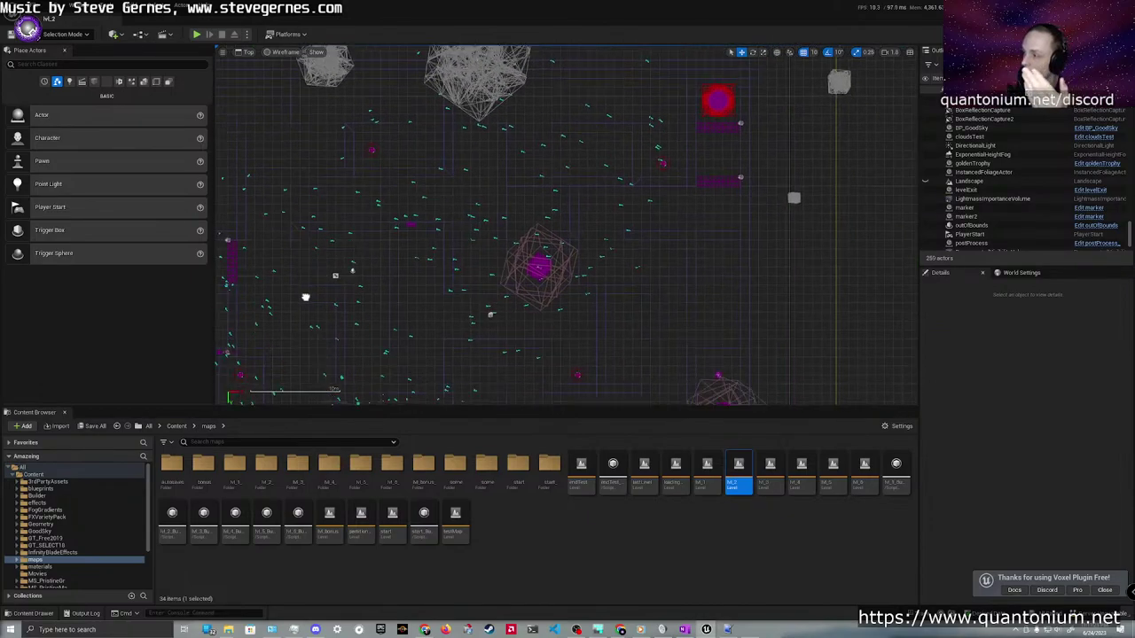
pyautogui.moveTo(467, 289); pyautogui.dragTo(471, 269, button='right')
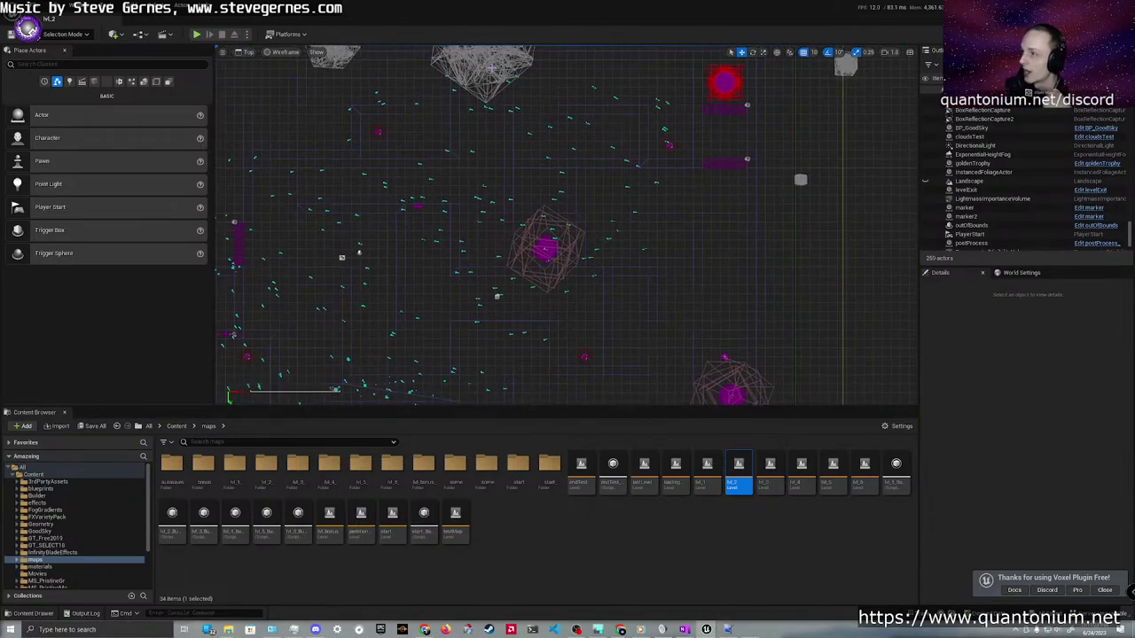
pyautogui.click(641, 189)
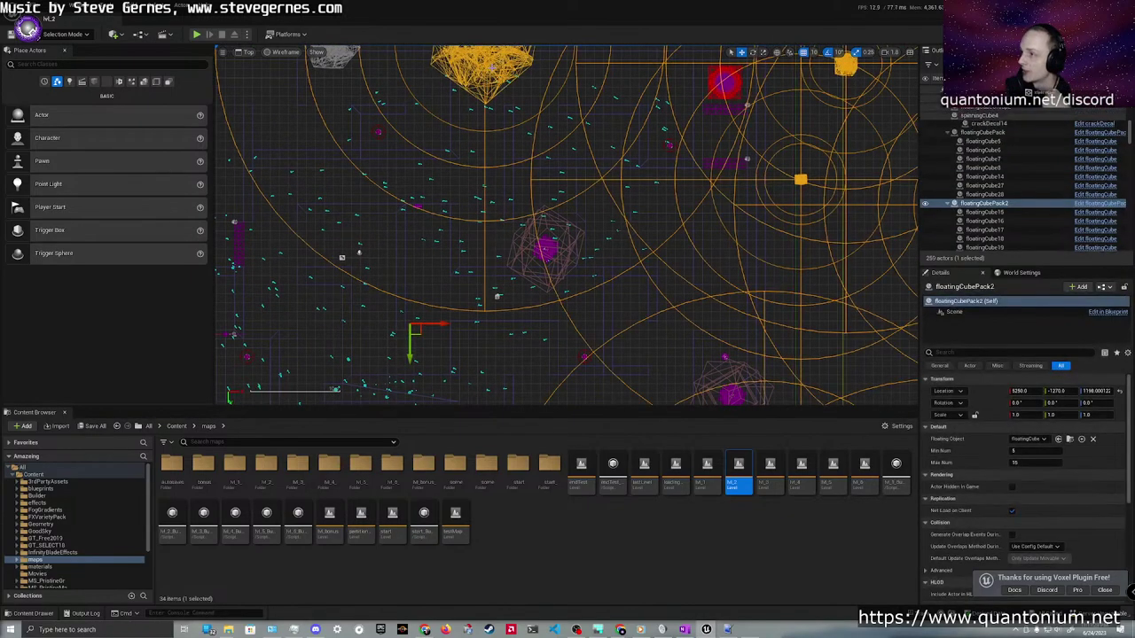
pyautogui.click(736, 278)
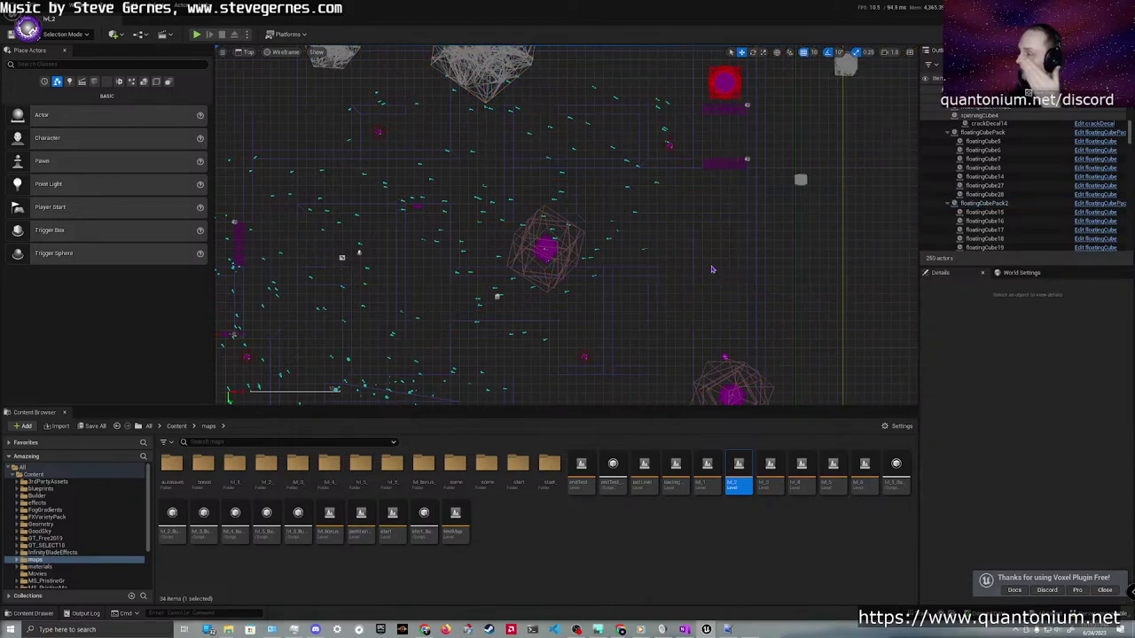
pyautogui.moveTo(712, 267); pyautogui.dragTo(687, 273, button='right')
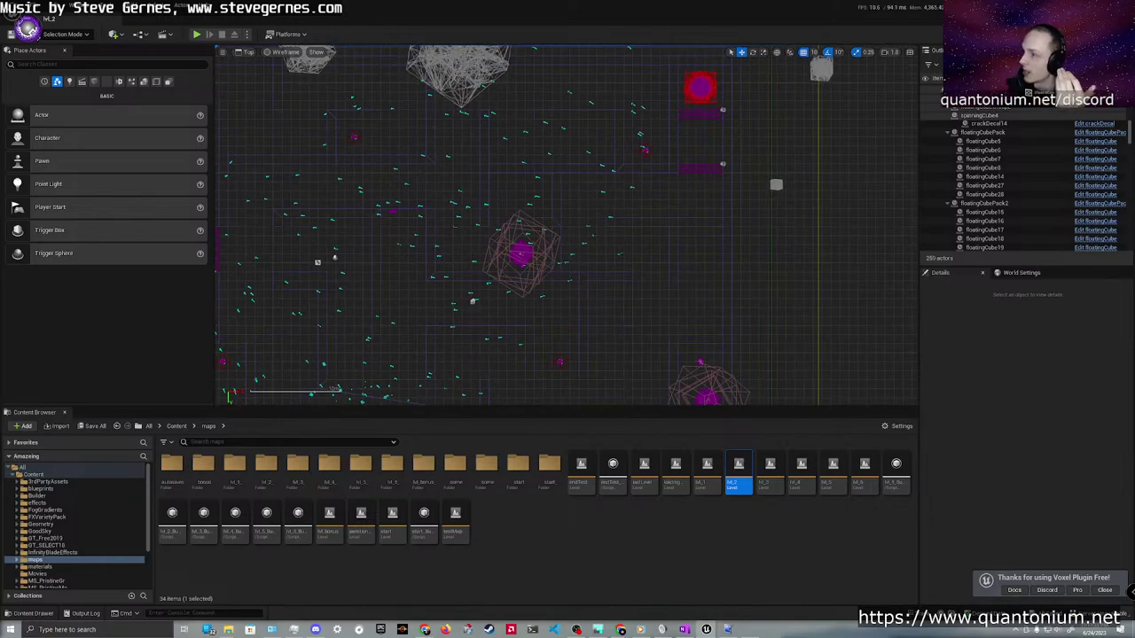
pyautogui.moveTo(687, 274); pyautogui.dragTo(747, 214, button='right')
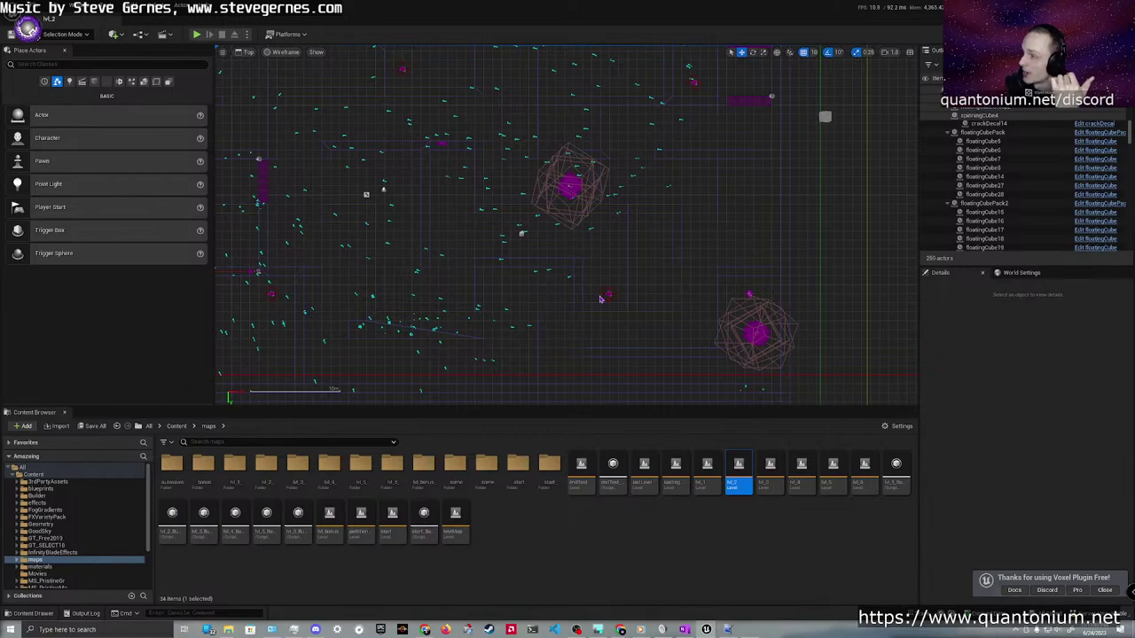
pyautogui.moveTo(612, 291); pyautogui.dragTo(687, 357, button='right')
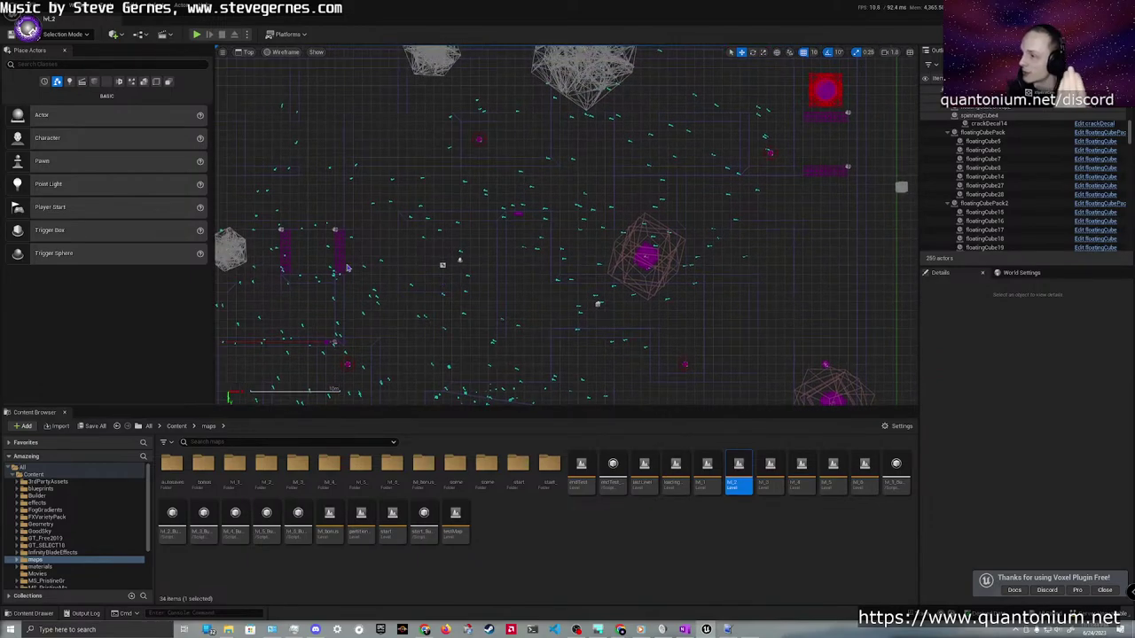
# Inspect the small magenta object beside Box Brush52 in the middle of the maze up close, leaving nothing selected
pyautogui.click(520, 214)
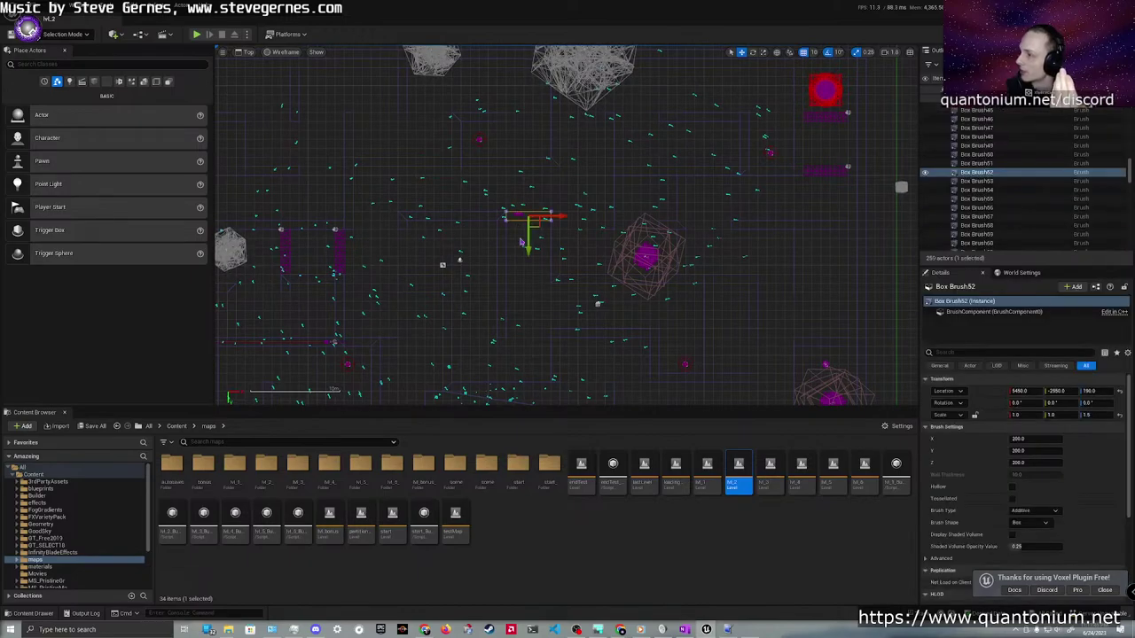
pyautogui.click(521, 220)
pyautogui.scroll(6, 520, 220)
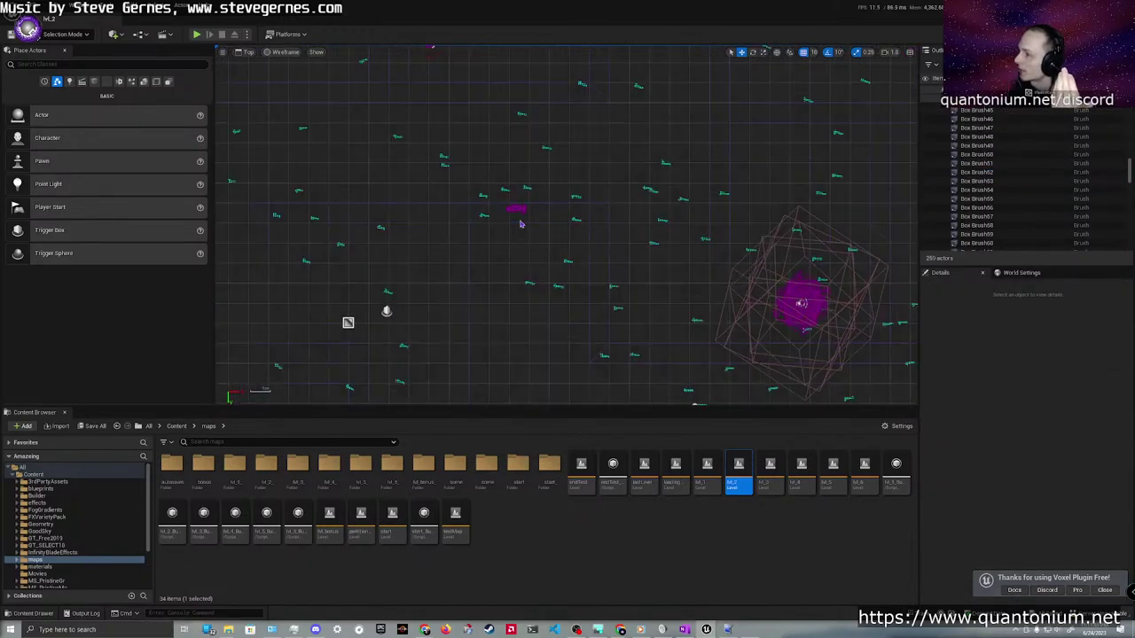
pyautogui.scroll(-6, 520, 223)
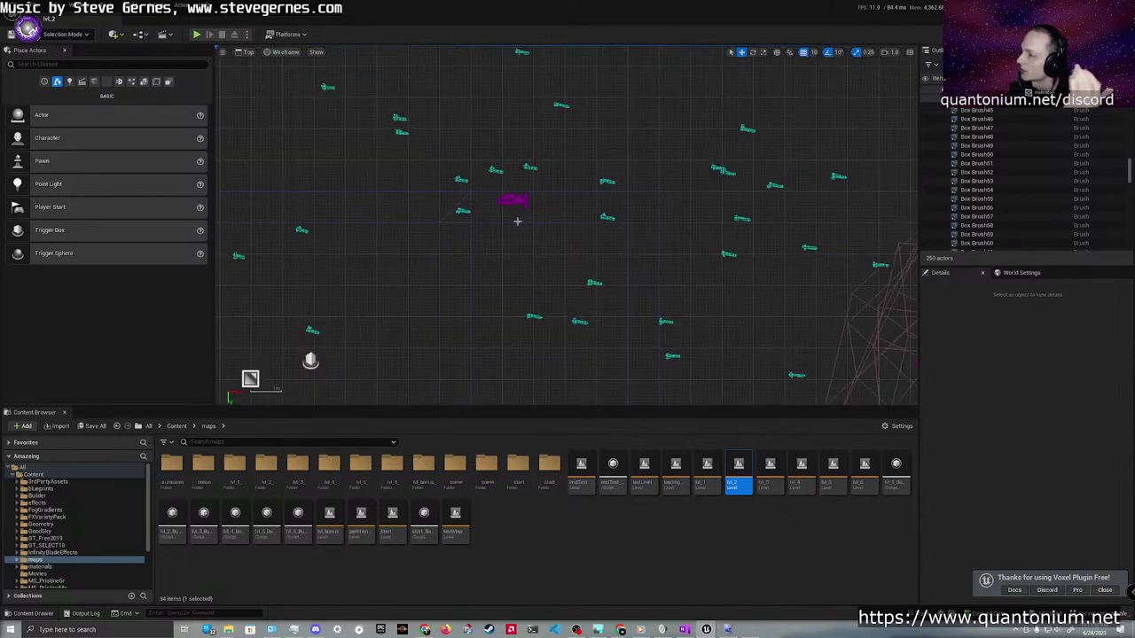
pyautogui.scroll(-4, 522, 250)
pyautogui.scroll(2, 522, 255)
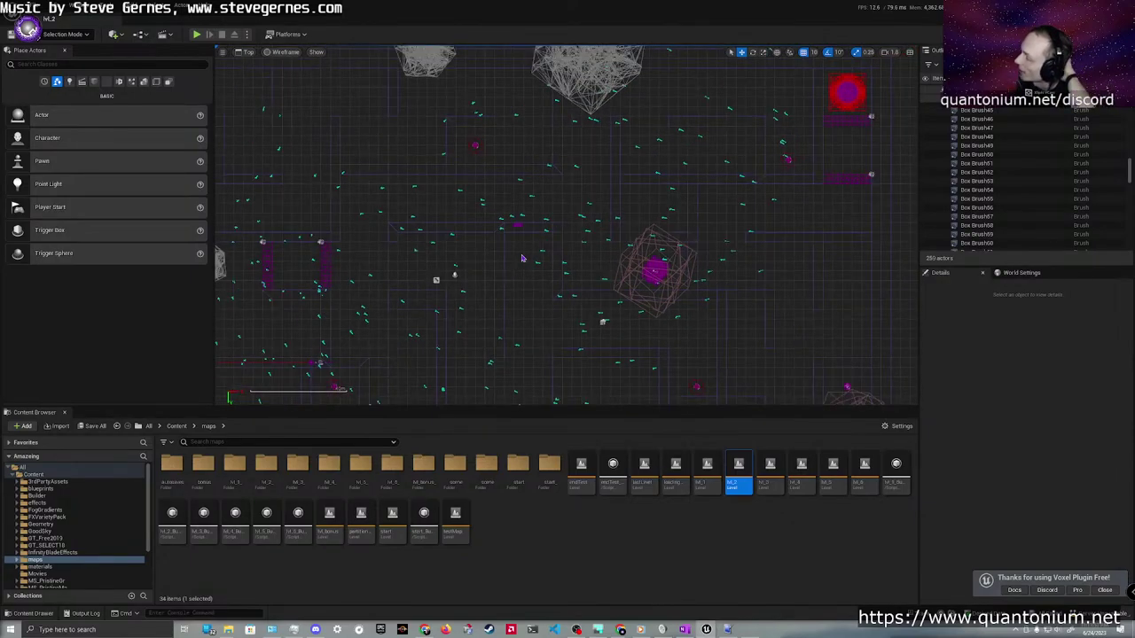
pyautogui.scroll(-1, 523, 258)
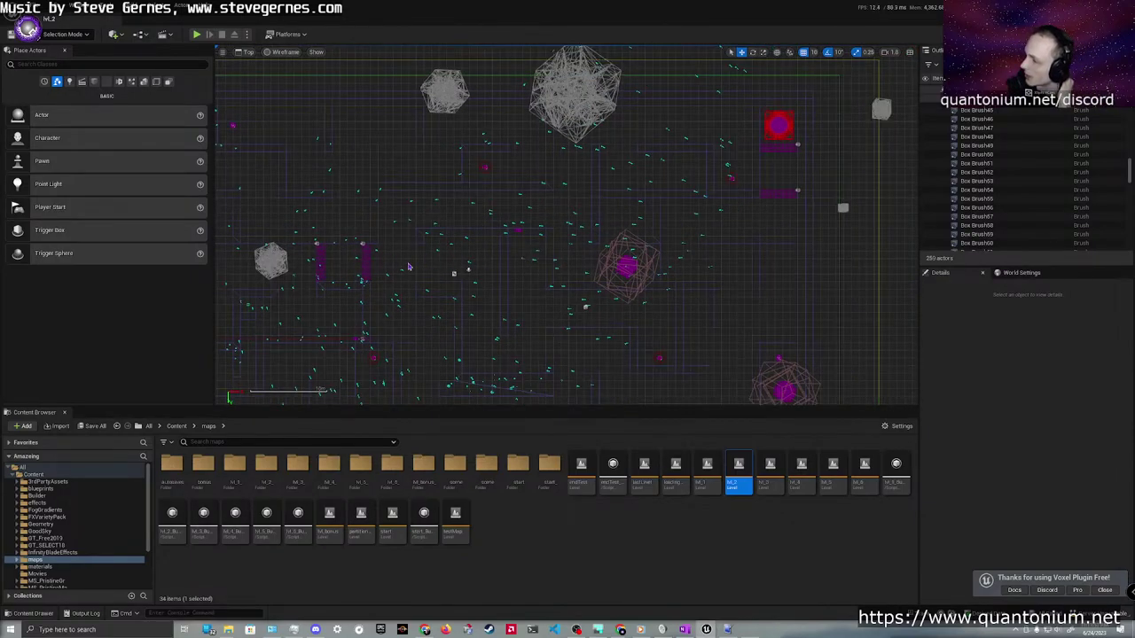
# Examine the corridors from the central Box Brush38 wall to the red block in the northeast corner of the maze
pyautogui.rightClick(413, 237)
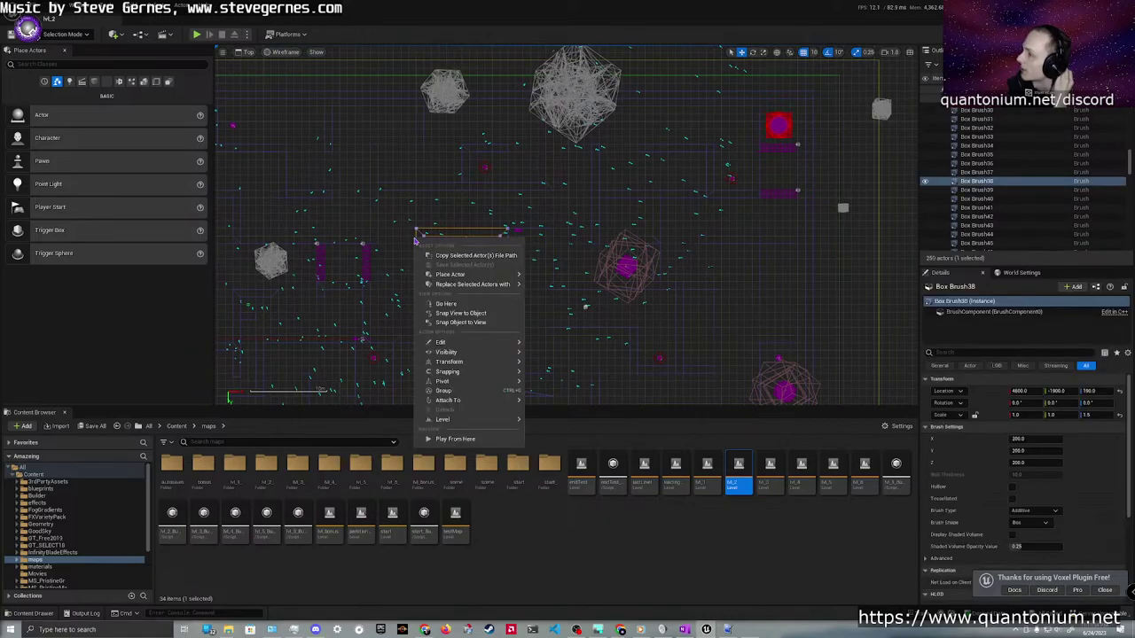
pyautogui.click(404, 214)
pyautogui.click(395, 228)
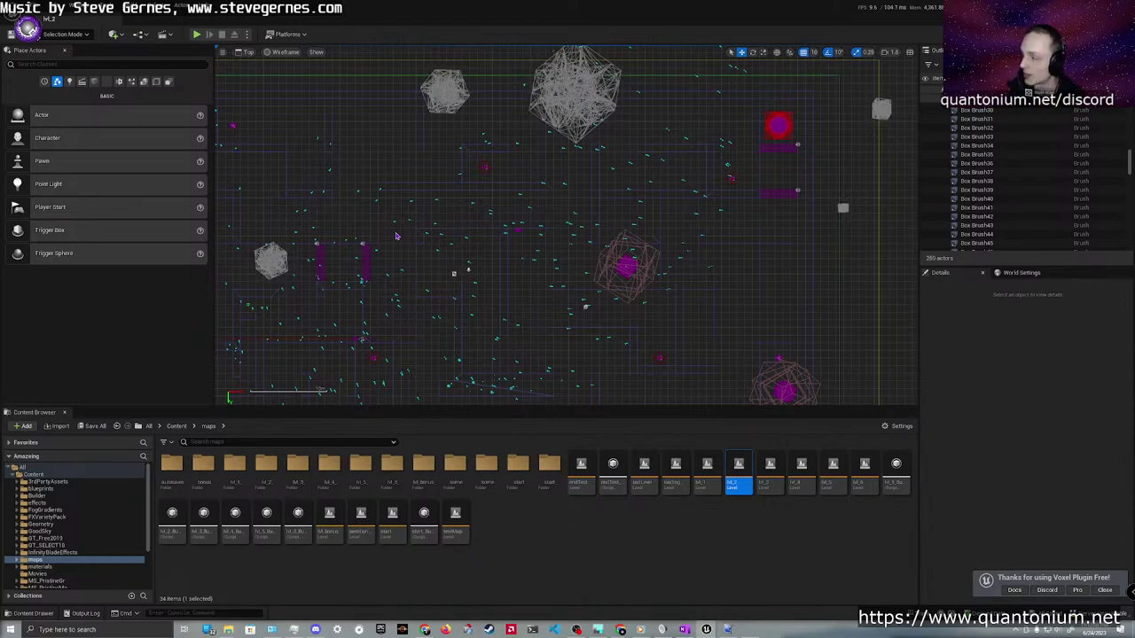
pyautogui.moveTo(731, 282); pyautogui.dragTo(724, 253, button='right')
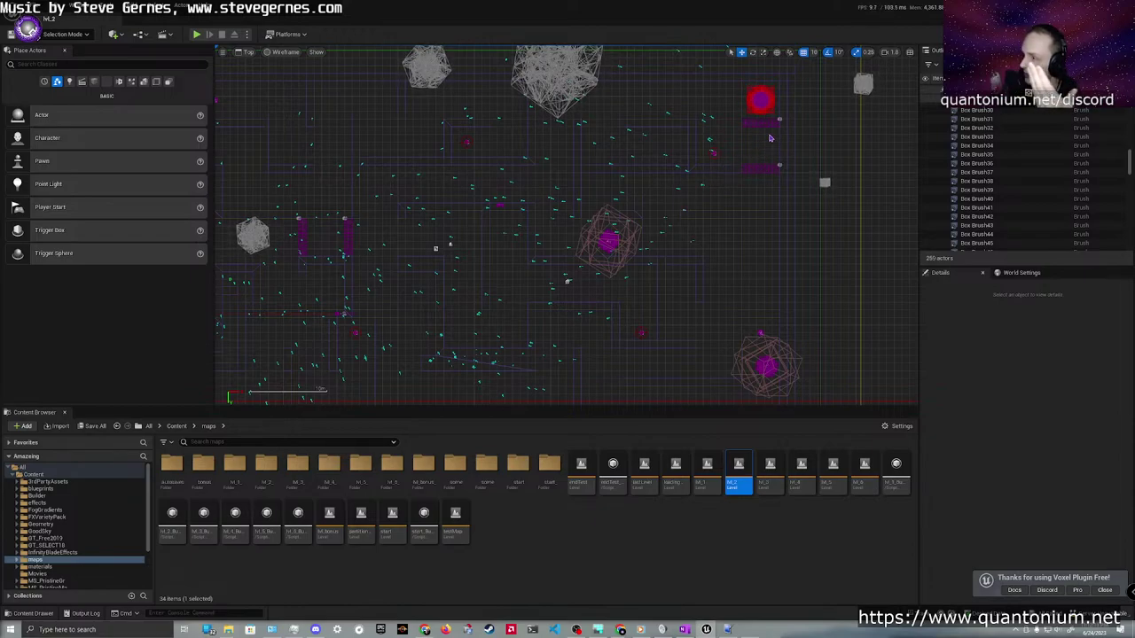
pyautogui.moveTo(718, 217); pyautogui.dragTo(654, 304, button='right')
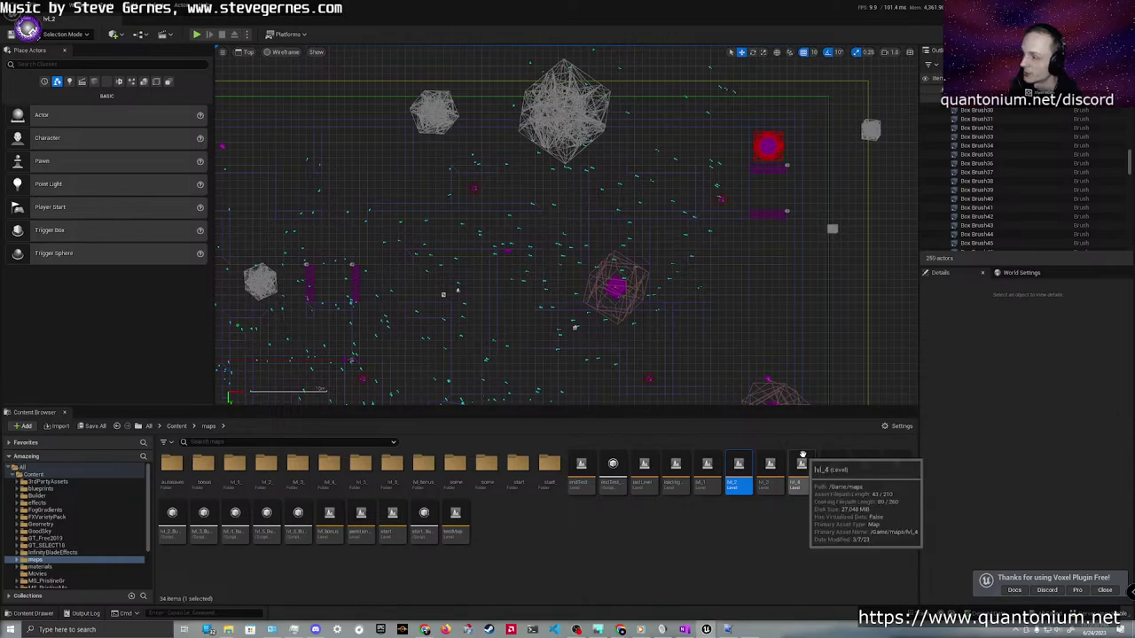
# Open the lvl_3 level and frame its maze in the Top wireframe view
pyautogui.moveTo(773, 472)
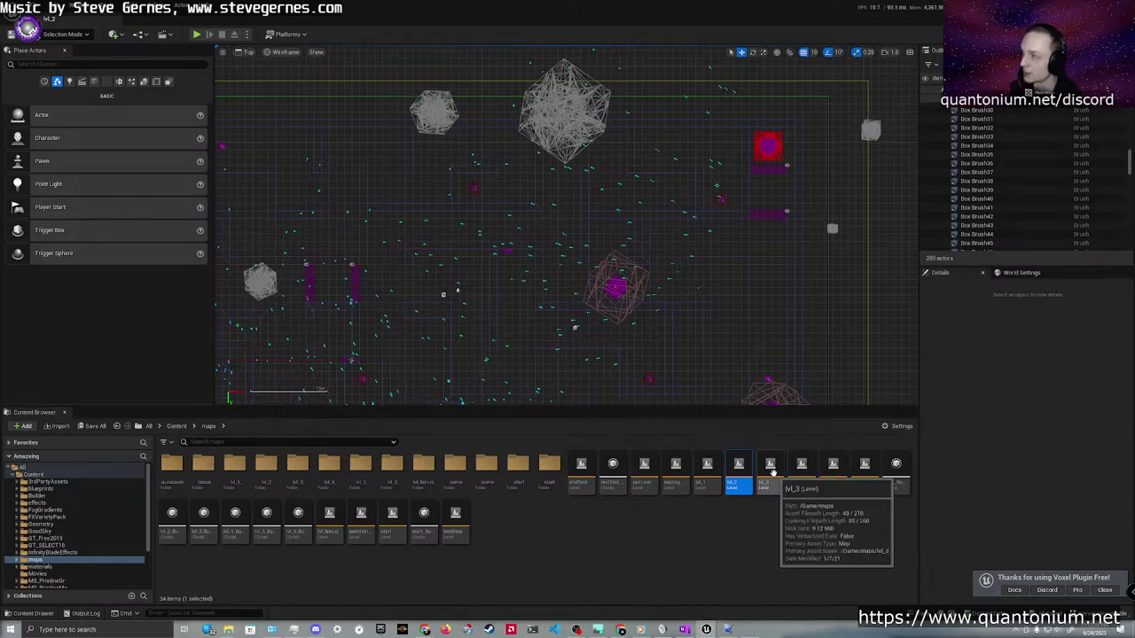
pyautogui.doubleClick(772, 473)
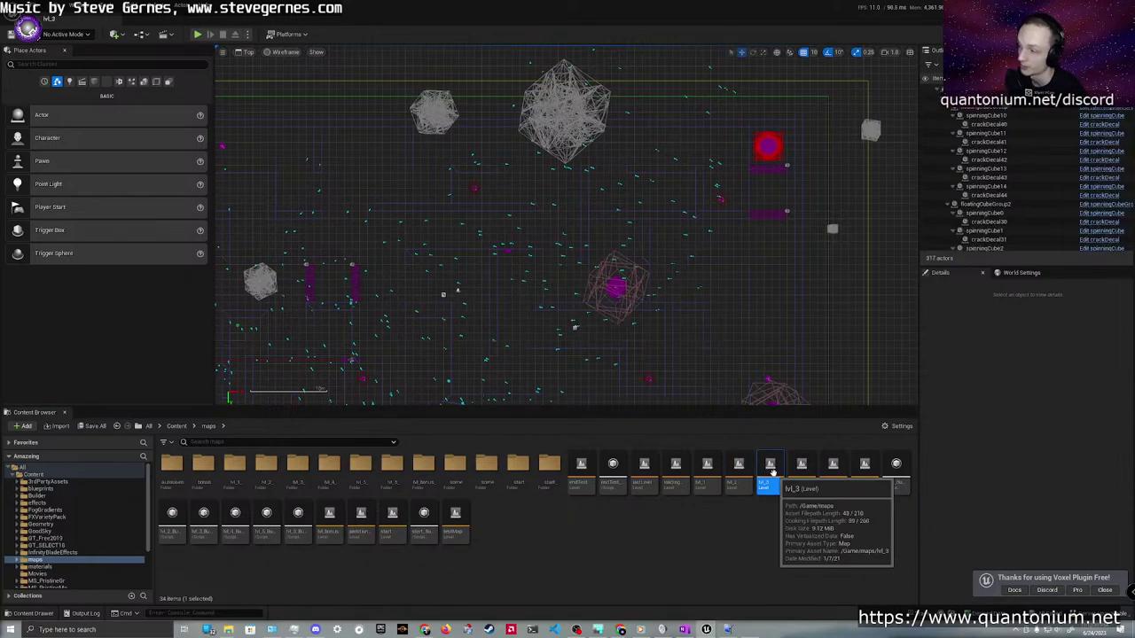
pyautogui.scroll(-18, 727, 184)
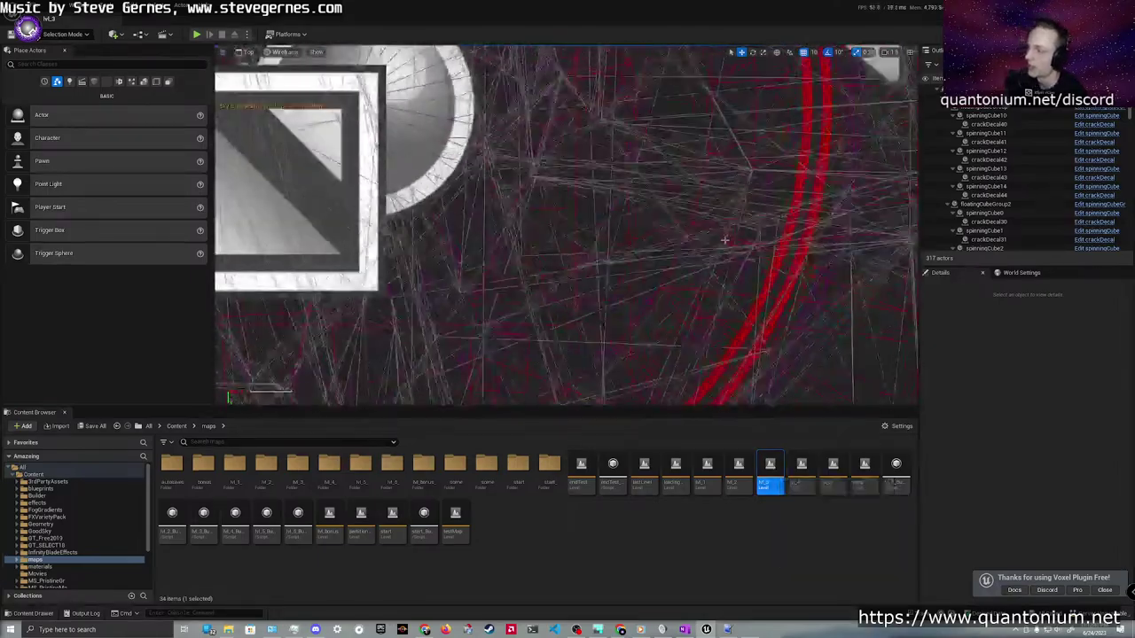
pyautogui.scroll(-10, 727, 184)
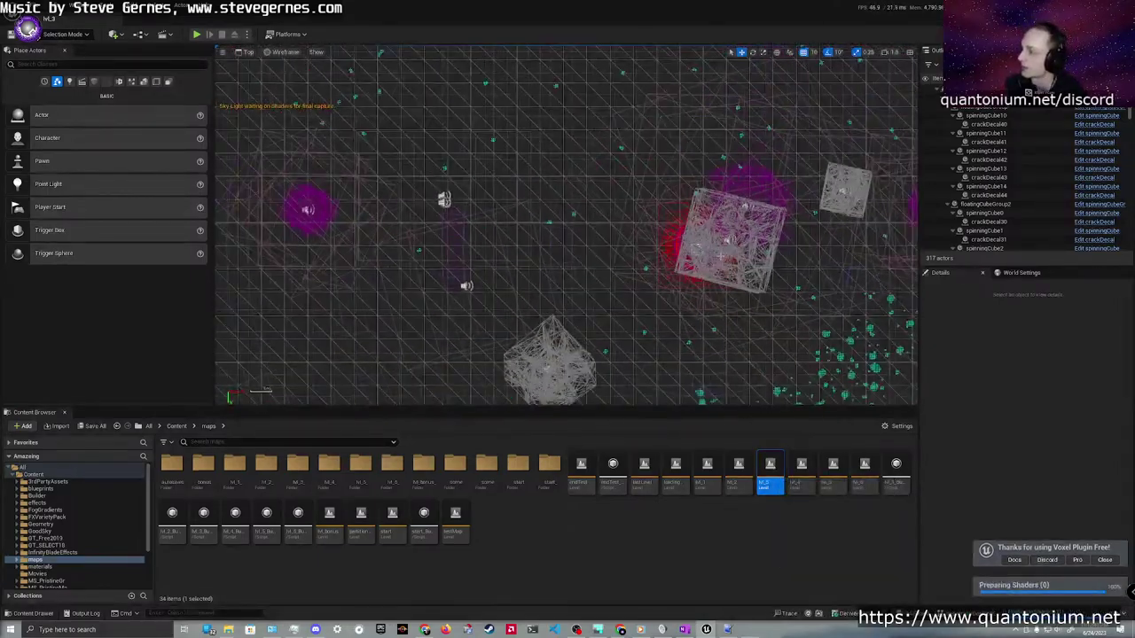
pyautogui.scroll(6, 842, 299)
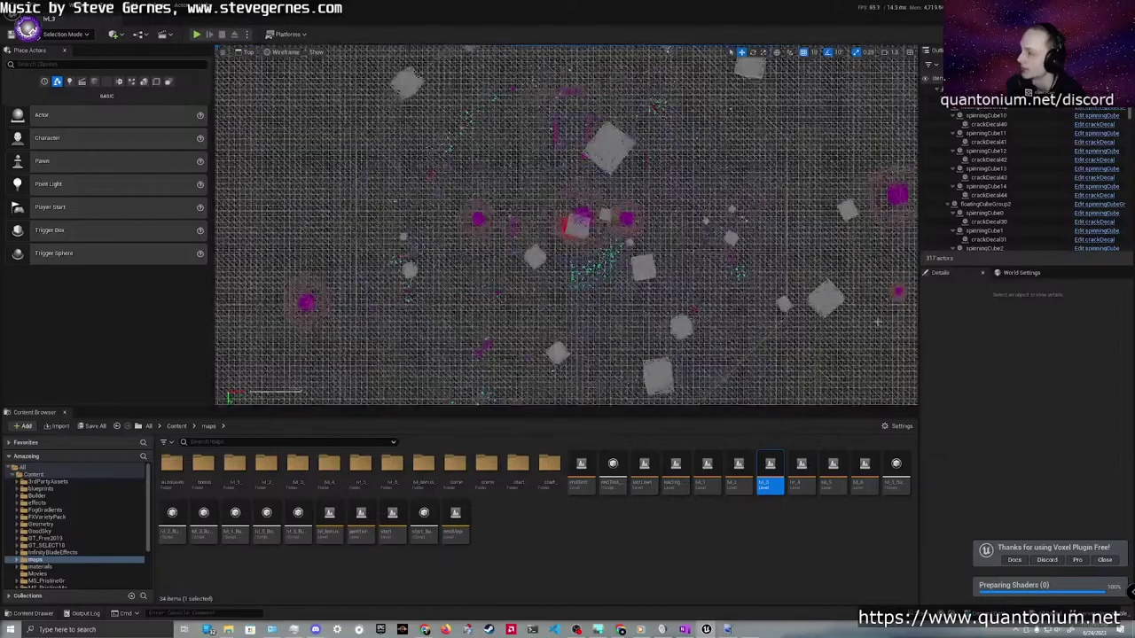
# Hide the Landscape actor in lvl_3 so the maze shows, and leave nothing selected
pyautogui.click(842, 300)
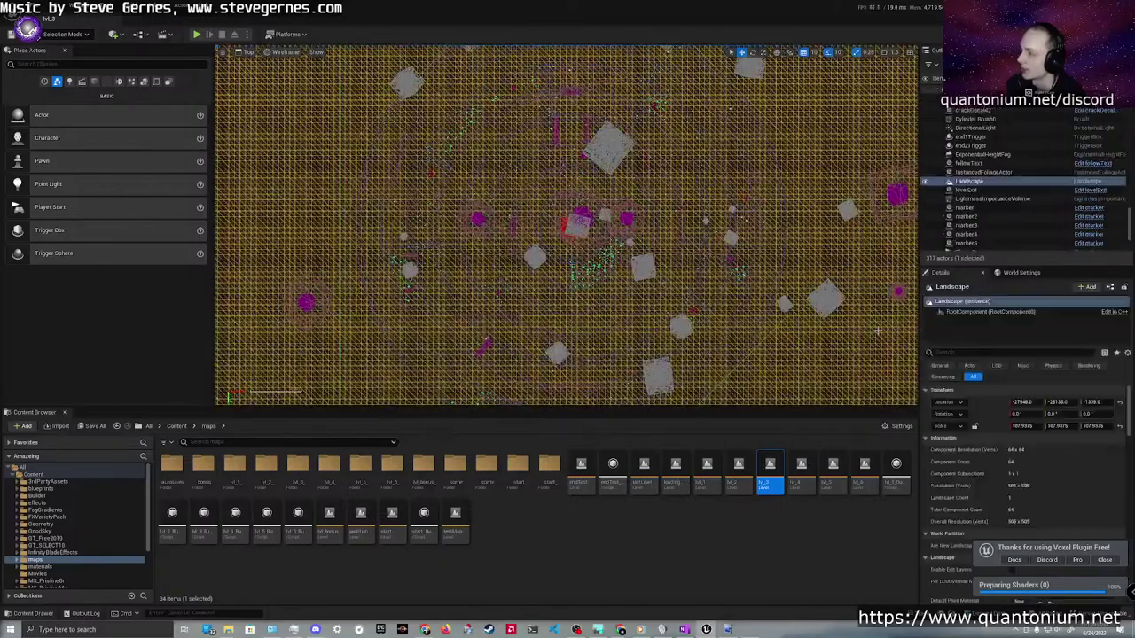
pyautogui.click(925, 184)
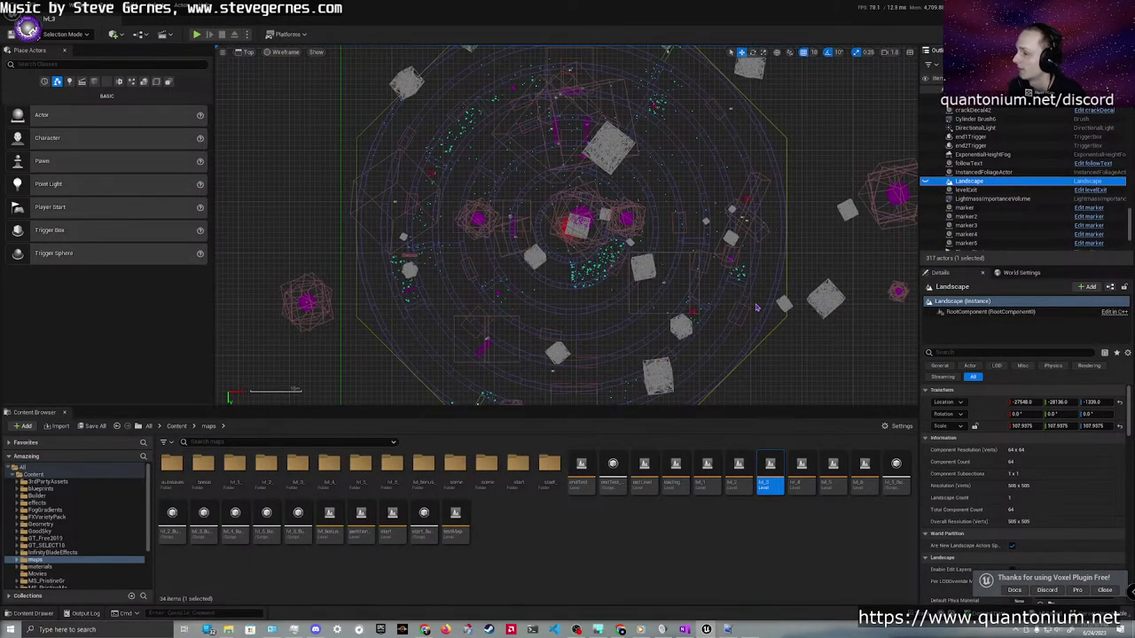
pyautogui.scroll(3, 654, 229)
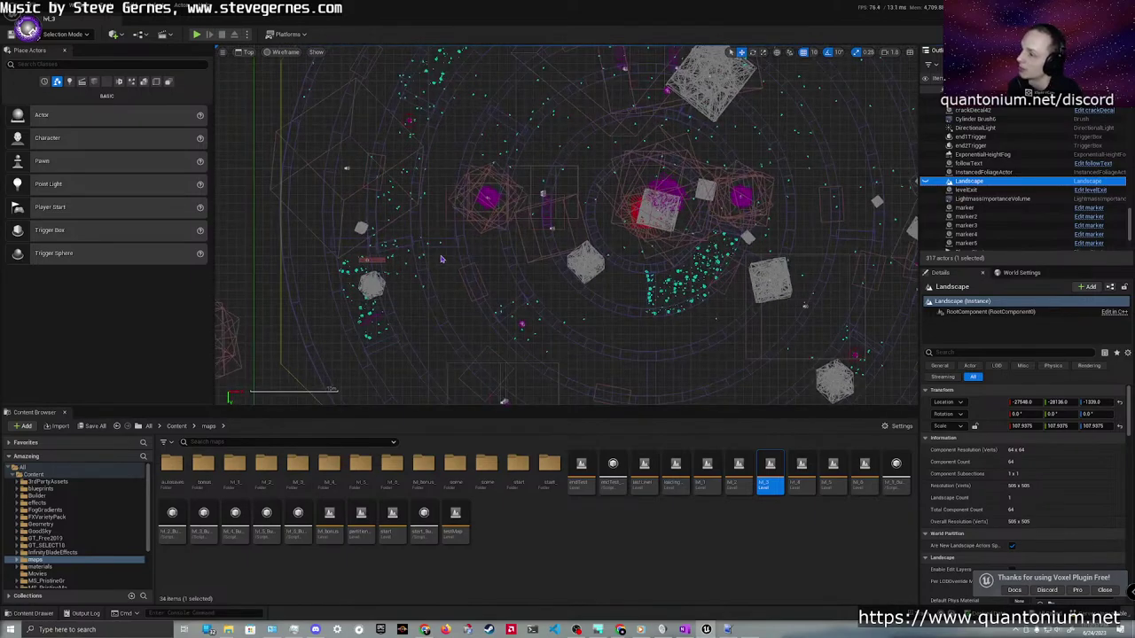
pyautogui.click(406, 294)
# Examine the circular lvl_3 maze from above, from its western edge through the center to its eastern side
pyautogui.scroll(5, 372, 261)
pyautogui.scroll(-12, 406, 302)
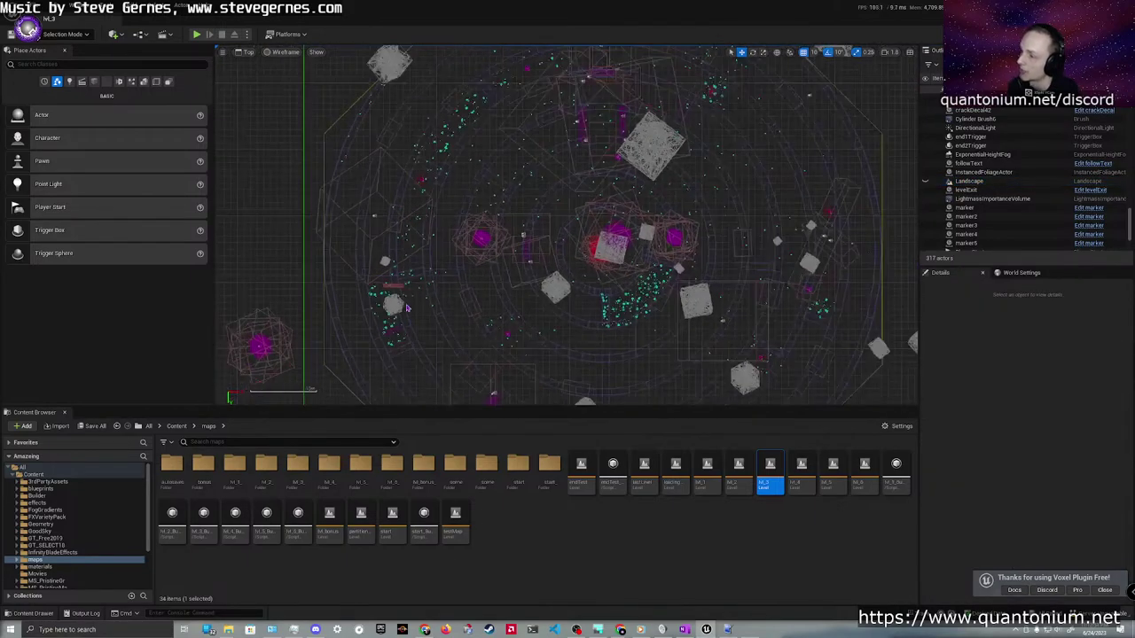
pyautogui.scroll(5, 551, 315)
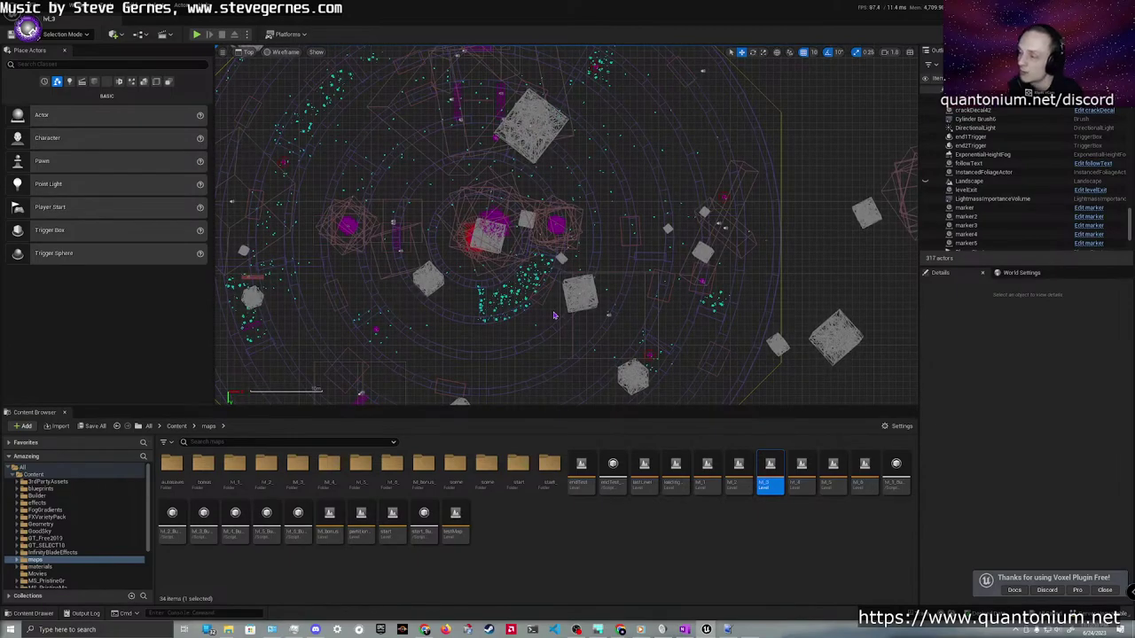
pyautogui.scroll(-3, 554, 306)
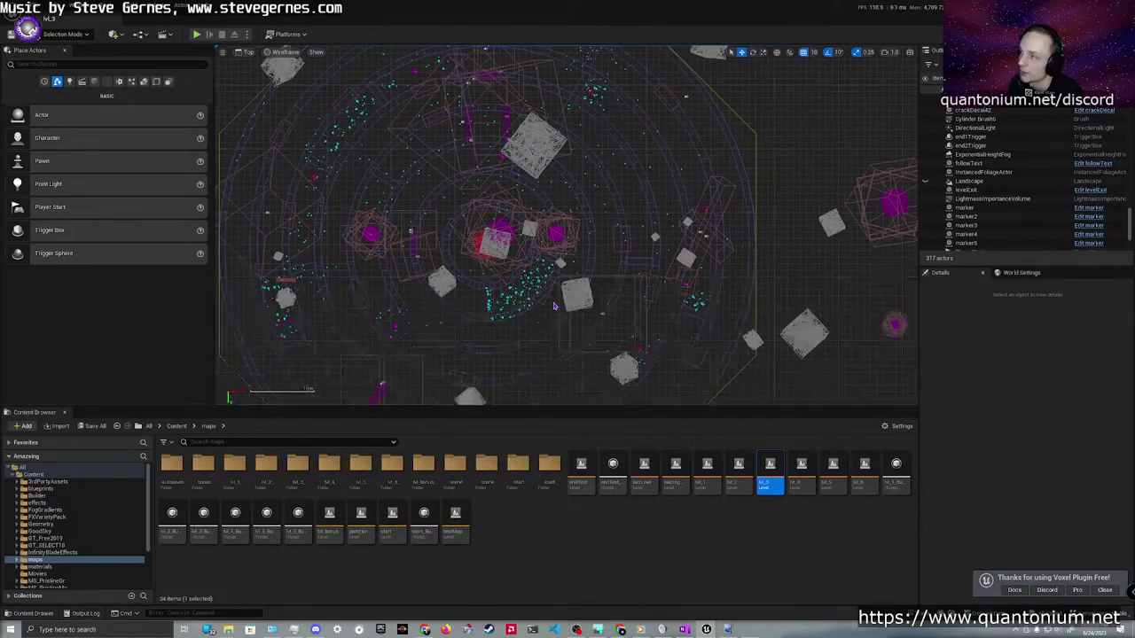
pyautogui.scroll(-2, 553, 306)
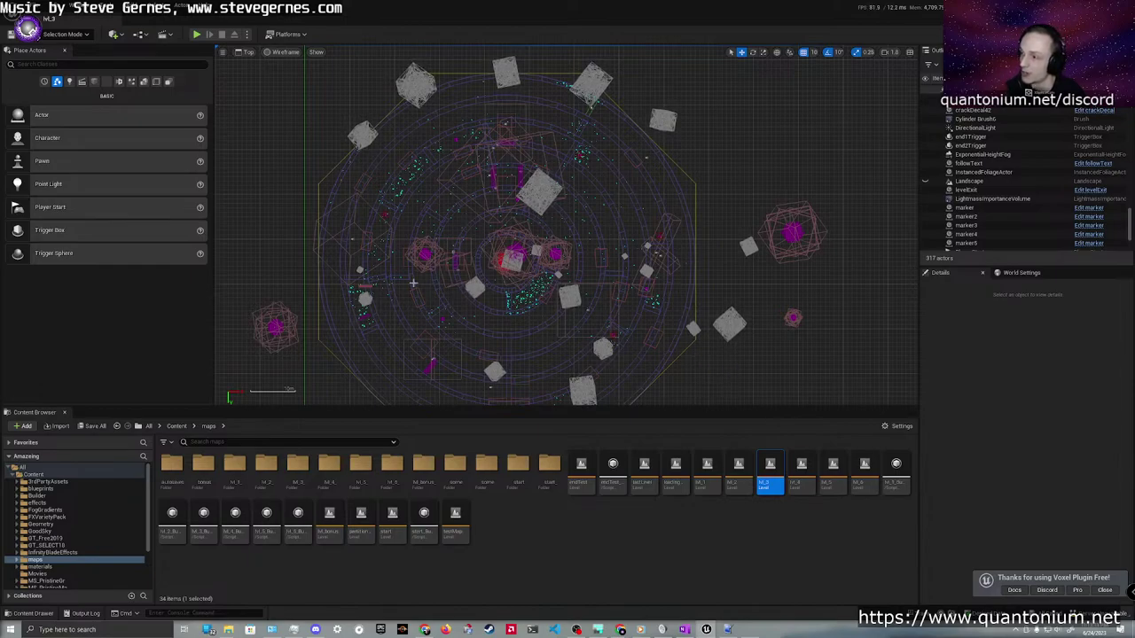
# Switch the viewport to the Perspective view with Lit shading
pyautogui.click(286, 53)
pyautogui.click(284, 76)
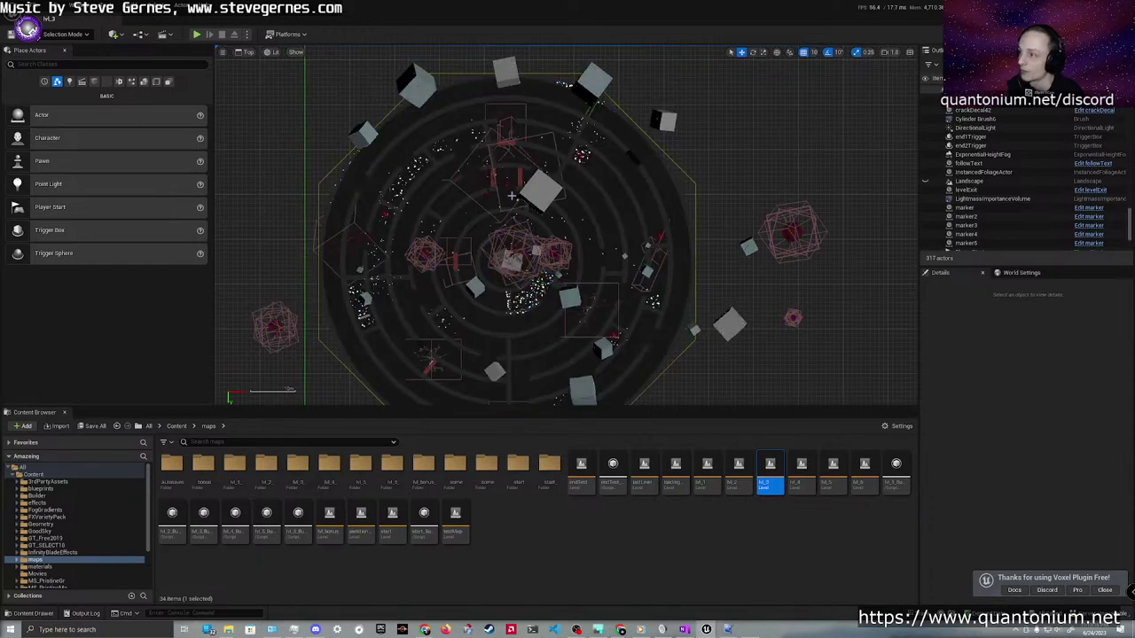
pyautogui.click(247, 51)
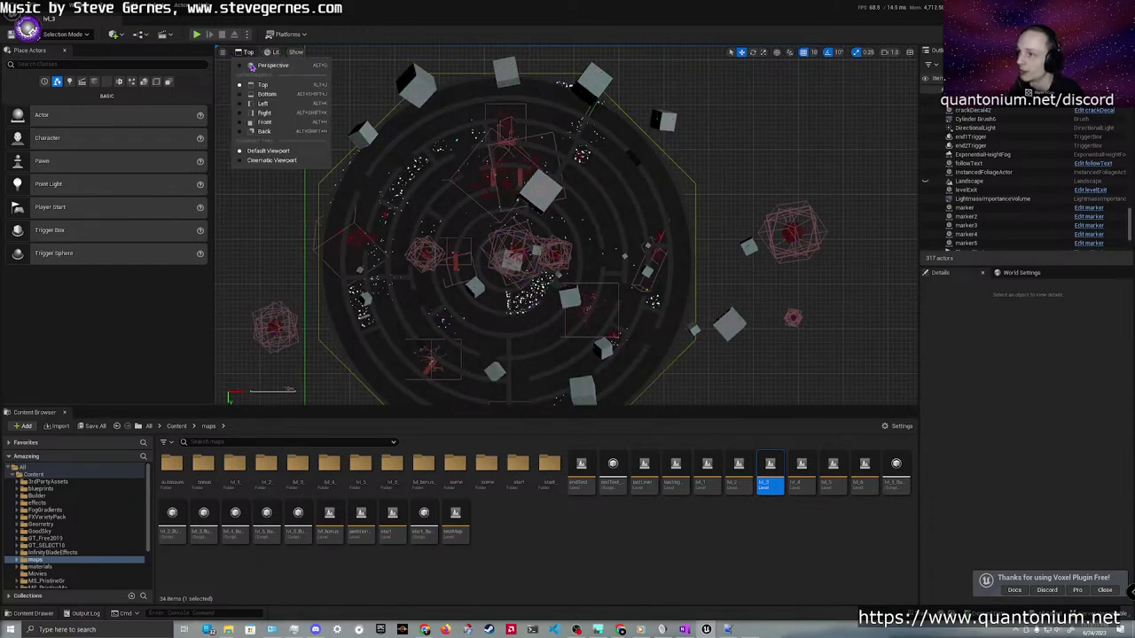
pyautogui.click(254, 69)
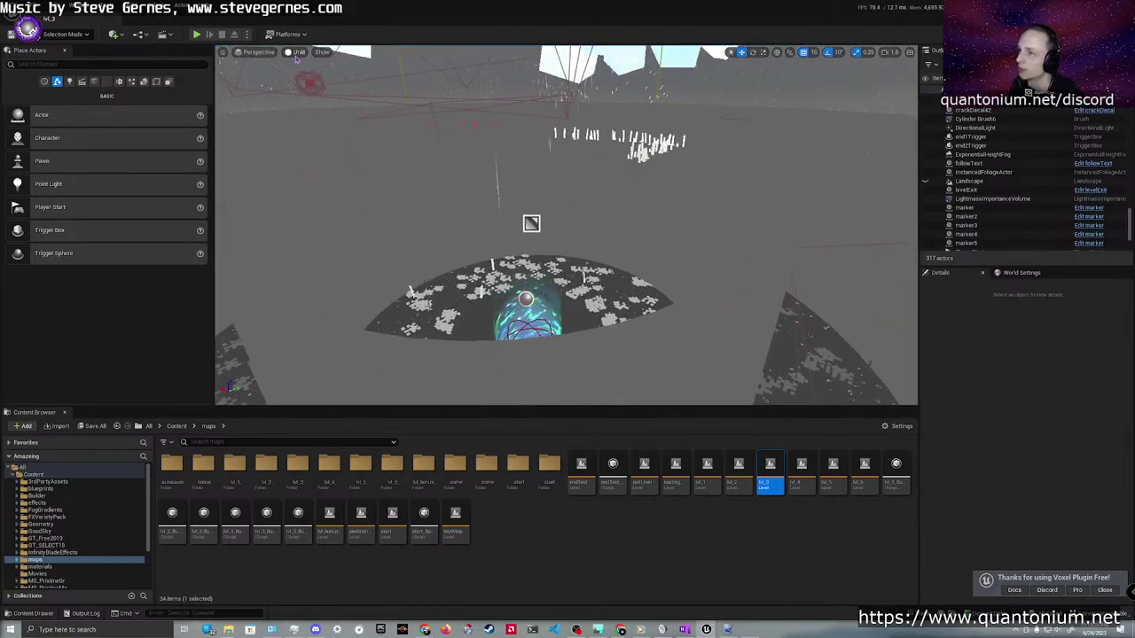
pyautogui.click(299, 53)
pyautogui.click(284, 76)
# Look over the whole circular lvl_3 maze and its surrounding floating cubes from high above in perspective
pyautogui.press('s')
pyautogui.moveTo(546, 171); pyautogui.dragTo(674, 284, button='right')
pyautogui.press('w')
pyautogui.moveTo(382, 213); pyautogui.dragTo(346, 219, button='right')
pyautogui.moveTo(567, 226); pyautogui.dragTo(554, 195, button='right')
pyautogui.moveTo(328, 223); pyautogui.dragTo(257, 238, button='right')
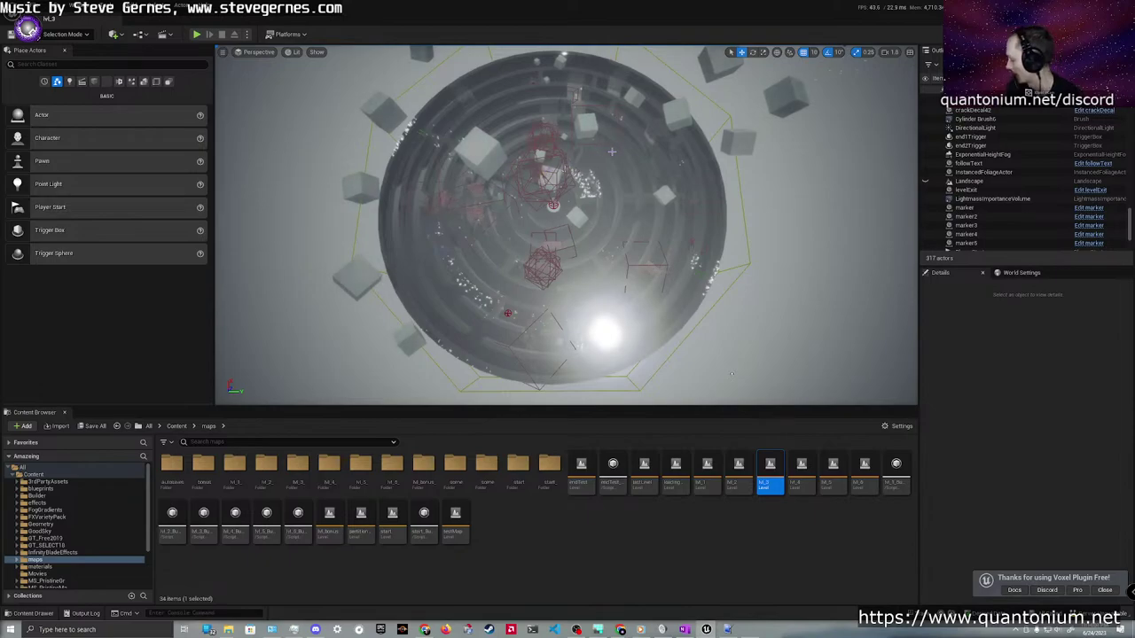
# Fly down into the lvl_3 maze and examine its ring corridors and central area up close
pyautogui.moveTo(689, 183); pyautogui.dragTo(592, 212, button='right')
pyautogui.press('w')
pyautogui.press('w')
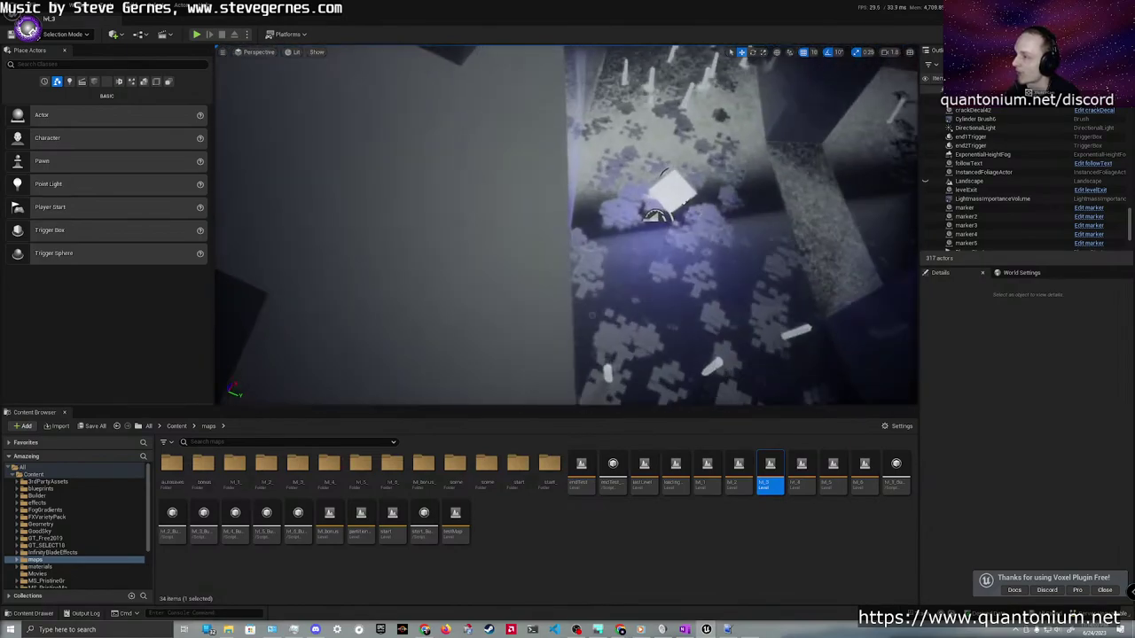
pyautogui.moveTo(632, 170); pyautogui.dragTo(637, 153, button='right')
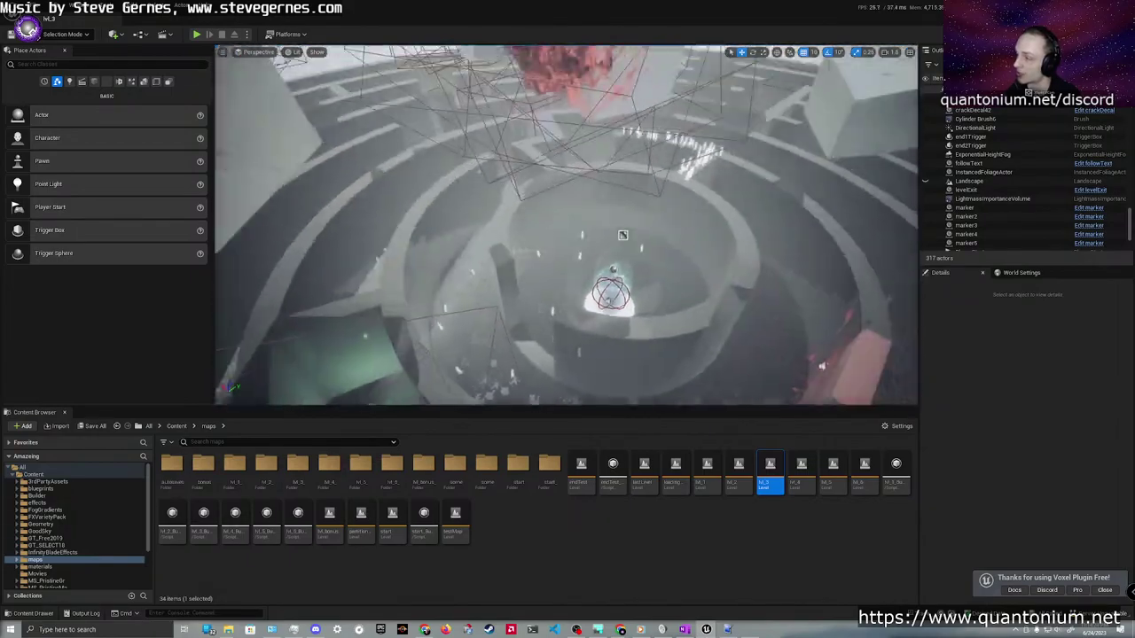
pyautogui.moveTo(566, 225); pyautogui.dragTo(682, 186, button='right')
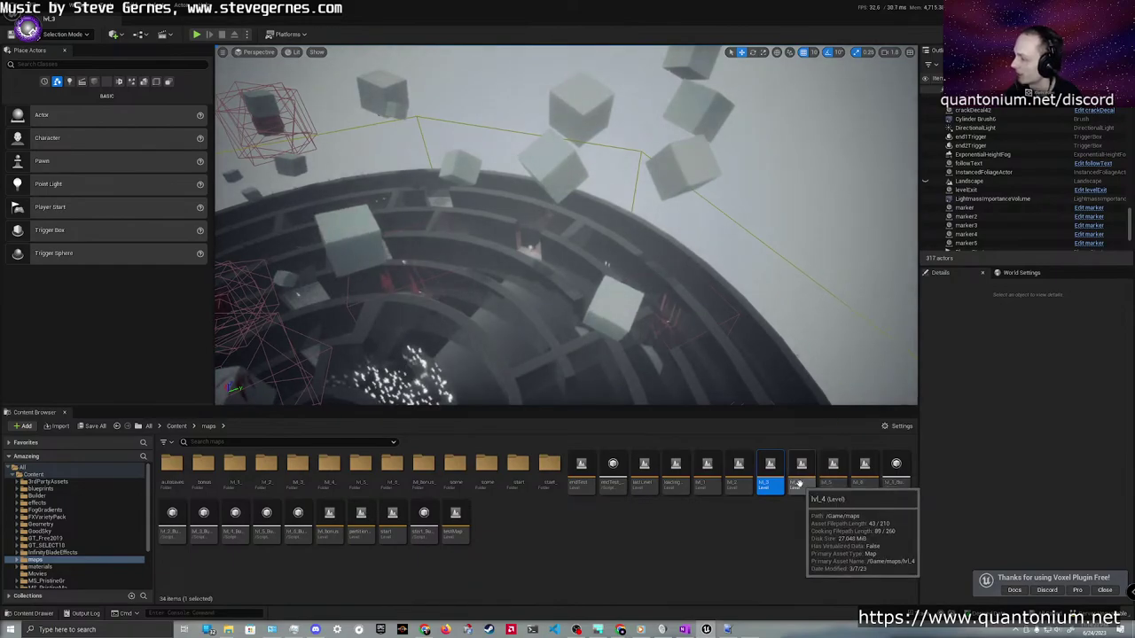
# Open the lvl_4 level and look along its golden maze walls toward the white wall
pyautogui.doubleClick(800, 479)
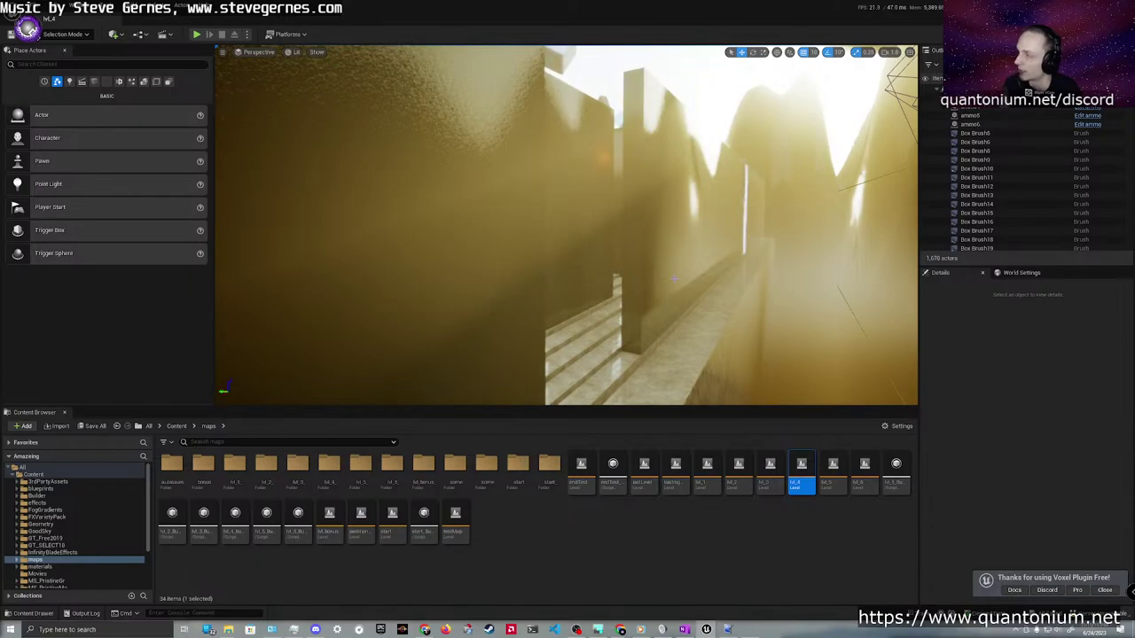
pyautogui.moveTo(674, 279); pyautogui.dragTo(687, 328, button='right')
pyautogui.moveTo(585, 235); pyautogui.dragTo(515, 199, button='right')
# Select the white undestructibleWall actor in lvl_4 and review its properties
pyautogui.click(558, 266)
pyautogui.moveTo(559, 266); pyautogui.dragTo(559, 292, button='right')
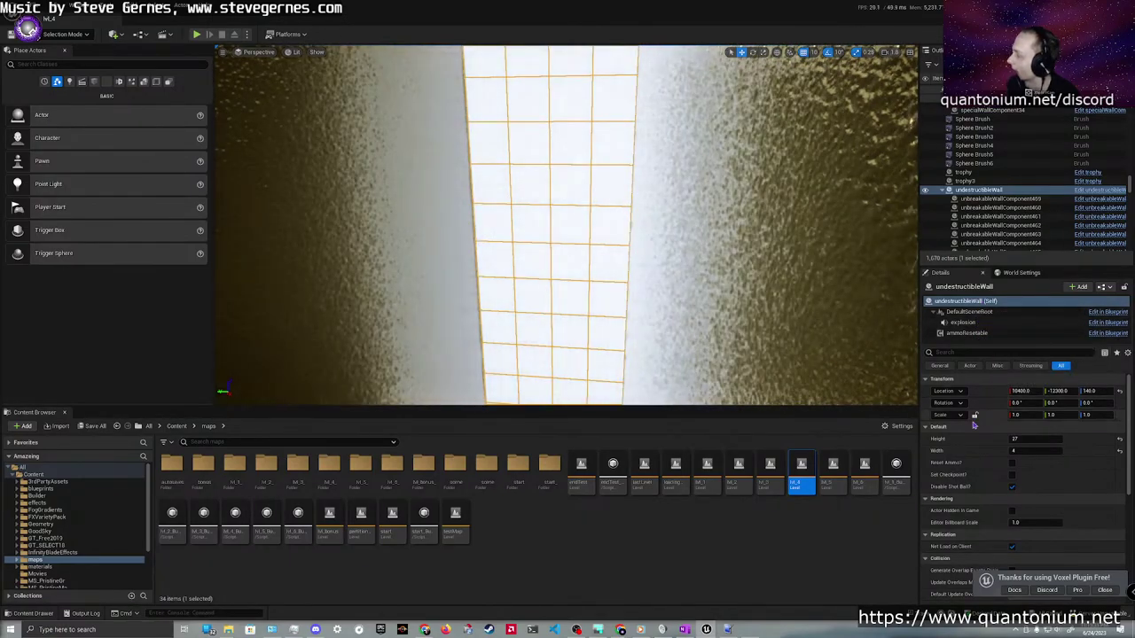
pyautogui.scroll(-3, 974, 425)
pyautogui.scroll(3, 974, 425)
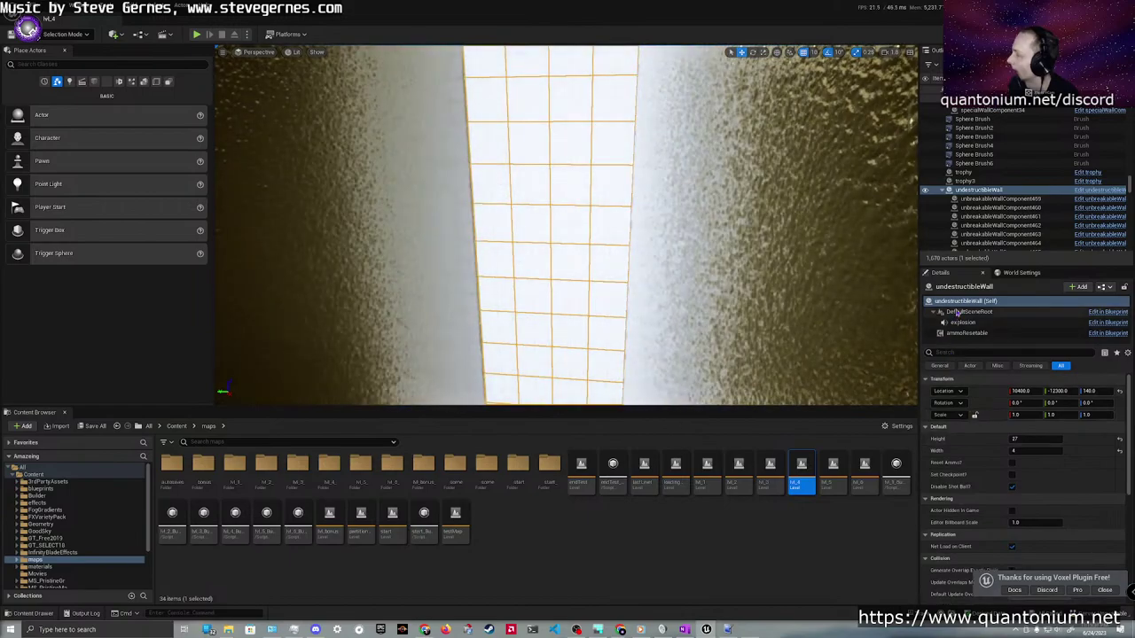
# Open the undestructibleWall blueprint in the full Blueprint editor and inspect its DefaultSceneRoot and explosion components and class defaults
pyautogui.click(1099, 191)
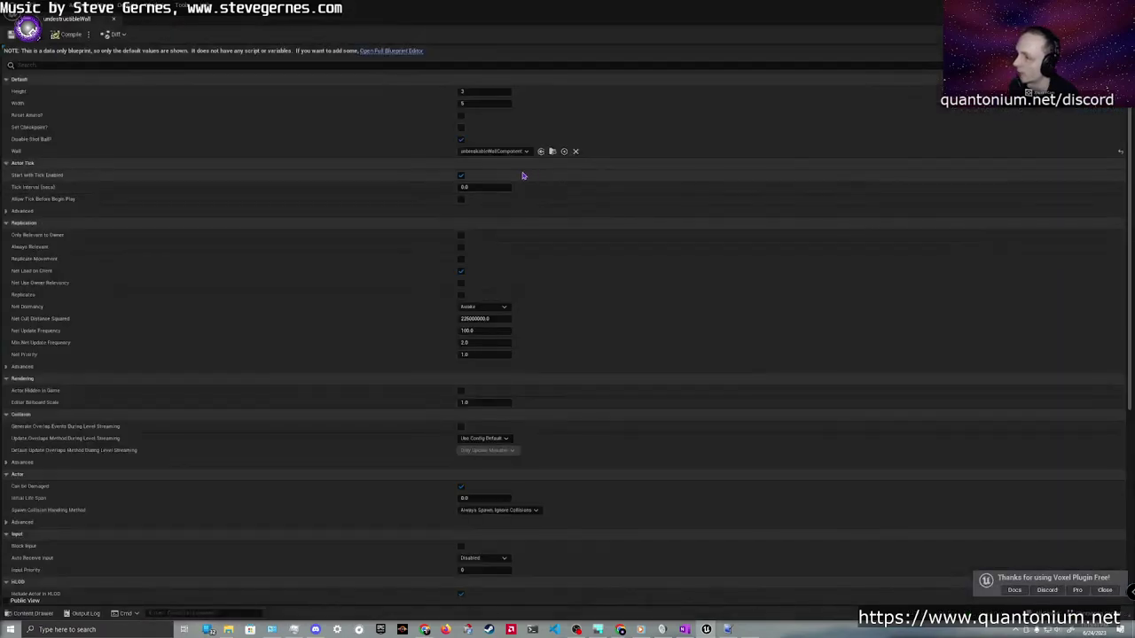
pyautogui.click(376, 51)
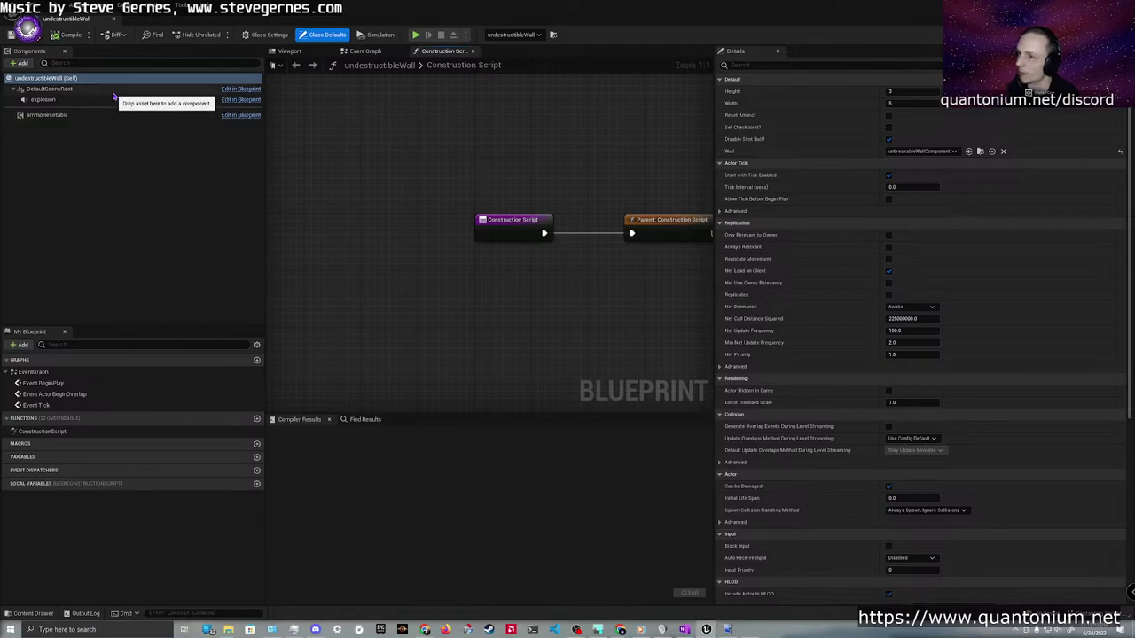
pyautogui.click(114, 90)
pyautogui.click(118, 100)
pyautogui.click(128, 88)
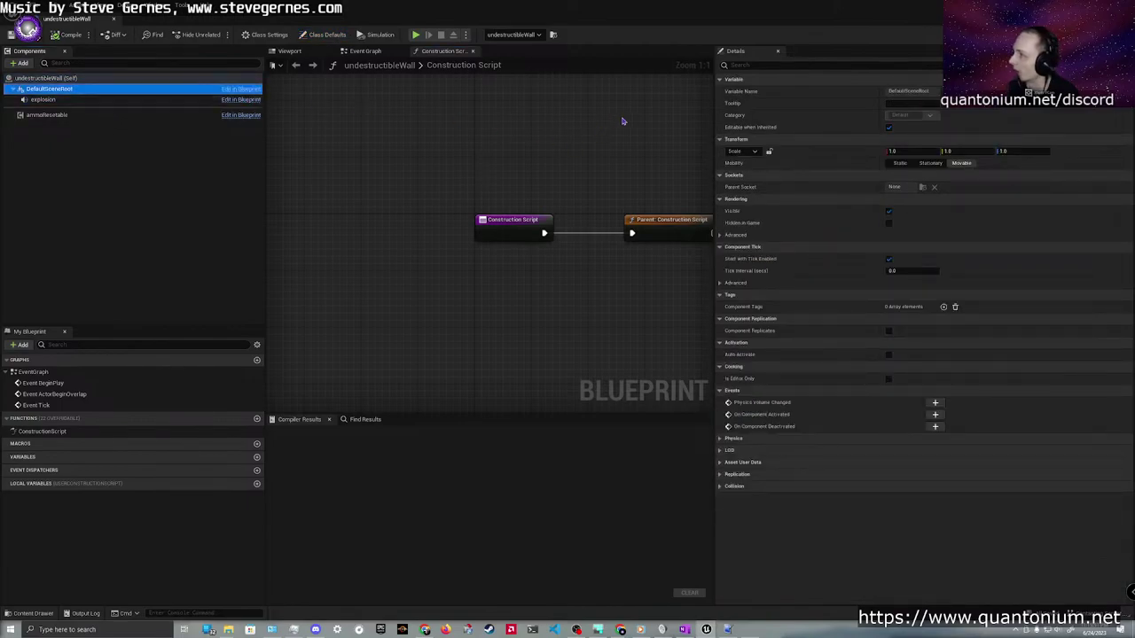
pyautogui.click(86, 79)
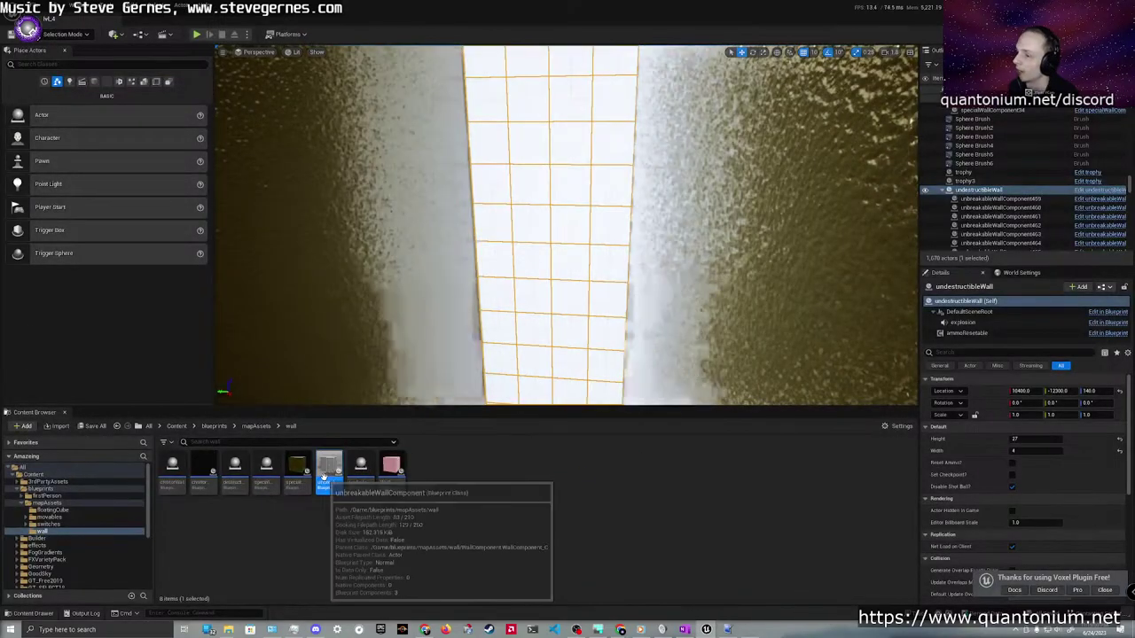
# Open the unbreakableWallComponent blueprint and inspect its ghostCube and Cube components
pyautogui.doubleClick(325, 470)
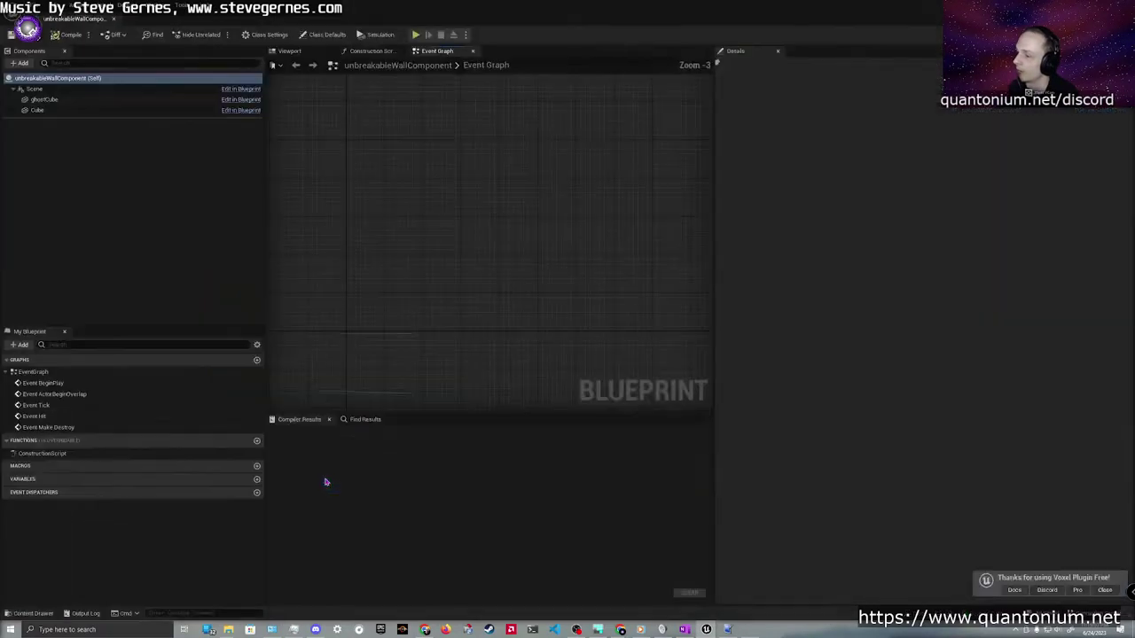
pyautogui.click(160, 100)
pyautogui.click(165, 111)
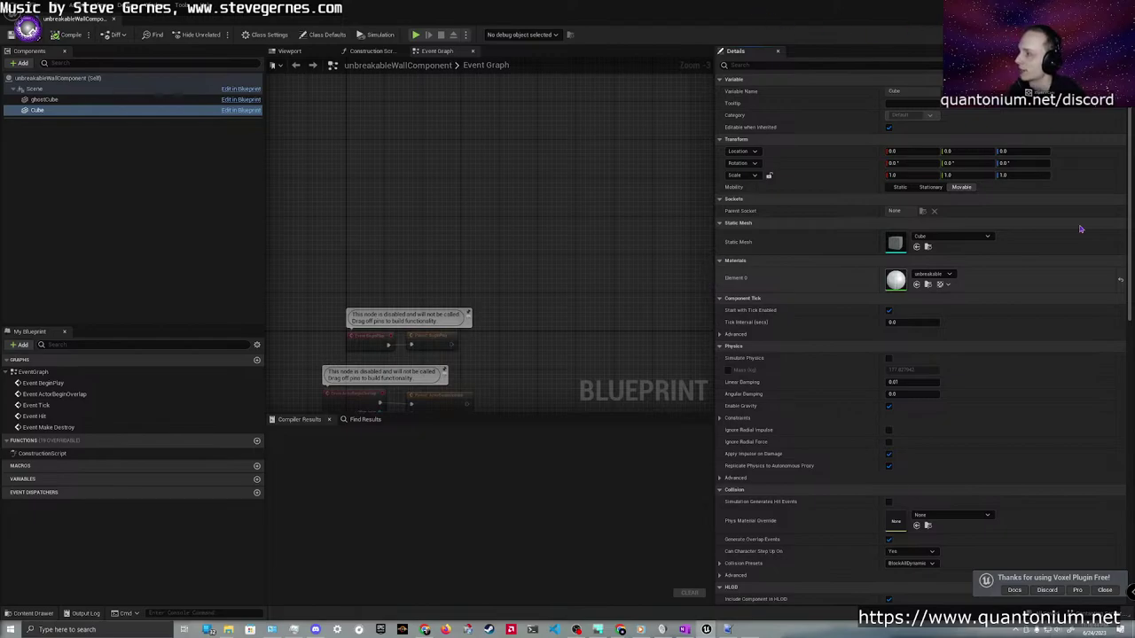
# Switch to Task Manager to check the CPU and memory use of the running apps
pyautogui.hotkey('alt', 'Tab')
pyautogui.hotkey('alt', 'Tab')
pyautogui.hotkey('alt', 'Tab')
pyautogui.hotkey('alt', 'Tab')
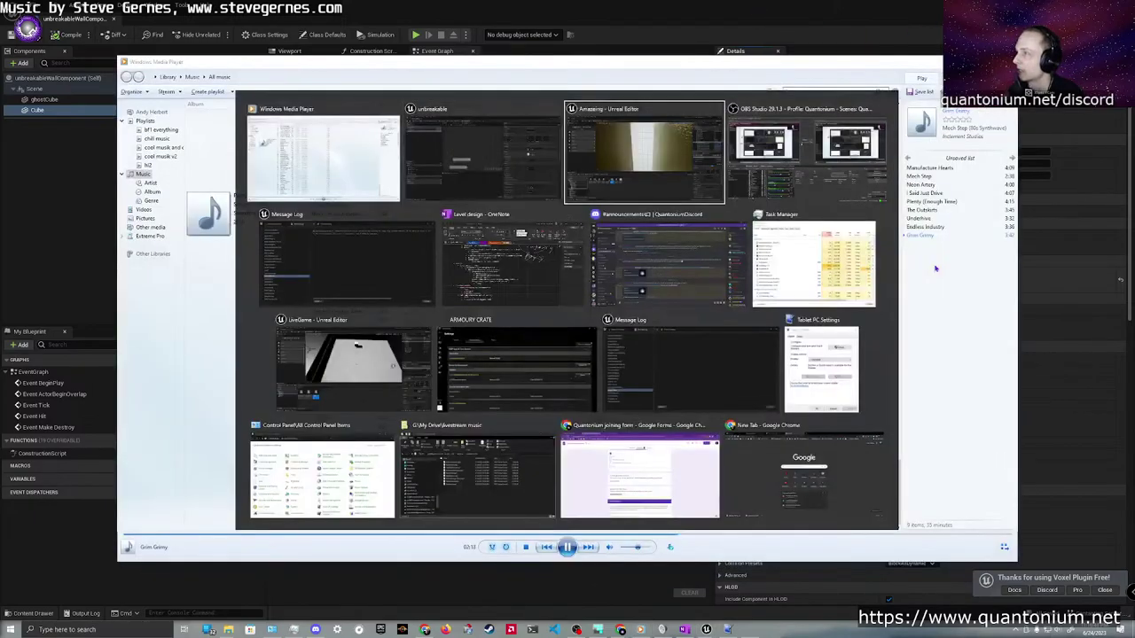
pyautogui.hotkey('alt', 'Tab')
pyautogui.click(781, 266)
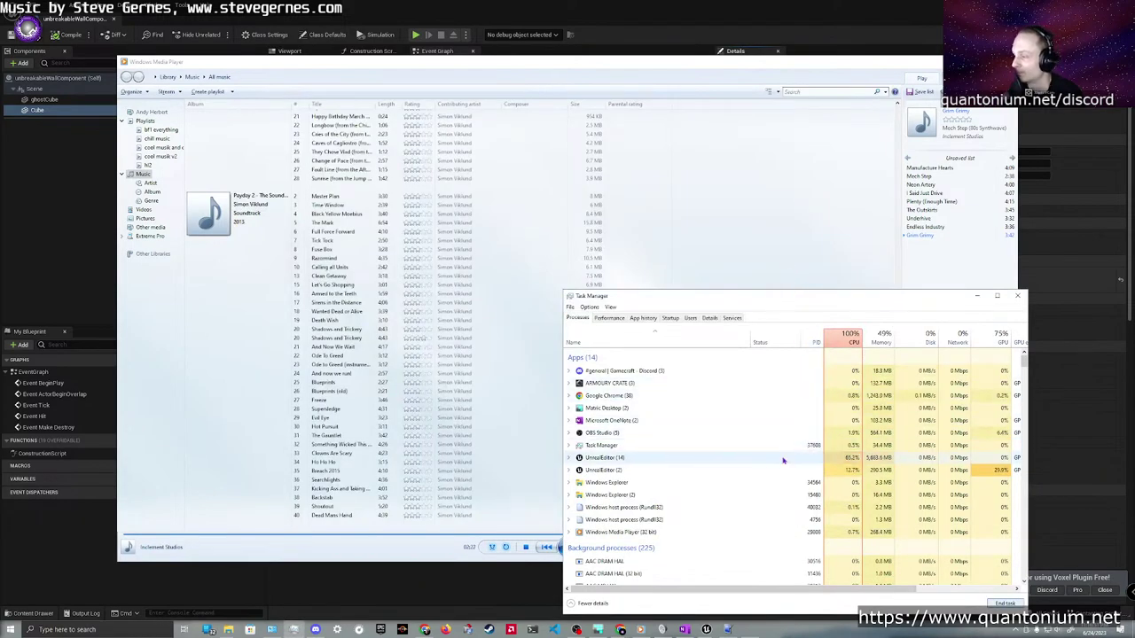
# Switch to the LiveGame project's Unreal Editor window and close that editor
pyautogui.hotkey('alt', 'Tab')
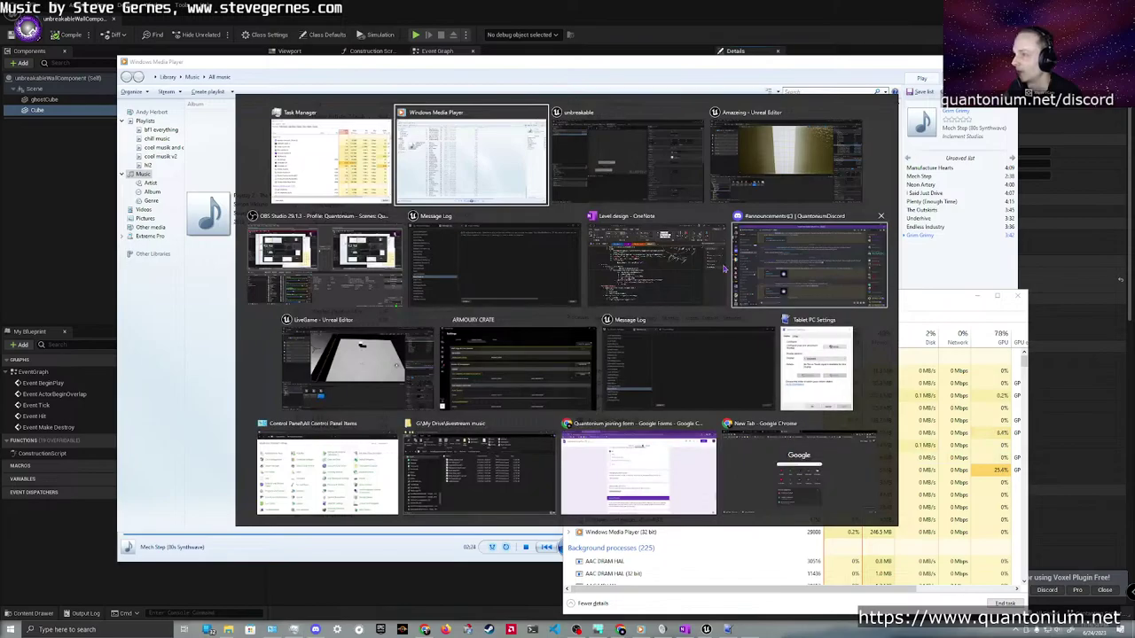
pyautogui.click(355, 364)
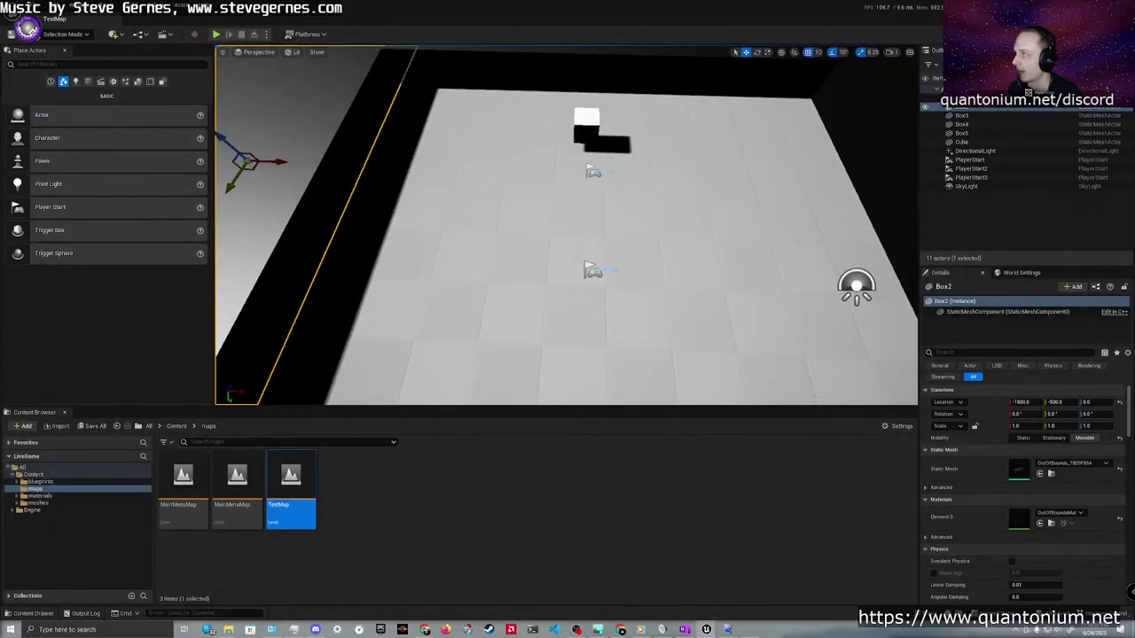
pyautogui.hotkey('alt', 'Tab')
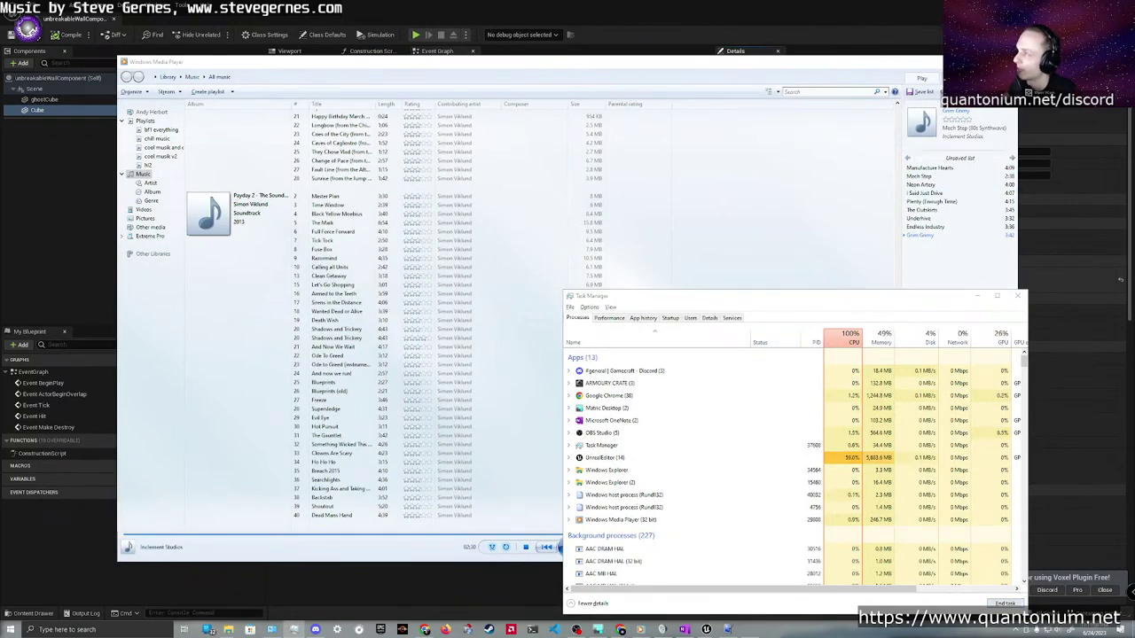
# Minimize Windows Media Player and Task Manager to return to the Amazeing project in Unreal Editor
pyautogui.click(962, 62)
pyautogui.click(961, 62)
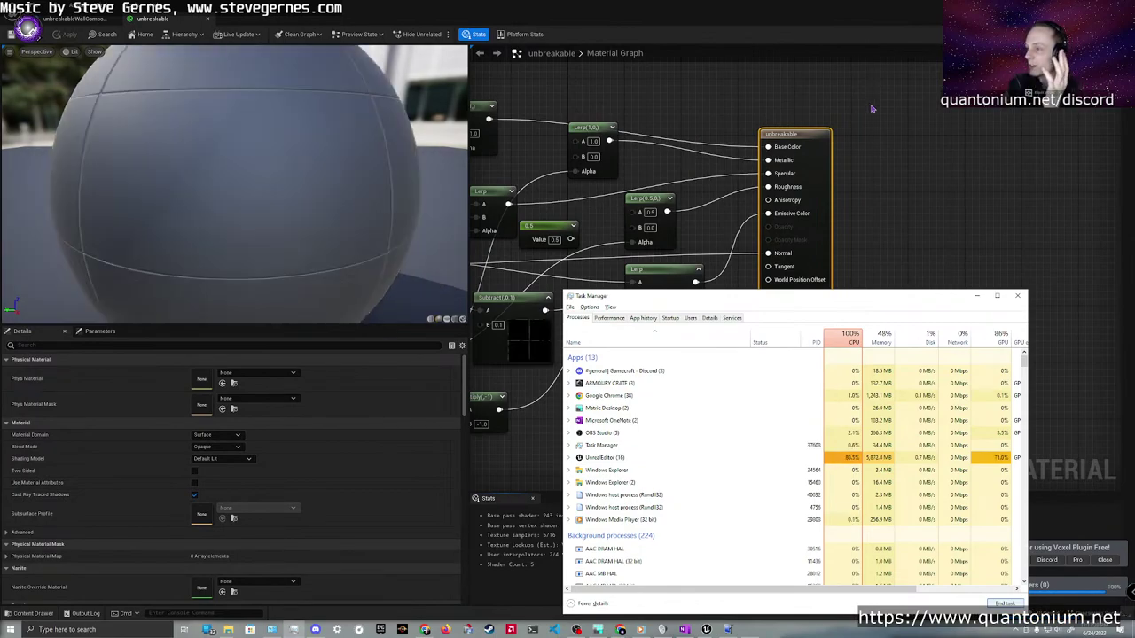
pyautogui.click(978, 298)
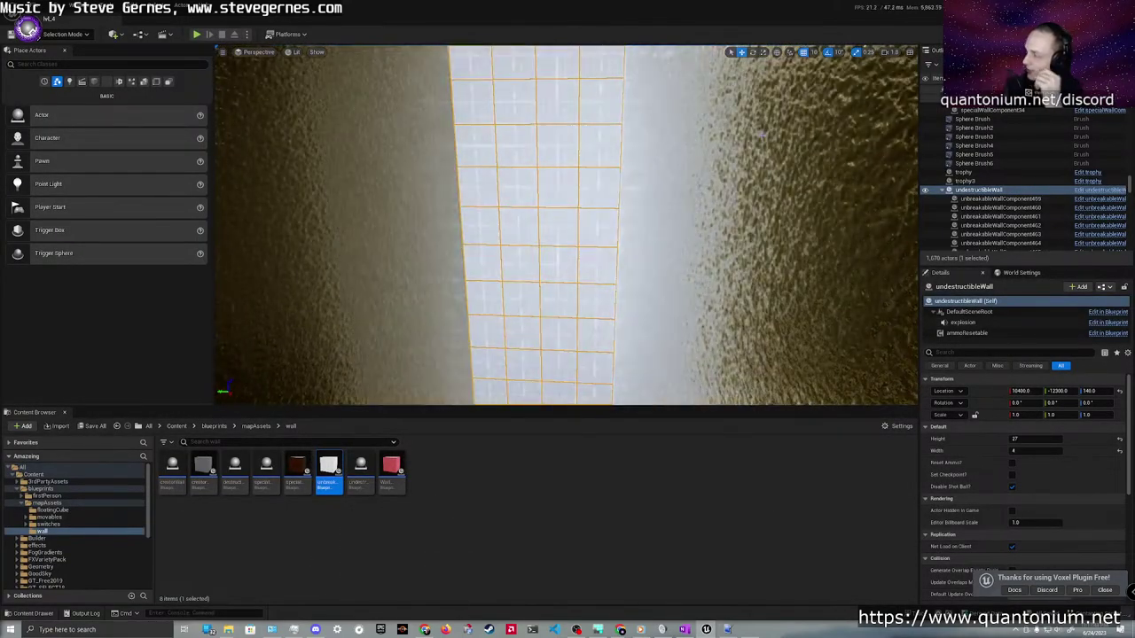
# Examine the selected undestructibleWall and the green-lit corridor at its base in lvl_4
pyautogui.press('f')
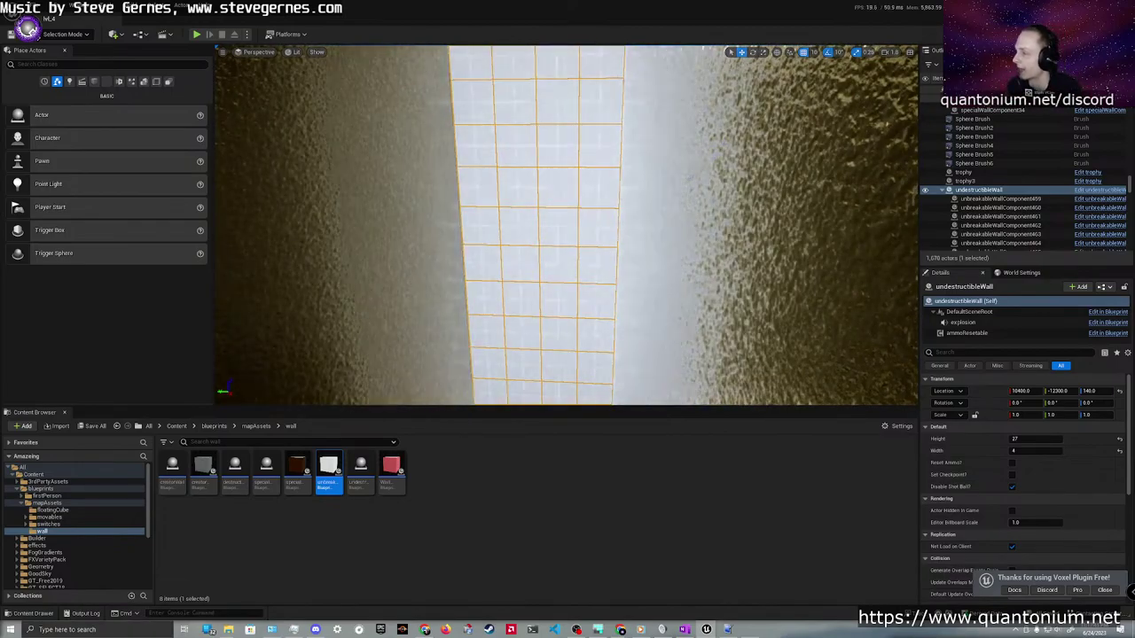
pyautogui.moveTo(566, 225)
pyautogui.mouseDown(button='right')
pyautogui.moveTo(479, 226)
pyautogui.moveTo(523, 244)
pyautogui.moveTo(541, 293)
pyautogui.moveTo(542, 248)
pyautogui.moveTo(543, 381)
pyautogui.moveTo(543, 158)
pyautogui.mouseUp(button='right')
pyautogui.press('w')
pyautogui.press('s')
pyautogui.press('w')
pyautogui.press('s')
pyautogui.press('w')
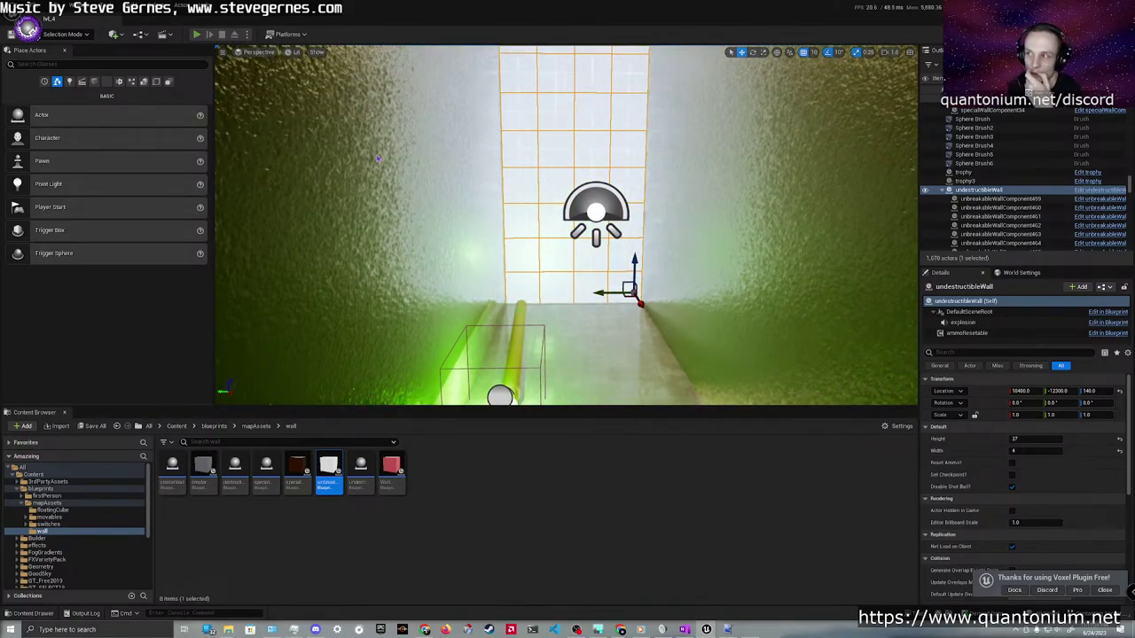
# Play-test lvl_4 from this corridor, firing at the path ahead and moving through the maze, and end the play session
pyautogui.hotkey('alt', 'p')
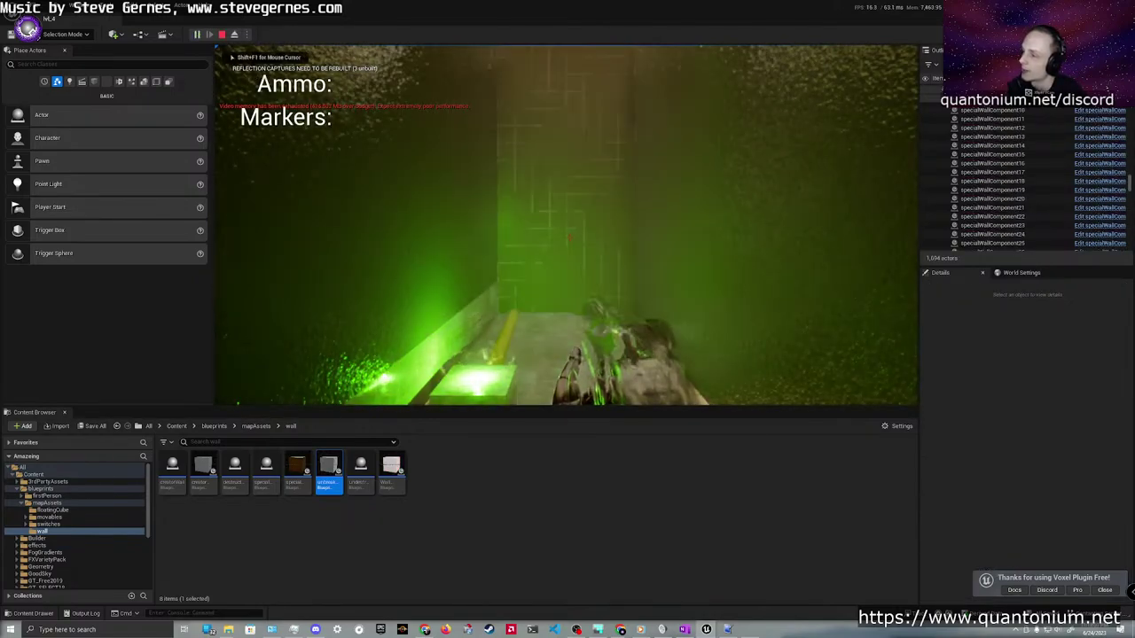
pyautogui.press('s')
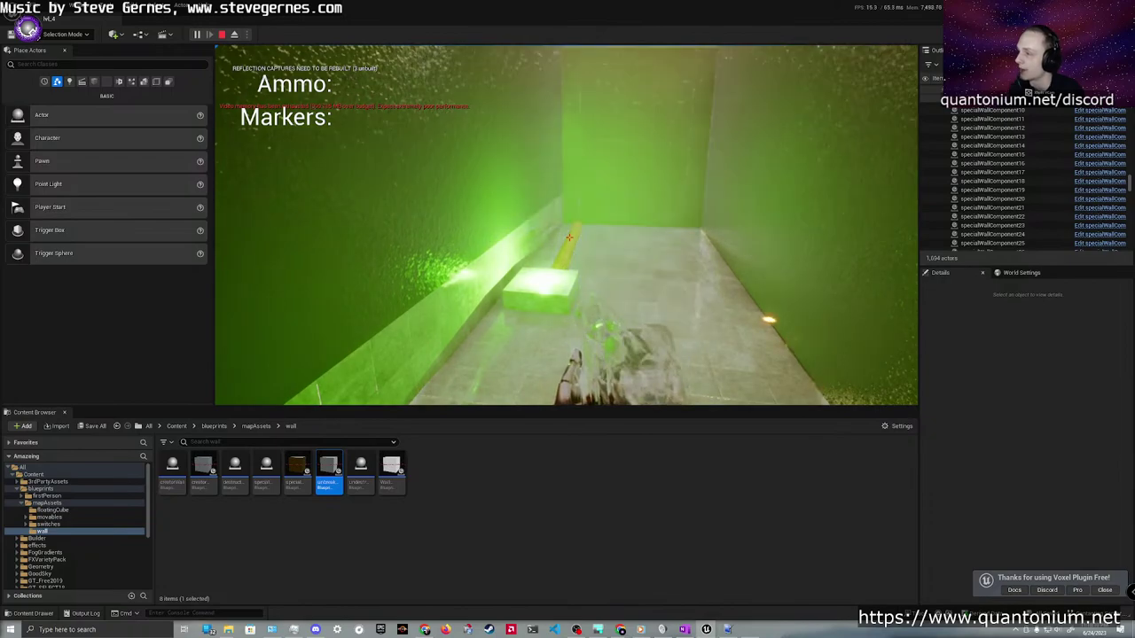
pyautogui.press('w')
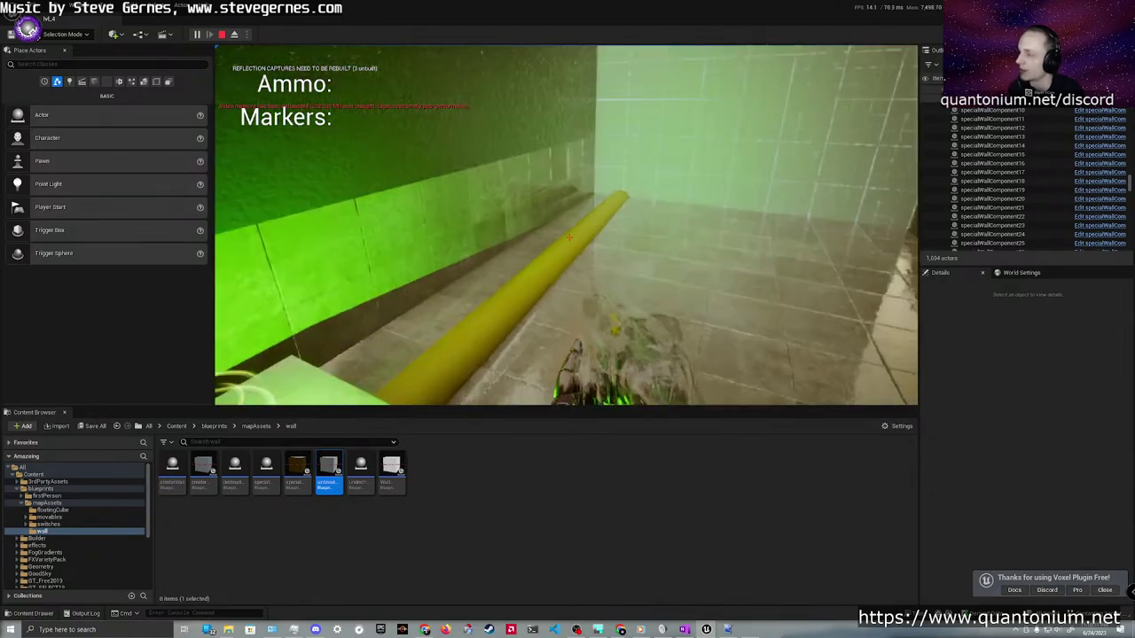
pyautogui.press('s')
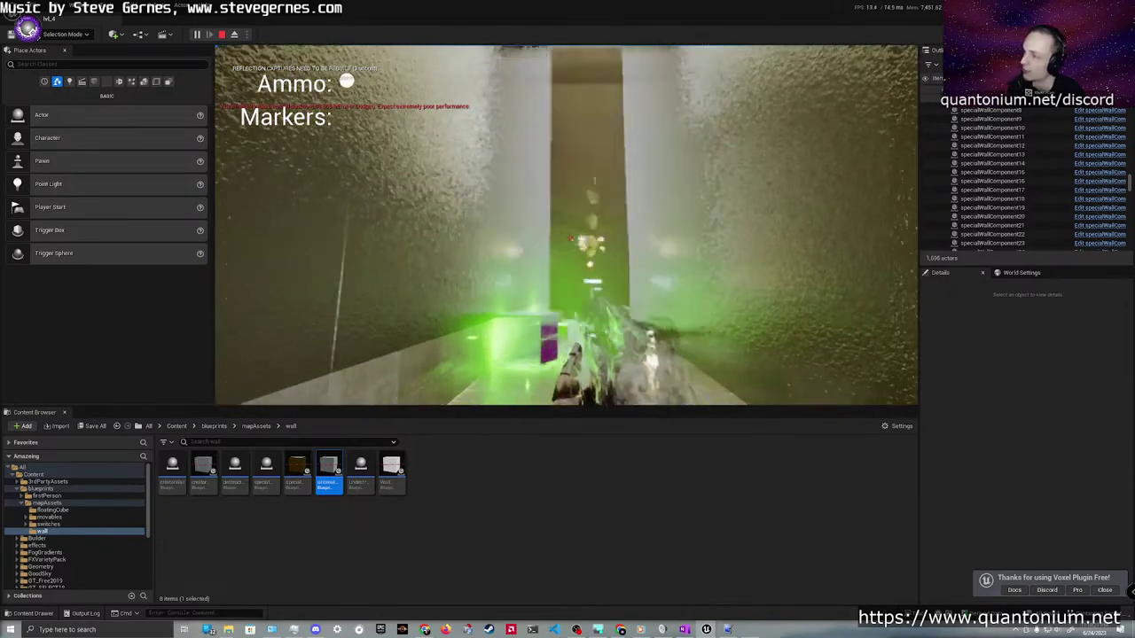
pyautogui.click(569, 237)
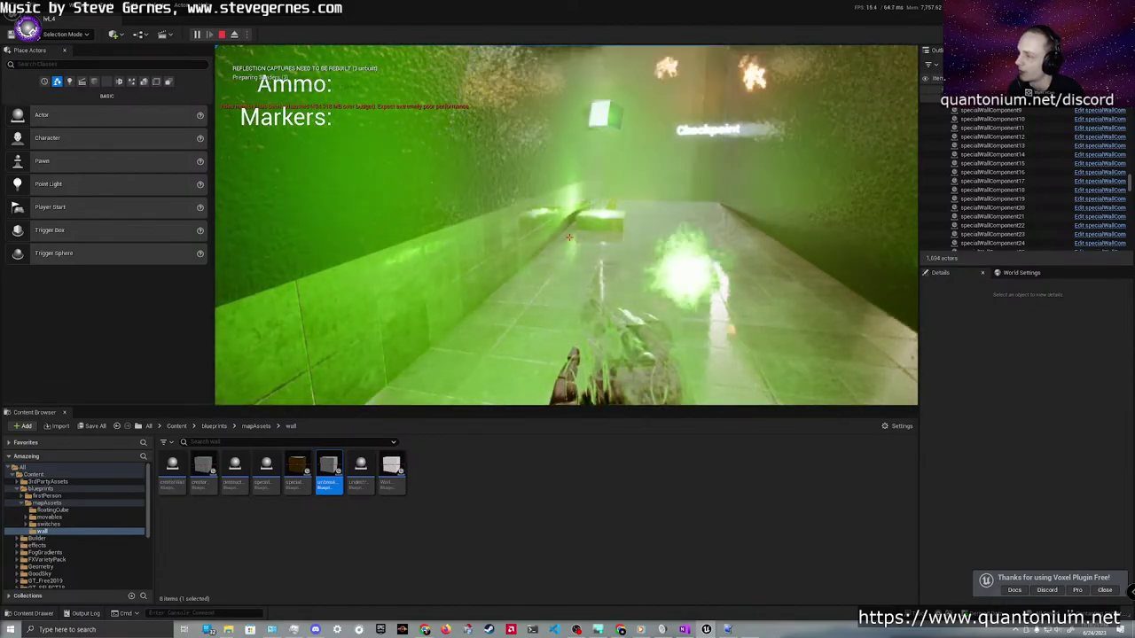
pyautogui.press('w')
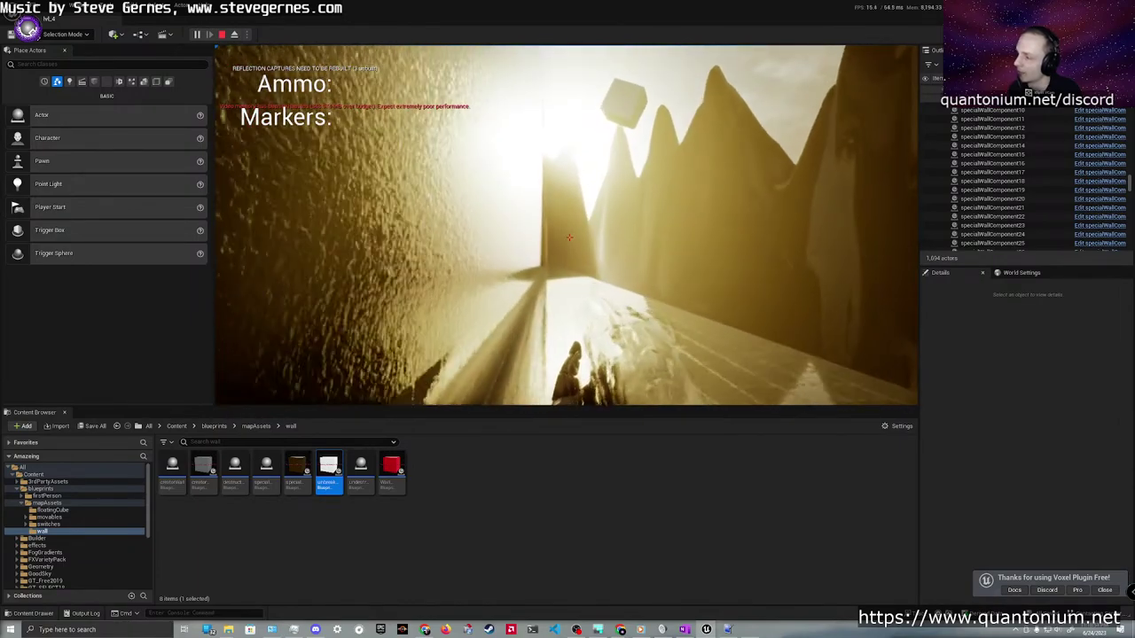
pyautogui.press('Escape')
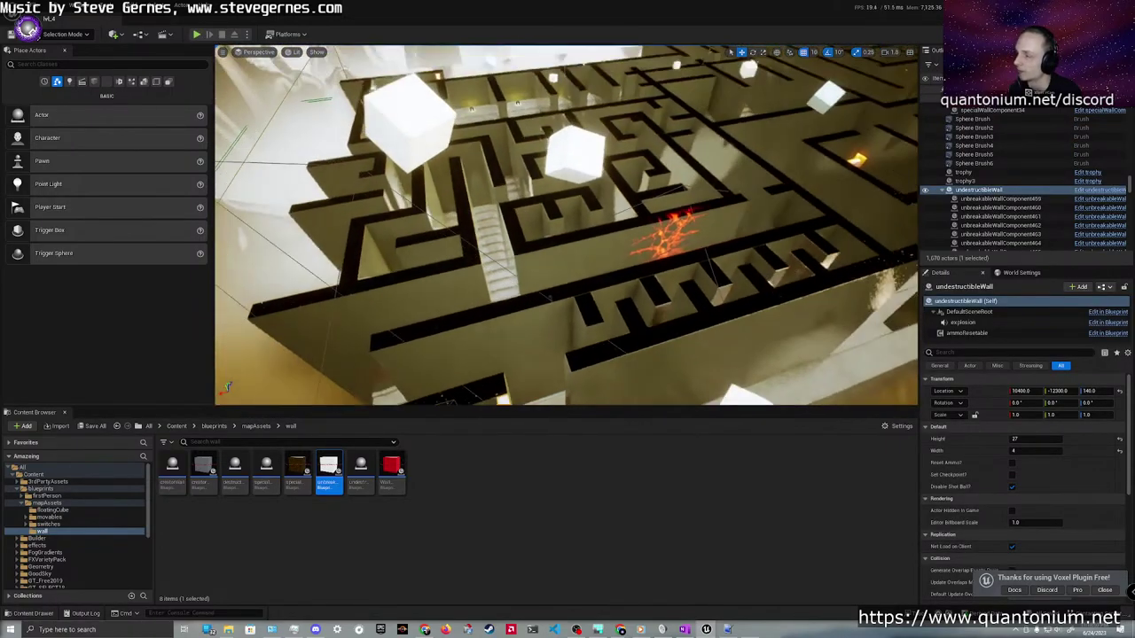
# Inspect undestructibleWall2, the yellow pipe BP_Spliner4 beside it, and the greenSwitch2 at the pipe's lower end
pyautogui.press('w')
pyautogui.press('d')
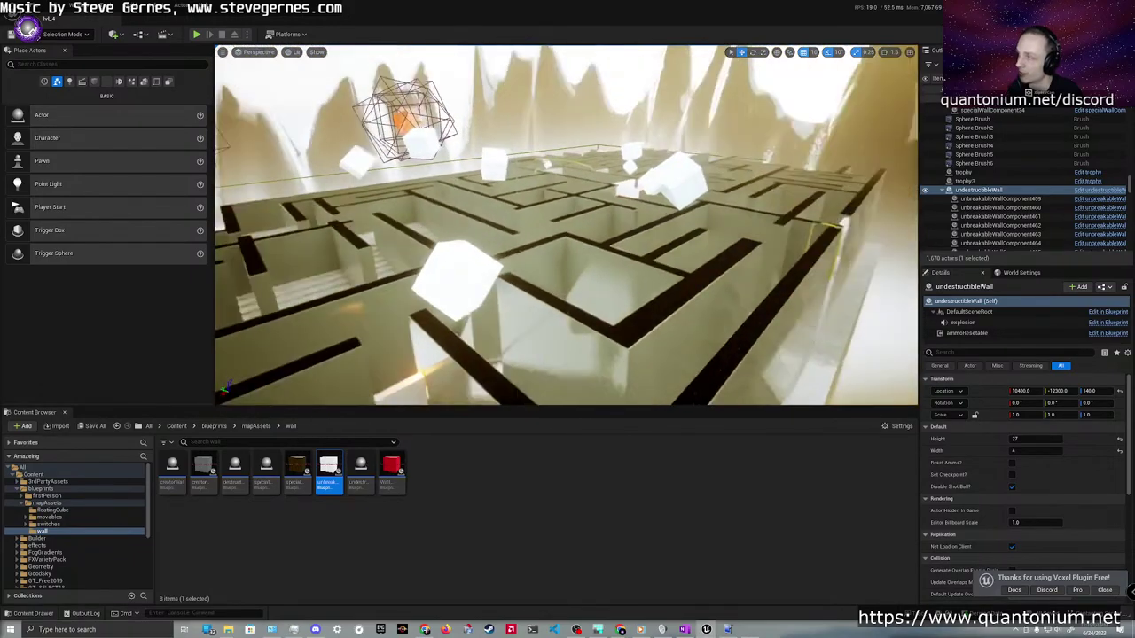
pyautogui.press('w')
pyautogui.press('d')
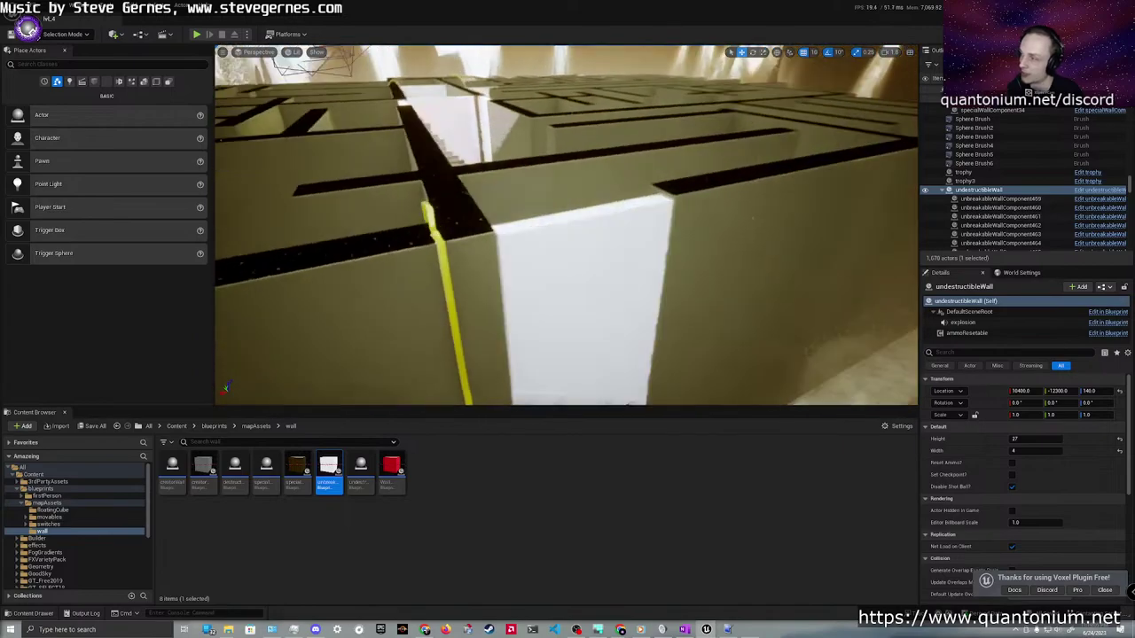
pyautogui.click(536, 308)
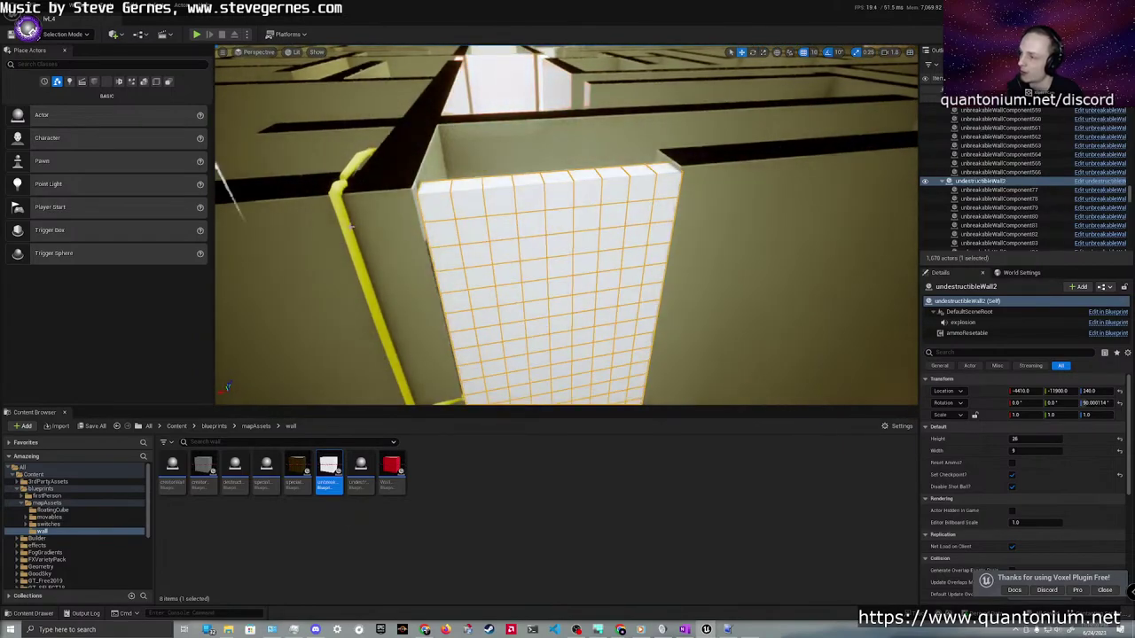
pyautogui.click(346, 226)
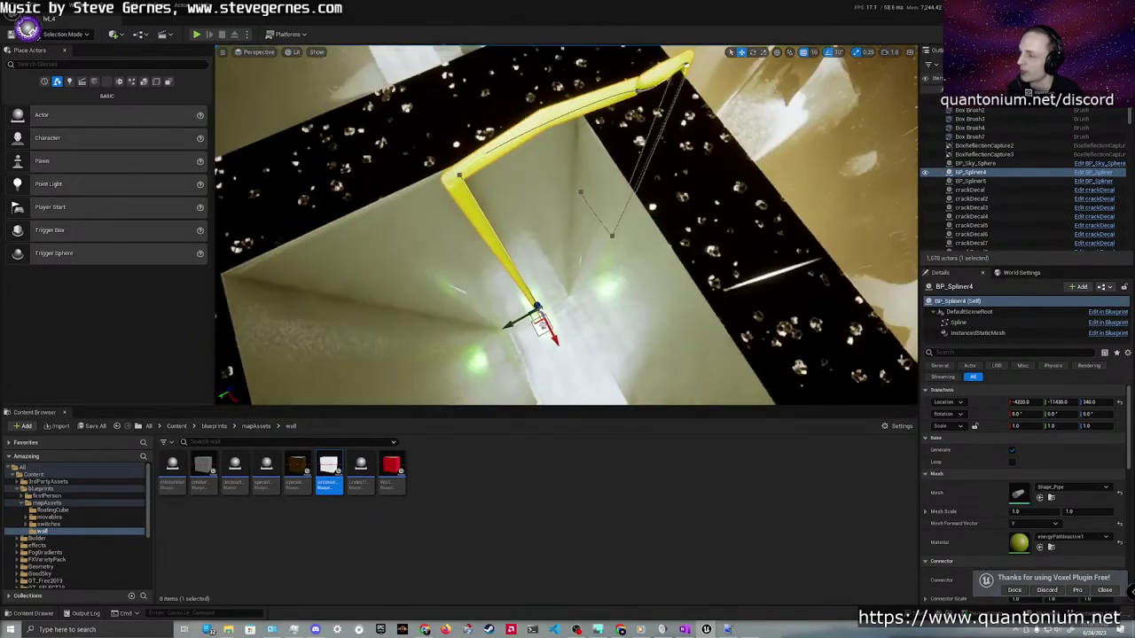
pyautogui.moveTo(566, 225); pyautogui.dragTo(497, 257, button='right')
pyautogui.press('w')
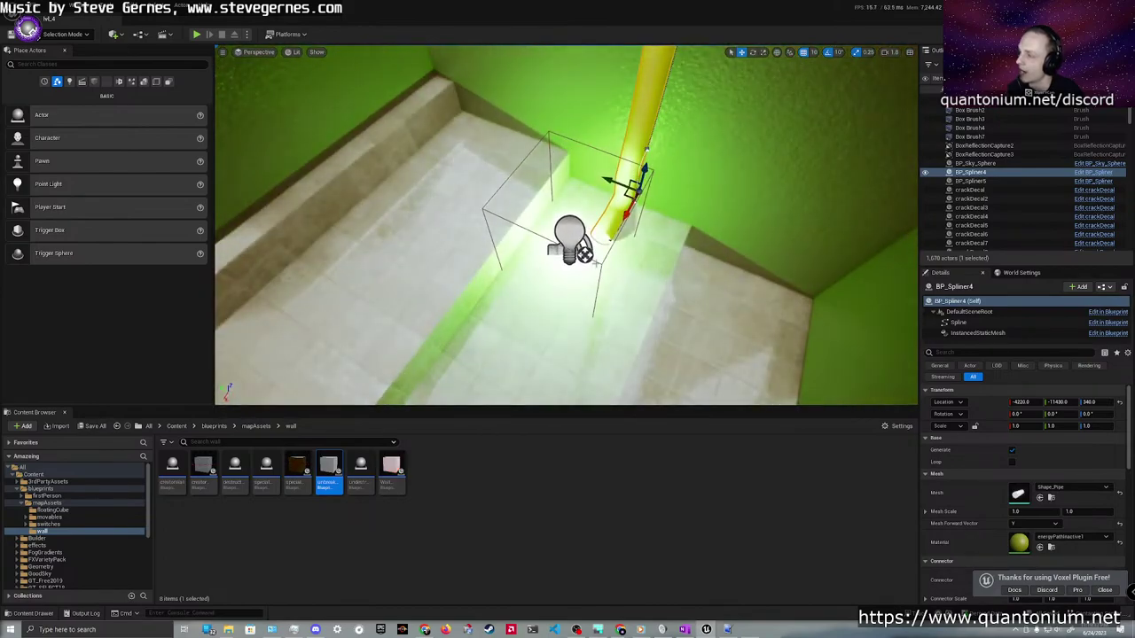
pyautogui.click(592, 259)
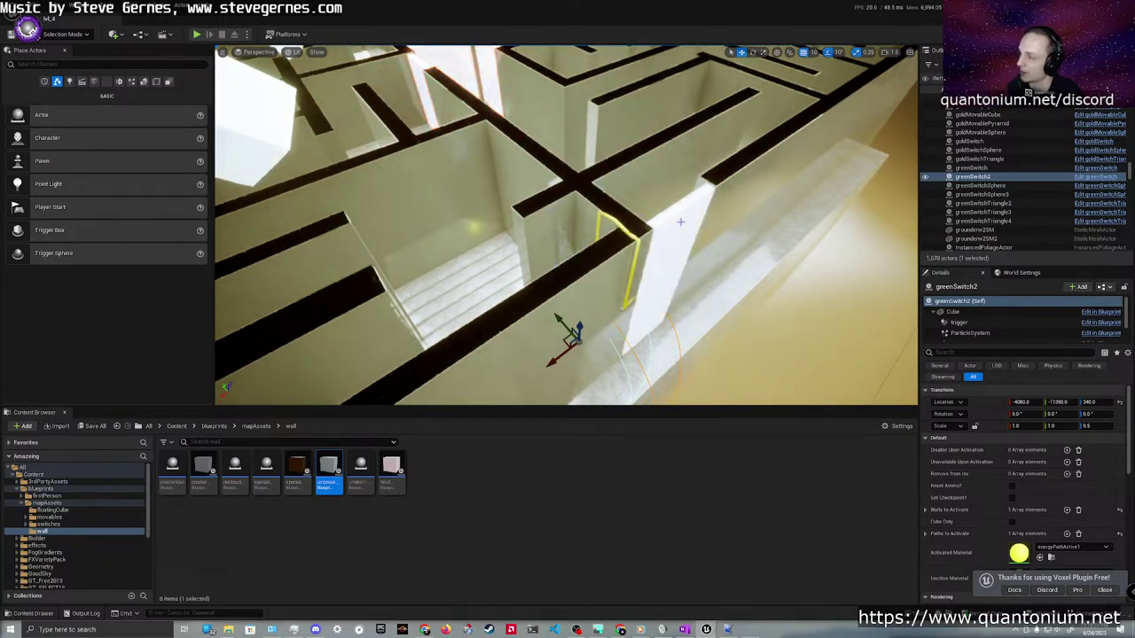
# Inspect the greenSwitchTriangle2 switch on the elevated ledge and the nearby movableTriangle2 pickup
pyautogui.moveTo(681, 221)
pyautogui.mouseDown(button='right')
pyautogui.moveTo(601, 213)
pyautogui.moveTo(523, 182)
pyautogui.moveTo(674, 283)
pyautogui.moveTo(680, 222)
pyautogui.mouseUp(button='right')
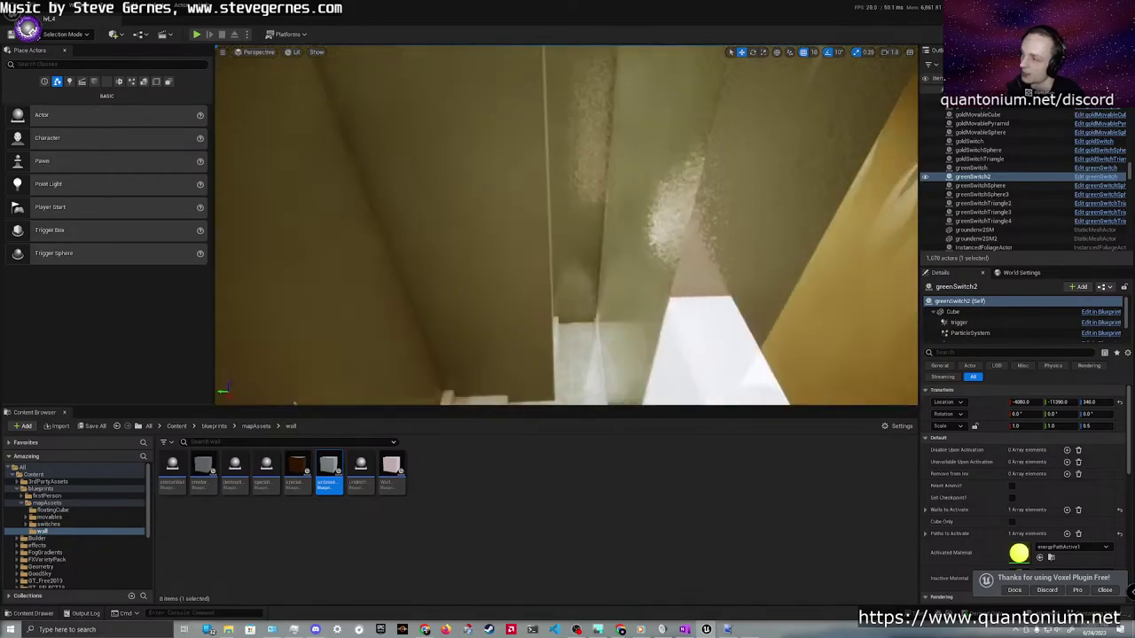
pyautogui.moveTo(566, 226); pyautogui.dragTo(596, 221, button='right')
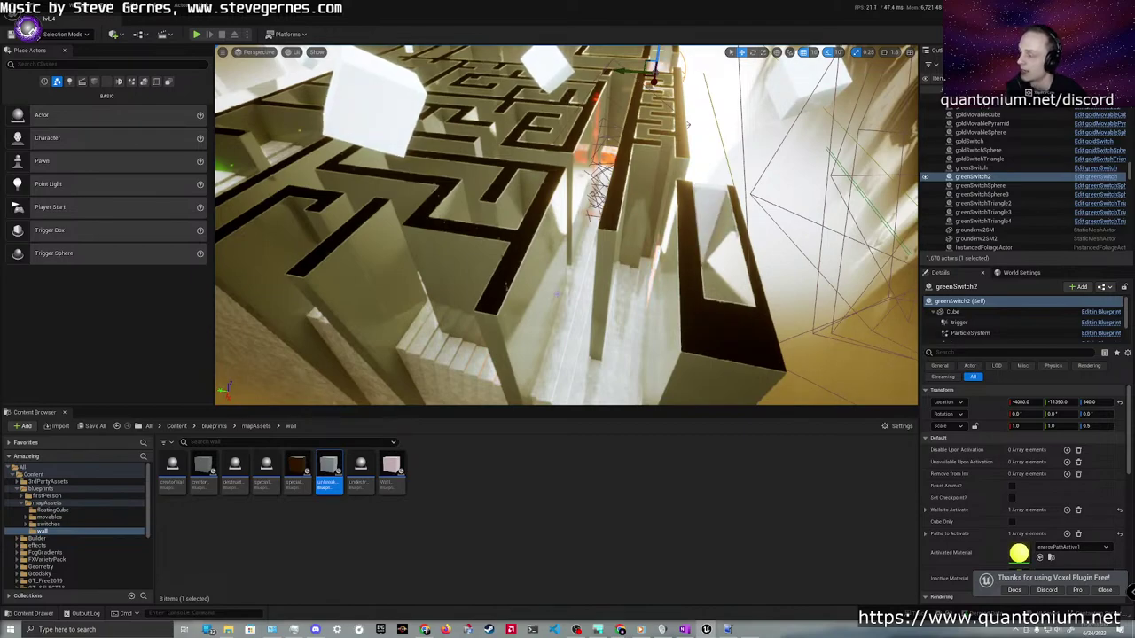
pyautogui.moveTo(645, 228); pyautogui.dragTo(501, 266, button='right')
pyautogui.press('w')
pyautogui.press('w')
pyautogui.moveTo(644, 229); pyautogui.dragTo(645, 225, button='right')
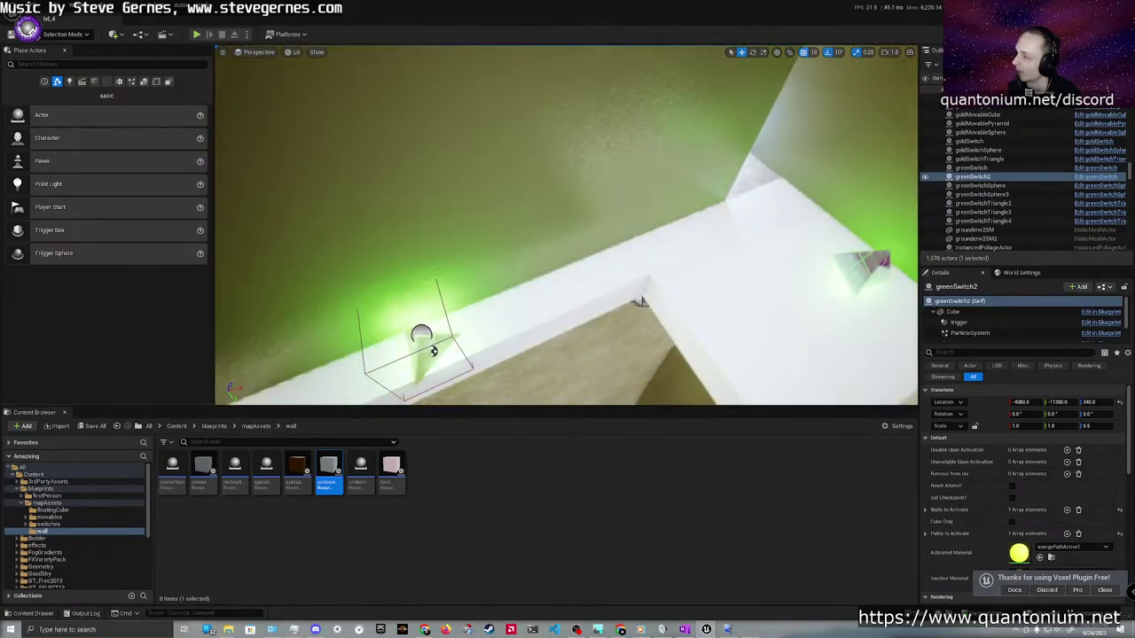
pyautogui.click(434, 351)
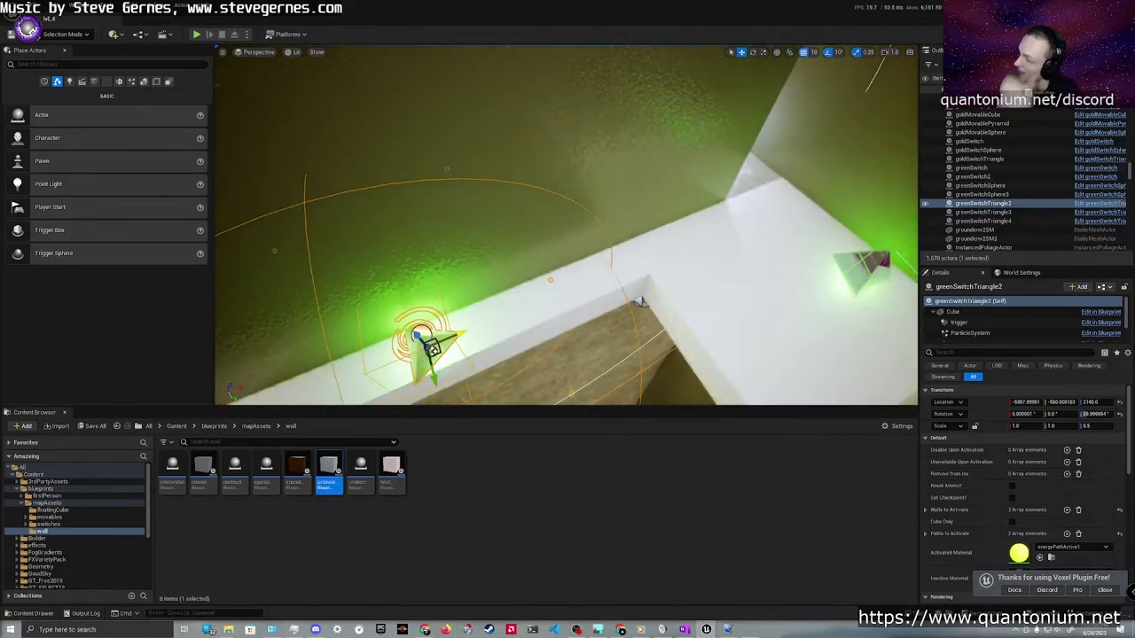
pyautogui.moveTo(640, 301); pyautogui.dragTo(497, 240, button='right')
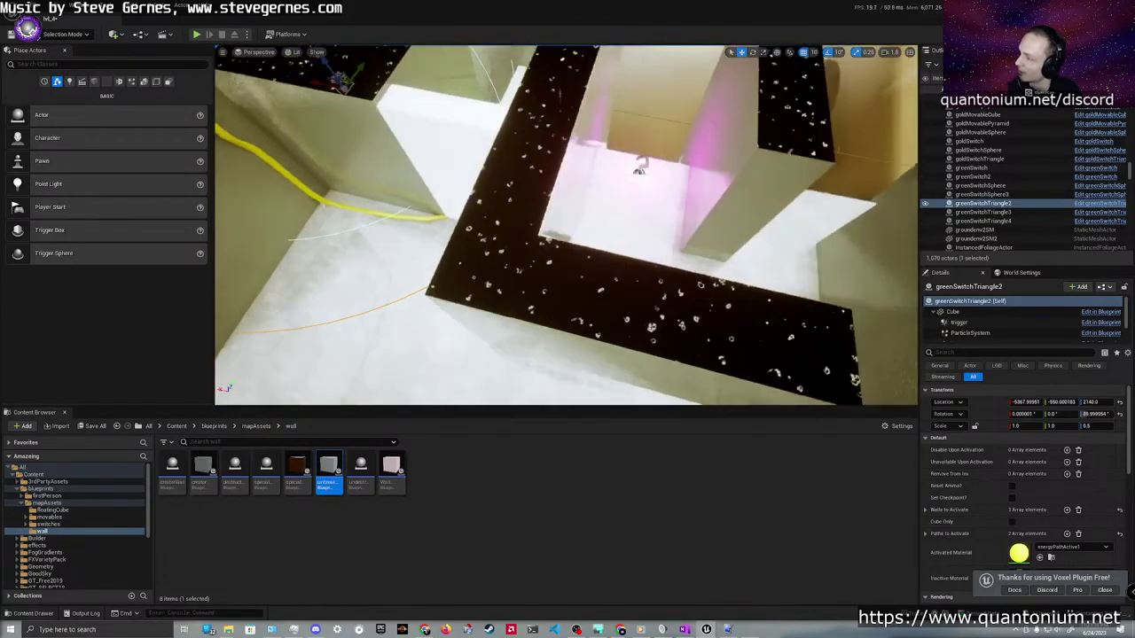
pyautogui.press('f')
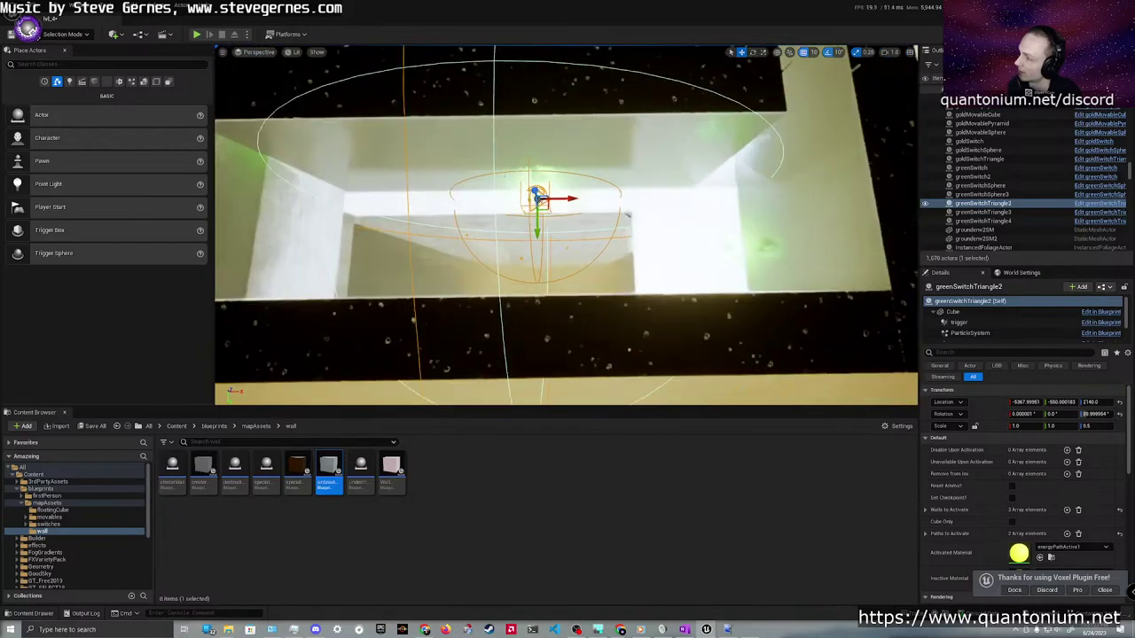
pyautogui.click(725, 246)
pyautogui.moveTo(725, 247); pyautogui.dragTo(694, 255, button='right')
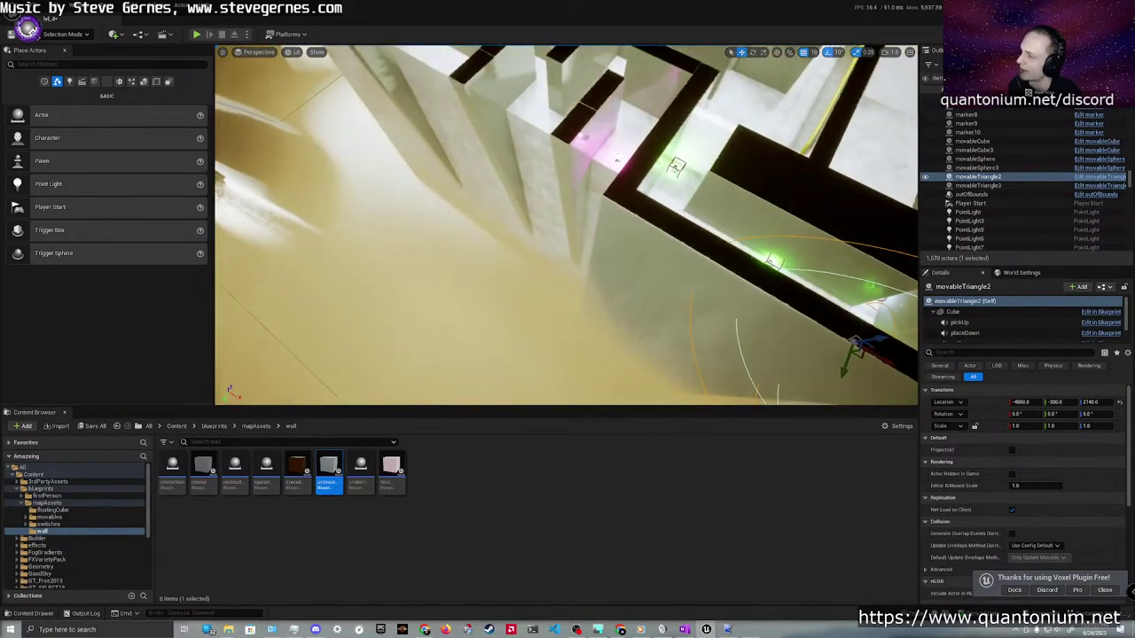
# Select the Landscape and survey the whole maze layout from above and from several sides
pyautogui.click(568, 293)
pyautogui.moveTo(568, 292); pyautogui.dragTo(639, 142, button='right')
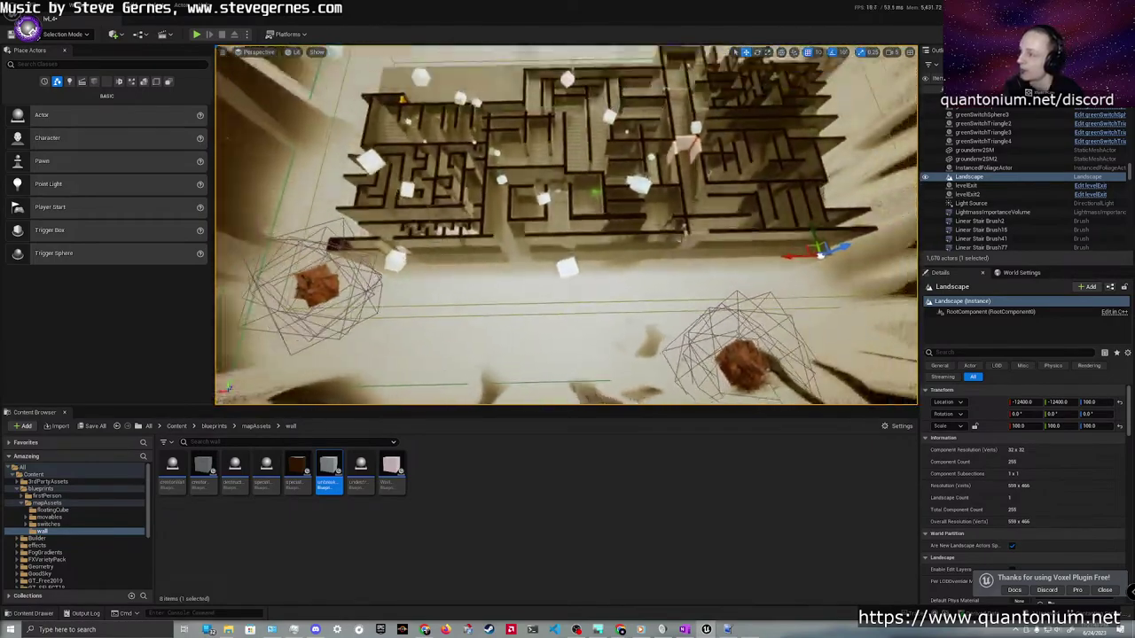
pyautogui.moveTo(566, 225); pyautogui.dragTo(566, 190, button='right')
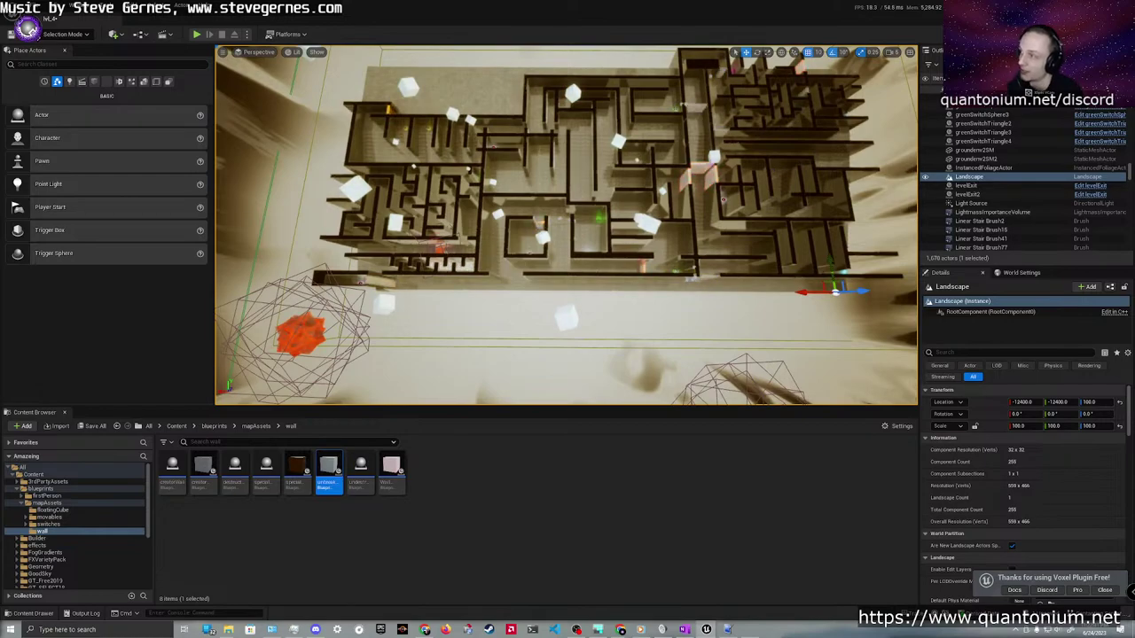
pyautogui.press('w')
pyautogui.moveTo(566, 226); pyautogui.dragTo(574, 204, button='right')
pyautogui.scroll(-2, 566, 225)
pyautogui.press('w')
pyautogui.scroll(-3, 566, 225)
pyautogui.press('w')
pyautogui.press('s')
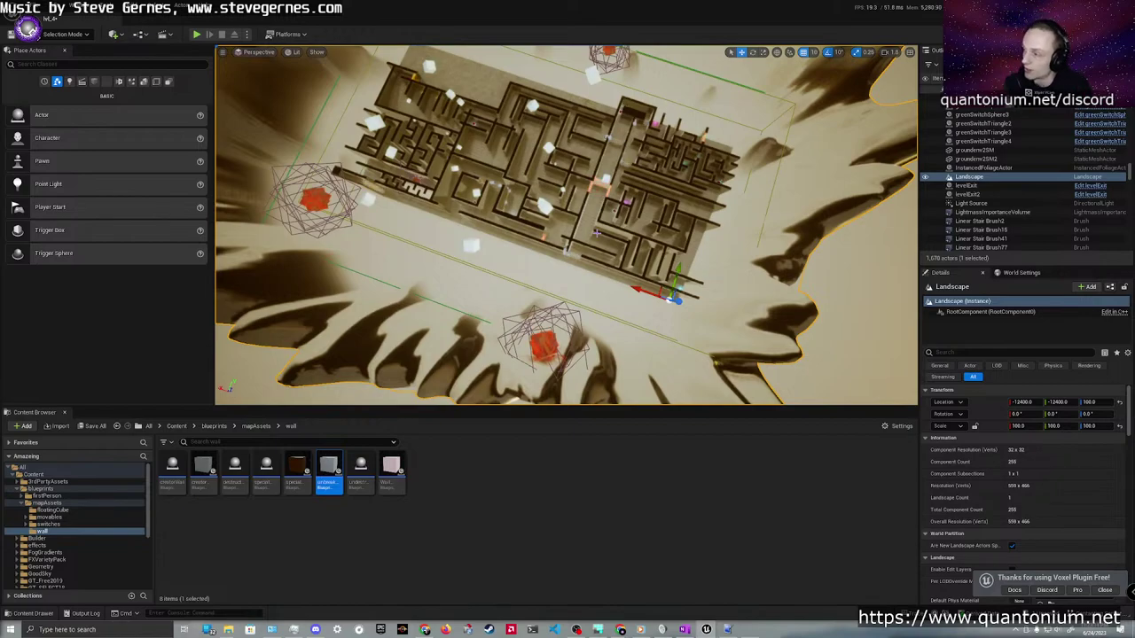
pyautogui.moveTo(635, 218); pyautogui.dragTo(780, 128, button='right')
pyautogui.press('w')
pyautogui.scroll(4, 710, 213)
pyautogui.press('s')
pyautogui.moveTo(518, 211); pyautogui.dragTo(249, 312, button='right')
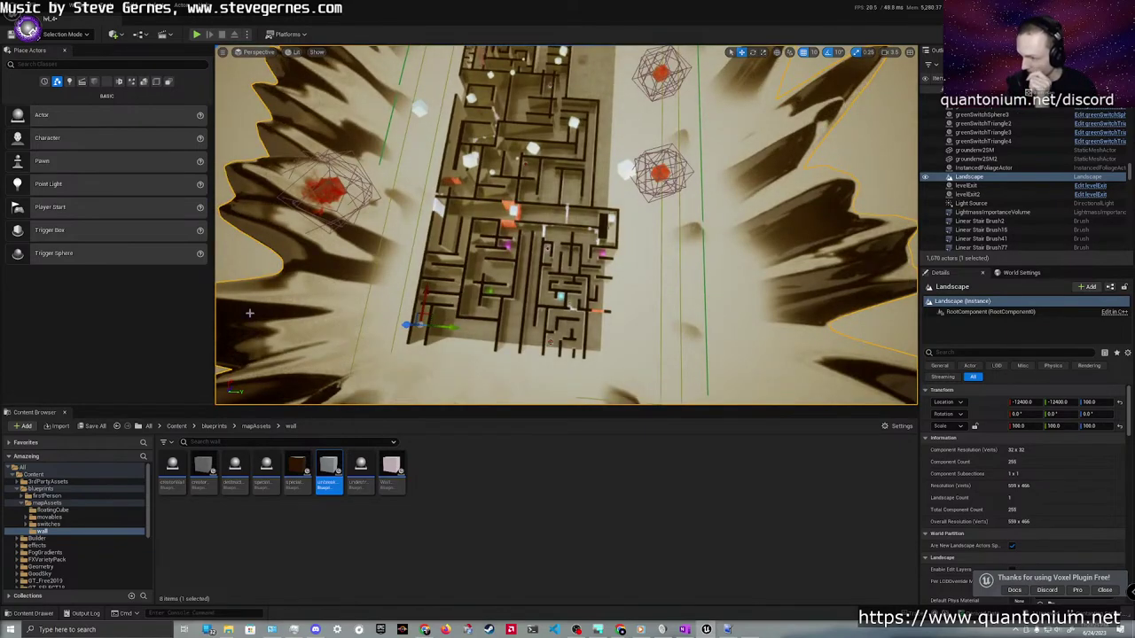
# Go up to the project's top-level Content folder in the Content Browser
pyautogui.click(256, 425)
pyautogui.click(176, 425)
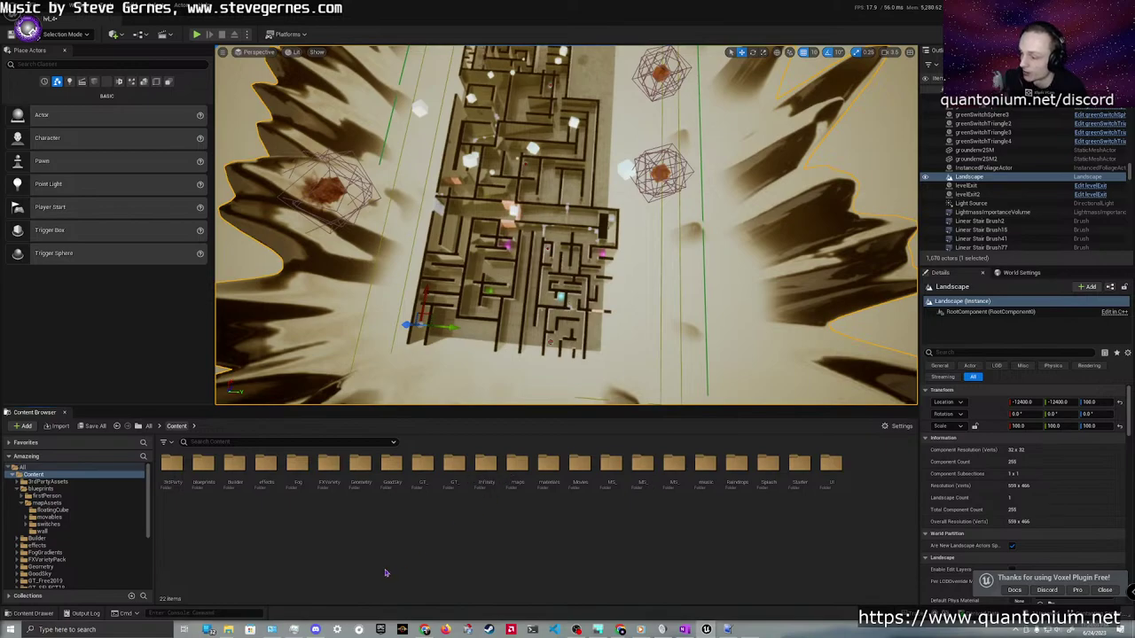
# Switch to Task Manager, expand the UnrealEditor process group and end its task
pyautogui.click(294, 630)
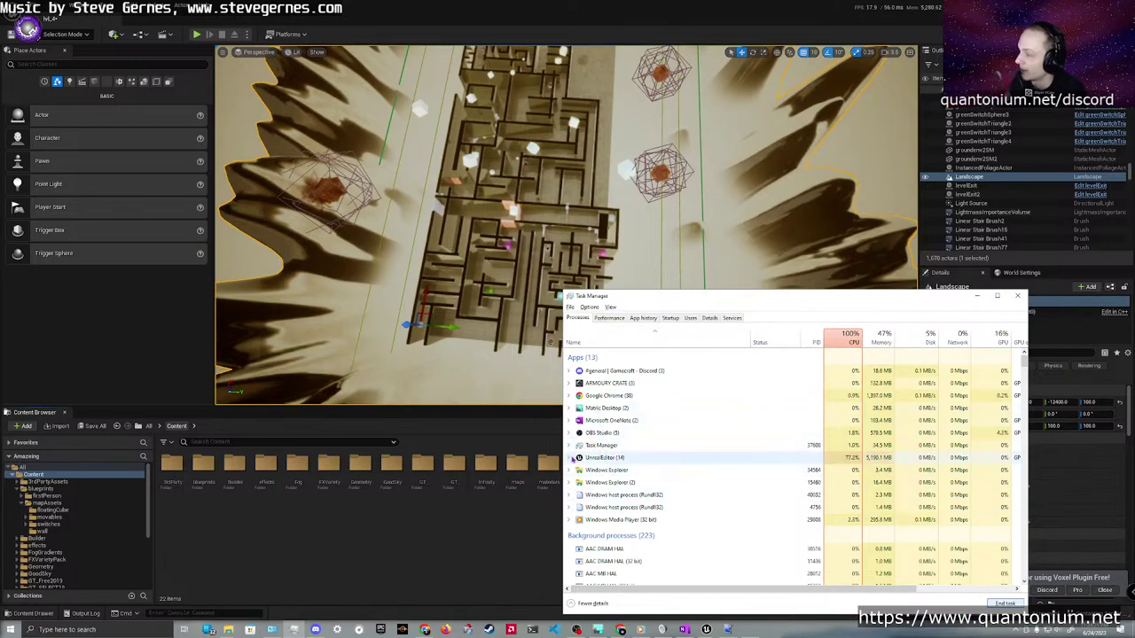
pyautogui.click(572, 457)
pyautogui.scroll(-2, 645, 530)
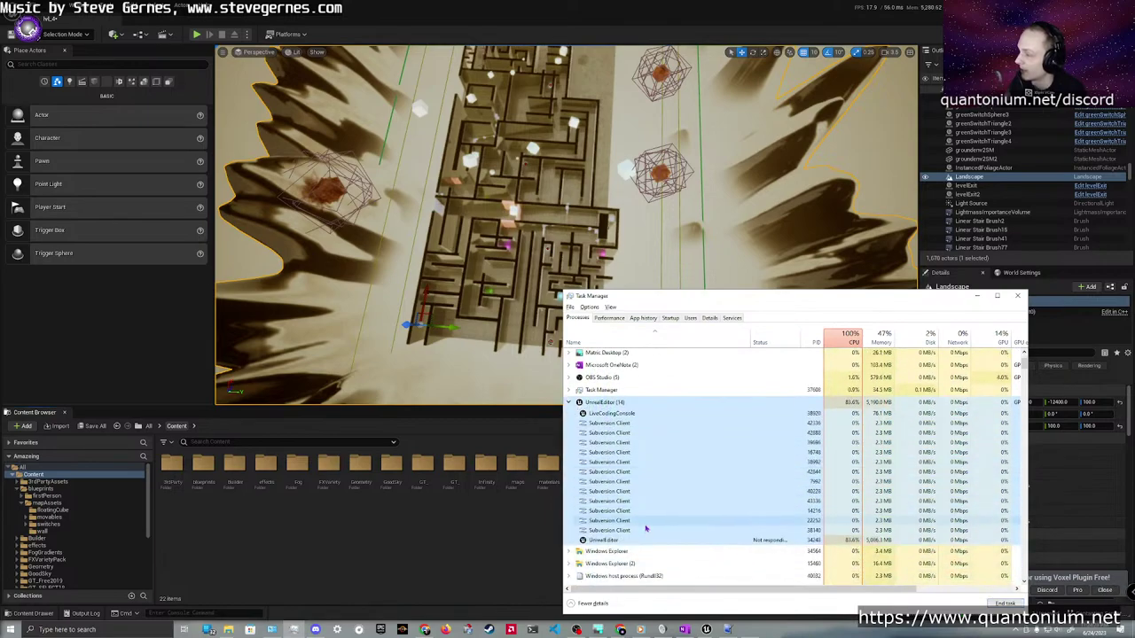
pyautogui.click(1007, 604)
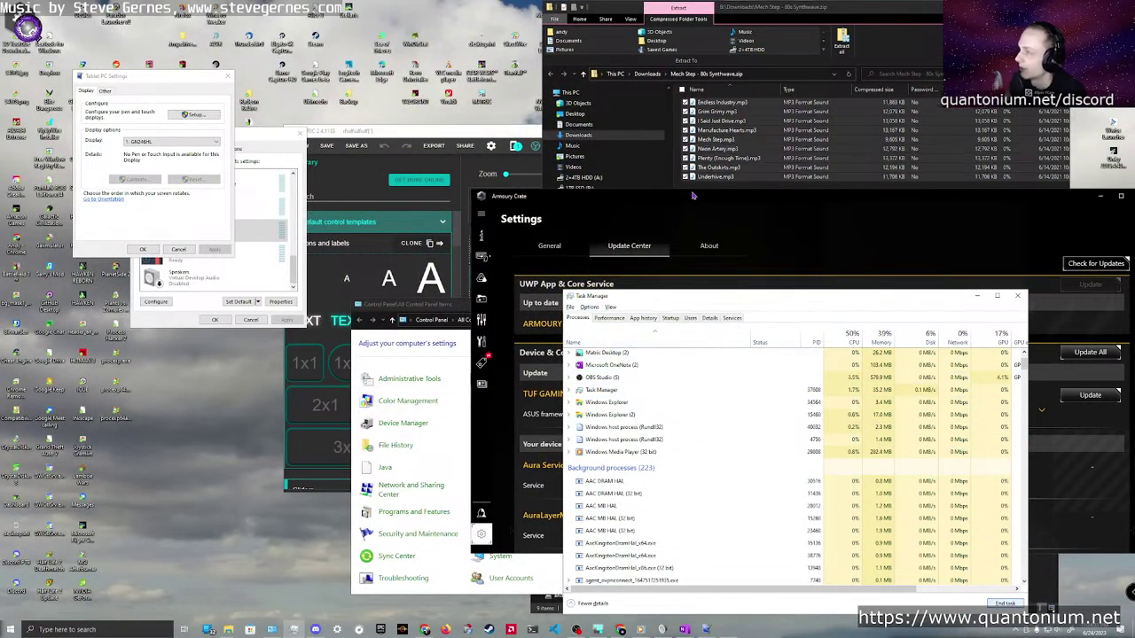
# Switch to Armoury Crate and update the ASUS framework service for the TUF GAMING B550M-PLUS (WI-FI)
pyautogui.click(694, 195)
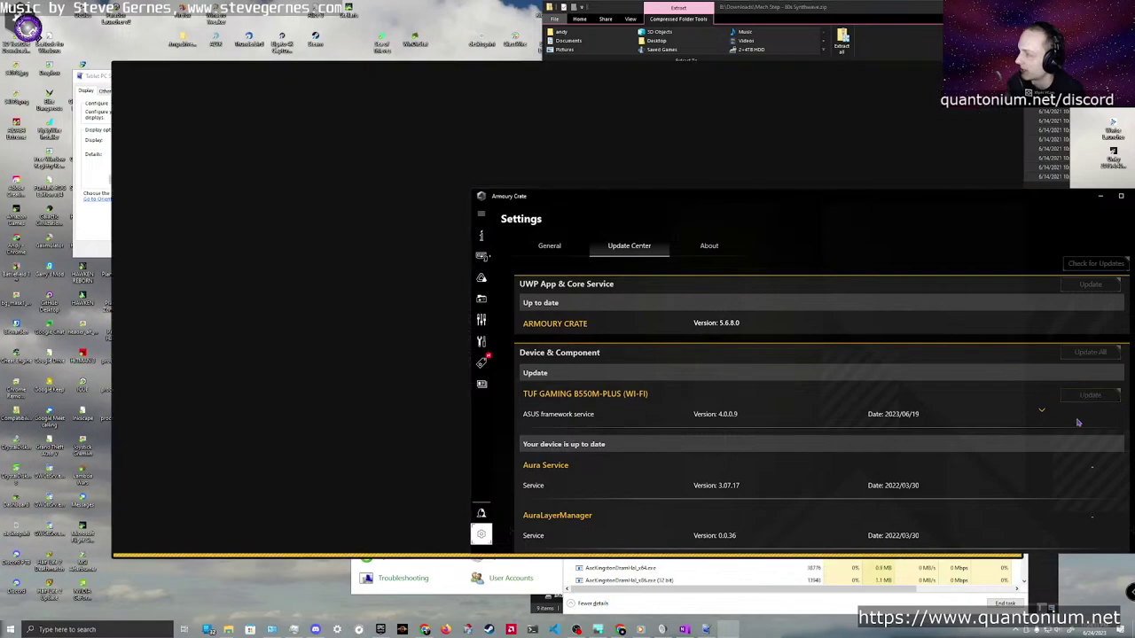
pyautogui.click(1090, 394)
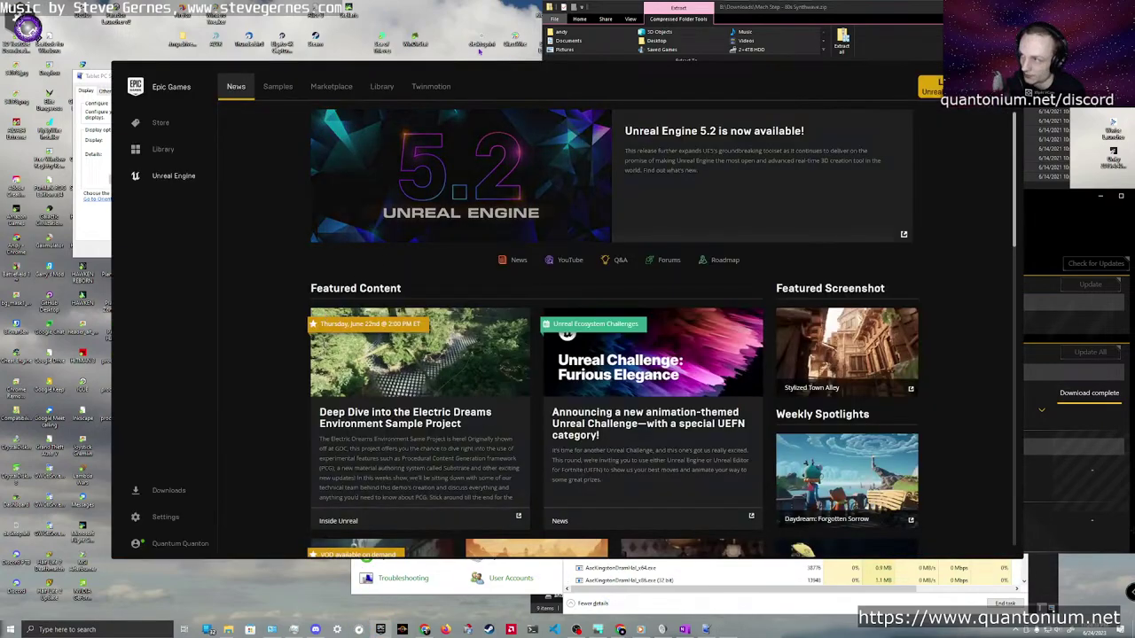
# Show the Unreal Engine project library in the Epic Games Launcher and switch to the Level design notes in OneNote
pyautogui.click(382, 86)
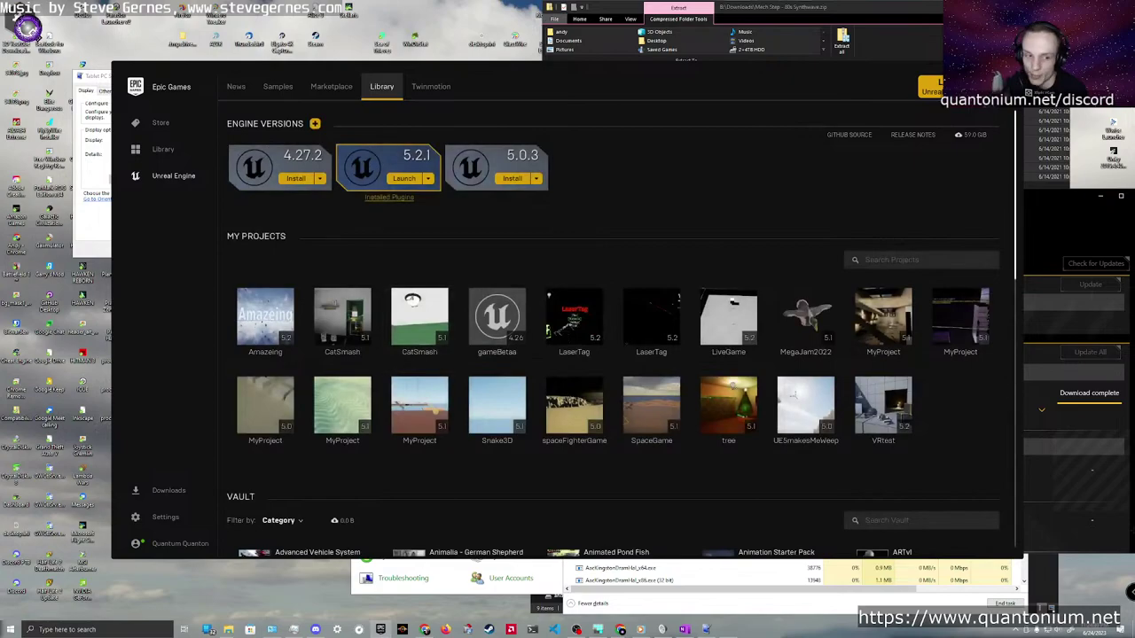
pyautogui.hotkey('alt', 'Tab')
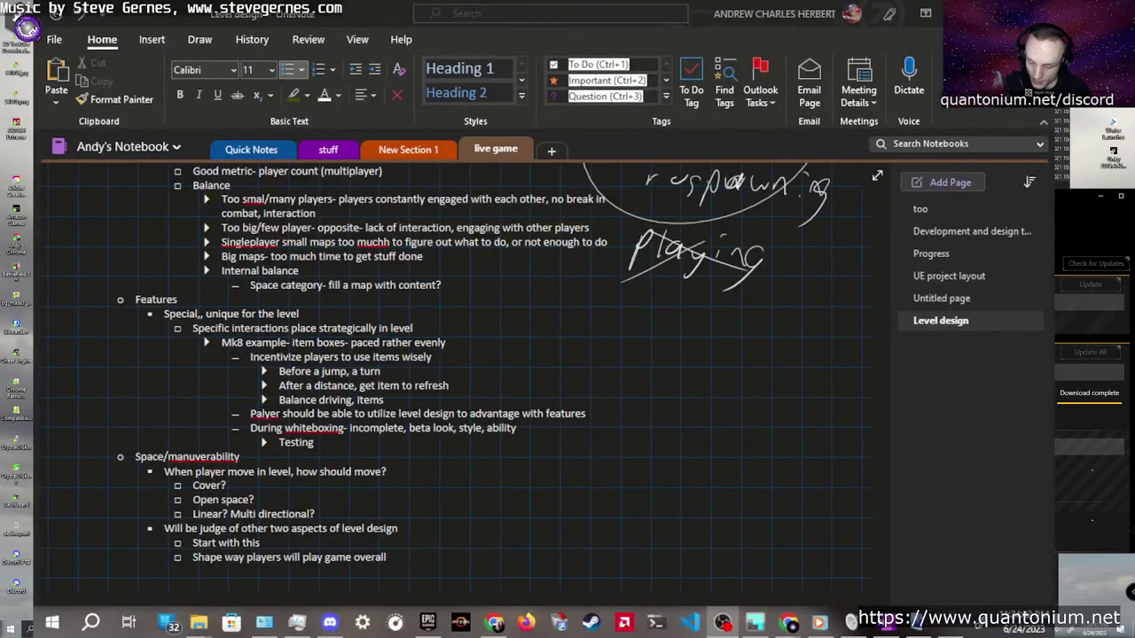
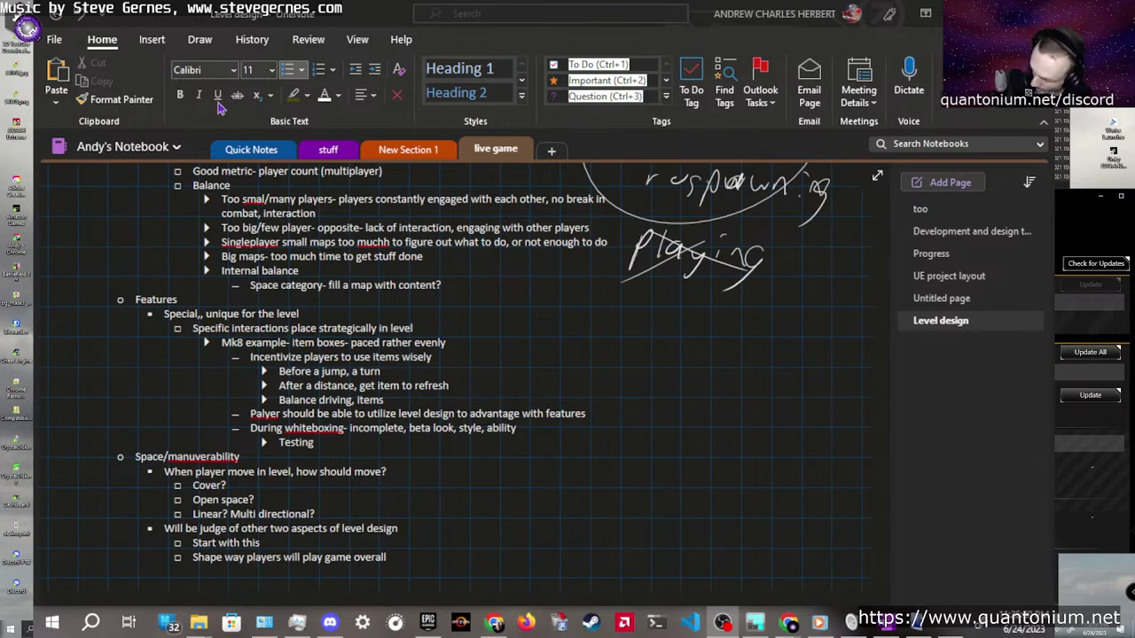
# Sketch a large freehand square outline for a maze in the blank area below the Level design notes
pyautogui.scroll(-10, 811, 341)
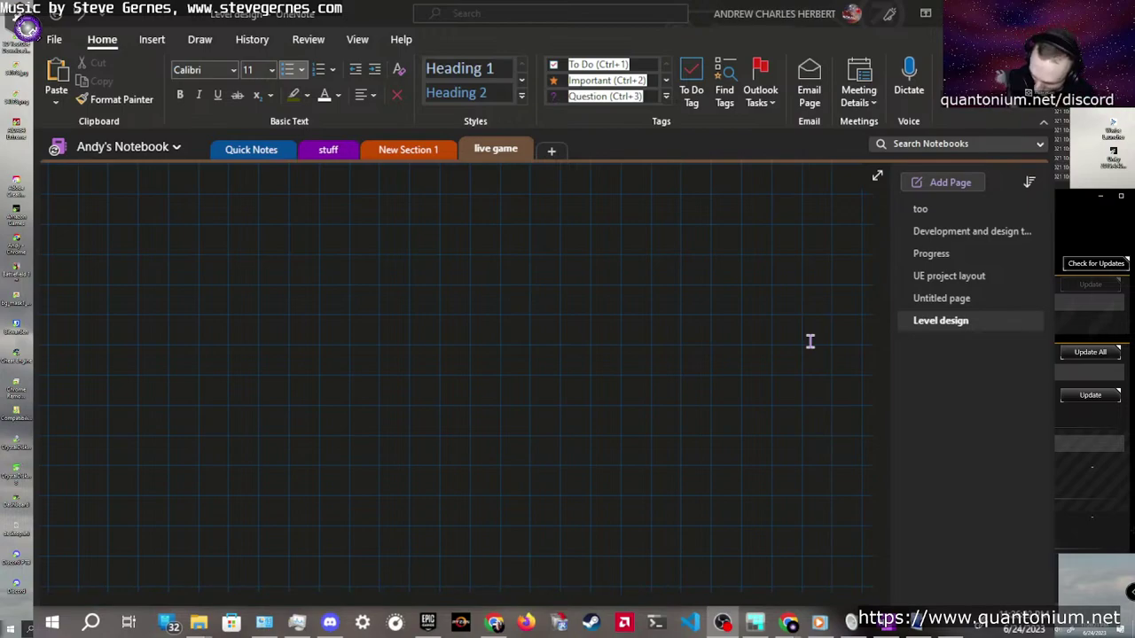
pyautogui.moveTo(202, 301); pyautogui.dragTo(194, 523)
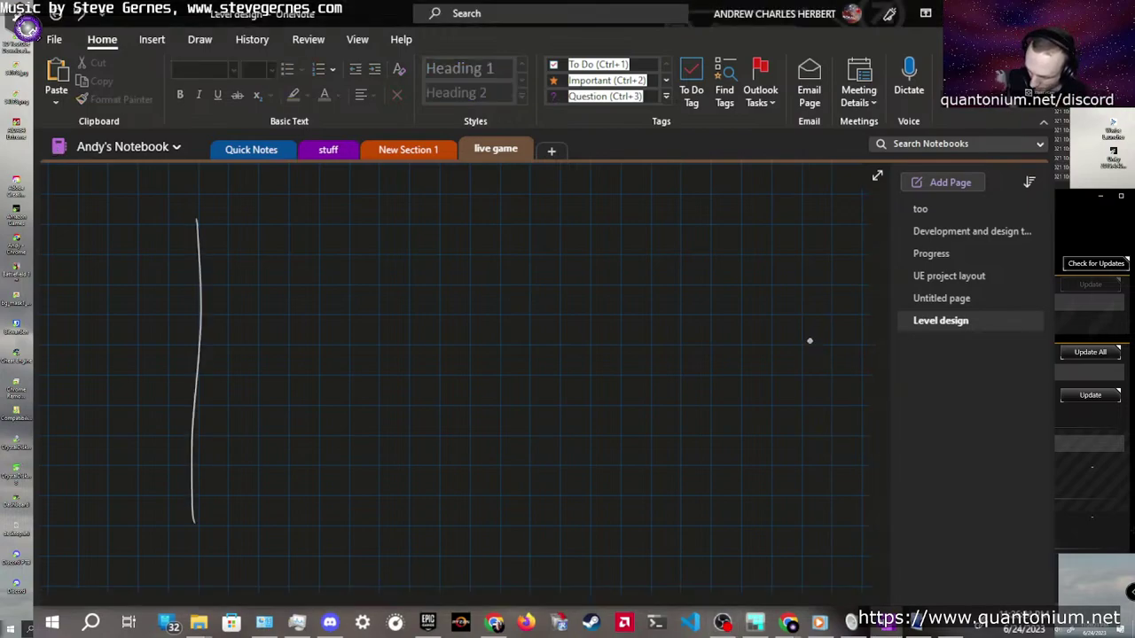
pyautogui.moveTo(195, 220); pyautogui.dragTo(476, 225)
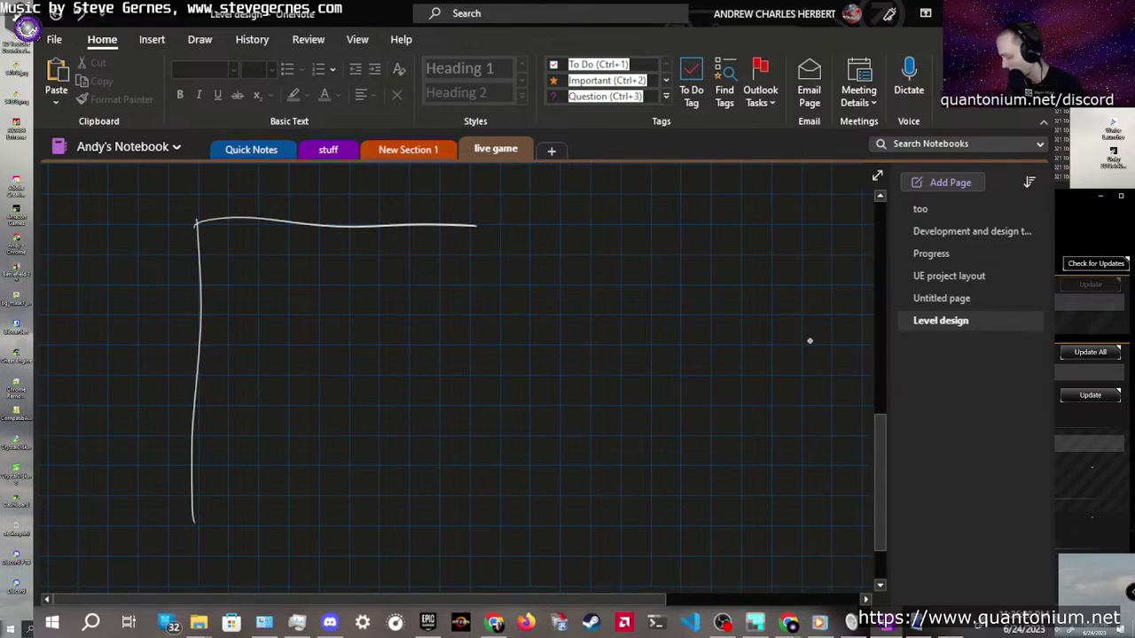
pyautogui.moveTo(195, 524)
pyautogui.mouseDown()
pyautogui.moveTo(434, 502)
pyautogui.moveTo(471, 433)
pyautogui.moveTo(476, 216)
pyautogui.mouseUp()
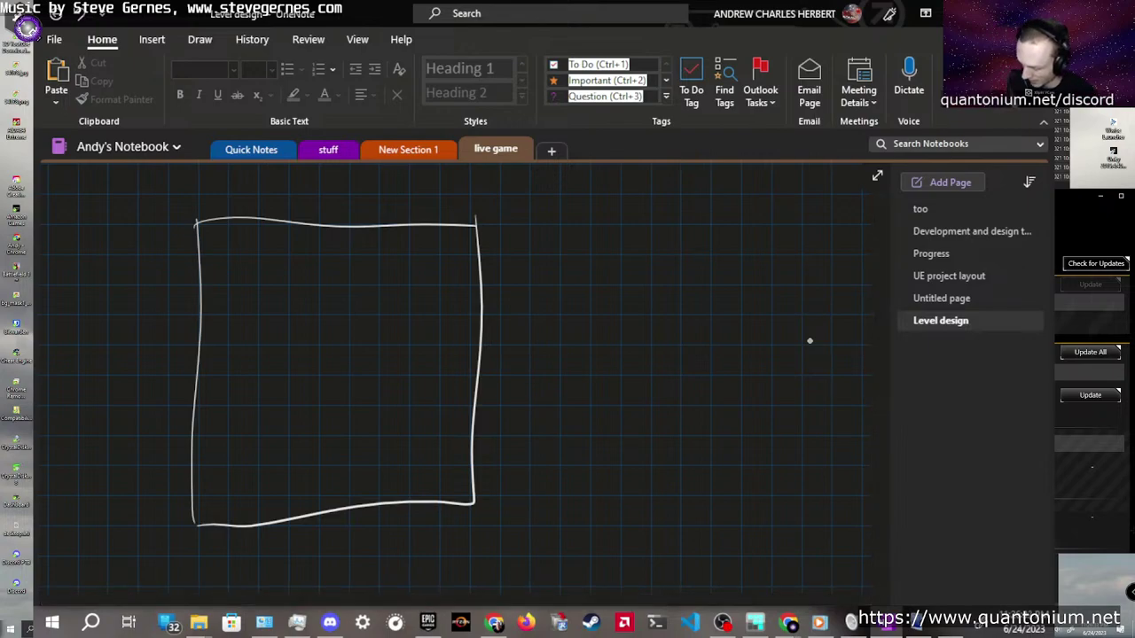
# Draw an open-topped box in the middle of the square and surround it with corner brackets and a short wall below
pyautogui.moveTo(287, 346)
pyautogui.mouseDown()
pyautogui.moveTo(390, 379)
pyautogui.moveTo(366, 341)
pyautogui.moveTo(321, 340)
pyautogui.moveTo(285, 316)
pyautogui.mouseUp()
pyautogui.moveTo(372, 312); pyautogui.dragTo(402, 346)
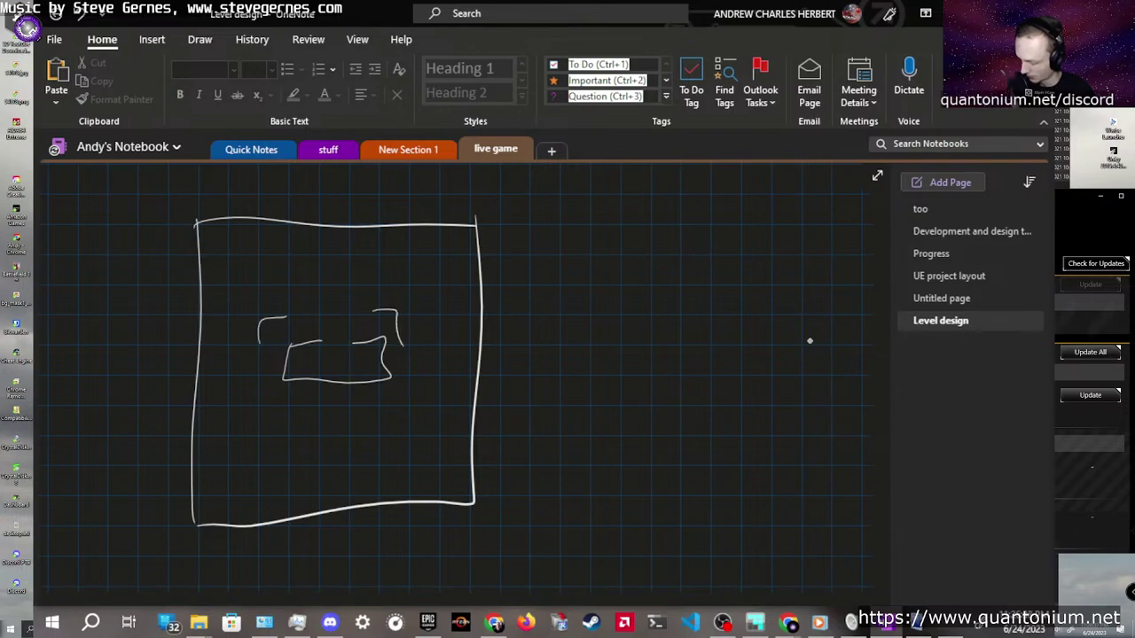
pyautogui.moveTo(254, 394)
pyautogui.mouseDown()
pyautogui.moveTo(276, 429)
pyautogui.moveTo(375, 420)
pyautogui.moveTo(401, 392)
pyautogui.mouseUp()
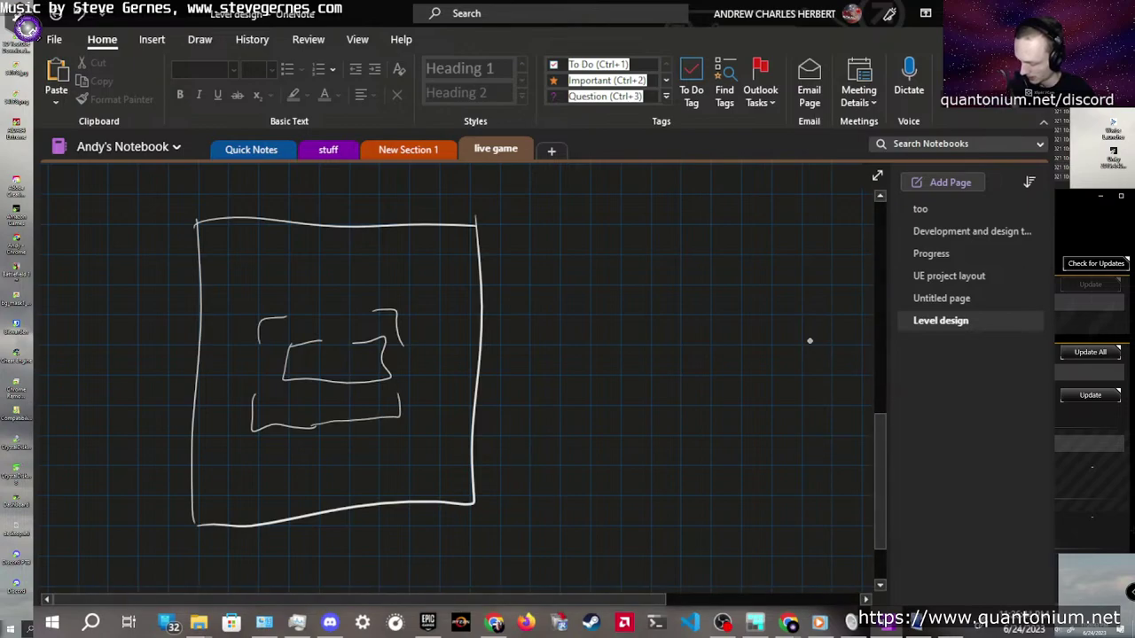
pyautogui.click(275, 426)
pyautogui.click(355, 421)
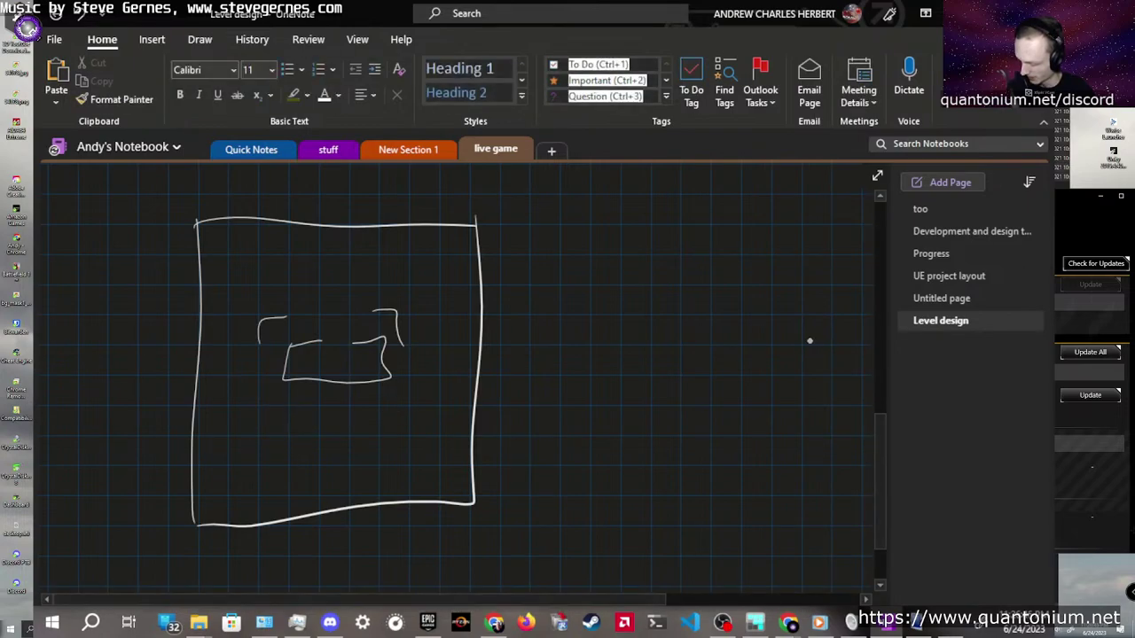
pyautogui.moveTo(253, 395)
pyautogui.mouseDown()
pyautogui.moveTo(285, 418)
pyautogui.moveTo(392, 416)
pyautogui.mouseUp()
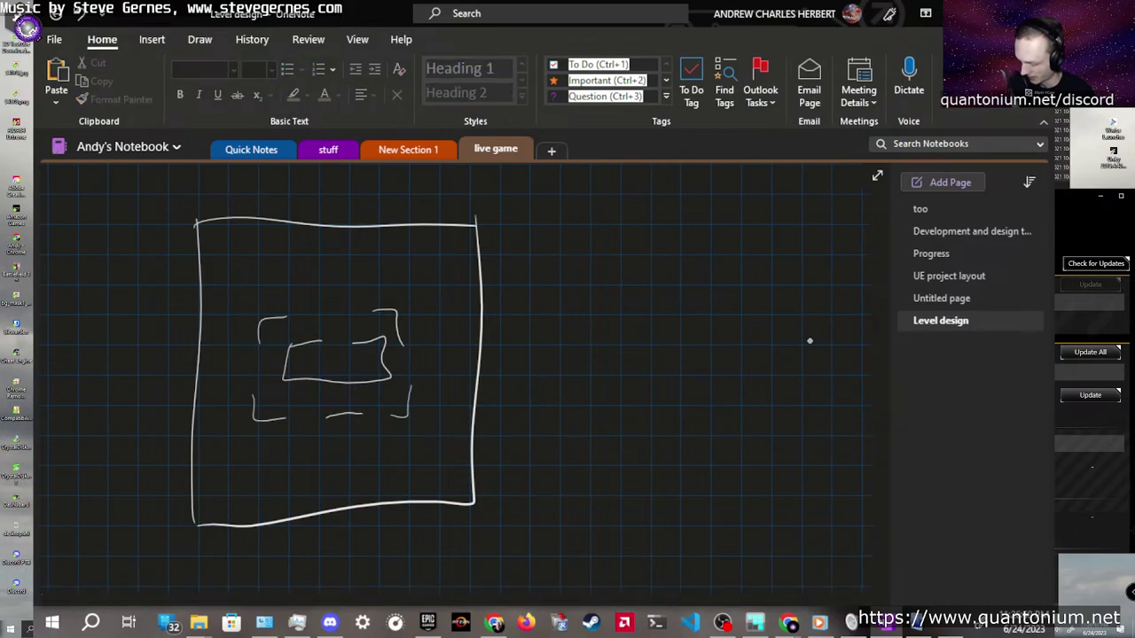
# Add sideways T-shaped walls near the square's four corners and a short vertical wall midway along each side
pyautogui.moveTo(232, 427)
pyautogui.mouseDown()
pyautogui.moveTo(231, 480)
pyautogui.moveTo(277, 453)
pyautogui.mouseUp()
pyautogui.moveTo(429, 417)
pyautogui.mouseDown()
pyautogui.moveTo(426, 459)
pyautogui.moveTo(425, 443)
pyautogui.mouseUp()
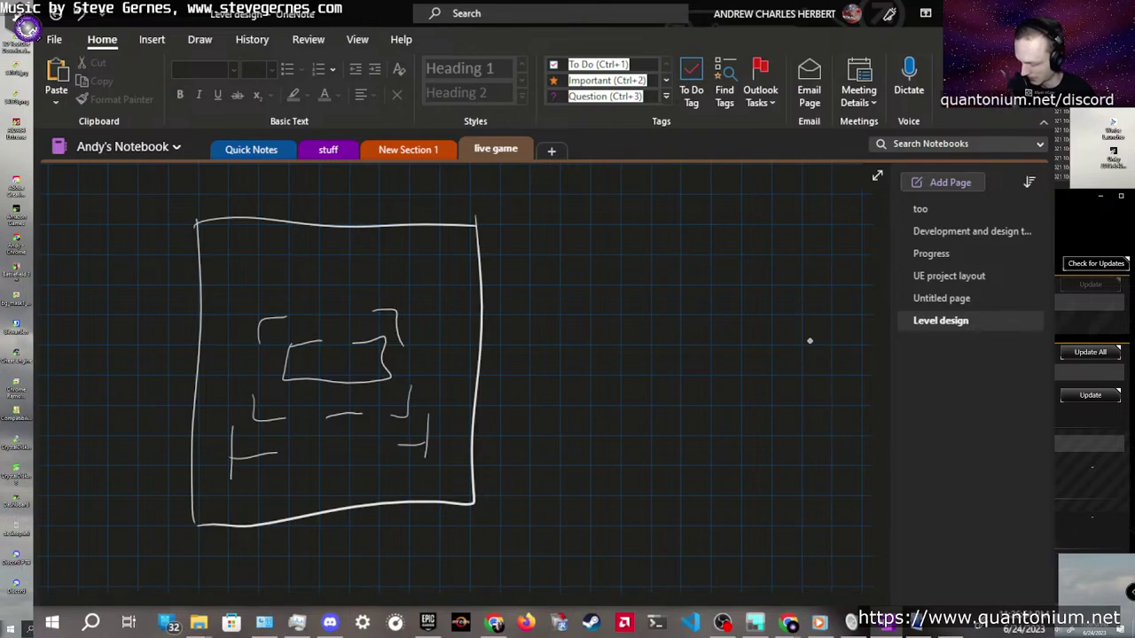
pyautogui.moveTo(237, 312)
pyautogui.mouseDown()
pyautogui.moveTo(235, 263)
pyautogui.moveTo(275, 284)
pyautogui.mouseUp()
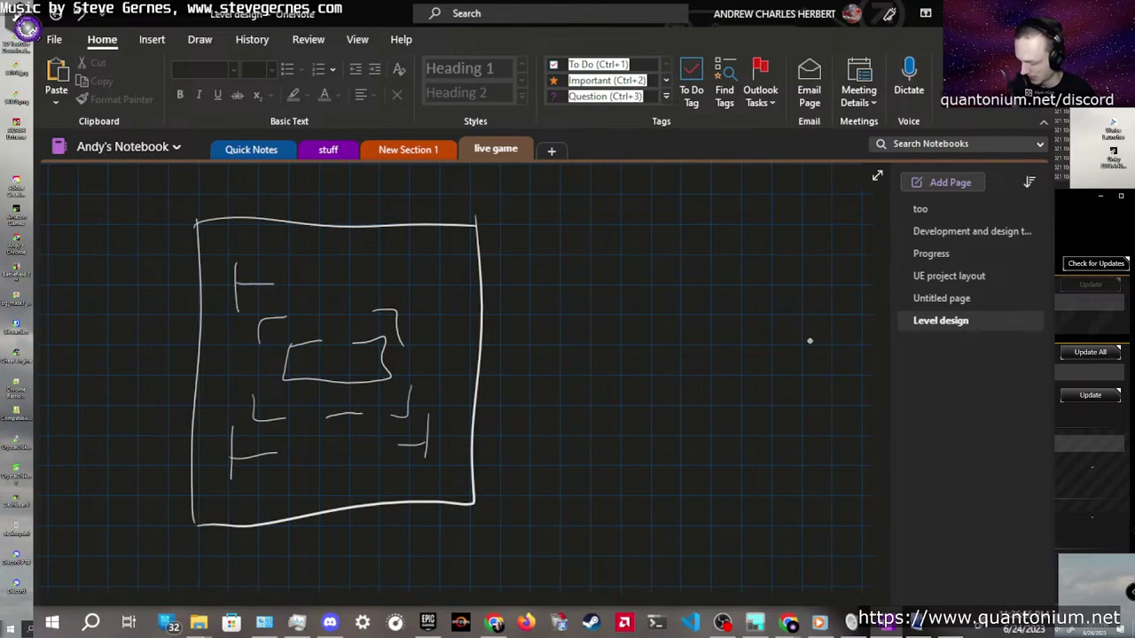
pyautogui.moveTo(429, 277)
pyautogui.mouseDown()
pyautogui.moveTo(429, 315)
pyautogui.moveTo(427, 295)
pyautogui.mouseUp()
pyautogui.moveTo(433, 348); pyautogui.dragTo(434, 388)
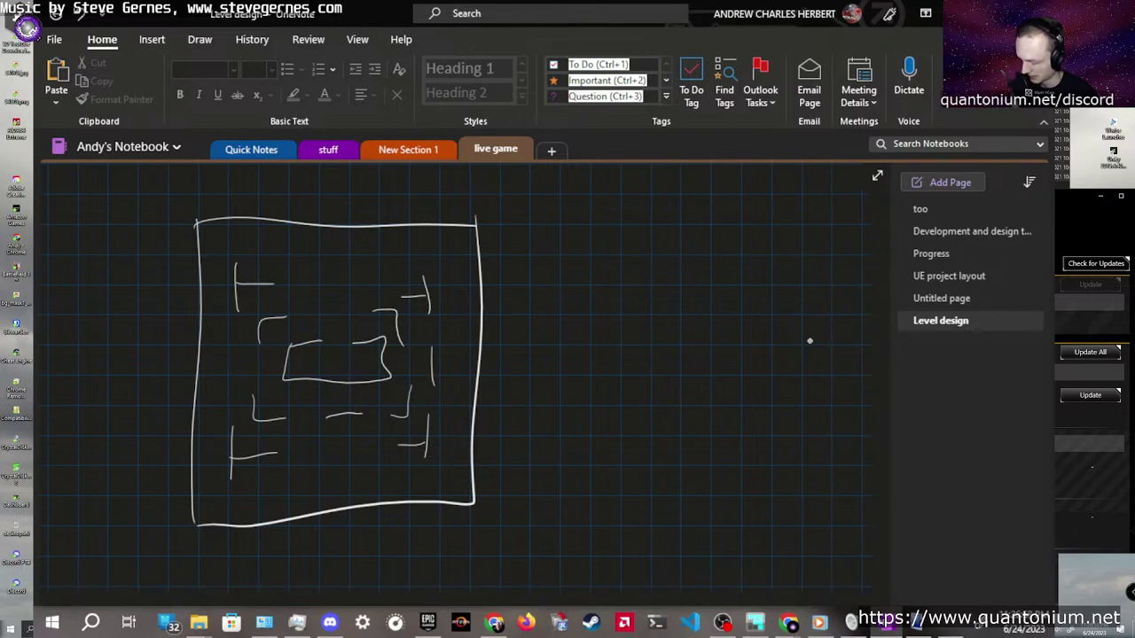
pyautogui.moveTo(233, 361); pyautogui.dragTo(231, 389)
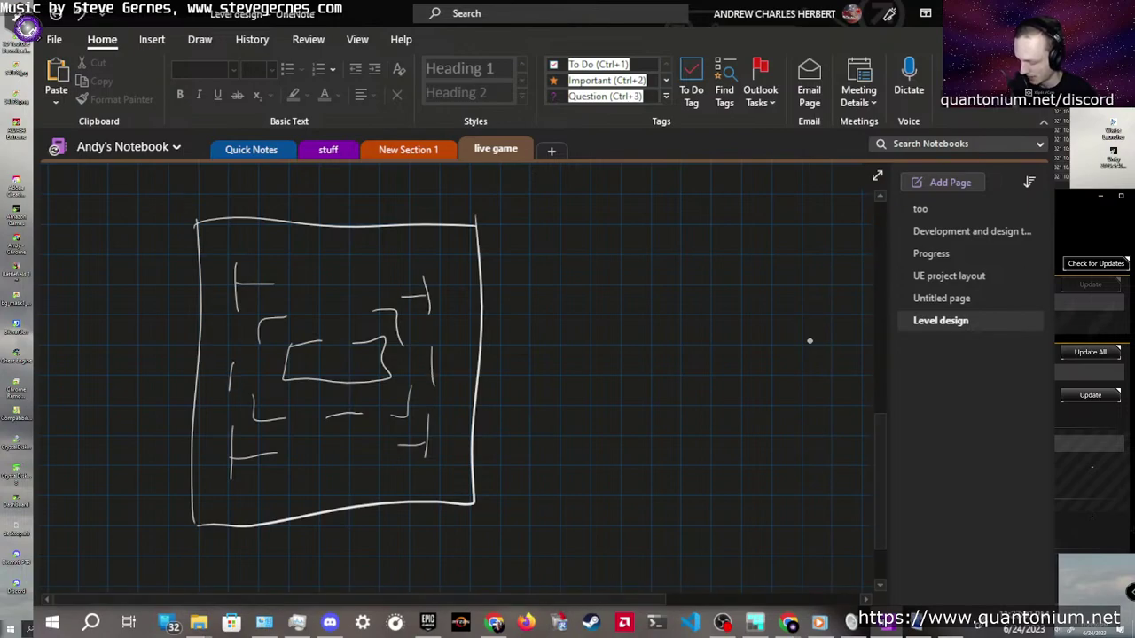
# Erase the closed outline and redraw the maze's outer walls with a gap in the left and right sides
pyautogui.moveTo(182, 337); pyautogui.dragTo(485, 342)
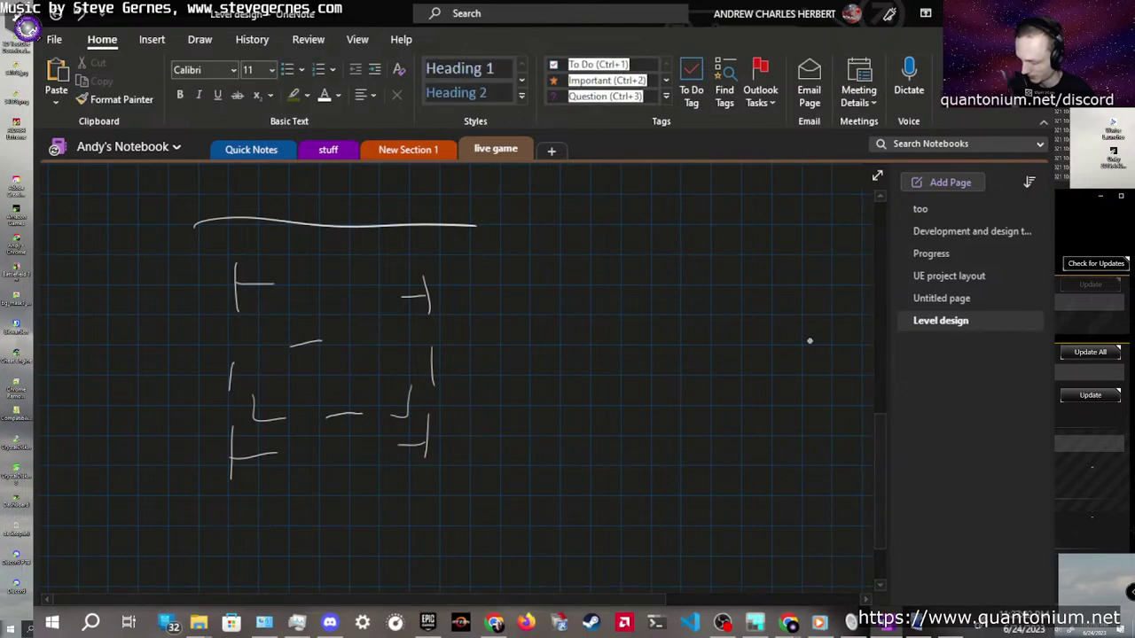
pyautogui.moveTo(193, 229); pyautogui.dragTo(192, 316)
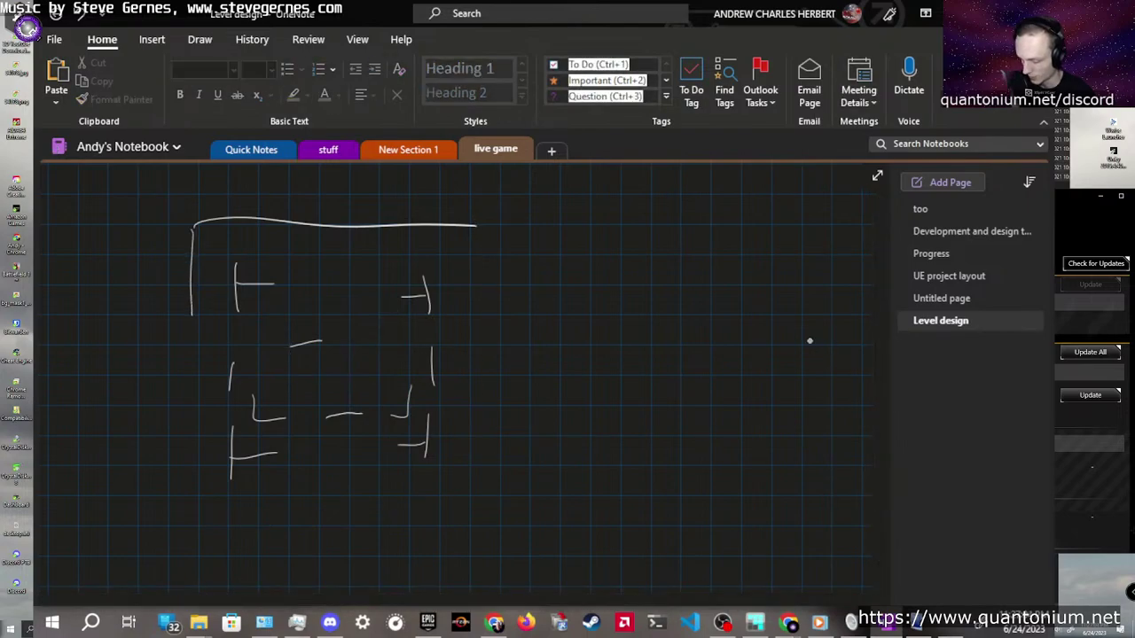
pyautogui.hotkey('ctrl', 'z')
pyautogui.hotkey('ctrl', 'z')
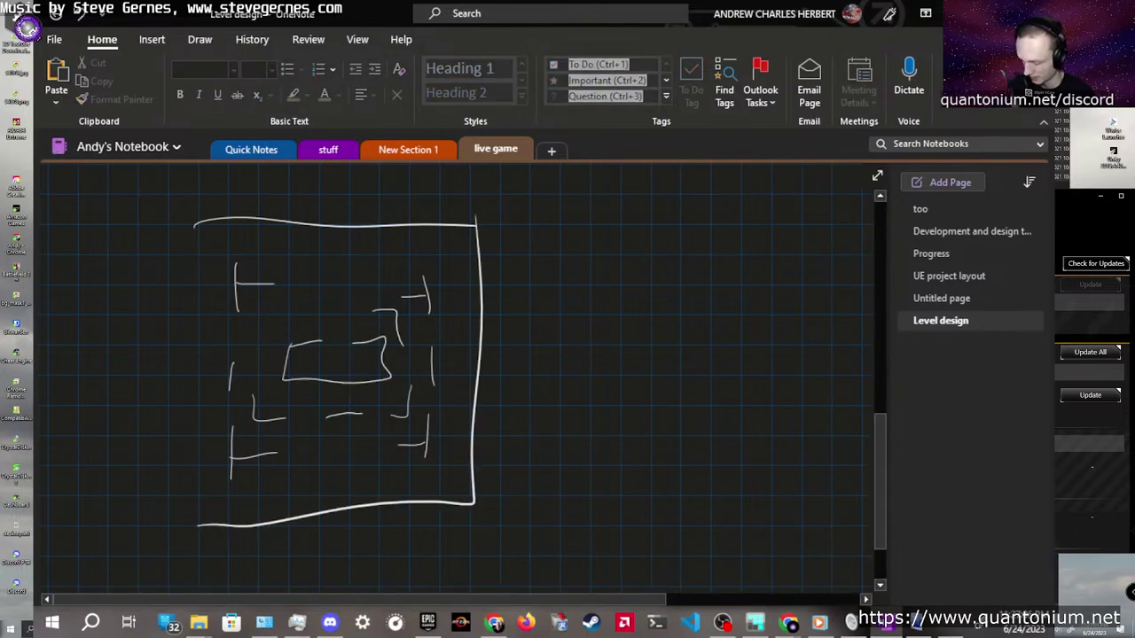
pyautogui.moveTo(461, 353); pyautogui.dragTo(497, 355)
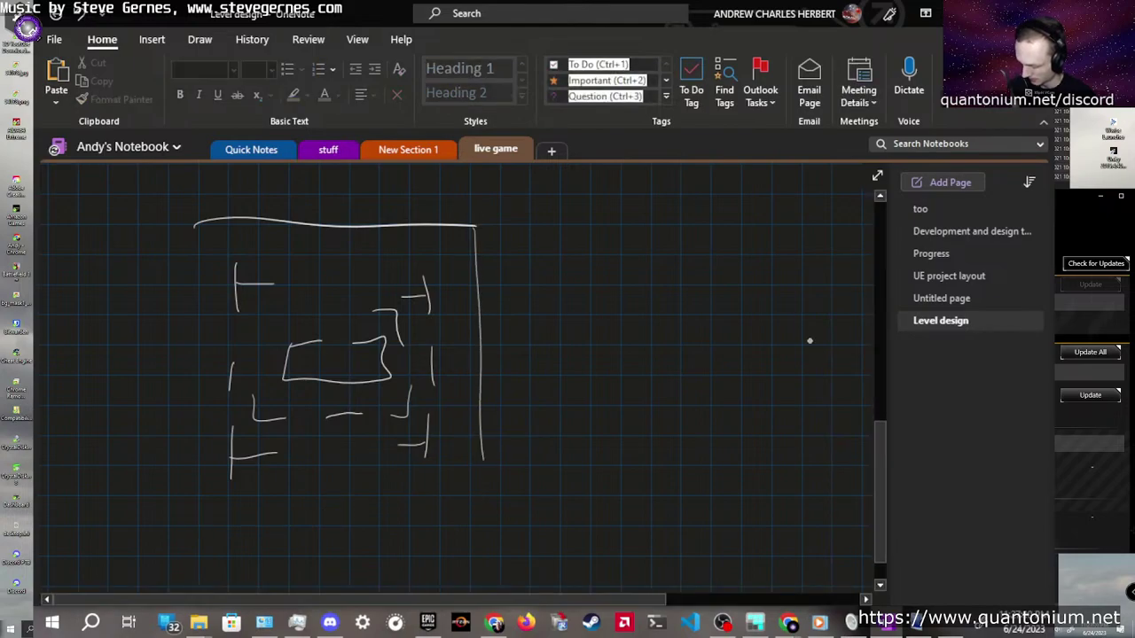
pyautogui.moveTo(194, 228); pyautogui.dragTo(190, 348)
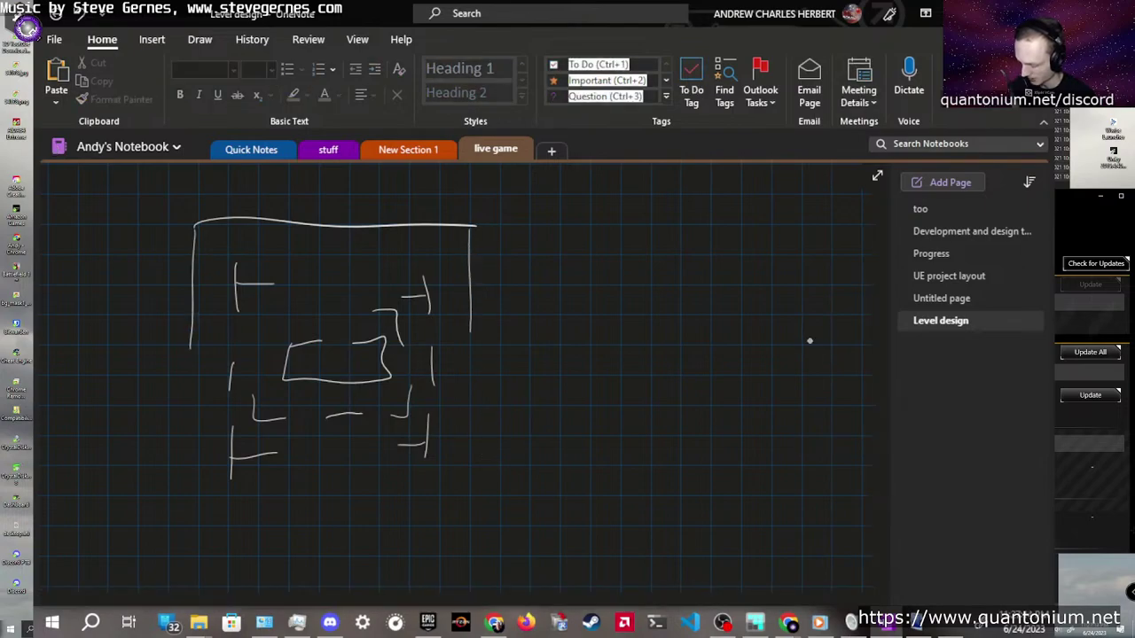
pyautogui.moveTo(191, 398); pyautogui.dragTo(189, 492)
pyautogui.moveTo(466, 412); pyautogui.dragTo(459, 500)
pyautogui.moveTo(197, 514); pyautogui.dragTo(211, 513)
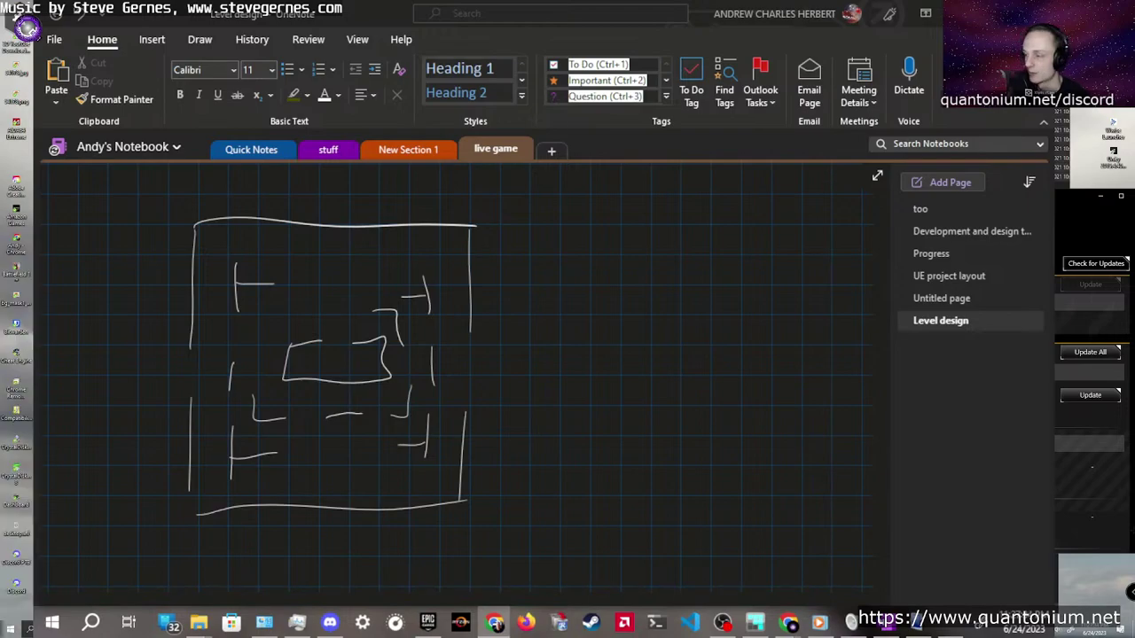
# Switch to the pacman image search in Chrome, open the Pacman 500 maze image in a new tab and examine it enlarged
pyautogui.moveTo(44, 0); pyautogui.dragTo(568, 0)
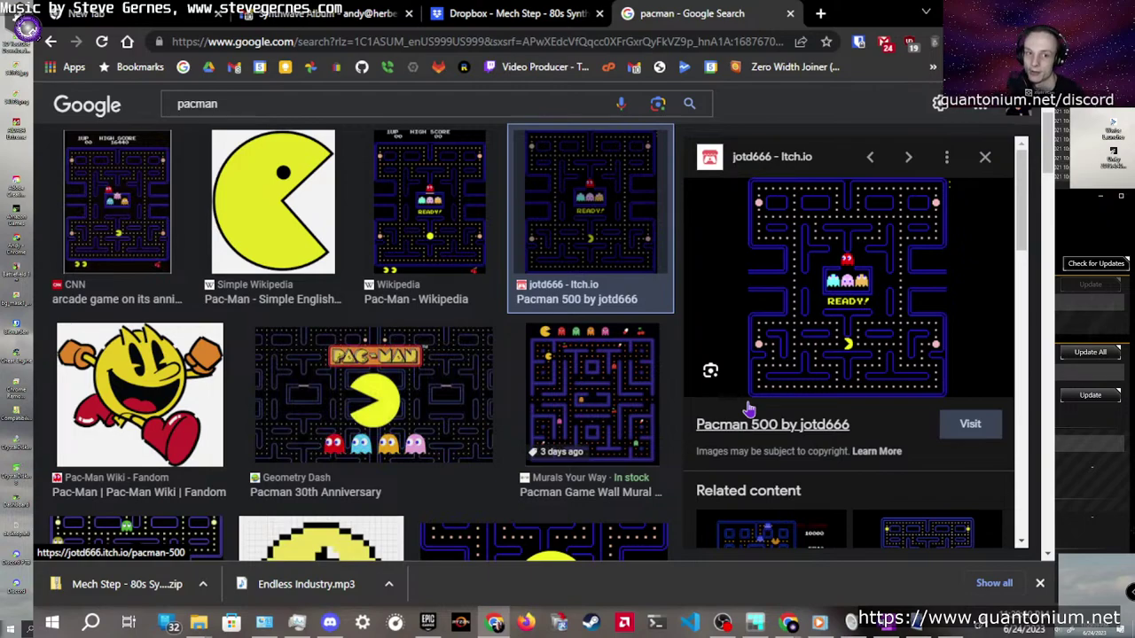
pyautogui.rightClick(835, 309)
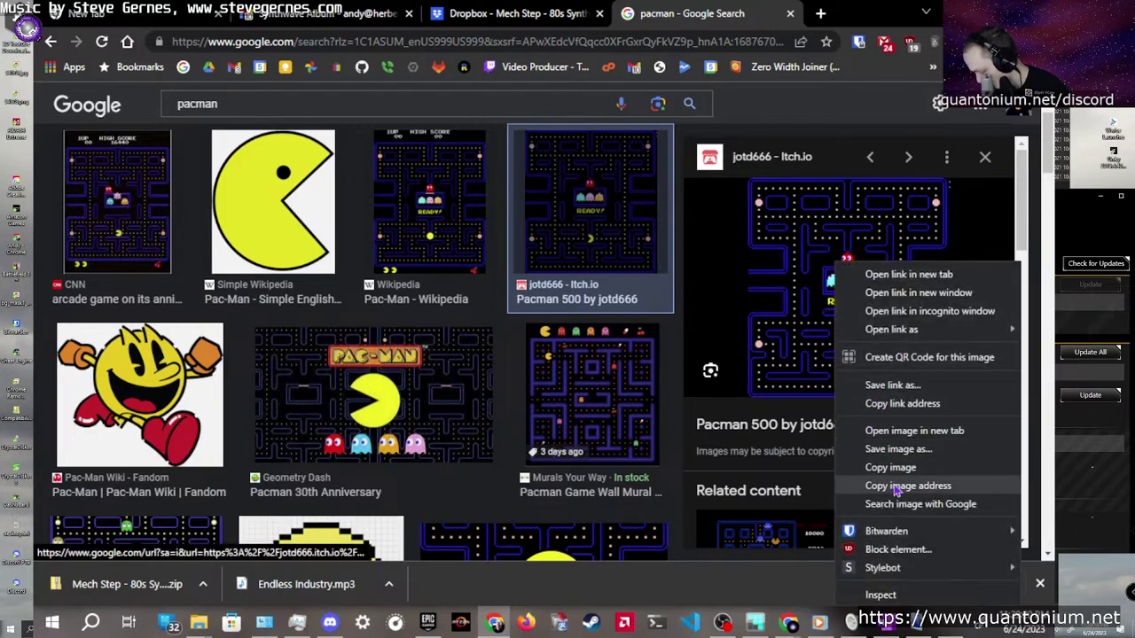
pyautogui.click(913, 431)
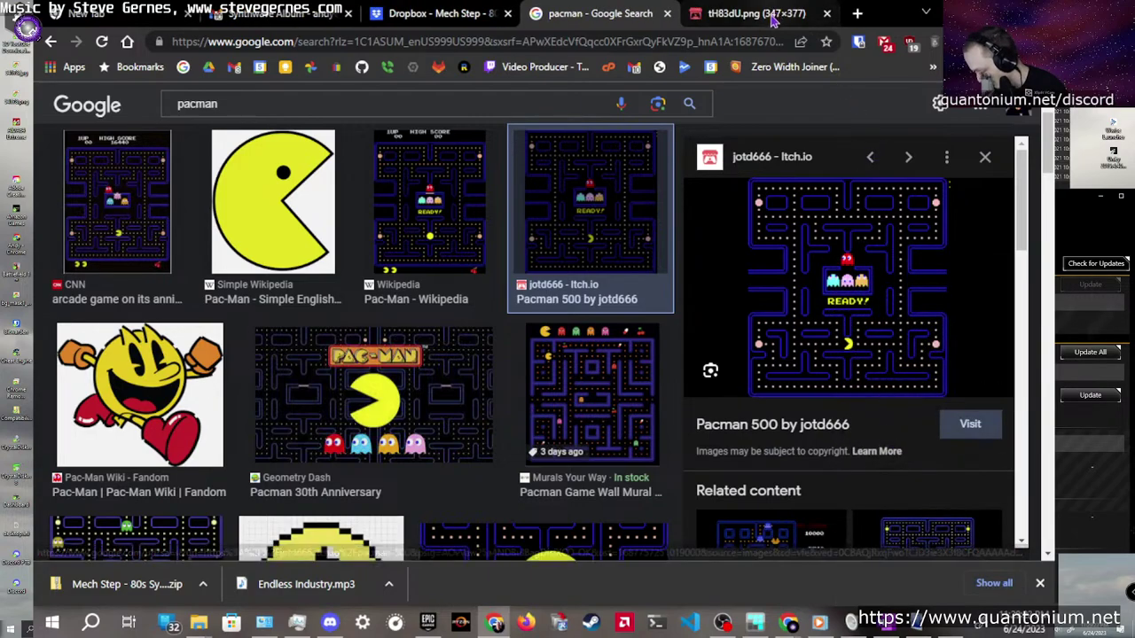
pyautogui.hotkey('ctrl', 'Tab')
pyautogui.keyDown('ctrl'); pyautogui.scroll(9, 541, 353); pyautogui.keyUp('ctrl')
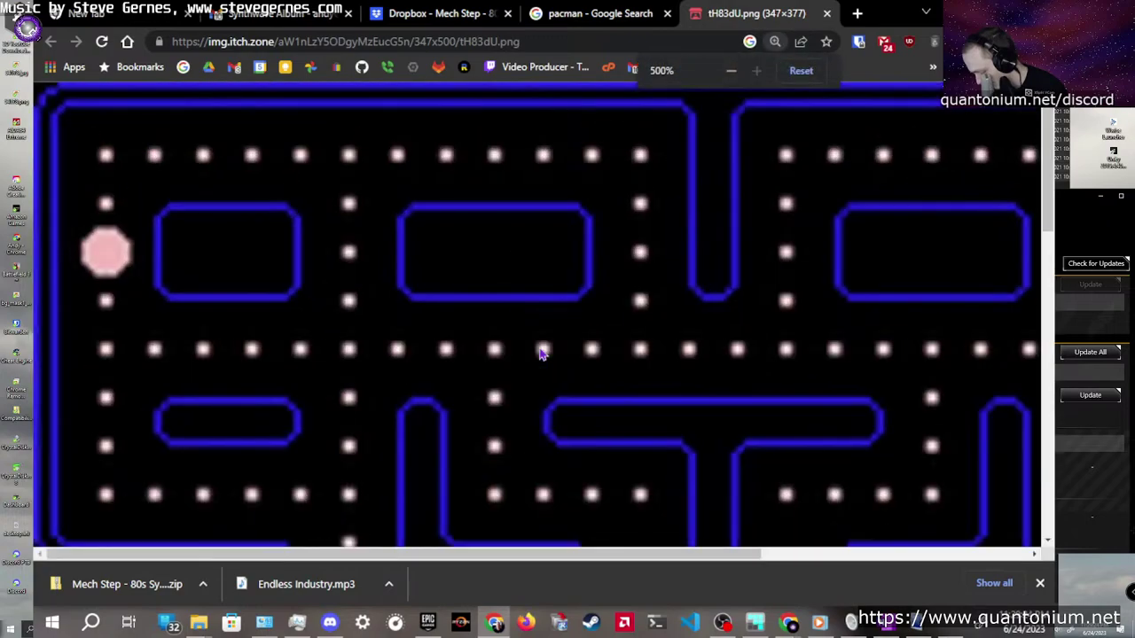
pyautogui.keyDown('ctrl'); pyautogui.scroll(-3, 532, 355); pyautogui.keyUp('ctrl')
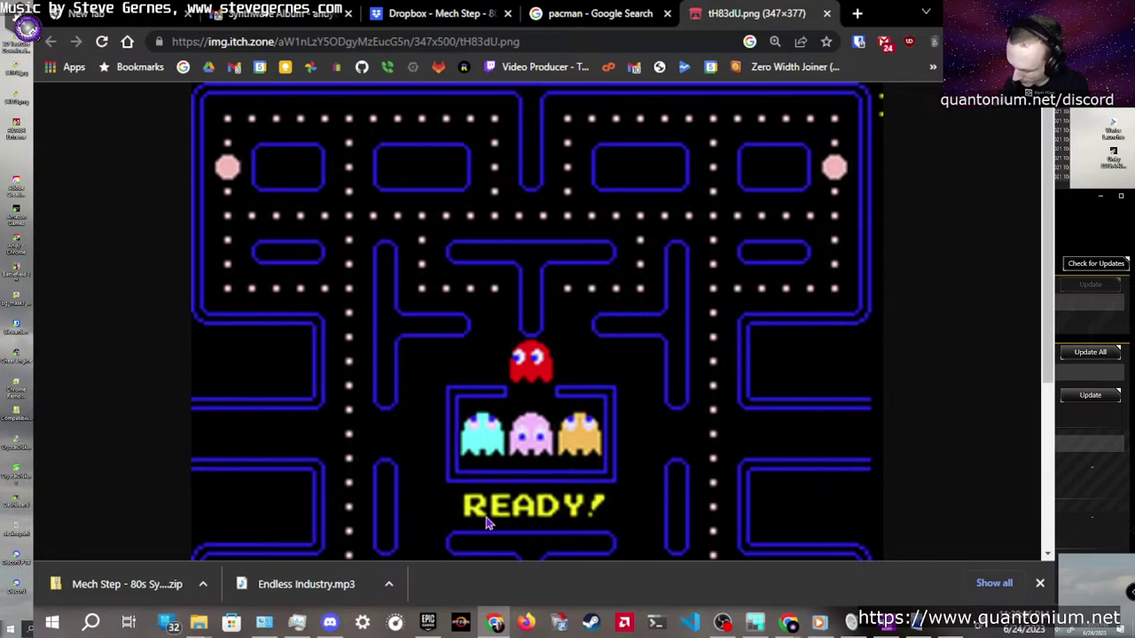
pyautogui.scroll(-3, 511, 512)
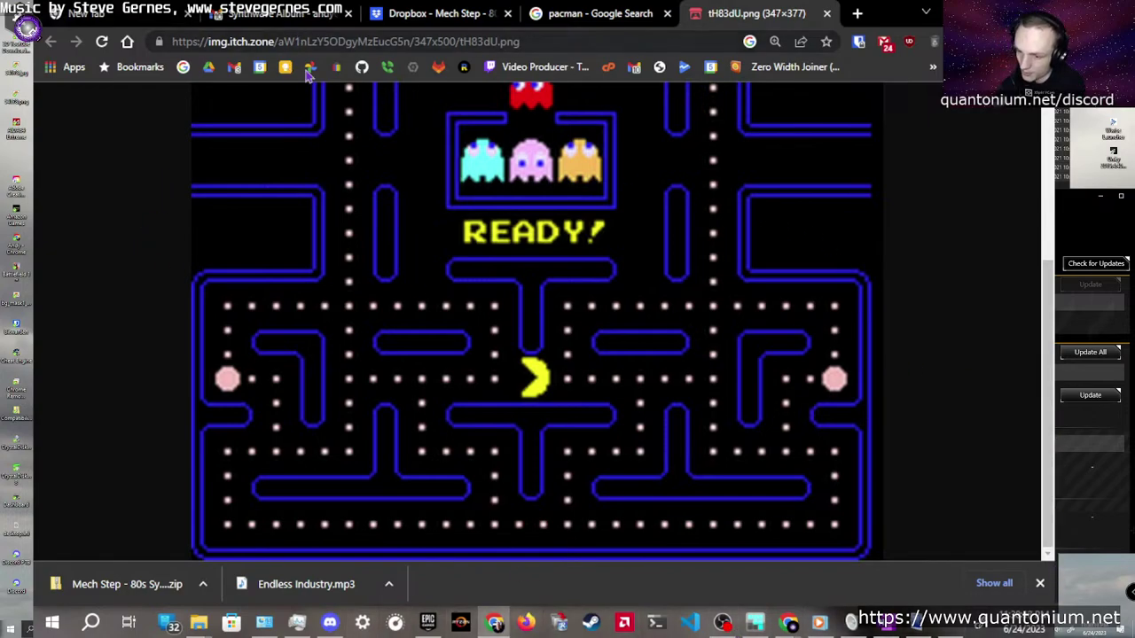
# Close the maze image tab and dismiss the browser window to return to the Level design page in OneNote
pyautogui.click(826, 13)
pyautogui.doubleClick(869, 14)
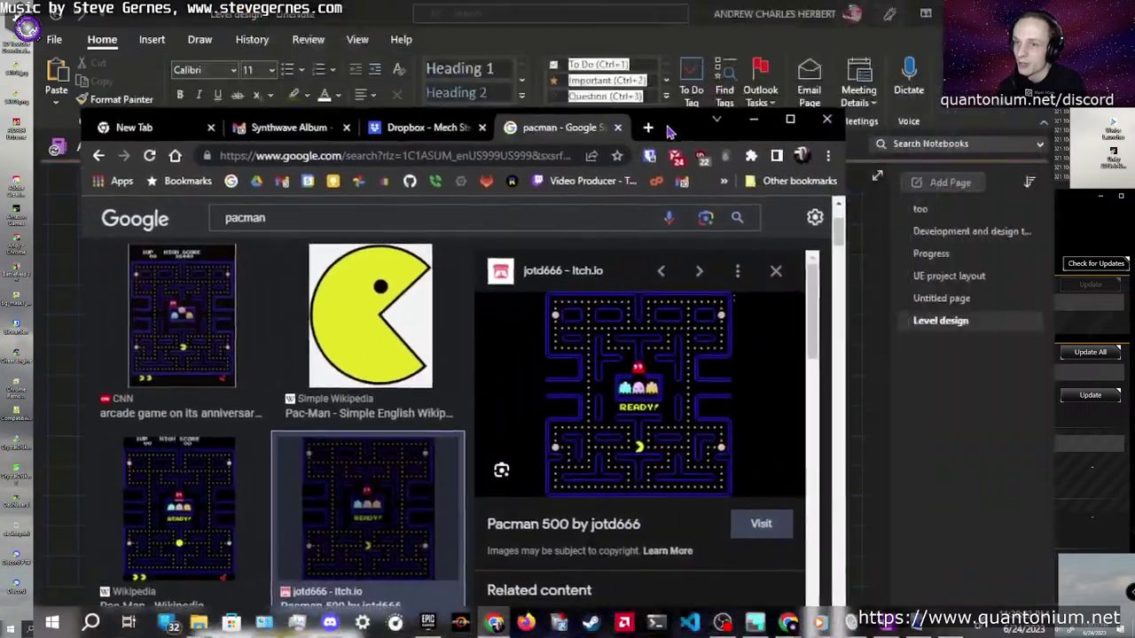
pyautogui.click(830, 126)
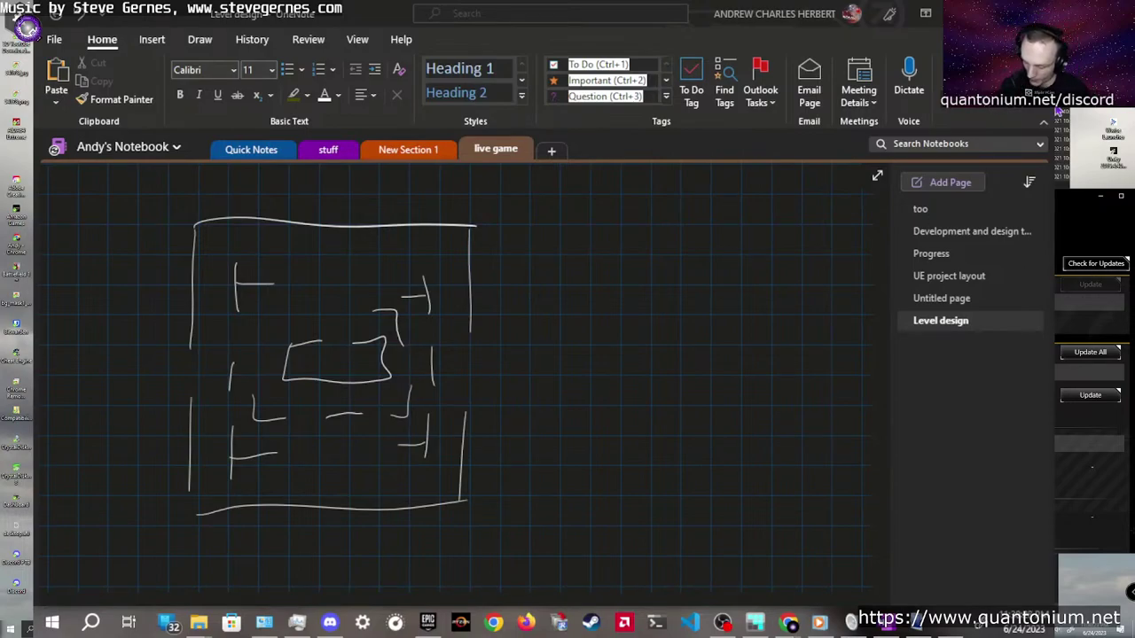
# Erase the whole maze sketch from the Level design page
pyautogui.moveTo(195, 258)
pyautogui.mouseDown()
pyautogui.moveTo(195, 236)
pyautogui.moveTo(221, 222)
pyautogui.moveTo(292, 378)
pyautogui.mouseUp()
pyautogui.hotkey('ctrl', 'z')
pyautogui.hotkey('ctrl', 'z')
pyautogui.hotkey('ctrl', 'z')
pyautogui.hotkey('ctrl', 'z')
pyautogui.hotkey('ctrl', 'z')
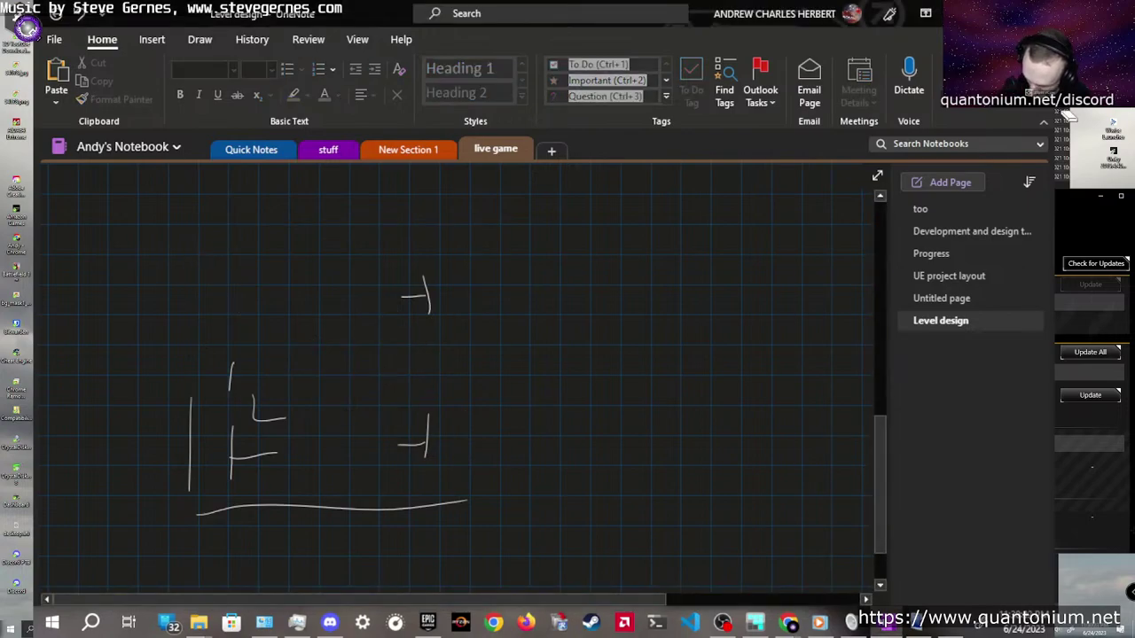
pyautogui.hotkey('ctrl', 'z')
pyautogui.hotkey('ctrl', 'z')
pyautogui.hotkey('ctrl', 'z')
pyautogui.hotkey('ctrl', 'z')
pyautogui.hotkey('ctrl', 'z')
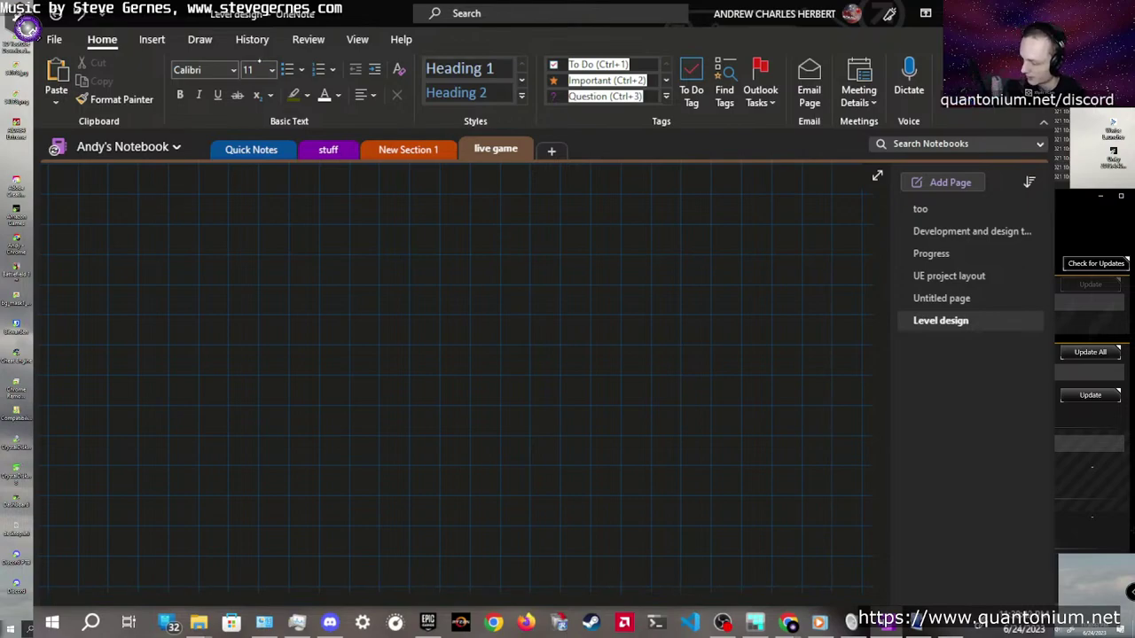
# Sketch a small circle between two long wall blocks below the notes, mark both sides of it, and erase the sketch
pyautogui.scroll(-1, 429, 332)
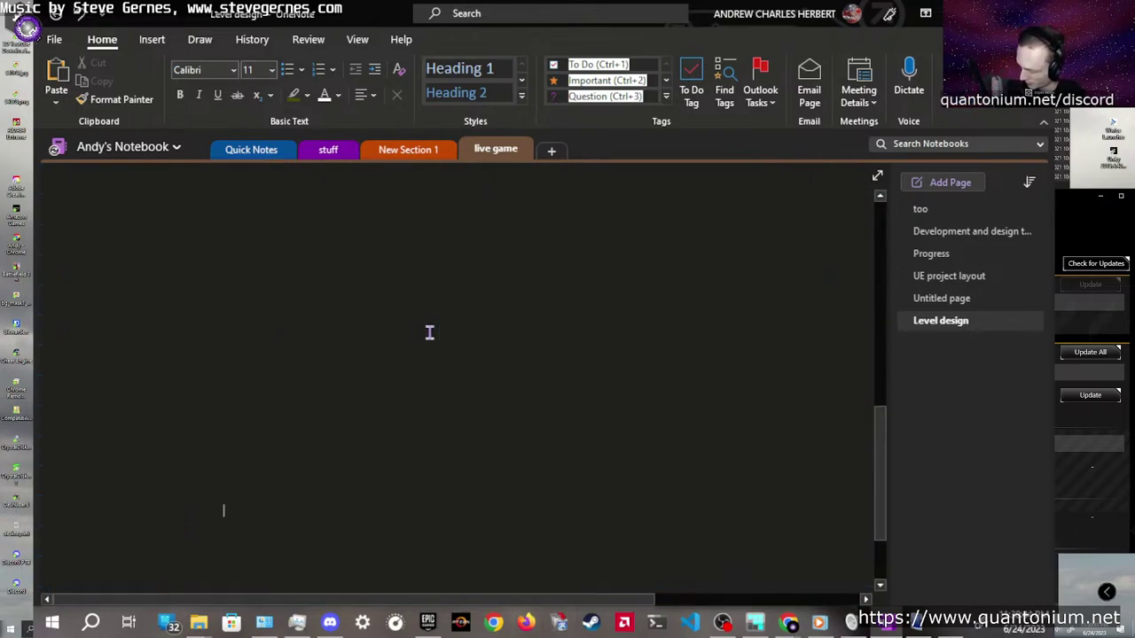
pyautogui.scroll(3, 429, 333)
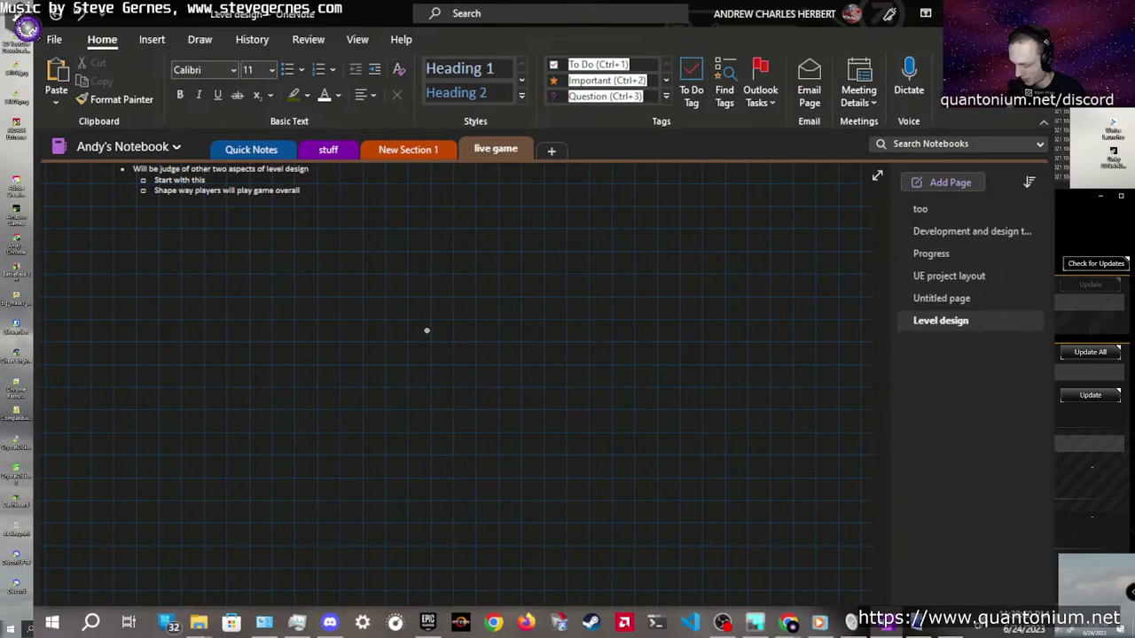
pyautogui.moveTo(427, 330)
pyautogui.mouseDown()
pyautogui.moveTo(420, 342)
pyautogui.moveTo(430, 319)
pyautogui.moveTo(418, 309)
pyautogui.mouseUp()
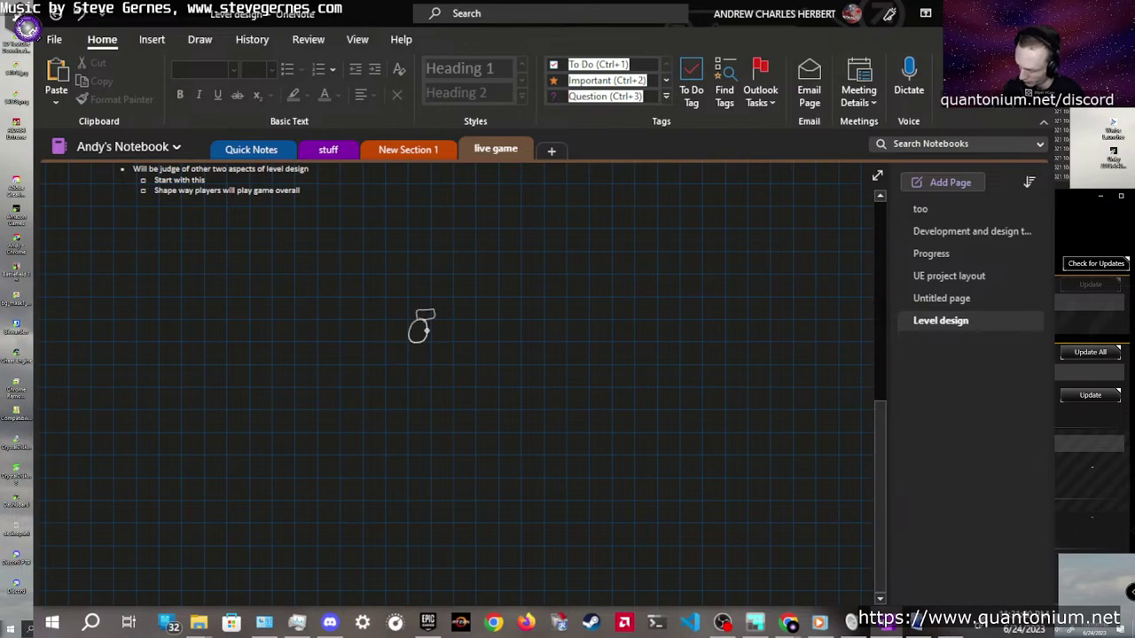
pyautogui.moveTo(426, 314); pyautogui.dragTo(434, 340)
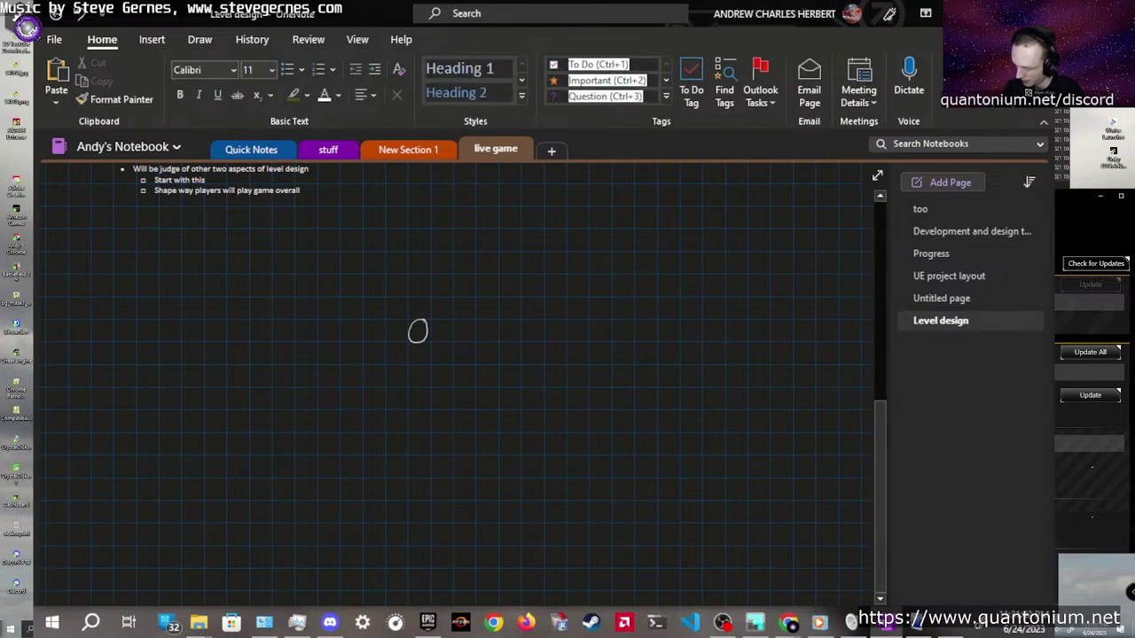
pyautogui.moveTo(341, 317)
pyautogui.mouseDown()
pyautogui.moveTo(462, 308)
pyautogui.moveTo(375, 292)
pyautogui.moveTo(341, 318)
pyautogui.moveTo(395, 361)
pyautogui.moveTo(448, 364)
pyautogui.moveTo(330, 346)
pyautogui.mouseUp()
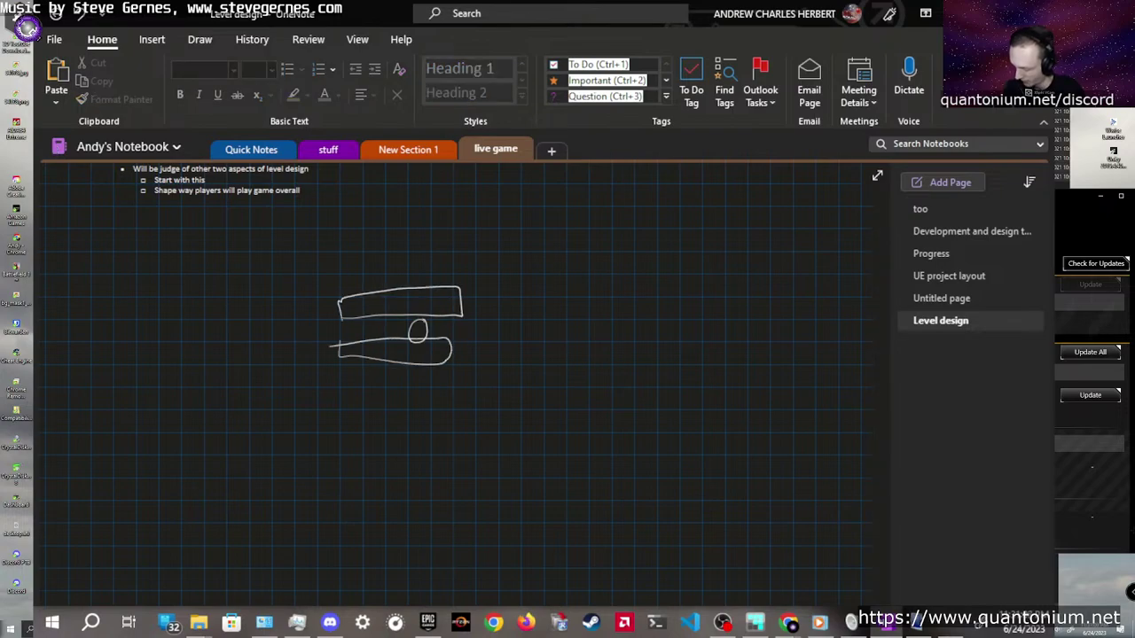
pyautogui.moveTo(403, 324)
pyautogui.mouseDown()
pyautogui.moveTo(380, 317)
pyautogui.moveTo(440, 323)
pyautogui.mouseUp()
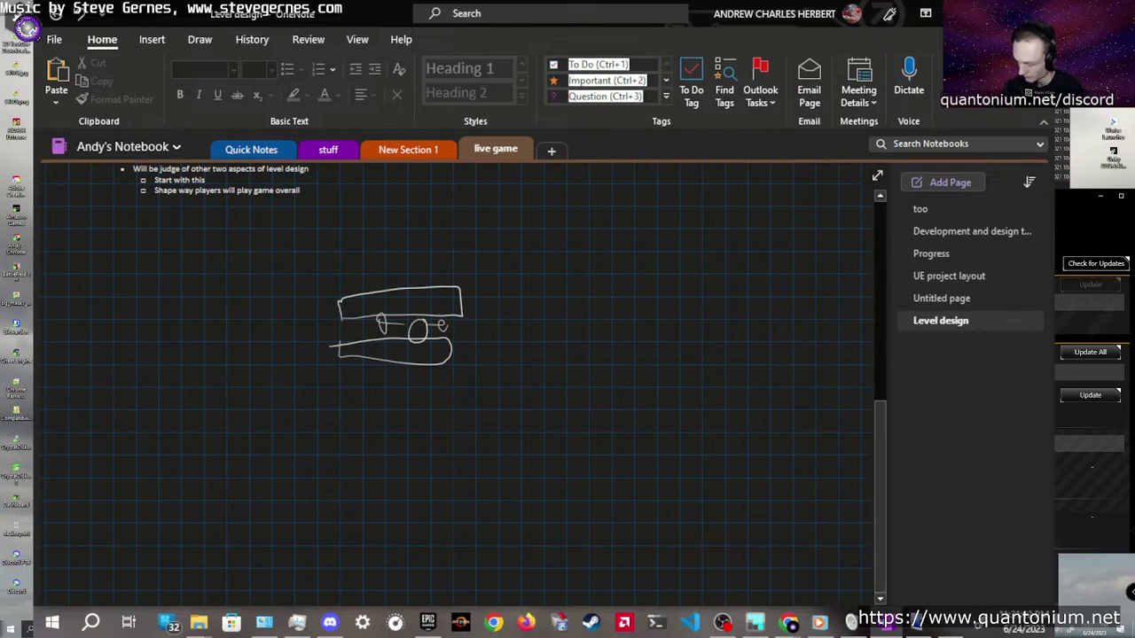
pyautogui.moveTo(383, 359)
pyautogui.mouseDown()
pyautogui.moveTo(399, 315)
pyautogui.moveTo(441, 344)
pyautogui.mouseUp()
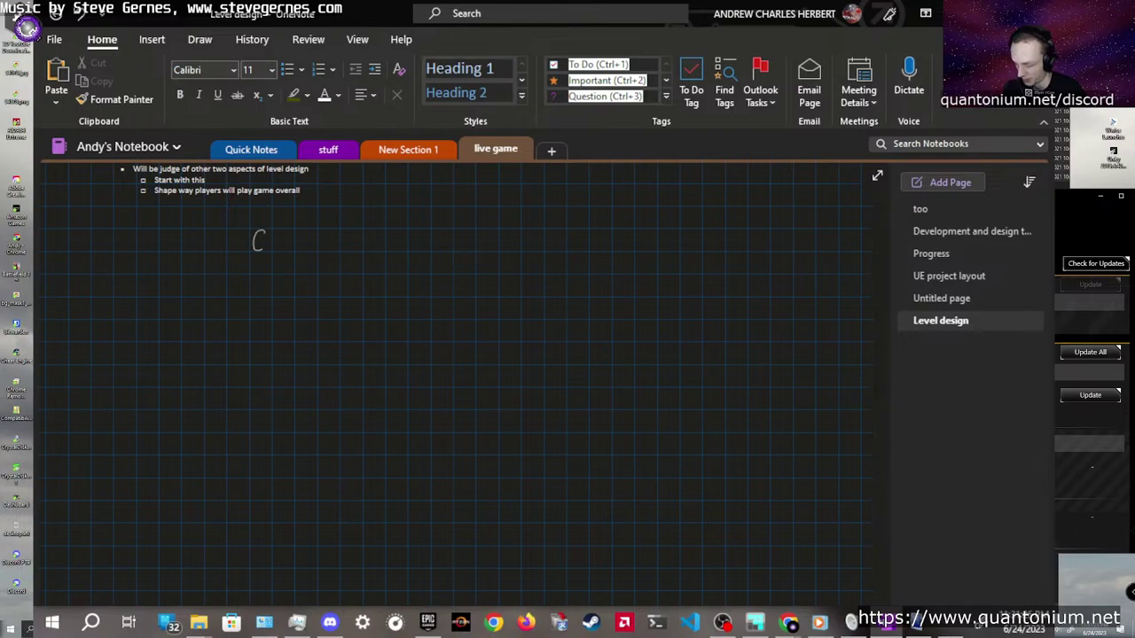
# Draw a vertical column of six small red circles on the grid below the notes
pyautogui.click(257, 241)
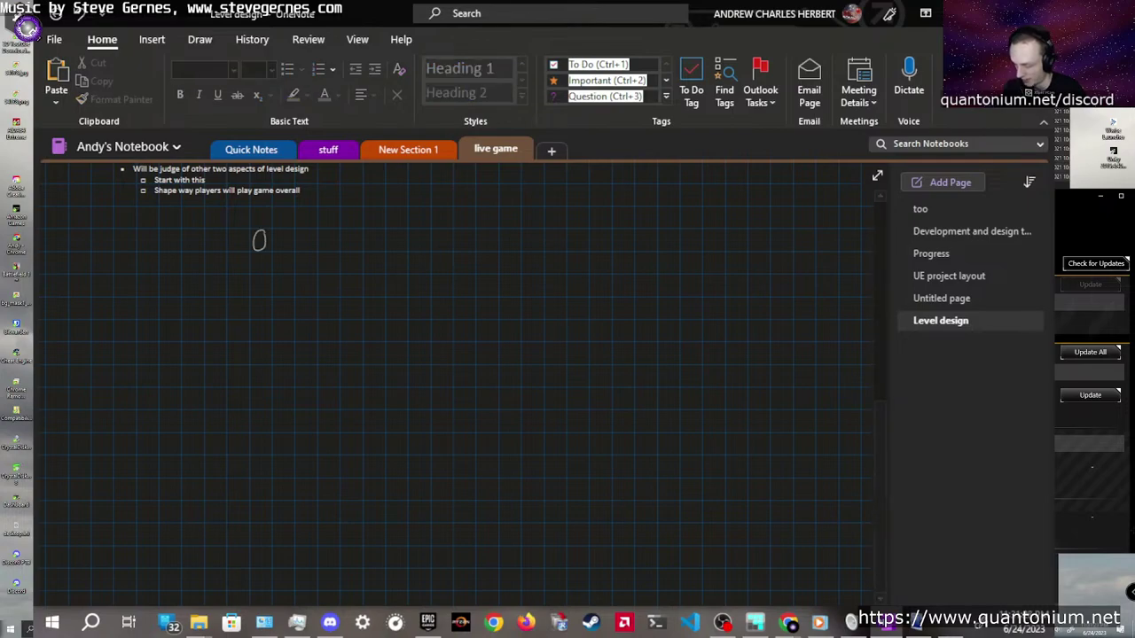
pyautogui.hotkey('ctrl', 'z')
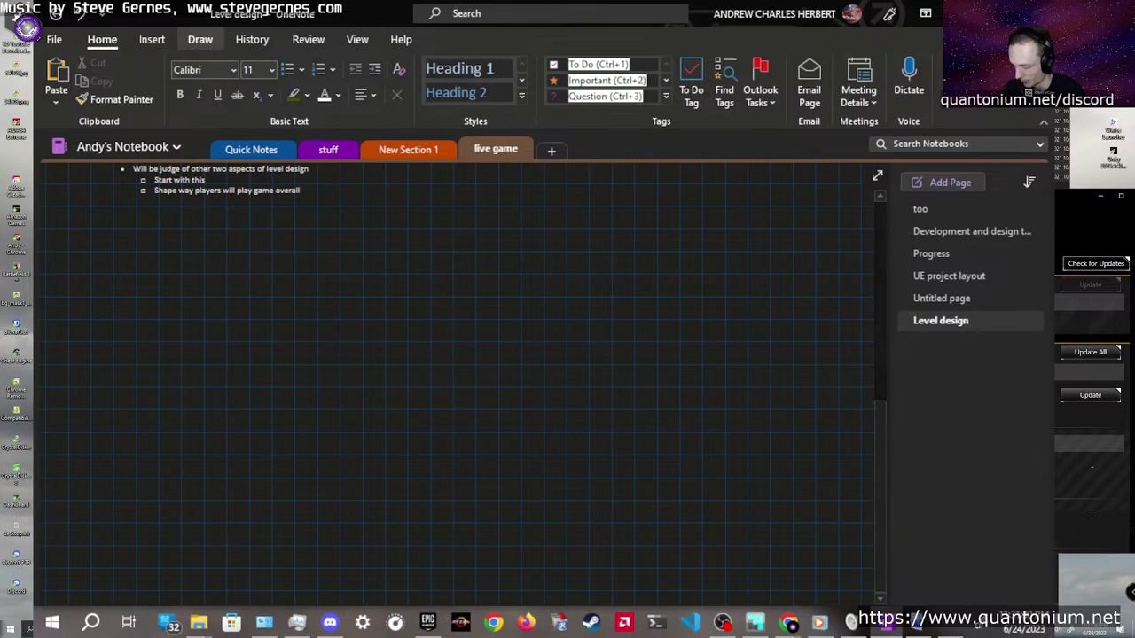
pyautogui.click(199, 39)
pyautogui.click(207, 79)
pyautogui.click(245, 76)
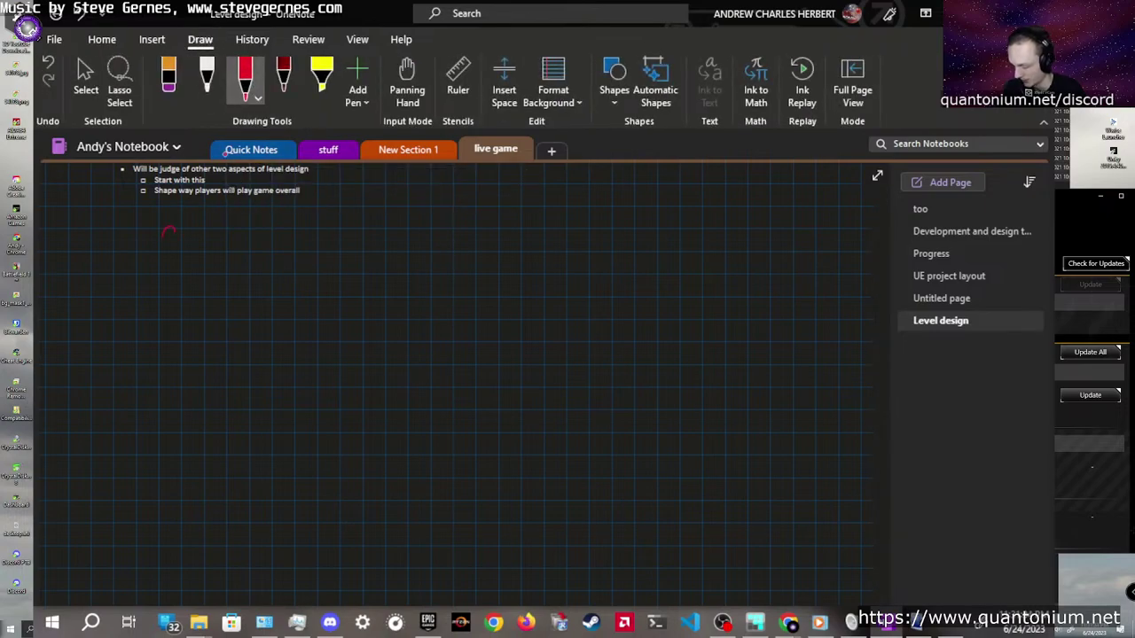
pyautogui.moveTo(169, 229); pyautogui.dragTo(168, 232)
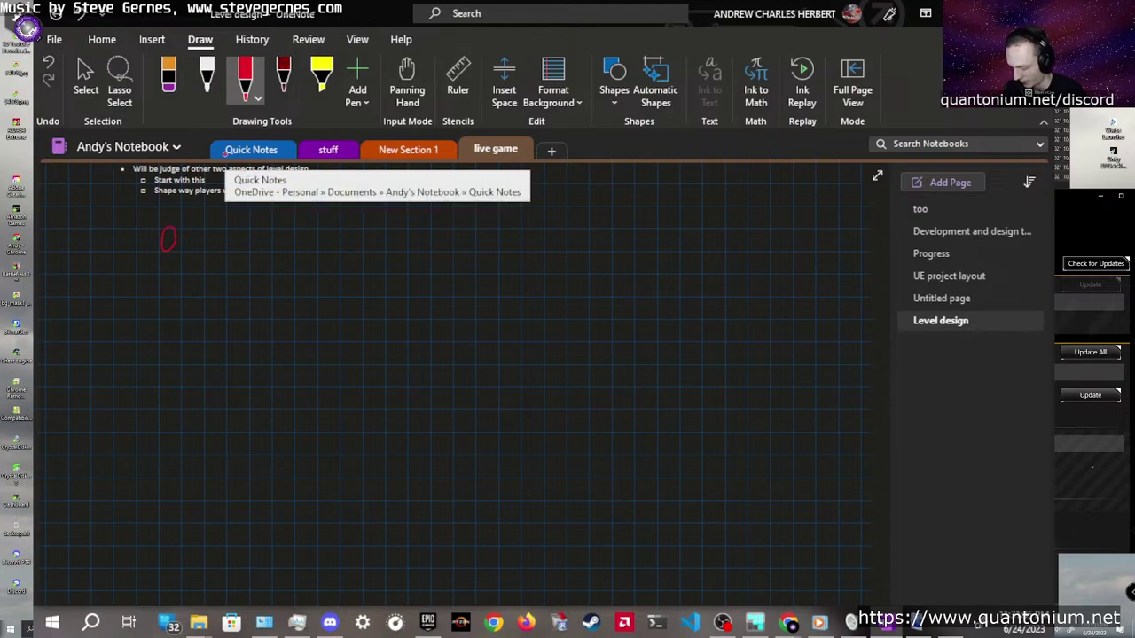
pyautogui.moveTo(165, 299); pyautogui.dragTo(163, 302)
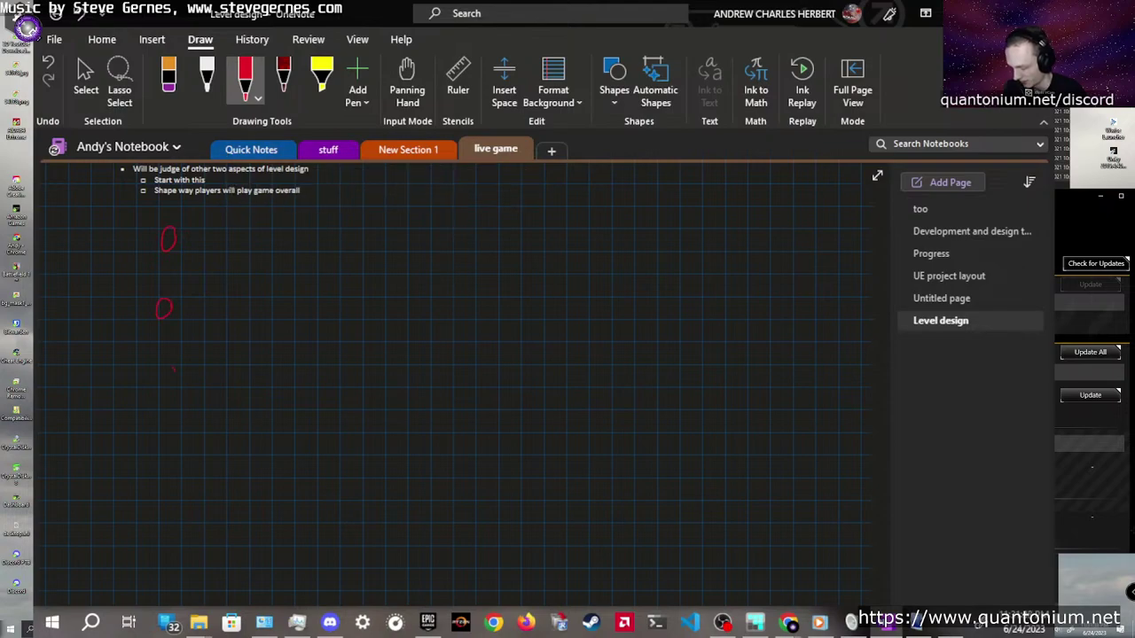
pyautogui.moveTo(174, 370); pyautogui.dragTo(171, 366)
pyautogui.moveTo(172, 435); pyautogui.dragTo(170, 436)
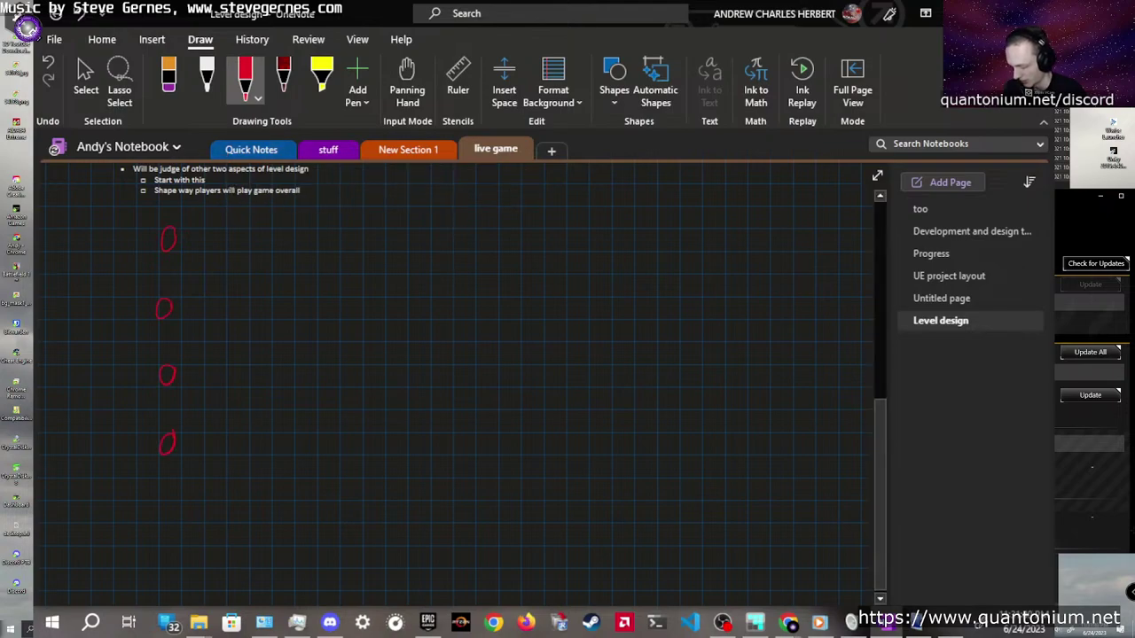
pyautogui.moveTo(171, 505); pyautogui.dragTo(169, 507)
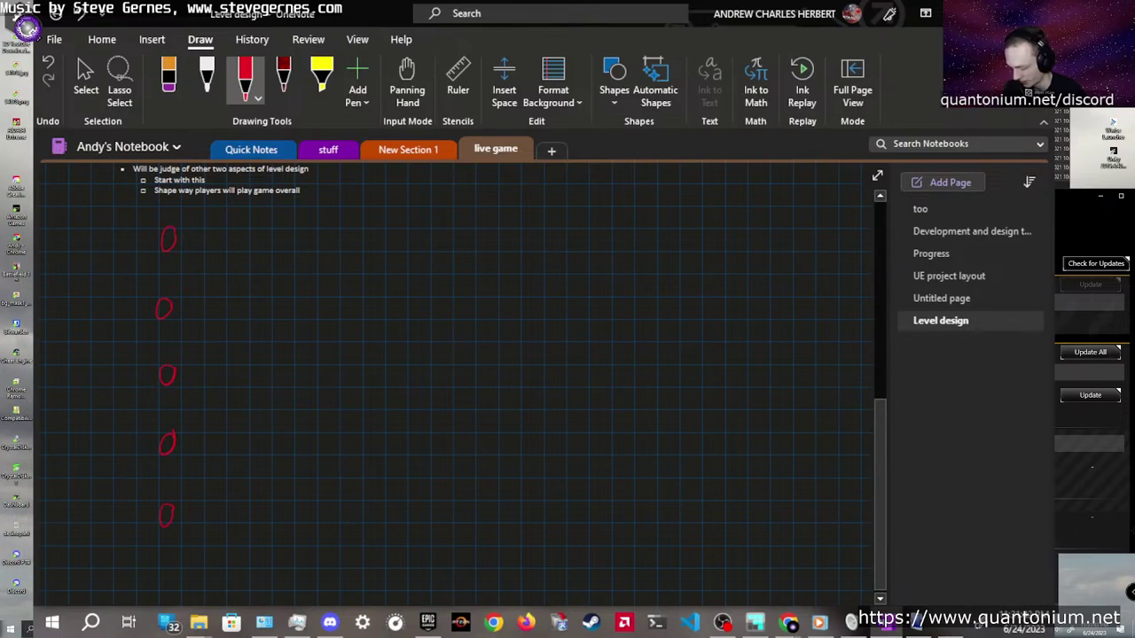
pyautogui.moveTo(171, 572); pyautogui.dragTo(169, 574)
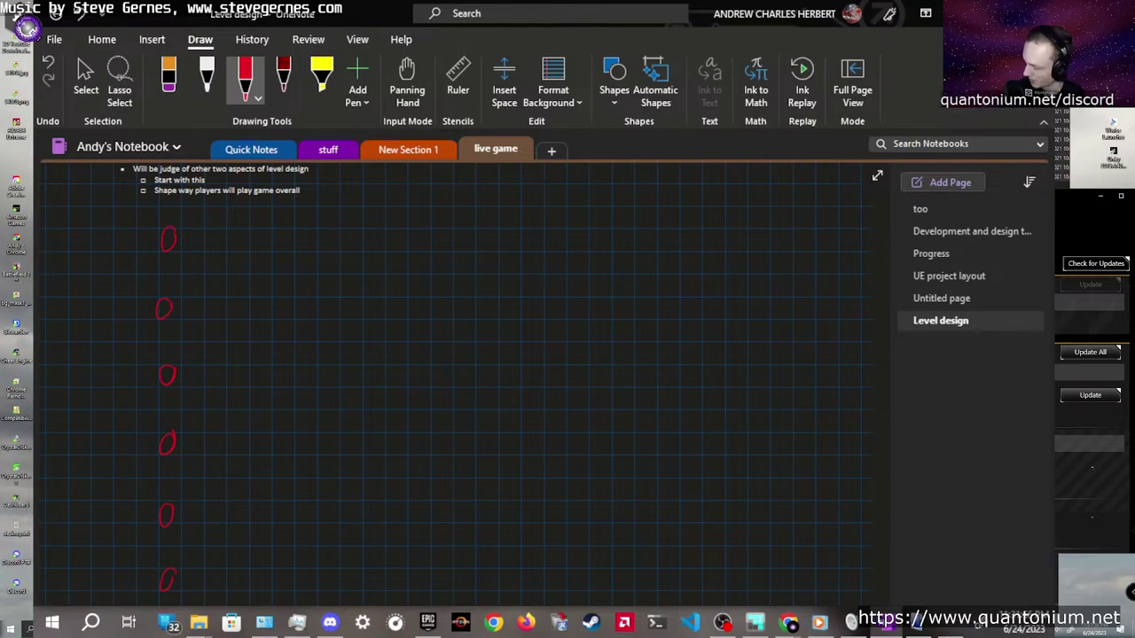
# Add a separate text note beside the circles reading "Symmetrical- even, blaanced, fair on both sidez" and check the spelling of "blaanced"
pyautogui.click(85, 82)
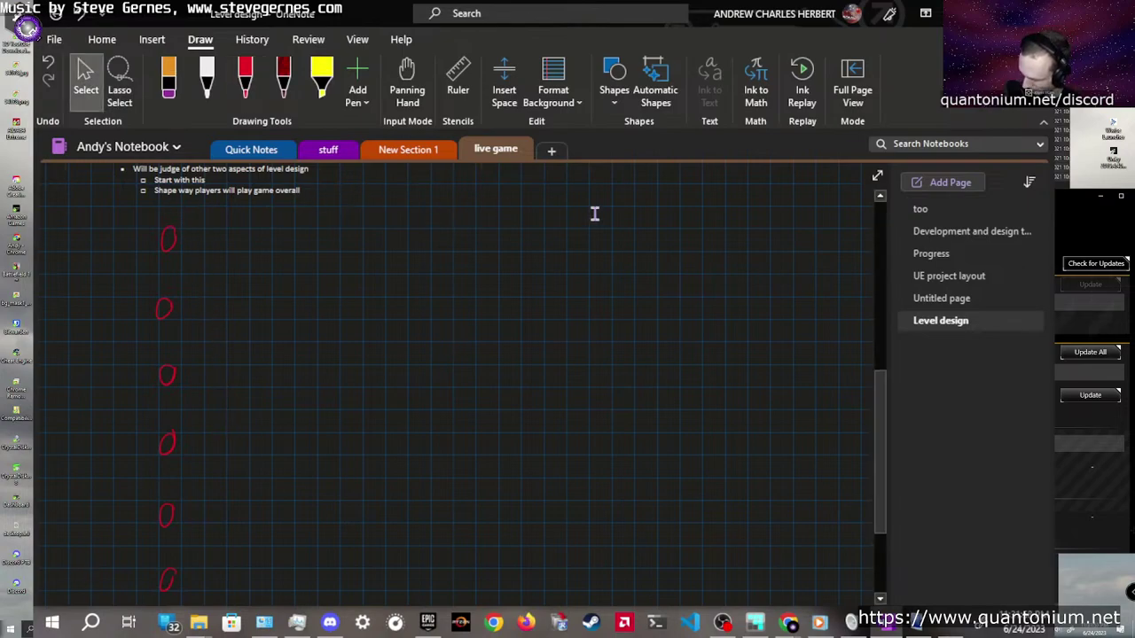
pyautogui.click(650, 202)
pyautogui.write('symm')
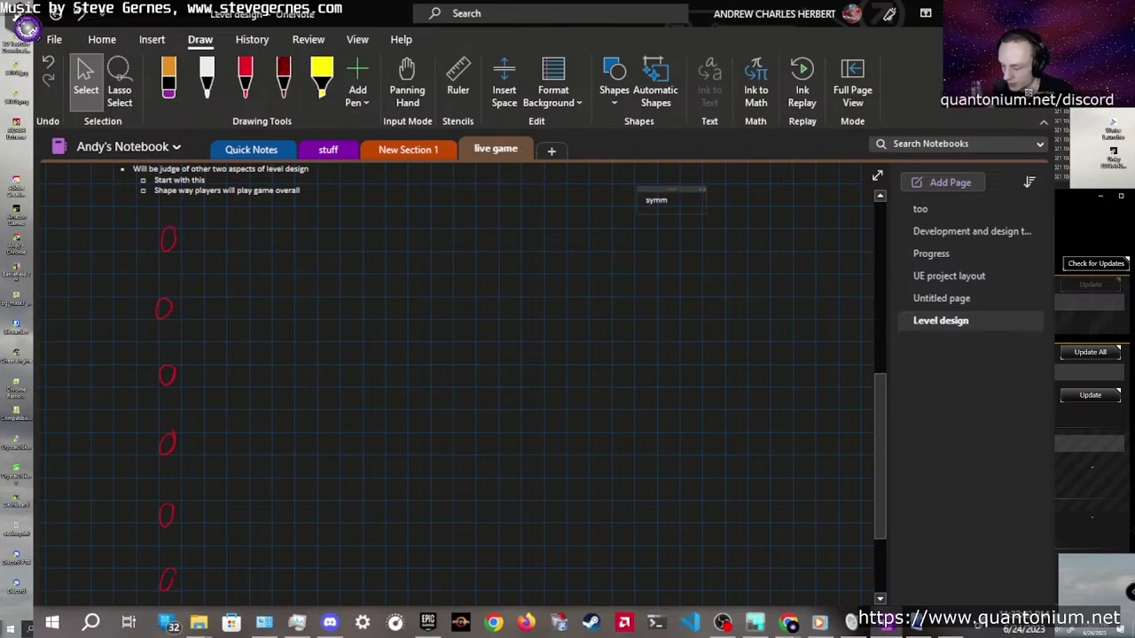
pyautogui.write('etrical- ')
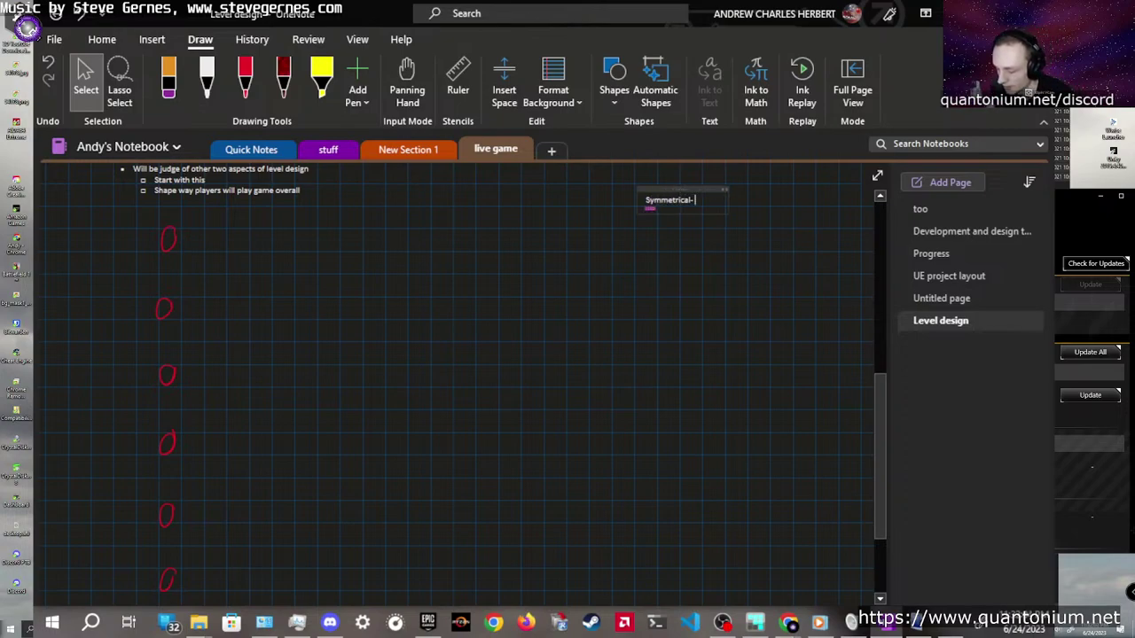
pyautogui.write('even')
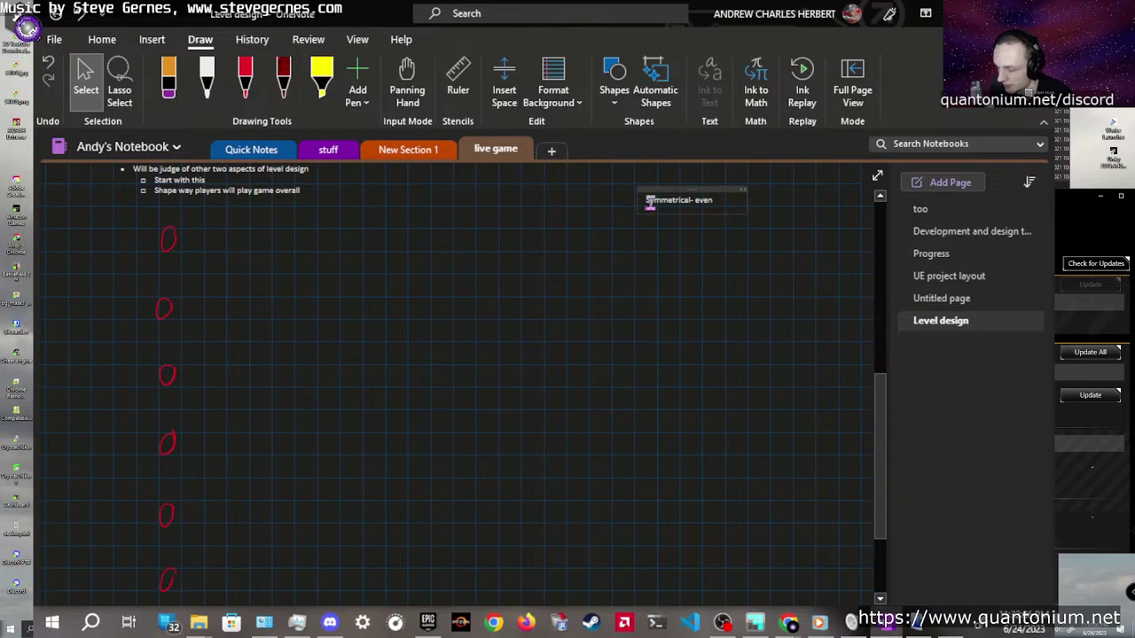
pyautogui.write(', blaanced,')
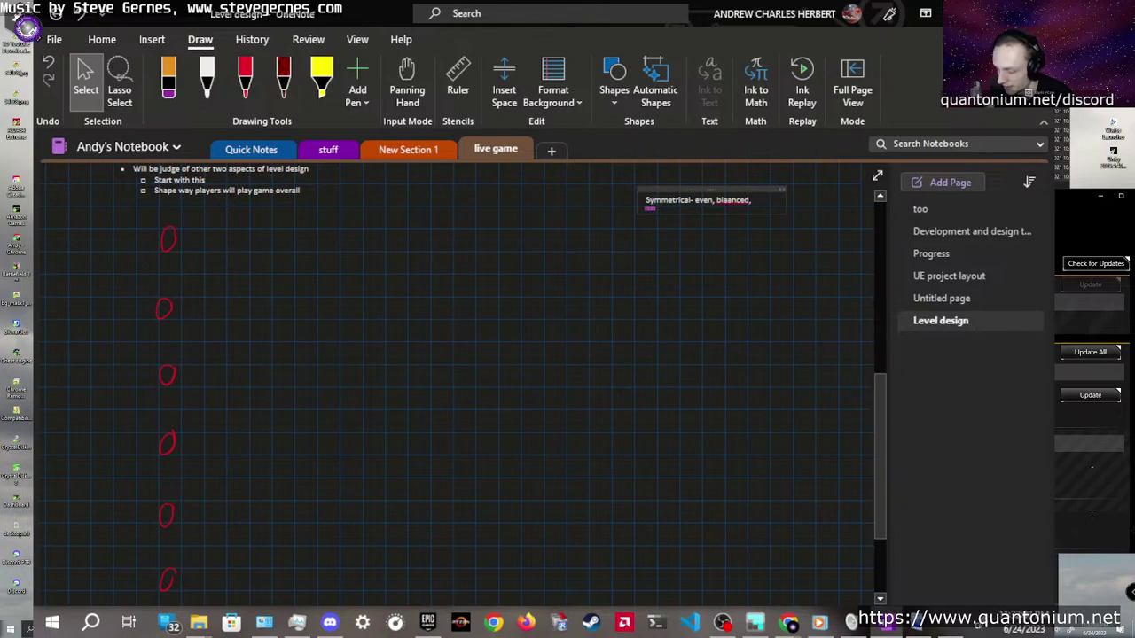
pyautogui.write(' fair on bo')
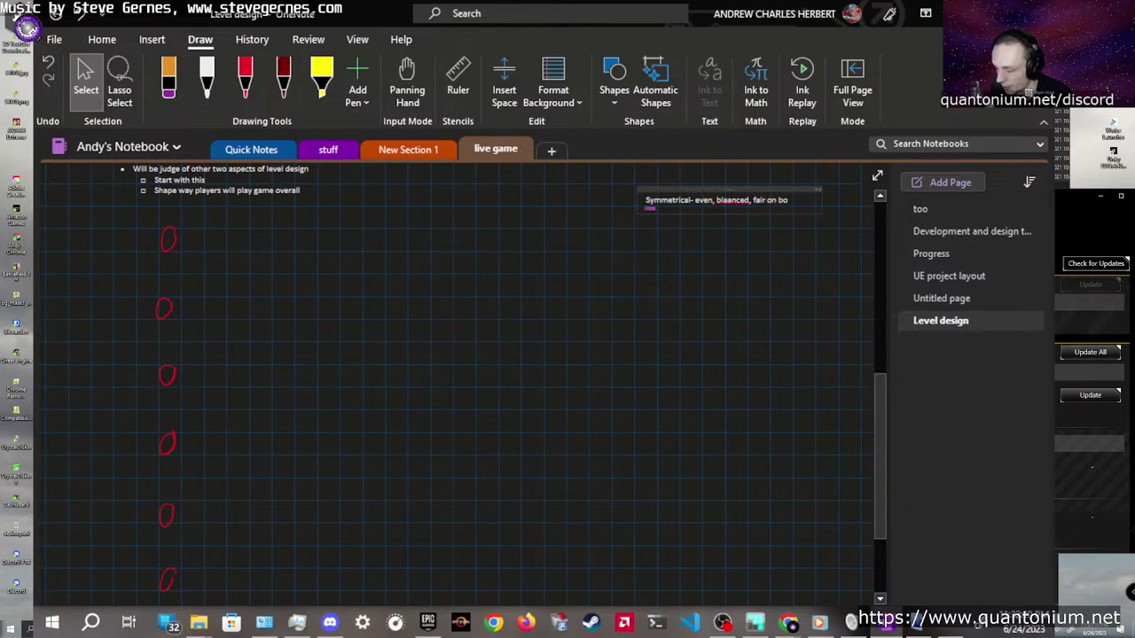
pyautogui.write('th sidez')
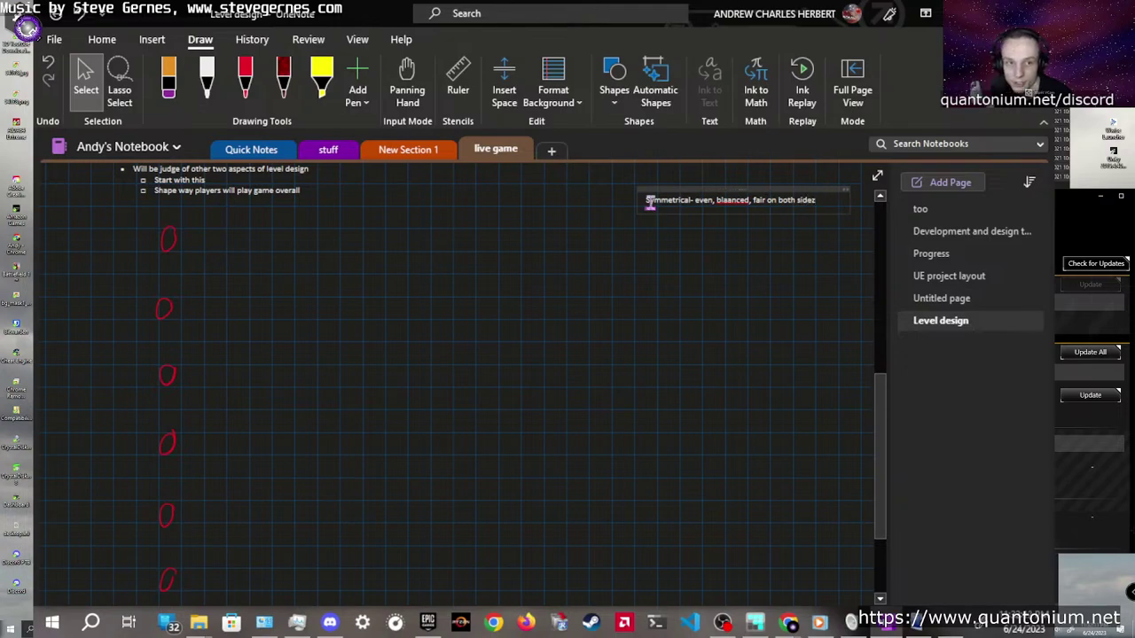
pyautogui.rightClick(726, 199)
pyautogui.click(745, 184)
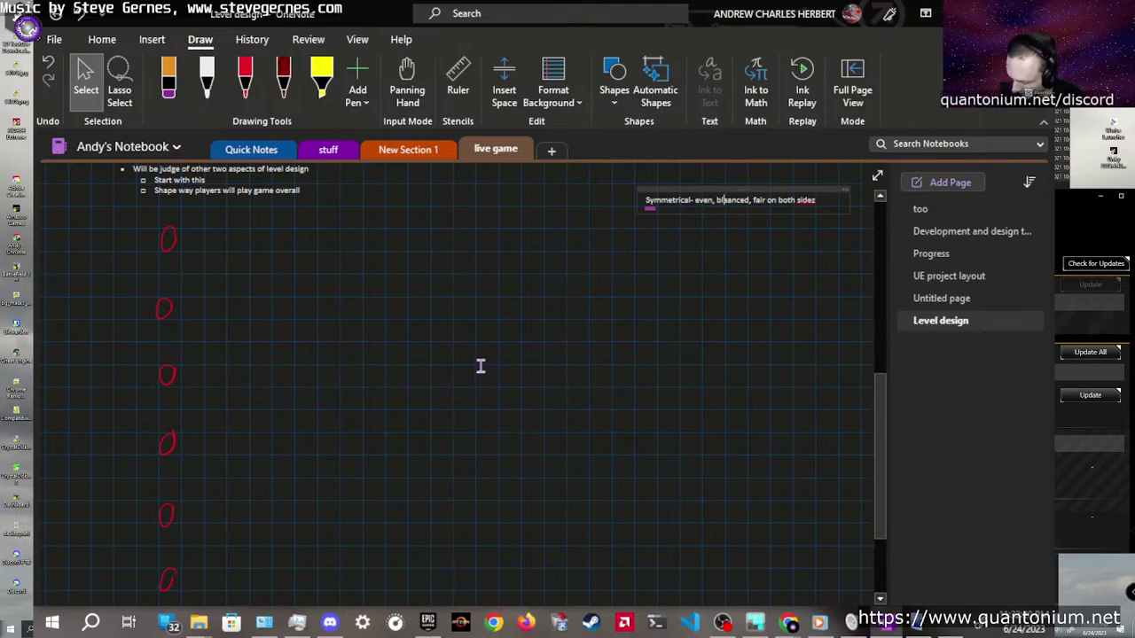
# Lasso the column of six red circles and move it farther down and to the right on the page
pyautogui.keyDown('ctrl'); pyautogui.scroll(-3, 480, 366); pyautogui.keyUp('ctrl')
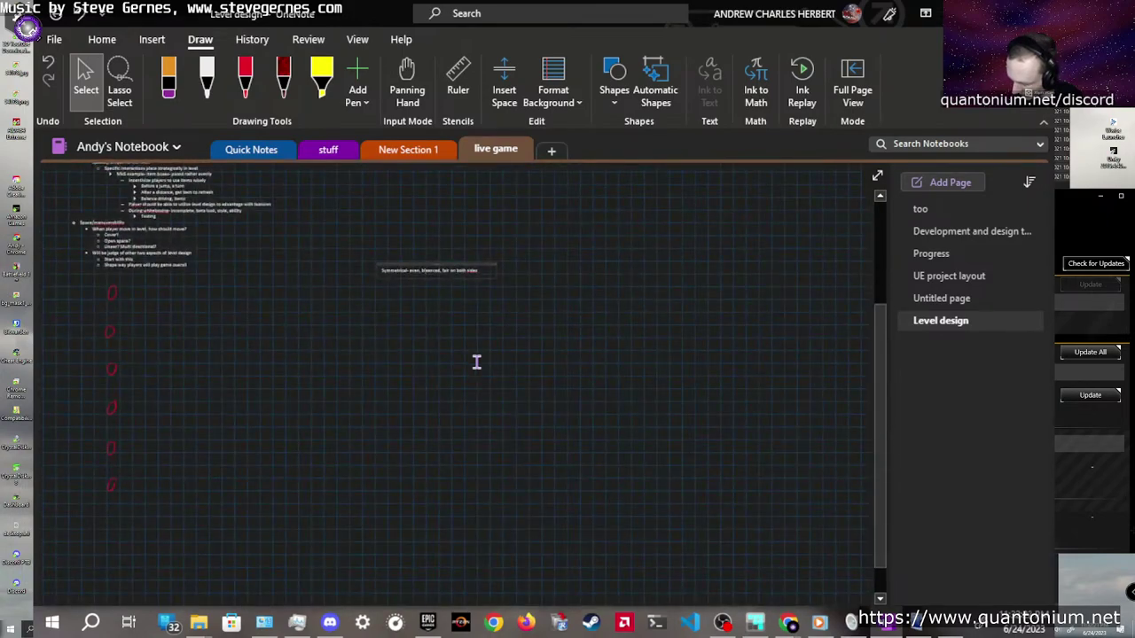
pyautogui.click(119, 80)
pyautogui.moveTo(120, 270)
pyautogui.mouseDown()
pyautogui.moveTo(129, 507)
pyautogui.moveTo(106, 258)
pyautogui.mouseUp()
pyautogui.moveTo(110, 389)
pyautogui.mouseDown()
pyautogui.moveTo(112, 508)
pyautogui.moveTo(292, 505)
pyautogui.mouseUp()
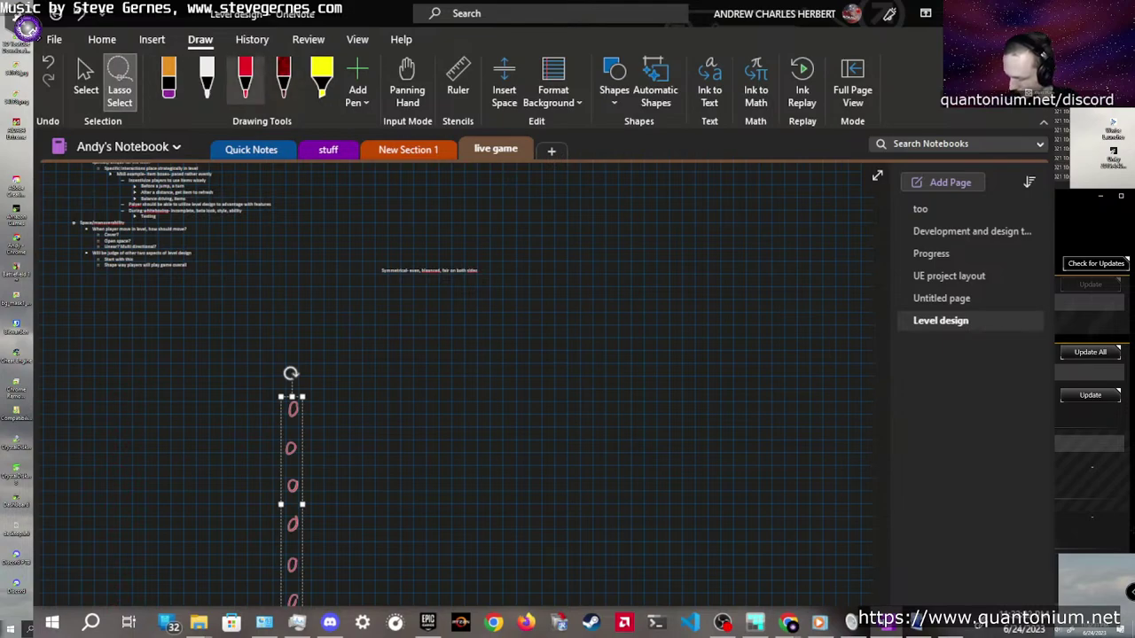
# Sketch a white box around the top circle of the column and erase it
pyautogui.click(246, 78)
pyautogui.scroll(-3, 276, 324)
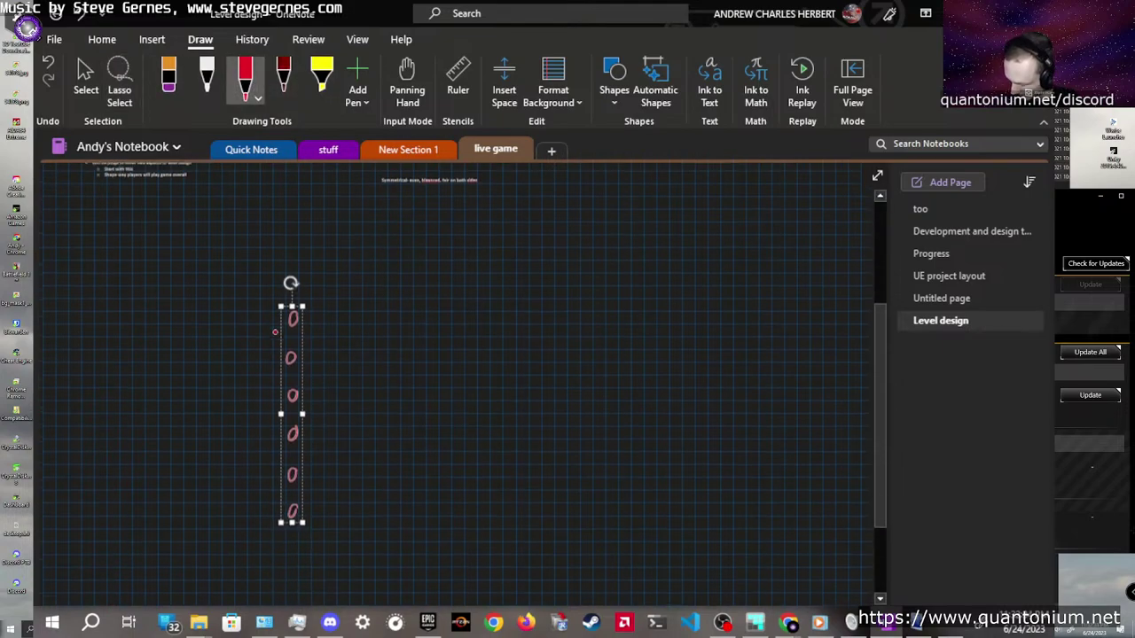
pyautogui.click(206, 79)
pyautogui.scroll(1, 207, 78)
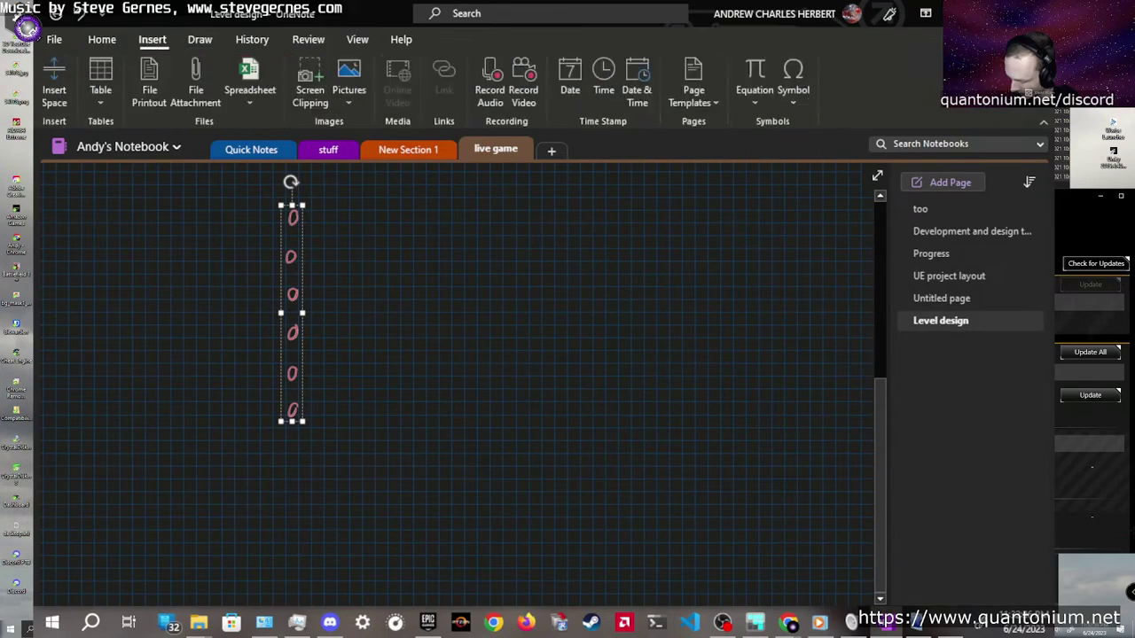
pyautogui.scroll(-1, 208, 78)
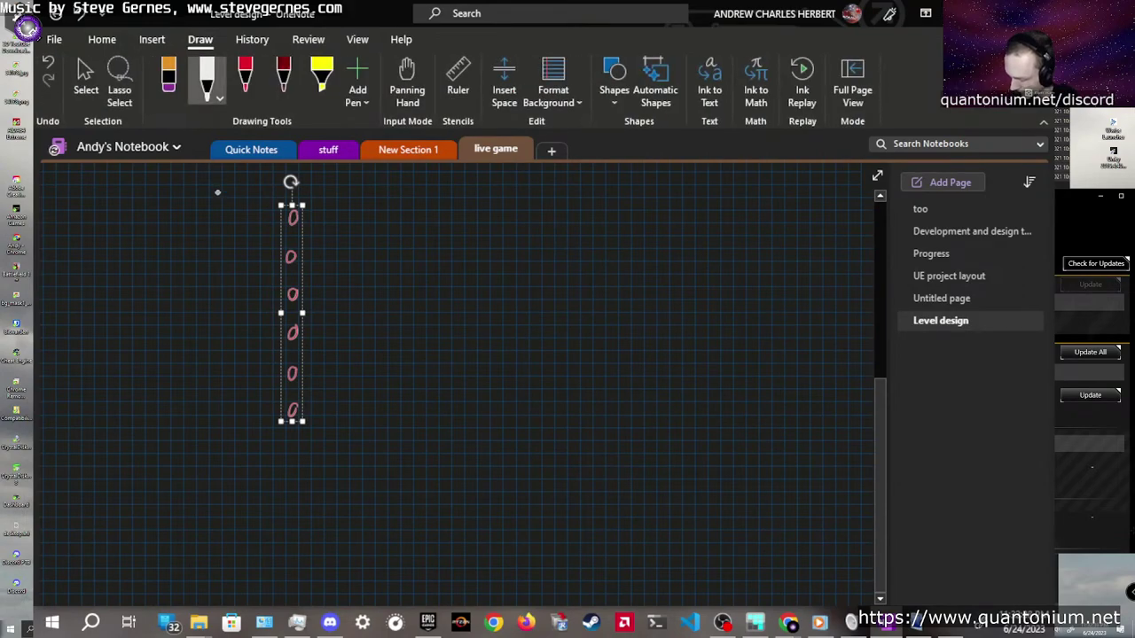
pyautogui.moveTo(268, 197)
pyautogui.mouseDown()
pyautogui.moveTo(267, 234)
pyautogui.moveTo(343, 242)
pyautogui.moveTo(305, 205)
pyautogui.mouseUp()
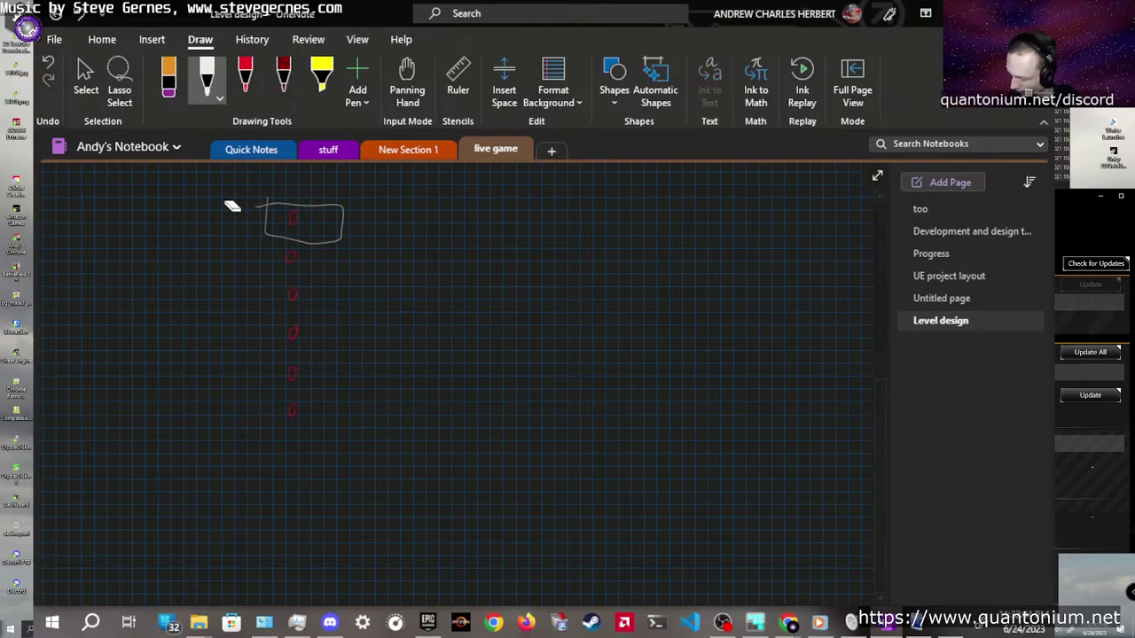
pyautogui.hotkey('ctrl', 'z')
pyautogui.moveTo(227, 190)
pyautogui.mouseDown()
pyautogui.moveTo(223, 262)
pyautogui.moveTo(396, 255)
pyautogui.moveTo(315, 190)
pyautogui.moveTo(213, 193)
pyautogui.moveTo(232, 206)
pyautogui.mouseUp()
# Change the red pen's colour to dark teal
pyautogui.click(245, 79)
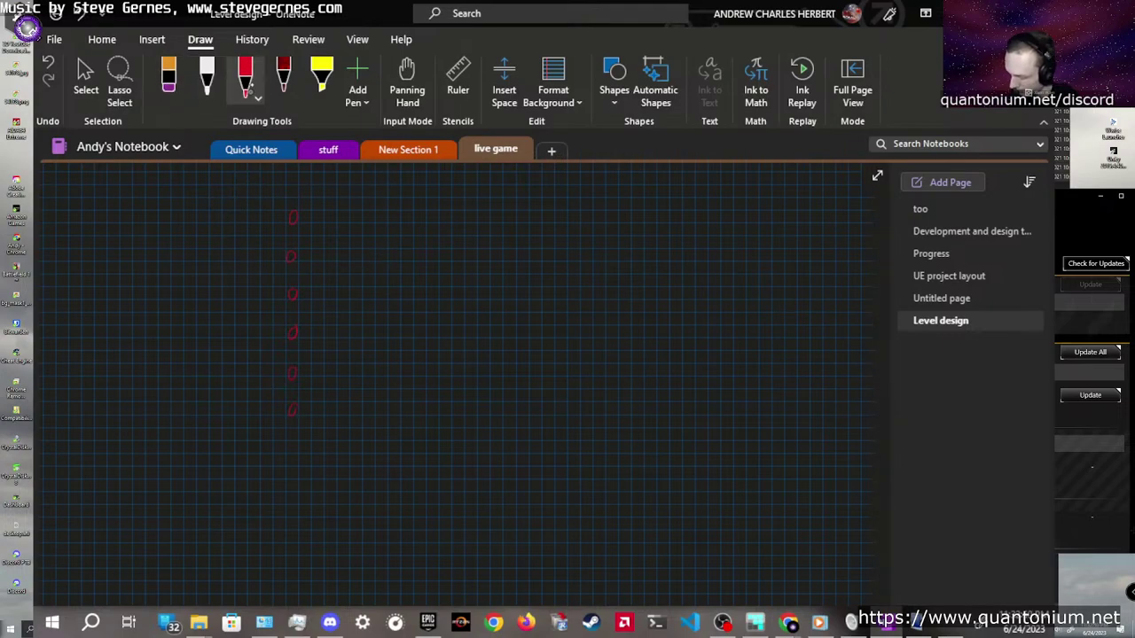
pyautogui.click(246, 78)
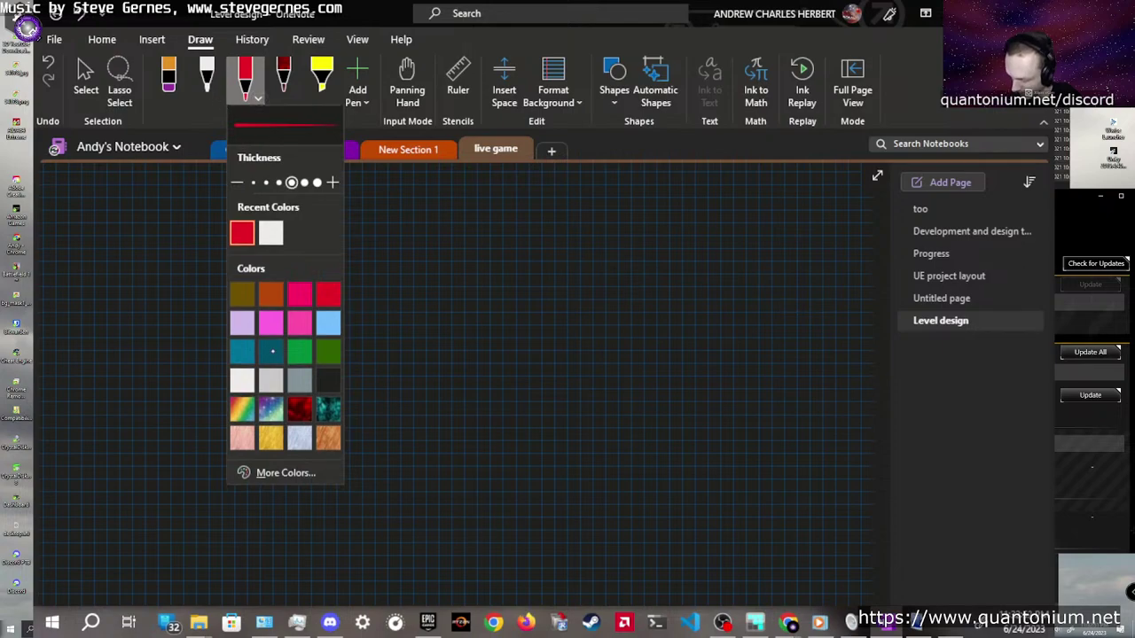
pyautogui.click(270, 356)
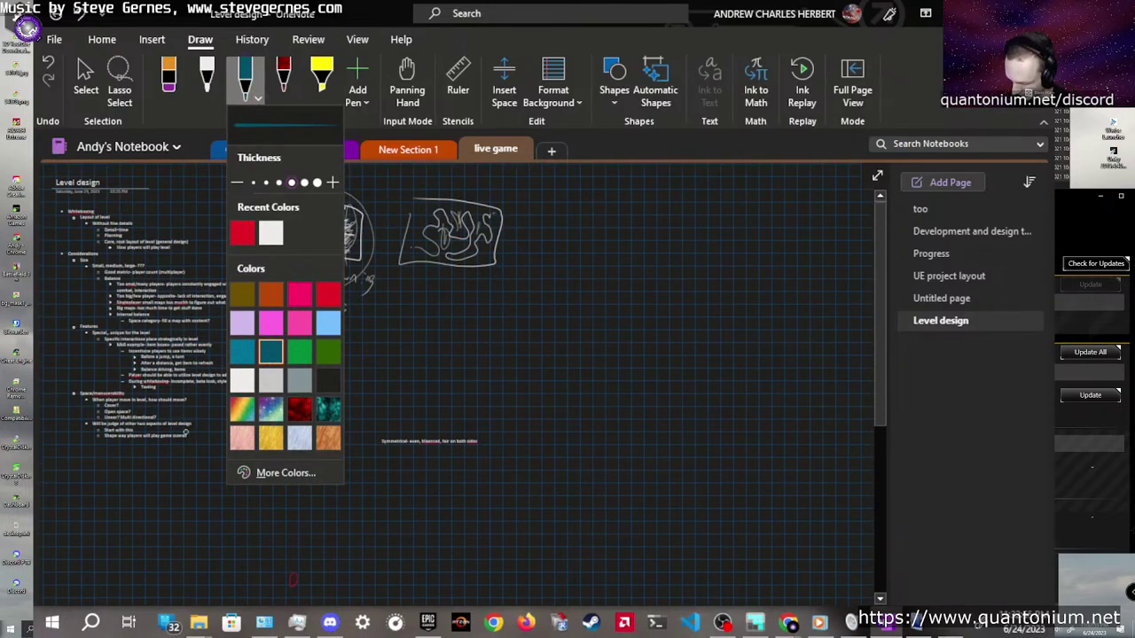
# Add a bullet at the end of the notes reading "Player size, level scale relative to camera important!!!! (preception of level)"
pyautogui.click(185, 431)
pyautogui.click(86, 82)
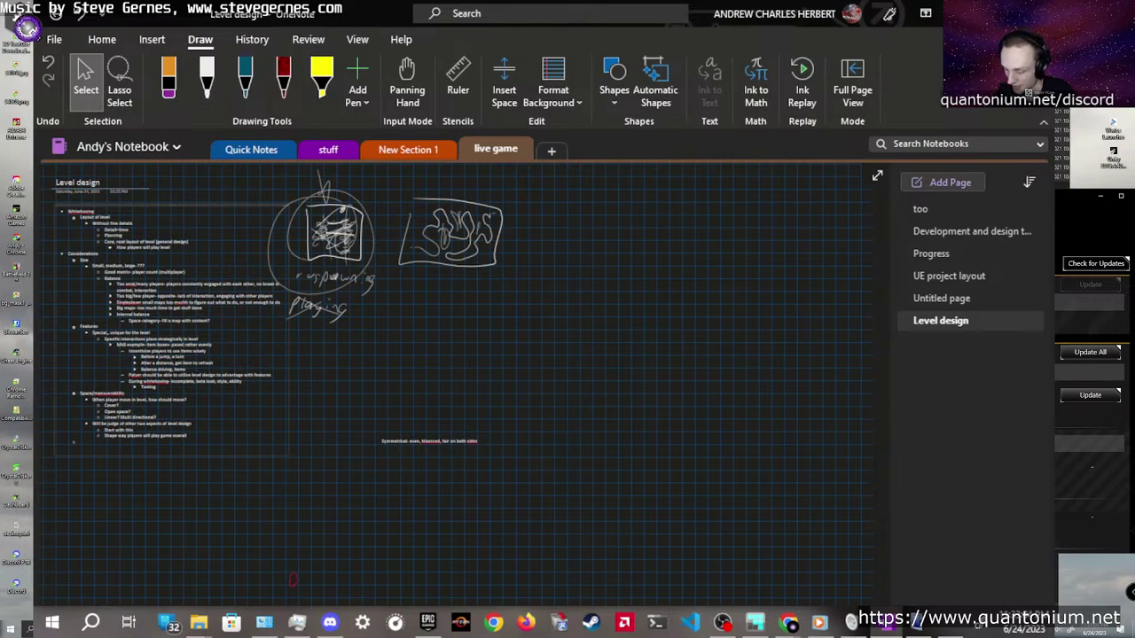
pyautogui.write('er ')
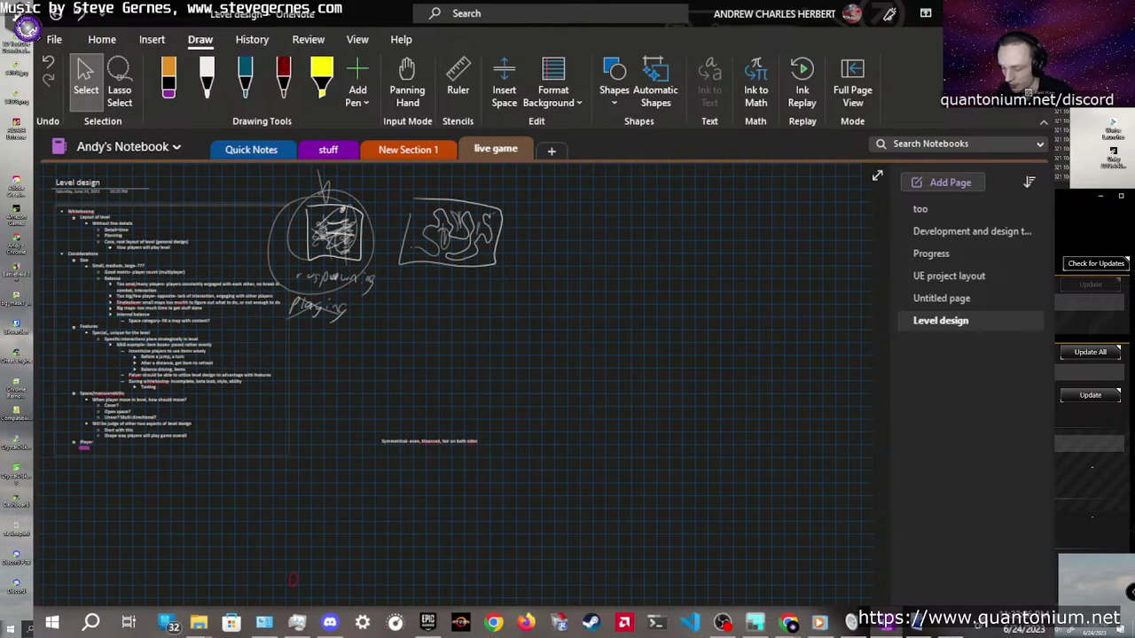
pyautogui.write('s')
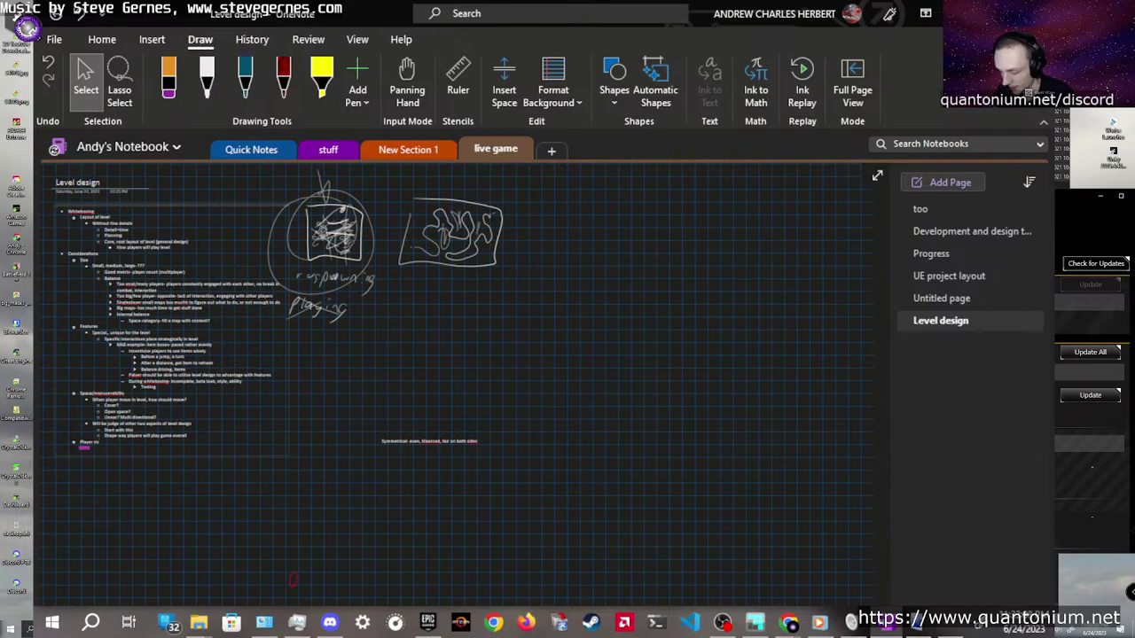
pyautogui.write('ize, level scale ra')
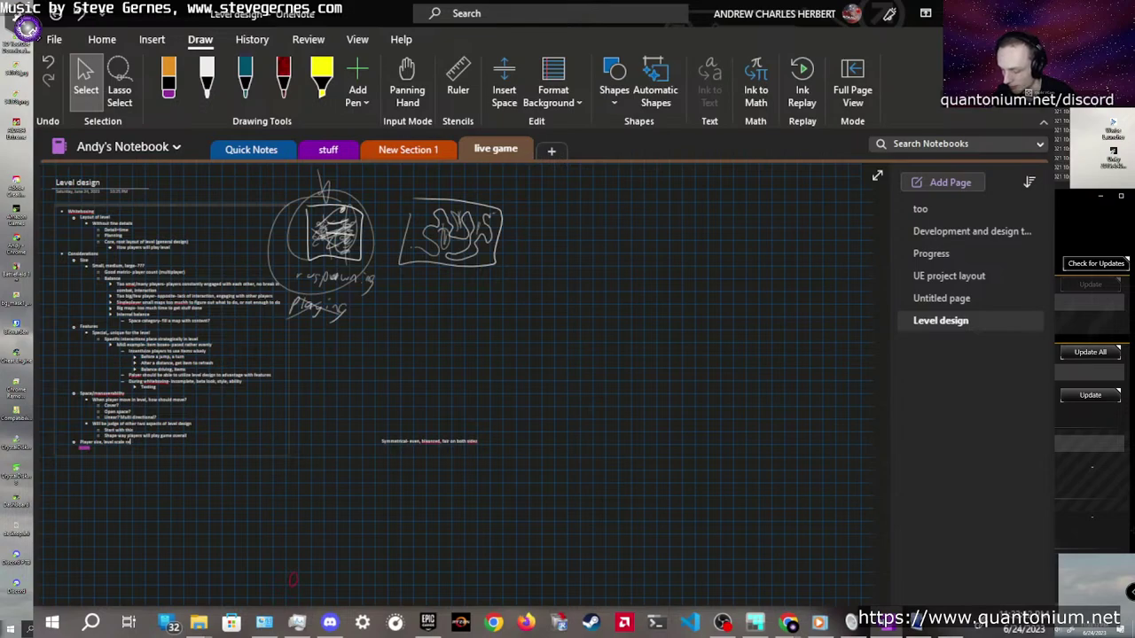
pyautogui.write('lative to camera important!!!! (')
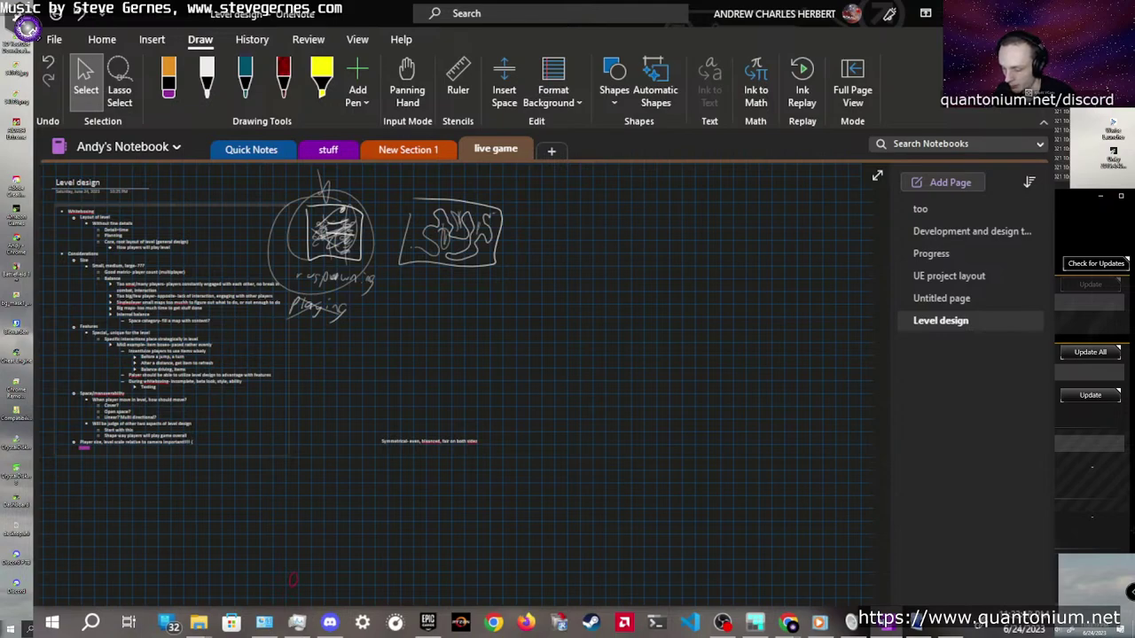
pyautogui.write('proception of level')
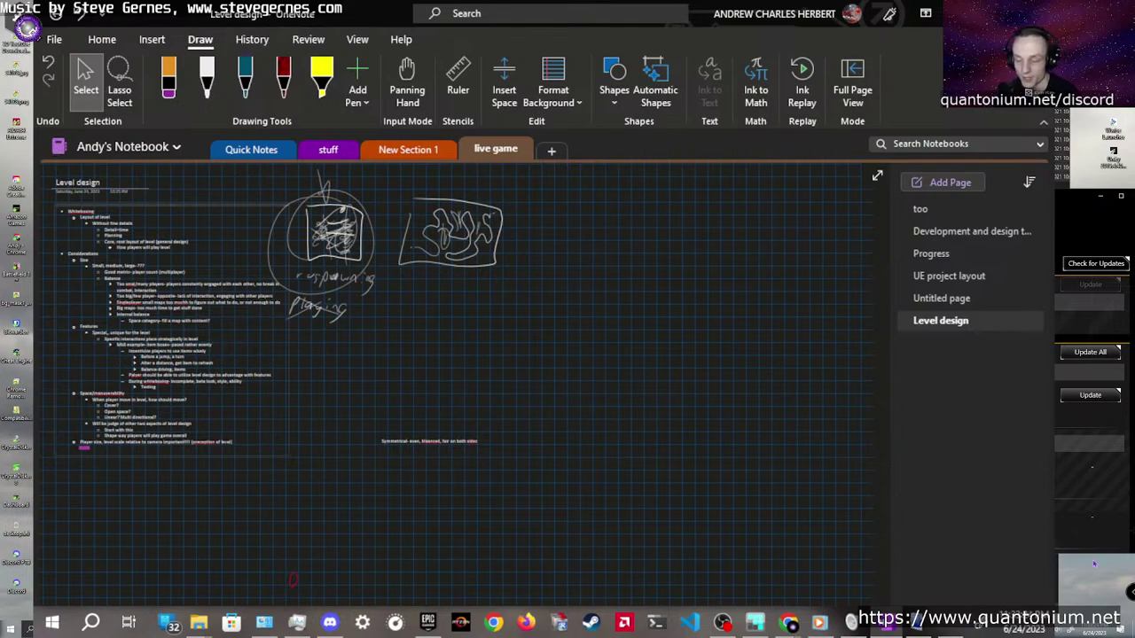
# Add an indented sub-bullet reading FOV- increase = more "speed" under the player size bullet
pyautogui.press('Return')
pyautogui.press('Tab')
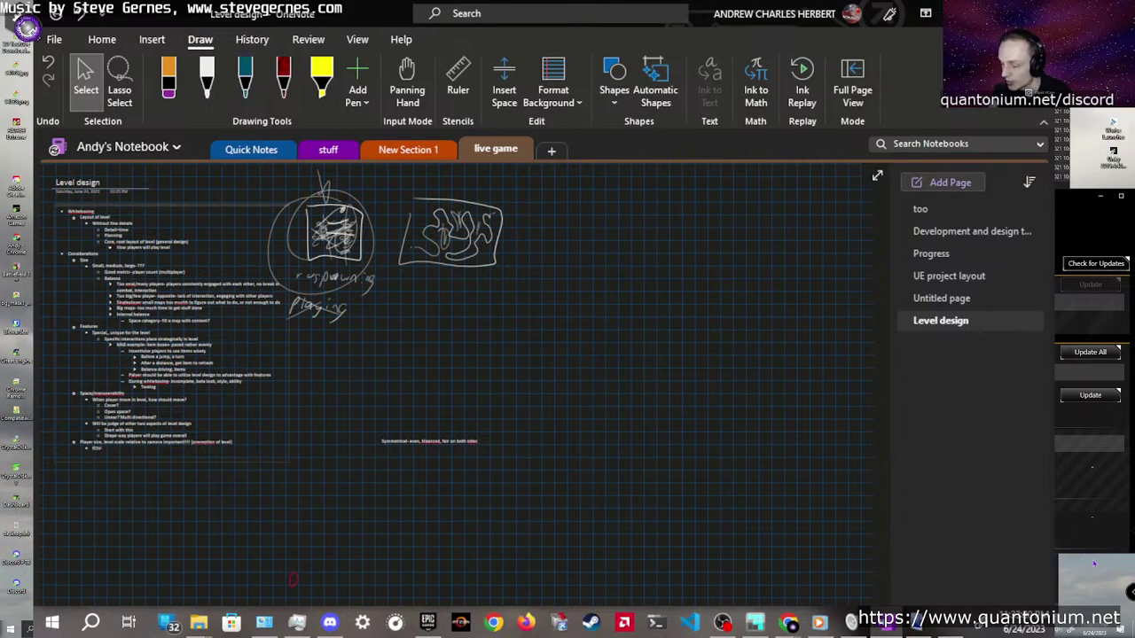
pyautogui.write('FOV- increase = more')
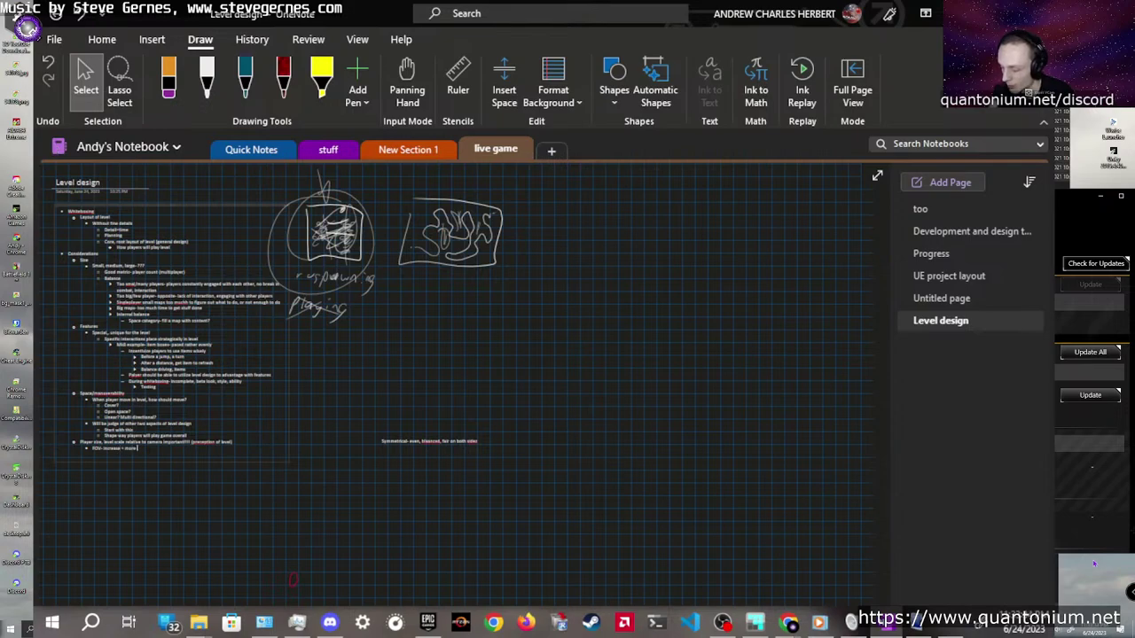
pyautogui.write(' "speed')
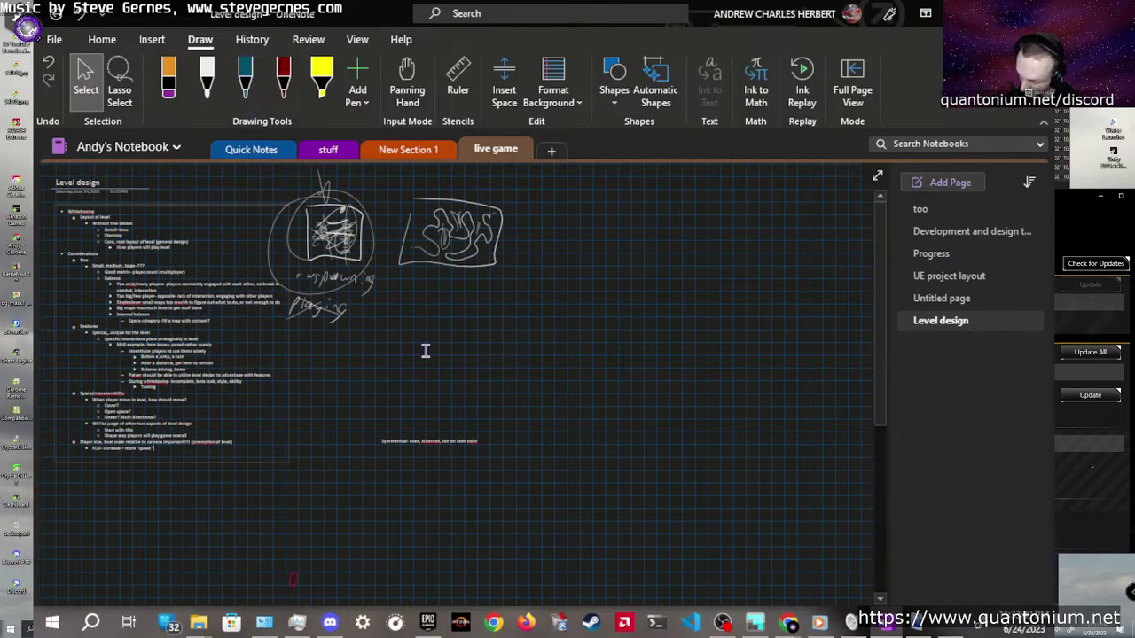
pyautogui.scroll(-5, 421, 428)
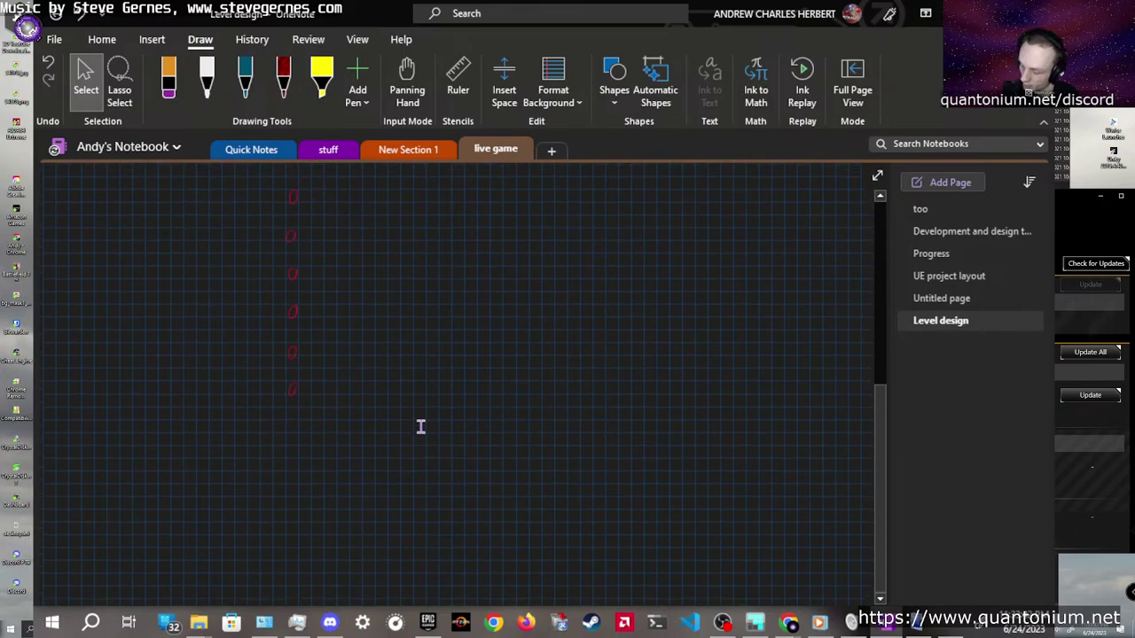
# Sketch a dark red box around the top two circles of the column, with a small circle inside it on each side
pyautogui.scroll(2, 422, 428)
pyautogui.click(245, 75)
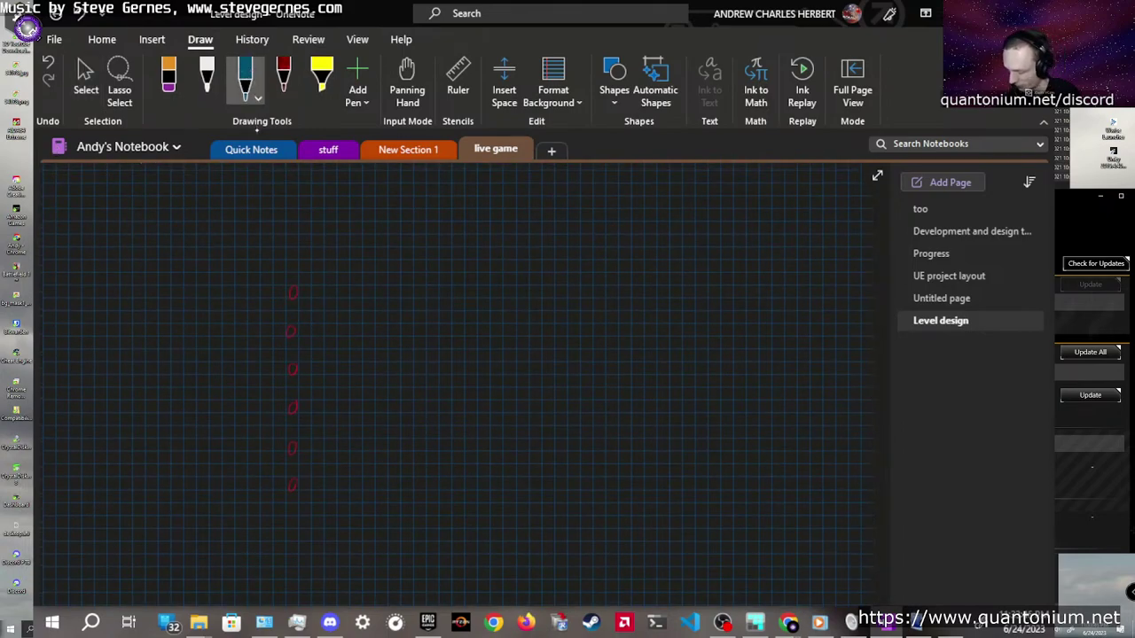
pyautogui.click(283, 75)
pyautogui.moveTo(151, 248)
pyautogui.mouseDown()
pyautogui.moveTo(152, 301)
pyautogui.moveTo(178, 226)
pyautogui.mouseUp()
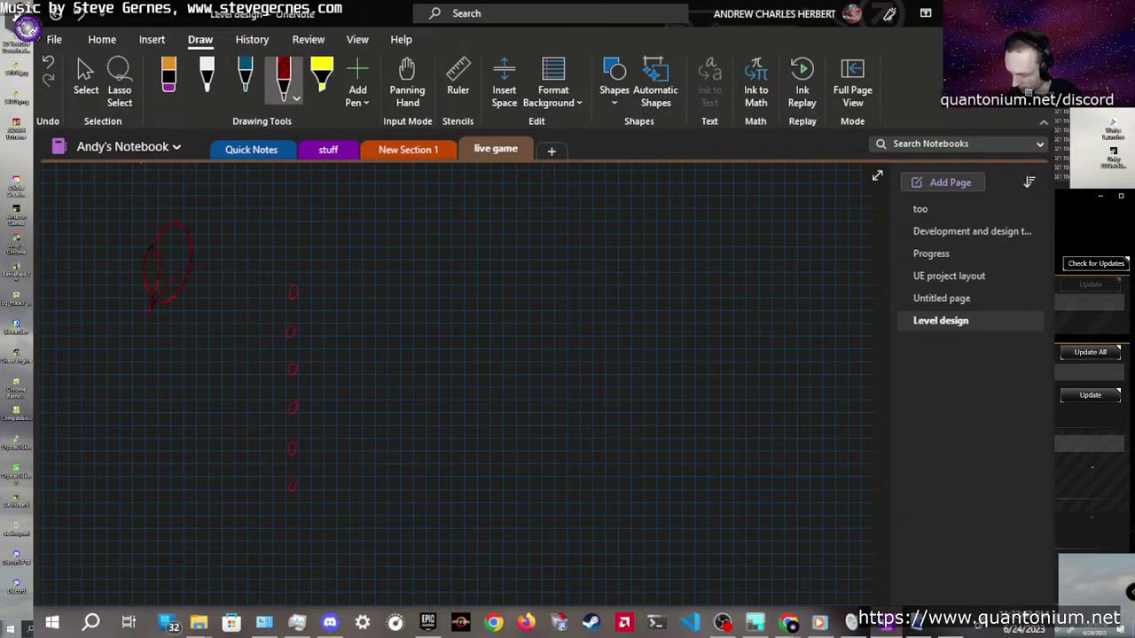
pyautogui.hotkey('ctrl', 'z')
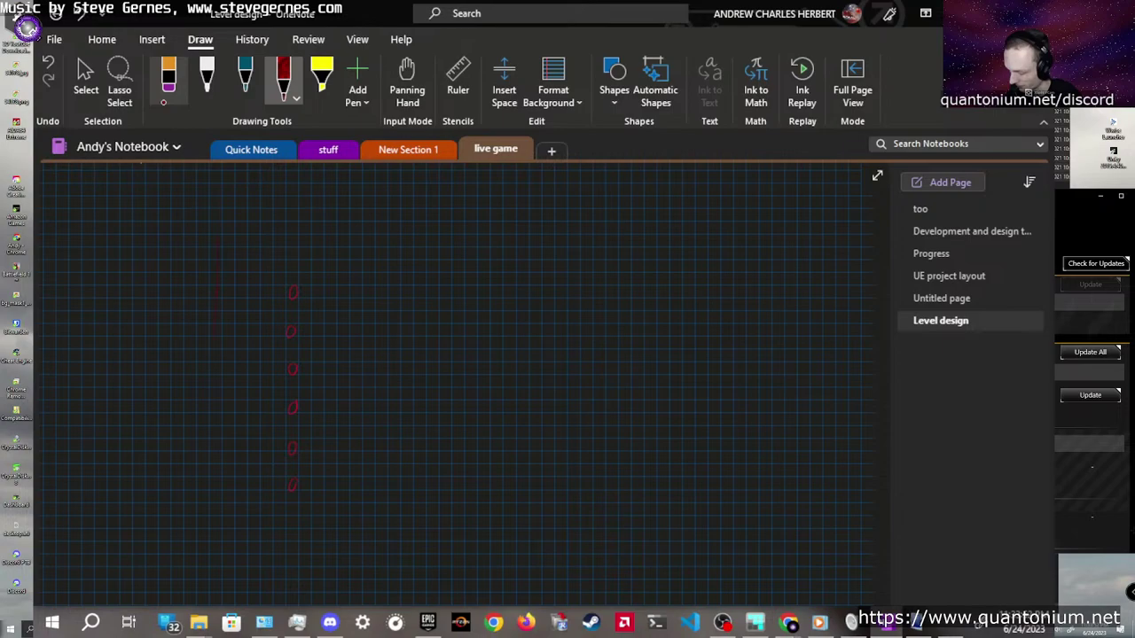
pyautogui.moveTo(217, 237); pyautogui.dragTo(352, 322)
pyautogui.moveTo(284, 237)
pyautogui.mouseDown()
pyautogui.moveTo(405, 243)
pyautogui.moveTo(399, 328)
pyautogui.mouseUp()
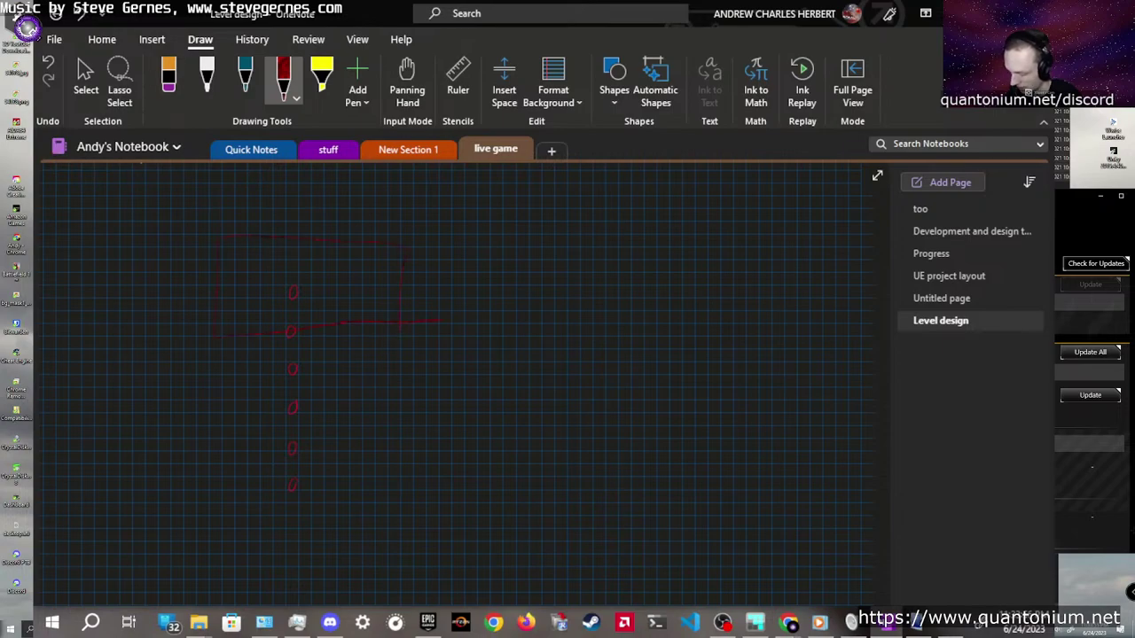
pyautogui.moveTo(250, 301); pyautogui.dragTo(240, 317)
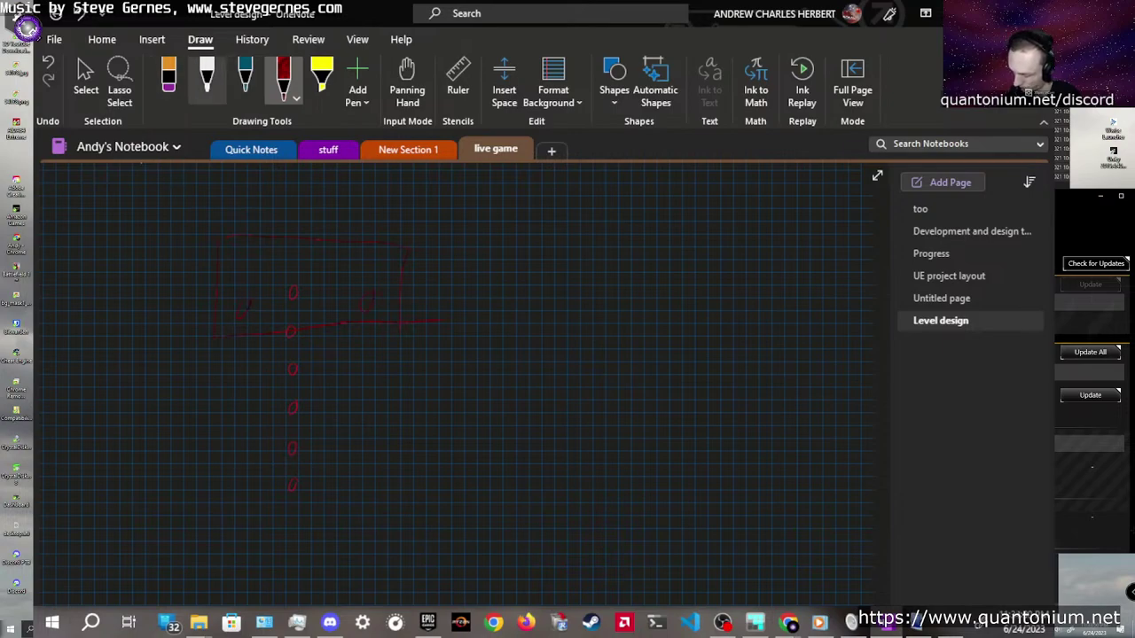
# Draw a long white vertical line running down just left of the column of red circles
pyautogui.click(207, 78)
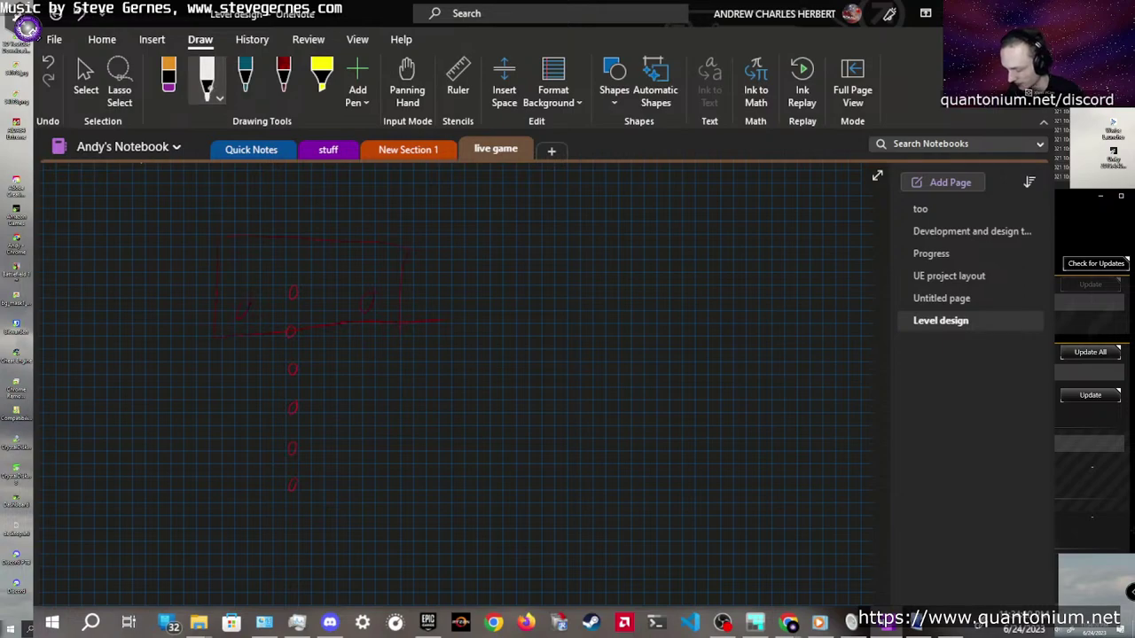
pyautogui.moveTo(273, 192); pyautogui.dragTo(273, 599)
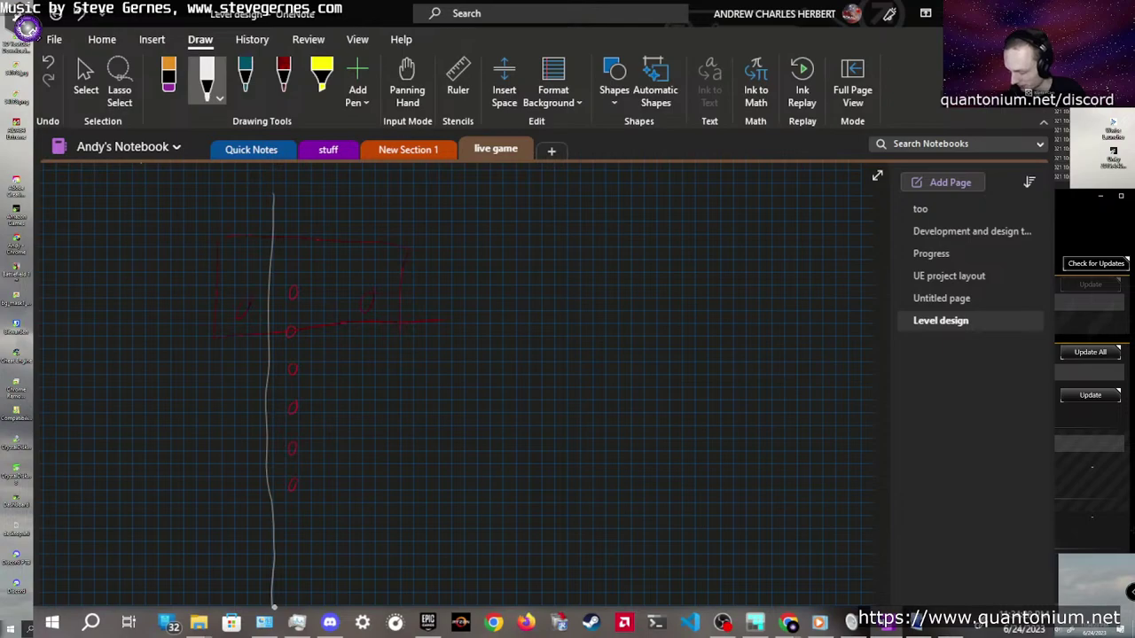
pyautogui.moveTo(317, 415); pyautogui.dragTo(316, 457)
pyautogui.moveTo(311, 249); pyautogui.dragTo(317, 307)
pyautogui.moveTo(315, 222); pyautogui.dragTo(315, 245)
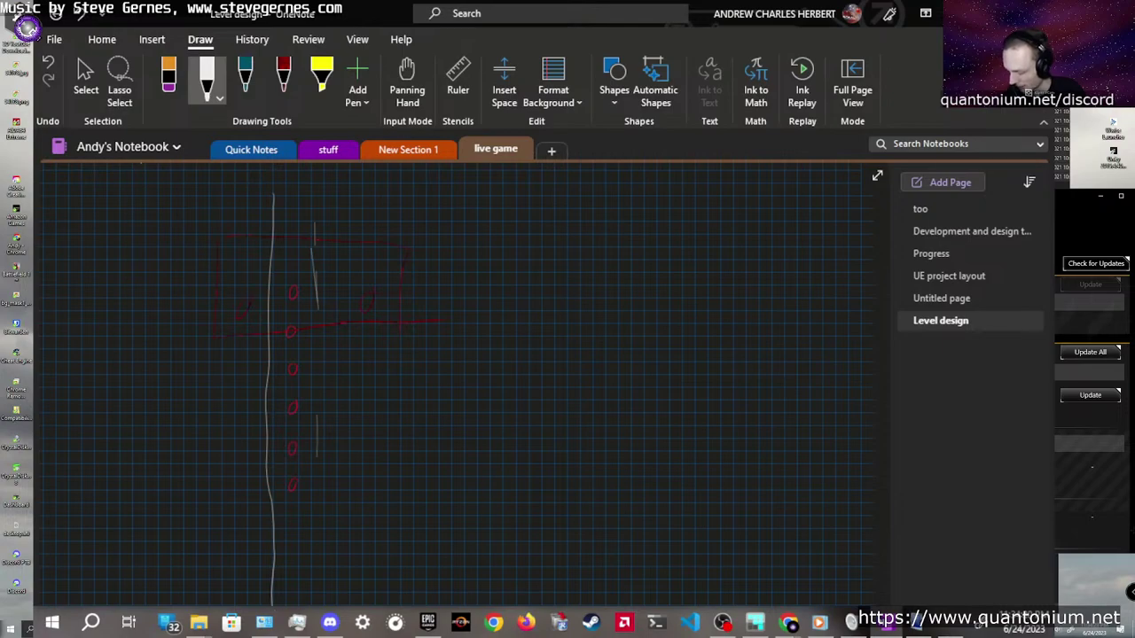
pyautogui.moveTo(307, 330); pyautogui.dragTo(307, 352)
pyautogui.moveTo(316, 376); pyautogui.dragTo(315, 410)
pyautogui.moveTo(306, 315); pyautogui.dragTo(311, 343)
pyautogui.moveTo(314, 410); pyautogui.dragTo(316, 429)
pyautogui.moveTo(311, 350); pyautogui.dragTo(316, 404)
pyautogui.moveTo(297, 623)
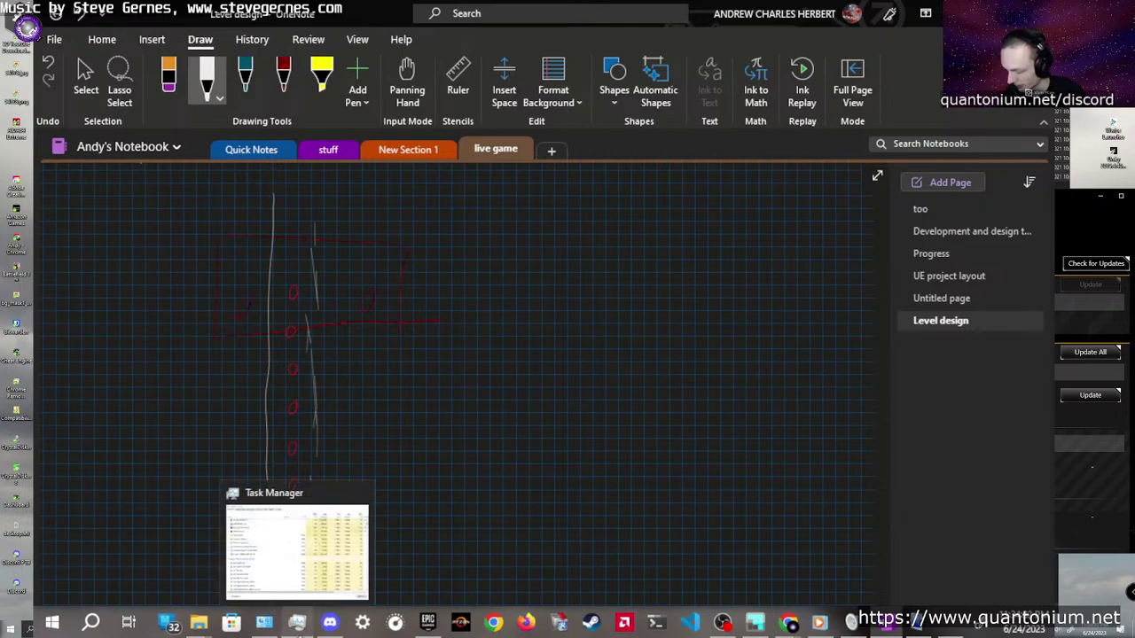
pyautogui.click(169, 78)
pyautogui.moveTo(309, 314); pyautogui.dragTo(310, 518)
pyautogui.moveTo(313, 257); pyautogui.dragTo(317, 305)
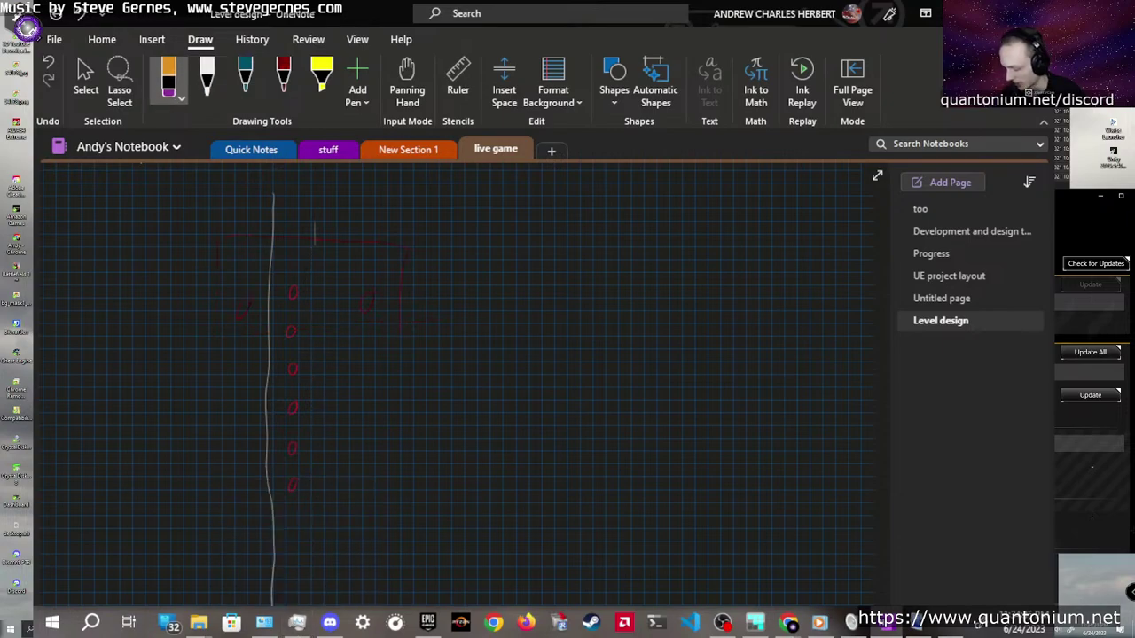
pyautogui.moveTo(314, 223); pyautogui.dragTo(314, 244)
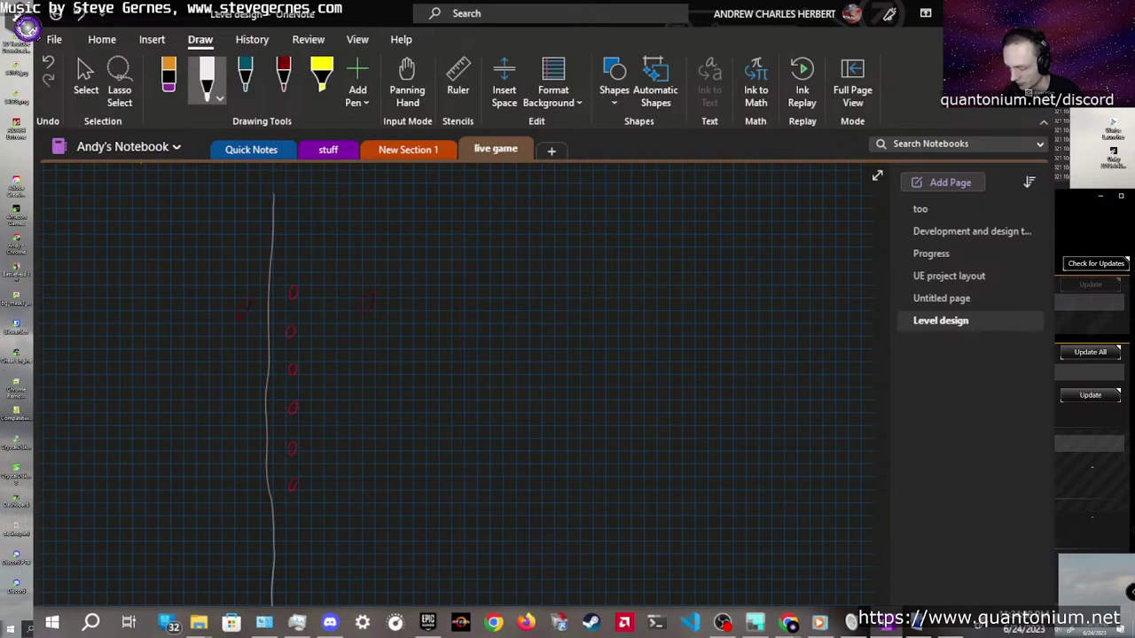
pyautogui.hotkey('ctrl', 'z')
pyautogui.hotkey('ctrl', 'z')
pyautogui.moveTo(313, 257); pyautogui.dragTo(316, 302)
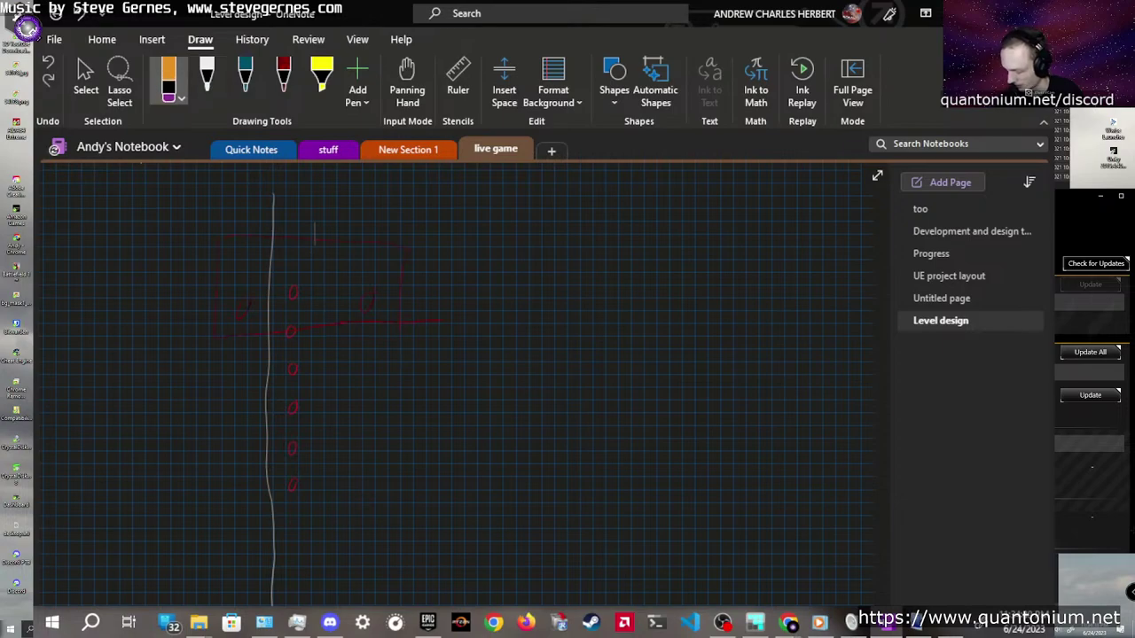
pyautogui.moveTo(315, 224); pyautogui.dragTo(315, 244)
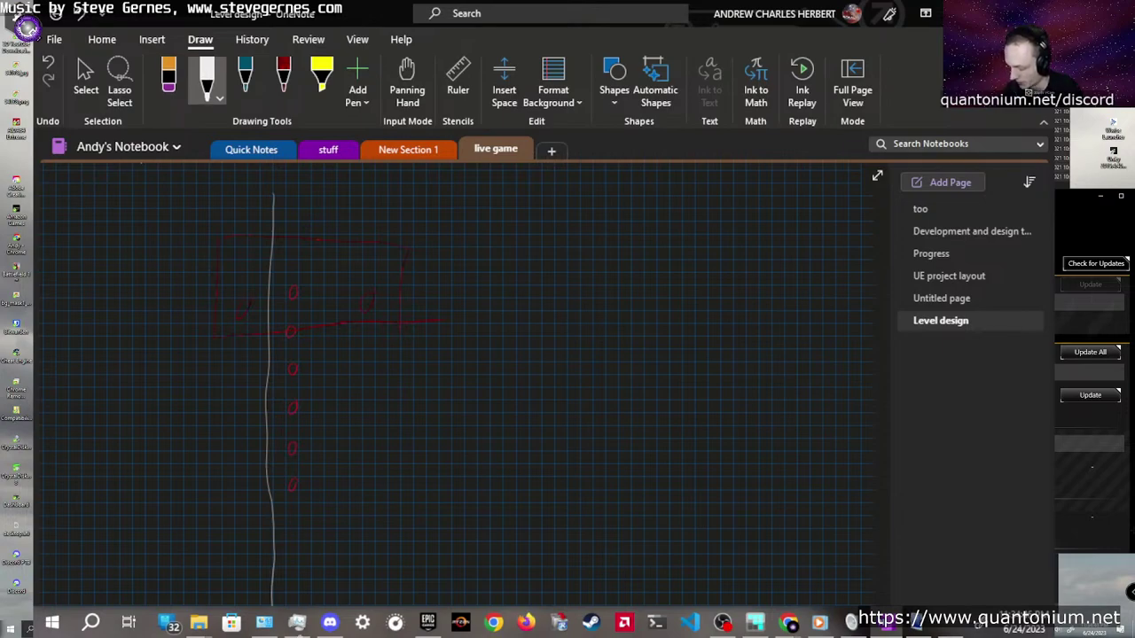
# Draw white horizontal lines extending right from the upper and lower ends of the vertical line, forming an open-sided level outline
pyautogui.moveTo(280, 198); pyautogui.dragTo(825, 200)
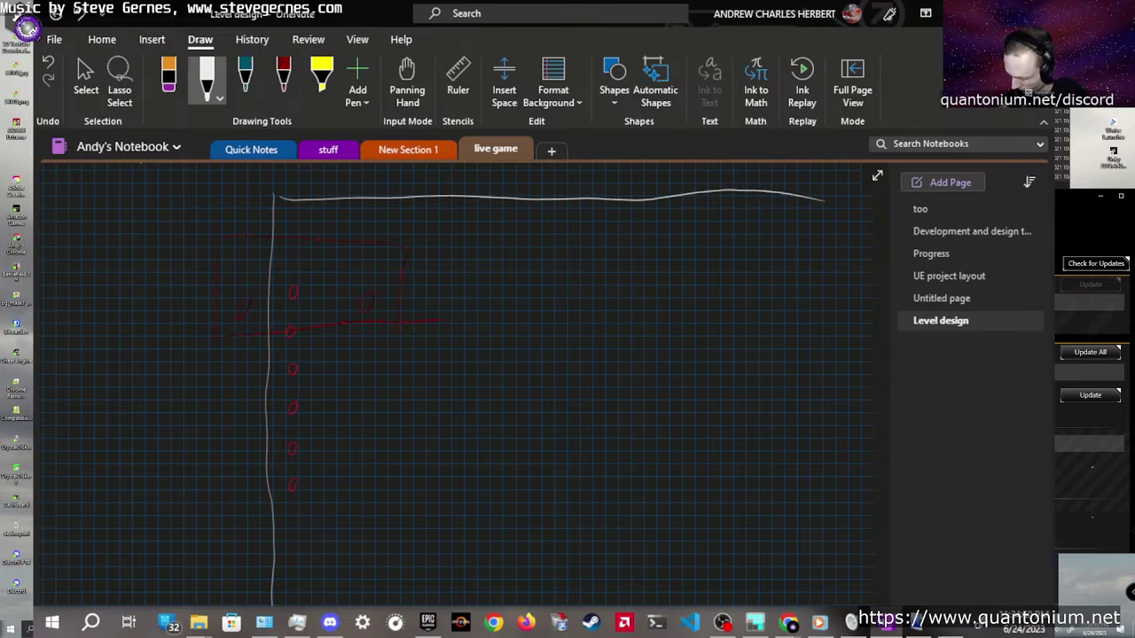
pyautogui.scroll(-3, 260, 329)
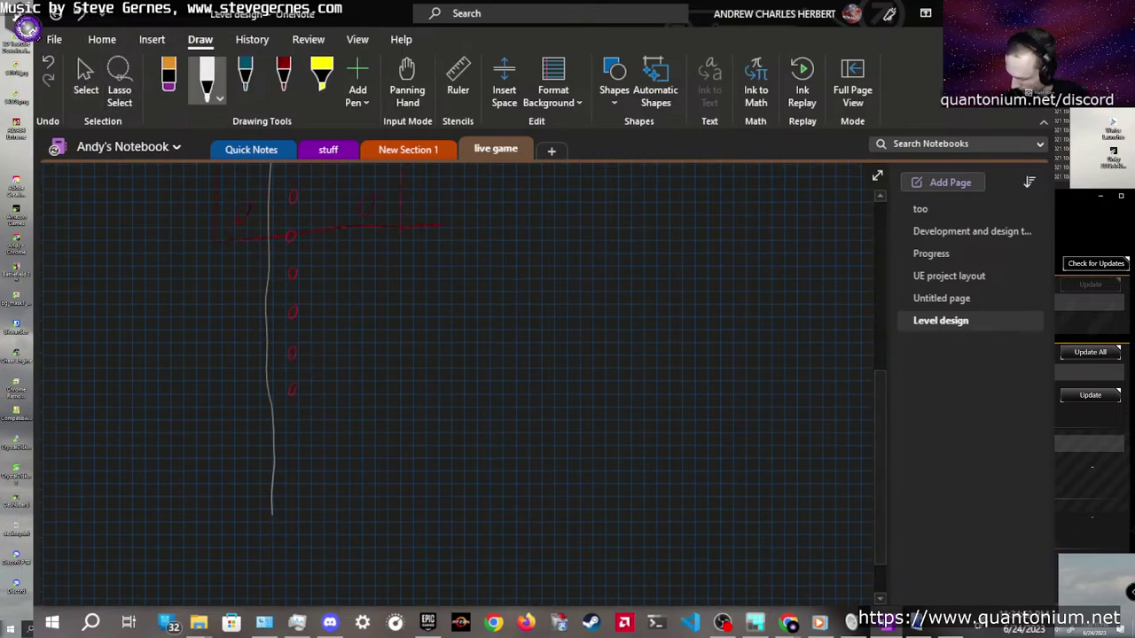
pyautogui.moveTo(272, 513); pyautogui.dragTo(803, 511)
pyautogui.click(86, 80)
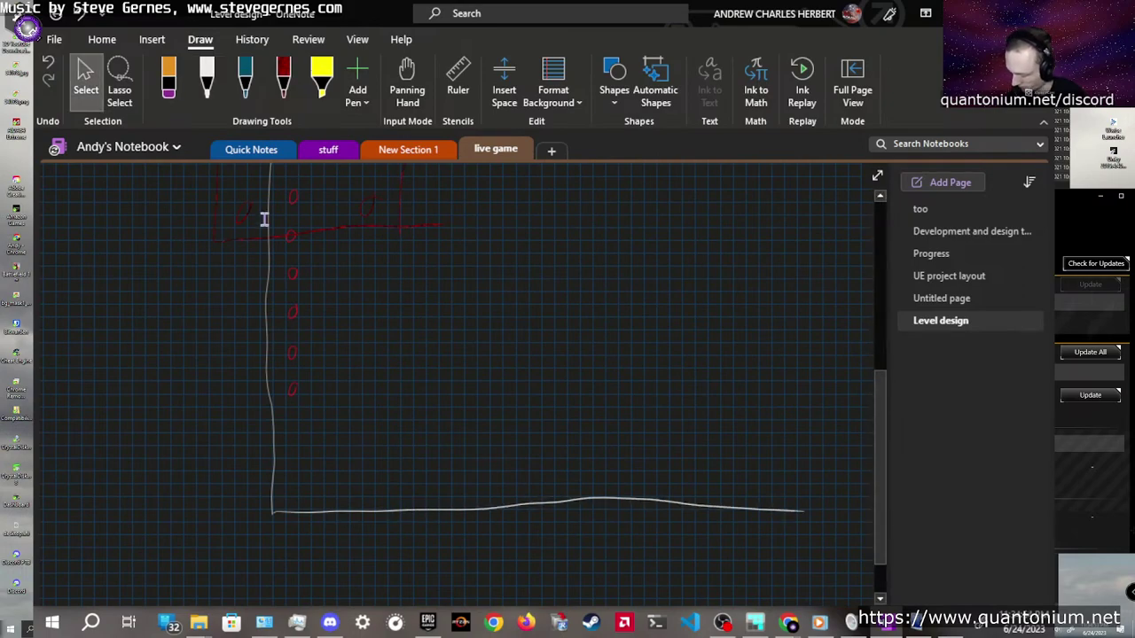
# Add a new pen with the rainbow colour and try it with a scribble beside the outline, undoing the stroke
pyautogui.scroll(6, 215, 312)
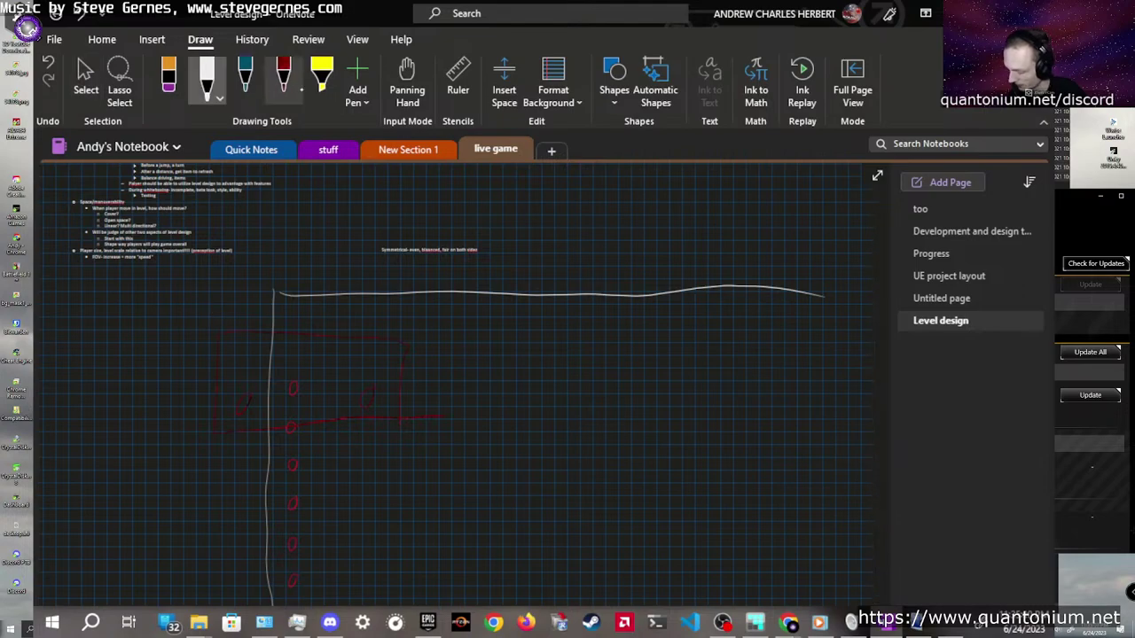
pyautogui.click(357, 88)
pyautogui.click(367, 123)
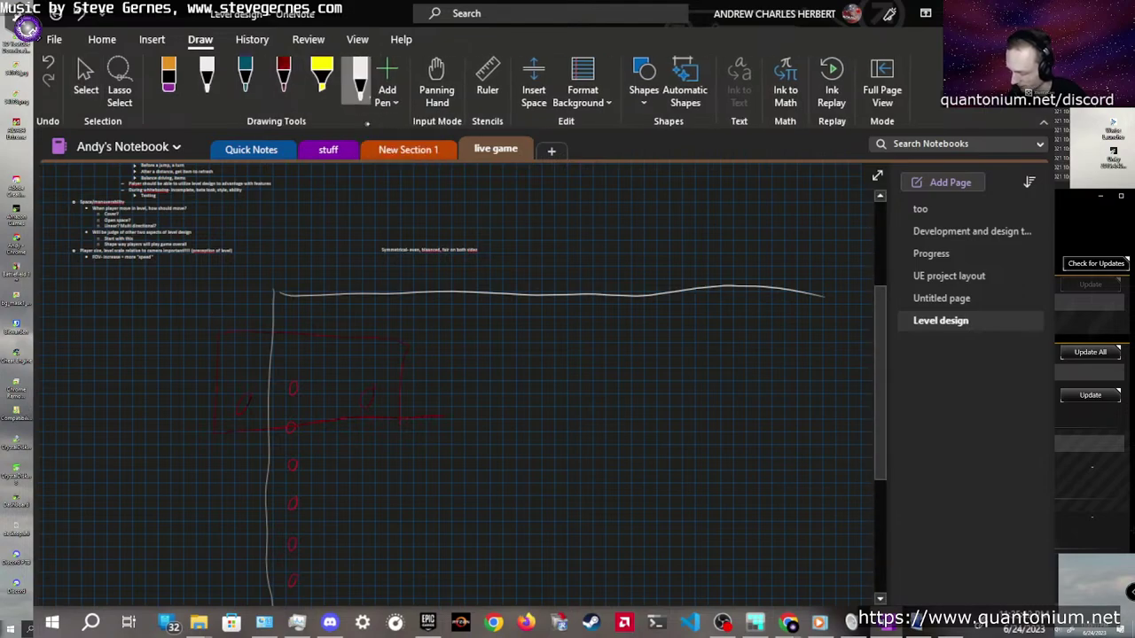
pyautogui.click(360, 81)
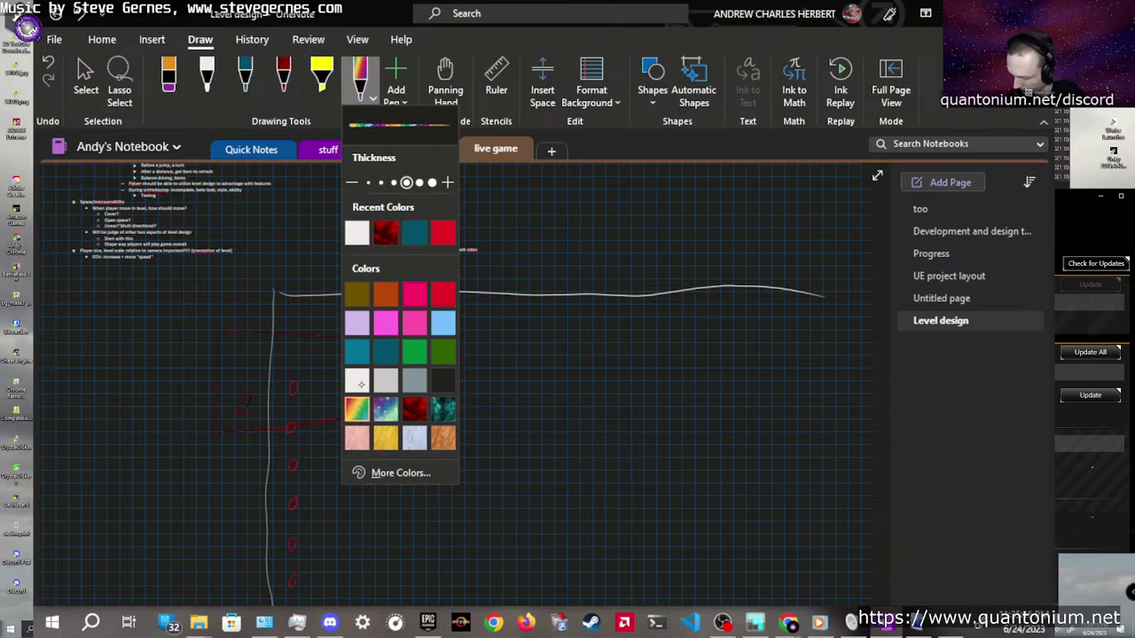
pyautogui.click(359, 410)
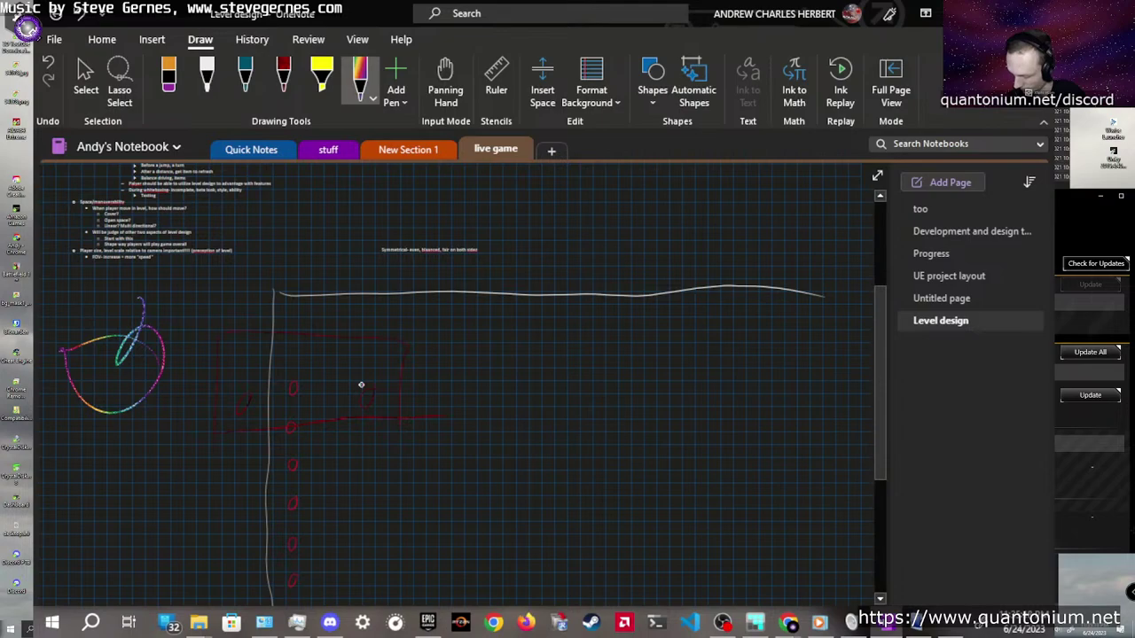
pyautogui.hotkey('ctrl', 'z')
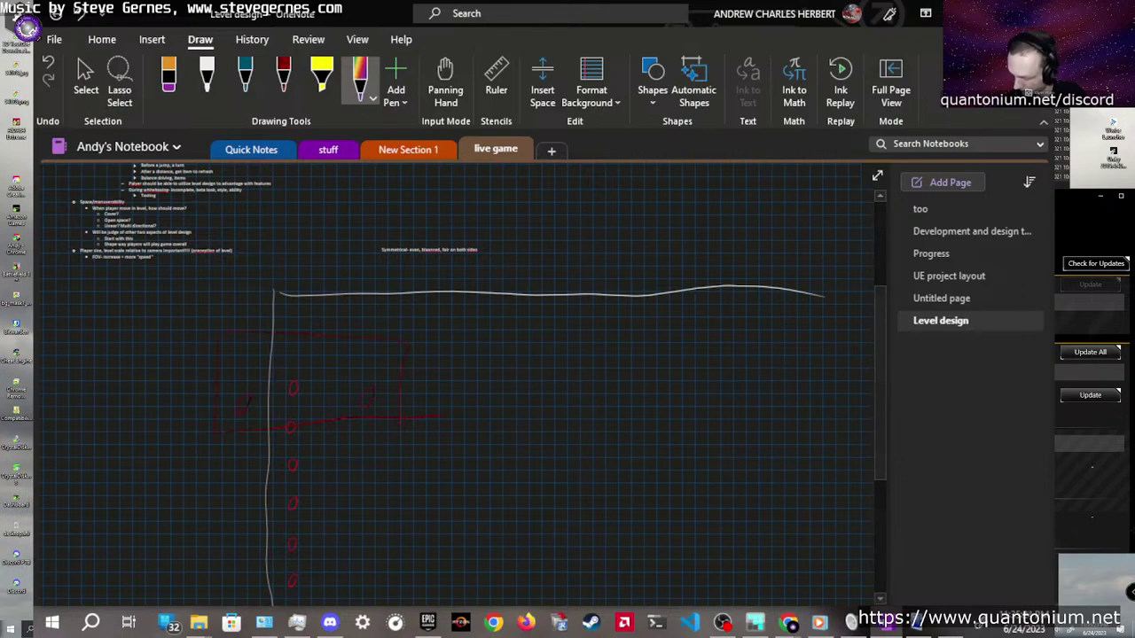
# Draw a short rainbow line ending in a circle along the outline's upper edge and another along its lower edge
pyautogui.moveTo(321, 313); pyautogui.dragTo(401, 310)
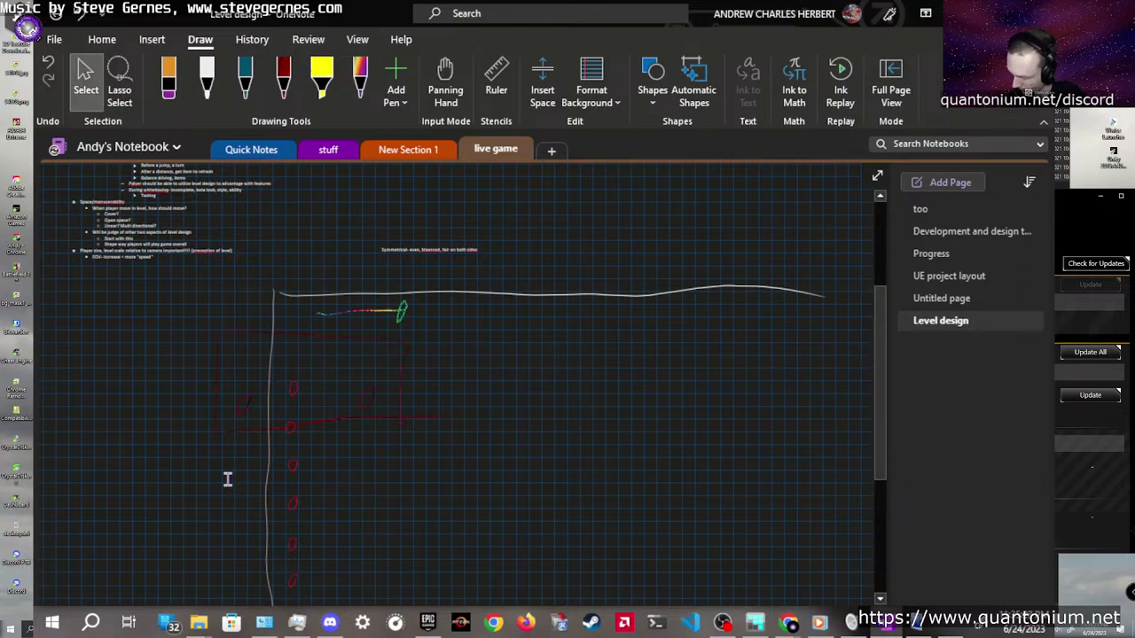
pyautogui.scroll(-3, 226, 477)
pyautogui.moveTo(321, 489); pyautogui.dragTo(401, 484)
pyautogui.scroll(2, 227, 479)
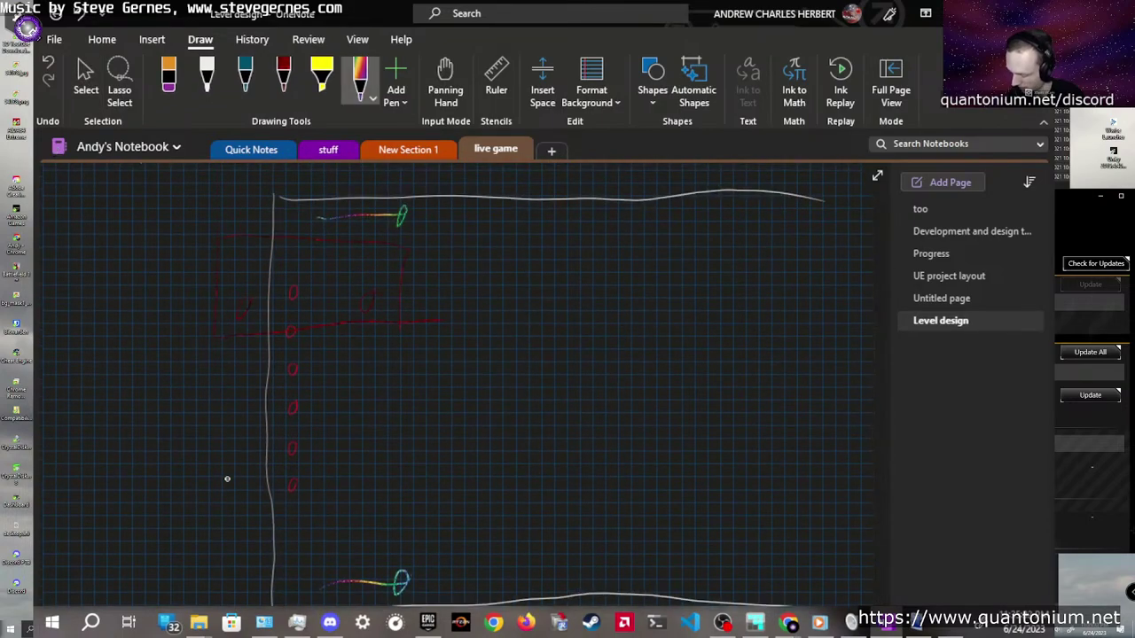
pyautogui.moveTo(346, 387)
pyautogui.mouseDown()
pyautogui.moveTo(405, 384)
pyautogui.moveTo(396, 371)
pyautogui.mouseUp()
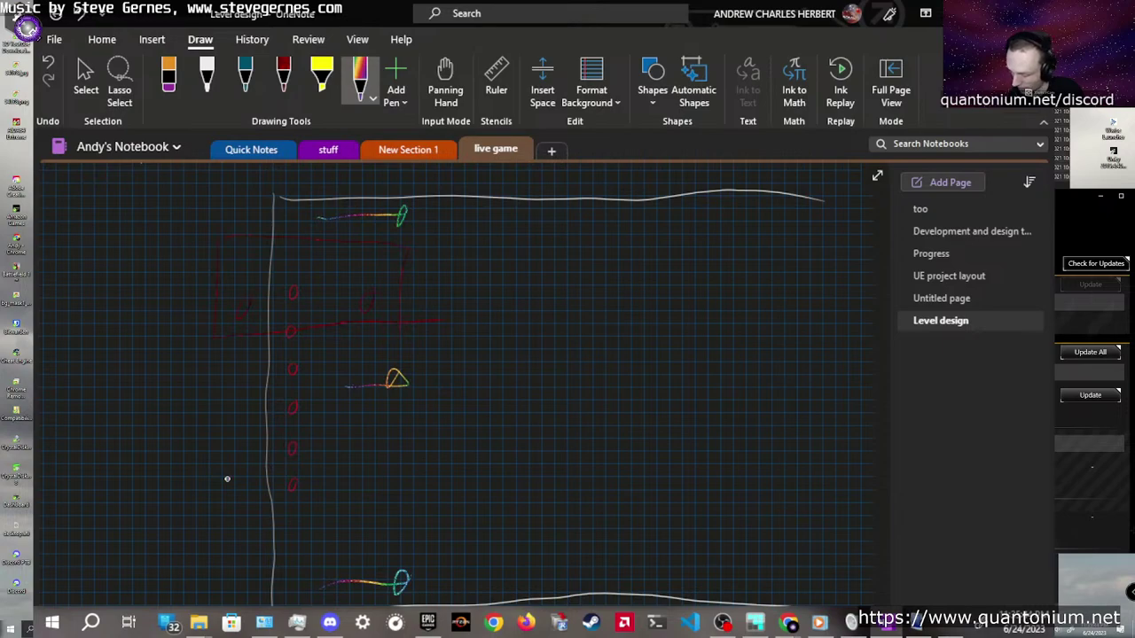
pyautogui.moveTo(340, 292); pyautogui.dragTo(392, 298)
pyautogui.moveTo(351, 496); pyautogui.dragTo(400, 495)
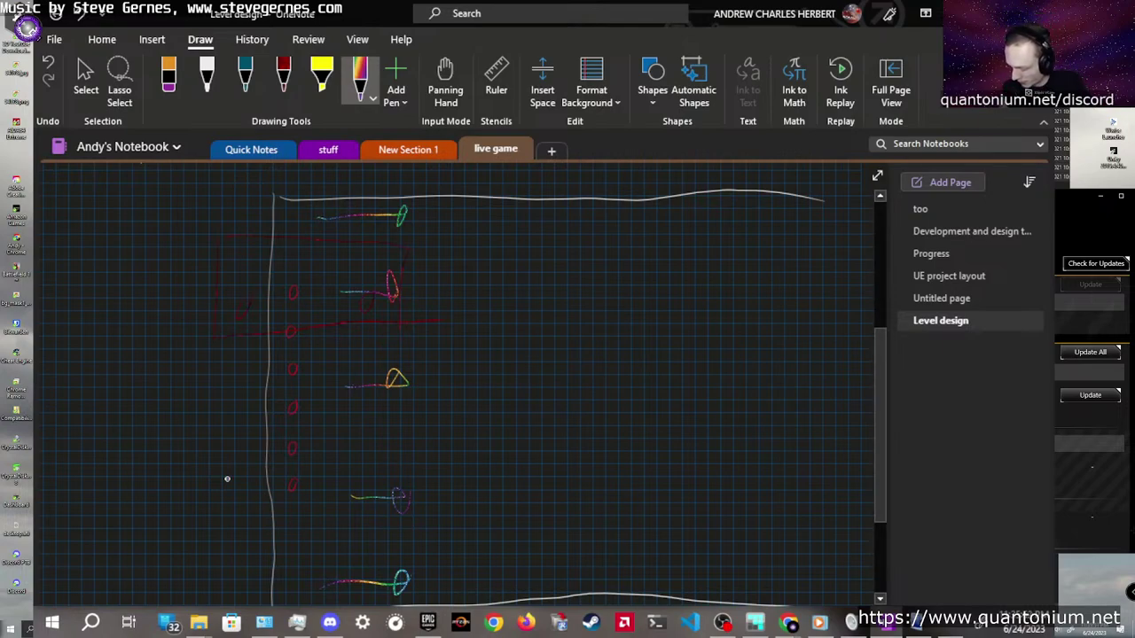
pyautogui.moveTo(387, 372); pyautogui.dragTo(382, 386)
pyautogui.moveTo(399, 492); pyautogui.dragTo(382, 498)
pyautogui.moveTo(390, 289); pyautogui.dragTo(364, 325)
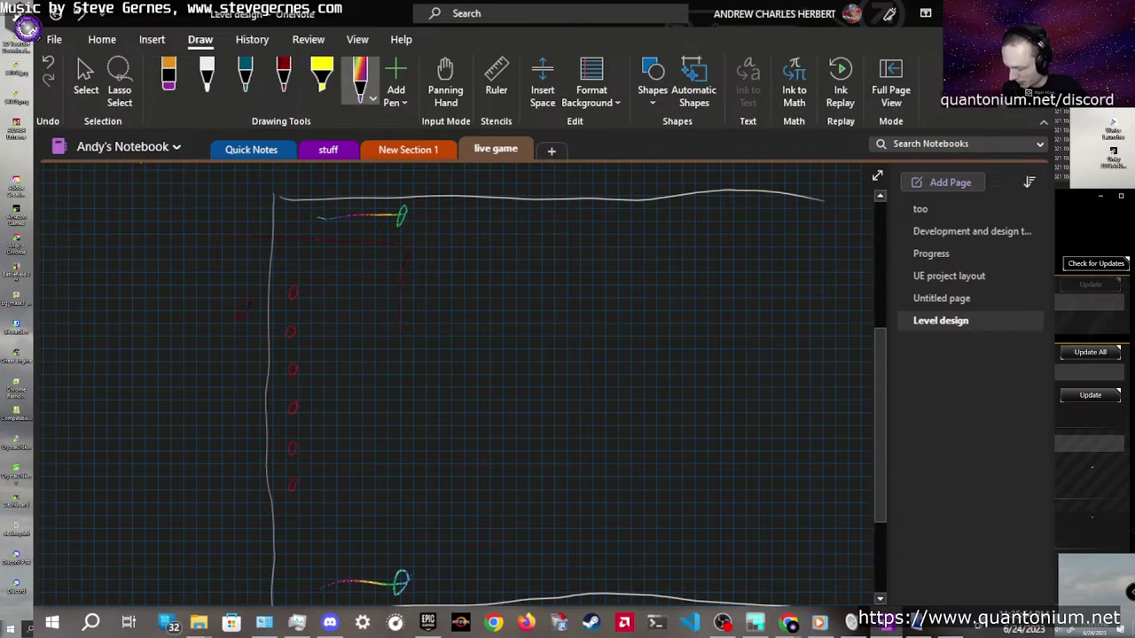
pyautogui.hotkey('ctrl', 'z')
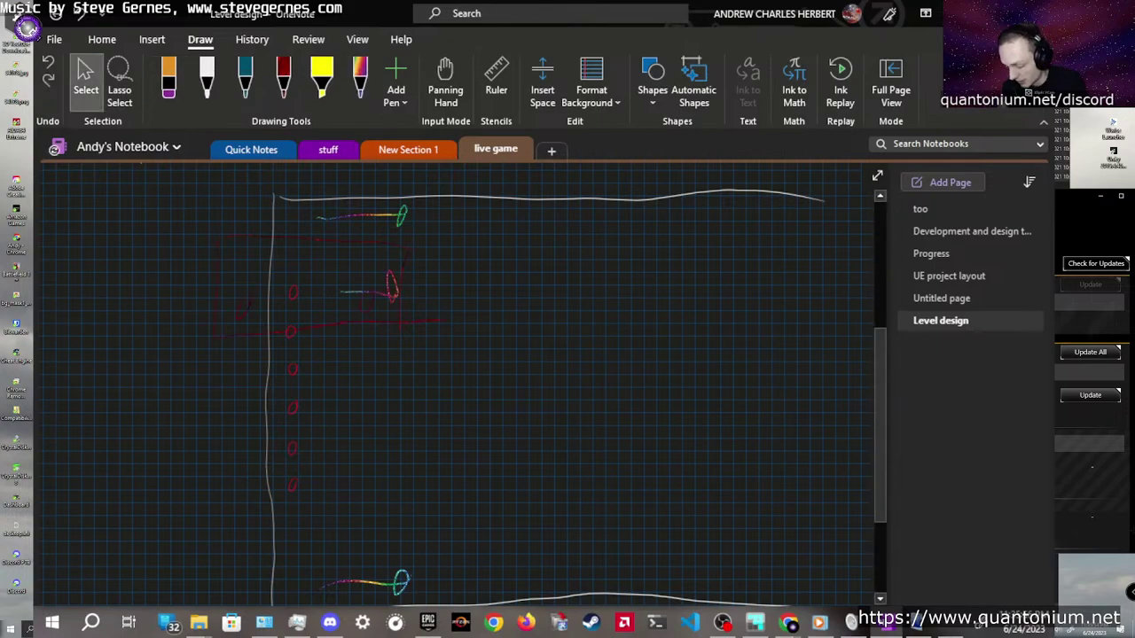
pyautogui.moveTo(388, 292); pyautogui.dragTo(364, 291)
# Draw two rainbow lines ending in circles, spaced between the marks along the upper and lower edges
pyautogui.click(360, 80)
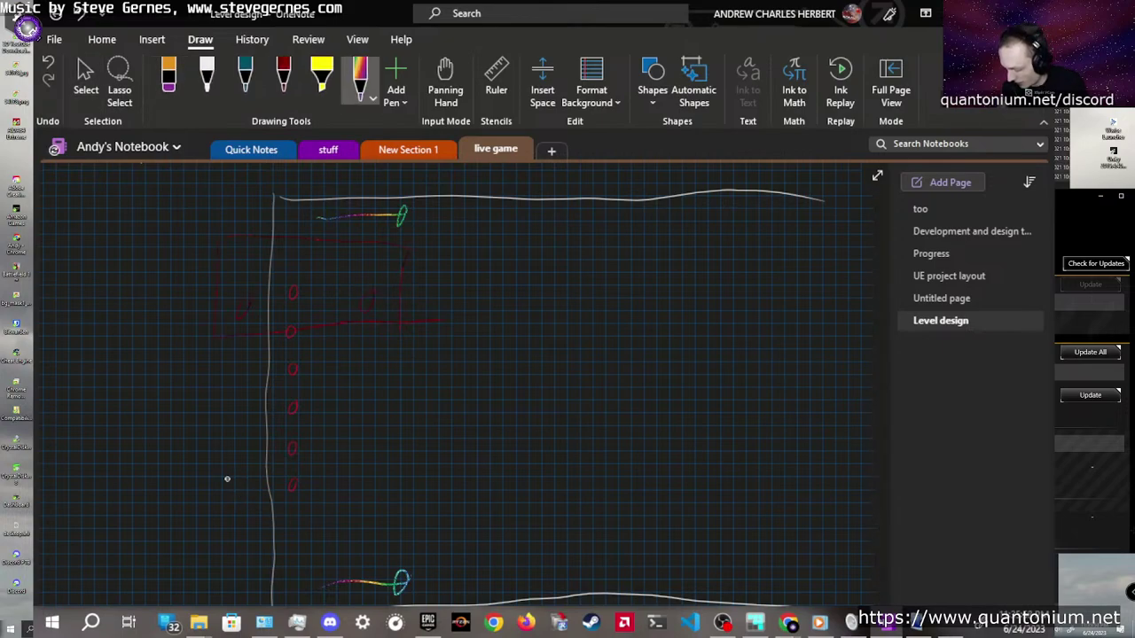
pyautogui.moveTo(354, 471)
pyautogui.mouseDown()
pyautogui.moveTo(394, 470)
pyautogui.moveTo(404, 448)
pyautogui.mouseUp()
pyautogui.moveTo(350, 300); pyautogui.dragTo(399, 294)
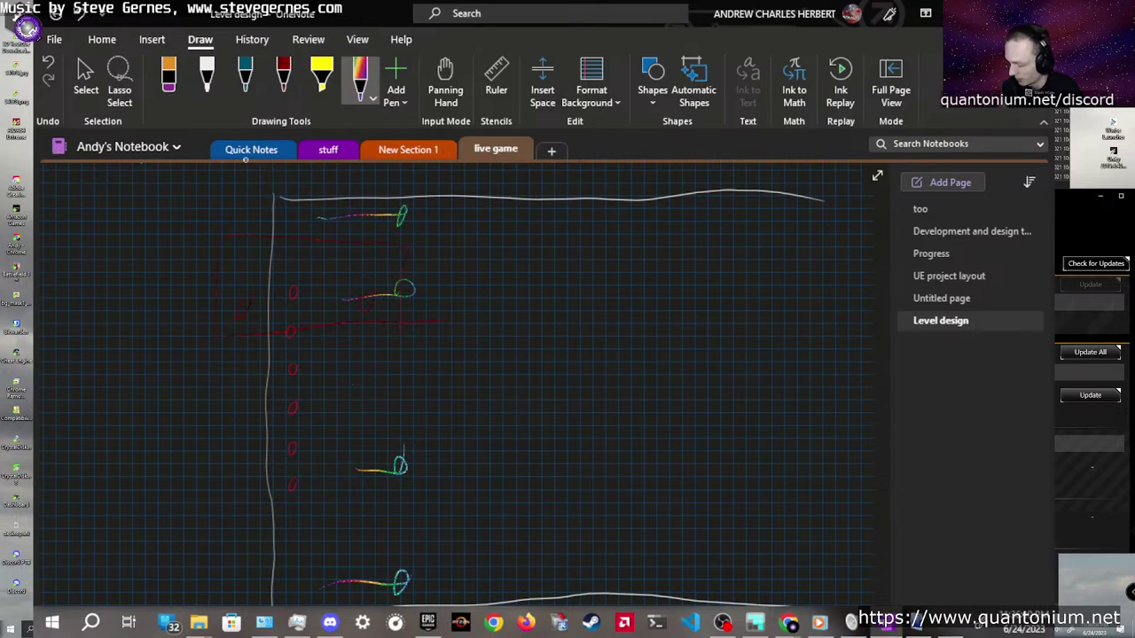
# Extend the upper and lower rainbow lines to a second circle each, and add three line-and-circle marks between those new circles
pyautogui.moveTo(410, 215); pyautogui.dragTo(522, 222)
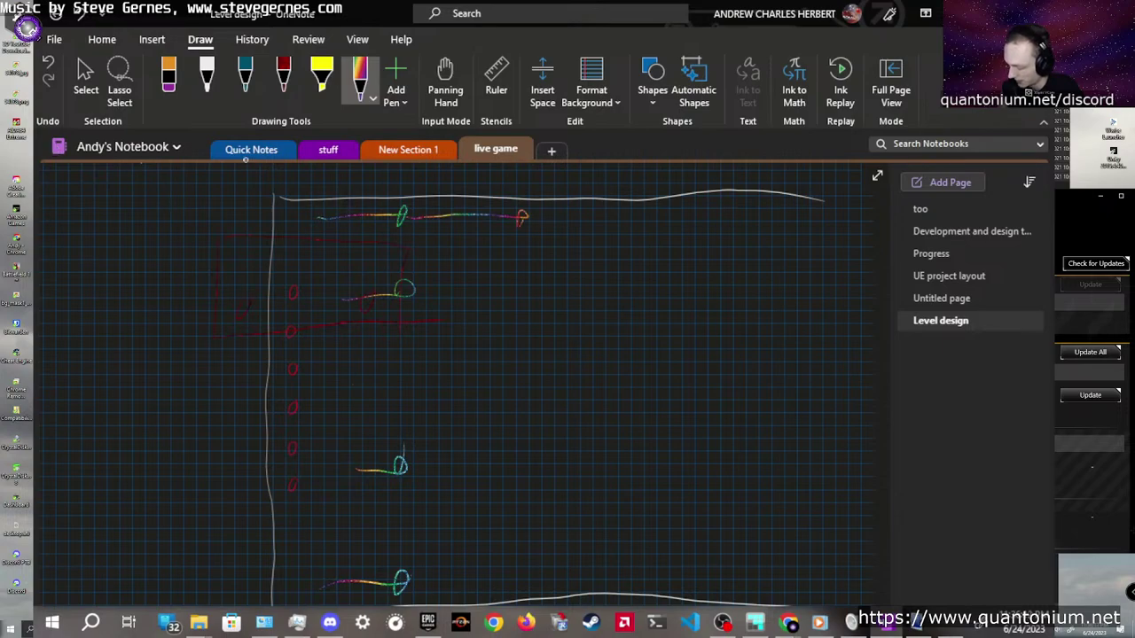
pyautogui.moveTo(412, 582)
pyautogui.mouseDown()
pyautogui.moveTo(532, 572)
pyautogui.moveTo(528, 592)
pyautogui.mouseUp()
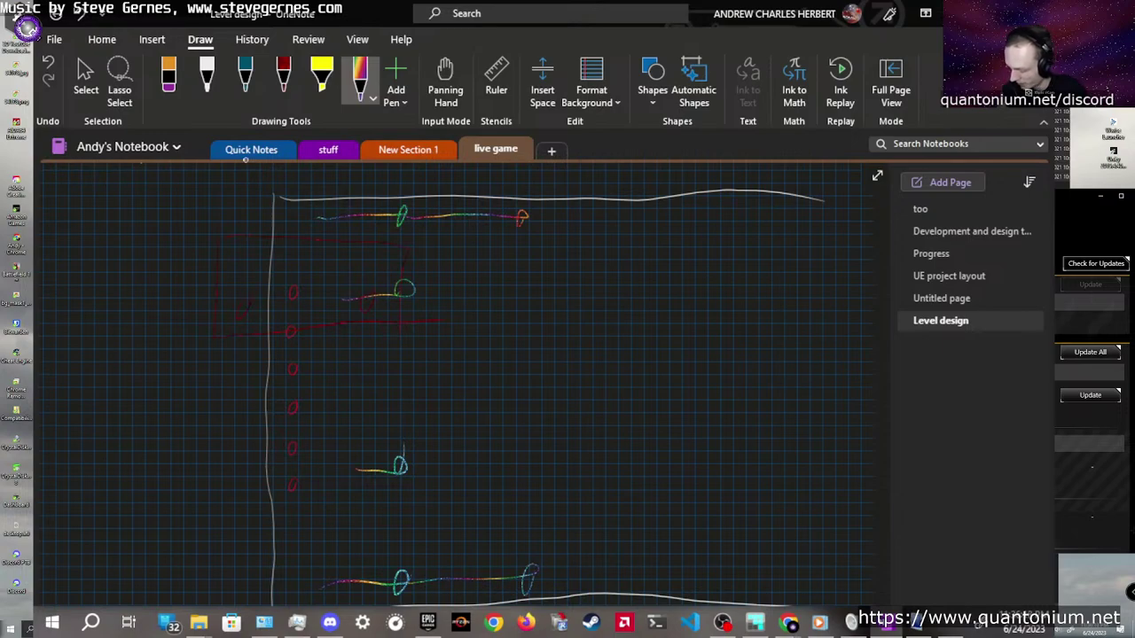
pyautogui.moveTo(474, 299)
pyautogui.mouseDown()
pyautogui.moveTo(532, 298)
pyautogui.moveTo(543, 285)
pyautogui.mouseUp()
pyautogui.moveTo(546, 268); pyautogui.dragTo(546, 305)
pyautogui.moveTo(486, 384); pyautogui.dragTo(532, 383)
pyautogui.moveTo(532, 384); pyautogui.dragTo(543, 362)
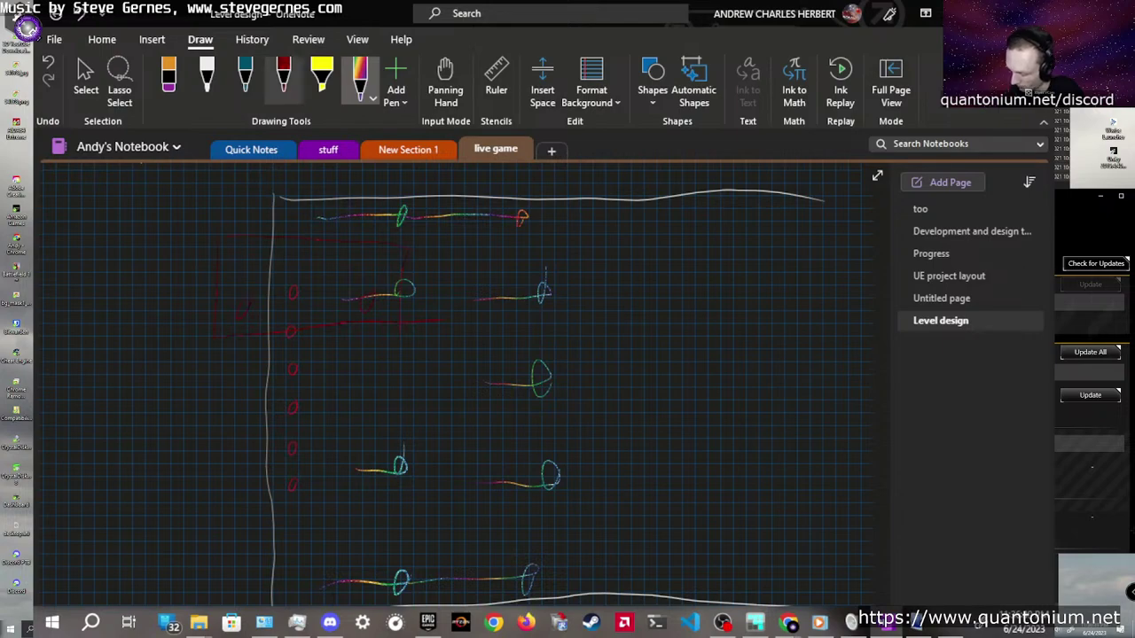
# Change the dark teal pen's colour to red and return to selection mode at the notes
pyautogui.click(283, 80)
pyautogui.click(245, 79)
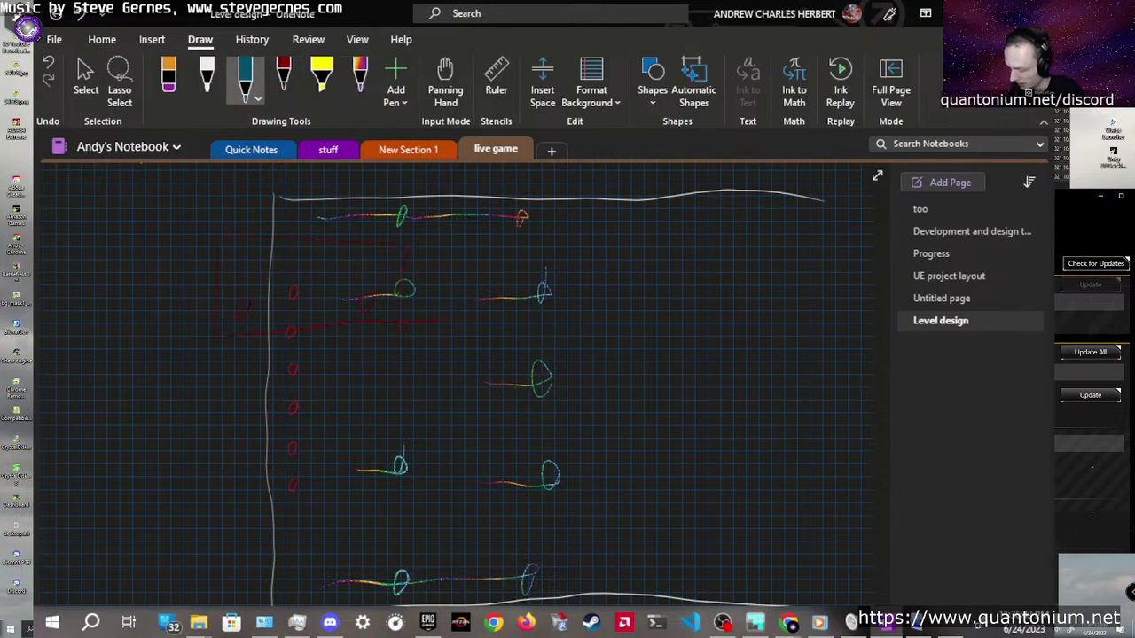
pyautogui.click(257, 97)
pyautogui.click(328, 293)
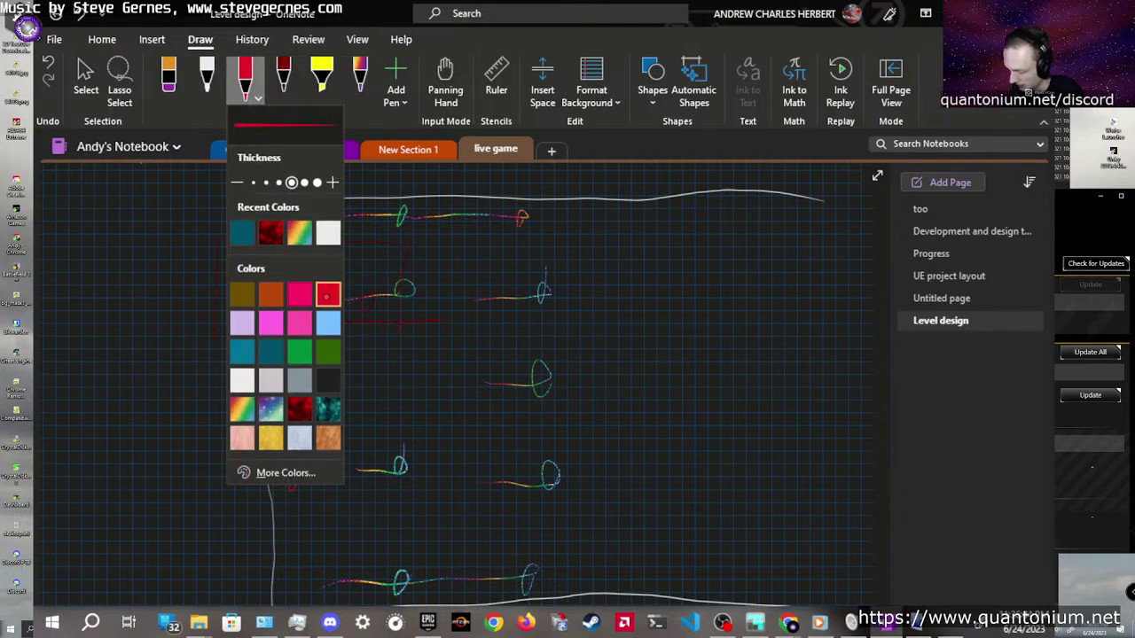
pyautogui.click(85, 80)
pyautogui.scroll(3, 185, 366)
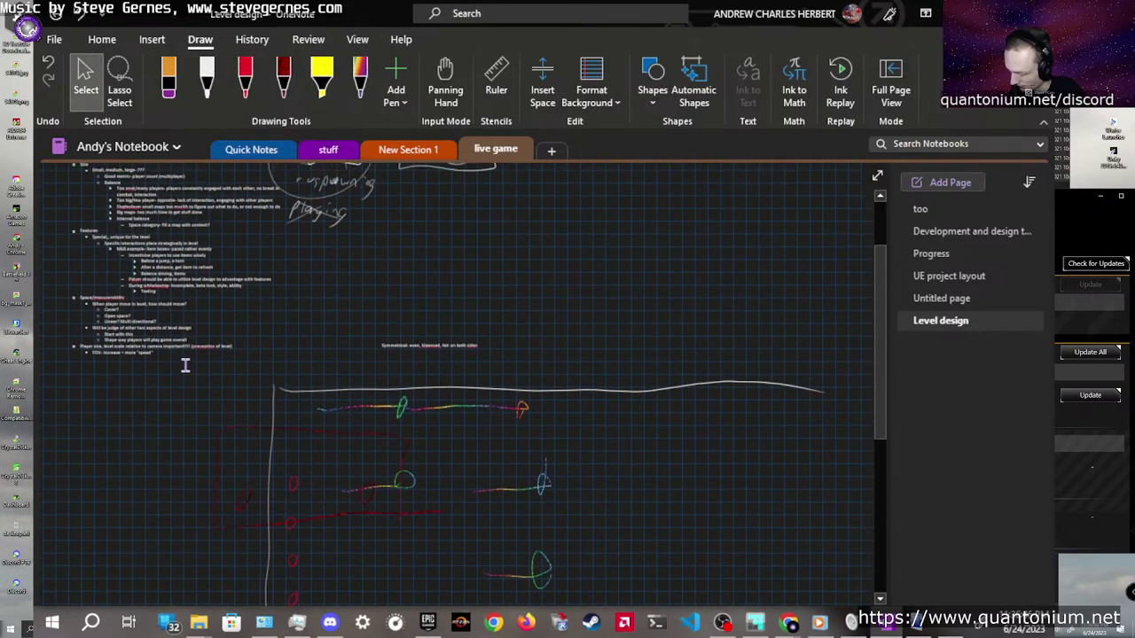
# Draw a long red arc above the level outline, ending in an upright ellipse, and return to selection mode
pyautogui.click(245, 80)
pyautogui.moveTo(293, 346)
pyautogui.mouseDown()
pyautogui.moveTo(632, 308)
pyautogui.moveTo(729, 335)
pyautogui.moveTo(716, 359)
pyautogui.mouseUp()
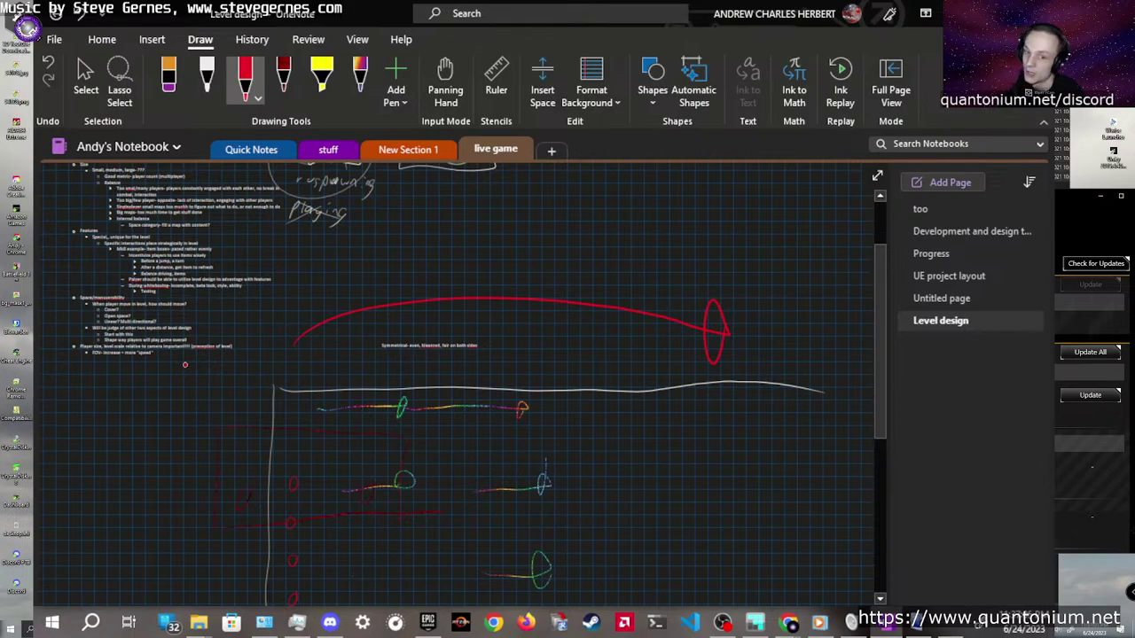
pyautogui.press('Escape')
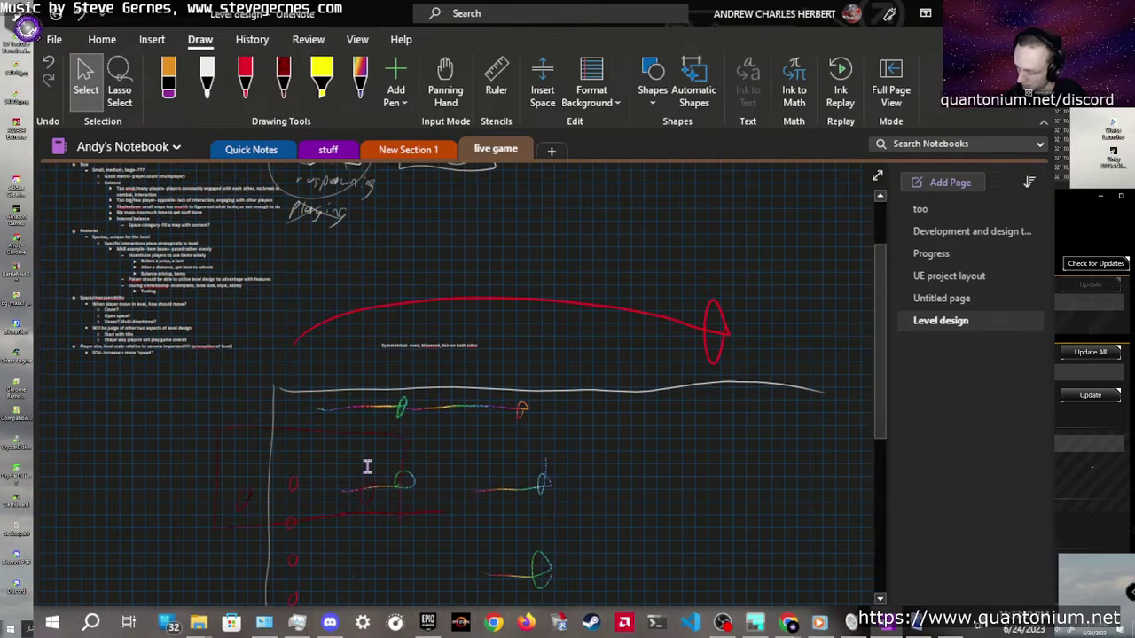
# Draw double-headed vertical rainbow arrows running inward from the upper and lower rainbow lines, between their two circles
pyautogui.scroll(-5, 368, 467)
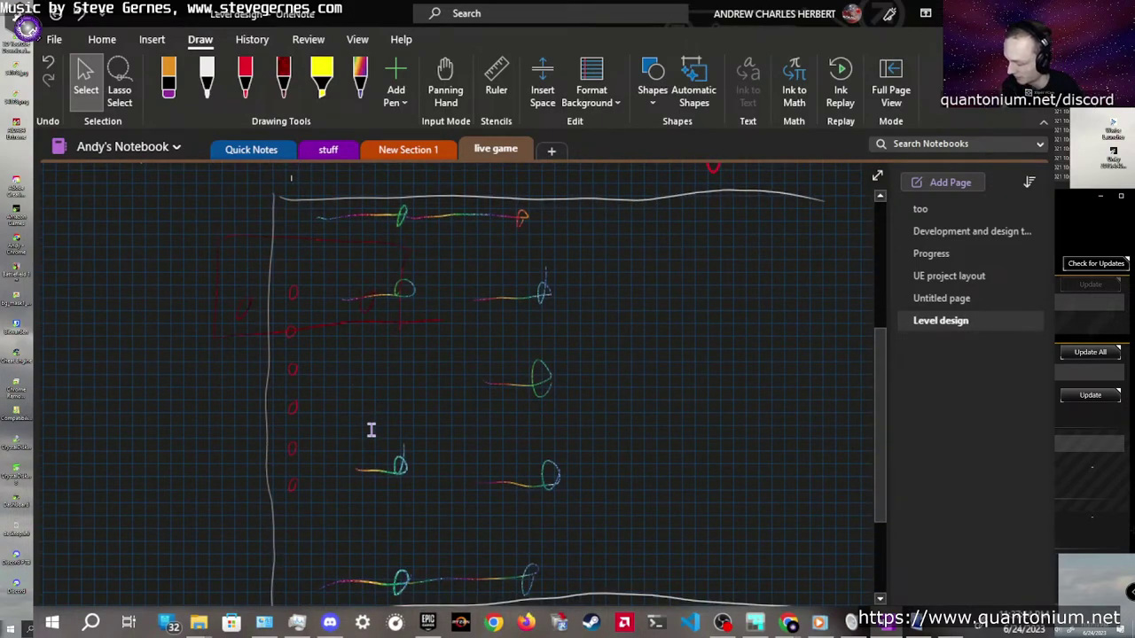
pyautogui.click(360, 78)
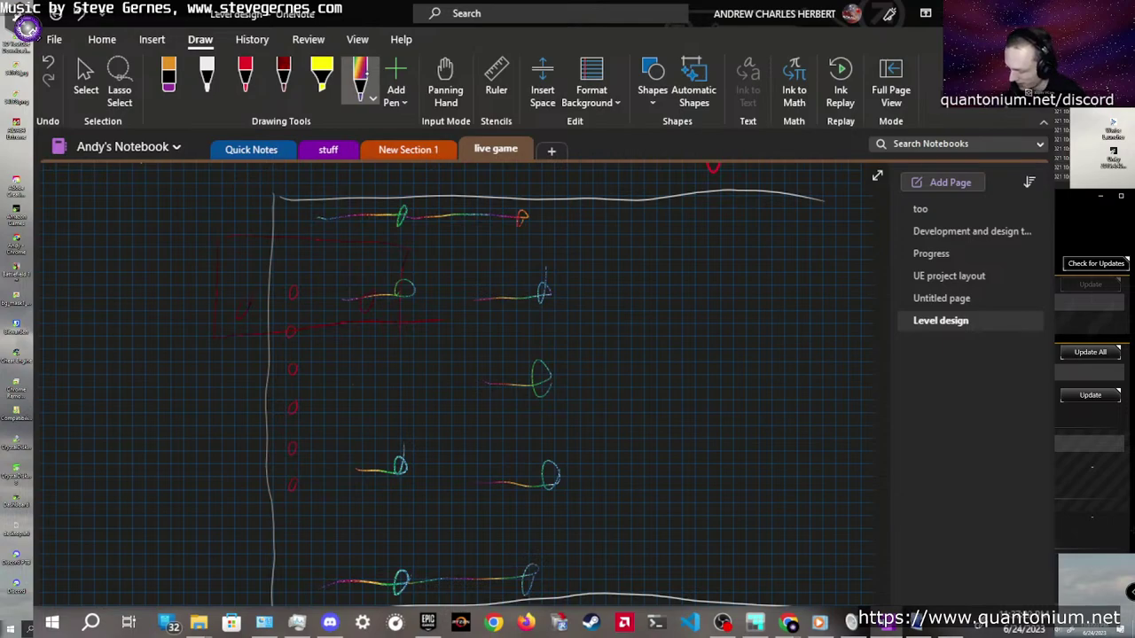
pyautogui.moveTo(448, 227); pyautogui.dragTo(449, 284)
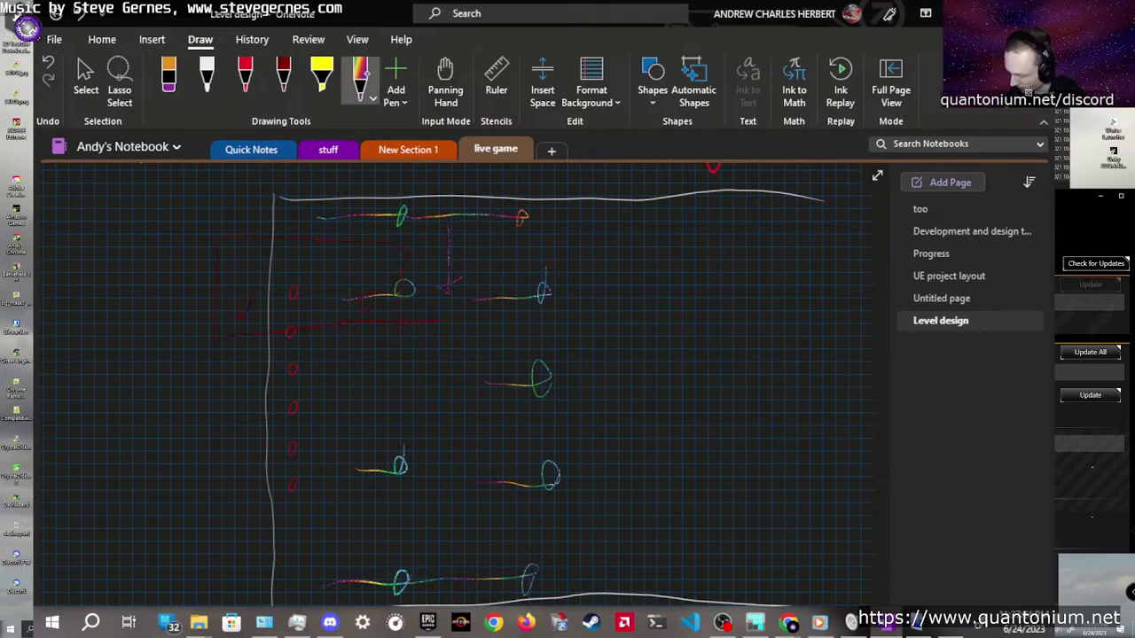
pyautogui.moveTo(439, 578)
pyautogui.mouseDown()
pyautogui.moveTo(440, 502)
pyautogui.moveTo(453, 509)
pyautogui.mouseUp()
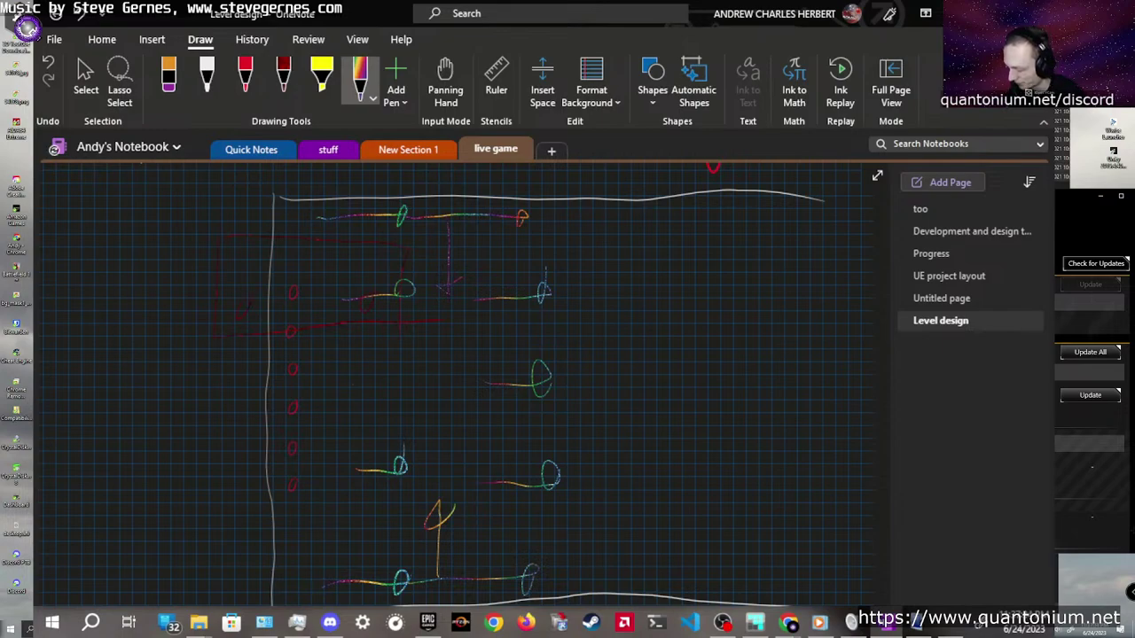
pyautogui.moveTo(435, 237); pyautogui.dragTo(456, 223)
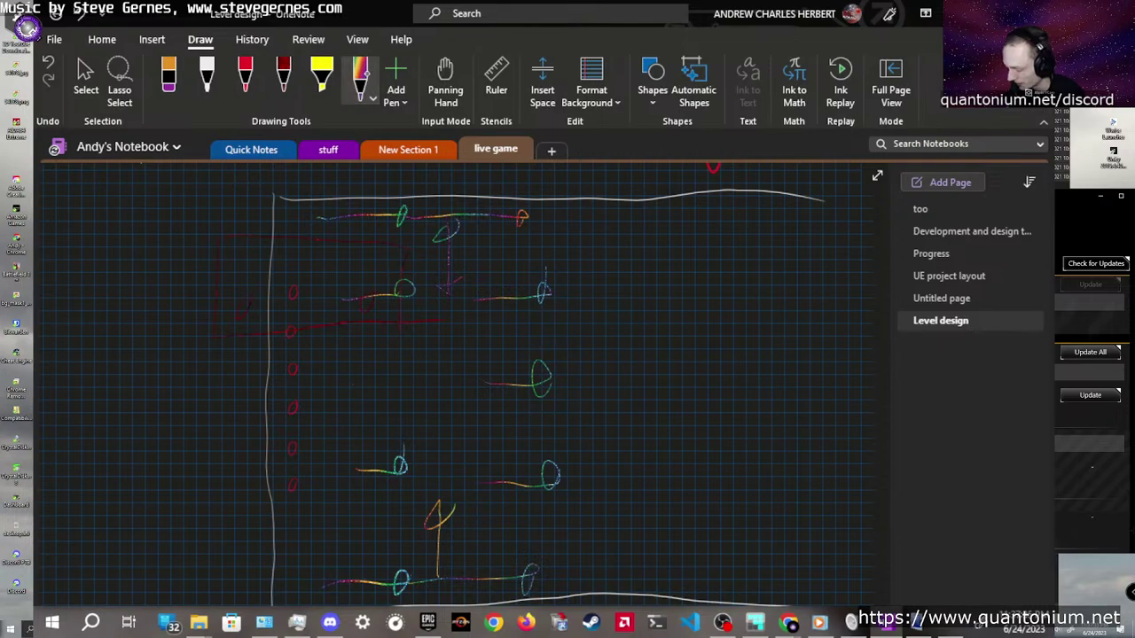
pyautogui.moveTo(419, 562); pyautogui.dragTo(445, 573)
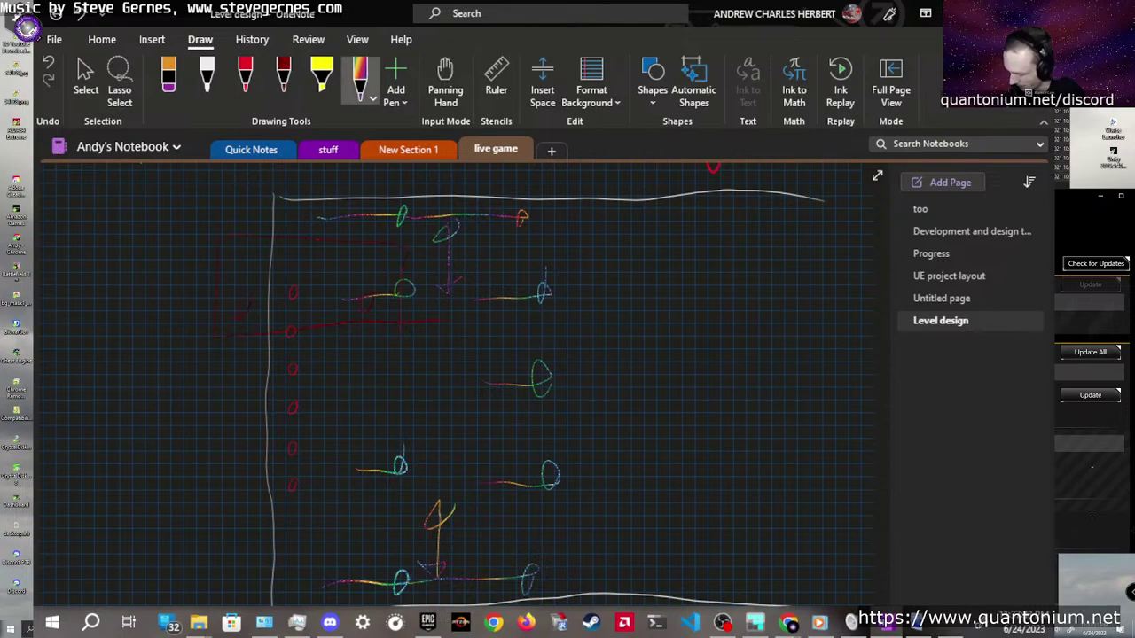
# Draw stepped rainbow arrows from above and below that converge on the middle line-and-circle mark
pyautogui.moveTo(441, 318); pyautogui.dragTo(448, 358)
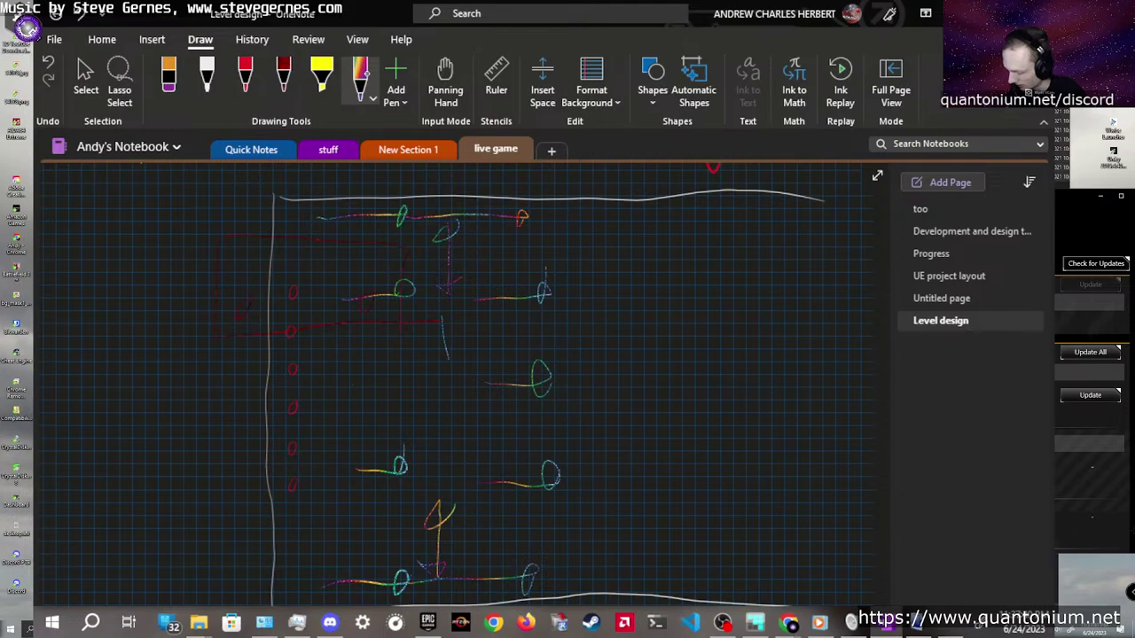
pyautogui.hotkey('ctrl', 'z')
pyautogui.moveTo(458, 351); pyautogui.dragTo(510, 364)
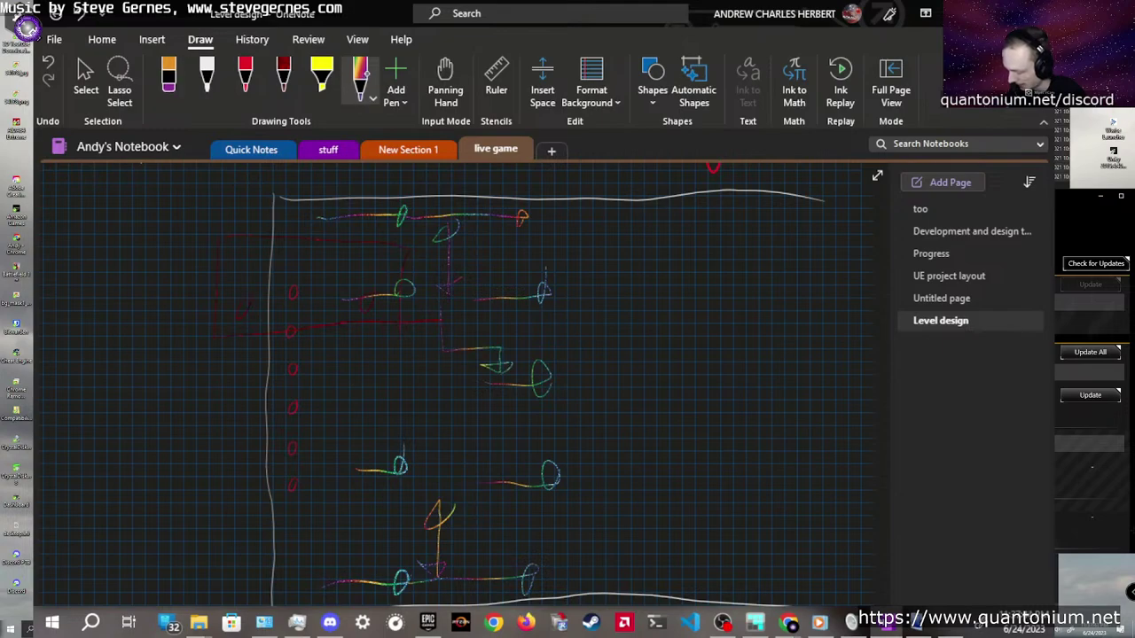
pyautogui.moveTo(434, 468)
pyautogui.mouseDown()
pyautogui.moveTo(435, 486)
pyautogui.moveTo(425, 421)
pyautogui.moveTo(506, 433)
pyautogui.moveTo(493, 399)
pyautogui.mouseUp()
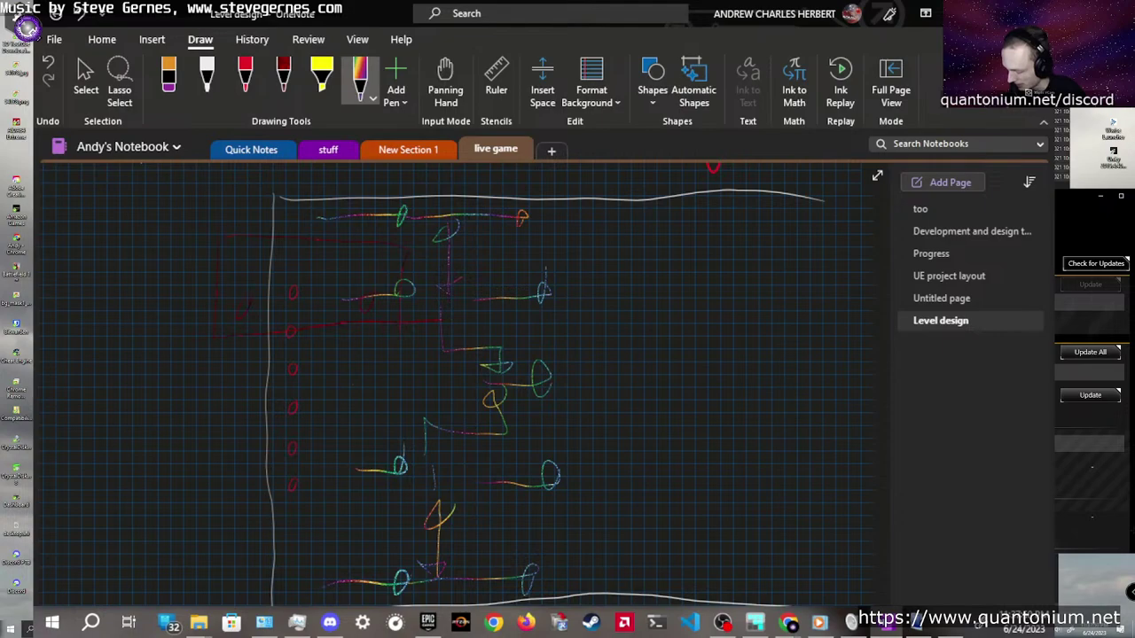
# Outline a sideways T-shaped block in white beside the red circles, with one small block above and one below it
pyautogui.click(207, 80)
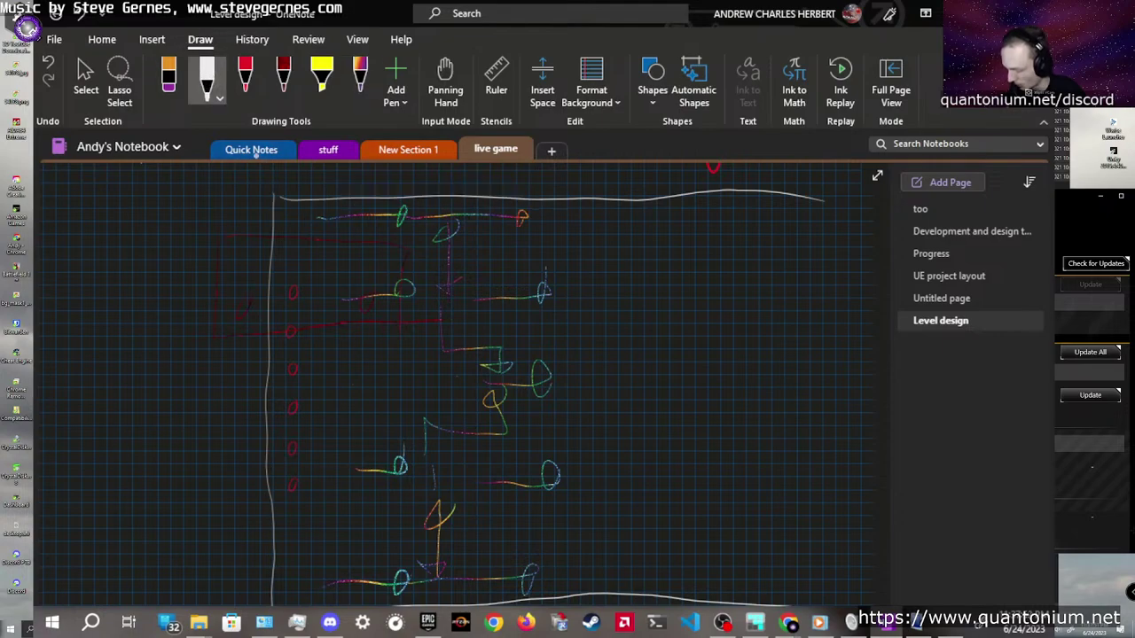
pyautogui.moveTo(458, 372)
pyautogui.mouseDown()
pyautogui.moveTo(363, 374)
pyautogui.moveTo(359, 401)
pyautogui.moveTo(449, 402)
pyautogui.moveTo(455, 359)
pyautogui.mouseUp()
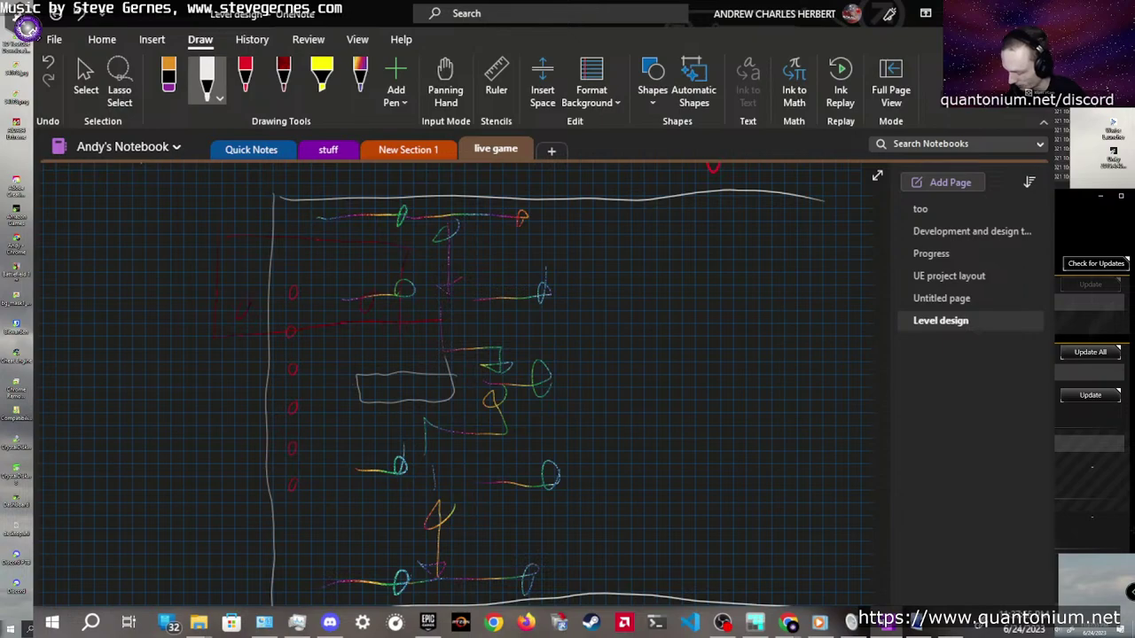
pyautogui.moveTo(324, 324)
pyautogui.mouseDown()
pyautogui.moveTo(327, 411)
pyautogui.moveTo(351, 457)
pyautogui.moveTo(359, 351)
pyautogui.moveTo(305, 335)
pyautogui.mouseUp()
pyautogui.moveTo(316, 238)
pyautogui.mouseDown()
pyautogui.moveTo(317, 282)
pyautogui.moveTo(328, 232)
pyautogui.moveTo(305, 232)
pyautogui.mouseUp()
pyautogui.moveTo(326, 509)
pyautogui.mouseDown()
pyautogui.moveTo(326, 536)
pyautogui.moveTo(360, 525)
pyautogui.moveTo(311, 511)
pyautogui.mouseUp()
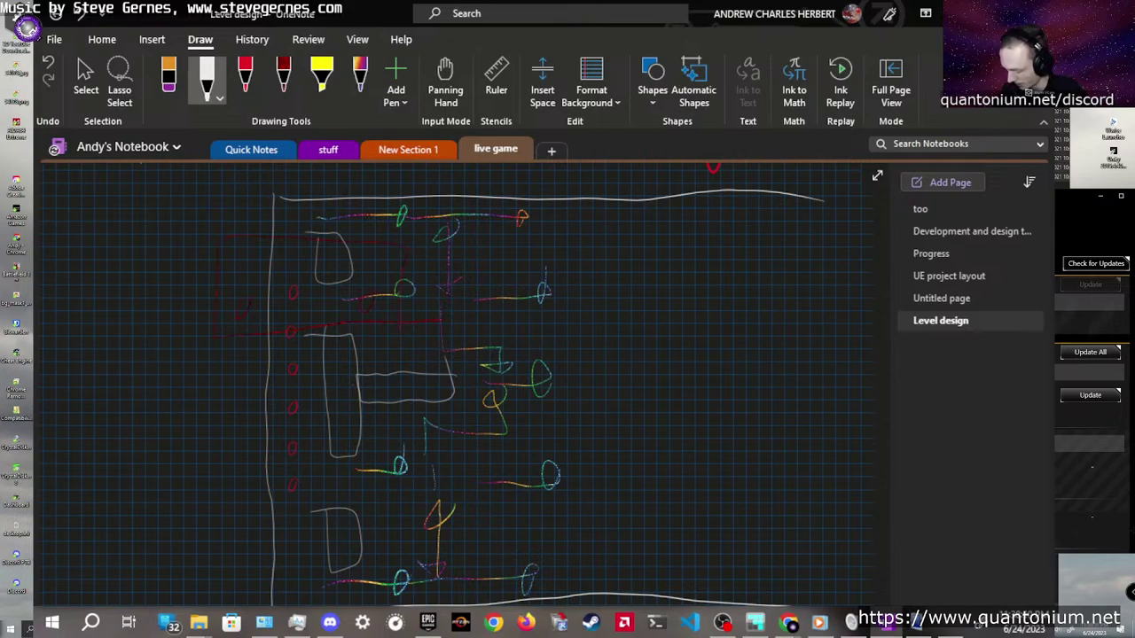
# Replace the lower vertical arrow with a rainbow line headed at both ends that reaches up to the stepped path
pyautogui.click(359, 80)
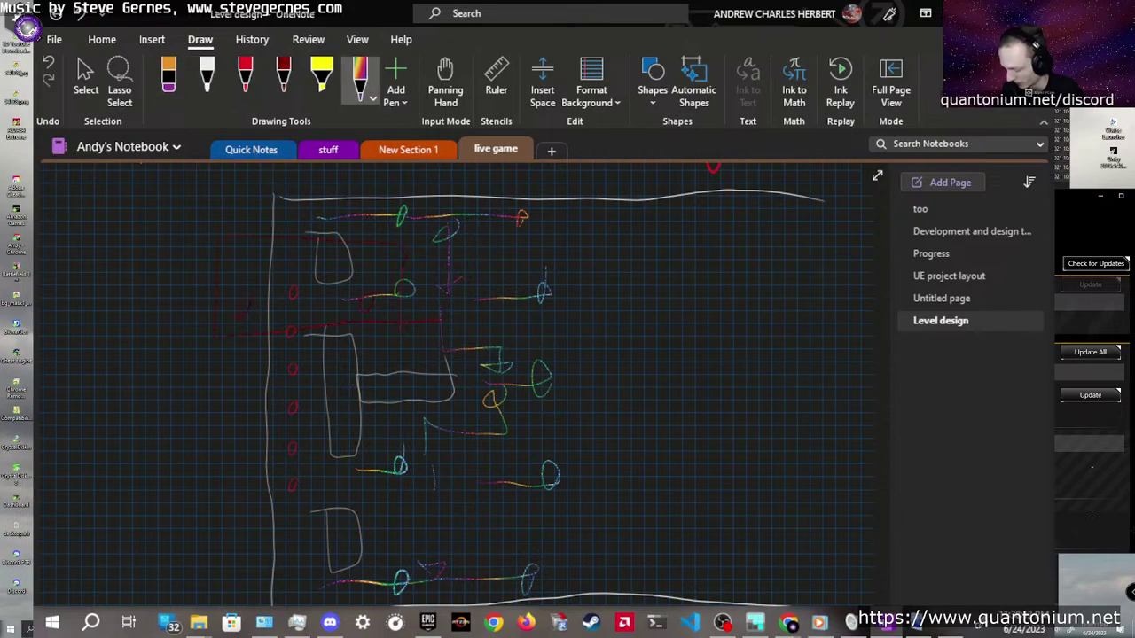
pyautogui.click(206, 80)
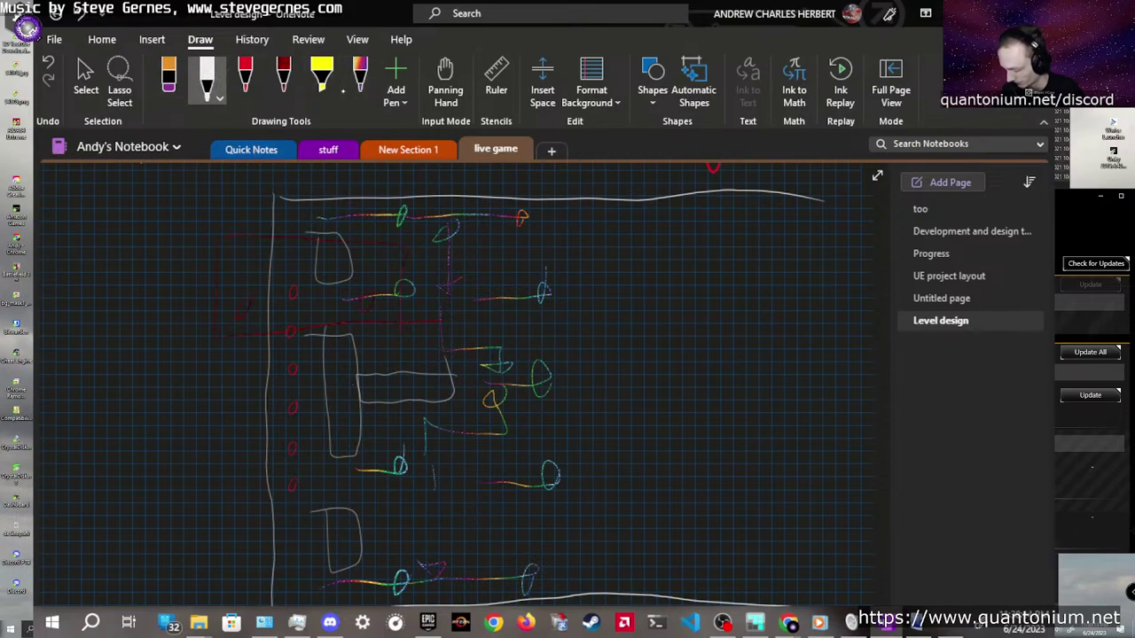
pyautogui.click(359, 80)
pyautogui.moveTo(430, 475)
pyautogui.mouseDown()
pyautogui.moveTo(428, 555)
pyautogui.moveTo(429, 467)
pyautogui.mouseUp()
# Erase the small blocks above and below the T-shaped block and redraw each as a white C-shaped outline
pyautogui.click(334, 234)
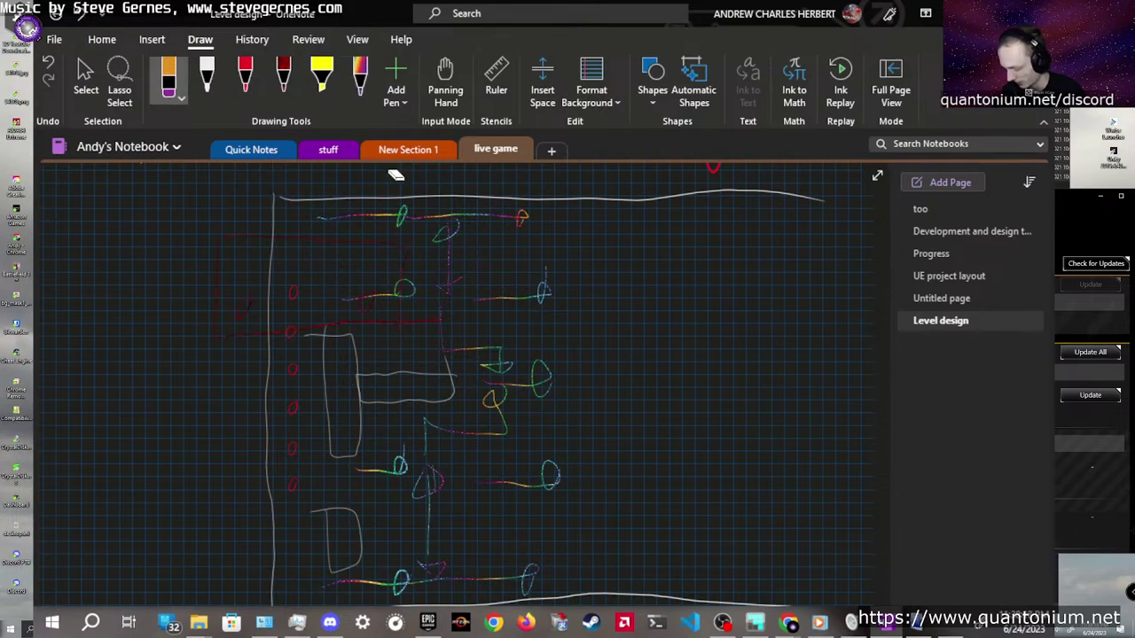
pyautogui.click(207, 79)
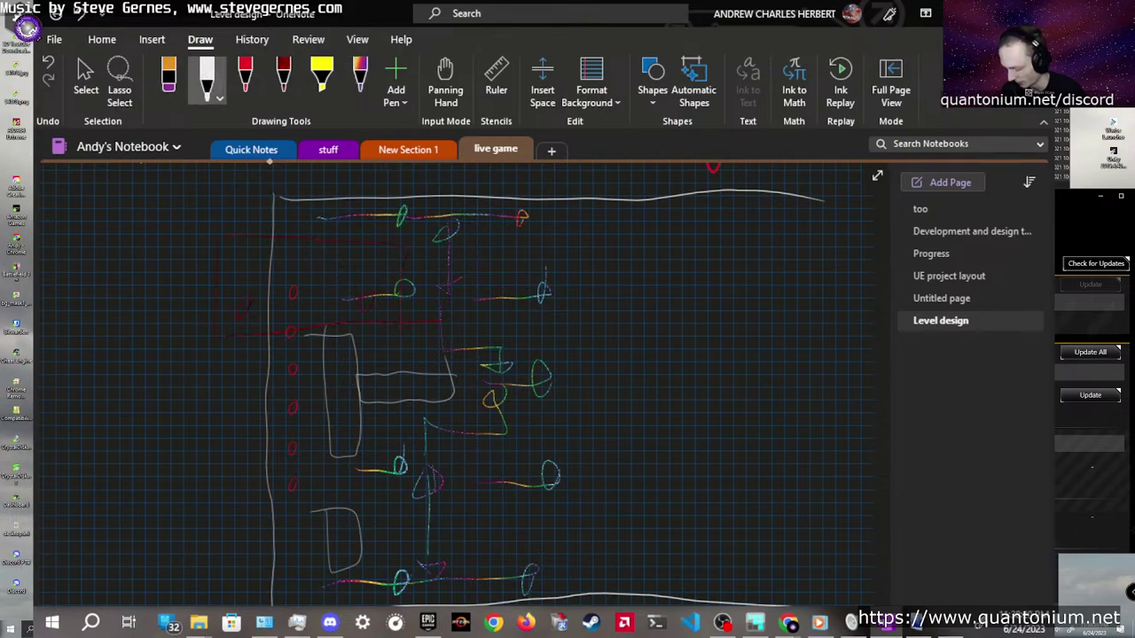
pyautogui.moveTo(324, 234)
pyautogui.mouseDown()
pyautogui.moveTo(325, 280)
pyautogui.moveTo(365, 287)
pyautogui.mouseUp()
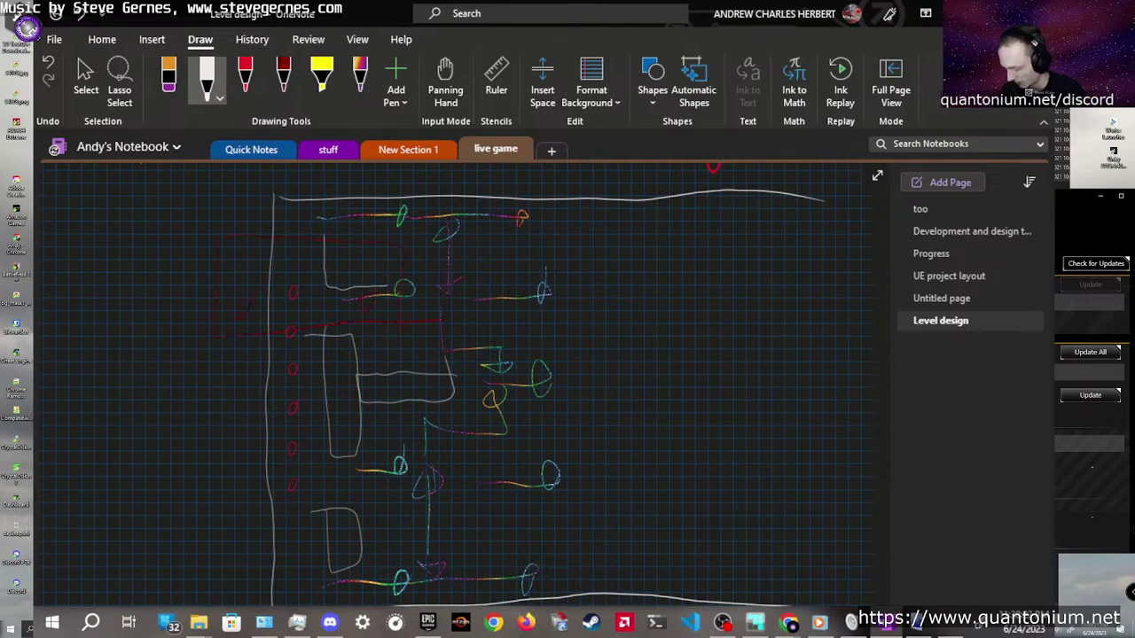
pyautogui.moveTo(321, 236)
pyautogui.mouseDown()
pyautogui.moveTo(394, 232)
pyautogui.moveTo(398, 255)
pyautogui.moveTo(338, 266)
pyautogui.moveTo(383, 282)
pyautogui.mouseUp()
pyautogui.click(169, 80)
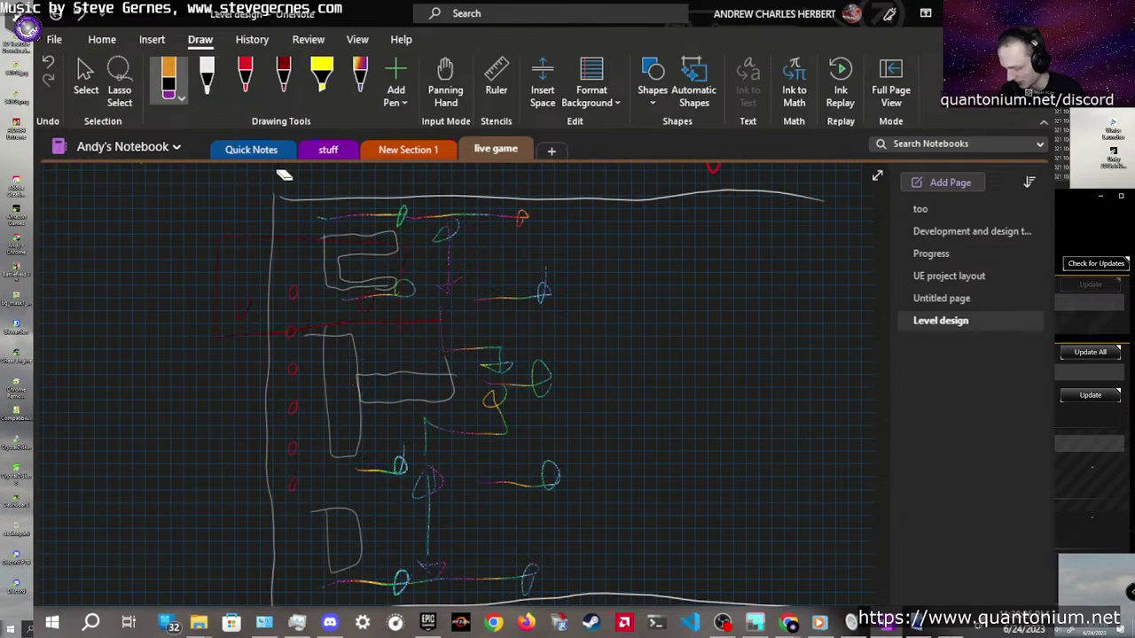
pyautogui.click(355, 532)
pyautogui.click(206, 79)
pyautogui.moveTo(328, 514)
pyautogui.mouseDown()
pyautogui.moveTo(329, 570)
pyautogui.moveTo(392, 567)
pyautogui.moveTo(399, 536)
pyautogui.moveTo(351, 534)
pyautogui.moveTo(392, 505)
pyautogui.moveTo(328, 486)
pyautogui.moveTo(325, 513)
pyautogui.mouseUp()
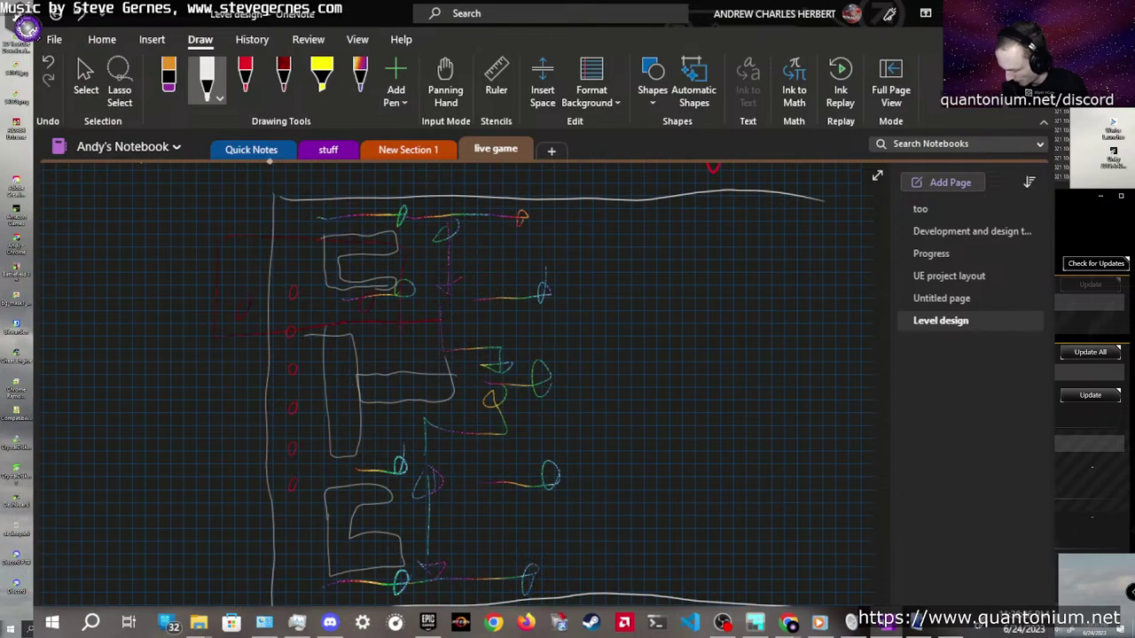
# Outline a second column of white blocks, with rectangles near the upper and lower edges and two Z-shaped blocks between them
pyautogui.moveTo(477, 519)
pyautogui.mouseDown()
pyautogui.moveTo(577, 519)
pyautogui.moveTo(546, 549)
pyautogui.moveTo(566, 514)
pyautogui.mouseUp()
pyautogui.moveTo(481, 247)
pyautogui.mouseDown()
pyautogui.moveTo(484, 275)
pyautogui.moveTo(574, 236)
pyautogui.moveTo(453, 247)
pyautogui.mouseUp()
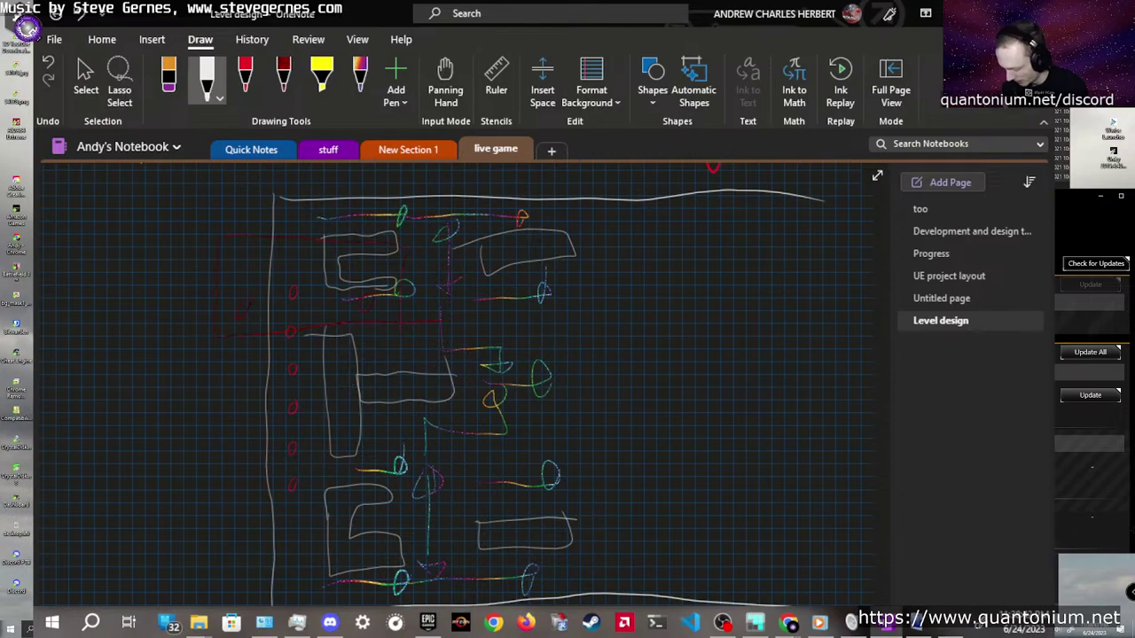
pyautogui.moveTo(490, 316)
pyautogui.mouseDown()
pyautogui.moveTo(559, 354)
pyautogui.moveTo(570, 340)
pyautogui.moveTo(487, 308)
pyautogui.mouseUp()
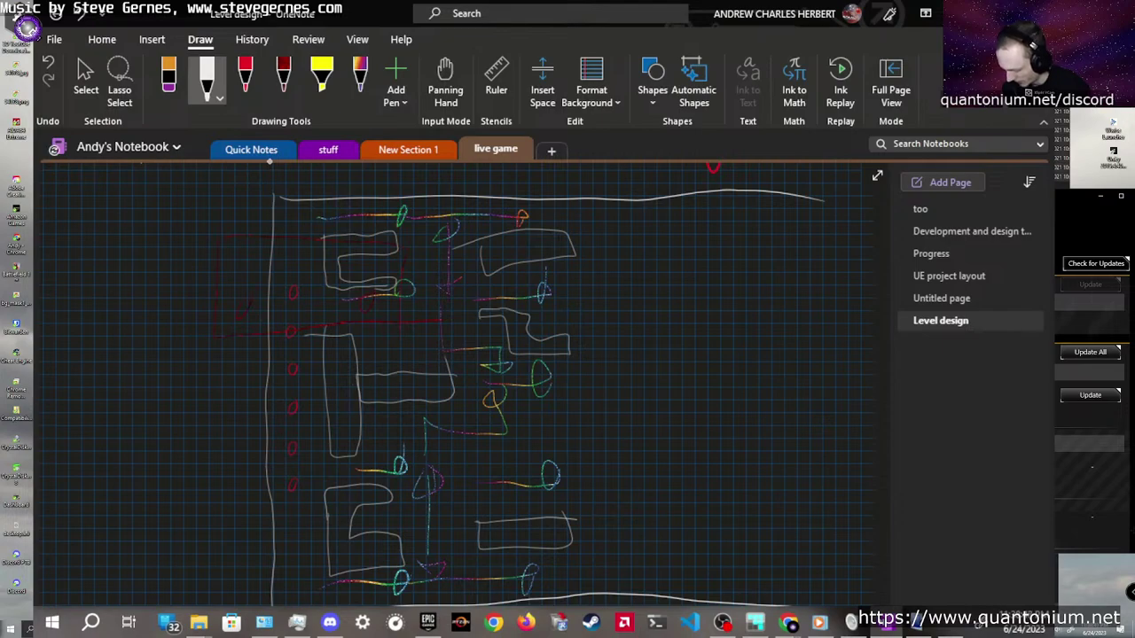
pyautogui.moveTo(493, 463)
pyautogui.mouseDown()
pyautogui.moveTo(514, 438)
pyautogui.moveTo(567, 415)
pyautogui.moveTo(480, 477)
pyautogui.mouseUp()
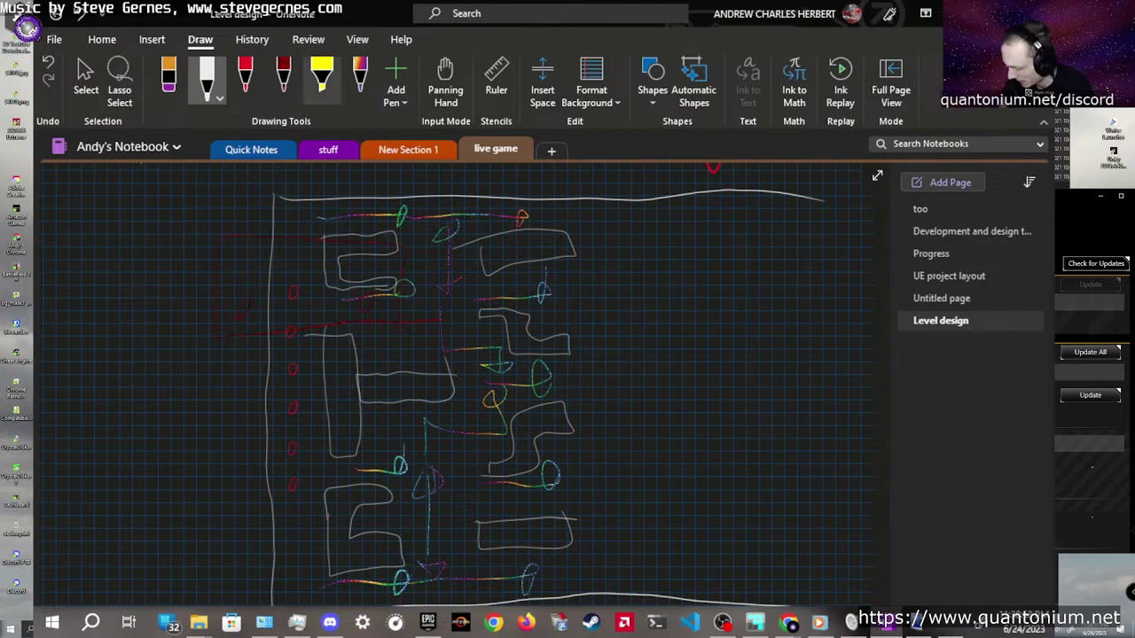
# Shade the lower C-shaped block with the yellow highlighter
pyautogui.click(322, 78)
pyautogui.moveTo(351, 496); pyautogui.dragTo(333, 568)
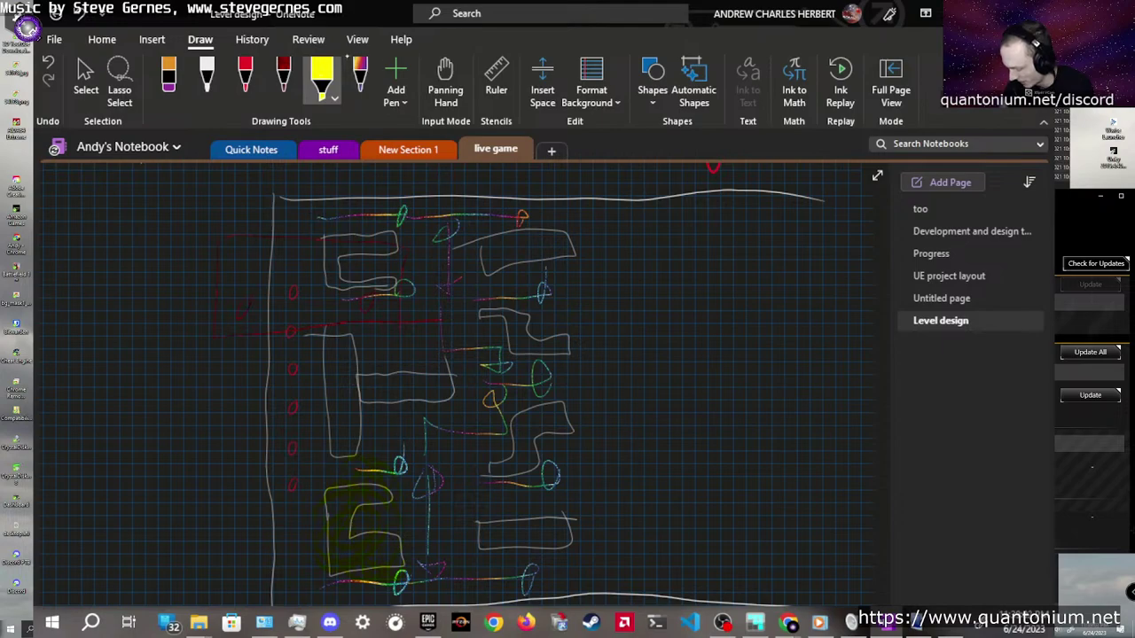
# Try a highlighter stroke on the T-shaped block, and test magenta, light grey and black as highlighter colours
pyautogui.click(334, 99)
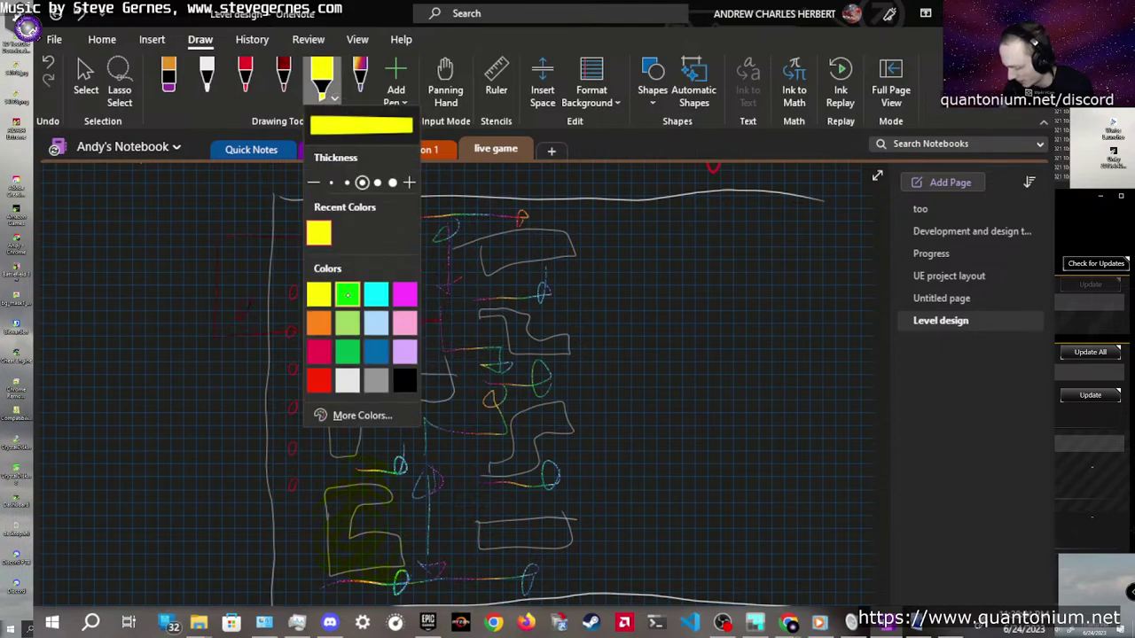
pyautogui.moveTo(327, 412); pyautogui.dragTo(327, 429)
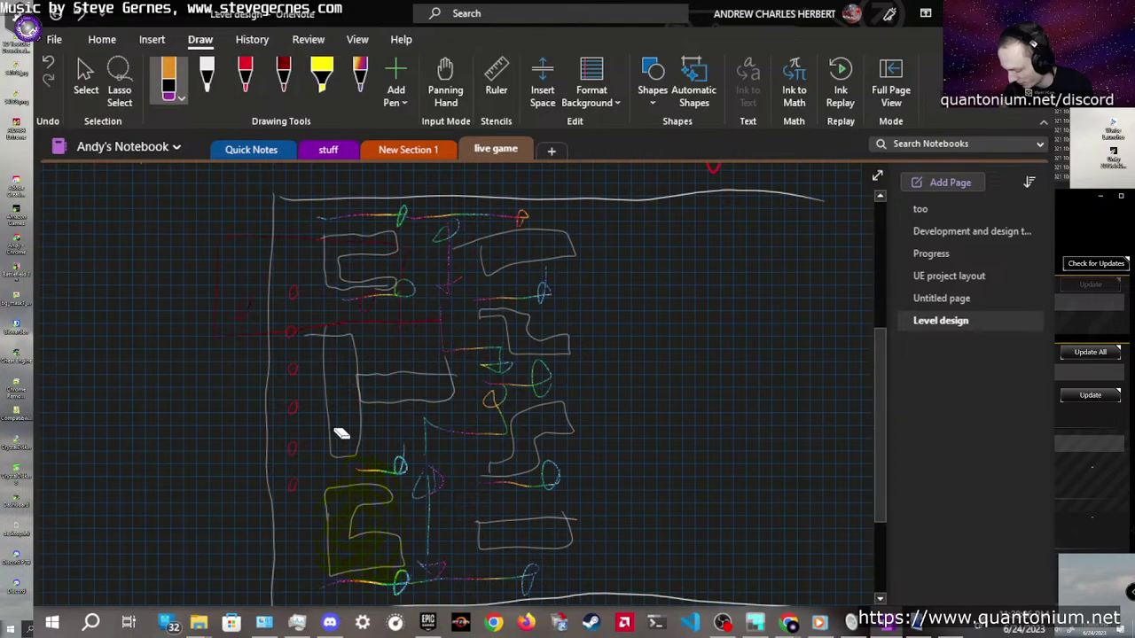
pyautogui.click(335, 99)
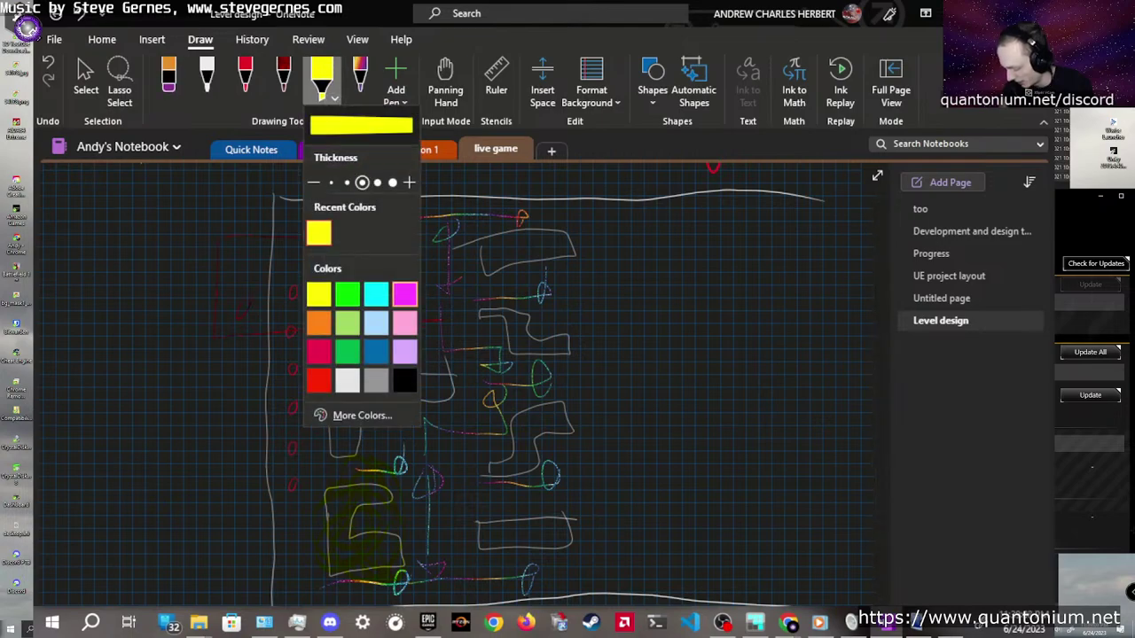
pyautogui.click(404, 294)
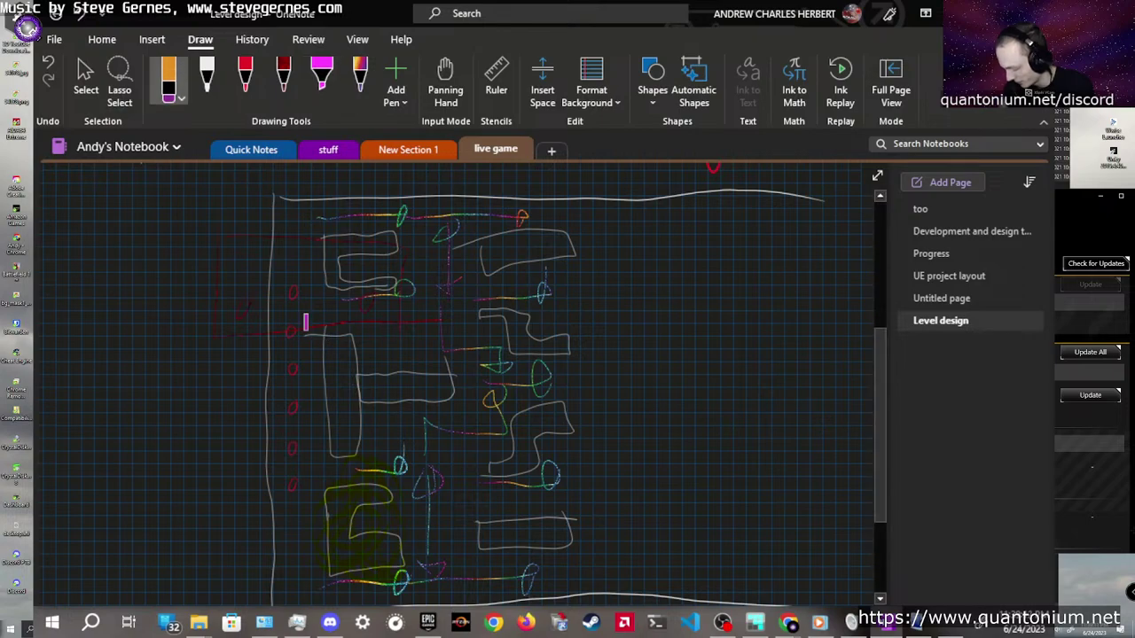
pyautogui.click(334, 100)
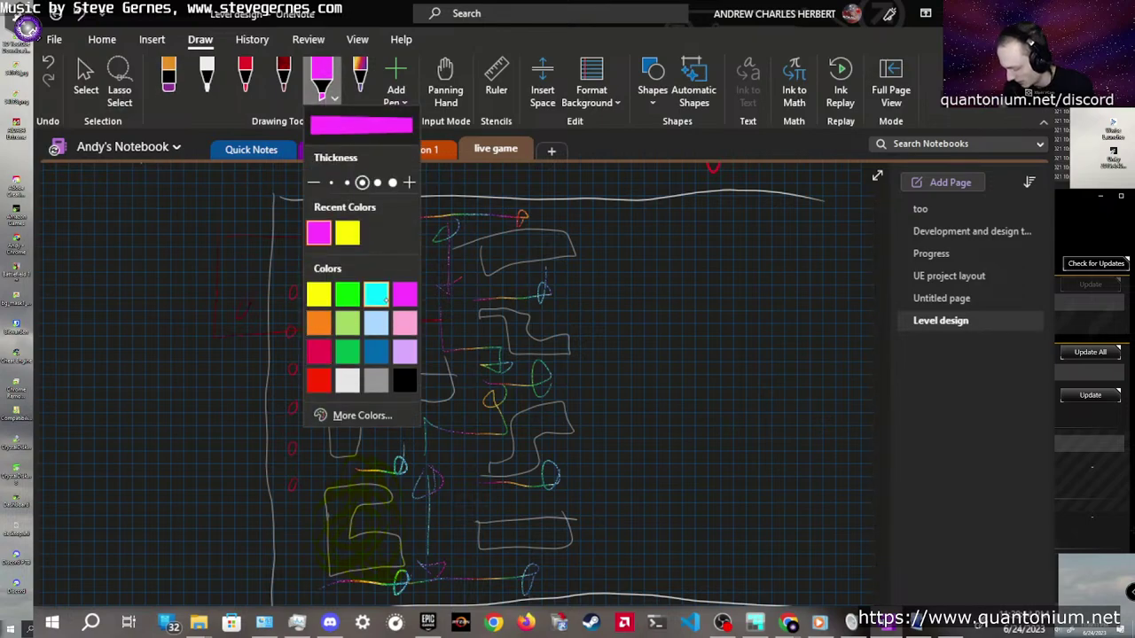
pyautogui.click(347, 380)
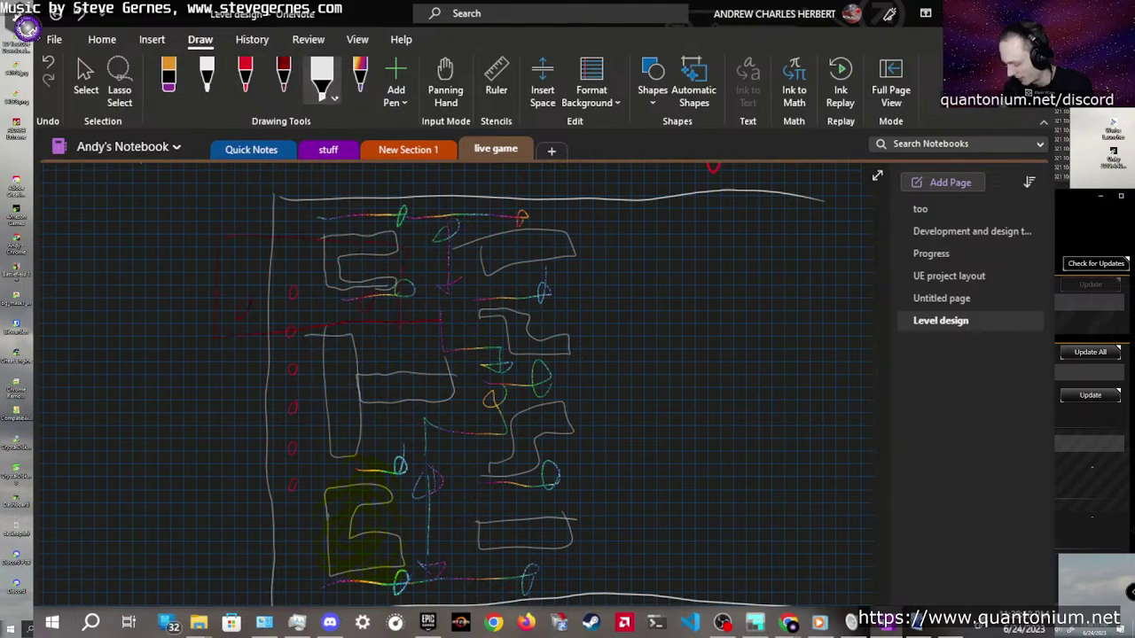
pyautogui.click(335, 98)
pyautogui.click(401, 376)
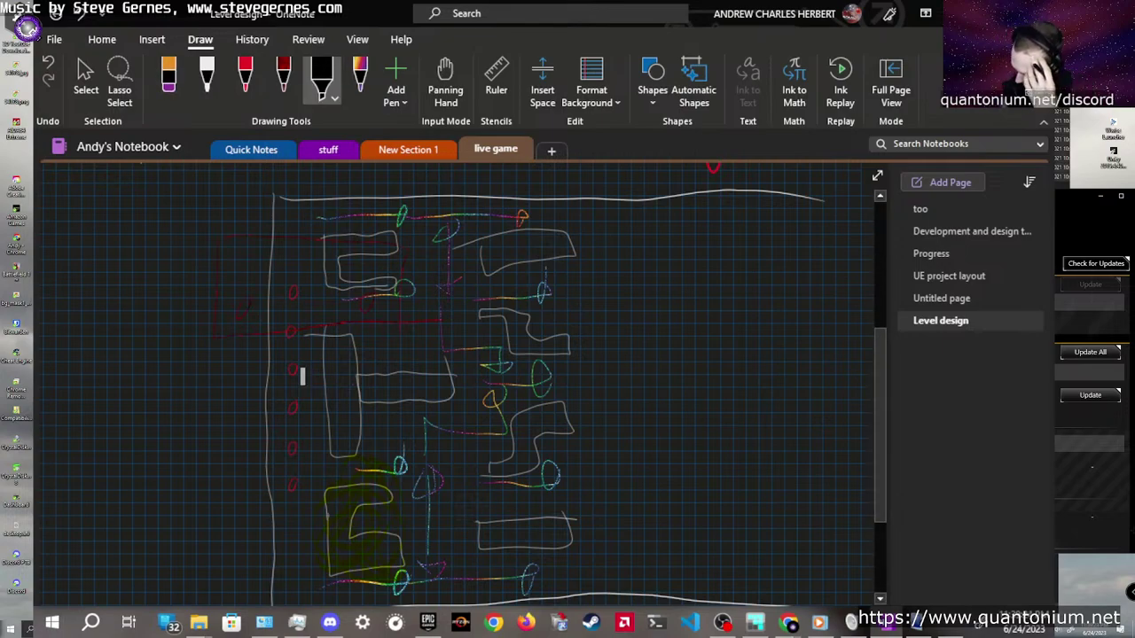
# Set the highlighter colour to orange
pyautogui.click(334, 98)
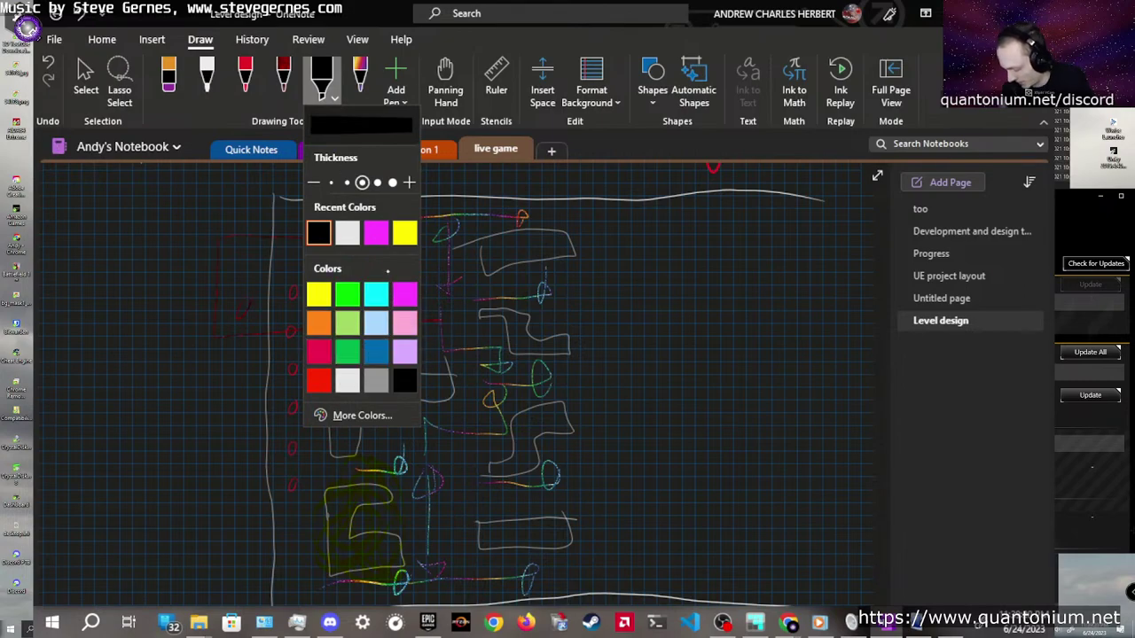
pyautogui.click(320, 322)
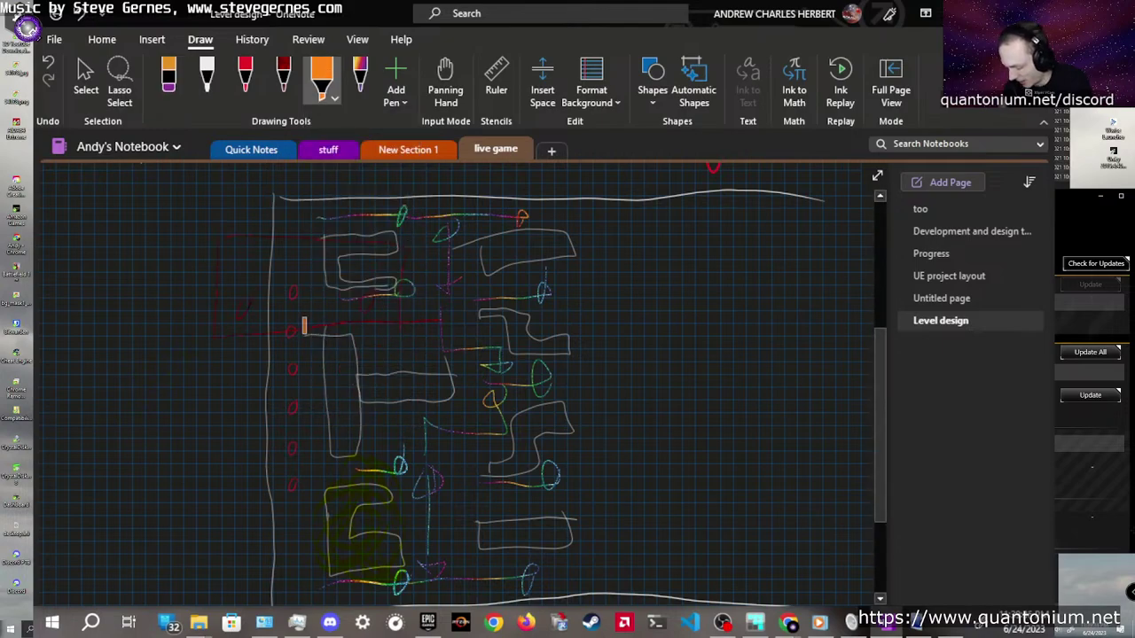
pyautogui.click(330, 96)
pyautogui.click(312, 85)
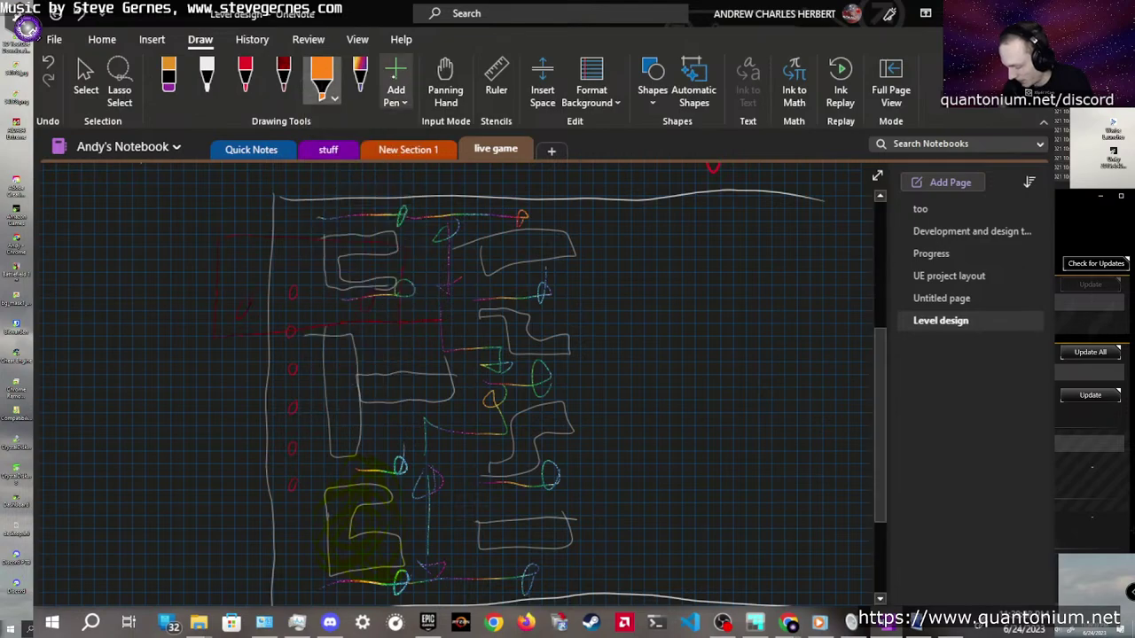
# Add a pen in the bronze texture colour and circle the lower and upper C-shaped blocks with it
pyautogui.click(396, 84)
pyautogui.click(412, 129)
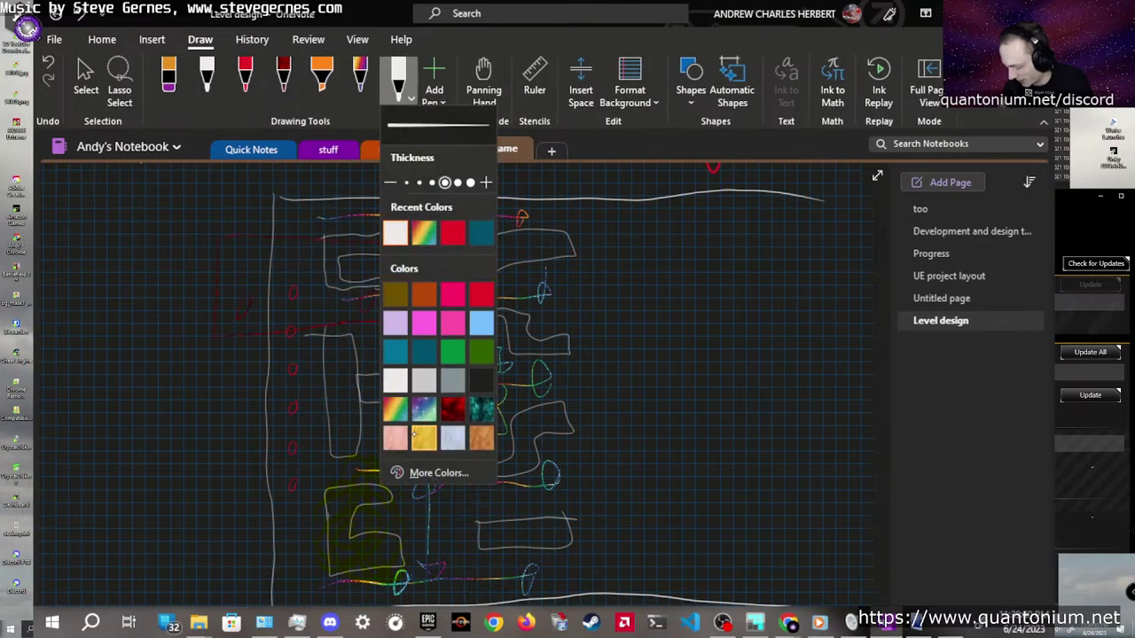
pyautogui.click(481, 437)
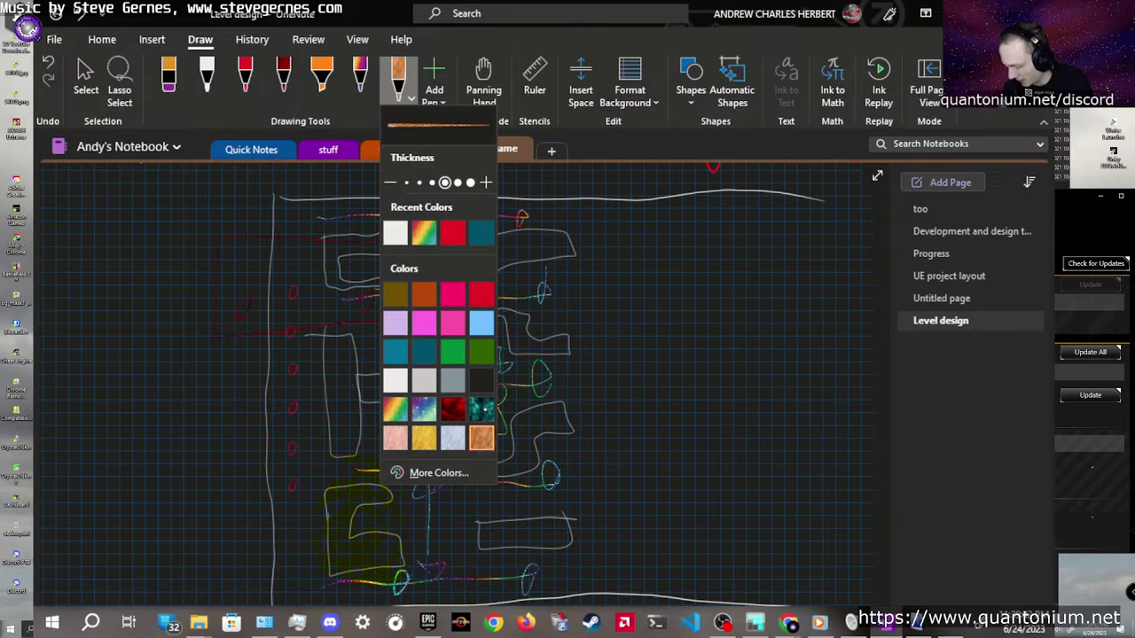
pyautogui.click(354, 160)
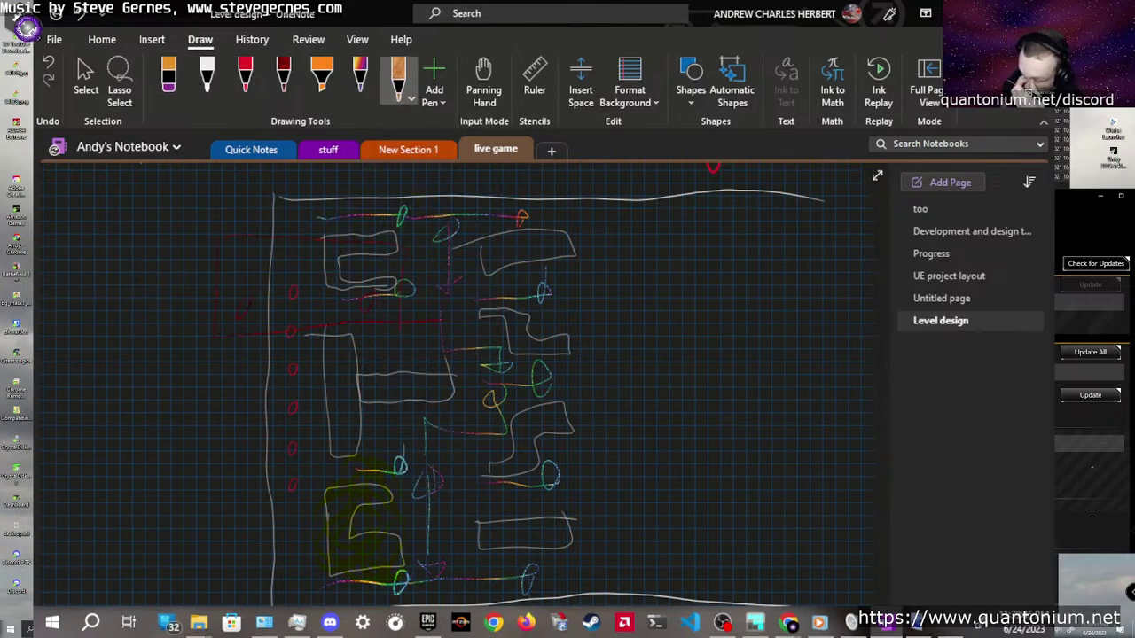
pyautogui.moveTo(389, 479)
pyautogui.mouseDown()
pyautogui.moveTo(284, 545)
pyautogui.moveTo(401, 581)
pyautogui.mouseUp()
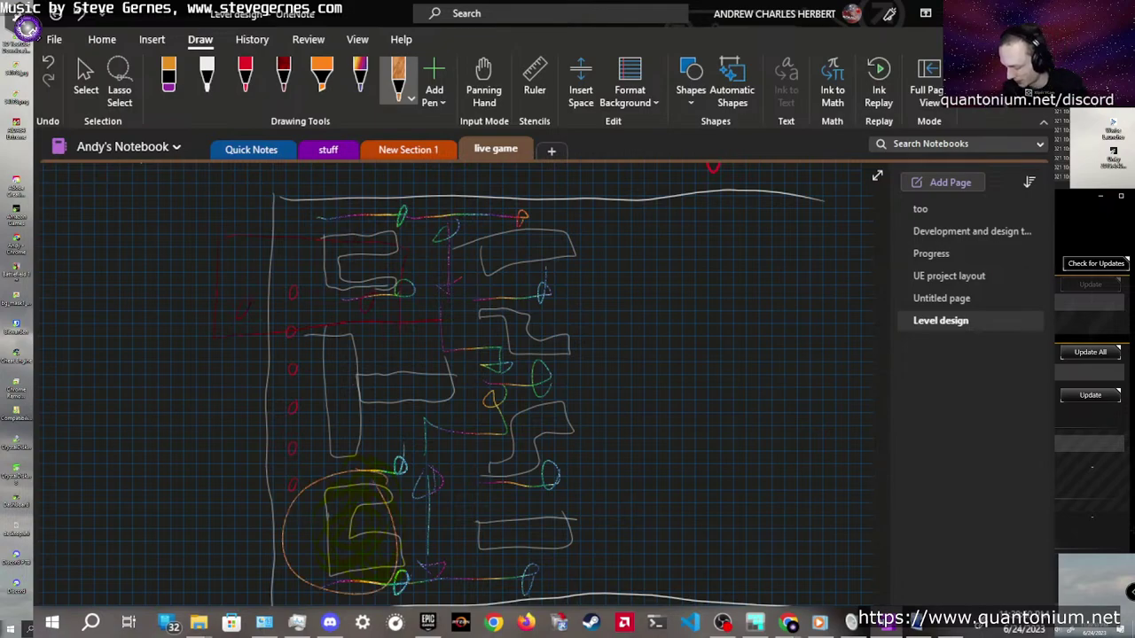
pyautogui.moveTo(403, 222); pyautogui.dragTo(409, 266)
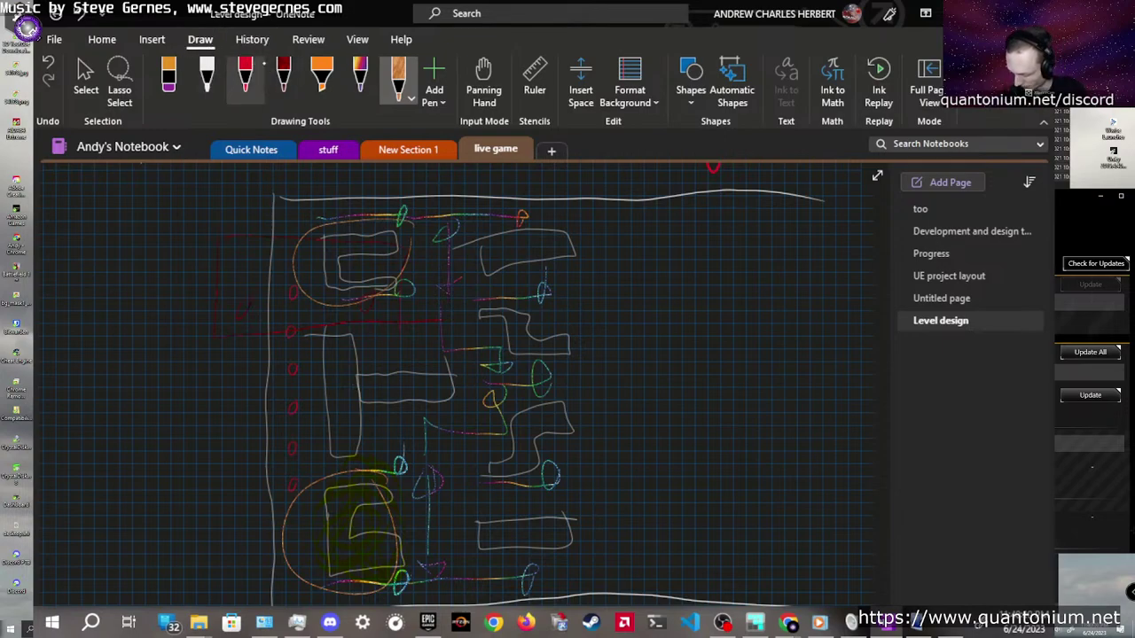
# Add short rainbow connecting strokes beside the second column, and outline a white L-shaped block extending from its upper rectangle
pyautogui.click(360, 78)
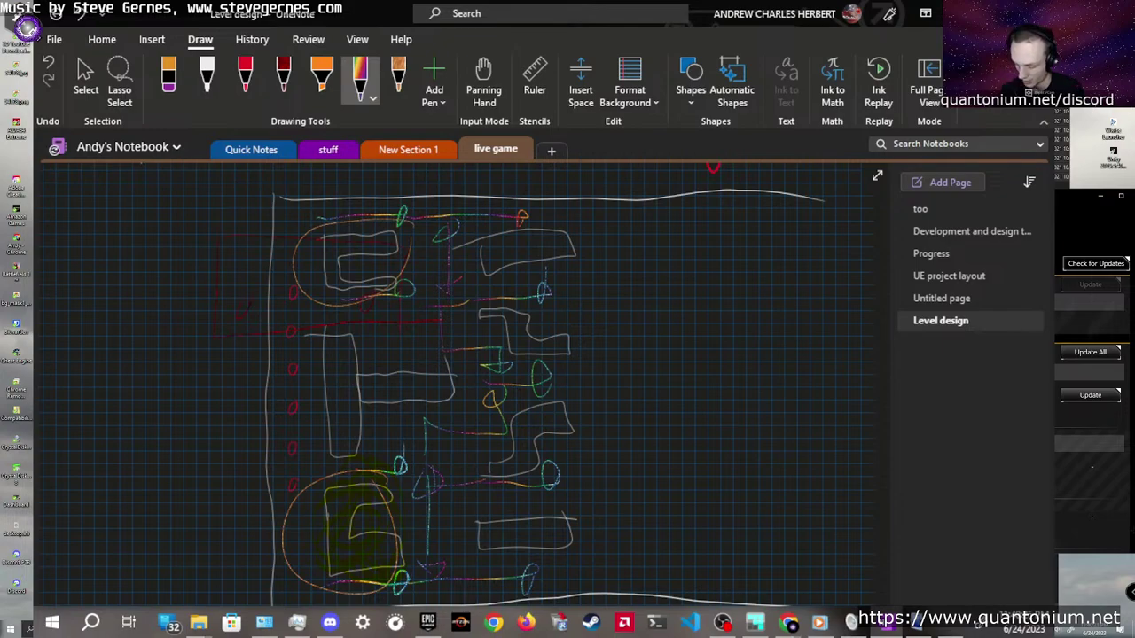
pyautogui.click(207, 78)
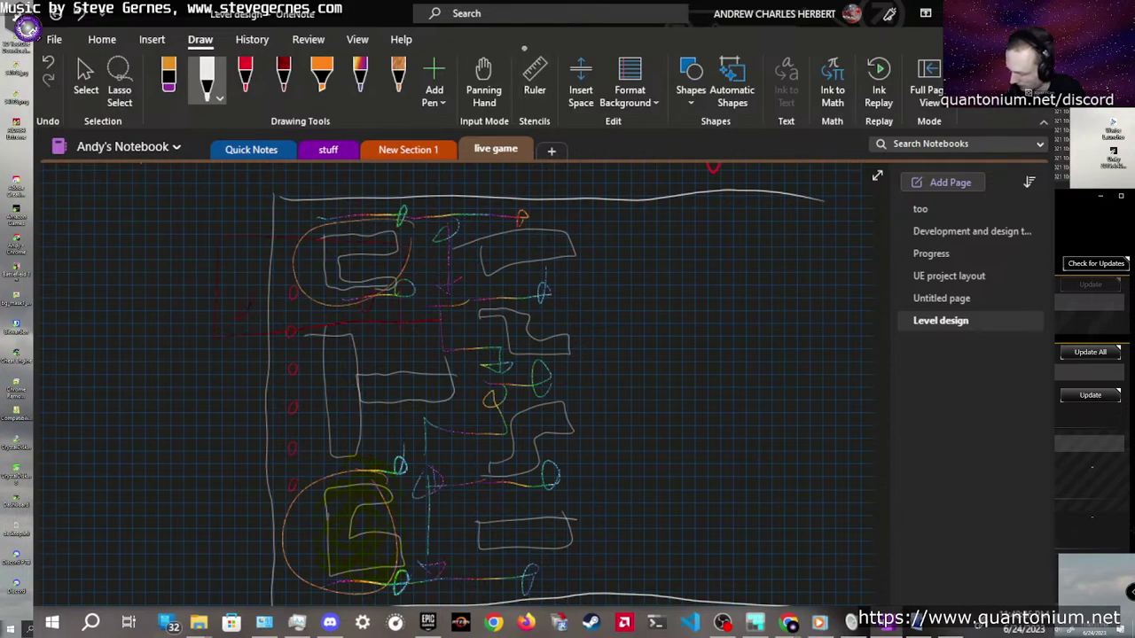
pyautogui.moveTo(567, 236)
pyautogui.mouseDown()
pyautogui.moveTo(568, 290)
pyautogui.moveTo(587, 309)
pyautogui.moveTo(637, 310)
pyautogui.mouseUp()
pyautogui.moveTo(569, 229)
pyautogui.mouseDown()
pyautogui.moveTo(593, 231)
pyautogui.moveTo(591, 286)
pyautogui.moveTo(637, 285)
pyautogui.mouseUp()
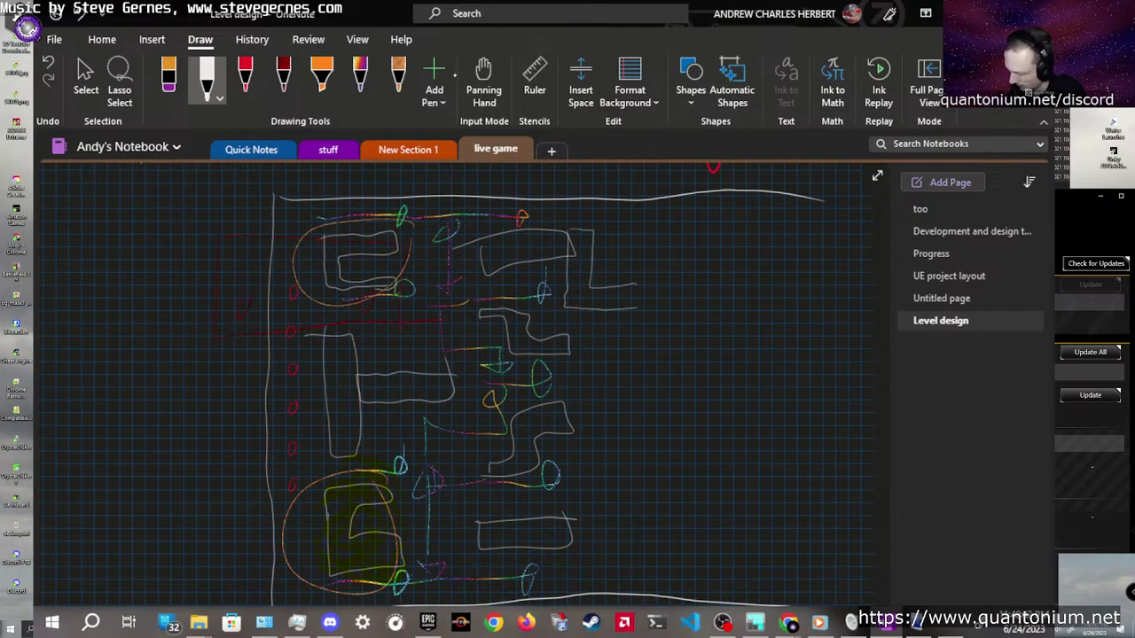
# Draw a rainbow path around the L-shaped block, and outline a white corner block against the upper wall
pyautogui.click(360, 80)
pyautogui.moveTo(532, 213)
pyautogui.mouseDown()
pyautogui.moveTo(592, 211)
pyautogui.moveTo(607, 257)
pyautogui.moveTo(636, 265)
pyautogui.mouseUp()
pyautogui.click(207, 80)
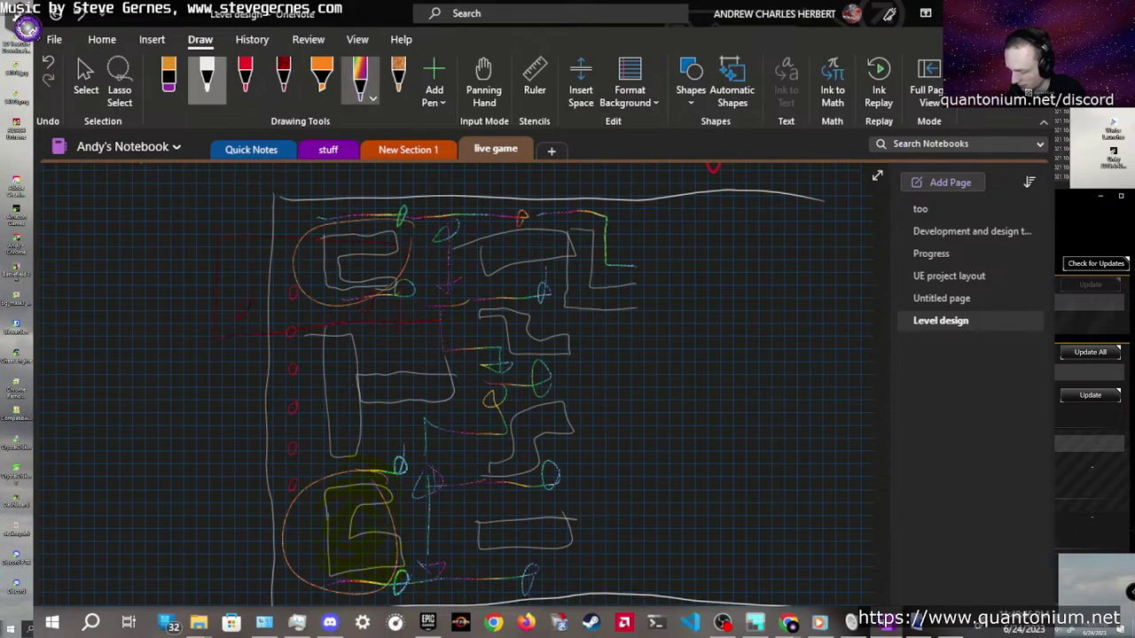
pyautogui.moveTo(629, 200)
pyautogui.mouseDown()
pyautogui.moveTo(628, 246)
pyautogui.moveTo(731, 255)
pyautogui.mouseUp()
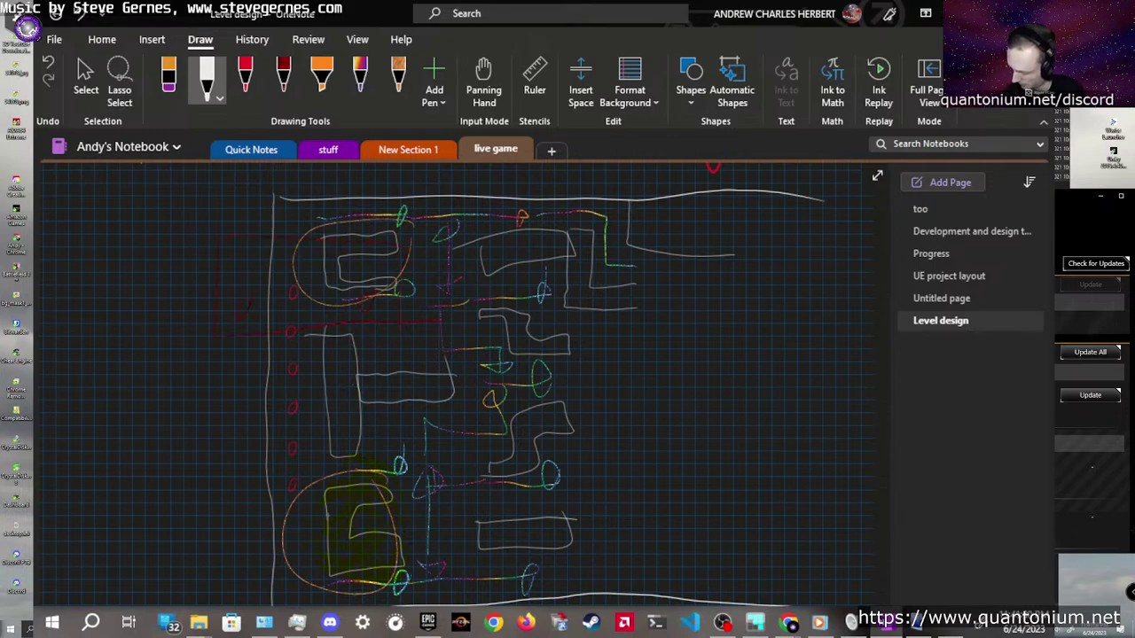
# Extend both Z-shaped blocks of the second column with pairs of roughly parallel horizontal white lines
pyautogui.moveTo(568, 337); pyautogui.dragTo(671, 330)
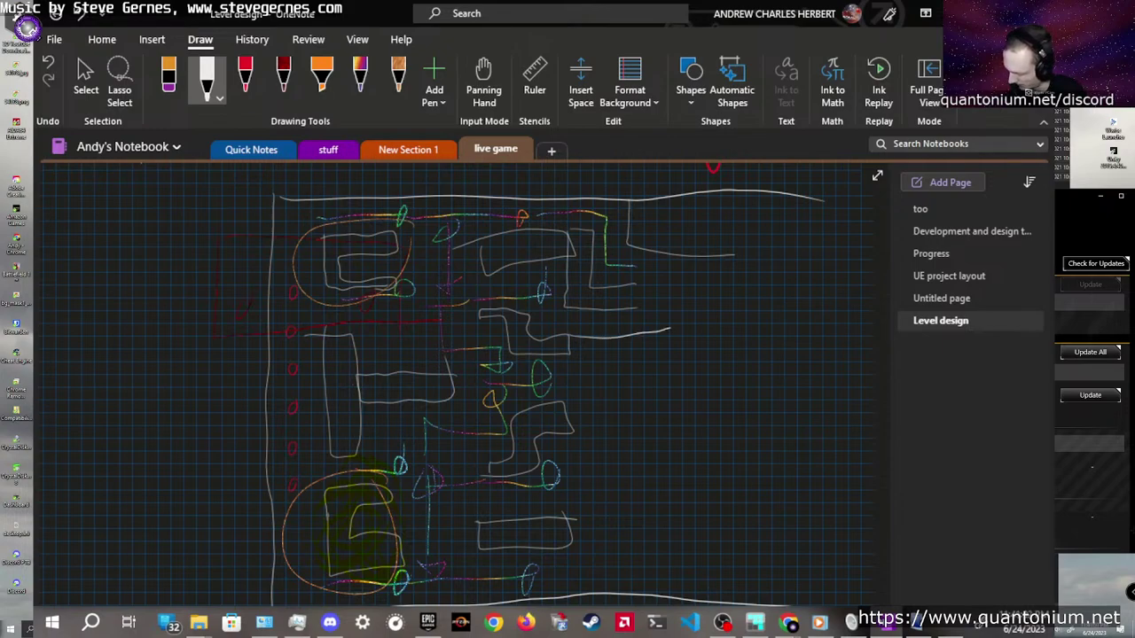
pyautogui.moveTo(574, 352); pyautogui.dragTo(663, 348)
pyautogui.moveTo(566, 400); pyautogui.dragTo(661, 396)
pyautogui.moveTo(573, 430); pyautogui.dragTo(663, 423)
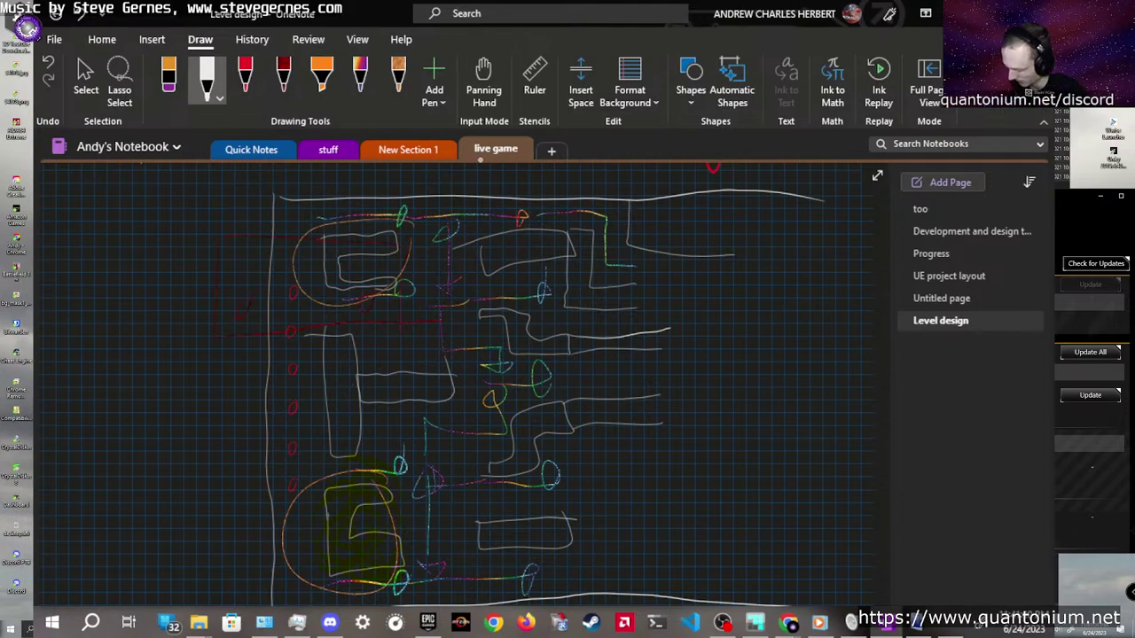
pyautogui.moveTo(566, 469)
pyautogui.mouseDown()
pyautogui.moveTo(567, 544)
pyautogui.moveTo(656, 461)
pyautogui.mouseUp()
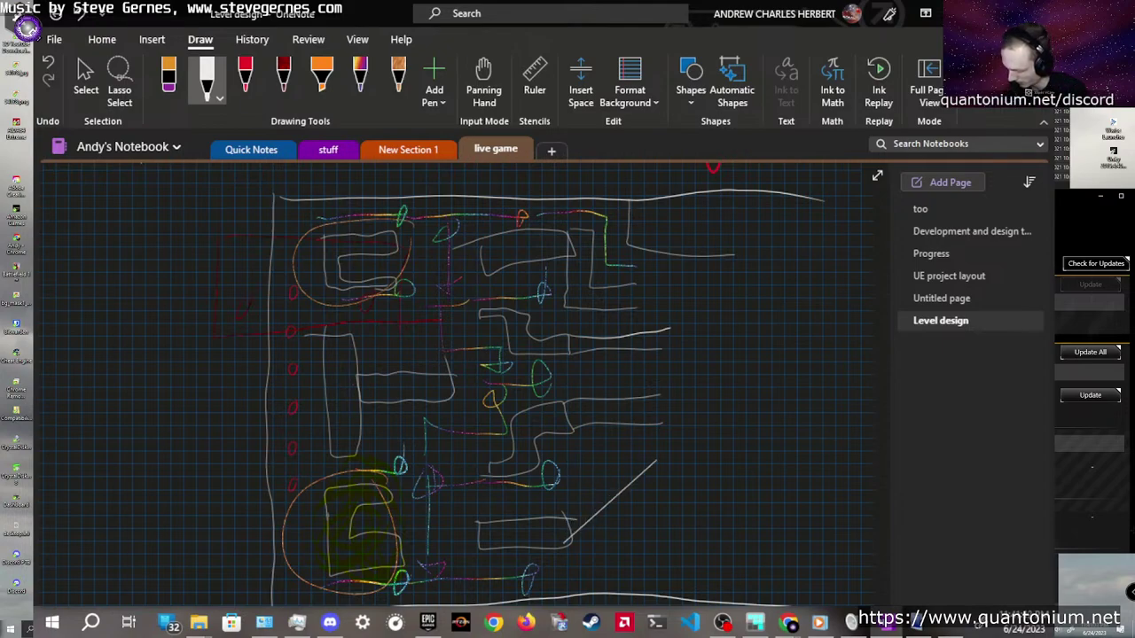
pyautogui.hotkey('ctrl', 'z')
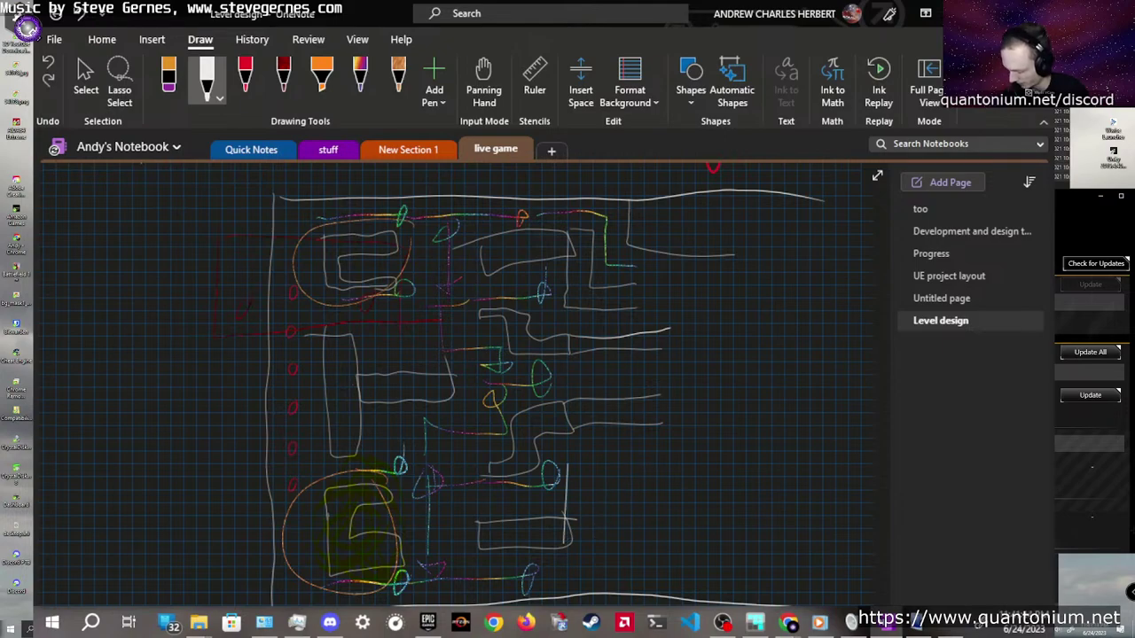
pyautogui.hotkey('ctrl', 'z')
pyautogui.moveTo(147, 345)
pyautogui.mouseDown()
pyautogui.moveTo(104, 415)
pyautogui.moveTo(140, 347)
pyautogui.mouseUp()
pyautogui.hotkey('ctrl', 'z')
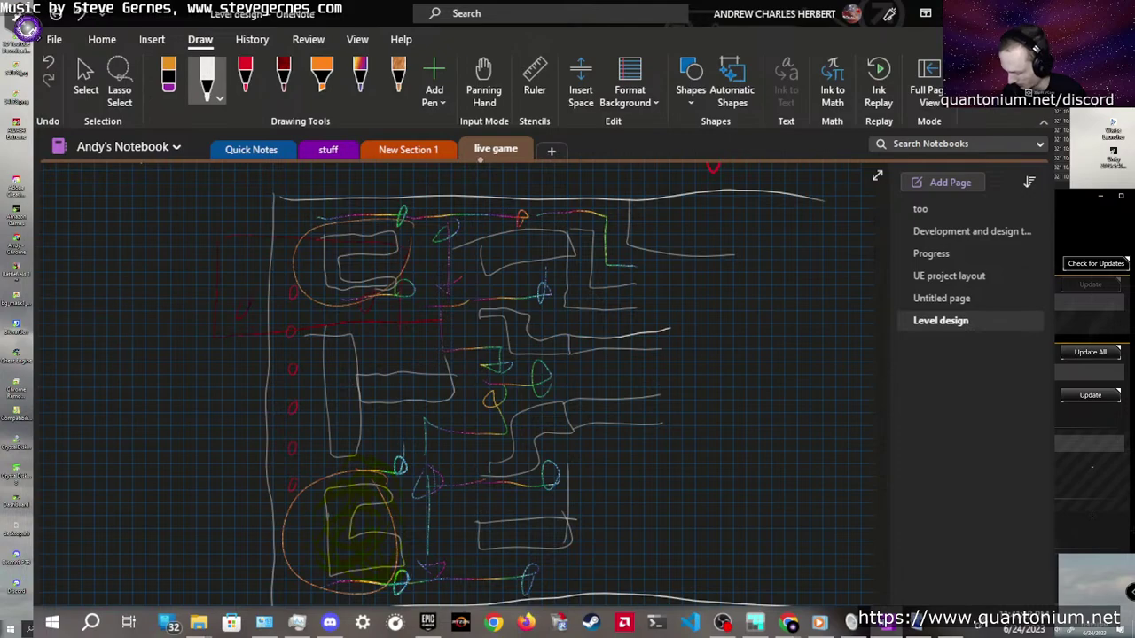
# Outline a white stepped extension on the second column's lower rectangle, and a corner block near the lower wall
pyautogui.hotkey('ctrl', 'y')
pyautogui.moveTo(566, 468)
pyautogui.mouseDown()
pyautogui.moveTo(665, 462)
pyautogui.moveTo(603, 485)
pyautogui.moveTo(552, 546)
pyautogui.mouseUp()
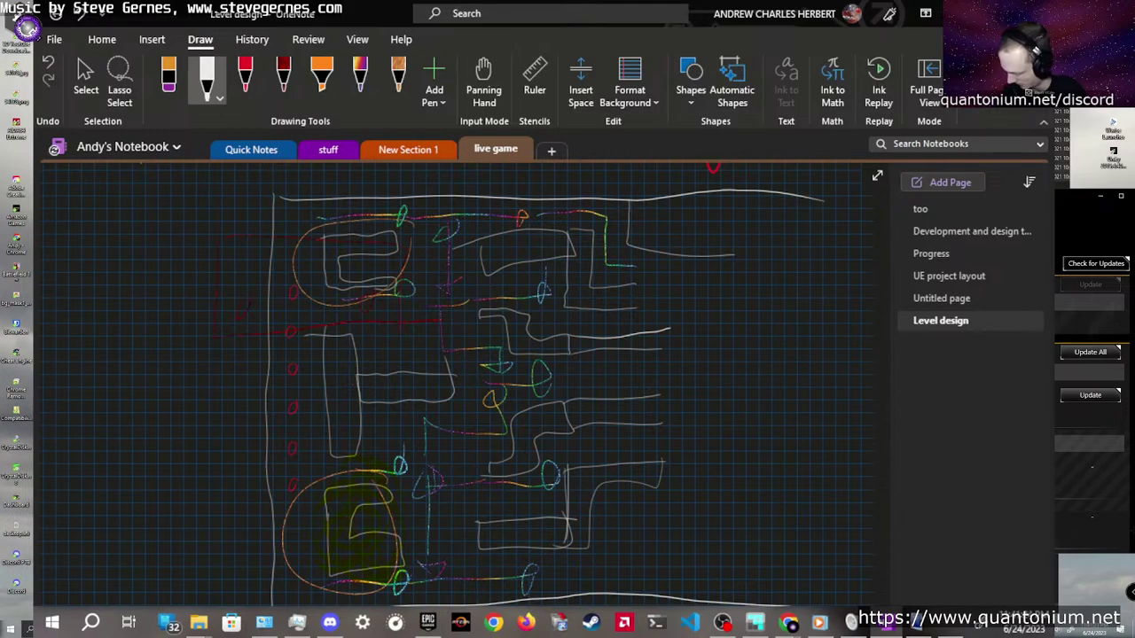
pyautogui.moveTo(615, 583)
pyautogui.mouseDown()
pyautogui.moveTo(613, 514)
pyautogui.moveTo(733, 521)
pyautogui.mouseUp()
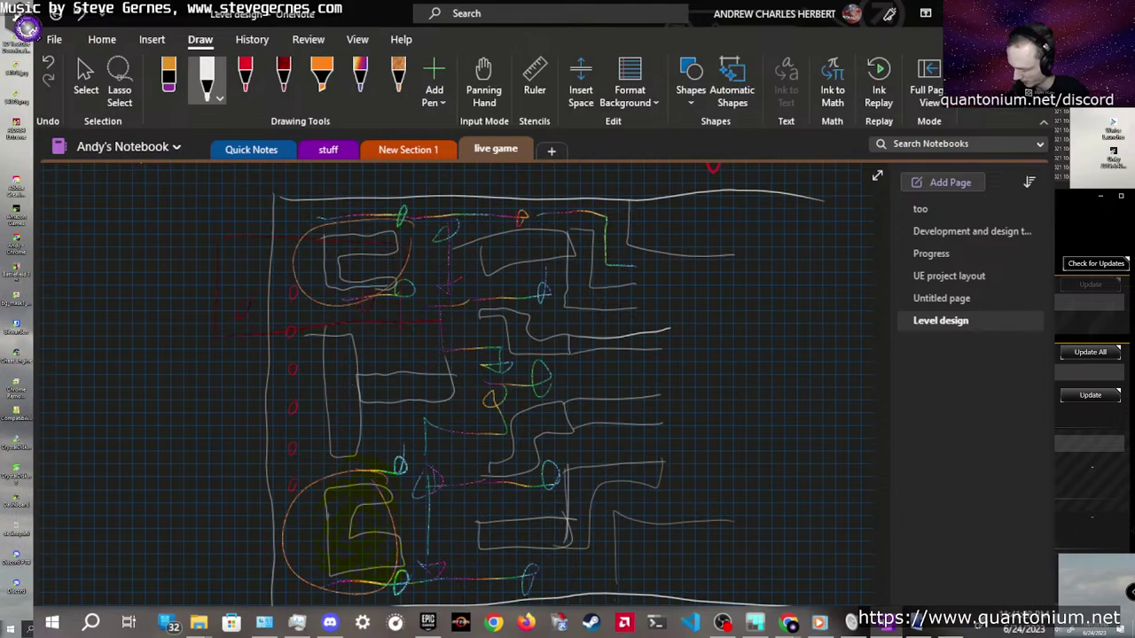
# Fill every block except the yellow-shaded C-shaped one with white zigzag hatching, including the two corner blocks
pyautogui.moveTo(335, 355)
pyautogui.mouseDown()
pyautogui.moveTo(343, 408)
pyautogui.moveTo(373, 374)
pyautogui.moveTo(435, 383)
pyautogui.moveTo(371, 390)
pyautogui.mouseUp()
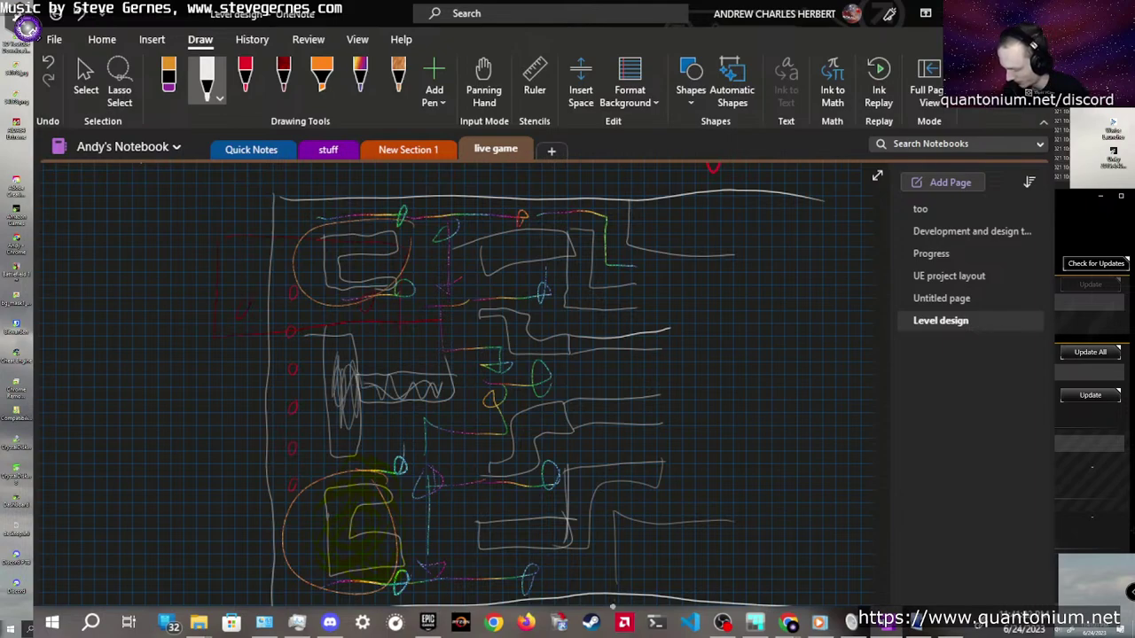
pyautogui.moveTo(327, 250)
pyautogui.mouseDown()
pyautogui.moveTo(339, 271)
pyautogui.moveTo(381, 240)
pyautogui.moveTo(330, 272)
pyautogui.moveTo(372, 286)
pyautogui.mouseUp()
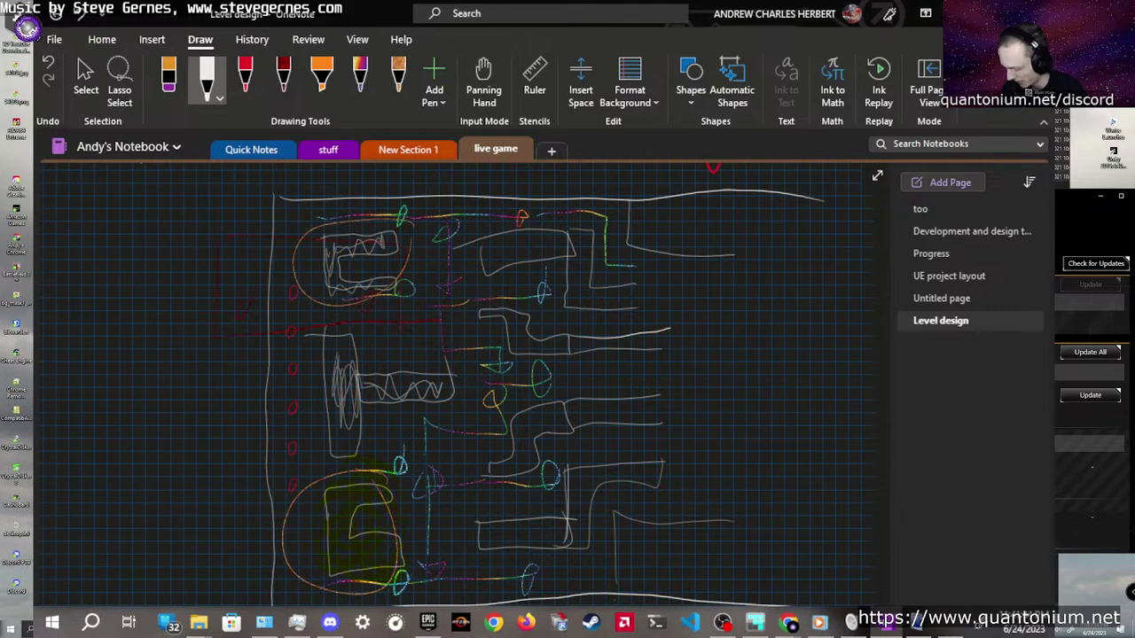
pyautogui.moveTo(493, 266)
pyautogui.mouseDown()
pyautogui.moveTo(497, 241)
pyautogui.moveTo(564, 255)
pyautogui.moveTo(581, 306)
pyautogui.moveTo(620, 306)
pyautogui.mouseUp()
pyautogui.moveTo(485, 310)
pyautogui.mouseDown()
pyautogui.moveTo(523, 351)
pyautogui.moveTo(546, 337)
pyautogui.moveTo(608, 347)
pyautogui.moveTo(663, 330)
pyautogui.mouseUp()
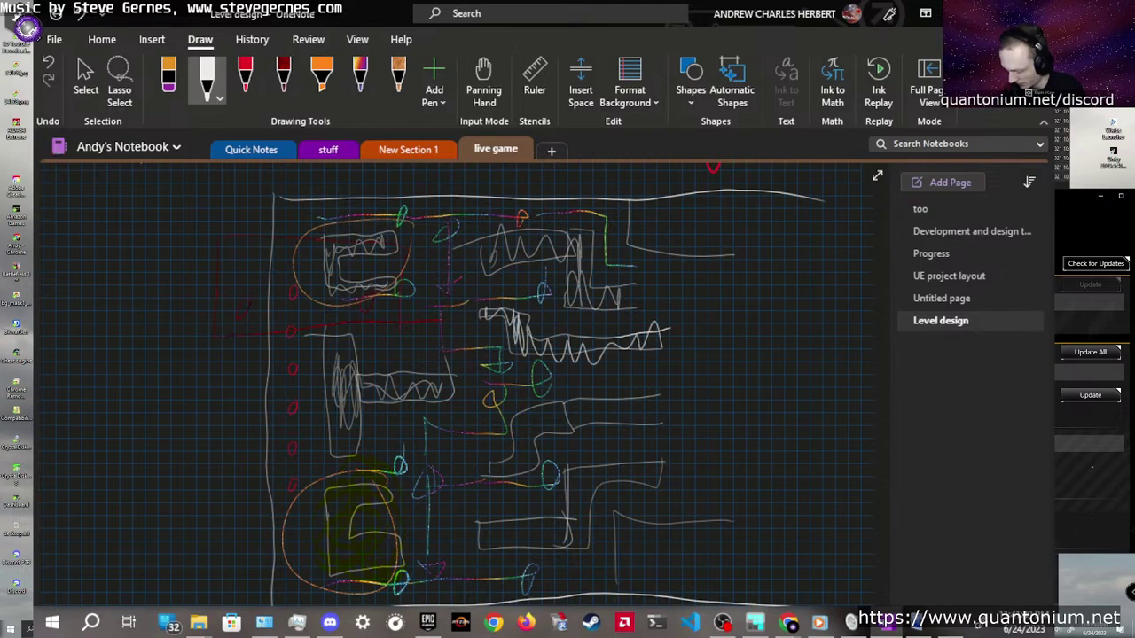
pyautogui.moveTo(495, 470)
pyautogui.mouseDown()
pyautogui.moveTo(559, 406)
pyautogui.moveTo(648, 401)
pyautogui.mouseUp()
pyautogui.moveTo(486, 547)
pyautogui.mouseDown()
pyautogui.moveTo(573, 525)
pyautogui.moveTo(594, 470)
pyautogui.moveTo(658, 452)
pyautogui.moveTo(659, 484)
pyautogui.mouseUp()
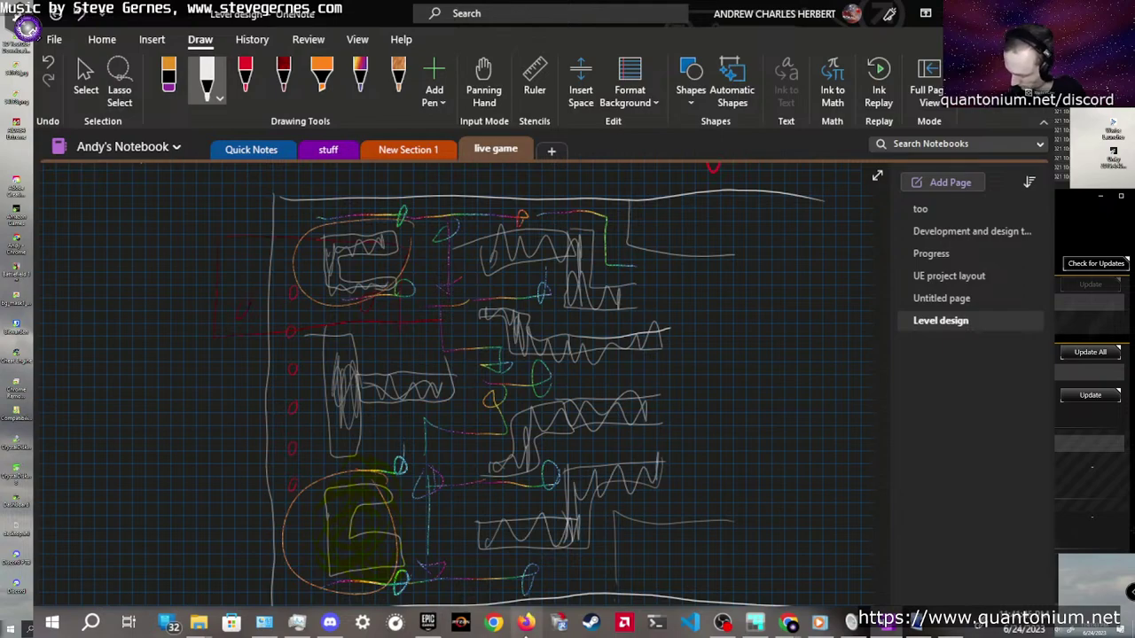
pyautogui.moveTo(626, 243)
pyautogui.mouseDown()
pyautogui.moveTo(635, 213)
pyautogui.moveTo(697, 238)
pyautogui.moveTo(763, 213)
pyautogui.moveTo(782, 228)
pyautogui.mouseUp()
pyautogui.moveTo(619, 582)
pyautogui.mouseDown()
pyautogui.moveTo(645, 532)
pyautogui.moveTo(711, 603)
pyautogui.moveTo(750, 557)
pyautogui.mouseUp()
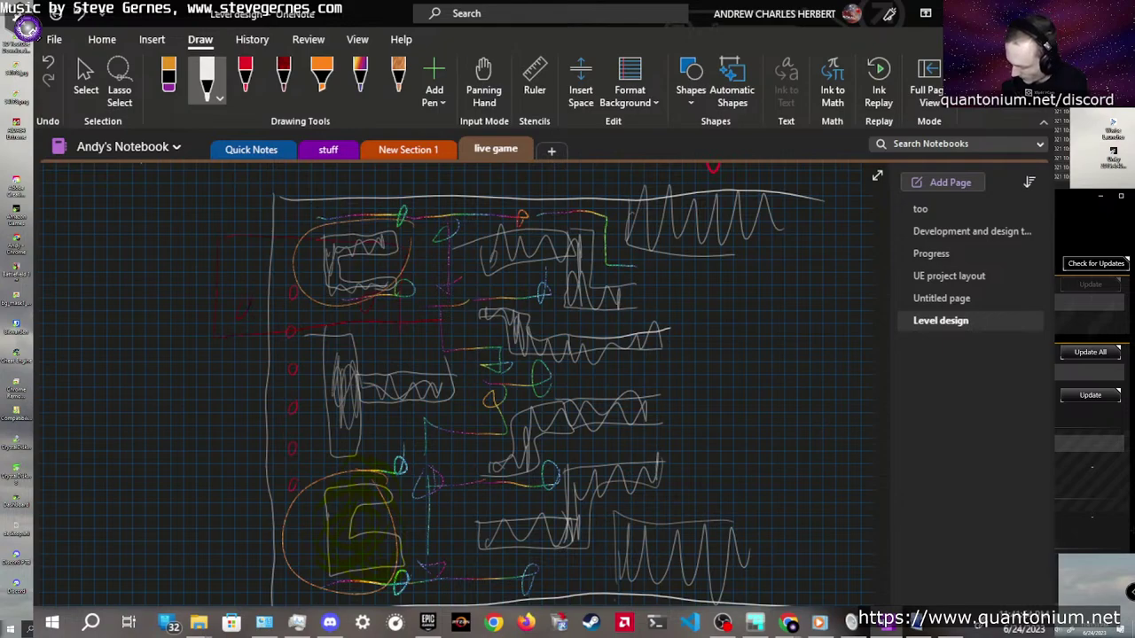
# Draw five small filled dark red marks at the path openings beyond the second column's blocks
pyautogui.press('Escape')
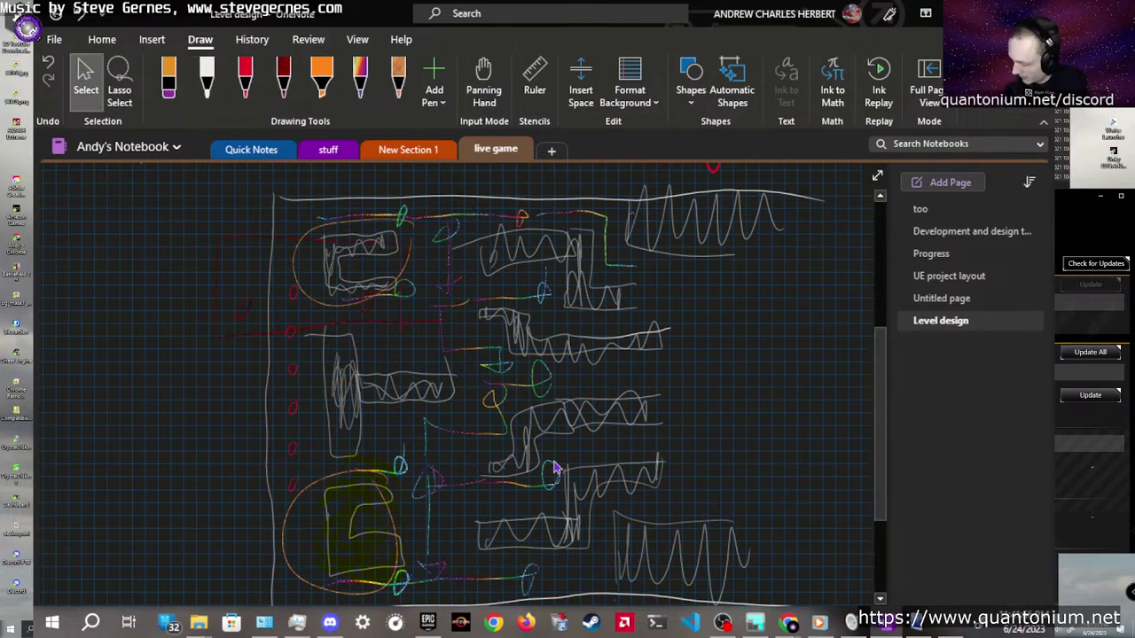
pyautogui.hscroll(5, 613, 449)
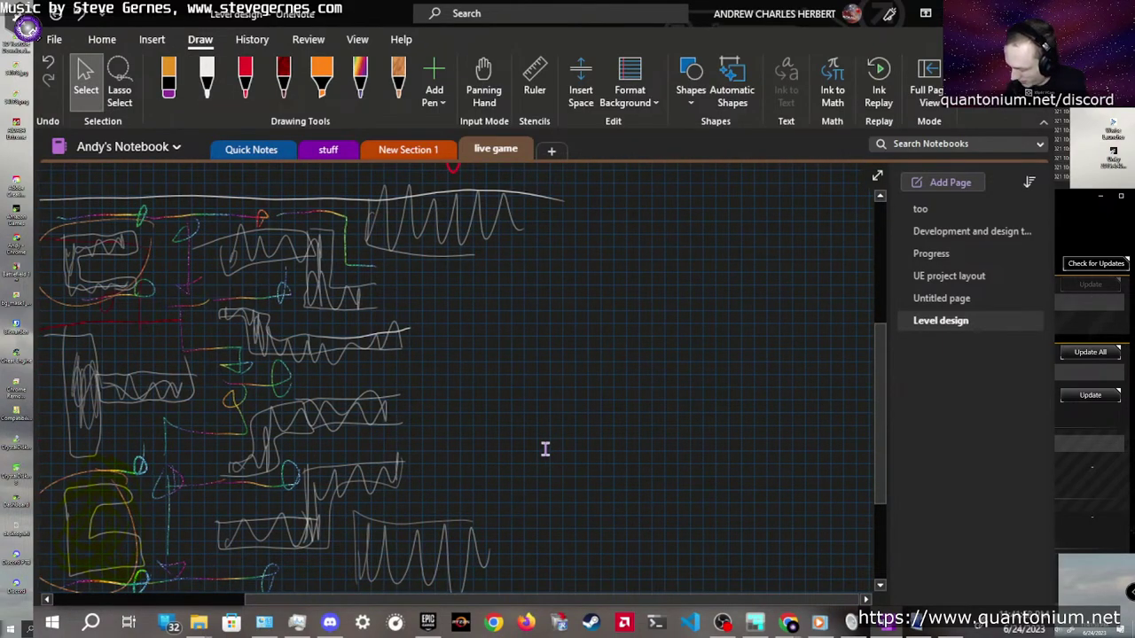
pyautogui.scroll(-3, 545, 448)
pyautogui.scroll(3, 545, 448)
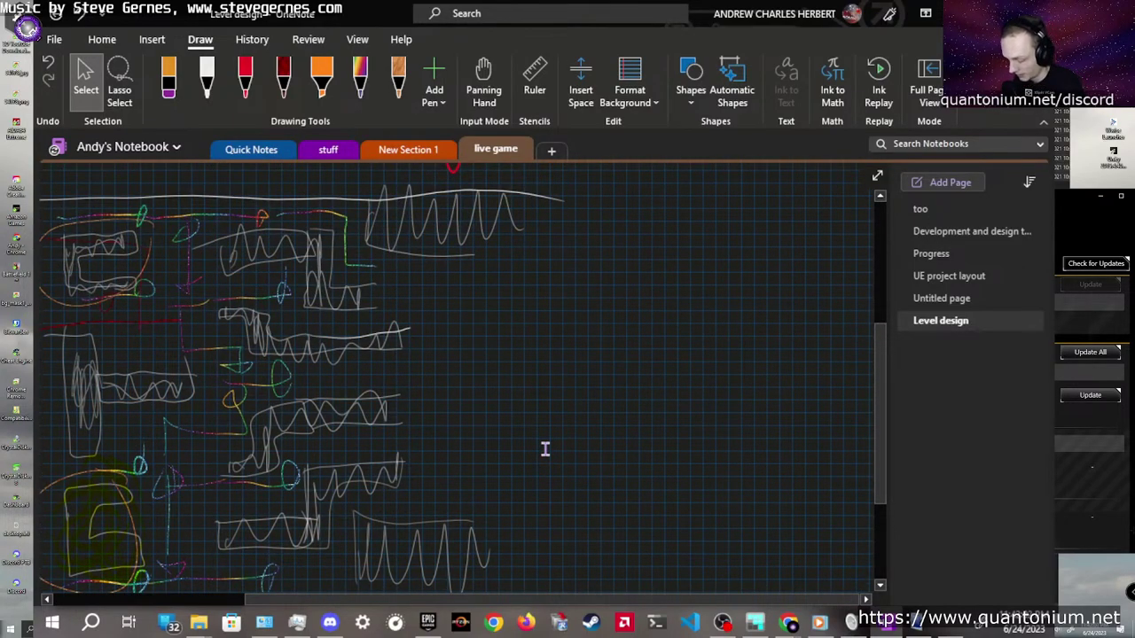
pyautogui.click(206, 87)
pyautogui.click(206, 86)
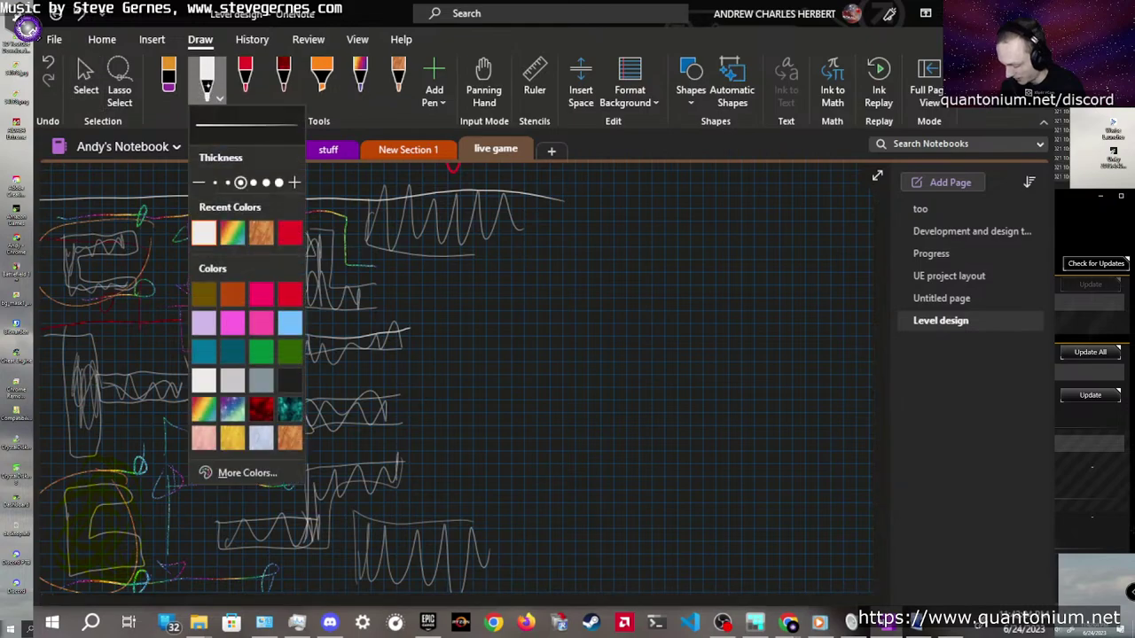
pyautogui.press('Escape')
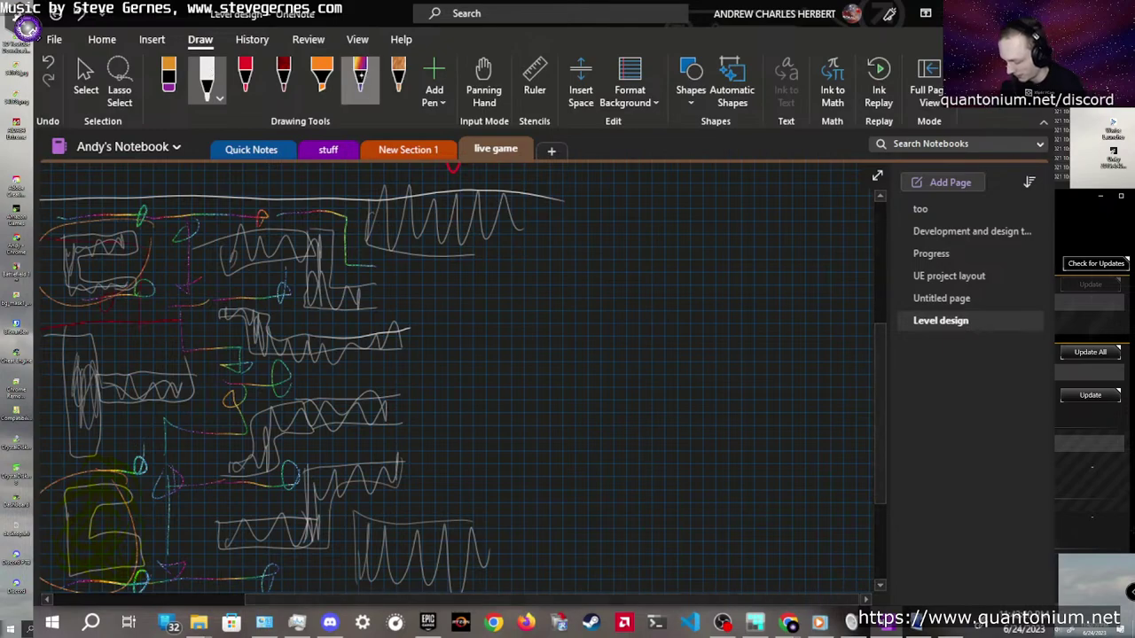
pyautogui.click(360, 80)
pyautogui.click(283, 81)
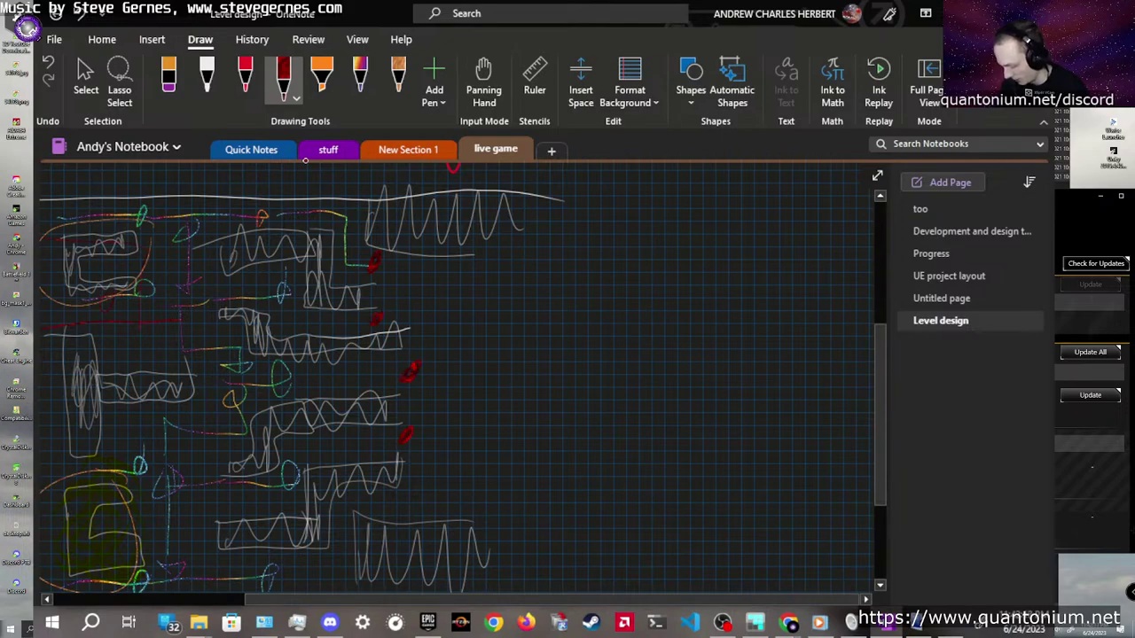
pyautogui.moveTo(411, 489); pyautogui.dragTo(406, 503)
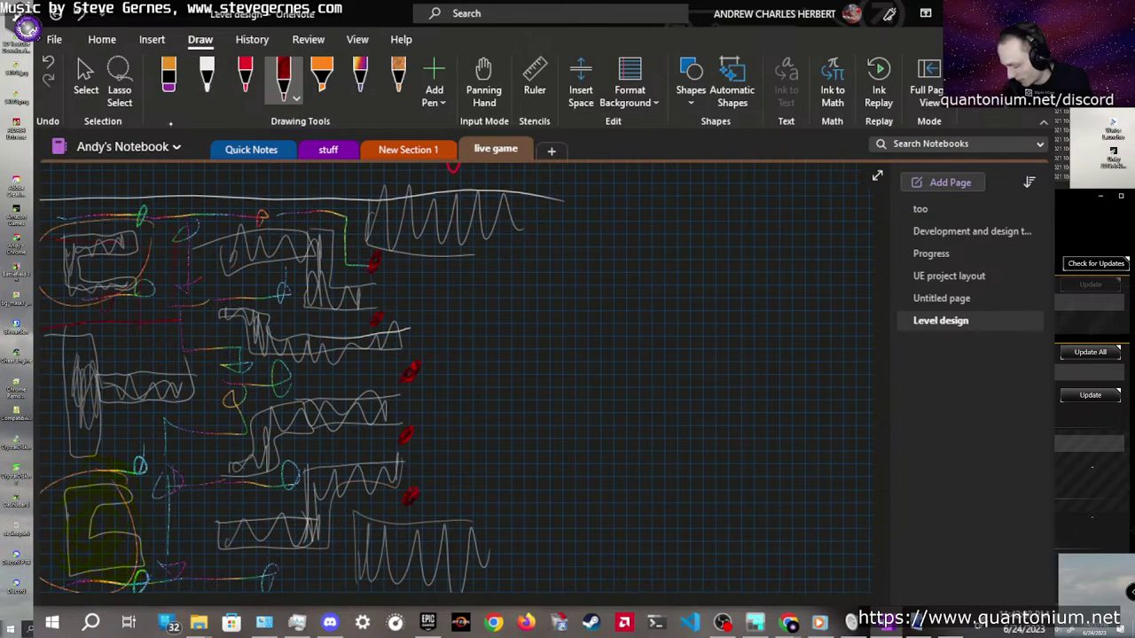
# Extend the uppermost and lowermost hatched blocks of the second column with paired white lines, and close the lower Z-shaped block's end
pyautogui.click(201, 70)
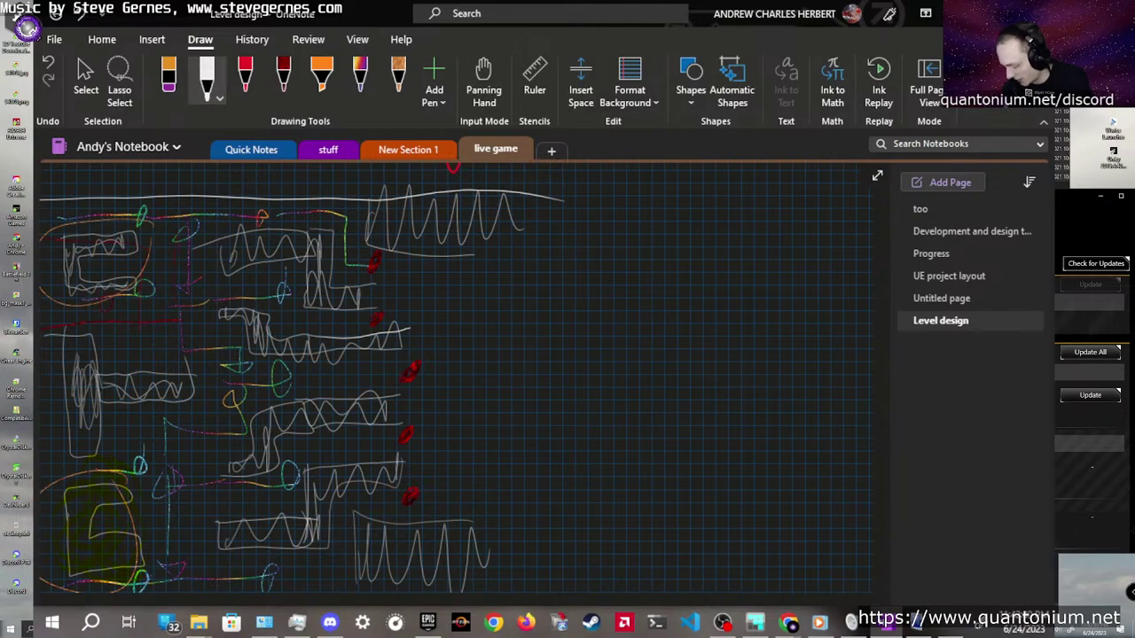
pyautogui.moveTo(365, 286); pyautogui.dragTo(507, 279)
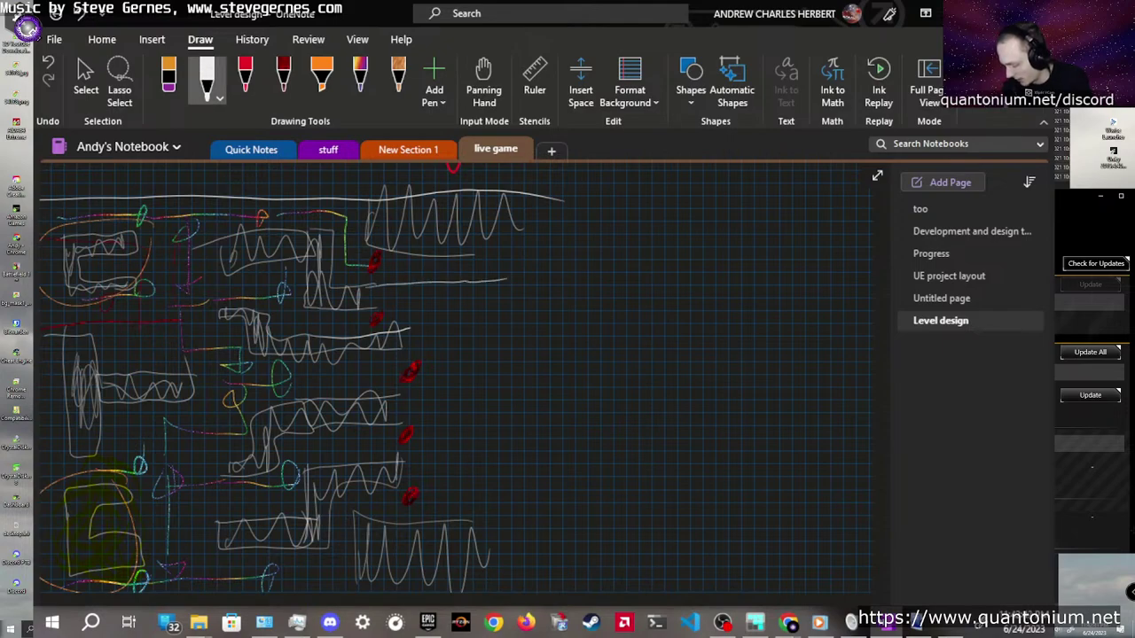
pyautogui.moveTo(361, 308); pyautogui.dragTo(510, 299)
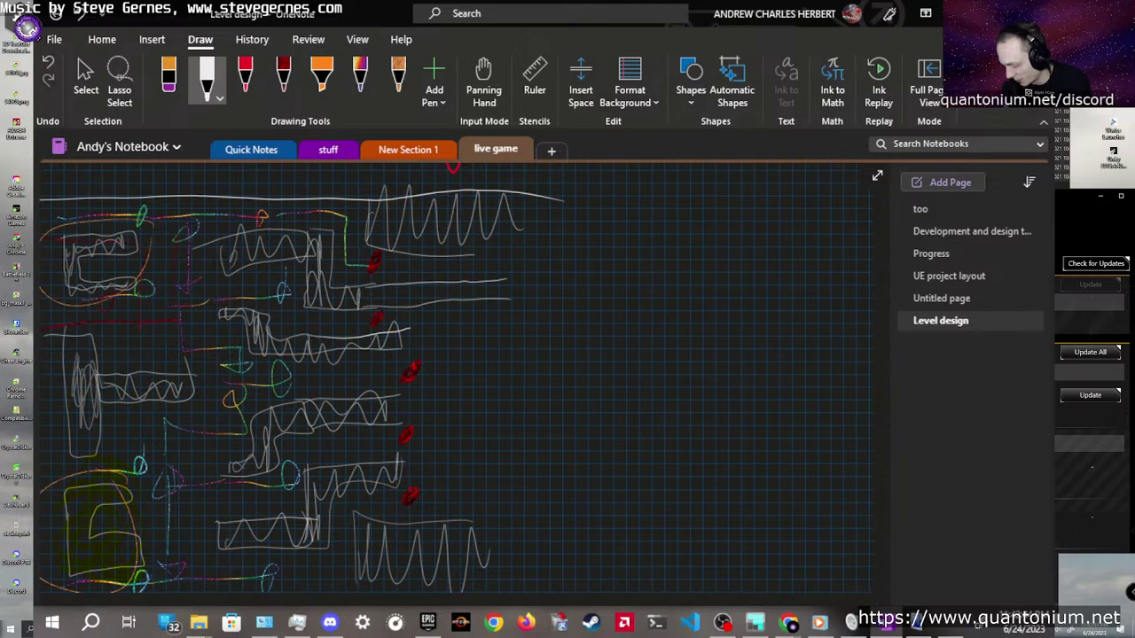
pyautogui.moveTo(394, 466); pyautogui.dragTo(507, 449)
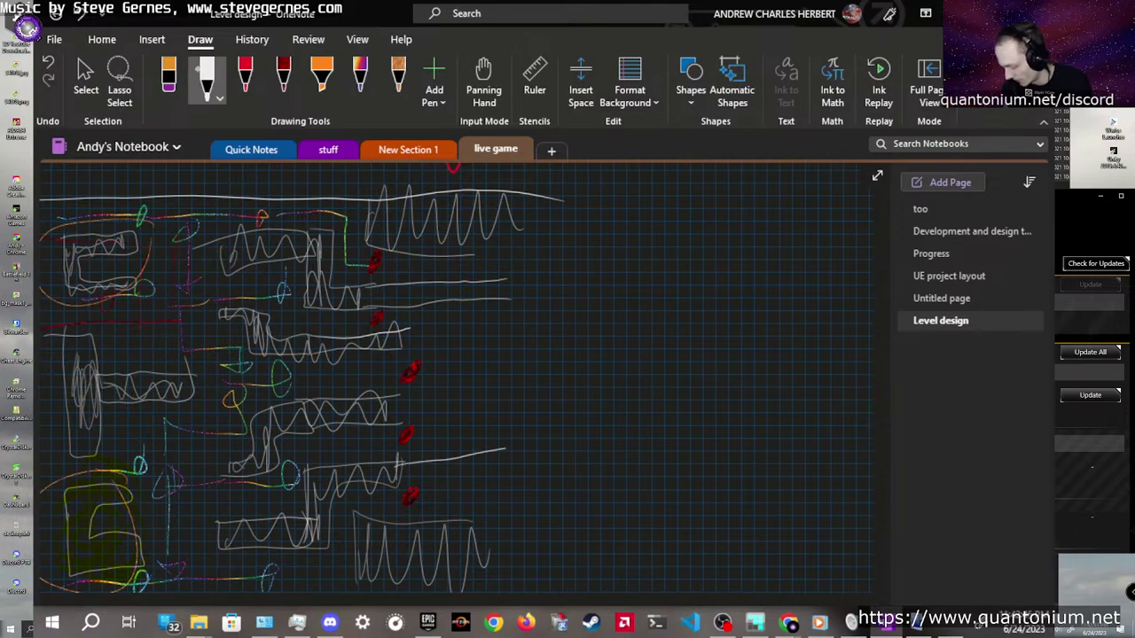
pyautogui.moveTo(390, 486); pyautogui.dragTo(520, 476)
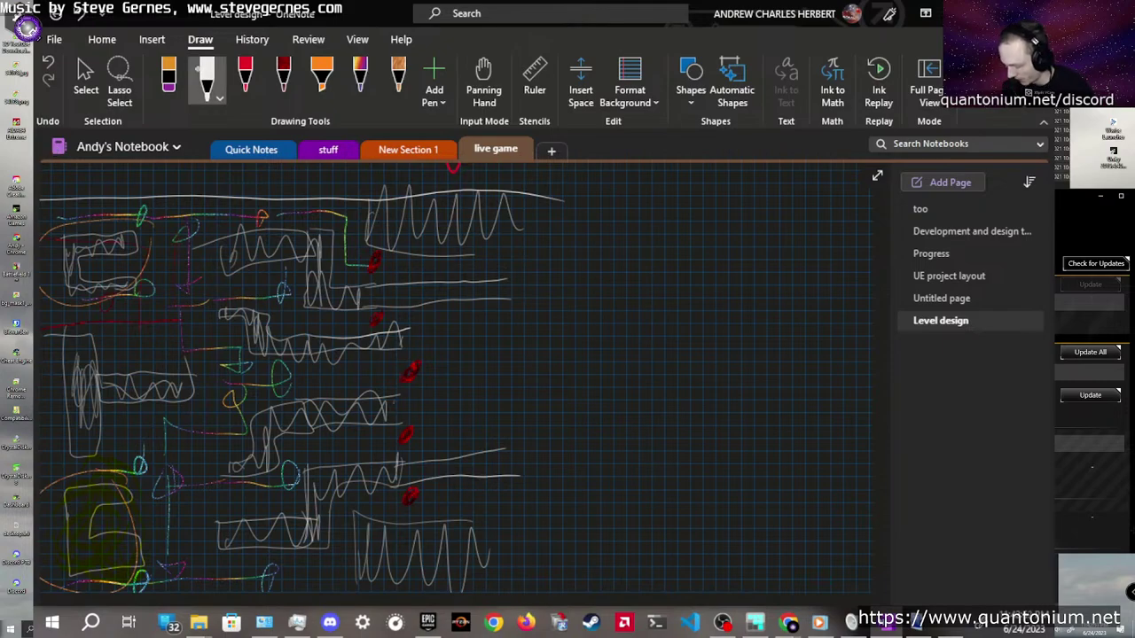
pyautogui.moveTo(393, 400); pyautogui.dragTo(394, 417)
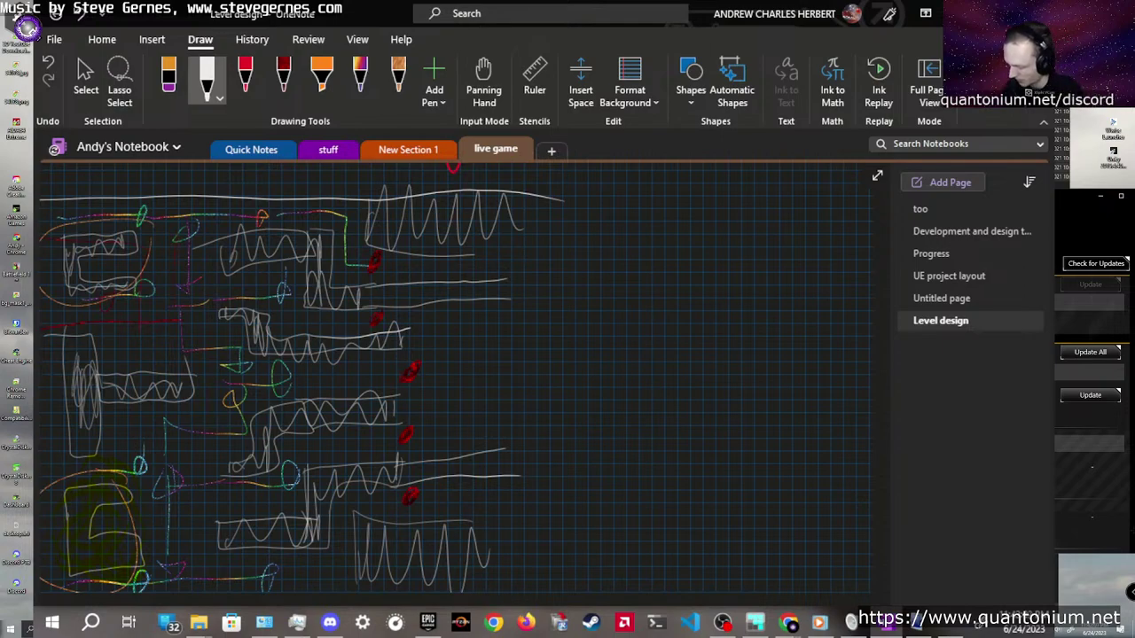
# Outline a long horizontal white rectangle in the empty area at mid-height, and two upright white blocks between it and the dark red marks
pyautogui.moveTo(523, 352); pyautogui.dragTo(670, 359)
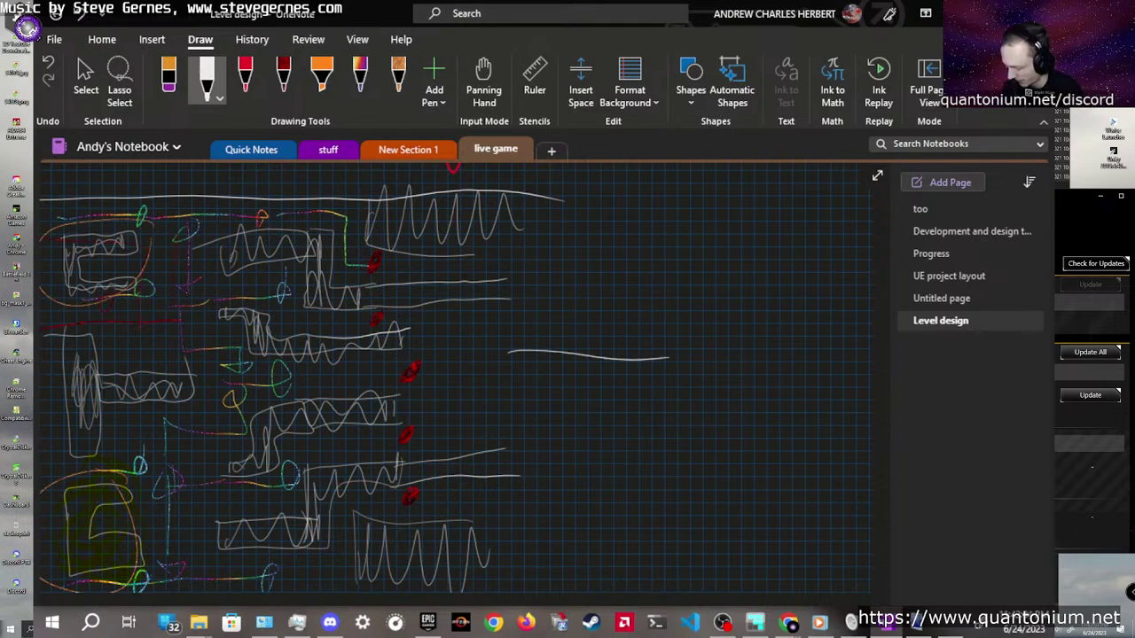
pyautogui.moveTo(507, 392); pyautogui.dragTo(658, 390)
pyautogui.moveTo(667, 345); pyautogui.dragTo(664, 390)
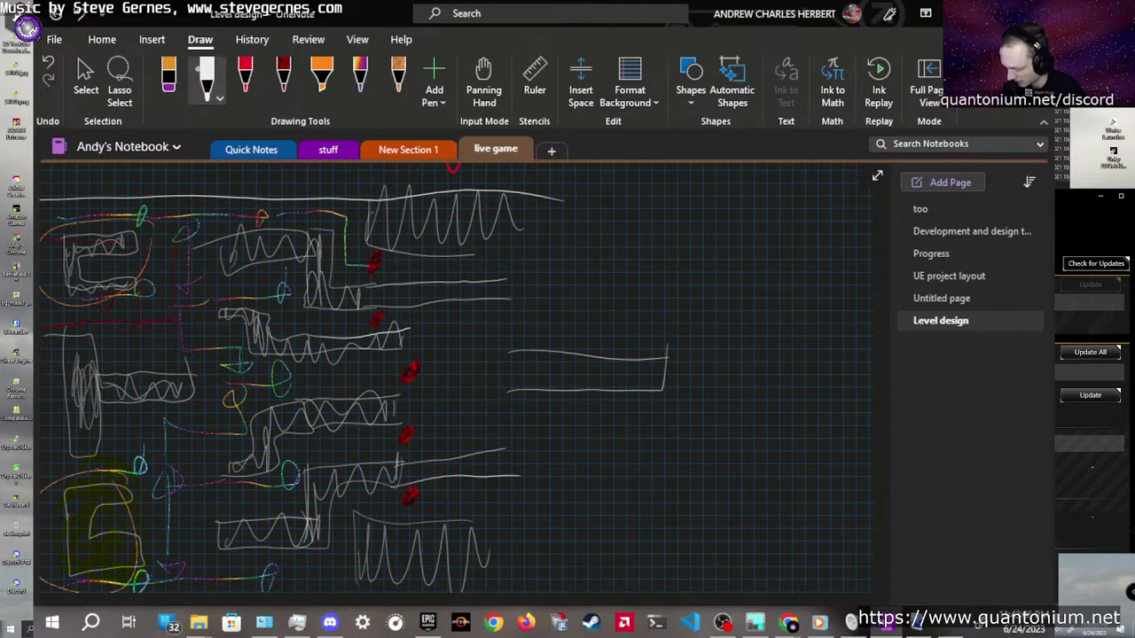
pyautogui.moveTo(503, 353); pyautogui.dragTo(508, 392)
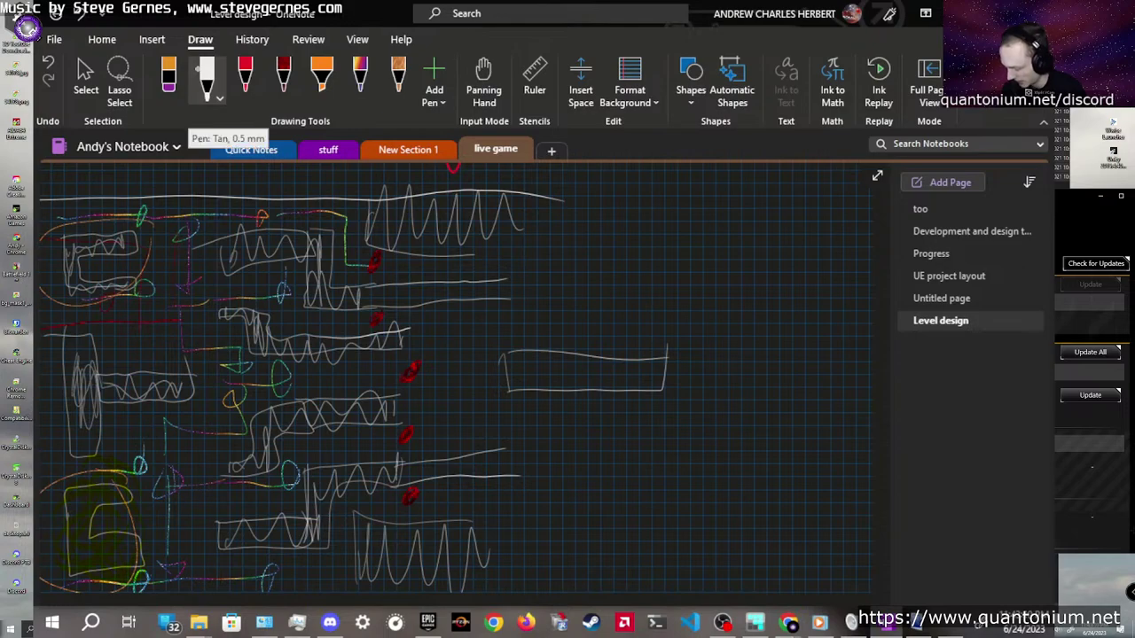
pyautogui.moveTo(439, 305)
pyautogui.mouseDown()
pyautogui.moveTo(438, 341)
pyautogui.moveTo(470, 358)
pyautogui.moveTo(471, 275)
pyautogui.mouseUp()
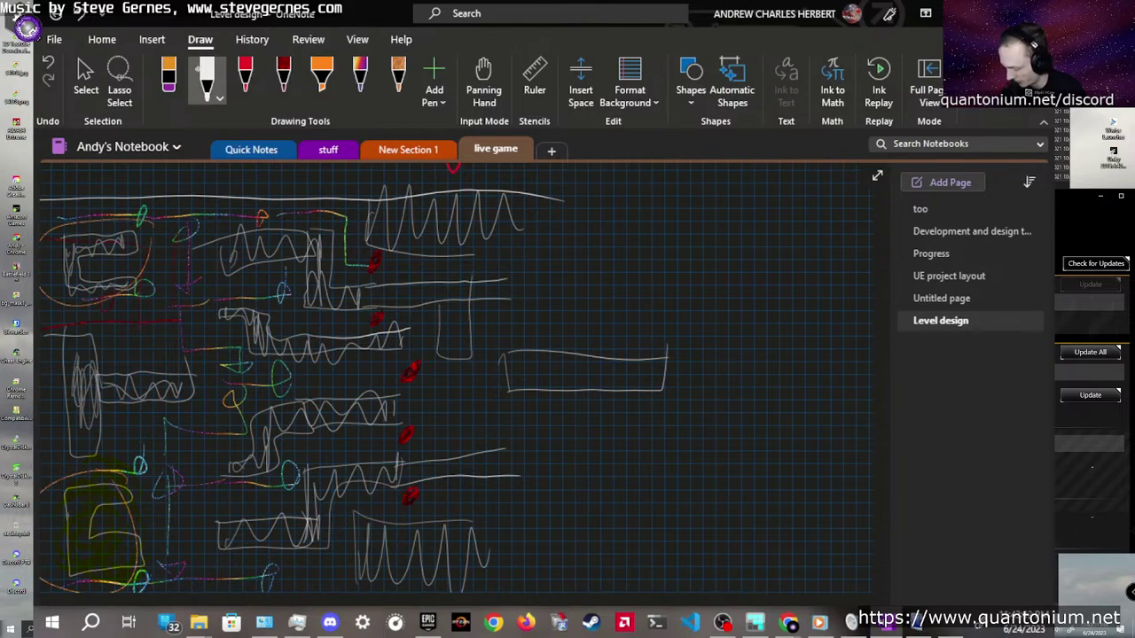
pyautogui.moveTo(432, 456)
pyautogui.mouseDown()
pyautogui.moveTo(435, 401)
pyautogui.moveTo(463, 387)
pyautogui.moveTo(469, 448)
pyautogui.mouseUp()
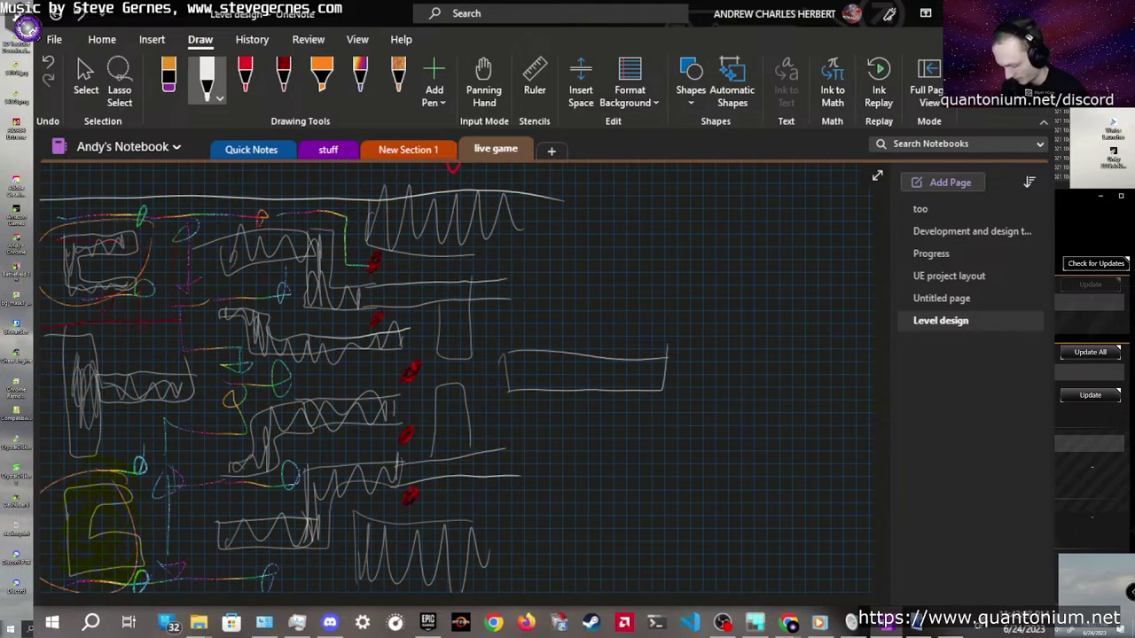
# Erase the second column's uppermost hatched block with its stepped extension and paired lines, and the hatched corner block near the upper wall
pyautogui.moveTo(506, 213)
pyautogui.mouseDown()
pyautogui.moveTo(390, 217)
pyautogui.moveTo(315, 249)
pyautogui.moveTo(372, 302)
pyautogui.mouseUp()
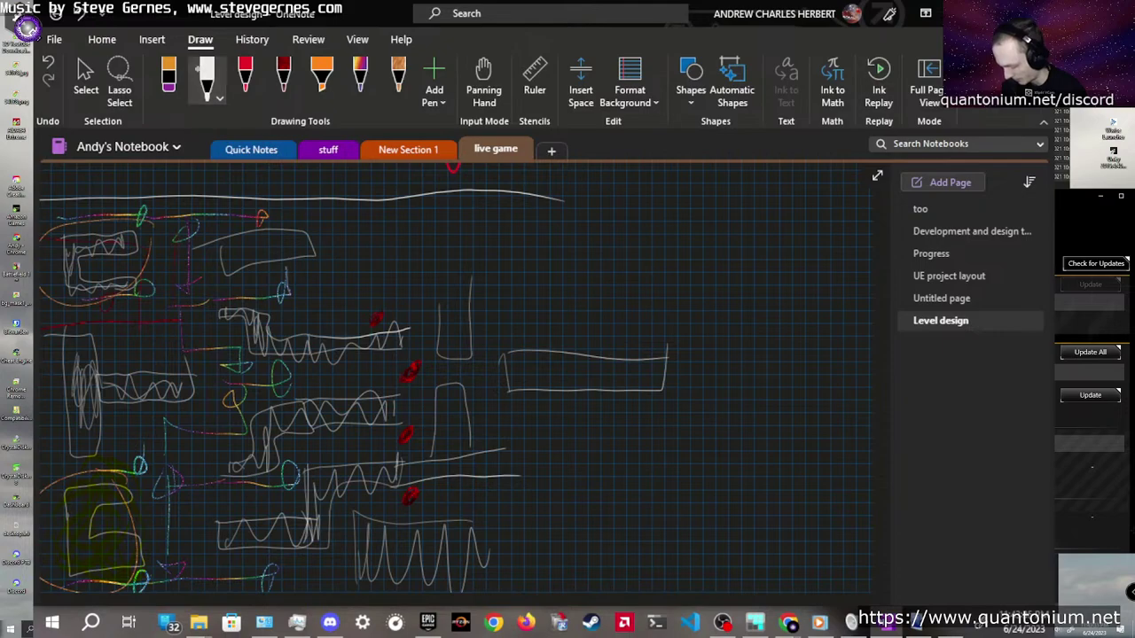
pyautogui.moveTo(286, 259)
pyautogui.mouseDown()
pyautogui.moveTo(292, 312)
pyautogui.moveTo(337, 303)
pyautogui.moveTo(325, 265)
pyautogui.mouseUp()
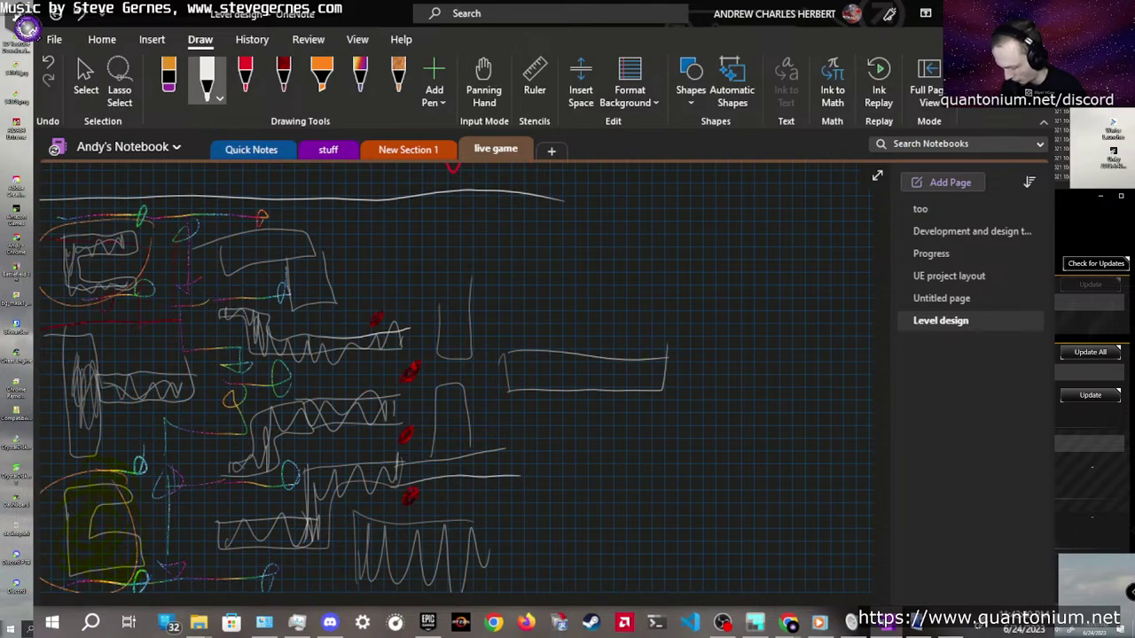
pyautogui.moveTo(334, 299)
pyautogui.mouseDown()
pyautogui.moveTo(384, 297)
pyautogui.moveTo(381, 231)
pyautogui.mouseUp()
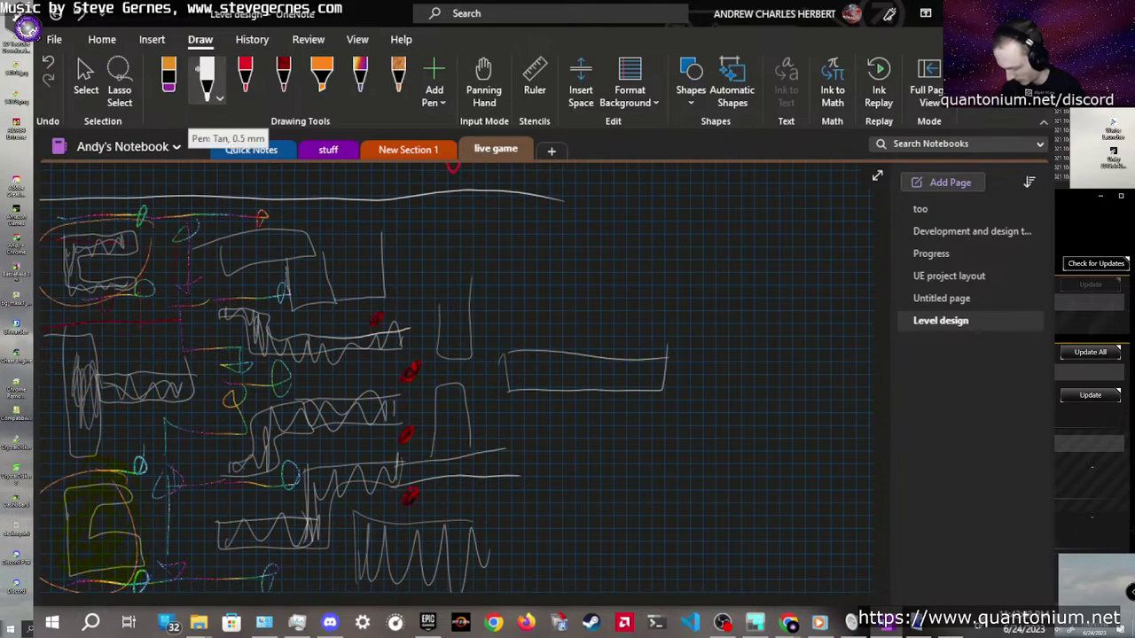
pyautogui.hotkey('ctrl', 'z')
pyautogui.hotkey('ctrl', 'z')
pyautogui.hotkey('ctrl', 'z')
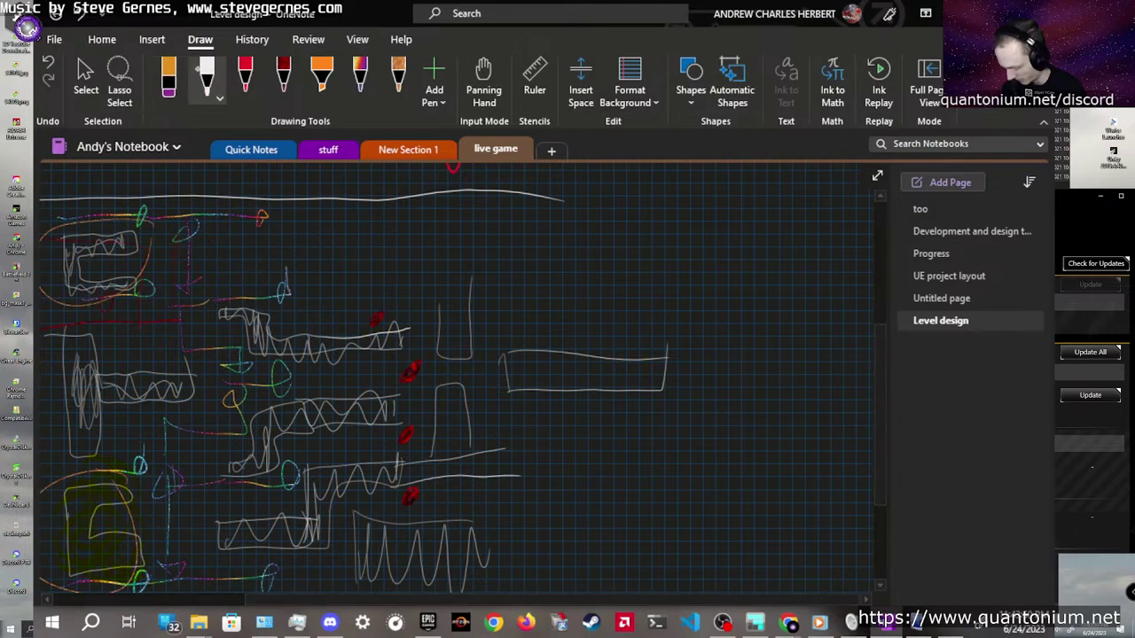
# Outline a white winding block in the second column's cleared uppermost spot, stepping down and ending in a U-shaped bend
pyautogui.moveTo(215, 229)
pyautogui.mouseDown()
pyautogui.moveTo(234, 268)
pyautogui.moveTo(292, 261)
pyautogui.moveTo(323, 306)
pyautogui.moveTo(392, 301)
pyautogui.mouseUp()
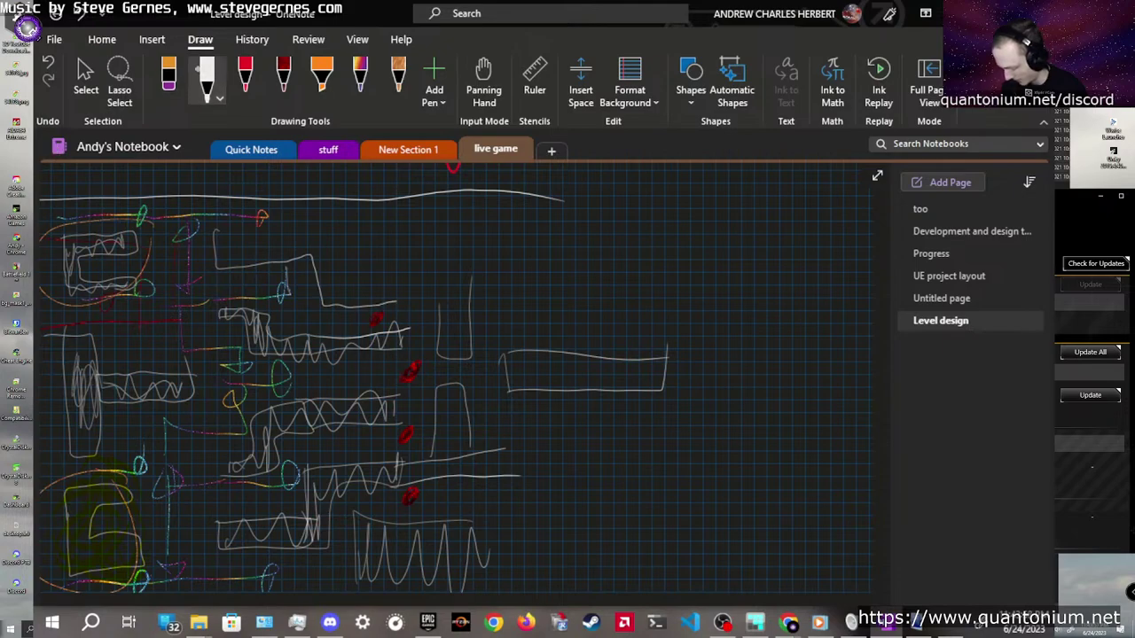
pyautogui.click(315, 275)
pyautogui.moveTo(221, 229)
pyautogui.mouseDown()
pyautogui.moveTo(311, 255)
pyautogui.moveTo(330, 302)
pyautogui.moveTo(387, 294)
pyautogui.moveTo(383, 223)
pyautogui.mouseUp()
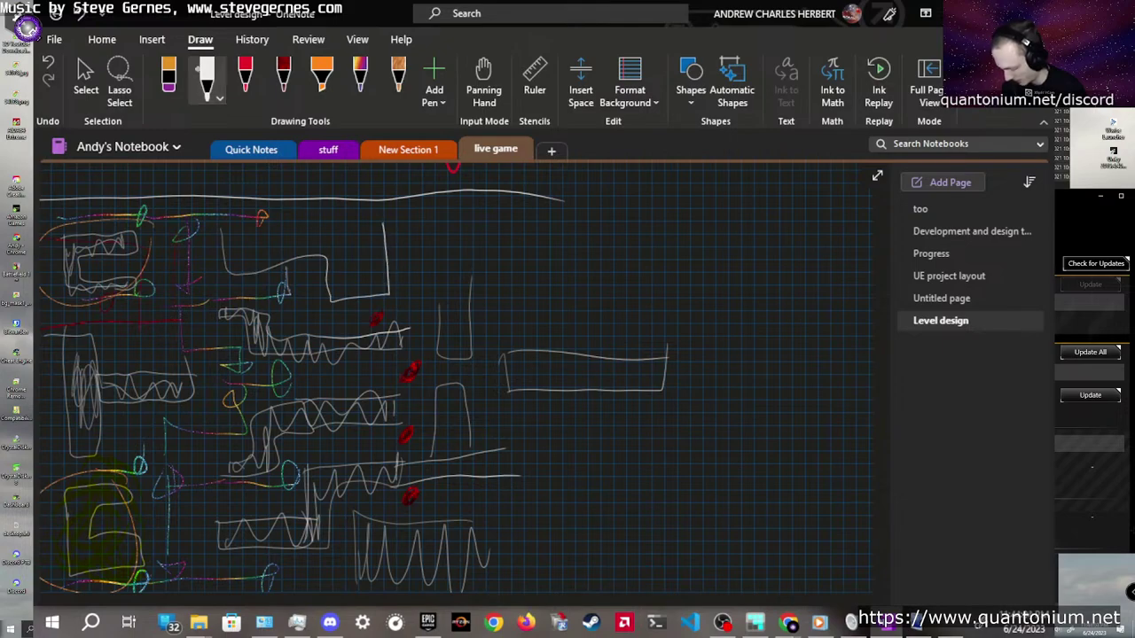
pyautogui.click(206, 80)
pyautogui.moveTo(222, 234)
pyautogui.mouseDown()
pyautogui.moveTo(339, 242)
pyautogui.moveTo(348, 282)
pyautogui.moveTo(367, 270)
pyautogui.moveTo(365, 227)
pyautogui.mouseUp()
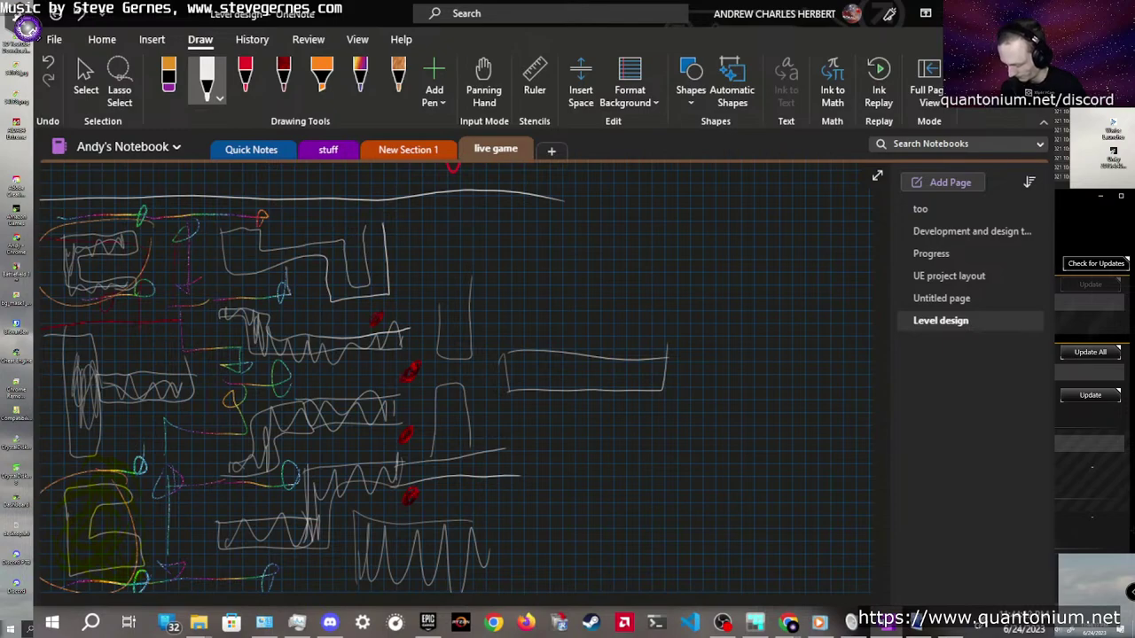
# Extend the winding block with paired white lines along the upper wall that turn downward, and lengthen and close the upper upright block
pyautogui.moveTo(386, 227)
pyautogui.mouseDown()
pyautogui.moveTo(448, 227)
pyautogui.moveTo(456, 264)
pyautogui.mouseUp()
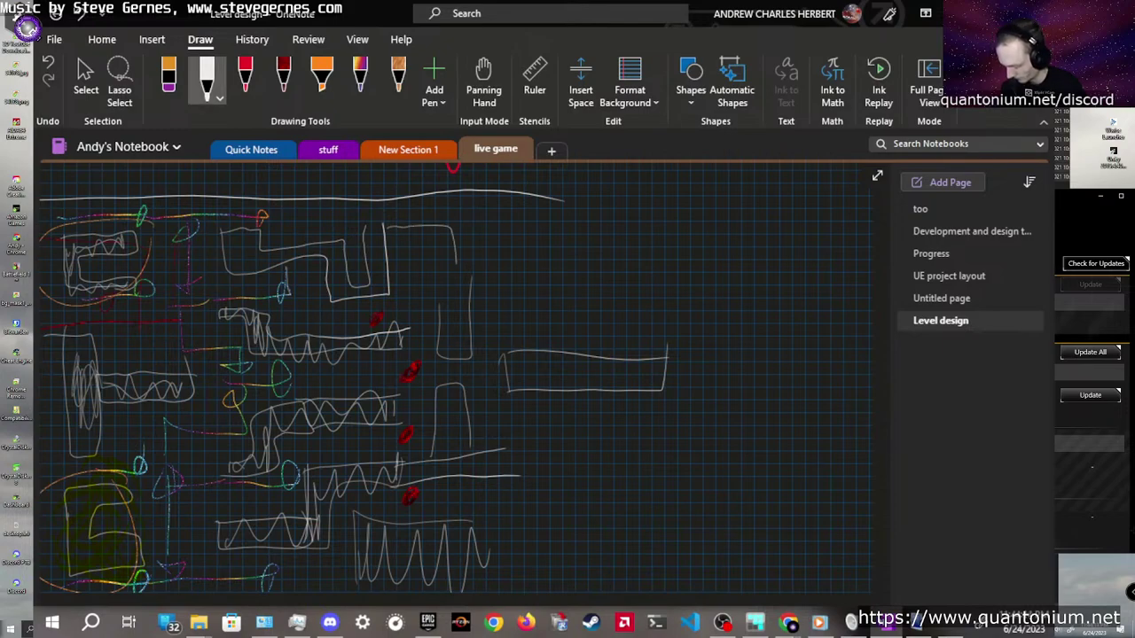
pyautogui.moveTo(363, 241)
pyautogui.mouseDown()
pyautogui.moveTo(379, 213)
pyautogui.moveTo(474, 213)
pyautogui.moveTo(479, 252)
pyautogui.mouseUp()
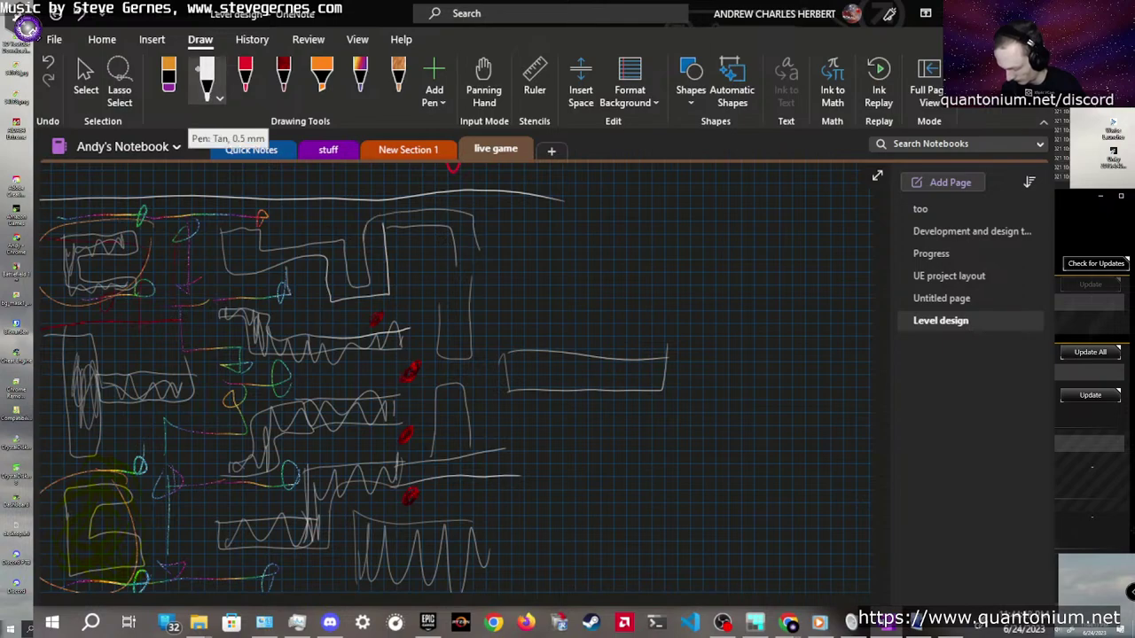
pyautogui.moveTo(436, 316); pyautogui.dragTo(429, 261)
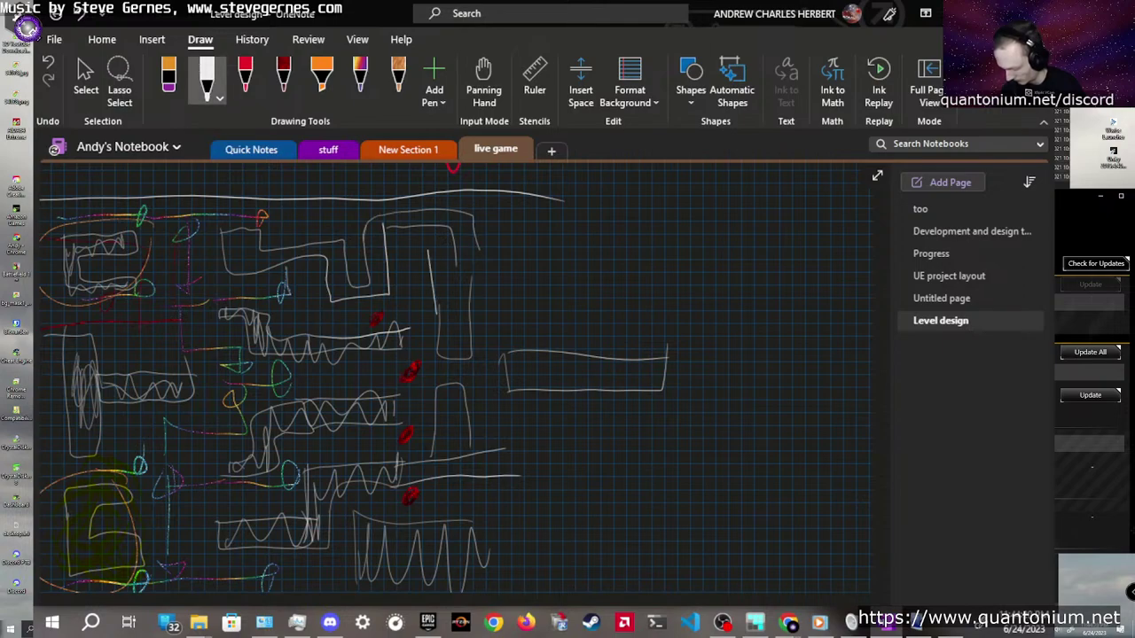
pyautogui.moveTo(443, 209)
pyautogui.mouseDown()
pyautogui.moveTo(443, 233)
pyautogui.moveTo(504, 222)
pyautogui.moveTo(516, 234)
pyautogui.moveTo(516, 289)
pyautogui.mouseUp()
pyautogui.hotkey('ctrl', 'y')
pyautogui.moveTo(377, 227)
pyautogui.mouseDown()
pyautogui.moveTo(369, 214)
pyautogui.moveTo(530, 211)
pyautogui.moveTo(545, 273)
pyautogui.mouseUp()
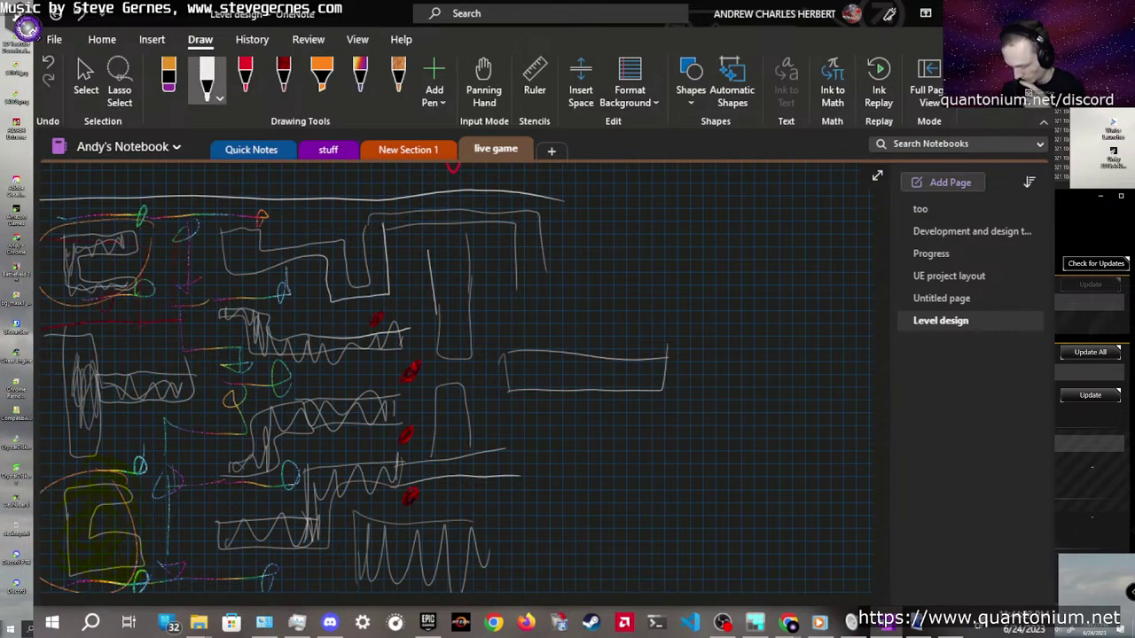
pyautogui.moveTo(429, 259); pyautogui.dragTo(473, 248)
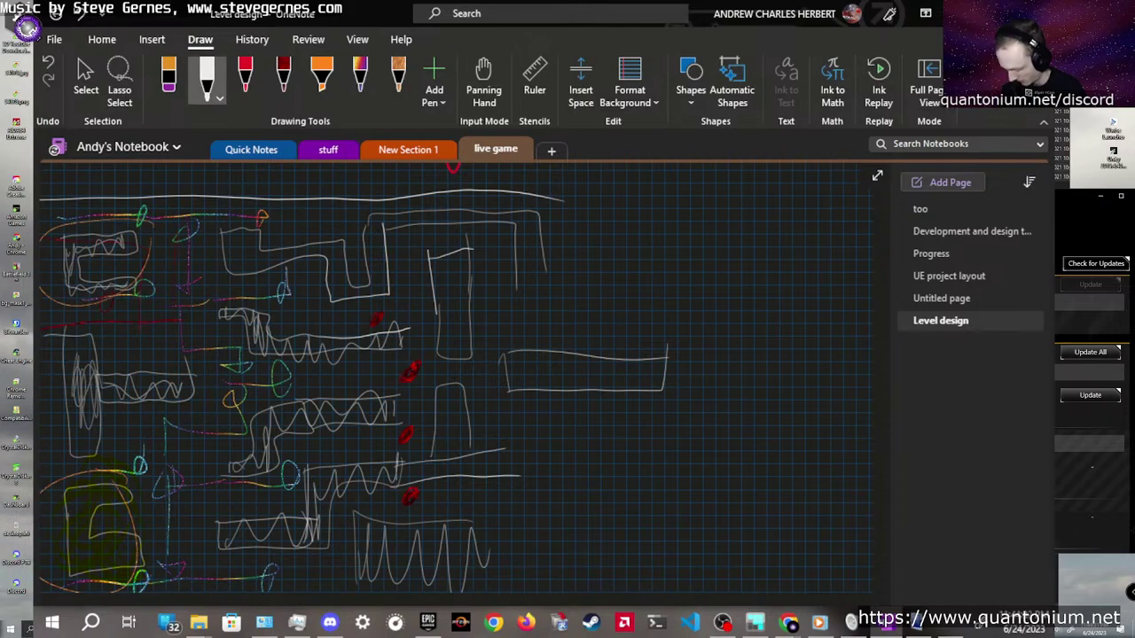
# Erase the paired extension lines of the second column's lowest block and the hatched corner block near the lower wall
pyautogui.click(461, 477)
pyautogui.moveTo(373, 540); pyautogui.dragTo(470, 541)
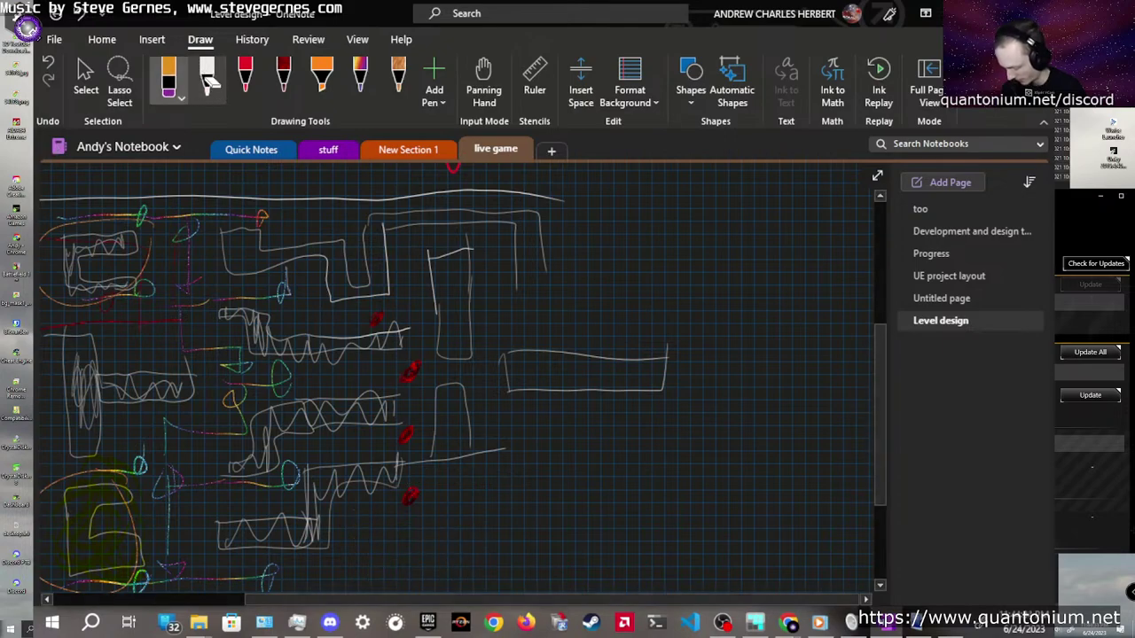
pyautogui.click(461, 454)
pyautogui.click(209, 79)
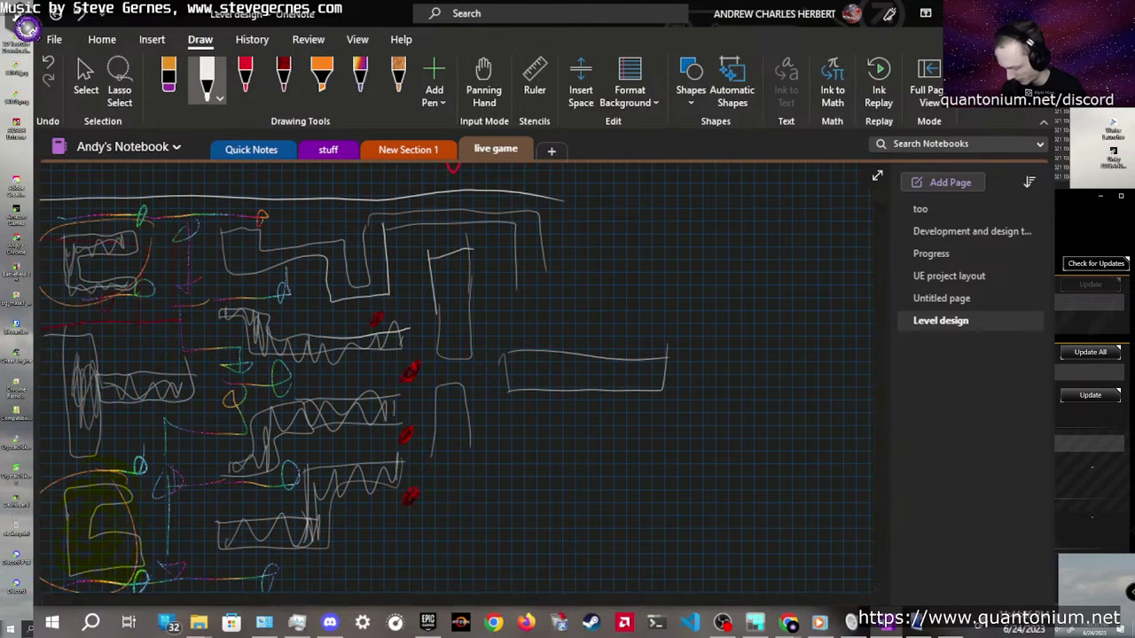
pyautogui.hotkey('ctrl', 'y')
pyautogui.hotkey('ctrl', 'y')
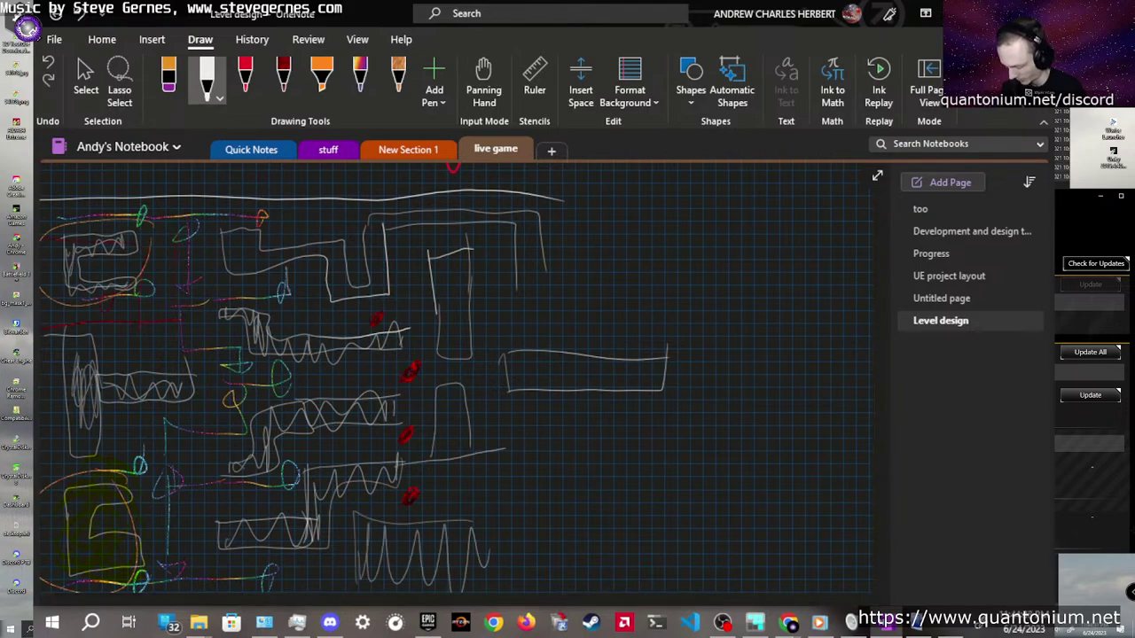
pyautogui.press('Escape')
pyautogui.scroll(-4, 517, 343)
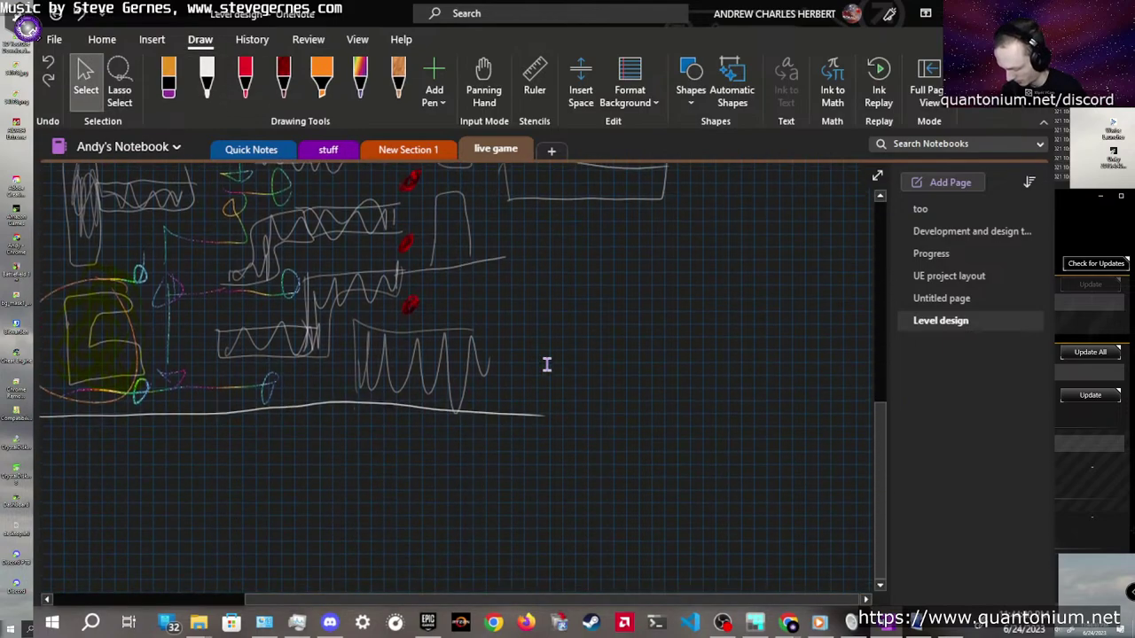
pyautogui.scroll(6, 548, 364)
pyautogui.scroll(-1, 549, 370)
pyautogui.scroll(-3, 547, 371)
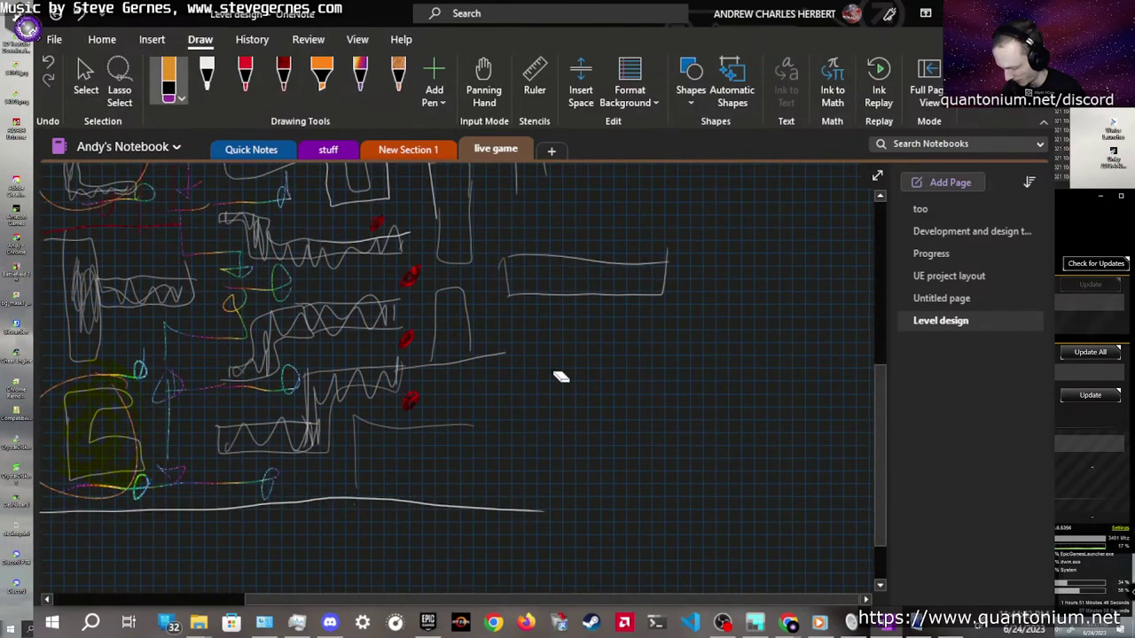
pyautogui.scroll(2, 547, 363)
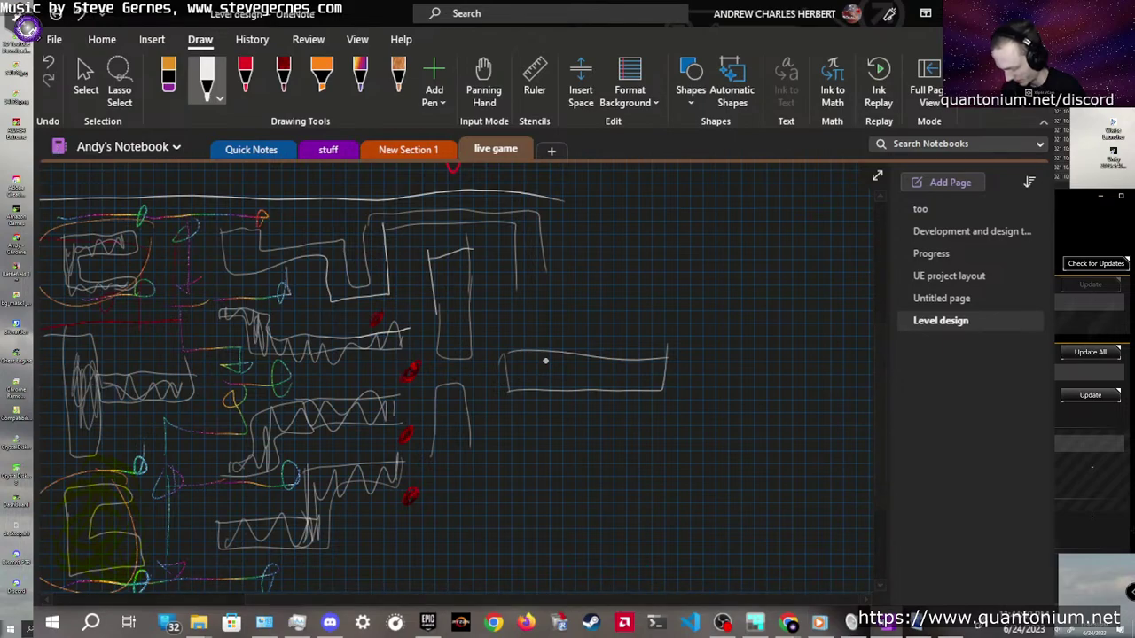
# Draw a white zigzag-hatched U-shaped extension from the second column's lowest block along the lower wall, and close the lower upright block
pyautogui.moveTo(372, 484)
pyautogui.mouseDown()
pyautogui.moveTo(372, 570)
pyautogui.moveTo(537, 524)
pyautogui.mouseUp()
pyautogui.moveTo(495, 472); pyautogui.dragTo(495, 530)
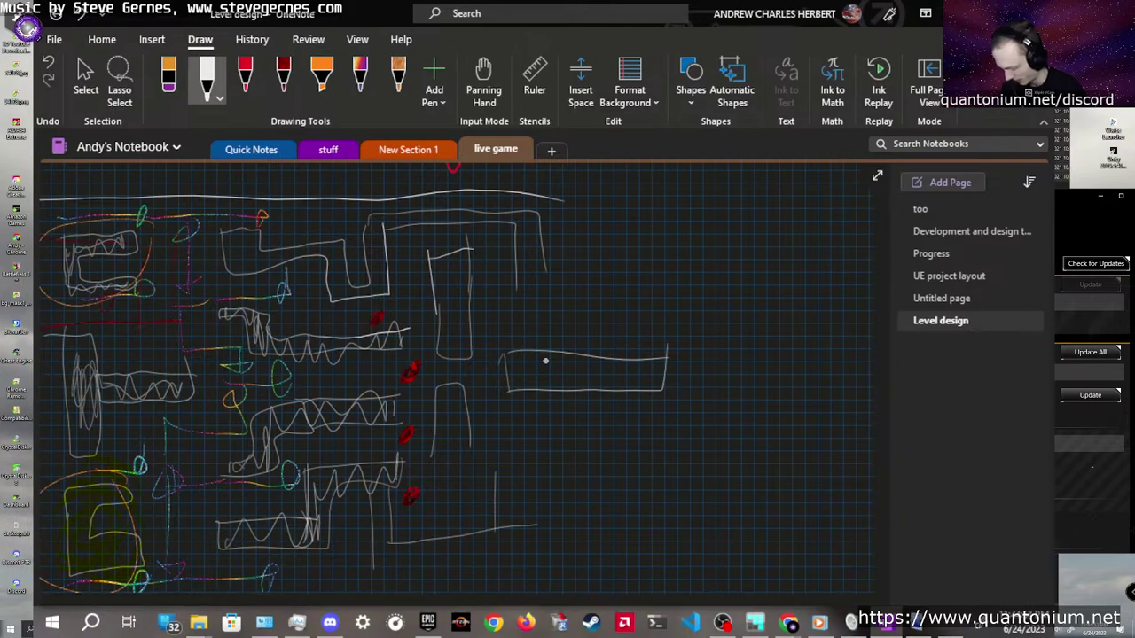
pyautogui.moveTo(493, 473)
pyautogui.mouseDown()
pyautogui.moveTo(533, 499)
pyautogui.moveTo(537, 541)
pyautogui.mouseUp()
pyautogui.moveTo(372, 572)
pyautogui.mouseDown()
pyautogui.moveTo(436, 572)
pyautogui.moveTo(523, 499)
pyautogui.mouseUp()
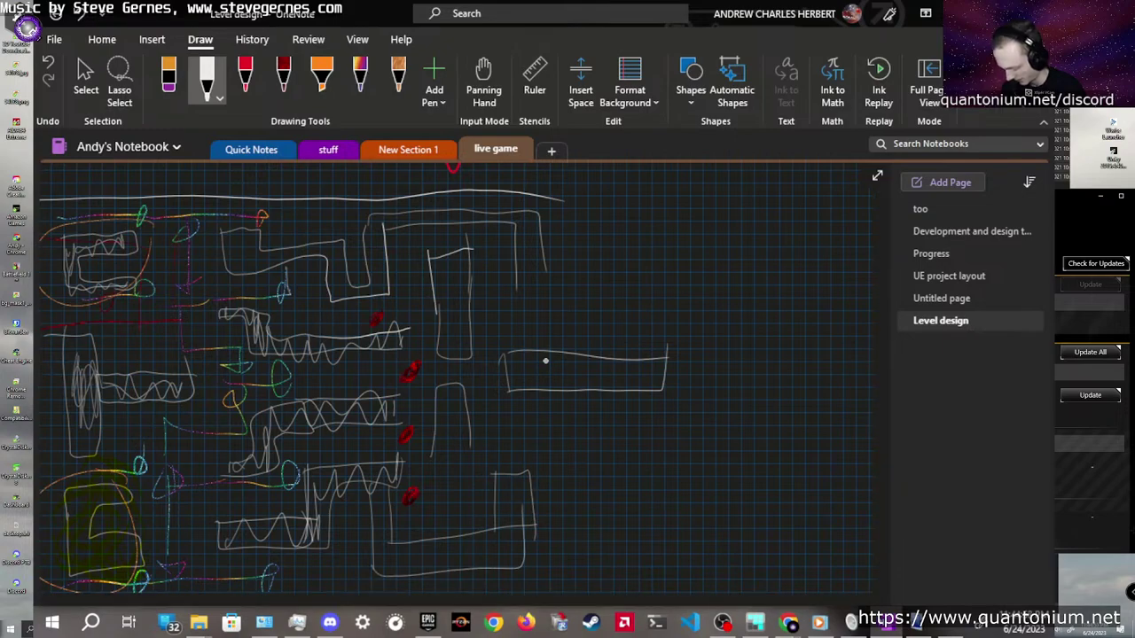
pyautogui.moveTo(467, 391)
pyautogui.mouseDown()
pyautogui.moveTo(433, 499)
pyautogui.moveTo(381, 558)
pyautogui.moveTo(411, 570)
pyautogui.moveTo(493, 546)
pyautogui.moveTo(502, 492)
pyautogui.moveTo(524, 518)
pyautogui.mouseUp()
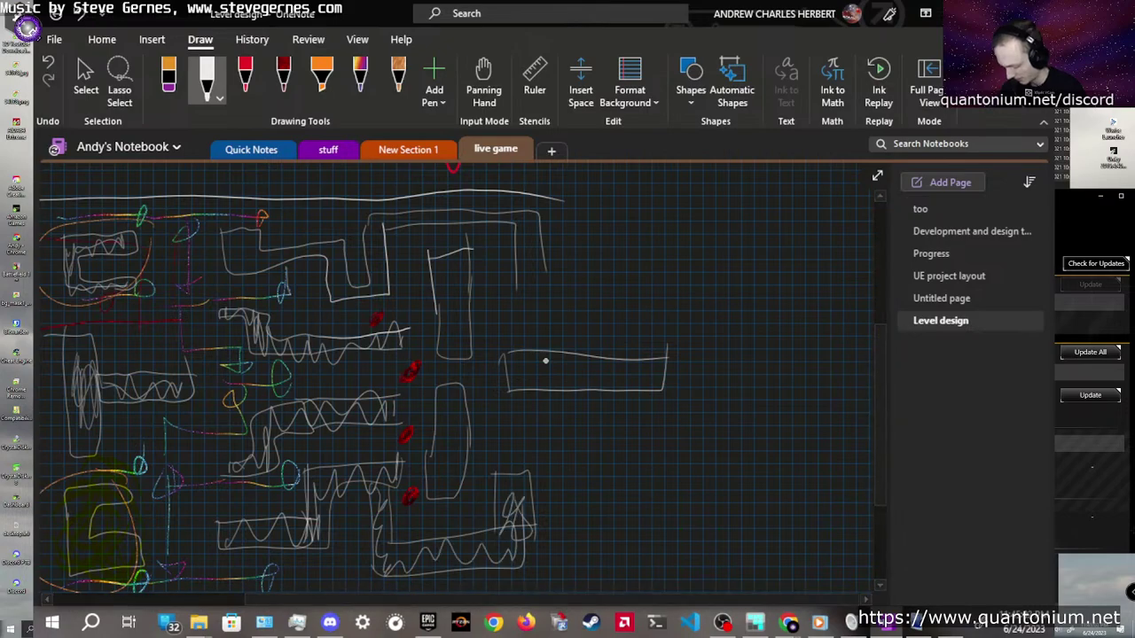
# Circle the upper winding block's bend and the matching gap beside the lowest block in orange-brown ink
pyautogui.press('Escape')
pyautogui.scroll(-1, 534, 305)
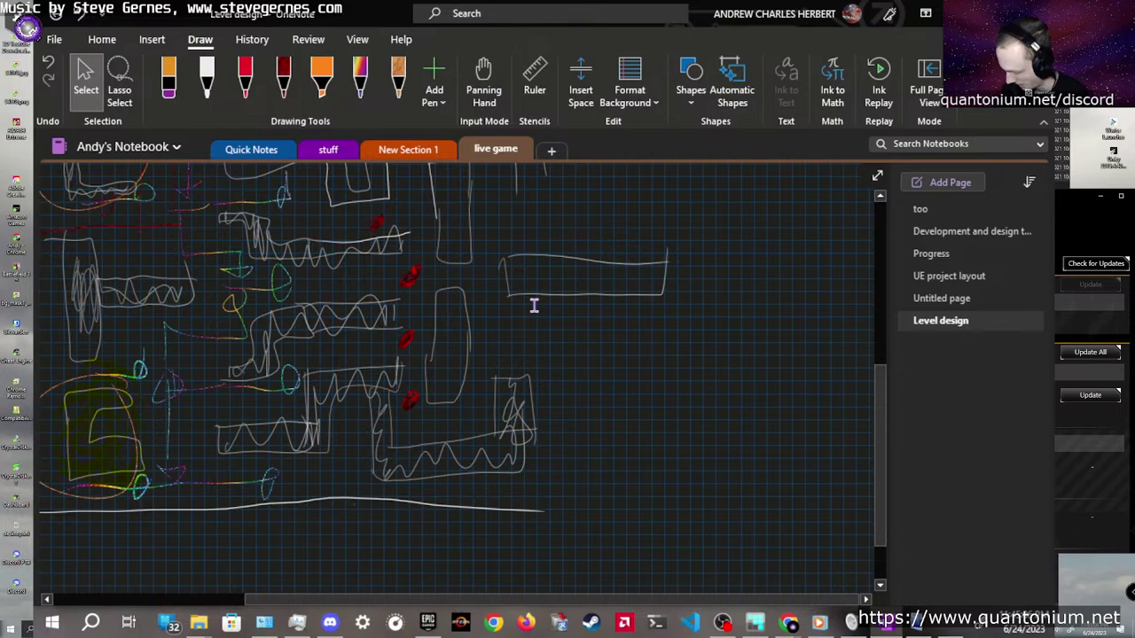
pyautogui.scroll(4, 532, 274)
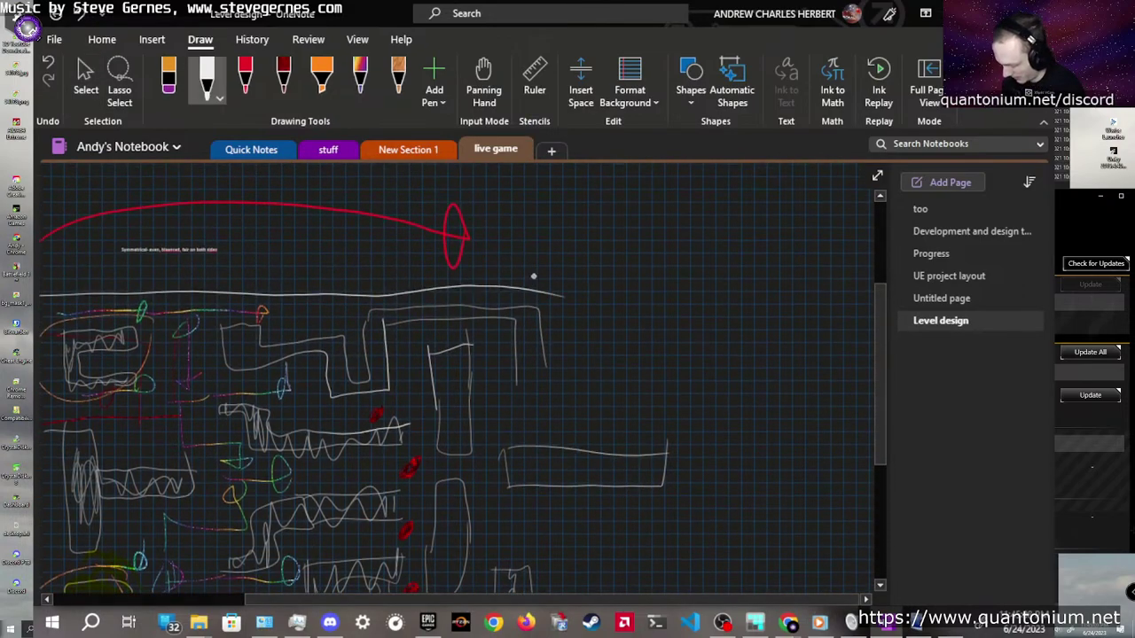
pyautogui.click(398, 78)
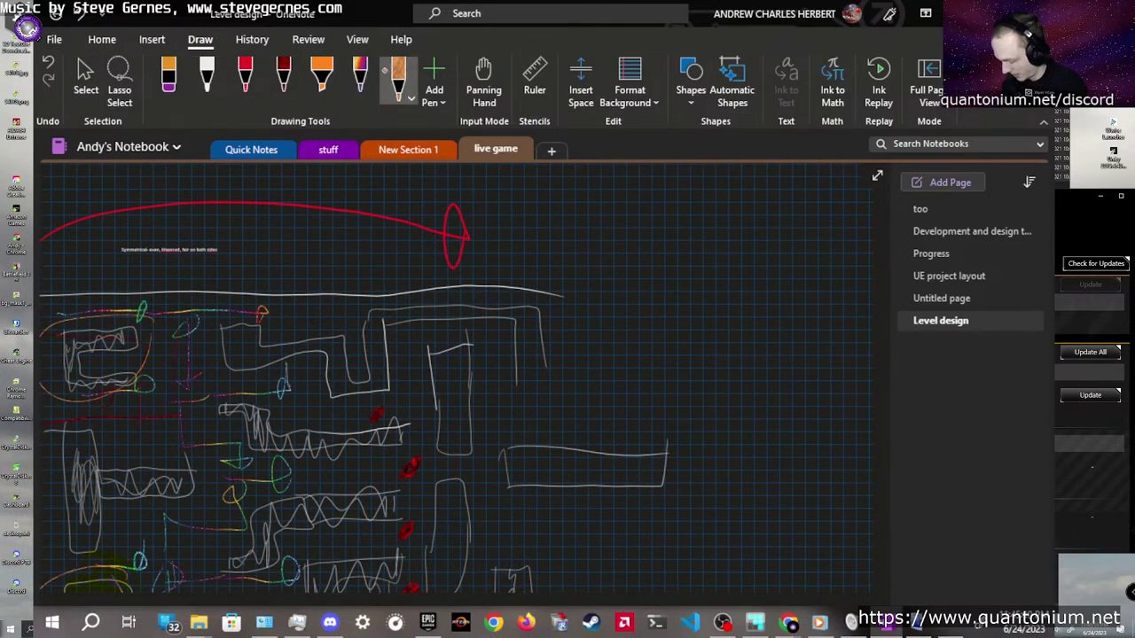
pyautogui.moveTo(332, 371)
pyautogui.mouseDown()
pyautogui.moveTo(377, 327)
pyautogui.moveTo(332, 370)
pyautogui.mouseUp()
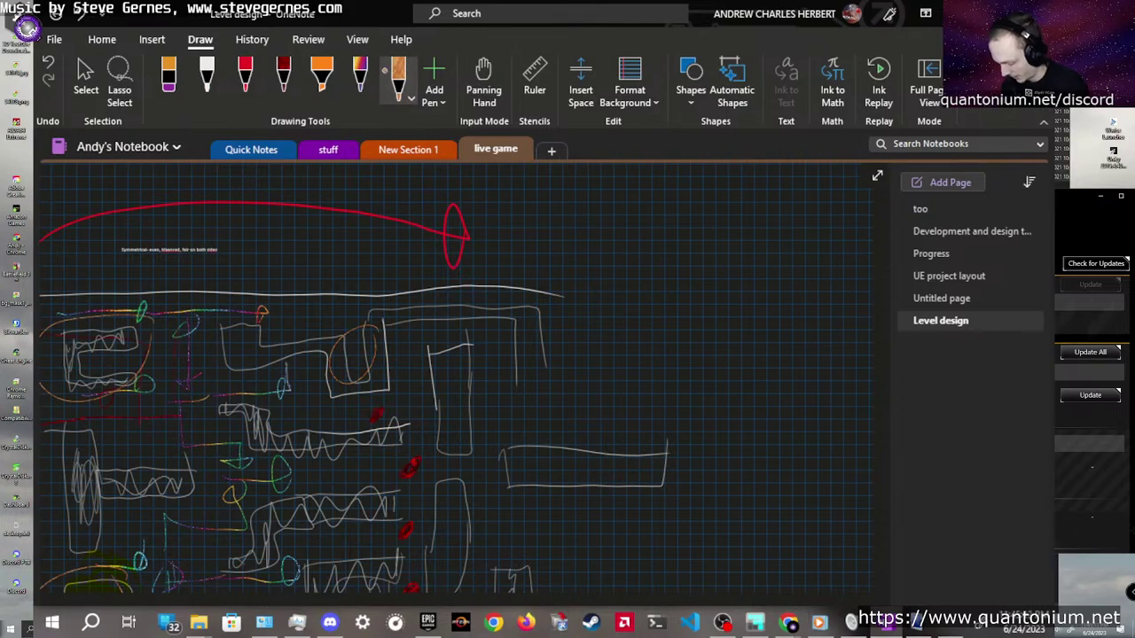
pyautogui.scroll(-2, 398, 89)
pyautogui.scroll(2, 417, 175)
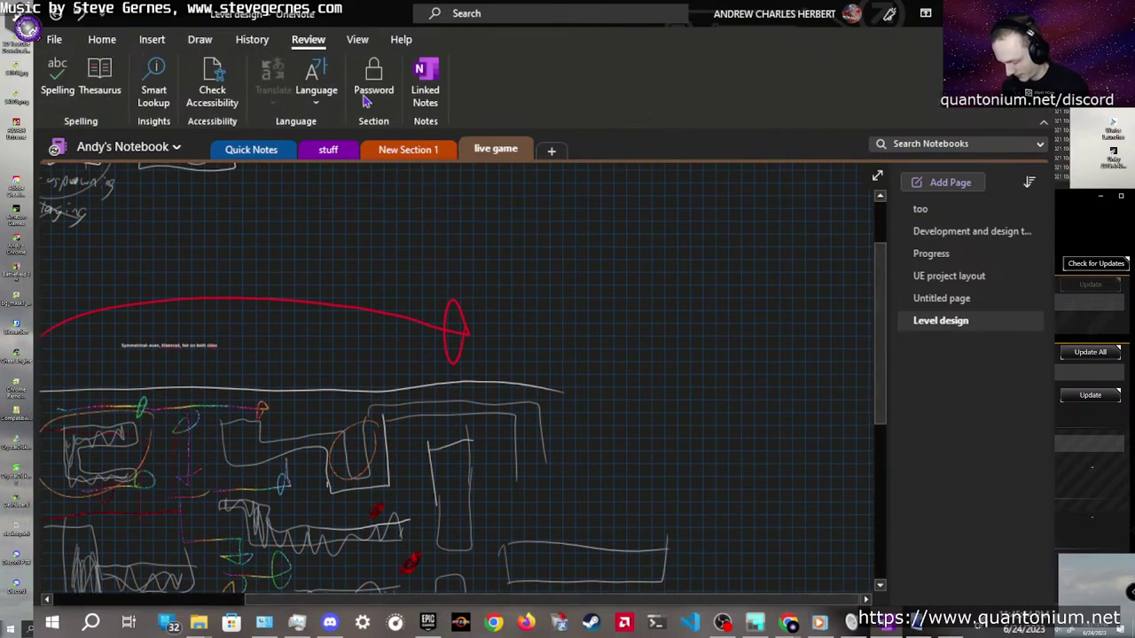
pyautogui.scroll(1, 358, 65)
pyautogui.scroll(1, 359, 69)
pyautogui.scroll(-5, 459, 271)
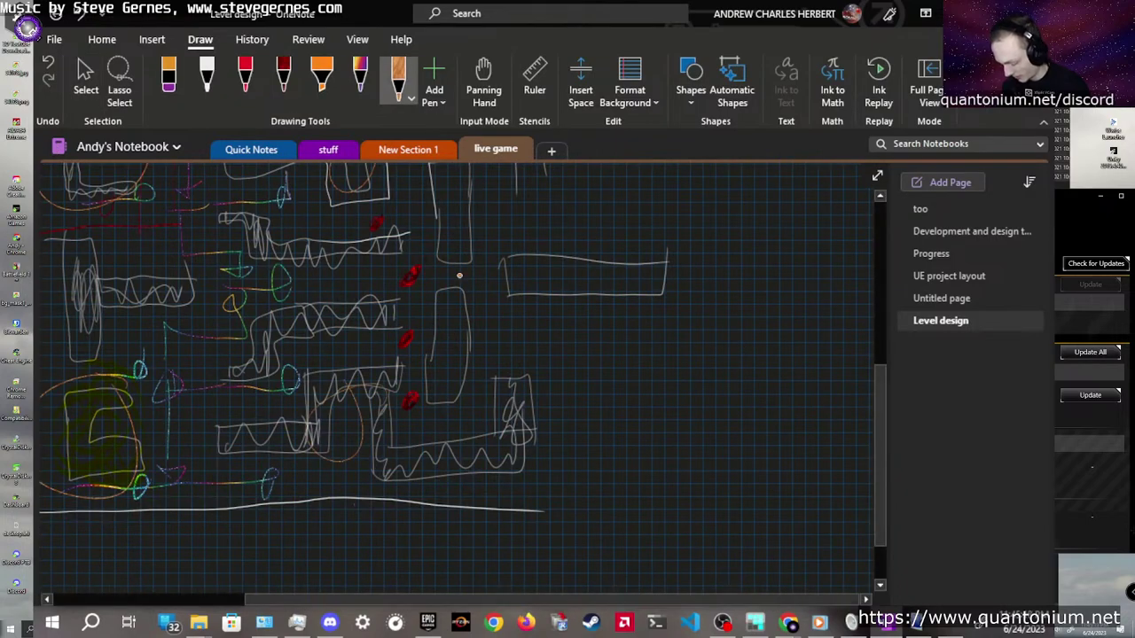
# Draw orange-brown loops around the upper and lower upright blocks to show the routes circling them
pyautogui.scroll(3, 460, 275)
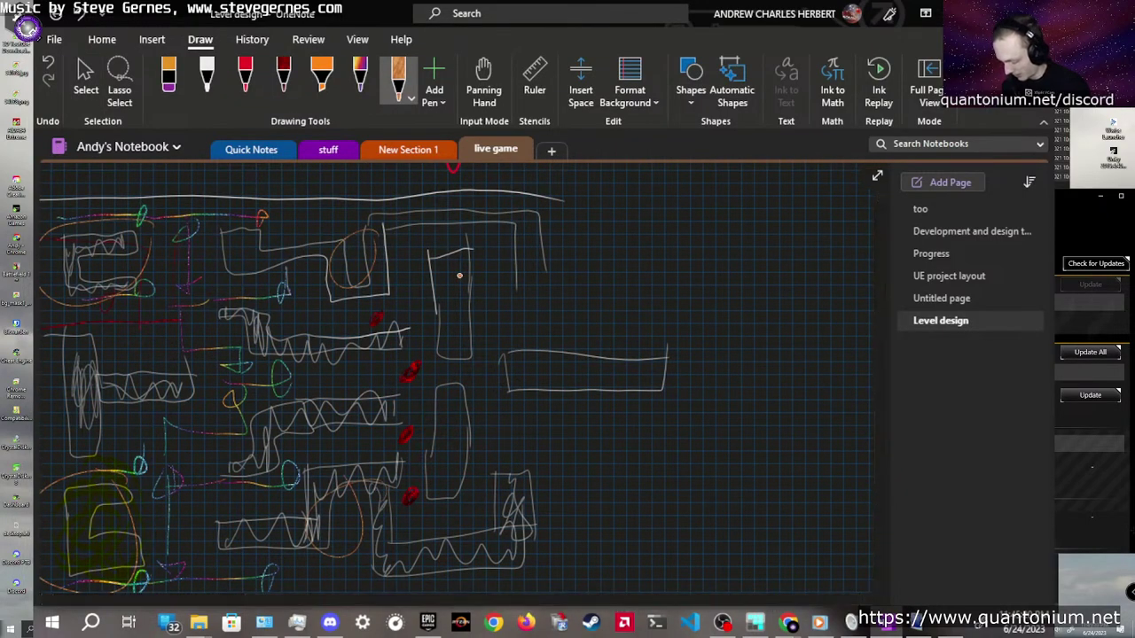
pyautogui.moveTo(402, 292)
pyautogui.mouseDown()
pyautogui.moveTo(462, 235)
pyautogui.moveTo(487, 350)
pyautogui.moveTo(408, 286)
pyautogui.moveTo(433, 303)
pyautogui.mouseUp()
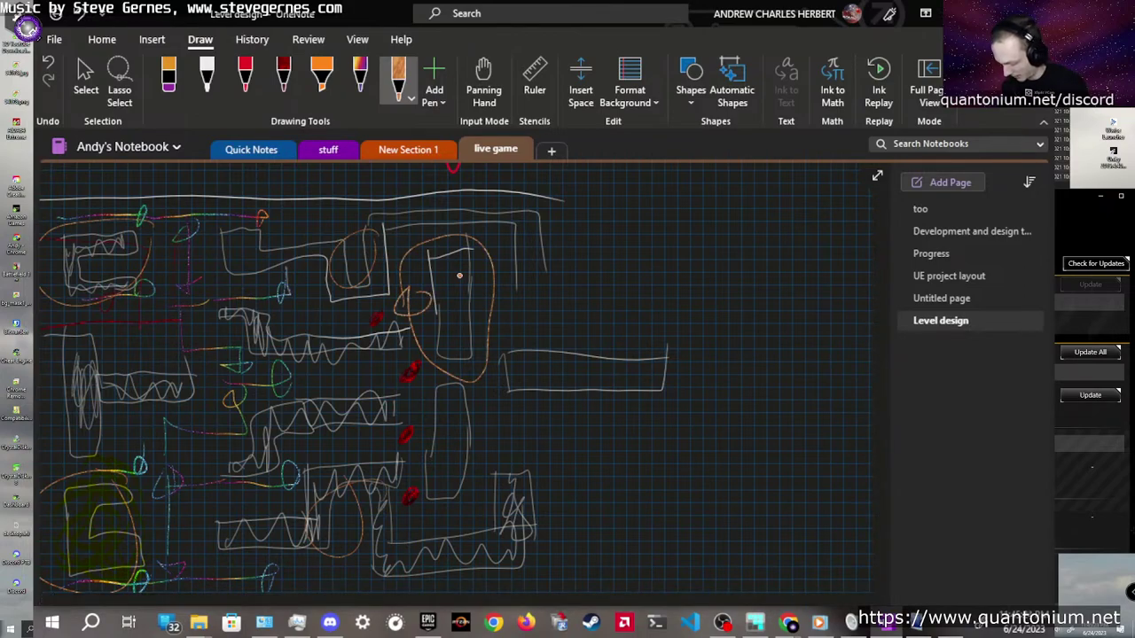
pyautogui.moveTo(408, 390)
pyautogui.mouseDown()
pyautogui.moveTo(406, 474)
pyautogui.moveTo(444, 363)
pyautogui.moveTo(390, 470)
pyautogui.mouseUp()
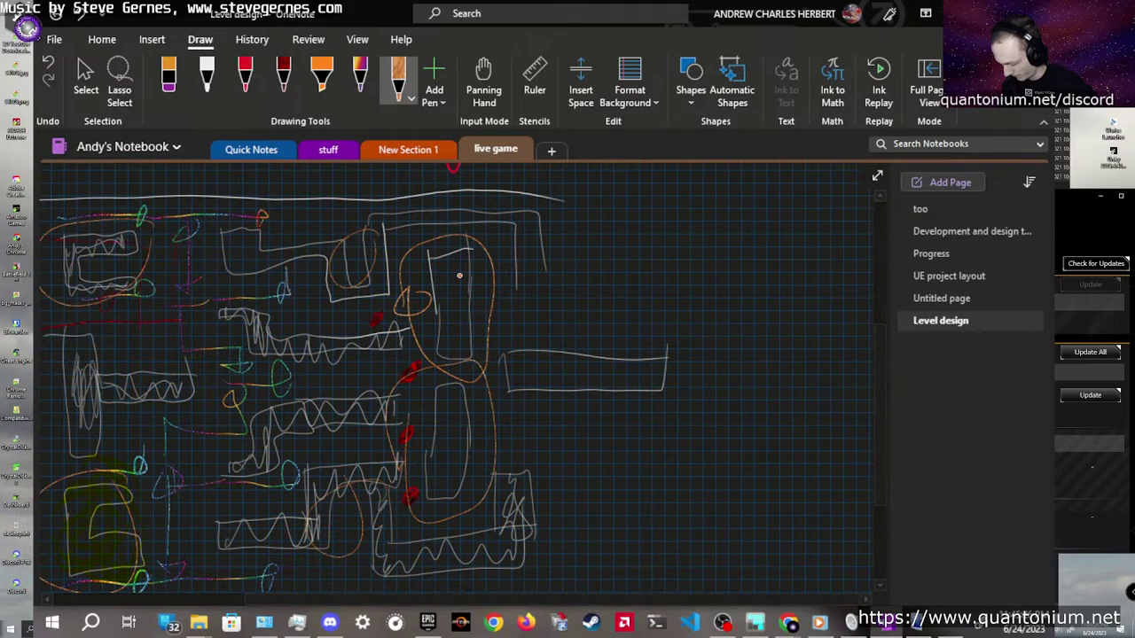
# Add a small orange-brown arrowhead around the third red mark, beside the lower upright block's loop
pyautogui.moveTo(400, 431); pyautogui.dragTo(396, 454)
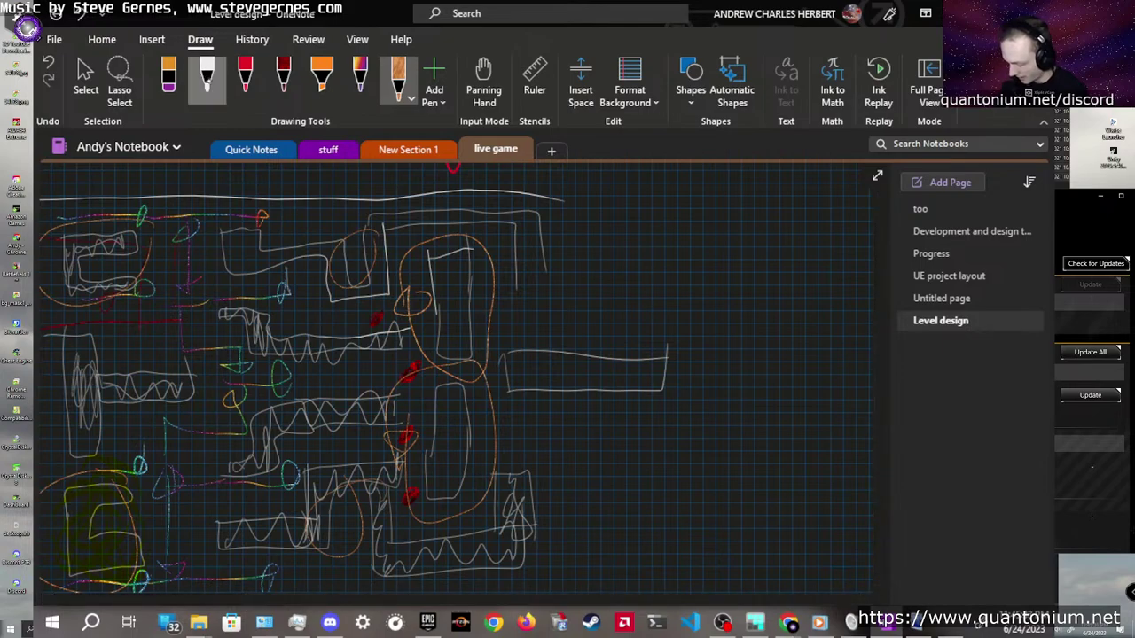
# Extend the upper wall line further right in white ink and close the open end of the bent block running beneath it
pyautogui.click(207, 78)
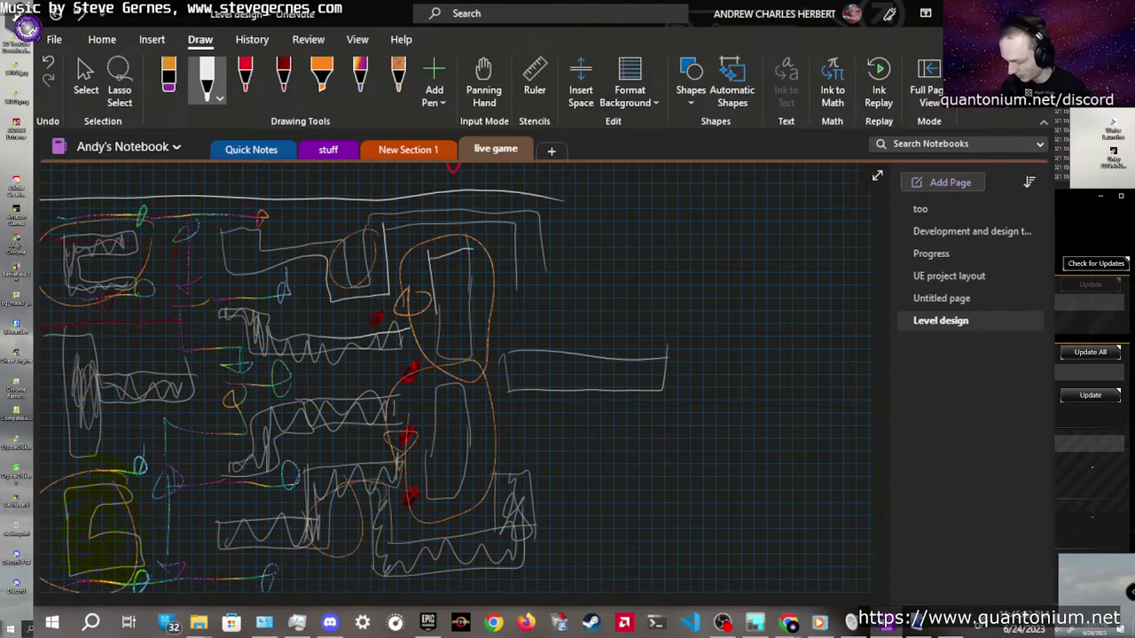
pyautogui.moveTo(548, 197); pyautogui.dragTo(729, 198)
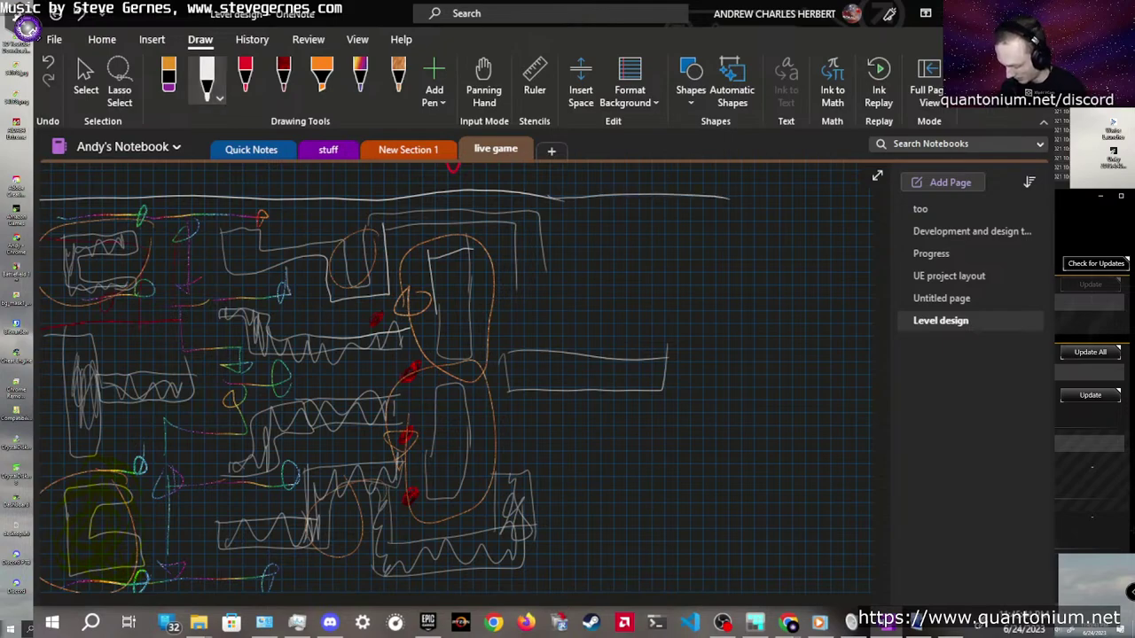
pyautogui.moveTo(513, 287); pyautogui.dragTo(563, 277)
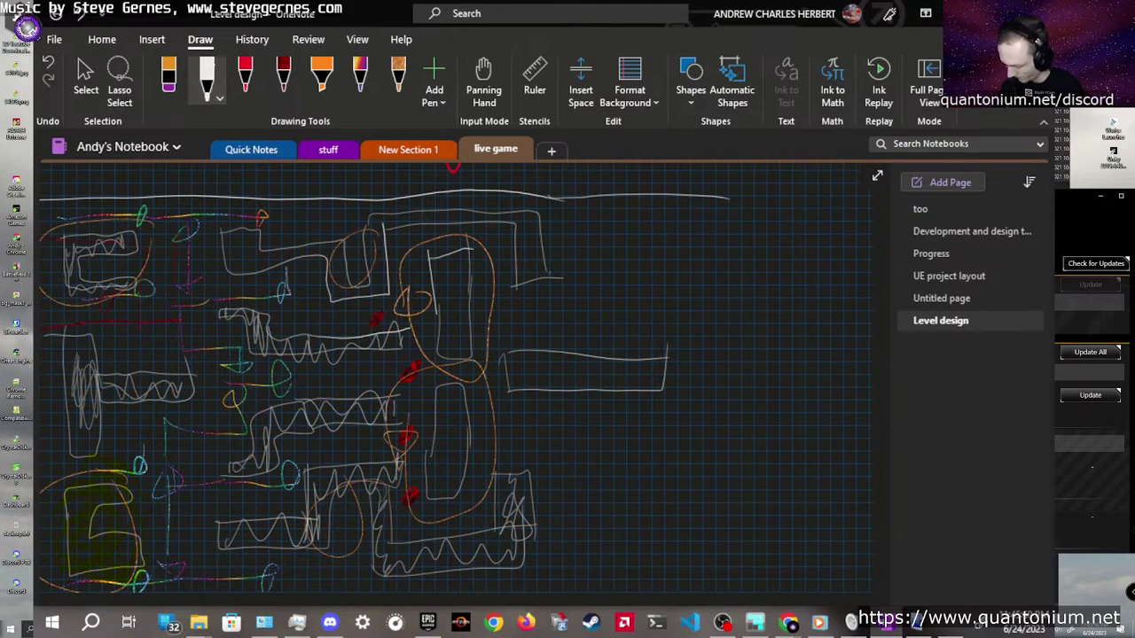
# Draw a white upright block hanging from the upper wall and a matching upright block above the extended lower wall
pyautogui.moveTo(581, 199)
pyautogui.mouseDown()
pyautogui.moveTo(585, 302)
pyautogui.moveTo(624, 175)
pyautogui.mouseUp()
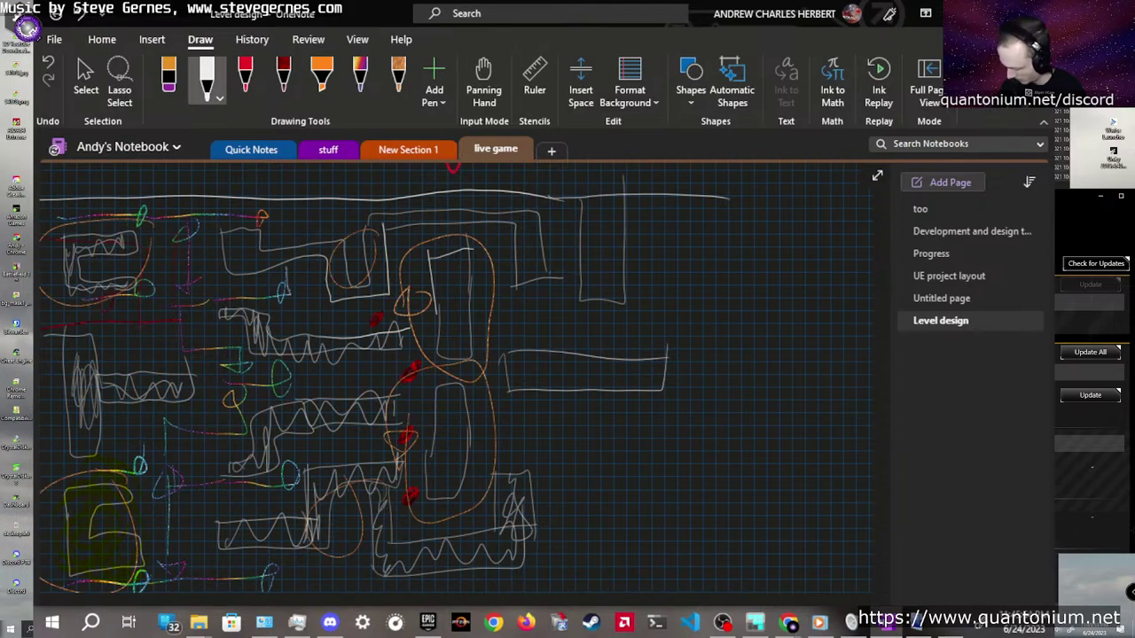
pyautogui.scroll(-5, 707, 357)
pyautogui.scroll(3, 788, 405)
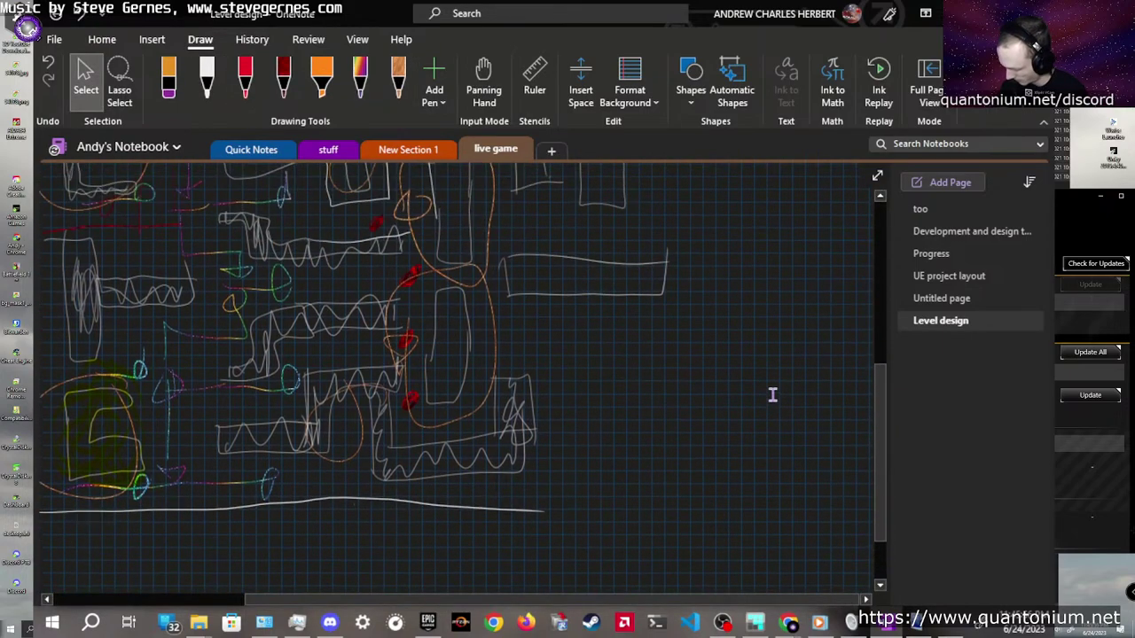
pyautogui.moveTo(577, 506)
pyautogui.mouseDown()
pyautogui.moveTo(589, 372)
pyautogui.moveTo(656, 501)
pyautogui.mouseUp()
pyautogui.press('Escape')
pyautogui.scroll(3, 680, 309)
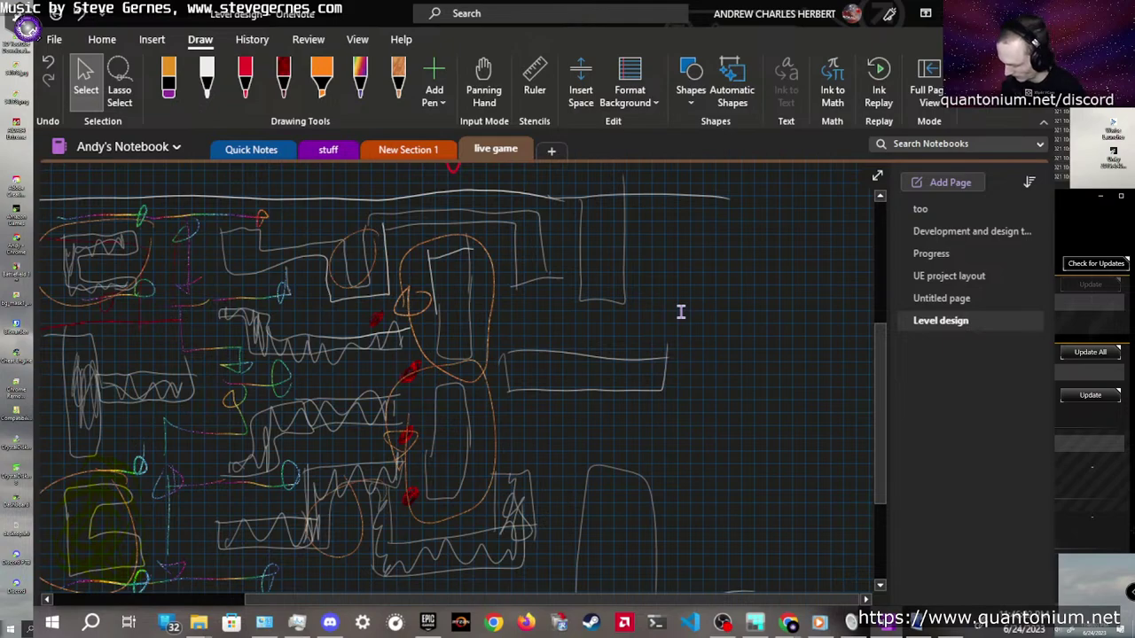
# Replace the horizontal block midway between the walls with a white rectangle further right, between the two new upright blocks
pyautogui.click(585, 357)
pyautogui.click(504, 372)
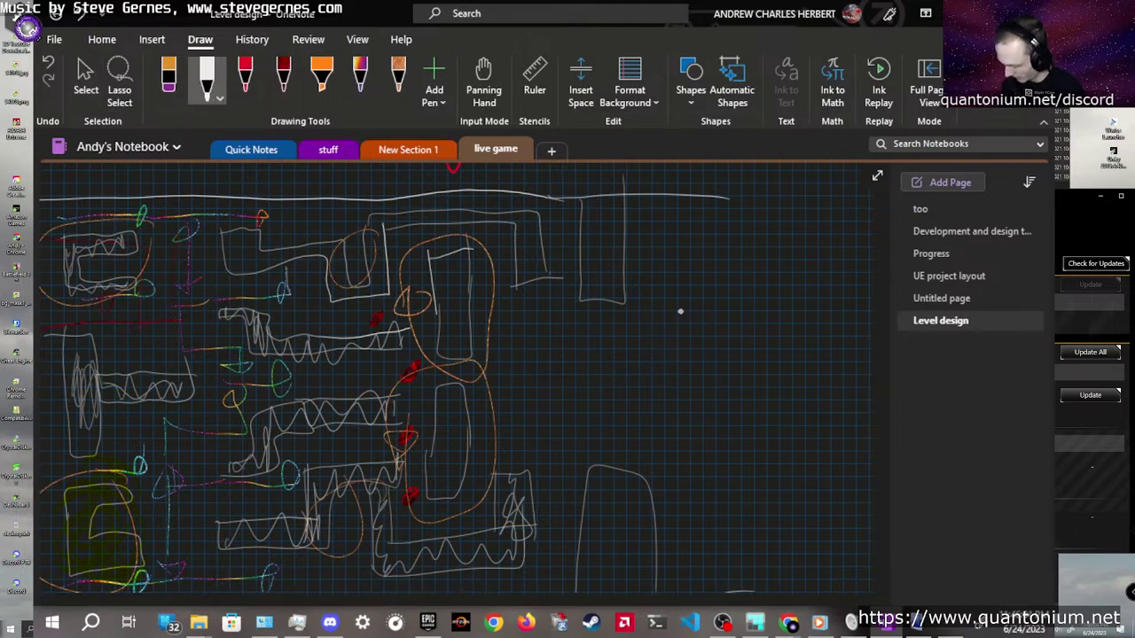
pyautogui.moveTo(561, 365); pyautogui.dragTo(694, 364)
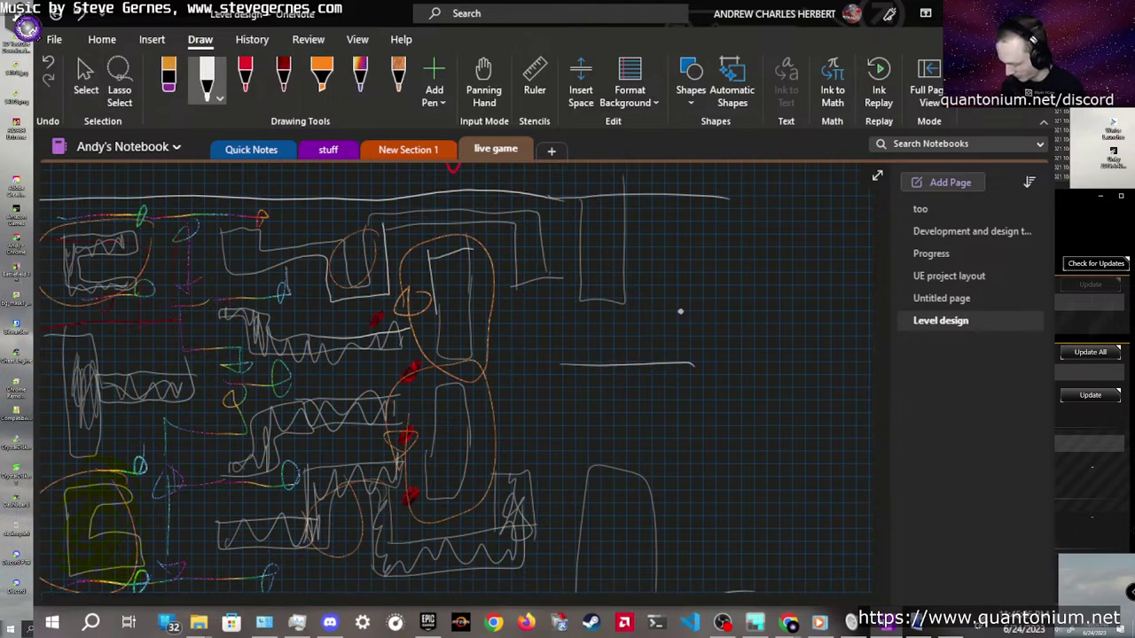
pyautogui.moveTo(561, 367)
pyautogui.mouseDown()
pyautogui.moveTo(592, 409)
pyautogui.moveTo(694, 363)
pyautogui.mouseUp()
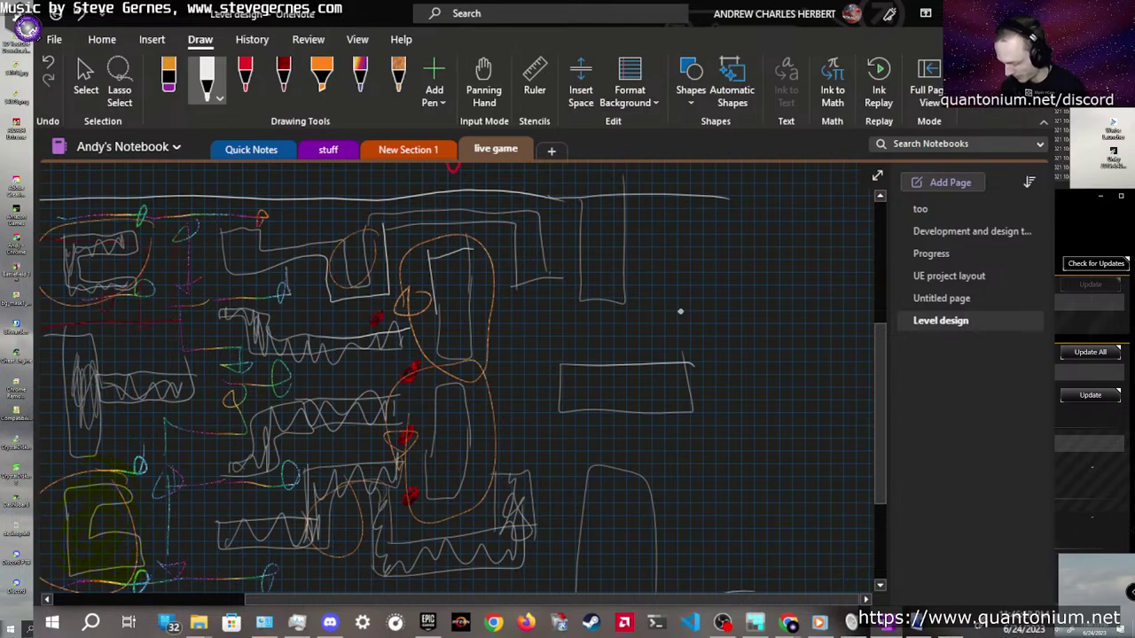
pyautogui.click(283, 79)
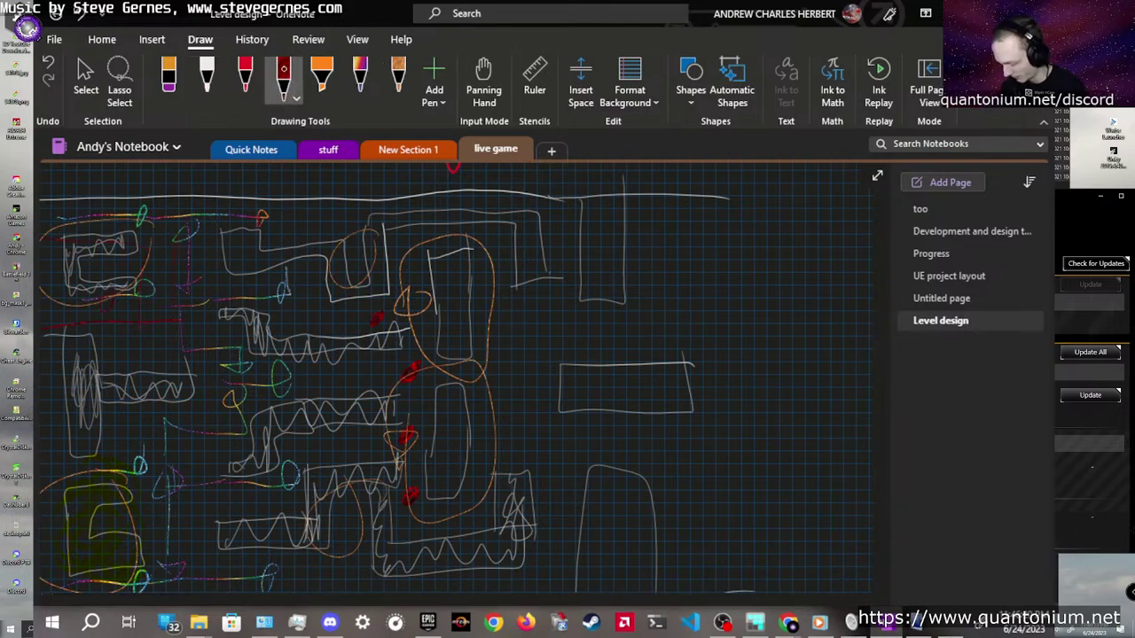
pyautogui.moveTo(553, 346); pyautogui.dragTo(624, 323)
pyautogui.moveTo(559, 440); pyautogui.dragTo(623, 453)
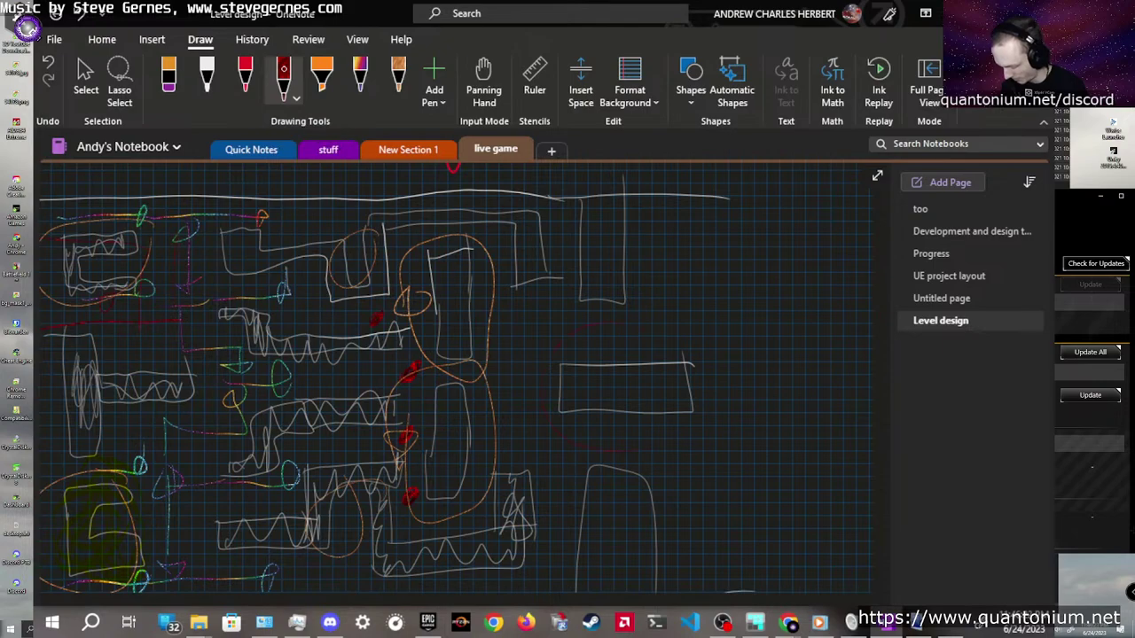
pyautogui.hotkey('ctrl', 'z')
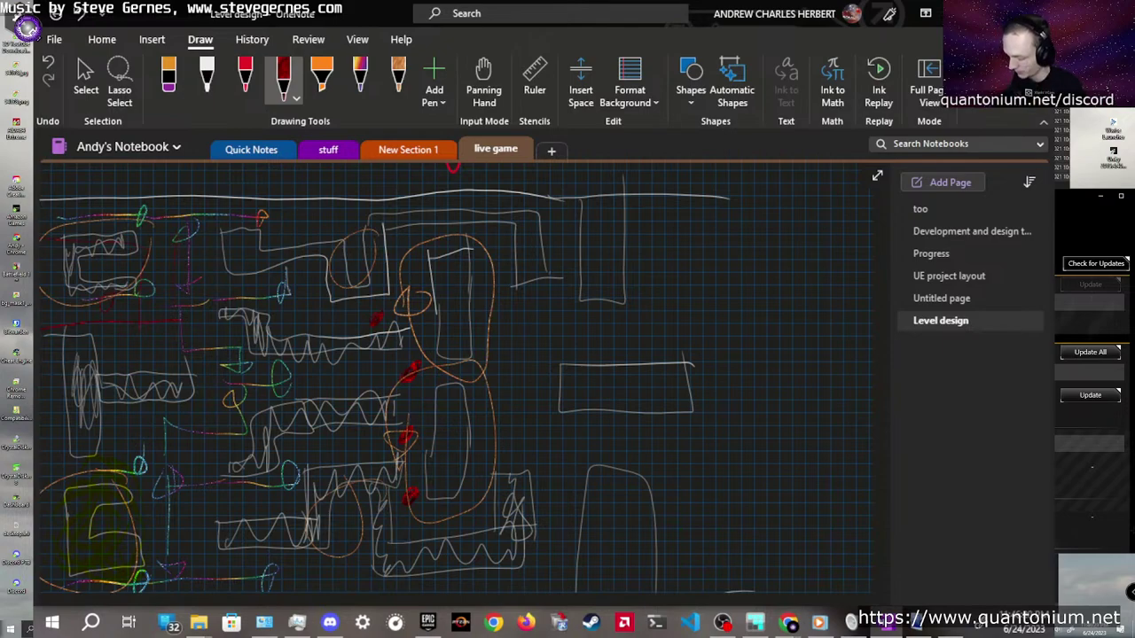
# Erase the middle horizontal rectangle and the upright block rising from the lower wall
pyautogui.click(207, 80)
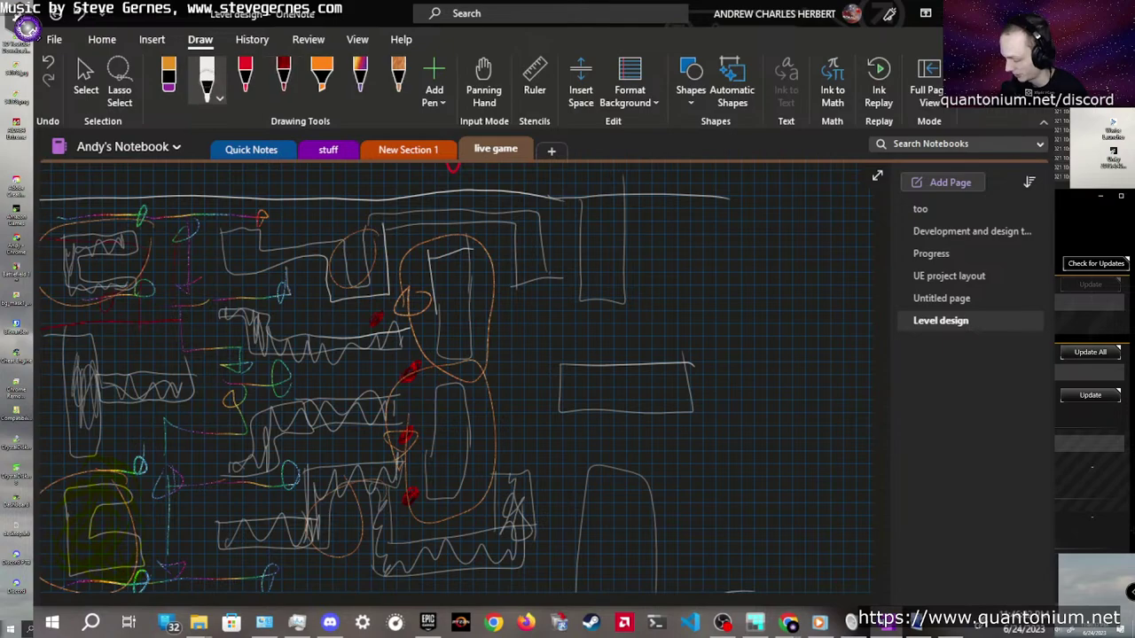
pyautogui.click(168, 80)
pyautogui.click(625, 411)
pyautogui.click(625, 364)
pyautogui.click(580, 523)
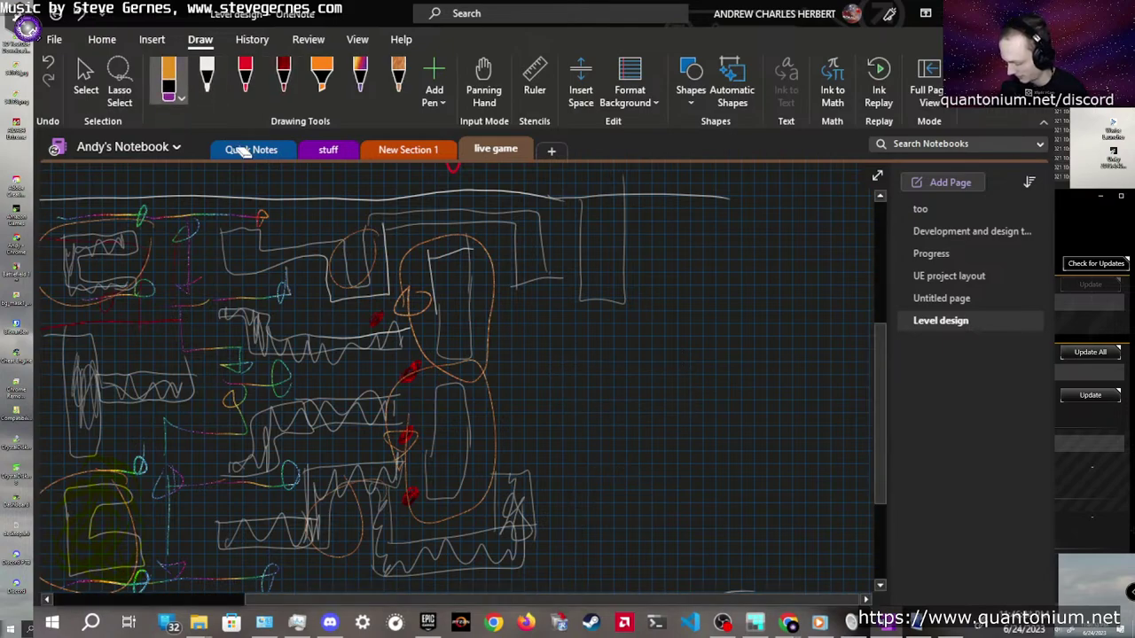
# Erase the tall rectangle hanging from the upper boundary line and draw two shorter white rectangles attached to that line, spaced apart
pyautogui.click(603, 303)
pyautogui.click(207, 79)
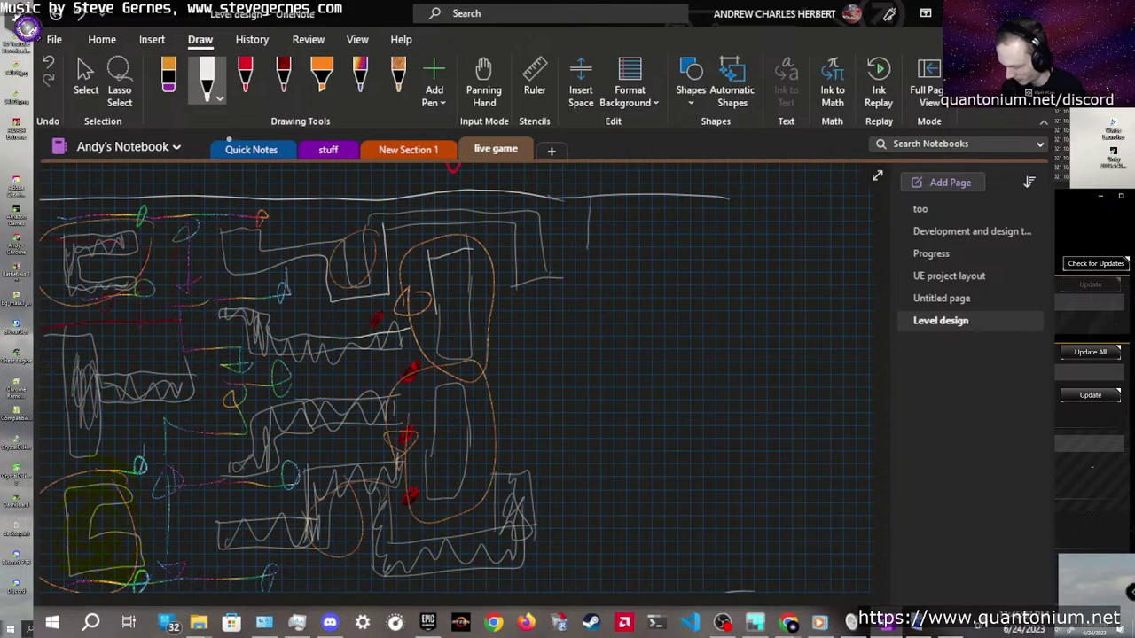
pyautogui.moveTo(592, 196); pyautogui.dragTo(578, 255)
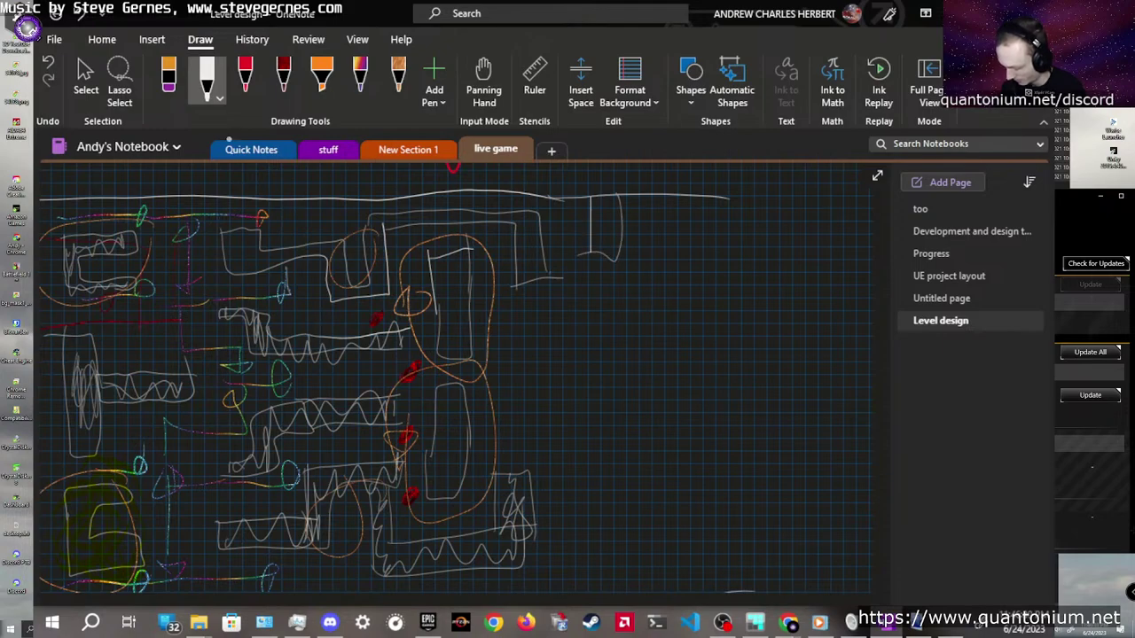
pyautogui.moveTo(697, 194)
pyautogui.mouseDown()
pyautogui.moveTo(696, 268)
pyautogui.moveTo(743, 264)
pyautogui.mouseUp()
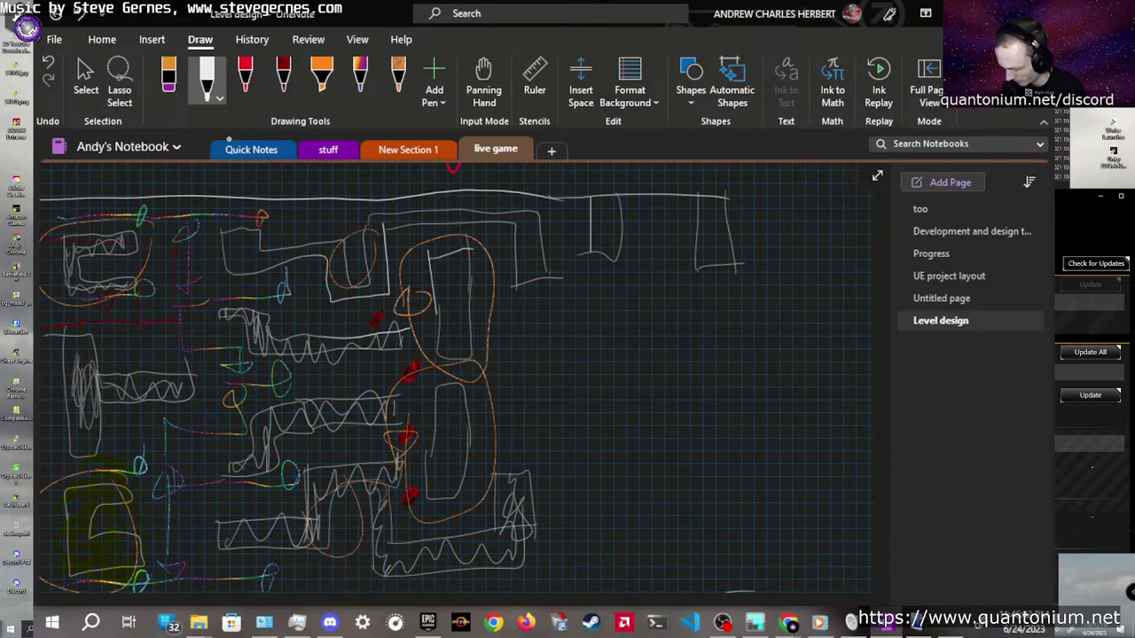
# Draw a narrow upright block below and between the two upper rectangles, with a wide horizontal block beneath it
pyautogui.moveTo(641, 255); pyautogui.dragTo(641, 335)
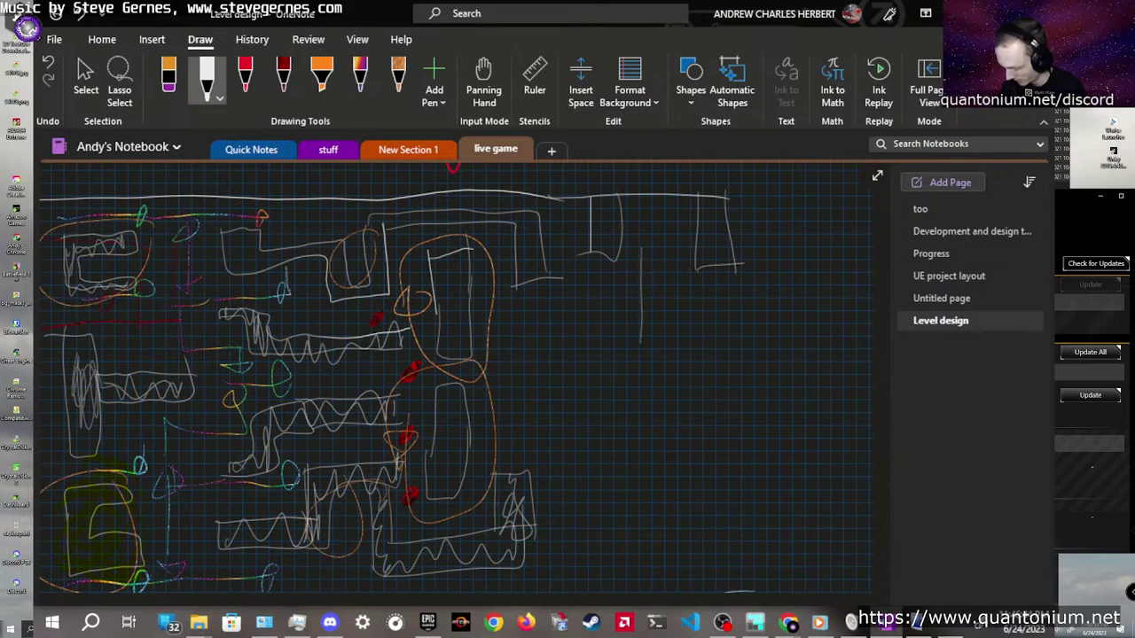
pyautogui.moveTo(666, 270); pyautogui.dragTo(666, 342)
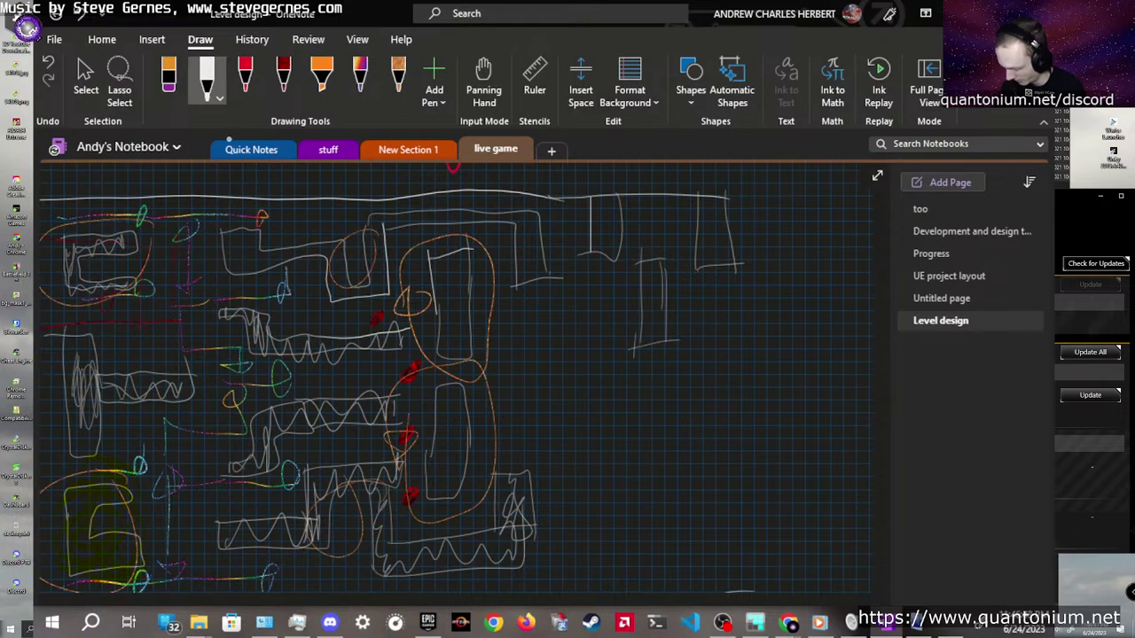
pyautogui.moveTo(564, 374); pyautogui.dragTo(743, 364)
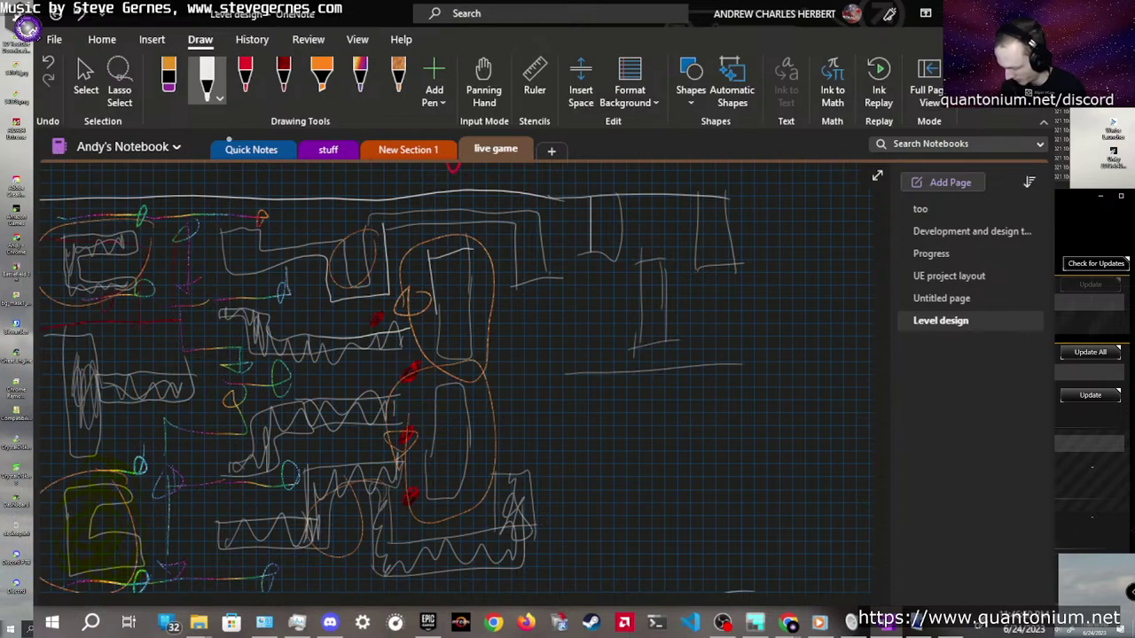
pyautogui.moveTo(568, 397)
pyautogui.mouseDown()
pyautogui.moveTo(736, 408)
pyautogui.moveTo(718, 343)
pyautogui.mouseUp()
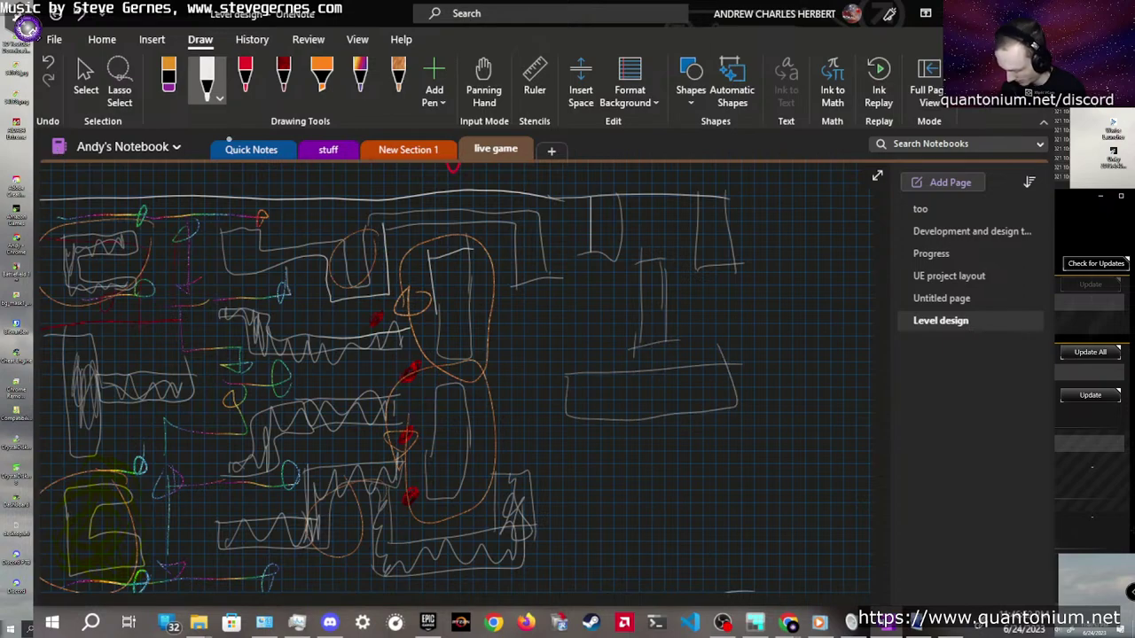
# Draw a small upright block under the wide horizontal block, then one upright block on each side of it slightly lower
pyautogui.moveTo(632, 450); pyautogui.dragTo(674, 511)
pyautogui.moveTo(632, 452)
pyautogui.mouseDown()
pyautogui.moveTo(674, 447)
pyautogui.moveTo(673, 519)
pyautogui.mouseUp()
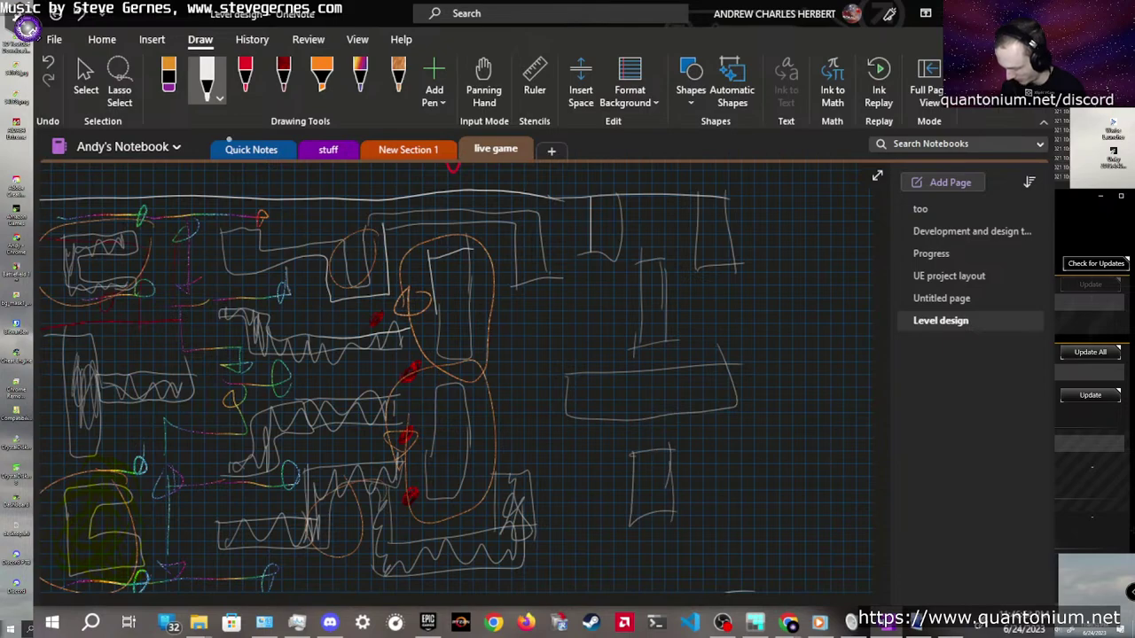
pyautogui.moveTo(573, 505); pyautogui.dragTo(571, 581)
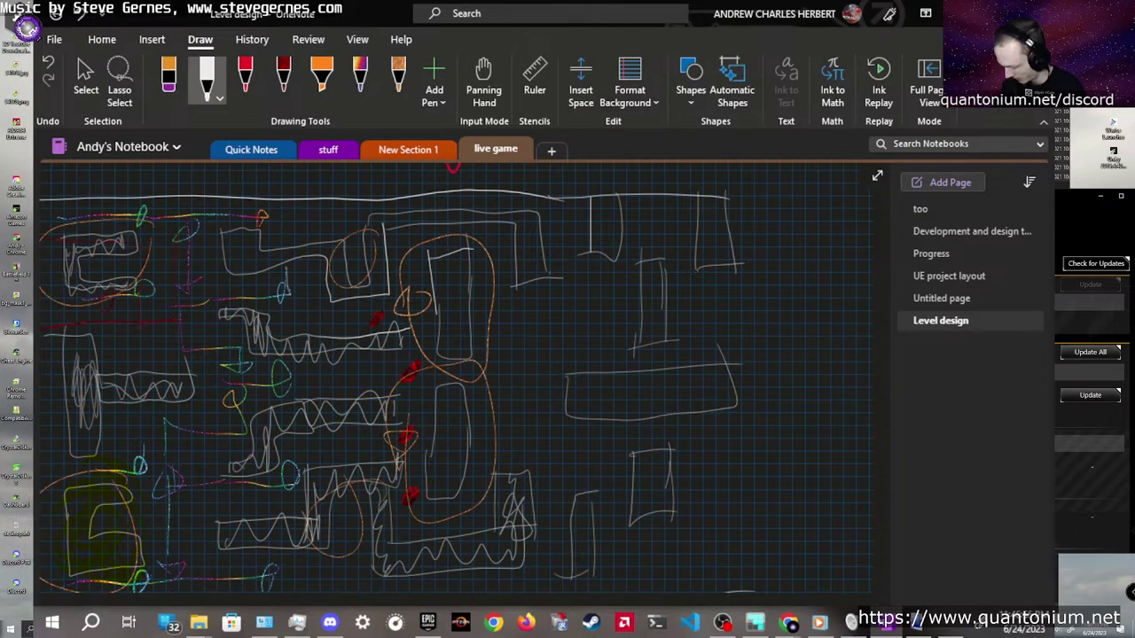
pyautogui.moveTo(697, 484)
pyautogui.mouseDown()
pyautogui.moveTo(685, 567)
pyautogui.moveTo(739, 497)
pyautogui.moveTo(686, 566)
pyautogui.mouseUp()
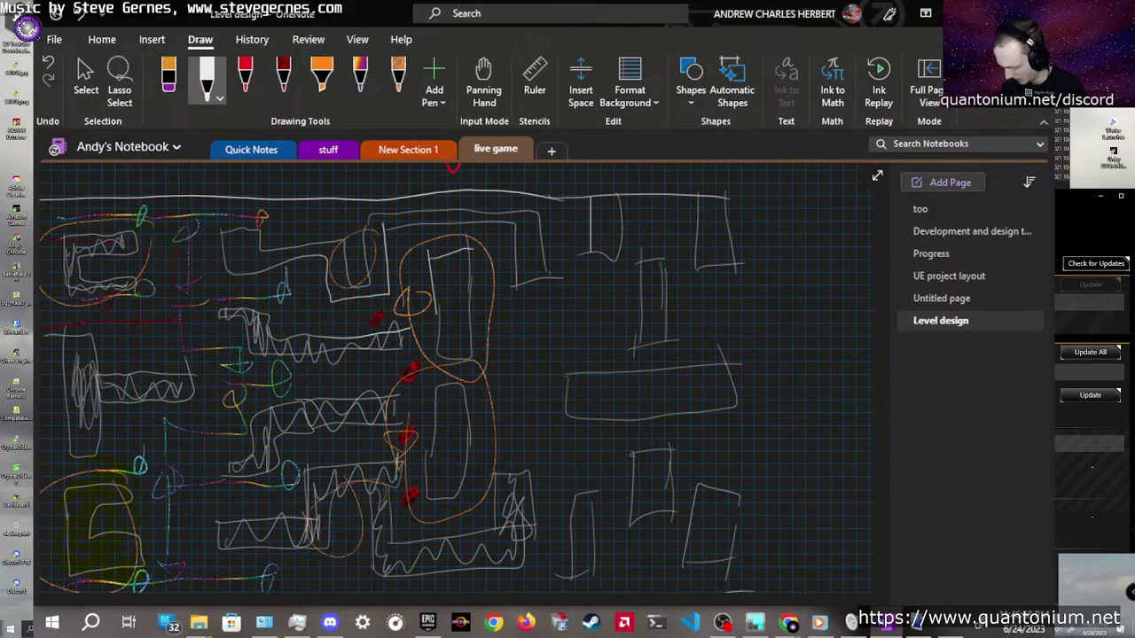
# Retrace the lower boundary line in white and extend it past the lower blocks
pyautogui.moveTo(881, 479); pyautogui.dragTo(881, 502)
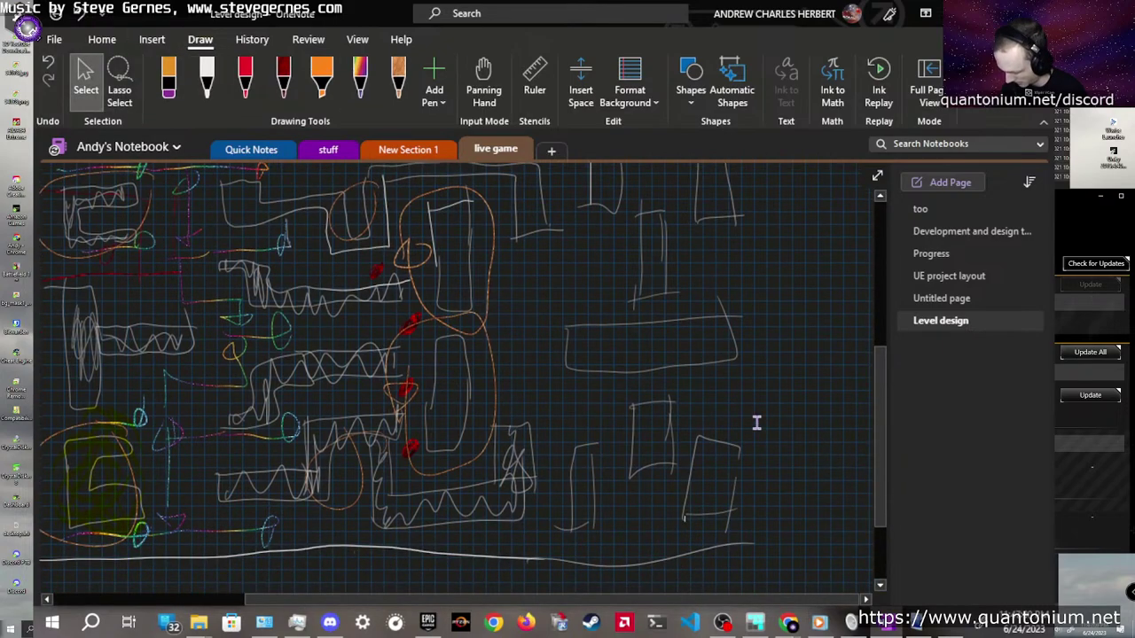
pyautogui.moveTo(289, 552); pyautogui.dragTo(788, 544)
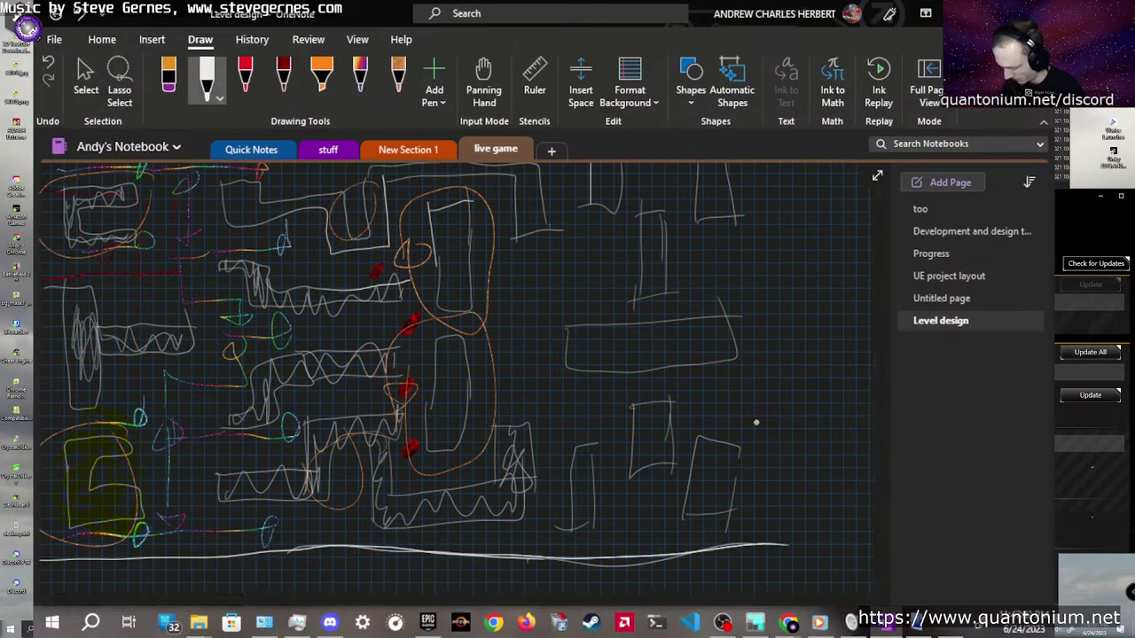
# Replace the two outer lower blocks with taller ones reaching down to the lower boundary line
pyautogui.click(575, 461)
pyautogui.moveTo(593, 488); pyautogui.dragTo(567, 527)
pyautogui.moveTo(697, 452)
pyautogui.mouseDown()
pyautogui.moveTo(710, 514)
pyautogui.moveTo(733, 506)
pyautogui.mouseUp()
pyautogui.moveTo(572, 468); pyautogui.dragTo(572, 551)
pyautogui.hotkey('ctrl', 'y')
pyautogui.hotkey('ctrl', 'y')
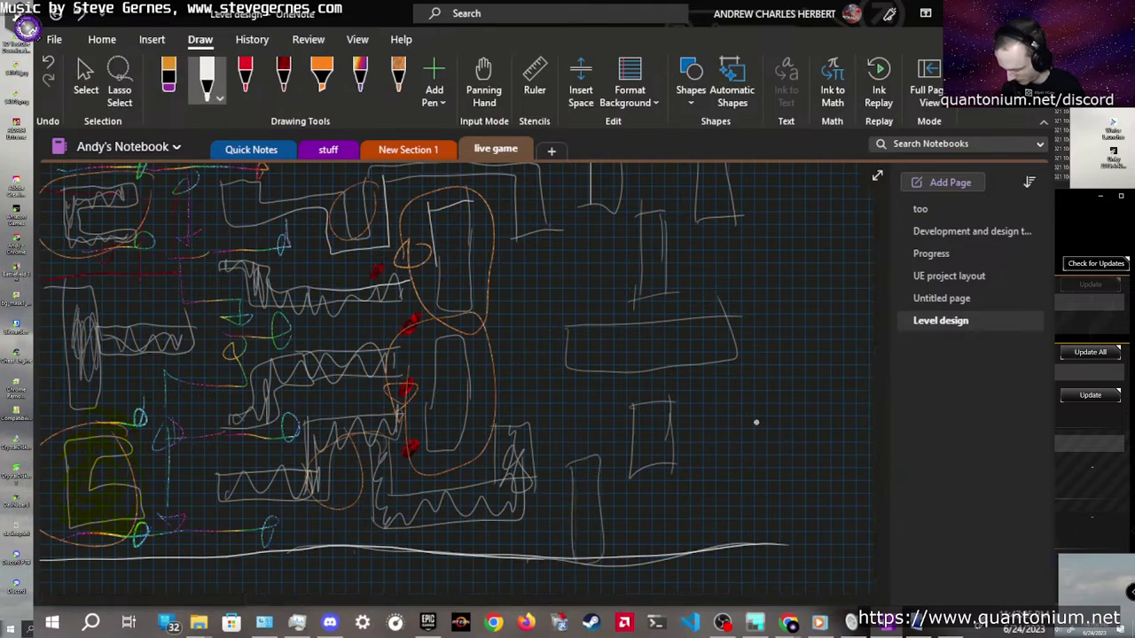
pyautogui.hotkey('ctrl', 'y')
pyautogui.press('Escape')
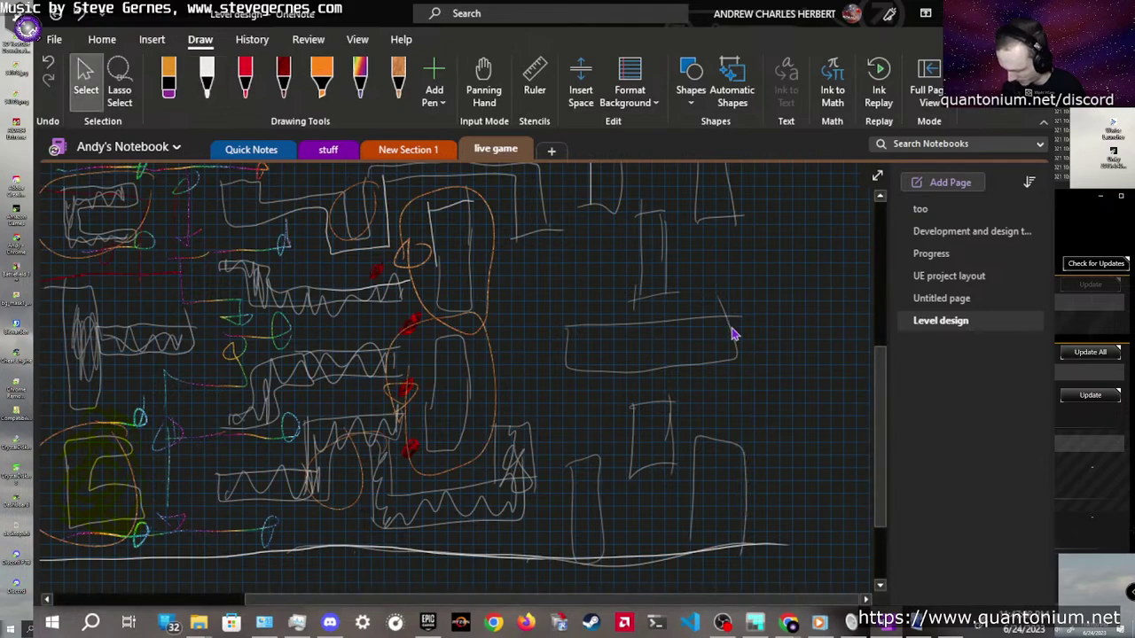
# Erase the two rectangles attached to the upper boundary line and redraw them as closed blocks detached from the line
pyautogui.scroll(2, 732, 248)
pyautogui.hotkey('ctrl', 'z')
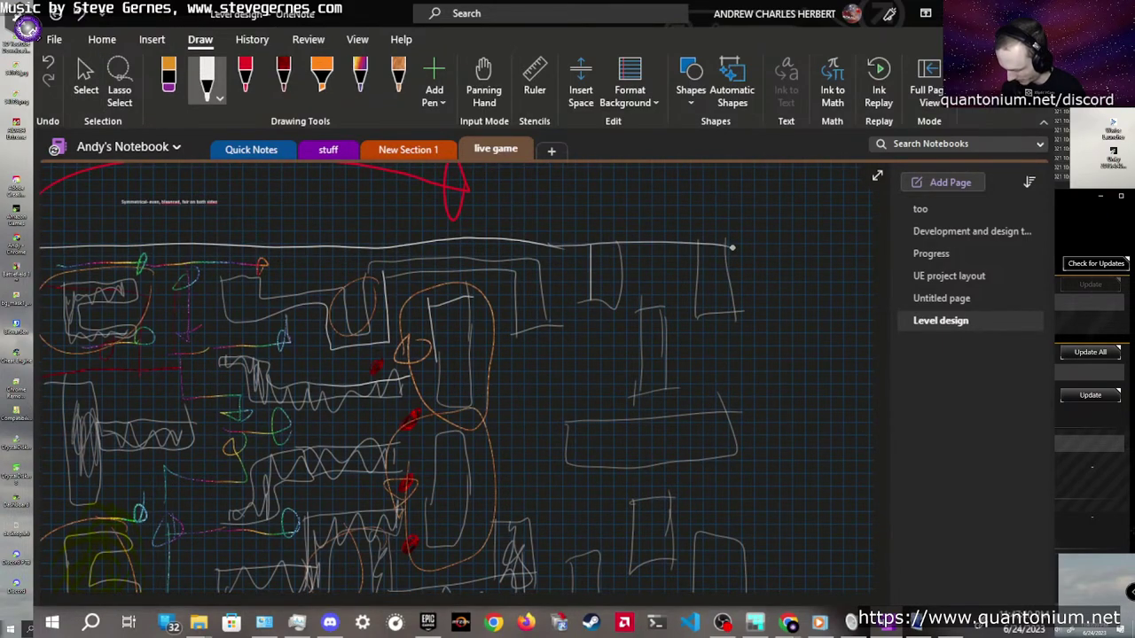
pyautogui.hotkey('ctrl', 'z')
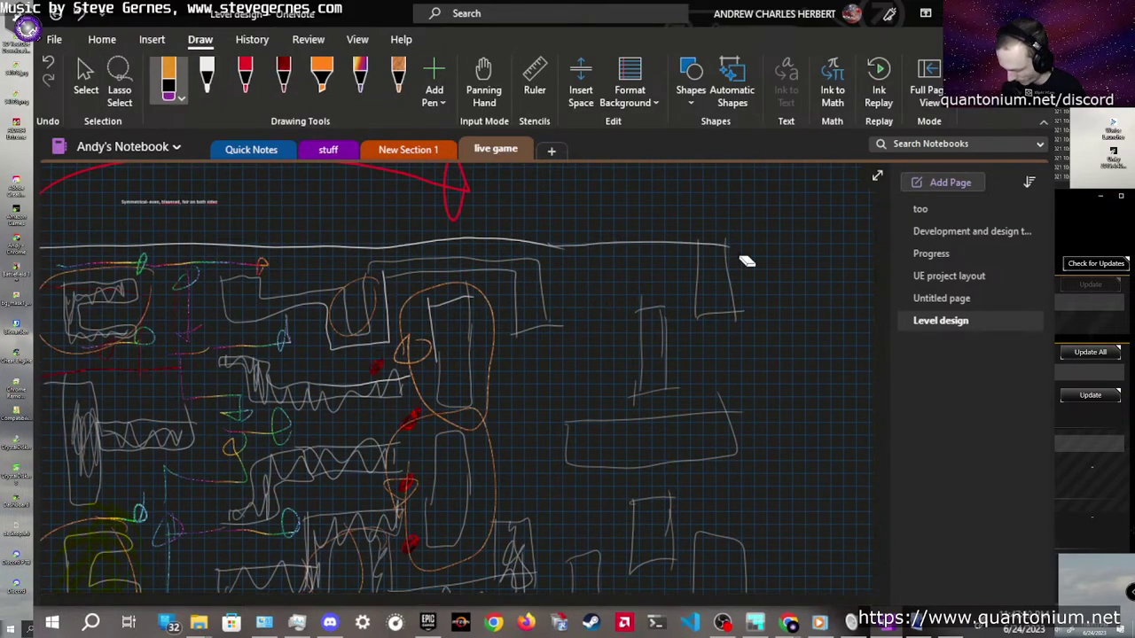
pyautogui.moveTo(588, 282)
pyautogui.mouseDown()
pyautogui.moveTo(588, 335)
pyautogui.moveTo(615, 310)
pyautogui.moveTo(589, 340)
pyautogui.moveTo(573, 338)
pyautogui.mouseUp()
pyautogui.moveTo(696, 289)
pyautogui.mouseDown()
pyautogui.moveTo(736, 288)
pyautogui.moveTo(701, 355)
pyautogui.moveTo(738, 346)
pyautogui.moveTo(690, 355)
pyautogui.mouseUp()
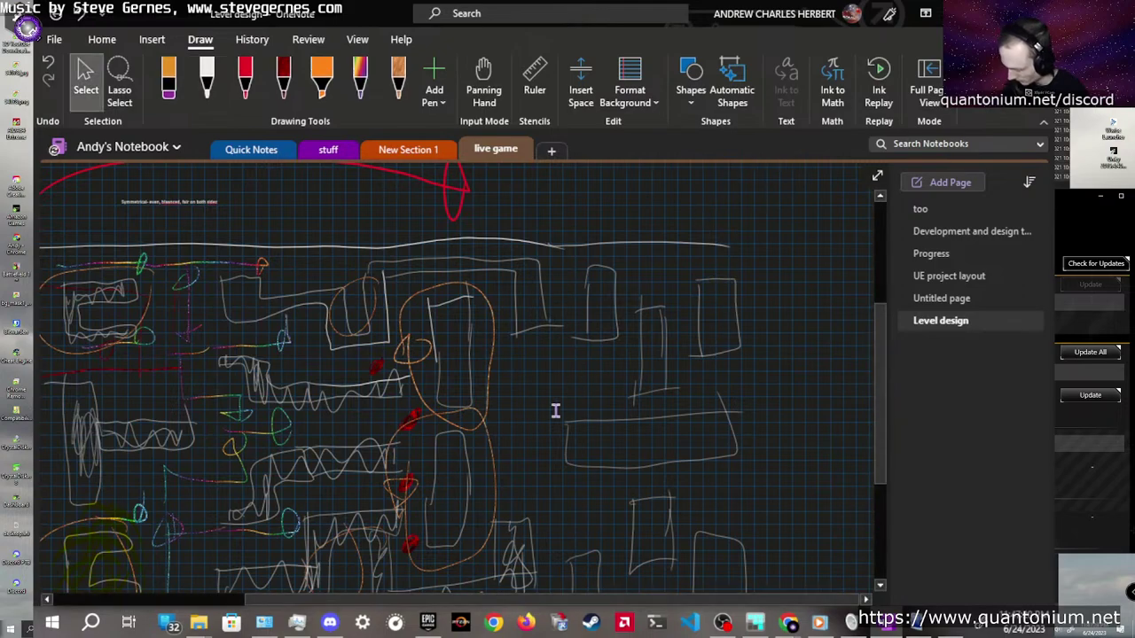
# Erase the two outer blocks touching the lower boundary line and redraw them as closed blocks above the line
pyautogui.scroll(-3, 555, 411)
pyautogui.scroll(1, 560, 403)
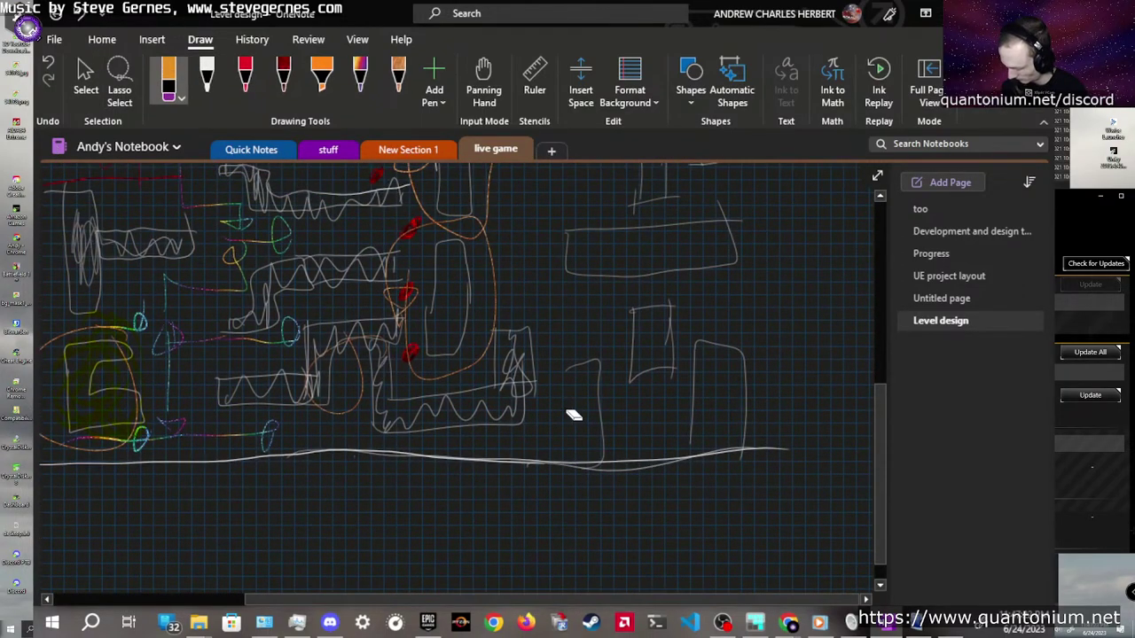
pyautogui.click(574, 415)
pyautogui.click(694, 414)
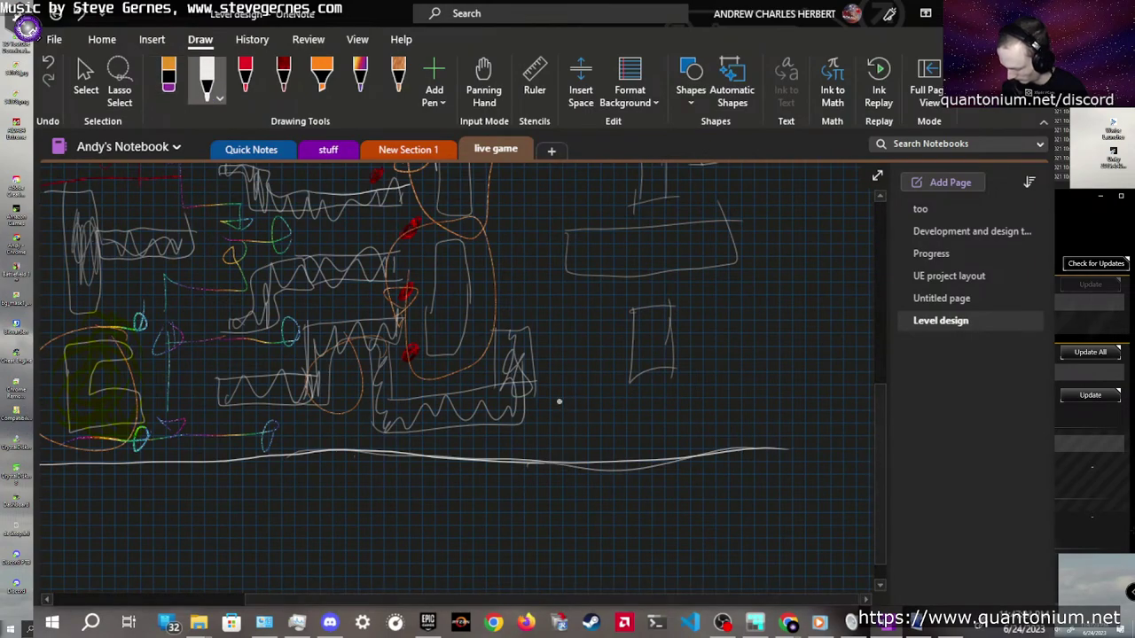
pyautogui.moveTo(569, 348)
pyautogui.mouseDown()
pyautogui.moveTo(569, 442)
pyautogui.moveTo(597, 352)
pyautogui.moveTo(572, 443)
pyautogui.mouseUp()
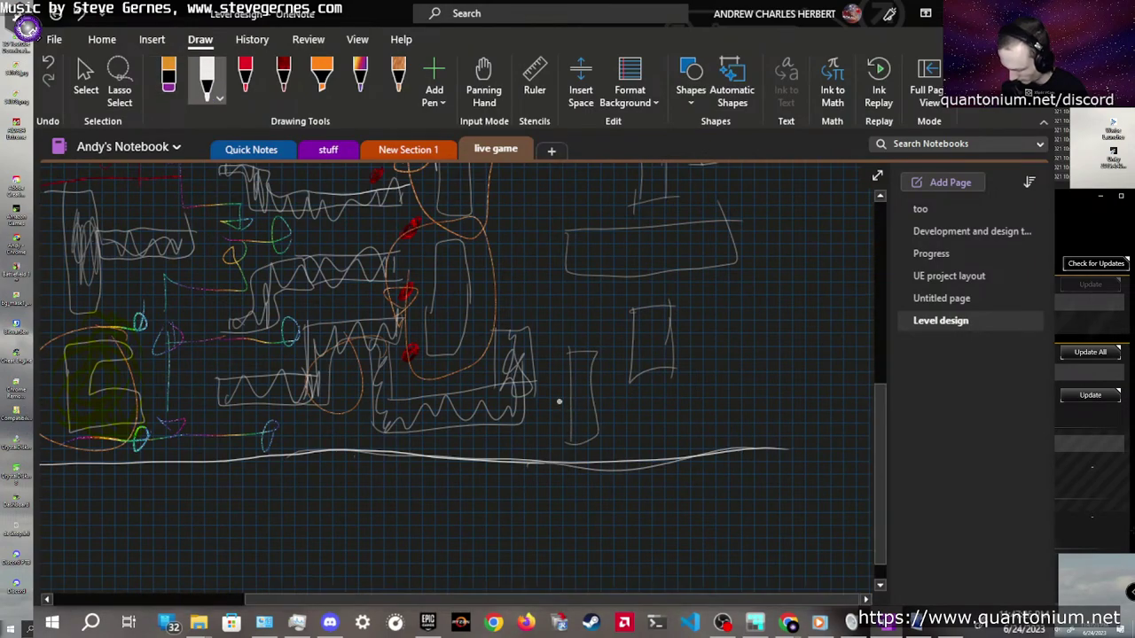
pyautogui.moveTo(716, 346)
pyautogui.mouseDown()
pyautogui.moveTo(718, 425)
pyautogui.moveTo(754, 348)
pyautogui.mouseUp()
pyautogui.moveTo(756, 348)
pyautogui.mouseDown()
pyautogui.moveTo(747, 426)
pyautogui.moveTo(695, 427)
pyautogui.mouseUp()
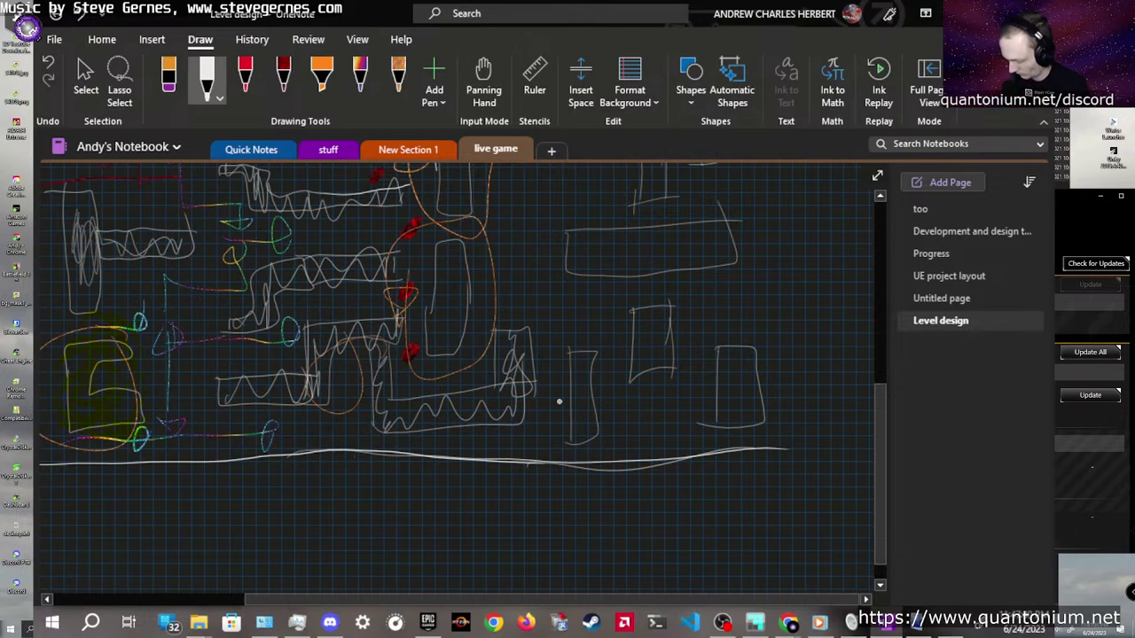
pyautogui.press('Escape')
# Erase the wide central block and draw two horizontal blocks at the same height, one on each side of the gap
pyautogui.scroll(3, 572, 319)
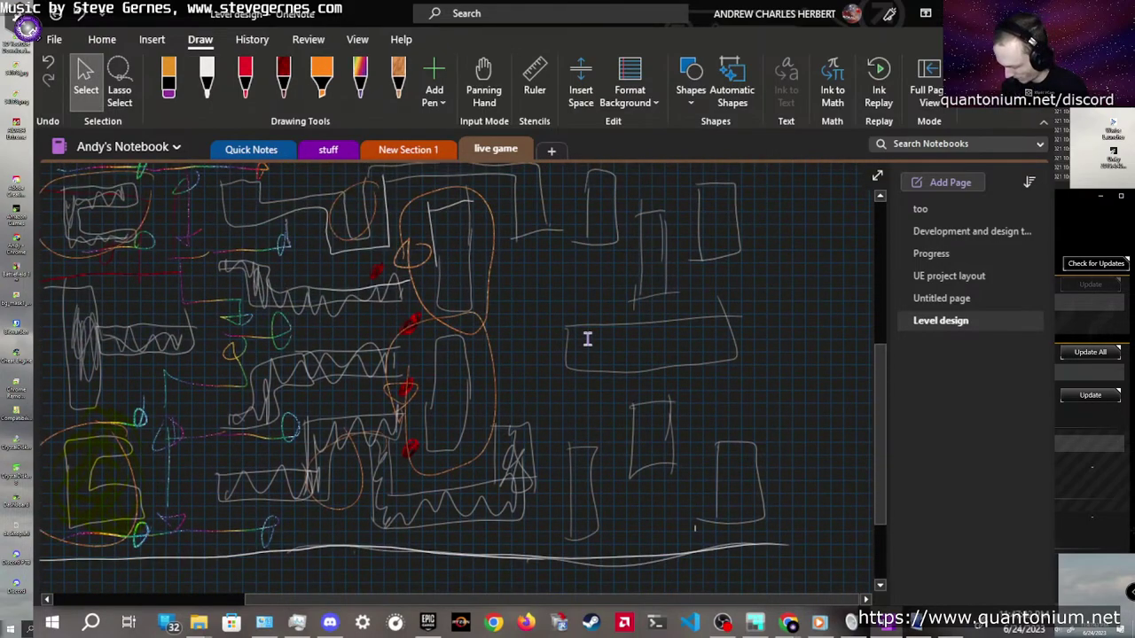
pyautogui.click(603, 352)
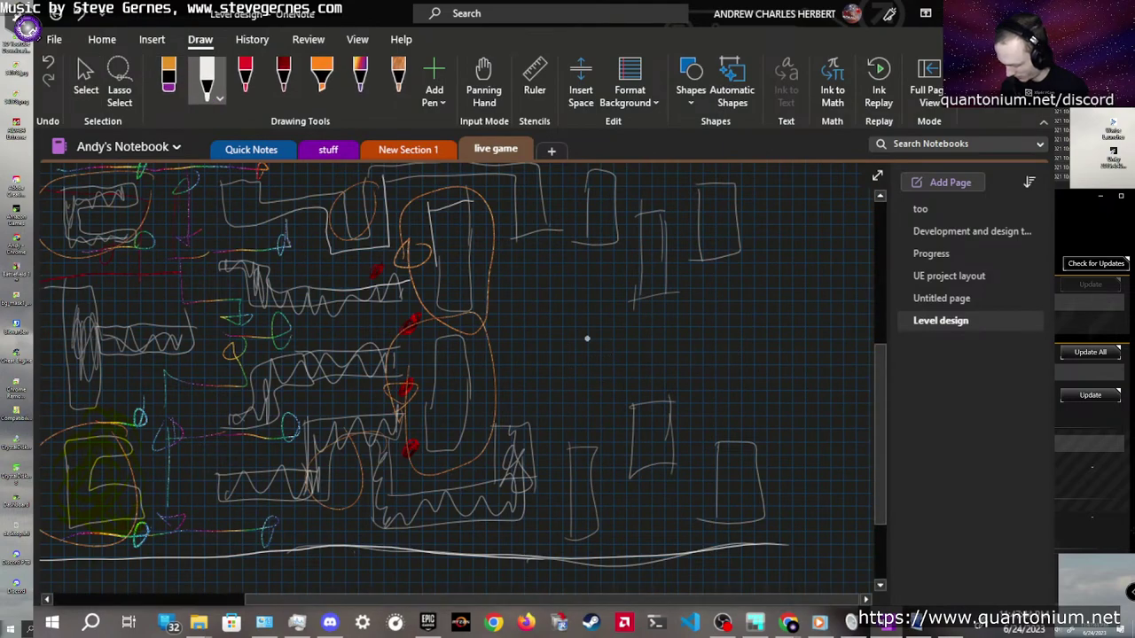
pyautogui.moveTo(507, 328); pyautogui.dragTo(599, 326)
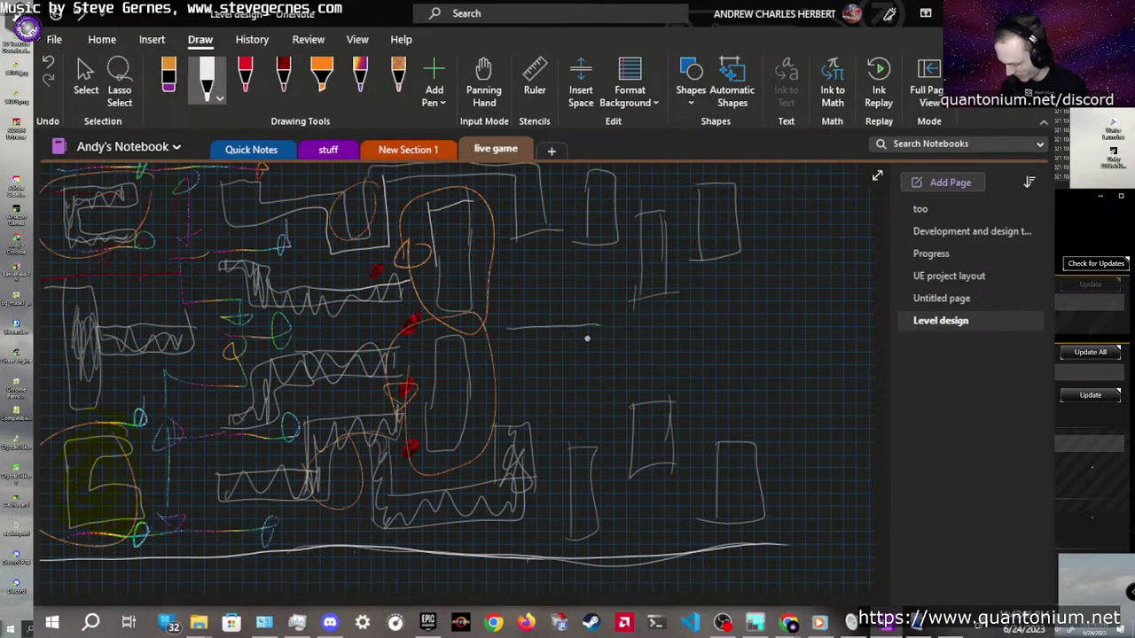
pyautogui.moveTo(507, 330)
pyautogui.mouseDown()
pyautogui.moveTo(588, 370)
pyautogui.moveTo(593, 315)
pyautogui.mouseUp()
pyautogui.moveTo(733, 316); pyautogui.dragTo(853, 346)
pyautogui.moveTo(733, 317)
pyautogui.mouseDown()
pyautogui.moveTo(854, 372)
pyautogui.moveTo(860, 316)
pyautogui.mouseUp()
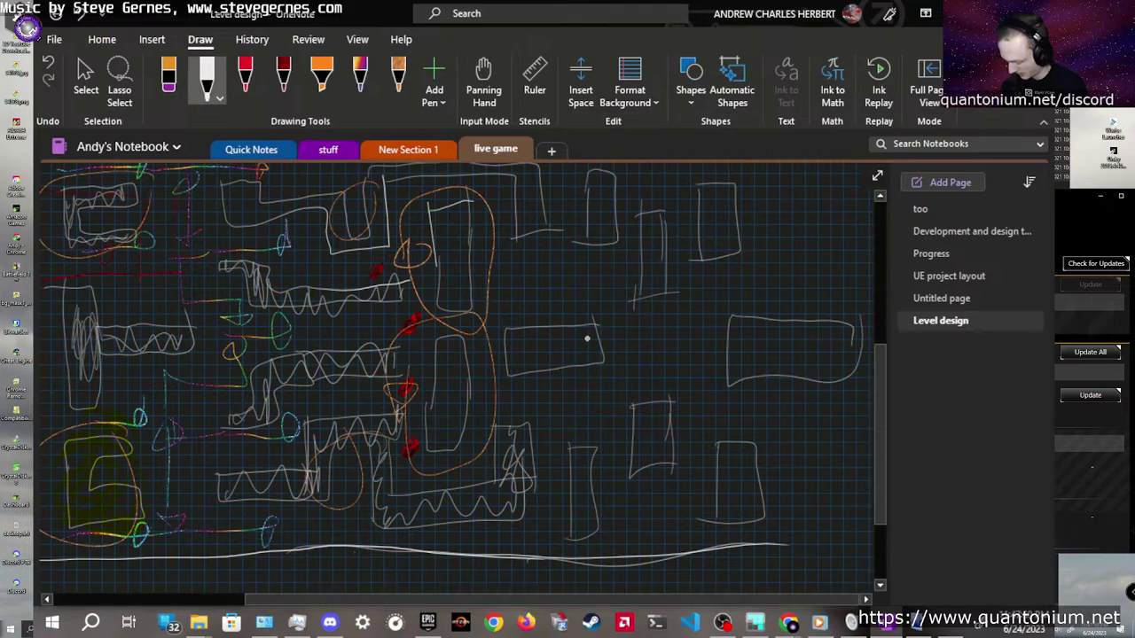
pyautogui.press('Escape')
pyautogui.scroll(2, 570, 289)
pyautogui.scroll(-1, 570, 296)
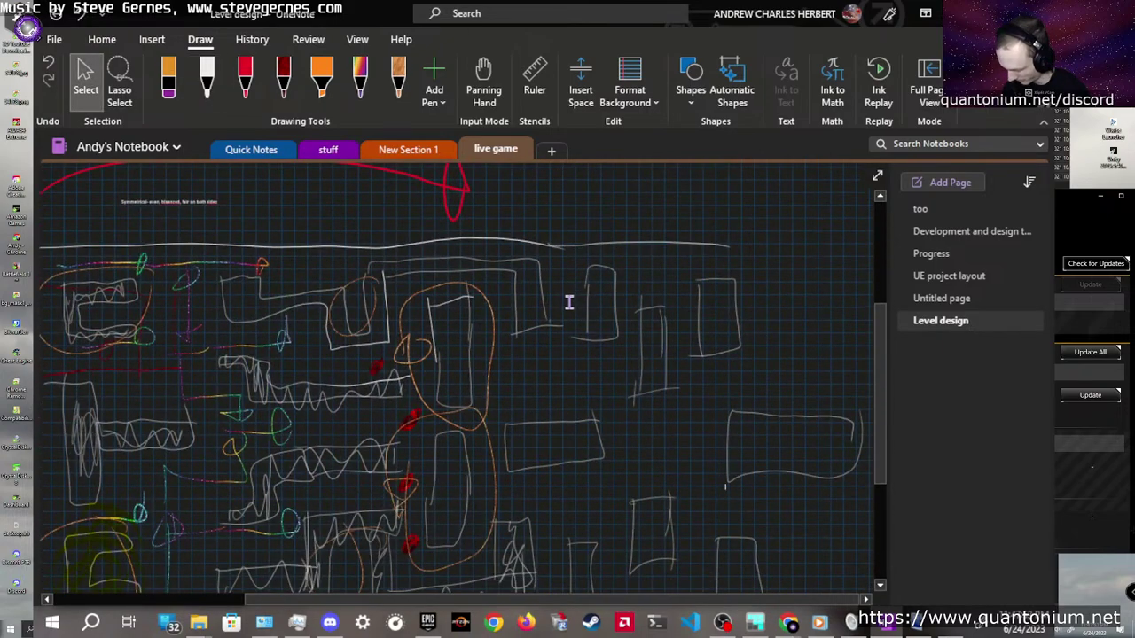
pyautogui.scroll(-3, 569, 302)
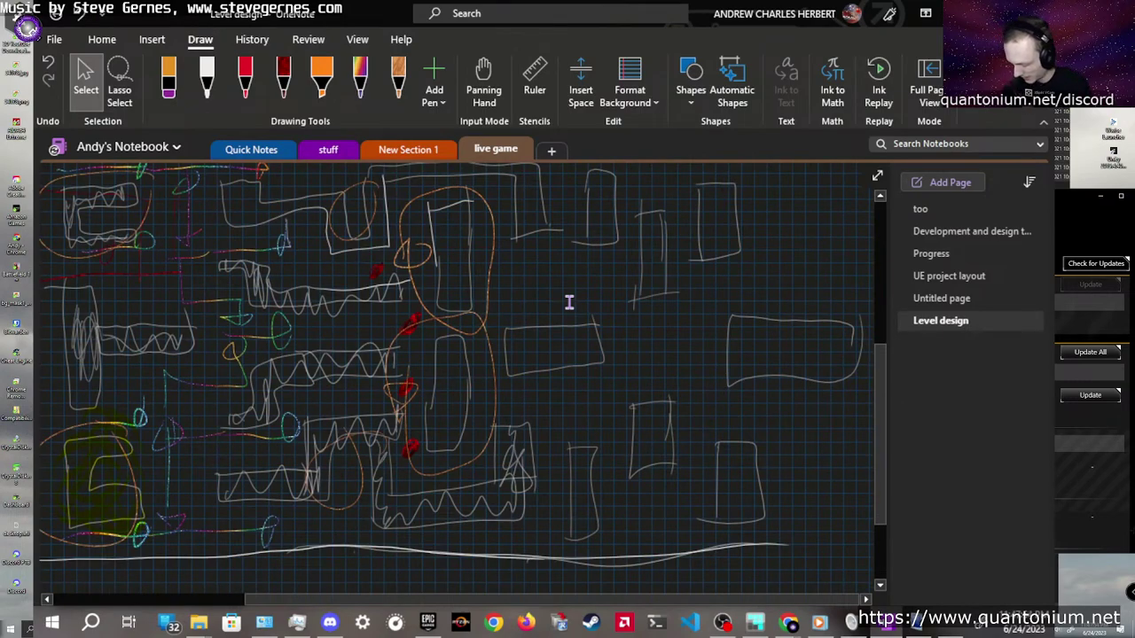
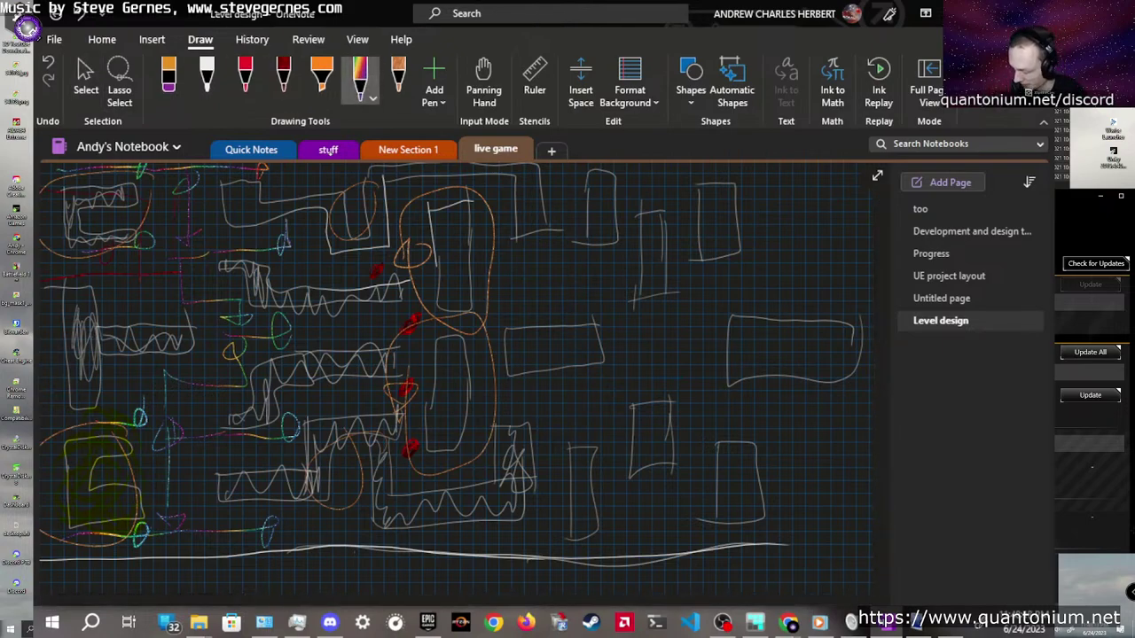
# Draw a rainbow loop around the column of red circles beside the left boundary, with a small circle at its upper end and an arrowhead at its lower end
pyautogui.scroll(3, 509, 328)
pyautogui.scroll(-1, 507, 323)
pyautogui.hscroll(-5, 507, 322)
pyautogui.scroll(-3, 507, 322)
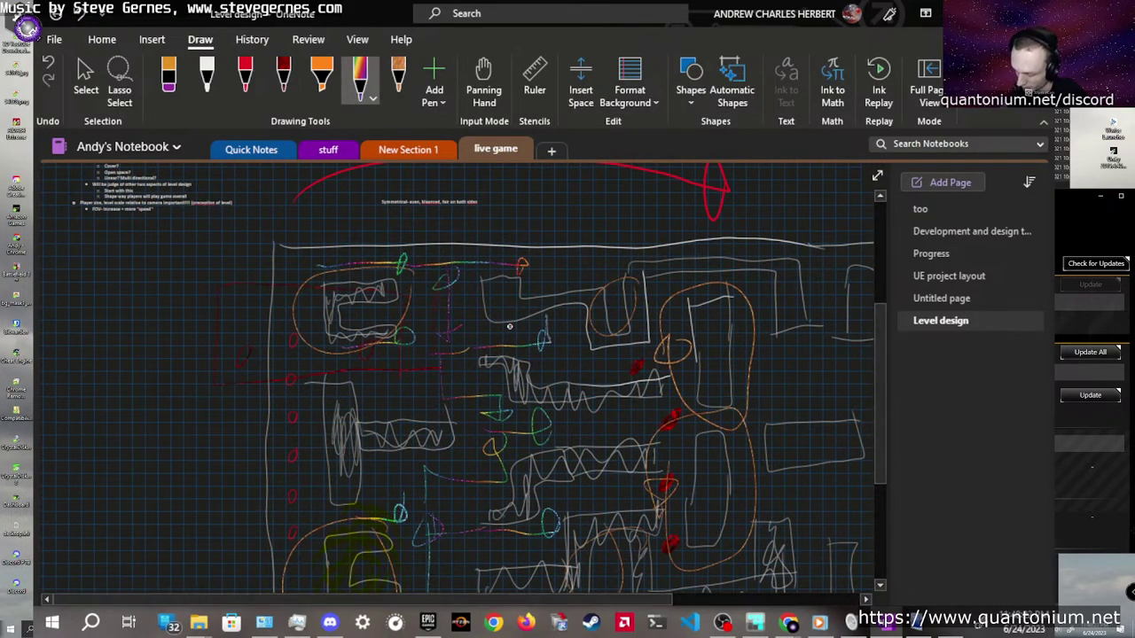
pyautogui.moveTo(298, 313); pyautogui.dragTo(293, 532)
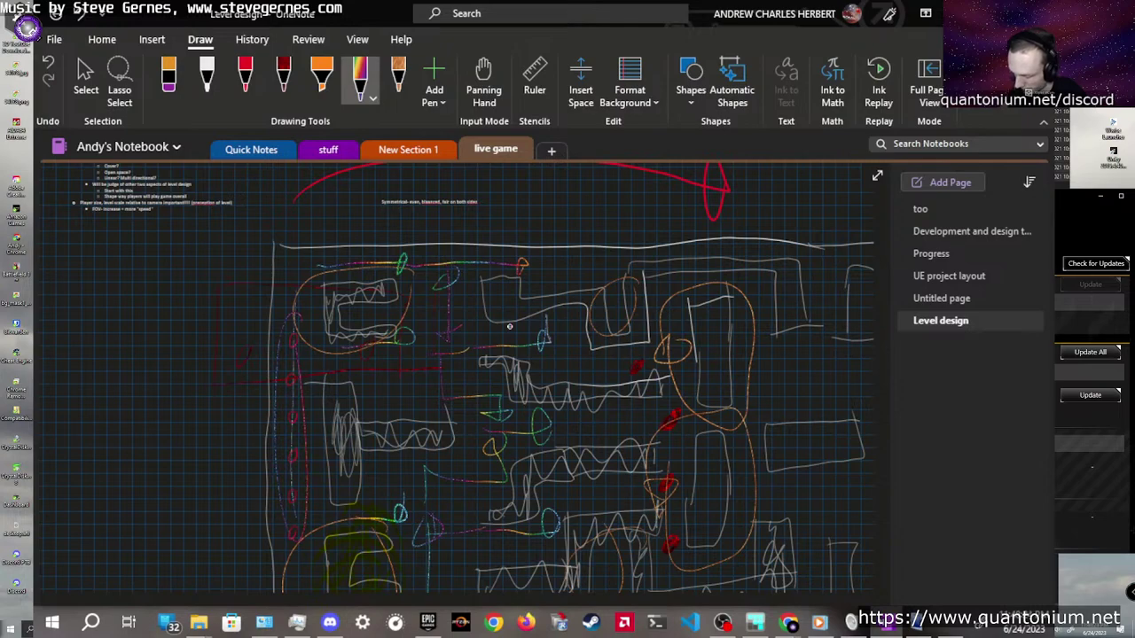
pyautogui.moveTo(295, 298); pyautogui.dragTo(287, 316)
pyautogui.moveTo(300, 520); pyautogui.dragTo(275, 532)
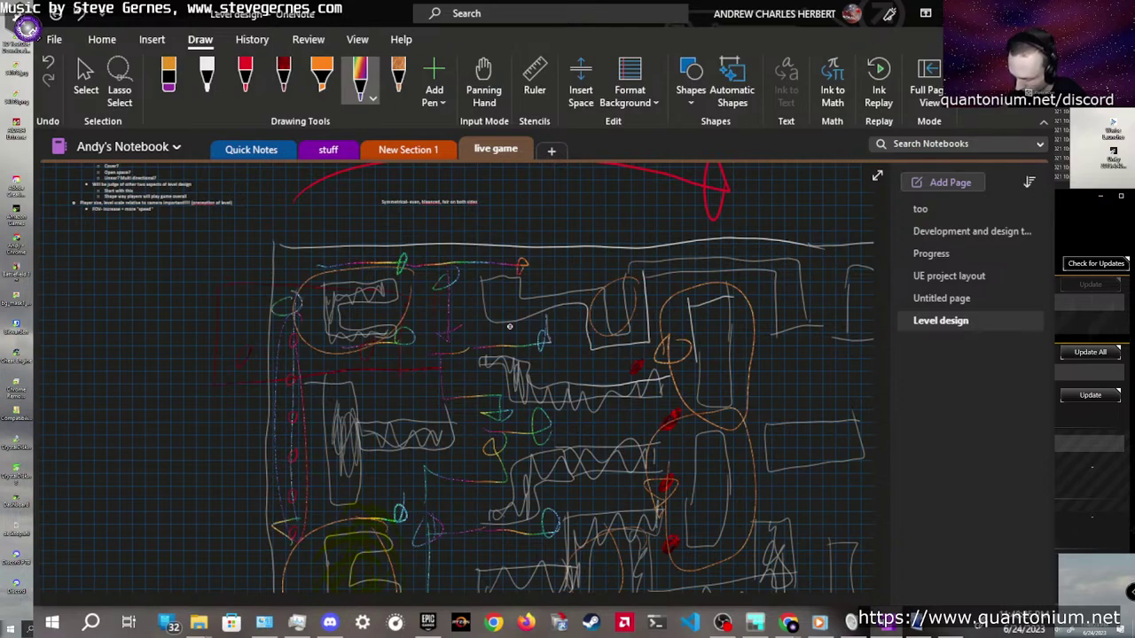
# Shade the upper stepped wall, the two orange-circled upright blocks and the nearby horizontal block with white zigzag strokes
pyautogui.click(207, 78)
pyautogui.moveTo(489, 281)
pyautogui.mouseDown()
pyautogui.moveTo(506, 312)
pyautogui.moveTo(596, 296)
pyautogui.moveTo(617, 353)
pyautogui.moveTo(635, 291)
pyautogui.moveTo(675, 266)
pyautogui.moveTo(770, 262)
pyautogui.moveTo(791, 306)
pyautogui.mouseUp()
pyautogui.moveTo(710, 310)
pyautogui.mouseDown()
pyautogui.moveTo(709, 381)
pyautogui.moveTo(715, 309)
pyautogui.mouseUp()
pyautogui.moveTo(705, 461)
pyautogui.mouseDown()
pyautogui.moveTo(705, 543)
pyautogui.moveTo(714, 443)
pyautogui.moveTo(844, 443)
pyautogui.mouseUp()
pyautogui.click(86, 80)
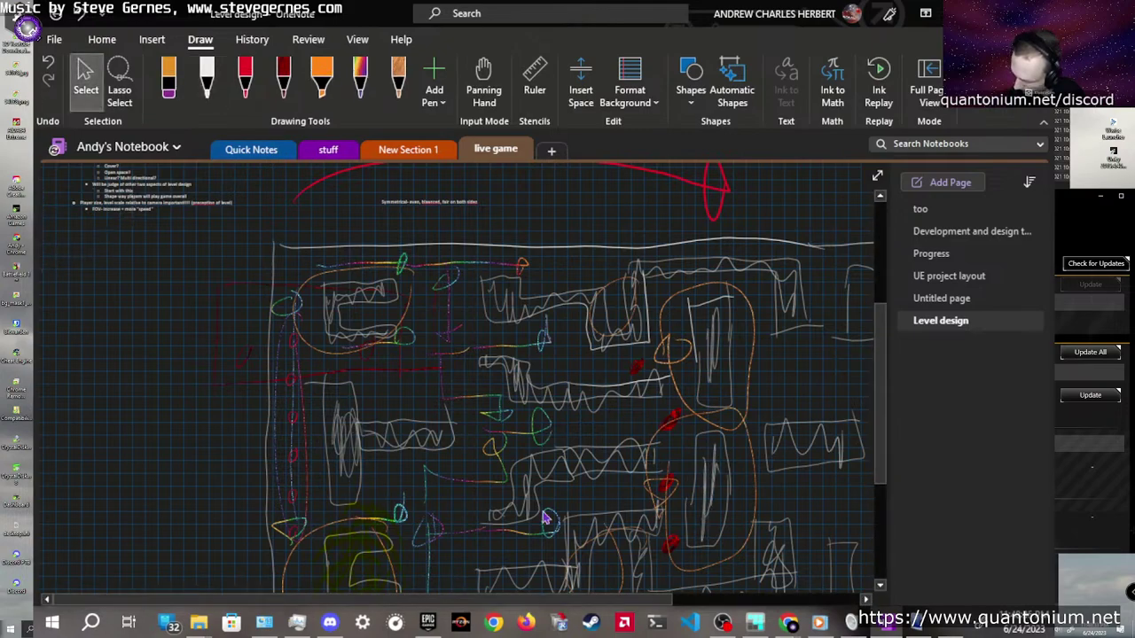
# Shade the upright block nearest the lower boundary's L-shaped wall and the three upper upright blocks with white zigzag strokes
pyautogui.hscroll(6, 536, 372)
pyautogui.scroll(-1, 535, 372)
pyautogui.scroll(-2, 538, 366)
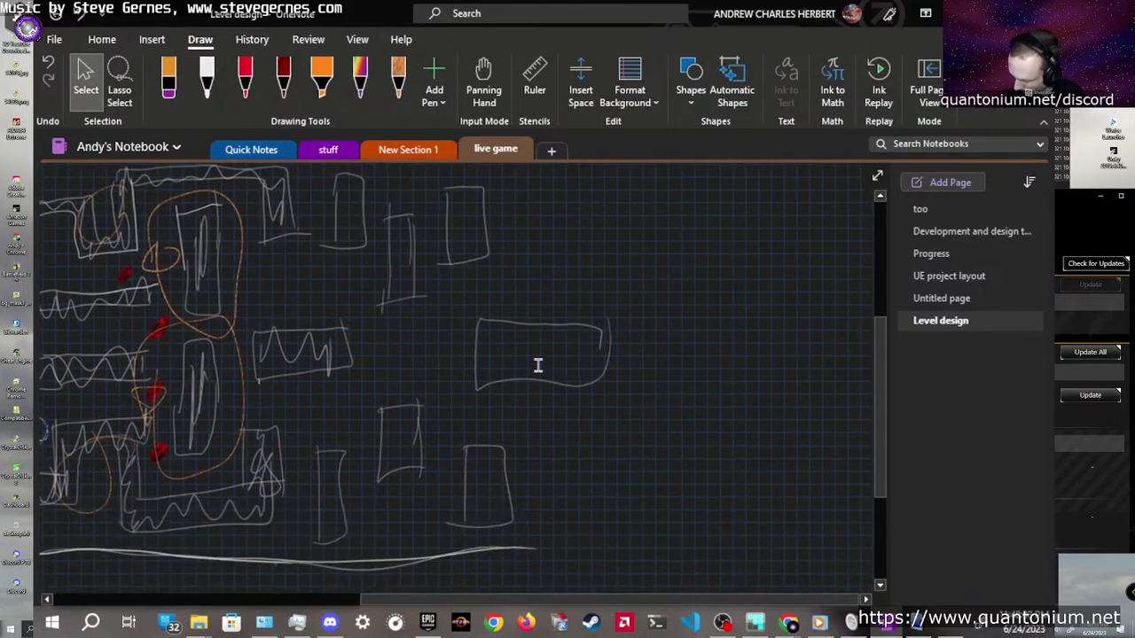
pyautogui.scroll(1, 538, 365)
pyautogui.moveTo(319, 406); pyautogui.dragTo(339, 522)
pyautogui.moveTo(319, 457); pyautogui.dragTo(333, 527)
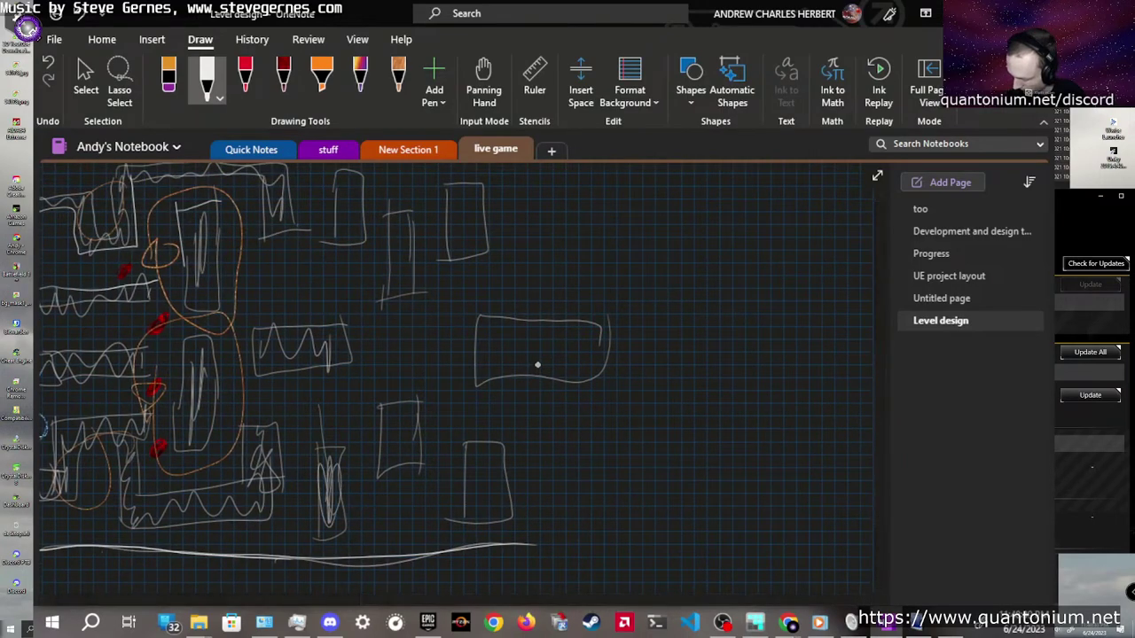
pyautogui.moveTo(344, 206)
pyautogui.mouseDown()
pyautogui.moveTo(351, 233)
pyautogui.moveTo(358, 188)
pyautogui.moveTo(344, 209)
pyautogui.mouseUp()
pyautogui.moveTo(399, 239)
pyautogui.mouseDown()
pyautogui.moveTo(408, 289)
pyautogui.moveTo(413, 253)
pyautogui.mouseUp()
pyautogui.moveTo(454, 190); pyautogui.dragTo(479, 252)
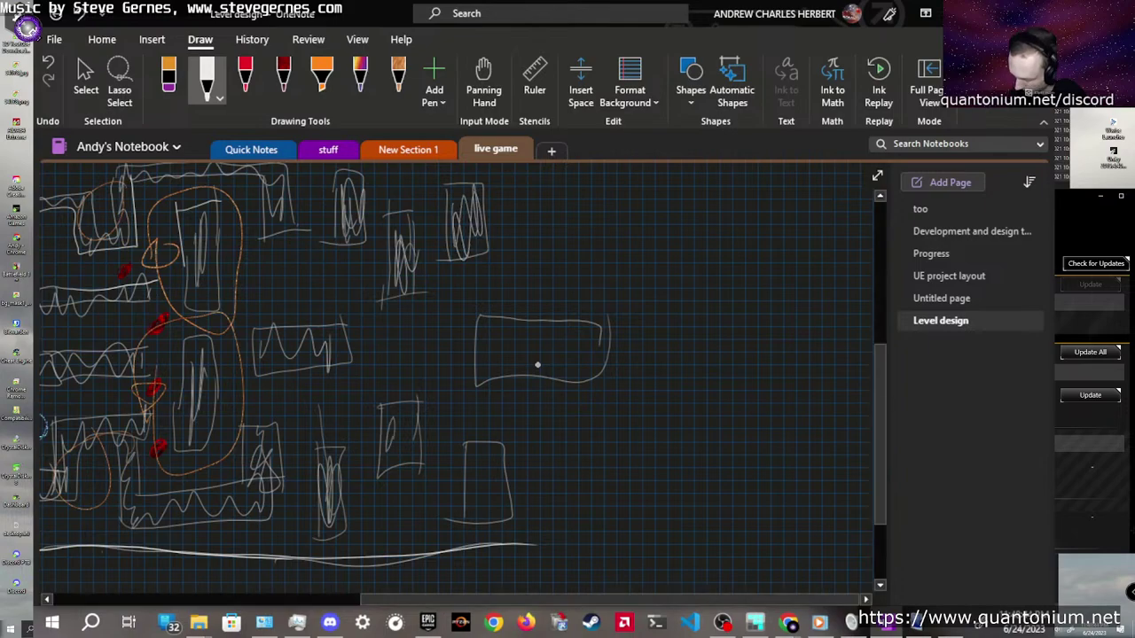
# Shade the remaining two lower upright blocks and the large horizontal block on the far side with white zigzag strokes
pyautogui.moveTo(396, 406)
pyautogui.mouseDown()
pyautogui.moveTo(412, 452)
pyautogui.moveTo(386, 469)
pyautogui.mouseUp()
pyautogui.moveTo(486, 461)
pyautogui.mouseDown()
pyautogui.moveTo(493, 514)
pyautogui.moveTo(472, 520)
pyautogui.moveTo(497, 461)
pyautogui.mouseUp()
pyautogui.moveTo(481, 341)
pyautogui.mouseDown()
pyautogui.moveTo(518, 329)
pyautogui.moveTo(566, 337)
pyautogui.moveTo(589, 383)
pyautogui.mouseUp()
pyautogui.moveTo(465, 365); pyautogui.dragTo(564, 341)
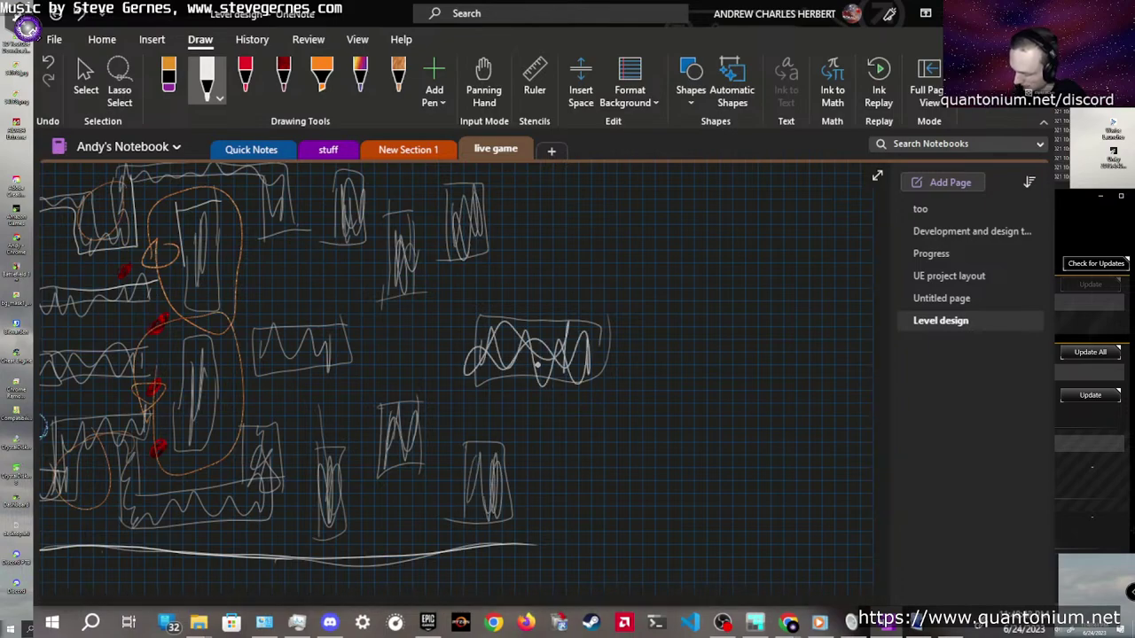
# Add denser white shading inside the two orange-circled upright blocks
pyautogui.hscroll(-6, 537, 365)
pyautogui.scroll(3, 538, 365)
pyautogui.scroll(-1, 540, 374)
pyautogui.hscroll(5, 540, 374)
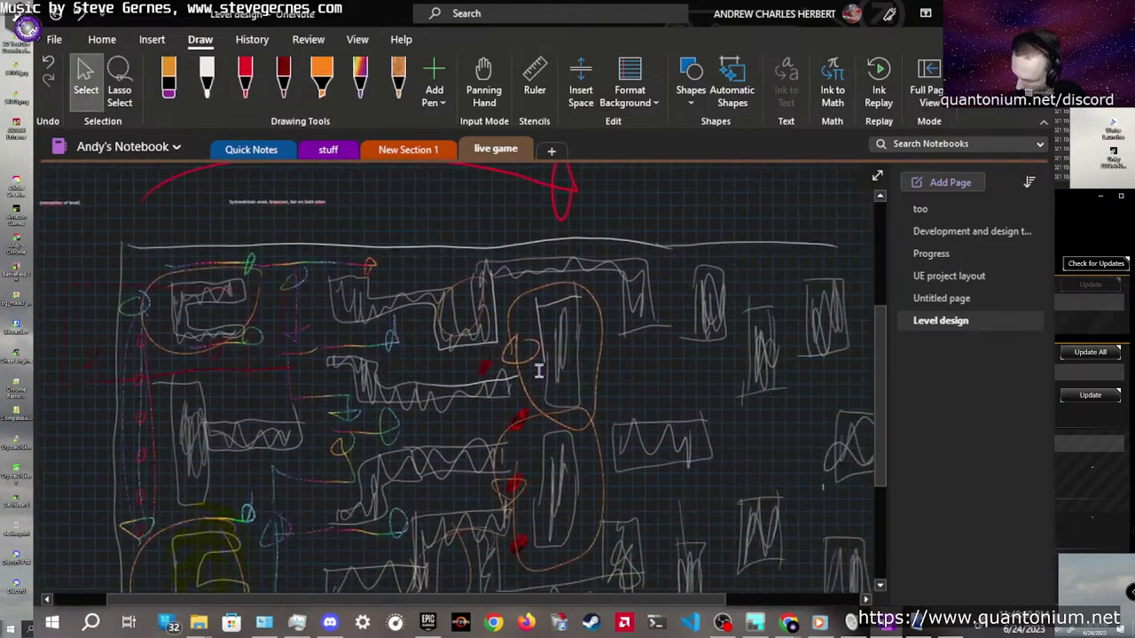
pyautogui.moveTo(397, 383)
pyautogui.mouseDown()
pyautogui.moveTo(407, 298)
pyautogui.moveTo(412, 394)
pyautogui.mouseUp()
pyautogui.moveTo(402, 500)
pyautogui.mouseDown()
pyautogui.moveTo(402, 486)
pyautogui.moveTo(410, 529)
pyautogui.mouseUp()
# Add small filled rainbow spots on the short paths above and below the two orange-circled rooms near the left boundary
pyautogui.hscroll(-2, 552, 372)
pyautogui.hscroll(-6, 552, 371)
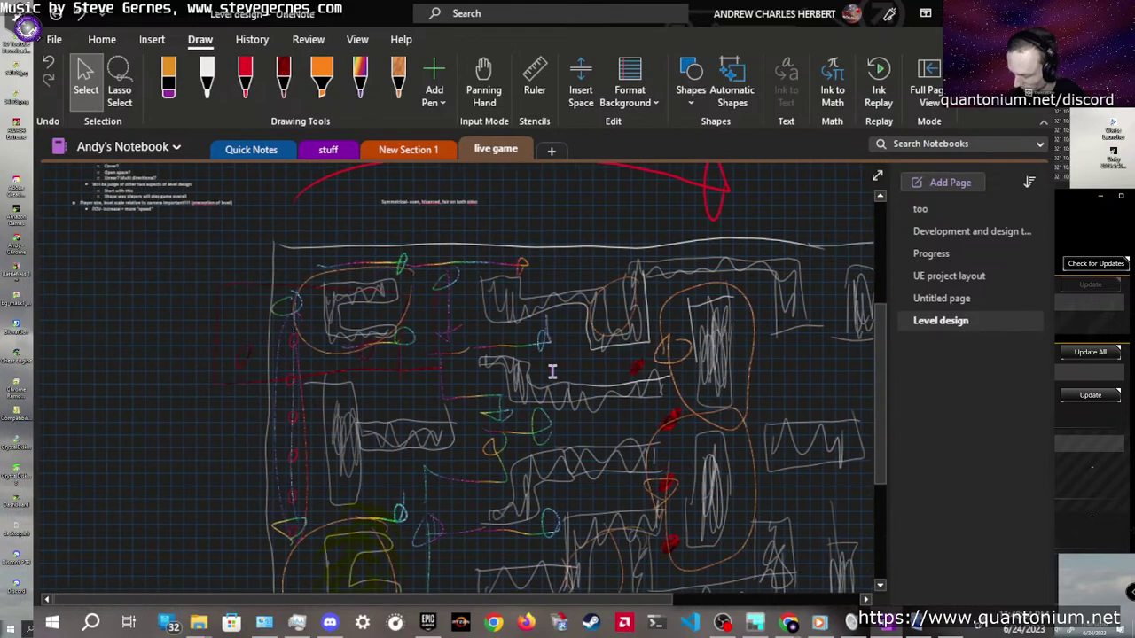
pyautogui.click(360, 79)
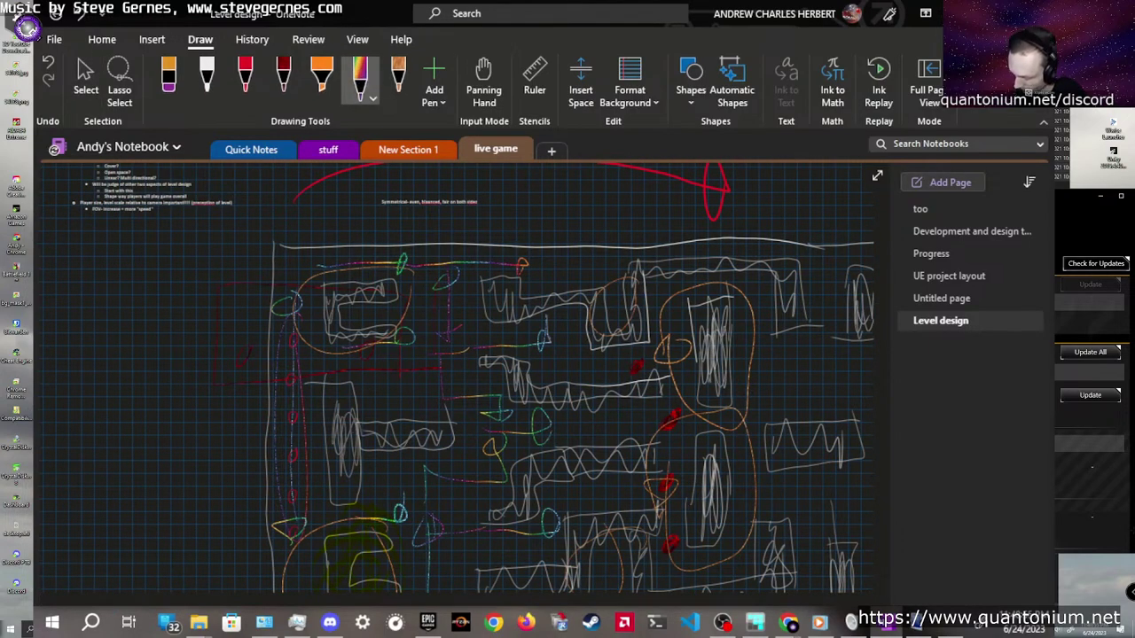
pyautogui.moveTo(331, 266); pyautogui.dragTo(330, 255)
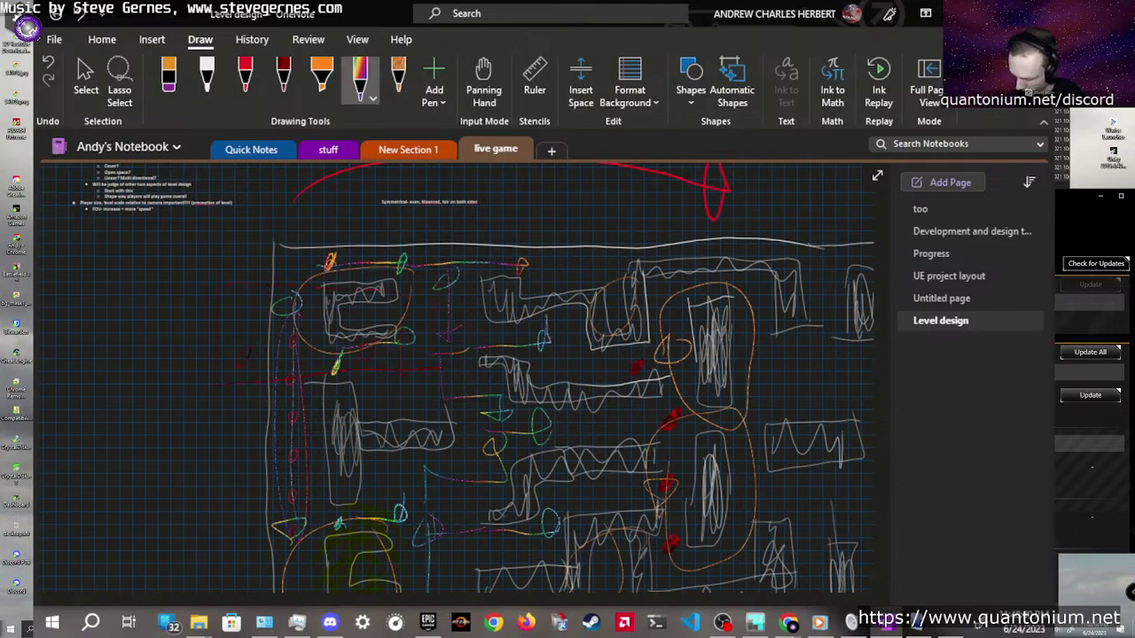
pyautogui.scroll(-5, 185, 324)
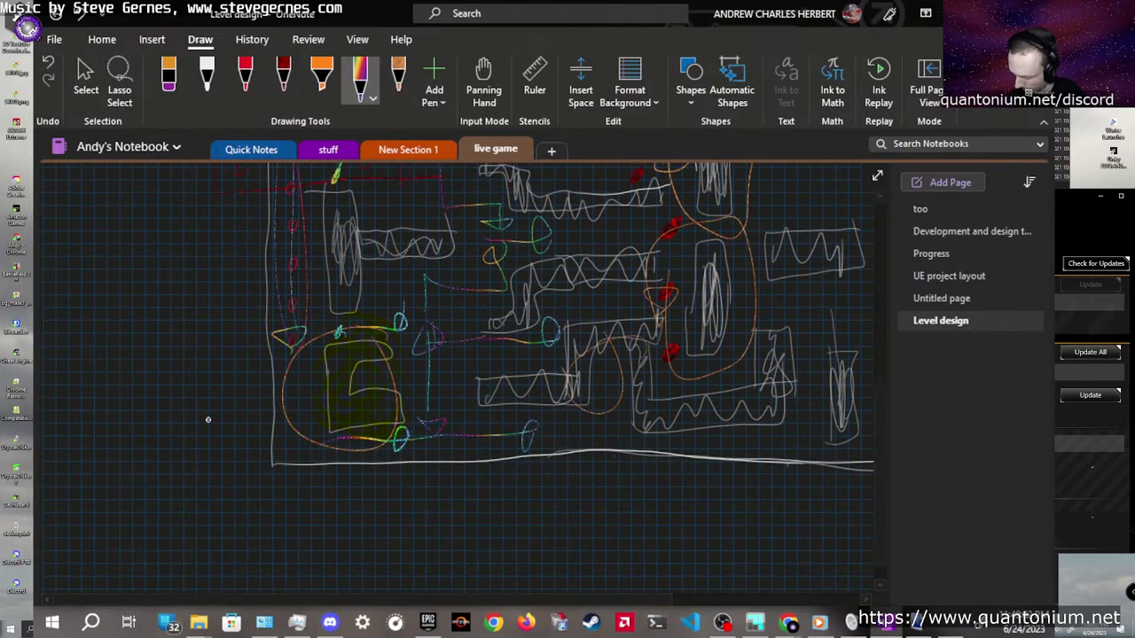
pyautogui.scroll(5, 208, 419)
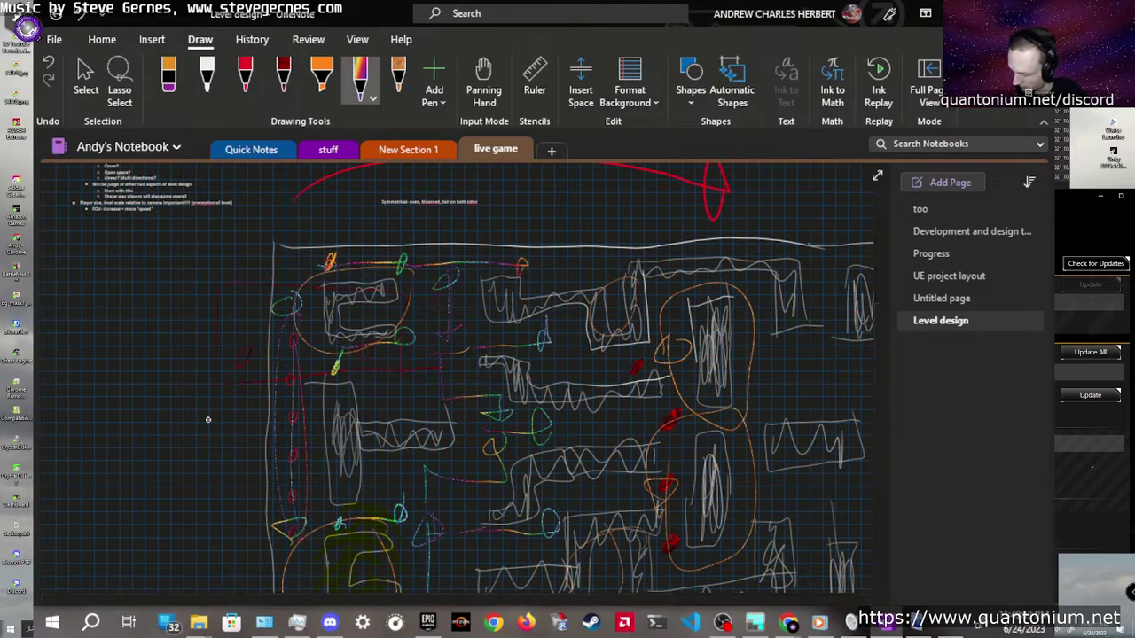
# Add filled rainbow spots at both ends of the two vertical connector paths and one on the short central path
pyautogui.moveTo(447, 266); pyautogui.dragTo(449, 263)
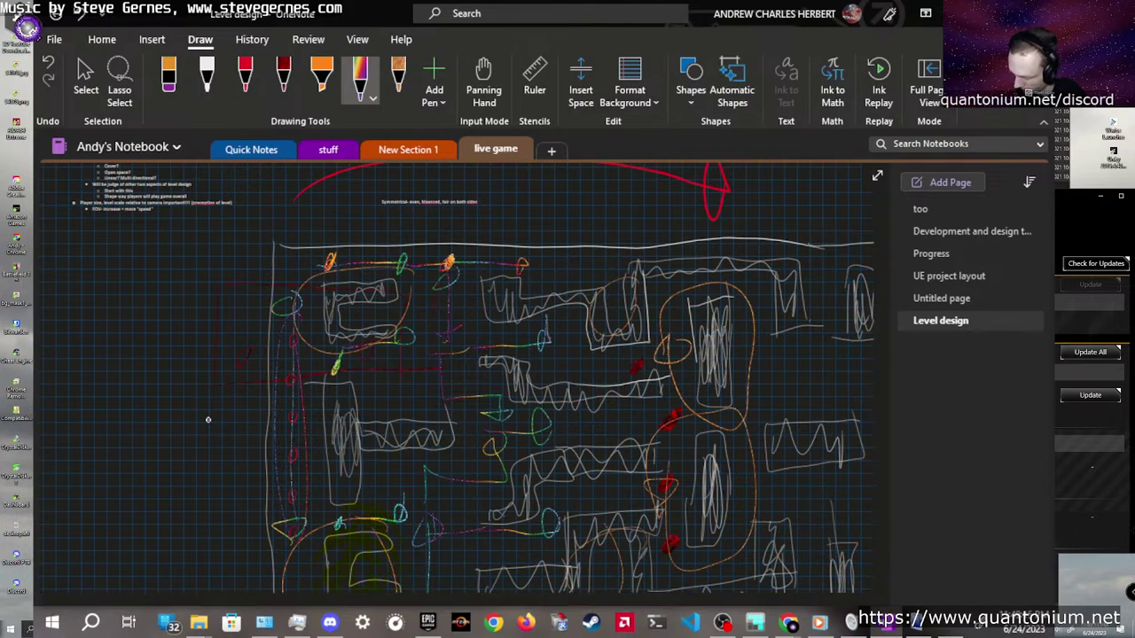
pyautogui.moveTo(445, 343); pyautogui.dragTo(440, 354)
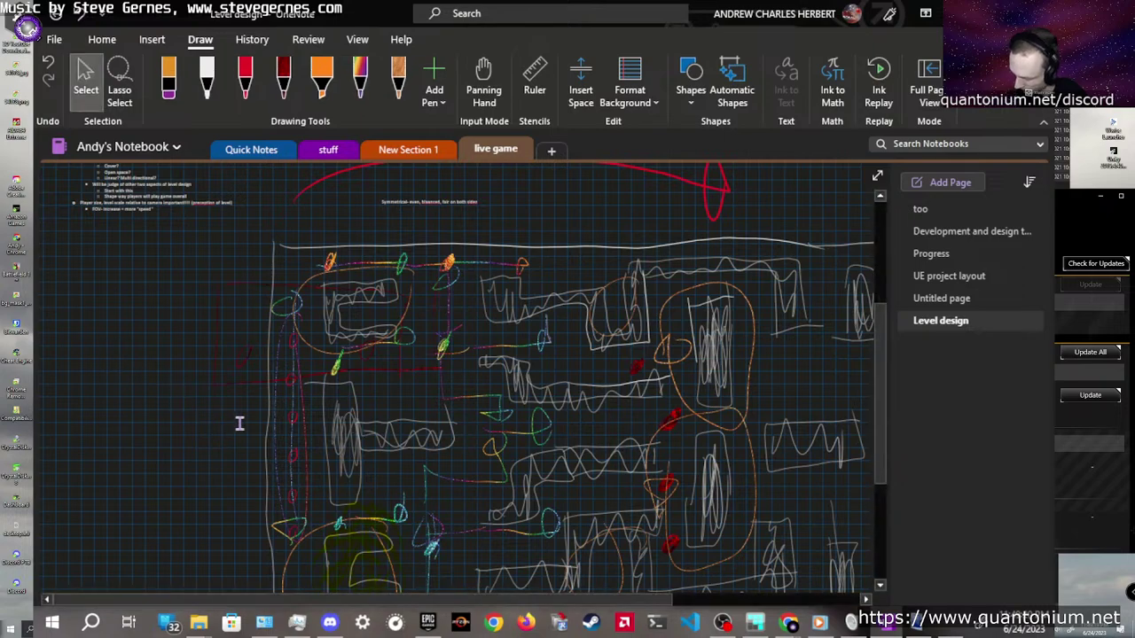
pyautogui.scroll(-3, 239, 423)
pyautogui.scroll(3, 239, 423)
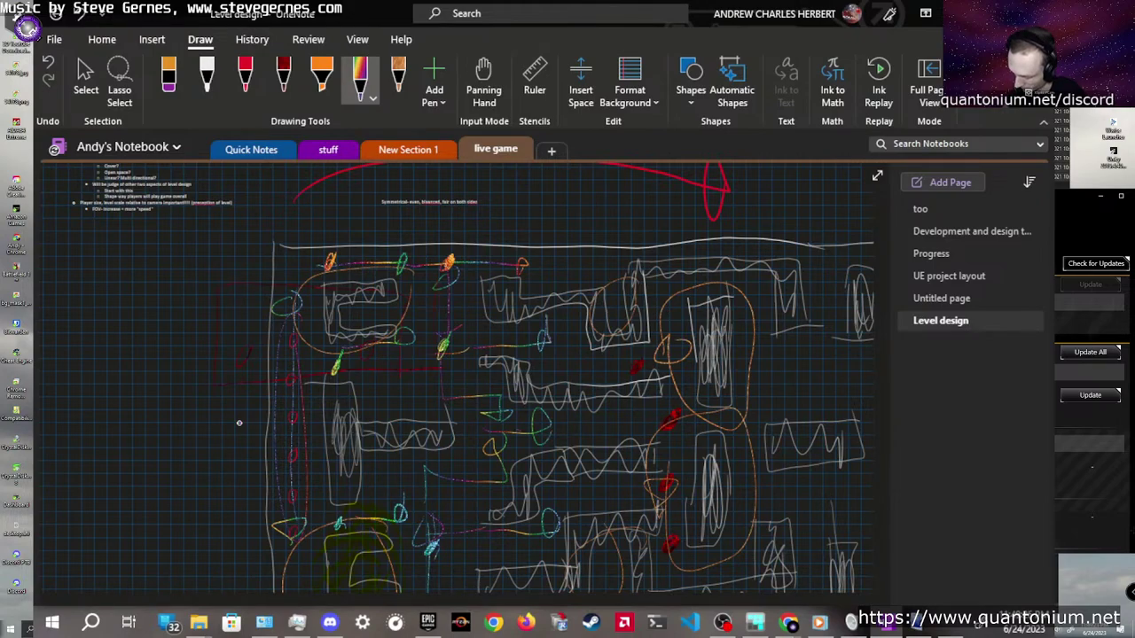
pyautogui.moveTo(513, 434); pyautogui.dragTo(523, 431)
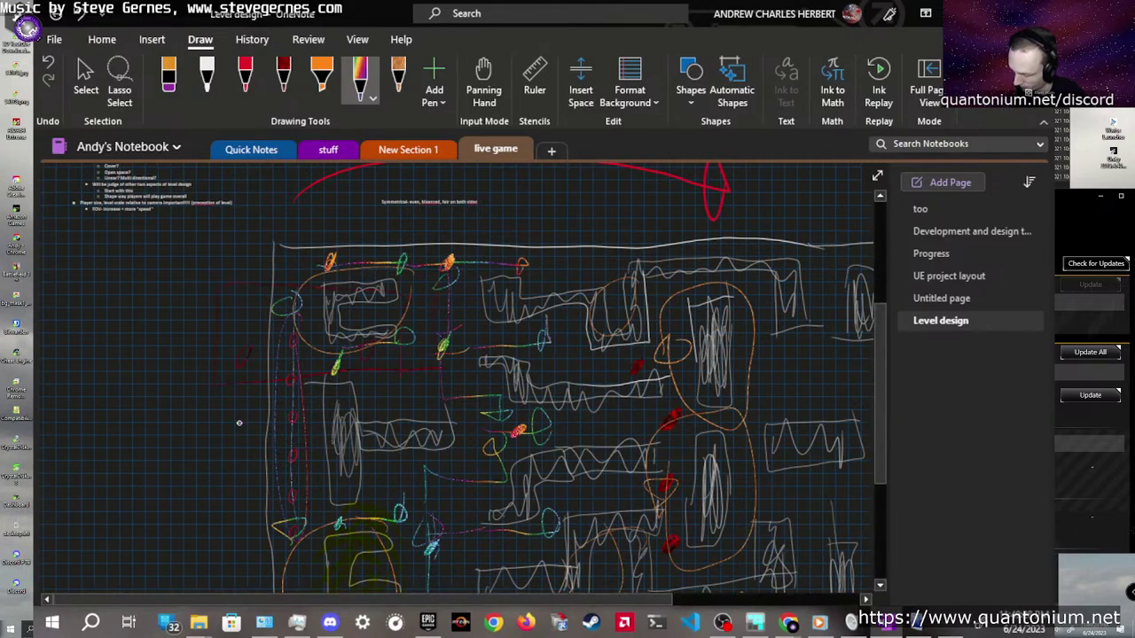
pyautogui.scroll(-2, 238, 423)
pyautogui.scroll(2, 238, 423)
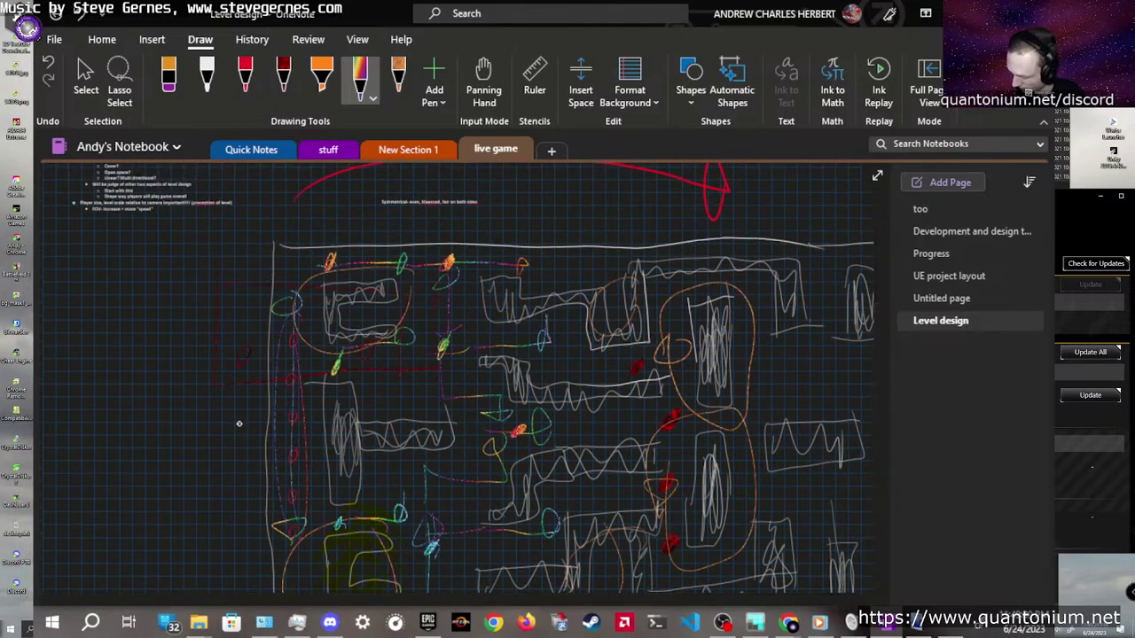
pyautogui.scroll(-2, 238, 423)
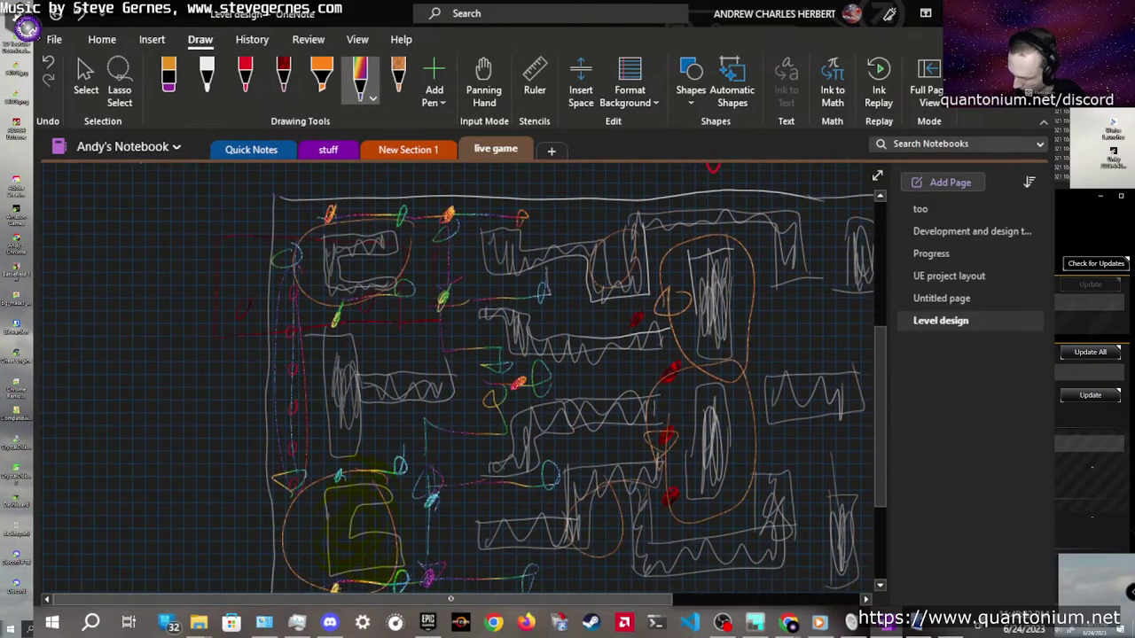
pyautogui.press('Escape')
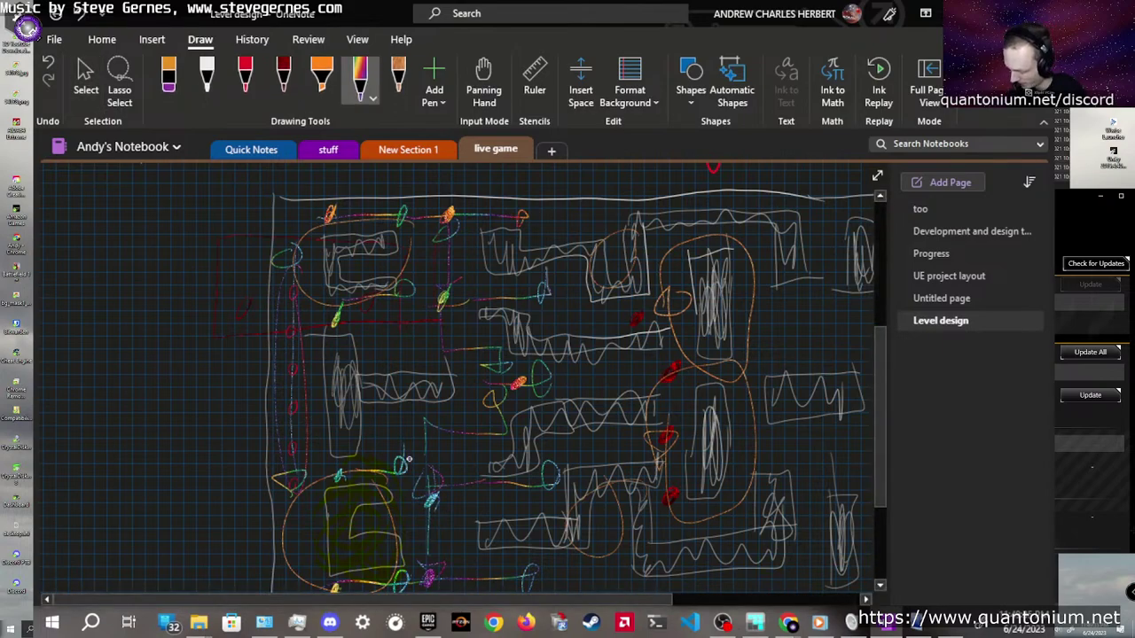
# Extend the central rainbow path to the orange-circled upright blocks and curve branches around them, with filled spots at the red marks
pyautogui.scroll(-4, 415, 456)
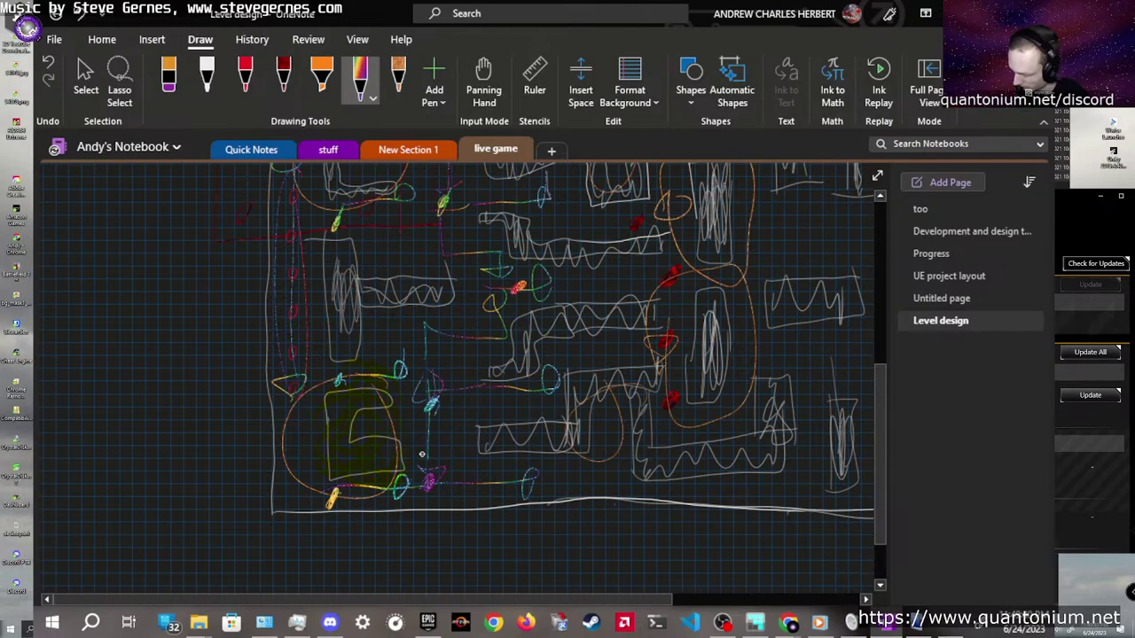
pyautogui.scroll(3, 422, 454)
pyautogui.scroll(-2, 422, 454)
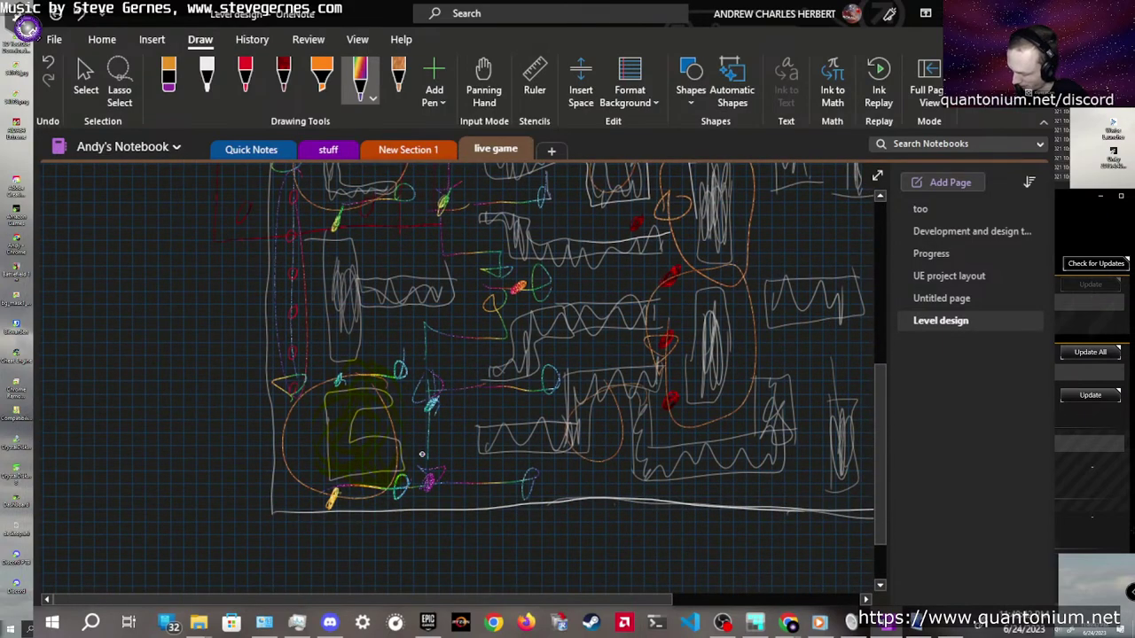
pyautogui.scroll(2, 422, 454)
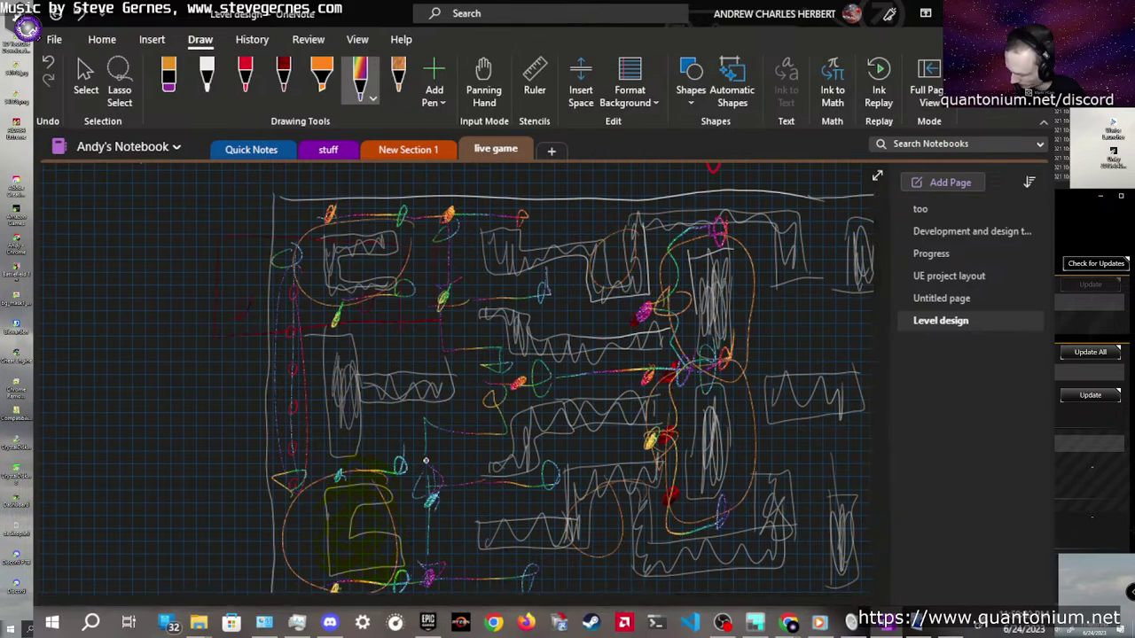
# Extend the rainbow paths along the upper and lower boundaries to circled ends, with a branch from each into the adjacent orange-circled recess
pyautogui.hscroll(3, 425, 461)
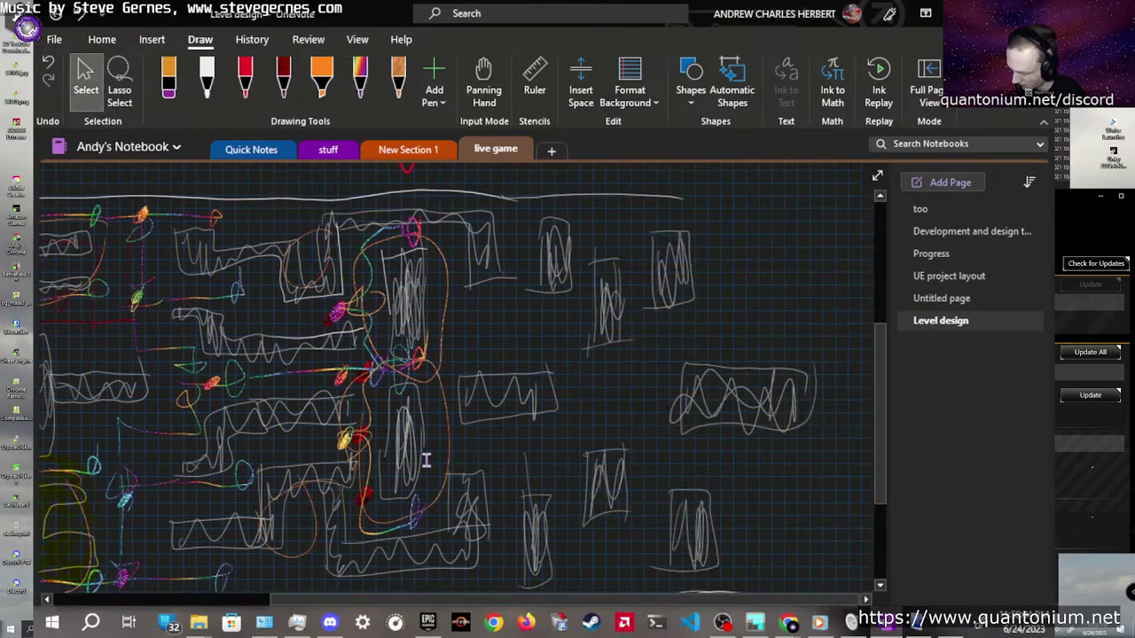
pyautogui.moveTo(229, 216); pyautogui.dragTo(498, 204)
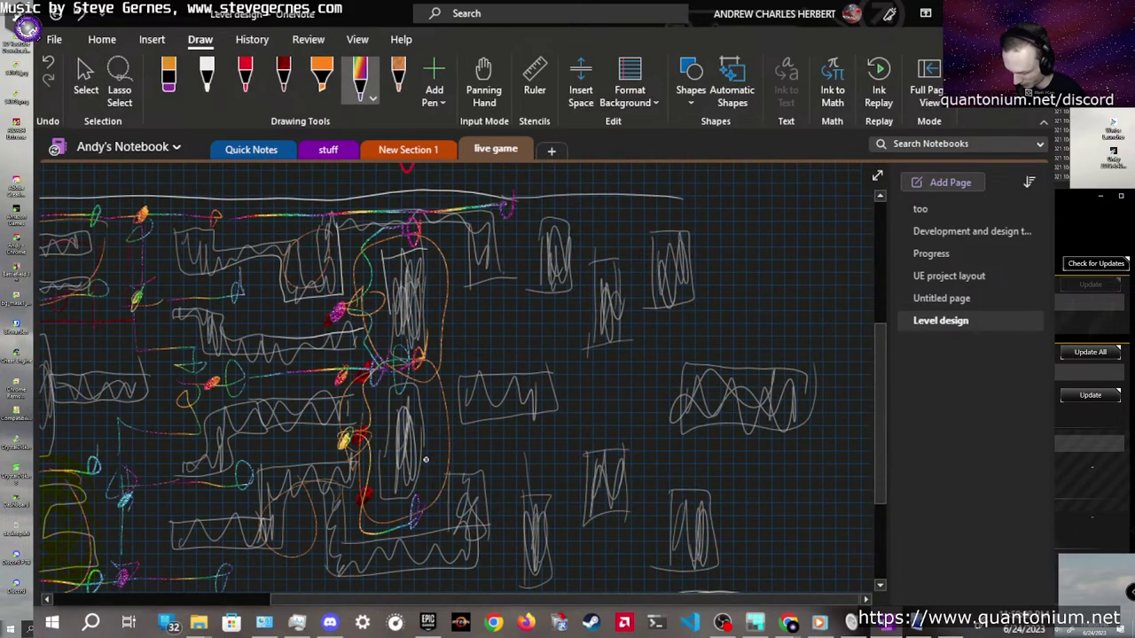
pyautogui.moveTo(230, 587); pyautogui.dragTo(486, 578)
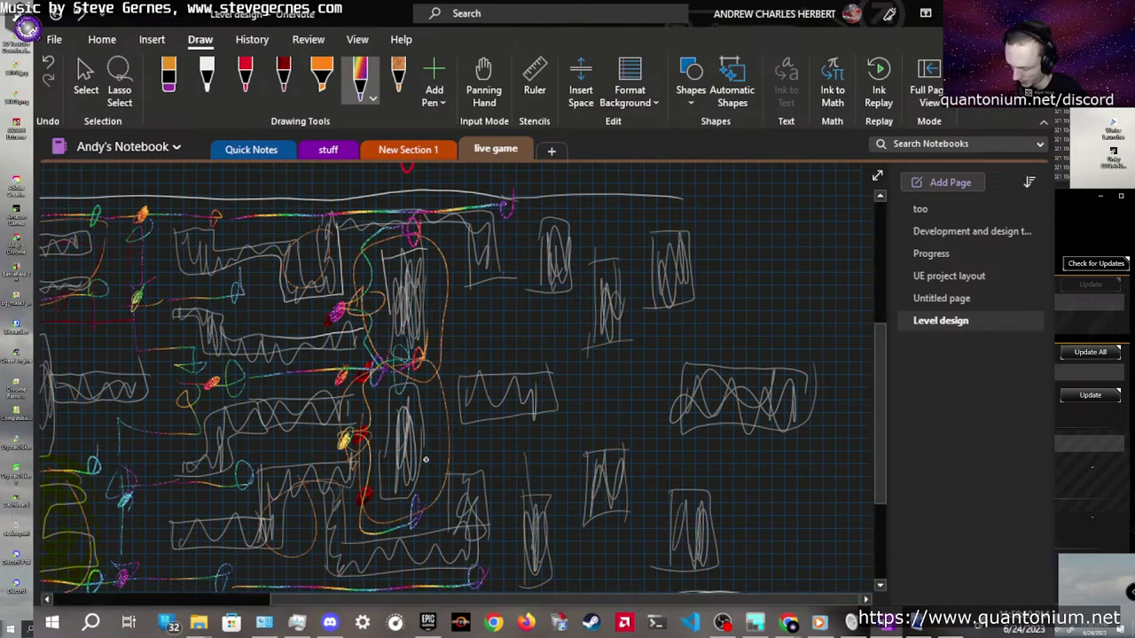
pyautogui.moveTo(295, 589)
pyautogui.mouseDown()
pyautogui.moveTo(291, 515)
pyautogui.moveTo(287, 536)
pyautogui.mouseUp()
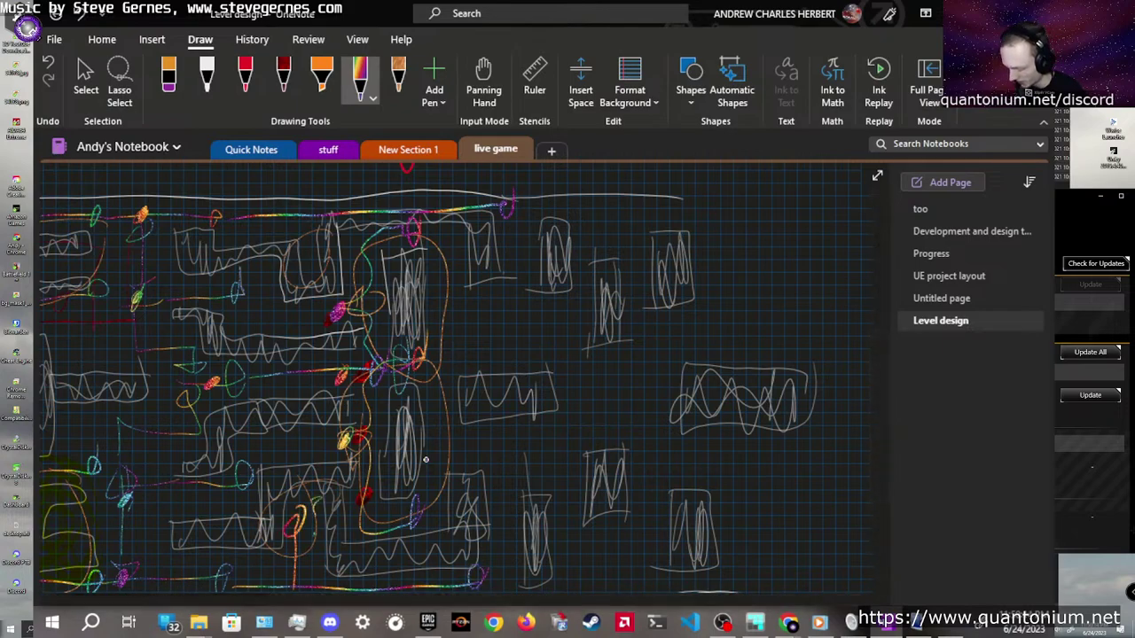
pyautogui.moveTo(304, 218); pyautogui.dragTo(307, 258)
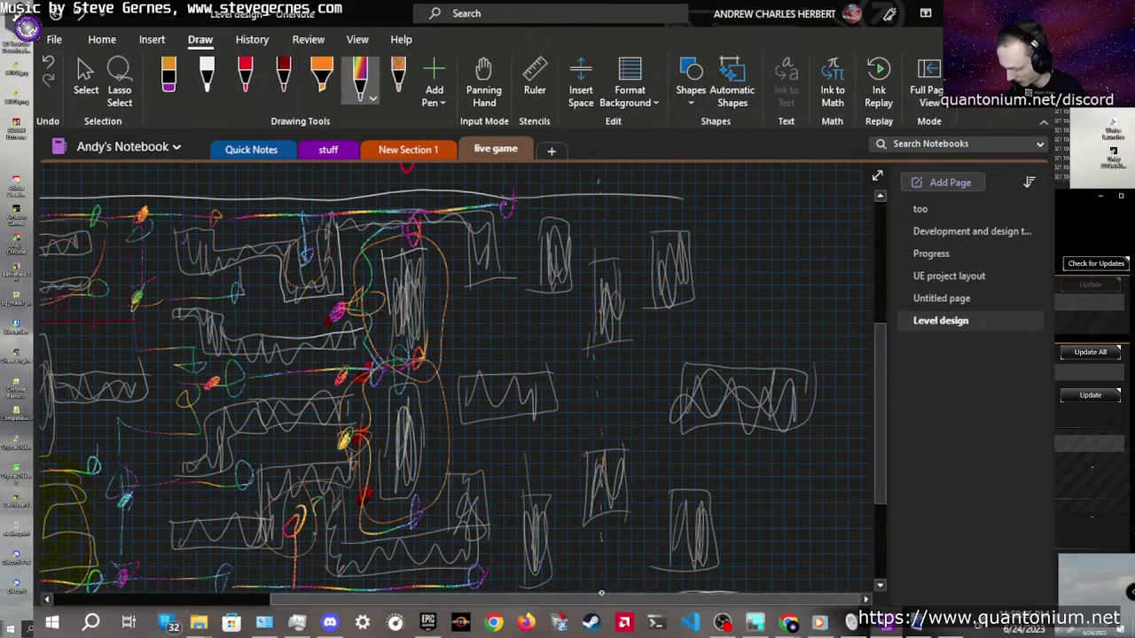
# Draw a dashed vertical centre line across the level in rainbow and orange-brown ink, from above the upper boundary down to the lower one
pyautogui.moveTo(603, 423); pyautogui.dragTo(605, 194)
pyautogui.click(398, 80)
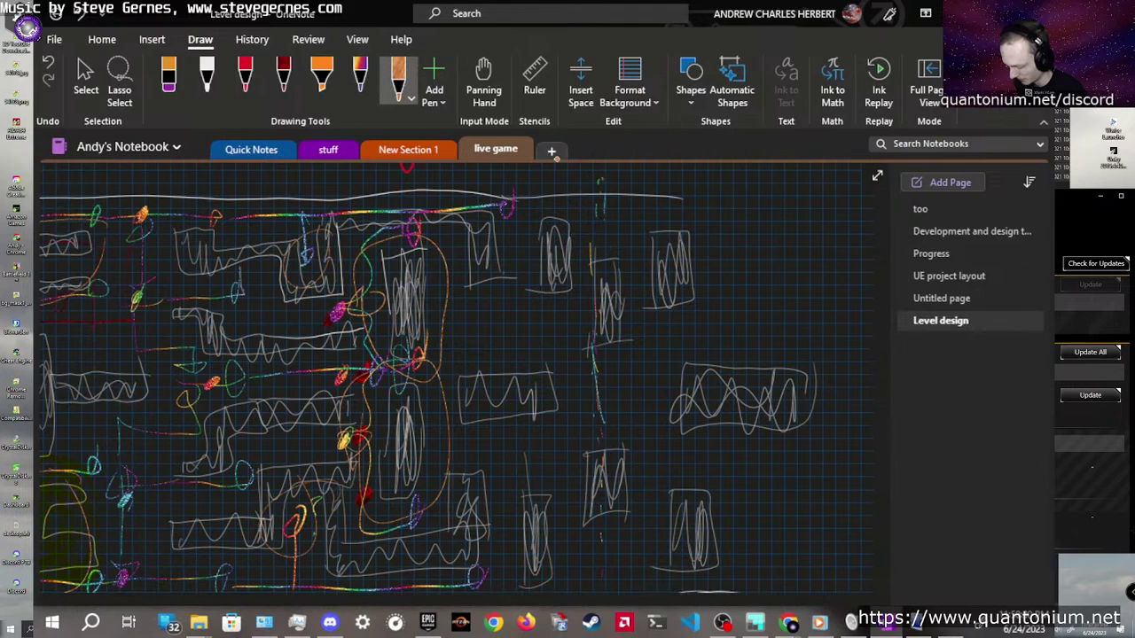
pyautogui.moveTo(596, 232); pyautogui.dragTo(598, 592)
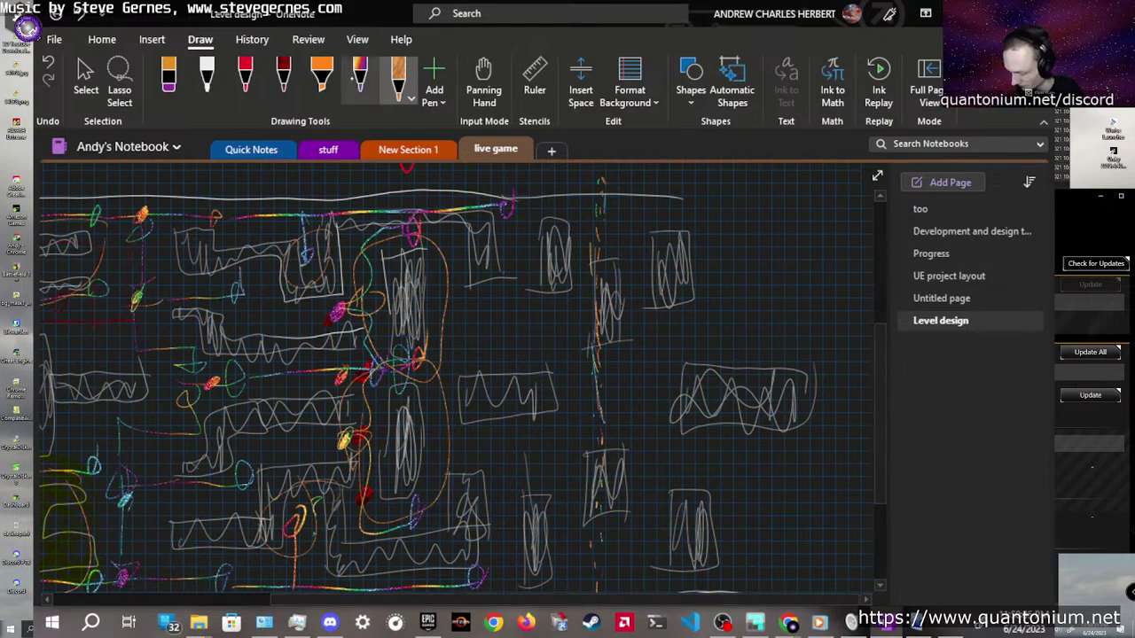
# Extend the upper rainbow path to a circle on the dashed centre line and branch it down to a circle below the nearby upright block
pyautogui.click(360, 80)
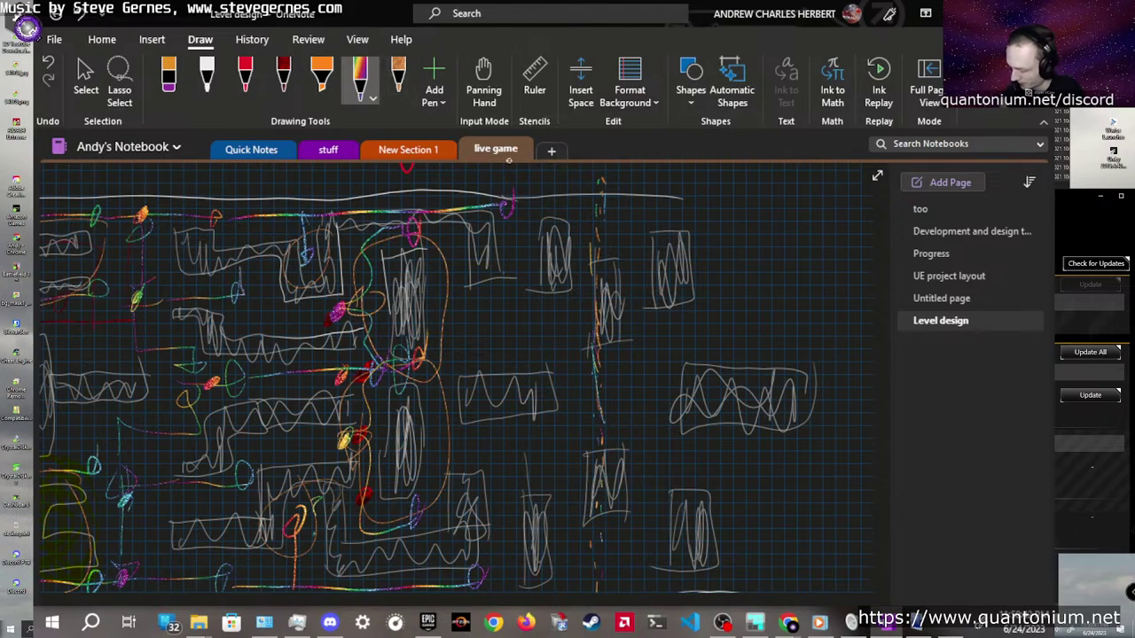
pyautogui.moveTo(510, 205); pyautogui.dragTo(600, 217)
pyautogui.moveTo(507, 212)
pyautogui.mouseDown()
pyautogui.moveTo(509, 296)
pyautogui.moveTo(551, 306)
pyautogui.mouseUp()
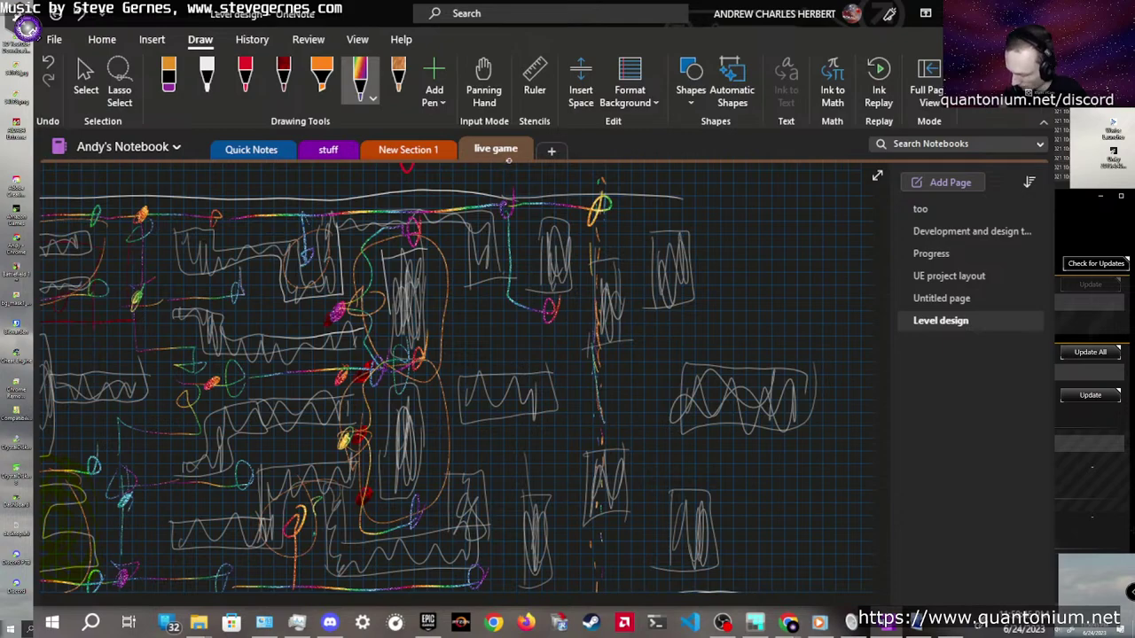
# Extend the lower boundary path under the next upright block and draw linked rainbow branches from the orange-circled blocks around the shaded horizontal block
pyautogui.moveTo(480, 586)
pyautogui.mouseDown()
pyautogui.moveTo(532, 436)
pyautogui.moveTo(523, 591)
pyautogui.moveTo(557, 581)
pyautogui.mouseUp()
pyautogui.moveTo(426, 501)
pyautogui.mouseDown()
pyautogui.moveTo(433, 439)
pyautogui.moveTo(514, 454)
pyautogui.mouseUp()
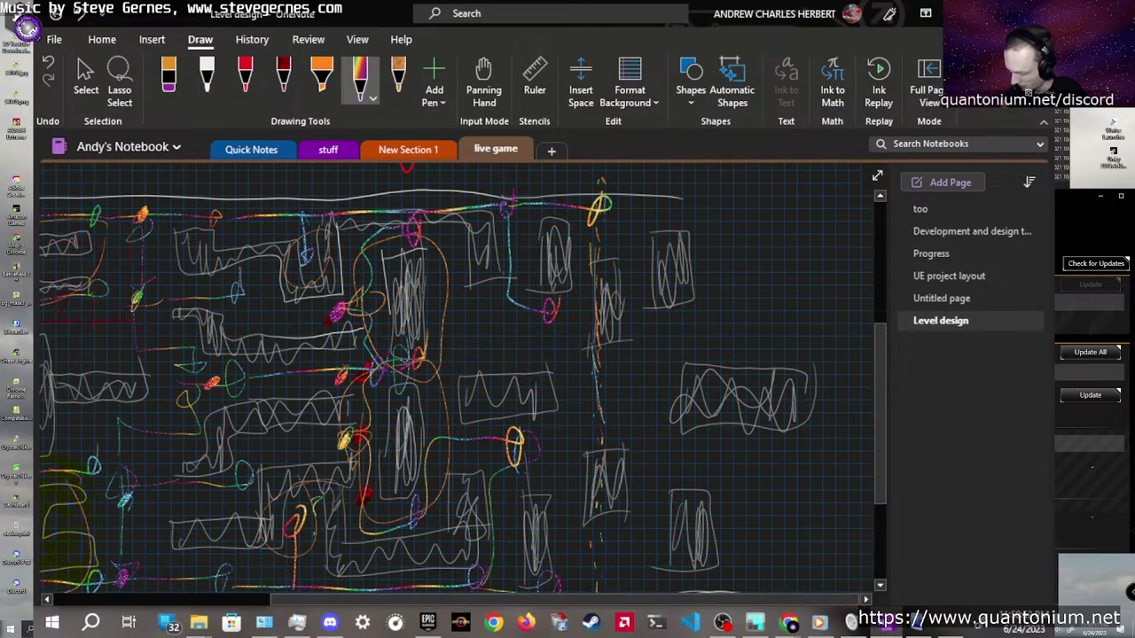
pyautogui.moveTo(449, 357)
pyautogui.mouseDown()
pyautogui.moveTo(528, 340)
pyautogui.moveTo(526, 308)
pyautogui.mouseUp()
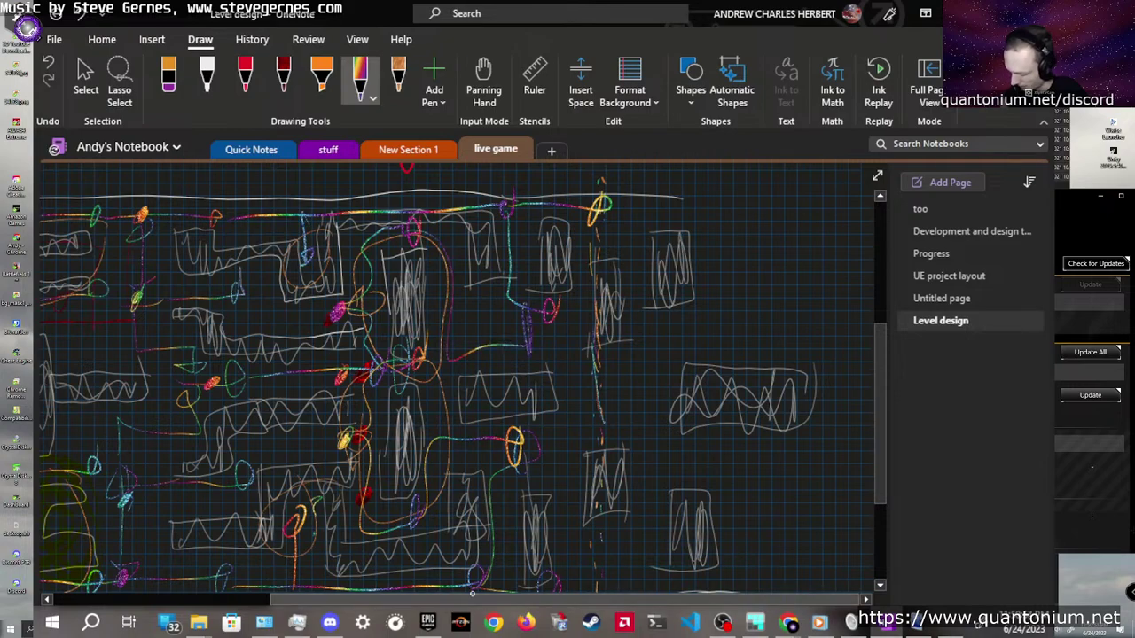
pyautogui.moveTo(424, 366)
pyautogui.mouseDown()
pyautogui.moveTo(437, 383)
pyautogui.moveTo(433, 426)
pyautogui.moveTo(454, 439)
pyautogui.mouseUp()
pyautogui.press('Escape')
# Add filled rainbow spots on the dashed centre line at its middle, near the upper boundary and near the lower boundary
pyautogui.hscroll(3, 354, 422)
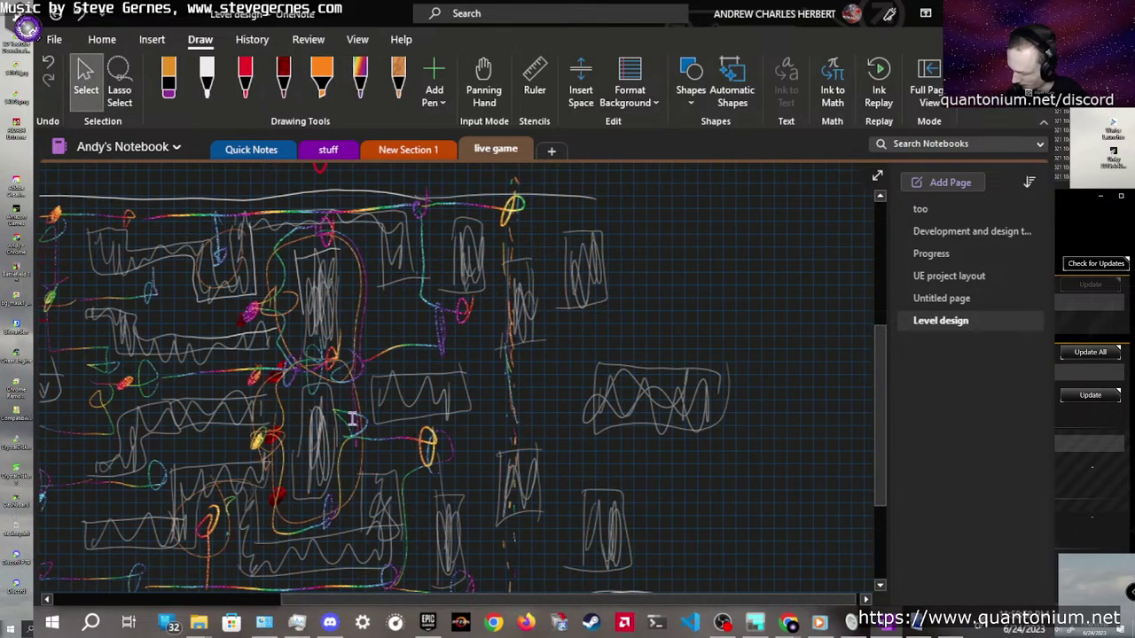
pyautogui.scroll(-2, 353, 418)
pyautogui.scroll(2, 353, 422)
pyautogui.moveTo(337, 390)
pyautogui.mouseDown()
pyautogui.moveTo(333, 403)
pyautogui.moveTo(337, 393)
pyautogui.mouseUp()
pyautogui.moveTo(344, 217); pyautogui.dragTo(342, 226)
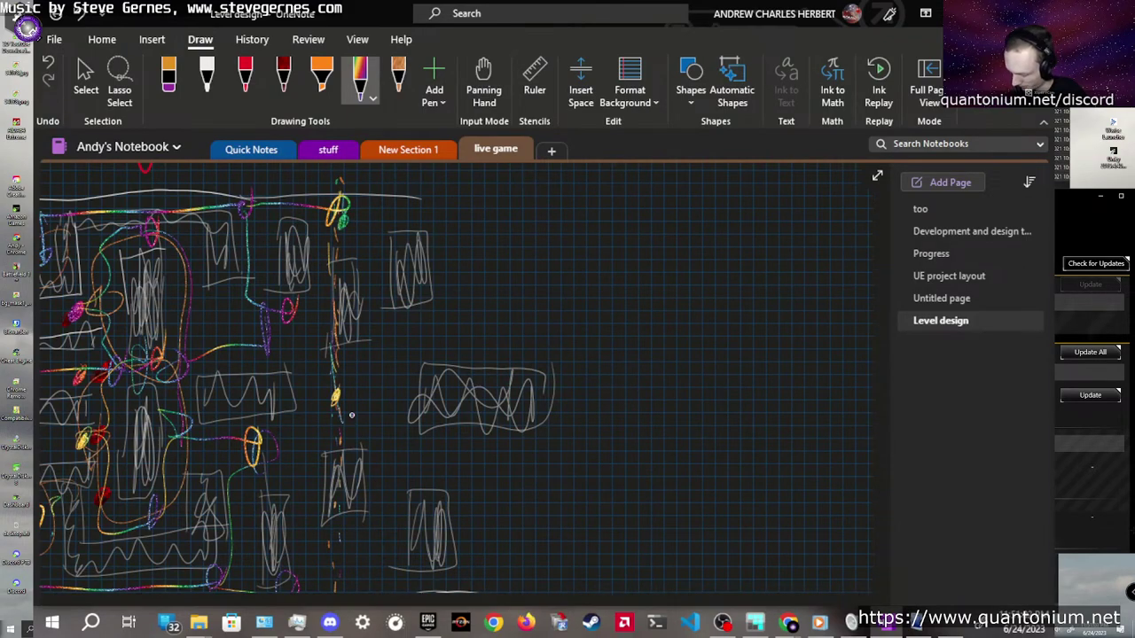
pyautogui.moveTo(335, 572); pyautogui.dragTo(338, 582)
# Draw a large orange-brown circle around the middle spot of the dashed line, between the two shaded horizontal blocks
pyautogui.scroll(-2, 352, 415)
pyautogui.press('Escape')
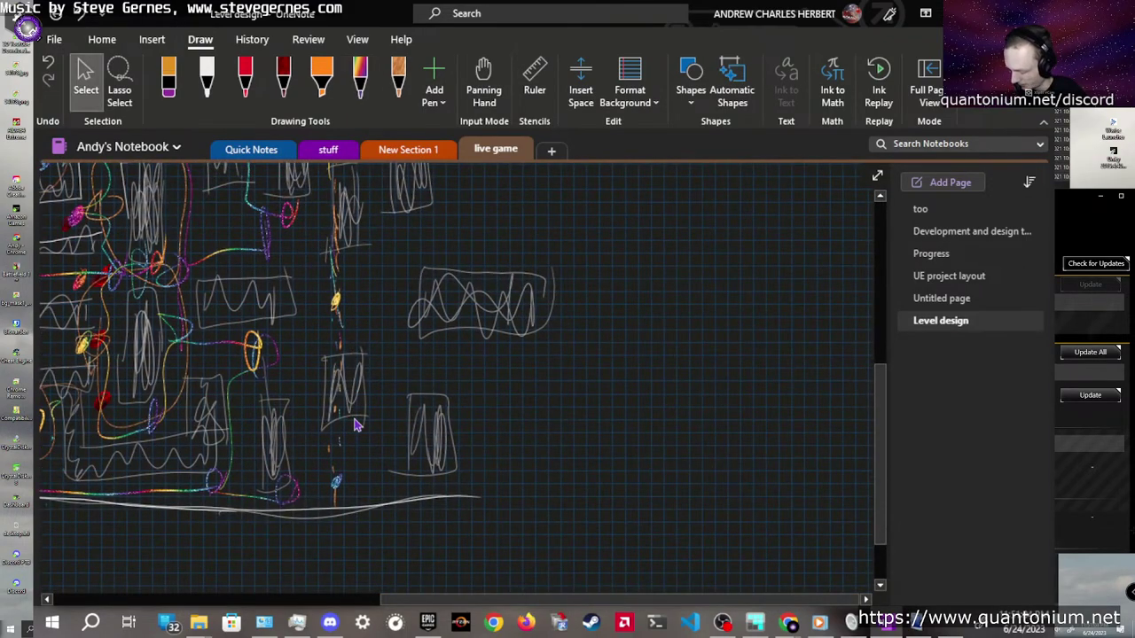
pyautogui.click(398, 78)
pyautogui.moveTo(405, 257)
pyautogui.mouseDown()
pyautogui.moveTo(383, 253)
pyautogui.moveTo(406, 264)
pyautogui.mouseUp()
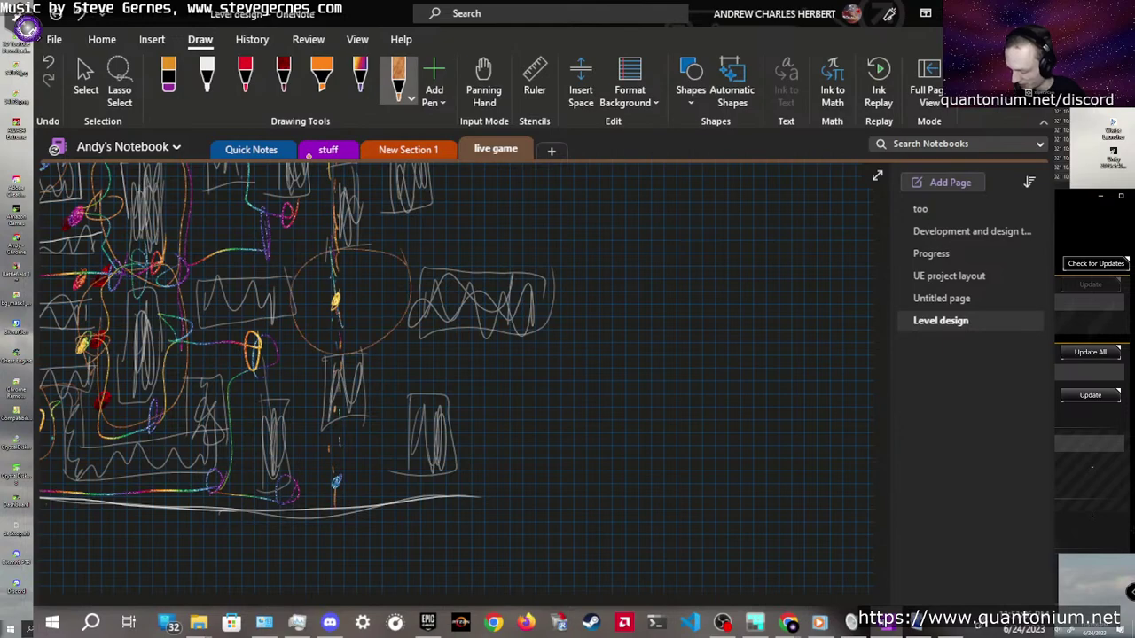
# Draw large orange-brown circles around the lower and upper spots on the dashed centre line
pyautogui.moveTo(399, 439)
pyautogui.mouseDown()
pyautogui.moveTo(363, 515)
pyautogui.moveTo(379, 437)
pyautogui.mouseUp()
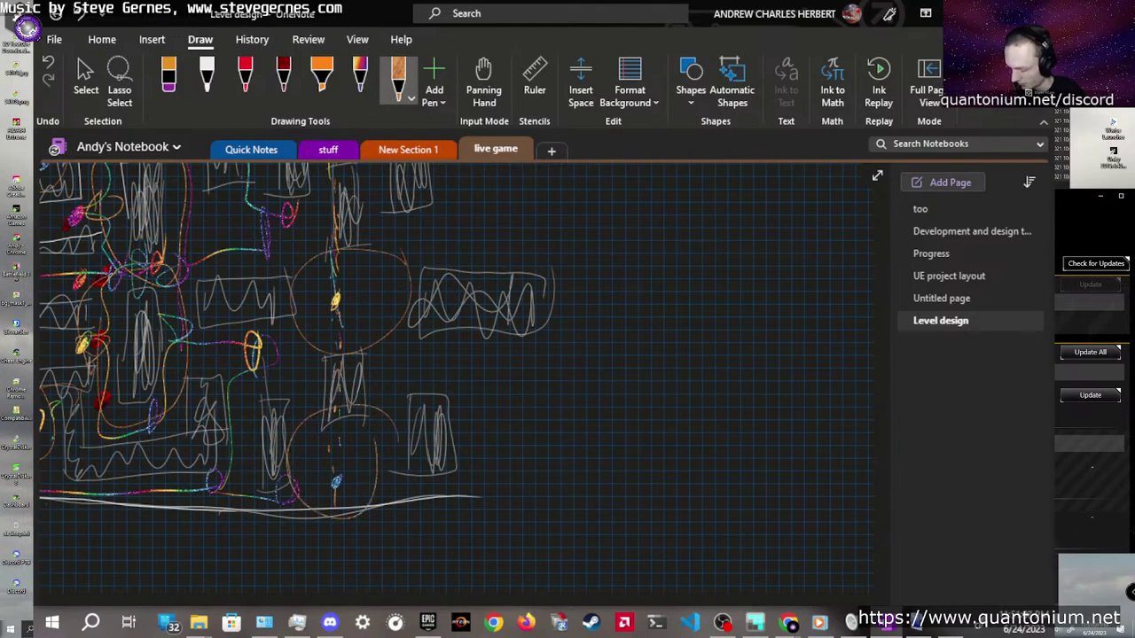
pyautogui.press('Escape')
pyautogui.scroll(5, 406, 415)
pyautogui.click(399, 78)
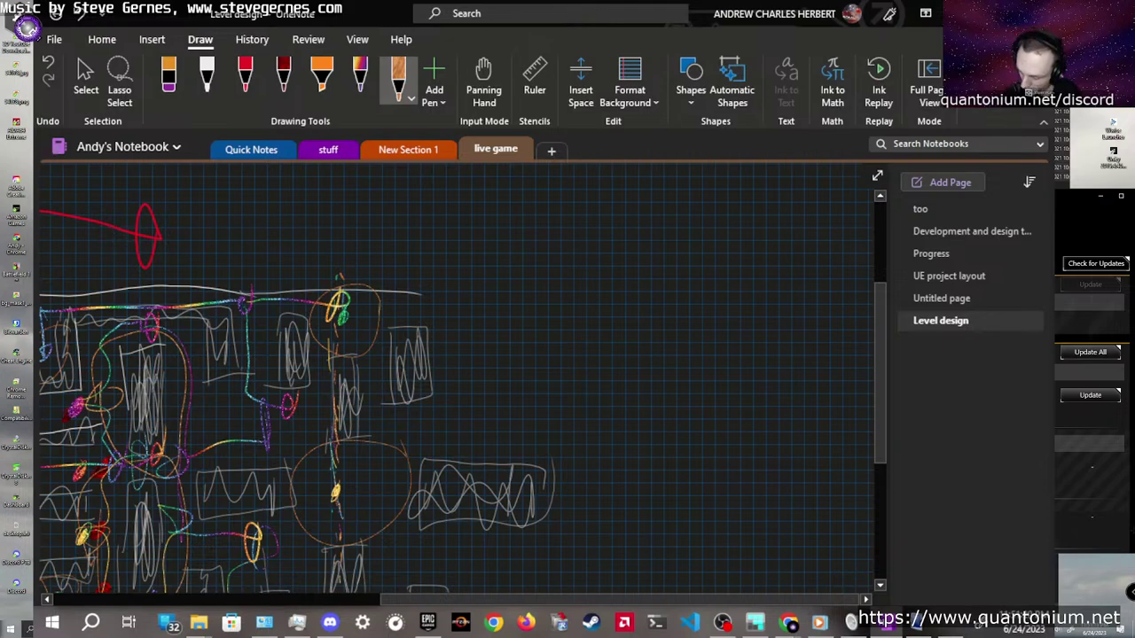
# Shade the yellow-highlighted C-shaped block in the lower corner of the layout with a white zigzag
pyautogui.press('Escape')
pyautogui.scroll(-2, 426, 405)
pyautogui.hscroll(-3, 426, 405)
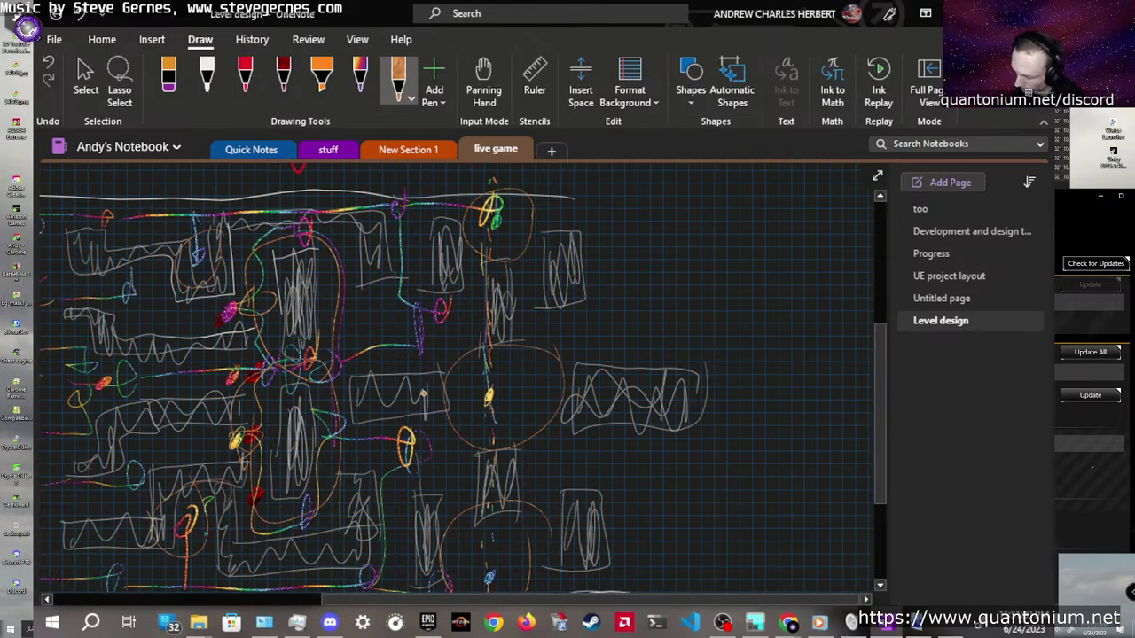
pyautogui.click(86, 80)
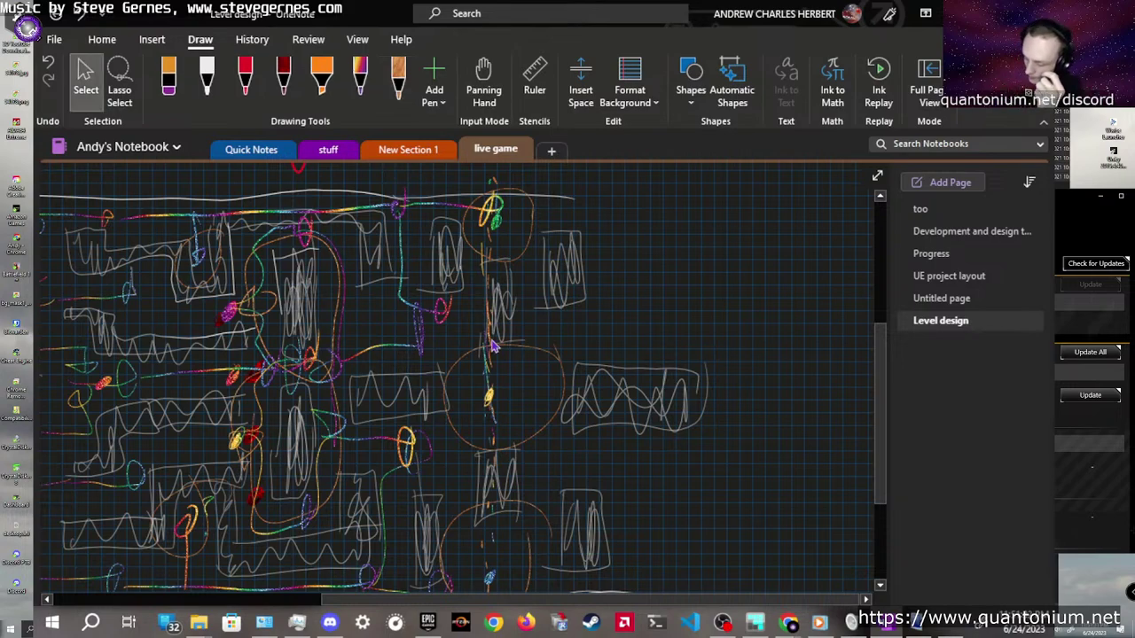
pyautogui.keyDown('ctrl'); pyautogui.scroll(-2, 580, 297); pyautogui.keyUp('ctrl')
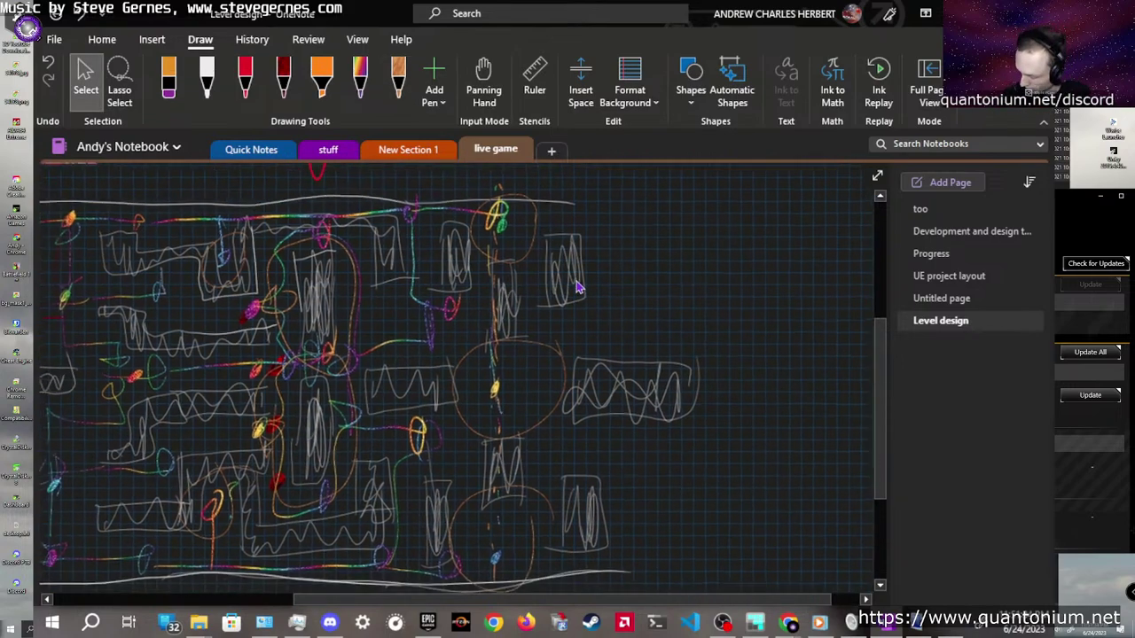
pyautogui.keyDown('ctrl'); pyautogui.scroll(-5, 577, 286); pyautogui.keyUp('ctrl')
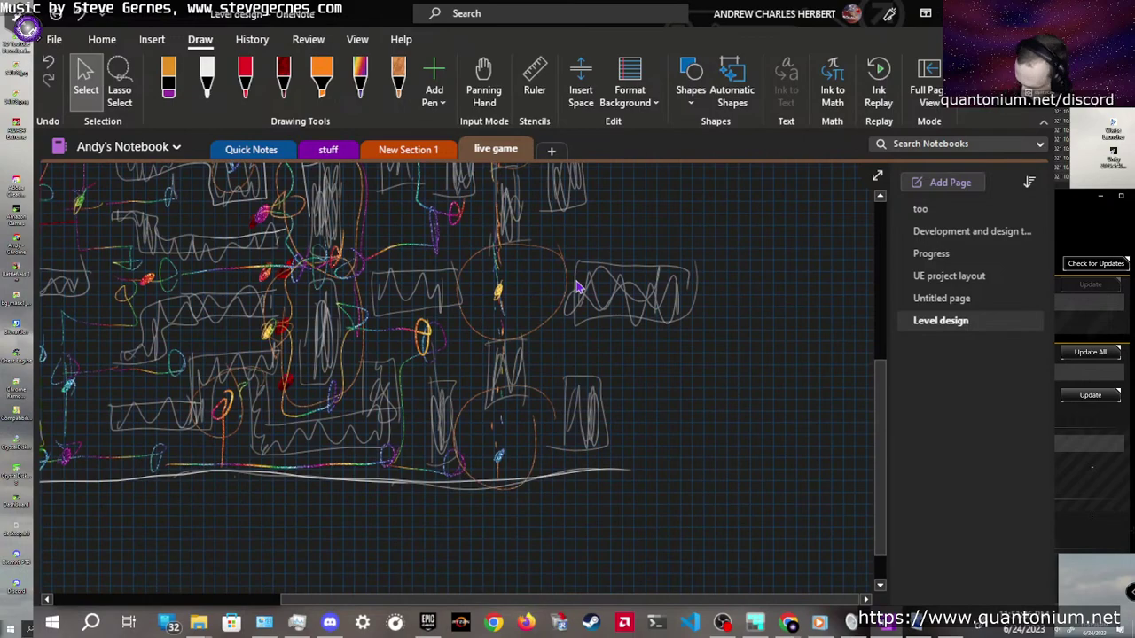
pyautogui.scroll(3, 590, 312)
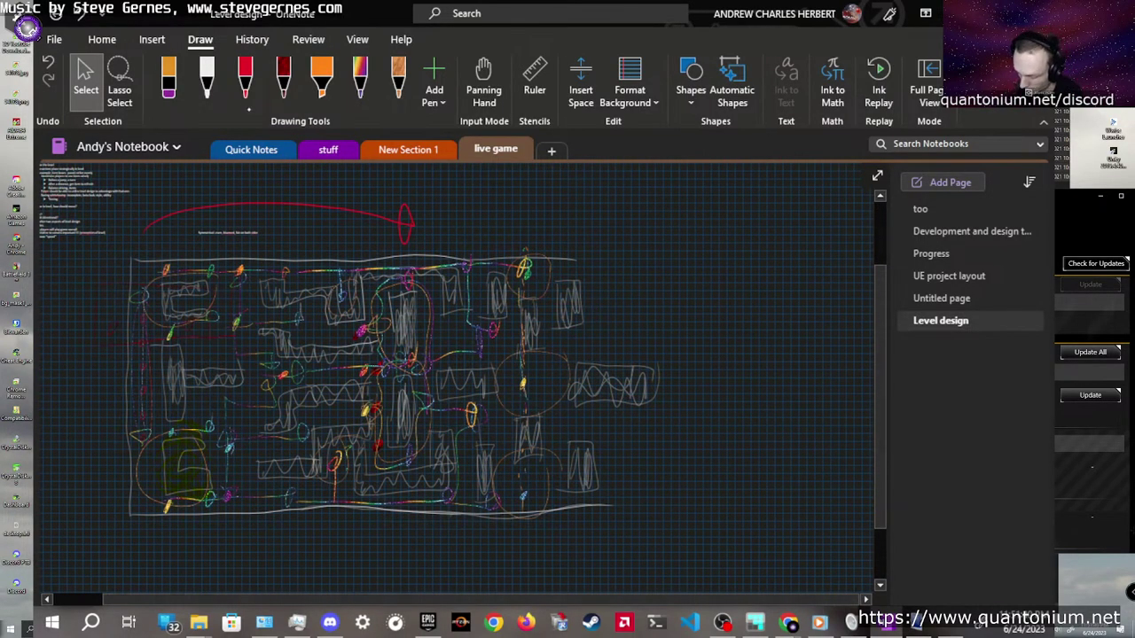
pyautogui.click(207, 78)
pyautogui.moveTo(198, 444)
pyautogui.mouseDown()
pyautogui.moveTo(169, 450)
pyautogui.moveTo(170, 480)
pyautogui.moveTo(206, 481)
pyautogui.mouseUp()
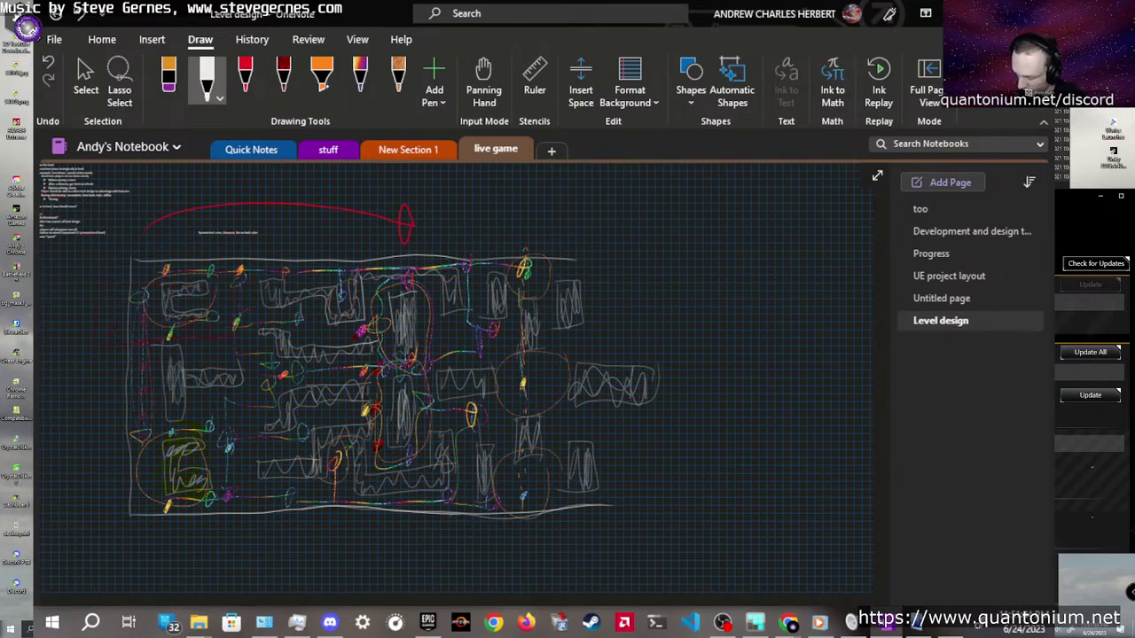
# Sketch long orange-brown shapes outside the layout, one above the upper boundary and one below the lower boundary
pyautogui.click(398, 78)
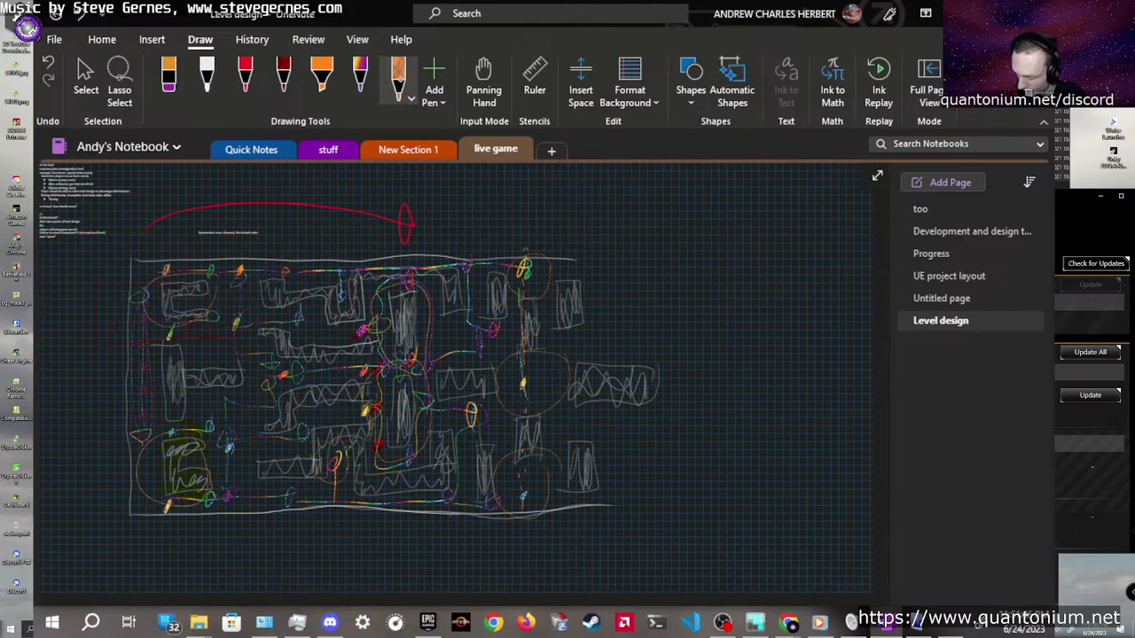
pyautogui.moveTo(151, 258)
pyautogui.mouseDown()
pyautogui.moveTo(378, 263)
pyautogui.moveTo(567, 224)
pyautogui.moveTo(150, 258)
pyautogui.mouseUp()
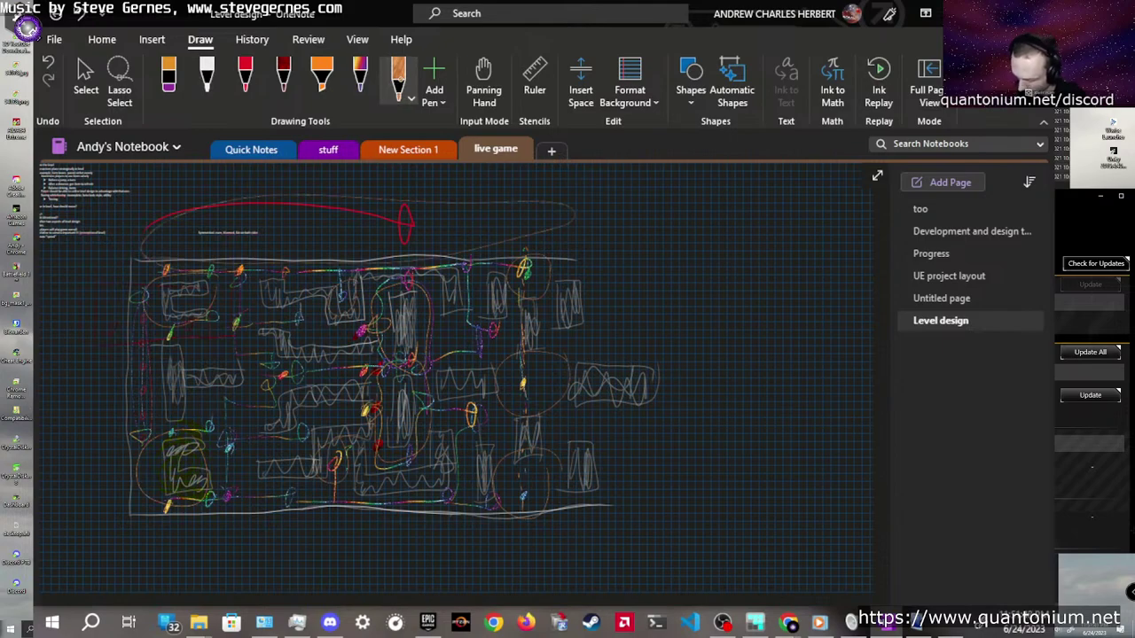
pyautogui.moveTo(583, 521); pyautogui.dragTo(153, 589)
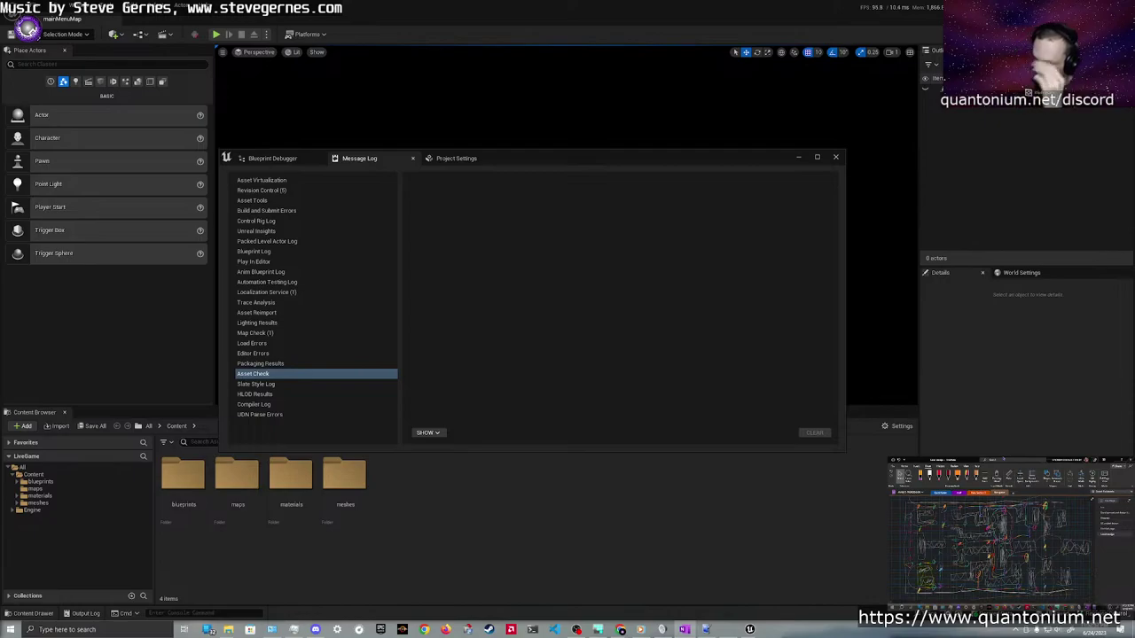
# Switch to Unreal Editor, dismiss the Message Log window and open the TestMap level from the maps folder
pyautogui.click(835, 157)
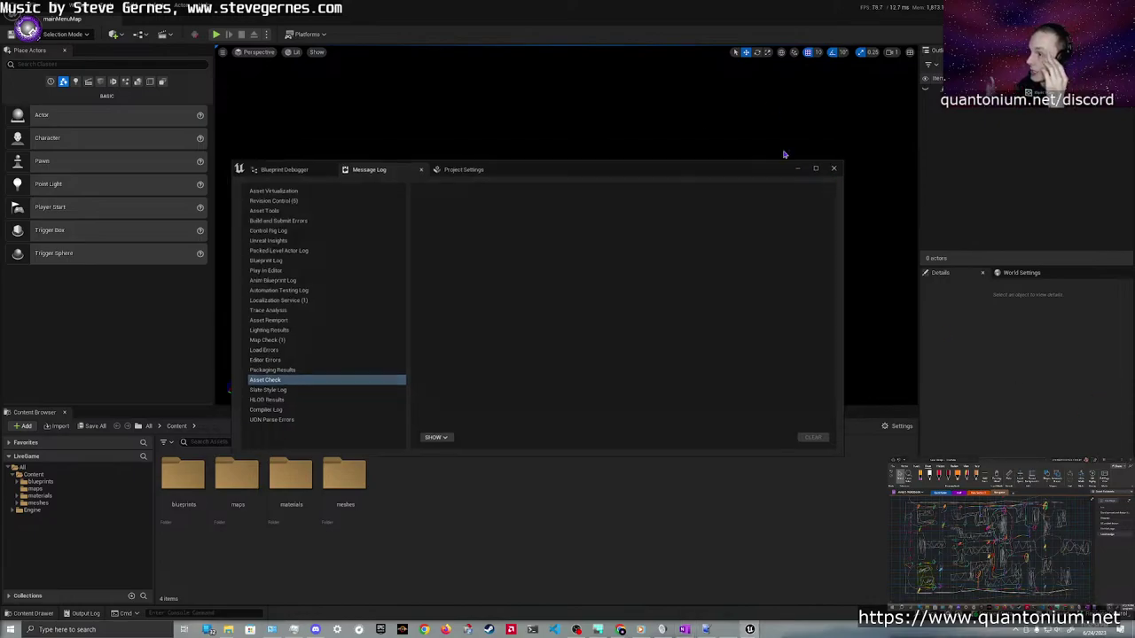
pyautogui.doubleClick(234, 495)
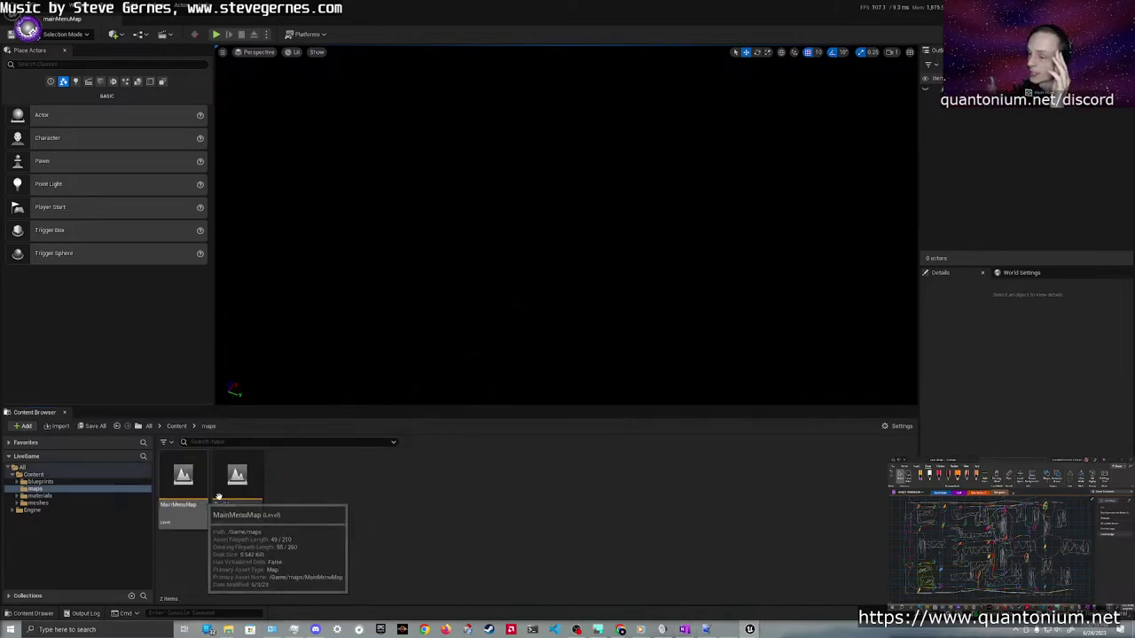
pyautogui.click(232, 499)
pyautogui.doubleClick(232, 500)
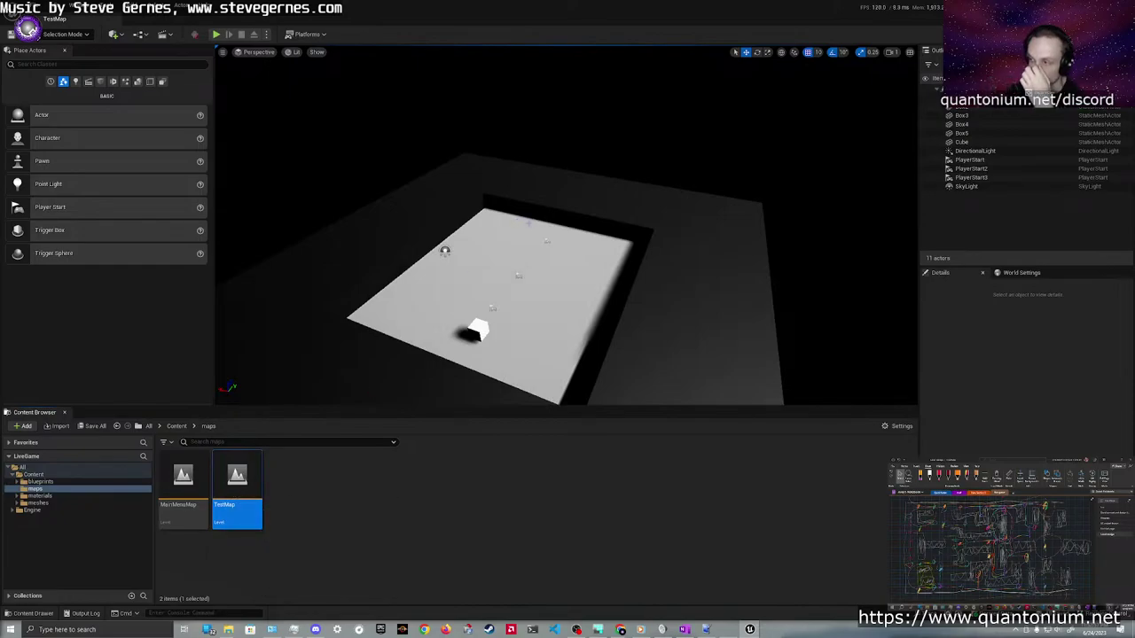
# Show TestMap in four viewports and delete the Box4 mesh
pyautogui.moveTo(541, 223); pyautogui.dragTo(381, 212, button='right')
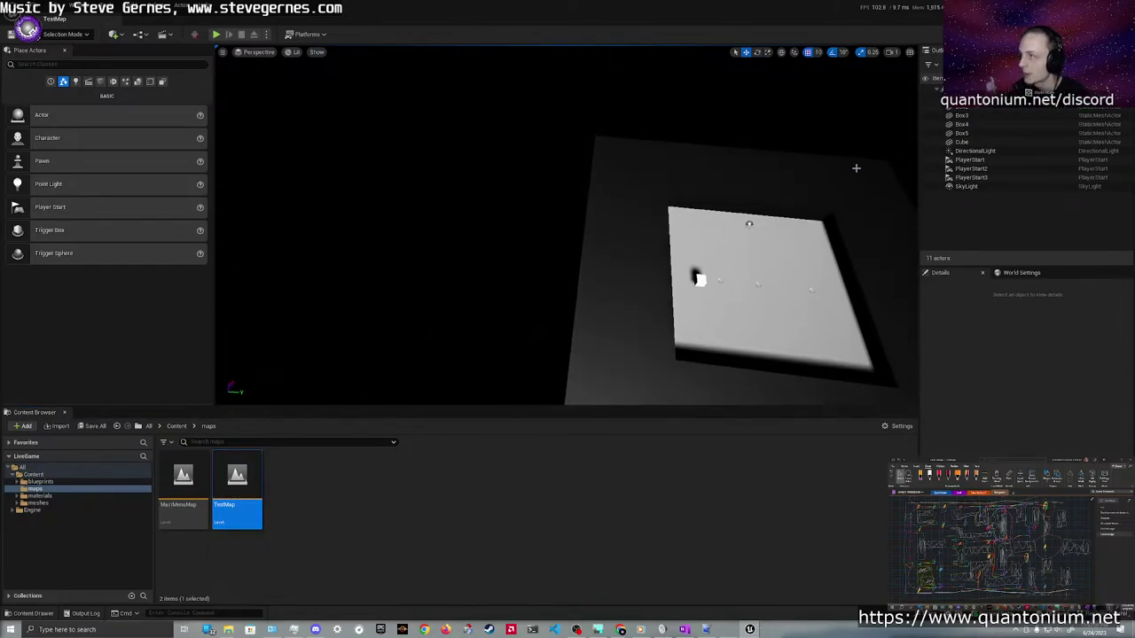
pyautogui.click(909, 51)
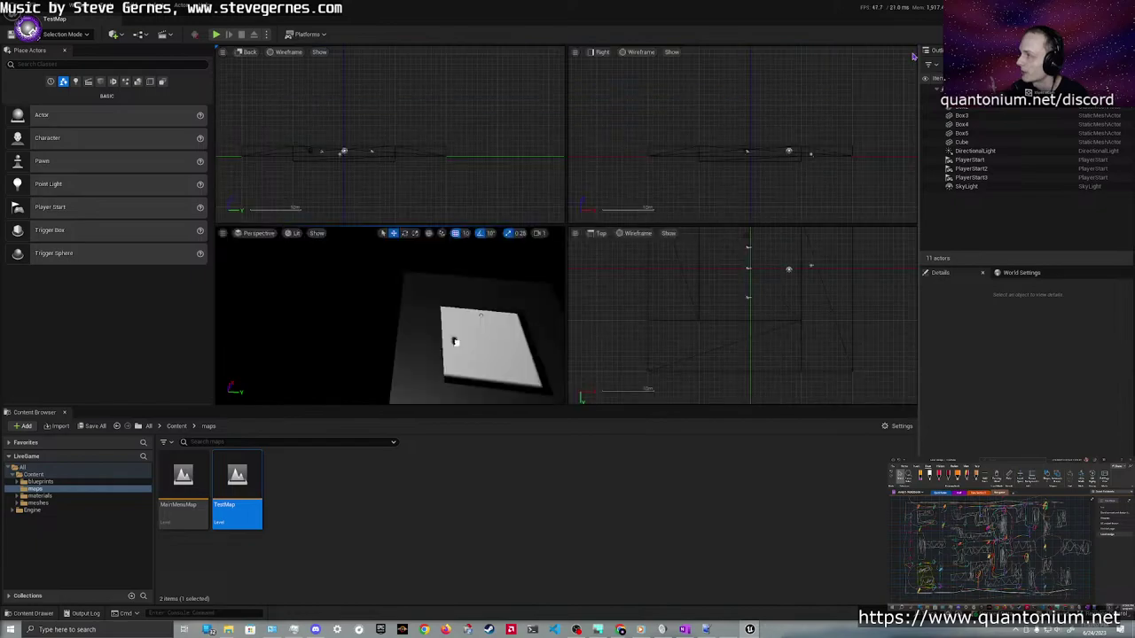
pyautogui.scroll(8, 699, 275)
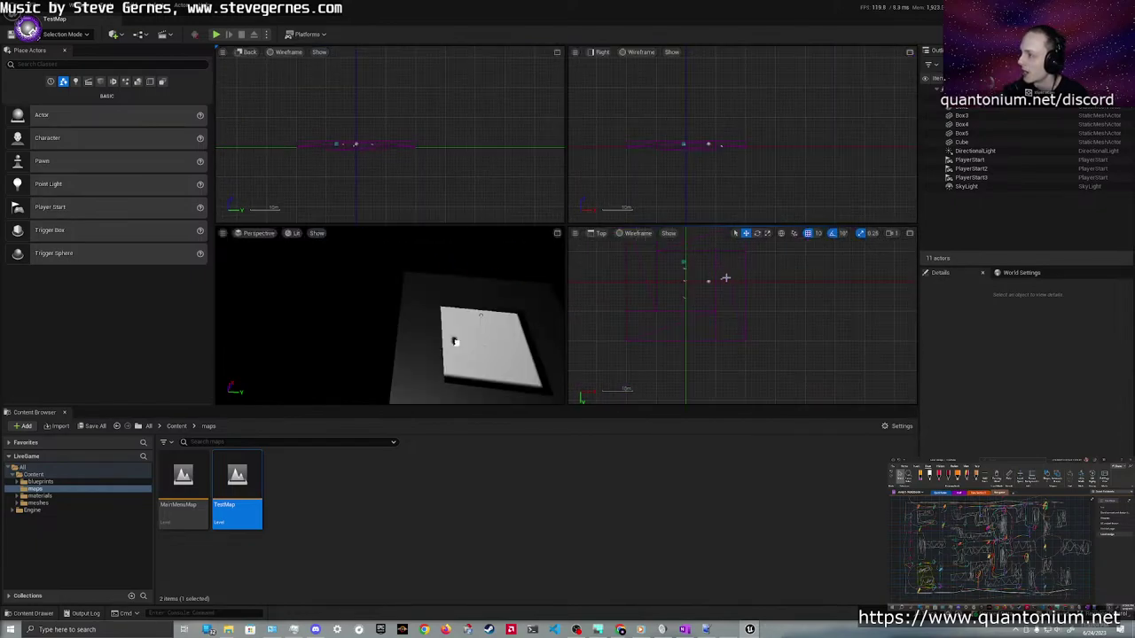
pyautogui.click(725, 278)
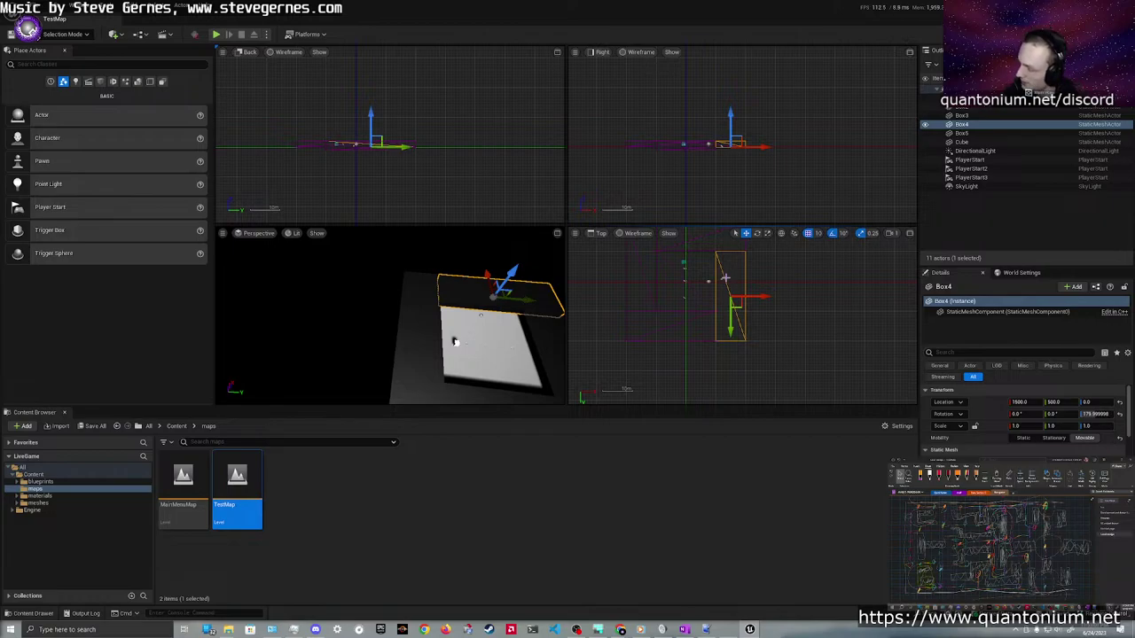
pyautogui.press('Delete')
pyautogui.click(654, 333)
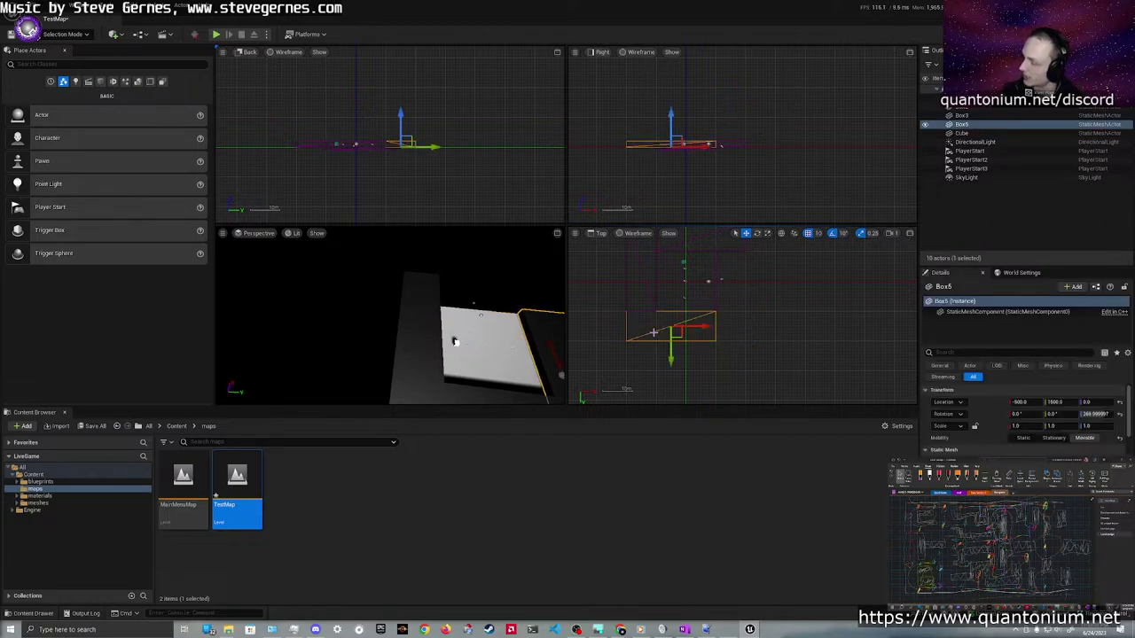
pyautogui.press('h')
# Create a new level named PrototypeGameplayLevel in the maps folder
pyautogui.rightClick(287, 525)
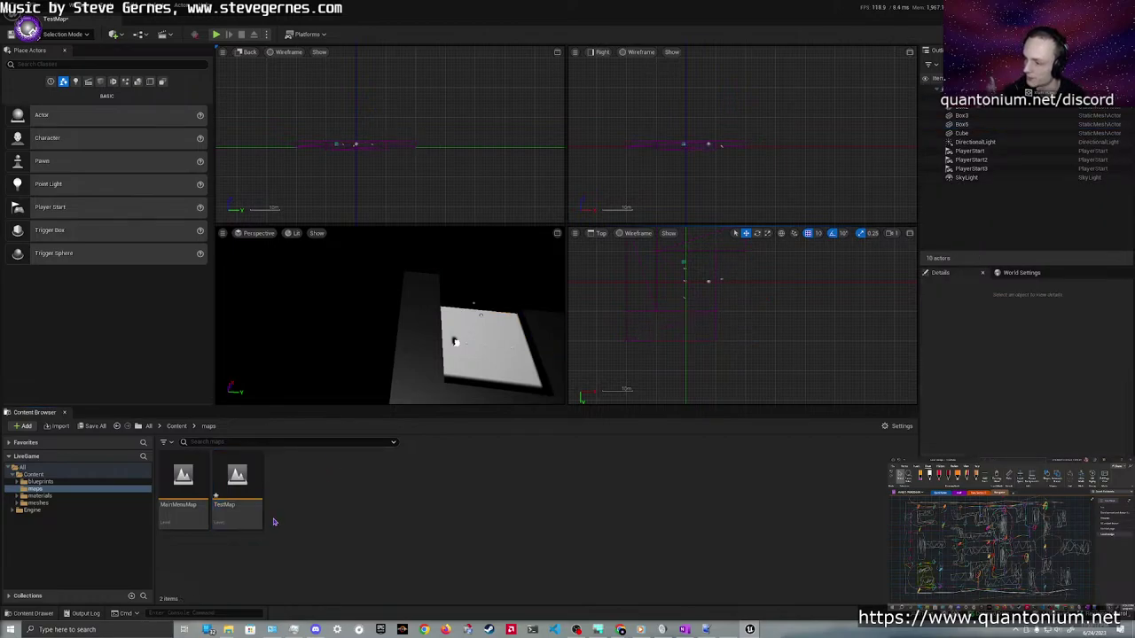
pyautogui.click(309, 281)
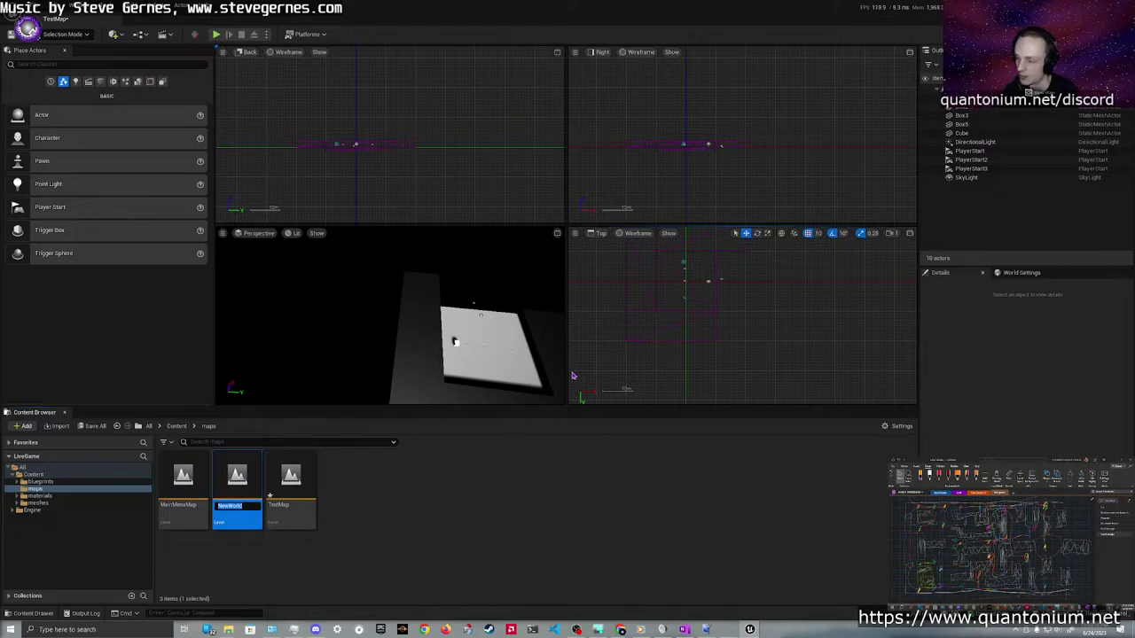
pyautogui.write('Proto')
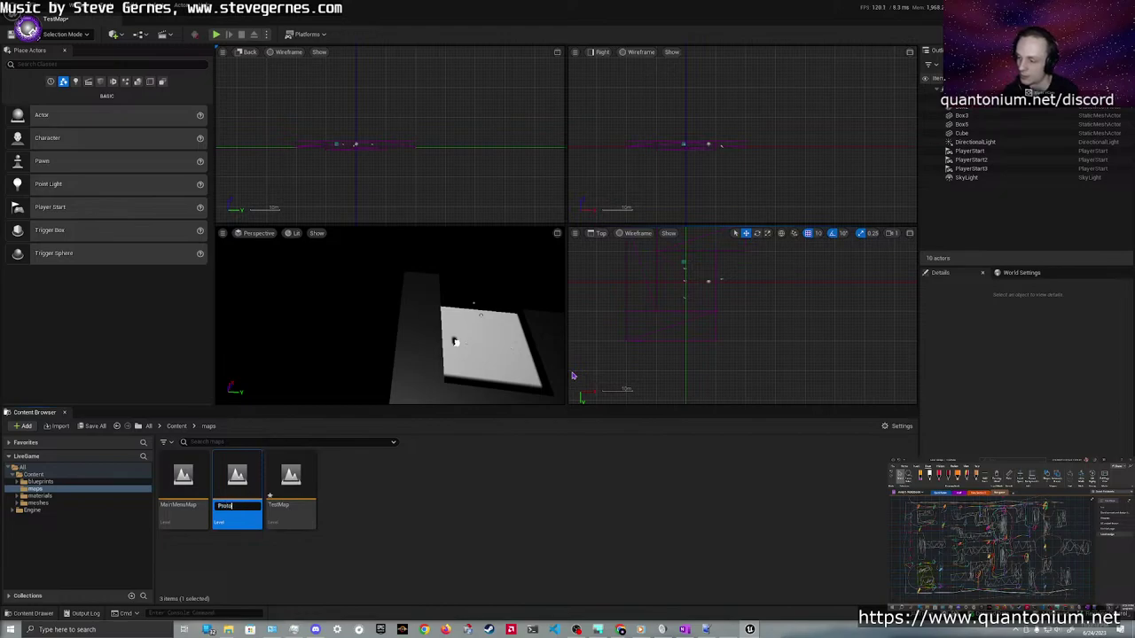
pyautogui.write('type')
pyautogui.press('BackSpace')
pyautogui.press('BackSpace')
pyautogui.press('BackSpace')
pyautogui.press('BackSpace')
pyautogui.press('BackSpace')
pyautogui.press('BackSpace')
pyautogui.press('BackSpace')
pyautogui.press('BackSpace')
pyautogui.press('BackSpace')
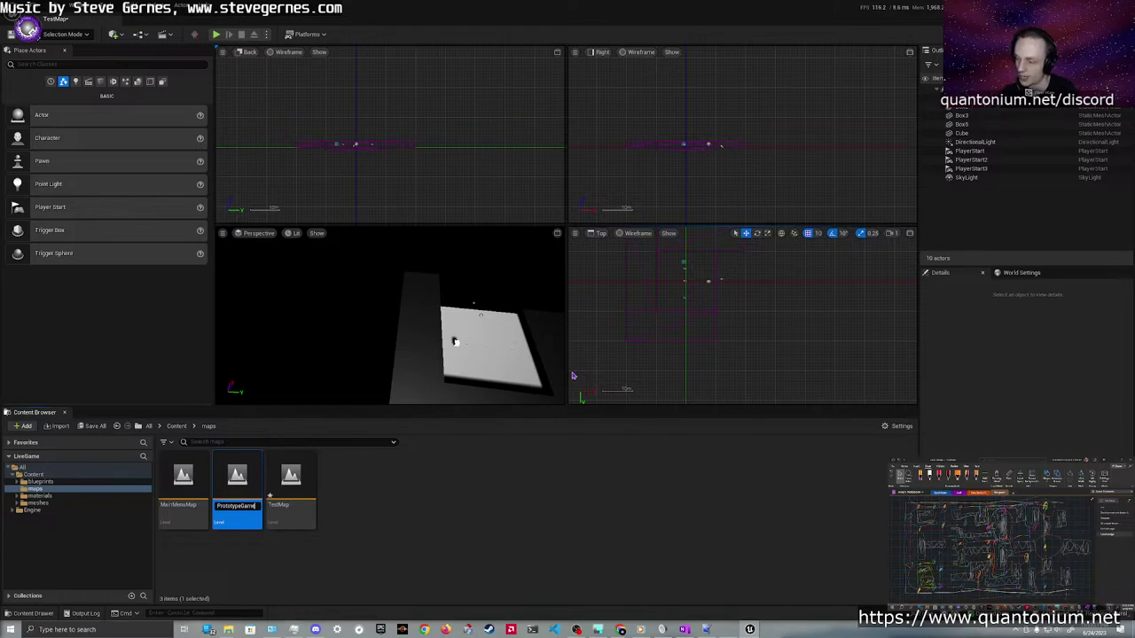
pyautogui.write('GameplayLevel')
pyautogui.press('Return')
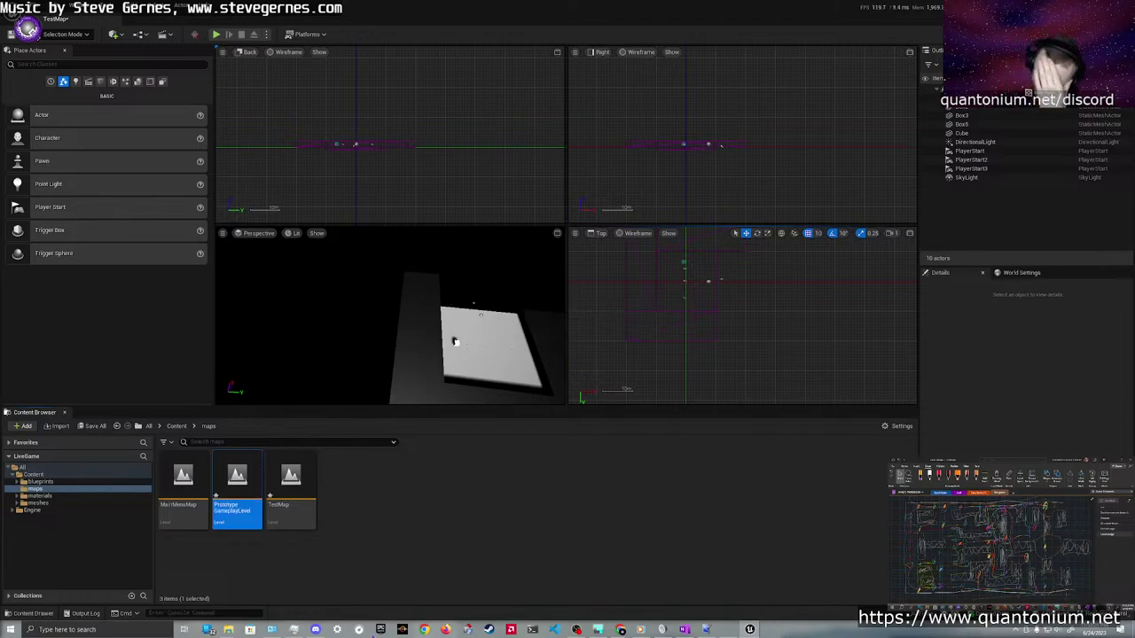
# Create a new folder named GameLevels inside the maps folder
pyautogui.rightClick(366, 514)
pyautogui.click(424, 233)
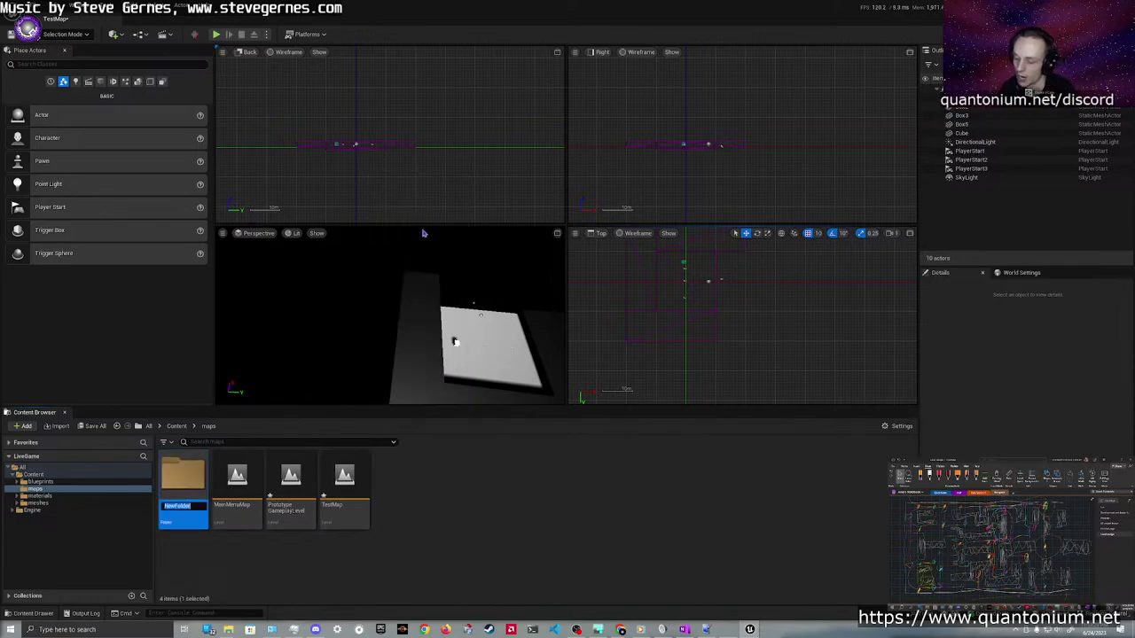
pyautogui.write('gameLevel')
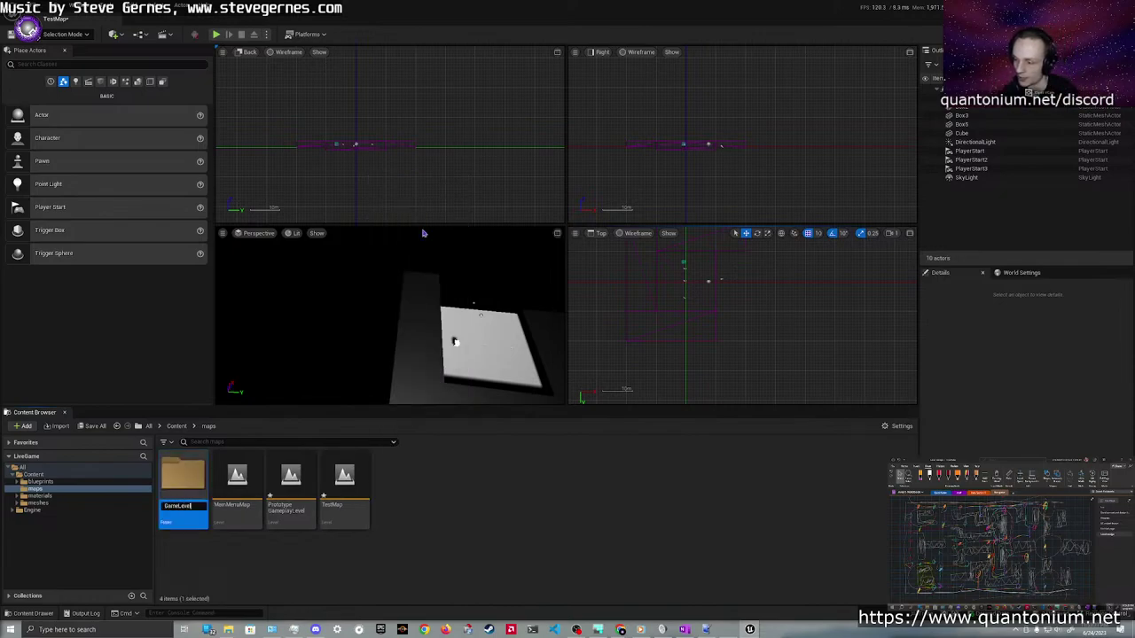
pyautogui.write('s')
pyautogui.press('Return')
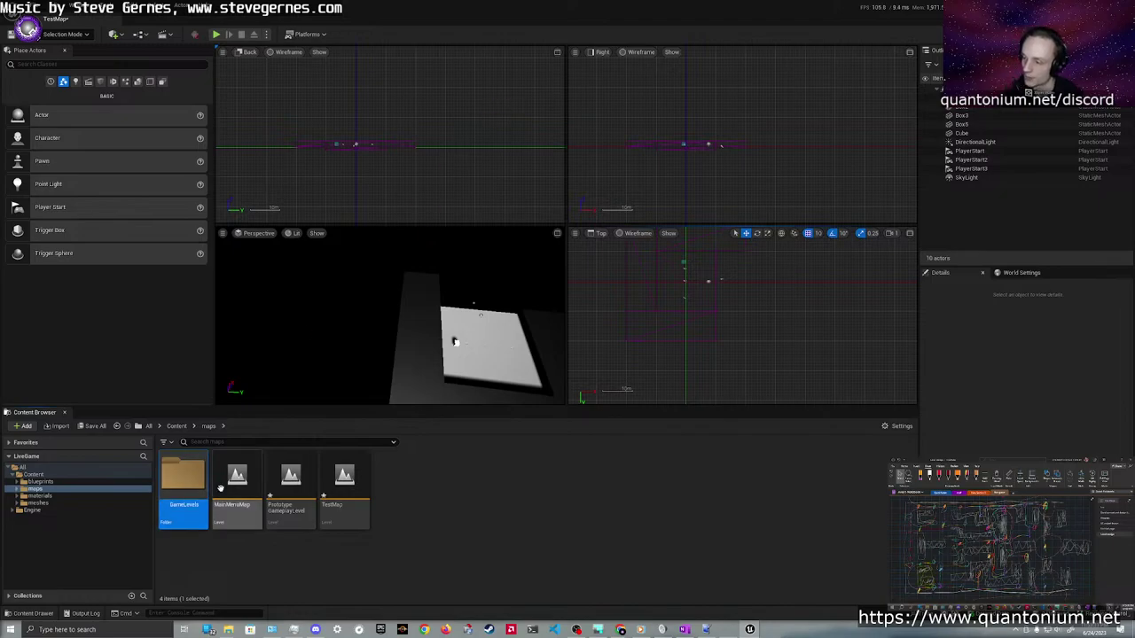
# Return to the maps folder and rename the GameLevels folder as game_leveles
pyautogui.click(177, 426)
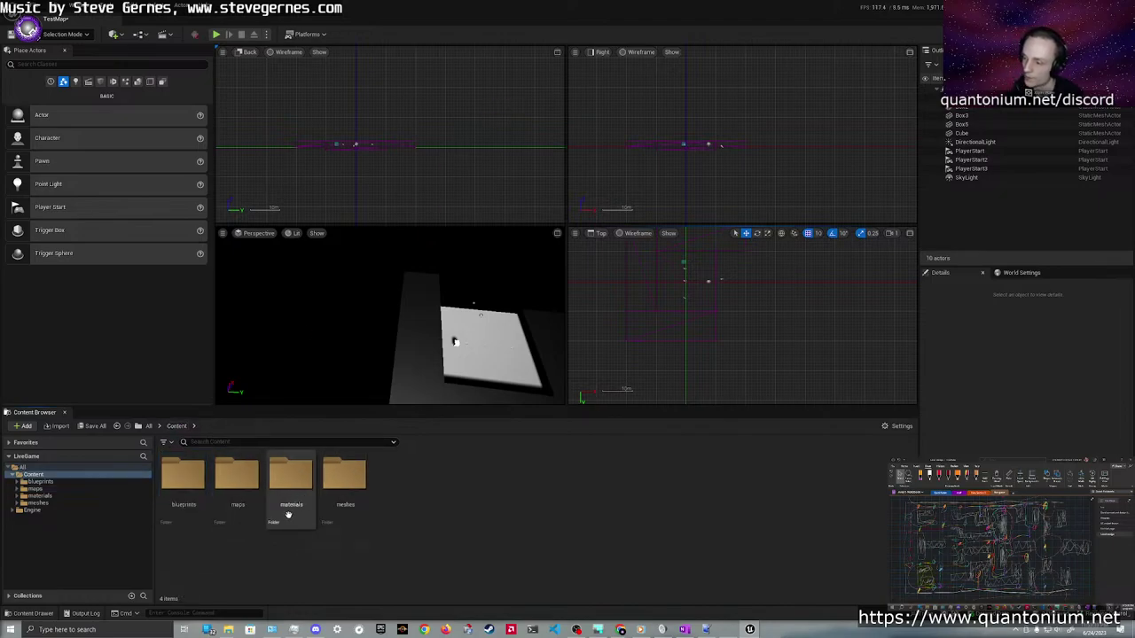
pyautogui.doubleClick(238, 479)
pyautogui.click(178, 506)
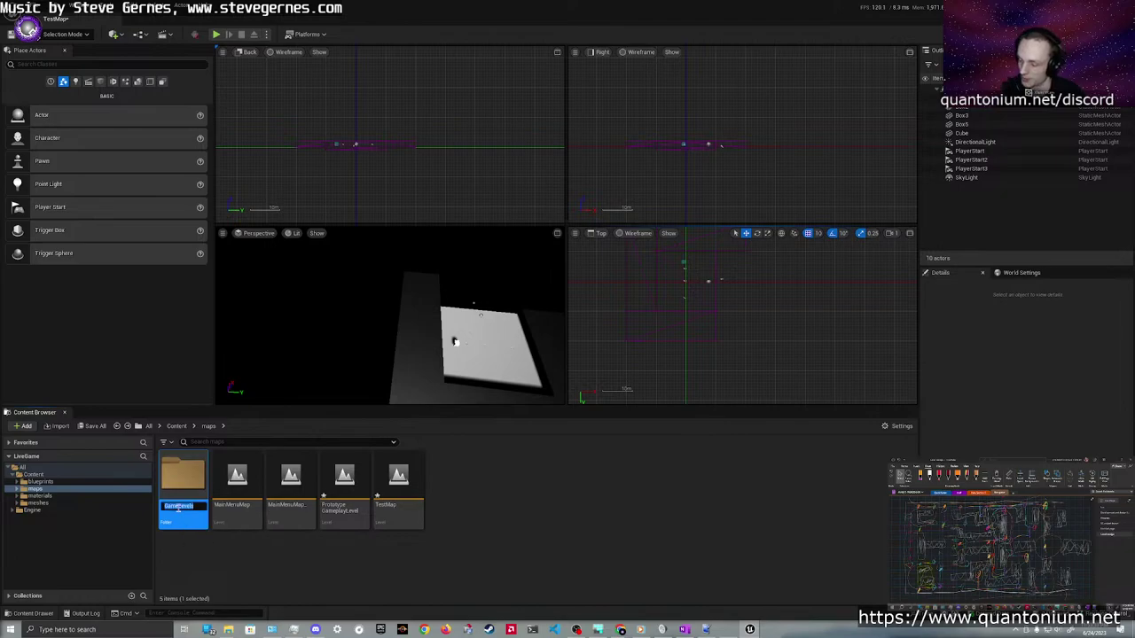
pyautogui.write('g')
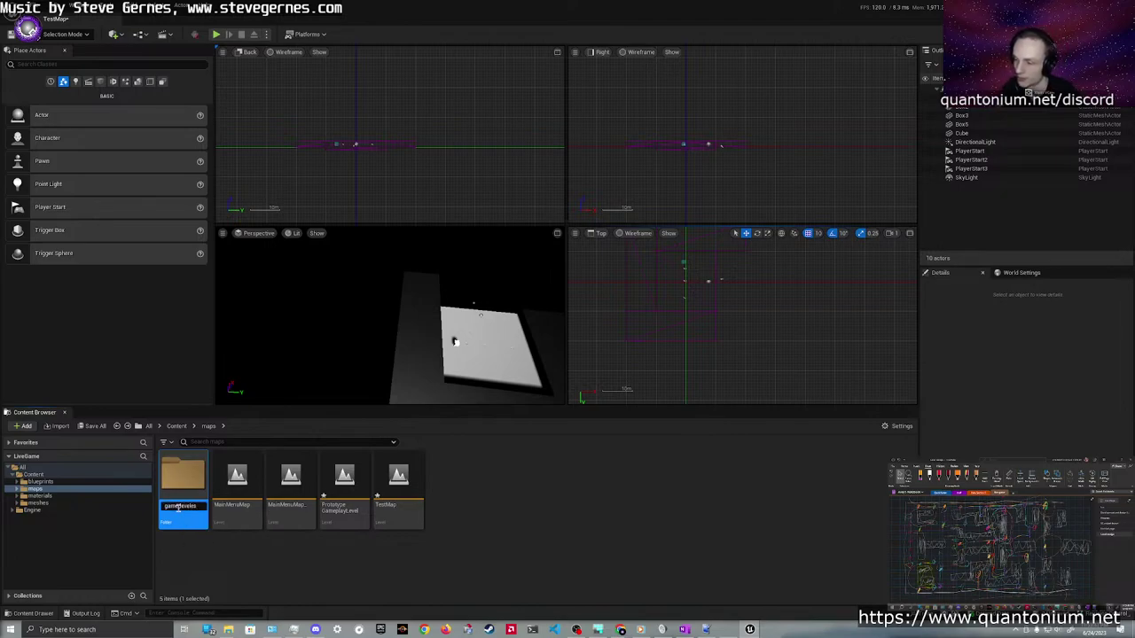
pyautogui.press('Return')
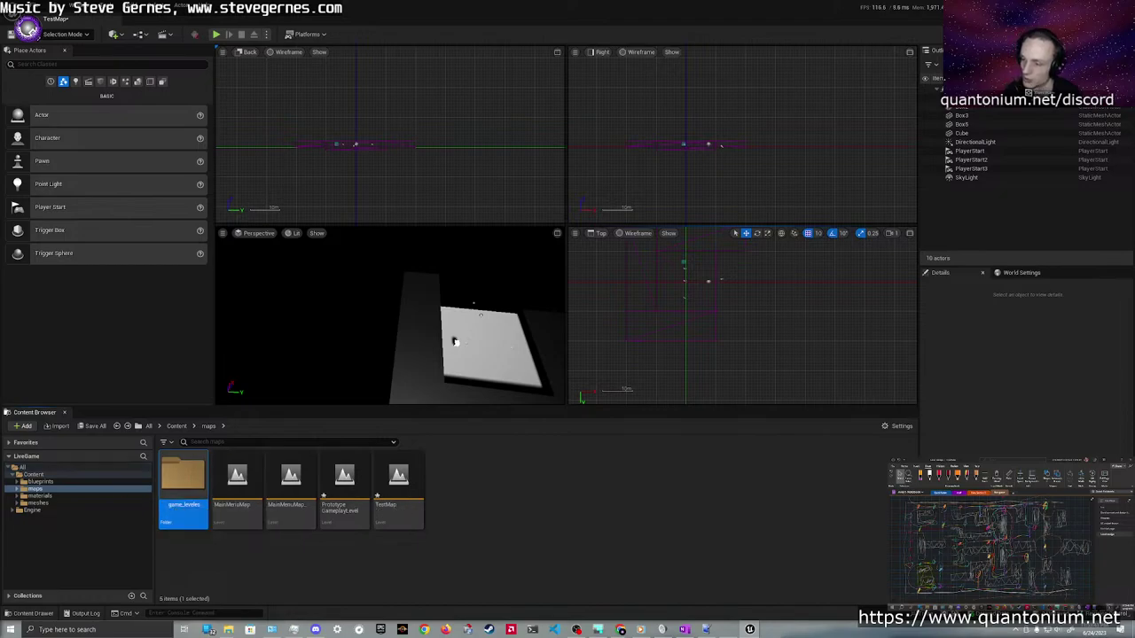
# Expand the materials and meshes folders to check how their subfolders are named
pyautogui.click(17, 496)
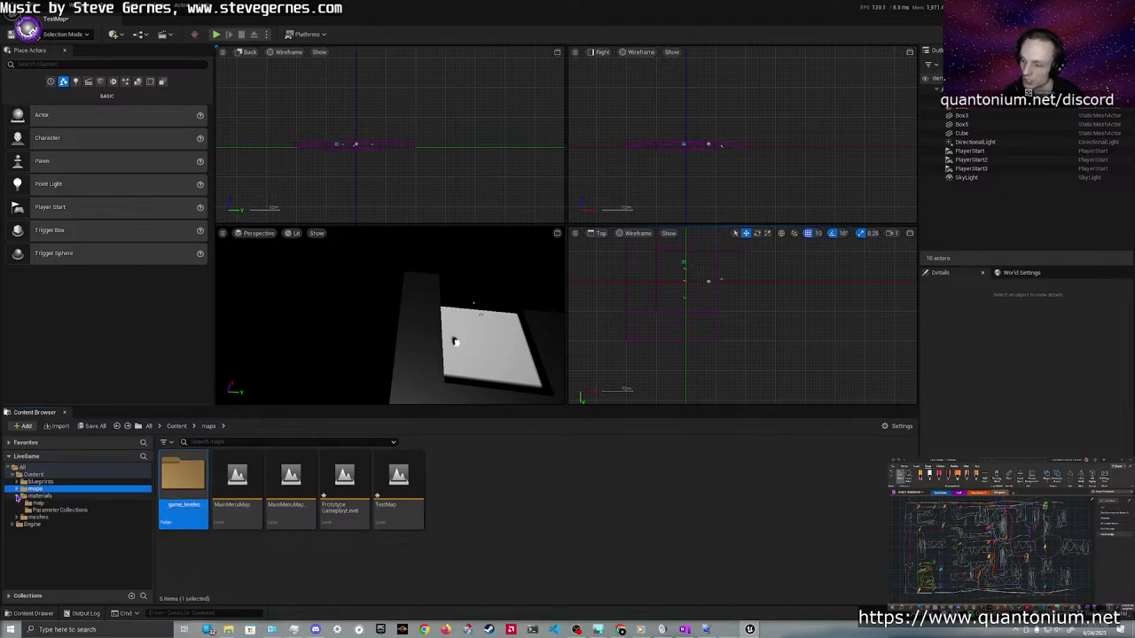
pyautogui.click(17, 497)
pyautogui.click(17, 497)
pyautogui.click(17, 496)
pyautogui.click(18, 511)
pyautogui.click(17, 503)
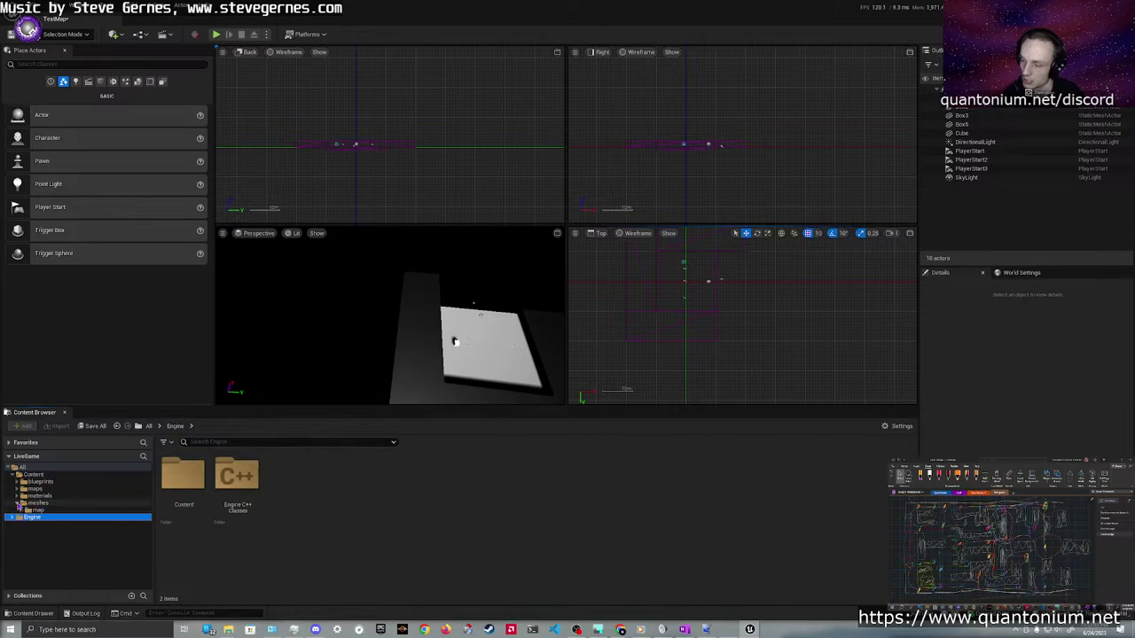
# Return to the maps folder and rename the game_leveles folder as GameLevels
pyautogui.click(34, 489)
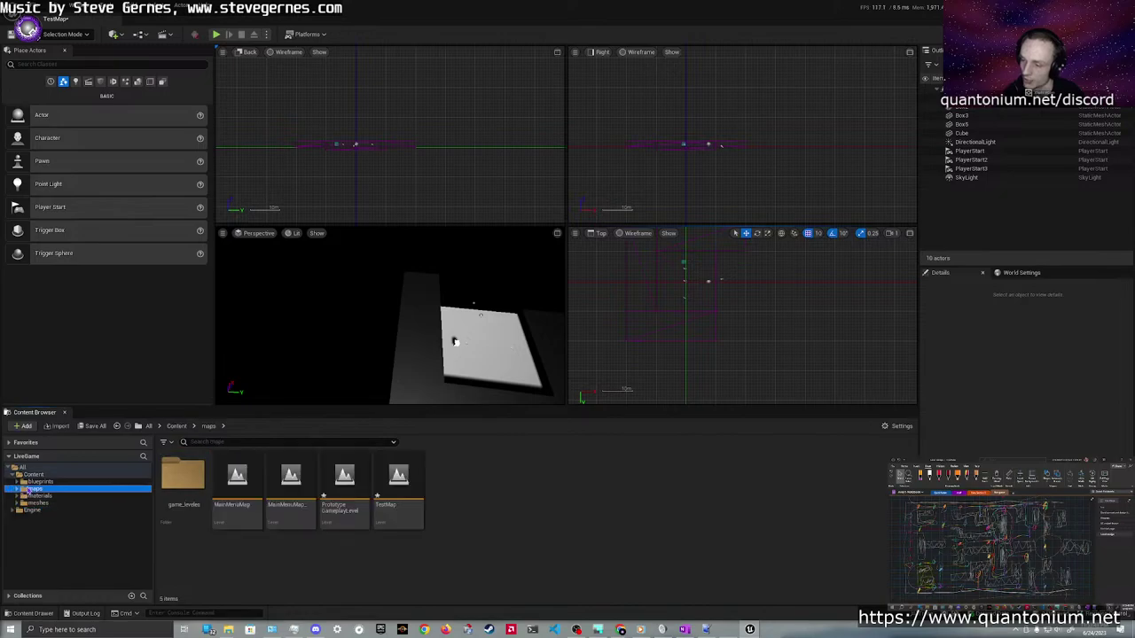
pyautogui.click(177, 498)
pyautogui.press('F2')
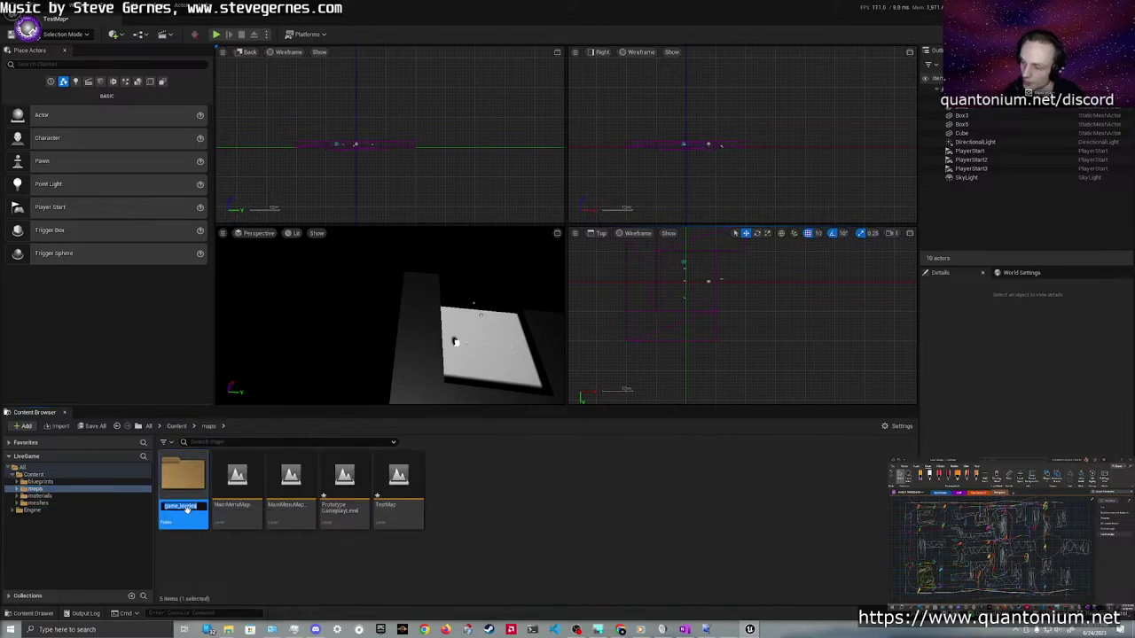
pyautogui.write('g')
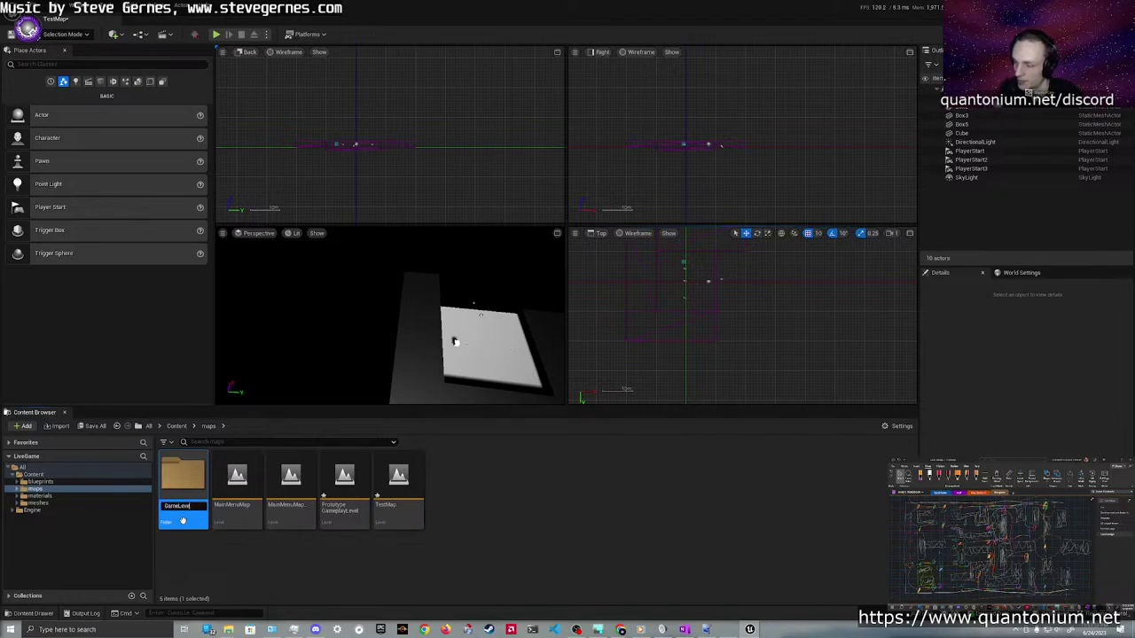
pyautogui.write('ameLevels')
pyautogui.press('Return')
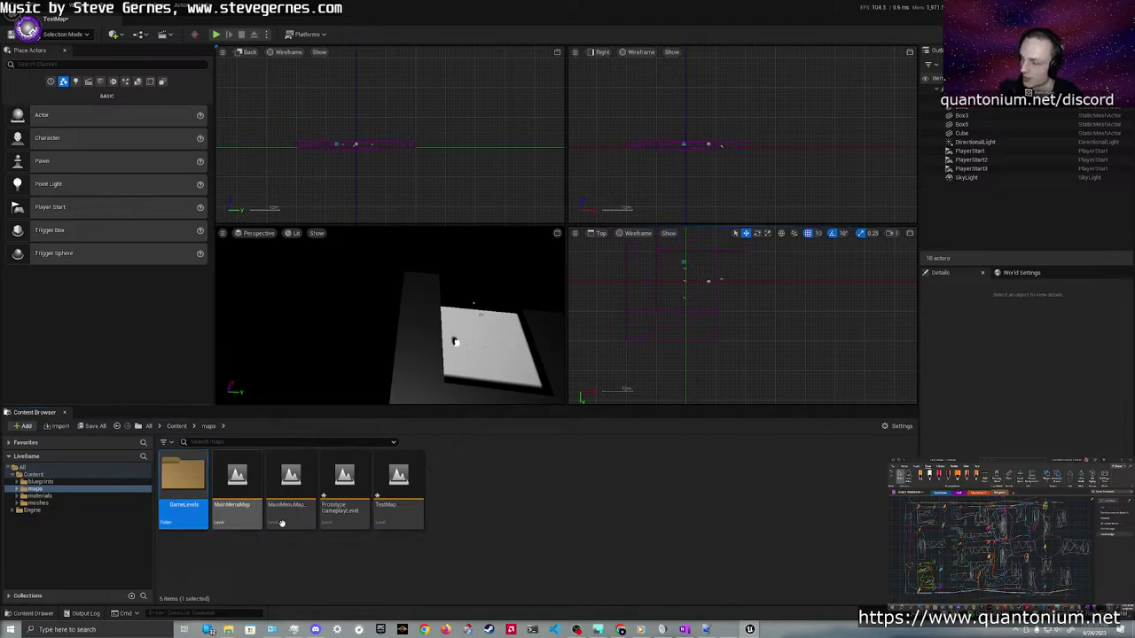
# Move PrototypeGameplayLevel into the GameLevels folder, then check out and save the modified TestMap
pyautogui.moveTo(347, 510); pyautogui.dragTo(182, 494)
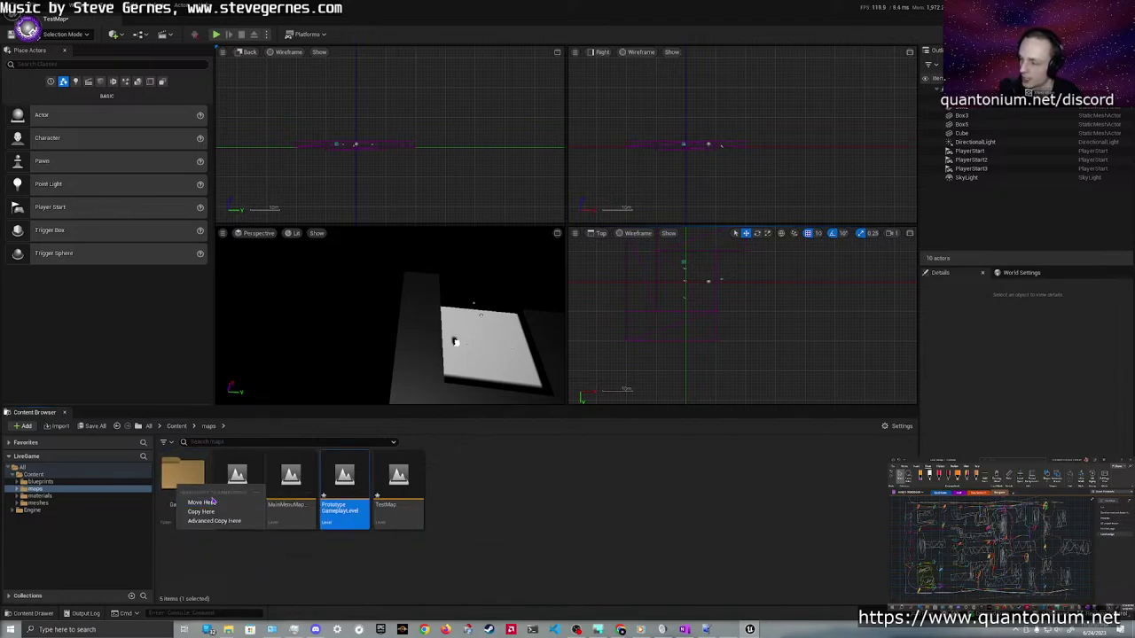
pyautogui.click(214, 505)
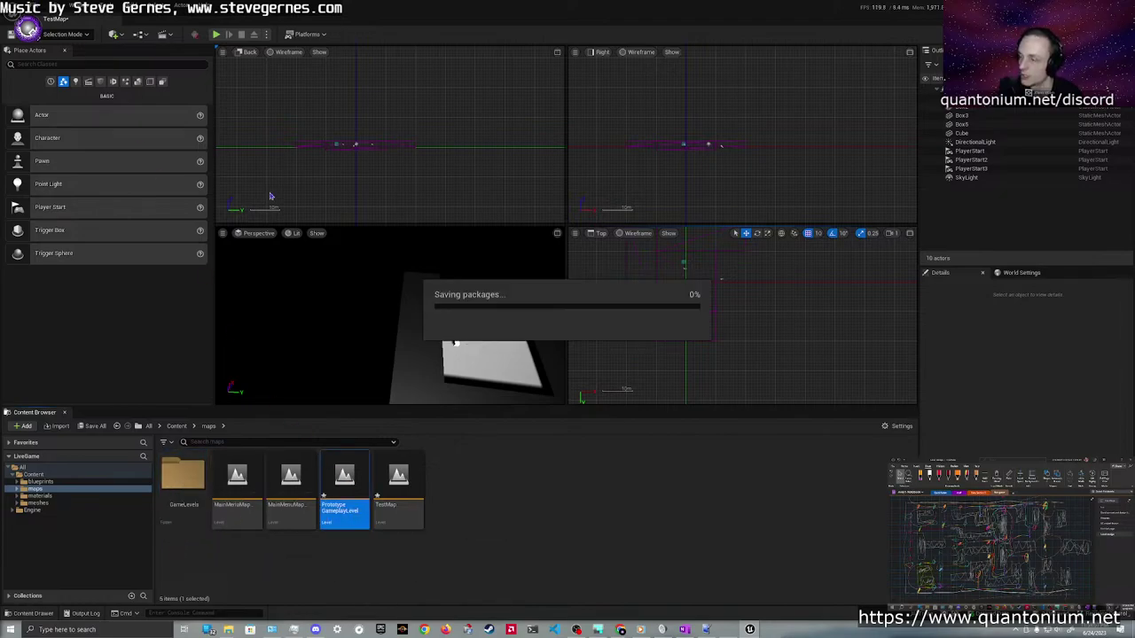
pyautogui.hotkey('ctrl', 'shift', 's')
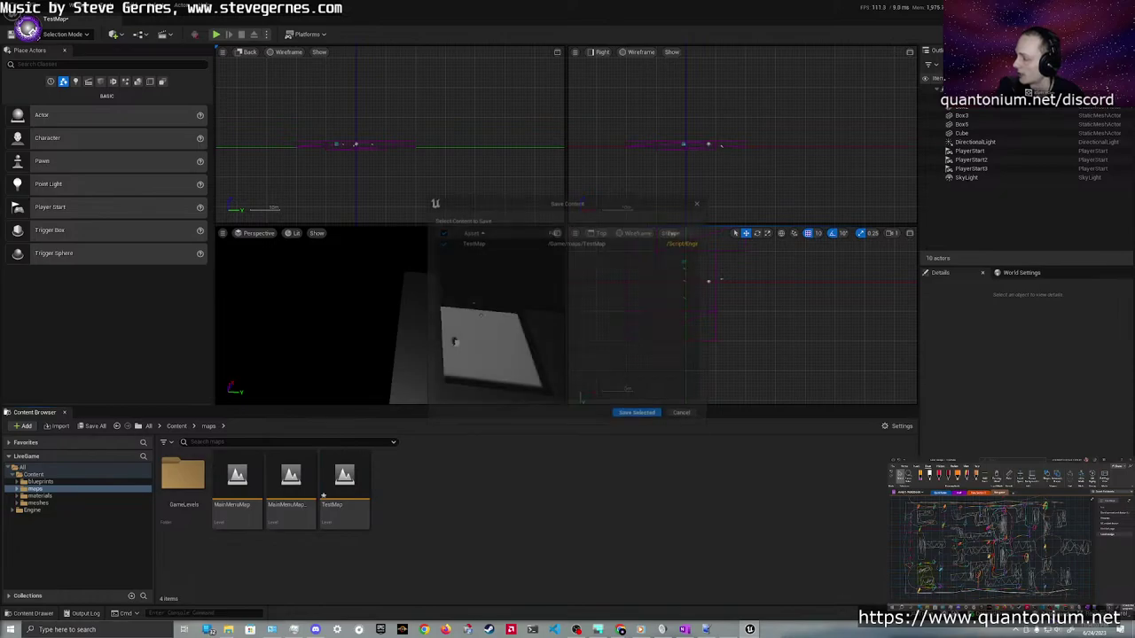
pyautogui.click(640, 415)
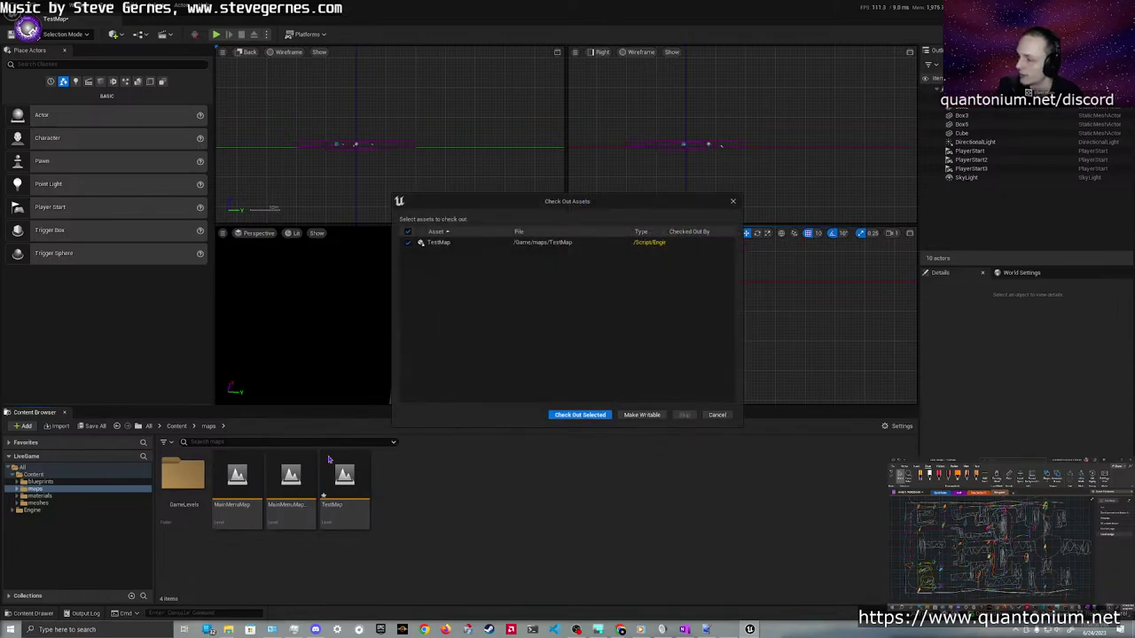
pyautogui.click(582, 416)
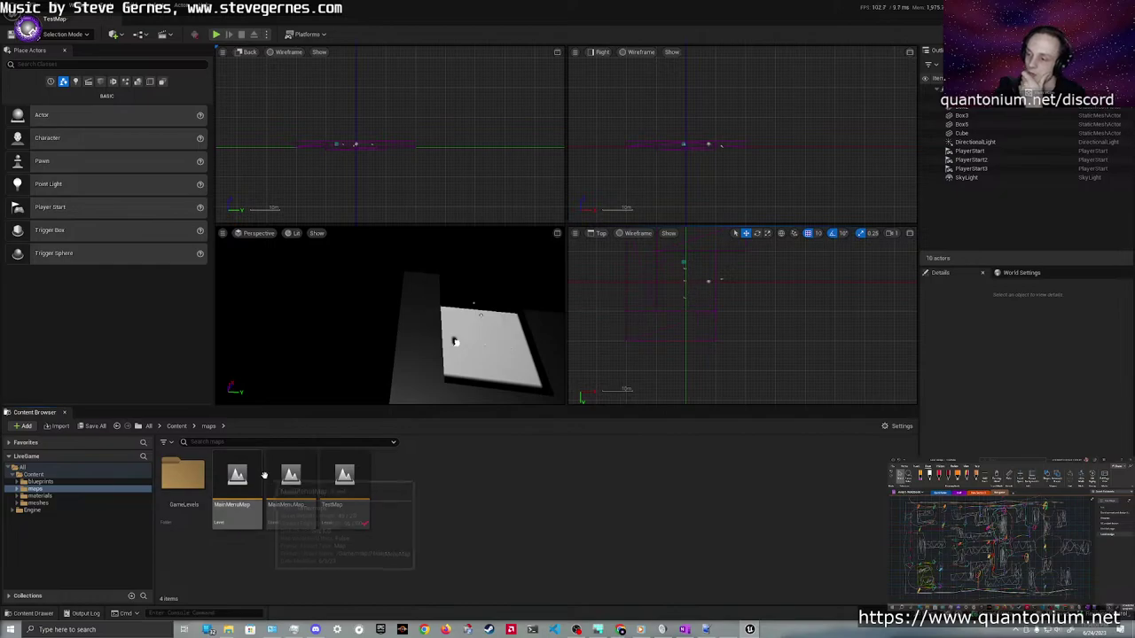
# Open PrototypeGameplayLevel from the GameLevels folder and switch the editor to Modeling mode
pyautogui.doubleClick(184, 486)
pyautogui.doubleClick(191, 490)
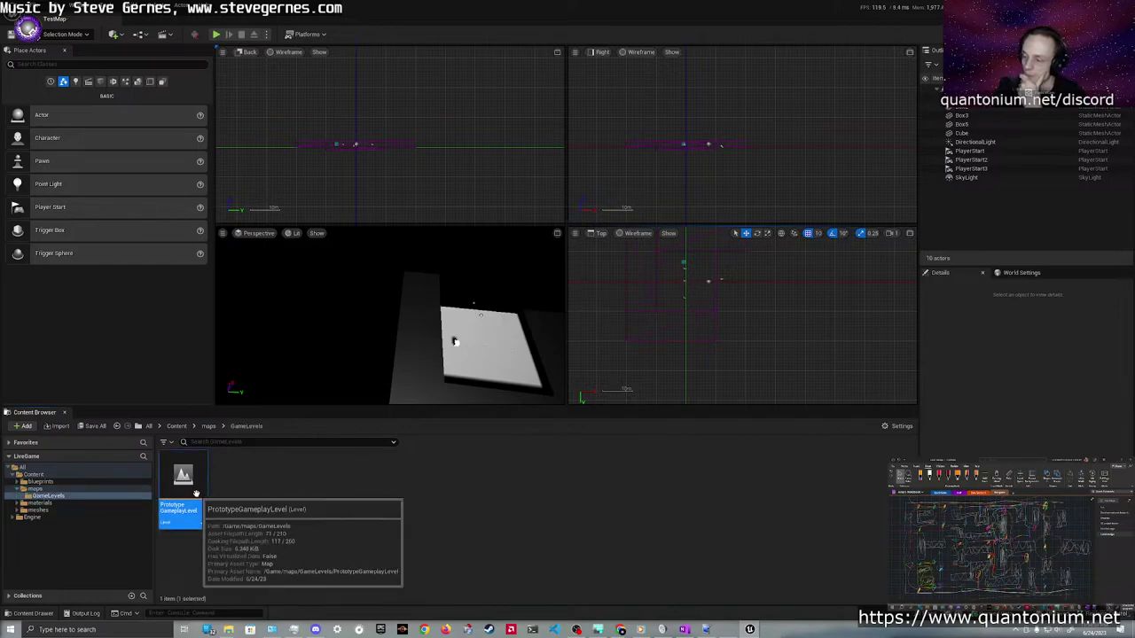
pyautogui.click(64, 36)
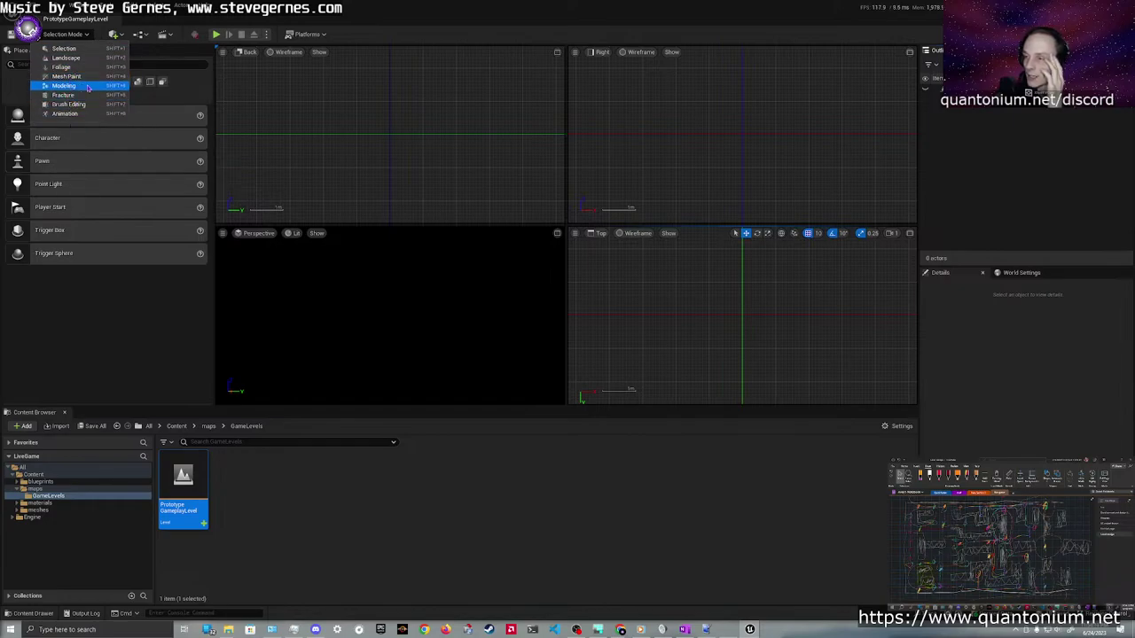
pyautogui.click(87, 87)
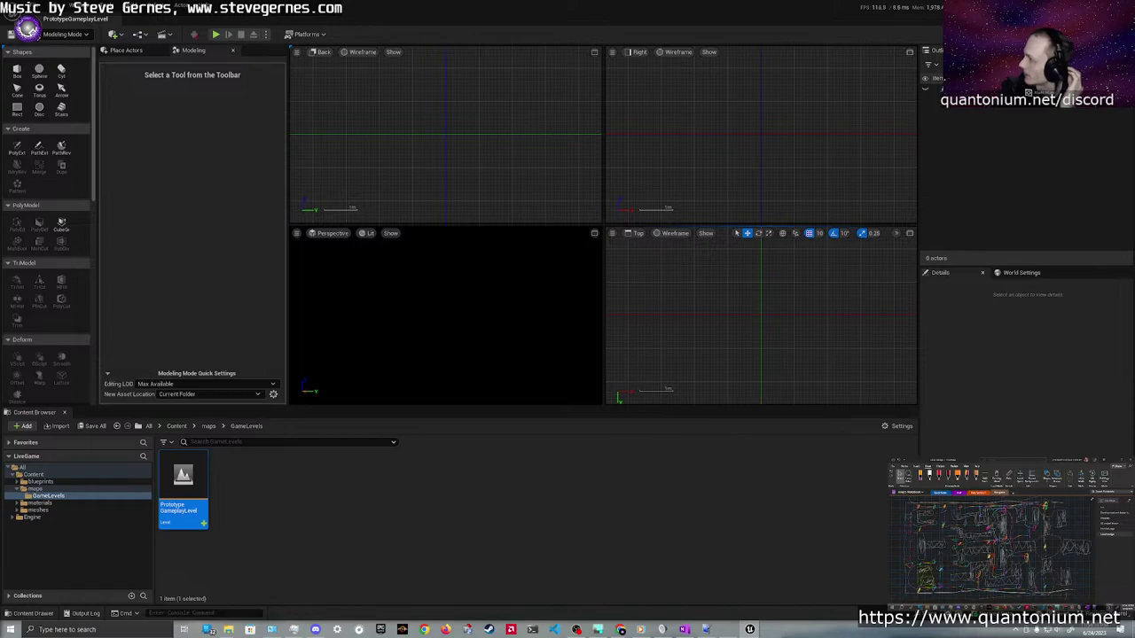
# Search the plugins for "modeling" to check which modeling tools are enabled, and close the plugins window
pyautogui.click(1113, 34)
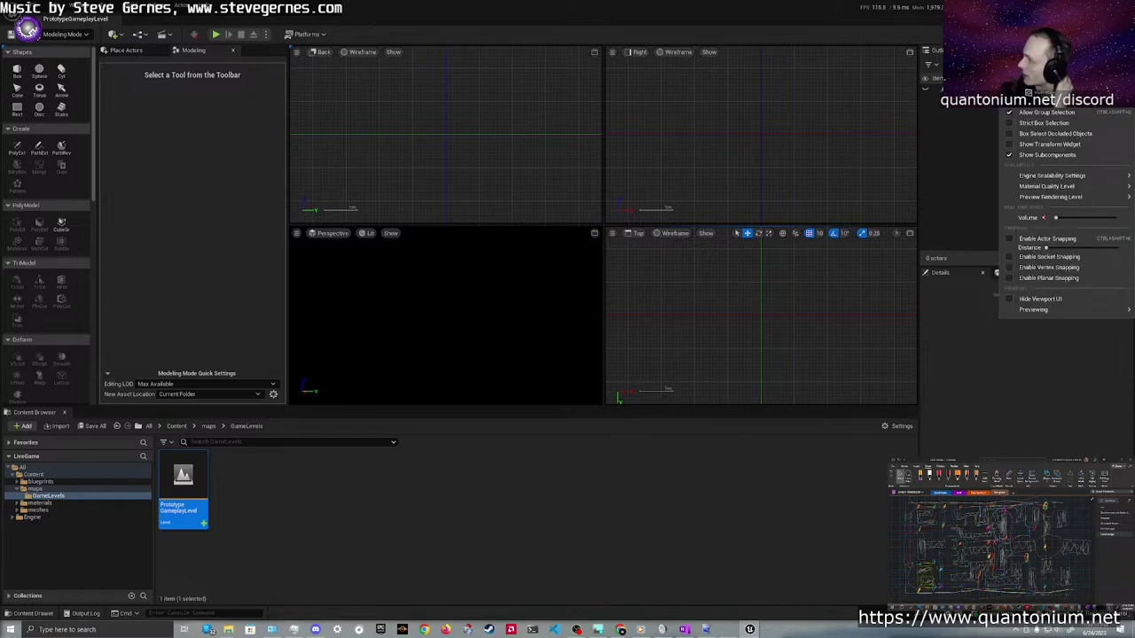
pyautogui.press('Escape')
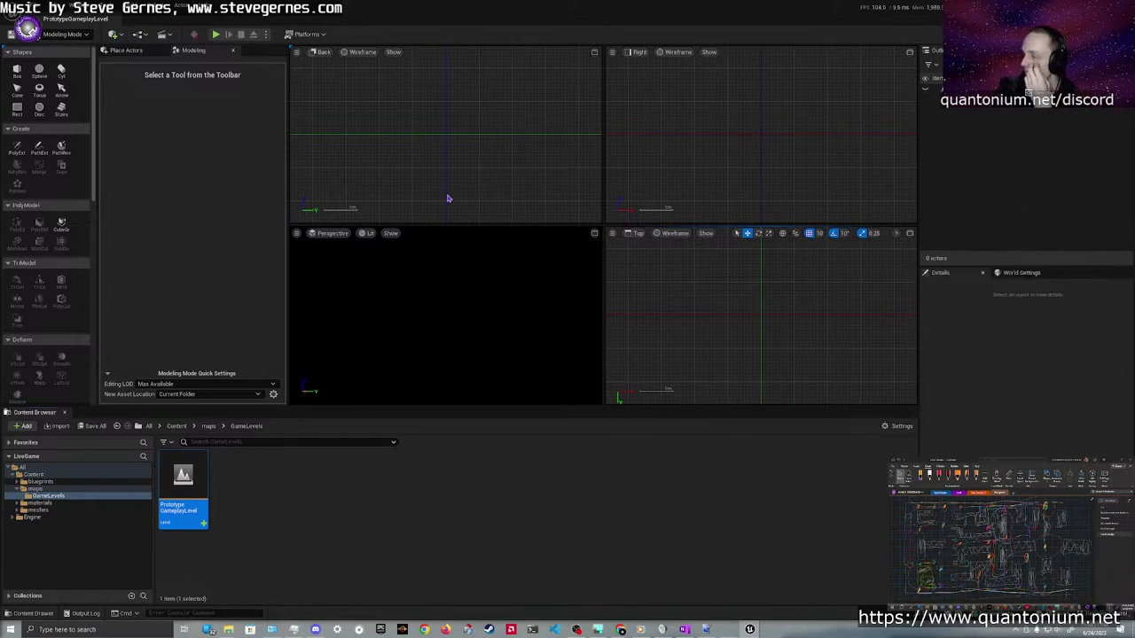
pyautogui.moveTo(747, 629)
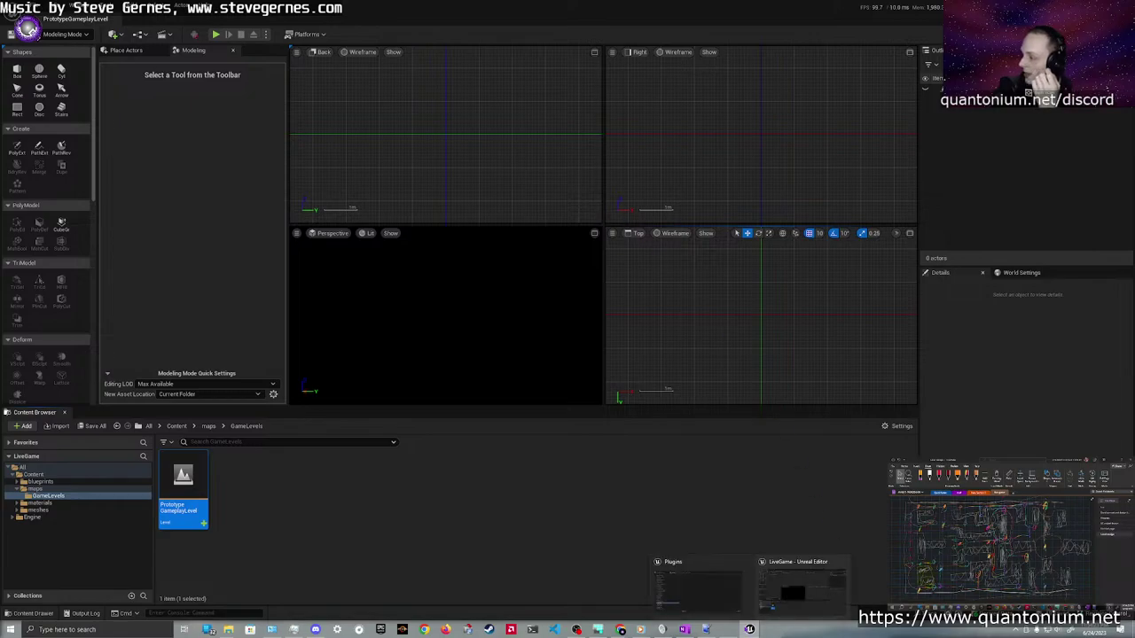
pyautogui.click(710, 590)
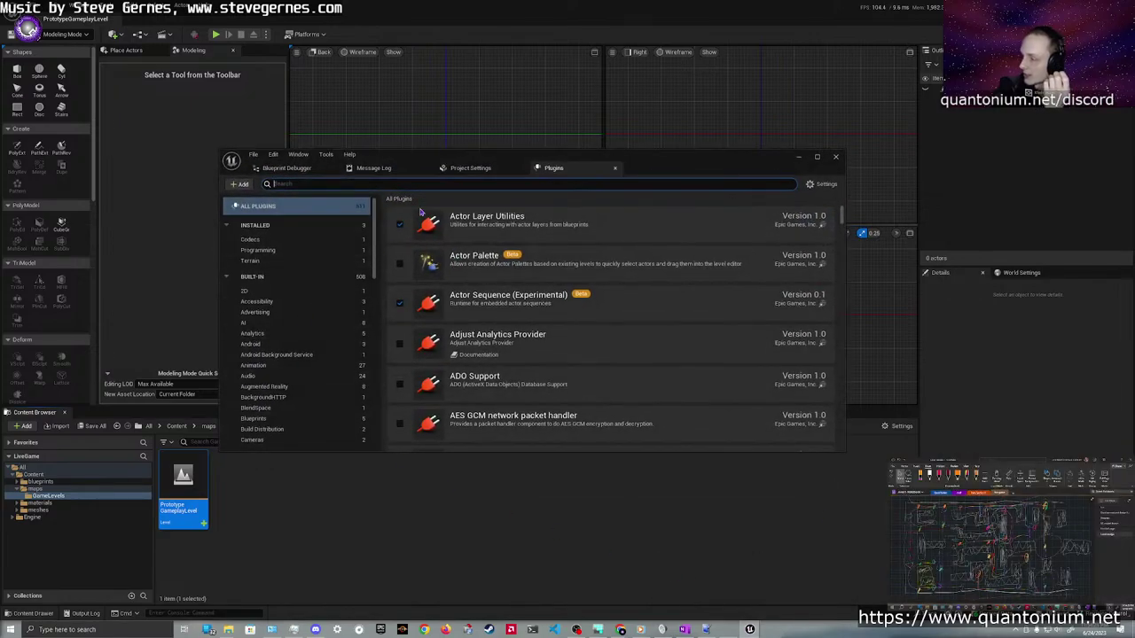
pyautogui.write('modeling')
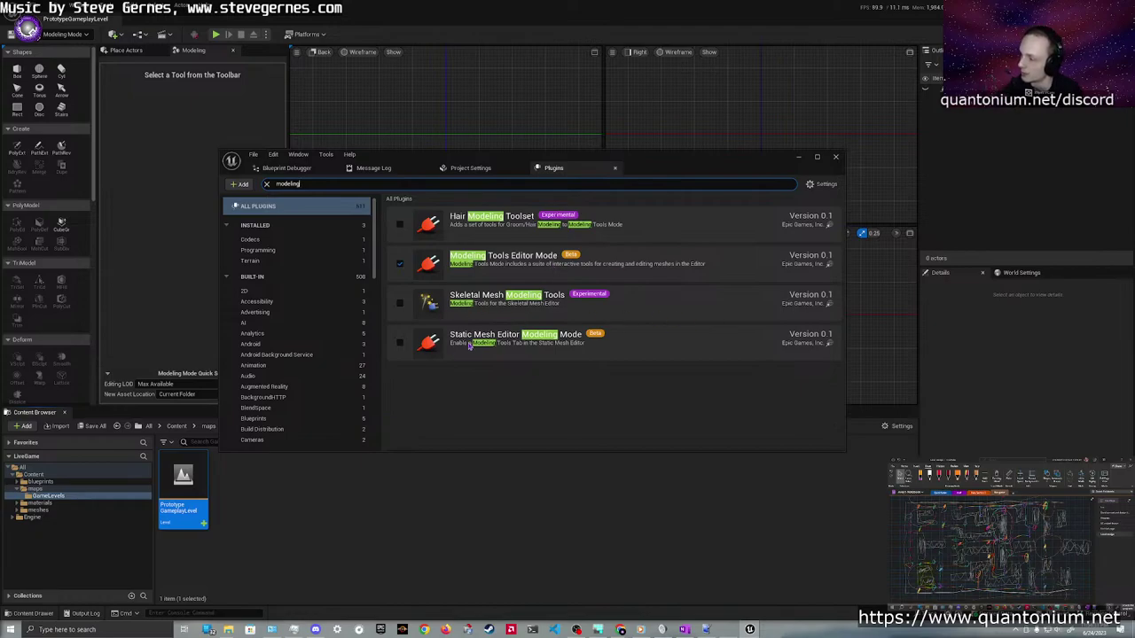
pyautogui.click(836, 157)
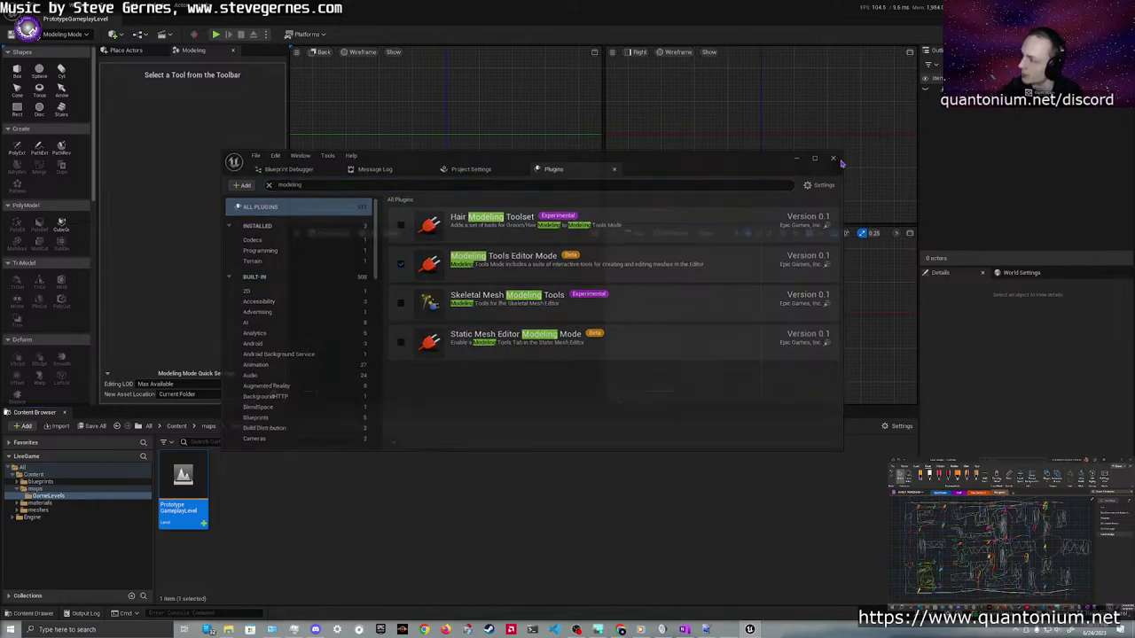
# Set the perspective viewport to Unlit while previewing a default box, and discard the box
pyautogui.click(17, 71)
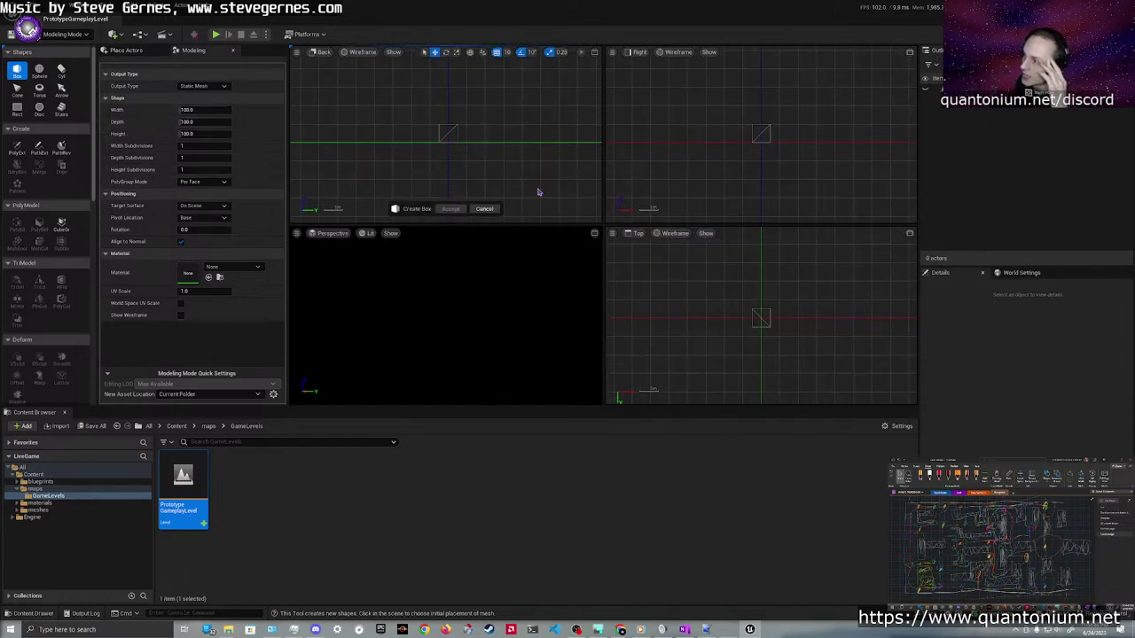
pyautogui.click(702, 157)
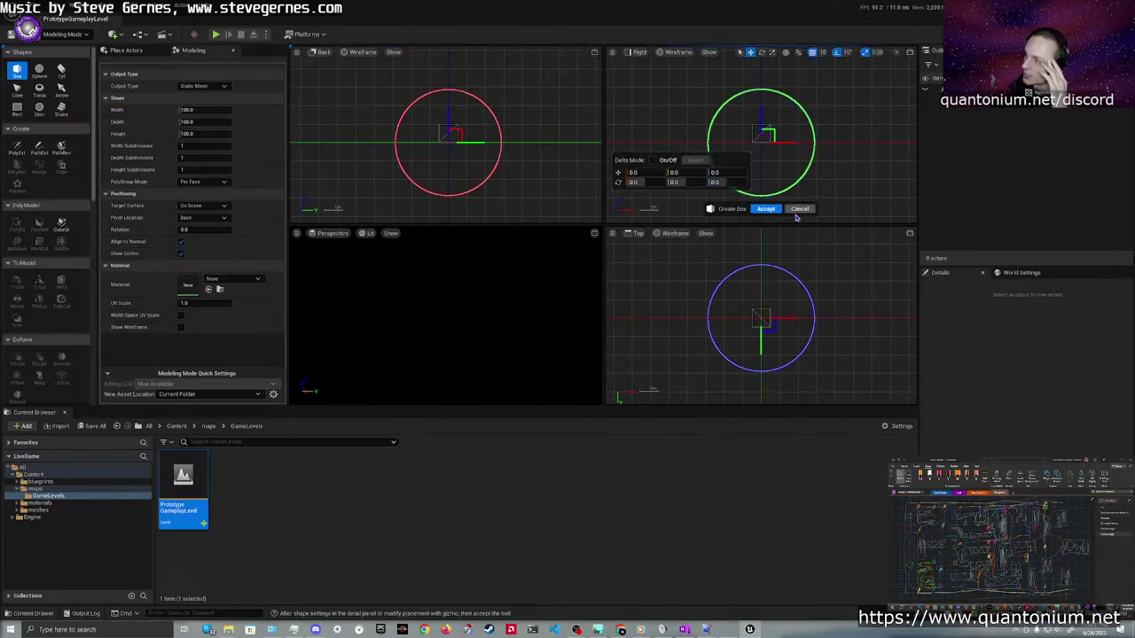
pyautogui.click(368, 233)
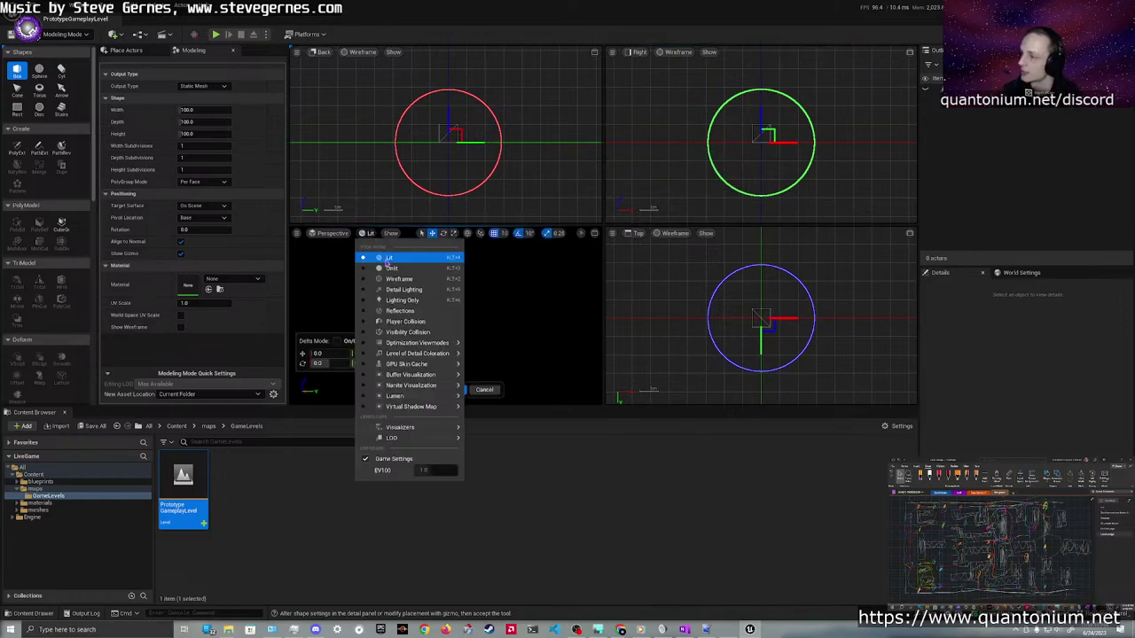
pyautogui.click(383, 266)
pyautogui.press('s')
pyautogui.moveTo(514, 363); pyautogui.dragTo(459, 321, button='right')
pyautogui.click(484, 390)
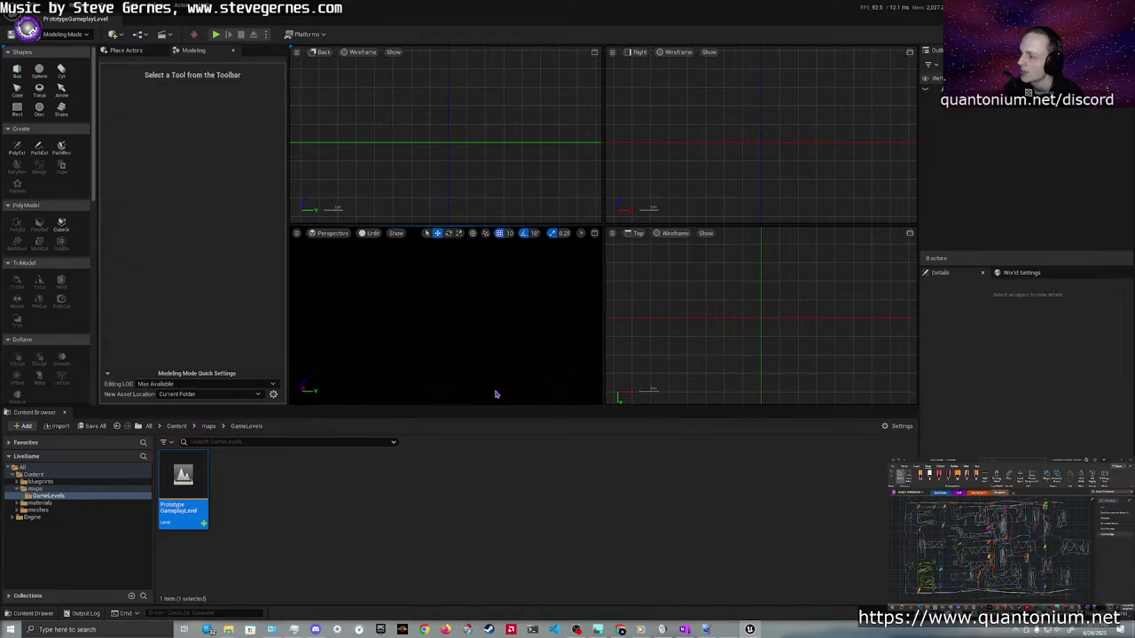
# Start the Box tool again and preview the default 100-unit box around the level's origin
pyautogui.scroll(-2, 78, 276)
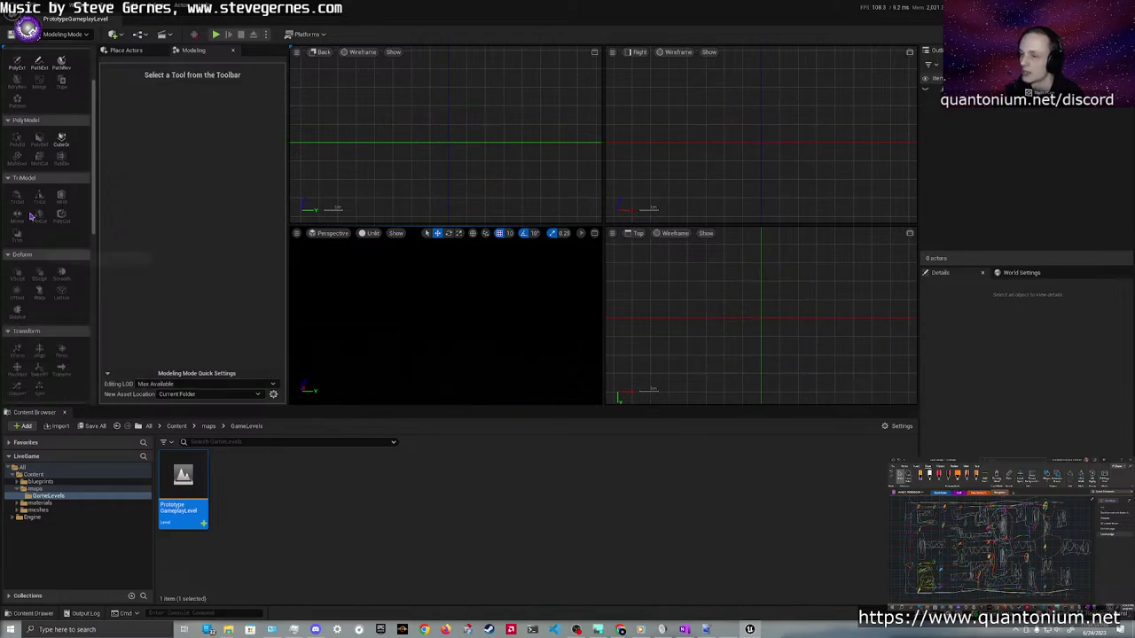
pyautogui.scroll(2, 31, 216)
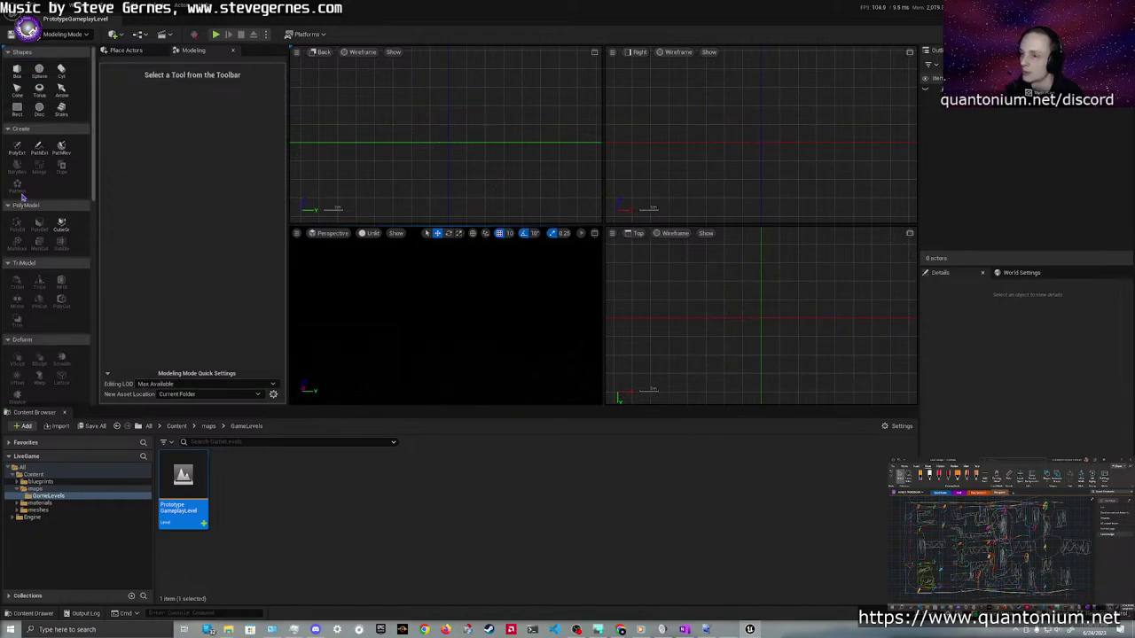
pyautogui.click(17, 147)
pyautogui.click(17, 70)
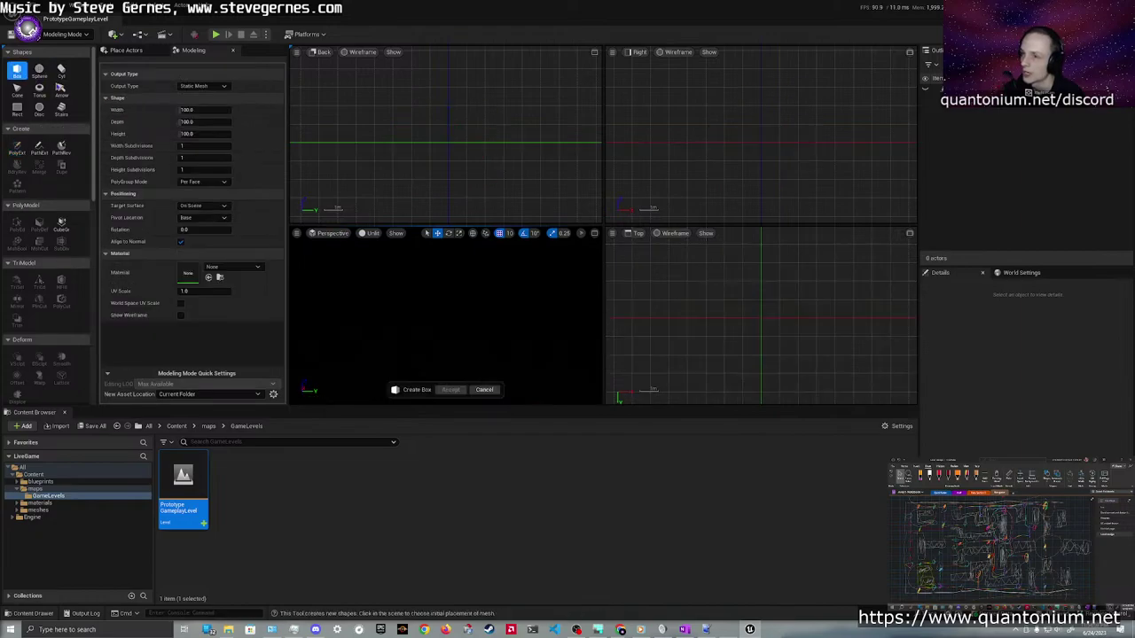
pyautogui.scroll(-3, 733, 169)
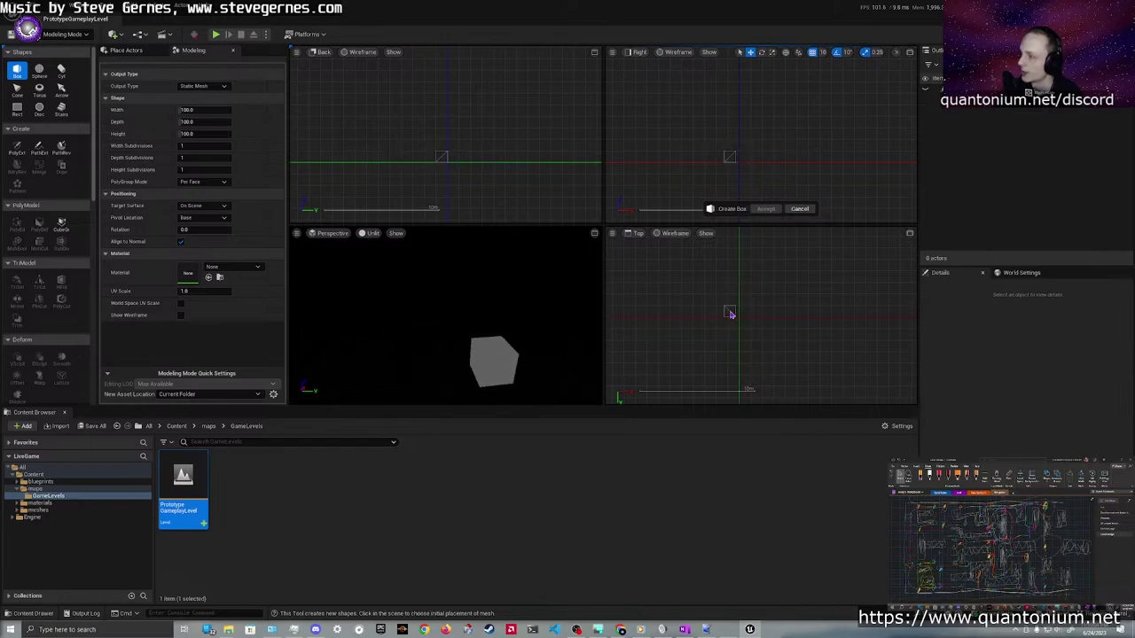
pyautogui.scroll(-2, 736, 314)
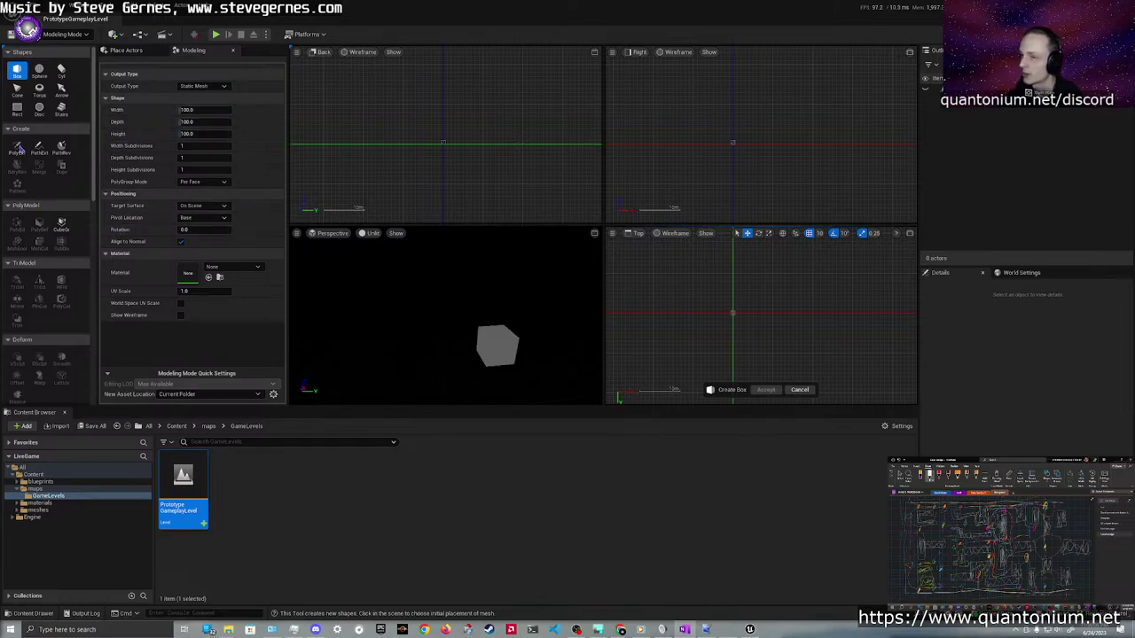
# Place the BasePlayer blueprint from the blueprints/player folder in the level at about X -10, Y 0, Z 240
pyautogui.click(206, 426)
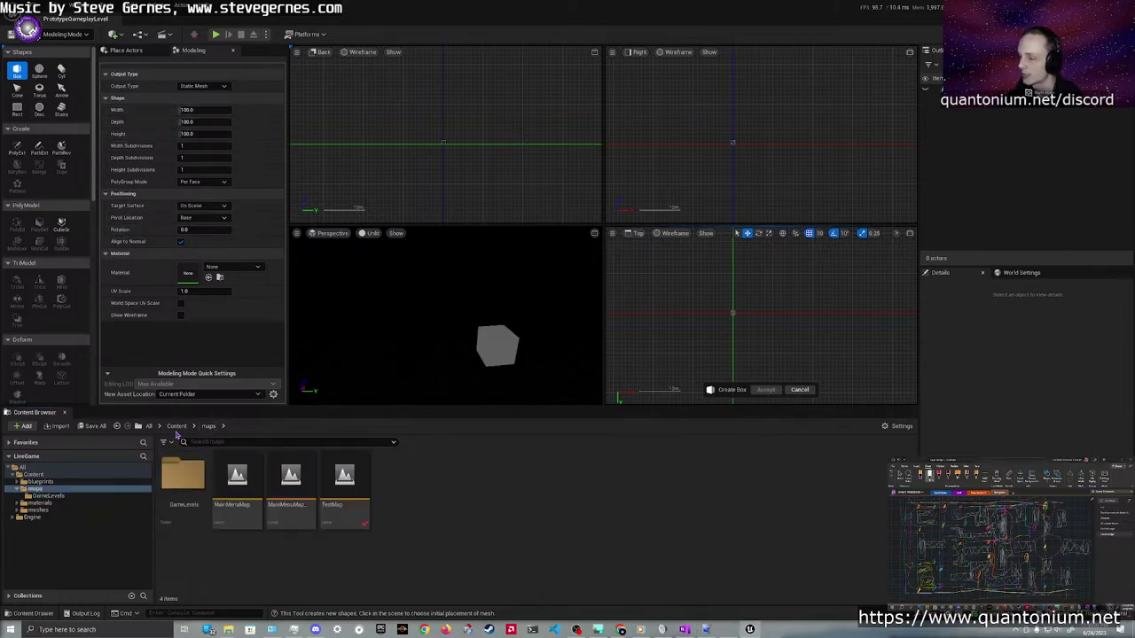
pyautogui.click(177, 426)
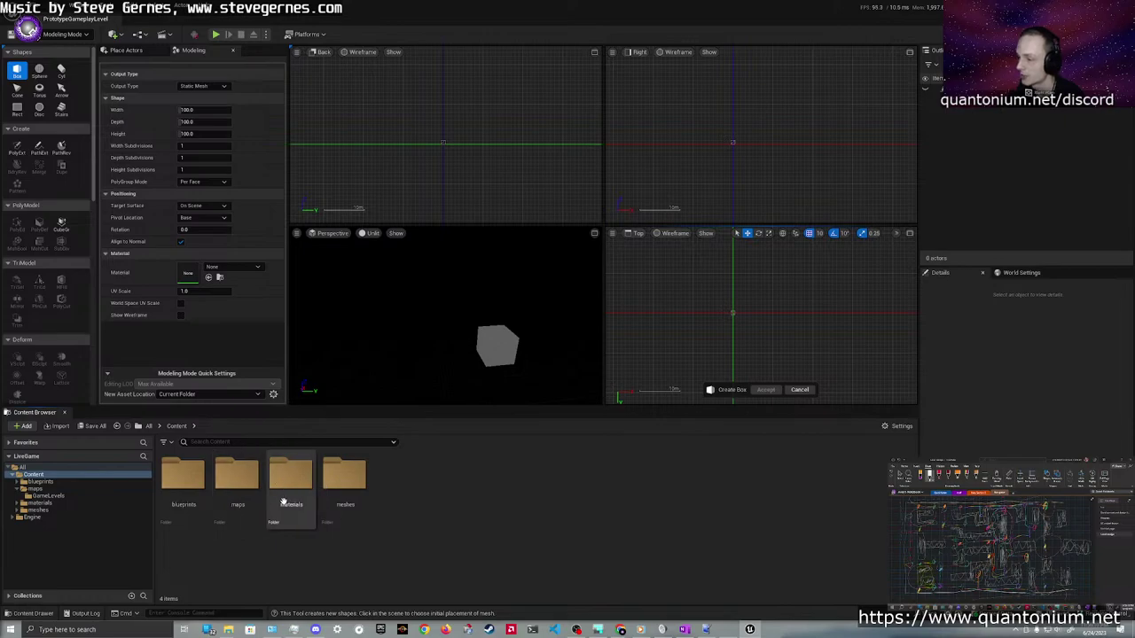
pyautogui.click(192, 504)
pyautogui.doubleClick(192, 503)
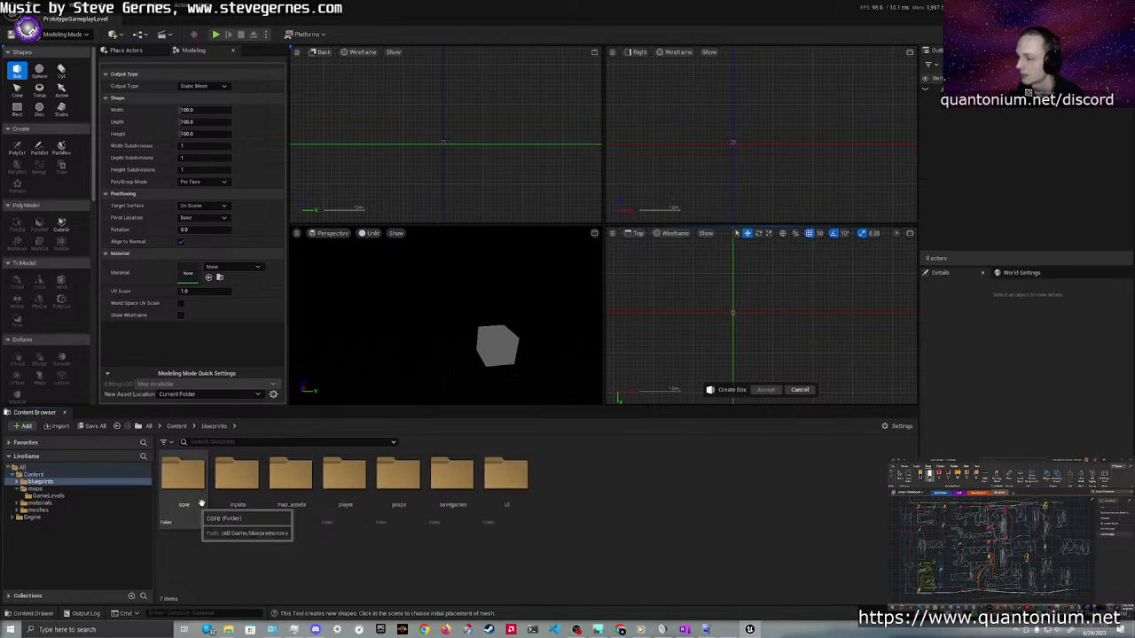
pyautogui.doubleClick(345, 483)
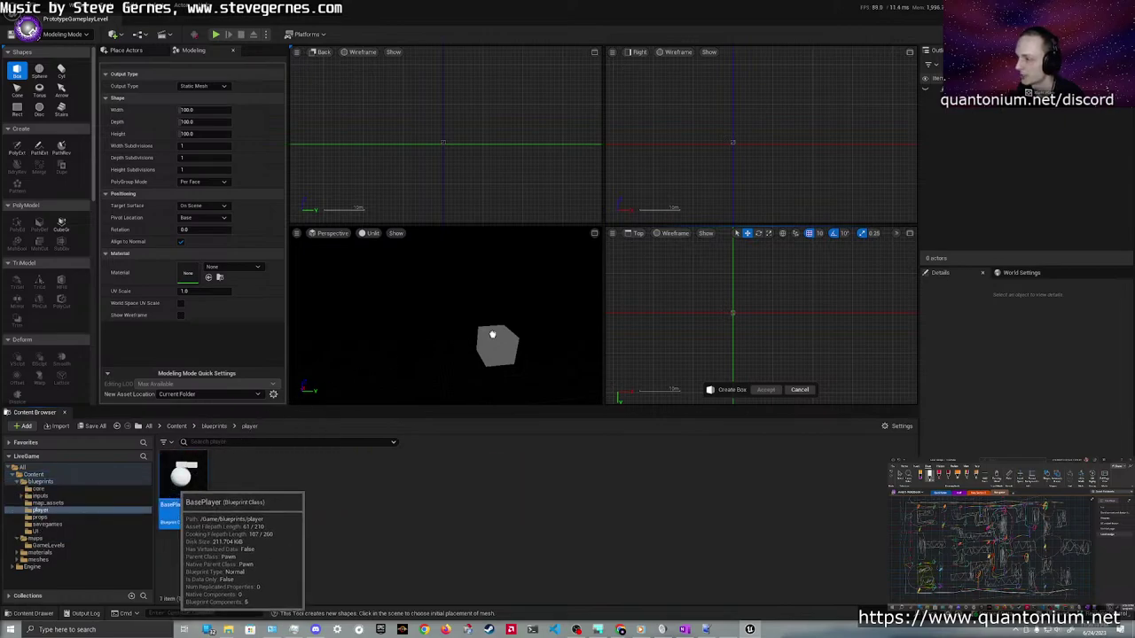
pyautogui.moveTo(177, 483); pyautogui.dragTo(732, 317)
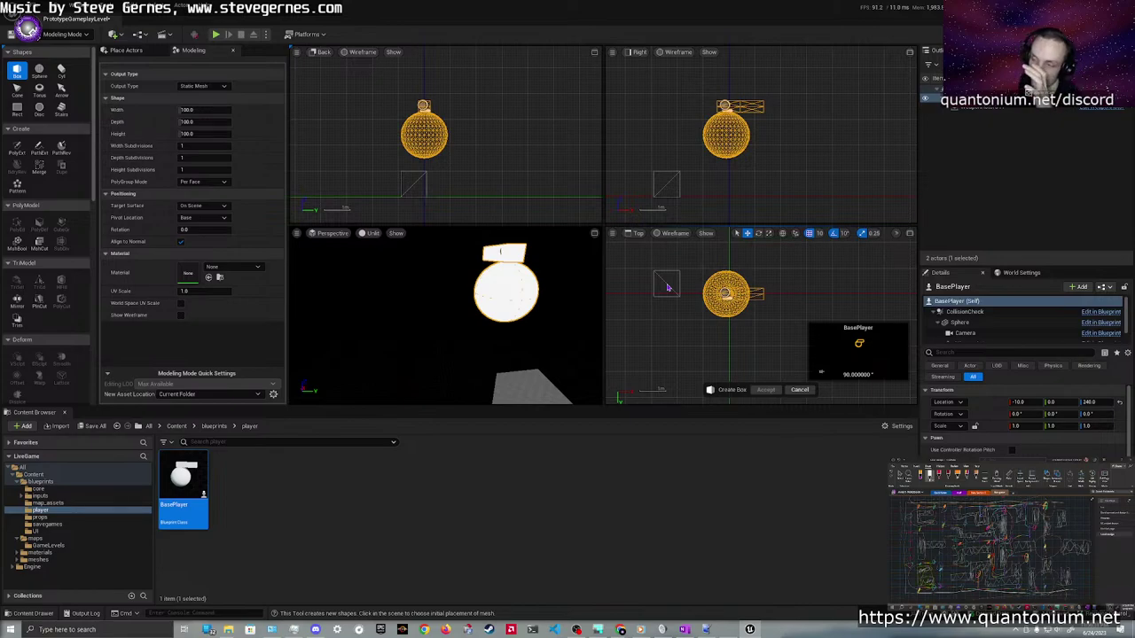
# Set the previewed box's width to 600, then increase it to 6000
pyautogui.click(203, 112)
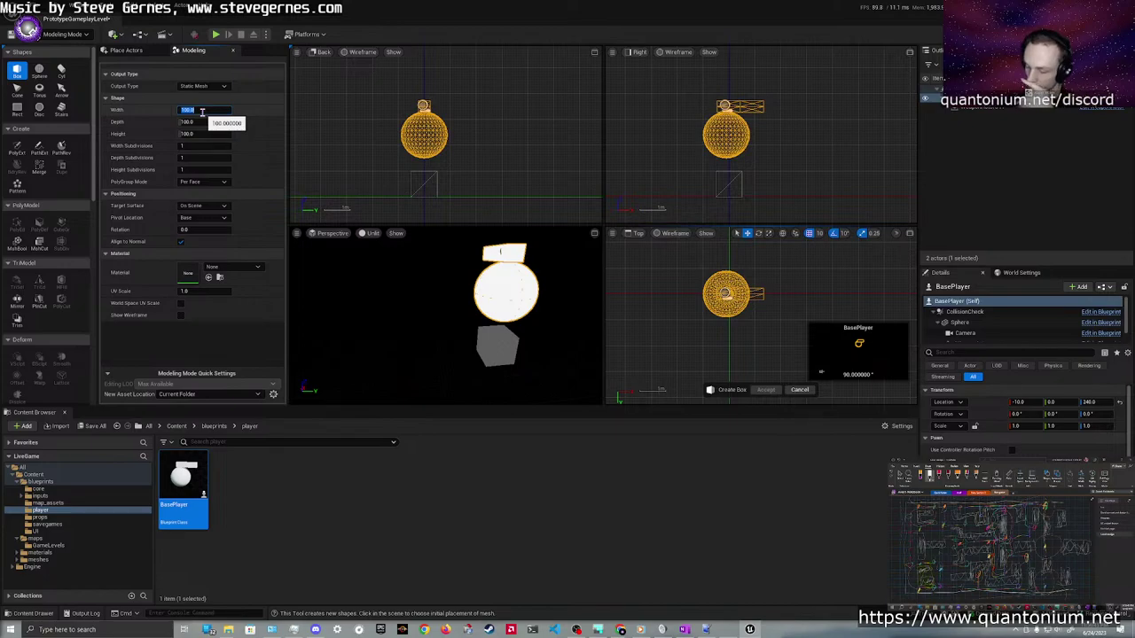
pyautogui.write('600')
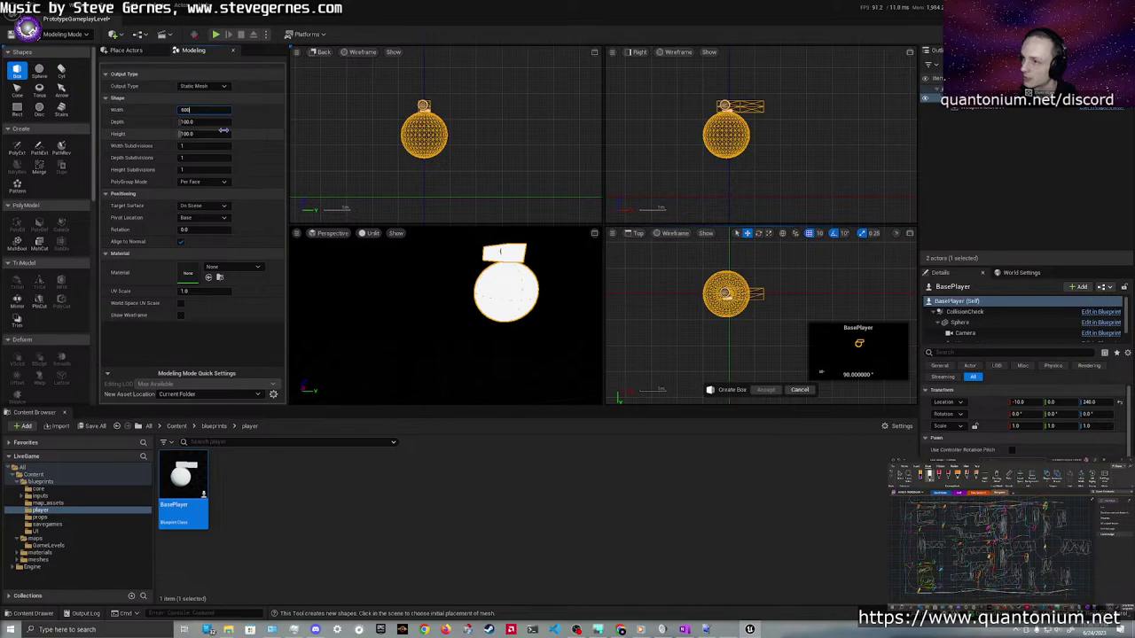
pyautogui.press('Tab')
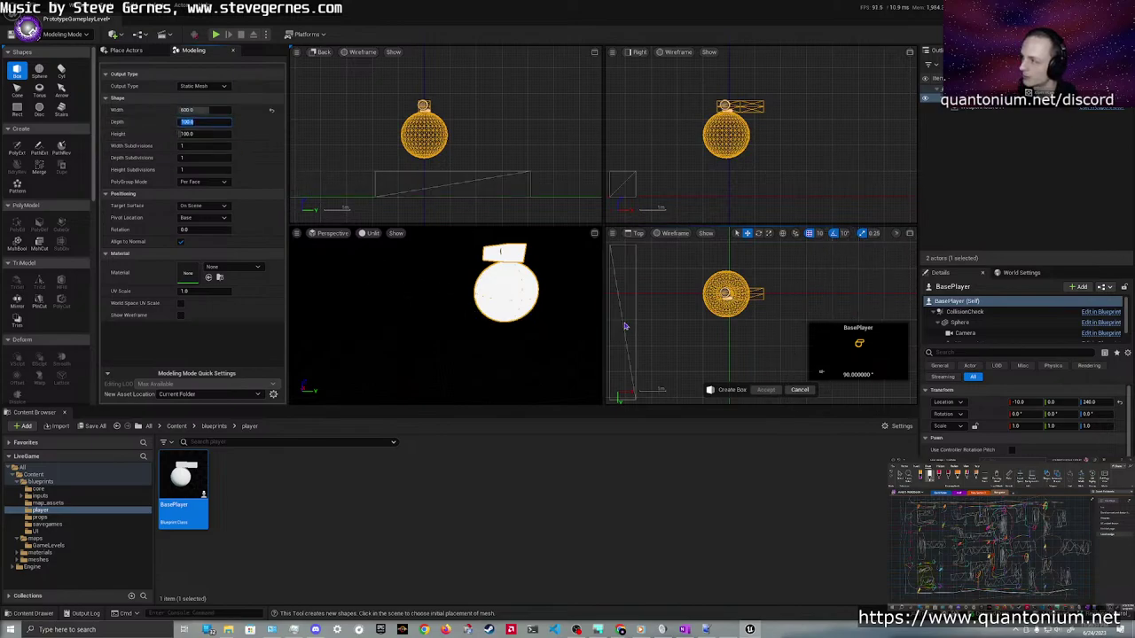
pyautogui.click(186, 110)
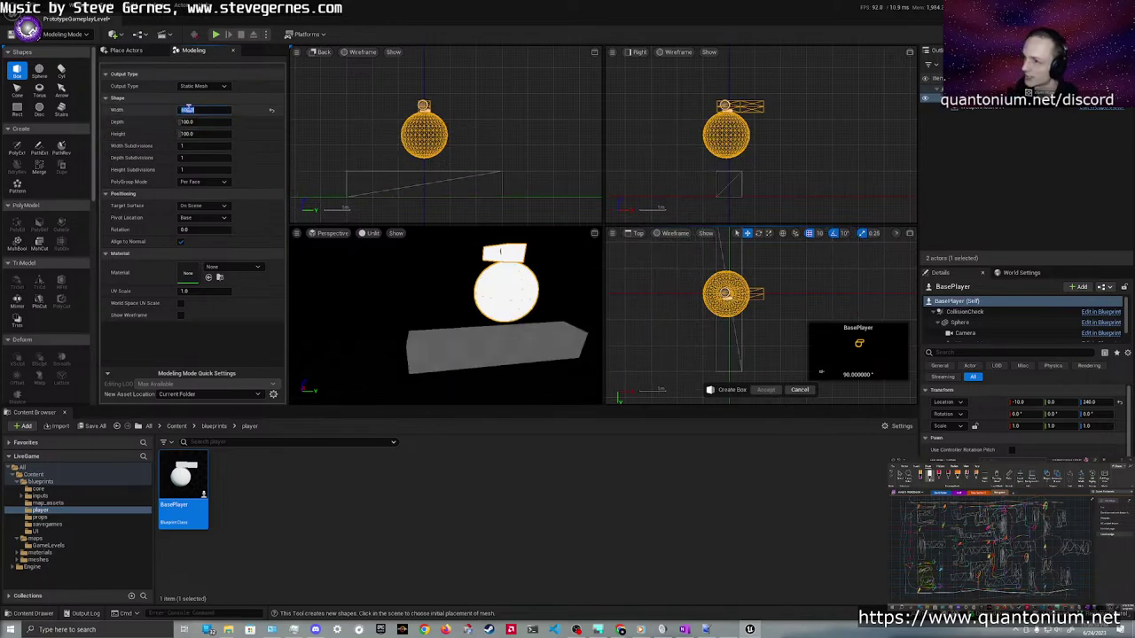
pyautogui.click(187, 110)
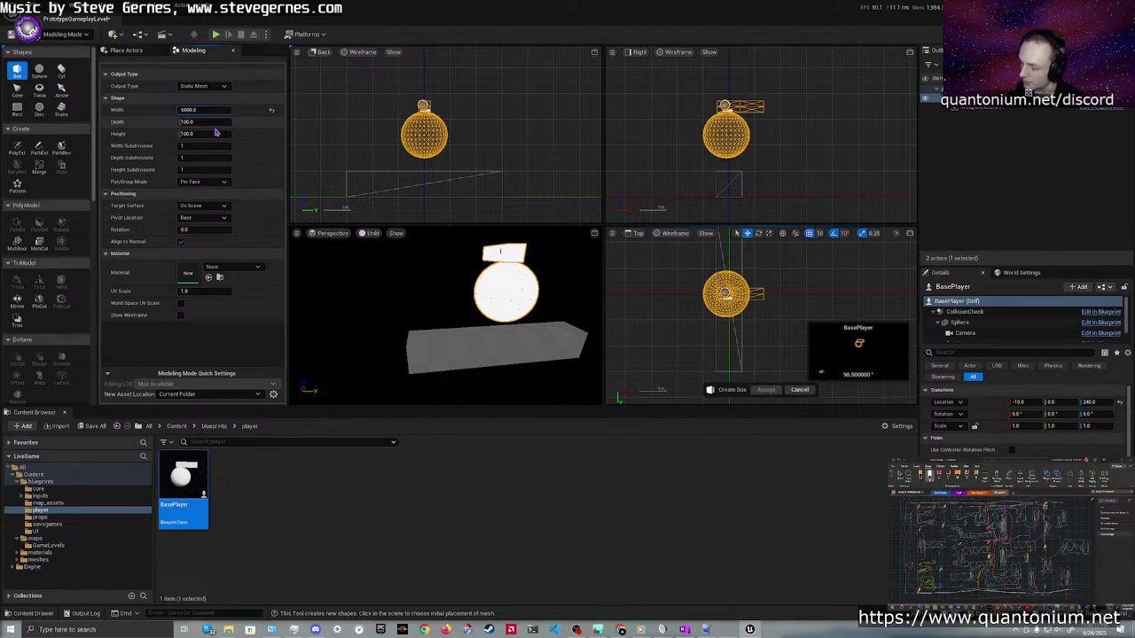
pyautogui.press('Return')
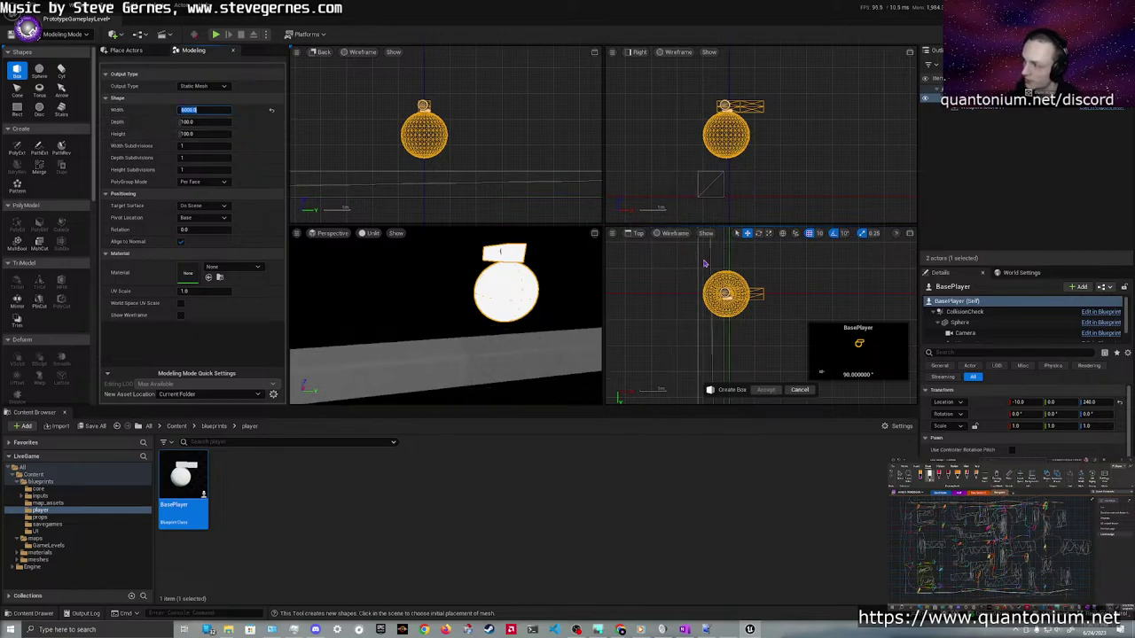
pyautogui.scroll(-4, 671, 309)
pyautogui.scroll(-3, 674, 315)
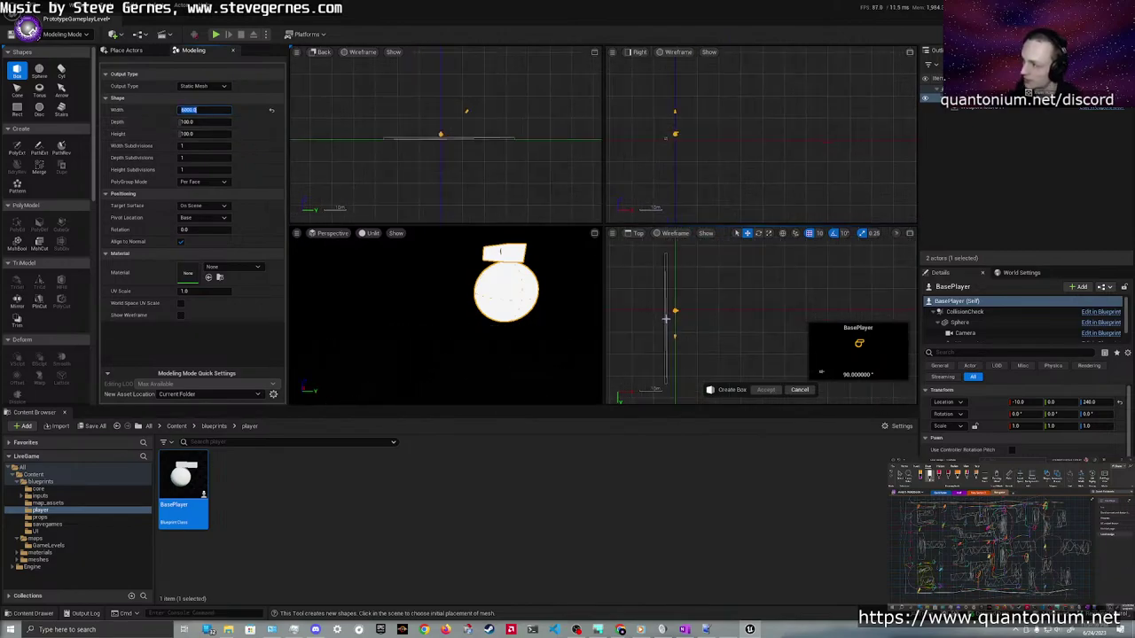
pyautogui.scroll(2, 681, 325)
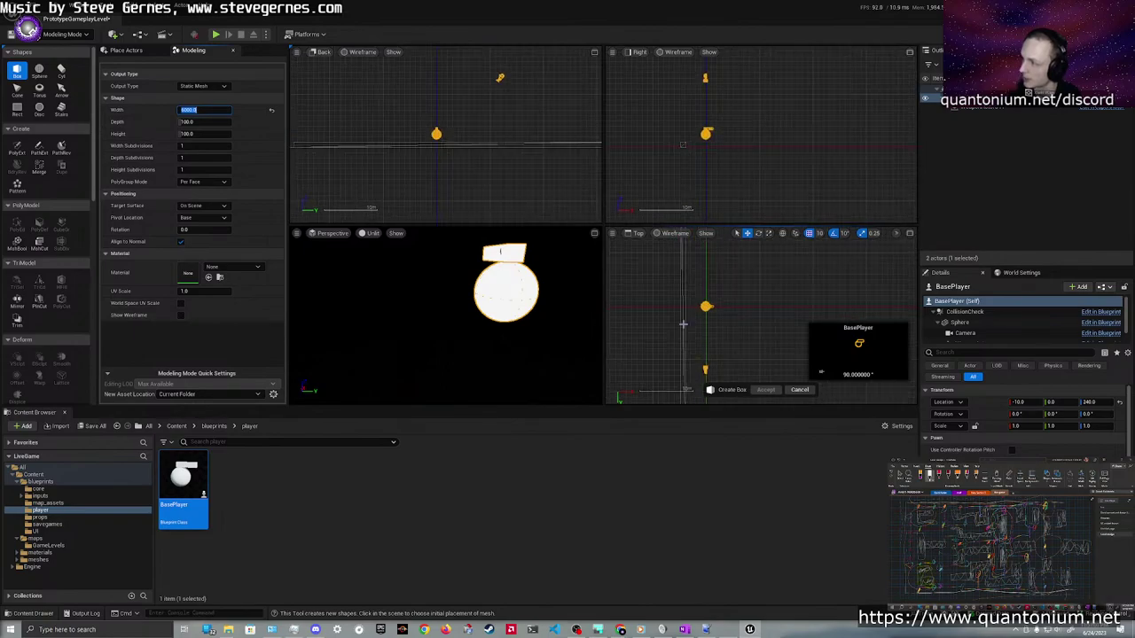
# Set the box's depth to 16000 and place it near the level's origin beneath the BasePlayer
pyautogui.click(205, 123)
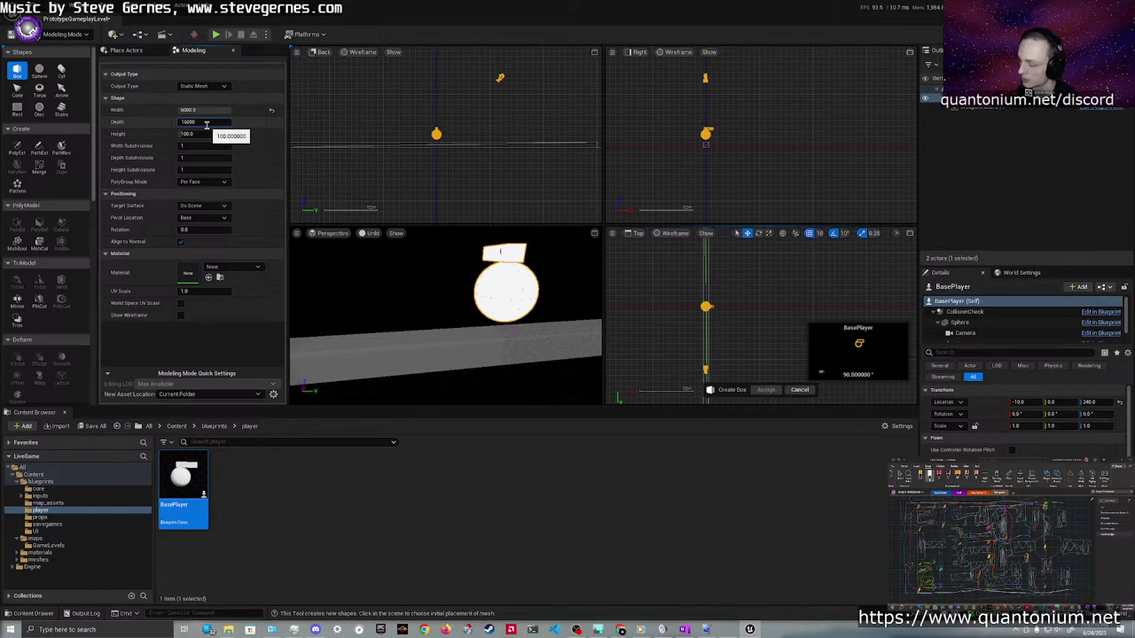
pyautogui.click(205, 134)
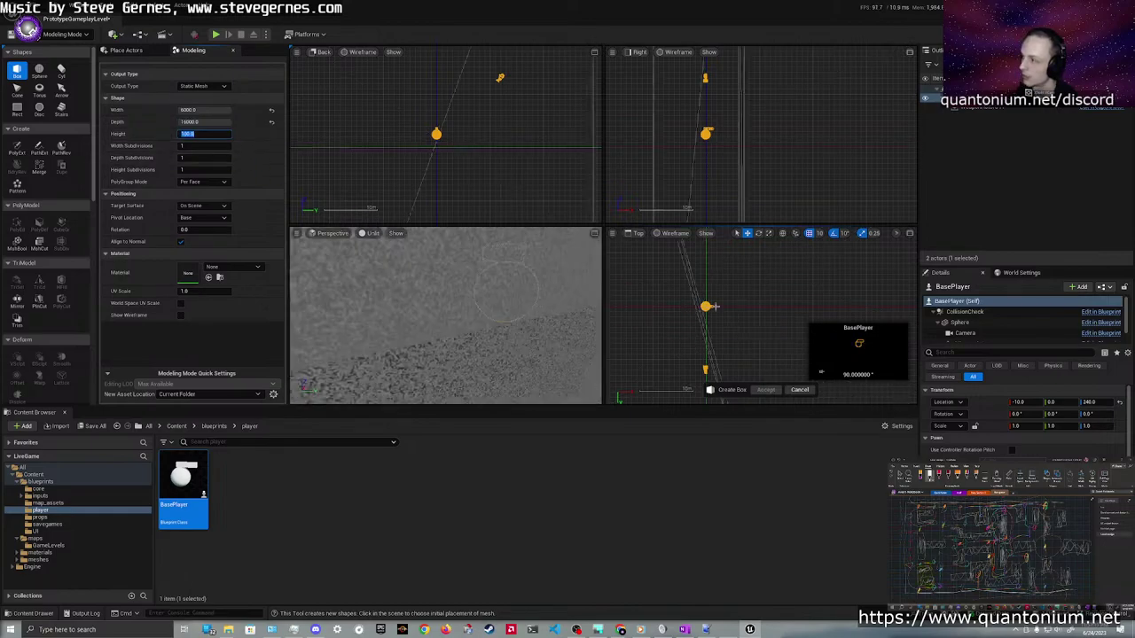
pyautogui.scroll(3, 727, 307)
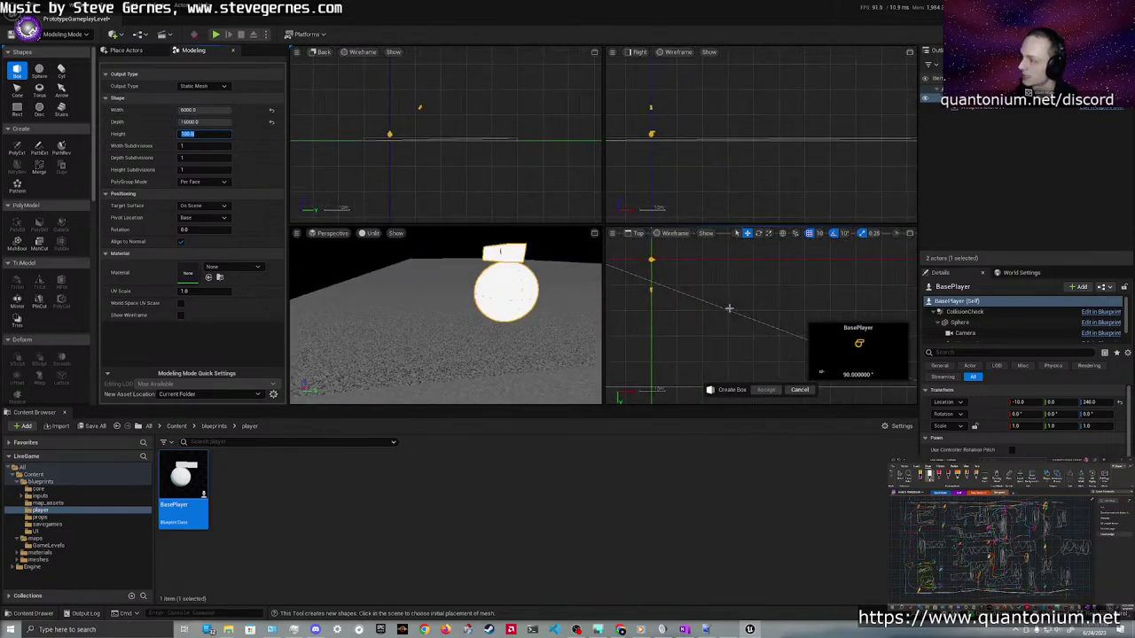
pyautogui.scroll(4, 718, 293)
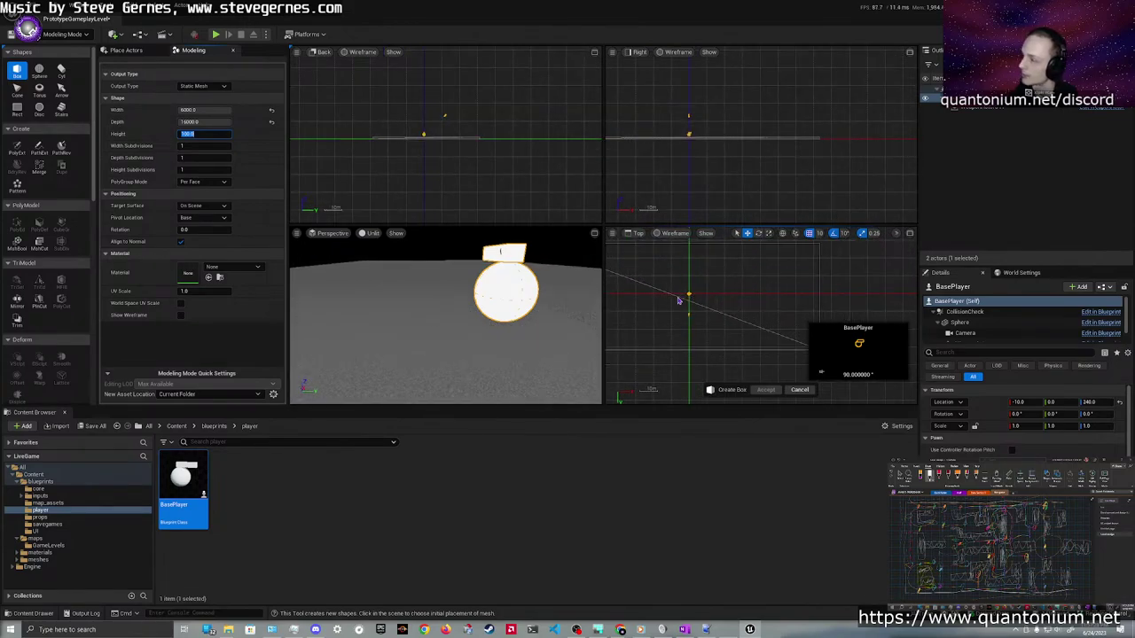
pyautogui.scroll(2, 679, 299)
pyautogui.scroll(-3, 680, 300)
pyautogui.click(696, 301)
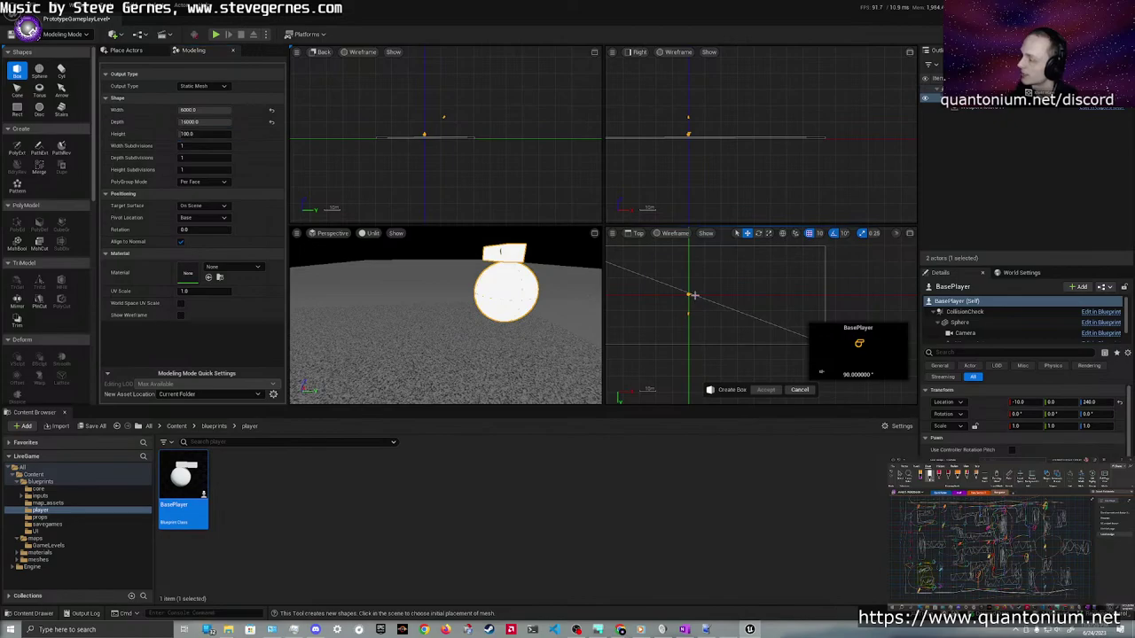
# Centre the placed floor box on the level's origin by setting its X and Y position to 0
pyautogui.click(650, 353)
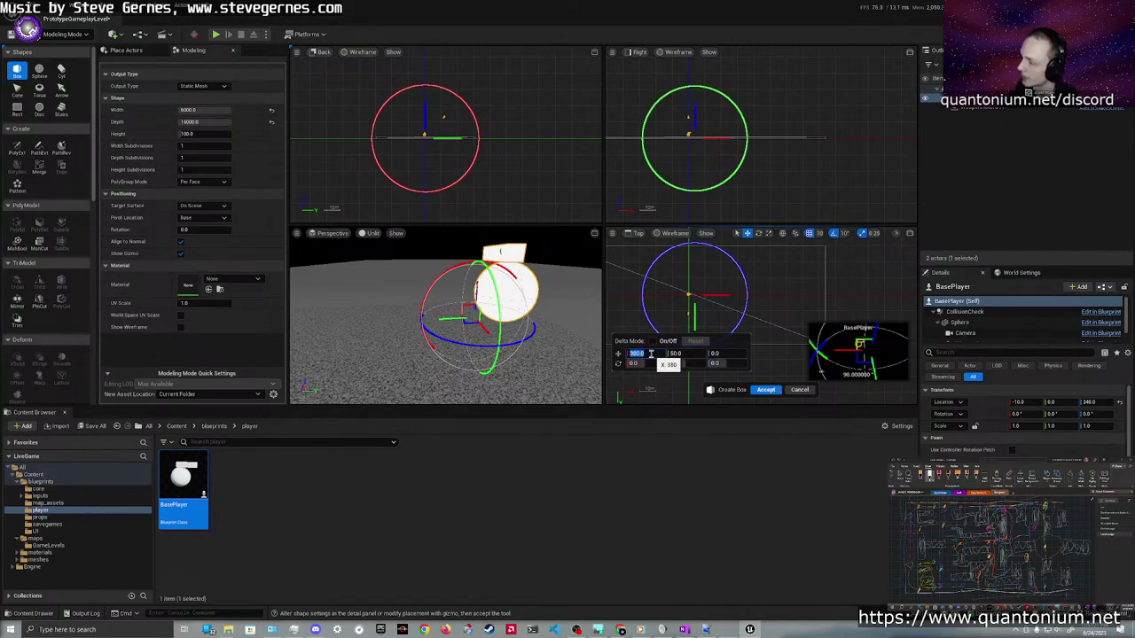
pyautogui.write('0')
pyautogui.press('Tab')
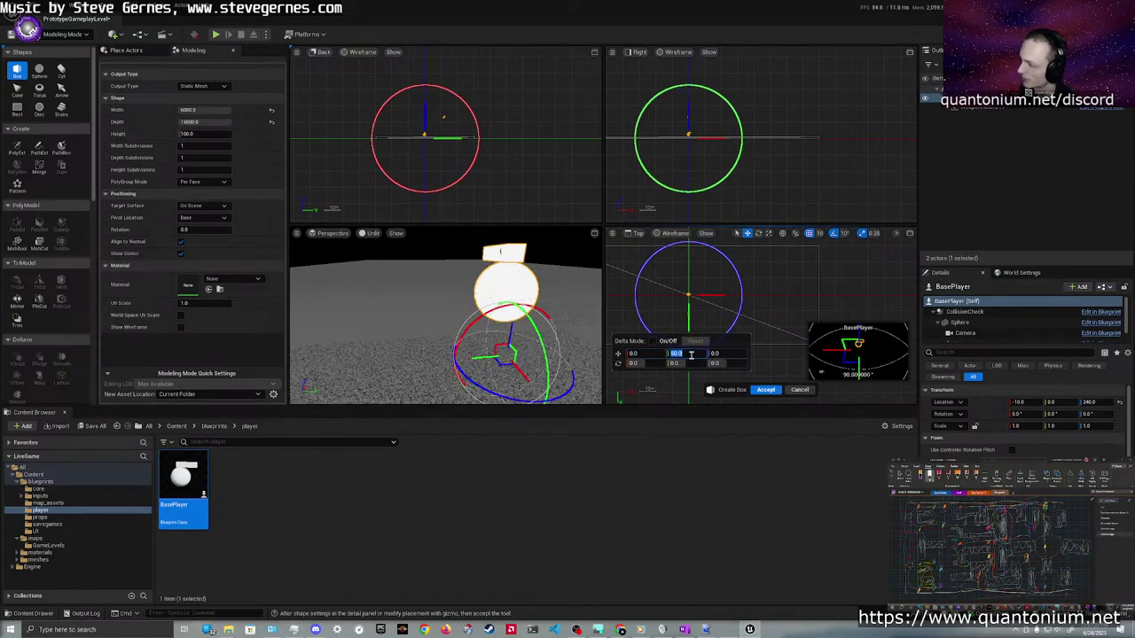
pyautogui.write('0')
pyautogui.click(683, 363)
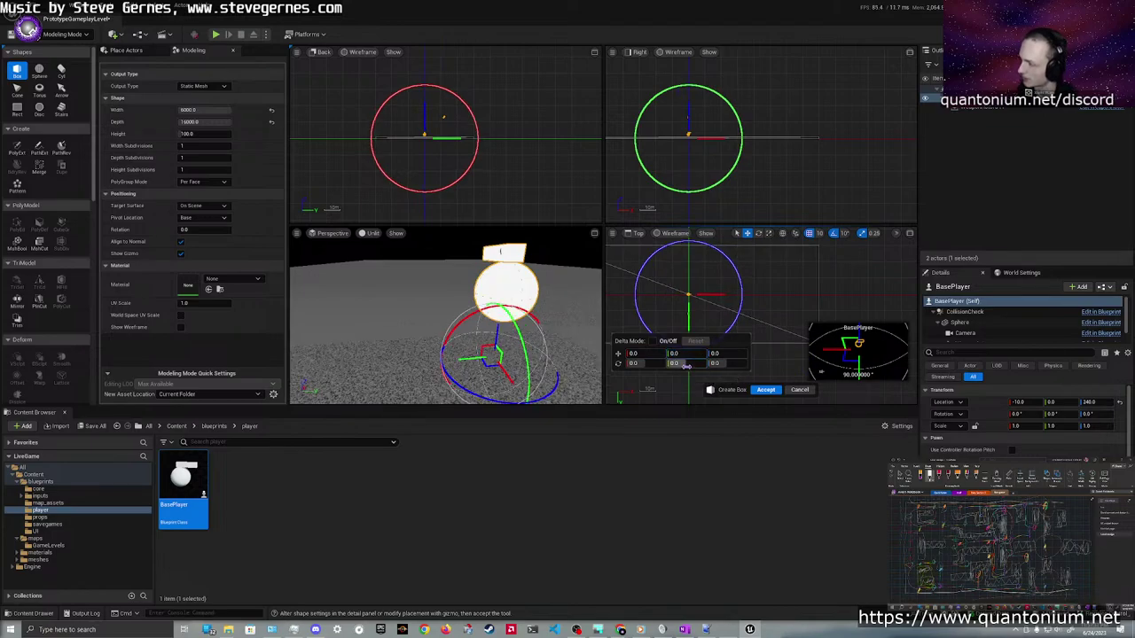
# Move the floor box down along the vertical axis to Z -100
pyautogui.scroll(7, 690, 290)
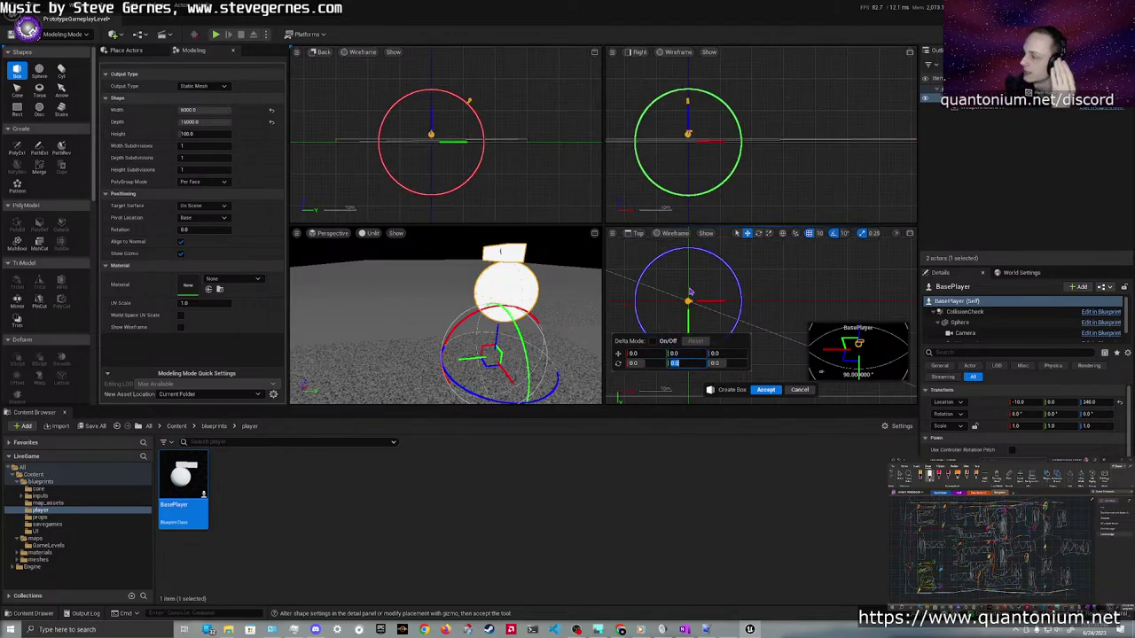
pyautogui.scroll(7, 675, 159)
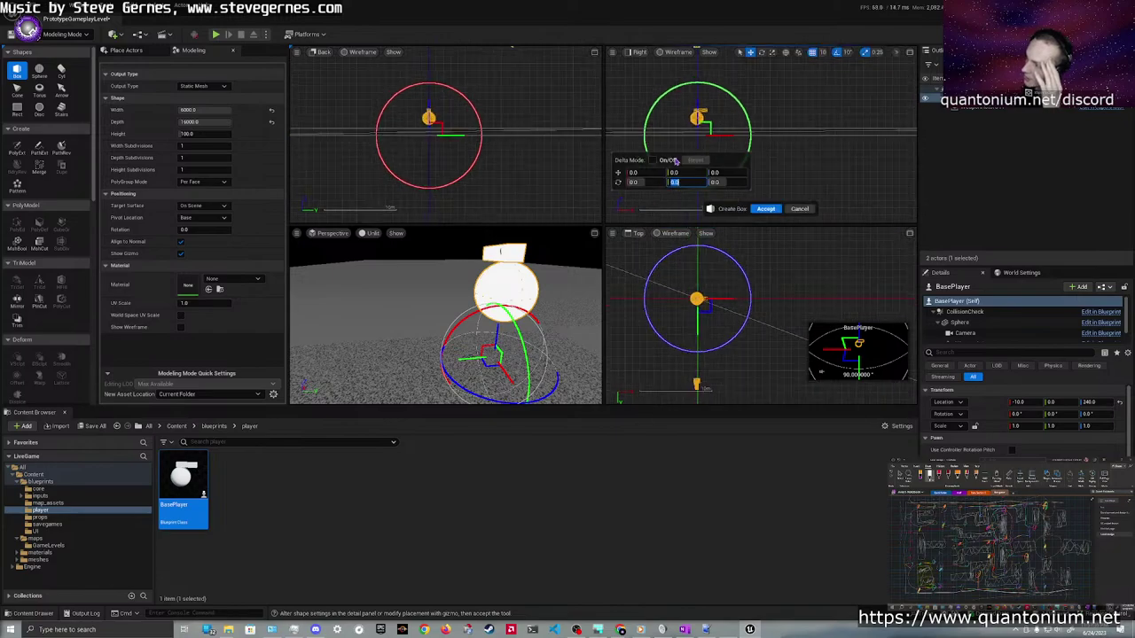
pyautogui.scroll(7, 684, 108)
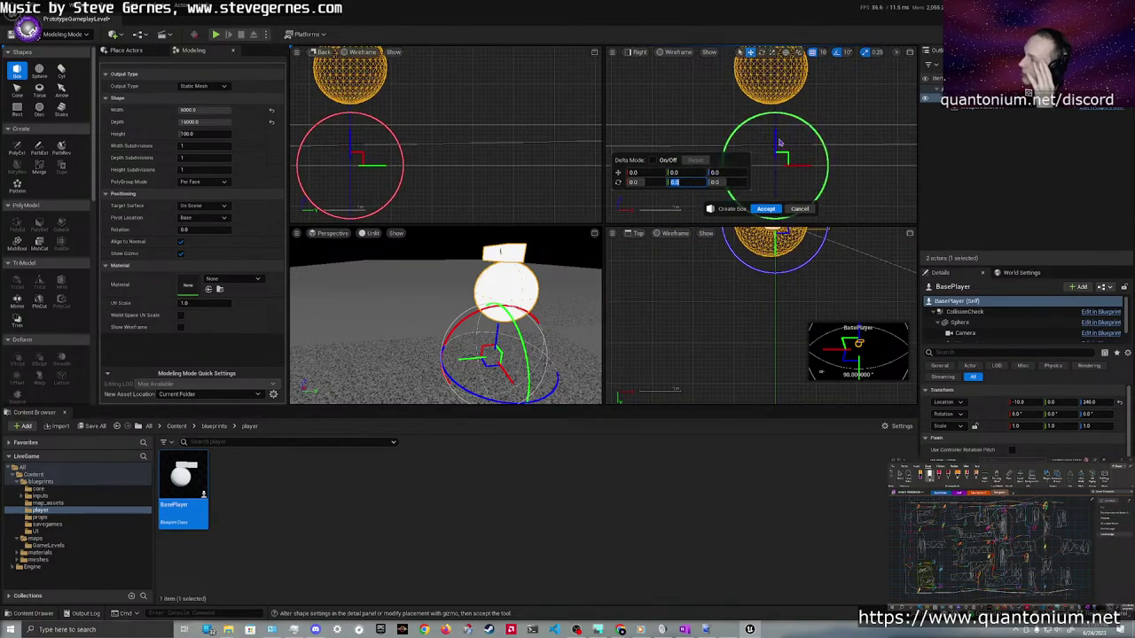
pyautogui.moveTo(774, 135); pyautogui.dragTo(776, 180)
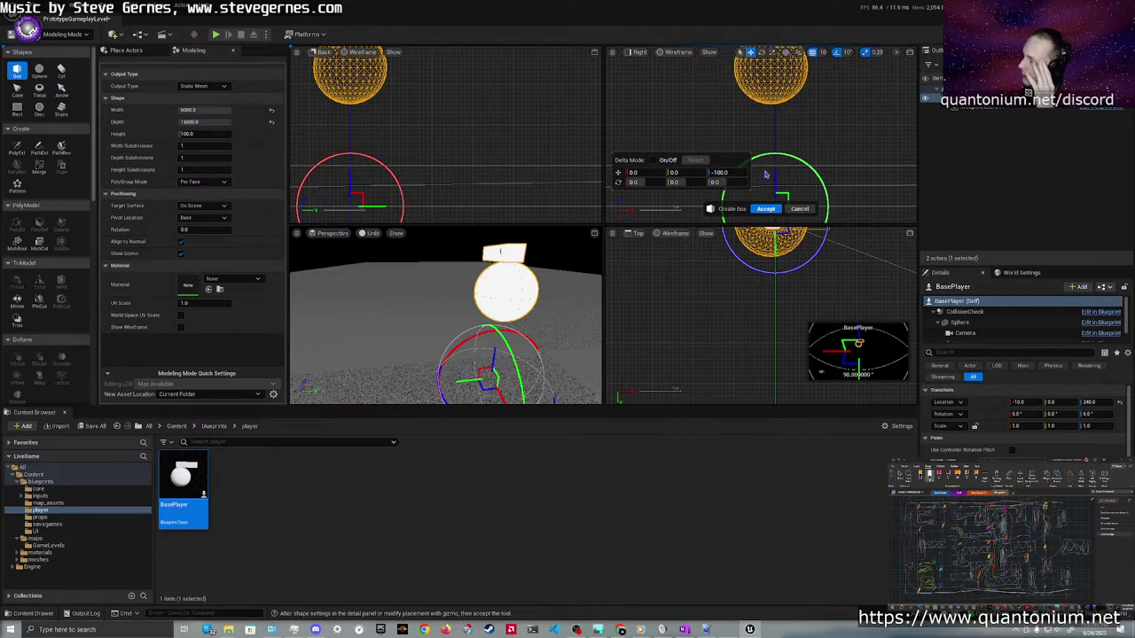
pyautogui.scroll(-3, 773, 175)
pyautogui.scroll(1, 770, 184)
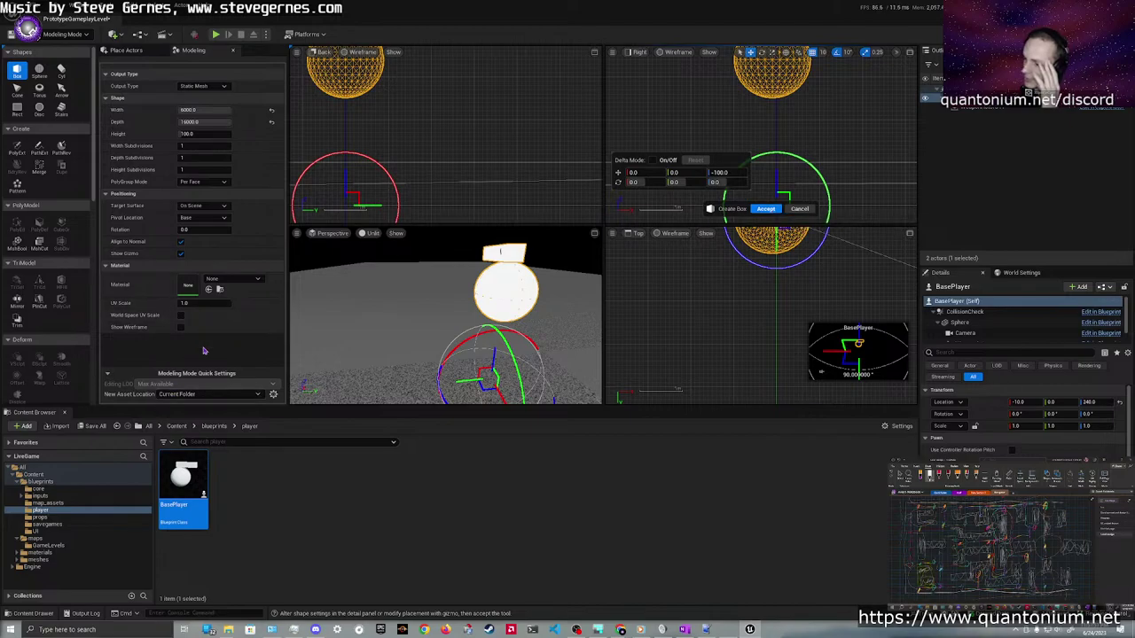
# Go to the materials/map content folder
pyautogui.click(213, 427)
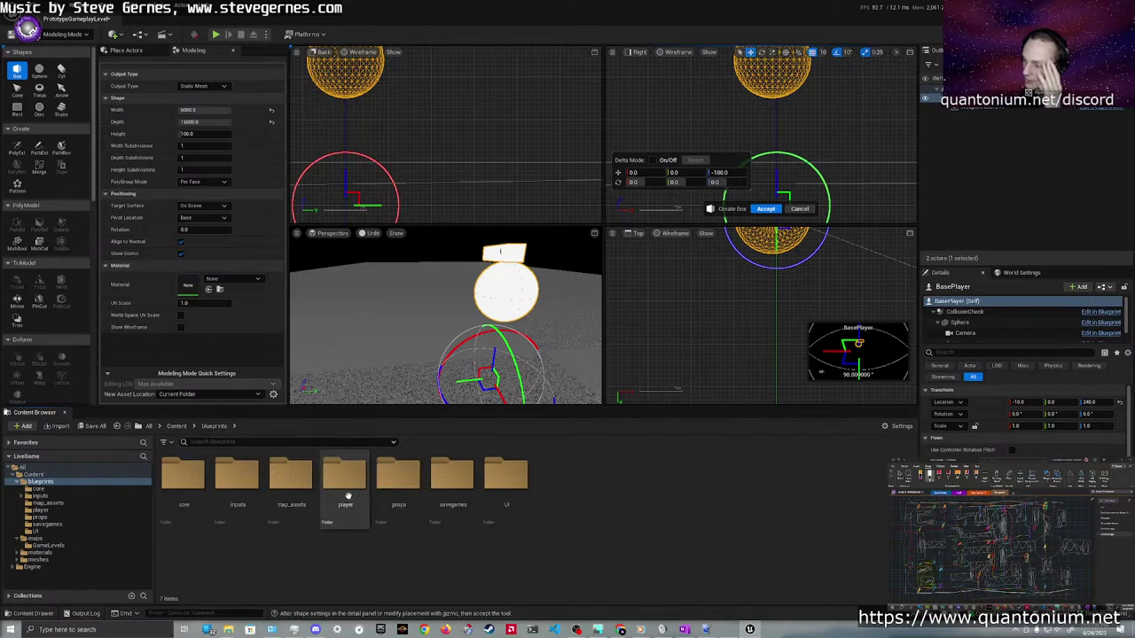
pyautogui.click(176, 427)
pyautogui.click(299, 493)
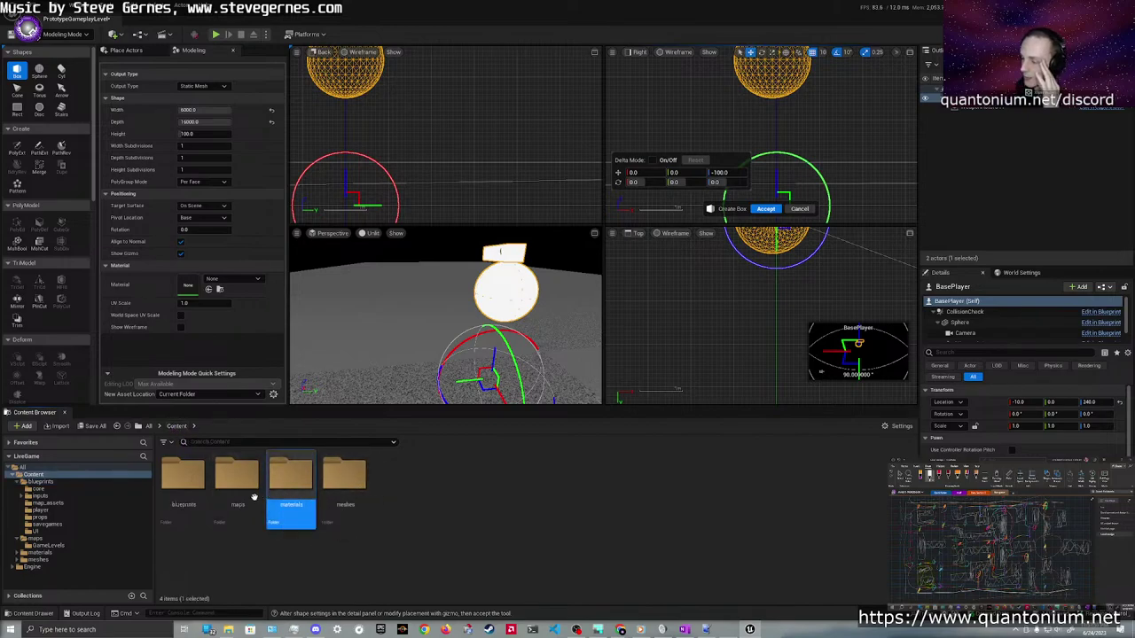
pyautogui.doubleClick(298, 493)
pyautogui.click(204, 485)
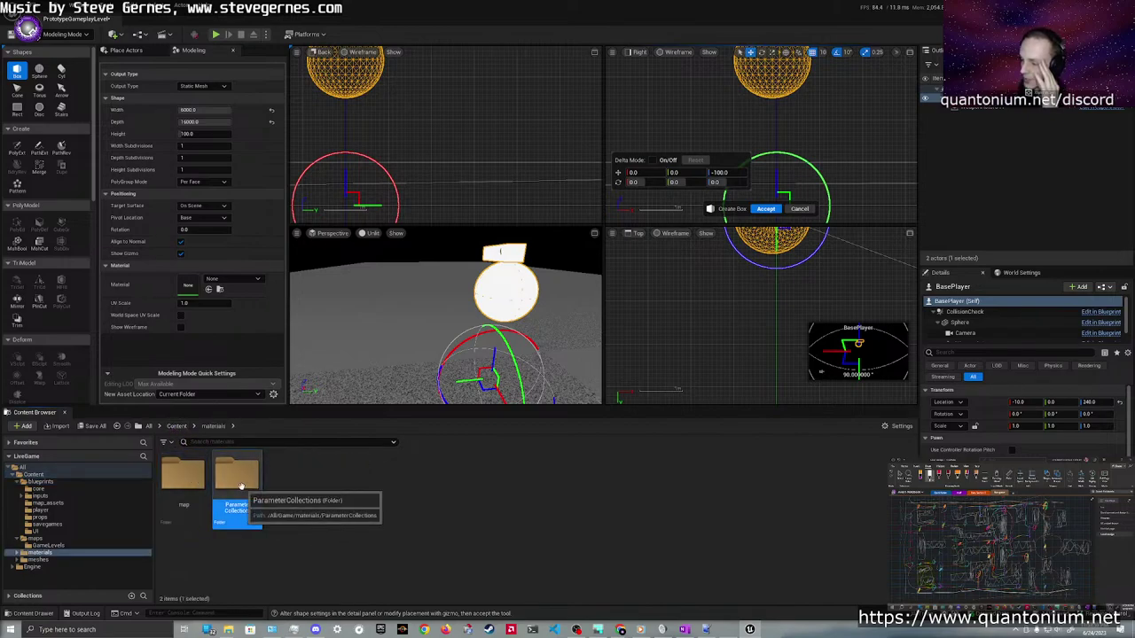
pyautogui.doubleClick(193, 490)
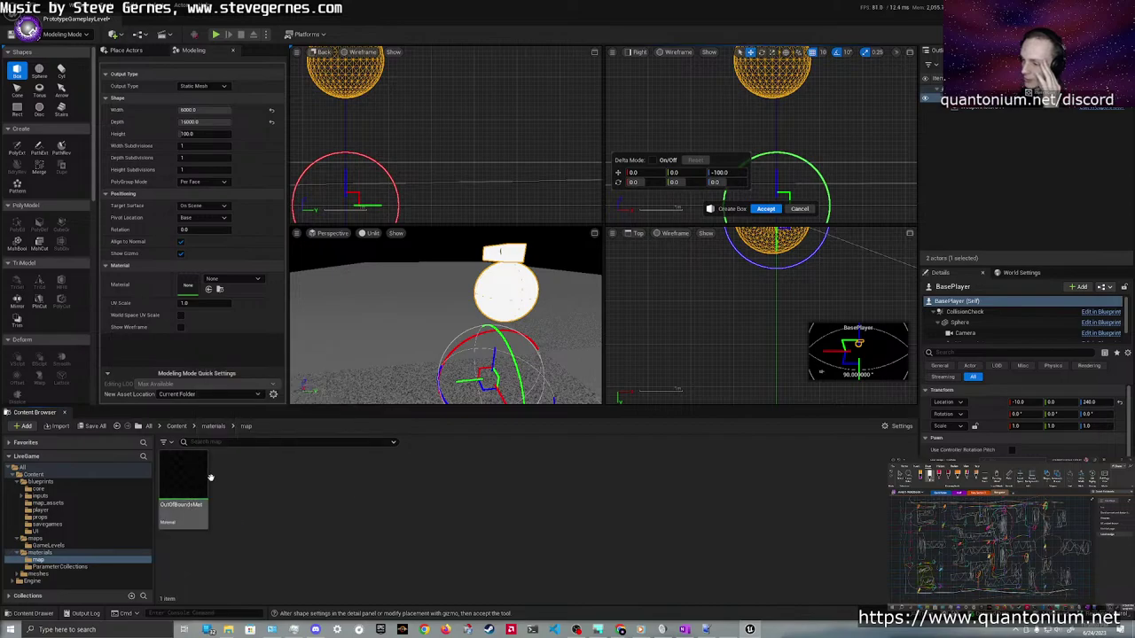
# Create a material named BaseMat in the map materials folder and open it for editing
pyautogui.rightClick(253, 471)
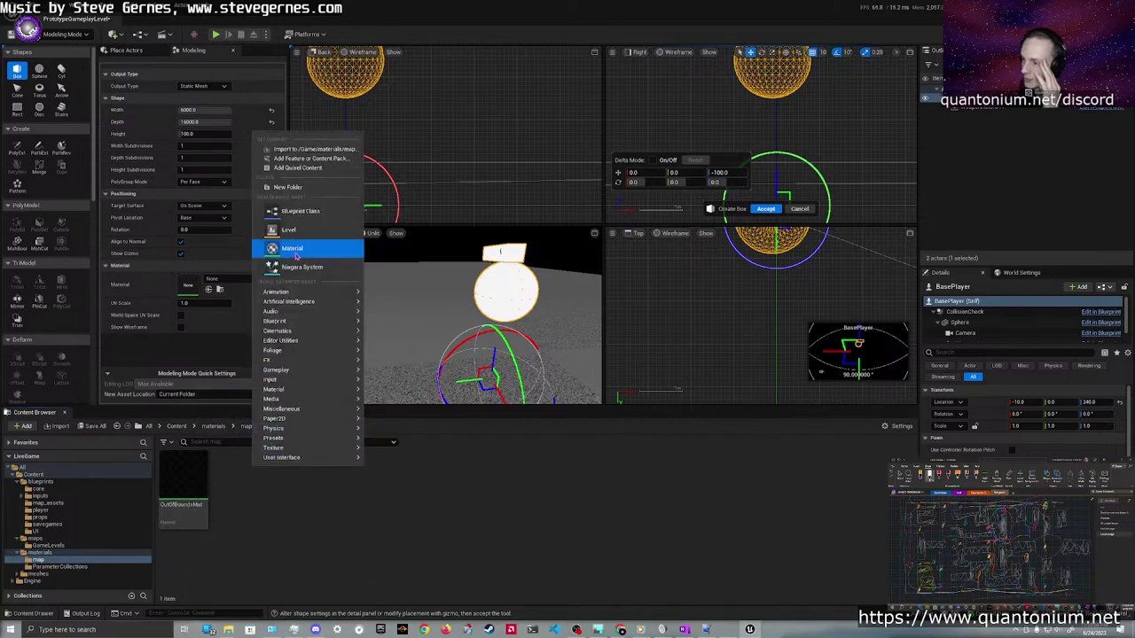
pyautogui.click(299, 251)
pyautogui.write('BaseMat')
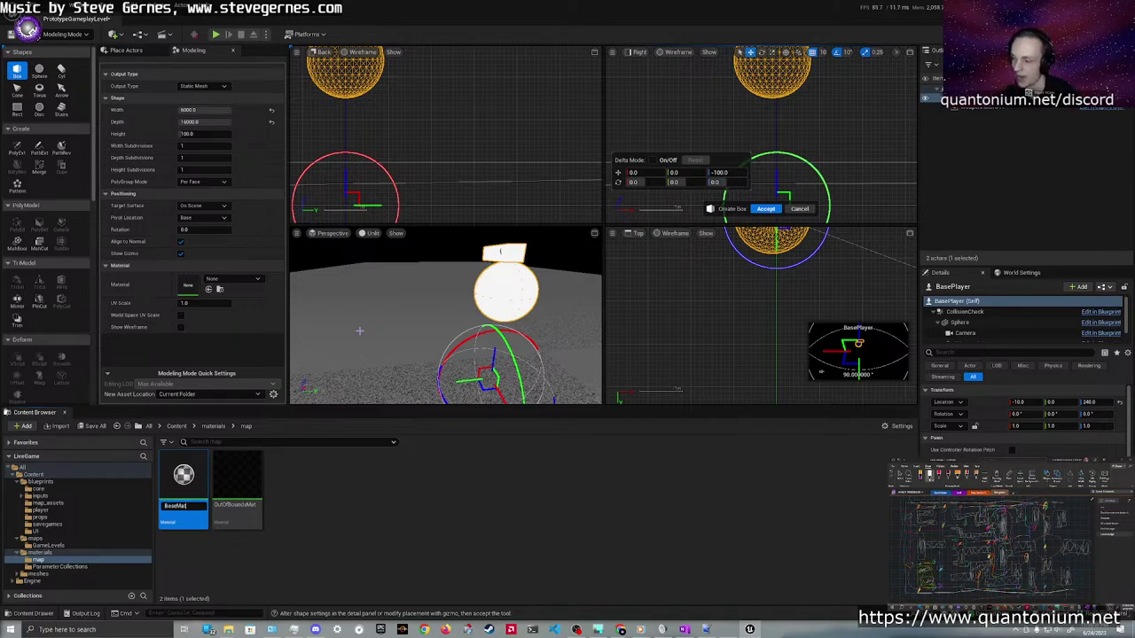
pyautogui.press('Return')
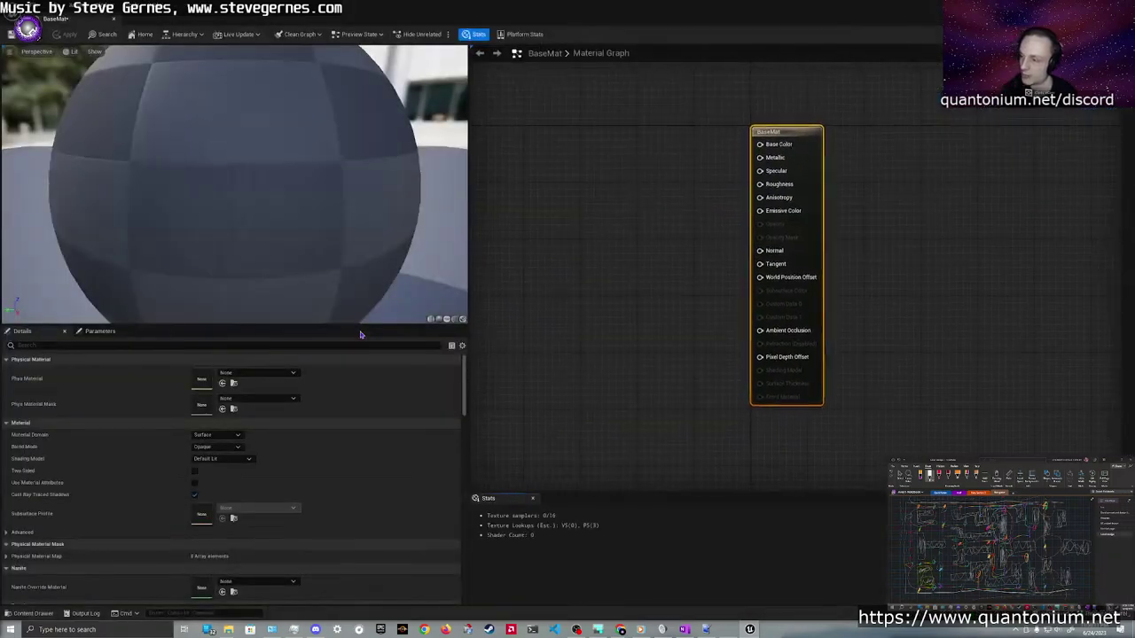
# Add a vector parameter named Color to the BaseMat graph and connect it to Base Color
pyautogui.click(645, 153)
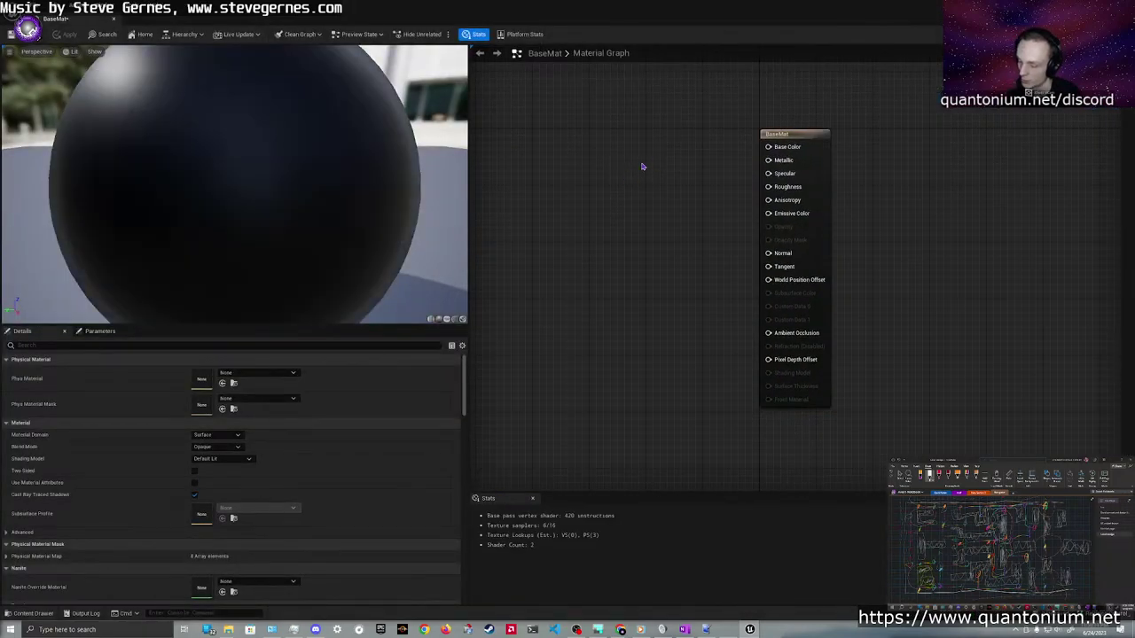
pyautogui.click(593, 175)
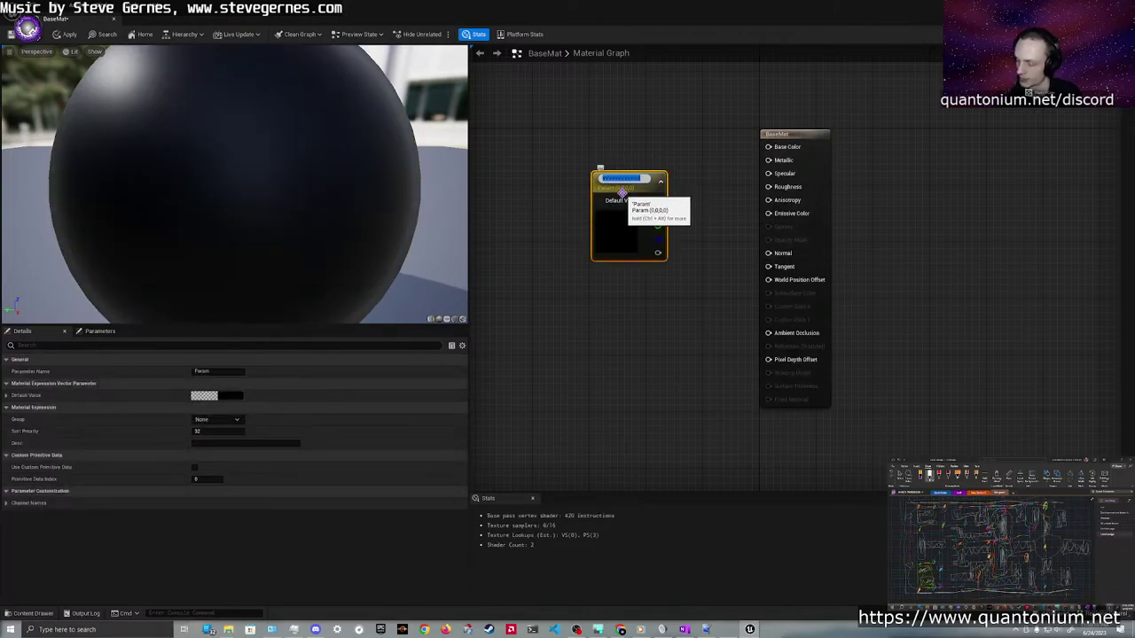
pyautogui.write('Color')
pyautogui.press('Return')
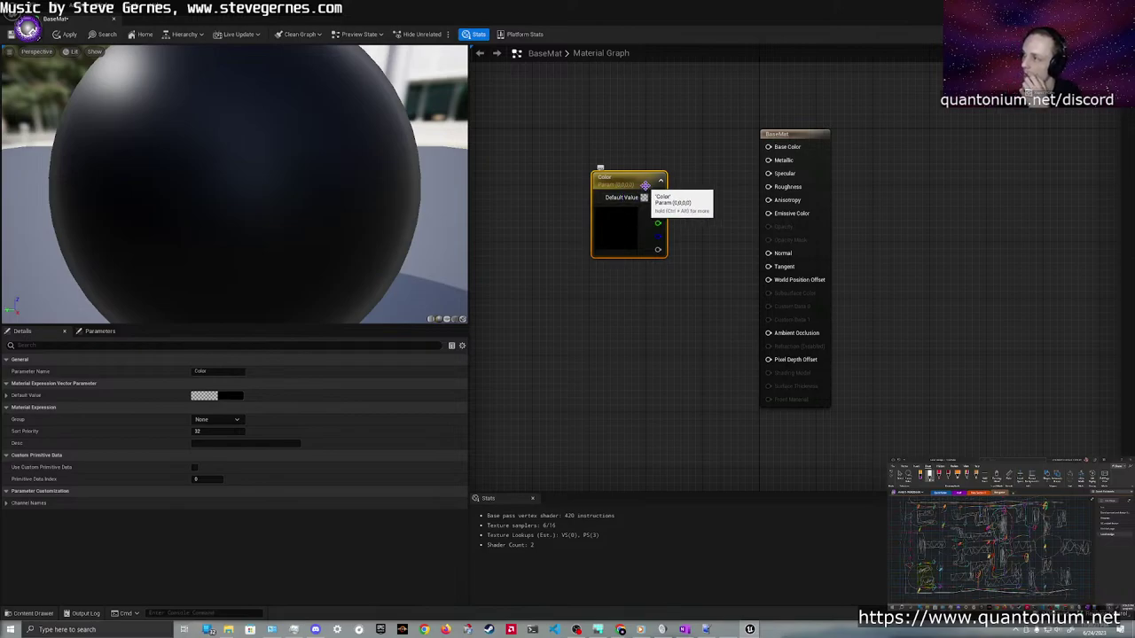
pyautogui.moveTo(657, 197); pyautogui.dragTo(769, 148)
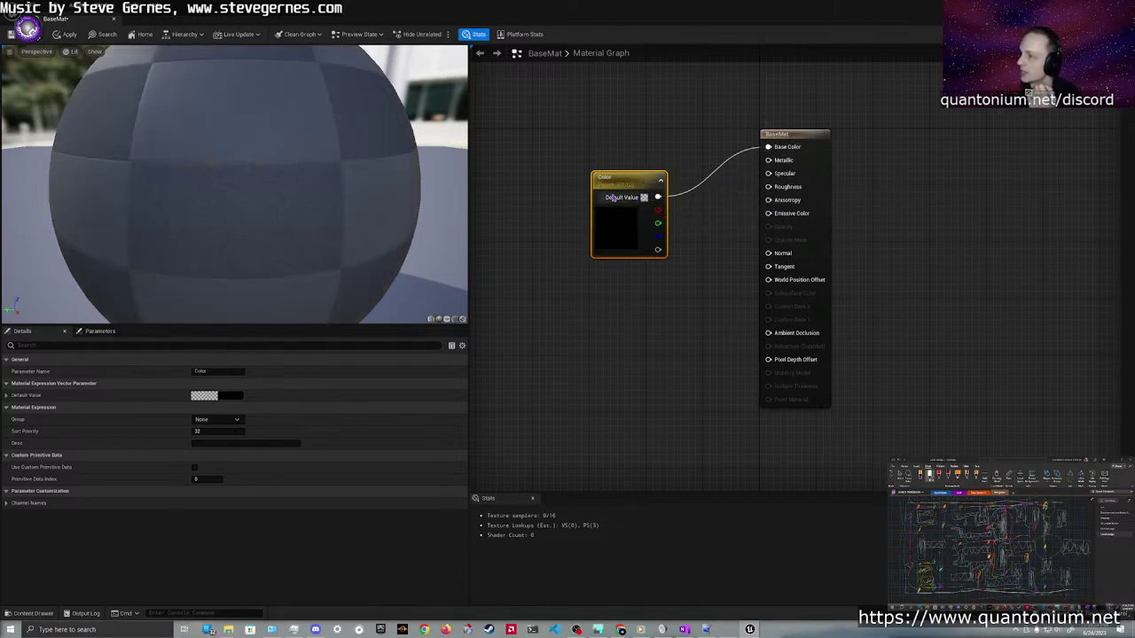
# Set the Color parameter's default value to white, then apply and save the material
pyautogui.click(227, 397)
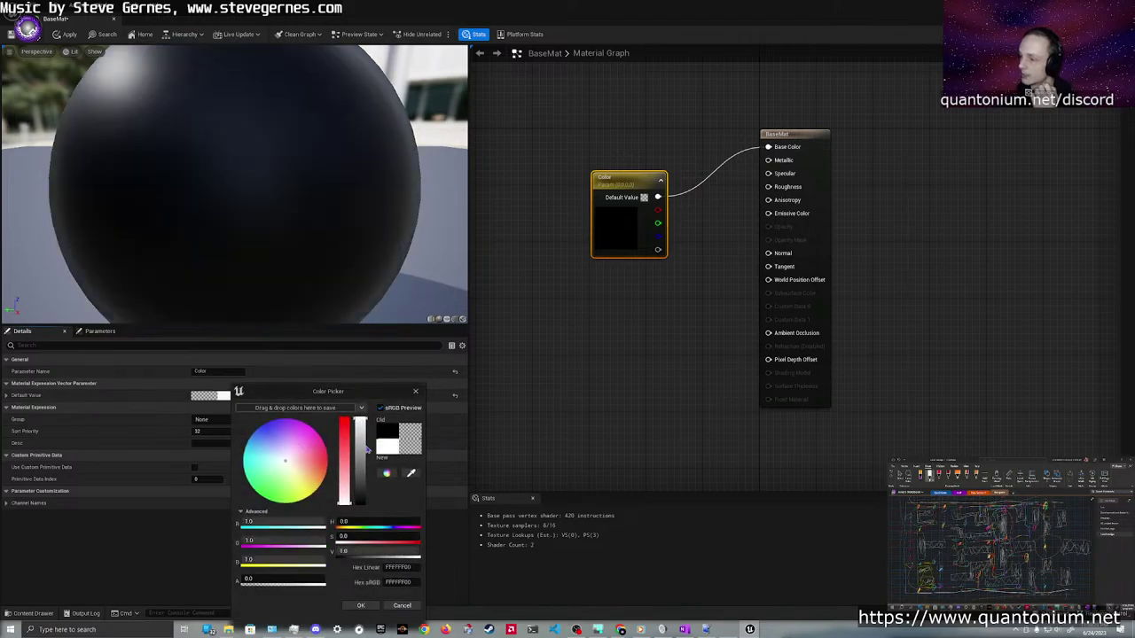
pyautogui.click(361, 605)
pyautogui.click(65, 34)
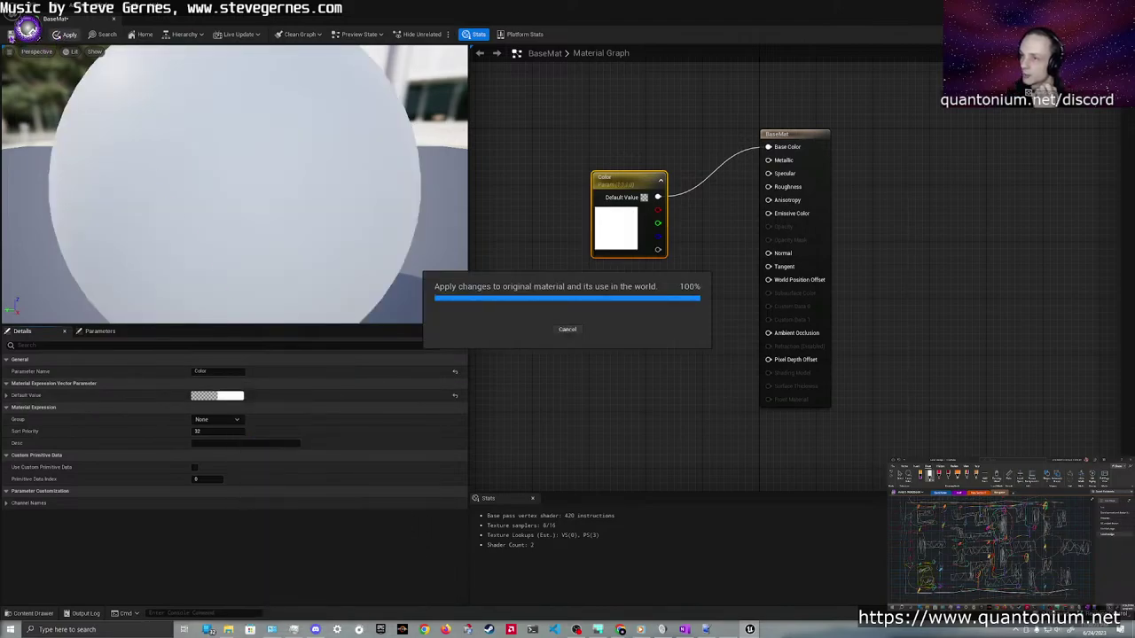
pyautogui.click(11, 34)
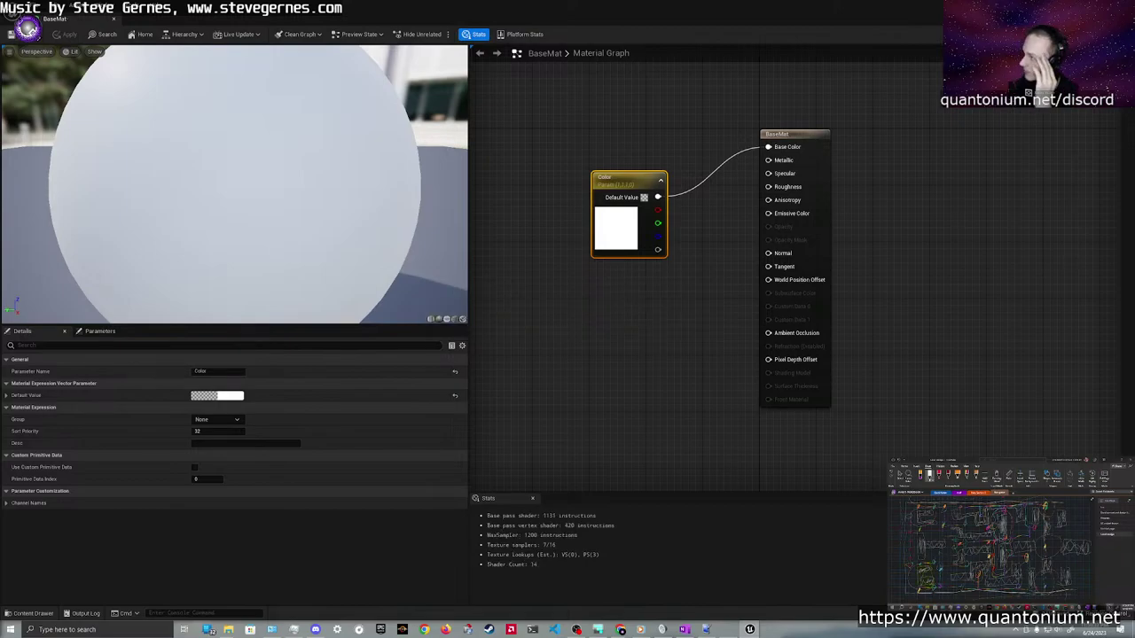
# Close the BaseMat material editor and assign BaseMat as the material of the floor box being created
pyautogui.click(1119, 9)
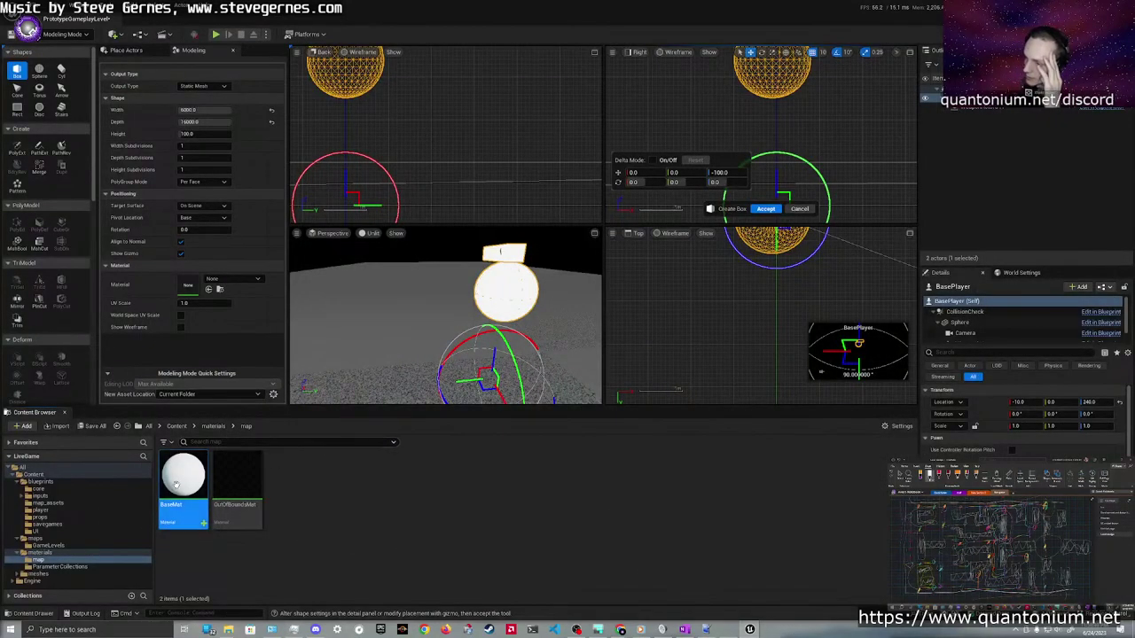
pyautogui.moveTo(176, 484); pyautogui.dragTo(196, 281)
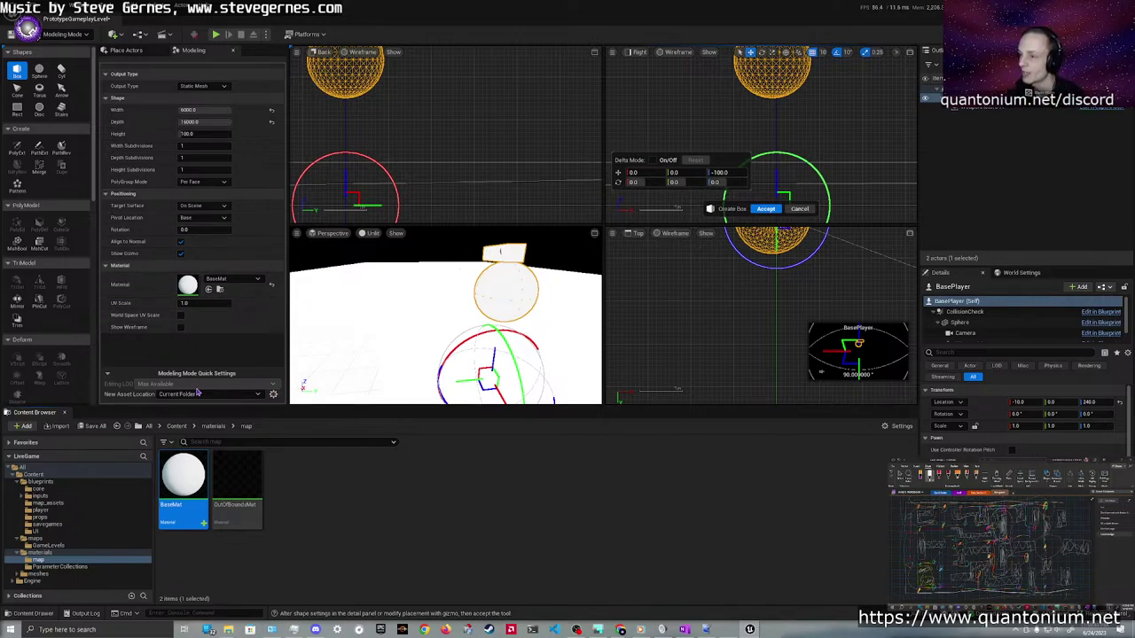
# Create a folder named PrototypeGameplayLevel inside meshes/map and open it
pyautogui.click(149, 426)
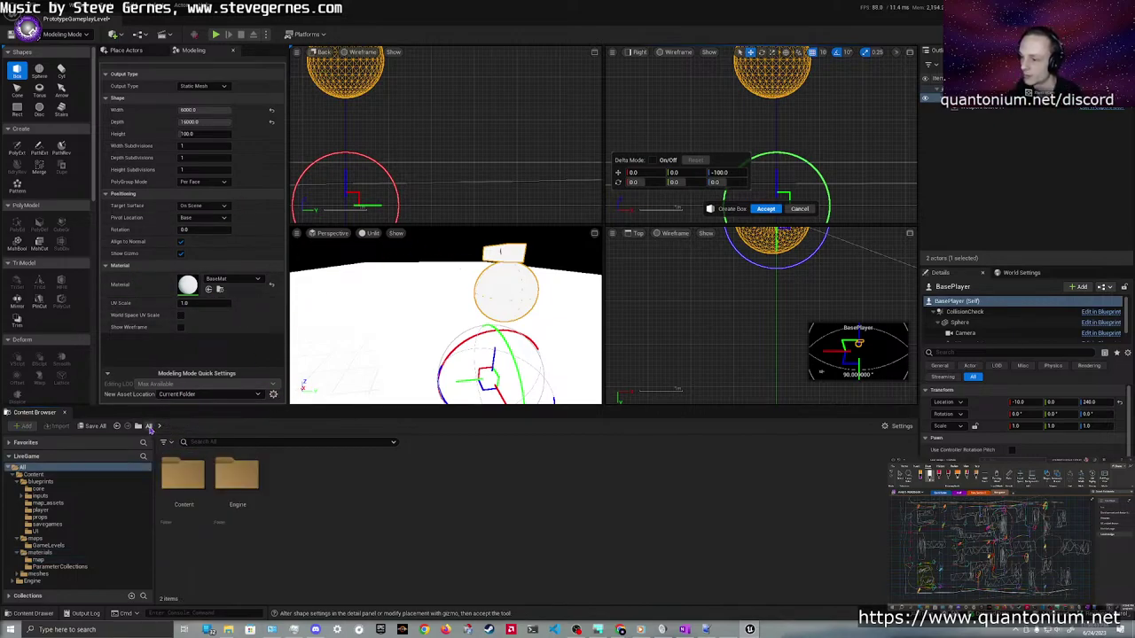
pyautogui.doubleClick(203, 479)
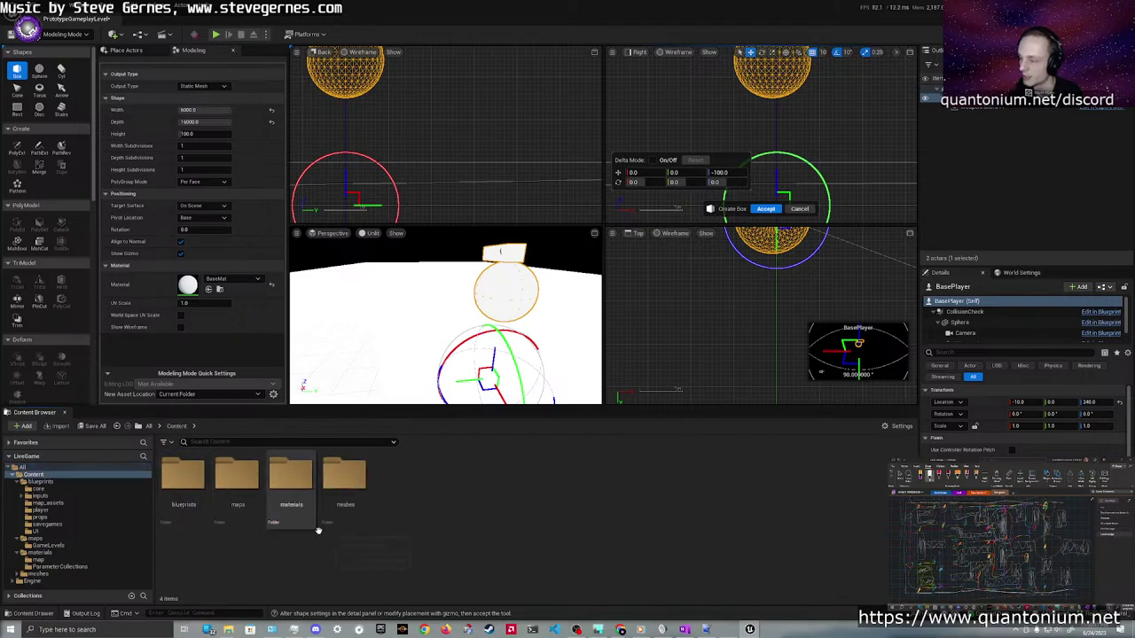
pyautogui.doubleClick(344, 498)
pyautogui.doubleClick(186, 507)
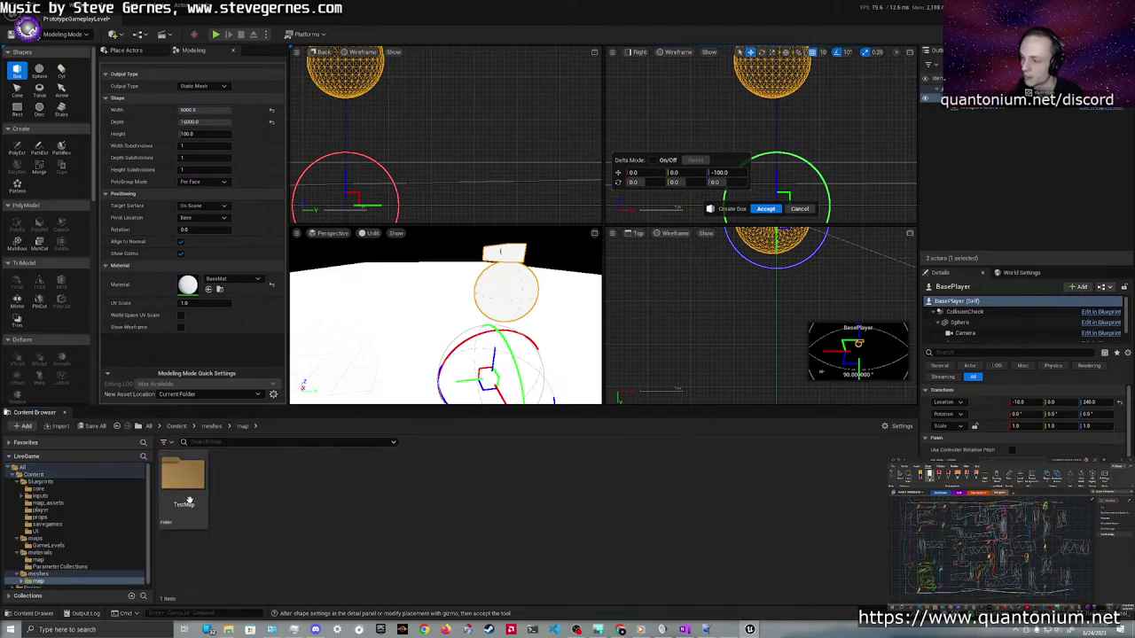
pyautogui.rightClick(273, 498)
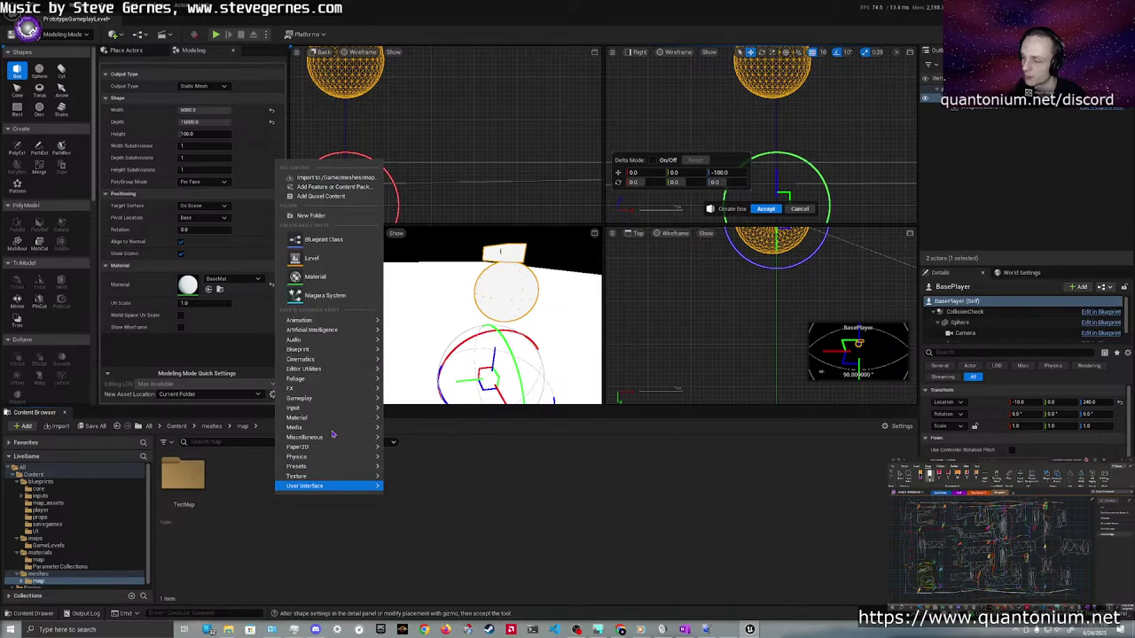
pyautogui.click(315, 217)
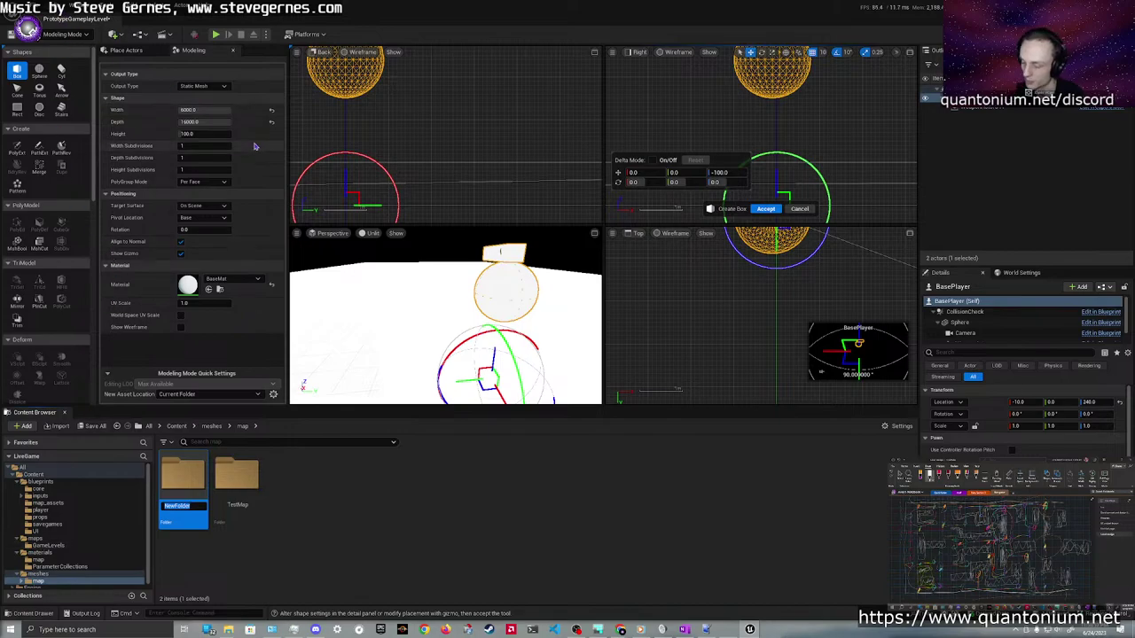
pyautogui.write('Prototype')
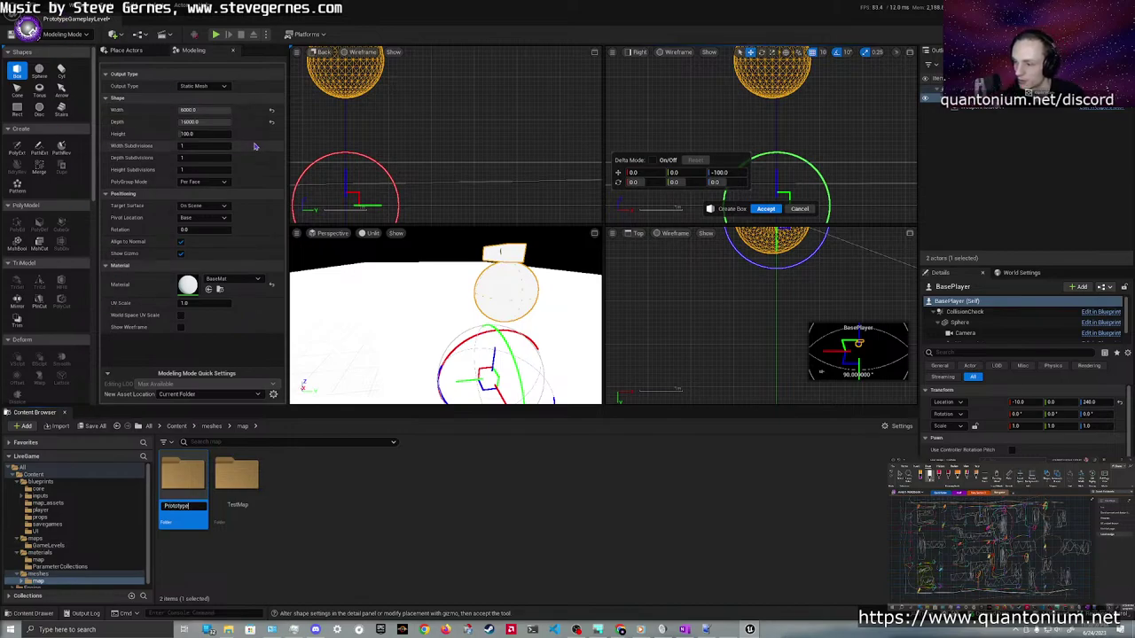
pyautogui.write('GameplayLevel')
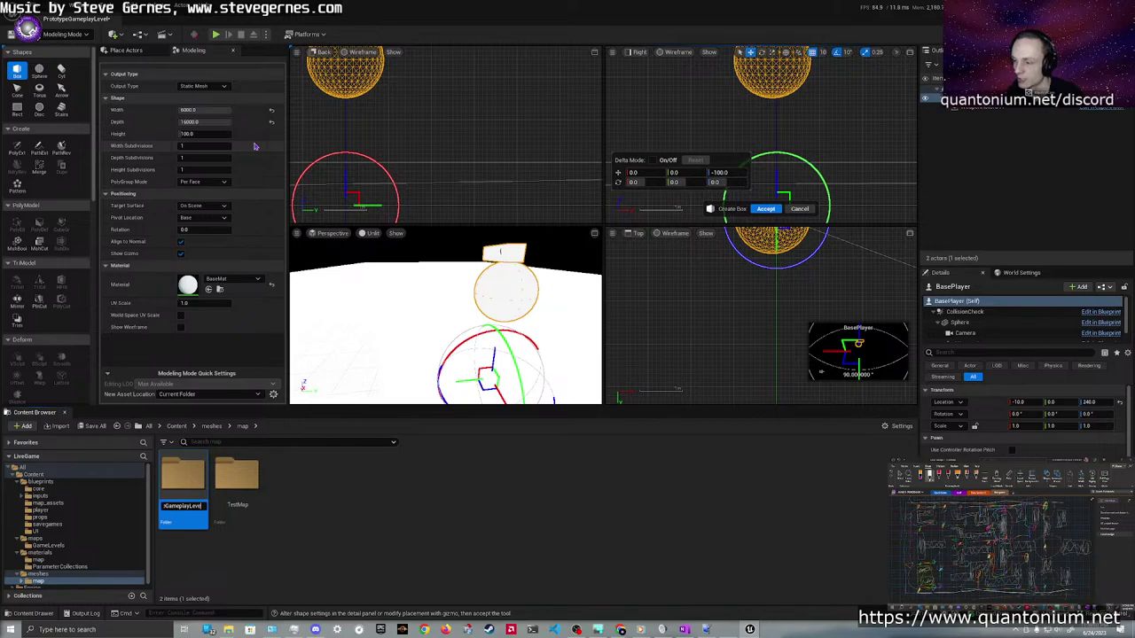
pyautogui.press('Return')
pyautogui.press('Return')
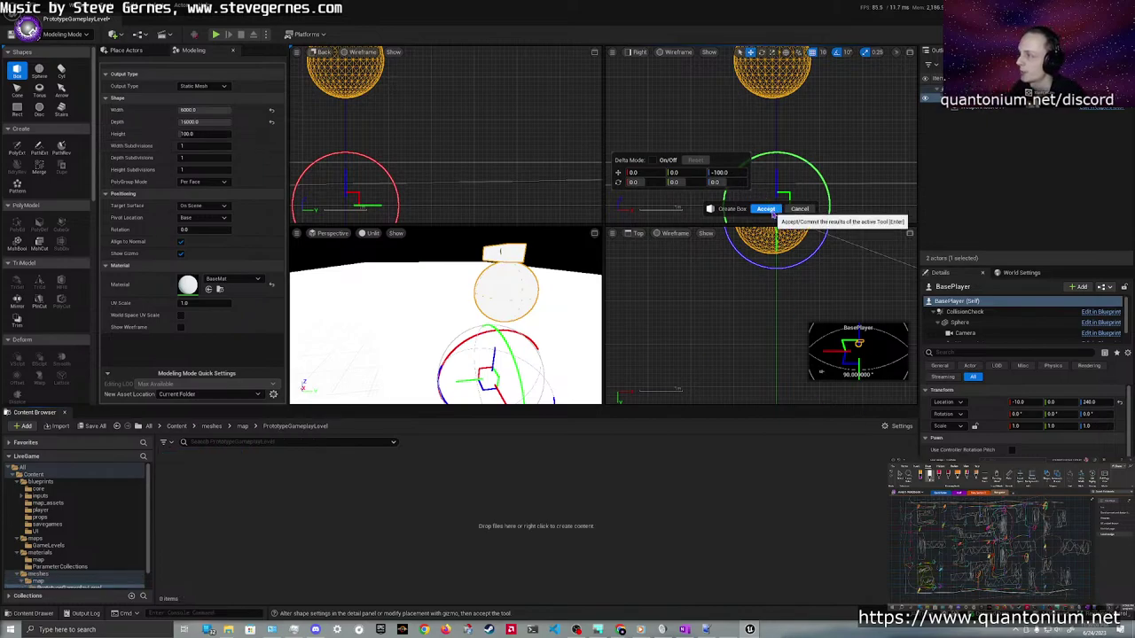
# Accept the floor box and save its mesh as Floor_PrototypeGameplayLevel in the PrototypeGameplayLevel meshes folder
pyautogui.click(768, 209)
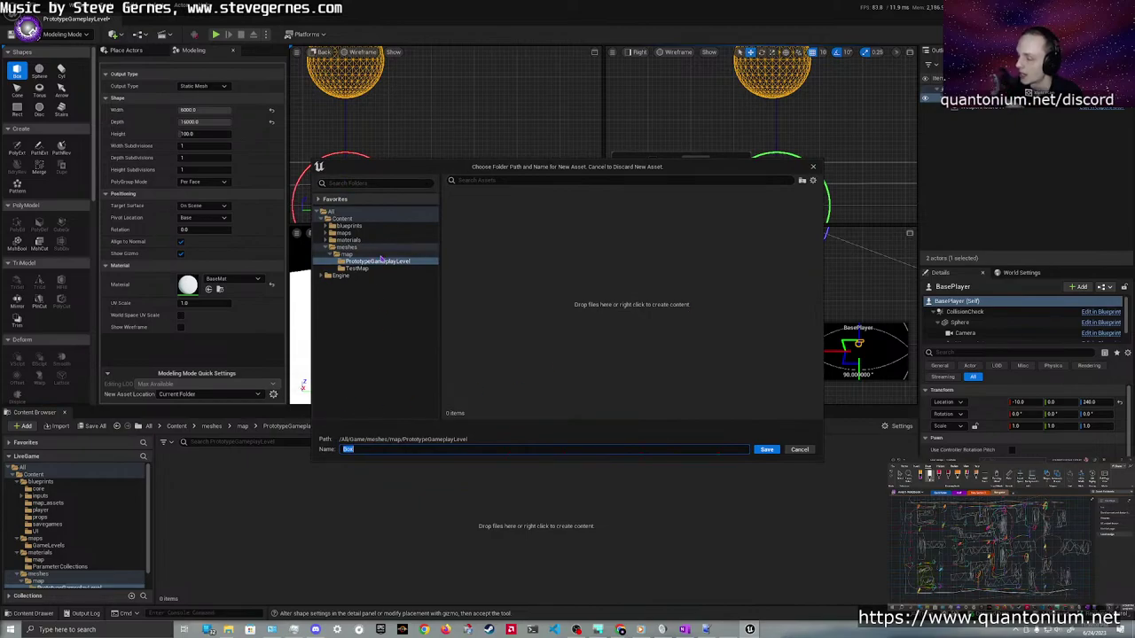
pyautogui.write('P')
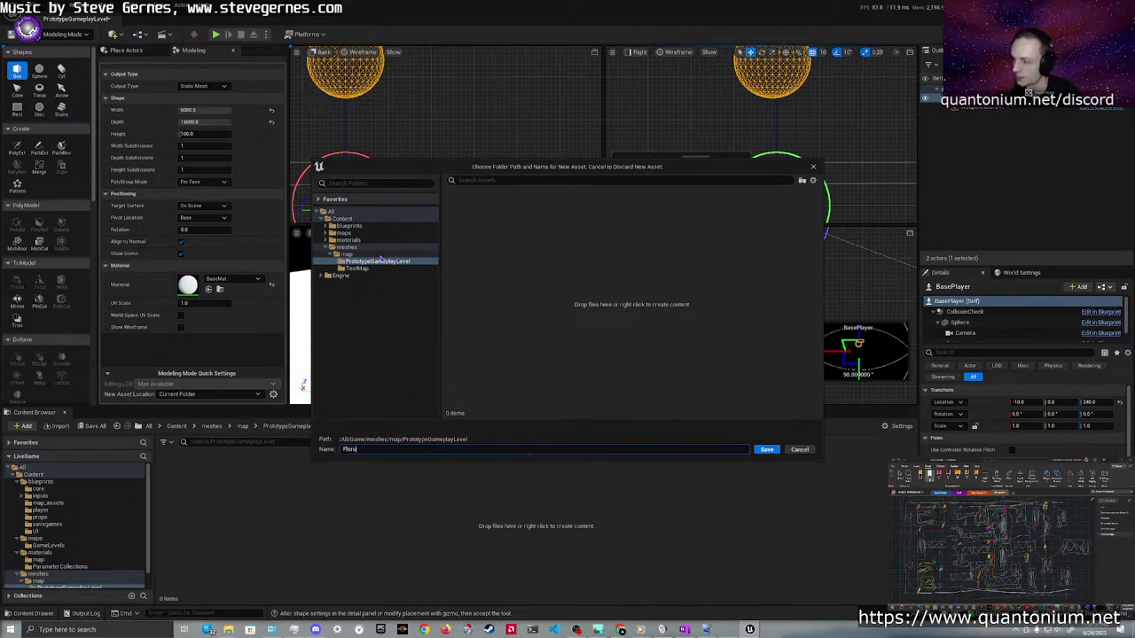
pyautogui.write('loor_Prog')
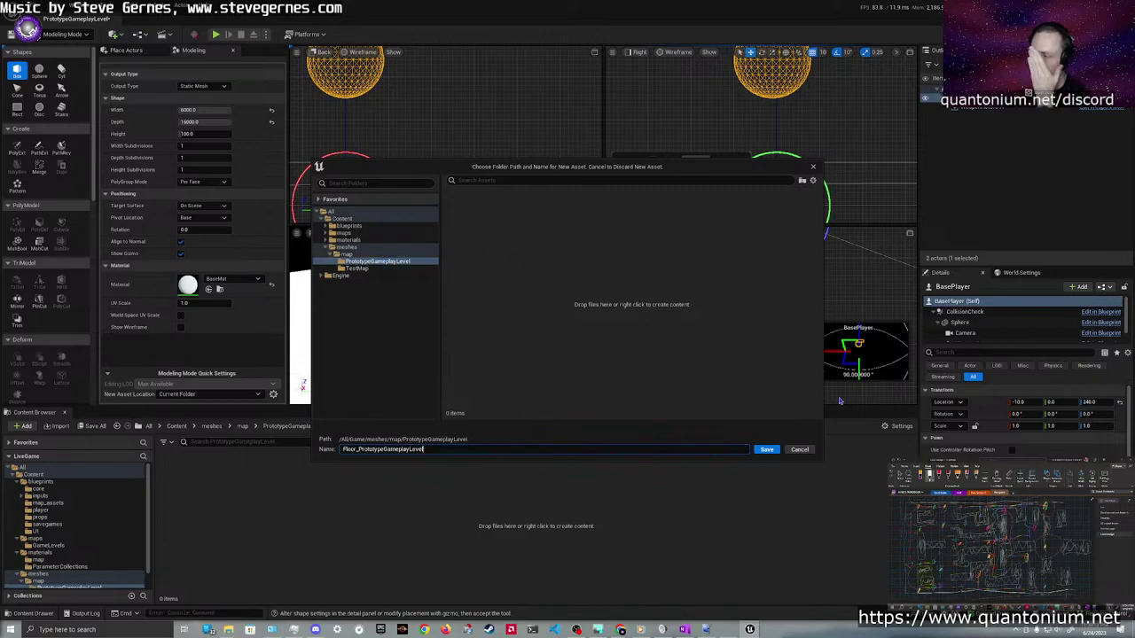
pyautogui.click(766, 451)
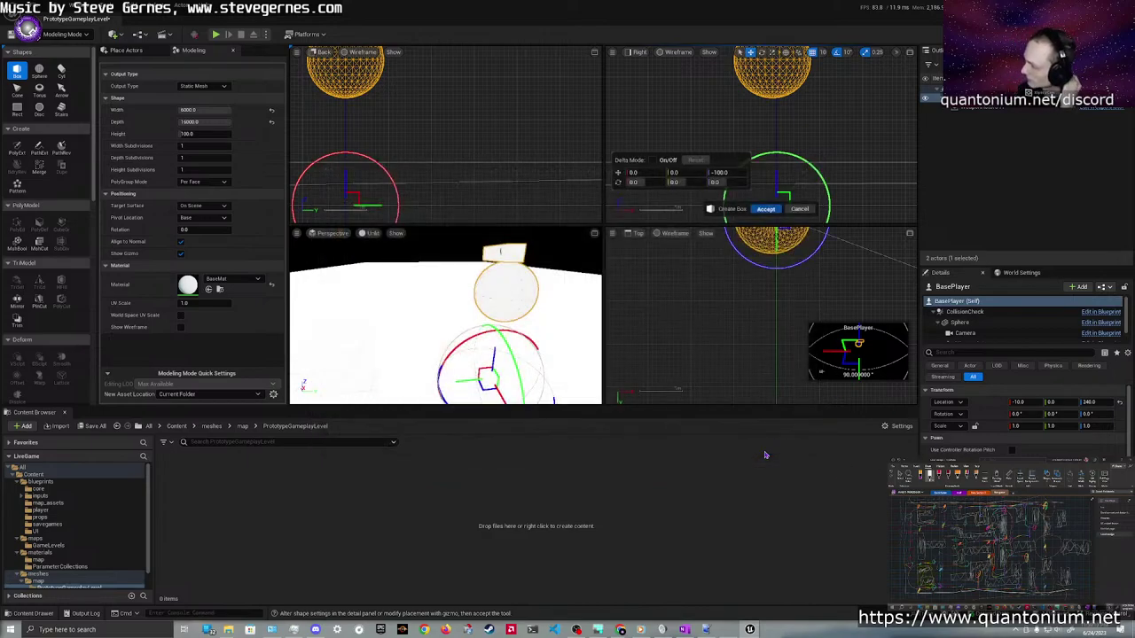
# Check the mesh naming in the TestMap folder, and return to the PrototypeGameplayLevel meshes folder
pyautogui.click(243, 426)
pyautogui.doubleClick(236, 477)
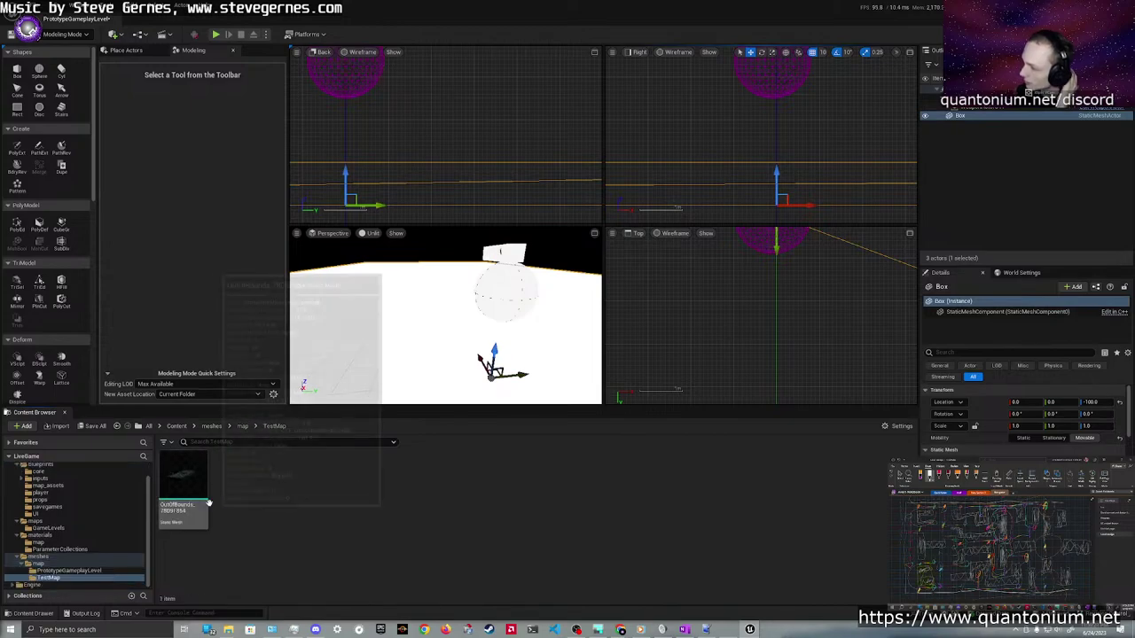
pyautogui.click(242, 427)
pyautogui.doubleClick(183, 478)
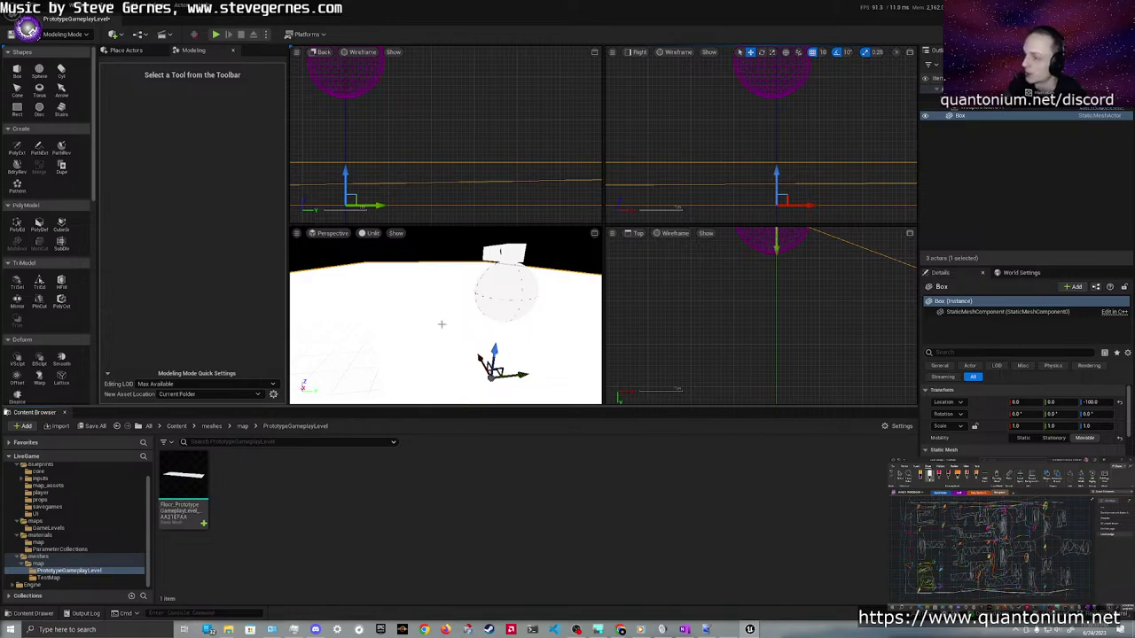
# Switch the perspective viewport to Lit shading
pyautogui.scroll(-5, 415, 329)
pyautogui.moveTo(414, 329)
pyautogui.mouseDown(button='right')
pyautogui.moveTo(381, 342)
pyautogui.moveTo(417, 330)
pyautogui.mouseUp(button='right')
pyautogui.press('s')
pyautogui.moveTo(464, 300)
pyautogui.mouseDown(button='right')
pyautogui.moveTo(464, 275)
pyautogui.moveTo(390, 266)
pyautogui.moveTo(479, 314)
pyautogui.mouseUp(button='right')
pyautogui.click(369, 234)
pyautogui.click(390, 259)
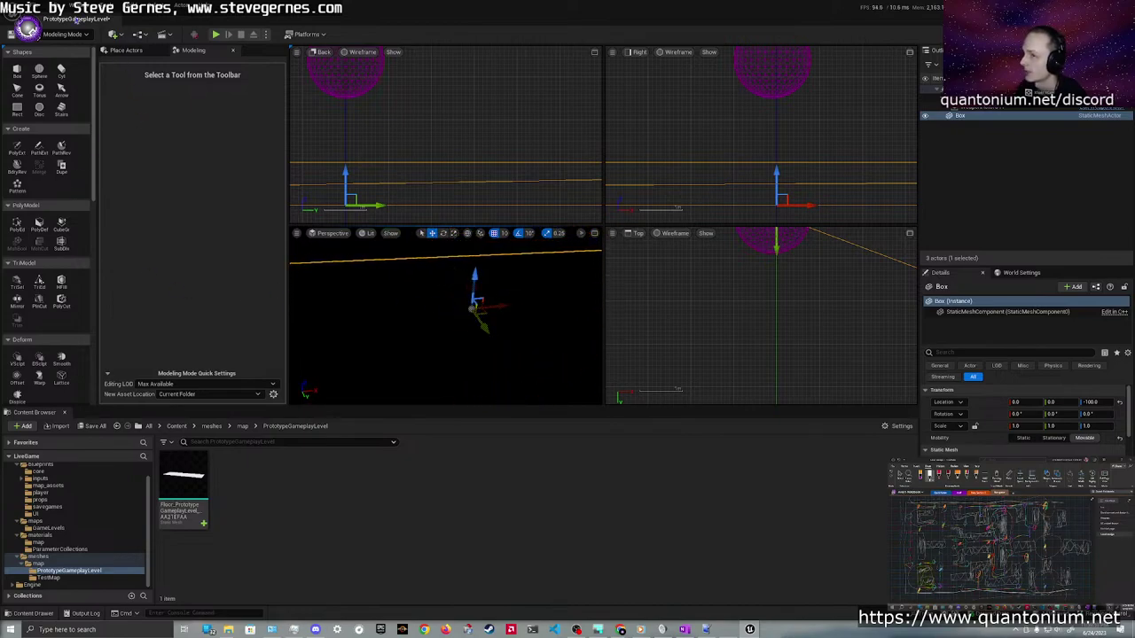
# In Selection mode, place a Directional Light over the floor and raise it to a height of about 250
pyautogui.click(69, 35)
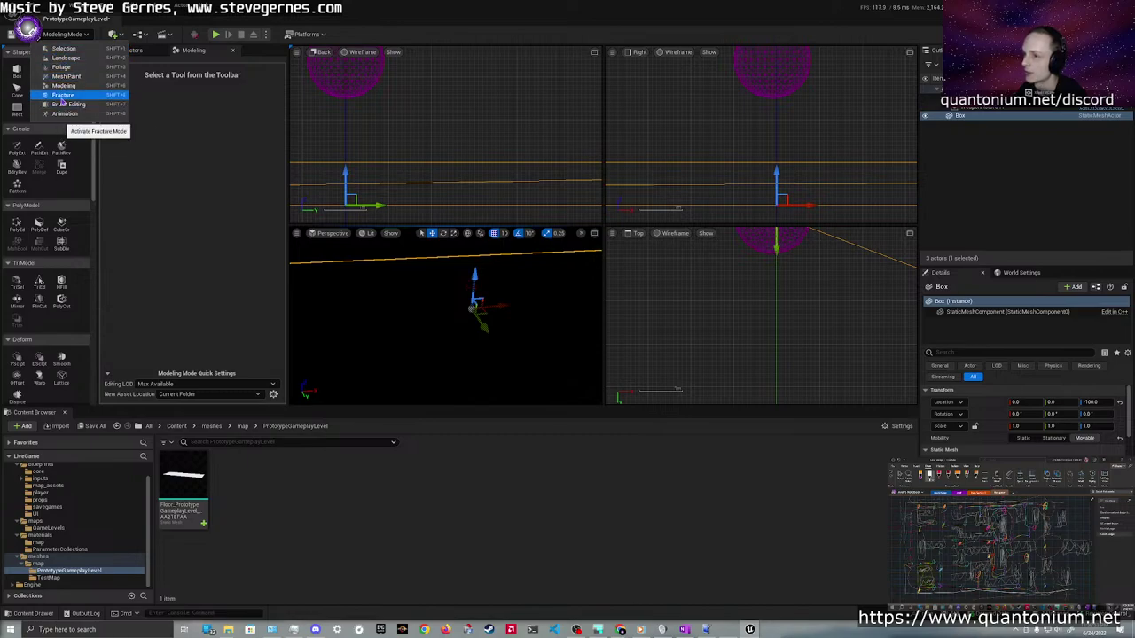
pyautogui.click(66, 50)
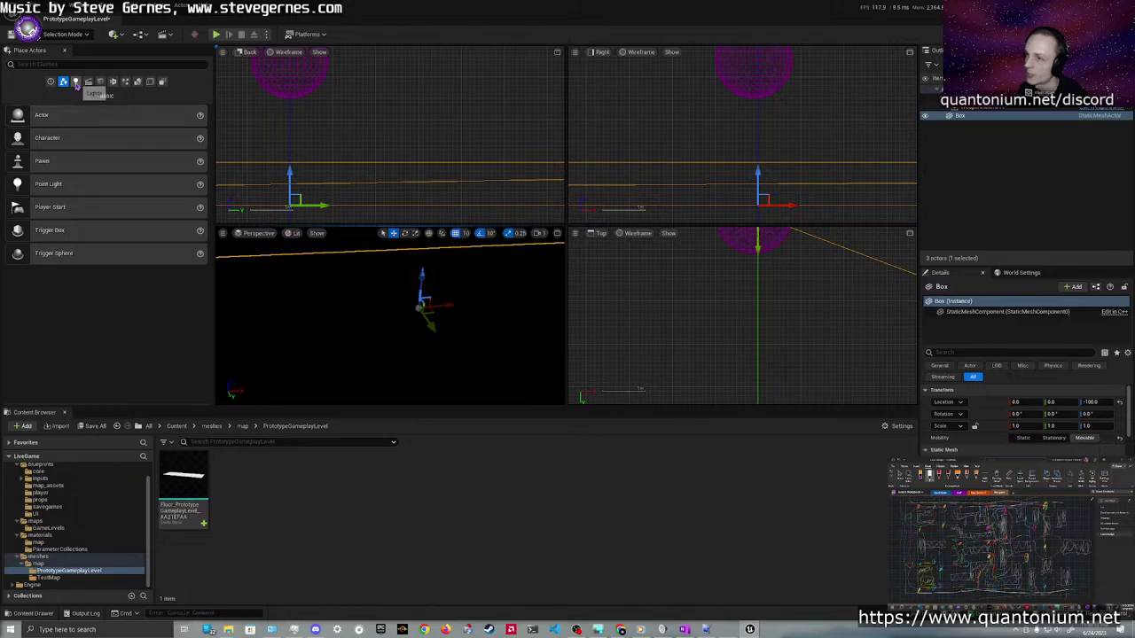
pyautogui.click(76, 81)
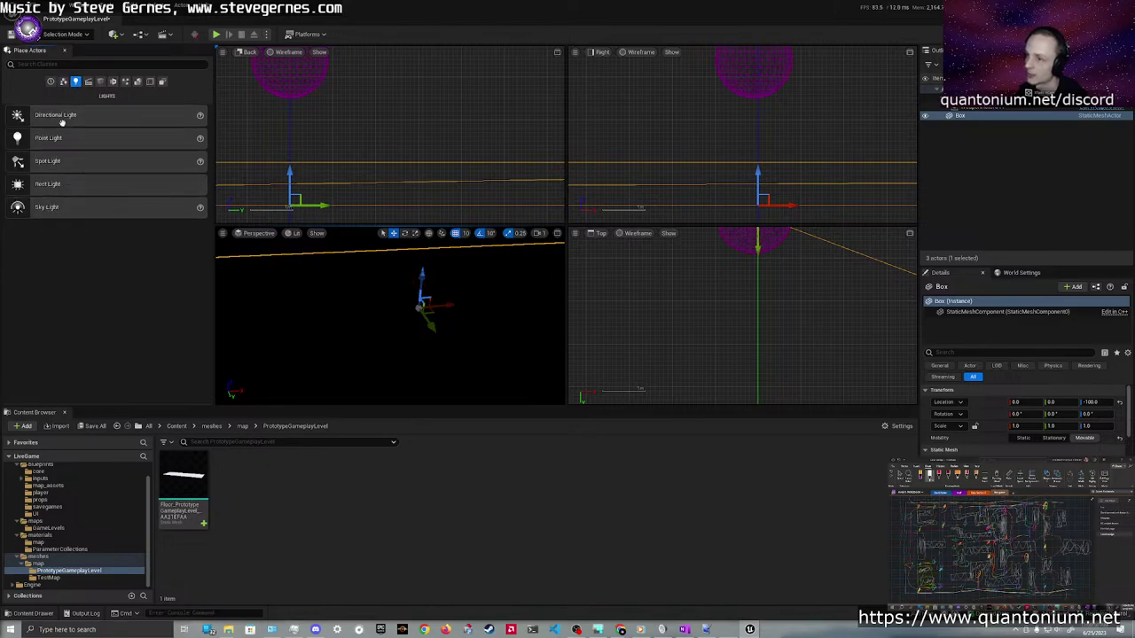
pyautogui.moveTo(64, 121); pyautogui.dragTo(381, 314)
pyautogui.moveTo(399, 287)
pyautogui.mouseDown(button='right')
pyautogui.moveTo(355, 282)
pyautogui.moveTo(399, 286)
pyautogui.mouseUp(button='right')
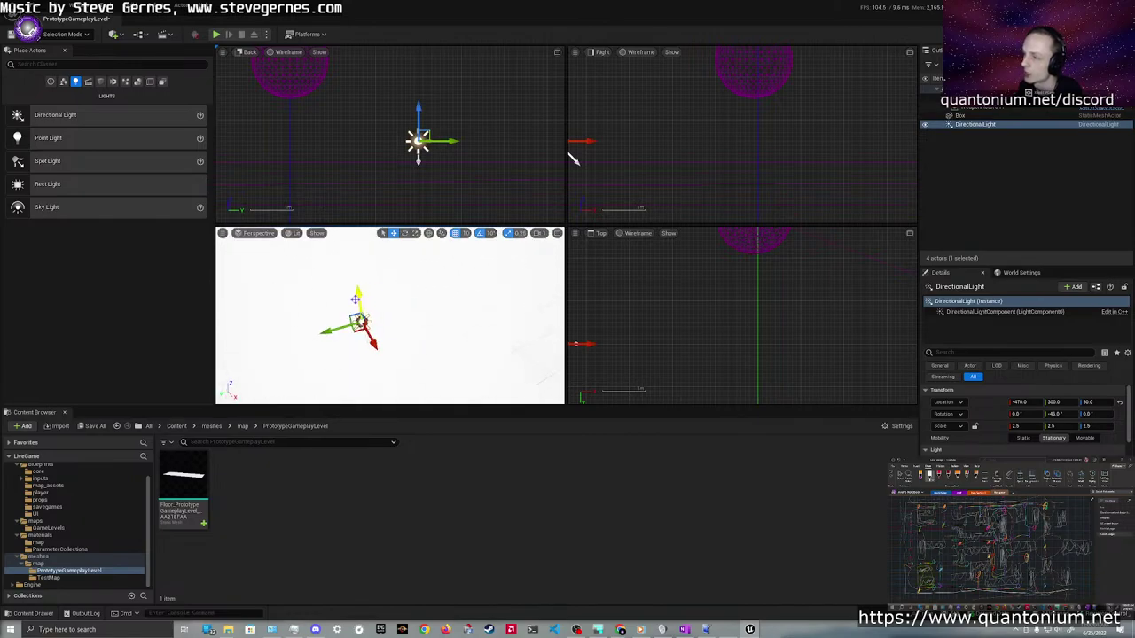
pyautogui.moveTo(355, 300); pyautogui.dragTo(347, 229)
pyautogui.moveTo(347, 240)
pyautogui.mouseDown(button='right')
pyautogui.moveTo(372, 261)
pyautogui.moveTo(427, 250)
pyautogui.moveTo(343, 240)
pyautogui.mouseUp(button='right')
# Place a Sky Light on the floor near the directional light
pyautogui.moveTo(62, 210); pyautogui.dragTo(373, 364)
pyautogui.moveTo(279, 281); pyautogui.dragTo(278, 333, button='right')
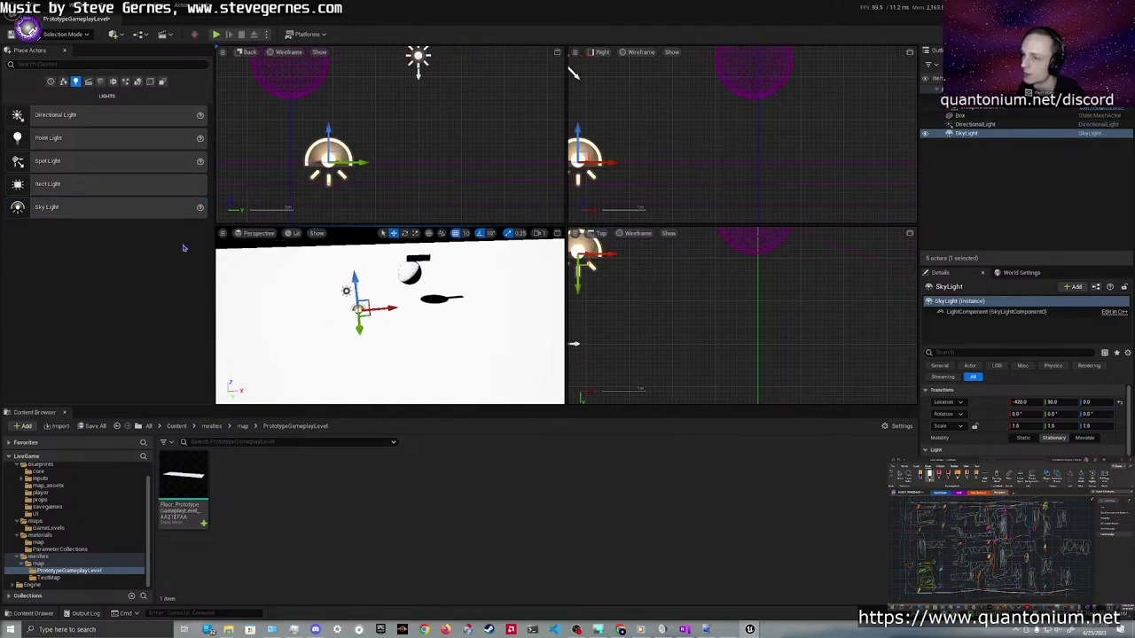
pyautogui.click(125, 82)
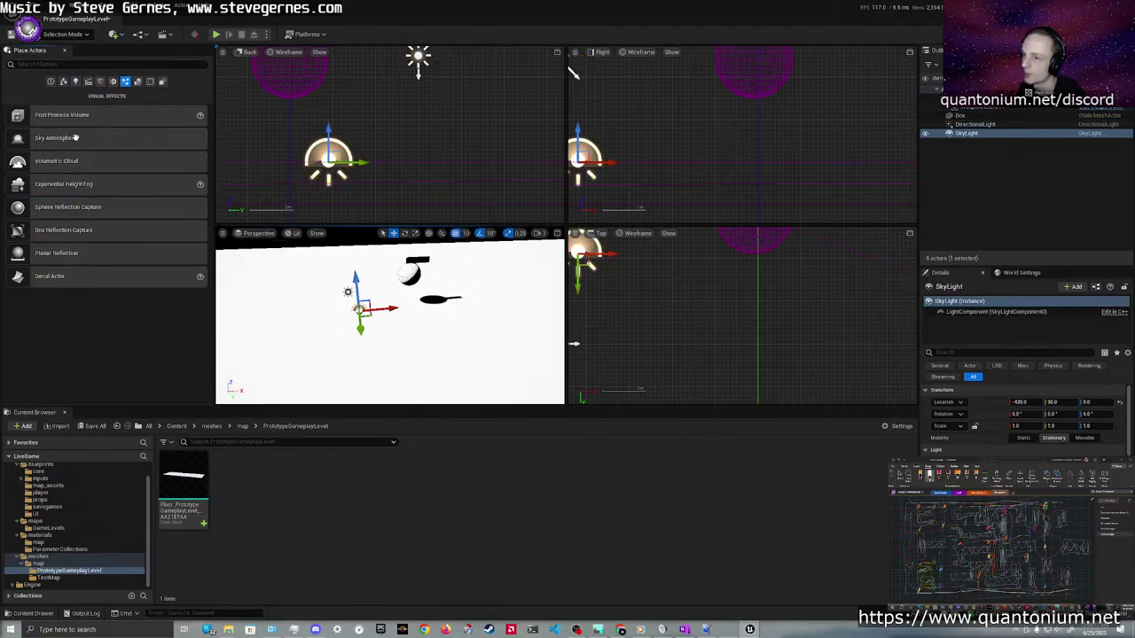
pyautogui.moveTo(36, 137); pyautogui.dragTo(395, 315)
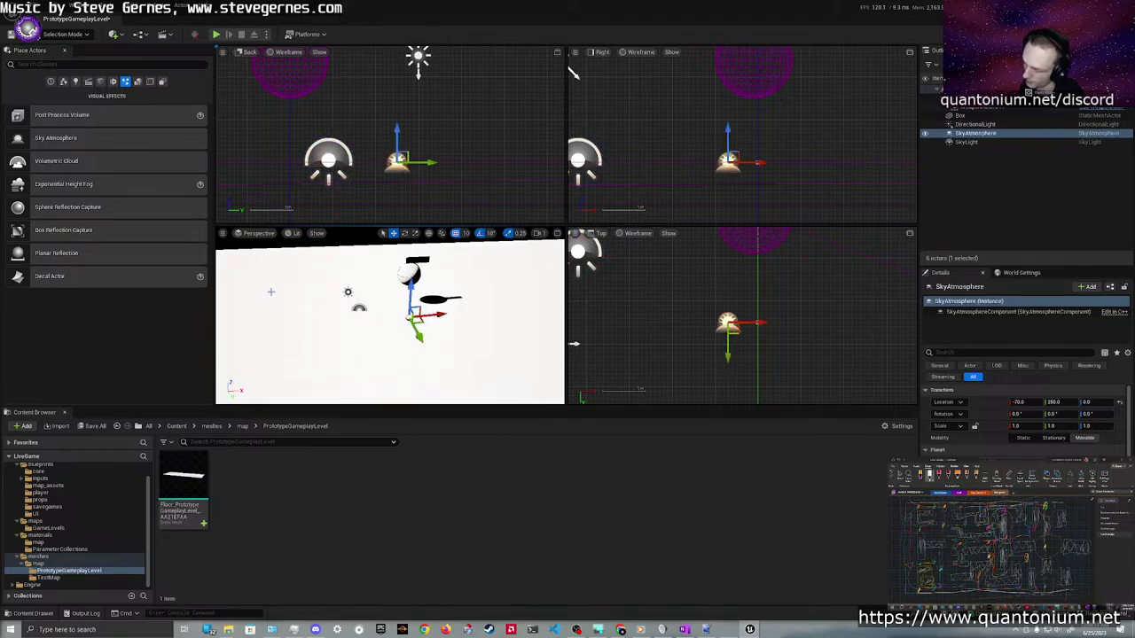
pyautogui.press('Delete')
# Rotate the directional light around the vertical axis to -60 degrees
pyautogui.moveTo(272, 292)
pyautogui.mouseDown(button='right')
pyautogui.moveTo(257, 275)
pyautogui.moveTo(284, 253)
pyautogui.moveTo(272, 249)
pyautogui.moveTo(271, 292)
pyautogui.mouseUp(button='right')
pyautogui.click(352, 307)
pyautogui.press('e')
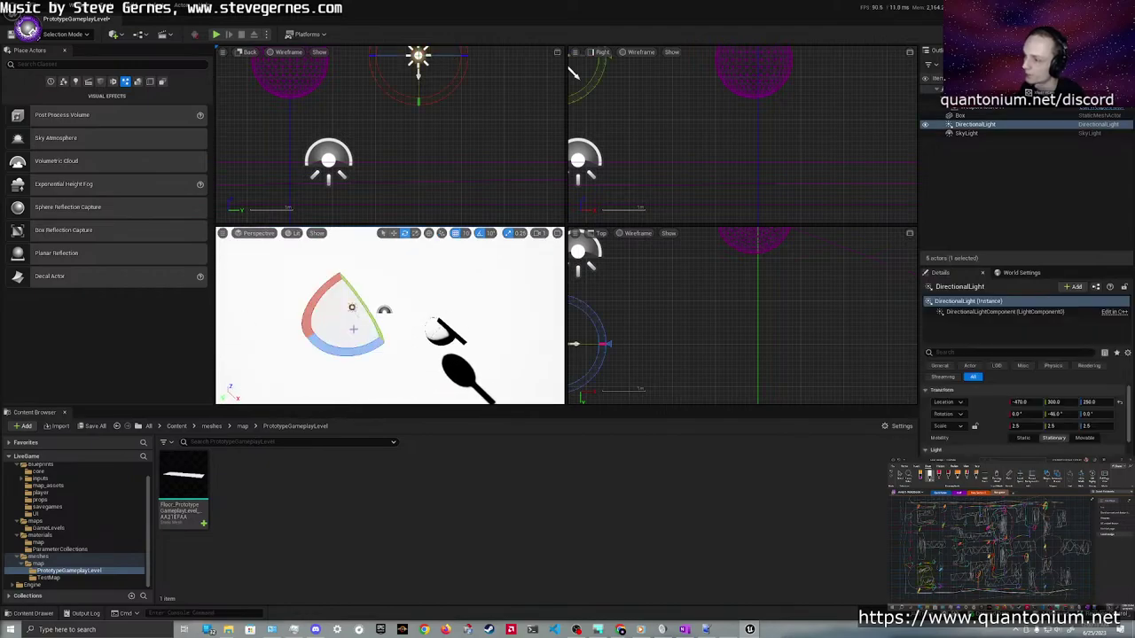
pyautogui.moveTo(354, 348); pyautogui.dragTo(410, 335)
pyautogui.moveTo(409, 335); pyautogui.dragTo(409, 335, button='right')
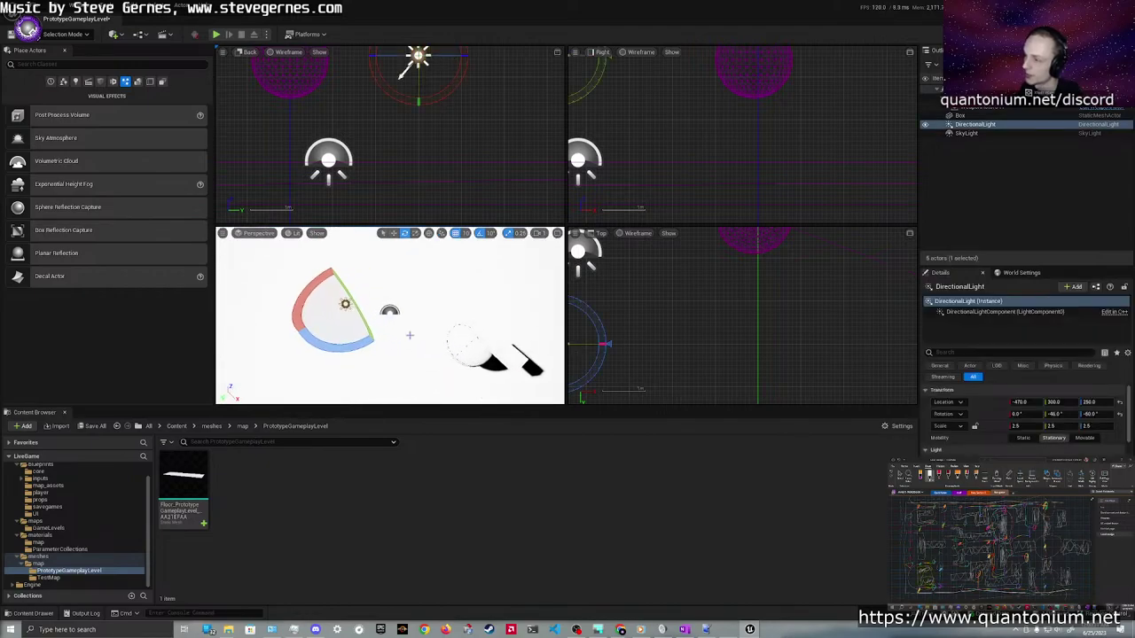
# Select the sky light and examine its light settings and the shading on the player's unlit side
pyautogui.click(389, 310)
pyautogui.scroll(-1, 1014, 417)
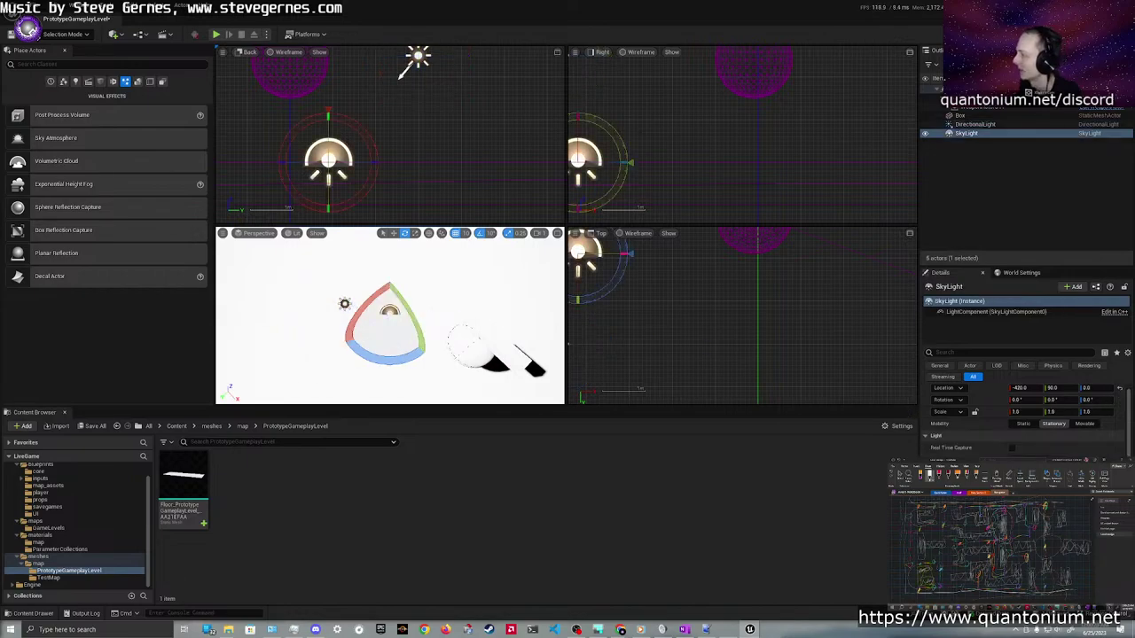
pyautogui.click(1015, 450)
pyautogui.click(1014, 450)
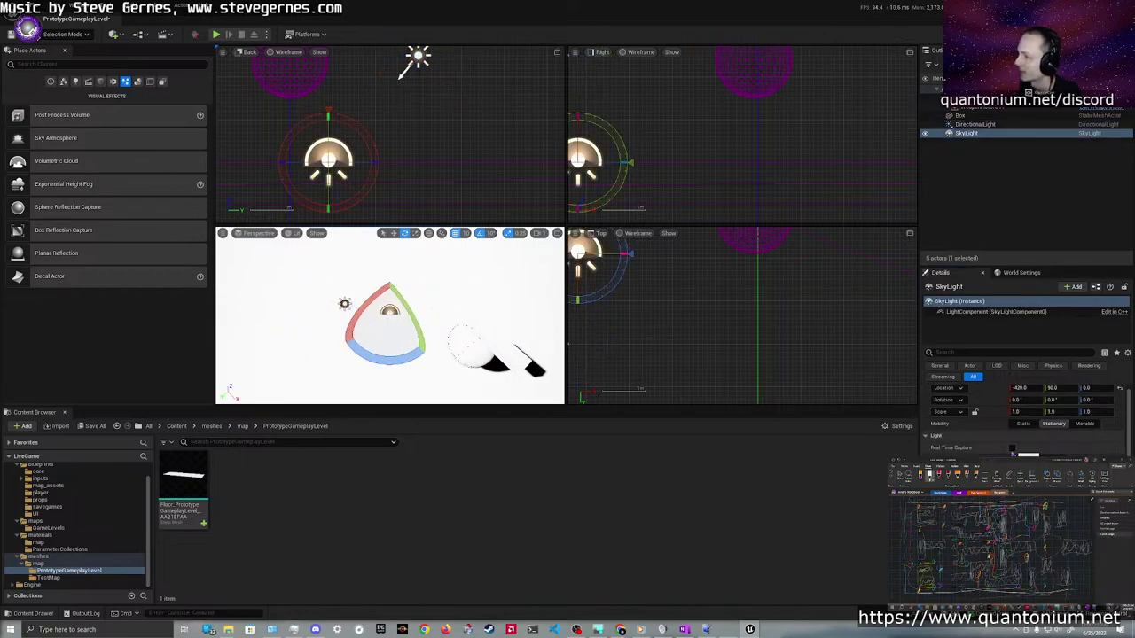
pyautogui.scroll(-5, 1015, 426)
pyautogui.scroll(2, 1019, 421)
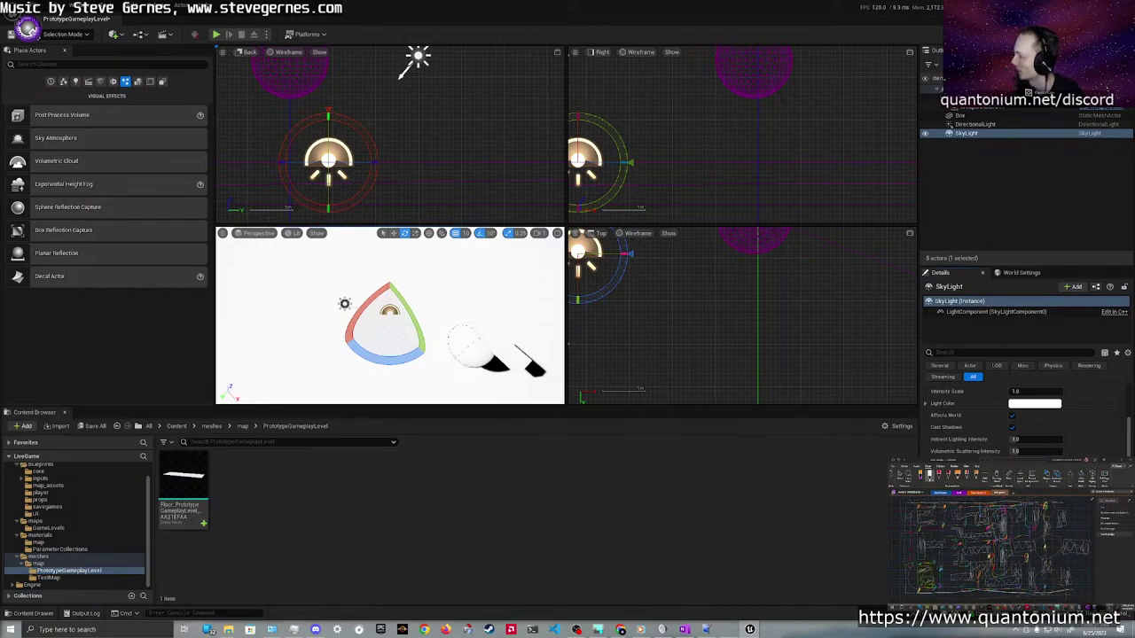
pyautogui.click(1032, 505)
pyautogui.moveTo(970, 442); pyautogui.dragTo(953, 409)
pyautogui.moveTo(543, 347); pyautogui.dragTo(465, 309, button='right')
pyautogui.press('s')
pyautogui.press('Escape')
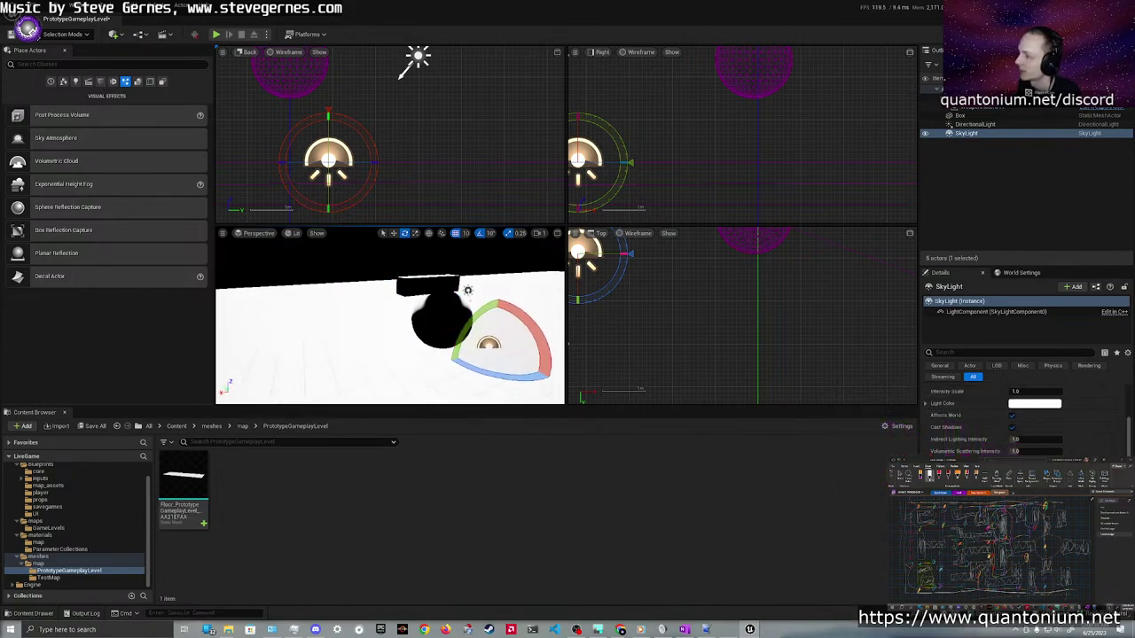
# Change the sky light's black lower hemisphere color to a grey of about 0.187 in red, green and blue
pyautogui.scroll(3, 1011, 450)
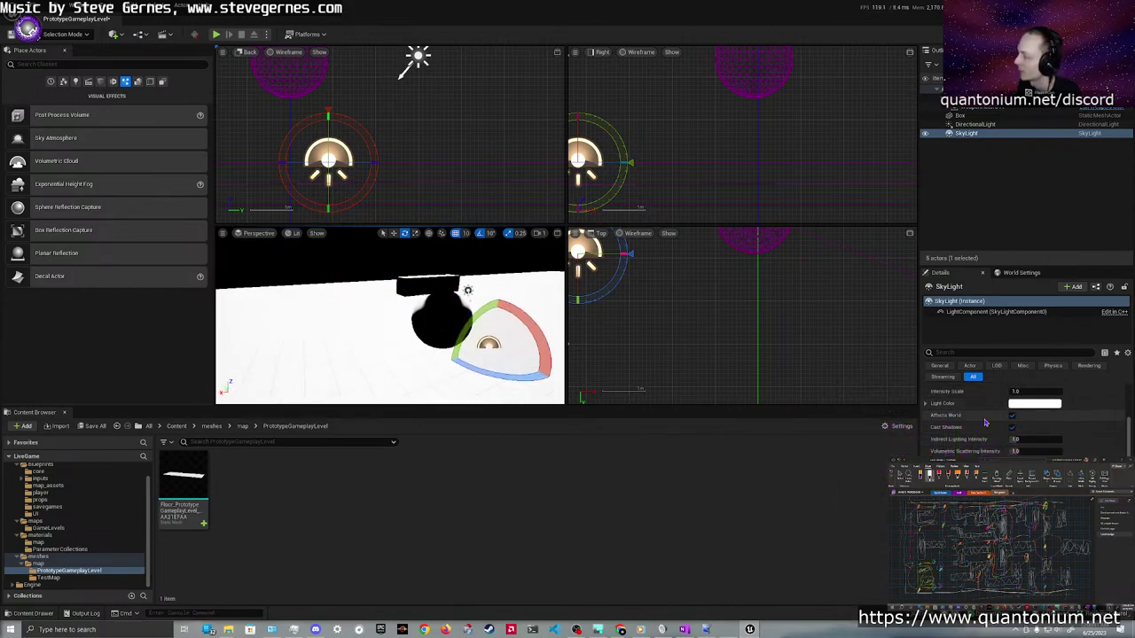
pyautogui.click(1029, 530)
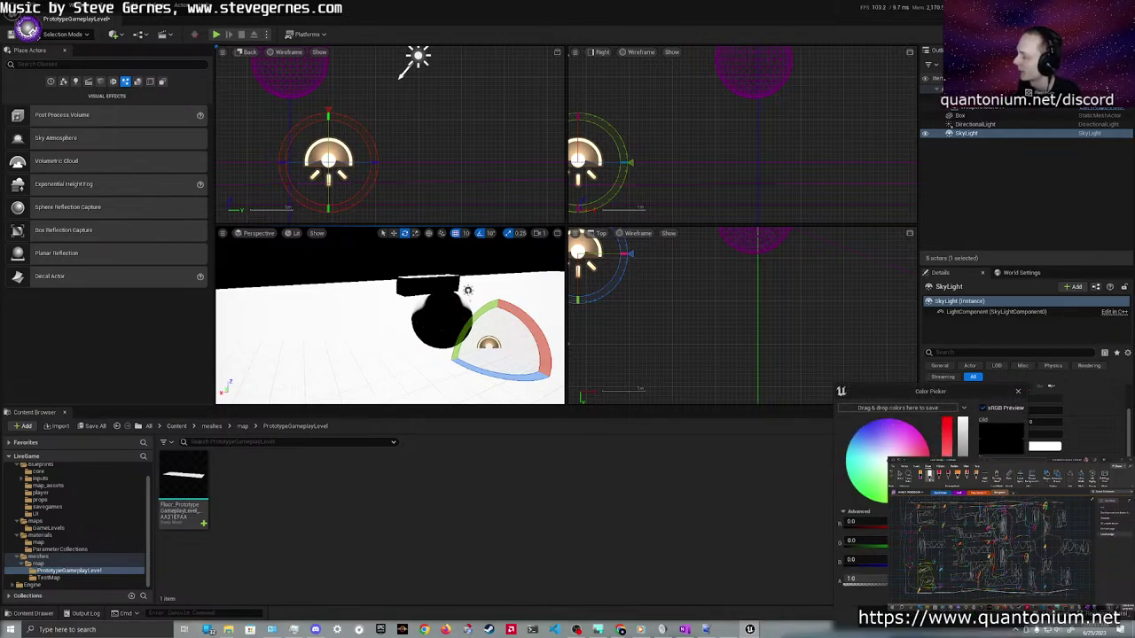
pyautogui.moveTo(962, 502); pyautogui.dragTo(962, 487)
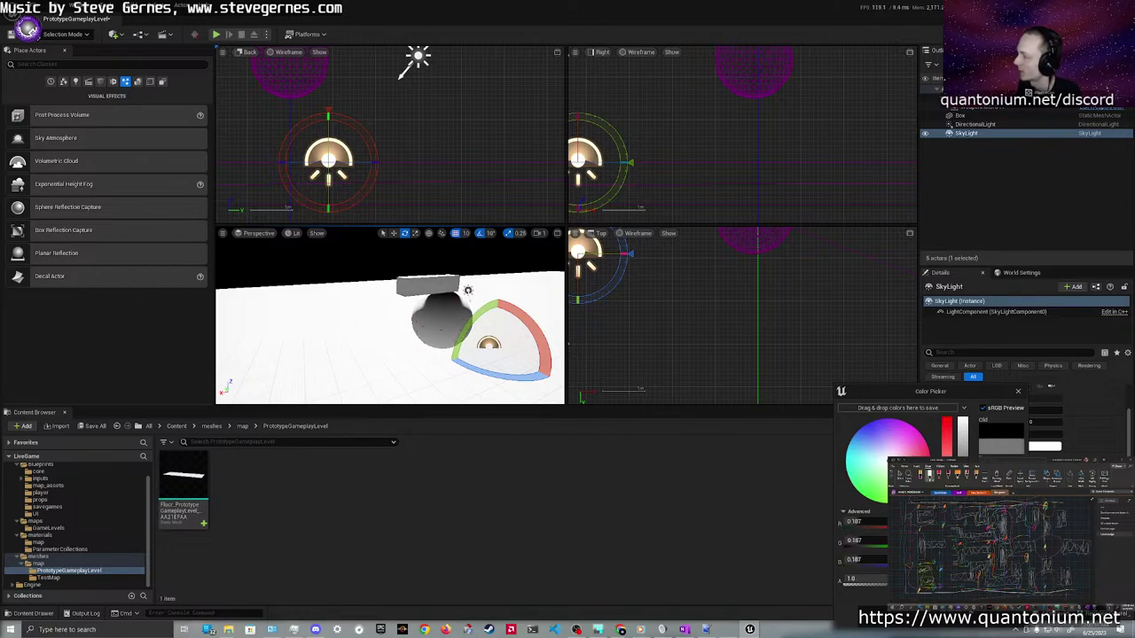
pyautogui.click(953, 603)
# Examine the sky light's effect on the player's unlit side and floor shadow, along with its remaining light settings
pyautogui.moveTo(390, 319); pyautogui.dragTo(497, 325, button='right')
pyautogui.press('w')
pyautogui.press('w')
pyautogui.moveTo(390, 319)
pyautogui.mouseDown(button='right')
pyautogui.moveTo(390, 341)
pyautogui.moveTo(368, 355)
pyautogui.moveTo(297, 359)
pyautogui.moveTo(390, 319)
pyautogui.mouseUp(button='right')
pyautogui.press('s')
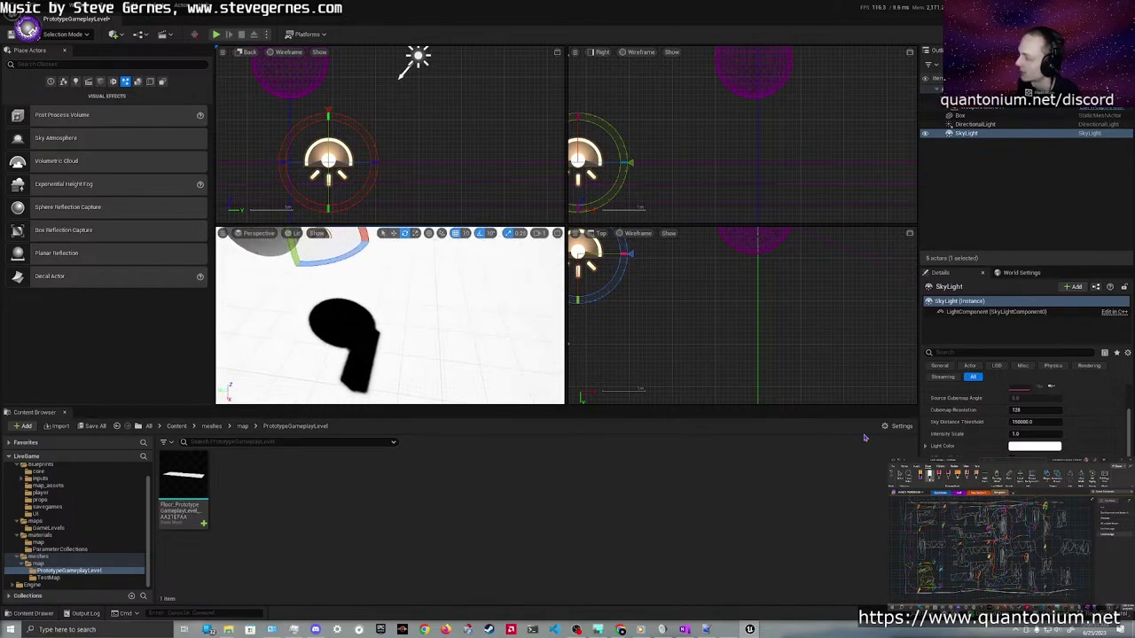
pyautogui.scroll(-5, 993, 417)
pyautogui.scroll(2, 1020, 421)
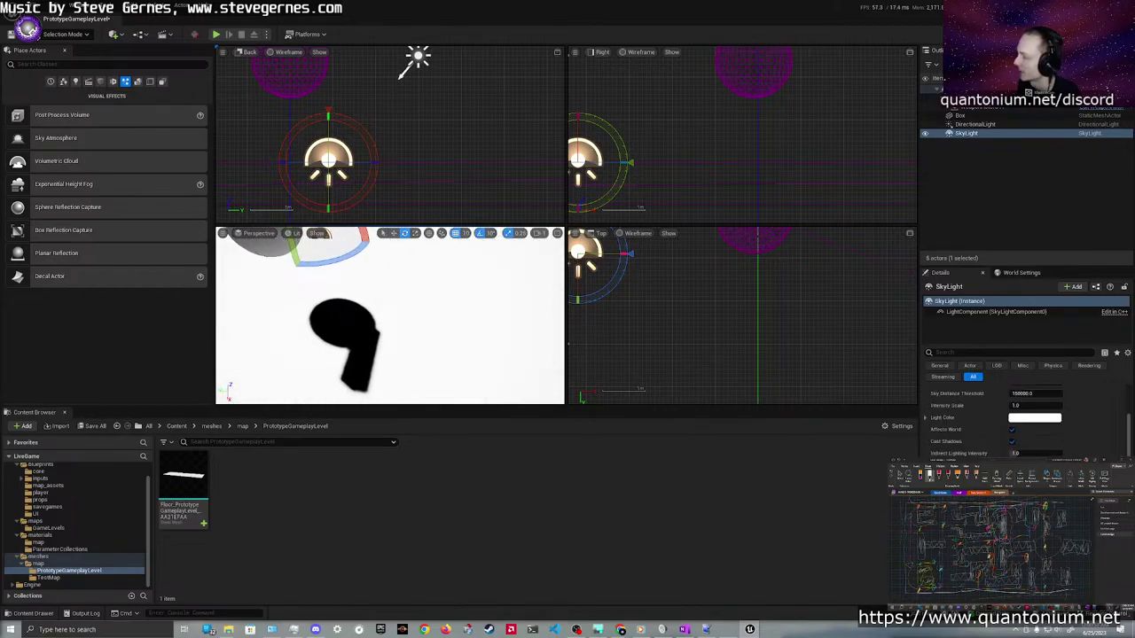
pyautogui.scroll(2, 1020, 422)
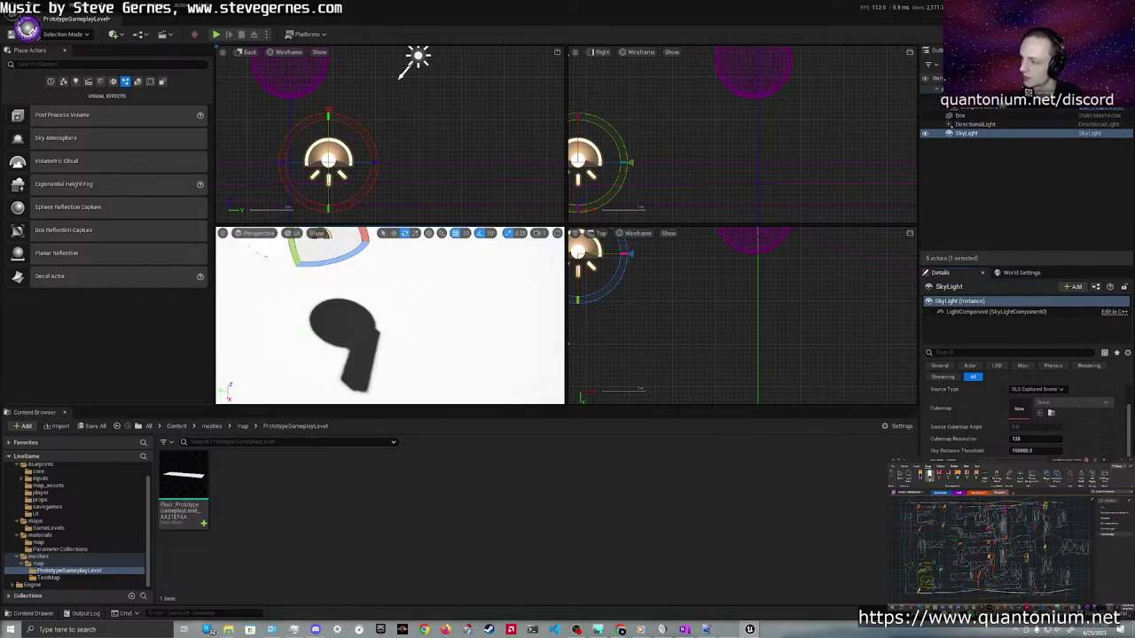
pyautogui.moveTo(510, 370); pyautogui.dragTo(612, 284, button='right')
pyautogui.scroll(-3, 1026, 418)
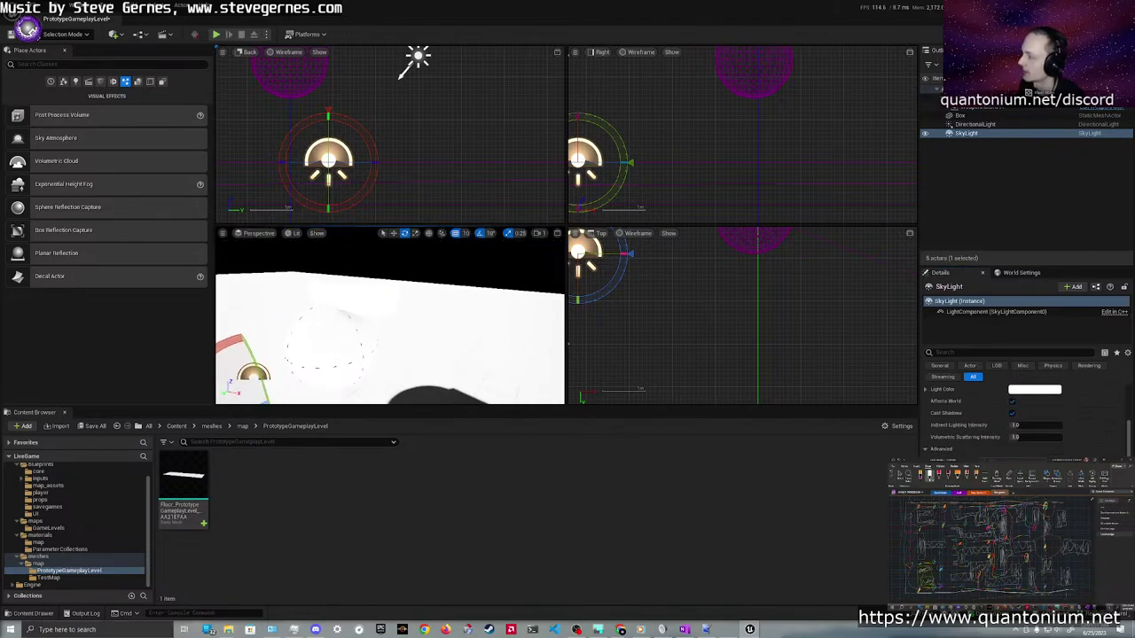
pyautogui.moveTo(413, 363); pyautogui.dragTo(391, 355, button='right')
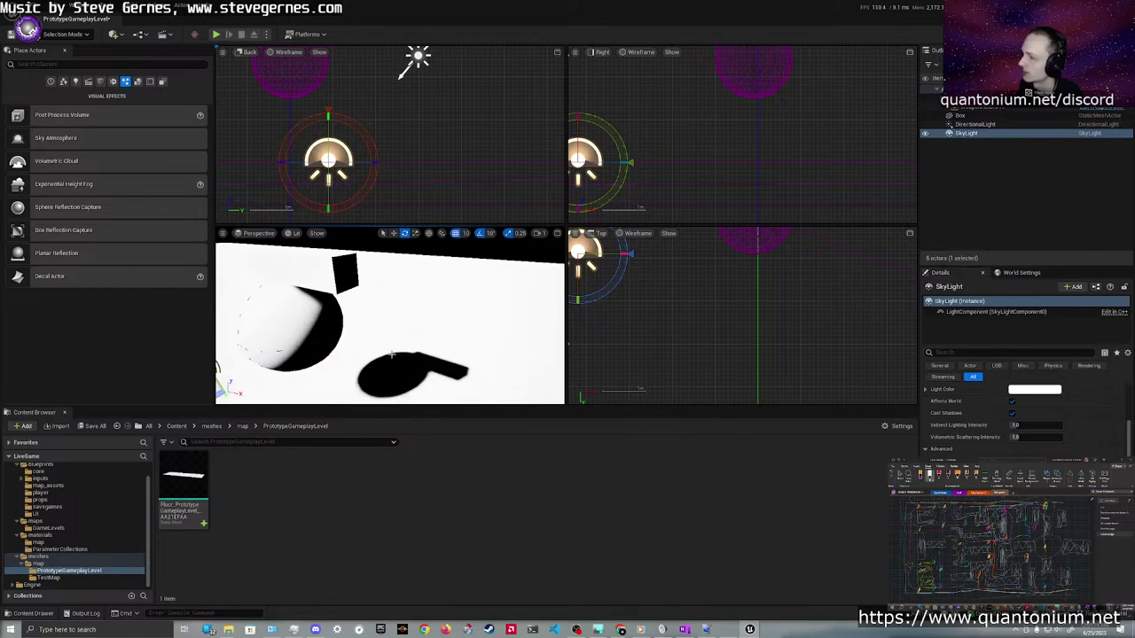
# Raise the sky light's intensity scale and darken its grey lower hemisphere color
pyautogui.scroll(3, 978, 423)
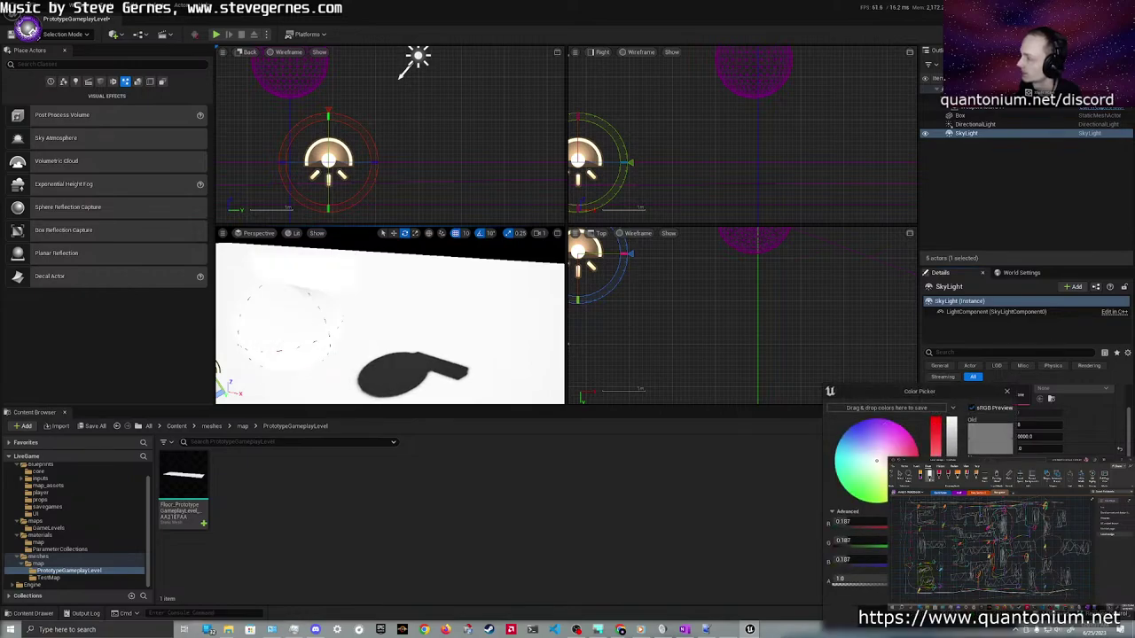
pyautogui.moveTo(951, 487); pyautogui.dragTo(952, 504)
pyautogui.click(946, 612)
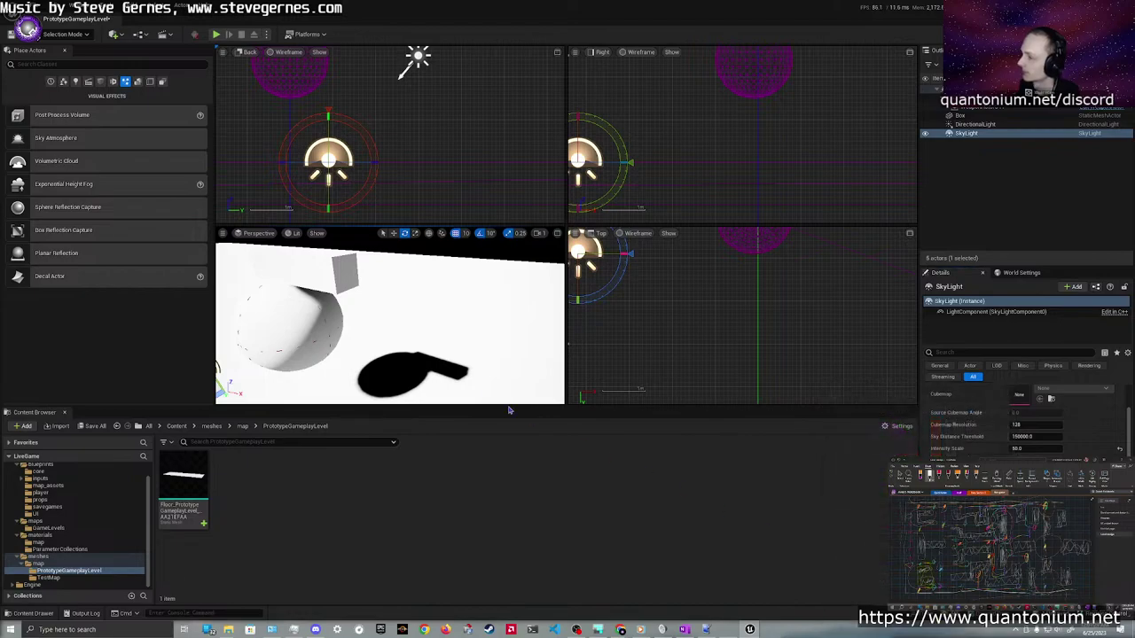
# Move the BasePlayer actor far along the negative X axis toward the floor's edge and nudge it slightly along Y
pyautogui.moveTo(479, 372); pyautogui.dragTo(275, 310, button='right')
pyautogui.press('w')
pyautogui.moveTo(368, 288); pyautogui.dragTo(351, 297, button='right')
pyautogui.click(439, 339)
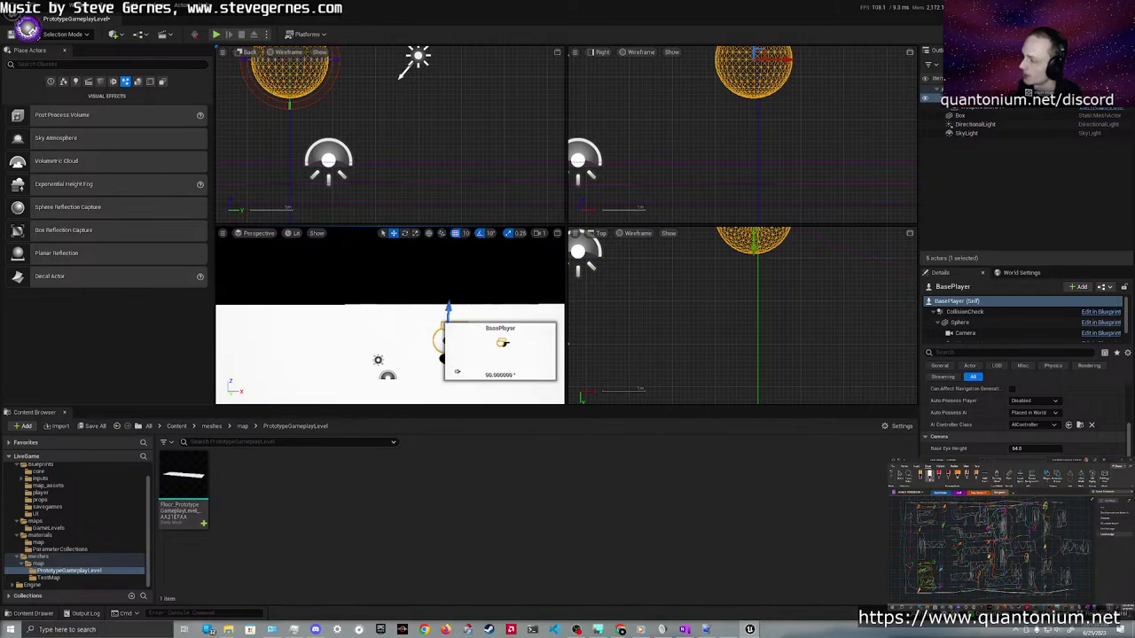
pyautogui.press('s')
pyautogui.moveTo(439, 340); pyautogui.dragTo(404, 350, button='right')
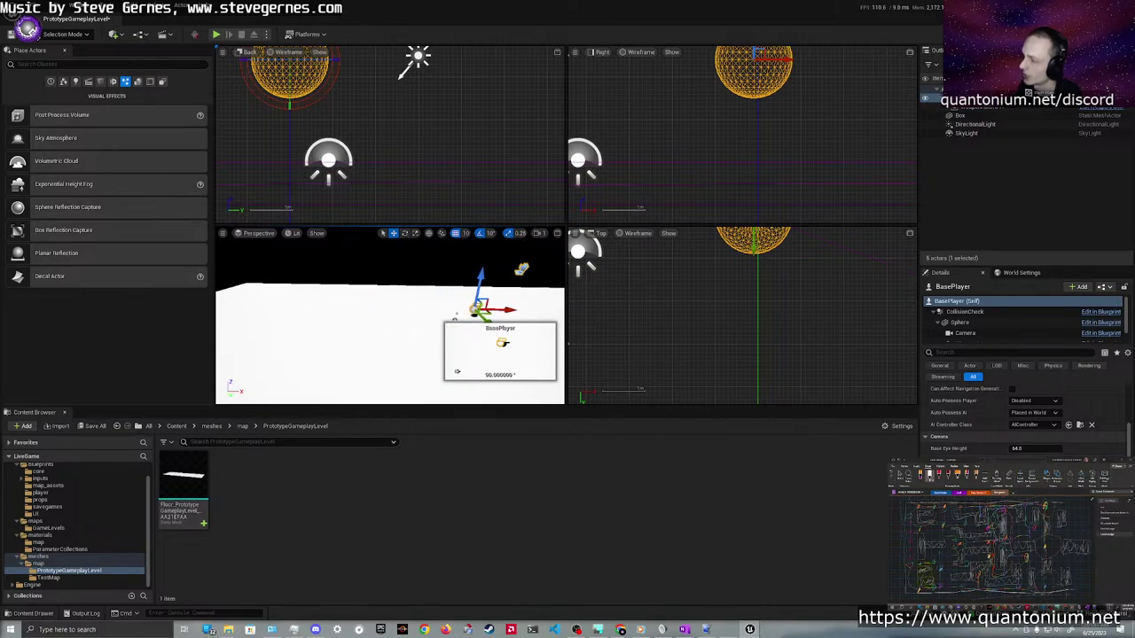
pyautogui.moveTo(347, 294); pyautogui.dragTo(347, 292, button='right')
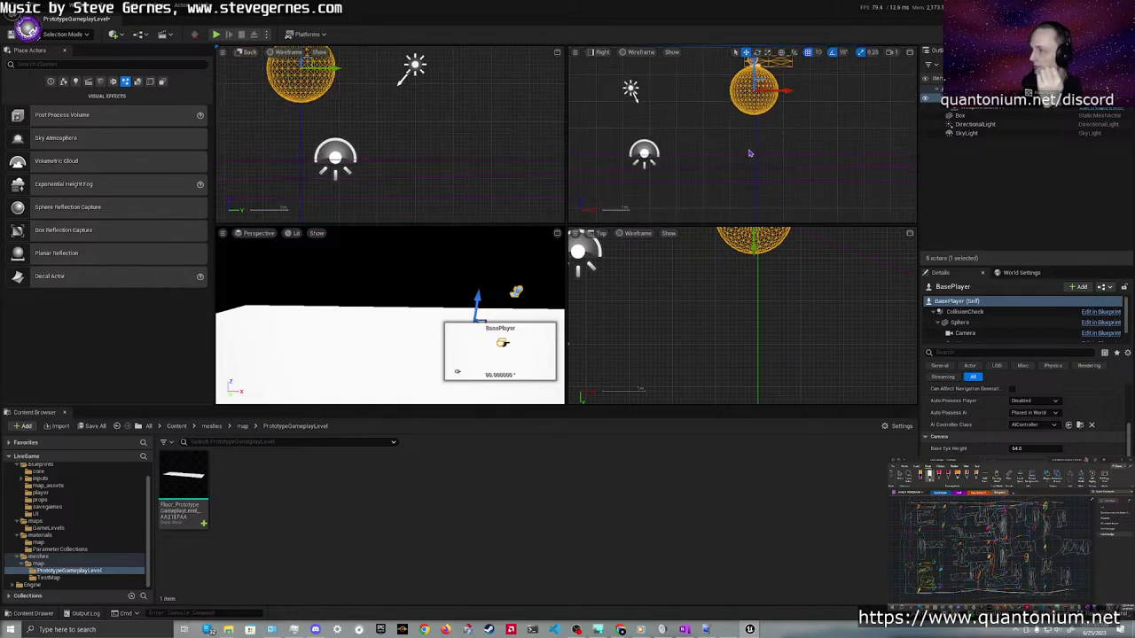
pyautogui.press('f')
pyautogui.scroll(5, 739, 328)
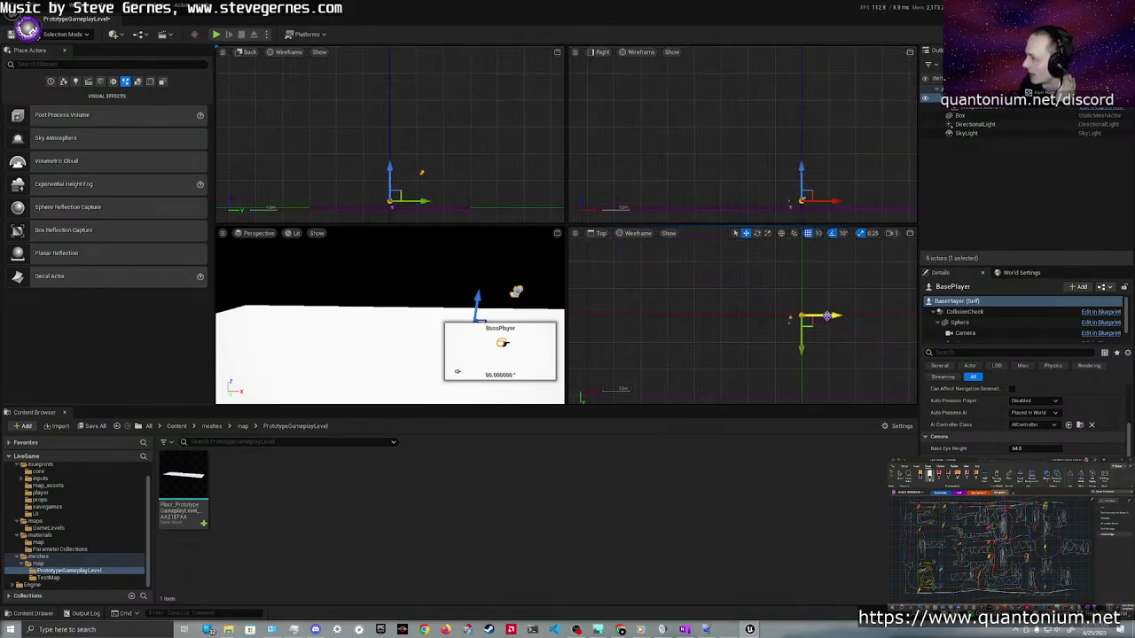
pyautogui.moveTo(826, 316); pyautogui.dragTo(626, 314)
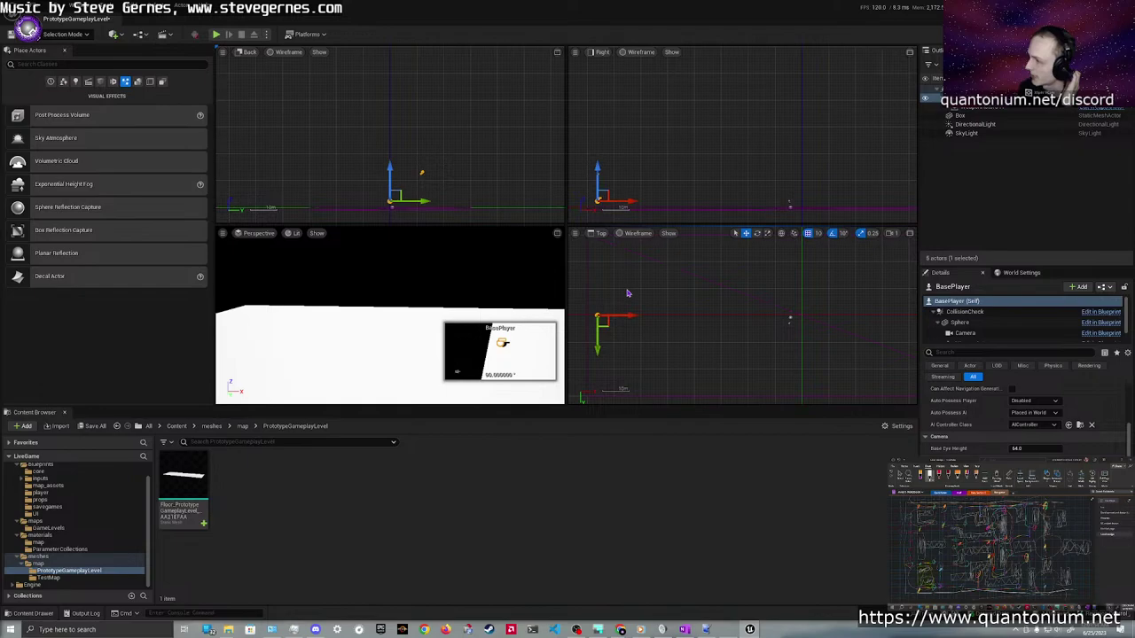
pyautogui.moveTo(599, 333); pyautogui.dragTo(597, 326)
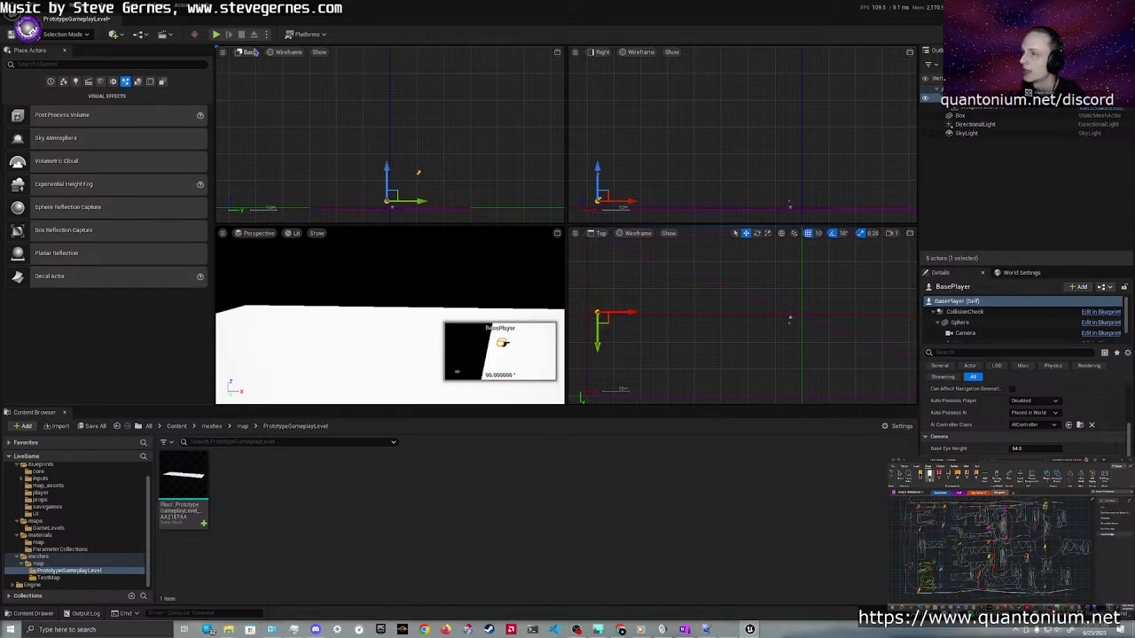
# Set the level's GameMode Override to MainGameMode and play-test the level
pyautogui.click(215, 35)
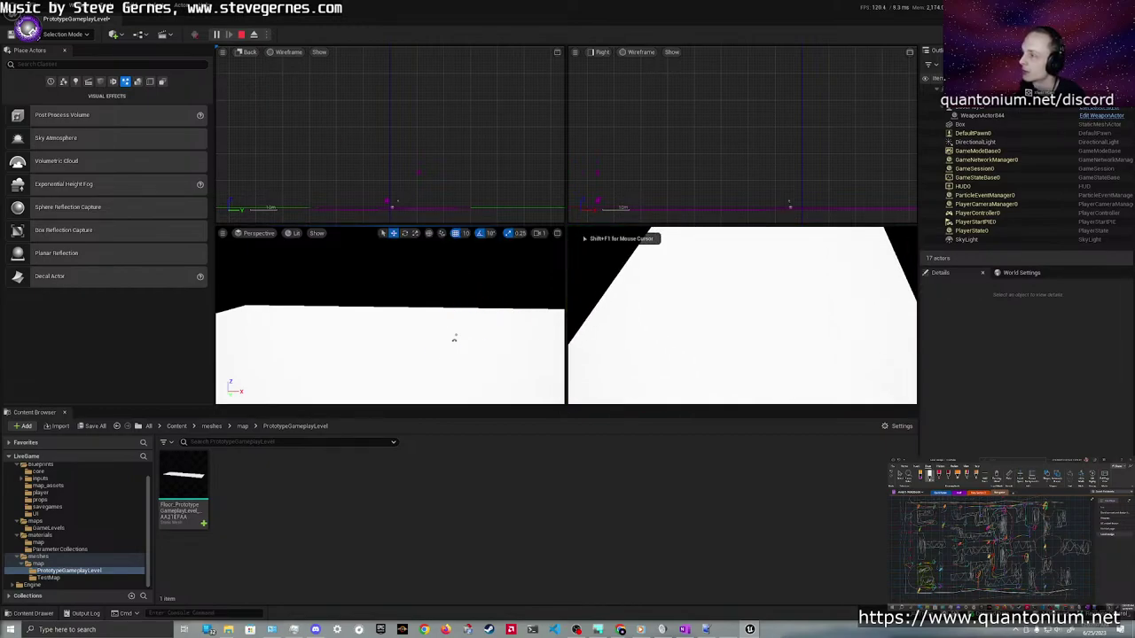
pyautogui.press('Escape')
pyautogui.click(1015, 277)
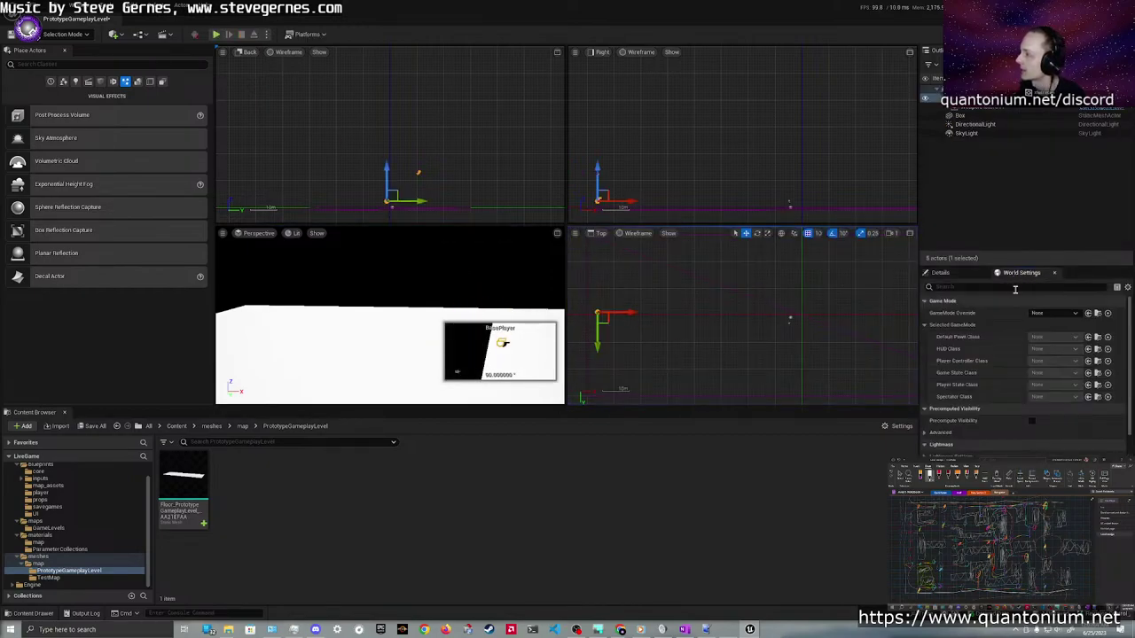
pyautogui.click(1061, 314)
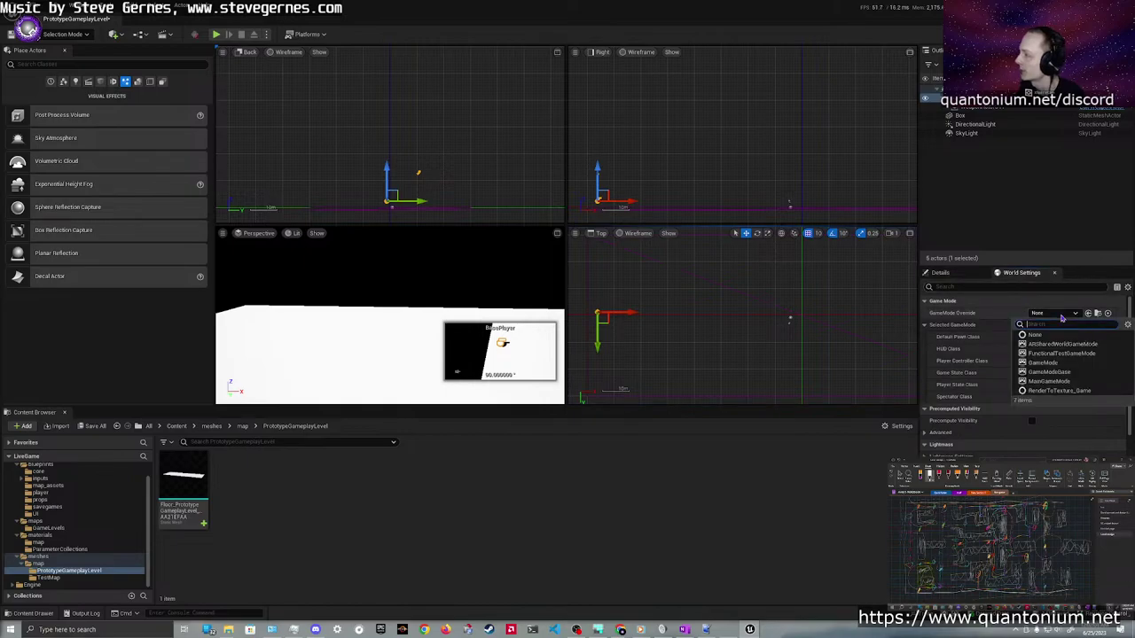
pyautogui.click(1052, 381)
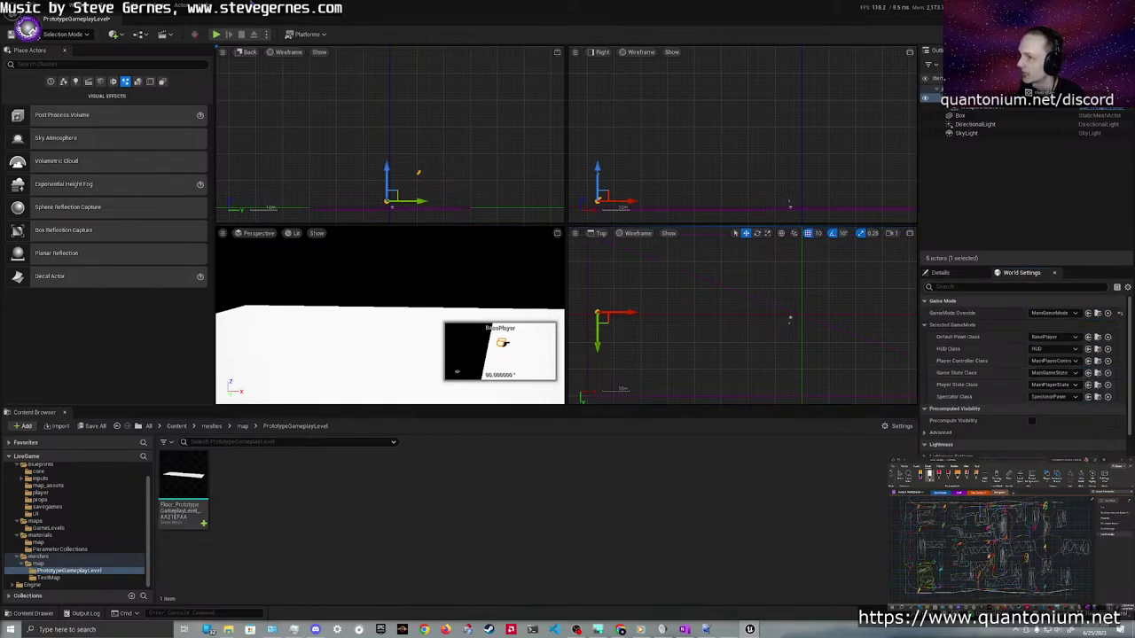
pyautogui.click(216, 35)
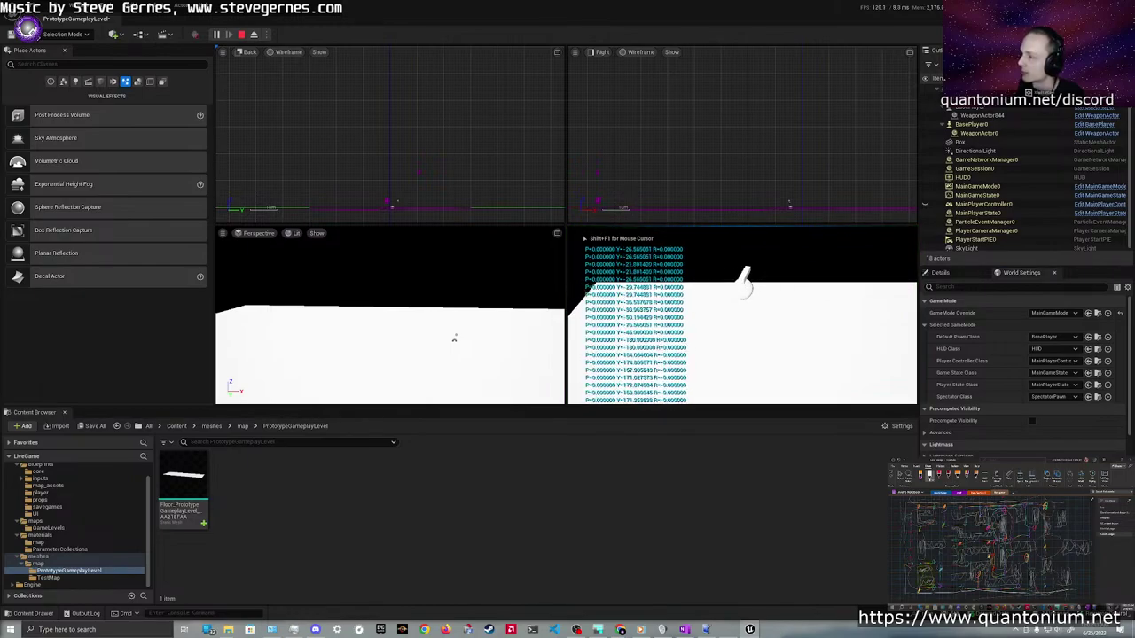
pyautogui.press('Escape')
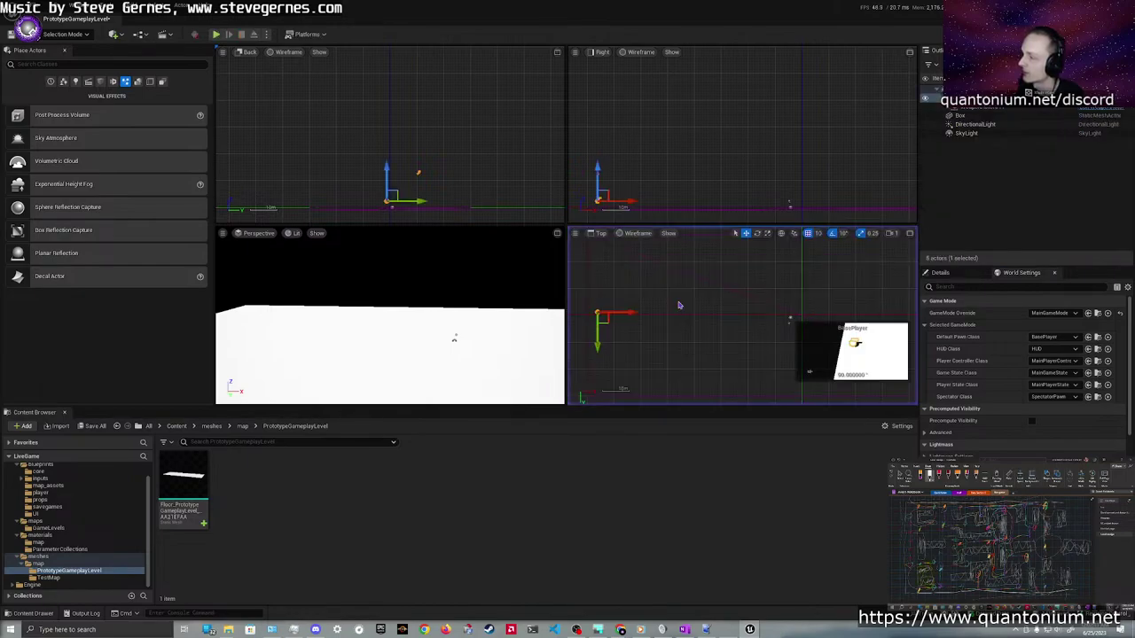
# Place a Player Start above the floor near BasePlayer and play-test the level from it
pyautogui.click(267, 35)
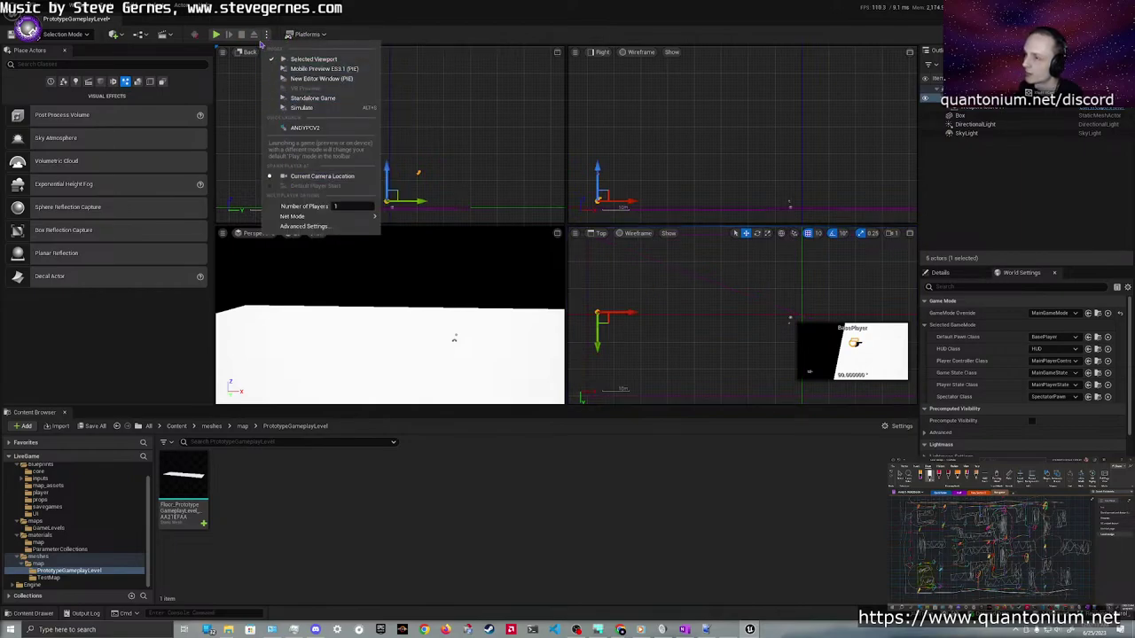
pyautogui.click(253, 51)
pyautogui.click(64, 82)
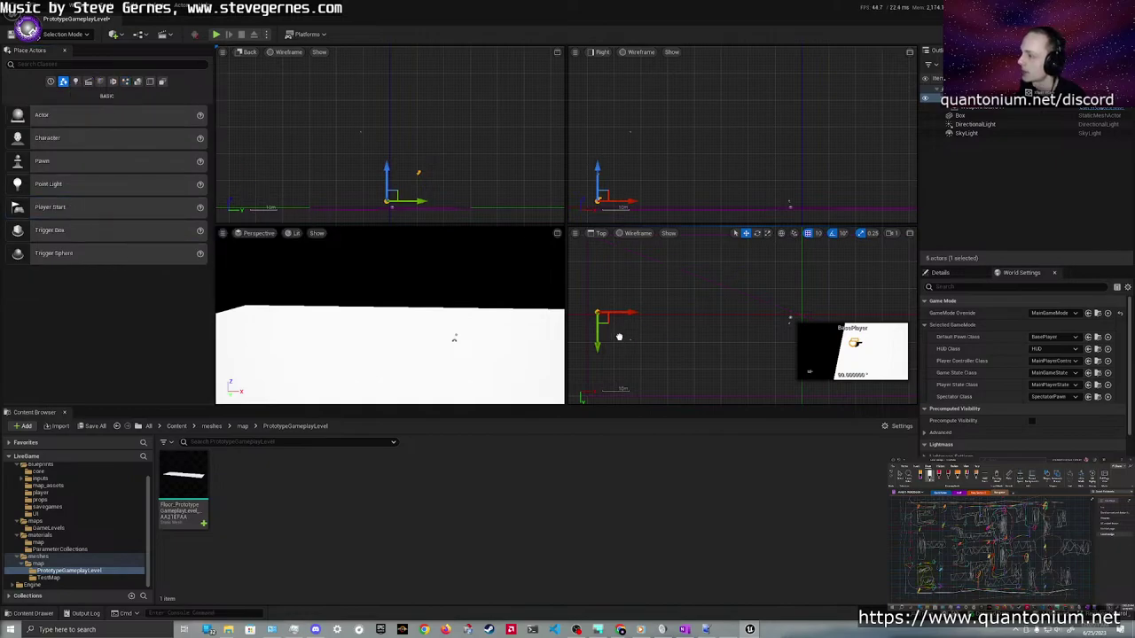
pyautogui.moveTo(798, 327); pyautogui.dragTo(681, 309)
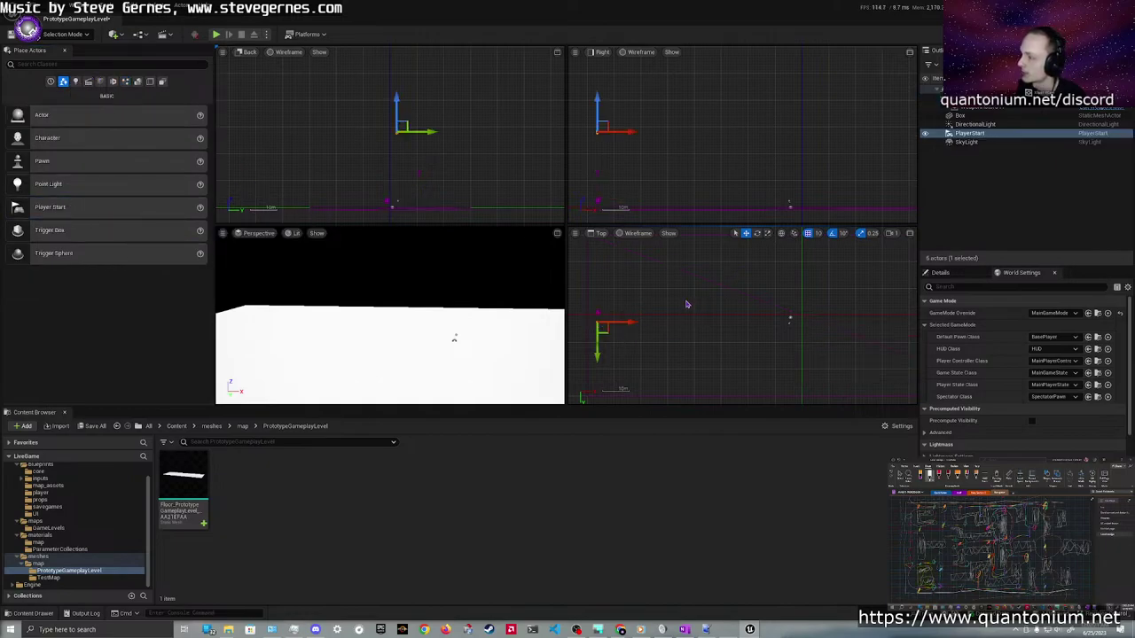
pyautogui.click(215, 34)
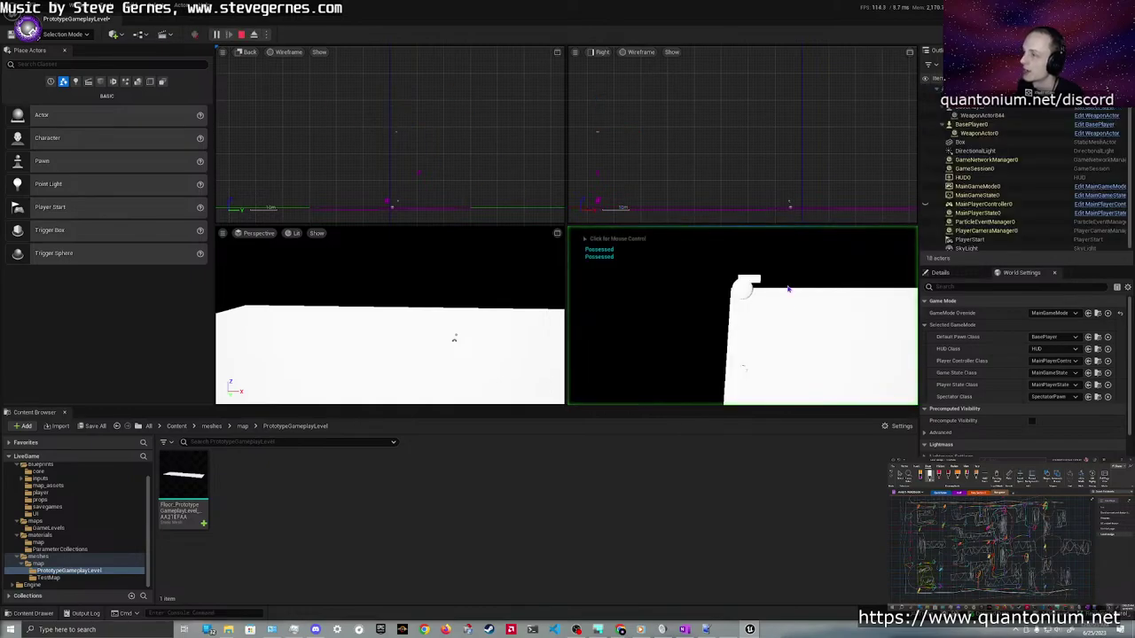
pyautogui.press('Escape')
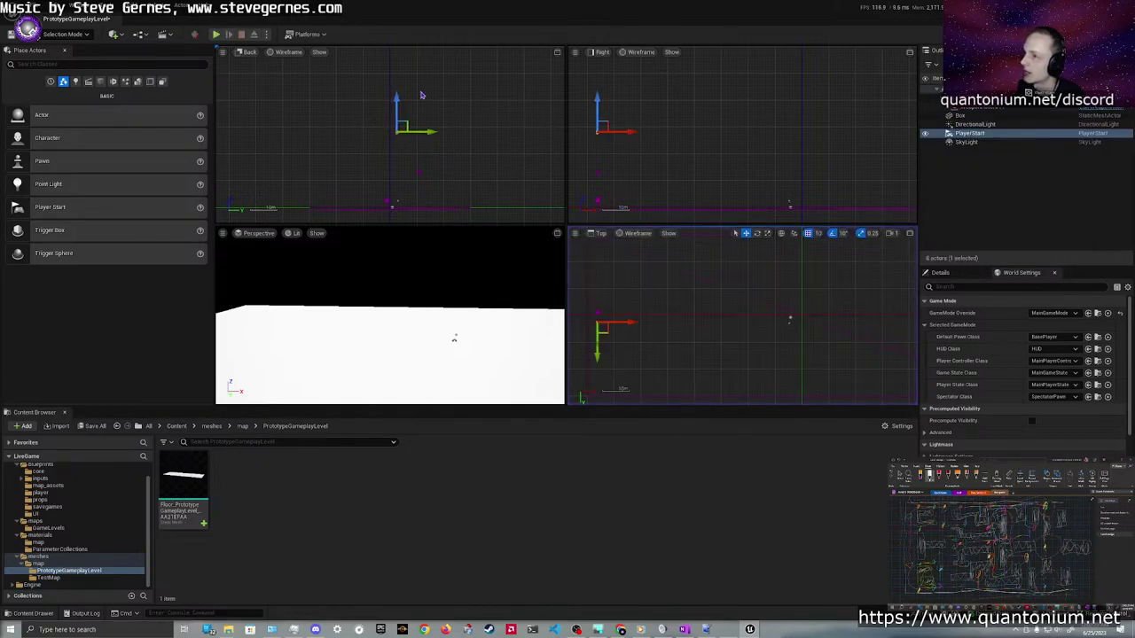
# Check the play spawn option and play-test the level again, finally in the maximized perspective viewport
pyautogui.click(268, 35)
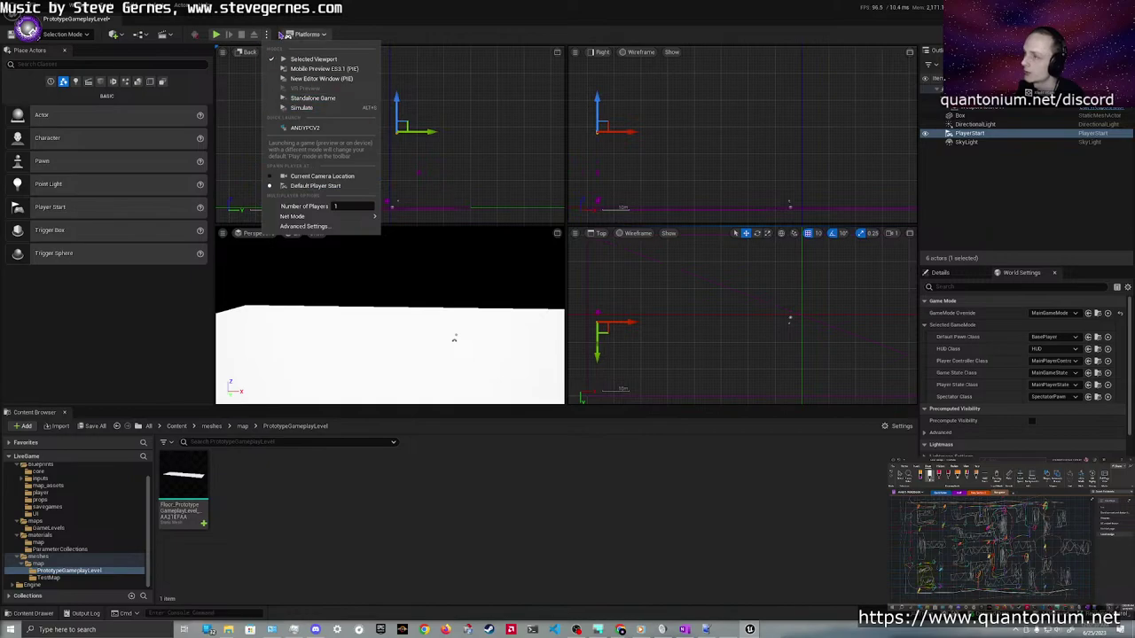
pyautogui.click(267, 34)
pyautogui.click(215, 35)
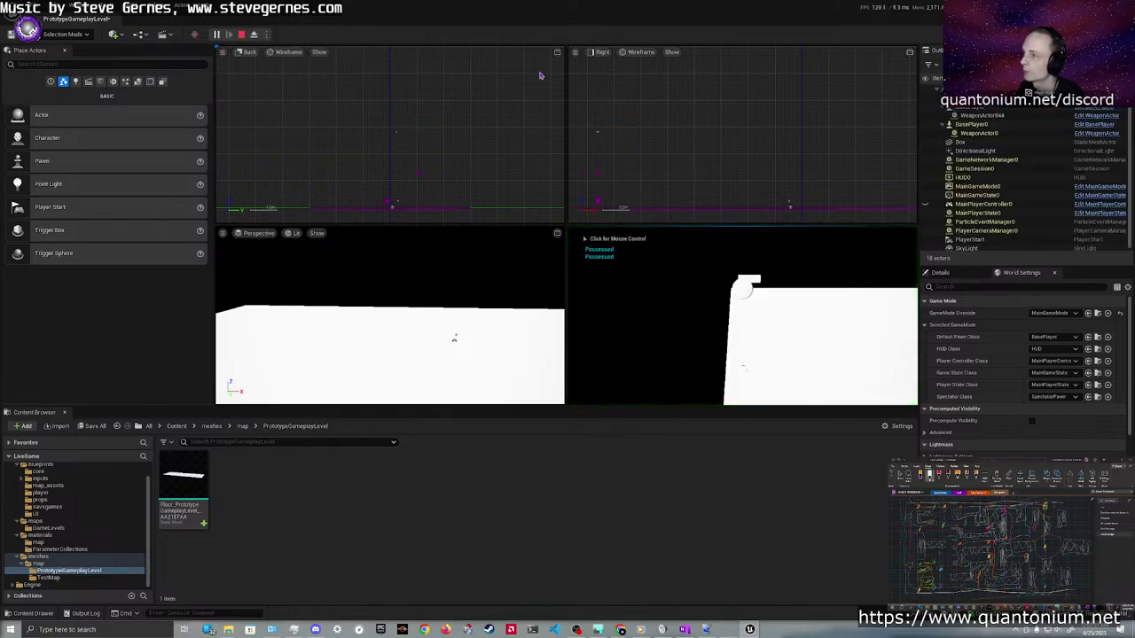
pyautogui.click(254, 34)
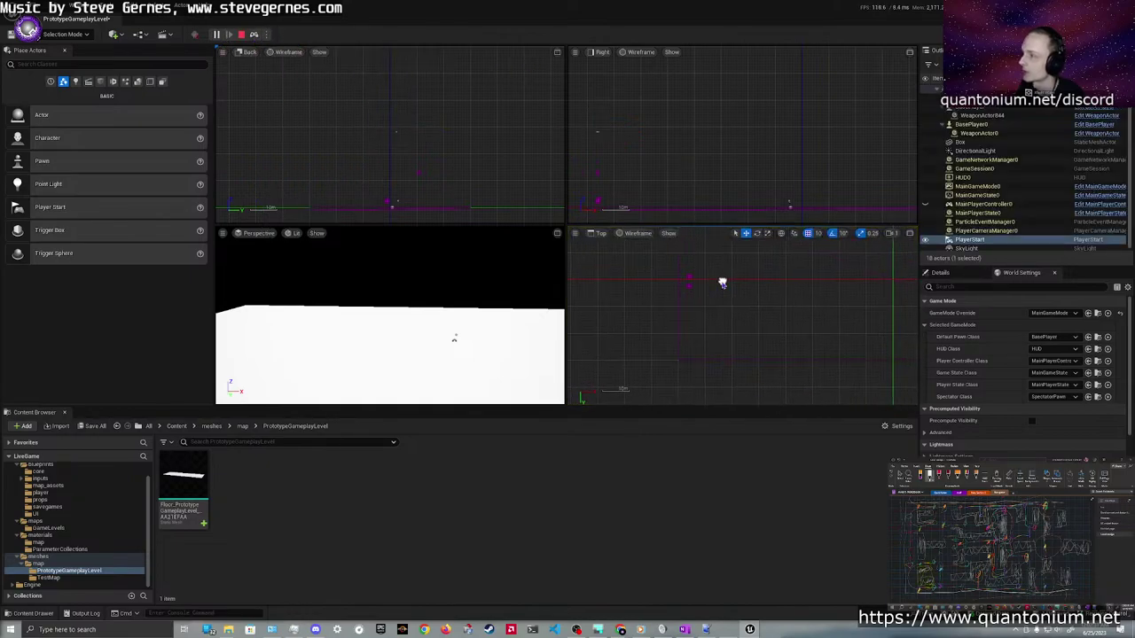
pyautogui.click(240, 34)
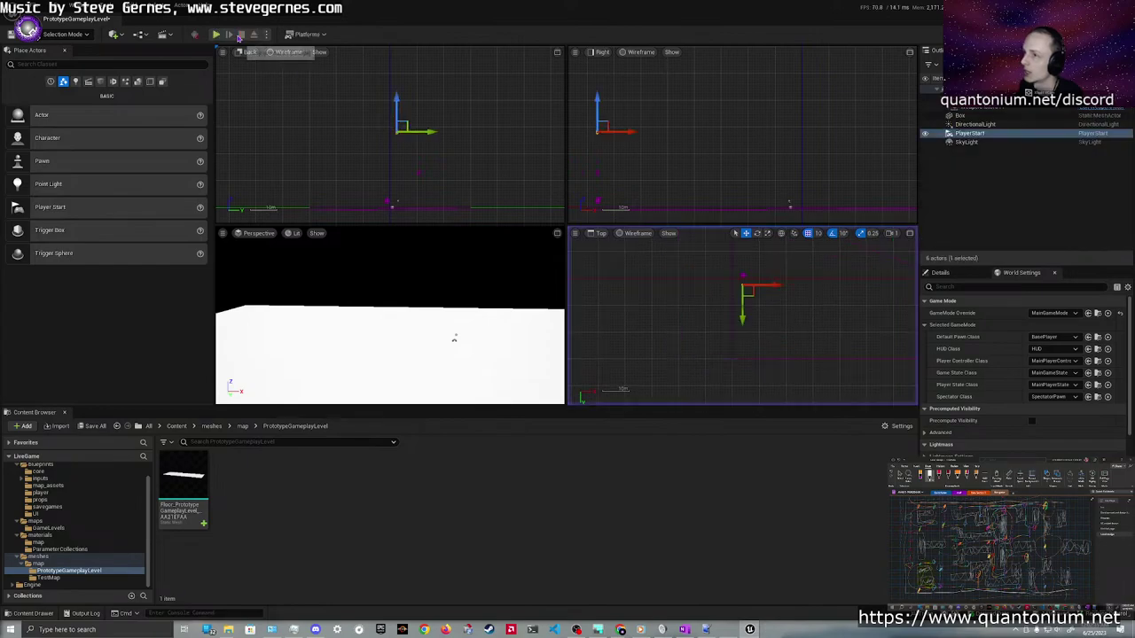
pyautogui.click(558, 234)
pyautogui.click(215, 35)
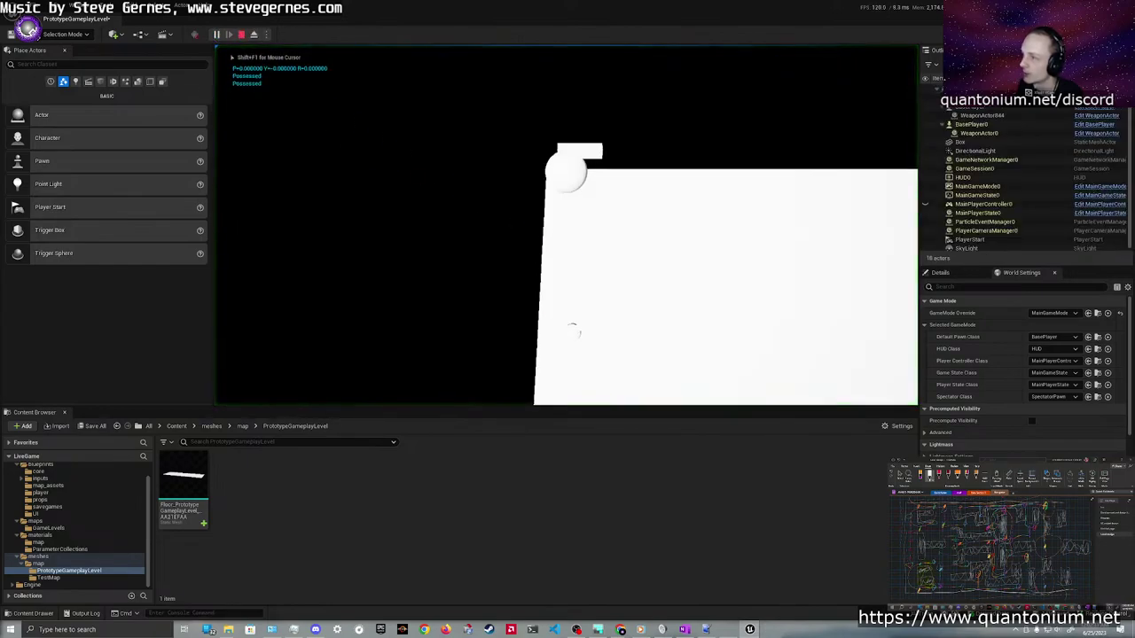
pyautogui.press('Escape')
# Lower the Player Start to just above the floor beside BasePlayer and play-test the level
pyautogui.moveTo(575, 246); pyautogui.dragTo(470, 253, button='right')
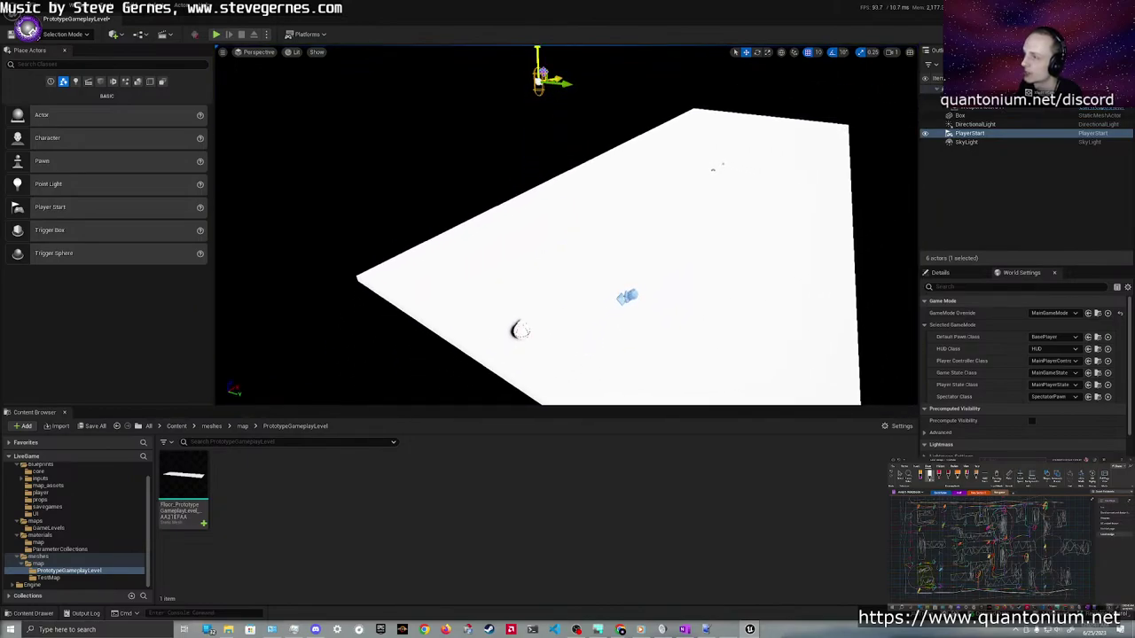
pyautogui.moveTo(537, 60); pyautogui.dragTo(506, 261)
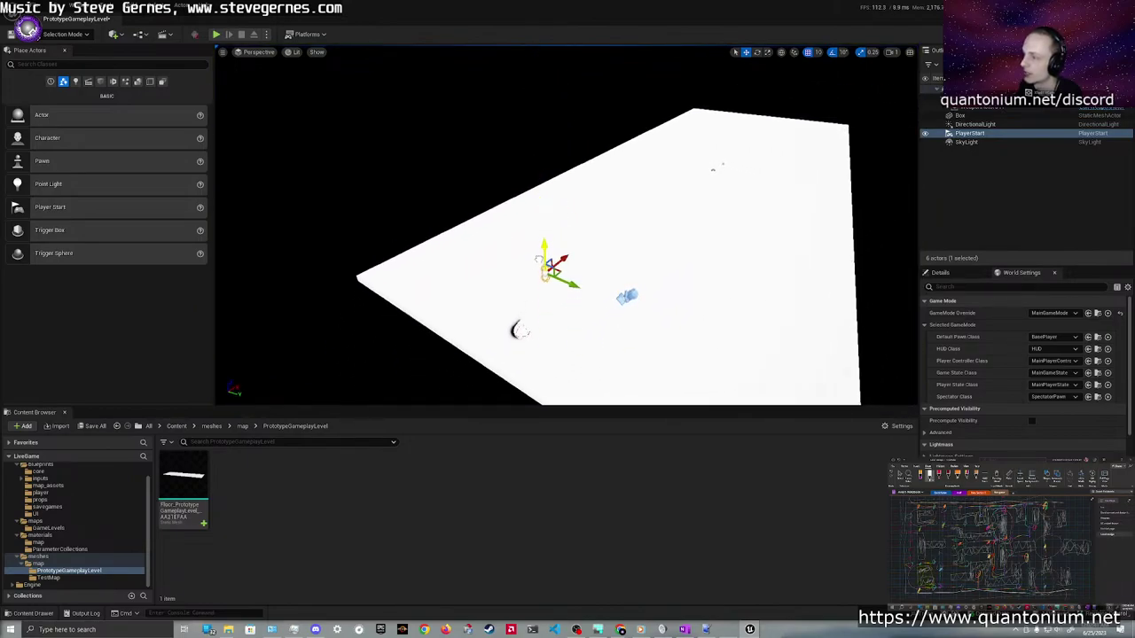
pyautogui.click(909, 53)
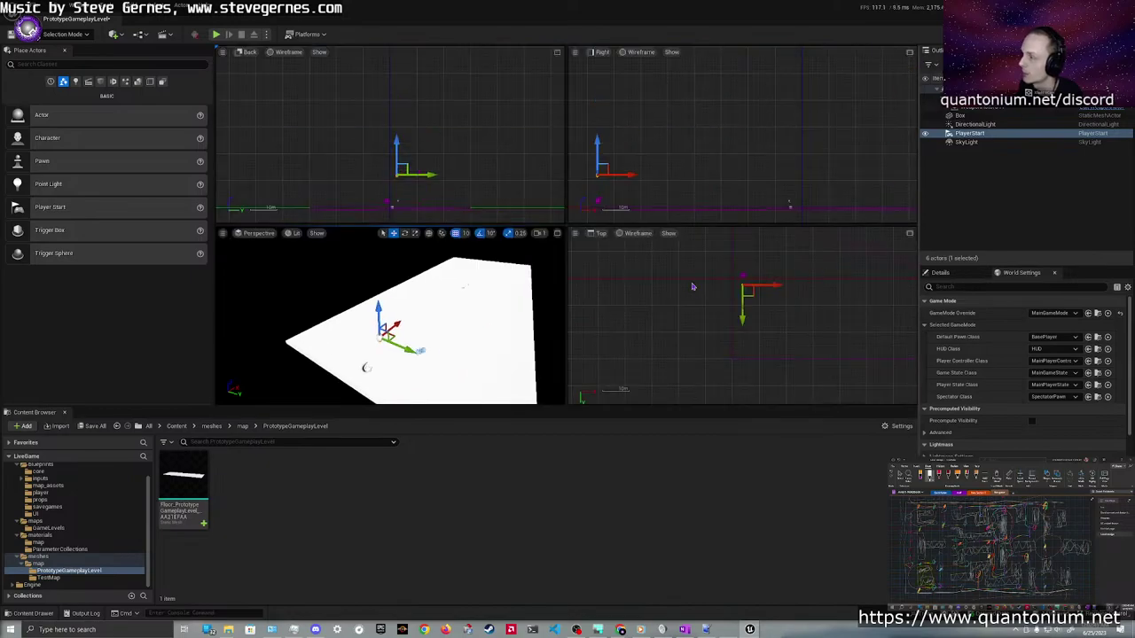
pyautogui.scroll(11, 596, 193)
pyautogui.moveTo(614, 105); pyautogui.dragTo(609, 166)
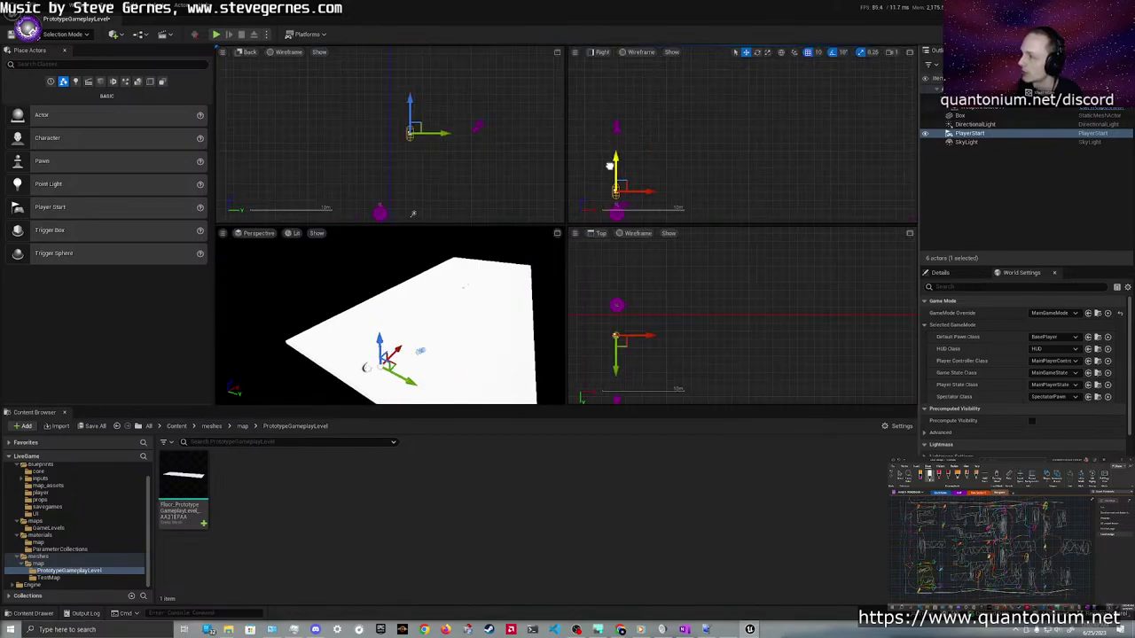
pyautogui.moveTo(609, 169); pyautogui.dragTo(612, 115, button='right')
pyautogui.moveTo(614, 103); pyautogui.dragTo(613, 140)
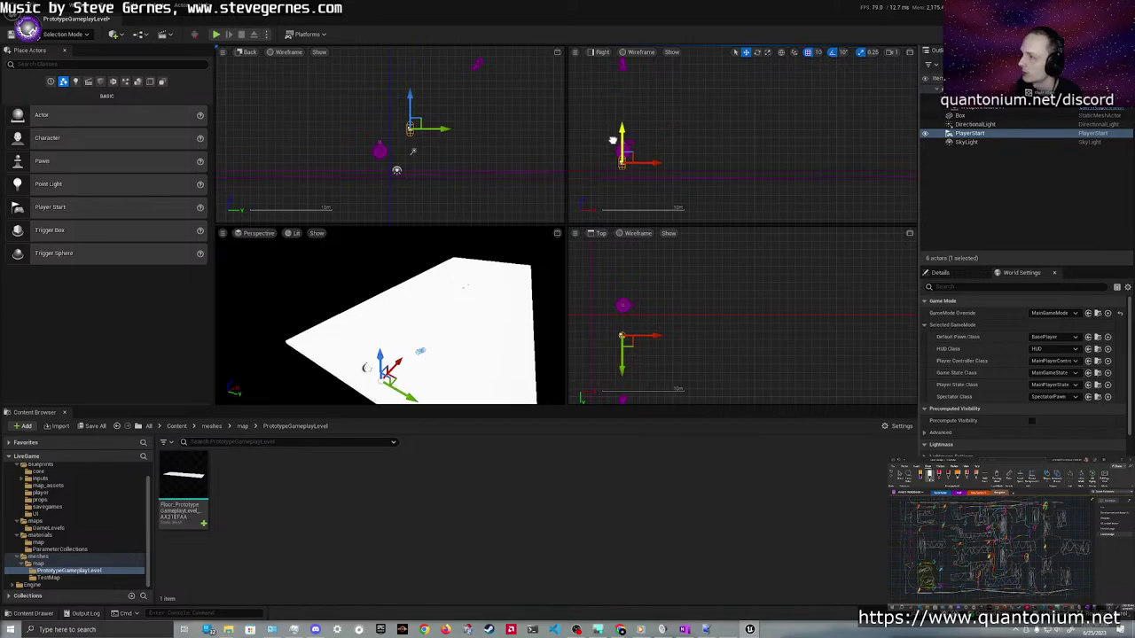
pyautogui.click(215, 34)
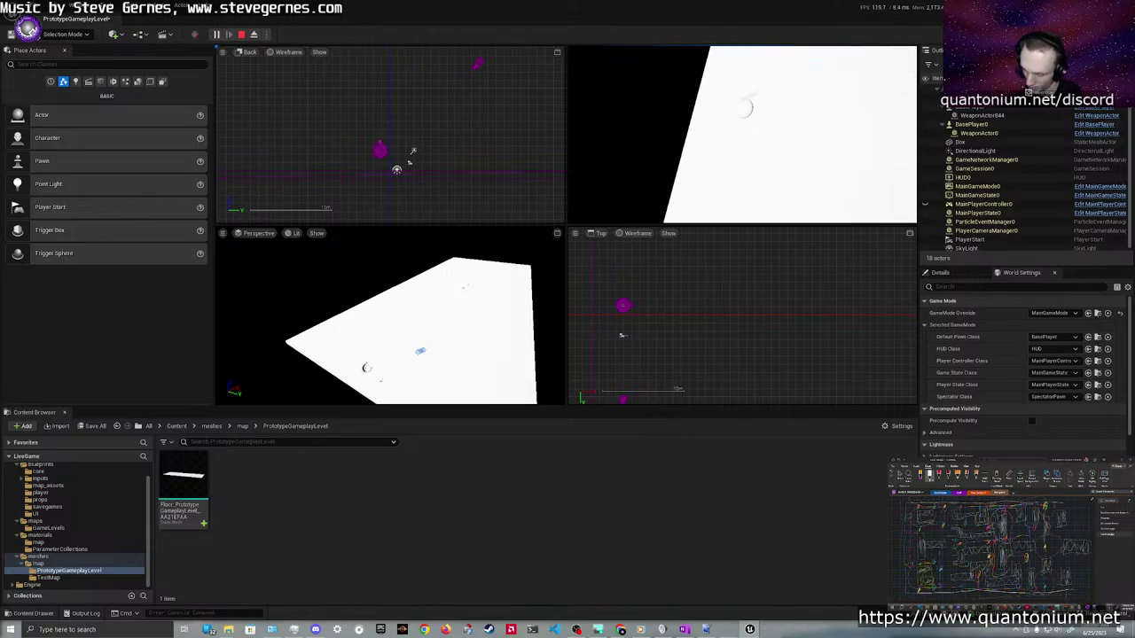
# Stop the play-test and open the floor Box for PolyGroup editing in Modeling Mode
pyautogui.press('Escape')
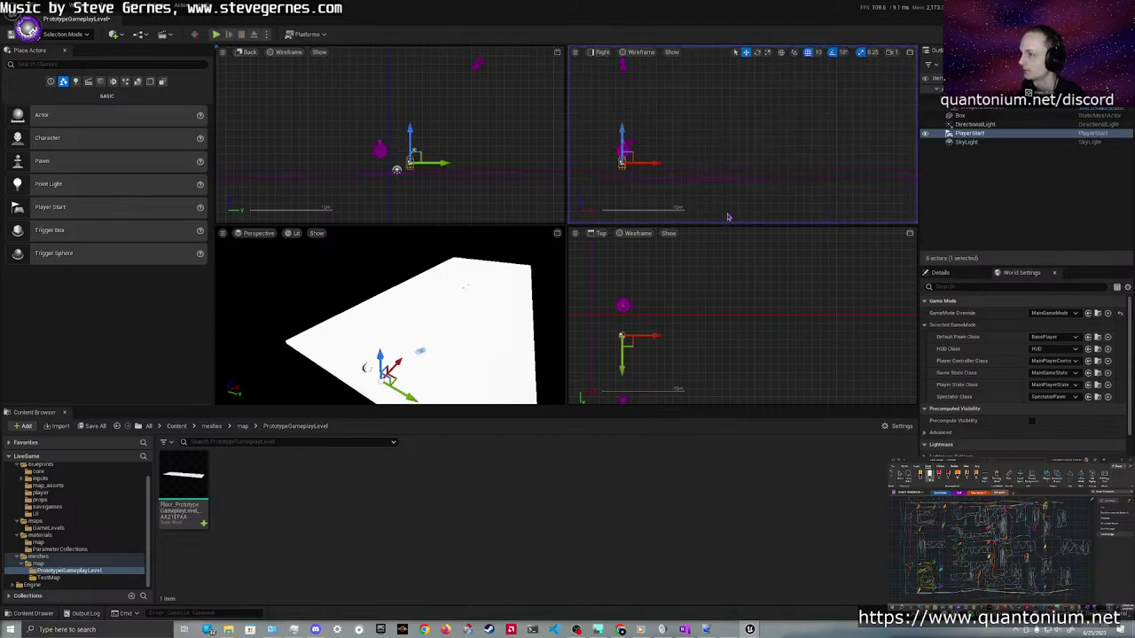
pyautogui.press('f')
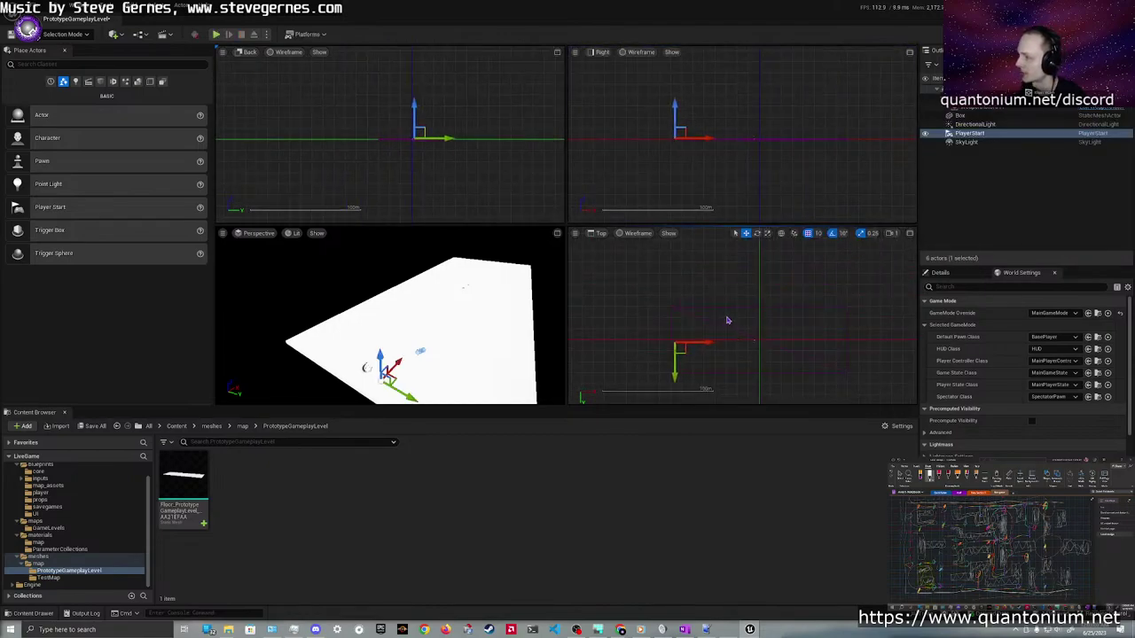
pyautogui.click(715, 307)
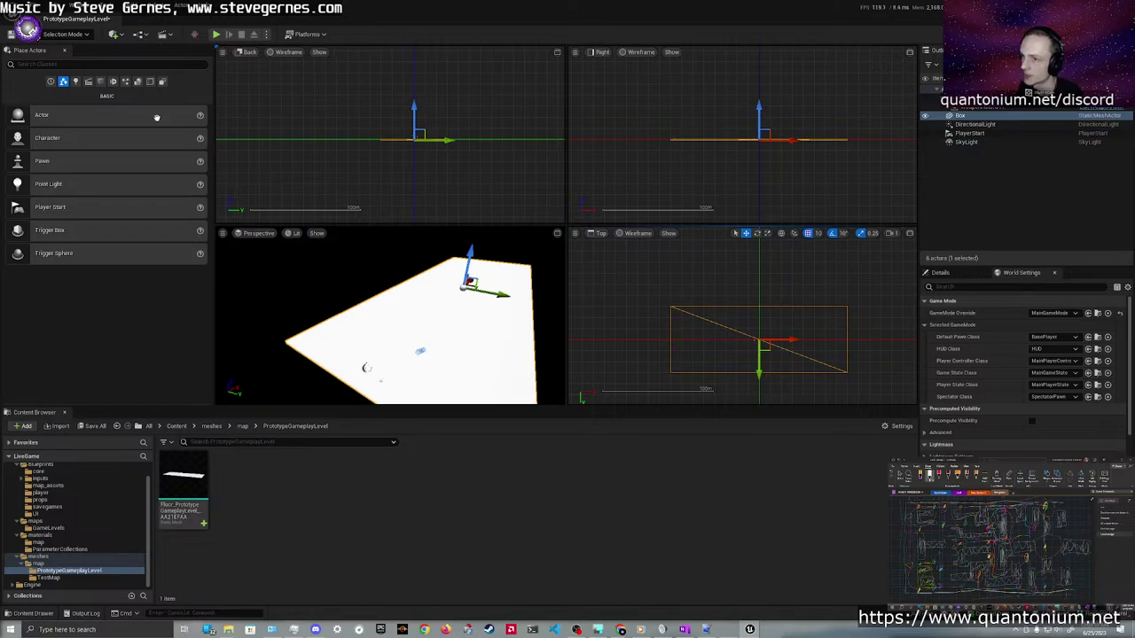
pyautogui.click(62, 34)
pyautogui.click(71, 88)
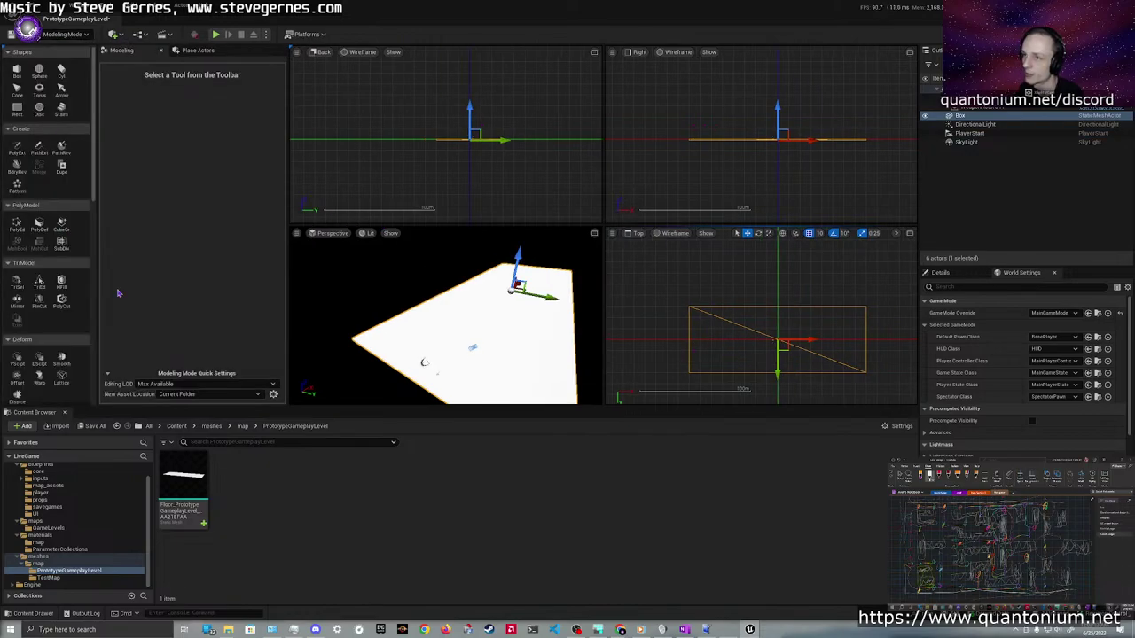
pyautogui.click(17, 225)
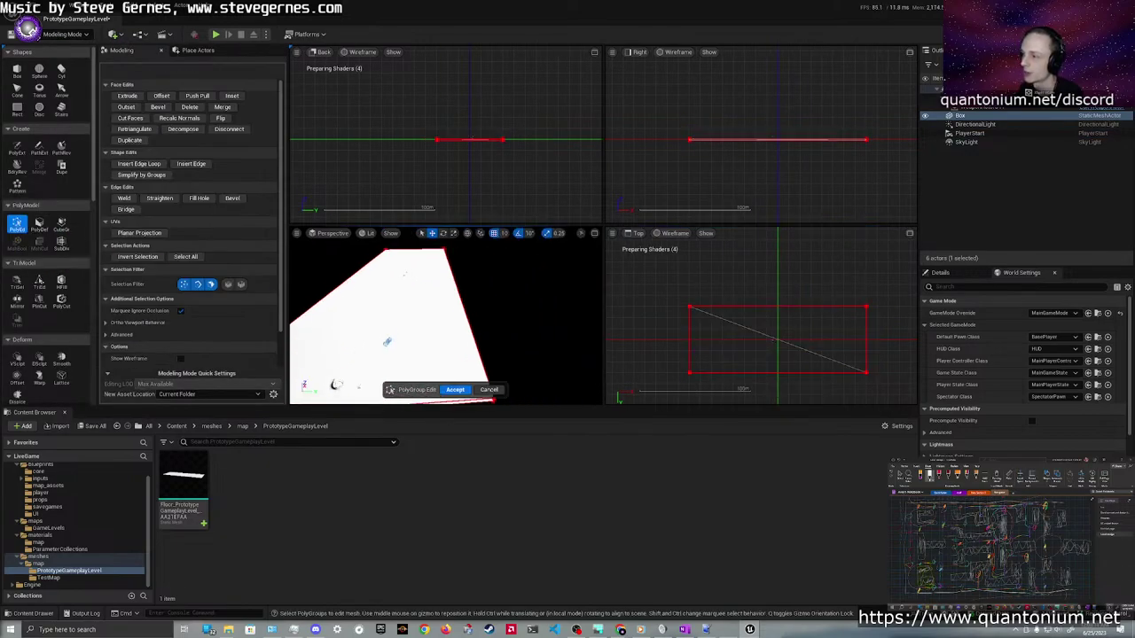
pyautogui.moveTo(445, 316); pyautogui.dragTo(496, 386, button='right')
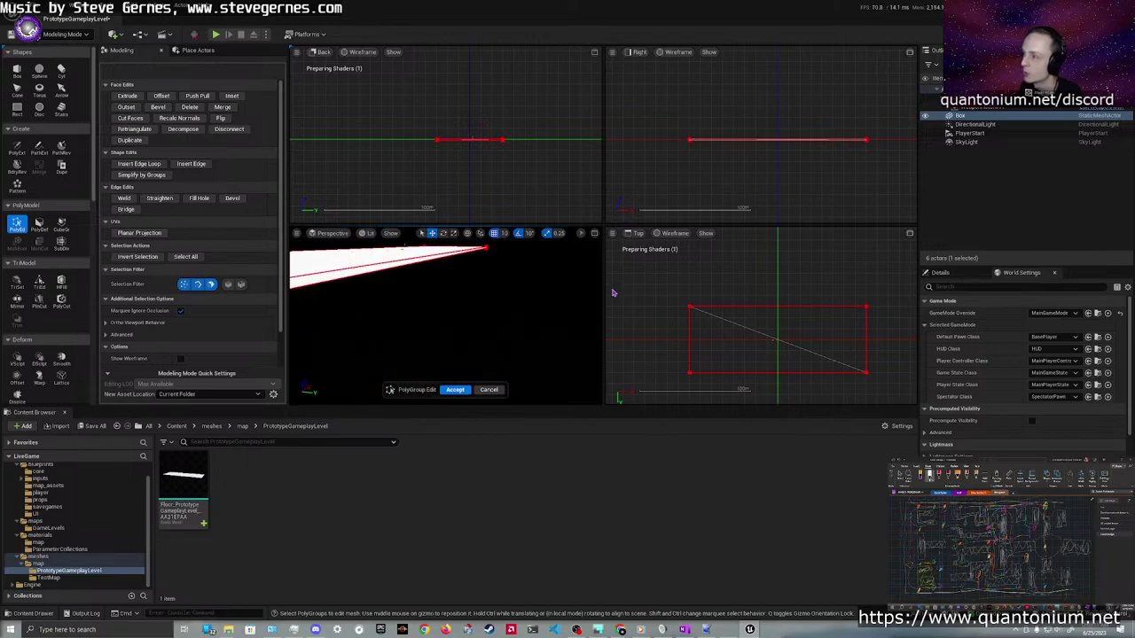
# Move the floor's long side on the negative Y side inward to Y -1800
pyautogui.click(715, 306)
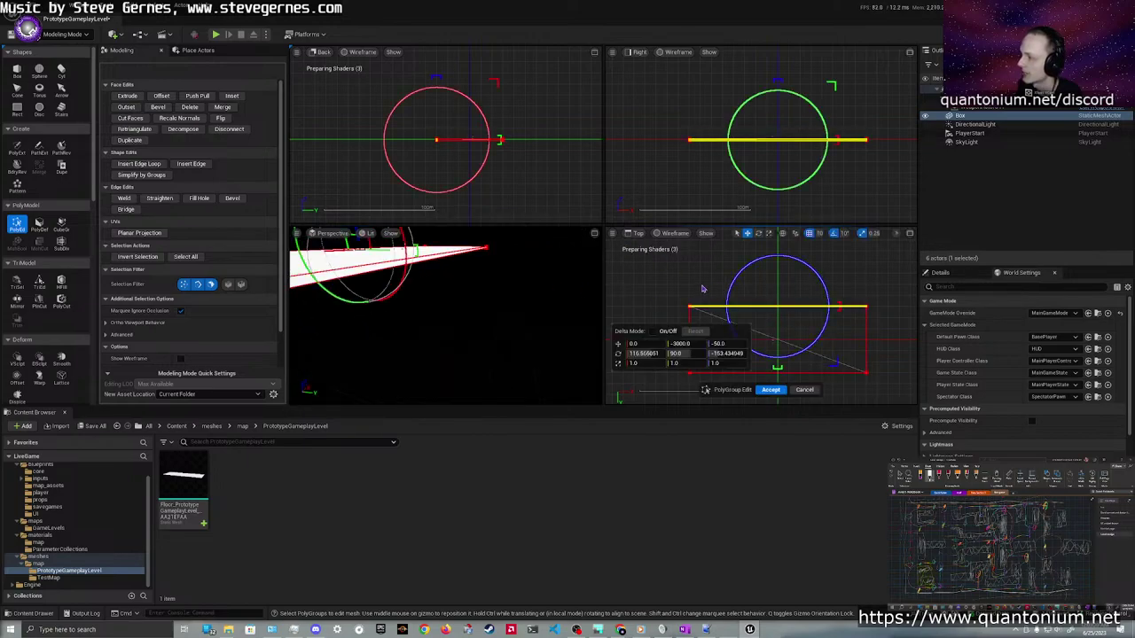
pyautogui.moveTo(789, 339); pyautogui.dragTo(802, 308, button='right')
pyautogui.scroll(4, 787, 348)
pyautogui.moveTo(804, 266); pyautogui.dragTo(852, 354, button='right')
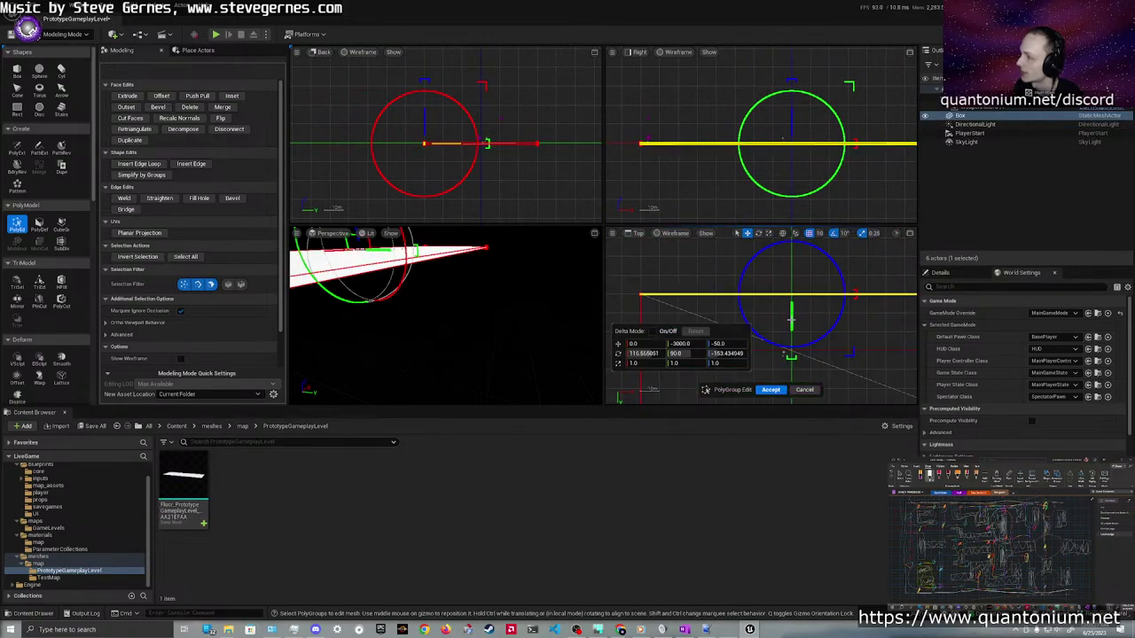
pyautogui.moveTo(784, 351); pyautogui.dragTo(825, 322, button='right')
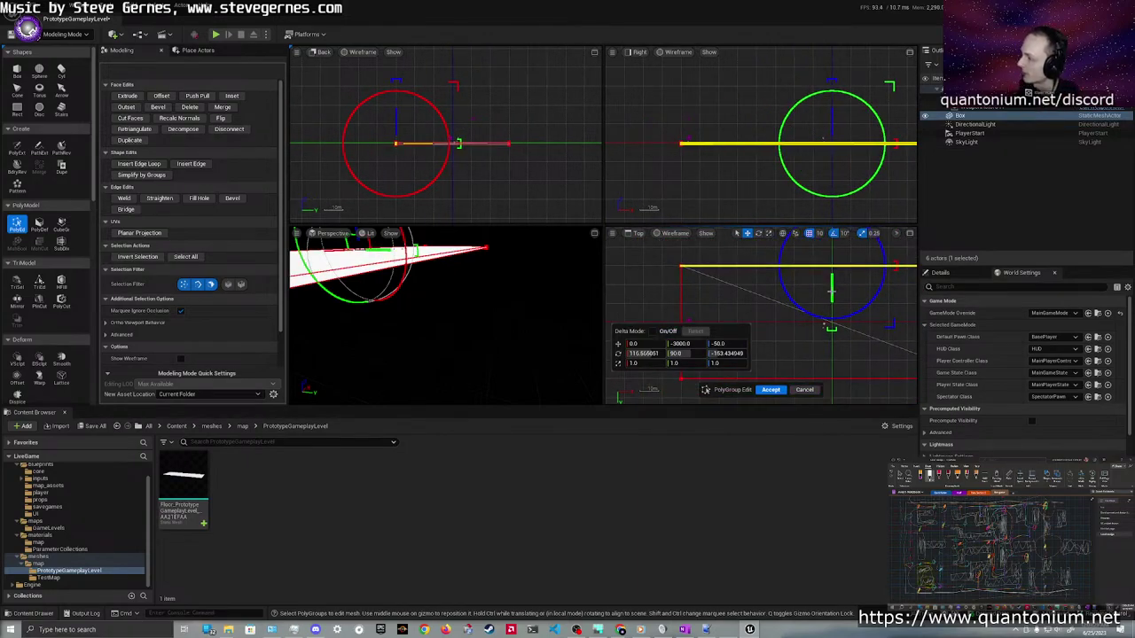
pyautogui.moveTo(831, 285); pyautogui.dragTo(834, 316)
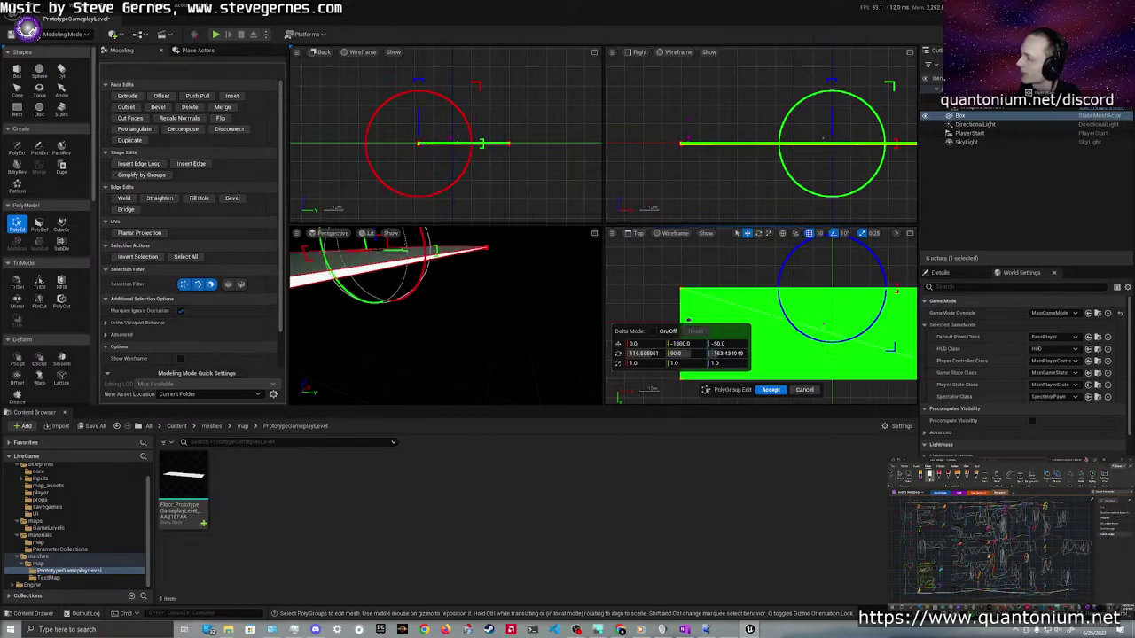
# Move the floor's long side on the positive Y side inward to Y 2000
pyautogui.moveTo(804, 364); pyautogui.dragTo(787, 324, button='right')
pyautogui.click(802, 298)
pyautogui.moveTo(826, 359); pyautogui.dragTo(828, 342)
pyautogui.click(680, 344)
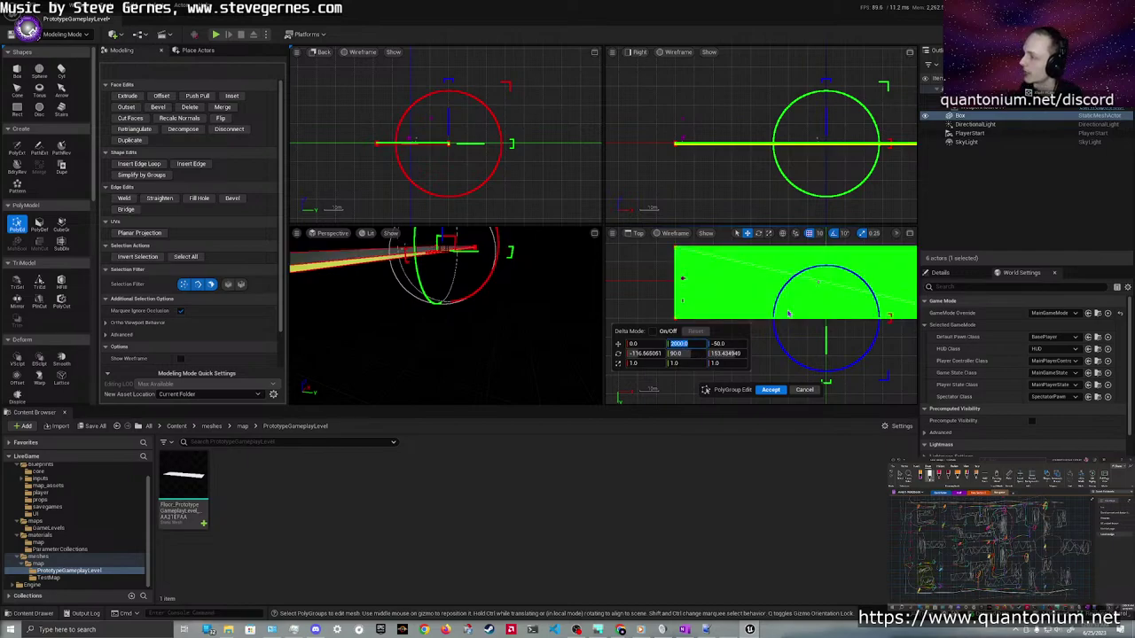
# Move both short sides of the floor inward, placing the negative X side at X -6000, and accept the edit
pyautogui.moveTo(861, 280); pyautogui.dragTo(725, 288, button='right')
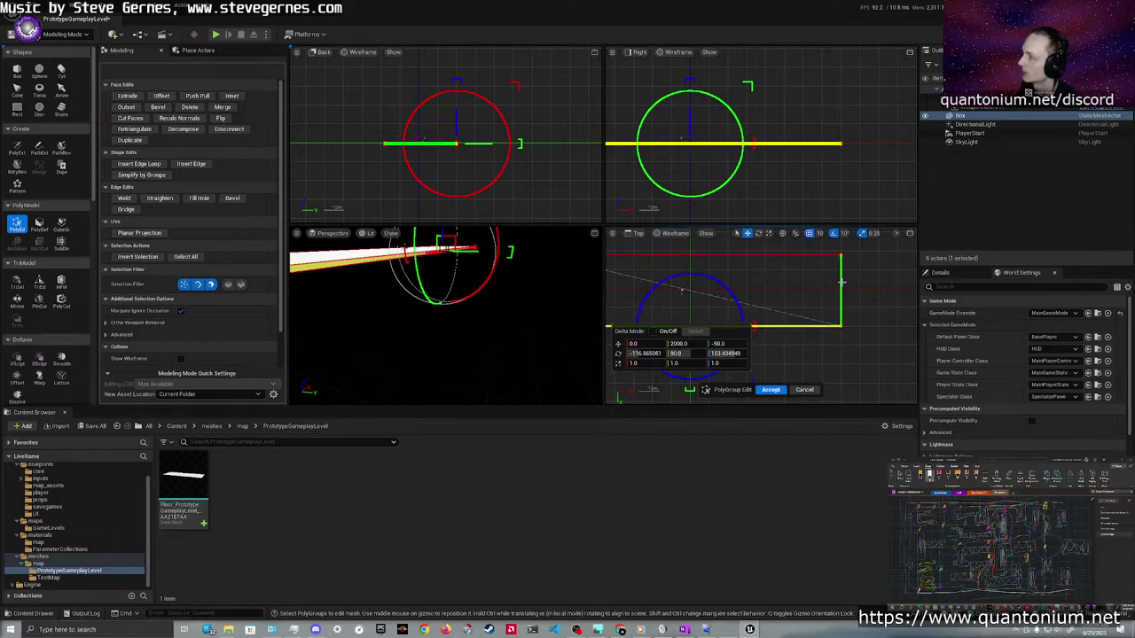
pyautogui.click(840, 287)
pyautogui.moveTo(874, 289); pyautogui.dragTo(836, 294)
pyautogui.moveTo(628, 280); pyautogui.dragTo(713, 266, button='right')
pyautogui.click(790, 283)
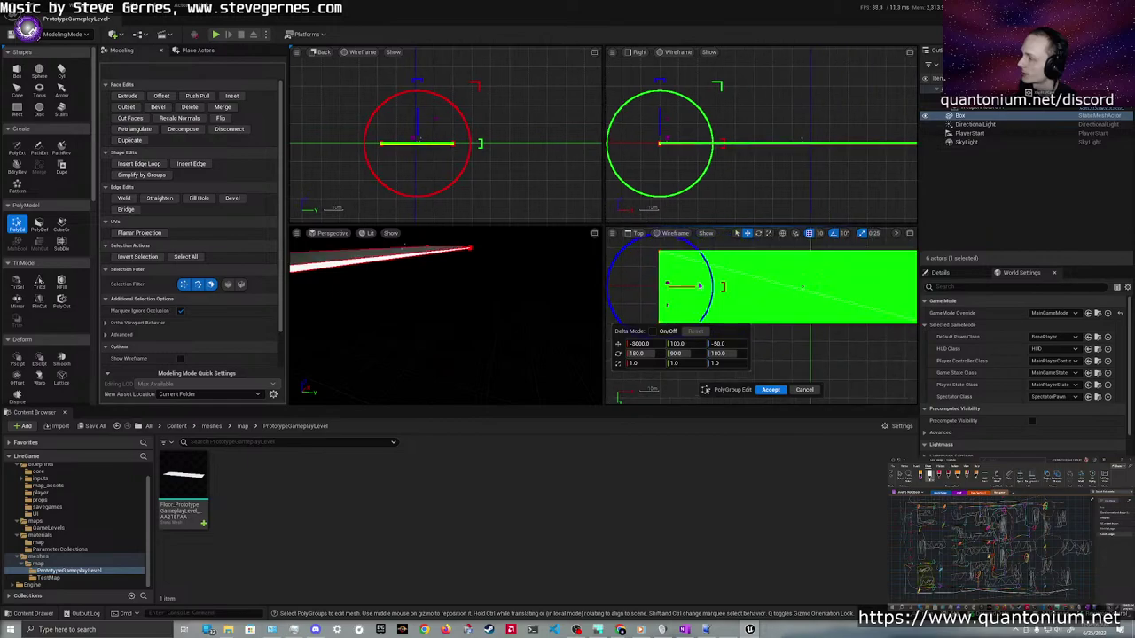
pyautogui.click(657, 344)
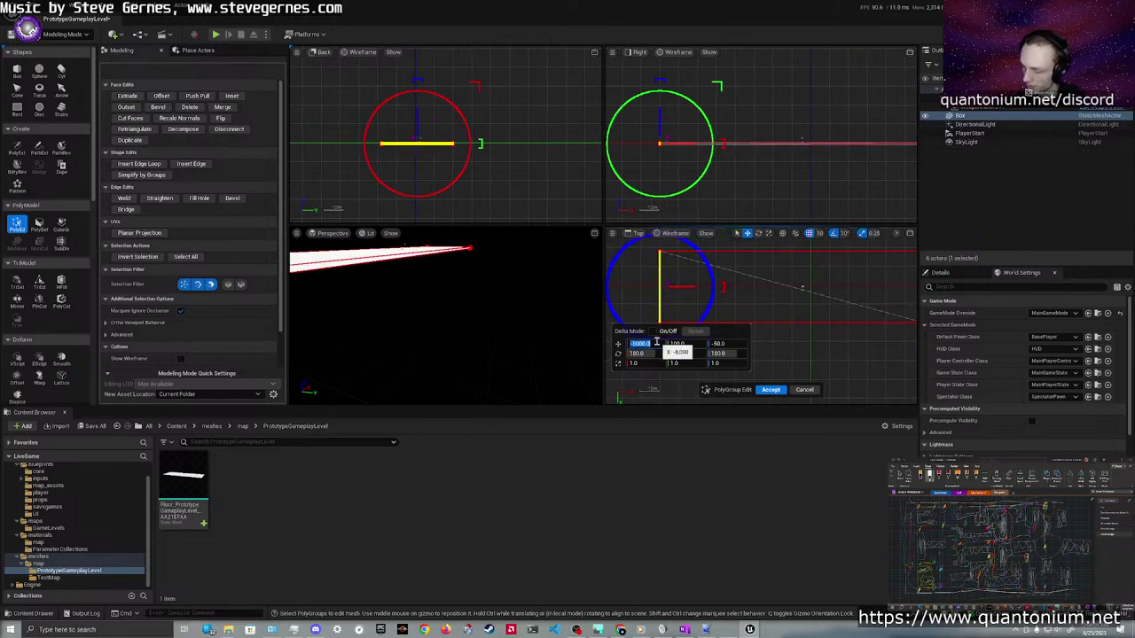
pyautogui.press('Return')
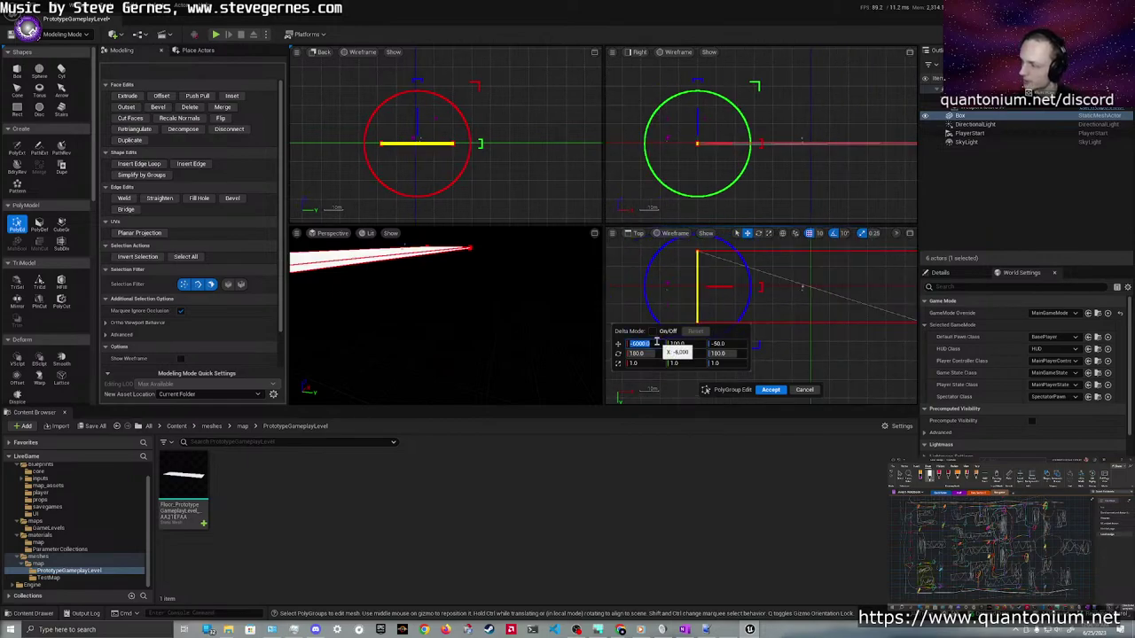
pyautogui.click(773, 390)
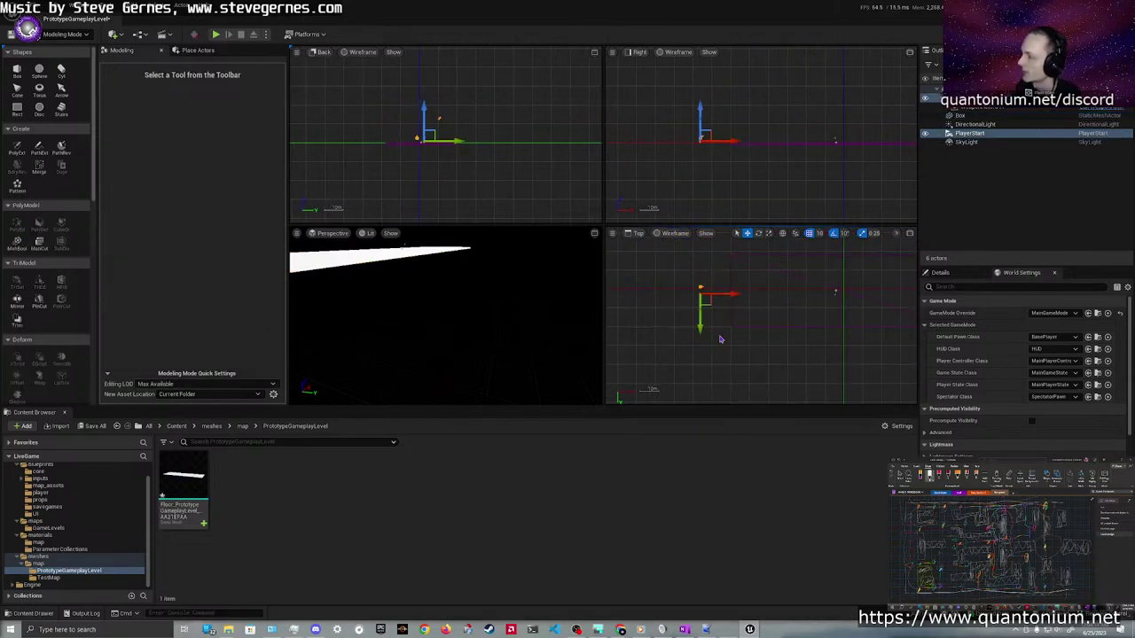
# Move BasePlayer and the Player Start together along X, inward onto the shortened floor
pyautogui.click(705, 294)
pyautogui.moveTo(737, 295); pyautogui.dragTo(782, 317)
pyautogui.scroll(3, 750, 284)
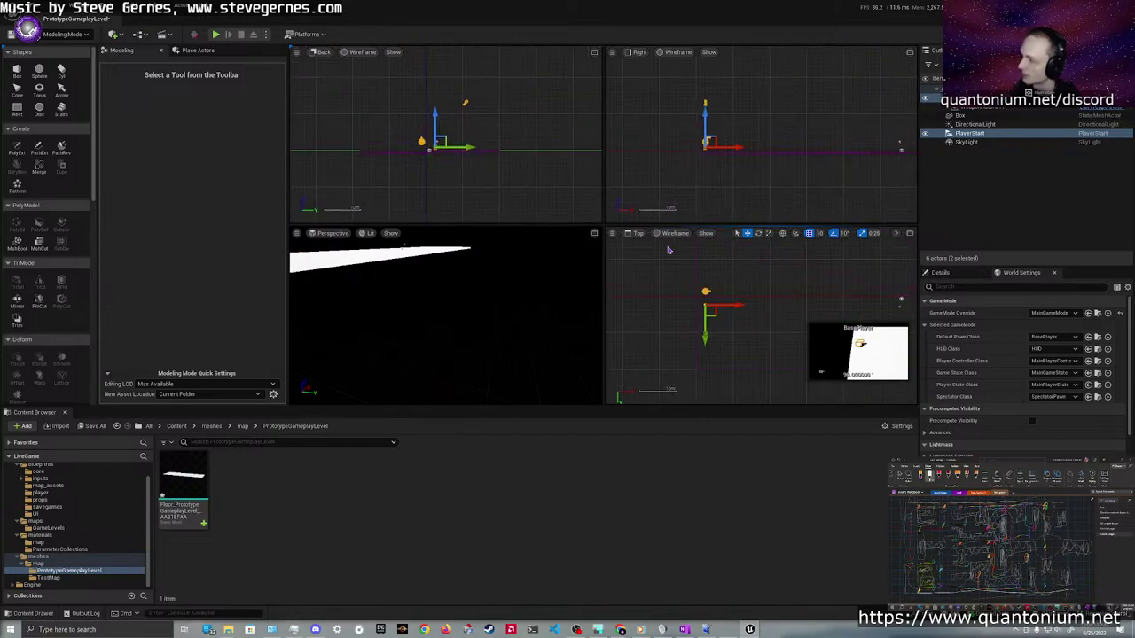
# Reopen the floor Box in PolyGroup Edit, move its negative Y side to Y -2000 and accept the edit
pyautogui.click(650, 269)
pyautogui.moveTo(651, 270); pyautogui.dragTo(656, 334, button='right')
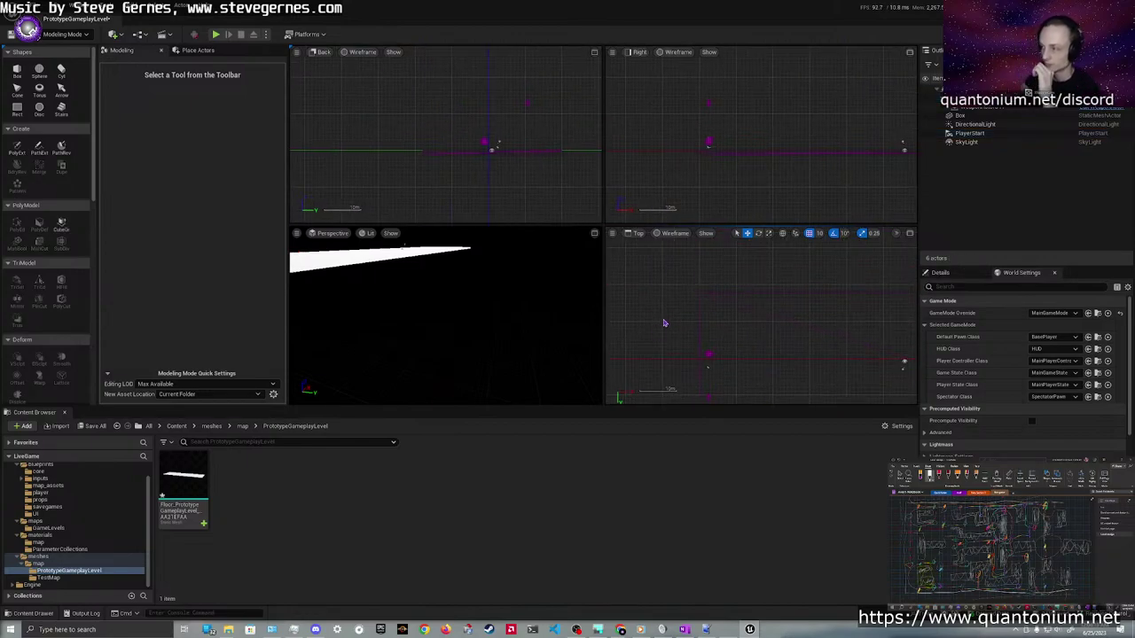
pyautogui.scroll(2, 714, 310)
pyautogui.scroll(2, 716, 316)
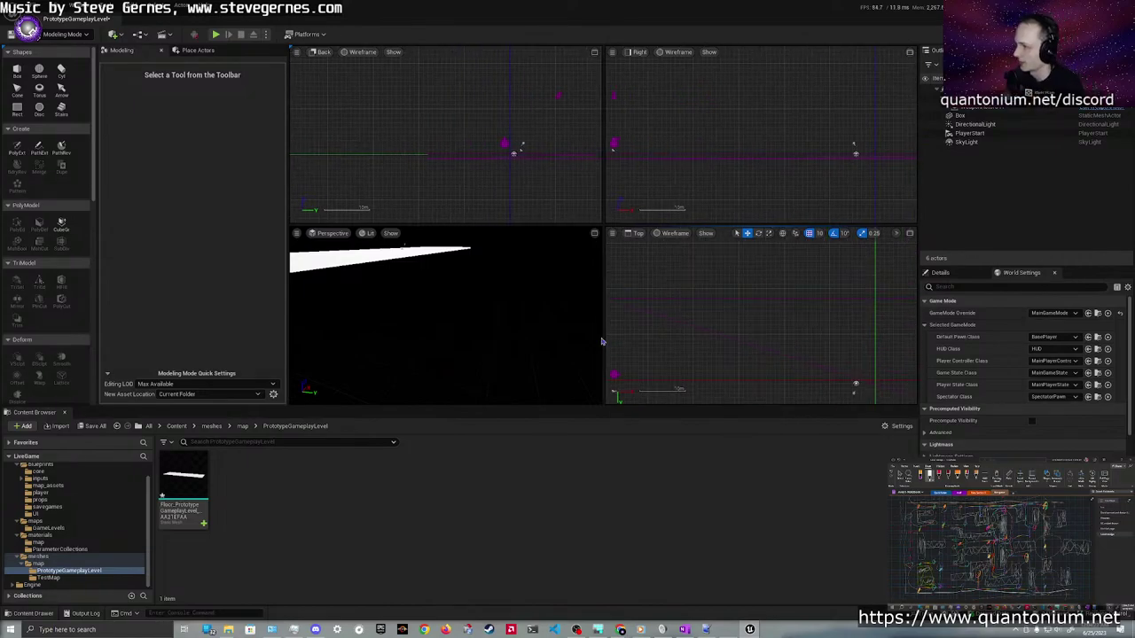
pyautogui.click(712, 299)
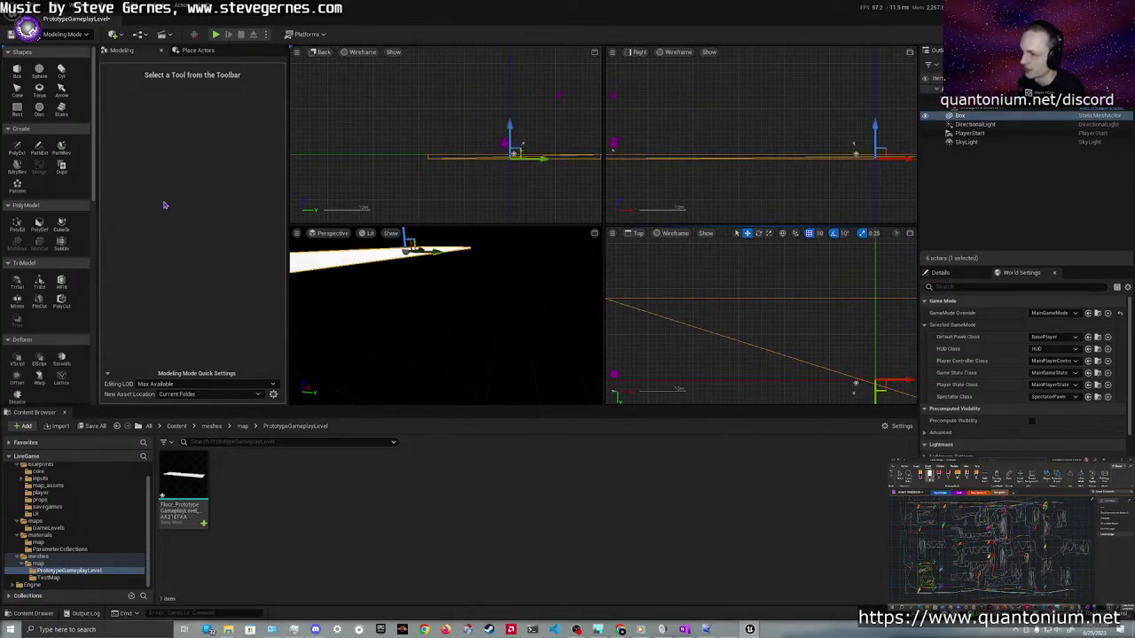
pyautogui.click(17, 223)
pyautogui.click(706, 298)
pyautogui.scroll(-2, 713, 306)
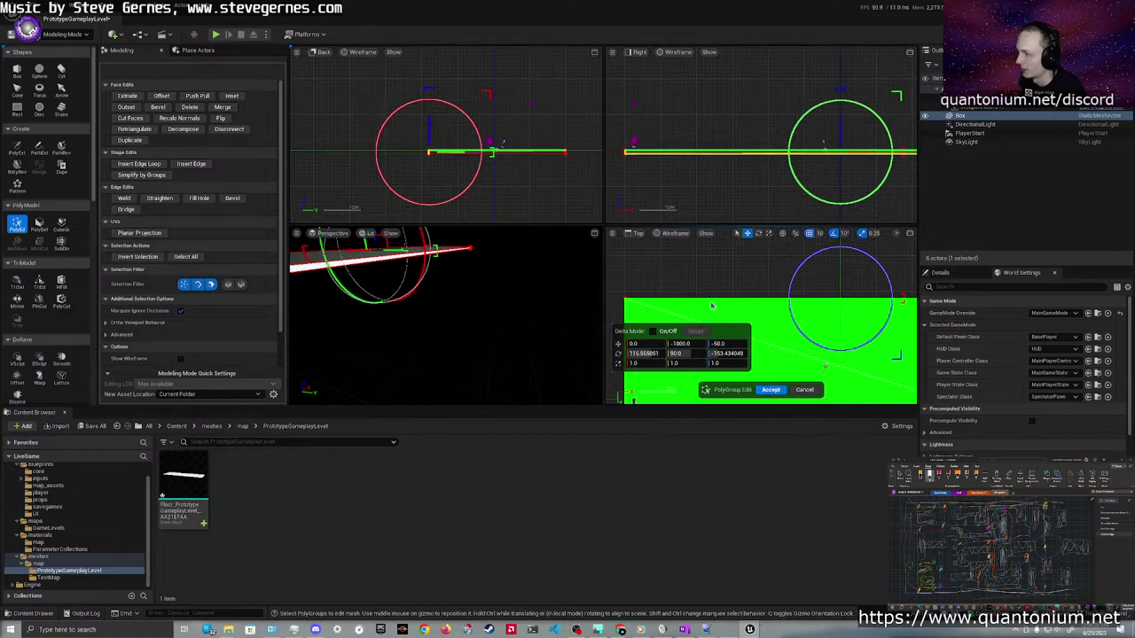
pyautogui.scroll(4, 896, 330)
pyautogui.moveTo(811, 305); pyautogui.dragTo(809, 292)
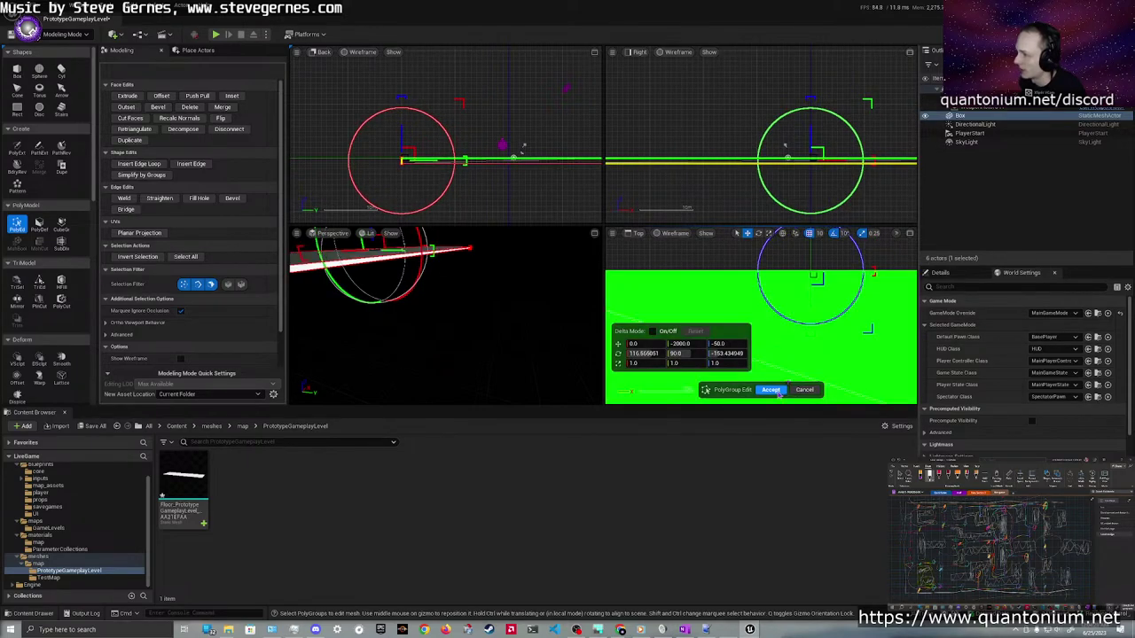
pyautogui.click(771, 389)
# Start a new box shape with its width and depth both set to 1000
pyautogui.click(692, 319)
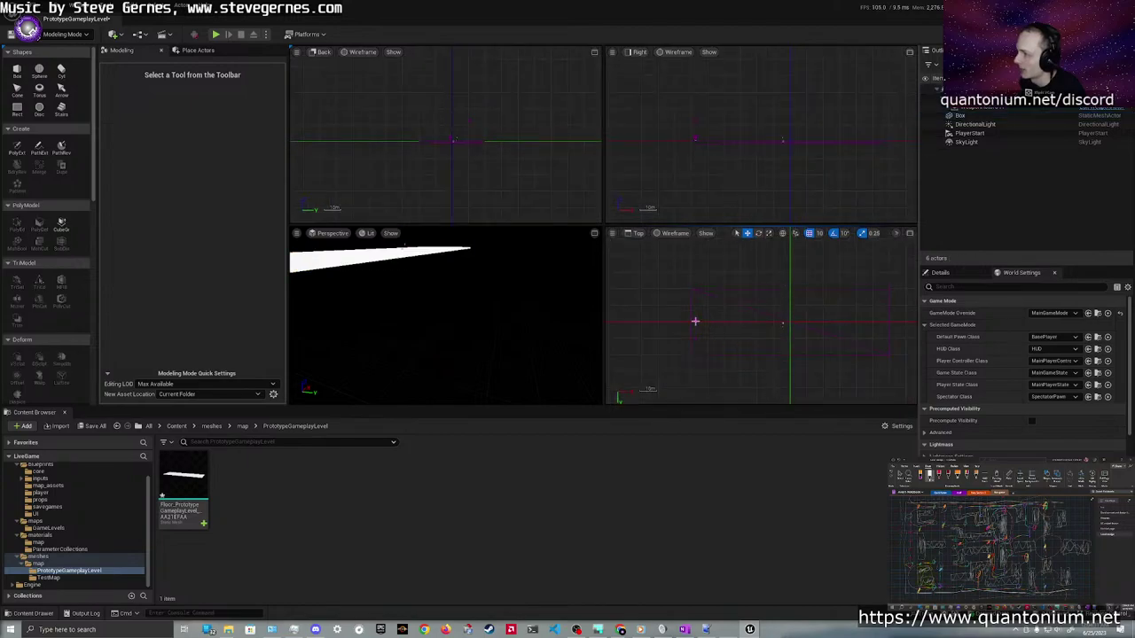
pyautogui.scroll(2, 691, 321)
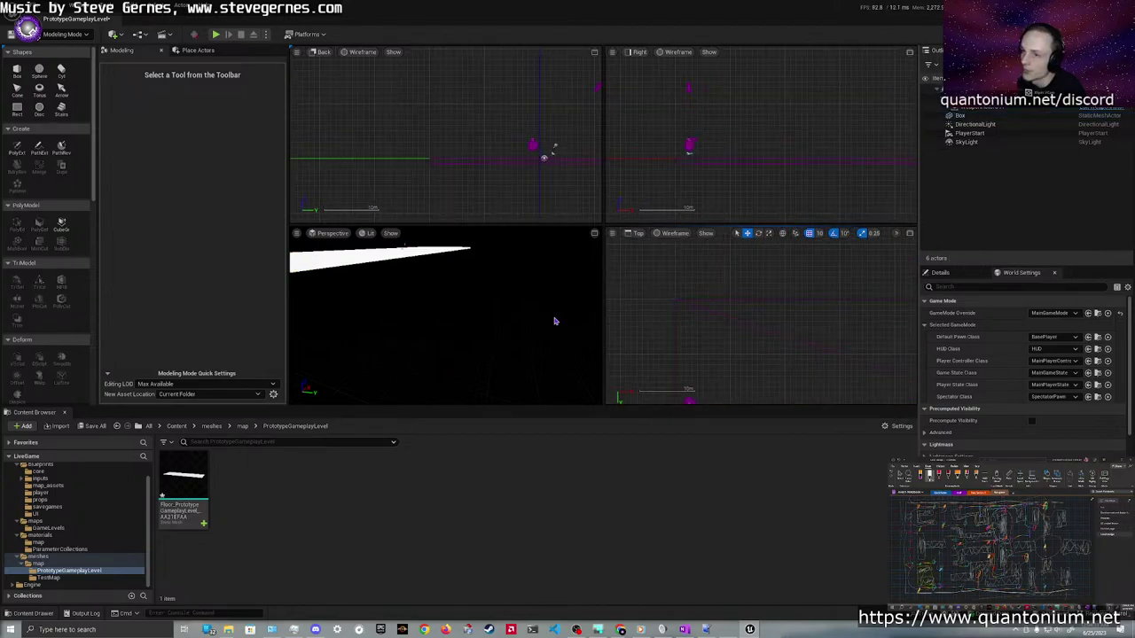
pyautogui.scroll(-4, 652, 329)
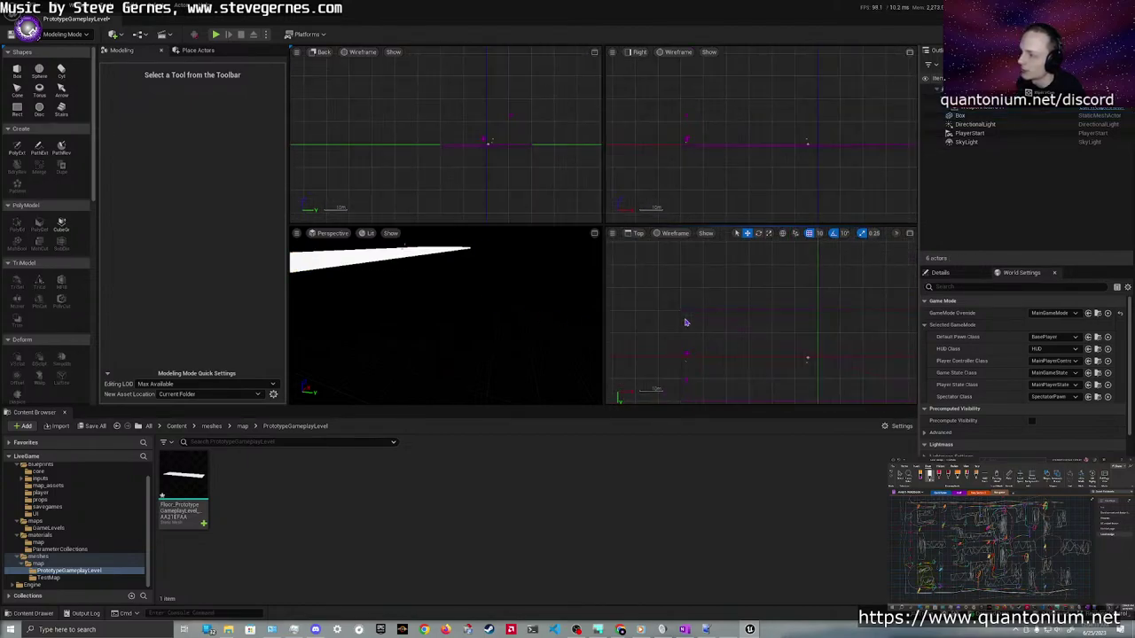
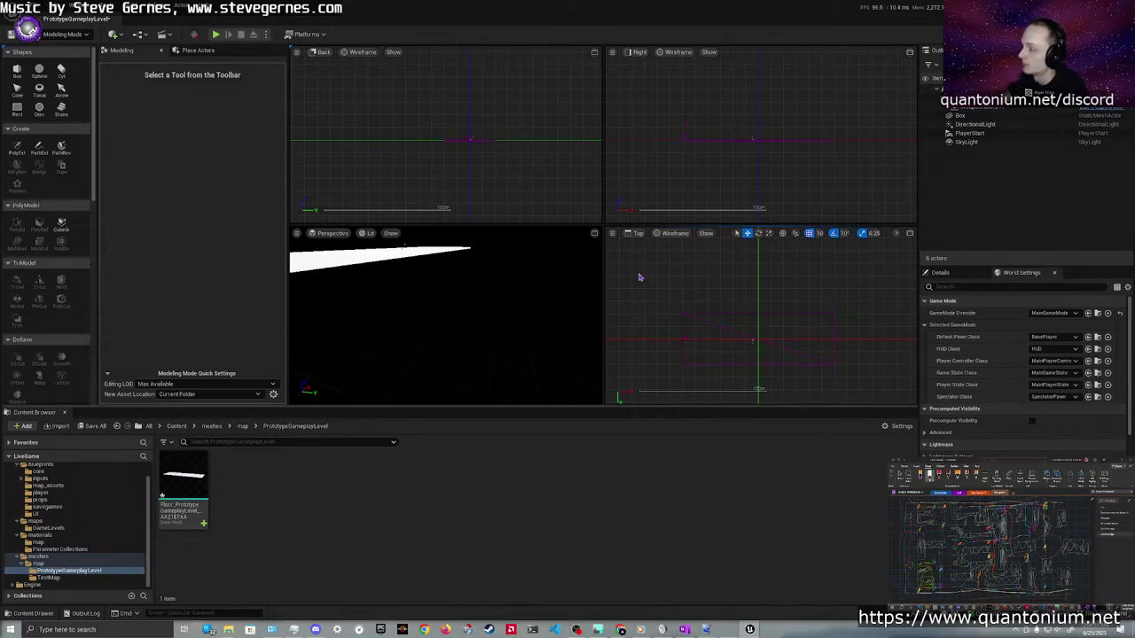
pyautogui.click(16, 73)
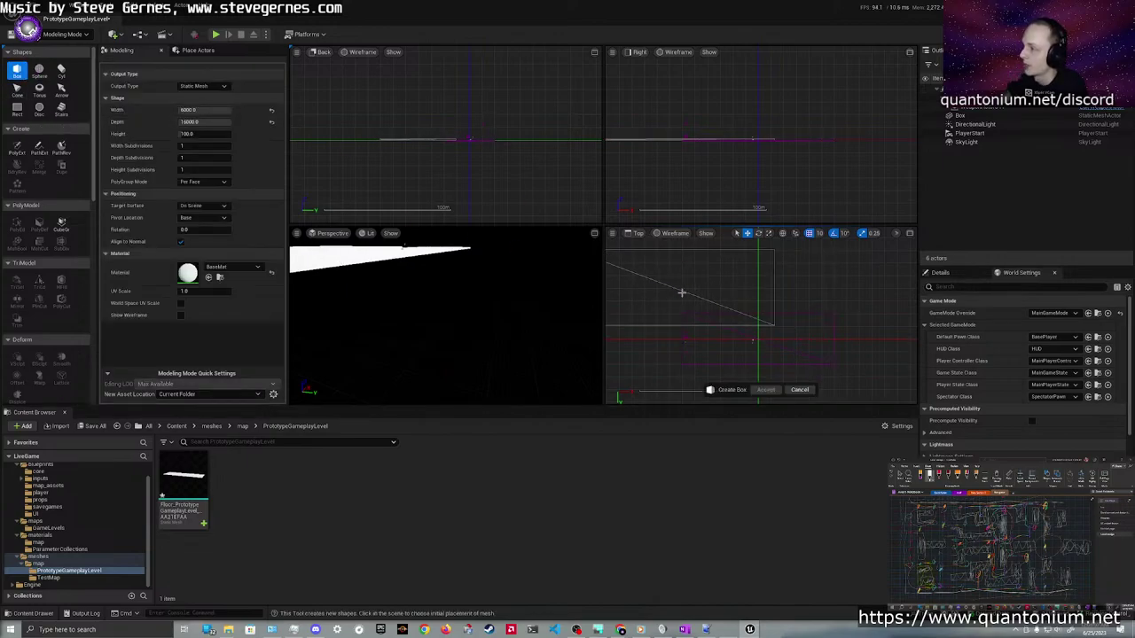
pyautogui.click(211, 110)
pyautogui.click(211, 110)
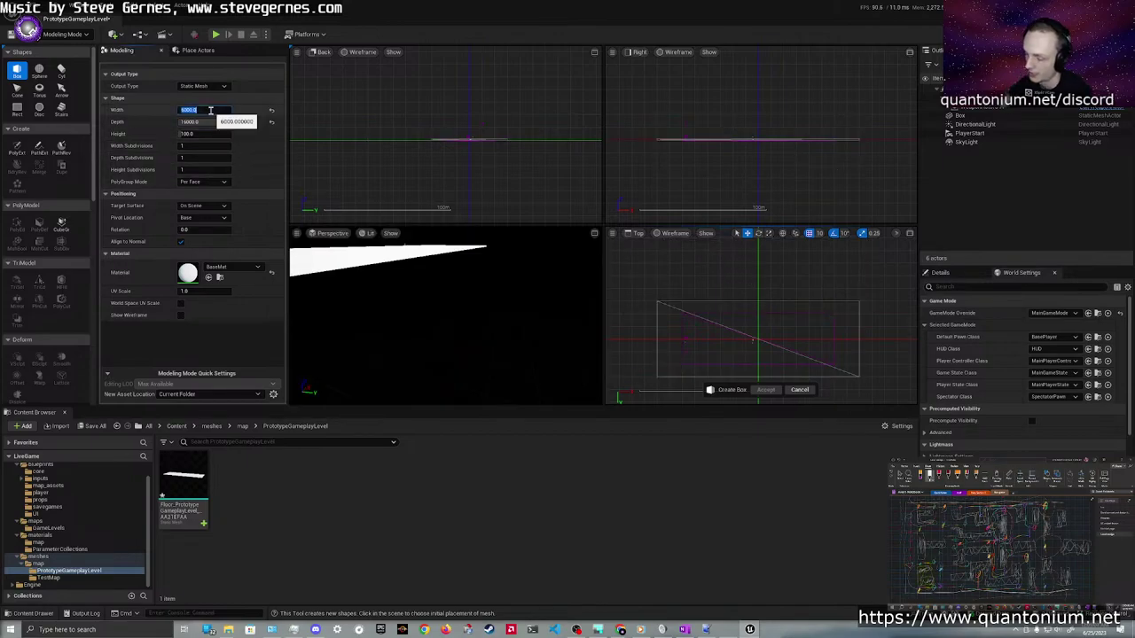
pyautogui.press('Tab')
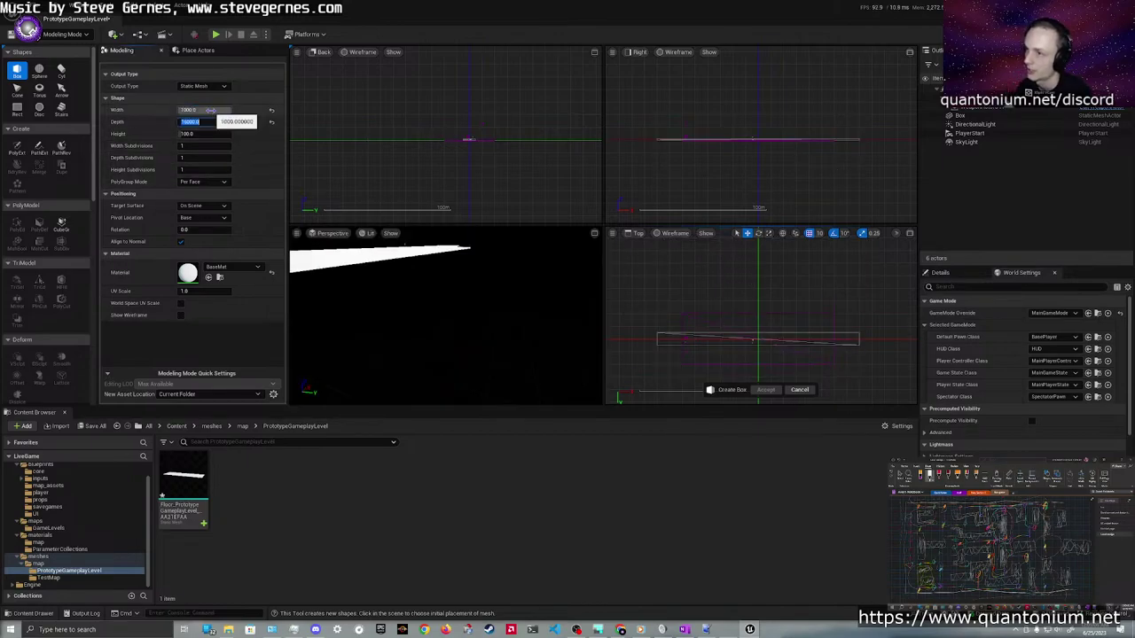
pyautogui.write('1000')
pyautogui.press('Tab')
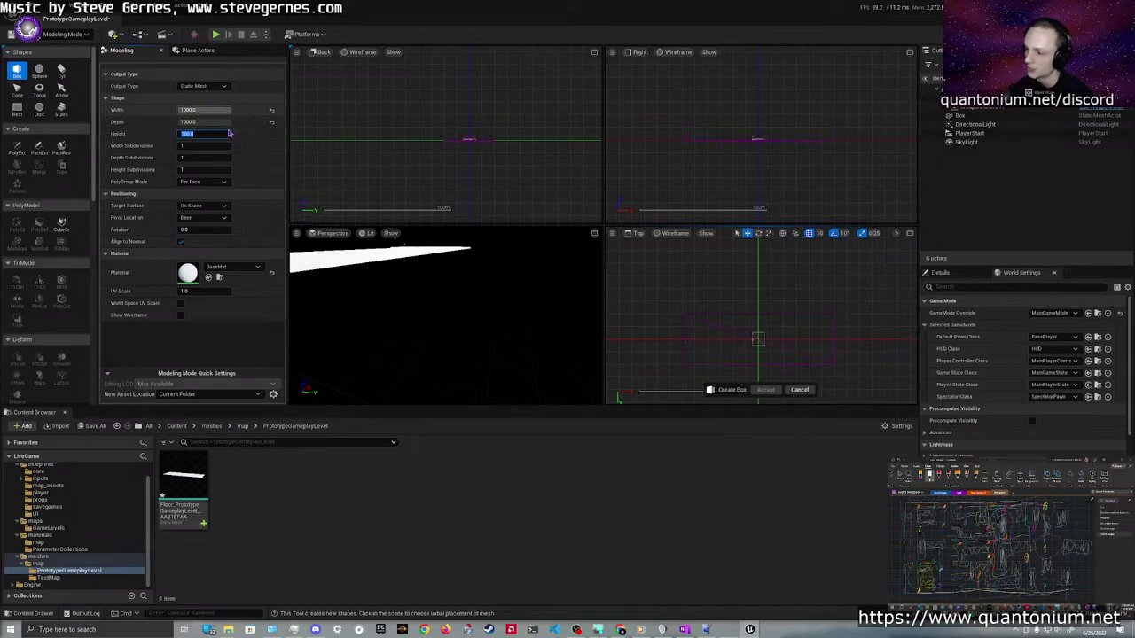
# Assign OutOfBoundsMat from the materials/map folder as the new box's material
pyautogui.click(149, 427)
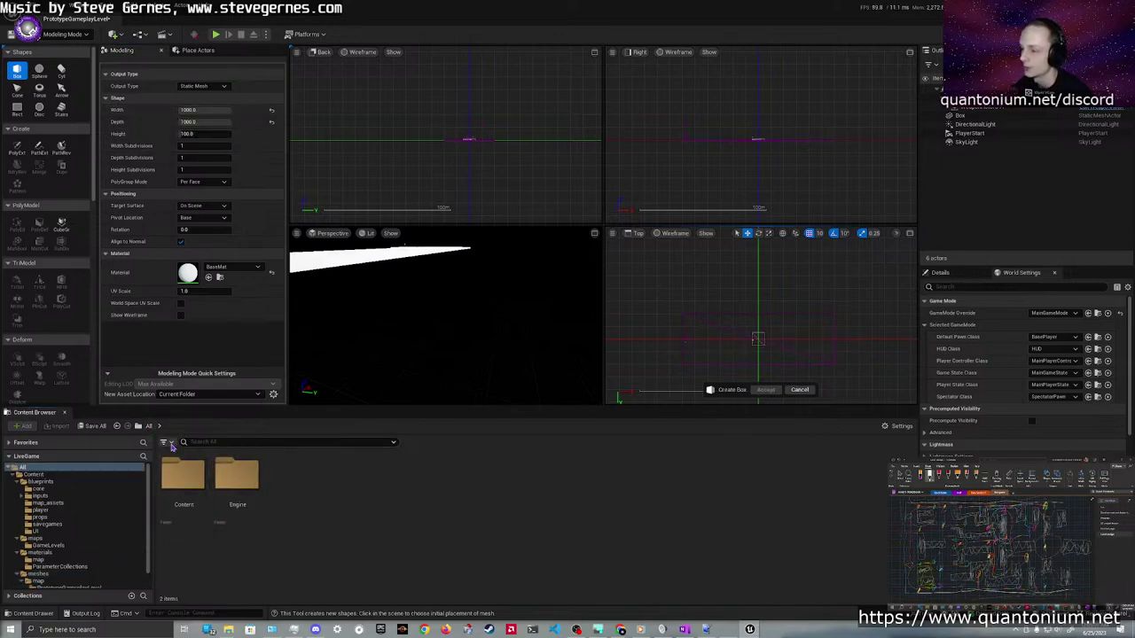
pyautogui.doubleClick(306, 485)
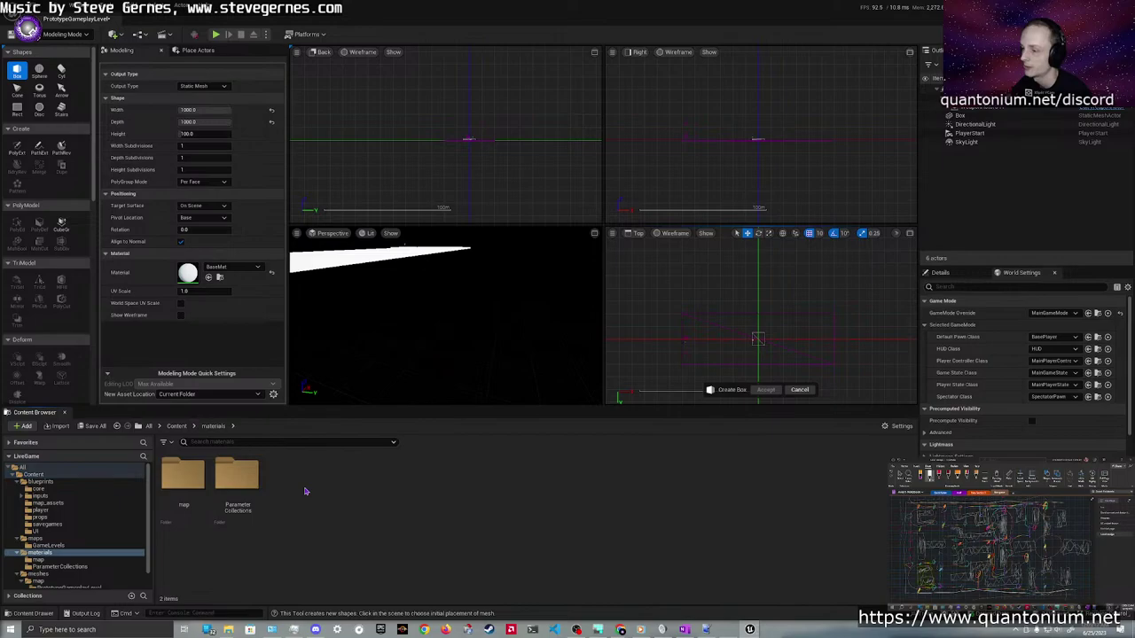
pyautogui.doubleClick(186, 482)
pyautogui.moveTo(238, 479); pyautogui.dragTo(188, 273)
pyautogui.scroll(5, 705, 311)
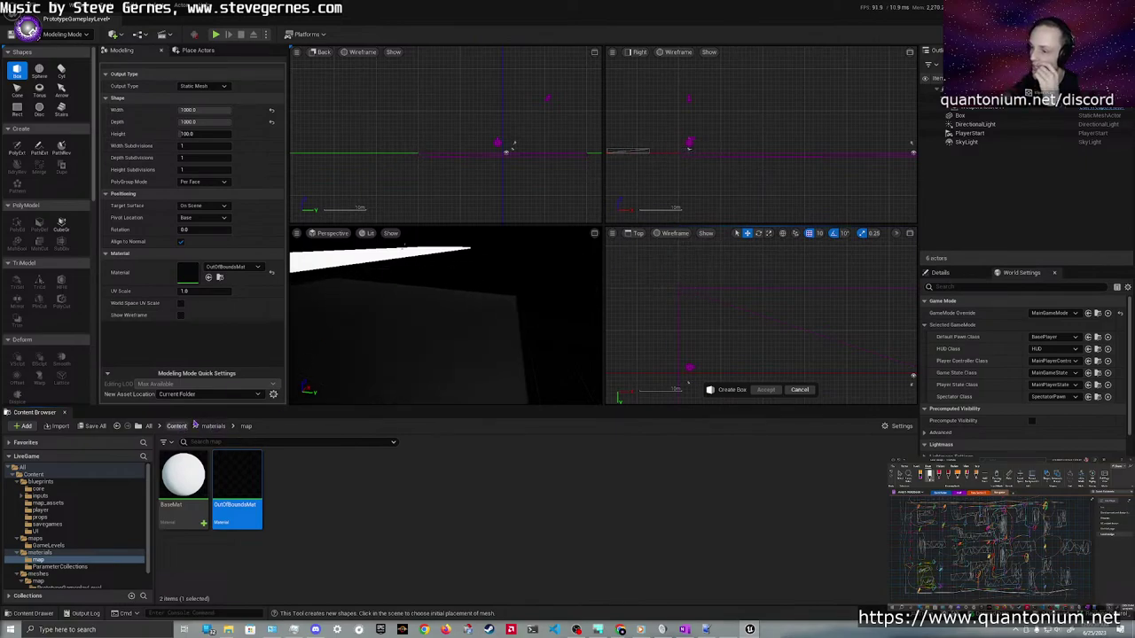
pyautogui.click(211, 428)
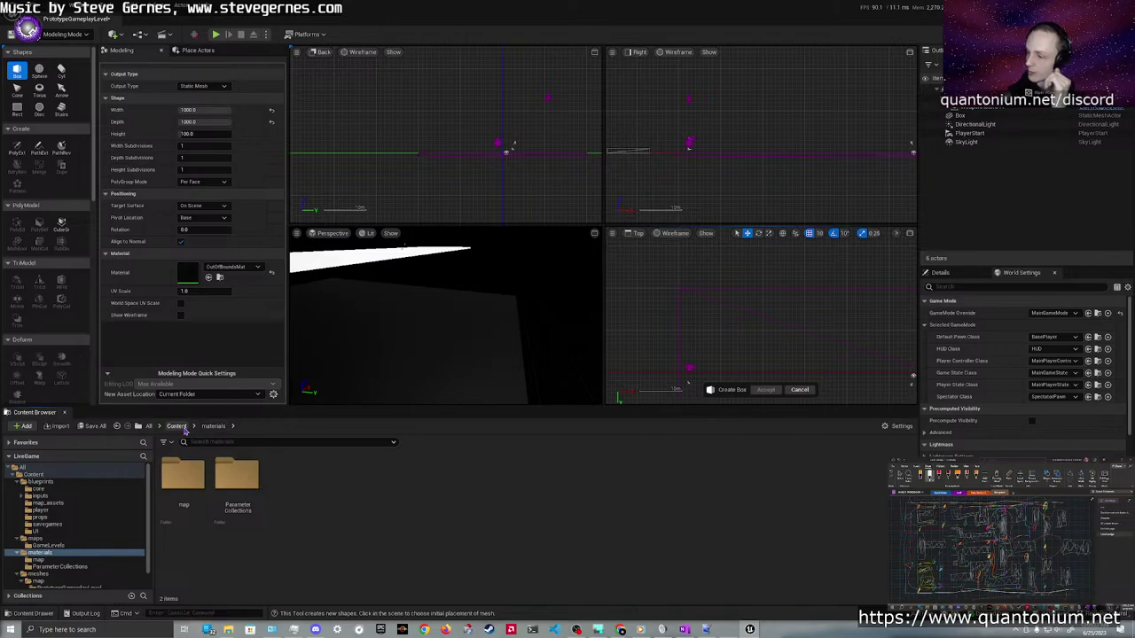
pyautogui.doubleClick(189, 473)
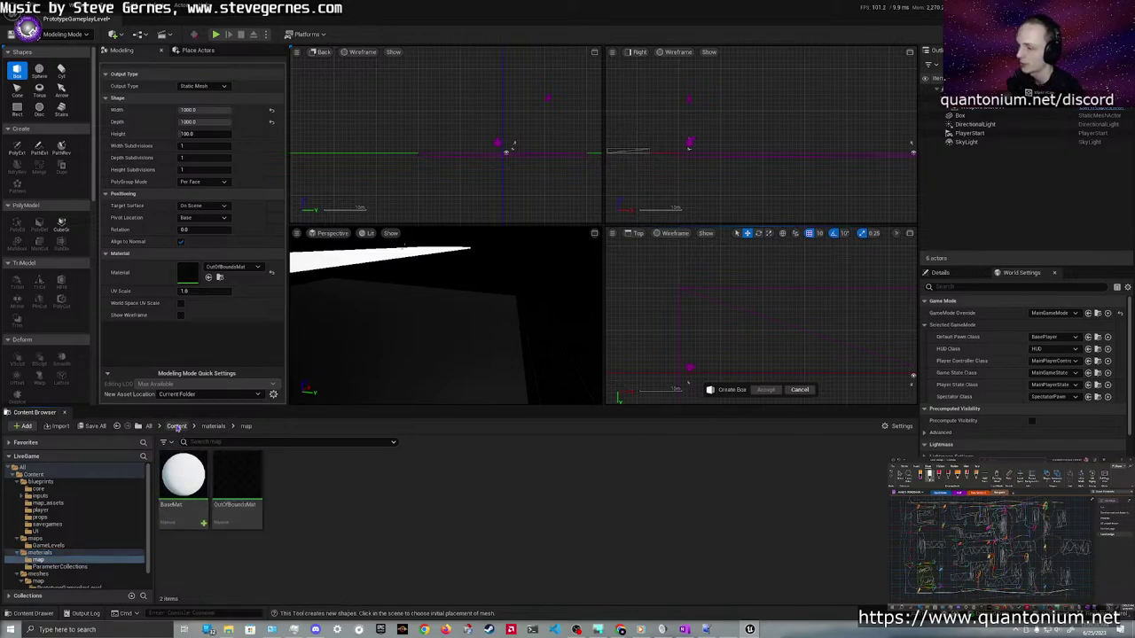
# Create a folder named common inside meshes/map and open it as the location for the new mesh
pyautogui.click(177, 427)
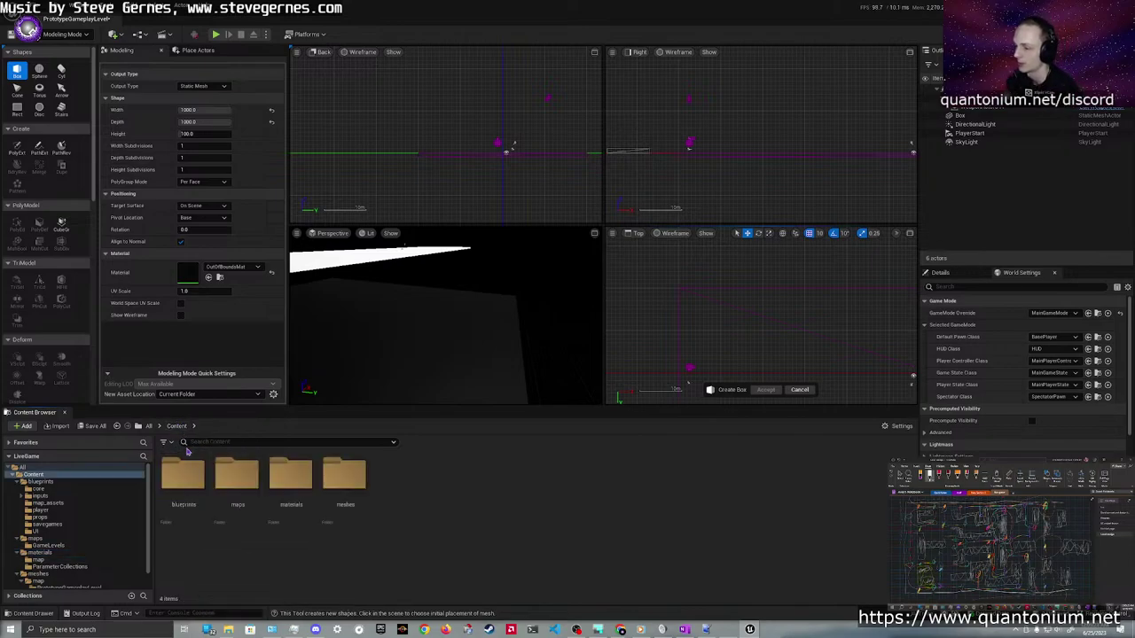
pyautogui.doubleClick(345, 479)
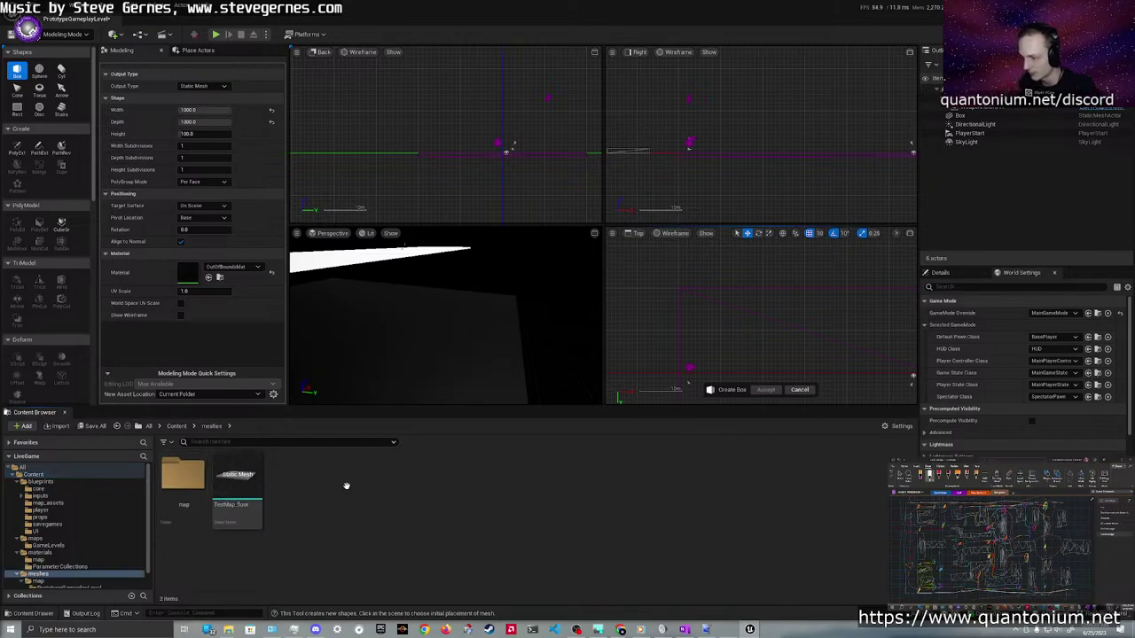
pyautogui.rightClick(275, 492)
pyautogui.rightClick(165, 493)
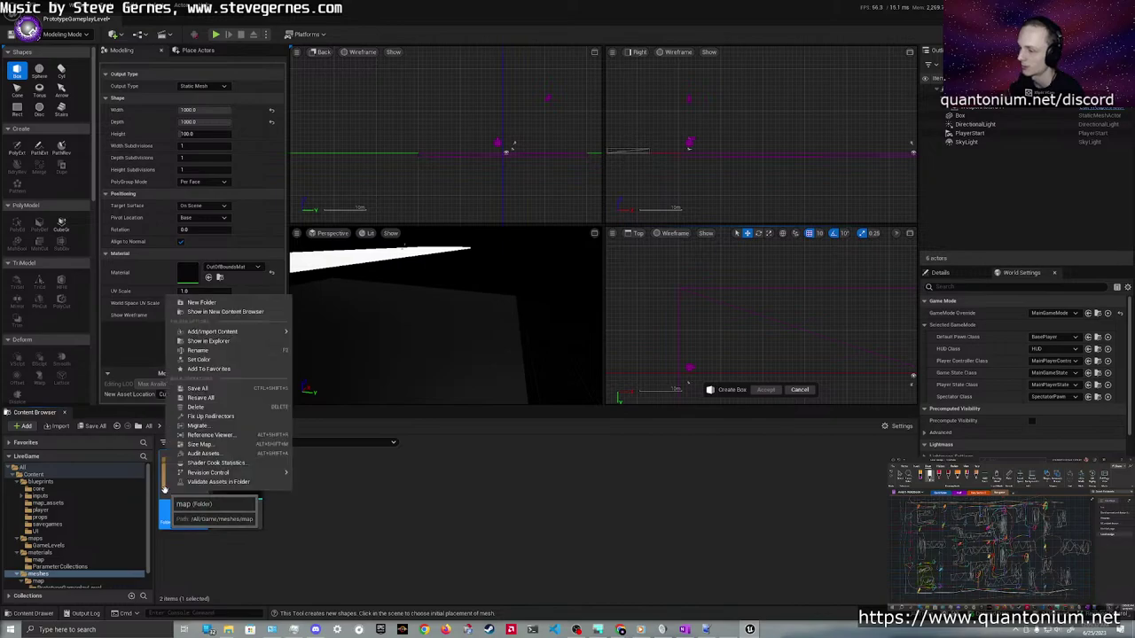
pyautogui.doubleClick(170, 502)
pyautogui.rightClick(307, 502)
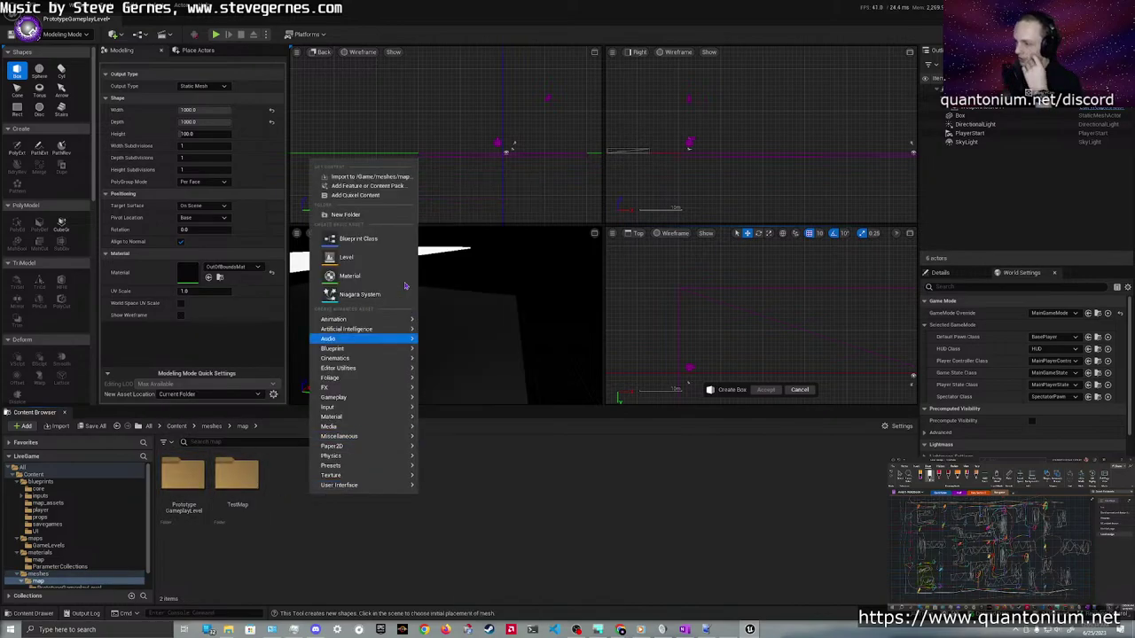
pyautogui.click(370, 216)
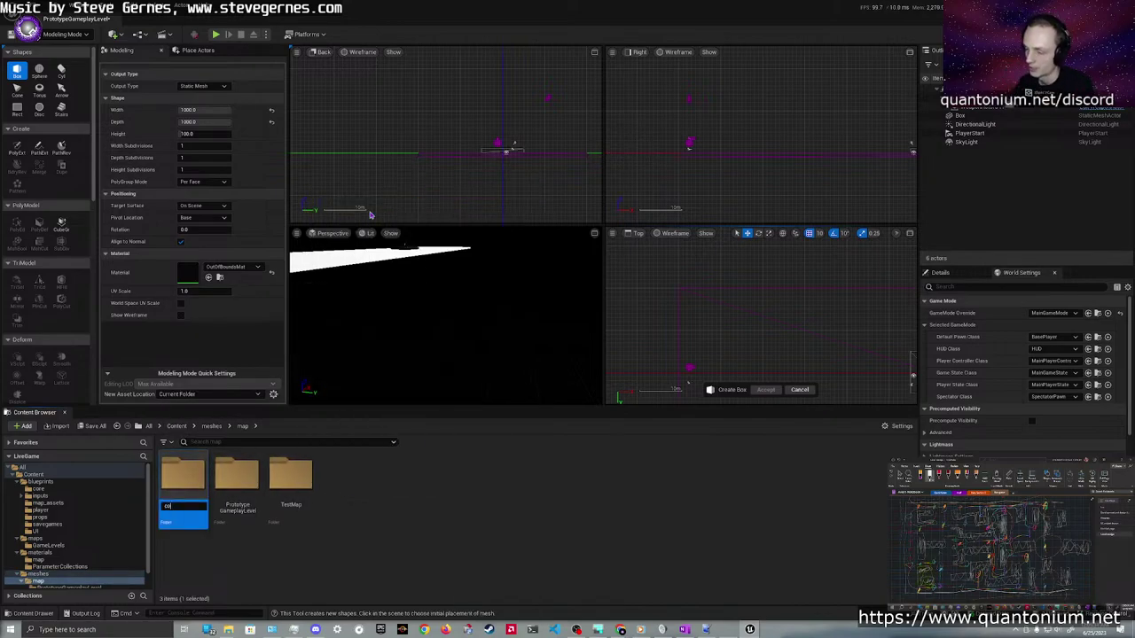
pyautogui.press('Return')
pyautogui.press('Return')
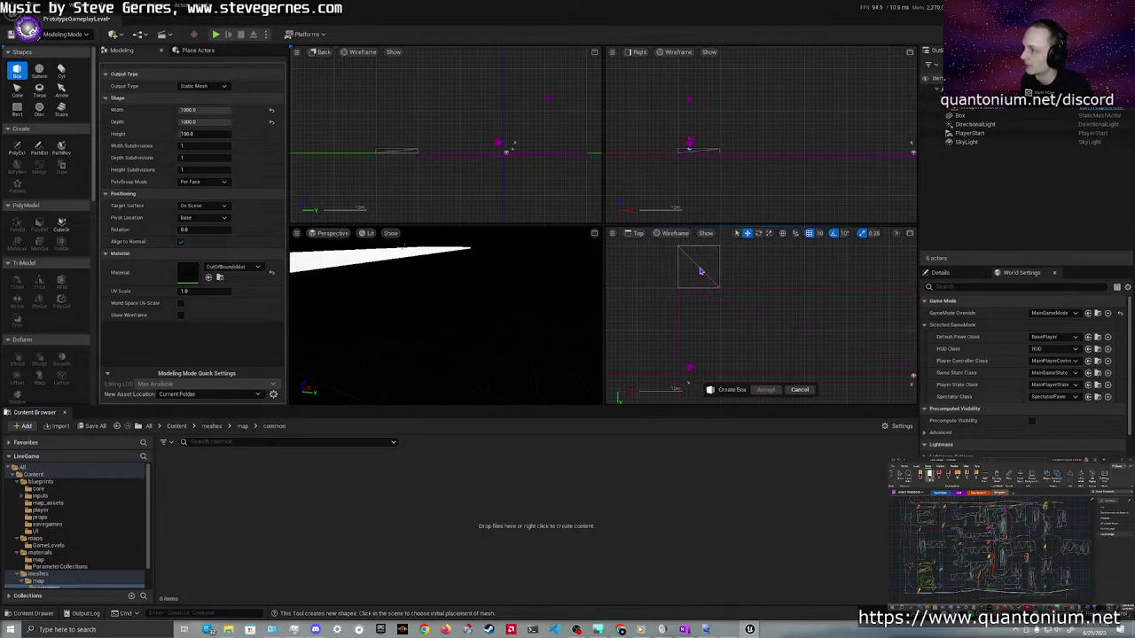
# Place the 1000 by 1000 box beside the floor at X -5500 and set its Y position to -2500
pyautogui.click(700, 270)
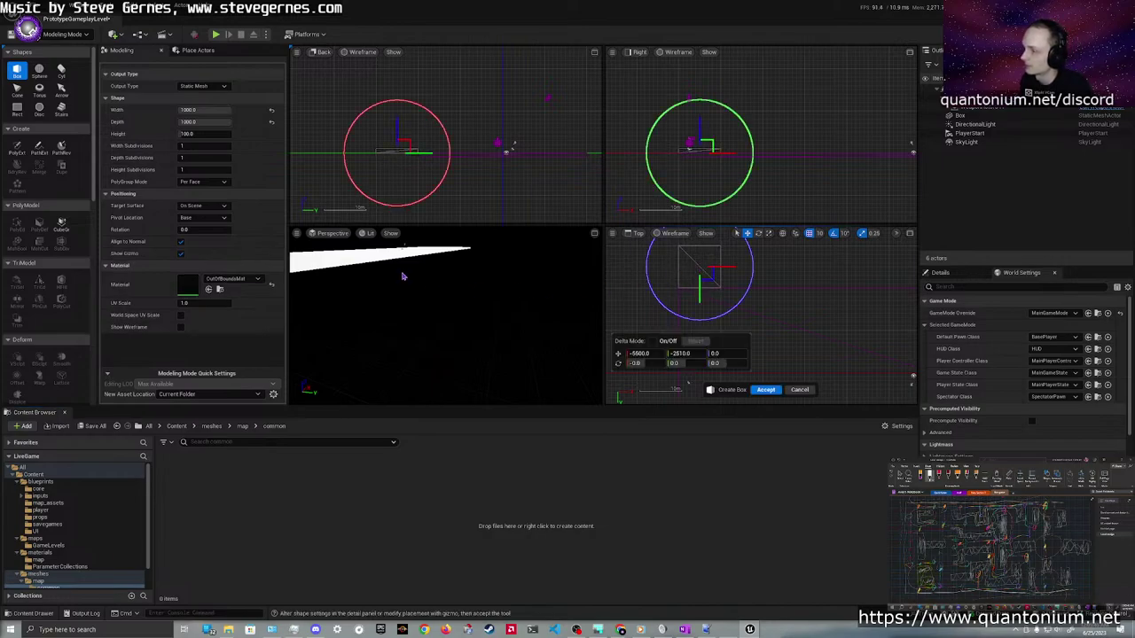
pyautogui.scroll(7, 698, 278)
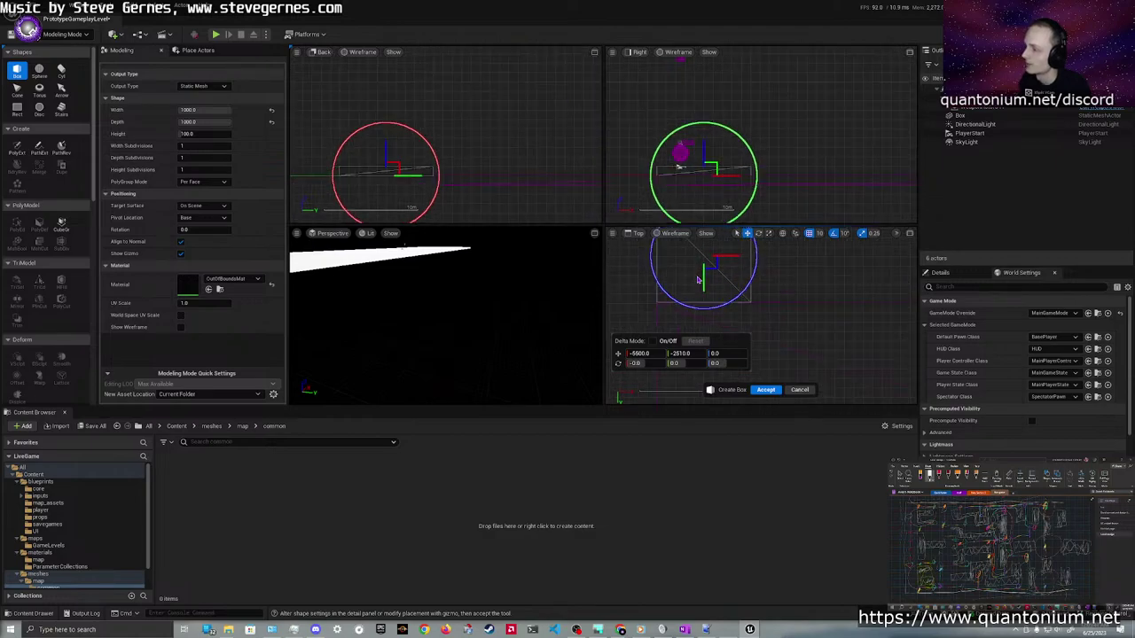
pyautogui.click(681, 354)
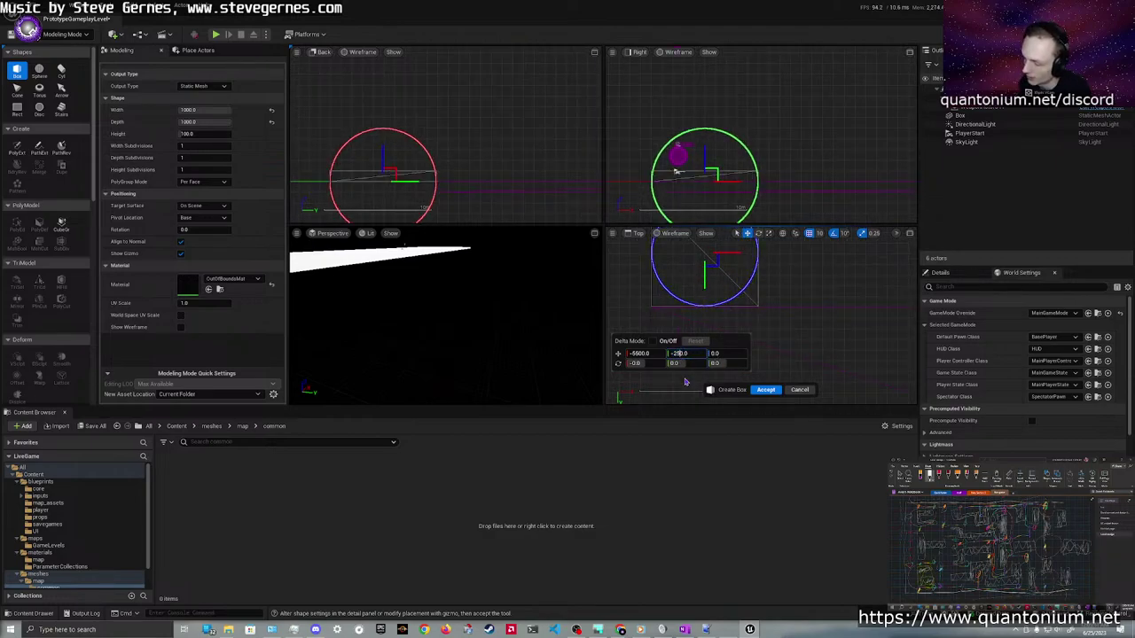
pyautogui.press('Return')
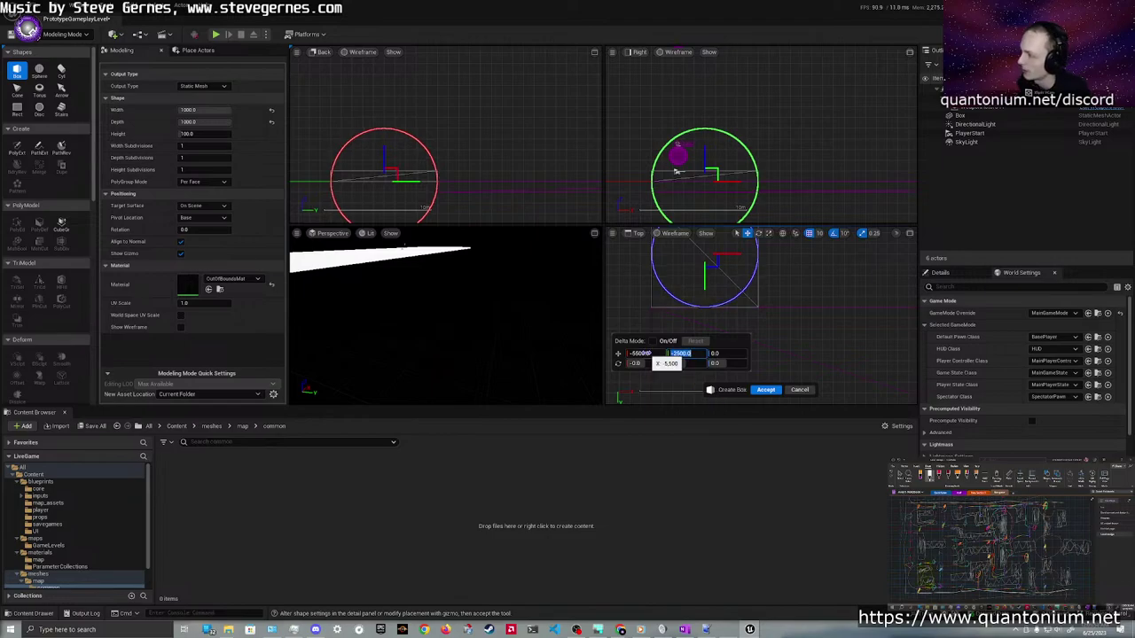
# Accept the box and save its mesh as LevelBounds_1000x1000 in meshes/map/common
pyautogui.click(758, 391)
pyautogui.click(762, 390)
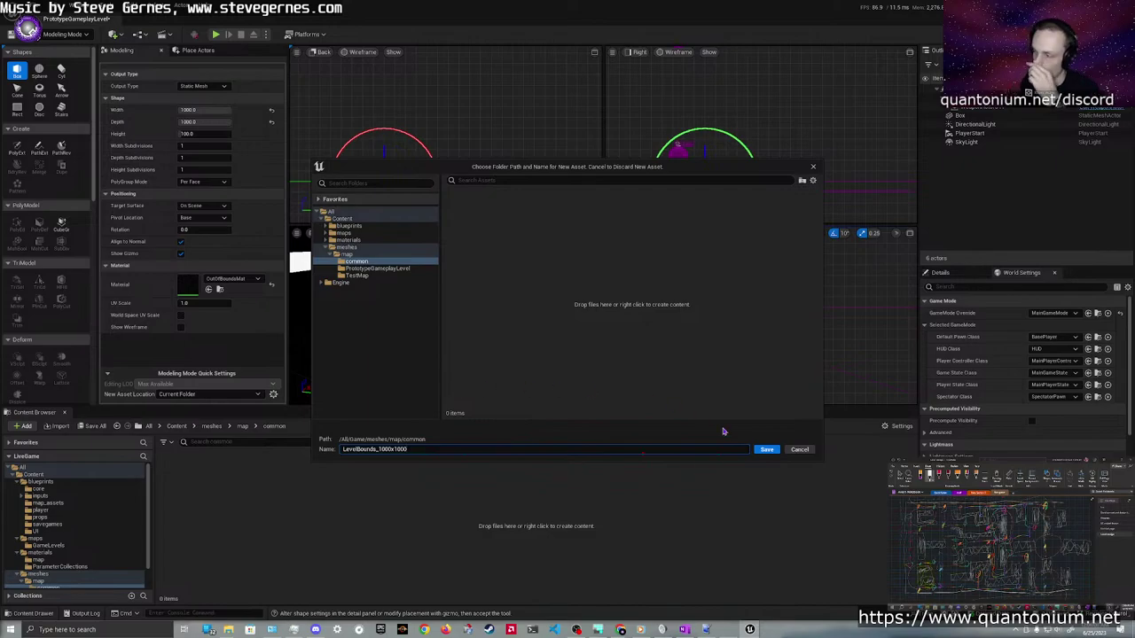
pyautogui.click(767, 449)
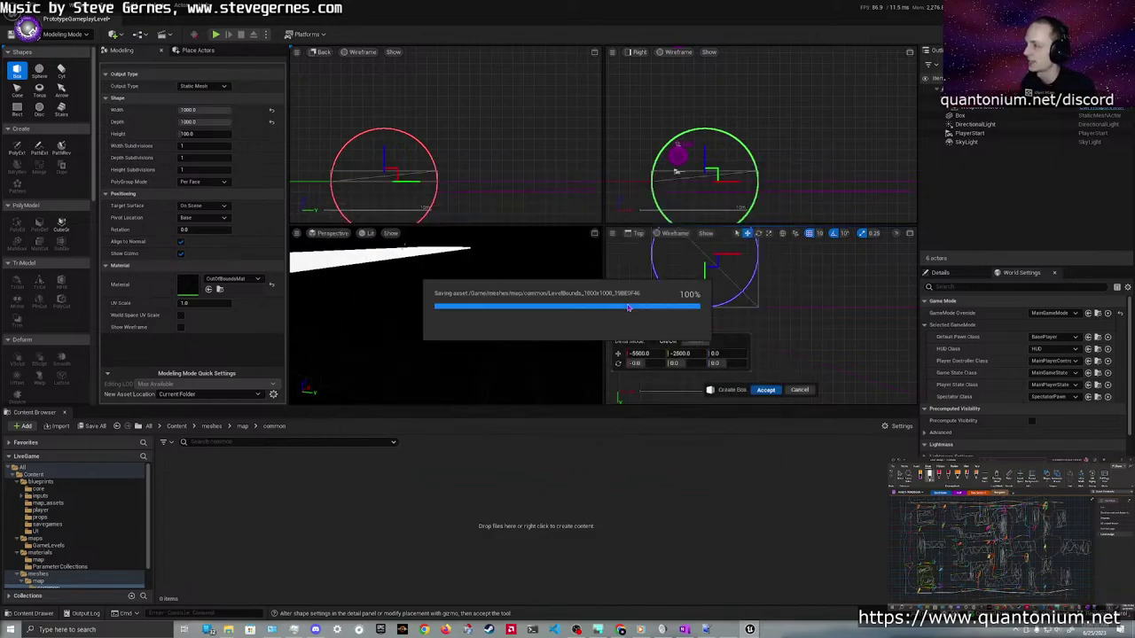
# Raise the new bounds box's top face to Z 300 with PolyGroup Edit and accept the edit
pyautogui.moveTo(404, 266); pyautogui.dragTo(323, 326, button='right')
pyautogui.press('w')
pyautogui.moveTo(507, 299); pyautogui.dragTo(572, 313, button='right')
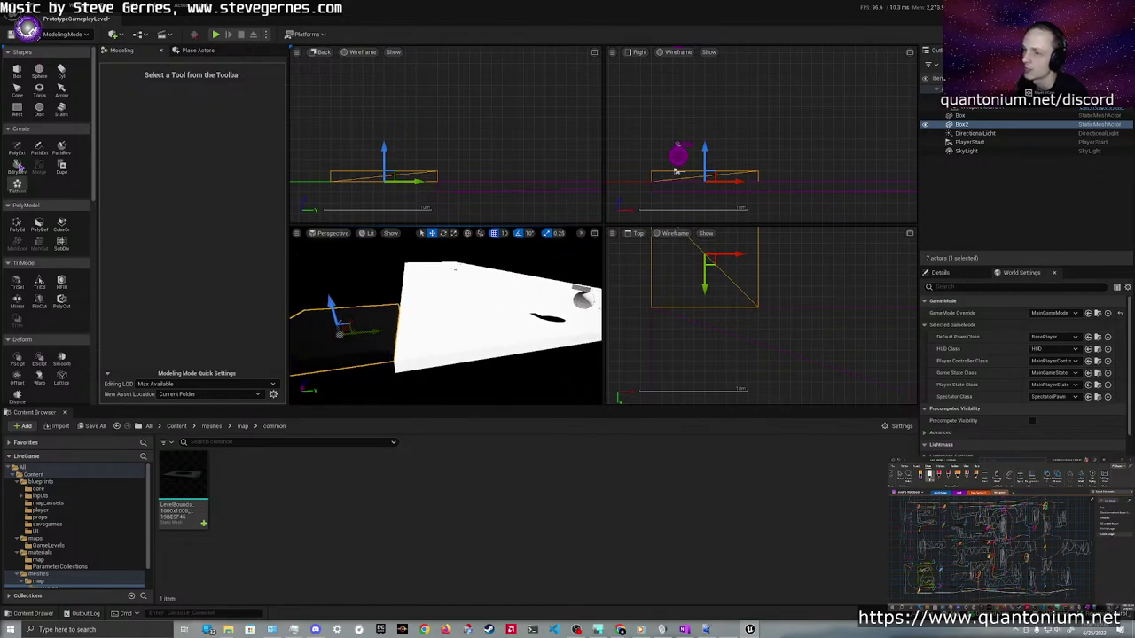
pyautogui.click(17, 224)
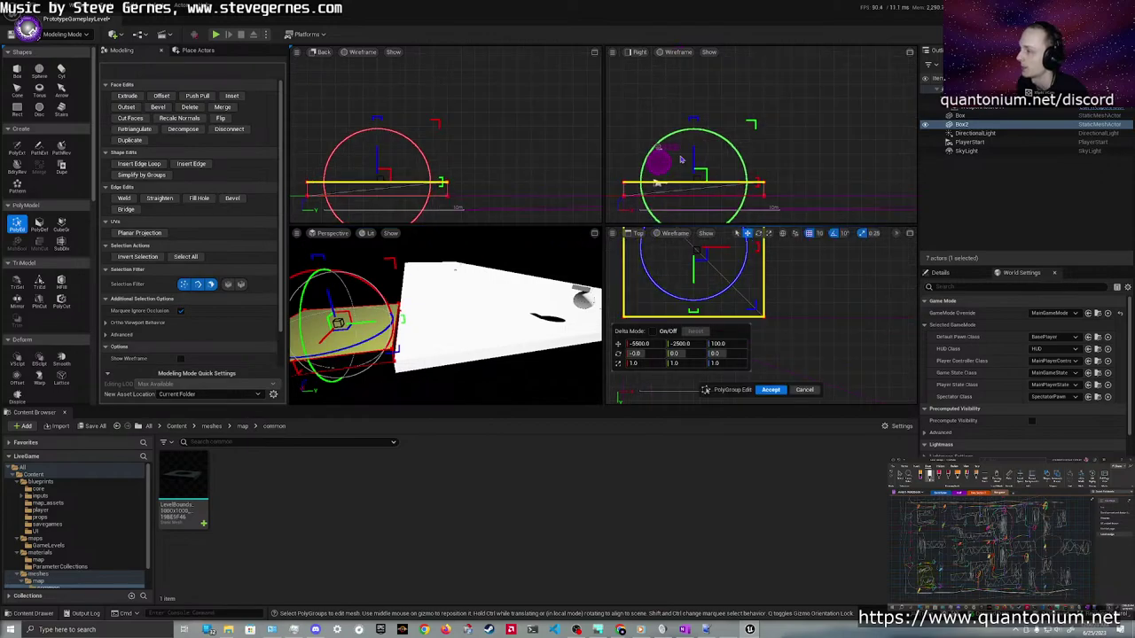
pyautogui.scroll(3, 681, 158)
pyautogui.moveTo(681, 159); pyautogui.dragTo(803, 139, button='right')
pyautogui.moveTo(826, 155); pyautogui.dragTo(823, 110)
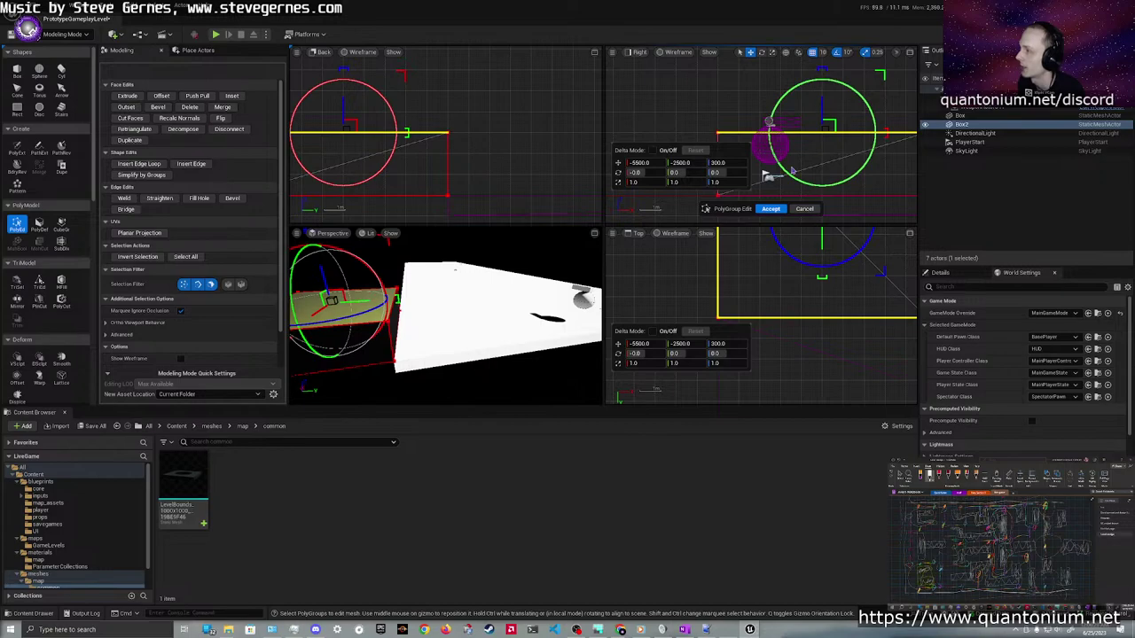
pyautogui.click(770, 209)
# Lower BasePlayer toward the floor surface and move it along Y to the floor edge beside the bounds box
pyautogui.click(764, 148)
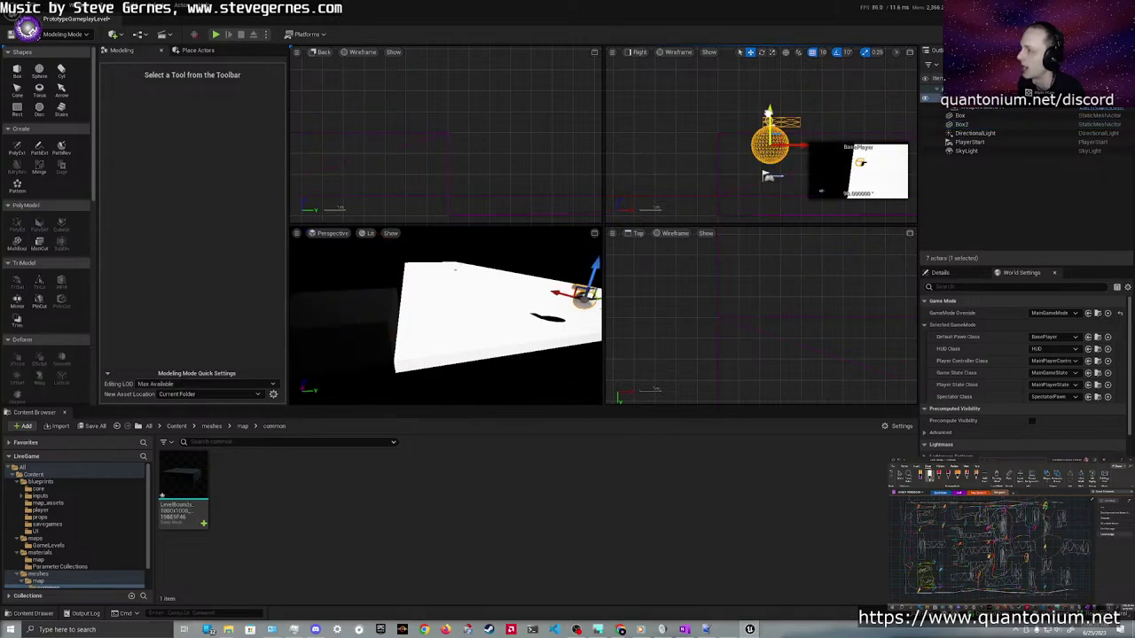
pyautogui.moveTo(769, 111); pyautogui.dragTo(767, 142)
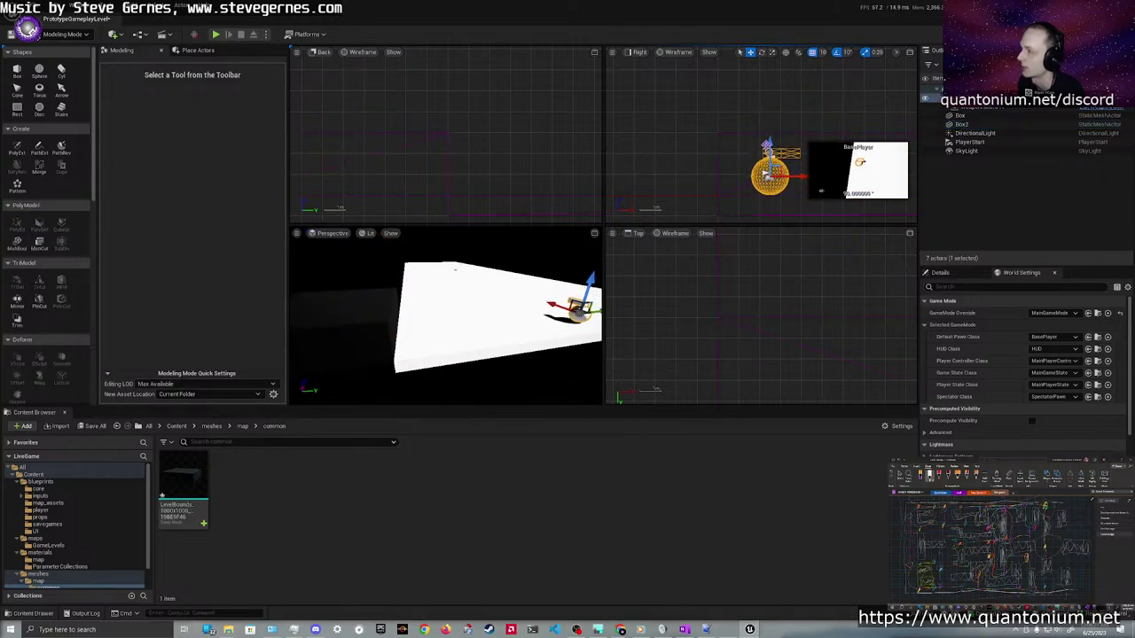
pyautogui.click(594, 233)
pyautogui.click(869, 221)
pyautogui.moveTo(789, 230)
pyautogui.mouseDown(button='right')
pyautogui.moveTo(781, 186)
pyautogui.moveTo(781, 249)
pyautogui.moveTo(789, 230)
pyautogui.mouseUp(button='right')
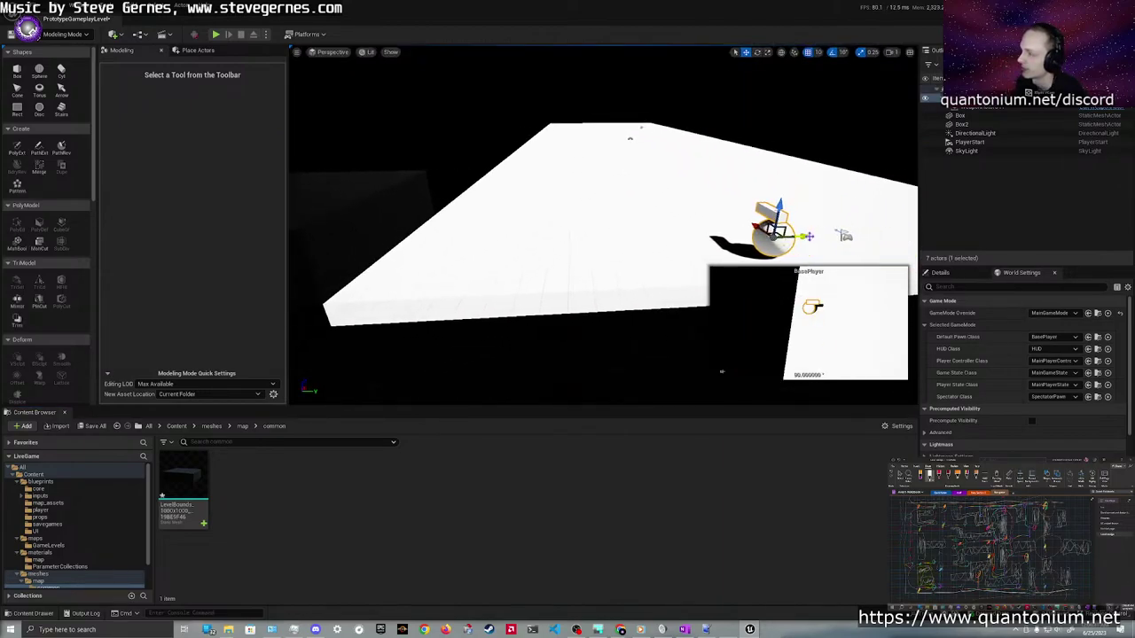
pyautogui.moveTo(808, 236); pyautogui.dragTo(454, 249)
# Compare the bounds box in the perspective view's Unlit and Lit view modes
pyautogui.click(368, 51)
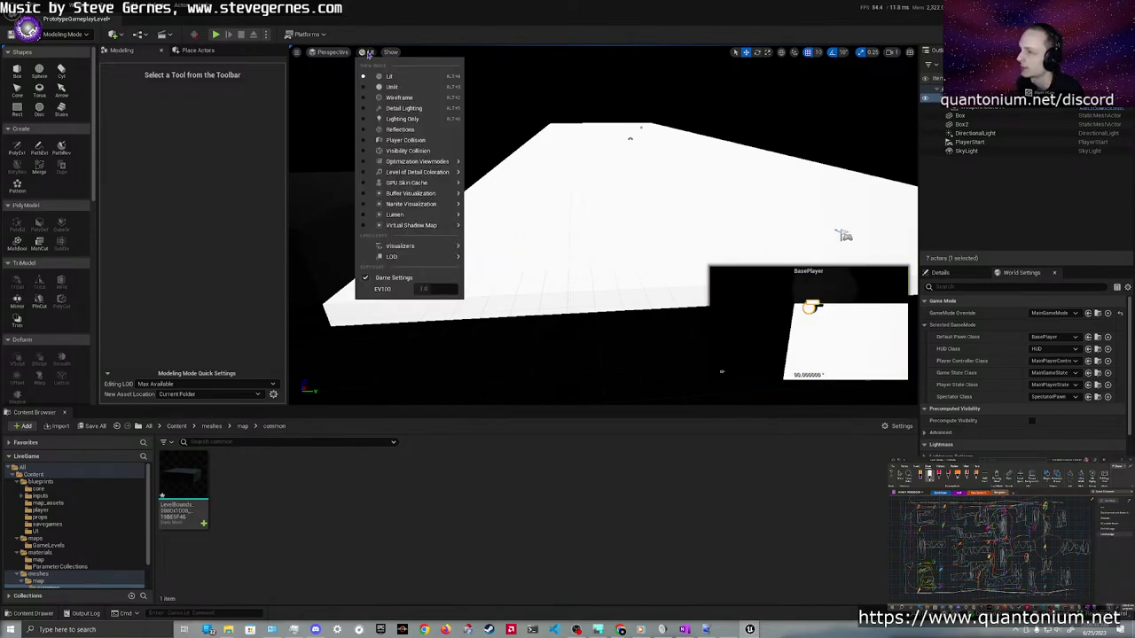
pyautogui.click(391, 87)
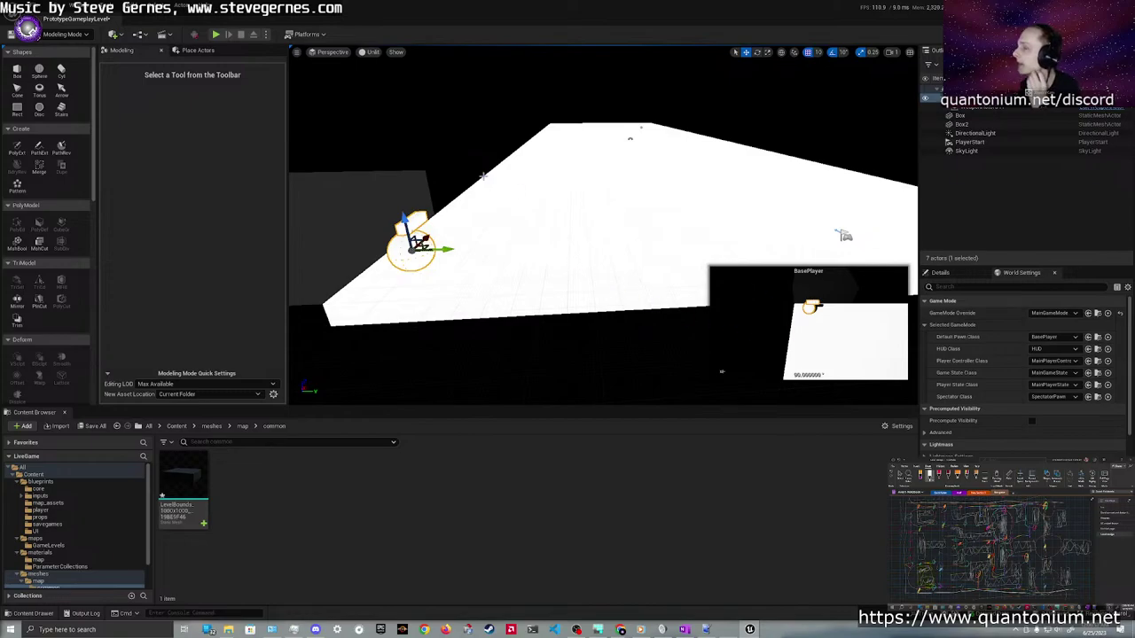
pyautogui.click(369, 52)
pyautogui.click(388, 76)
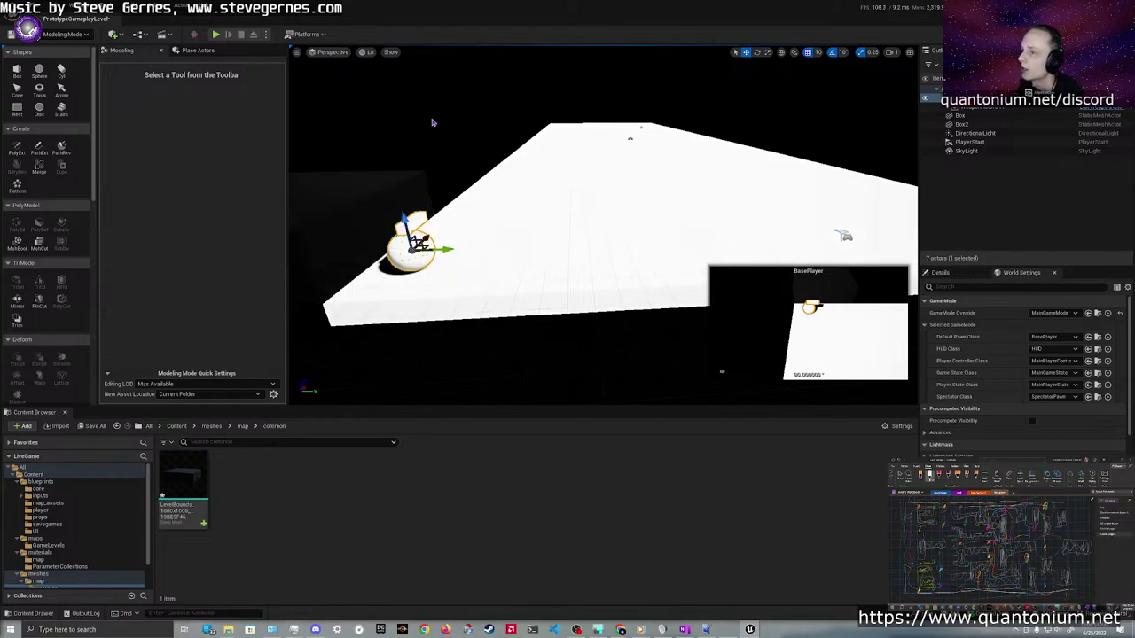
# Restore the four-view layout and duplicate the bounds box along X so the copy sits flush against the original
pyautogui.click(910, 52)
pyautogui.scroll(-15, 674, 181)
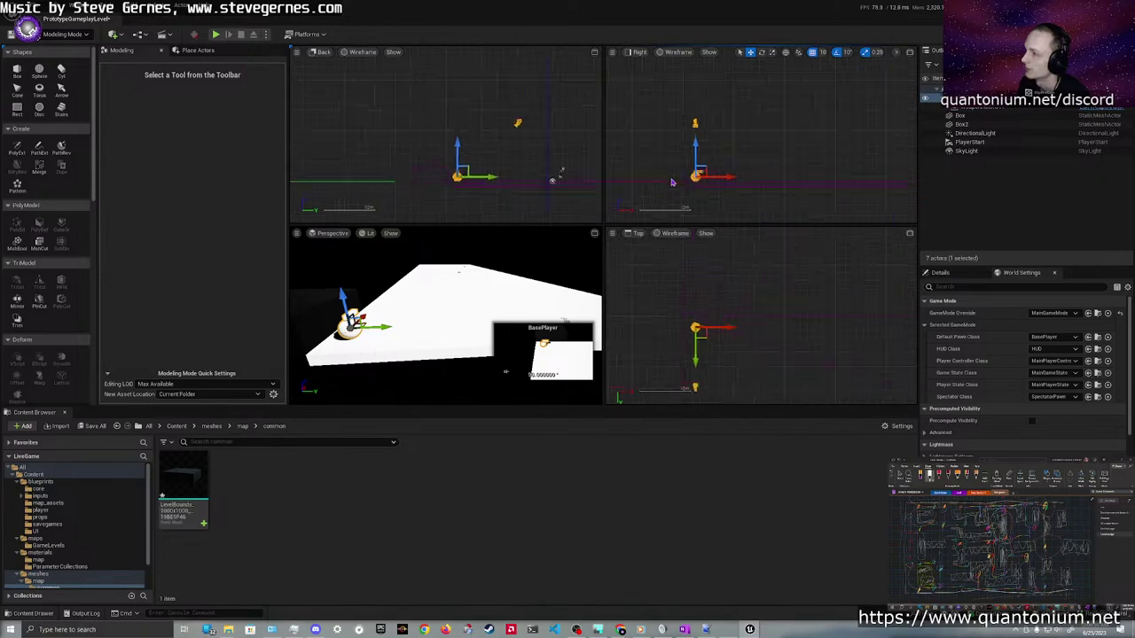
pyautogui.scroll(1, 690, 305)
pyautogui.click(698, 304)
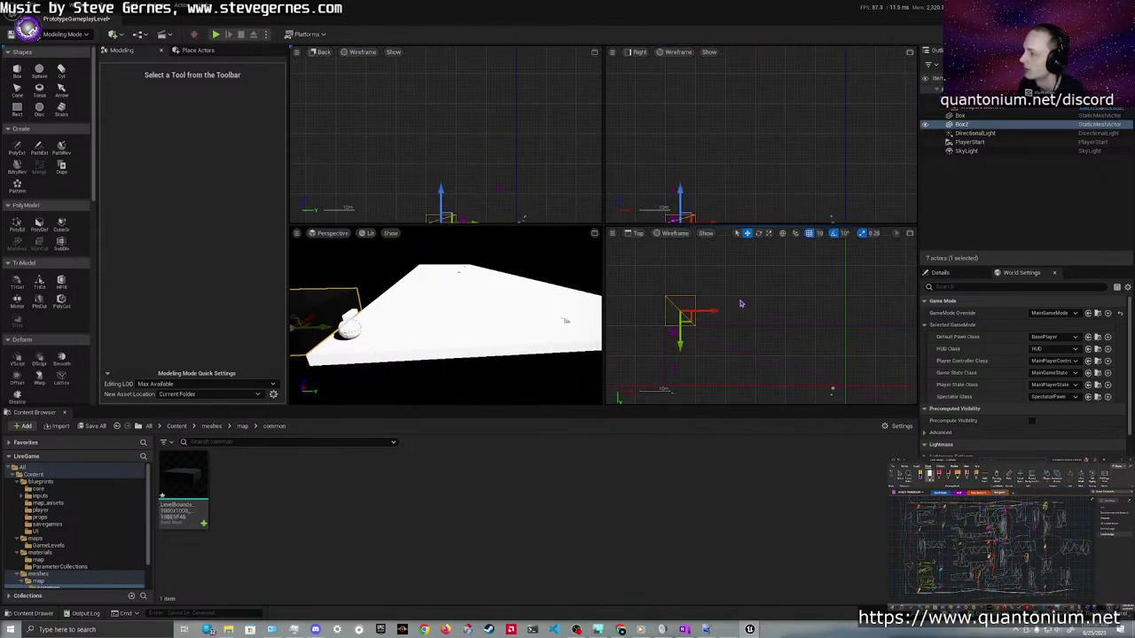
pyautogui.scroll(2, 735, 299)
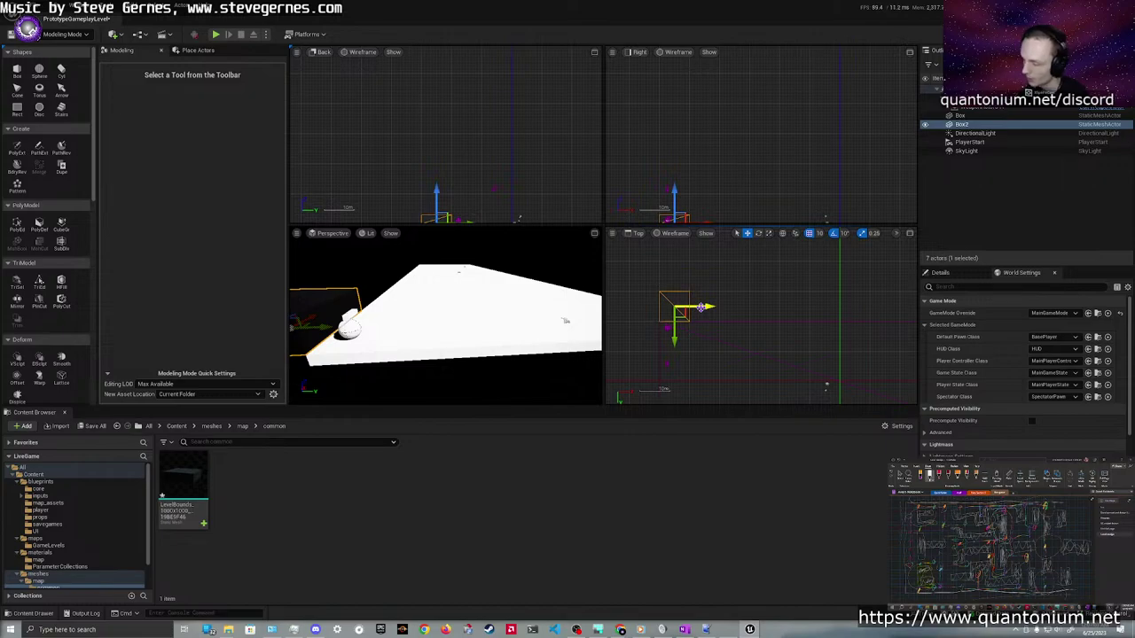
pyautogui.keyDown('alt'); pyautogui.moveTo(700, 307); pyautogui.dragTo(731, 306); pyautogui.keyUp('alt')
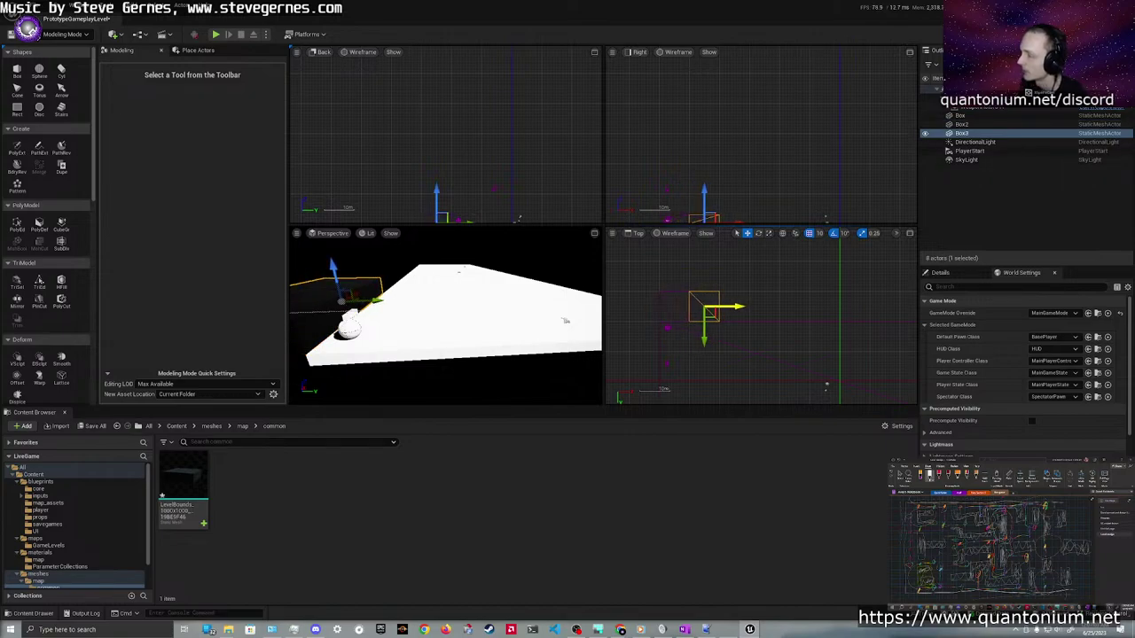
pyautogui.scroll(3, 699, 312)
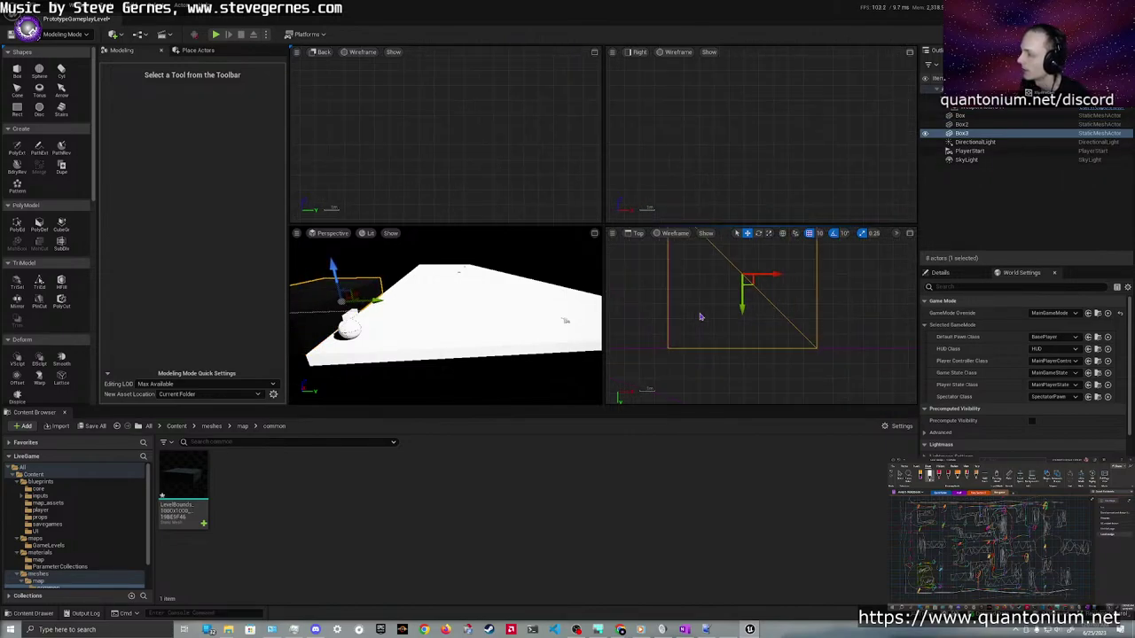
pyautogui.moveTo(774, 275); pyautogui.dragTo(775, 275)
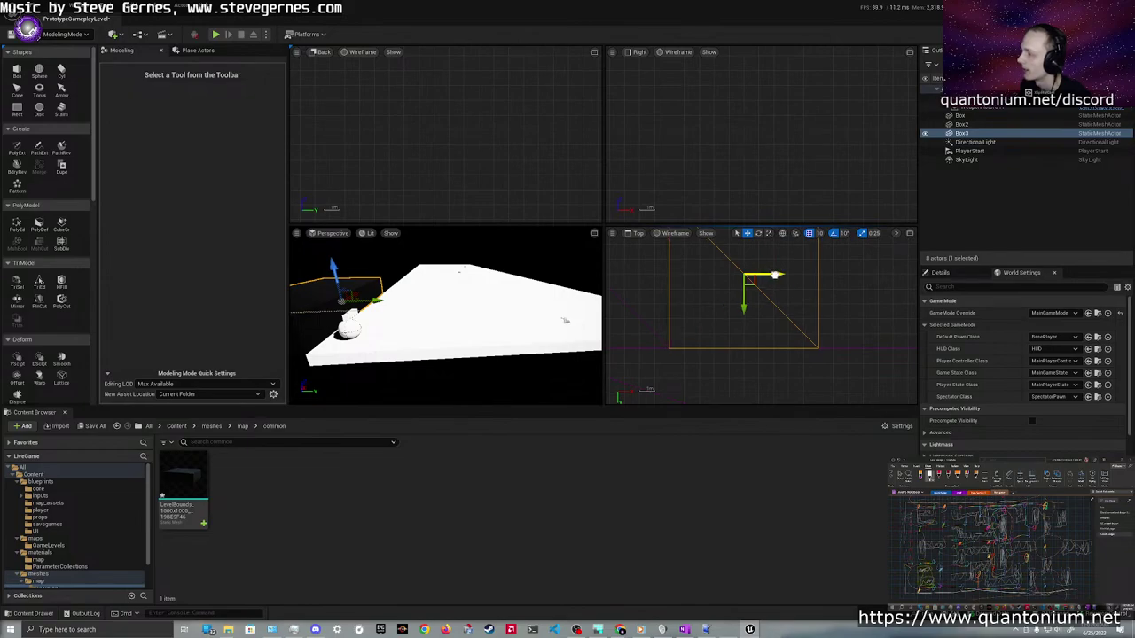
# Group Box2 and Box3 into a new Outliner folder and rename that folder
pyautogui.click(962, 124)
pyautogui.keyDown('ctrl'); pyautogui.click(963, 133); pyautogui.keyUp('ctrl')
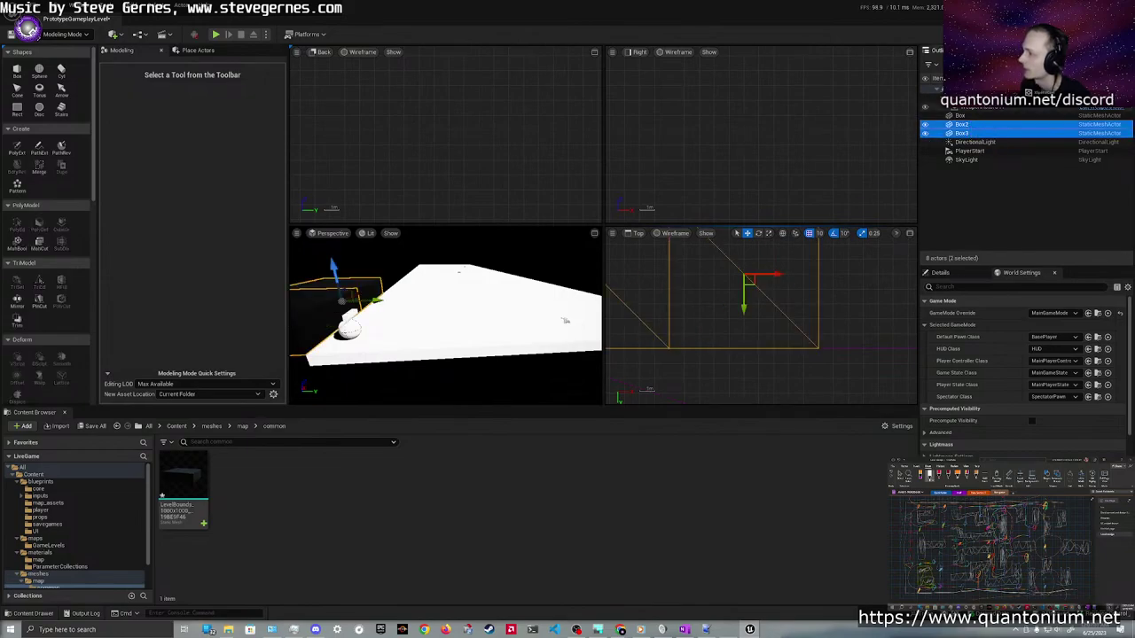
pyautogui.click(1113, 64)
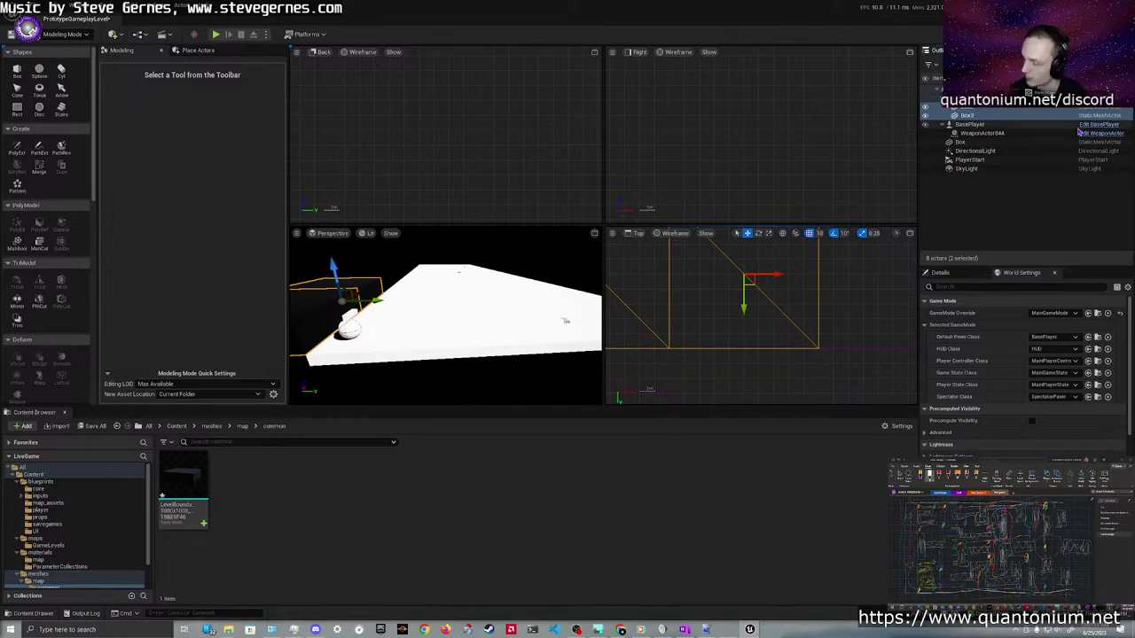
pyautogui.click(982, 99)
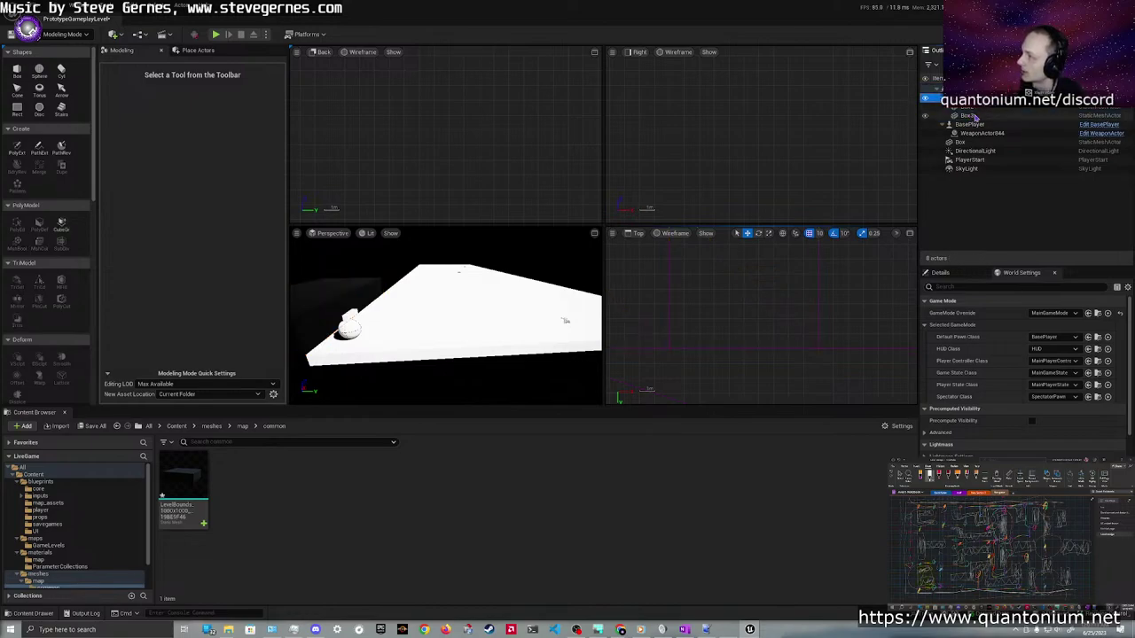
pyautogui.press('F2')
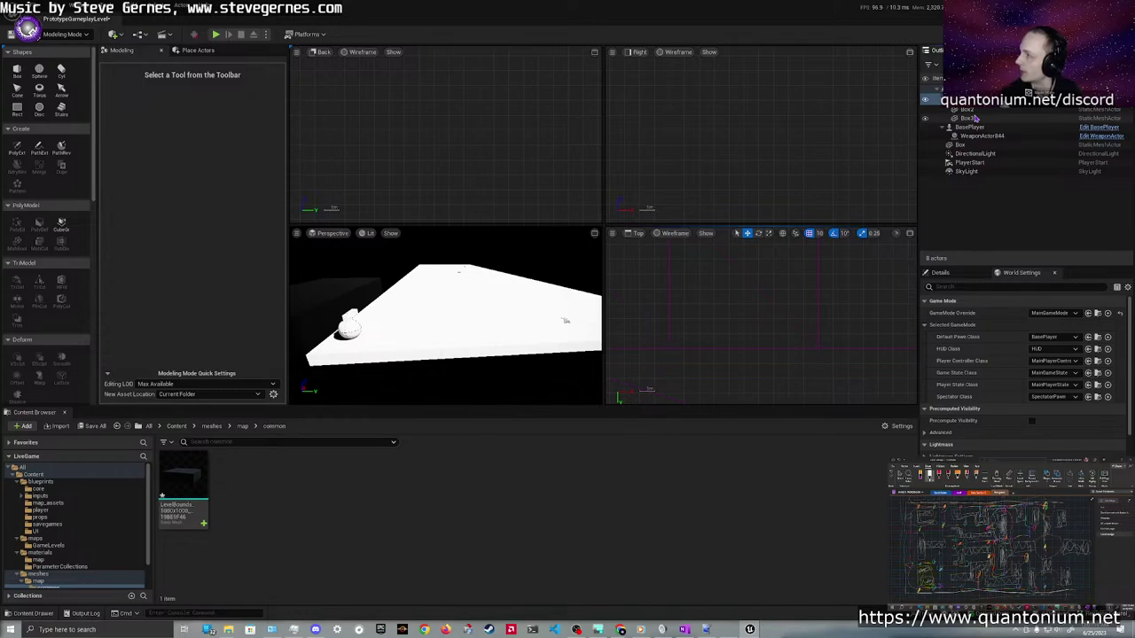
pyautogui.scroll(-1, 974, 118)
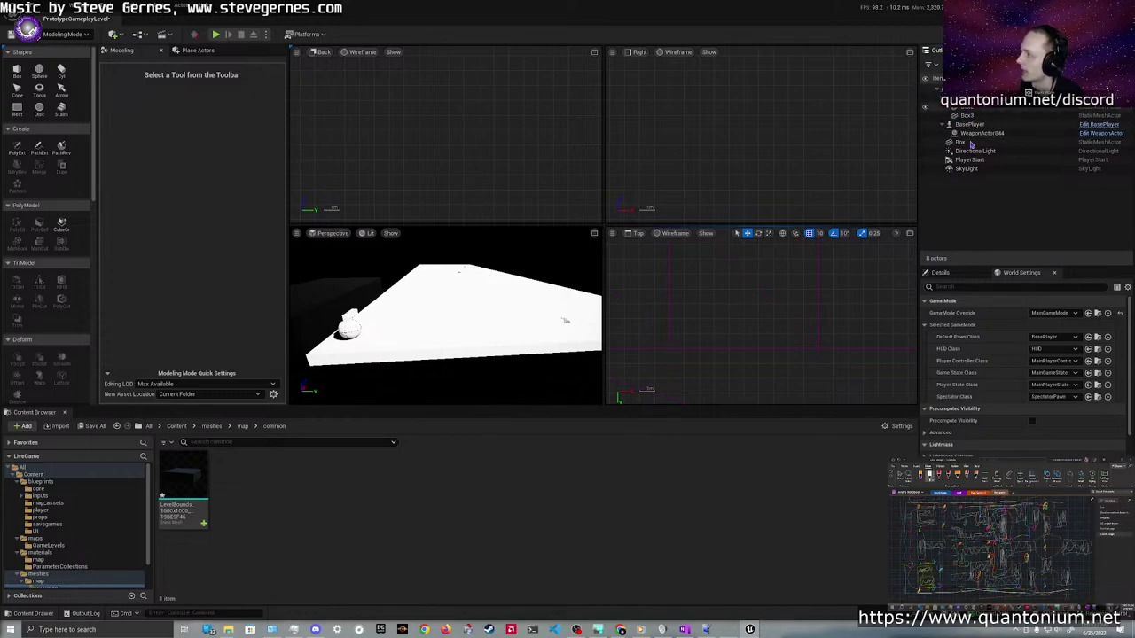
# Clear the selection of the two bounds boxes and set the position grid snap to 1,000
pyautogui.scroll(-1, 688, 294)
pyautogui.moveTo(466, 321); pyautogui.dragTo(270, 286, button='right')
pyautogui.click(467, 321)
pyautogui.keyDown('ctrl'); pyautogui.click(499, 317); pyautogui.keyUp('ctrl')
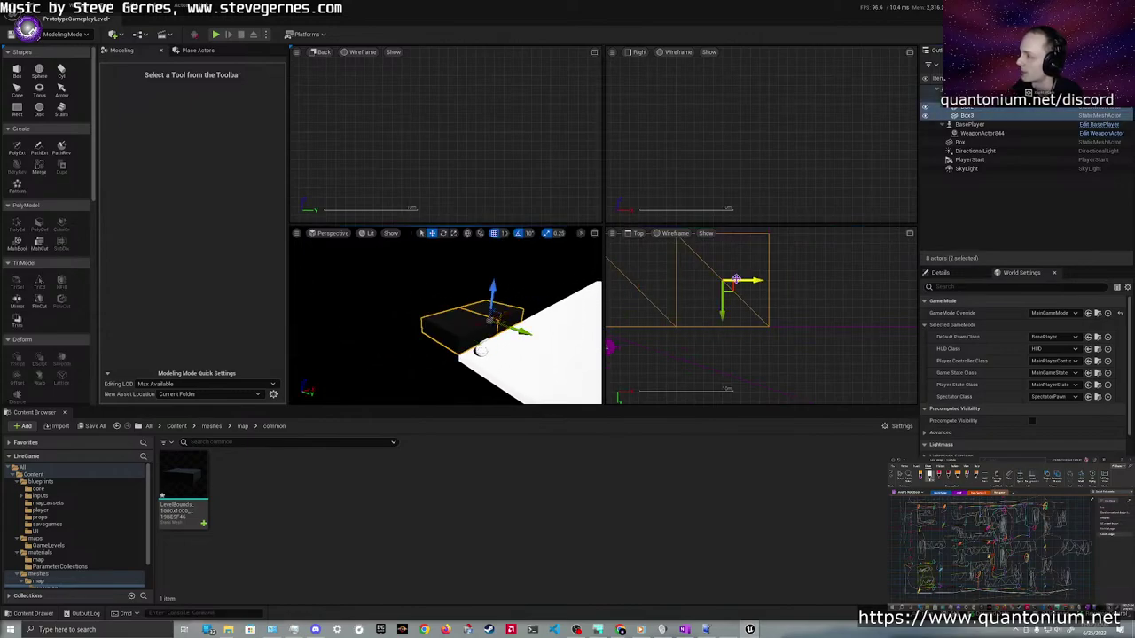
pyautogui.click(797, 252)
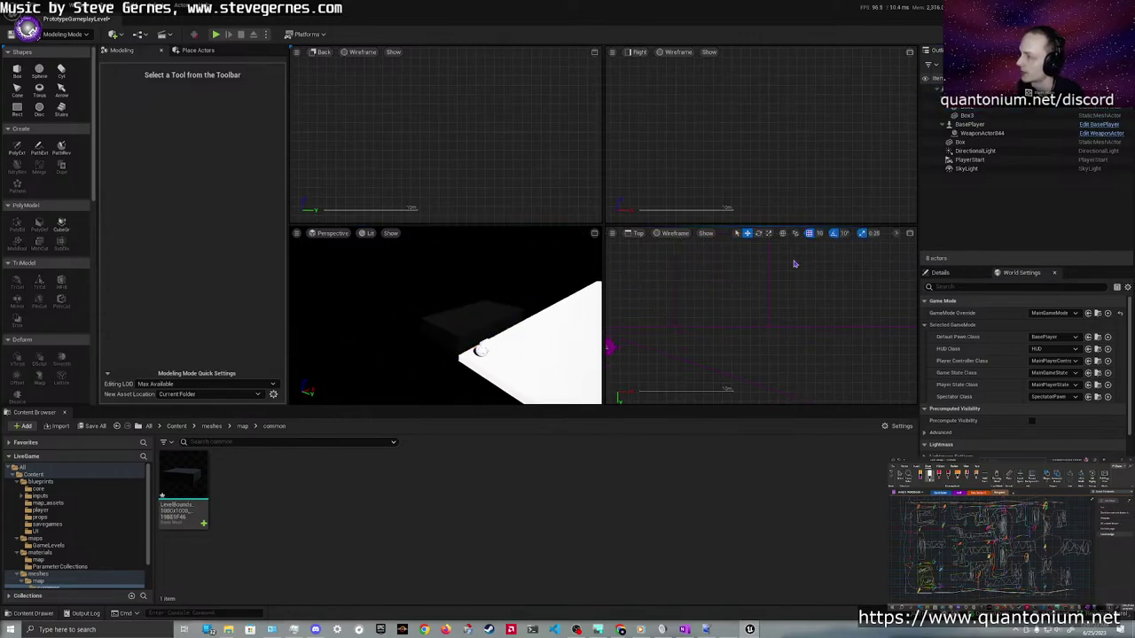
pyautogui.click(822, 234)
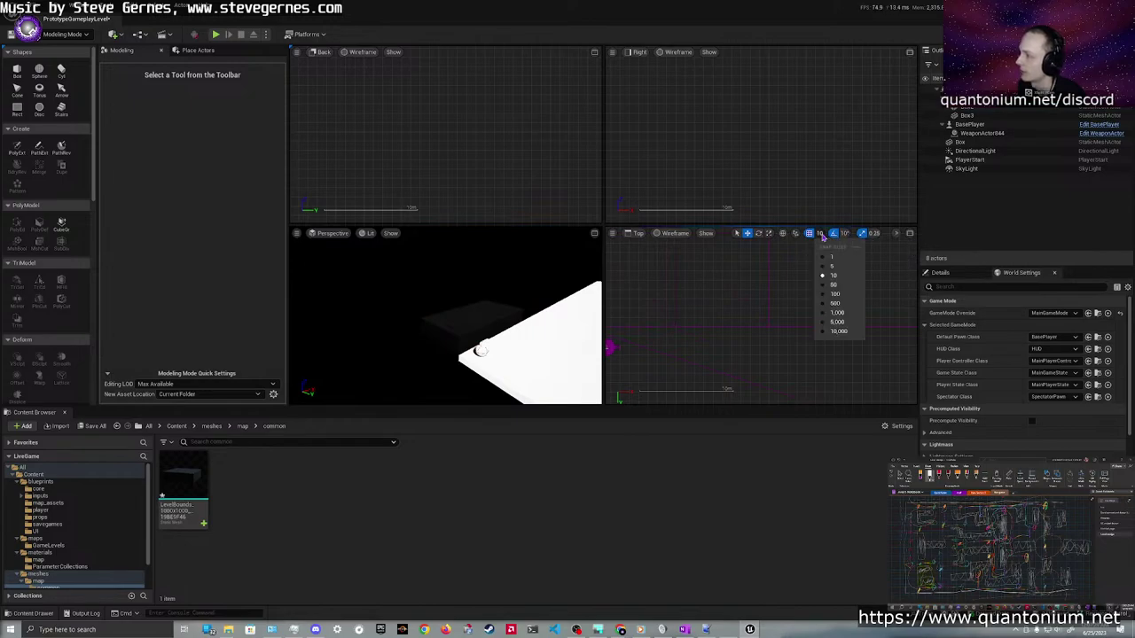
pyautogui.click(837, 312)
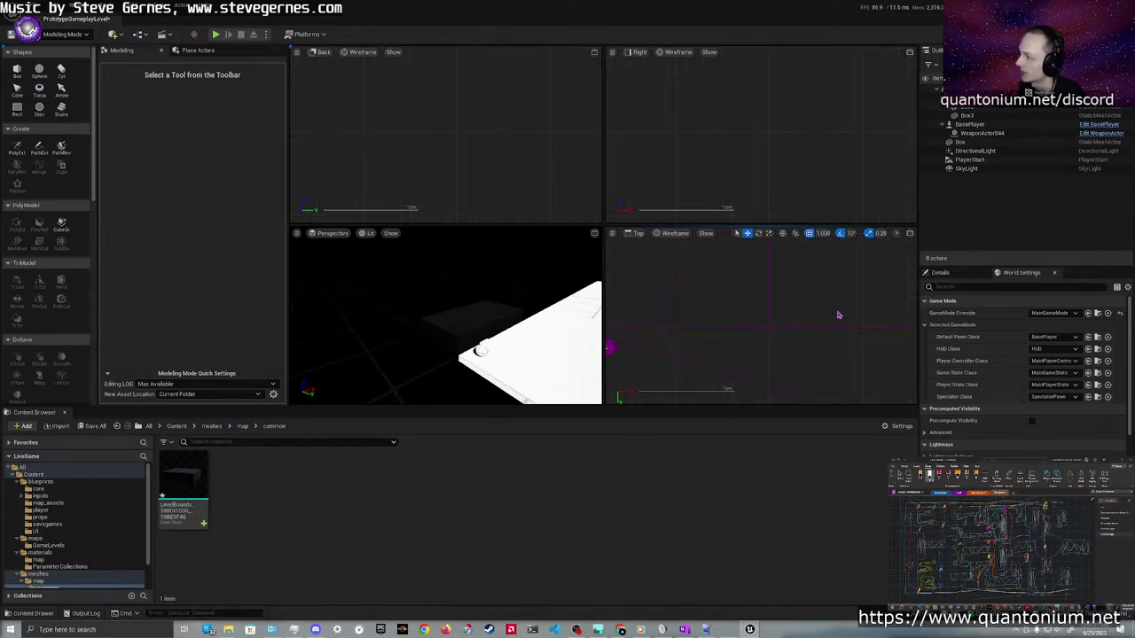
# Duplicate the bounds box pair flush along X, then duplicate the resulting row of four along X to extend it to eight boxes
pyautogui.scroll(-2, 758, 290)
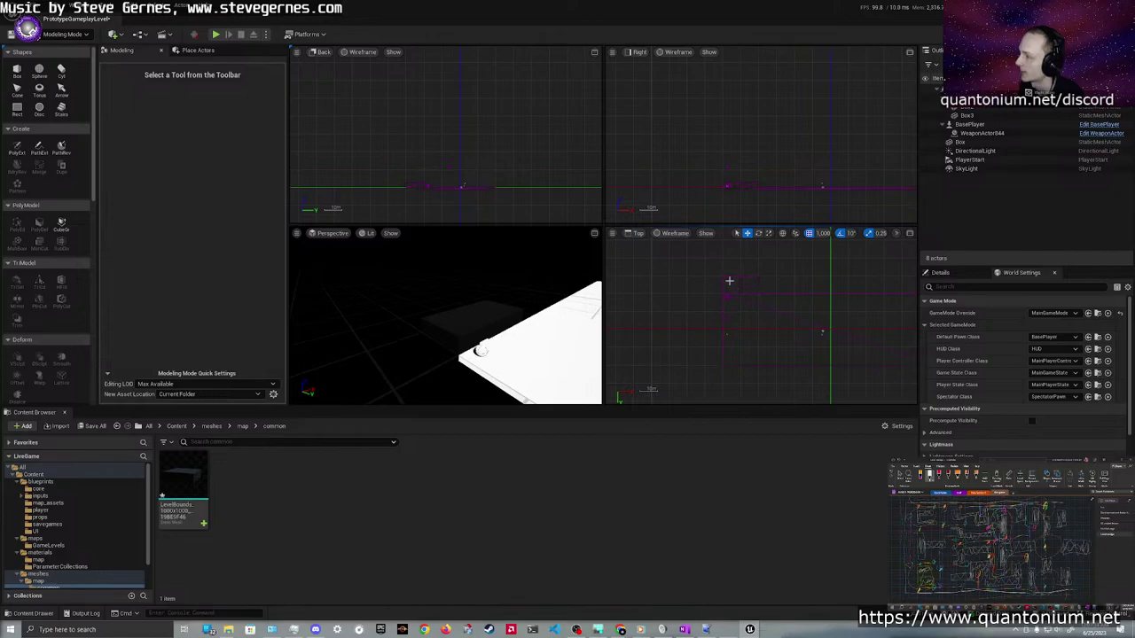
pyautogui.click(728, 281)
pyautogui.moveTo(815, 267); pyautogui.dragTo(750, 294, button='right')
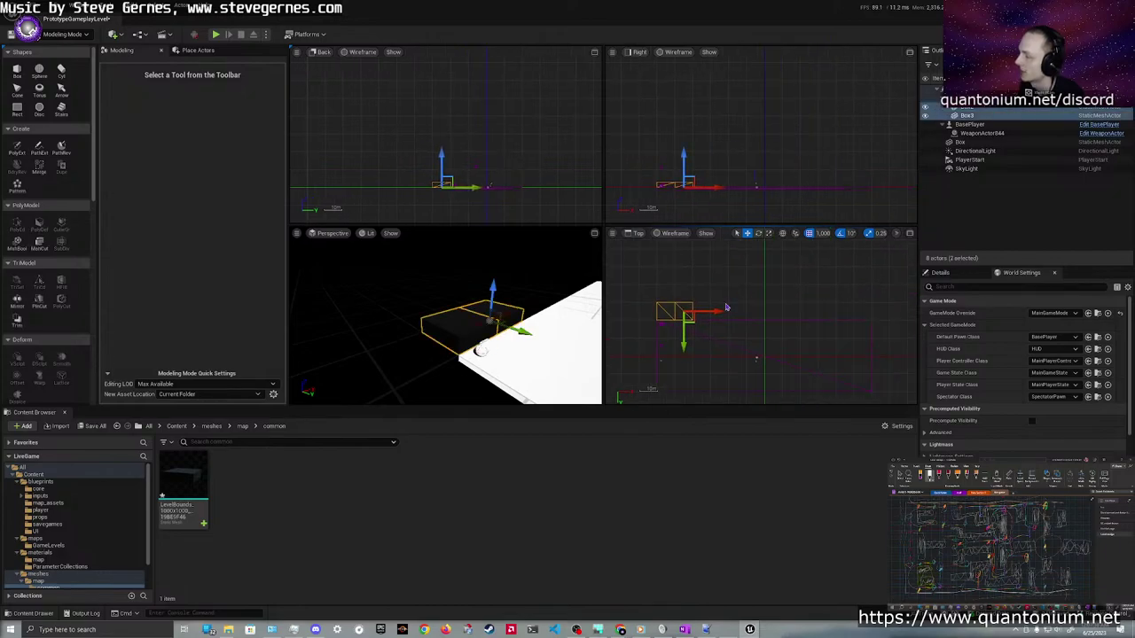
pyautogui.keyDown('alt'); pyautogui.moveTo(715, 311); pyautogui.dragTo(751, 310); pyautogui.keyUp('alt')
pyautogui.keyDown('shift'); pyautogui.click(685, 310); pyautogui.keyUp('shift')
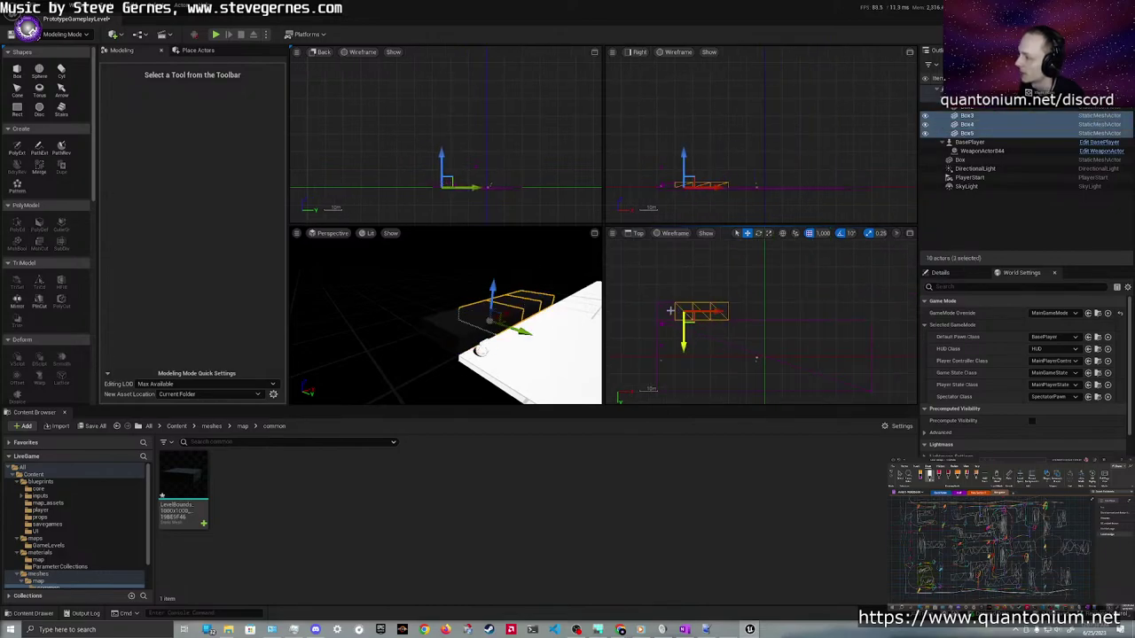
pyautogui.keyDown('shift'); pyautogui.click(666, 310); pyautogui.keyUp('shift')
pyautogui.keyDown('alt'); pyautogui.moveTo(698, 311); pyautogui.dragTo(825, 312); pyautogui.keyUp('alt')
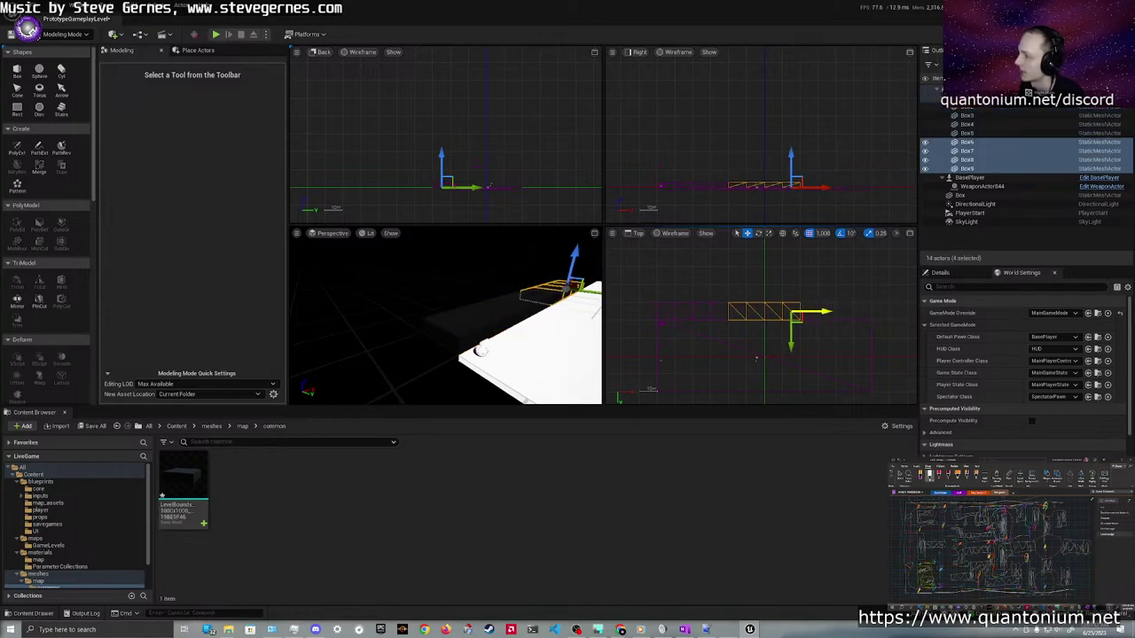
# Select Box6 through Box9 and duplicate them along X to extend the row to the floor's far end
pyautogui.keyDown('ctrl'); pyautogui.click(716, 312); pyautogui.keyUp('ctrl')
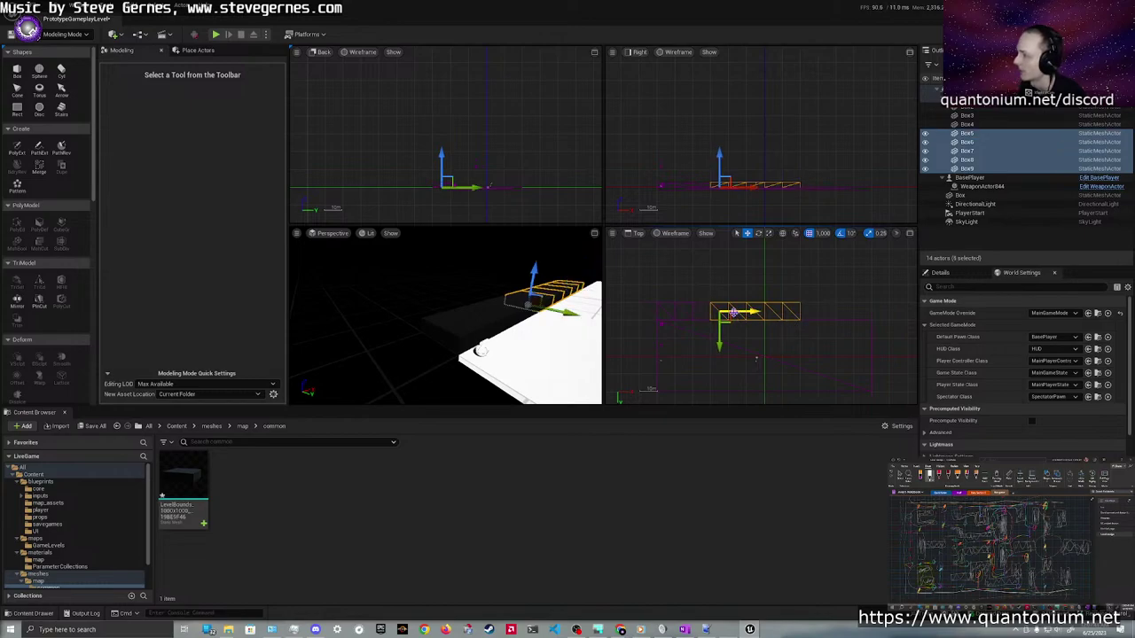
pyautogui.click(745, 304)
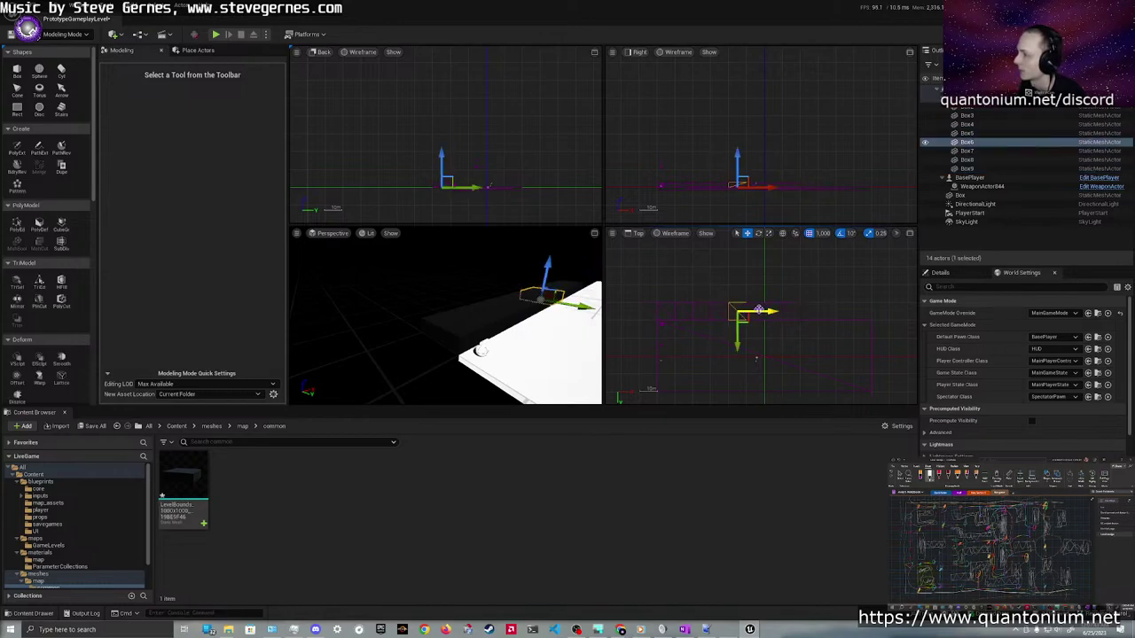
pyautogui.keyDown('ctrl'); pyautogui.click(758, 309); pyautogui.keyUp('ctrl')
pyautogui.click(781, 306)
pyautogui.click(774, 308)
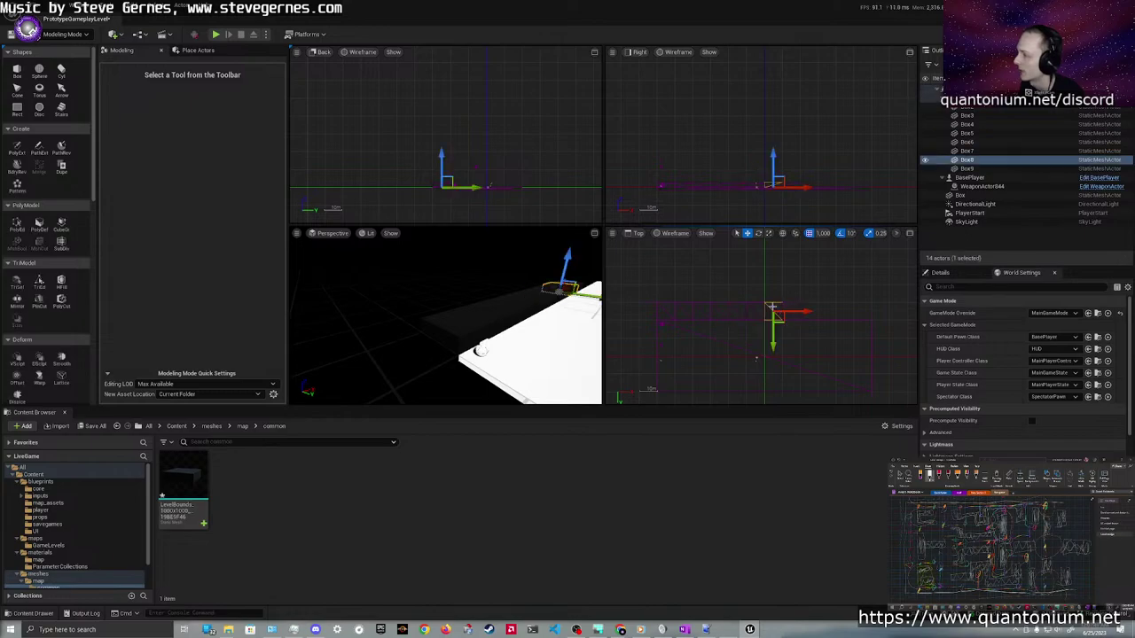
pyautogui.keyDown('ctrl'); pyautogui.click(796, 305); pyautogui.keyUp('ctrl')
pyautogui.keyDown('ctrl'); pyautogui.click(760, 307); pyautogui.keyUp('ctrl')
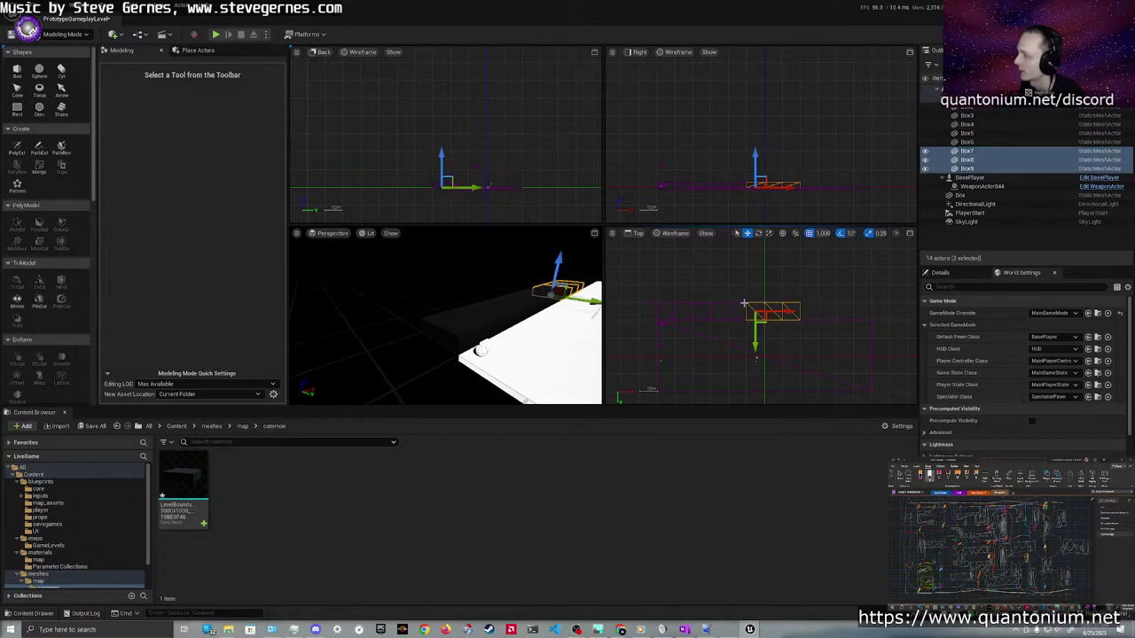
pyautogui.keyDown('ctrl'); pyautogui.click(744, 303); pyautogui.keyUp('ctrl')
pyautogui.keyDown('alt'); pyautogui.moveTo(767, 311); pyautogui.dragTo(839, 311); pyautogui.keyUp('alt')
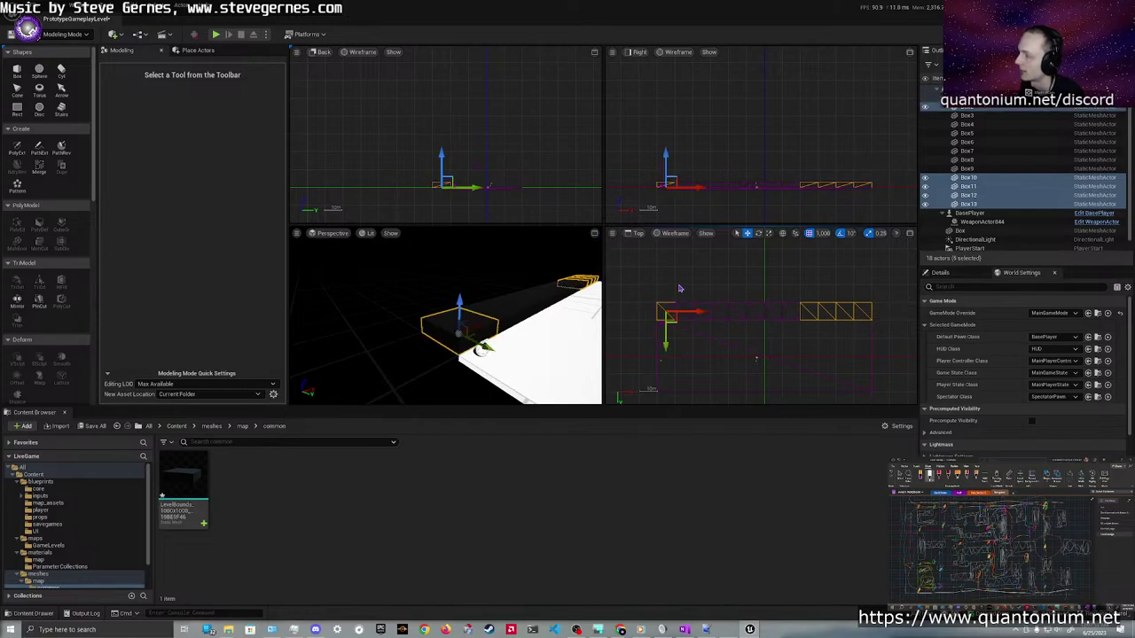
# Duplicate the first and last boxes of the row outward along X so the row overhangs both floor ends by one box
pyautogui.click(680, 288)
pyautogui.click(671, 303)
pyautogui.keyDown('alt'); pyautogui.moveTo(683, 311); pyautogui.dragTo(666, 311); pyautogui.keyUp('alt')
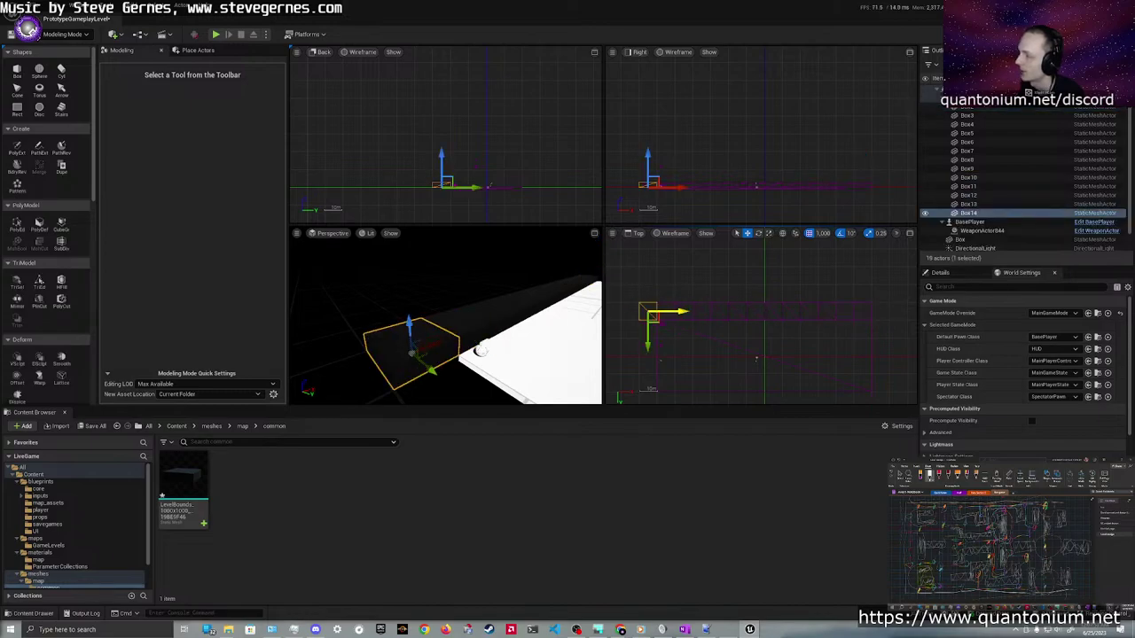
pyautogui.click(867, 316)
pyautogui.keyDown('alt'); pyautogui.moveTo(890, 310); pyautogui.dragTo(908, 311); pyautogui.keyUp('alt')
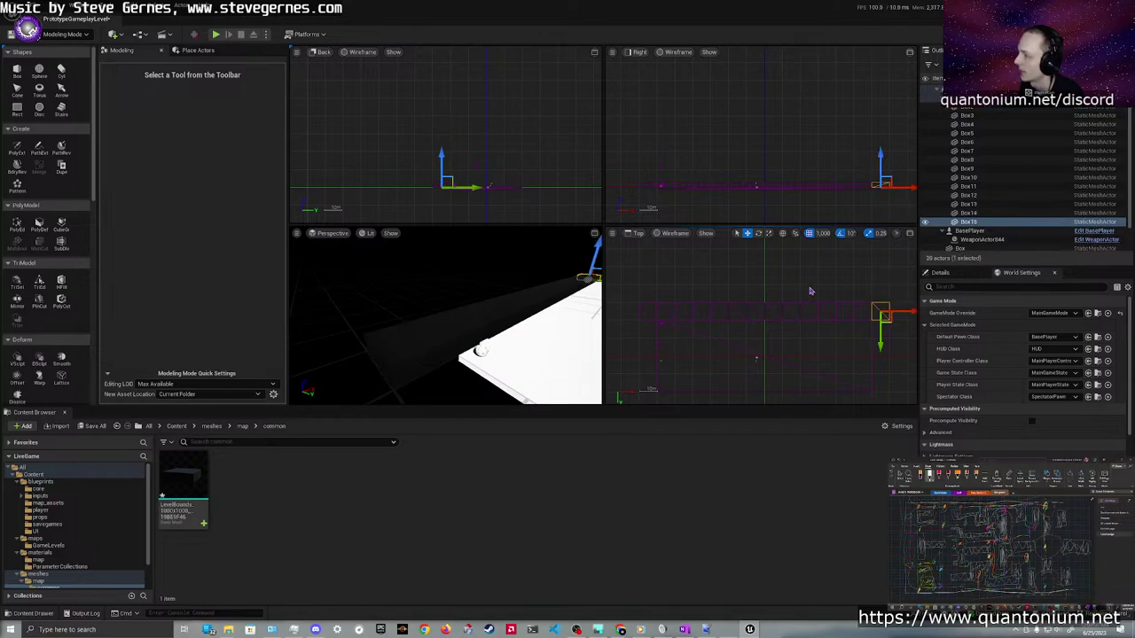
# Select the entire row of 14 bounds boxes and duplicate it along Y to the floor's opposite long side
pyautogui.click(646, 308)
pyautogui.moveTo(632, 290); pyautogui.dragTo(892, 313)
pyautogui.scroll(-2, 777, 311)
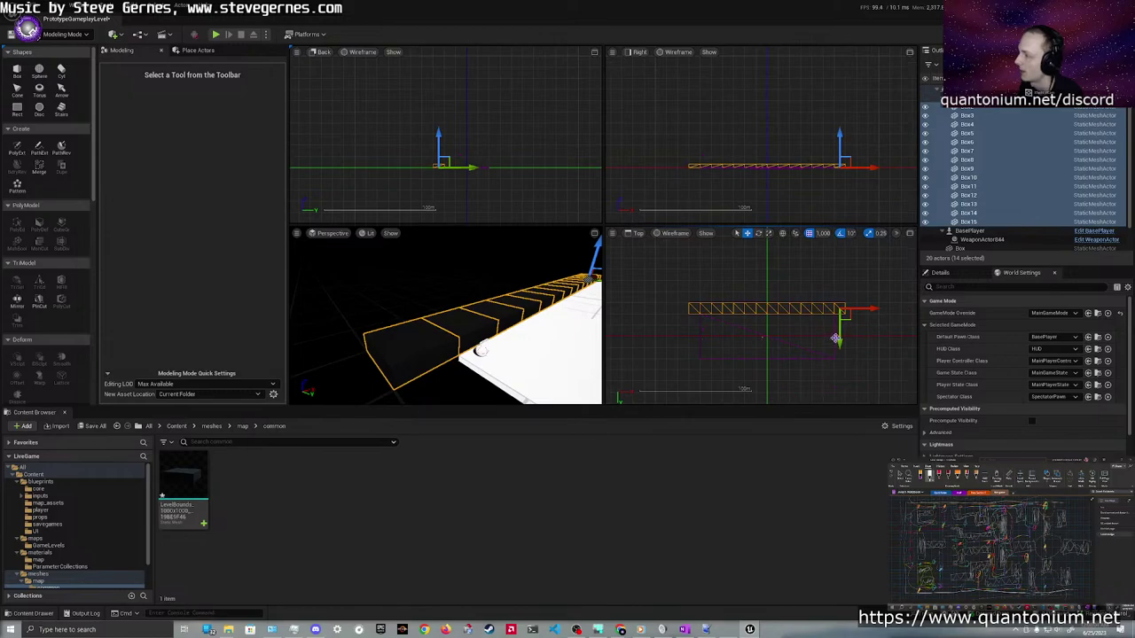
pyautogui.keyDown('alt'); pyautogui.moveTo(835, 338); pyautogui.dragTo(835, 392); pyautogui.keyUp('alt')
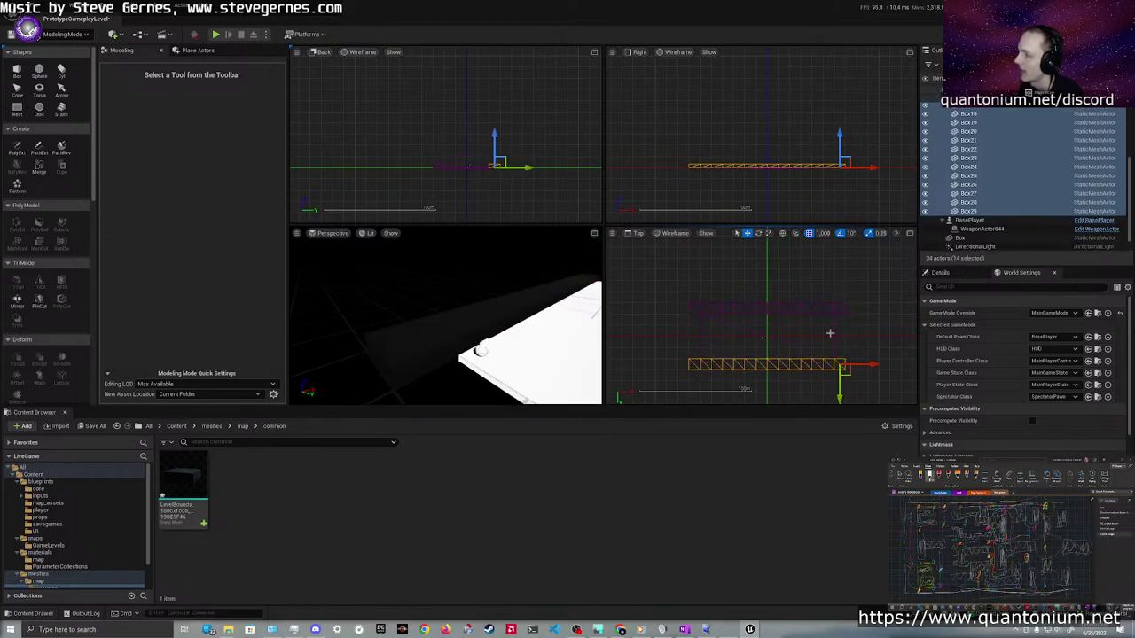
pyautogui.scroll(2, 697, 337)
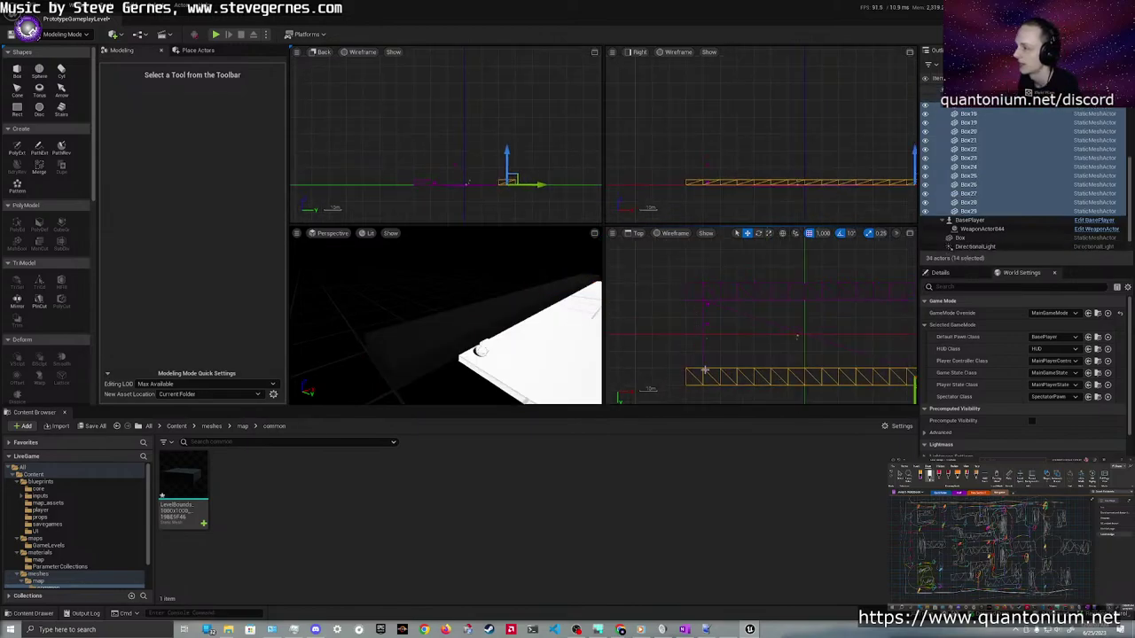
# Select only the four boxes at the low-X end of the duplicated row
pyautogui.press('Escape')
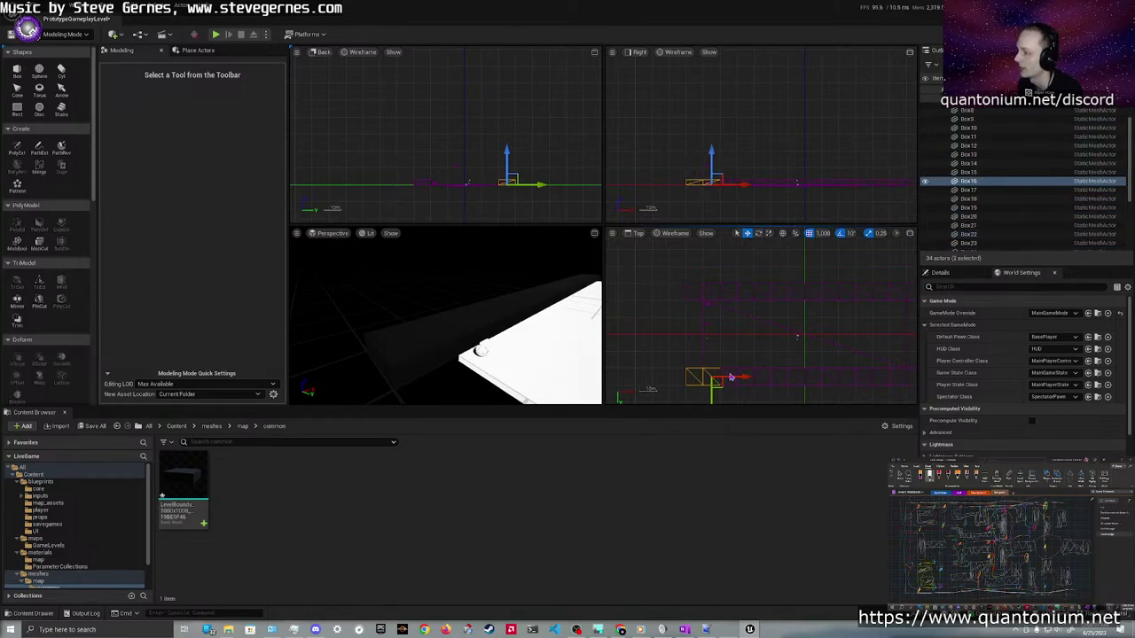
pyautogui.click(744, 374)
pyautogui.moveTo(678, 391); pyautogui.dragTo(752, 379)
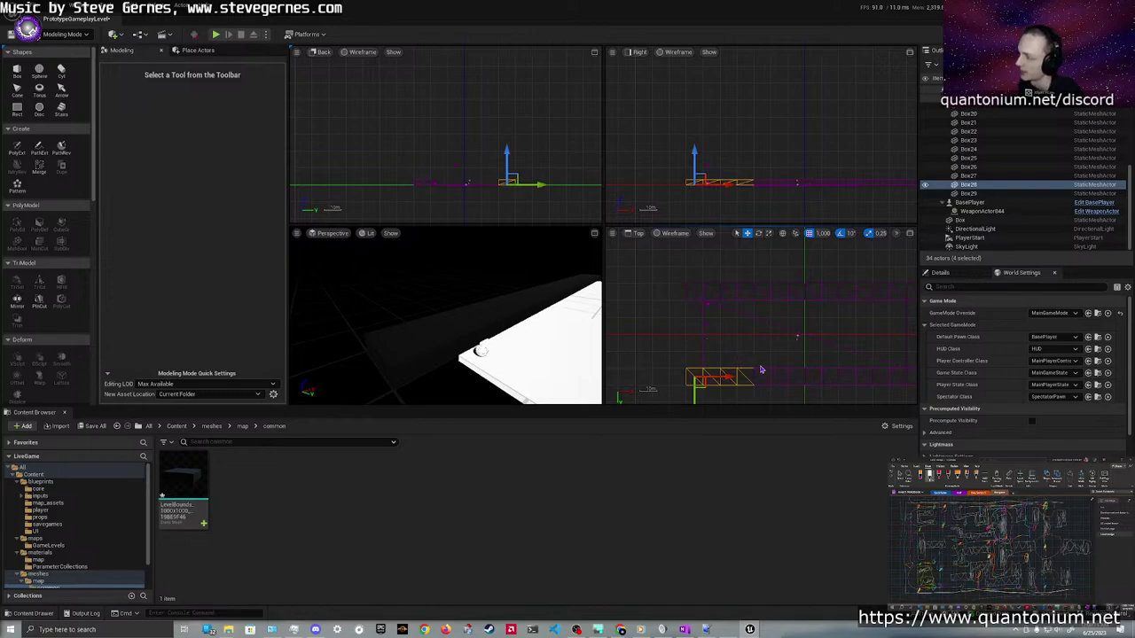
pyautogui.moveTo(751, 364); pyautogui.dragTo(745, 317, button='right')
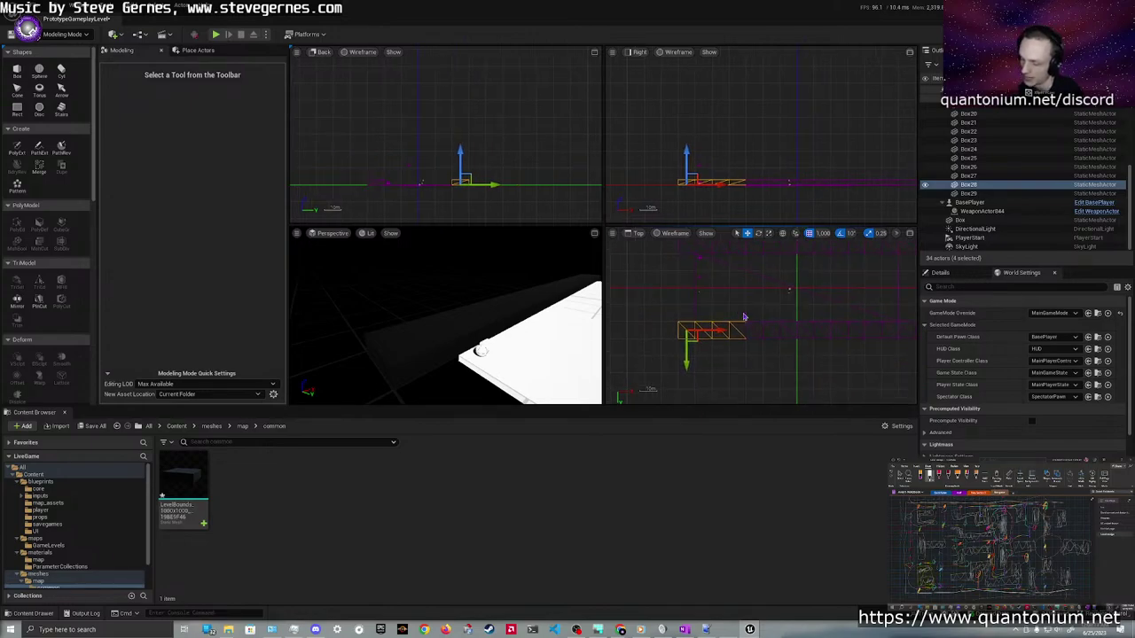
# Compare the select, translate, rotate and scale transform modes on the four selected boxes
pyautogui.press('q')
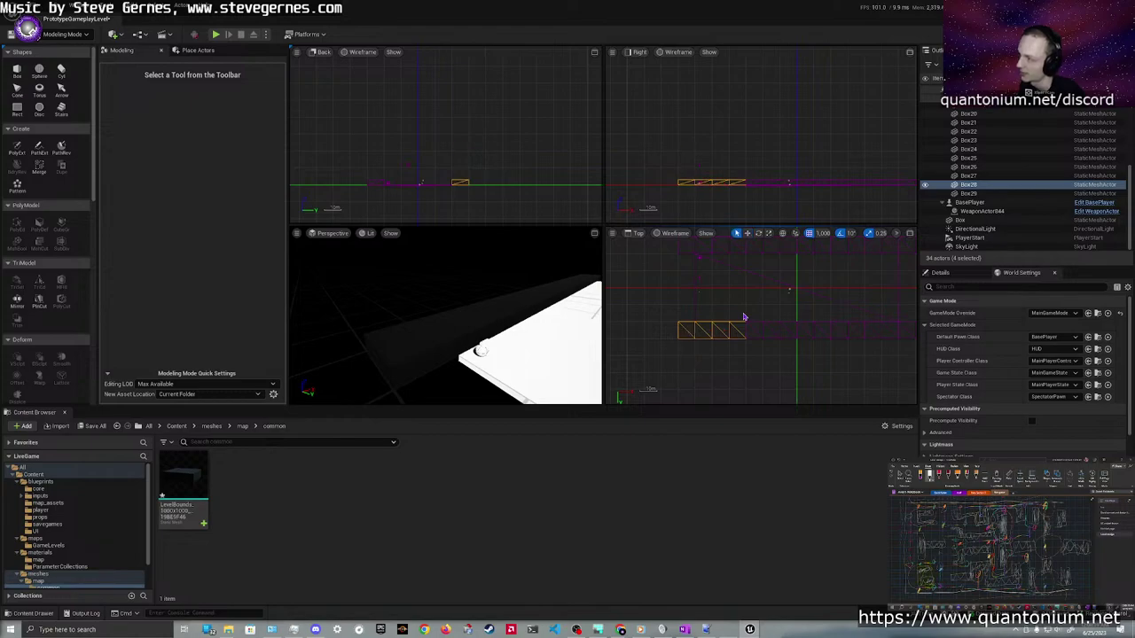
pyautogui.click(748, 234)
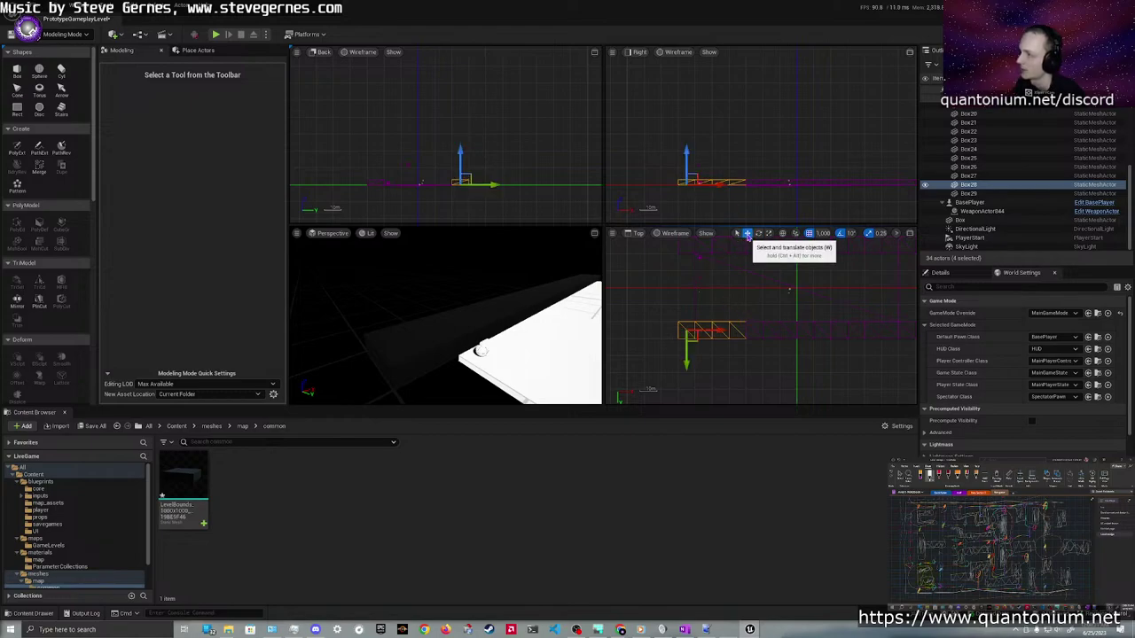
pyautogui.click(759, 235)
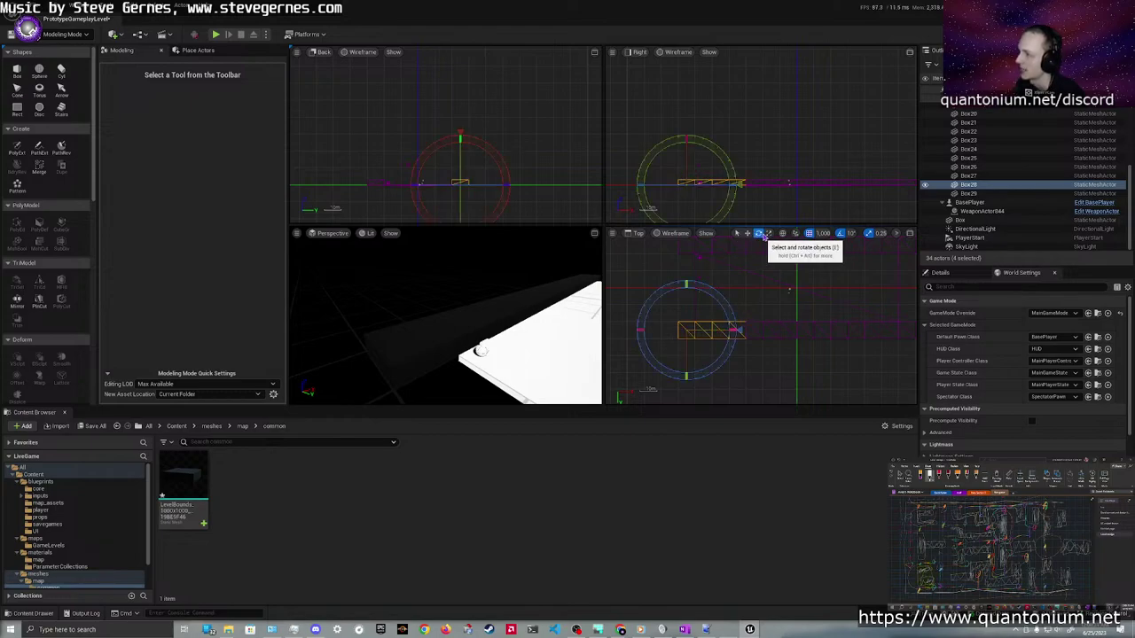
pyautogui.click(768, 234)
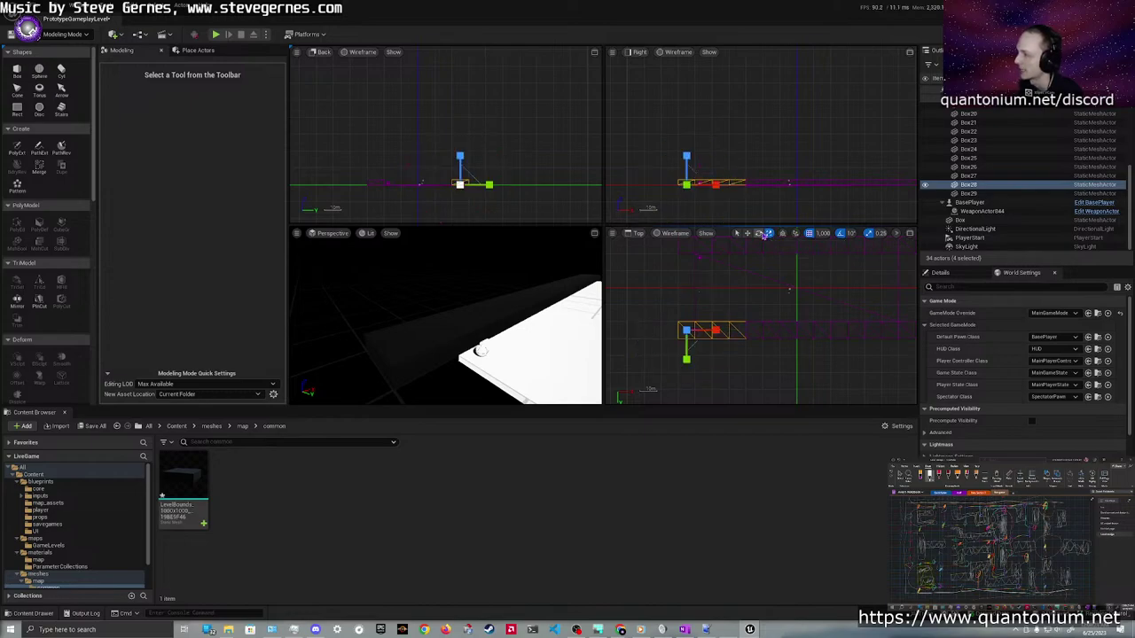
pyautogui.press('q')
pyautogui.press('w')
pyautogui.press('e')
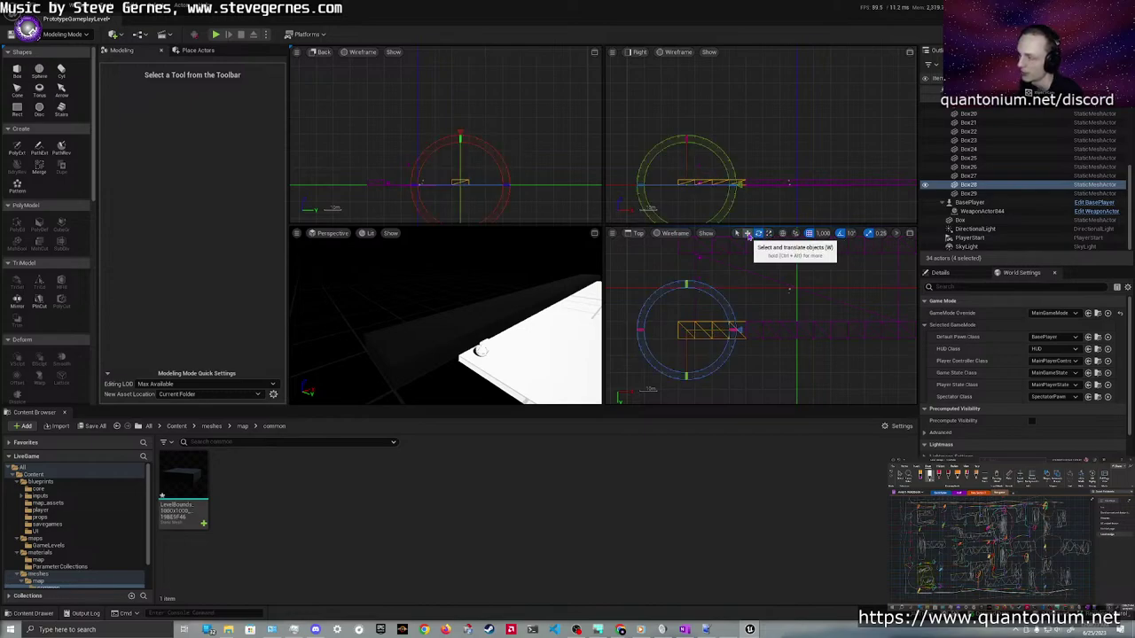
pyautogui.press('r')
pyautogui.press('q')
pyautogui.press('e')
pyautogui.press('w')
pyautogui.press('e')
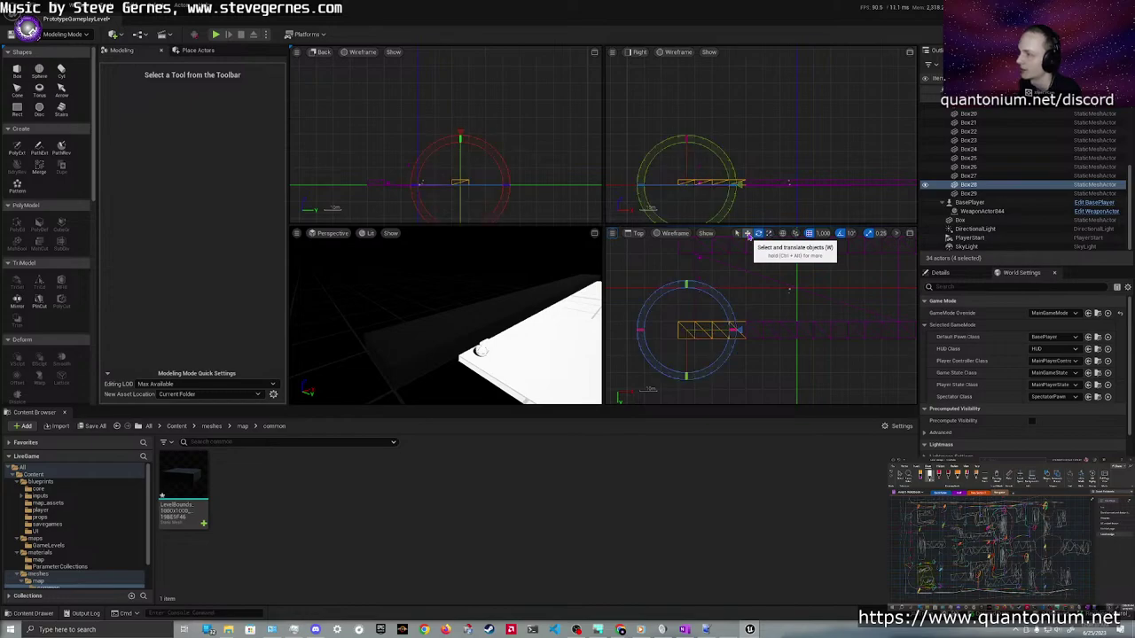
pyautogui.press('w')
pyautogui.press('e')
pyautogui.press('w')
pyautogui.press('q')
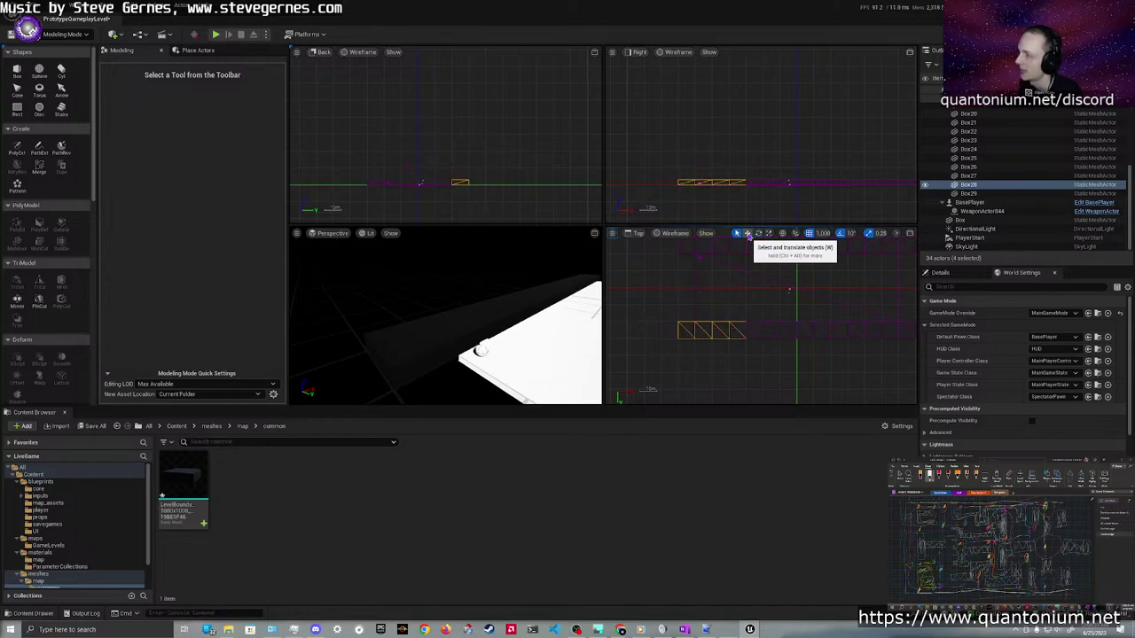
pyautogui.press('w')
pyautogui.press('e')
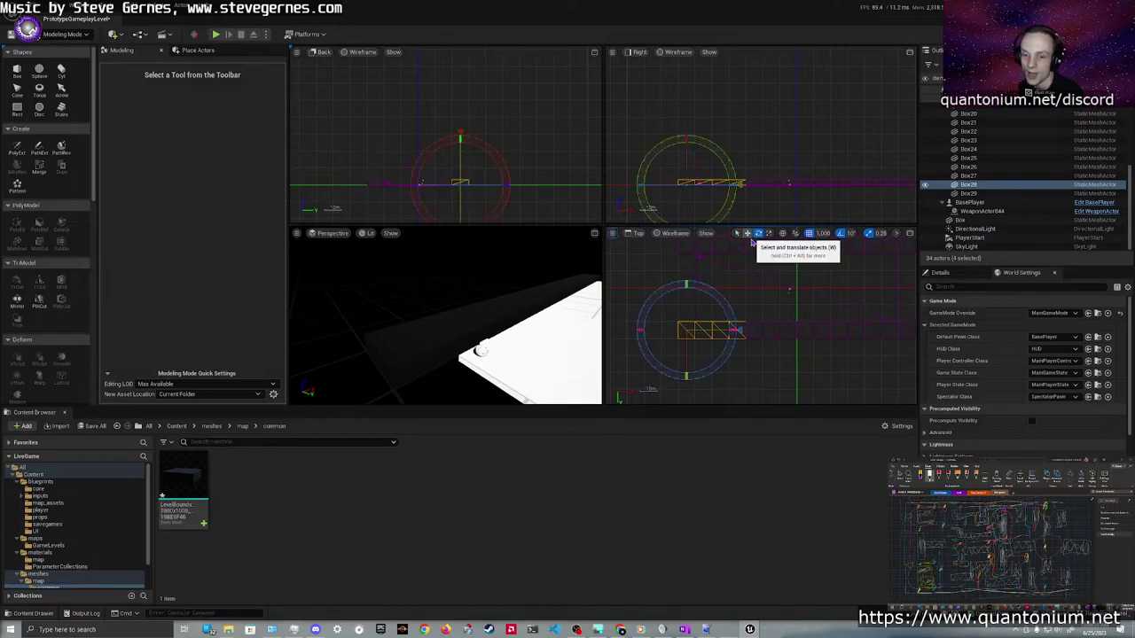
# Create a copy of the four boxes rotated 90° and shift it along Y to line the floor's short side between the rows
pyautogui.press('w')
pyautogui.press('e')
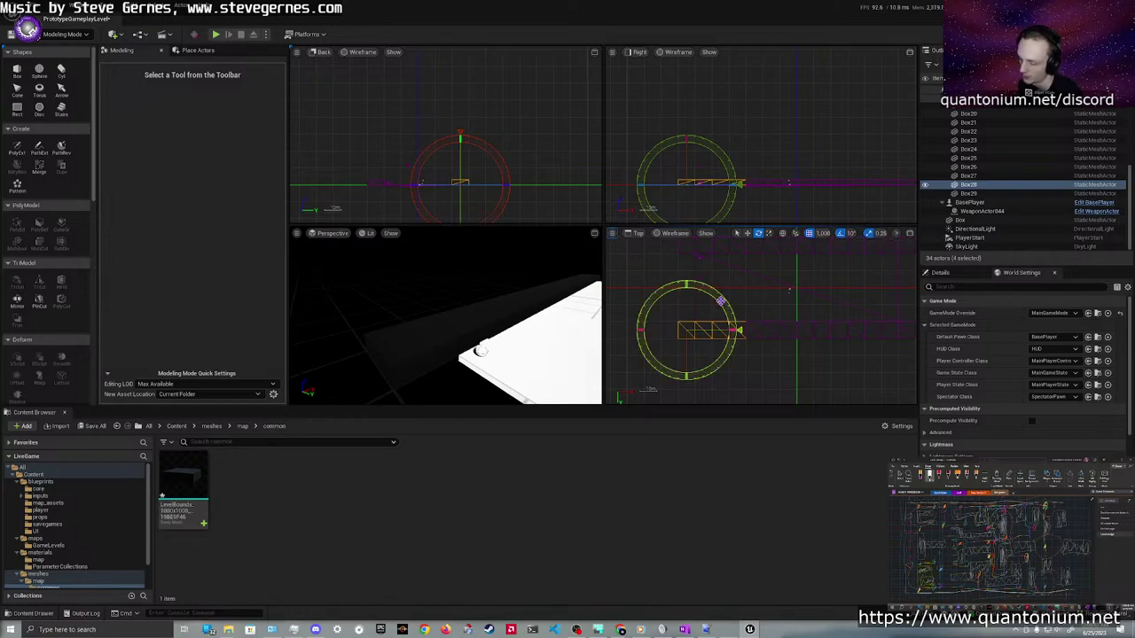
pyautogui.keyDown('alt'); pyautogui.moveTo(721, 302); pyautogui.dragTo(688, 280); pyautogui.keyUp('alt')
pyautogui.press('w')
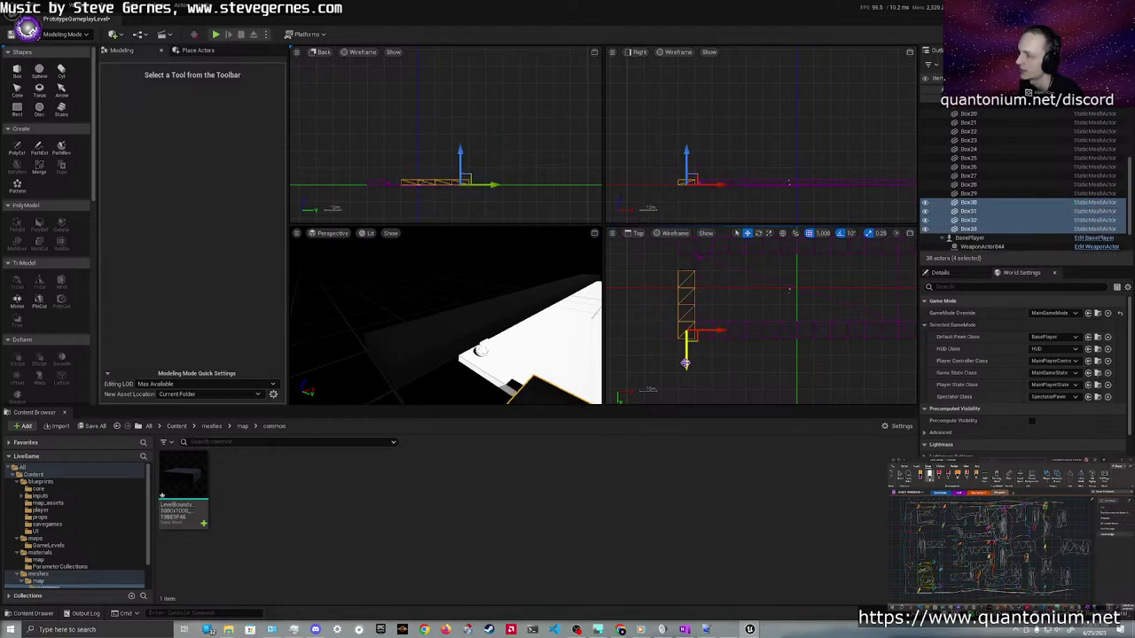
pyautogui.moveTo(683, 362); pyautogui.dragTo(681, 348)
# Duplicate the four-box column along X to the floor's opposite short side and view the enclosed floor from above
pyautogui.scroll(-3, 764, 319)
pyautogui.moveTo(804, 307); pyautogui.dragTo(713, 311, button='right')
pyautogui.keyDown('alt'); pyautogui.moveTo(658, 319); pyautogui.dragTo(809, 317); pyautogui.keyUp('alt')
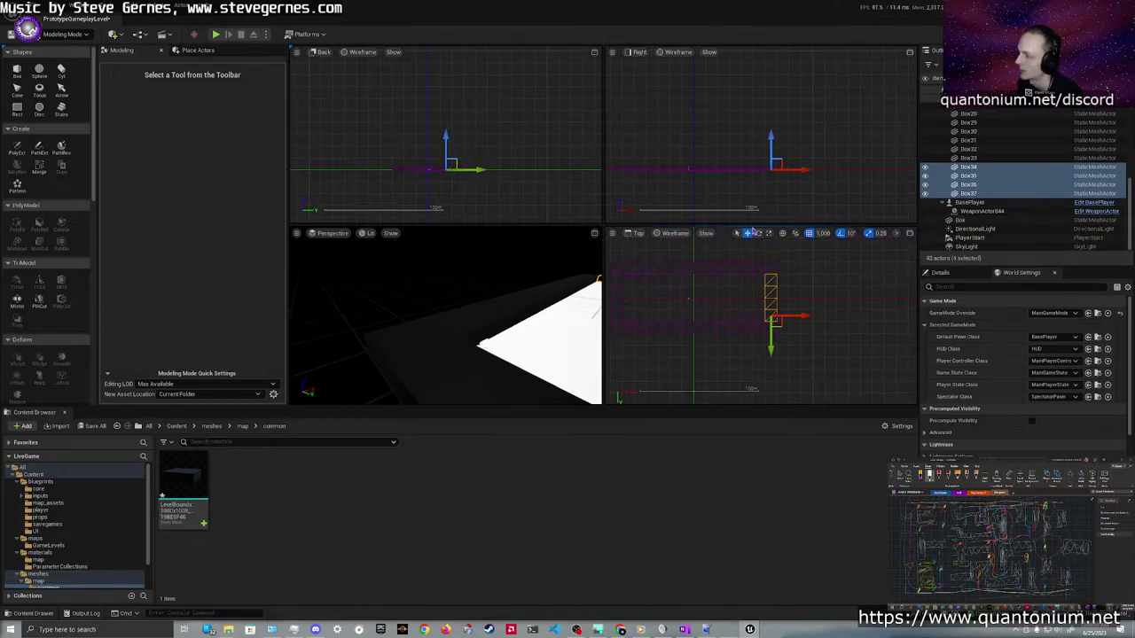
pyautogui.moveTo(520, 354); pyautogui.dragTo(532, 381, button='right')
pyautogui.press('s')
pyautogui.moveTo(441, 303); pyautogui.dragTo(474, 356, button='right')
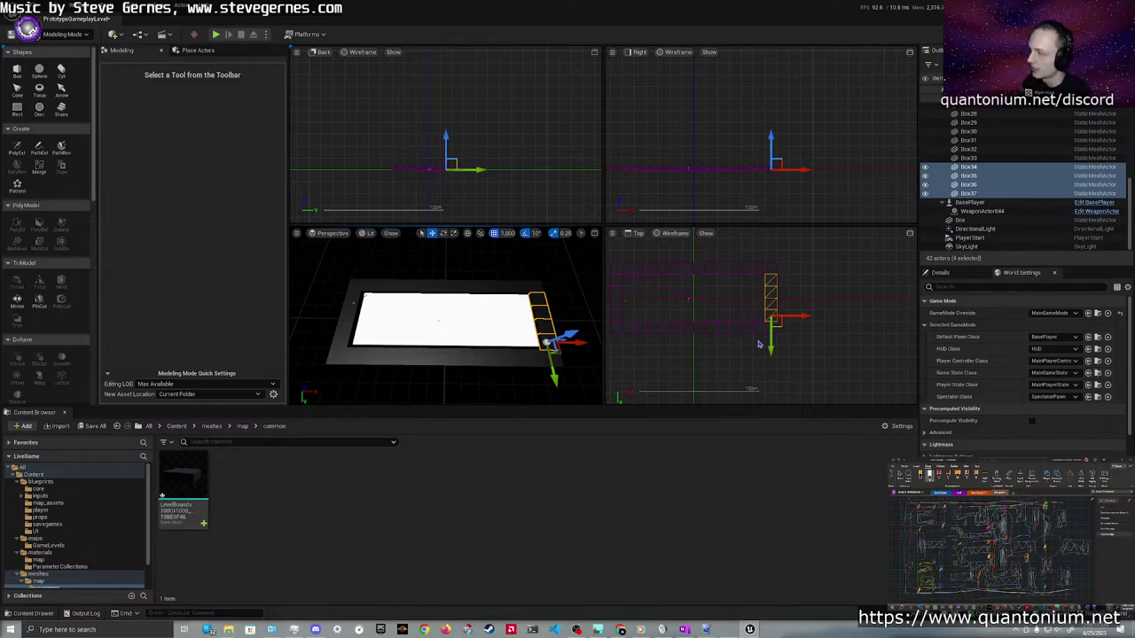
# Check the individual boxes in the original long row by selecting them one after another from Box15 to Box4
pyautogui.click(817, 290)
pyautogui.click(772, 271)
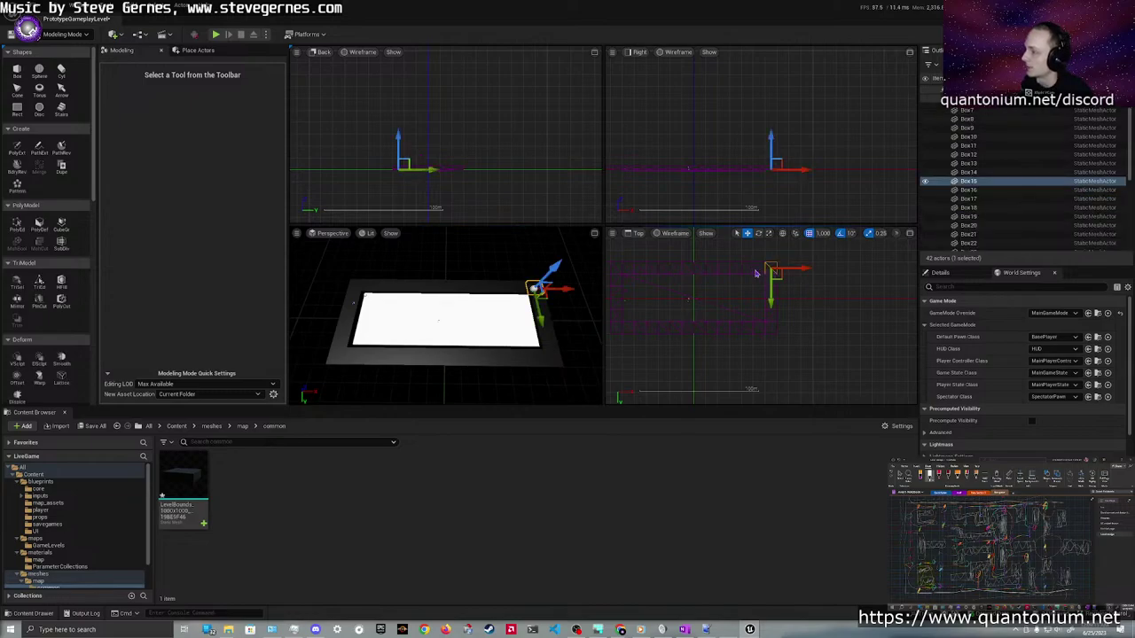
pyautogui.click(758, 269)
pyautogui.click(731, 272)
pyautogui.click(701, 274)
pyautogui.click(674, 271)
pyautogui.click(654, 273)
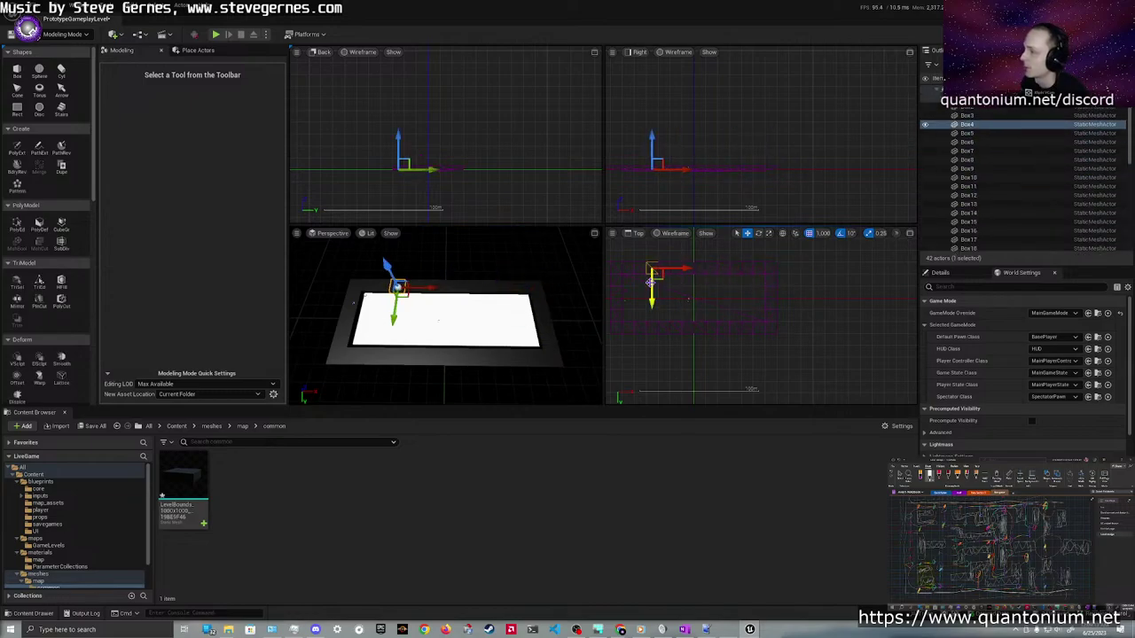
# Clear the selection and set the grid snap size to 100 for detail work at the floor's corner in the top view
pyautogui.click(722, 305)
pyautogui.click(845, 277)
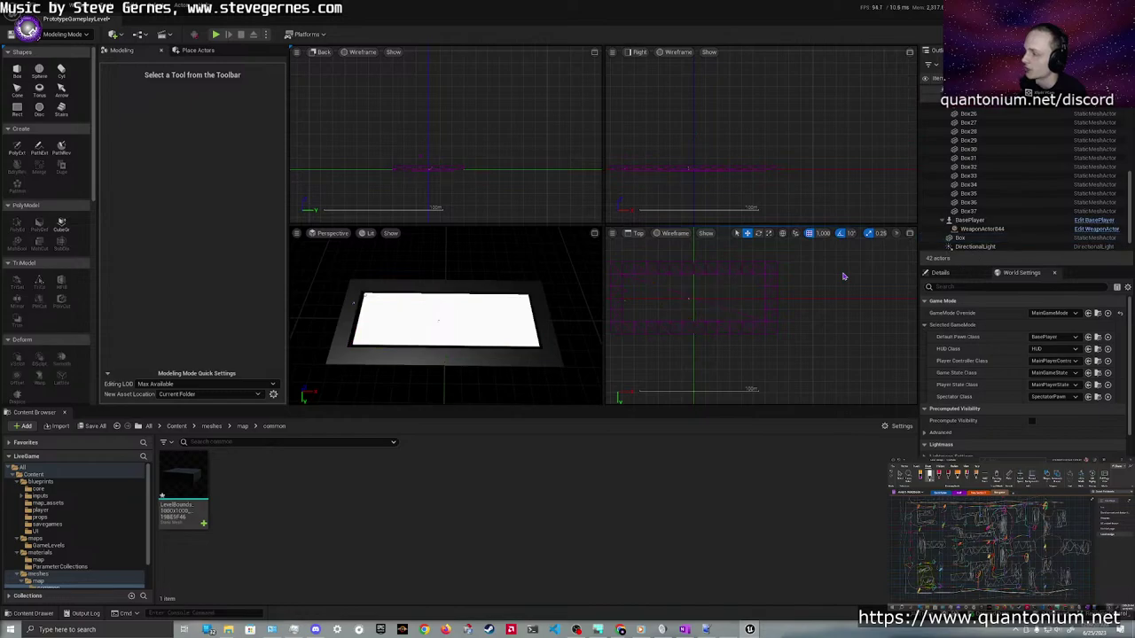
pyautogui.scroll(5, 664, 274)
pyautogui.scroll(4, 665, 292)
pyautogui.scroll(3, 859, 270)
pyautogui.moveTo(664, 293); pyautogui.dragTo(714, 310, button='right')
pyautogui.click(824, 233)
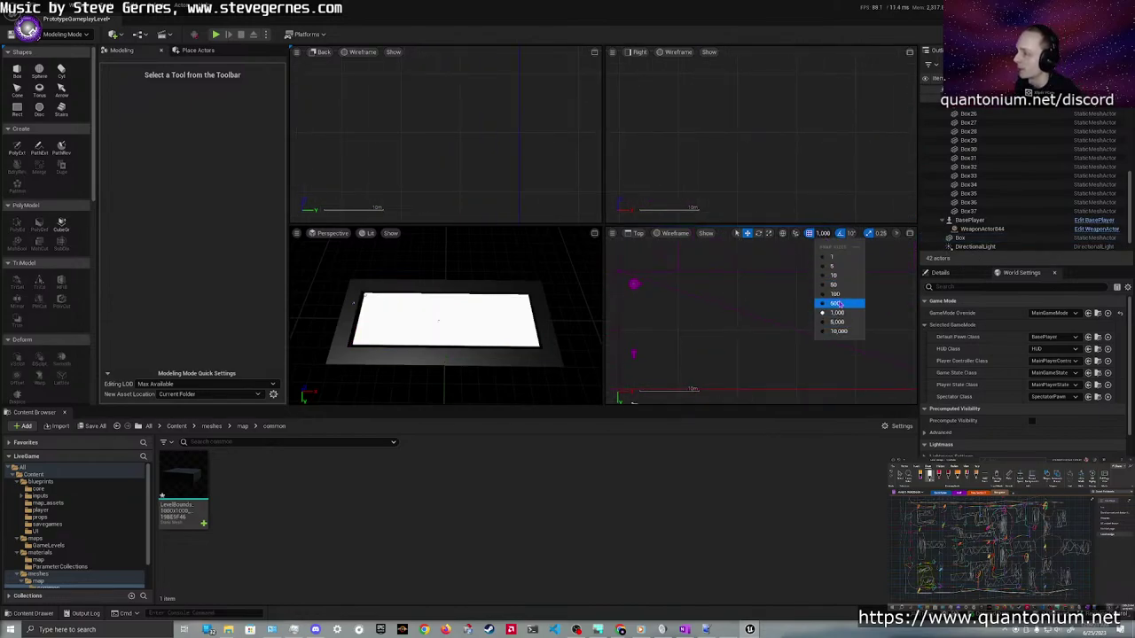
pyautogui.click(838, 295)
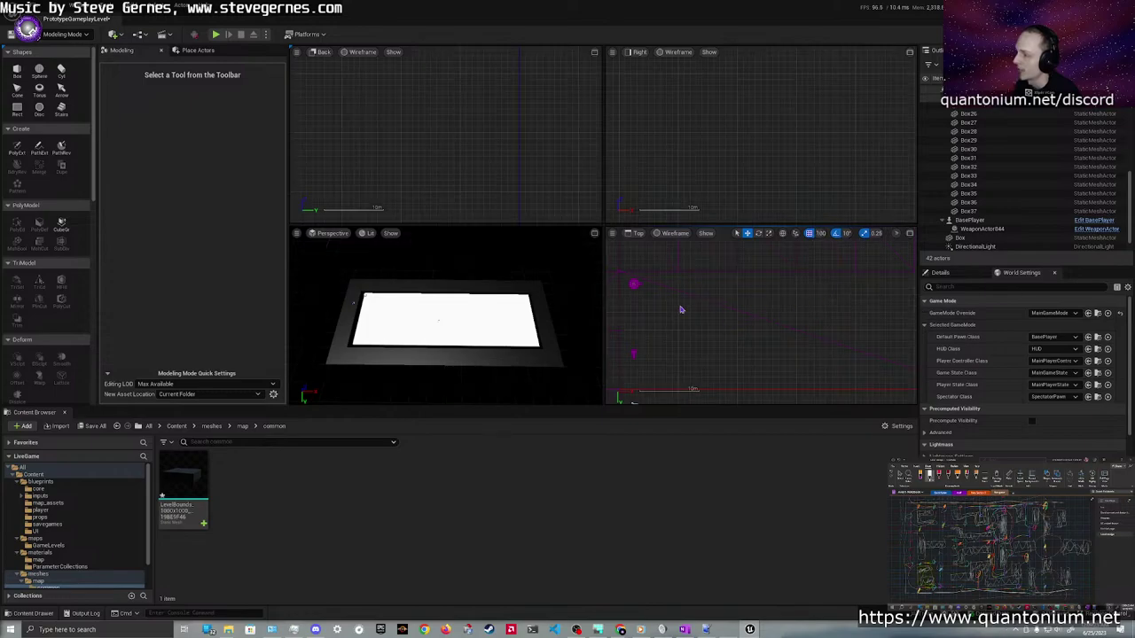
pyautogui.scroll(1, 655, 294)
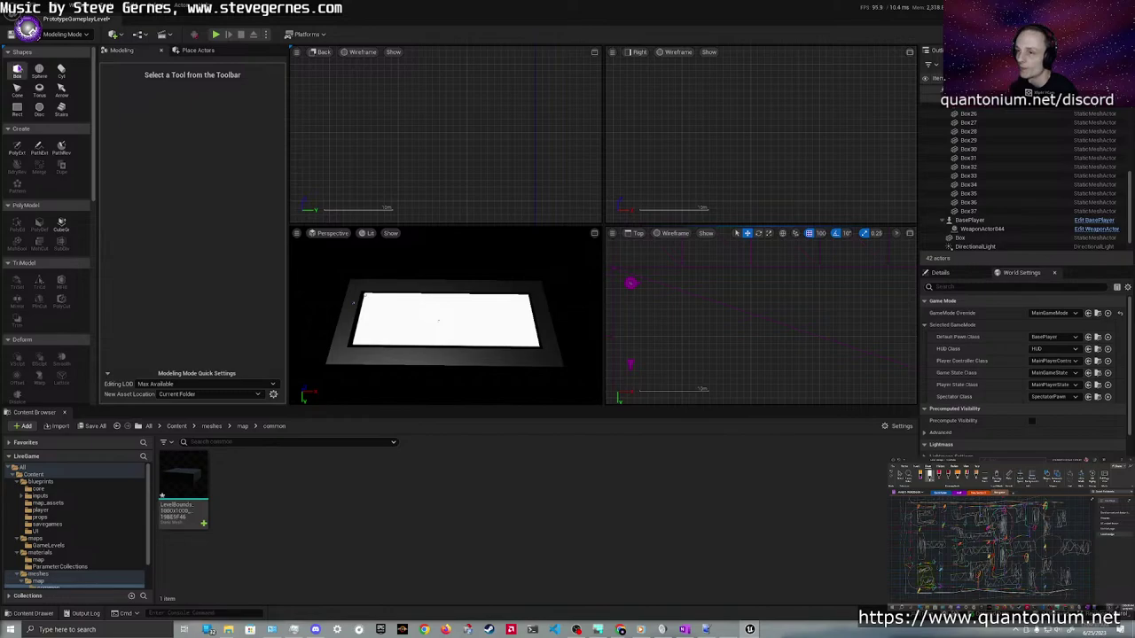
# Start a new Box shape and set both its width and depth to 100
pyautogui.click(16, 71)
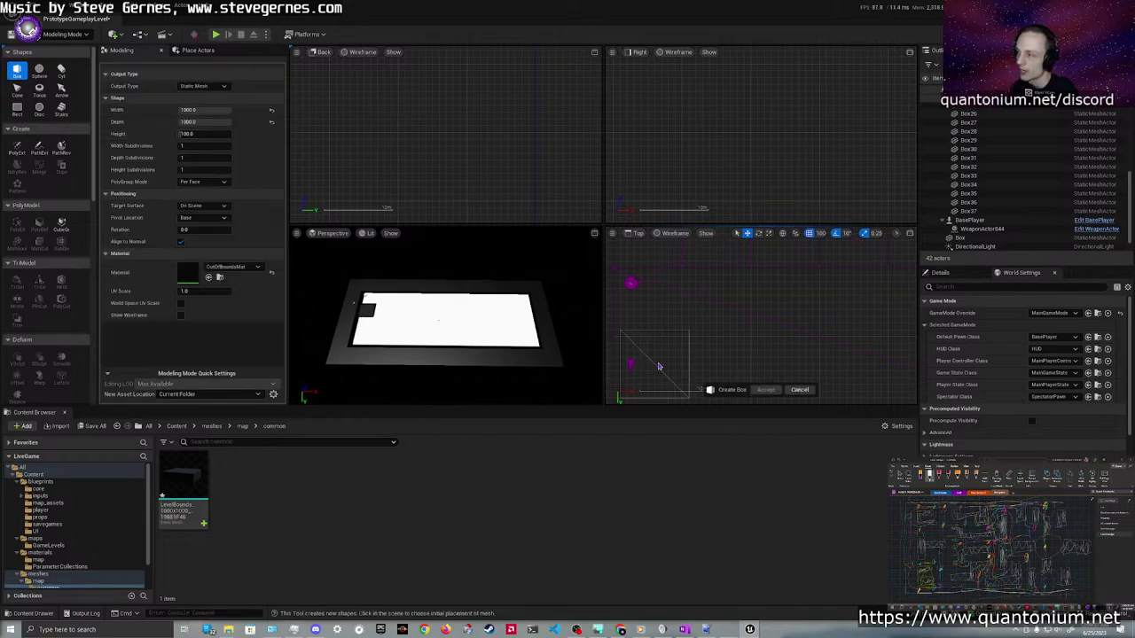
pyautogui.click(204, 112)
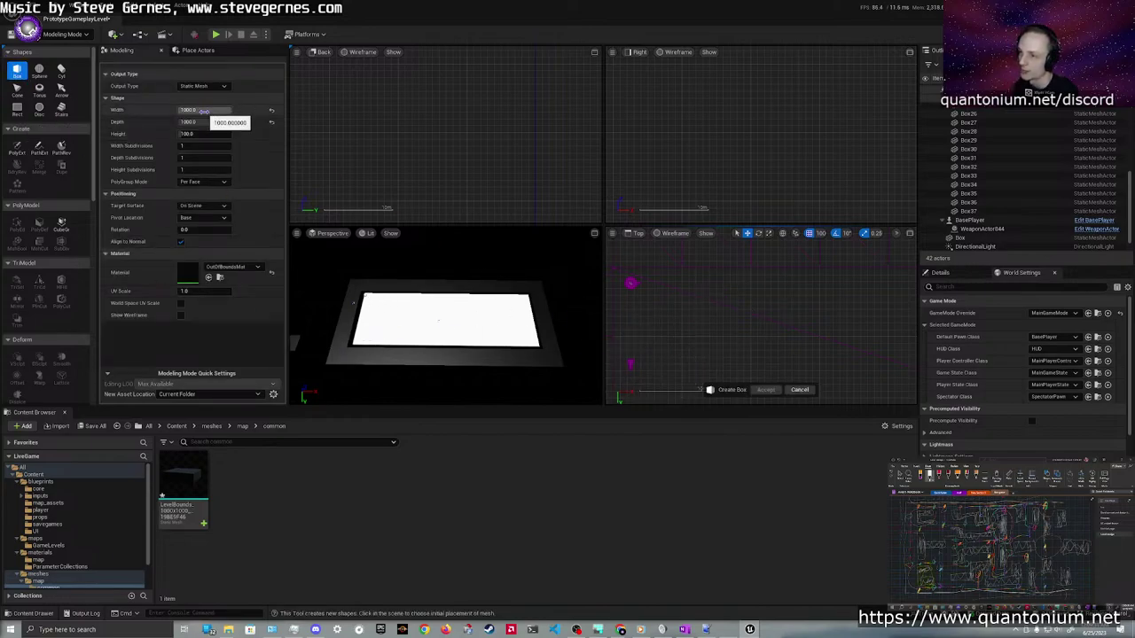
pyautogui.write('100')
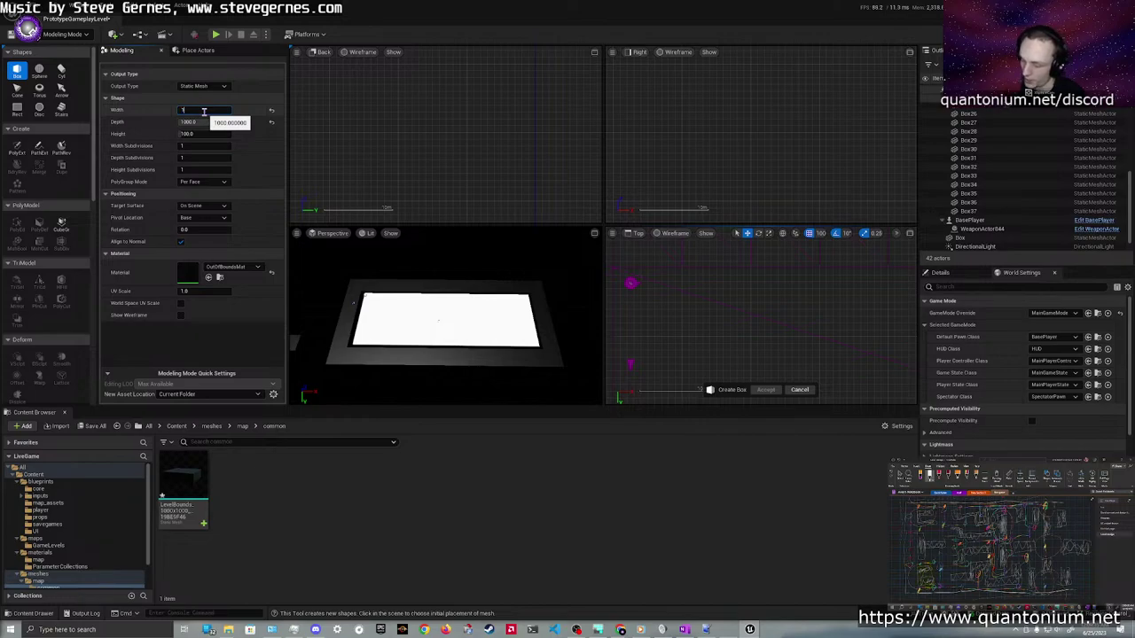
pyautogui.press('Tab')
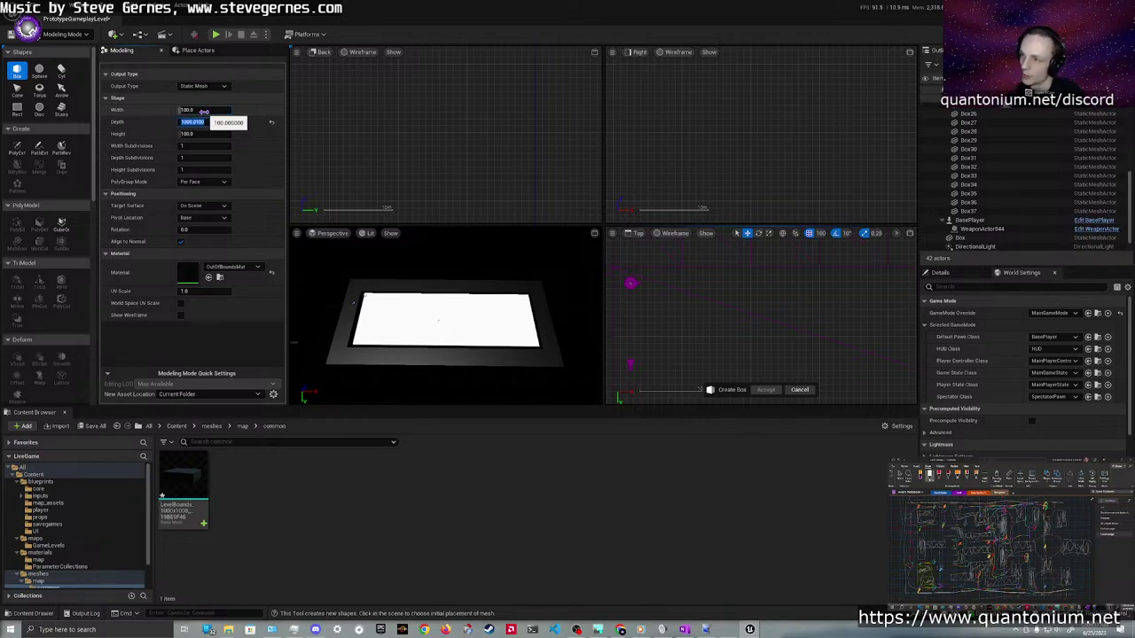
pyautogui.write('100')
pyautogui.press('Tab')
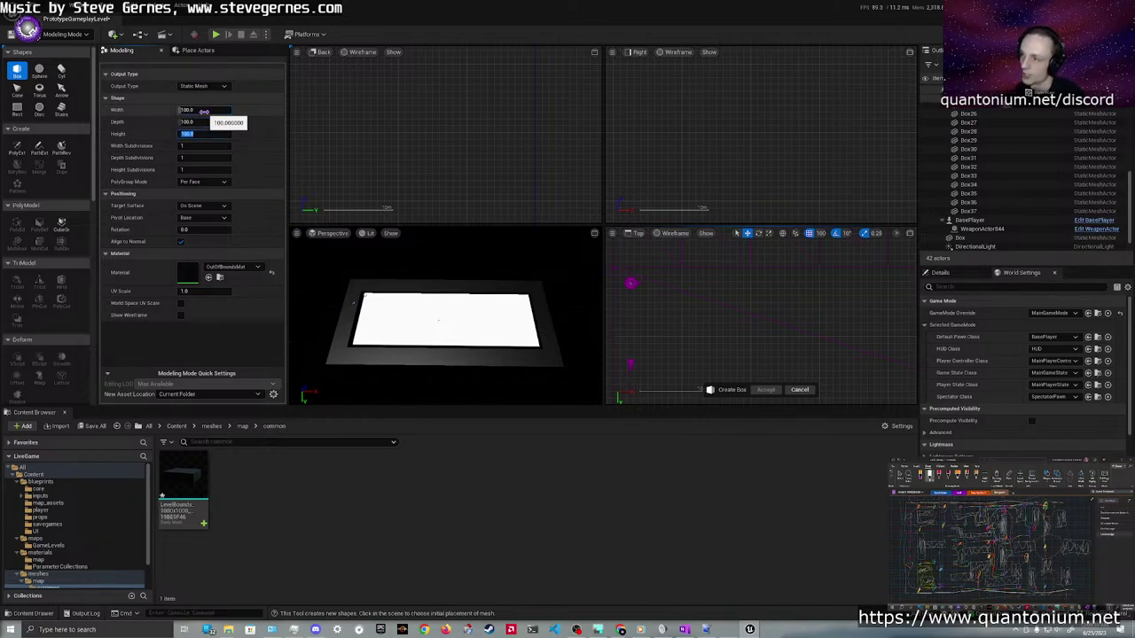
# Create a material instance from BaseMat in the materials/map folder
pyautogui.click(174, 428)
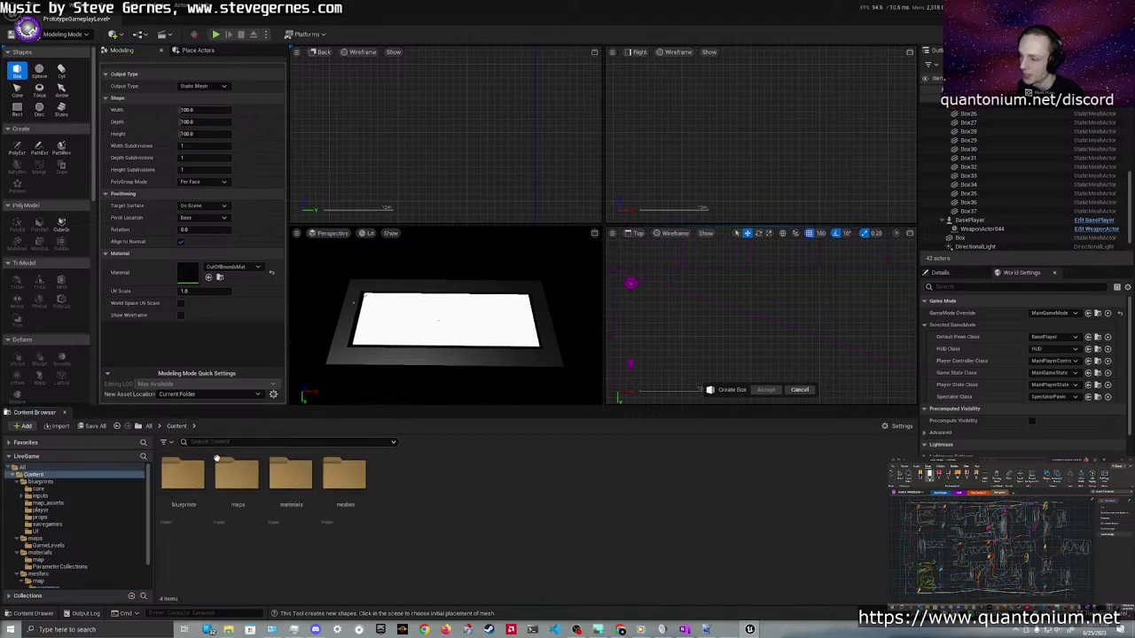
pyautogui.doubleClick(291, 476)
pyautogui.doubleClick(182, 475)
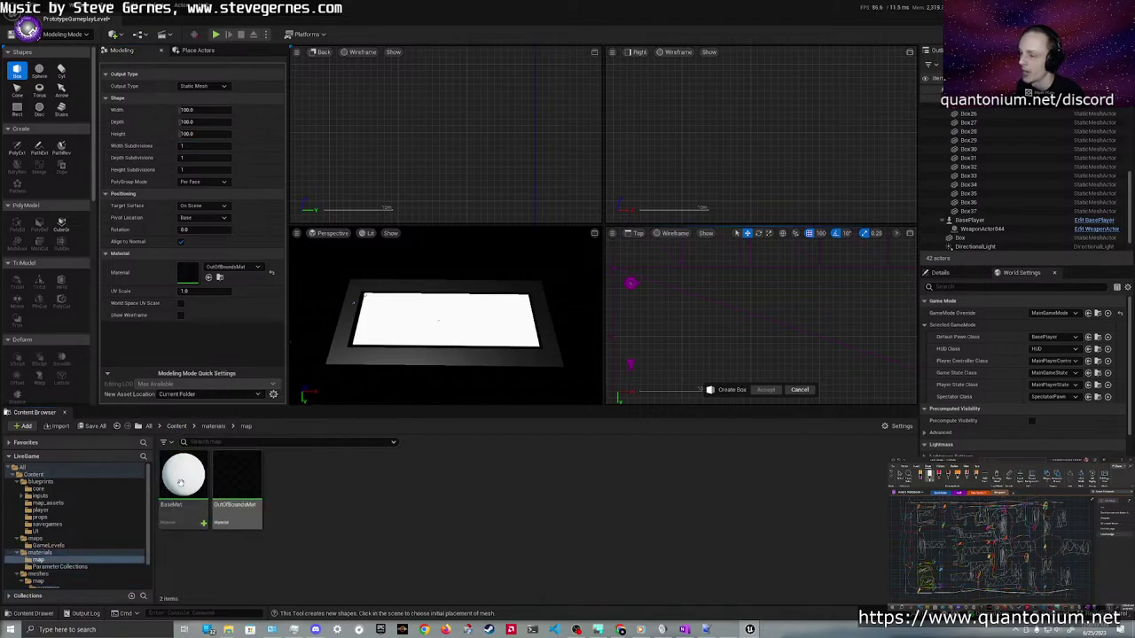
pyautogui.click(182, 482)
pyautogui.rightClick(186, 479)
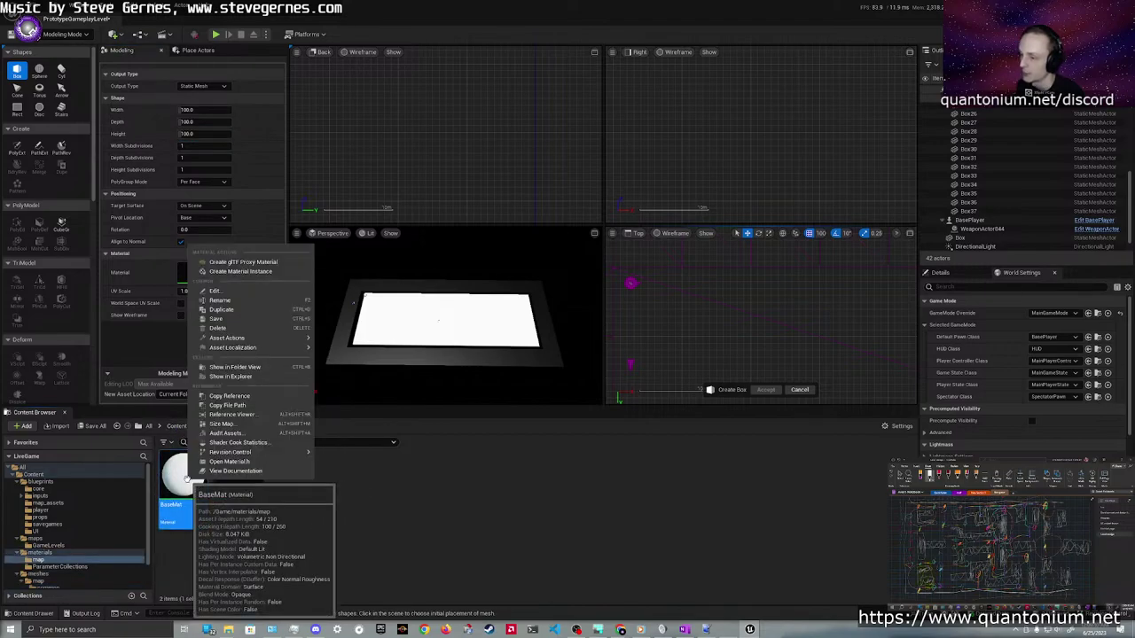
pyautogui.click(235, 269)
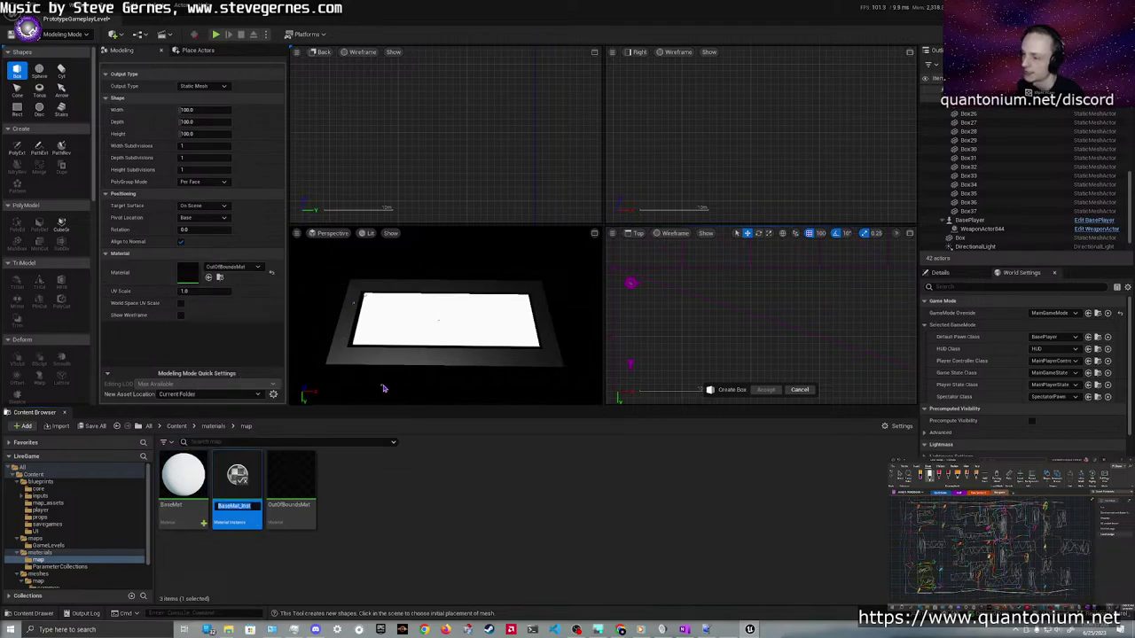
# Name the new material instance BaseMap_Walls
pyautogui.press('Return')
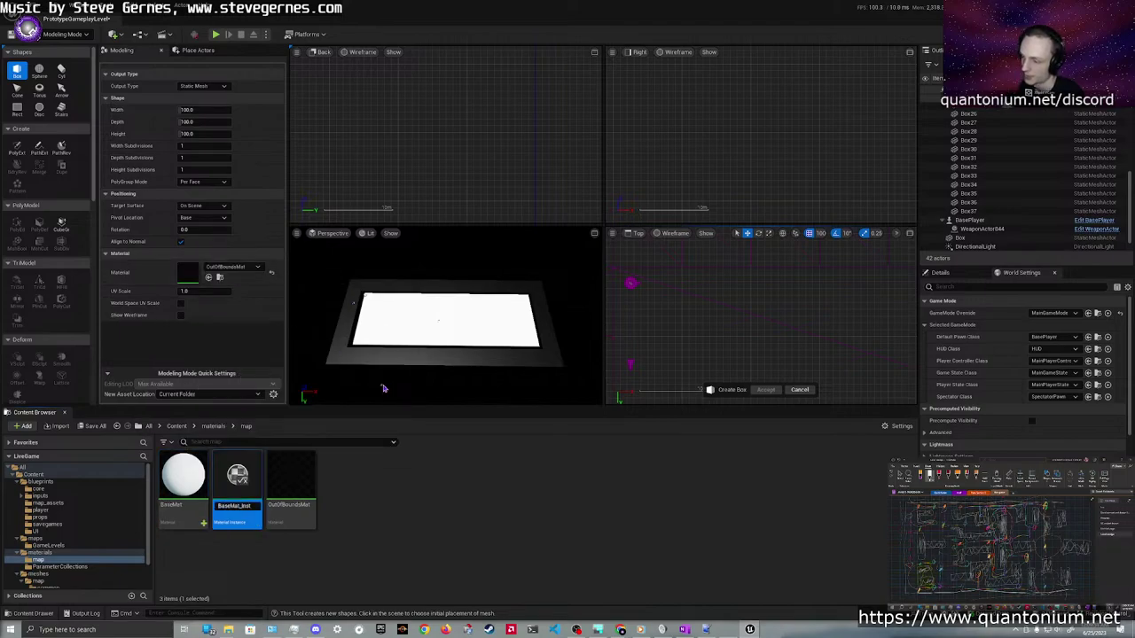
pyautogui.hotkey('ctrl', 'a')
pyautogui.press('BackSpace')
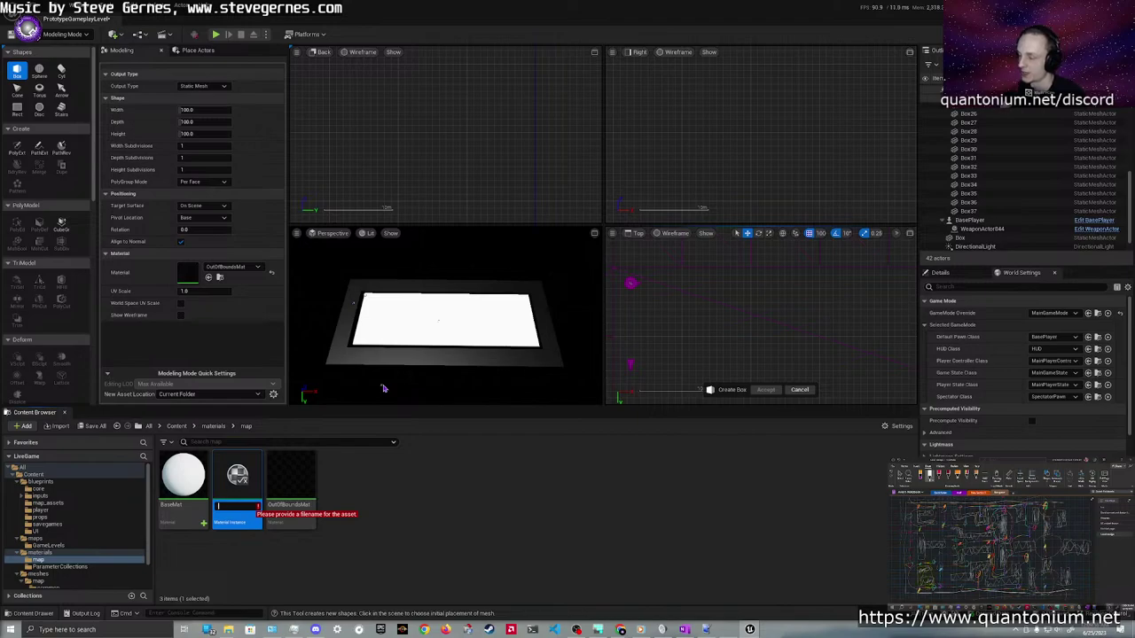
pyautogui.write('BaseMap_')
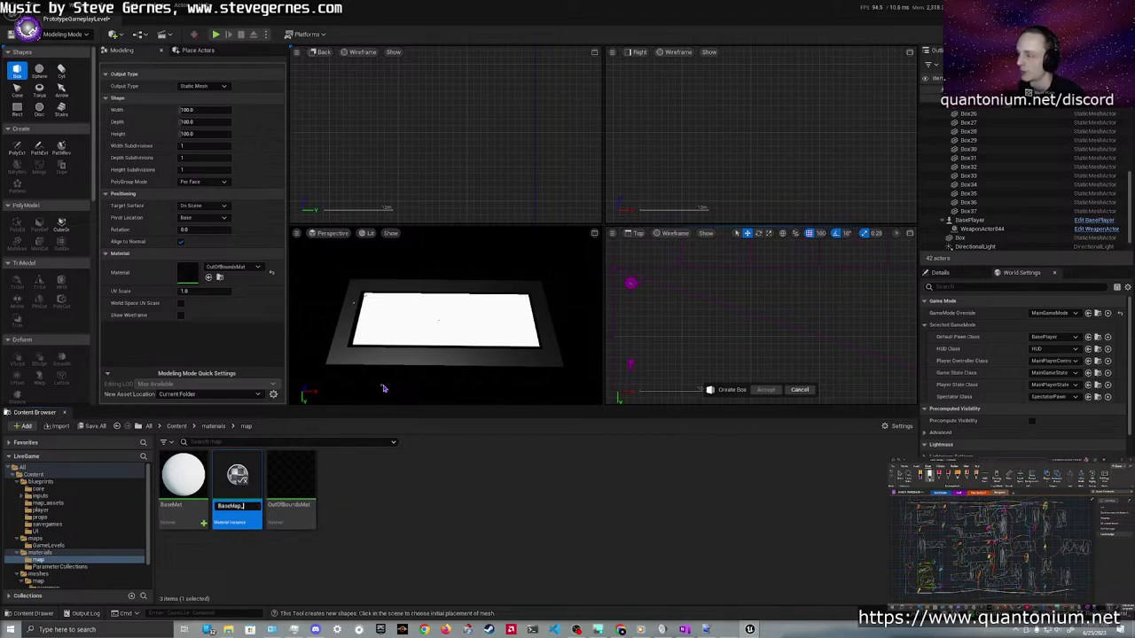
pyautogui.write('Walls')
pyautogui.press('Return')
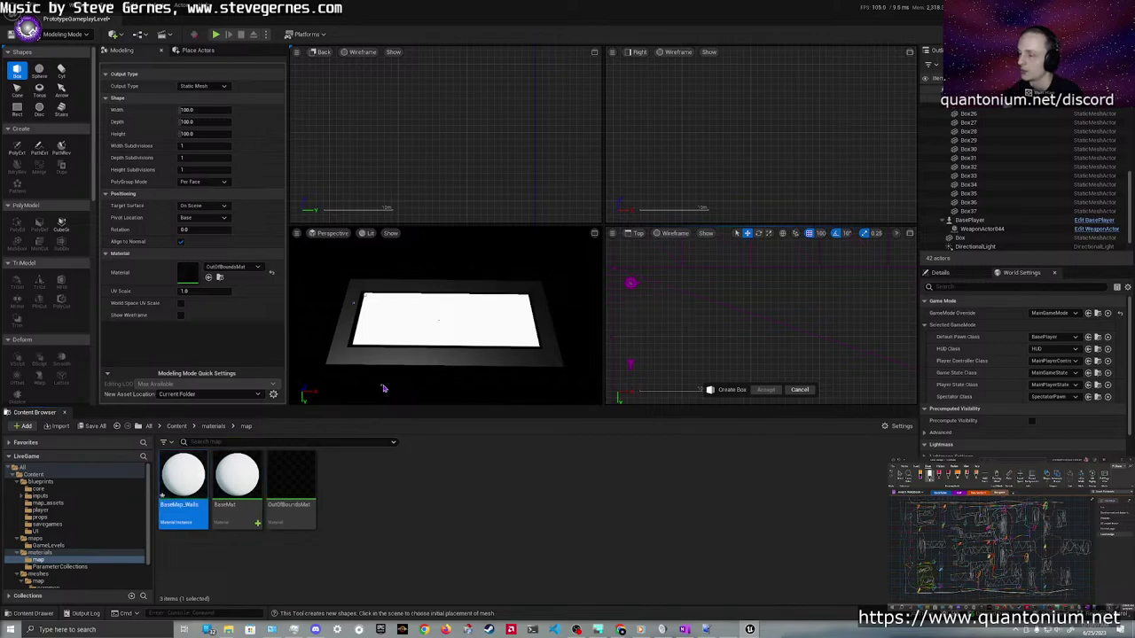
# Override the Color parameter of BaseMap_Walls with a mid grey of about 0.41, save the instance and return to the level
pyautogui.click(816, 103)
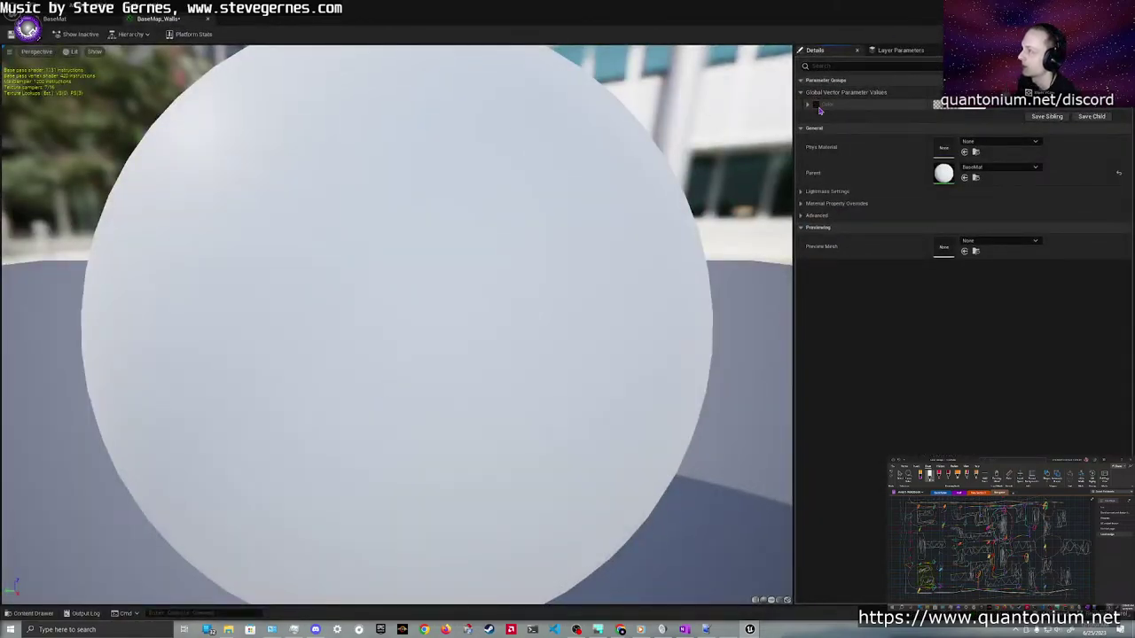
pyautogui.click(948, 105)
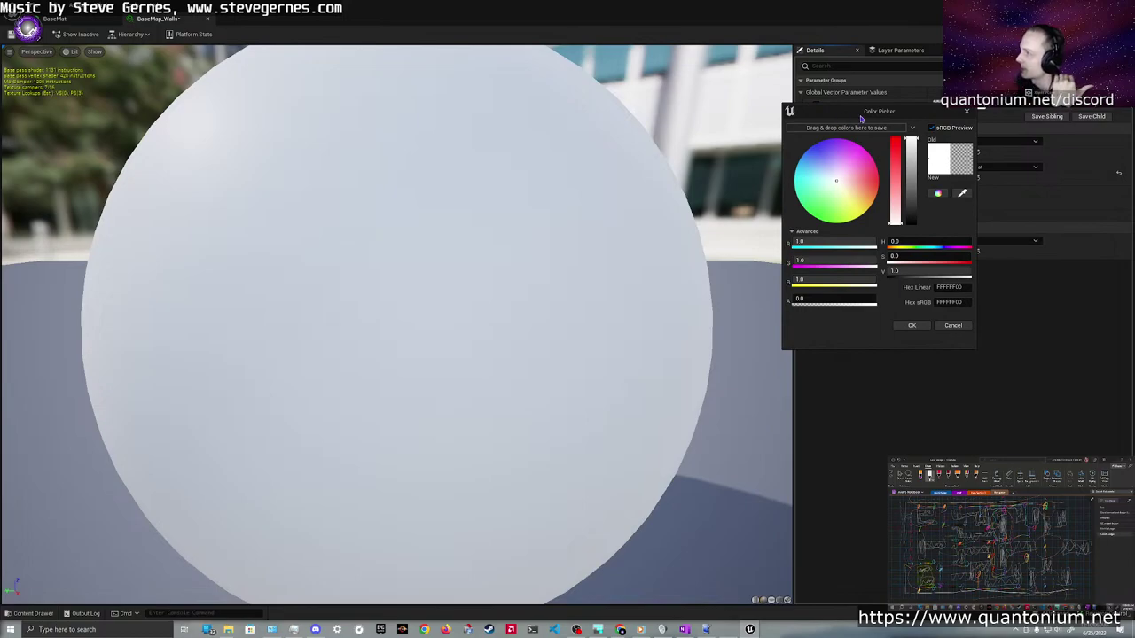
pyautogui.moveTo(860, 117); pyautogui.dragTo(645, 125)
pyautogui.moveTo(696, 175); pyautogui.dragTo(694, 204)
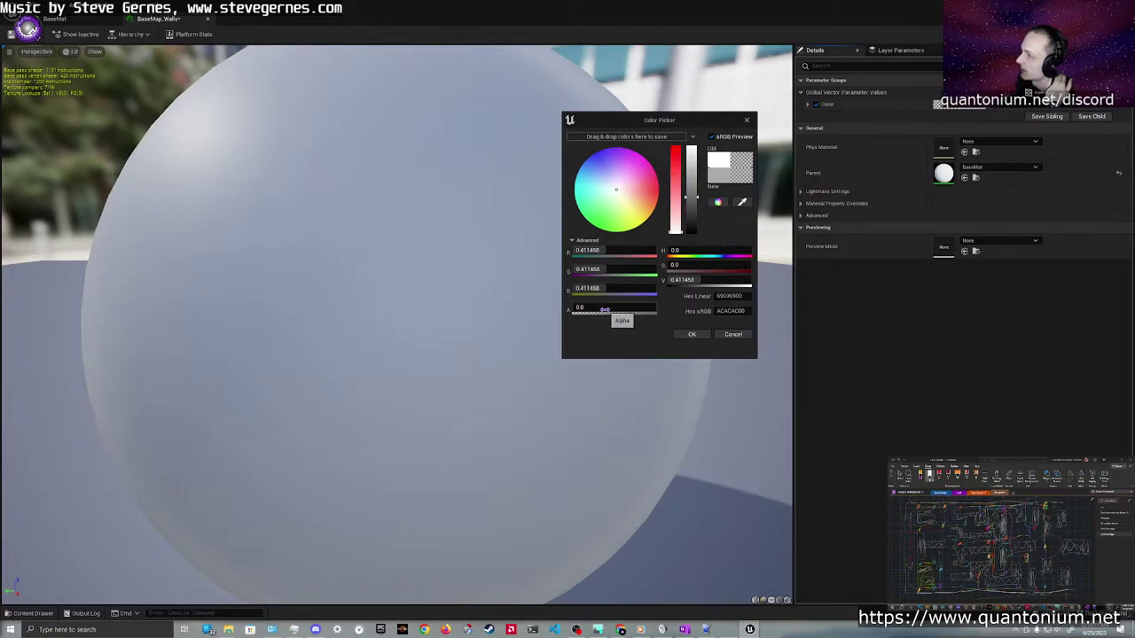
pyautogui.click(691, 334)
pyautogui.hotkey('ctrl', 's')
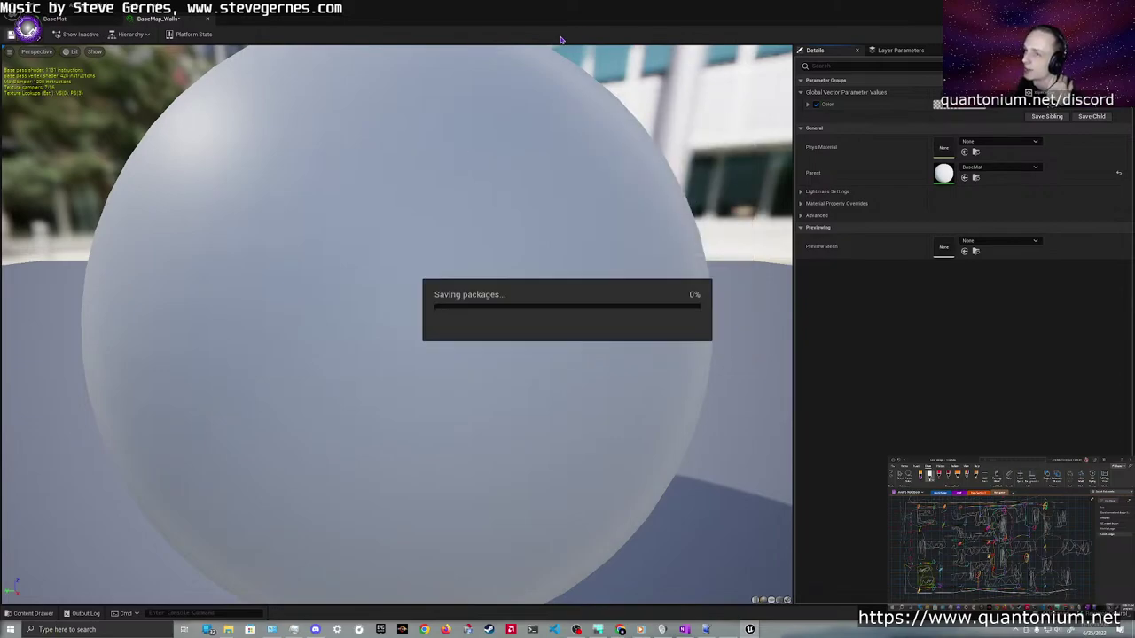
pyautogui.hotkey('alt', 'Tab')
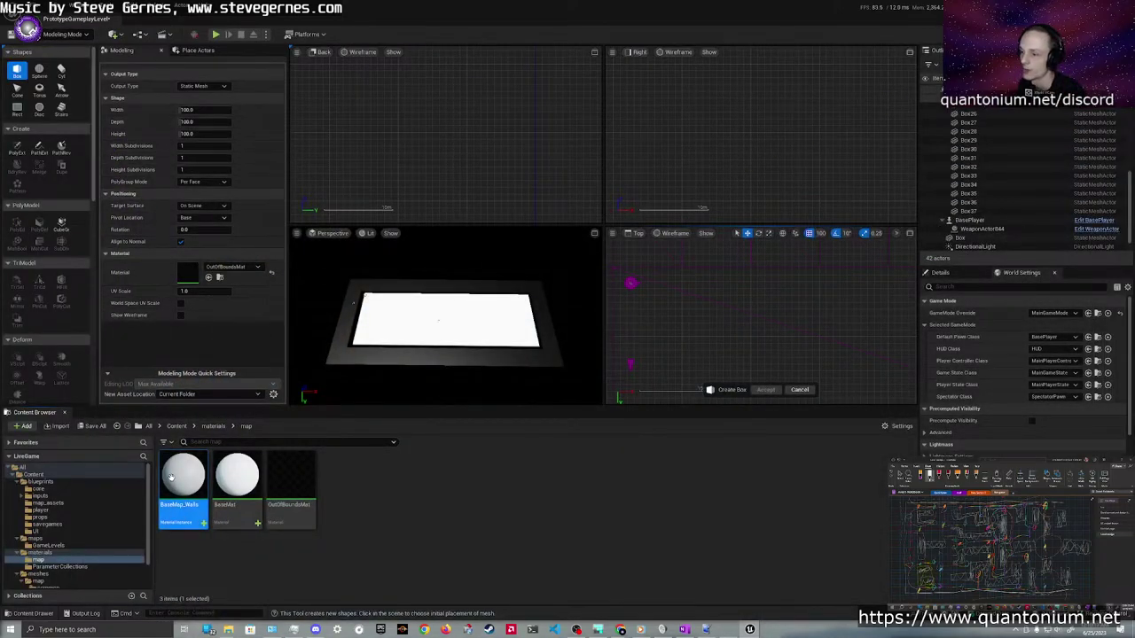
# Assign BaseMap_Walls as the new box's material and bring the floor's corner into view in perspective
pyautogui.moveTo(171, 478); pyautogui.dragTo(198, 279)
pyautogui.moveTo(377, 306); pyautogui.dragTo(310, 310, button='right')
pyautogui.moveTo(363, 259); pyautogui.dragTo(347, 360, button='right')
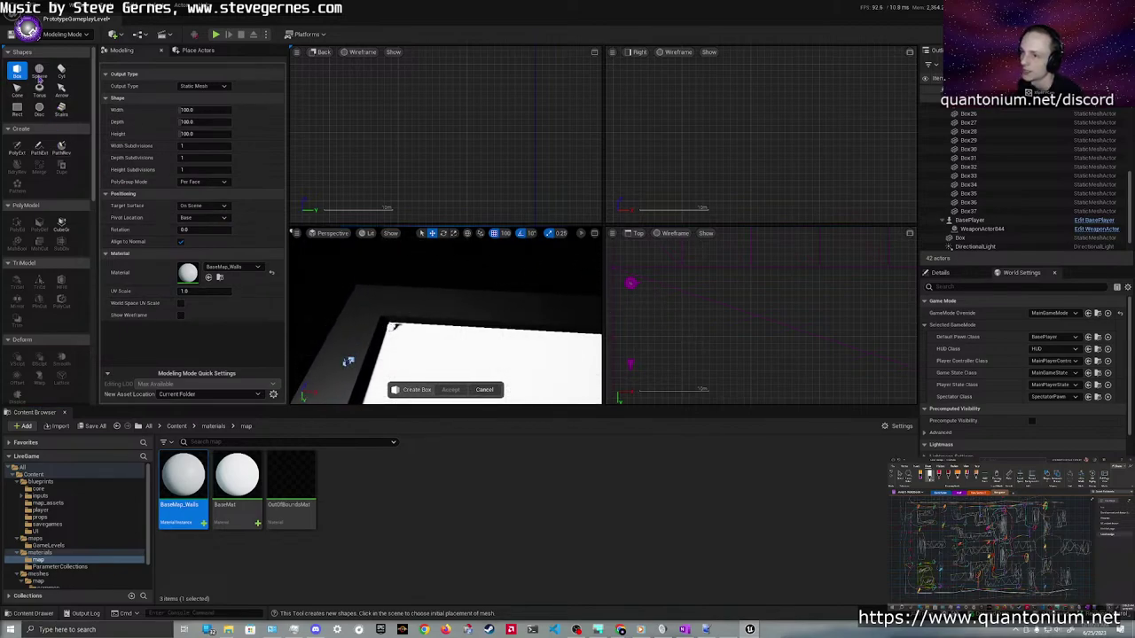
# Try a width of 1000 for the new box
pyautogui.click(202, 110)
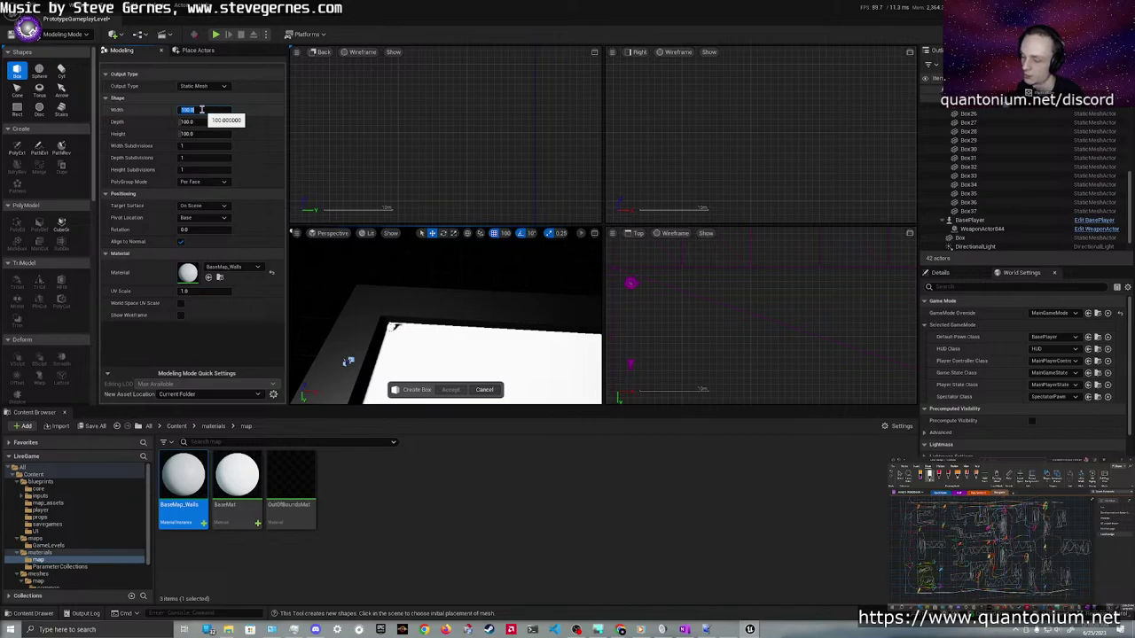
pyautogui.write('1000')
pyautogui.press('Tab')
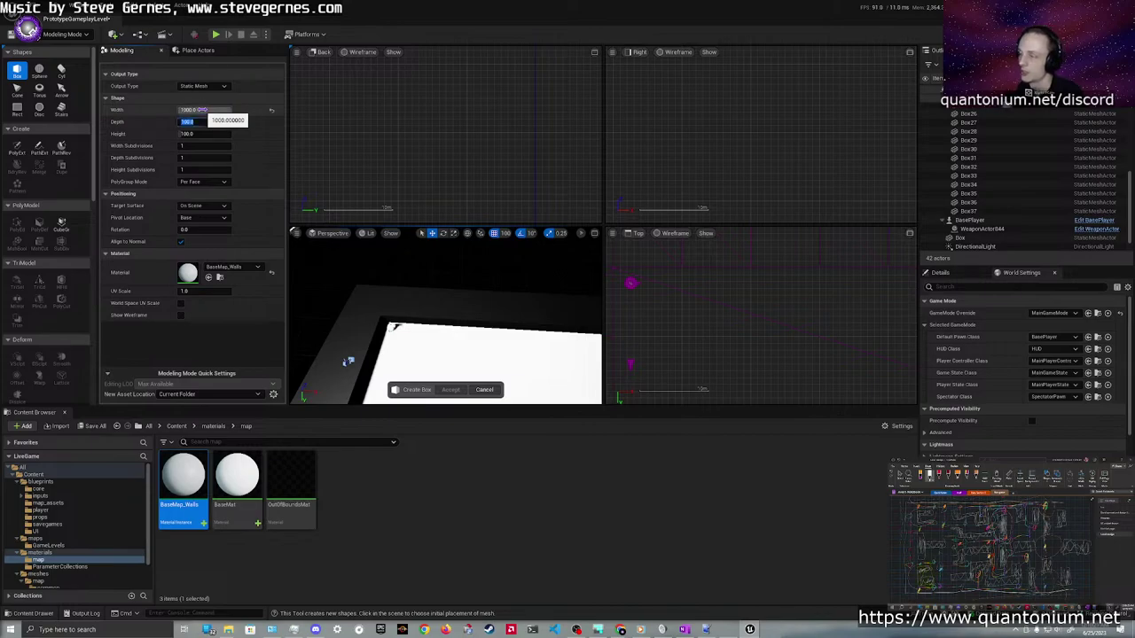
pyautogui.press('Return')
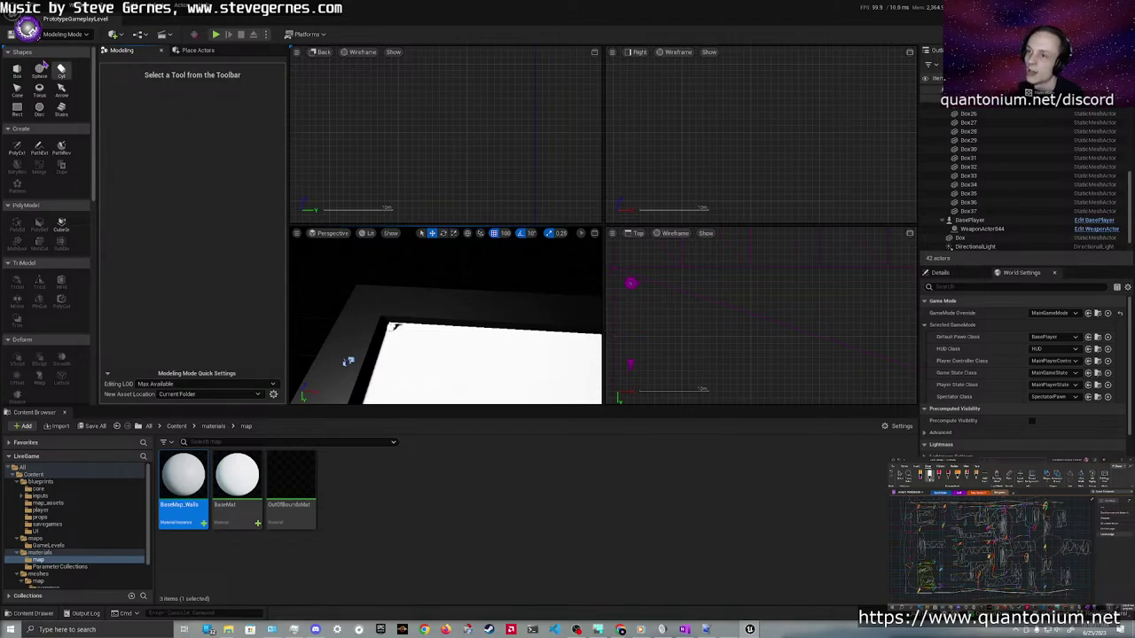
# Restart the Box shape and set its width to 100
pyautogui.click(16, 69)
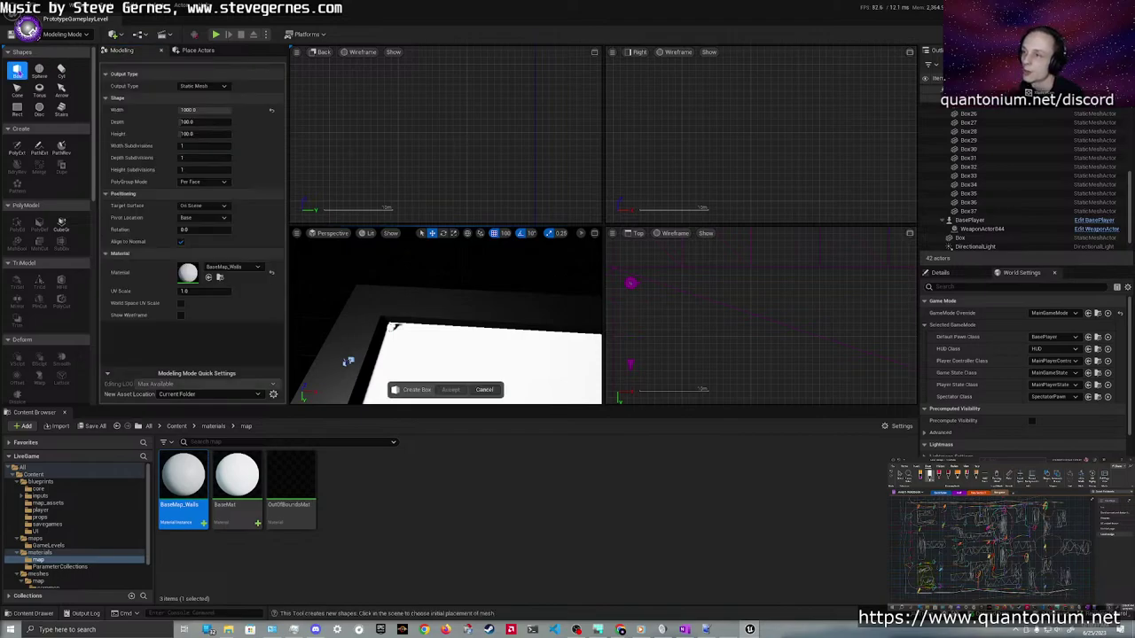
pyautogui.click(204, 109)
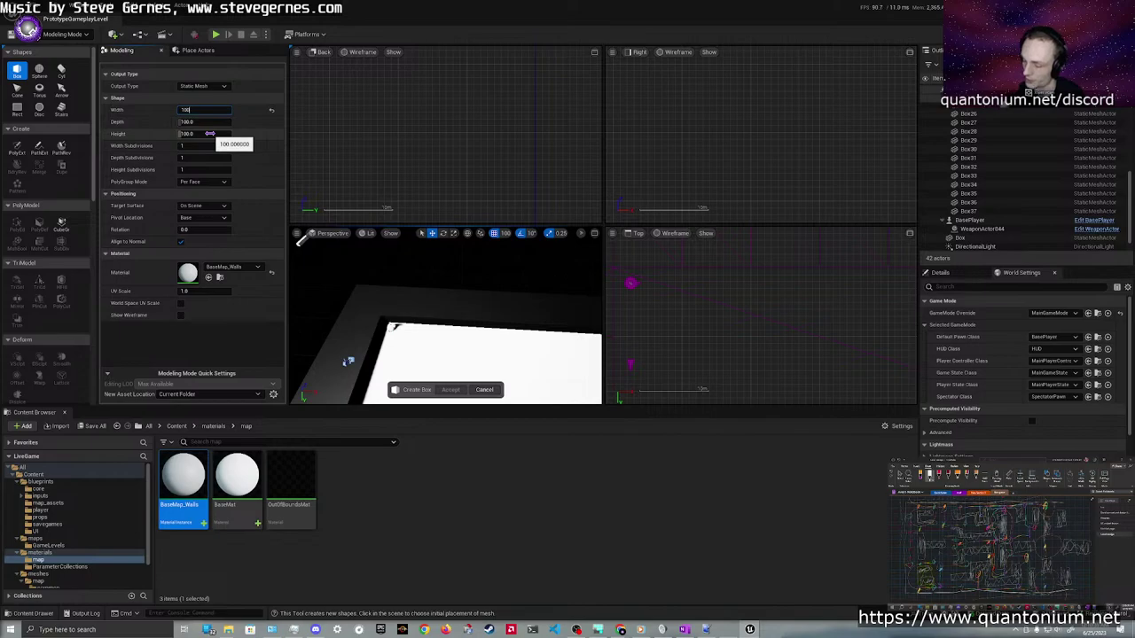
pyautogui.write('100')
pyautogui.press('Tab')
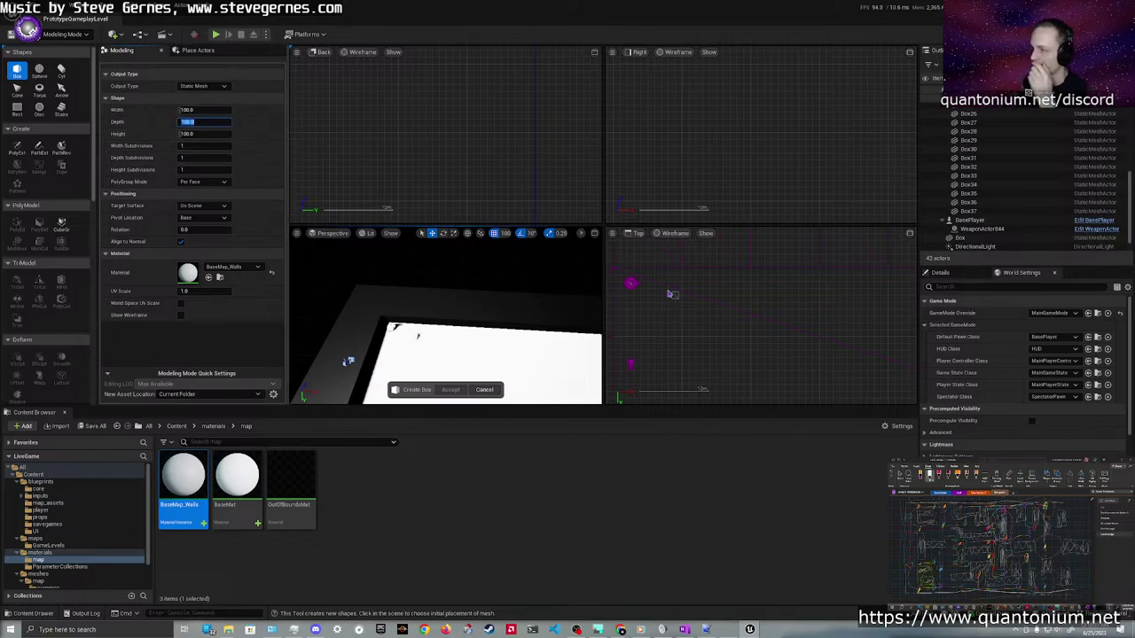
# Try grid snap sizes of 1,000, 50 and 10 for placing the box in the top view, ending at 100
pyautogui.scroll(3, 654, 296)
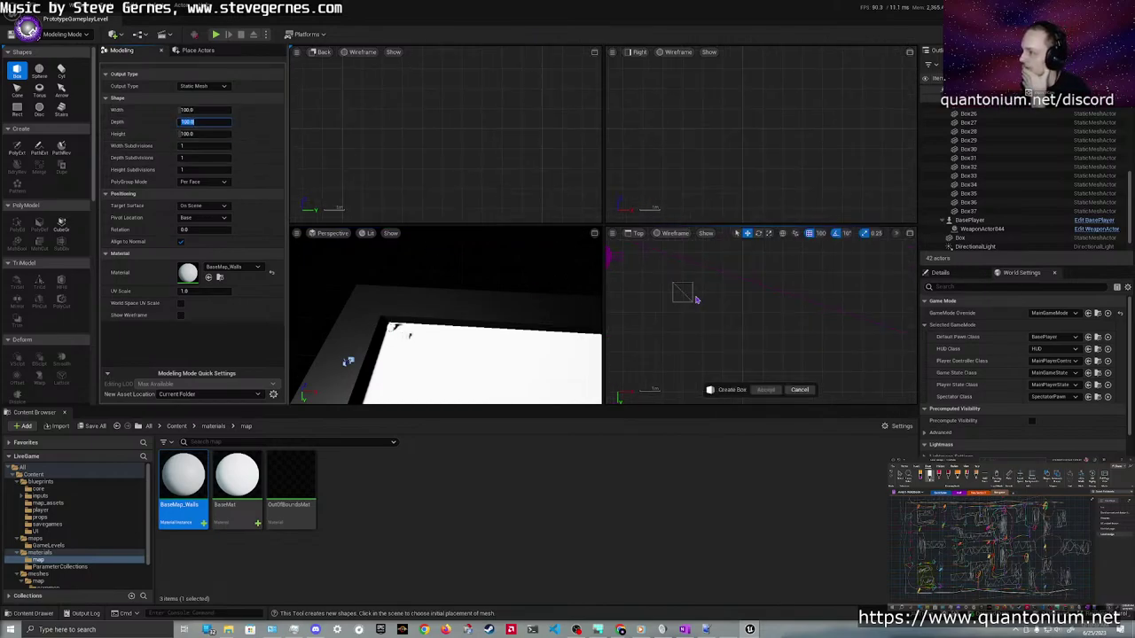
pyautogui.scroll(-3, 702, 295)
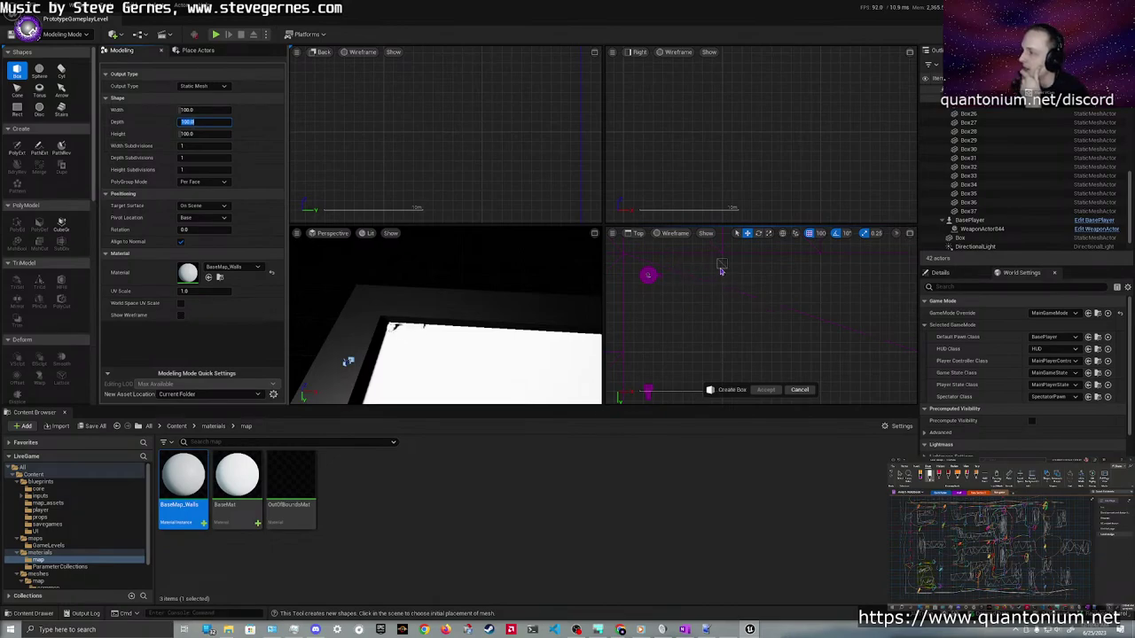
pyautogui.click(821, 233)
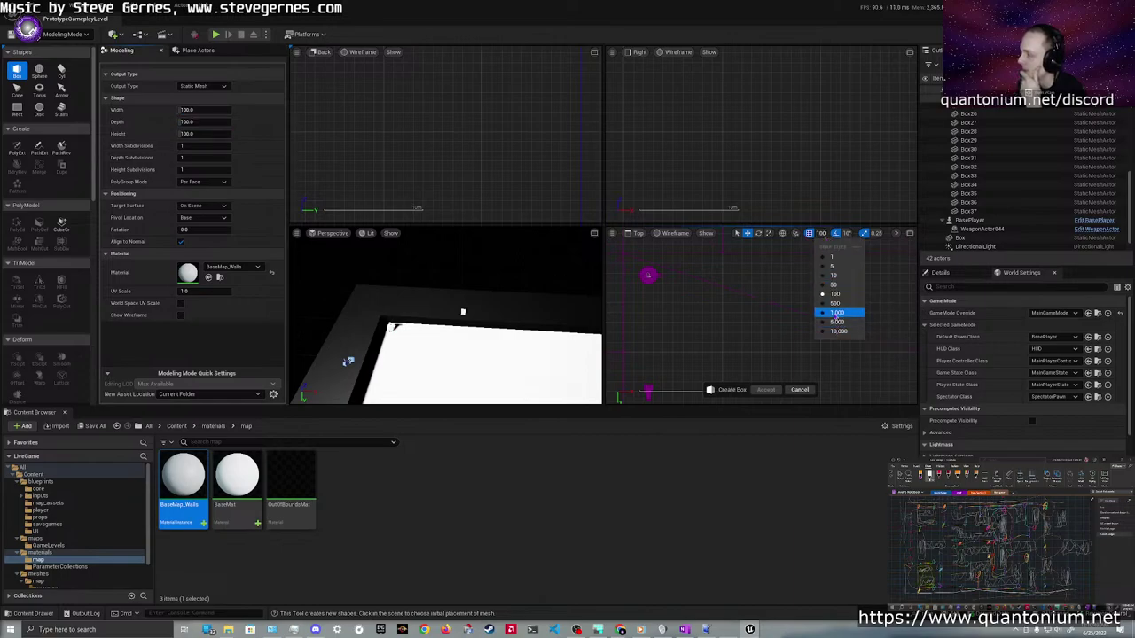
pyautogui.click(837, 312)
pyautogui.click(821, 234)
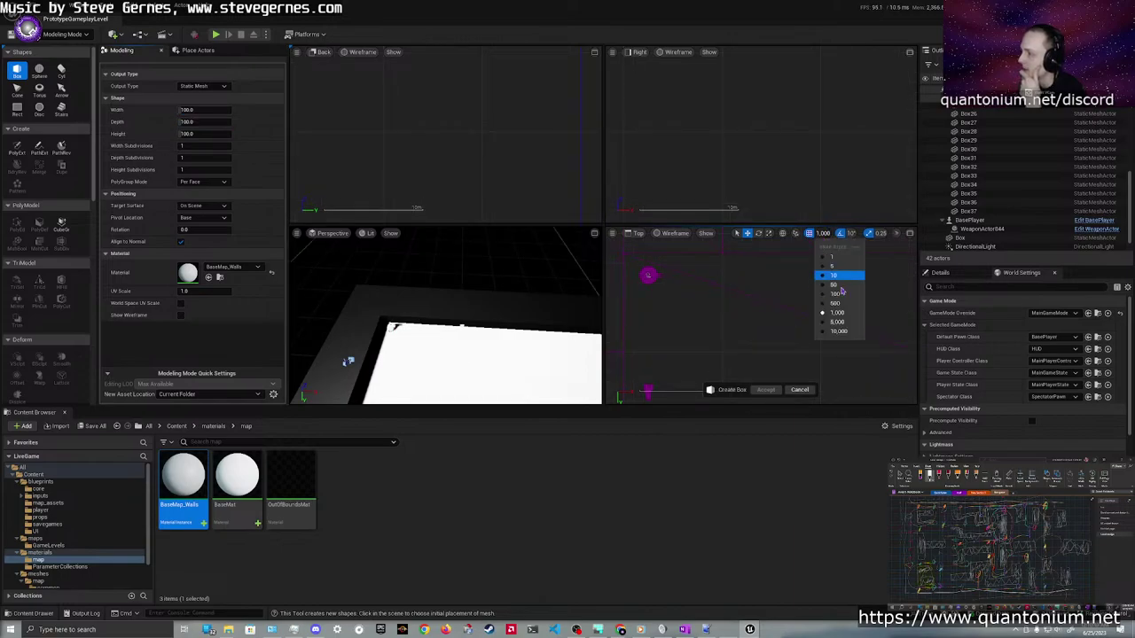
pyautogui.click(840, 296)
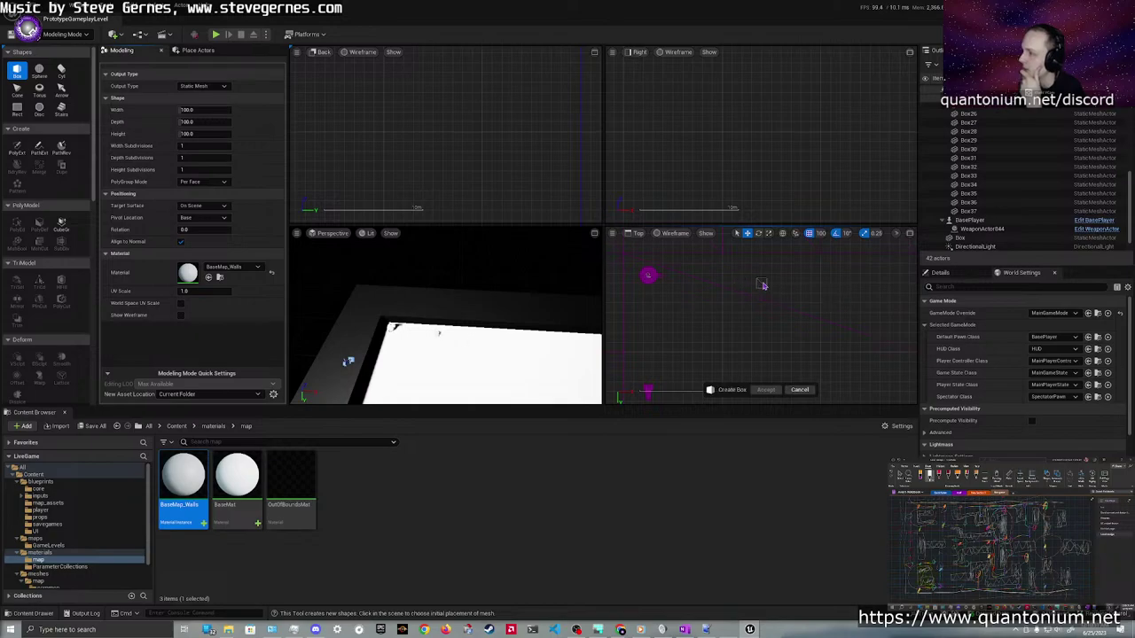
pyautogui.click(821, 233)
pyautogui.click(833, 286)
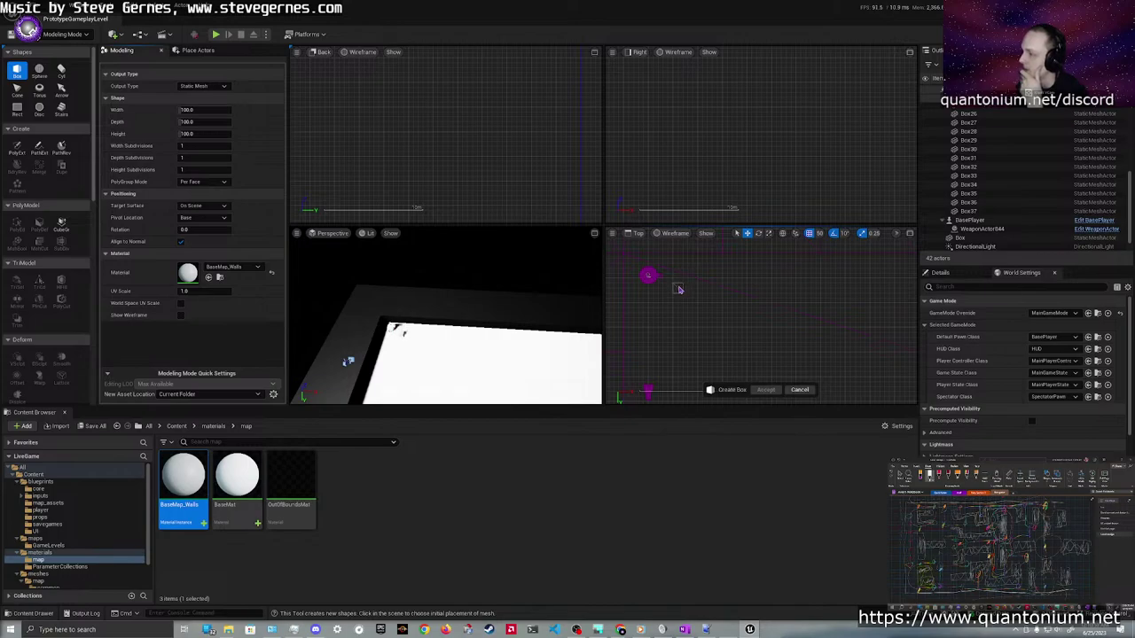
pyautogui.click(822, 233)
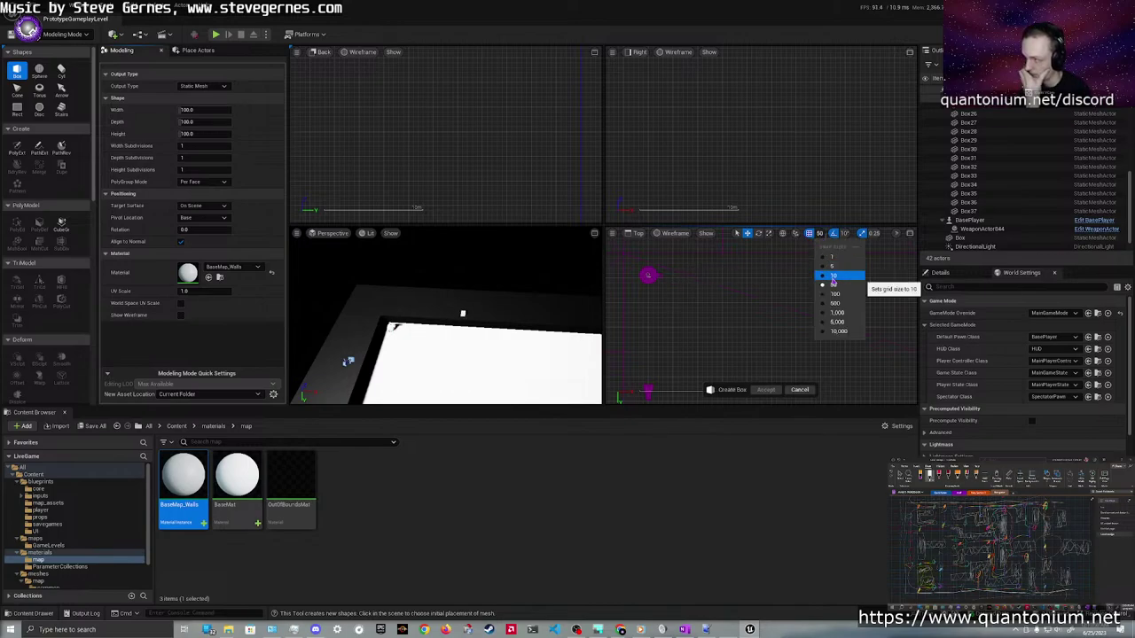
pyautogui.click(834, 278)
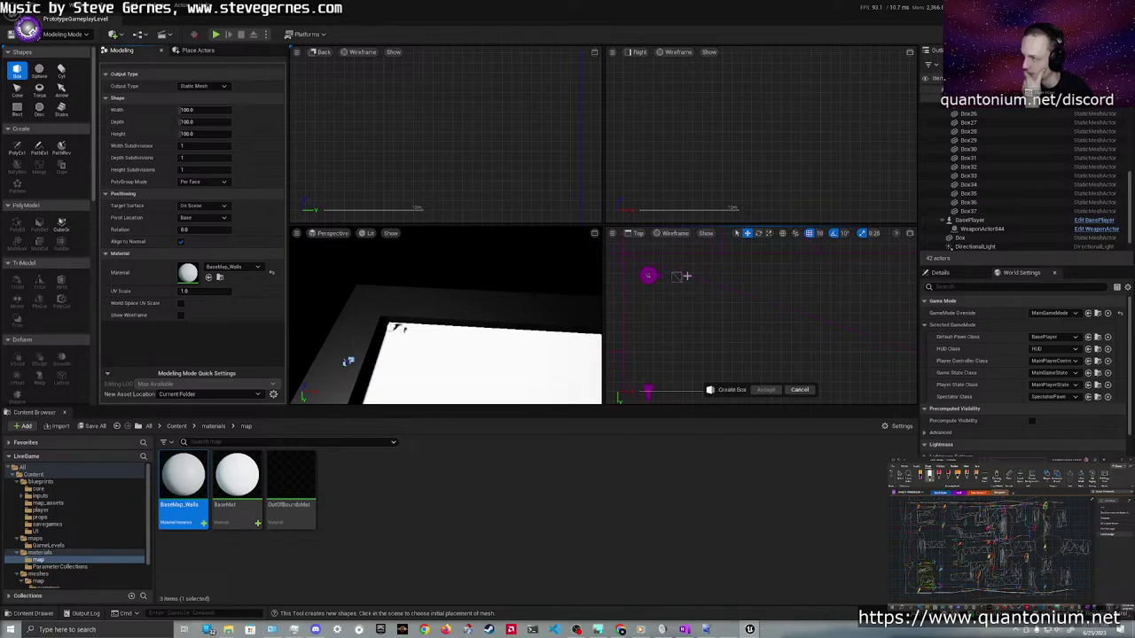
pyautogui.click(820, 233)
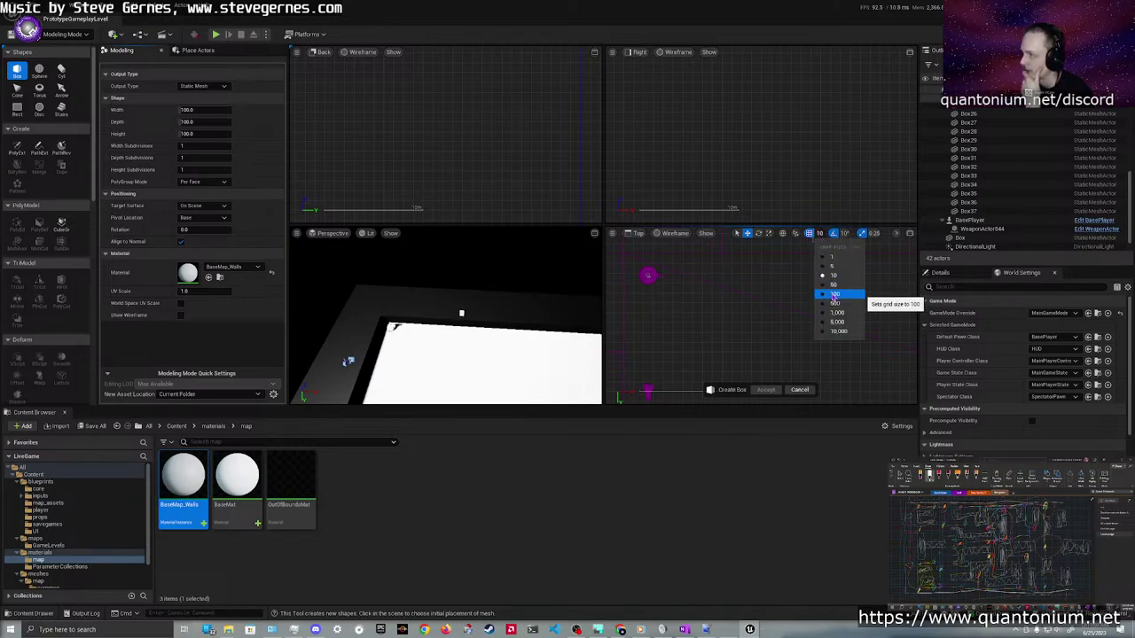
pyautogui.click(834, 295)
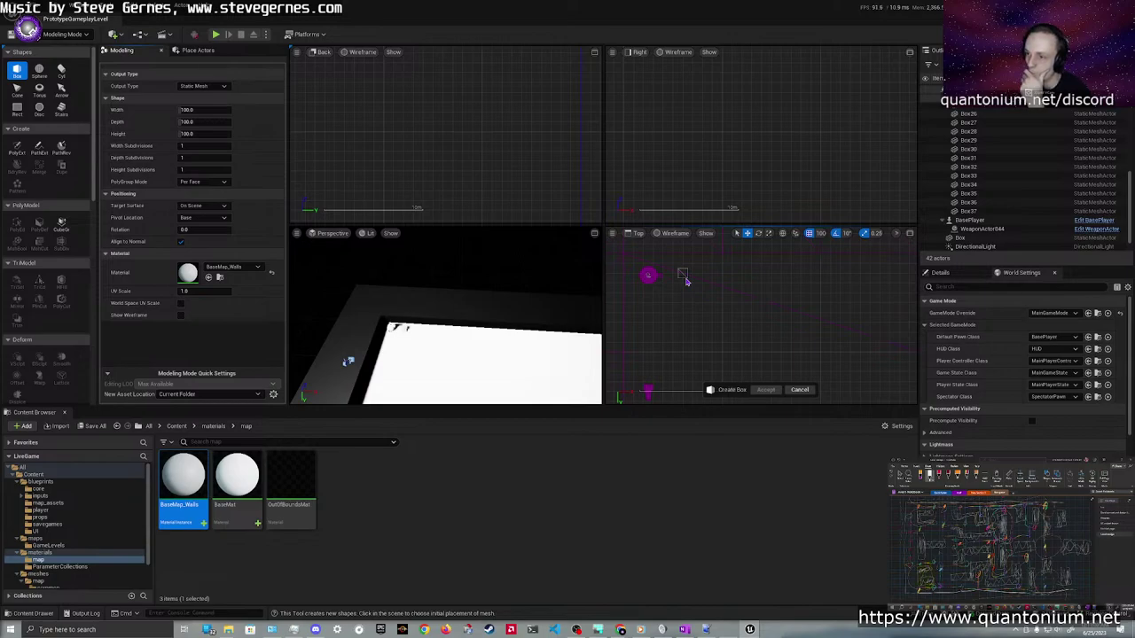
pyautogui.click(220, 219)
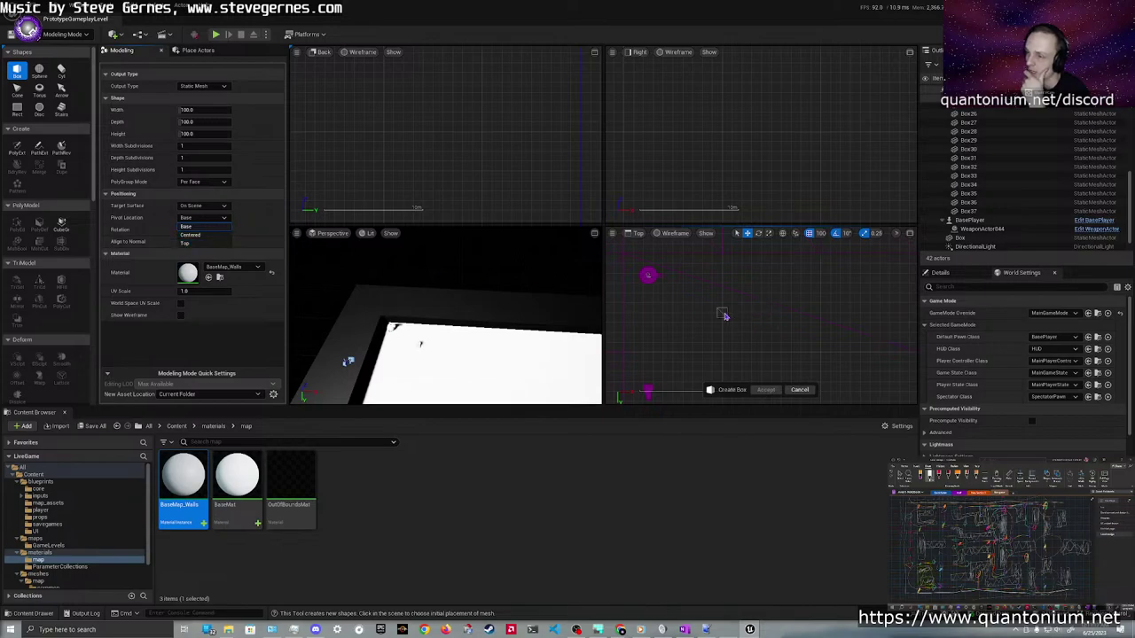
pyautogui.moveTo(714, 307); pyautogui.dragTo(677, 296, button='right')
pyautogui.scroll(-3, 676, 296)
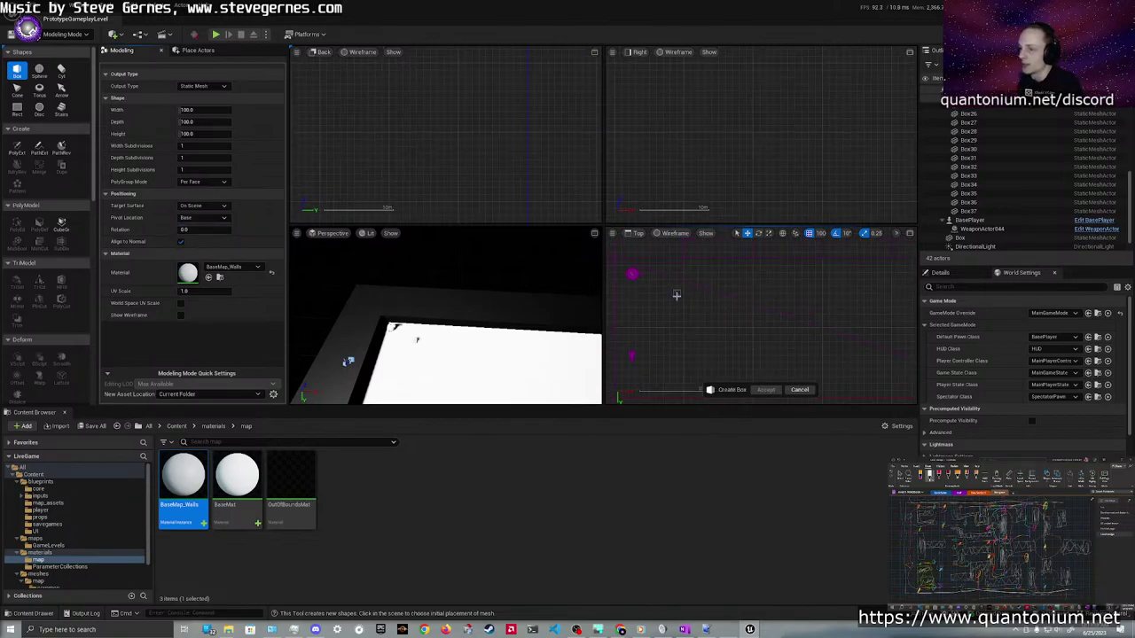
pyautogui.click(190, 207)
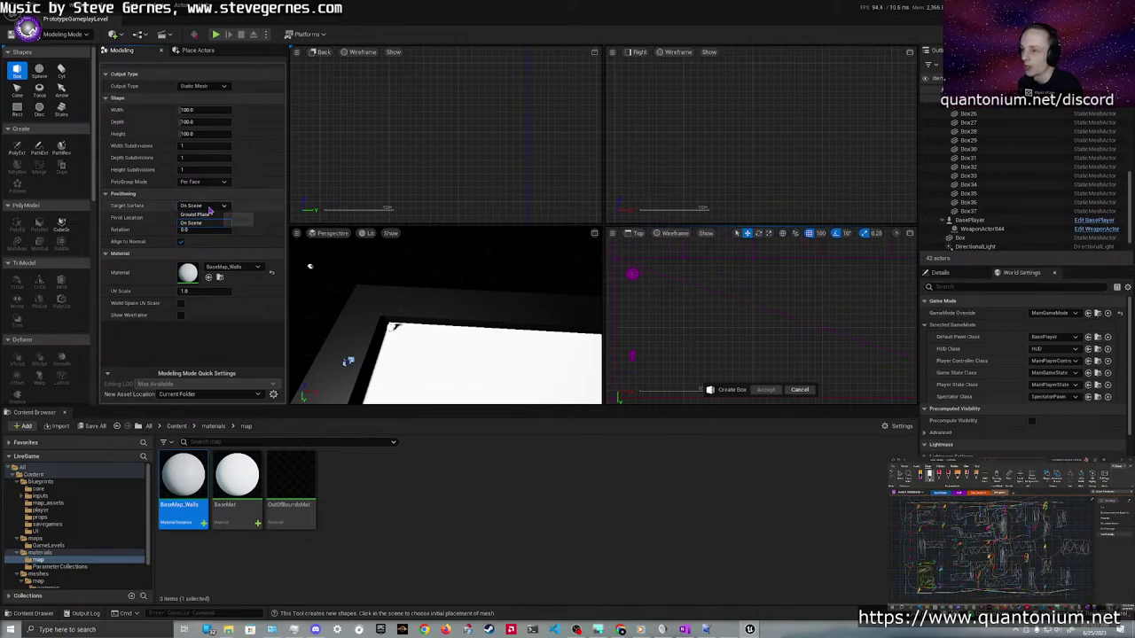
pyautogui.click(215, 207)
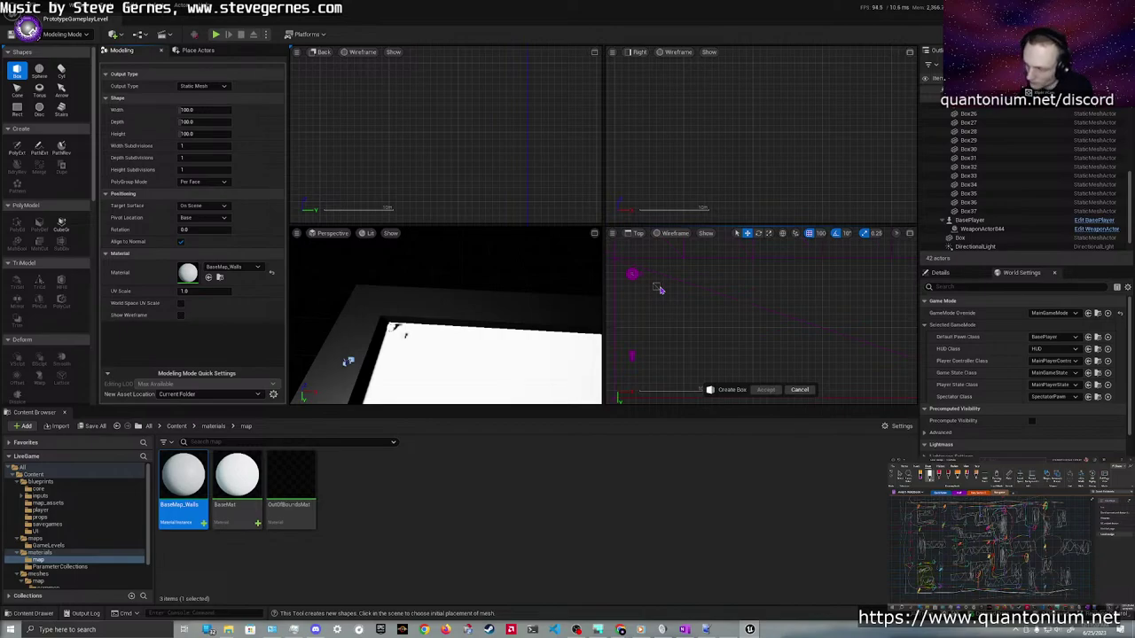
pyautogui.scroll(-2, 660, 289)
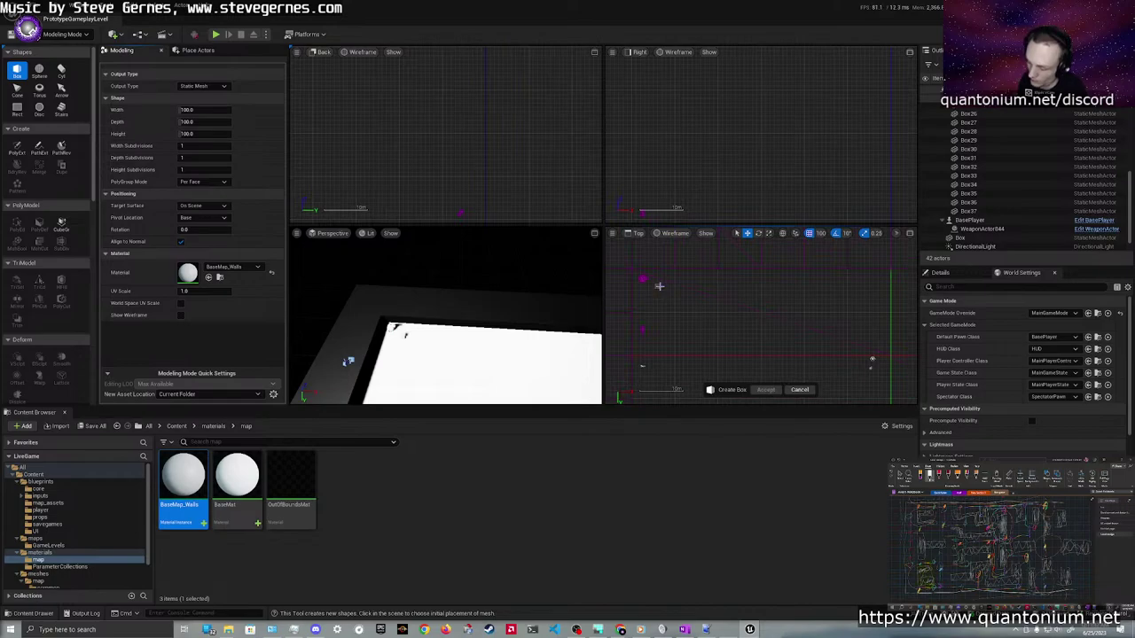
pyautogui.moveTo(658, 304); pyautogui.dragTo(649, 395, button='right')
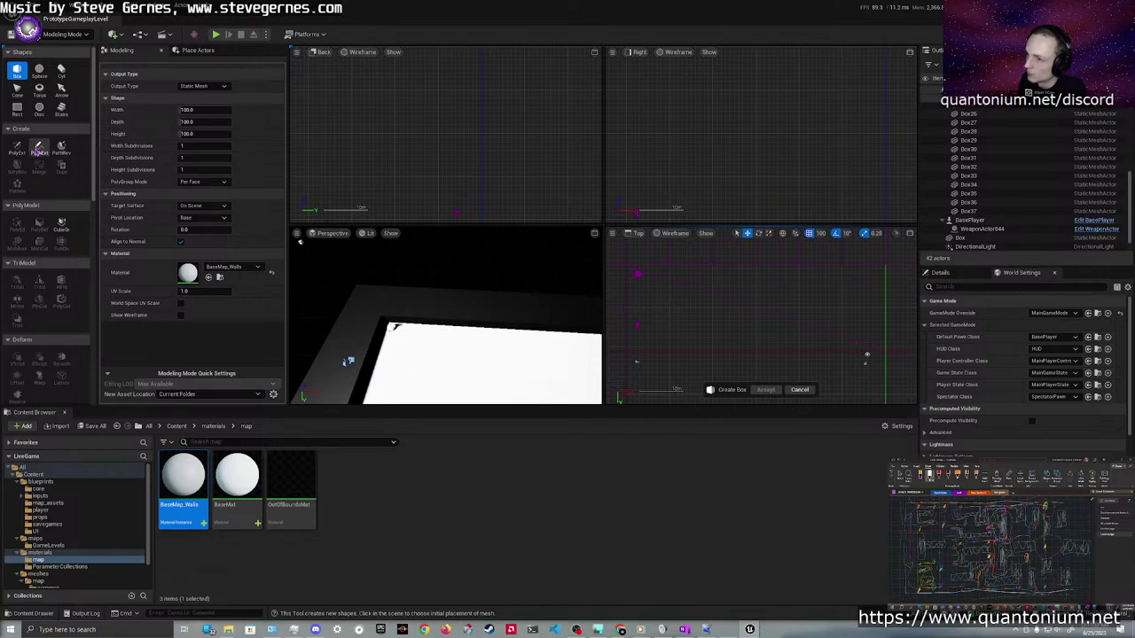
pyautogui.click(17, 148)
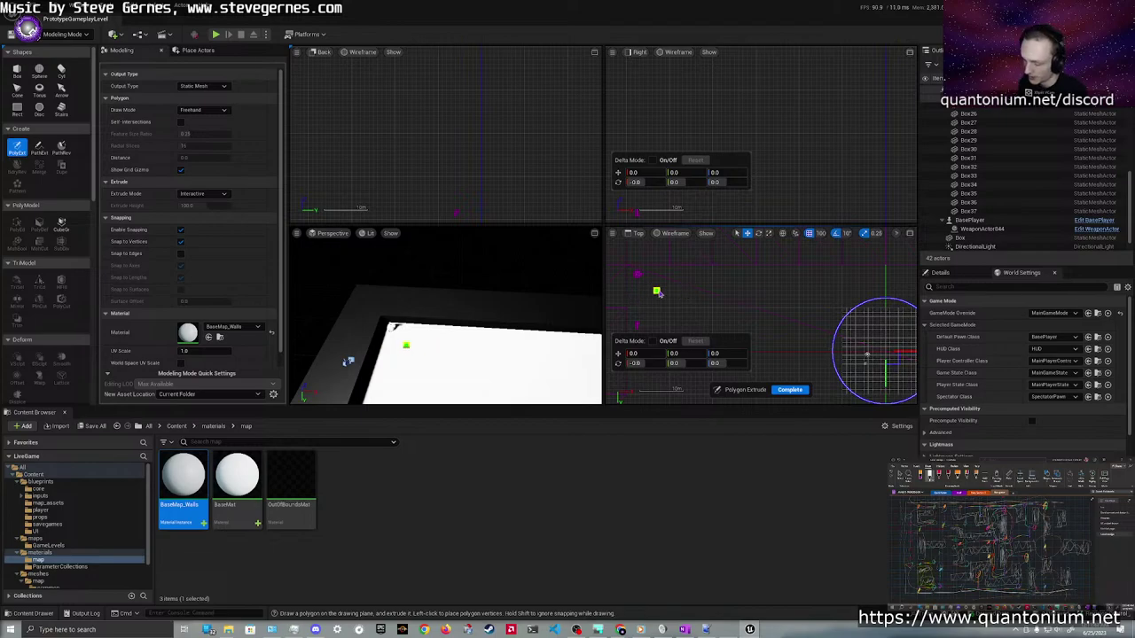
pyautogui.scroll(2, 652, 302)
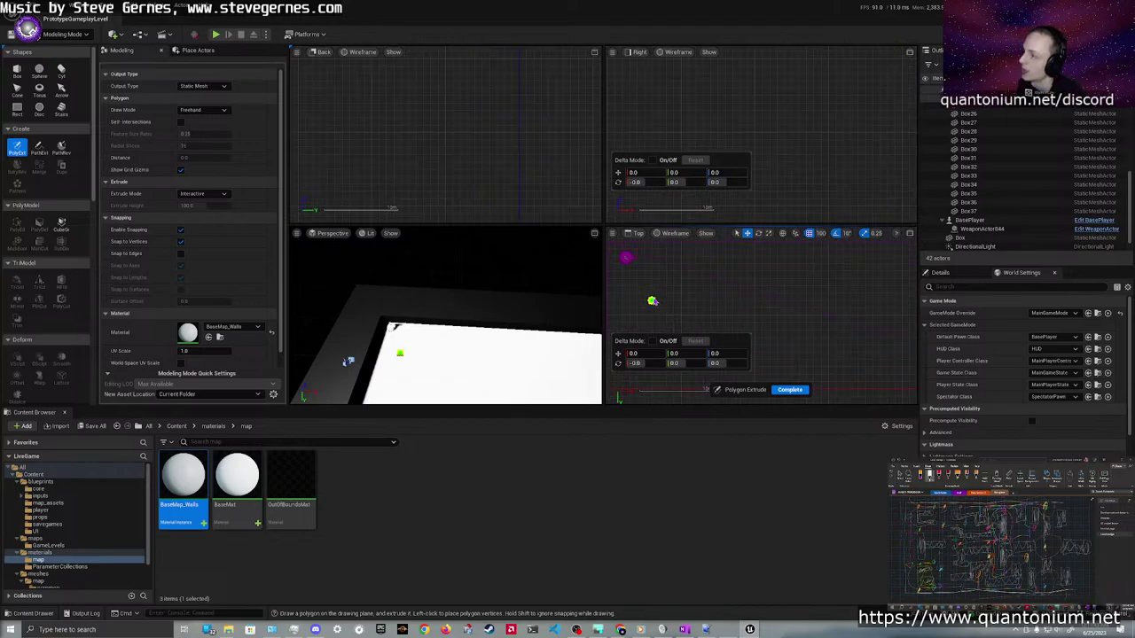
pyautogui.scroll(3, 652, 301)
pyautogui.moveTo(664, 265)
pyautogui.mouseDown(button='right')
pyautogui.moveTo(747, 347)
pyautogui.moveTo(699, 290)
pyautogui.mouseUp(button='right')
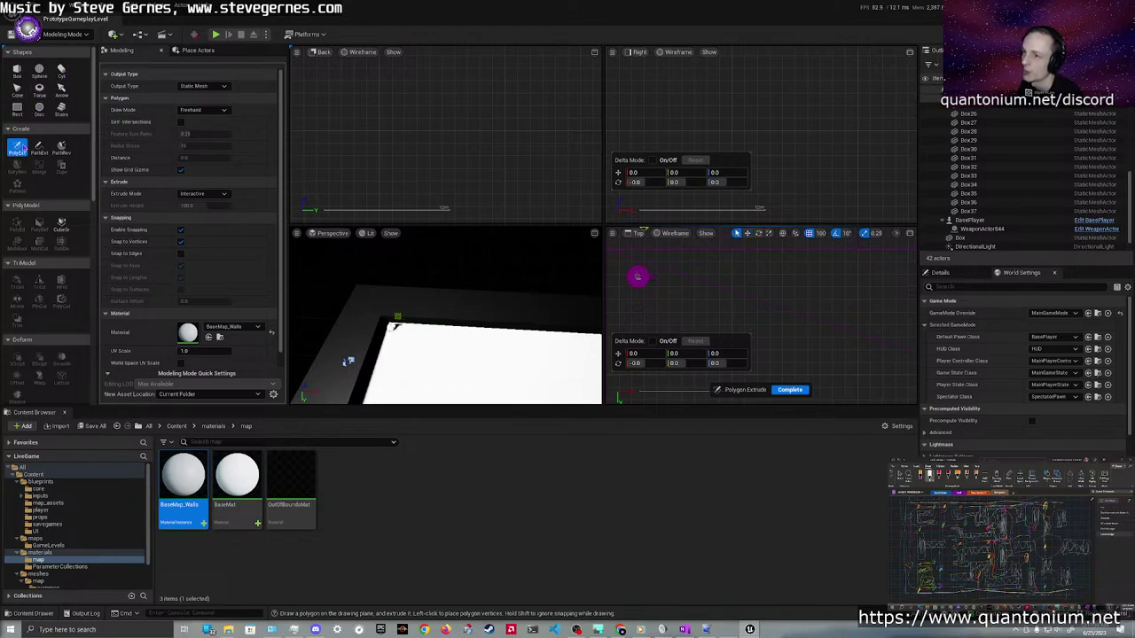
pyautogui.click(787, 389)
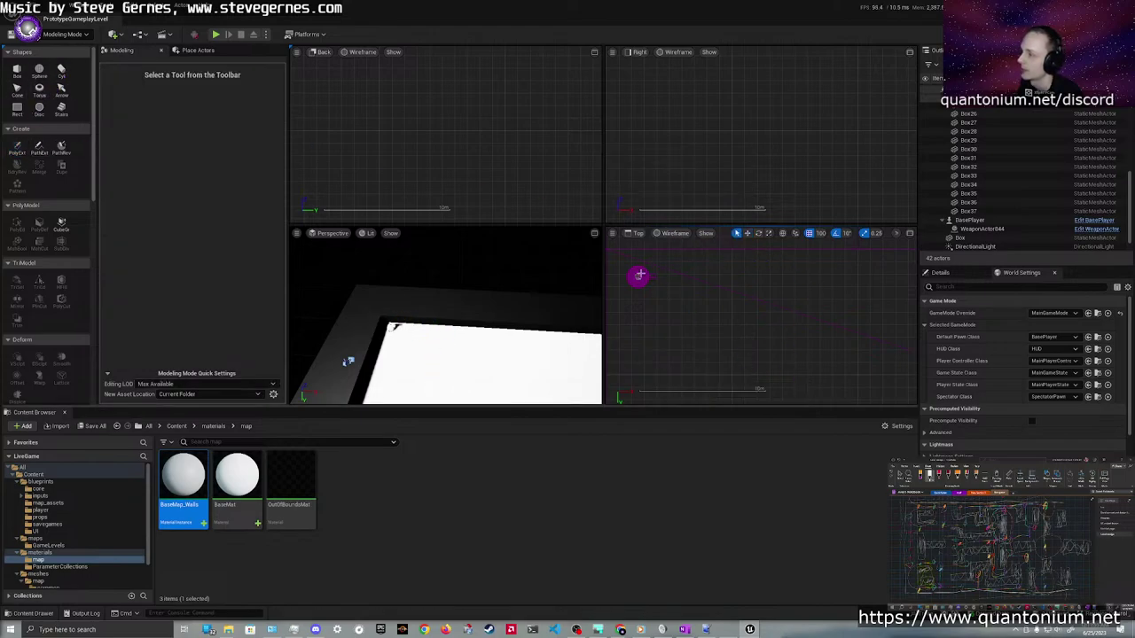
# Delete the BasePlayer actor from the level
pyautogui.click(640, 277)
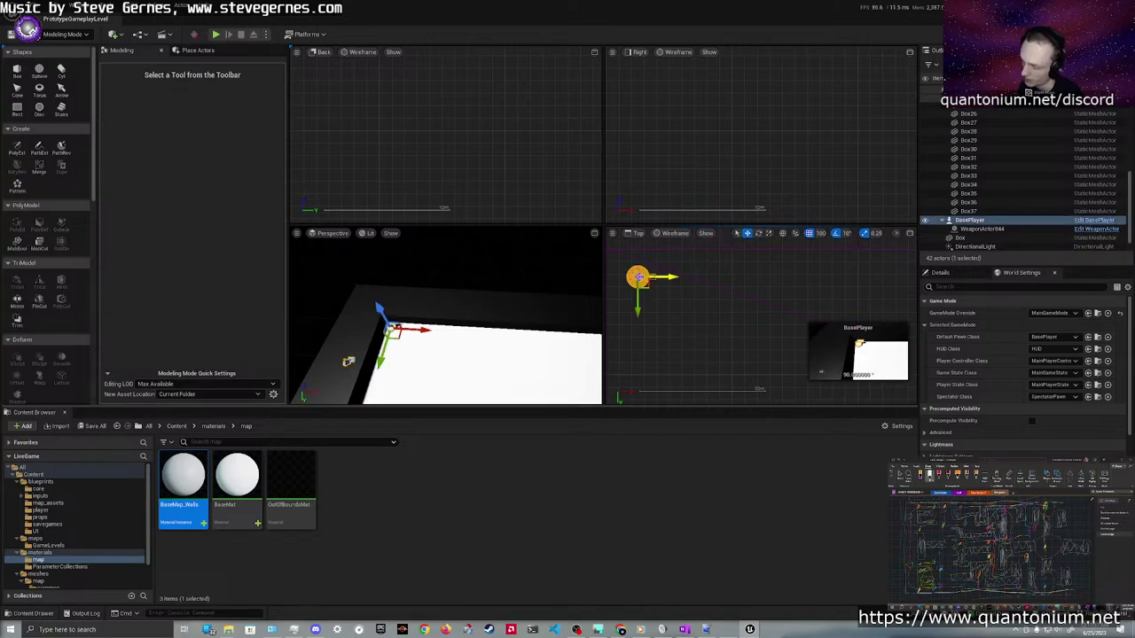
pyautogui.press('Delete')
# Group the PlayerStart actor into a new outliner folder and rename the folder as Start
pyautogui.scroll(-3, 665, 289)
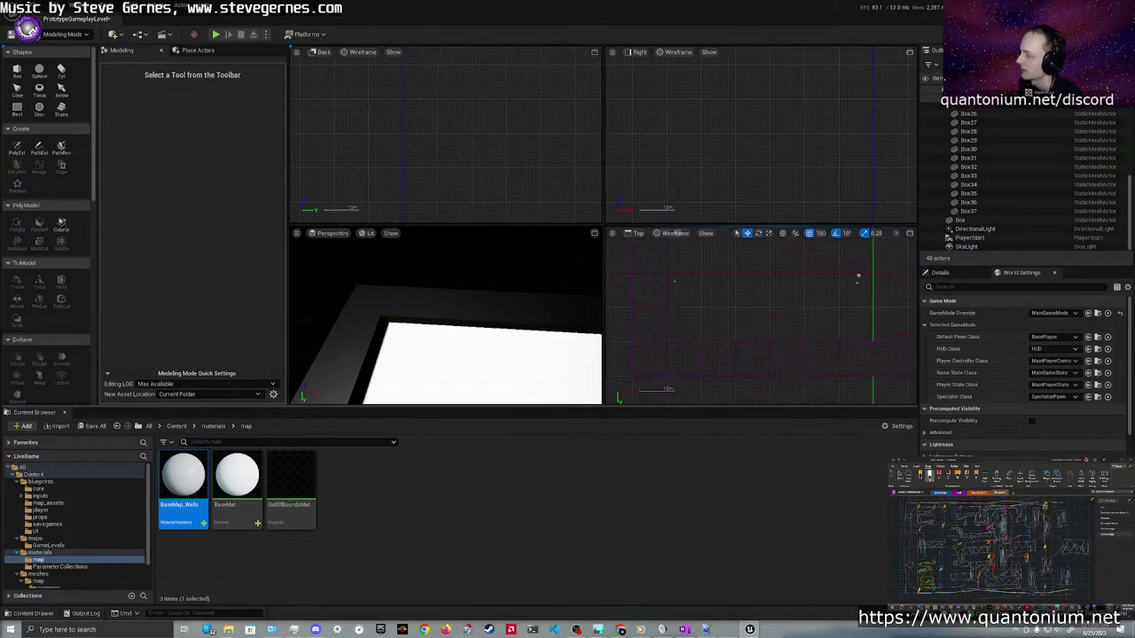
pyautogui.click(678, 258)
pyautogui.scroll(2, 678, 258)
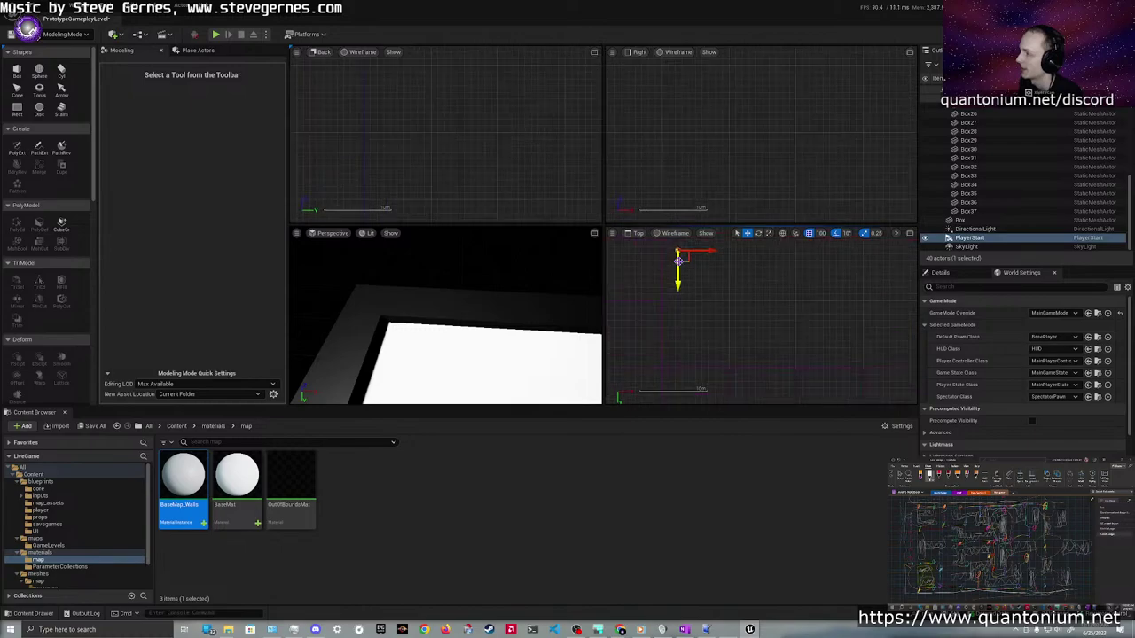
pyautogui.click(1114, 64)
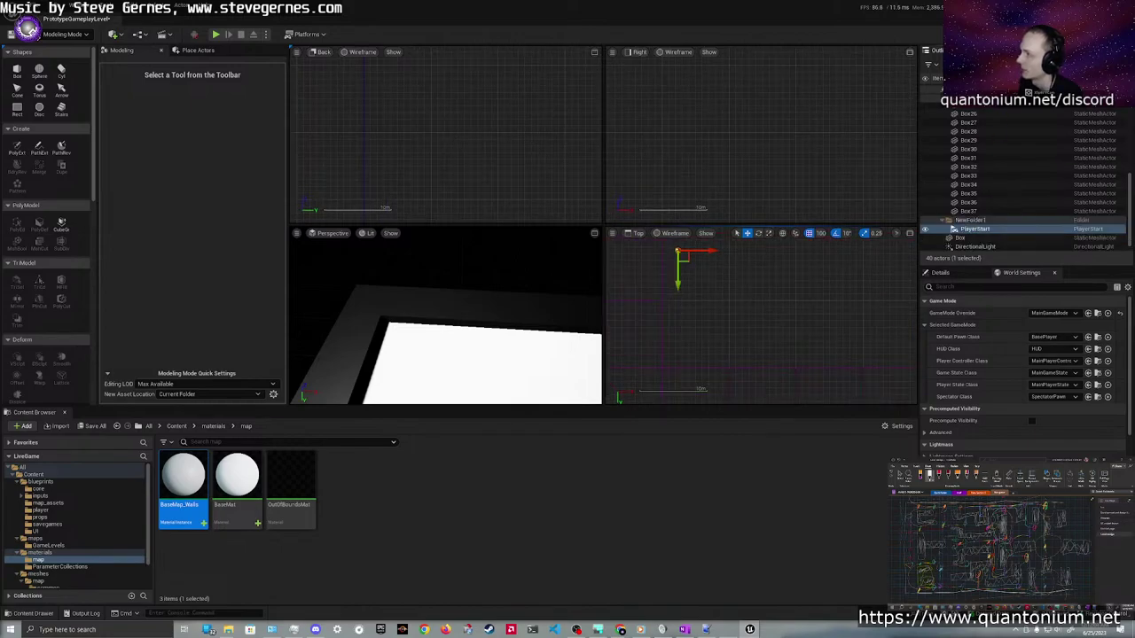
pyautogui.click(978, 221)
pyautogui.click(975, 221)
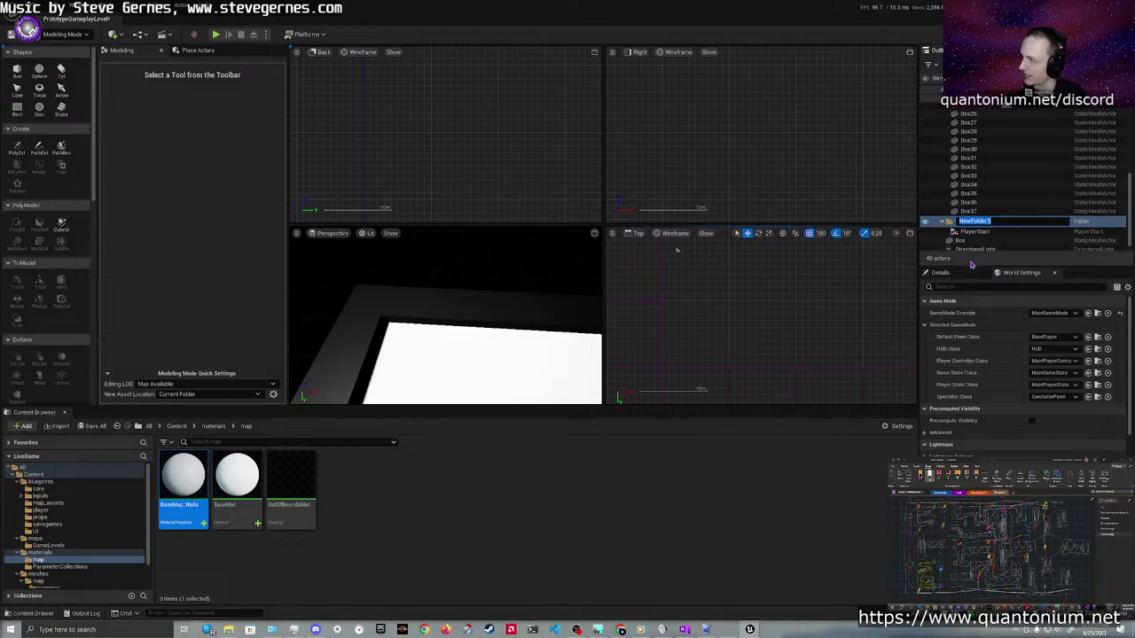
pyautogui.write('P')
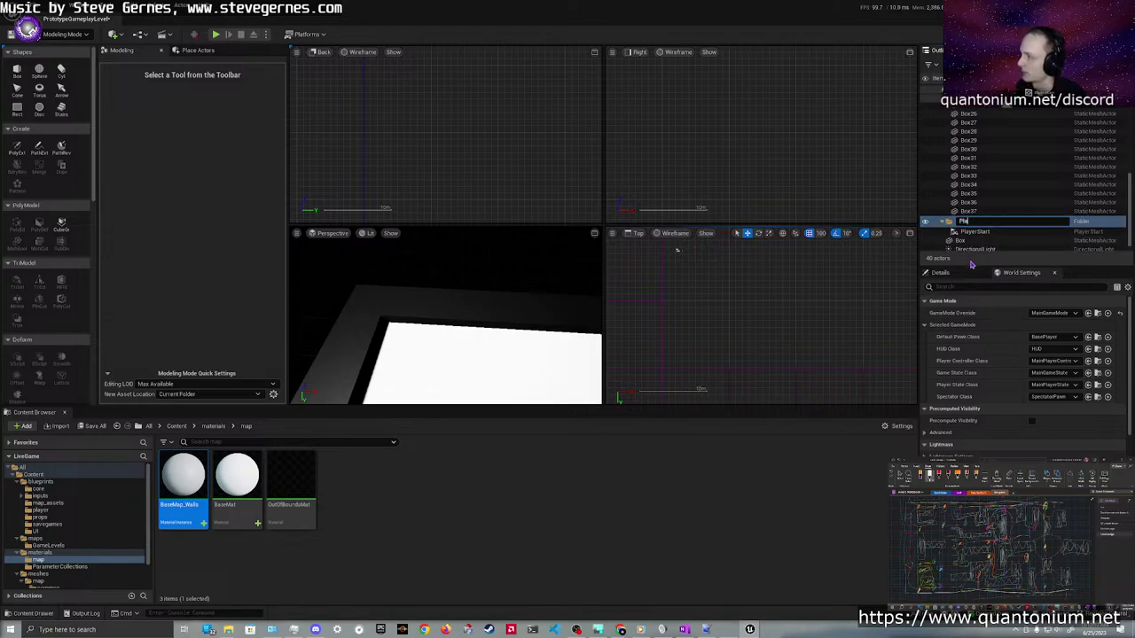
pyautogui.press('BackSpace')
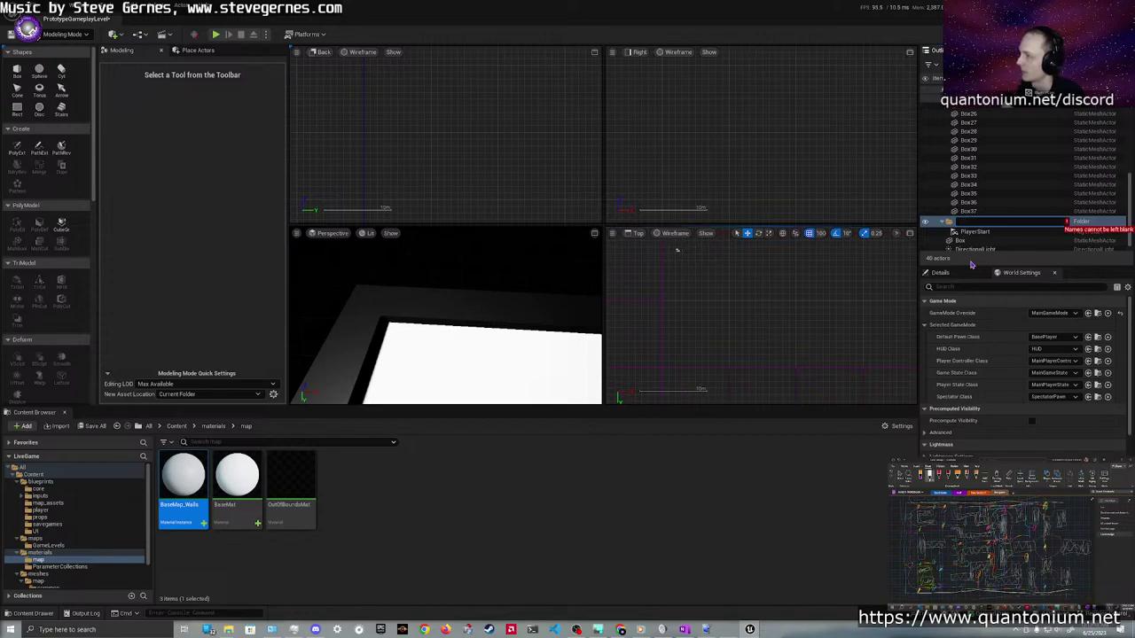
pyautogui.write('Start')
pyautogui.press('Return')
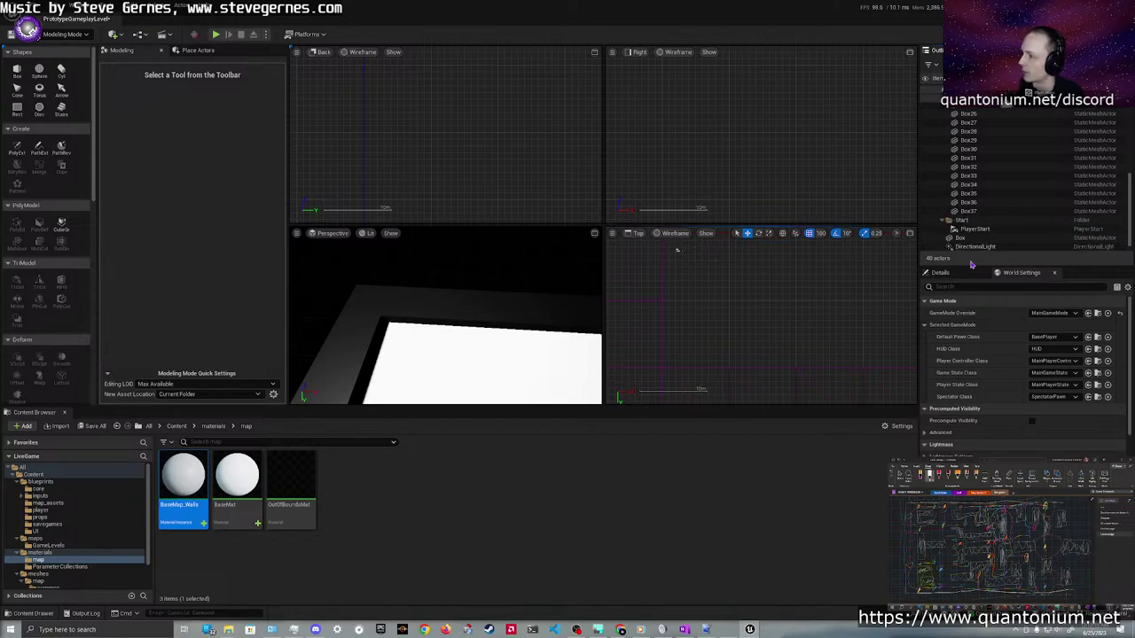
# Delete the PlayerStart actor in the Start folder
pyautogui.click(681, 253)
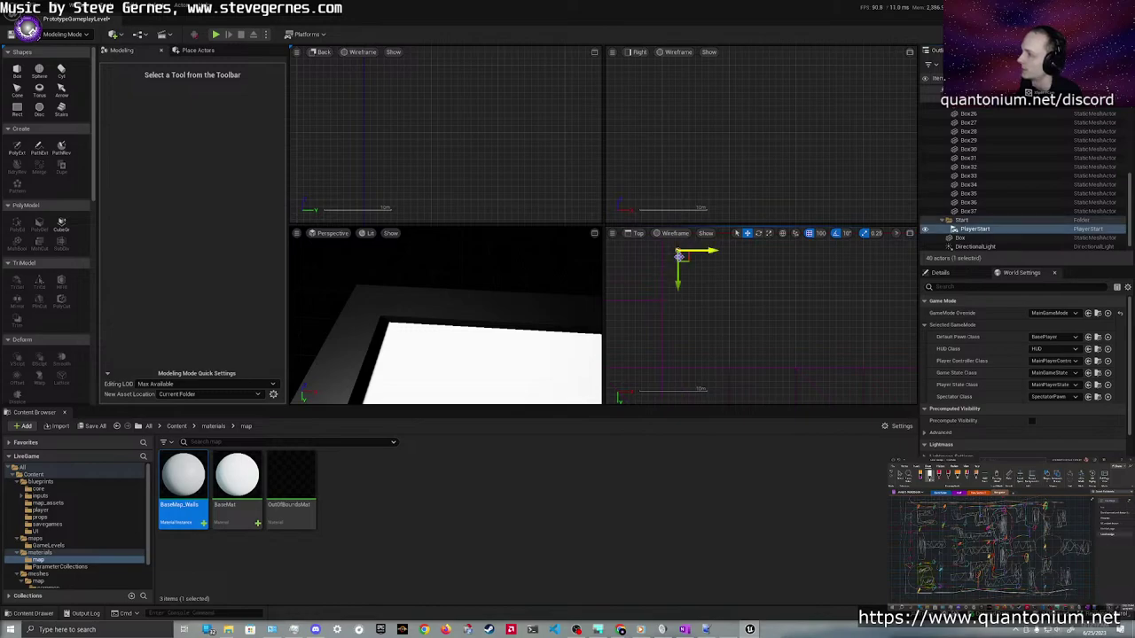
pyautogui.moveTo(701, 252); pyautogui.dragTo(702, 286)
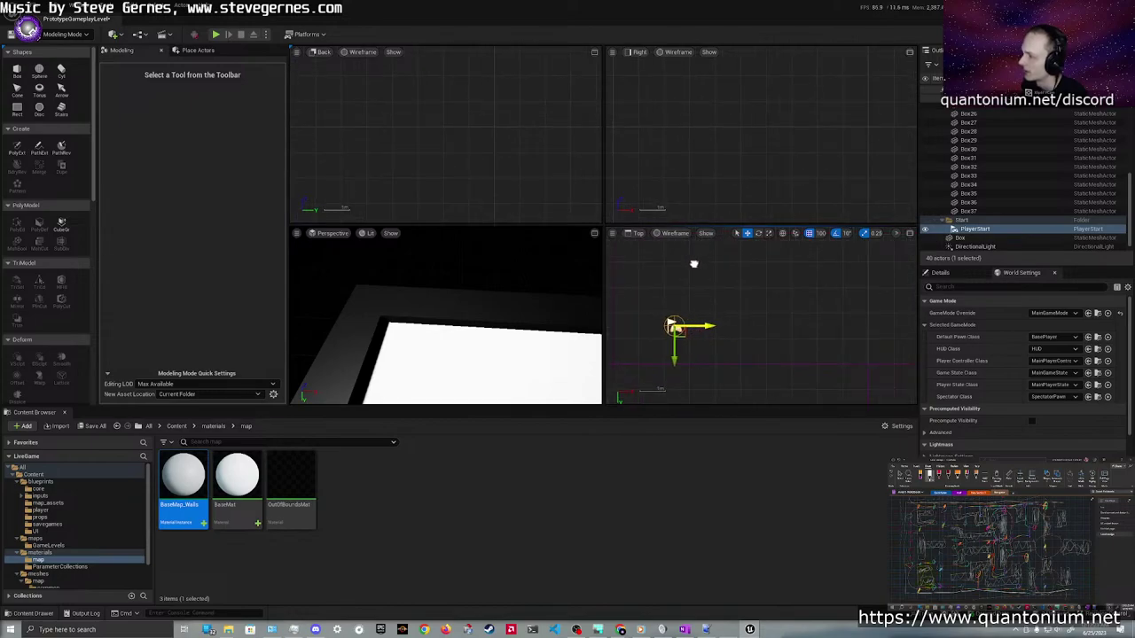
pyautogui.moveTo(696, 327); pyautogui.dragTo(781, 327)
pyautogui.press('Delete')
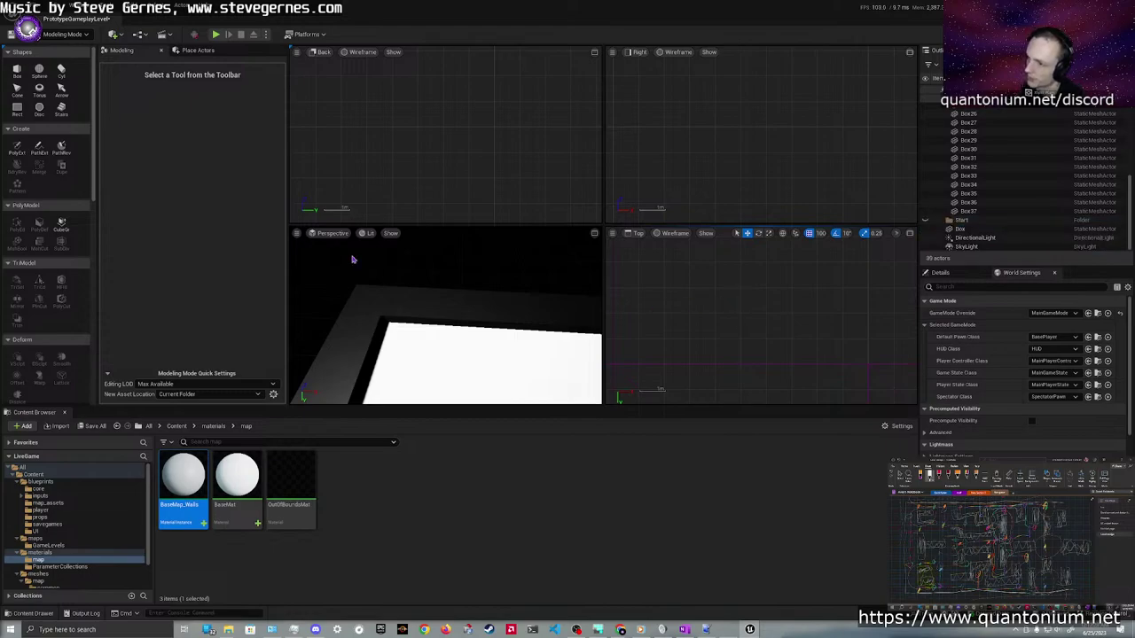
# Switch to Selection mode, place a new Player Start in the top view, and start a play test of the level
pyautogui.click(62, 33)
pyautogui.click(62, 46)
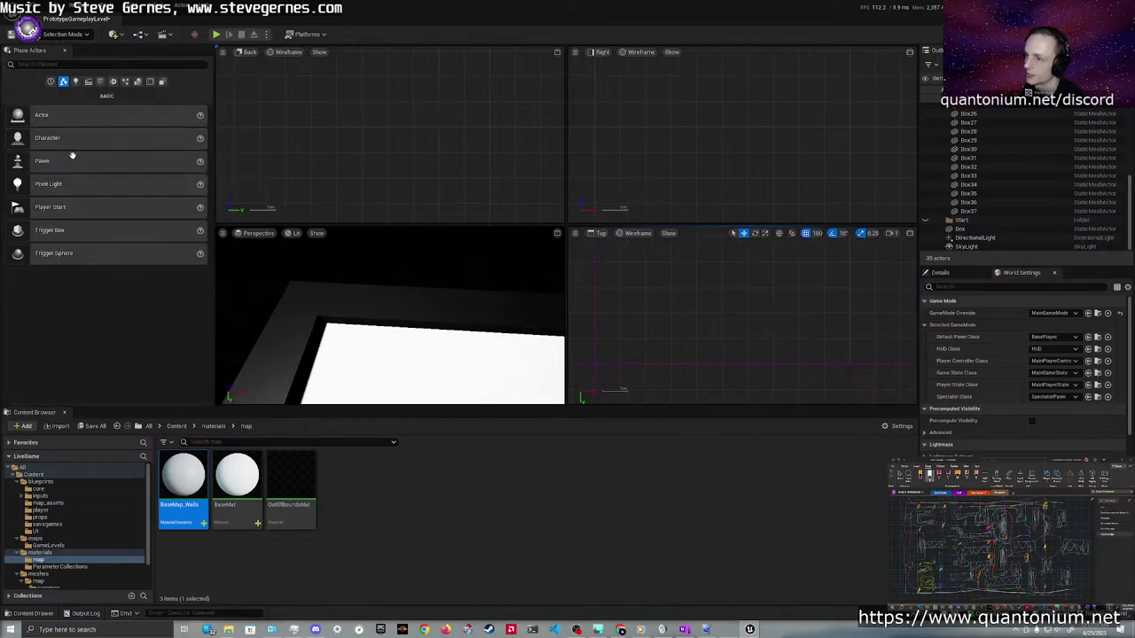
pyautogui.moveTo(53, 210); pyautogui.dragTo(647, 314)
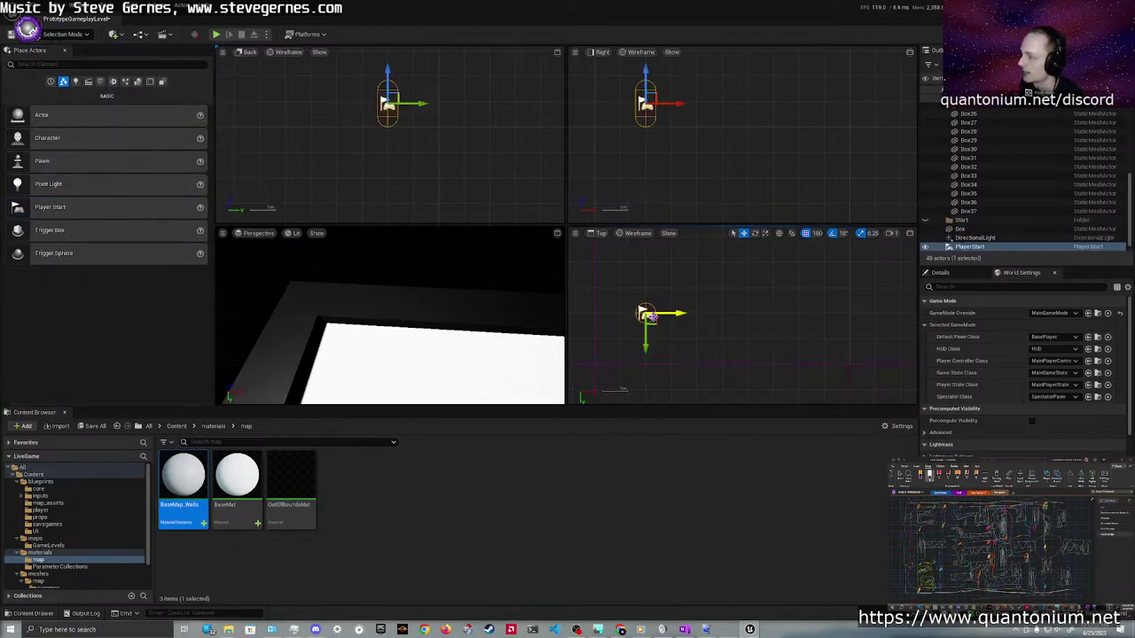
pyautogui.scroll(-5, 727, 317)
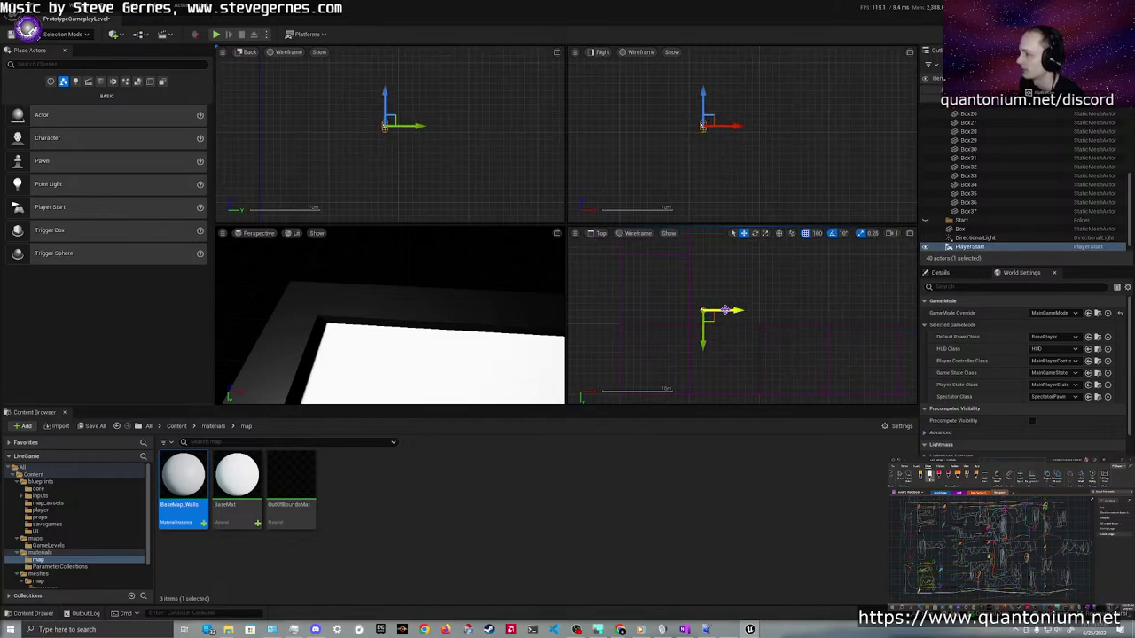
pyautogui.click(218, 35)
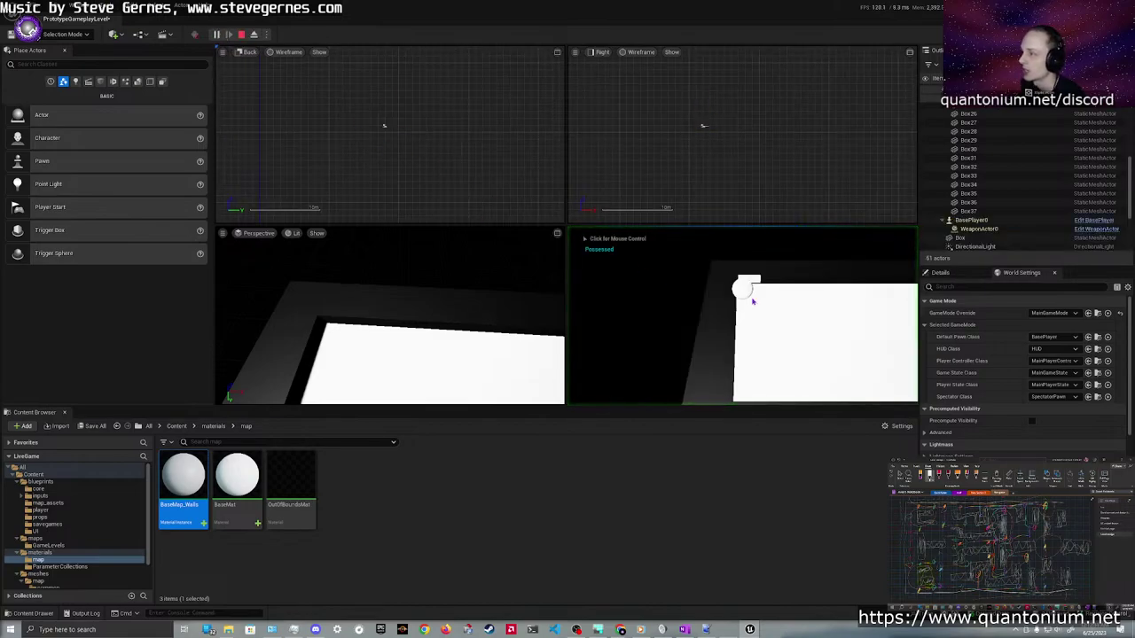
# Walk the player around the spawn area in the play test and end the session
pyautogui.press('s')
pyautogui.press('d')
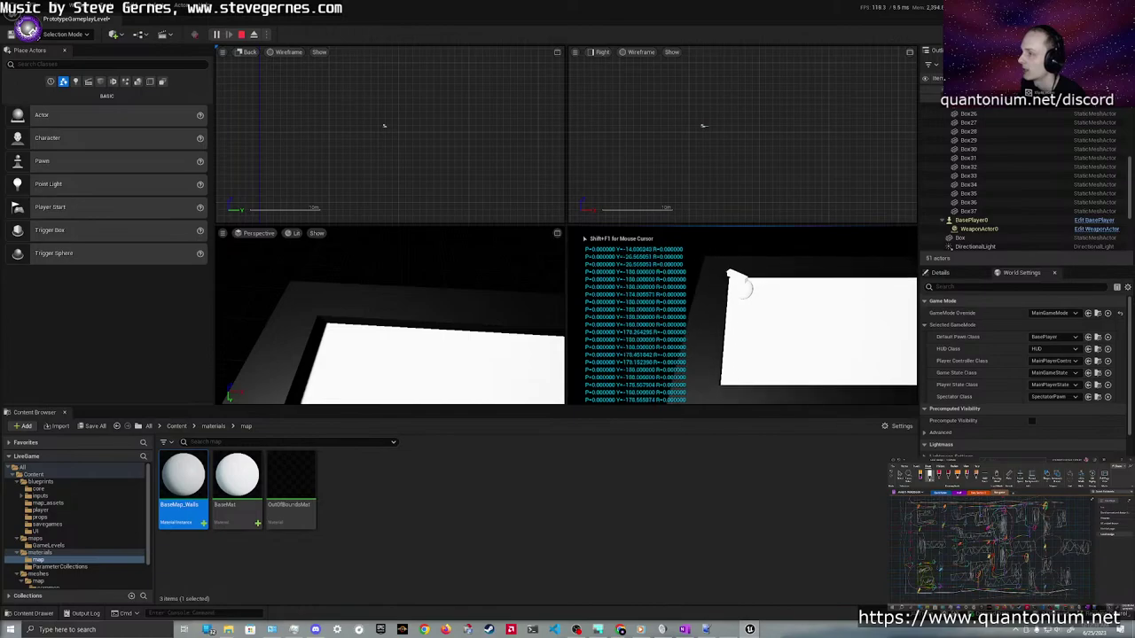
pyautogui.press('a')
pyautogui.press('w')
pyautogui.press('Escape')
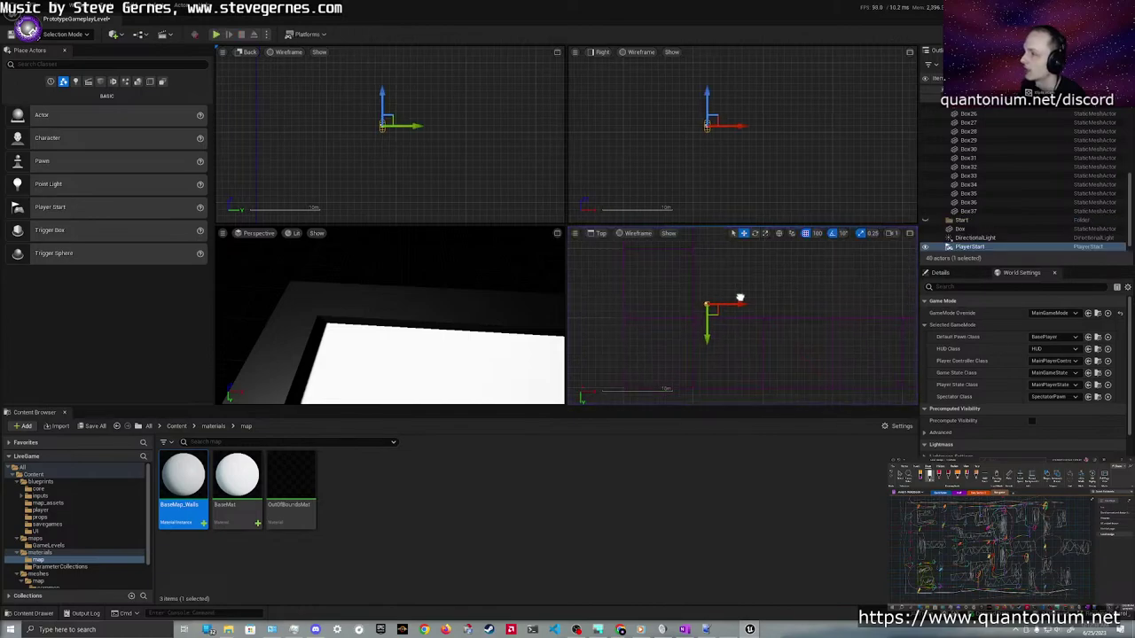
# Lower the Player Start to the level floor in the Right view
pyautogui.scroll(-2, 719, 115)
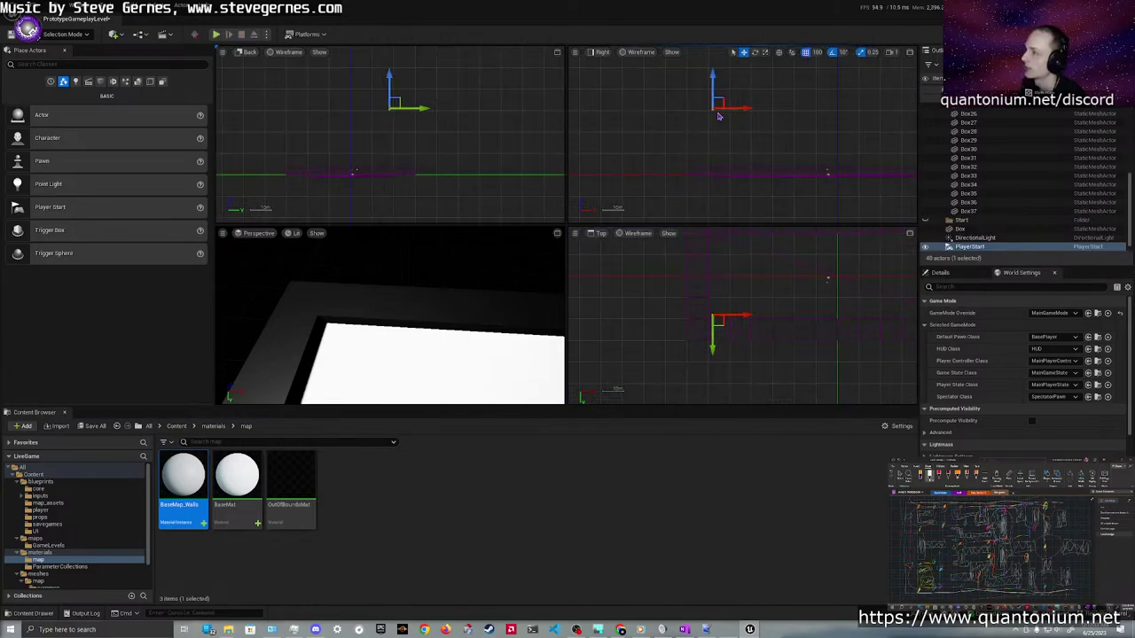
pyautogui.moveTo(708, 84); pyautogui.dragTo(742, 165)
pyautogui.scroll(3, 697, 167)
pyautogui.scroll(3, 697, 166)
# Play-test the level from the lowered spawn, walk the player around, and stop the session
pyautogui.click(216, 35)
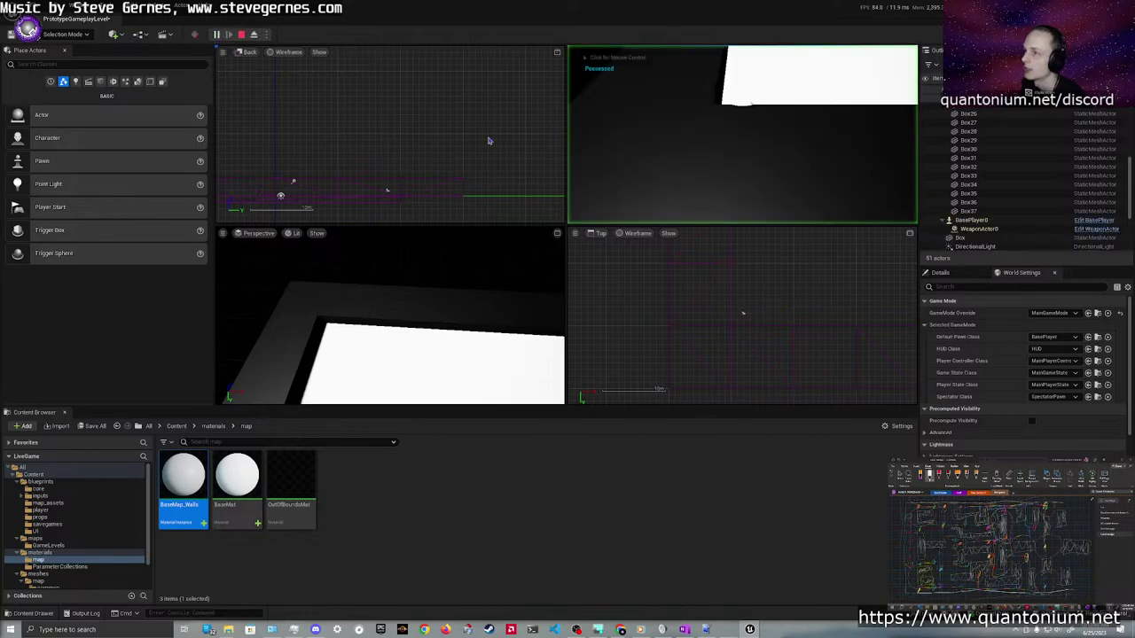
pyautogui.click(742, 114)
pyautogui.press('w')
pyautogui.press('w')
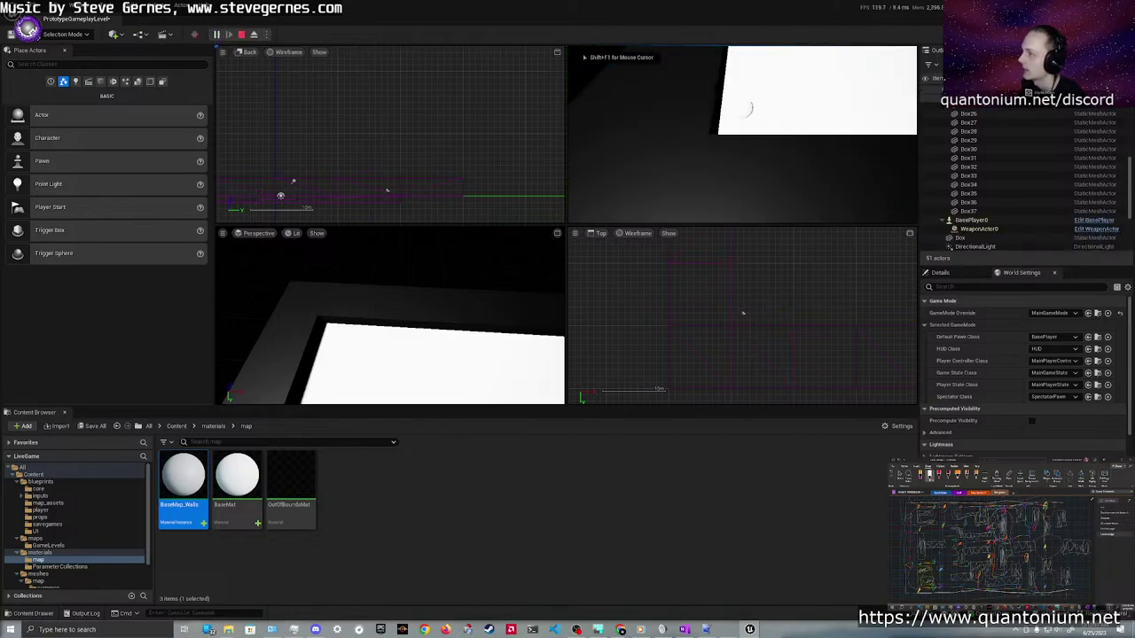
pyautogui.press('d')
pyautogui.press('s')
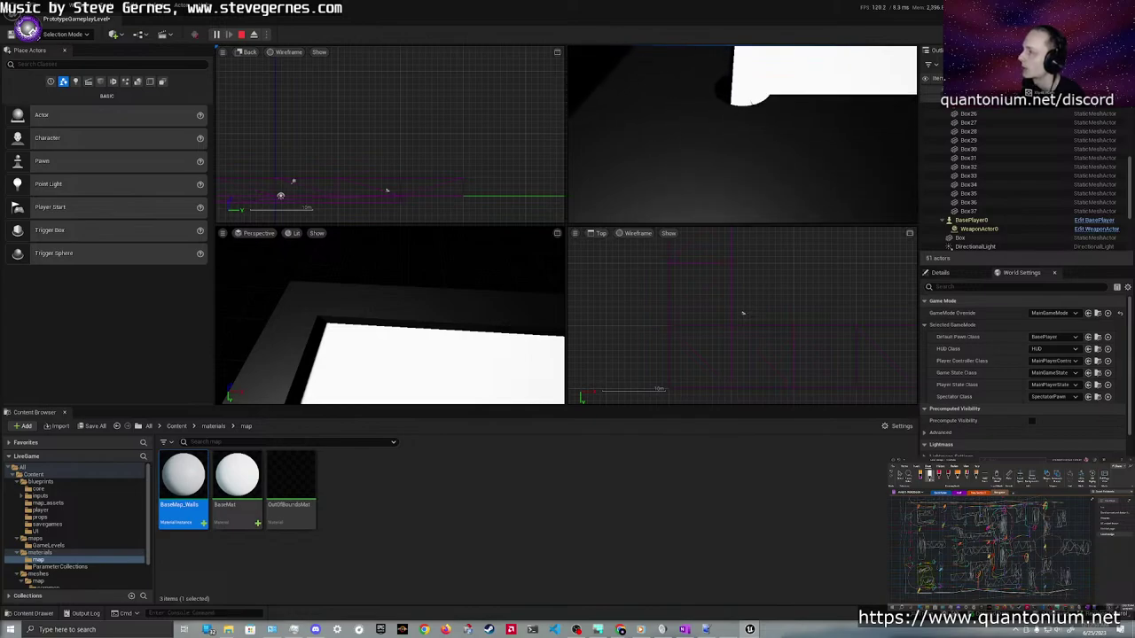
pyautogui.press('Escape')
# Shift the Player Start diagonally in the top view and briefly play-test the new spawn position
pyautogui.scroll(8, 737, 311)
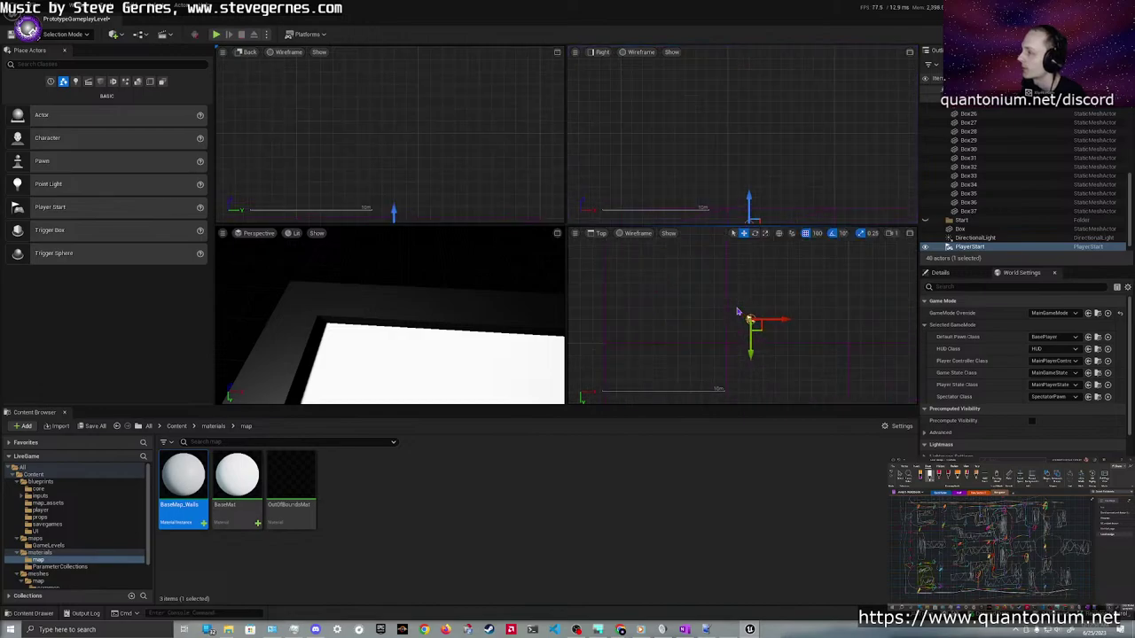
pyautogui.moveTo(769, 337); pyautogui.dragTo(792, 320)
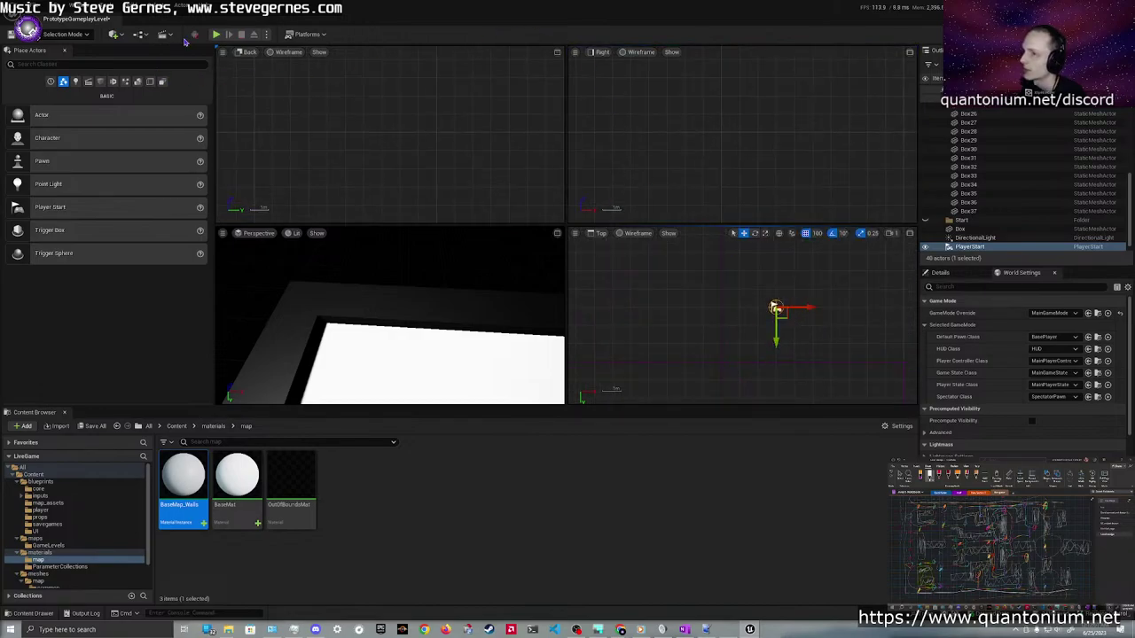
pyautogui.click(216, 35)
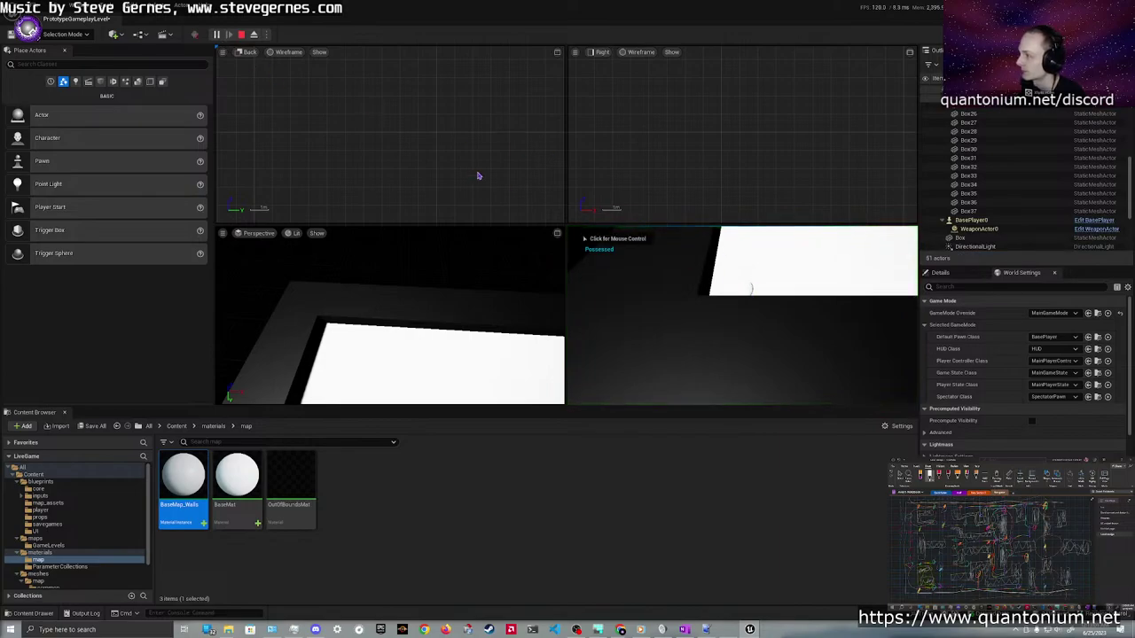
pyautogui.press('Escape')
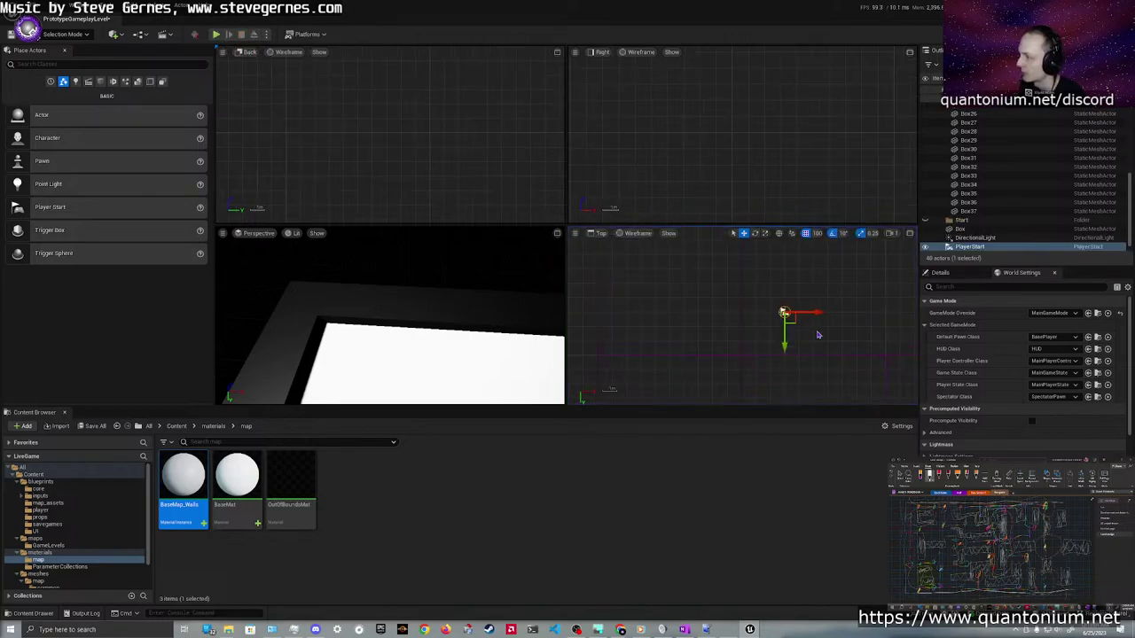
# Duplicate the Player Start along the Y axis in the top view and delete the surplus fourth one, keeping three in a column
pyautogui.scroll(-1, 818, 335)
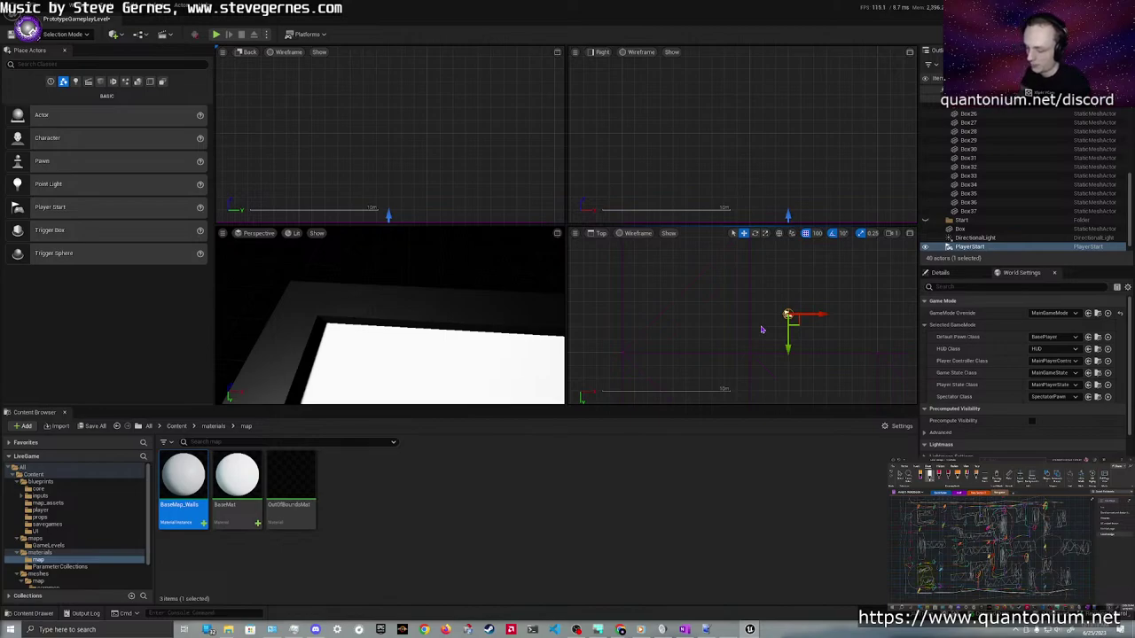
pyautogui.scroll(-6, 825, 282)
pyautogui.moveTo(826, 283); pyautogui.dragTo(792, 344, button='right')
pyautogui.keyDown('alt'); pyautogui.moveTo(748, 395); pyautogui.dragTo(747, 307); pyautogui.keyUp('alt')
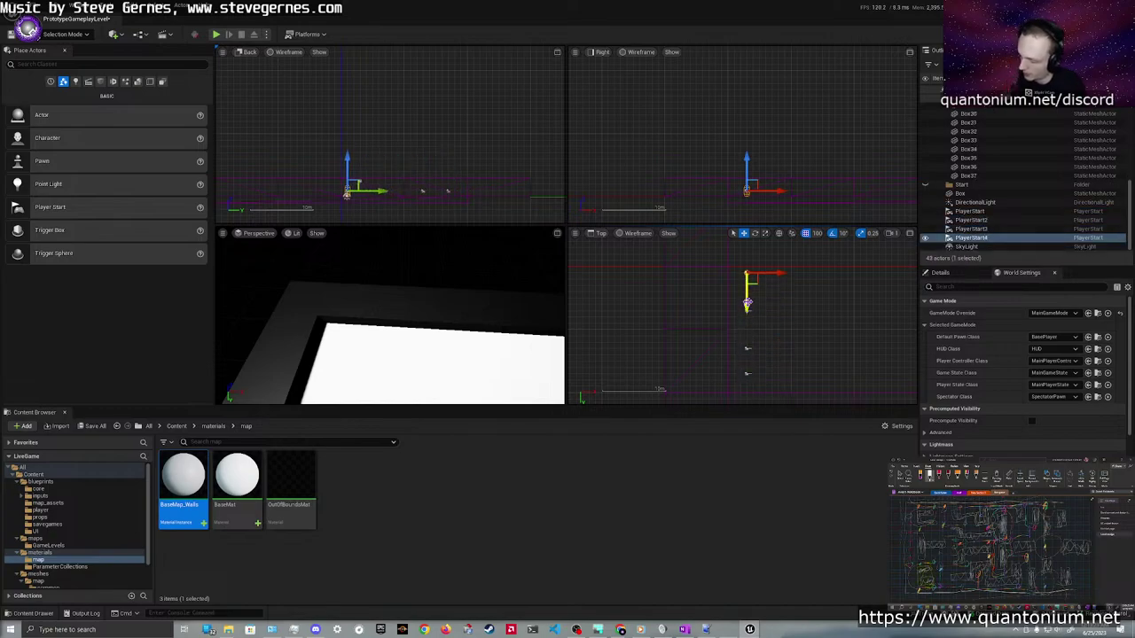
pyautogui.press('Delete')
# Space the three Player Starts evenly in a column by moving the middle and uppermost ones along the Y axis
pyautogui.scroll(2, 749, 337)
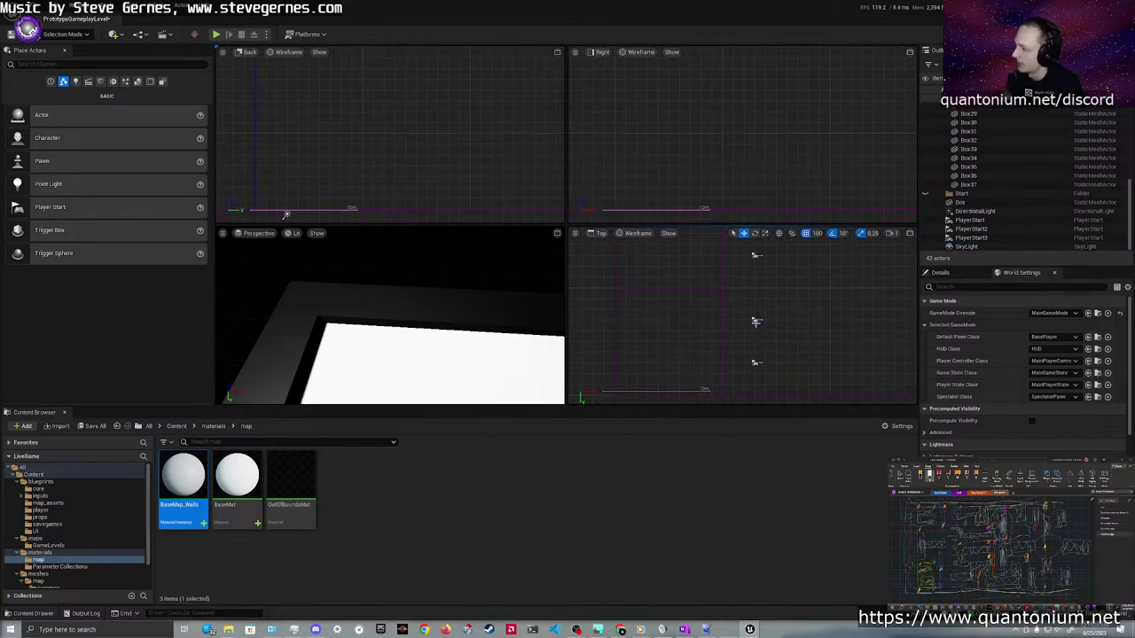
pyautogui.click(755, 322)
pyautogui.moveTo(755, 340); pyautogui.dragTo(754, 354)
pyautogui.click(755, 256)
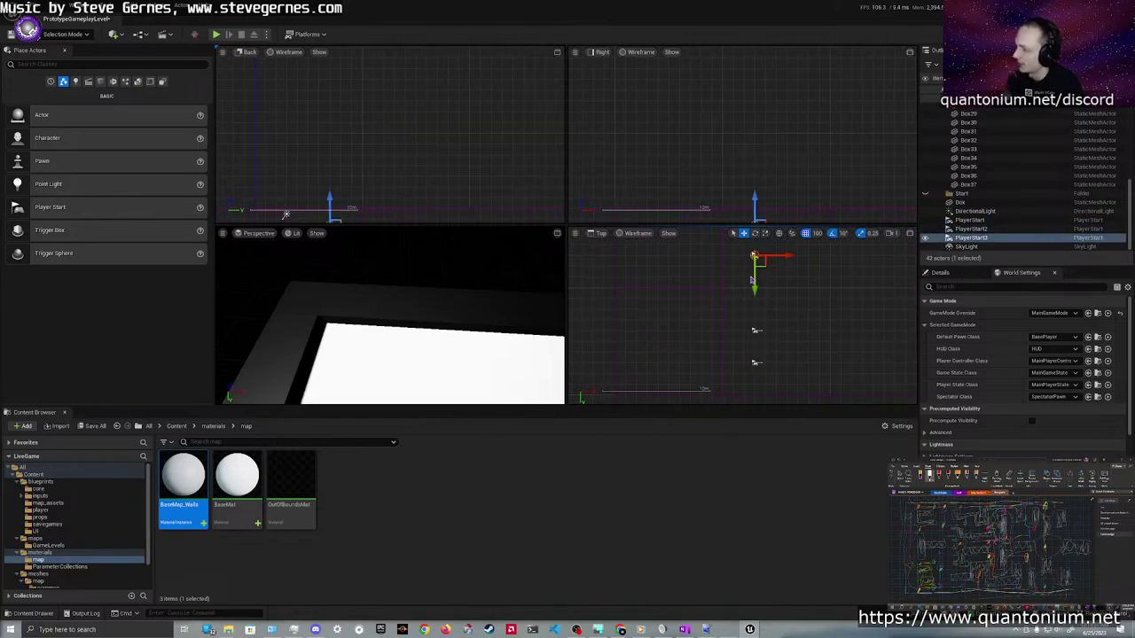
pyautogui.moveTo(752, 282); pyautogui.dragTo(755, 335)
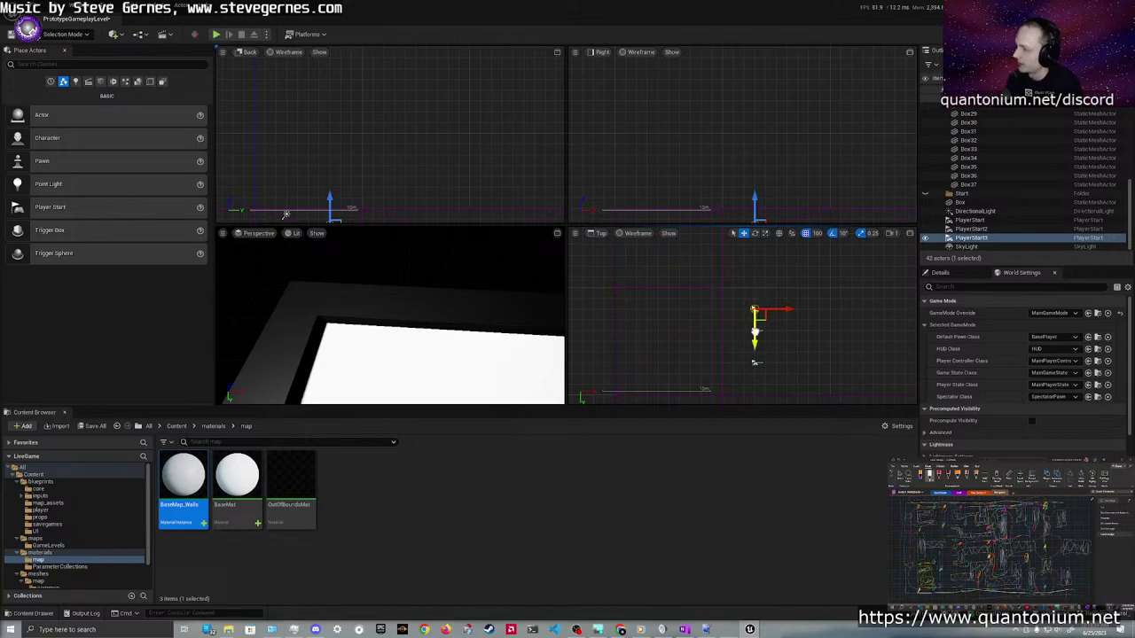
pyautogui.click(788, 352)
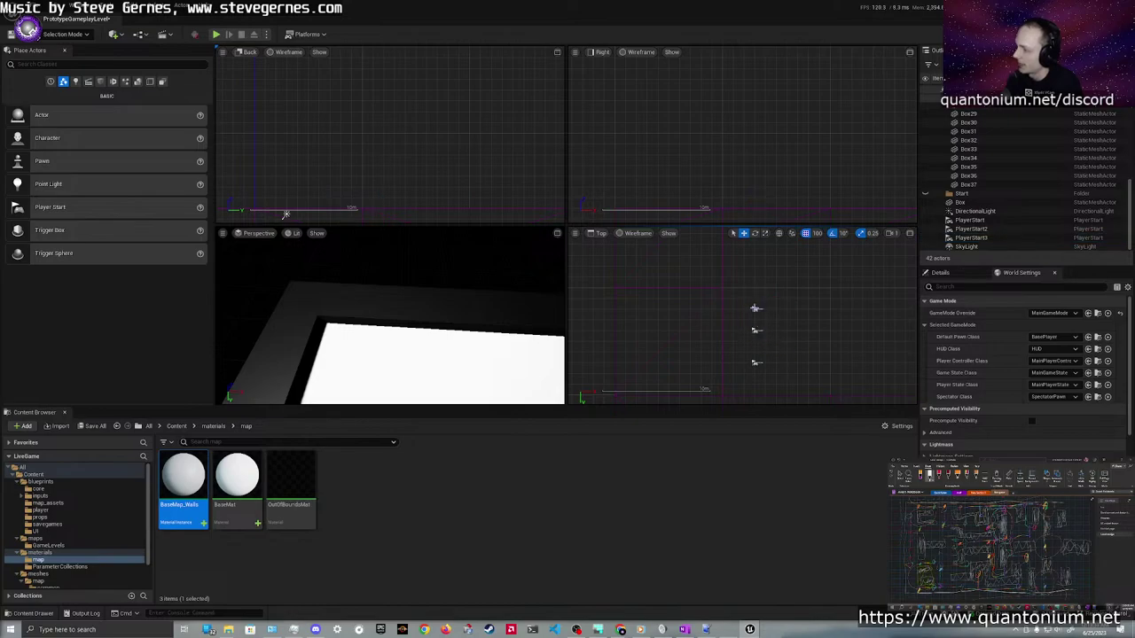
pyautogui.click(754, 308)
pyautogui.moveTo(755, 333); pyautogui.dragTo(755, 322)
pyautogui.click(803, 334)
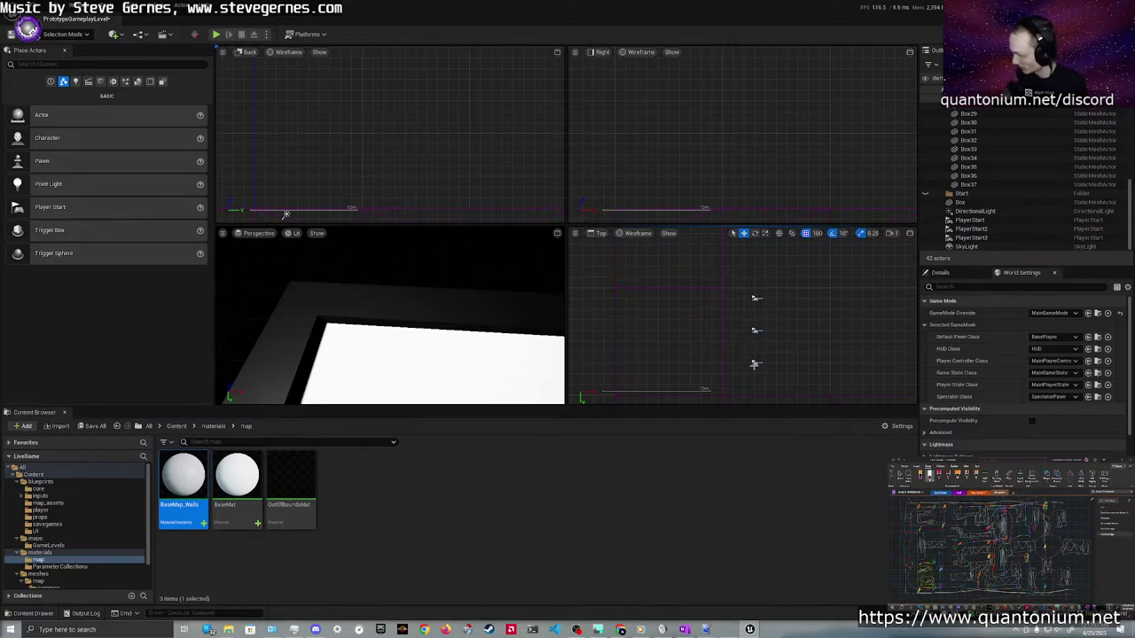
# Select all three Player Starts, duplicate them along the Y axis, and adjust the copies' position above the originals
pyautogui.click(754, 298)
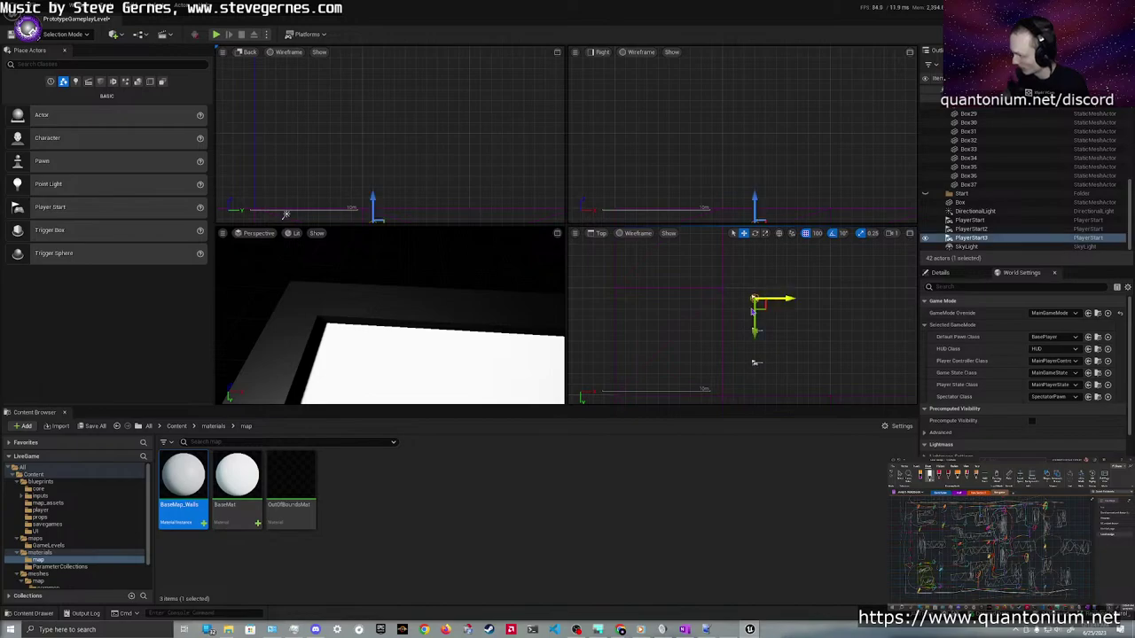
pyautogui.keyDown('ctrl'); pyautogui.click(755, 362); pyautogui.keyUp('ctrl')
pyautogui.keyDown('ctrl'); pyautogui.click(755, 332); pyautogui.keyUp('ctrl')
pyautogui.keyDown('alt'); pyautogui.moveTo(755, 360); pyautogui.dragTo(755, 231); pyautogui.keyUp('alt')
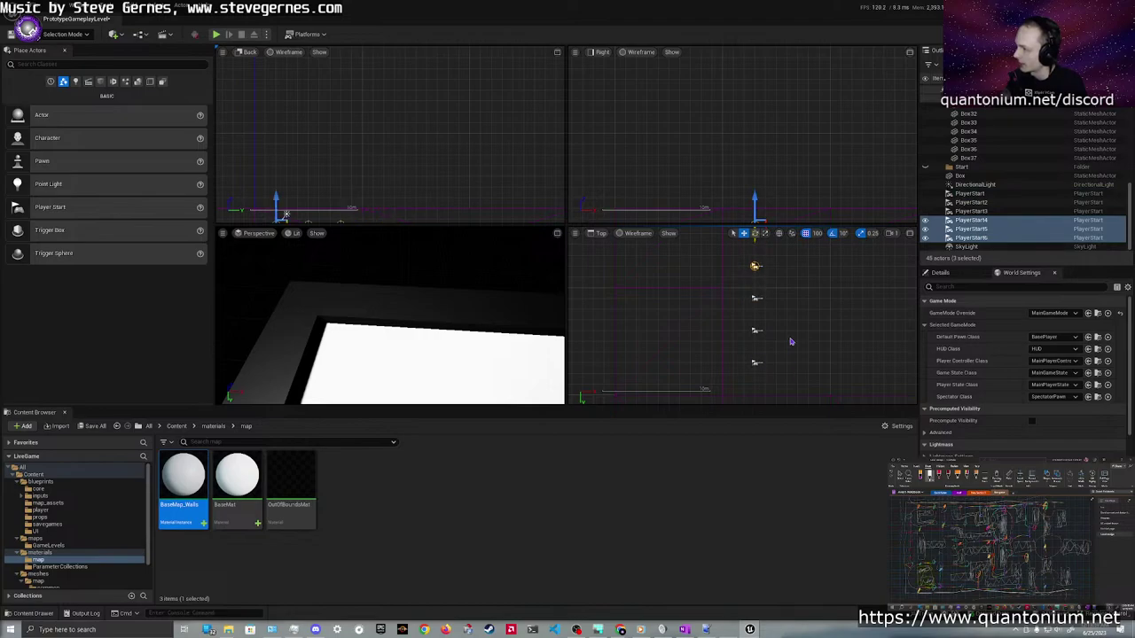
pyautogui.moveTo(792, 341); pyautogui.dragTo(786, 410, button='right')
pyautogui.moveTo(750, 310); pyautogui.dragTo(750, 319)
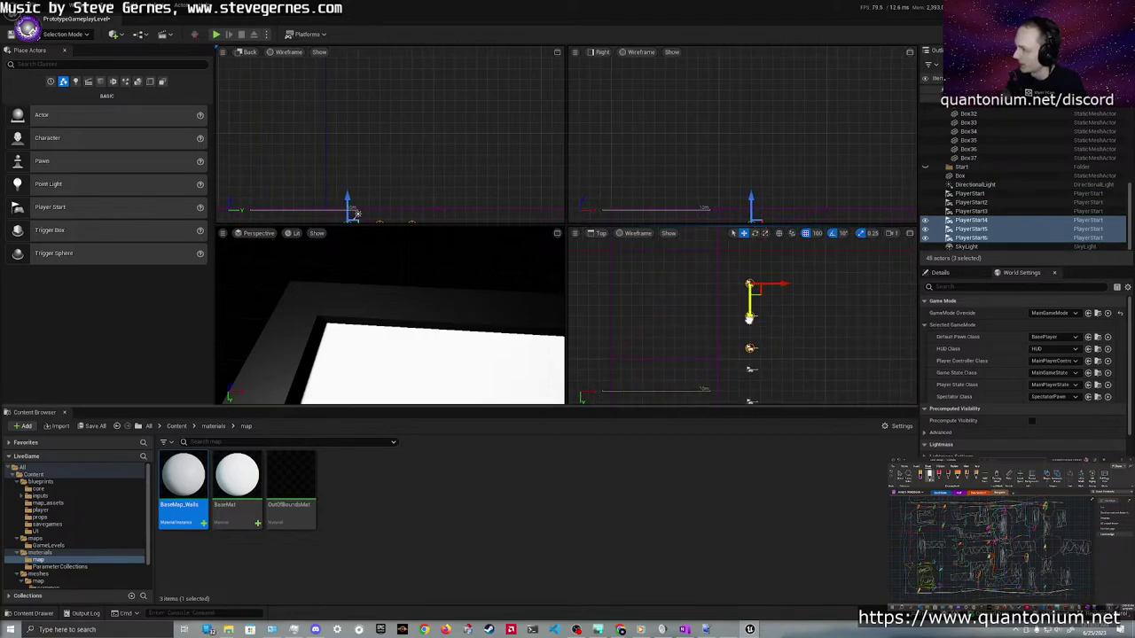
pyautogui.click(811, 343)
# Examine how the column of six Player Starts sits within the overall level layout in the top view
pyautogui.scroll(-2, 790, 355)
pyautogui.scroll(1, 795, 377)
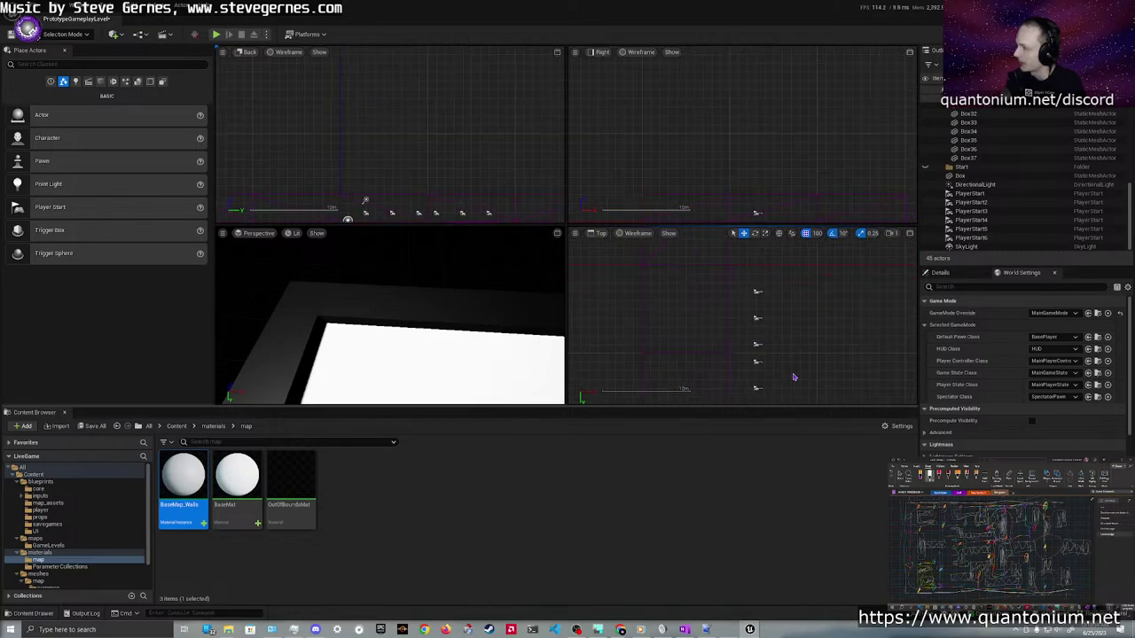
pyautogui.moveTo(794, 377); pyautogui.dragTo(772, 354, button='right')
pyautogui.moveTo(829, 317); pyautogui.dragTo(744, 373, button='right')
pyautogui.scroll(-2, 724, 279)
pyautogui.scroll(-1, 723, 284)
pyautogui.scroll(-8, 744, 367)
pyautogui.scroll(7, 744, 369)
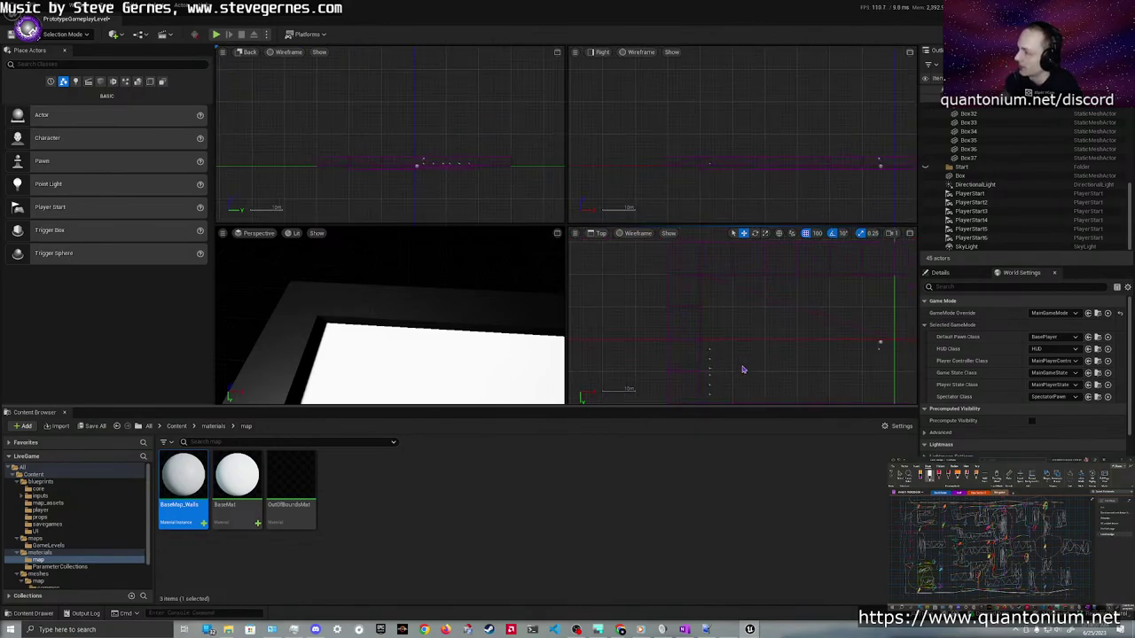
pyautogui.scroll(1, 743, 369)
pyautogui.moveTo(744, 369); pyautogui.dragTo(765, 316, button='right')
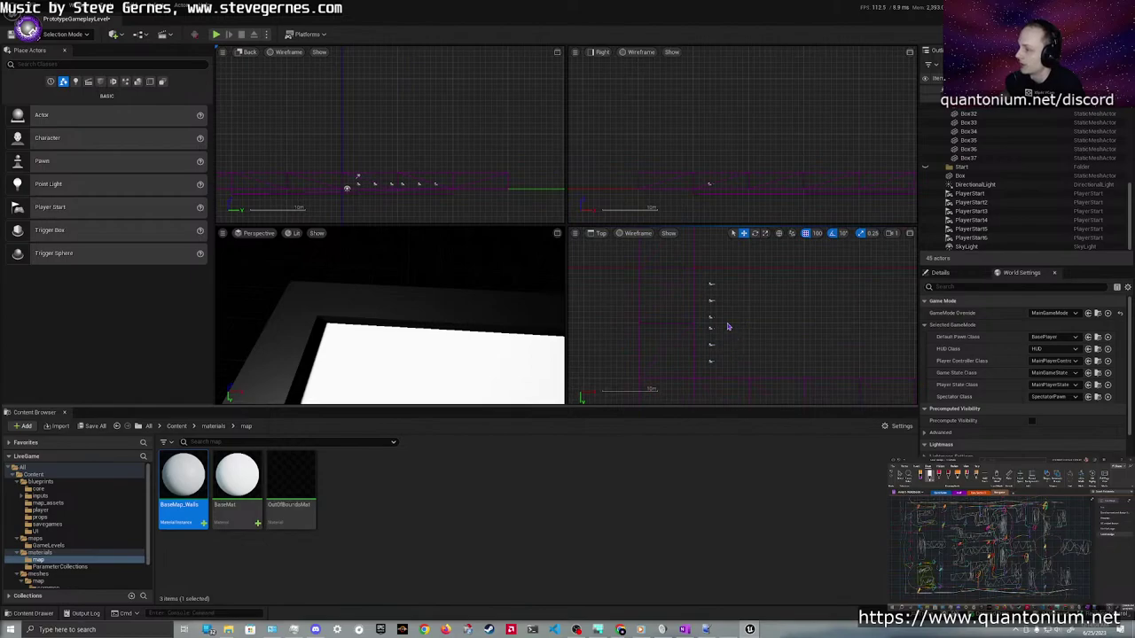
# Try to delete the three copied Player Starts with a box selection, and undo the deletion
pyautogui.moveTo(726, 319); pyautogui.dragTo(701, 278)
pyautogui.press('Delete')
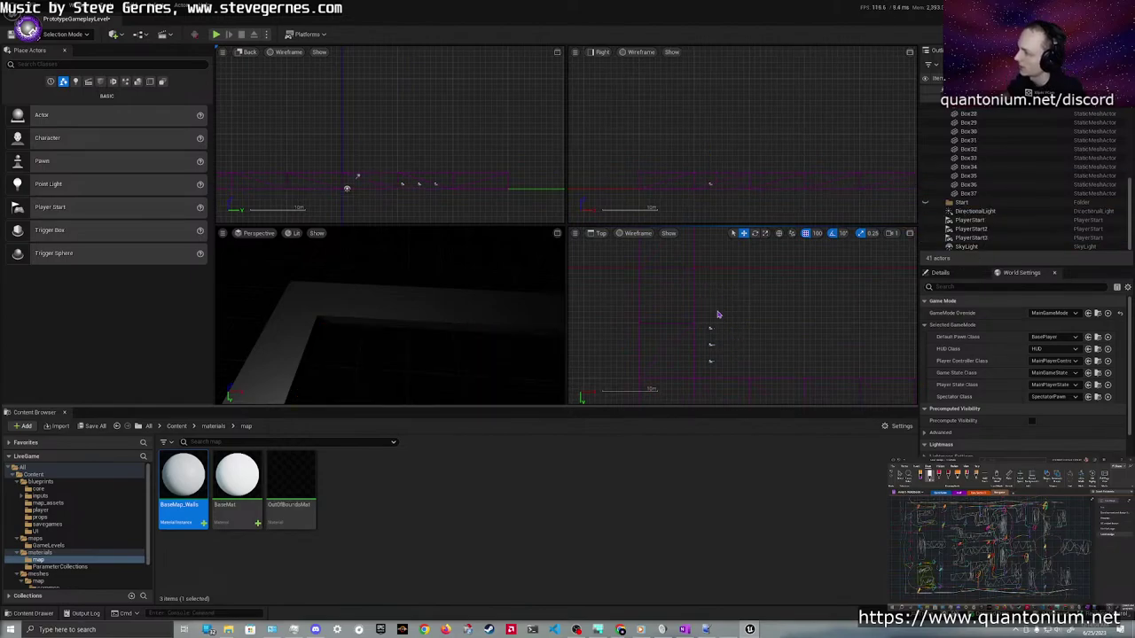
pyautogui.hotkey('ctrl', 'z')
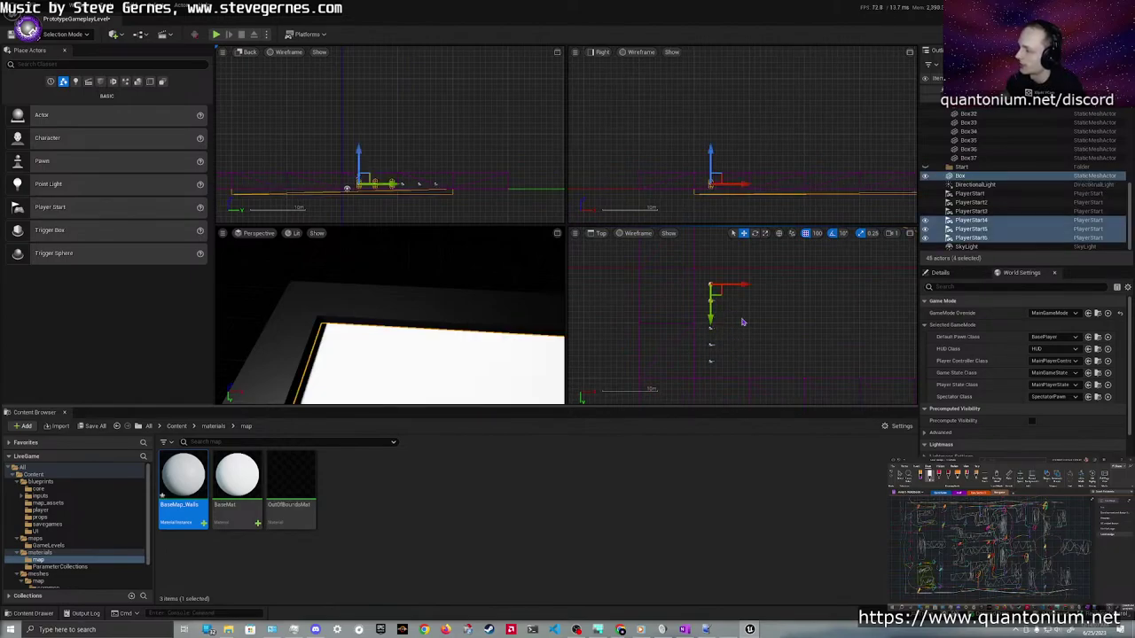
# Delete the three copied Player Starts one by one, leaving the original three
pyautogui.click(711, 317)
pyautogui.press('Delete')
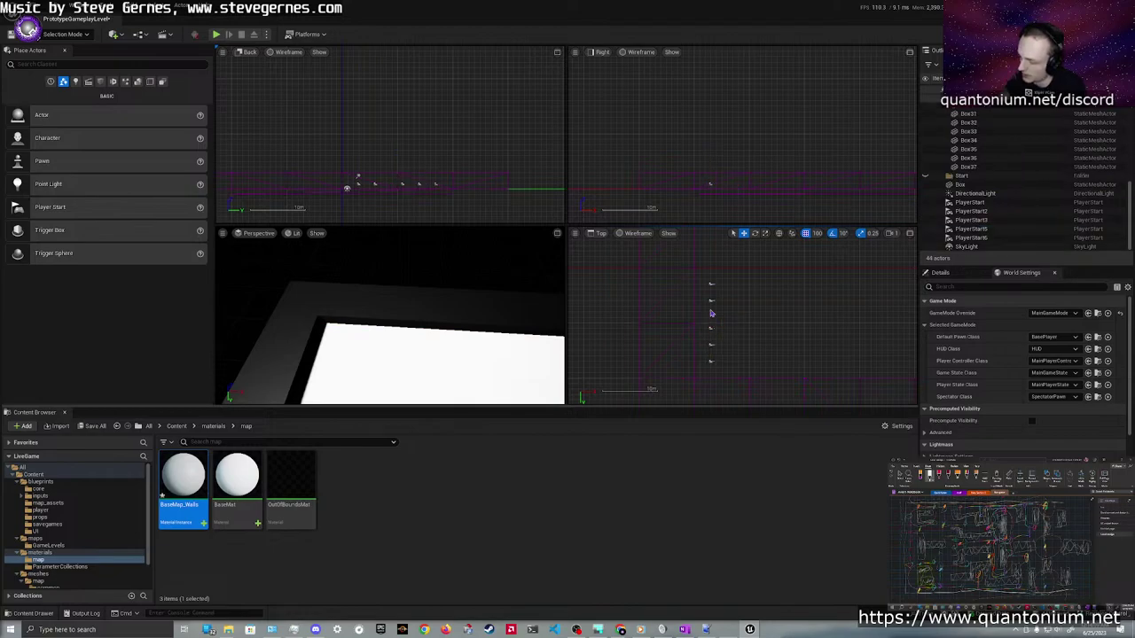
pyautogui.click(711, 285)
pyautogui.press('Delete')
pyautogui.click(713, 287)
pyautogui.press('Delete')
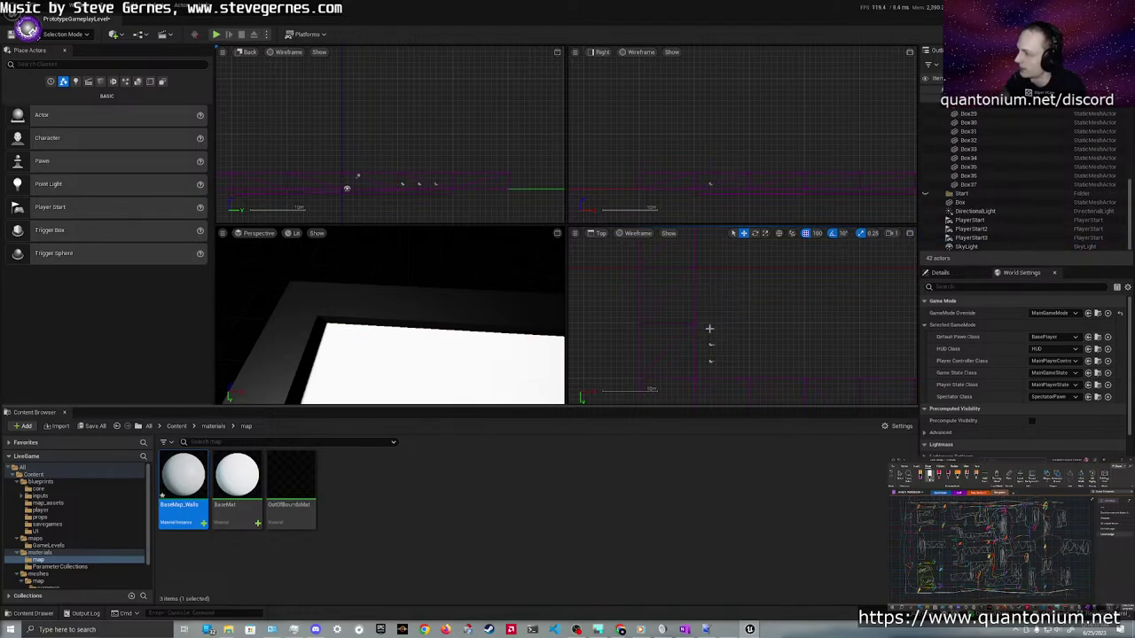
# Spread the three Player Starts farther apart, moving PlayerStart3 up the column and PlayerStart2 midway between the other two
pyautogui.click(711, 344)
pyautogui.moveTo(711, 333); pyautogui.dragTo(712, 304)
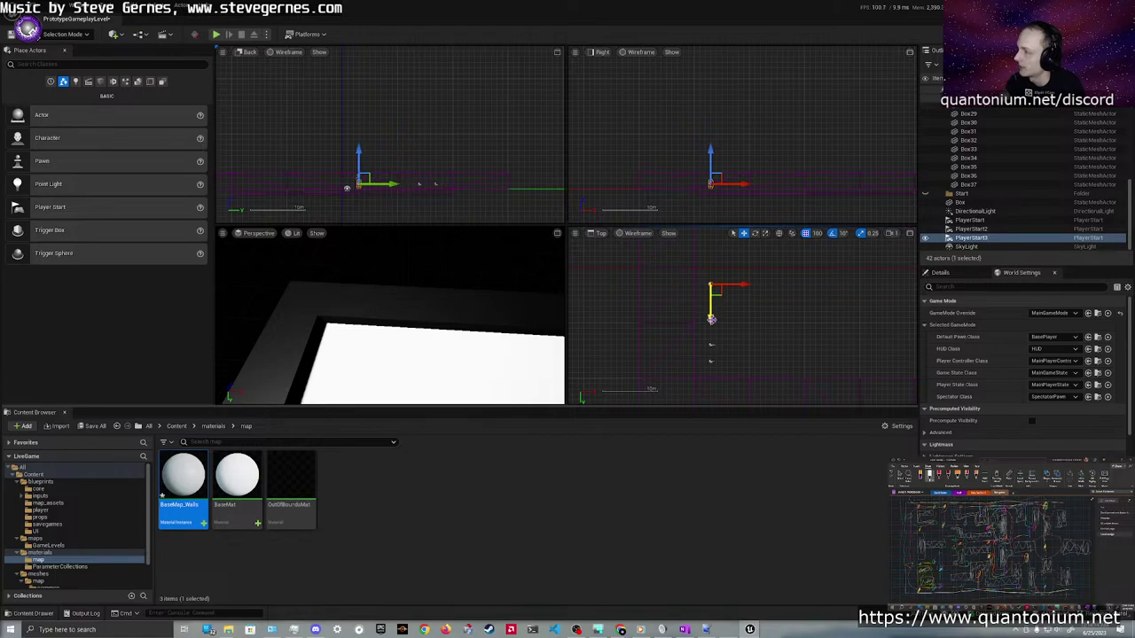
pyautogui.click(712, 349)
pyautogui.moveTo(712, 369)
pyautogui.mouseDown()
pyautogui.moveTo(713, 337)
pyautogui.moveTo(717, 347)
pyautogui.mouseUp()
pyautogui.click(710, 280)
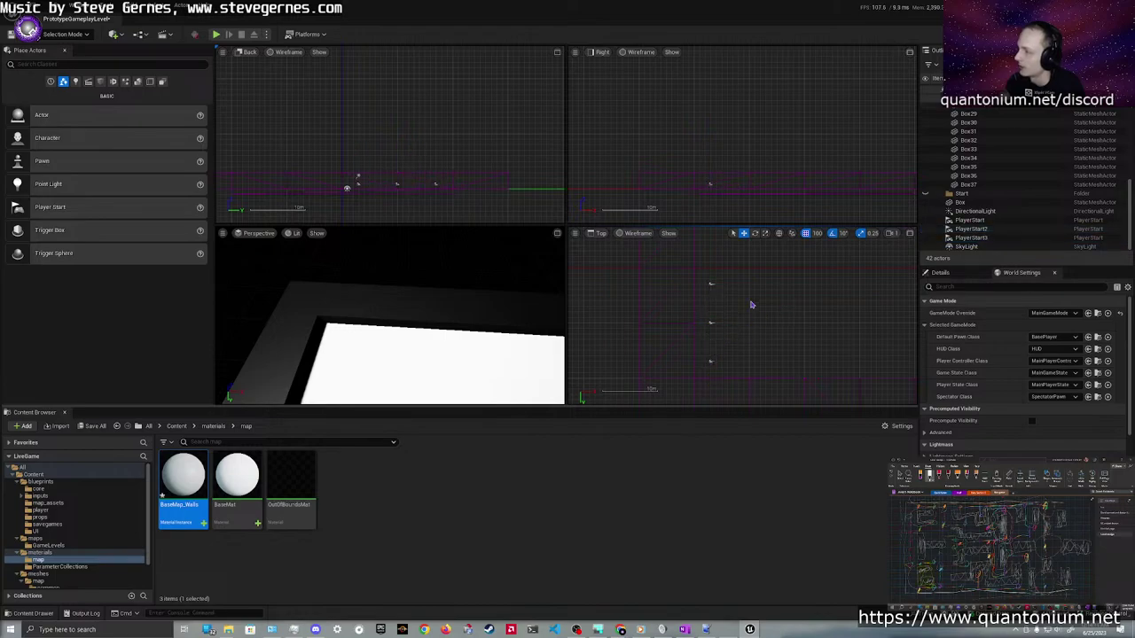
pyautogui.click(711, 284)
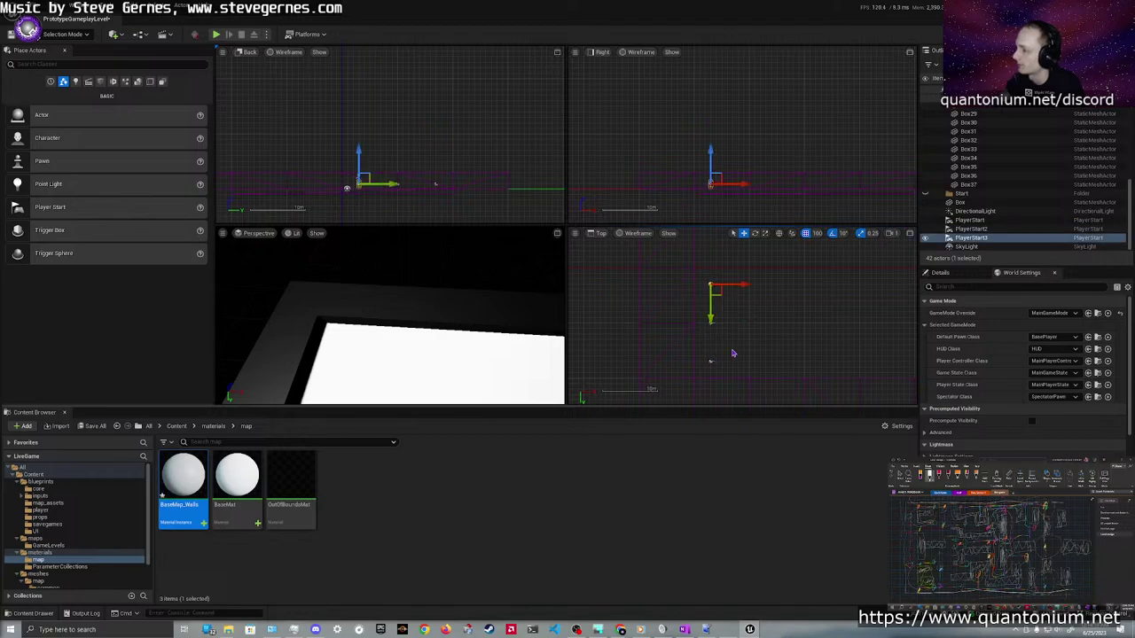
pyautogui.click(732, 354)
# Tighten the column by moving PlayerStart3 and PlayerStart slightly toward the middle one, keeping equal gaps
pyautogui.scroll(3, 727, 354)
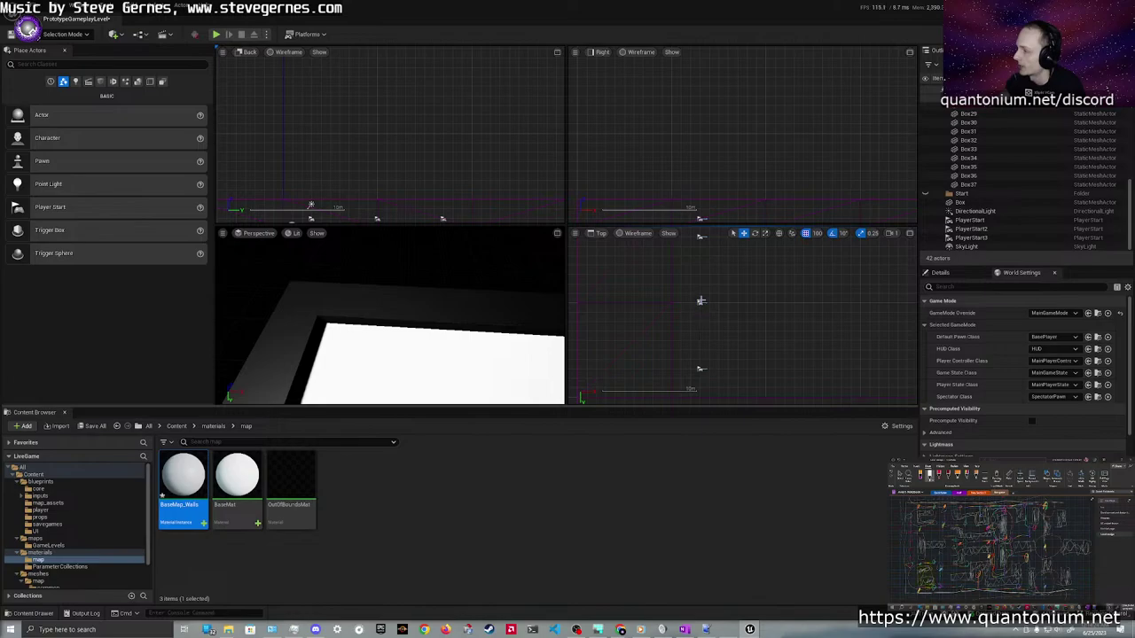
pyautogui.moveTo(714, 286); pyautogui.dragTo(722, 302, button='right')
pyautogui.click(702, 261)
pyautogui.moveTo(703, 279)
pyautogui.mouseDown()
pyautogui.moveTo(703, 345)
pyautogui.moveTo(708, 277)
pyautogui.moveTo(712, 290)
pyautogui.mouseUp()
pyautogui.moveTo(732, 350); pyautogui.dragTo(748, 294, button='right')
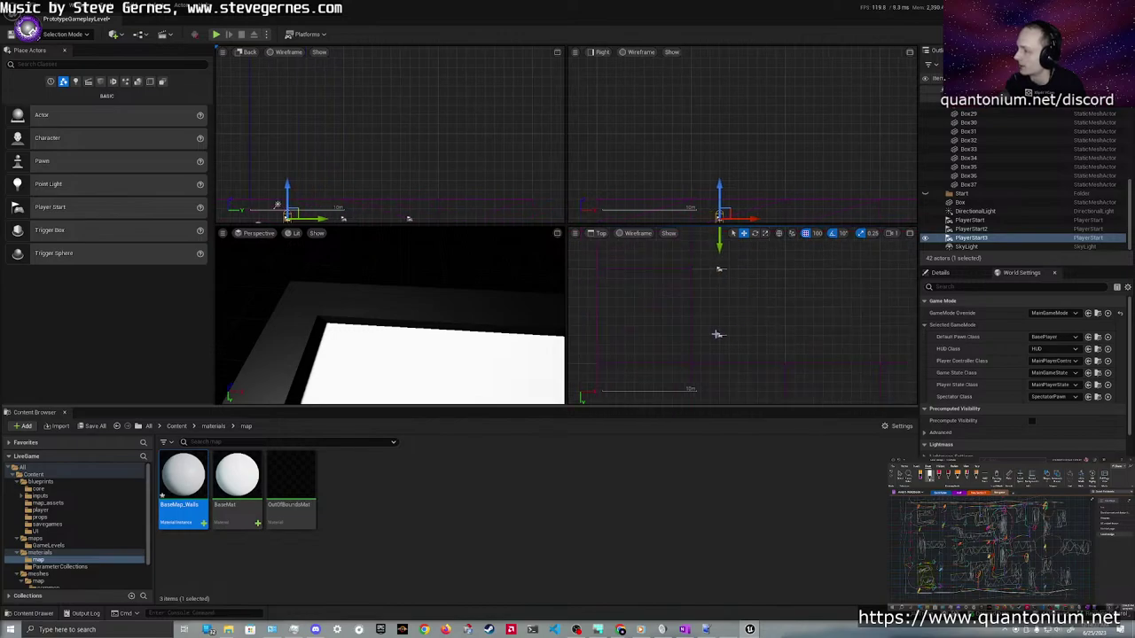
pyautogui.click(716, 334)
pyautogui.moveTo(718, 361); pyautogui.dragTo(721, 348)
pyautogui.moveTo(754, 305); pyautogui.dragTo(738, 358, button='right')
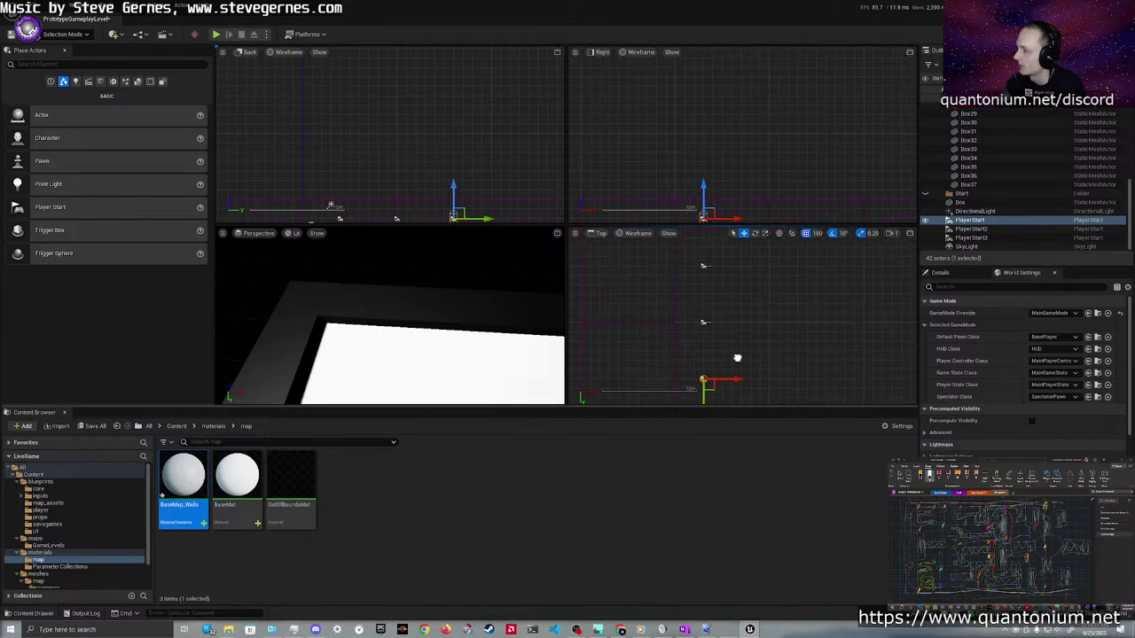
# Select all three Player Starts and duplicate them along the Y axis, continuing the column above at the same spacing
pyautogui.scroll(-3, 735, 353)
pyautogui.keyDown('ctrl'); pyautogui.click(712, 291); pyautogui.keyUp('ctrl')
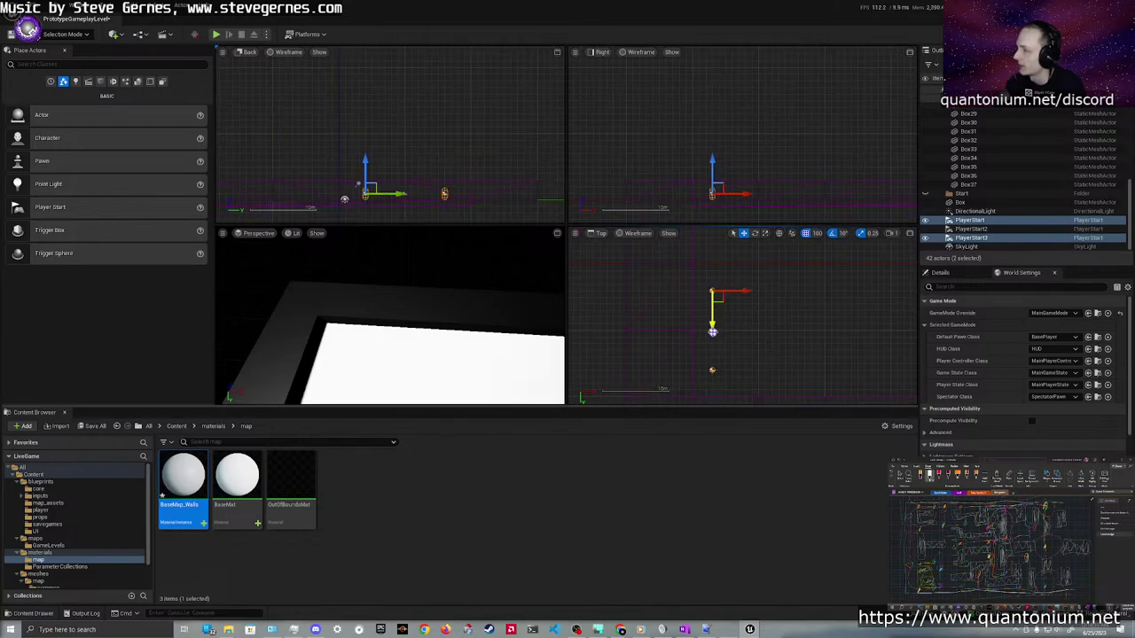
pyautogui.keyDown('ctrl'); pyautogui.click(713, 332); pyautogui.keyUp('ctrl')
pyautogui.moveTo(754, 310); pyautogui.dragTo(762, 330, button='right')
pyautogui.keyDown('alt'); pyautogui.moveTo(720, 377); pyautogui.dragTo(720, 260); pyautogui.keyUp('alt')
pyautogui.moveTo(746, 333); pyautogui.dragTo(764, 390, button='right')
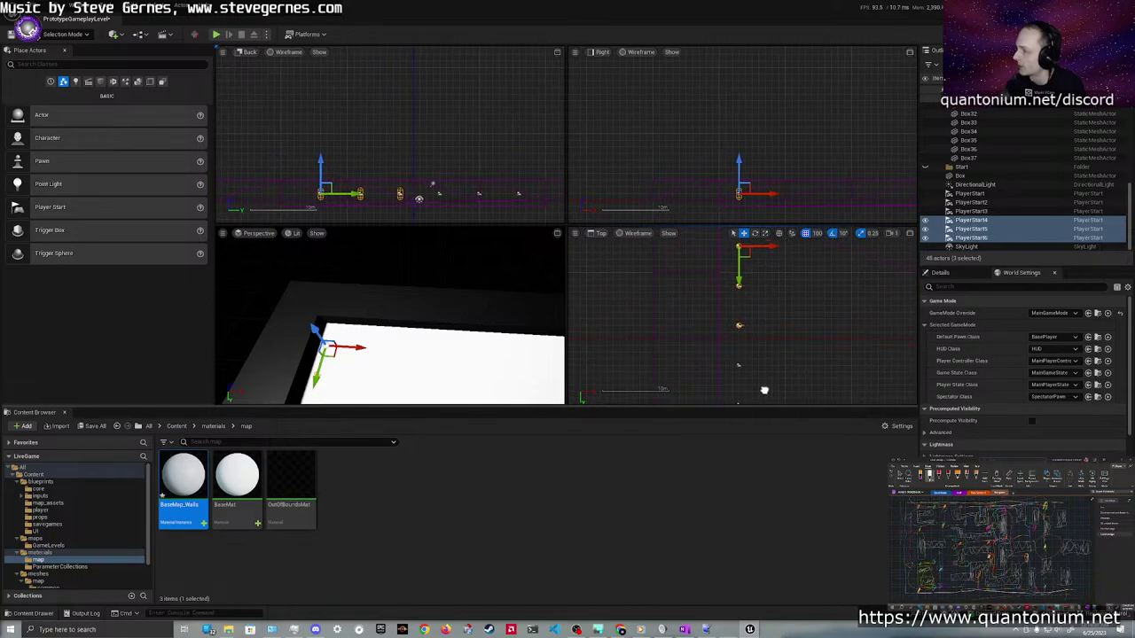
# Move the three copied Player Starts along the Y axis, leaving a wider gap to the original three, and deselect them
pyautogui.scroll(2, 741, 368)
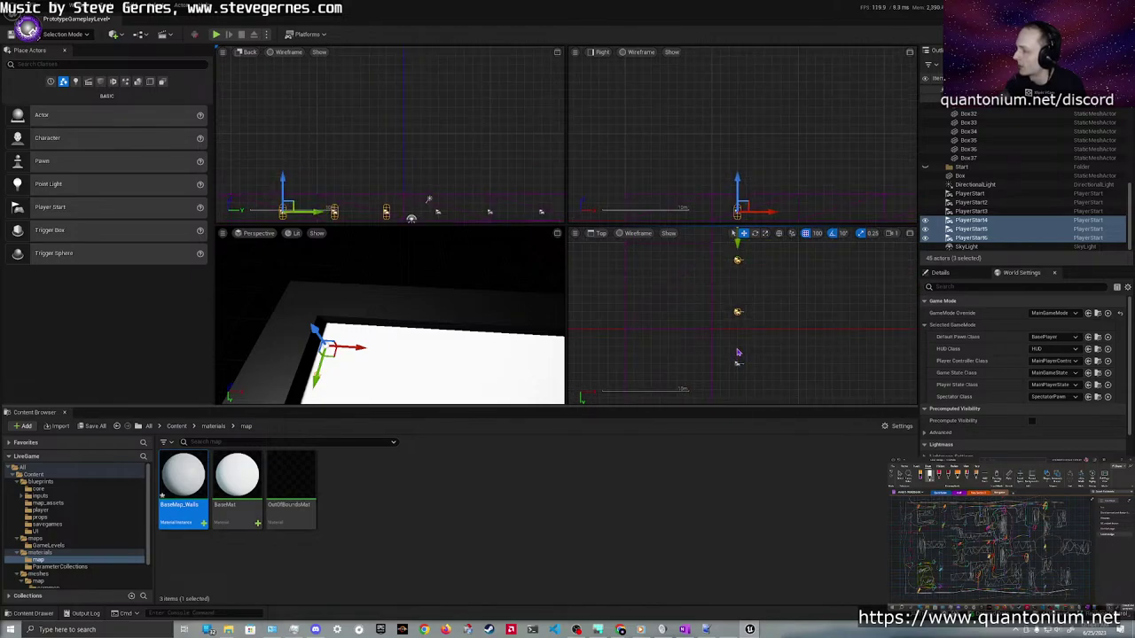
pyautogui.moveTo(740, 332)
pyautogui.mouseDown(button='right')
pyautogui.moveTo(768, 390)
pyautogui.moveTo(760, 332)
pyautogui.mouseUp(button='right')
pyautogui.scroll(-1, 768, 376)
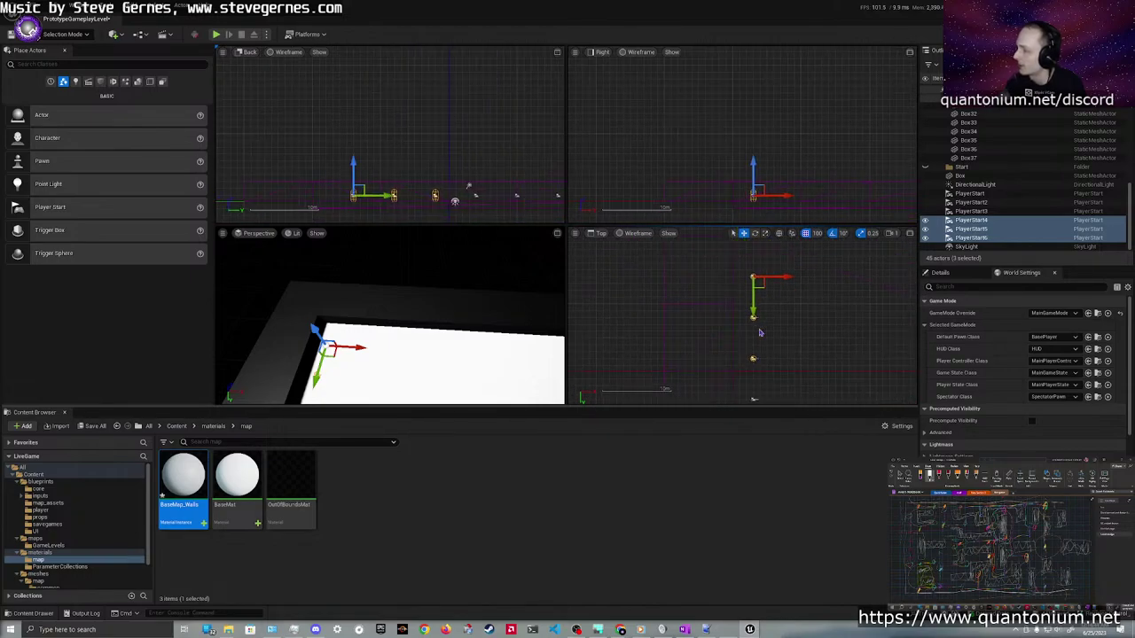
pyautogui.moveTo(755, 317); pyautogui.dragTo(753, 294)
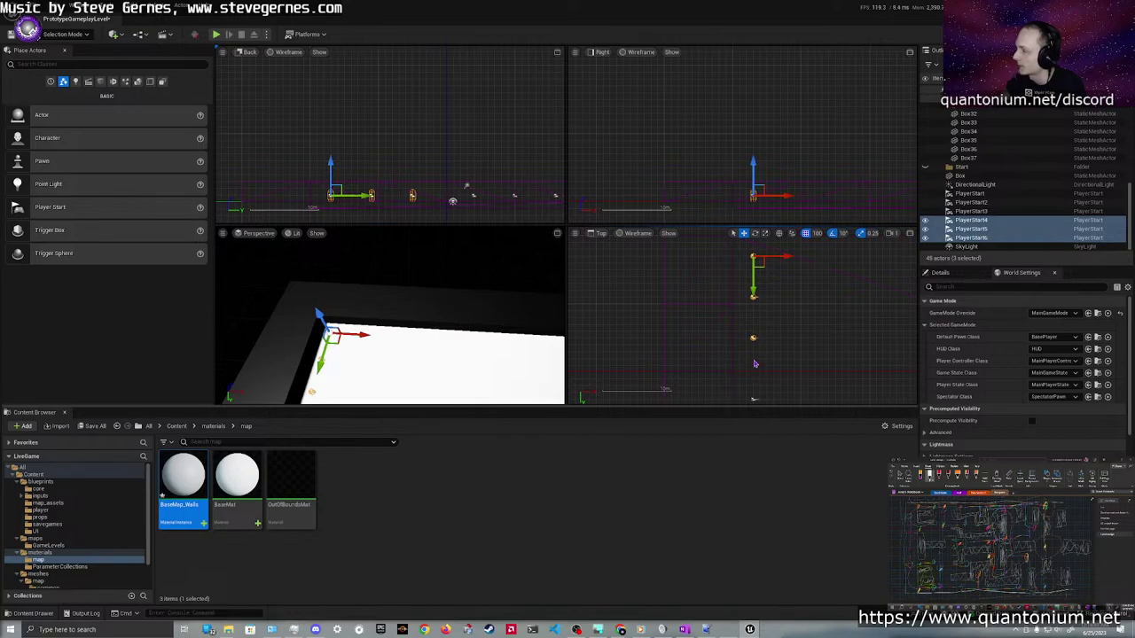
pyautogui.moveTo(753, 296); pyautogui.dragTo(753, 304)
pyautogui.click(797, 311)
# Switch the level editor from Selection to Modeling mode
pyautogui.scroll(-8, 790, 327)
pyautogui.moveTo(791, 327); pyautogui.dragTo(688, 312, button='right')
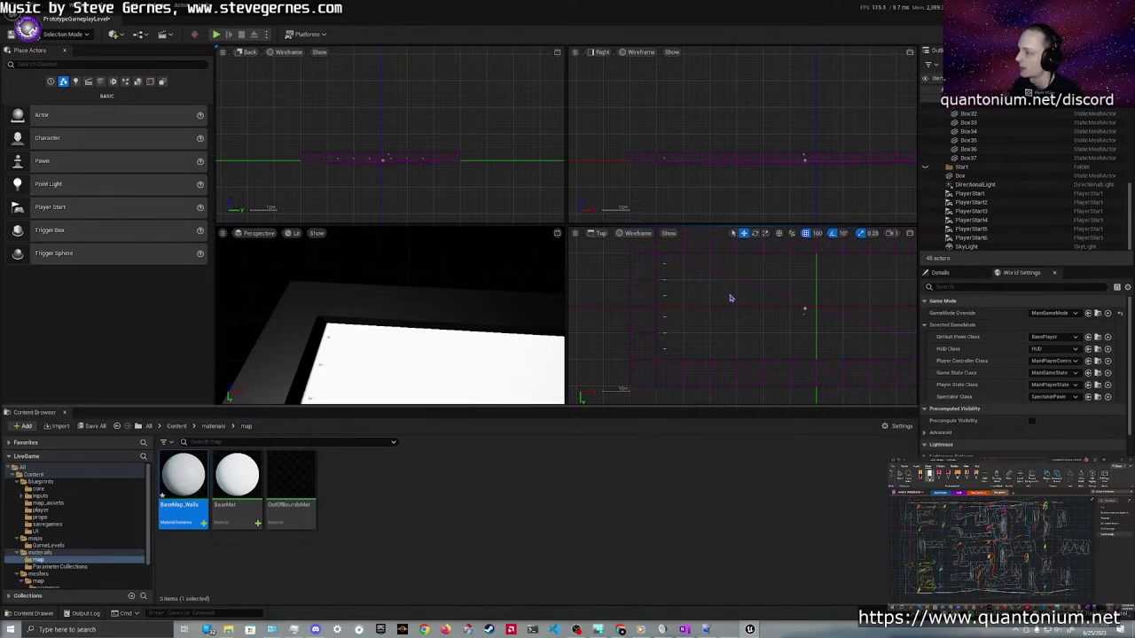
pyautogui.moveTo(826, 296); pyautogui.dragTo(786, 305, button='right')
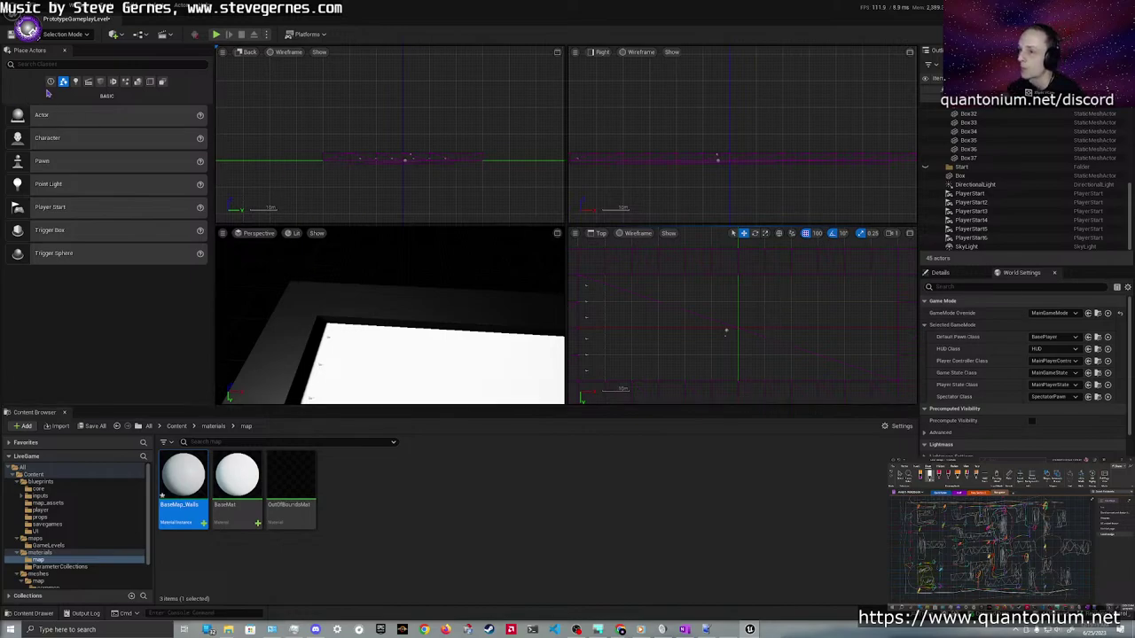
pyautogui.click(81, 35)
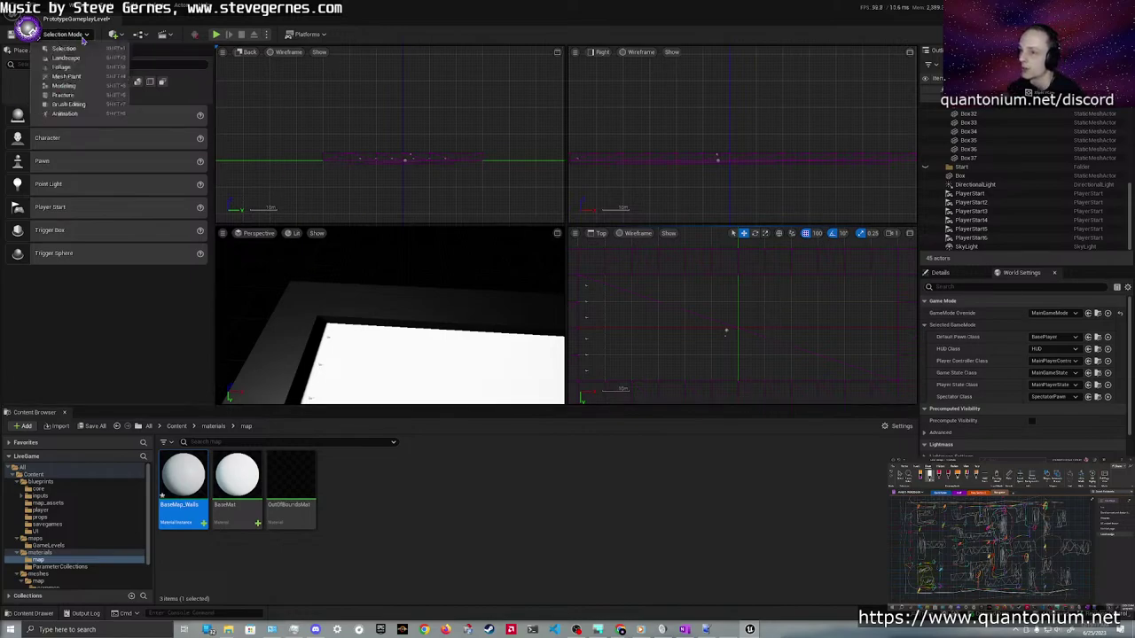
pyautogui.click(64, 85)
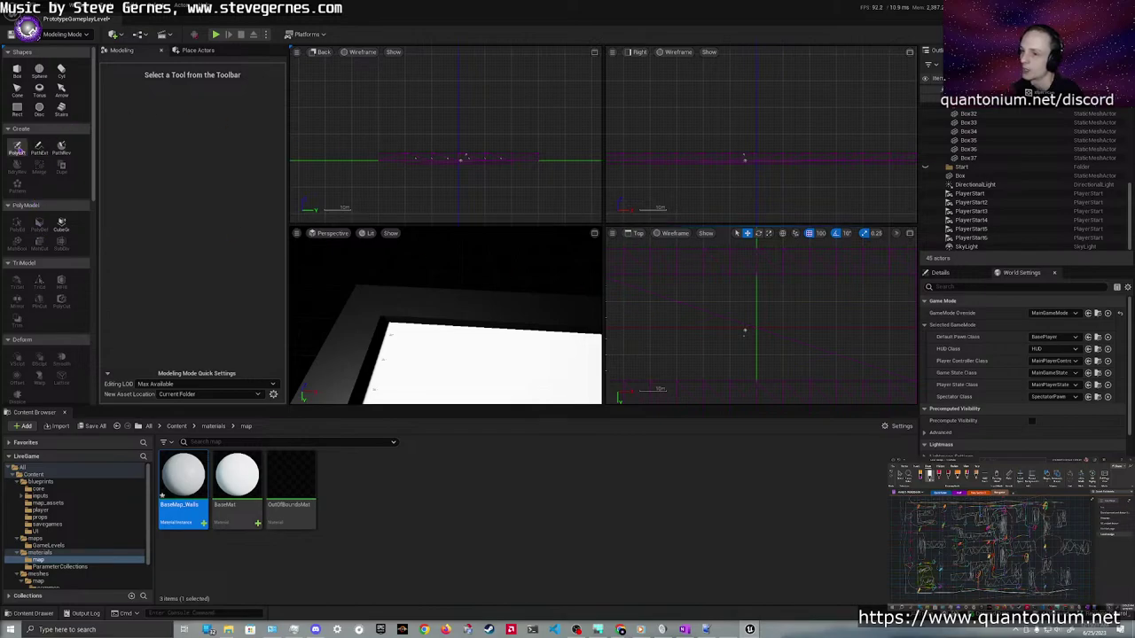
pyautogui.click(17, 147)
pyautogui.moveTo(629, 288); pyautogui.dragTo(736, 320, button='right')
pyautogui.scroll(9, 714, 294)
pyautogui.scroll(2, 736, 319)
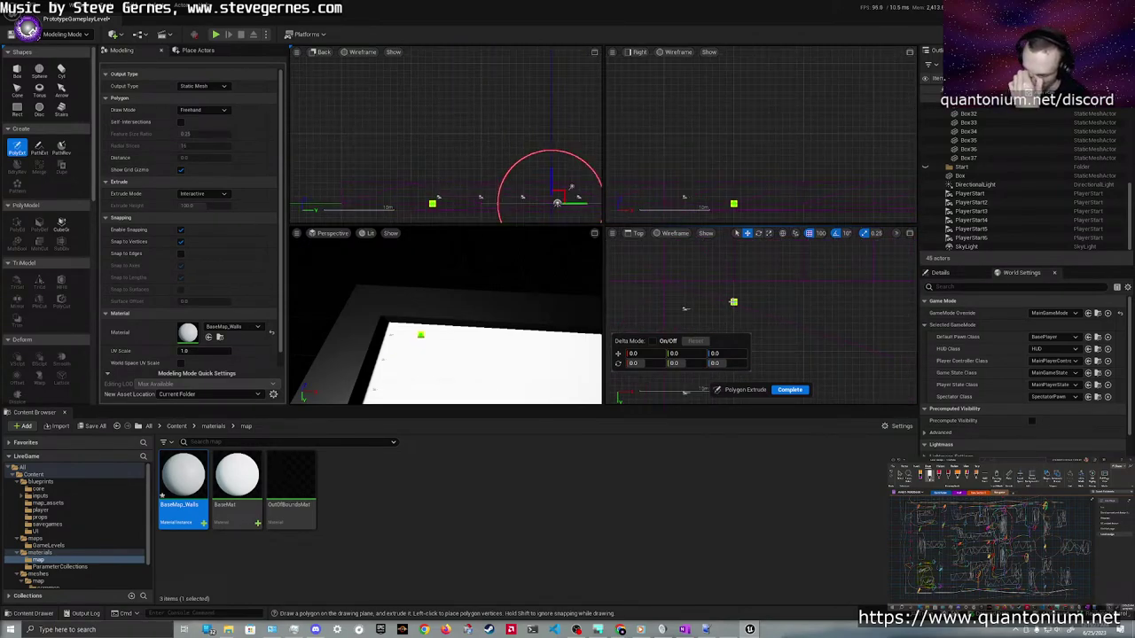
pyautogui.moveTo(733, 302)
pyautogui.mouseDown(button='right')
pyautogui.moveTo(788, 251)
pyautogui.moveTo(836, 239)
pyautogui.moveTo(781, 308)
pyautogui.moveTo(739, 317)
pyautogui.mouseUp(button='right')
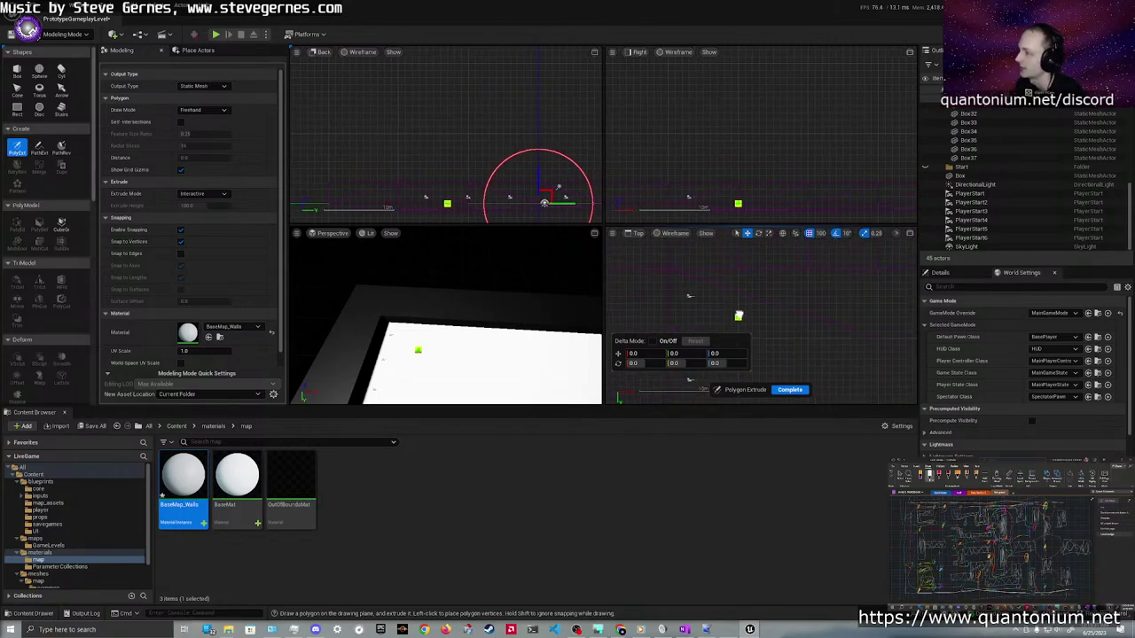
pyautogui.scroll(2, 718, 297)
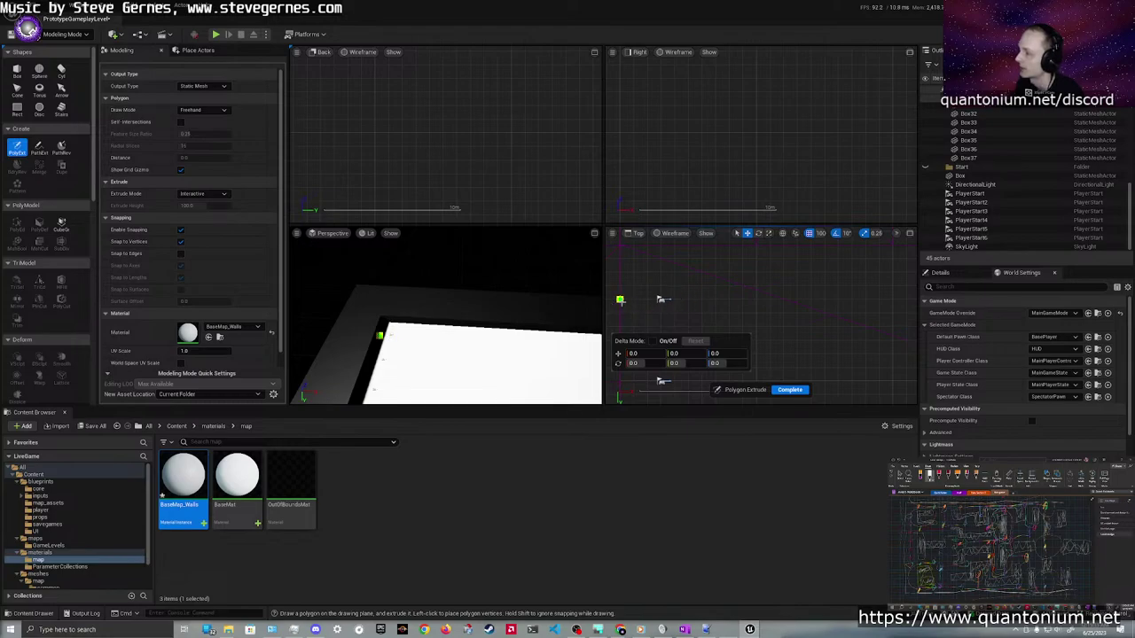
pyautogui.click(704, 305)
pyautogui.moveTo(717, 337); pyautogui.dragTo(717, 304, button='right')
pyautogui.scroll(-3, 717, 302)
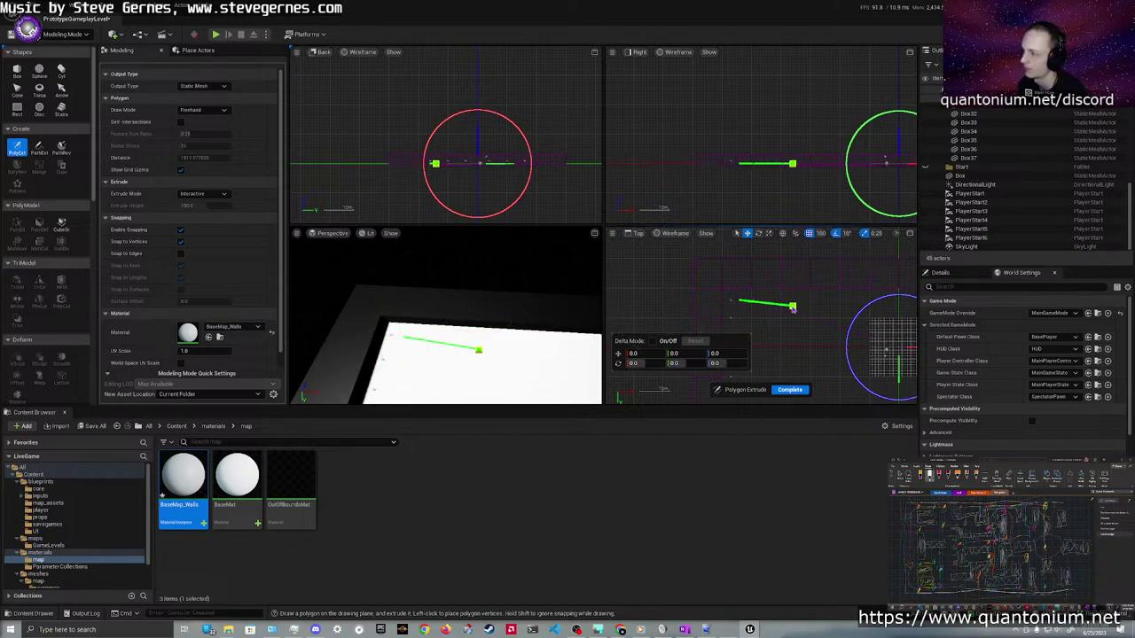
pyautogui.press('Escape')
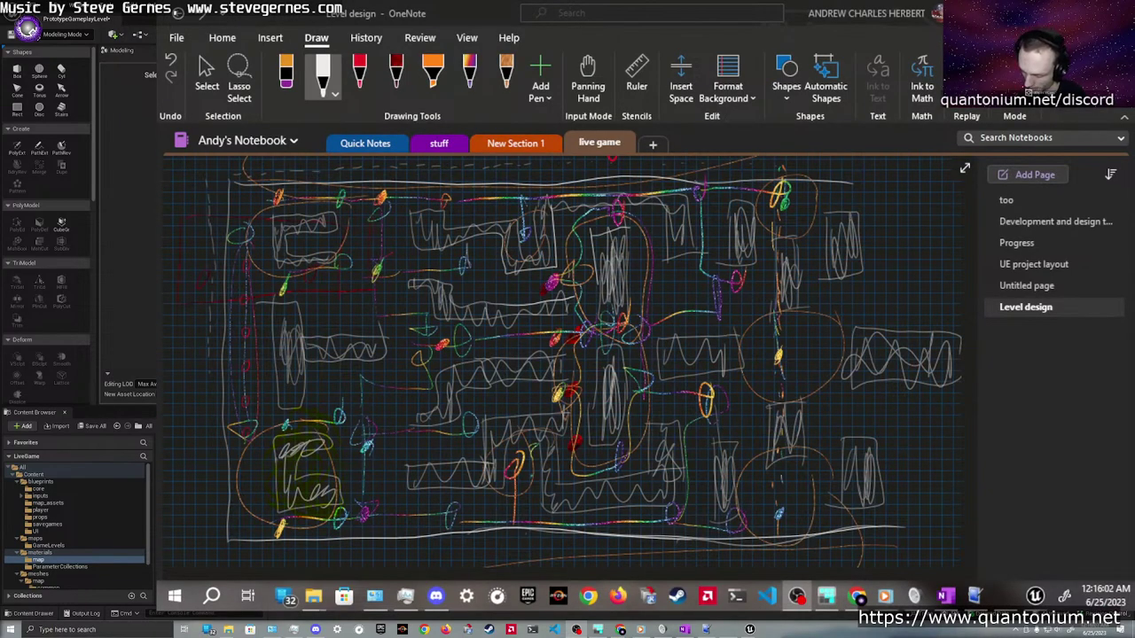
# Switch to the OneNote level design page and recolor the copper-textured pen with the dark teal texture
pyautogui.click(506, 80)
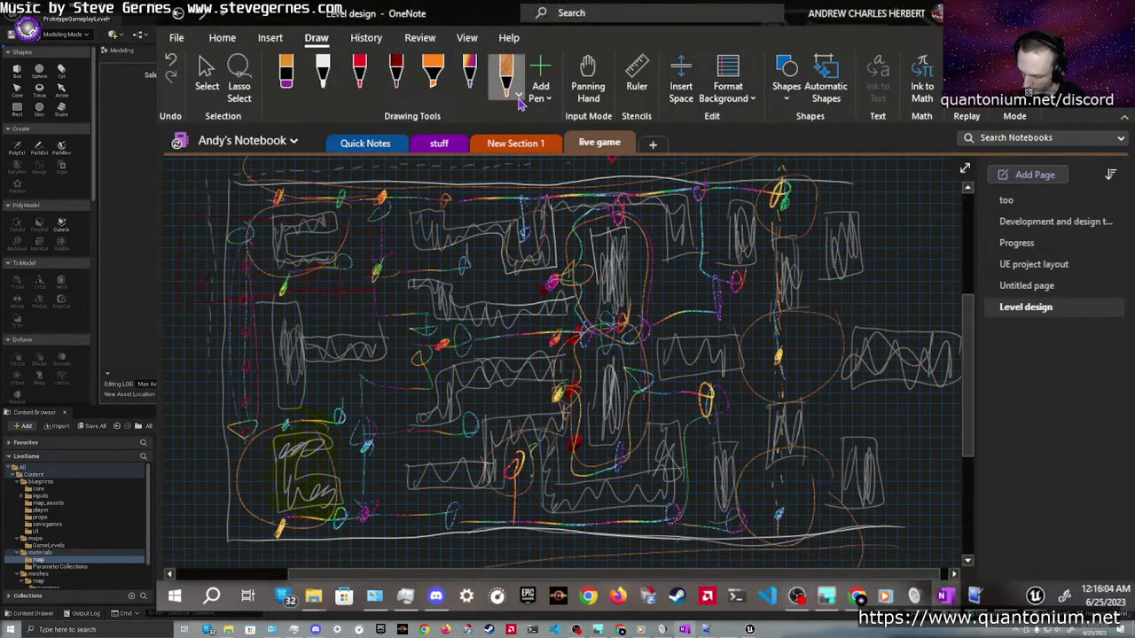
pyautogui.click(519, 95)
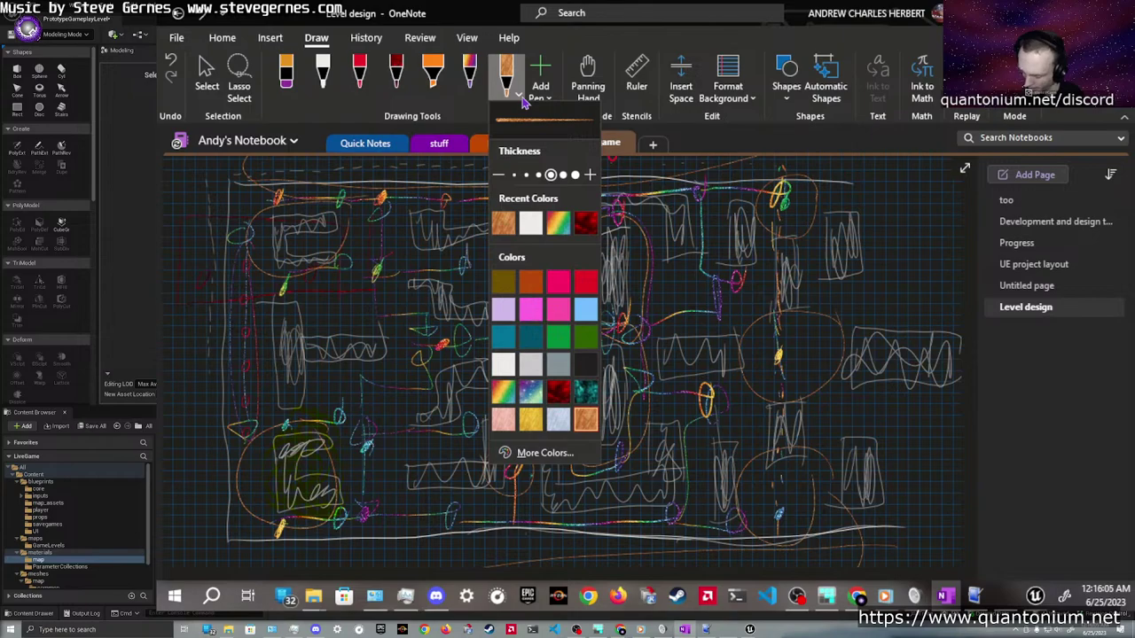
pyautogui.click(585, 391)
pyautogui.click(519, 92)
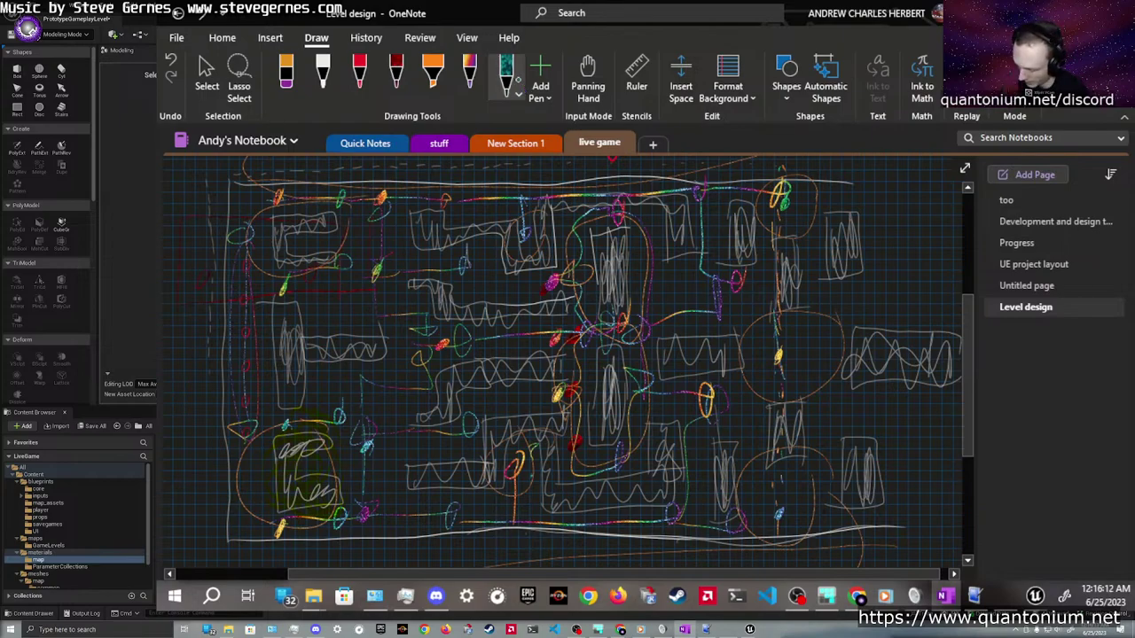
# Draw five thick vertical teal bands across the full height of the level sketch, dividing the map into sections from start to end
pyautogui.moveTo(775, 158)
pyautogui.mouseDown()
pyautogui.moveTo(775, 550)
pyautogui.moveTo(774, 156)
pyautogui.moveTo(764, 201)
pyautogui.moveTo(774, 559)
pyautogui.mouseUp()
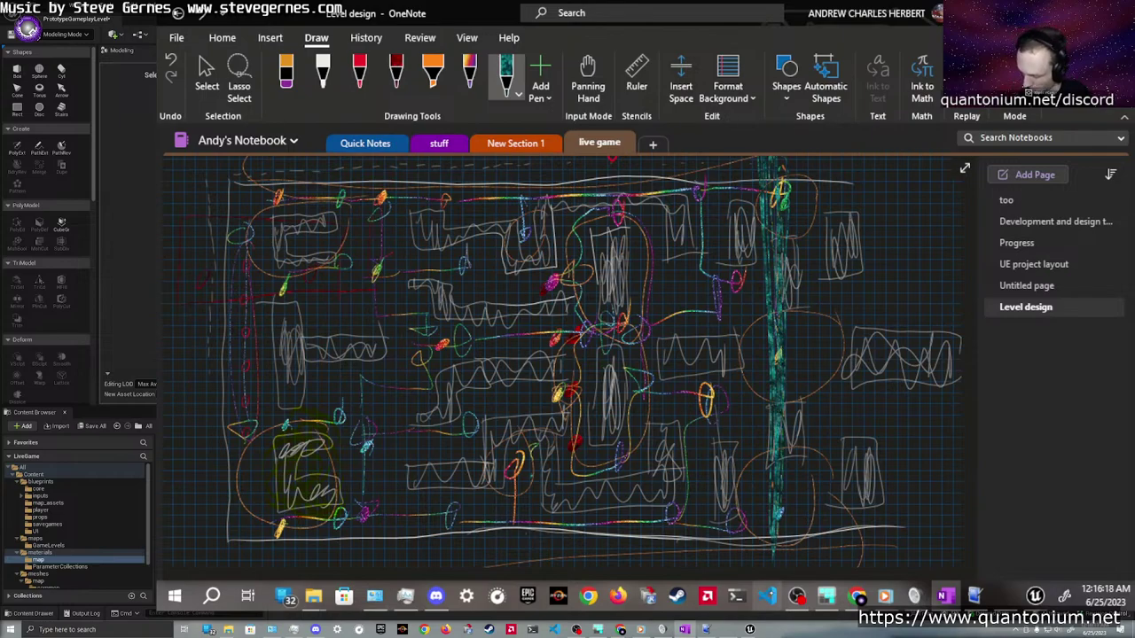
pyautogui.moveTo(514, 162)
pyautogui.mouseDown()
pyautogui.moveTo(514, 535)
pyautogui.moveTo(504, 266)
pyautogui.mouseUp()
pyautogui.moveTo(513, 443)
pyautogui.mouseDown()
pyautogui.moveTo(504, 562)
pyautogui.moveTo(507, 158)
pyautogui.mouseUp()
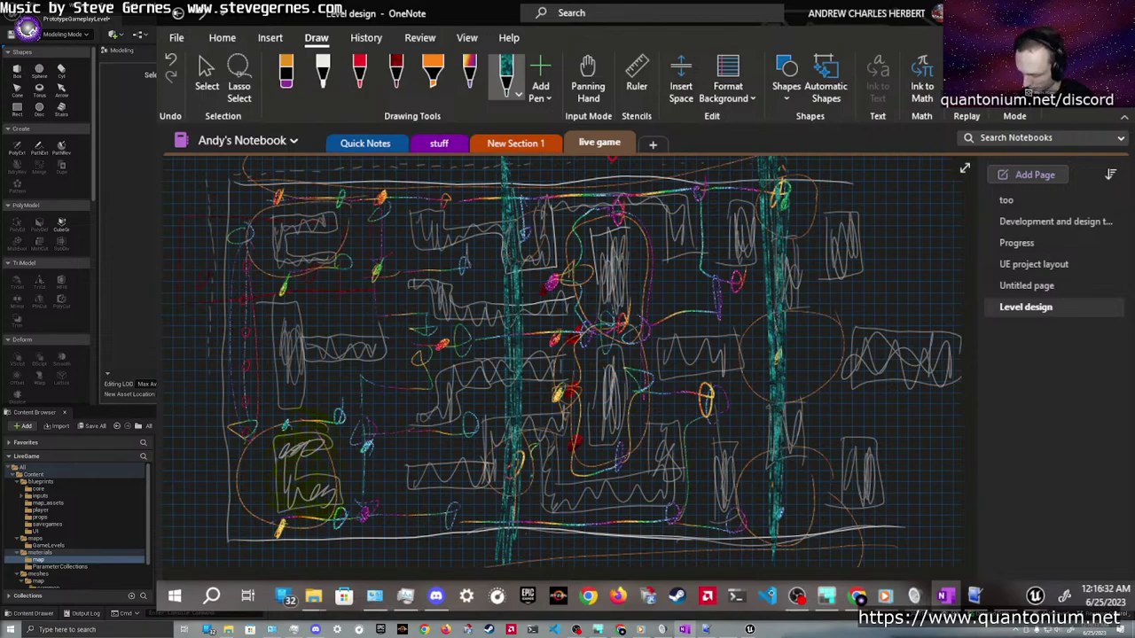
pyautogui.moveTo(569, 326); pyautogui.dragTo(564, 559)
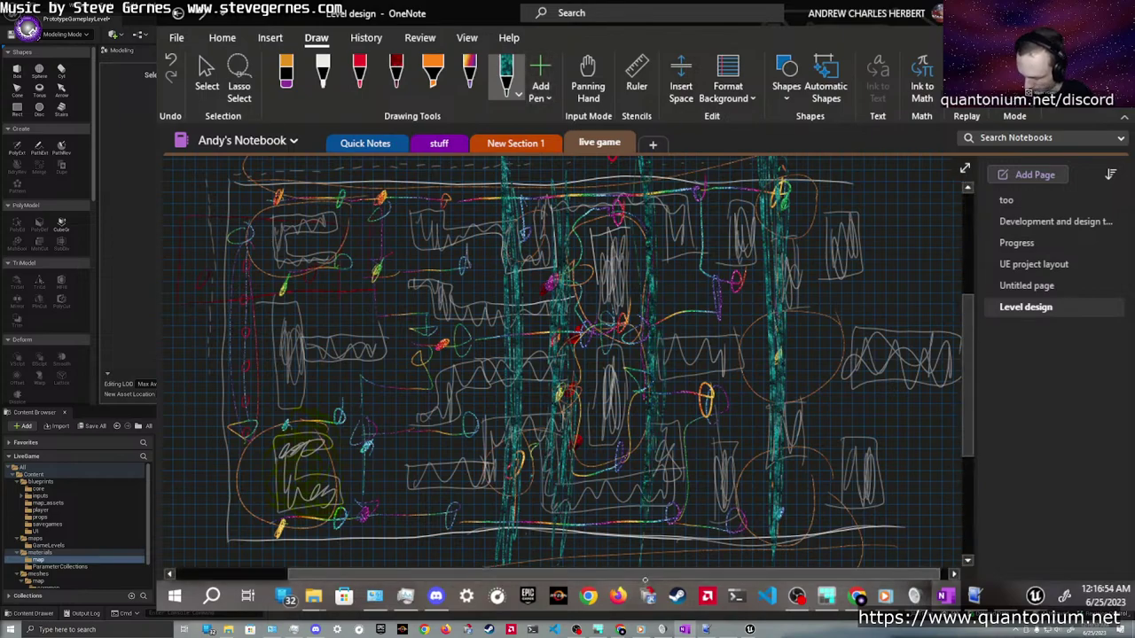
pyautogui.moveTo(379, 270)
pyautogui.mouseDown()
pyautogui.moveTo(357, 554)
pyautogui.moveTo(381, 177)
pyautogui.mouseUp()
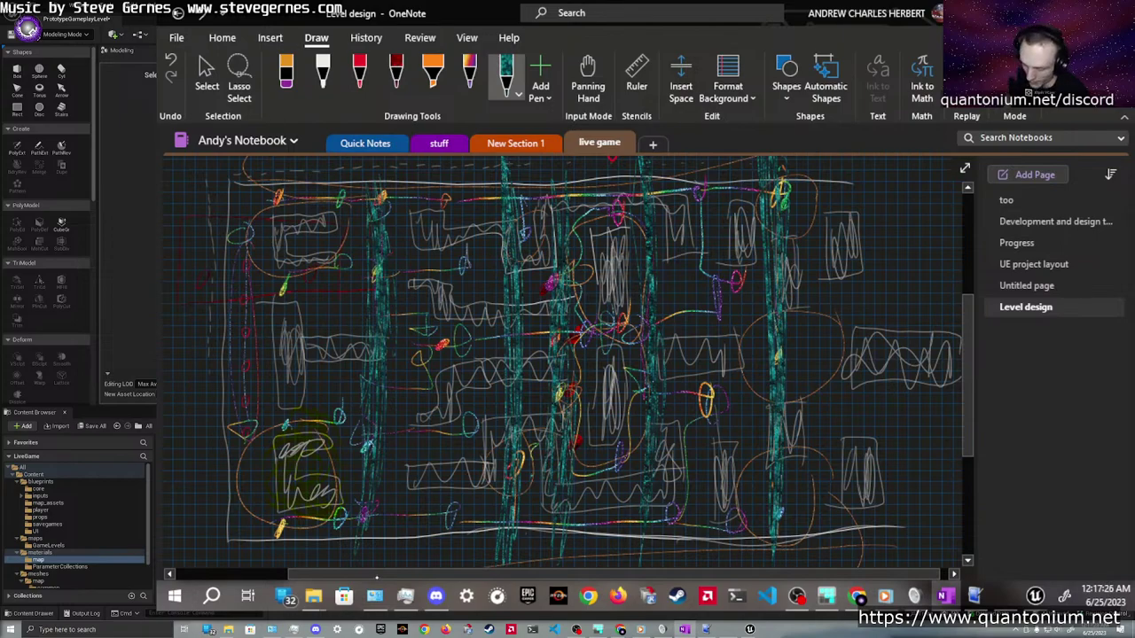
# Erase only the teal band just before the central obstacles, keeping the other bands and the orange path loops, and put the pen away
pyautogui.click(512, 372)
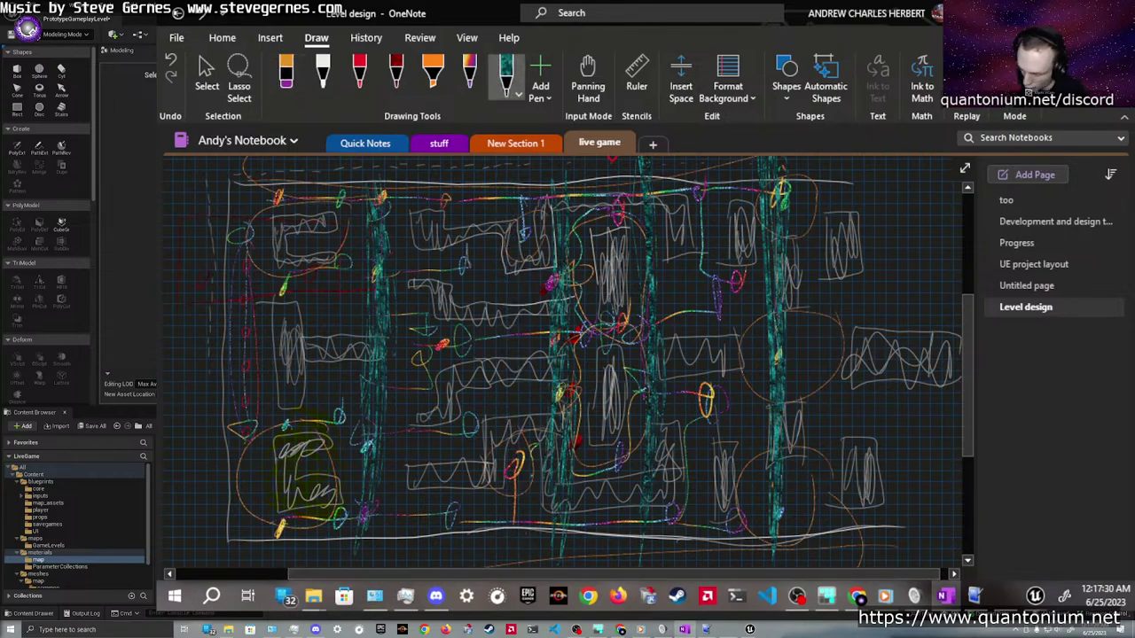
pyautogui.hotkey('ctrl', 'y')
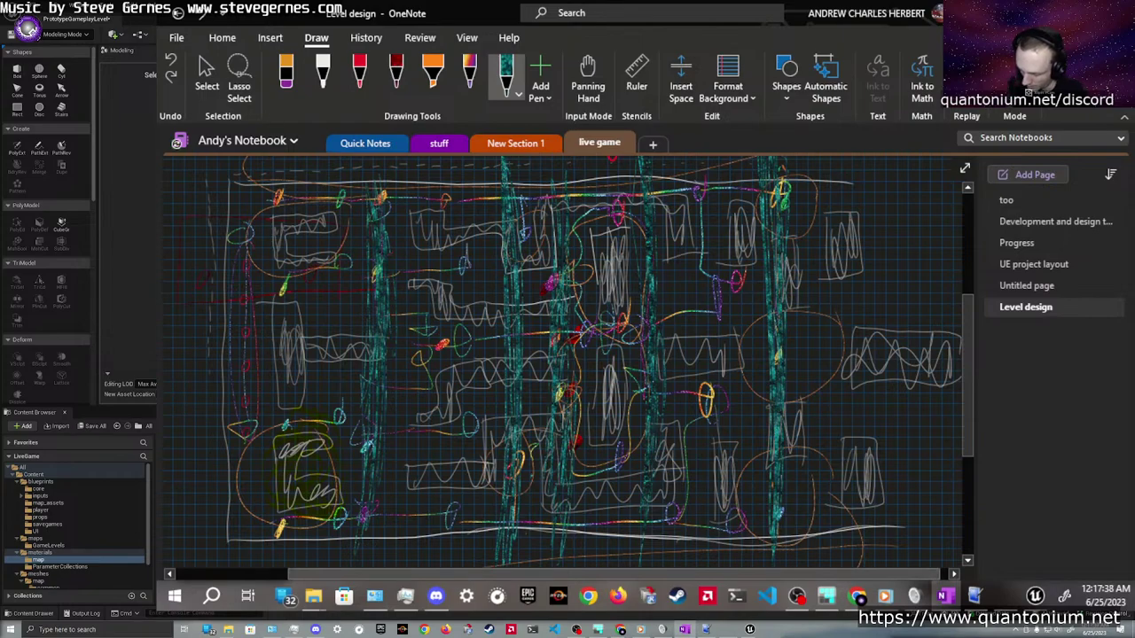
pyautogui.hotkey('ctrl', 'z')
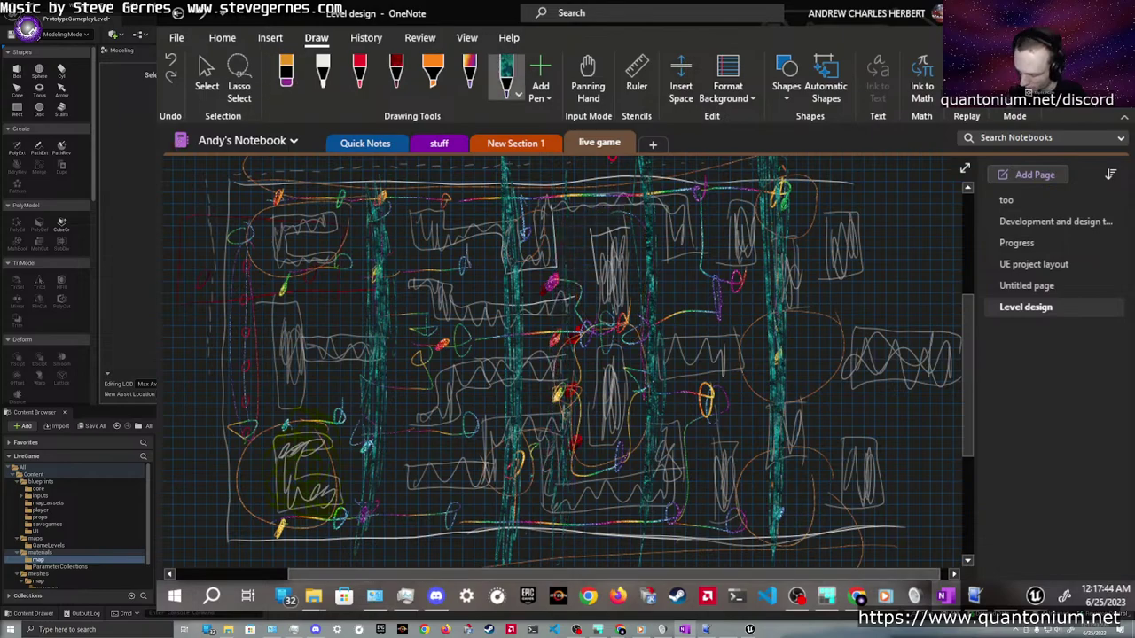
pyautogui.hotkey('ctrl', 'z')
pyautogui.hotkey('ctrl', 'z')
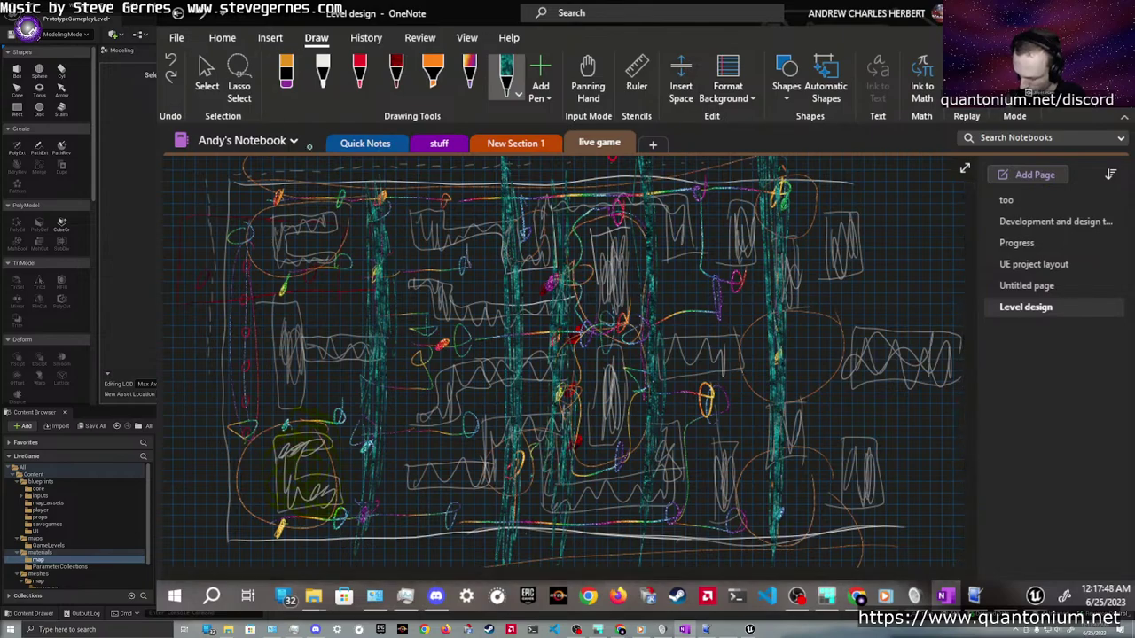
pyautogui.hotkey('ctrl', 'y')
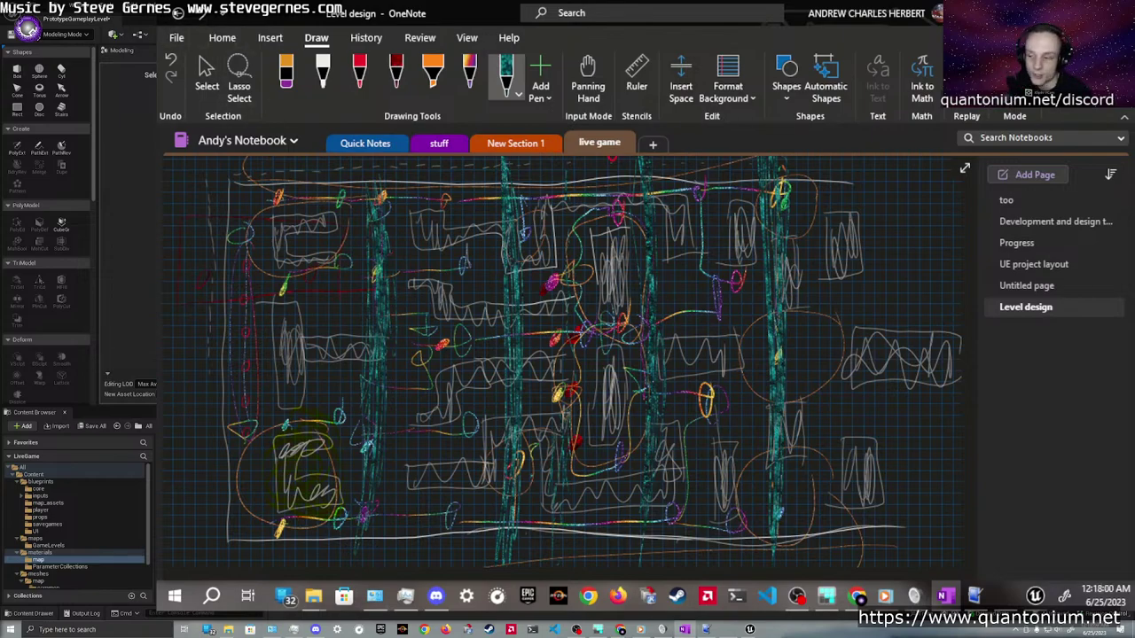
pyautogui.press('Escape')
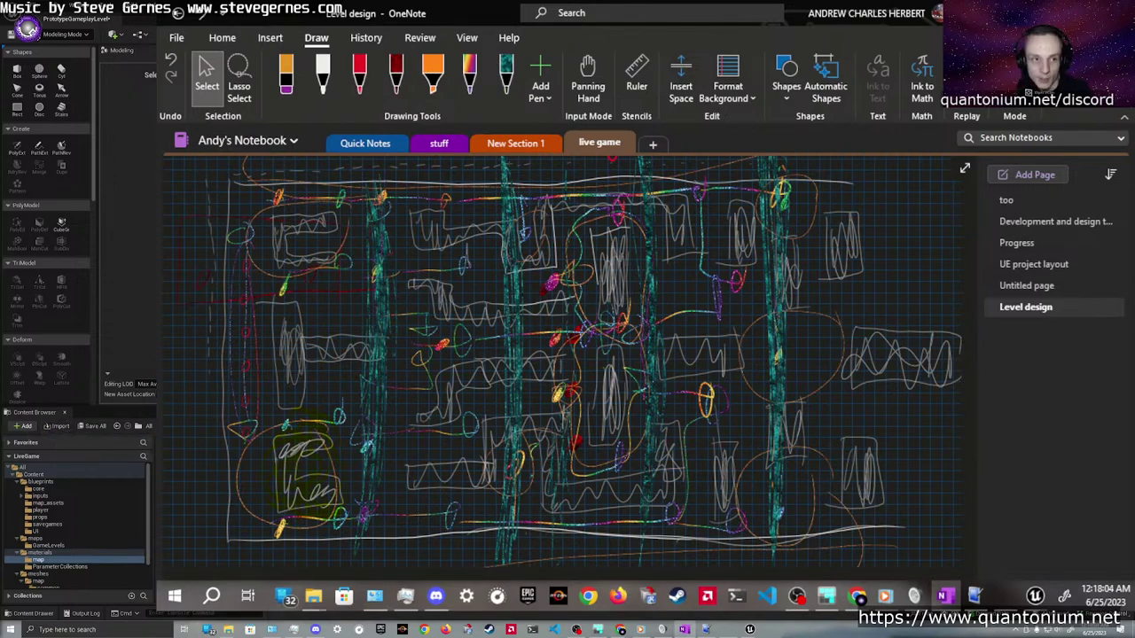
# Switch back to Unreal Editor and examine the boxes of the upper wall one by one in the top view, ending with nothing selected
pyautogui.hotkey('alt', 'Tab')
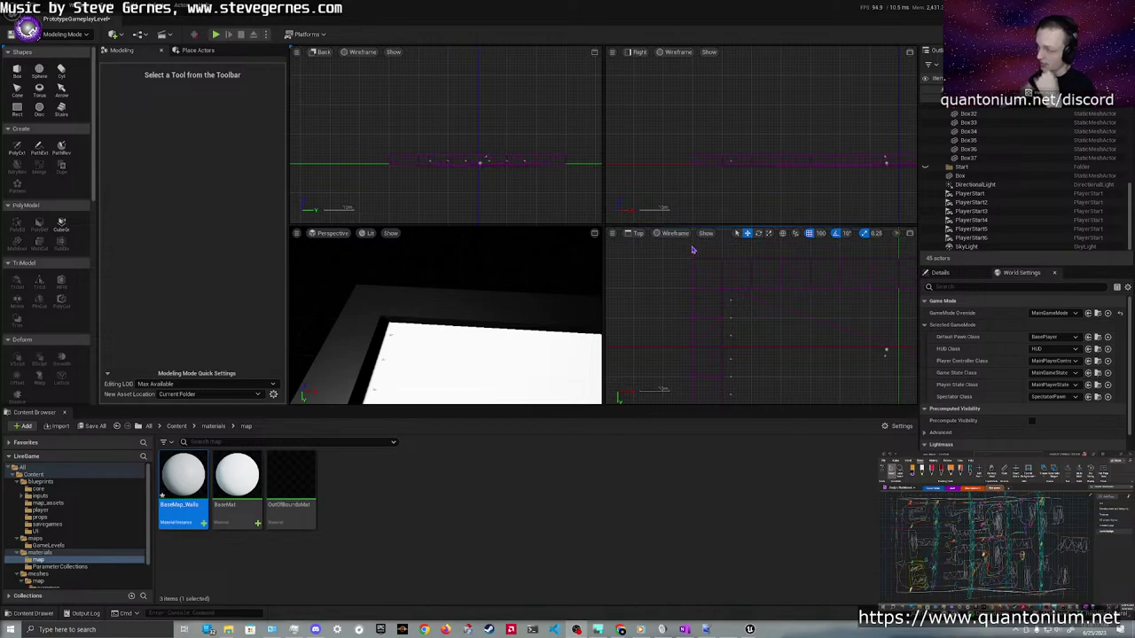
pyautogui.click(737, 276)
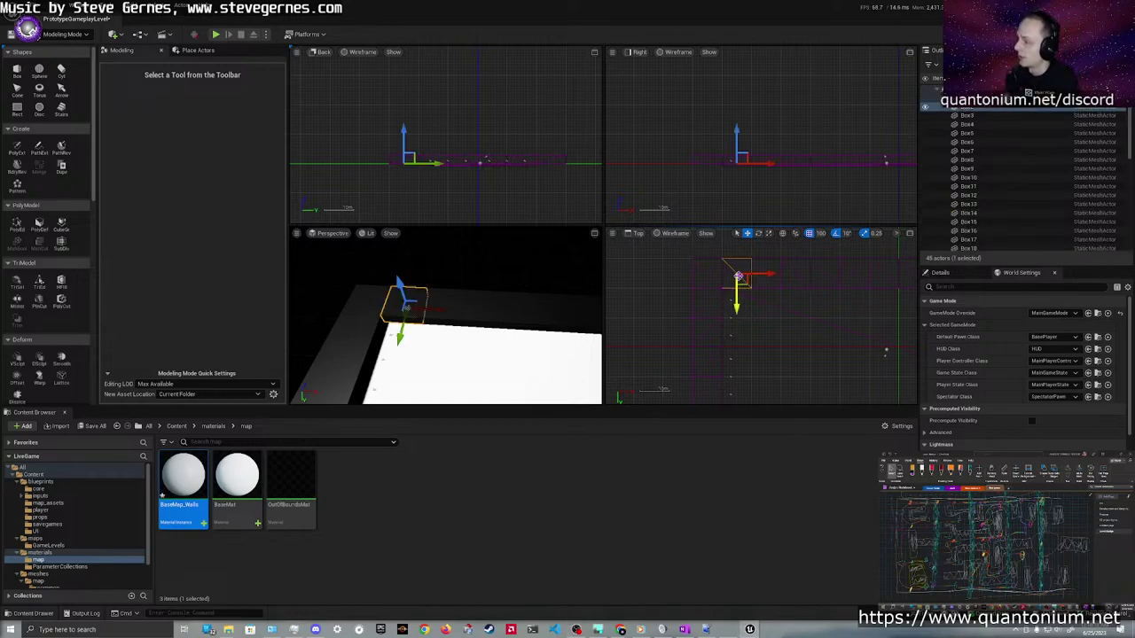
pyautogui.click(778, 284)
pyautogui.click(809, 285)
pyautogui.click(841, 288)
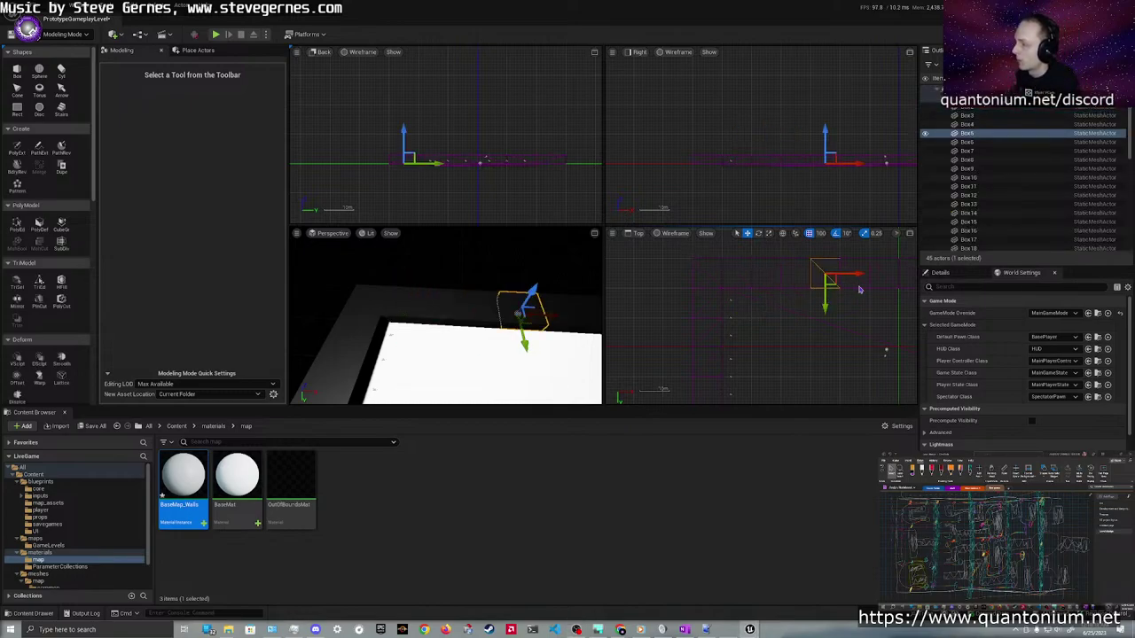
pyautogui.click(866, 289)
pyautogui.click(879, 287)
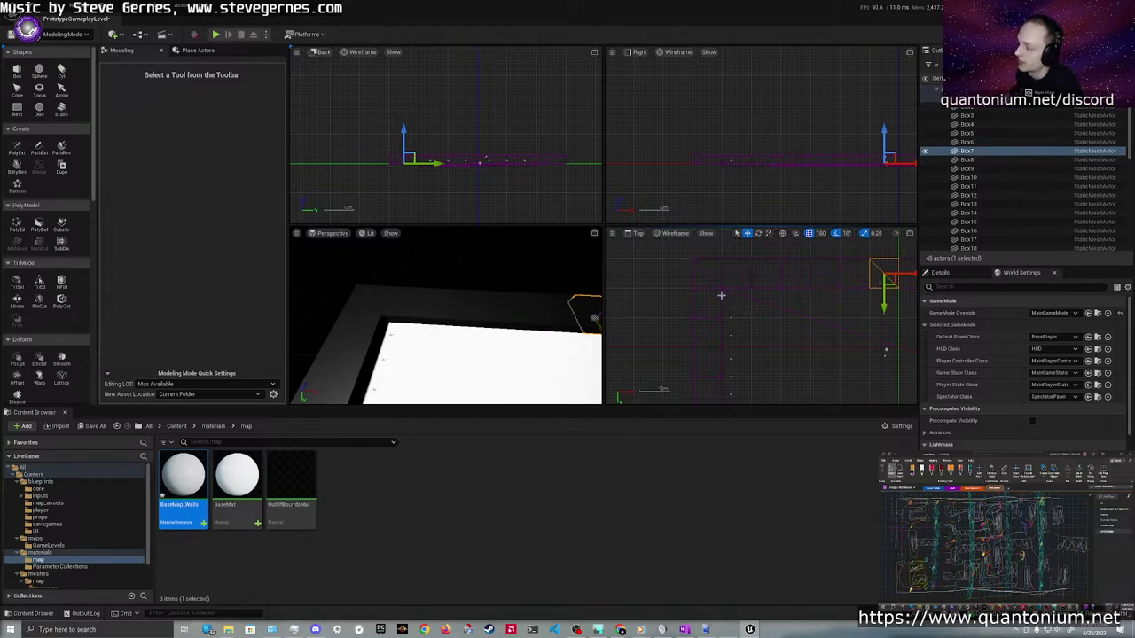
pyautogui.click(782, 317)
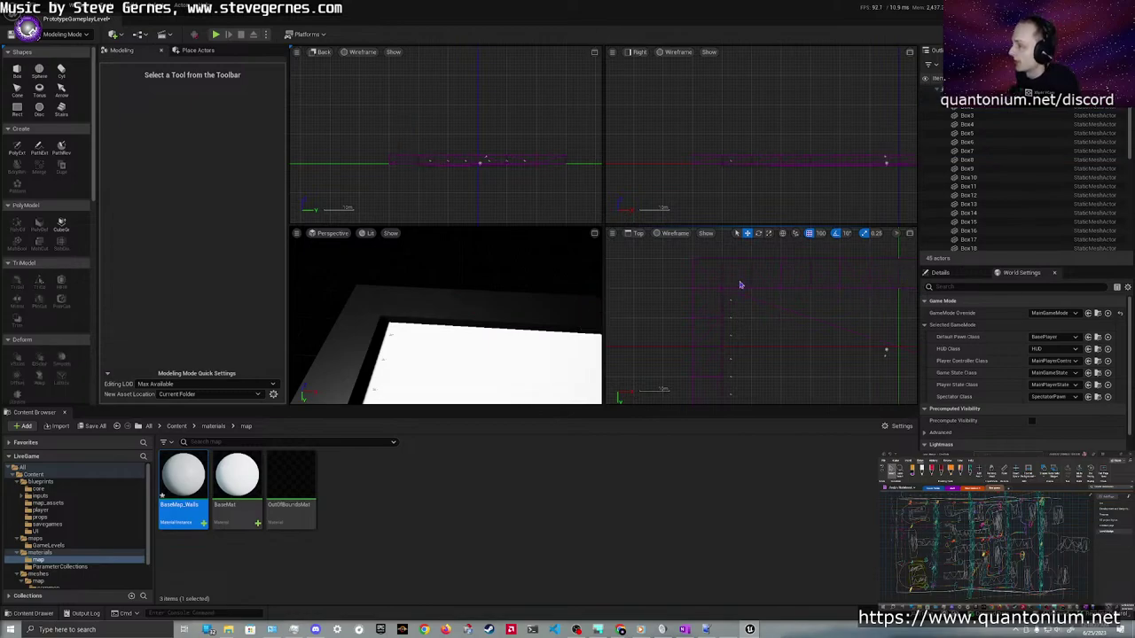
pyautogui.click(888, 280)
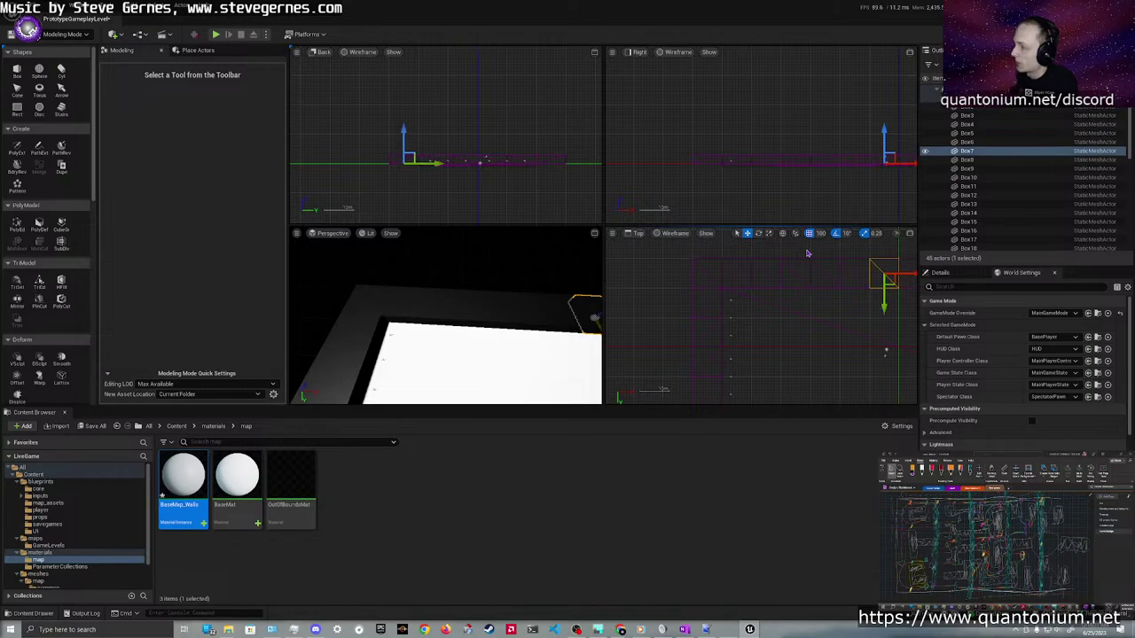
pyautogui.click(761, 315)
pyautogui.scroll(-1, 748, 345)
pyautogui.scroll(-1, 748, 346)
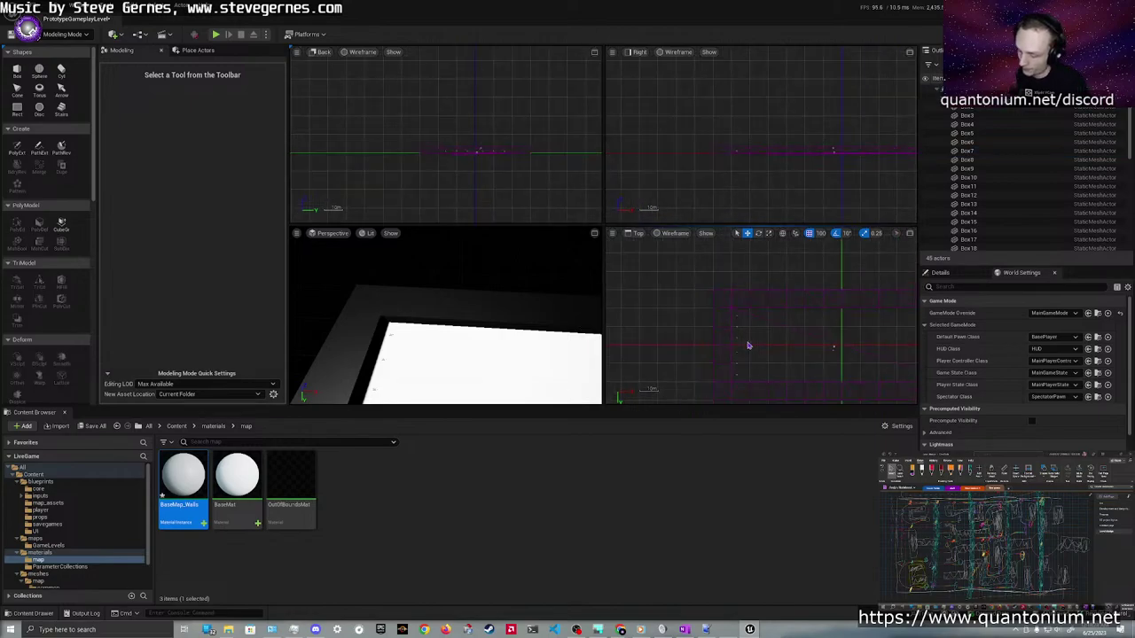
pyautogui.scroll(-2, 749, 352)
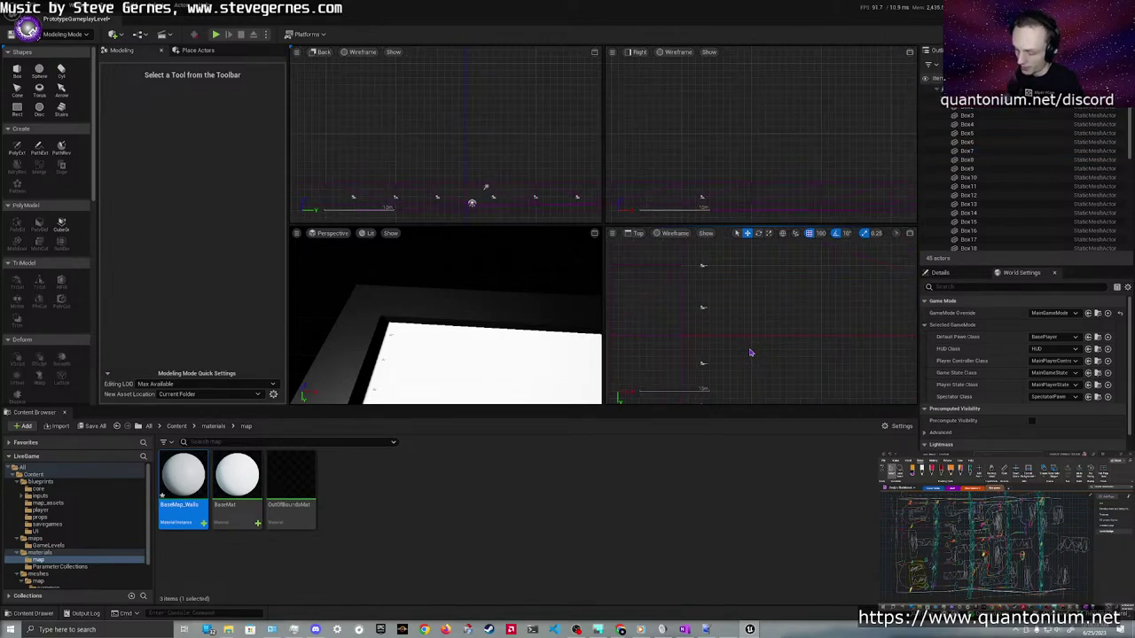
pyautogui.moveTo(773, 295); pyautogui.dragTo(762, 396, button='right')
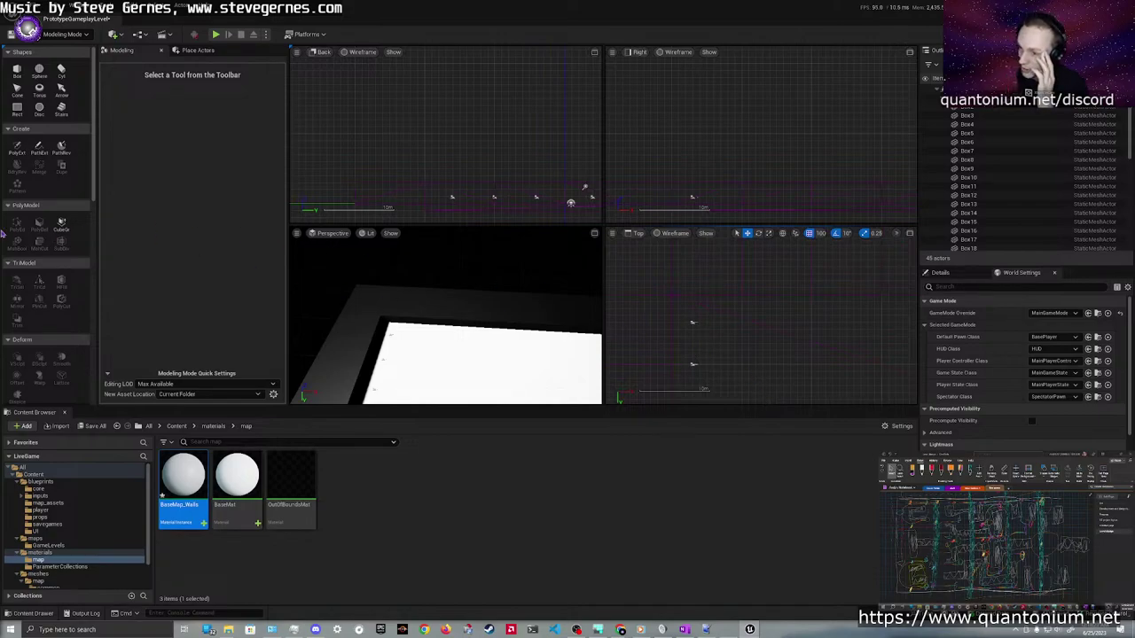
pyautogui.moveTo(700, 317); pyautogui.dragTo(784, 337, button='right')
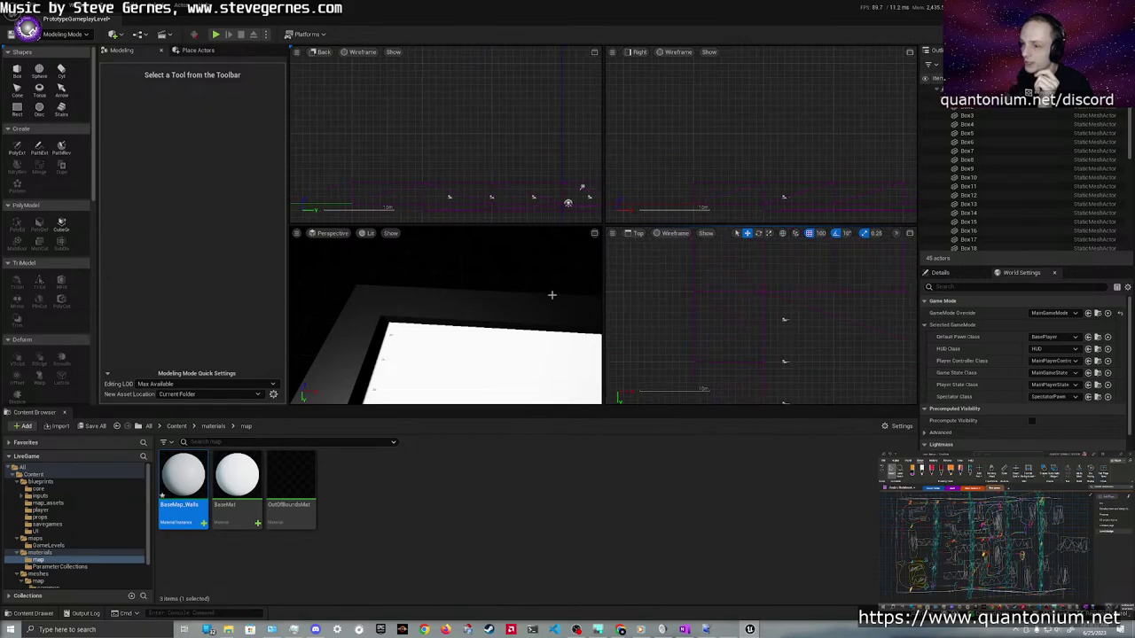
pyautogui.click(18, 147)
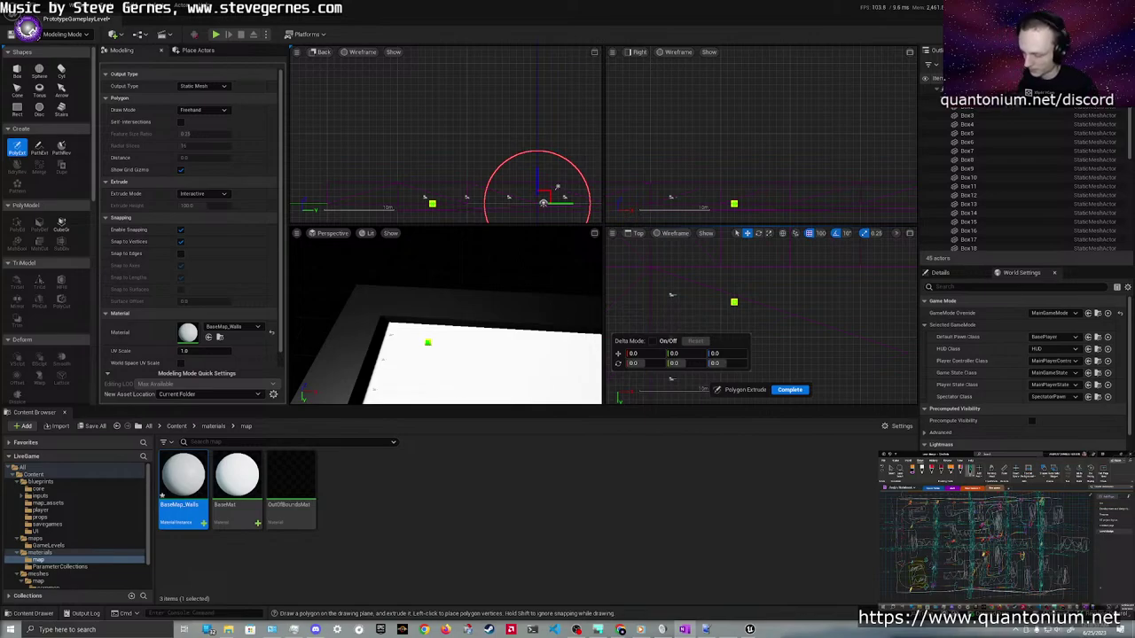
pyautogui.scroll(-6, 812, 303)
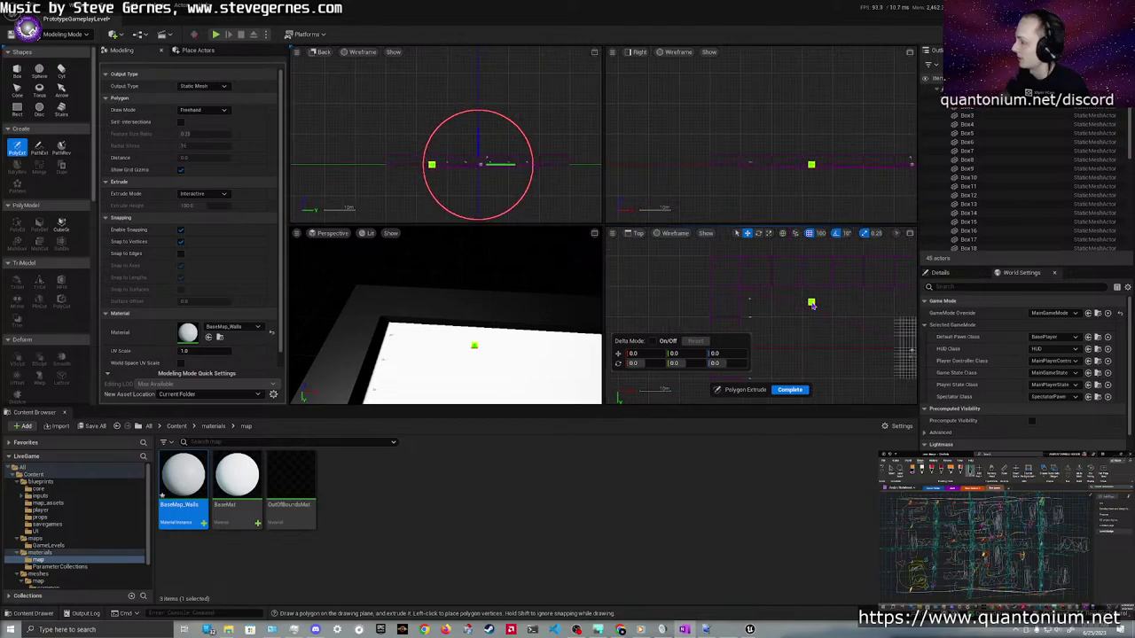
pyautogui.scroll(-4, 812, 305)
pyautogui.scroll(-1, 812, 304)
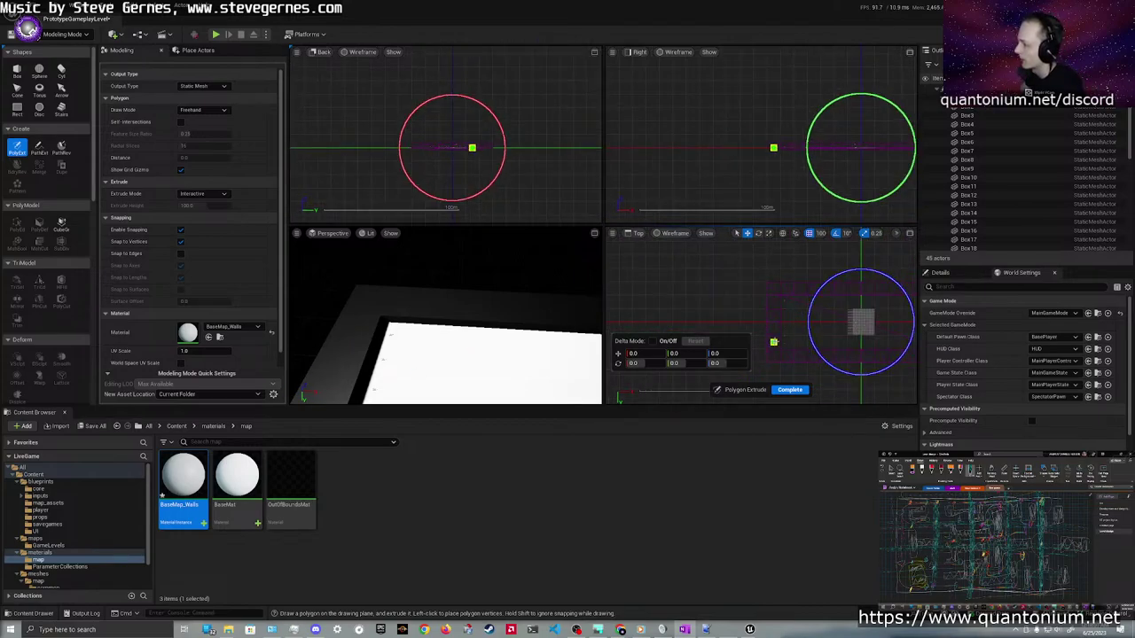
pyautogui.scroll(5, 784, 336)
pyautogui.keyDown('ctrl'); pyautogui.click(797, 313); pyautogui.keyUp('ctrl')
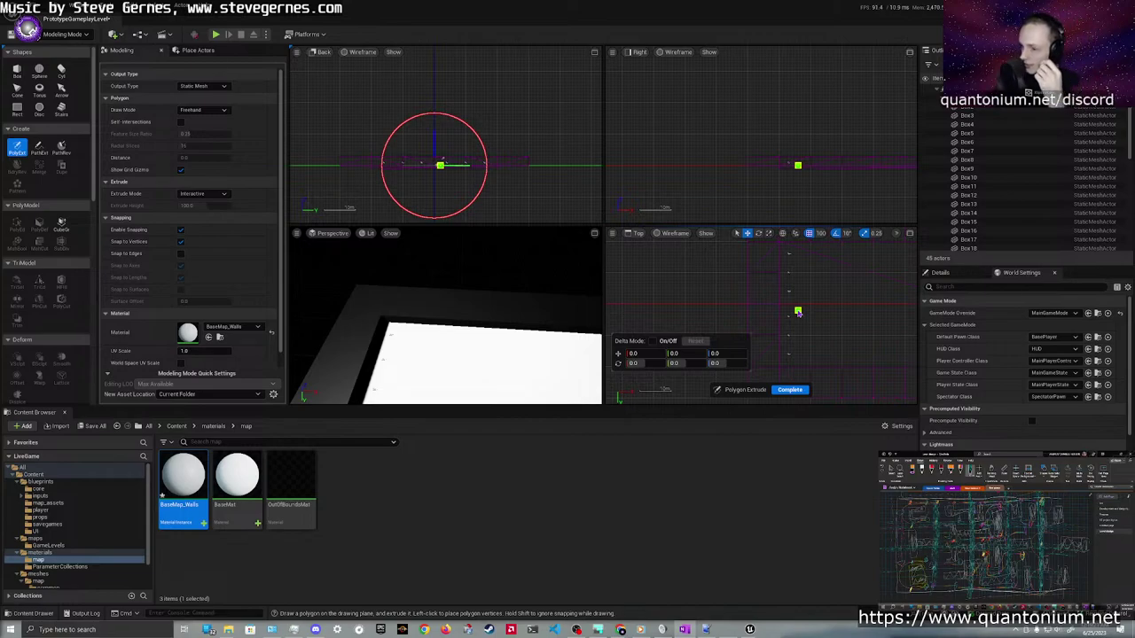
pyautogui.scroll(4, 786, 282)
pyautogui.moveTo(800, 274); pyautogui.dragTo(753, 318, button='right')
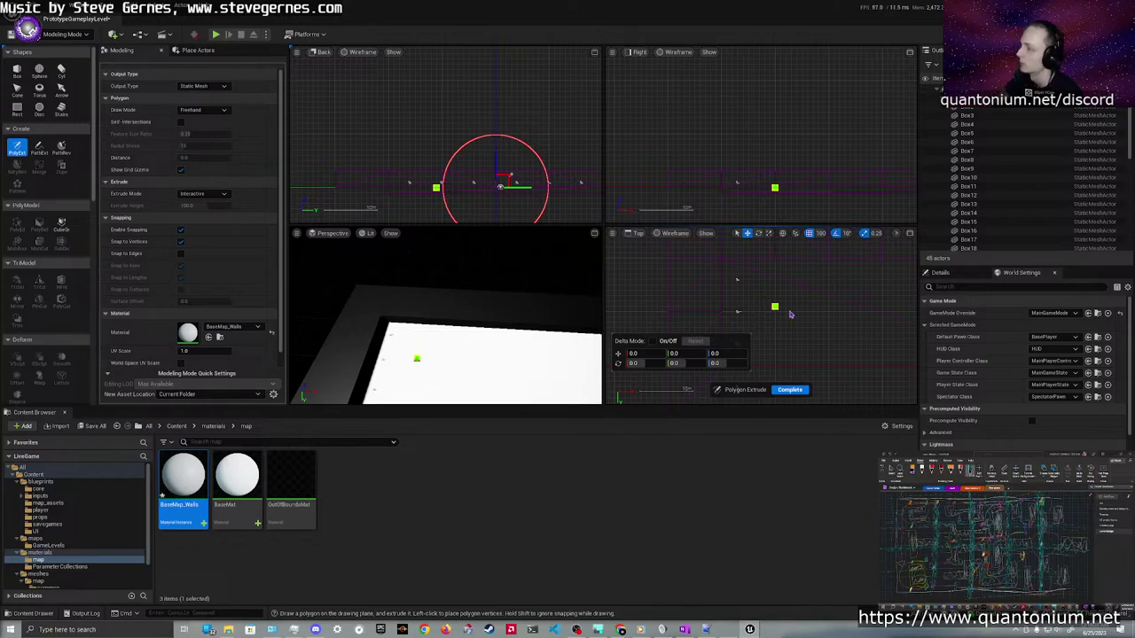
pyautogui.scroll(2, 785, 313)
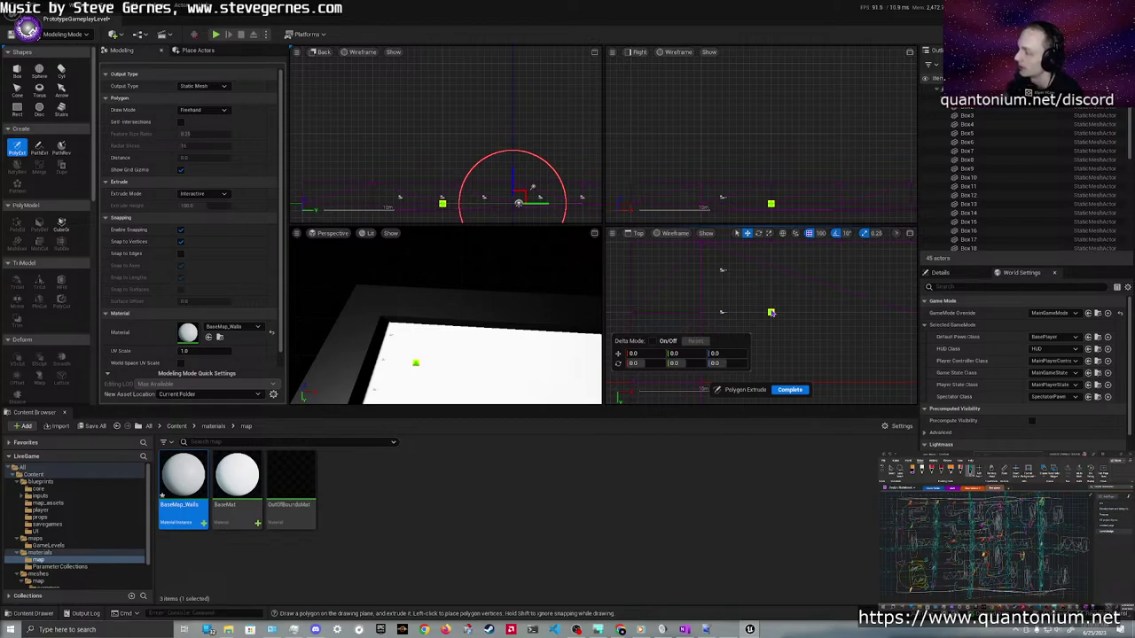
pyautogui.scroll(3, 730, 267)
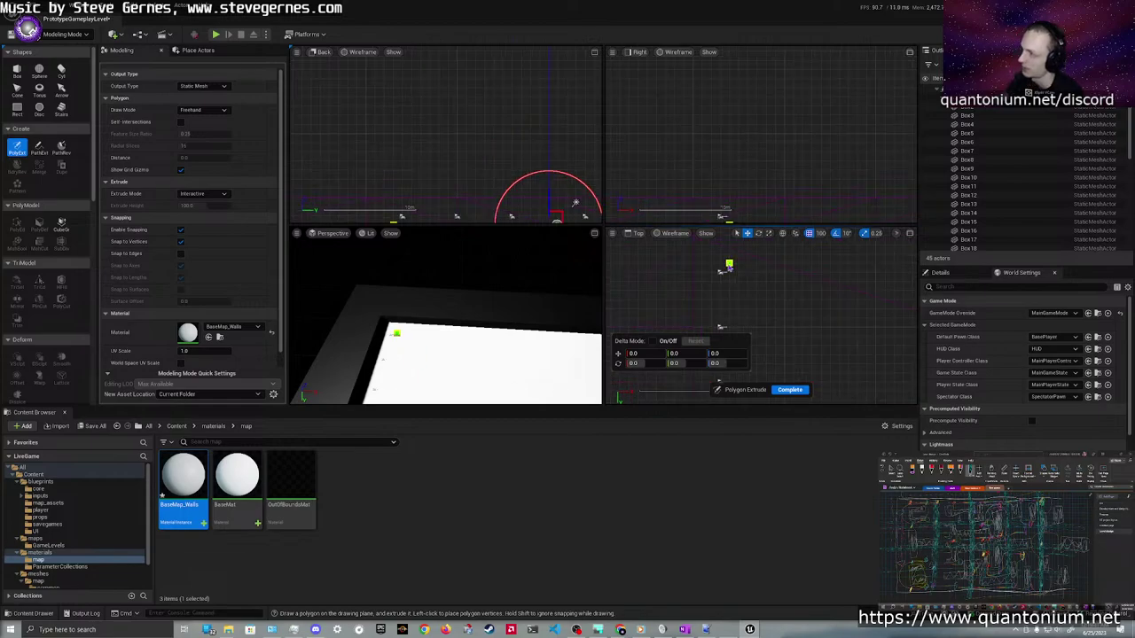
pyautogui.click(720, 273)
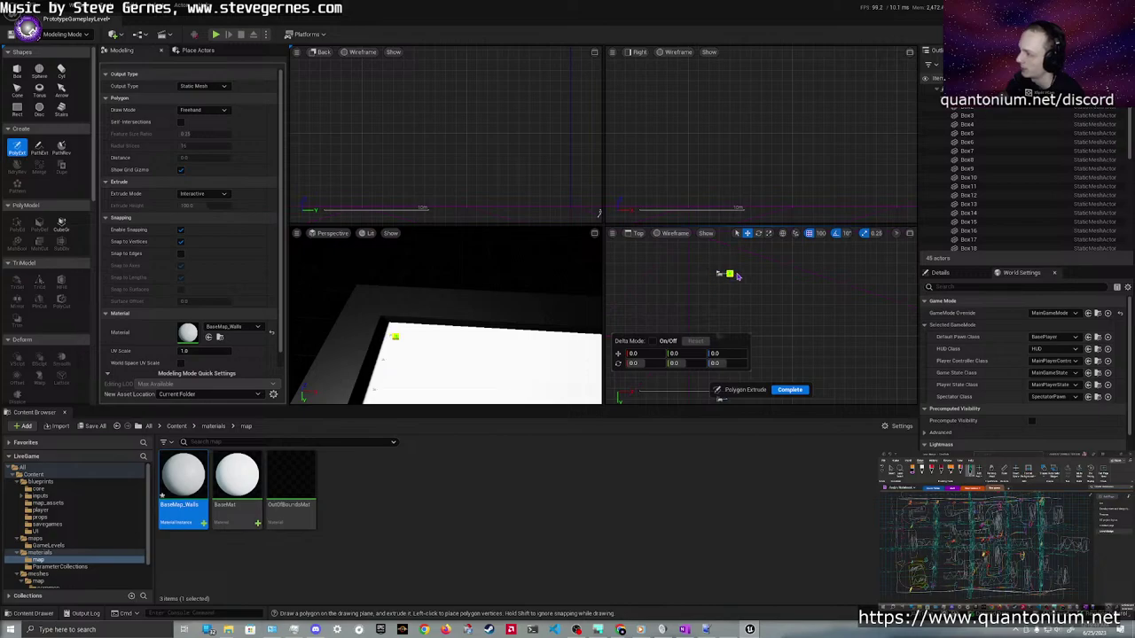
pyautogui.click(751, 275)
pyautogui.press('Escape')
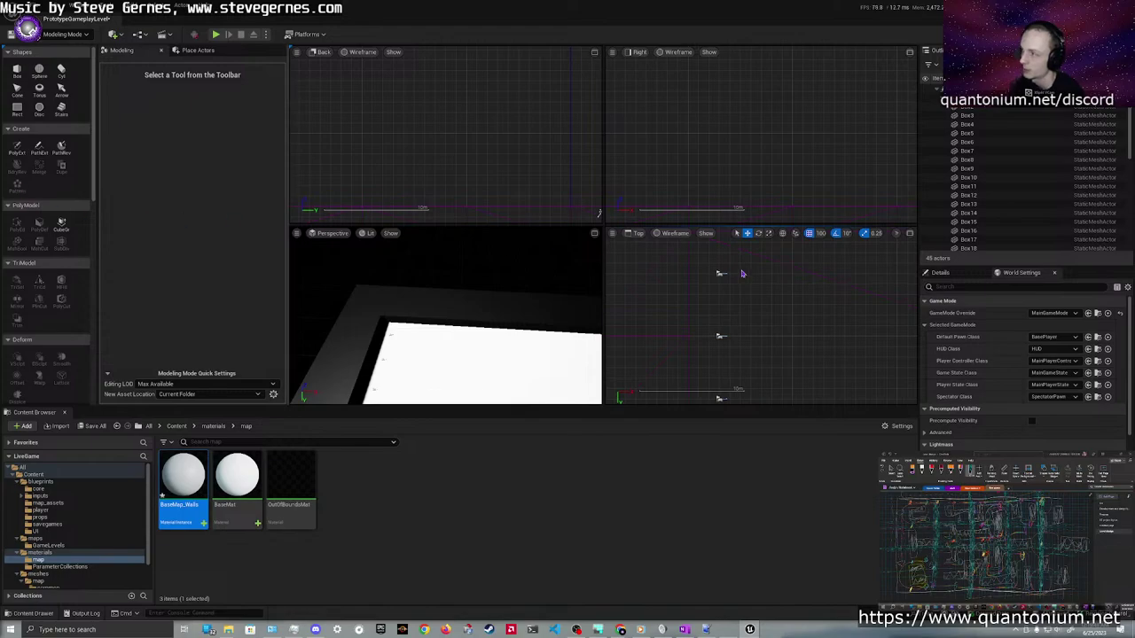
# Start a Polygon Extrude with the BaseMap_Walls material, placing its first corner on the floor beside the uppermost Player Start in the top view
pyautogui.click(17, 147)
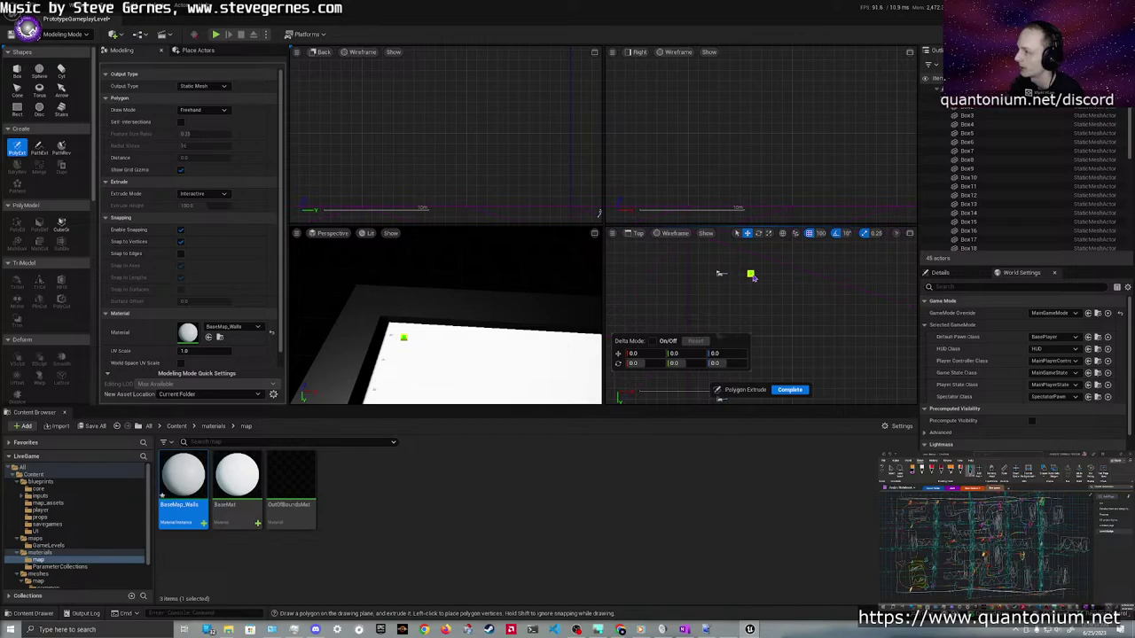
pyautogui.scroll(1, 753, 277)
pyautogui.scroll(-5, 753, 278)
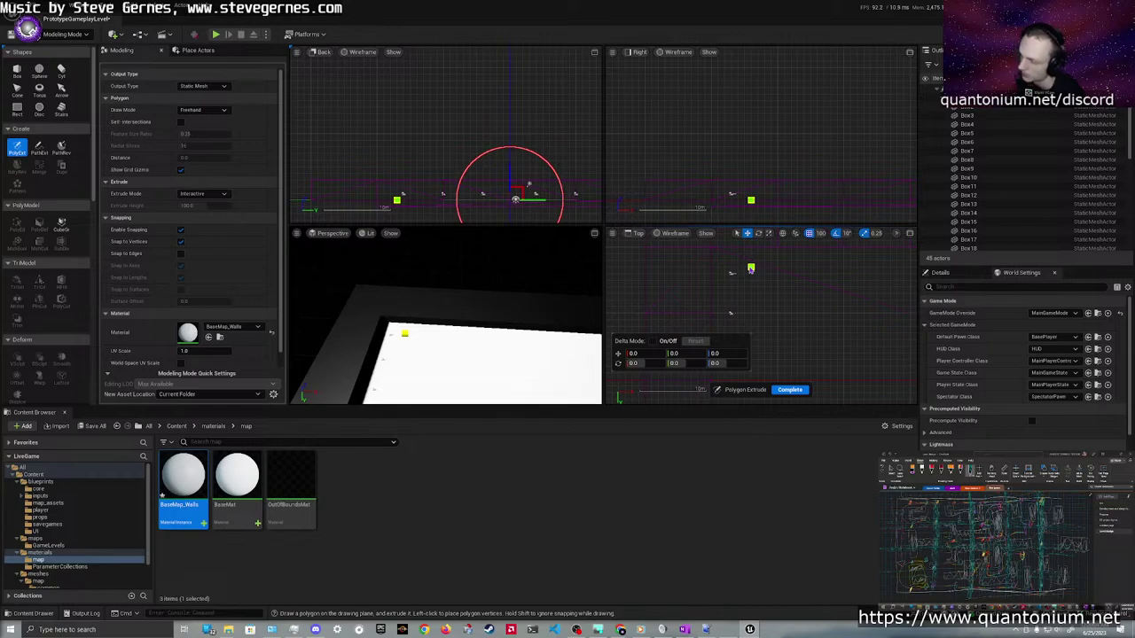
pyautogui.click(751, 268)
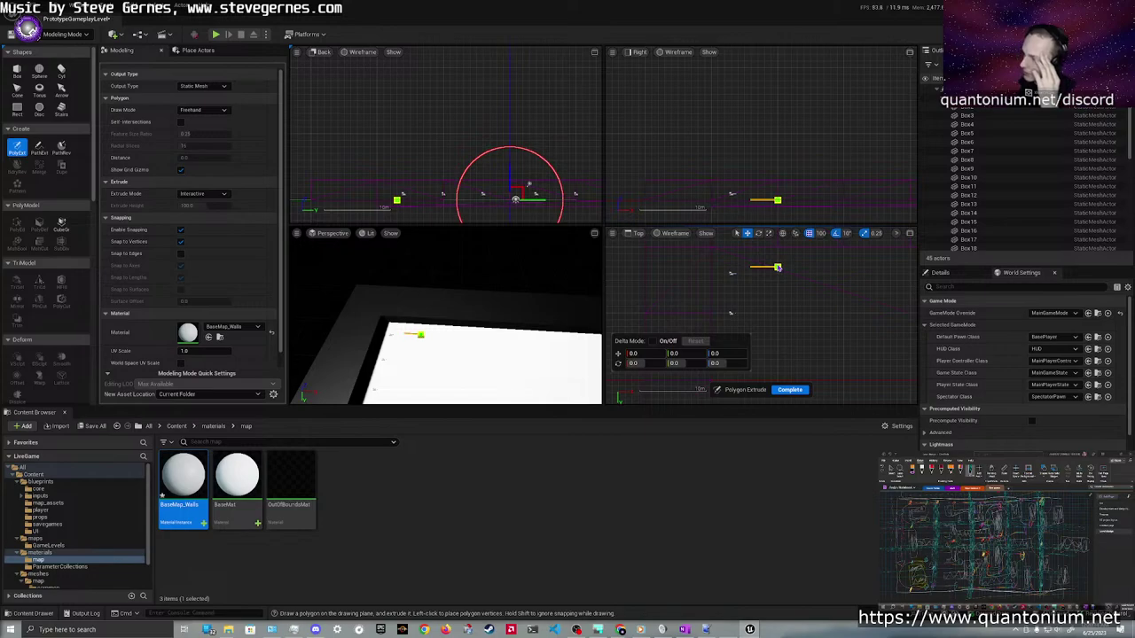
# Try to lay out the polygon's upper horizontal edge first, then undo the misplaced points and the accidental floor box selection
pyautogui.scroll(5, 779, 268)
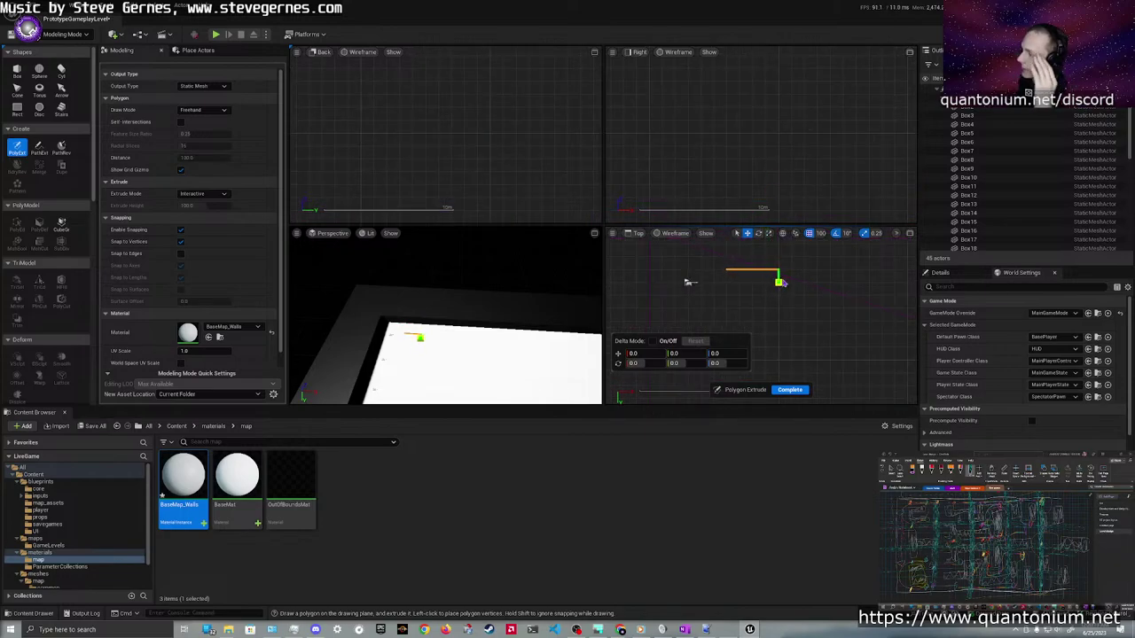
pyautogui.scroll(-2, 547, 213)
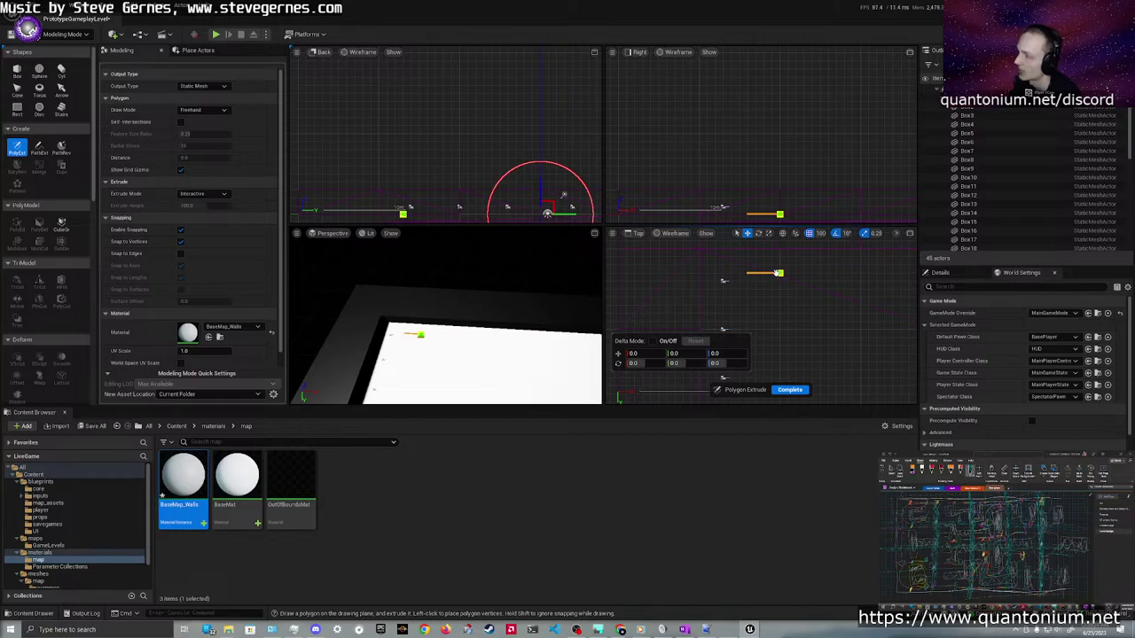
pyautogui.rightClick(777, 273)
pyautogui.click(758, 273)
pyautogui.rightClick(759, 272)
pyautogui.click(741, 274)
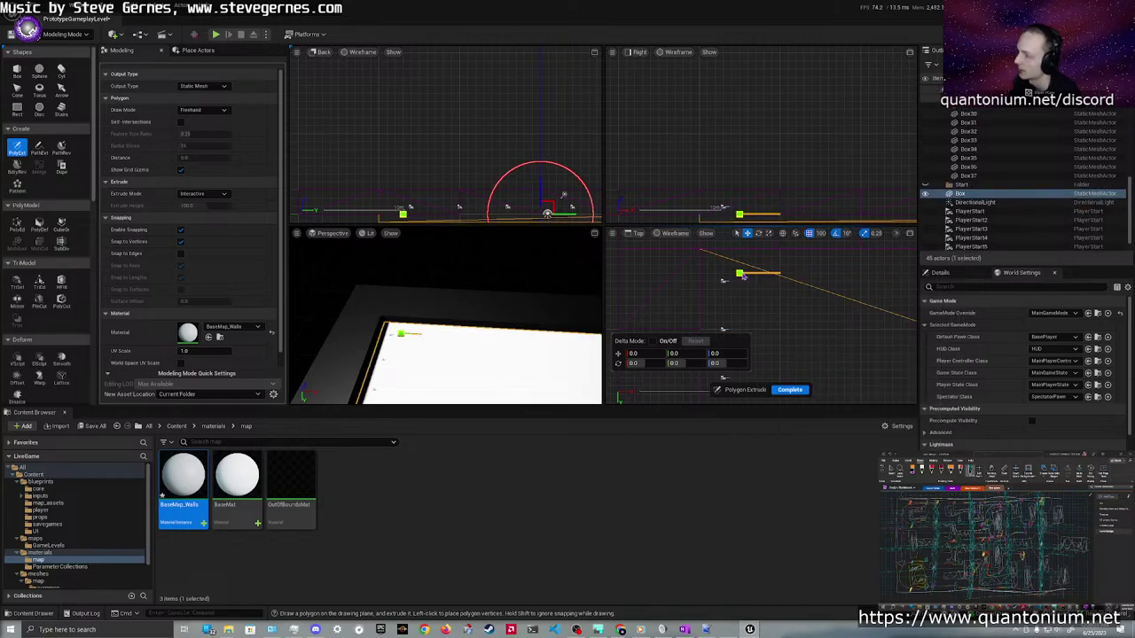
pyautogui.hotkey('ctrl', 'z')
pyautogui.hotkey('ctrl', 'z')
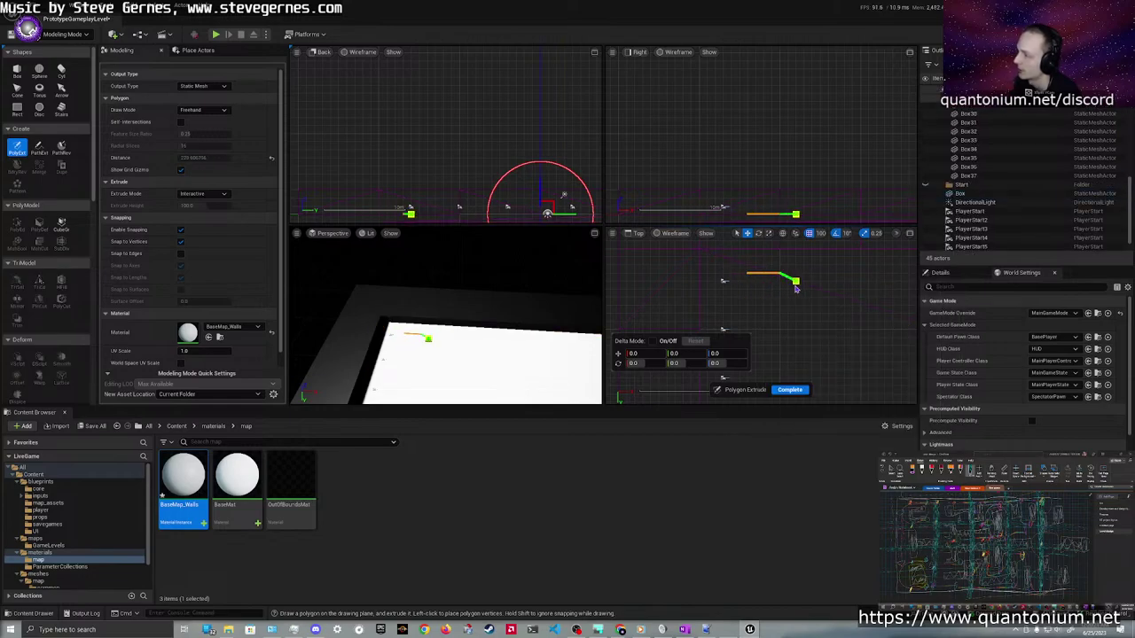
# Draw the outline's long outer side along the Player Start row, followed by a 400-unit lower edge pointing away from the Player Starts
pyautogui.click(748, 332)
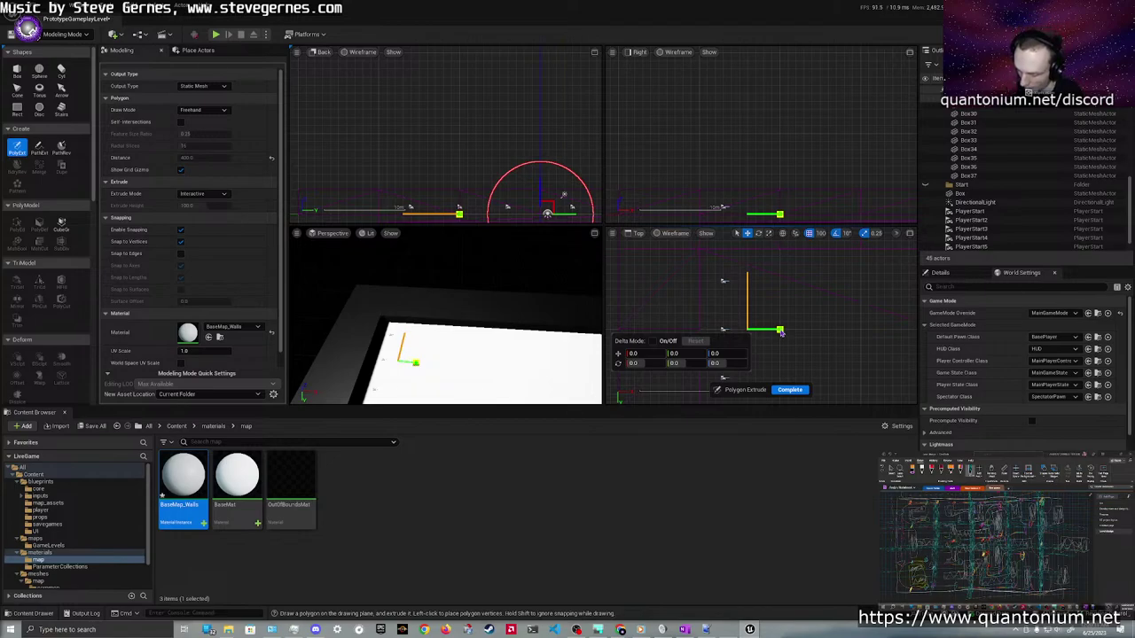
pyautogui.click(781, 331)
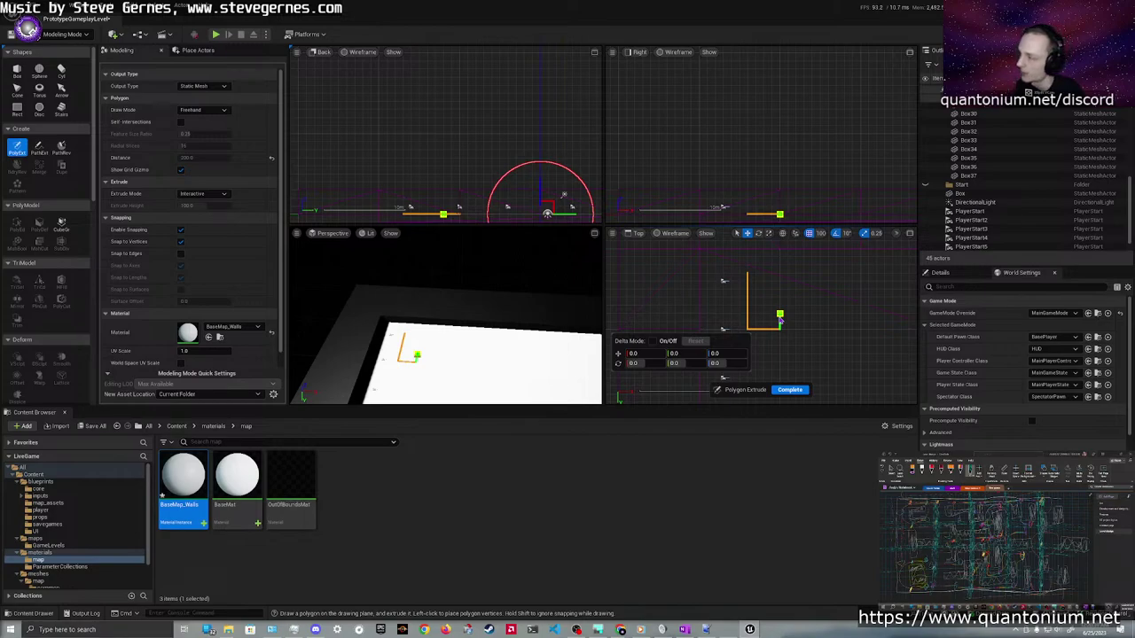
# Try a 200-unit-thick lower arm and spine for the wall outline, then undo back to the end of the lower edge
pyautogui.click(779, 315)
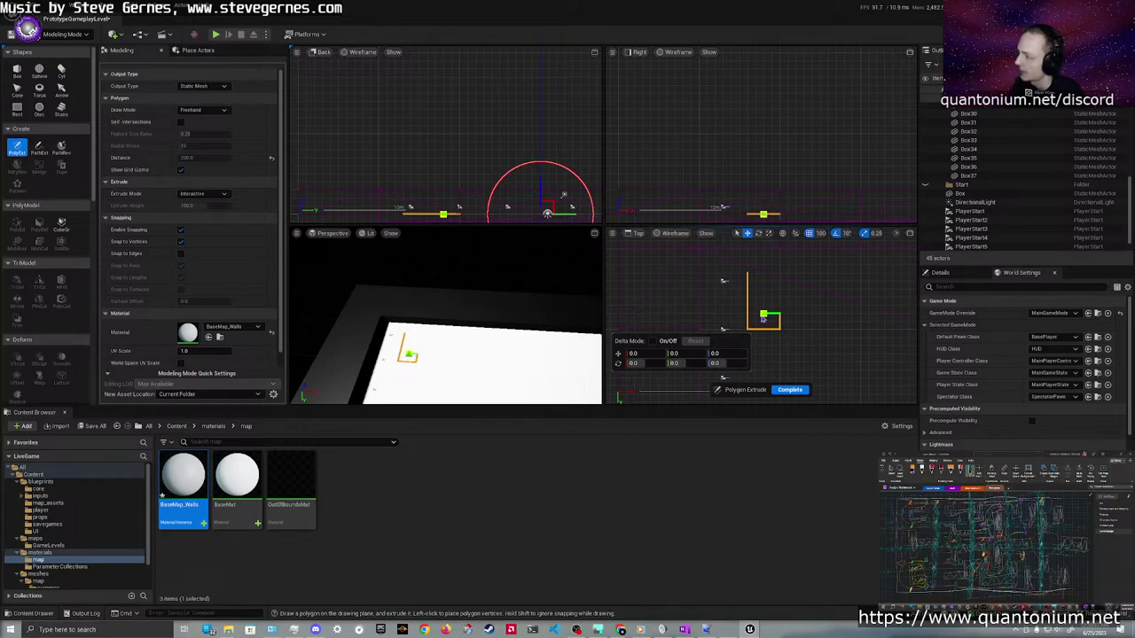
pyautogui.click(762, 315)
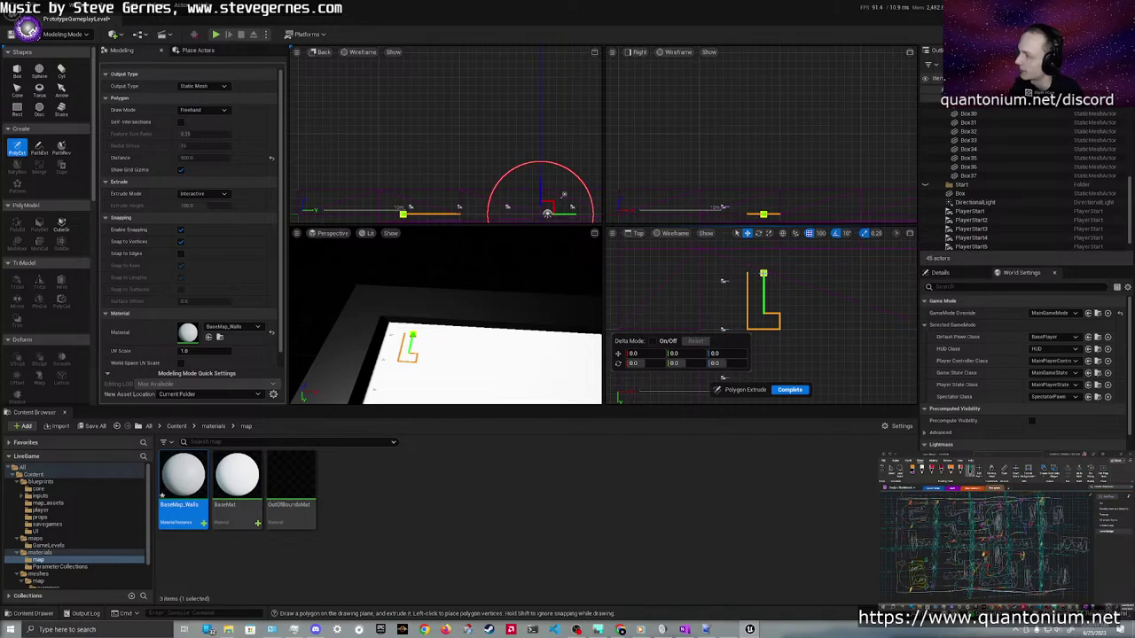
pyautogui.click(764, 288)
pyautogui.hotkey('ctrl', 'z')
pyautogui.hotkey('ctrl', 'z')
pyautogui.hotkey('ctrl', 'z')
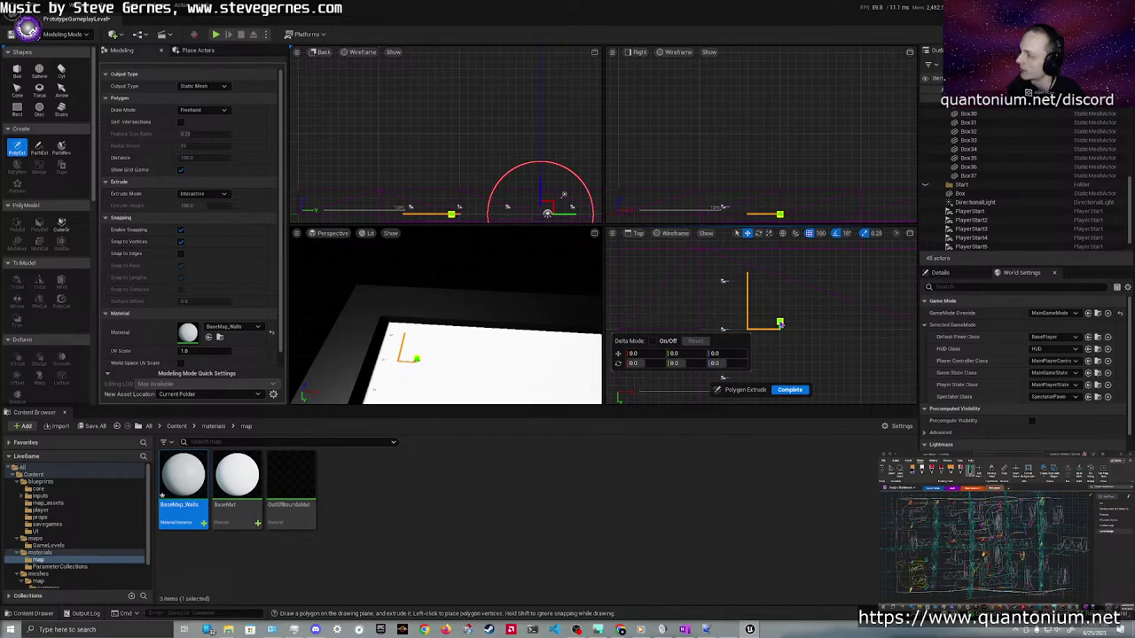
# Complete the U-shaped outline with 100-unit-thick arms and spine, open away from the Player Starts, and extrude it 300 units high
pyautogui.click(780, 322)
pyautogui.click(756, 322)
pyautogui.click(756, 283)
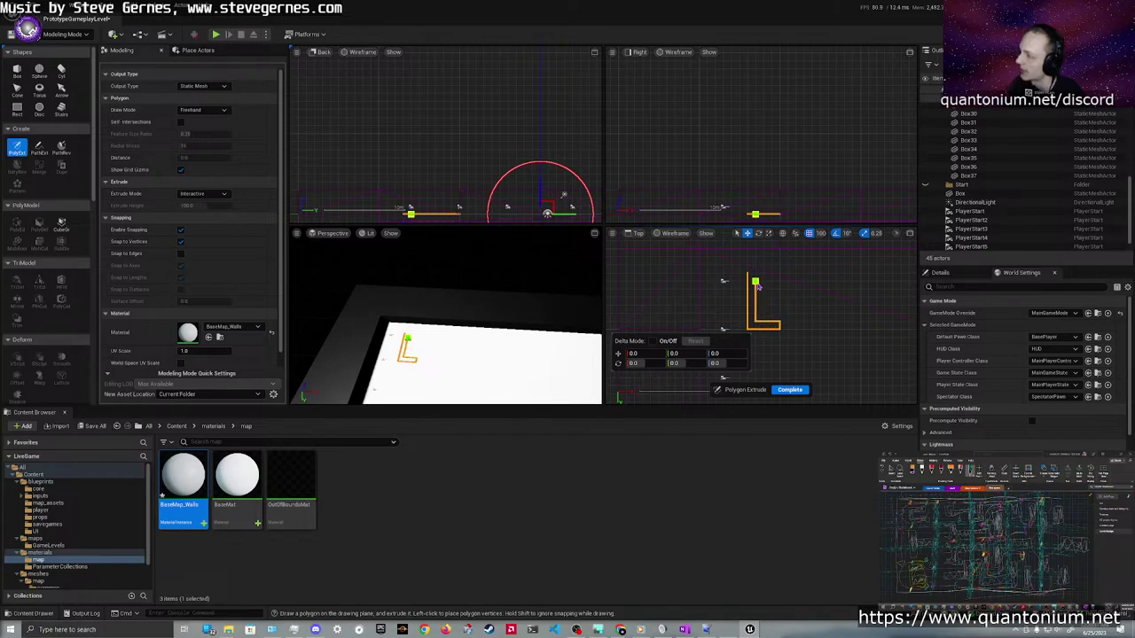
pyautogui.click(781, 282)
pyautogui.click(781, 273)
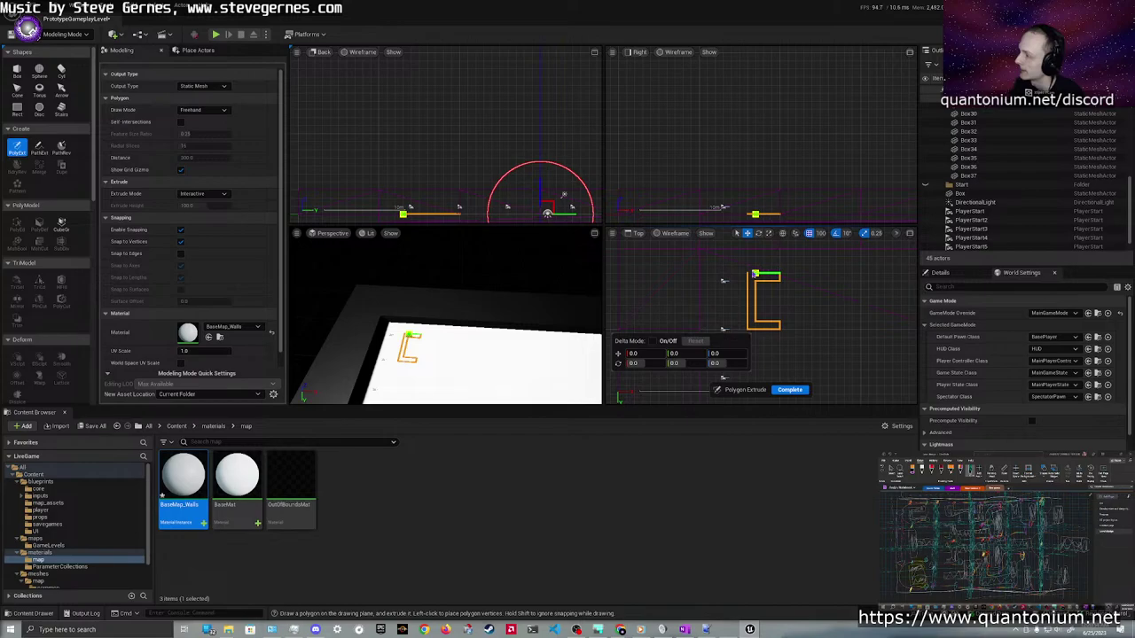
pyautogui.click(752, 275)
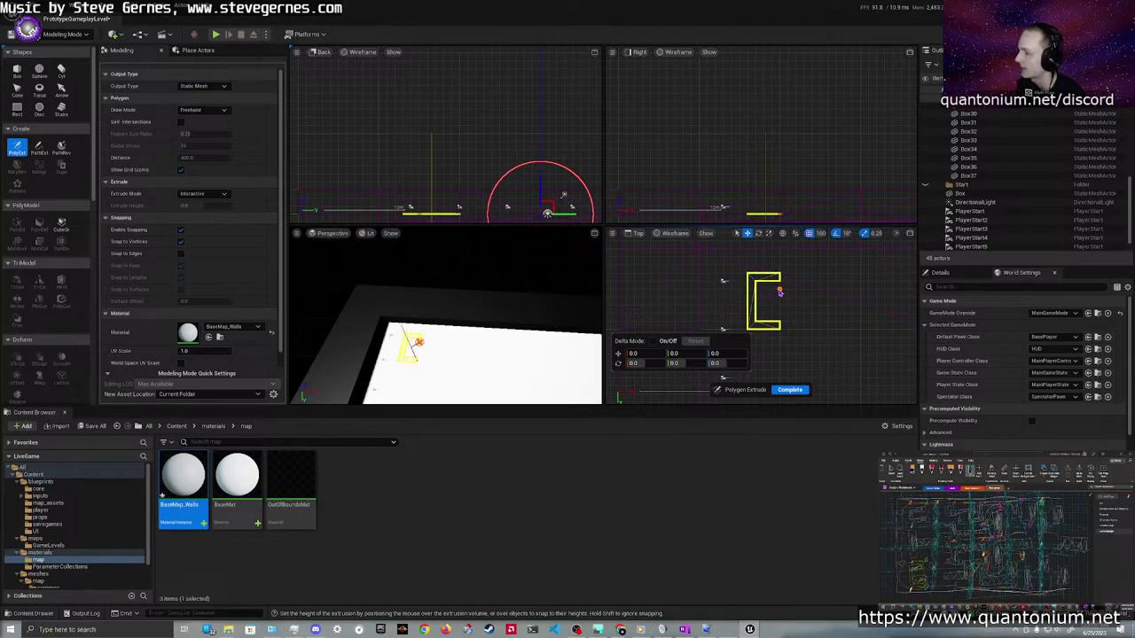
pyautogui.moveTo(439, 312); pyautogui.dragTo(486, 329, button='right')
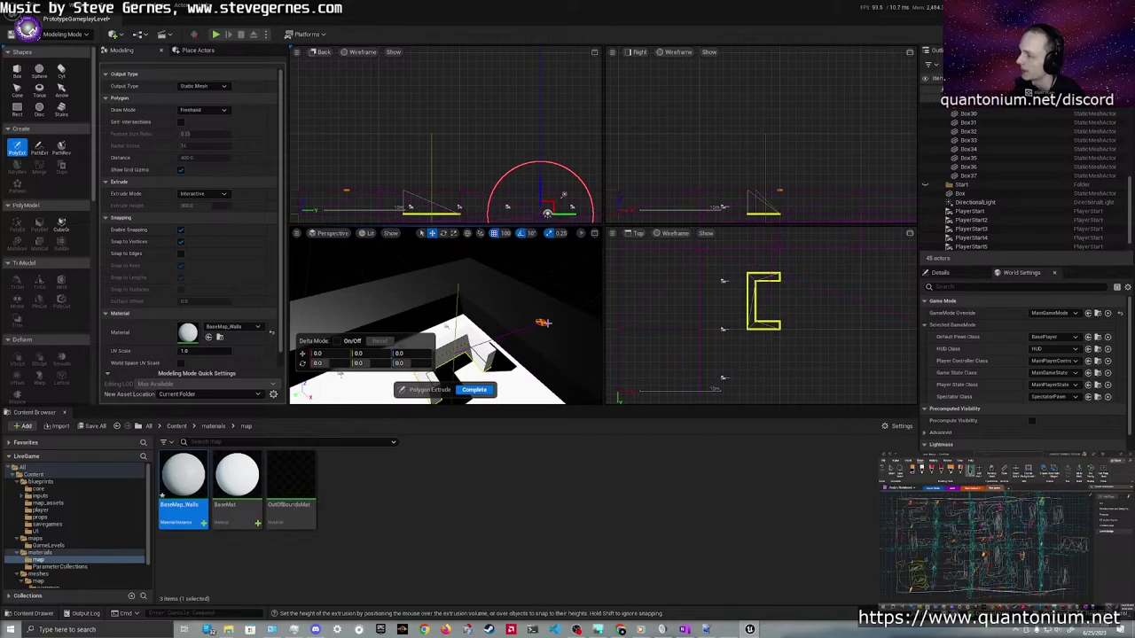
pyautogui.click(542, 322)
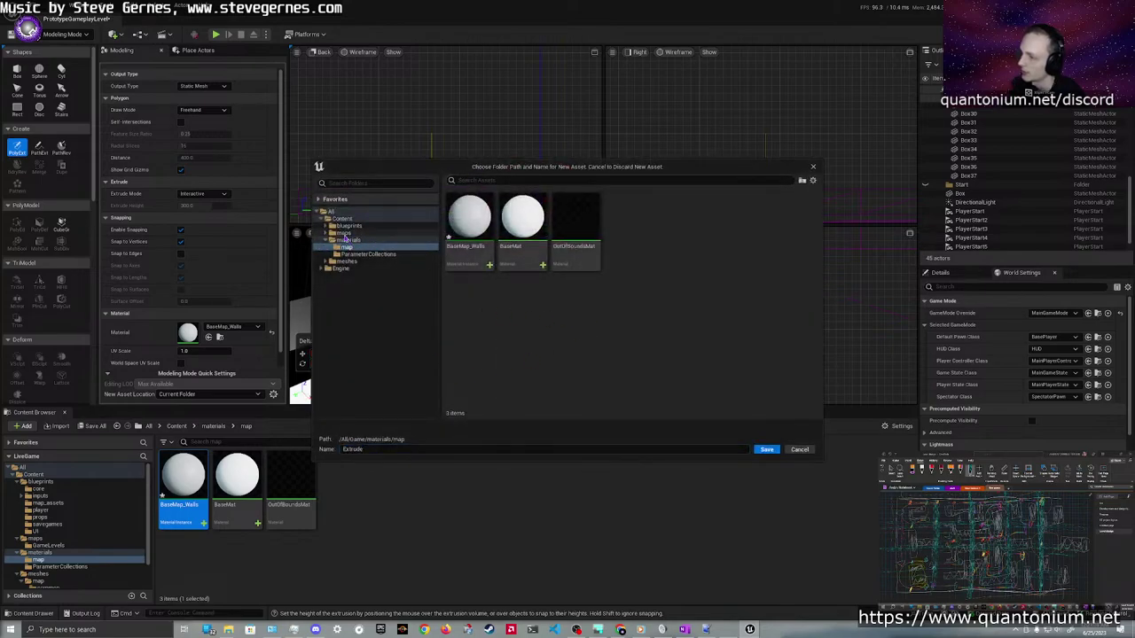
# Choose the meshes/map/PrototypeGameplayLevel folder as the location for the new wall mesh
pyautogui.click(341, 261)
pyautogui.click(483, 235)
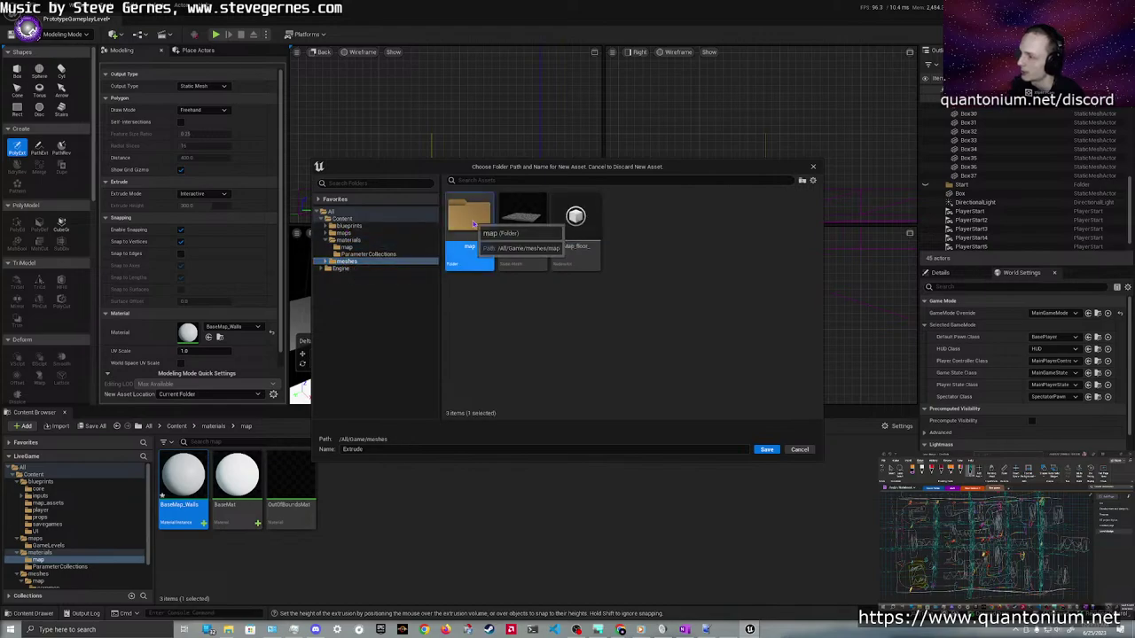
pyautogui.doubleClick(483, 235)
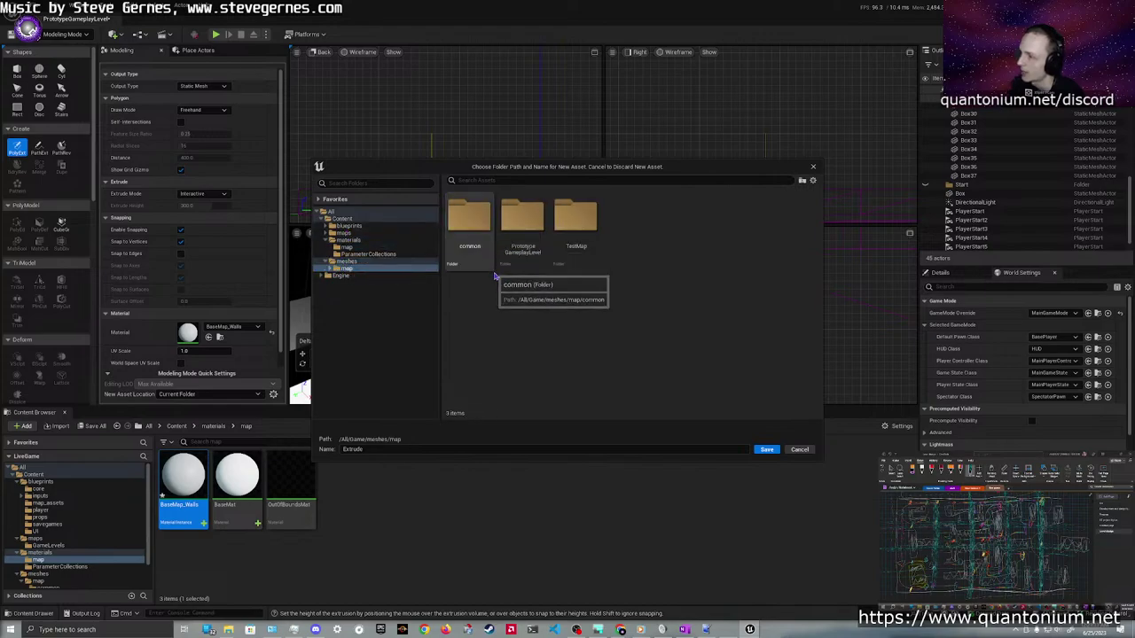
pyautogui.doubleClick(532, 244)
# Name the new mesh asset UWall_Corner_PrototypeGameplayLevel and save it
pyautogui.doubleClick(380, 448)
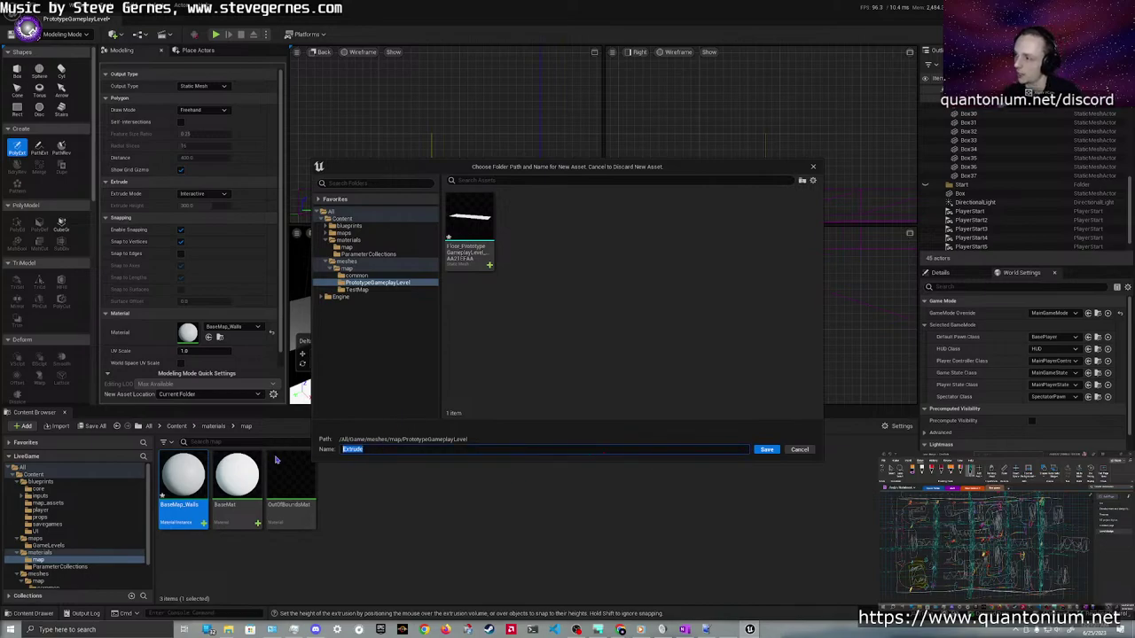
pyautogui.press('Right')
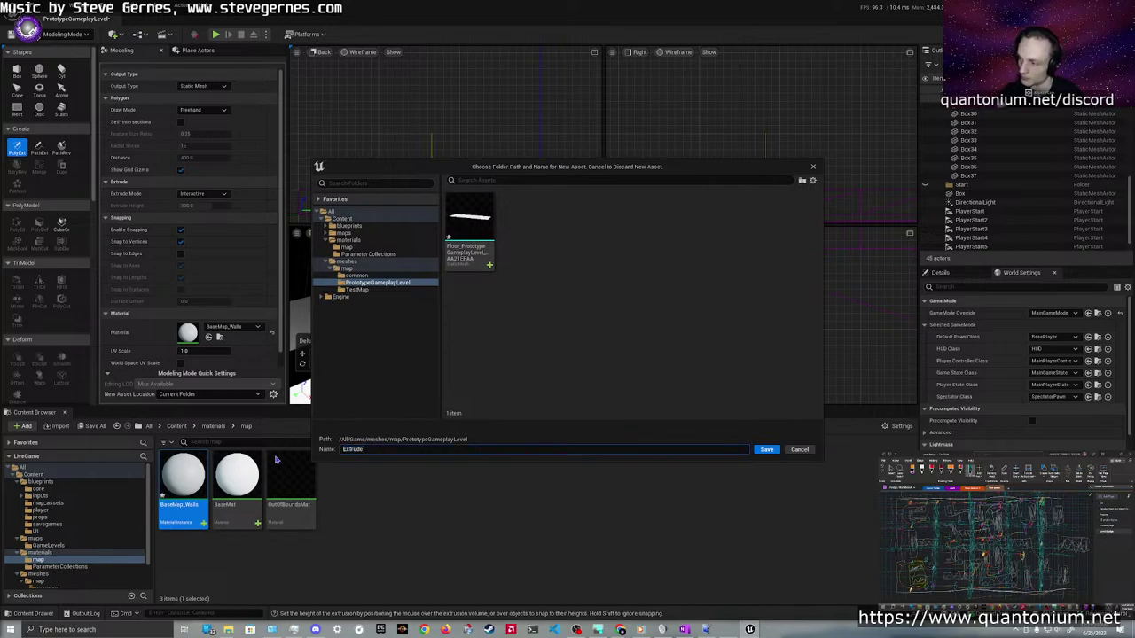
pyautogui.press('BackSpace')
pyautogui.press('BackSpace')
pyautogui.press('BackSpace')
pyautogui.press('BackSpace')
pyautogui.press('BackSpace')
pyautogui.press('BackSpace')
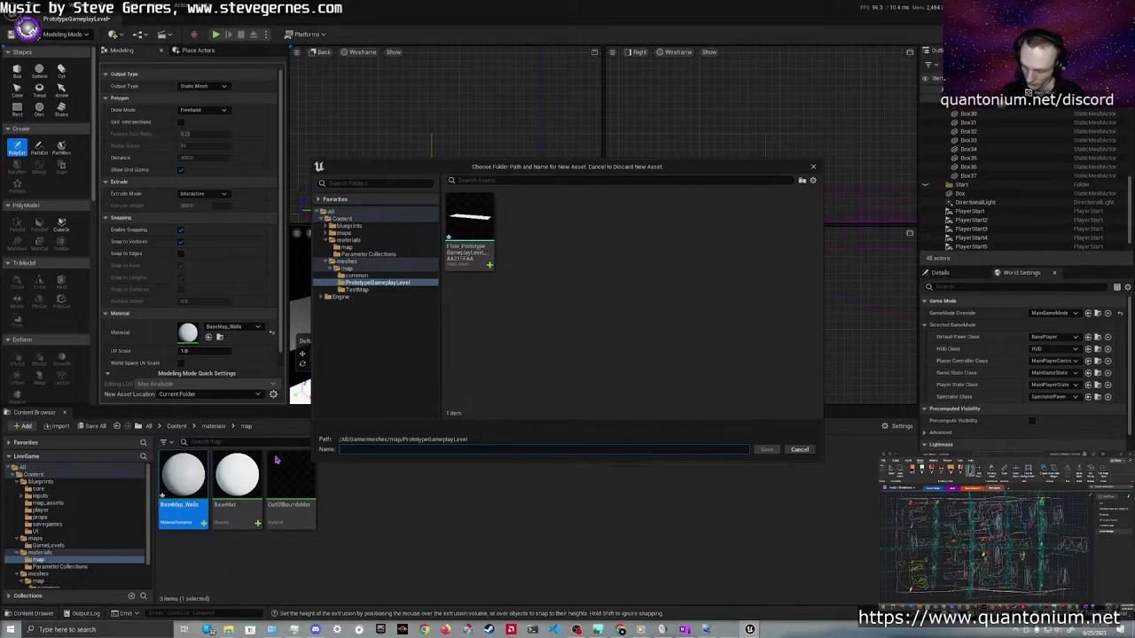
pyautogui.write('U')
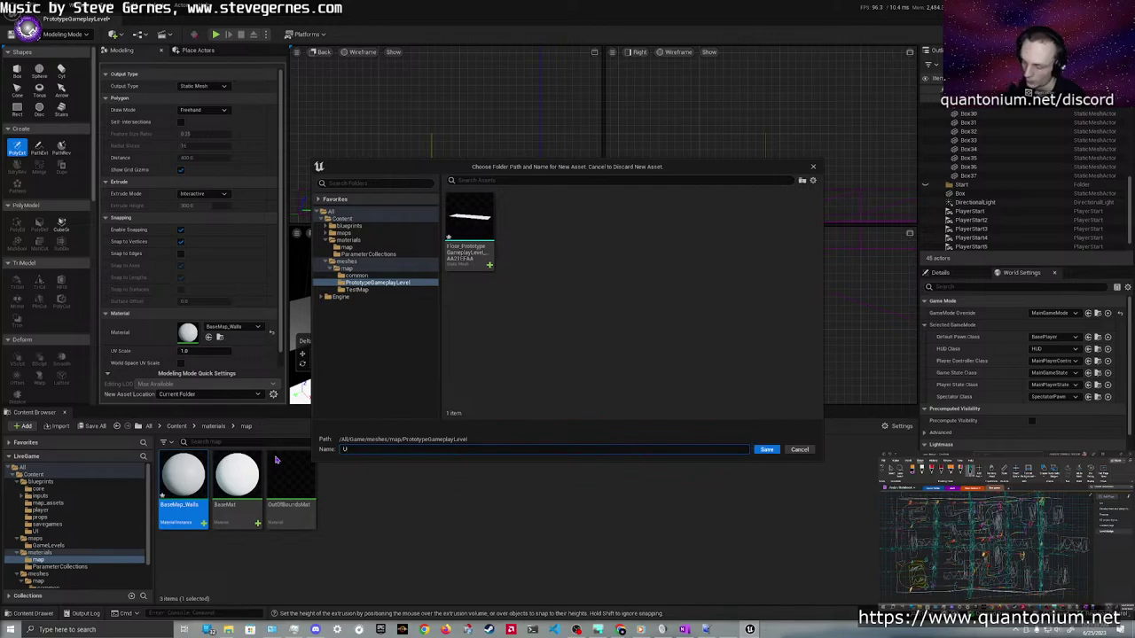
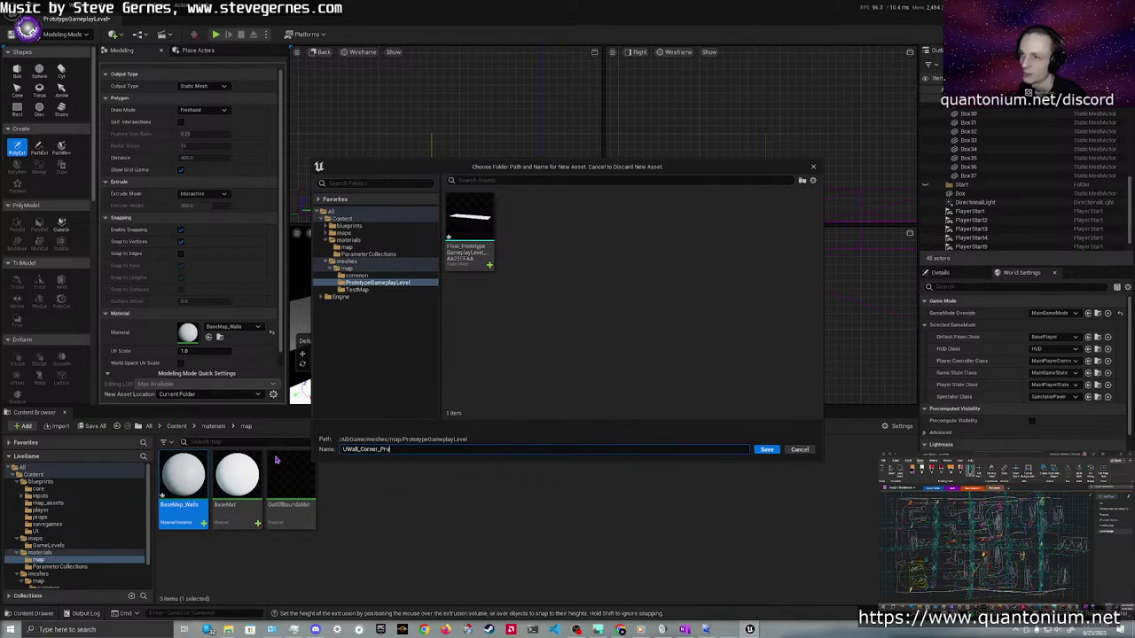
pyautogui.write('otypeGa')
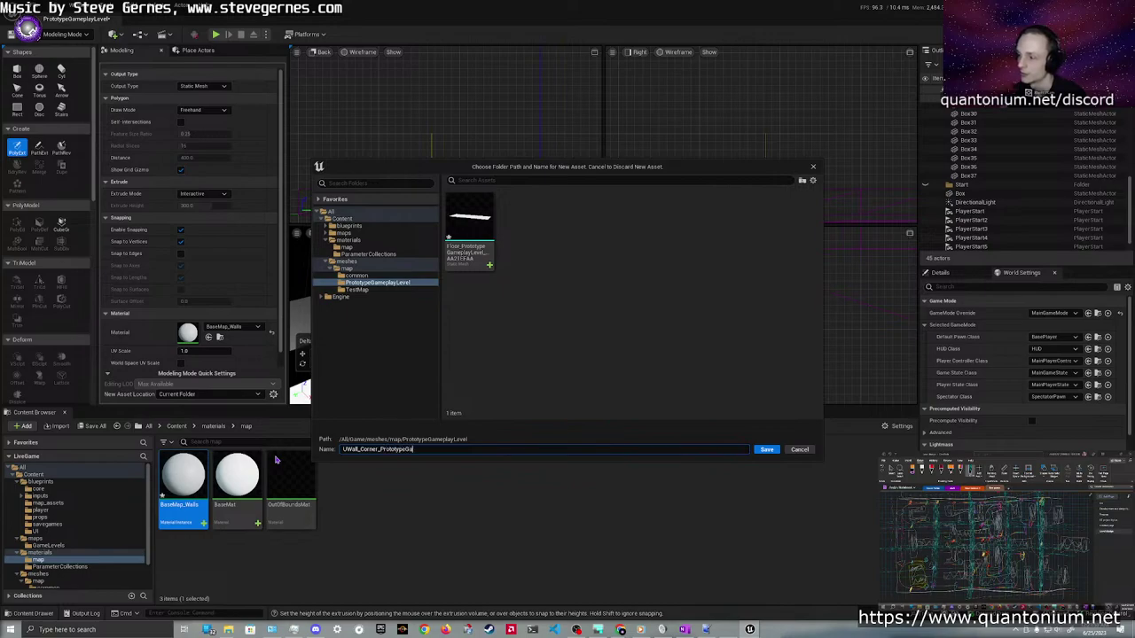
pyautogui.write('meplayLevel')
pyautogui.press('Return')
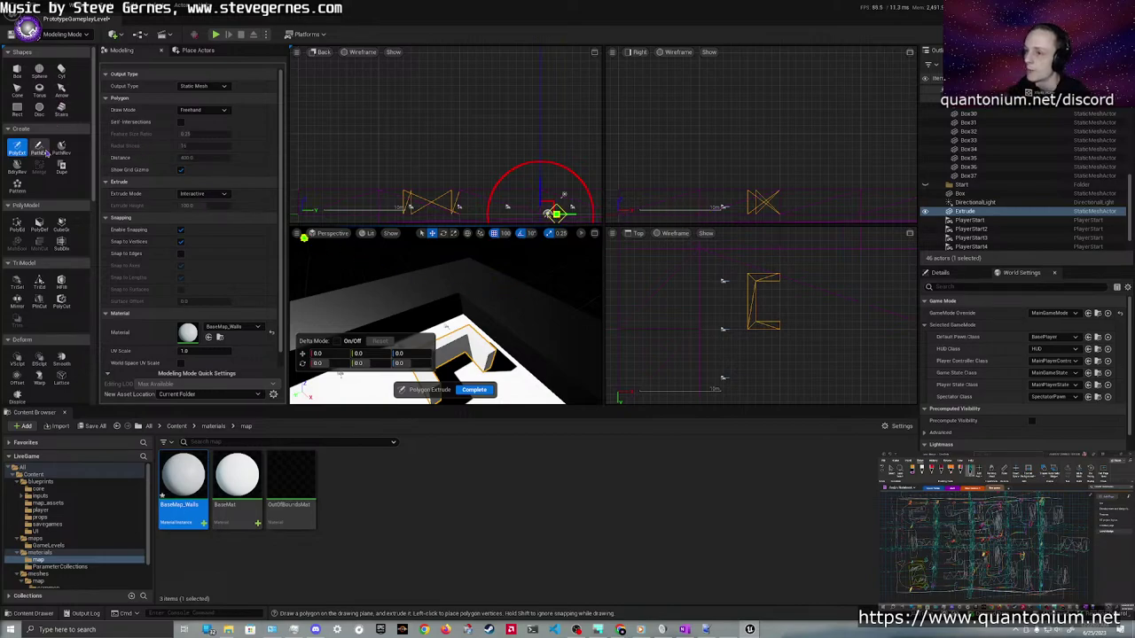
# Lower the top face of the U-shaped corner wall to a height of 200 units and accept the edit
pyautogui.press('Escape')
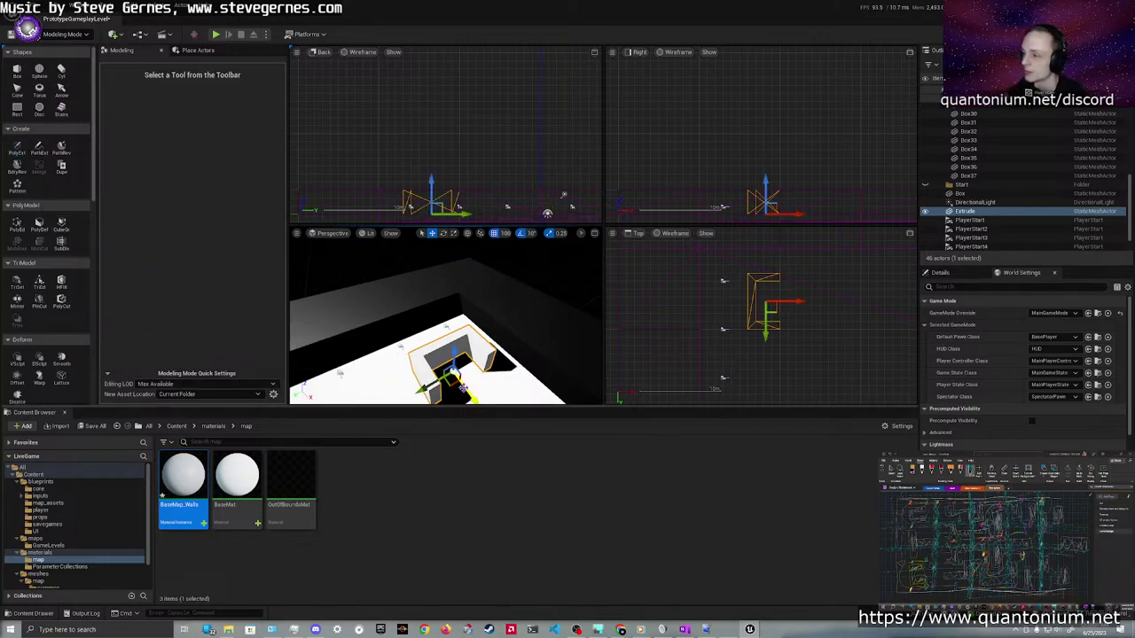
pyautogui.click(18, 227)
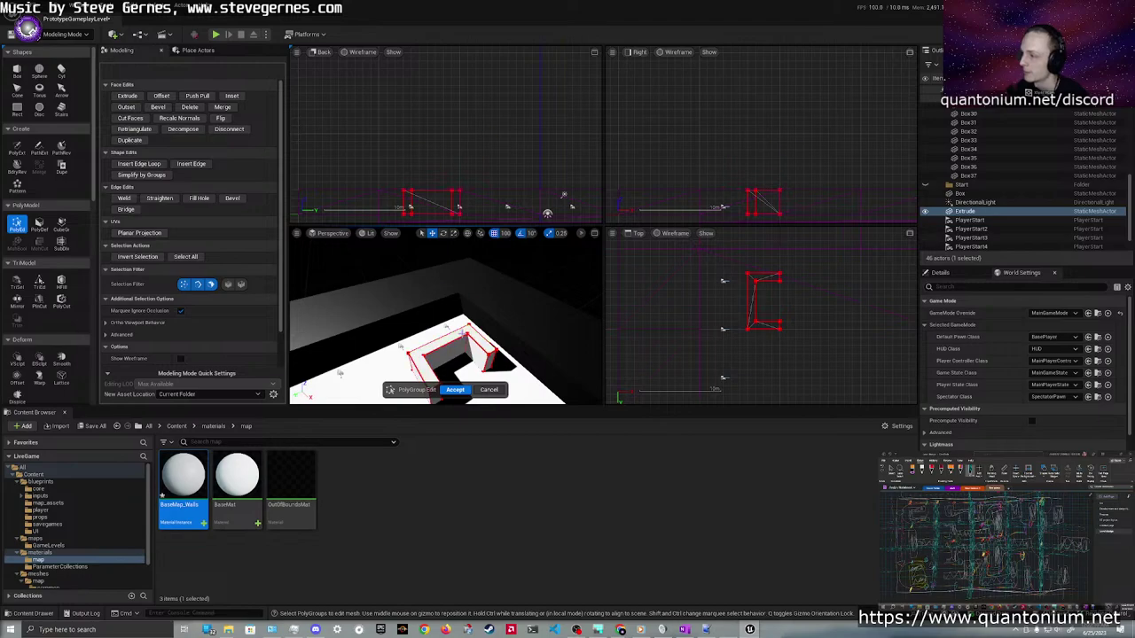
pyautogui.click(462, 333)
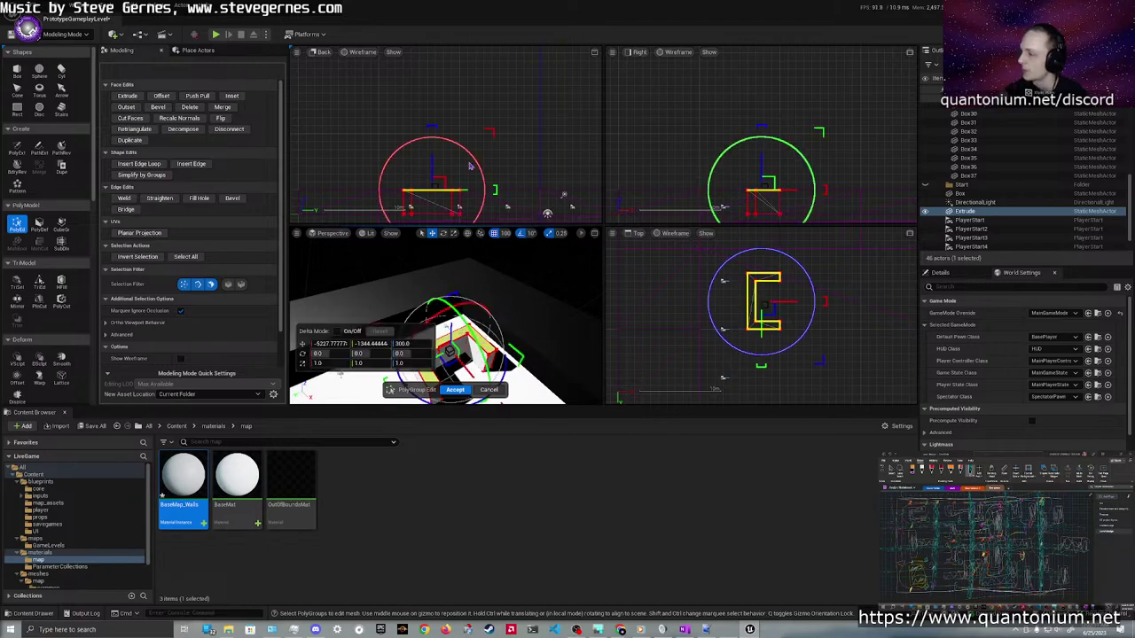
pyautogui.press('f')
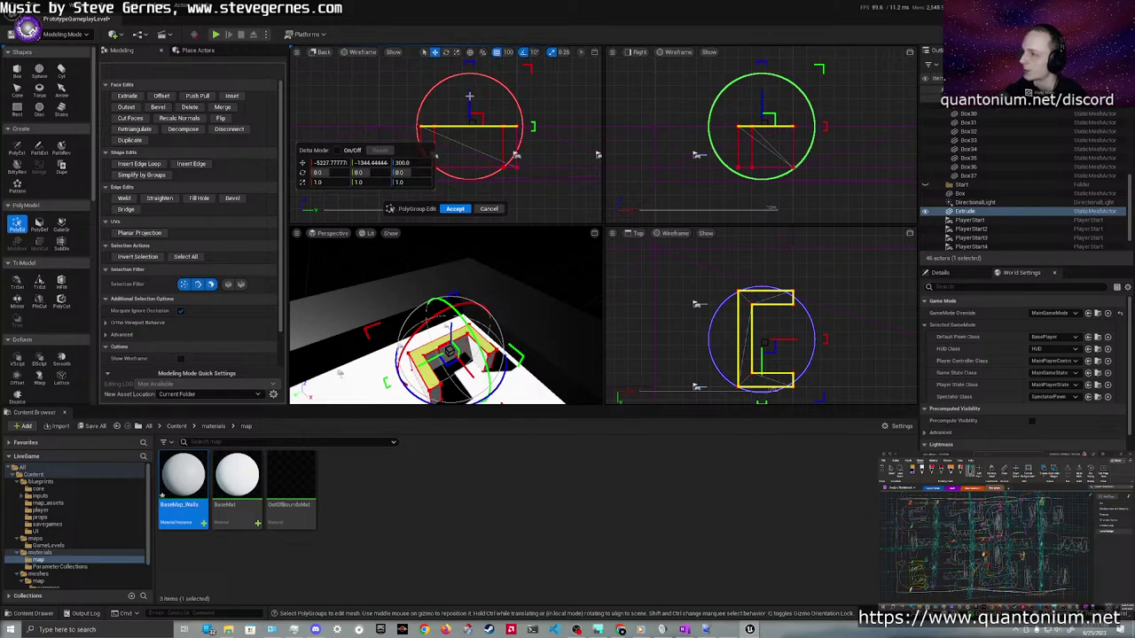
pyautogui.moveTo(469, 96); pyautogui.dragTo(466, 113)
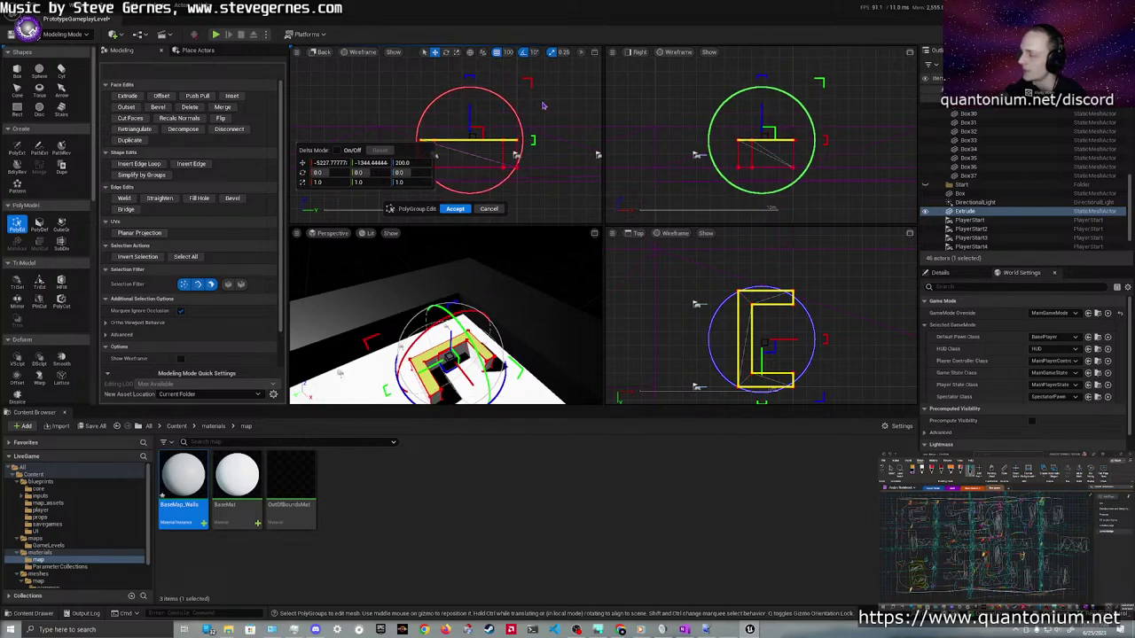
pyautogui.moveTo(543, 106); pyautogui.dragTo(437, 87, button='right')
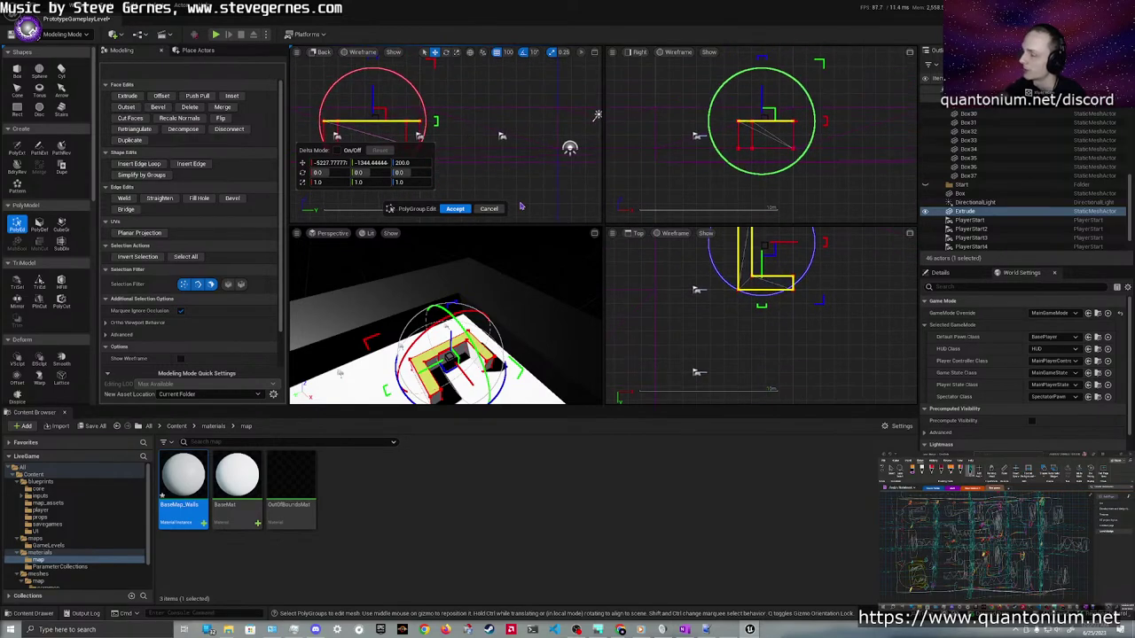
pyautogui.click(457, 209)
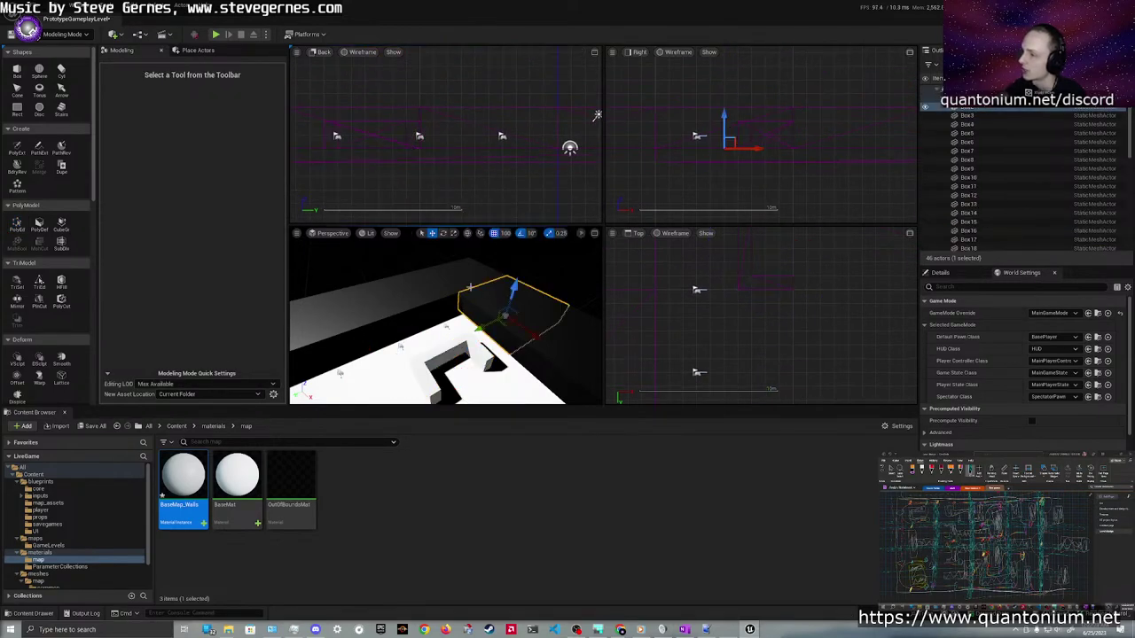
# Raise the top face of the boundary box in the corner behind the U-shaped wall to 400 units and accept the edit
pyautogui.click(20, 227)
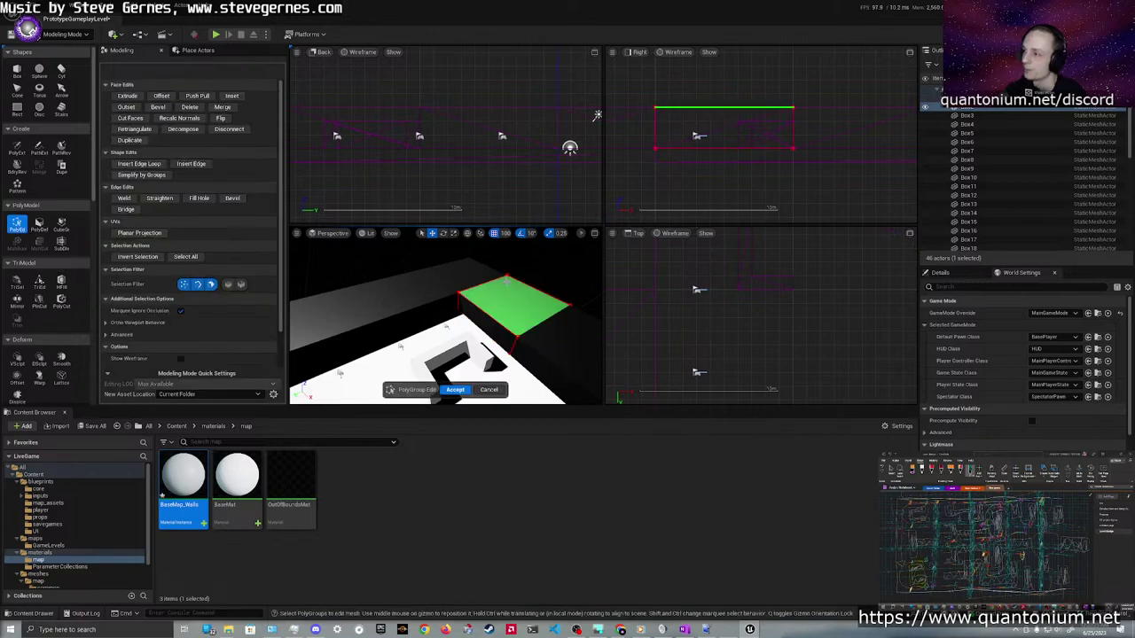
pyautogui.click(512, 301)
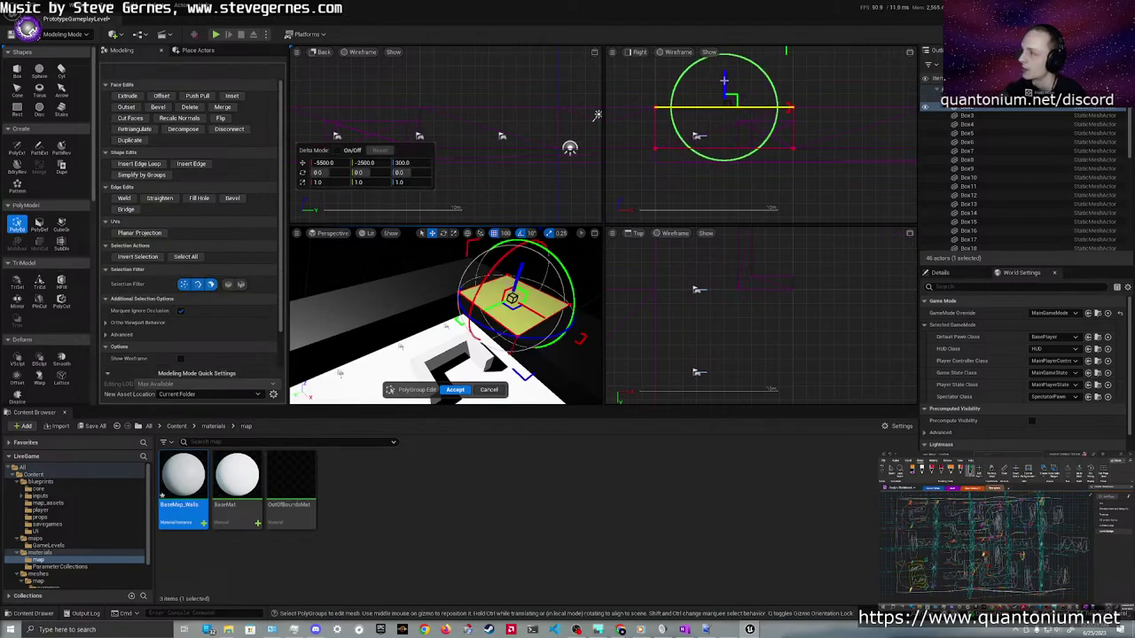
pyautogui.moveTo(725, 85); pyautogui.dragTo(724, 70)
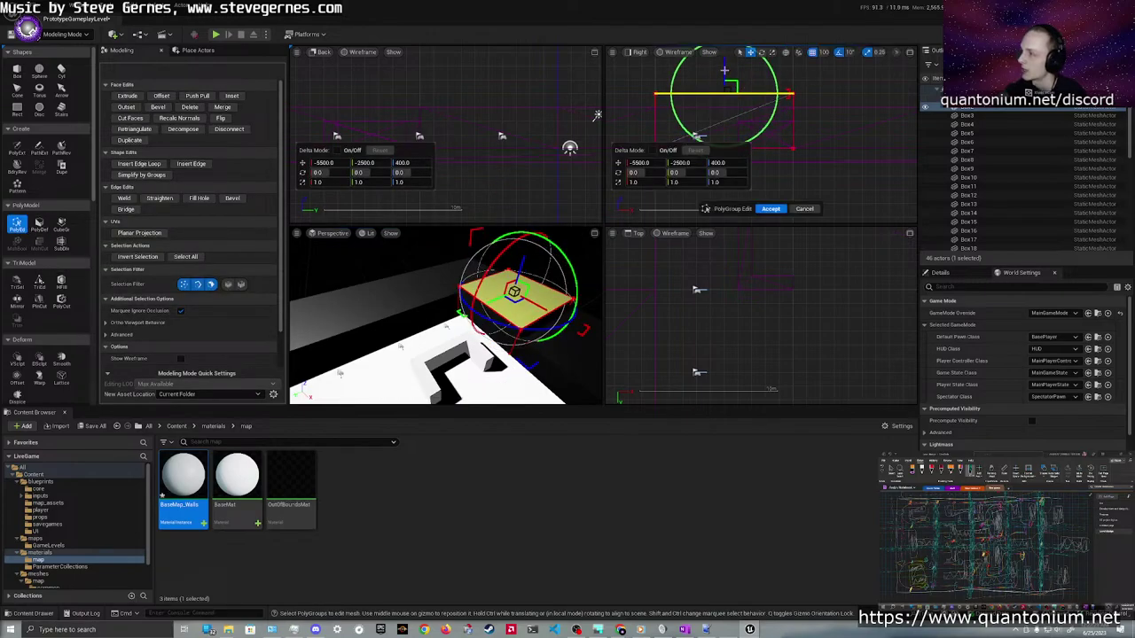
pyautogui.click(770, 209)
pyautogui.keyDown('alt'); pyautogui.moveTo(446, 316); pyautogui.dragTo(483, 288); pyautogui.keyUp('alt')
pyautogui.moveTo(445, 316); pyautogui.dragTo(408, 330, button='right')
pyautogui.moveTo(487, 298); pyautogui.dragTo(426, 302, button='right')
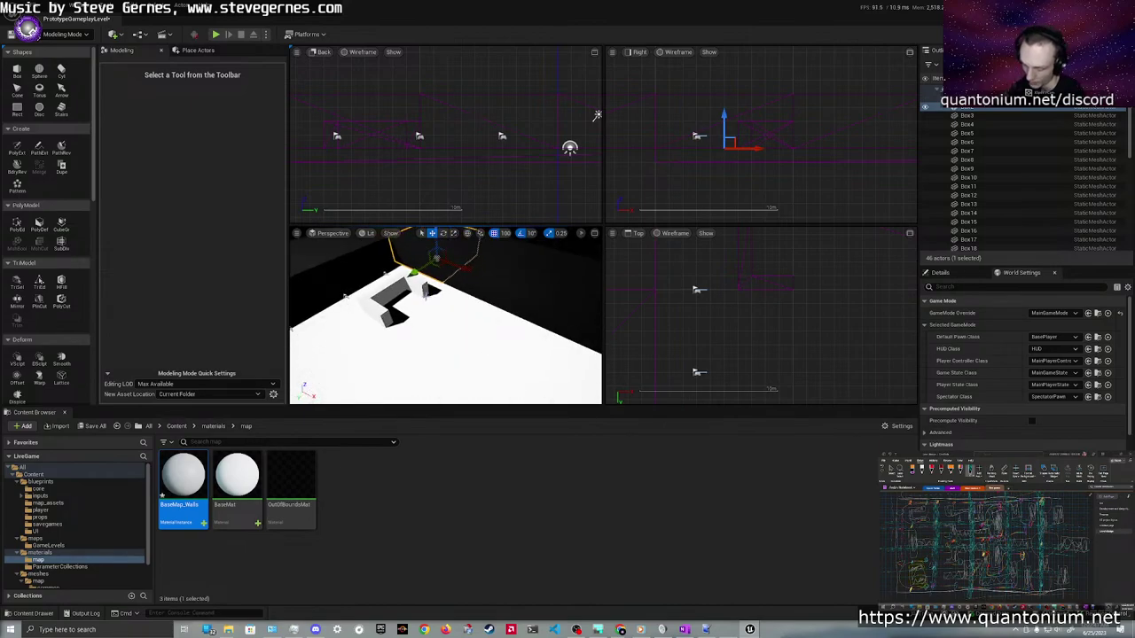
# Duplicate the U-shaped wall along the Y axis to the opposite corner beside the Player Starts
pyautogui.scroll(-6, 434, 132)
pyautogui.scroll(-5, 691, 209)
pyautogui.scroll(-6, 723, 327)
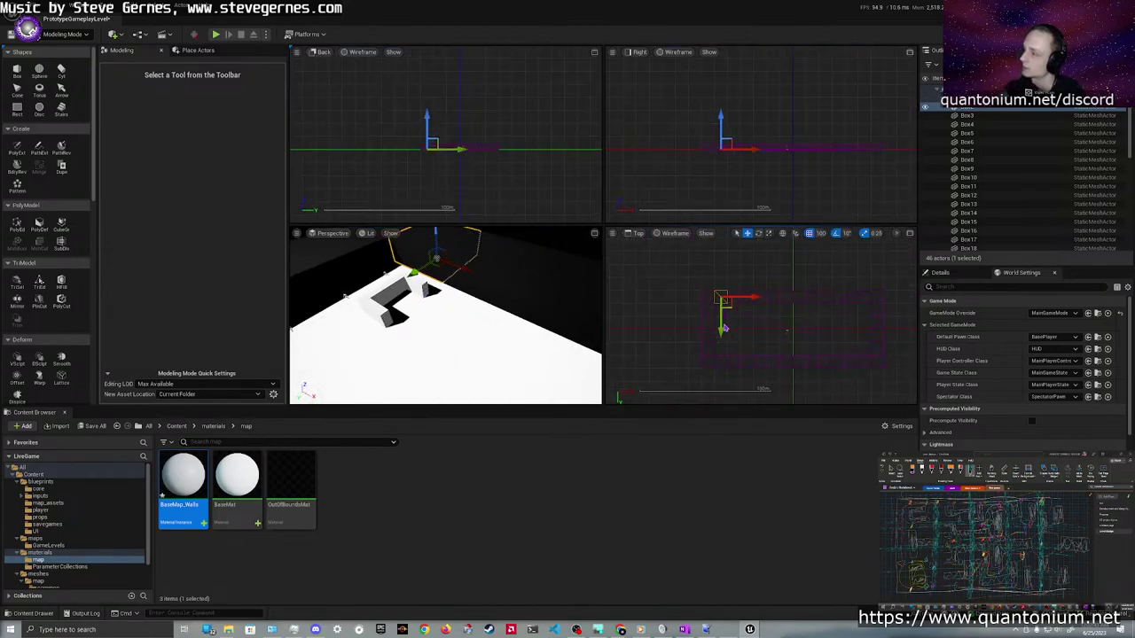
pyautogui.moveTo(731, 344); pyautogui.dragTo(694, 296, button='right')
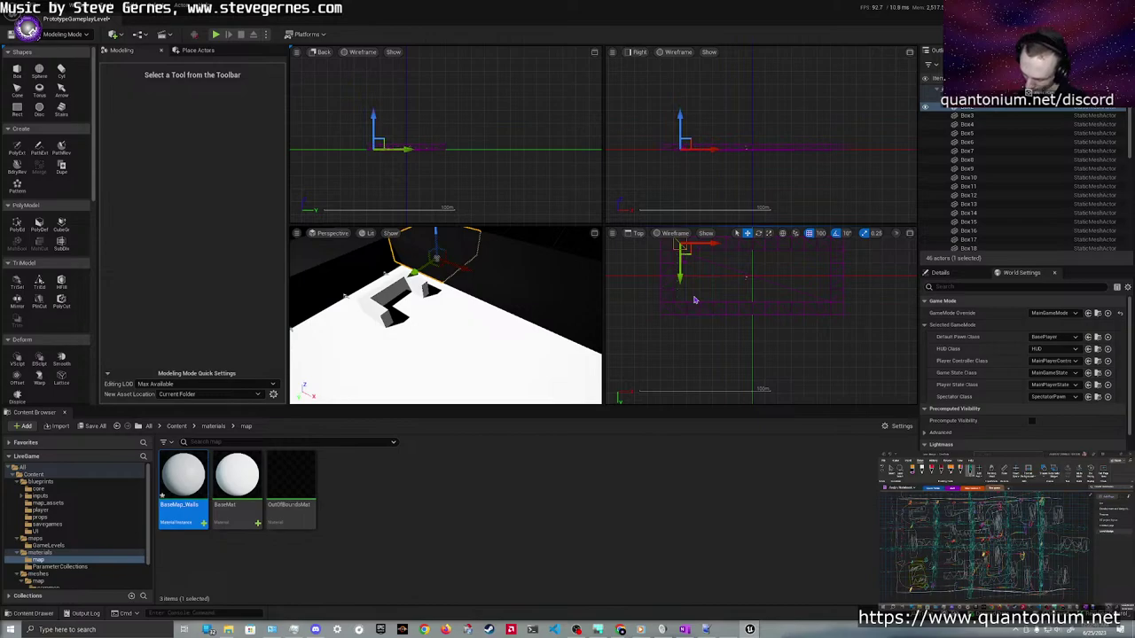
pyautogui.scroll(3, 732, 283)
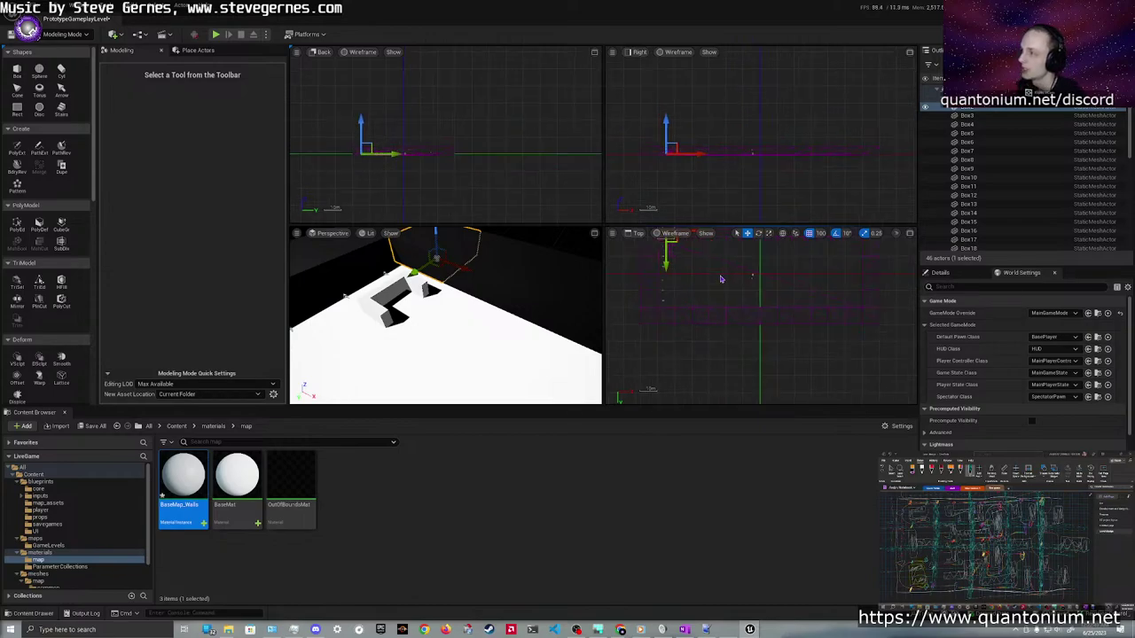
pyautogui.press('q')
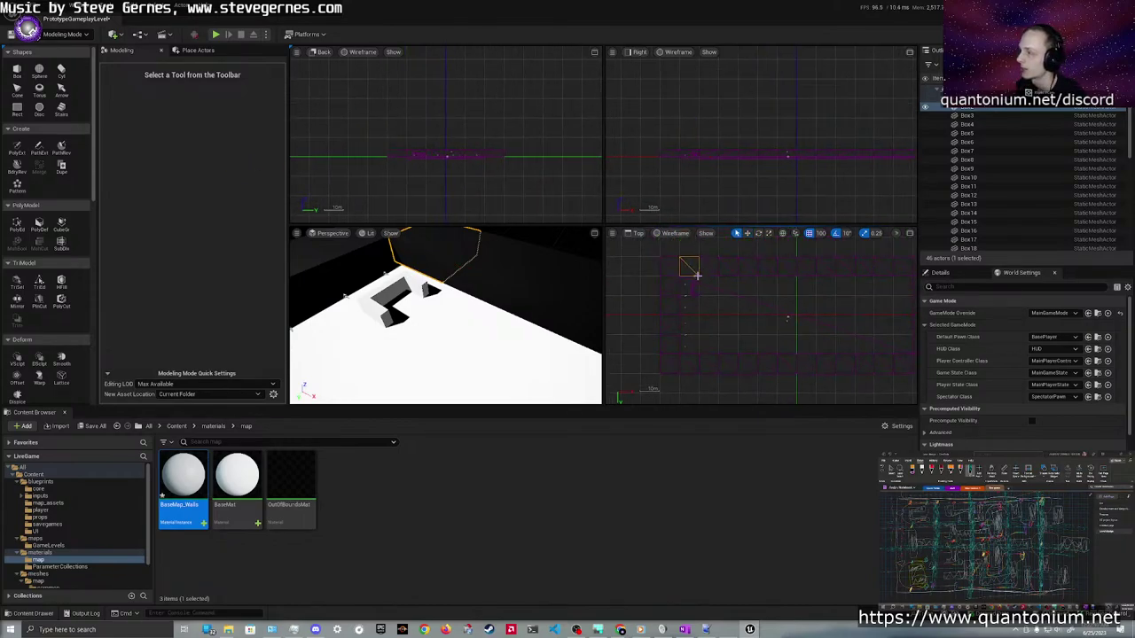
pyautogui.click(694, 290)
pyautogui.press('w')
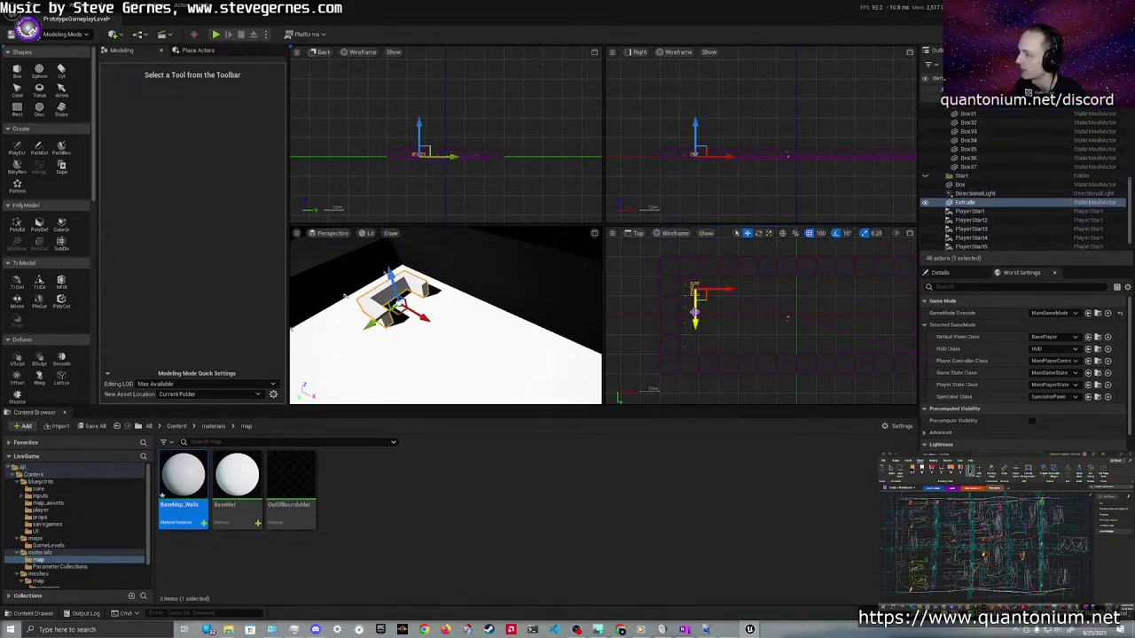
pyautogui.keyDown('alt'); pyautogui.moveTo(695, 312); pyautogui.dragTo(696, 365); pyautogui.keyUp('alt')
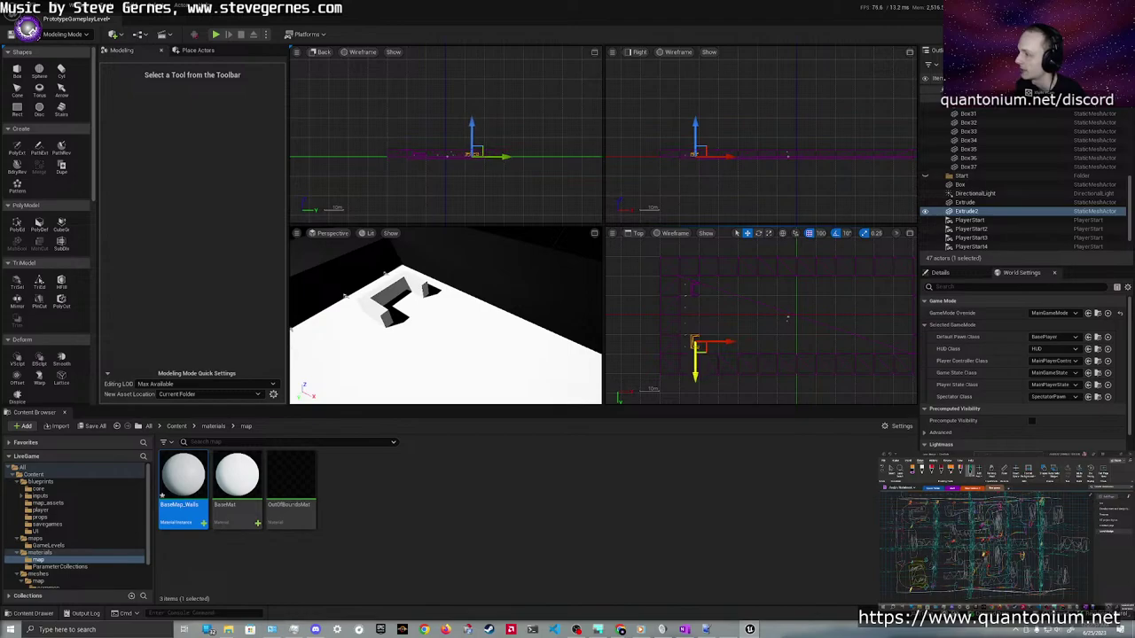
# Group both U-shaped wall actors in a new Outliner folder named Walls
pyautogui.click(974, 203)
pyautogui.keyDown('ctrl'); pyautogui.click(973, 211); pyautogui.keyUp('ctrl')
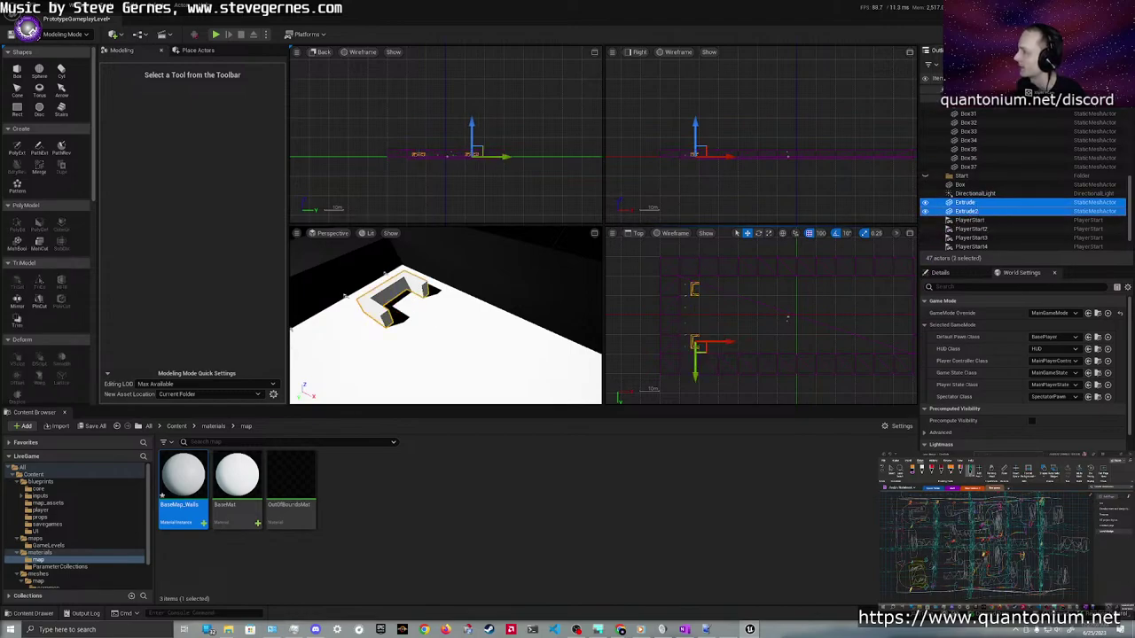
pyautogui.click(1115, 64)
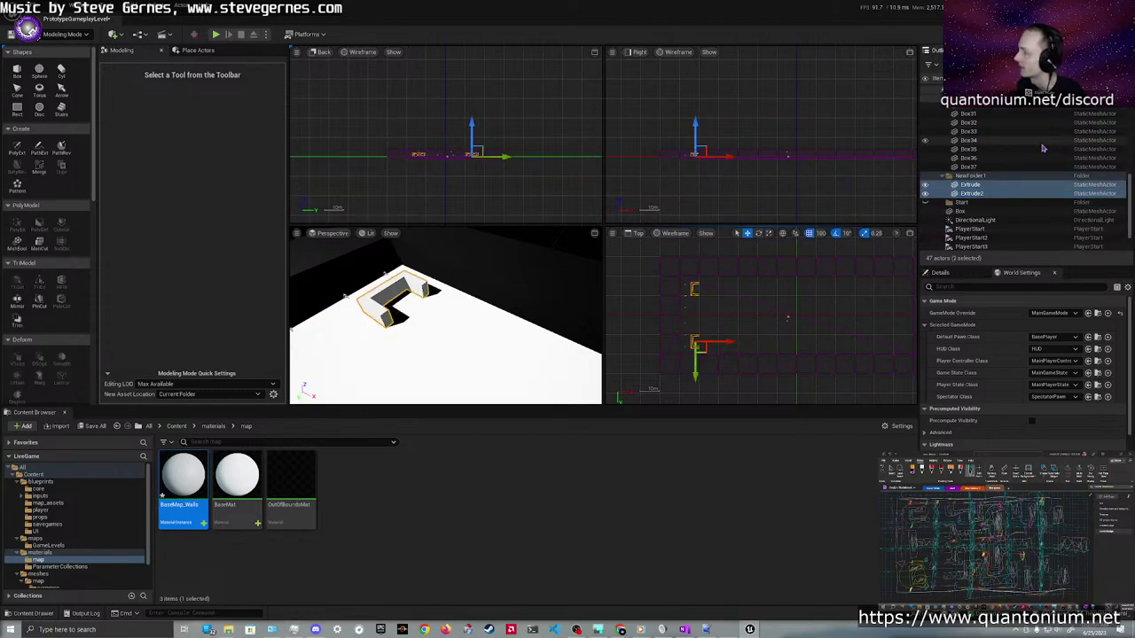
pyautogui.click(978, 178)
pyautogui.doubleClick(980, 178)
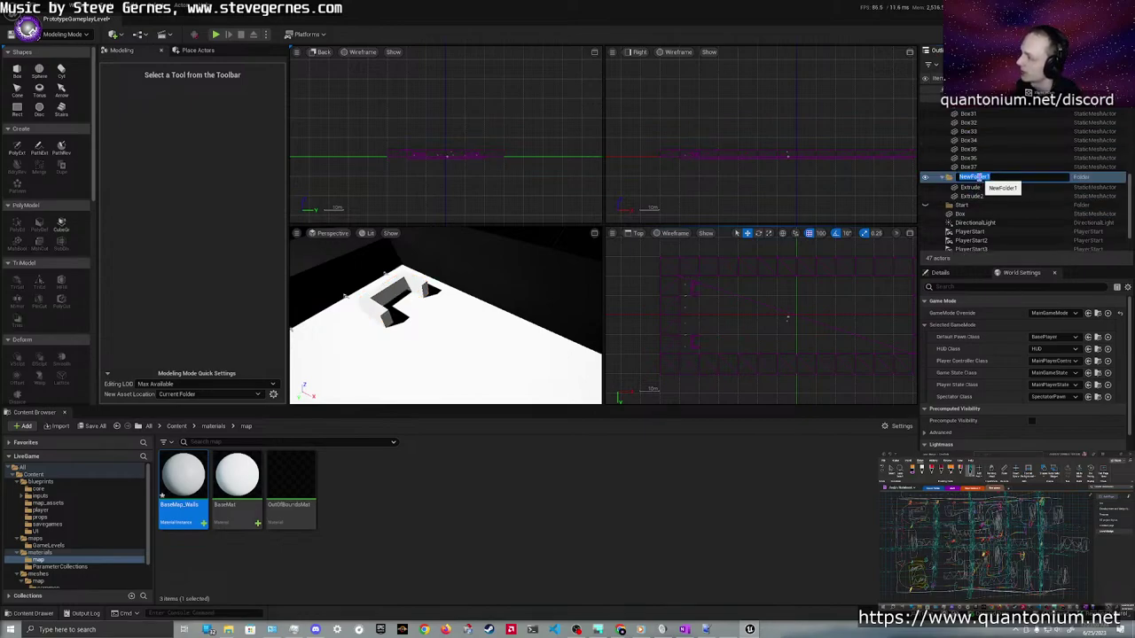
pyautogui.write('Wall')
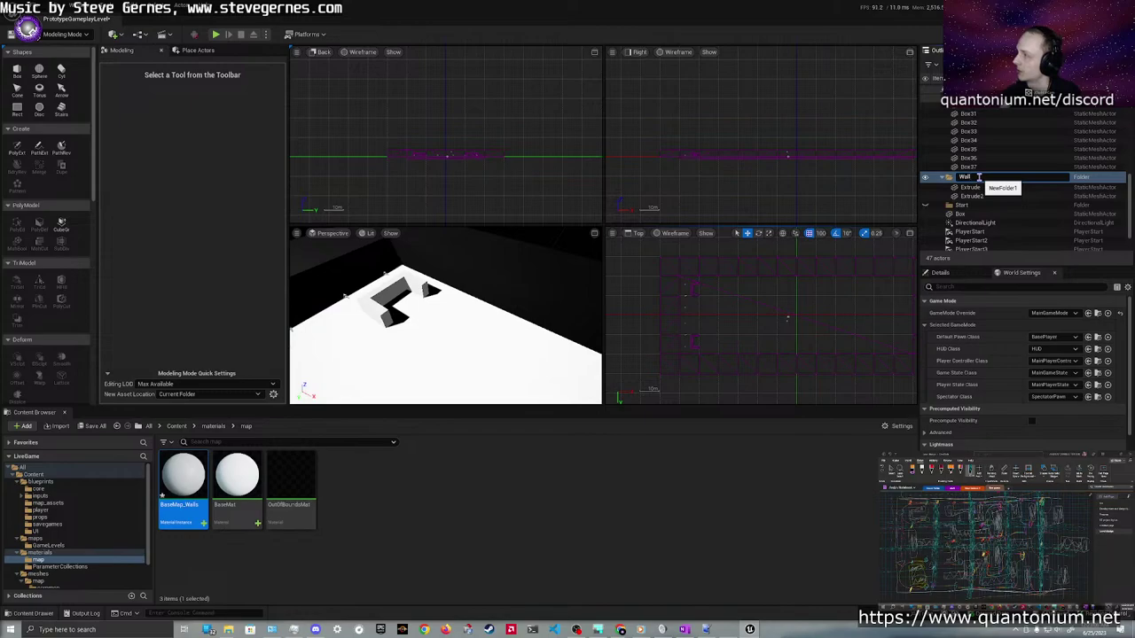
pyautogui.write('s')
pyautogui.press('Return')
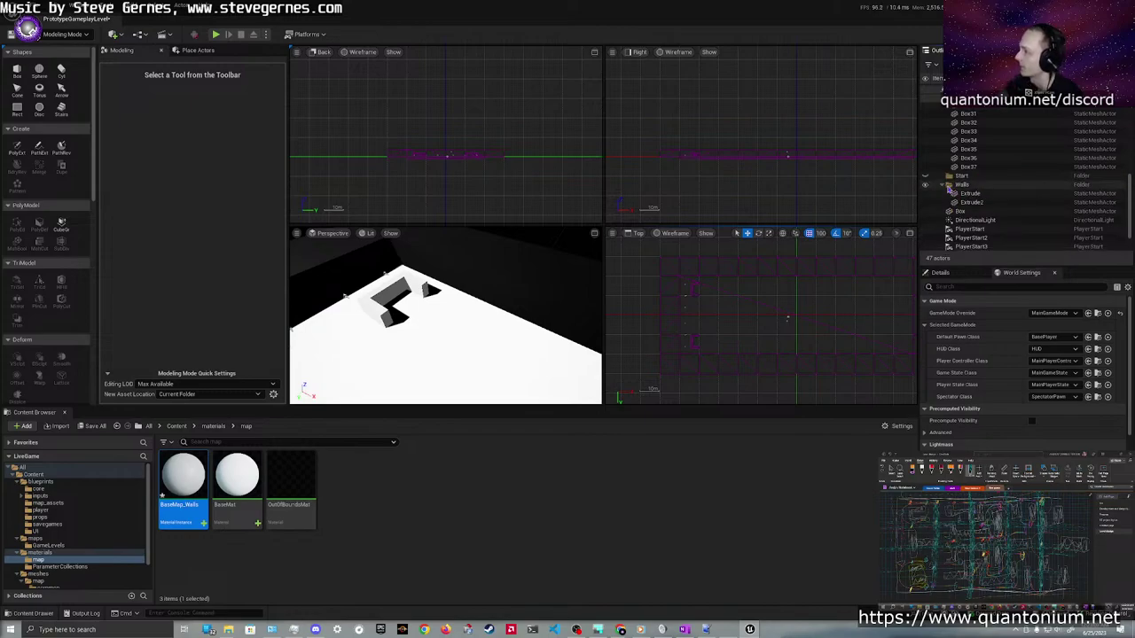
# Move all the Player Start actors into the Start folder
pyautogui.click(946, 186)
pyautogui.click(968, 211)
pyautogui.scroll(-1, 966, 216)
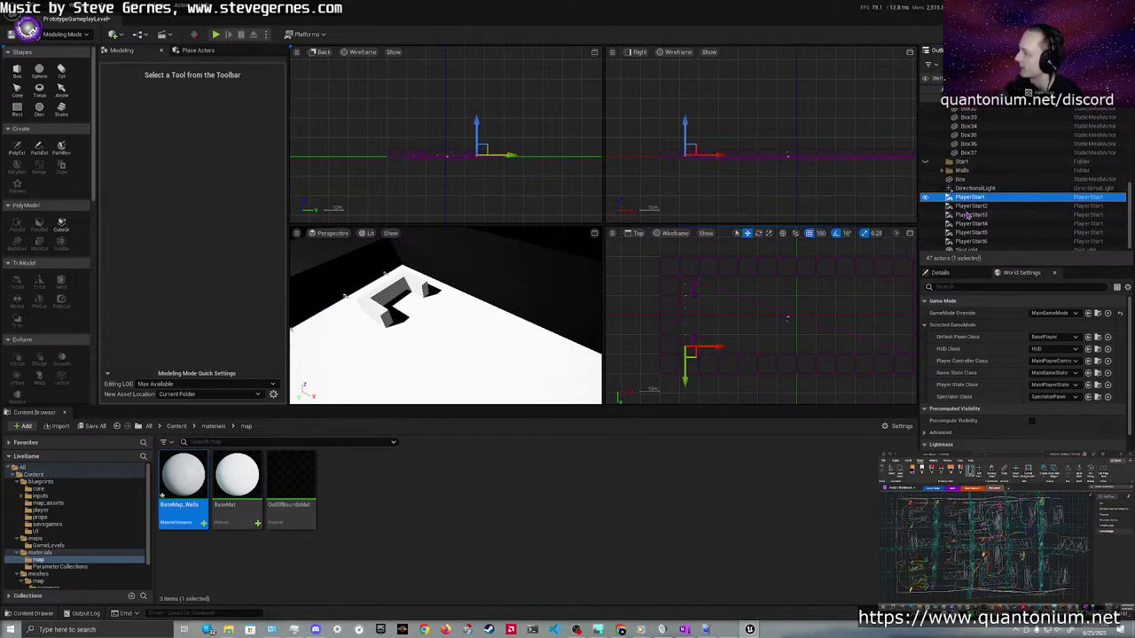
pyautogui.keyDown('shift'); pyautogui.click(968, 238); pyautogui.keyUp('shift')
pyautogui.moveTo(968, 238); pyautogui.dragTo(959, 163)
# Collapse the Start and boundary box folders in the Outliner, then expand and select the Walls folder
pyautogui.click(942, 158)
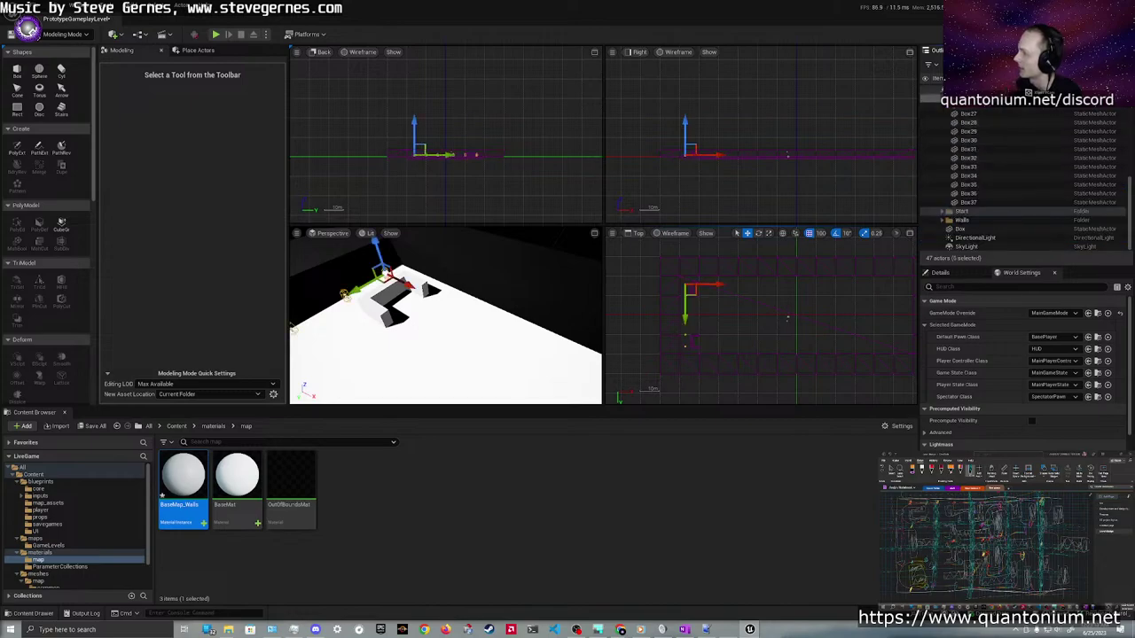
pyautogui.scroll(8, 949, 97)
pyautogui.click(943, 99)
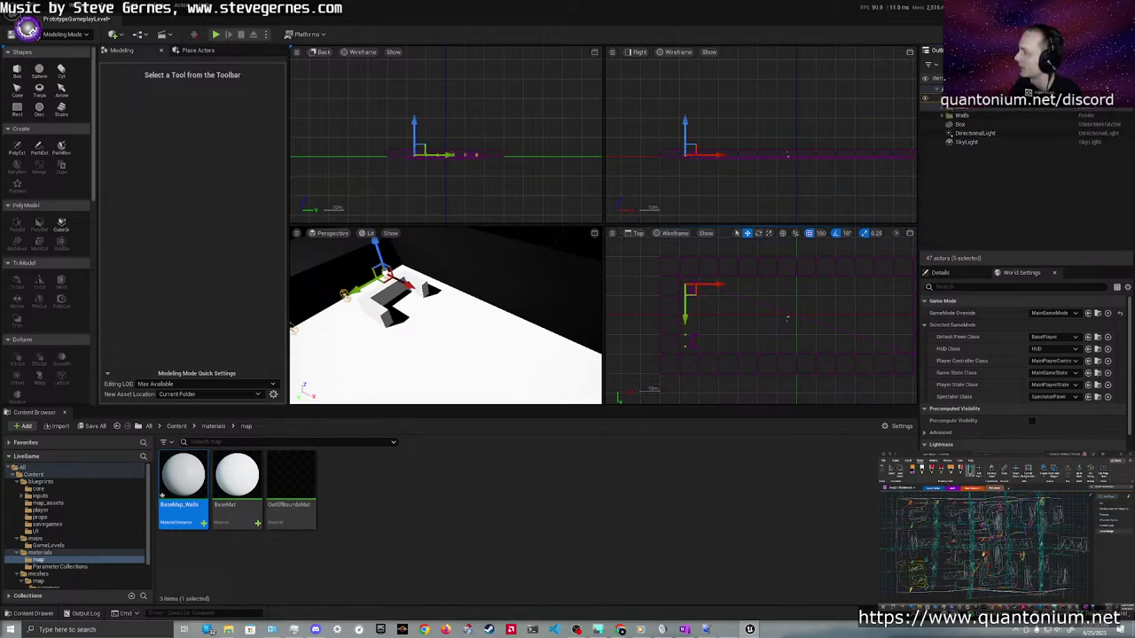
pyautogui.click(956, 117)
pyautogui.click(945, 117)
pyautogui.click(967, 116)
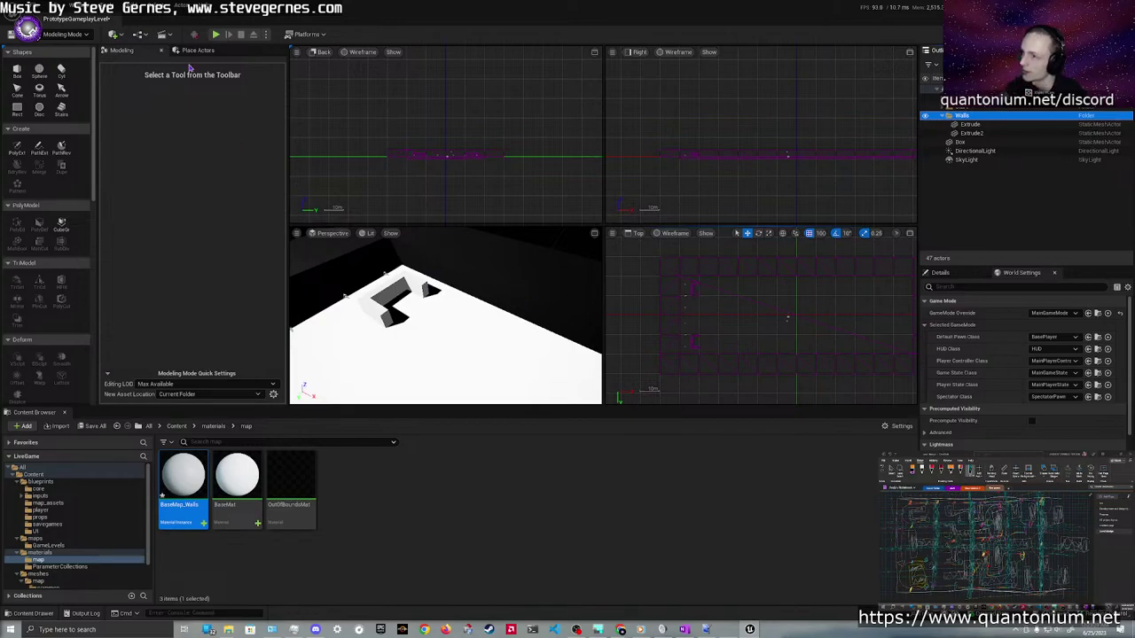
# Playtest the level, moving and jumping around the U-shaped walls to check their height and spacing, then end the session
pyautogui.click(215, 33)
pyautogui.click(893, 308)
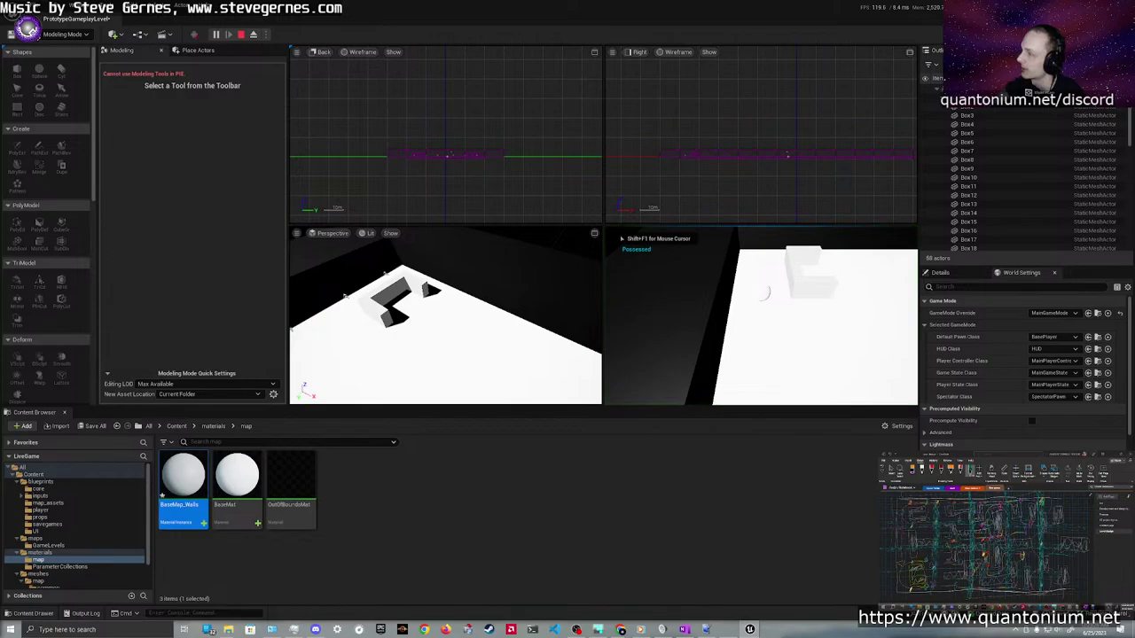
pyautogui.press('w')
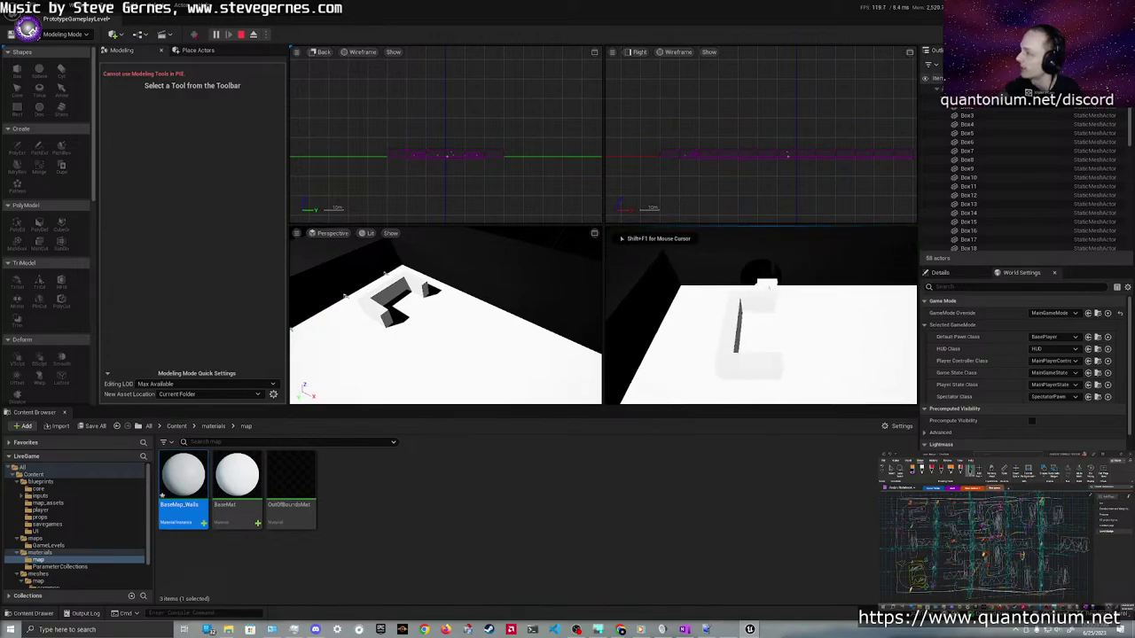
pyautogui.press('d')
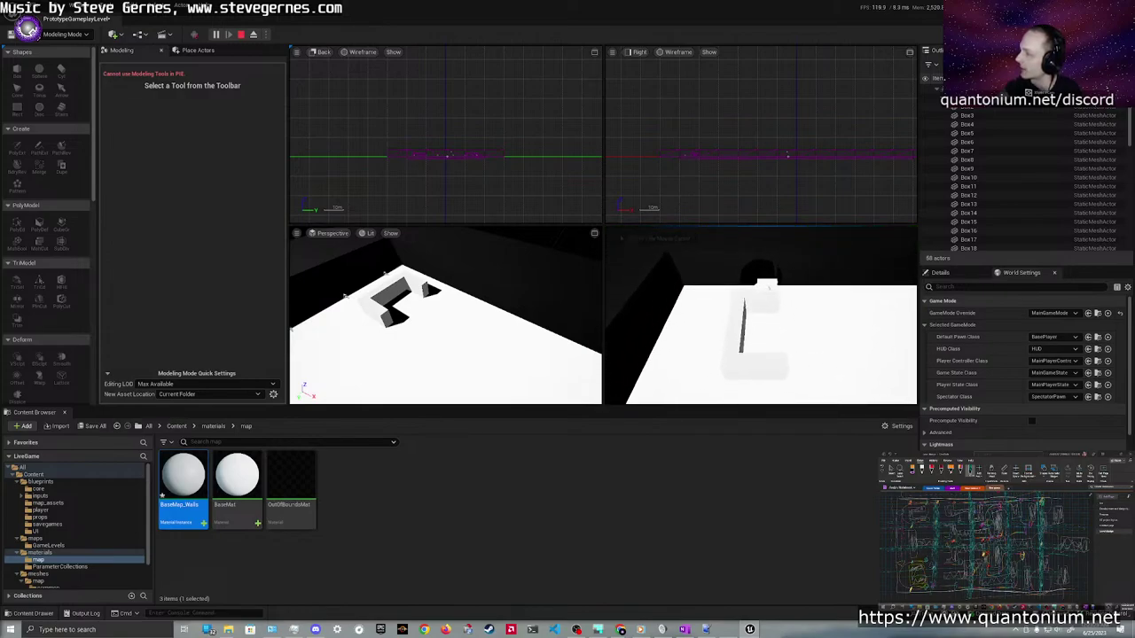
pyautogui.press('a')
pyautogui.press('space')
pyautogui.press('space')
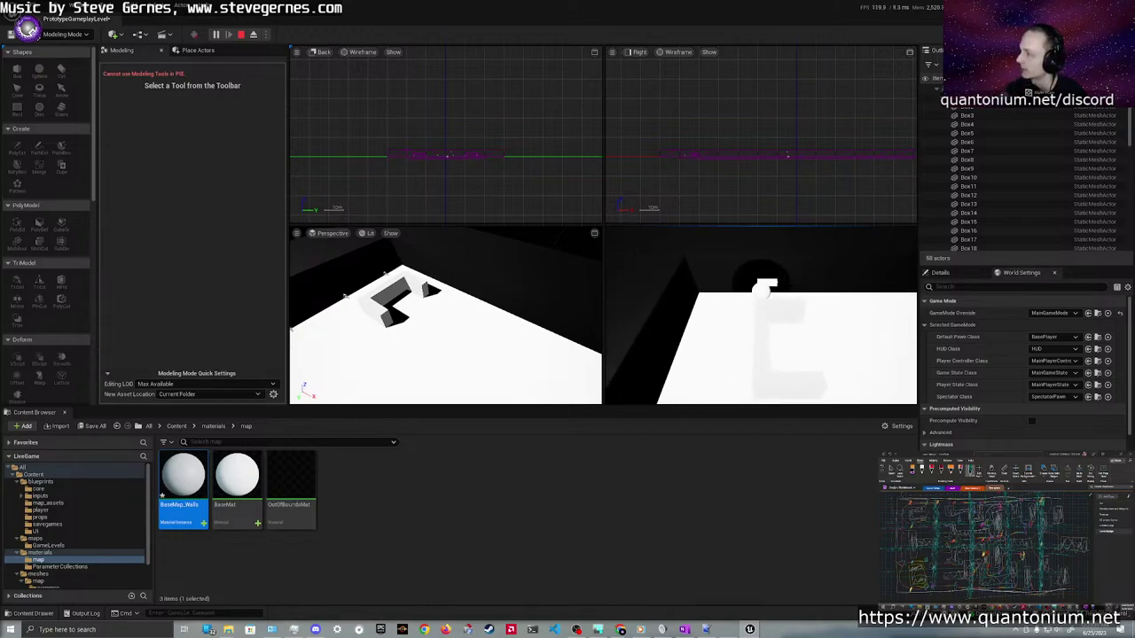
pyautogui.press('d')
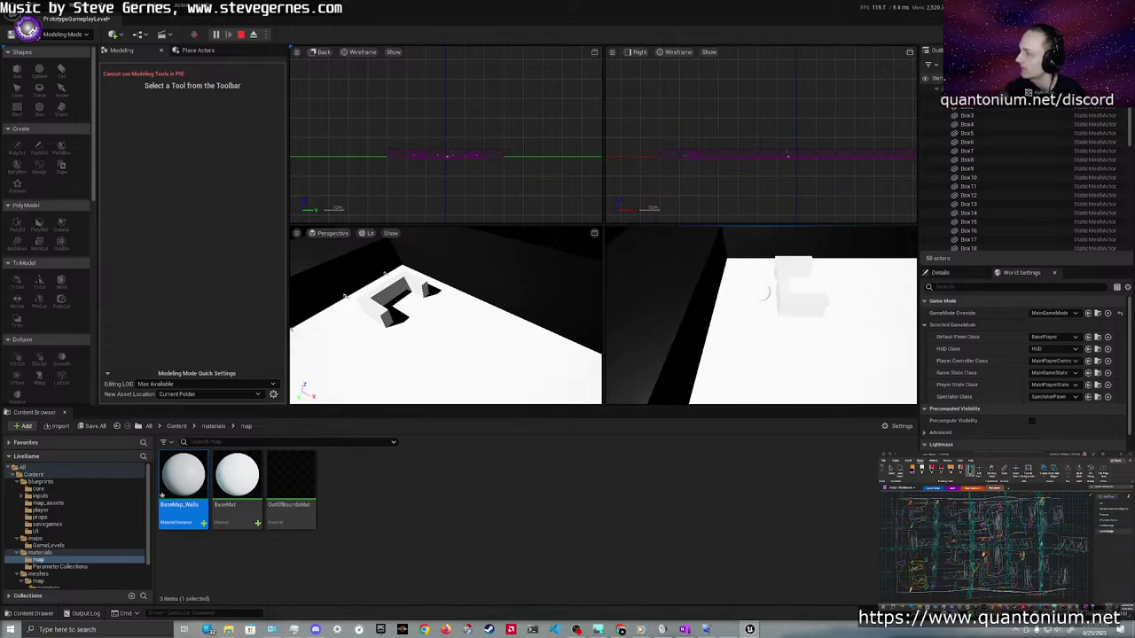
pyautogui.press('w')
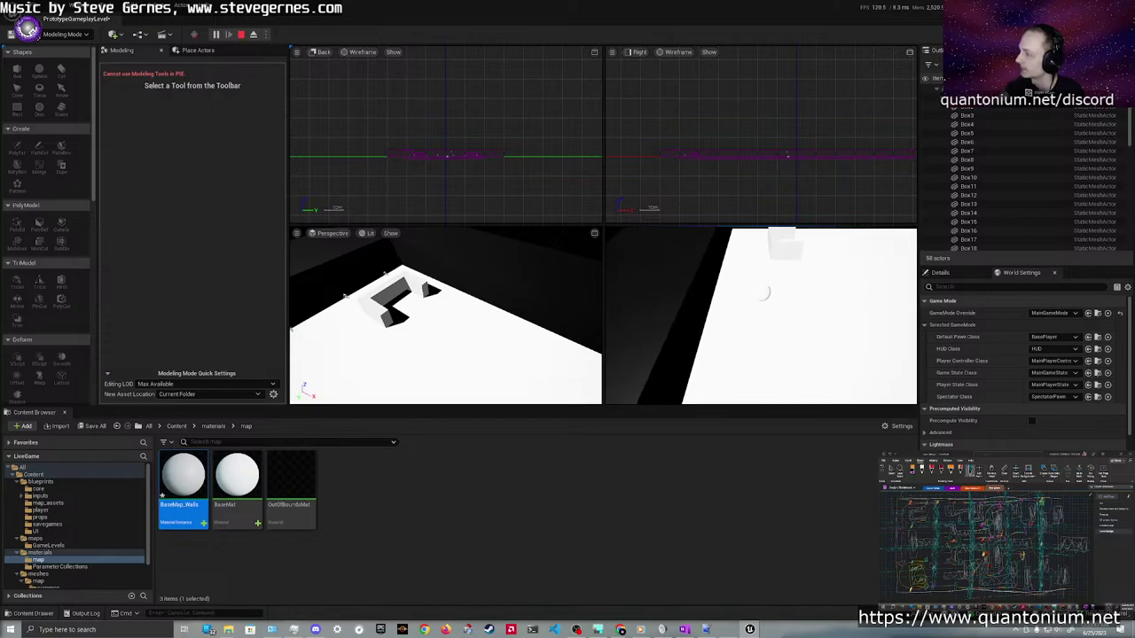
pyautogui.press('Escape')
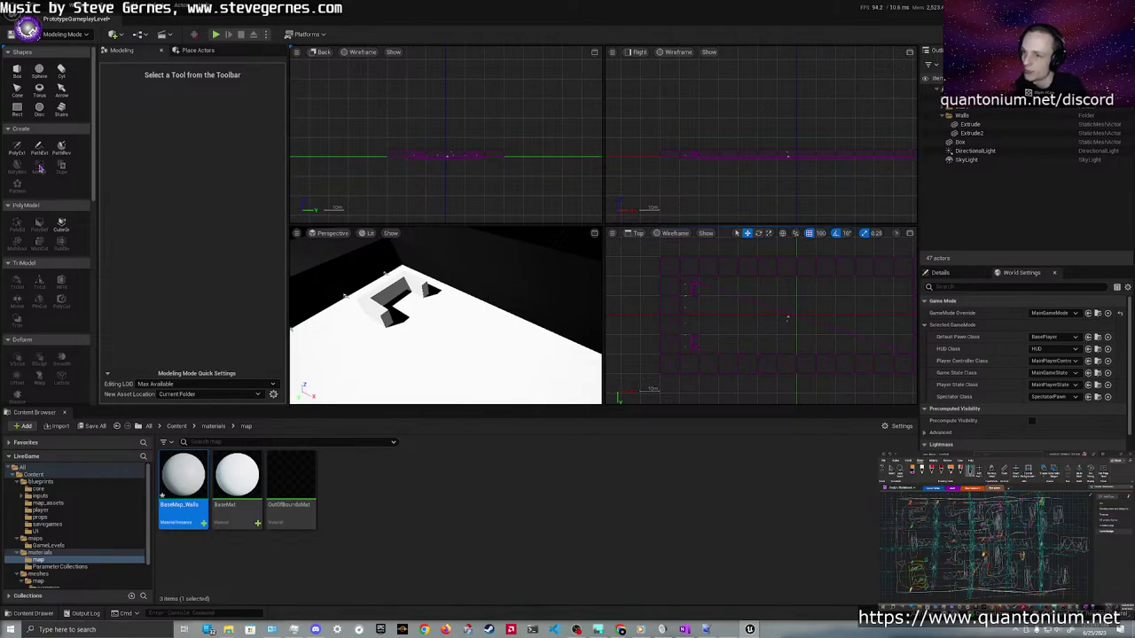
# Start a Polygon Extrude between the two U-shaped walls, drawing the long back edge and one narrow end of a T-shaped wall in top view
pyautogui.click(16, 147)
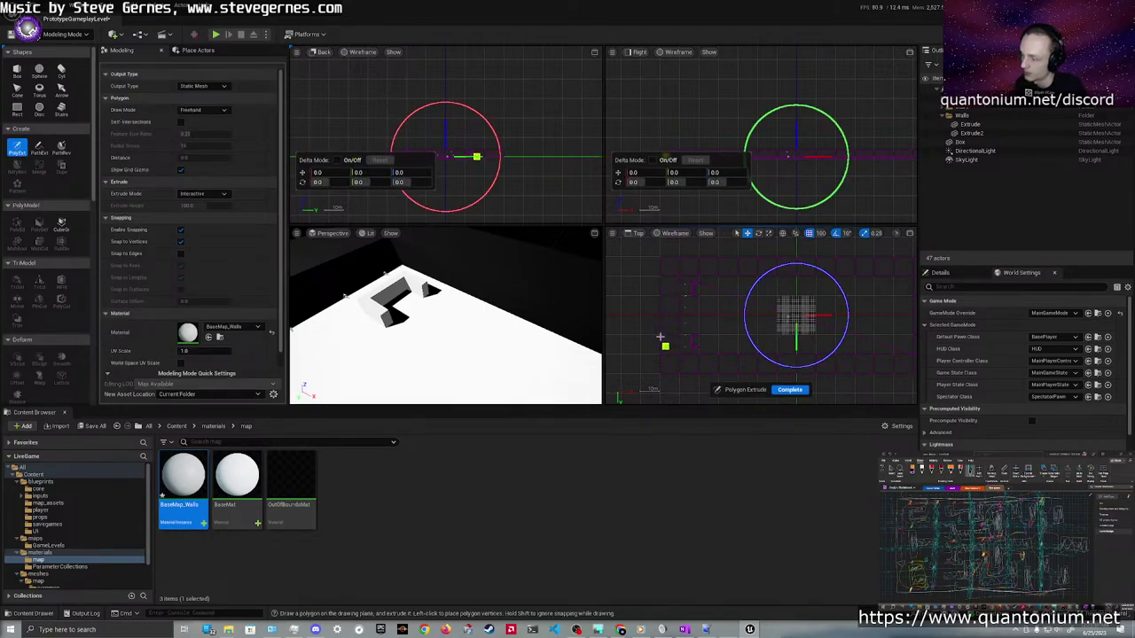
pyautogui.scroll(5, 707, 317)
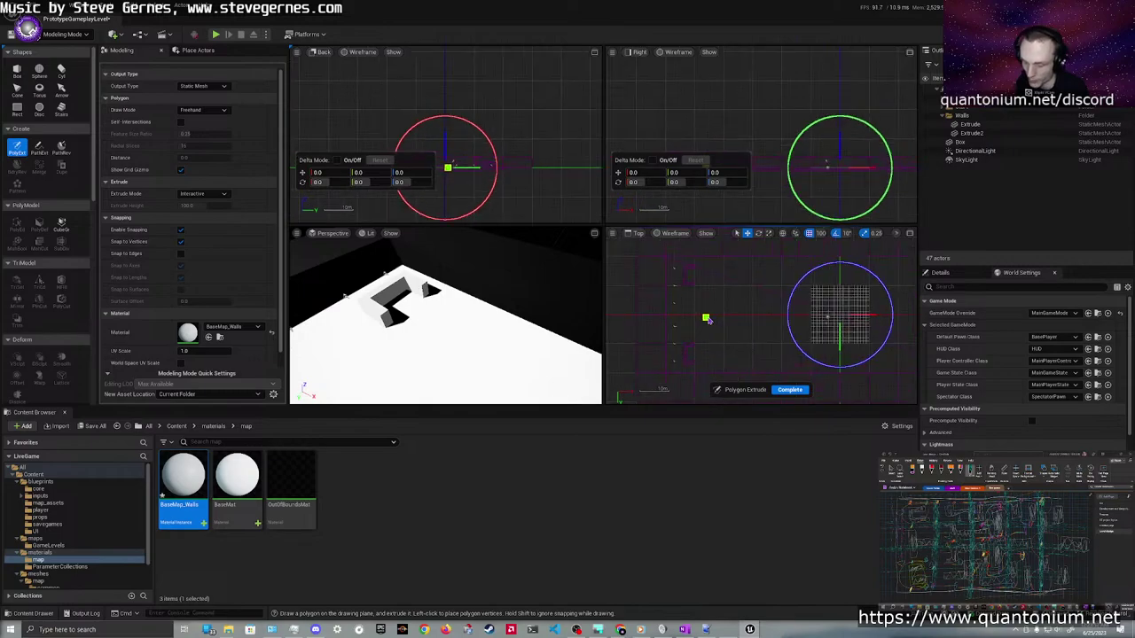
pyautogui.moveTo(685, 274); pyautogui.dragTo(726, 299, button='right')
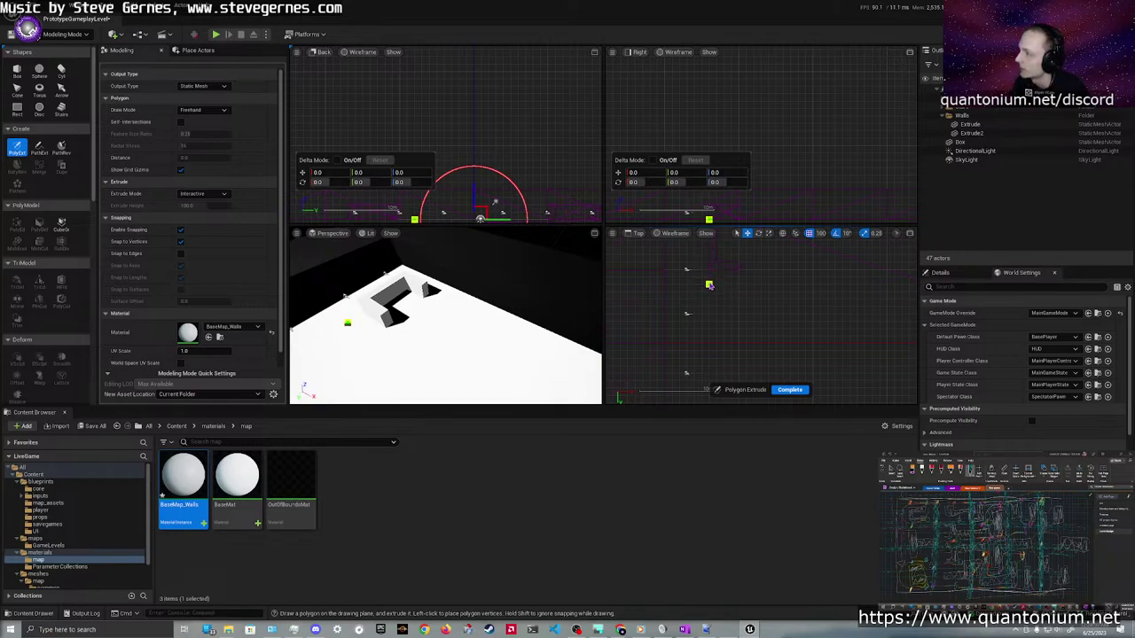
pyautogui.click(709, 293)
pyautogui.moveTo(712, 337); pyautogui.dragTo(707, 253, button='right')
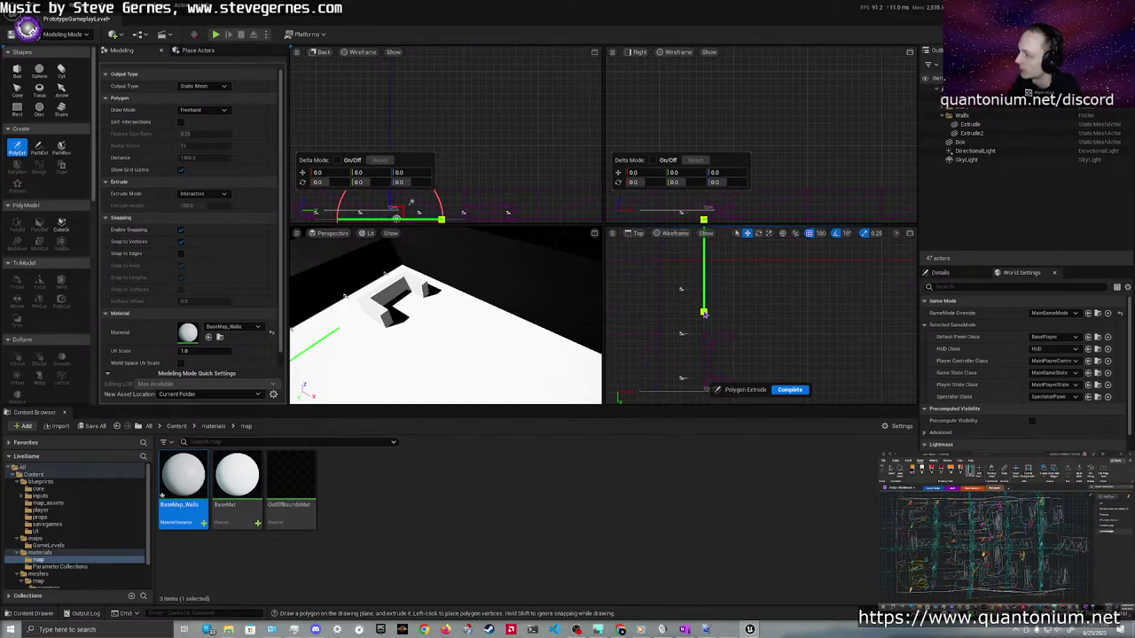
pyautogui.click(703, 301)
pyautogui.moveTo(732, 295); pyautogui.dragTo(743, 317, button='right')
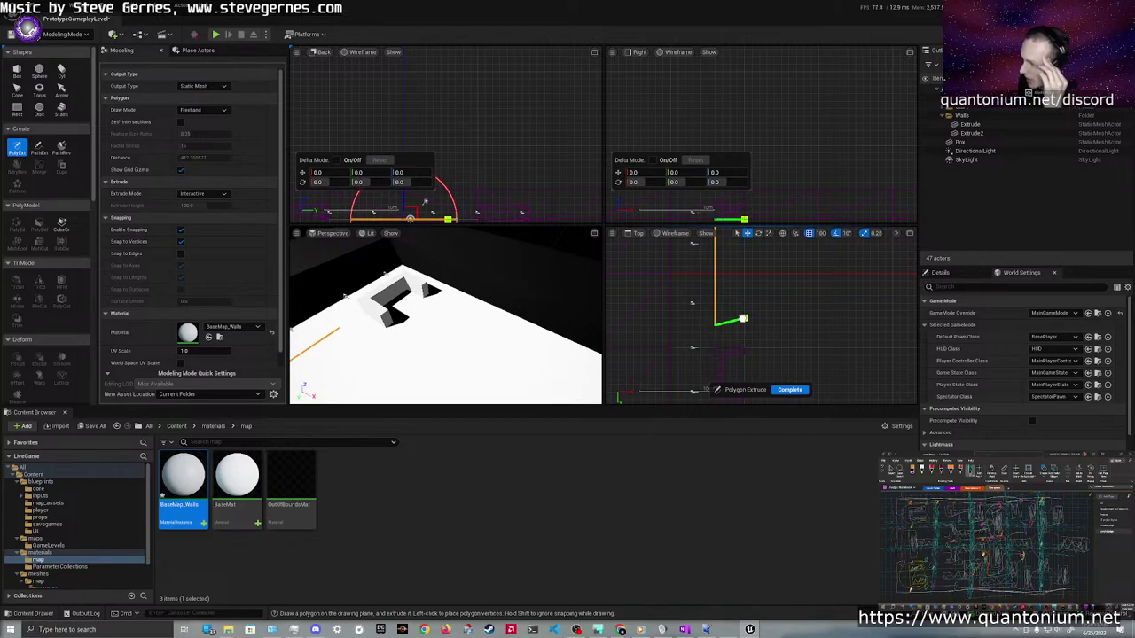
pyautogui.moveTo(744, 318); pyautogui.dragTo(743, 332, button='right')
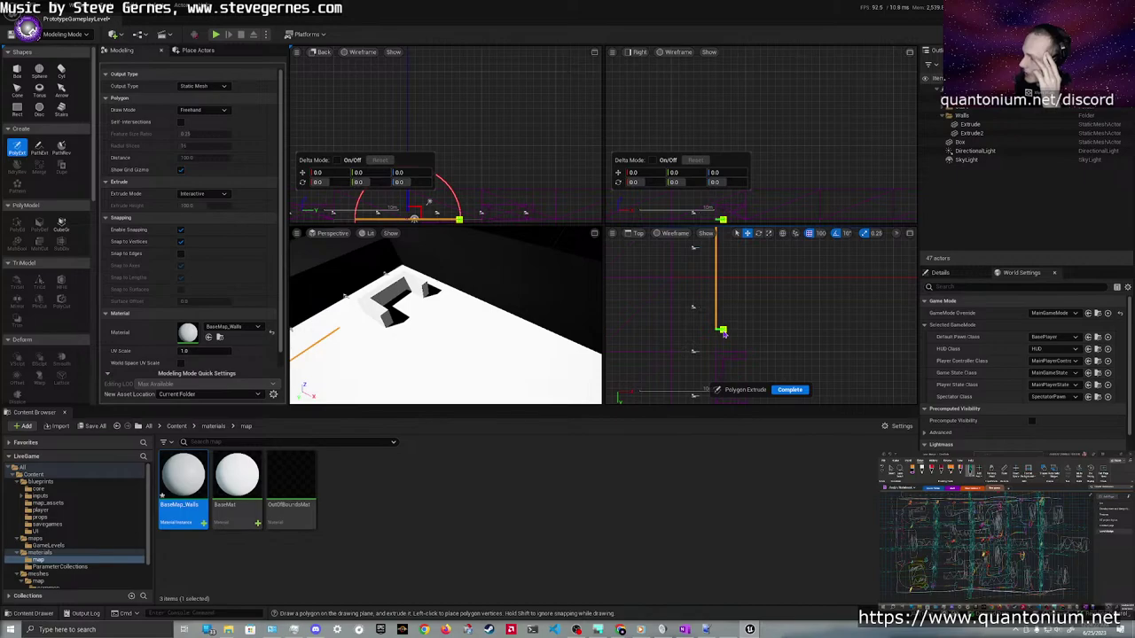
pyautogui.click(724, 333)
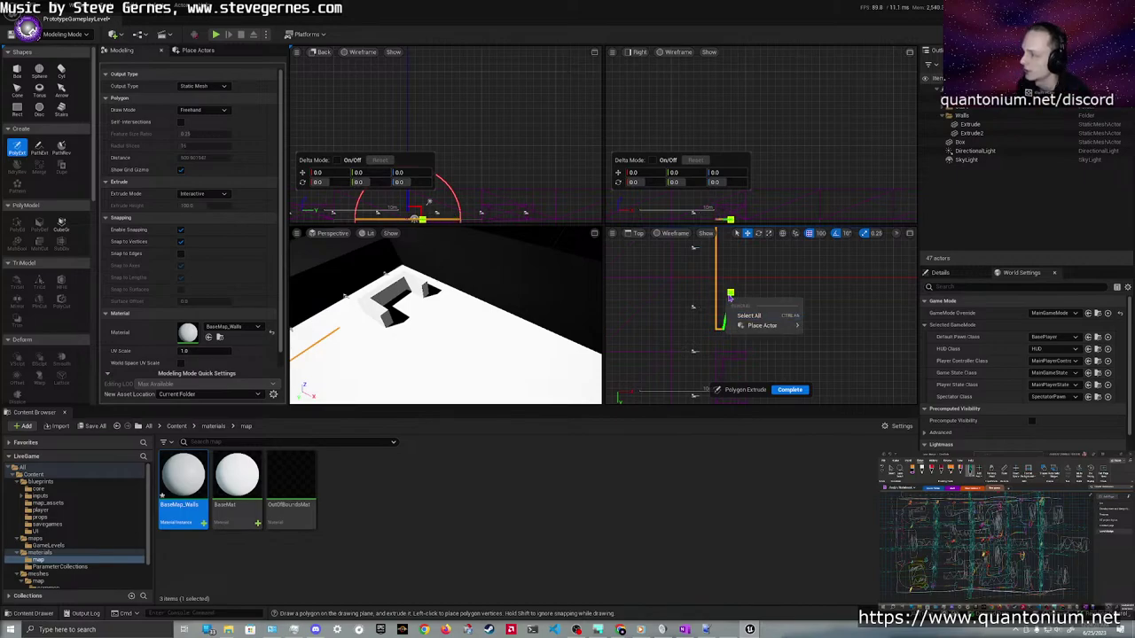
pyautogui.click(732, 294)
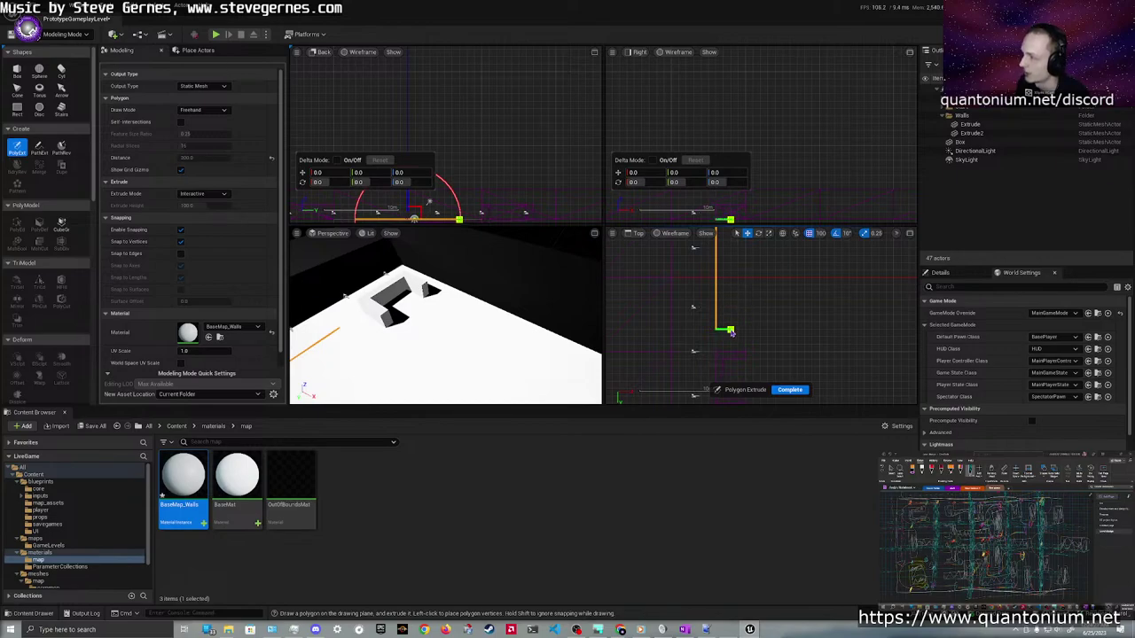
pyautogui.moveTo(737, 284); pyautogui.dragTo(737, 330, button='right')
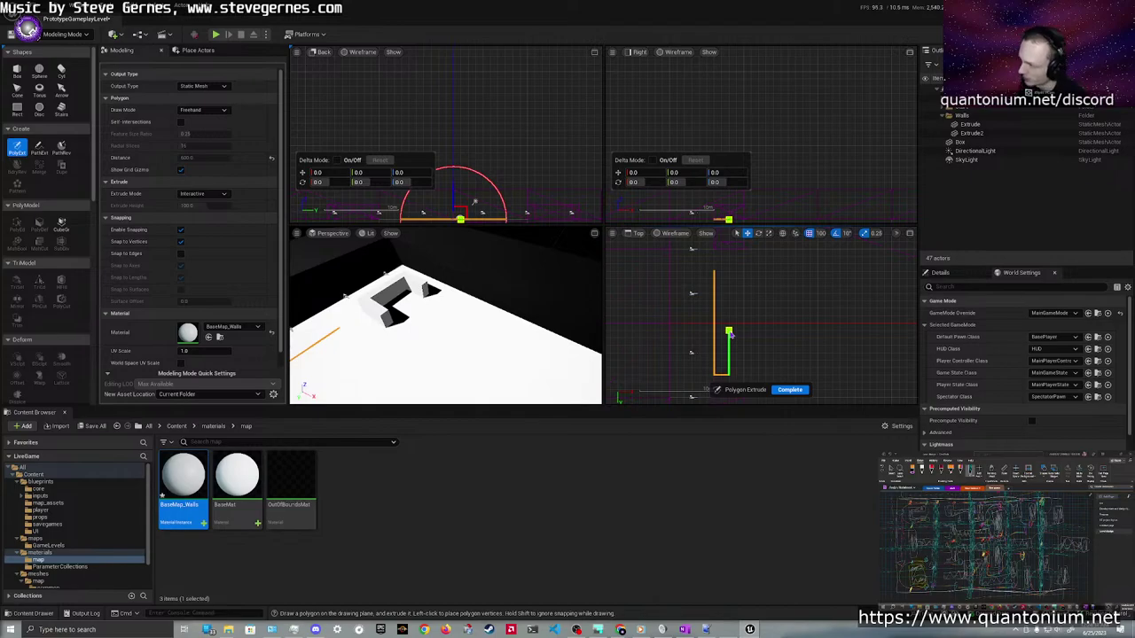
# Complete the T-shaped outline with a centred stem about 600 units long and 200 thick, close it, and extrude it upward
pyautogui.click(729, 332)
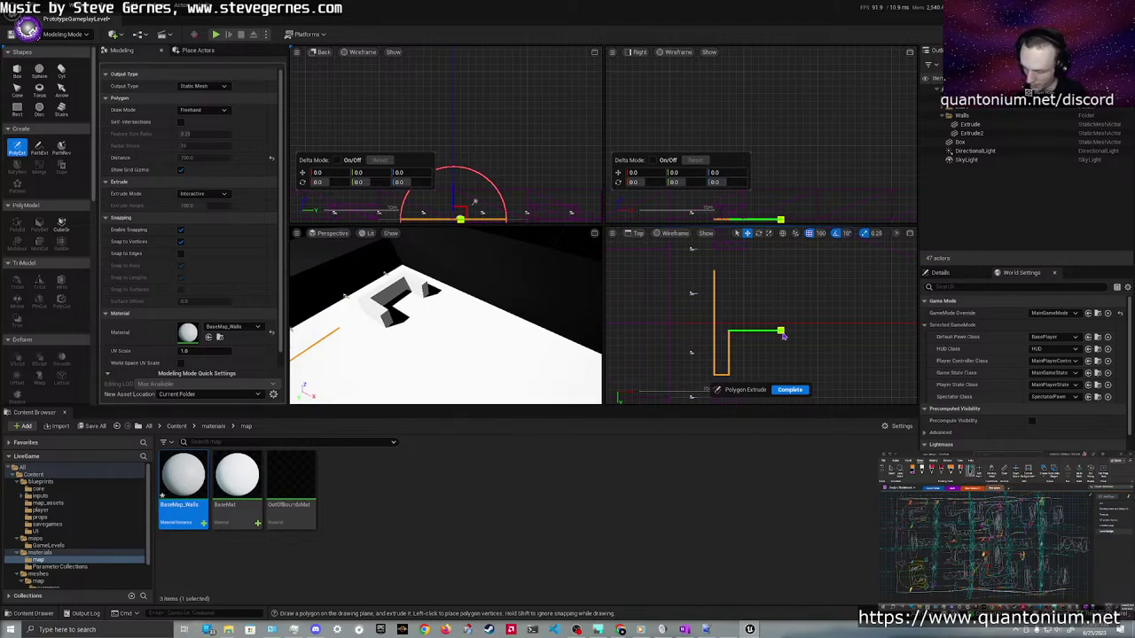
pyautogui.click(773, 333)
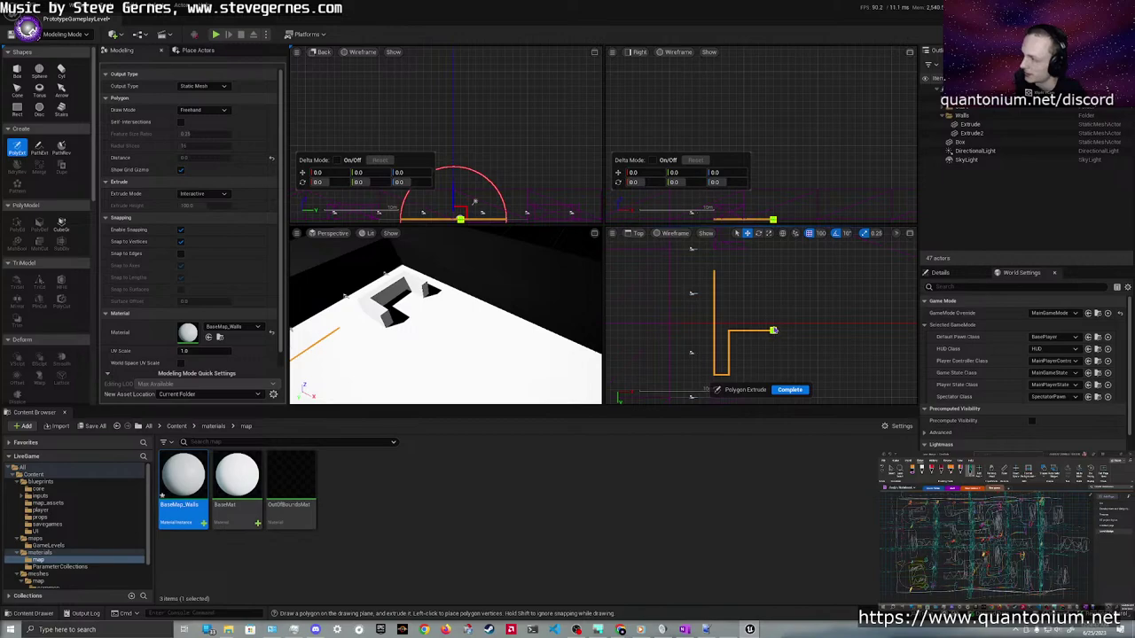
pyautogui.click(774, 316)
pyautogui.click(729, 316)
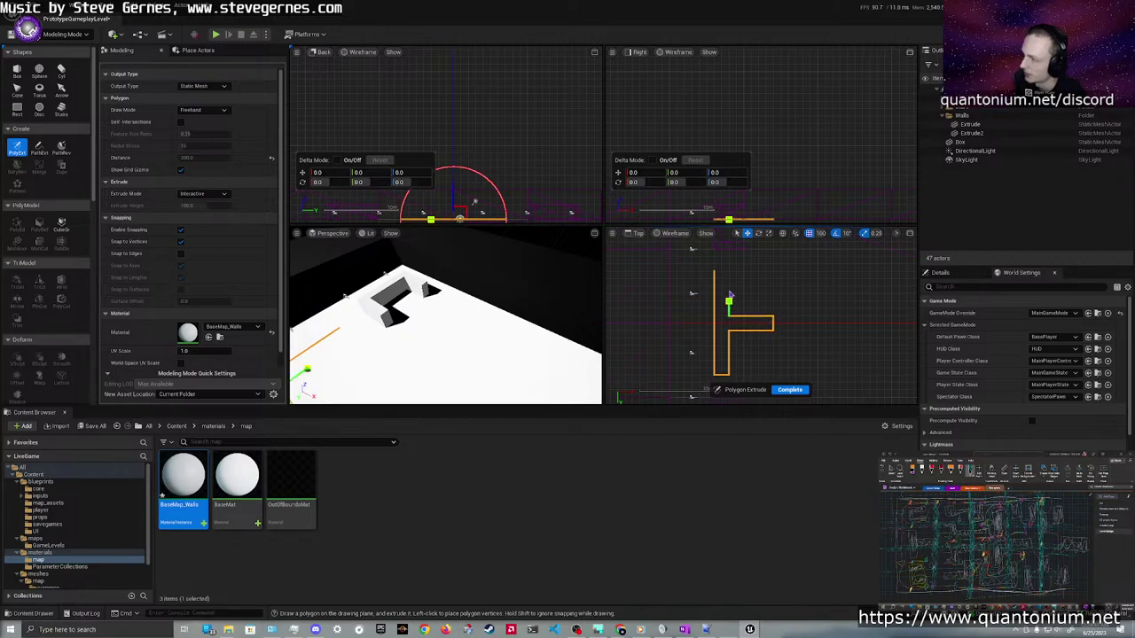
pyautogui.click(729, 272)
pyautogui.click(715, 273)
pyautogui.click(714, 272)
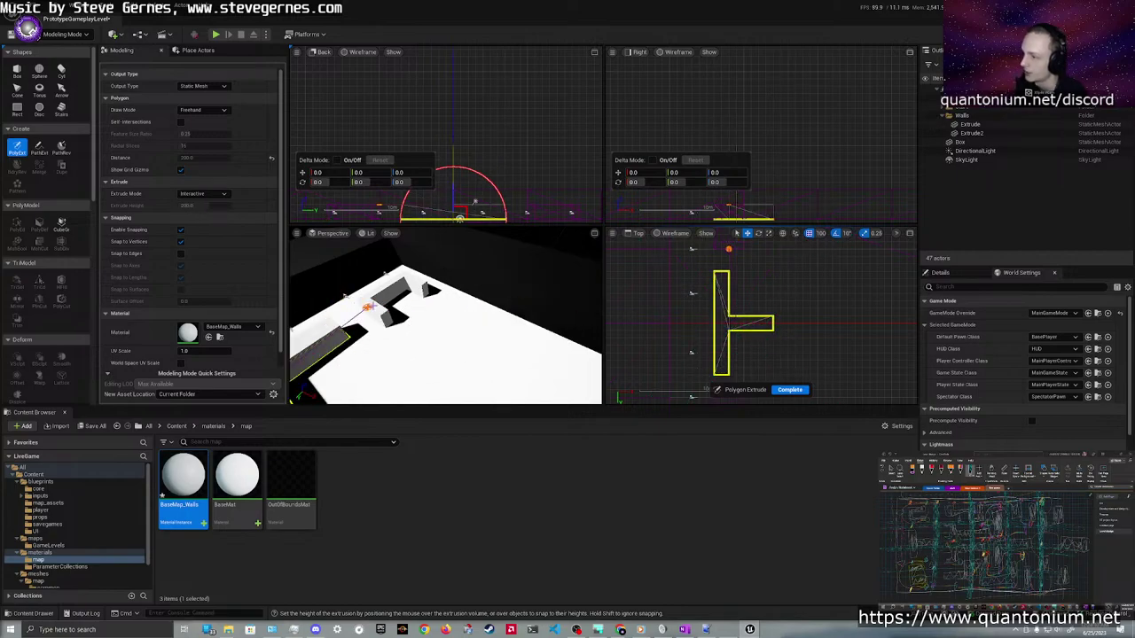
pyautogui.click(369, 306)
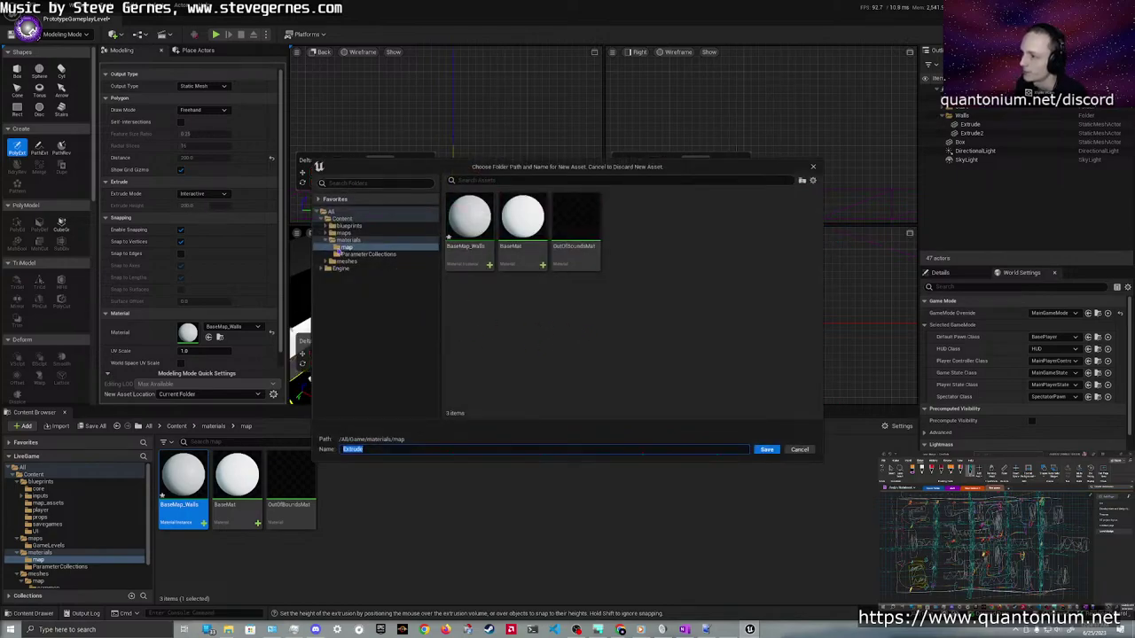
# Save the new mesh as TWall_Back_GameplayLevelPrototype in the meshes/map/PrototypeGameplayLevel folder
pyautogui.click(331, 260)
pyautogui.click(346, 267)
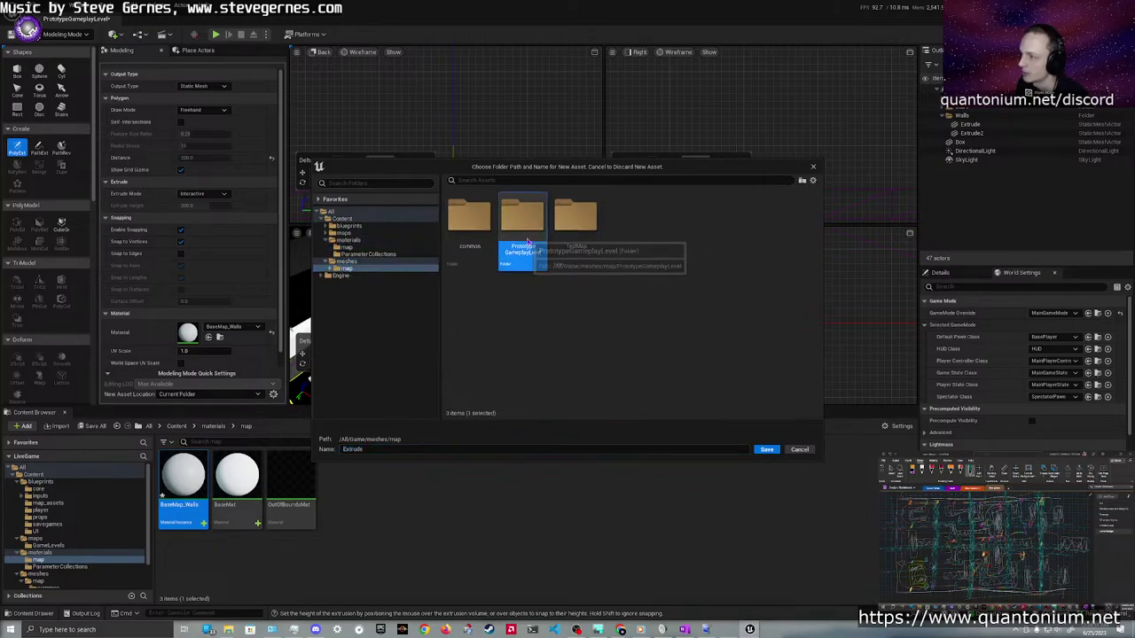
pyautogui.doubleClick(518, 255)
pyautogui.doubleClick(372, 450)
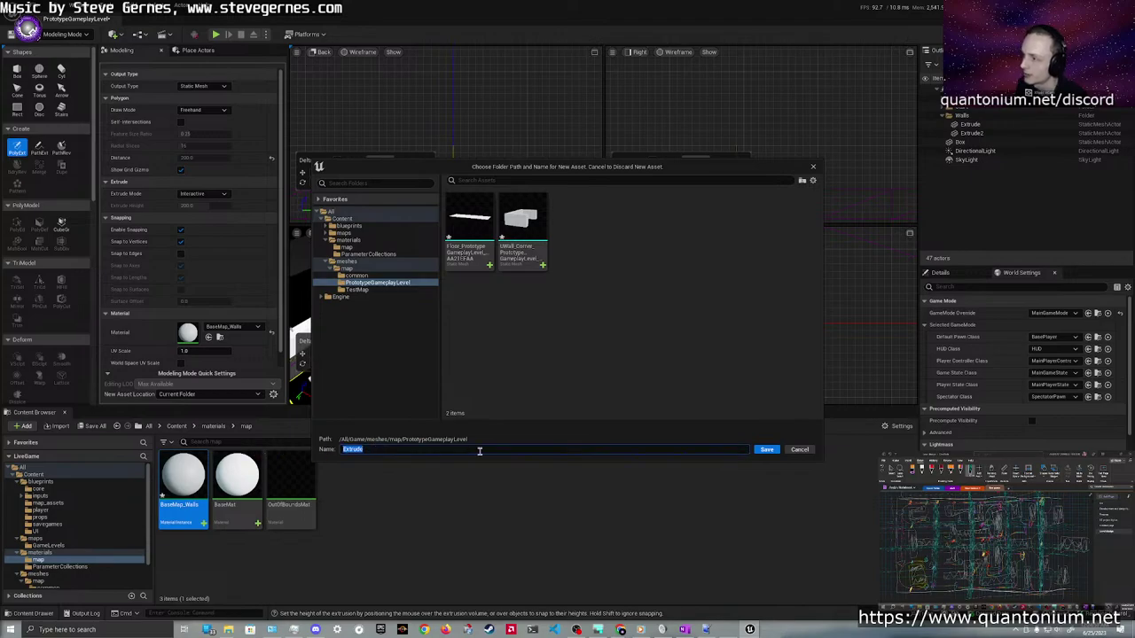
pyautogui.write('TWall')
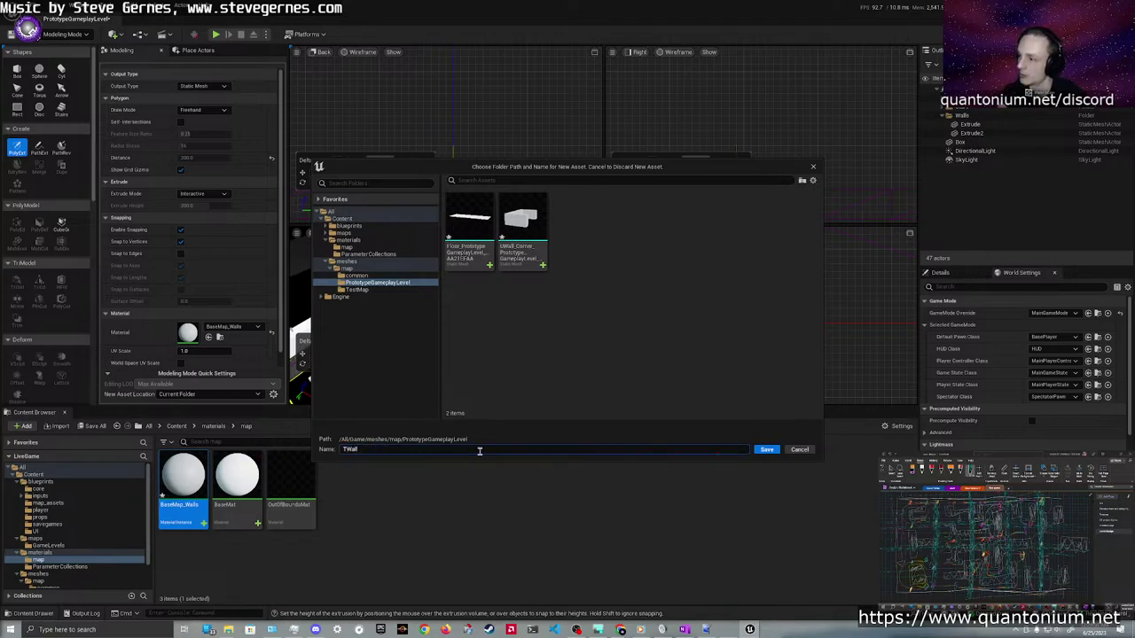
pyautogui.write('_Back')
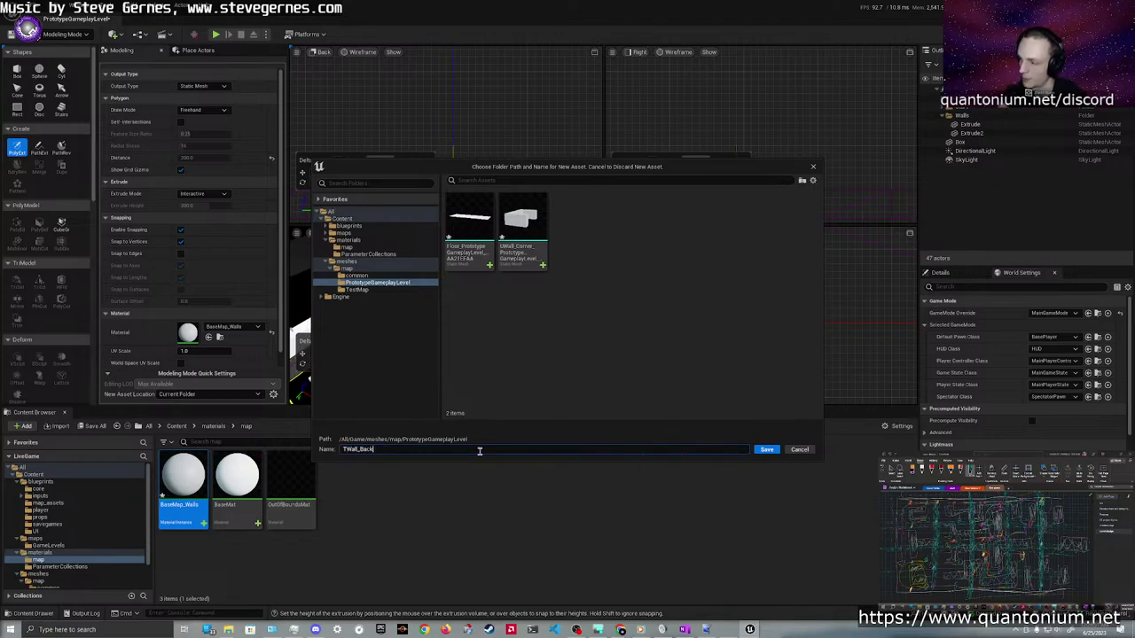
pyautogui.write('_GameplayLevelPrototype')
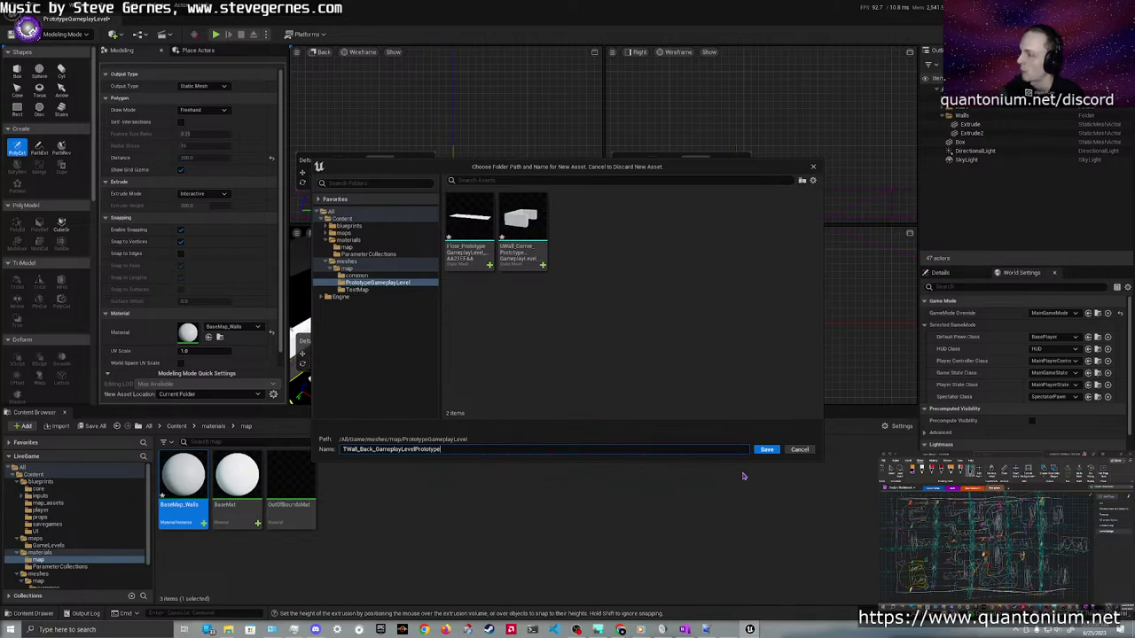
pyautogui.click(767, 450)
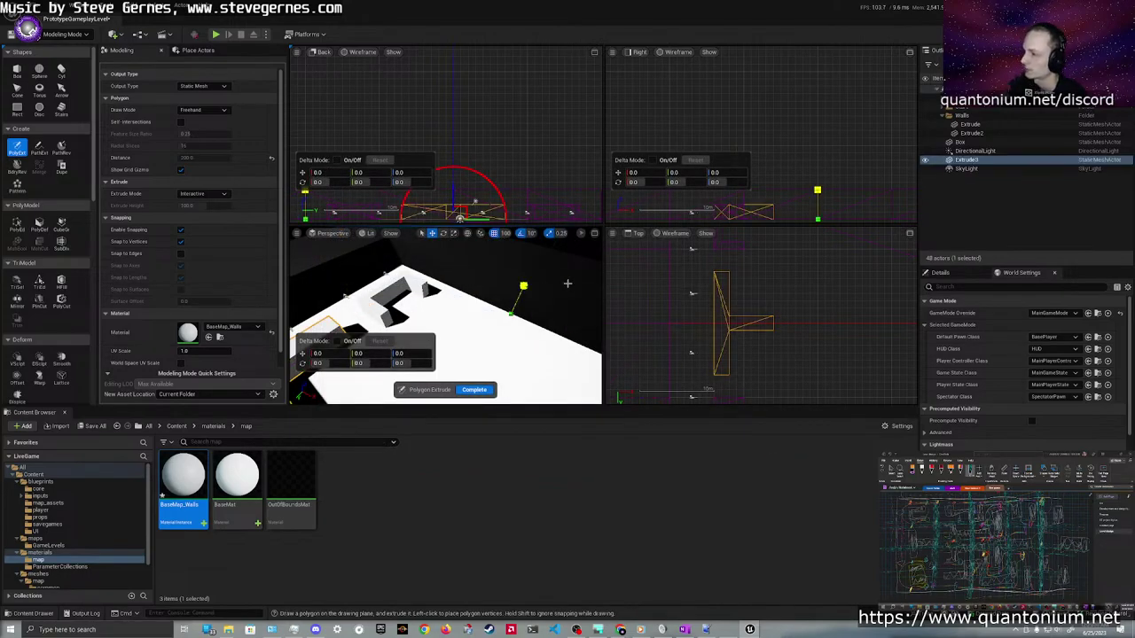
# Place the start point of a new wall outline beside the upper U-shaped wall and try a straight first edge toward the T-shaped wall
pyautogui.moveTo(780, 321); pyautogui.dragTo(868, 314, button='right')
pyautogui.moveTo(587, 304); pyautogui.dragTo(497, 342, button='right')
pyautogui.moveTo(455, 264); pyautogui.dragTo(507, 266, button='right')
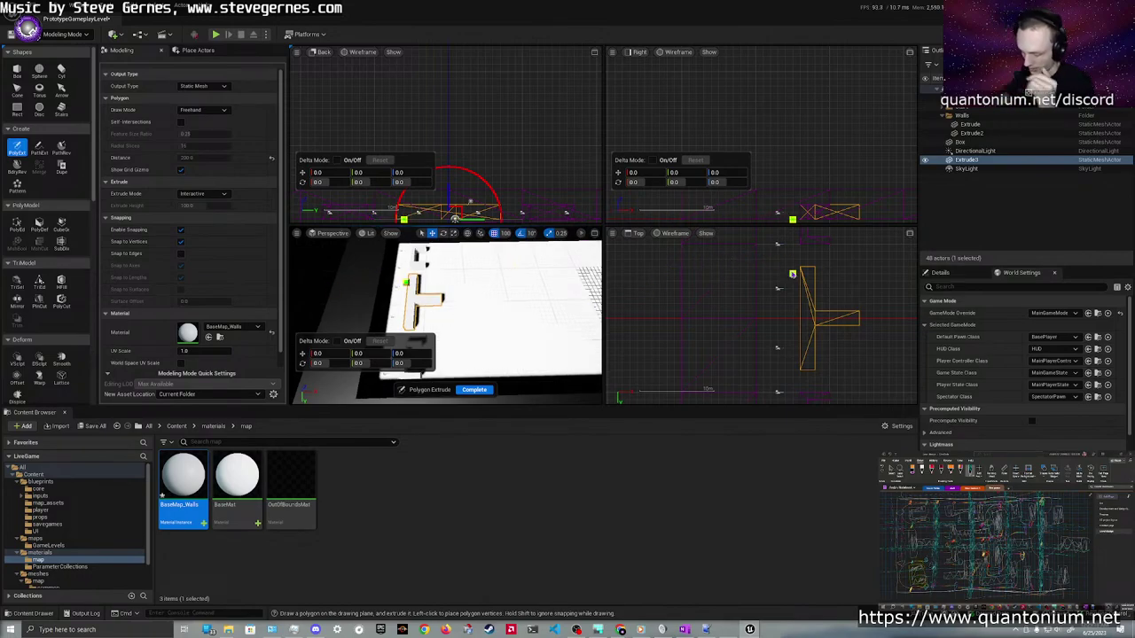
pyautogui.moveTo(832, 295); pyautogui.dragTo(693, 362, button='right')
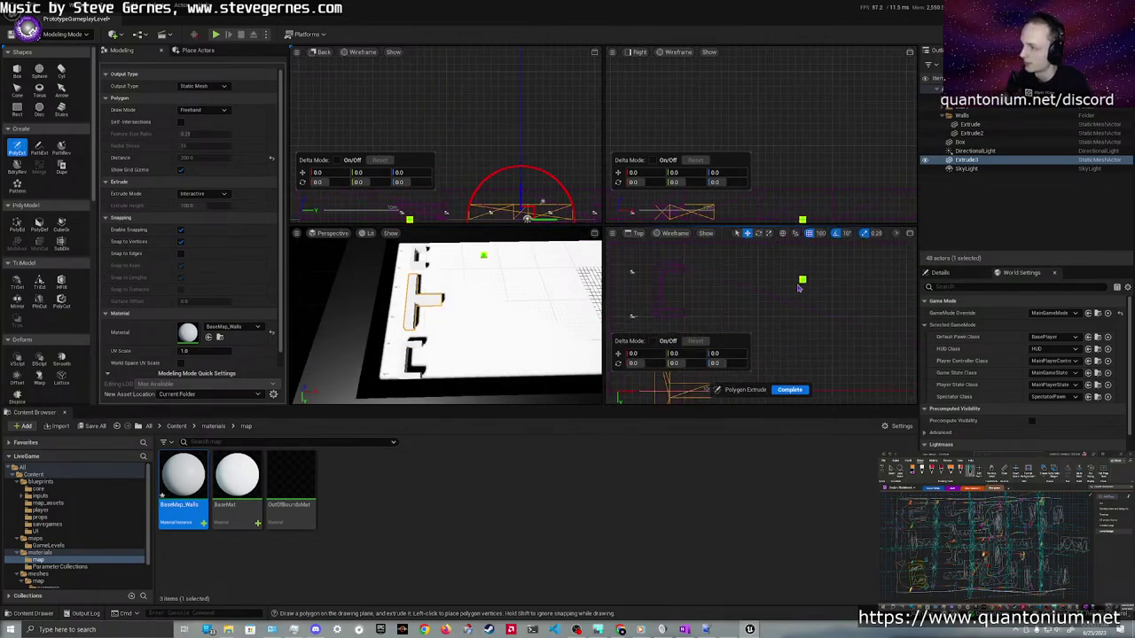
pyautogui.moveTo(800, 284); pyautogui.dragTo(815, 270, button='right')
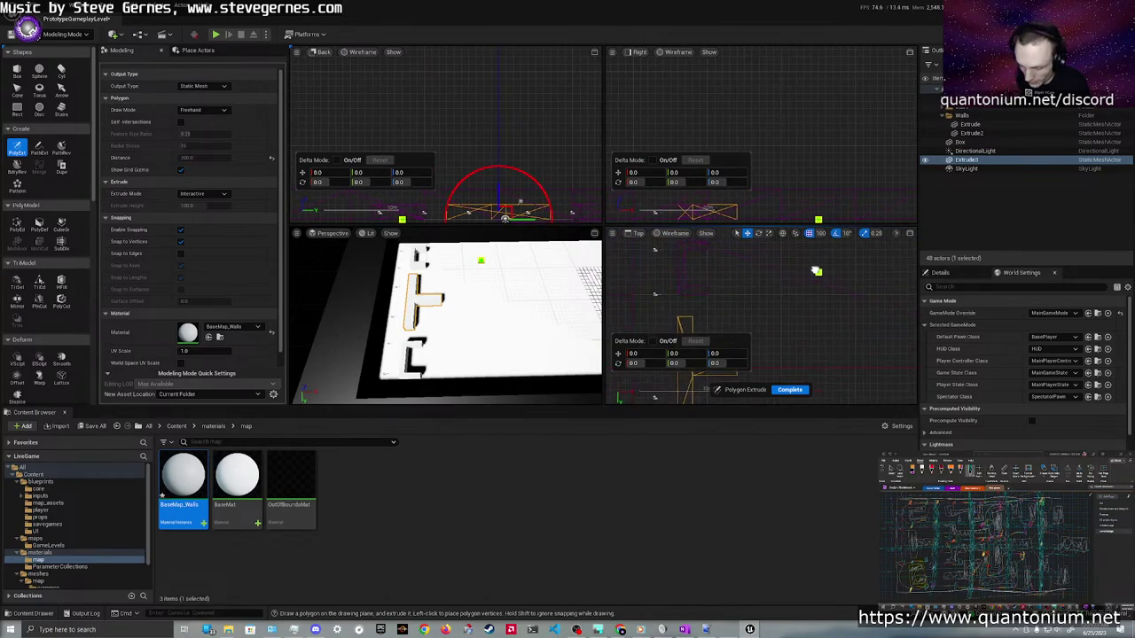
pyautogui.scroll(-5, 814, 270)
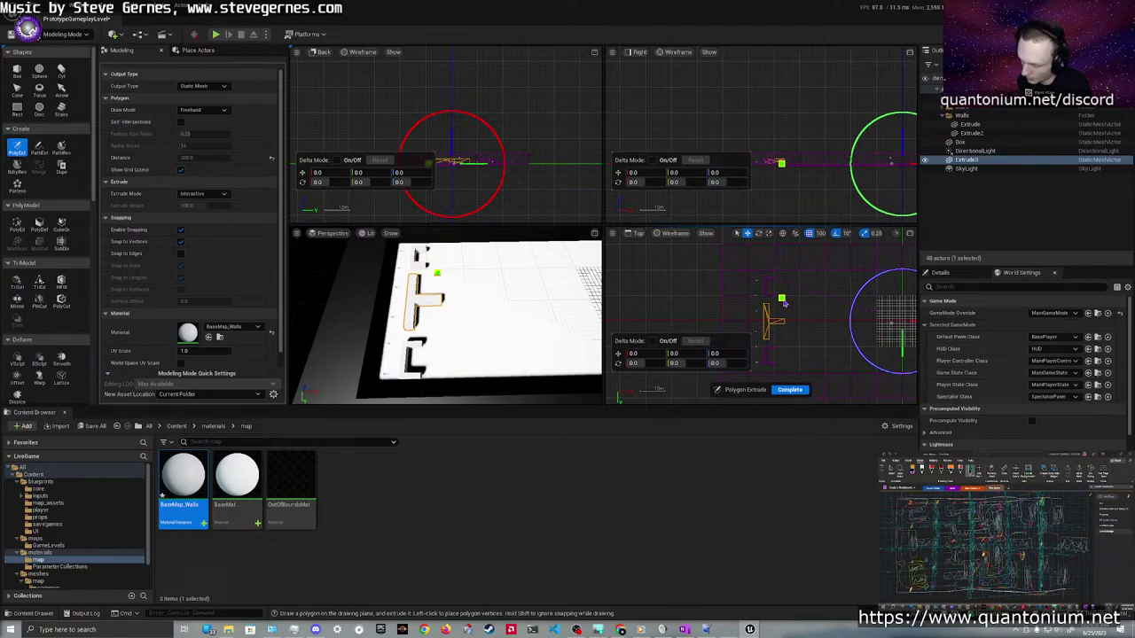
pyautogui.scroll(2, 784, 303)
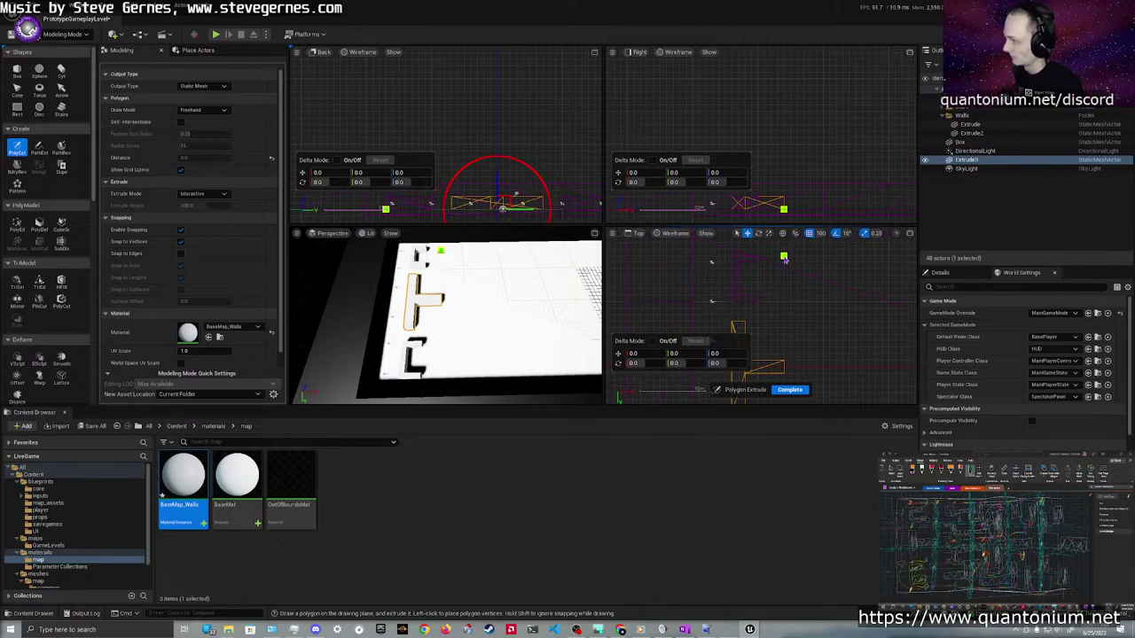
pyautogui.click(784, 258)
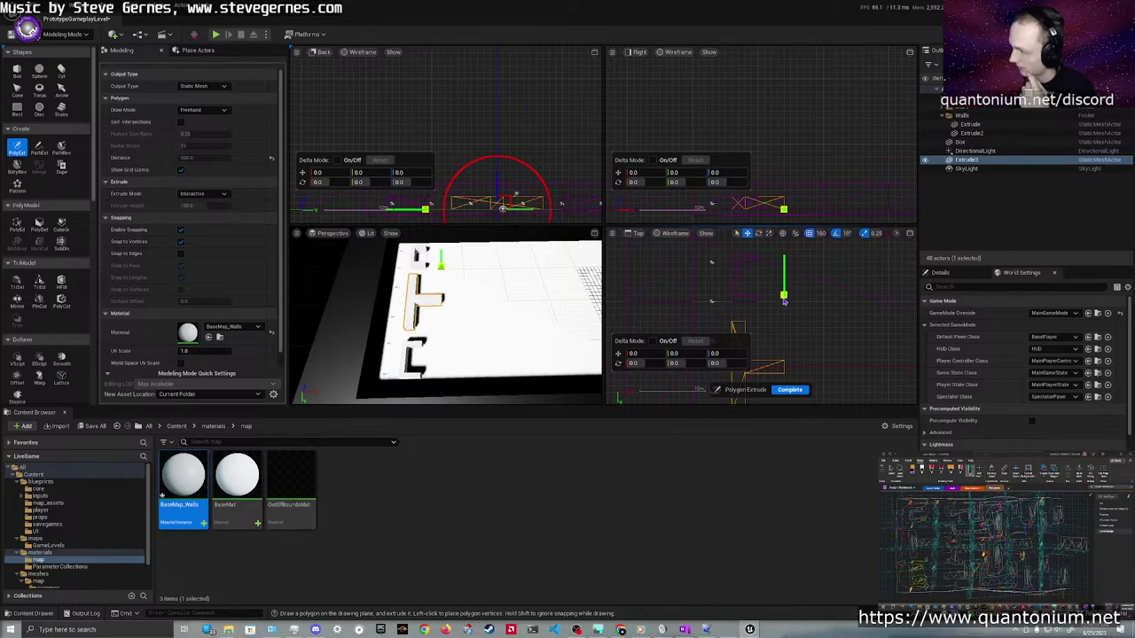
pyautogui.click(784, 303)
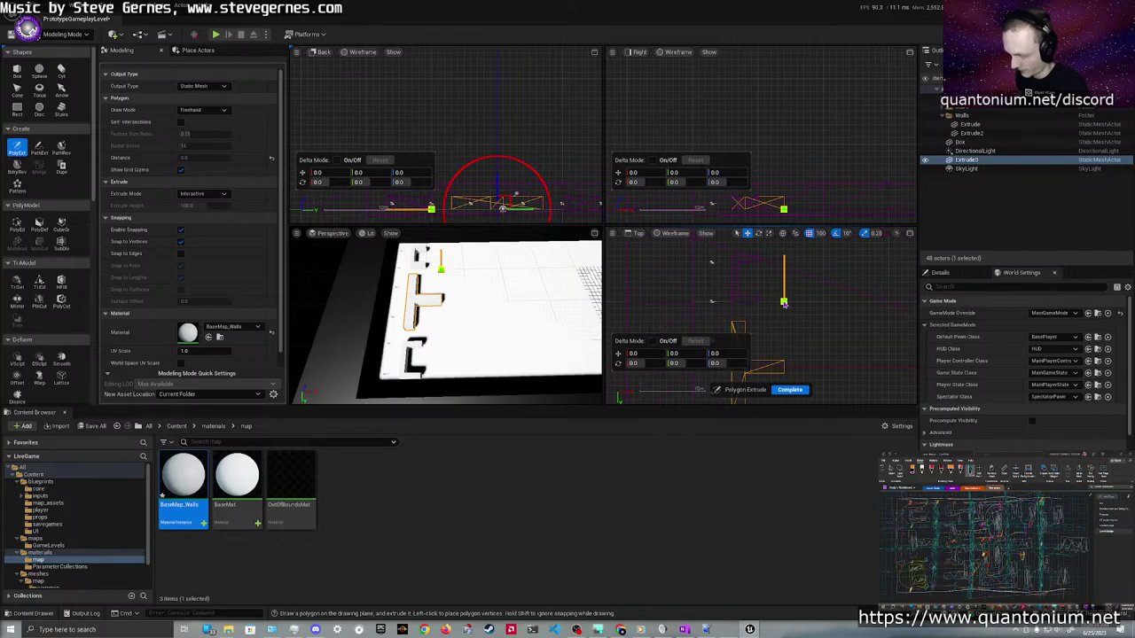
# Draw the first stepped edges of the new wall outline, about 200, 200 and 400 units long, heading away from the U-shaped wall
pyautogui.moveTo(862, 289); pyautogui.dragTo(756, 281, button='right')
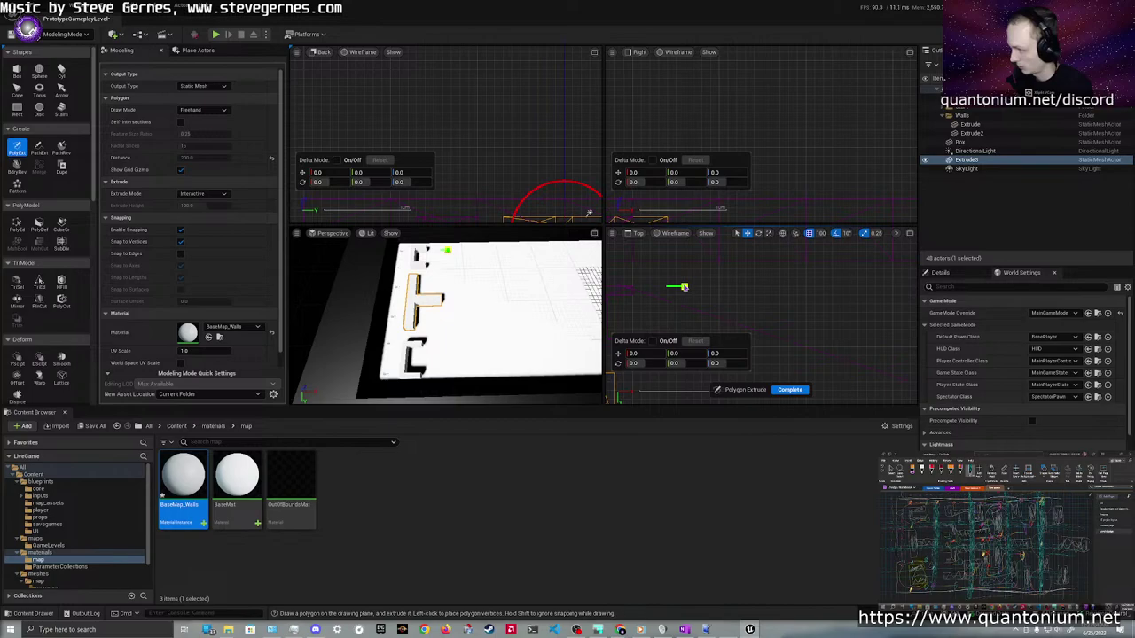
pyautogui.click(684, 288)
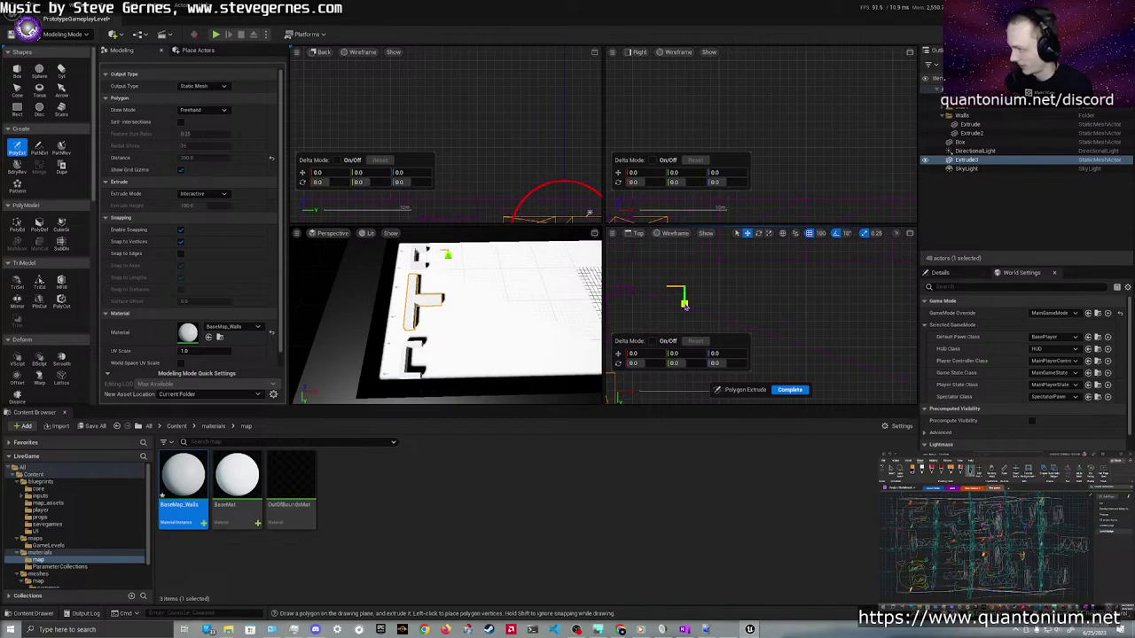
pyautogui.click(684, 304)
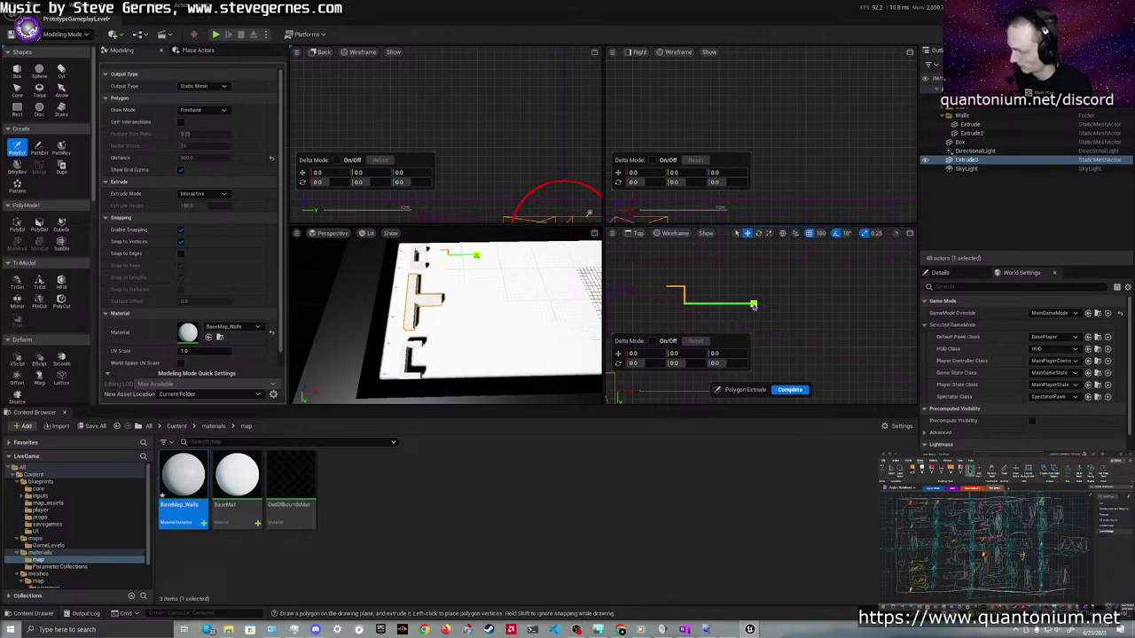
pyautogui.click(720, 304)
# Continue the stepped wall outline with a U-shaped dip whose edges are about 300, 400 and 500 units long
pyautogui.moveTo(723, 320); pyautogui.dragTo(717, 254, button='right')
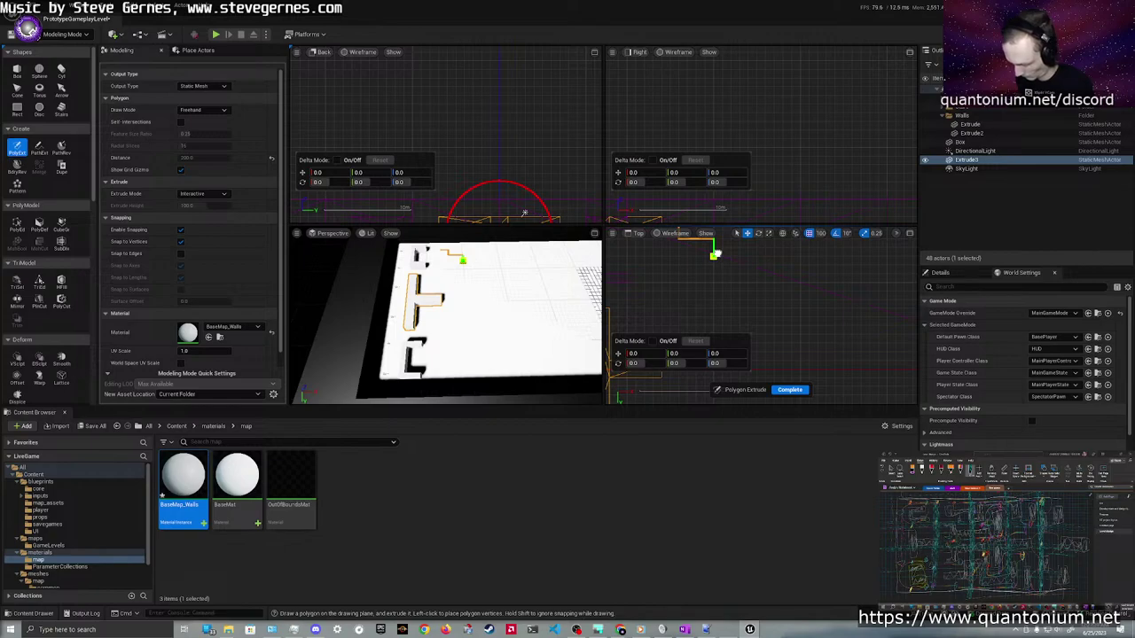
pyautogui.moveTo(717, 254); pyautogui.dragTo(717, 271, button='right')
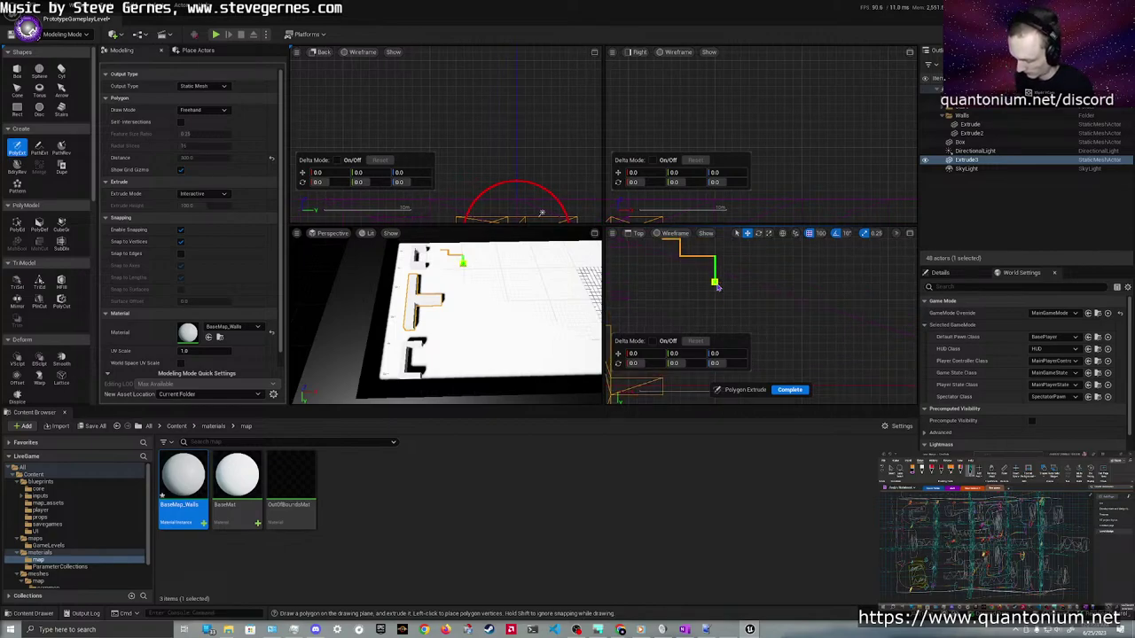
pyautogui.click(717, 284)
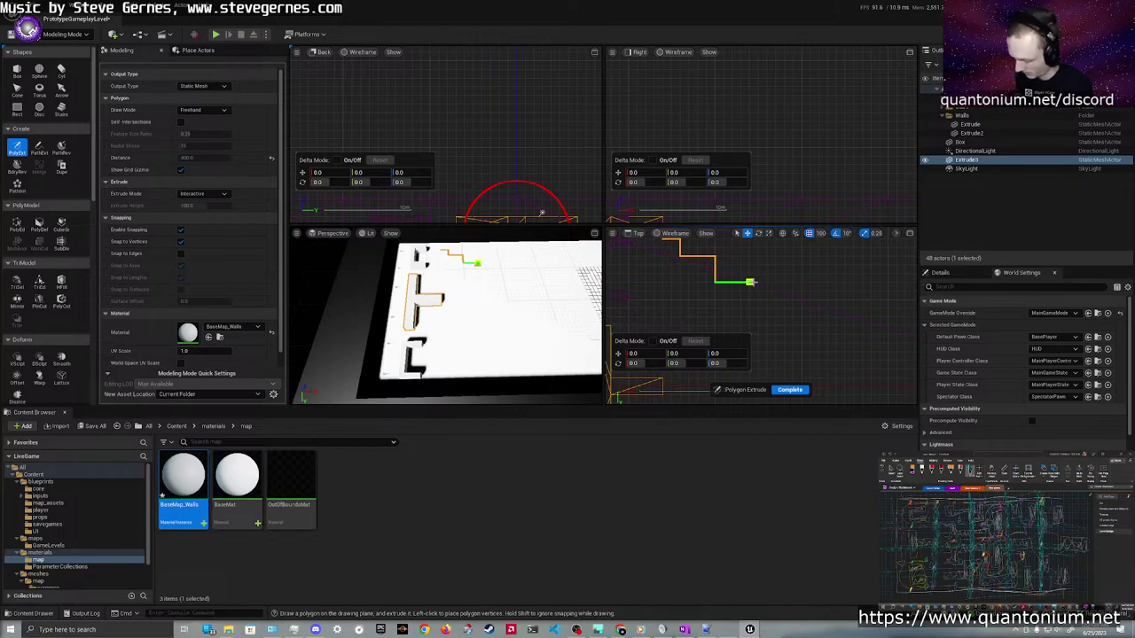
pyautogui.click(751, 282)
pyautogui.moveTo(751, 282); pyautogui.dragTo(754, 342, button='right')
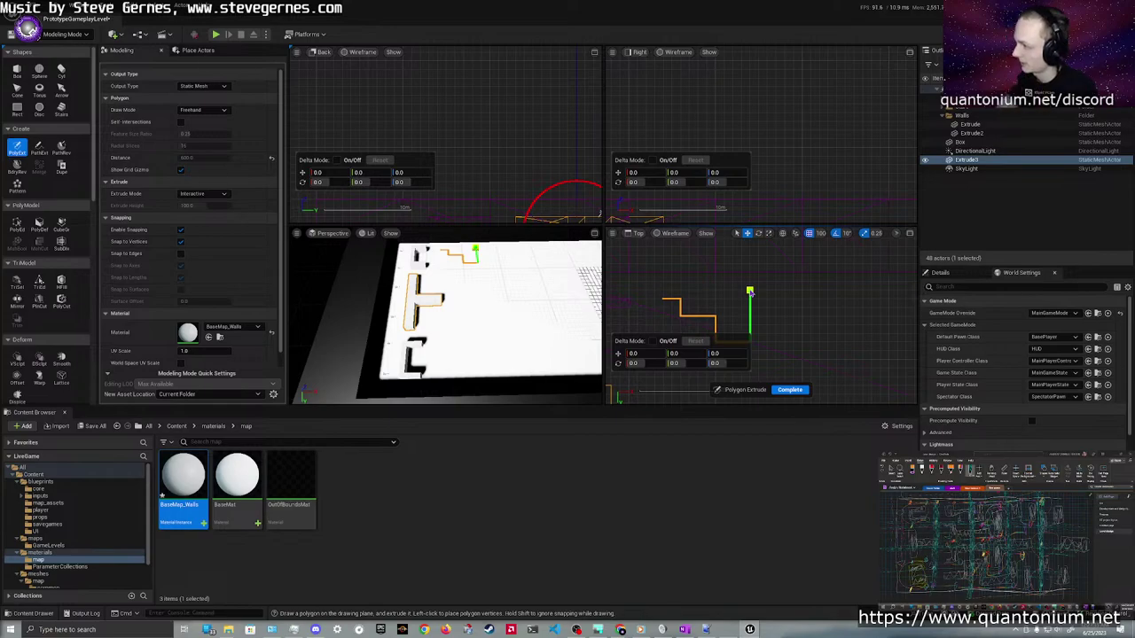
pyautogui.click(750, 291)
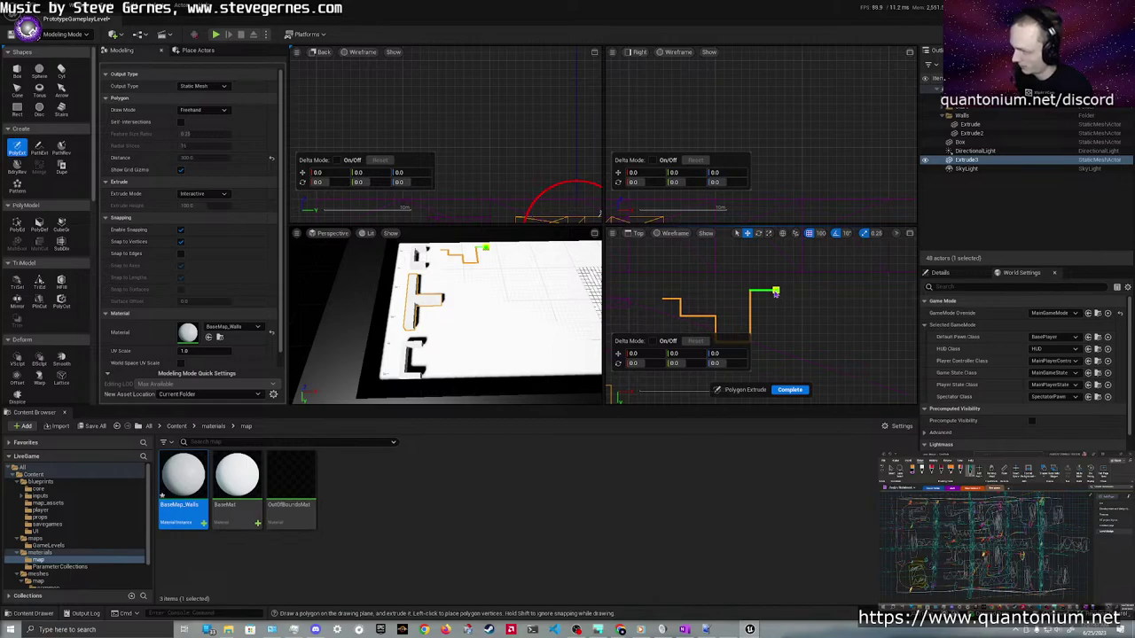
pyautogui.hotkey('ctrl', 'z')
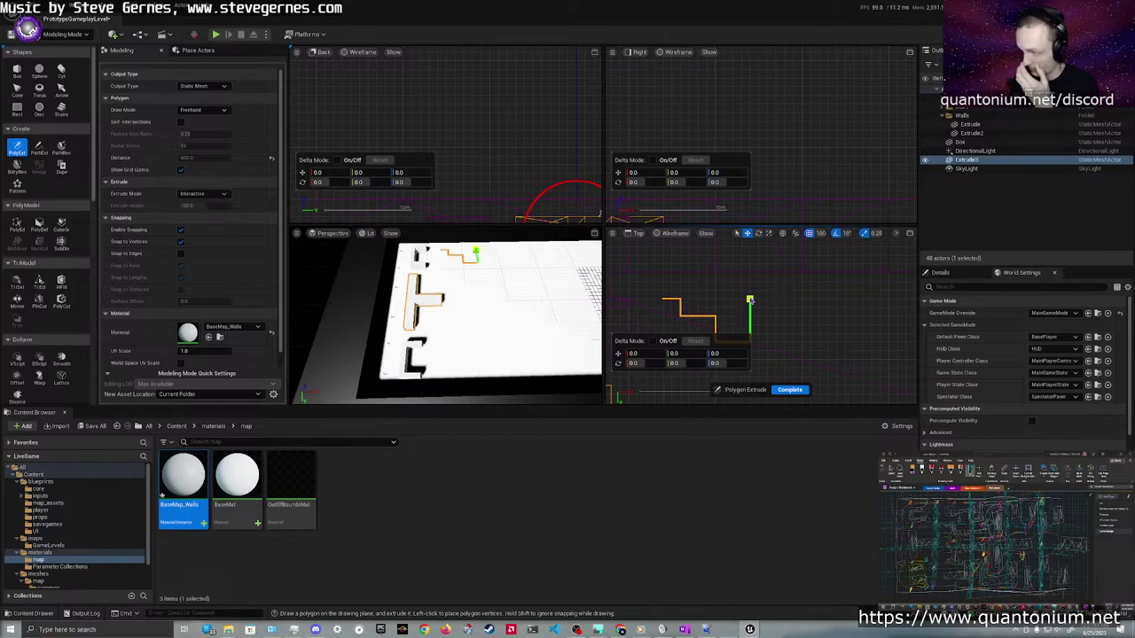
pyautogui.click(750, 299)
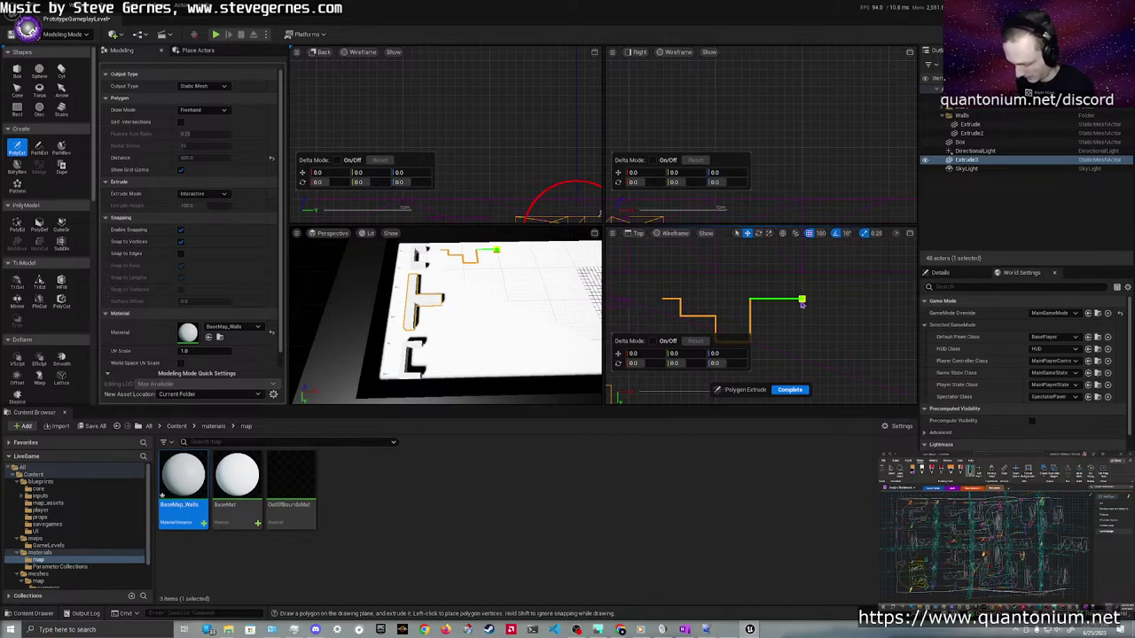
# Outline the wall's far arm with edges about 600, 200 and 400 units long, followed by a 500-unit edge beside the dip
pyautogui.click(801, 303)
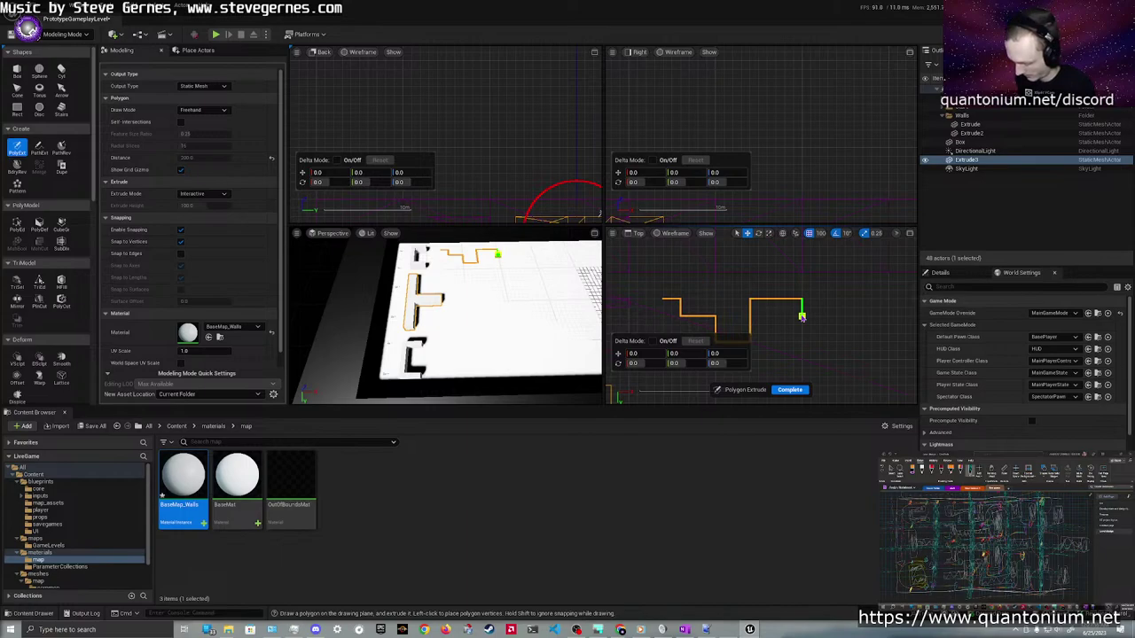
pyautogui.click(802, 315)
pyautogui.click(768, 317)
pyautogui.moveTo(768, 335); pyautogui.dragTo(782, 283, button='right')
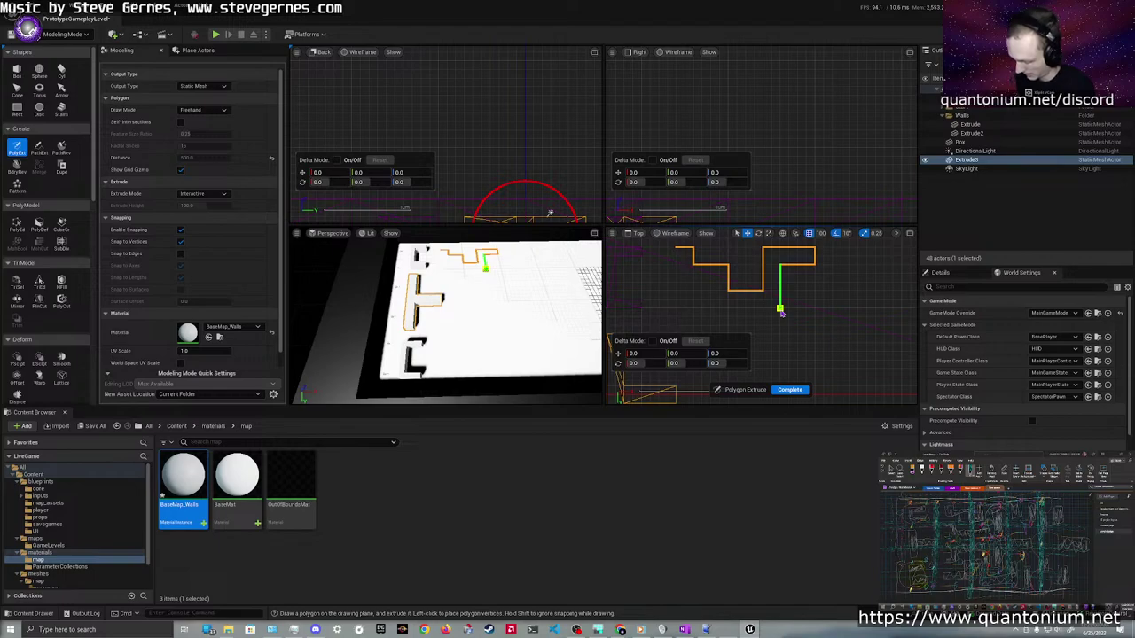
pyautogui.click(781, 309)
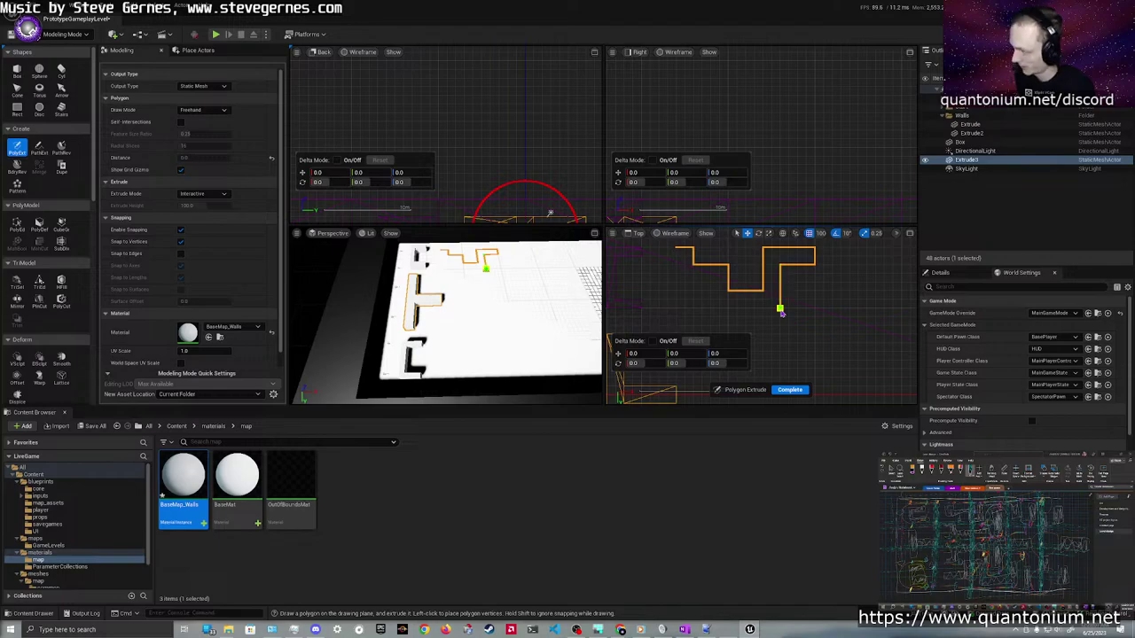
# Close the wall outline with edges about 800, 300, 400 and 400 units long, and extrude it upward
pyautogui.click(711, 309)
pyautogui.click(710, 284)
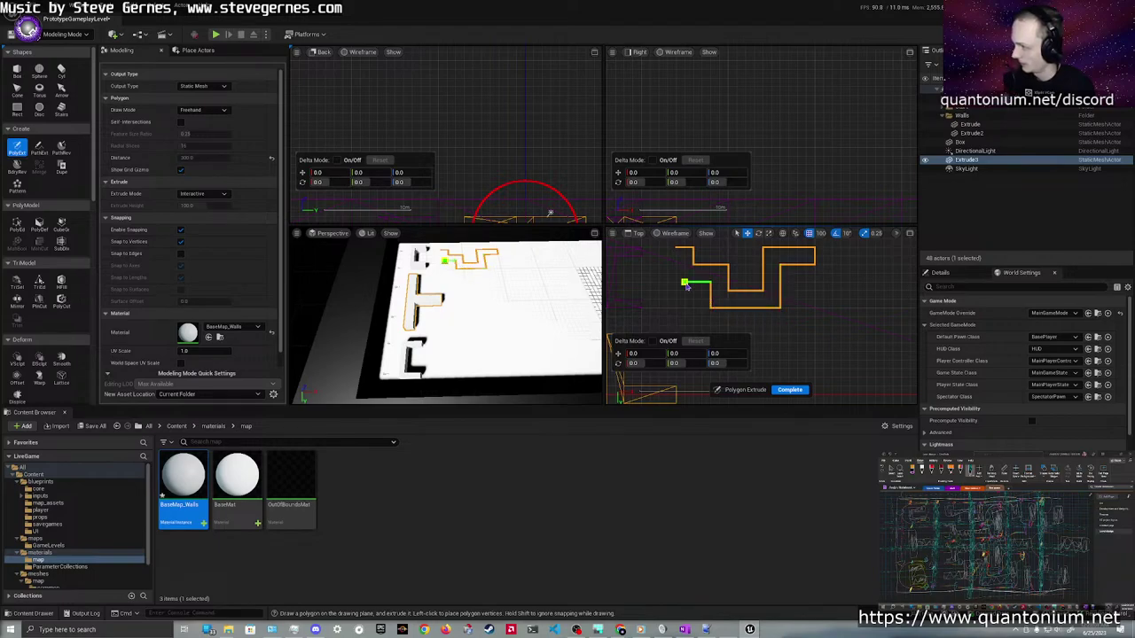
pyautogui.click(675, 284)
pyautogui.click(676, 249)
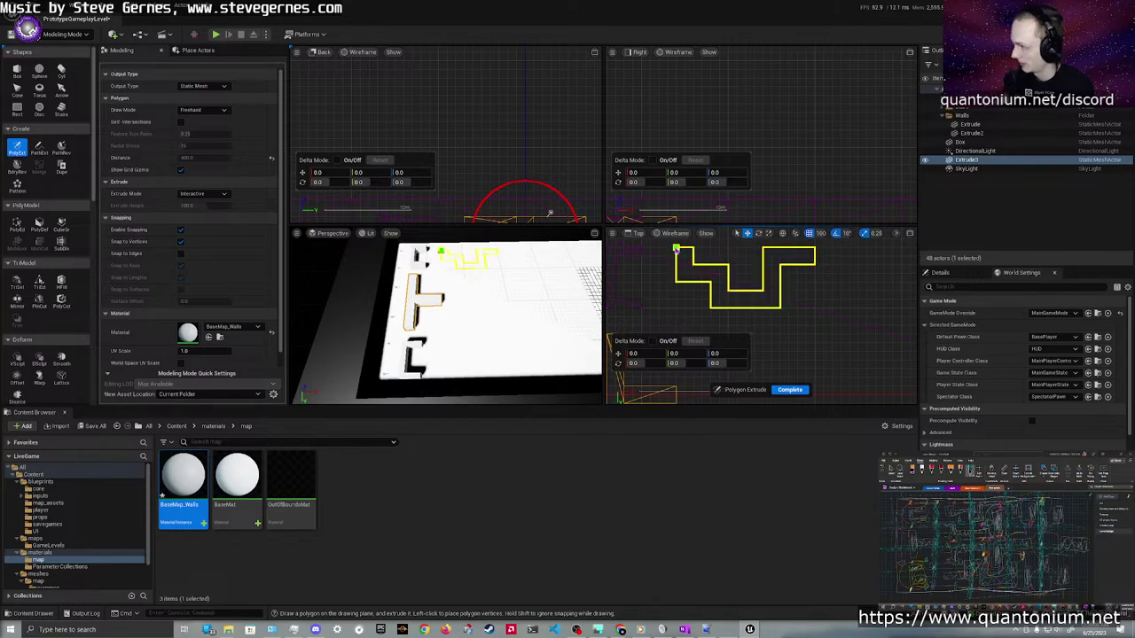
pyautogui.scroll(-4, 705, 306)
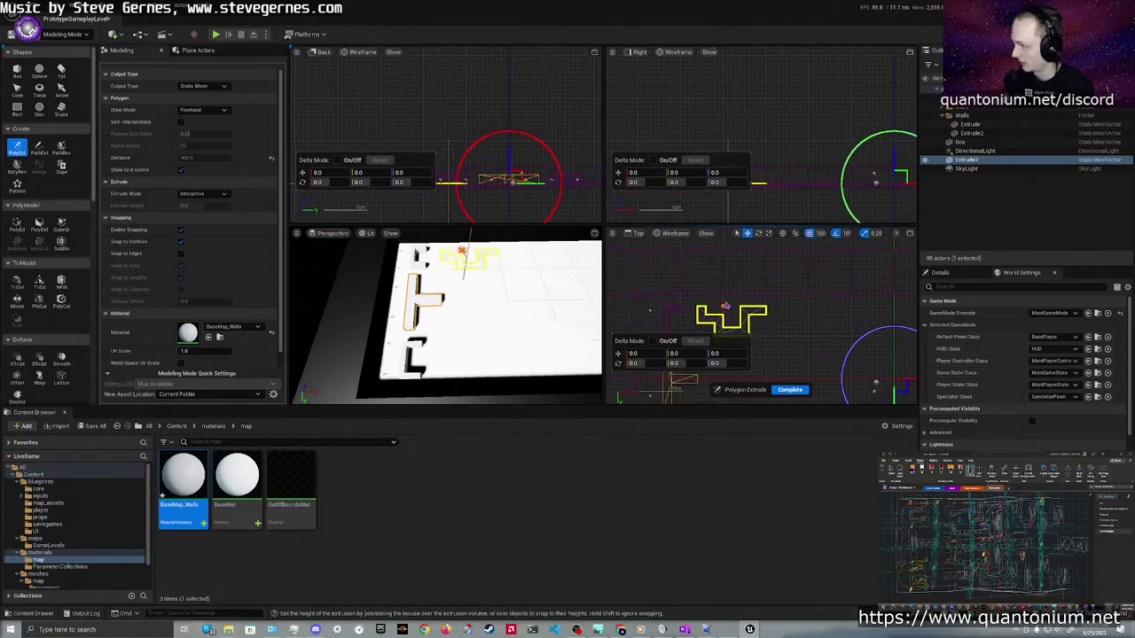
pyautogui.moveTo(713, 268); pyautogui.dragTo(711, 273, button='right')
pyautogui.moveTo(557, 287); pyautogui.dragTo(390, 306, button='right')
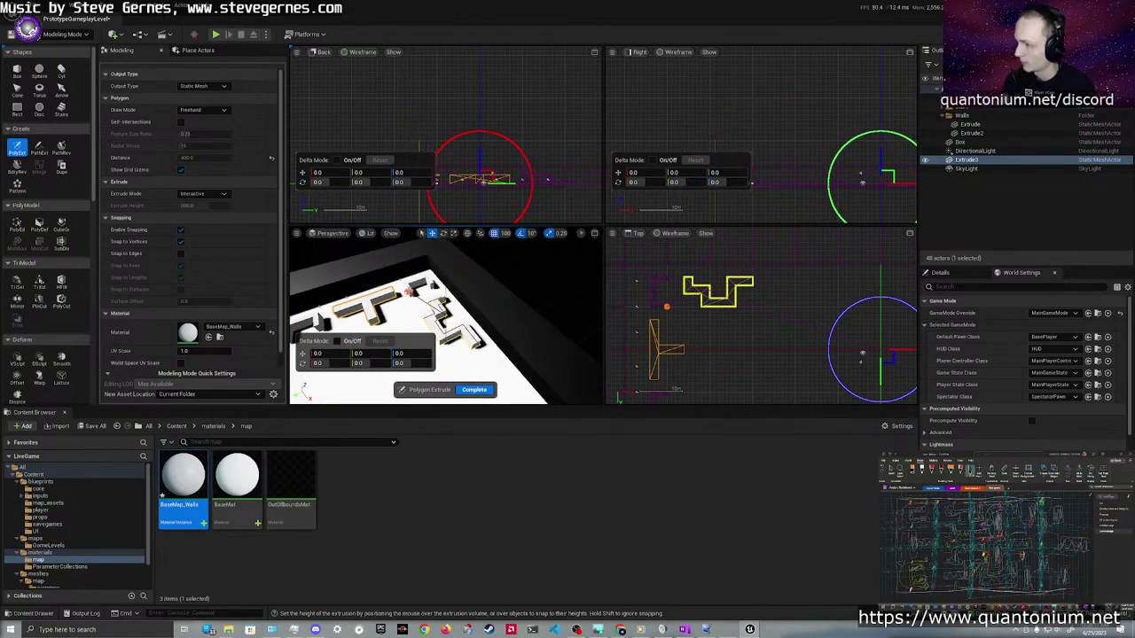
pyautogui.press('Return')
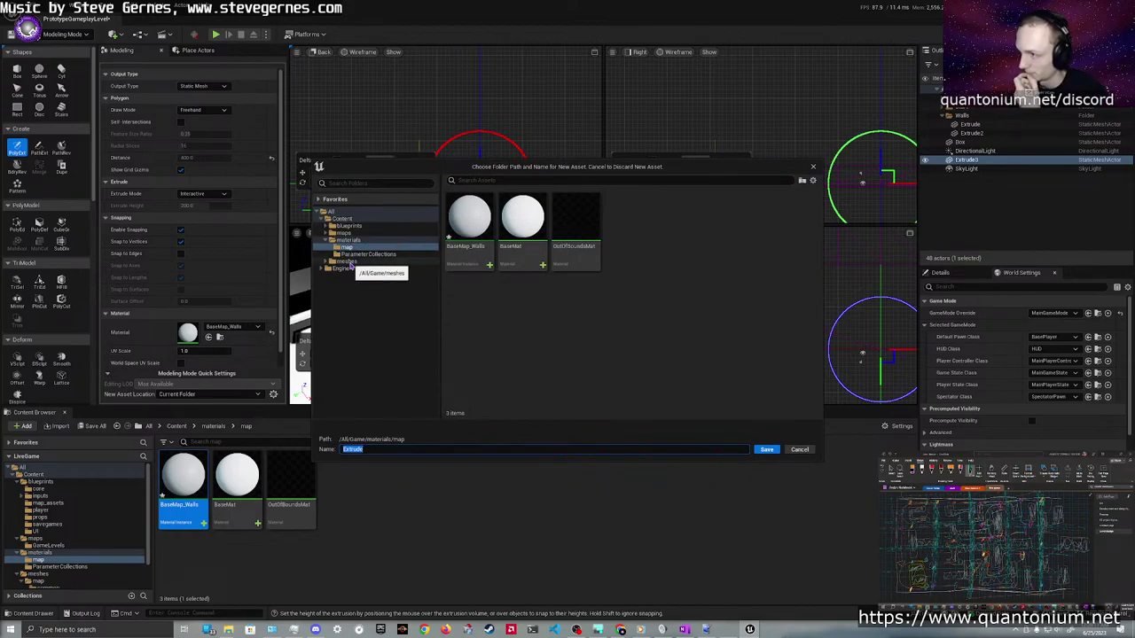
# Choose the meshes/map/PrototypeGameplayLevel folder as the location for the new wall mesh
pyautogui.click(348, 263)
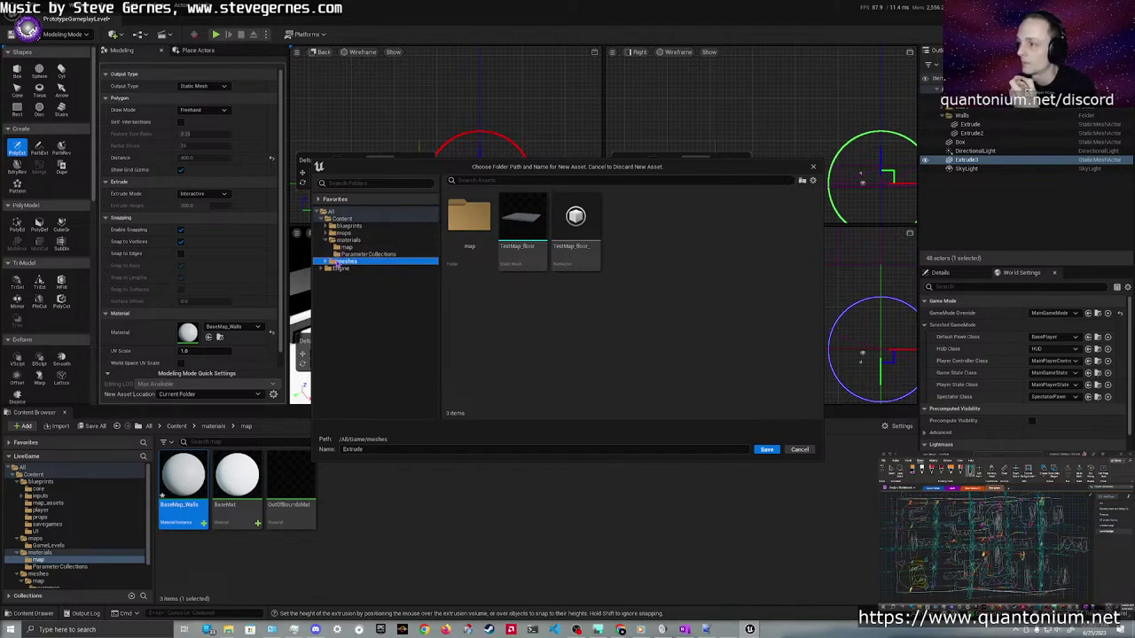
pyautogui.click(473, 232)
pyautogui.doubleClick(473, 232)
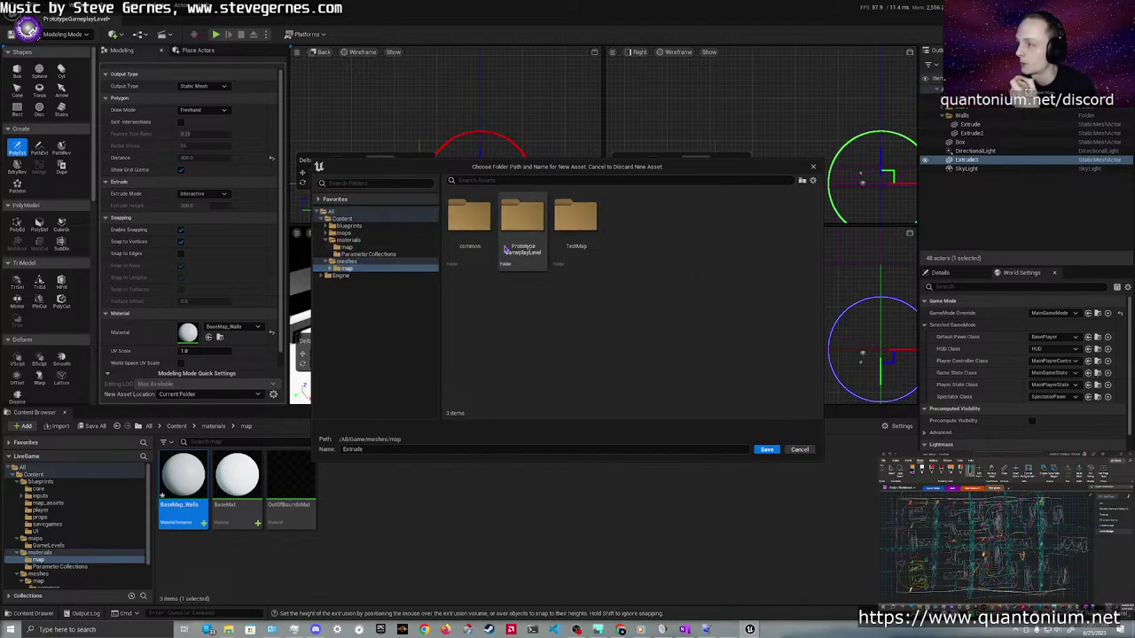
pyautogui.doubleClick(514, 257)
pyautogui.moveTo(693, 166); pyautogui.dragTo(394, 198)
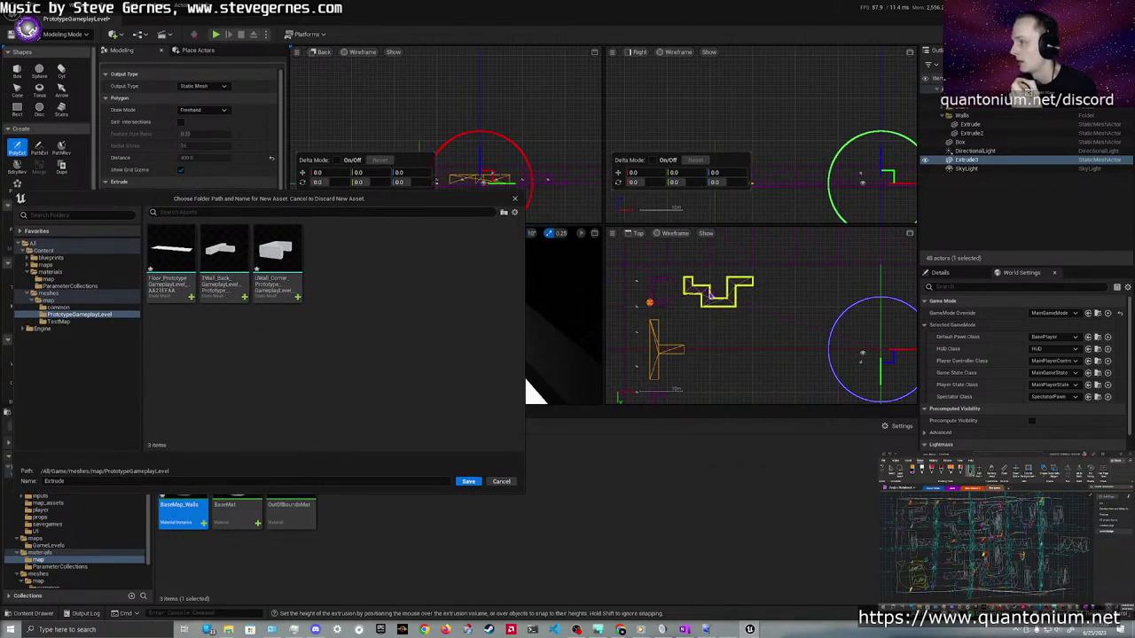
# Save the new mesh as Wall3_BackMid_PrototypeGameplayLevel and finish the Polygon Extrude operation
pyautogui.click(256, 482)
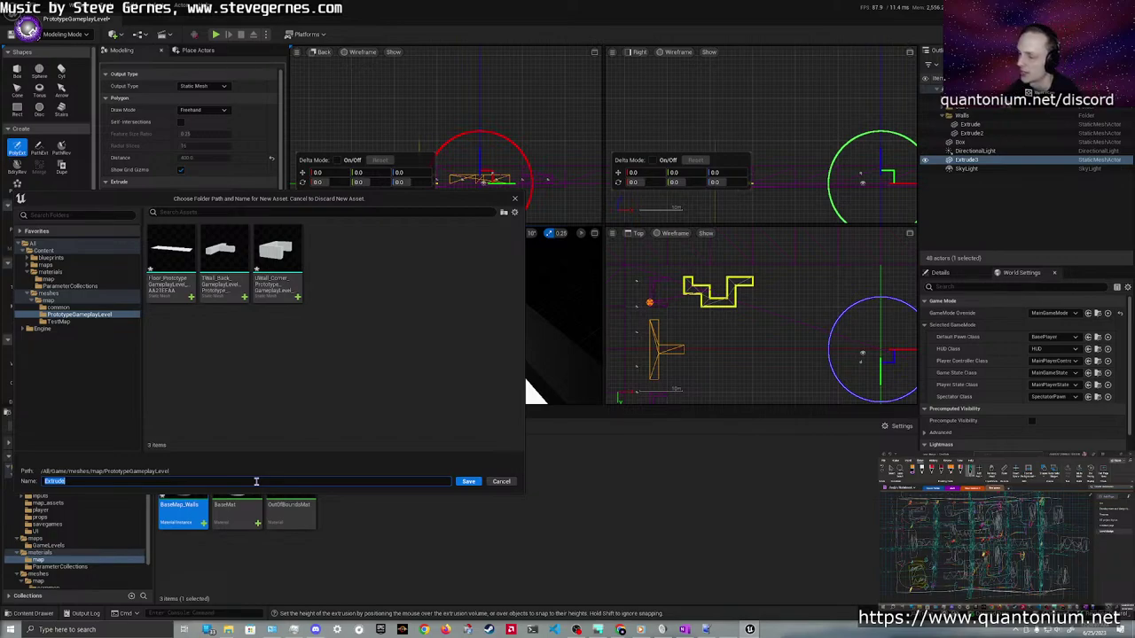
pyautogui.write('W')
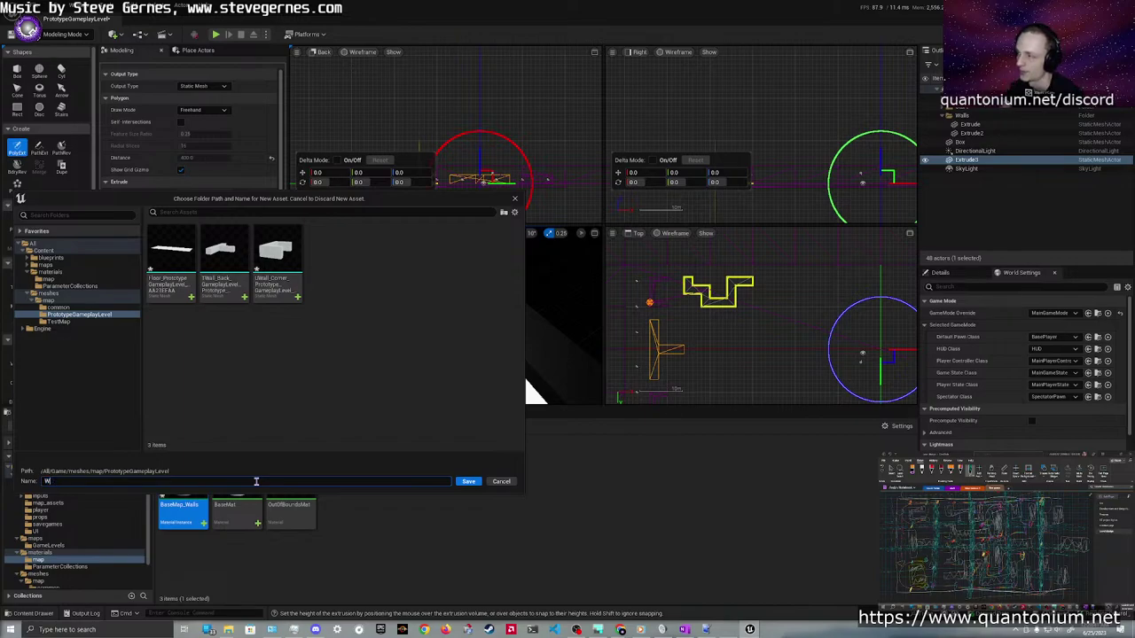
pyautogui.write('all2')
pyautogui.press('BackSpace')
pyautogui.write('3_')
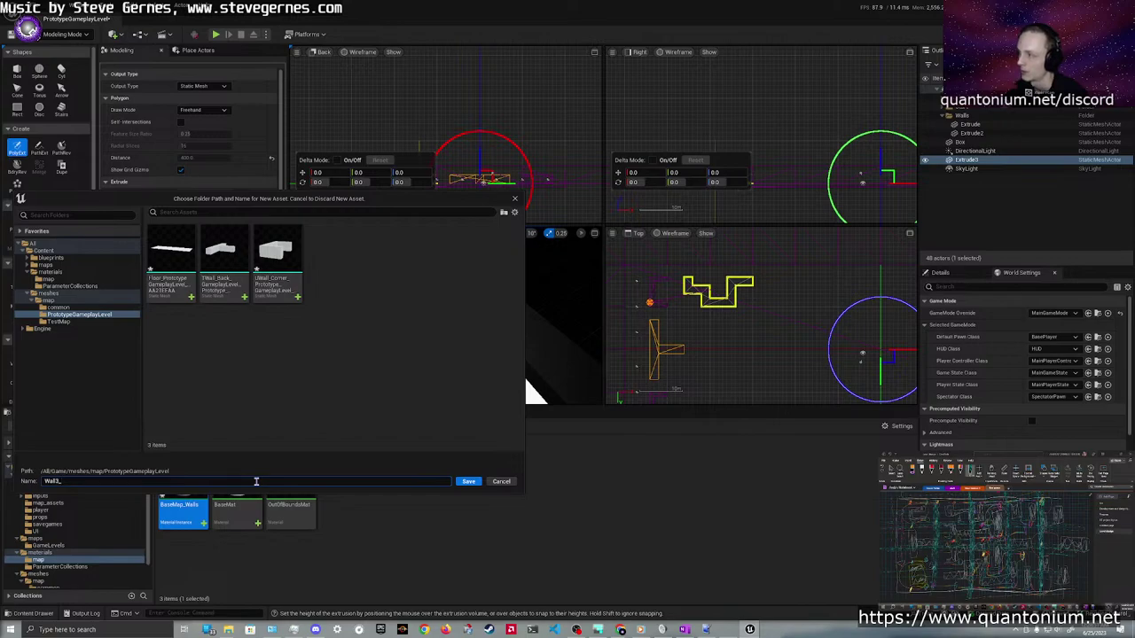
pyautogui.write('BackMid_Gamepla')
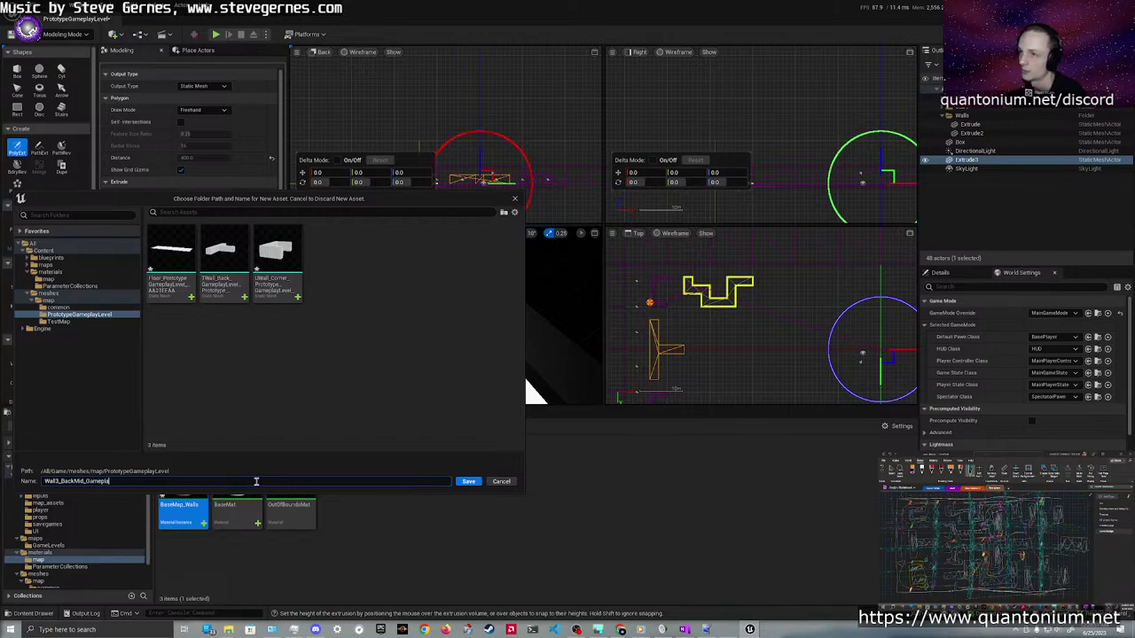
pyautogui.press('BackSpace')
pyautogui.press('BackSpace')
pyautogui.press('BackSpace')
pyautogui.press('BackSpace')
pyautogui.press('BackSpace')
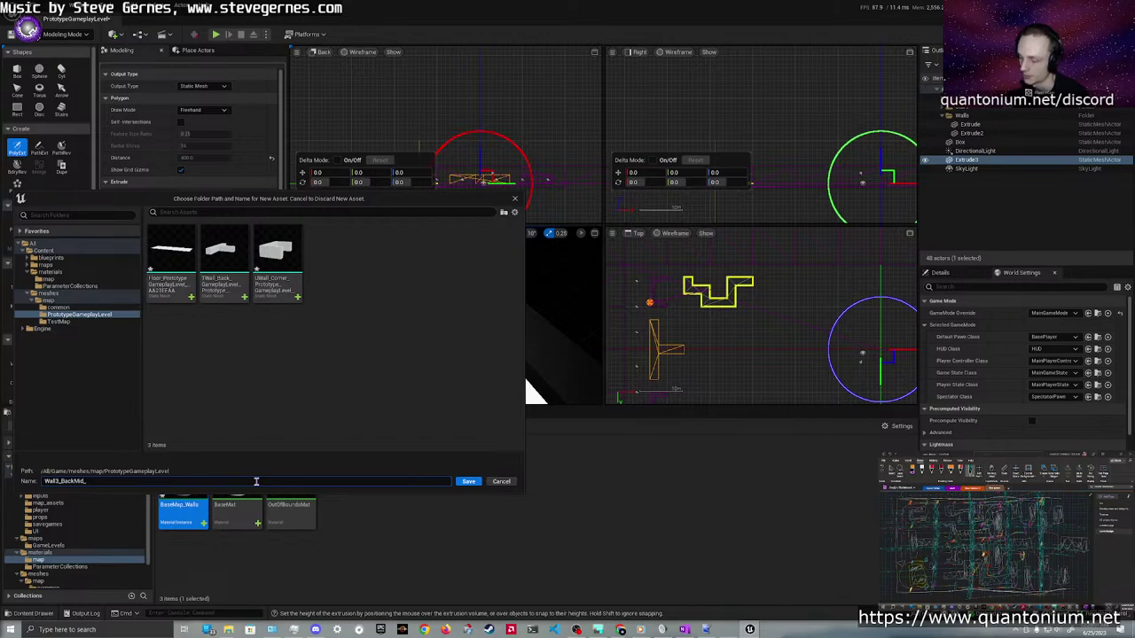
pyautogui.write('Prototyp')
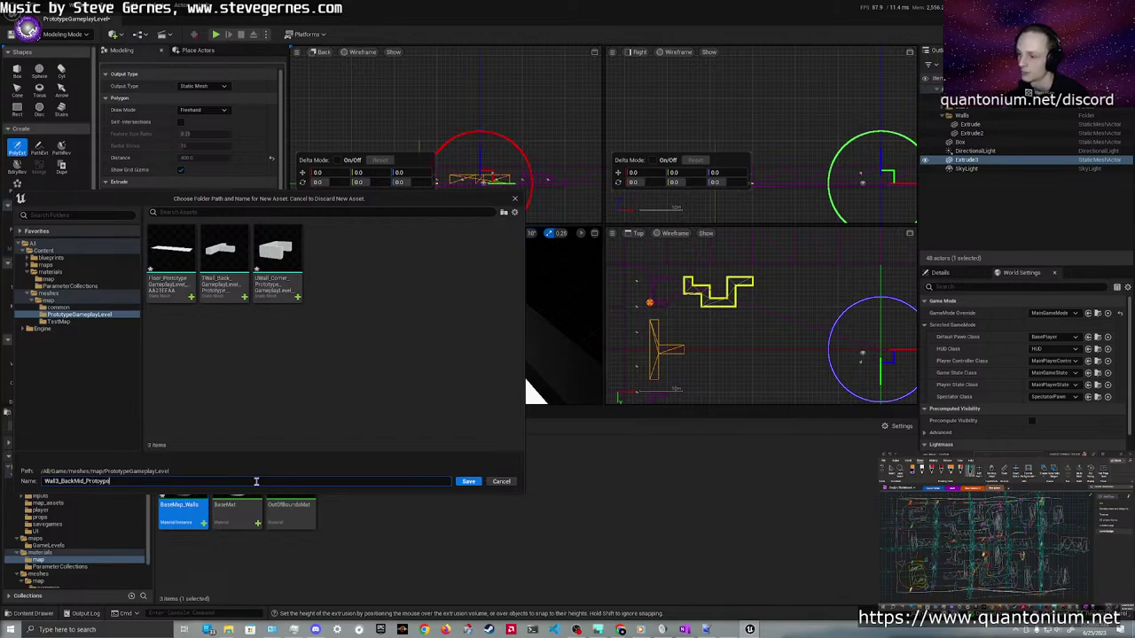
pyautogui.write('eGameplayLevel')
pyautogui.press('Return')
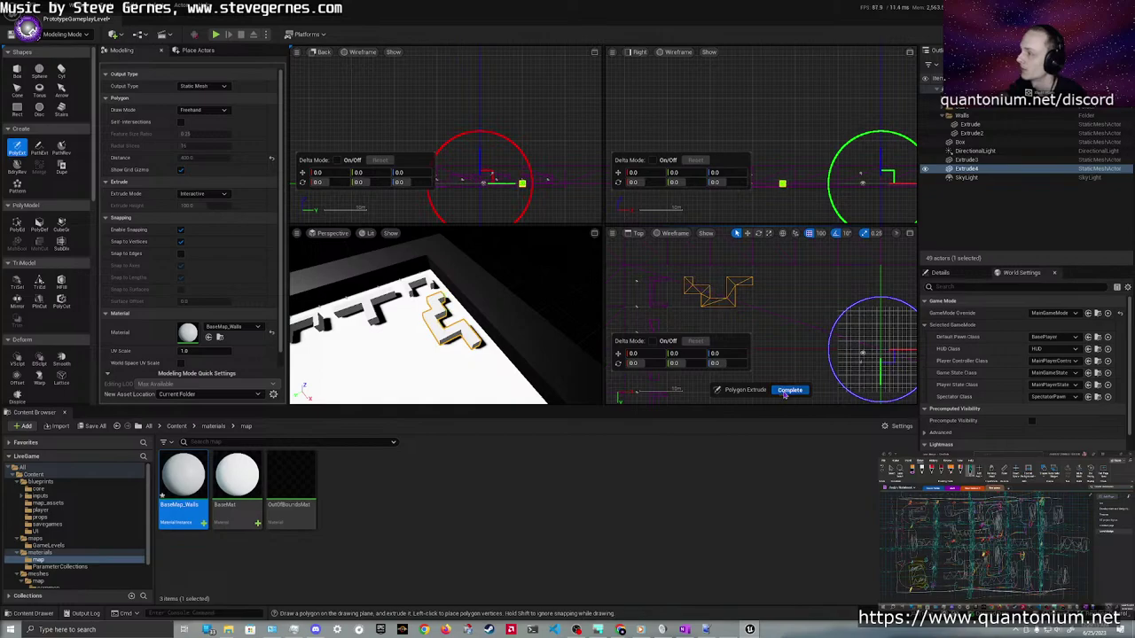
pyautogui.click(789, 390)
# Duplicate the new stepped wall along the Y axis to the opposite side of the map
pyautogui.scroll(-2, 760, 299)
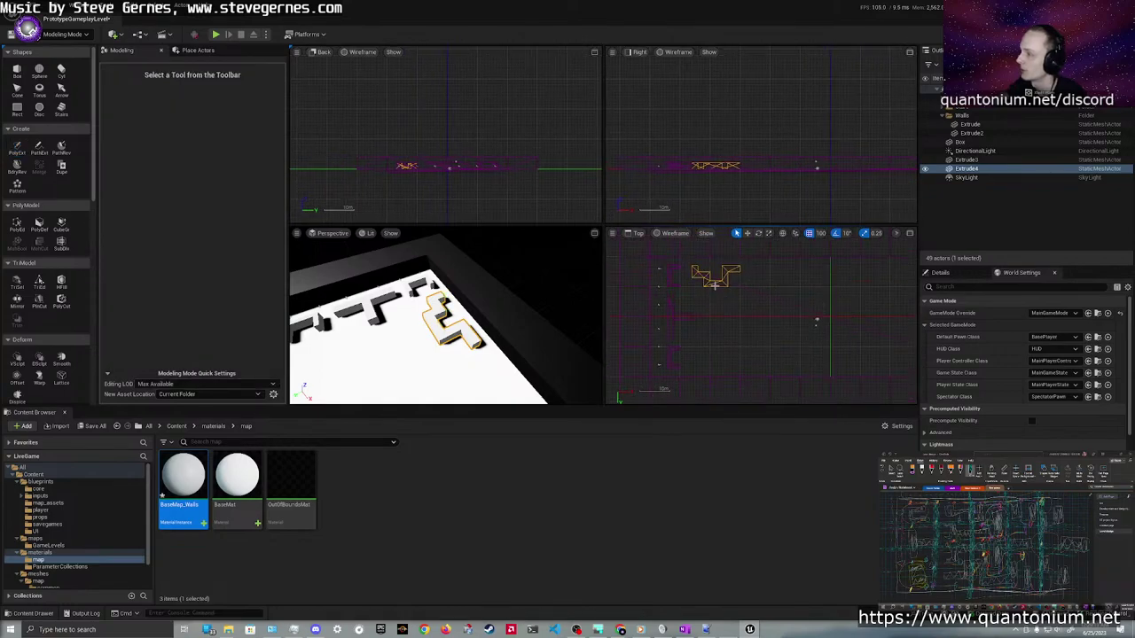
pyautogui.press('w')
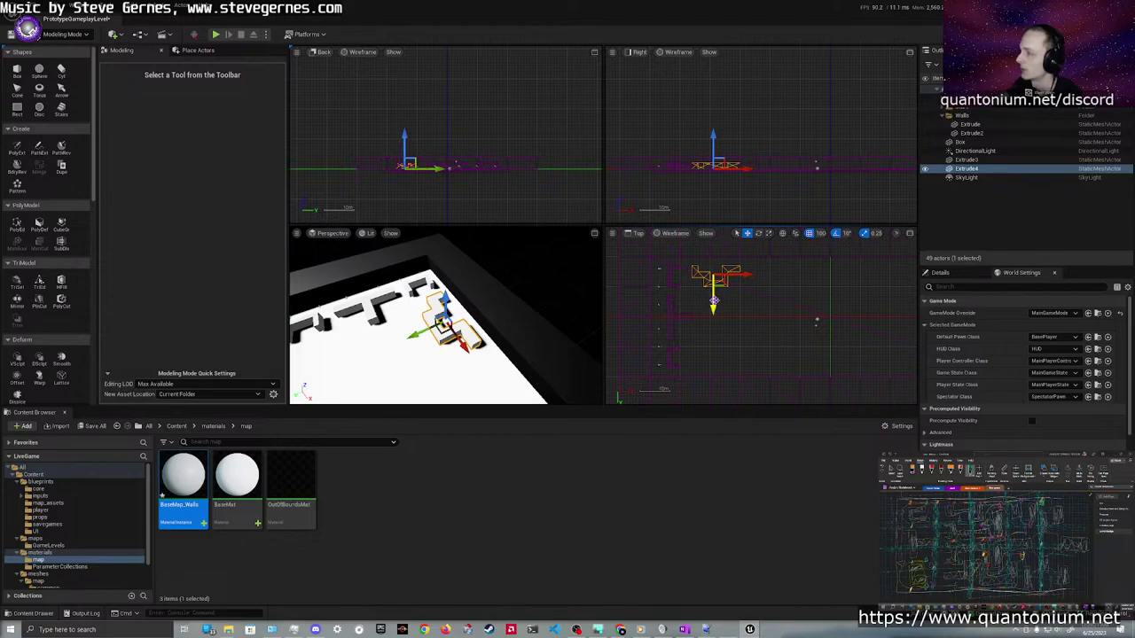
pyautogui.keyDown('alt'); pyautogui.moveTo(714, 302); pyautogui.dragTo(714, 378); pyautogui.keyUp('alt')
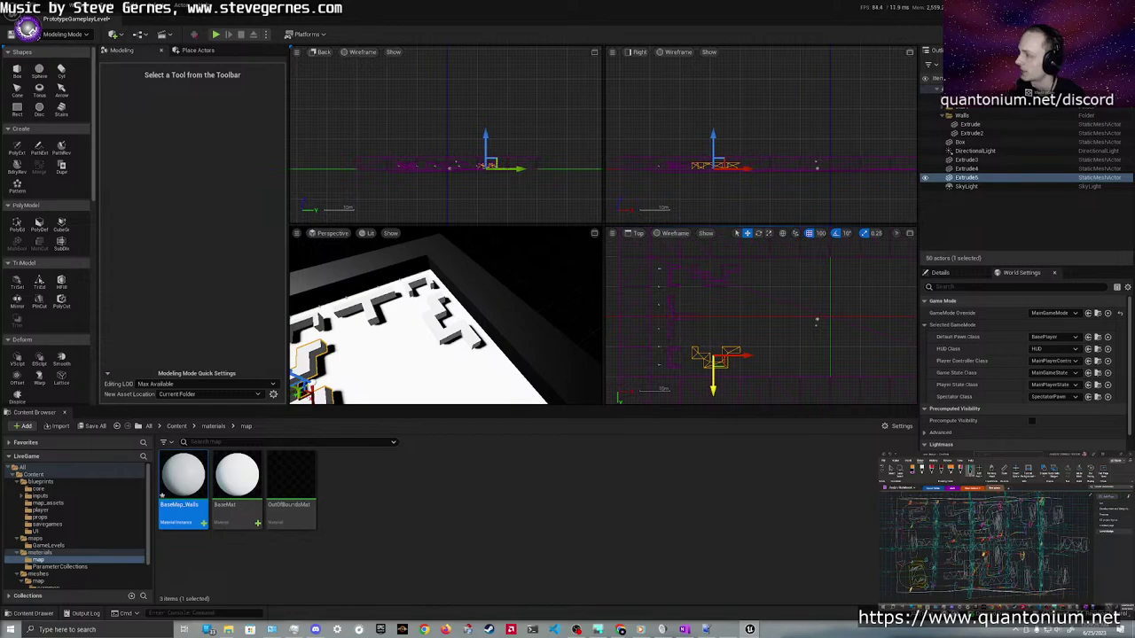
# Mirror the duplicated stepped wall by setting its Y scale to -1
pyautogui.click(967, 273)
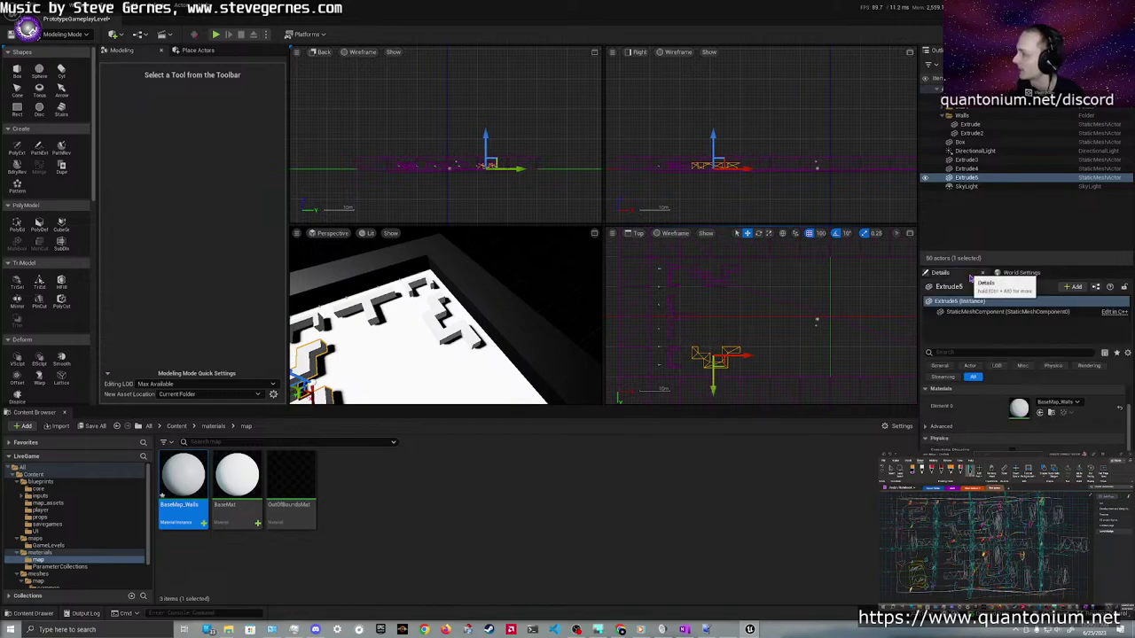
pyautogui.scroll(3, 992, 390)
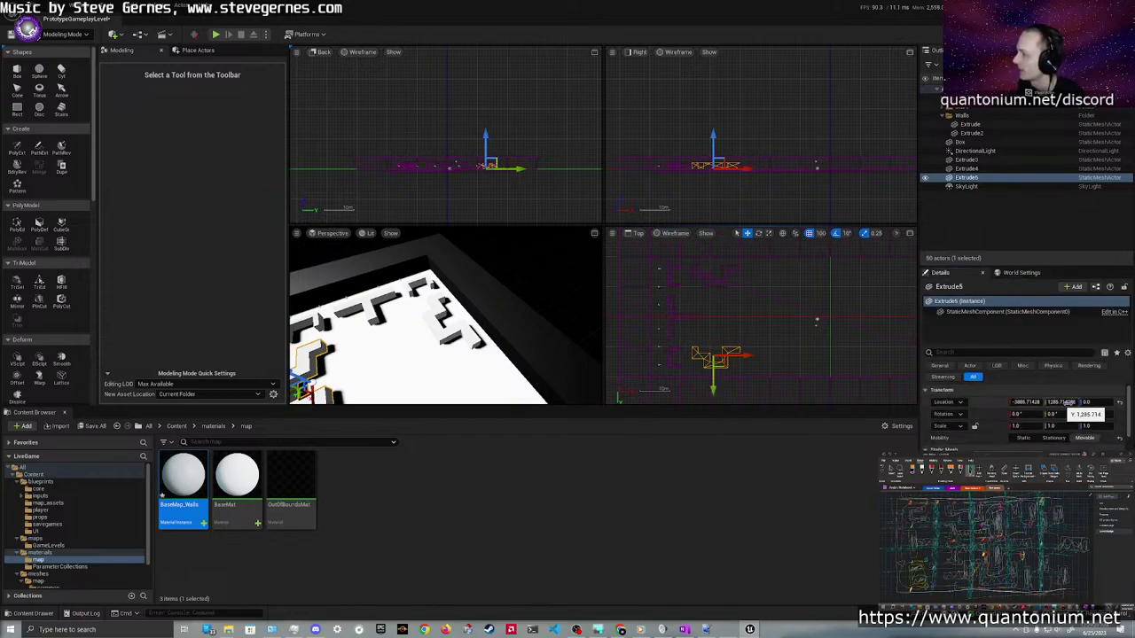
pyautogui.click(1052, 426)
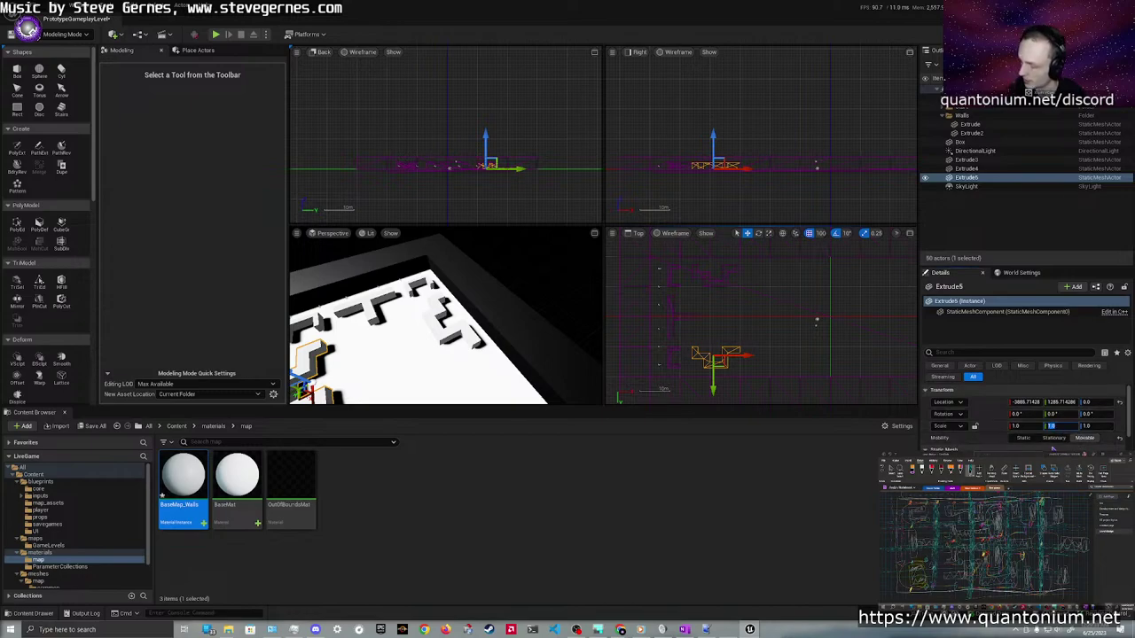
pyautogui.write('-1')
pyautogui.press('Return')
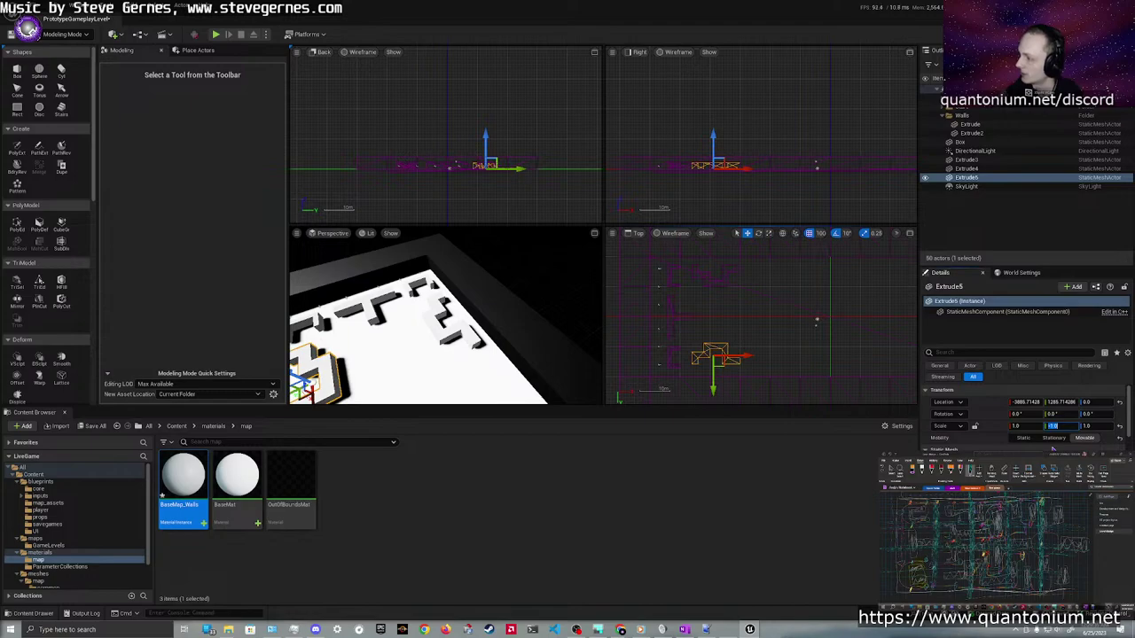
# Move the mirrored wall 200 units along the Y axis, toward the nearby outer border
pyautogui.moveTo(750, 315)
pyautogui.mouseDown(button='right')
pyautogui.moveTo(745, 289)
pyautogui.moveTo(757, 300)
pyautogui.mouseUp(button='right')
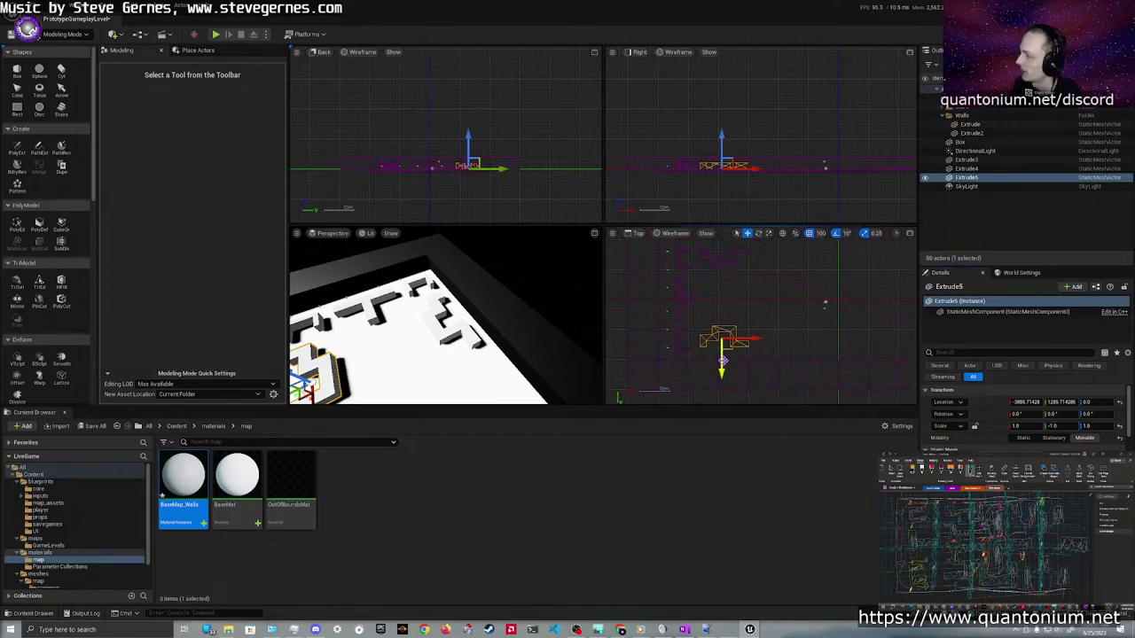
pyautogui.moveTo(722, 361); pyautogui.dragTo(723, 367)
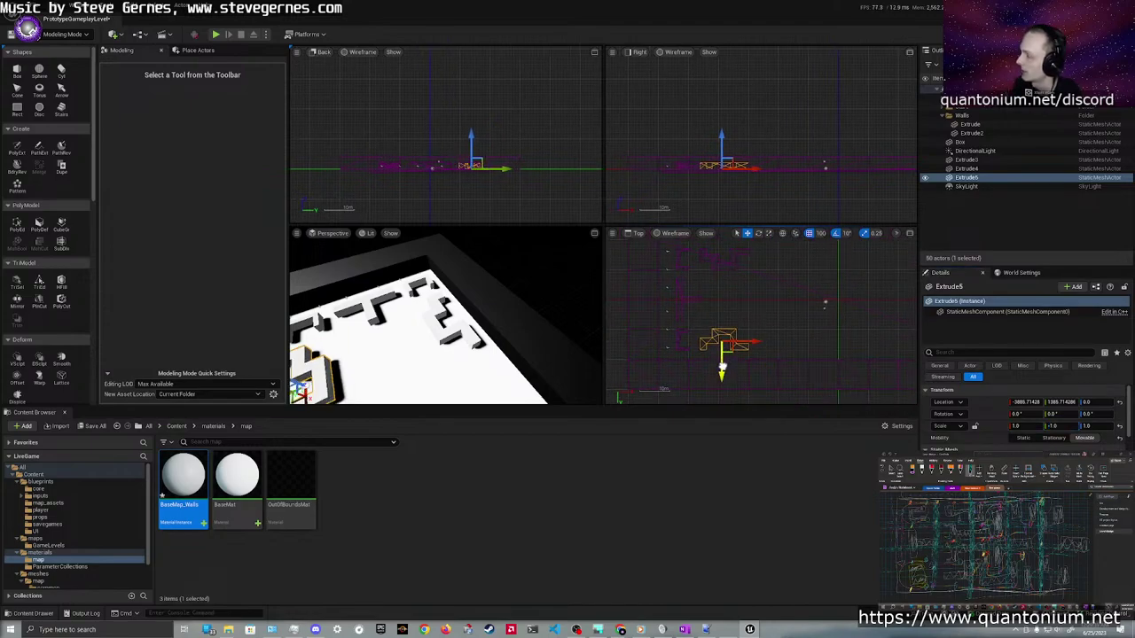
pyautogui.scroll(5, 724, 366)
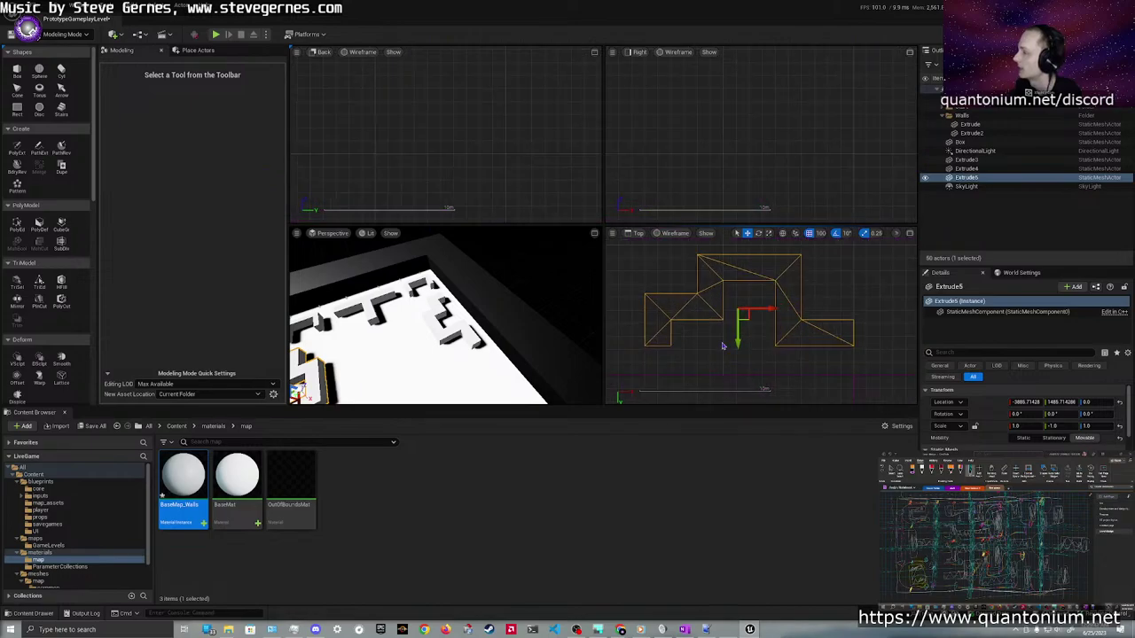
# Set the mirrored stepped wall's Y location to 1414.285714, matching the original wall's Y position with the opposite sign
pyautogui.scroll(2, 738, 330)
pyautogui.moveTo(735, 315); pyautogui.dragTo(745, 367, button='right')
pyautogui.scroll(-6, 744, 362)
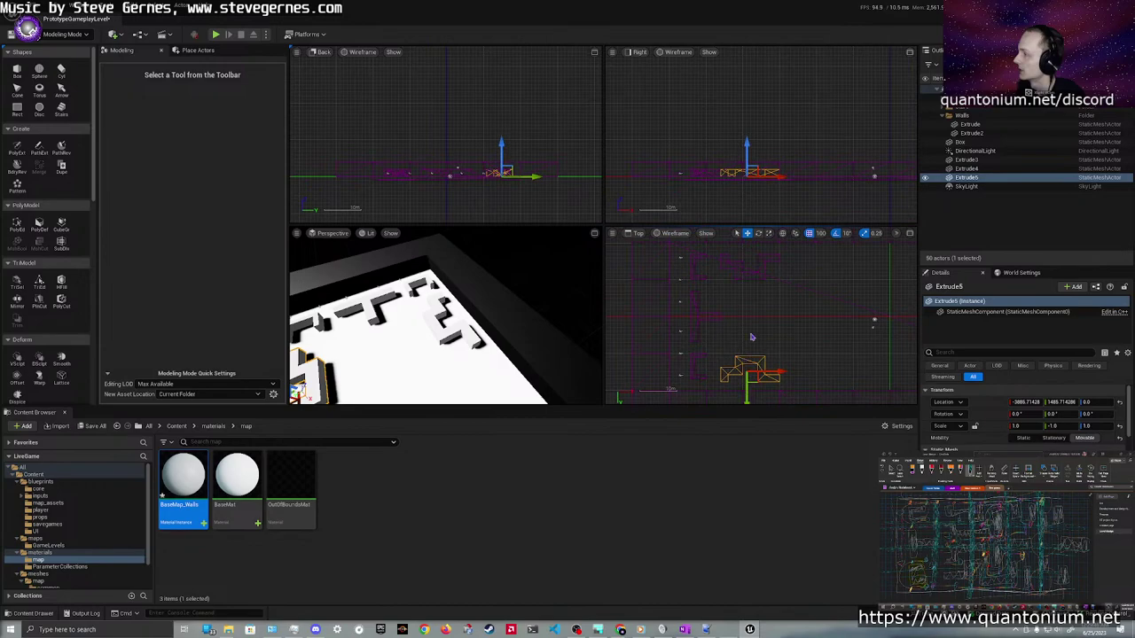
pyautogui.click(748, 275)
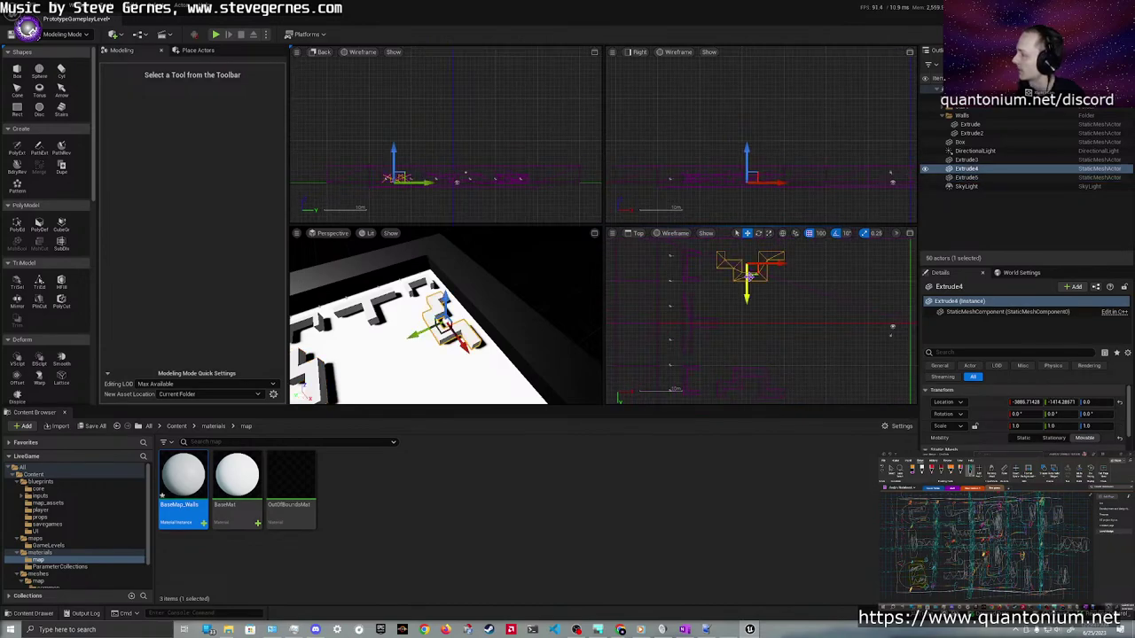
pyautogui.click(1060, 402)
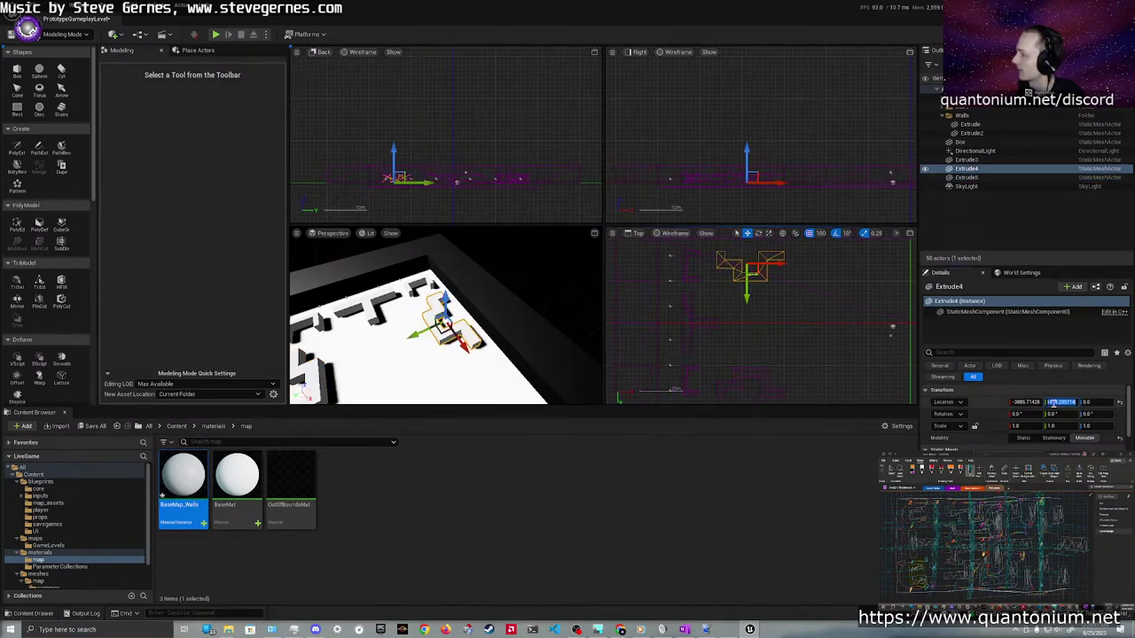
pyautogui.click(738, 376)
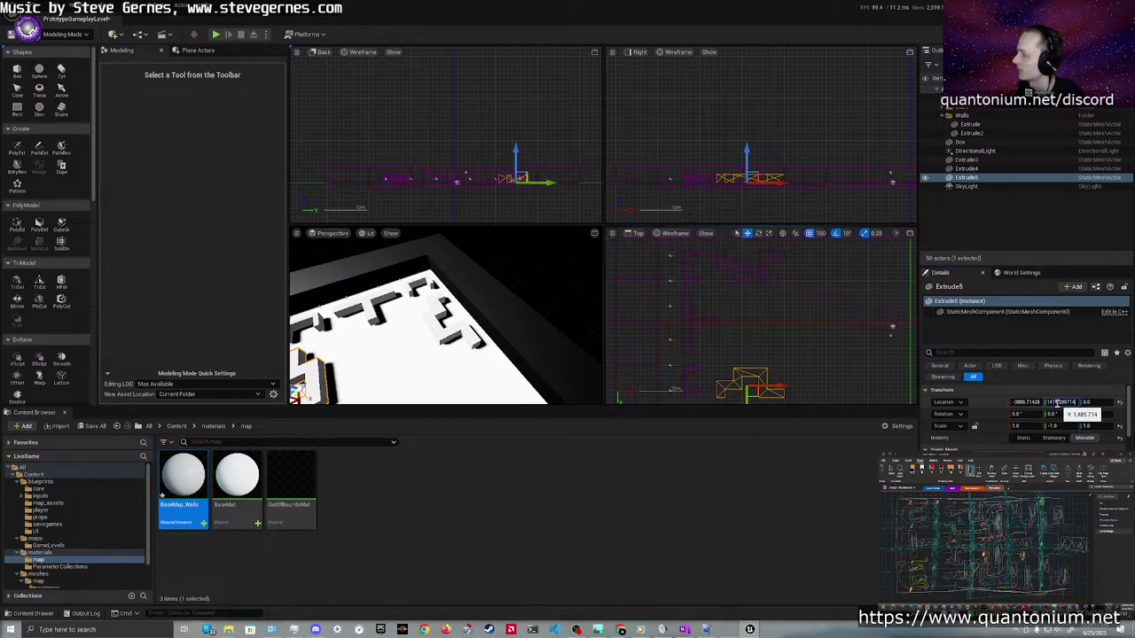
pyautogui.click(1048, 402)
pyautogui.press('BackSpace')
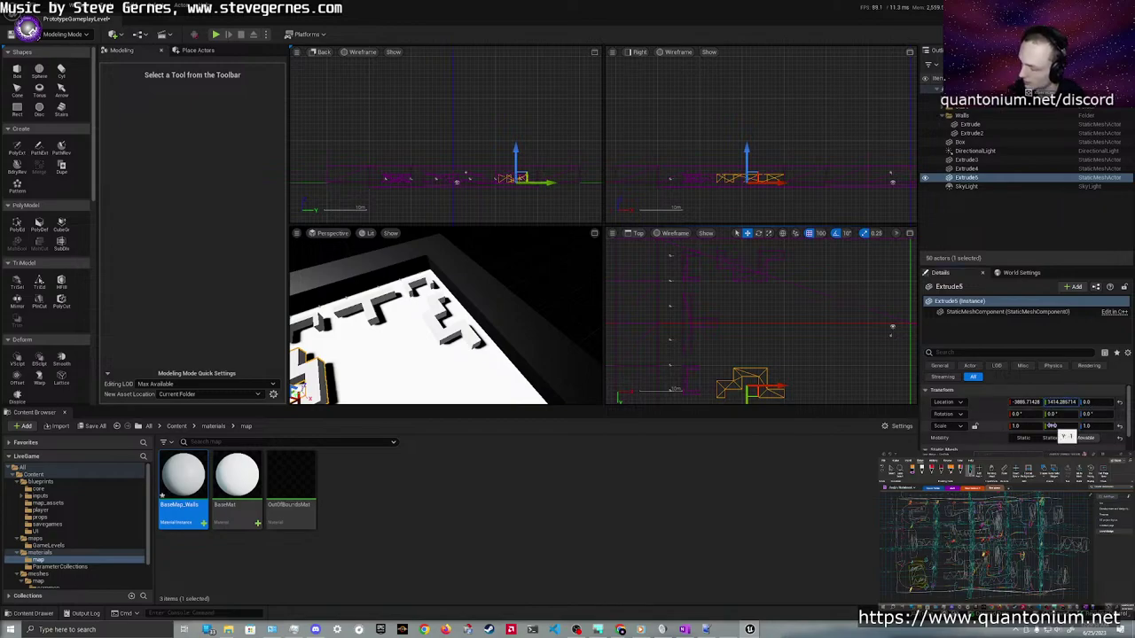
pyautogui.press('Return')
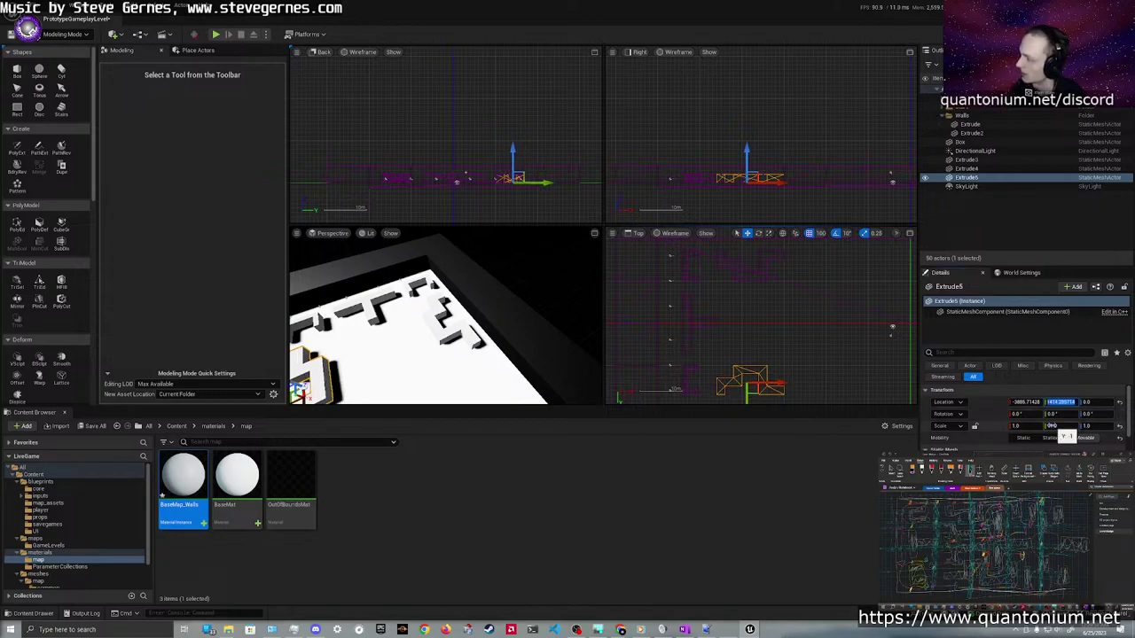
pyautogui.click(777, 347)
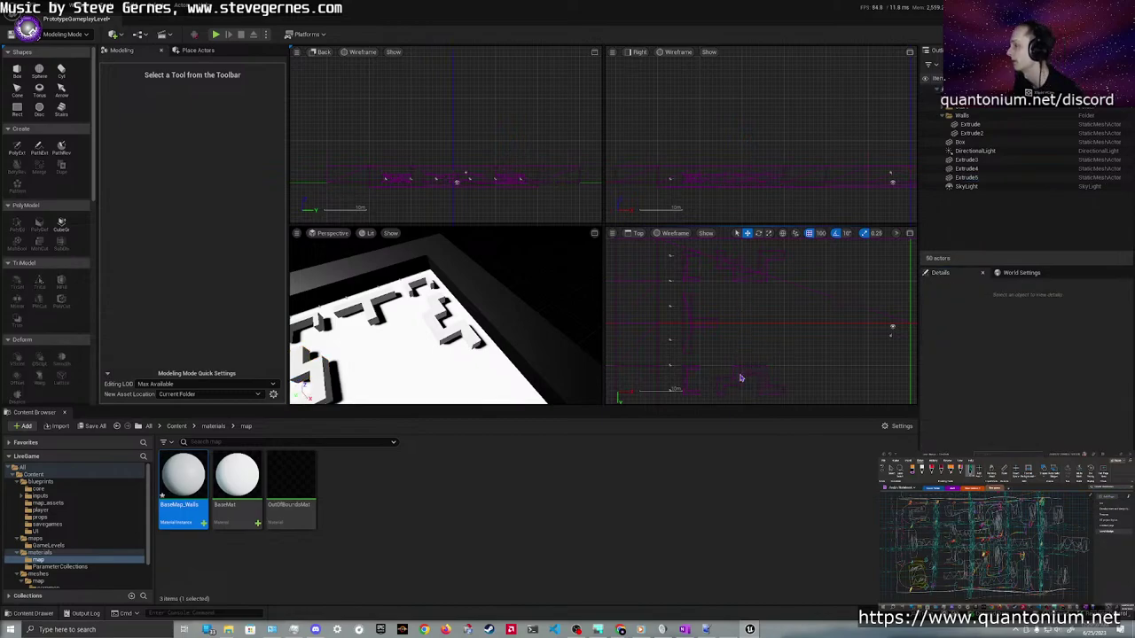
pyautogui.click(741, 375)
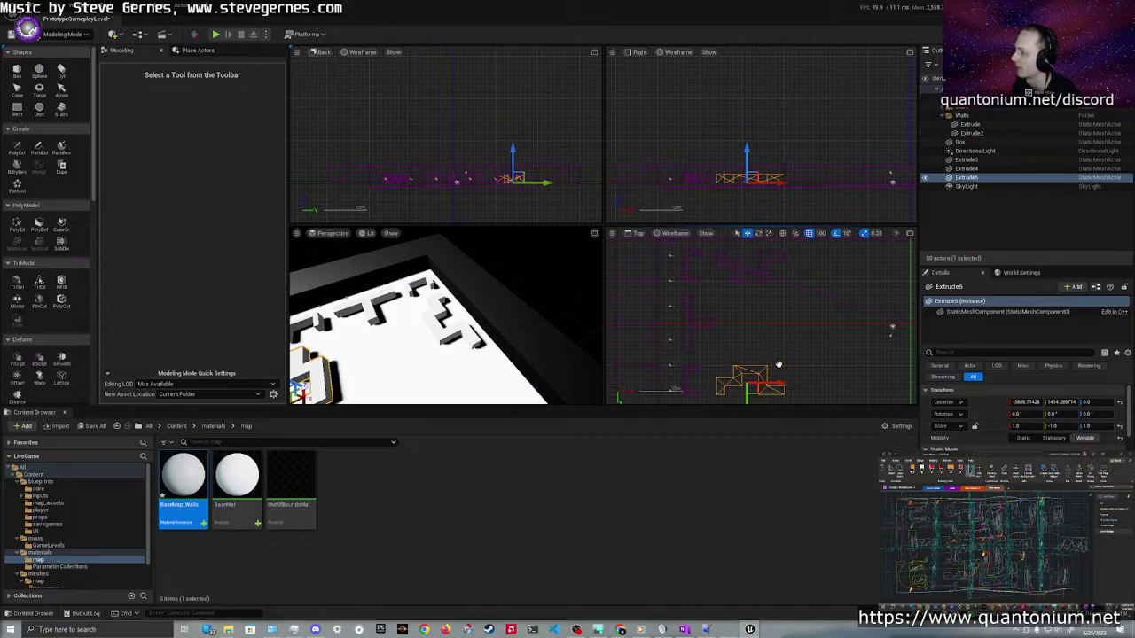
# Select the outer border box at the map corner beyond the mirrored wall and open its LevelBounds static mesh
pyautogui.moveTo(778, 364); pyautogui.dragTo(781, 316, button='right')
pyautogui.moveTo(482, 322)
pyautogui.mouseDown(button='right')
pyautogui.moveTo(390, 323)
pyautogui.moveTo(532, 315)
pyautogui.moveTo(497, 333)
pyautogui.moveTo(452, 323)
pyautogui.moveTo(479, 315)
pyautogui.mouseUp(button='right')
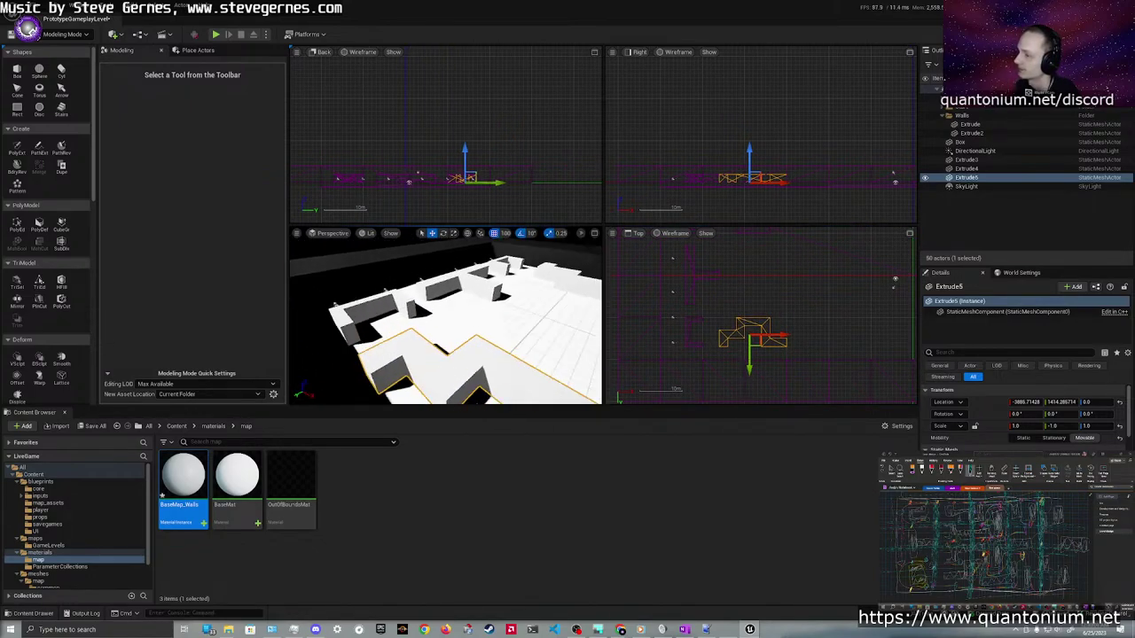
pyautogui.moveTo(372, 309); pyautogui.dragTo(355, 301, button='right')
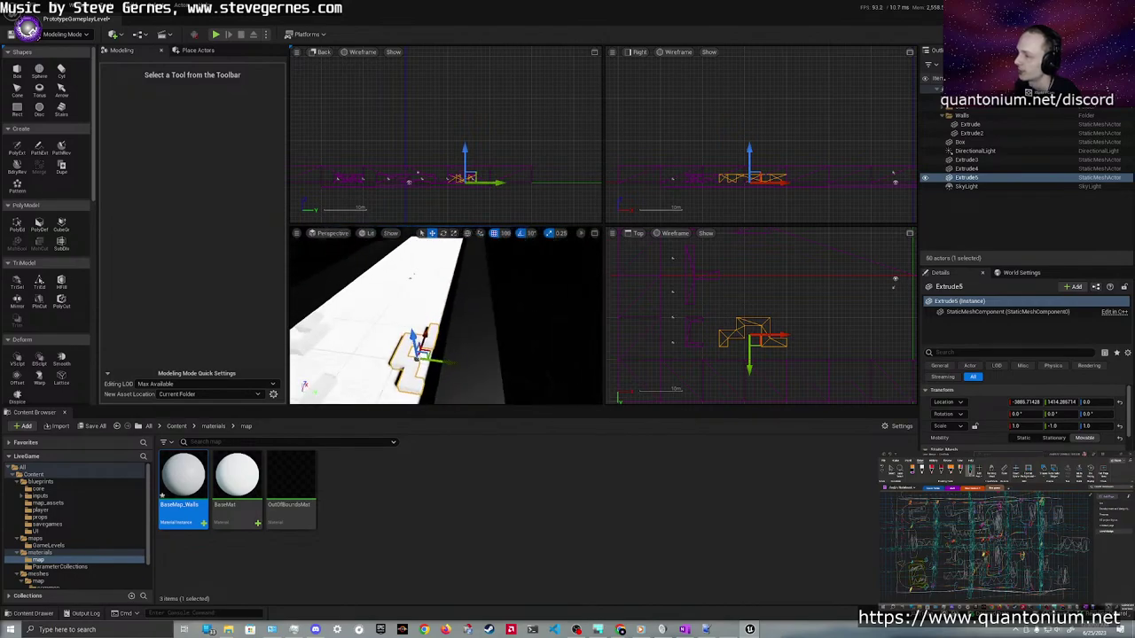
pyautogui.moveTo(353, 400); pyautogui.dragTo(353, 400, button='right')
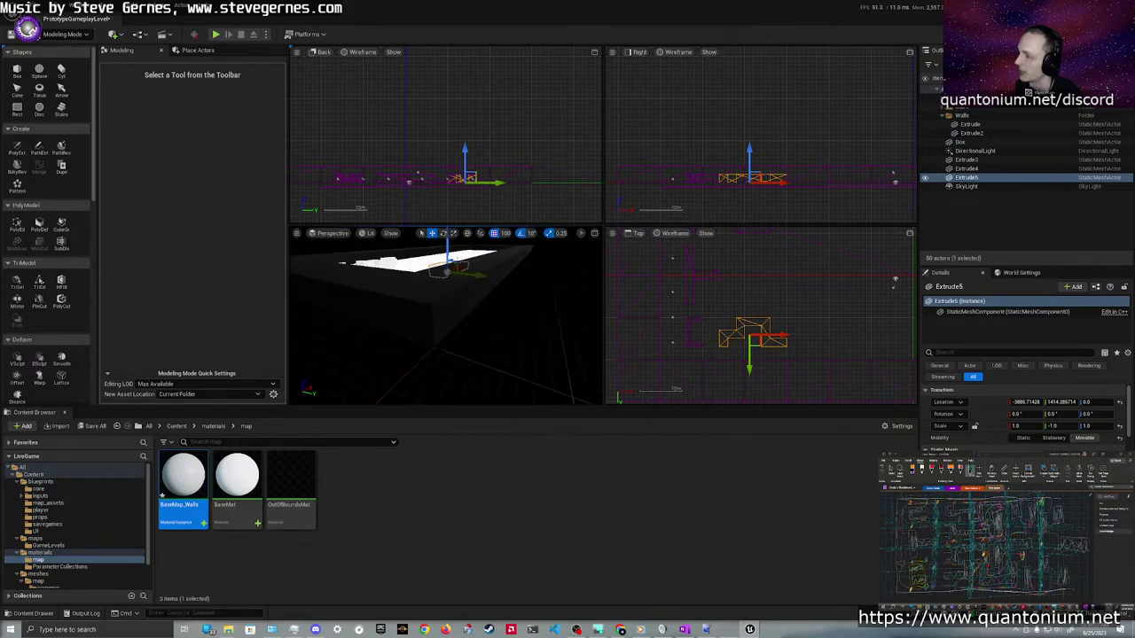
pyautogui.moveTo(426, 355); pyautogui.dragTo(426, 356, button='right')
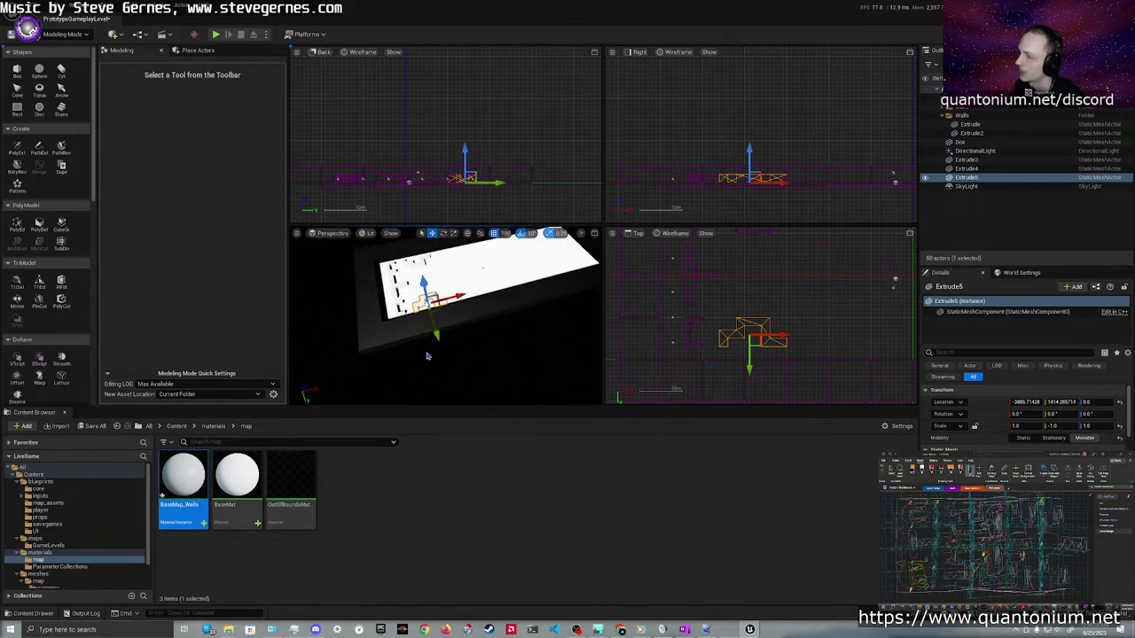
pyautogui.click(372, 342)
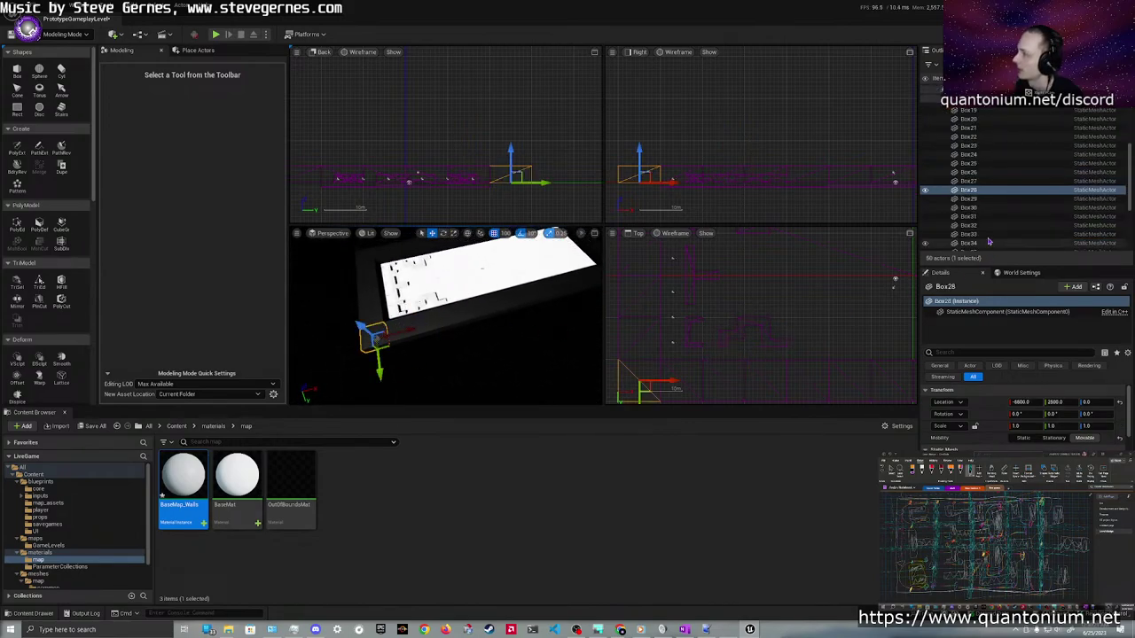
pyautogui.scroll(-3, 990, 217)
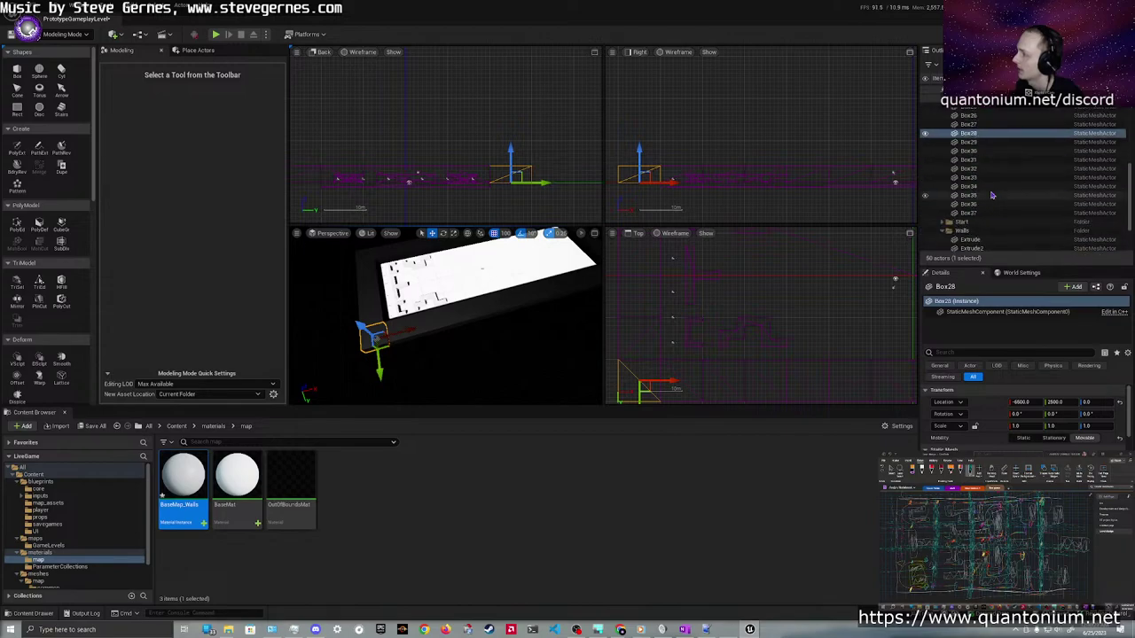
pyautogui.scroll(-3, 992, 197)
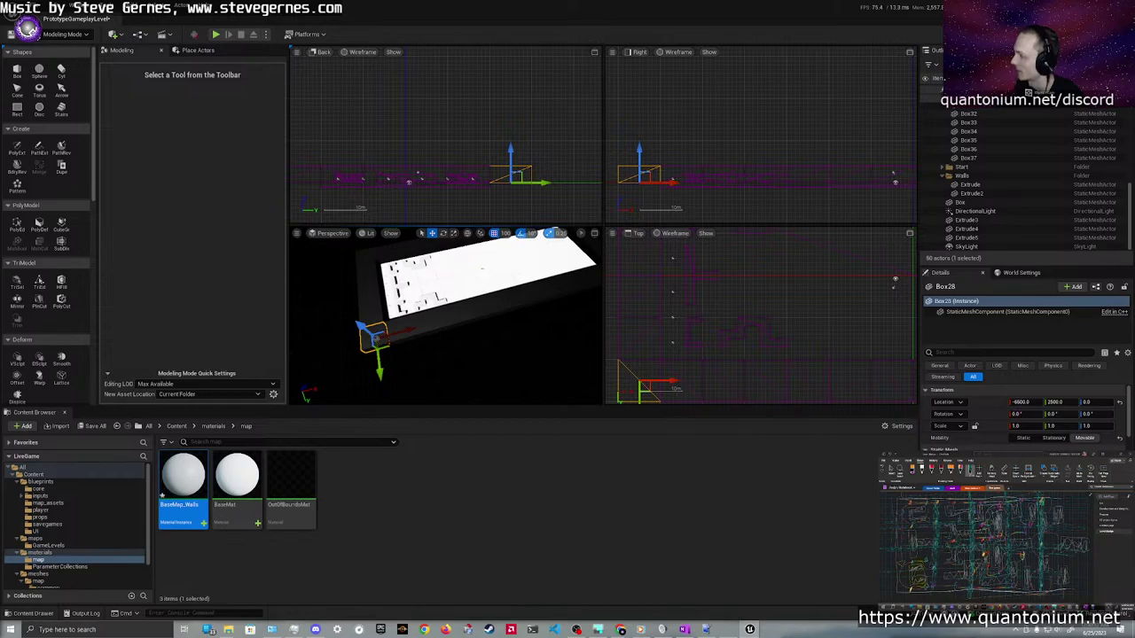
pyautogui.doubleClick(1025, 472)
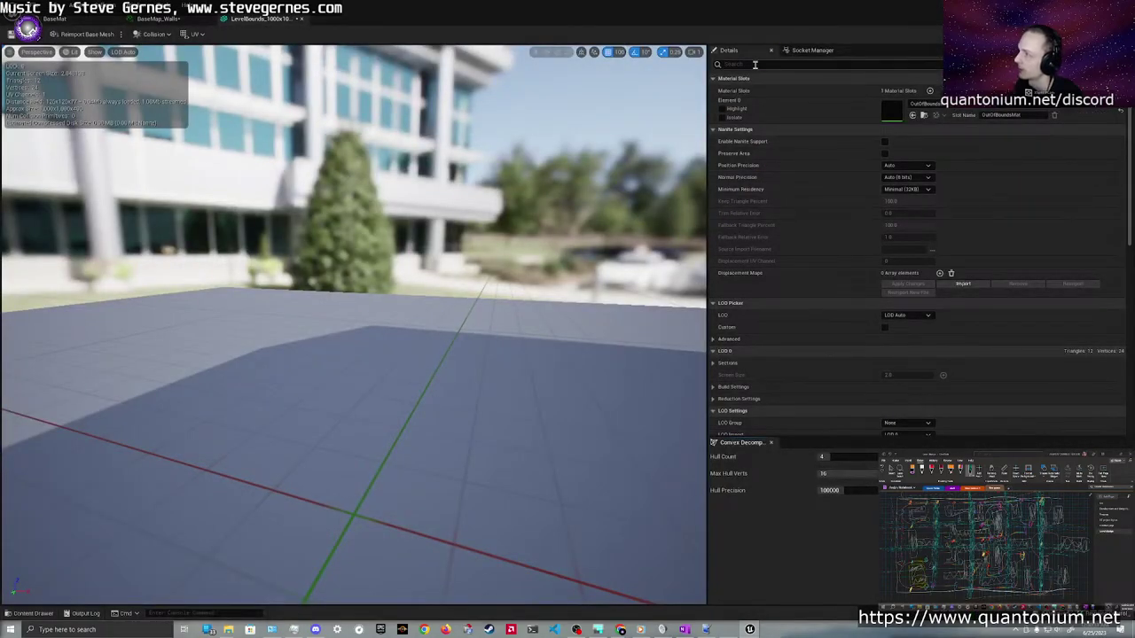
# Search the LevelBounds mesh details for "shado" to find shadow settings, and clear the search
pyautogui.click(755, 63)
pyautogui.write('sha')
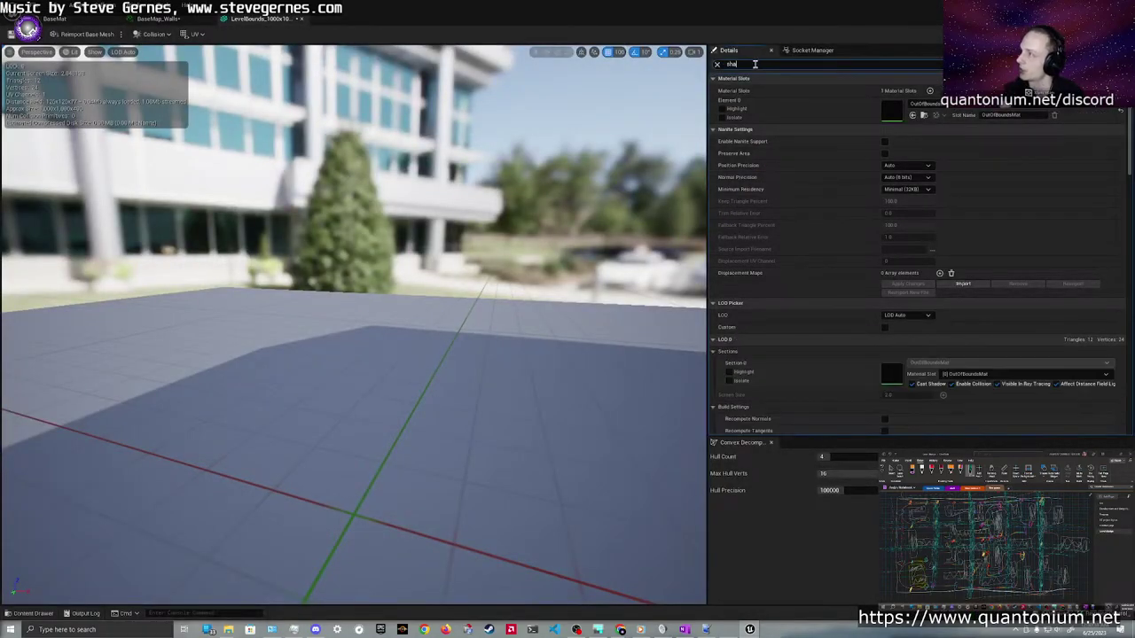
pyautogui.write('do')
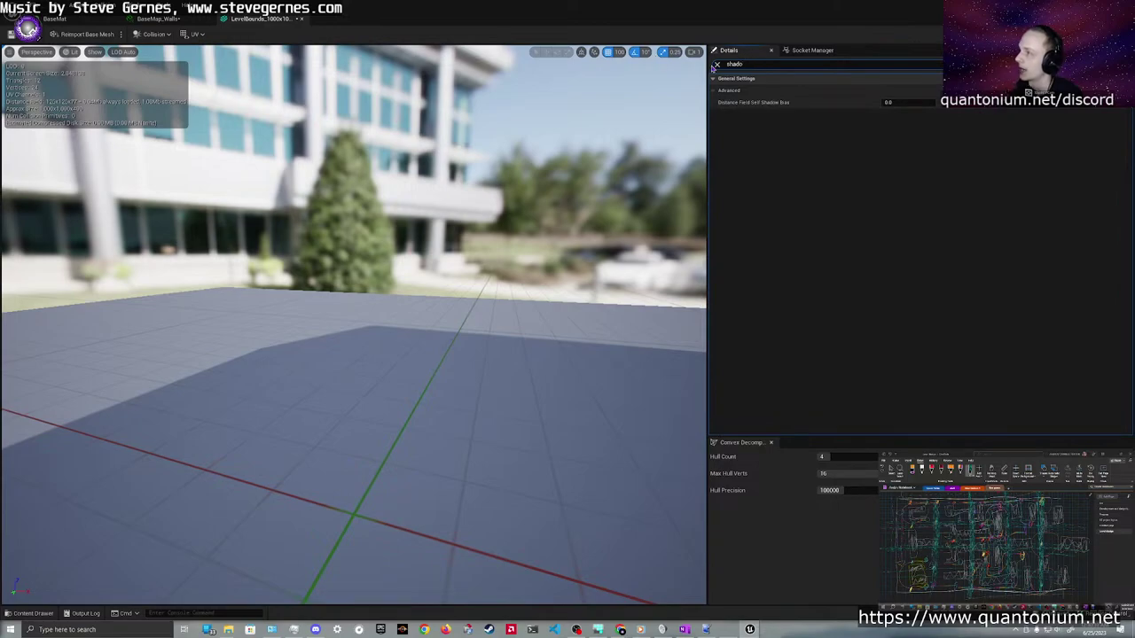
pyautogui.click(715, 66)
# Save the LevelBounds mesh and the BaseMap_Walls material instance, and close their editors
pyautogui.click(13, 35)
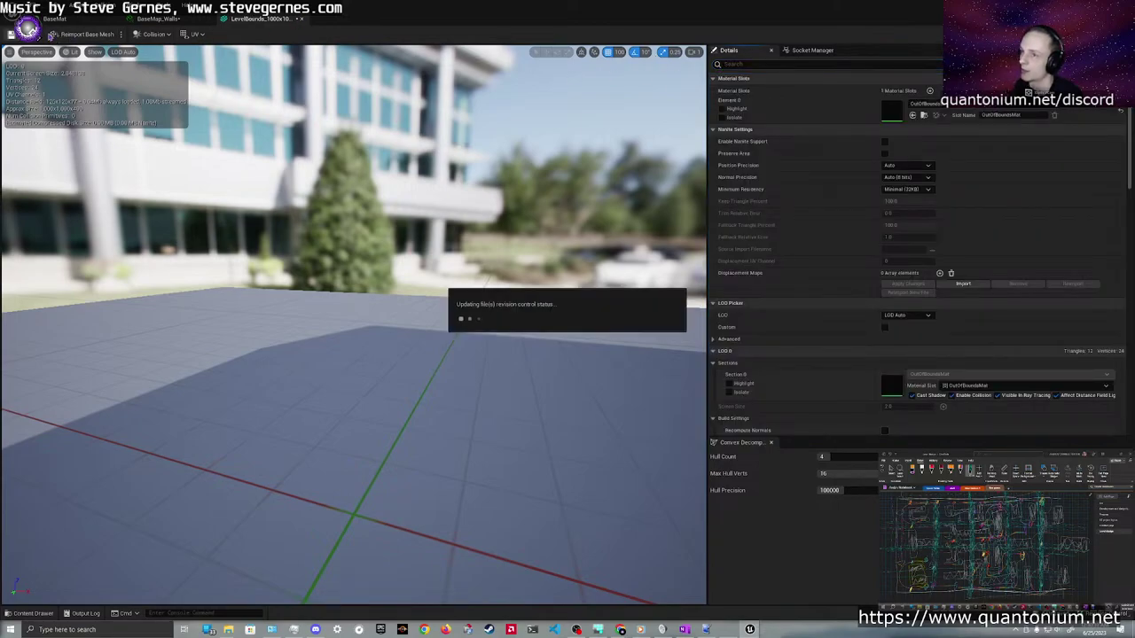
pyautogui.click(303, 18)
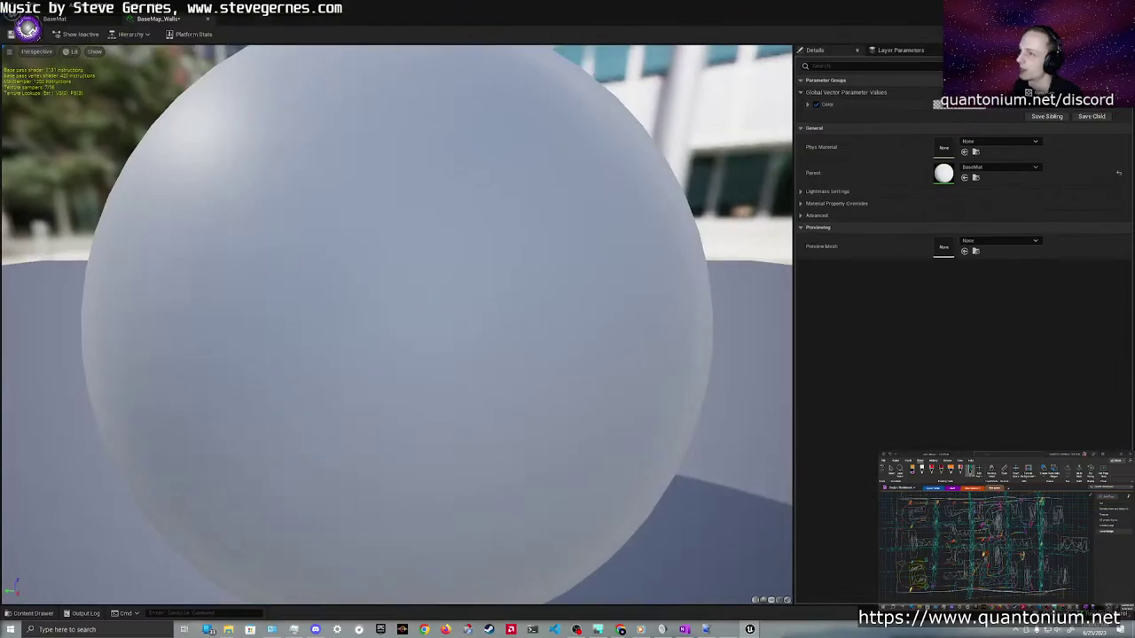
pyautogui.click(12, 36)
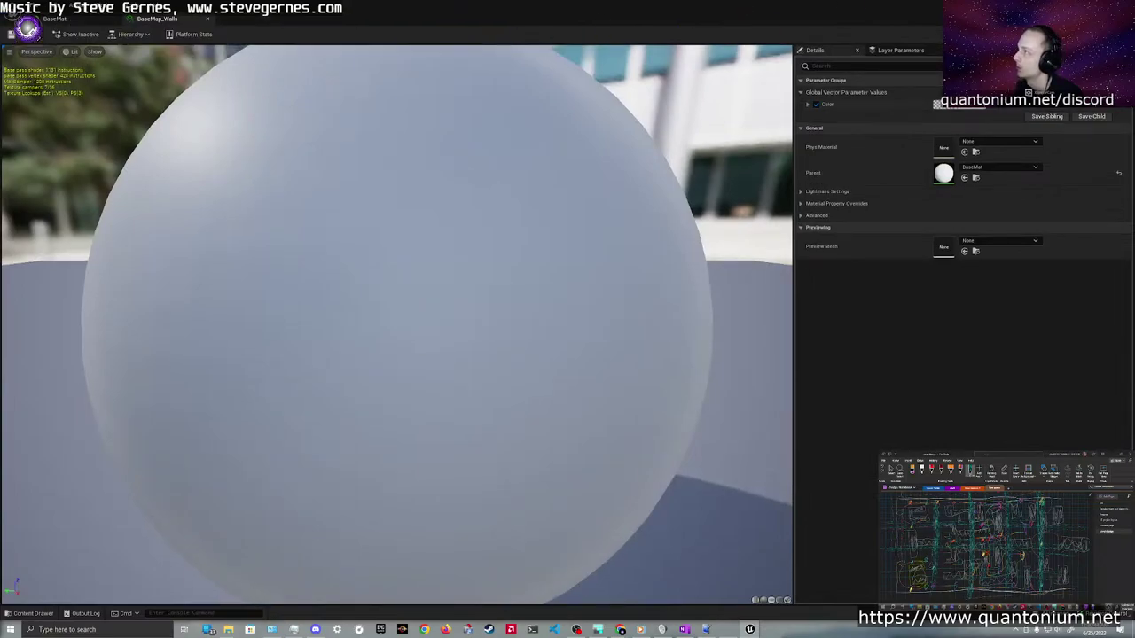
pyautogui.click(1121, 7)
pyautogui.click(397, 324)
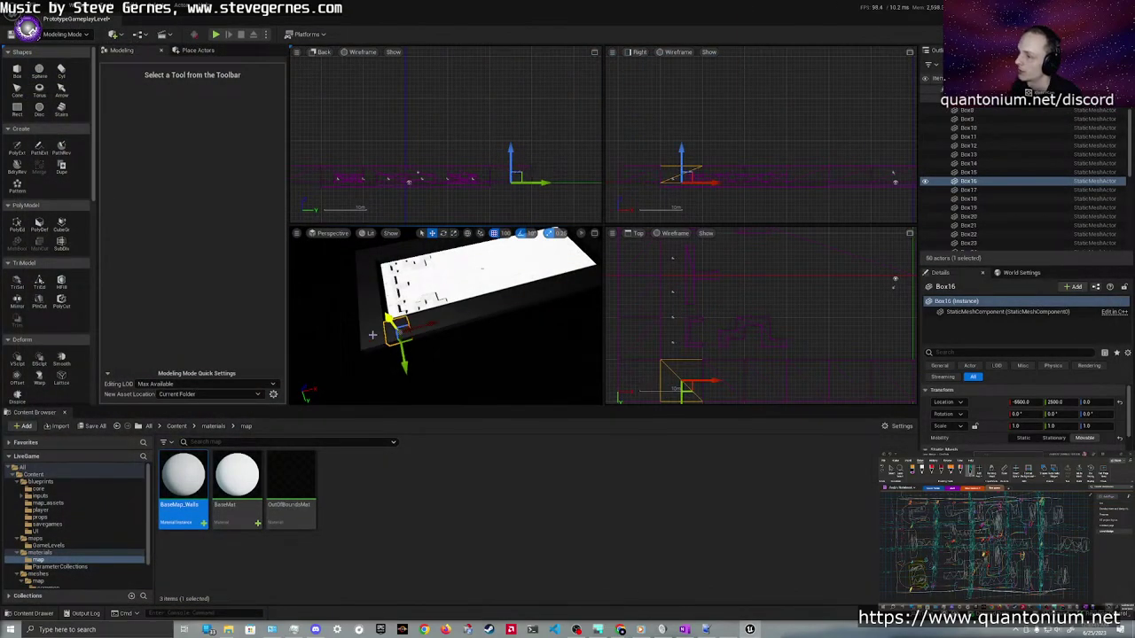
pyautogui.keyDown('ctrl'); pyautogui.click(372, 335); pyautogui.keyUp('ctrl')
pyautogui.keyDown('ctrl'); pyautogui.click(367, 311); pyautogui.keyUp('ctrl')
pyautogui.keyDown('ctrl'); pyautogui.click(365, 296); pyautogui.keyUp('ctrl')
pyautogui.keyDown('ctrl'); pyautogui.click(367, 280); pyautogui.keyUp('ctrl')
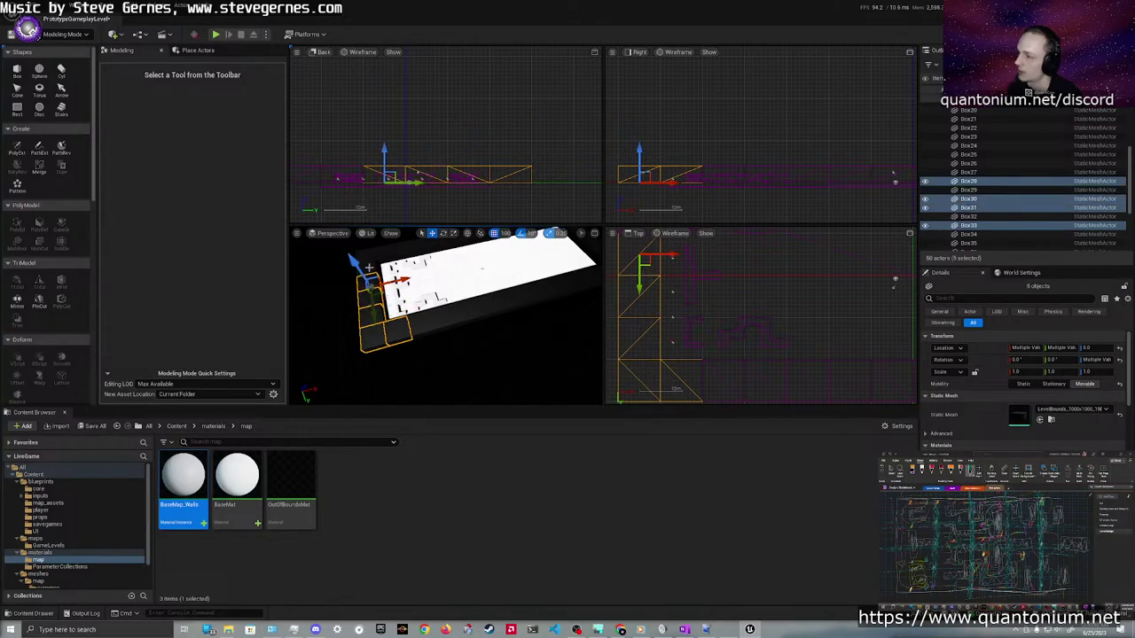
pyautogui.keyDown('ctrl'); pyautogui.click(370, 266); pyautogui.keyUp('ctrl')
pyautogui.keyDown('ctrl'); pyautogui.click(369, 253); pyautogui.keyUp('ctrl')
pyautogui.keyDown('ctrl'); pyautogui.click(386, 251); pyautogui.keyUp('ctrl')
pyautogui.keyDown('ctrl'); pyautogui.click(407, 243); pyautogui.keyUp('ctrl')
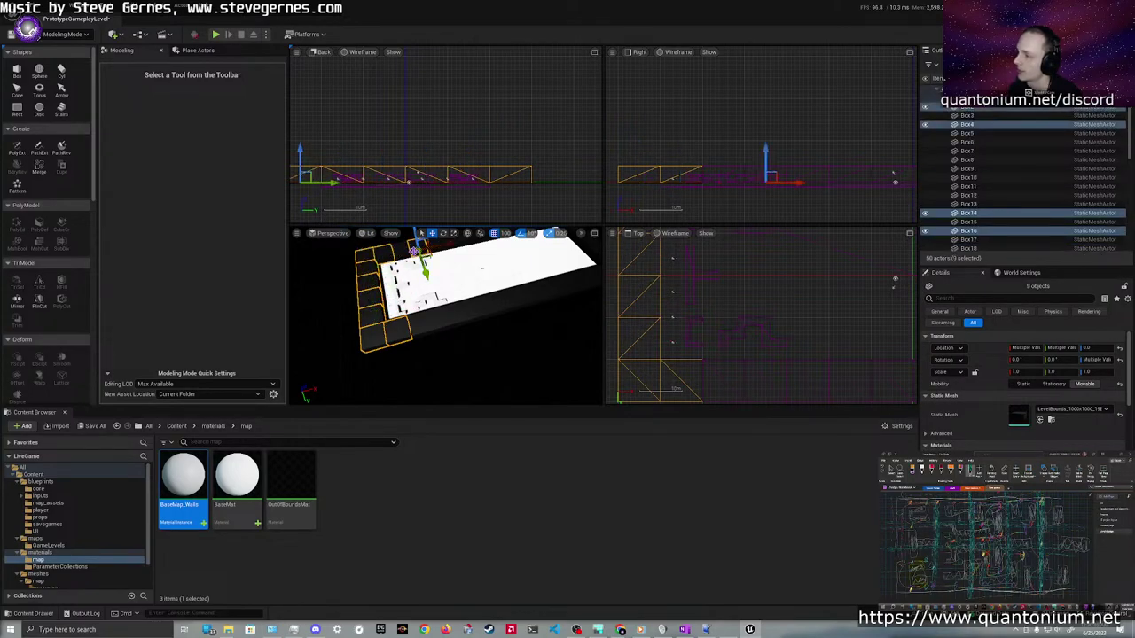
pyautogui.keyDown('ctrl'); pyautogui.click(415, 236); pyautogui.keyUp('ctrl')
pyautogui.keyDown('ctrl'); pyautogui.click(435, 329); pyautogui.keyUp('ctrl')
pyautogui.keyDown('ctrl'); pyautogui.click(448, 322); pyautogui.keyUp('ctrl')
pyautogui.keyDown('ctrl'); pyautogui.click(464, 316); pyautogui.keyUp('ctrl')
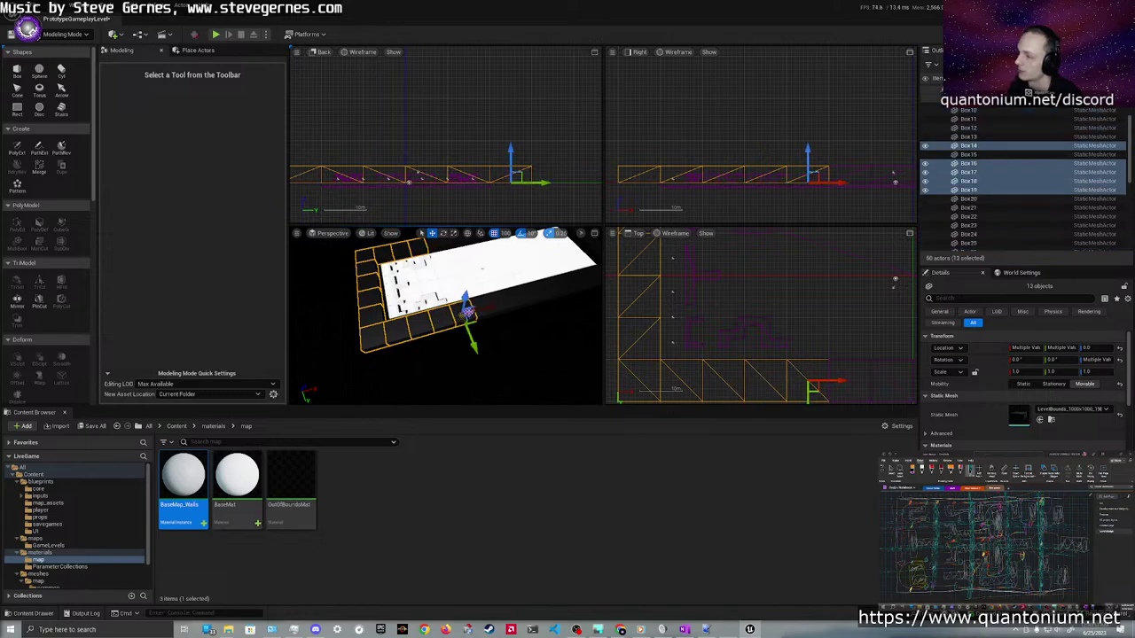
pyautogui.keyDown('ctrl'); pyautogui.click(479, 309); pyautogui.keyUp('ctrl')
# Select all outer border boxes from Box2 through Box37 and look through their physics, collision and lighting properties
pyautogui.scroll(3, 970, 157)
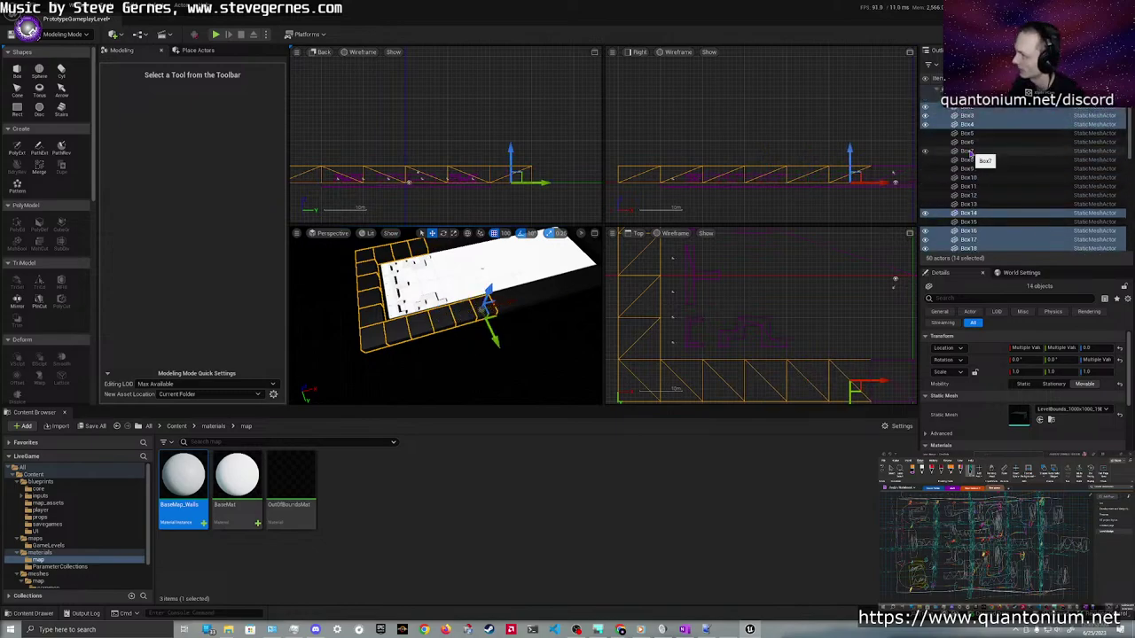
pyautogui.click(968, 107)
pyautogui.scroll(-8, 971, 156)
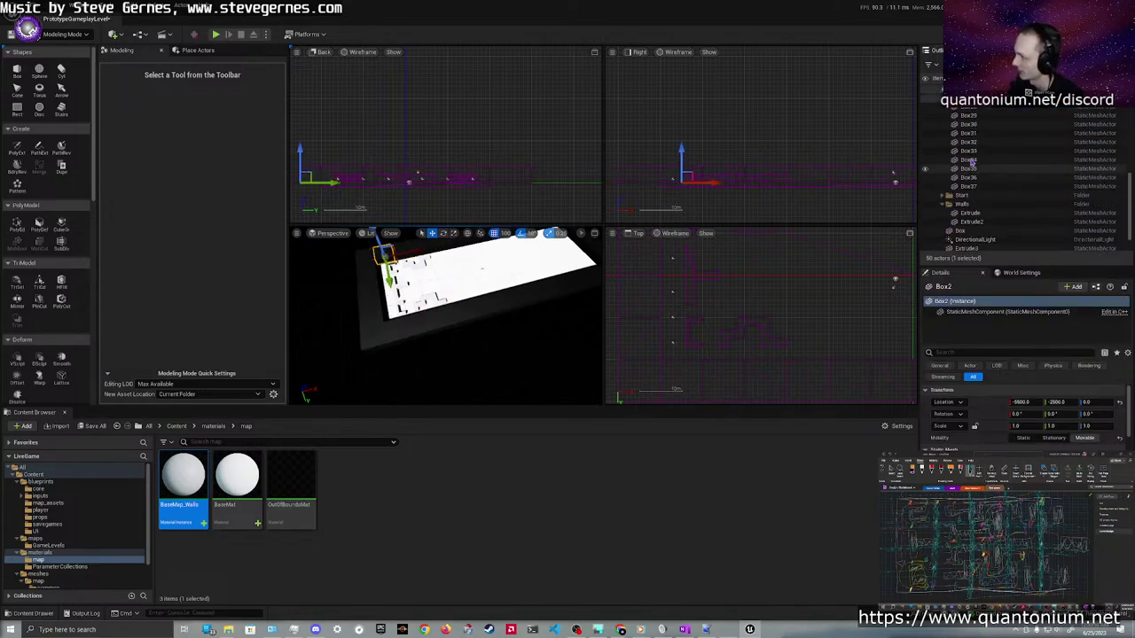
pyautogui.keyDown('shift'); pyautogui.click(969, 215); pyautogui.keyUp('shift')
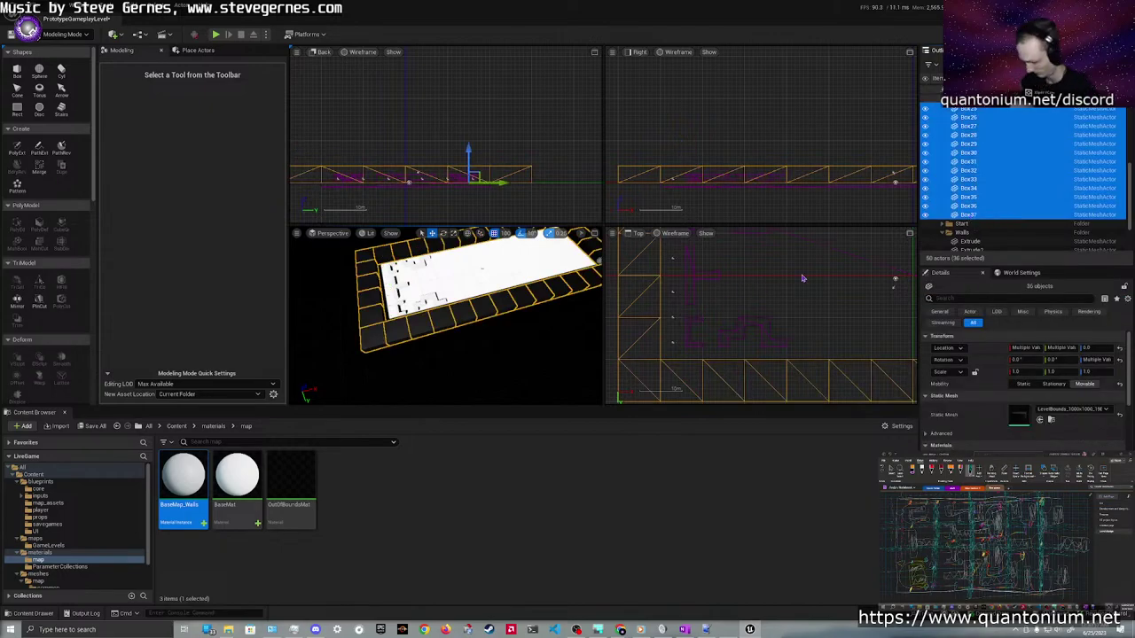
pyautogui.scroll(-10, 991, 436)
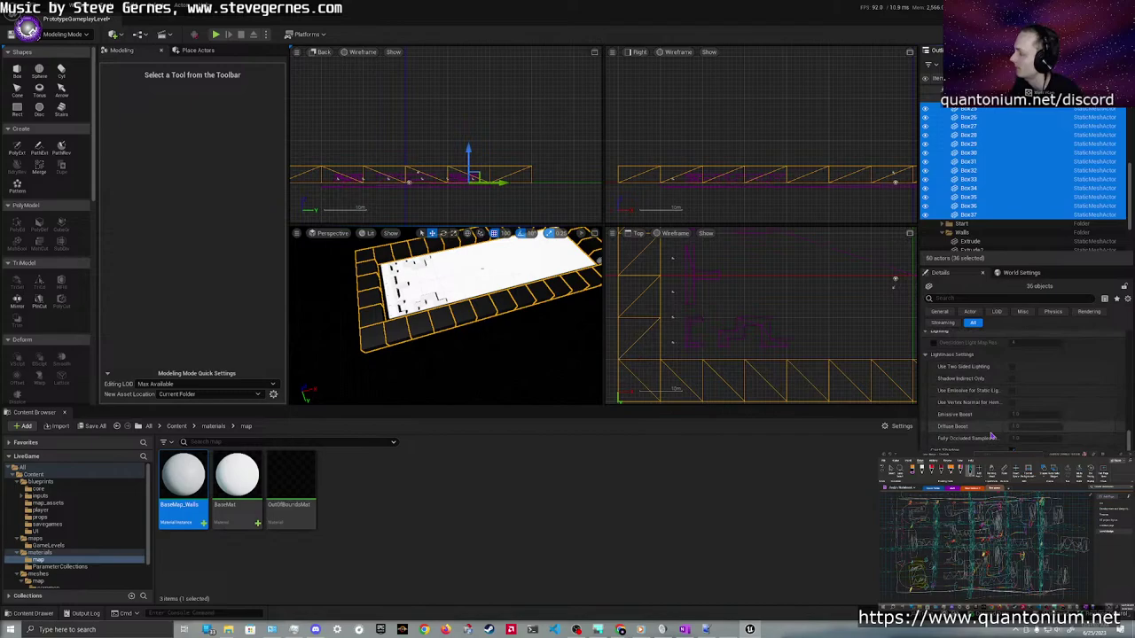
pyautogui.scroll(3, 992, 435)
pyautogui.scroll(-3, 992, 435)
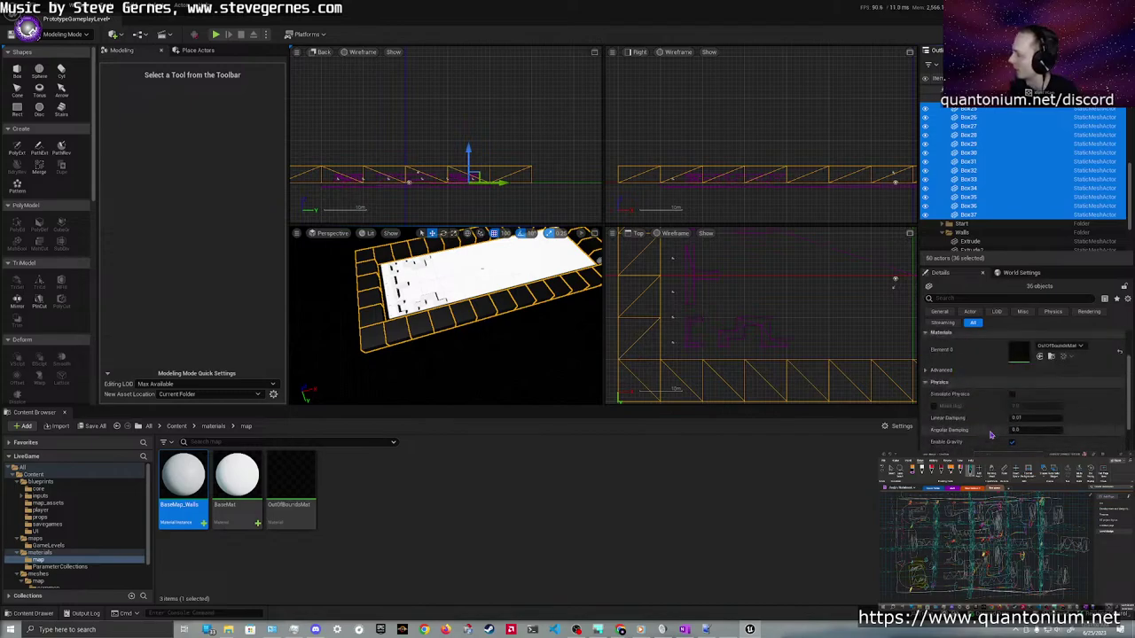
pyautogui.scroll(-2, 989, 434)
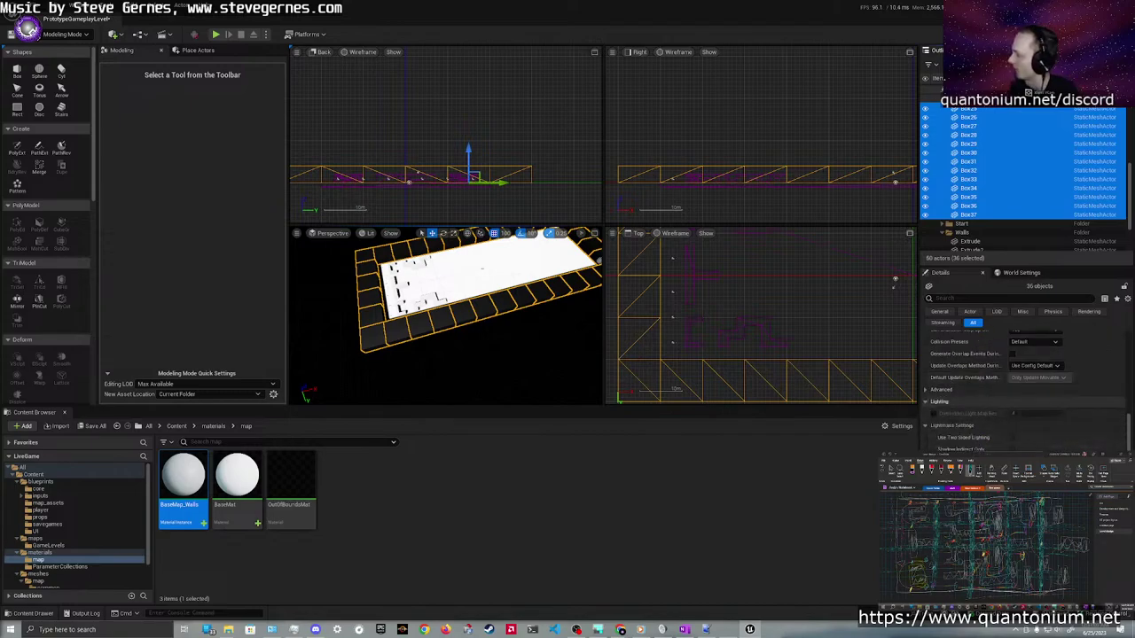
# Select the white floor box and save all modified content of the level
pyautogui.moveTo(489, 337); pyautogui.dragTo(506, 334)
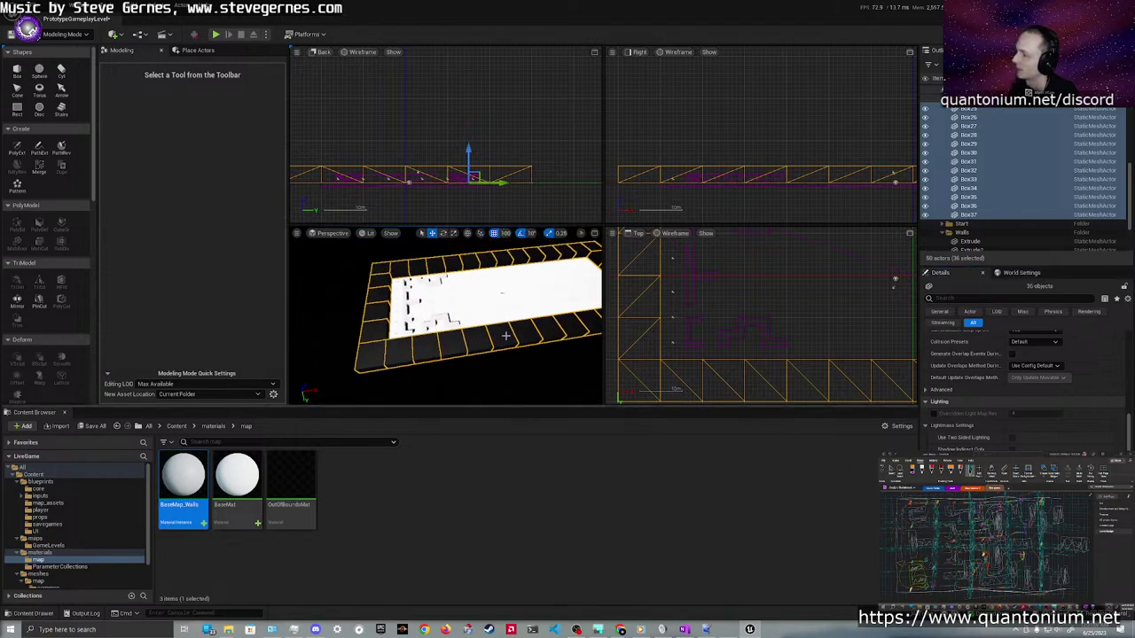
pyautogui.click(530, 296)
pyautogui.scroll(-2, 1020, 417)
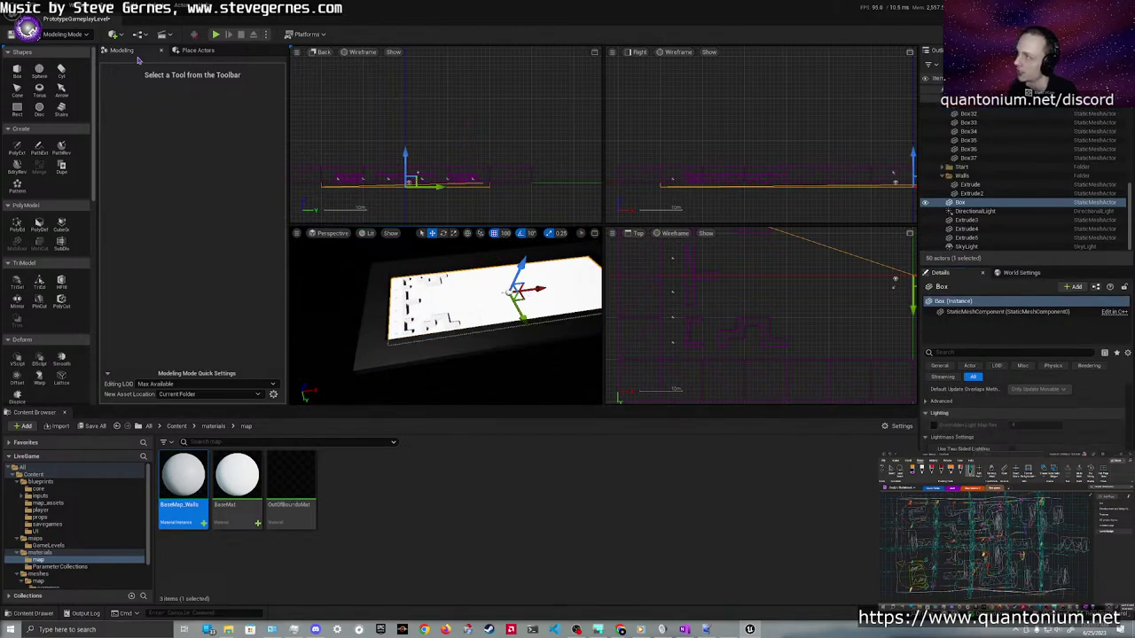
pyautogui.hotkey('ctrl', 'shift', 's')
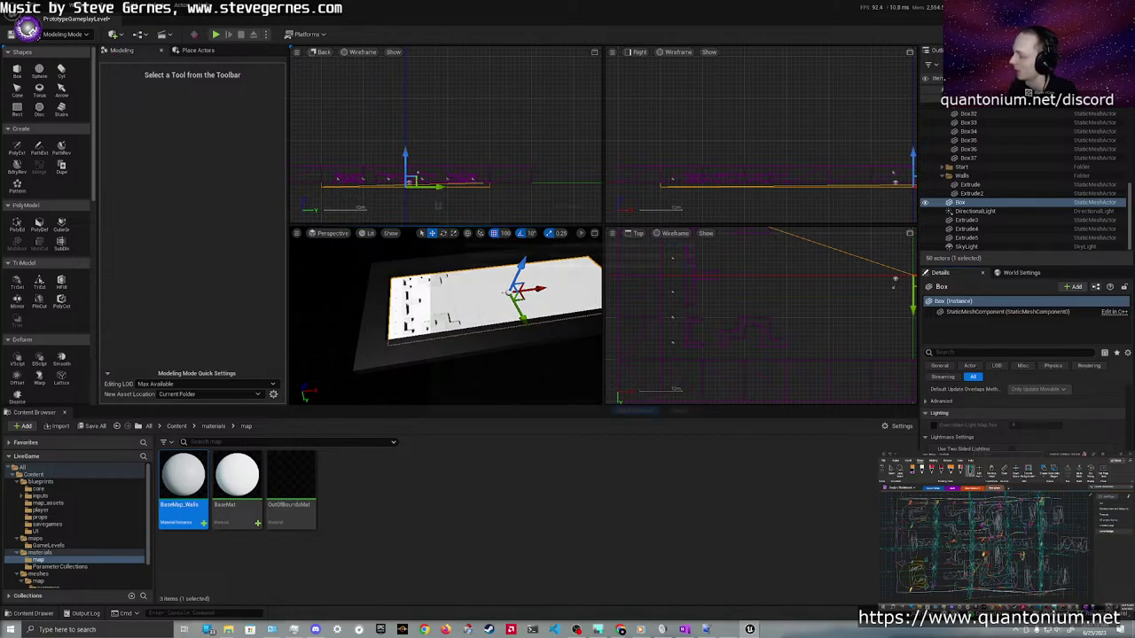
pyautogui.click(639, 414)
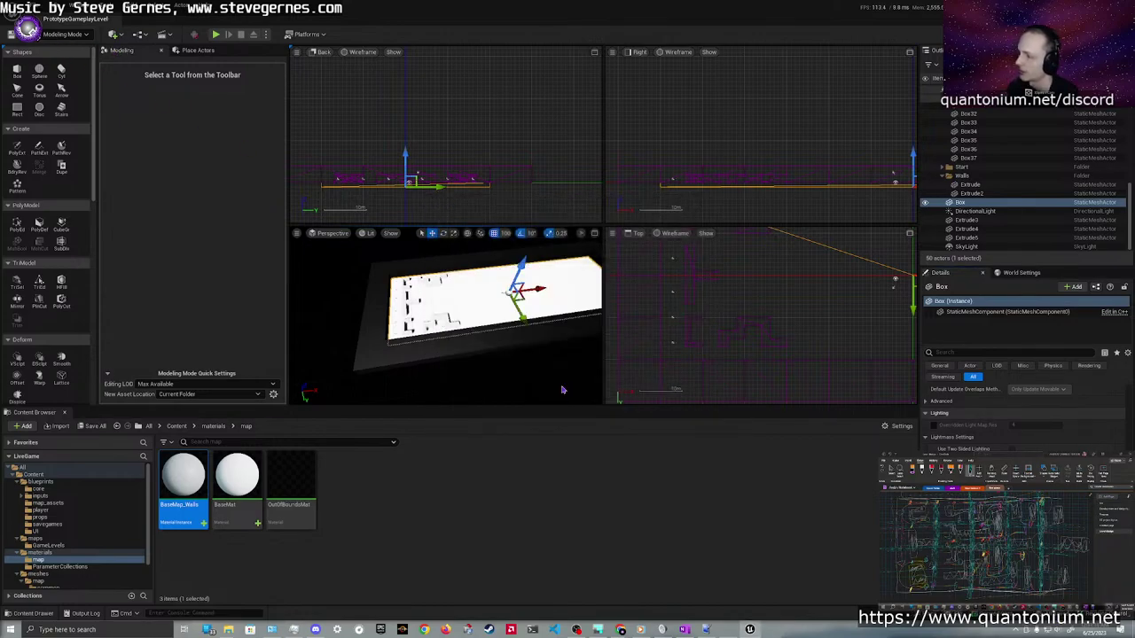
# Deselect the floor box, play-test the level by moving along the walled area near the border, and stop the play session
pyautogui.moveTo(563, 390); pyautogui.dragTo(525, 363, button='right')
pyautogui.click(368, 329)
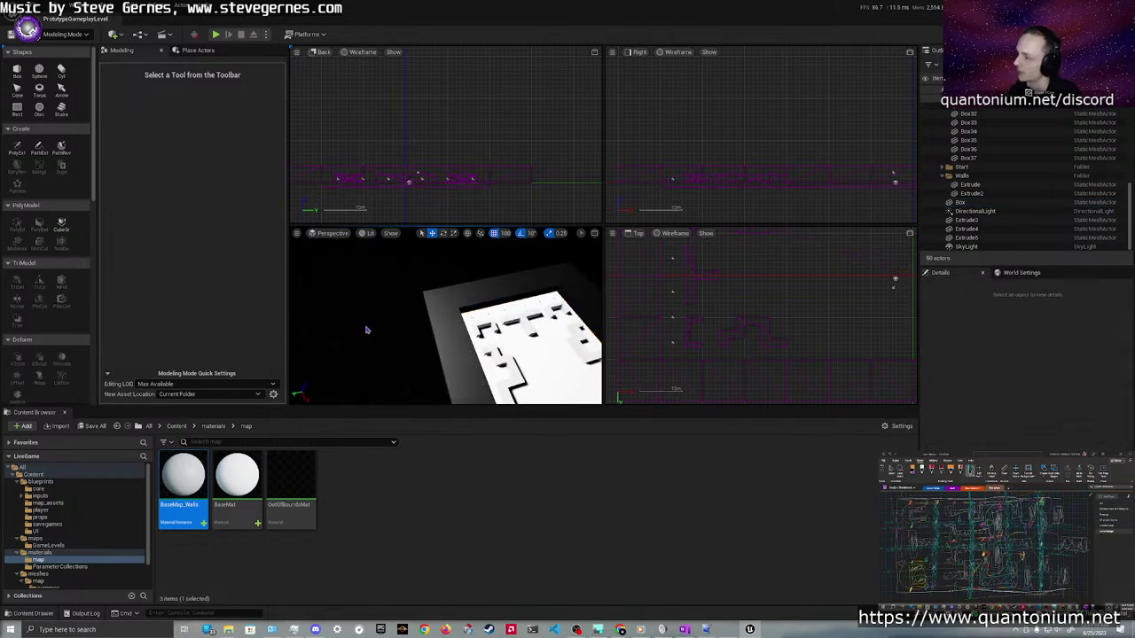
pyautogui.press('w')
pyautogui.moveTo(367, 329); pyautogui.dragTo(391, 297, button='right')
pyautogui.moveTo(415, 339); pyautogui.dragTo(433, 321, button='right')
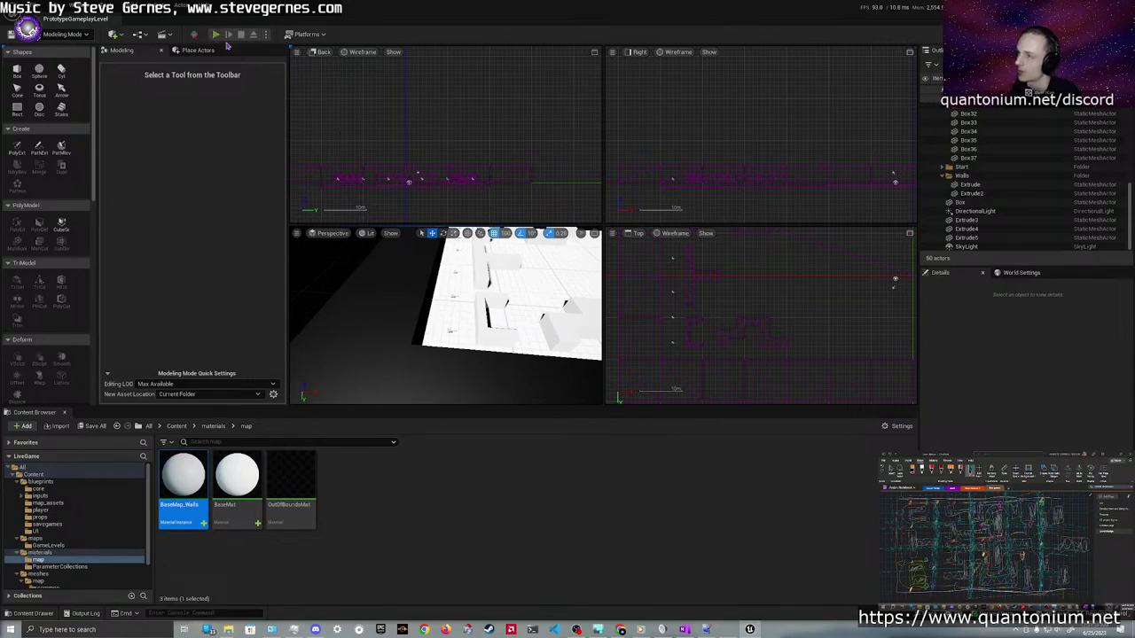
pyautogui.click(215, 34)
pyautogui.press('d')
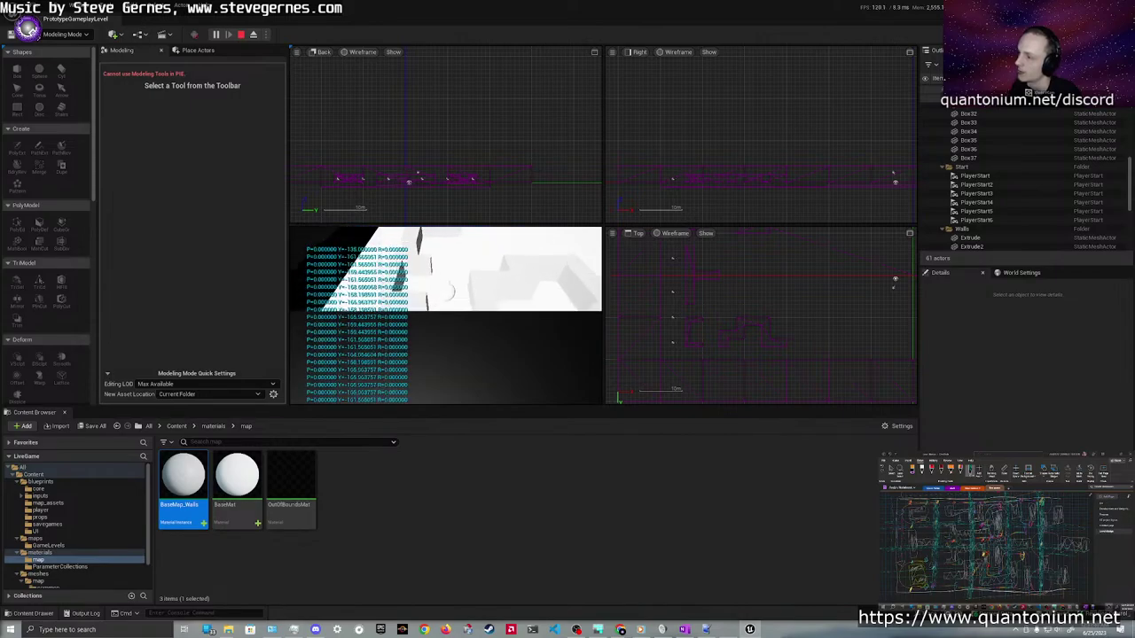
pyautogui.press('w')
pyautogui.press('d')
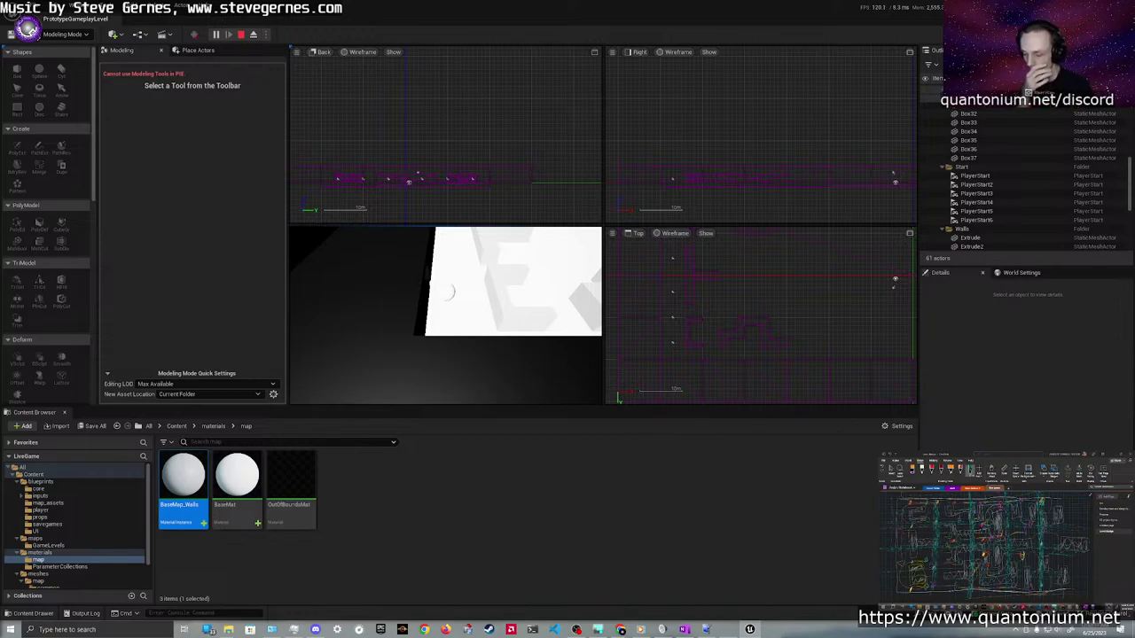
pyautogui.press('Escape')
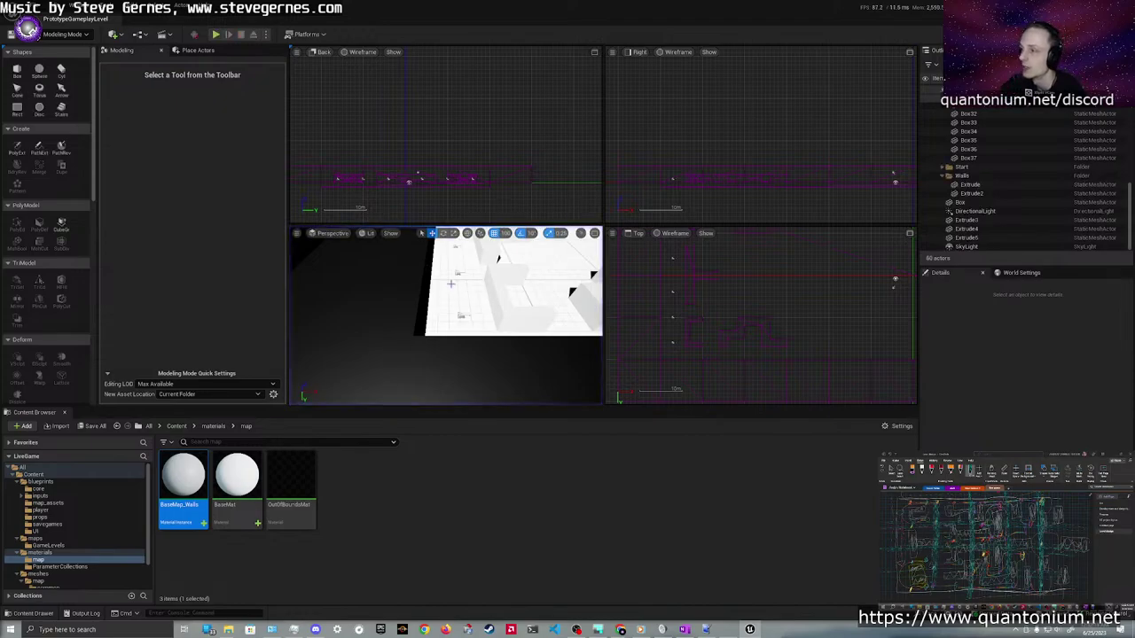
pyautogui.moveTo(520, 305)
pyautogui.mouseDown(button='right')
pyautogui.moveTo(525, 314)
pyautogui.moveTo(529, 296)
pyautogui.mouseUp(button='right')
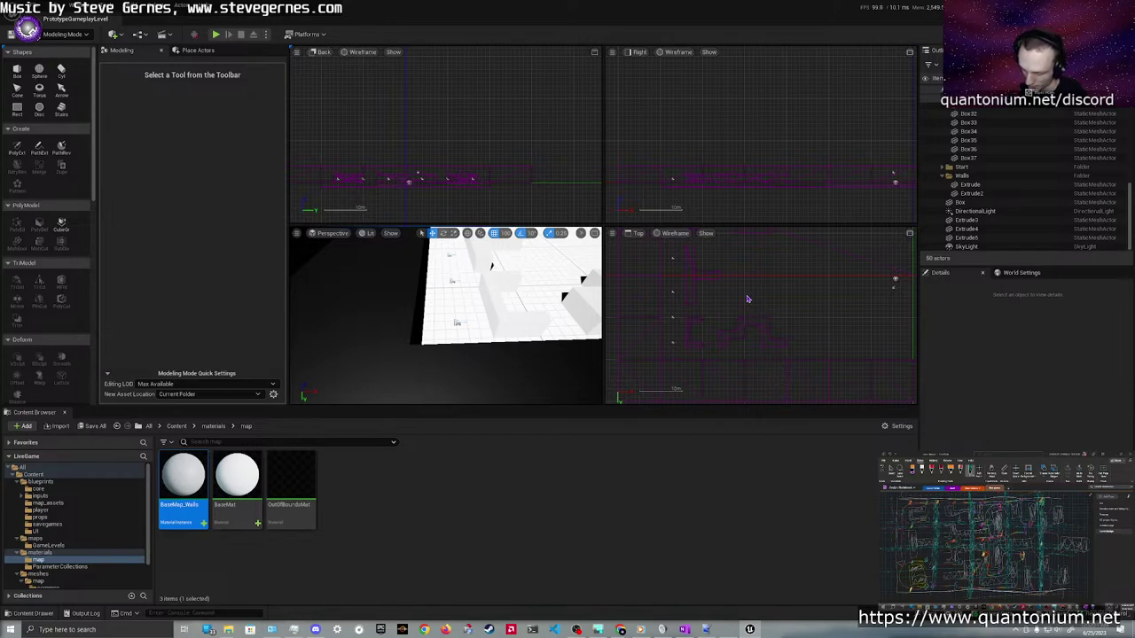
pyautogui.moveTo(748, 298); pyautogui.dragTo(712, 333, button='right')
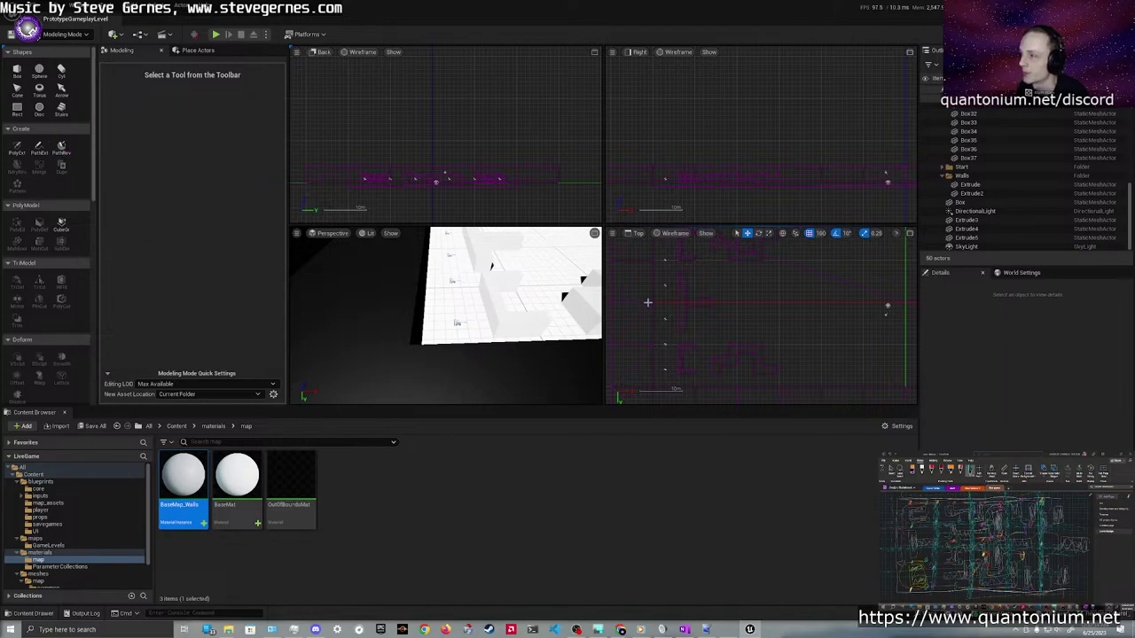
pyautogui.click(17, 148)
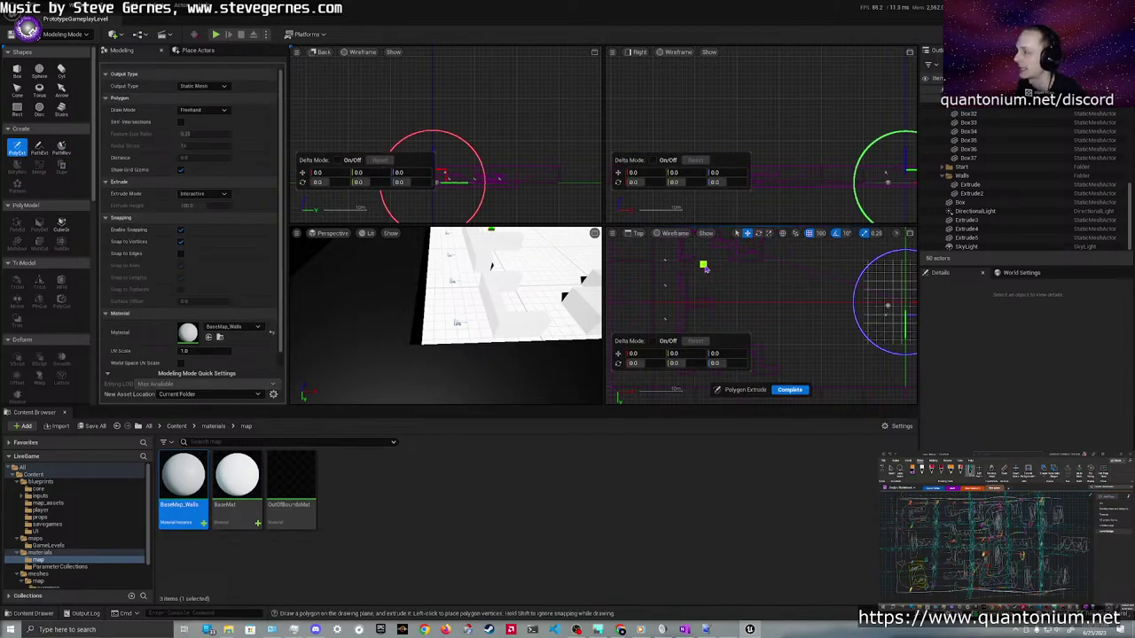
pyautogui.scroll(5, 705, 271)
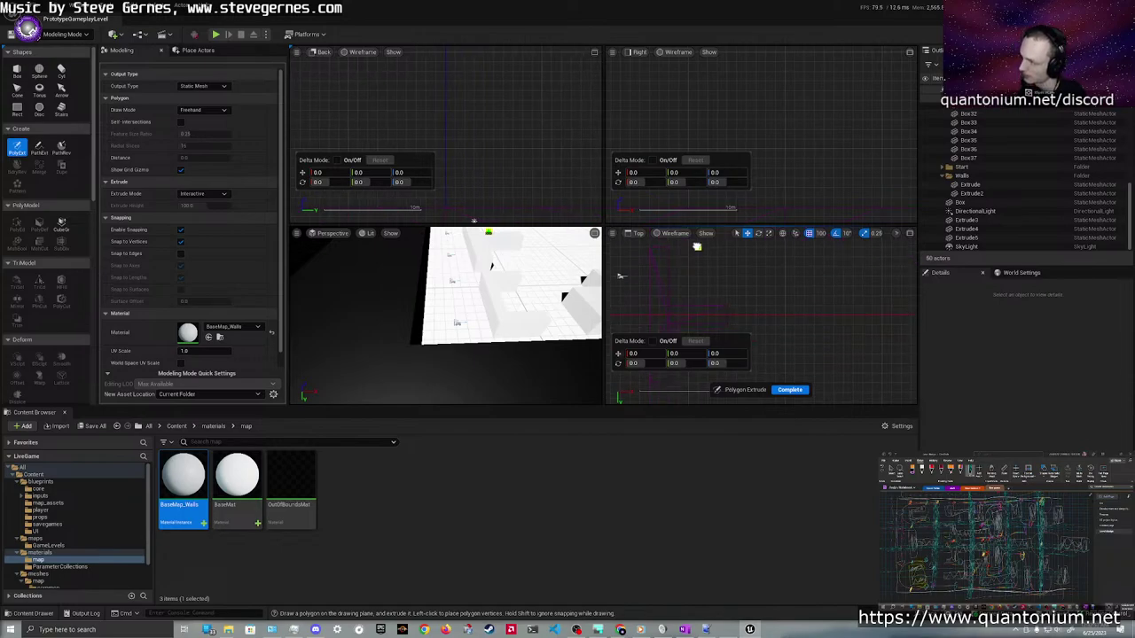
pyautogui.moveTo(699, 265); pyautogui.dragTo(700, 319)
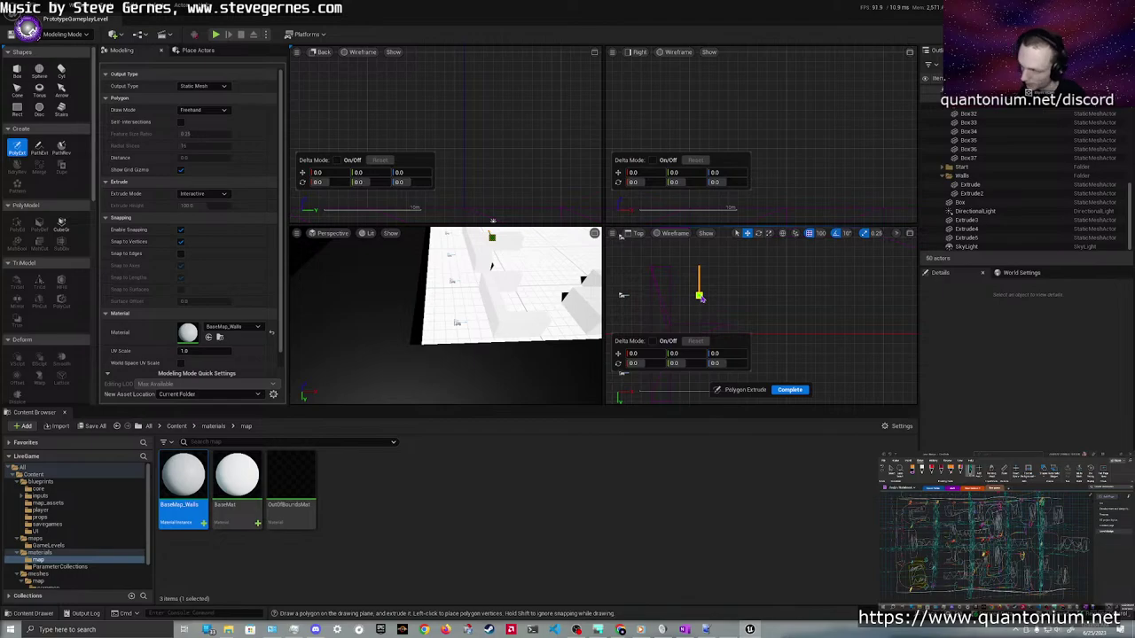
pyautogui.click(758, 297)
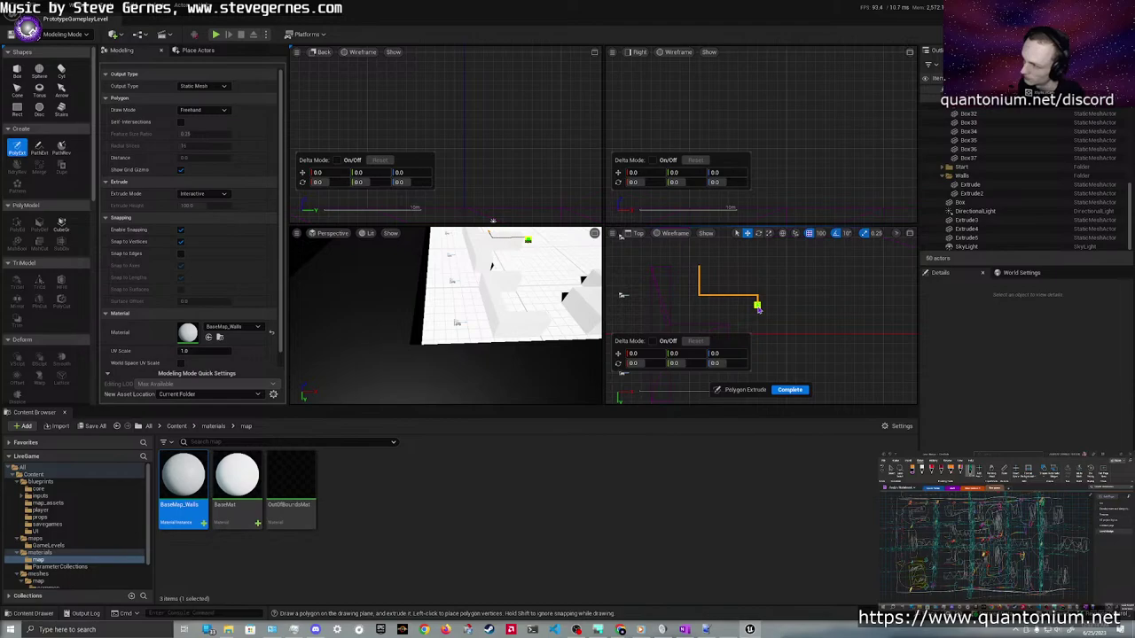
pyautogui.click(758, 307)
pyautogui.moveTo(758, 307); pyautogui.dragTo(758, 286, button='right')
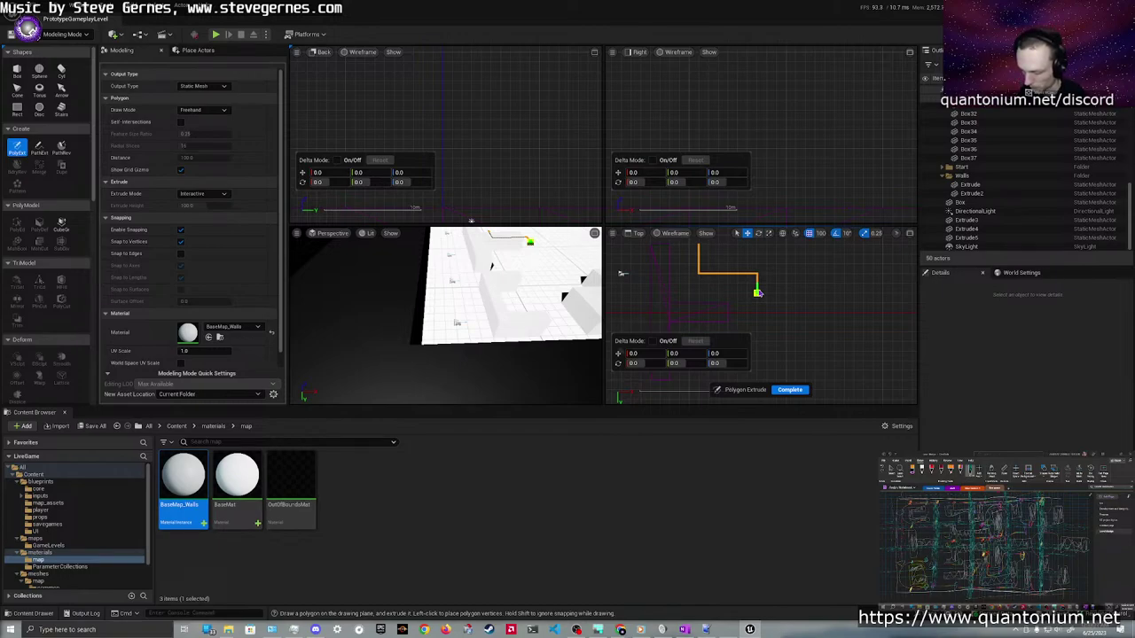
pyautogui.click(758, 292)
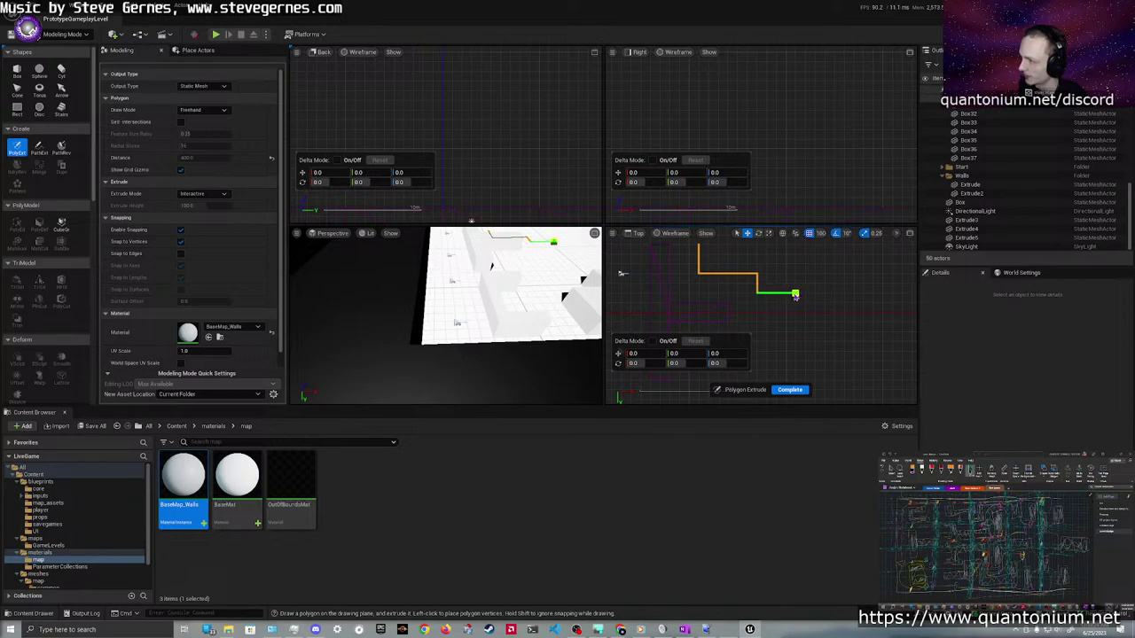
pyautogui.moveTo(796, 298); pyautogui.dragTo(723, 295, button='middle')
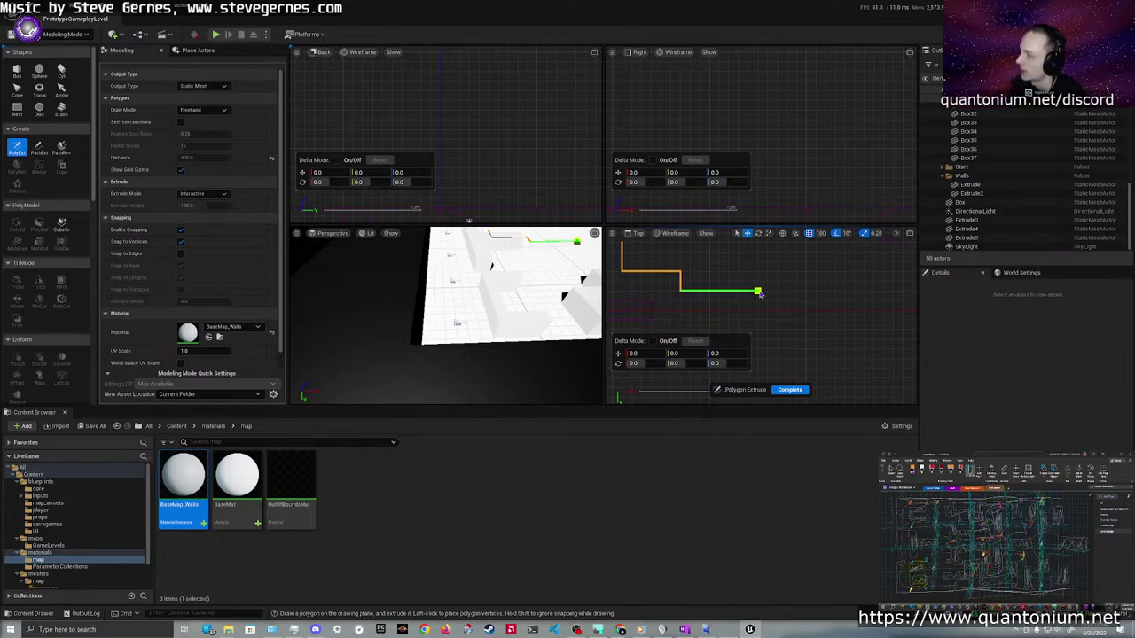
pyautogui.click(759, 292)
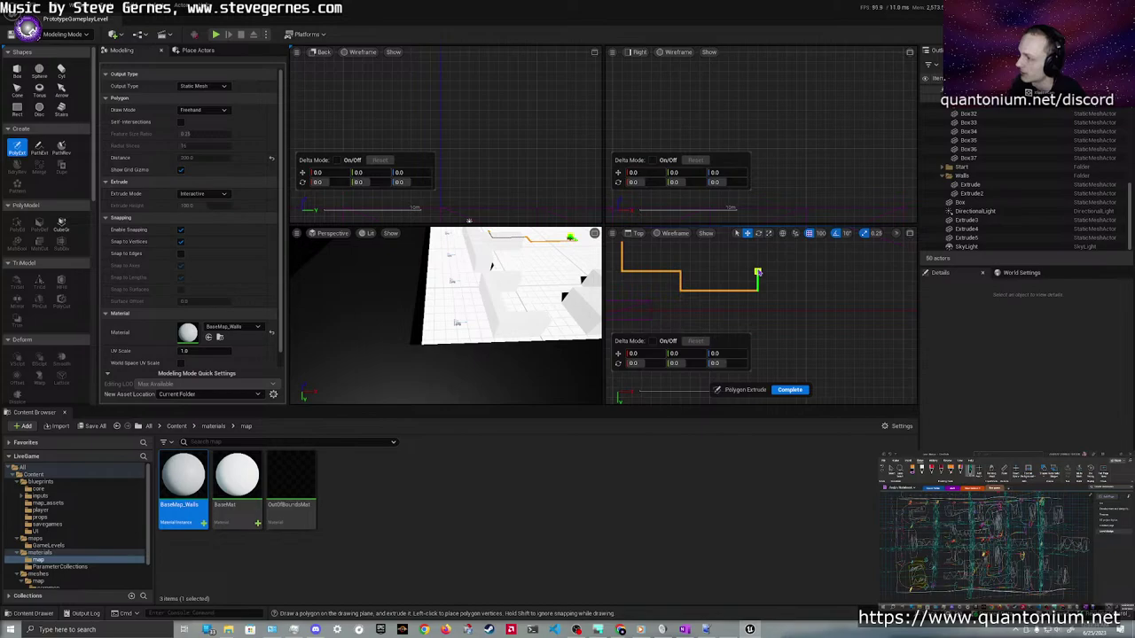
pyautogui.click(758, 271)
pyautogui.click(700, 270)
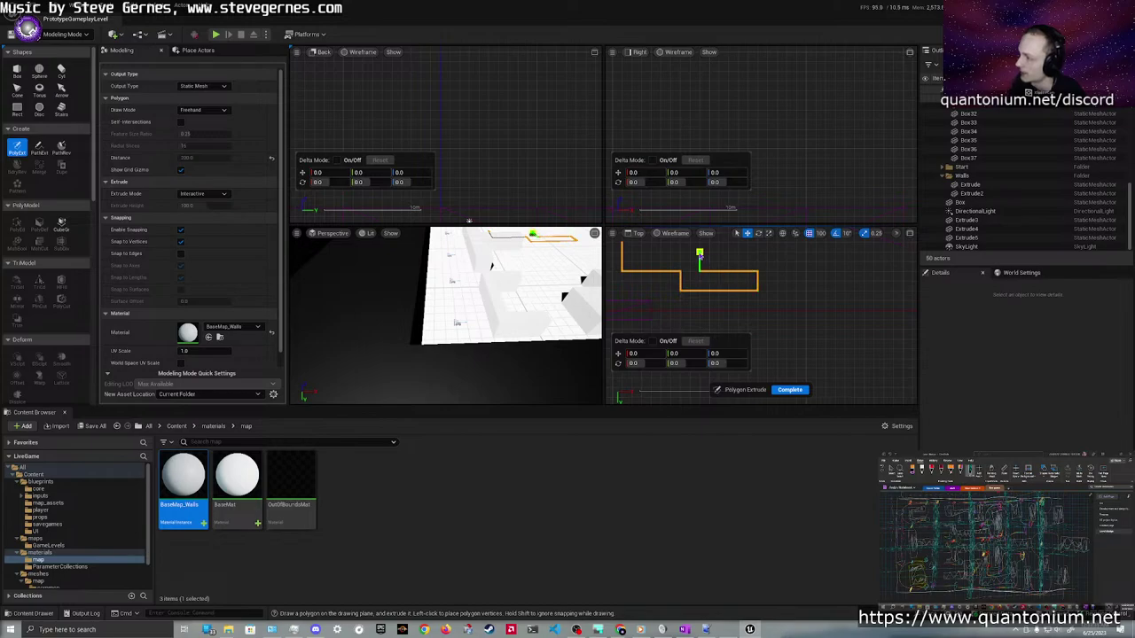
pyautogui.click(699, 253)
pyautogui.moveTo(679, 254); pyautogui.dragTo(714, 292, button='right')
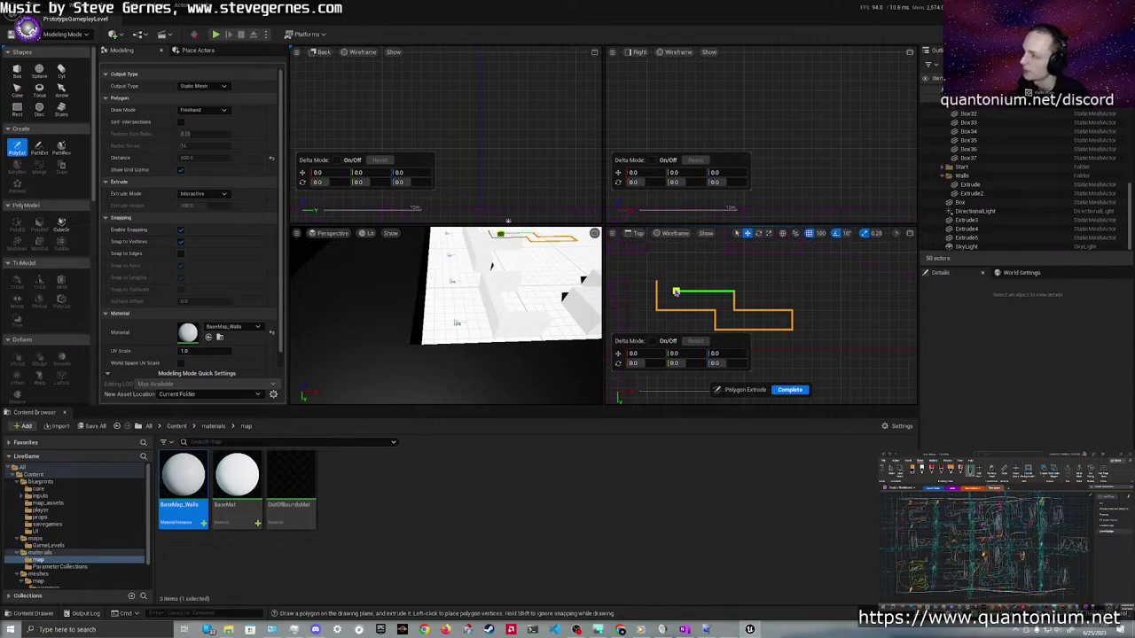
pyautogui.rightClick(675, 292)
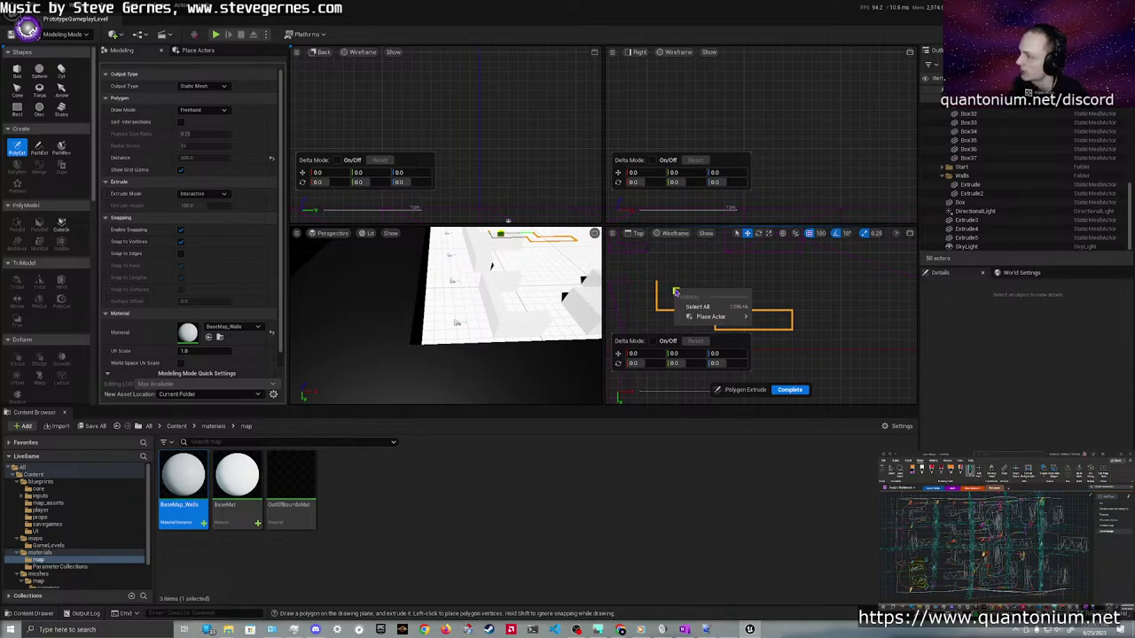
pyautogui.click(676, 282)
pyautogui.hotkey('ctrl', 'z')
pyautogui.hotkey('ctrl', 'z')
pyautogui.hotkey('ctrl', 'z')
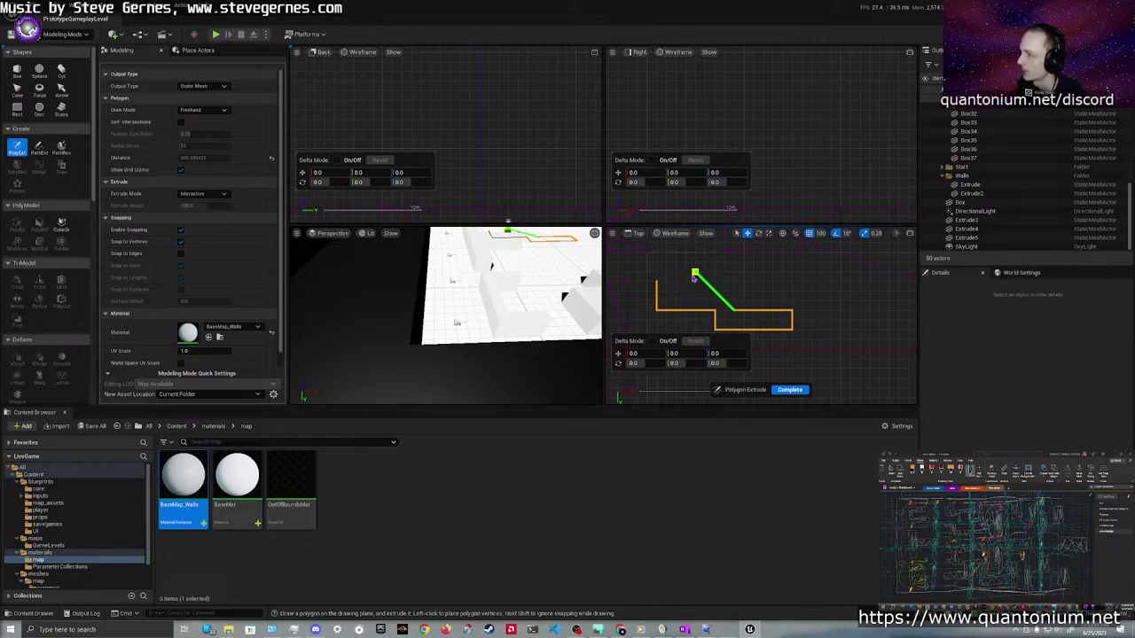
pyautogui.click(790, 301)
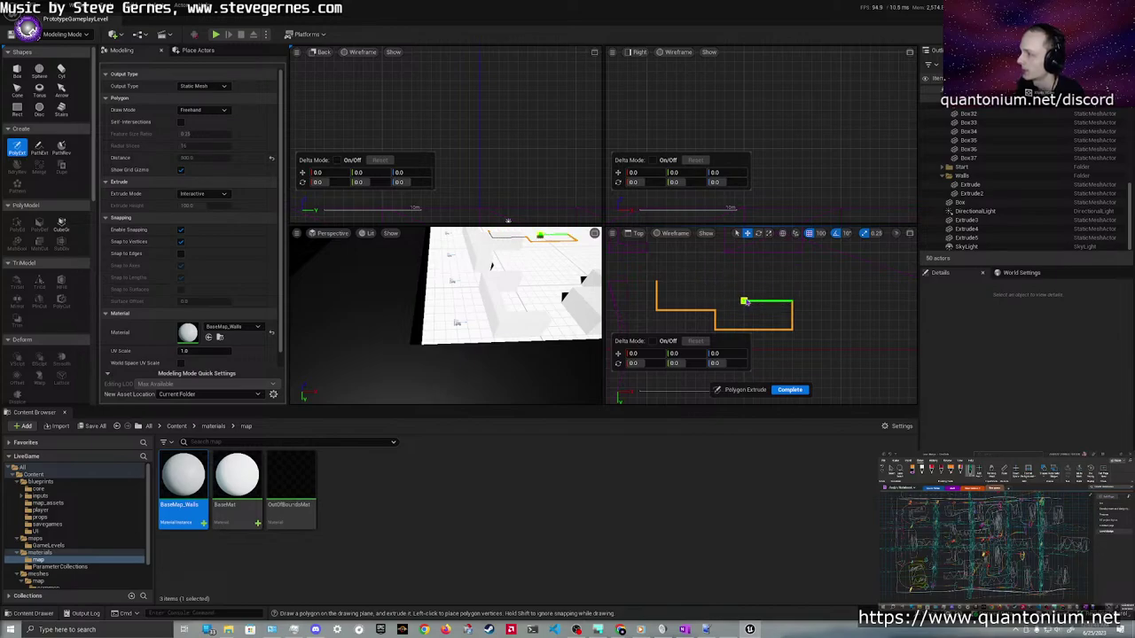
pyautogui.click(744, 302)
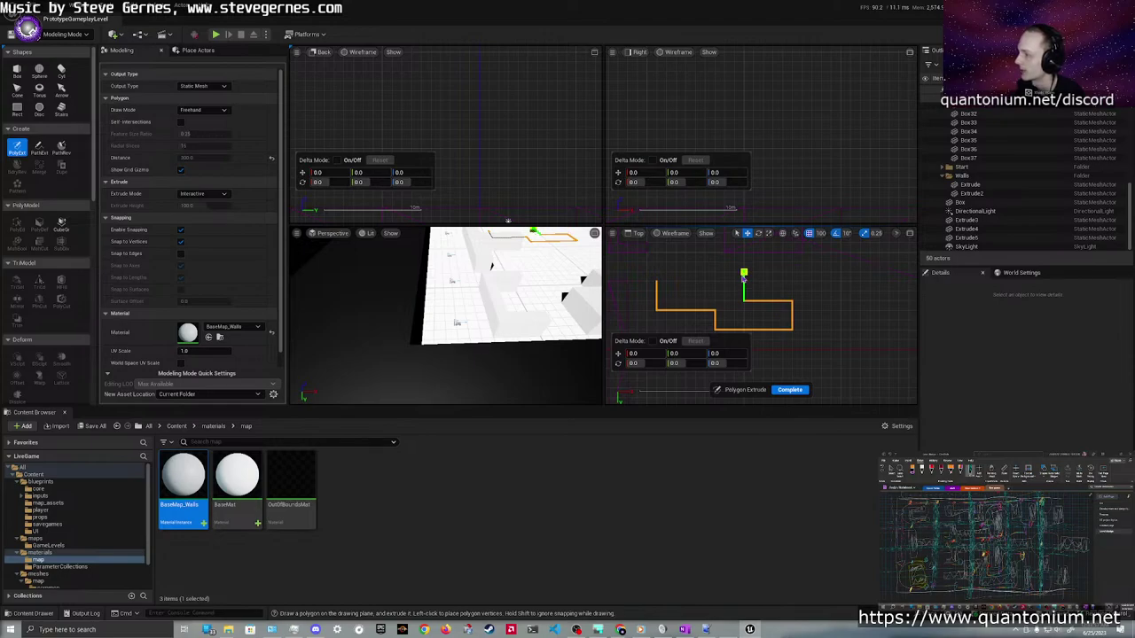
pyautogui.hotkey('ctrl', 'z')
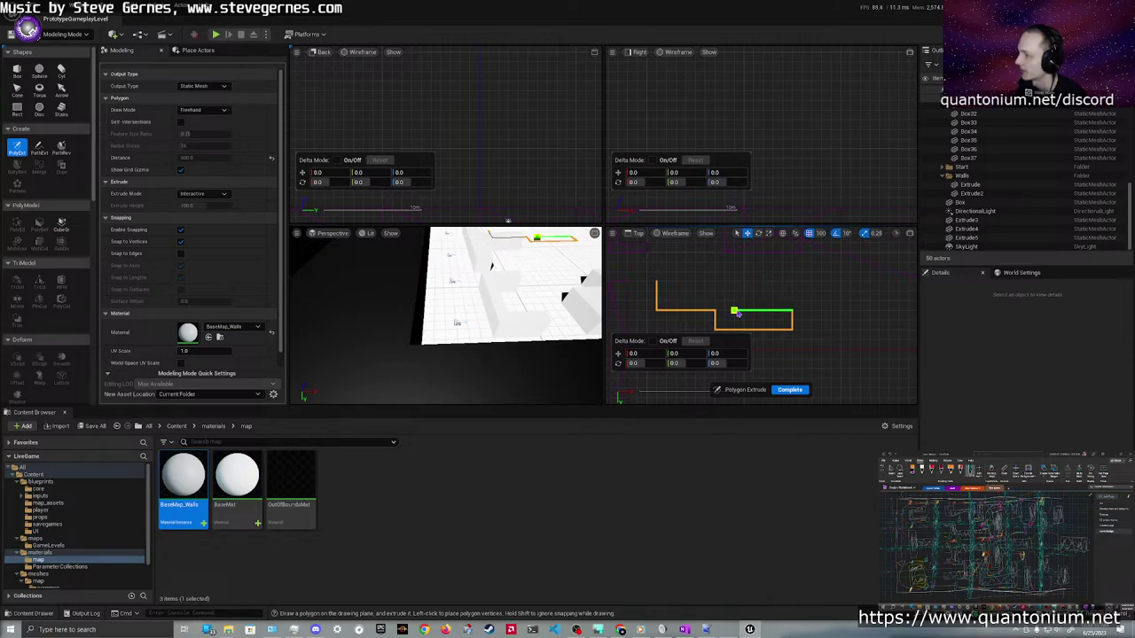
pyautogui.click(735, 311)
pyautogui.click(734, 292)
pyautogui.click(658, 283)
pyautogui.scroll(-2, 734, 275)
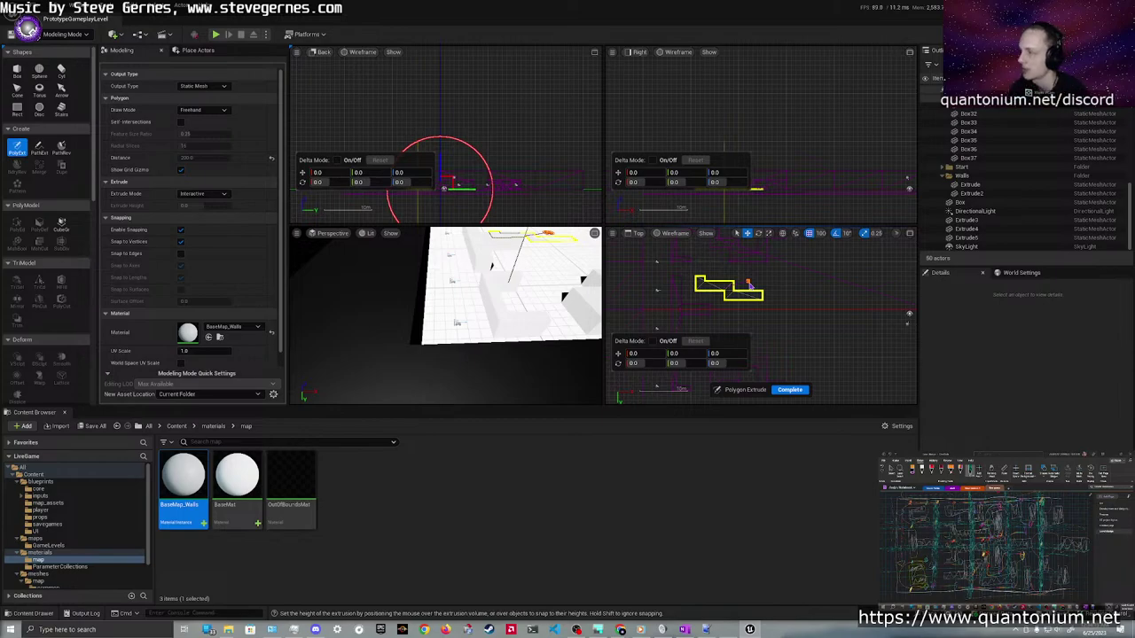
pyautogui.press('Escape')
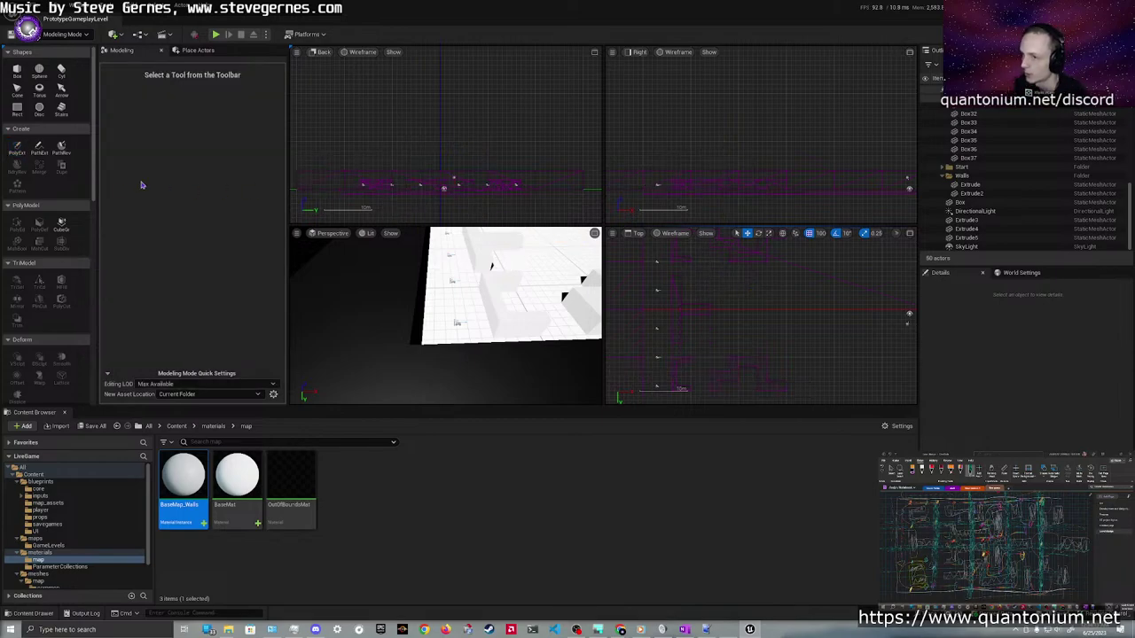
# Draw a closed, stepped polygon-extrude outline for the back-middle center wall, 400 units deep at both ends with a raised block at one end
pyautogui.click(16, 148)
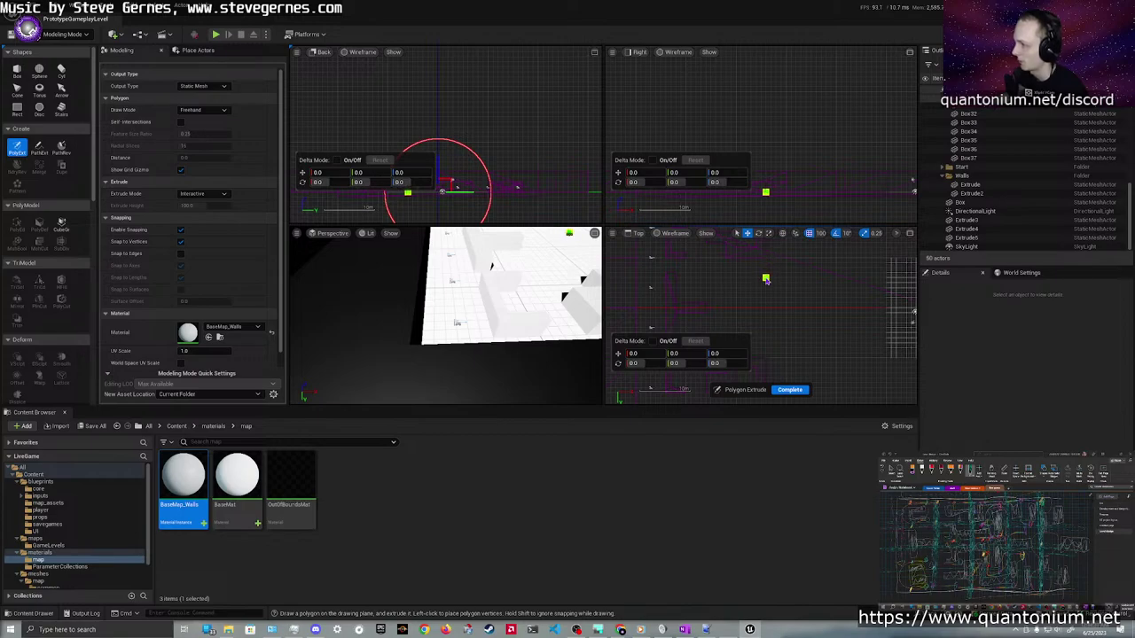
pyautogui.click(766, 280)
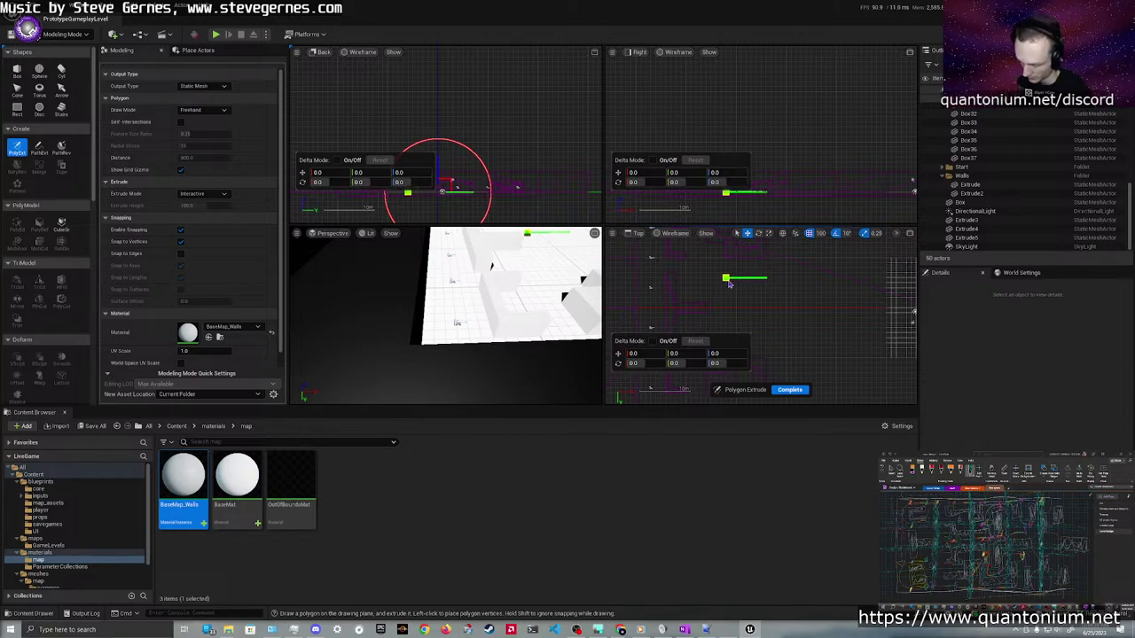
pyautogui.scroll(2, 729, 284)
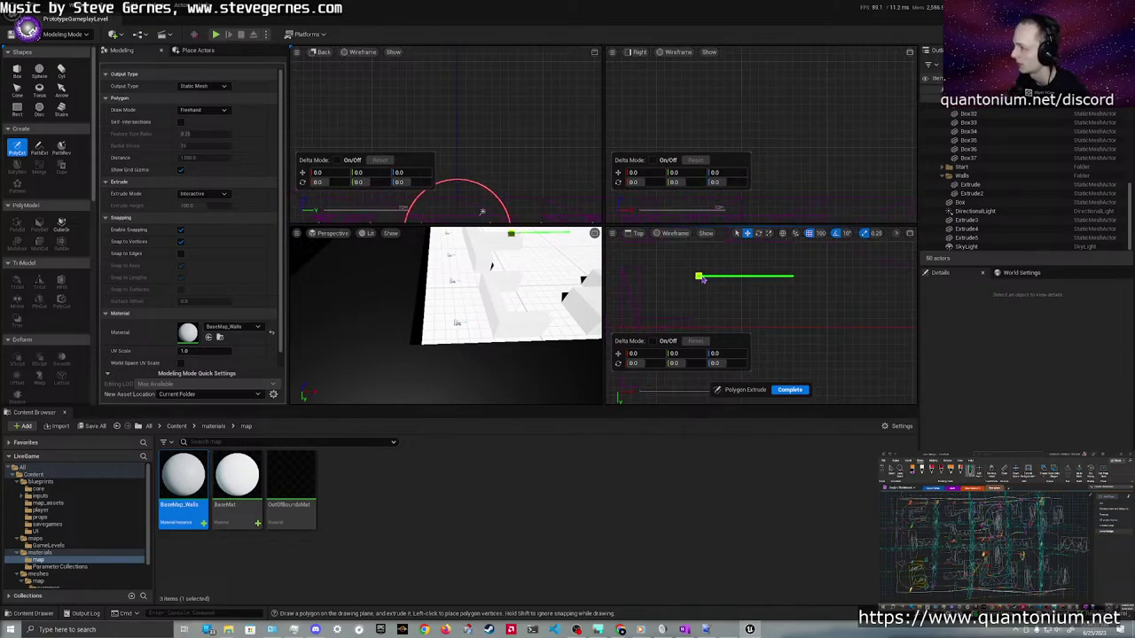
pyautogui.click(701, 277)
pyautogui.scroll(-3, 702, 277)
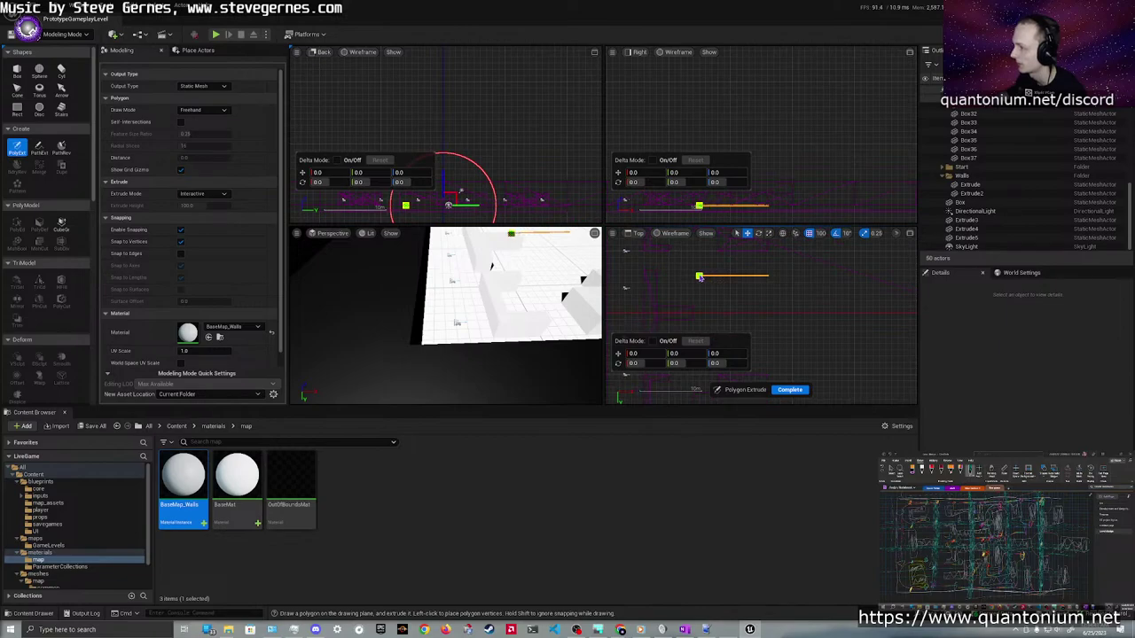
pyautogui.moveTo(700, 277); pyautogui.dragTo(698, 305, button='right')
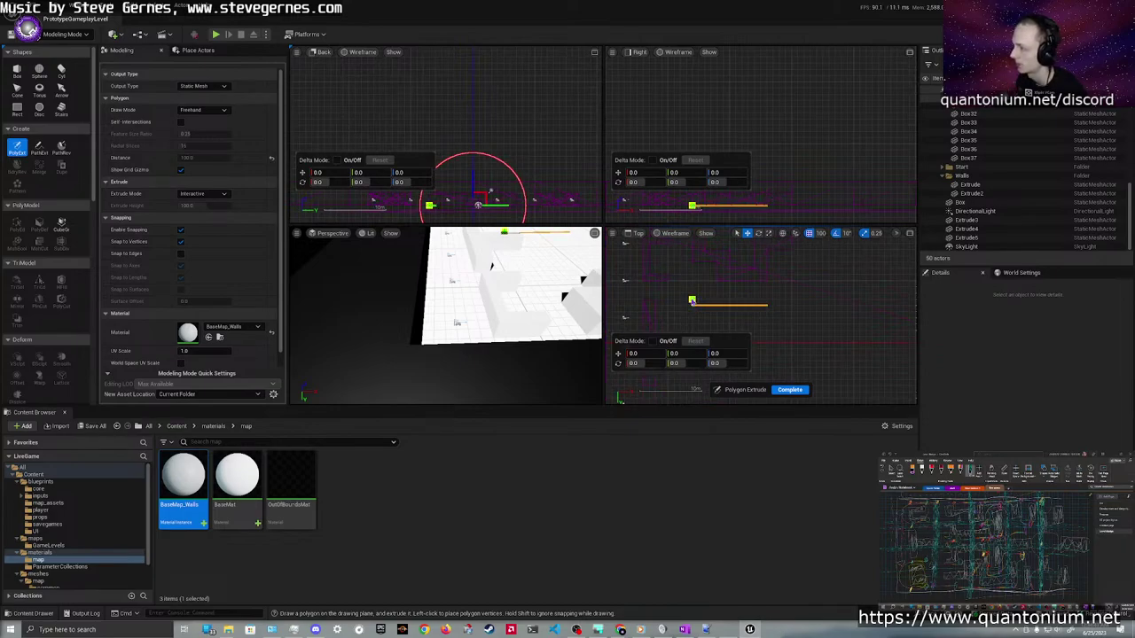
pyautogui.click(692, 302)
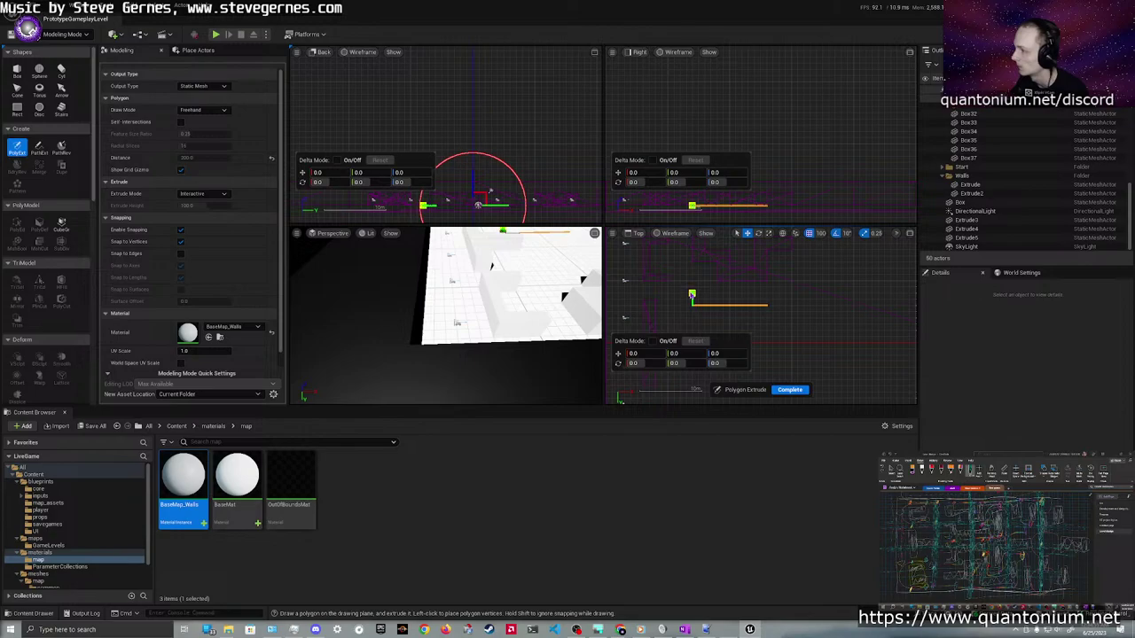
pyautogui.click(692, 296)
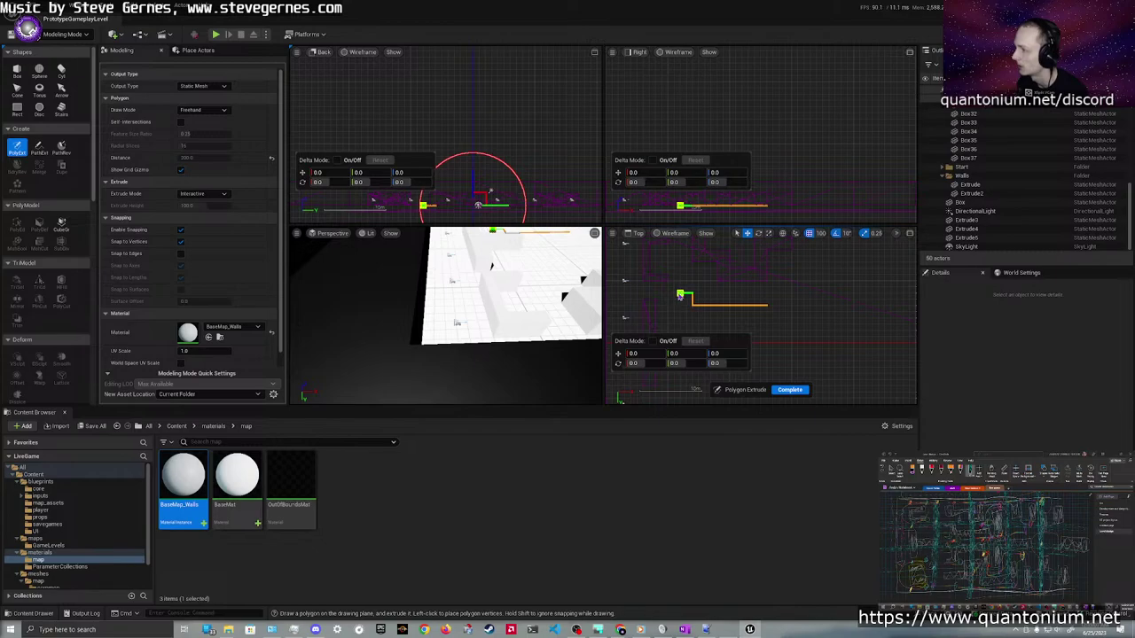
pyautogui.click(674, 295)
pyautogui.moveTo(674, 298); pyautogui.dragTo(671, 270, button='right')
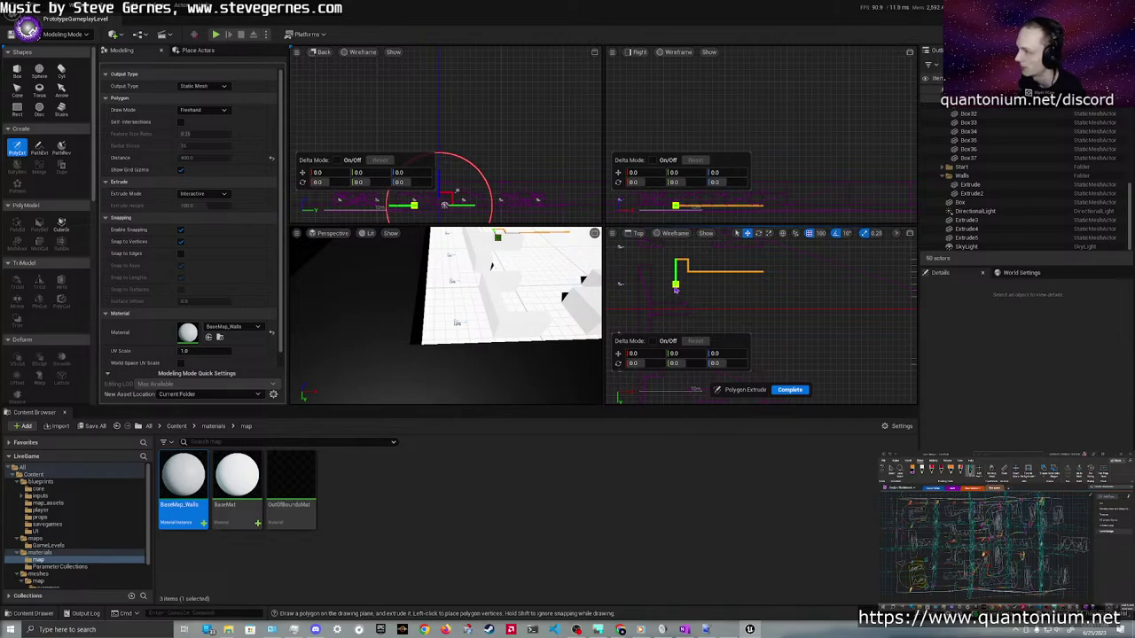
pyautogui.click(676, 285)
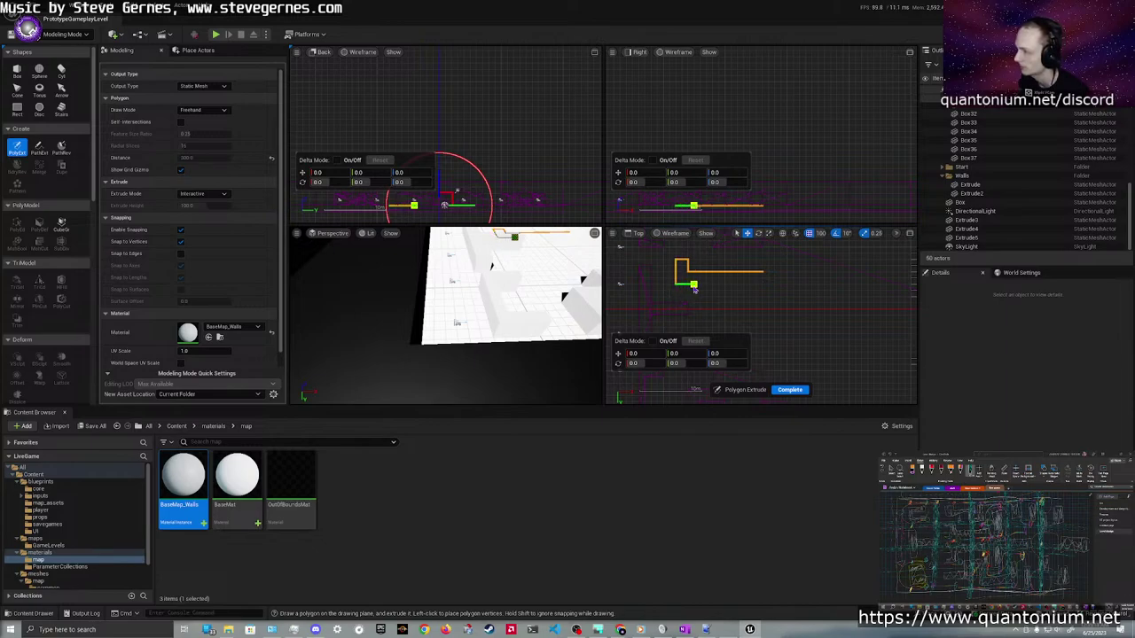
pyautogui.click(706, 285)
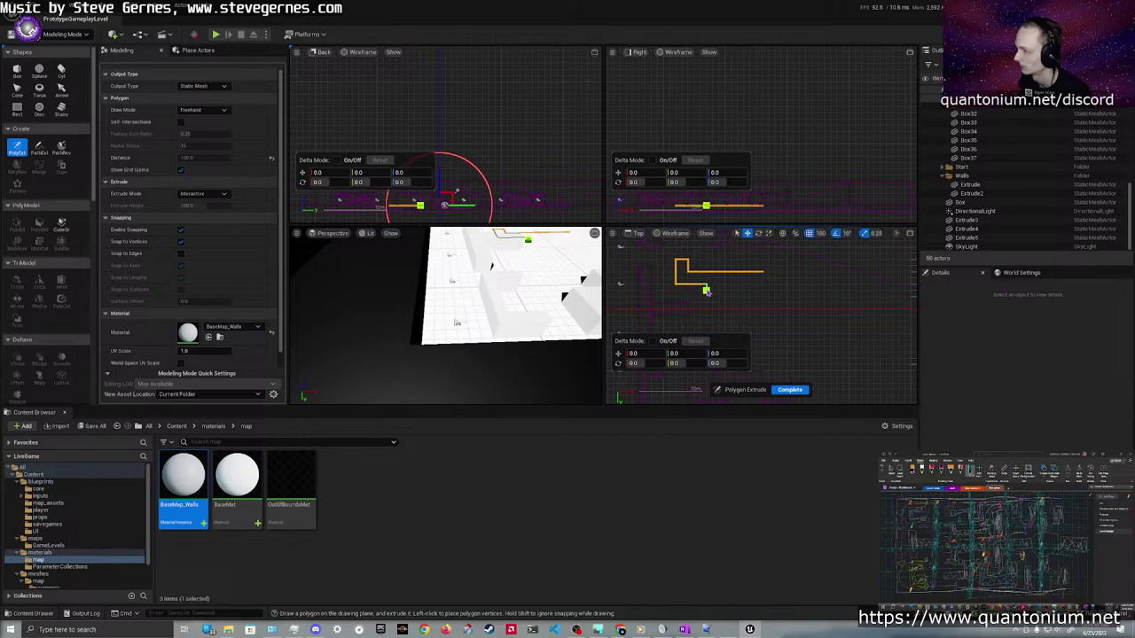
pyautogui.click(705, 296)
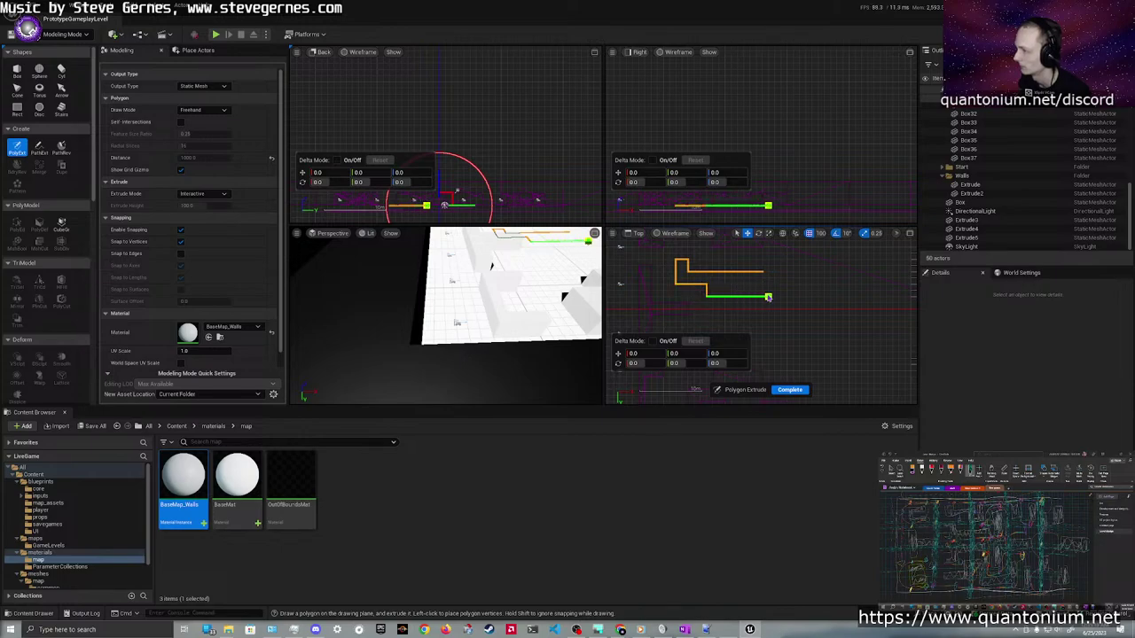
pyautogui.click(763, 292)
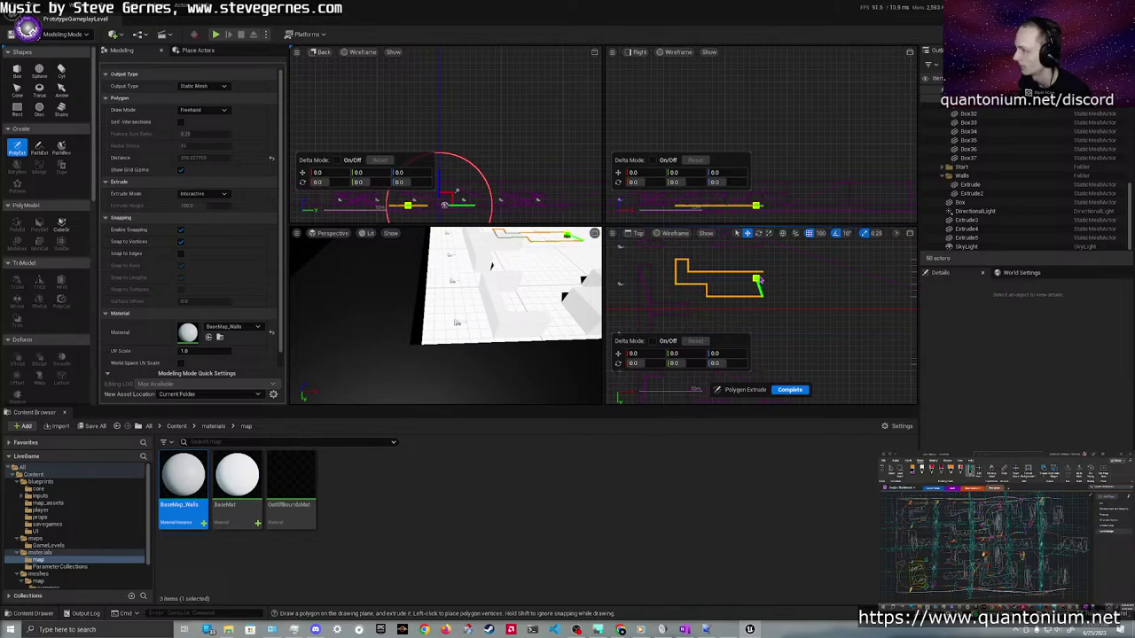
pyautogui.click(763, 273)
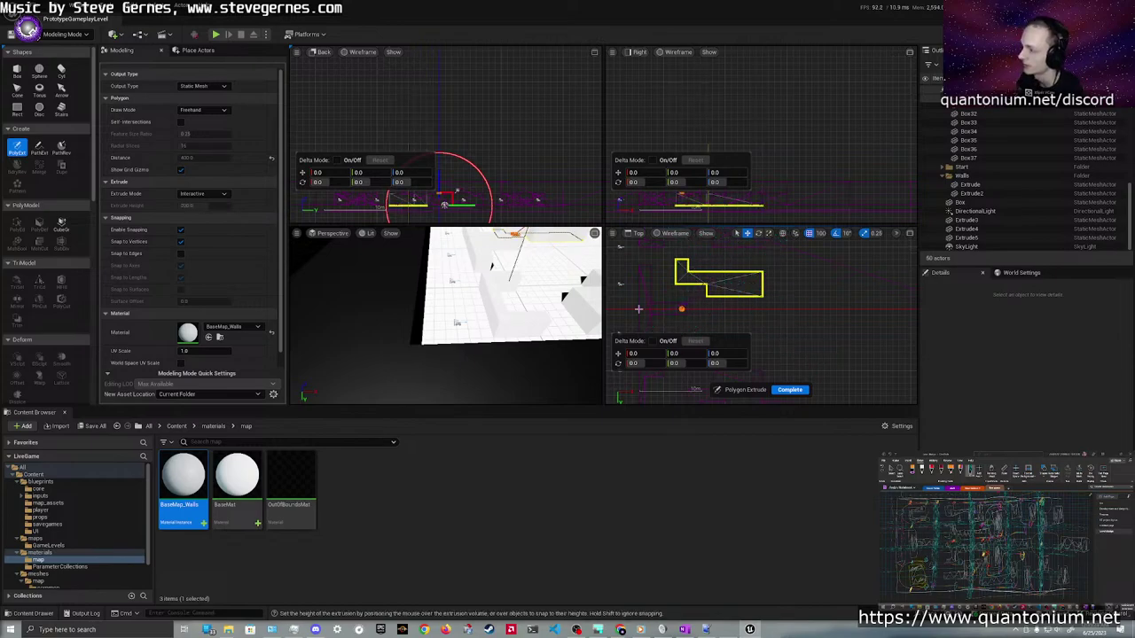
# Extrude the stepped outline up to wall height
pyautogui.moveTo(502, 316); pyautogui.dragTo(390, 301, button='right')
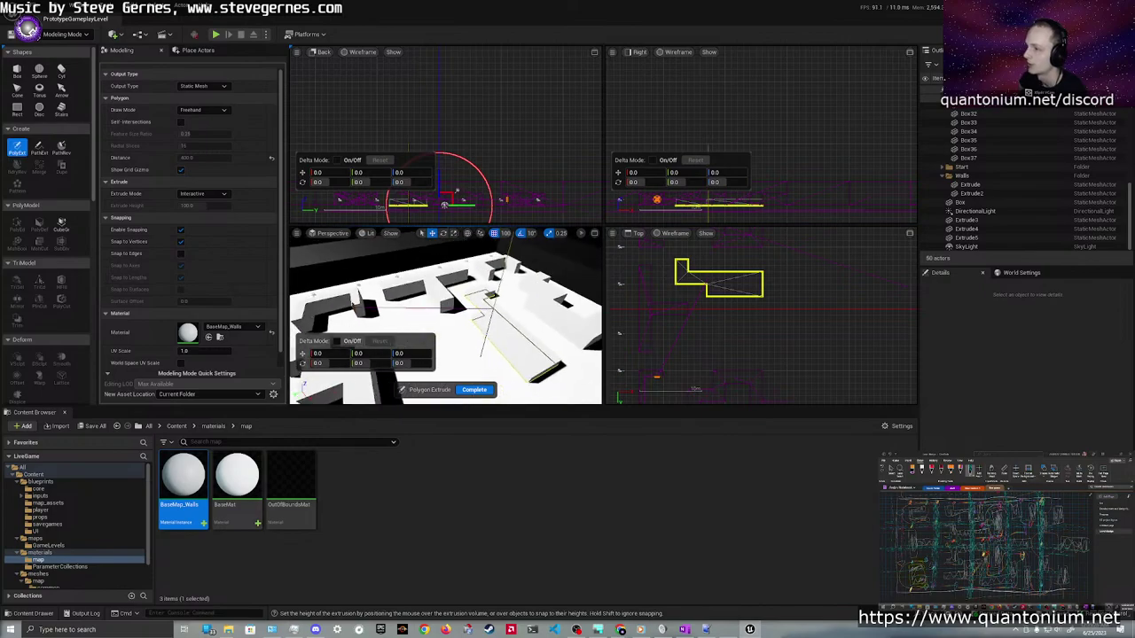
pyautogui.moveTo(541, 298); pyautogui.dragTo(447, 295, button='right')
pyautogui.click(448, 296)
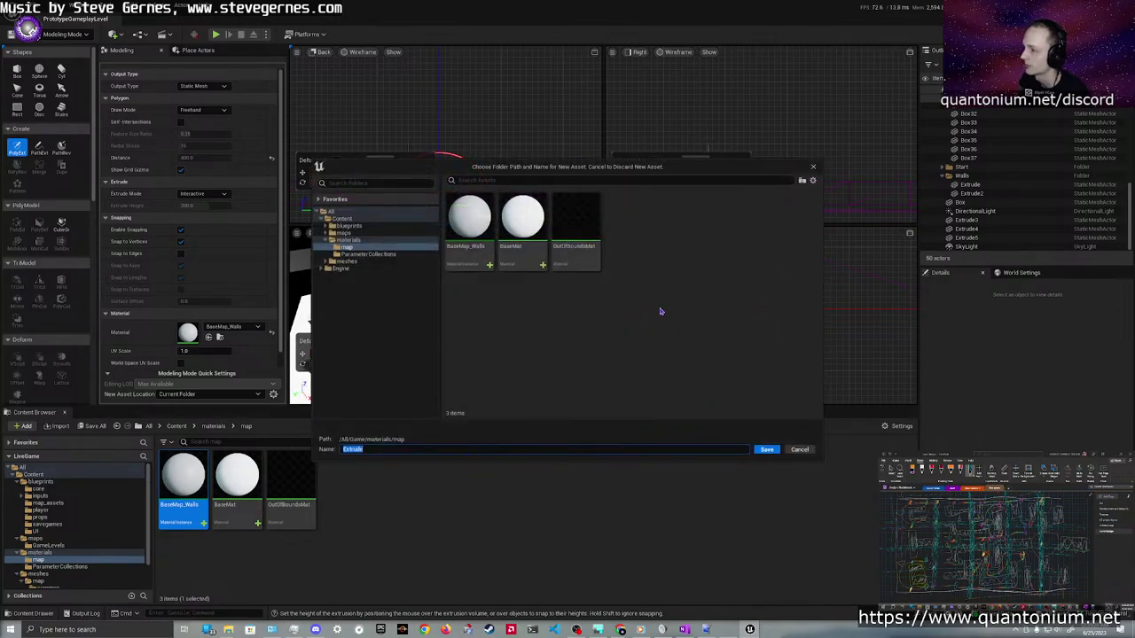
# Save the extruded wall as Wall4_BackMidCenter_PrototypeGameplayLevel in meshes/map/PrototypeGameplayLevel and finish the Polygon Extrude tool
pyautogui.click(330, 261)
pyautogui.click(345, 267)
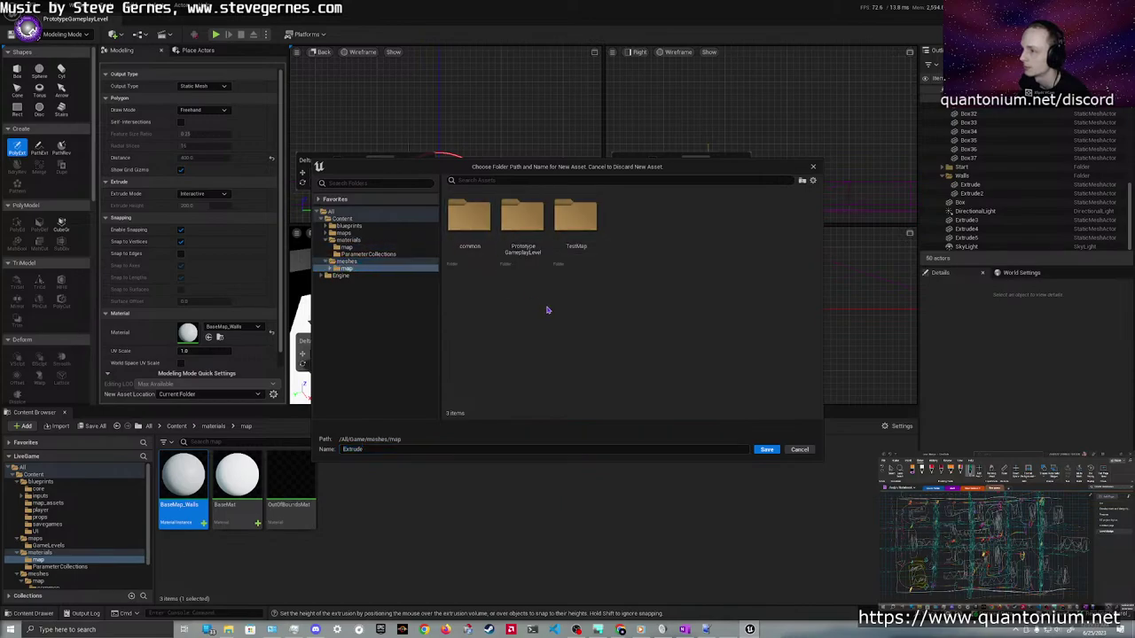
pyautogui.doubleClick(522, 220)
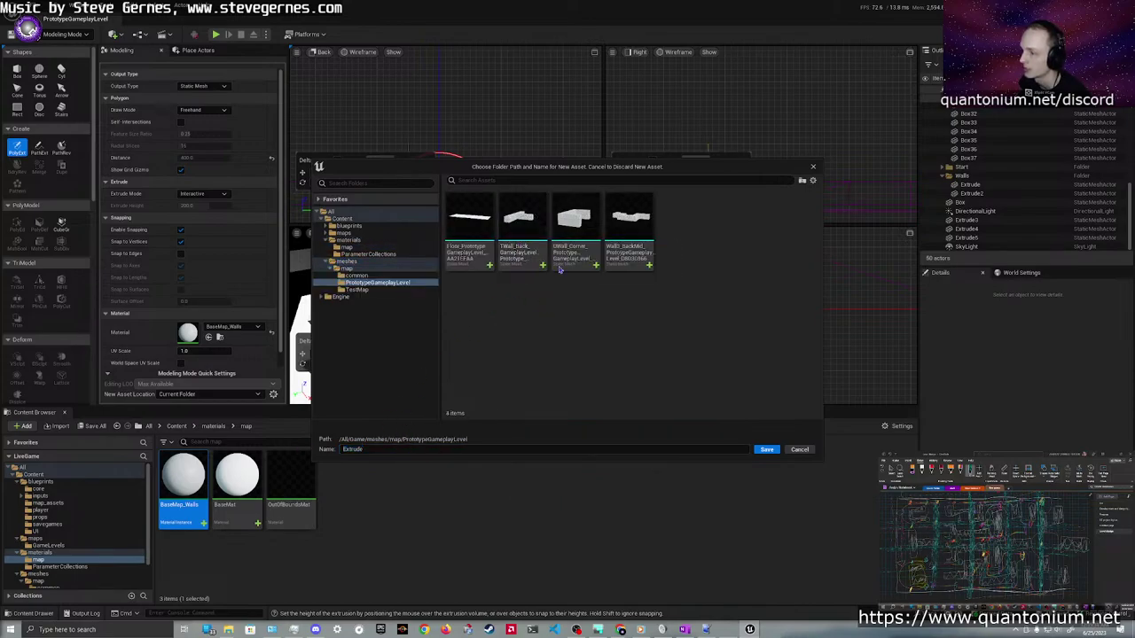
pyautogui.moveTo(619, 173); pyautogui.dragTo(378, 156)
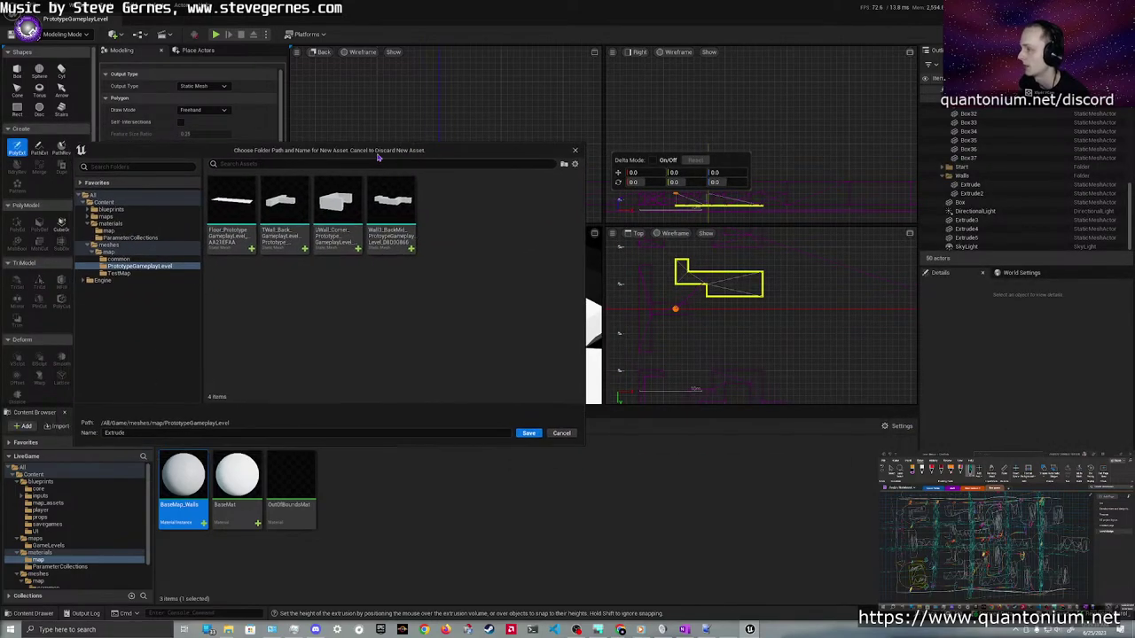
pyautogui.click(199, 433)
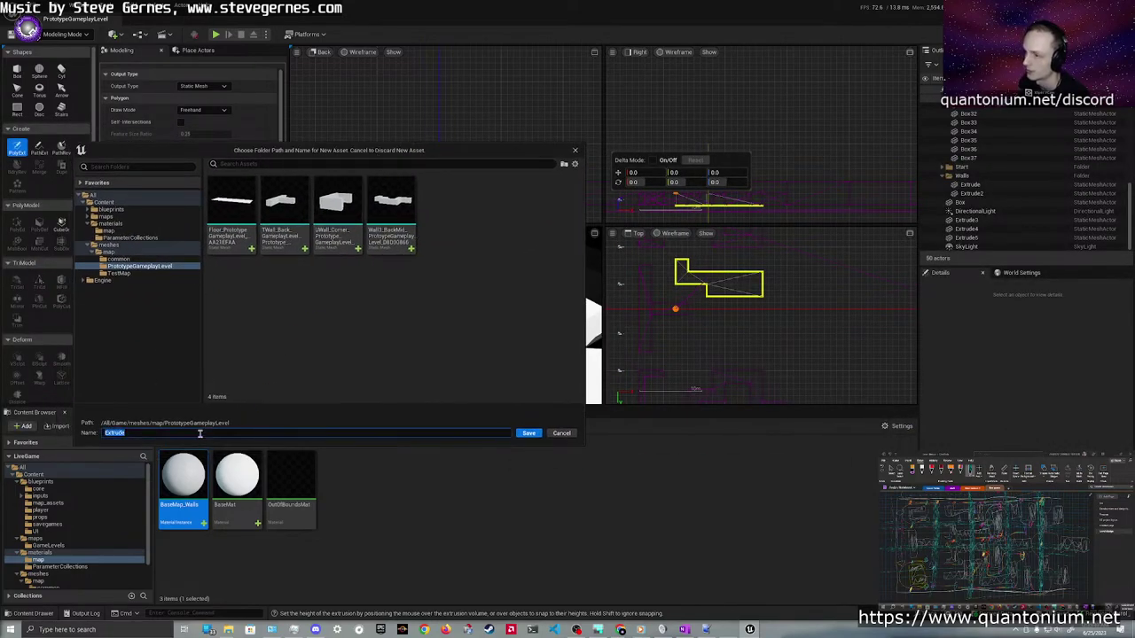
pyautogui.write('Wall4_B')
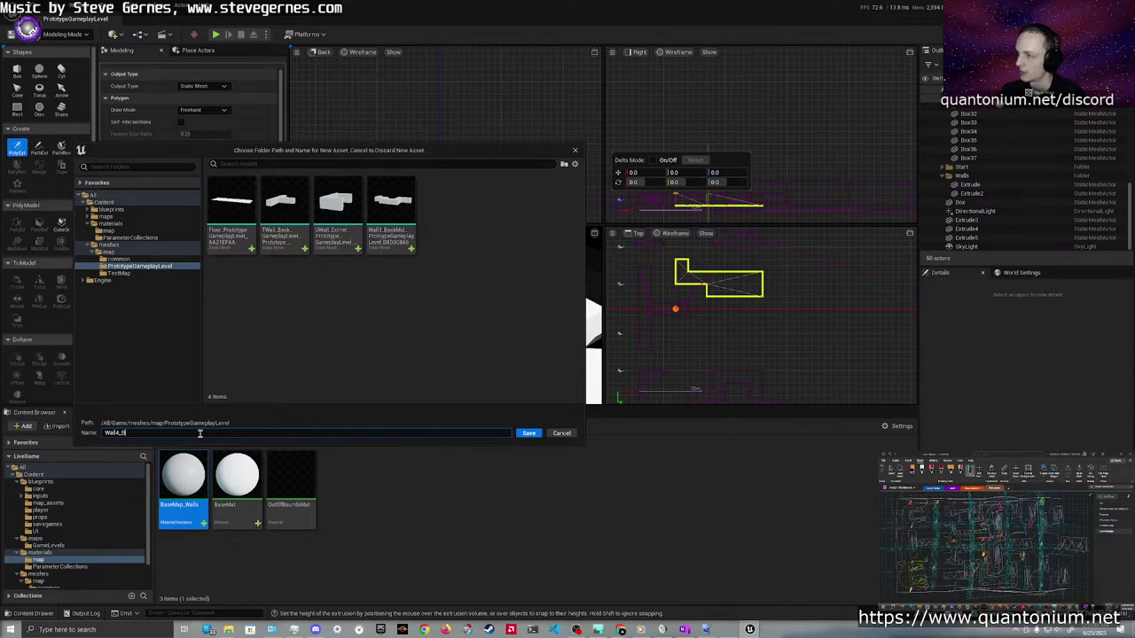
pyautogui.write('ackMidCenter_Prototype')
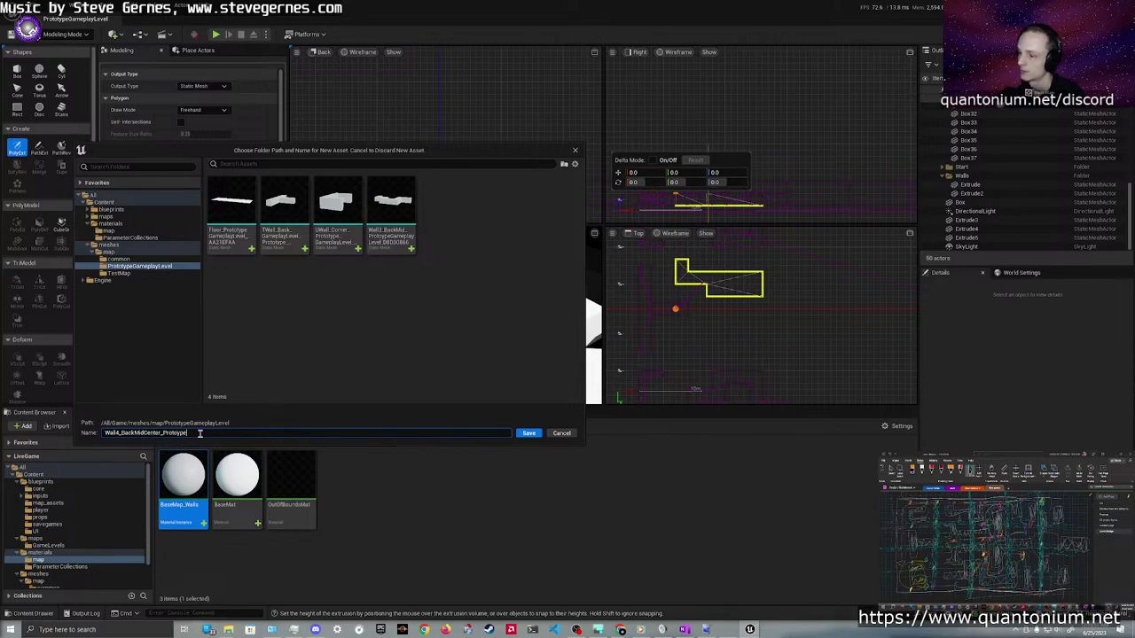
pyautogui.write('GameplayLevel')
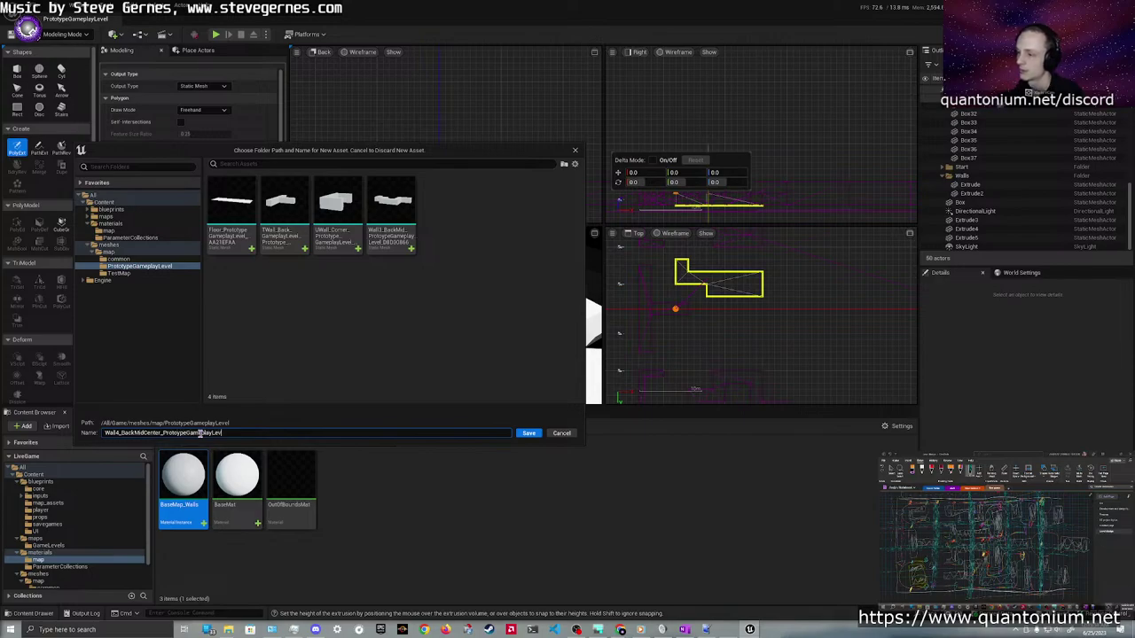
pyautogui.click(528, 433)
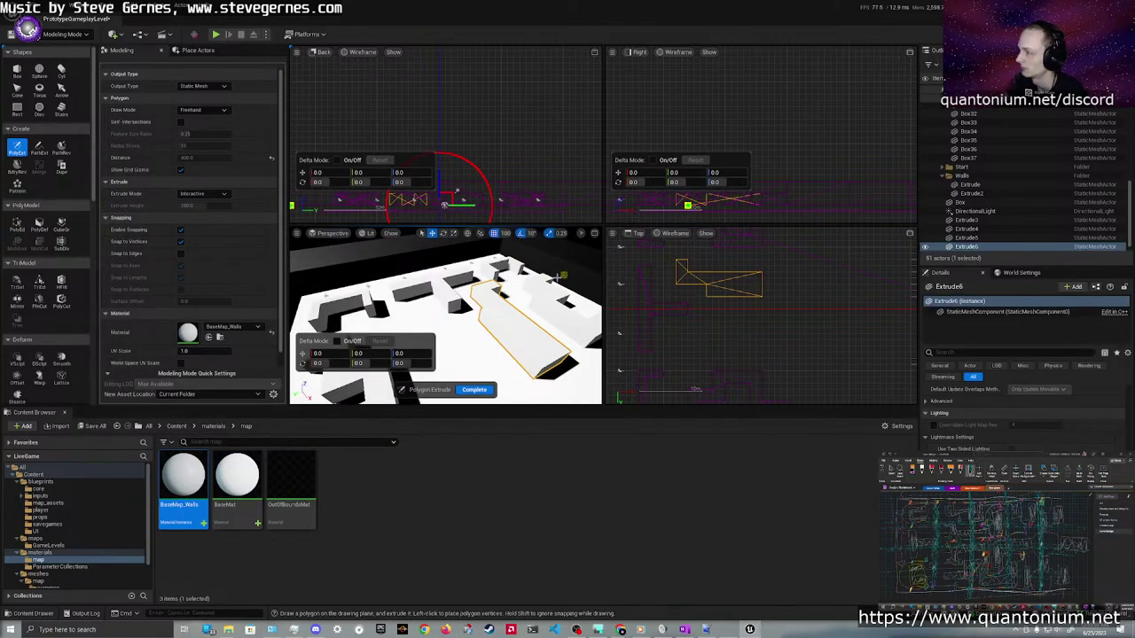
pyautogui.moveTo(429, 309)
pyautogui.mouseDown(button='right')
pyautogui.moveTo(355, 341)
pyautogui.moveTo(479, 316)
pyautogui.moveTo(452, 301)
pyautogui.moveTo(435, 328)
pyautogui.moveTo(416, 319)
pyautogui.moveTo(461, 310)
pyautogui.moveTo(452, 337)
pyautogui.moveTo(430, 310)
pyautogui.mouseUp(button='right')
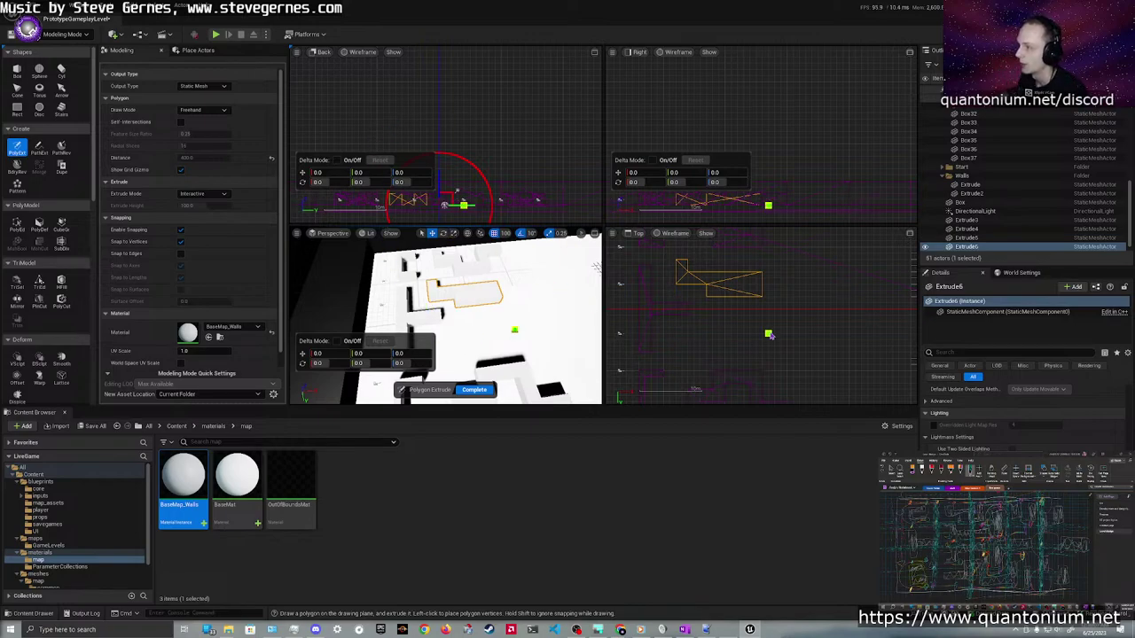
pyautogui.moveTo(520, 304); pyautogui.dragTo(547, 289, button='right')
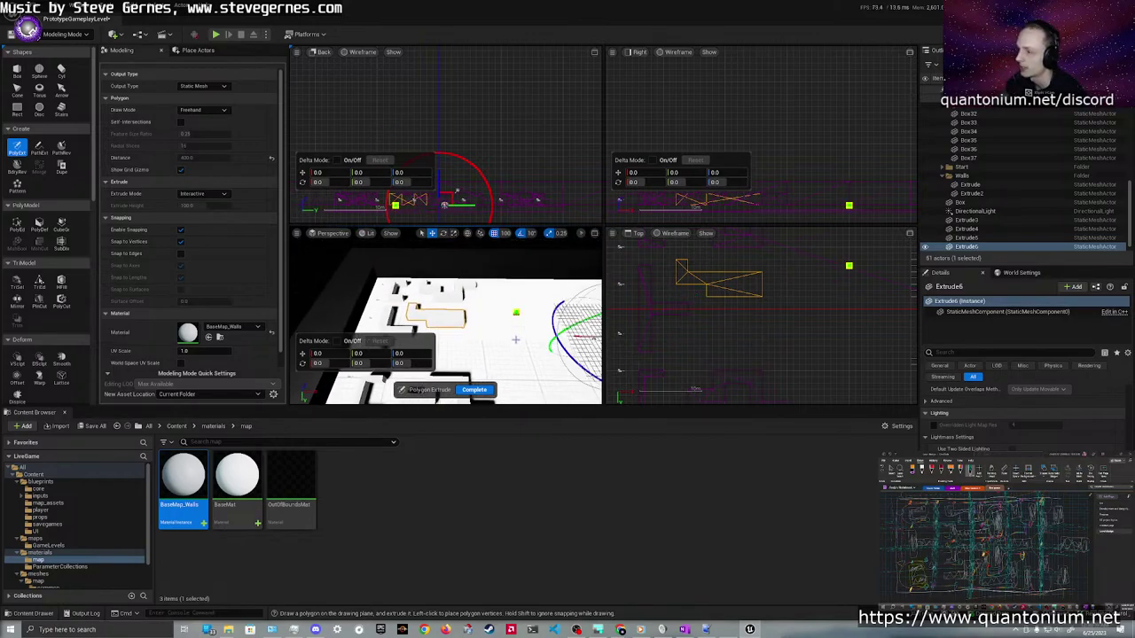
pyautogui.click(474, 390)
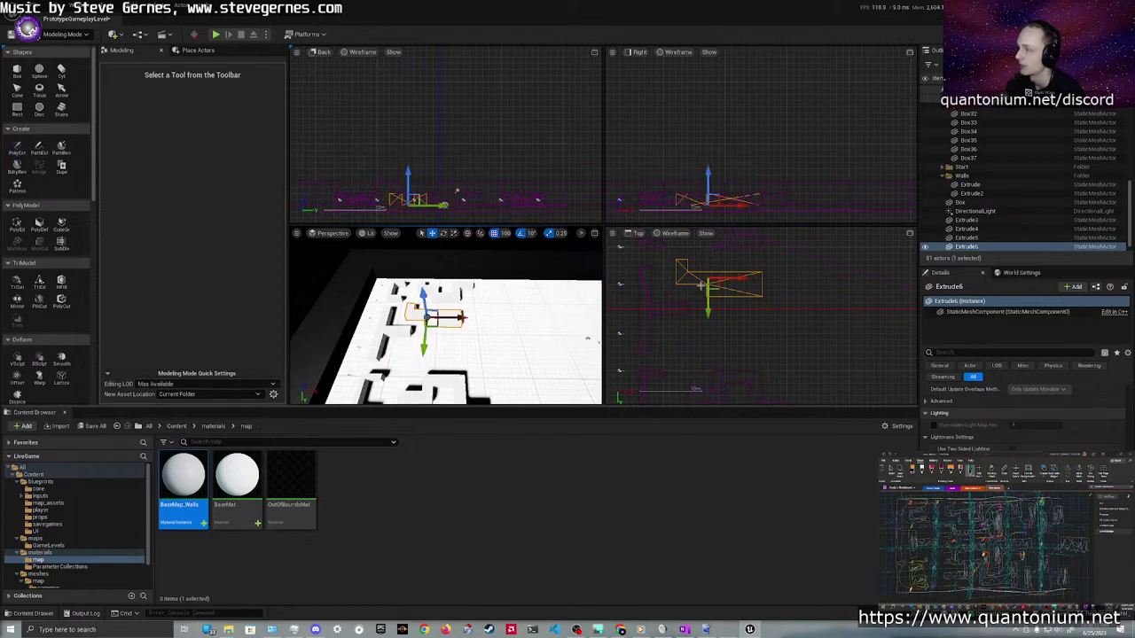
# Duplicate the new wall along Y to location Y 500, mirror the copy with a Y scale of -1, and deselect it
pyautogui.keyDown('alt'); pyautogui.moveTo(708, 306); pyautogui.dragTo(708, 363); pyautogui.keyUp('alt')
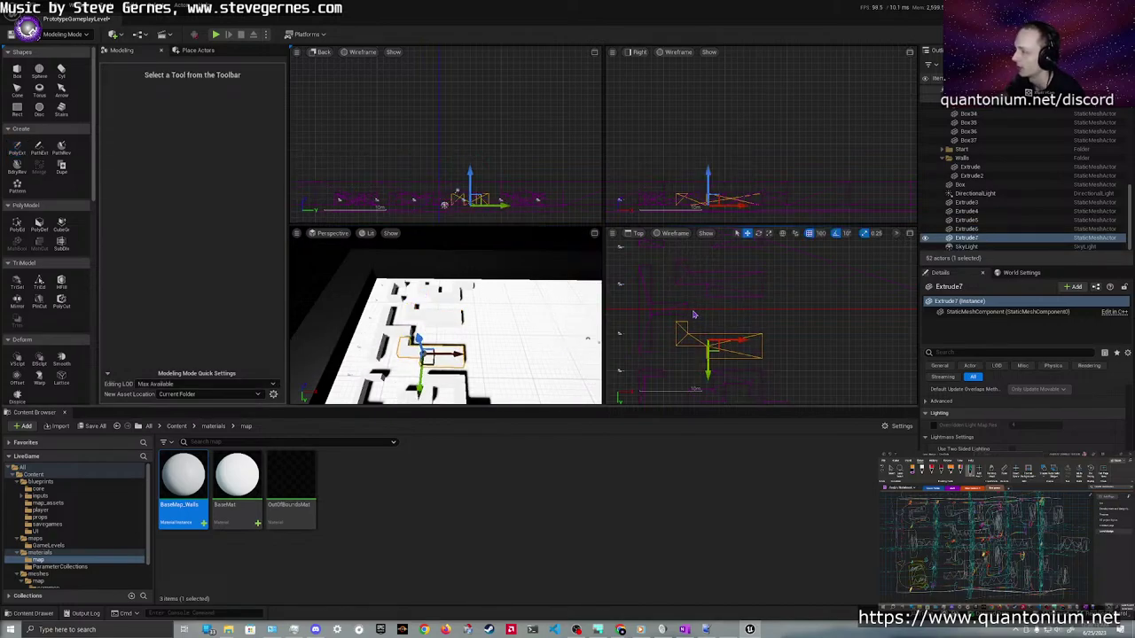
pyautogui.scroll(3, 973, 447)
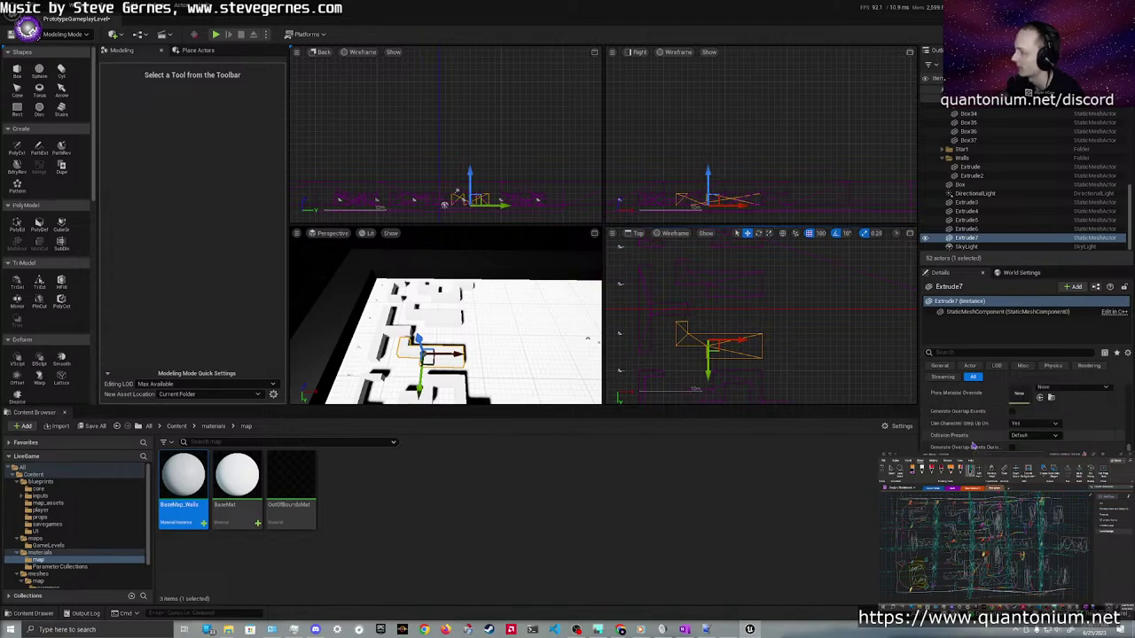
pyautogui.click(720, 289)
pyautogui.click(706, 347)
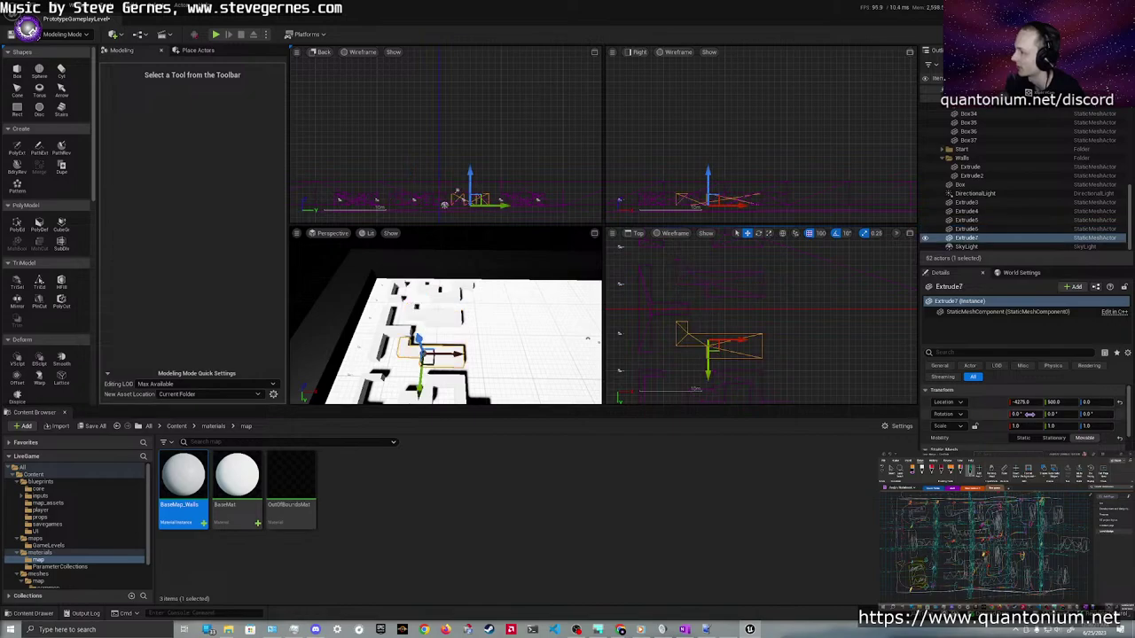
pyautogui.click(1053, 414)
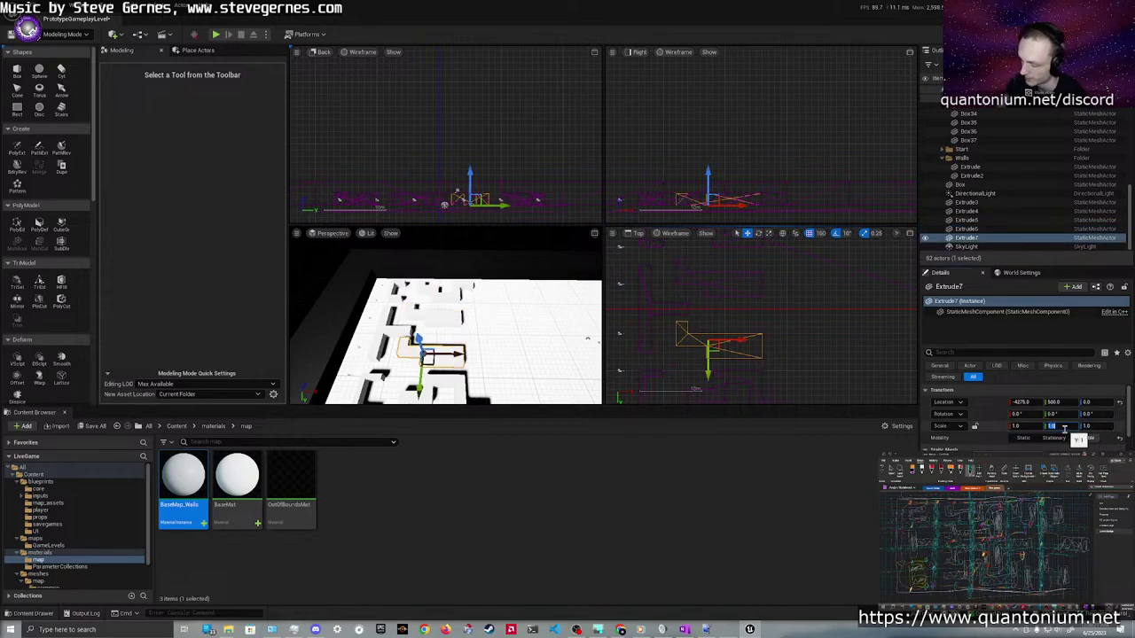
pyautogui.write('-1')
pyautogui.press('Return')
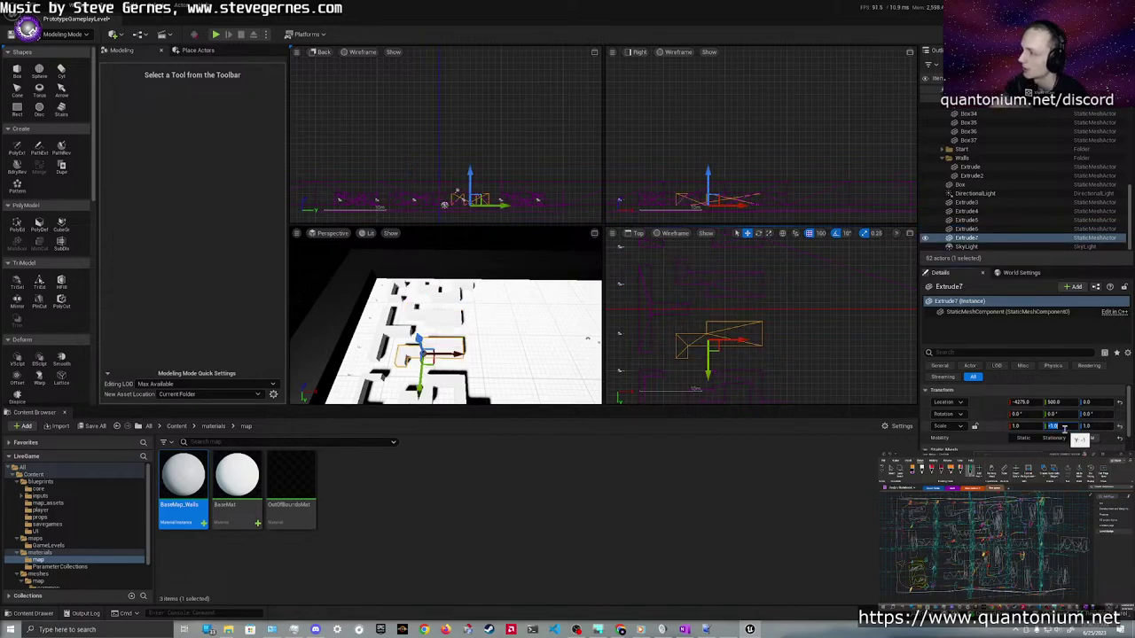
pyautogui.click(796, 348)
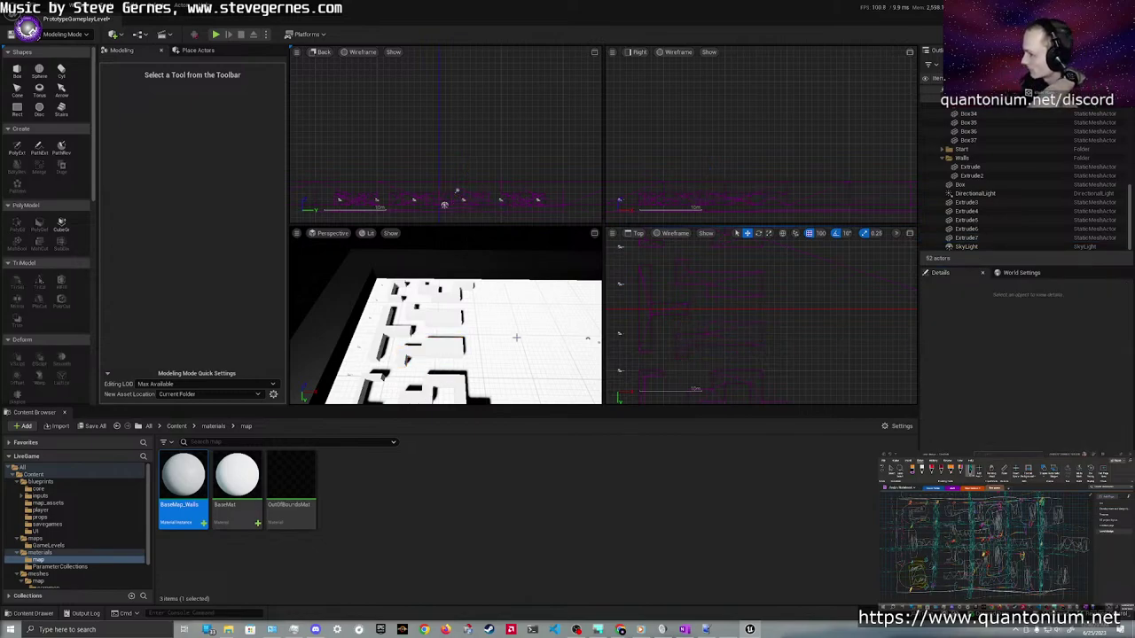
# Examine the wall layout across the map in the perspective and wireframe views
pyautogui.moveTo(516, 337)
pyautogui.mouseDown(button='right')
pyautogui.moveTo(543, 355)
pyautogui.moveTo(550, 337)
pyautogui.moveTo(507, 347)
pyautogui.moveTo(519, 335)
pyautogui.moveTo(507, 336)
pyautogui.mouseUp(button='right')
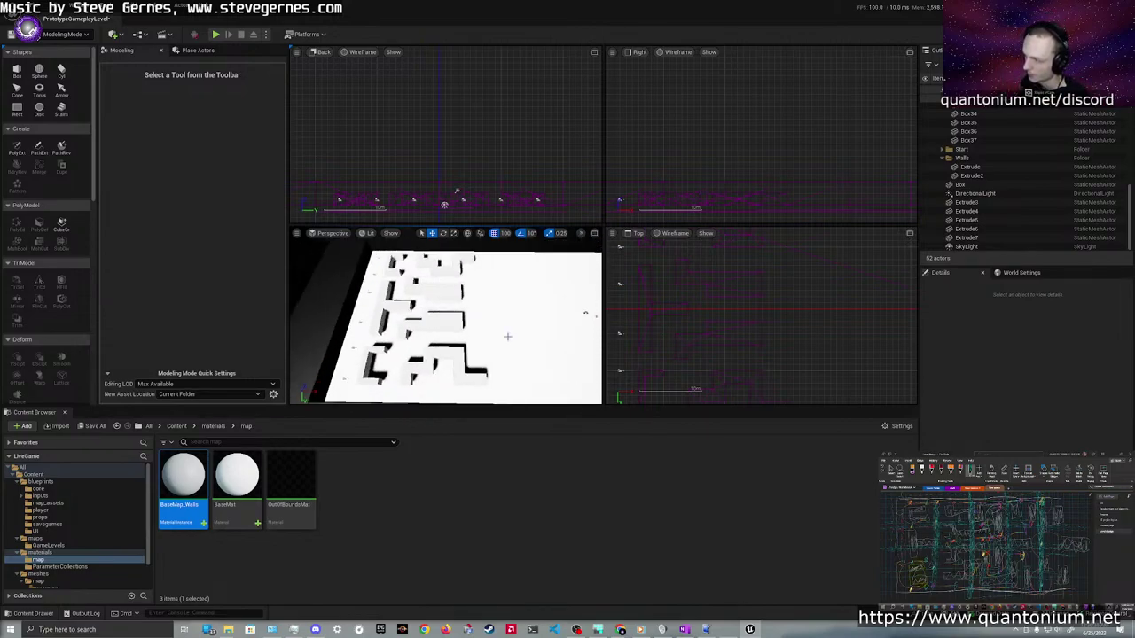
pyautogui.scroll(-4, 468, 142)
pyautogui.scroll(-4, 712, 329)
pyautogui.scroll(6, 460, 206)
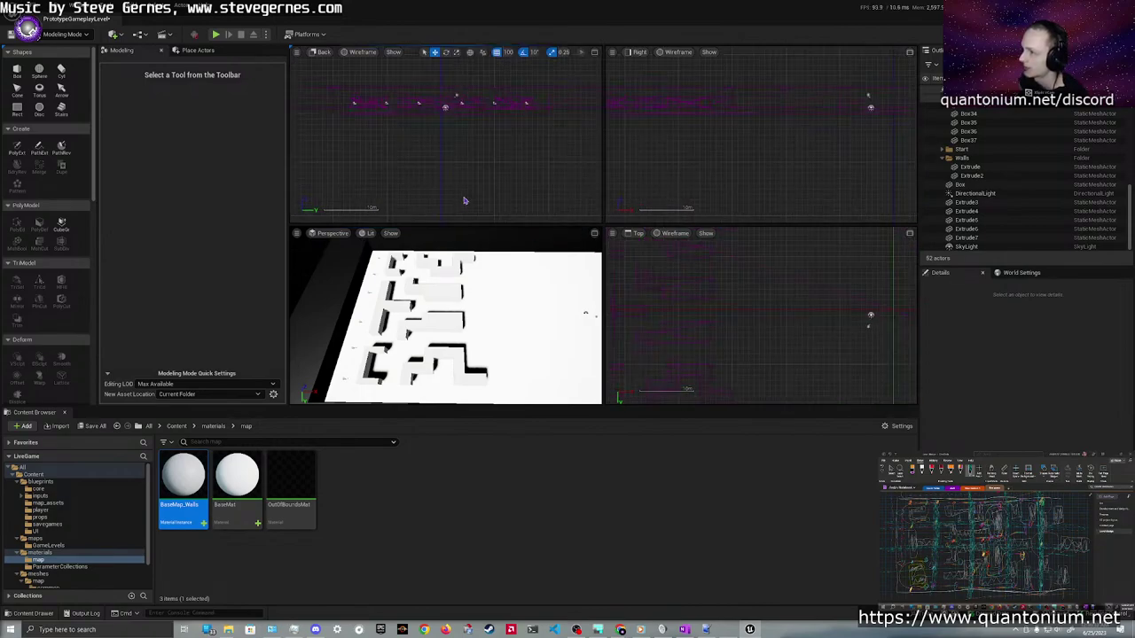
pyautogui.scroll(7, 502, 119)
pyautogui.scroll(-3, 502, 119)
pyautogui.scroll(-8, 770, 159)
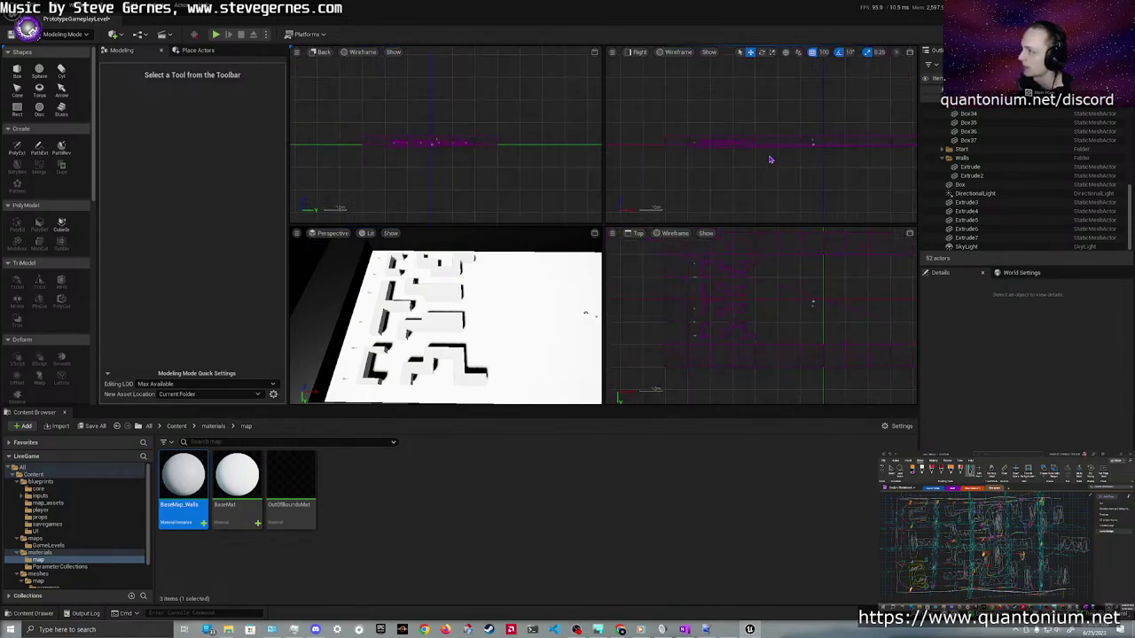
# Use PolyGroup Edit on the Extrude4 wall to move two parallel side faces along X to about -3700 and -3500, and accept
pyautogui.moveTo(725, 316); pyautogui.dragTo(693, 321, button='right')
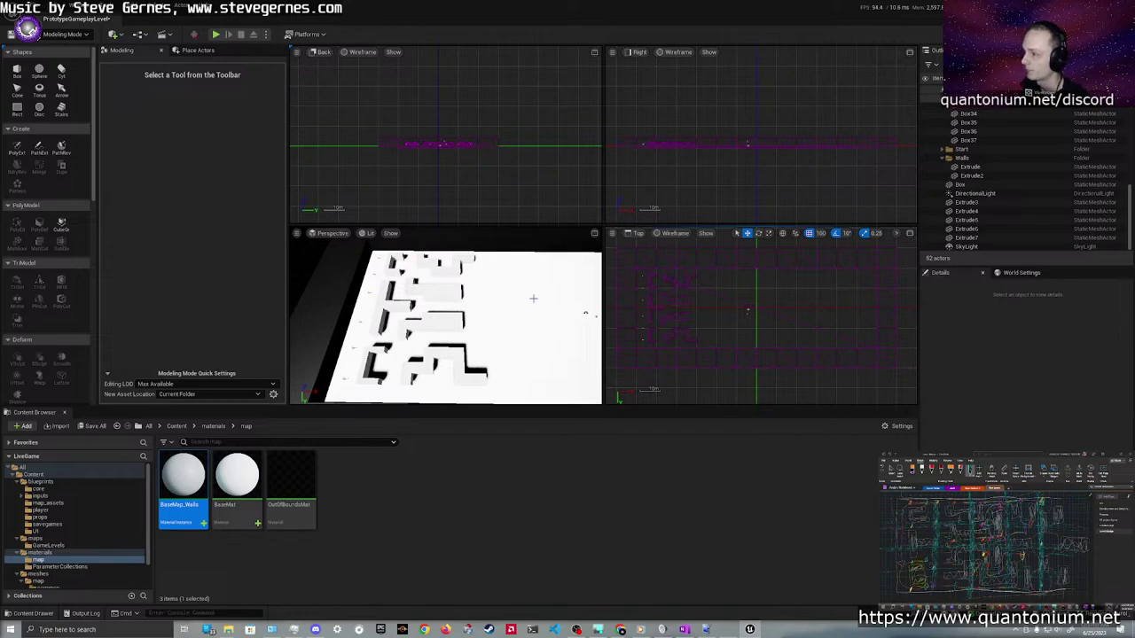
pyautogui.scroll(8, 714, 307)
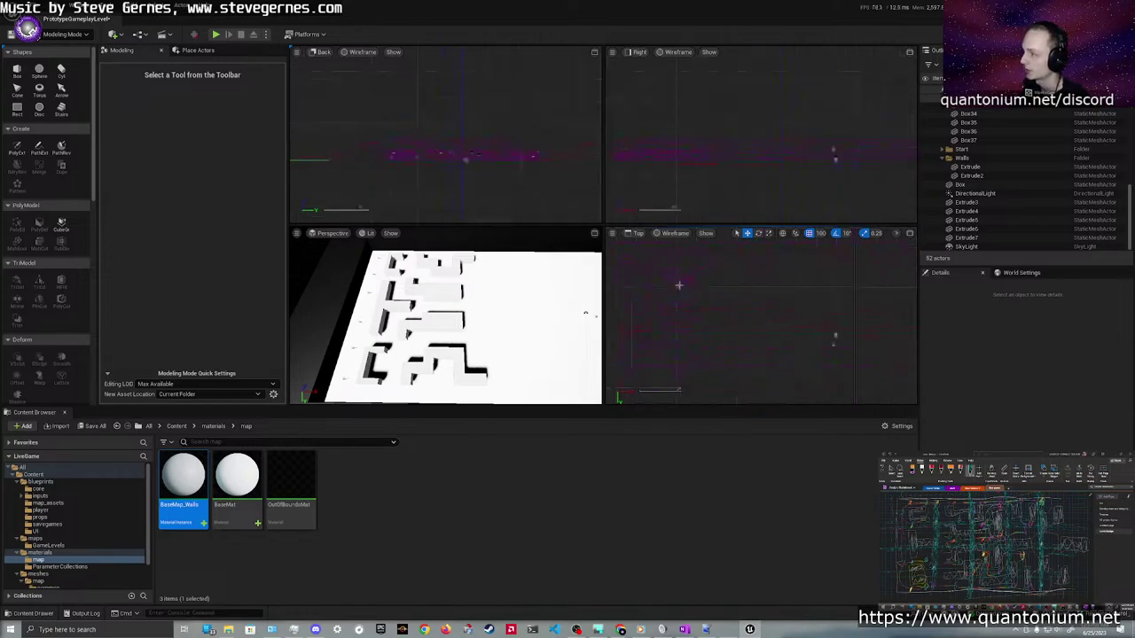
pyautogui.click(722, 311)
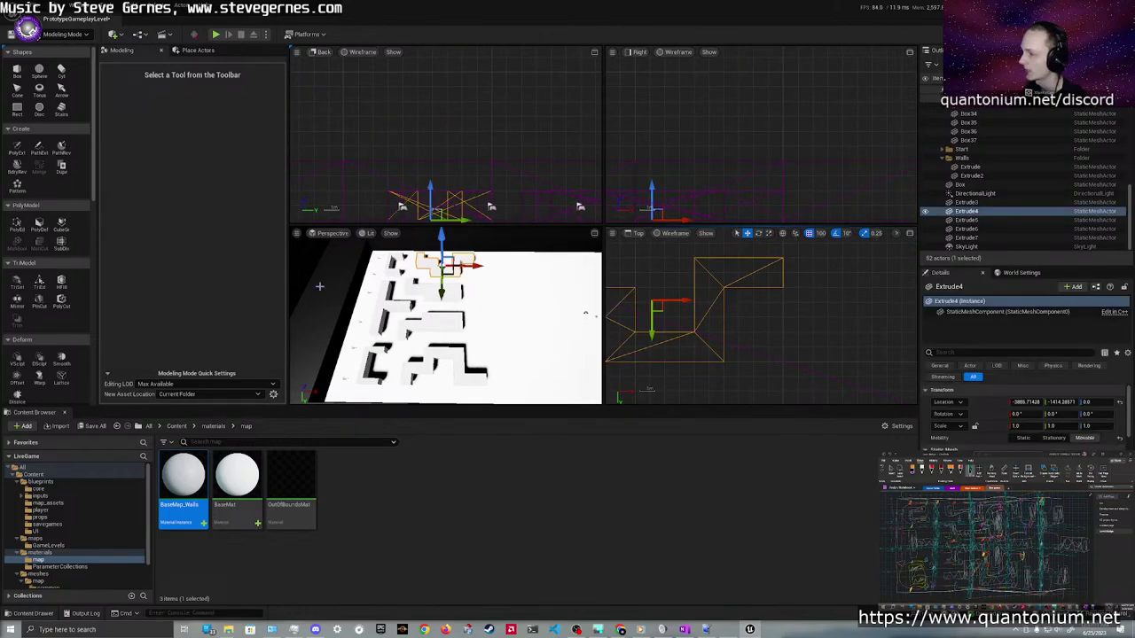
pyautogui.click(17, 223)
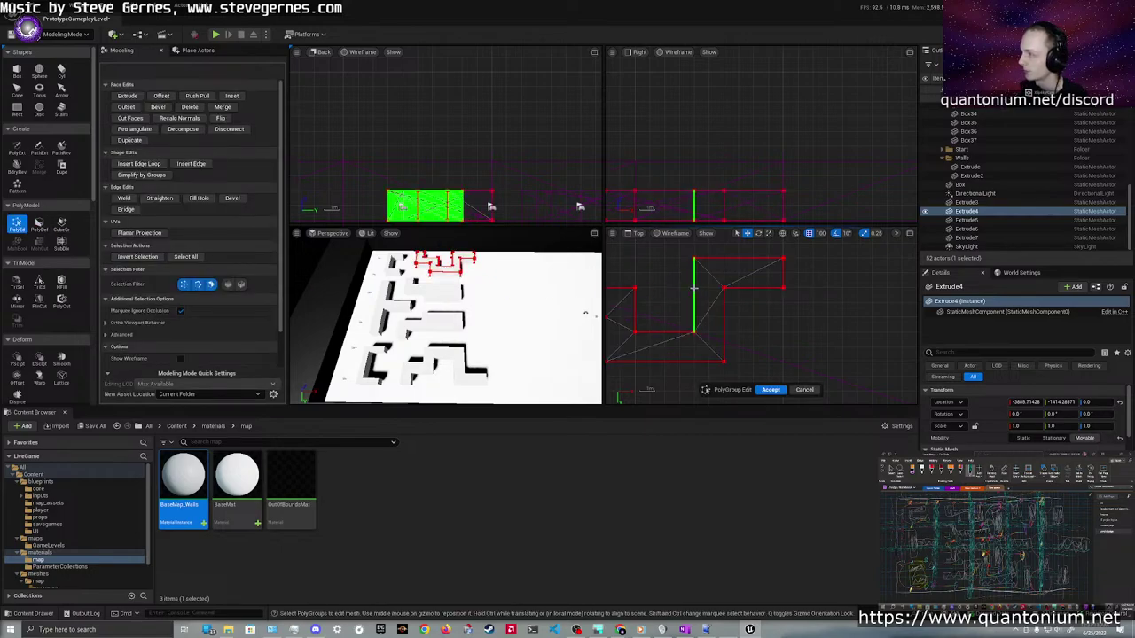
pyautogui.click(693, 296)
pyautogui.moveTo(722, 296); pyautogui.dragTo(697, 296)
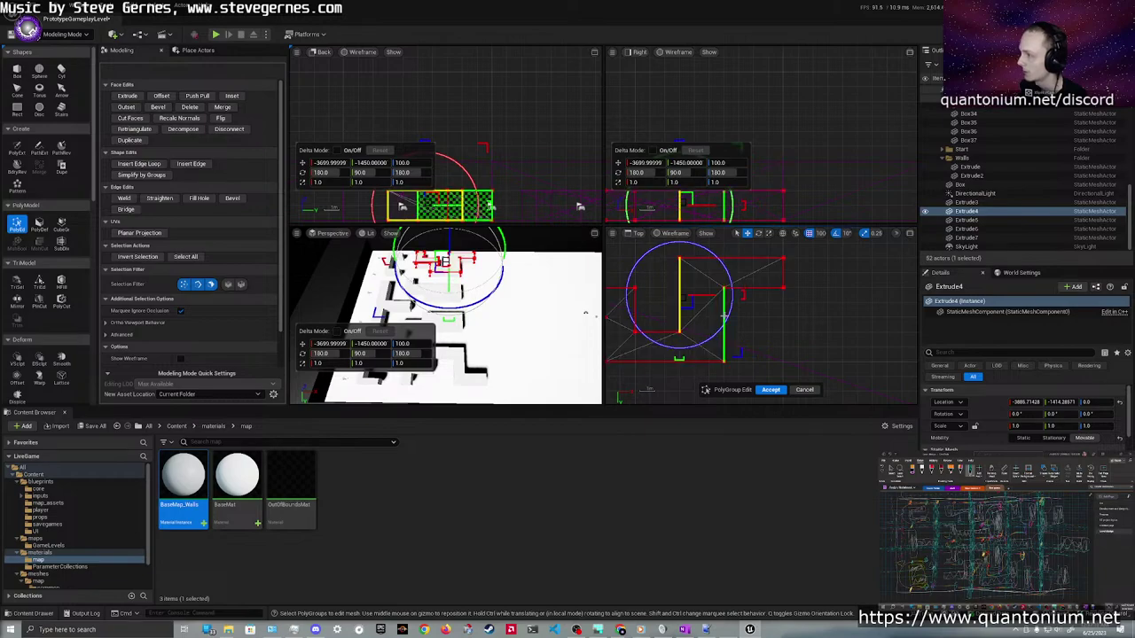
pyautogui.click(748, 326)
pyautogui.click(740, 327)
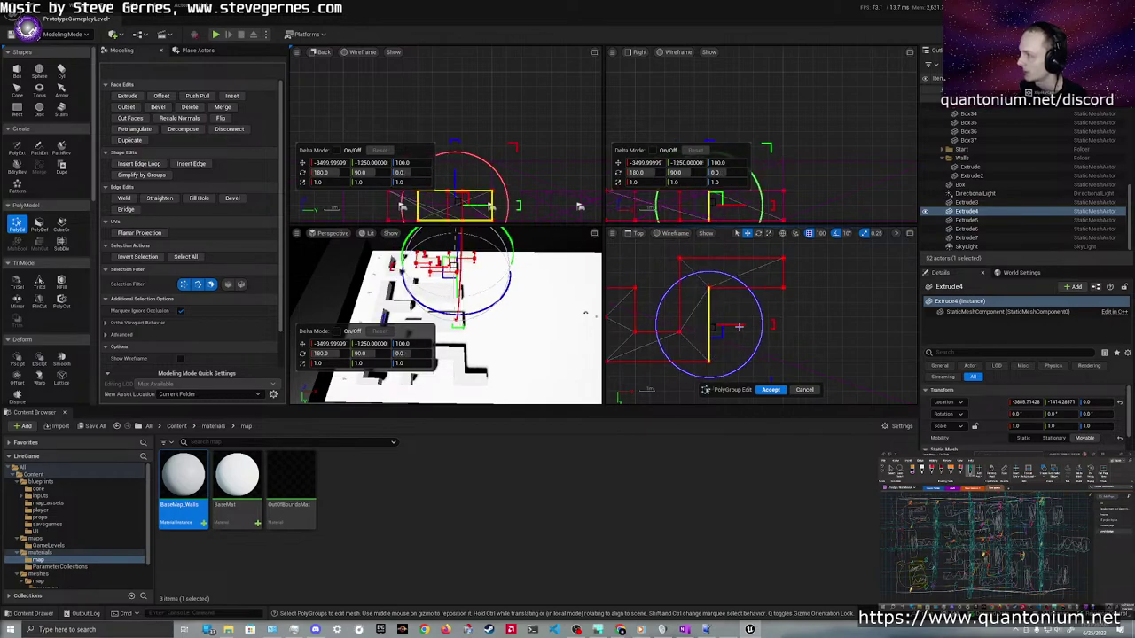
pyautogui.click(770, 390)
# Shorten the Extrude6 wall with PolyGroup Edit by moving its far end face inward along X, and accept
pyautogui.moveTo(757, 351); pyautogui.dragTo(717, 250, button='right')
pyautogui.scroll(-4, 714, 314)
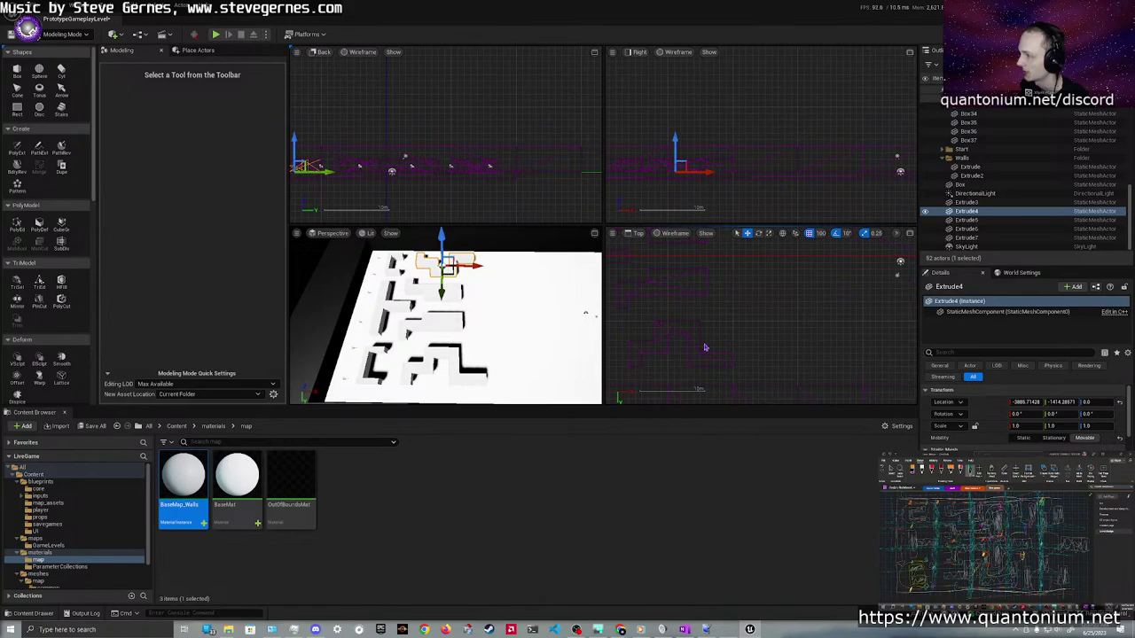
pyautogui.moveTo(704, 309); pyautogui.dragTo(715, 337, button='right')
pyautogui.click(712, 282)
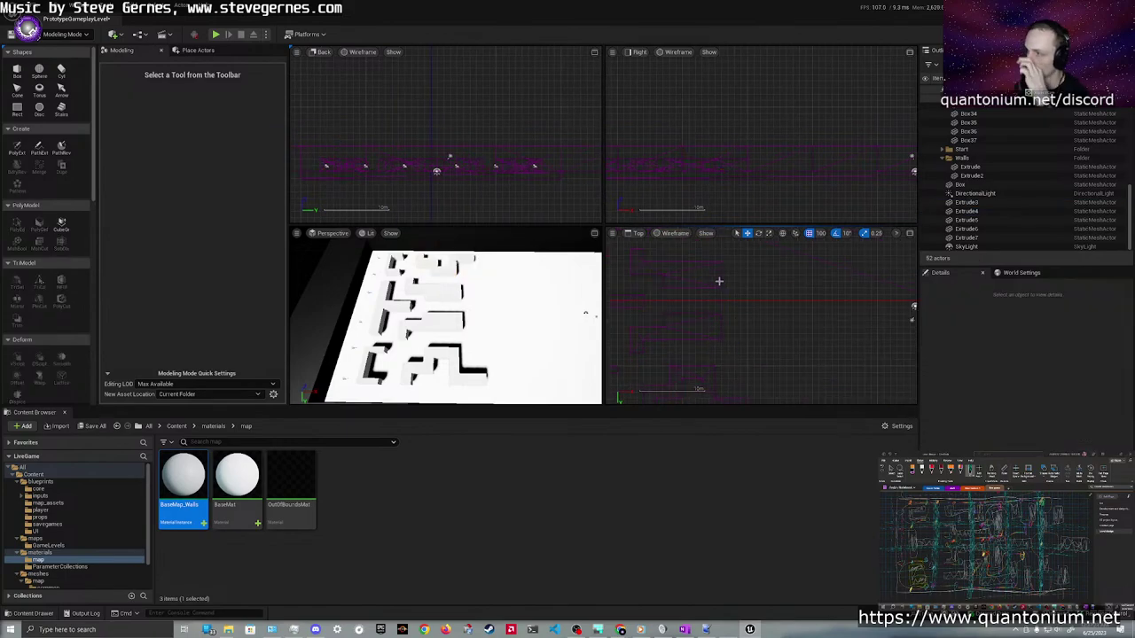
pyautogui.click(698, 285)
pyautogui.click(17, 224)
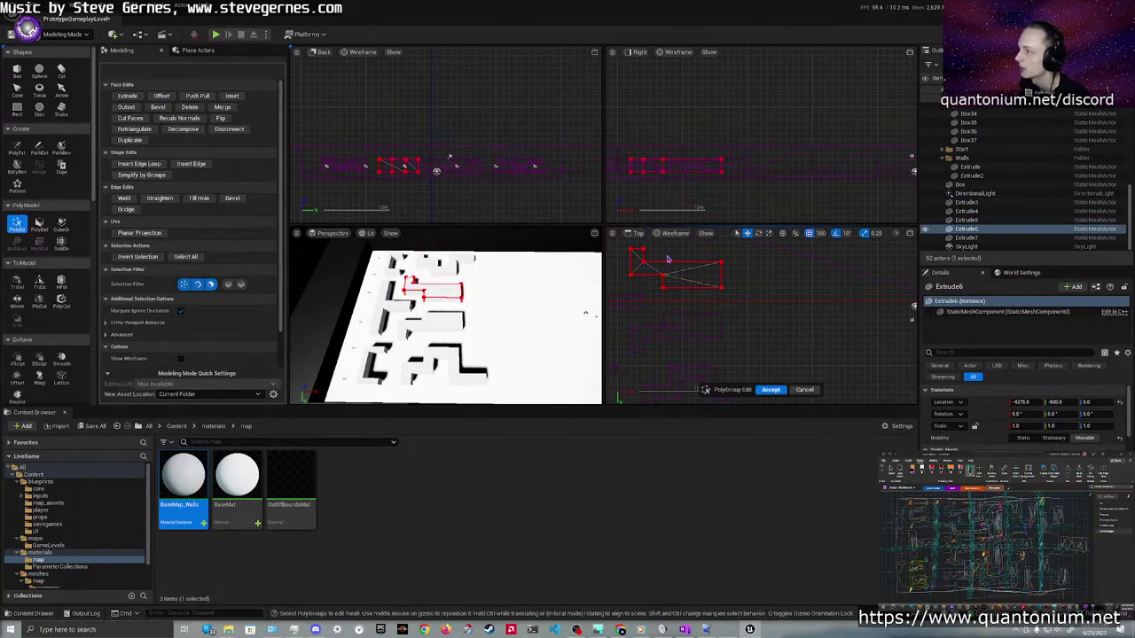
pyautogui.click(758, 289)
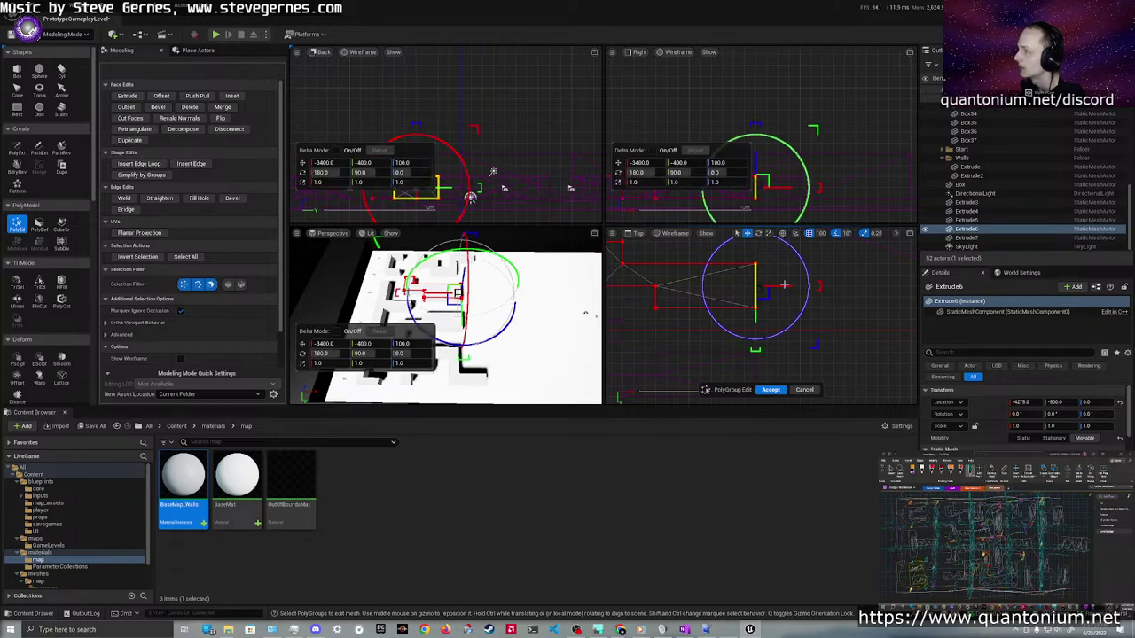
pyautogui.click(770, 390)
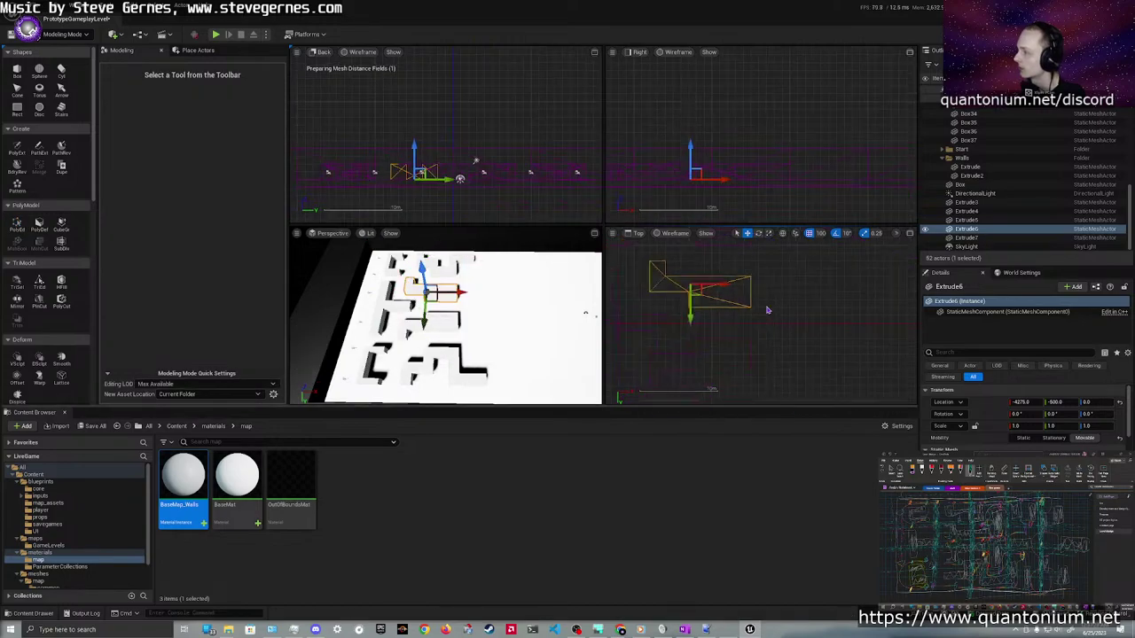
# Draw a rectangular outline about 400 units wide beyond the back-mid walls with Polygon Extrude and extrude it to wall height
pyautogui.moveTo(745, 315); pyautogui.dragTo(731, 330, button='right')
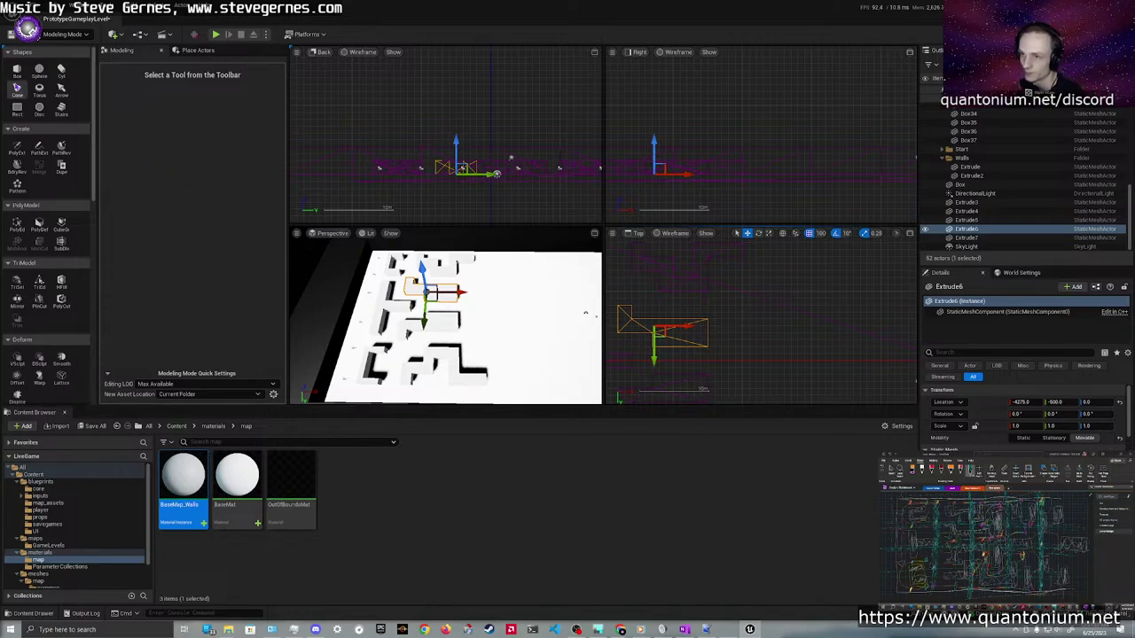
pyautogui.click(17, 147)
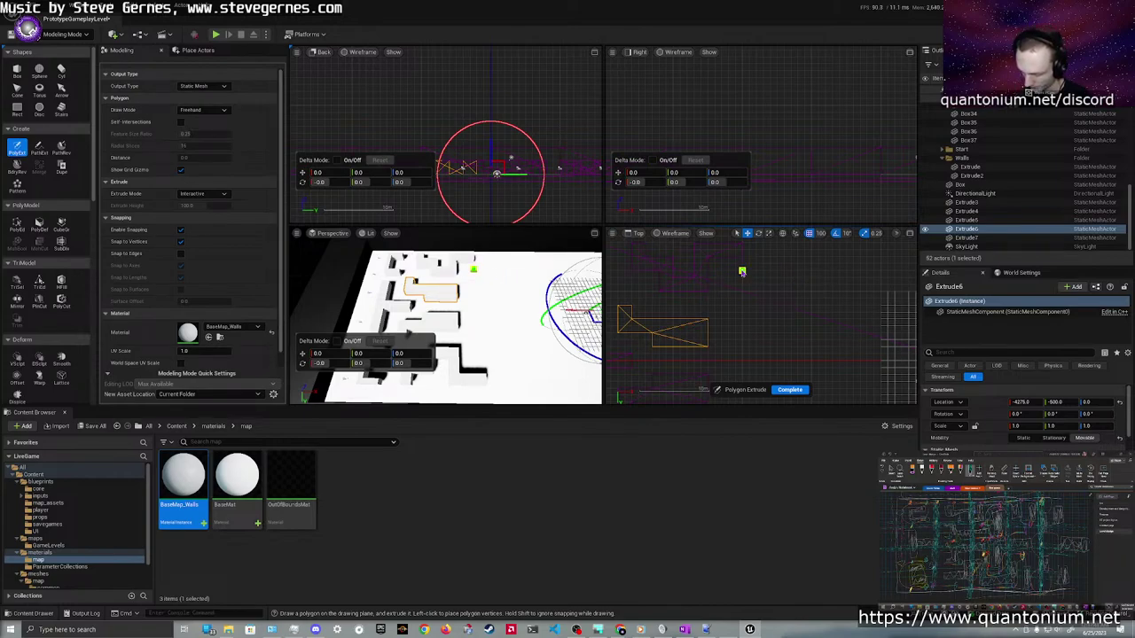
pyautogui.scroll(2, 741, 271)
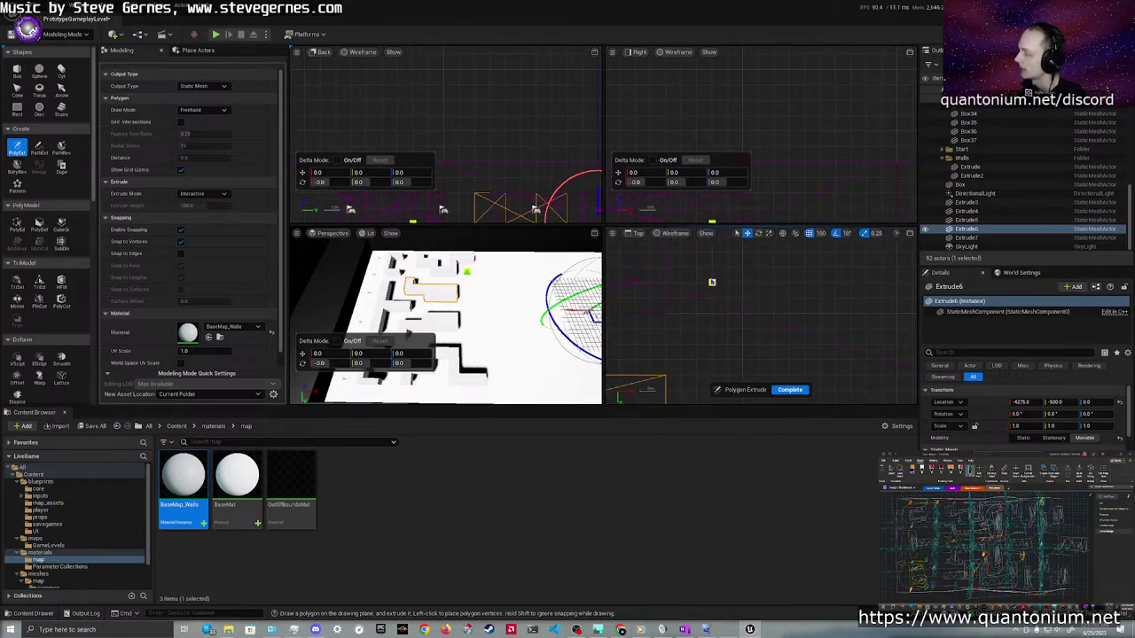
pyautogui.click(711, 284)
pyautogui.scroll(-2, 714, 331)
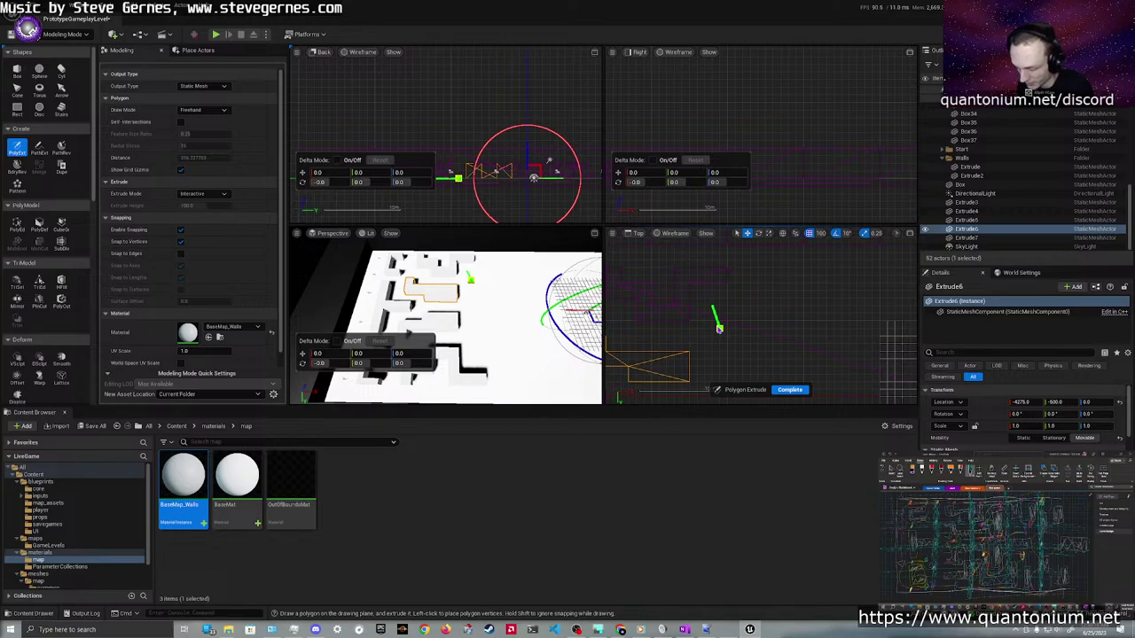
pyautogui.moveTo(720, 329); pyautogui.dragTo(715, 256, button='right')
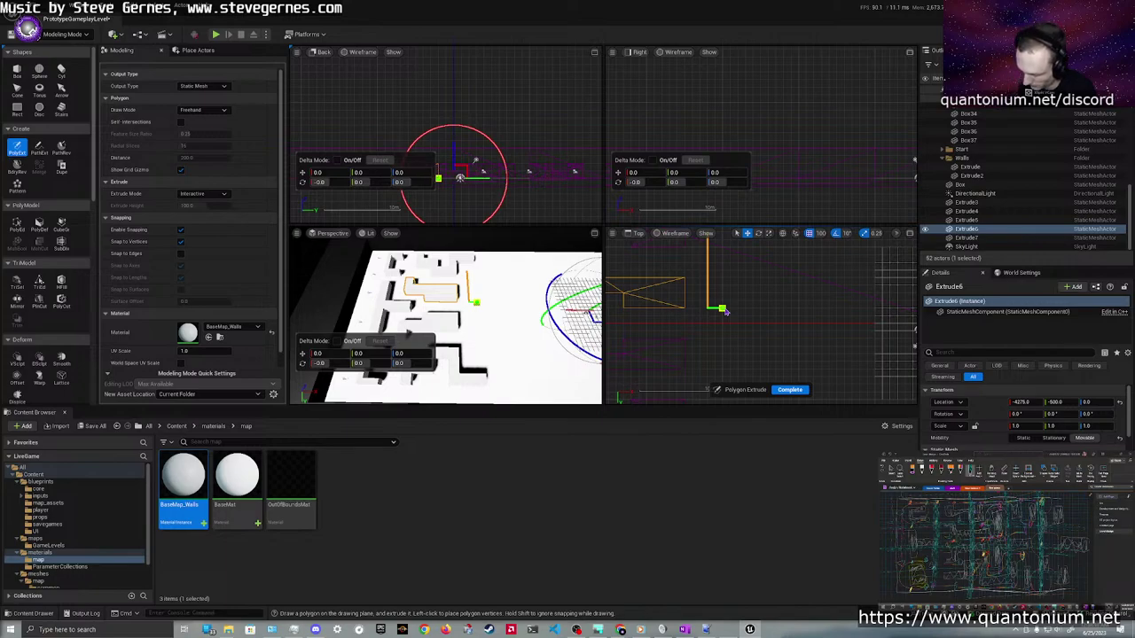
pyautogui.moveTo(733, 264); pyautogui.dragTo(733, 294, button='right')
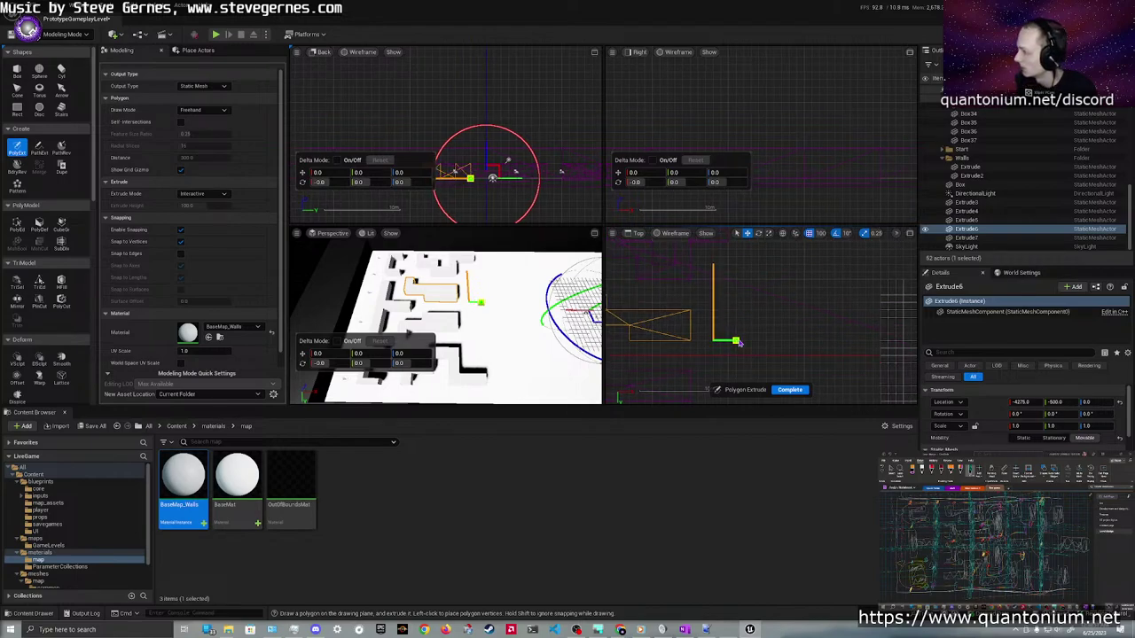
pyautogui.click(743, 339)
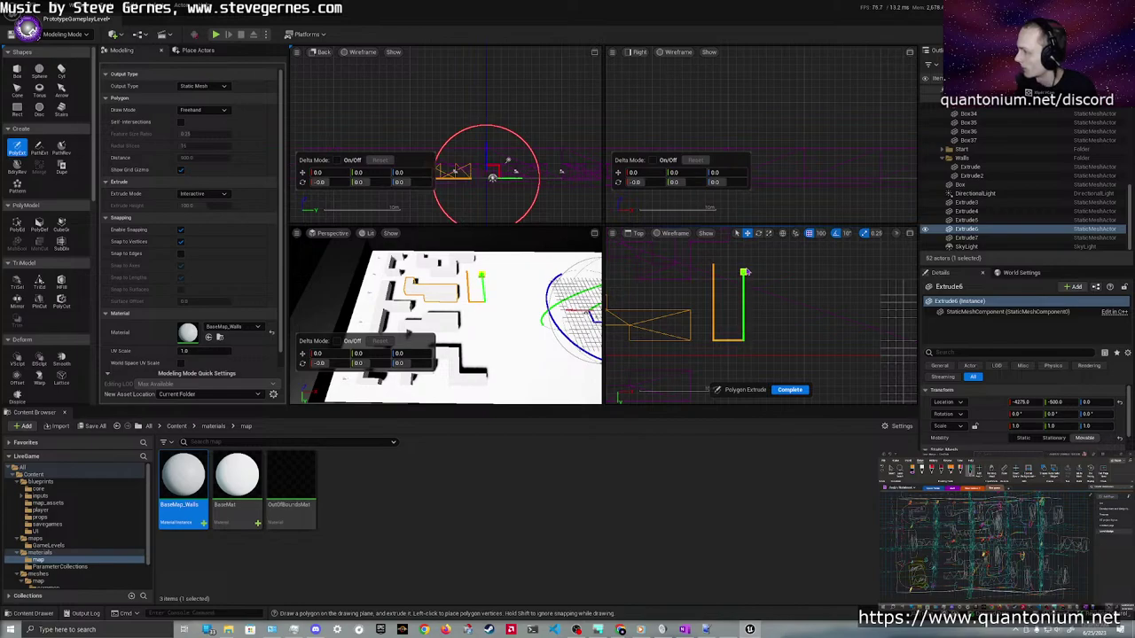
pyautogui.click(744, 265)
pyautogui.click(713, 265)
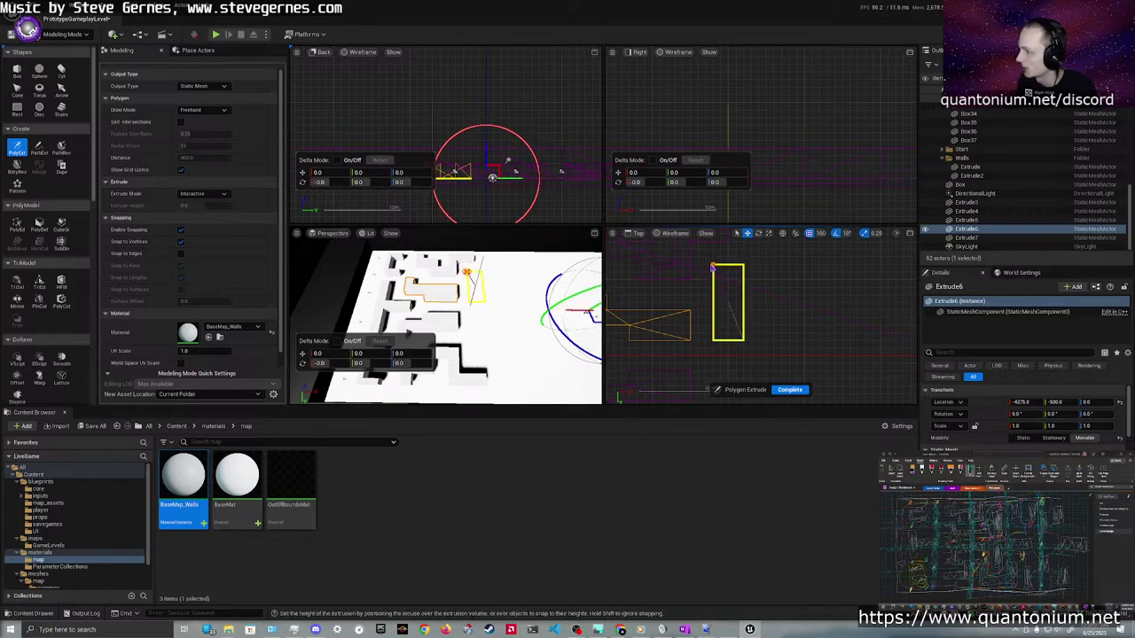
pyautogui.click(441, 294)
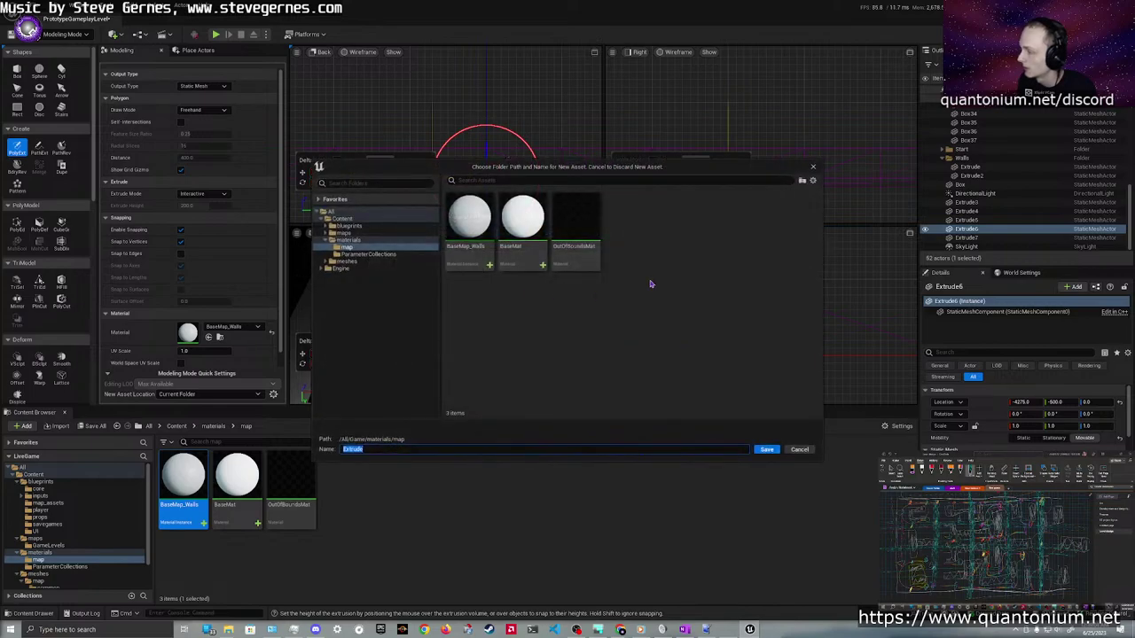
# Choose meshes/map/PrototypeGameplayLevel as the save folder for the new wall asset
pyautogui.click(344, 233)
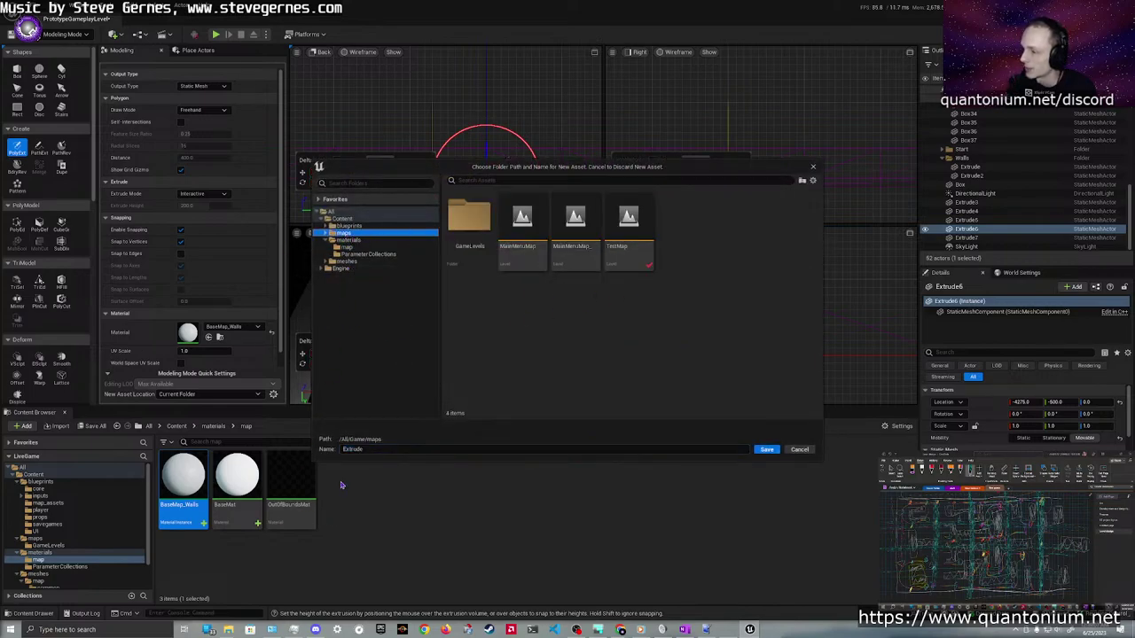
pyautogui.click(346, 261)
pyautogui.click(474, 221)
pyautogui.doubleClick(474, 221)
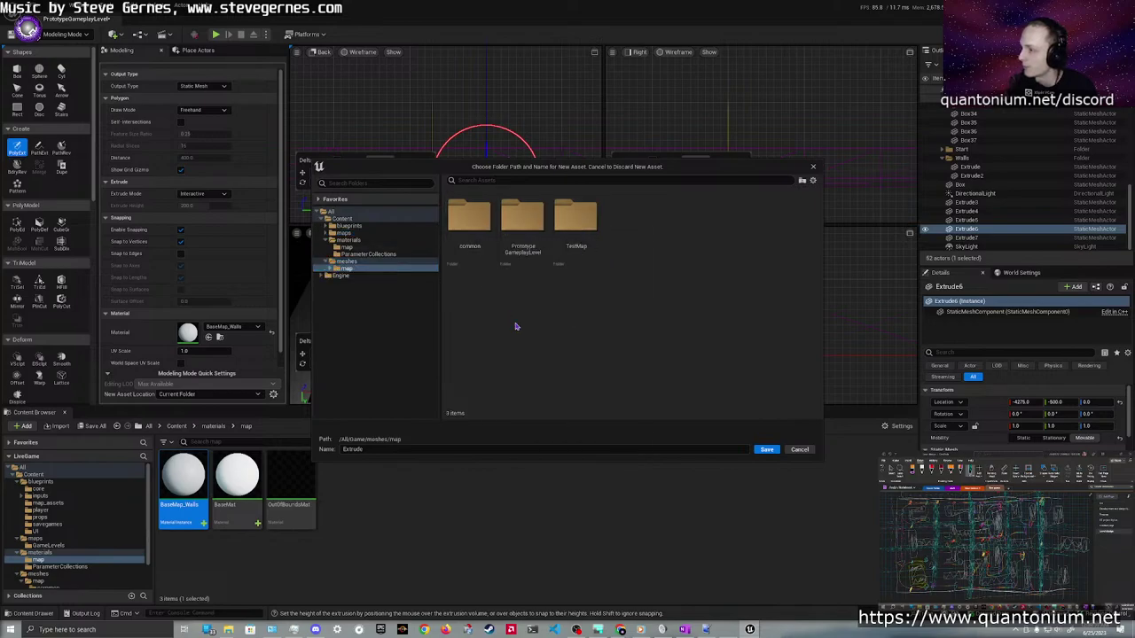
pyautogui.doubleClick(512, 255)
# Save the new wall as WallRect_MidQuarter_PrototypeGameplayLevel and finish the Polygon Extrude tool
pyautogui.click(472, 449)
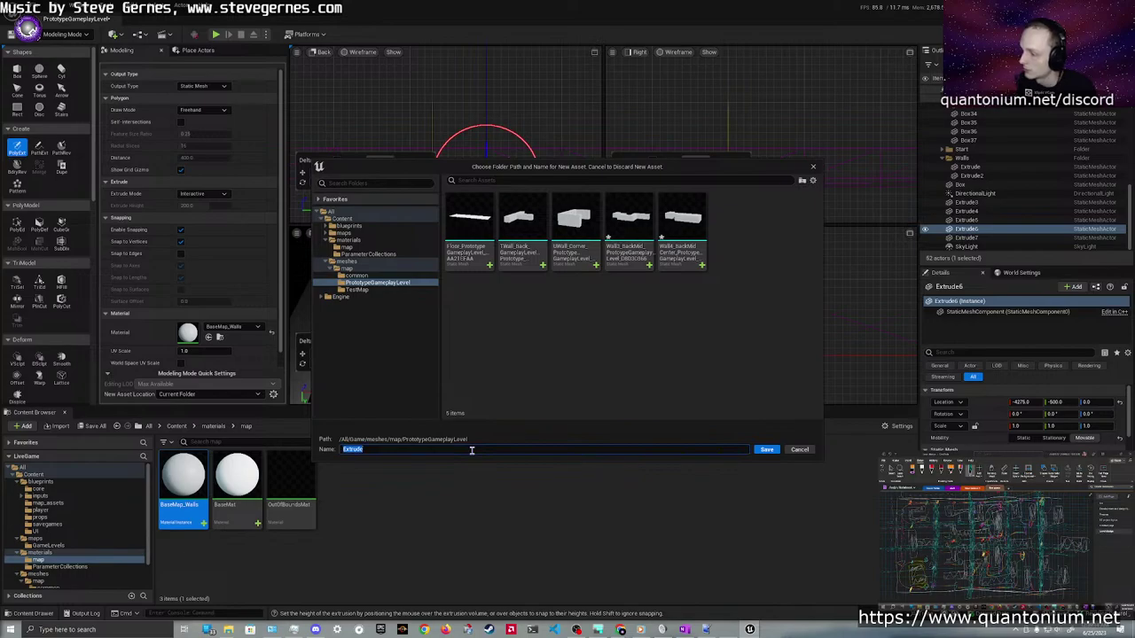
pyautogui.press('BackSpace')
pyautogui.press('BackSpace')
pyautogui.press('BackSpace')
pyautogui.press('BackSpace')
pyautogui.press('BackSpace')
pyautogui.press('BackSpace')
pyautogui.press('BackSpace')
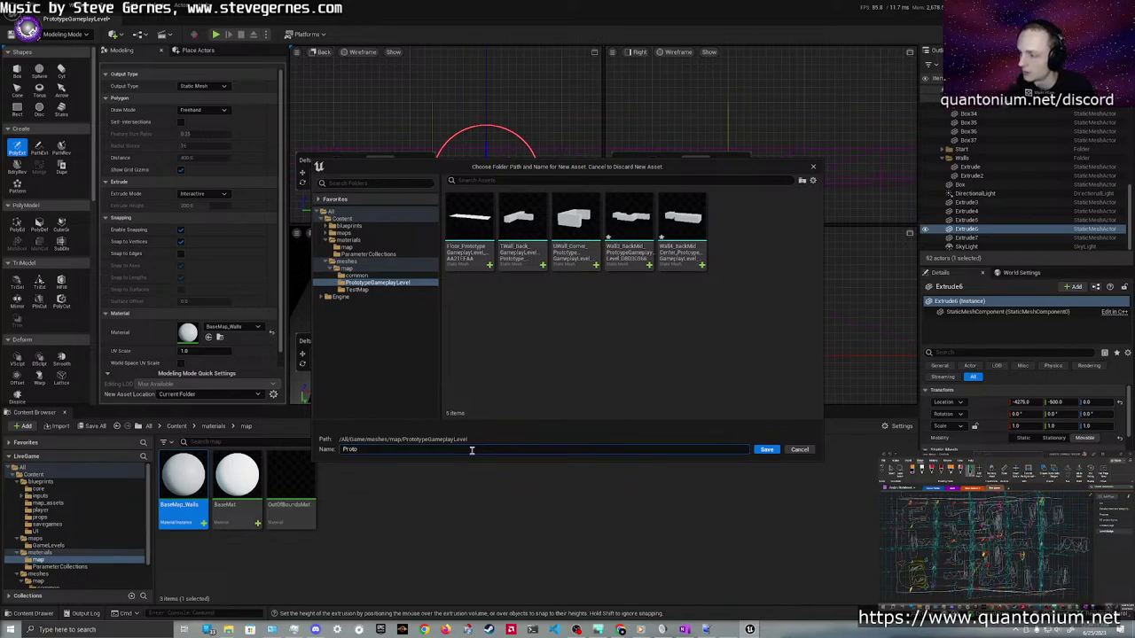
pyautogui.write('Wa')
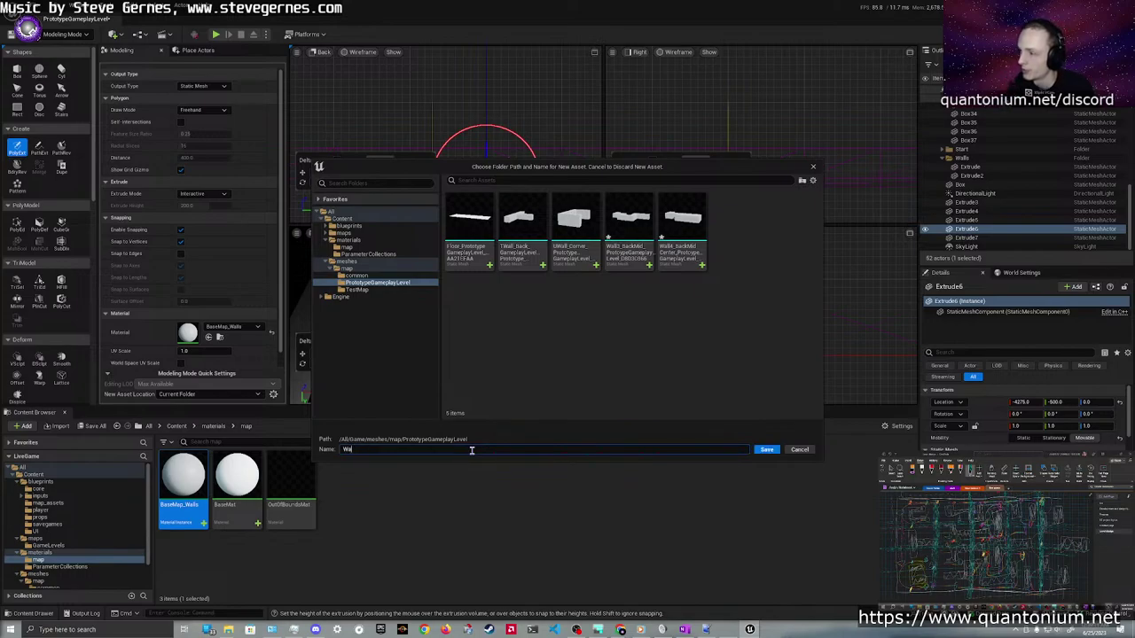
pyautogui.write('llRect_')
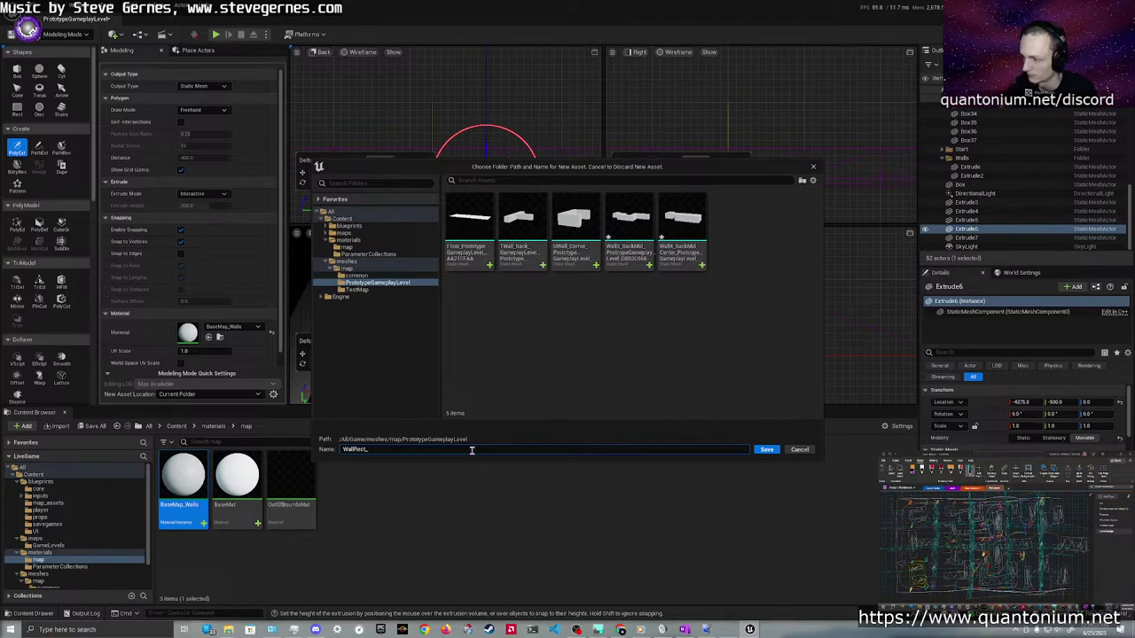
pyautogui.write('Mid')
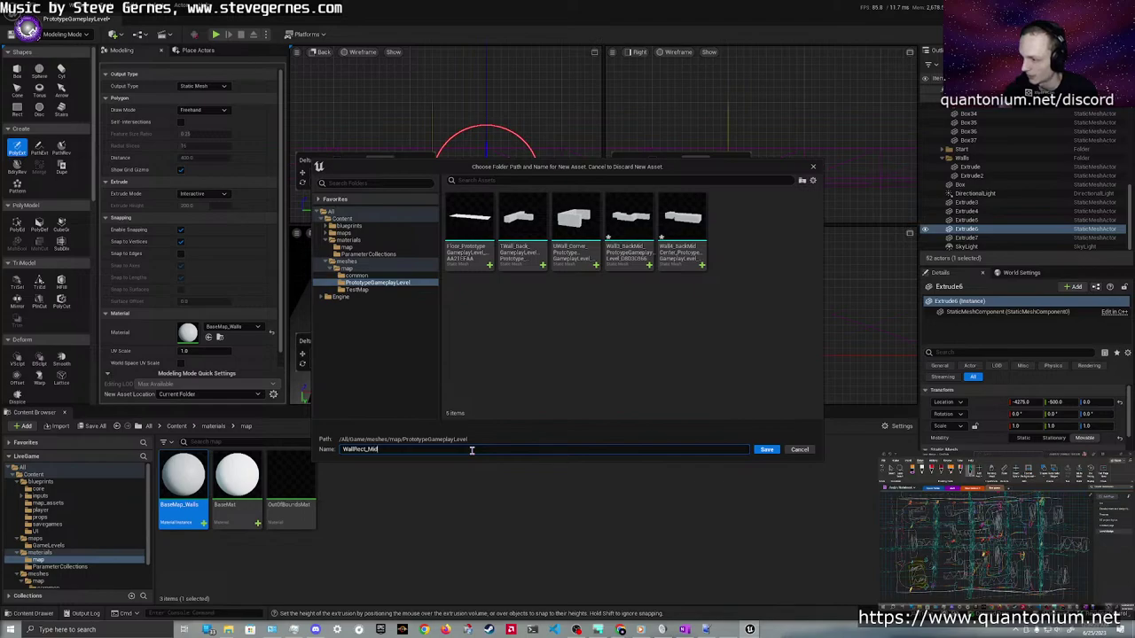
pyautogui.write('Quarter_')
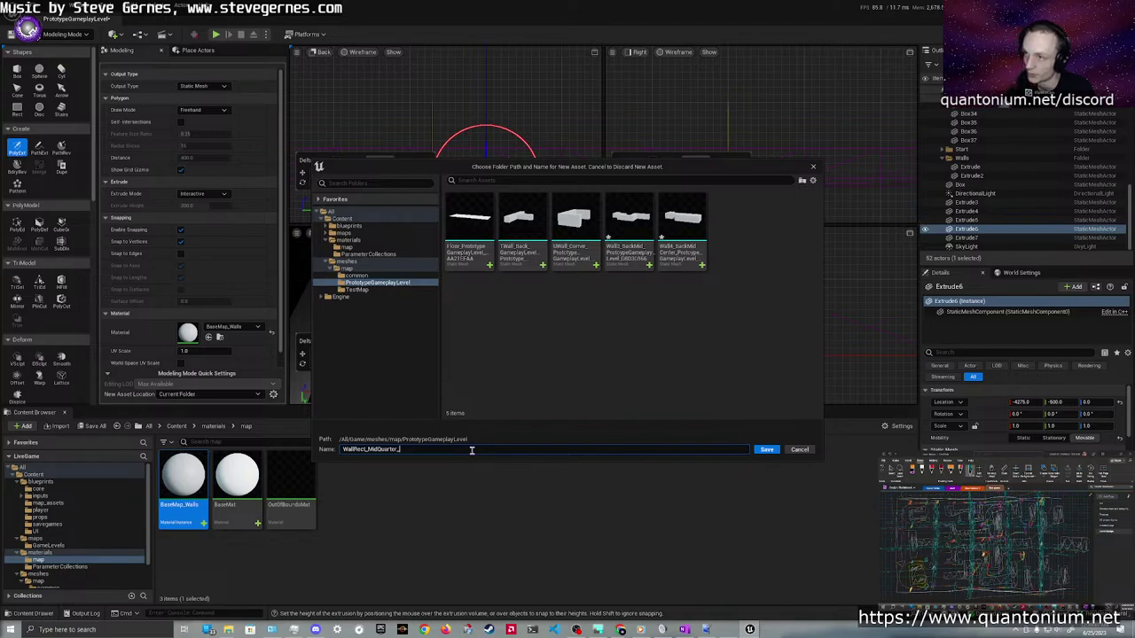
pyautogui.write('Prototype')
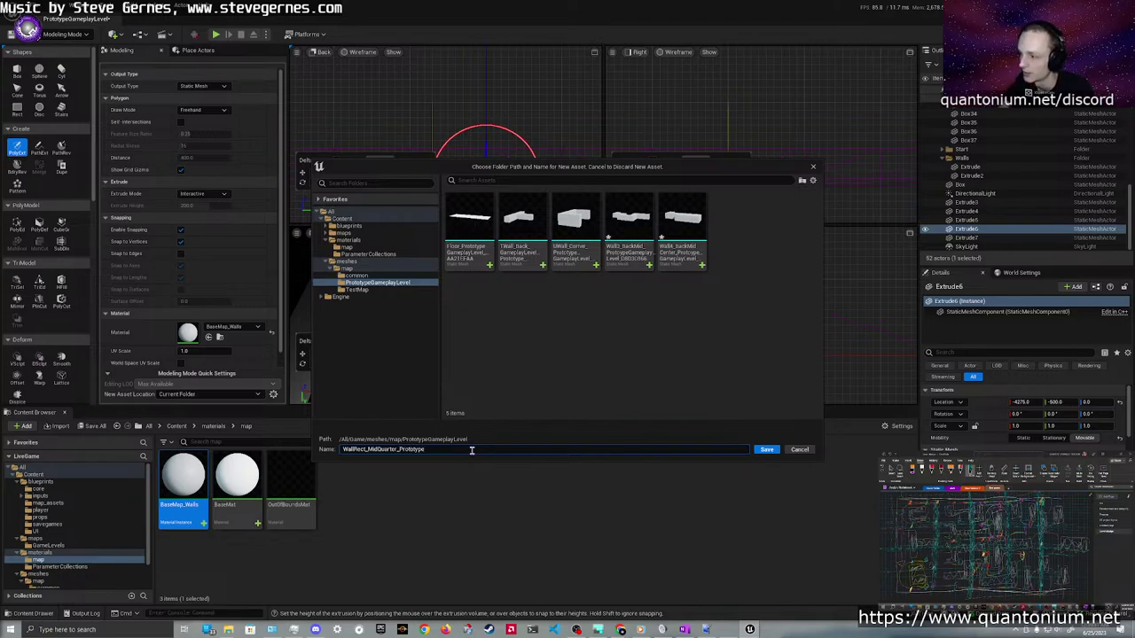
pyautogui.write('GameplayLevel')
pyautogui.click(766, 450)
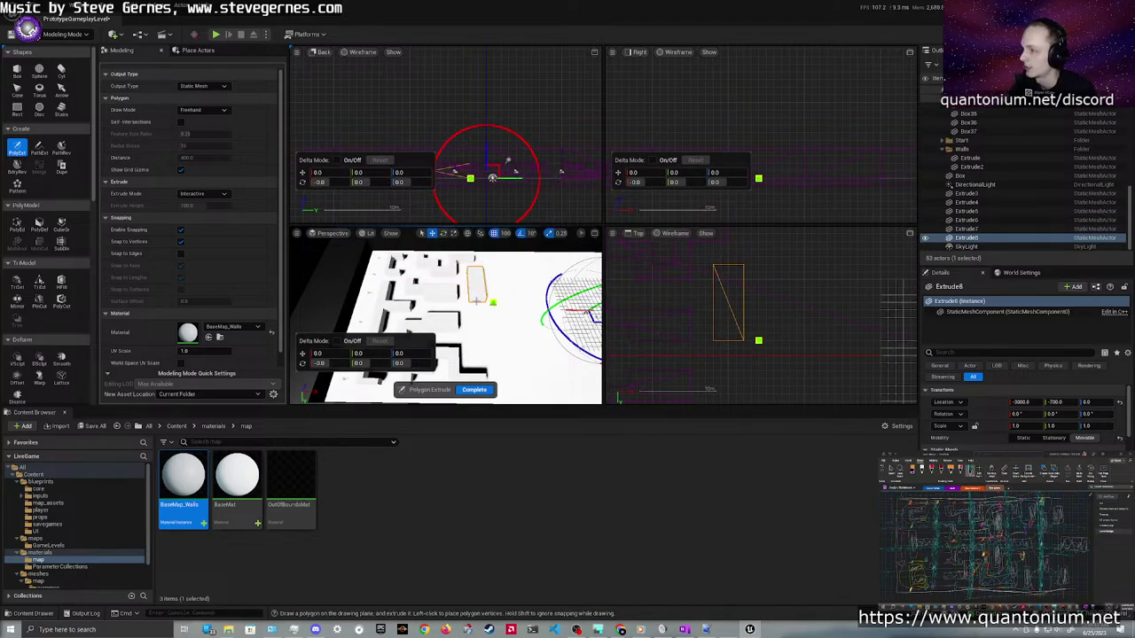
pyautogui.moveTo(486, 333); pyautogui.dragTo(486, 333, button='right')
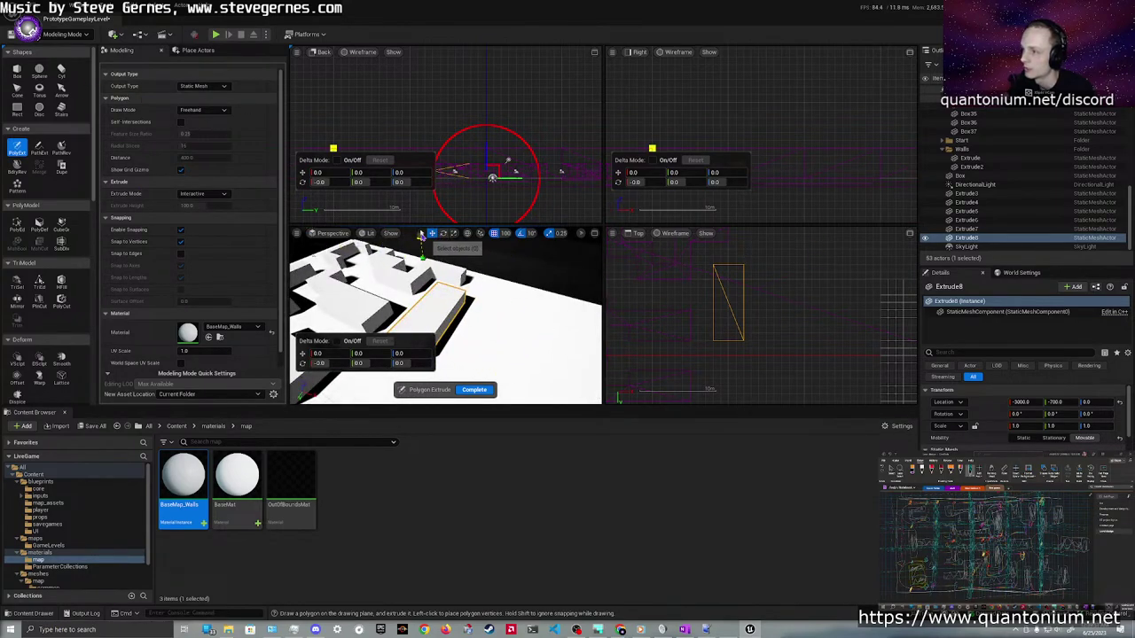
pyautogui.press('Return')
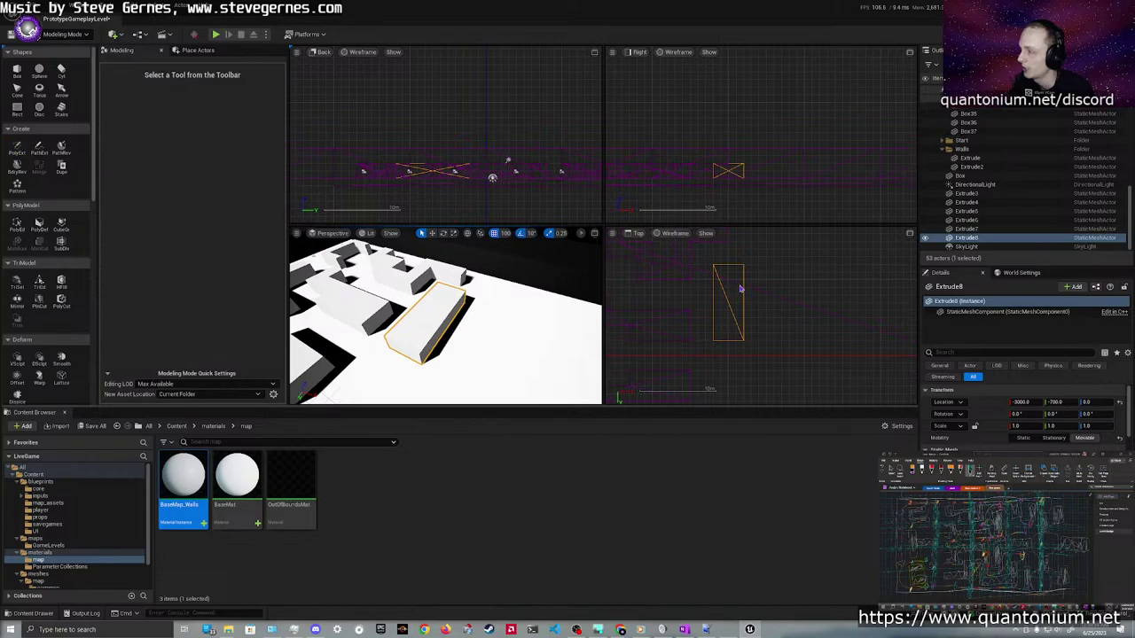
pyautogui.moveTo(753, 287); pyautogui.dragTo(745, 253, button='right')
pyautogui.scroll(-3, 744, 267)
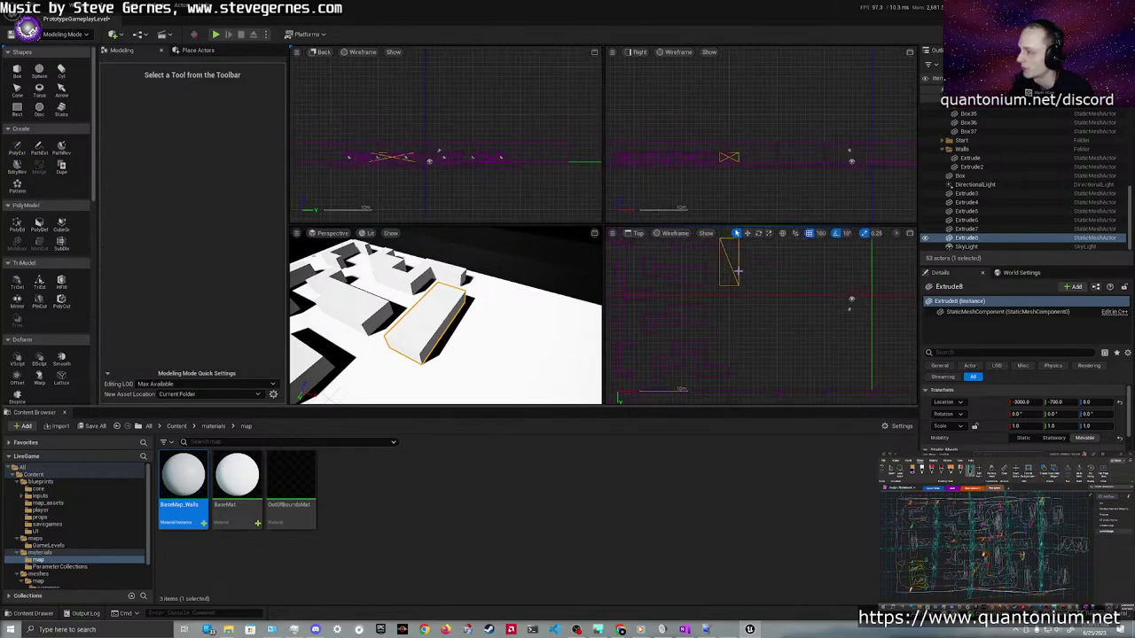
# Duplicate the selected wall block and move the copy along Y to 700
pyautogui.press('w')
pyautogui.moveTo(730, 288); pyautogui.dragTo(729, 360)
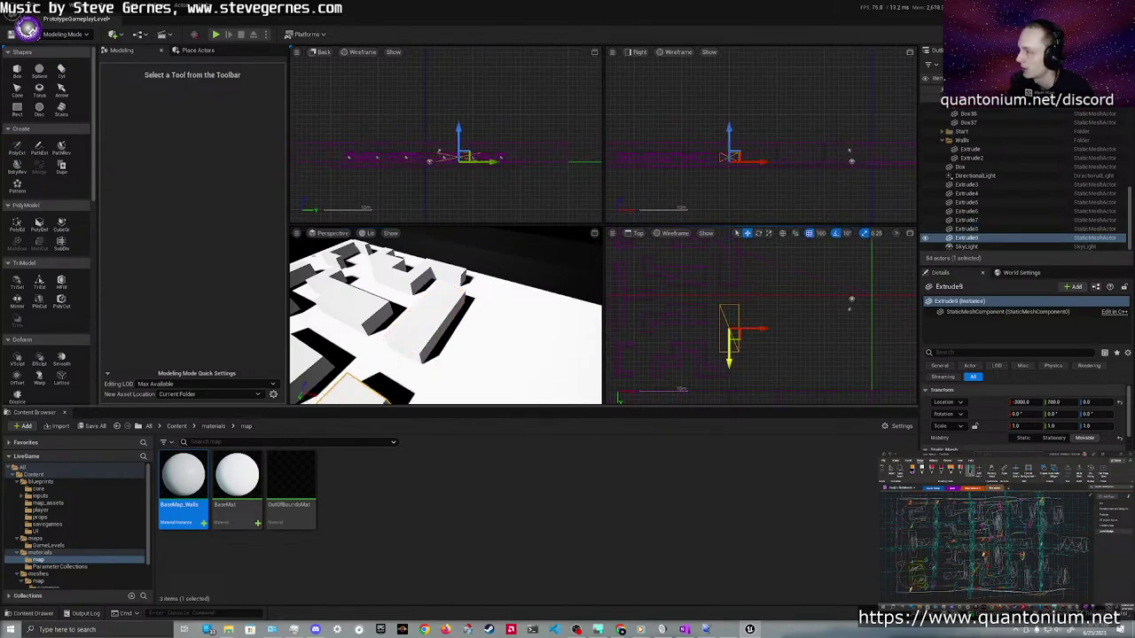
pyautogui.click(773, 296)
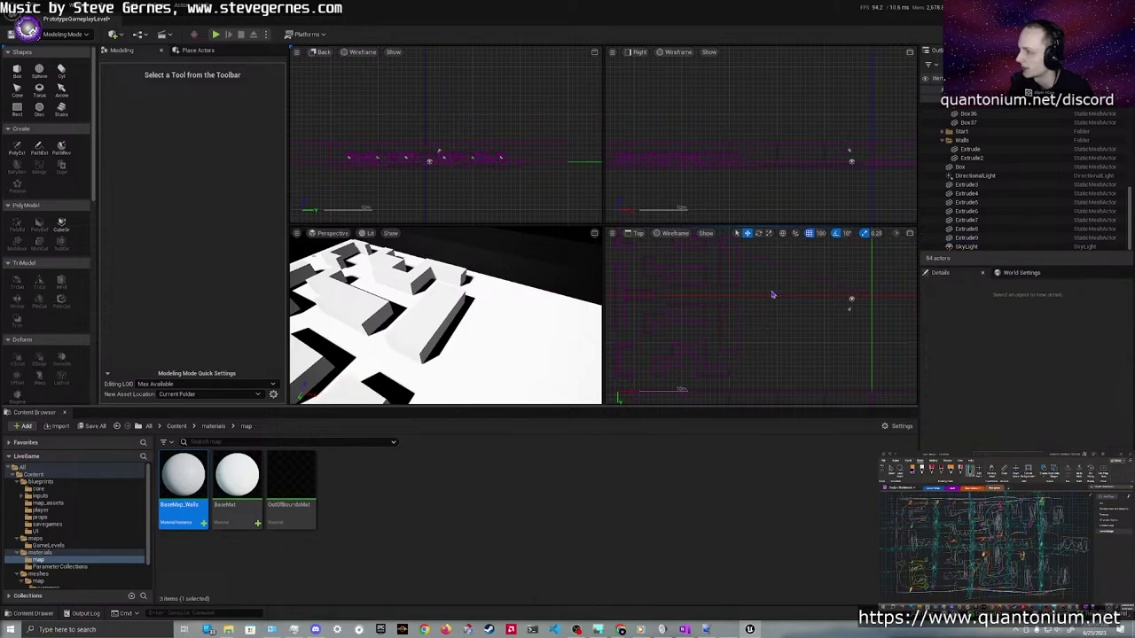
pyautogui.moveTo(497, 315); pyautogui.dragTo(518, 339, button='right')
pyautogui.press('s')
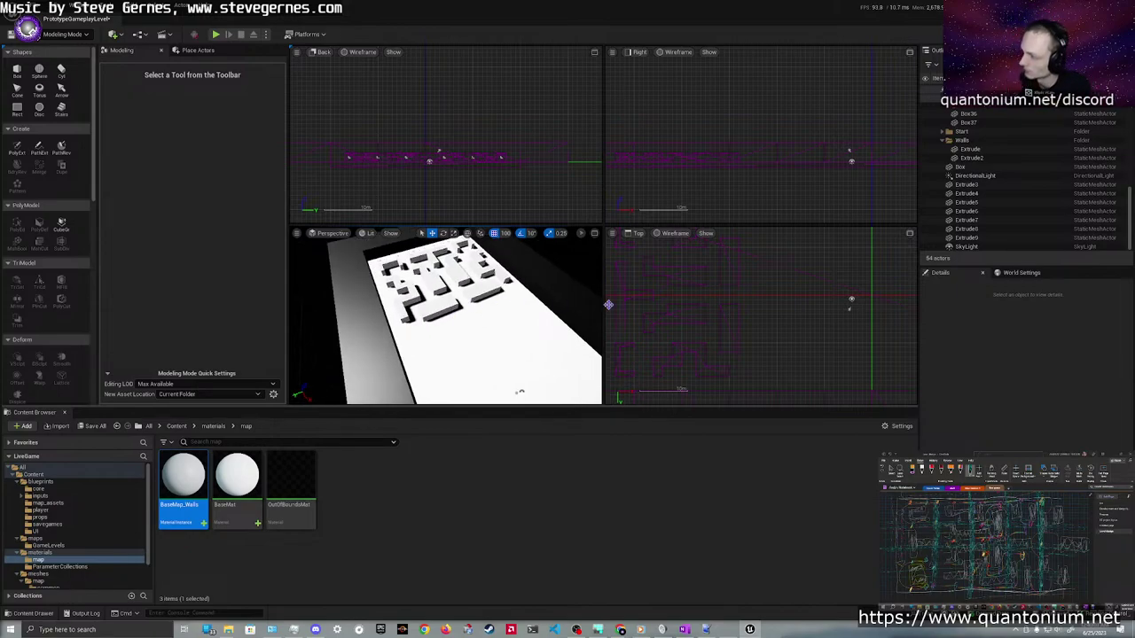
# Duplicate the wall block at Y 700, rotate the copy 90 degrees and place it at X -2000, Y 0
pyautogui.click(736, 309)
pyautogui.keyDown('alt'); pyautogui.moveTo(749, 328); pyautogui.dragTo(772, 401); pyautogui.keyUp('alt')
pyautogui.press('e')
pyautogui.press('w')
pyautogui.moveTo(782, 346); pyautogui.dragTo(788, 304)
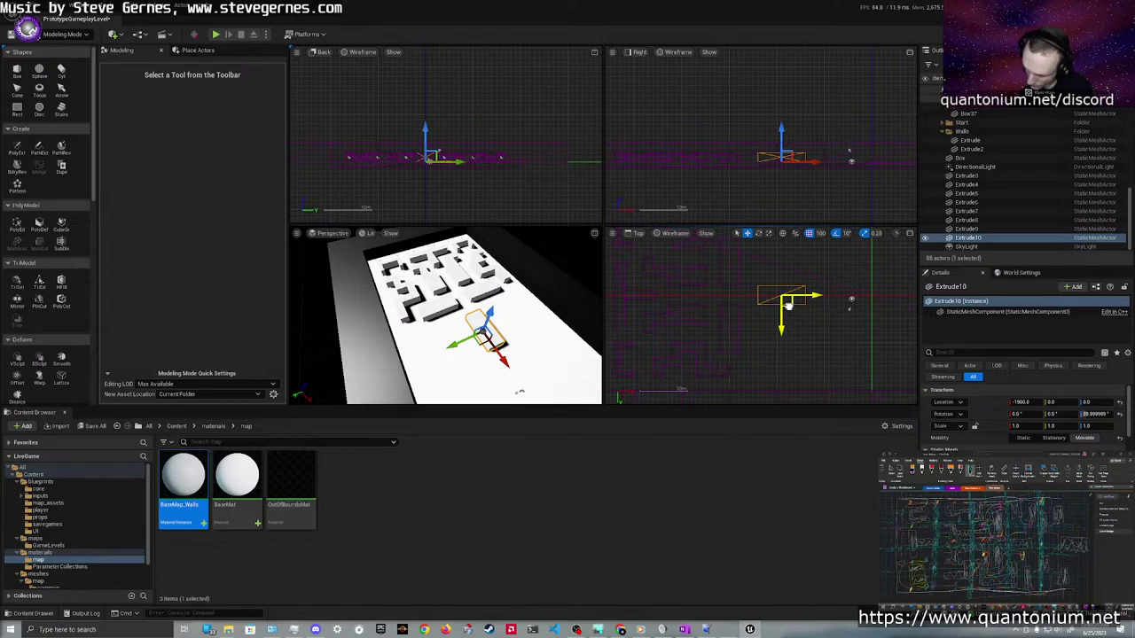
pyautogui.click(836, 309)
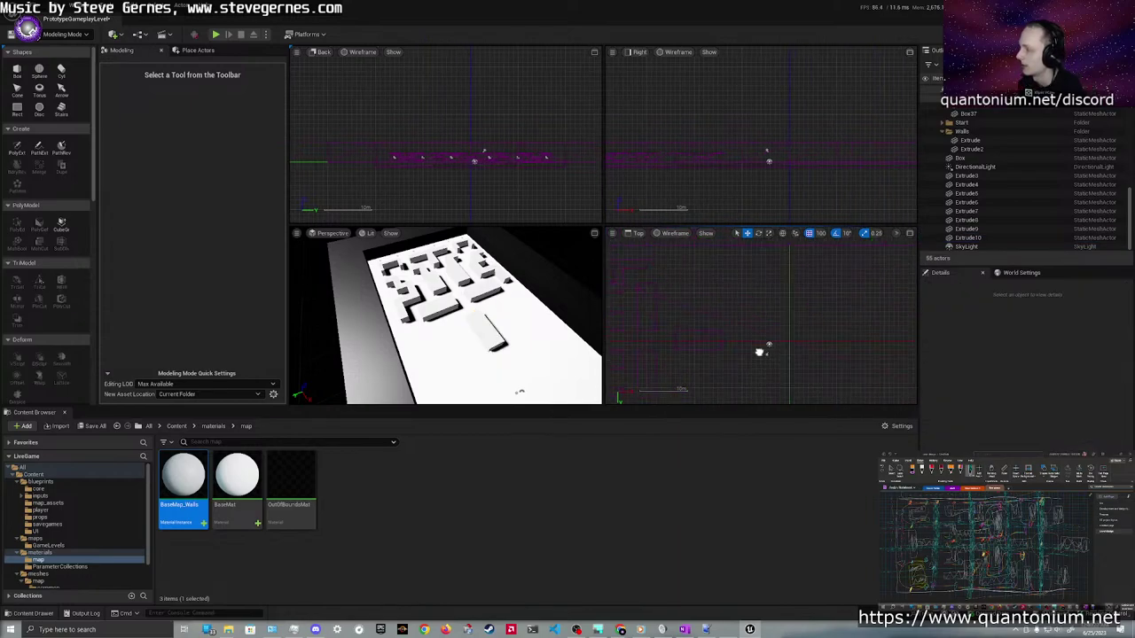
# Draw a closed L-shaped outline with Polygon Extrude in the top view, beyond the existing walls
pyautogui.moveTo(778, 272); pyautogui.dragTo(761, 312, button='right')
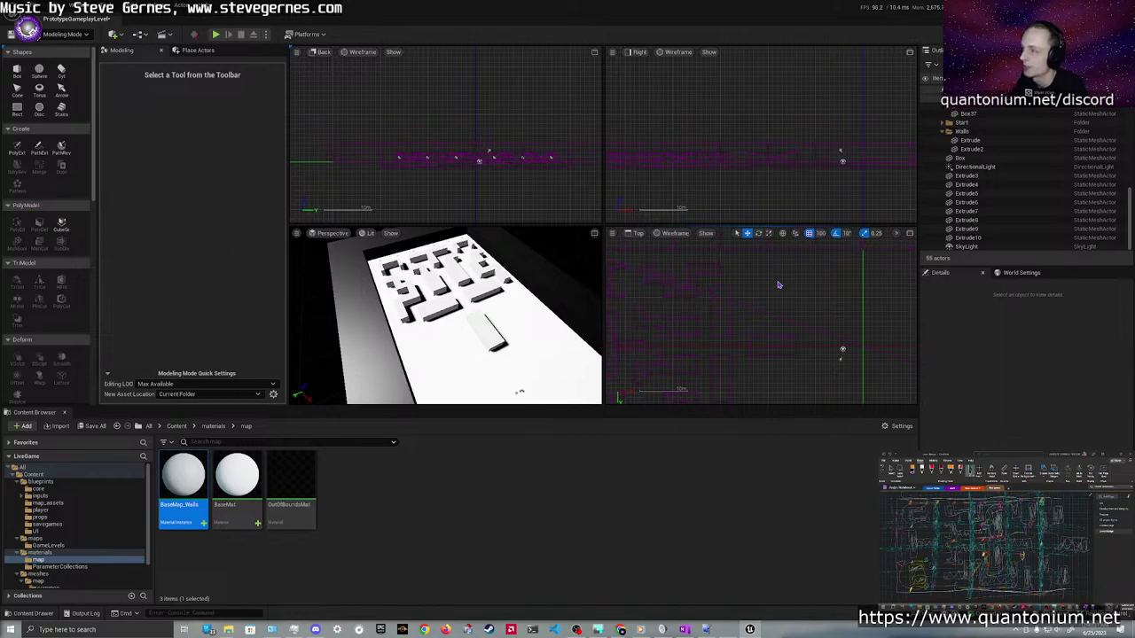
pyautogui.click(17, 148)
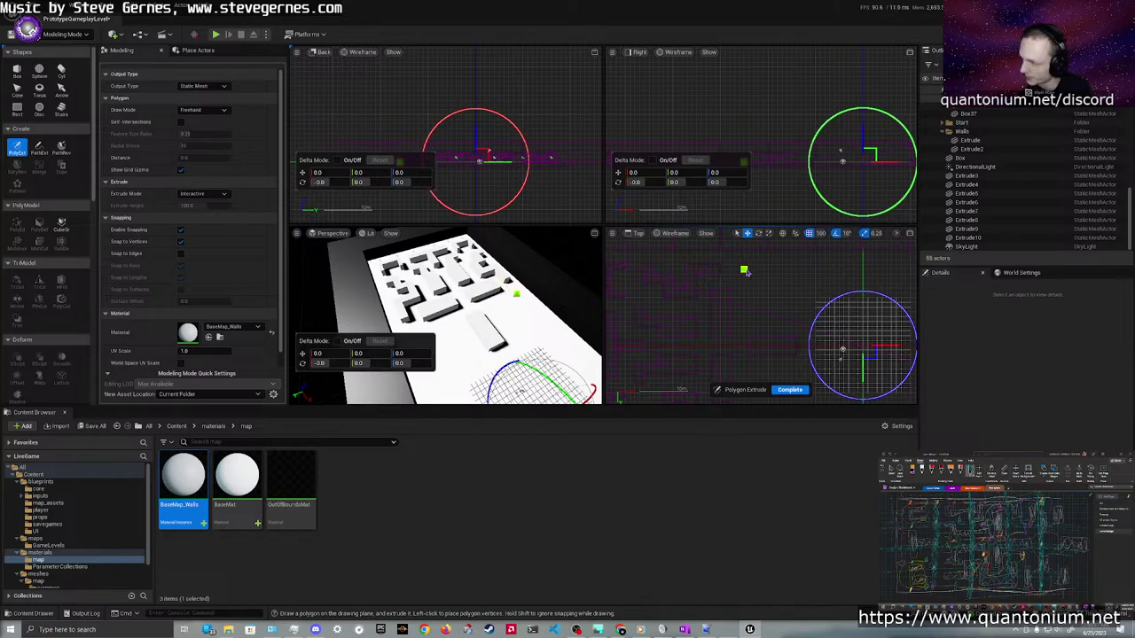
pyautogui.scroll(3, 746, 272)
pyautogui.moveTo(745, 270); pyautogui.dragTo(736, 266, button='right')
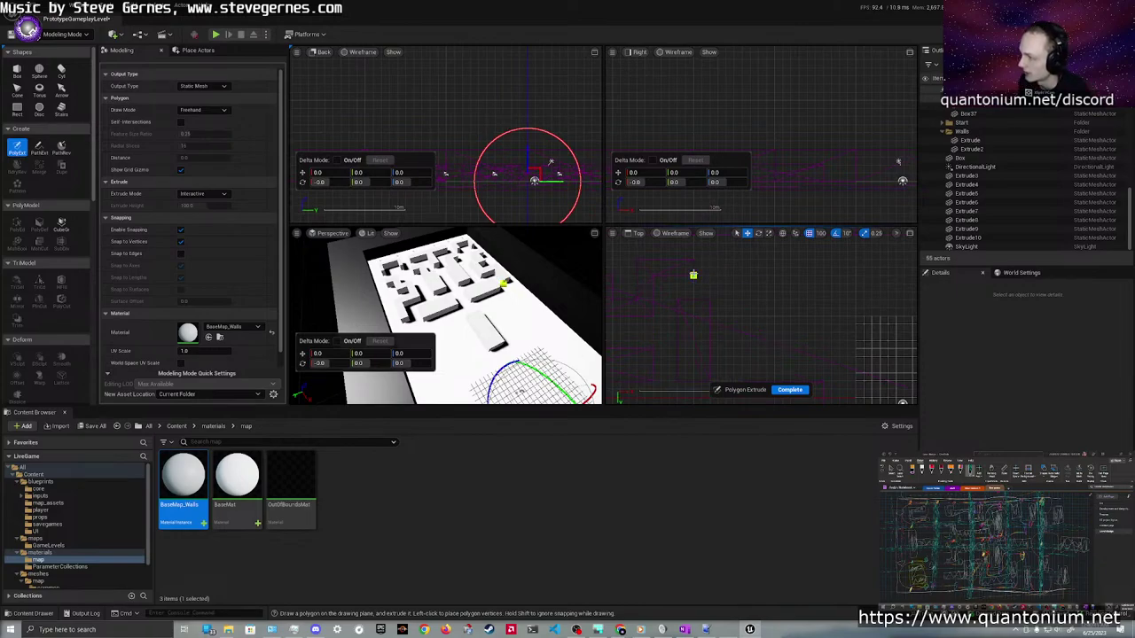
pyautogui.click(693, 275)
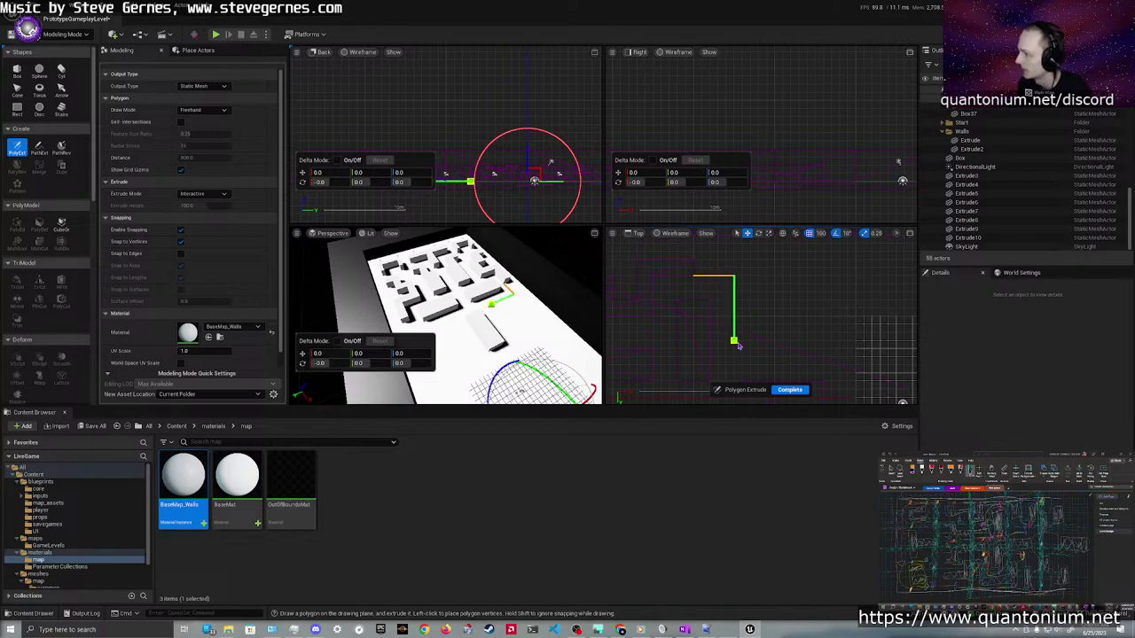
pyautogui.moveTo(735, 361); pyautogui.dragTo(730, 332, button='right')
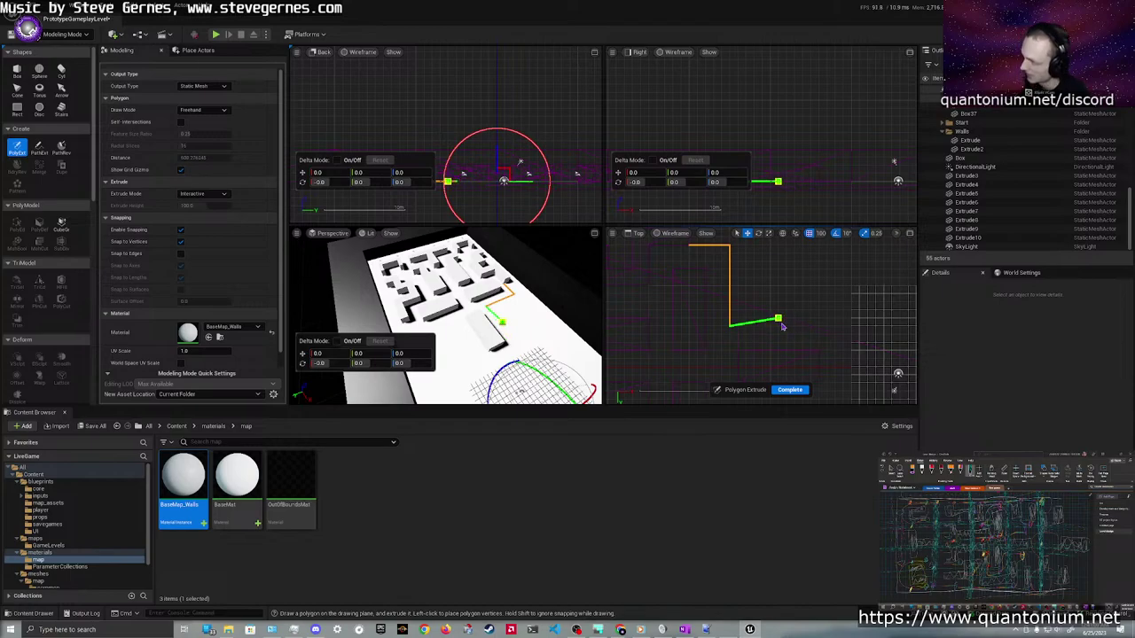
pyautogui.click(770, 327)
pyautogui.moveTo(771, 294); pyautogui.dragTo(773, 370, button='right')
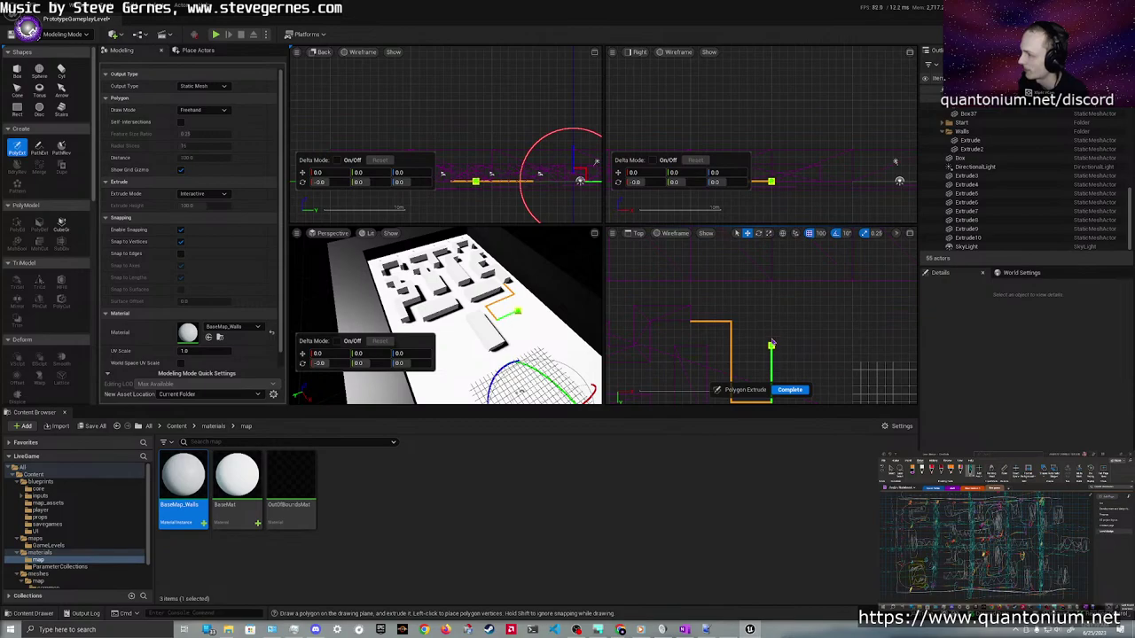
pyautogui.click(690, 307)
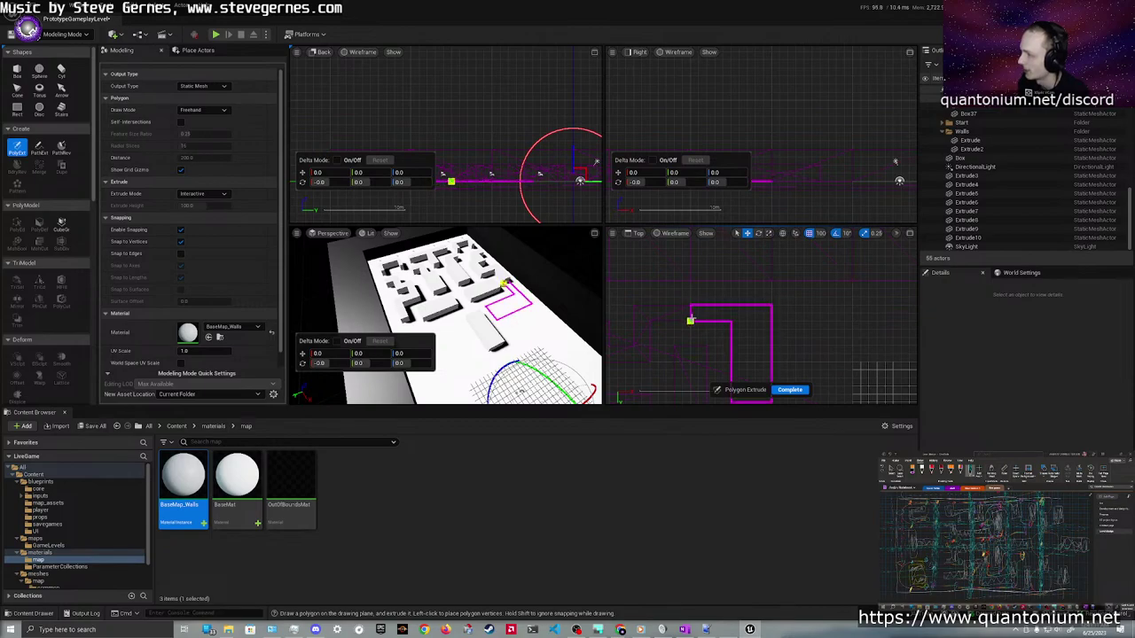
pyautogui.click(691, 321)
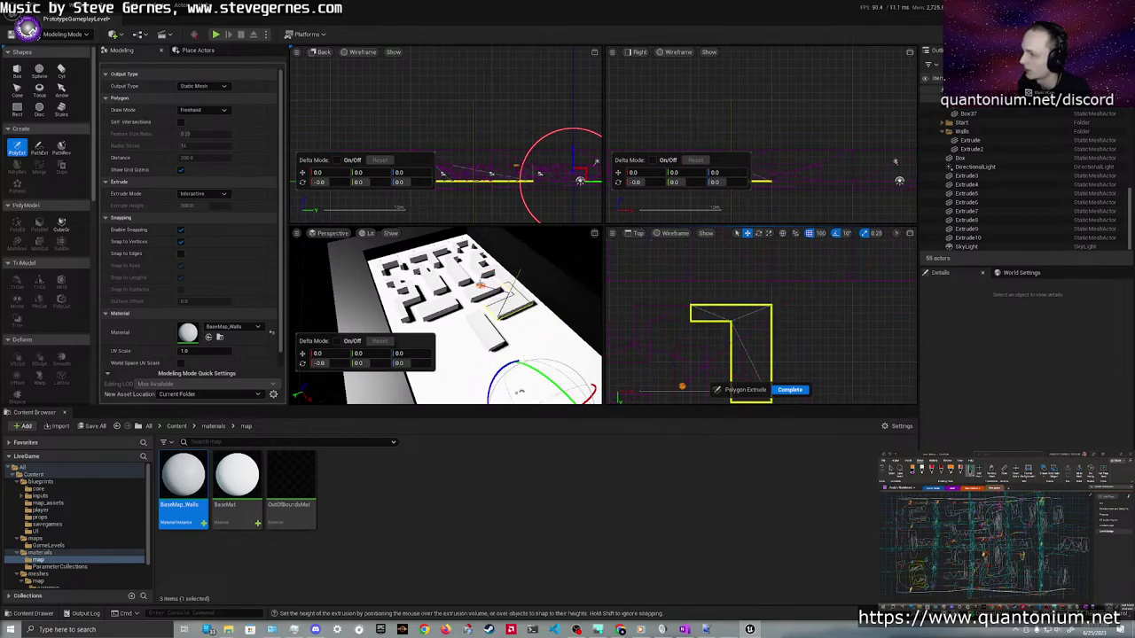
# Extrude the L-shaped outline and save it in meshes/map/PrototypeGameplayLevel as Wall3_FrontMid_PrototypeGameplayLevel
pyautogui.press('w')
pyautogui.moveTo(504, 273); pyautogui.dragTo(492, 275, button='right')
pyautogui.click(440, 287)
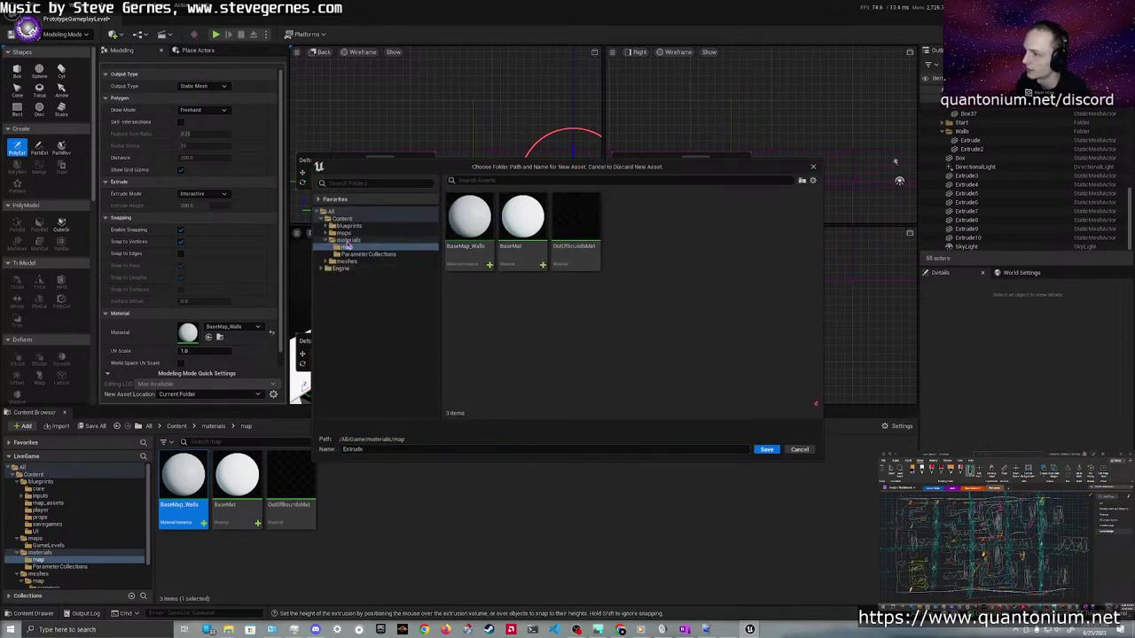
pyautogui.click(347, 262)
pyautogui.doubleClick(484, 252)
pyautogui.doubleClick(524, 222)
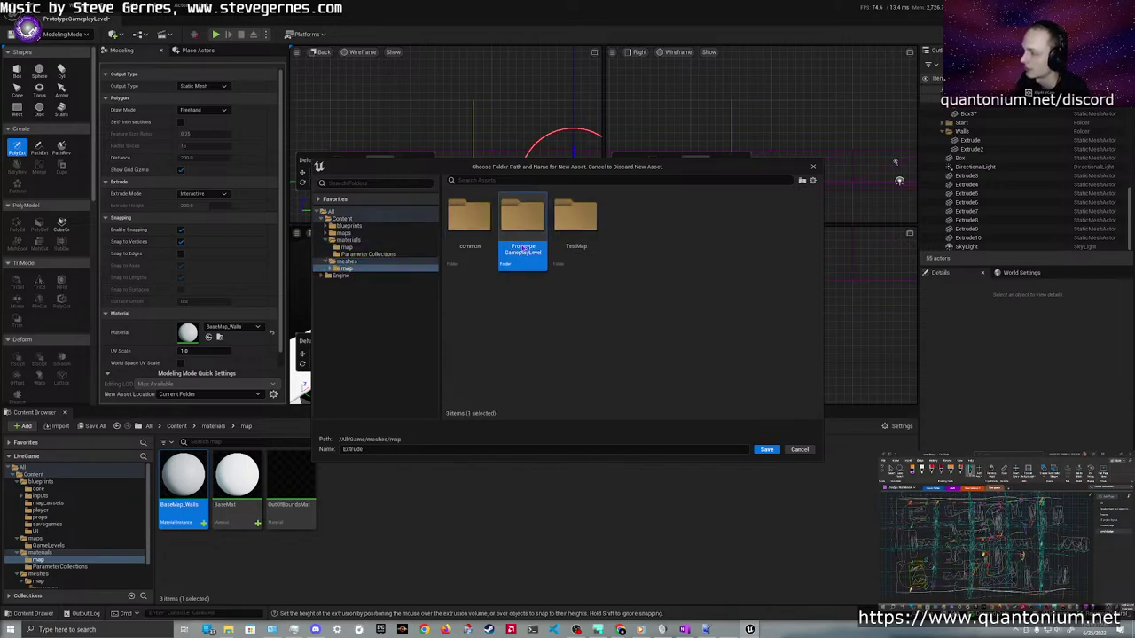
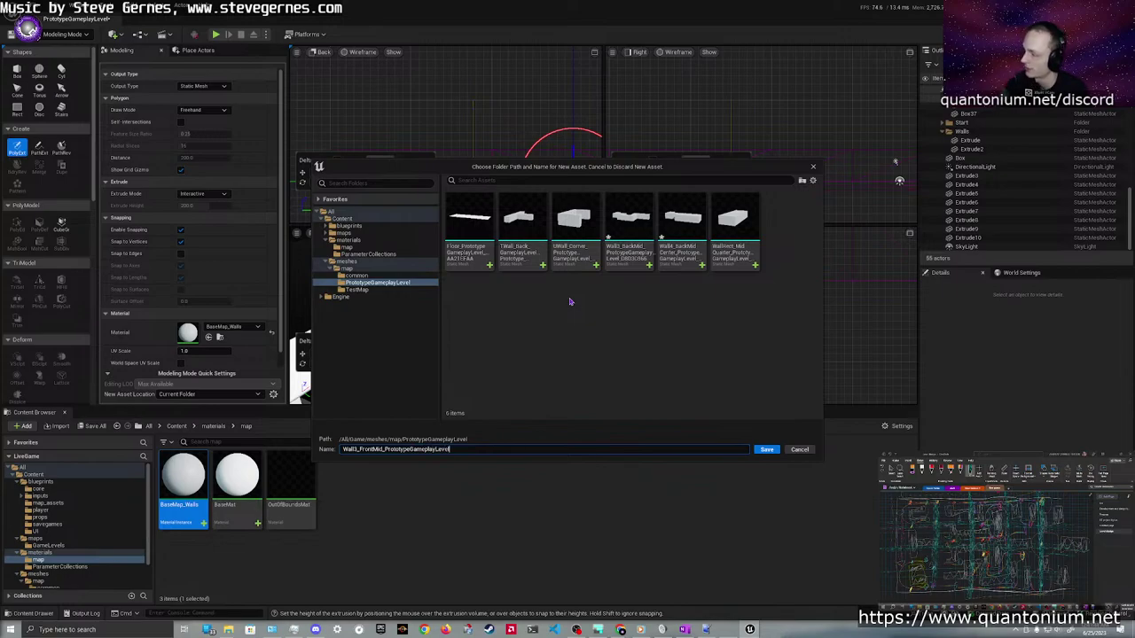
pyautogui.click(766, 450)
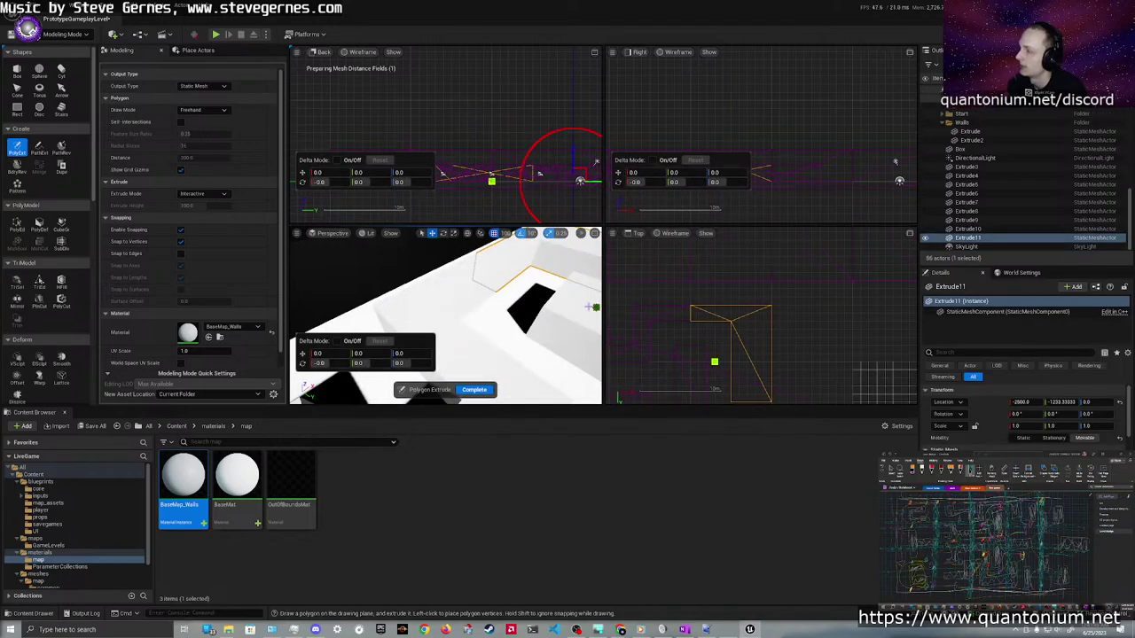
# Check the new L-shaped wall in the views and complete the Polygon Extrude tool
pyautogui.moveTo(523, 306); pyautogui.dragTo(435, 310, button='right')
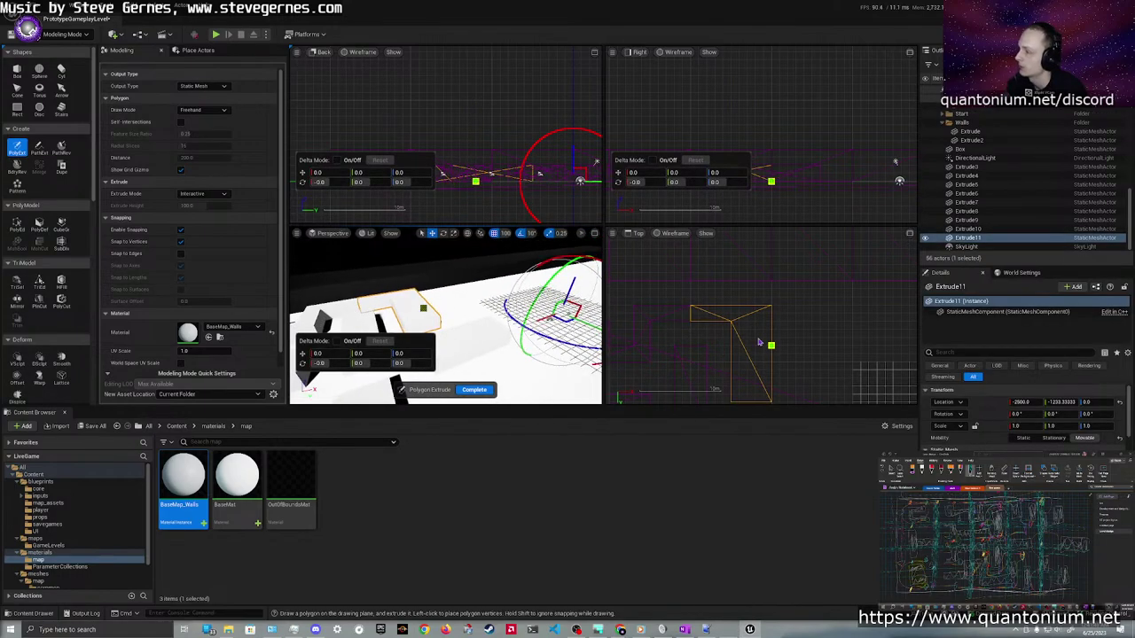
pyautogui.scroll(-4, 755, 340)
pyautogui.moveTo(788, 362); pyautogui.dragTo(805, 282, button='right')
pyautogui.scroll(4, 741, 297)
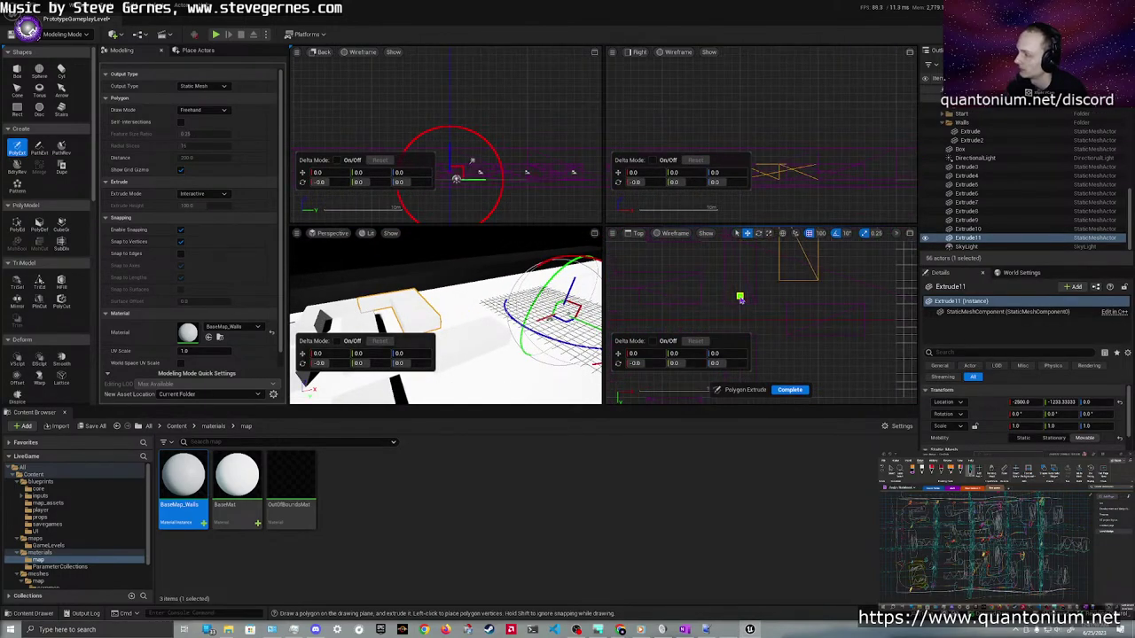
pyautogui.click(791, 390)
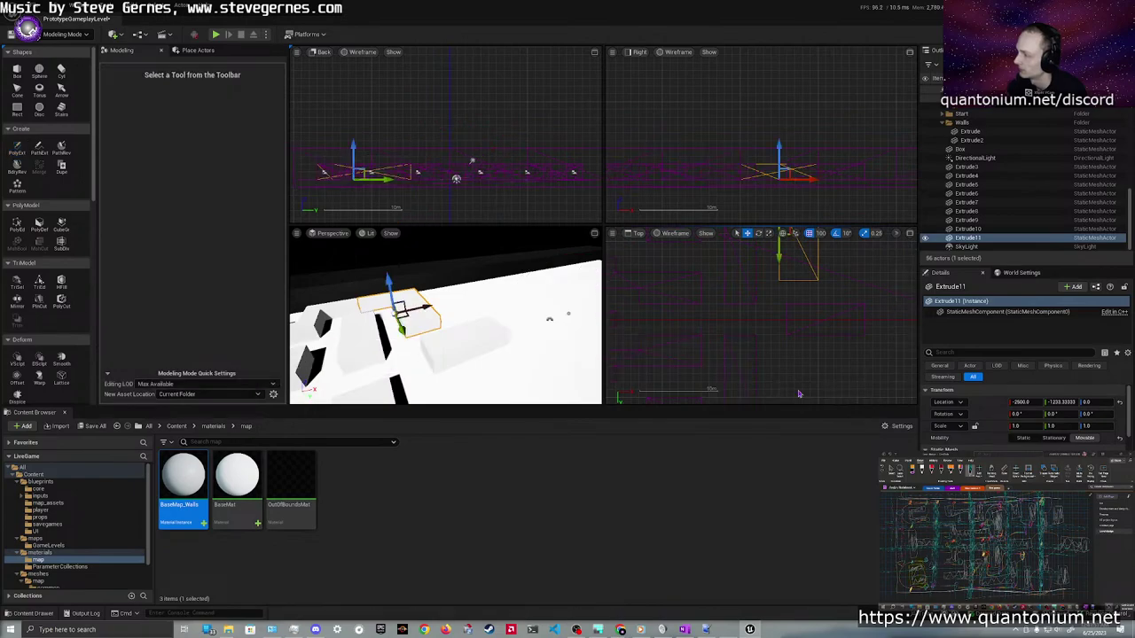
# Duplicate the L-shaped wall and move the copy along Y to the opposite side of the level, at about 1266.67
pyautogui.click(815, 324)
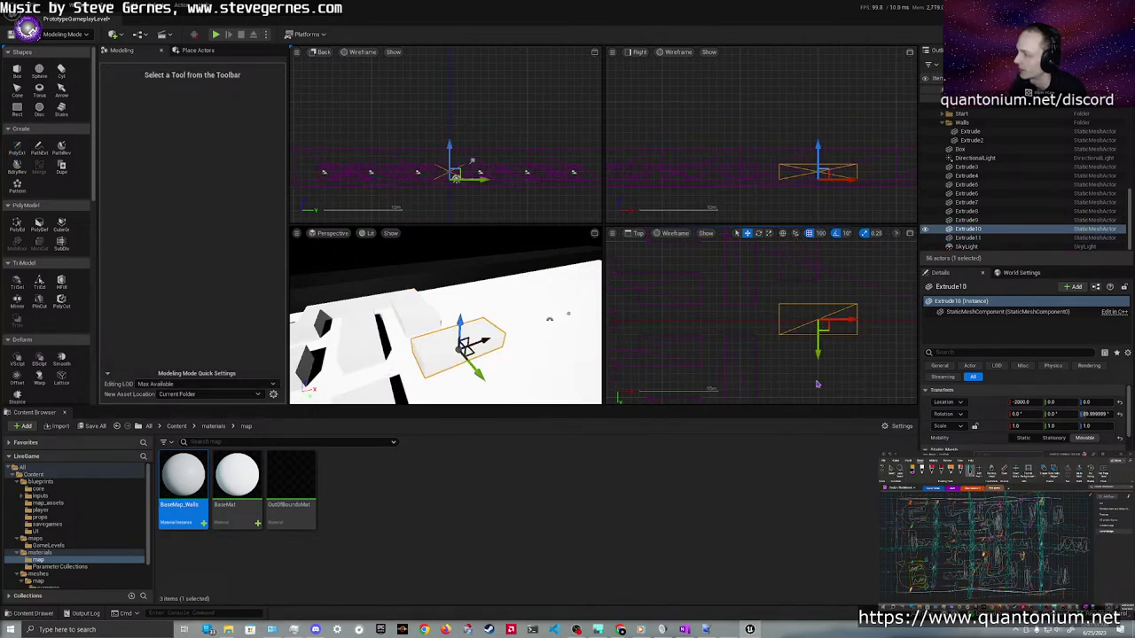
pyautogui.click(757, 320)
pyautogui.moveTo(758, 320); pyautogui.dragTo(684, 345, button='right')
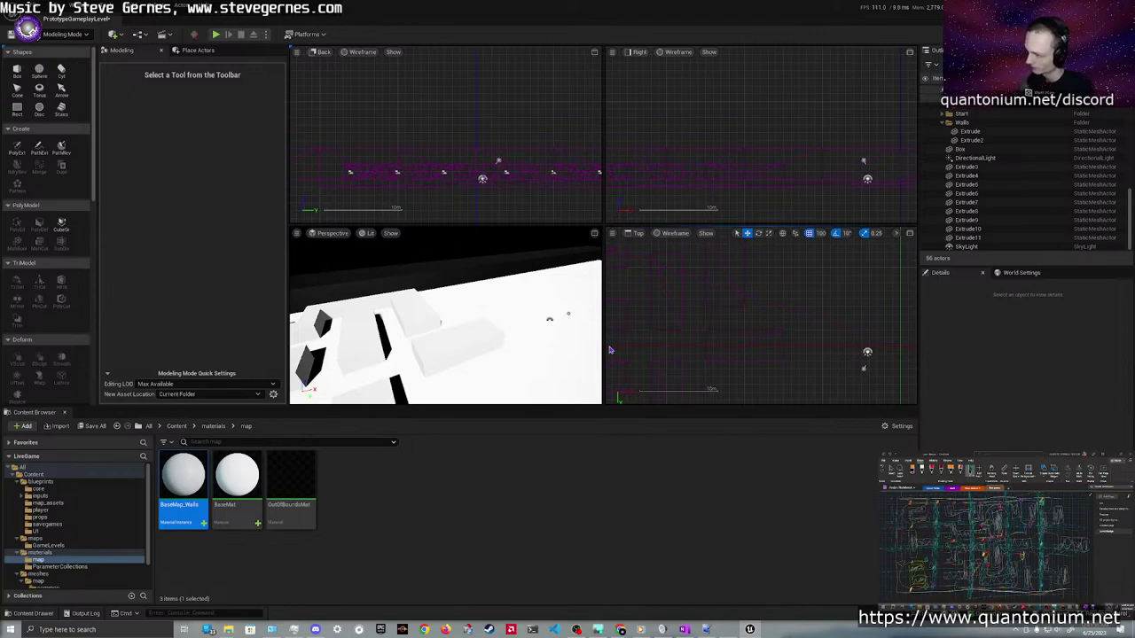
pyautogui.scroll(-3, 736, 259)
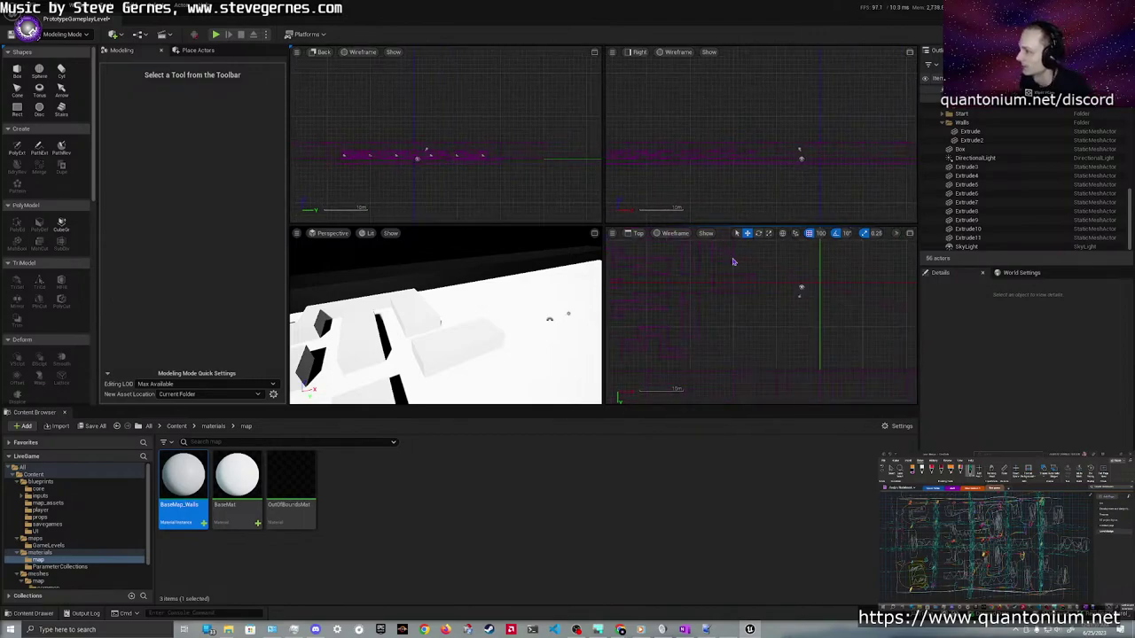
pyautogui.click(733, 262)
pyautogui.moveTo(737, 254); pyautogui.dragTo(745, 261, button='right')
pyautogui.keyDown('alt'); pyautogui.moveTo(721, 269); pyautogui.dragTo(720, 378); pyautogui.keyUp('alt')
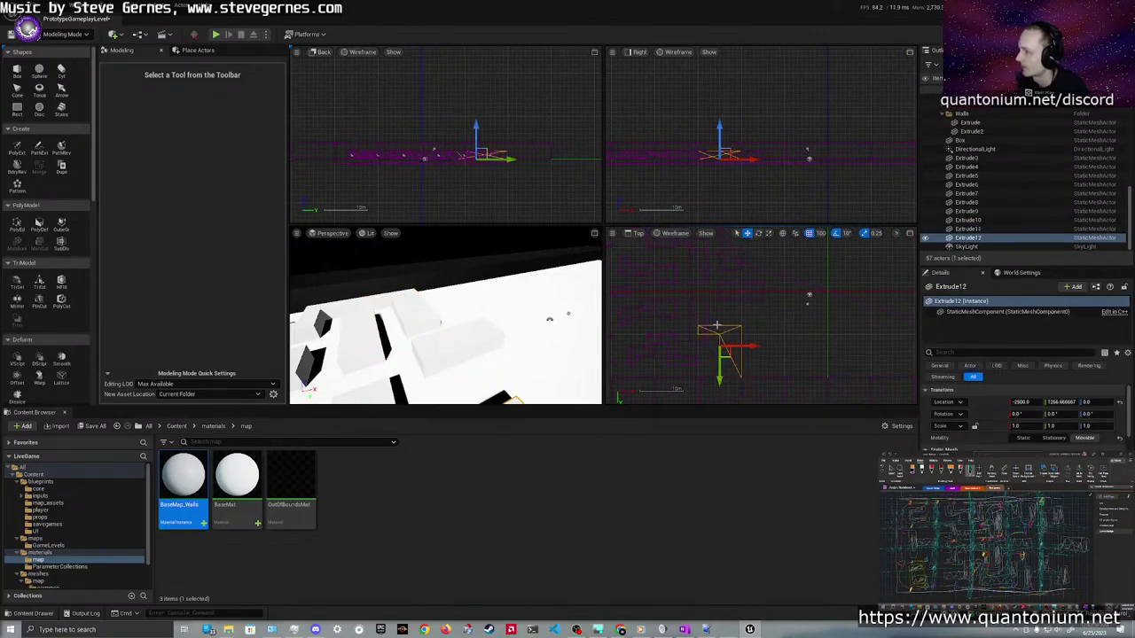
# Mirror the duplicated L-shaped wall by setting its Y scale to -1
pyautogui.press('r')
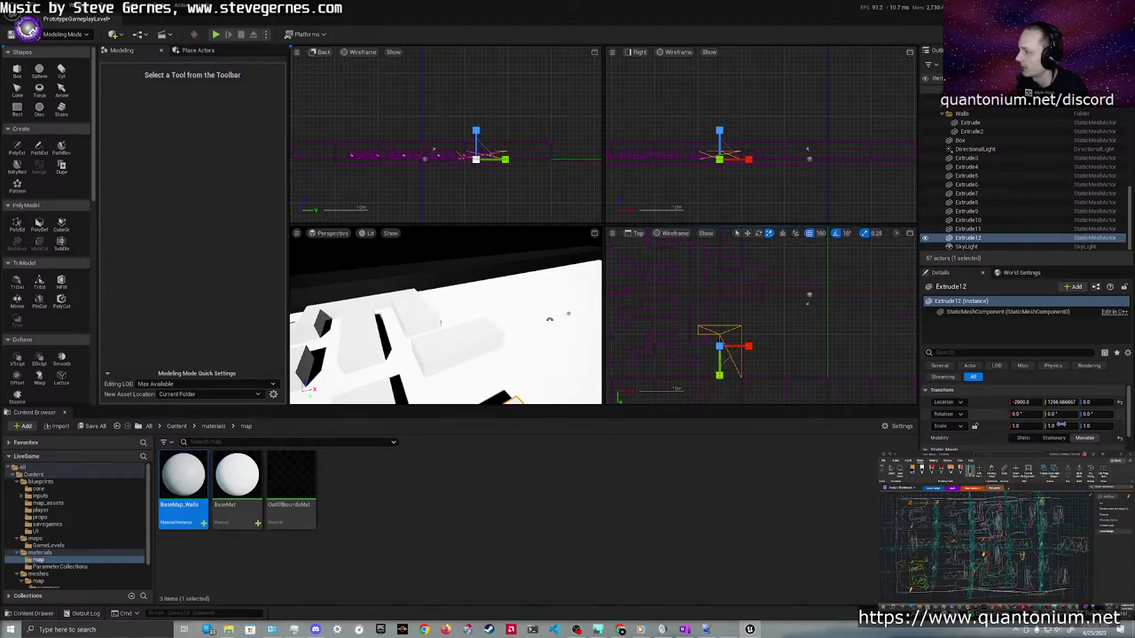
pyautogui.click(1061, 426)
pyautogui.write('-1')
pyautogui.press('Return')
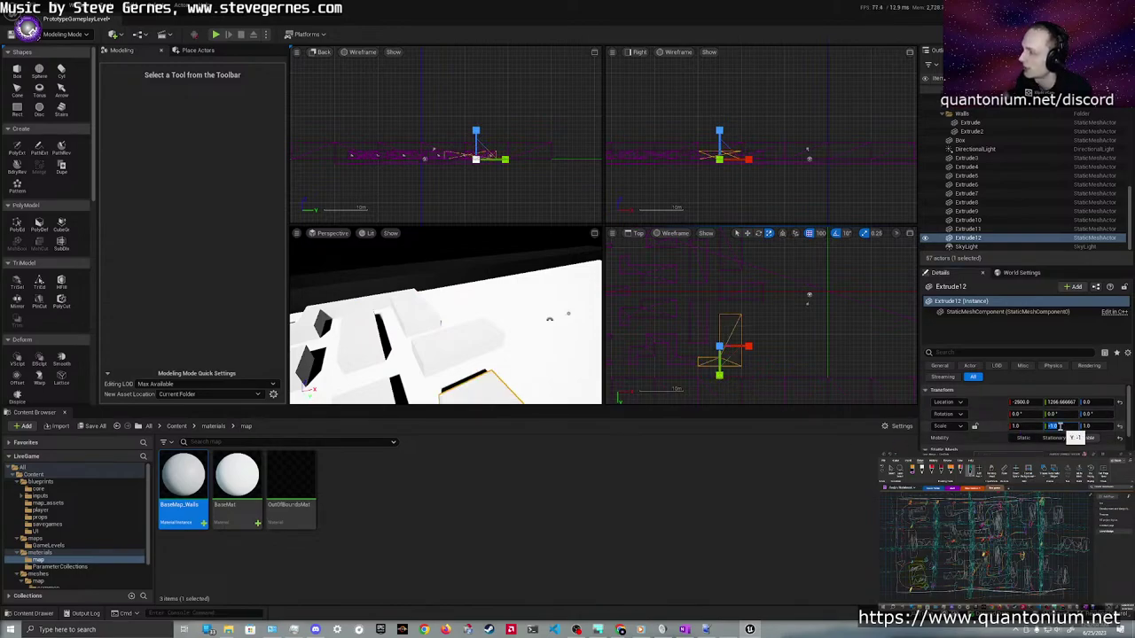
pyautogui.click(790, 343)
# Set the mirrored wall's Y location to 1233.333333, the original L-shaped wall's Y value with opposite sign
pyautogui.click(743, 251)
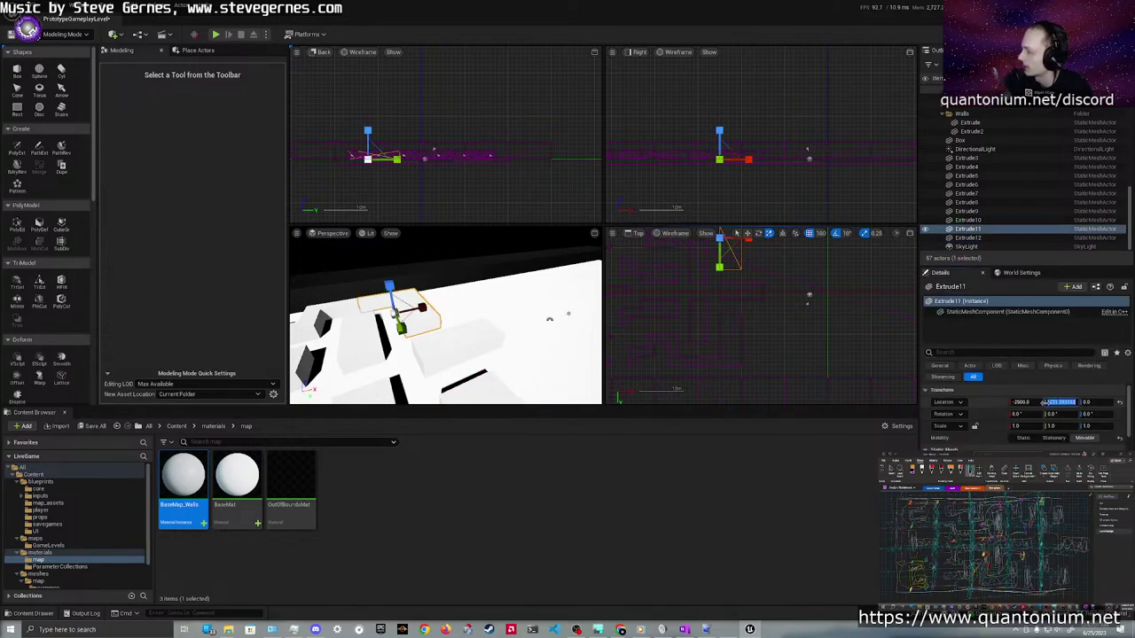
pyautogui.click(742, 353)
pyautogui.click(1061, 403)
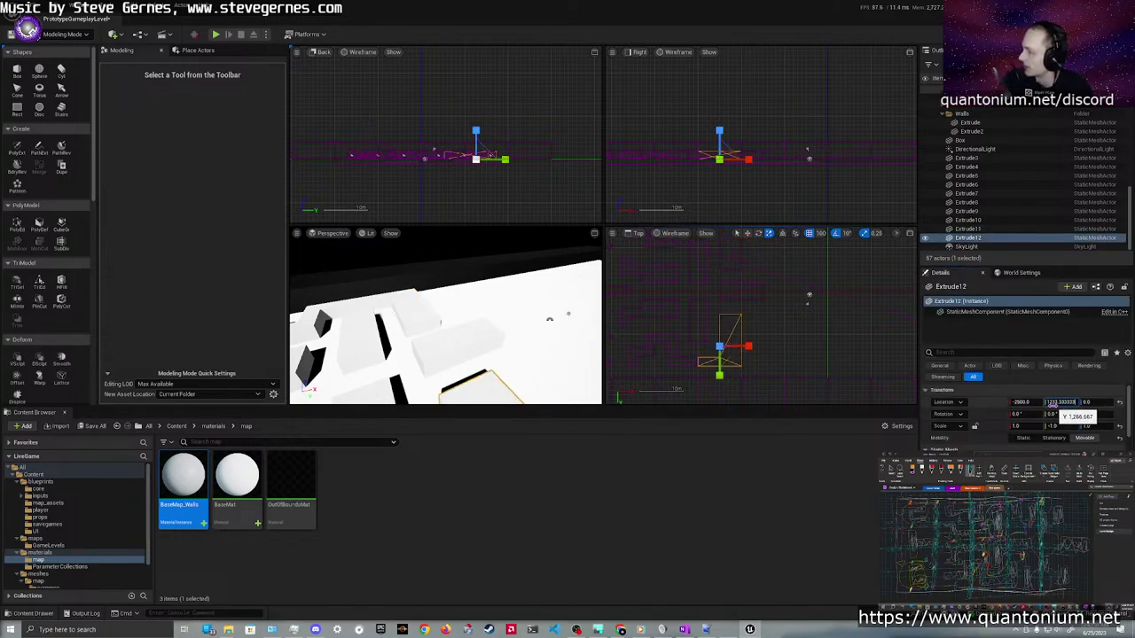
pyautogui.write('-1233.333333')
pyautogui.press('Return')
pyautogui.click(1048, 401)
pyautogui.press('BackSpace')
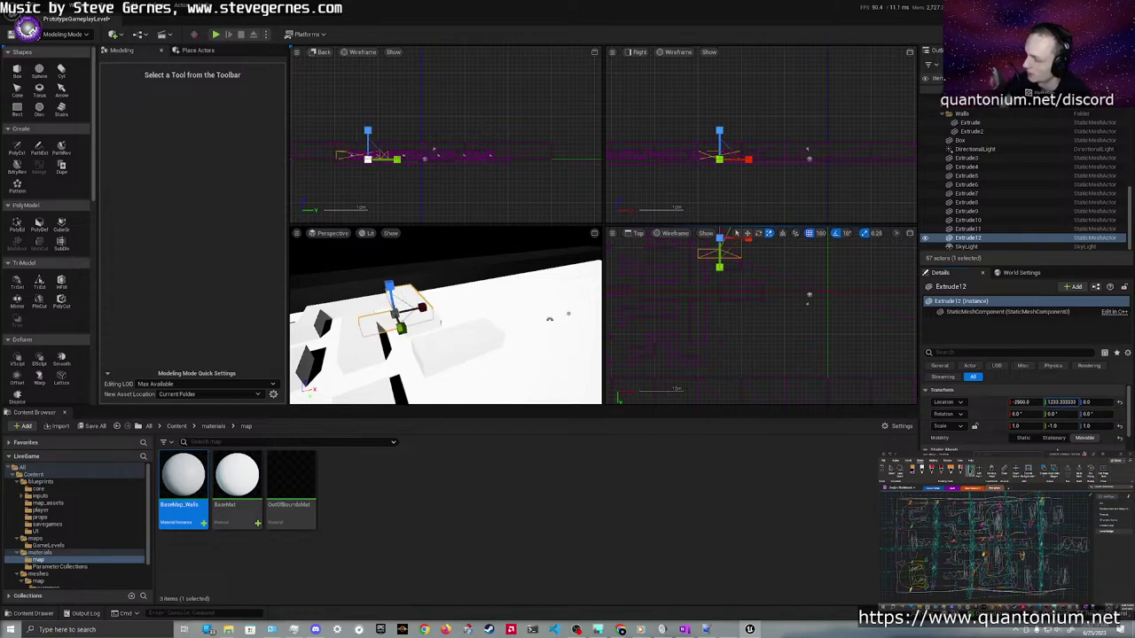
pyautogui.write('-')
pyautogui.press('Return')
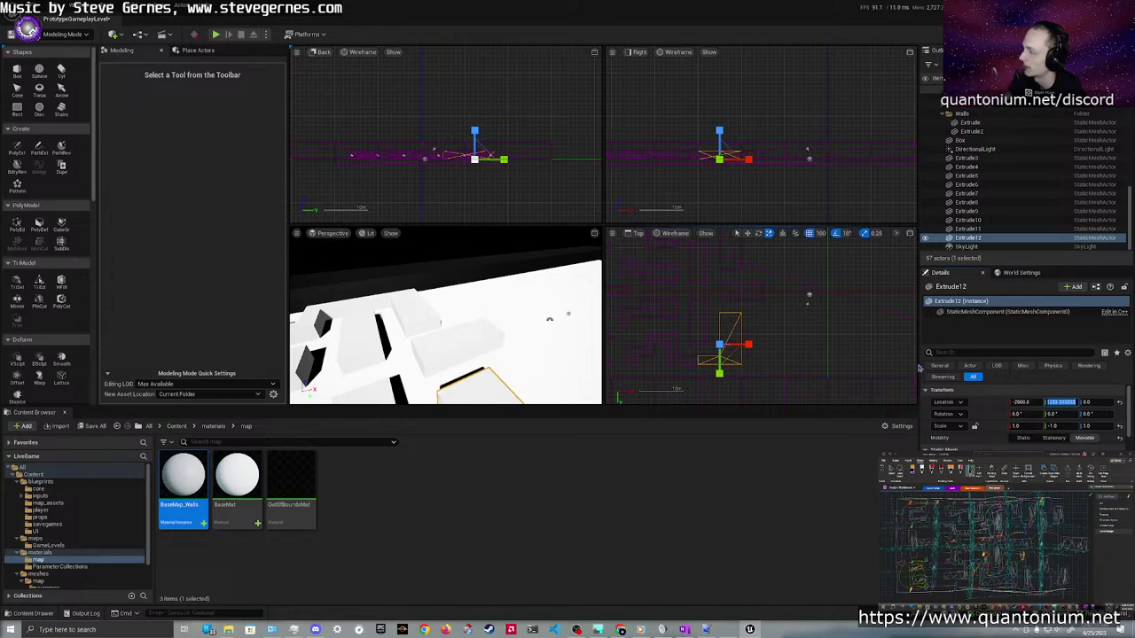
pyautogui.click(784, 333)
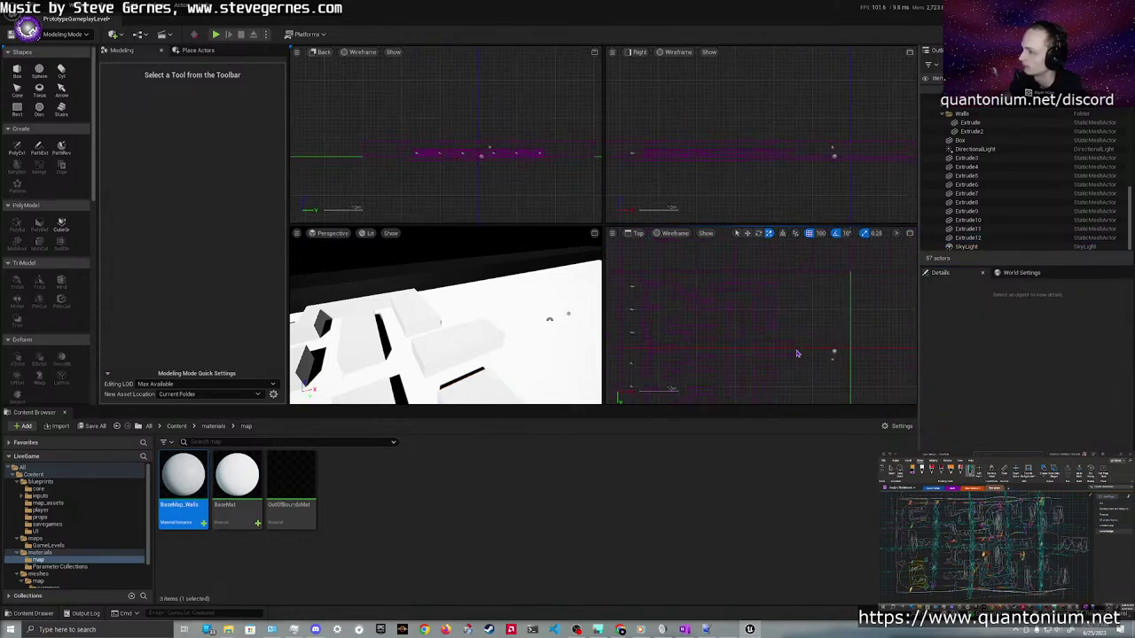
# Playtest the level, steering the player through the wall corridors to check the new layout, and end the session
pyautogui.scroll(-2, 796, 349)
pyautogui.scroll(2, 811, 349)
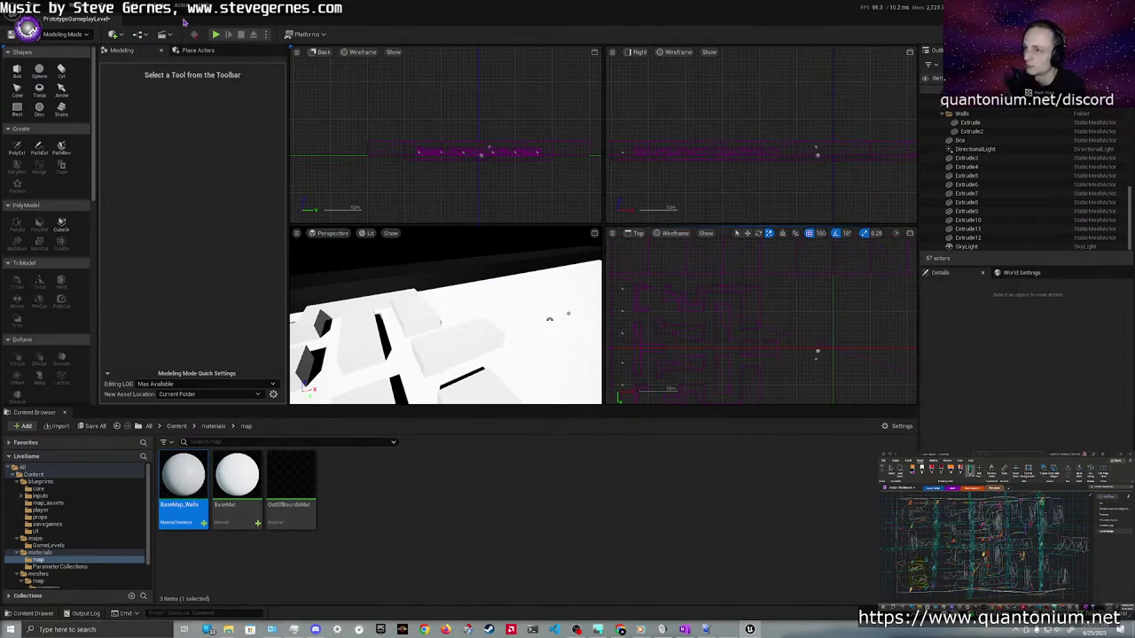
pyautogui.click(215, 33)
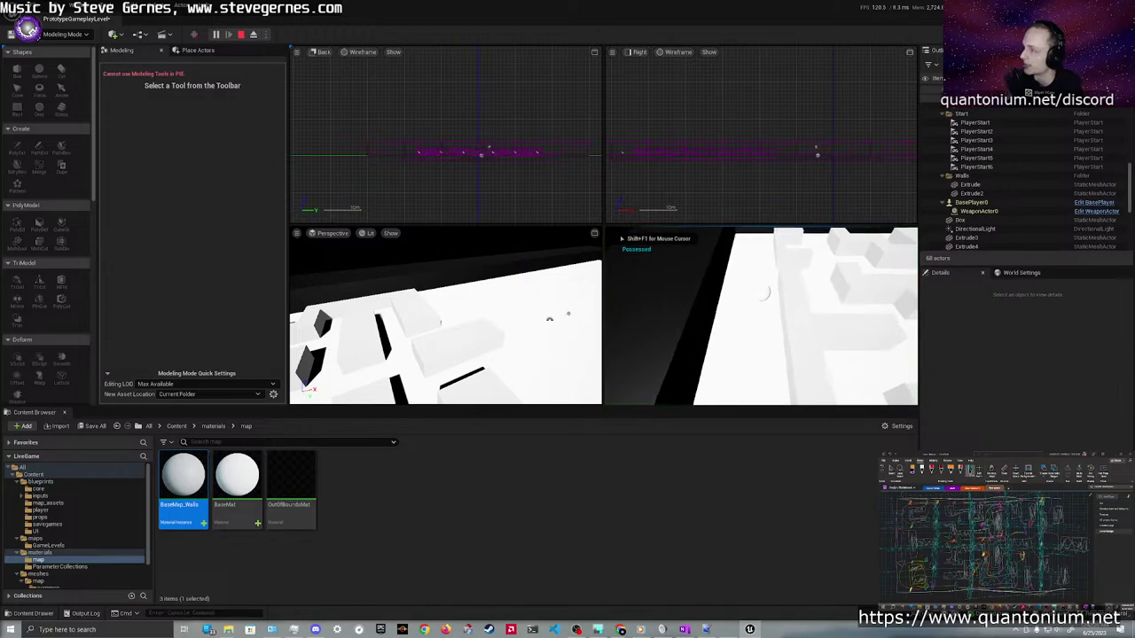
pyautogui.press('w')
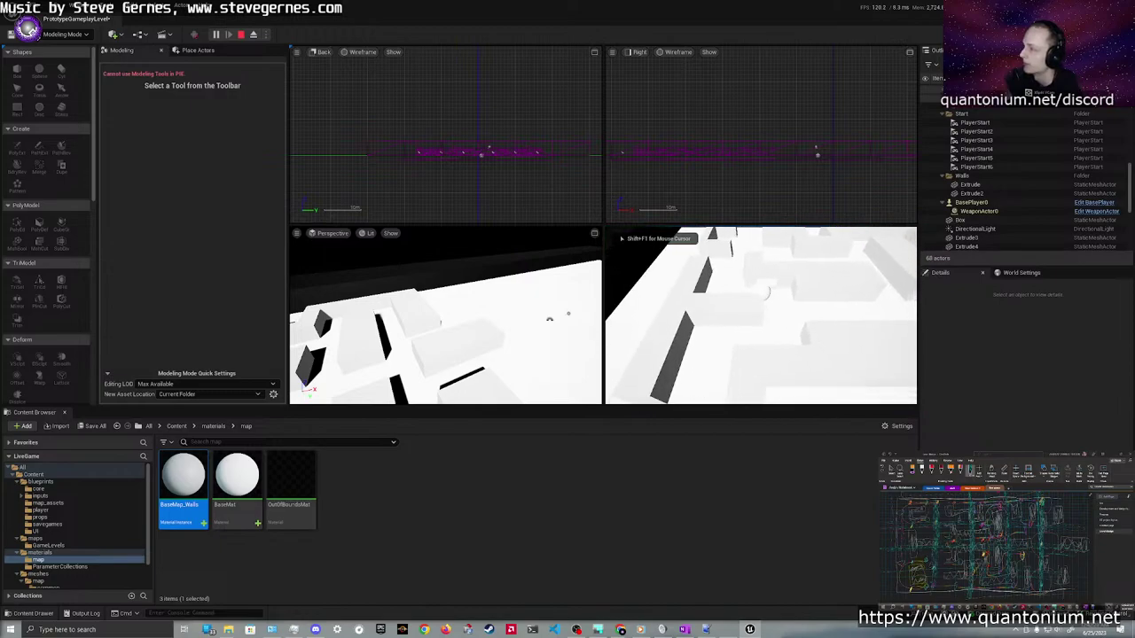
pyautogui.press('w')
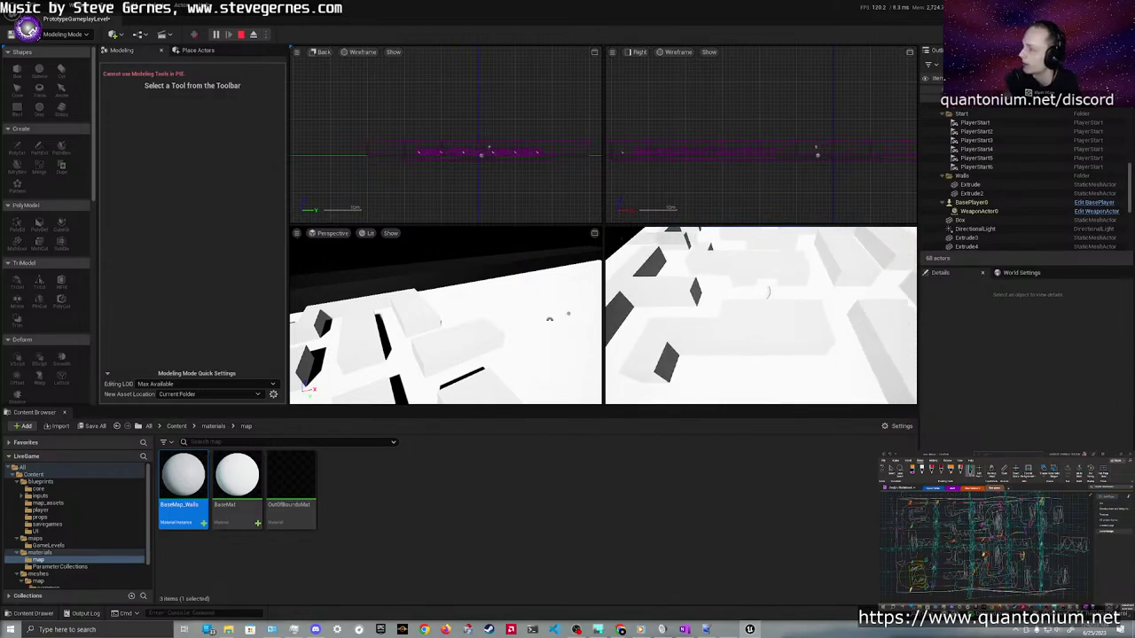
pyautogui.press('w')
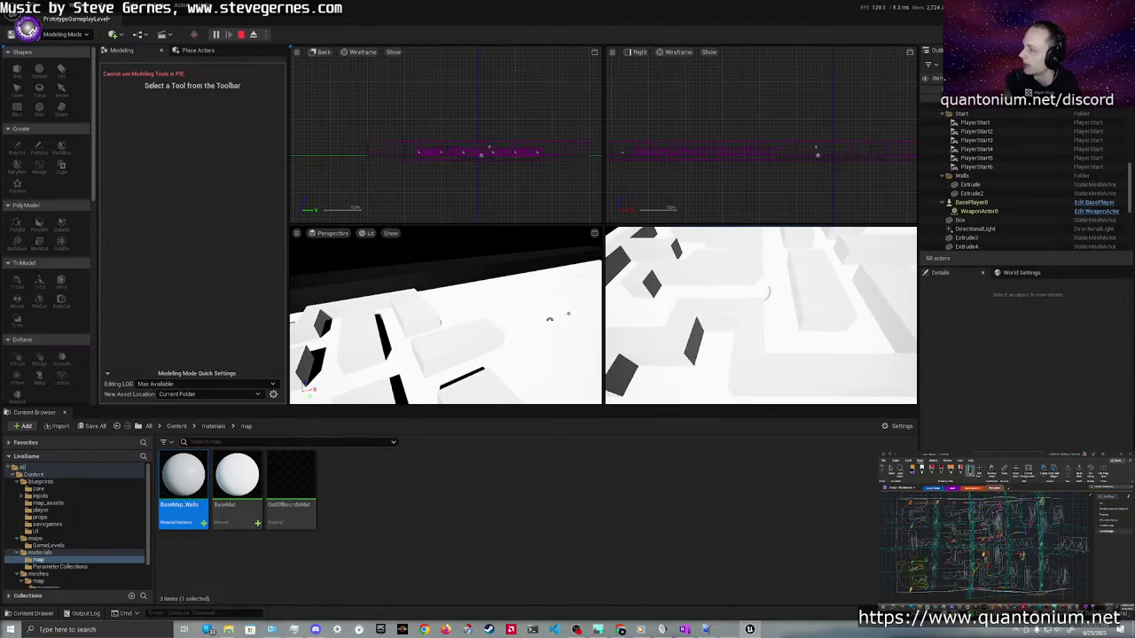
pyautogui.press('s')
pyautogui.press('a')
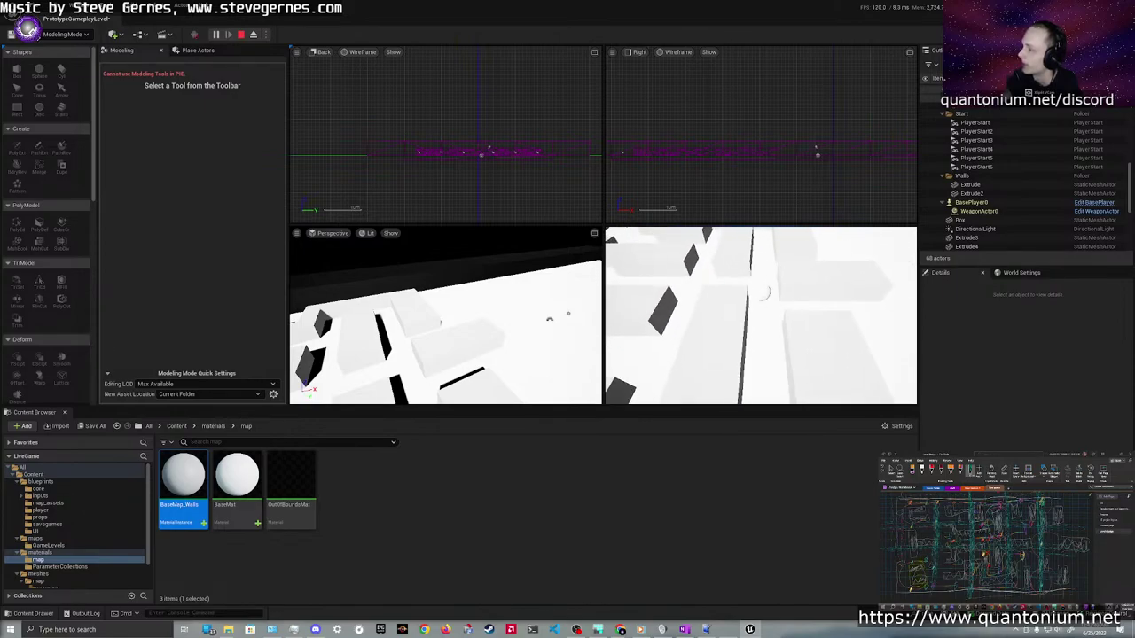
pyautogui.press('s')
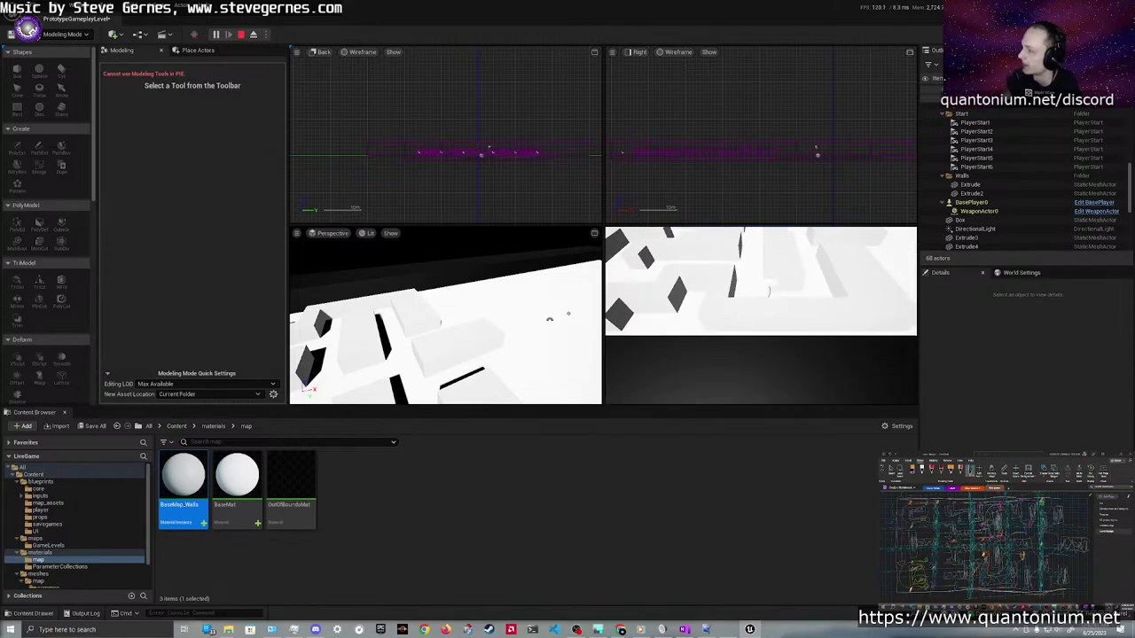
pyautogui.press('w')
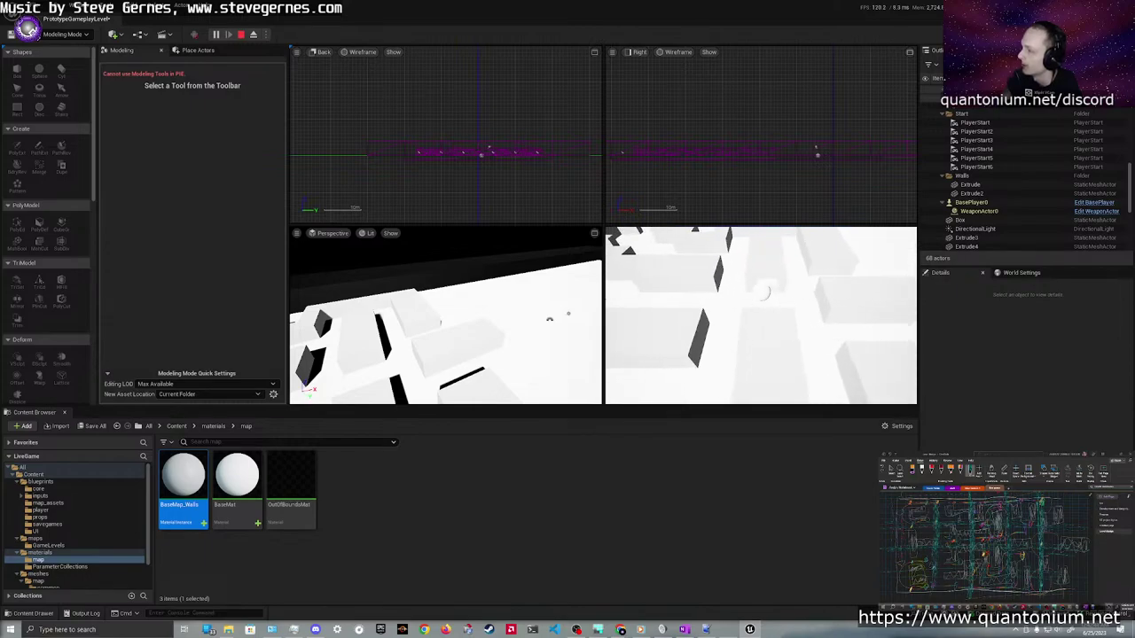
pyautogui.press('w')
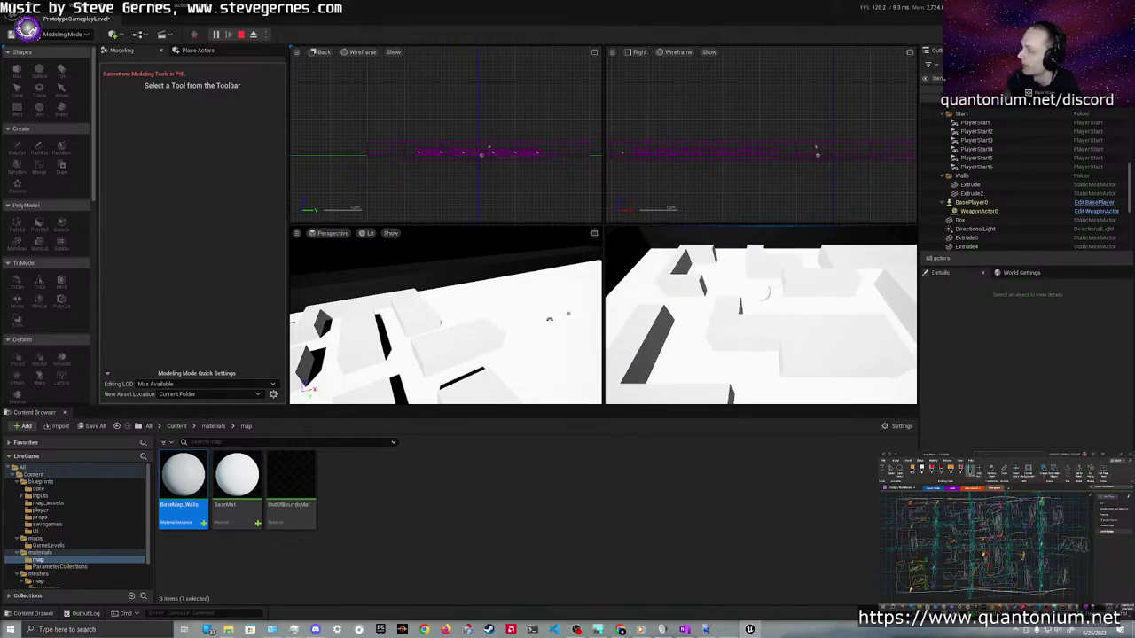
pyautogui.press('d')
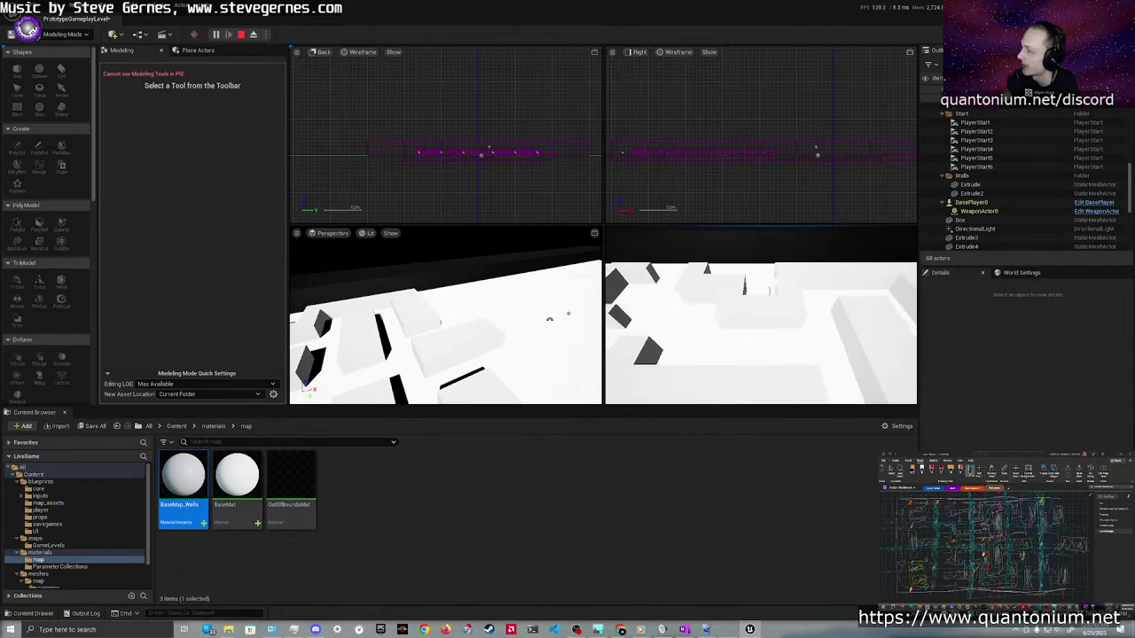
pyautogui.press('w')
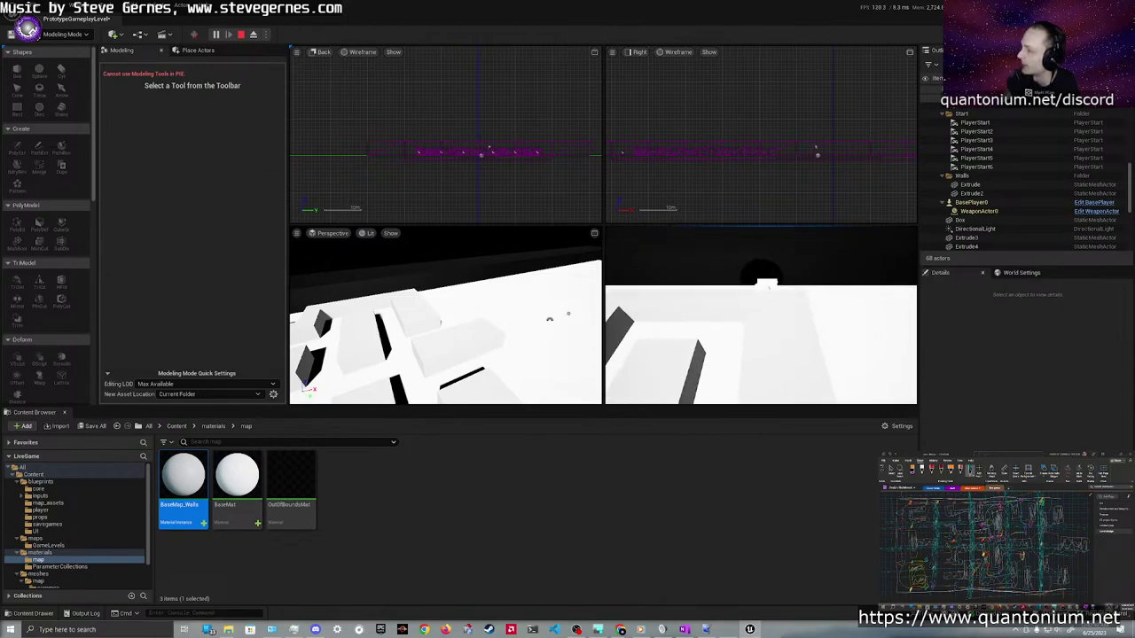
pyautogui.press('Escape')
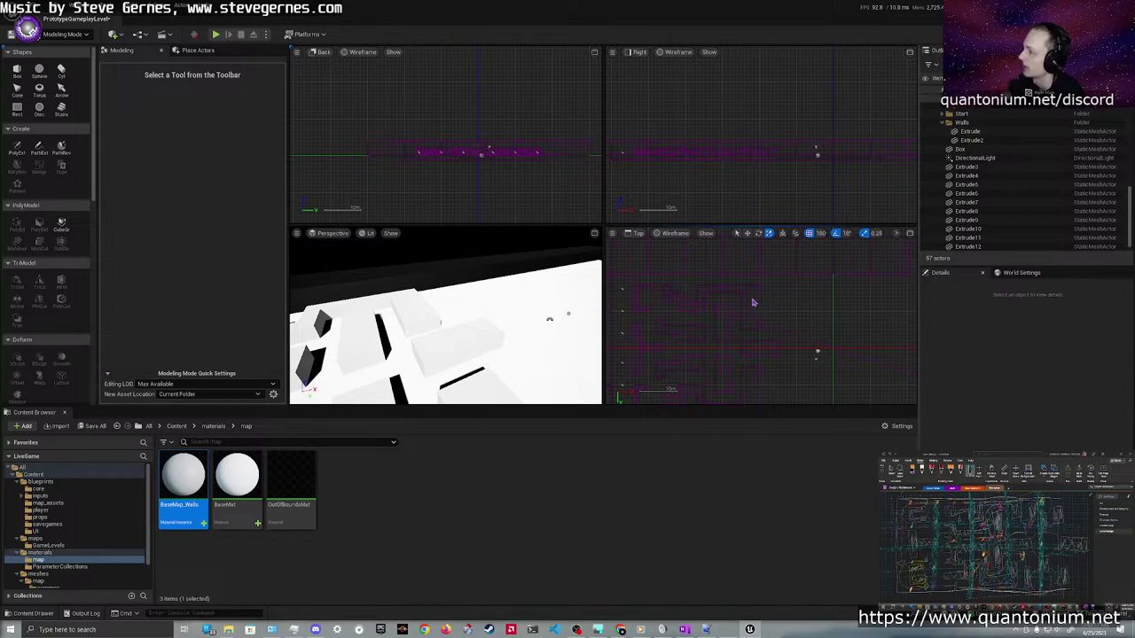
# Select the ten loose wall actors Extrude3 through Extrude12 and move them into the Walls folder
pyautogui.click(758, 300)
pyautogui.scroll(2, 1026, 182)
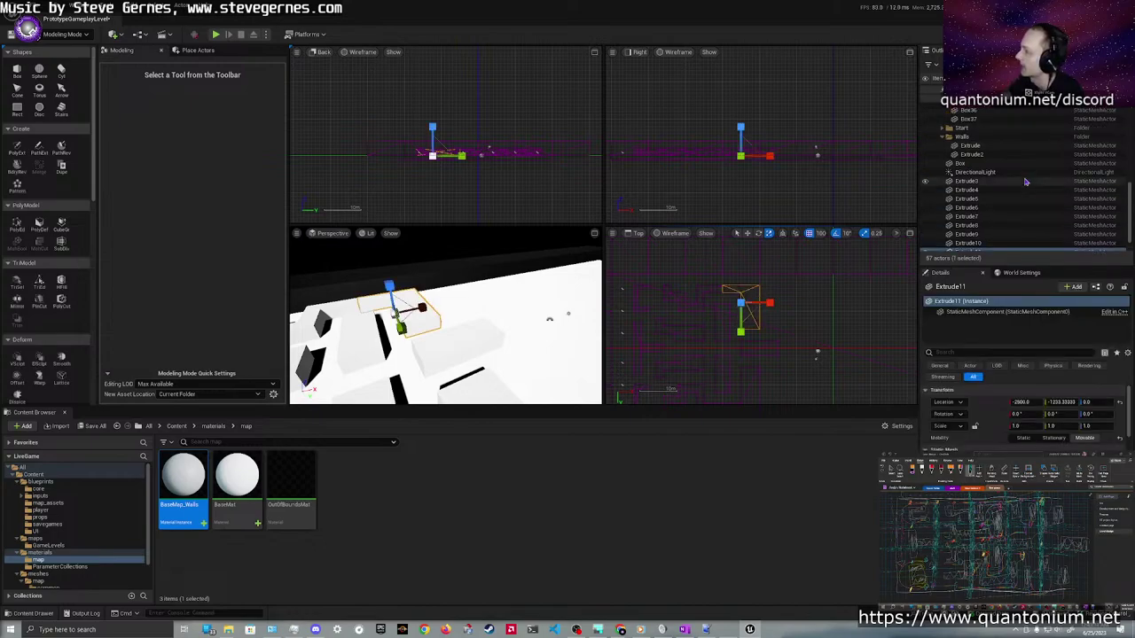
pyautogui.scroll(1, 1026, 181)
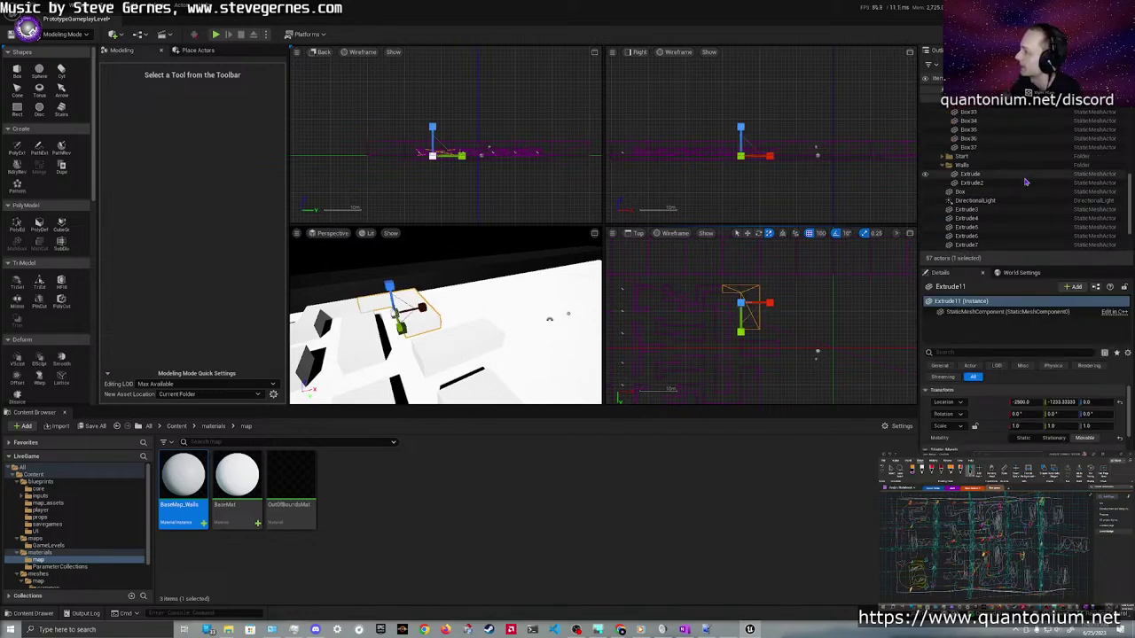
pyautogui.click(966, 210)
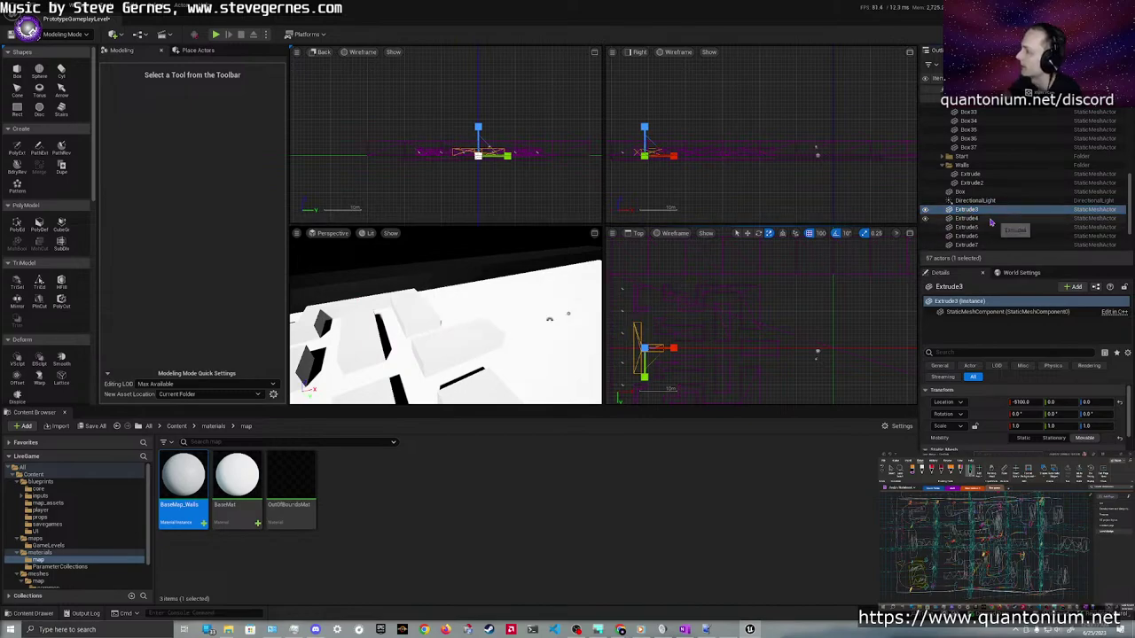
pyautogui.keyDown('ctrl'); pyautogui.click(990, 220); pyautogui.keyUp('ctrl')
pyautogui.keyDown('ctrl'); pyautogui.click(986, 228); pyautogui.keyUp('ctrl')
pyautogui.scroll(-3, 983, 239)
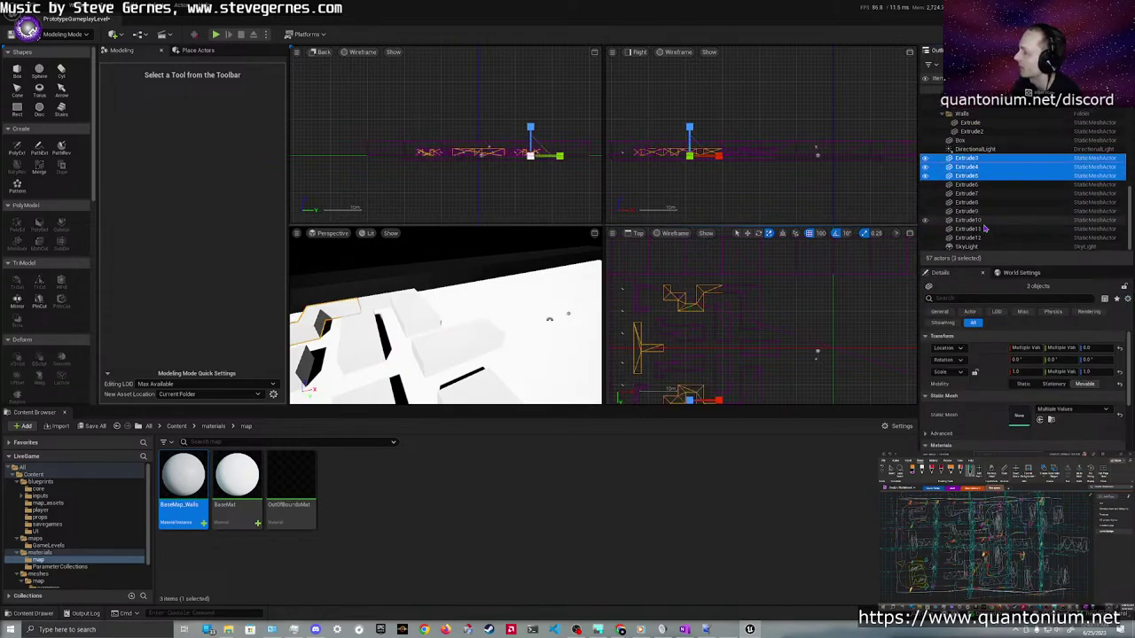
pyautogui.keyDown('ctrl'); pyautogui.click(979, 187); pyautogui.keyUp('ctrl')
pyautogui.keyDown('ctrl'); pyautogui.click(979, 194); pyautogui.keyUp('ctrl')
pyautogui.keyDown('ctrl'); pyautogui.click(980, 203); pyautogui.keyUp('ctrl')
pyautogui.keyDown('ctrl'); pyautogui.click(980, 212); pyautogui.keyUp('ctrl')
pyautogui.keyDown('ctrl'); pyautogui.click(980, 221); pyautogui.keyUp('ctrl')
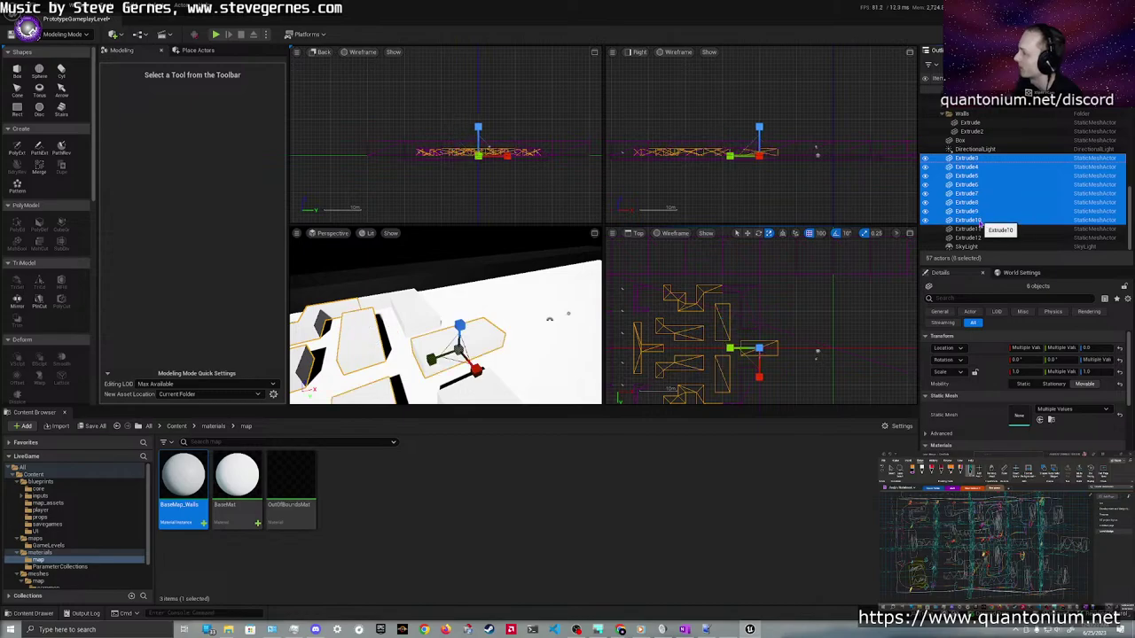
pyautogui.keyDown('shift'); pyautogui.click(979, 229); pyautogui.keyUp('shift')
pyautogui.keyDown('shift'); pyautogui.click(980, 238); pyautogui.keyUp('shift')
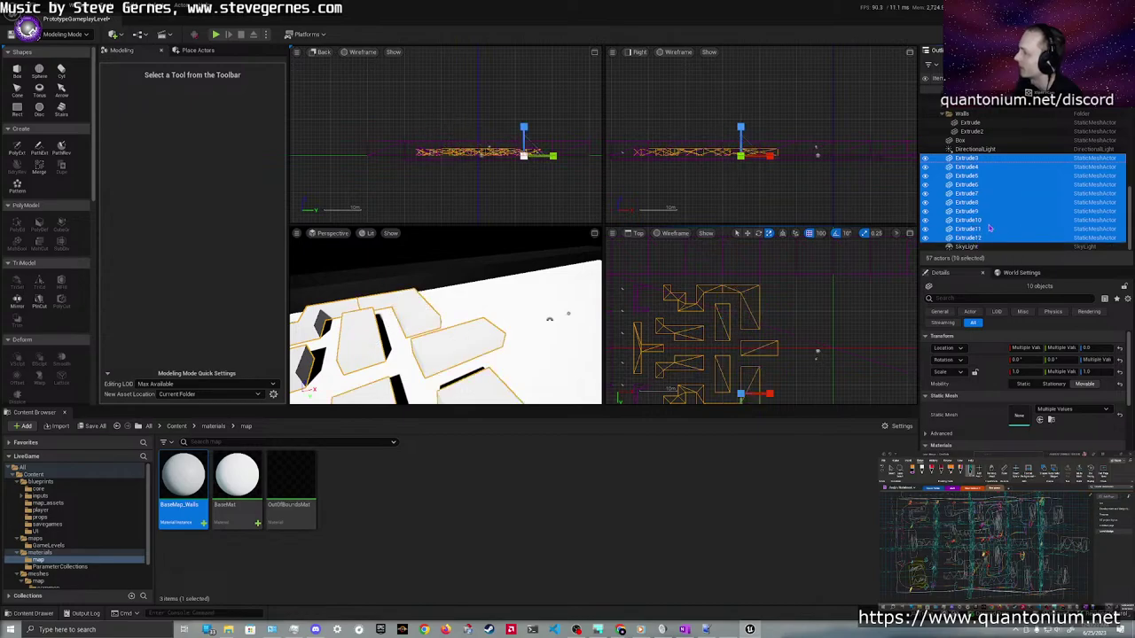
pyautogui.moveTo(990, 229); pyautogui.dragTo(963, 114)
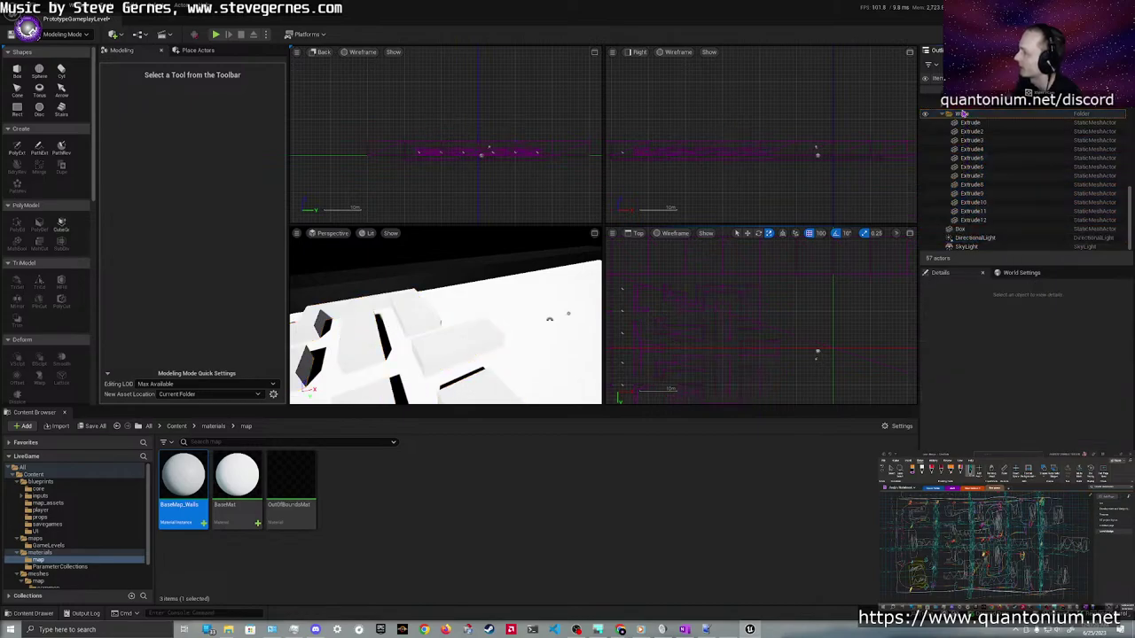
pyautogui.click(963, 114)
pyautogui.click(963, 115)
pyautogui.click(972, 115)
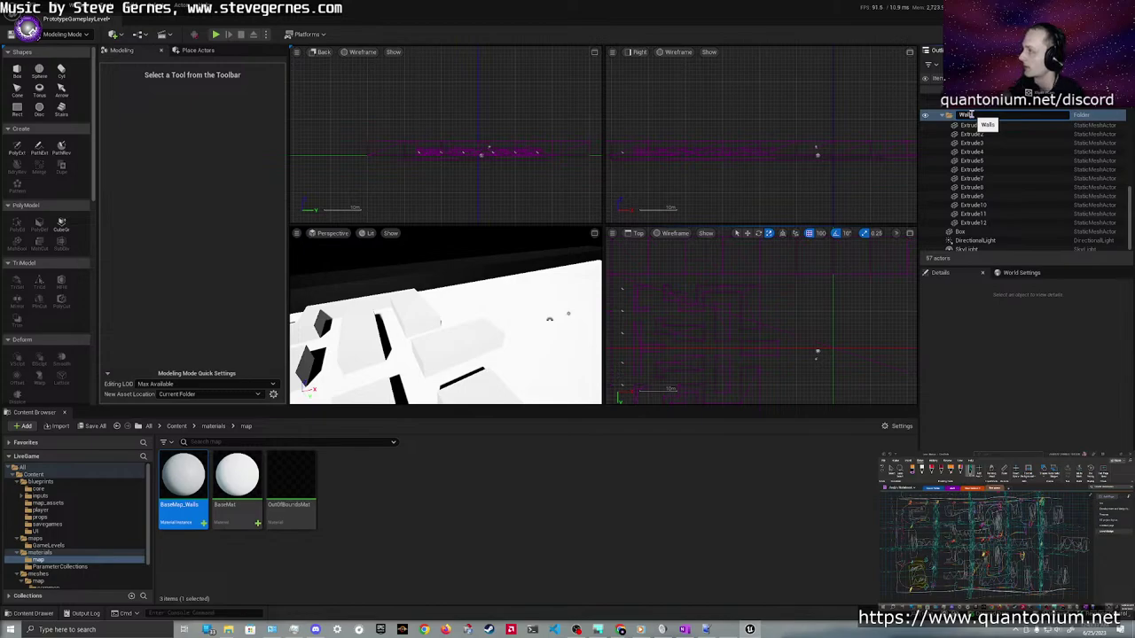
pyautogui.press('Return')
# Group all the wall actors, Extrude through Extrude12, in a new subfolder of Walls named -X
pyautogui.click(976, 124)
pyautogui.keyDown('shift'); pyautogui.click(983, 221); pyautogui.keyUp('shift')
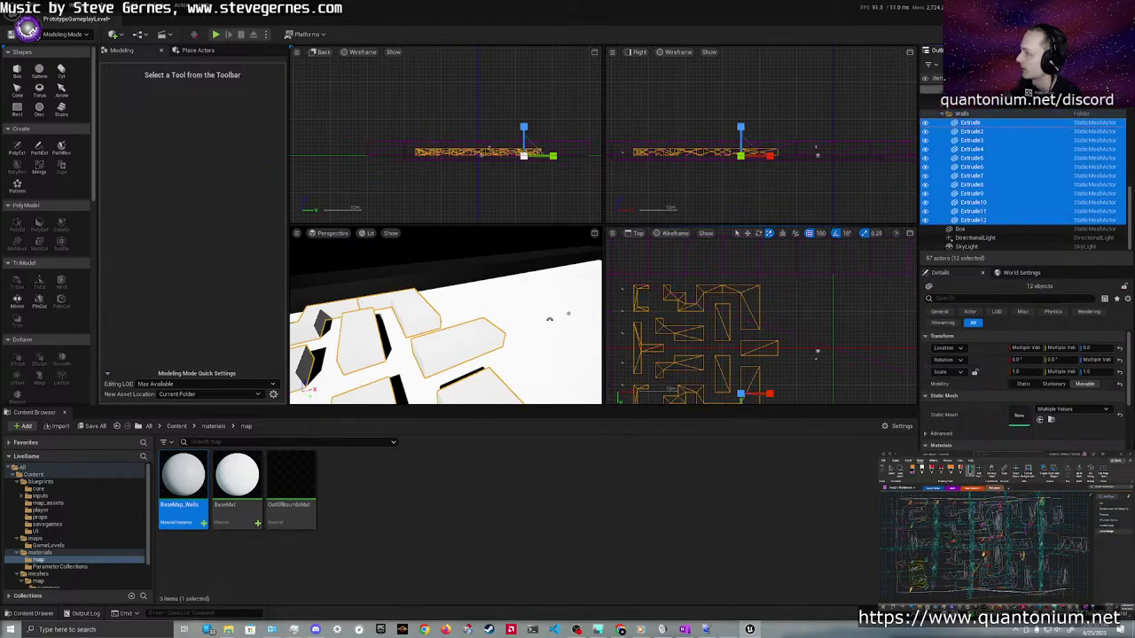
pyautogui.click(1104, 64)
pyautogui.press('Return')
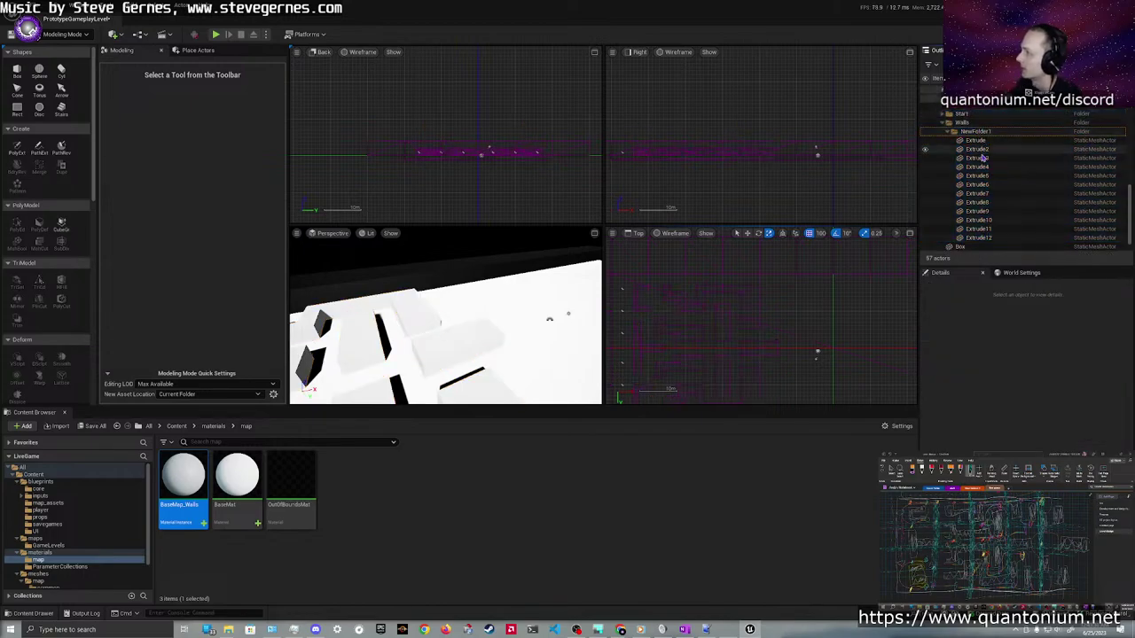
pyautogui.click(976, 131)
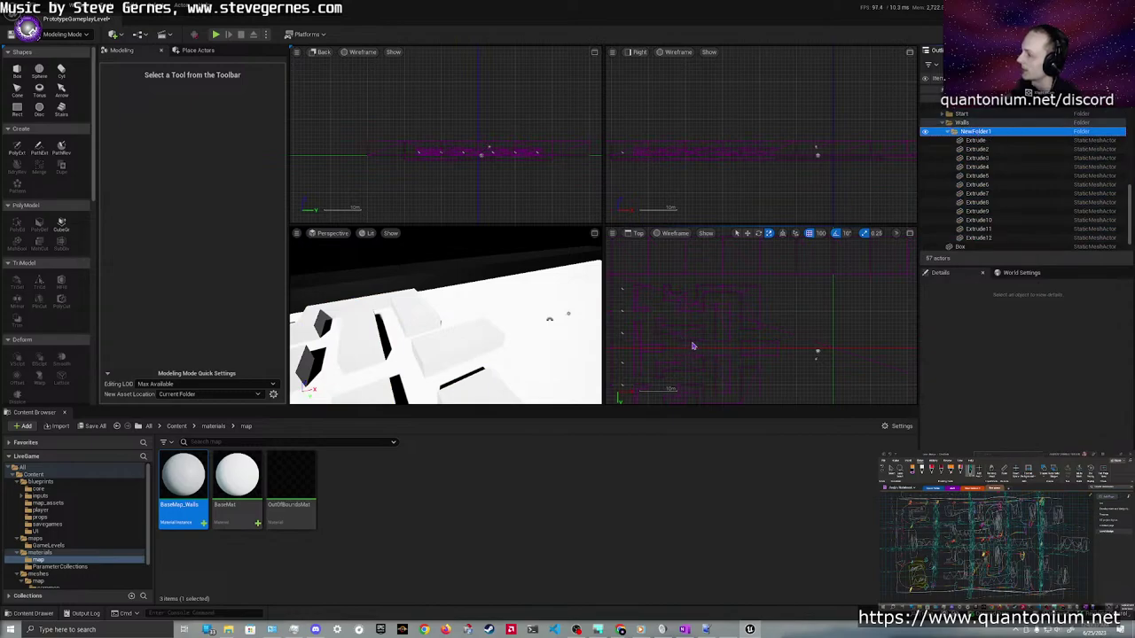
pyautogui.press('F2')
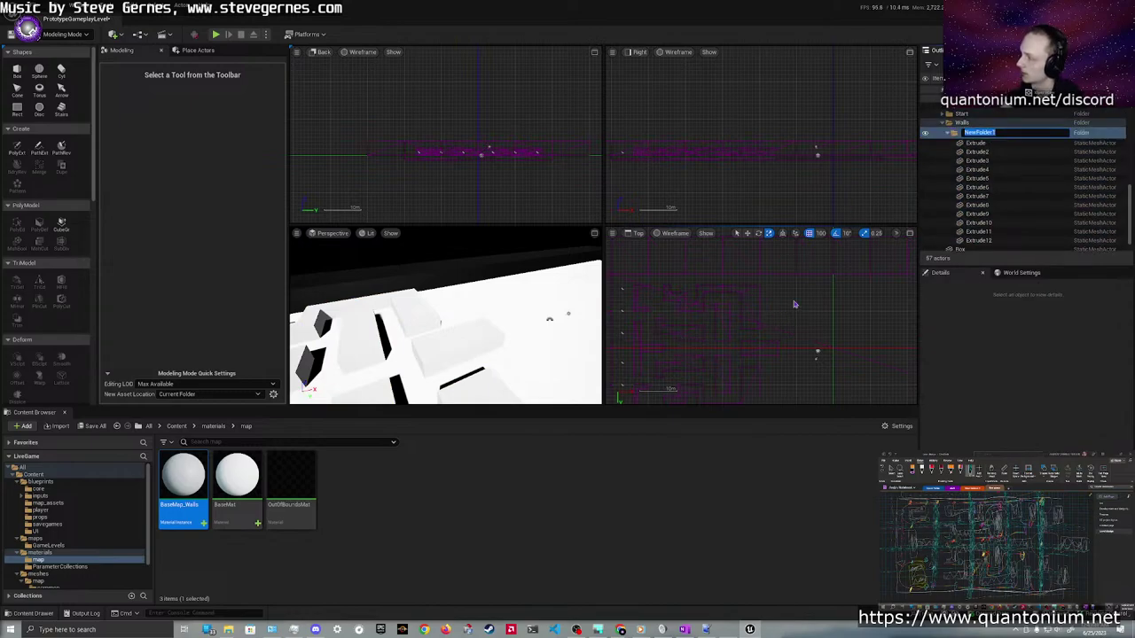
pyautogui.write('-X')
pyautogui.press('Return')
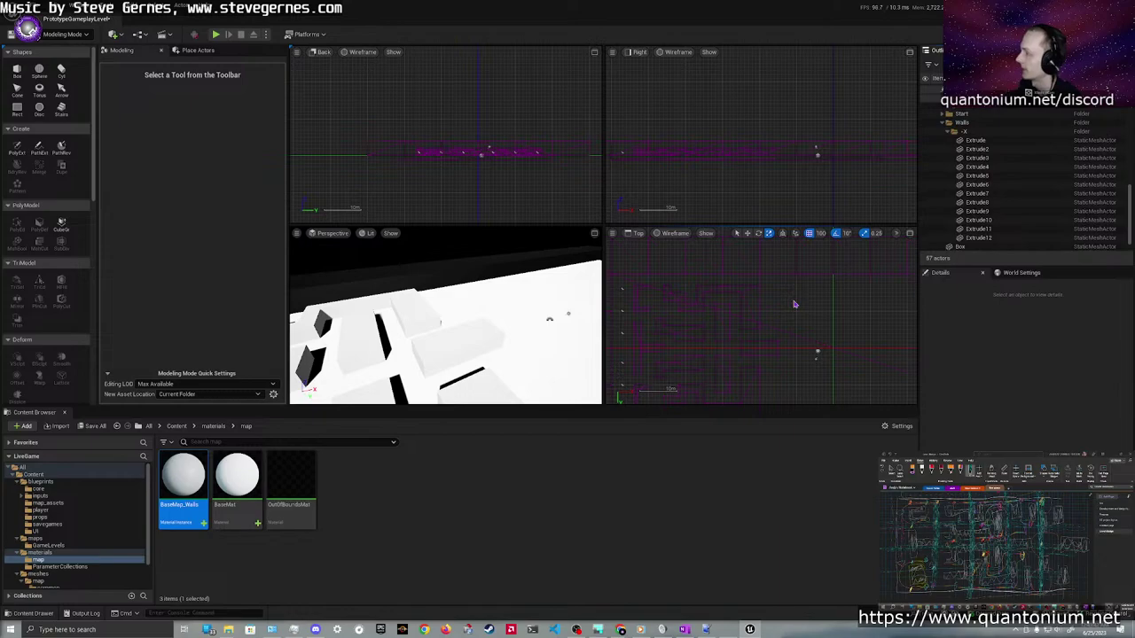
pyautogui.click(976, 140)
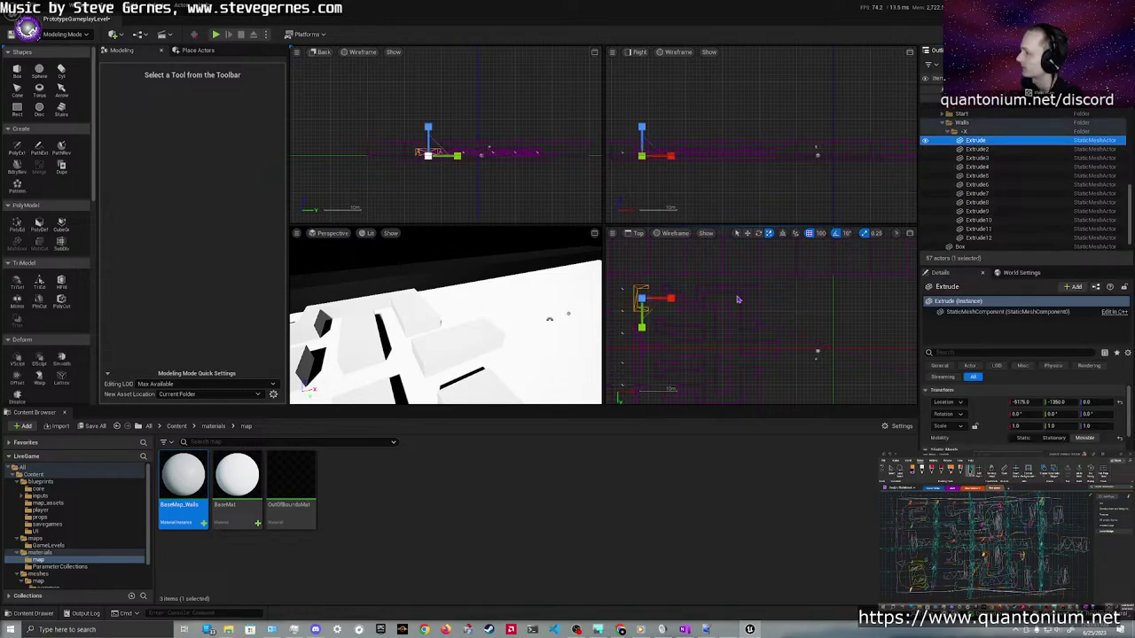
pyautogui.moveTo(774, 338); pyautogui.dragTo(751, 291, button='right')
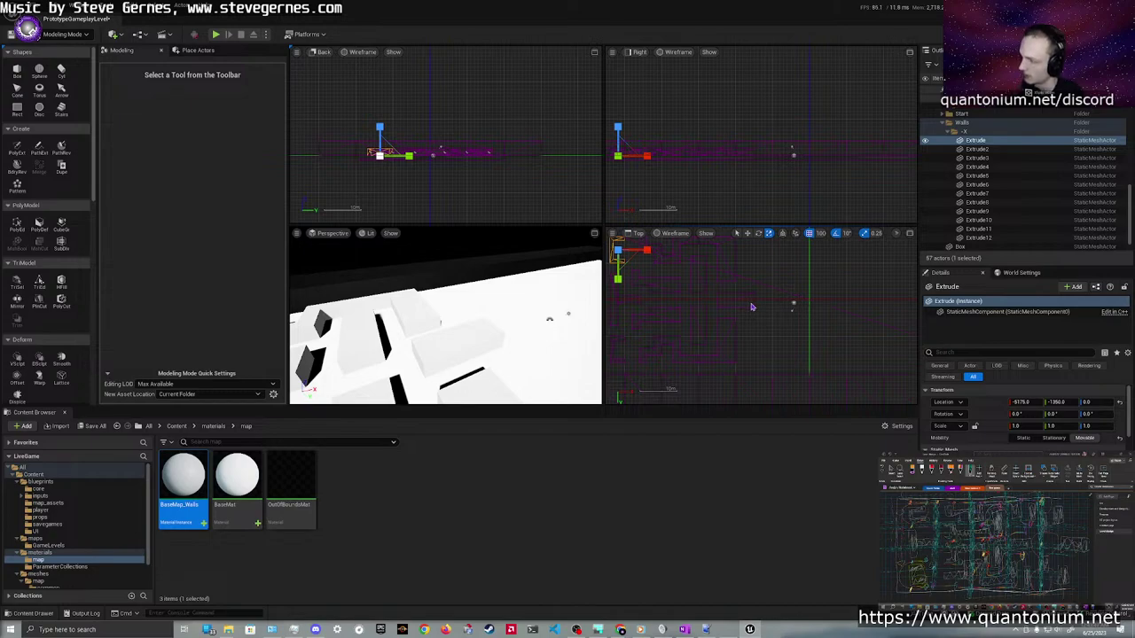
pyautogui.moveTo(751, 307)
pyautogui.mouseDown(button='right')
pyautogui.moveTo(835, 304)
pyautogui.moveTo(805, 324)
pyautogui.moveTo(722, 311)
pyautogui.moveTo(737, 320)
pyautogui.mouseUp(button='right')
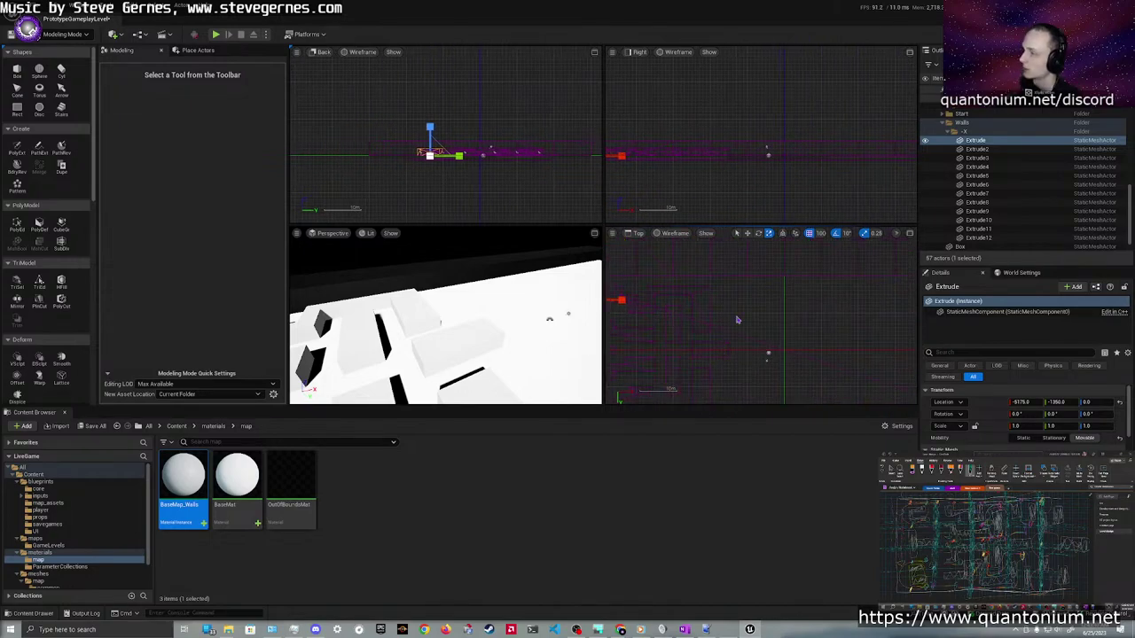
pyautogui.click(738, 311)
# Draw a long narrow rectangle with Polygon Extrude, centred at about X -1000, Y -1050, and extrude it upward into a wall
pyautogui.click(17, 148)
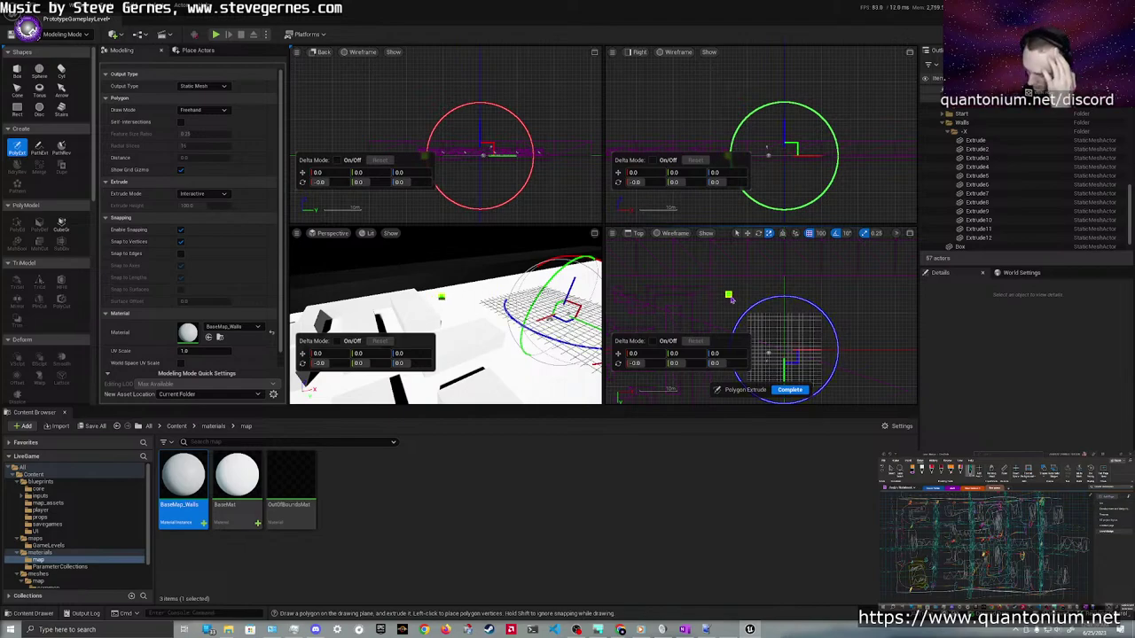
pyautogui.scroll(5, 741, 297)
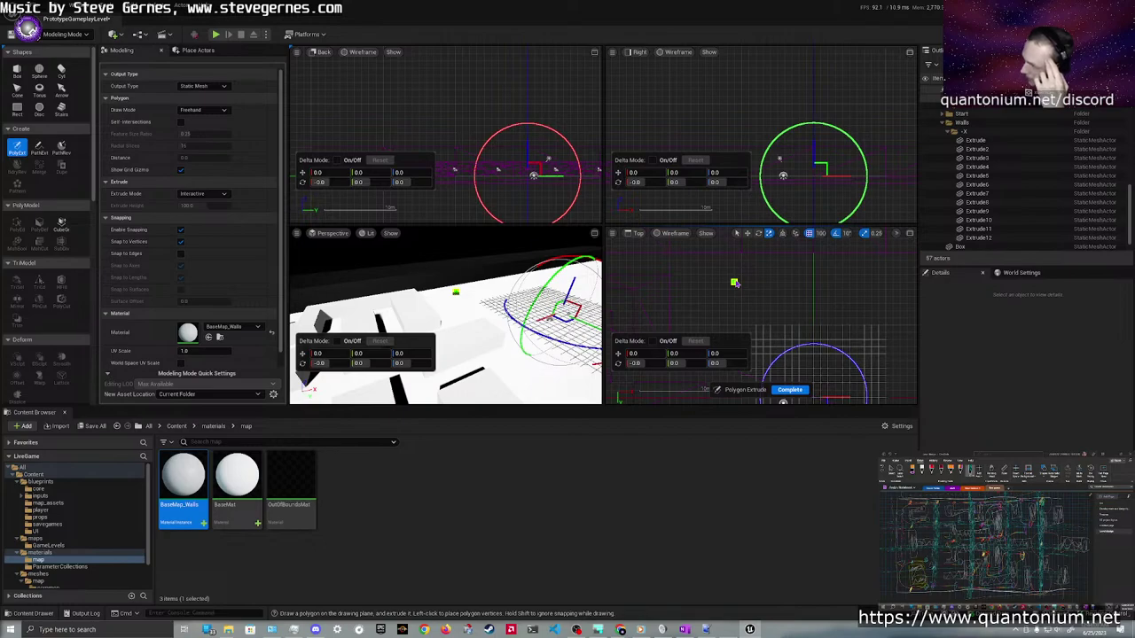
pyautogui.click(735, 282)
pyautogui.click(748, 282)
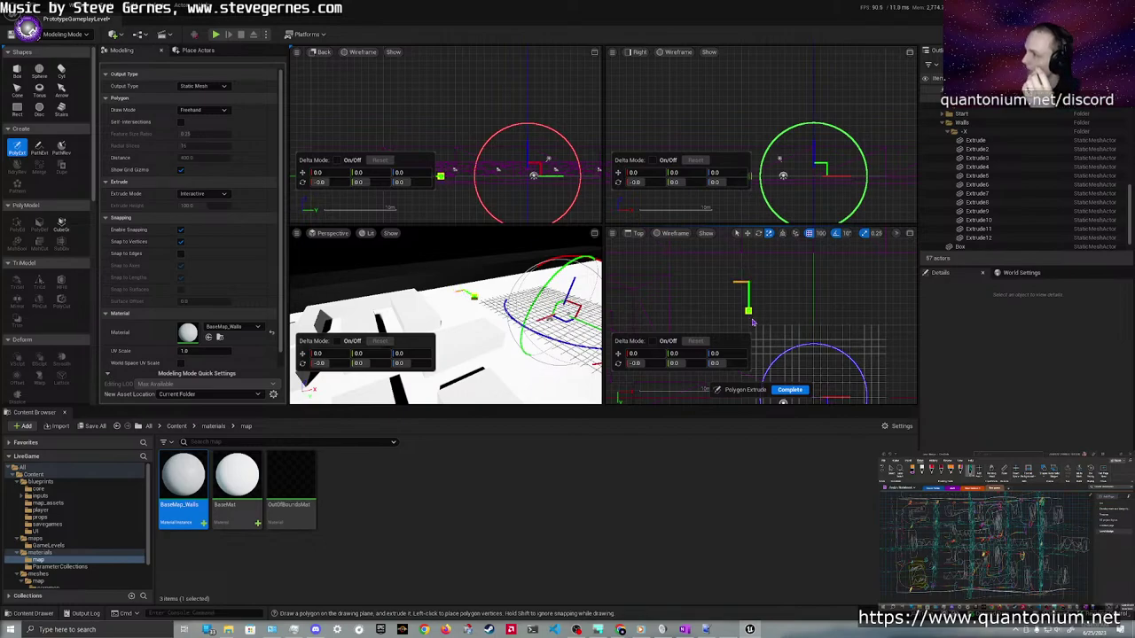
pyautogui.moveTo(748, 325); pyautogui.dragTo(759, 274, button='right')
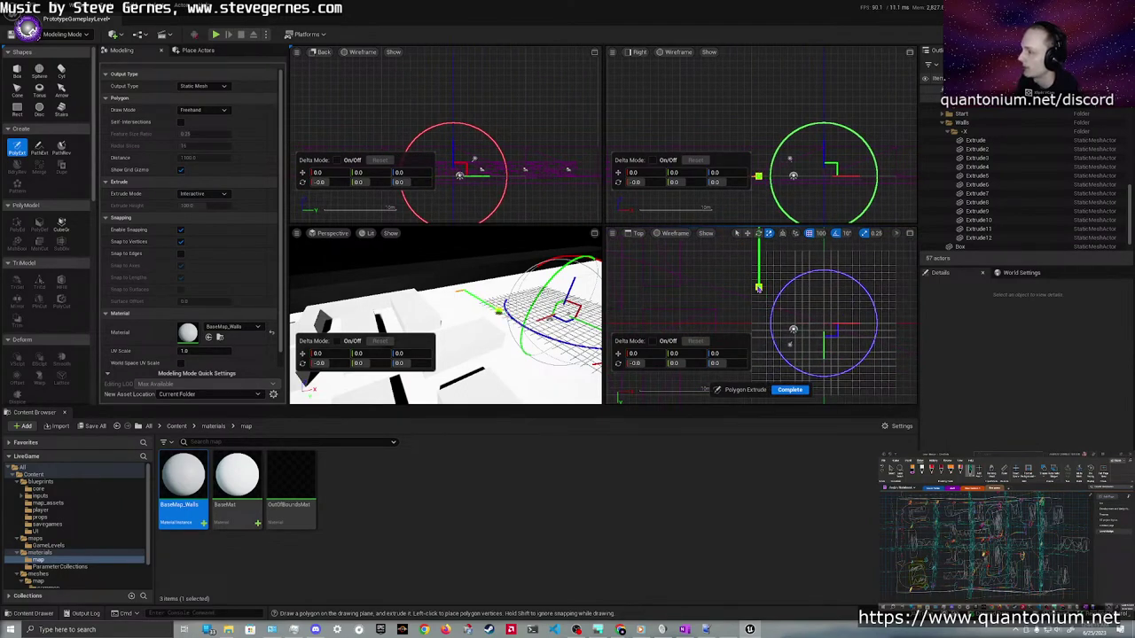
pyautogui.click(759, 286)
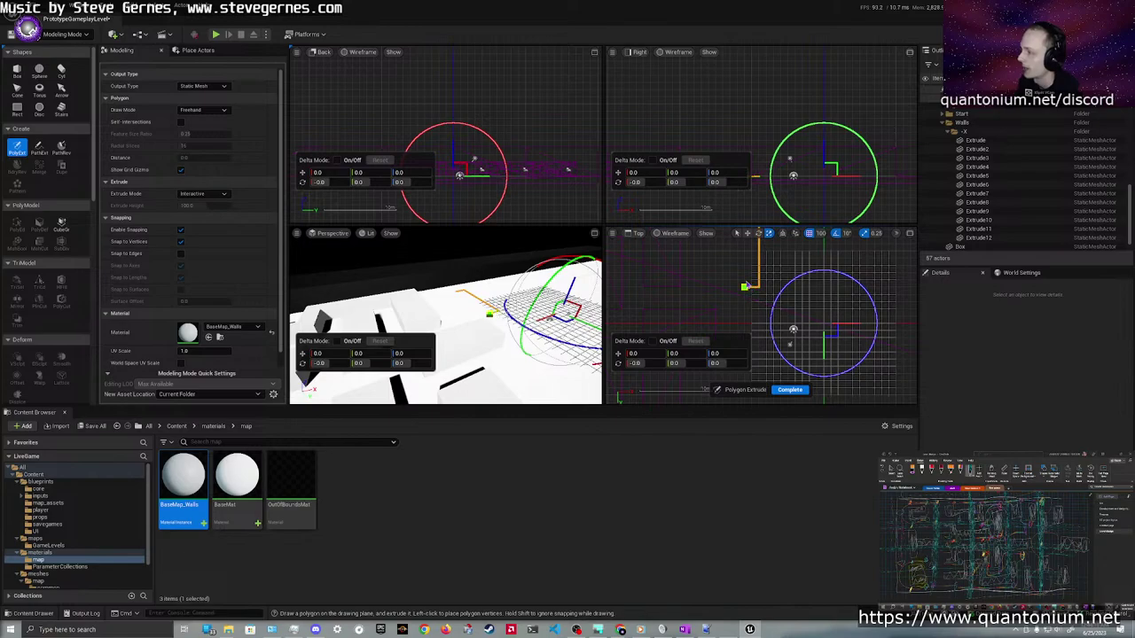
pyautogui.moveTo(746, 284); pyautogui.dragTo(731, 369, button='right')
pyautogui.click(730, 292)
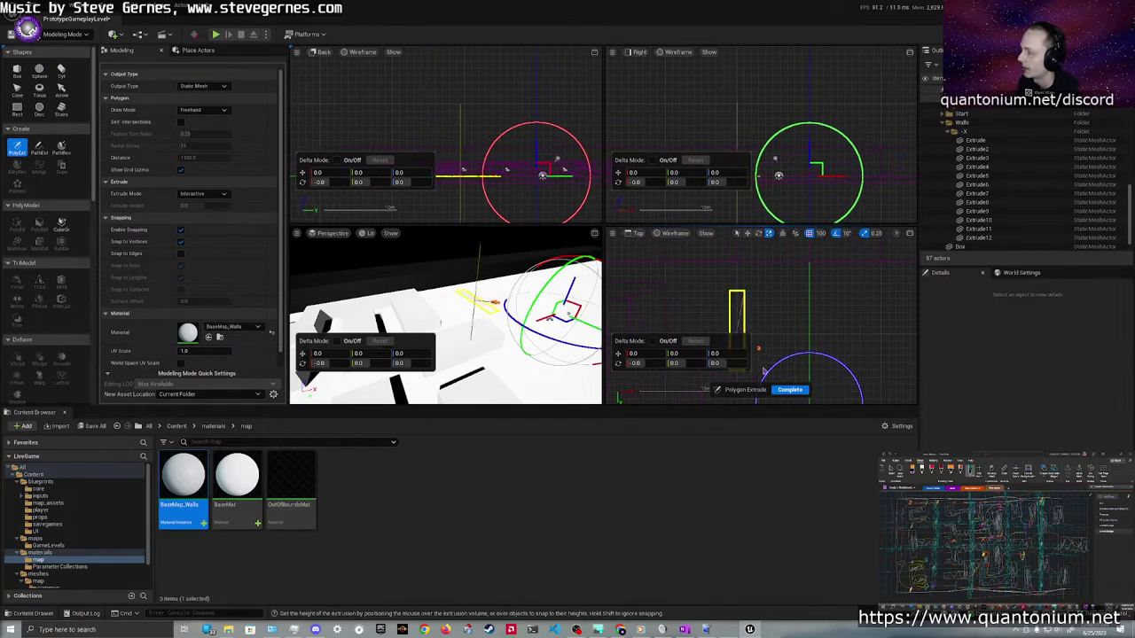
pyautogui.moveTo(523, 310); pyautogui.dragTo(461, 311, button='right')
pyautogui.click(509, 332)
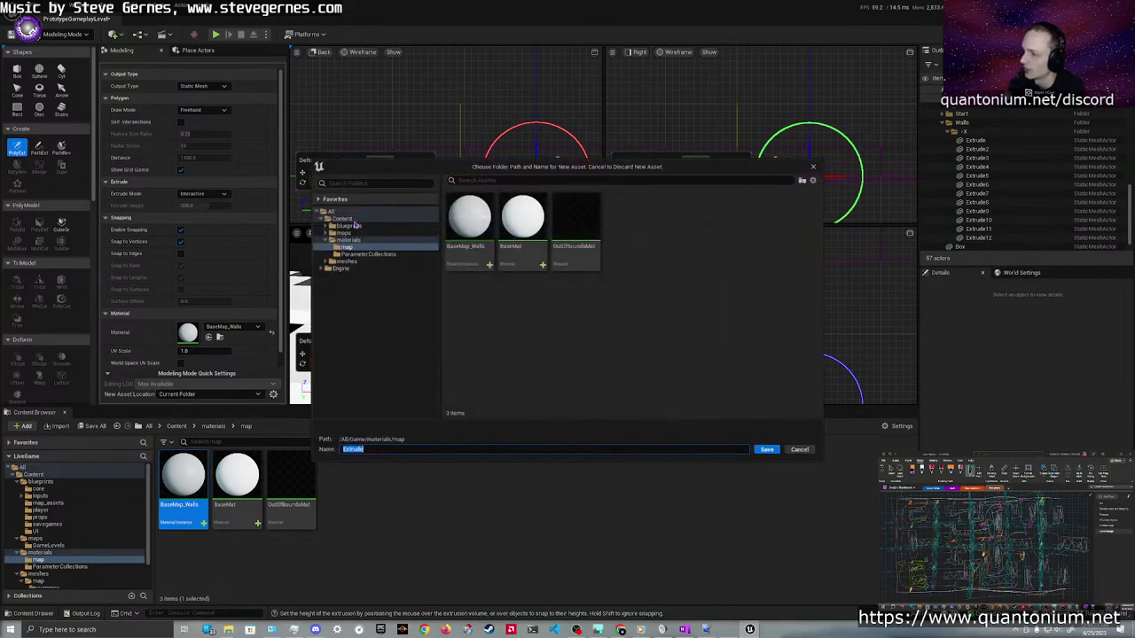
# Save the new wall mesh as WallRect2_Mide_PrototypeGameplayLevel in the meshes/map/PrototypeGameplayLevel folder and finish Polygon Extrude
pyautogui.click(348, 261)
pyautogui.click(472, 226)
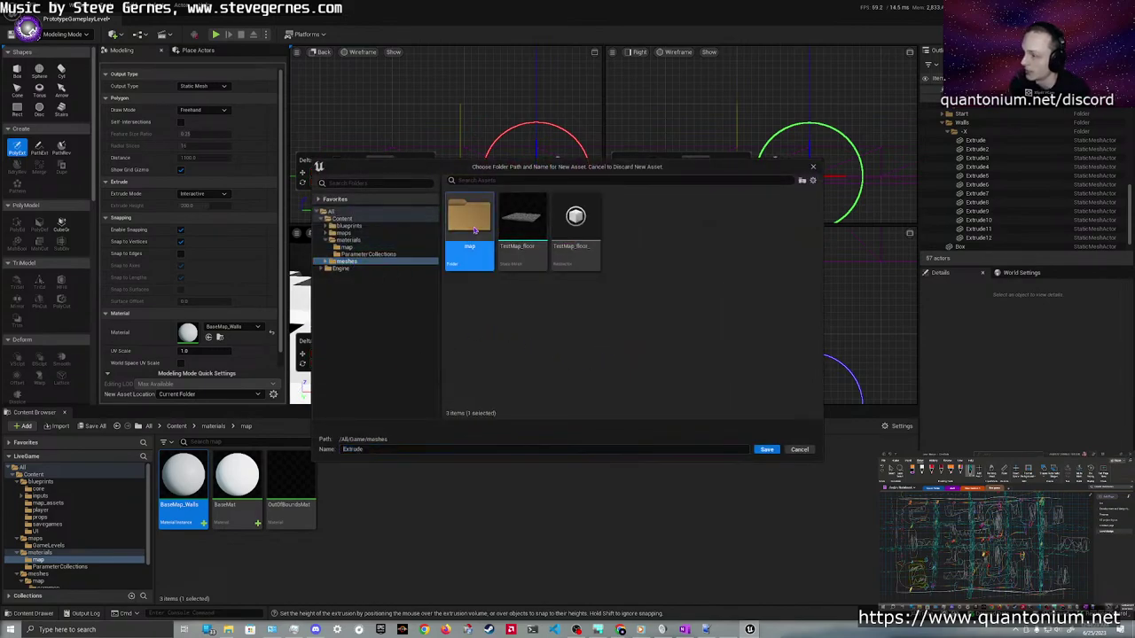
pyautogui.doubleClick(475, 229)
pyautogui.doubleClick(527, 232)
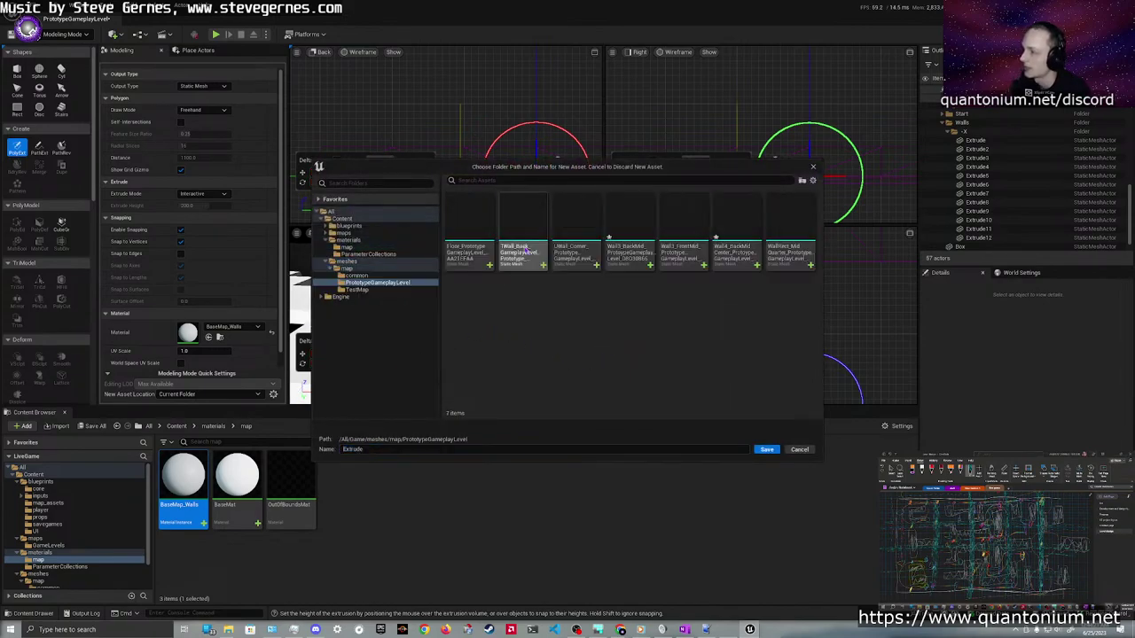
pyautogui.click(378, 450)
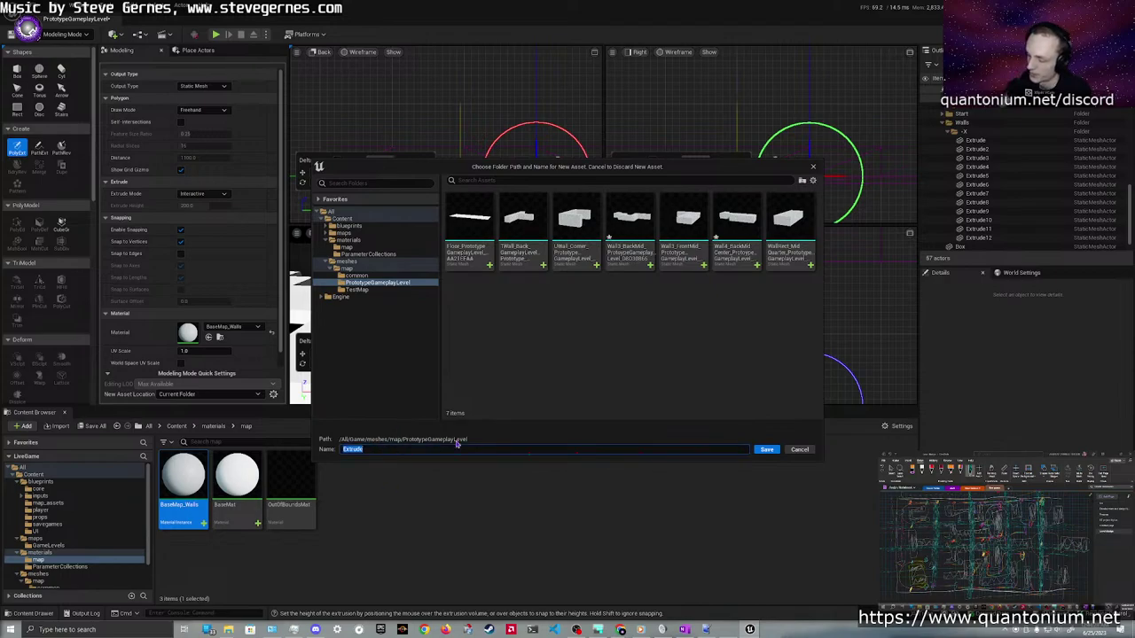
pyautogui.write('Pil')
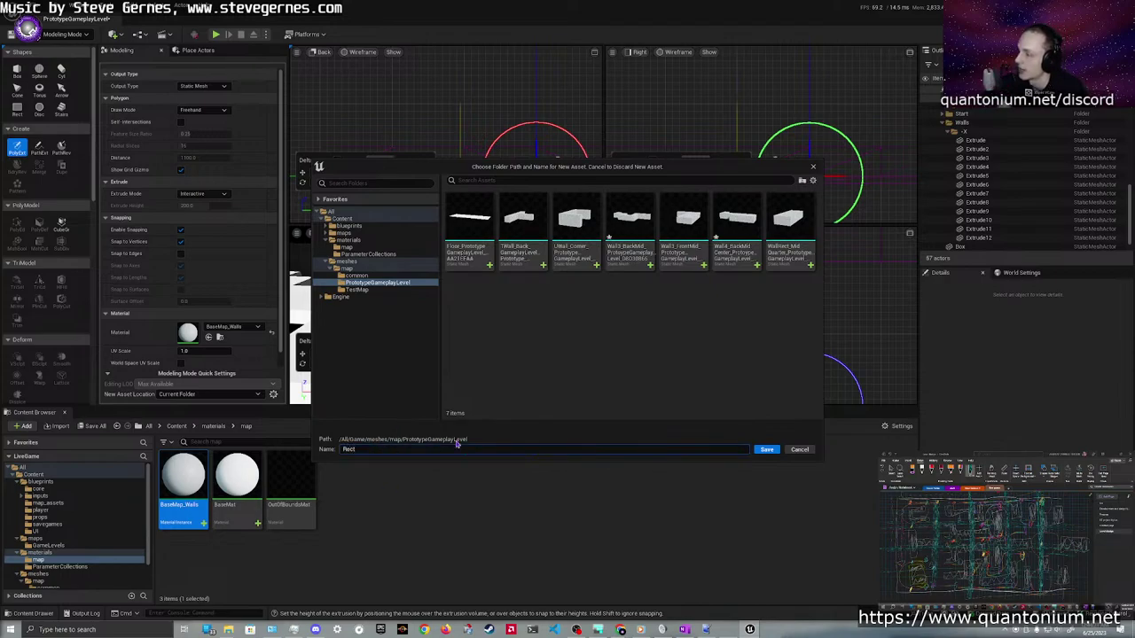
pyautogui.write('ll')
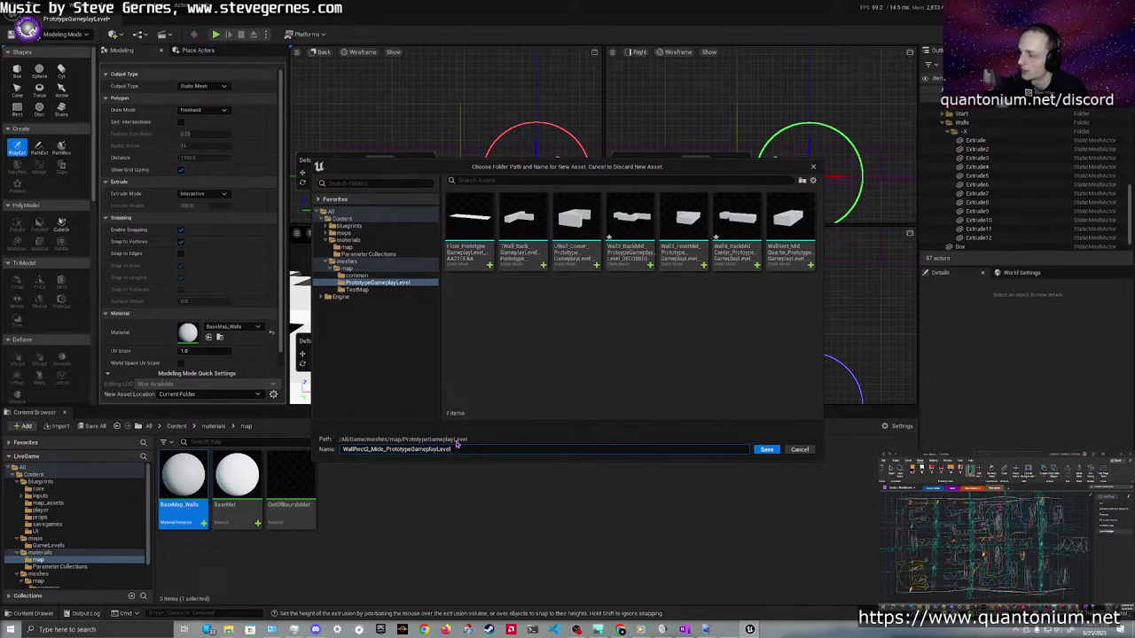
pyautogui.click(766, 450)
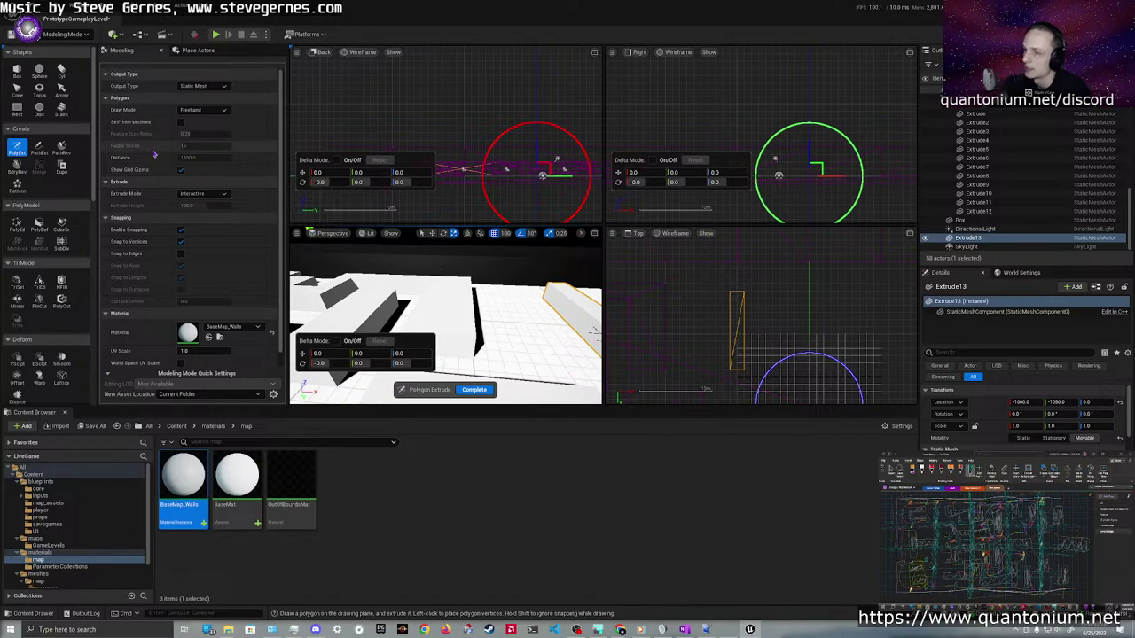
pyautogui.click(475, 390)
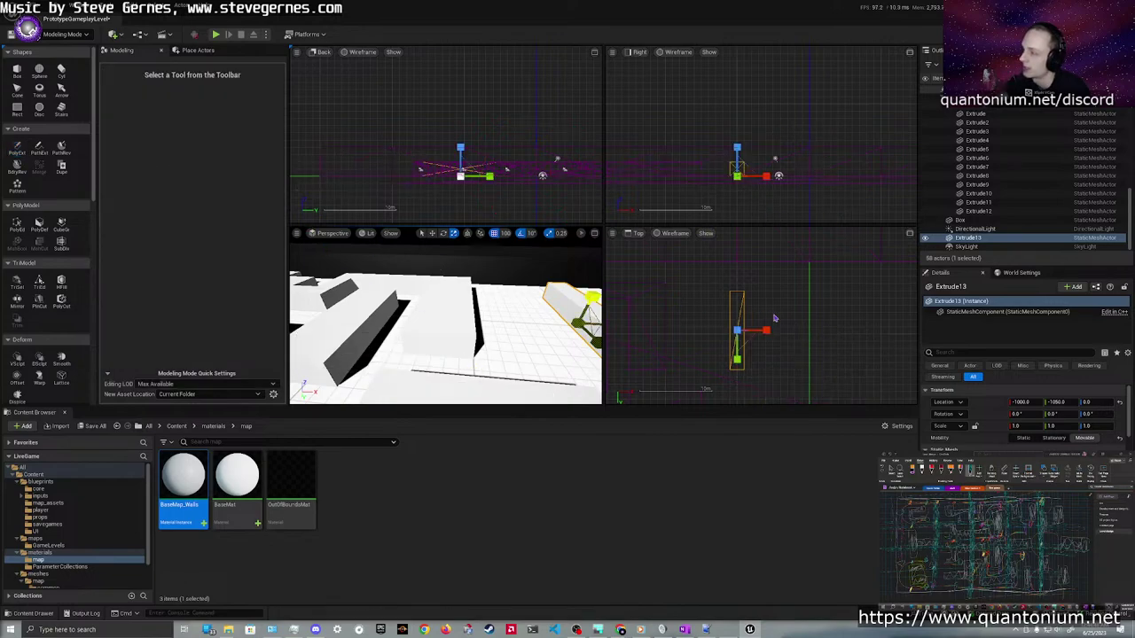
# Duplicate the new rectangular wall along the Y axis, placing the copy at Y 1050 to mirror the original
pyautogui.scroll(-2, 781, 277)
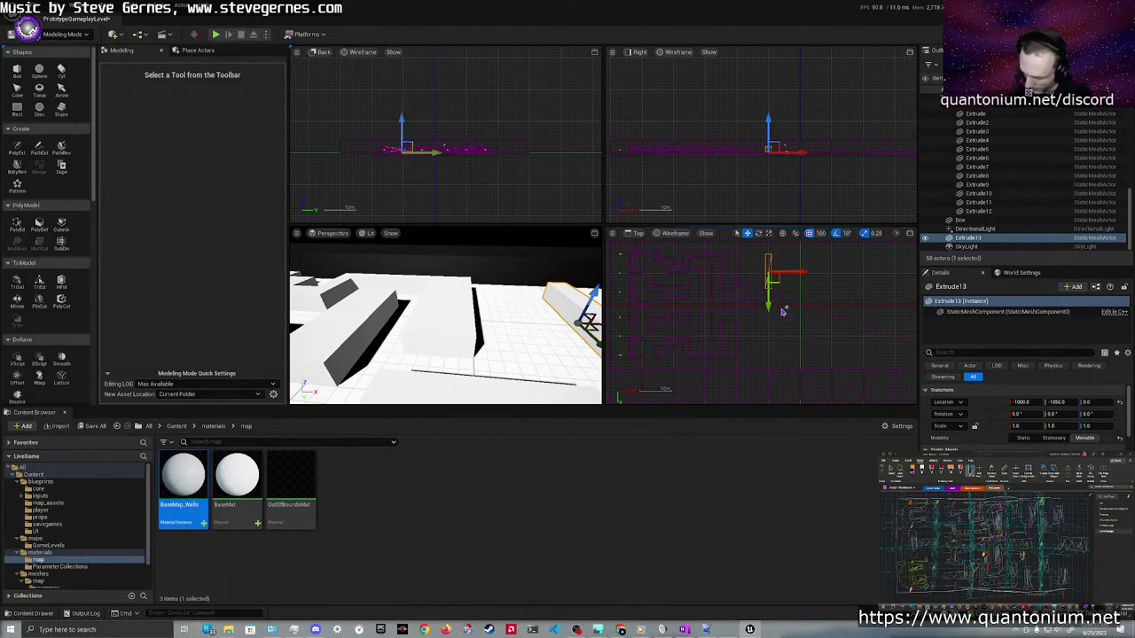
pyautogui.moveTo(797, 298); pyautogui.dragTo(730, 314, button='right')
pyautogui.keyDown('alt'); pyautogui.moveTo(702, 321); pyautogui.dragTo(701, 391); pyautogui.keyUp('alt')
pyautogui.keyDown('alt'); pyautogui.moveTo(717, 324); pyautogui.dragTo(717, 324); pyautogui.keyUp('alt')
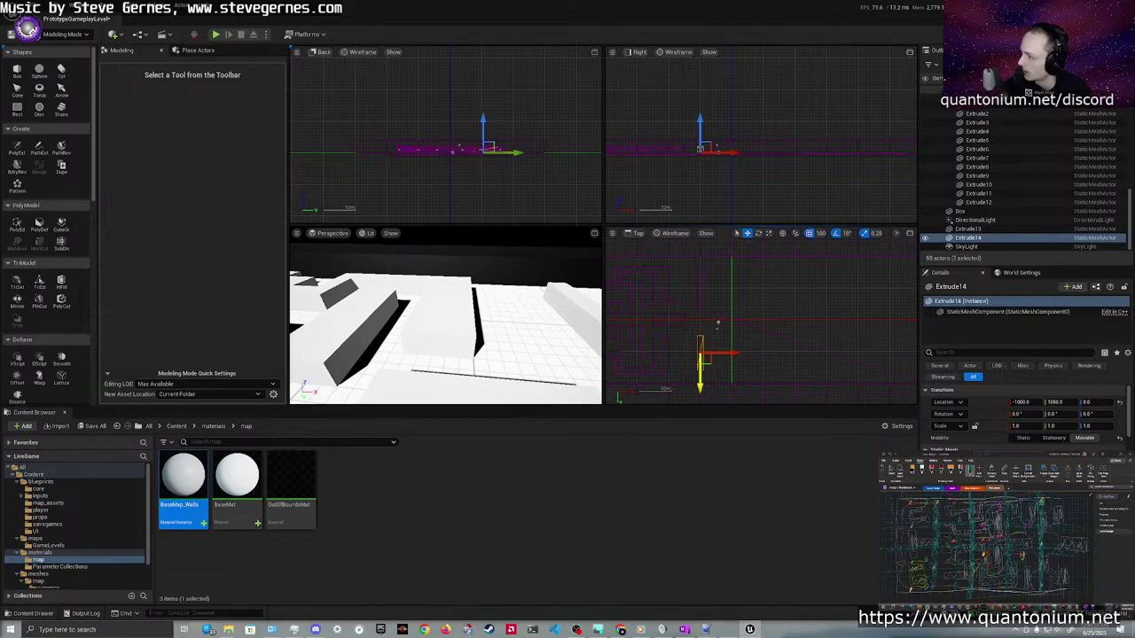
# Move the two mirrored rectangular walls, Extrude14 and Extrude13, along the X axis to X -1600
pyautogui.scroll(6, 666, 321)
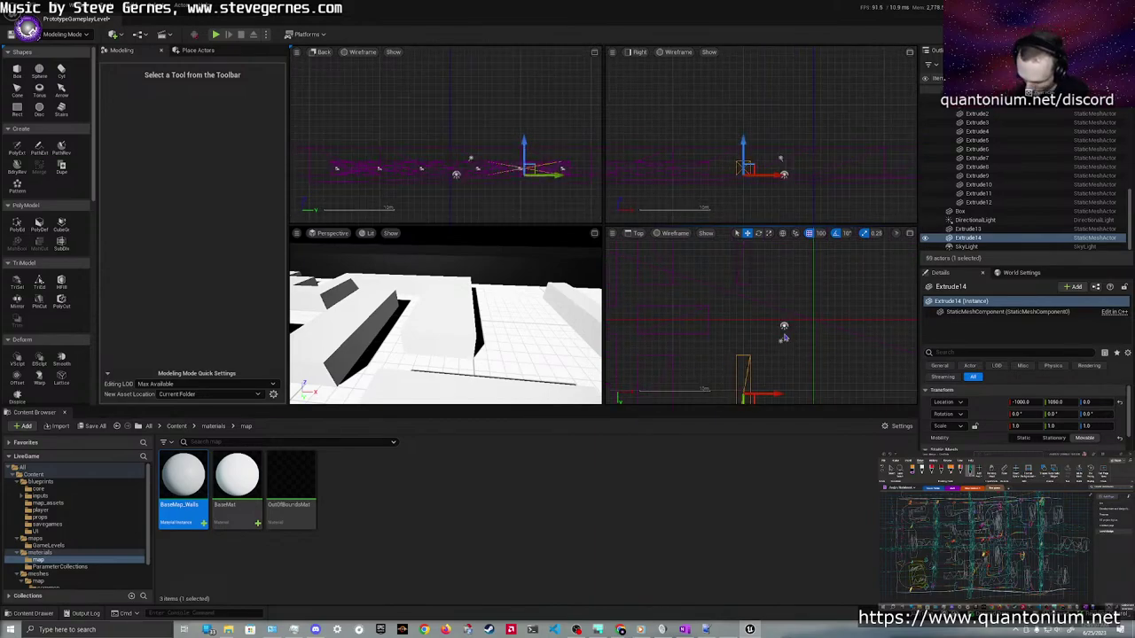
pyautogui.moveTo(784, 335); pyautogui.dragTo(800, 291, button='right')
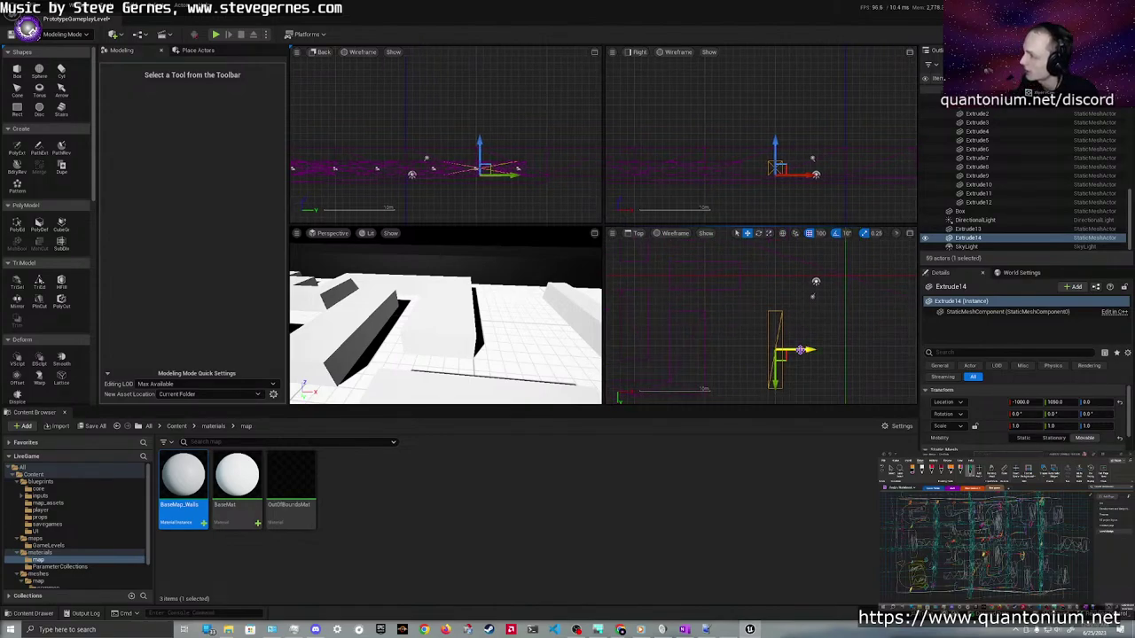
pyautogui.moveTo(800, 351); pyautogui.dragTo(758, 353)
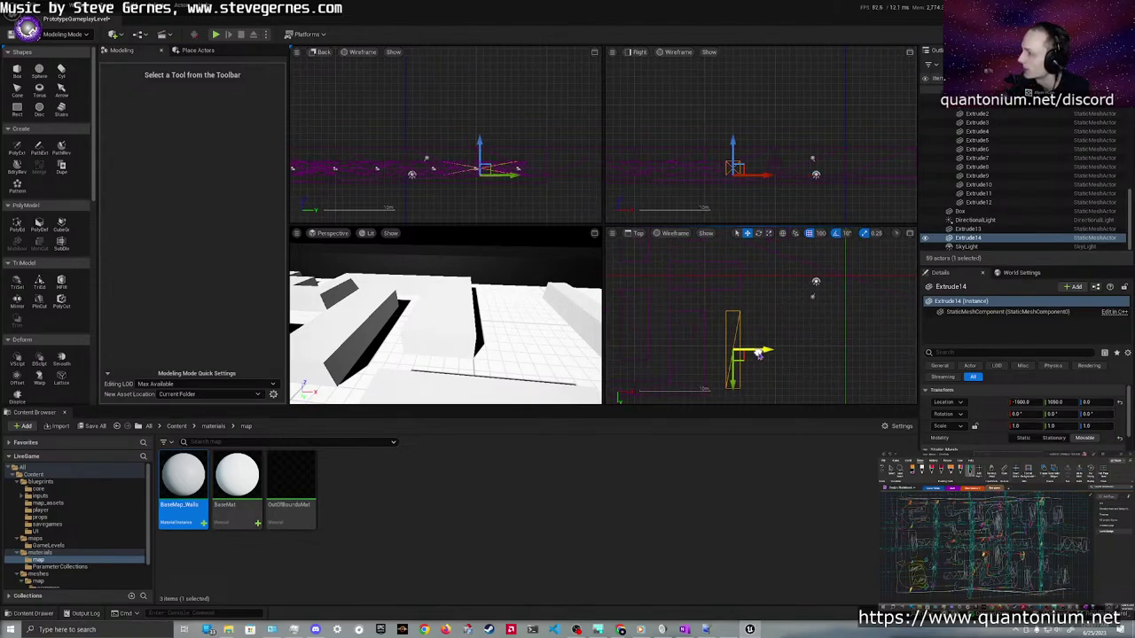
pyautogui.moveTo(765, 301); pyautogui.dragTo(763, 406, button='right')
pyautogui.click(781, 324)
pyautogui.moveTo(799, 310); pyautogui.dragTo(754, 316)
pyautogui.moveTo(759, 346); pyautogui.dragTo(757, 292, button='right')
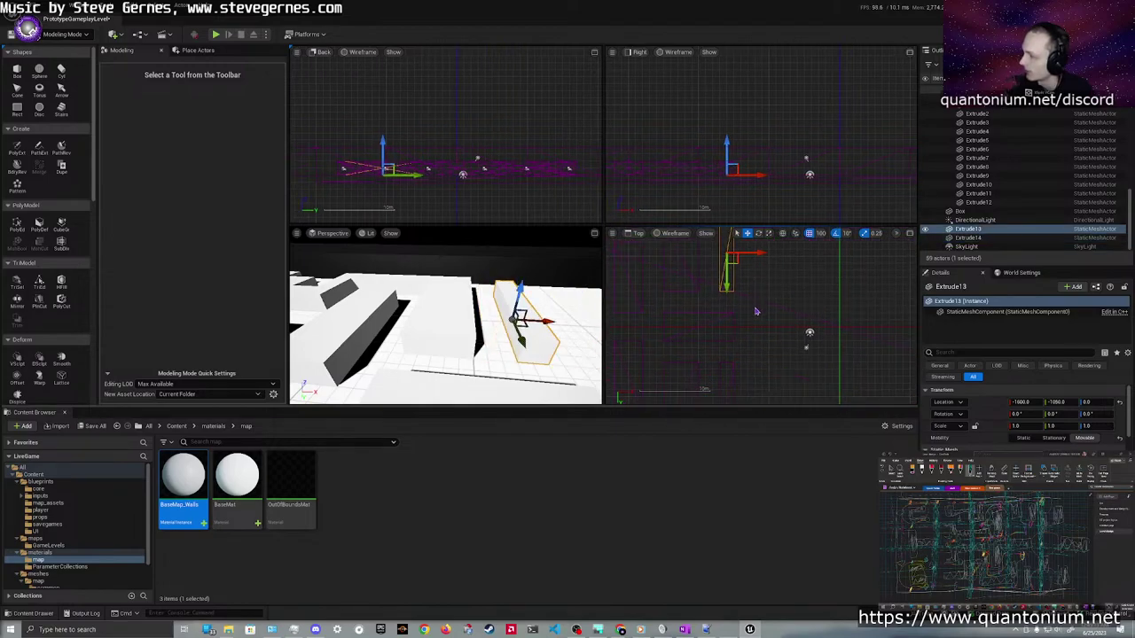
# Lengthen the centre wall Extrude10 with PolyGroup Edit by moving its +X end face outward between the two mirrored walls, and accept the edit
pyautogui.scroll(-2, 756, 312)
pyautogui.moveTo(530, 348); pyautogui.dragTo(483, 303, button='right')
pyautogui.scroll(3, 483, 302)
pyautogui.click(481, 293)
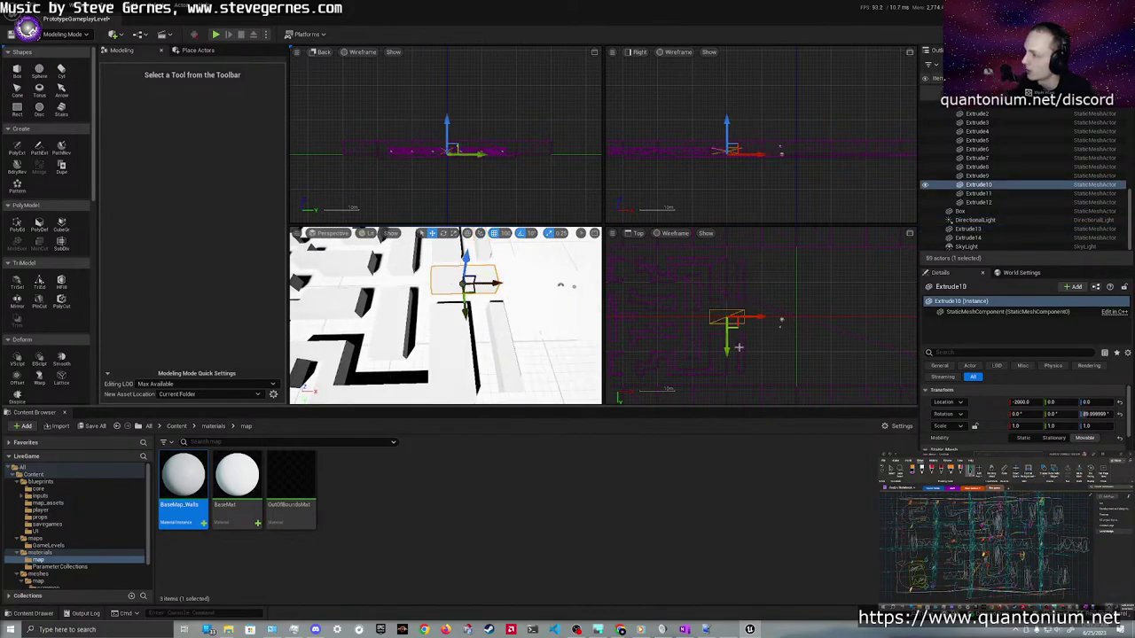
pyautogui.click(739, 346)
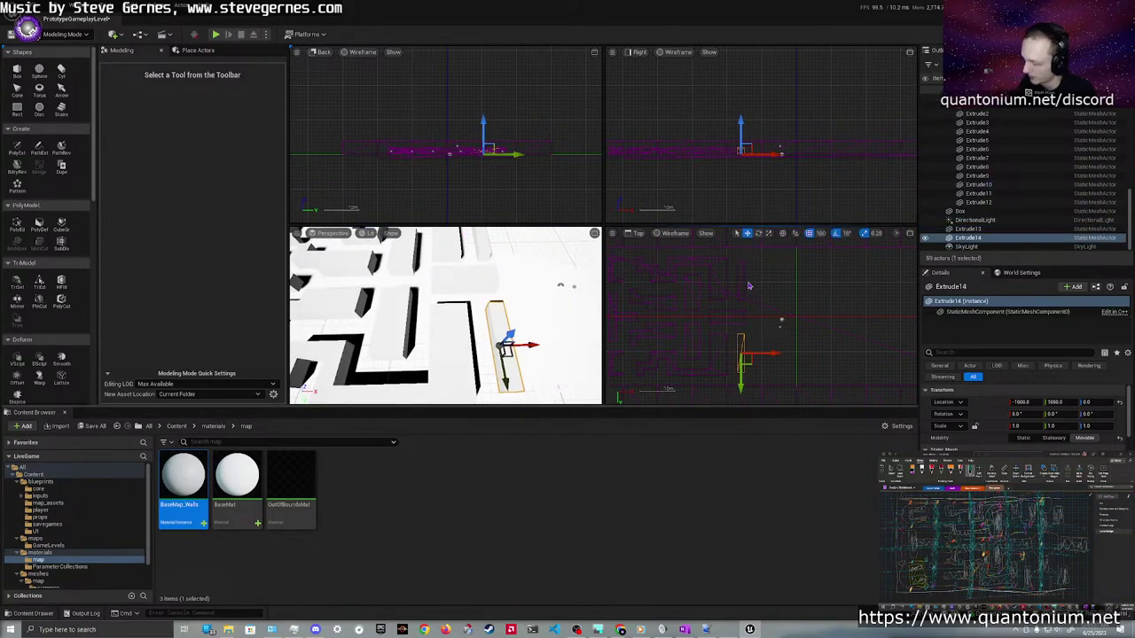
pyautogui.scroll(2, 749, 306)
pyautogui.click(737, 326)
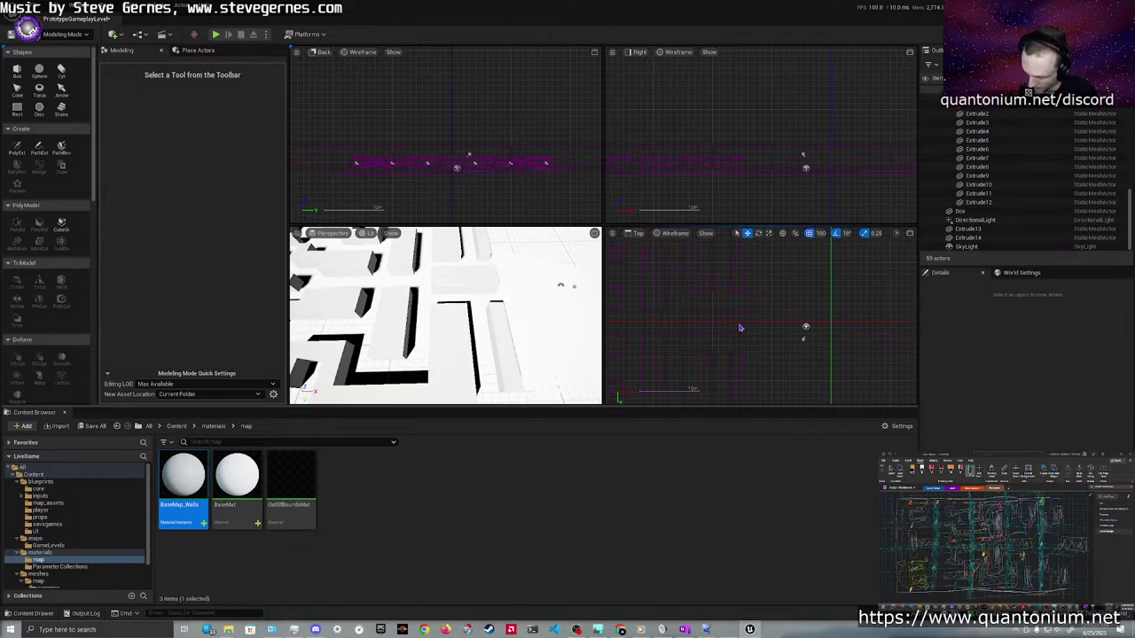
pyautogui.moveTo(786, 317); pyautogui.dragTo(765, 329, button='right')
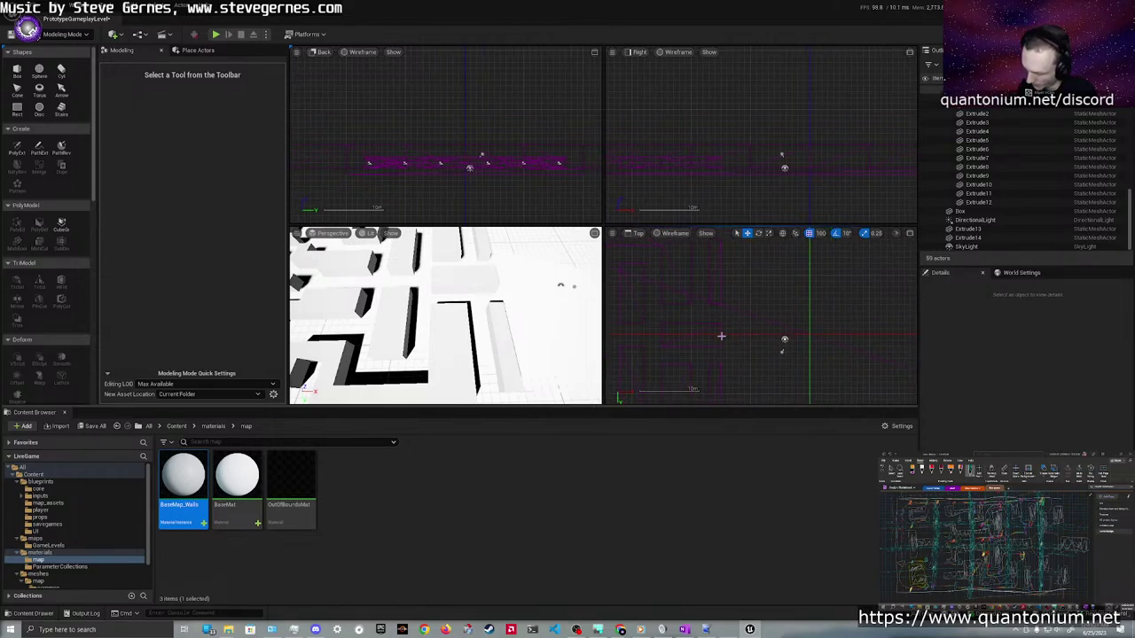
pyautogui.click(721, 336)
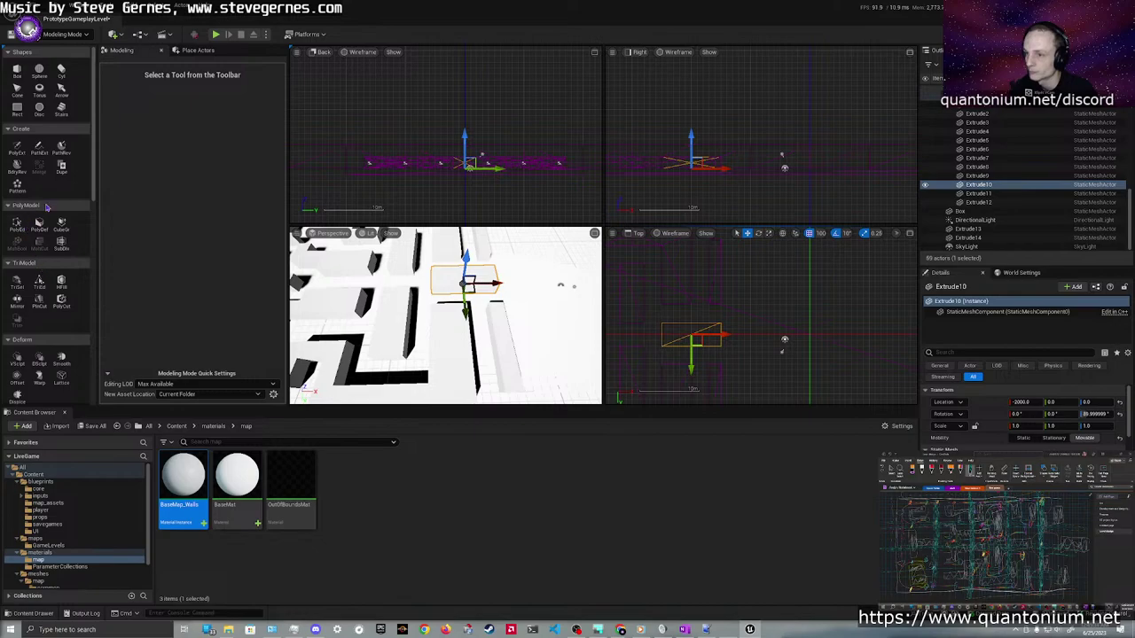
pyautogui.click(17, 224)
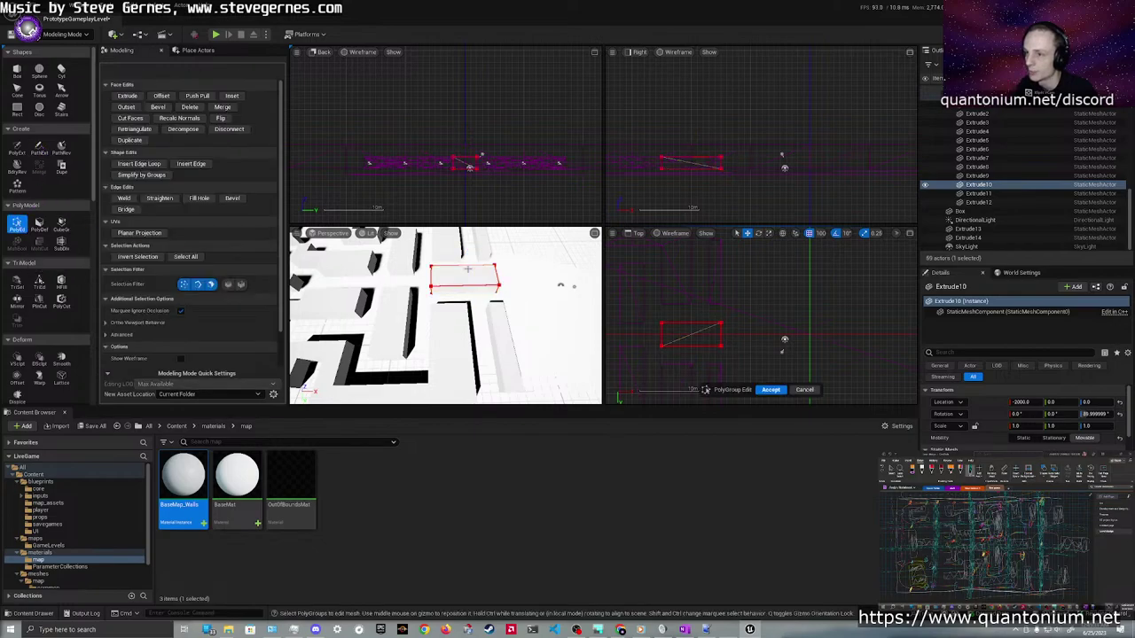
pyautogui.click(470, 163)
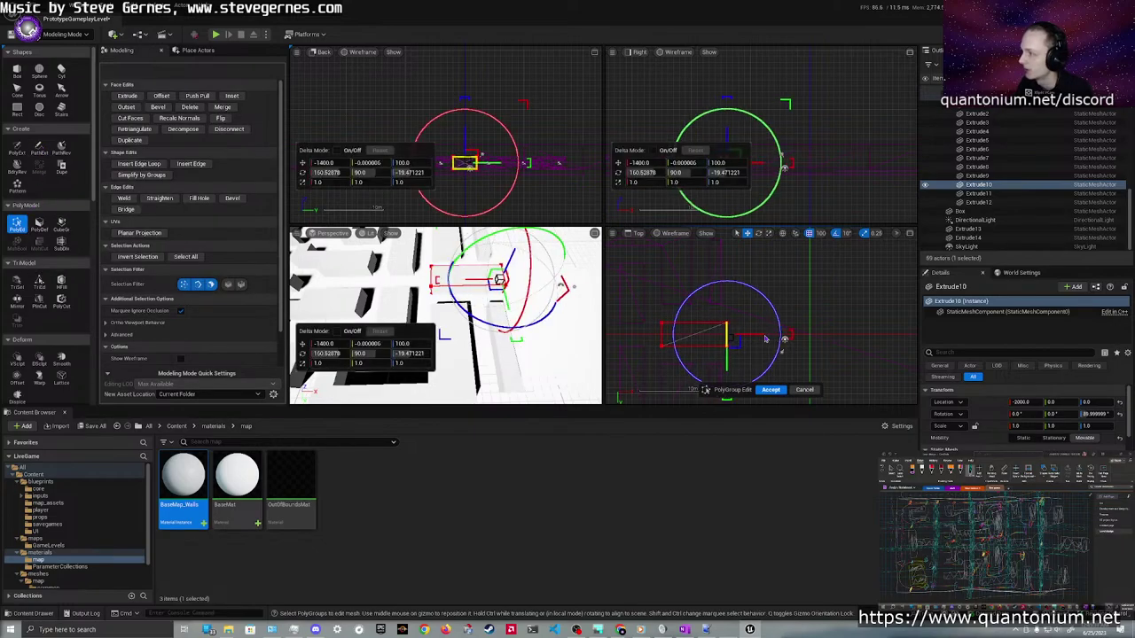
pyautogui.click(775, 388)
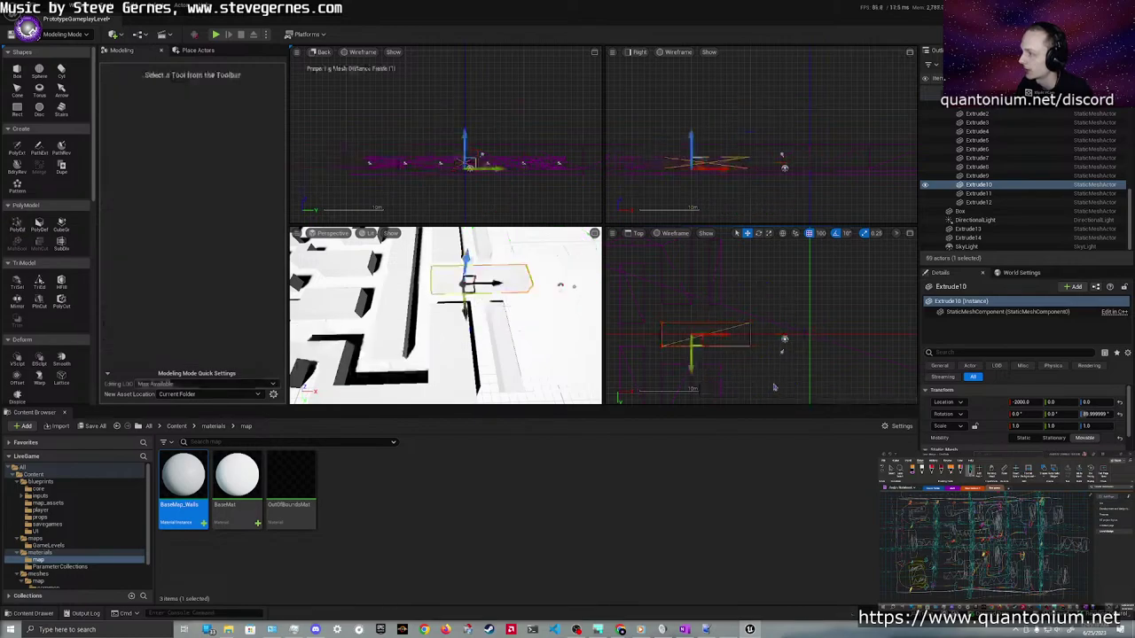
# Move the mirrored walls Extrude13 and Extrude14 along the X axis to X -1100, in line with the centre wall's end
pyautogui.click(716, 274)
pyautogui.moveTo(729, 273); pyautogui.dragTo(739, 274)
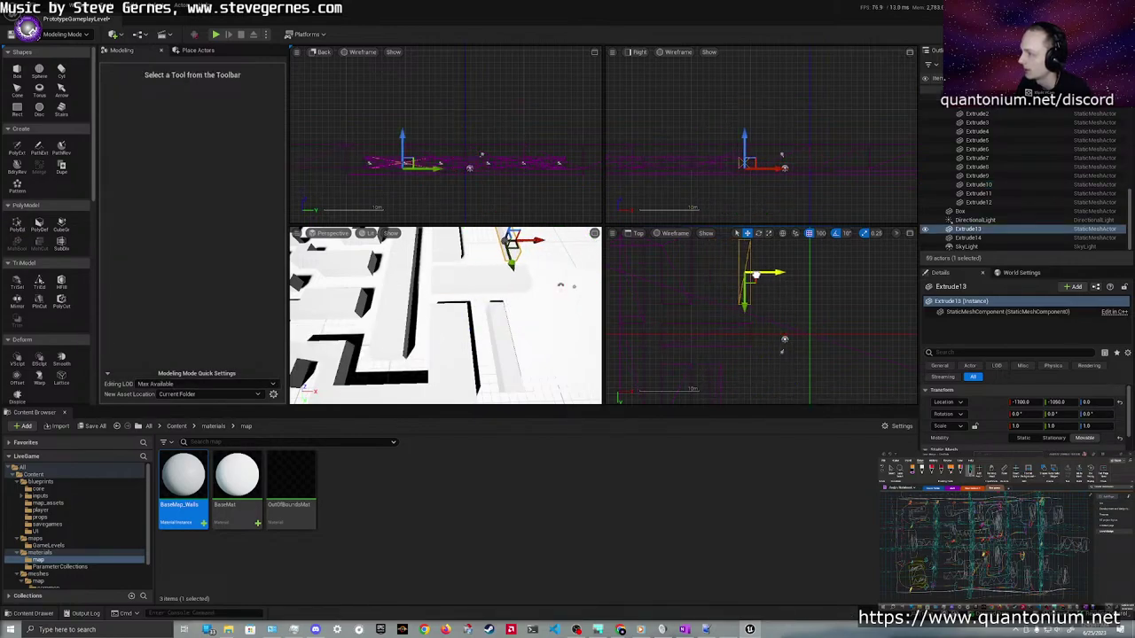
pyautogui.click(718, 376)
pyautogui.moveTo(745, 396); pyautogui.dragTo(774, 396)
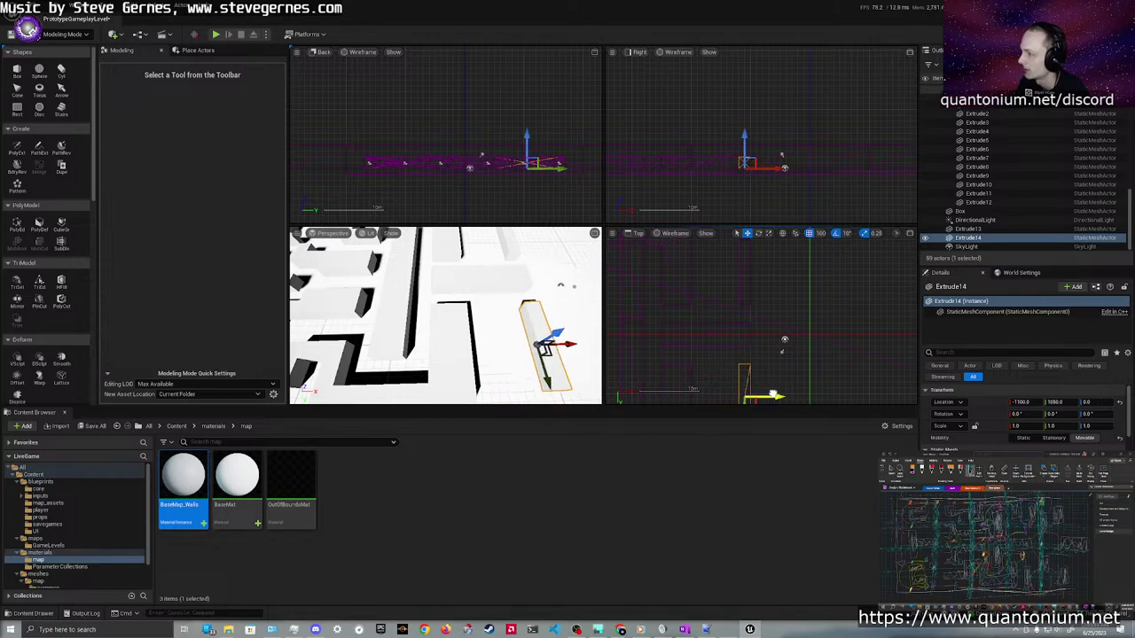
pyautogui.moveTo(763, 378); pyautogui.dragTo(771, 322, button='right')
pyautogui.scroll(-3, 720, 331)
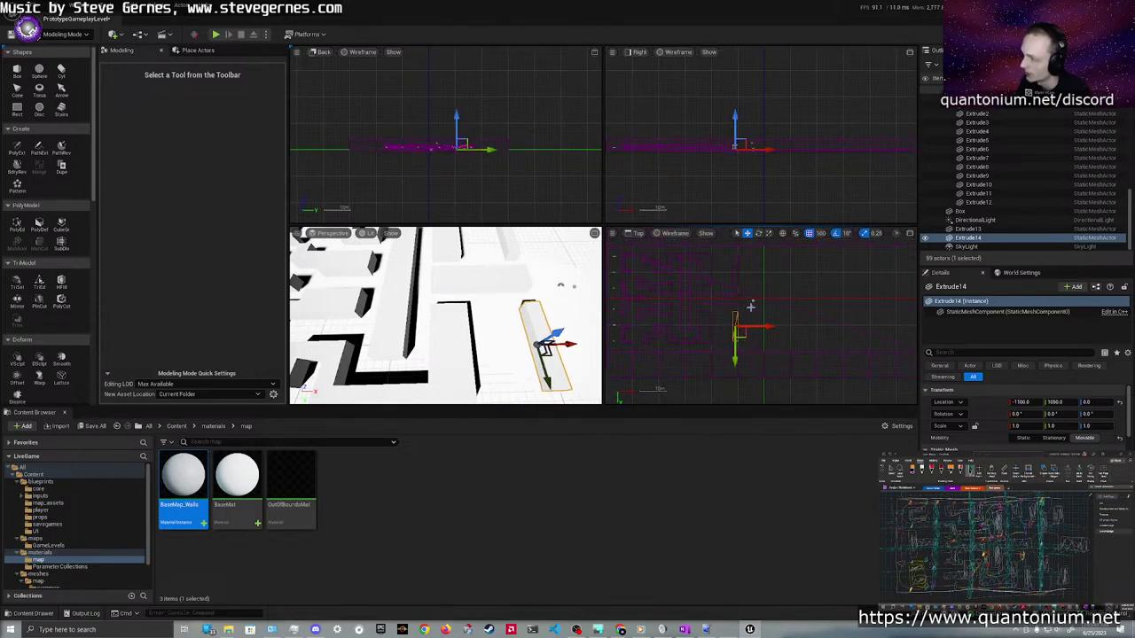
pyautogui.scroll(8, 750, 306)
pyautogui.moveTo(755, 309); pyautogui.dragTo(713, 321, button='right')
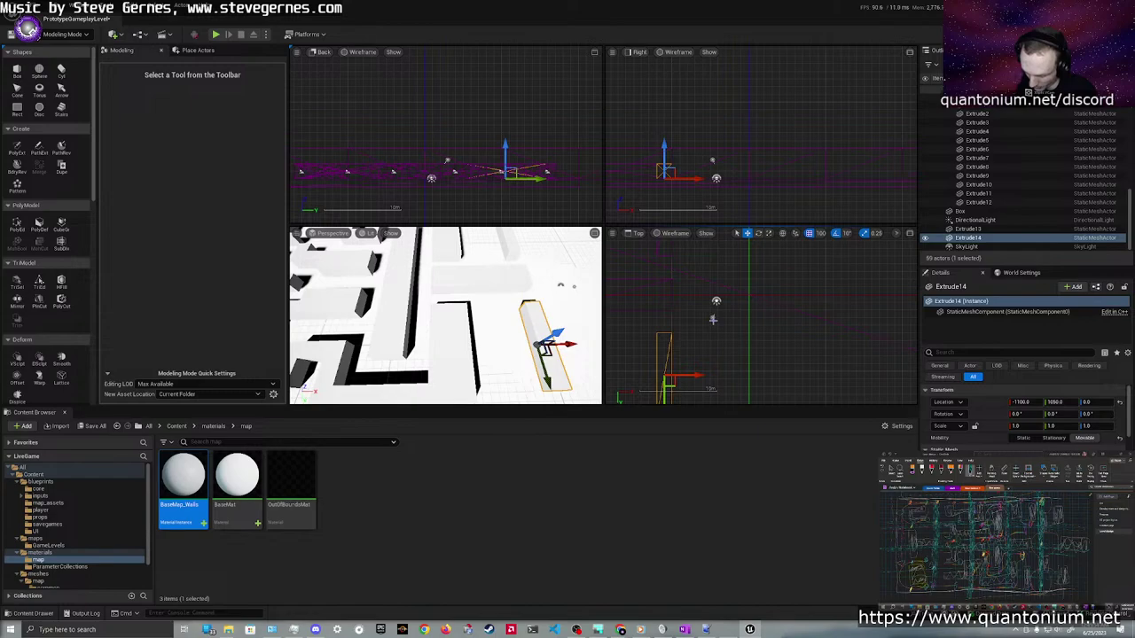
# Widen wall Extrude14 with PolyGroup Edit by moving its -X side face outward, and accept the edit
pyautogui.moveTo(713, 320); pyautogui.dragTo(716, 279, button='right')
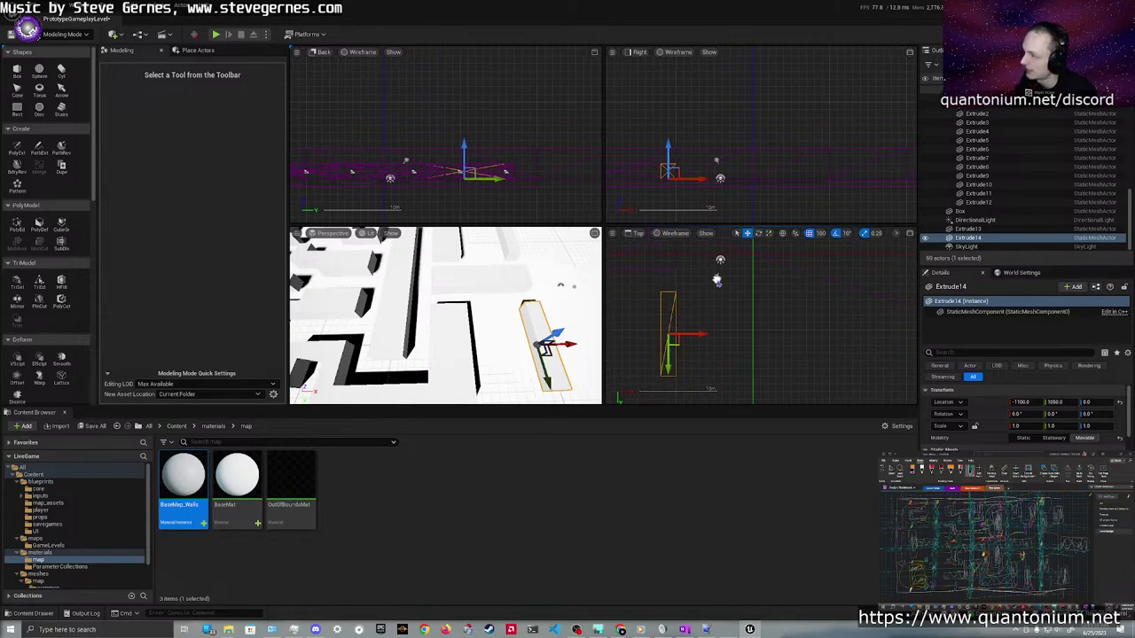
pyautogui.scroll(-2, 711, 296)
pyautogui.scroll(-3, 711, 297)
pyautogui.scroll(6, 711, 297)
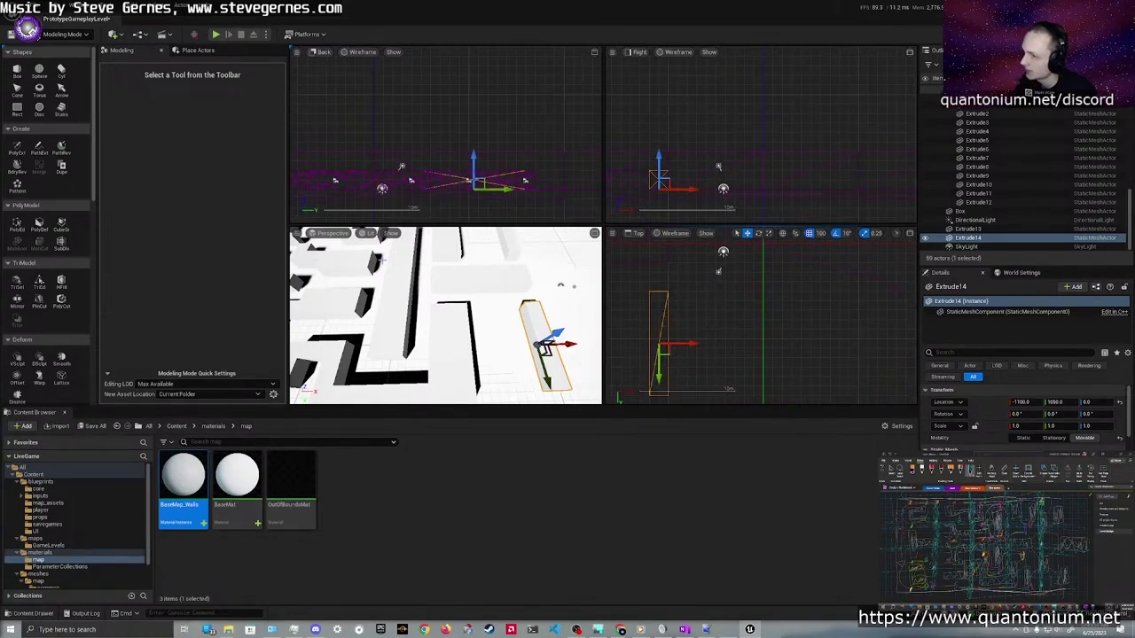
pyautogui.click(17, 223)
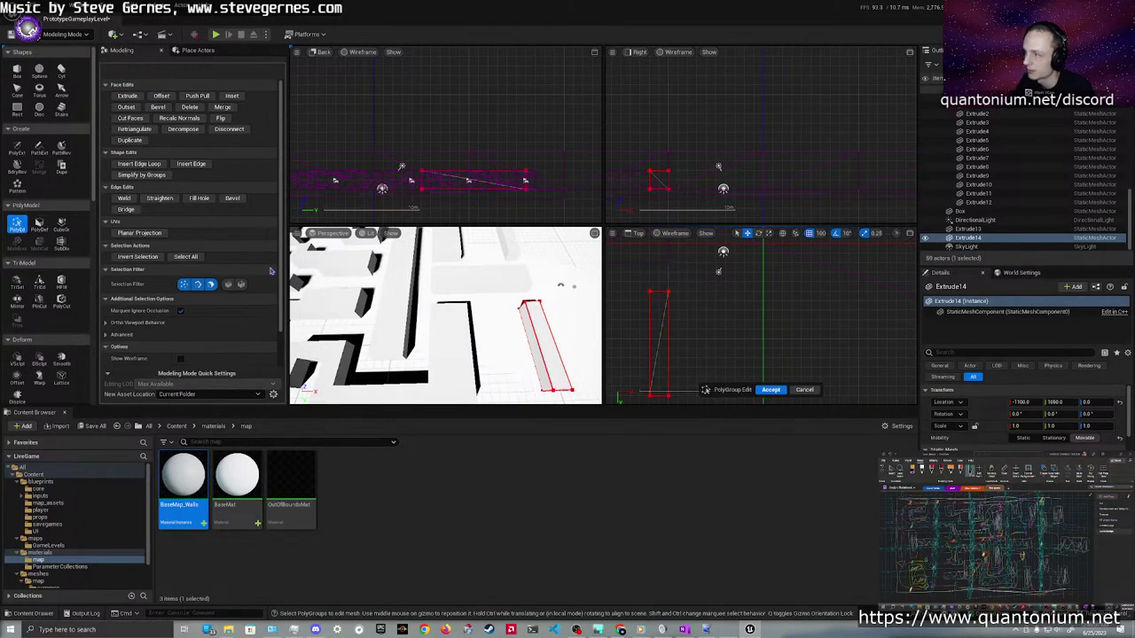
pyautogui.click(672, 335)
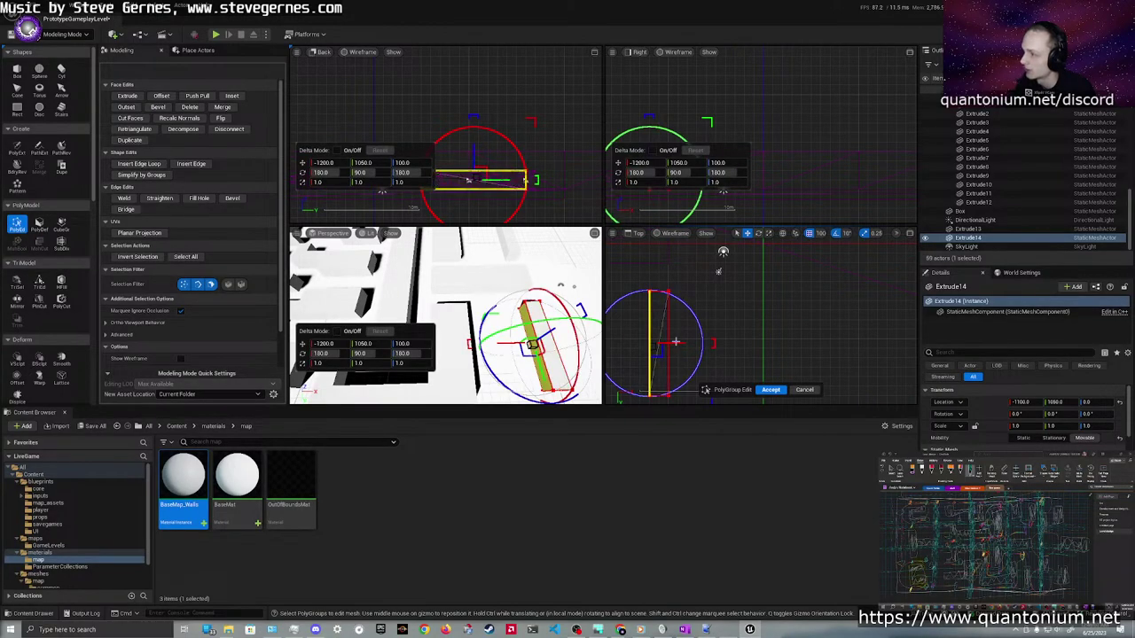
pyautogui.click(770, 389)
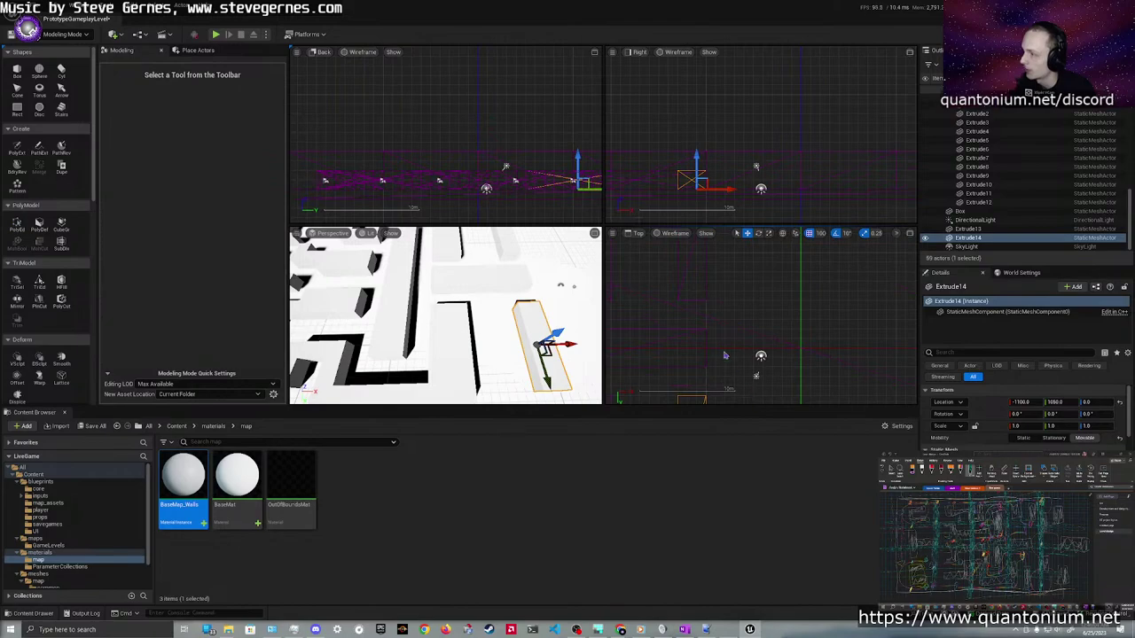
pyautogui.press('f')
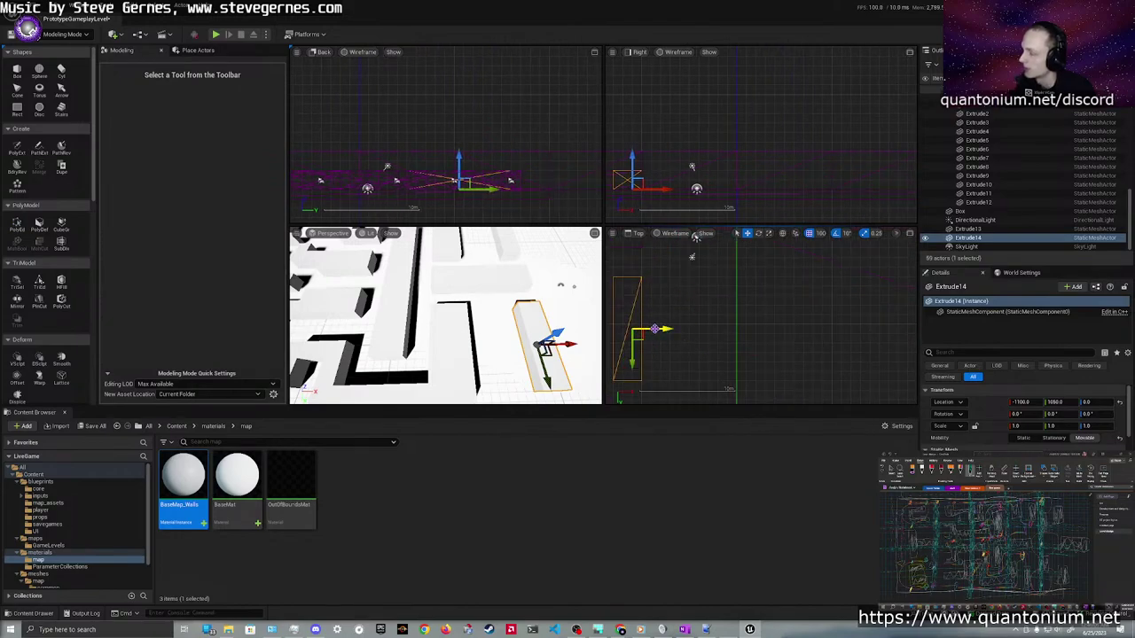
pyautogui.keyDown('alt'); pyautogui.moveTo(655, 329); pyautogui.dragTo(759, 329); pyautogui.keyUp('alt')
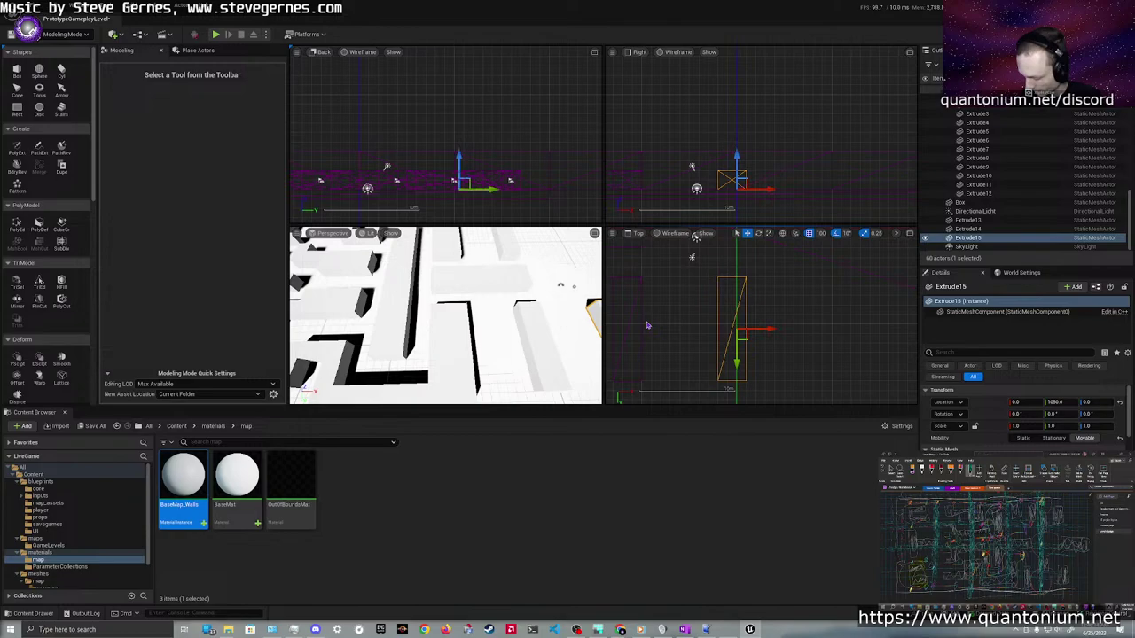
pyautogui.press('Delete')
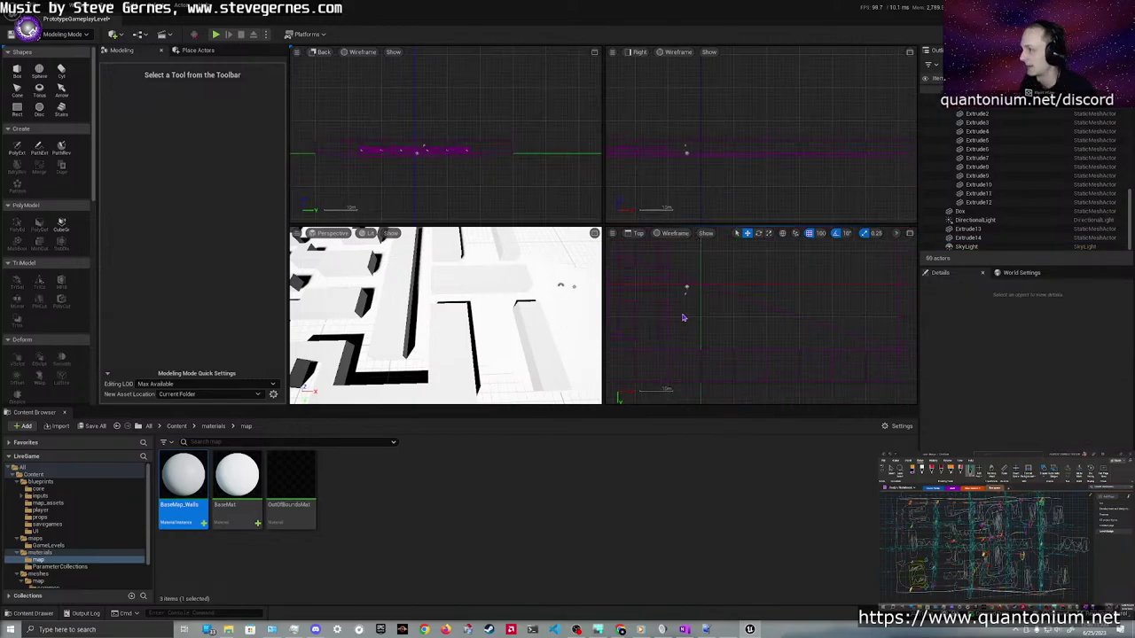
# Duplicate an existing maze wall onto X 0, rotate the copy to about 180° around Z, and place it at Y -1200
pyautogui.click(645, 289)
pyautogui.moveTo(647, 288); pyautogui.dragTo(808, 302)
pyautogui.press('e')
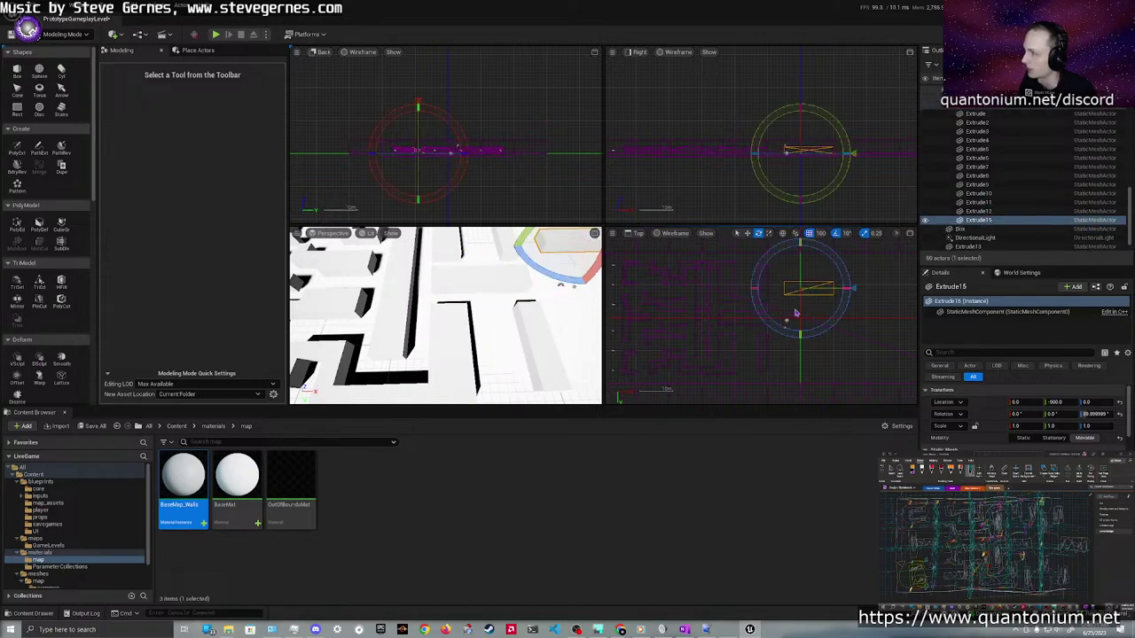
pyautogui.moveTo(851, 293); pyautogui.dragTo(802, 311)
pyautogui.press('w')
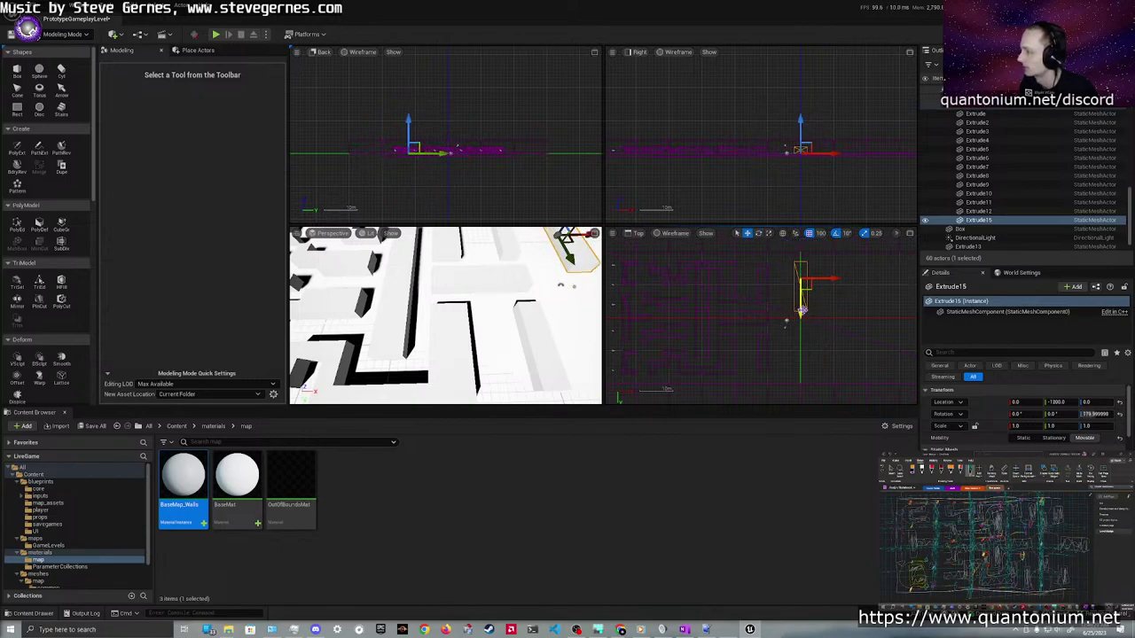
pyautogui.scroll(2, 803, 341)
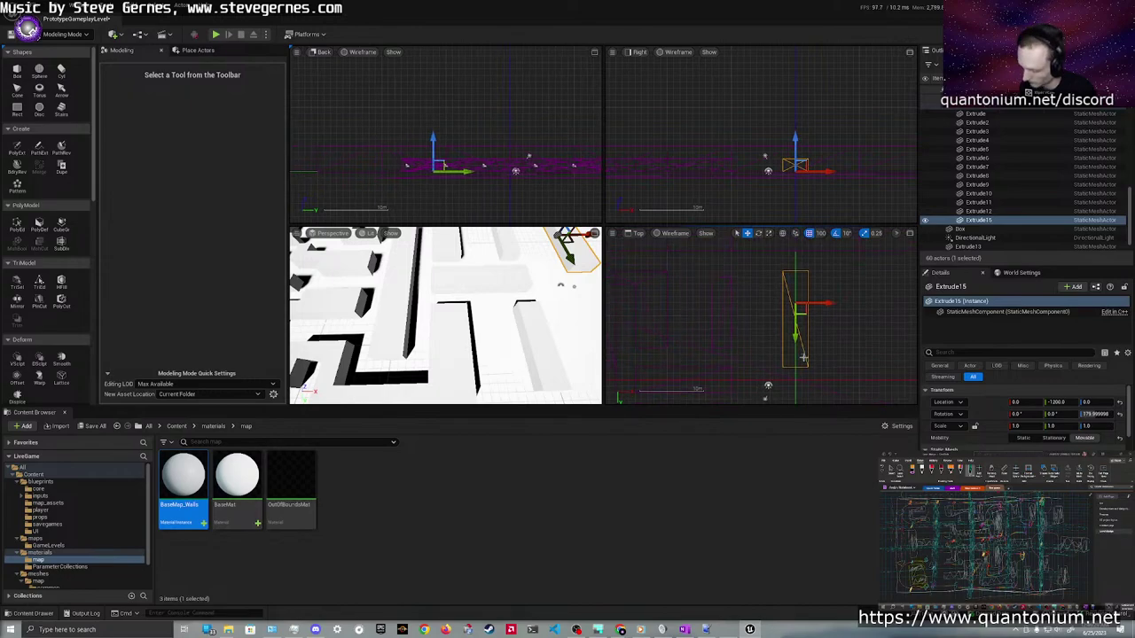
# Duplicate the new centre-line wall along the Y axis, placing the copy at Y 700
pyautogui.scroll(-3, 802, 355)
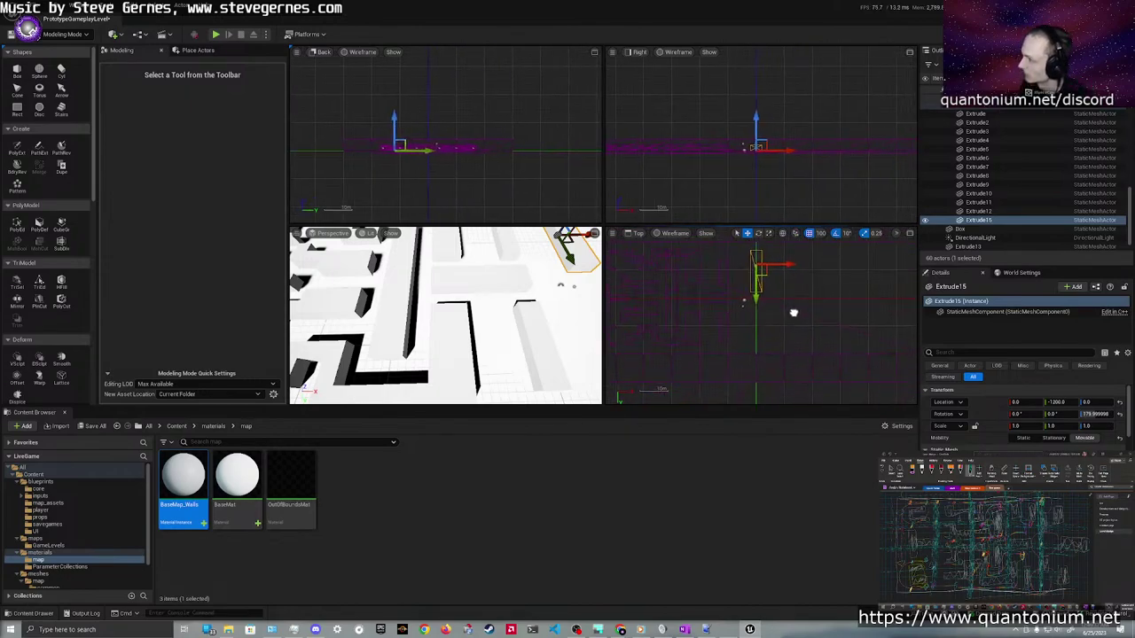
pyautogui.moveTo(793, 313); pyautogui.dragTo(787, 303, button='right')
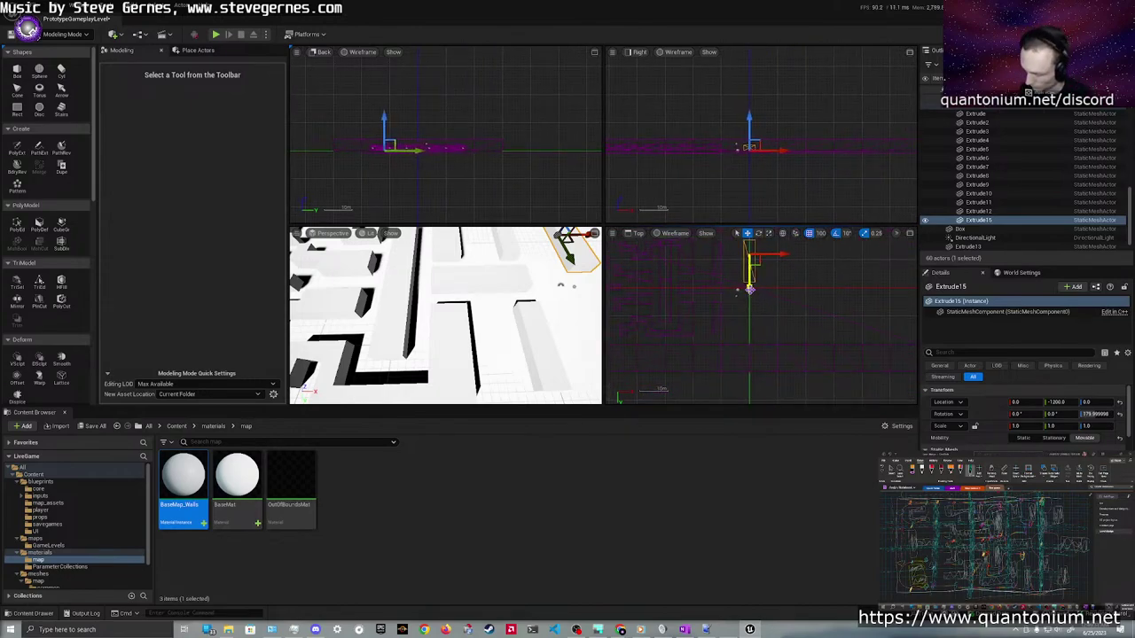
pyautogui.keyDown('alt'); pyautogui.moveTo(749, 289); pyautogui.dragTo(749, 317); pyautogui.keyUp('alt')
pyautogui.scroll(5, 716, 332)
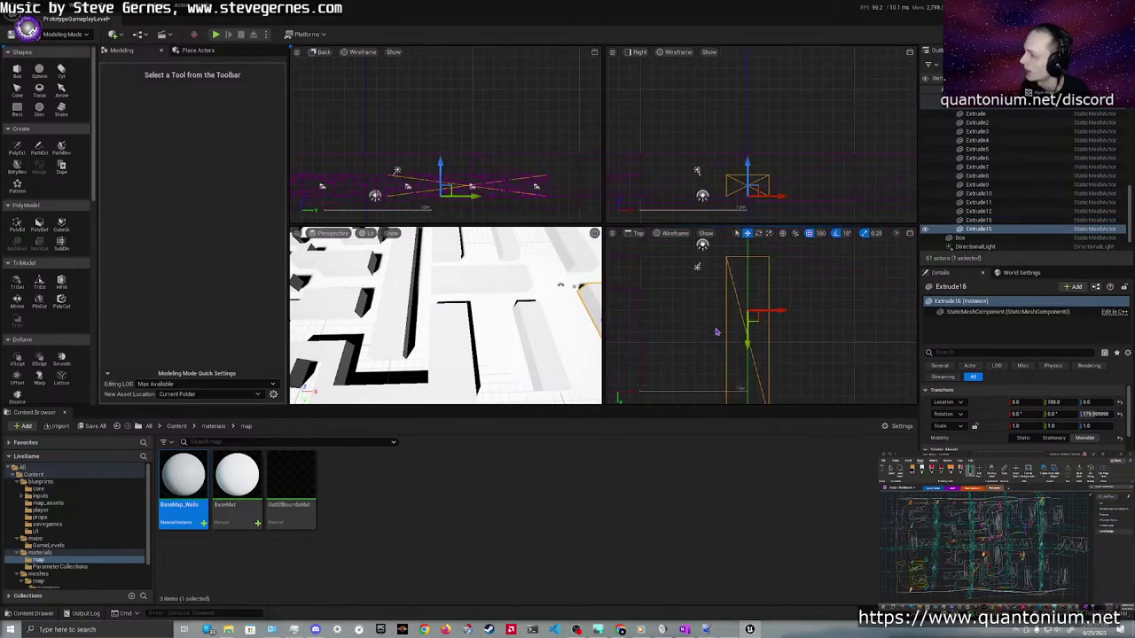
# Set the pivot of wall Extrude16 to the bottom of its bounding box with Edit Pivot, and accept the edit
pyautogui.scroll(-10, 35, 266)
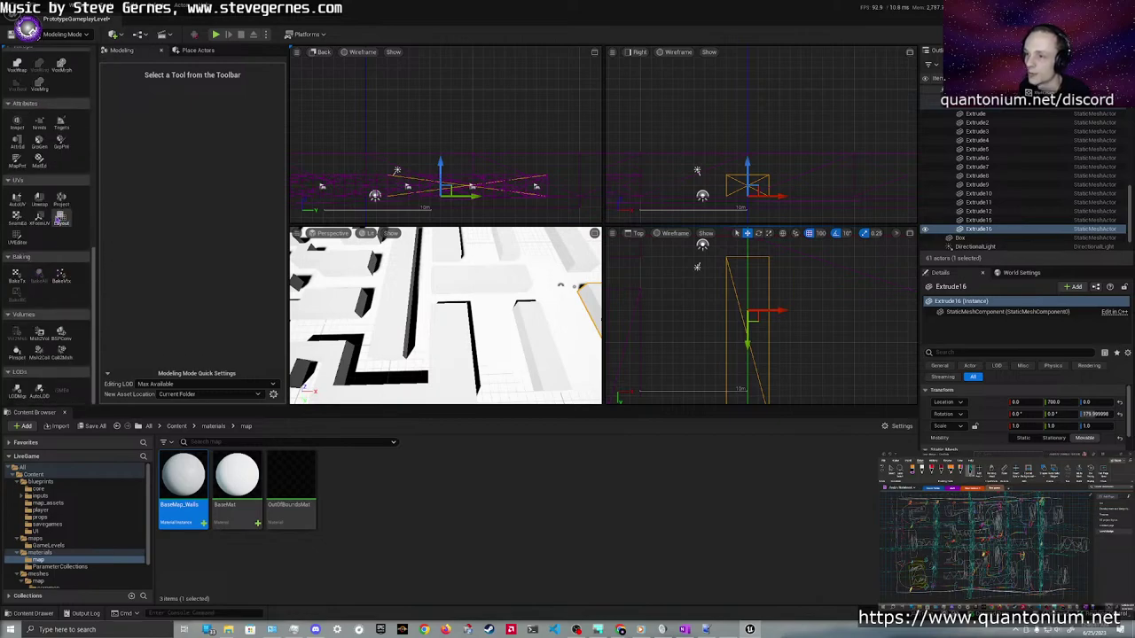
pyautogui.scroll(3, 48, 314)
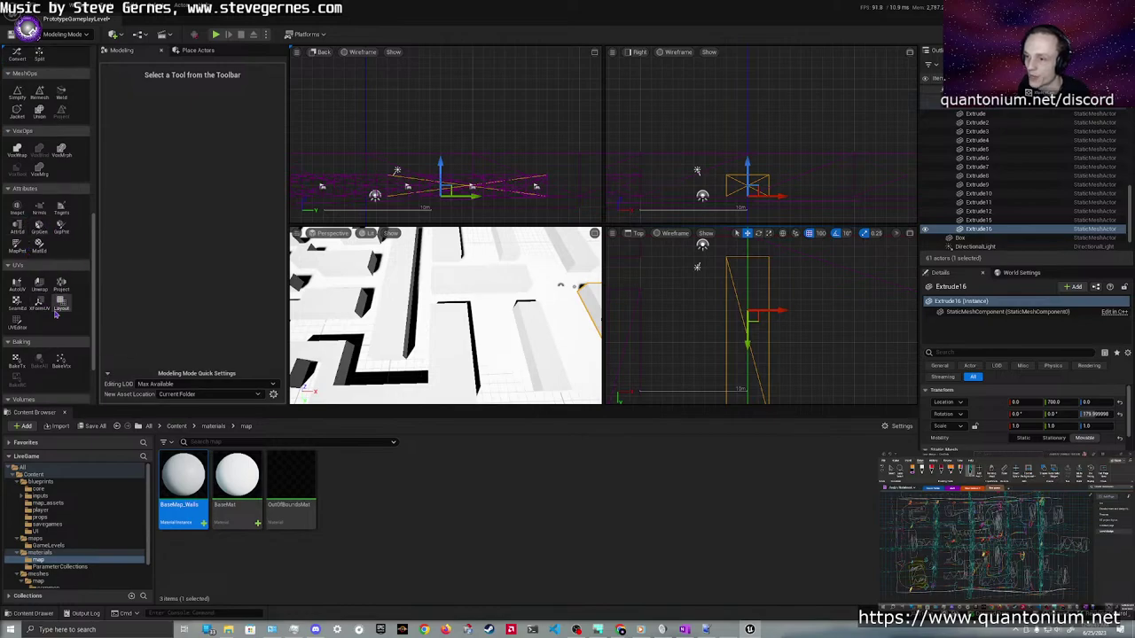
pyautogui.scroll(4, 54, 308)
pyautogui.scroll(2, 54, 308)
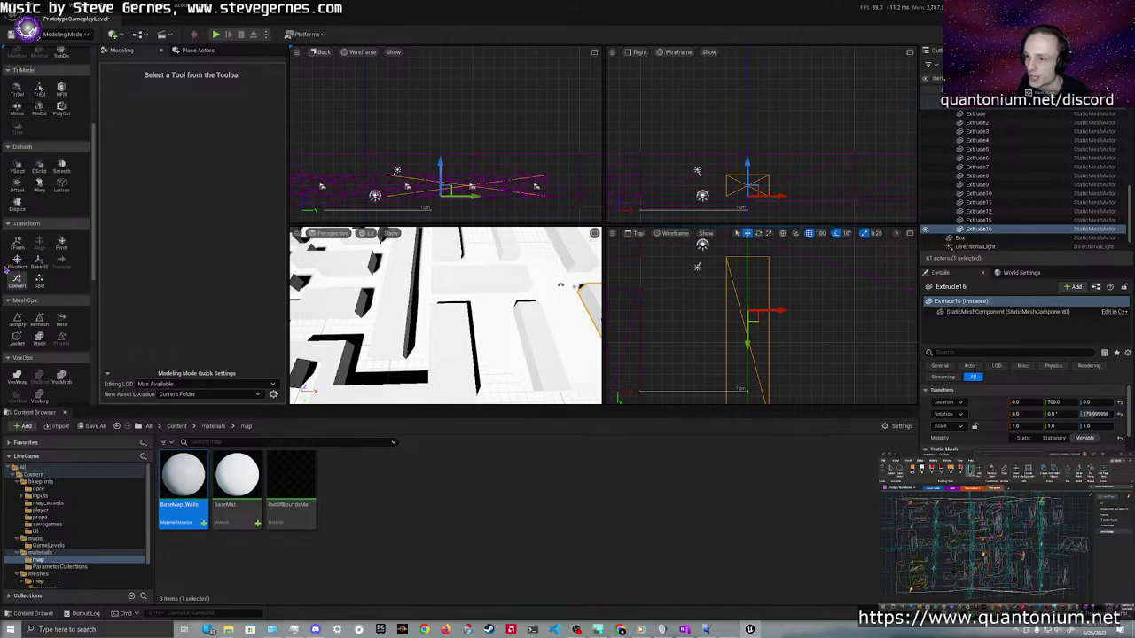
pyautogui.click(62, 245)
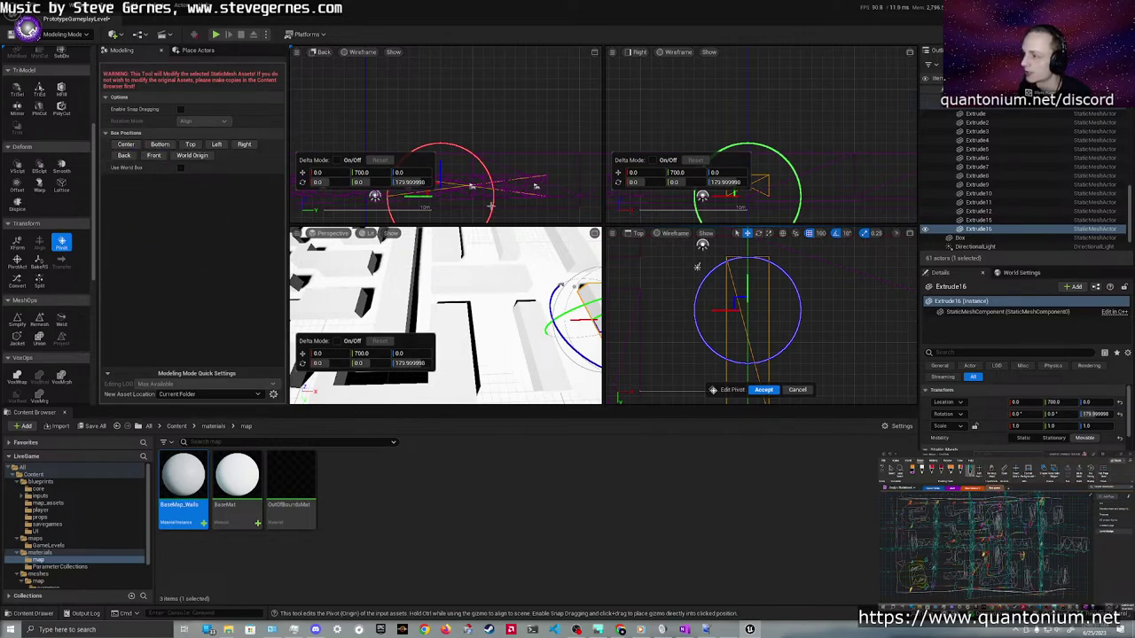
pyautogui.moveTo(817, 194); pyautogui.dragTo(864, 176, button='right')
pyautogui.scroll(7, 803, 181)
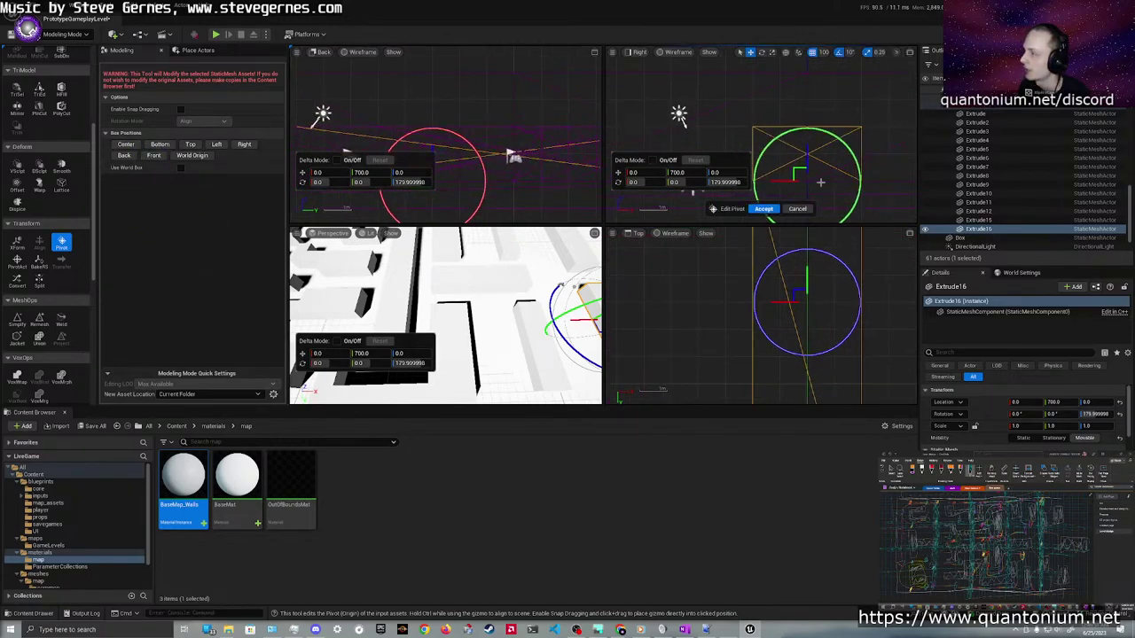
pyautogui.click(161, 144)
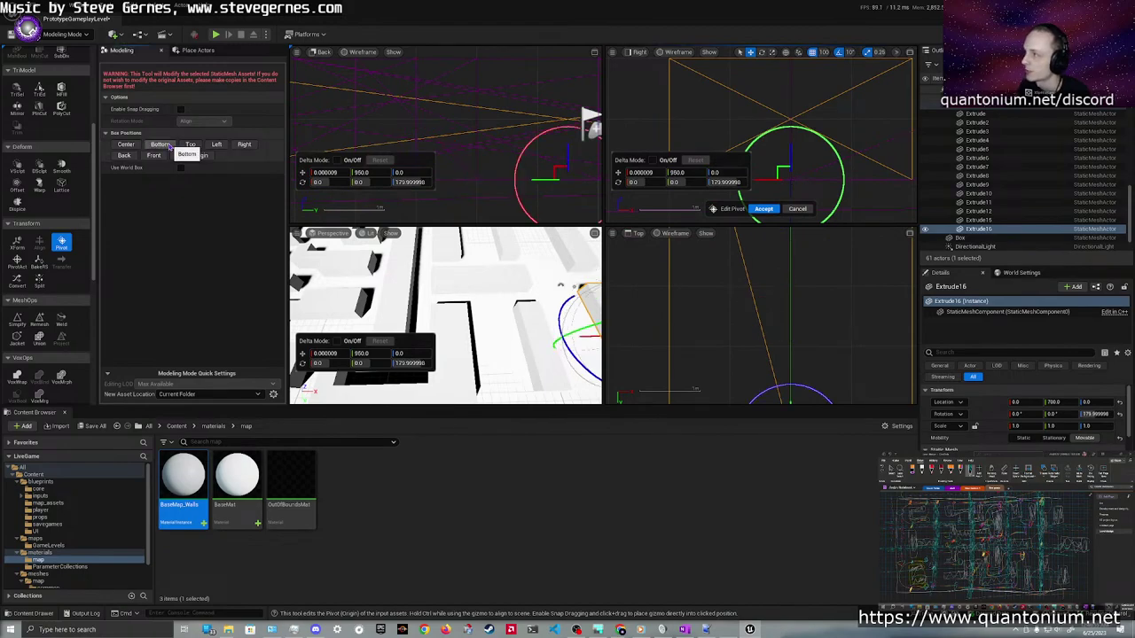
pyautogui.scroll(-3, 523, 282)
pyautogui.moveTo(568, 299)
pyautogui.mouseDown(button='right')
pyautogui.moveTo(523, 293)
pyautogui.moveTo(555, 297)
pyautogui.mouseUp(button='right')
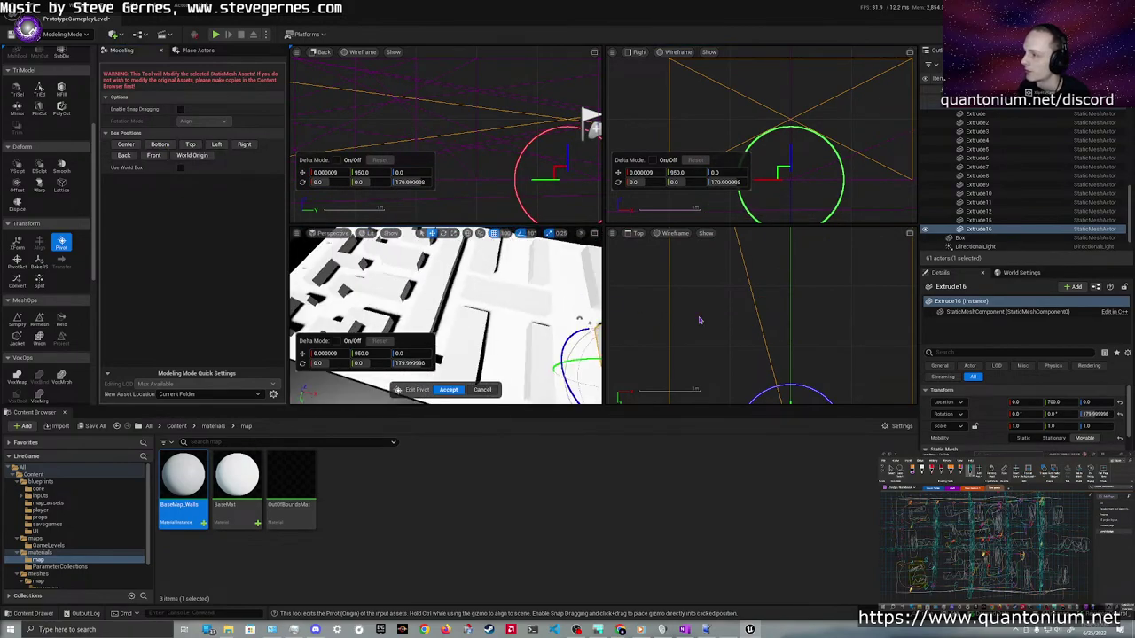
pyautogui.scroll(-4, 833, 319)
pyautogui.moveTo(819, 340); pyautogui.dragTo(765, 251, button='right')
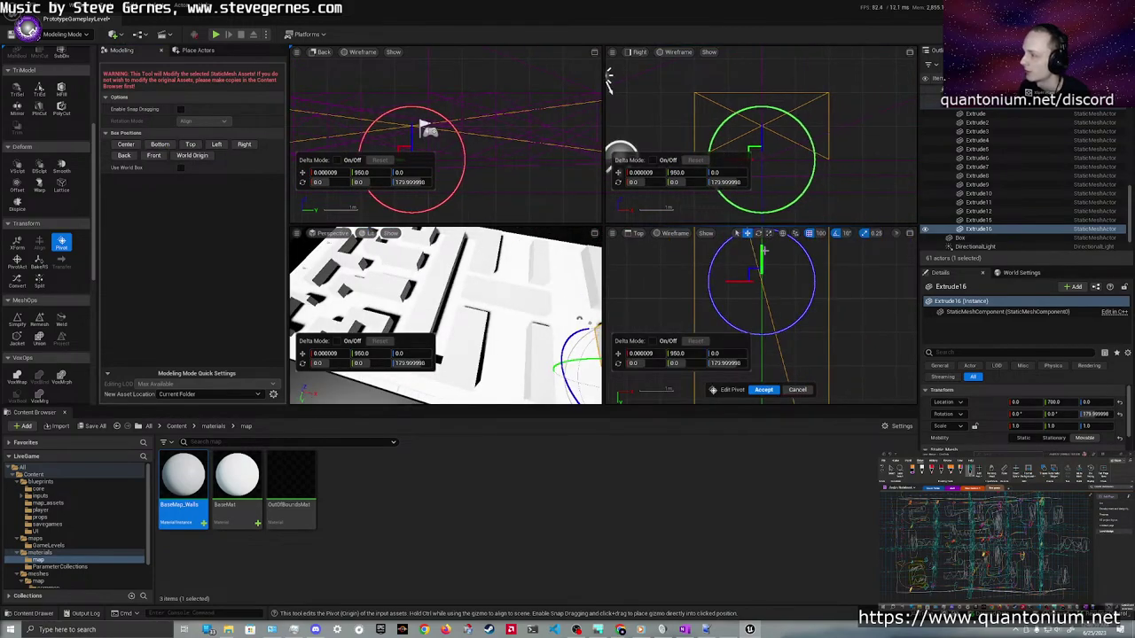
pyautogui.click(763, 389)
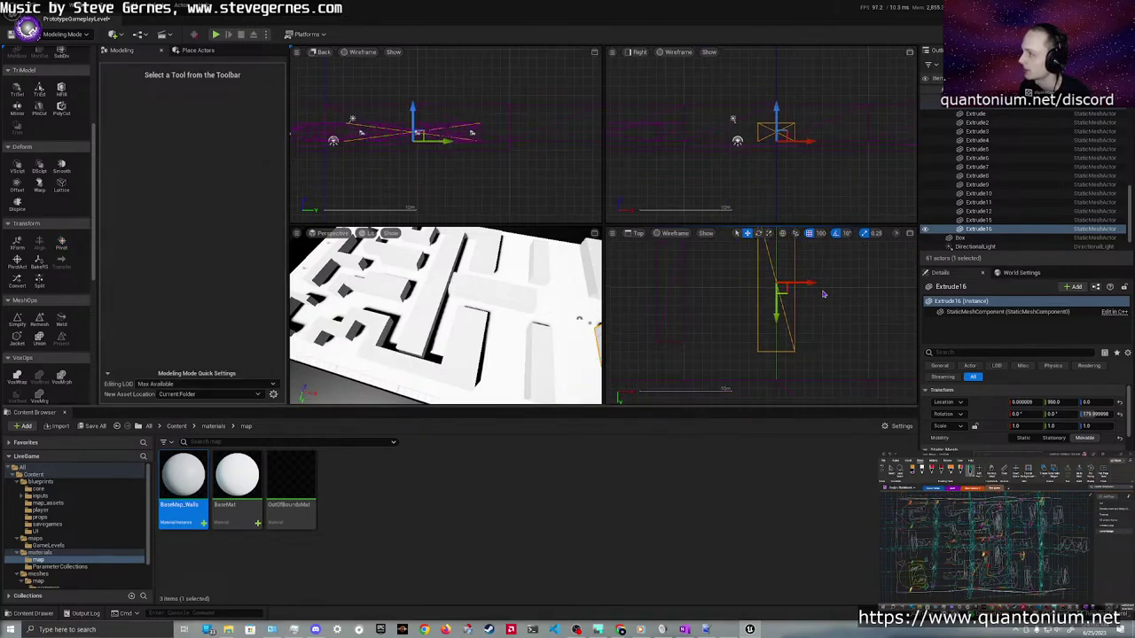
# Examine how the two walls at X 0 line up with the rest of the maze, checking wall Extrude8 for comparison
pyautogui.scroll(-4, 762, 315)
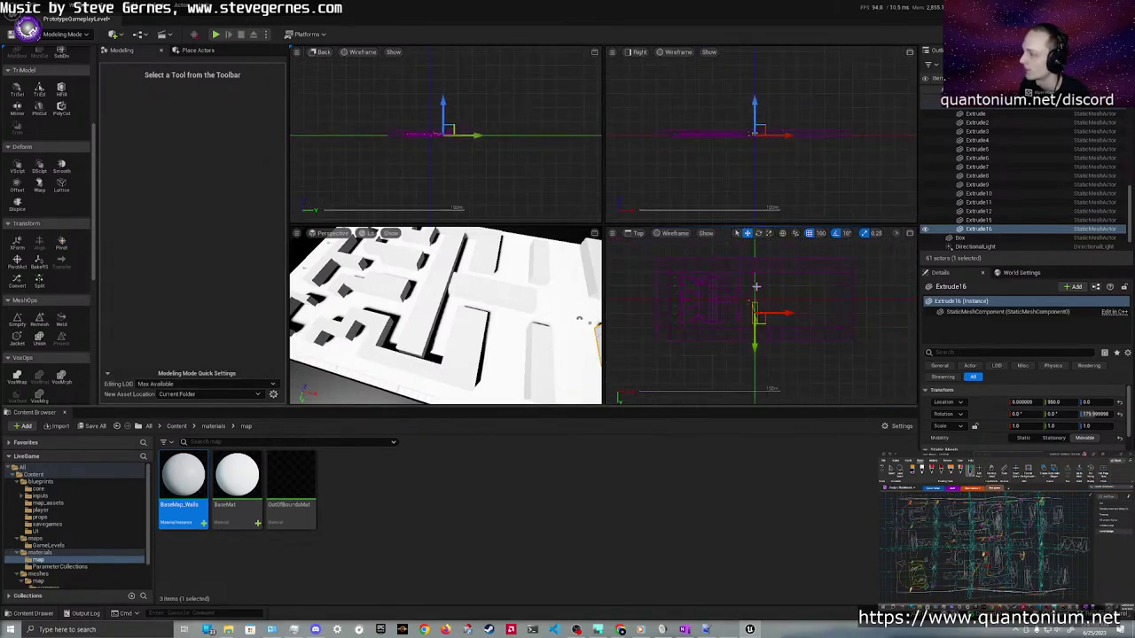
pyautogui.scroll(-3, 758, 320)
pyautogui.click(754, 328)
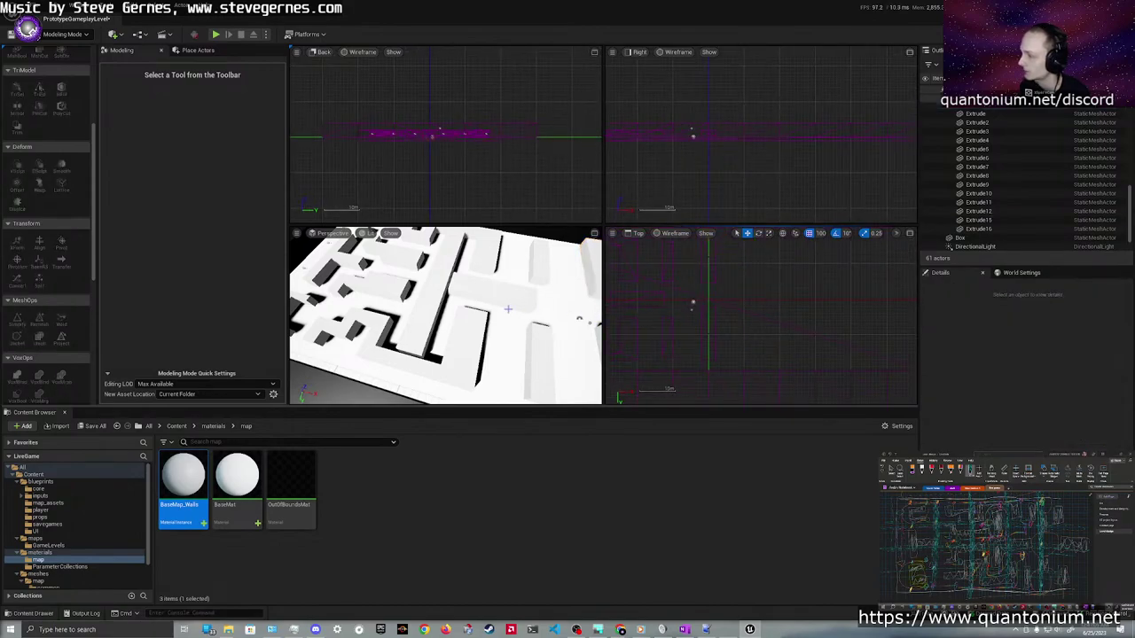
pyautogui.moveTo(533, 315)
pyautogui.mouseDown(button='right')
pyautogui.moveTo(420, 306)
pyautogui.moveTo(521, 305)
pyautogui.mouseUp(button='right')
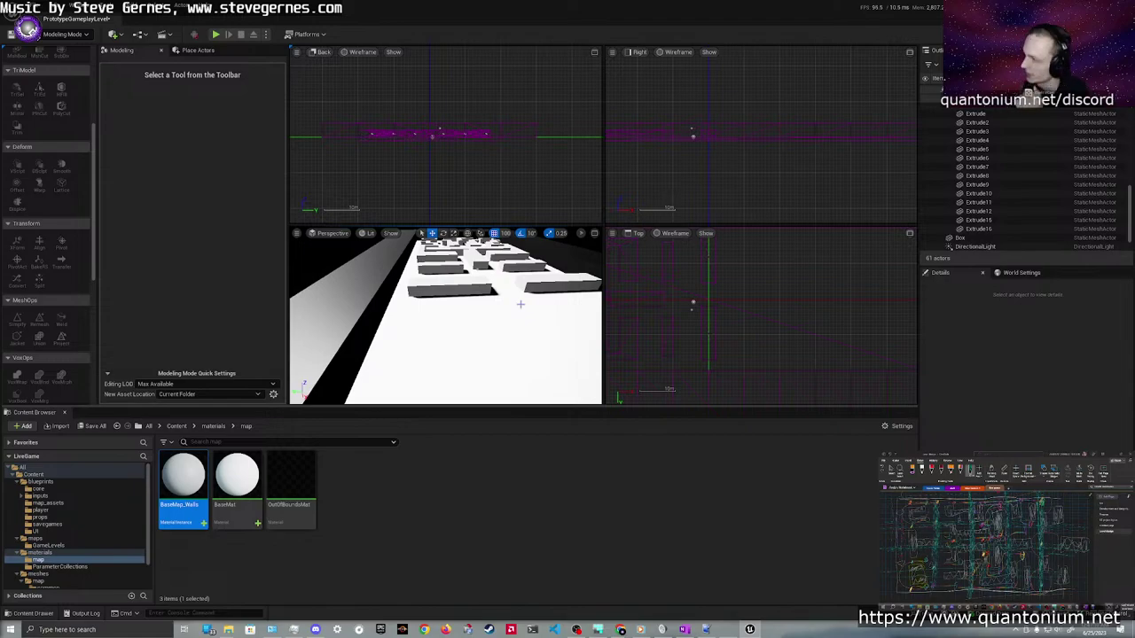
pyautogui.moveTo(649, 297); pyautogui.dragTo(725, 296, button='right')
pyautogui.scroll(10, 701, 314)
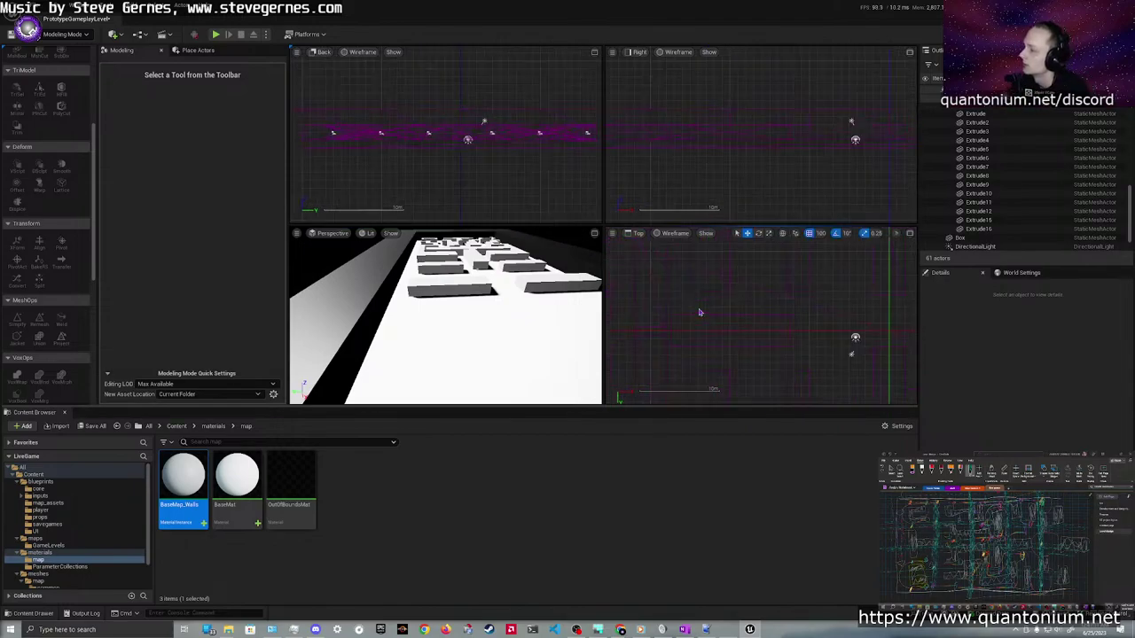
pyautogui.scroll(-8, 693, 324)
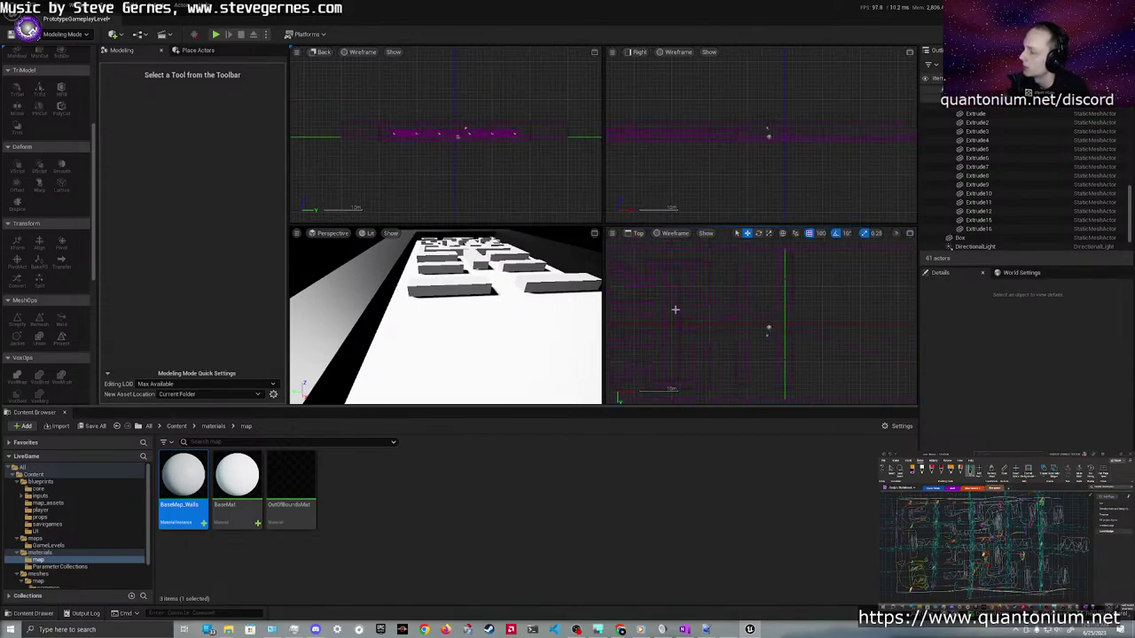
pyautogui.click(675, 306)
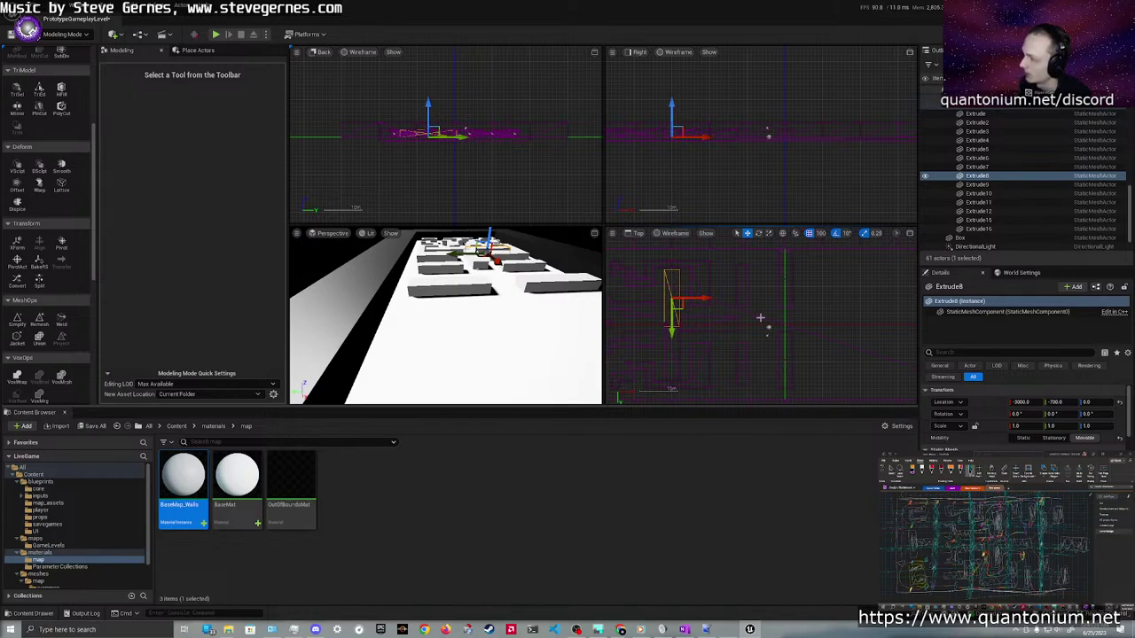
# Try moving the centre-line wall Extrude15 along the Y axis to Y -1000
pyautogui.click(786, 308)
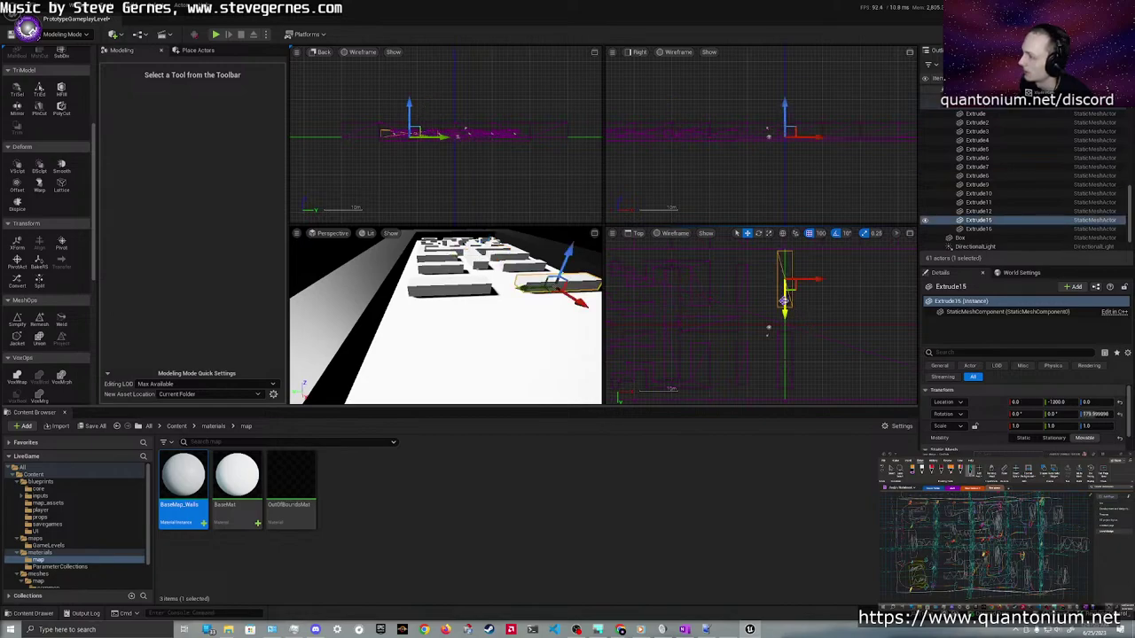
pyautogui.scroll(3, 789, 319)
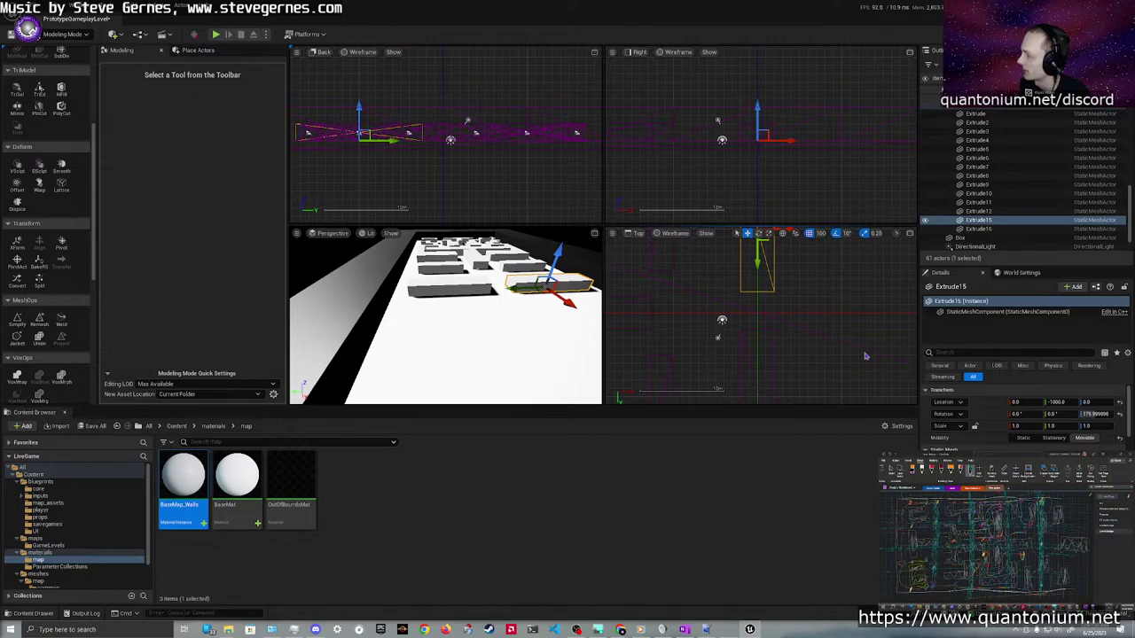
pyautogui.scroll(2, 822, 333)
pyautogui.click(848, 330)
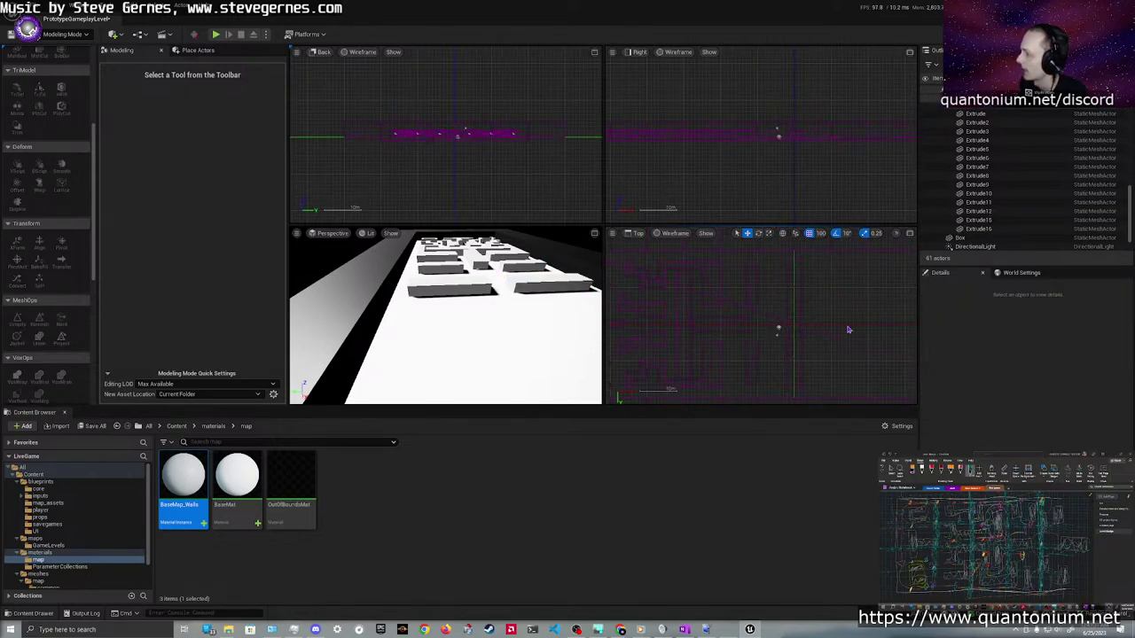
# Undo the last move of Extrude15 and the pivot edit of Extrude16
pyautogui.hotkey('ctrl', 'z')
pyautogui.hotkey('ctrl', 'z')
pyautogui.hotkey('ctrl', 'z')
pyautogui.hotkey('ctrl', 'z')
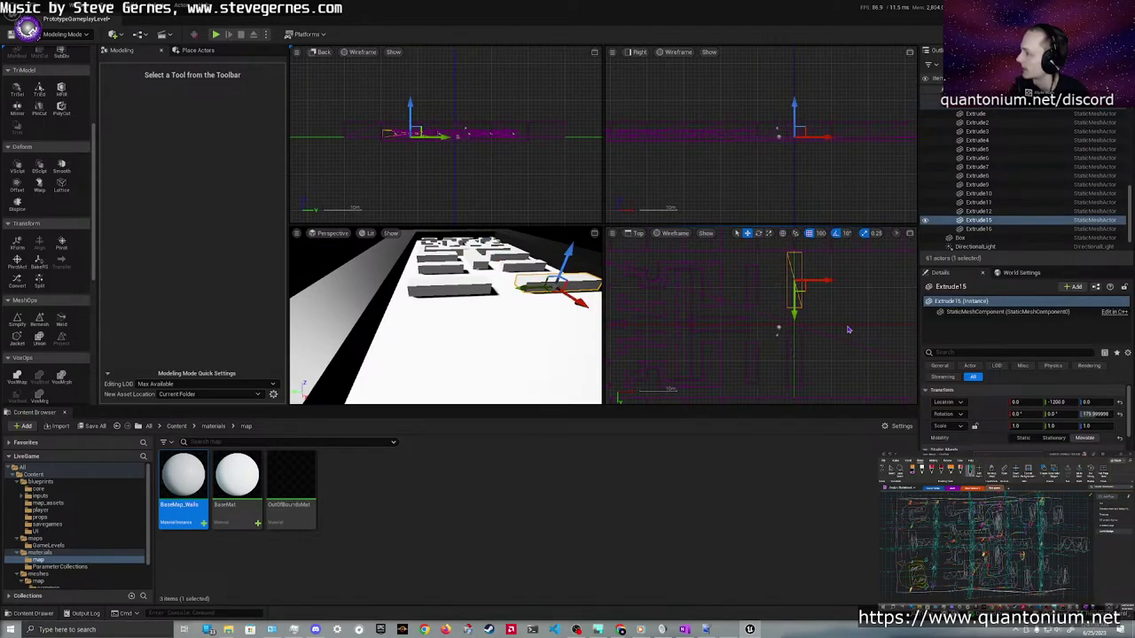
pyautogui.hotkey('ctrl', 'z')
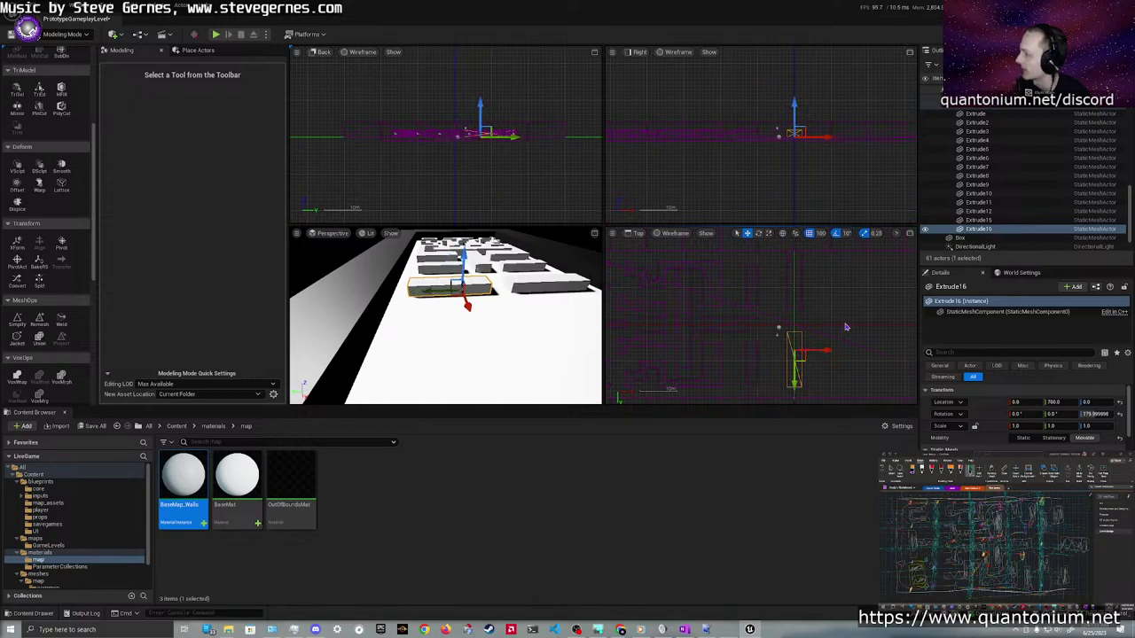
pyautogui.hotkey('ctrl', 'z')
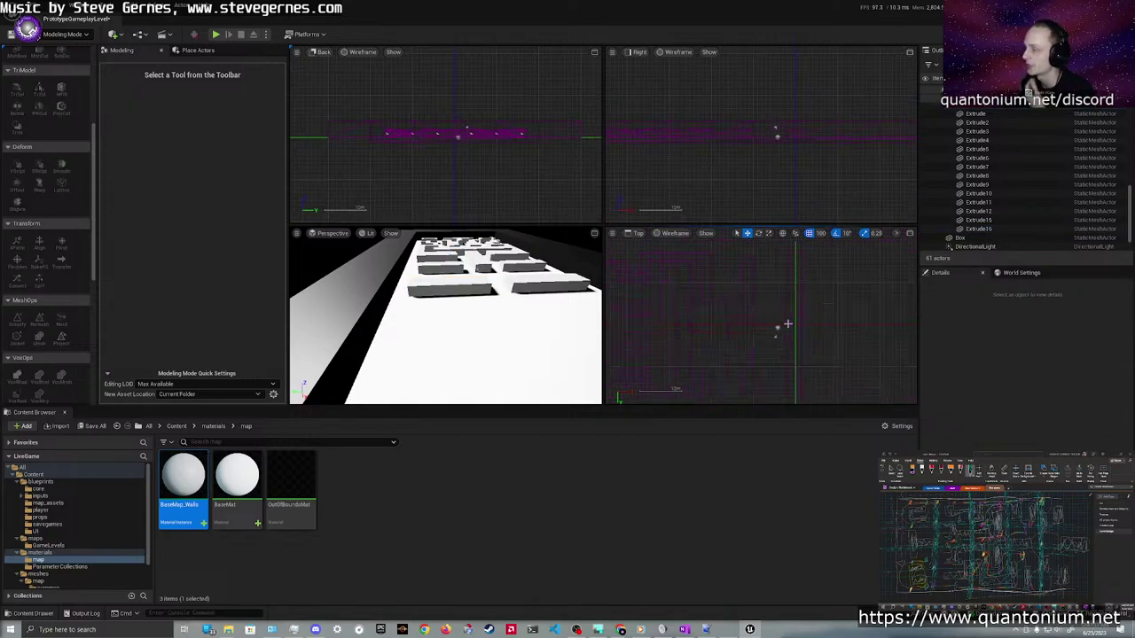
# Delete the pair of walls Extrude8 and Extrude9 at X -3000
pyautogui.scroll(3, 787, 324)
pyautogui.moveTo(756, 319); pyautogui.dragTo(871, 325, button='right')
pyautogui.moveTo(781, 299); pyautogui.dragTo(765, 349, button='right')
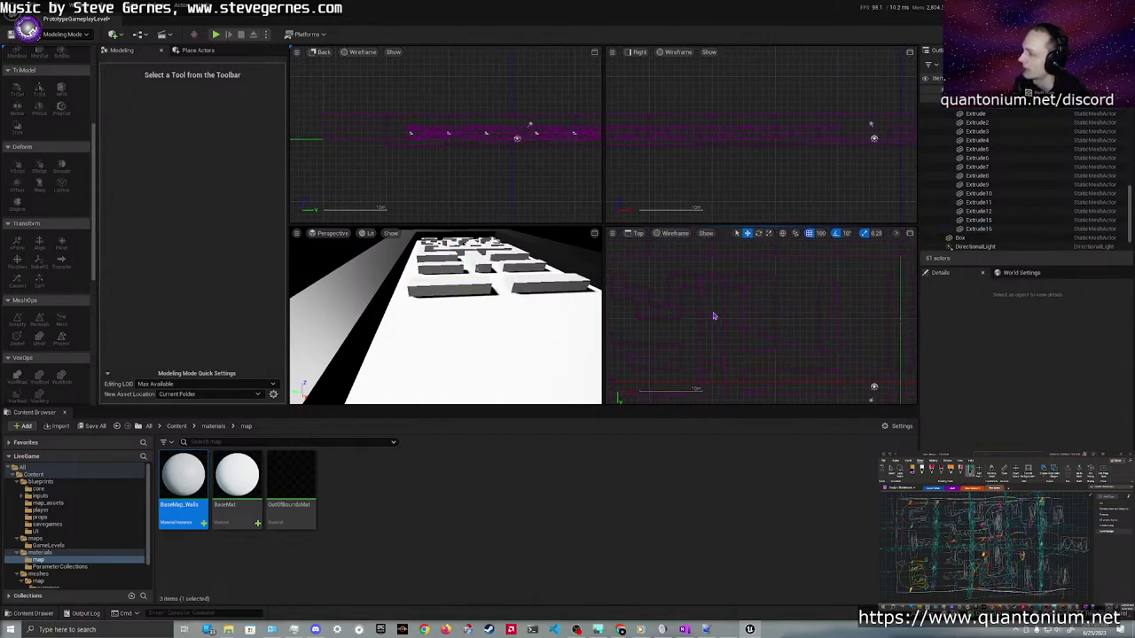
pyautogui.click(726, 326)
pyautogui.scroll(-3, 733, 330)
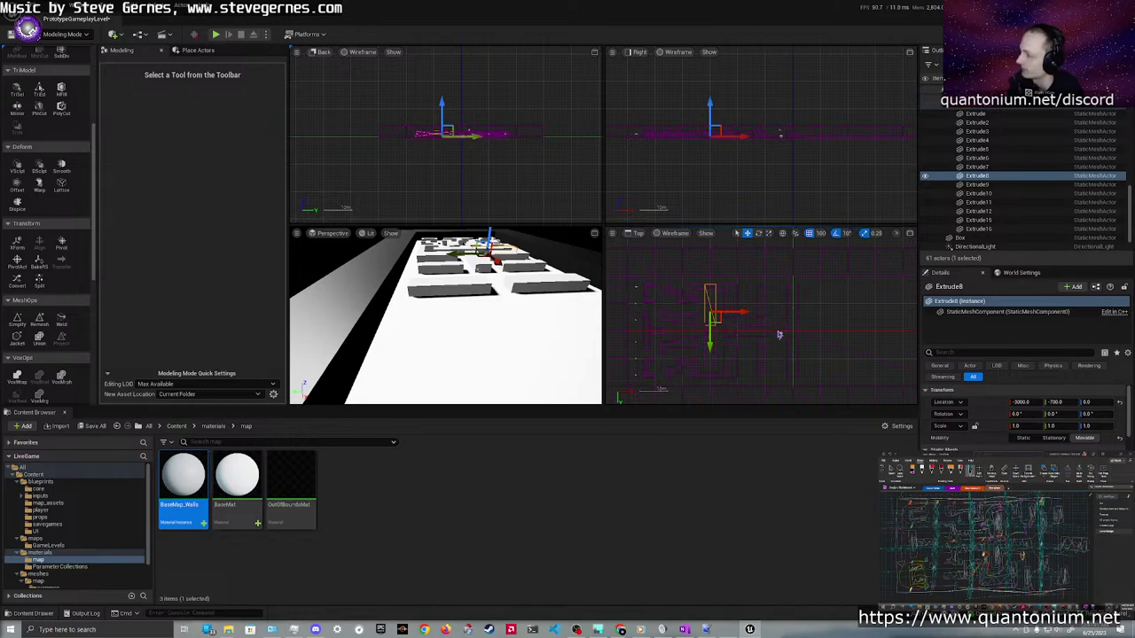
pyautogui.click(776, 313)
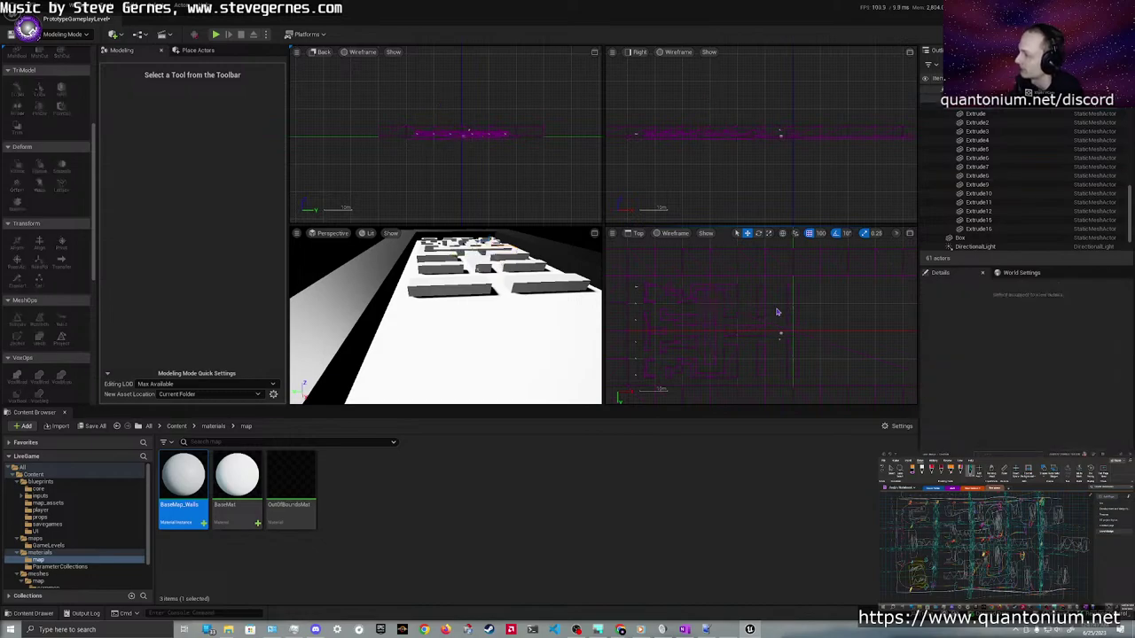
pyautogui.click(712, 321)
pyautogui.keyDown('ctrl'); pyautogui.click(714, 355); pyautogui.keyUp('ctrl')
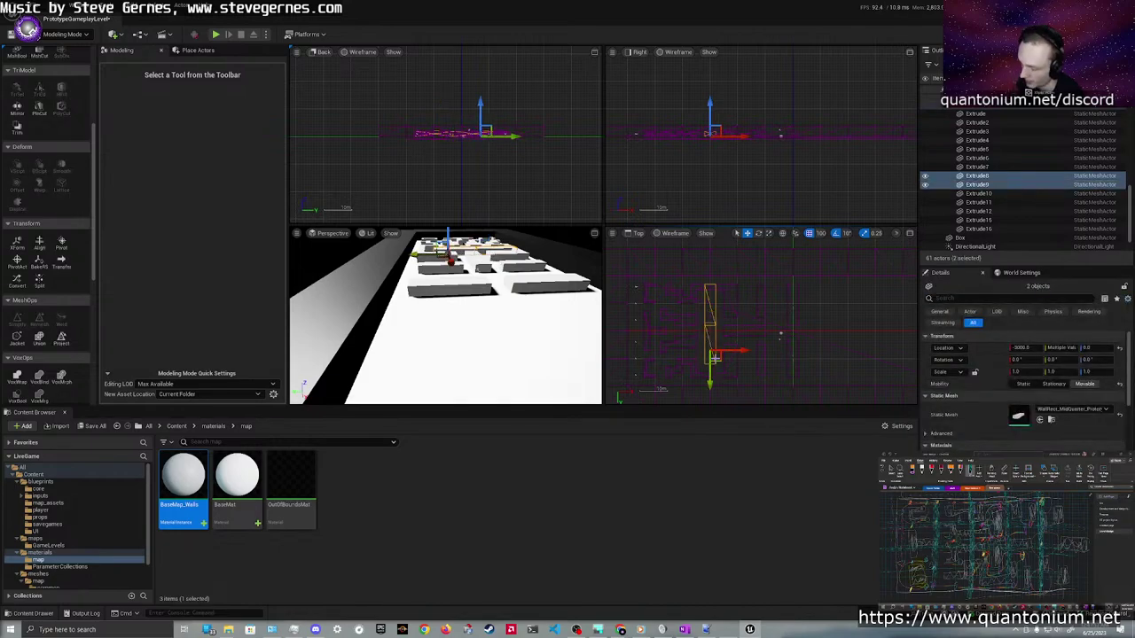
pyautogui.click(716, 362)
# Duplicate walls Extrude13 and Extrude14 together and place the copies at X -2900, where the deleted pair stood
pyautogui.click(760, 304)
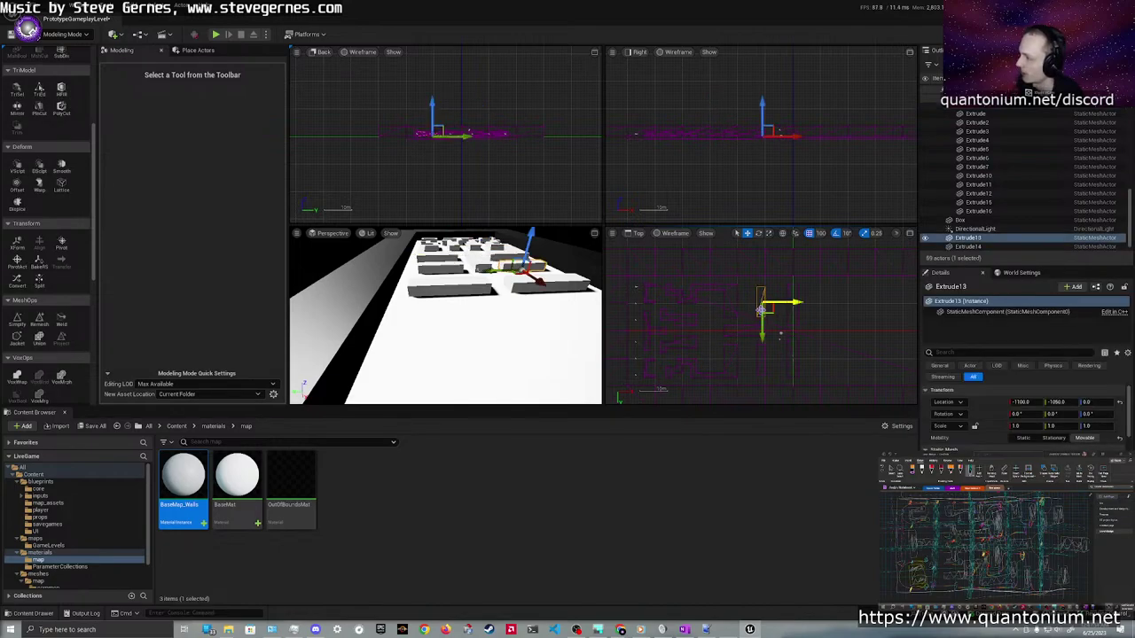
pyautogui.keyDown('ctrl'); pyautogui.click(758, 366); pyautogui.keyUp('ctrl')
pyautogui.moveTo(783, 361)
pyautogui.keyDown('alt'); pyautogui.mouseDown()
pyautogui.moveTo(727, 361)
pyautogui.moveTo(780, 365)
pyautogui.mouseUp(); pyautogui.keyUp('alt')
pyautogui.click(707, 334)
pyautogui.scroll(4, 711, 375)
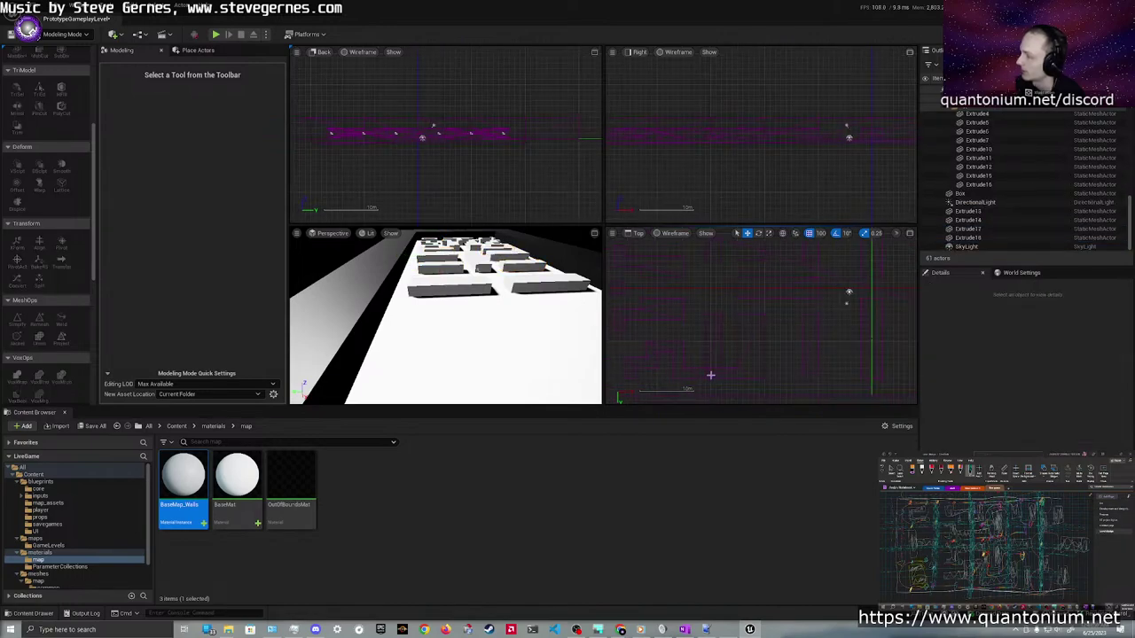
# Move the two duplicated walls toward the centre line, Extrude18 to Y 650 and Extrude17 to Y -650
pyautogui.click(720, 342)
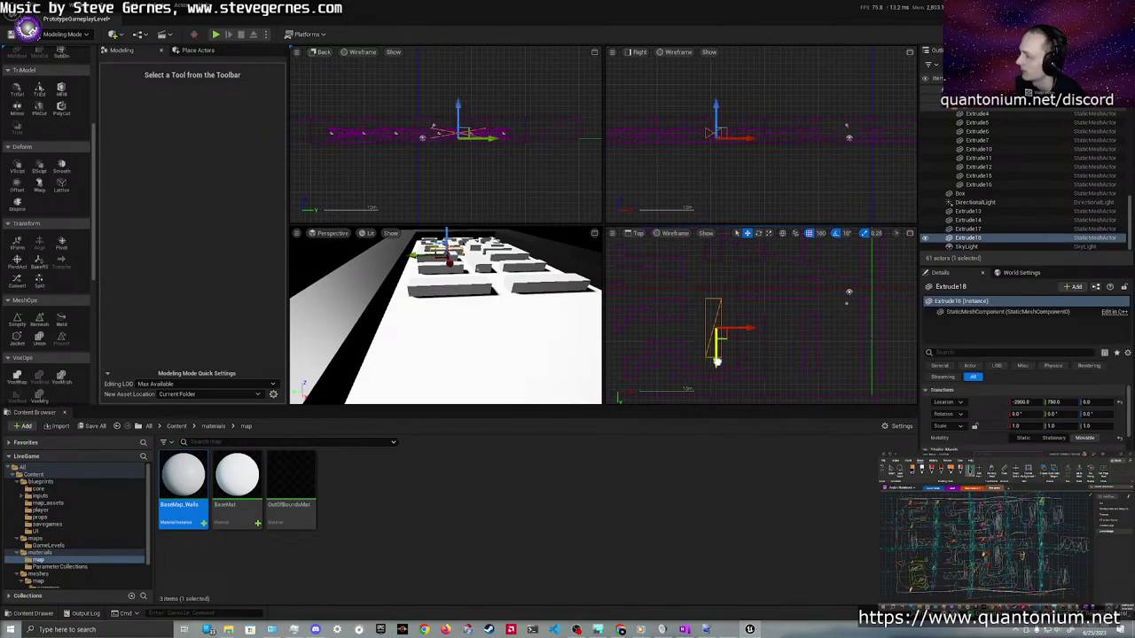
pyautogui.moveTo(717, 362); pyautogui.dragTo(738, 324)
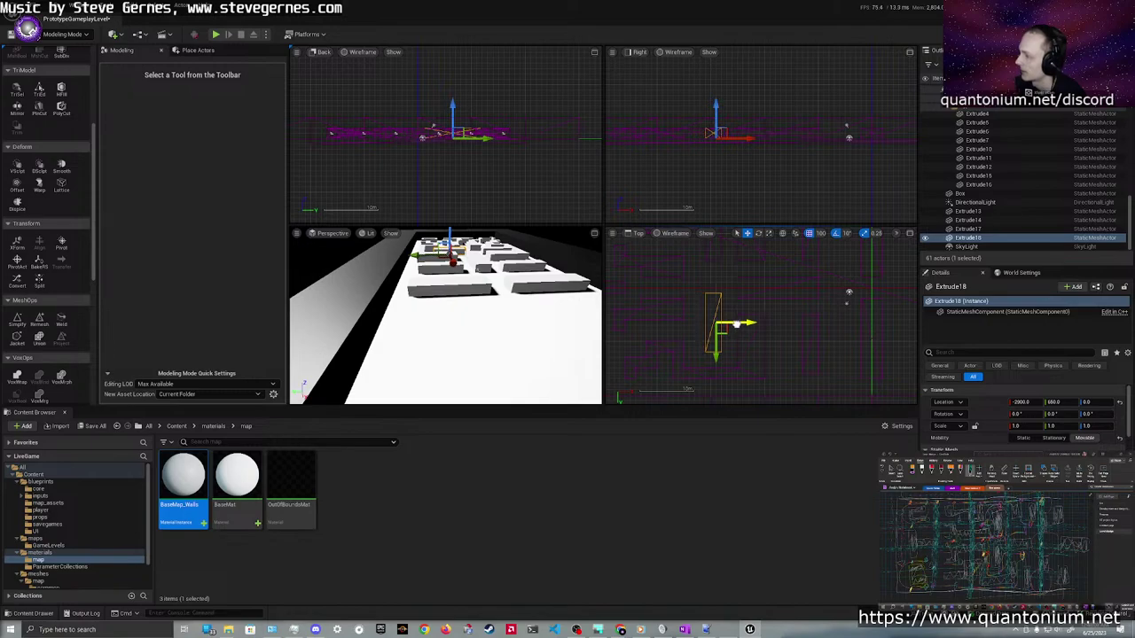
pyautogui.moveTo(692, 293); pyautogui.dragTo(655, 385, button='right')
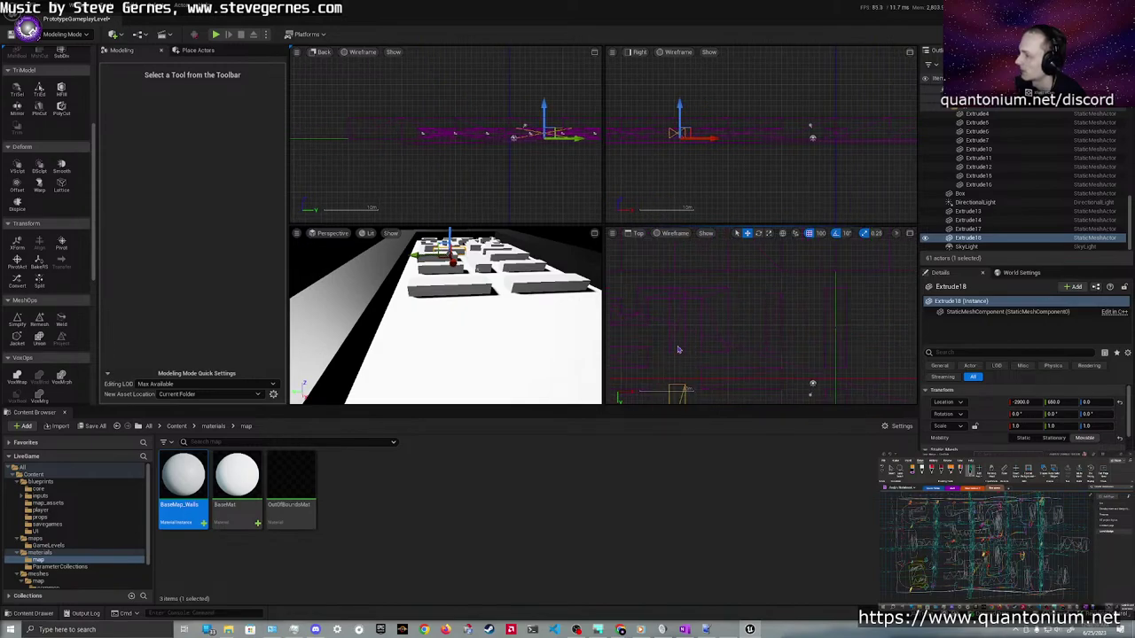
pyautogui.click(681, 336)
pyautogui.click(689, 332)
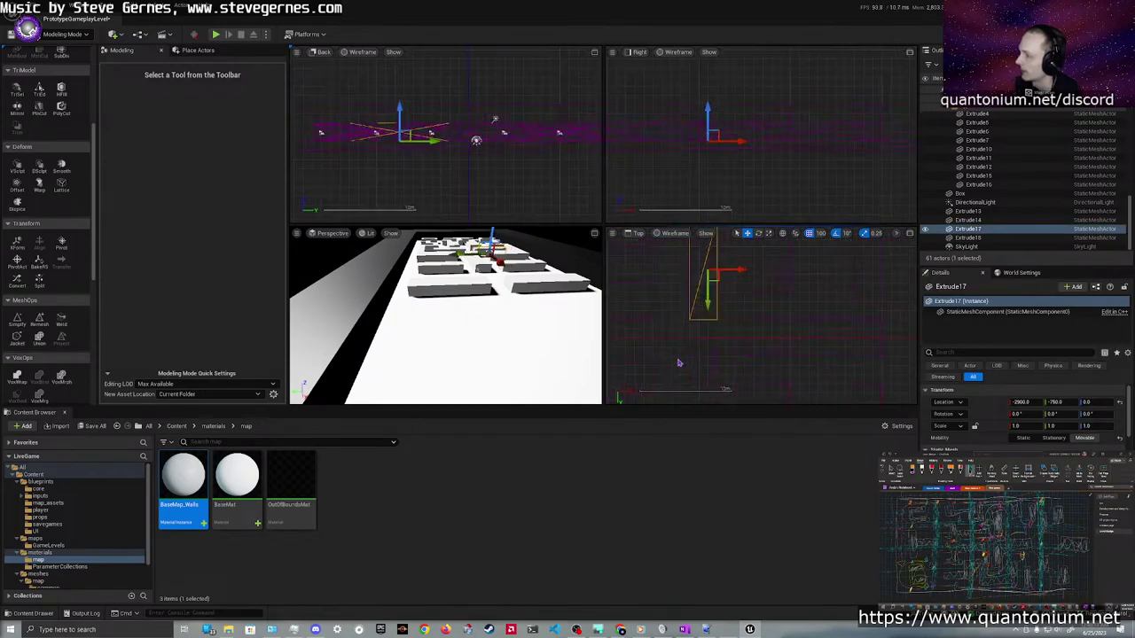
pyautogui.scroll(2, 697, 344)
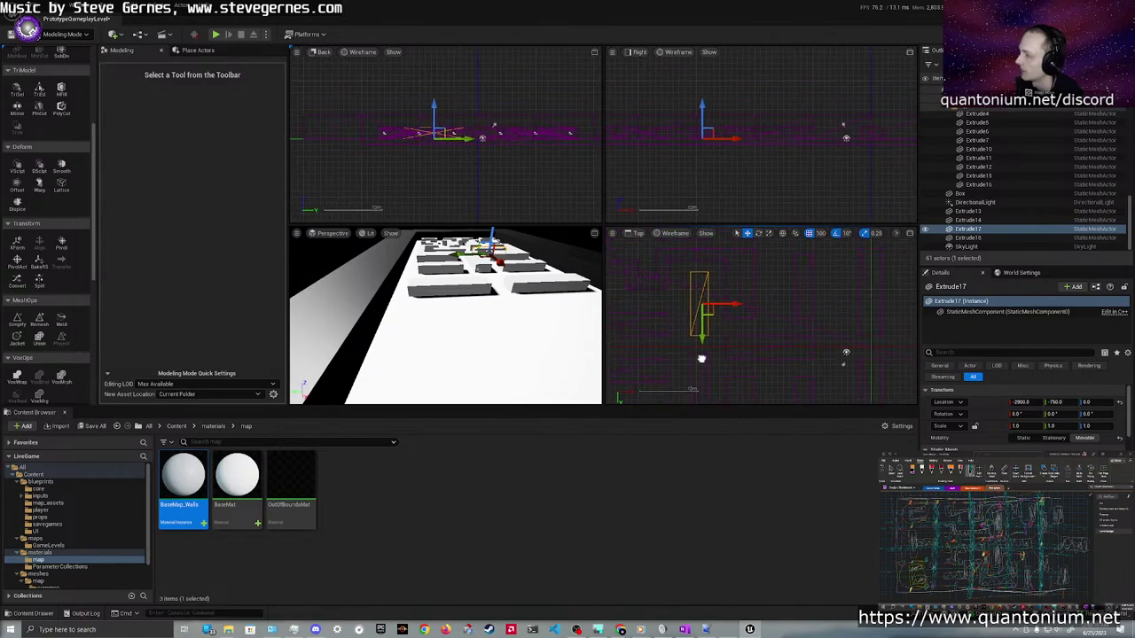
pyautogui.moveTo(700, 350); pyautogui.dragTo(700, 310, button='right')
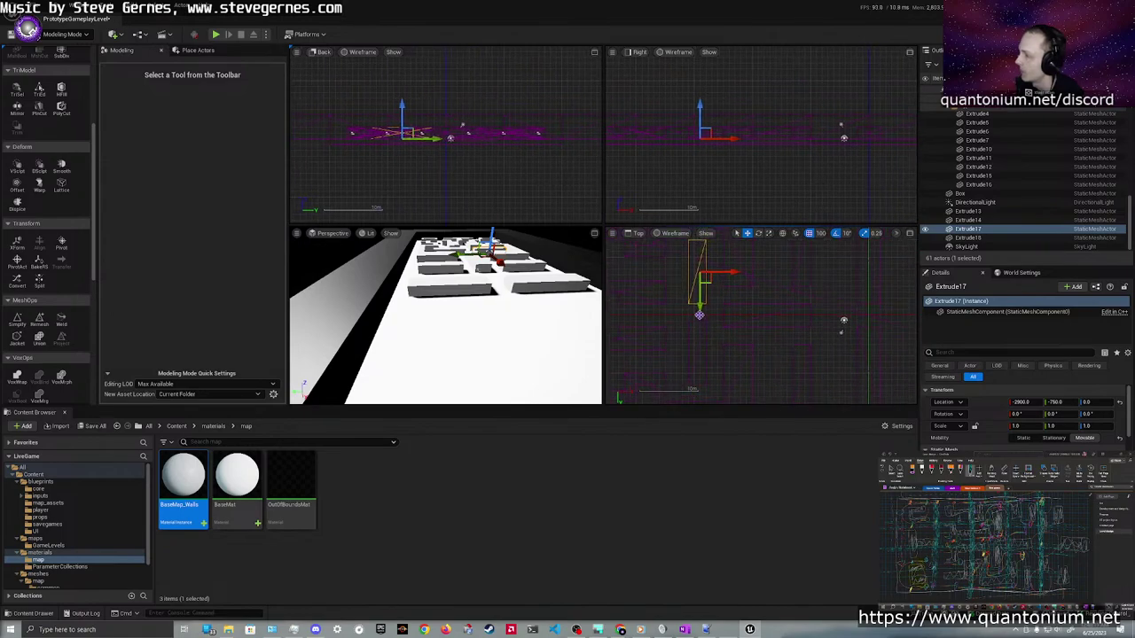
pyautogui.moveTo(700, 311); pyautogui.dragTo(700, 317)
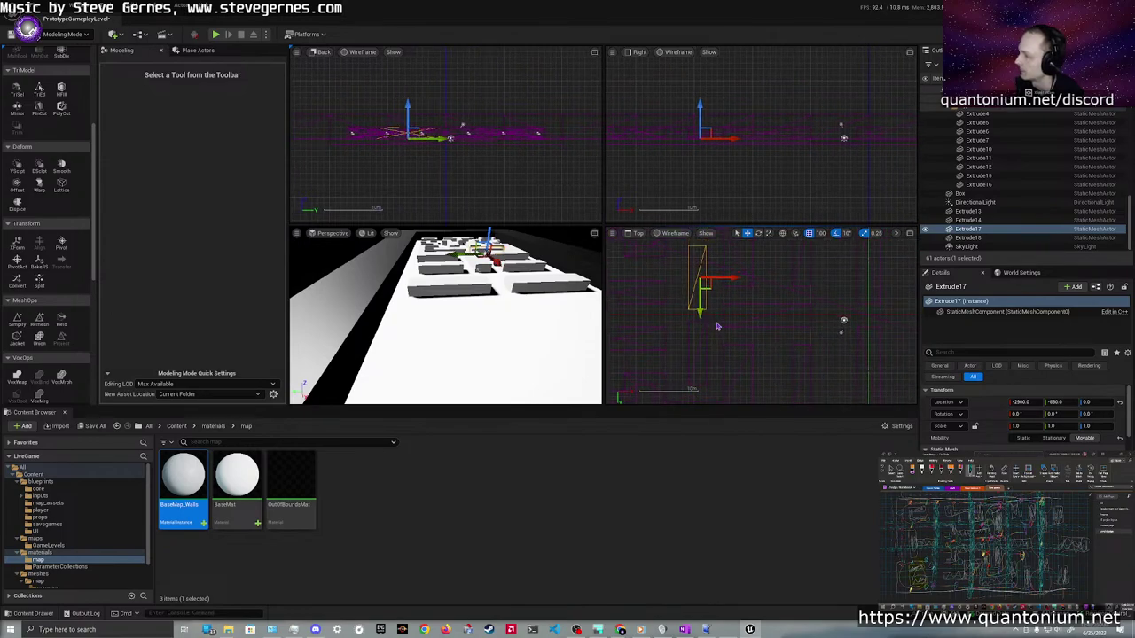
pyautogui.click(719, 328)
# Shorten wall Extrude10 with PolyGroup Edit by moving its negative-X end face to X -2300, and accept the edit
pyautogui.scroll(3, 705, 324)
pyautogui.scroll(-2, 704, 325)
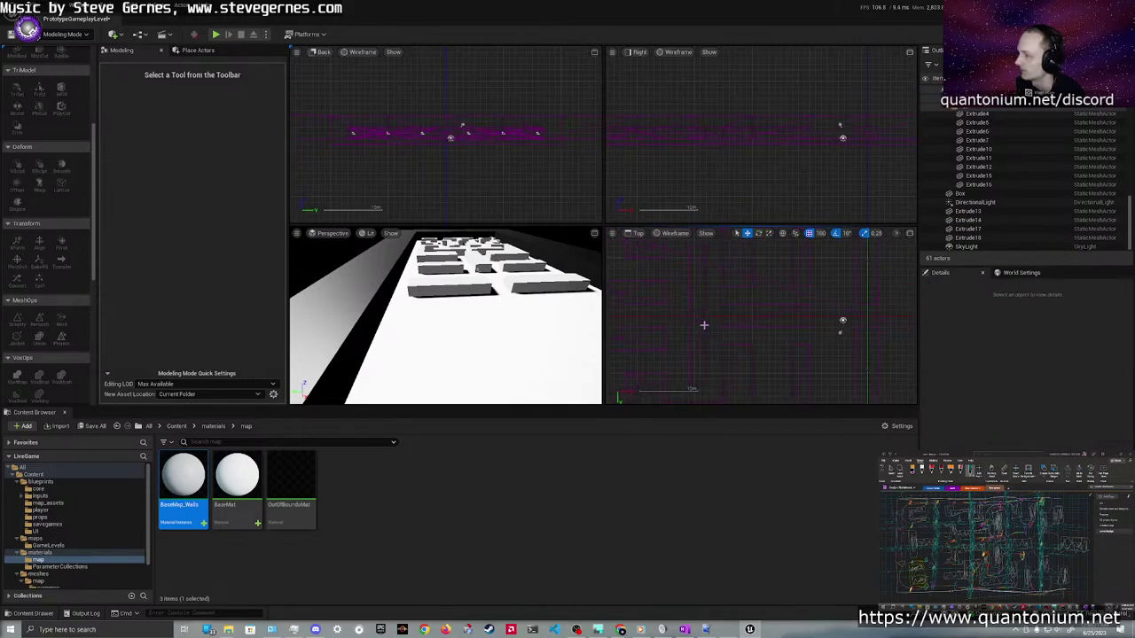
pyautogui.scroll(-3, 704, 325)
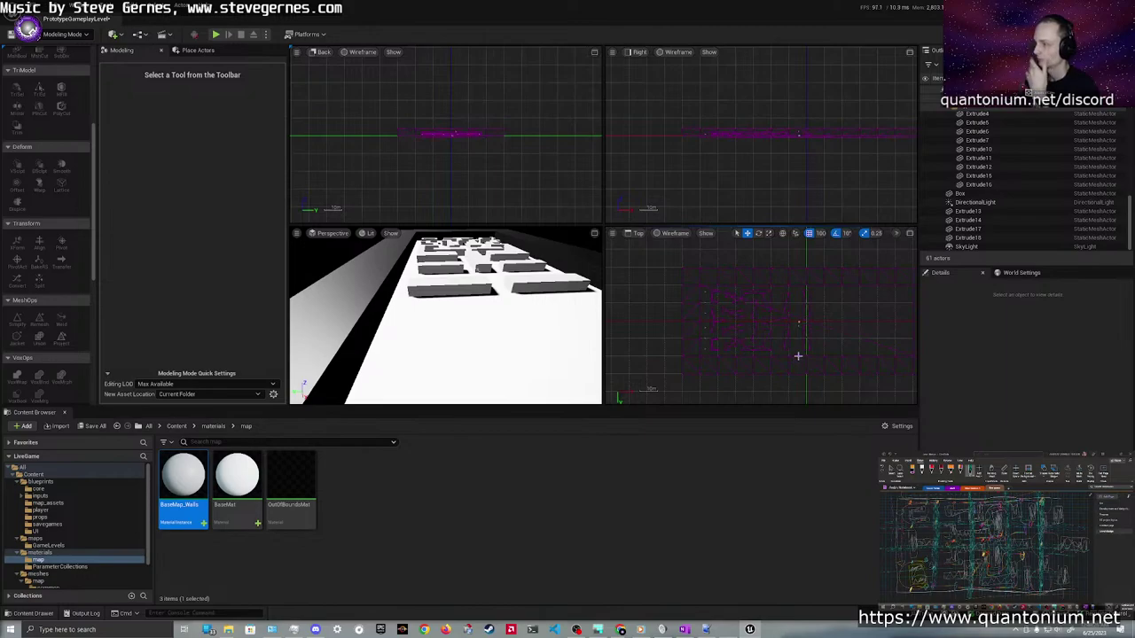
pyautogui.scroll(2, 842, 340)
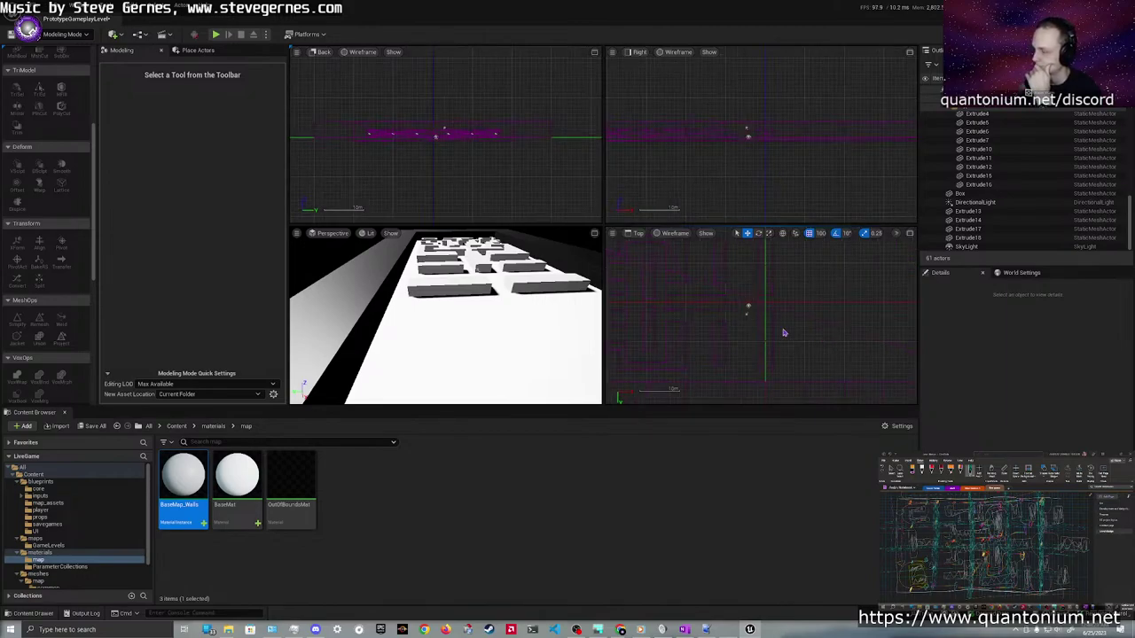
pyautogui.click(670, 307)
pyautogui.scroll(1, 649, 314)
pyautogui.scroll(1, 649, 314)
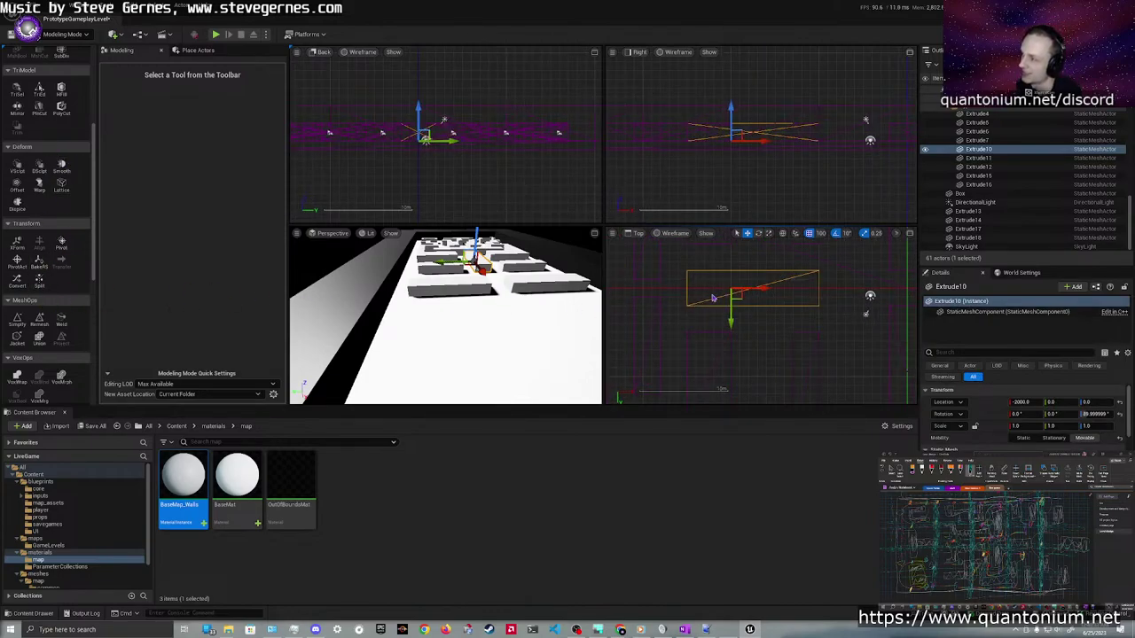
pyautogui.scroll(-2, 713, 298)
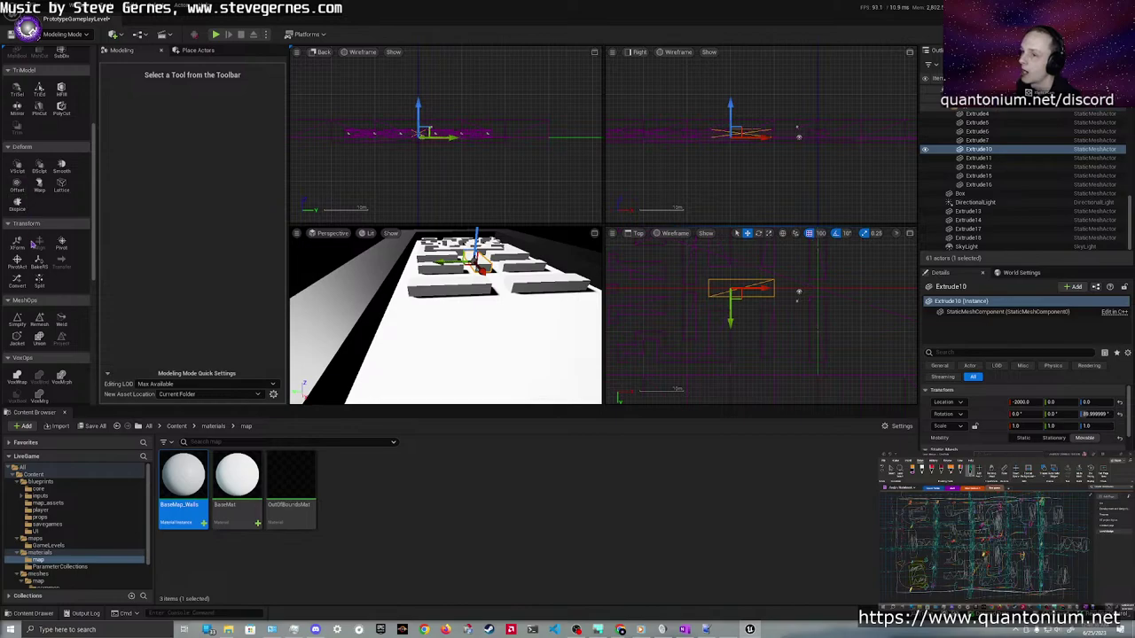
pyautogui.scroll(3, 20, 262)
pyautogui.click(17, 173)
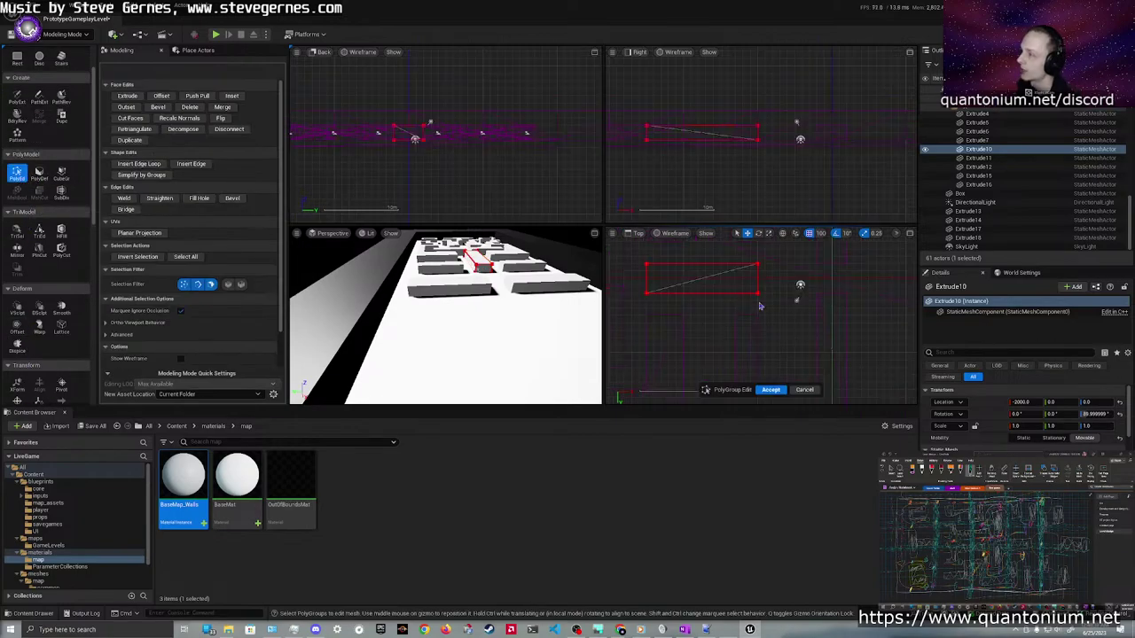
pyautogui.click(673, 286)
pyautogui.moveTo(674, 286); pyautogui.dragTo(694, 282)
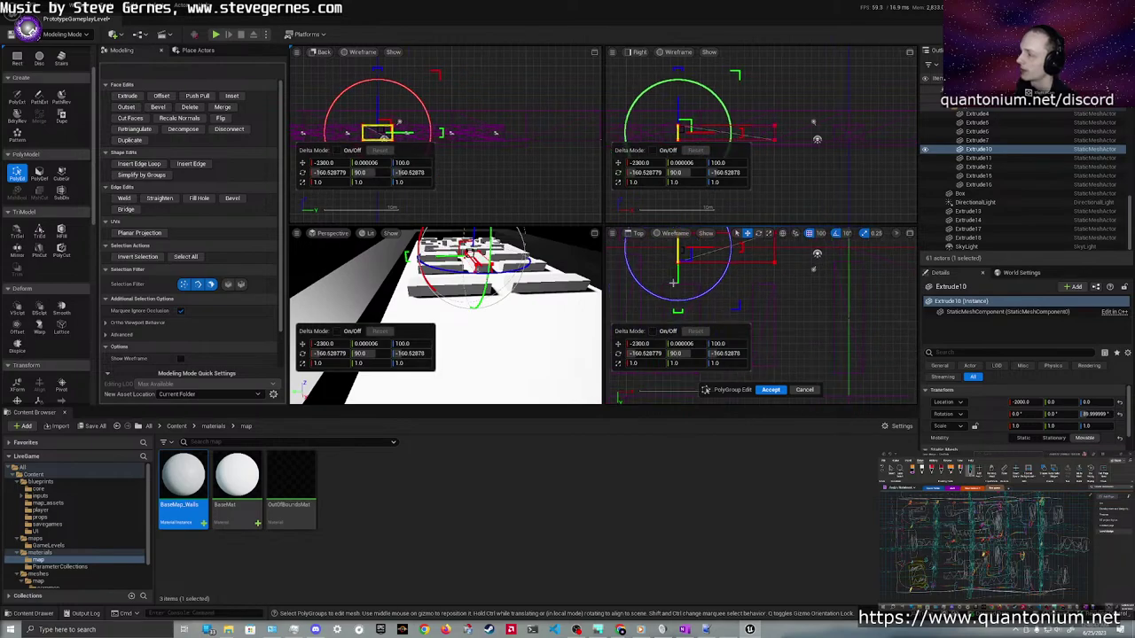
pyautogui.click(771, 389)
# Narrow wall Extrude12 with PolyGroup Edit by moving its negative-X side face to X -2400, and accept the edit
pyautogui.click(654, 325)
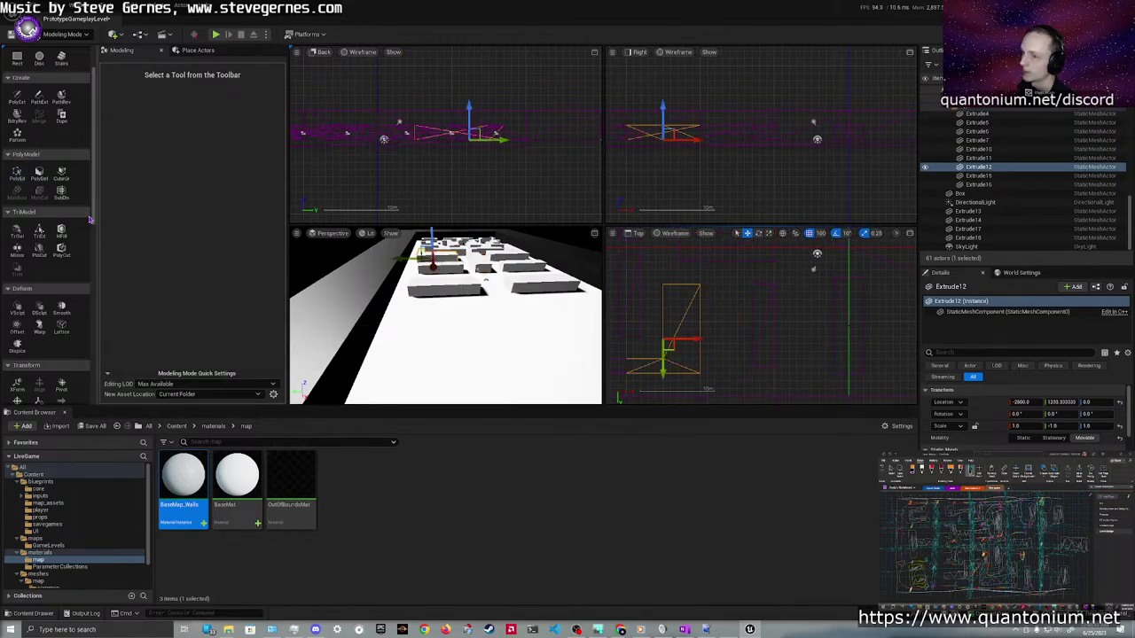
pyautogui.click(22, 176)
pyautogui.click(662, 312)
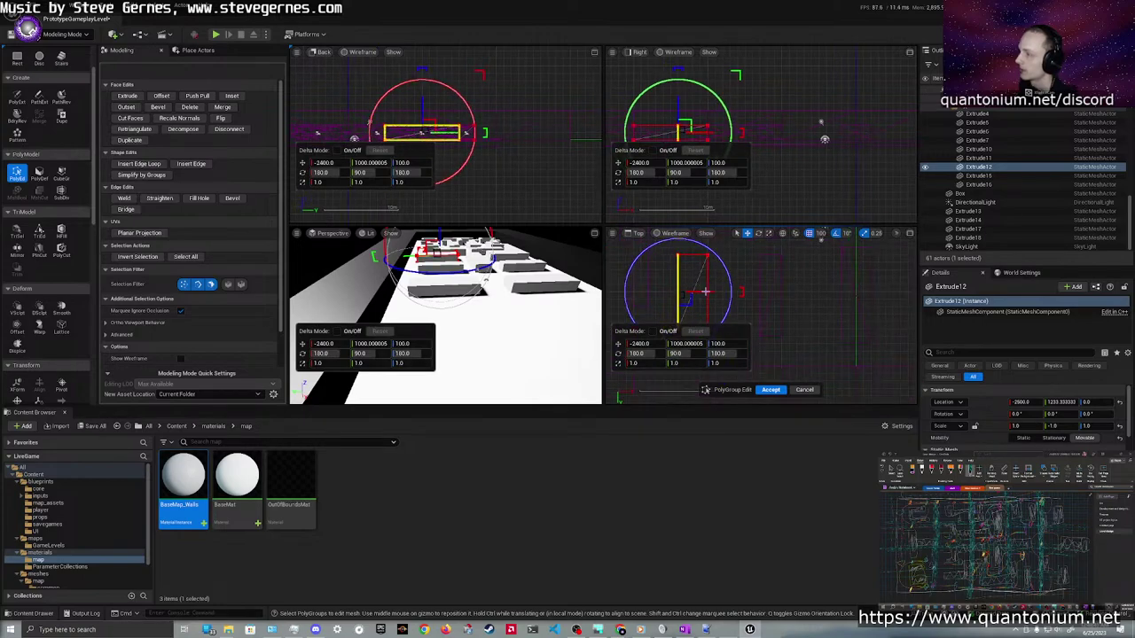
pyautogui.click(776, 391)
# Move walls Extrude17 and Extrude18 together along the X axis to X -2800
pyautogui.moveTo(726, 292); pyautogui.dragTo(772, 404, button='right')
pyautogui.scroll(-5, 778, 383)
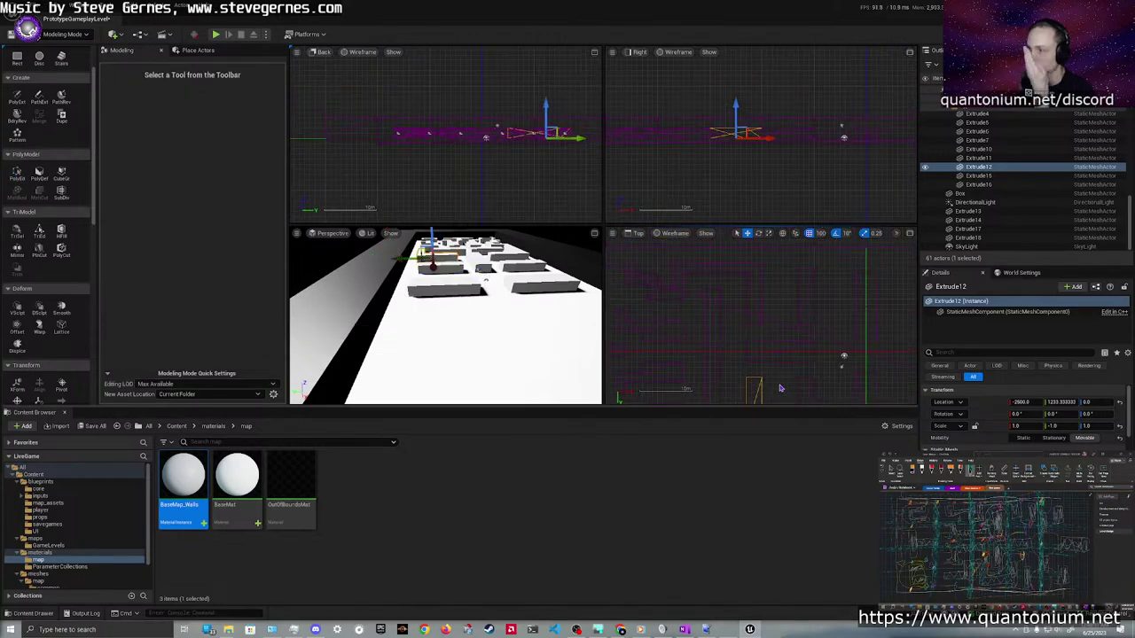
pyautogui.click(733, 366)
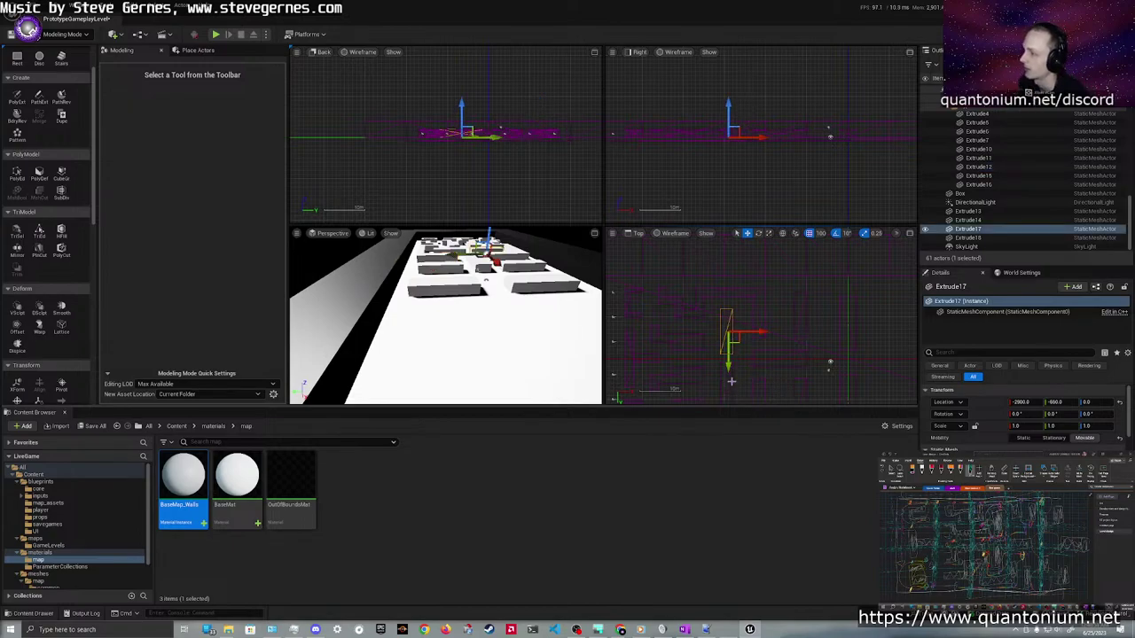
pyautogui.keyDown('ctrl'); pyautogui.click(732, 382); pyautogui.keyUp('ctrl')
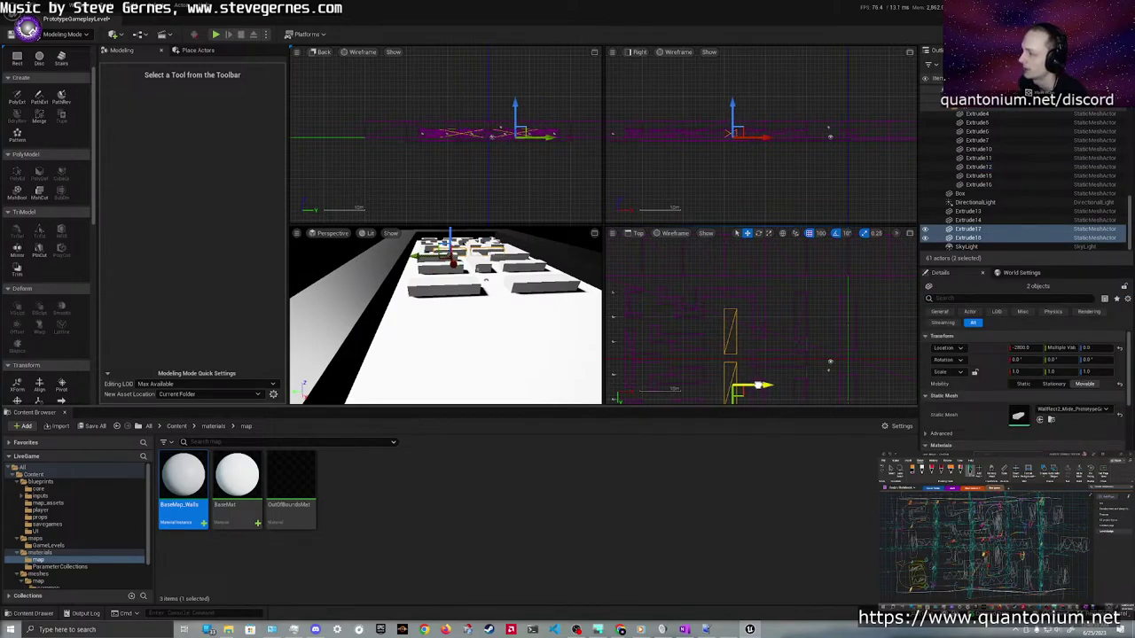
pyautogui.click(790, 324)
# Move the two centre-line walls at X 0 one grid step closer together, with Extrude16 at Y 600 and its counterpart mirrored
pyautogui.moveTo(790, 325); pyautogui.dragTo(738, 247, button='right')
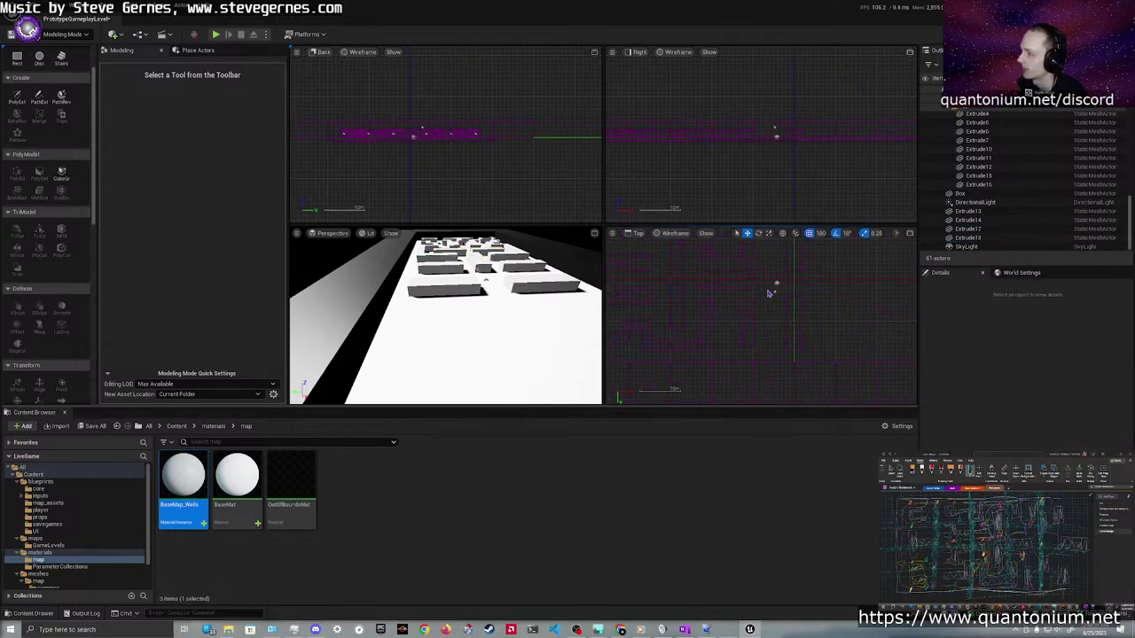
pyautogui.moveTo(768, 291)
pyautogui.mouseDown(button='right')
pyautogui.moveTo(761, 328)
pyautogui.moveTo(739, 332)
pyautogui.moveTo(772, 342)
pyautogui.moveTo(769, 281)
pyautogui.mouseUp(button='right')
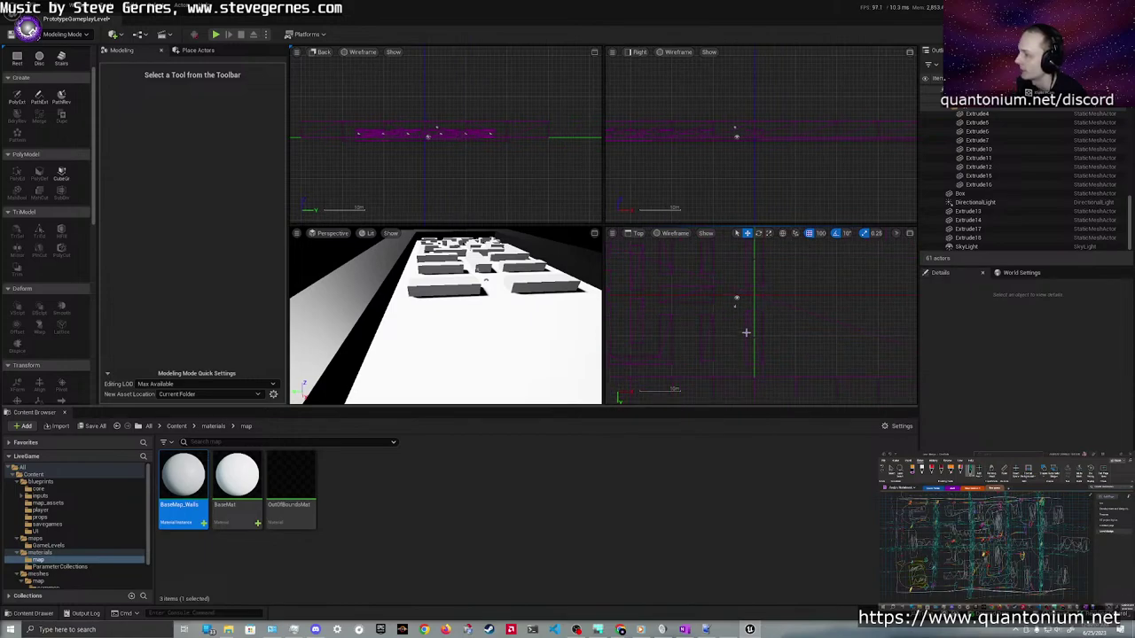
pyautogui.moveTo(746, 332); pyautogui.dragTo(733, 347, button='right')
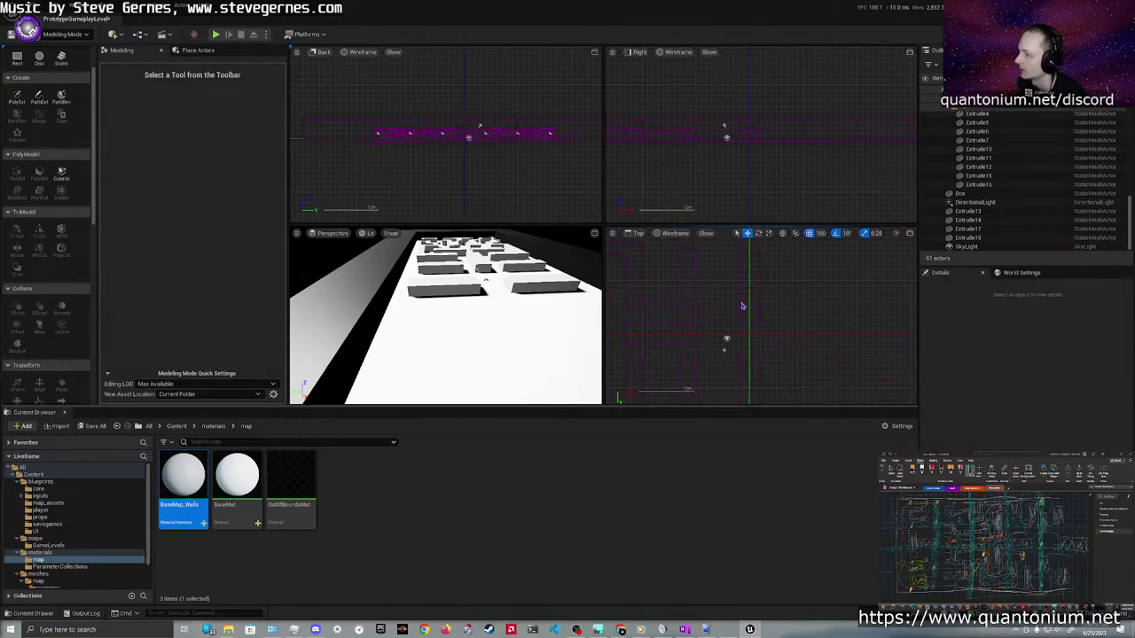
pyautogui.click(750, 303)
pyautogui.moveTo(750, 302)
pyautogui.mouseDown()
pyautogui.moveTo(750, 293)
pyautogui.moveTo(744, 341)
pyautogui.moveTo(750, 303)
pyautogui.mouseUp()
pyautogui.click(747, 335)
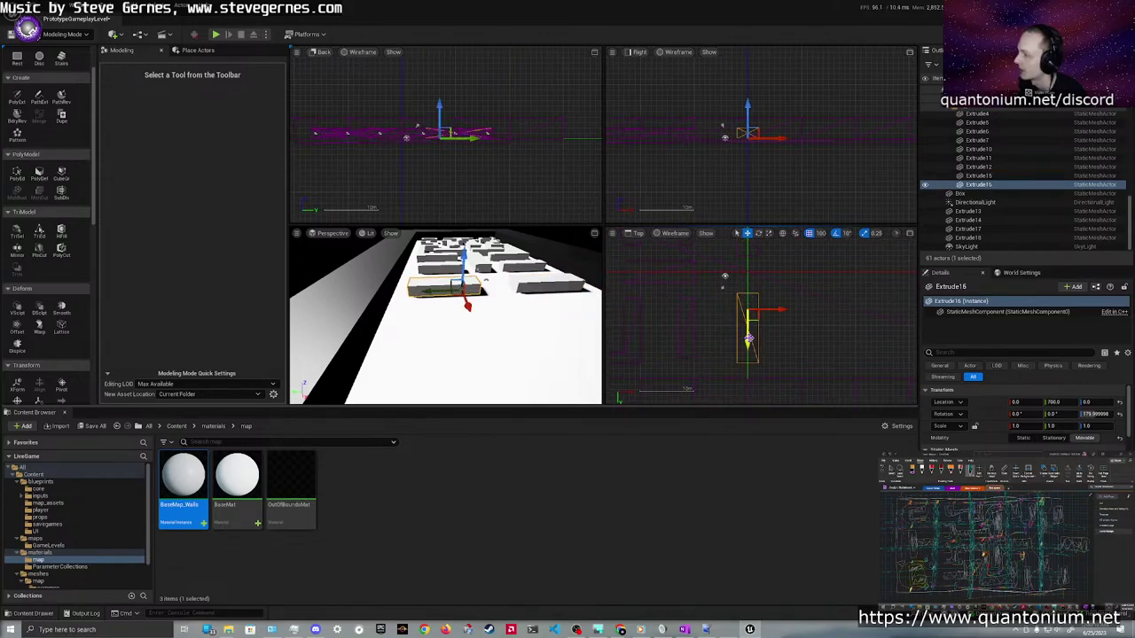
pyautogui.moveTo(747, 337); pyautogui.dragTo(748, 332)
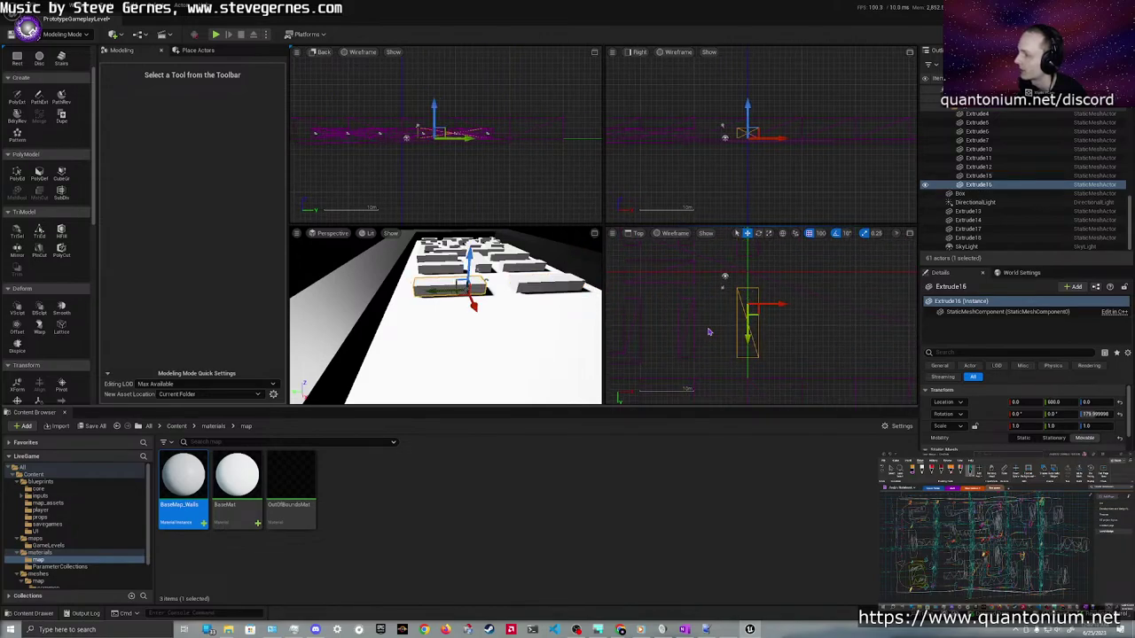
pyautogui.click(721, 340)
# Move walls Extrude14 and Extrude13 along the X axis to X -800
pyautogui.moveTo(716, 314)
pyautogui.mouseDown(button='right')
pyautogui.moveTo(711, 426)
pyautogui.moveTo(733, 316)
pyautogui.mouseUp(button='right')
pyautogui.scroll(-5, 733, 314)
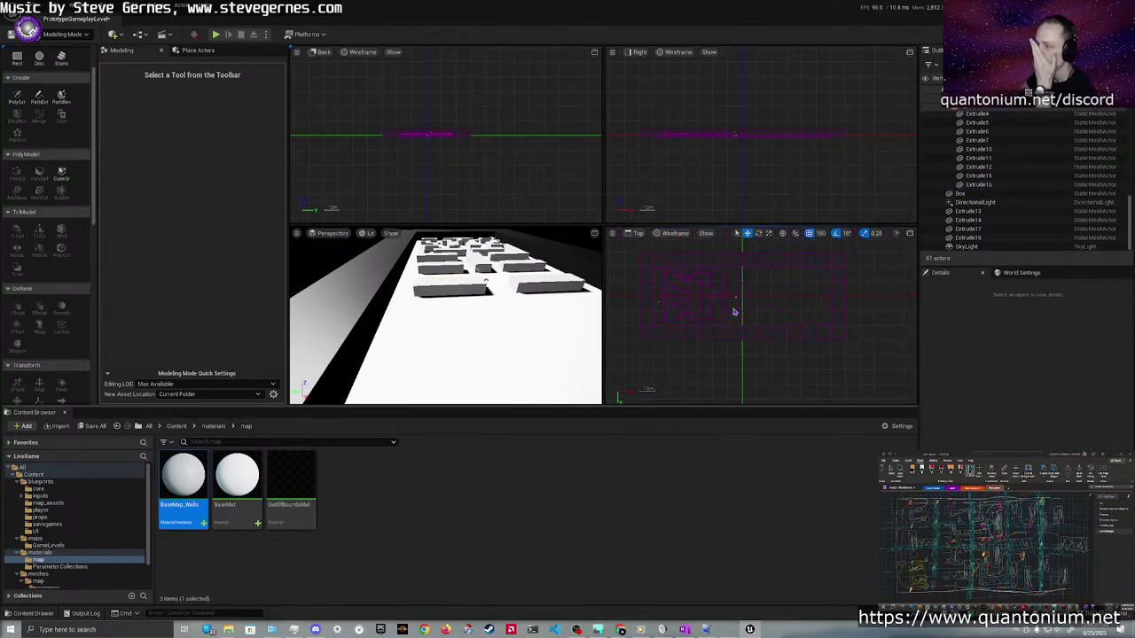
pyautogui.scroll(5, 733, 313)
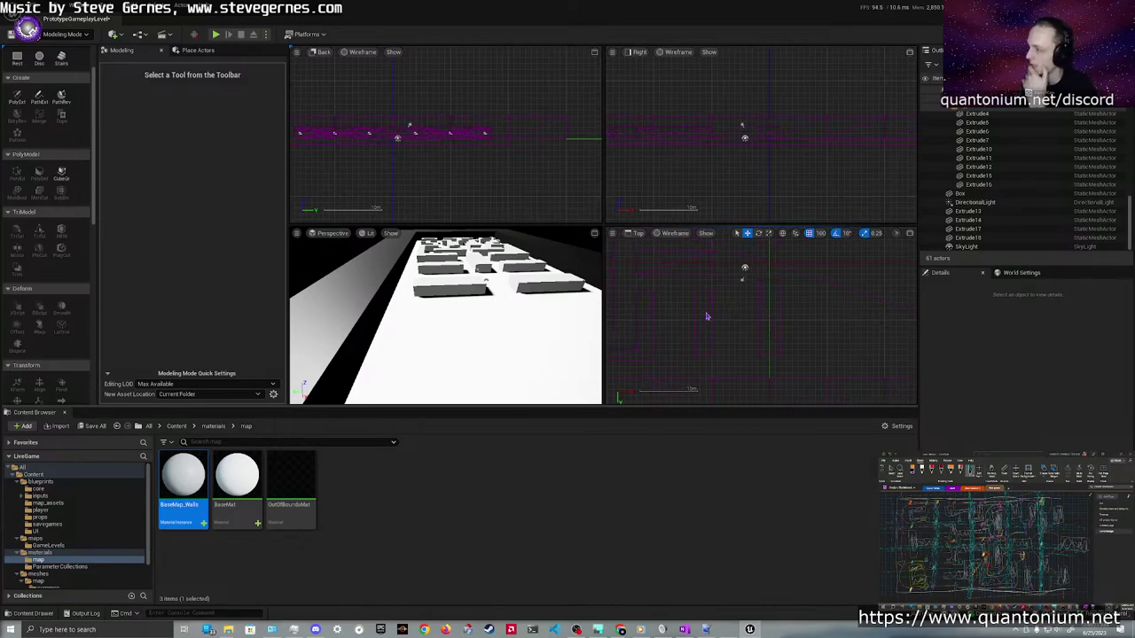
pyautogui.click(700, 311)
pyautogui.moveTo(737, 328); pyautogui.dragTo(756, 327)
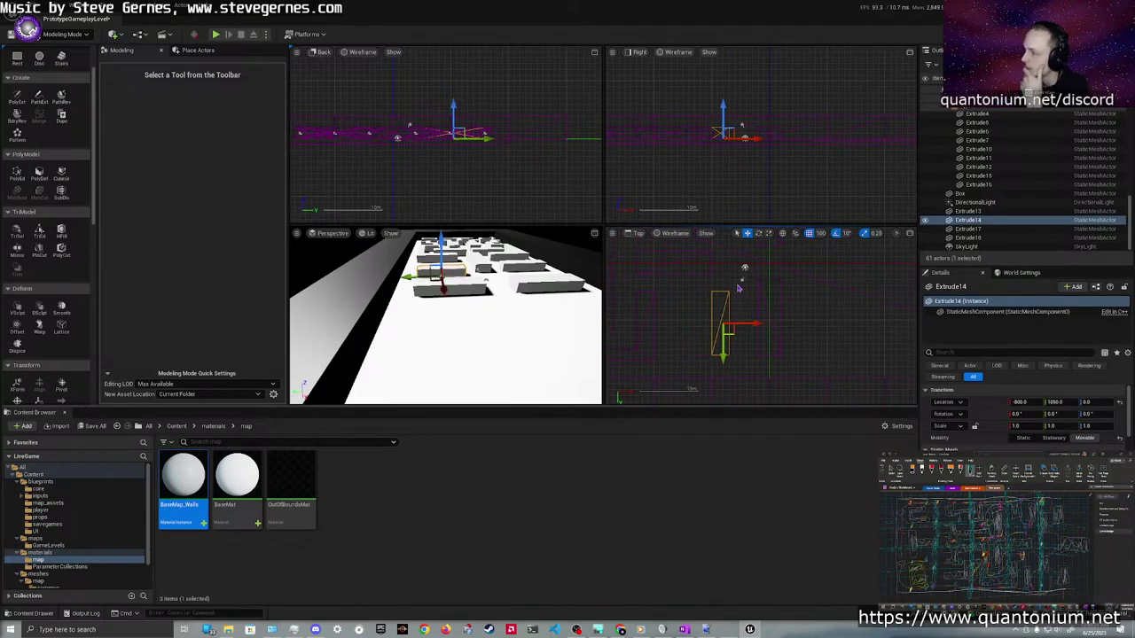
pyautogui.moveTo(740, 289); pyautogui.dragTo(750, 421, button='right')
pyautogui.click(721, 339)
pyautogui.moveTo(747, 335)
pyautogui.mouseDown()
pyautogui.moveTo(780, 334)
pyautogui.moveTo(760, 334)
pyautogui.mouseUp()
pyautogui.moveTo(682, 342); pyautogui.dragTo(769, 302, button='right')
pyautogui.scroll(-4, 772, 308)
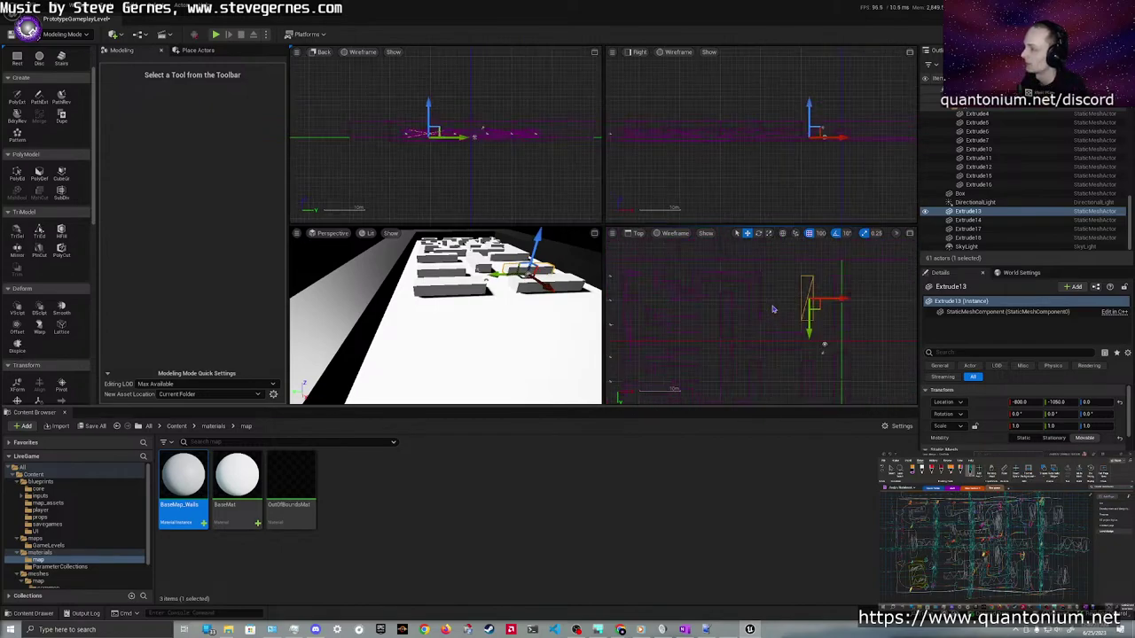
pyautogui.scroll(3, 778, 342)
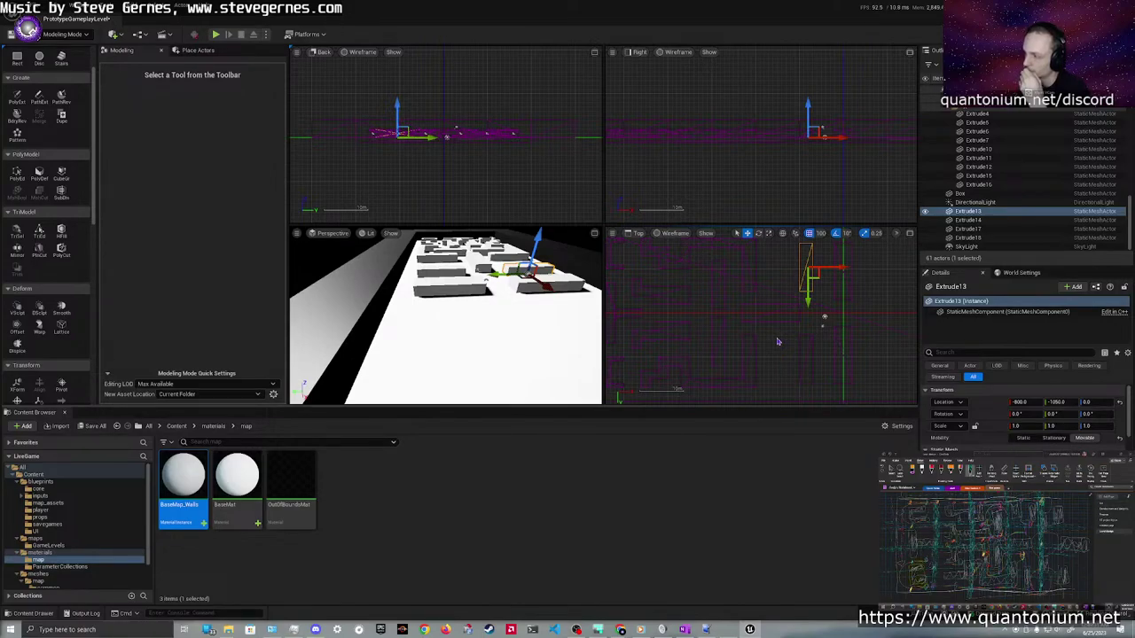
# Select walls Extrude14 and Extrude13 together and move them along the X axis to X -1100
pyautogui.scroll(-2, 777, 341)
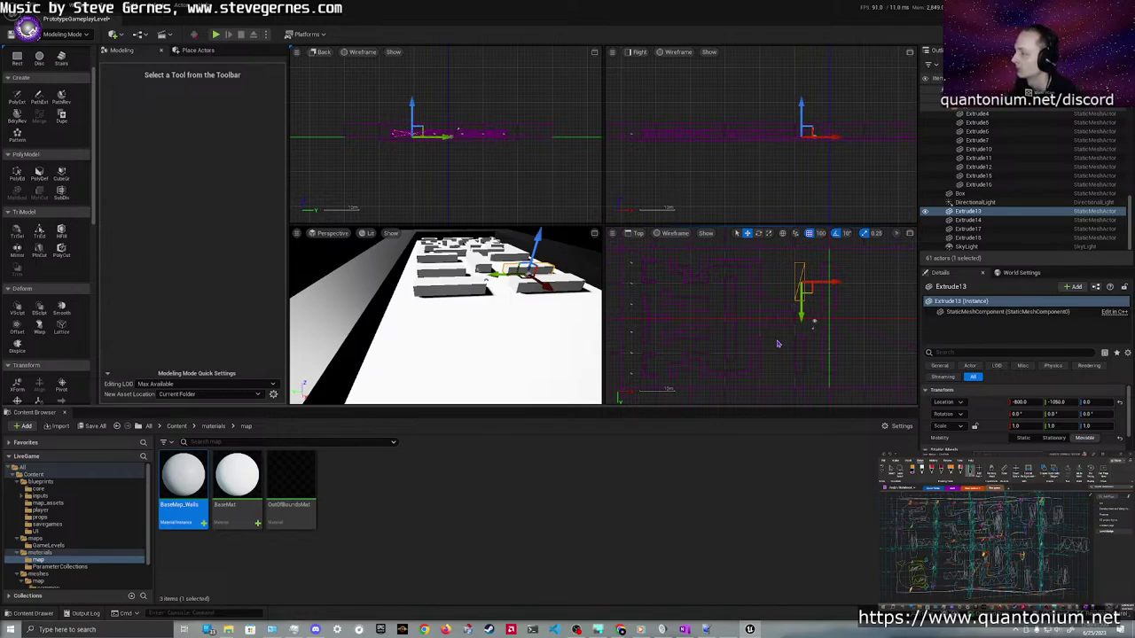
pyautogui.click(777, 278)
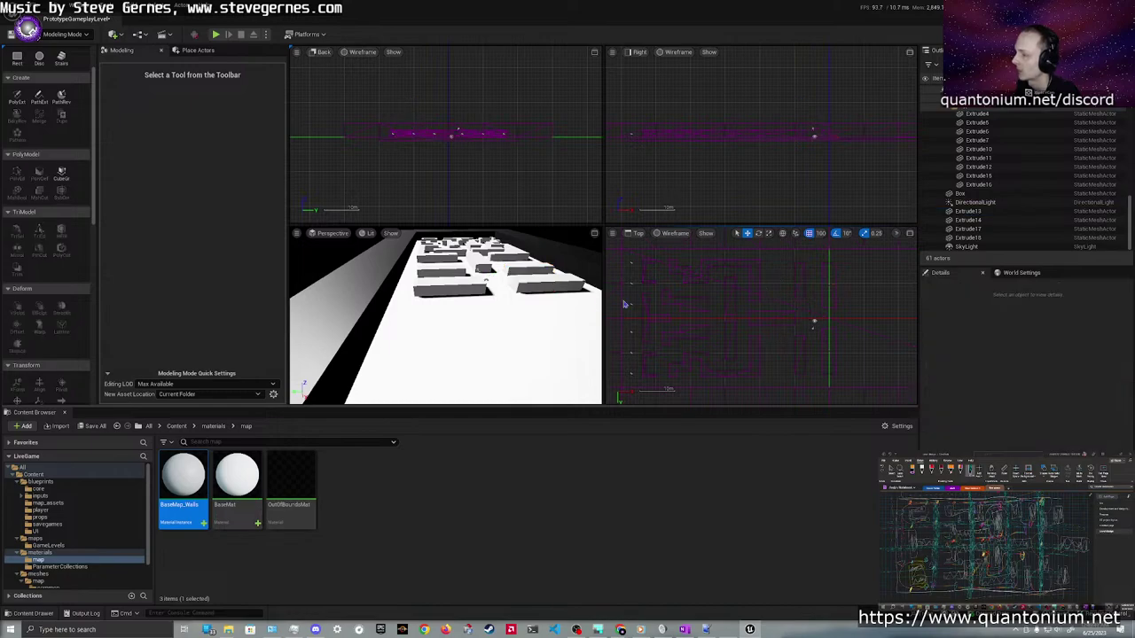
pyautogui.moveTo(532, 310); pyautogui.dragTo(523, 333, button='right')
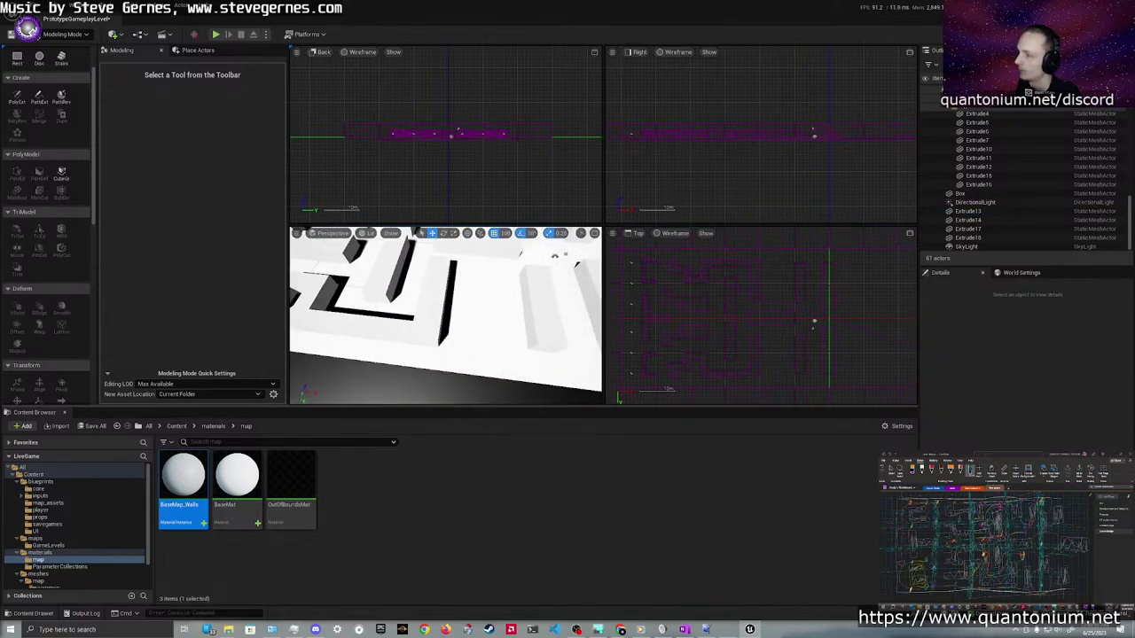
pyautogui.moveTo(554, 257); pyautogui.dragTo(532, 280, button='right')
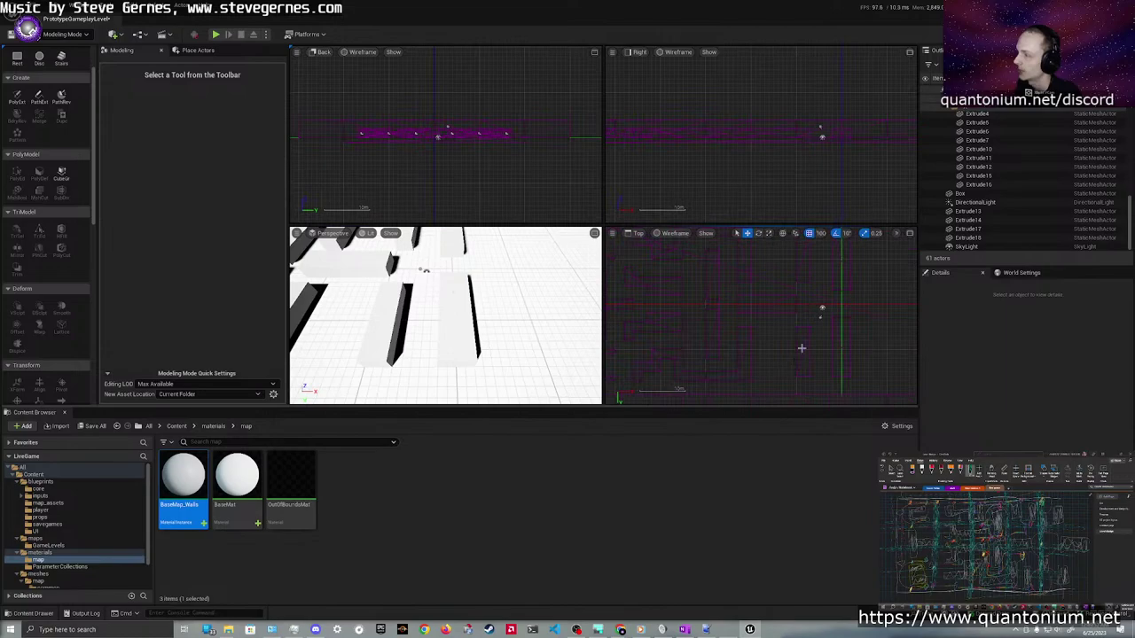
pyautogui.click(802, 349)
pyautogui.keyDown('ctrl'); pyautogui.click(801, 272); pyautogui.keyUp('ctrl')
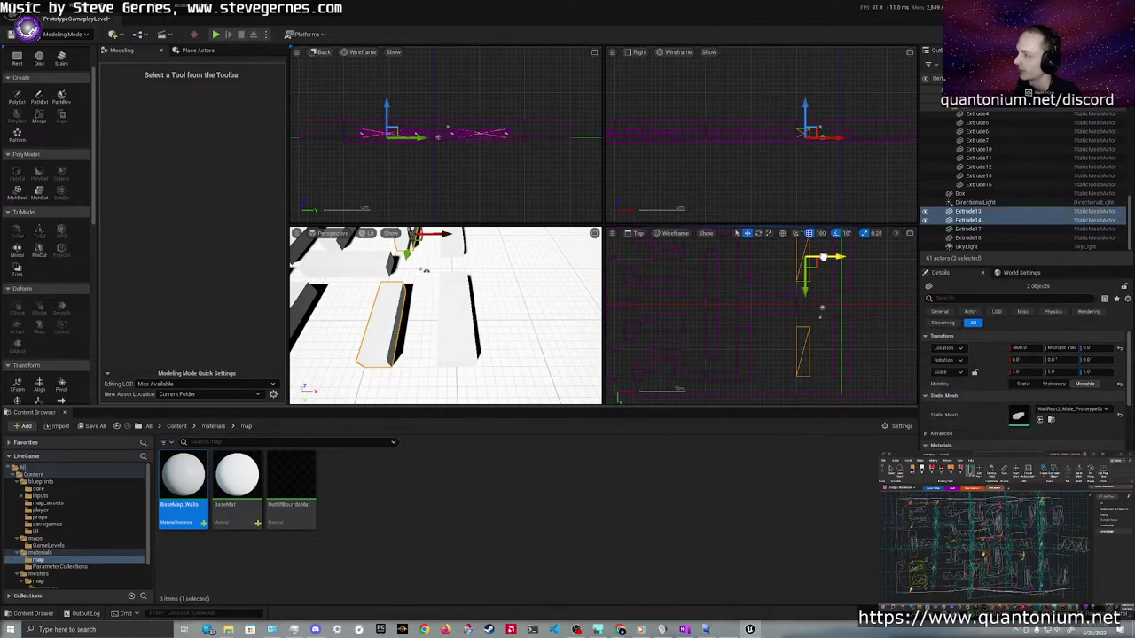
pyautogui.moveTo(823, 257); pyautogui.dragTo(808, 256)
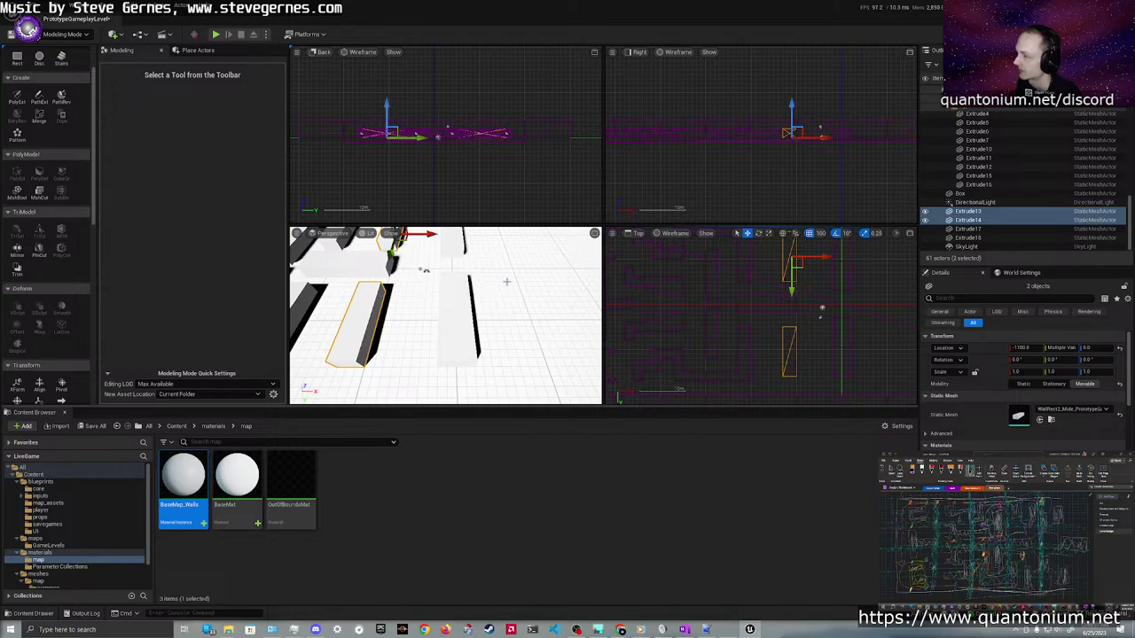
# Try to rotate walls Extrude13 and Extrude14 a quarter turn about the vertical axis
pyautogui.press('s')
pyautogui.moveTo(506, 282)
pyautogui.mouseDown(button='right')
pyautogui.moveTo(493, 293)
pyautogui.moveTo(502, 300)
pyautogui.mouseUp(button='right')
pyautogui.press('w')
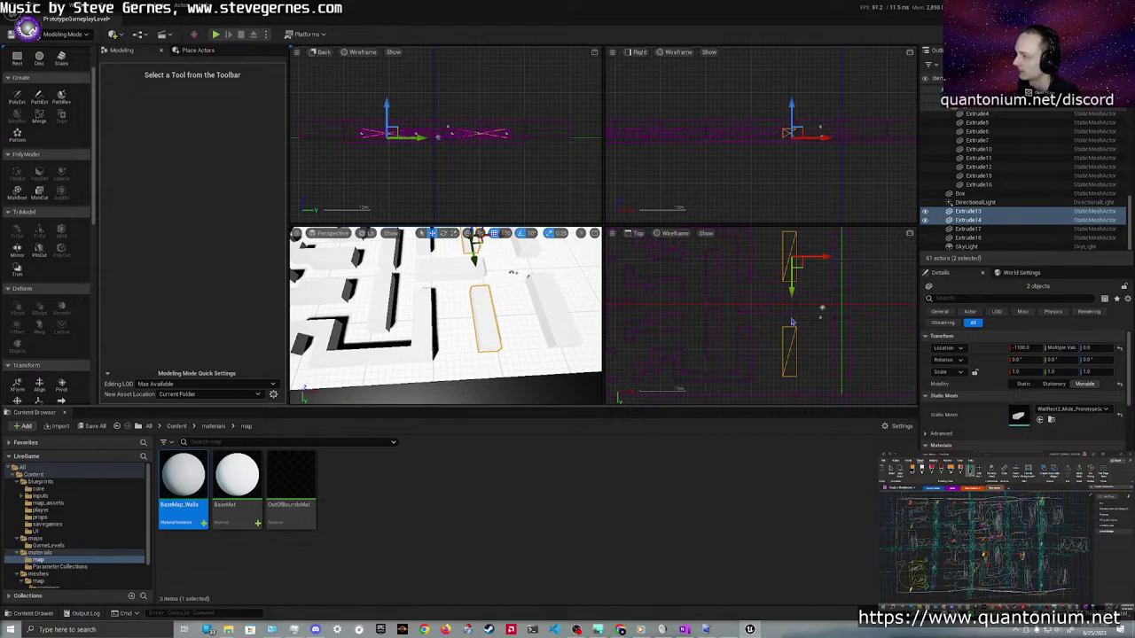
pyautogui.click(795, 266)
pyautogui.press('e')
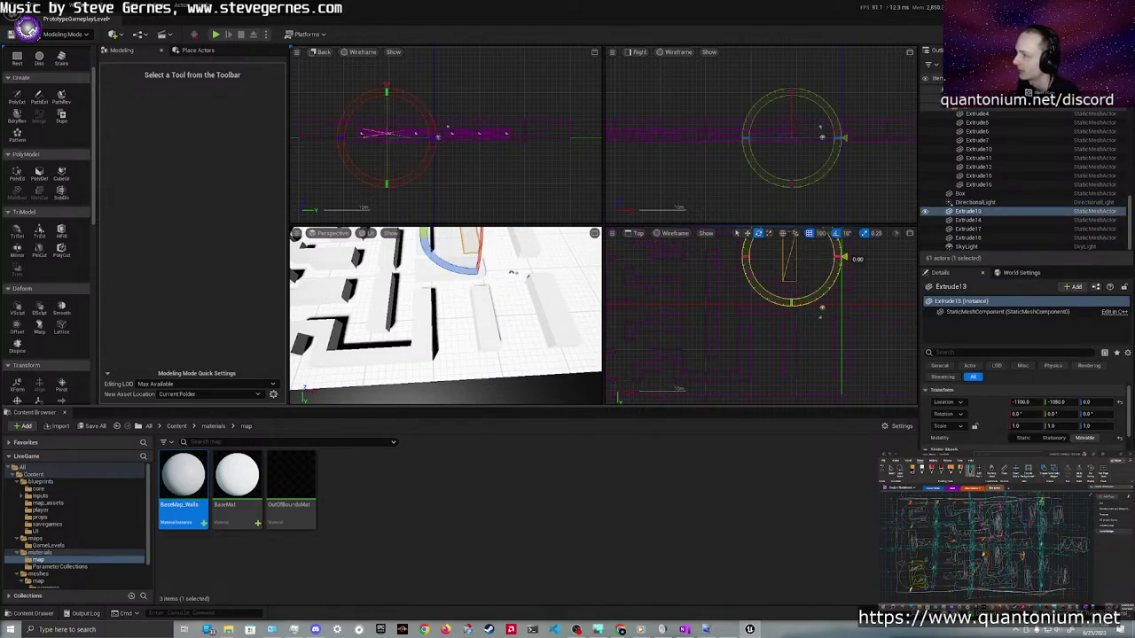
pyautogui.moveTo(843, 258); pyautogui.dragTo(802, 362)
pyautogui.click(796, 358)
pyautogui.press('w')
pyautogui.scroll(9, 799, 368)
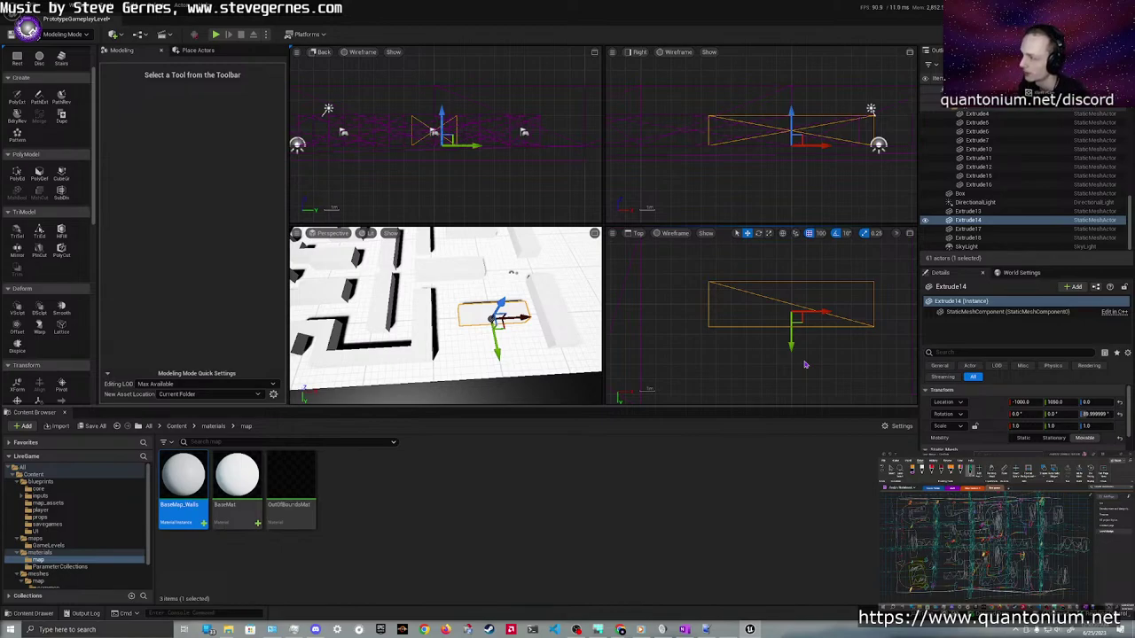
# Undo the rotation changes on walls Extrude14 and Extrude13
pyautogui.hotkey('ctrl', 'z')
pyautogui.hotkey('ctrl', 'z')
pyautogui.scroll(-3, 805, 365)
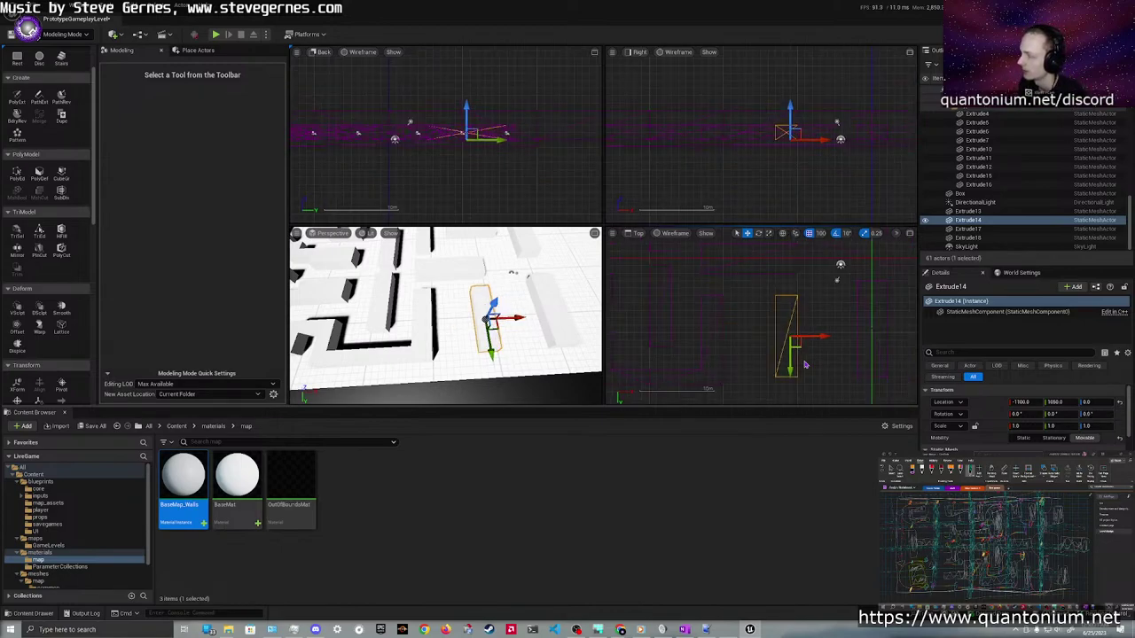
pyautogui.hotkey('ctrl', 'z')
pyautogui.hotkey('ctrl', 'z')
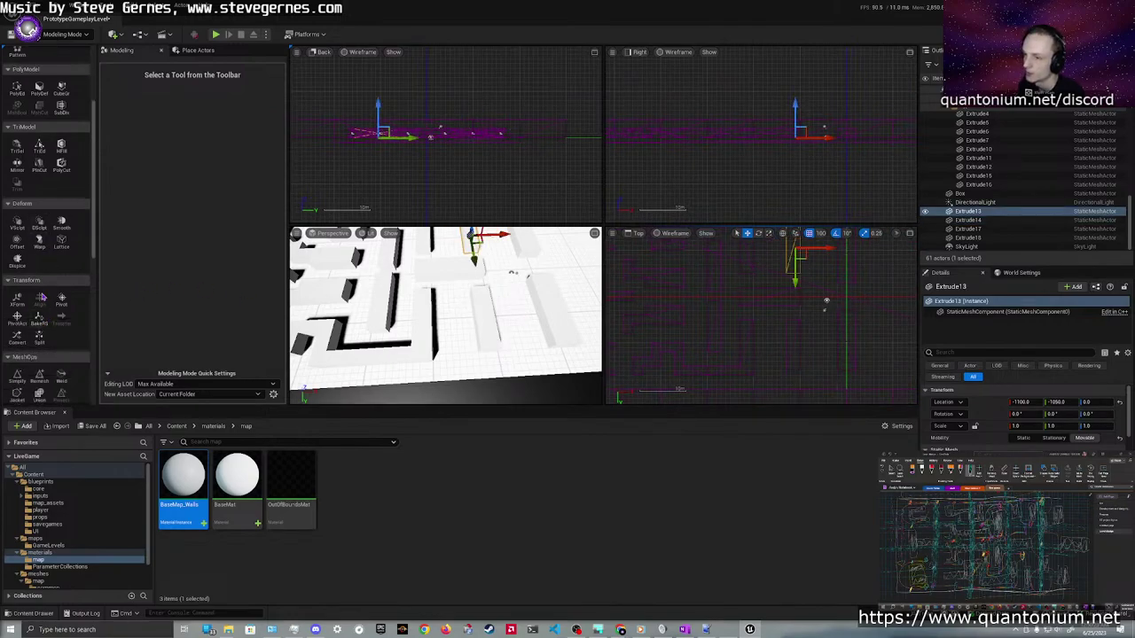
# Place the pivot of wall Extrude13 at the Bottom box position with Edit Pivot, and accept the edit
pyautogui.scroll(3, 41, 317)
pyautogui.scroll(-5, 58, 221)
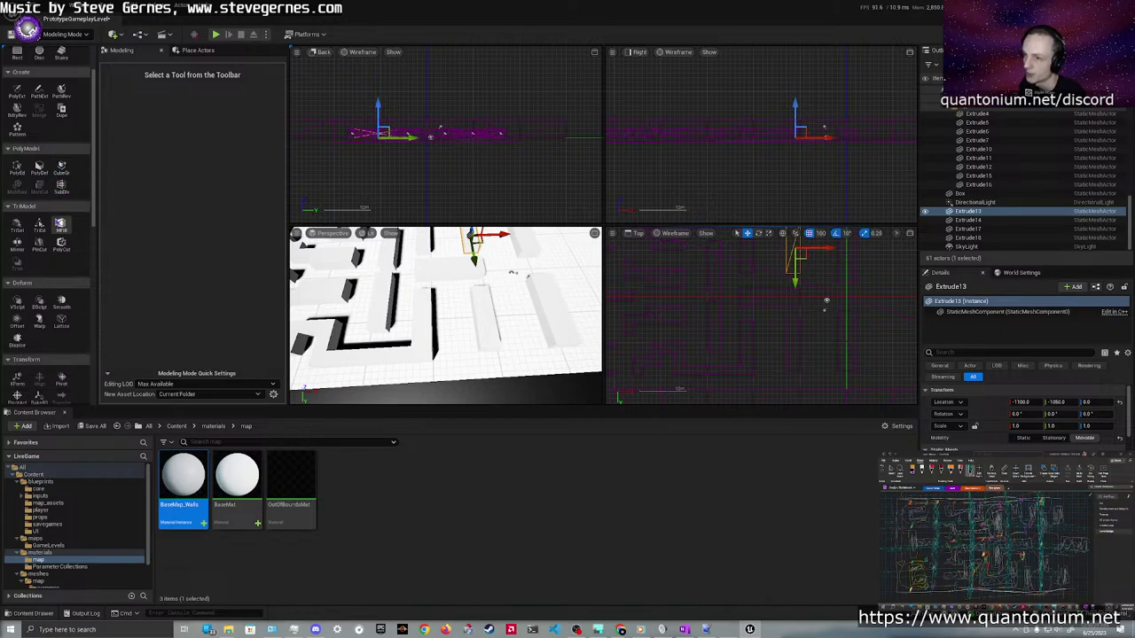
pyautogui.scroll(-2, 58, 230)
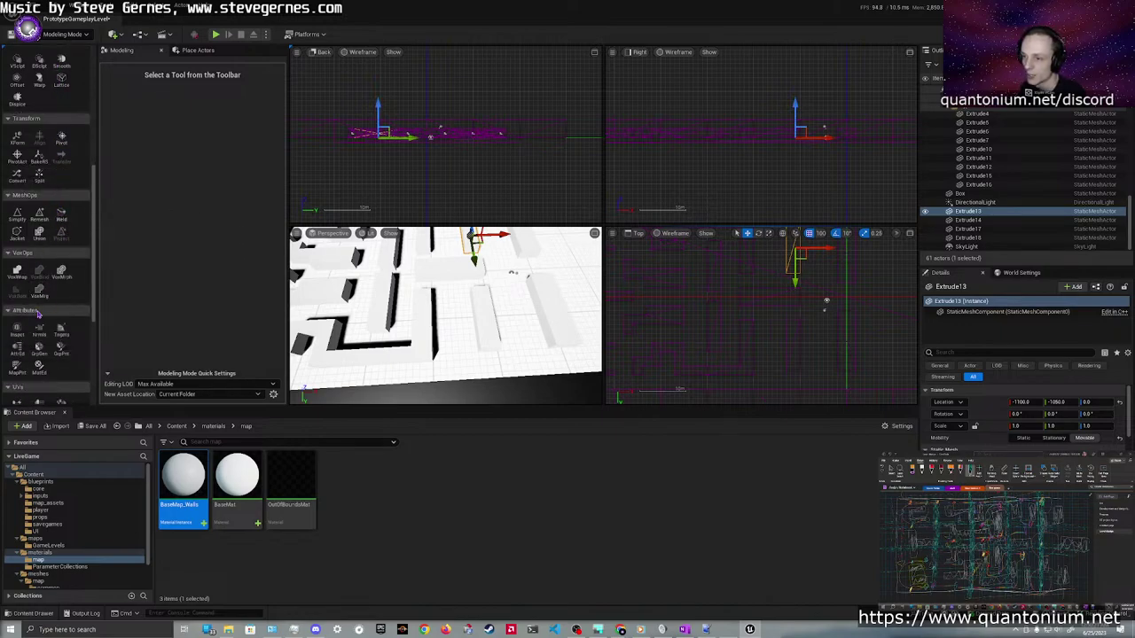
pyautogui.scroll(-2, 39, 306)
pyautogui.scroll(3, 39, 297)
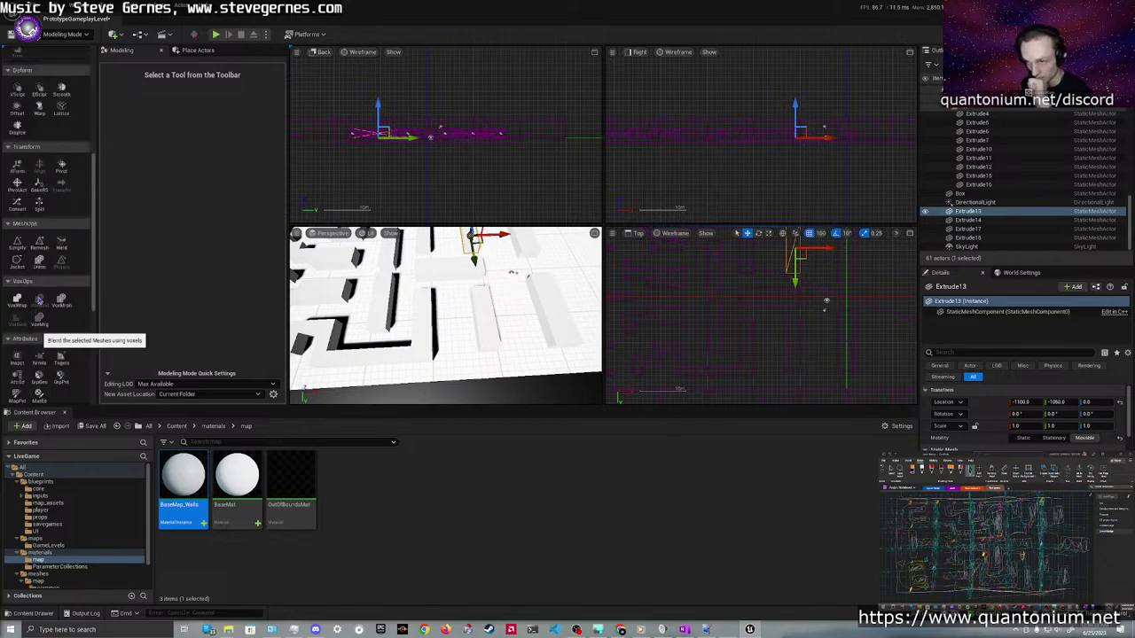
pyautogui.click(61, 165)
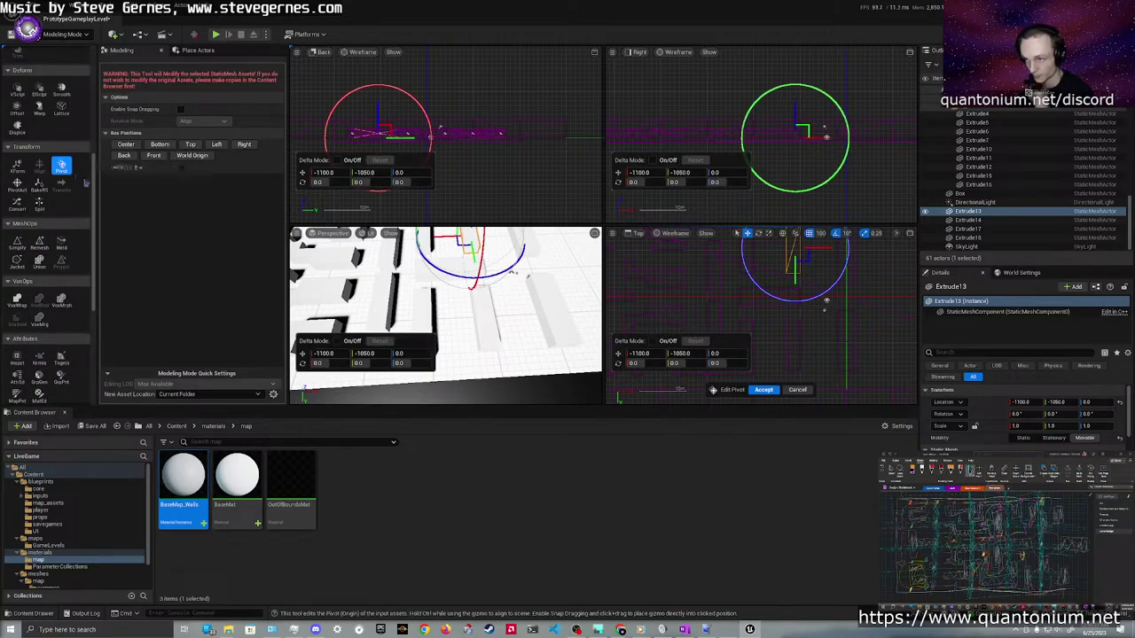
pyautogui.click(175, 155)
pyautogui.click(765, 390)
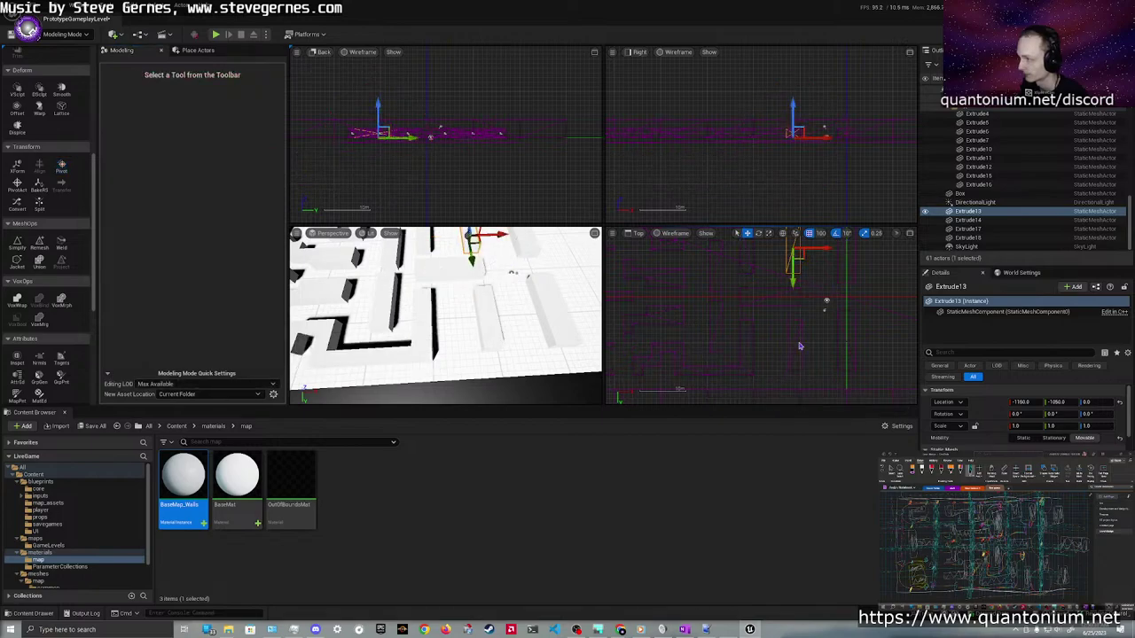
# Select walls Extrude17 and Extrude13 in turn to compare where their pivots sit
pyautogui.click(715, 282)
pyautogui.click(717, 276)
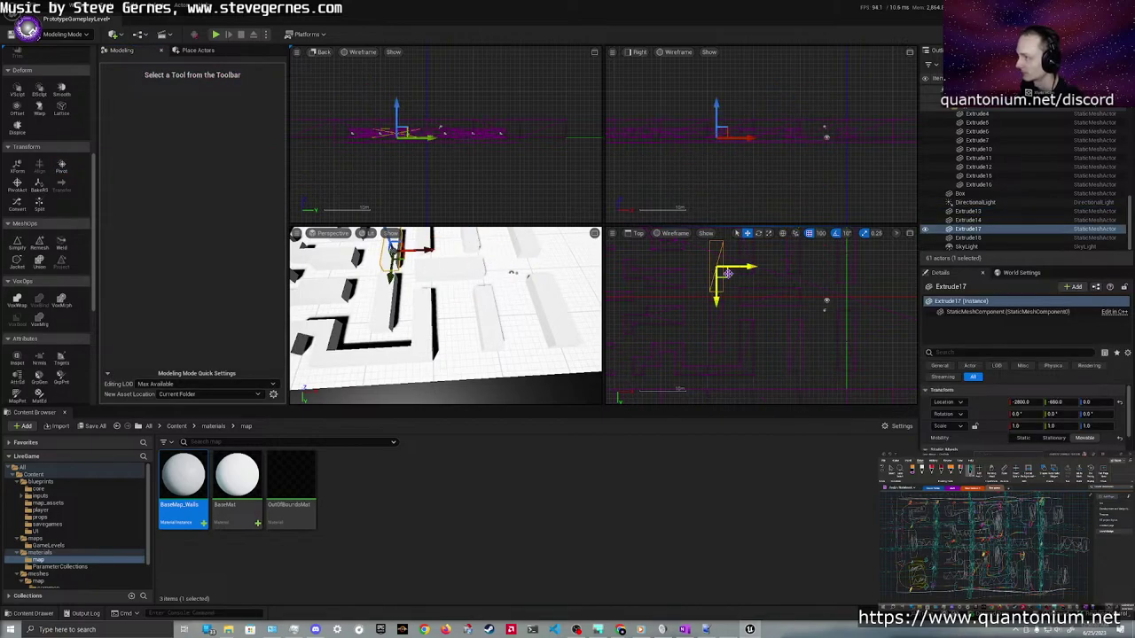
pyautogui.moveTo(717, 275); pyautogui.dragTo(725, 280)
pyautogui.click(739, 283)
pyautogui.moveTo(717, 254); pyautogui.dragTo(708, 297, button='right')
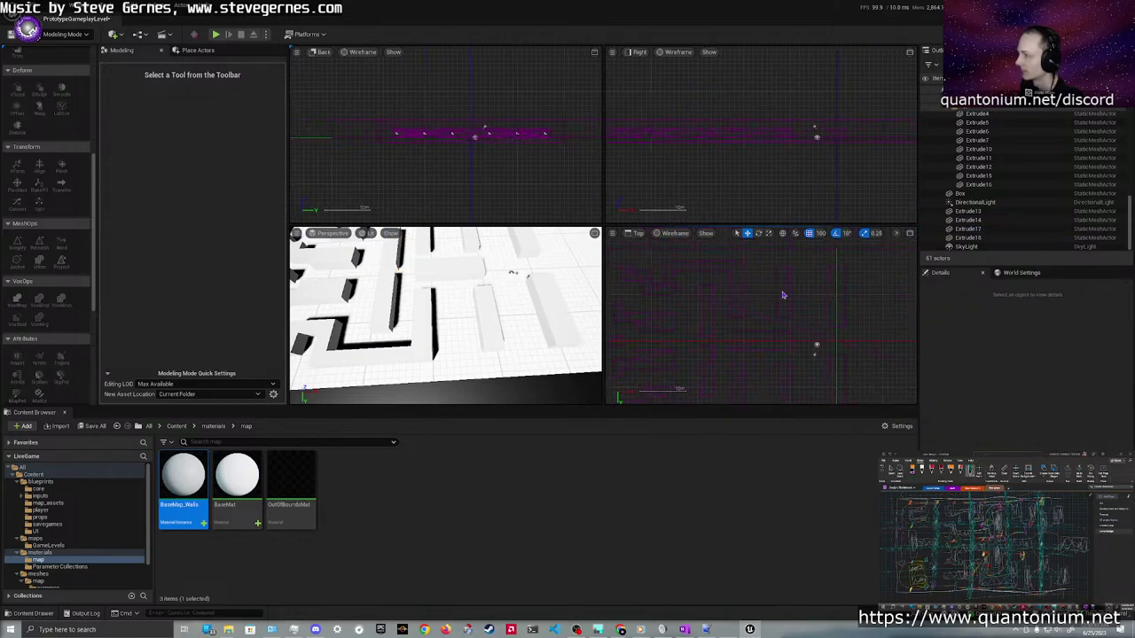
pyautogui.click(783, 295)
pyautogui.scroll(4, 787, 317)
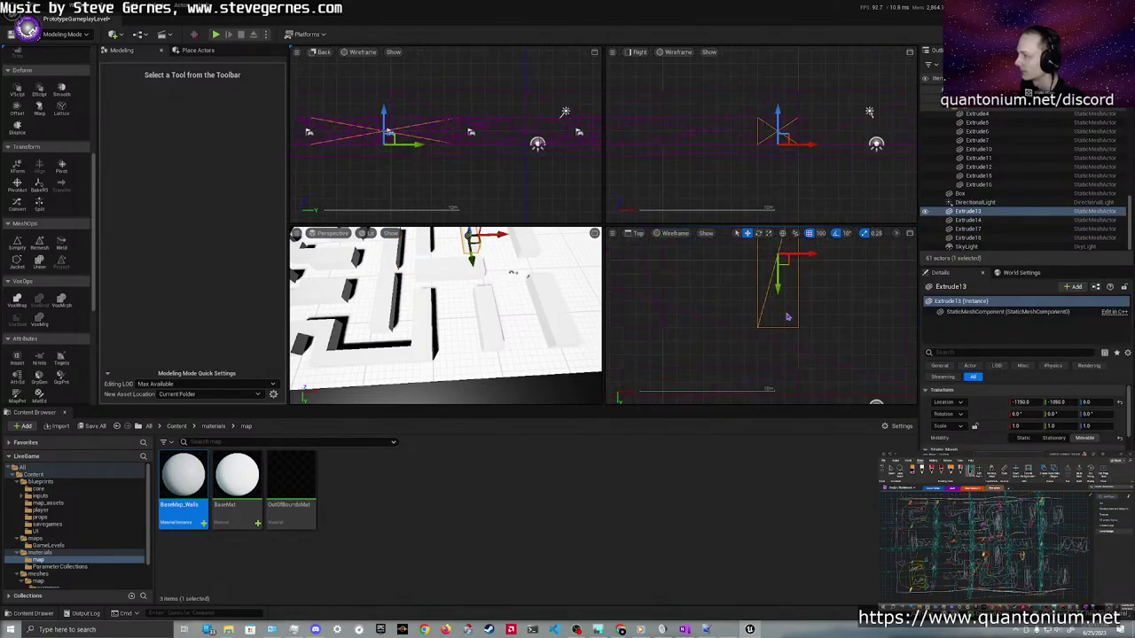
pyautogui.click(787, 317)
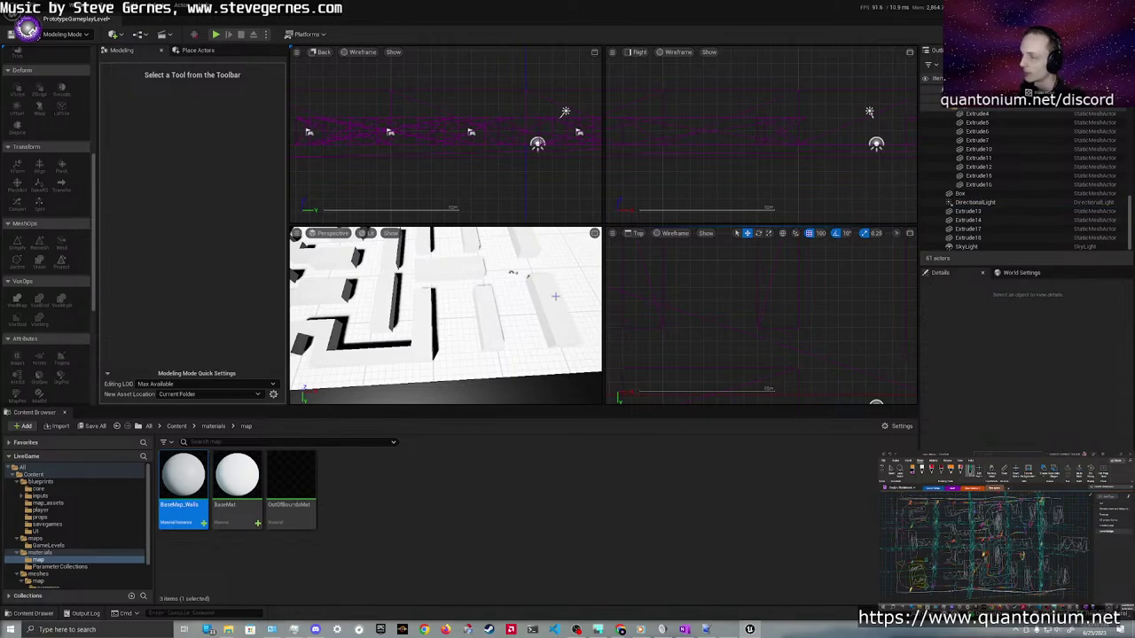
# Undo the accepted pivot edit on wall Extrude13
pyautogui.hotkey('ctrl', 'z')
pyautogui.hotkey('ctrl', 'z')
pyautogui.hotkey('ctrl', 'z')
pyautogui.scroll(-5, 725, 301)
# Start Edit Pivot on wall Extrude13, try several preset box positions, and place the pivot at the Left one
pyautogui.click(724, 302)
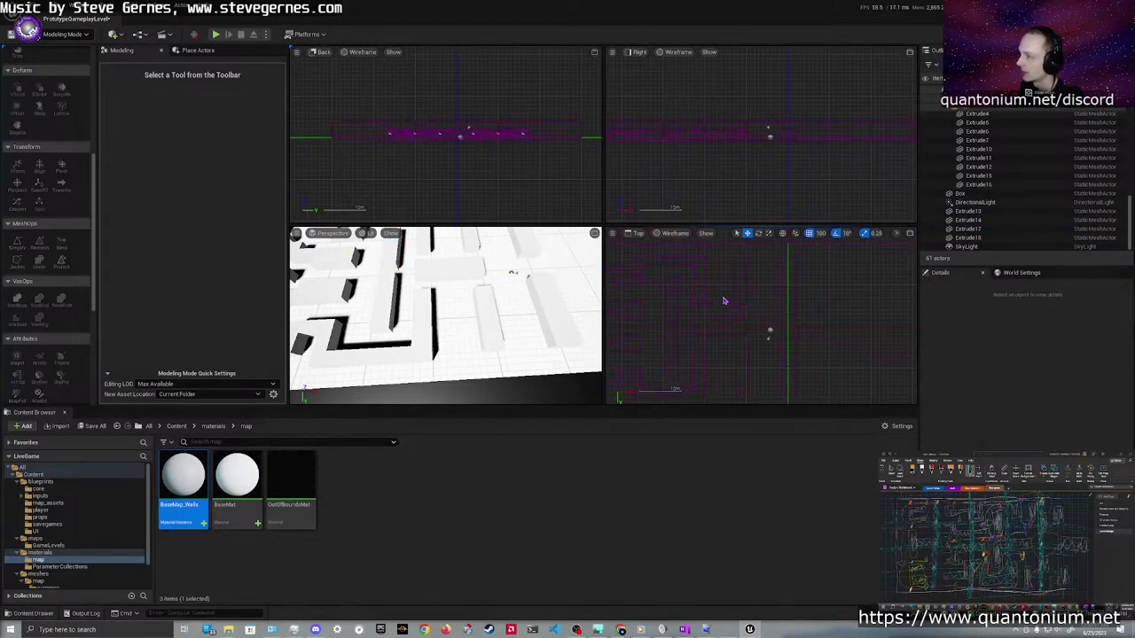
pyautogui.click(724, 301)
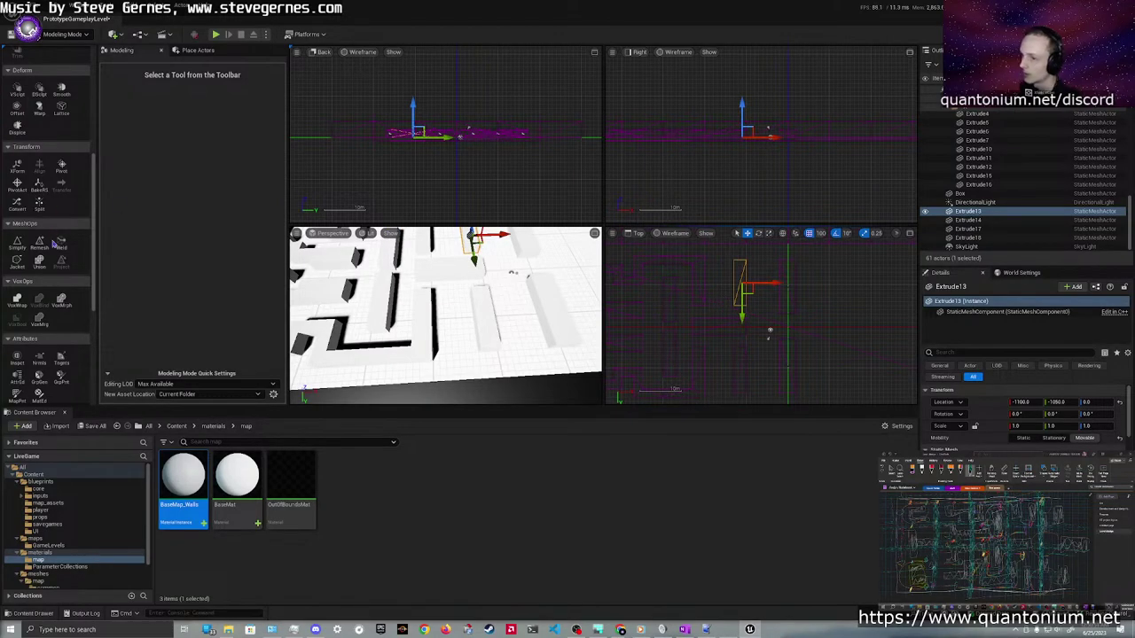
pyautogui.click(61, 165)
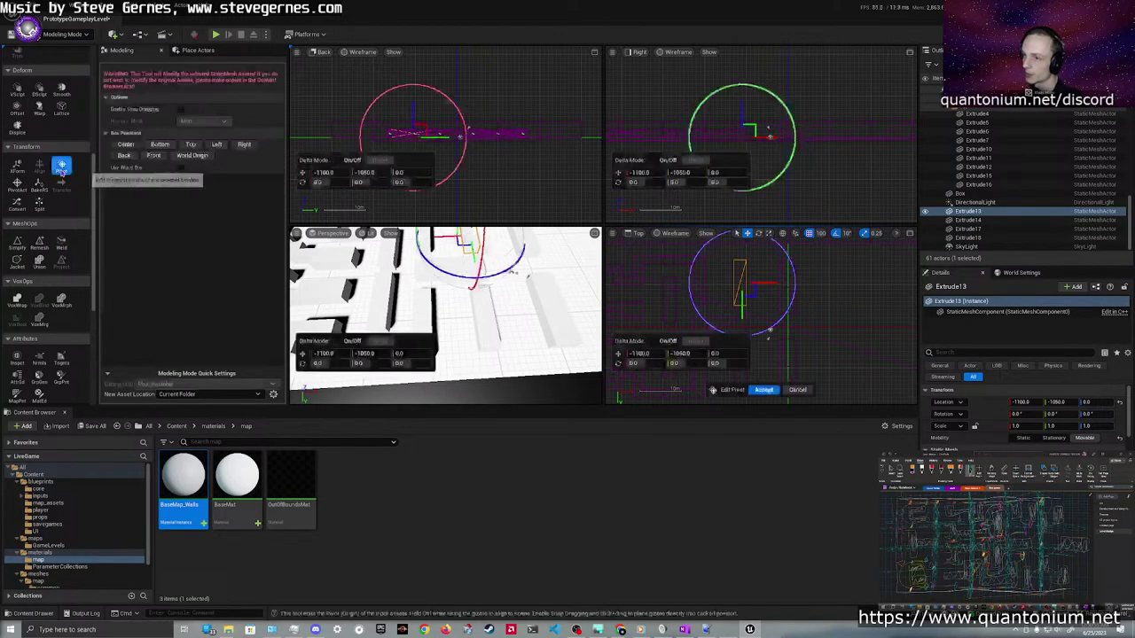
pyautogui.click(219, 145)
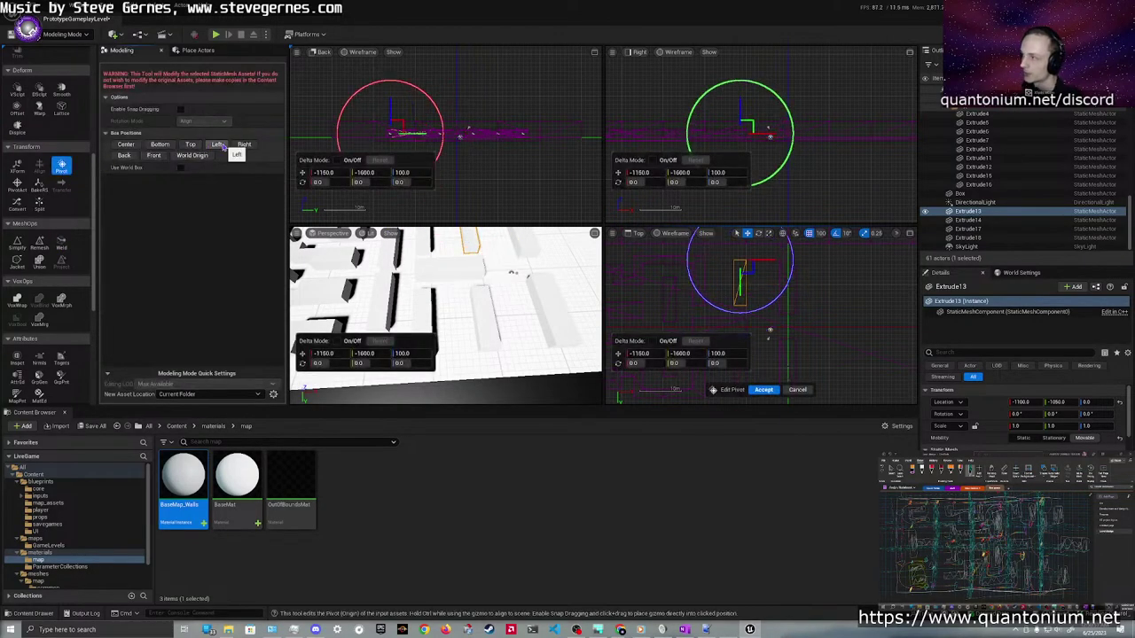
pyautogui.click(151, 156)
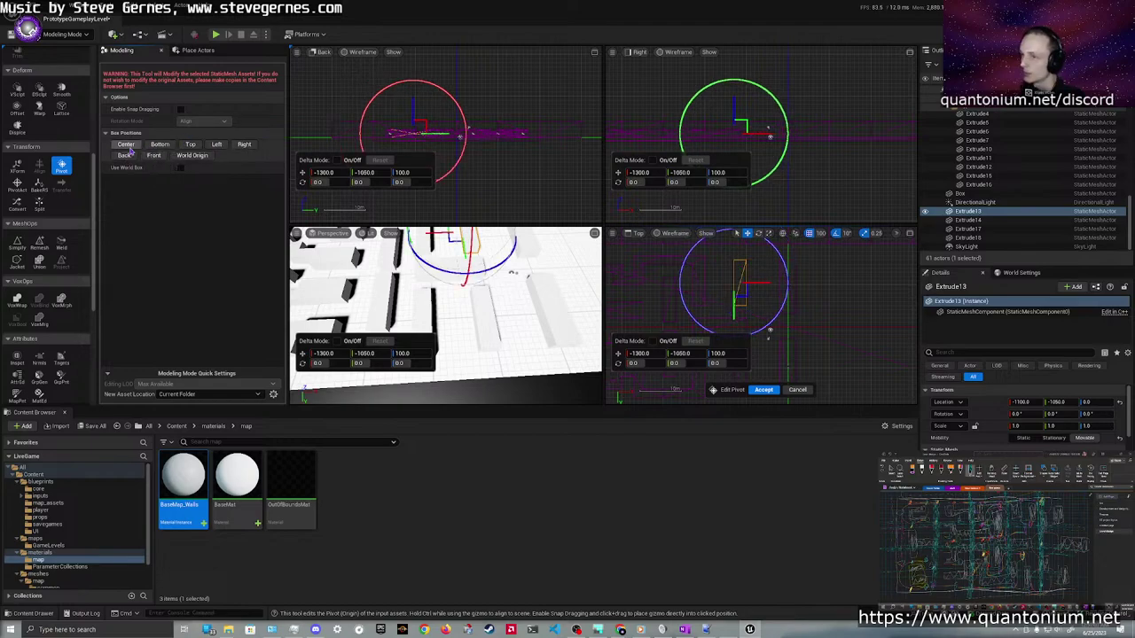
pyautogui.click(157, 145)
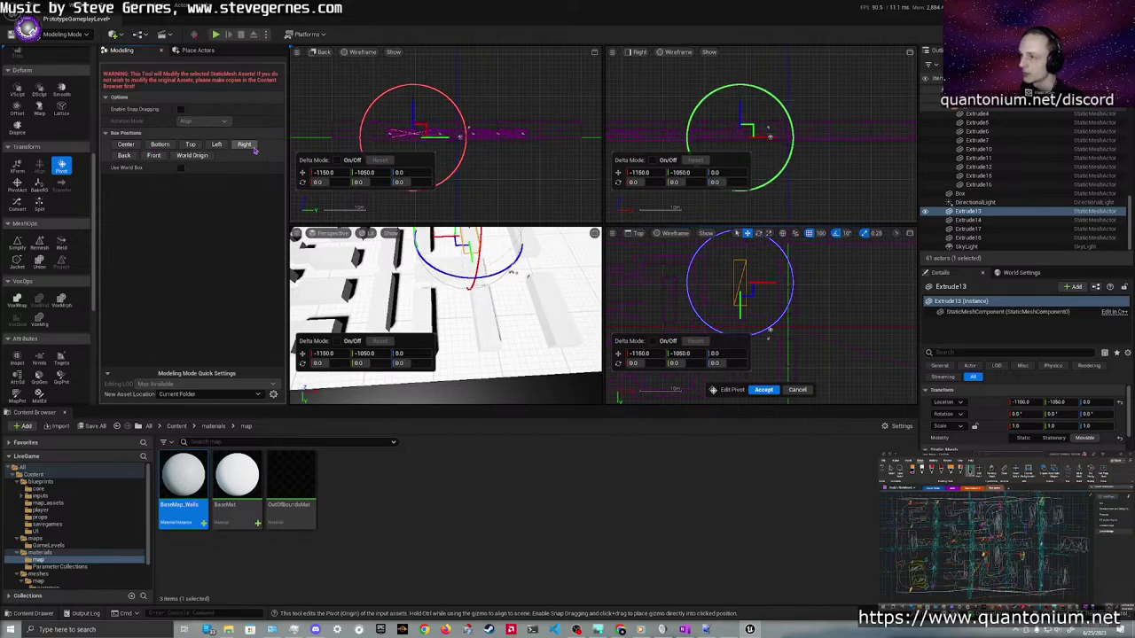
pyautogui.click(217, 145)
pyautogui.scroll(11, 737, 264)
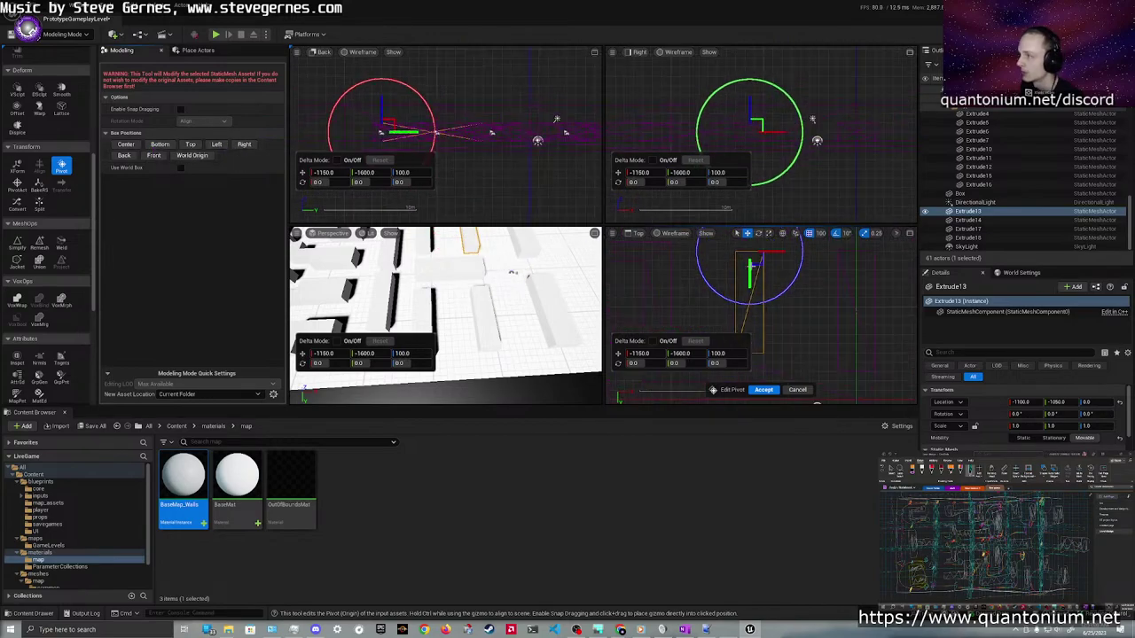
pyautogui.moveTo(738, 264); pyautogui.dragTo(731, 327, button='right')
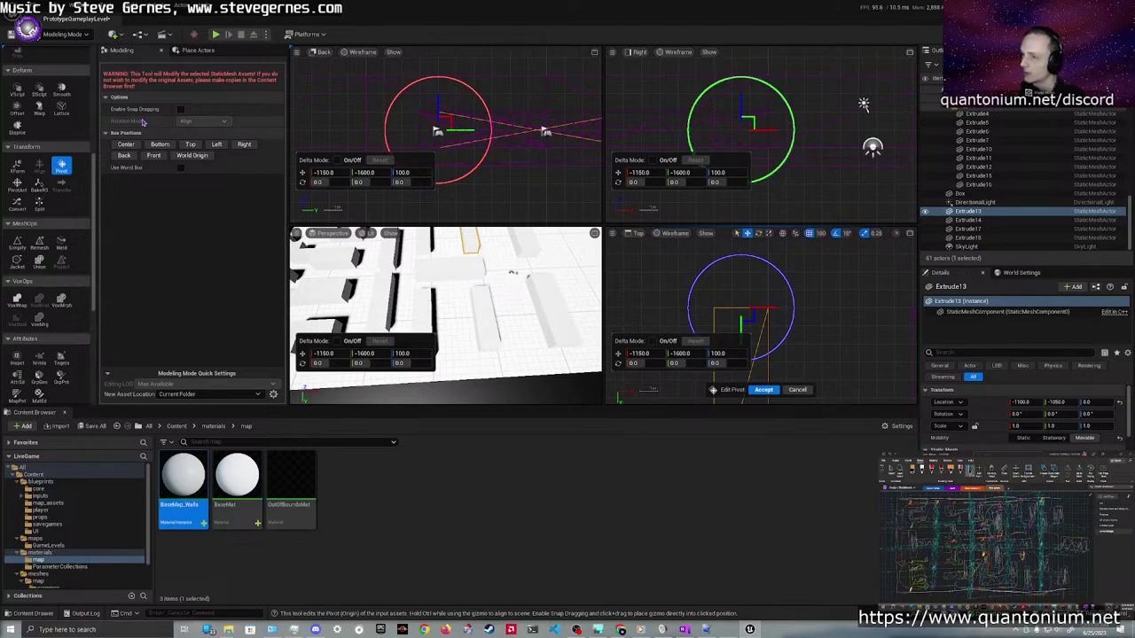
# Shift the pivot of wall Extrude13 along X to the end face's corner at X -1000
pyautogui.moveTo(532, 301); pyautogui.dragTo(462, 293, button='right')
pyautogui.press('w')
pyautogui.press('s')
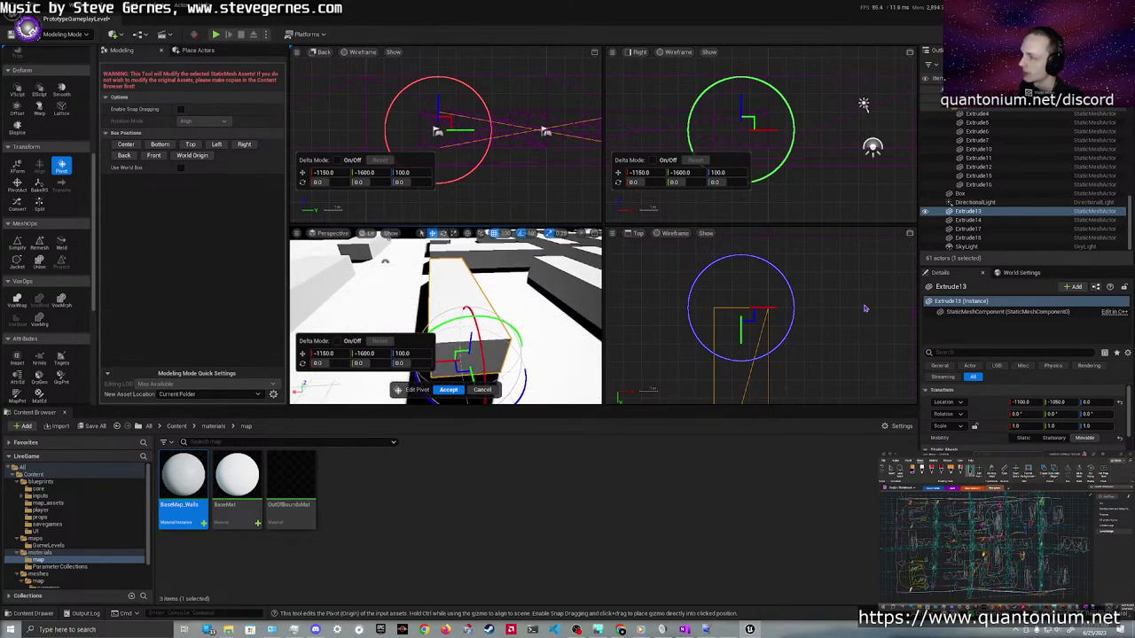
pyautogui.moveTo(767, 312); pyautogui.dragTo(785, 314)
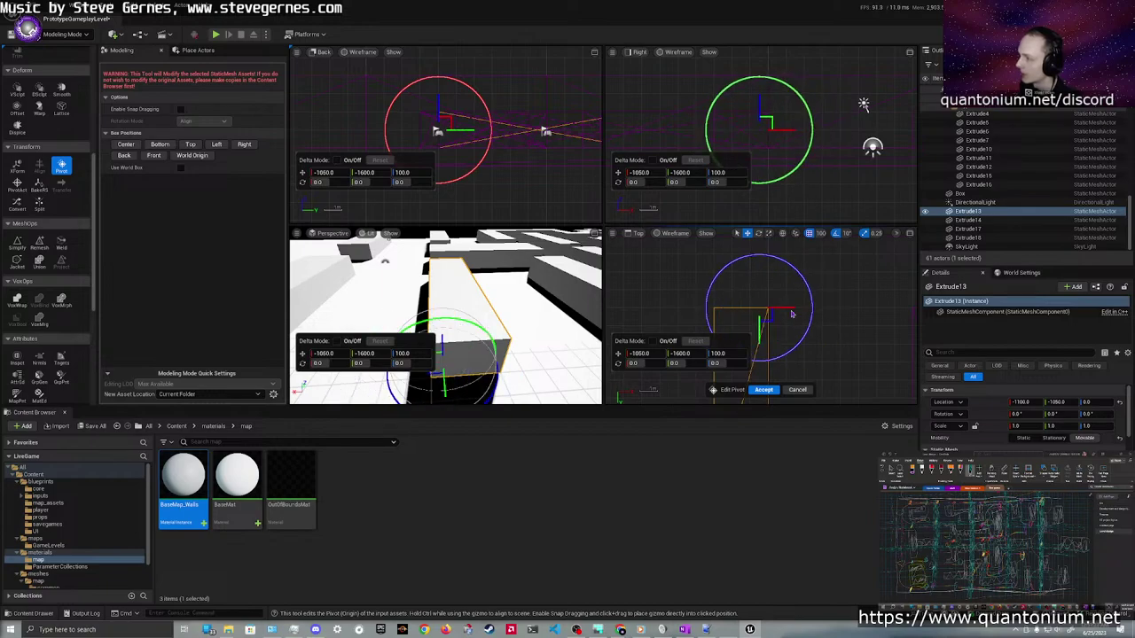
pyautogui.click(643, 354)
pyautogui.press('BackSpace')
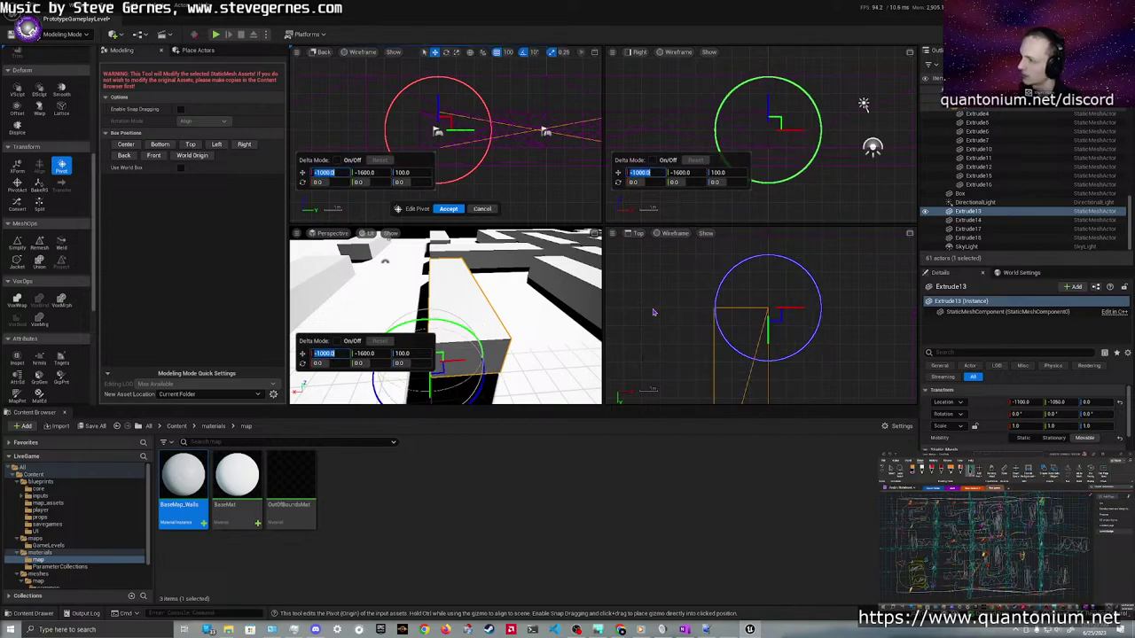
# Set the pivot's Z position to 0 so it sits at the base corner of wall Extrude13
pyautogui.moveTo(509, 299); pyautogui.dragTo(380, 354, button='right')
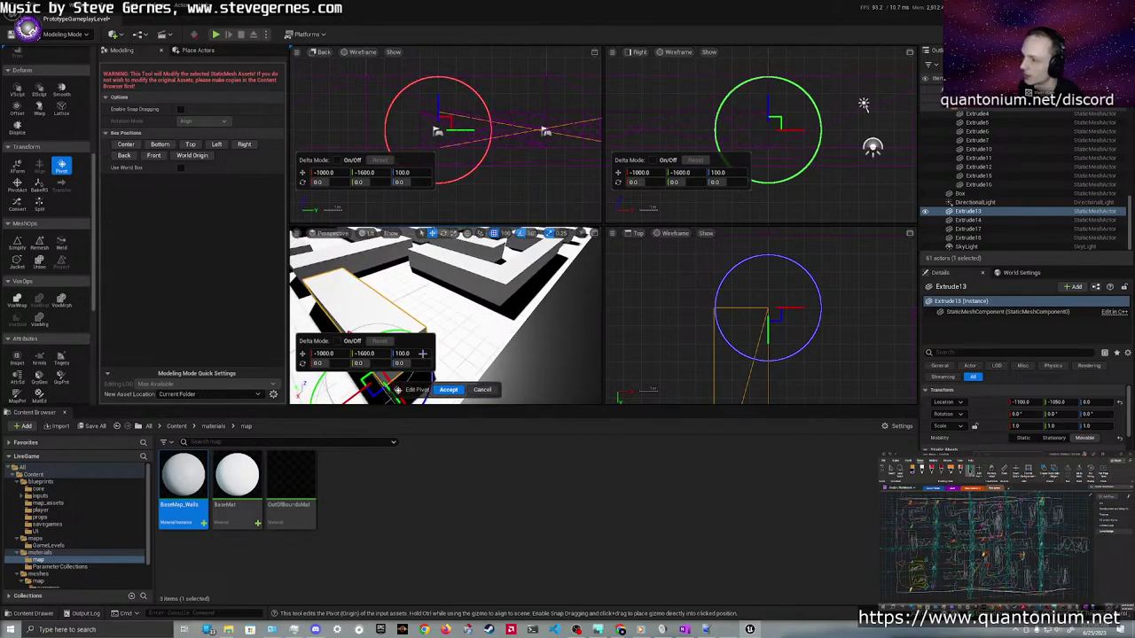
pyautogui.moveTo(443, 345); pyautogui.dragTo(399, 332, button='right')
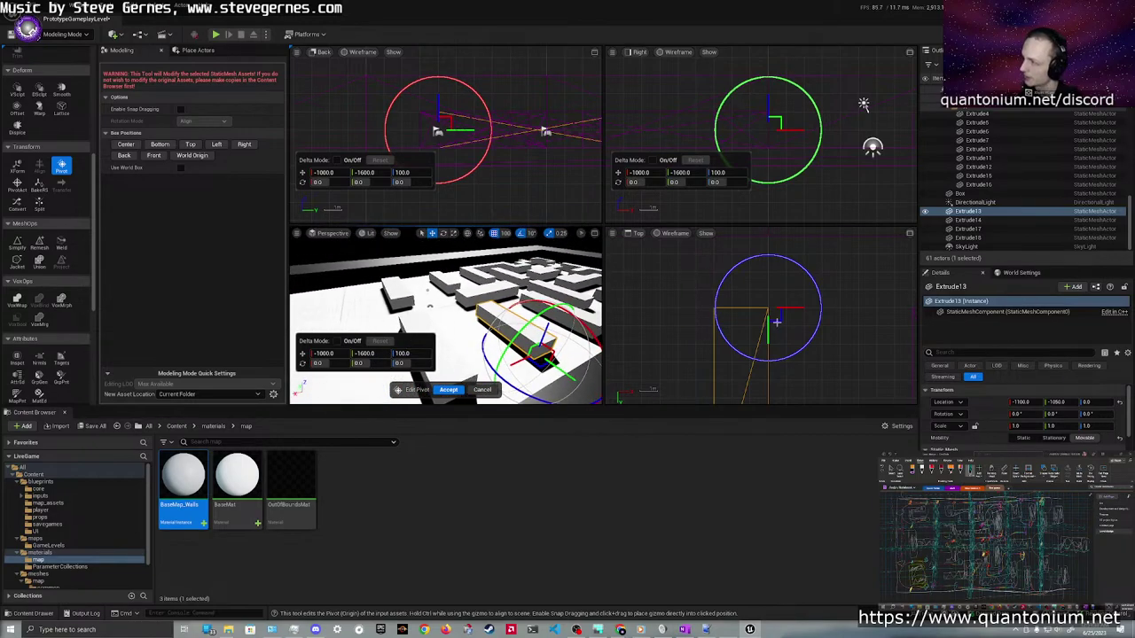
pyautogui.moveTo(775, 321); pyautogui.dragTo(758, 296, button='right')
pyautogui.click(714, 353)
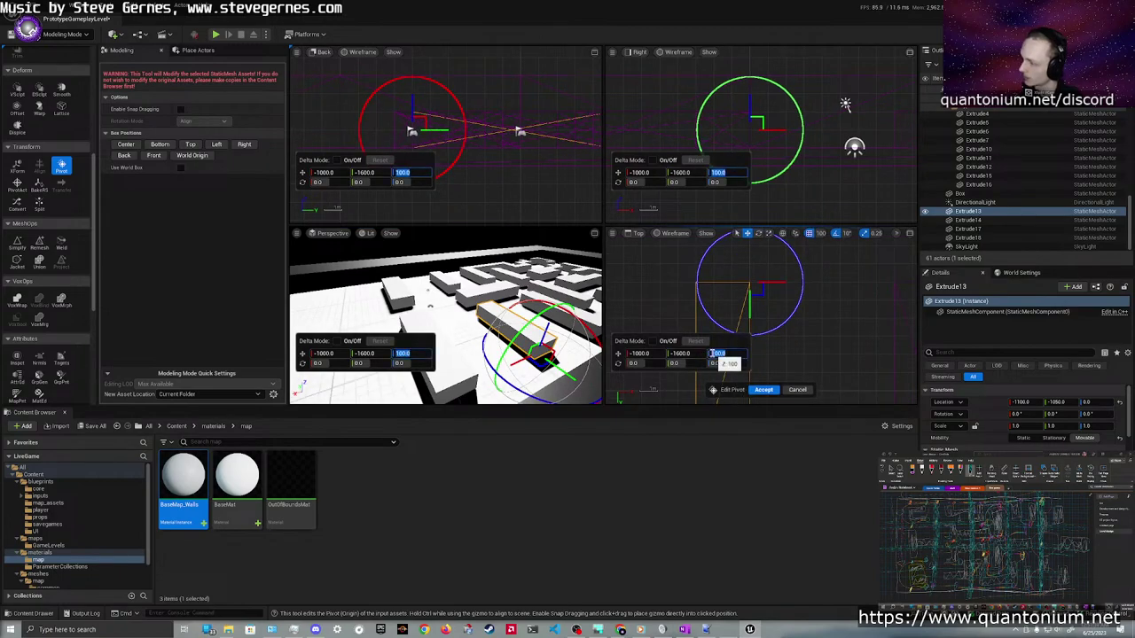
pyautogui.write('0')
pyautogui.press('Return')
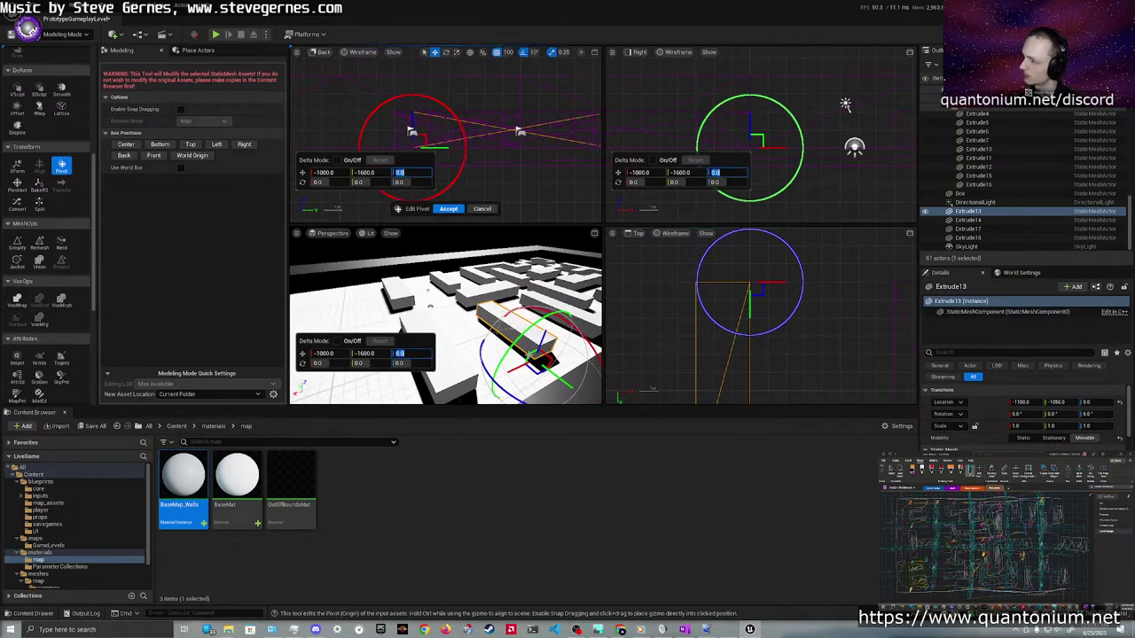
# Accept the pivot edit on wall Extrude13 and move wall Extrude14 to X -1000, Y 550
pyautogui.click(448, 209)
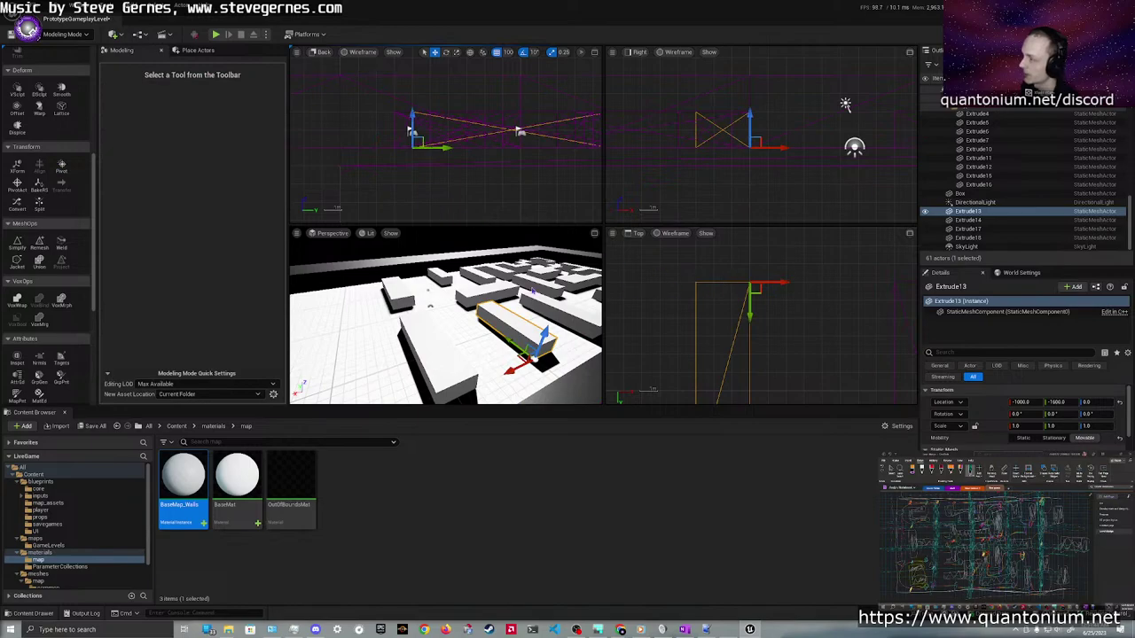
pyautogui.moveTo(533, 292); pyautogui.dragTo(575, 304, button='right')
pyautogui.click(341, 285)
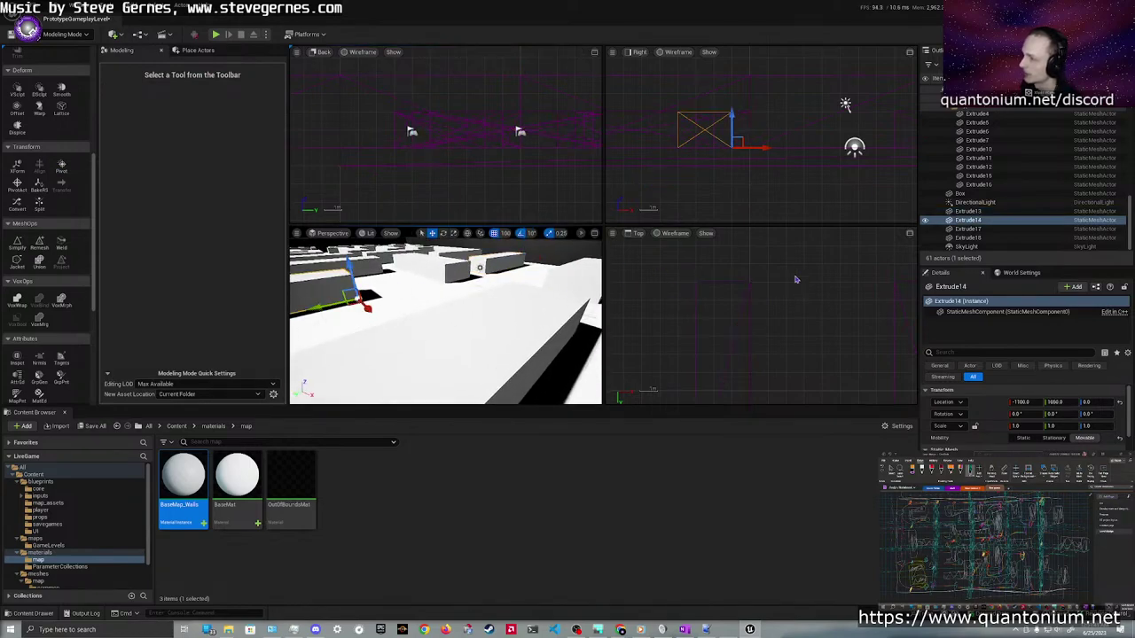
pyautogui.scroll(-12, 789, 281)
pyautogui.moveTo(773, 383); pyautogui.dragTo(789, 317)
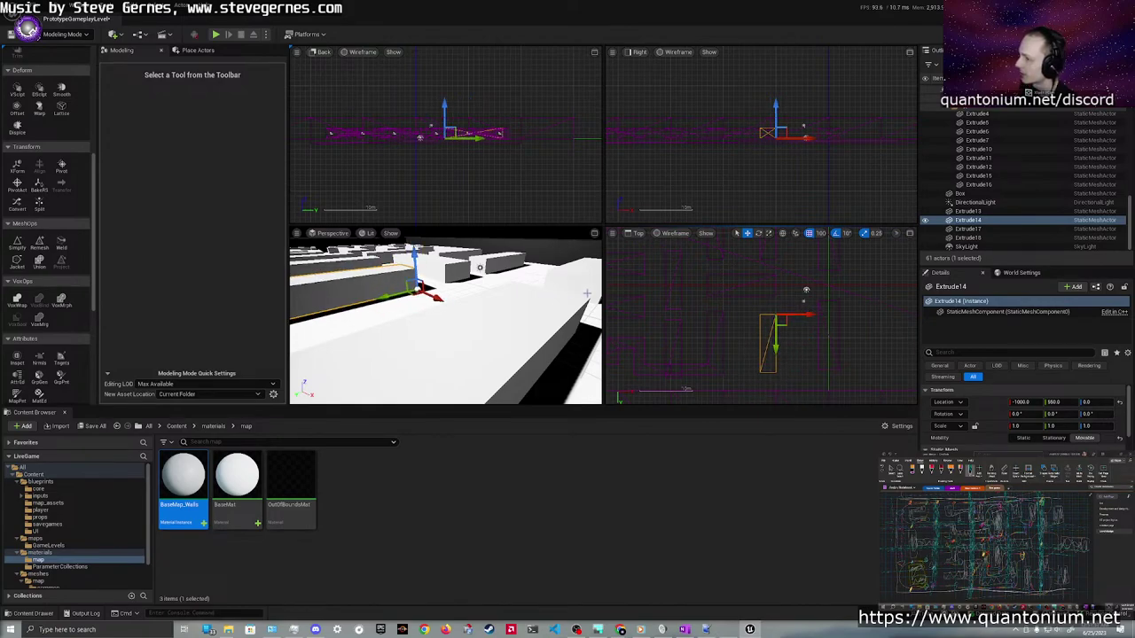
# Reposition walls Extrude17 and Extrude18 to X -2700, with Extrude17 at Y -1150, and keep only Extrude17 selected
pyautogui.click(677, 312)
pyautogui.click(678, 311)
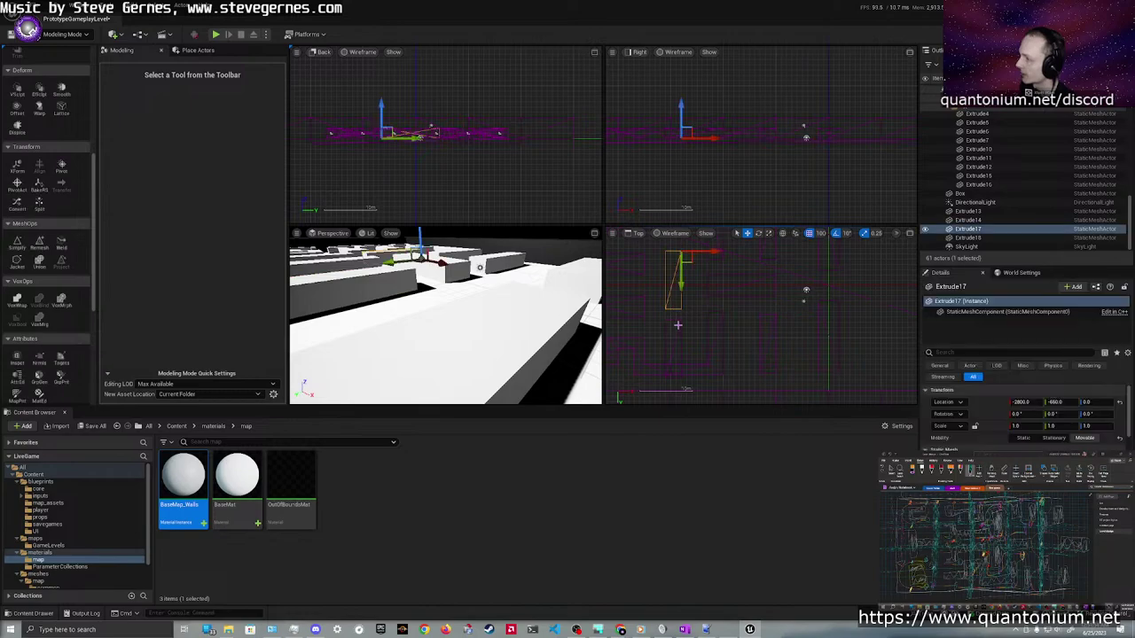
pyautogui.keyDown('ctrl'); pyautogui.click(679, 325); pyautogui.keyUp('ctrl')
pyautogui.moveTo(698, 304); pyautogui.dragTo(702, 336, button='right')
pyautogui.moveTo(690, 353)
pyautogui.mouseDown()
pyautogui.moveTo(685, 322)
pyautogui.moveTo(698, 334)
pyautogui.mouseUp()
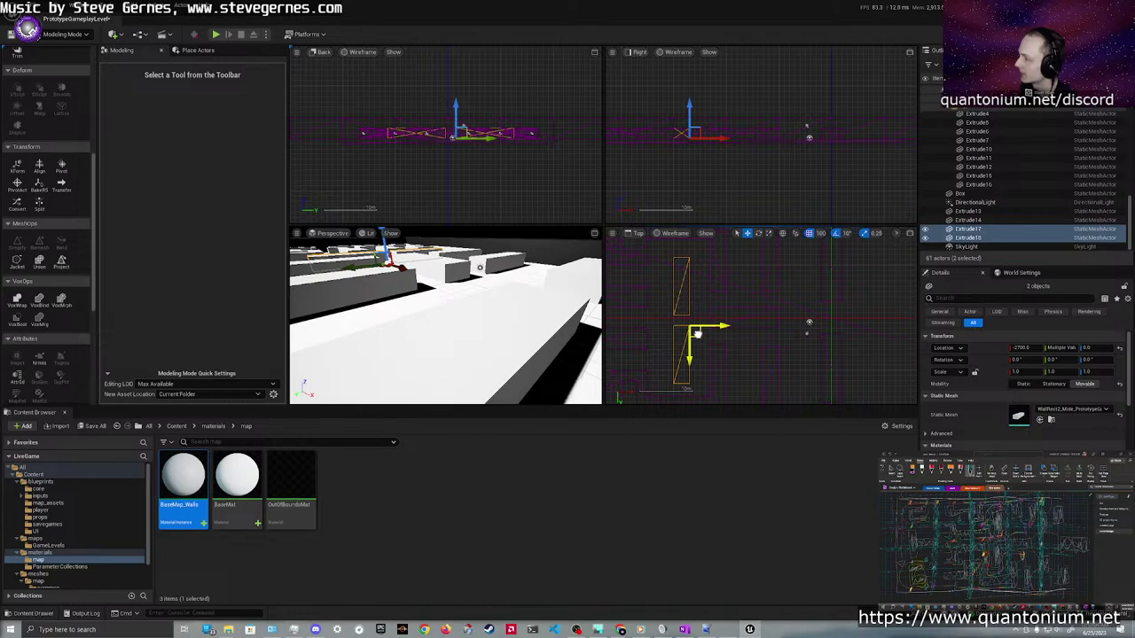
pyautogui.hotkey('ctrl', 'z')
pyautogui.hotkey('ctrl', 'z')
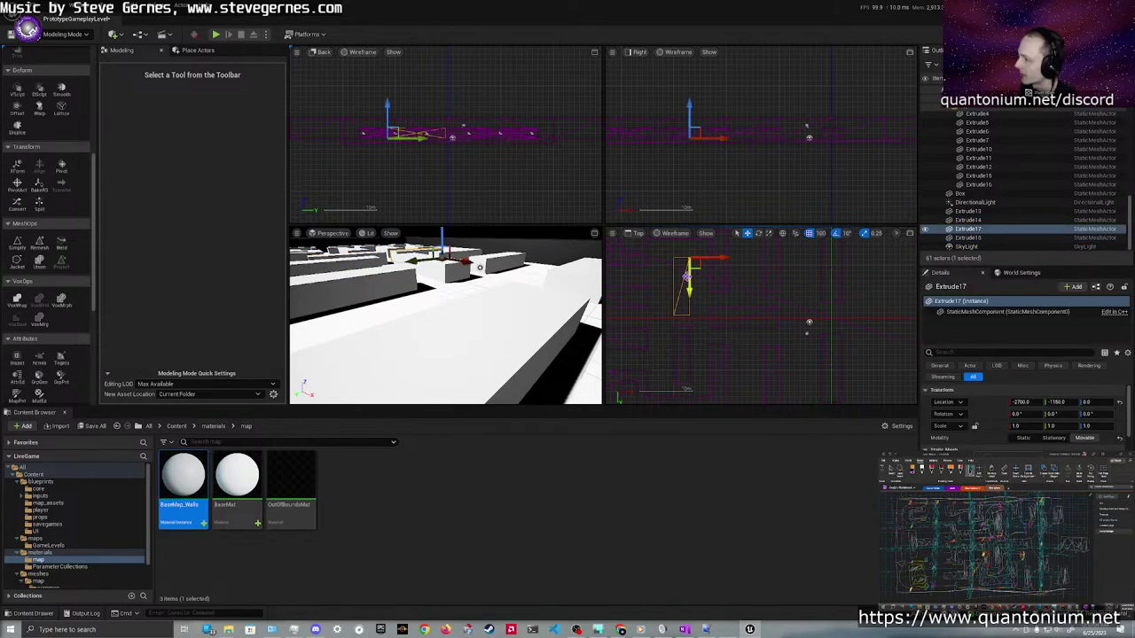
# Rotate wall Extrude17 by 180° about Z and move it to X -3000, Y -250
pyautogui.press('e')
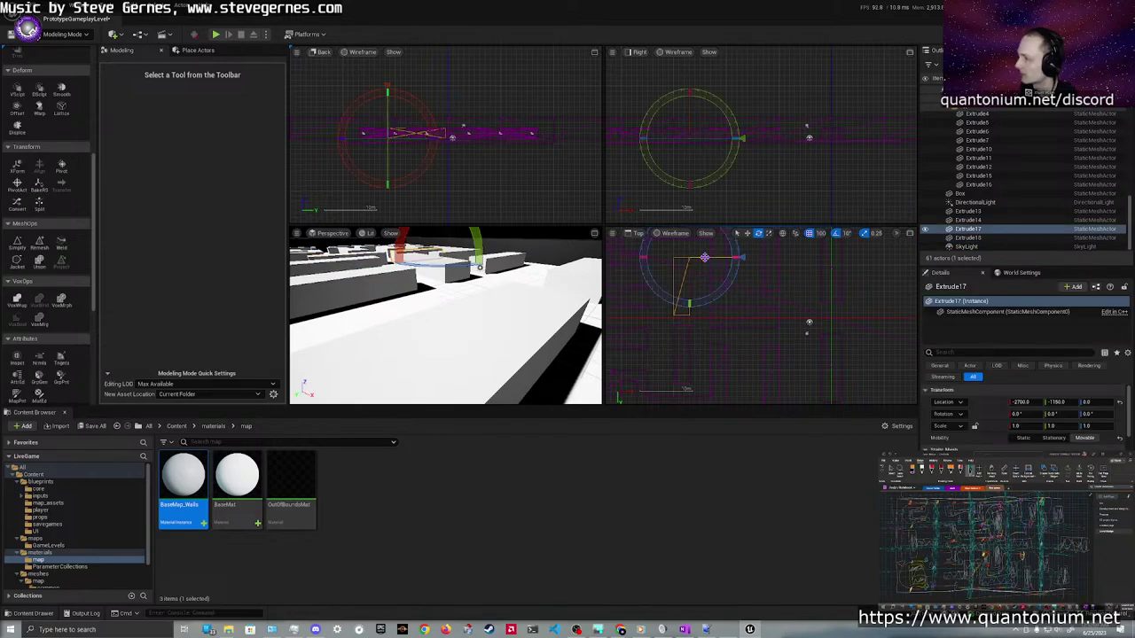
pyautogui.moveTo(704, 303); pyautogui.dragTo(639, 317)
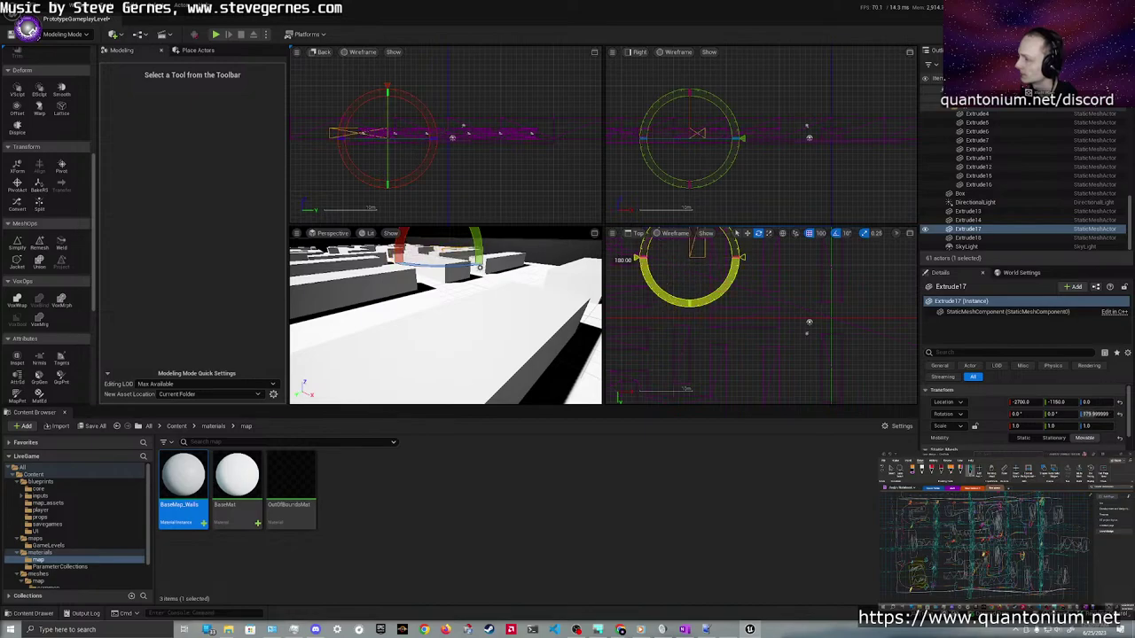
pyautogui.press('w')
pyautogui.moveTo(700, 263); pyautogui.dragTo(684, 315)
pyautogui.click(695, 327)
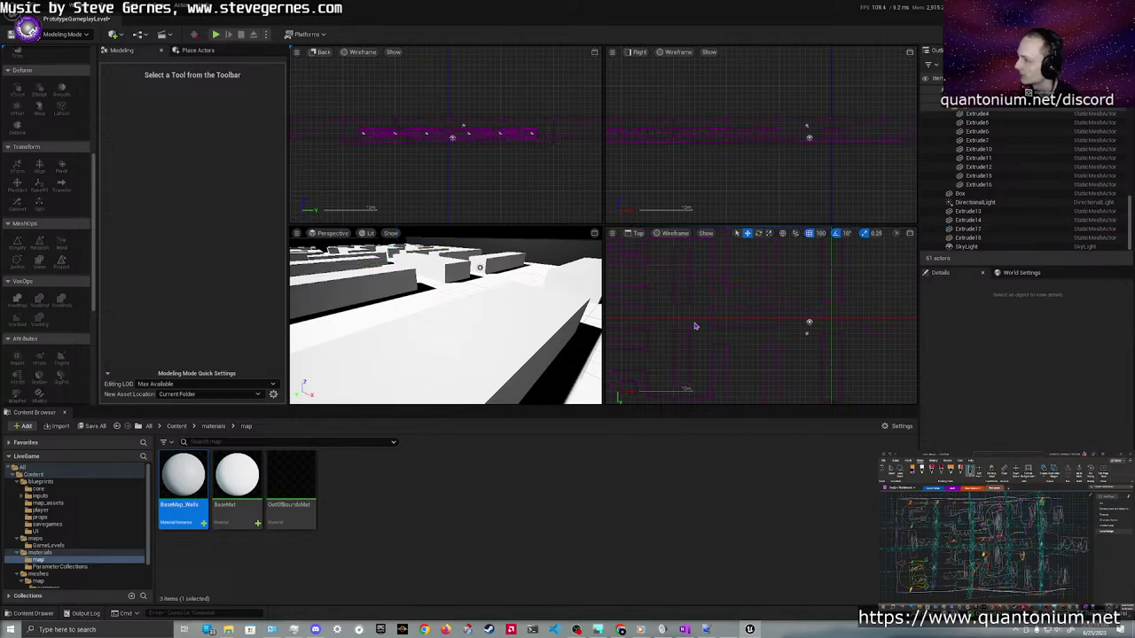
# Set the Y location of wall Extrude17 to -200 and of wall Extrude18 to 200
pyautogui.click(676, 312)
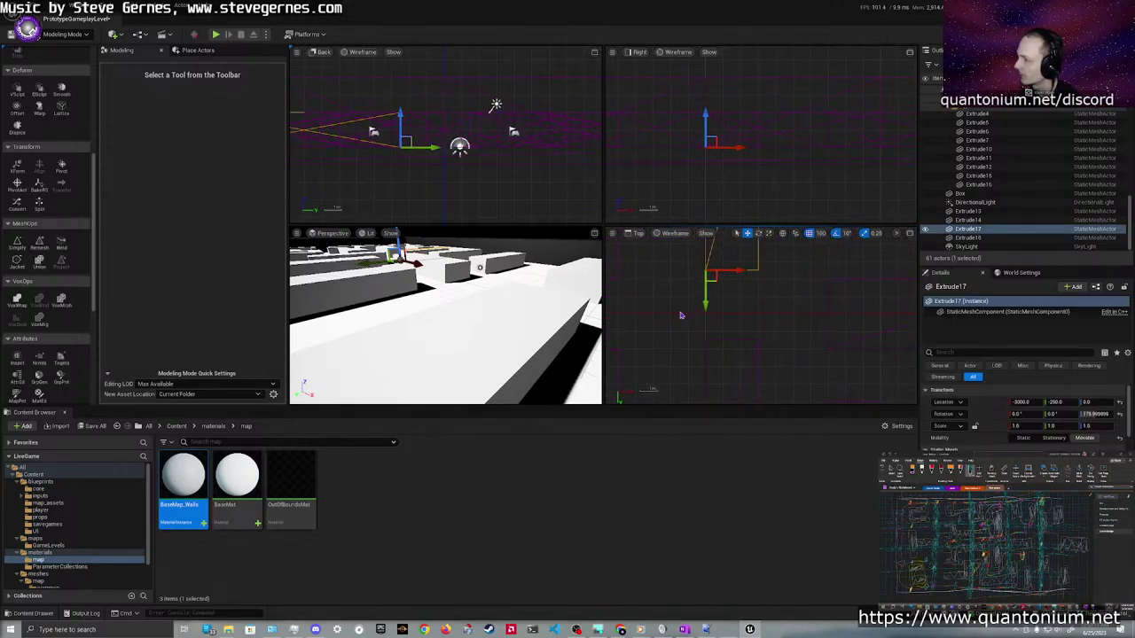
pyautogui.click(1058, 404)
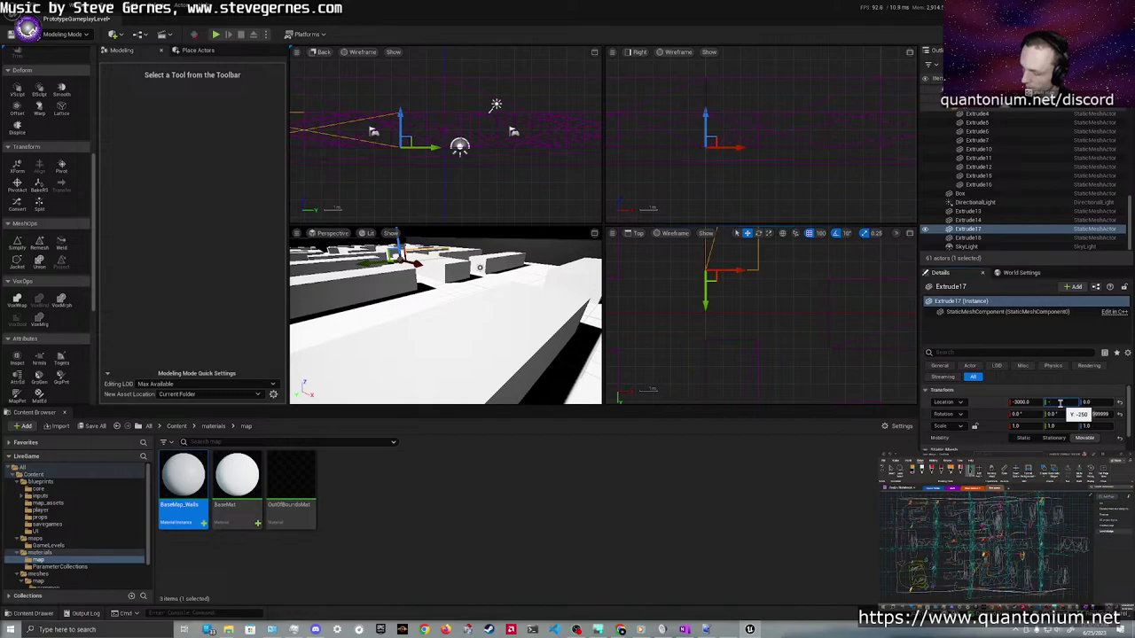
pyautogui.press('Return')
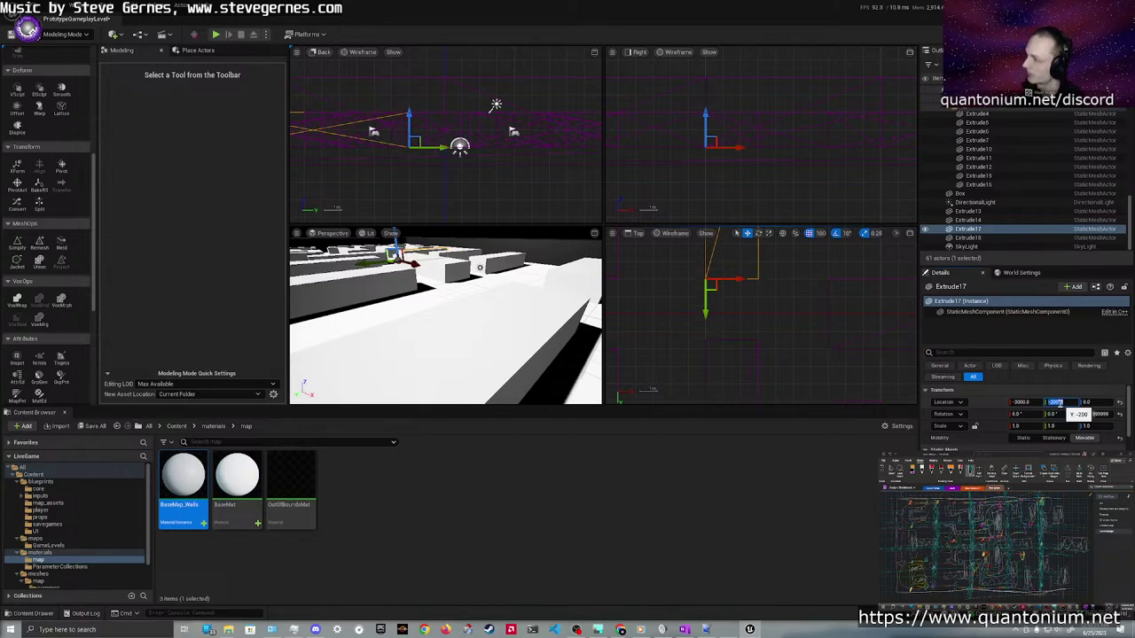
pyautogui.click(744, 342)
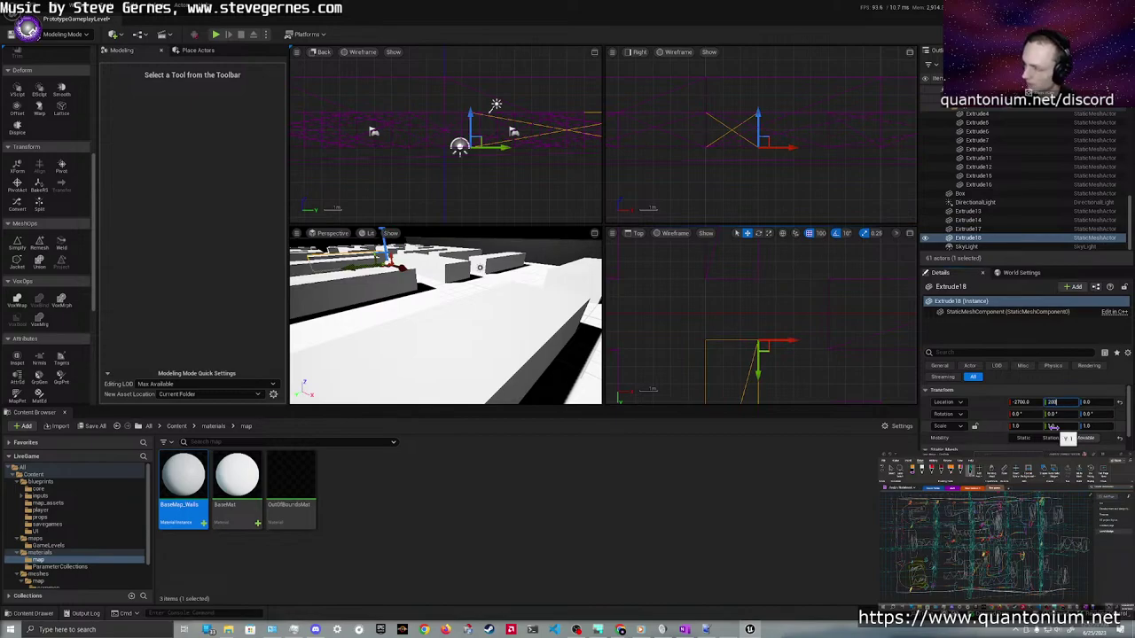
pyautogui.write('200')
pyautogui.press('Return')
pyautogui.click(753, 306)
pyautogui.scroll(-5, 752, 306)
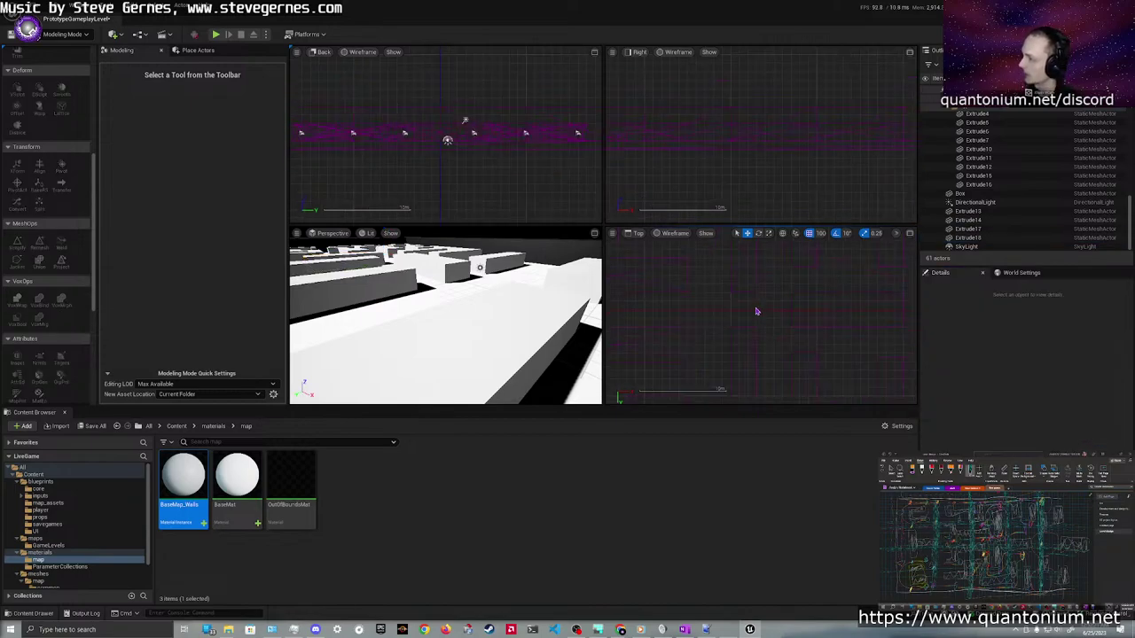
pyautogui.scroll(5, 755, 324)
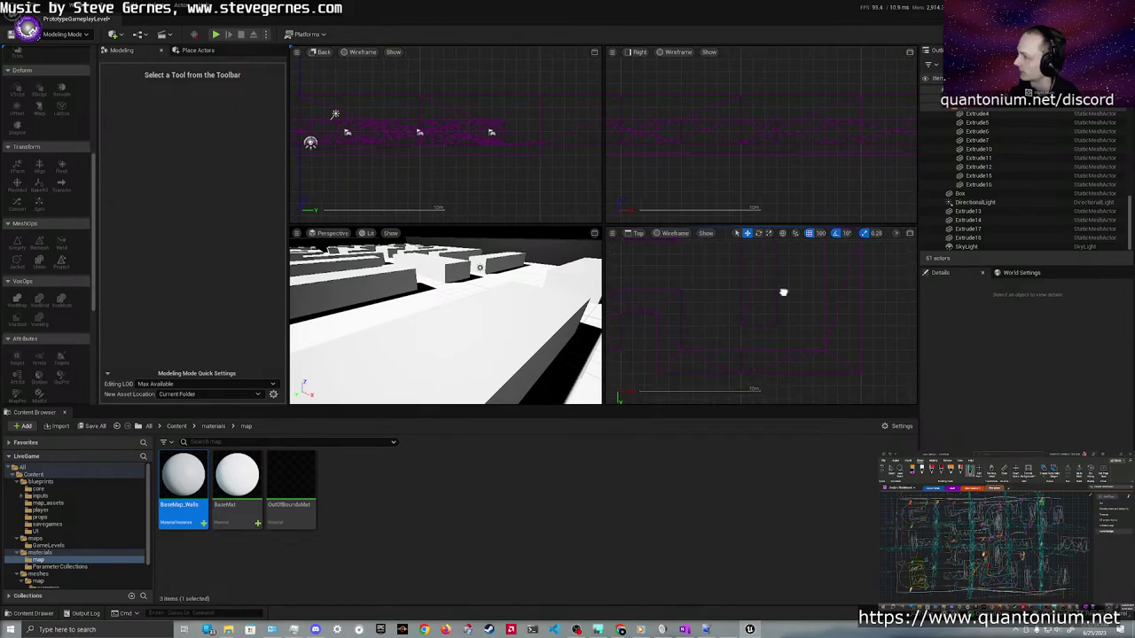
# Move wall Extrude18 to Y 100 and wall Extrude17 to Y -100, evenly spaced about the centre line
pyautogui.click(753, 333)
pyautogui.scroll(2, 758, 311)
pyautogui.scroll(2, 762, 291)
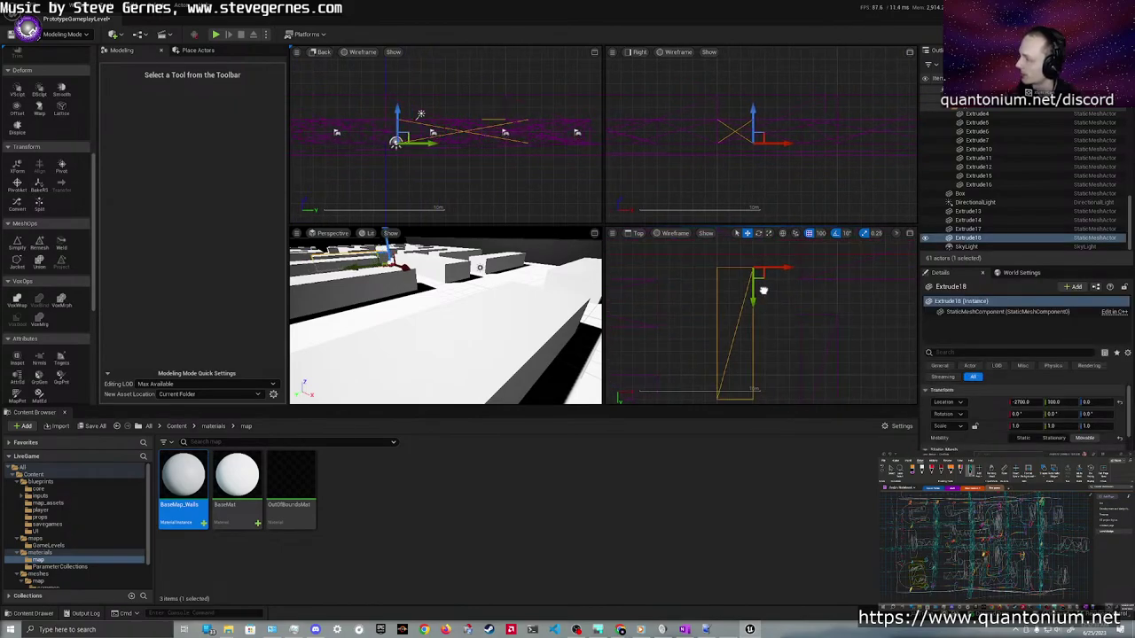
pyautogui.moveTo(764, 290); pyautogui.dragTo(747, 399, button='right')
pyautogui.click(734, 337)
pyautogui.moveTo(701, 361); pyautogui.dragTo(701, 372)
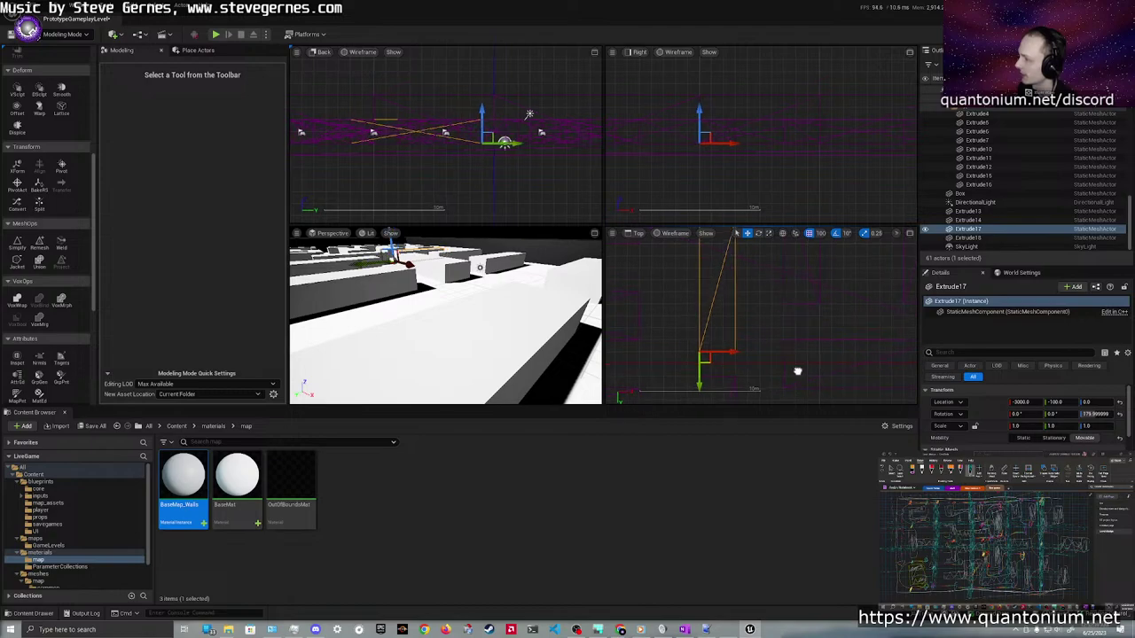
# Set the Y location of wall Extrude14 to 500
pyautogui.moveTo(797, 371); pyautogui.dragTo(640, 363, button='right')
pyautogui.moveTo(704, 319); pyautogui.dragTo(719, 227, button='right')
pyautogui.click(690, 315)
pyautogui.scroll(-3, 692, 384)
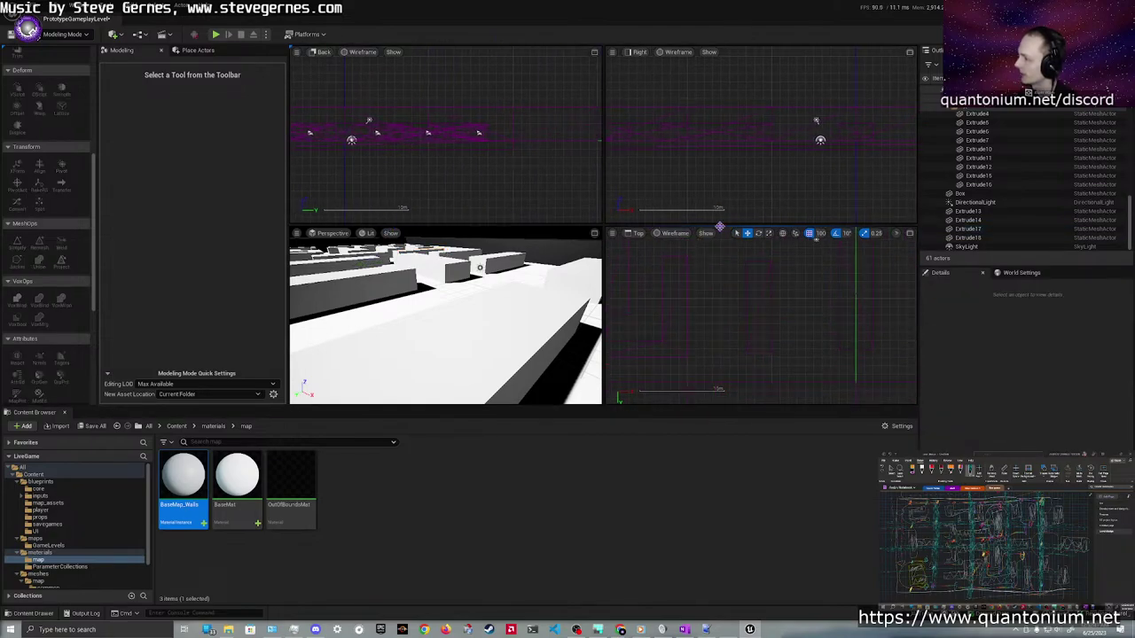
pyautogui.click(746, 289)
pyautogui.click(1056, 402)
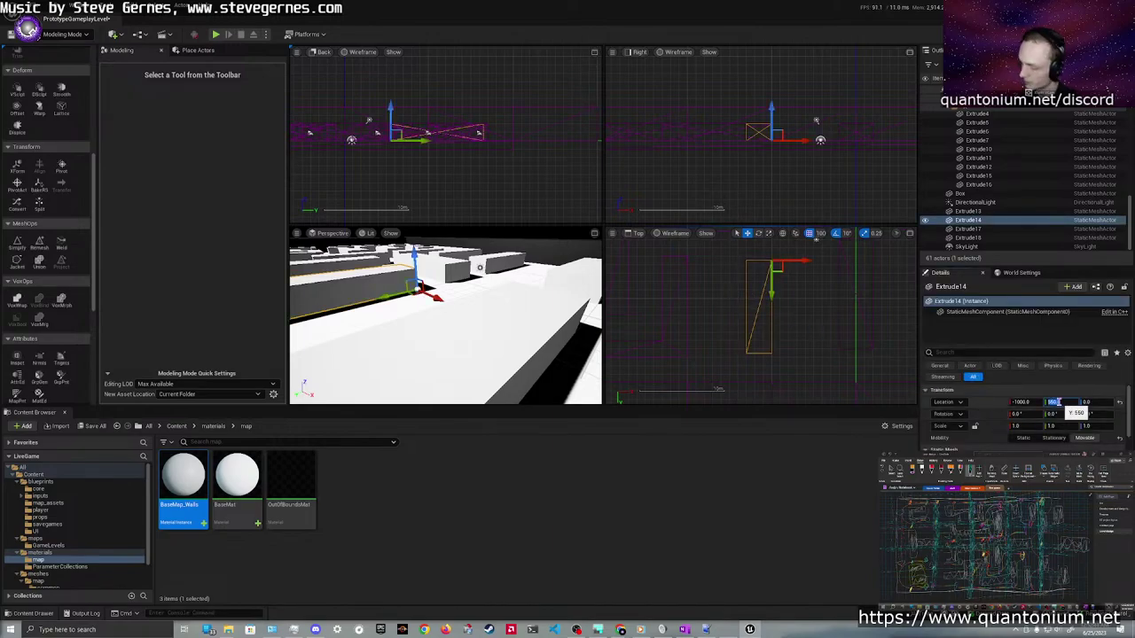
pyautogui.write('500')
pyautogui.press('Return')
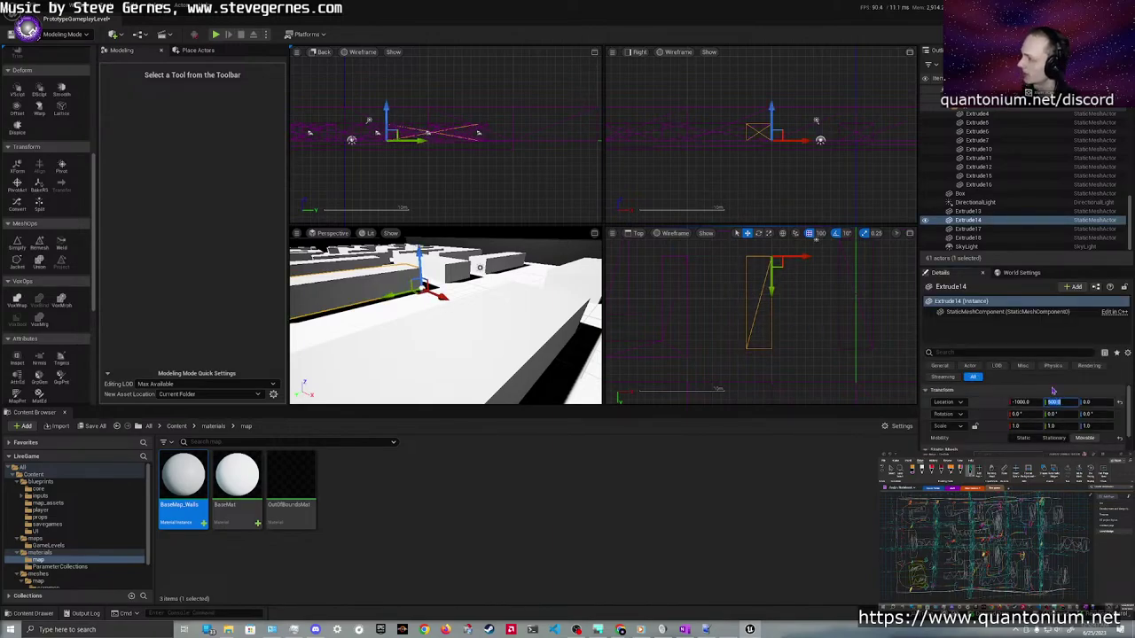
# Rotate wall Extrude13 by 90° about Z around its corner pivot so it runs along the X axis
pyautogui.moveTo(794, 288); pyautogui.dragTo(776, 444, button='right')
pyautogui.click(749, 330)
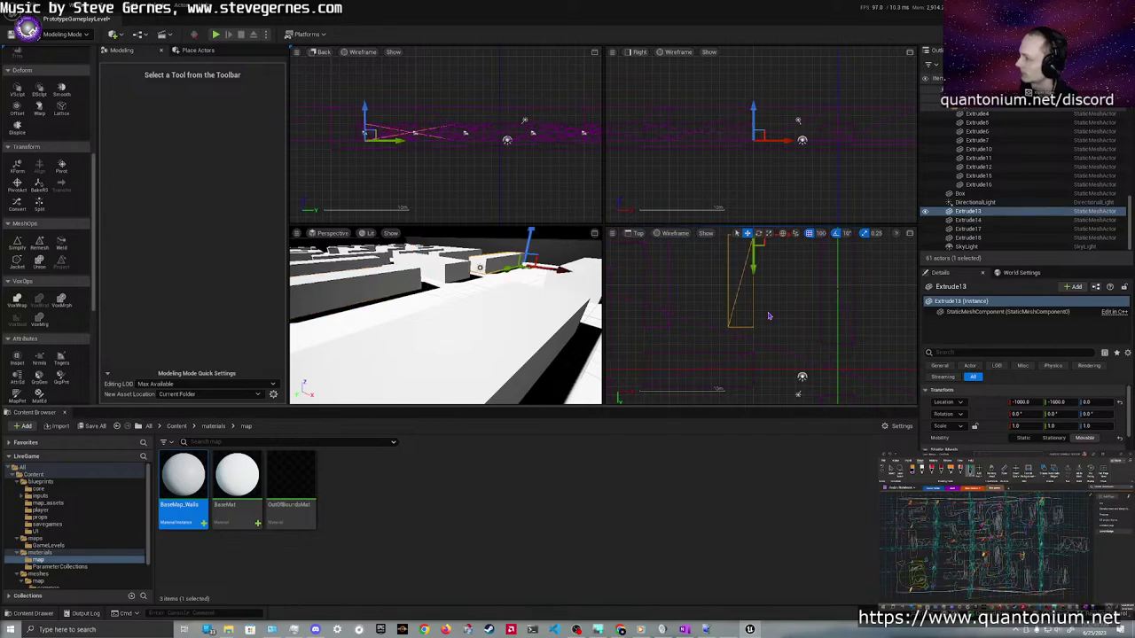
pyautogui.press('e')
pyautogui.moveTo(788, 305); pyautogui.dragTo(761, 327)
pyautogui.press('w')
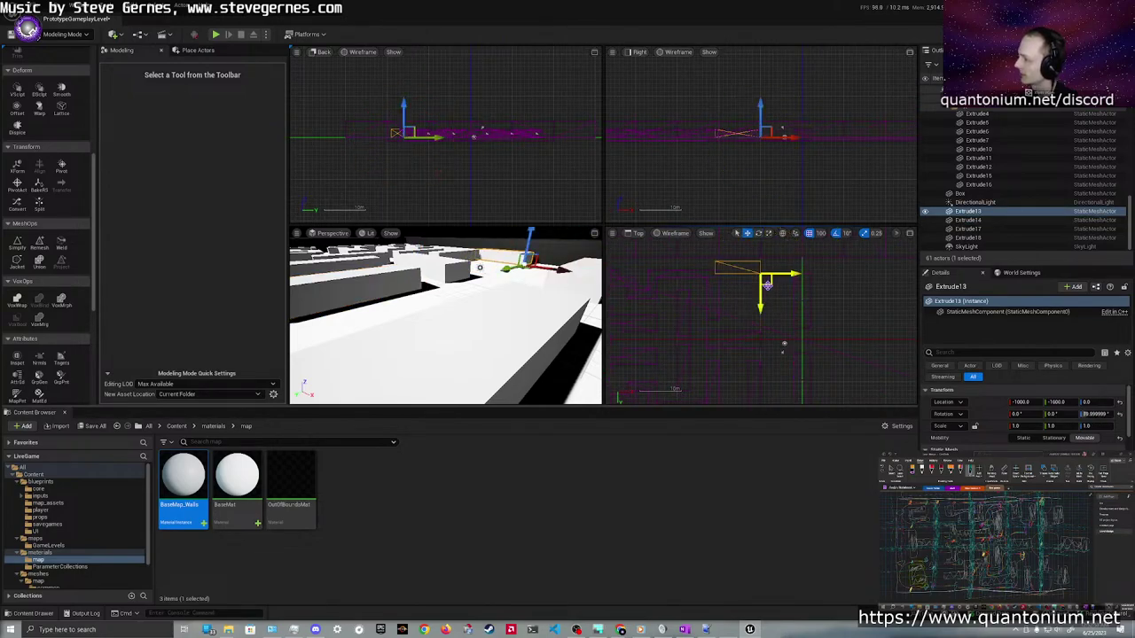
# Move the rotated wall Extrude13 to X -600, Y -1300 and place a duplicate of it at Y -700
pyautogui.moveTo(768, 286); pyautogui.dragTo(784, 309)
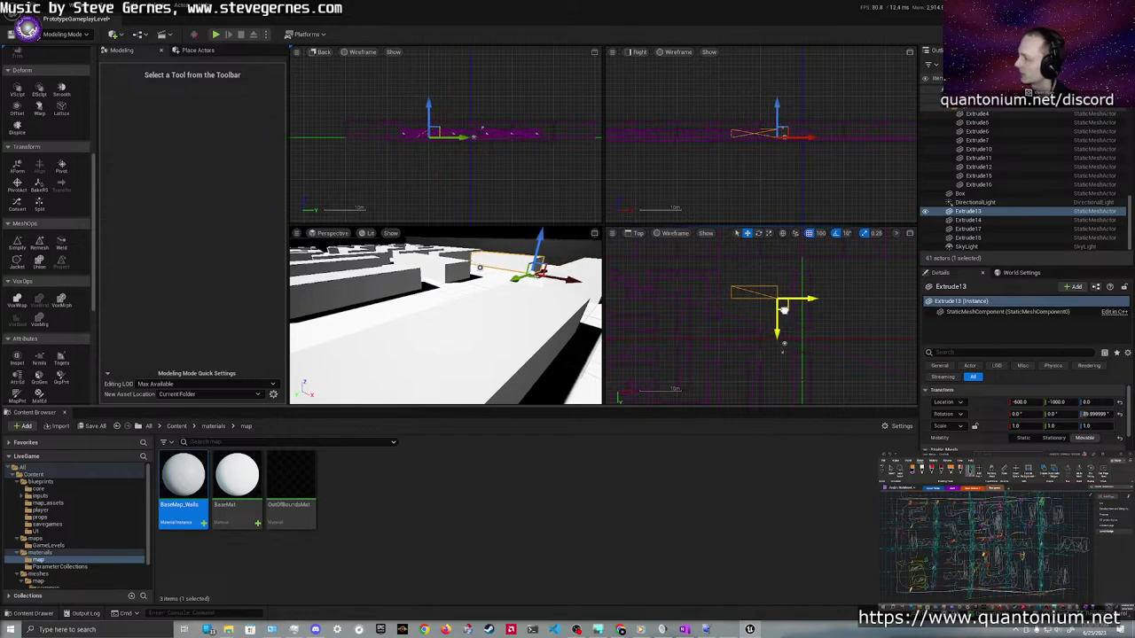
pyautogui.scroll(3, 761, 298)
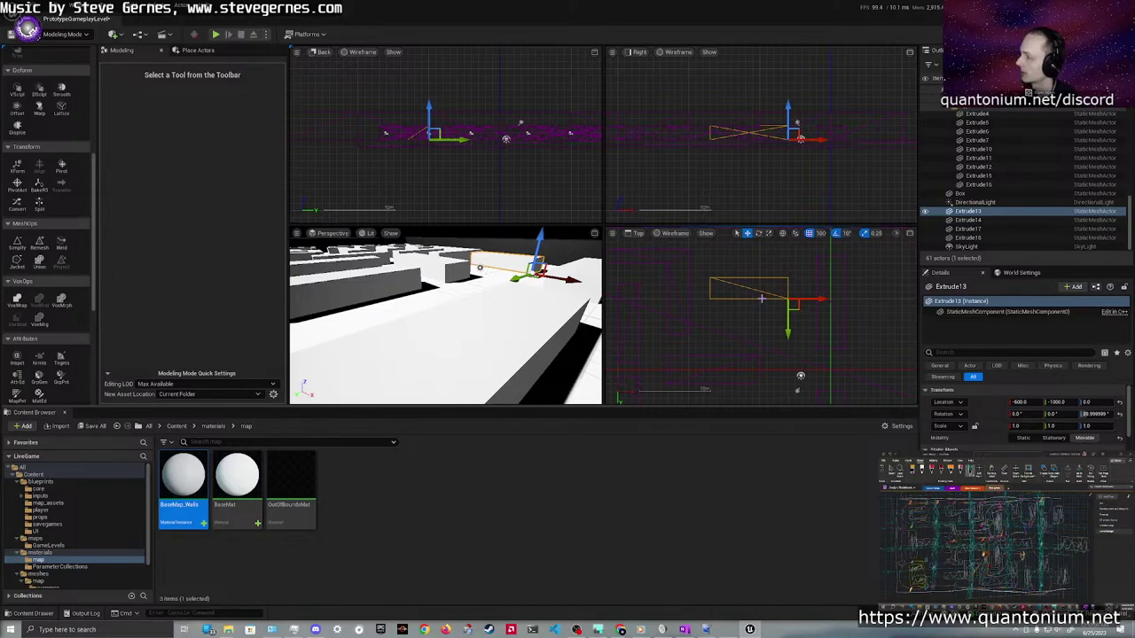
pyautogui.moveTo(787, 309); pyautogui.dragTo(789, 342)
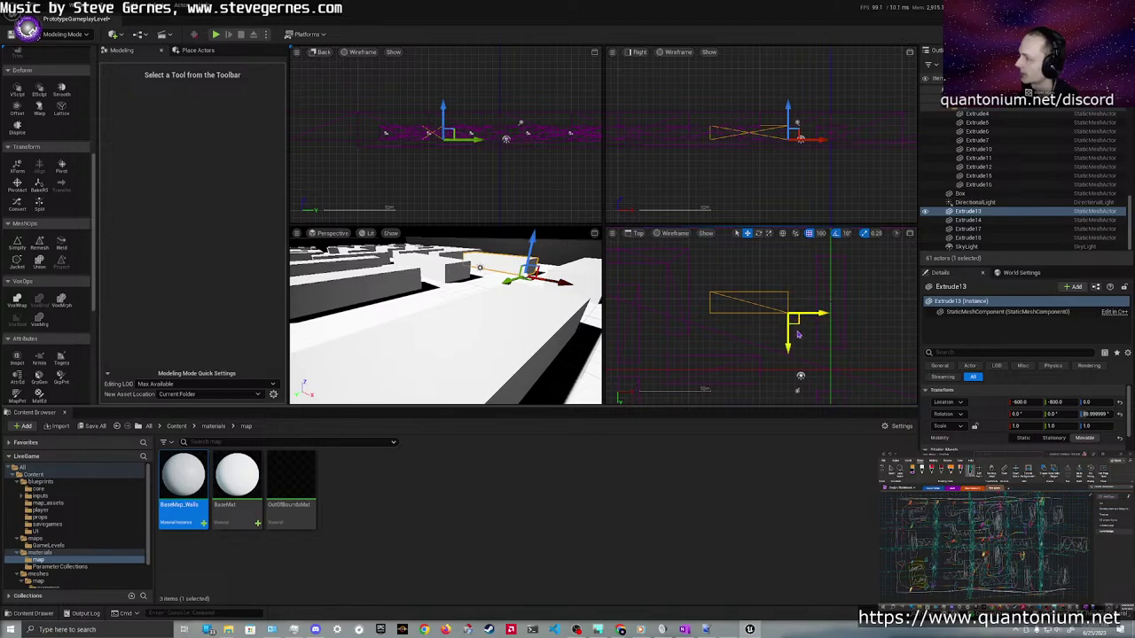
pyautogui.moveTo(788, 341)
pyautogui.mouseDown()
pyautogui.moveTo(787, 307)
pyautogui.moveTo(788, 353)
pyautogui.mouseUp()
# Try turning the duplicated wall back to 0° and moving it to X -700, Y -1300, and undo the attempt
pyautogui.press('e')
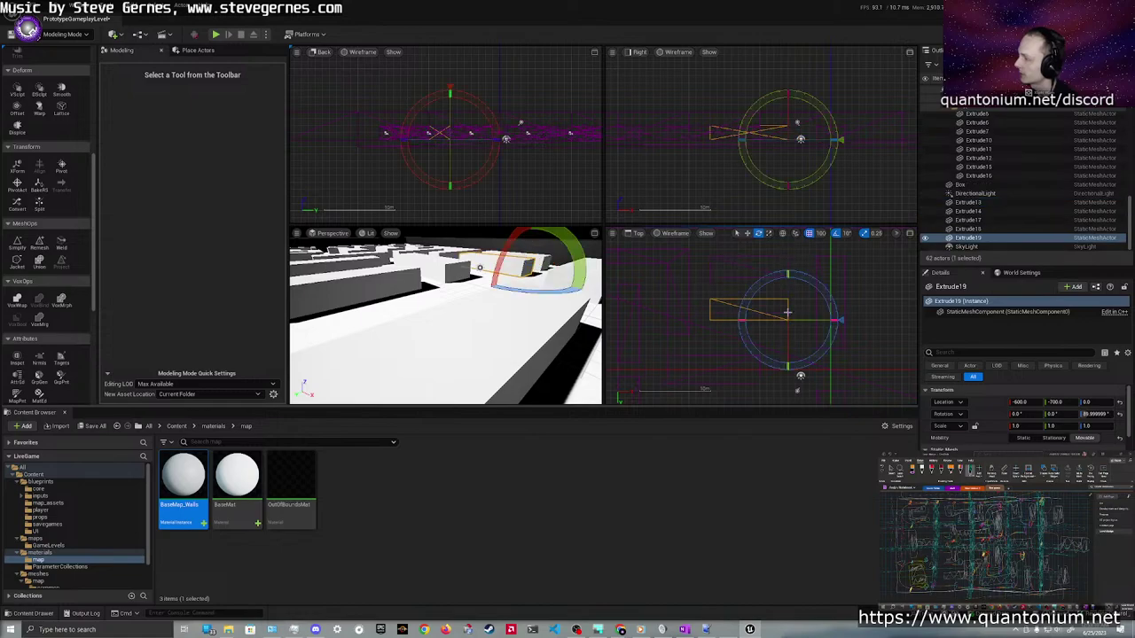
pyautogui.moveTo(831, 317); pyautogui.dragTo(787, 270)
pyautogui.press('w')
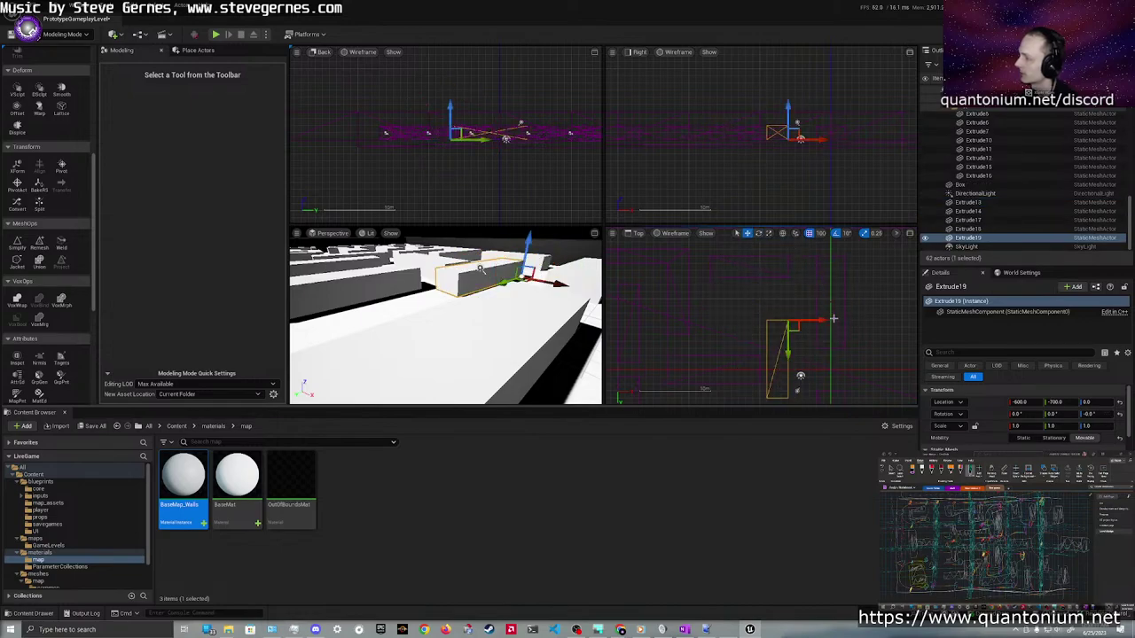
pyautogui.moveTo(810, 334); pyautogui.dragTo(791, 287)
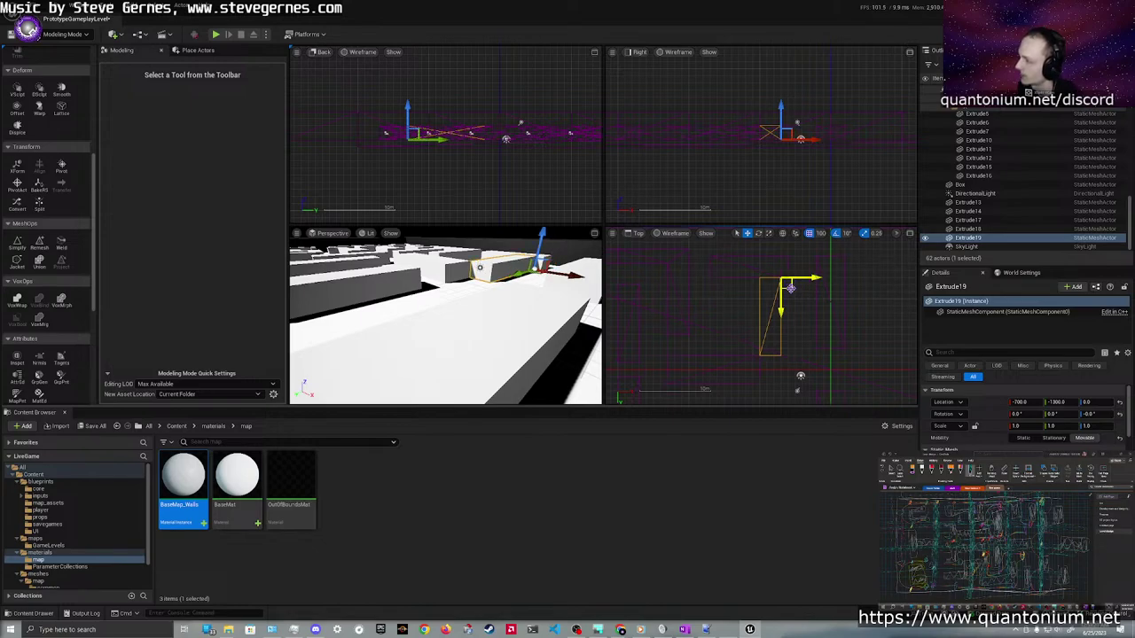
pyautogui.press('e')
pyautogui.moveTo(816, 301); pyautogui.dragTo(799, 331)
pyautogui.hotkey('ctrl', 'z')
pyautogui.press('w')
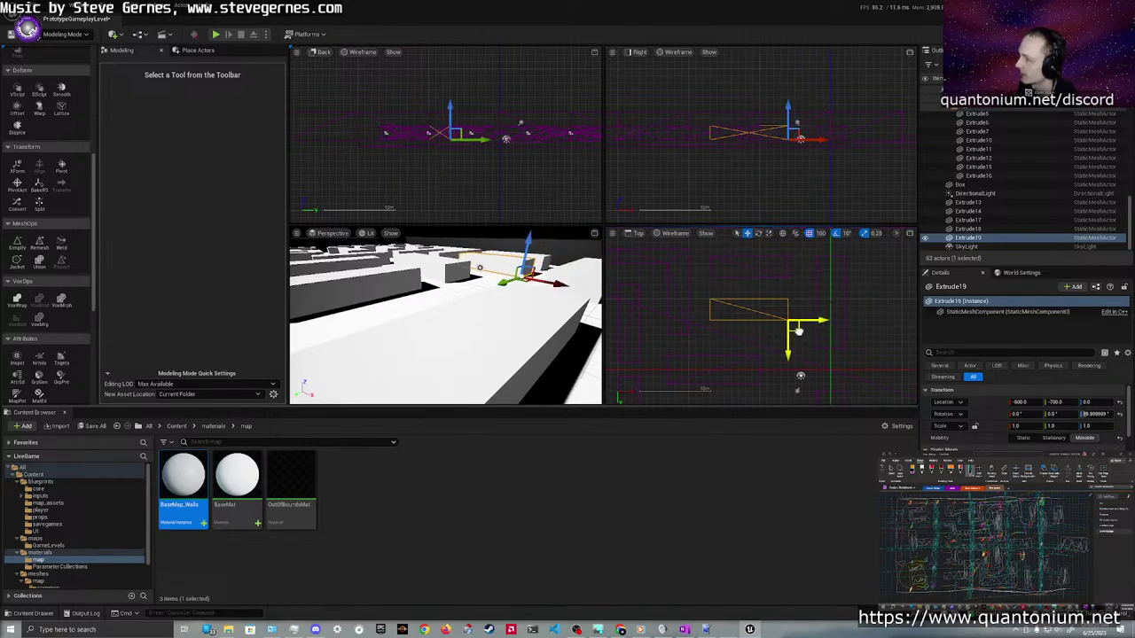
# Delete the original rotated wall Extrude13 at X -600, Y -1300
pyautogui.scroll(-4, 698, 337)
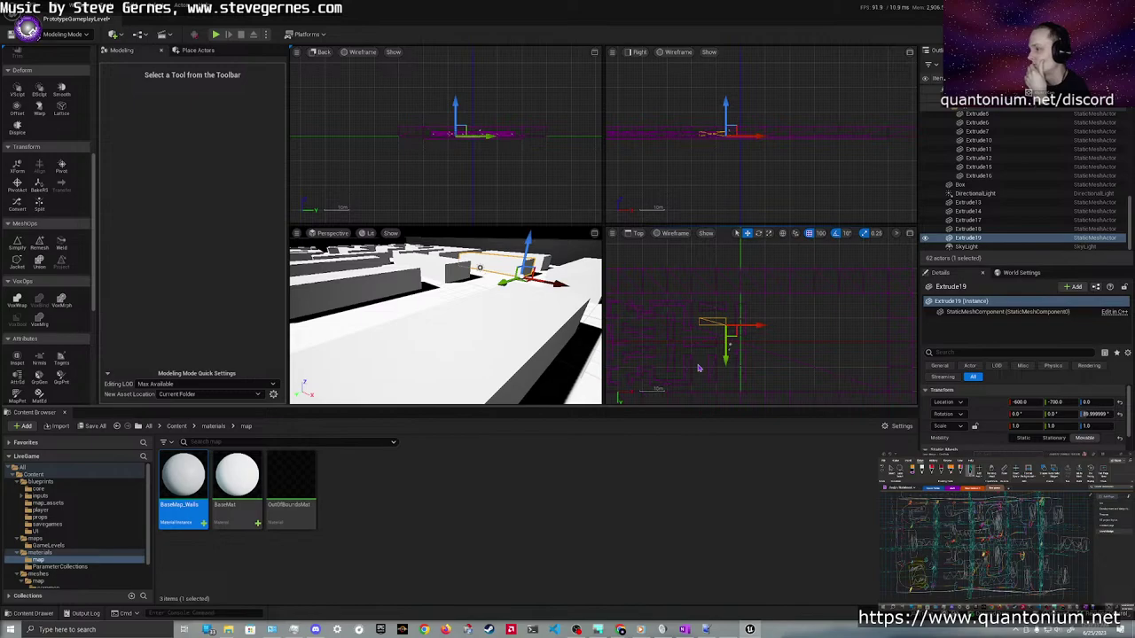
pyautogui.scroll(5, 697, 368)
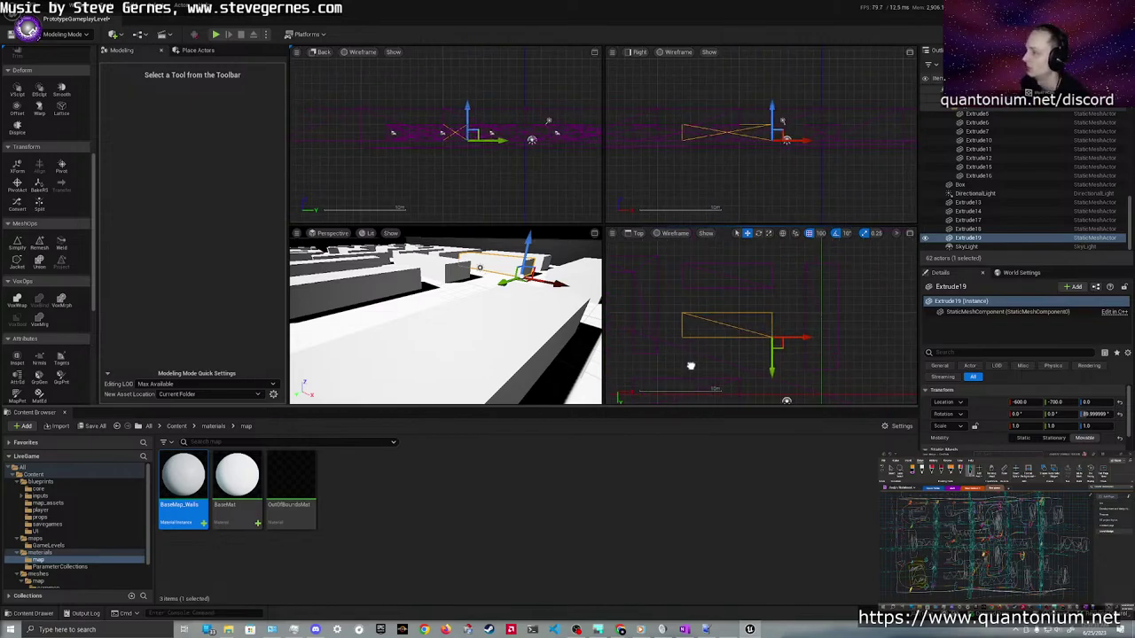
pyautogui.click(698, 276)
pyautogui.click(711, 284)
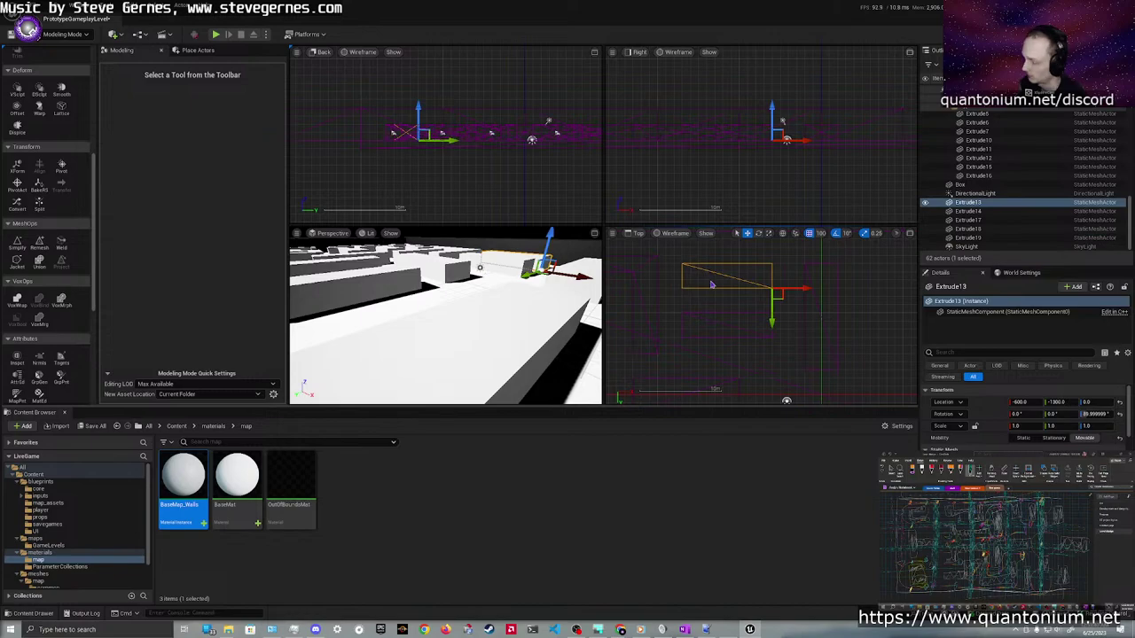
pyautogui.press('Delete')
# Move the remaining rotated wall Extrude19 to X -600, Y -1000
pyautogui.scroll(-5, 719, 310)
pyautogui.click(729, 317)
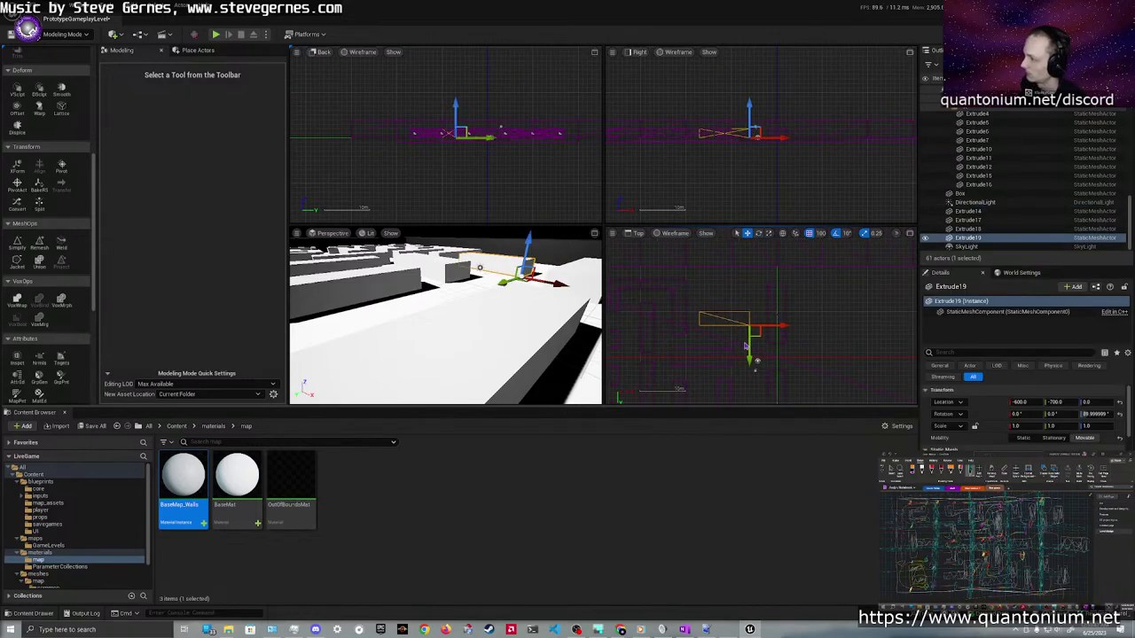
pyautogui.moveTo(745, 343); pyautogui.dragTo(753, 335)
# Delete wall Extrude14 on the opposite side of the centre line and reselect wall Extrude19
pyautogui.moveTo(752, 353); pyautogui.dragTo(755, 266, button='right')
pyautogui.click(729, 315)
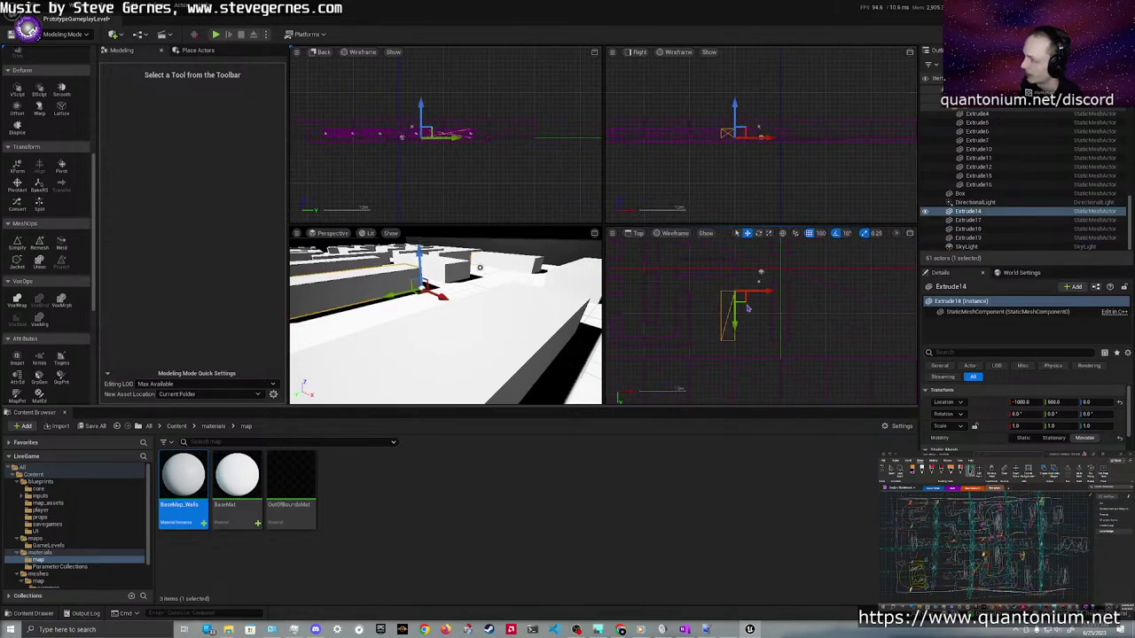
pyautogui.press('Delete')
pyautogui.click(754, 276)
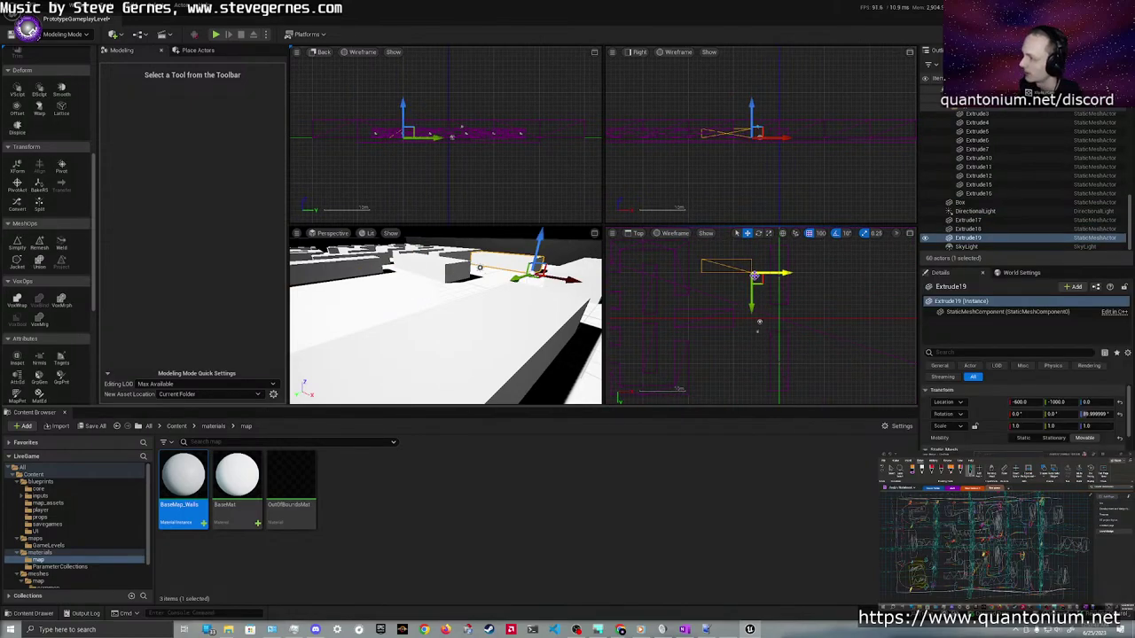
# Duplicate the rotated wall Extrude19 across the centre line to X -600, Y 1300 and deselect the copy
pyautogui.keyDown('alt'); pyautogui.moveTo(754, 277); pyautogui.dragTo(754, 383); pyautogui.keyUp('alt')
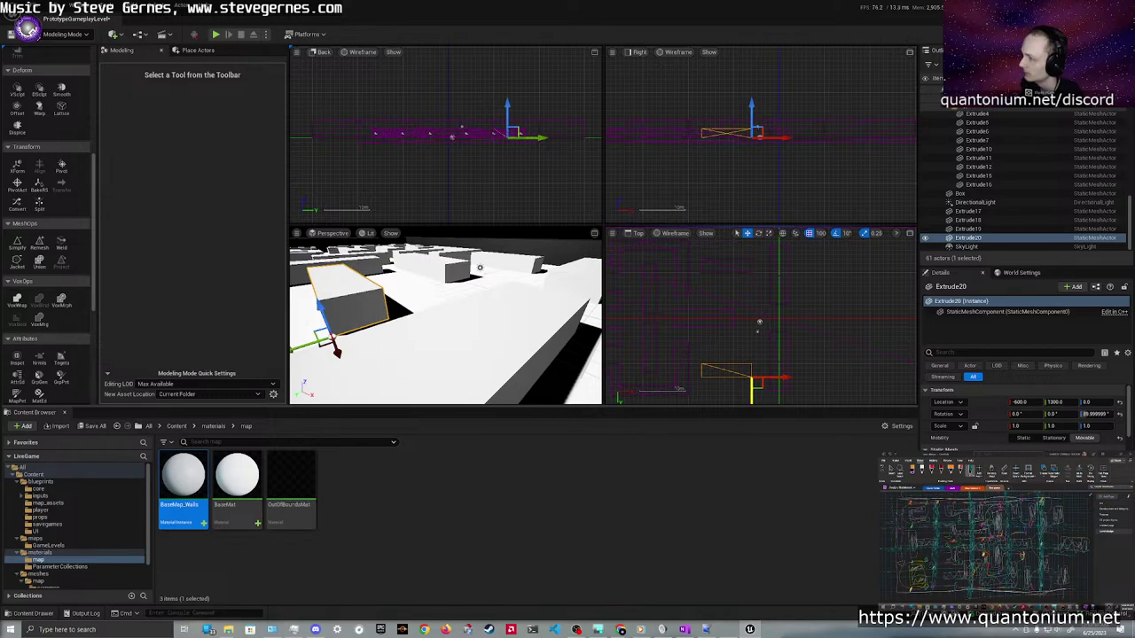
pyautogui.click(745, 352)
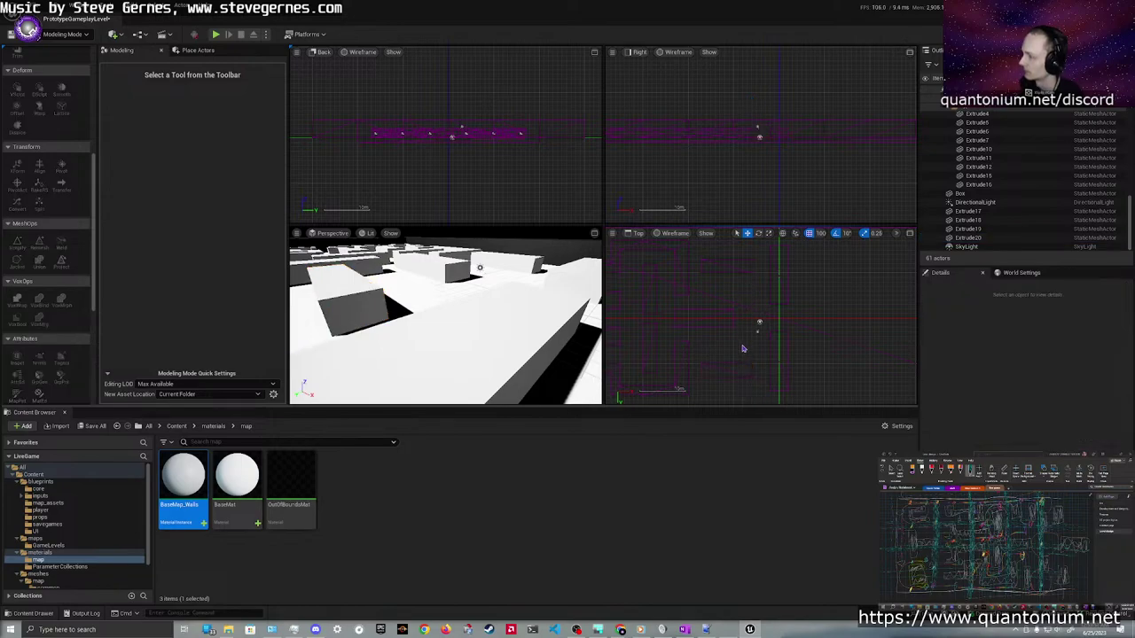
pyautogui.scroll(-5, 745, 350)
pyautogui.scroll(5, 741, 371)
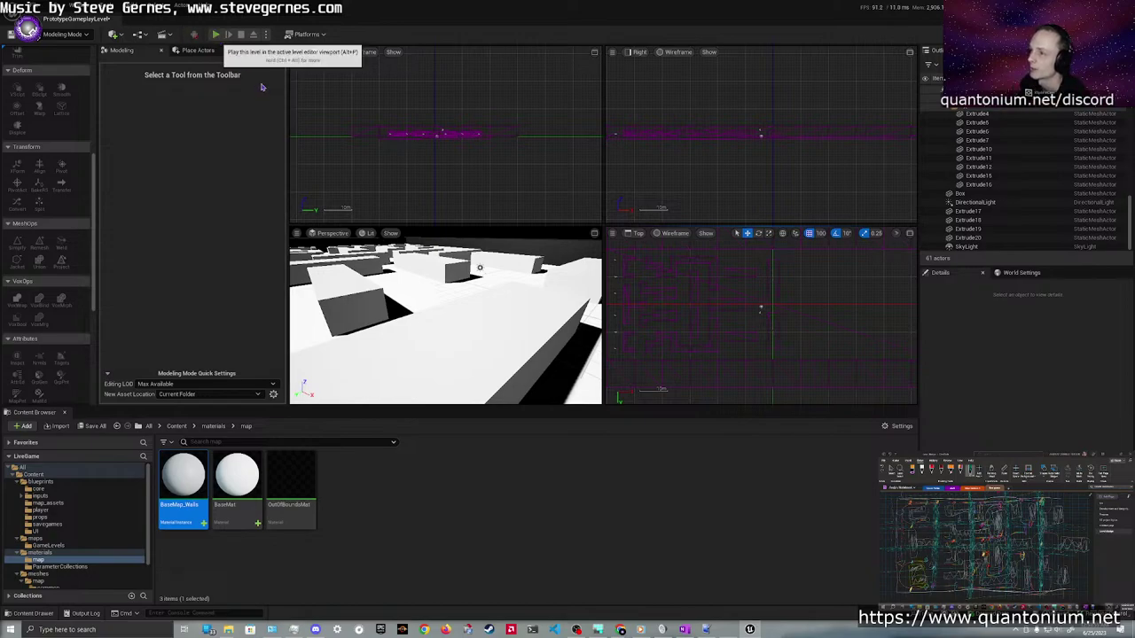
# Playtest the level by moving the player around the rearranged walls, and stop the session
pyautogui.click(217, 35)
pyautogui.press('d')
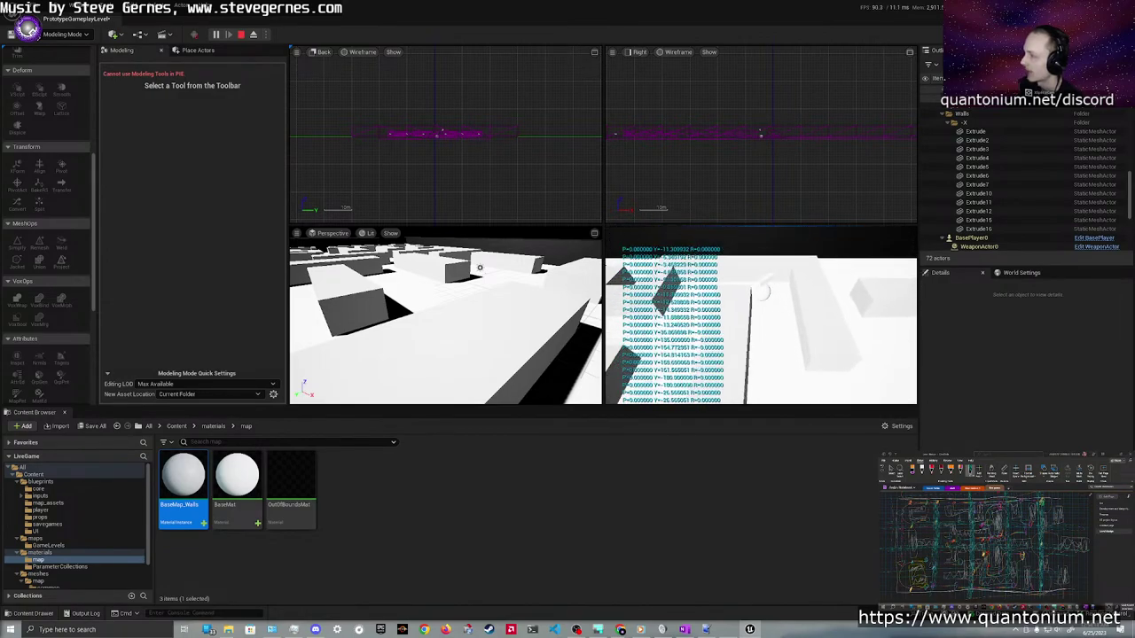
pyautogui.press('a')
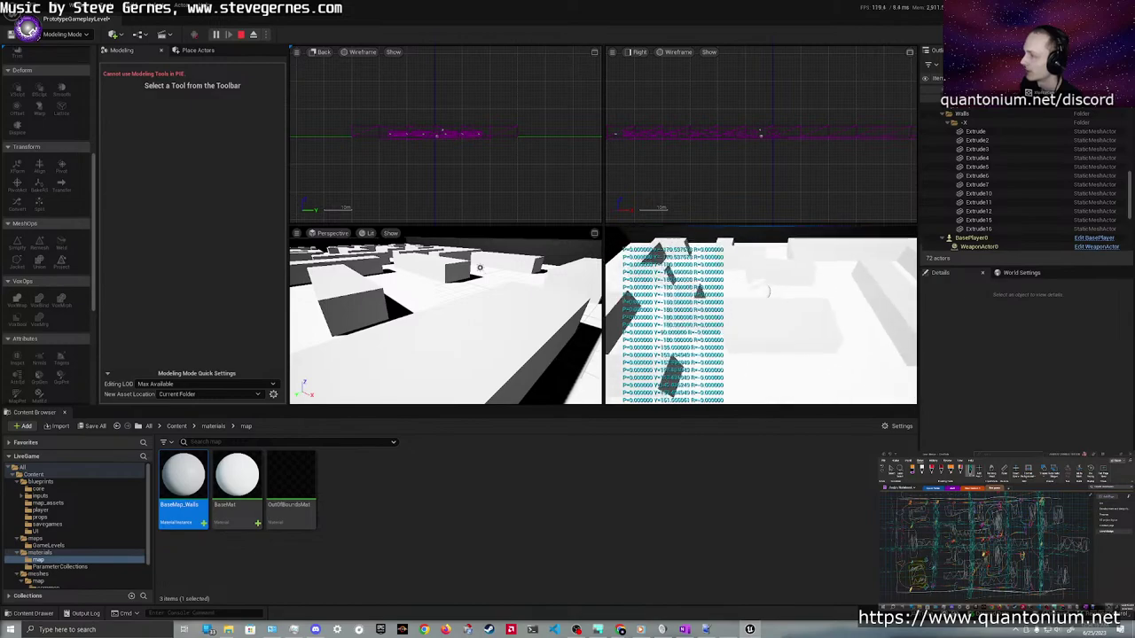
pyautogui.press('d')
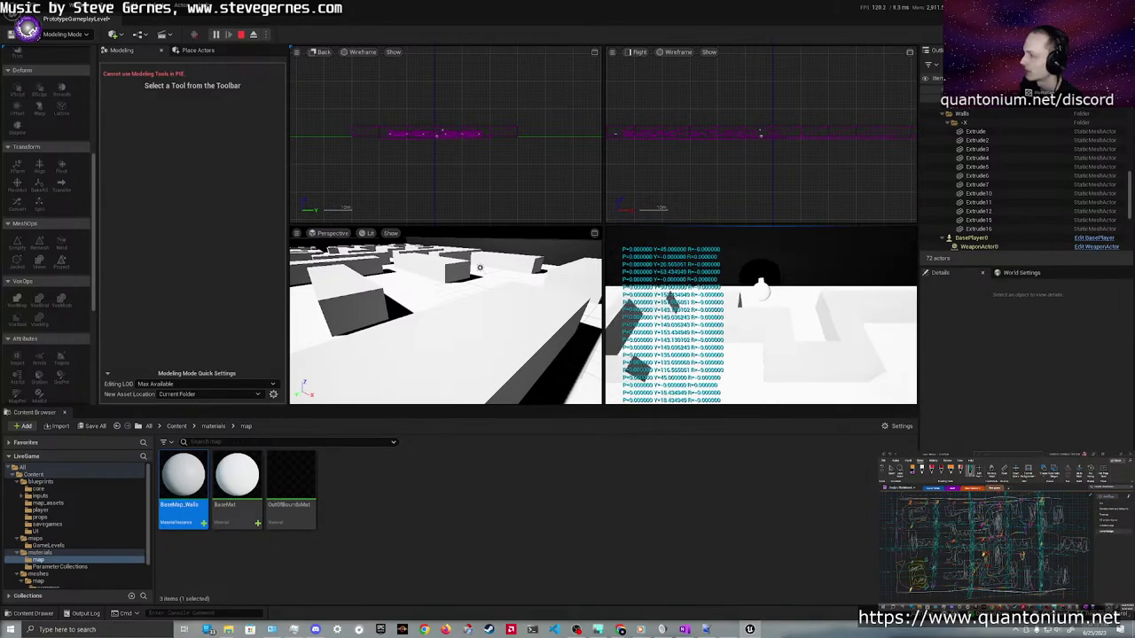
pyautogui.press('Escape')
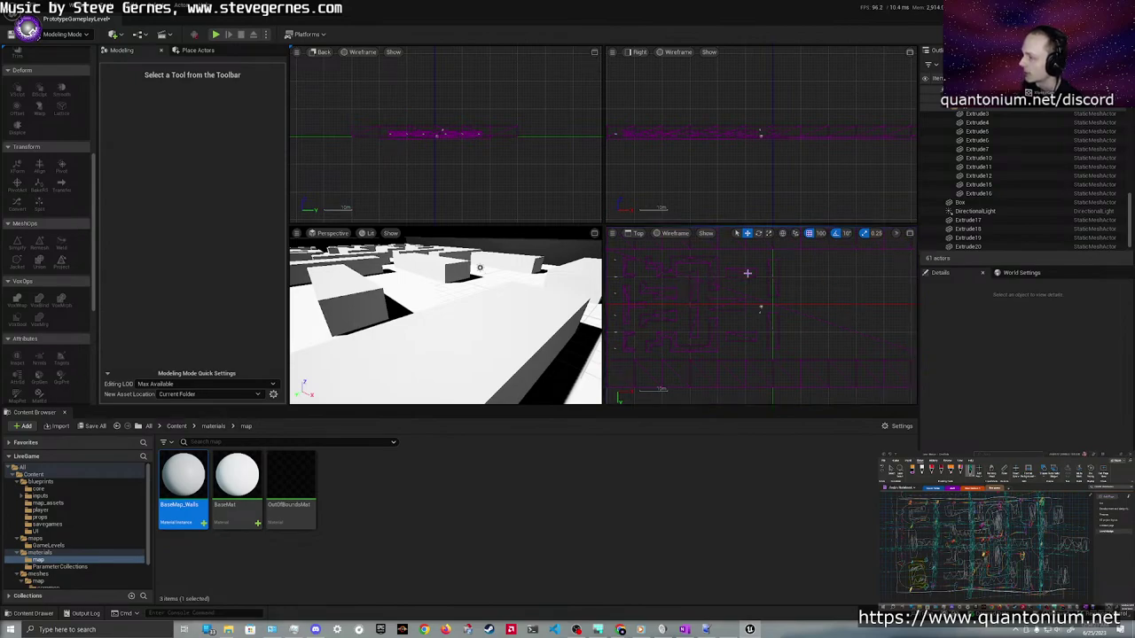
pyautogui.click(748, 273)
pyautogui.keyDown('ctrl'); pyautogui.click(728, 304); pyautogui.keyUp('ctrl')
pyautogui.keyDown('ctrl'); pyautogui.click(736, 337); pyautogui.keyUp('ctrl')
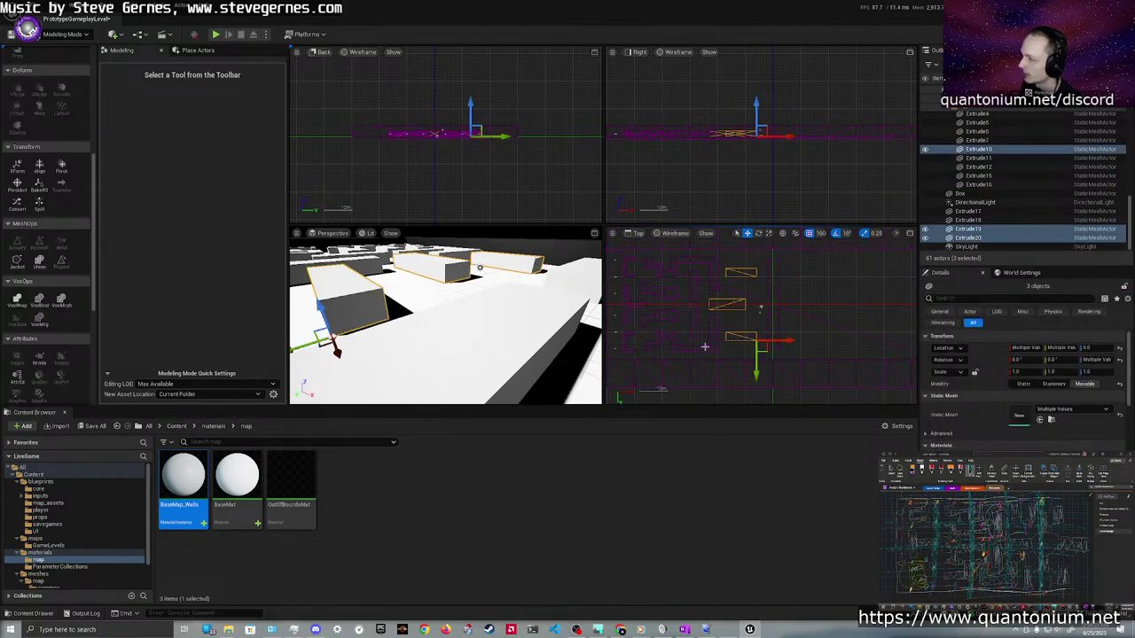
pyautogui.keyDown('ctrl'); pyautogui.click(705, 347); pyautogui.keyUp('ctrl')
pyautogui.keyDown('ctrl'); pyautogui.click(695, 331); pyautogui.keyUp('ctrl')
pyautogui.keyDown('ctrl'); pyautogui.click(708, 272); pyautogui.keyUp('ctrl')
pyautogui.keyDown('ctrl'); pyautogui.click(681, 264); pyautogui.keyUp('ctrl')
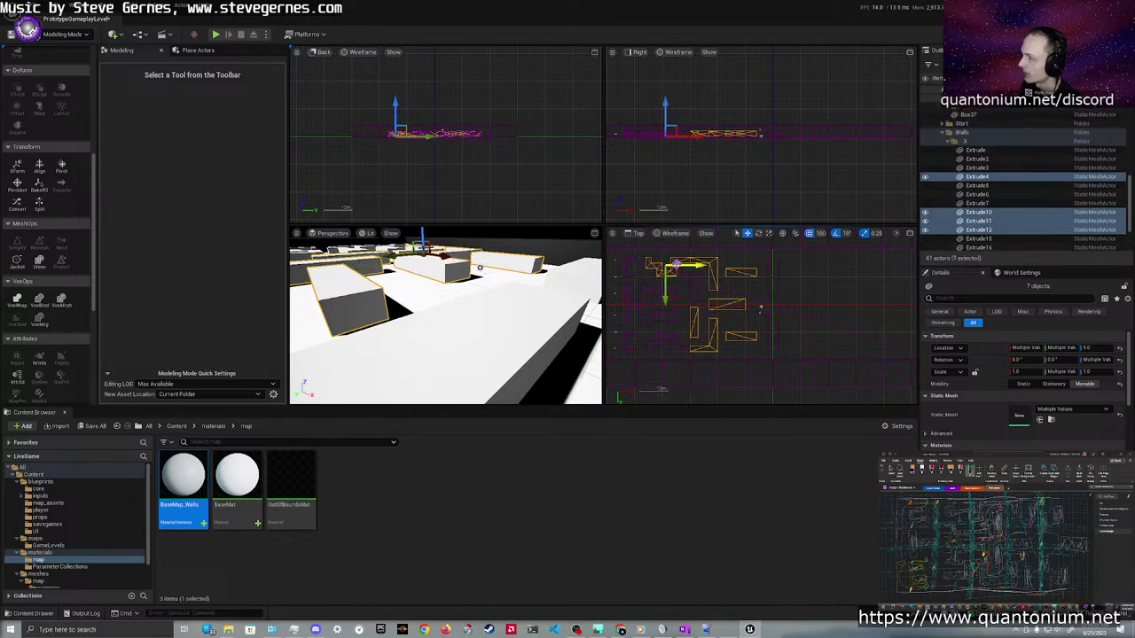
pyautogui.keyDown('ctrl'); pyautogui.click(694, 284); pyautogui.keyUp('ctrl')
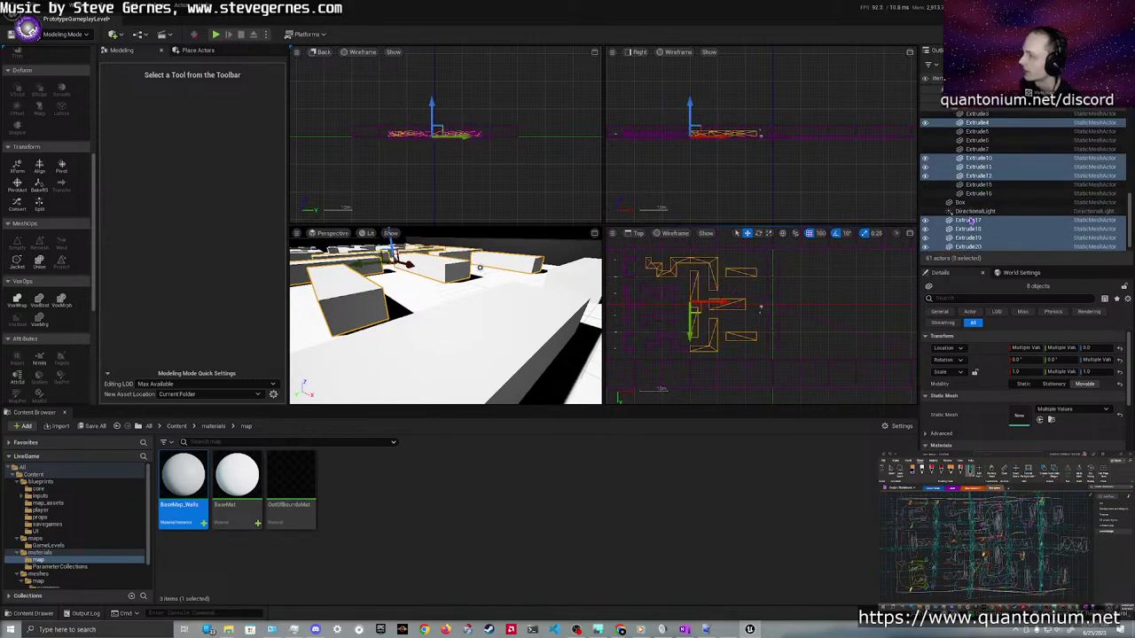
# Move walls Extrude17 through Extrude20 into the -X subfolder of the Walls folder
pyautogui.click(971, 220)
pyautogui.keyDown('shift'); pyautogui.click(967, 239); pyautogui.keyUp('shift')
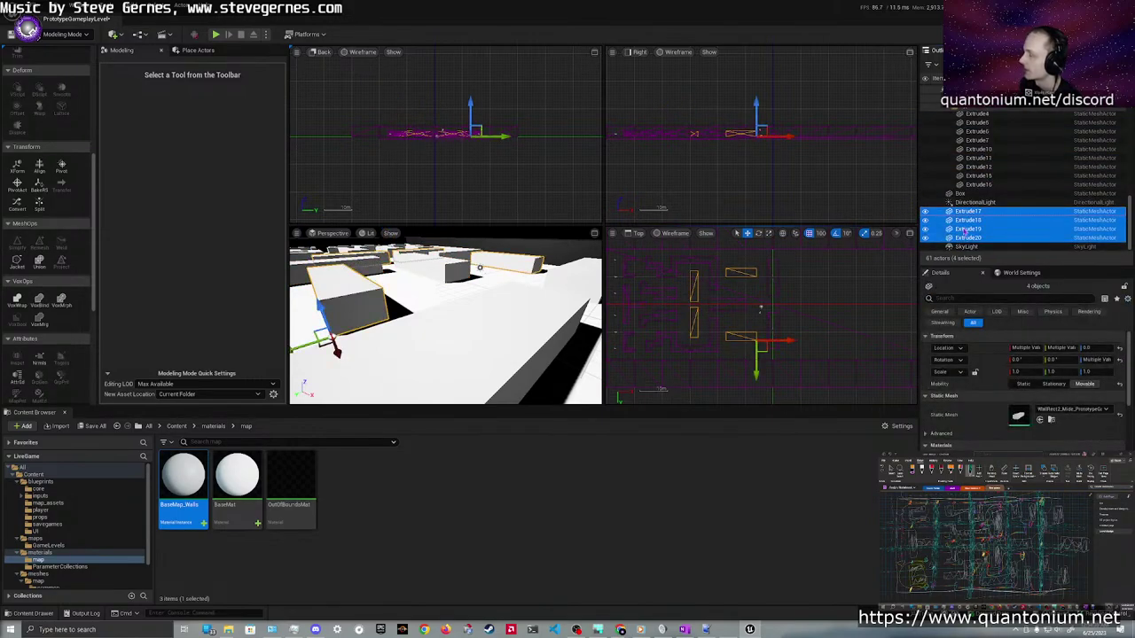
pyautogui.scroll(3, 966, 177)
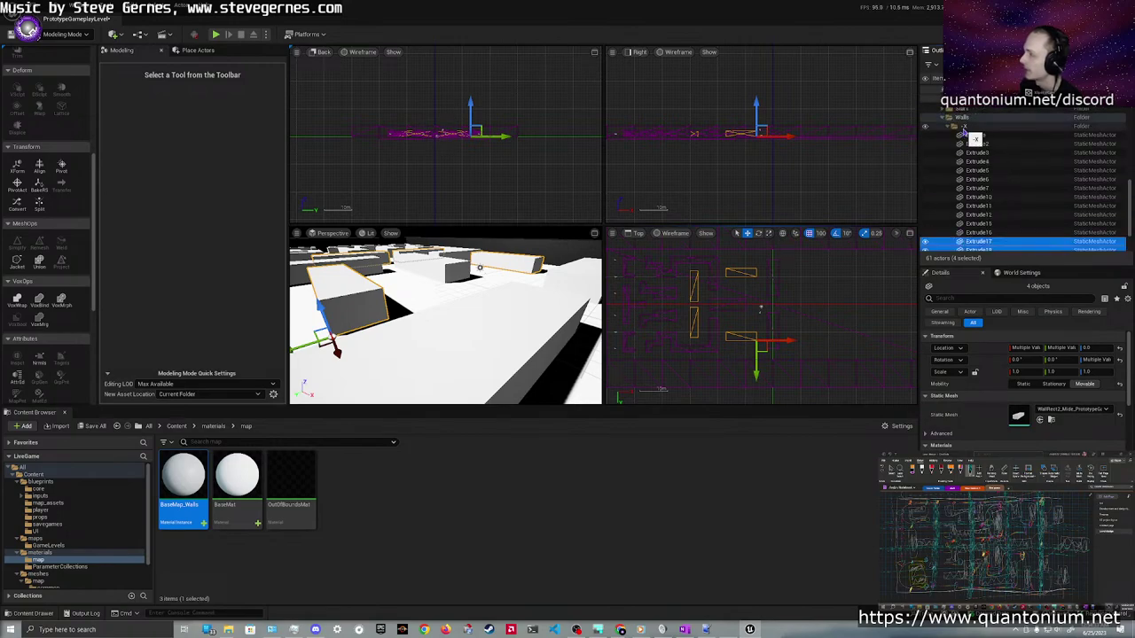
# Select all descendants of the -X folder and duplicate these walls
pyautogui.click(964, 129)
pyautogui.rightClick(966, 130)
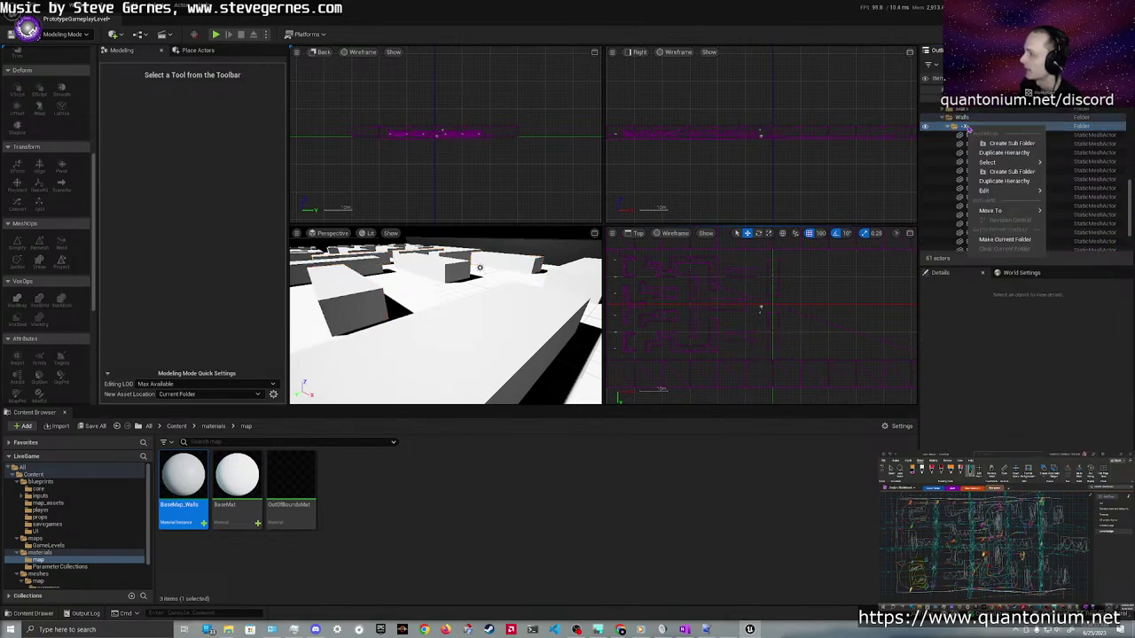
pyautogui.moveTo(993, 162)
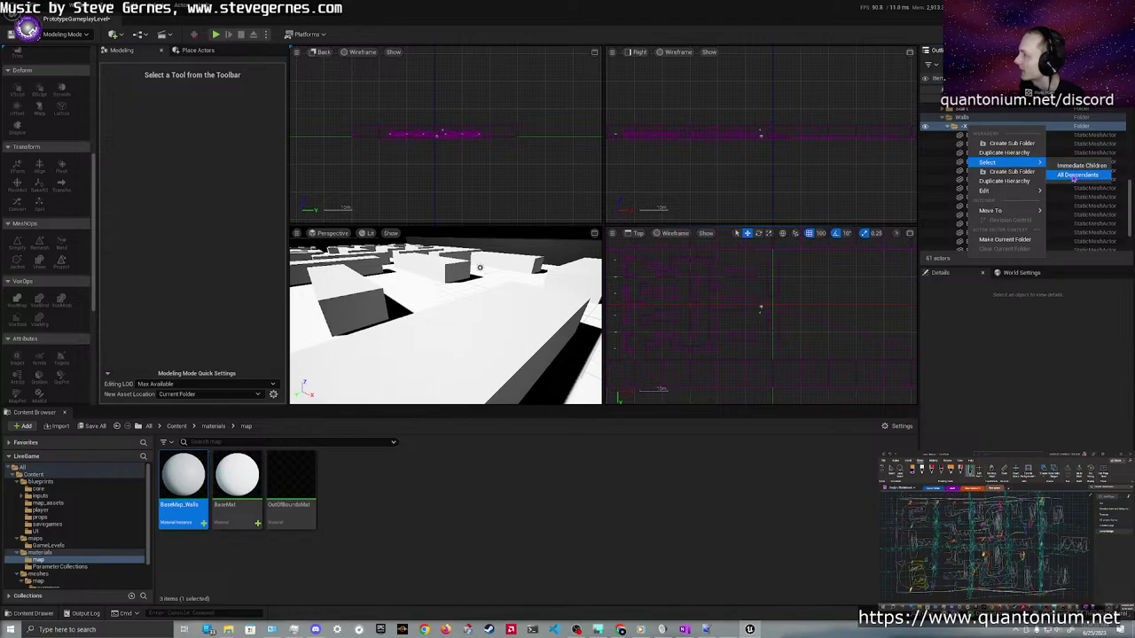
pyautogui.click(1075, 175)
pyautogui.scroll(2, 981, 159)
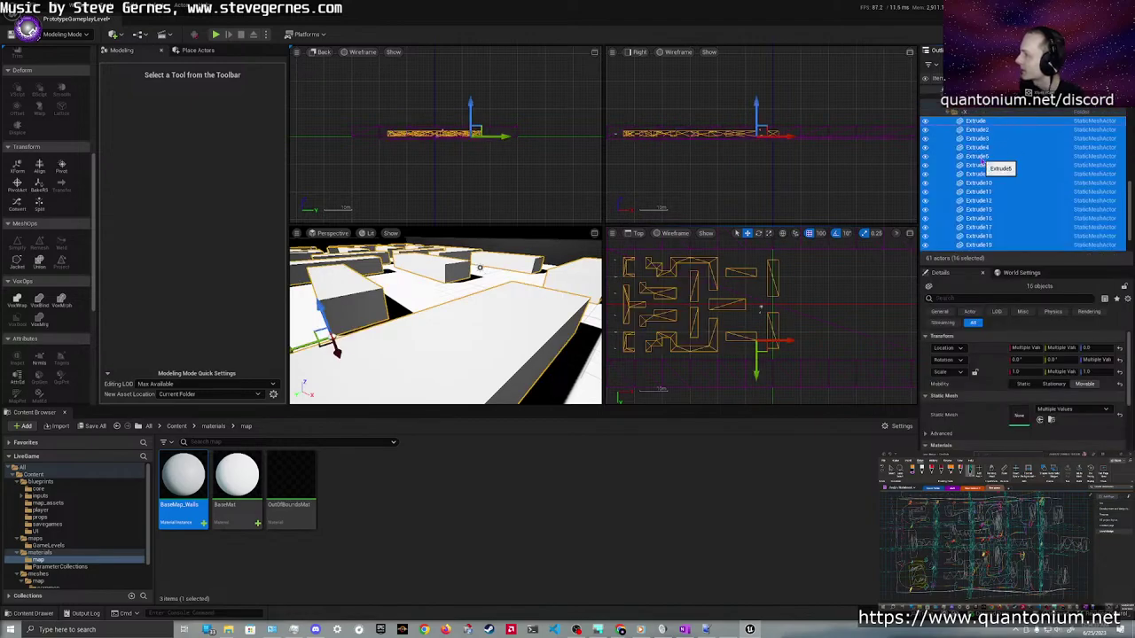
pyautogui.moveTo(979, 161); pyautogui.dragTo(968, 157)
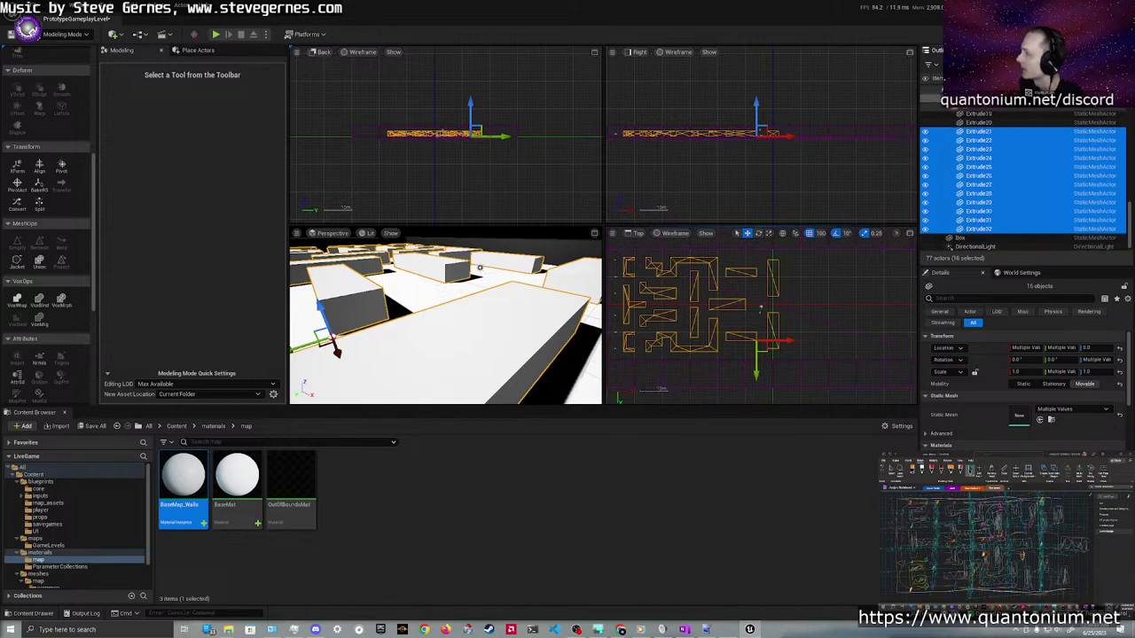
# Name the new folder holding the duplicated walls +X
pyautogui.scroll(2, 972, 145)
pyautogui.scroll(1, 980, 142)
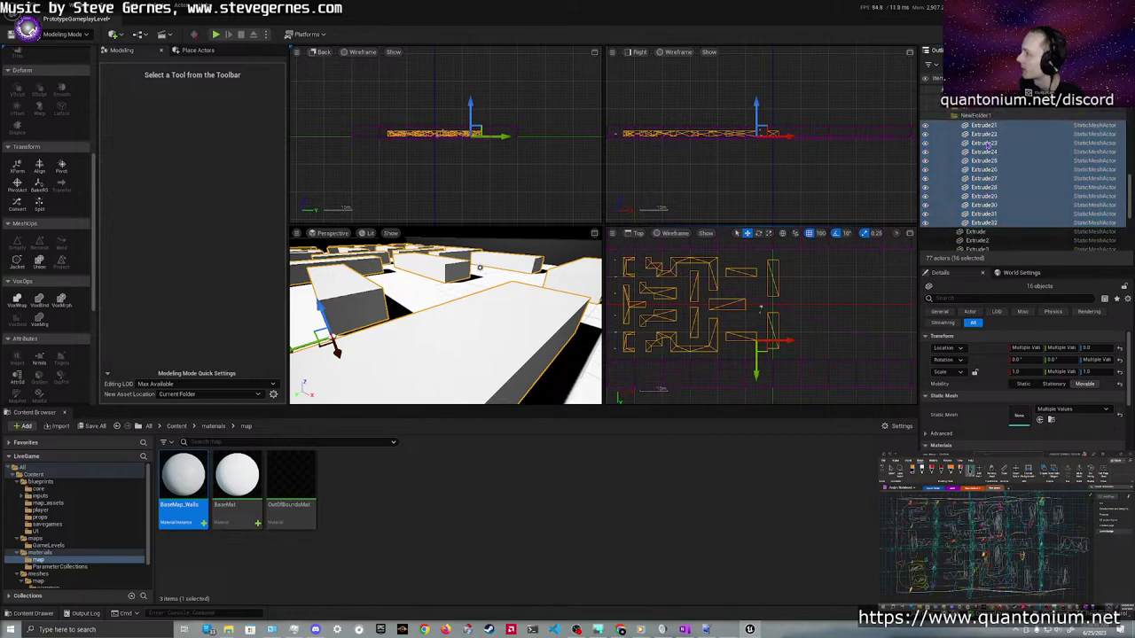
pyautogui.scroll(3, 979, 119)
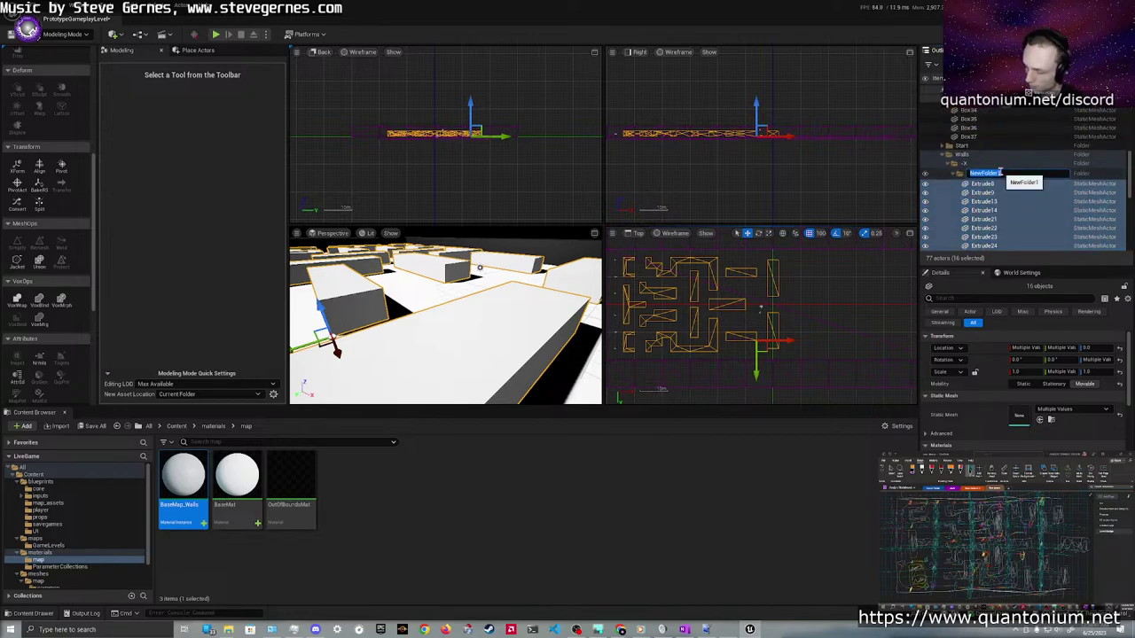
pyautogui.write('+X')
pyautogui.press('Return')
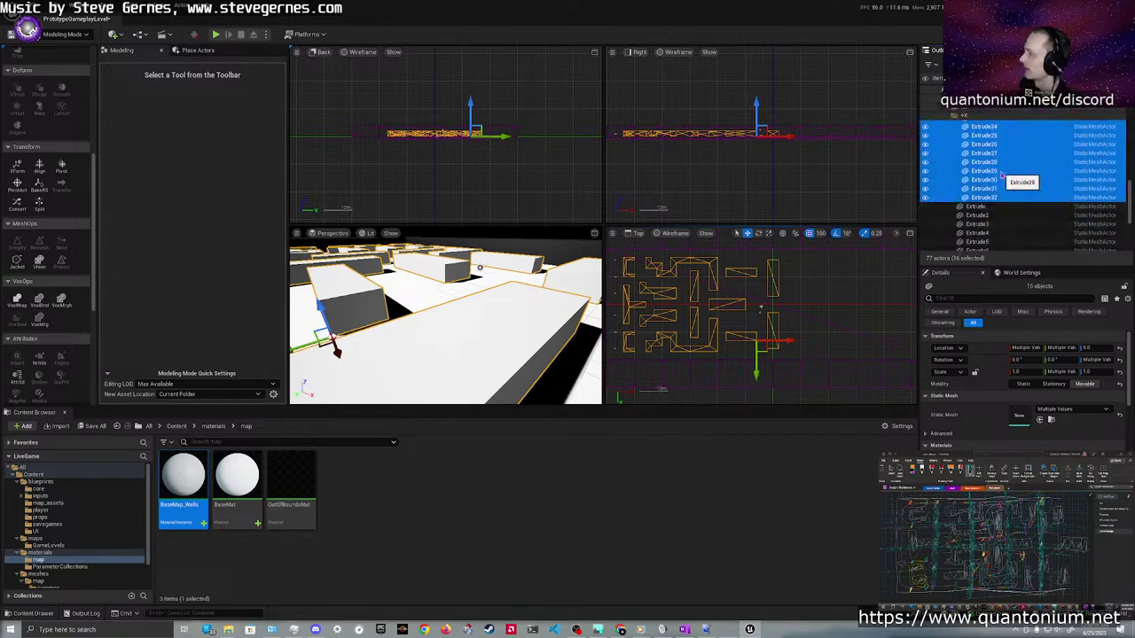
# Move the +X folder out of -X directly into the Walls folder and collapse the -X folder
pyautogui.scroll(3, 1002, 177)
pyautogui.moveTo(952, 186); pyautogui.dragTo(971, 180)
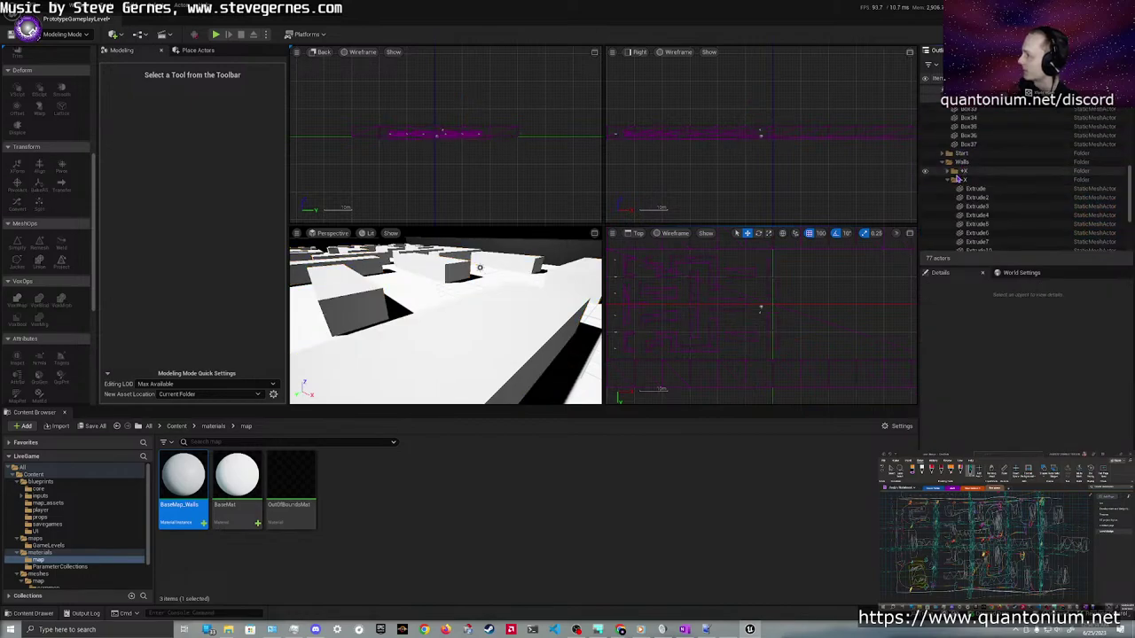
pyautogui.click(945, 180)
# Select all walls in the +X folder and set their X scale to -1
pyautogui.click(961, 213)
pyautogui.click(947, 211)
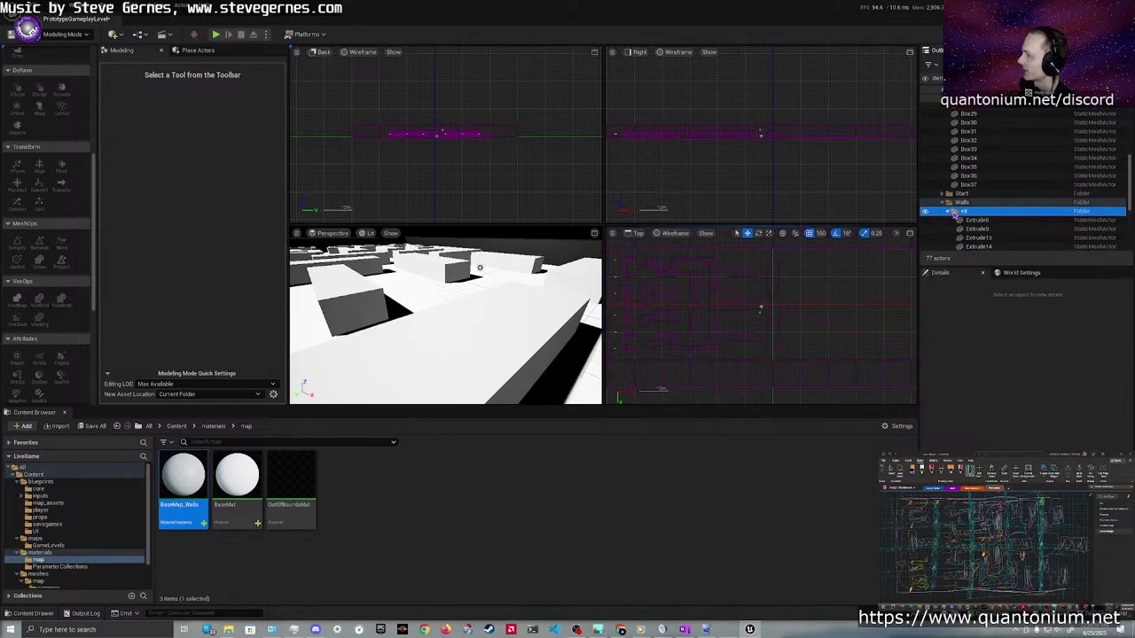
pyautogui.click(979, 220)
pyautogui.scroll(-5, 981, 218)
pyautogui.keyDown('shift'); pyautogui.click(977, 212); pyautogui.keyUp('shift')
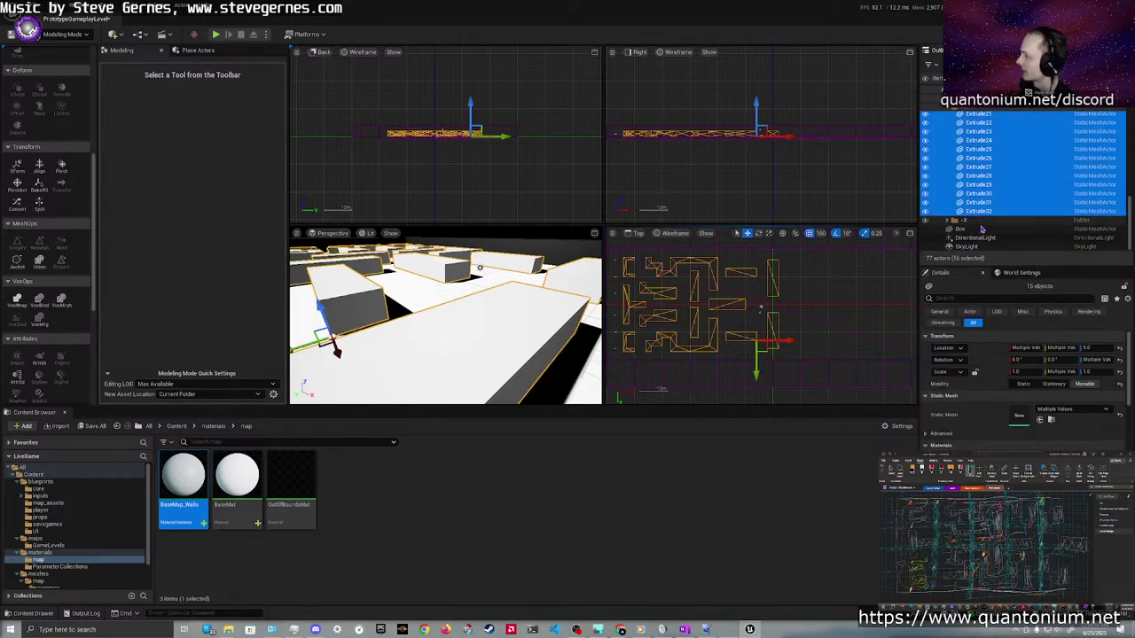
pyautogui.click(1016, 371)
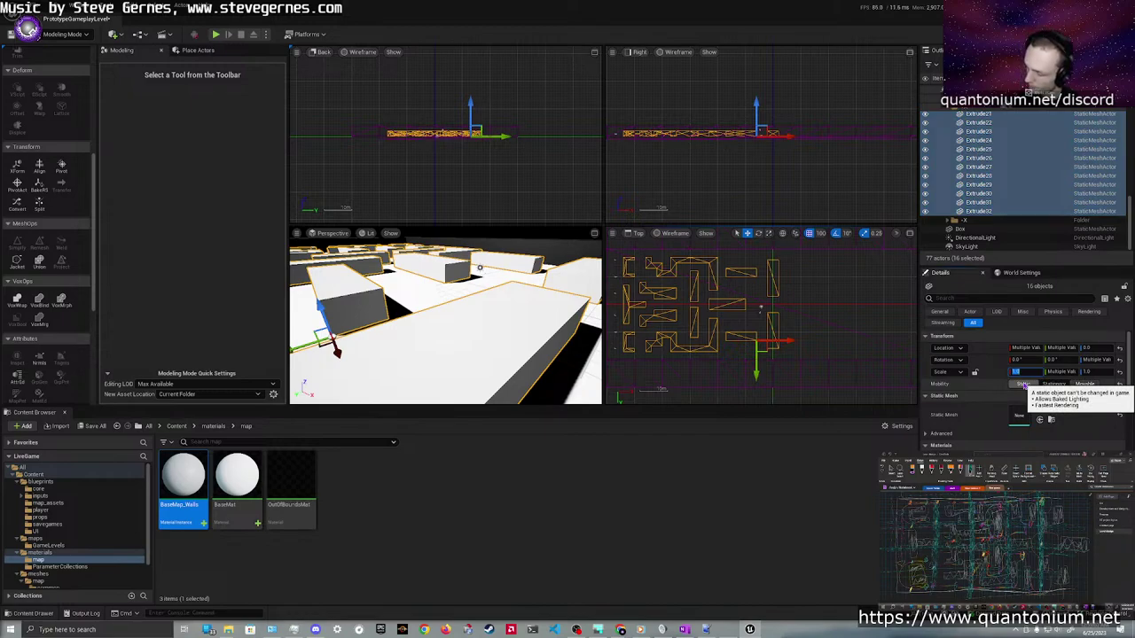
pyautogui.write('-1')
pyautogui.press('Return')
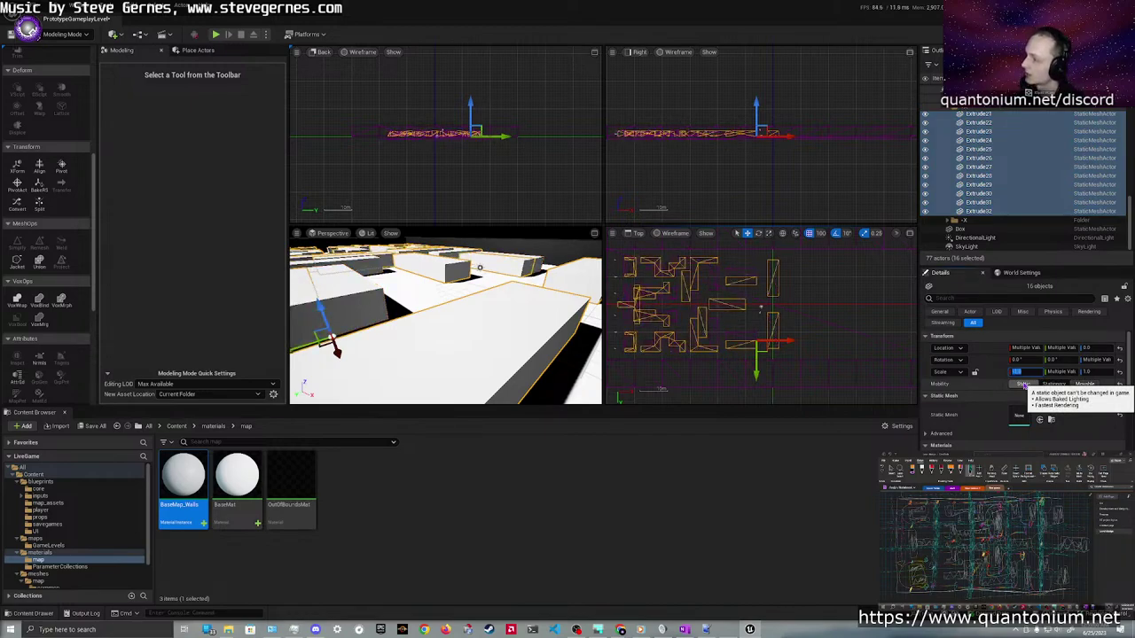
# Try to move the selected +X walls together along the X axis across the centre line, and undo the move
pyautogui.moveTo(839, 306); pyautogui.dragTo(814, 301, button='right')
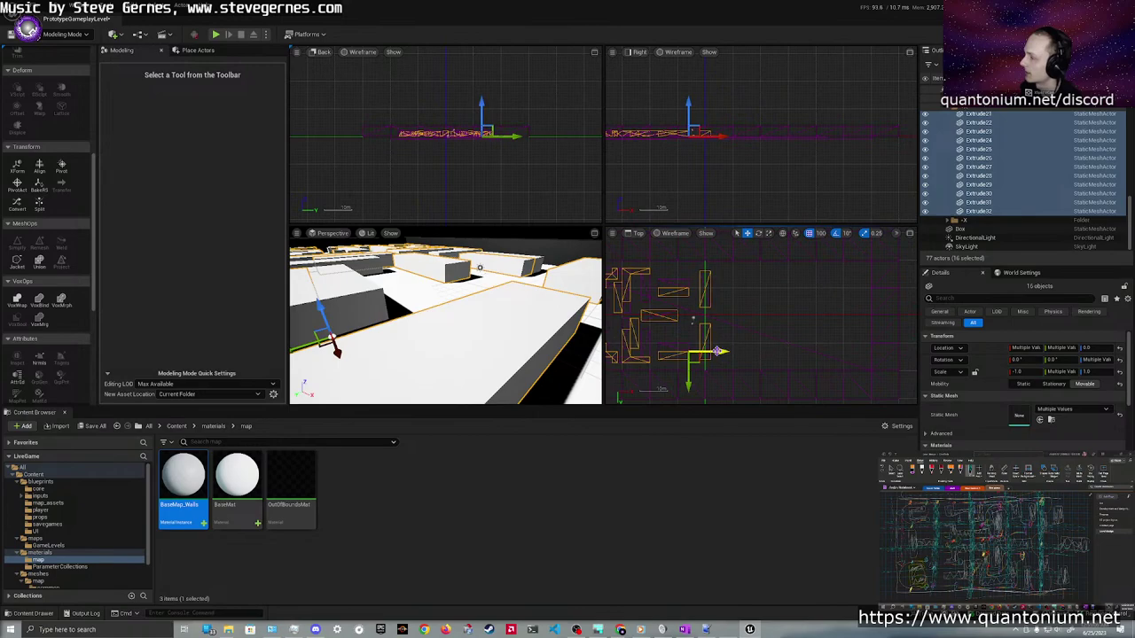
pyautogui.press('f')
pyautogui.moveTo(828, 351); pyautogui.dragTo(849, 360)
pyautogui.hotkey('ctrl', 'z')
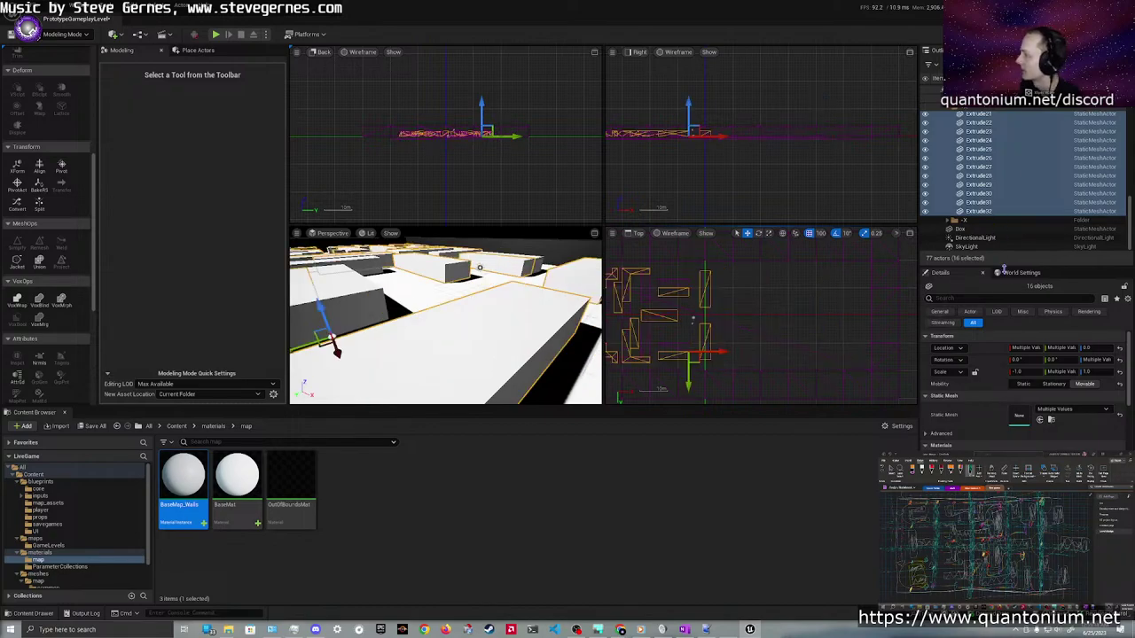
# Set the X location of walls Extrude32 and Extrude31 to 600
pyautogui.click(979, 211)
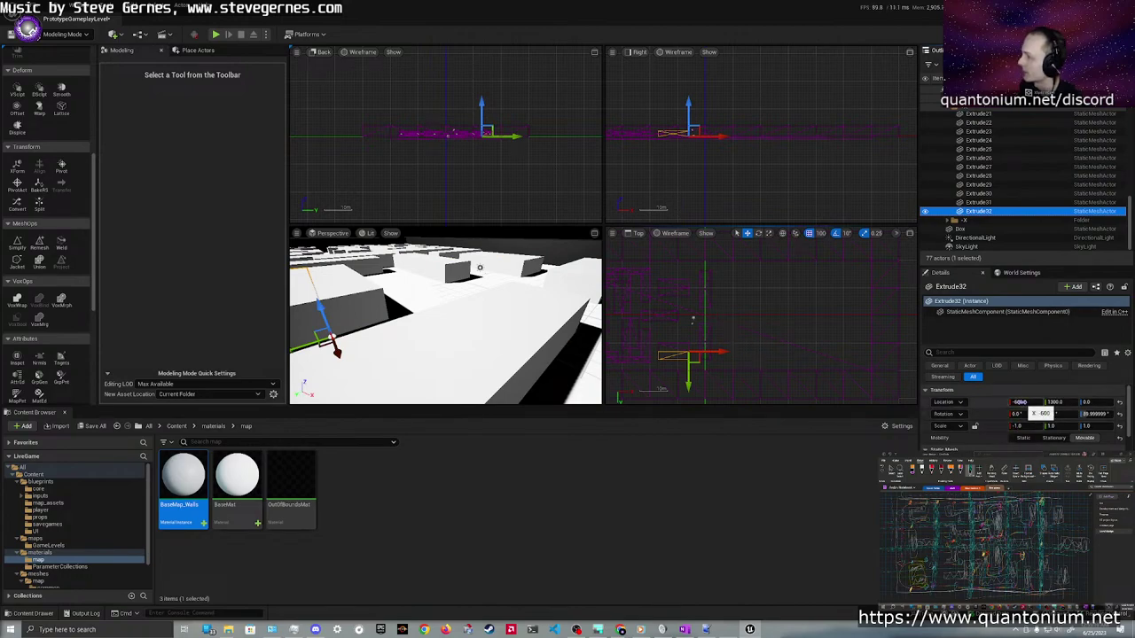
pyautogui.click(1018, 403)
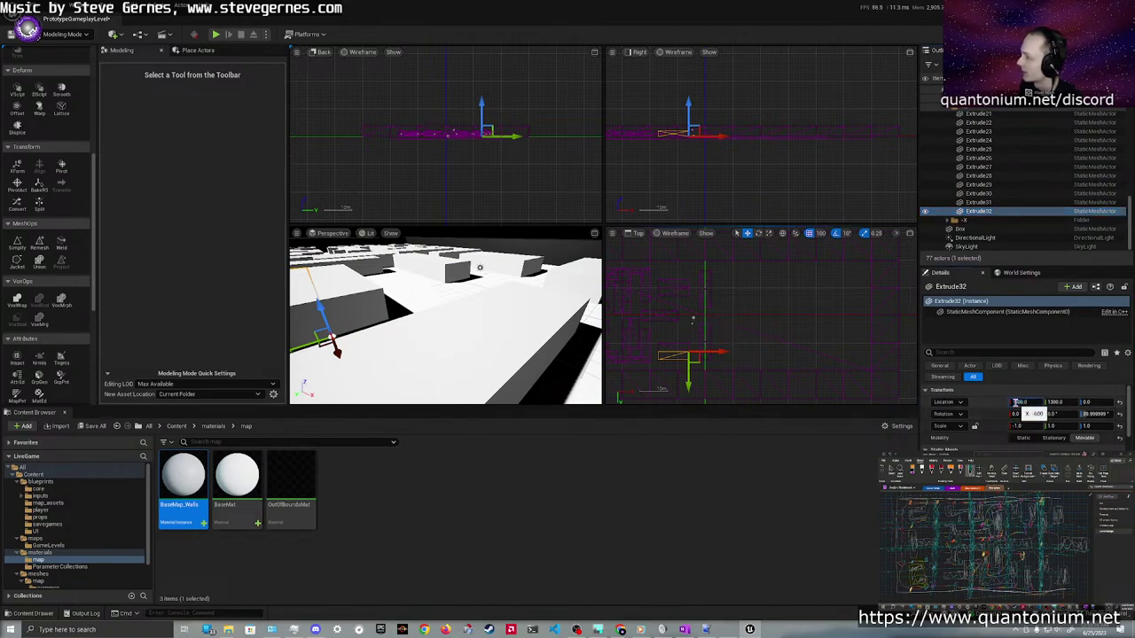
pyautogui.click(979, 203)
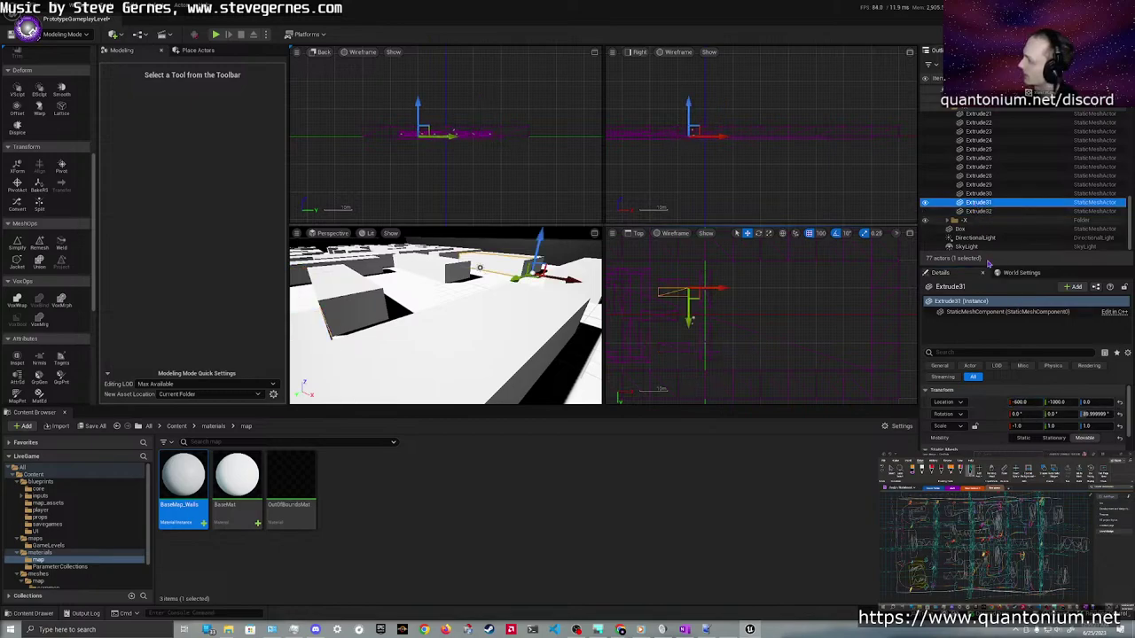
pyautogui.click(1018, 402)
pyautogui.write('600')
pyautogui.press('Return')
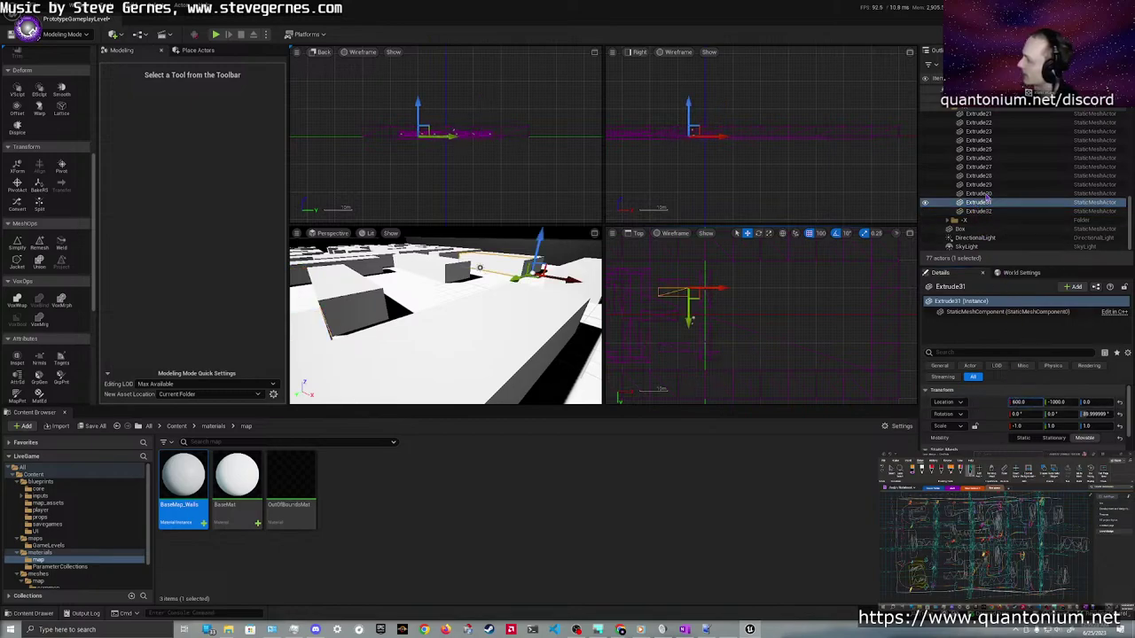
# Change the X locations of walls Extrude30 and Extrude29 from negative to positive to mirror them across the centre line
pyautogui.click(989, 195)
pyautogui.click(1016, 403)
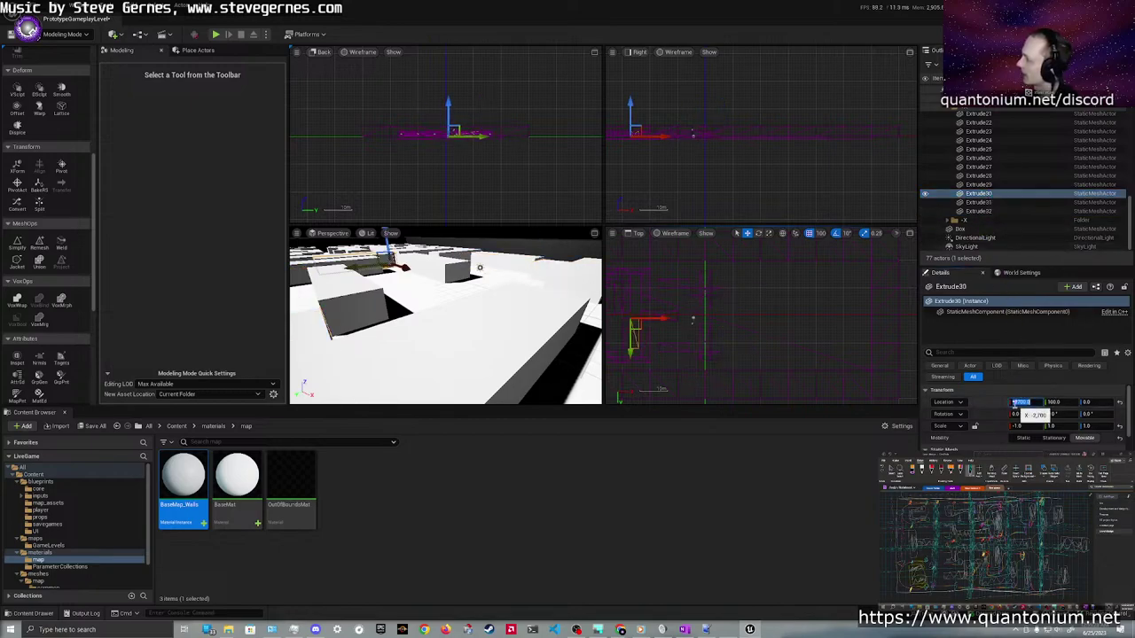
pyautogui.click(980, 184)
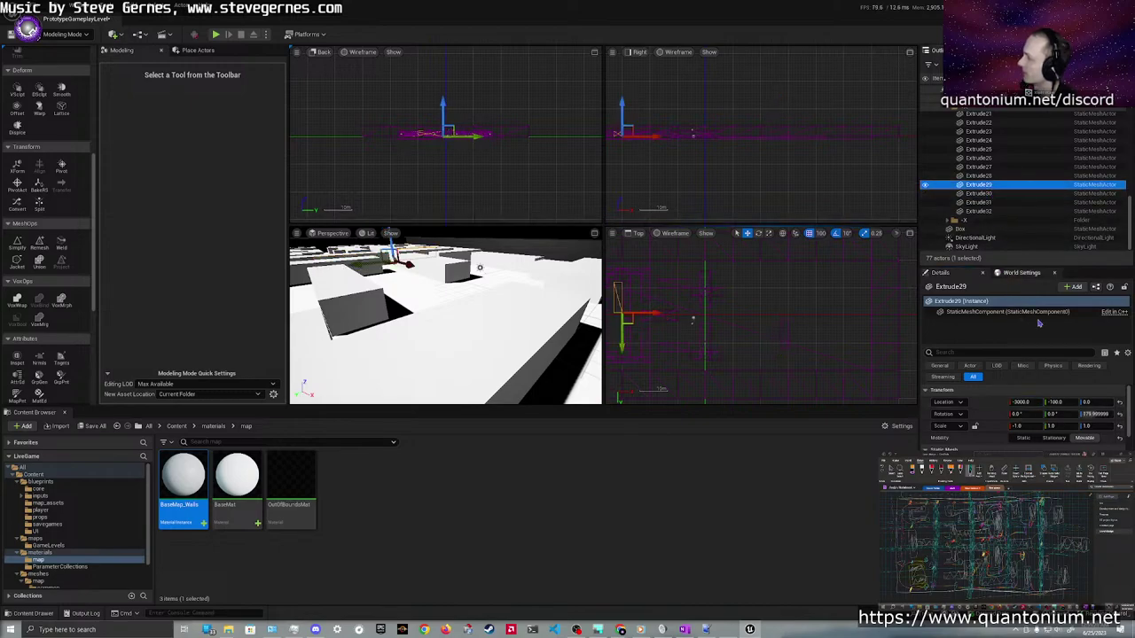
pyautogui.click(1016, 402)
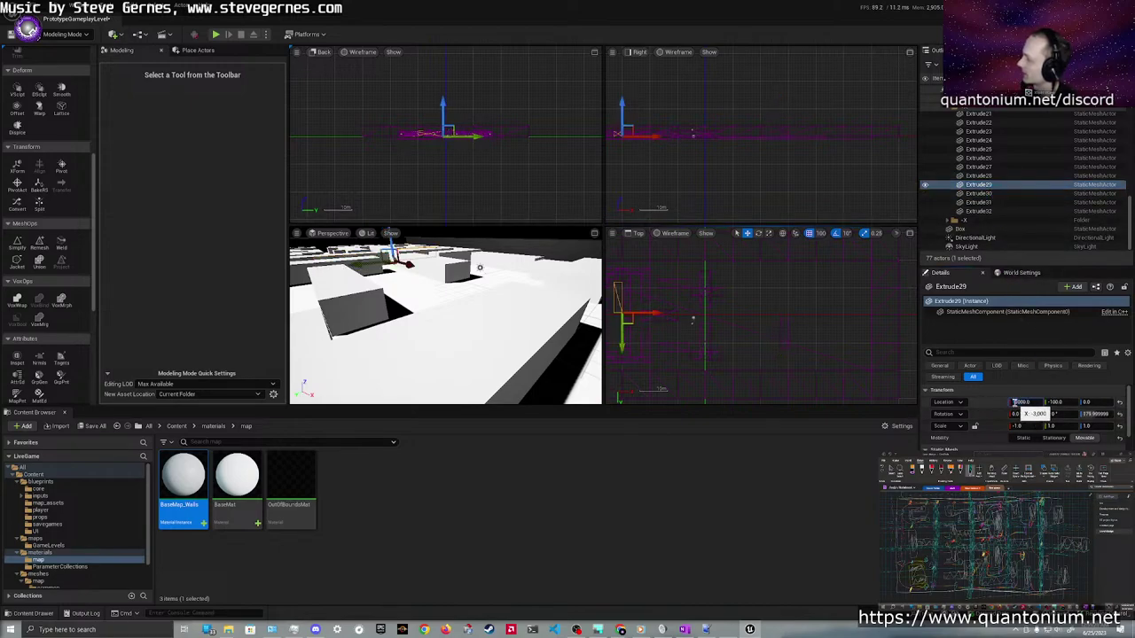
# Delete the duplicated walls Extrude28 and Extrude27 from the +X folder
pyautogui.click(983, 177)
pyautogui.scroll(1, 999, 233)
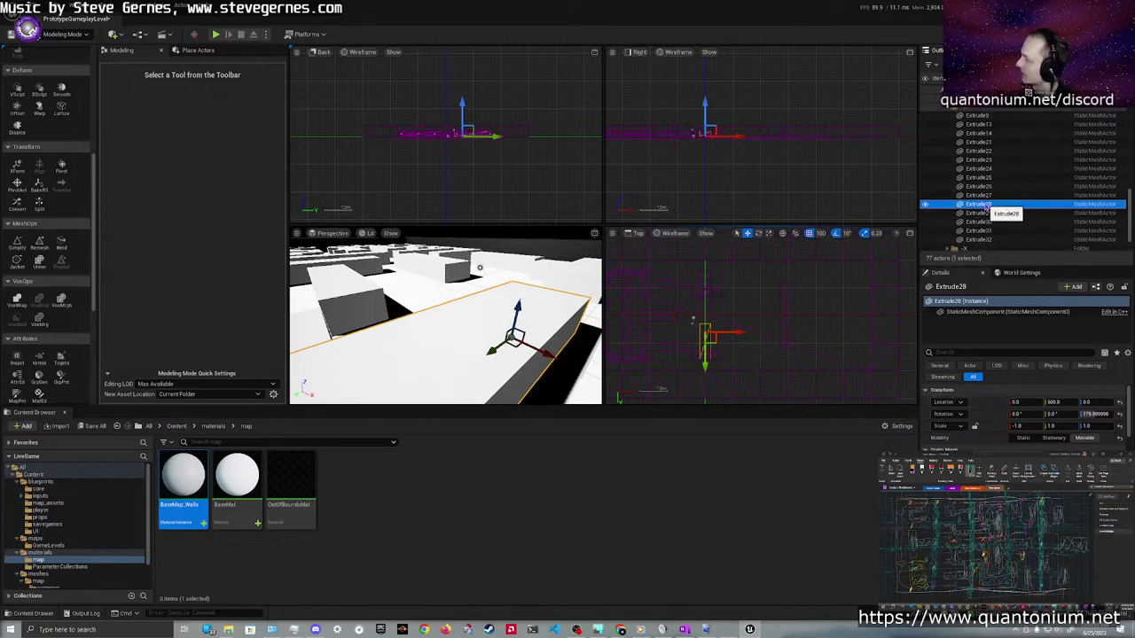
pyautogui.press('Delete')
pyautogui.click(984, 196)
pyautogui.press('Delete')
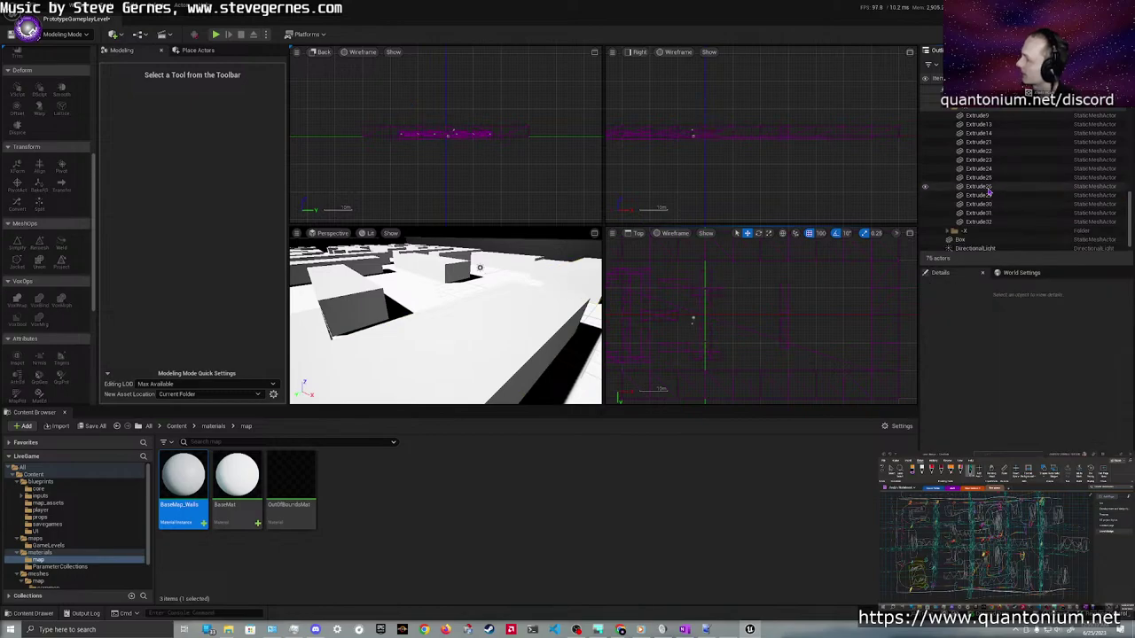
# Set the X location of the +X walls Extrude26 and Extrude25 to 2500
pyautogui.click(982, 186)
pyautogui.click(1022, 403)
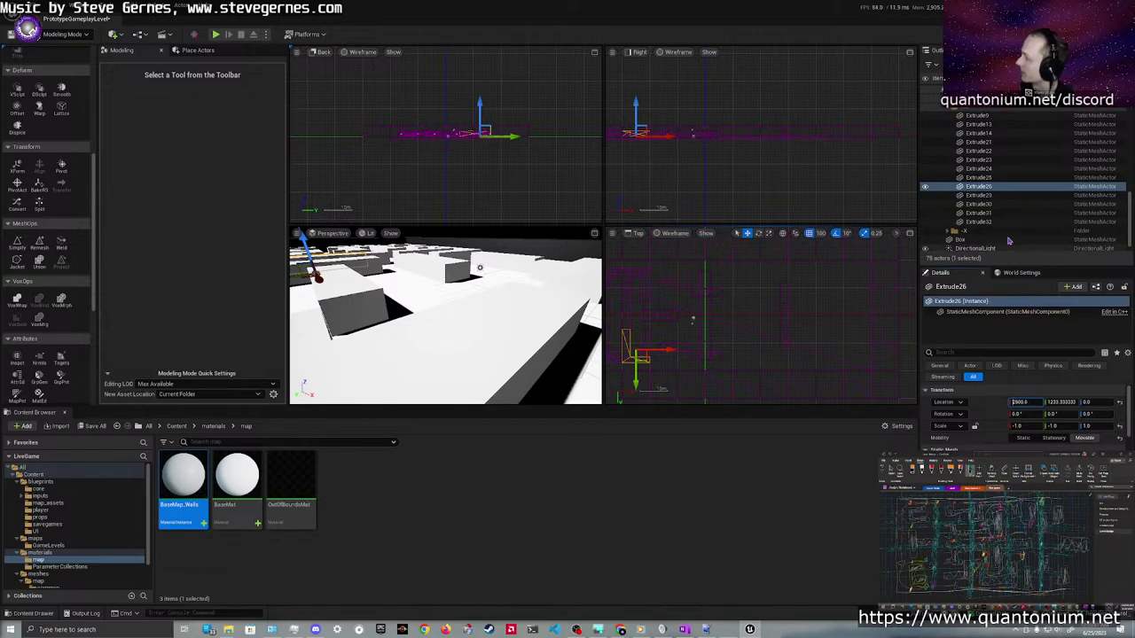
pyautogui.click(979, 177)
pyautogui.click(1020, 403)
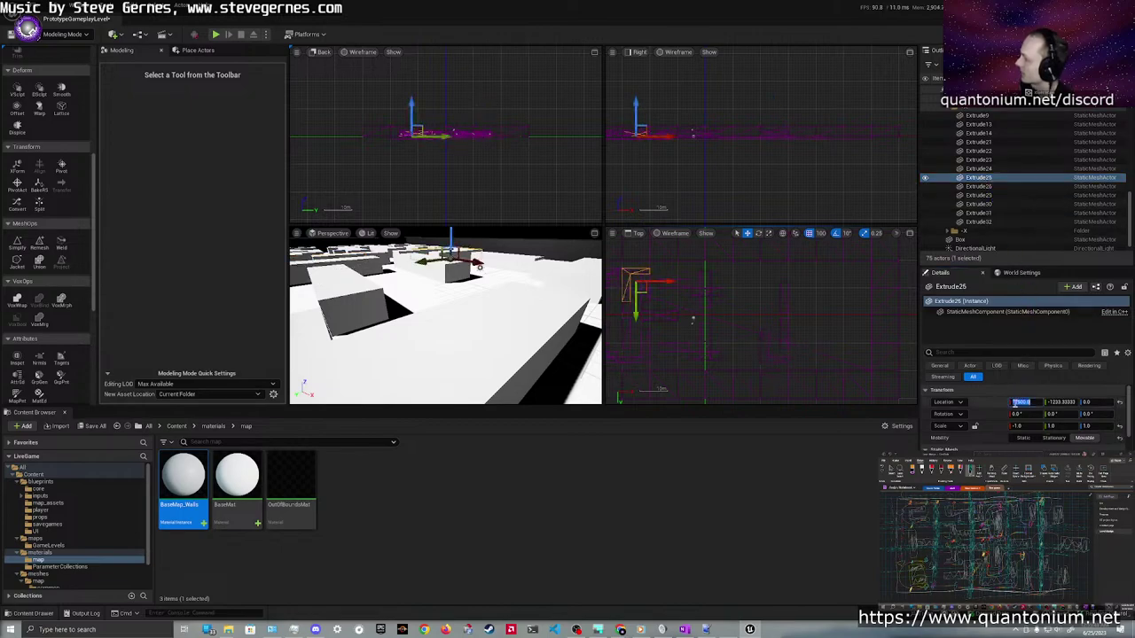
# Set the X location of wall Extrude24 to 2000
pyautogui.click(979, 168)
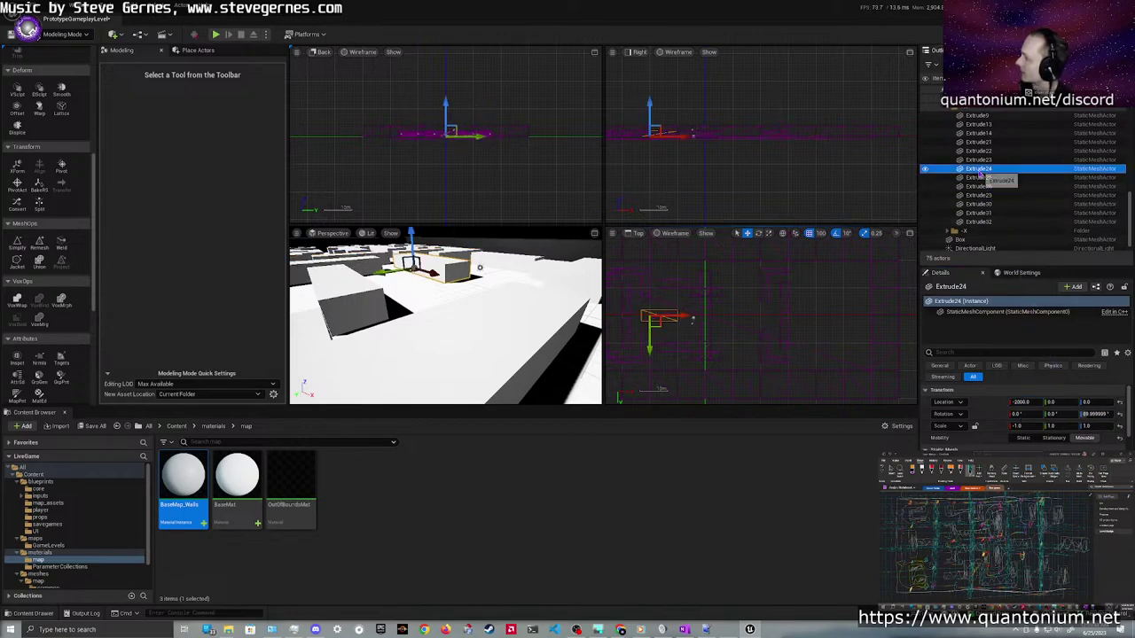
pyautogui.click(1020, 402)
pyautogui.write('2000')
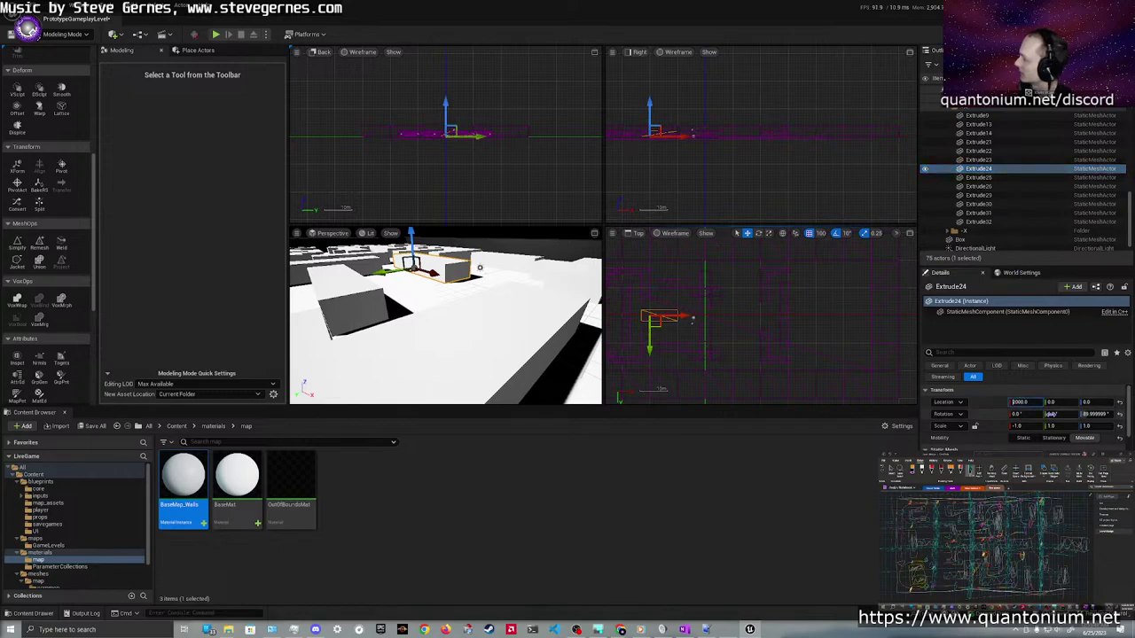
pyautogui.press('Return')
# Set the X location of walls Extrude23 and Extrude22 to 4275
pyautogui.click(979, 160)
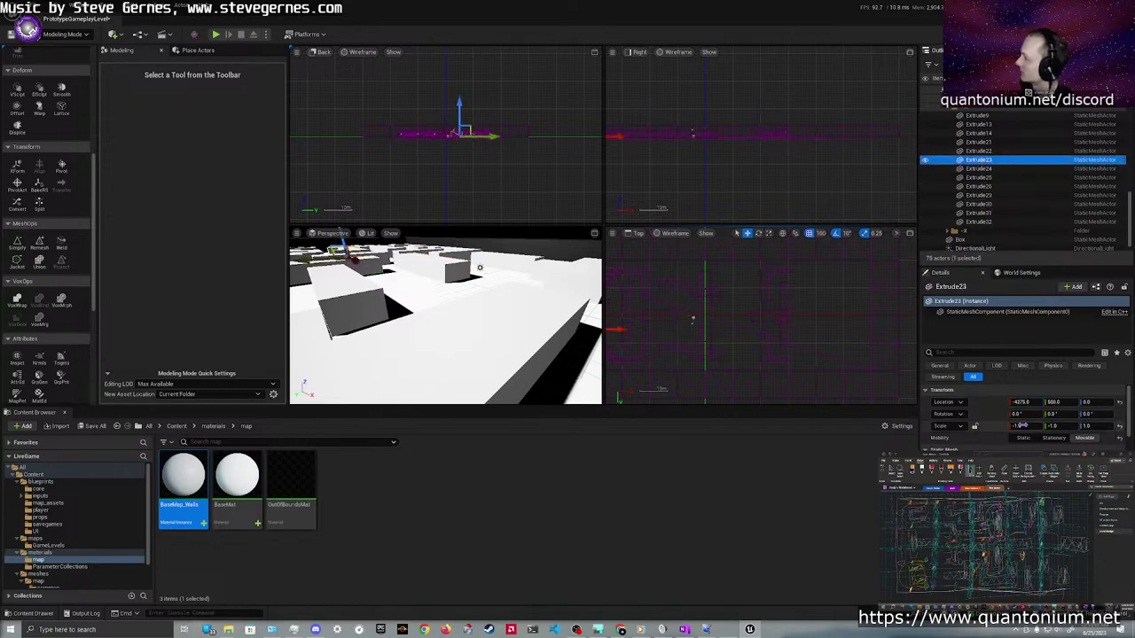
pyautogui.click(1020, 403)
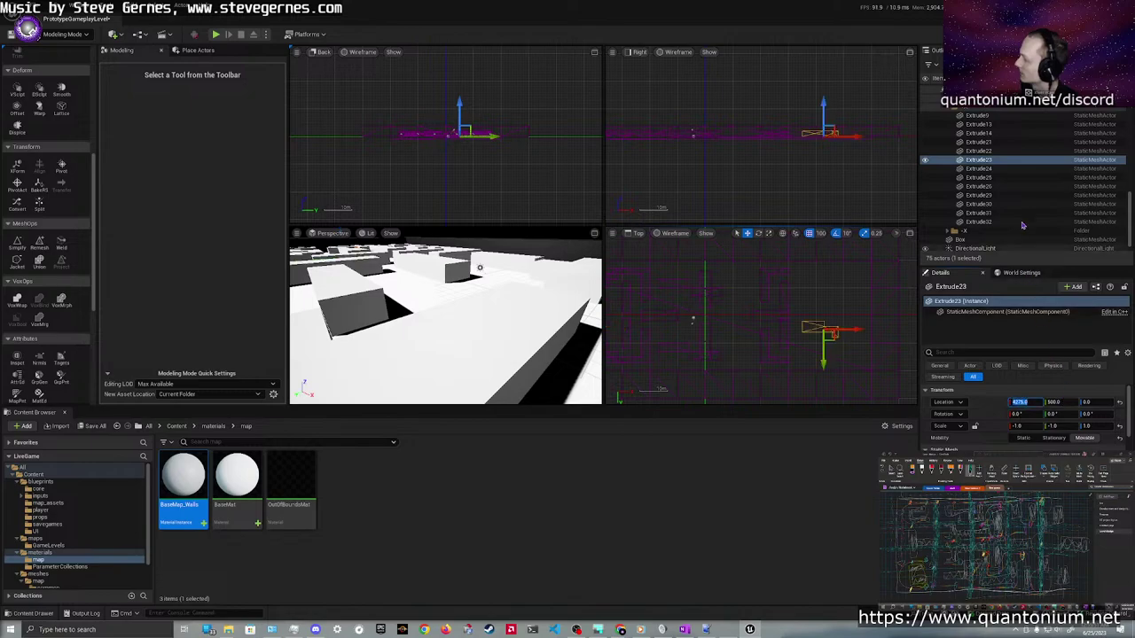
pyautogui.click(979, 151)
pyautogui.click(1017, 402)
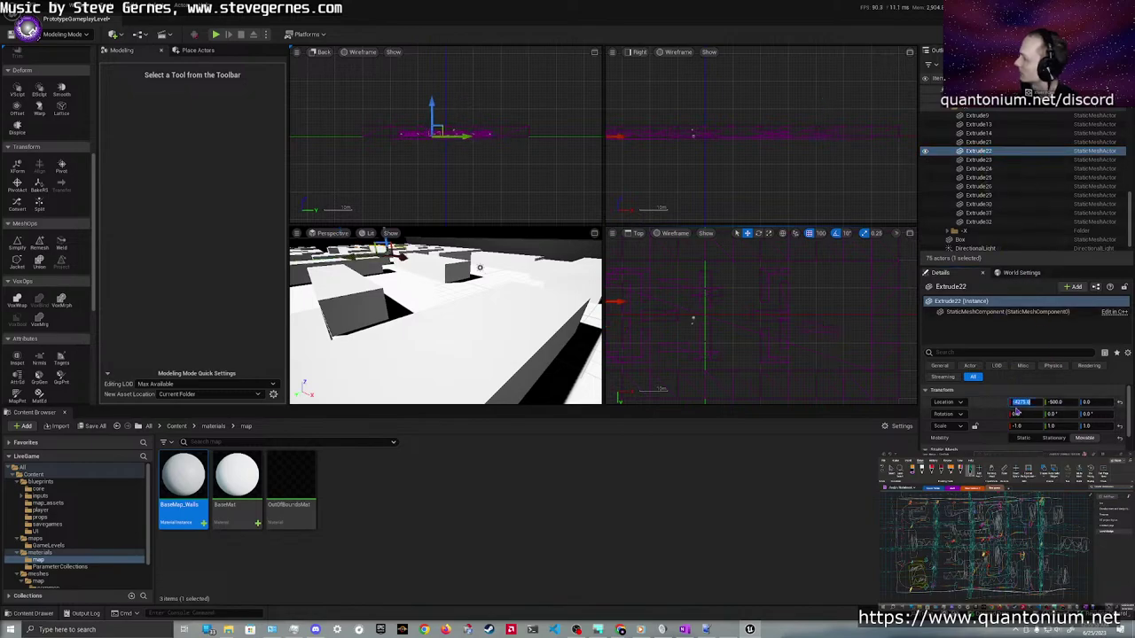
# Change the X location of wall Extrude21 from negative to positive, mirroring it to 3885.714
pyautogui.click(979, 142)
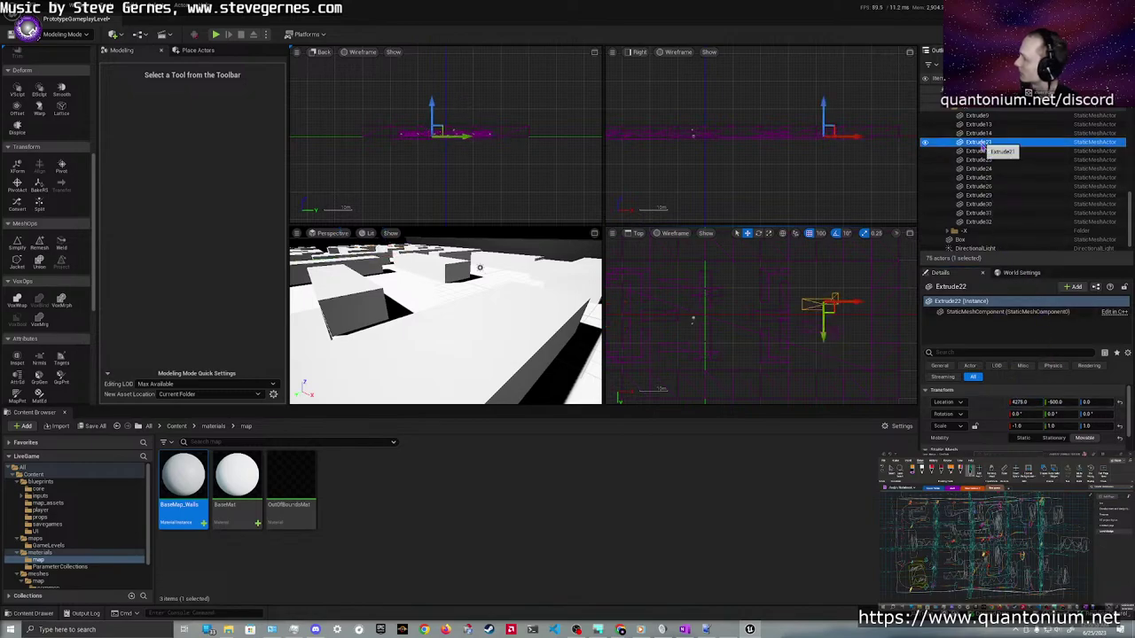
pyautogui.click(1016, 403)
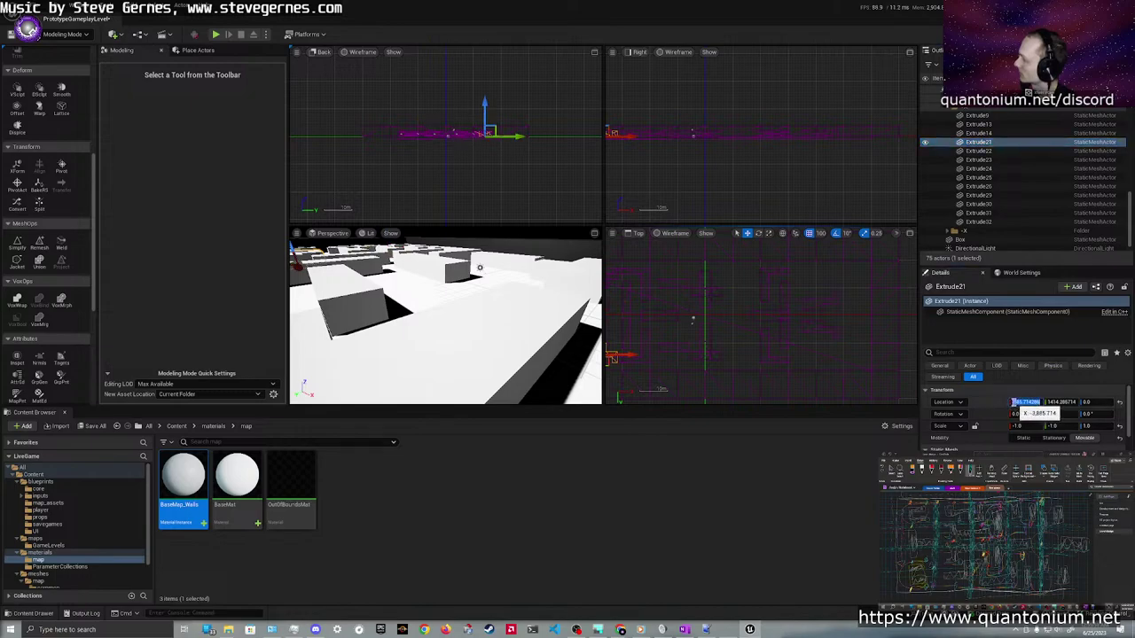
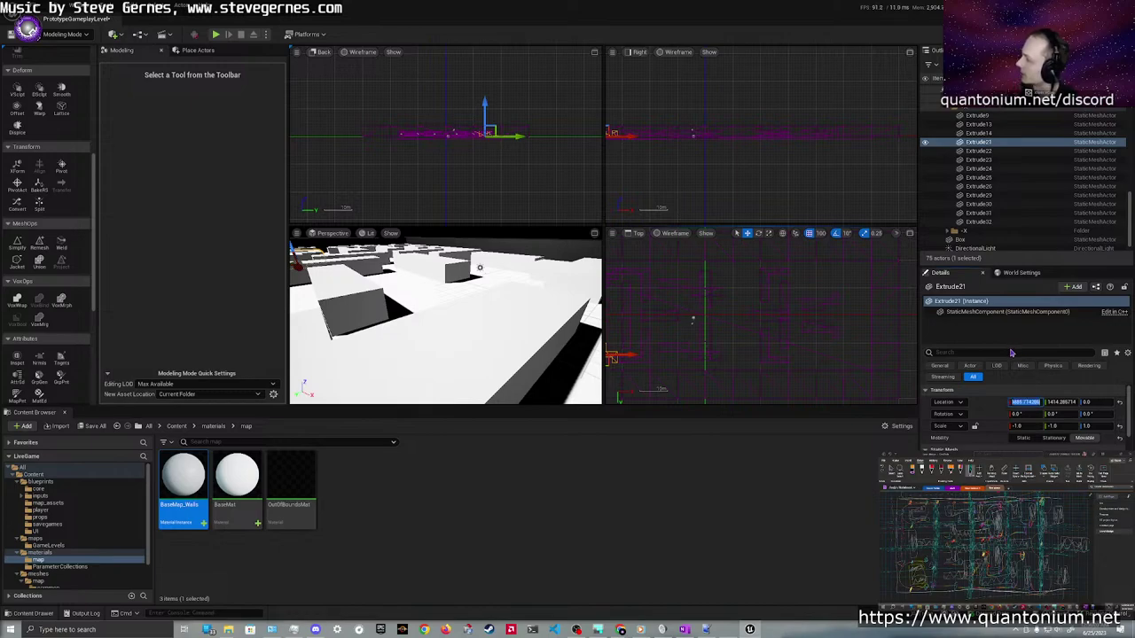
pyautogui.moveTo(803, 350); pyautogui.dragTo(898, 339, button='right')
pyautogui.click(1012, 402)
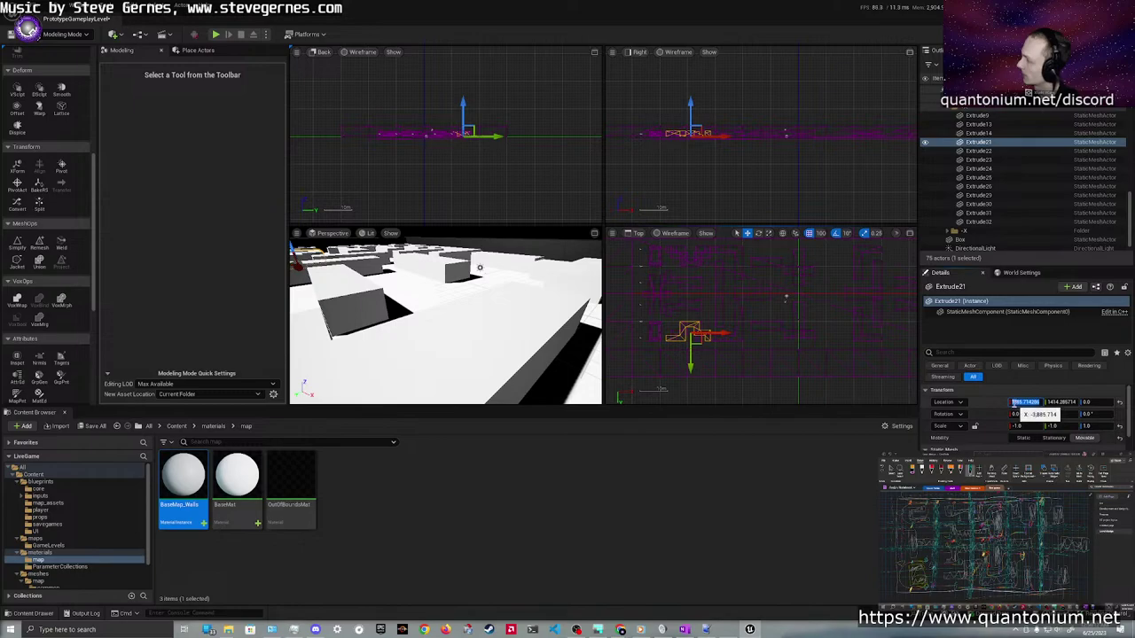
pyautogui.click(1014, 403)
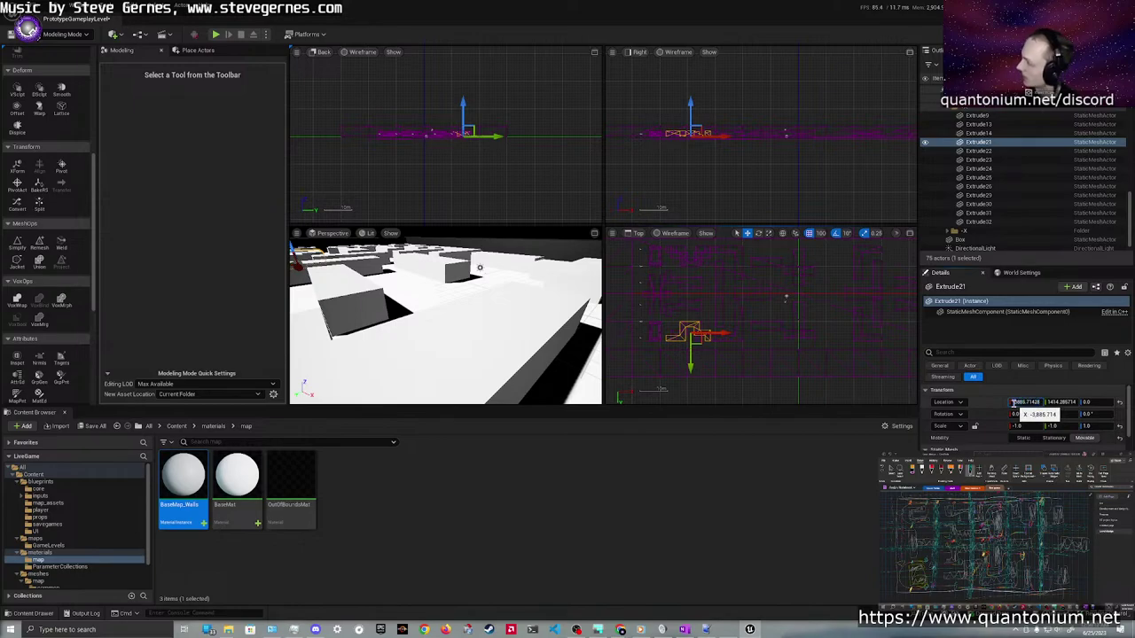
pyautogui.press('BackSpace')
pyautogui.press('Return')
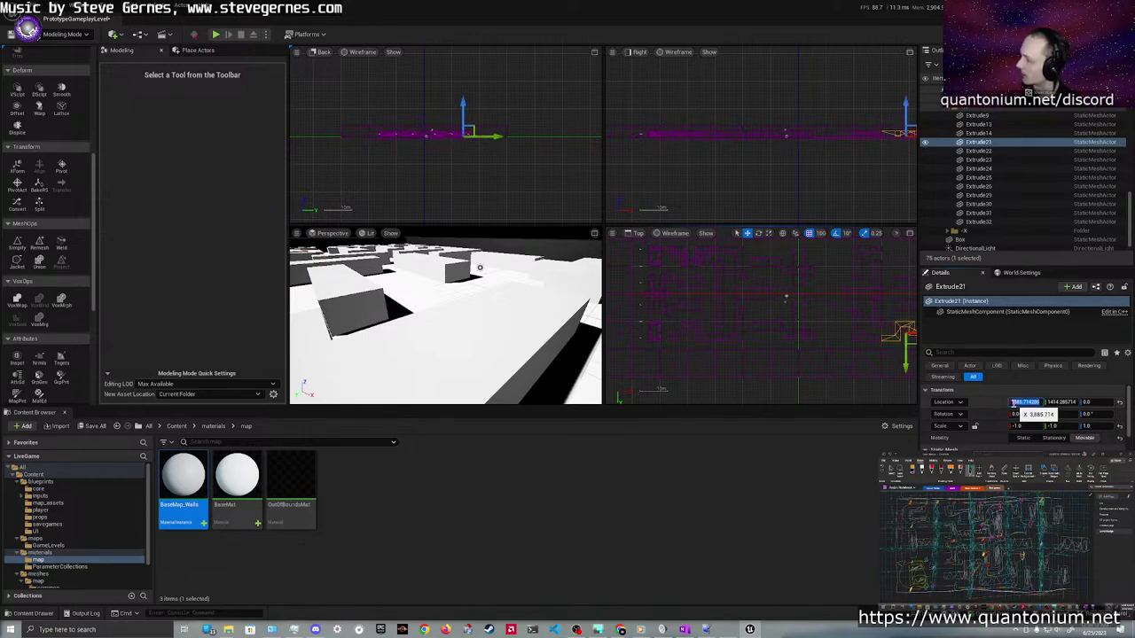
# Undo and redo the X location change of wall Extrude21, and clear the selection
pyautogui.click(840, 335)
pyautogui.hotkey('ctrl', 'z')
pyautogui.hotkey('ctrl', 'z')
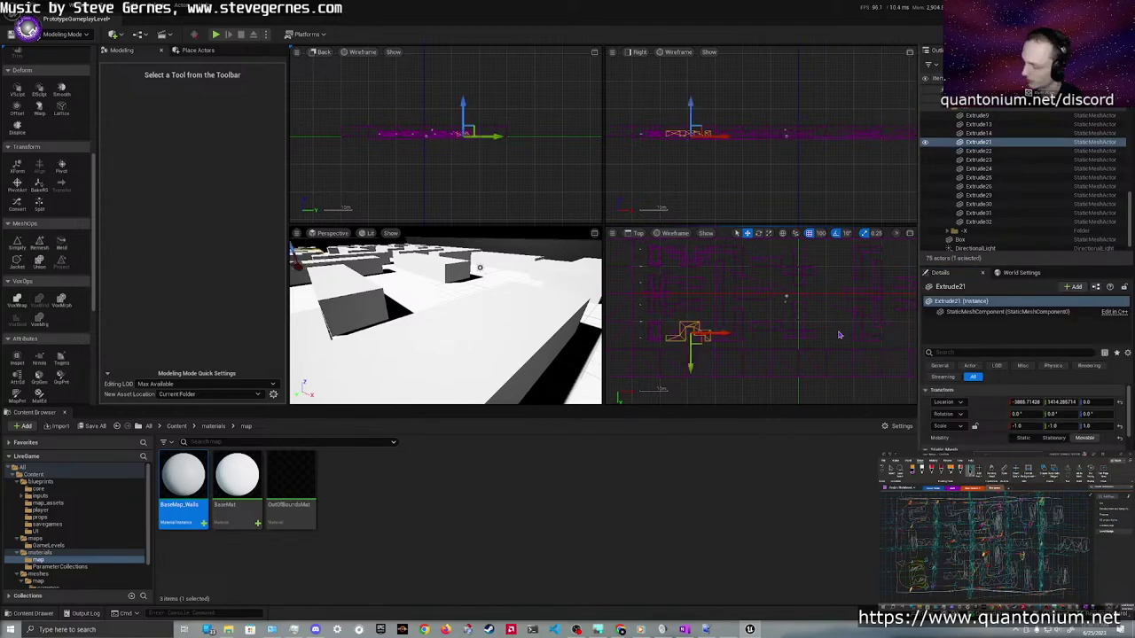
pyautogui.click(839, 335)
# Set the X location of walls Extrude8 and Extrude9 to 5175
pyautogui.moveTo(853, 312); pyautogui.dragTo(789, 359, button='middle')
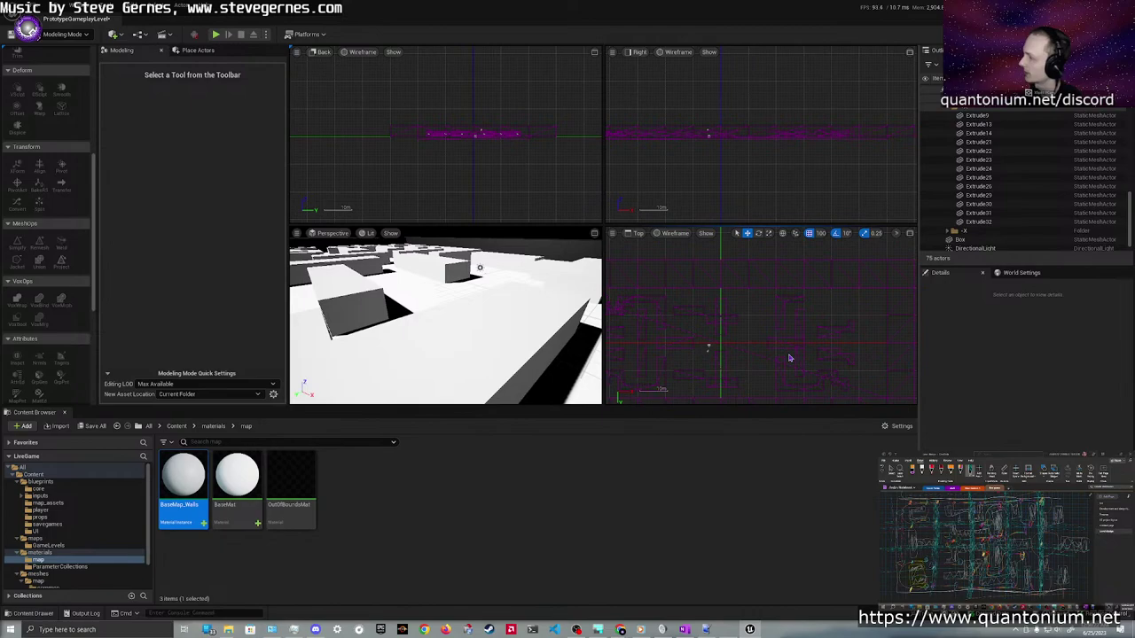
pyautogui.scroll(-1, 988, 165)
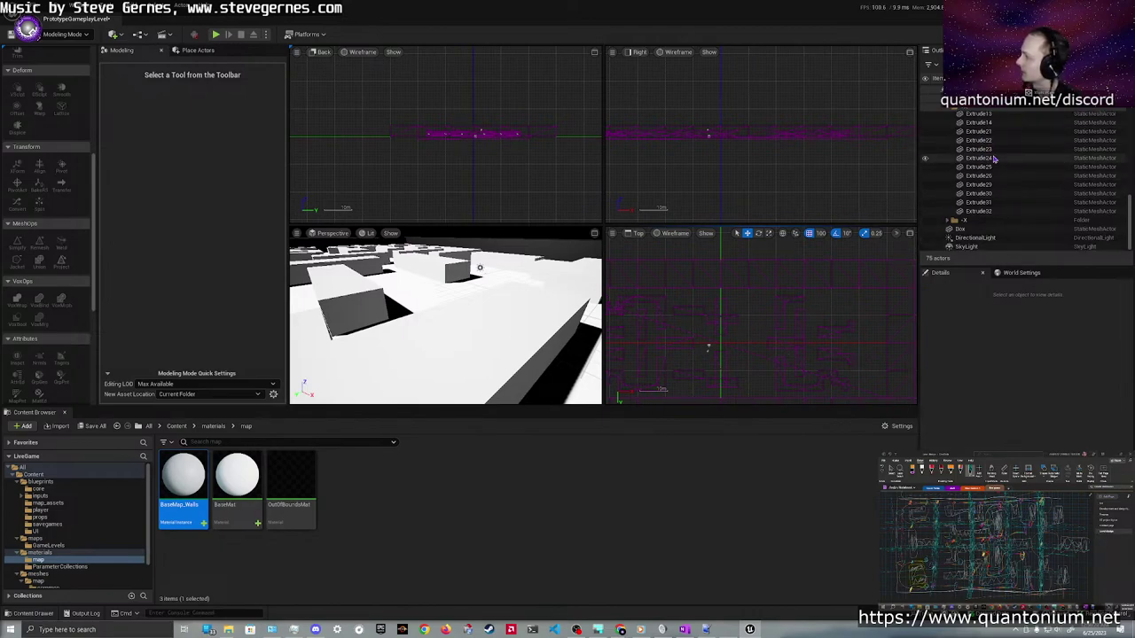
pyautogui.scroll(1, 990, 158)
pyautogui.click(980, 115)
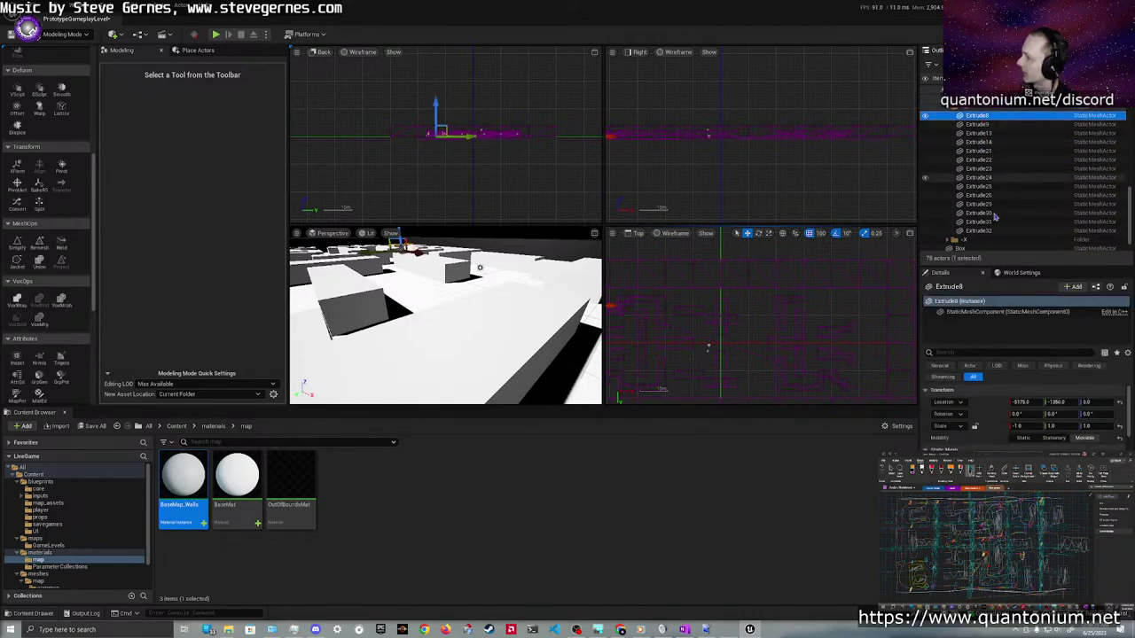
pyautogui.click(1018, 404)
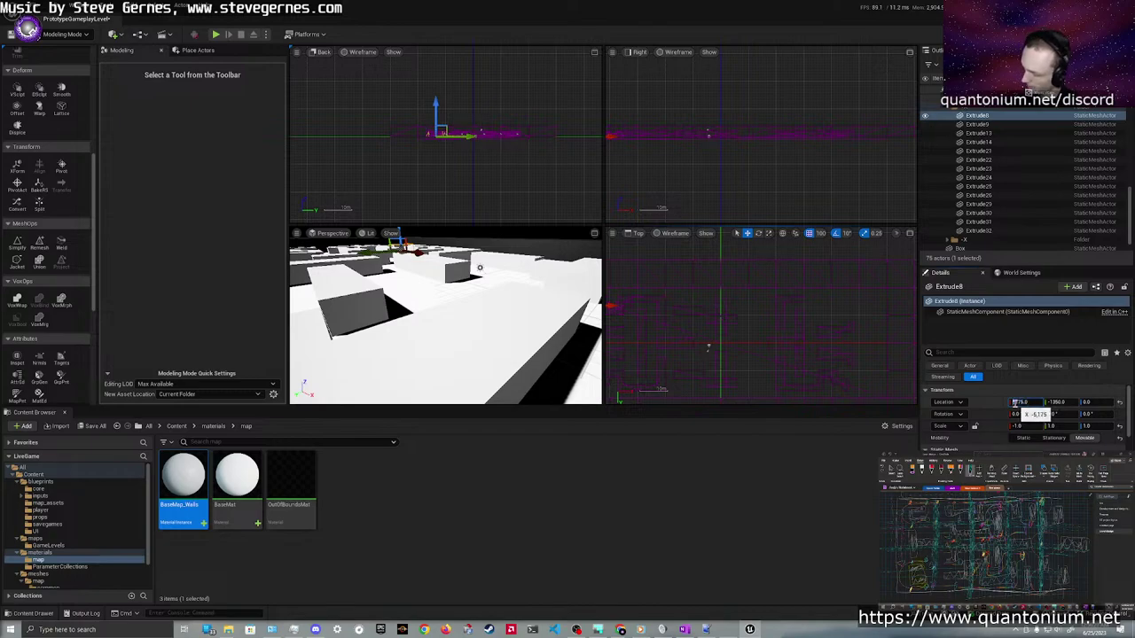
pyautogui.click(977, 124)
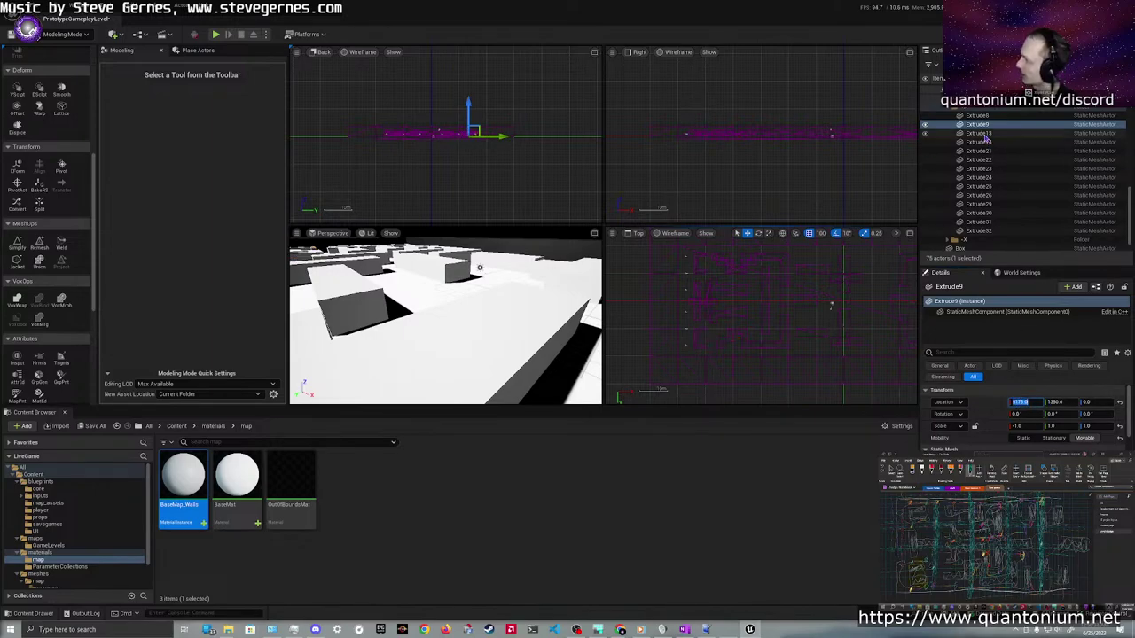
# Set the X location of wall Extrude13 to 5100 by removing its negative sign
pyautogui.press('Down')
pyautogui.click(1019, 403)
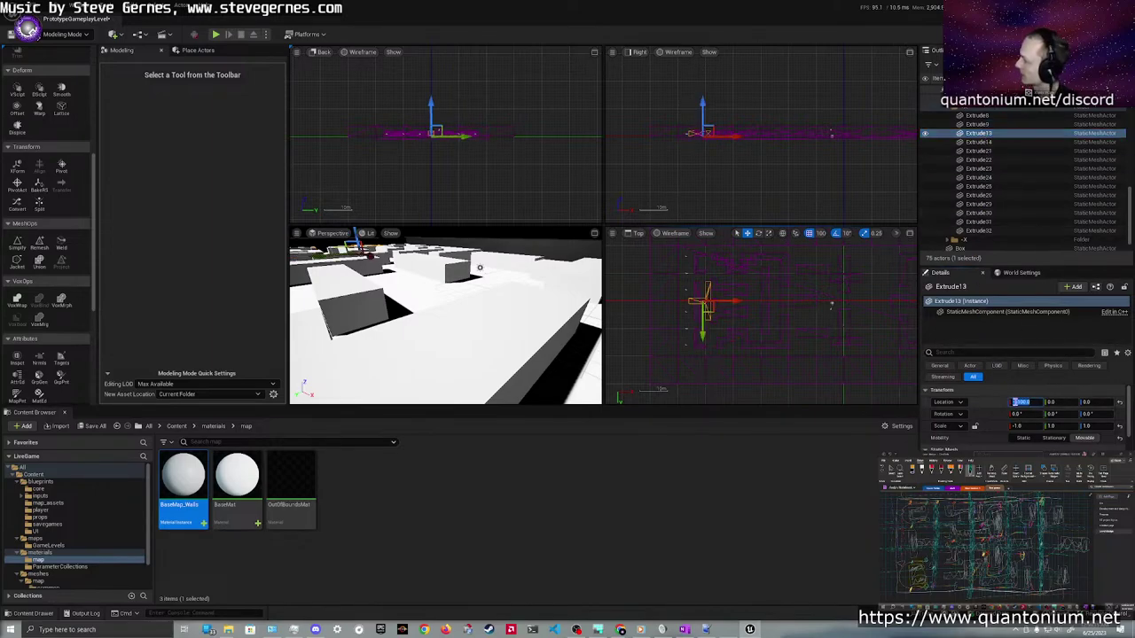
pyautogui.press('Home')
pyautogui.press('Delete')
pyautogui.press('Return')
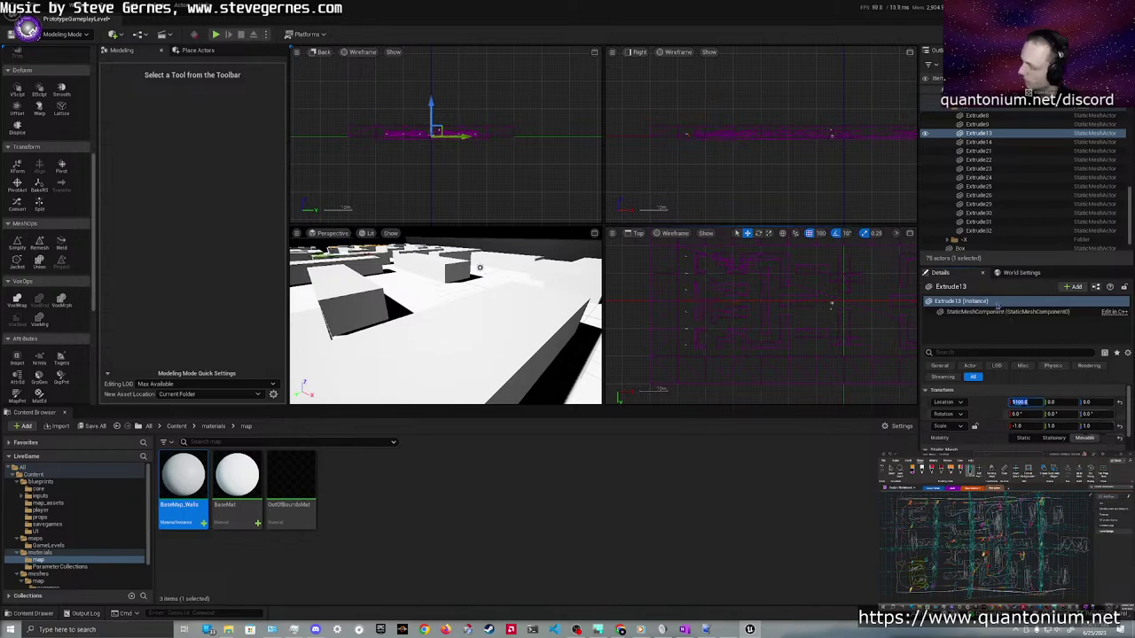
# Change the X location of wall Extrude14 from negative to positive, mirroring it to 3885.714
pyautogui.click(991, 144)
pyautogui.click(1013, 404)
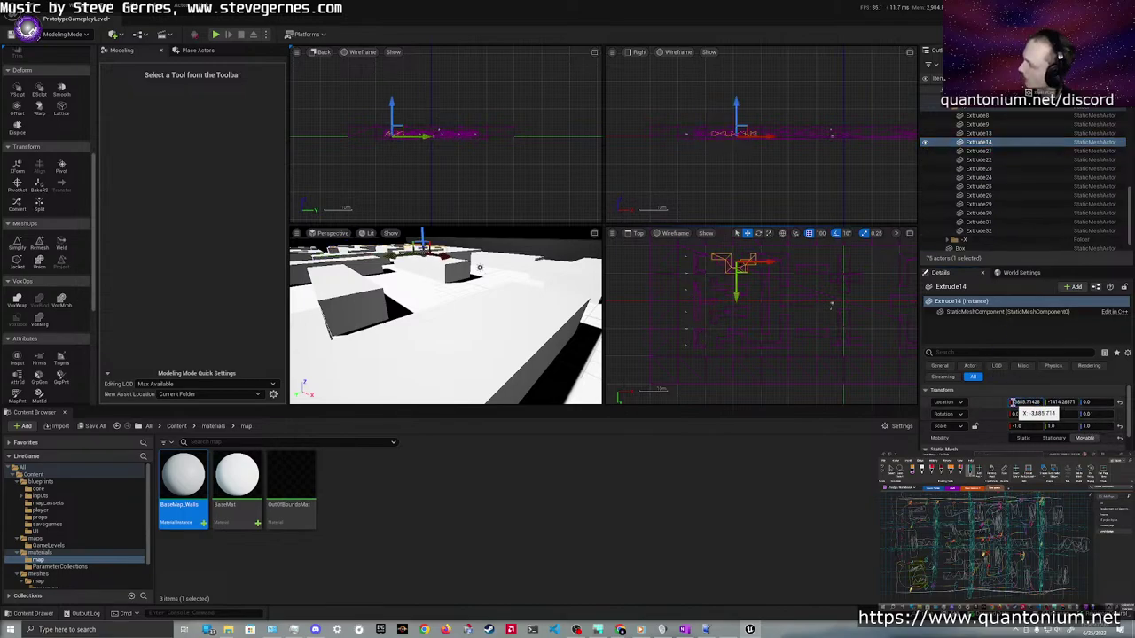
pyautogui.press('Home')
pyautogui.press('Delete')
pyautogui.press('Return')
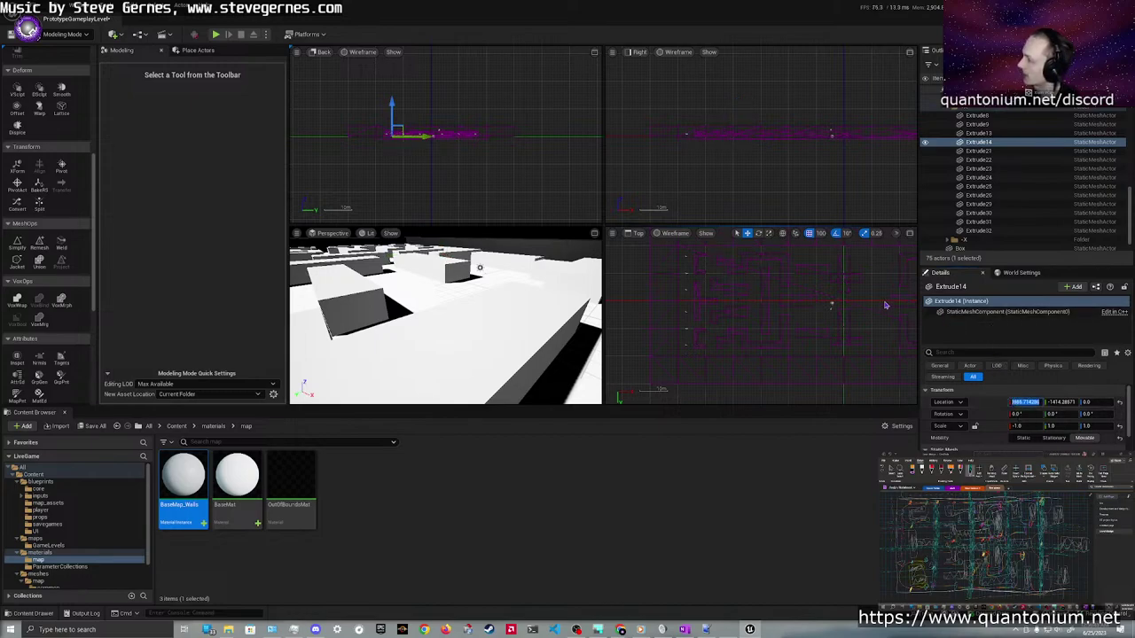
pyautogui.moveTo(701, 288); pyautogui.dragTo(715, 292, button='right')
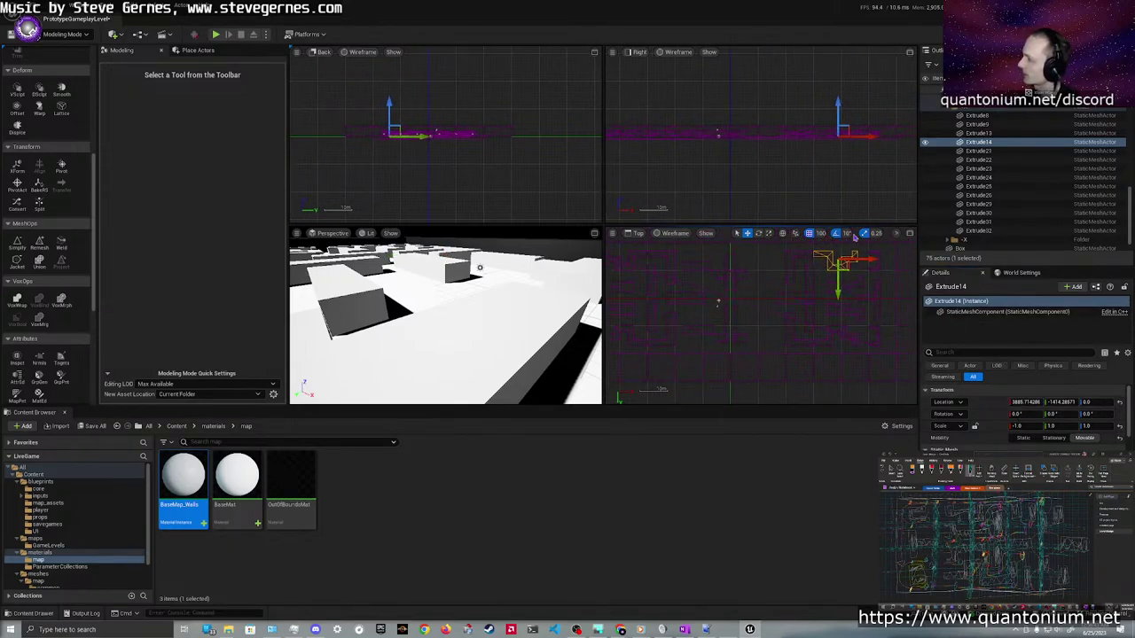
# Check the mirrored position of each +X wall from Extrude21 through Extrude32 one after another
pyautogui.click(1002, 152)
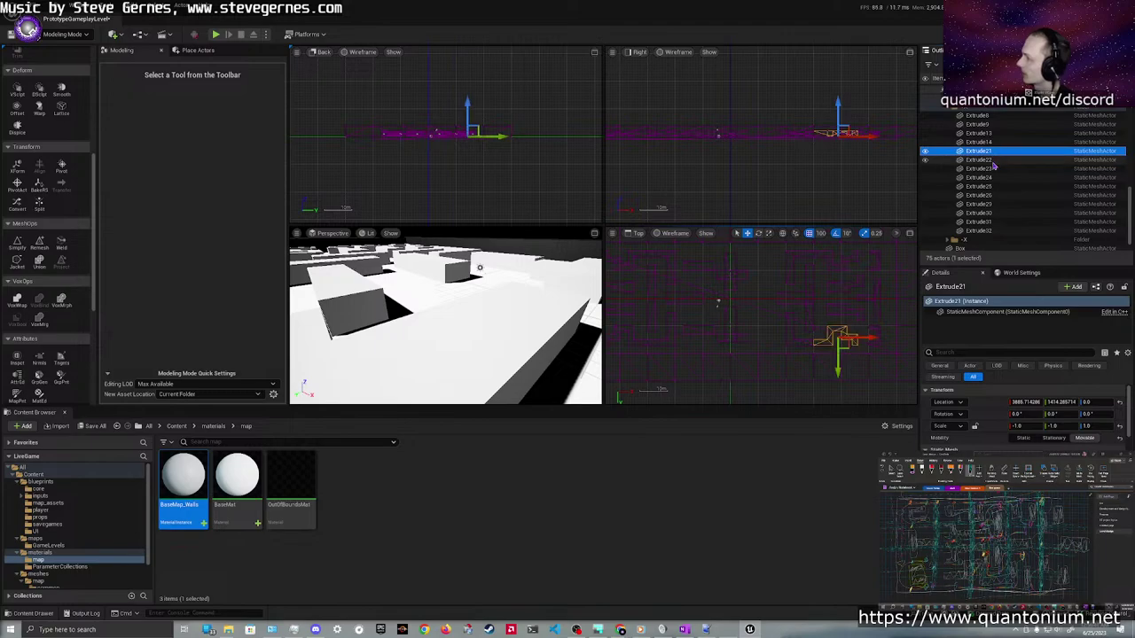
pyautogui.press('Down')
pyautogui.press('Down')
pyautogui.press('Down')
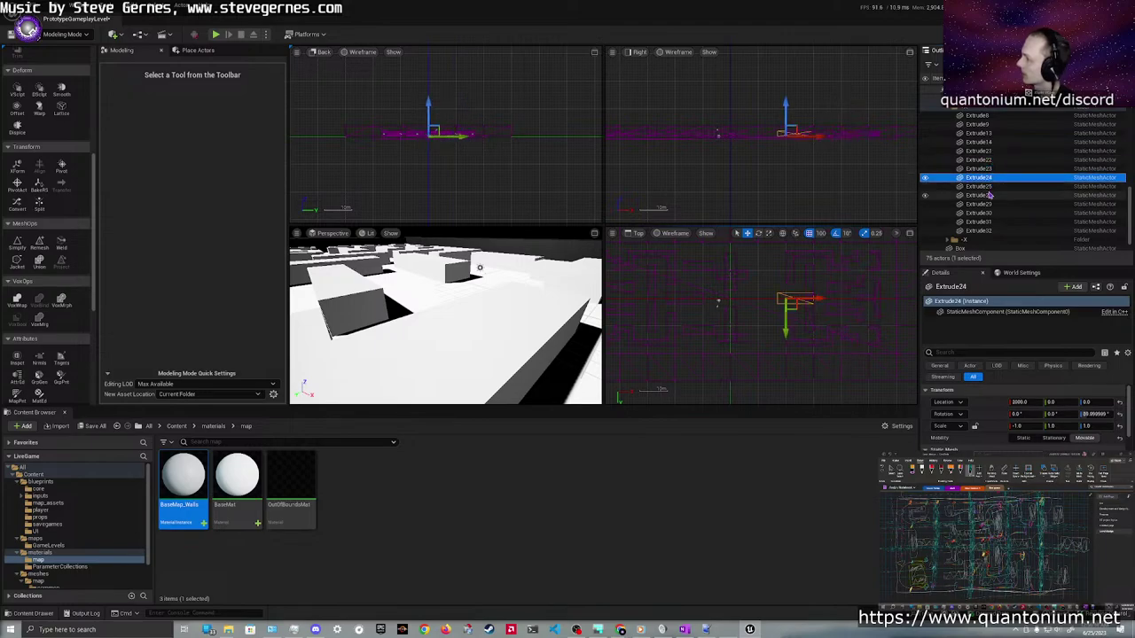
pyautogui.press('Down')
pyautogui.press('Down')
pyautogui.press('Down')
pyautogui.press('Down')
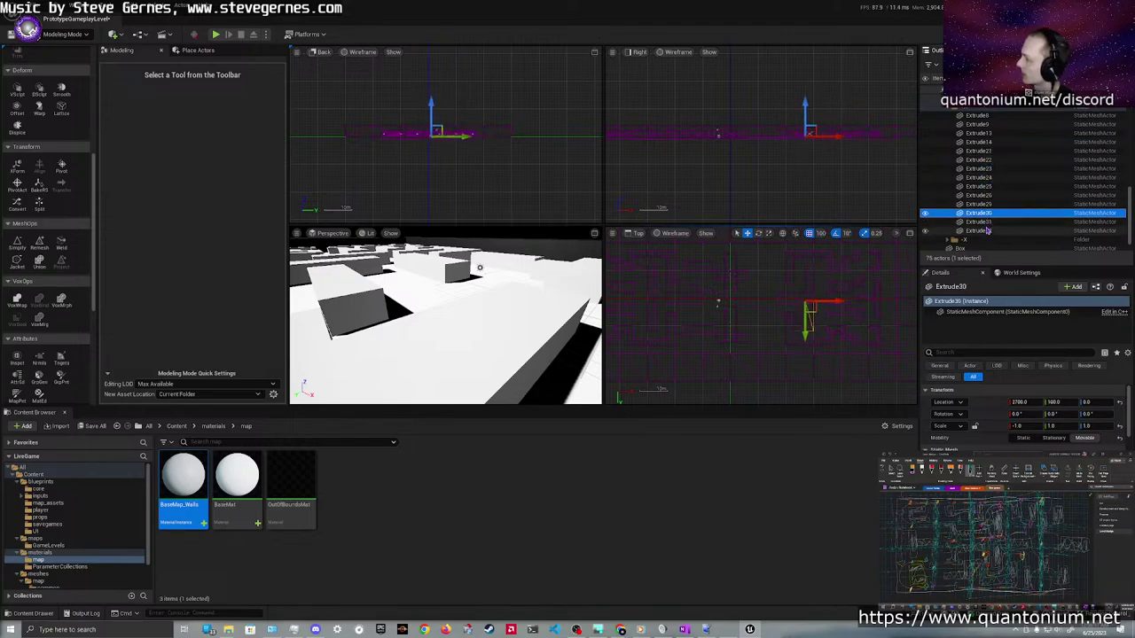
pyautogui.press('Down')
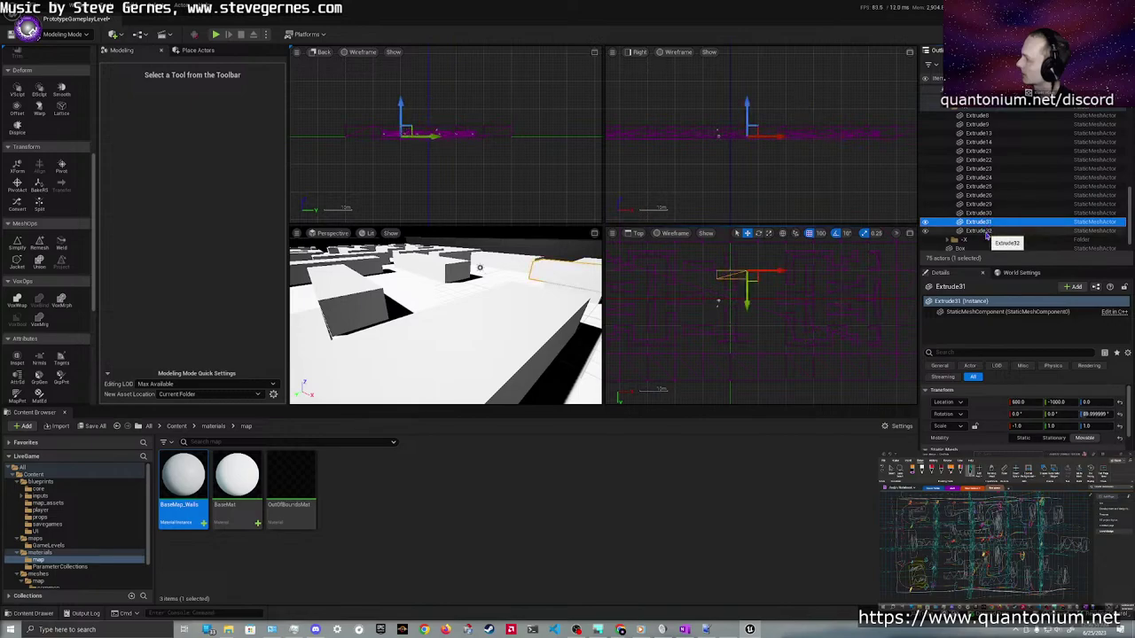
pyautogui.press('Down')
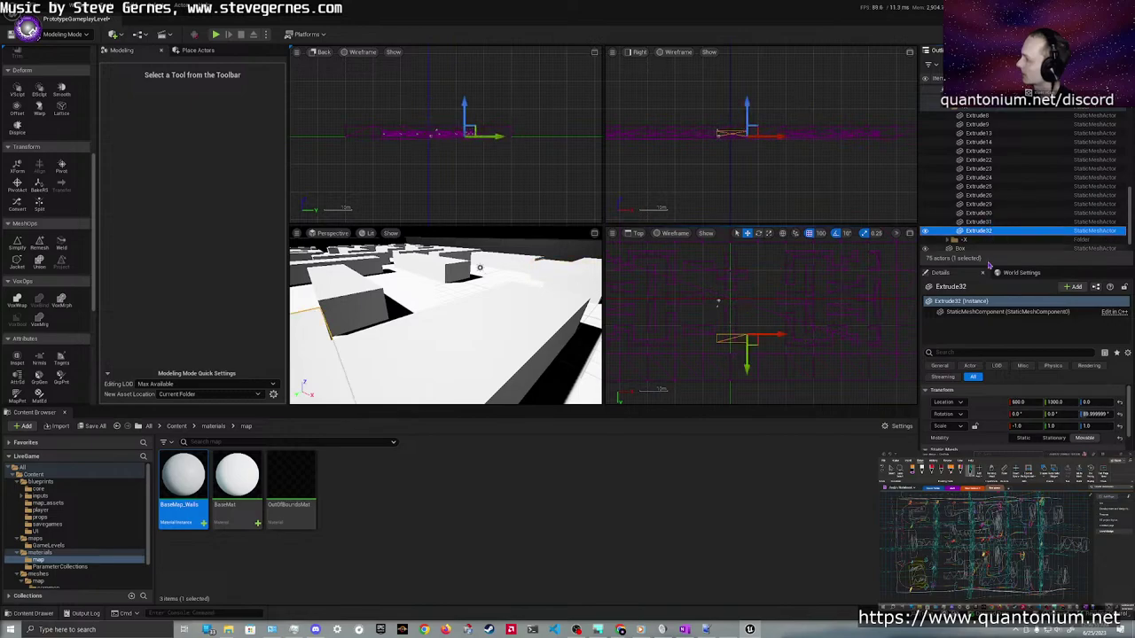
# Move the +X wall Extrude32 in the top view to X 1700, Y 1000
pyautogui.click(710, 334)
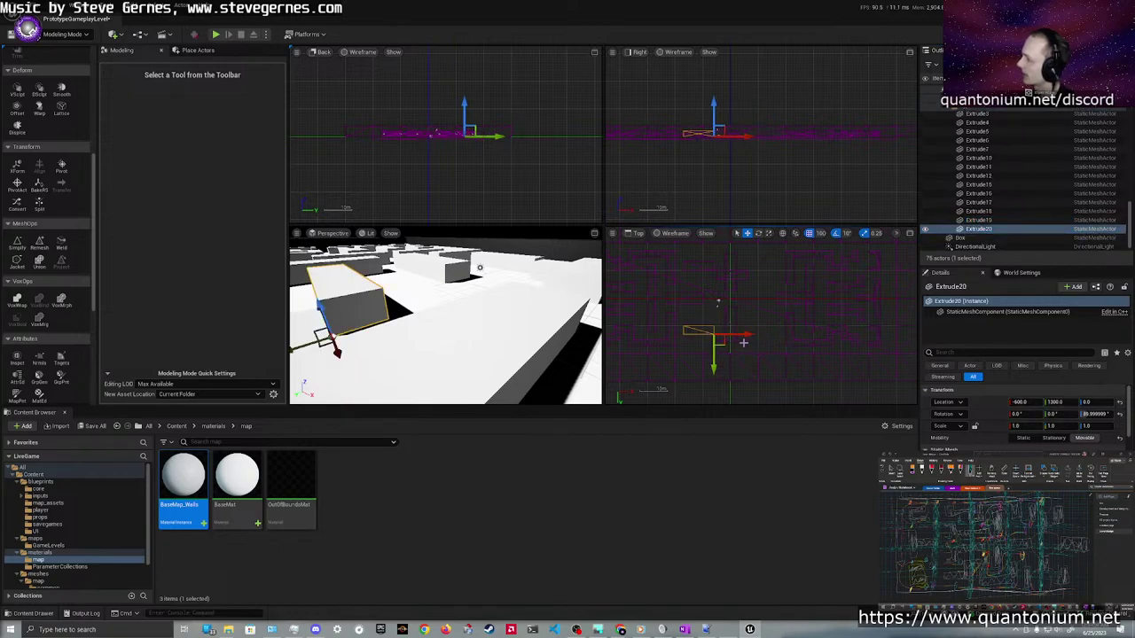
pyautogui.click(743, 342)
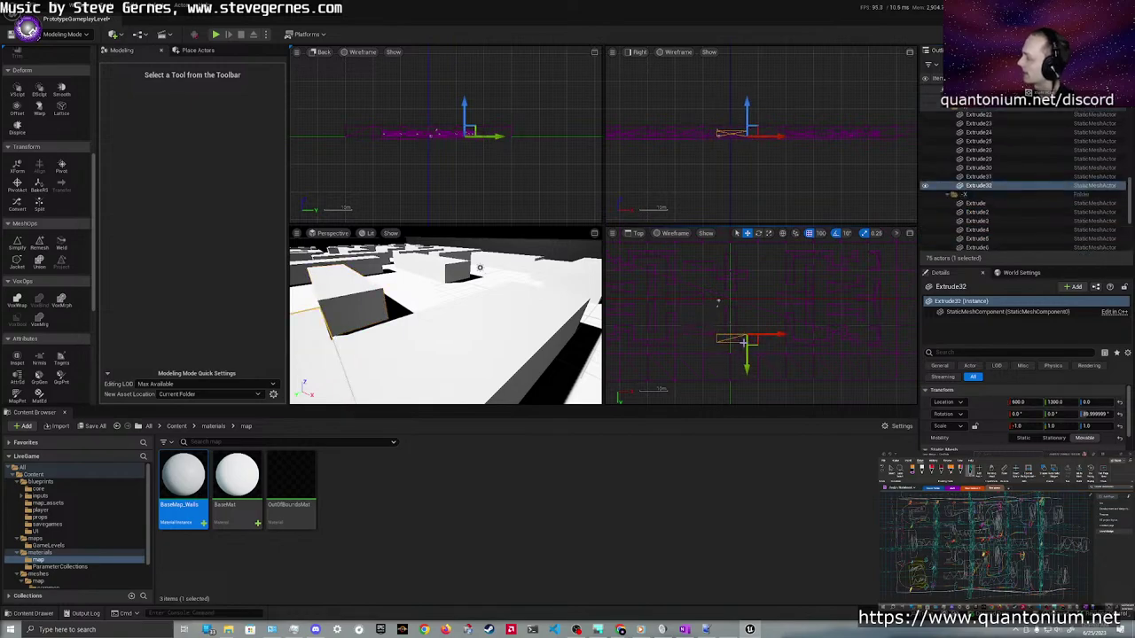
pyautogui.press('f')
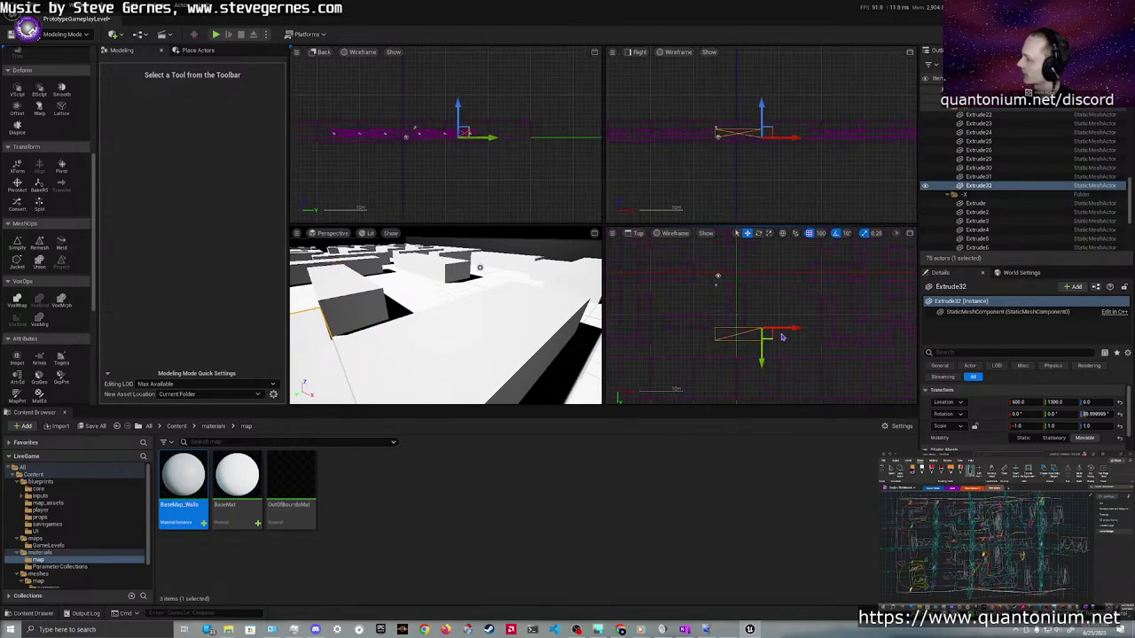
pyautogui.moveTo(773, 336); pyautogui.dragTo(814, 325)
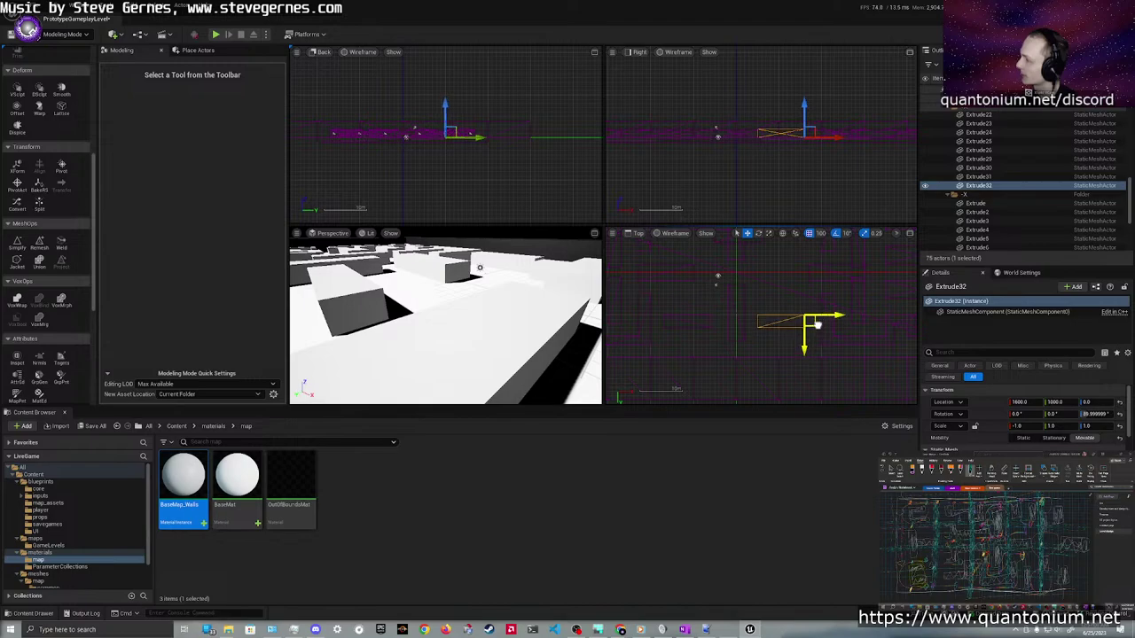
pyautogui.scroll(5, 688, 329)
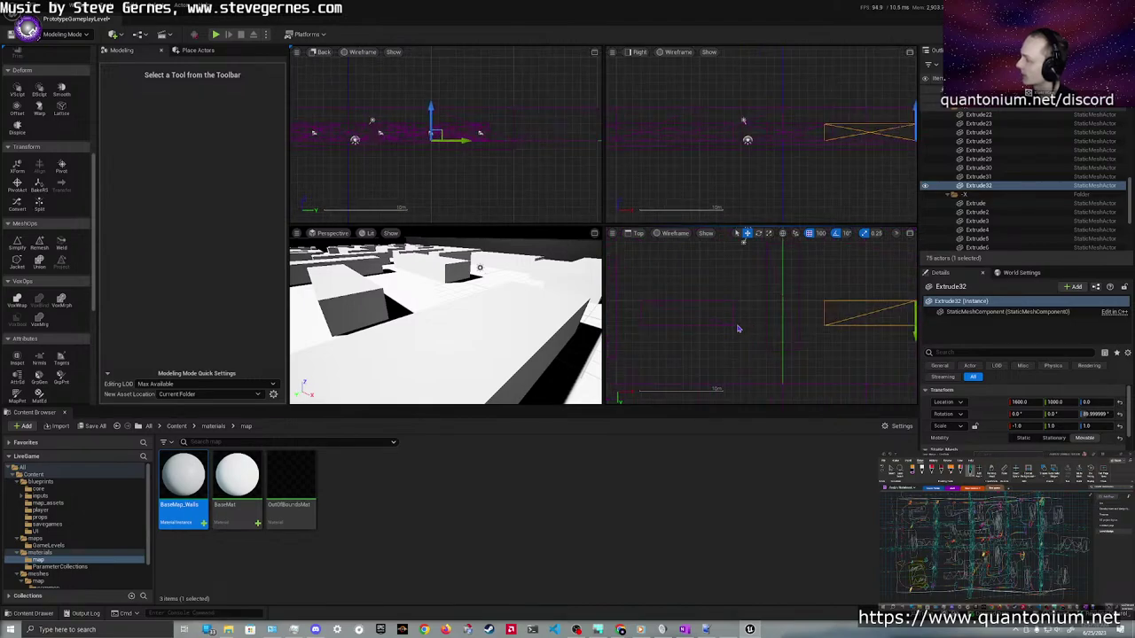
pyautogui.moveTo(759, 331); pyautogui.dragTo(671, 333, button='right')
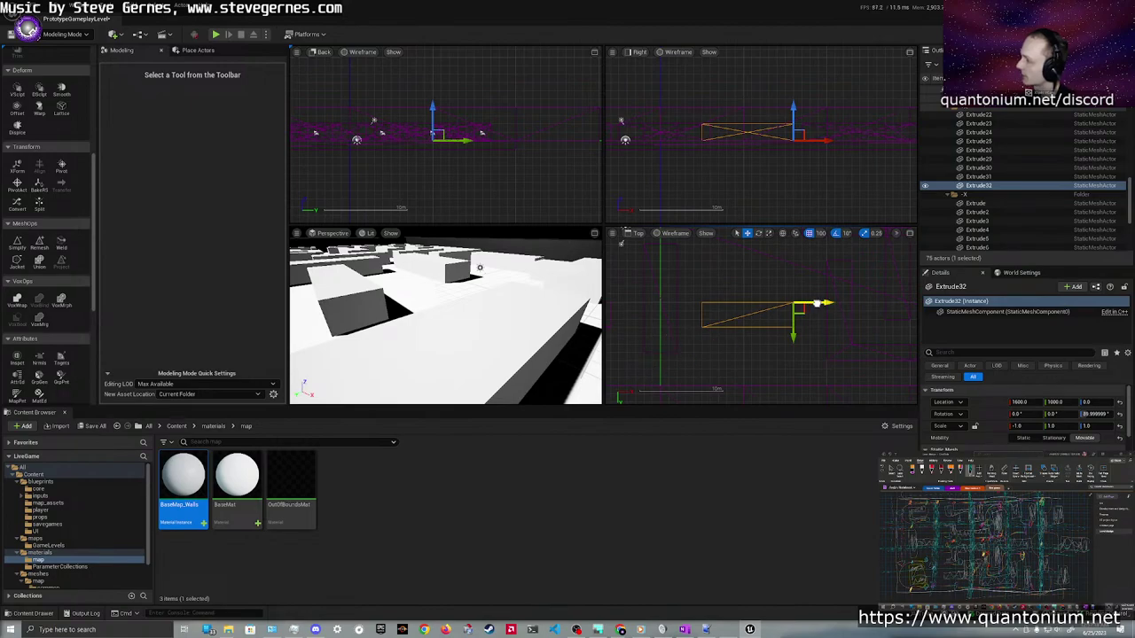
pyautogui.moveTo(813, 303); pyautogui.dragTo(822, 303)
# Shorten wall Extrude17 with PolyGroup Edit by pulling its end face at Y -100 inward about 100 units, and accept
pyautogui.moveTo(709, 303); pyautogui.dragTo(903, 324, button='right')
pyautogui.moveTo(778, 305); pyautogui.dragTo(782, 345, button='right')
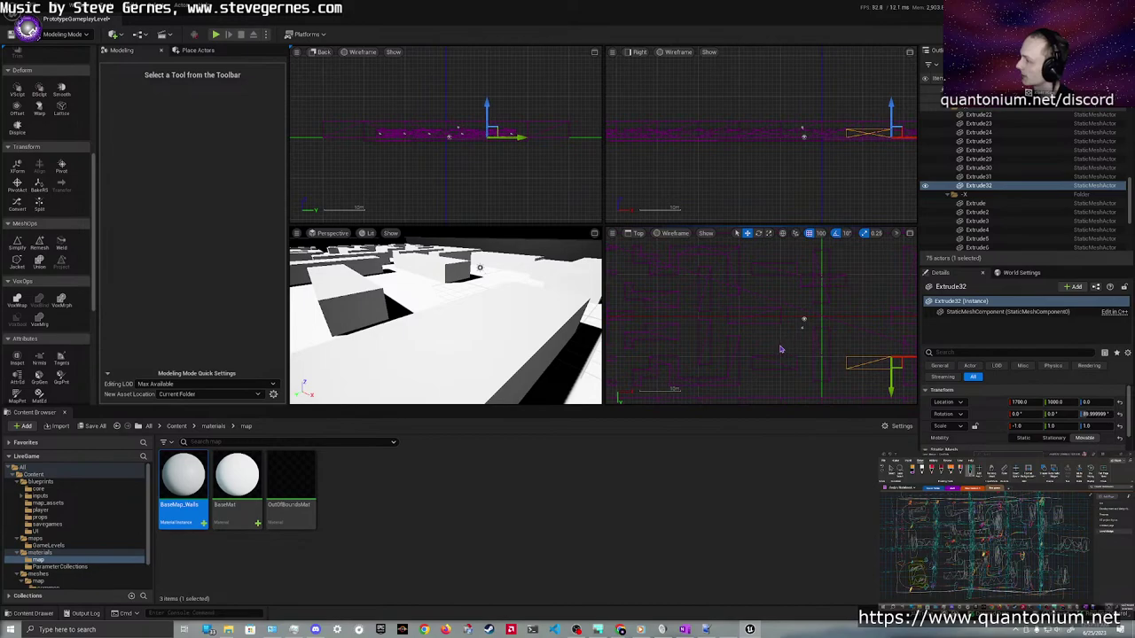
pyautogui.scroll(2, 687, 324)
pyautogui.click(726, 309)
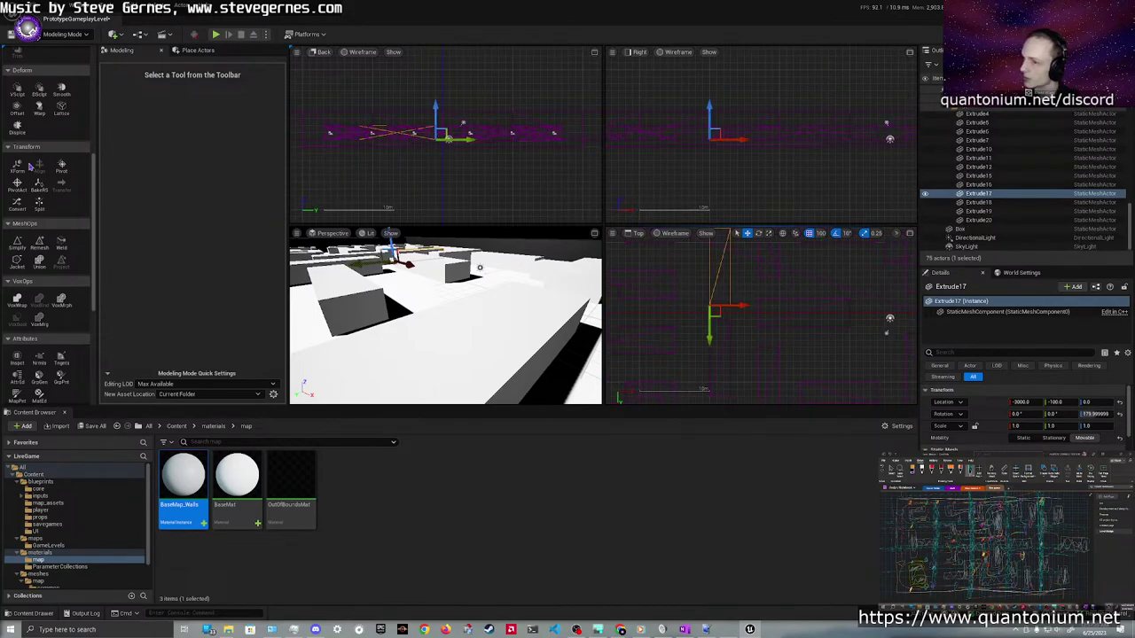
pyautogui.scroll(2, 37, 155)
pyautogui.scroll(2, 27, 133)
pyautogui.click(17, 110)
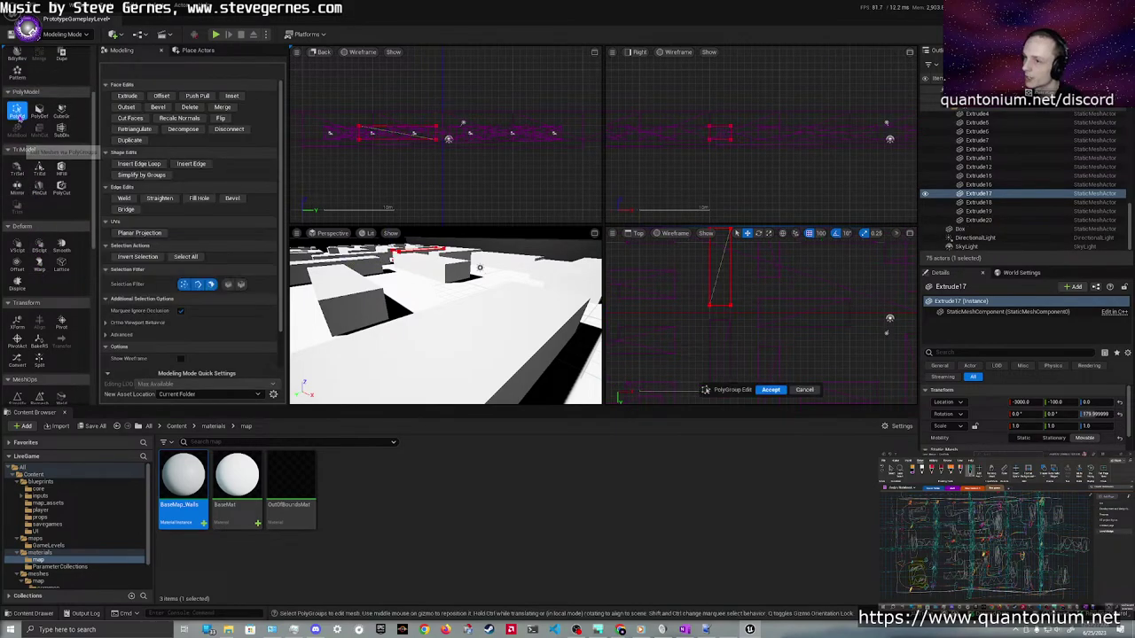
pyautogui.click(754, 319)
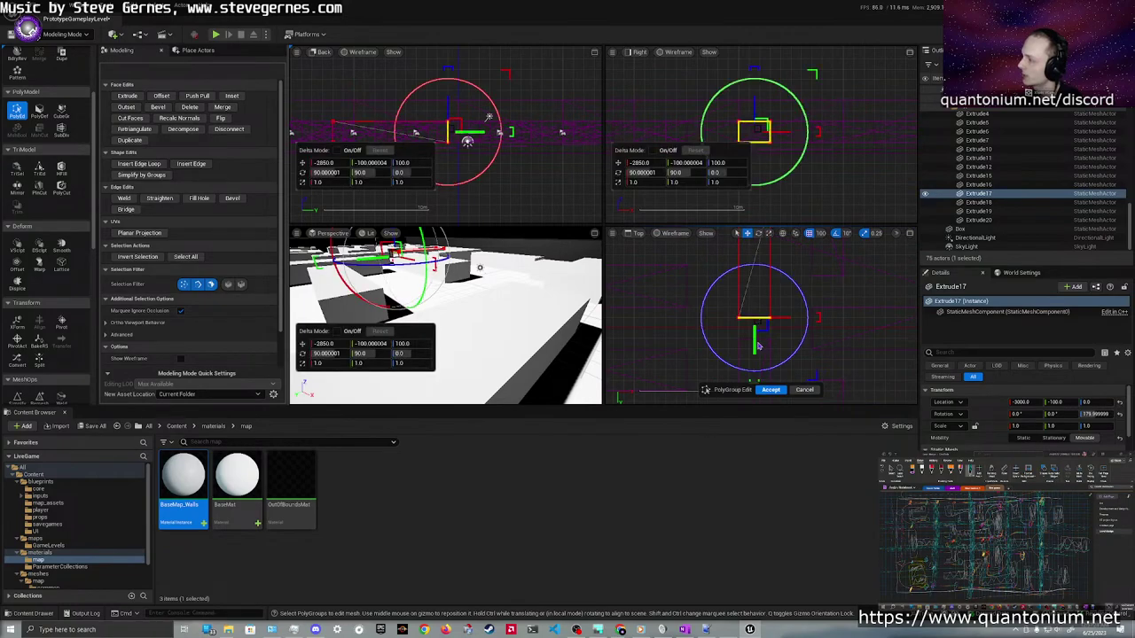
pyautogui.click(771, 390)
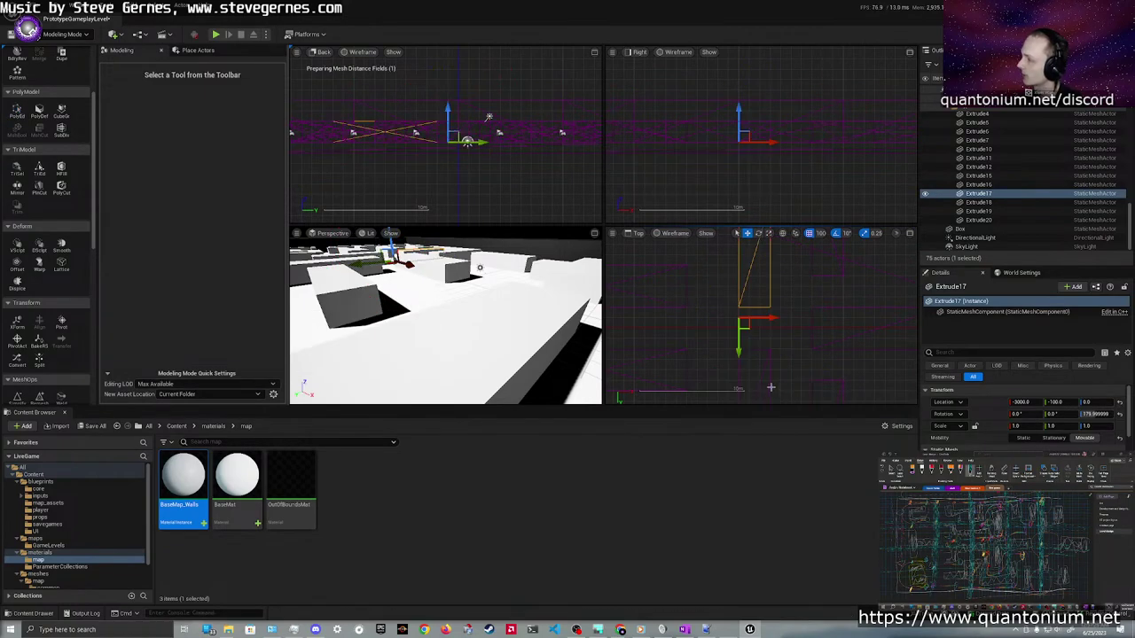
# Examine the positions of the -X walls Extrude20 and Extrude19 in the top view
pyautogui.moveTo(626, 316); pyautogui.dragTo(609, 315, button='right')
pyautogui.scroll(-5, 608, 315)
pyautogui.moveTo(720, 303); pyautogui.dragTo(797, 277, button='right')
pyautogui.click(781, 347)
pyautogui.click(782, 355)
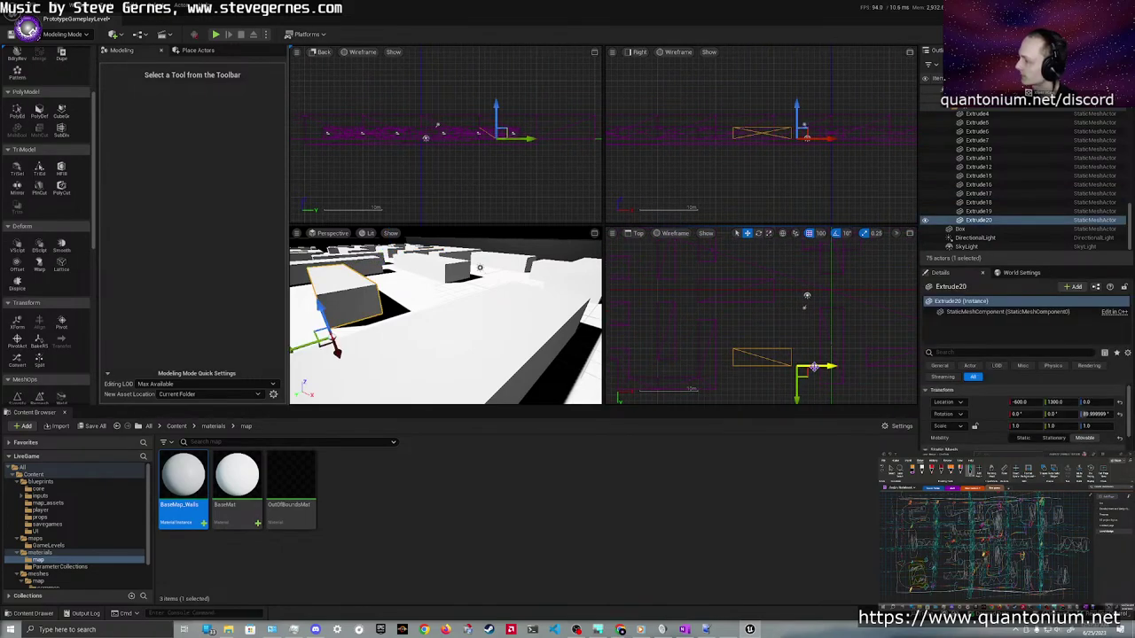
pyautogui.moveTo(791, 316); pyautogui.dragTo(703, 342, button='right')
pyautogui.click(771, 279)
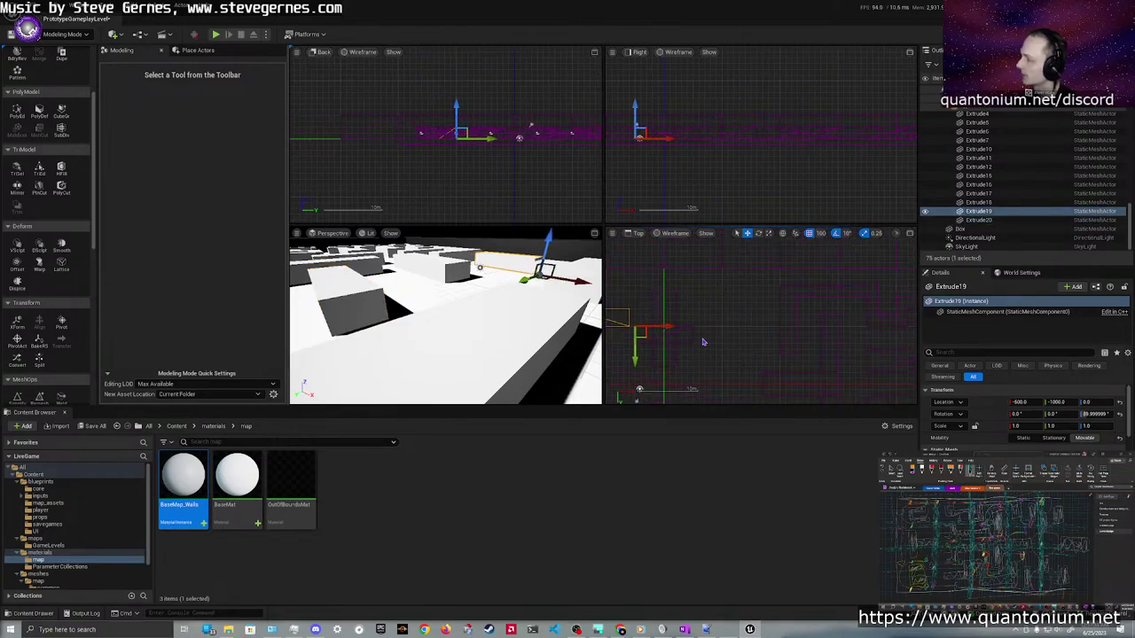
# Edit the pivot of the +X wall Extrude31, placing it on the wall's corner at X 600, Y about -1000, and accept
pyautogui.click(693, 334)
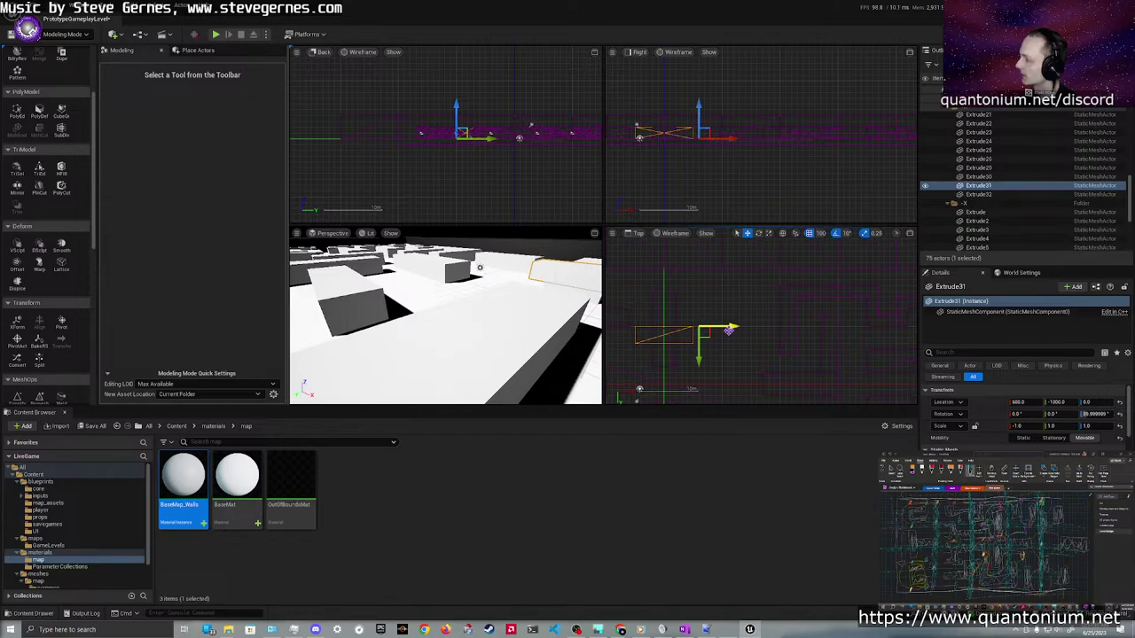
pyautogui.click(699, 333)
pyautogui.click(691, 331)
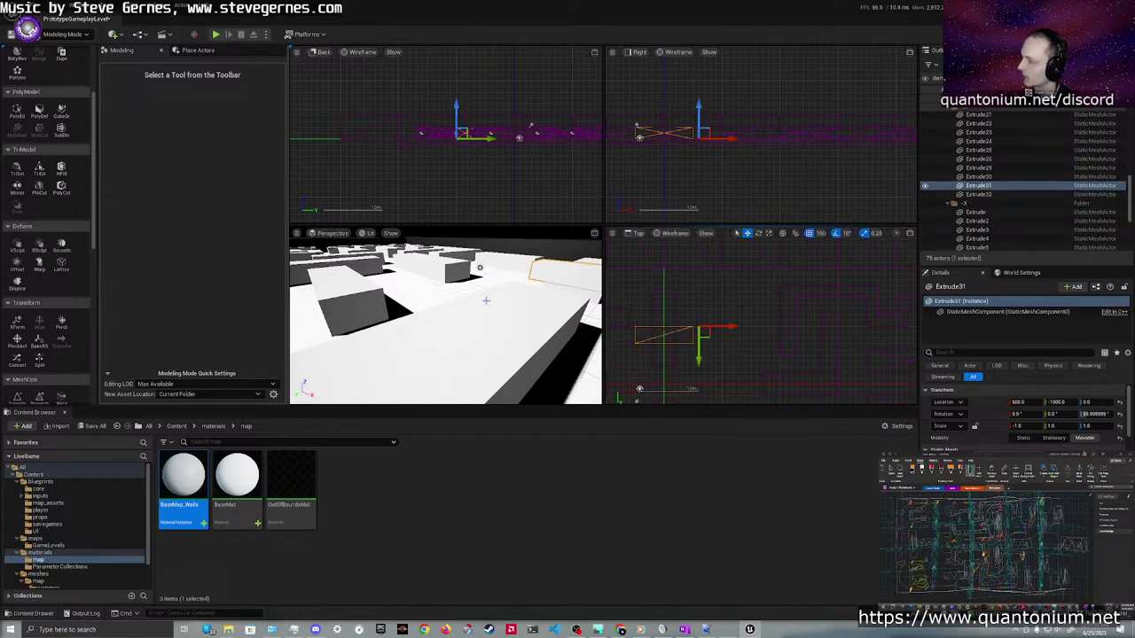
pyautogui.scroll(-3, 62, 265)
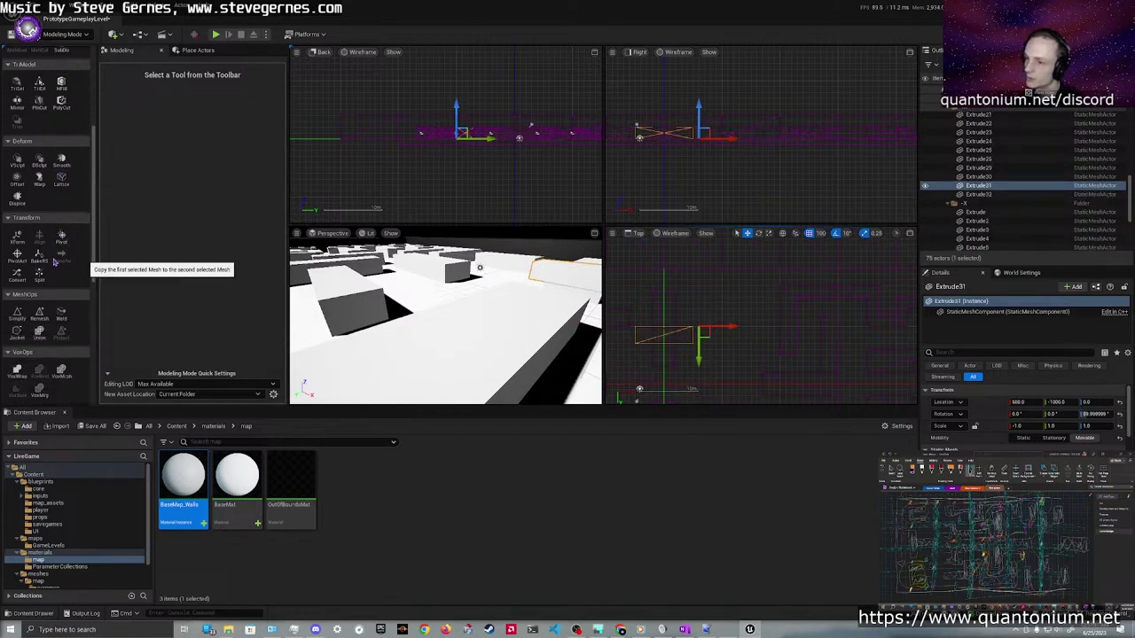
pyautogui.click(61, 236)
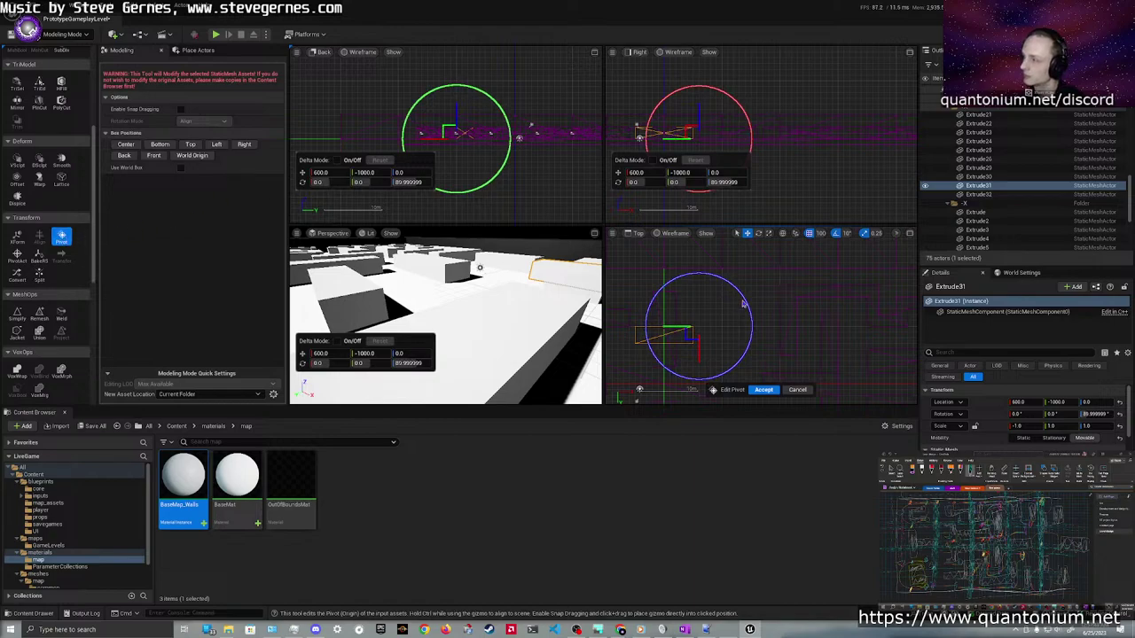
pyautogui.scroll(11, 720, 333)
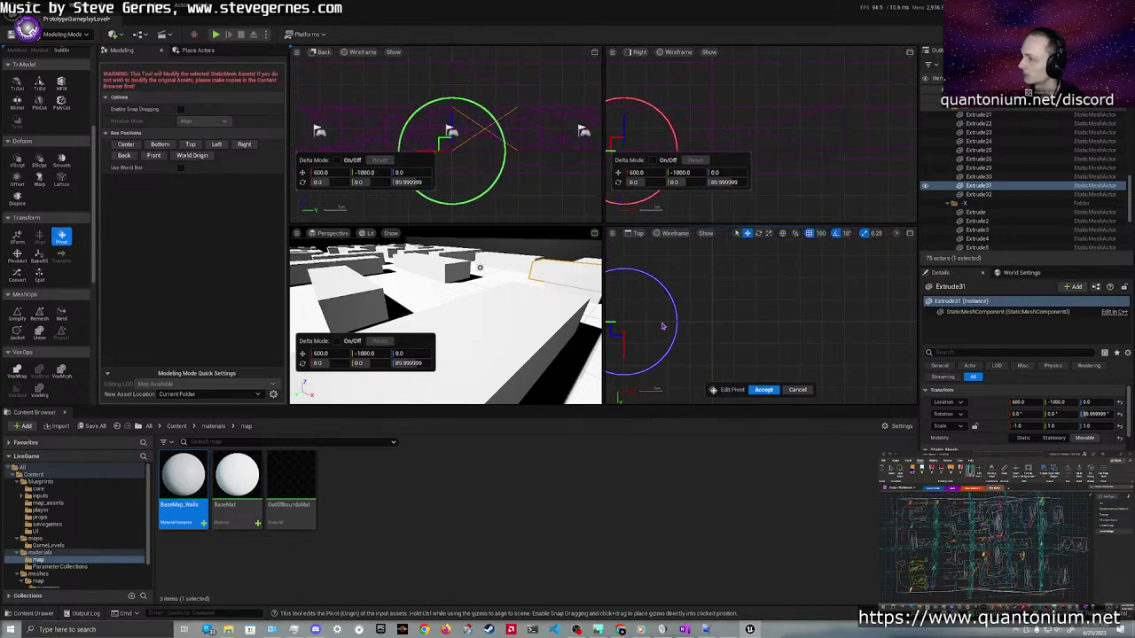
pyautogui.moveTo(664, 325); pyautogui.dragTo(775, 303, button='right')
pyautogui.moveTo(727, 316); pyautogui.dragTo(711, 317)
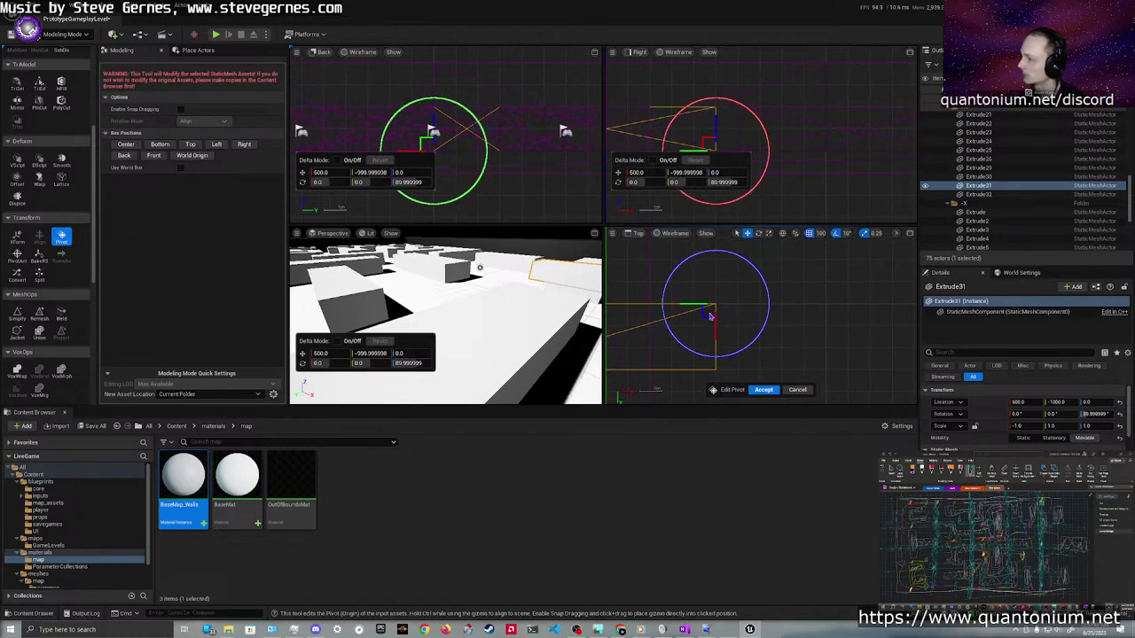
pyautogui.click(763, 390)
# Move wall Extrude31 in the top view to X 1600, Y about -1300
pyautogui.scroll(-4, 748, 322)
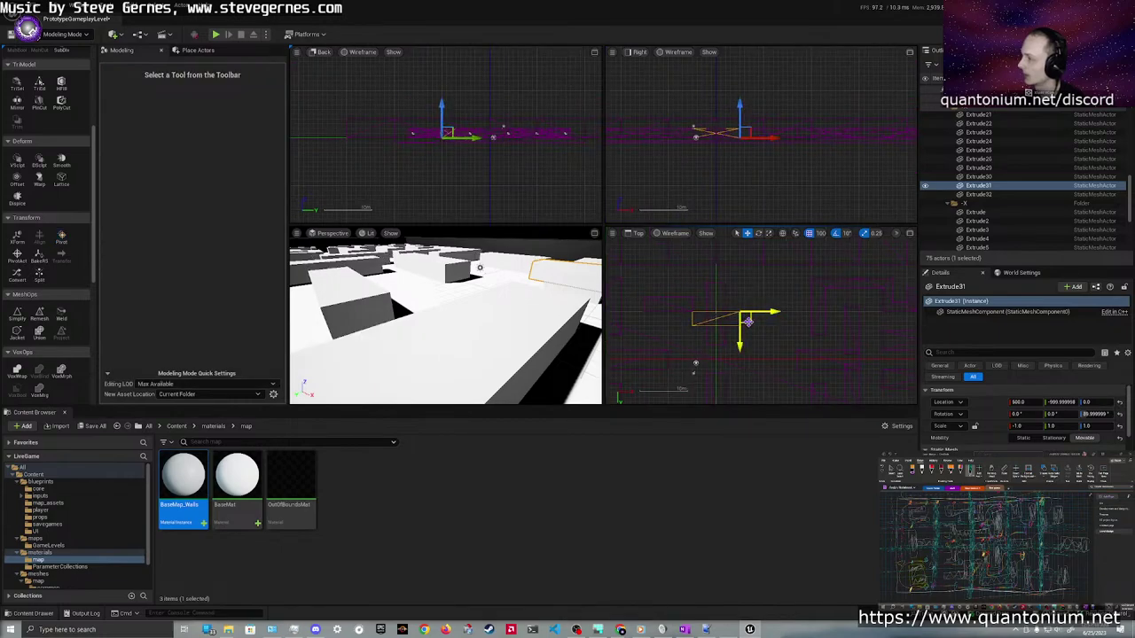
pyautogui.moveTo(749, 322); pyautogui.dragTo(795, 306)
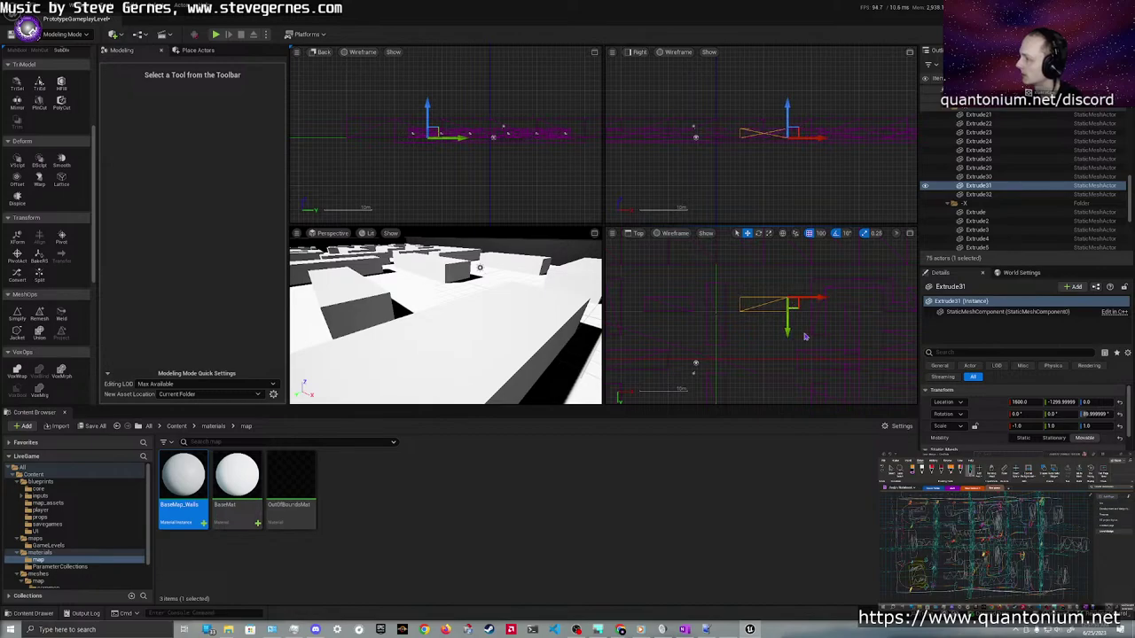
pyautogui.click(795, 323)
pyautogui.click(789, 303)
pyautogui.scroll(2, 687, 313)
# Compare walls Extrude19 and Extrude20 with their +X counterparts and shift Extrude32 along X to 1600
pyautogui.click(687, 312)
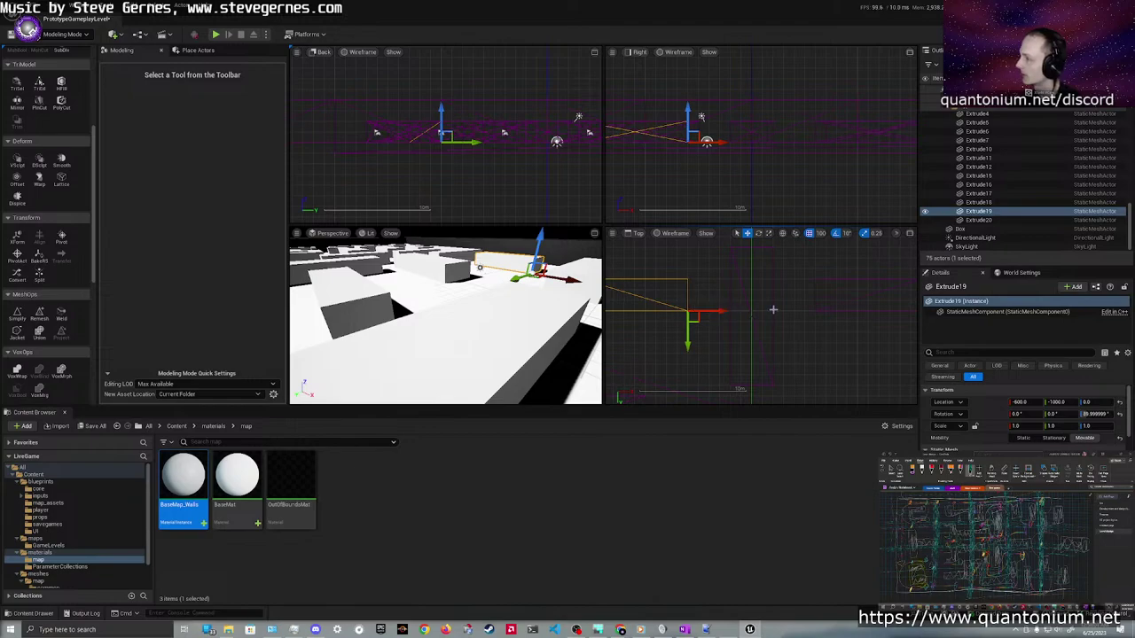
pyautogui.scroll(-2, 772, 310)
pyautogui.moveTo(757, 329); pyautogui.dragTo(765, 234, button='right')
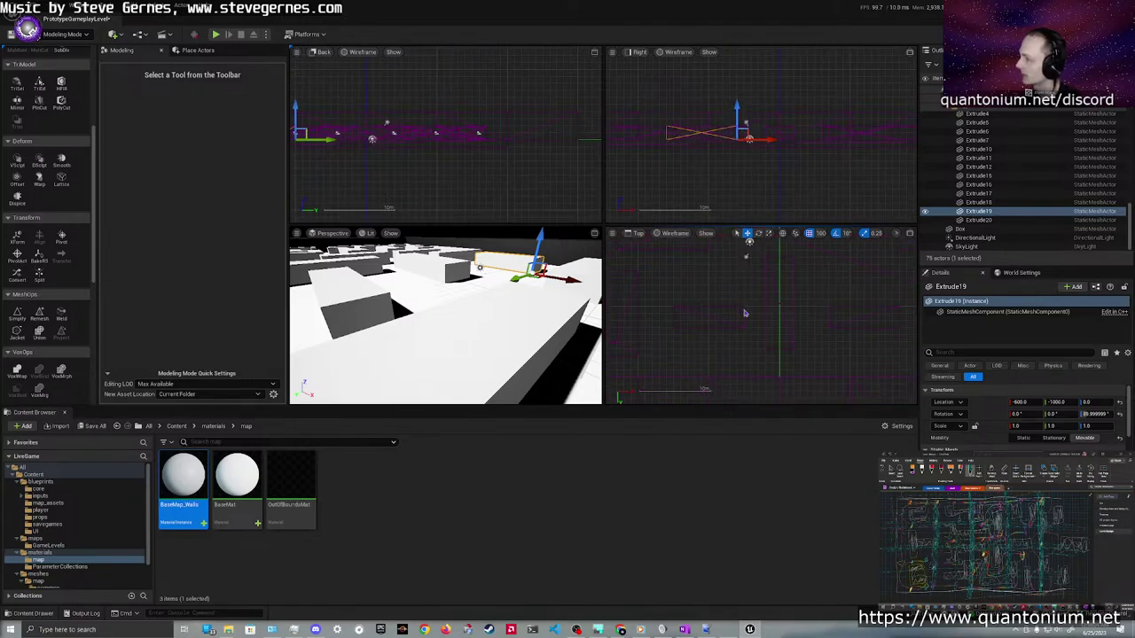
pyautogui.click(744, 311)
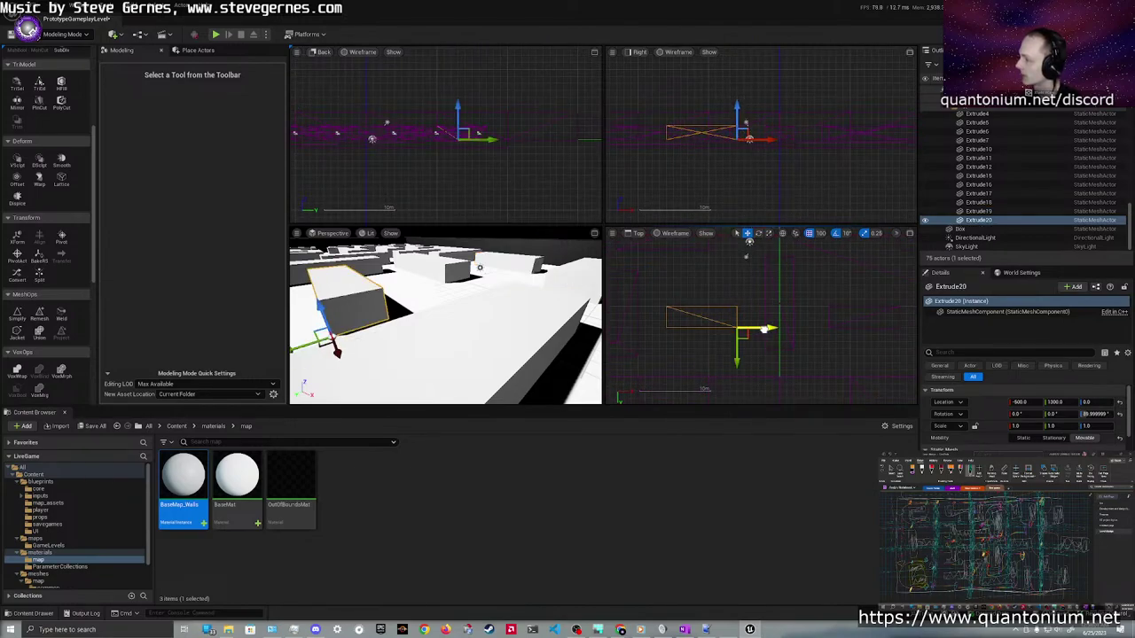
pyautogui.moveTo(821, 320); pyautogui.dragTo(784, 311, button='right')
pyautogui.click(790, 314)
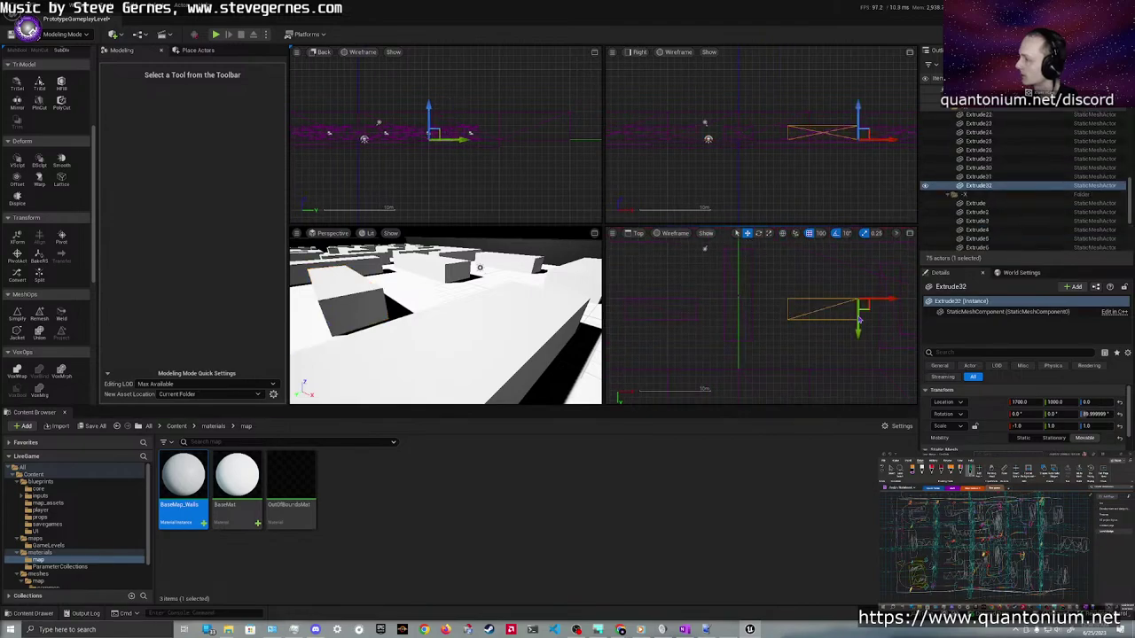
pyautogui.moveTo(878, 300); pyautogui.dragTo(873, 299)
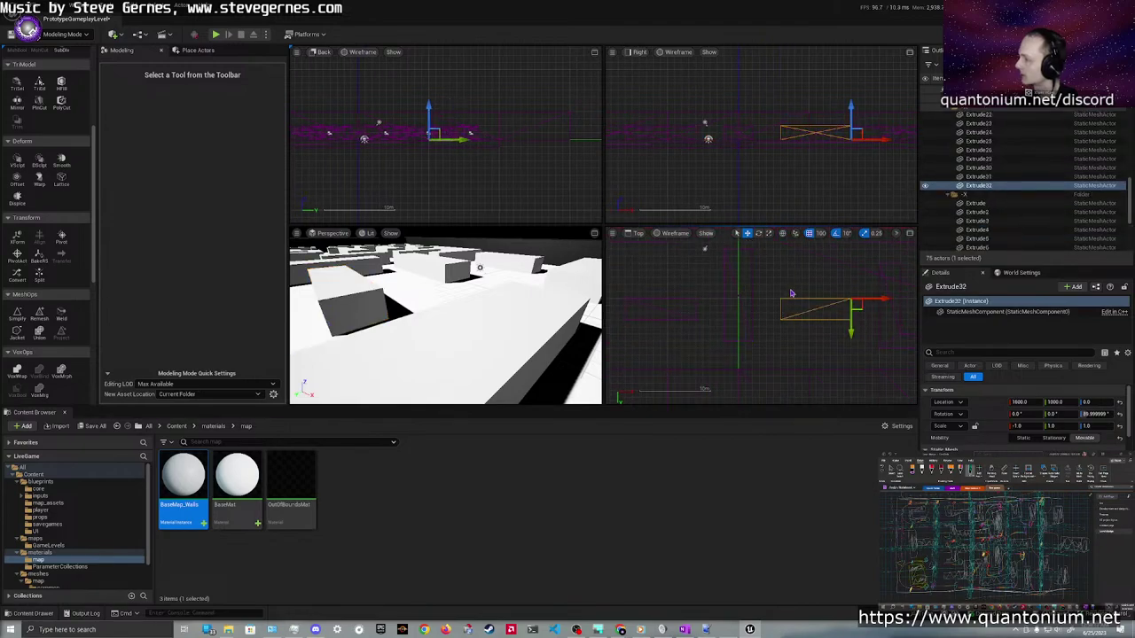
pyautogui.click(792, 293)
# Examine the whole wall layout from above and in an enlarged perspective view
pyautogui.scroll(-5, 780, 319)
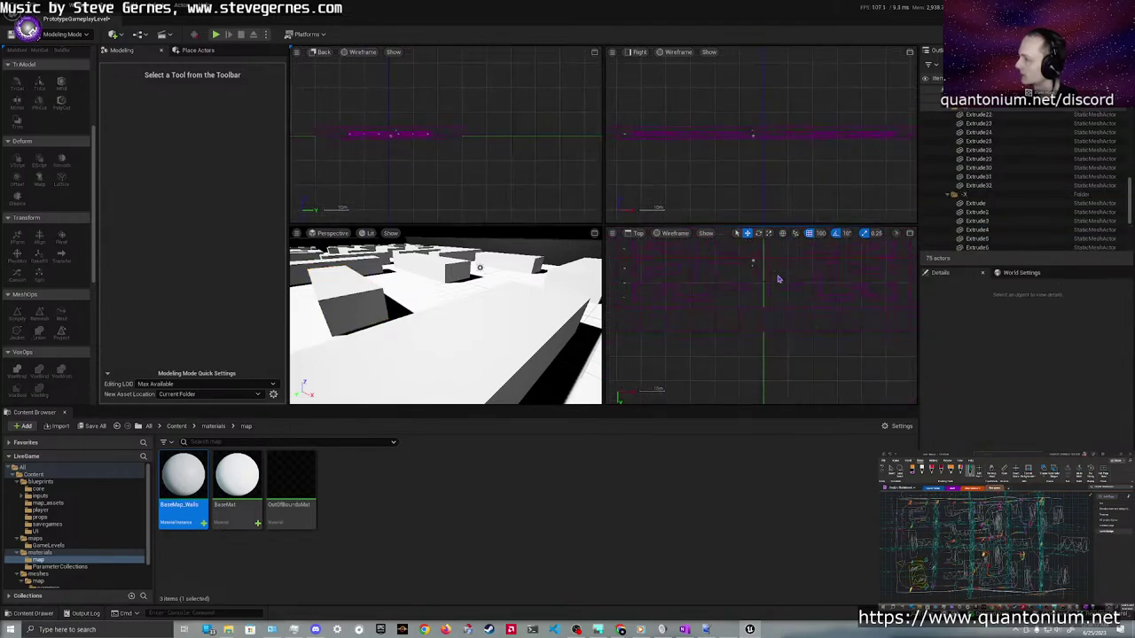
pyautogui.scroll(-3, 775, 341)
pyautogui.click(780, 340)
pyautogui.click(758, 270)
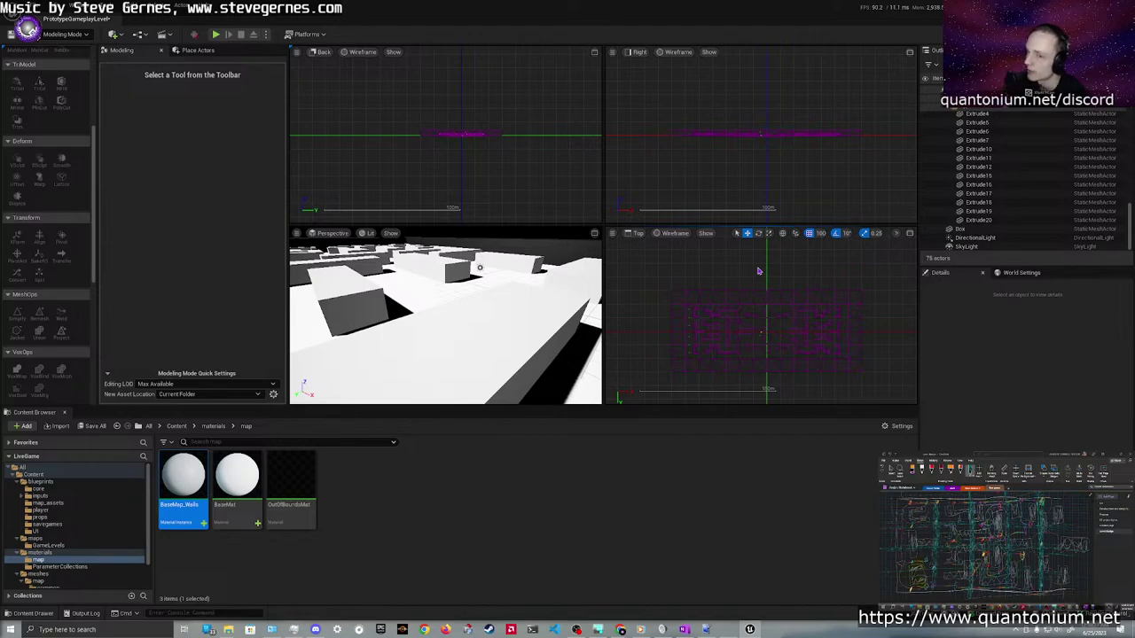
pyautogui.moveTo(473, 278); pyautogui.dragTo(443, 284, button='right')
pyautogui.click(593, 233)
pyautogui.press('w')
pyautogui.moveTo(333, 132)
pyautogui.mouseDown(button='right')
pyautogui.moveTo(461, 151)
pyautogui.moveTo(399, 164)
pyautogui.moveTo(333, 132)
pyautogui.mouseUp(button='right')
pyautogui.press('w')
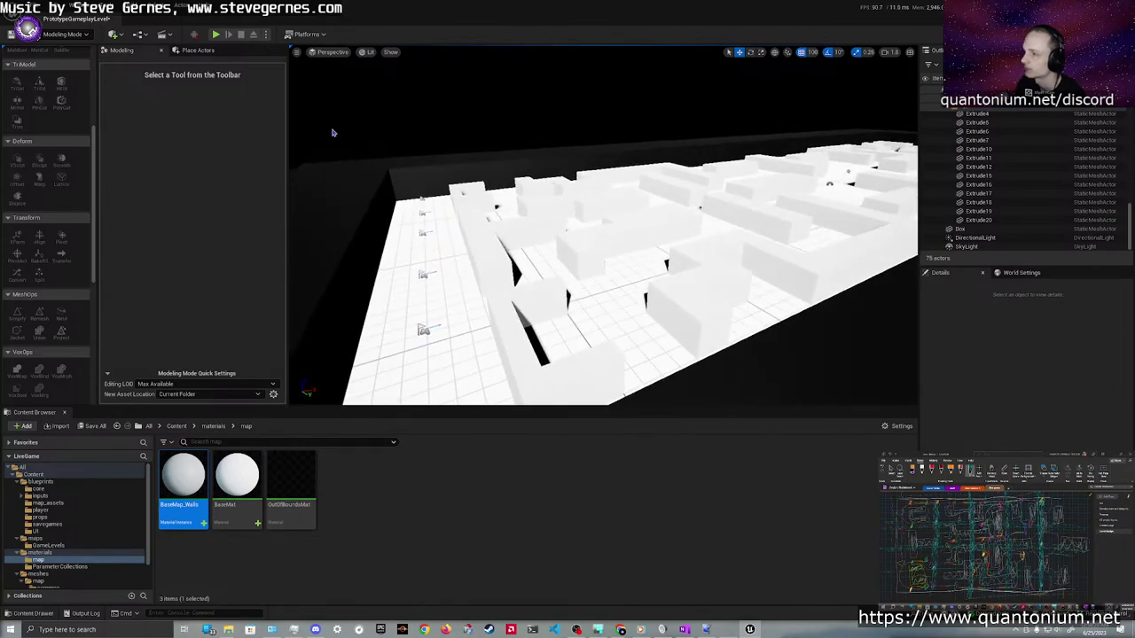
# Play the level in the editor, move the character through the maze corridors to test the layout, and stop the session
pyautogui.click(217, 36)
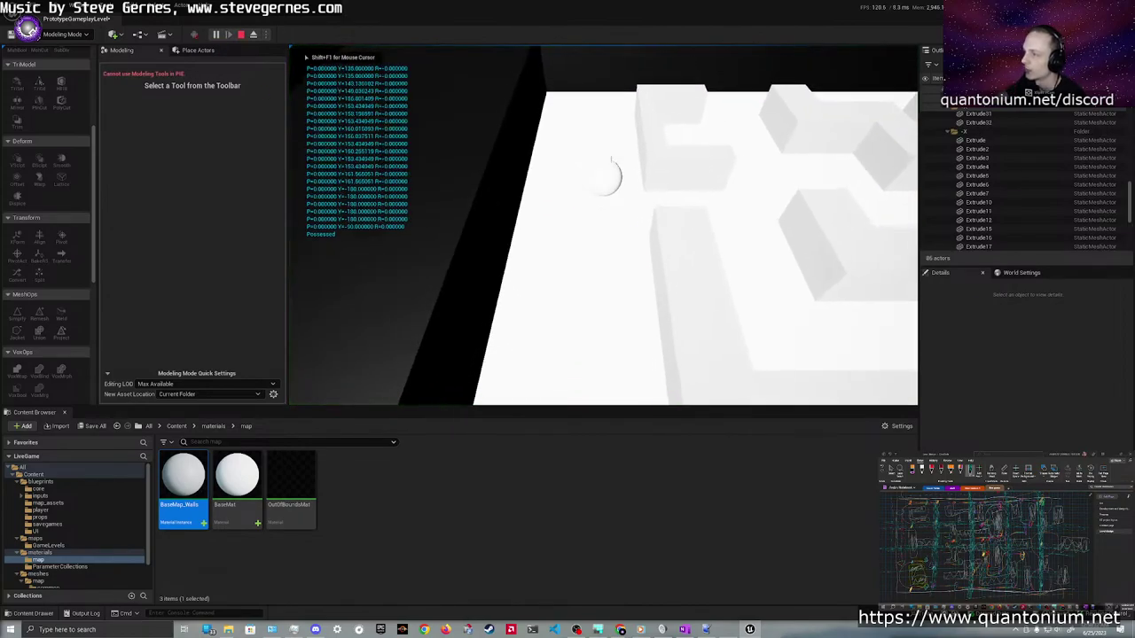
pyautogui.press('d')
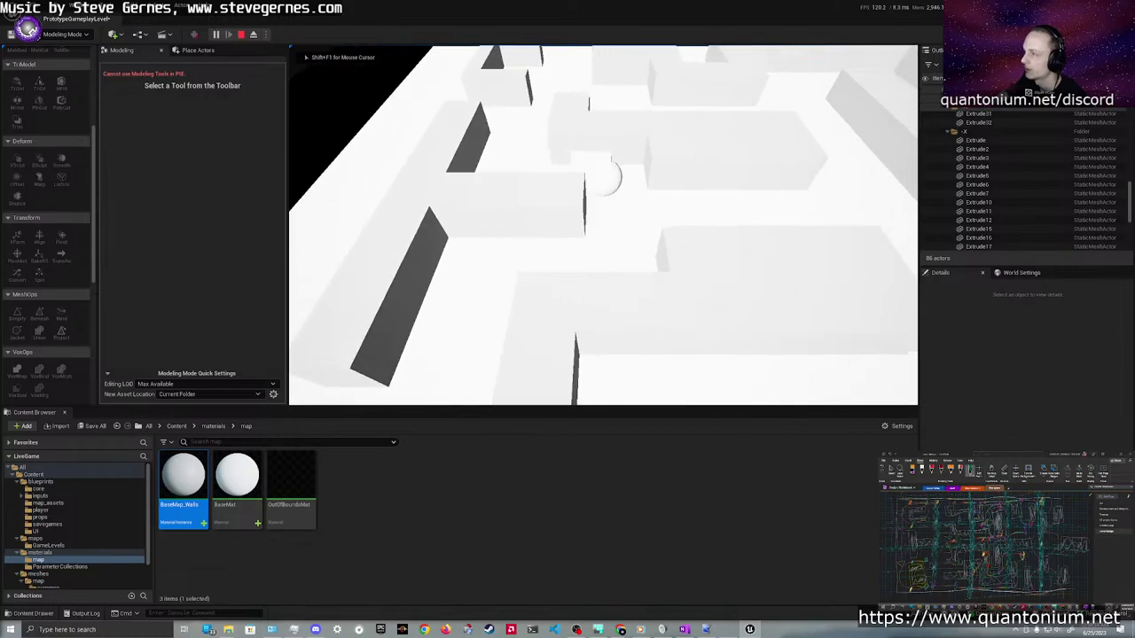
pyautogui.press('s')
pyautogui.press('d')
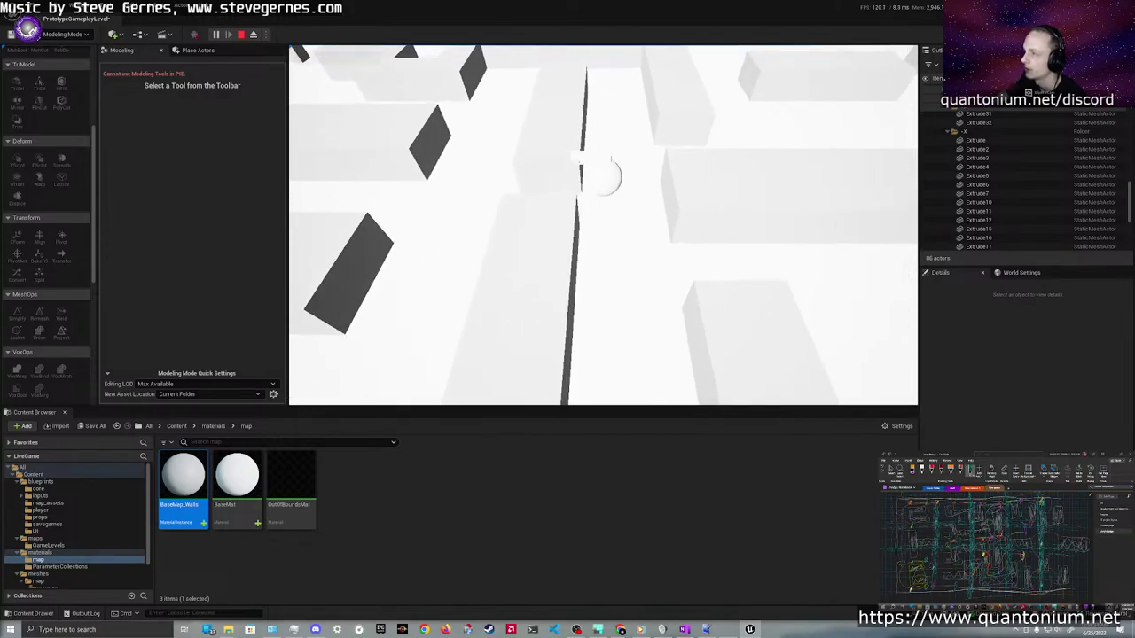
pyautogui.press('d')
pyautogui.press('s')
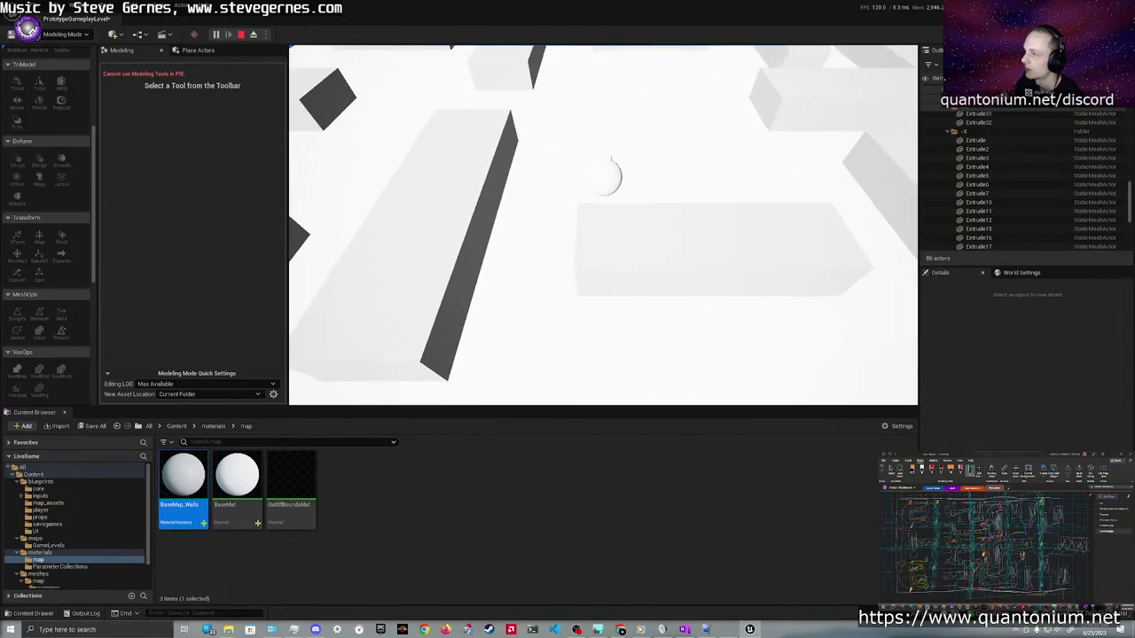
pyautogui.press('Escape')
# Finish the playtest of the maze corridors and select the horizontal -X wall Extrude10
pyautogui.press('s')
pyautogui.moveTo(607, 240); pyautogui.dragTo(648, 227, button='right')
pyautogui.click(499, 194)
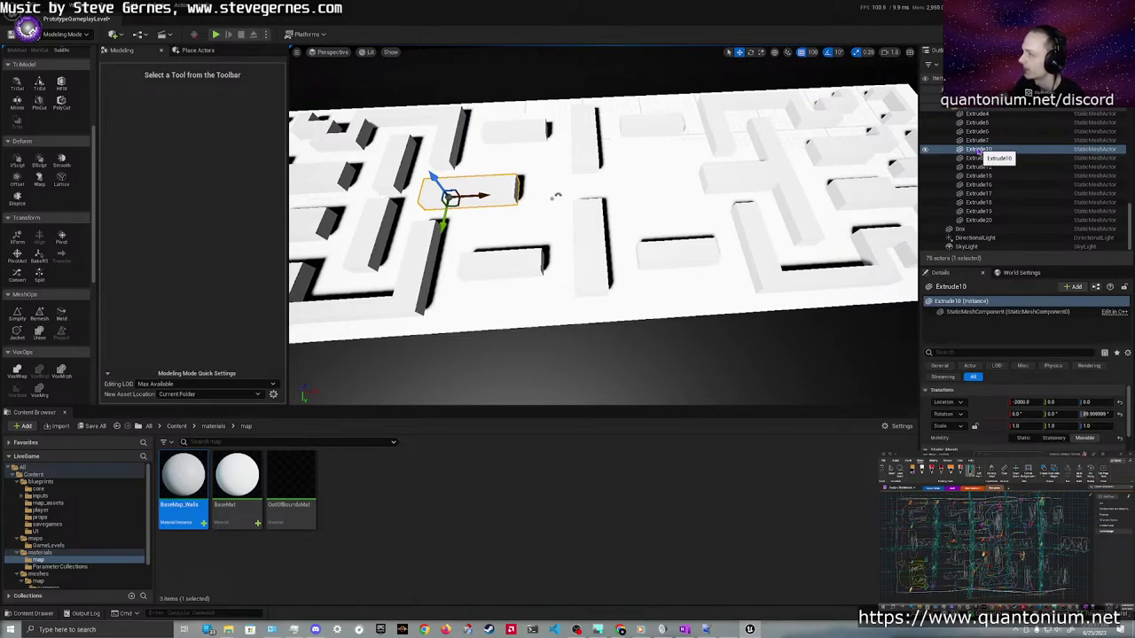
# Inspect the walls in the +X folder one by one, through Extrude25, to find the counterpart of Extrude10
pyautogui.scroll(6, 979, 150)
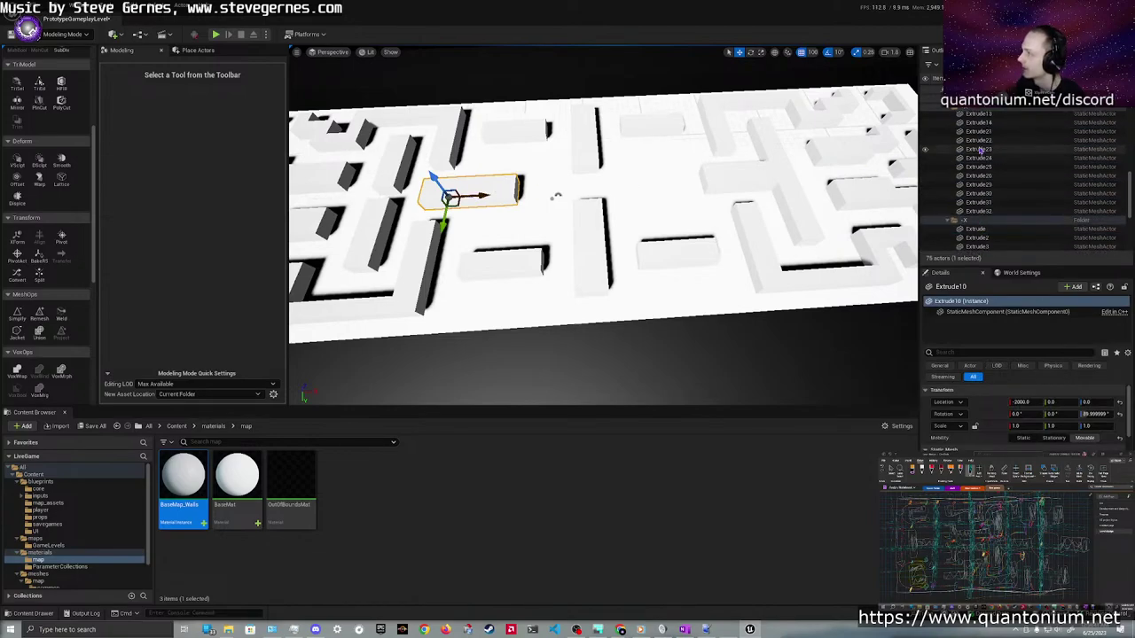
pyautogui.click(980, 158)
pyautogui.click(980, 167)
pyautogui.click(979, 176)
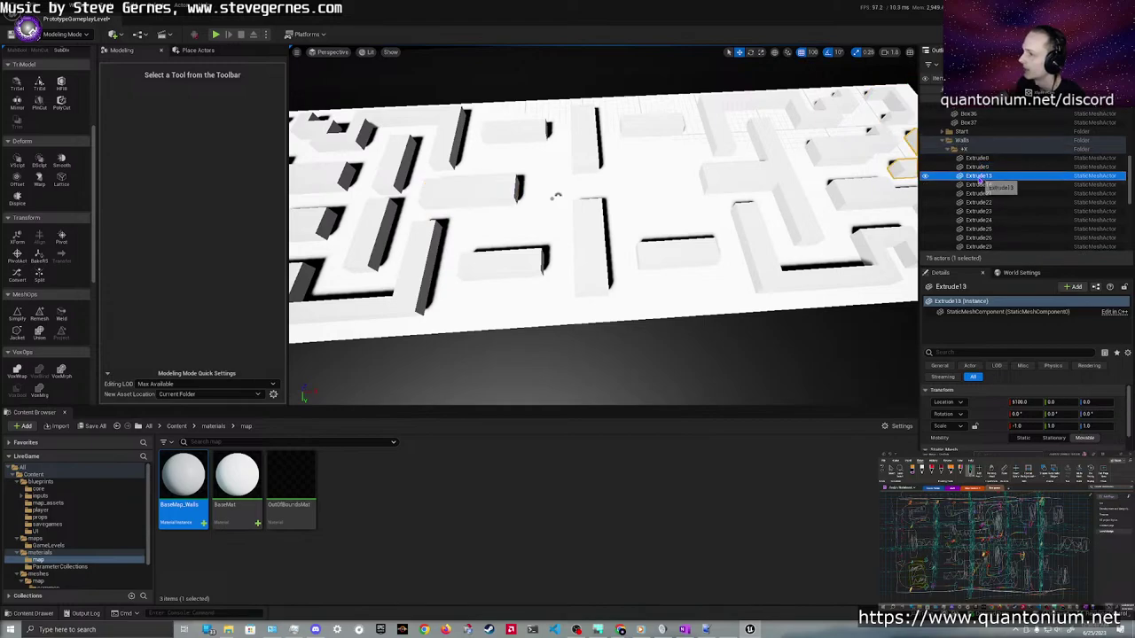
pyautogui.click(979, 185)
pyautogui.click(979, 194)
pyautogui.click(979, 202)
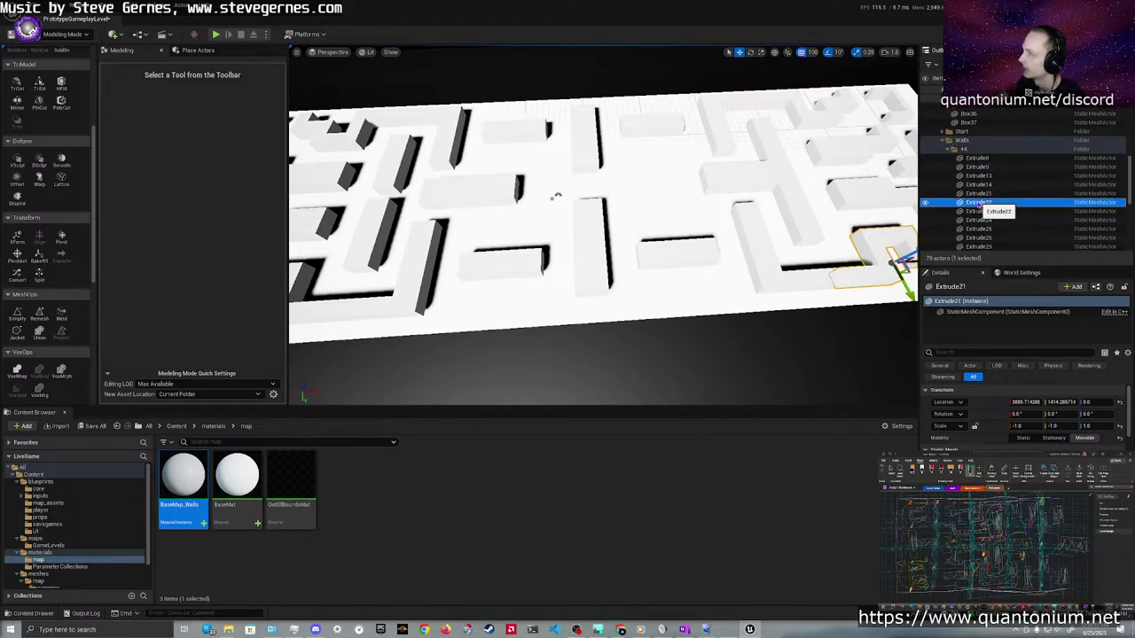
pyautogui.click(979, 211)
pyautogui.click(980, 219)
pyautogui.click(981, 229)
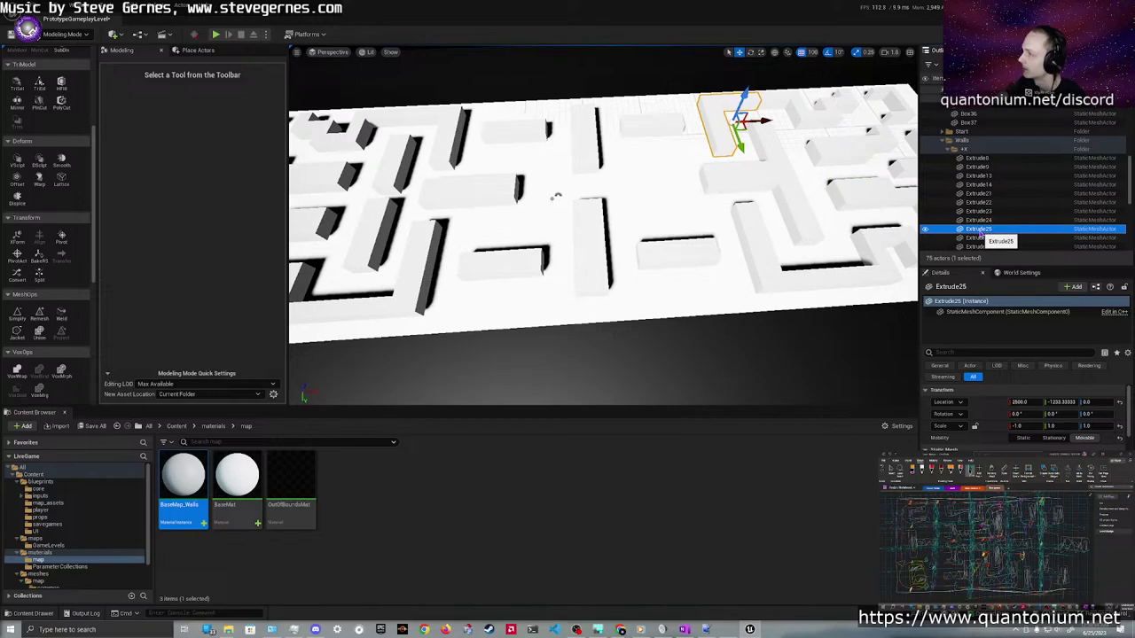
# Move the +X wall Extrude24 along X to 1300 in the top view and deselect it
pyautogui.click(981, 222)
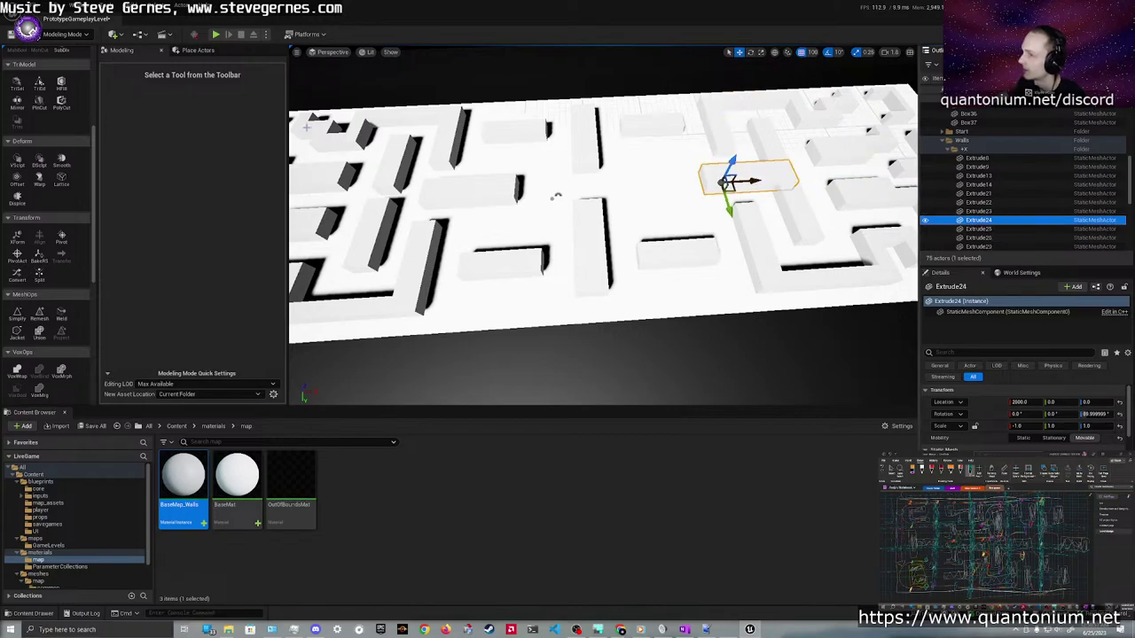
pyautogui.click(909, 53)
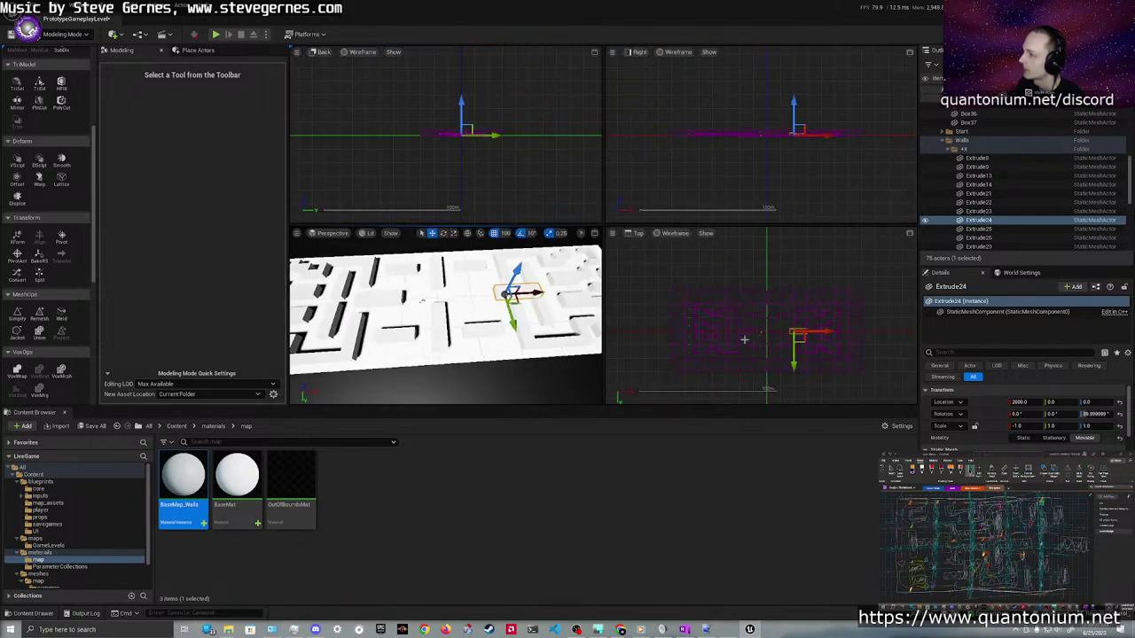
pyautogui.scroll(2, 748, 318)
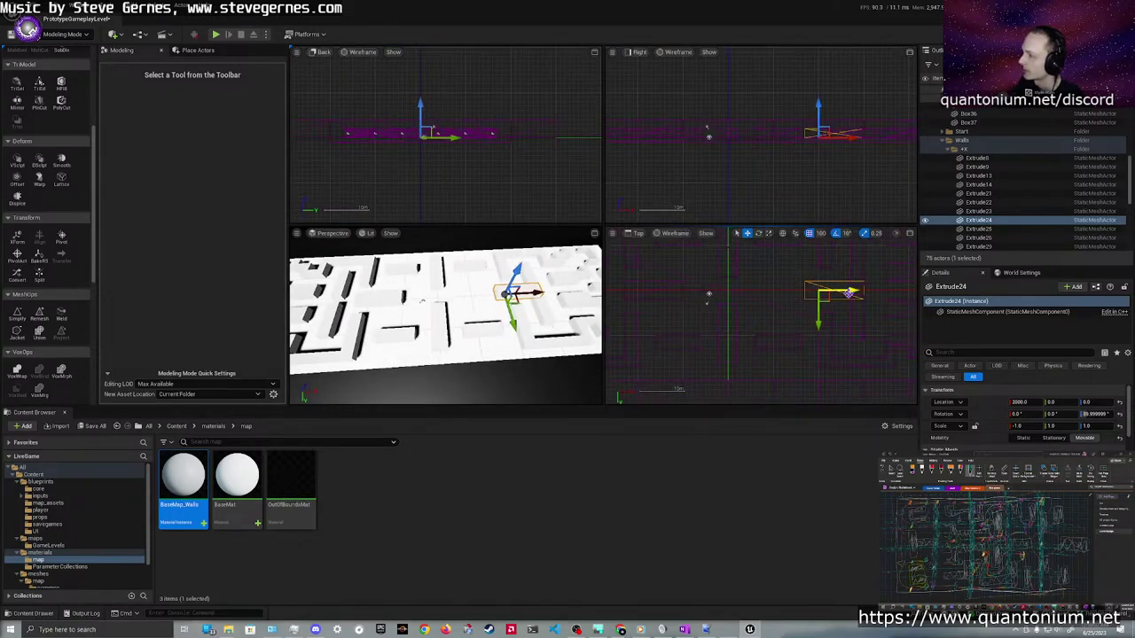
pyautogui.moveTo(849, 293); pyautogui.dragTo(817, 299)
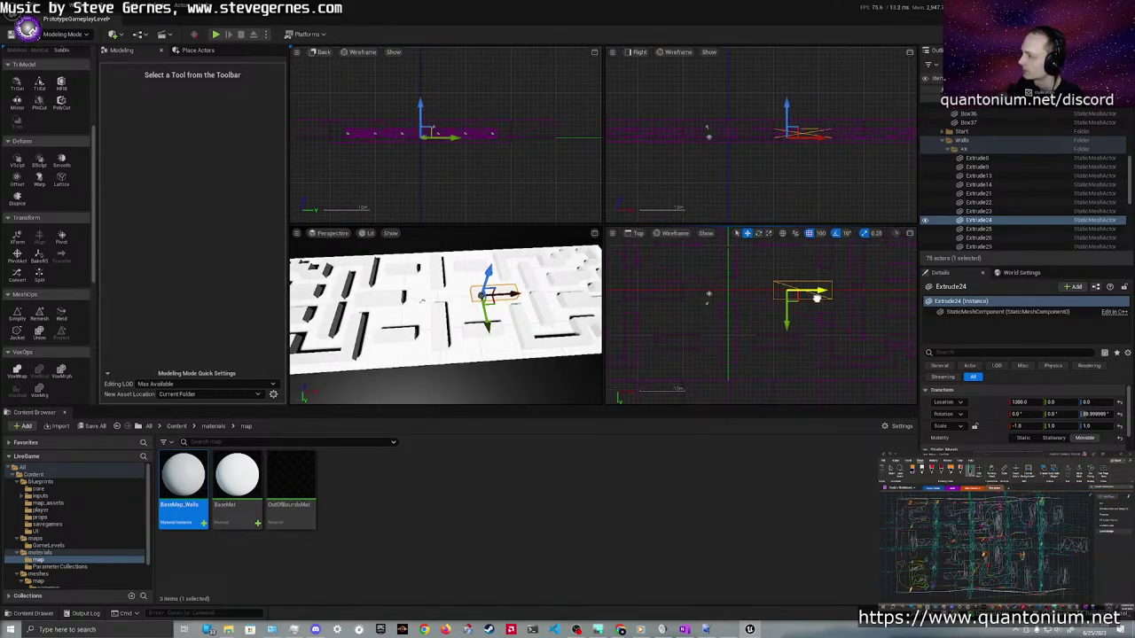
pyautogui.click(758, 287)
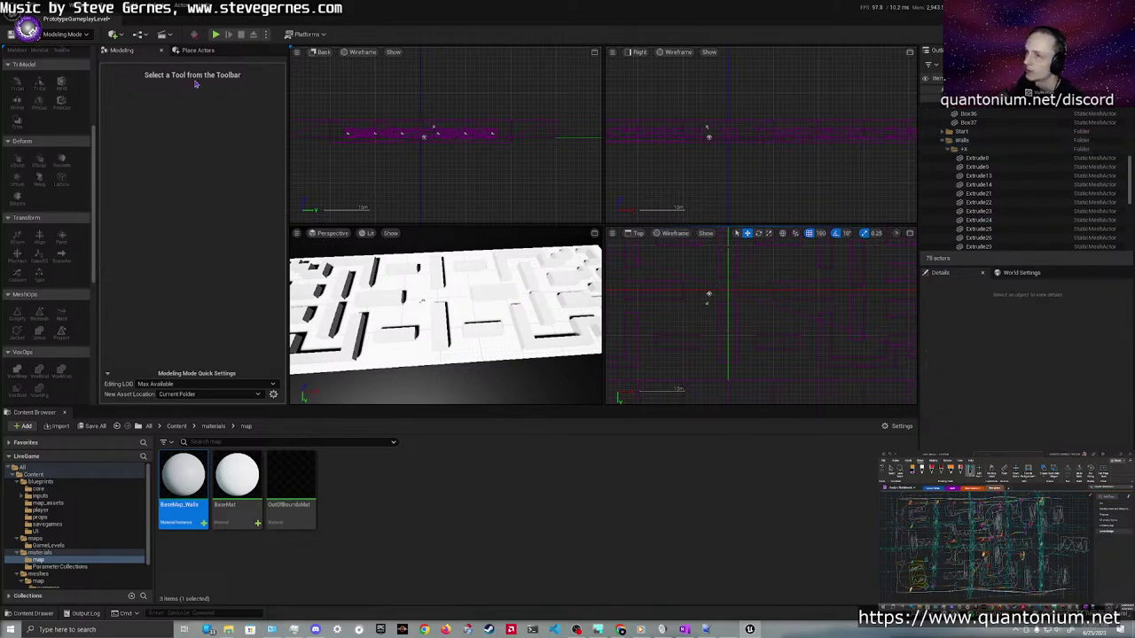
# Save PrototypeGameplayLevel together with all modified wall mesh assets
pyautogui.scroll(-4, 760, 325)
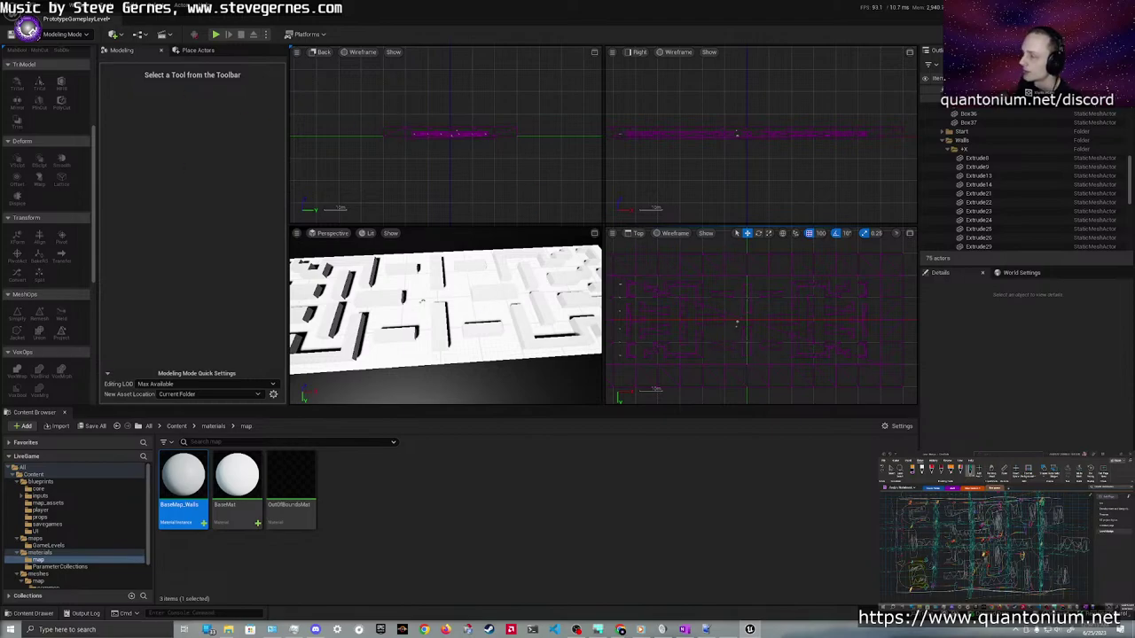
pyautogui.hotkey('ctrl', 'shift', 's')
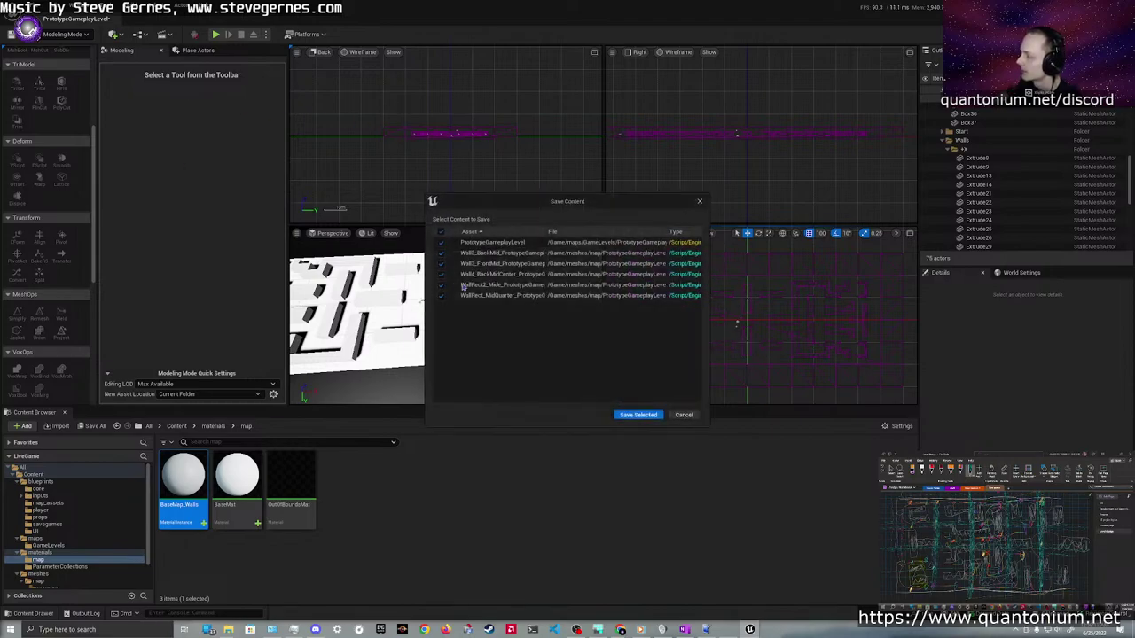
pyautogui.click(637, 415)
# Play the level in the editor, move the character through the corridors and around the adjusted walls, and stop the session
pyautogui.click(215, 35)
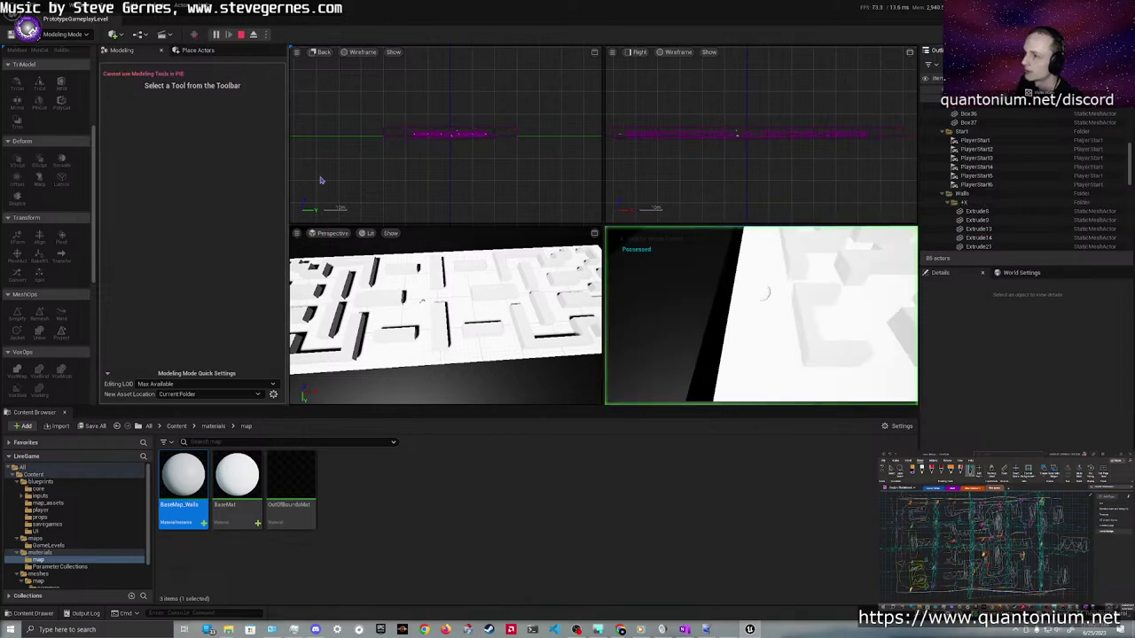
pyautogui.press('d')
pyautogui.press('s')
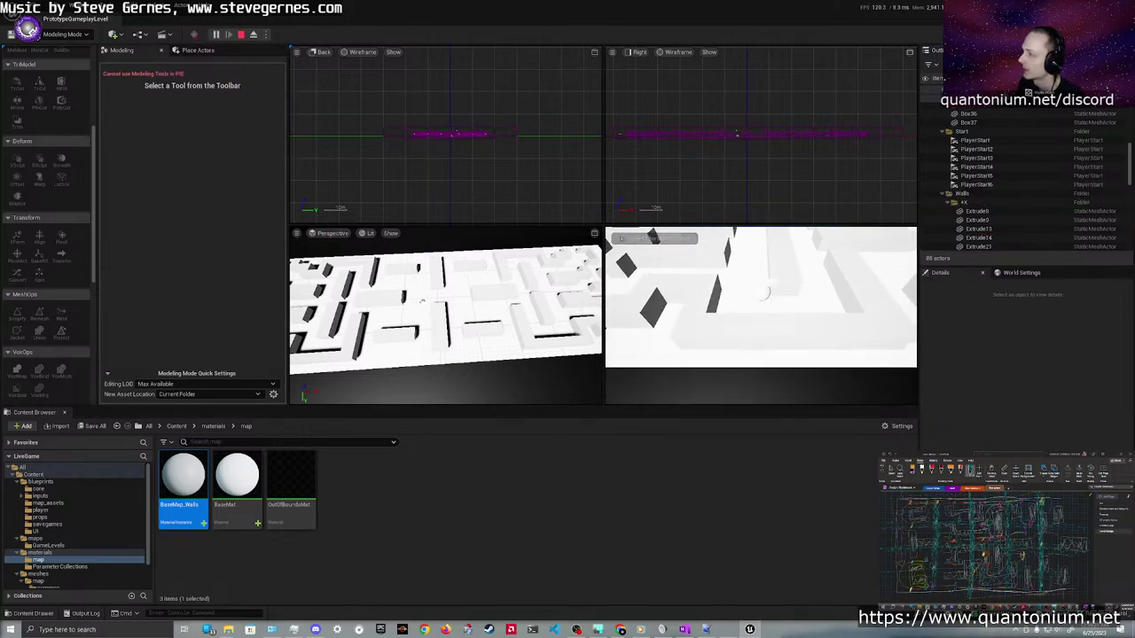
pyautogui.press('d')
pyautogui.press('w')
pyautogui.press('d')
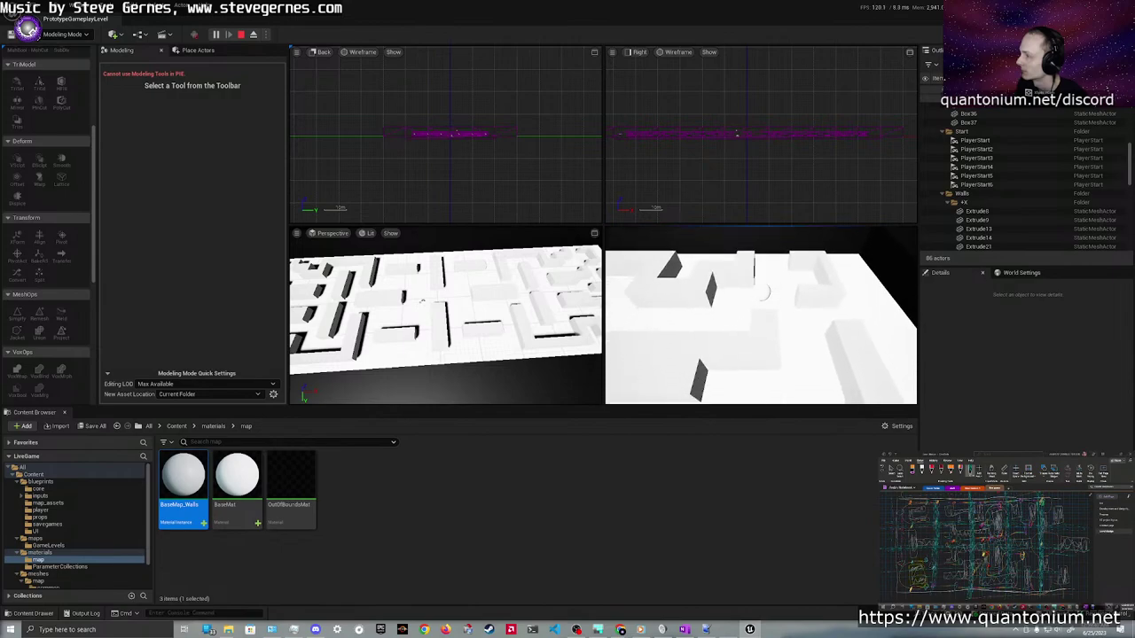
pyautogui.press('a')
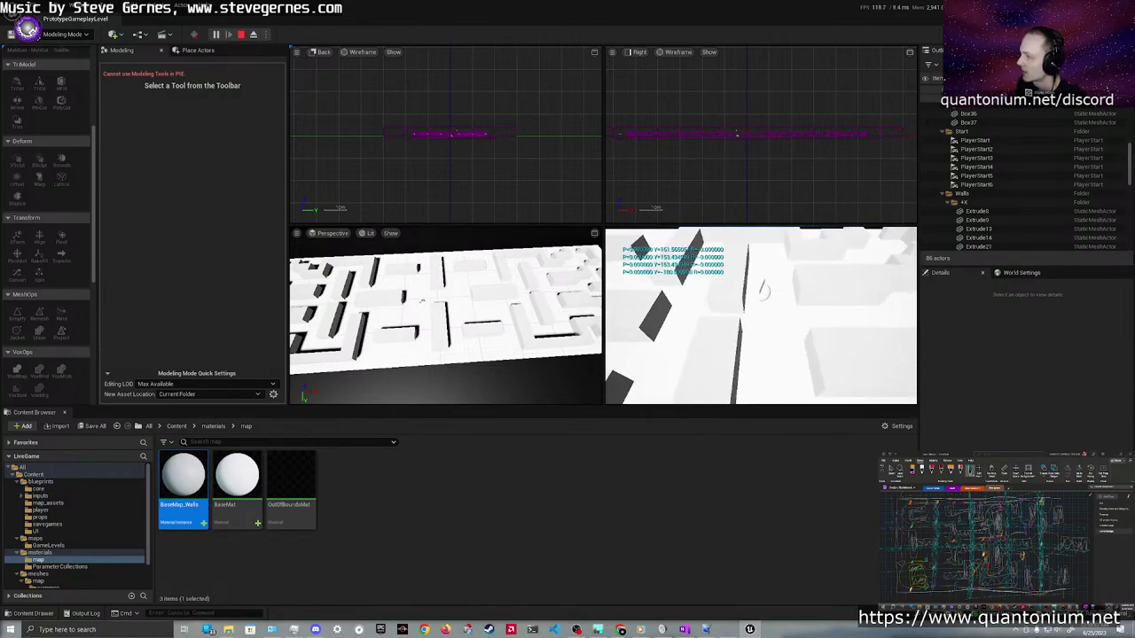
pyautogui.press('a')
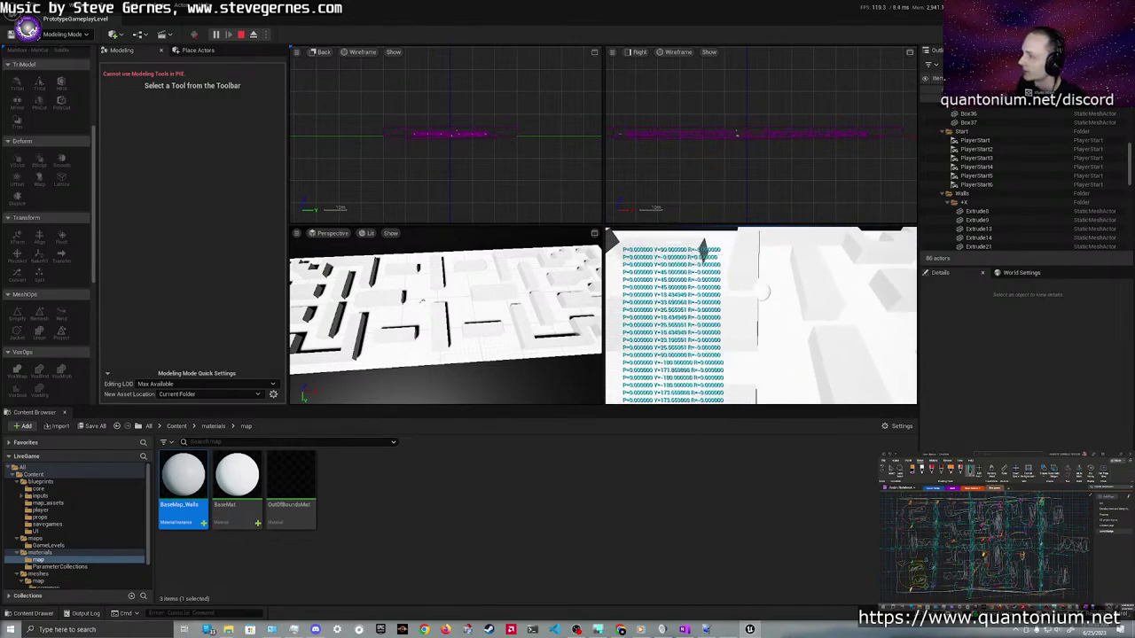
pyautogui.press('w')
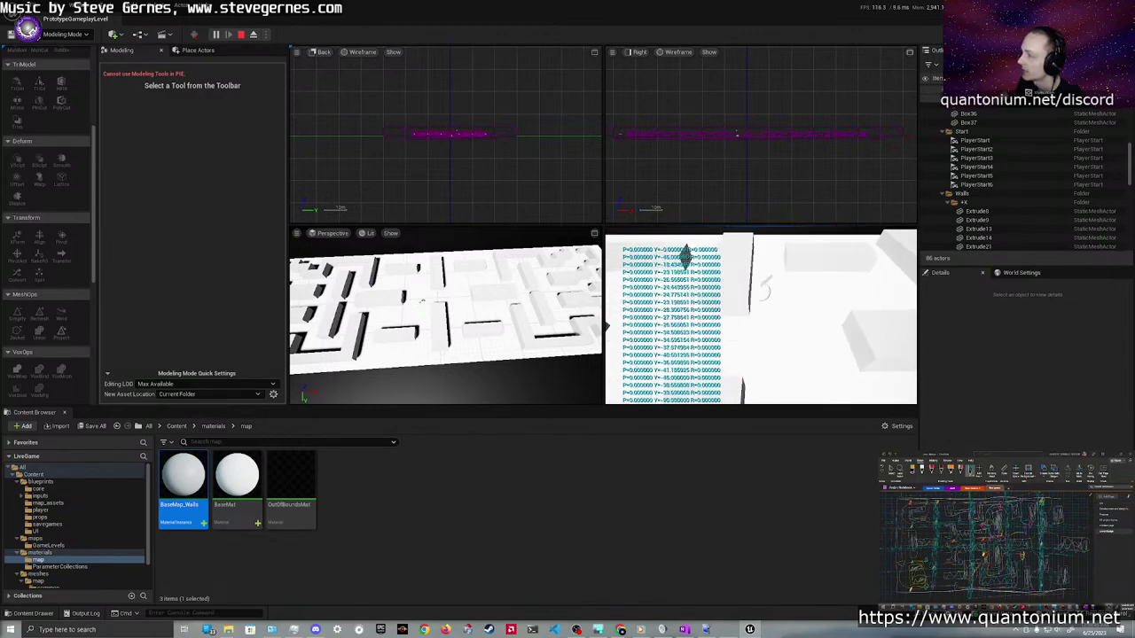
pyautogui.press('a')
pyautogui.press('s')
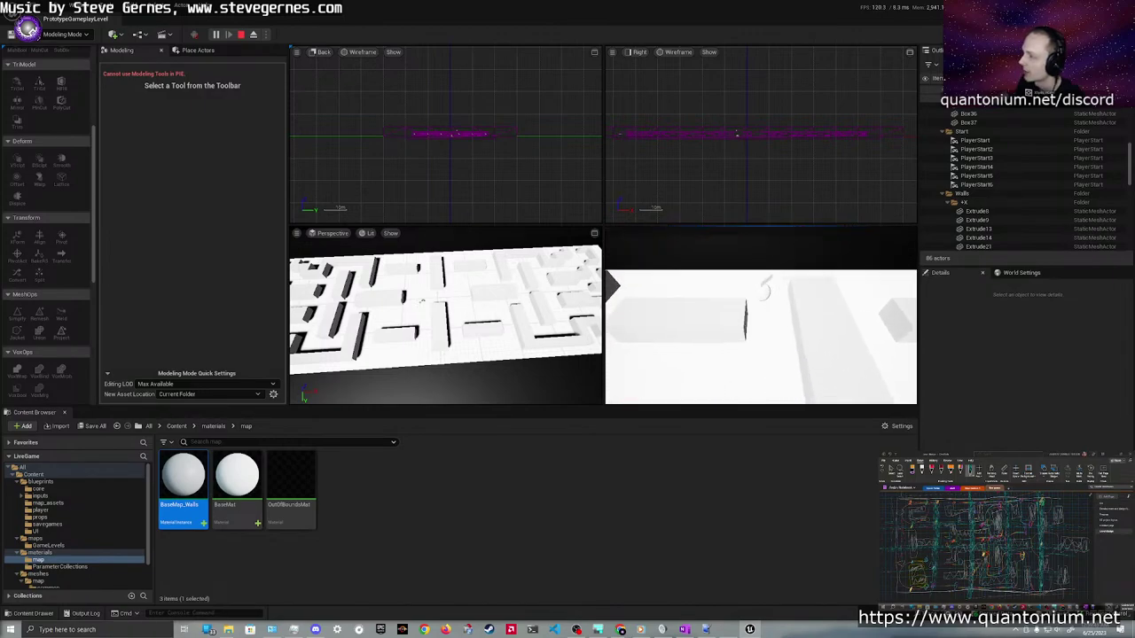
pyautogui.press('a')
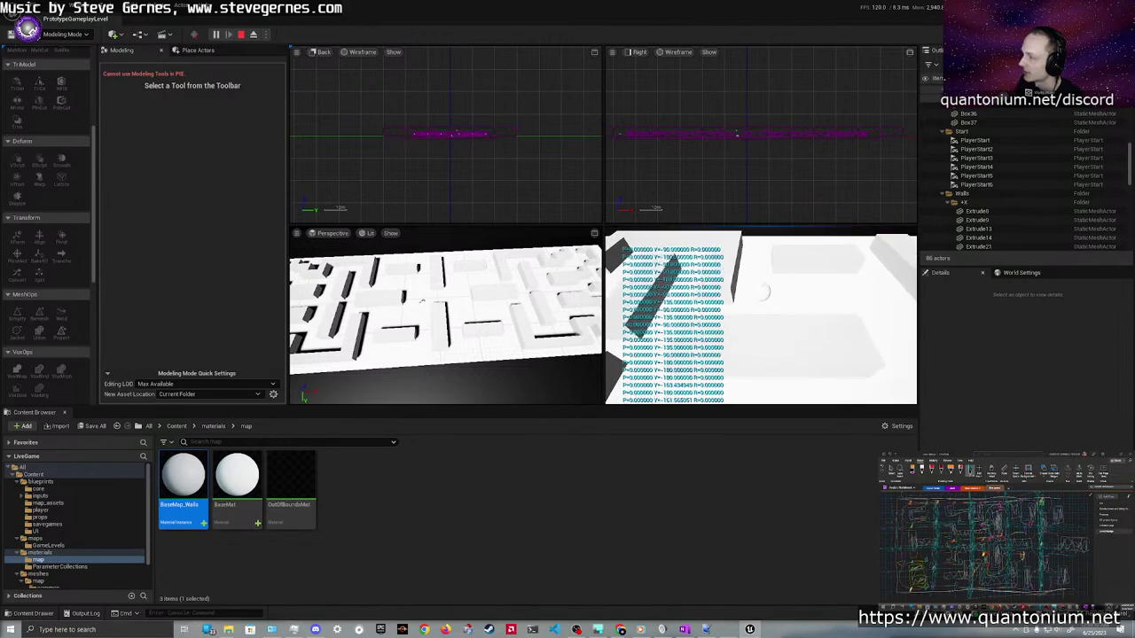
pyautogui.press('w')
pyautogui.press('d')
pyautogui.press('s')
pyautogui.press('a')
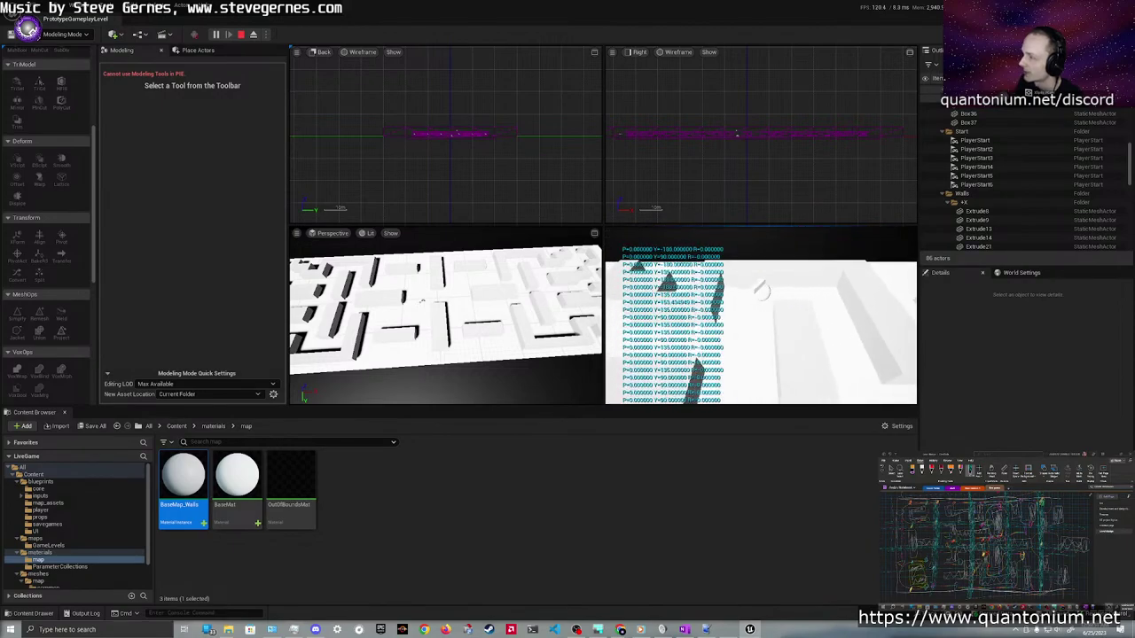
pyautogui.press('a')
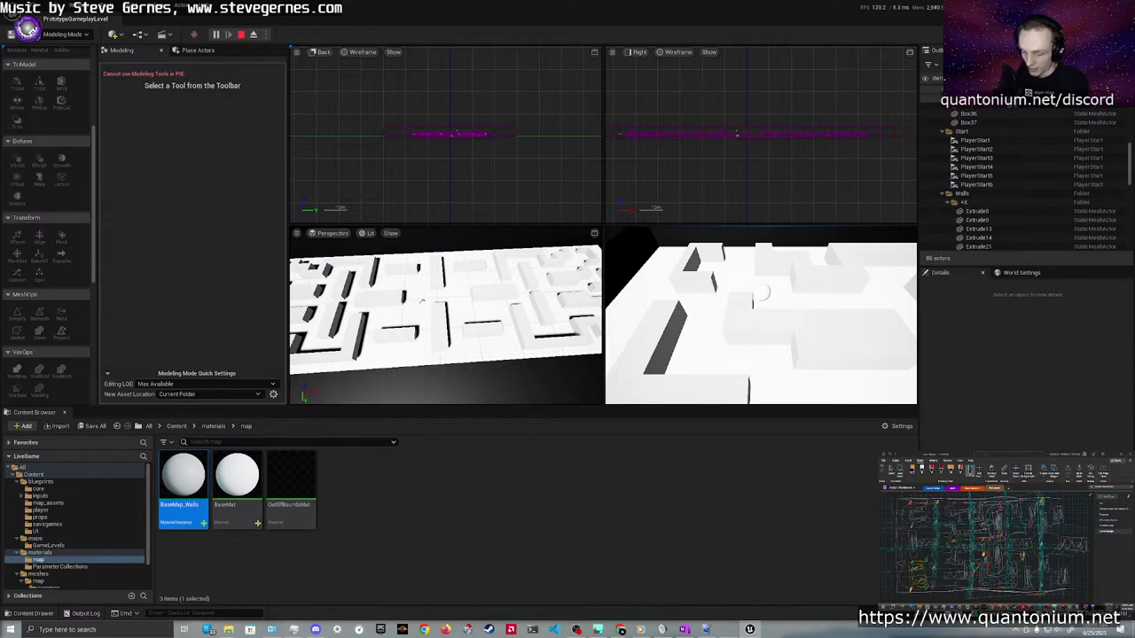
pyautogui.press('Escape')
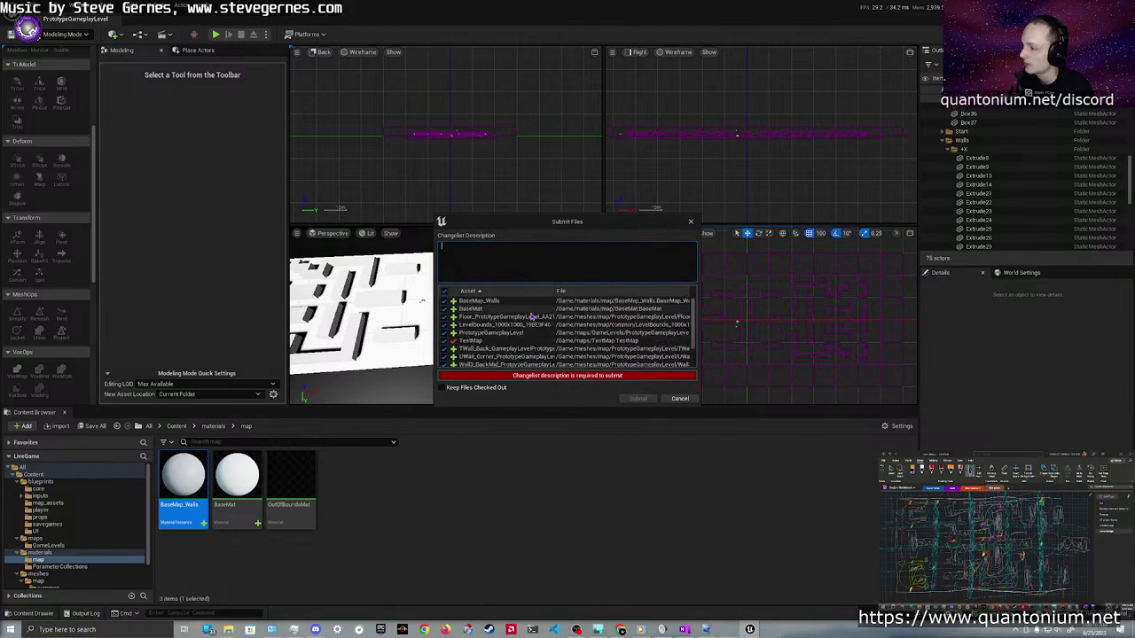
# Submit all listed files to revision control with the changelist description "made a level whitebox"
pyautogui.write('make')
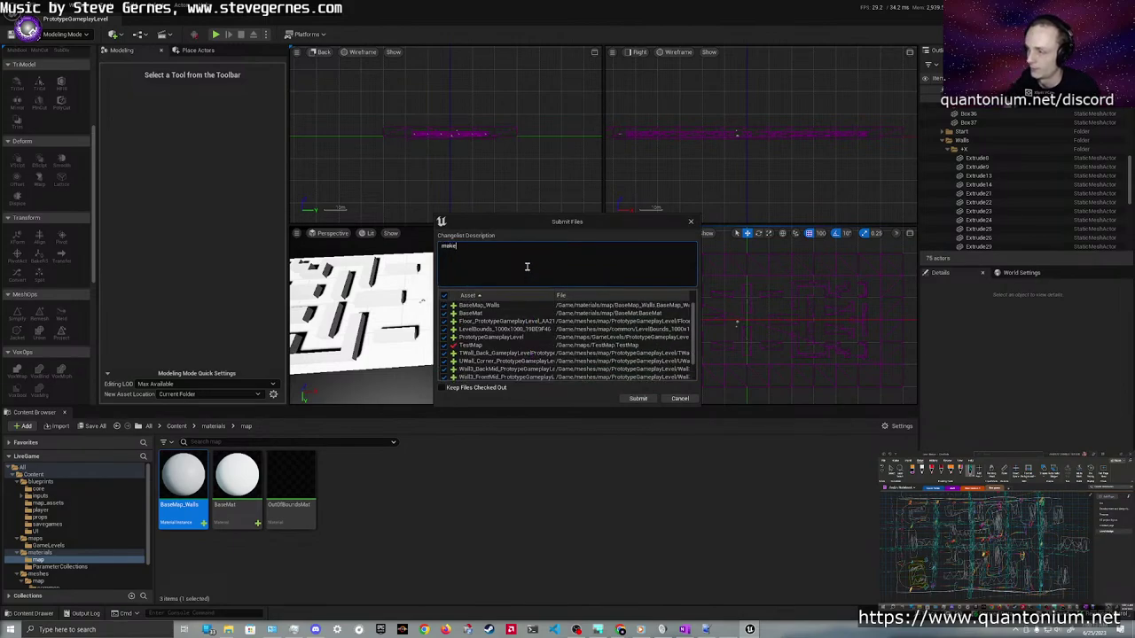
pyautogui.write(' a level')
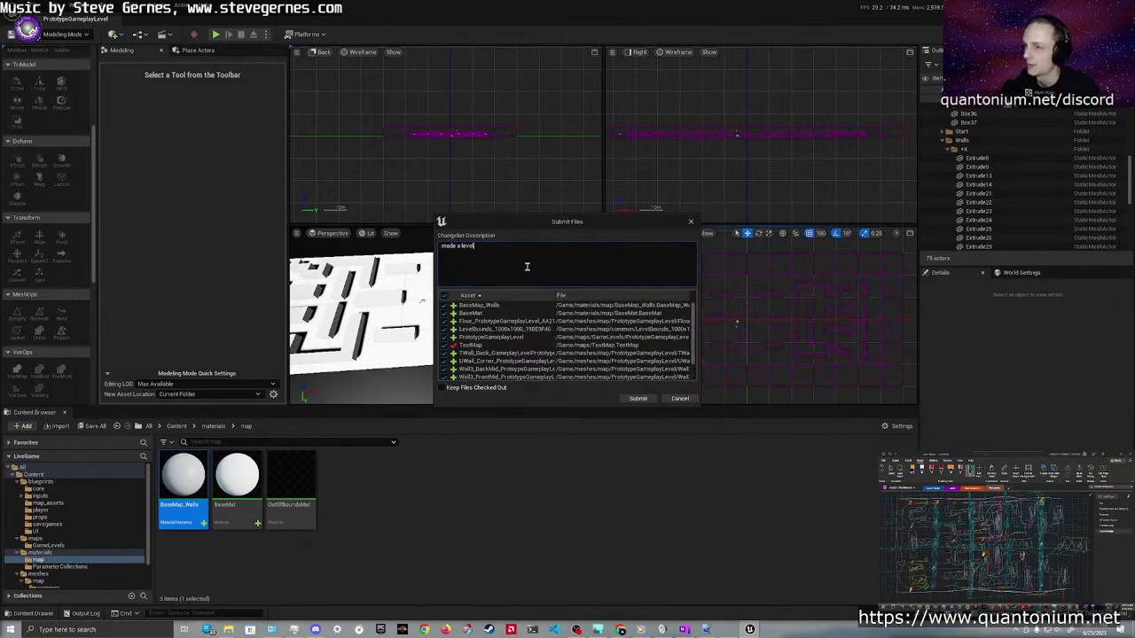
pyautogui.write(' whitebox')
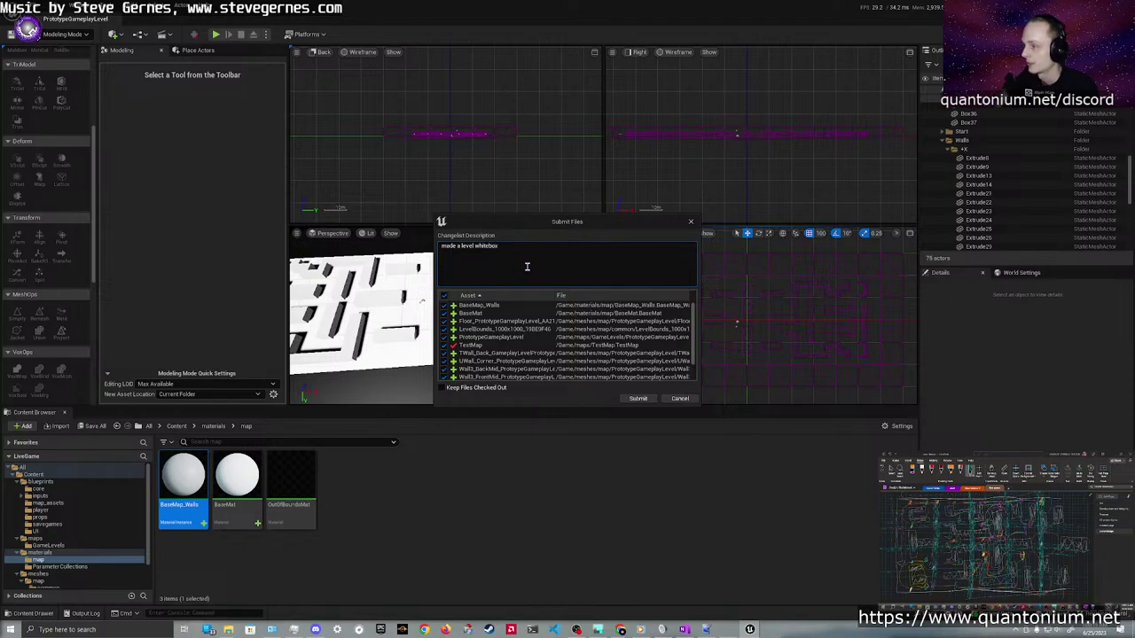
pyautogui.scroll(-1, 564, 342)
pyautogui.scroll(-2, 564, 342)
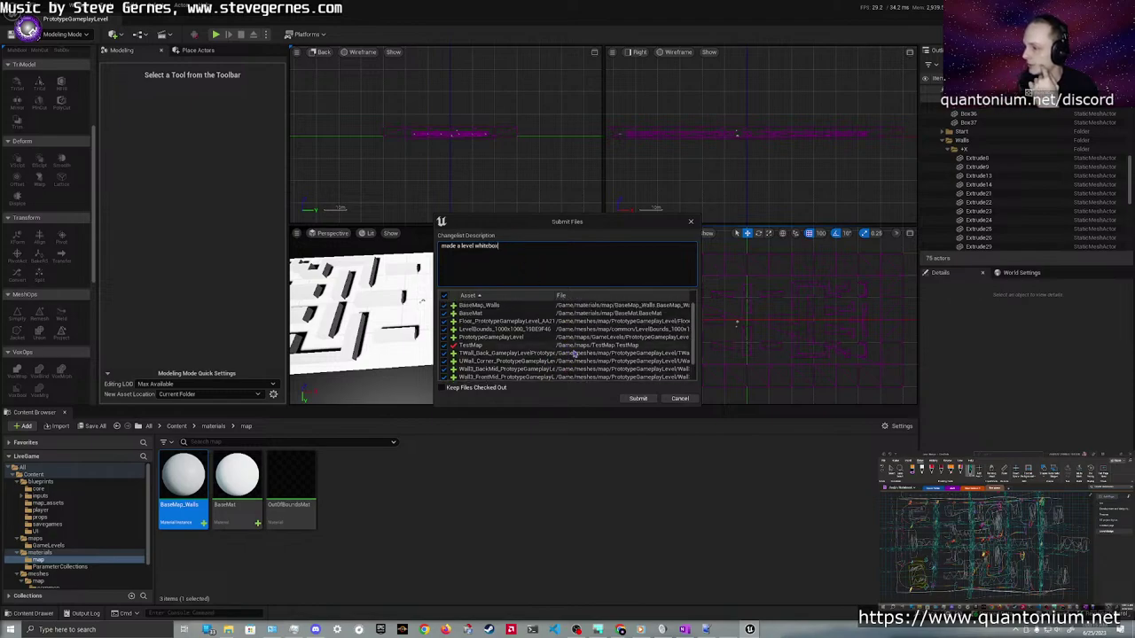
pyautogui.click(637, 398)
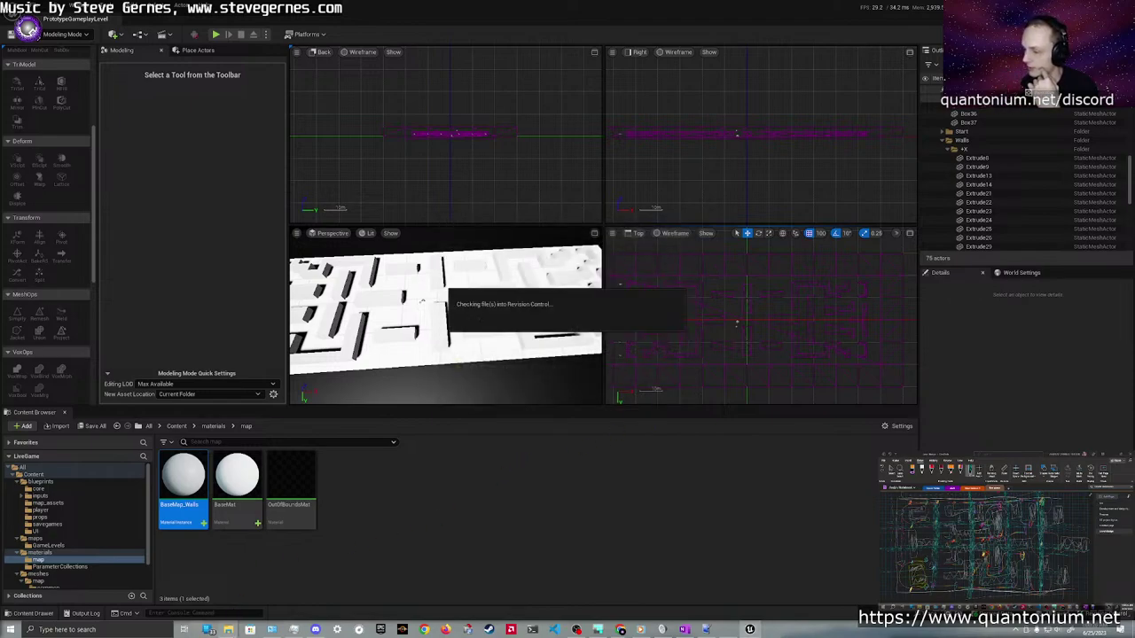
# Switch to the Epic Games Launcher library and open the LiveGame project's folder in File Explorer
pyautogui.moveTo(229, 630)
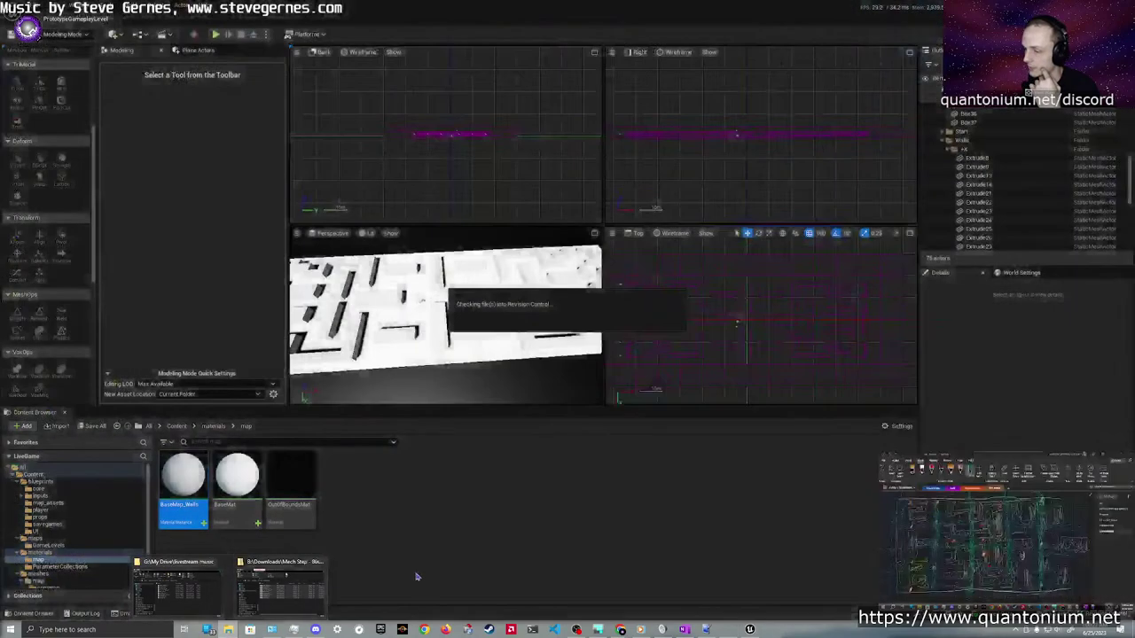
pyautogui.click(382, 629)
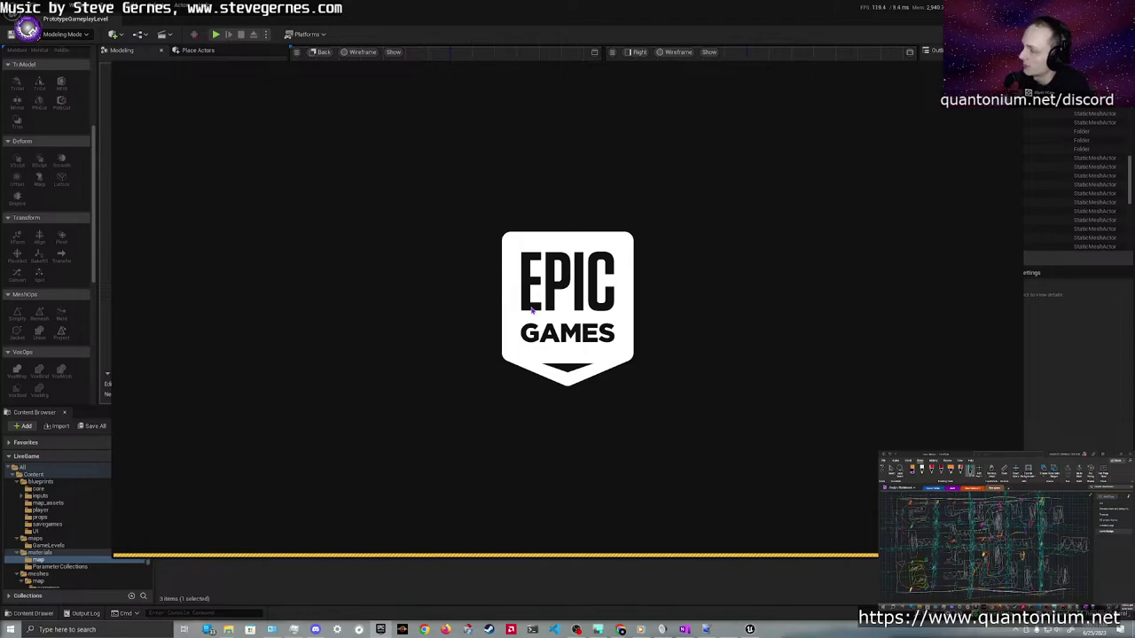
pyautogui.click(1121, 8)
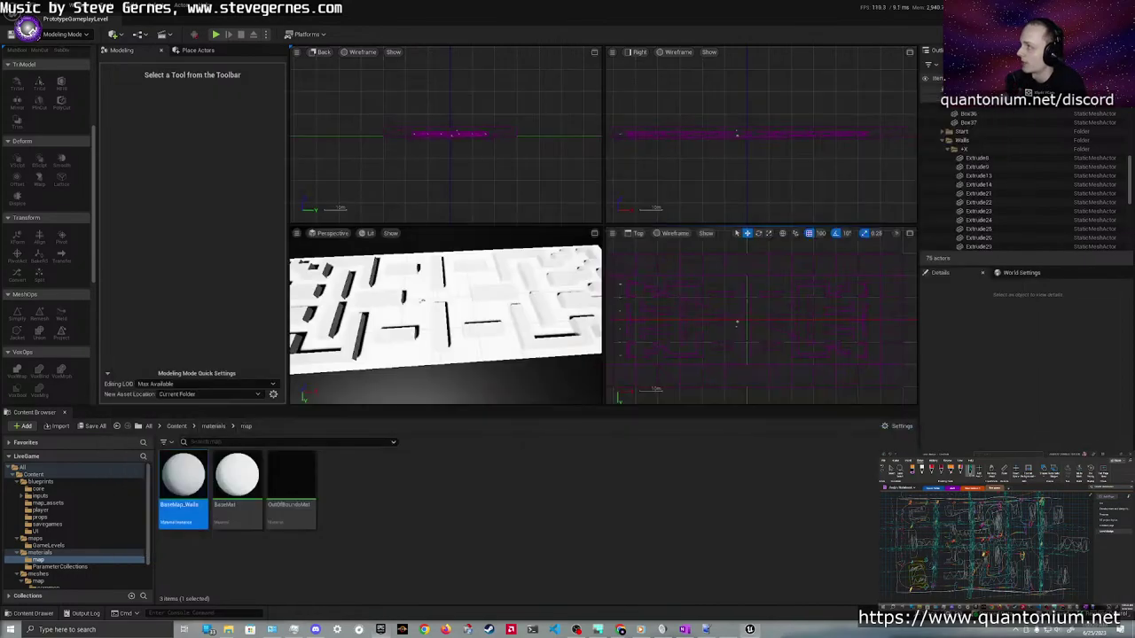
pyautogui.click(380, 88)
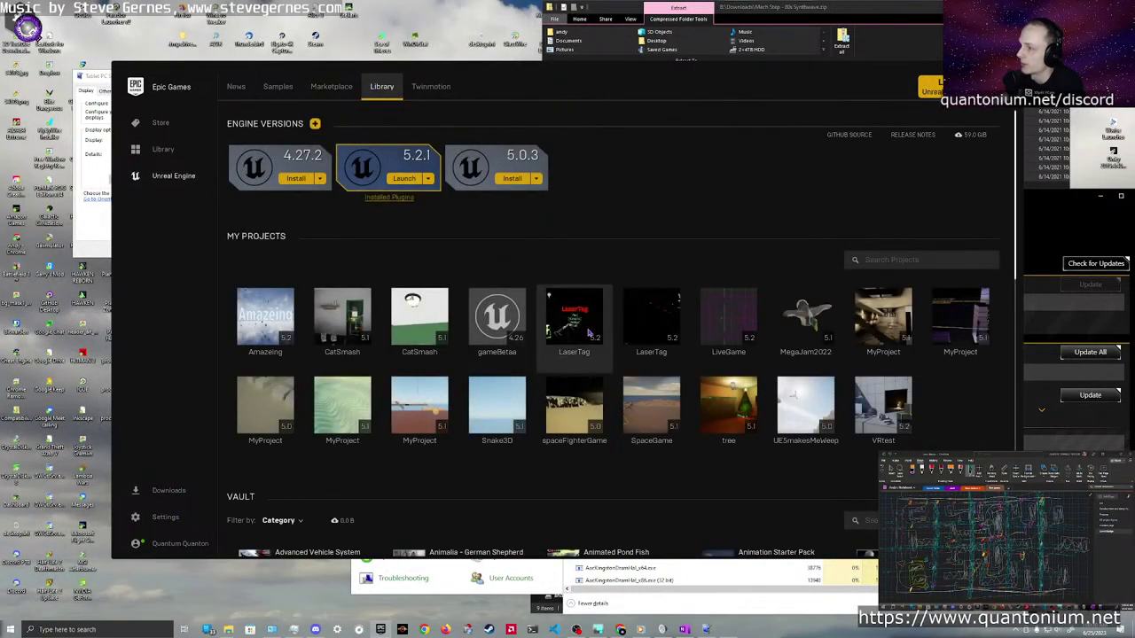
pyautogui.click(723, 323)
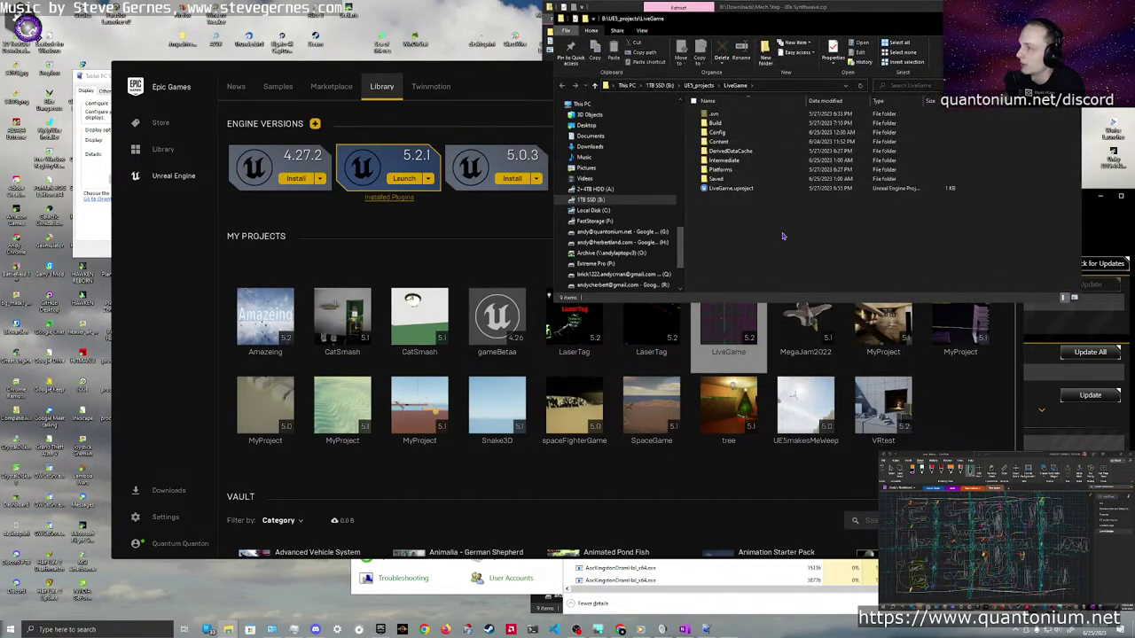
# Check the LiveGame folder for uncommitted changes with SVN Commit and close the commit window
pyautogui.rightClick(784, 236)
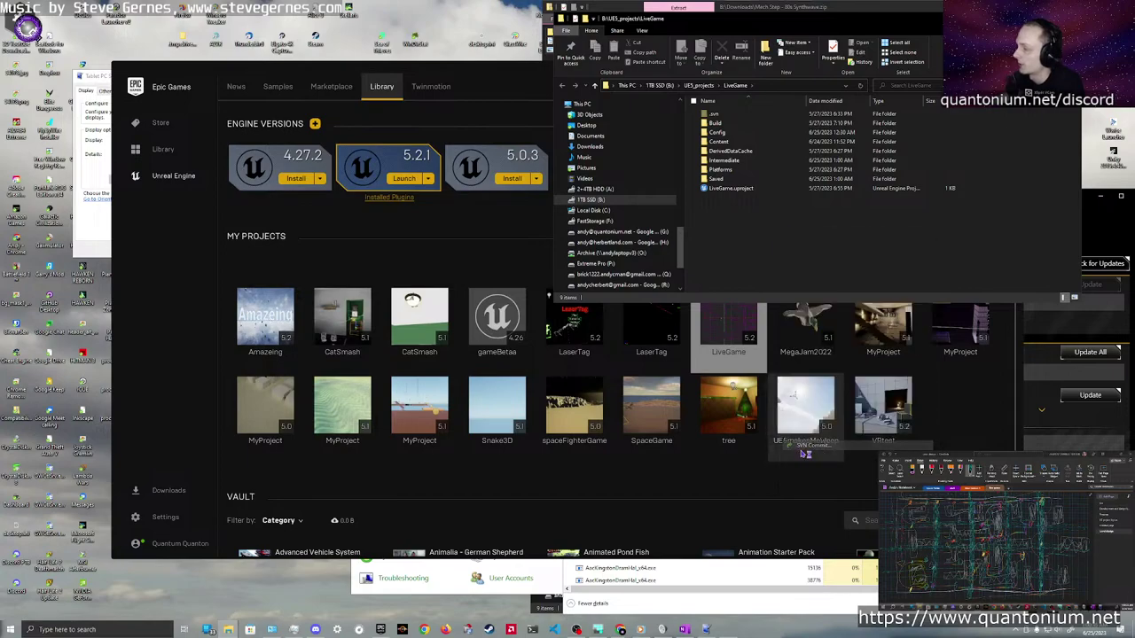
pyautogui.click(812, 445)
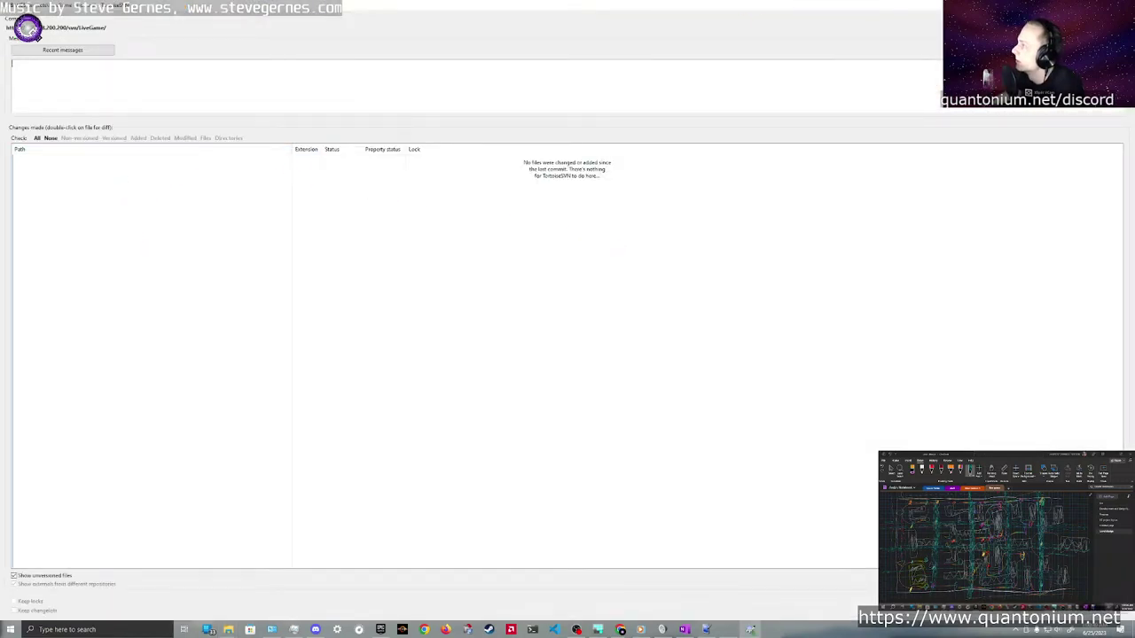
pyautogui.press('Escape')
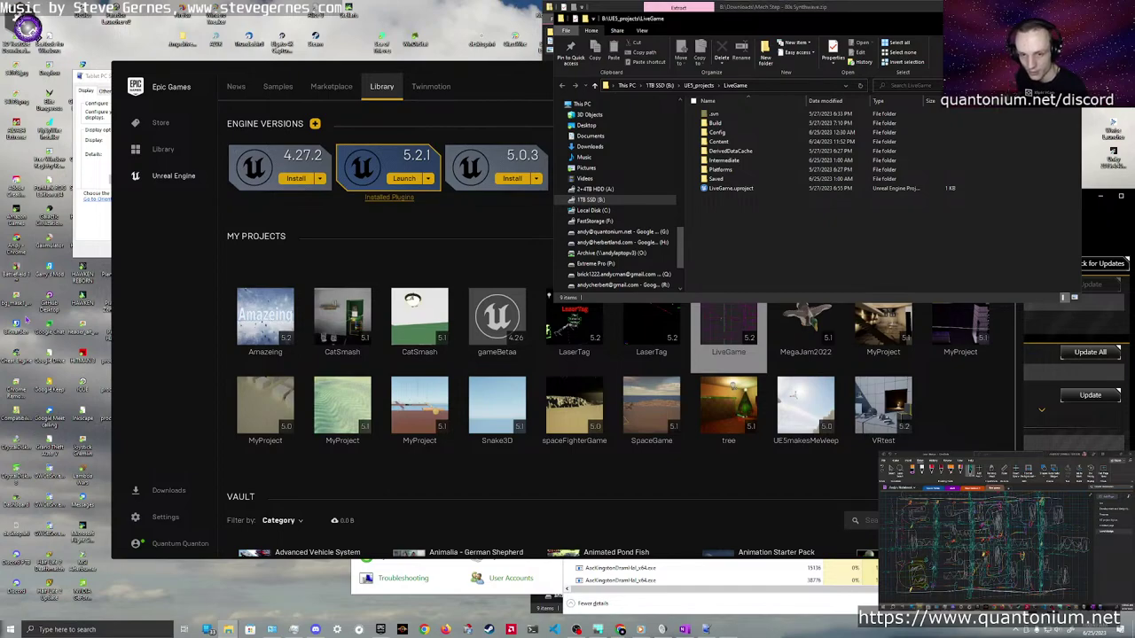
# Switch to the MATRIC deck editor window
pyautogui.click(599, 628)
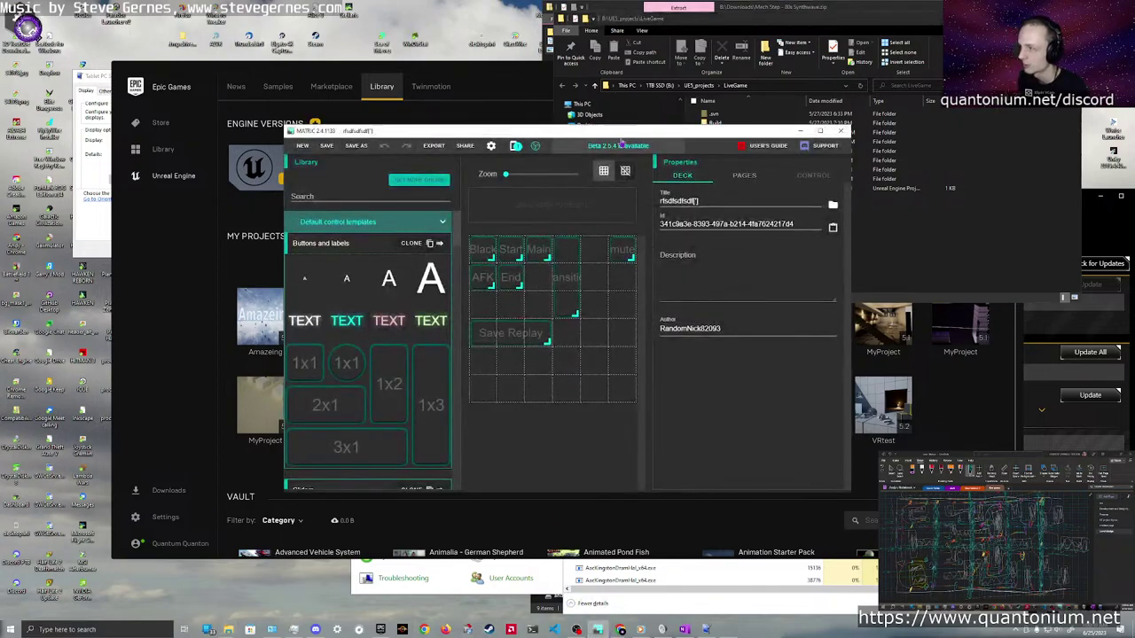